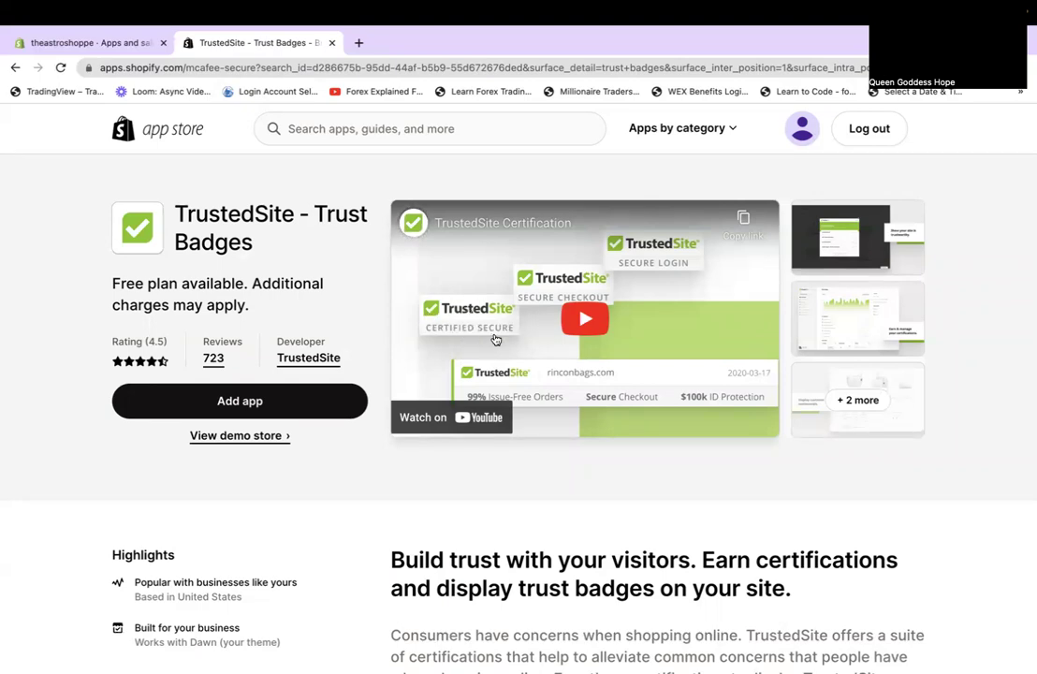
Review TrustedSite's free and $39–$125/month plans and reviews, then return to the trust badges results.
scroll(764, 407, "down", 5)
scroll(764, 405, "down", 5)
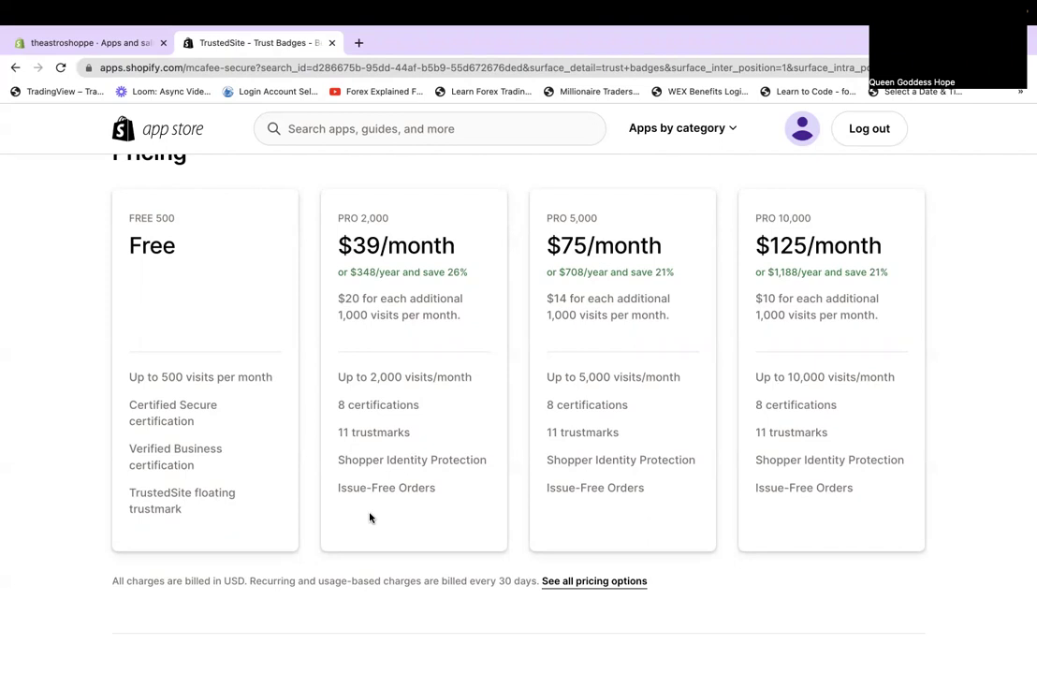
scroll(371, 517, "down", 4)
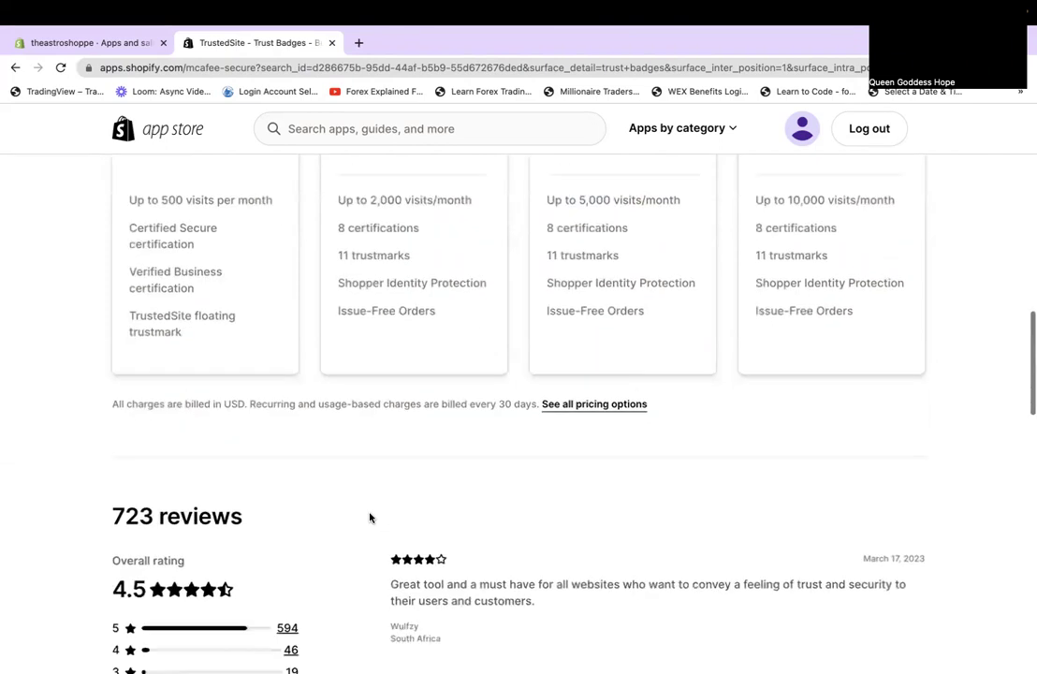
scroll(370, 519, "up", 10)
scroll(351, 546, "down", 1)
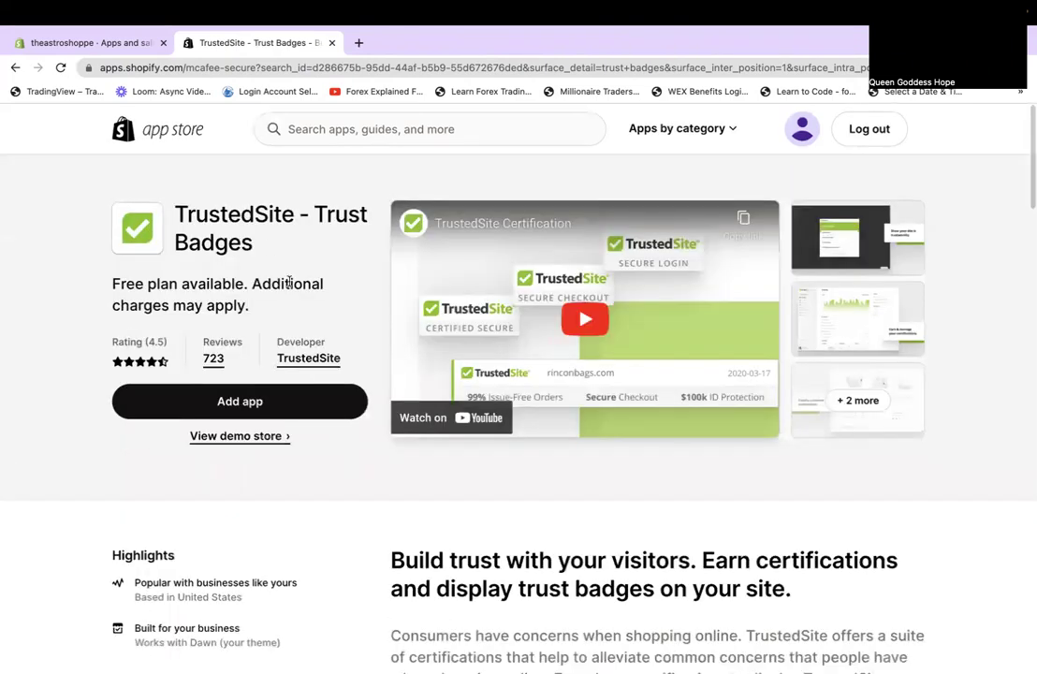
left_click(15, 68)
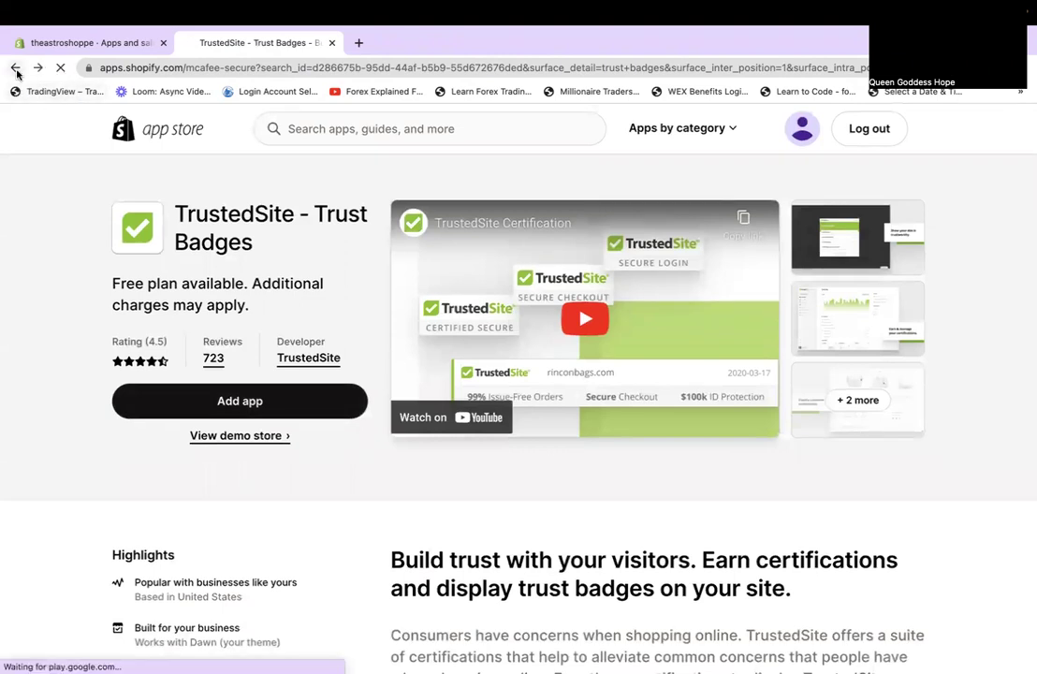
Open the Trust Badges Bear listing and page through its feature screenshots, ending at built-in animations.
left_click(262, 416)
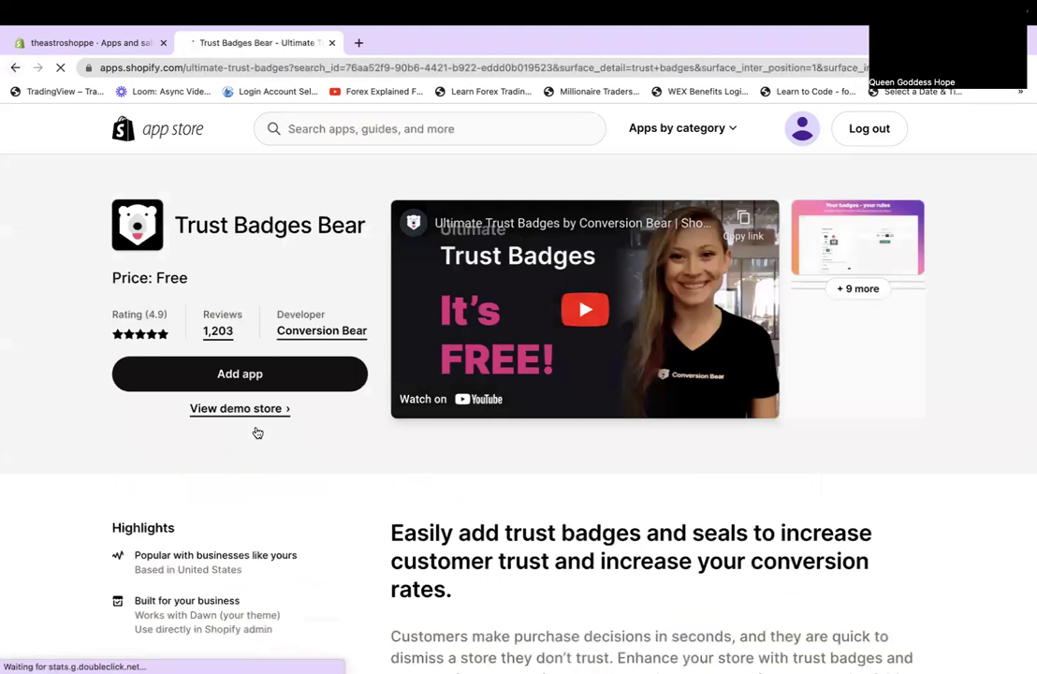
left_click(851, 271)
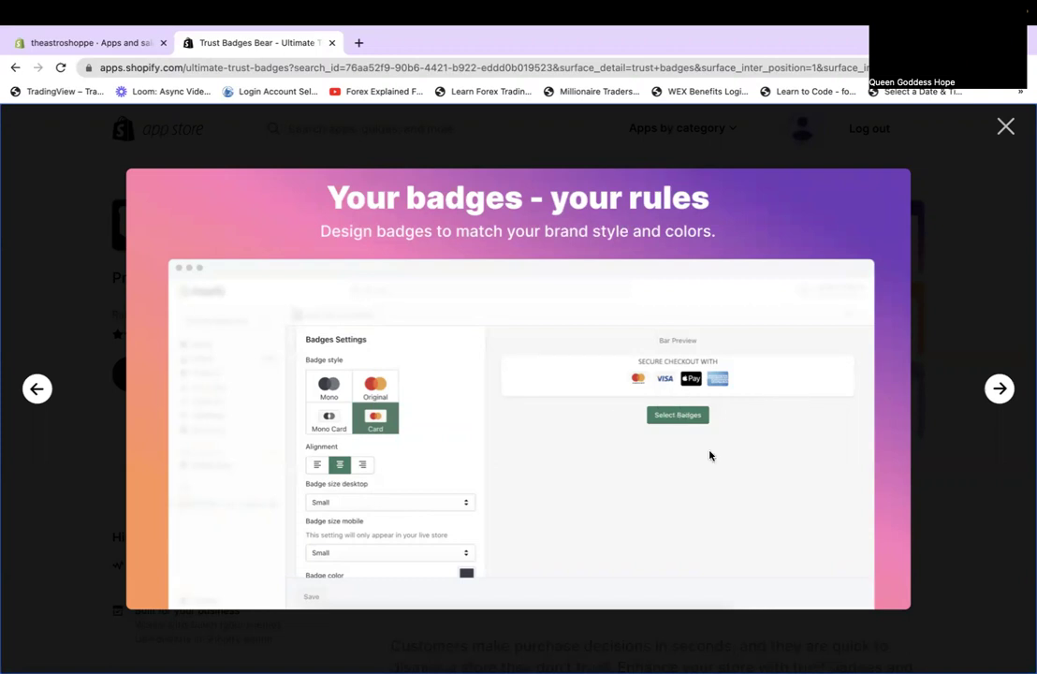
left_click(999, 389)
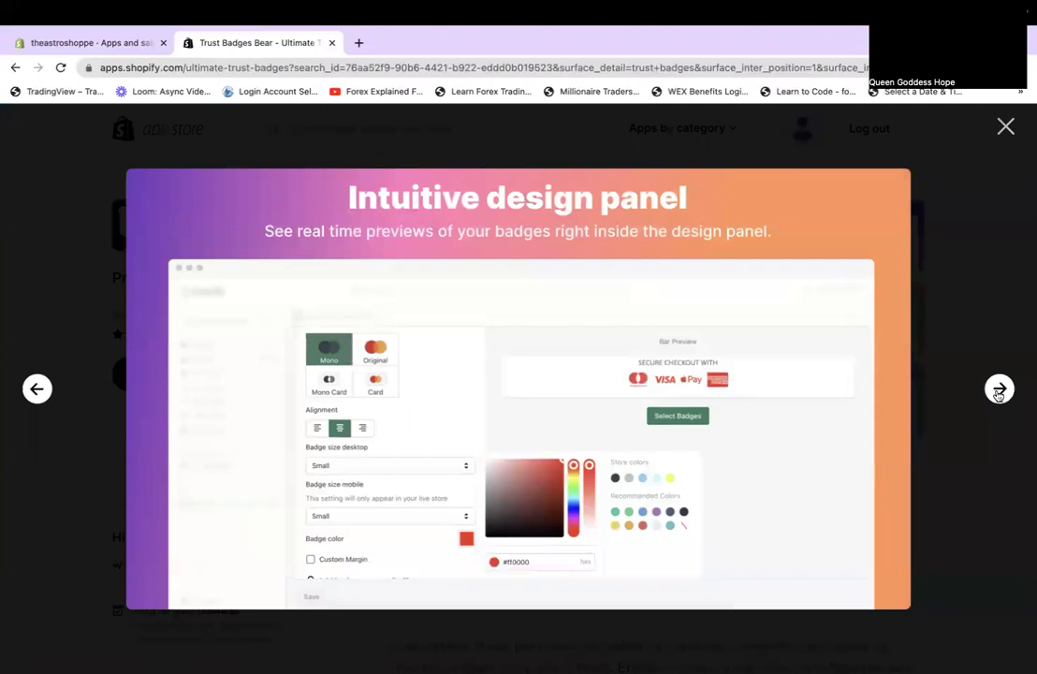
left_click(999, 391)
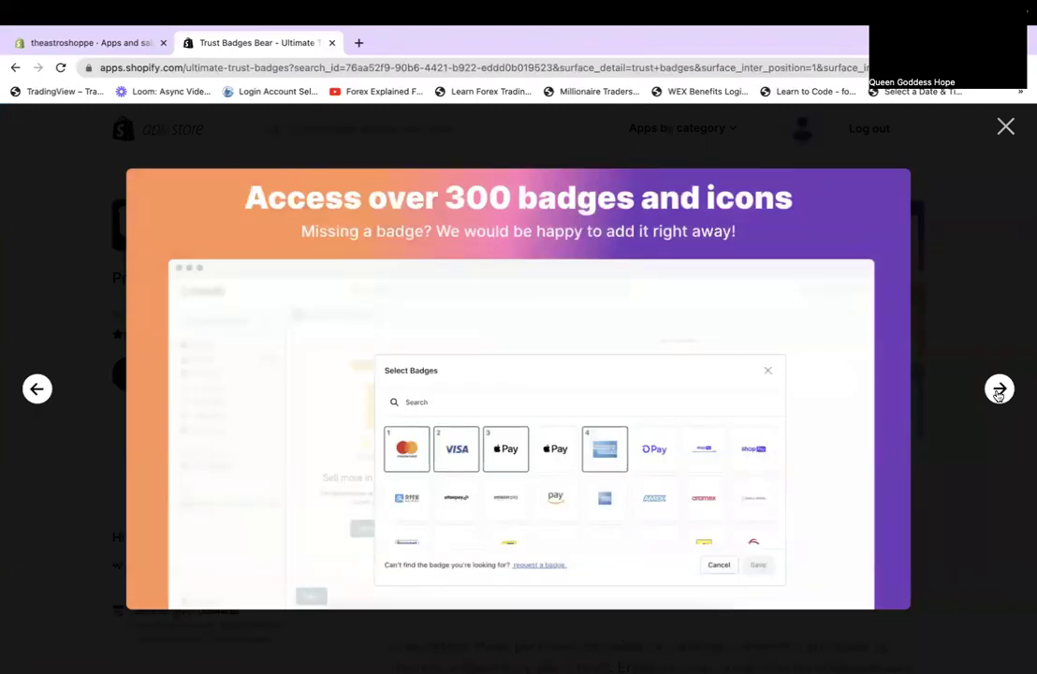
left_click(999, 391)
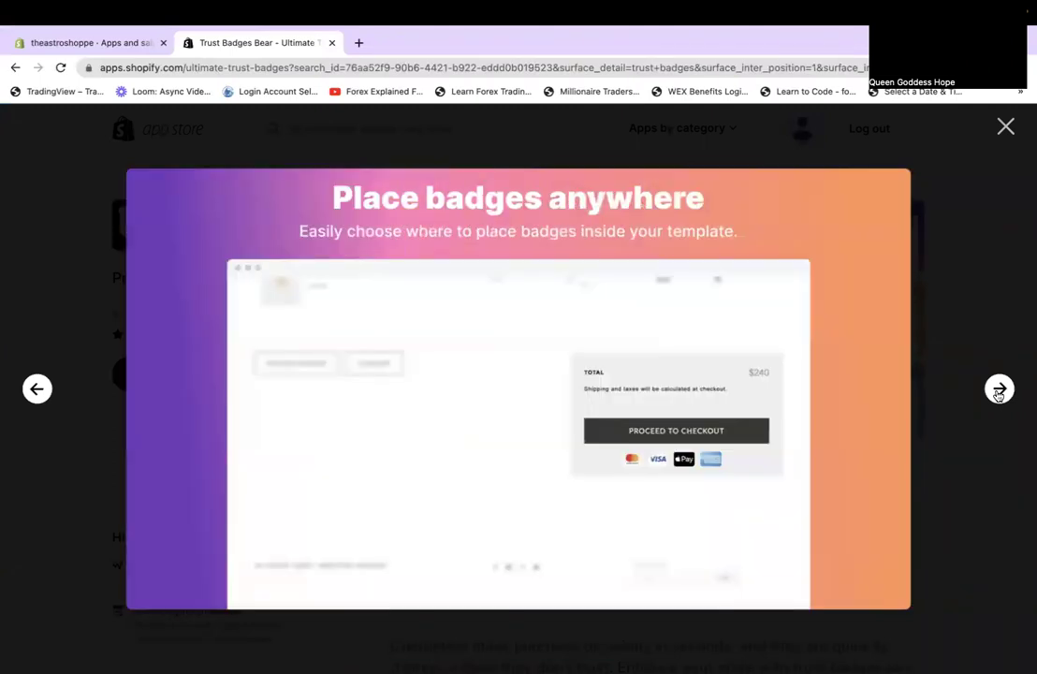
left_click(999, 391)
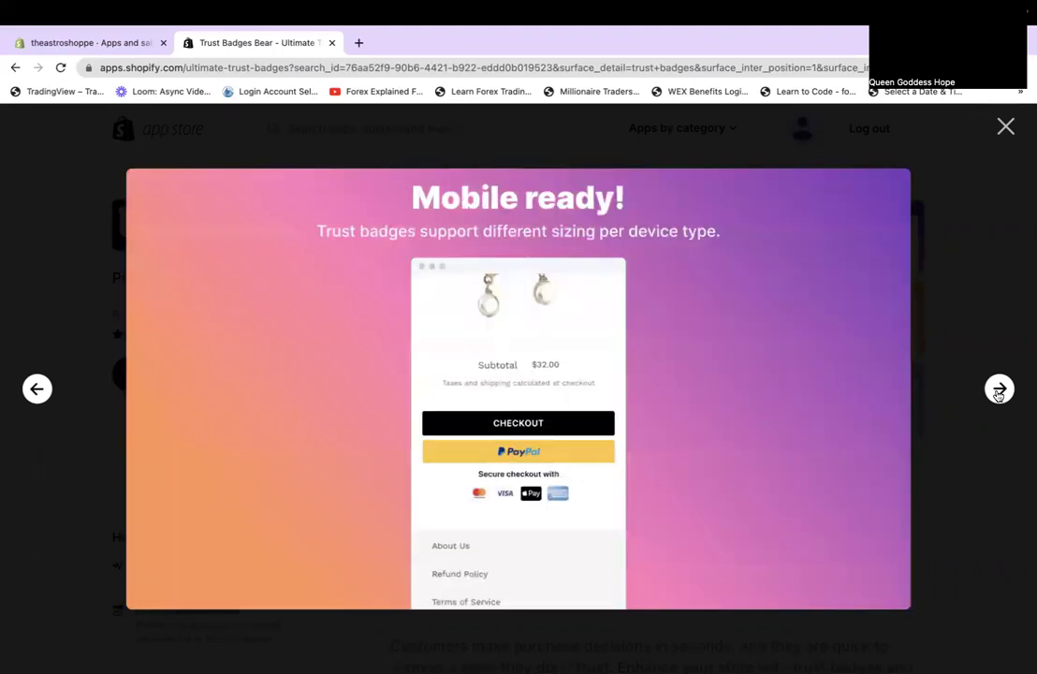
left_click(999, 391)
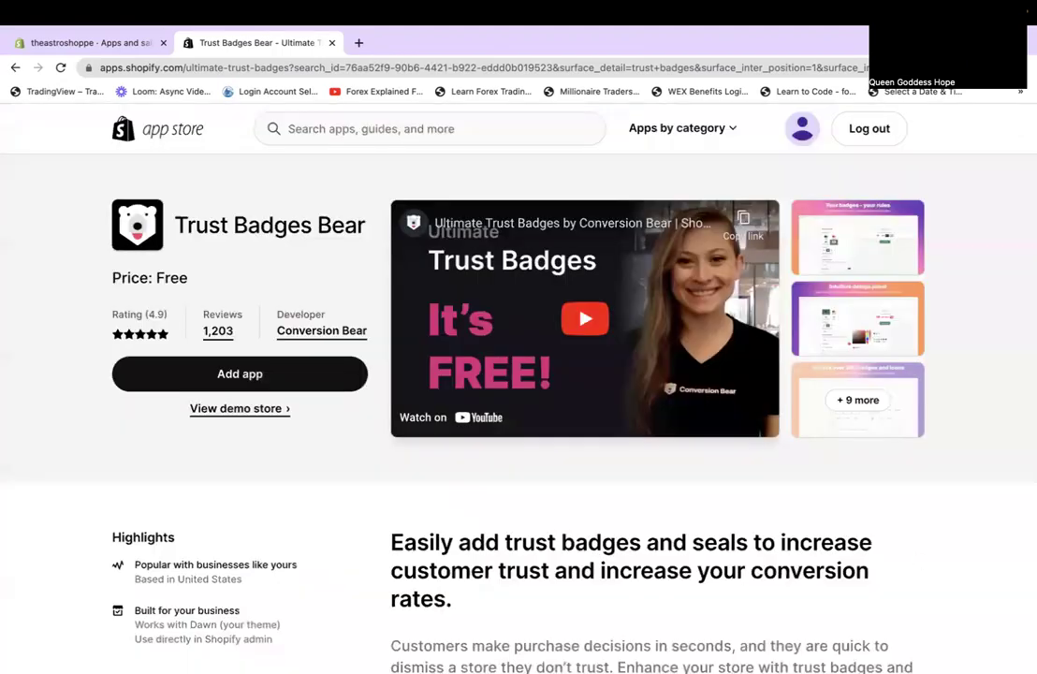
Close the screenshot viewer and scroll down to the Trust Badges Bear reviews.
left_click(881, 106)
scroll(859, 489, "down", 3)
scroll(858, 489, "down", 15)
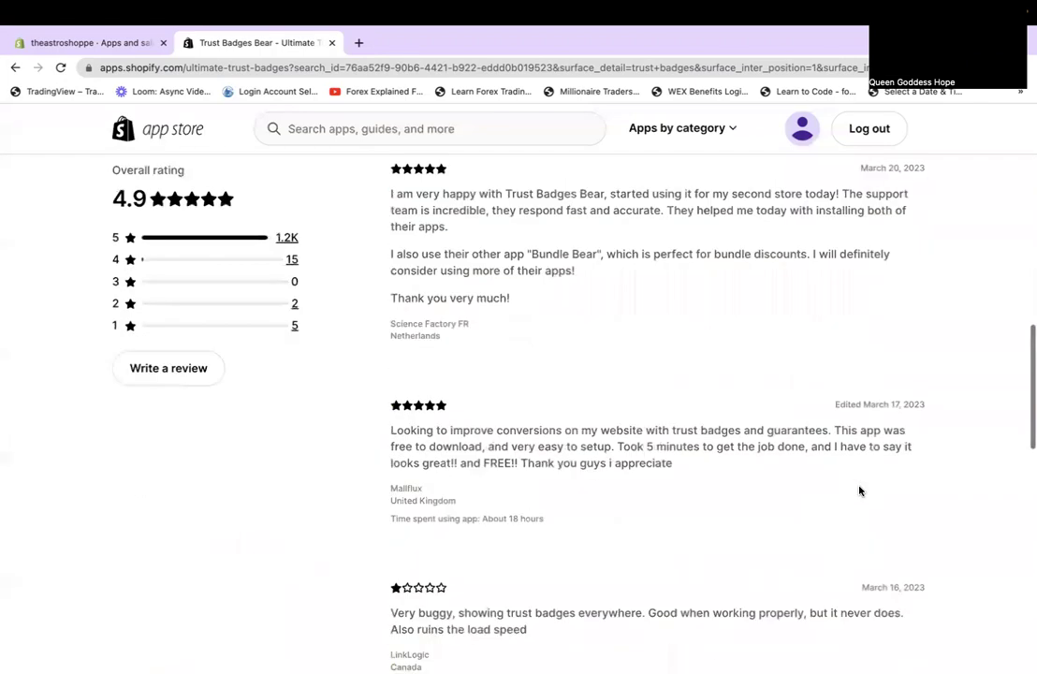
scroll(860, 491, "up", 20)
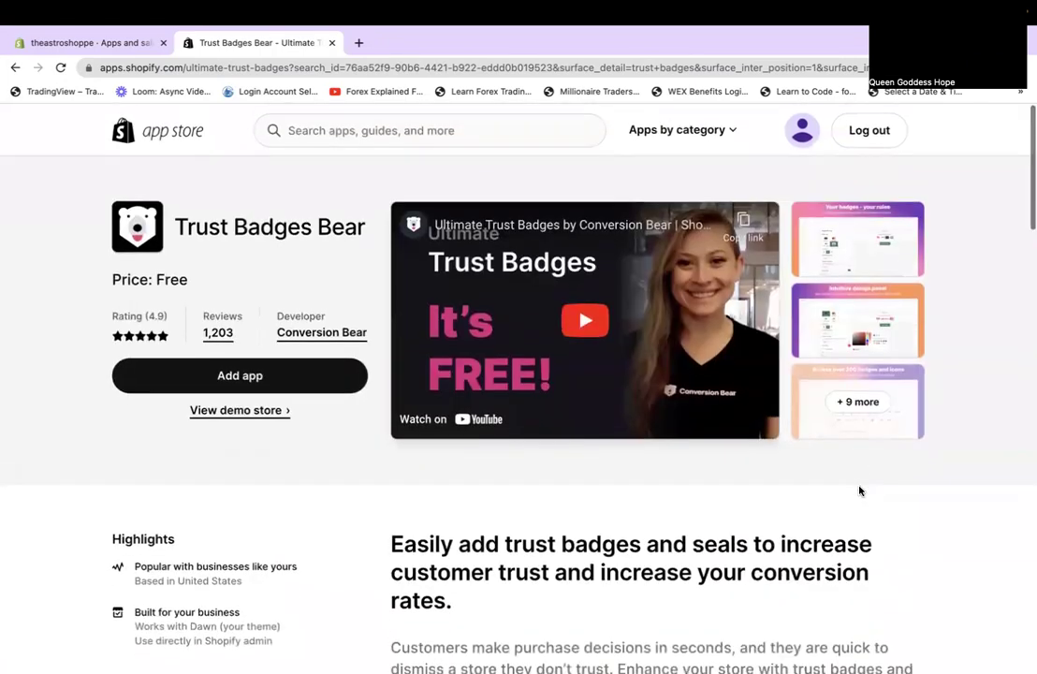
Add Trust Badges Bear to the store and approve its install permissions.
left_click(281, 375)
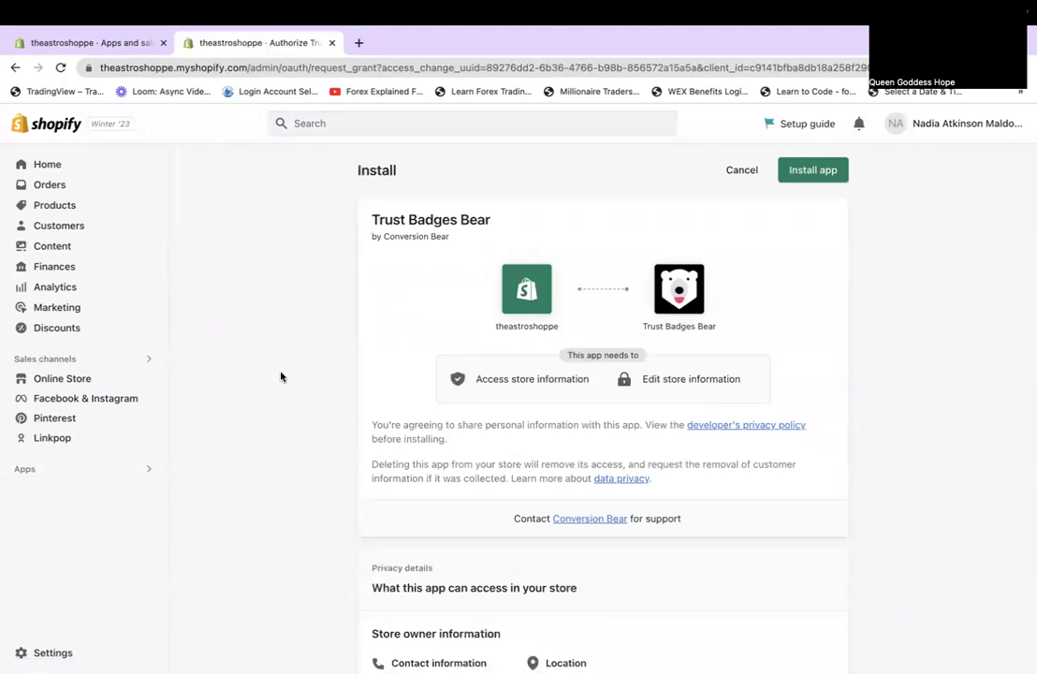
scroll(707, 443, "down", 5)
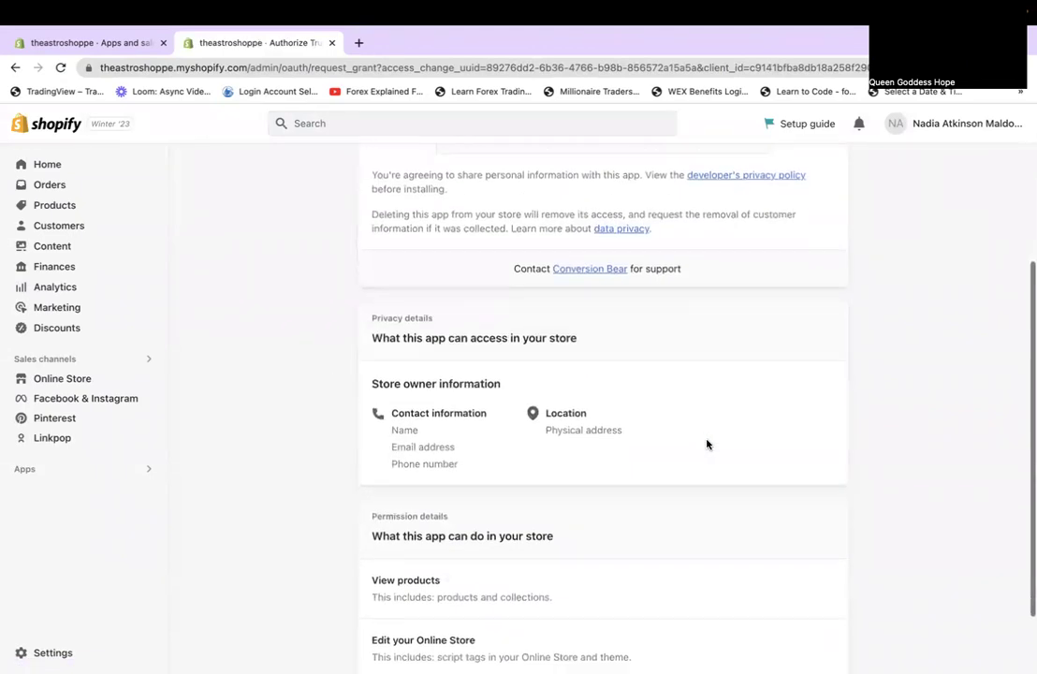
scroll(707, 444, "down", 2)
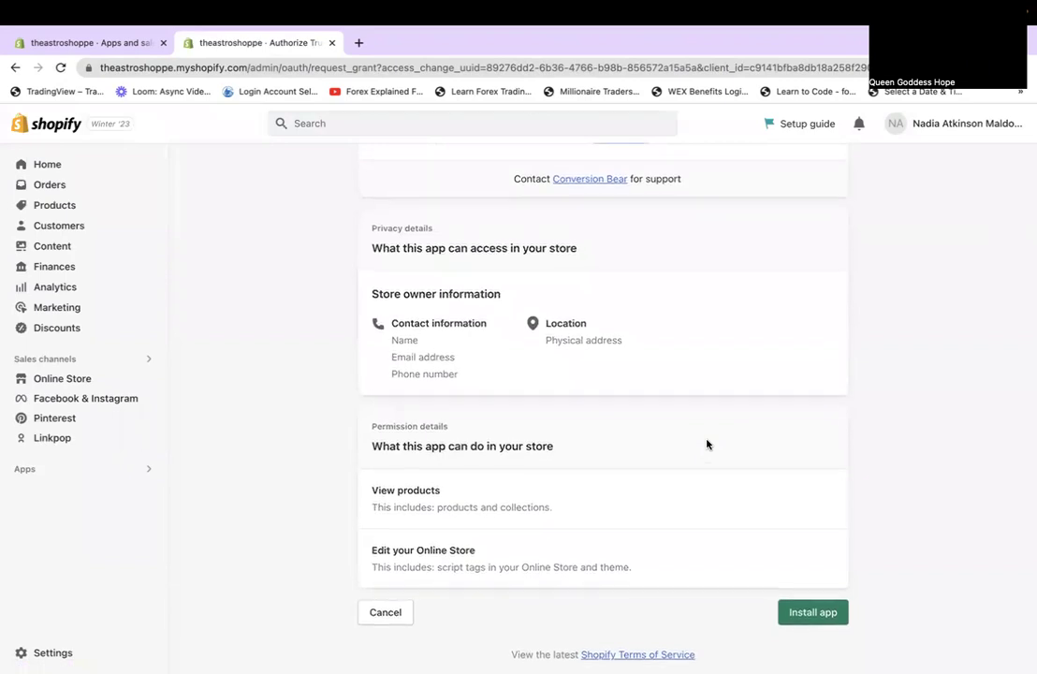
left_click(831, 610)
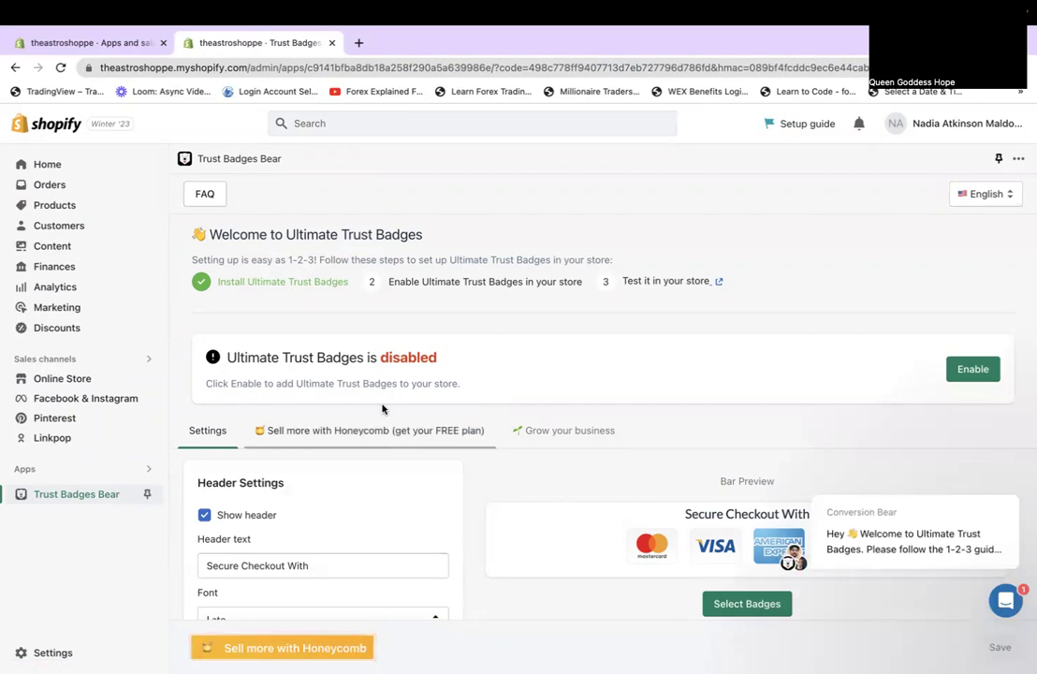
Set the Trust Badges Bear header font to Arial.
scroll(618, 466, "down", 3)
scroll(619, 466, "down", 1)
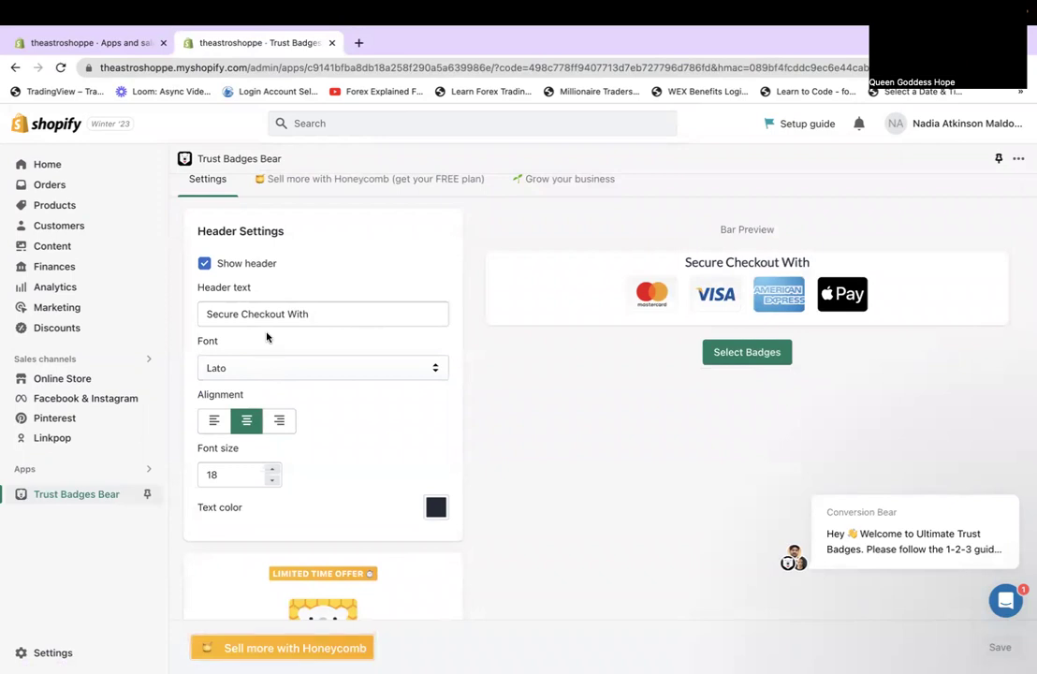
left_click(267, 366)
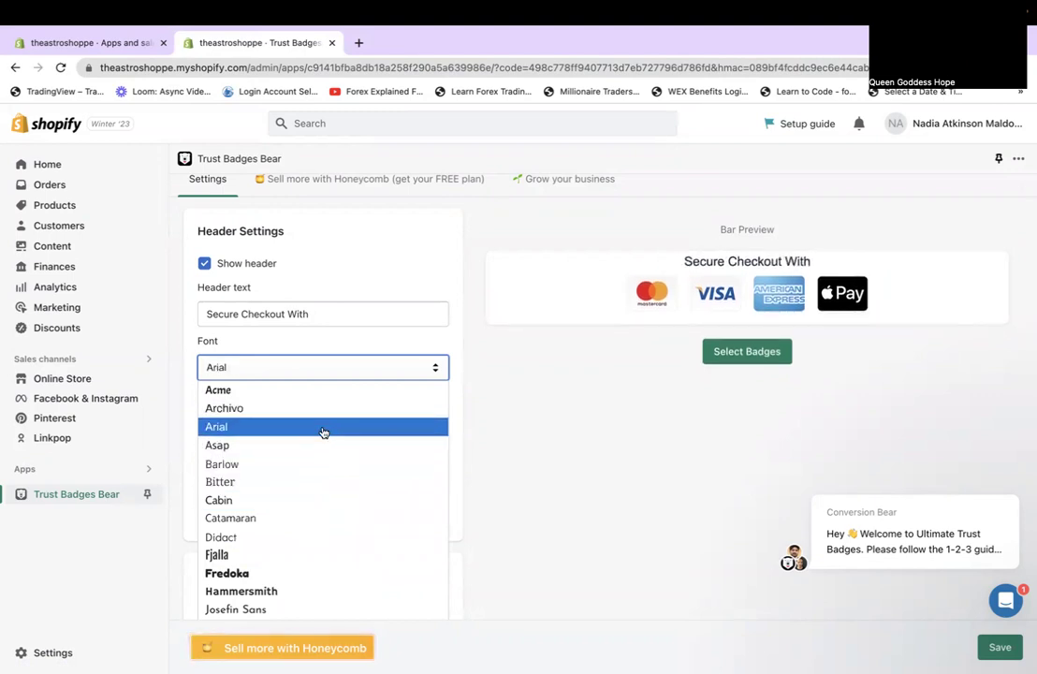
scroll(323, 432, "down", 10)
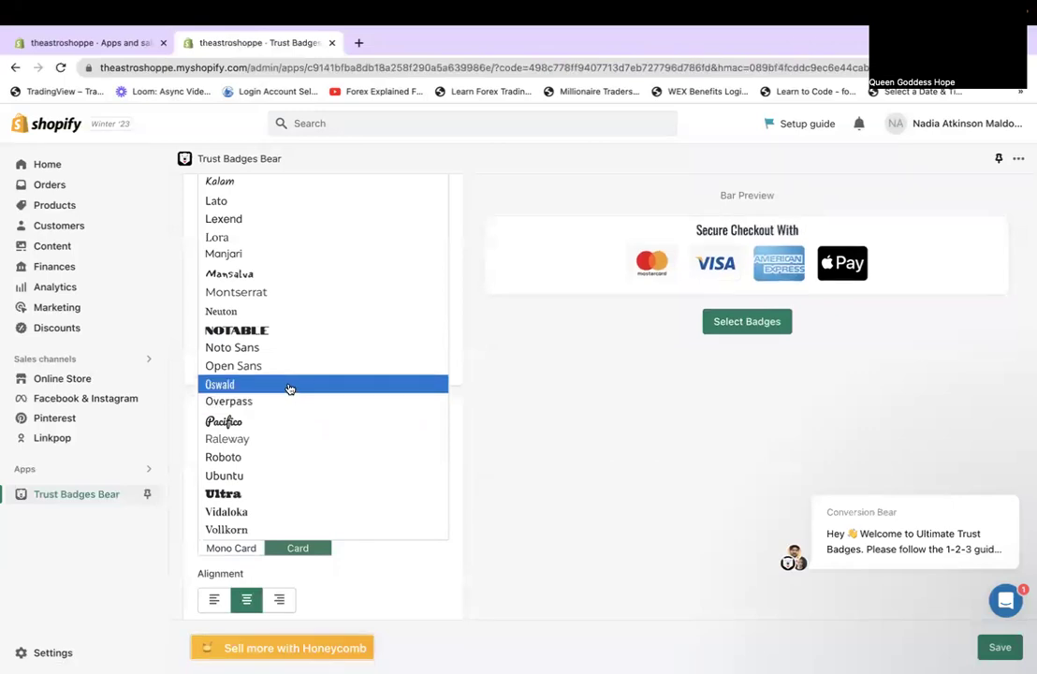
scroll(290, 290, "up", 3)
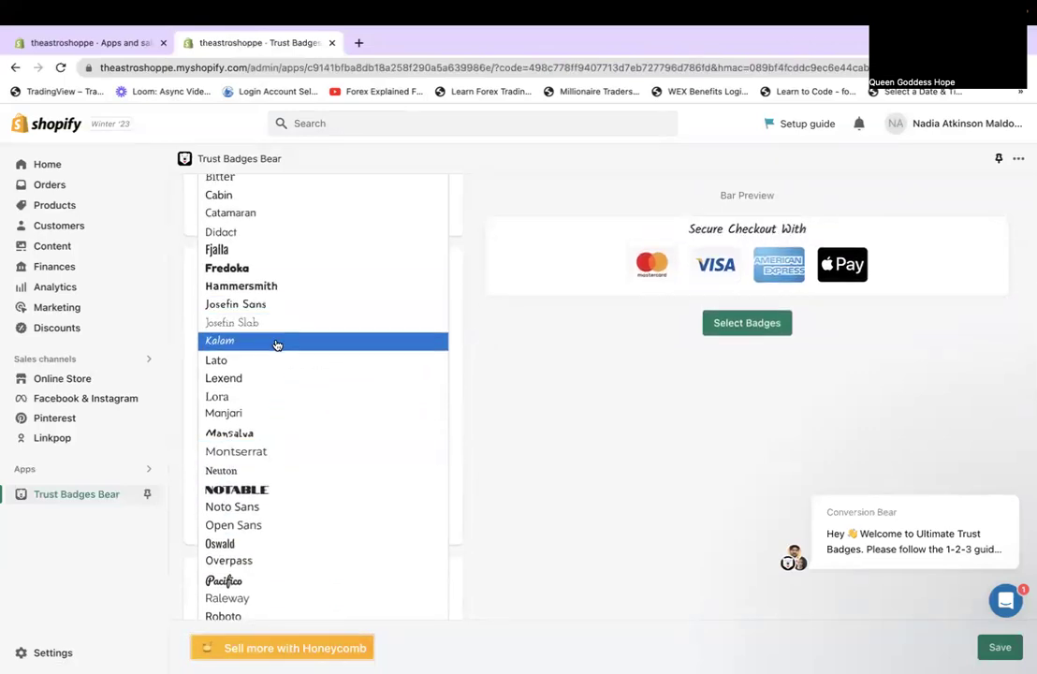
scroll(277, 344, "up", 3)
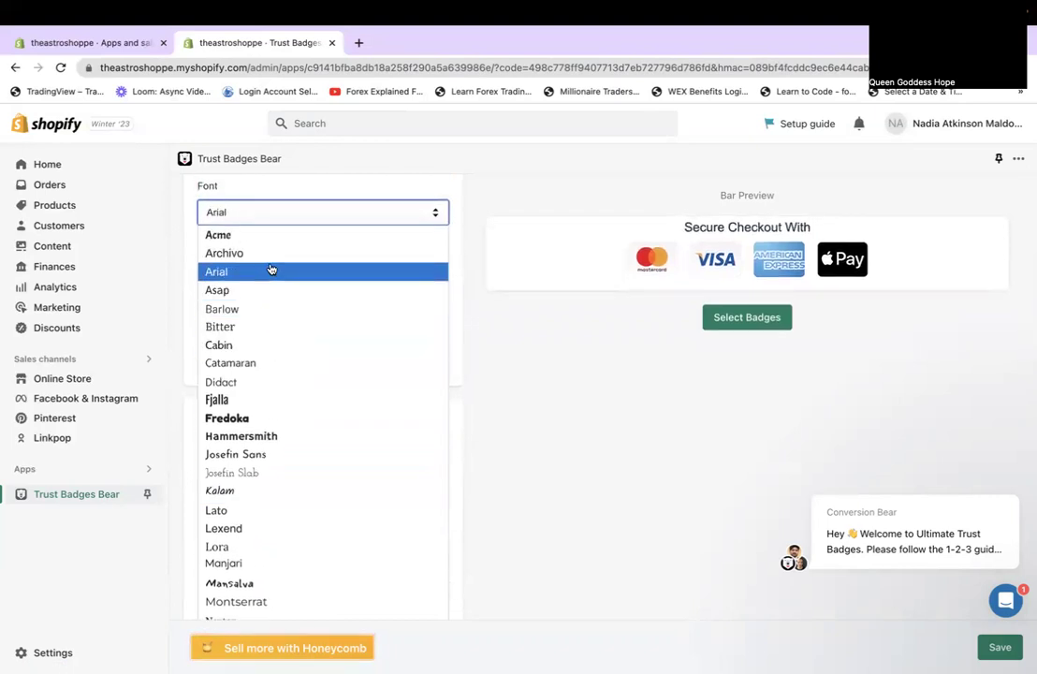
left_click(272, 269)
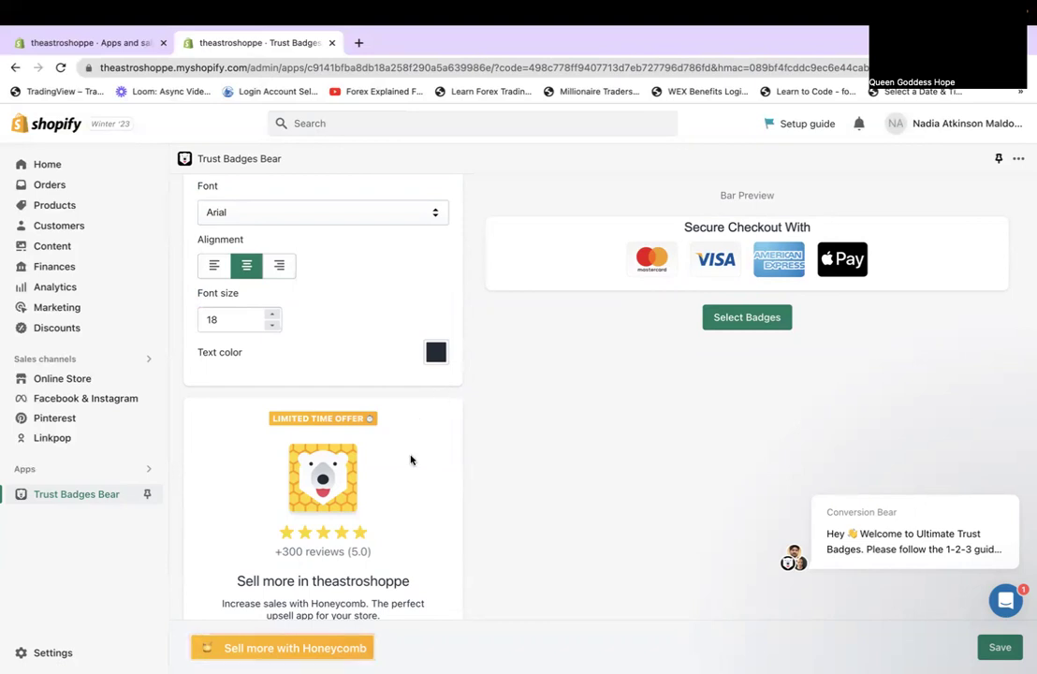
Make the desktop badge size Small.
scroll(408, 468, "down", 2)
scroll(404, 479, "down", 3)
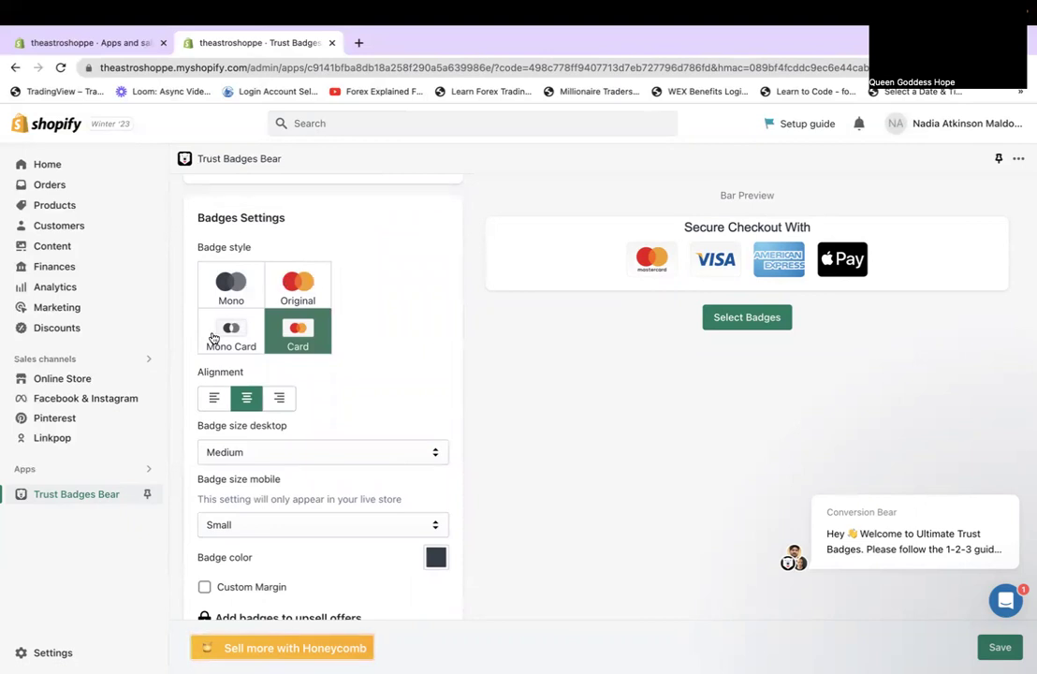
scroll(320, 429, "down", 2)
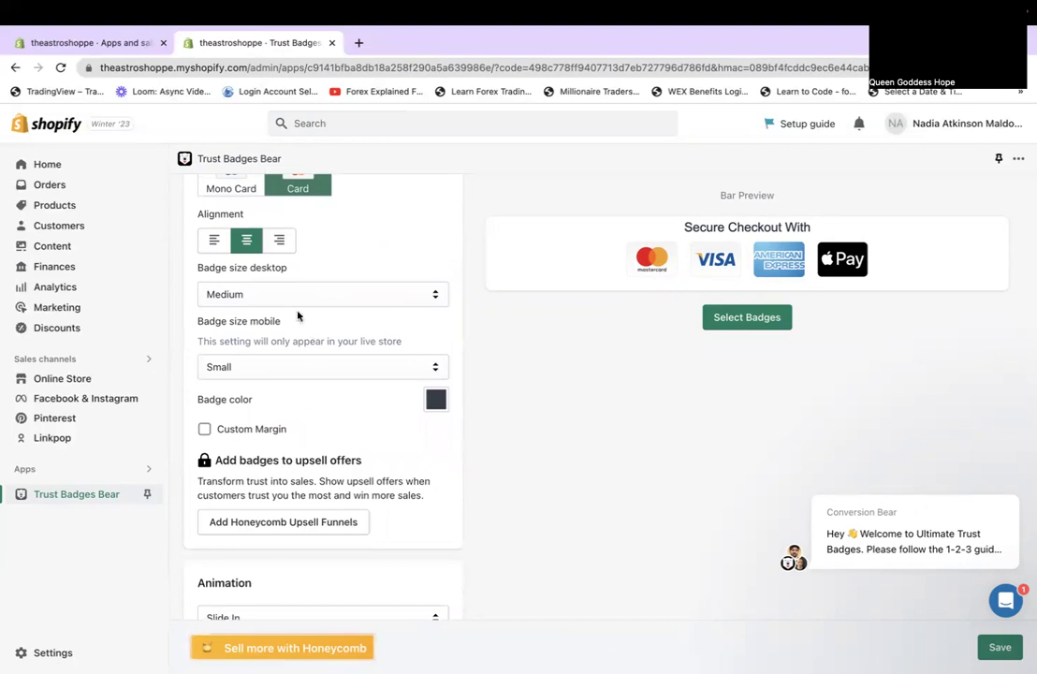
left_click(293, 297)
left_click(287, 337)
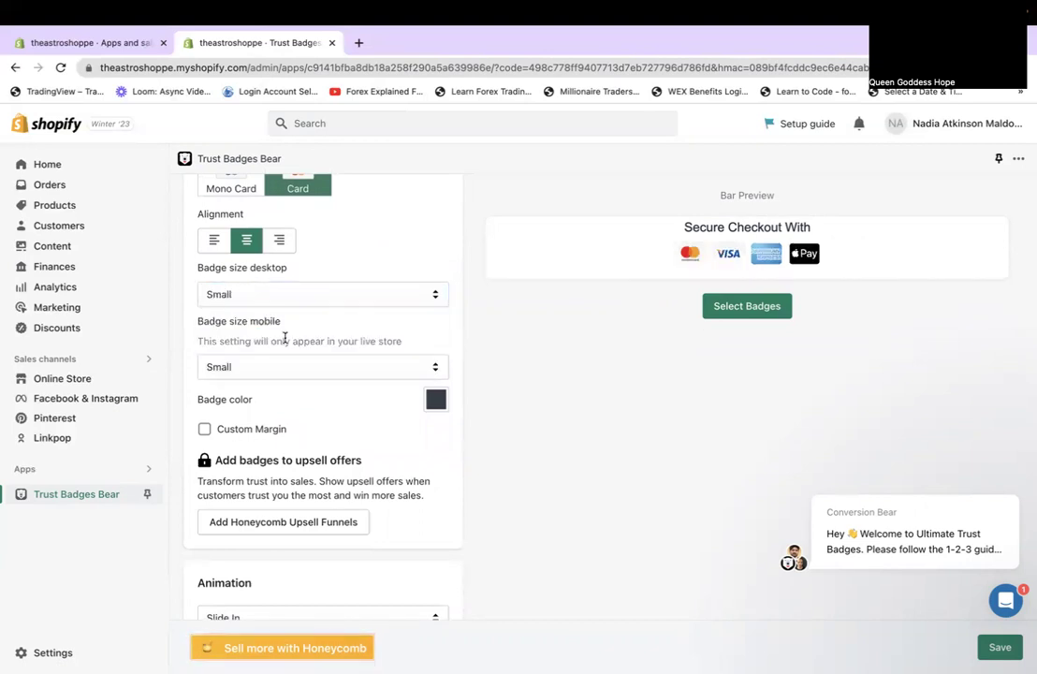
Scroll through the remaining settings and bring up Select Badges under the Bar Preview.
scroll(308, 412, "down", 2)
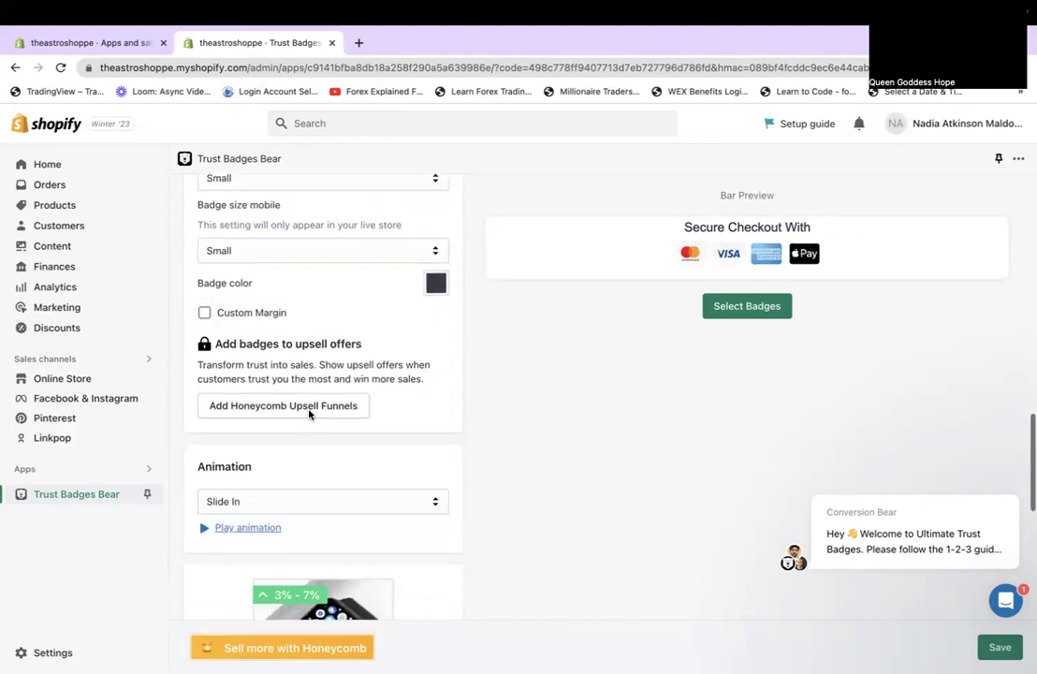
scroll(348, 467, "down", 5)
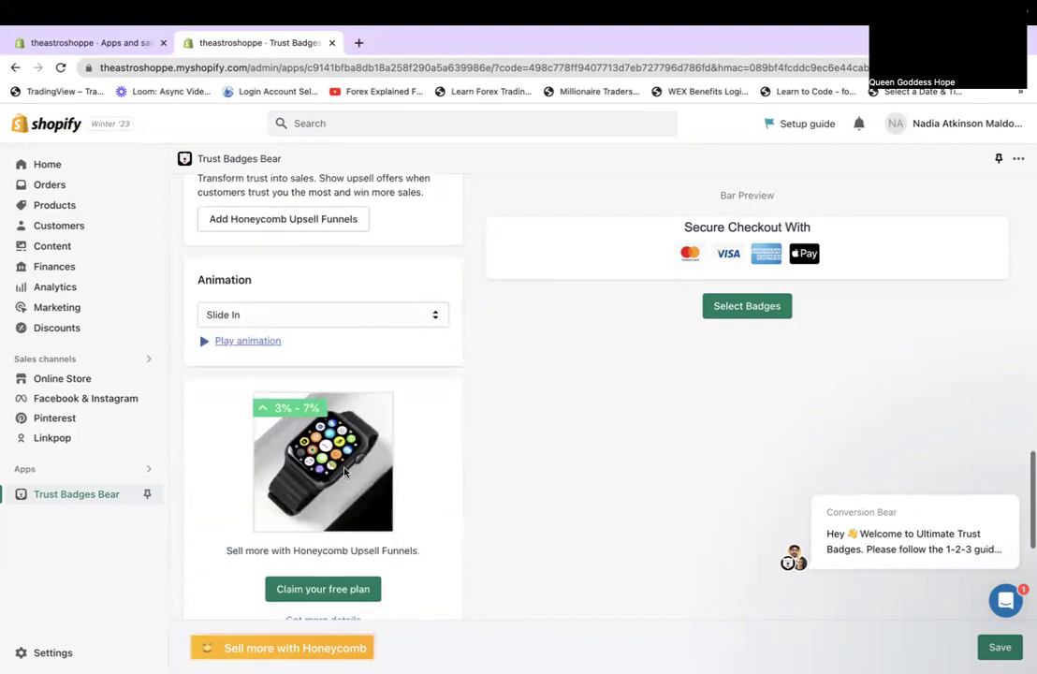
scroll(344, 473, "down", 4)
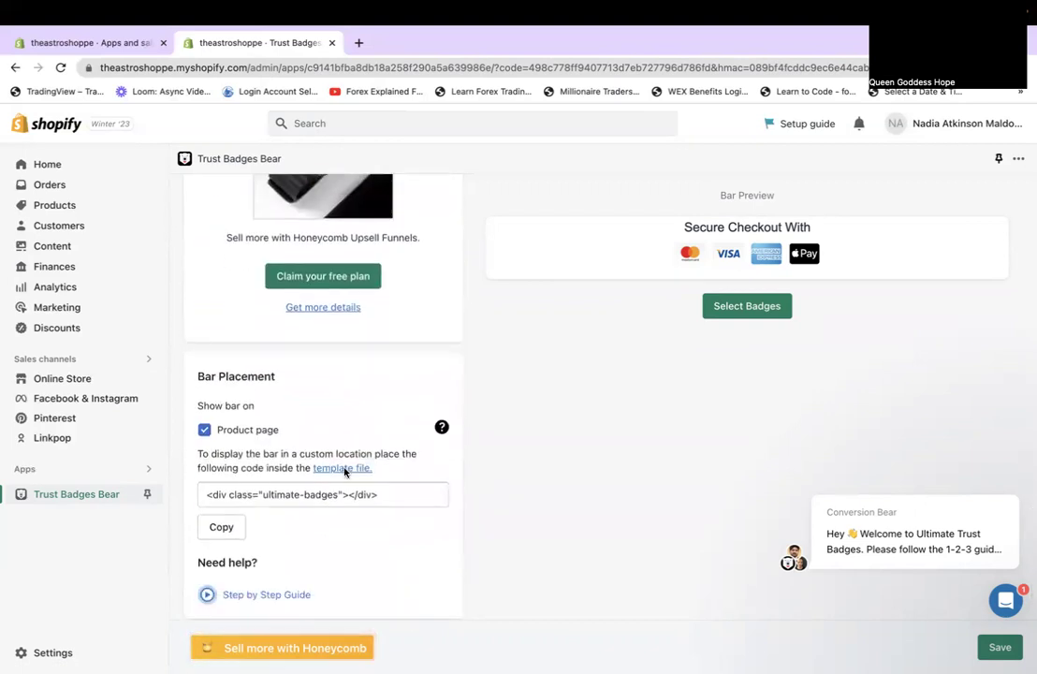
scroll(344, 472, "down", 2)
scroll(345, 473, "down", 1)
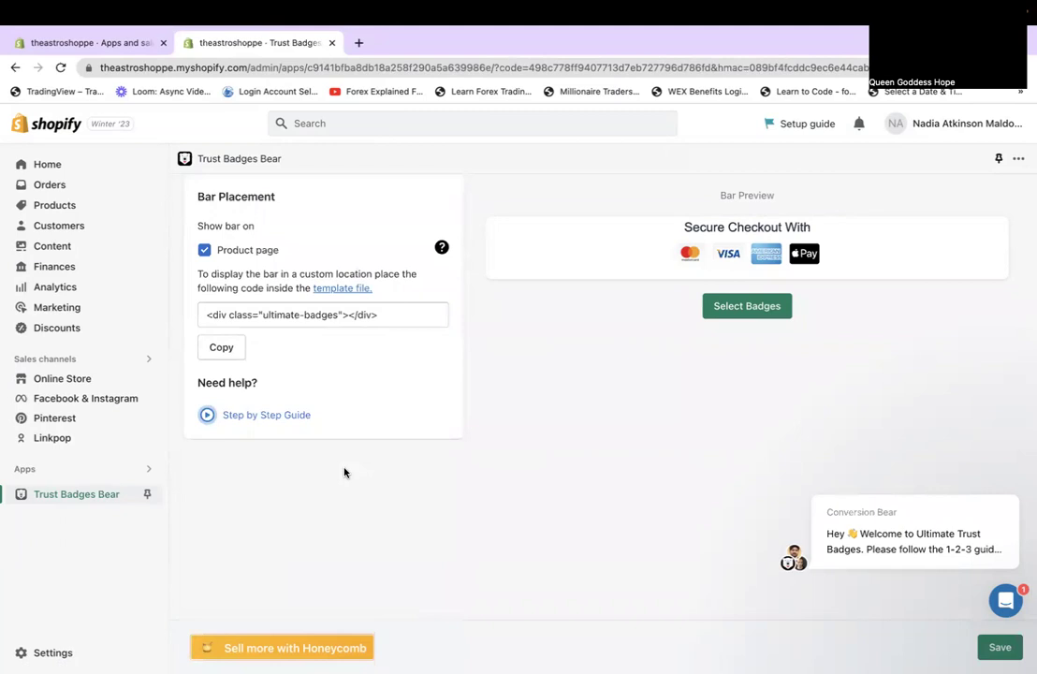
scroll(345, 473, "up", 15)
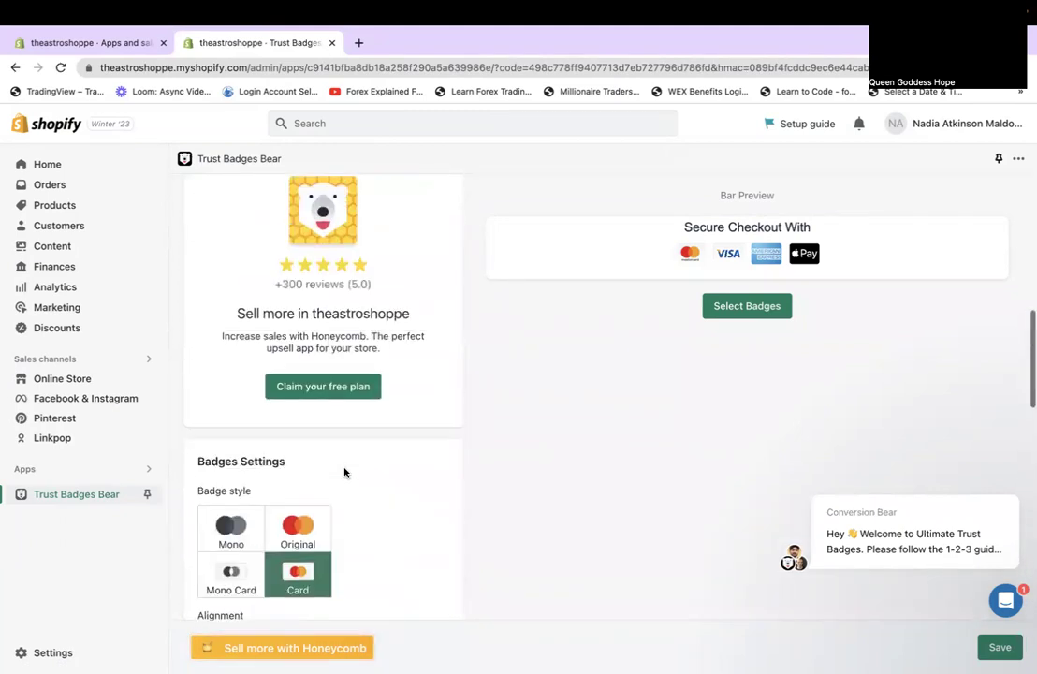
scroll(345, 473, "up", 3)
scroll(344, 472, "down", 4)
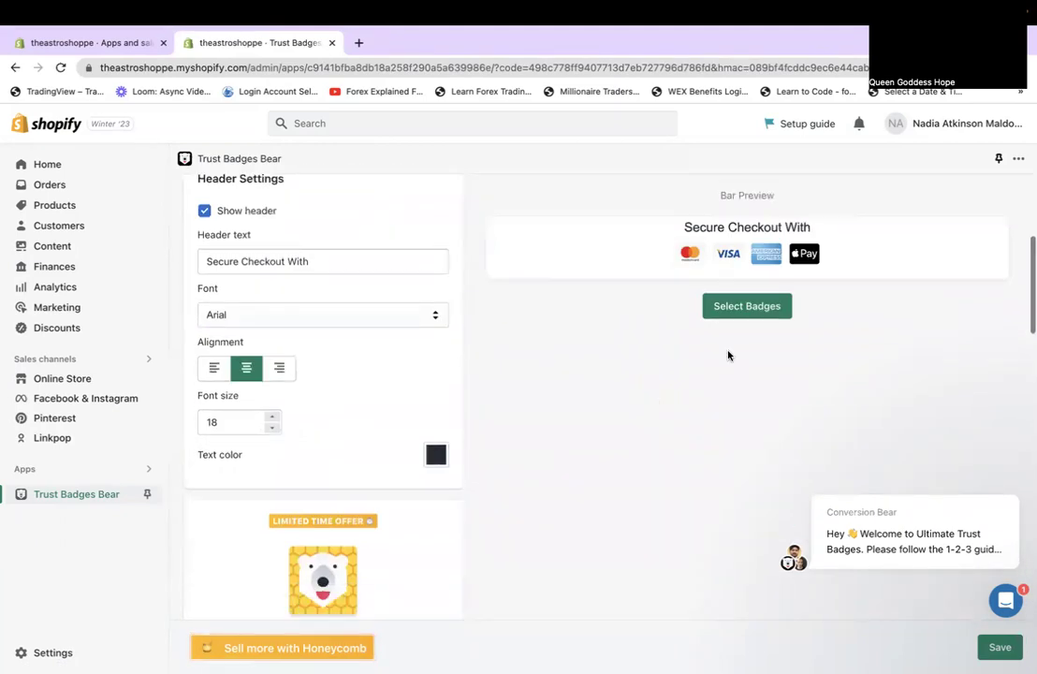
left_click(721, 309)
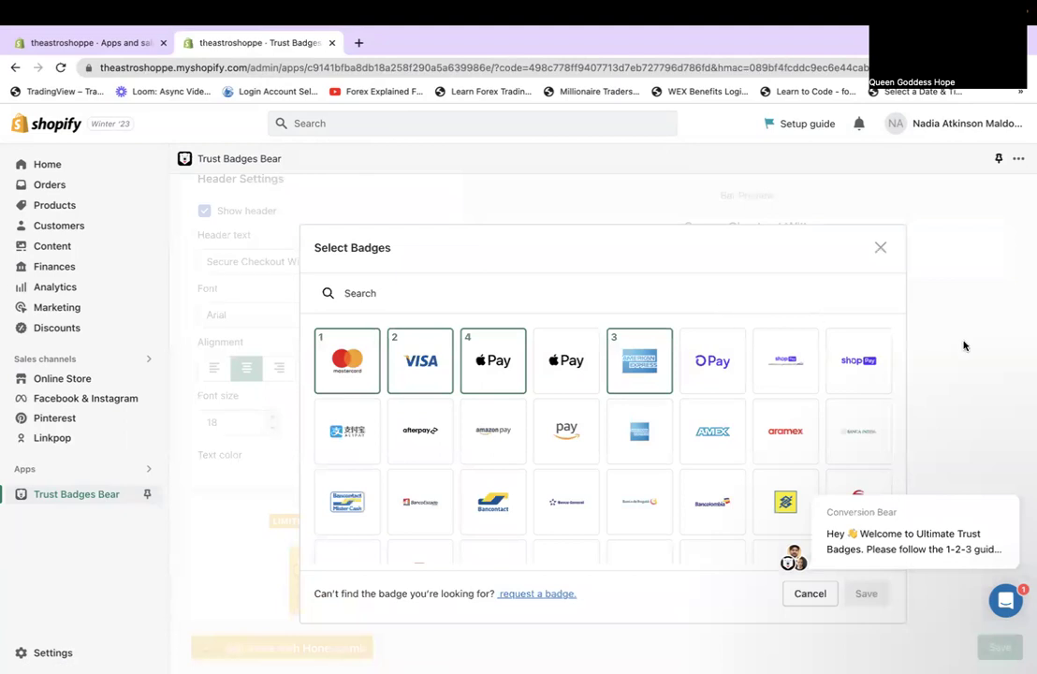
Browse the badge grid and deselect the Mastercard badge.
scroll(965, 346, "down", 2)
scroll(653, 327, "down", 1)
scroll(655, 335, "up", 1)
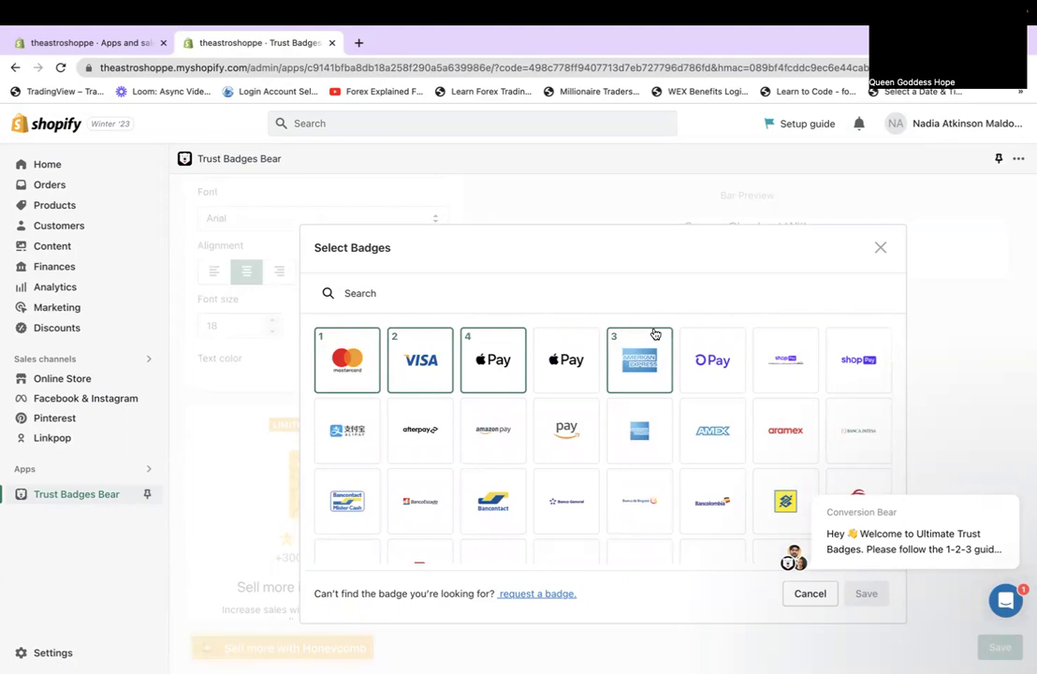
scroll(936, 474, "down", 1)
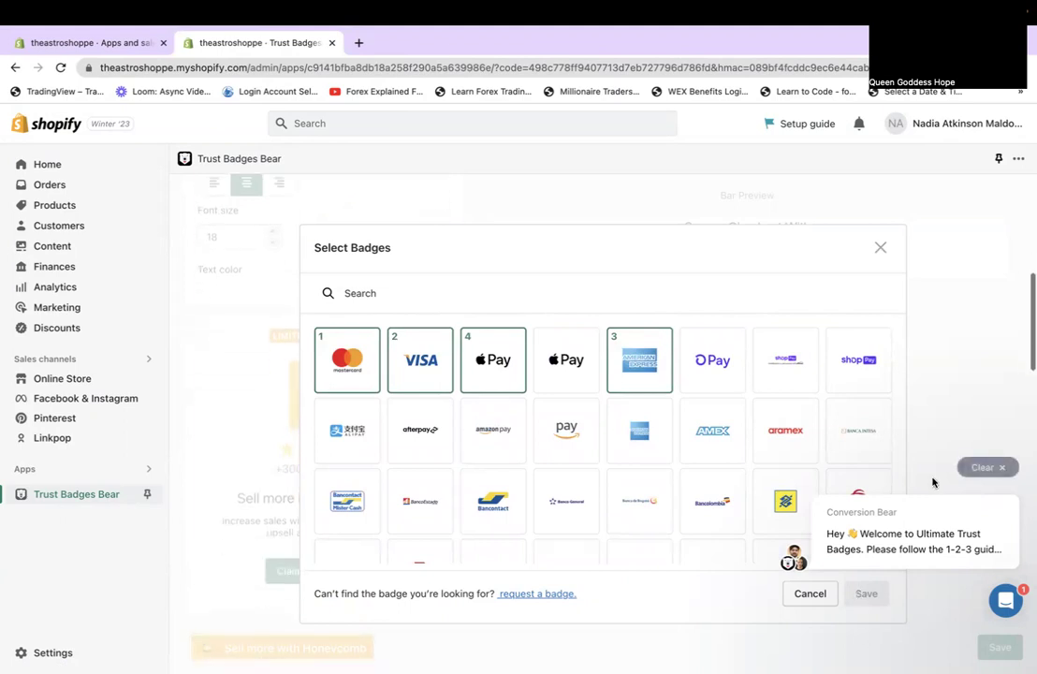
scroll(728, 483, "down", 2)
scroll(728, 483, "down", 1)
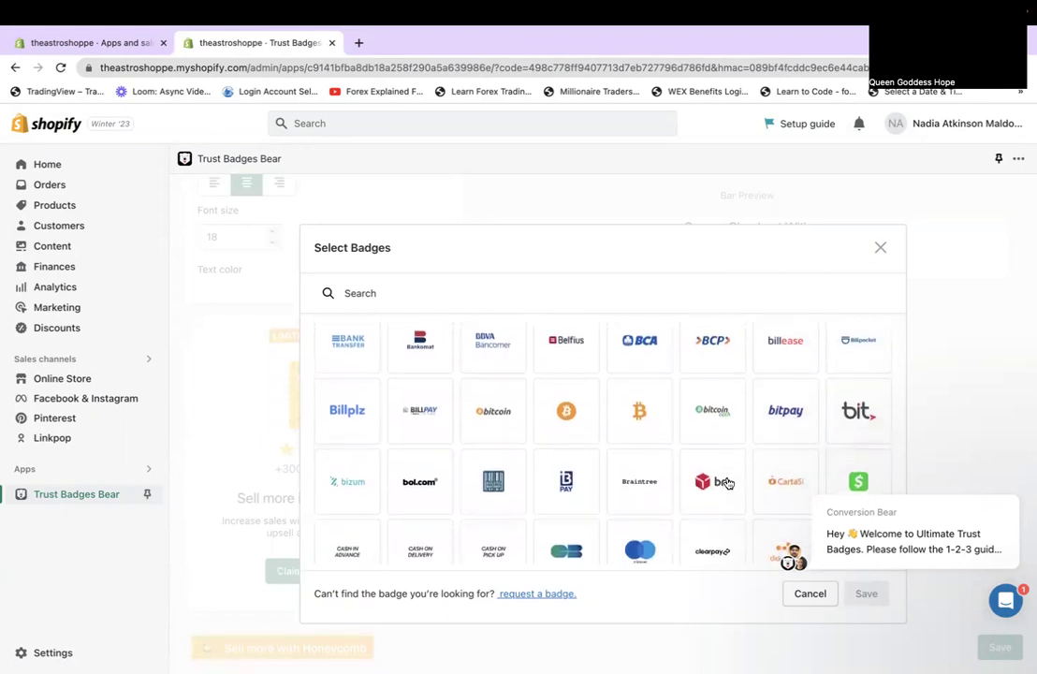
scroll(728, 483, "down", 3)
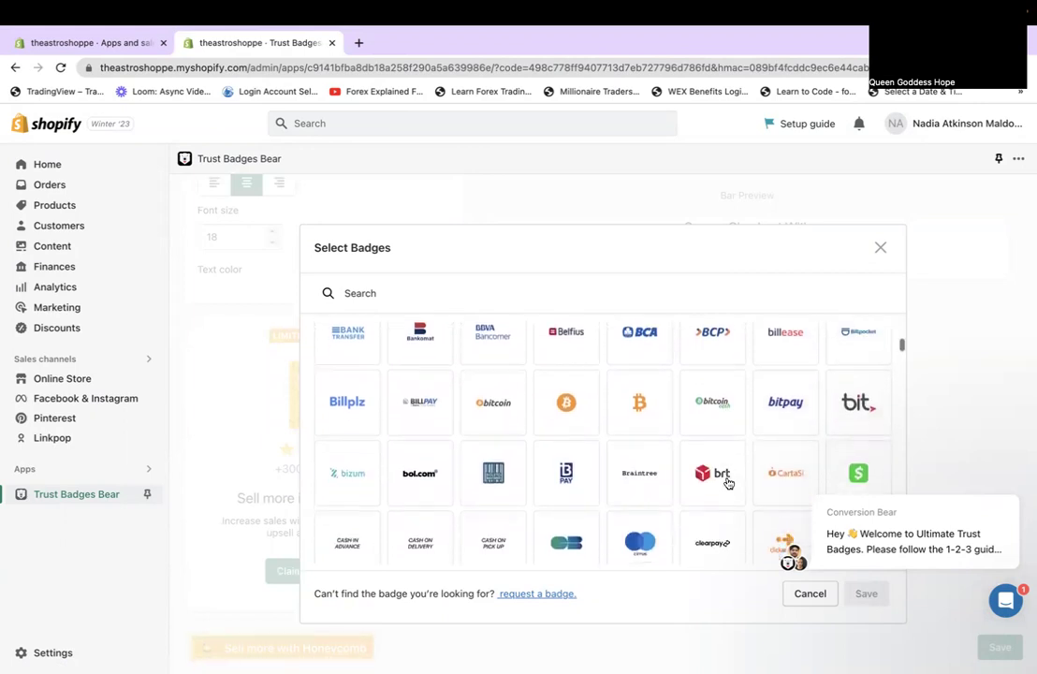
scroll(728, 483, "down", 3)
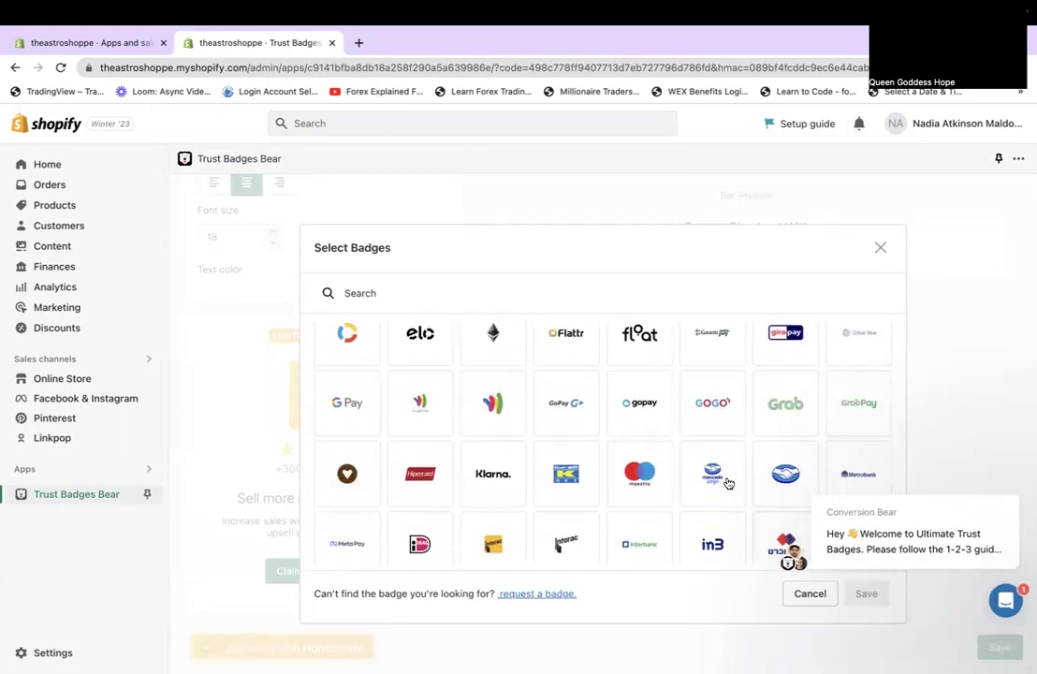
scroll(728, 483, "down", 7)
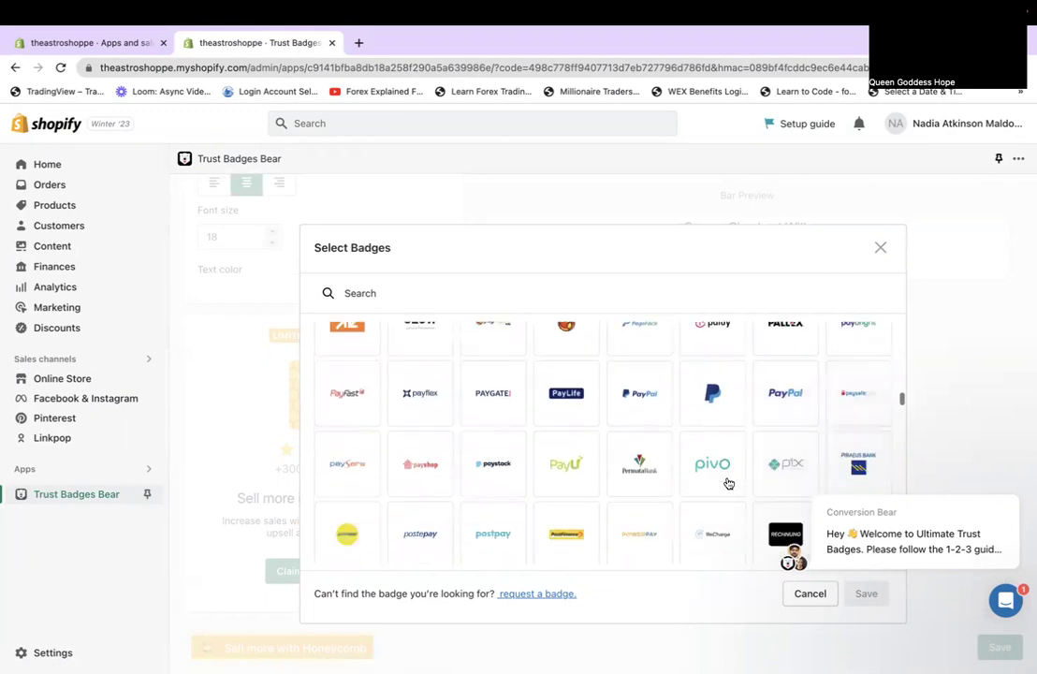
scroll(729, 483, "down", 1)
scroll(729, 483, "up", 15)
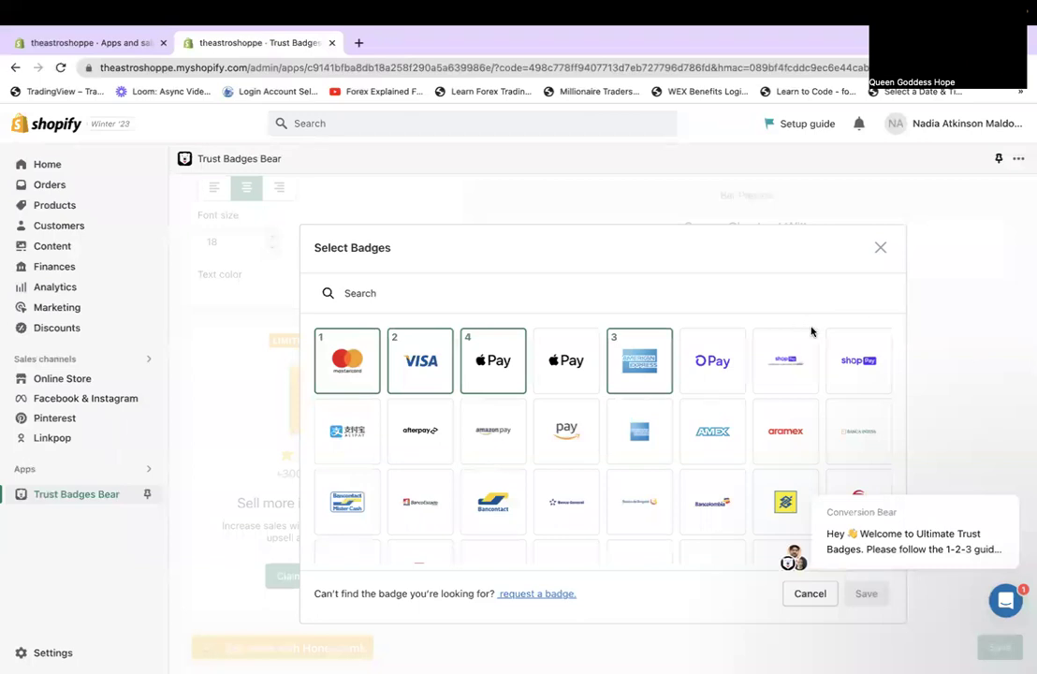
left_click(351, 364)
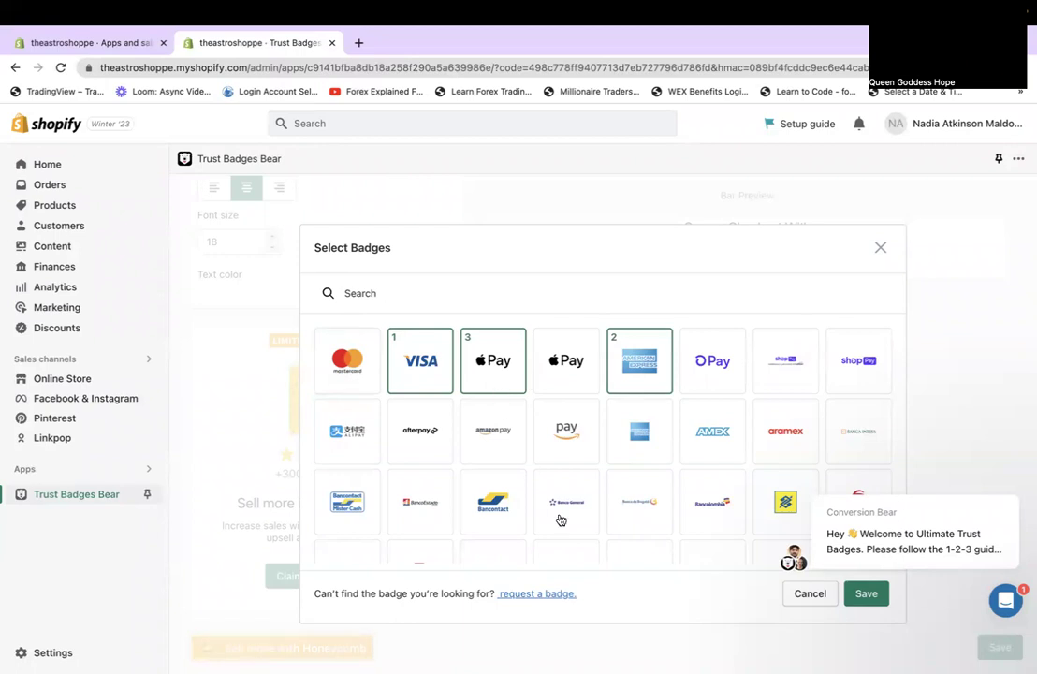
Add Fast Shipping as the fourth badge and save the badge selection.
scroll(560, 520, "down", 15)
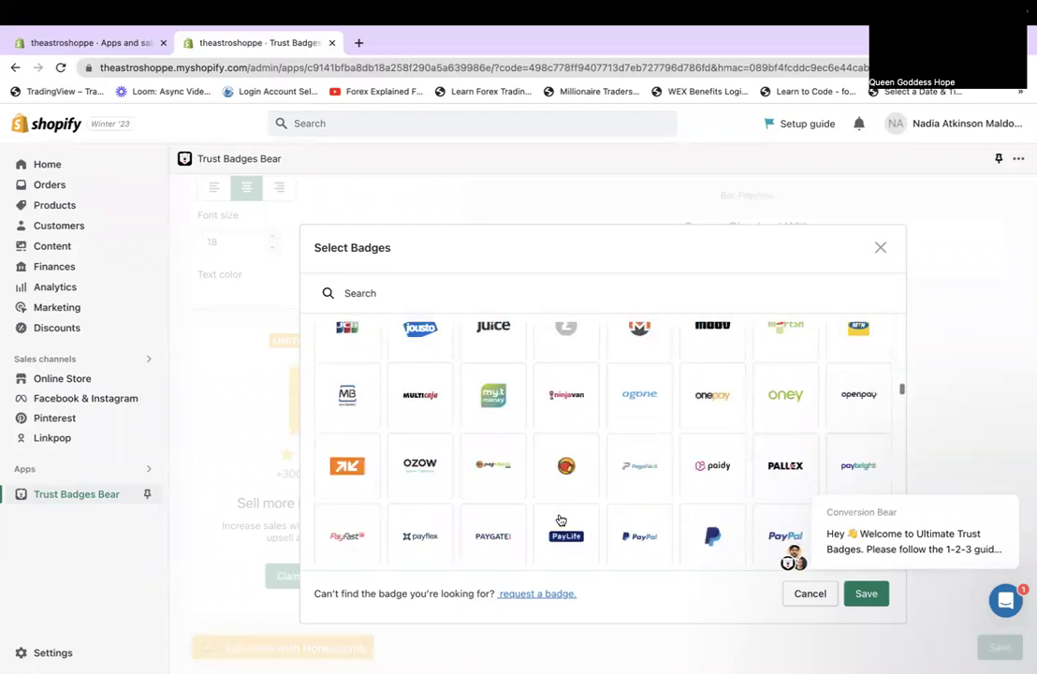
scroll(559, 519, "up", 3)
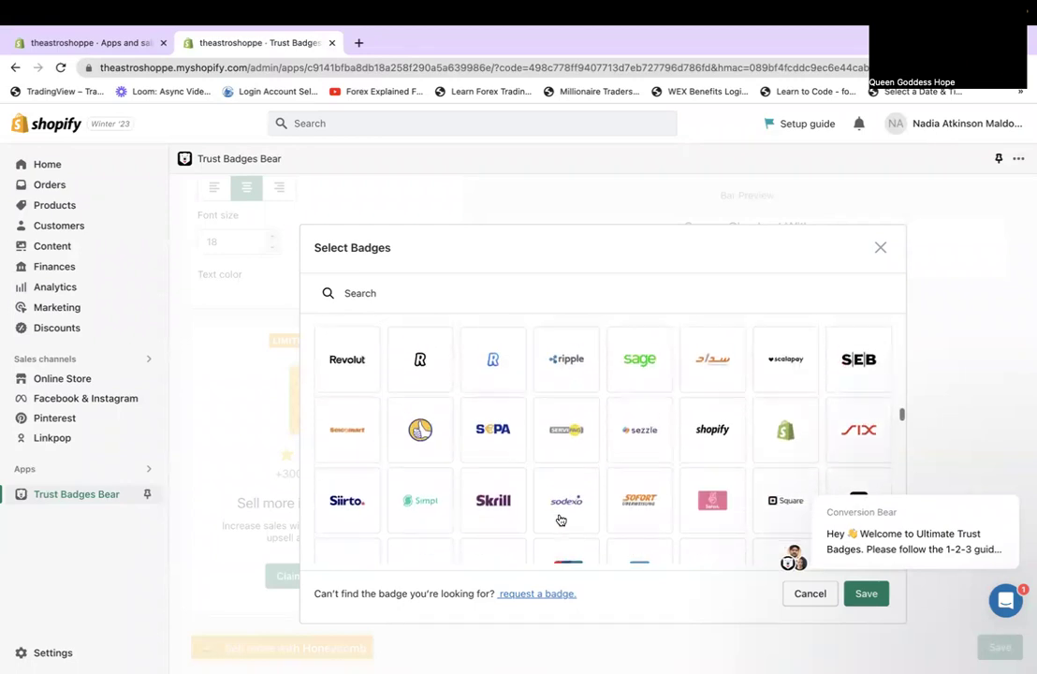
scroll(559, 519, "up", 1)
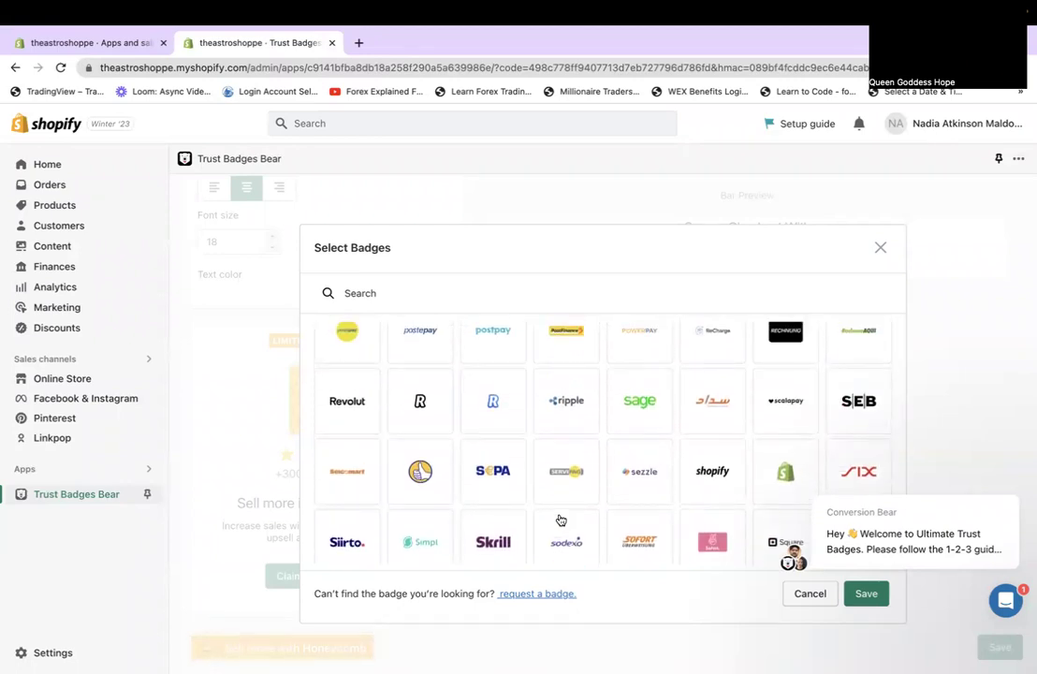
scroll(586, 410, "down", 3)
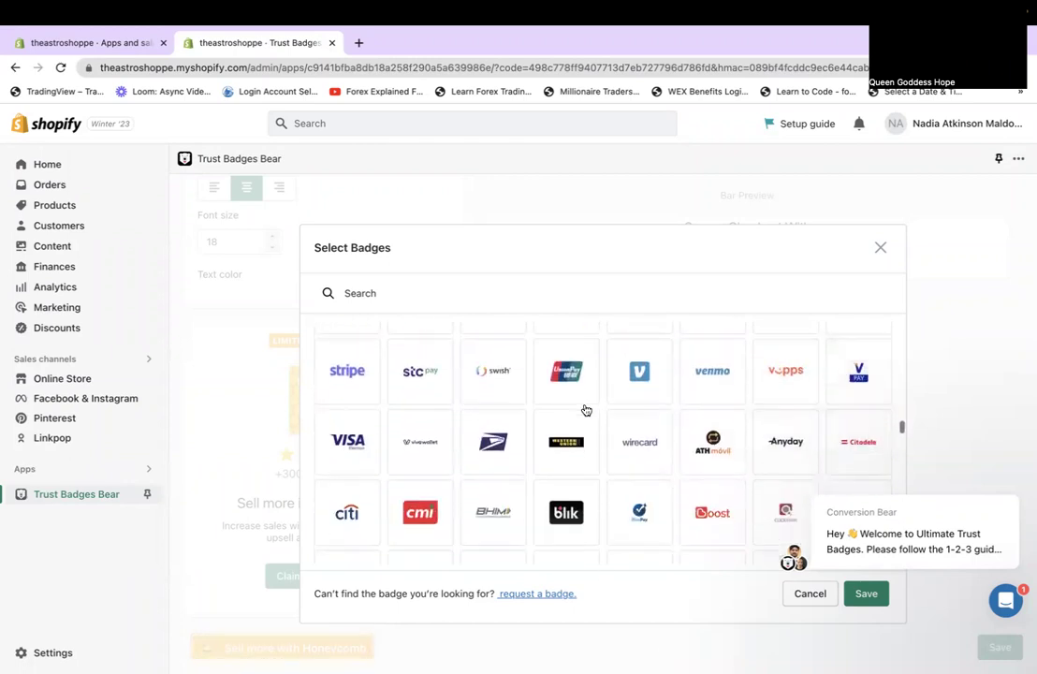
scroll(586, 410, "down", 3)
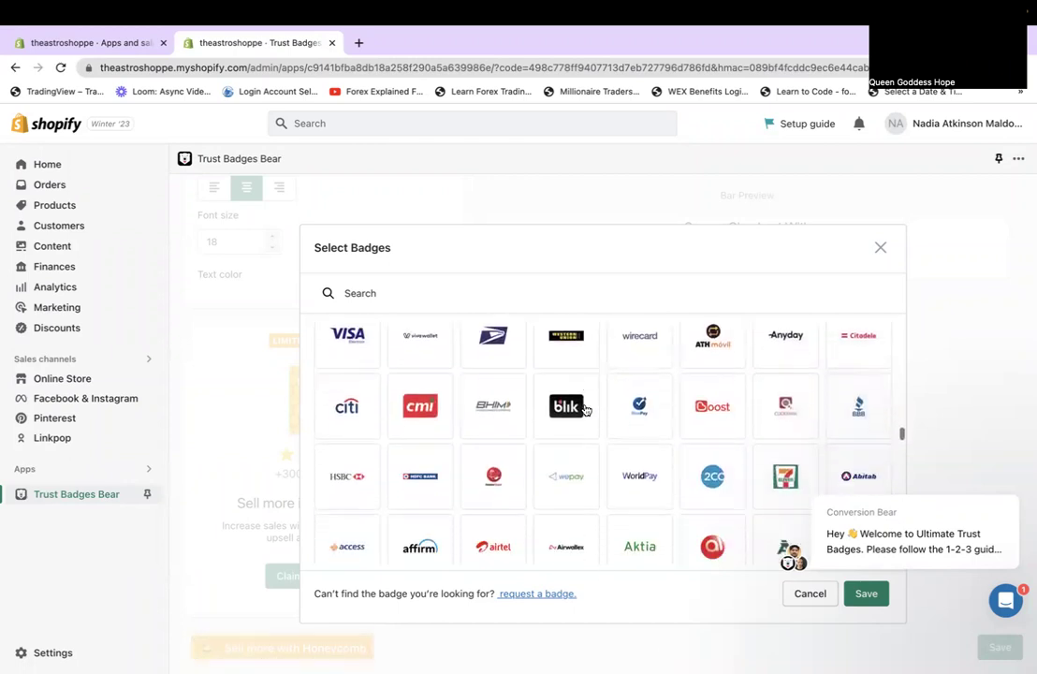
scroll(586, 410, "up", 1)
scroll(584, 409, "down", 5)
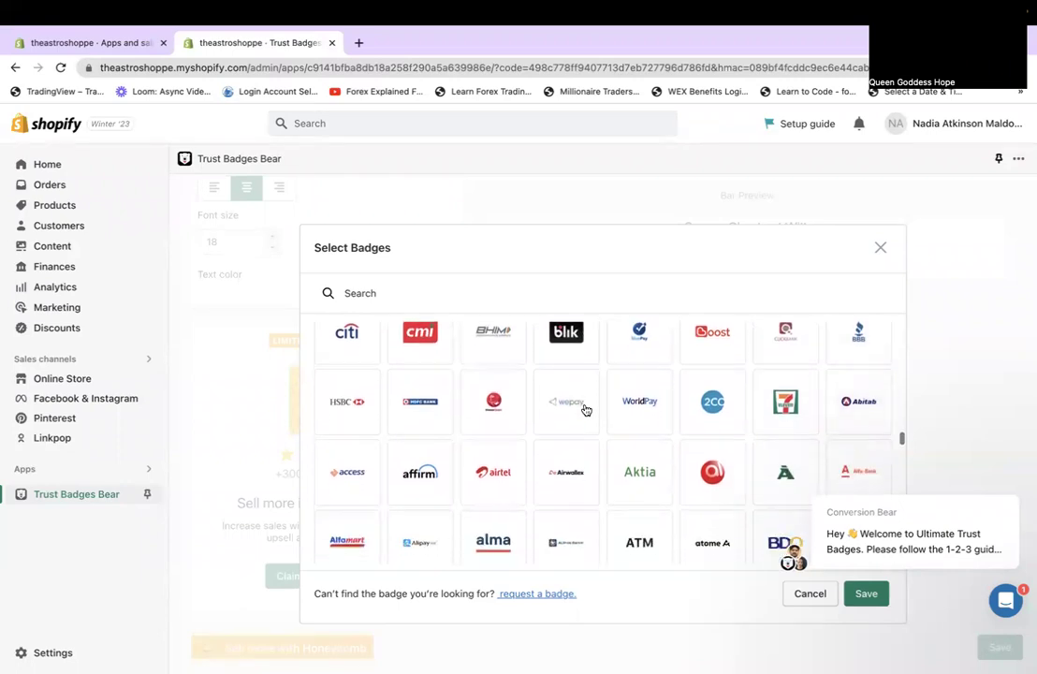
scroll(584, 409, "down", 10)
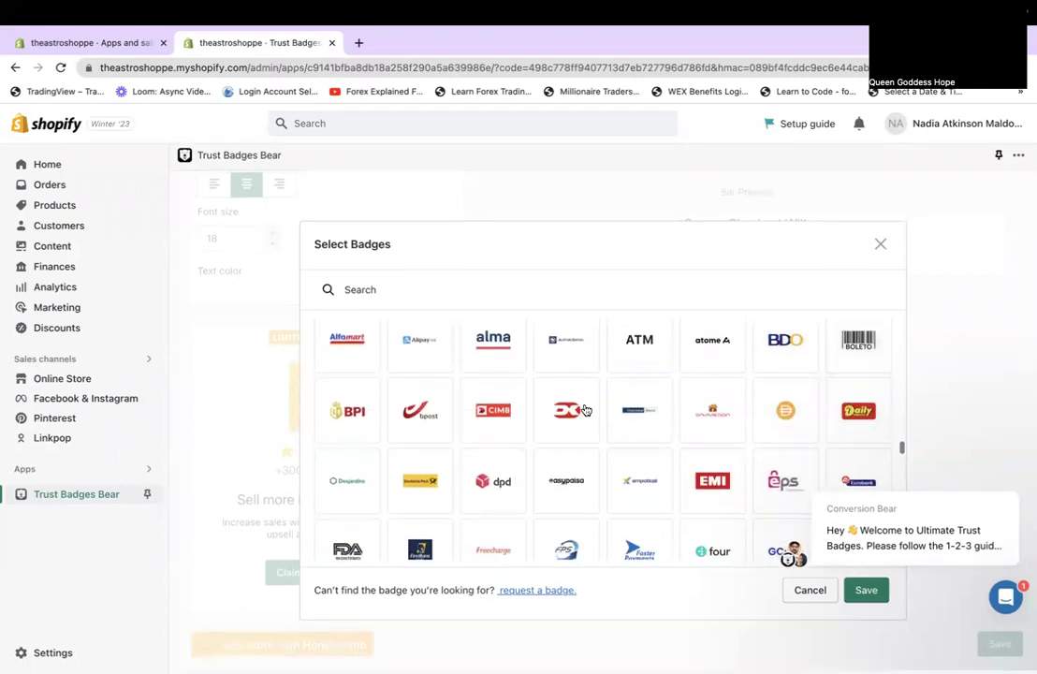
scroll(584, 409, "down", 10)
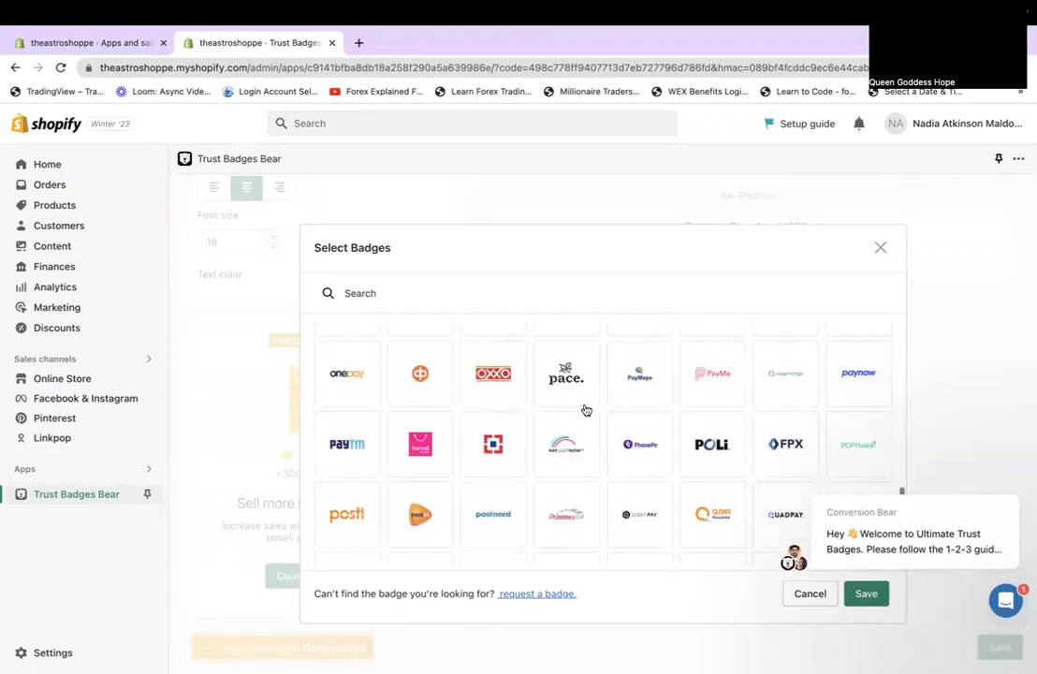
scroll(584, 409, "down", 3)
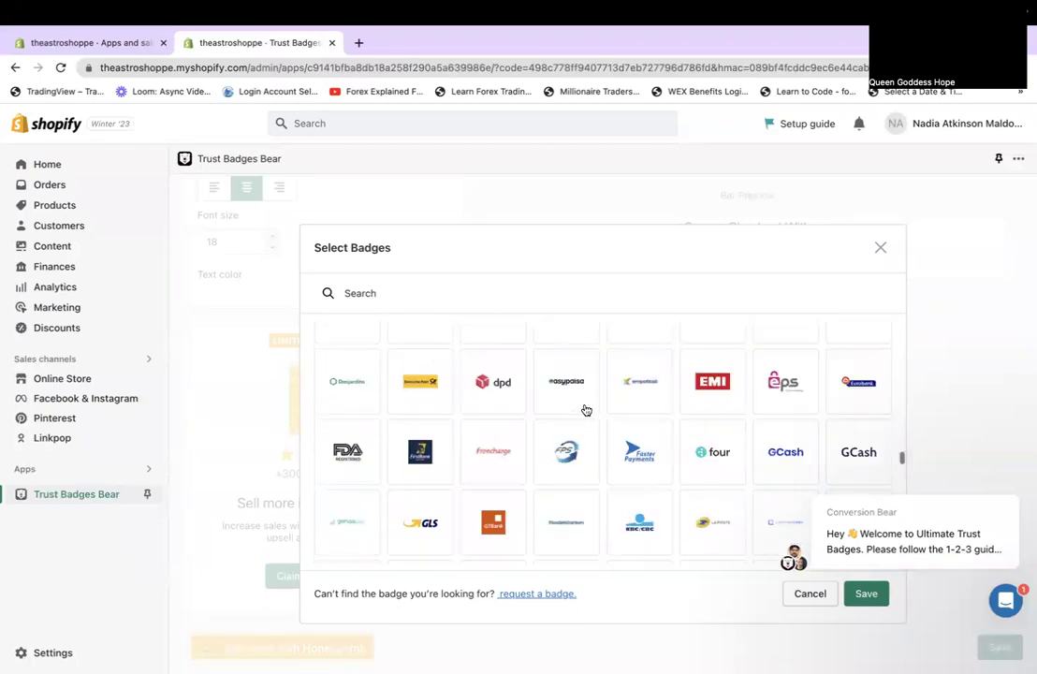
scroll(584, 409, "down", 10)
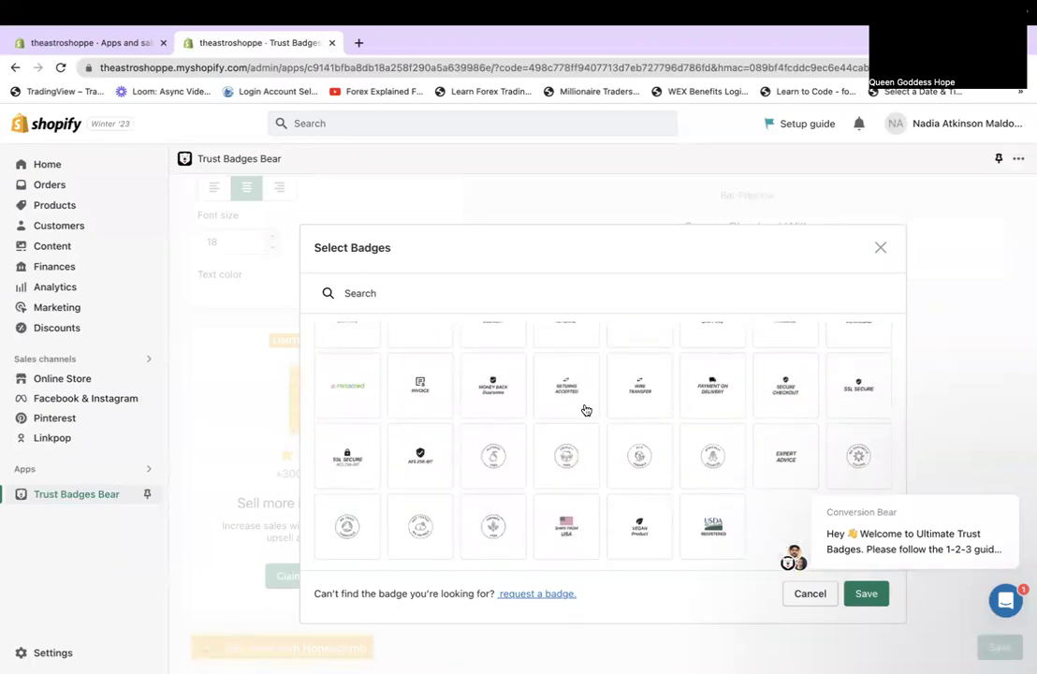
scroll(586, 410, "up", 2)
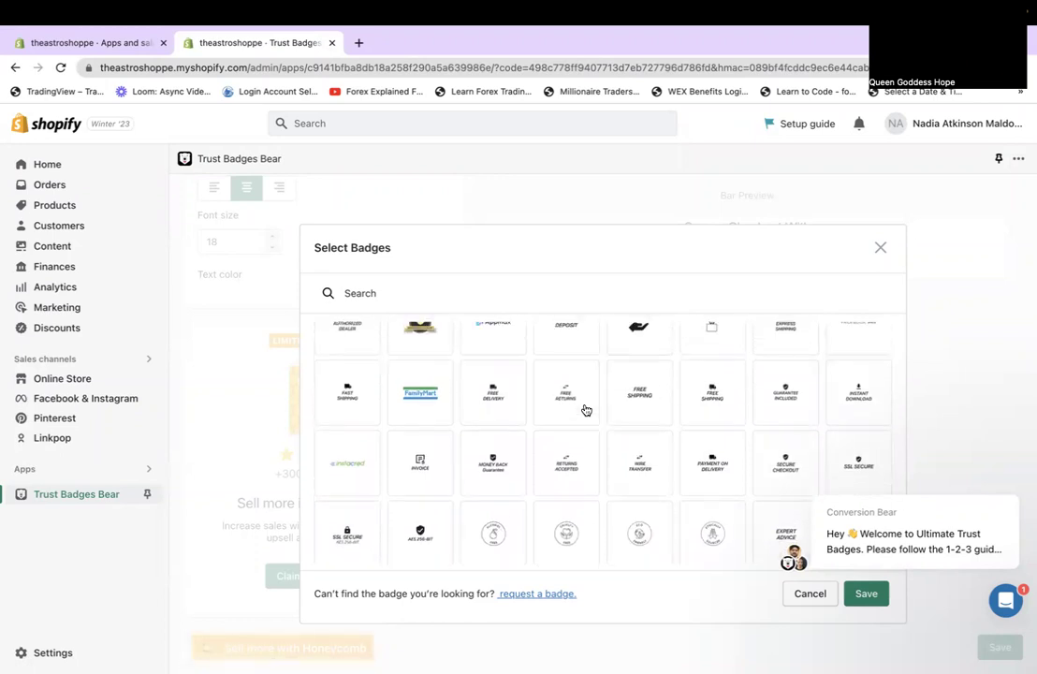
left_click(371, 391)
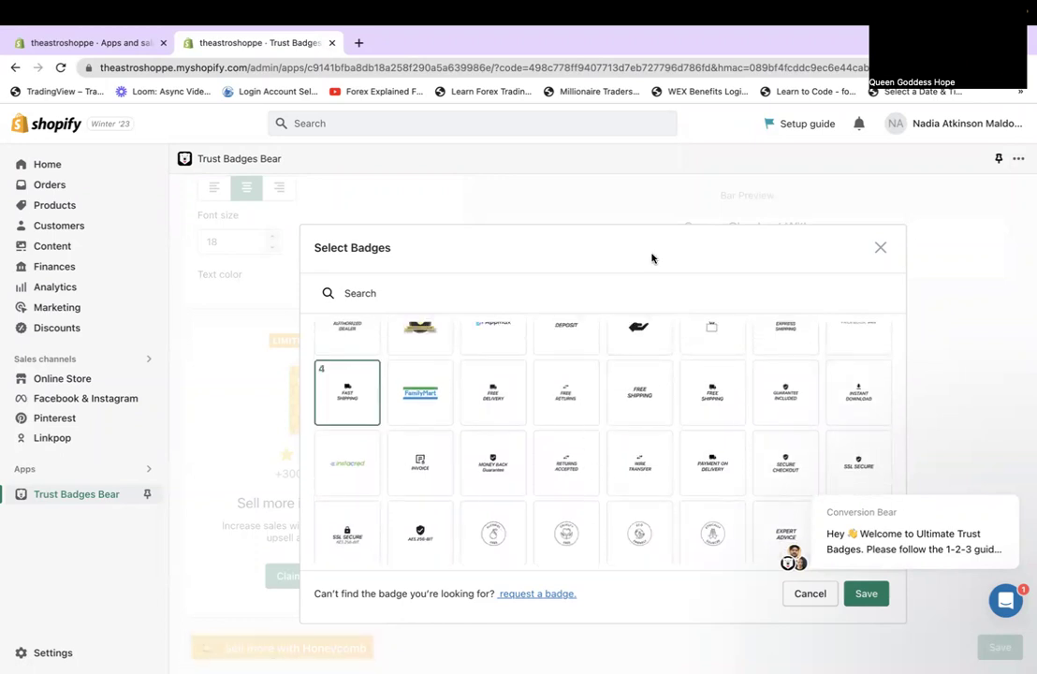
left_click(873, 595)
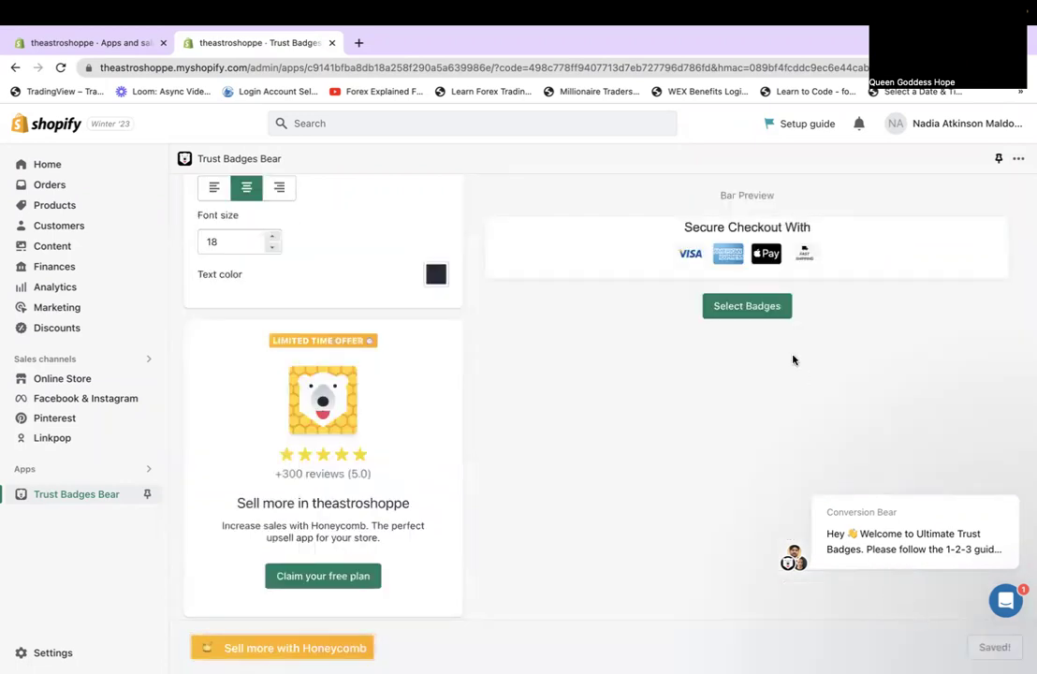
left_click(767, 317)
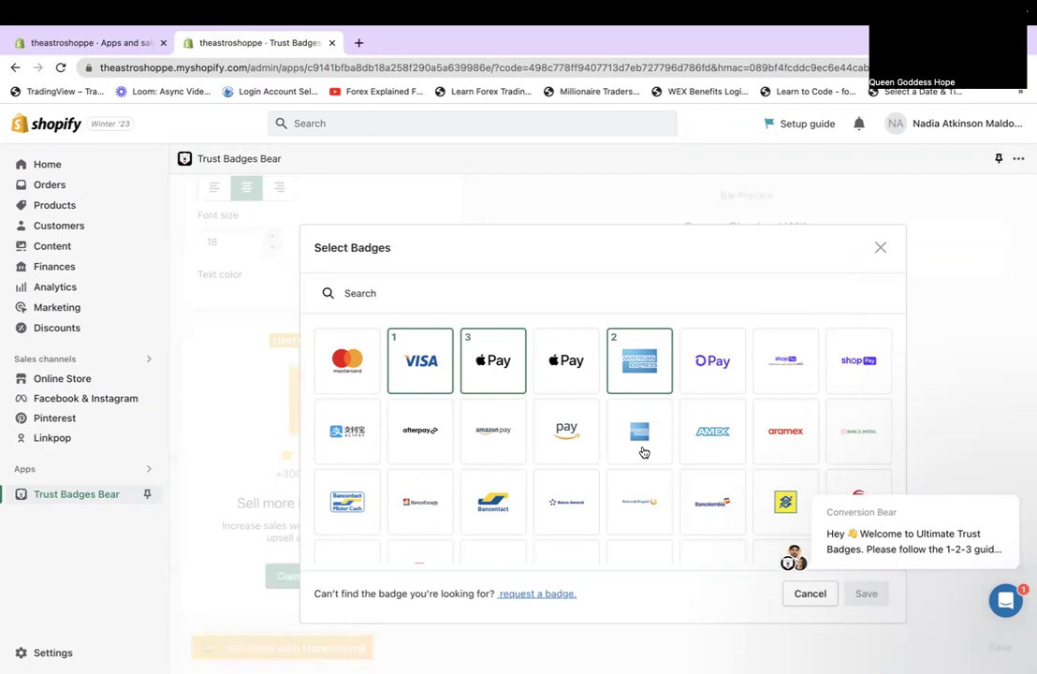
Dismiss the support chat popup and add the Mastercard and Amazon Pay badges.
mouse_move(817, 514)
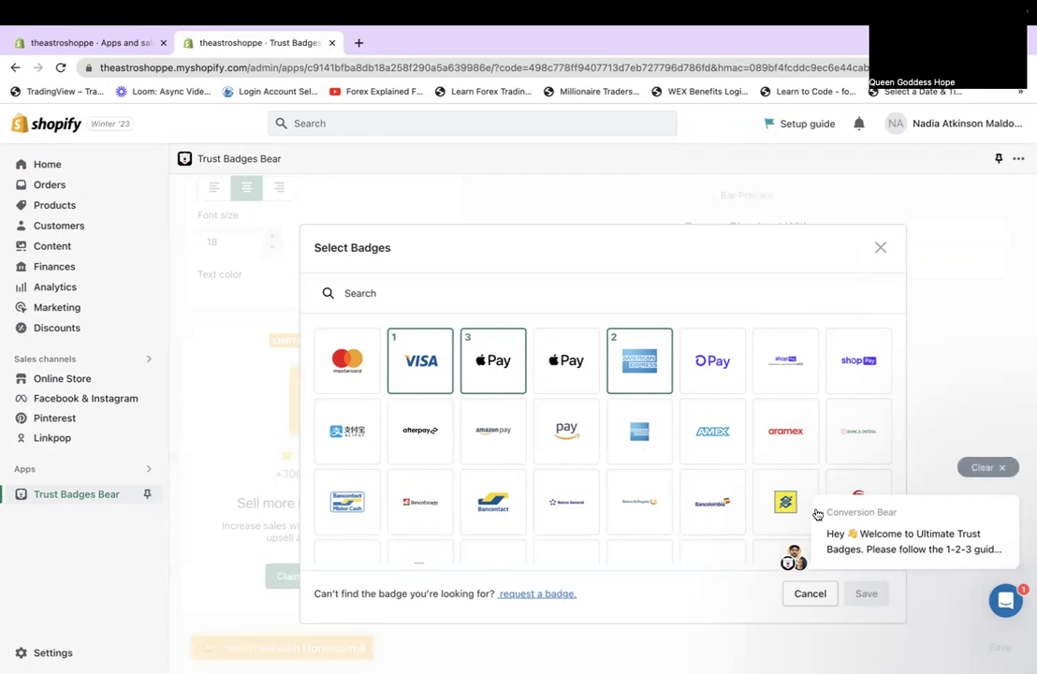
left_click(981, 467)
scroll(980, 468, "down", 2)
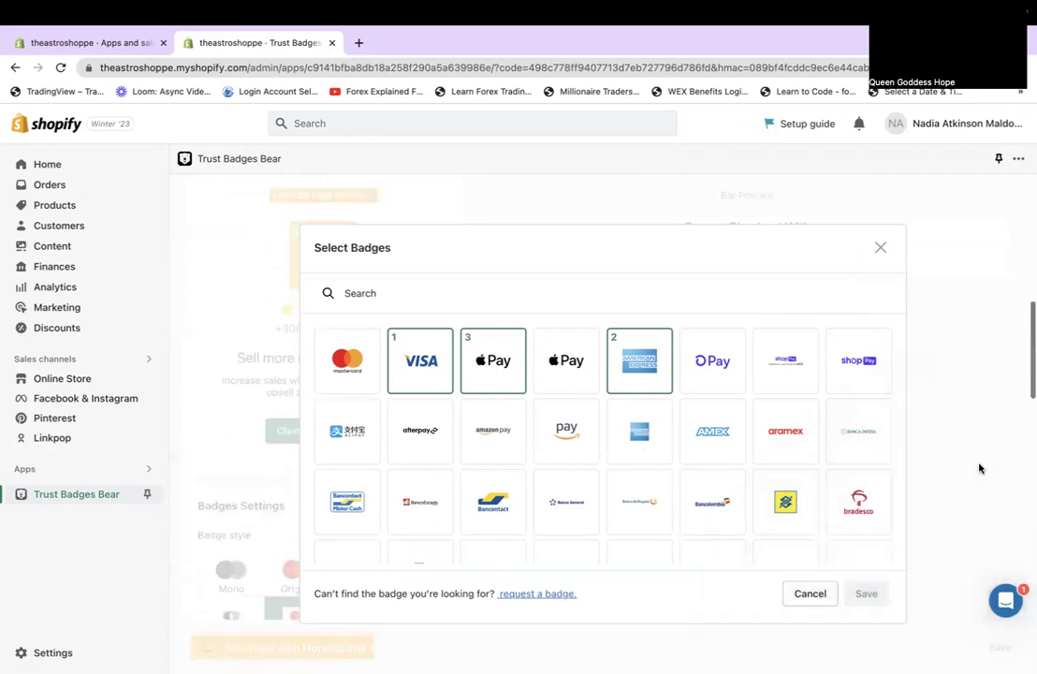
scroll(680, 500, "down", 10)
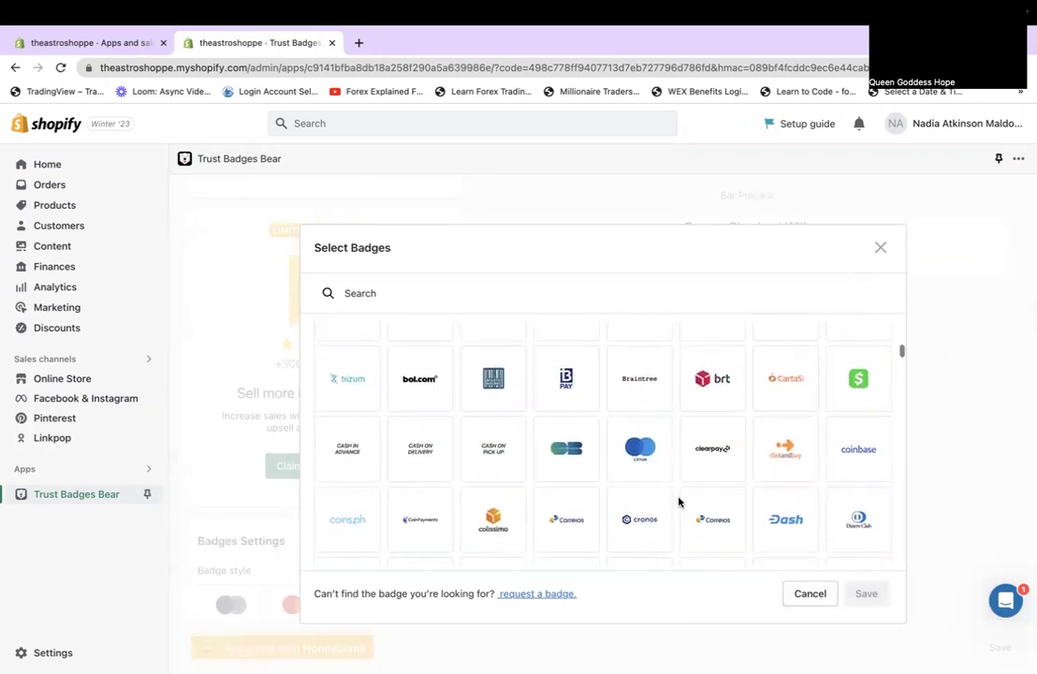
scroll(680, 502, "down", 3)
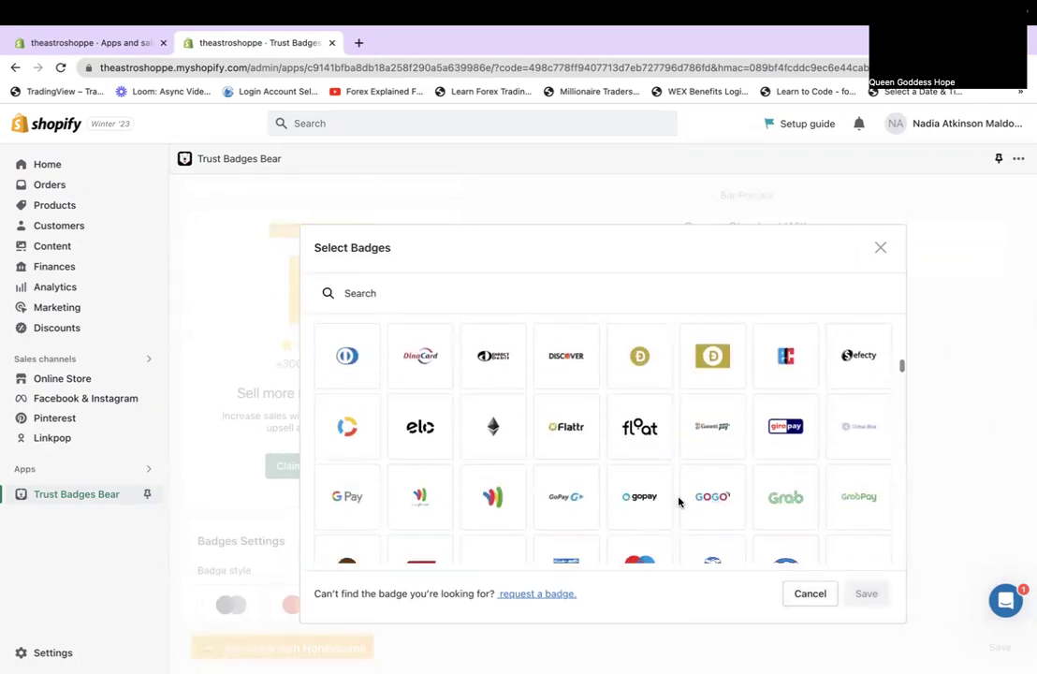
scroll(679, 502, "down", 2)
scroll(680, 501, "up", 15)
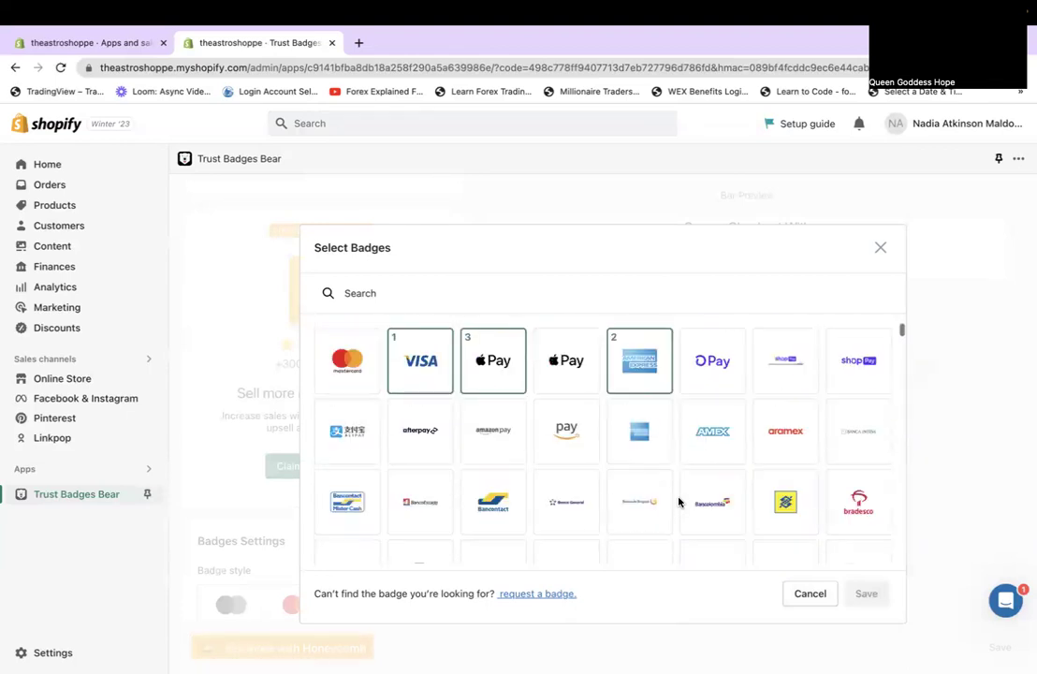
left_click(348, 349)
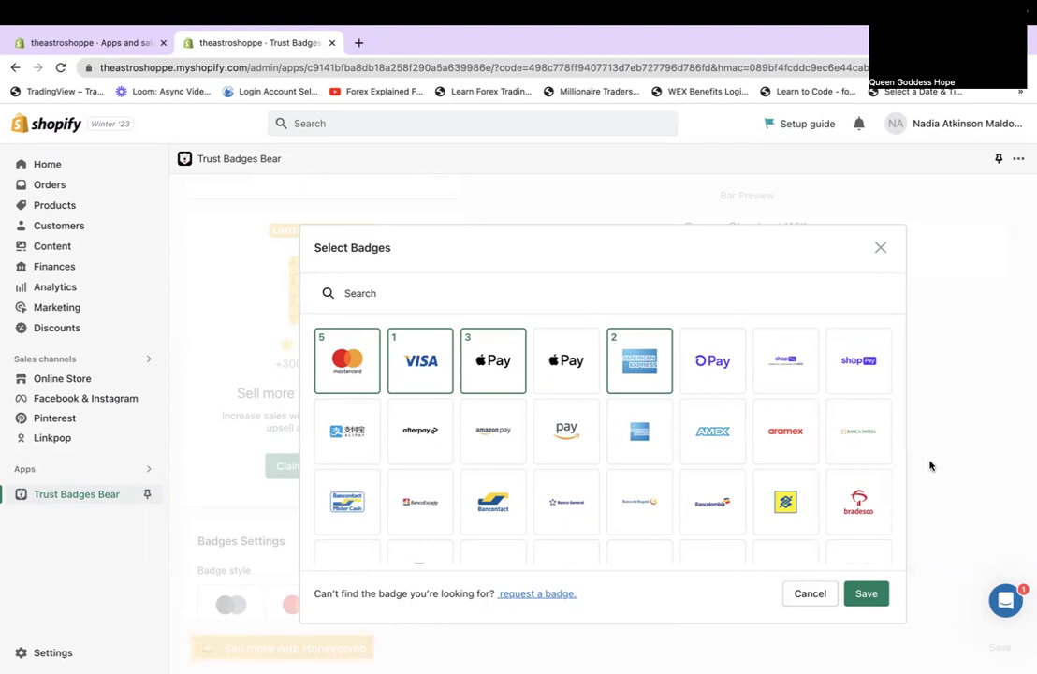
scroll(810, 470, "down", 2)
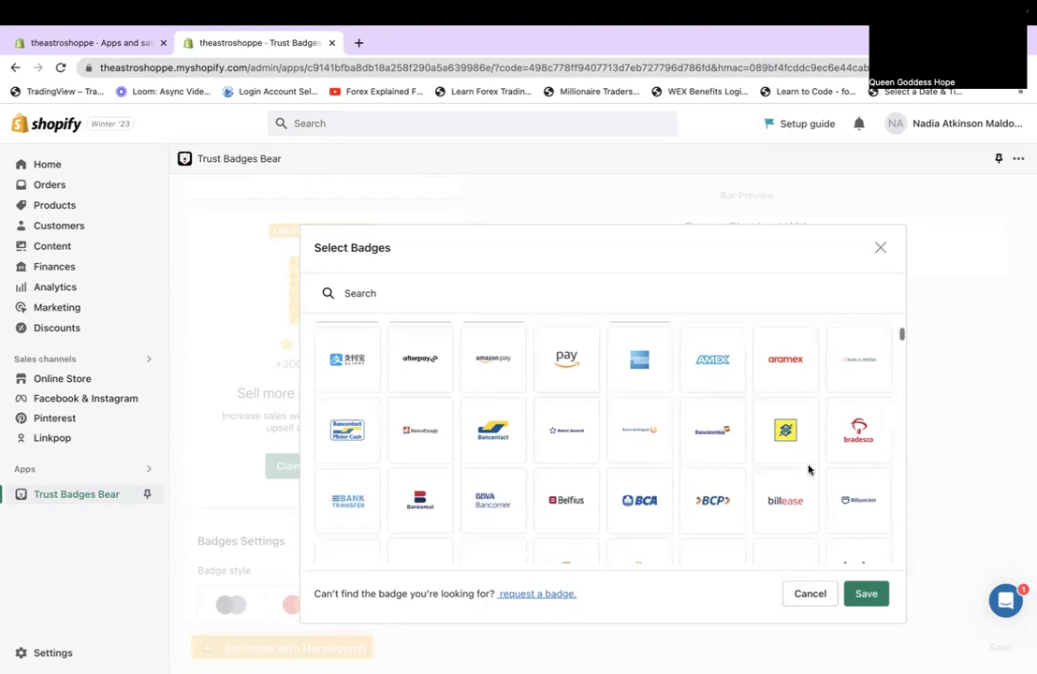
left_click(514, 378)
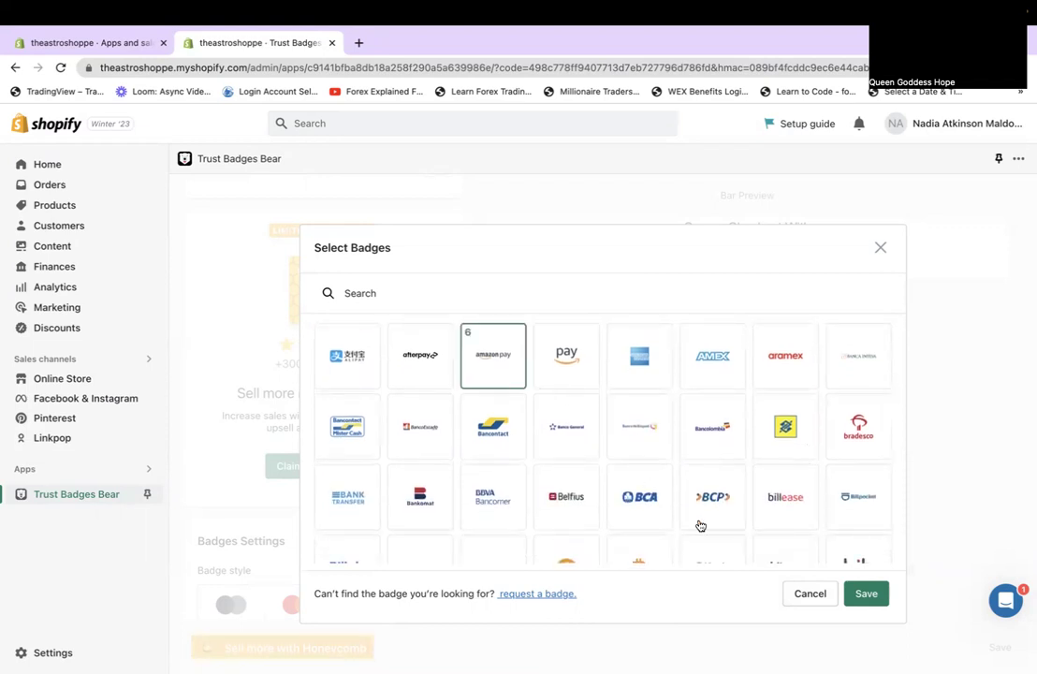
Add the bitcoin and PayPal badges and save the bar with nine badges.
scroll(739, 510, "down", 3)
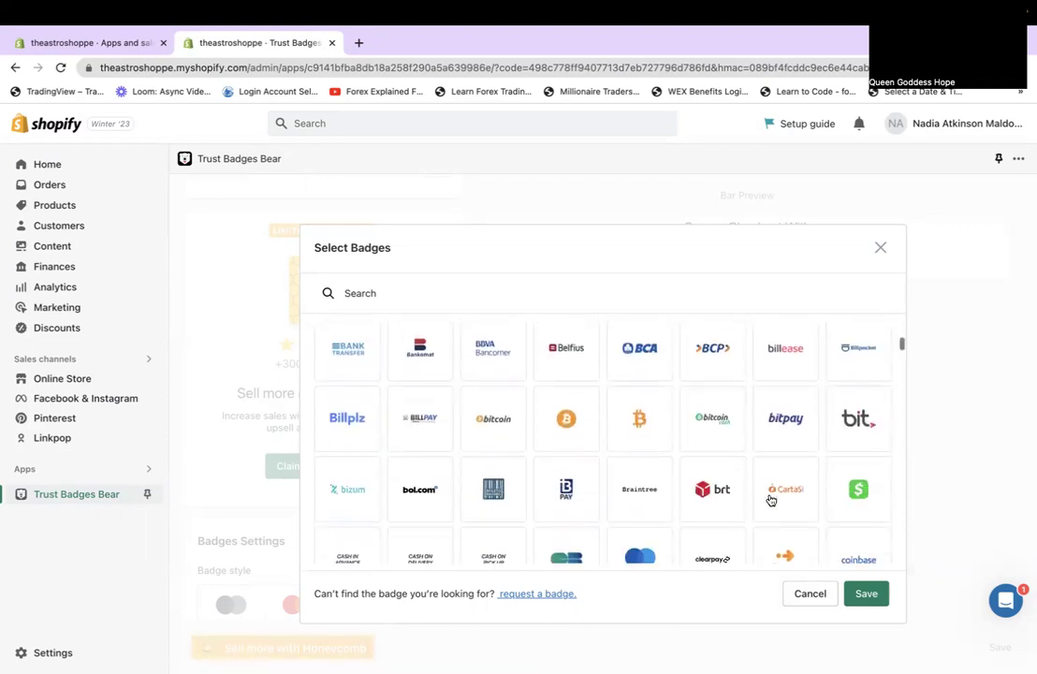
scroll(770, 501, "down", 1)
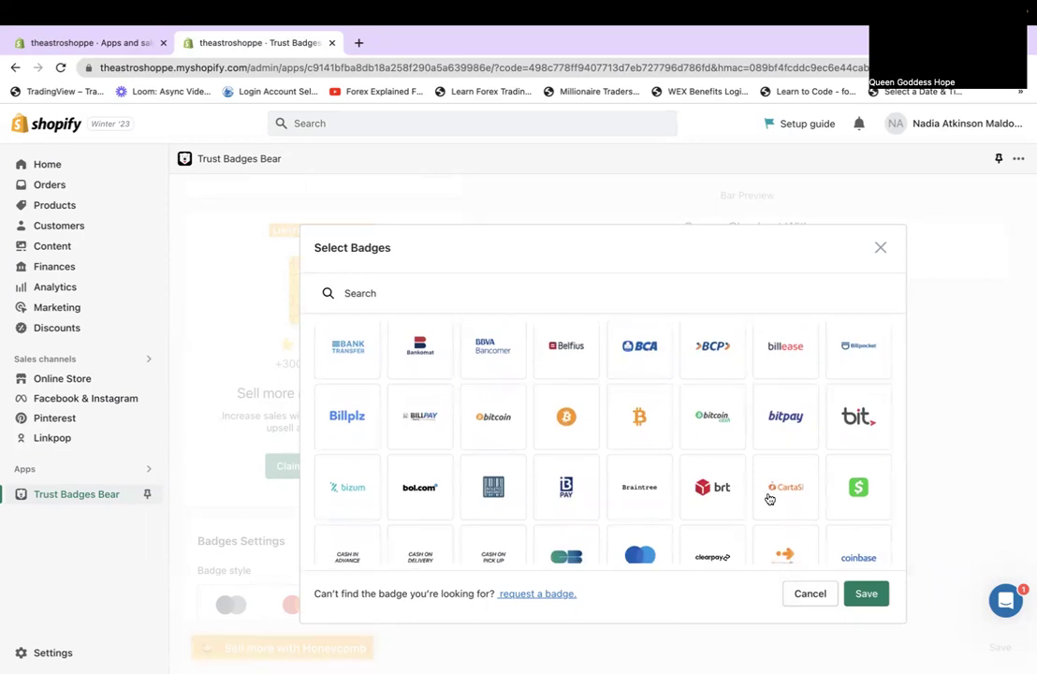
scroll(769, 499, "down", 2)
left_click(515, 378)
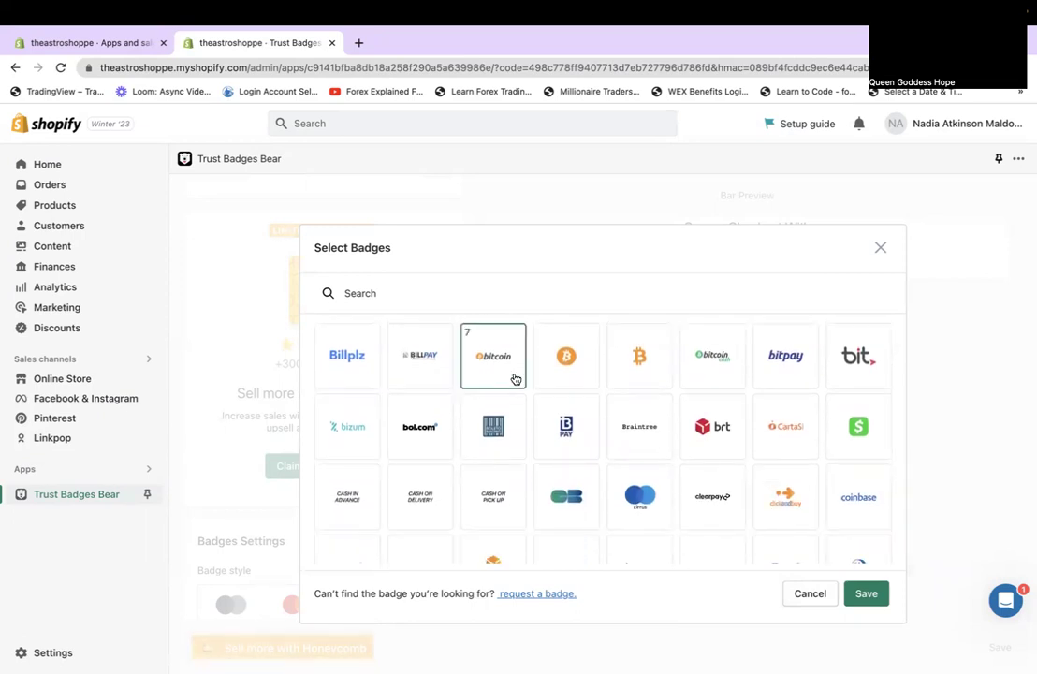
scroll(515, 378, "down", 5)
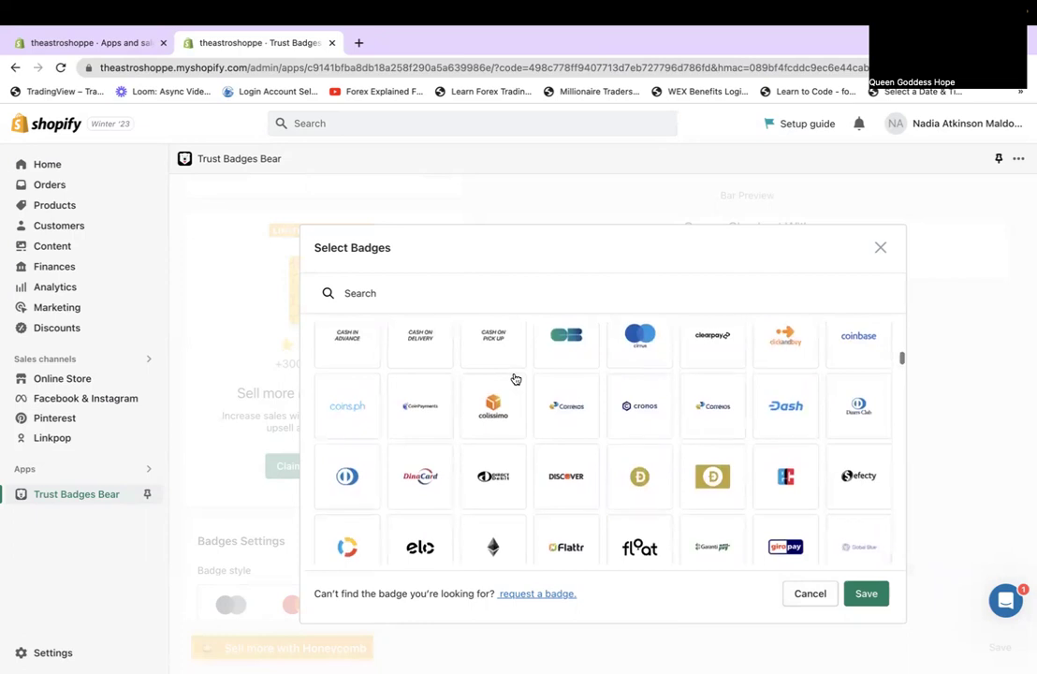
scroll(514, 378, "down", 2)
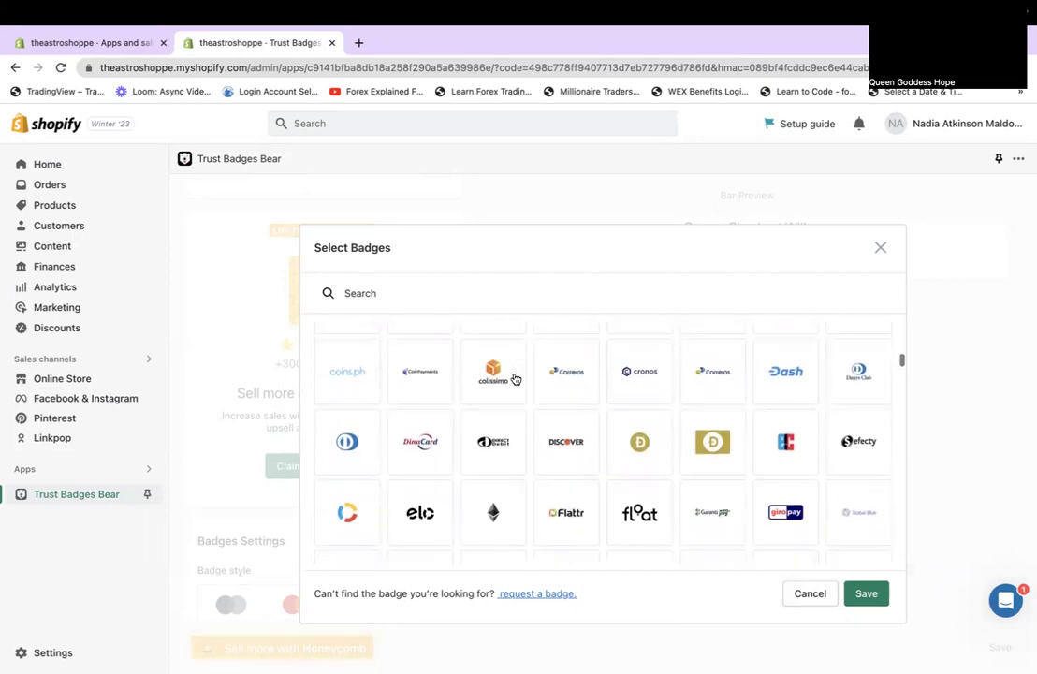
scroll(515, 378, "down", 3)
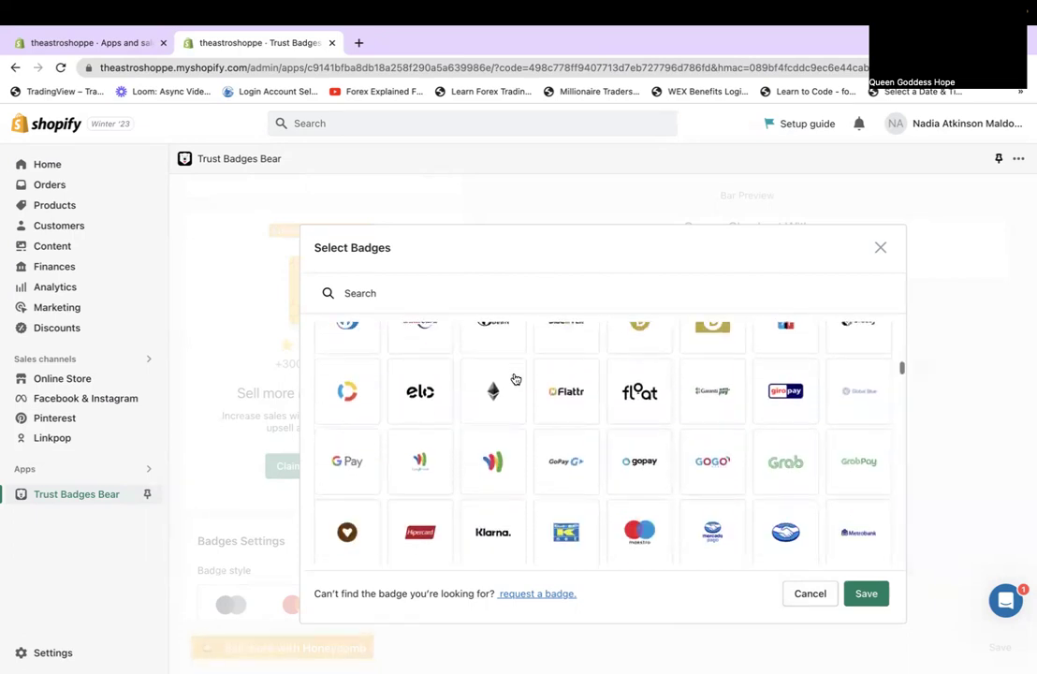
scroll(514, 378, "up", 2)
scroll(542, 400, "down", 3)
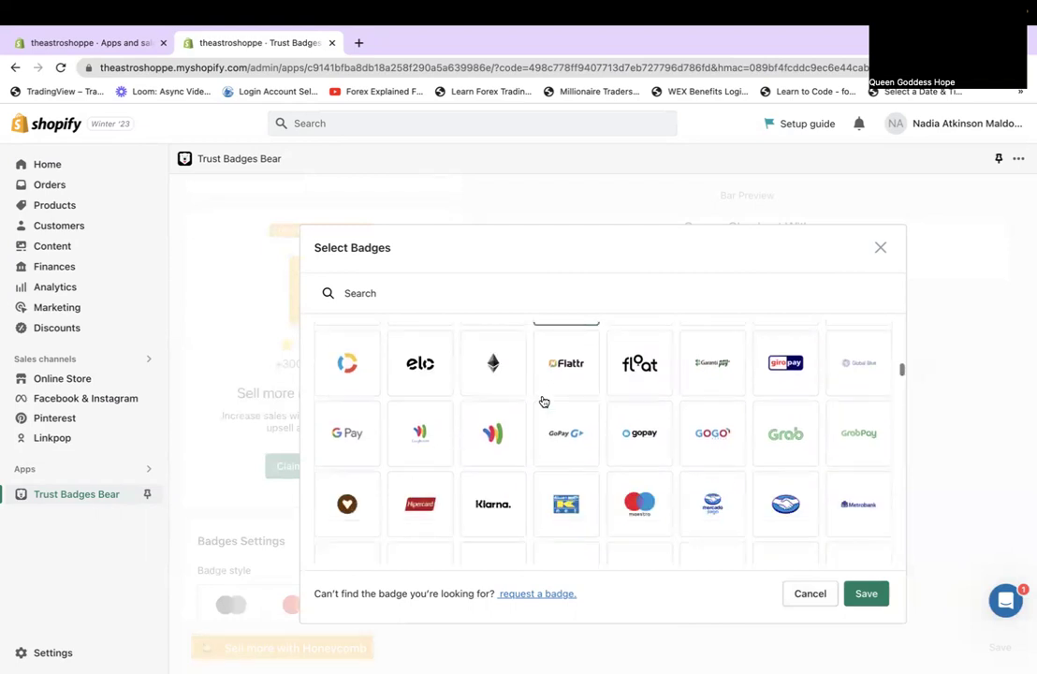
scroll(543, 401, "down", 1)
scroll(543, 401, "up", 1)
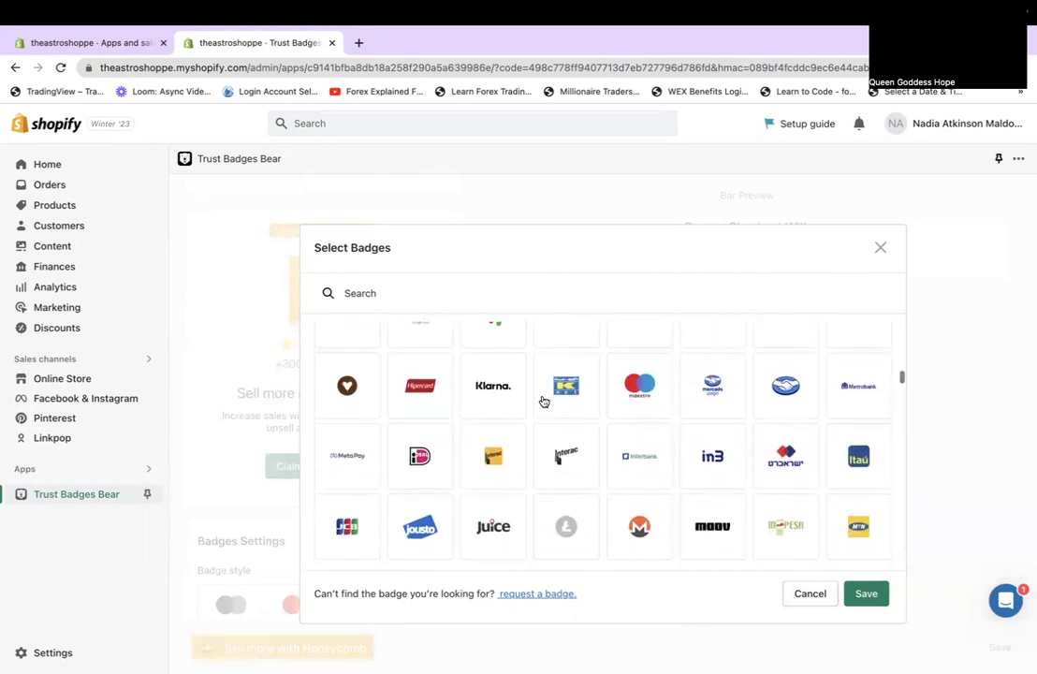
scroll(543, 401, "down", 3)
scroll(543, 401, "up", 1)
scroll(543, 400, "down", 1)
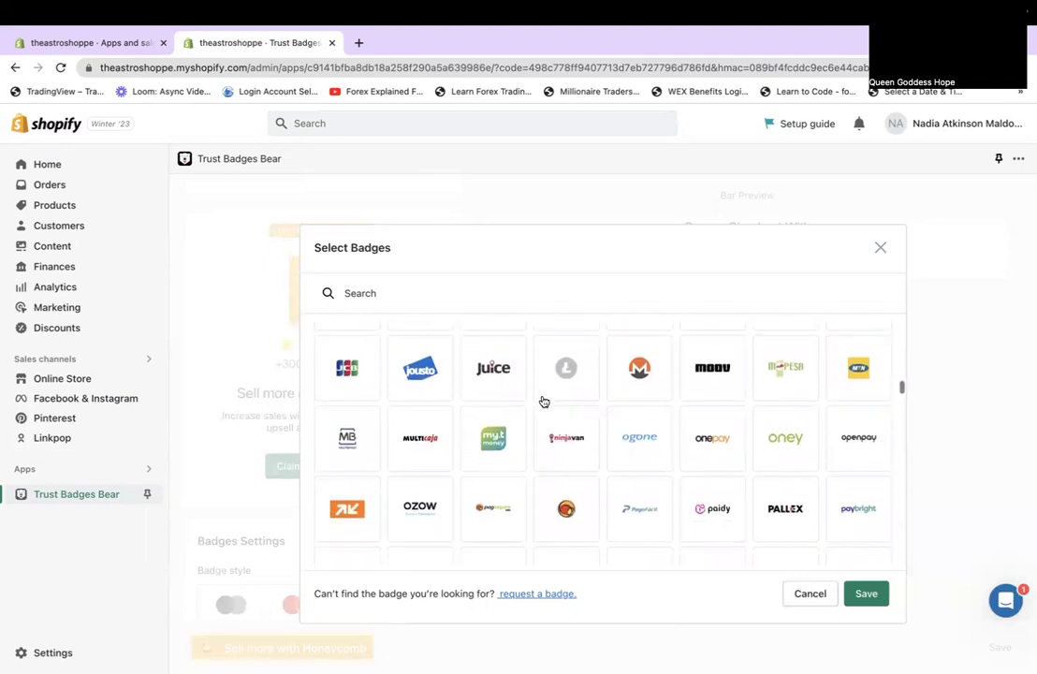
scroll(543, 401, "down", 5)
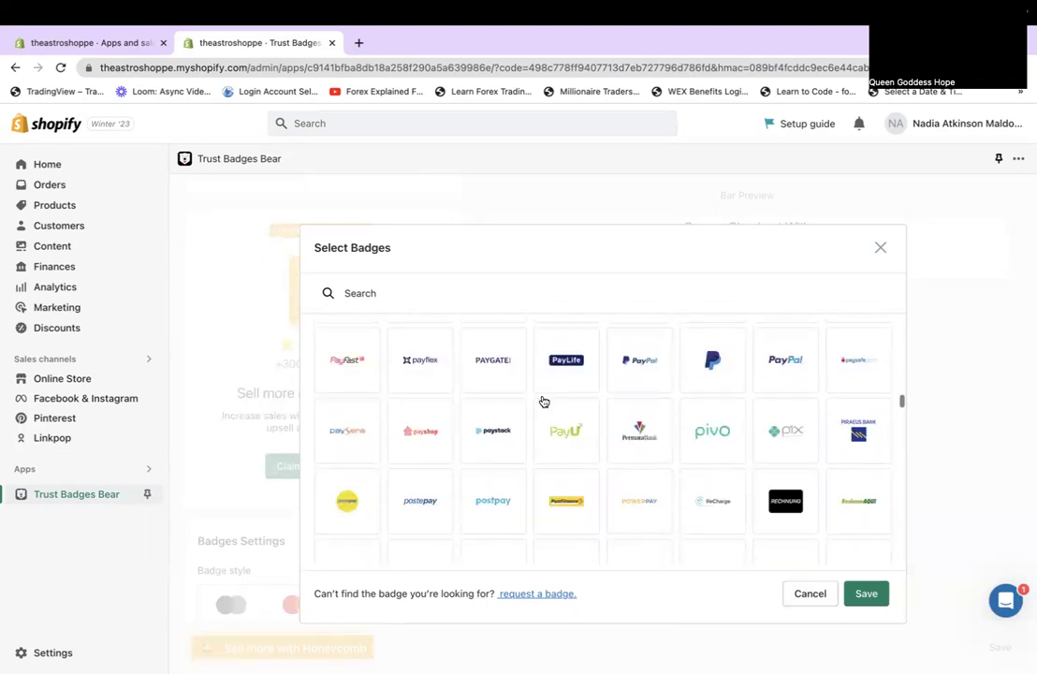
left_click(633, 383)
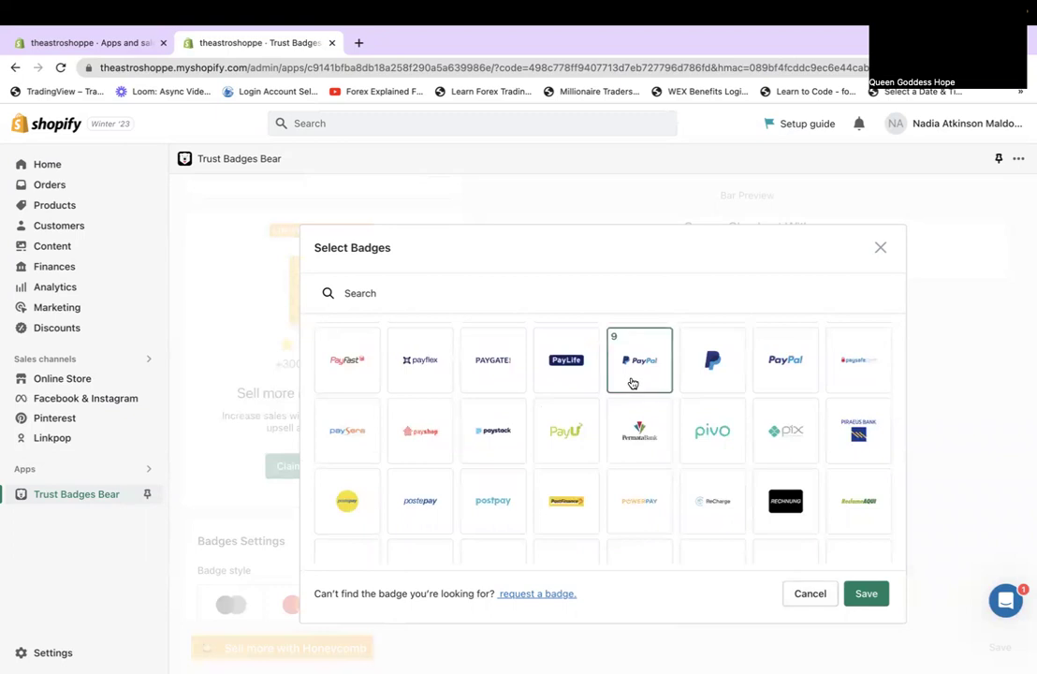
left_click(867, 594)
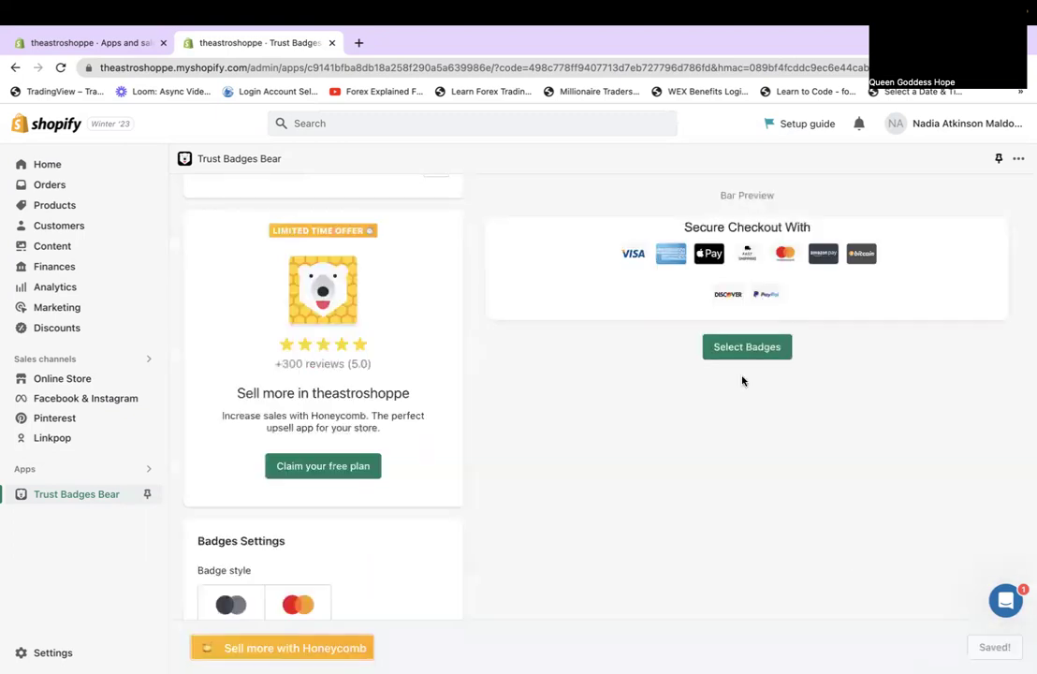
Cancel the badge picker, enable Ultimate Trust Badges, and open The Astro Shoppe storefront to test.
left_click(769, 348)
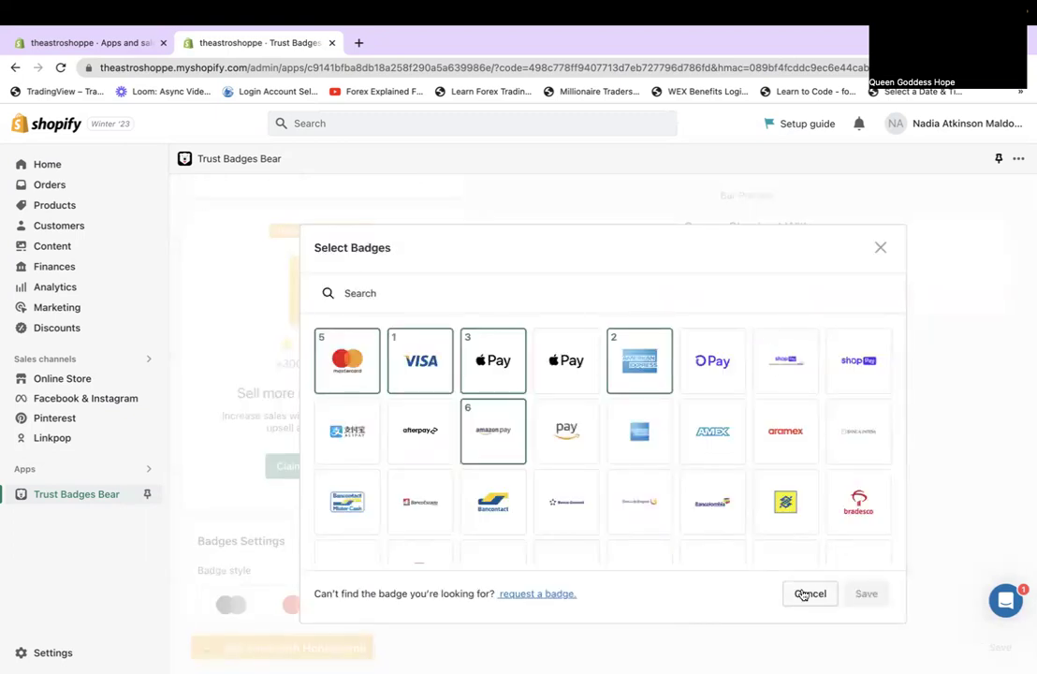
left_click(805, 594)
scroll(935, 452, "up", 5)
scroll(935, 451, "up", 3)
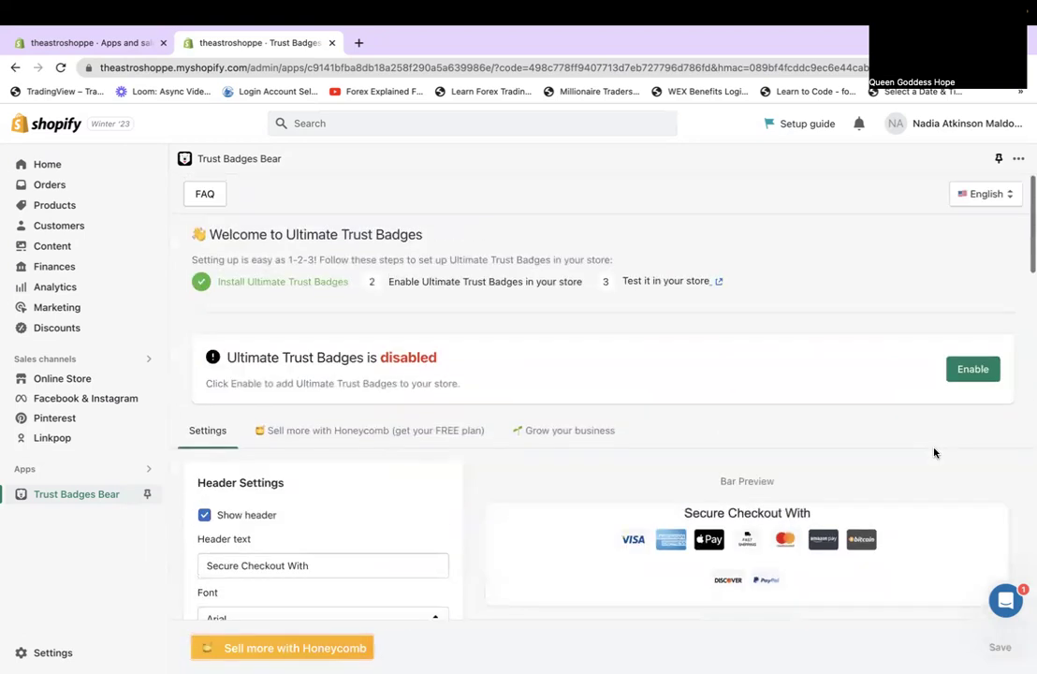
left_click(975, 369)
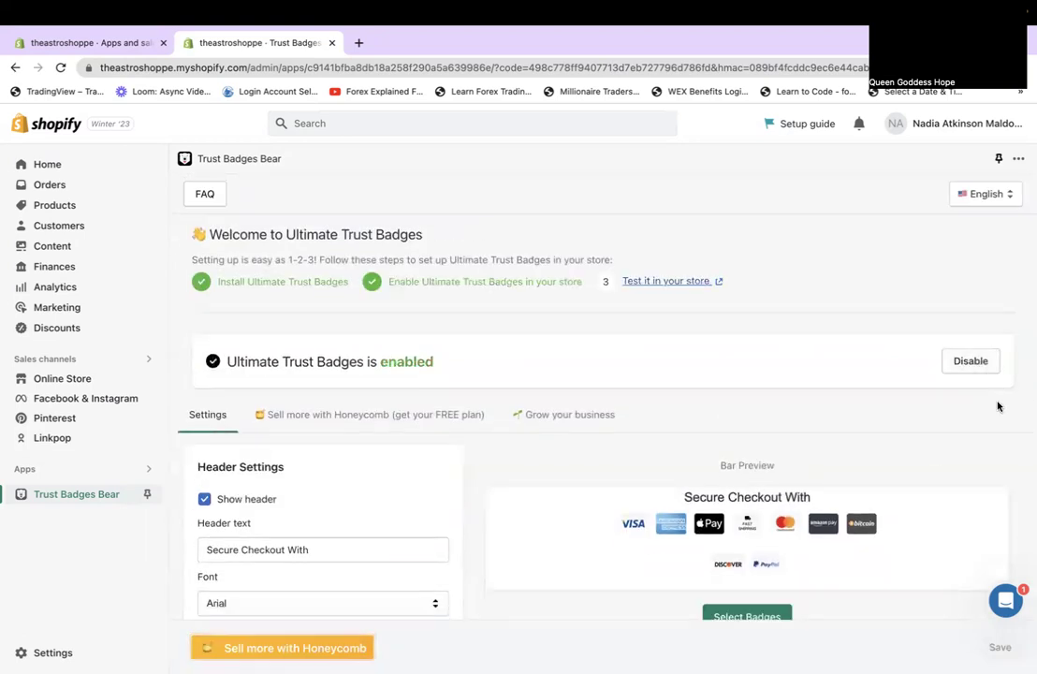
left_click(688, 282)
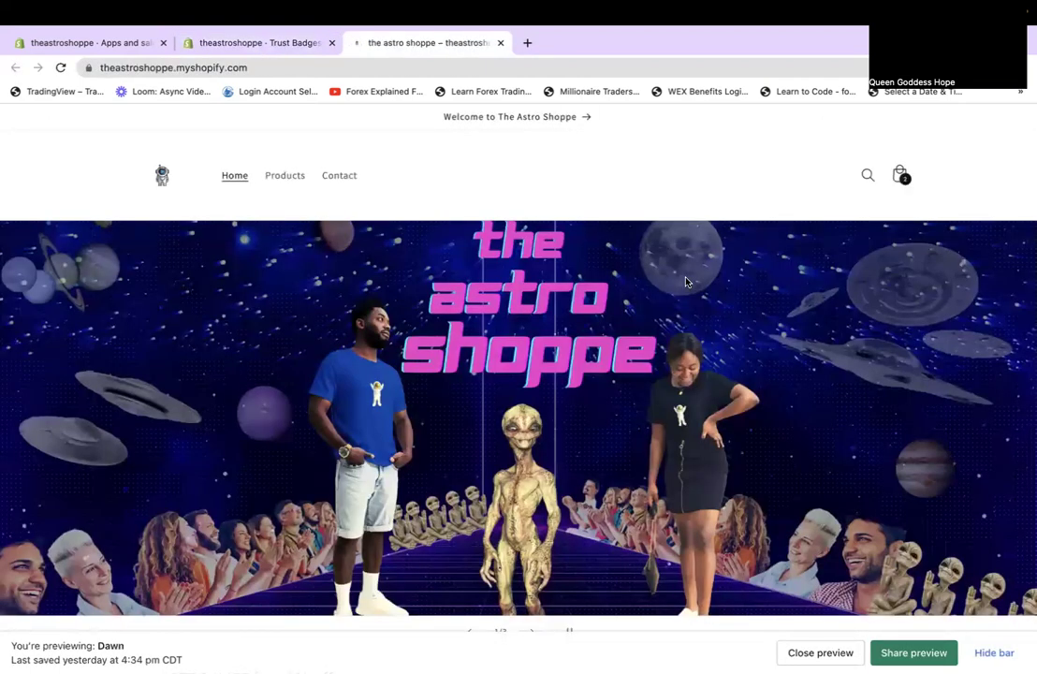
Open the Air Martian product page and proceed to checkout with other payment options.
scroll(687, 281, "down", 2)
scroll(687, 282, "down", 8)
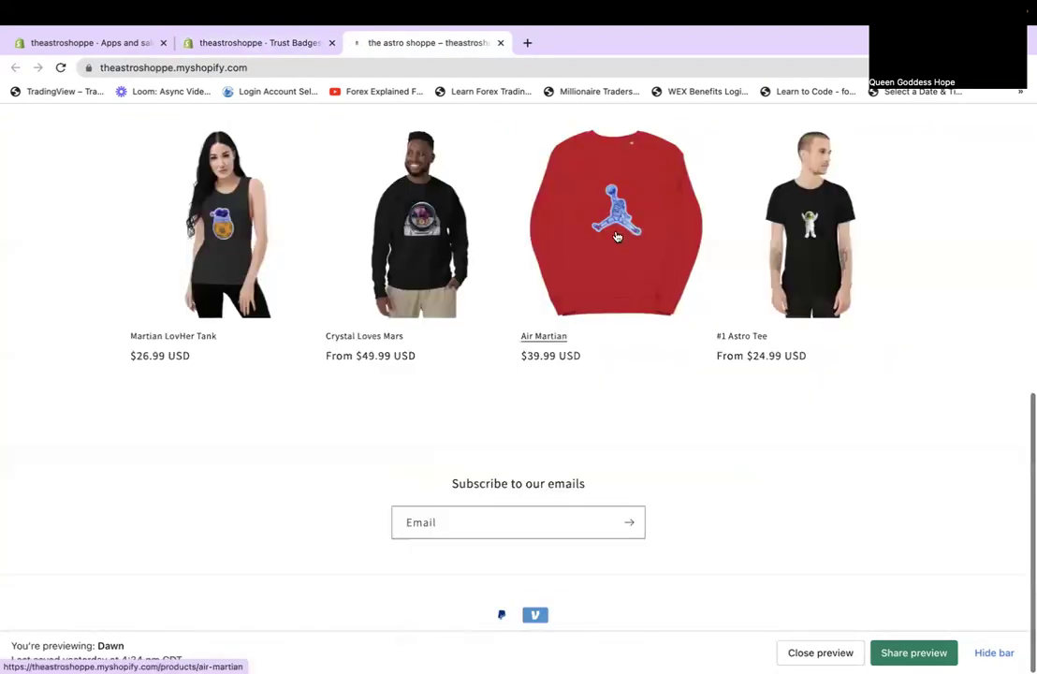
left_click(617, 237)
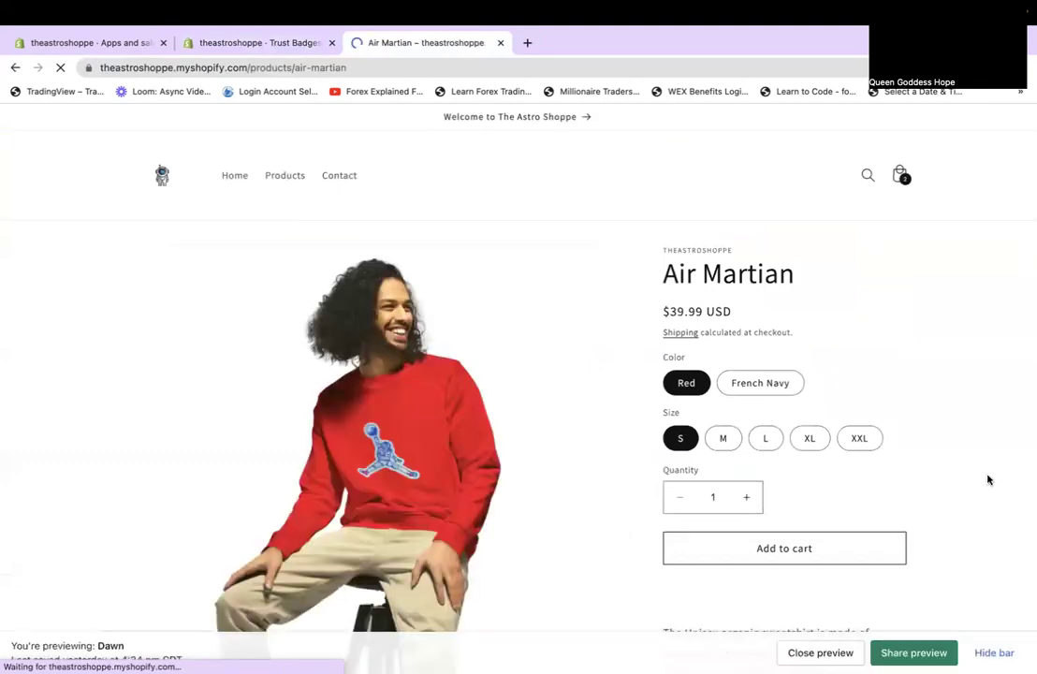
scroll(987, 480, "down", 4)
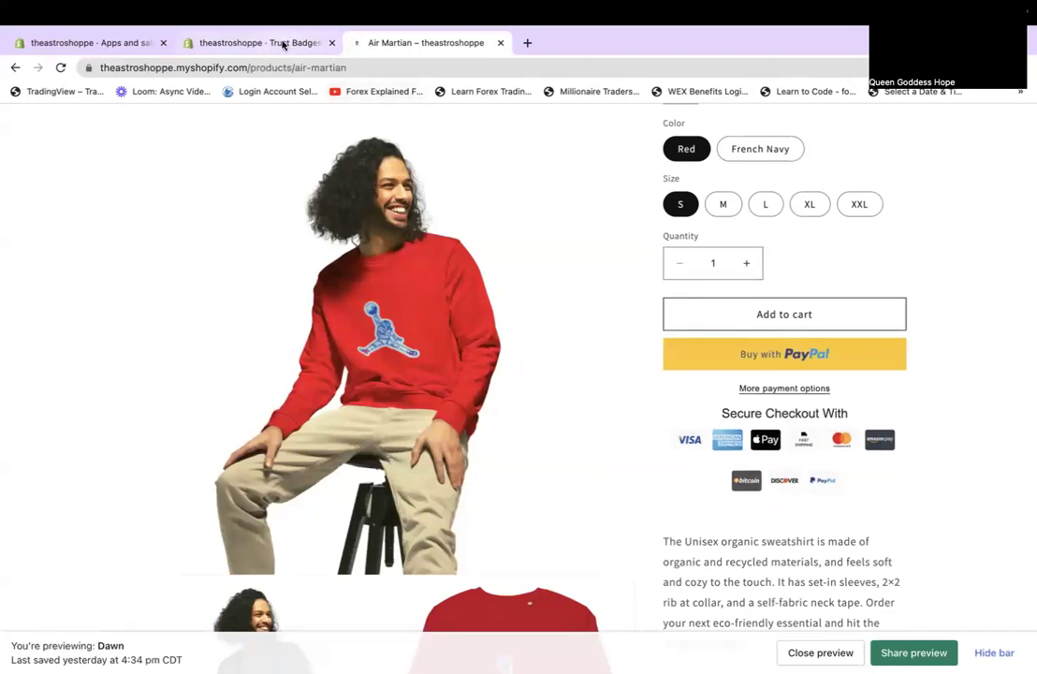
left_click(779, 387)
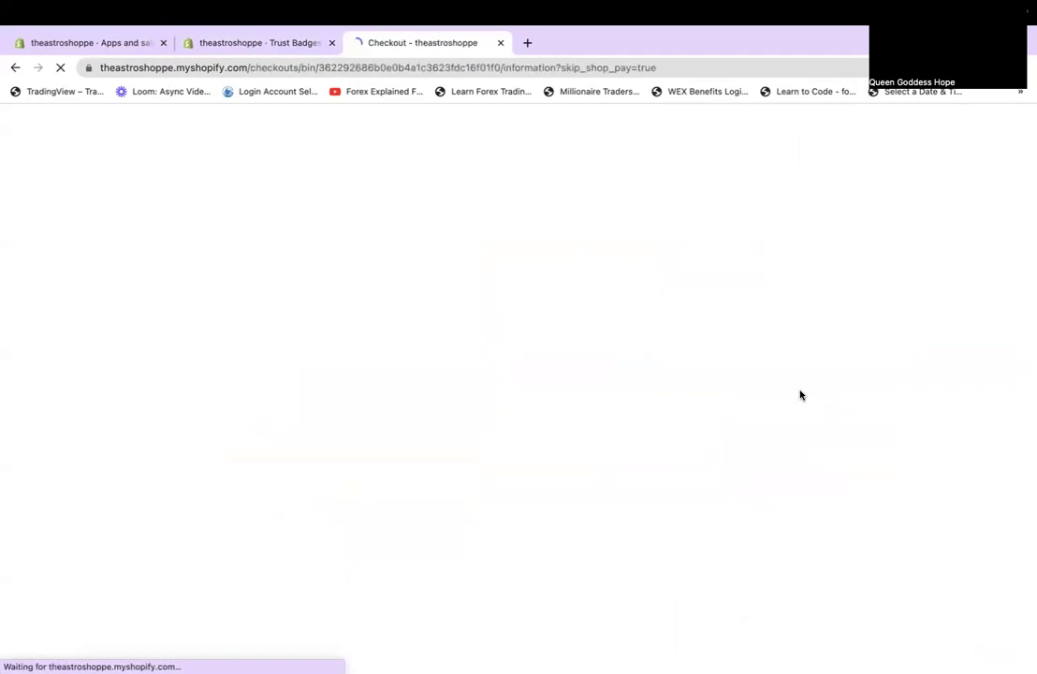
Leave checkout, check the Secure Checkout With badge bar on Air Martian, then return to Trust Badges Bear settings.
scroll(800, 395, "down", 2)
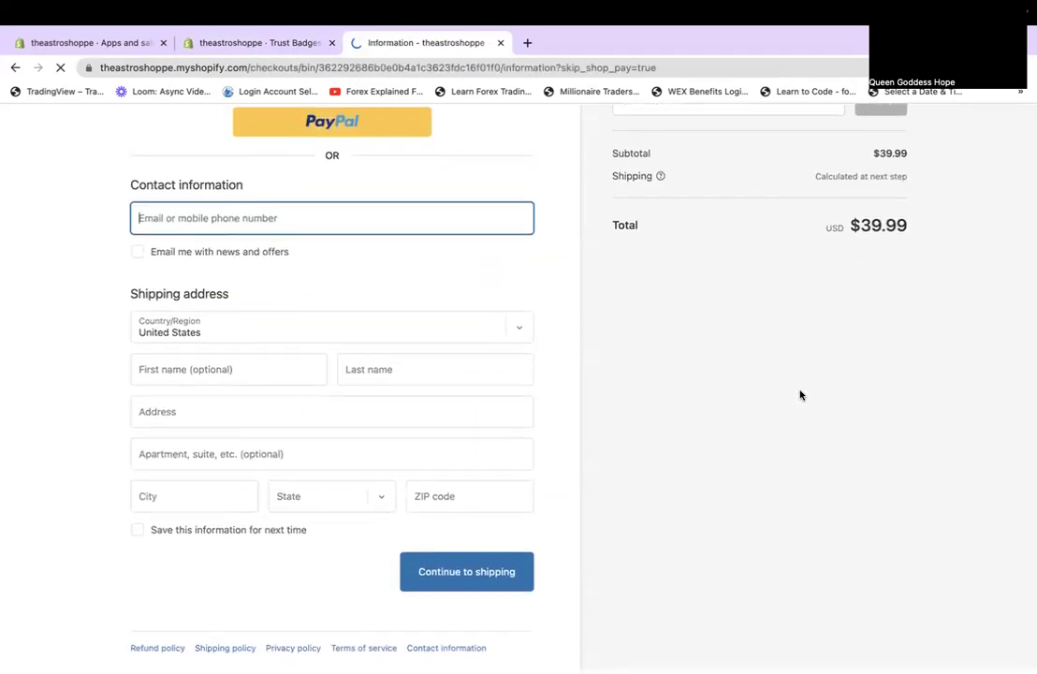
scroll(801, 395, "up", 2)
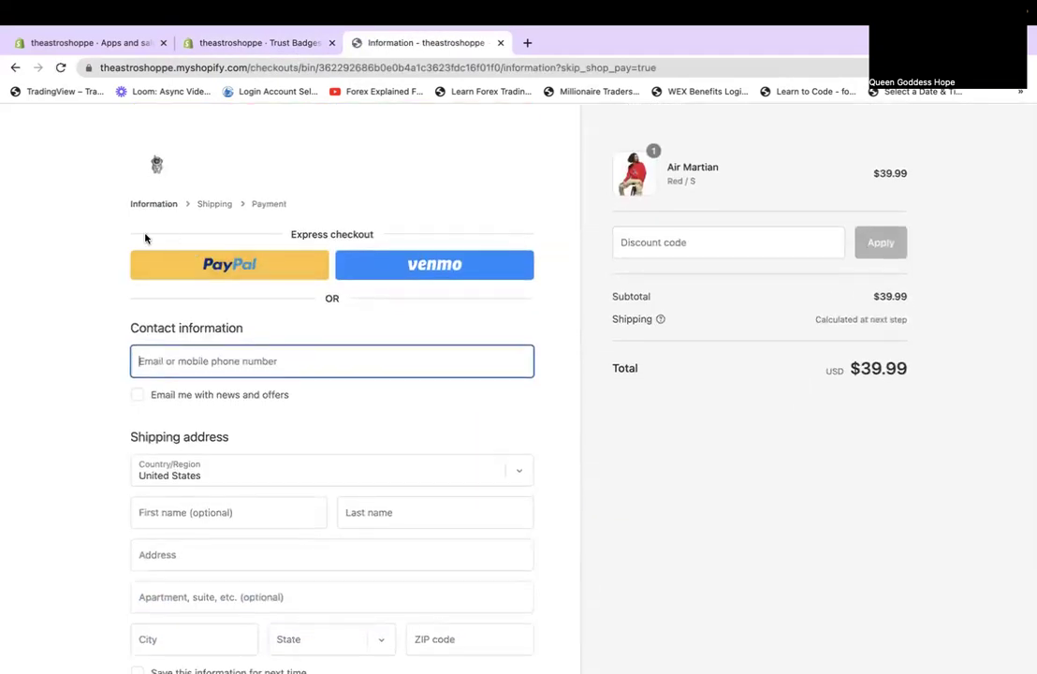
left_click(15, 68)
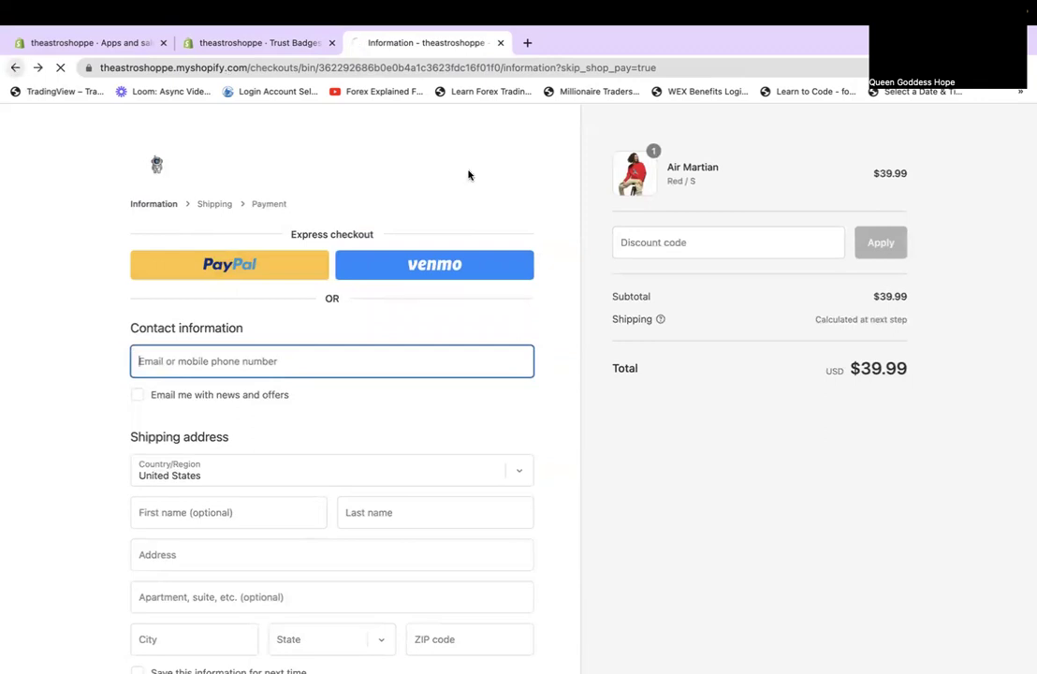
scroll(579, 367, "down", 2)
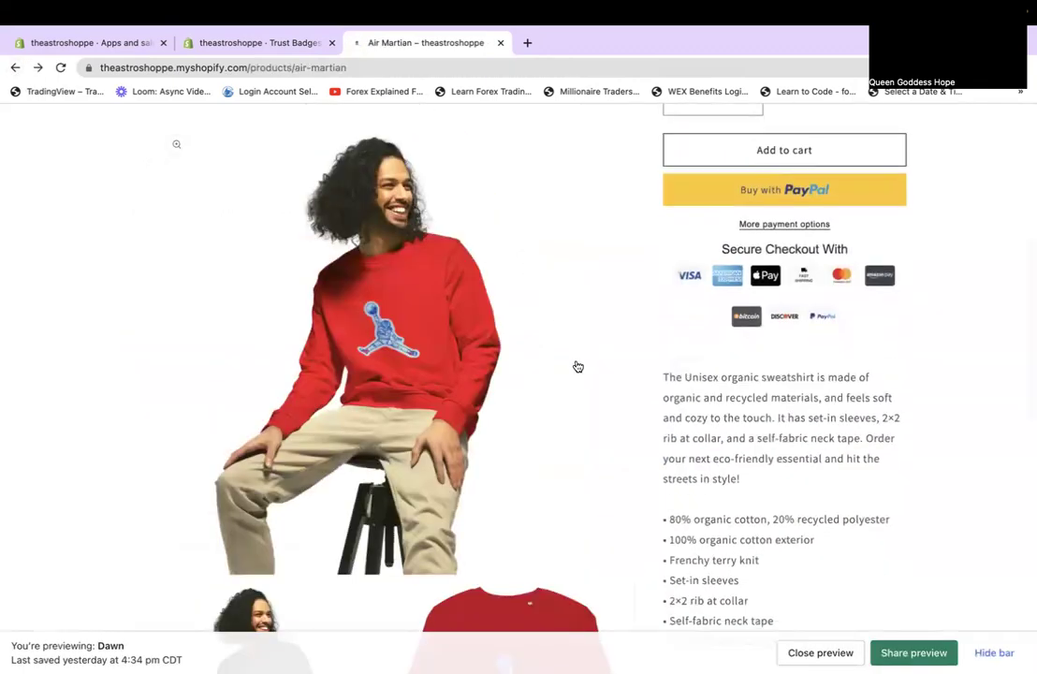
scroll(579, 367, "down", 10)
scroll(578, 365, "down", 3)
scroll(577, 365, "up", 15)
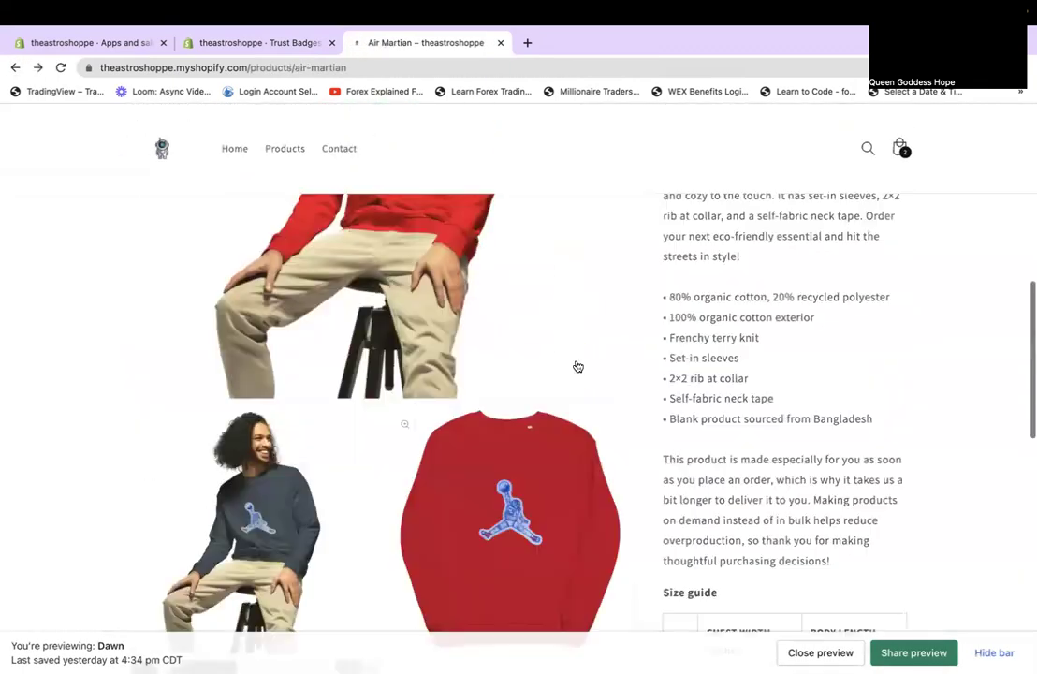
scroll(578, 366, "down", 15)
scroll(578, 365, "up", 15)
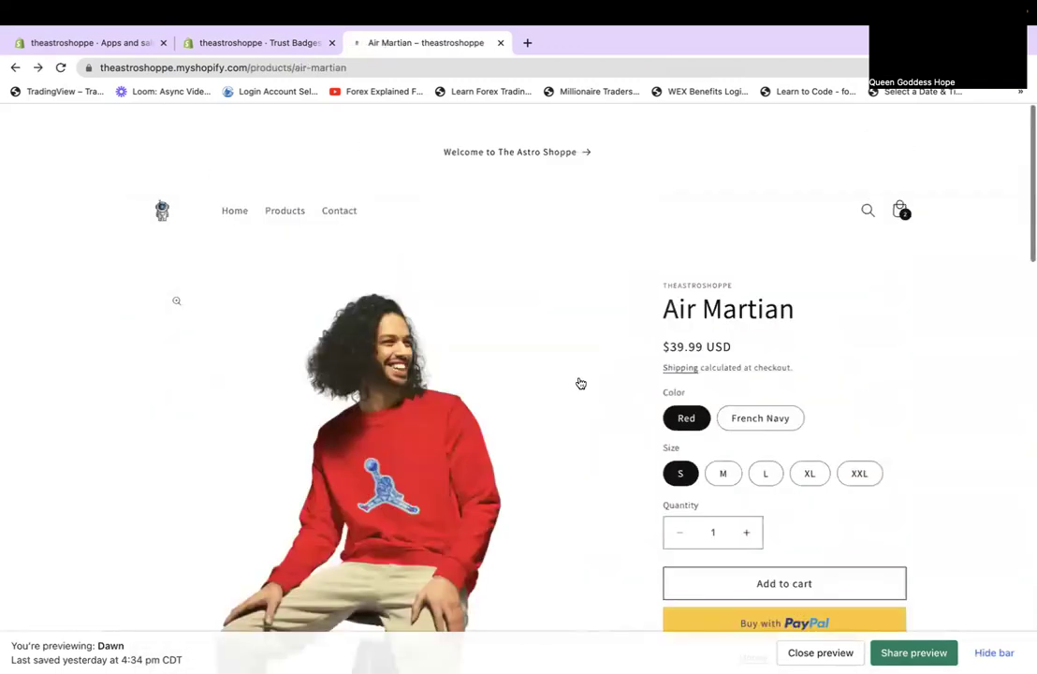
left_click(216, 62)
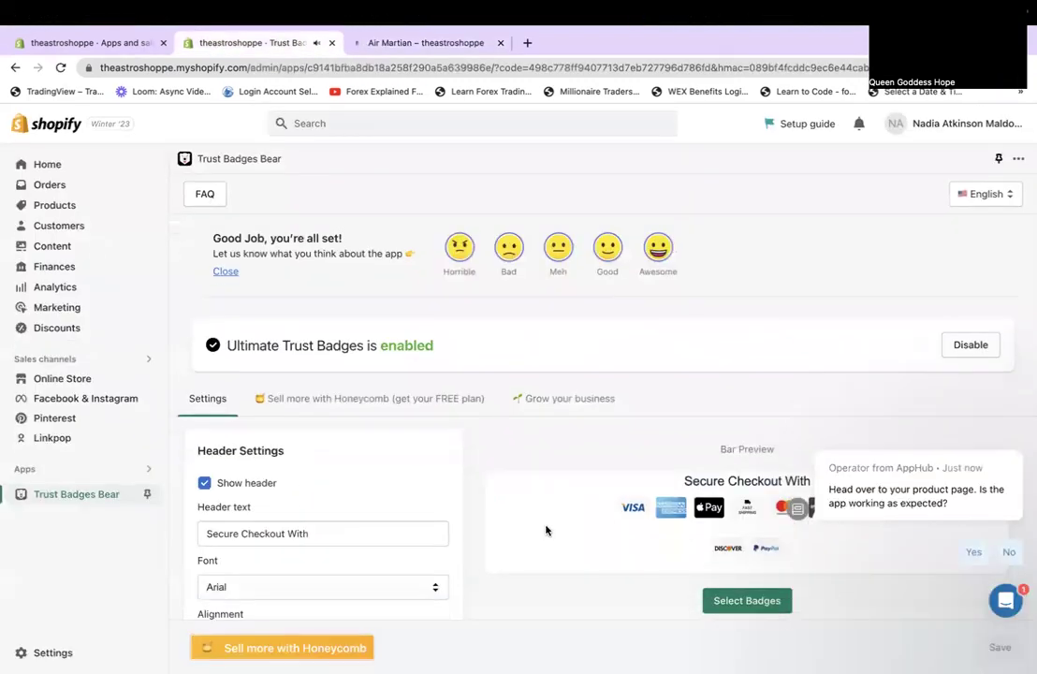
Rate Trust Badges Bear as Awesome and choose Maybe later for the review.
left_click(647, 253)
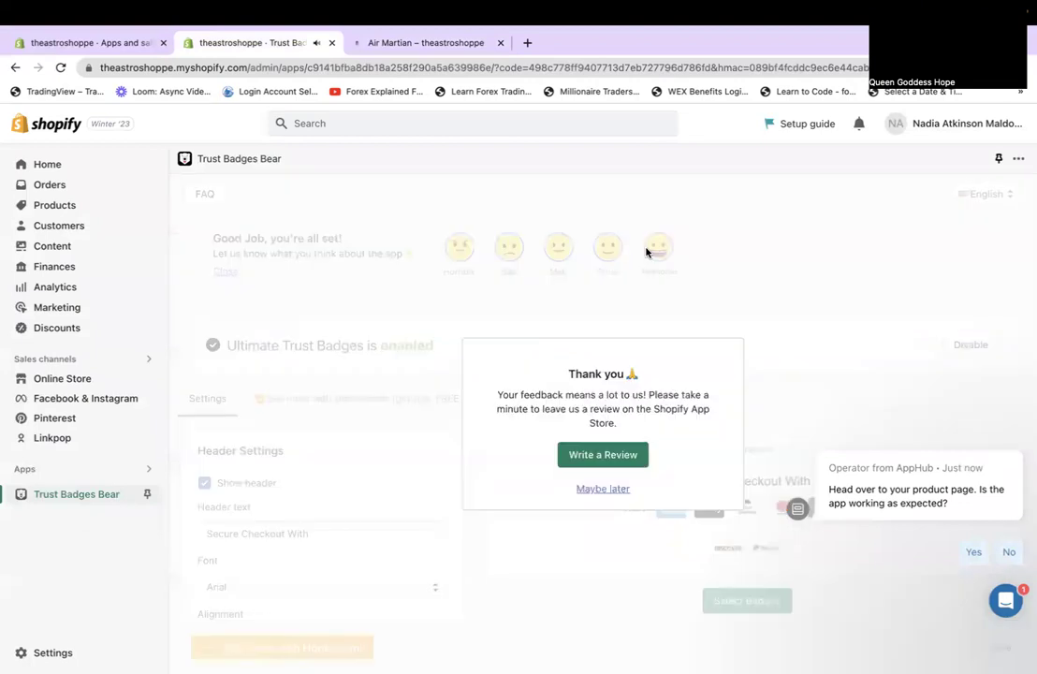
left_click(603, 487)
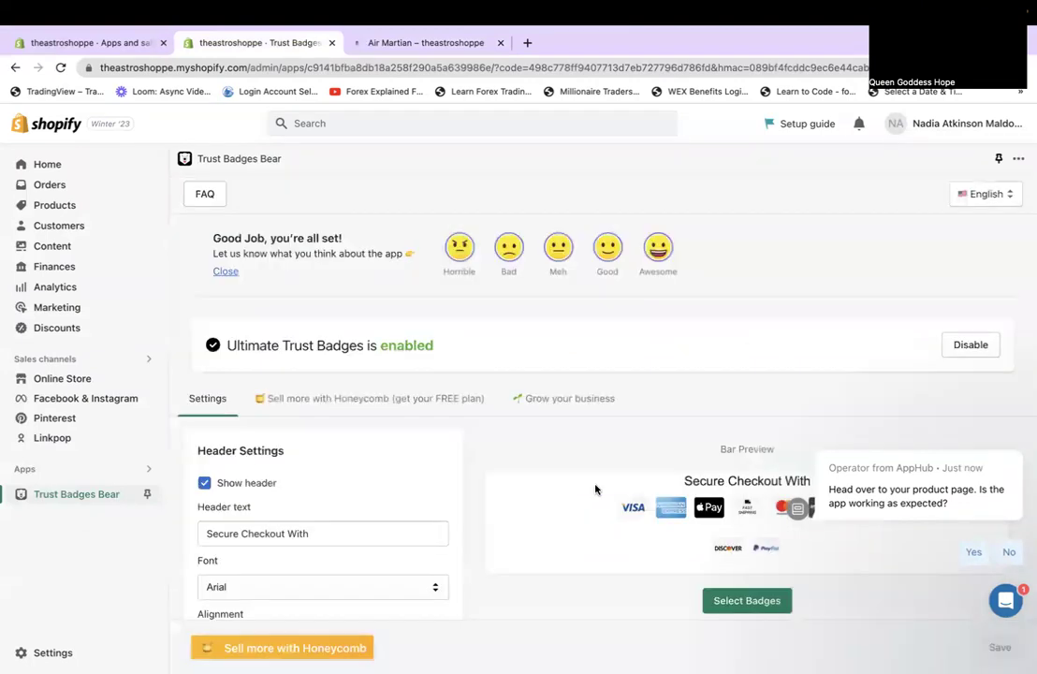
scroll(329, 389, "down", 10)
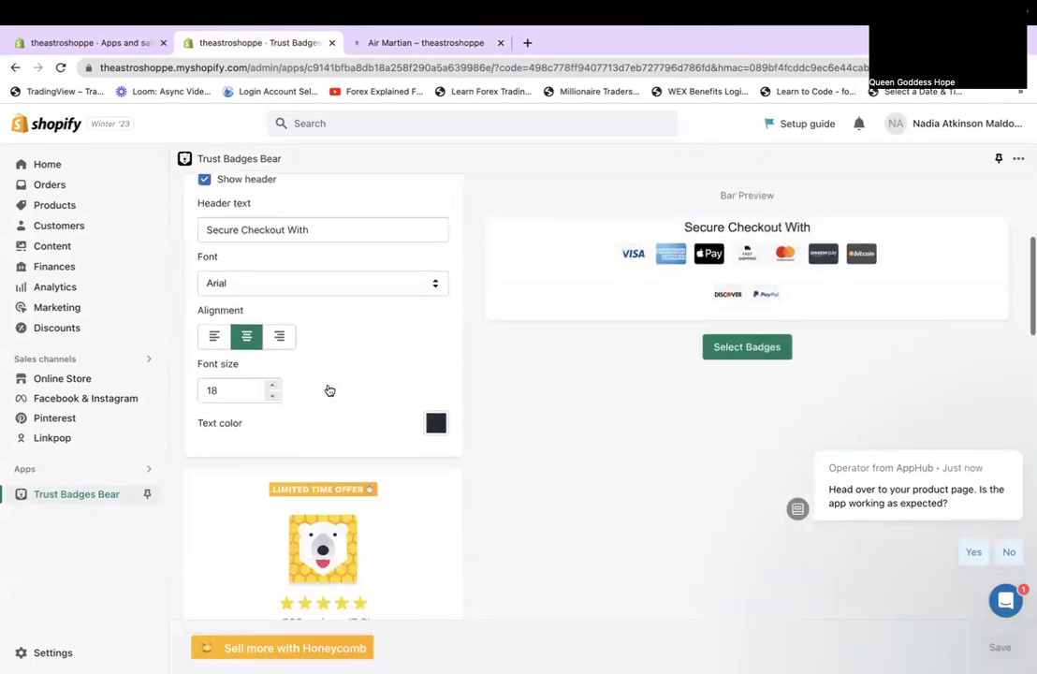
scroll(328, 390, "up", 10)
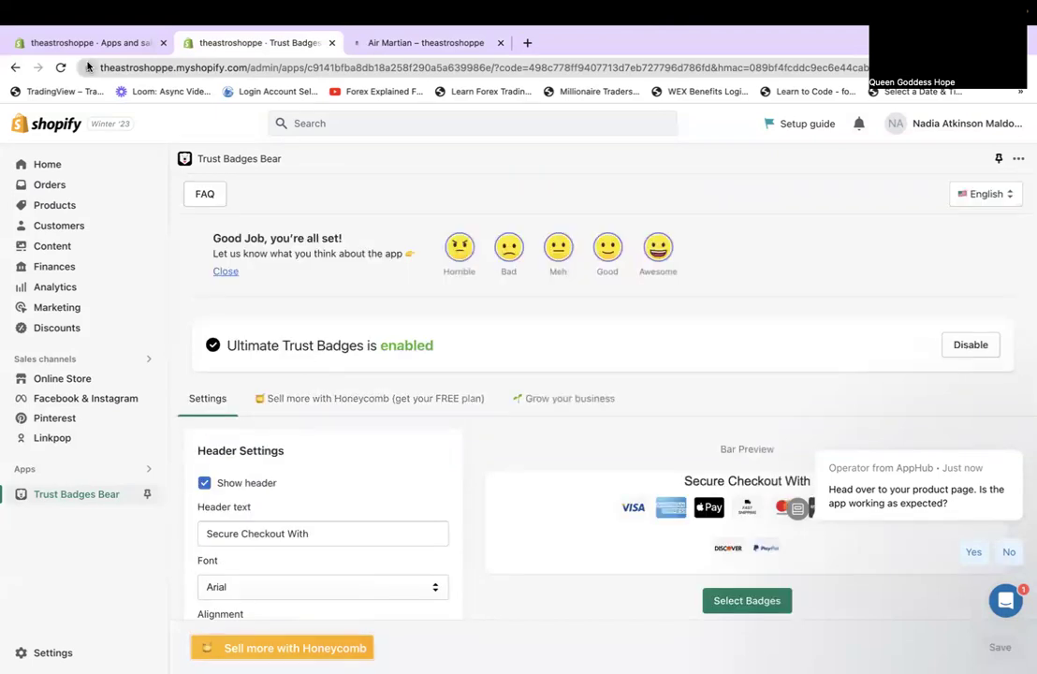
Open the Shopify App Store from Apps and sales channels and close the Trust Badges Bear page.
left_click(63, 44)
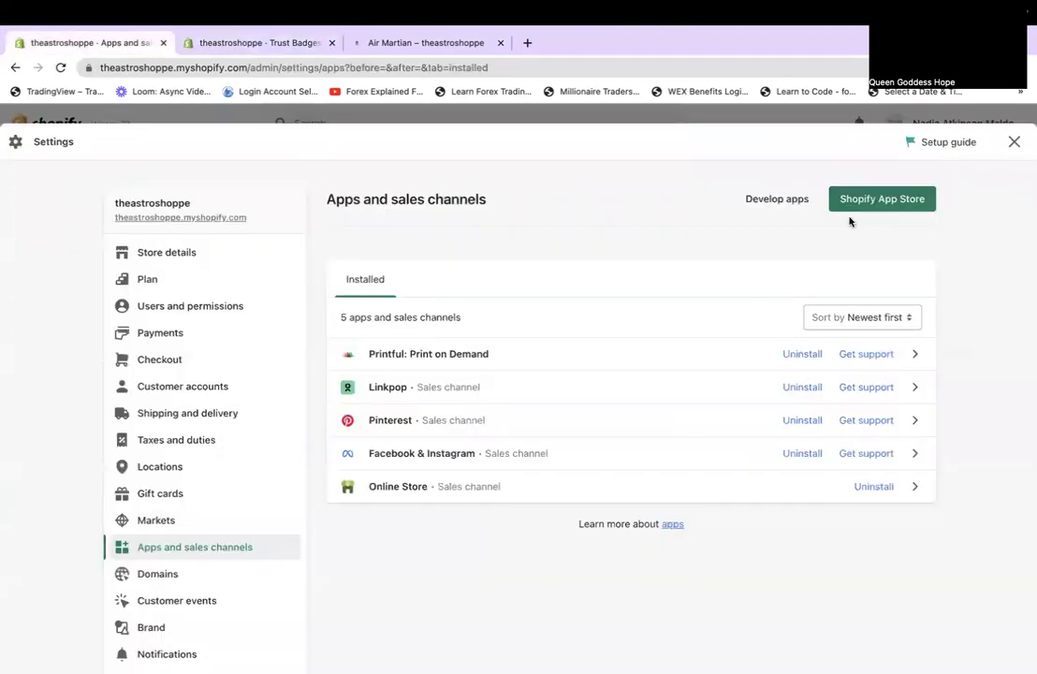
left_click(886, 199)
left_click(451, 47)
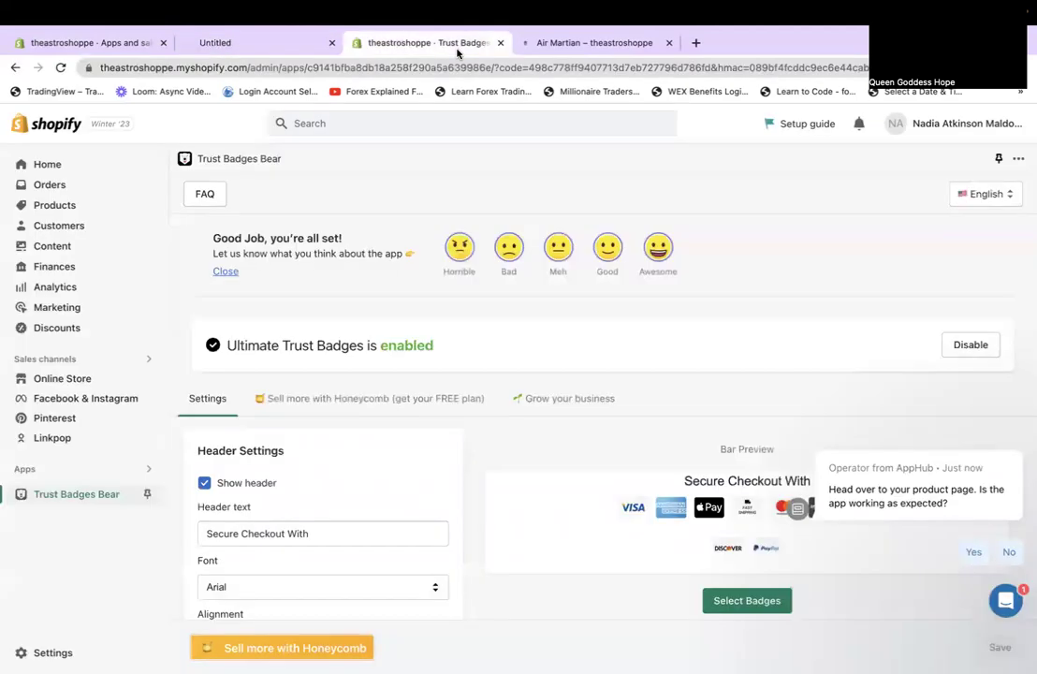
left_click(499, 44)
Close the Air Martian page, browse the App Store home page, and open the Store design category.
left_click(499, 44)
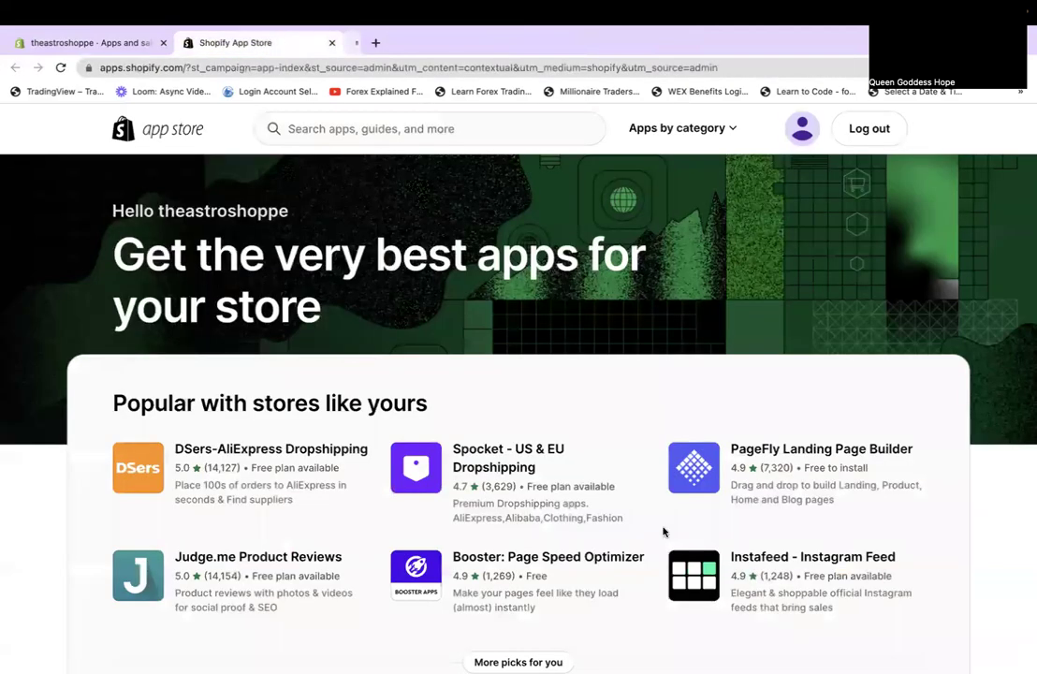
scroll(662, 532, "down", 3)
scroll(660, 506, "down", 3)
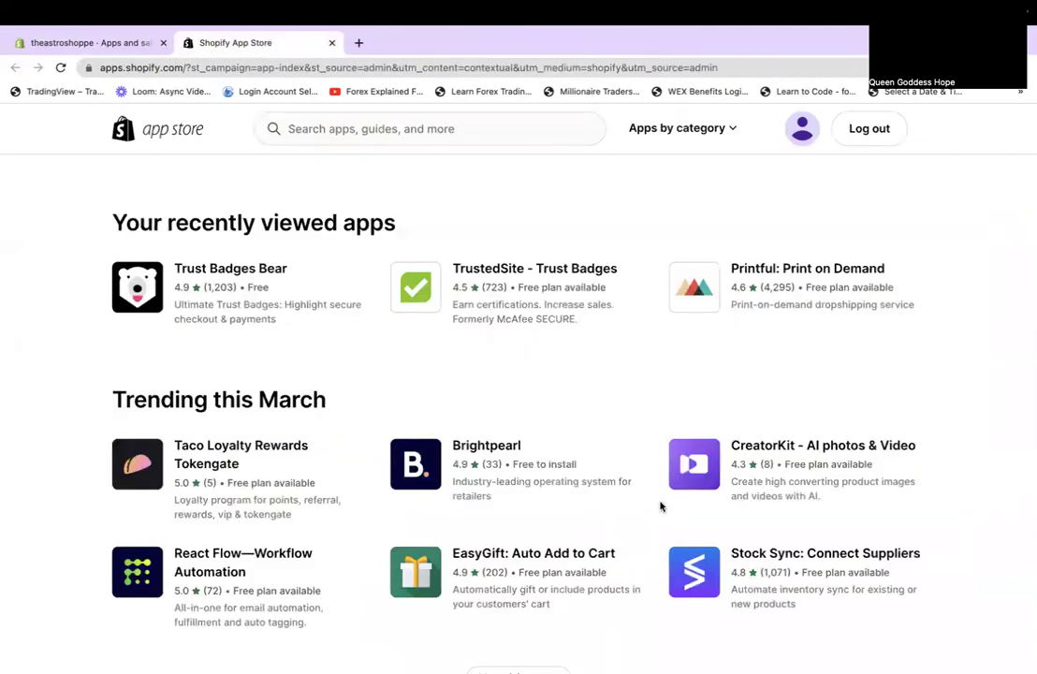
scroll(660, 507, "down", 6)
scroll(660, 506, "down", 12)
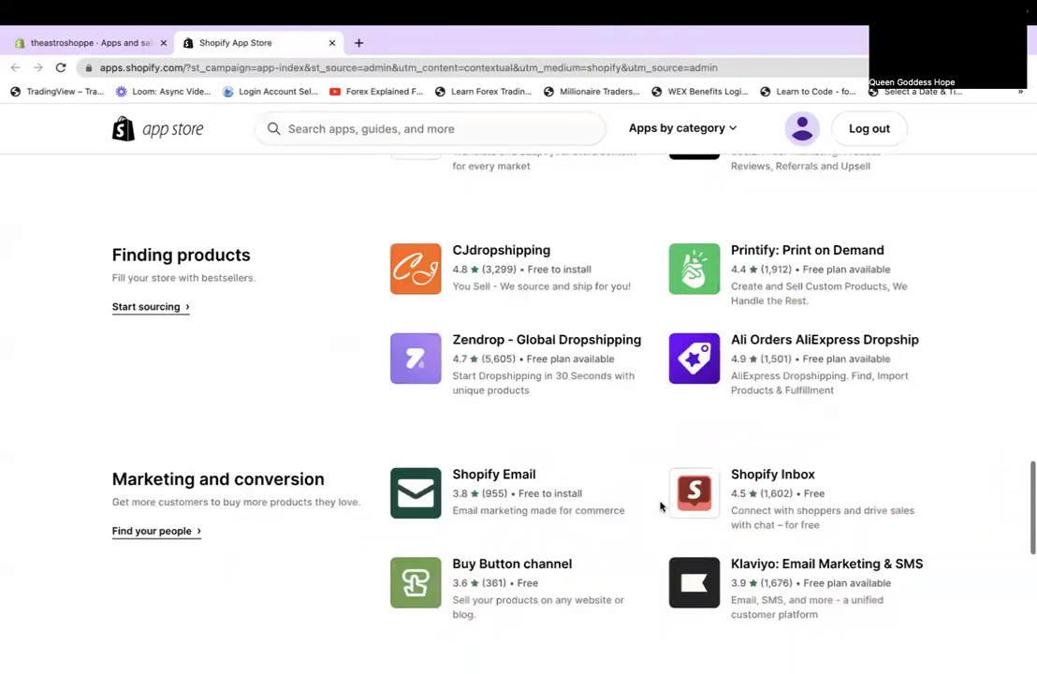
scroll(660, 506, "up", 6)
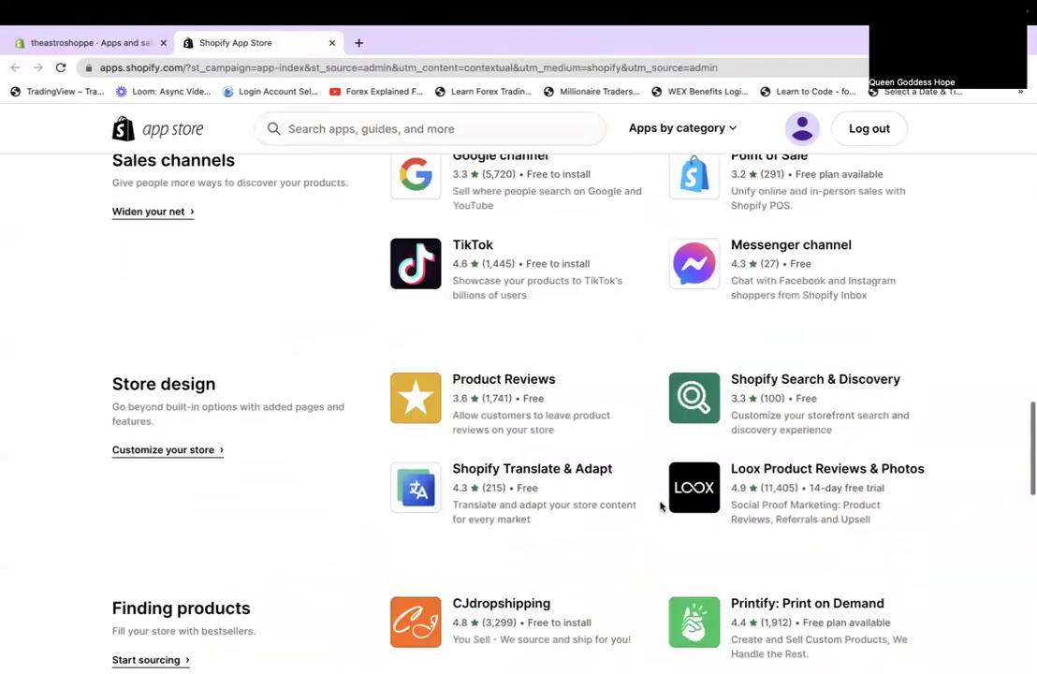
scroll(660, 506, "down", 3)
scroll(660, 506, "down", 3)
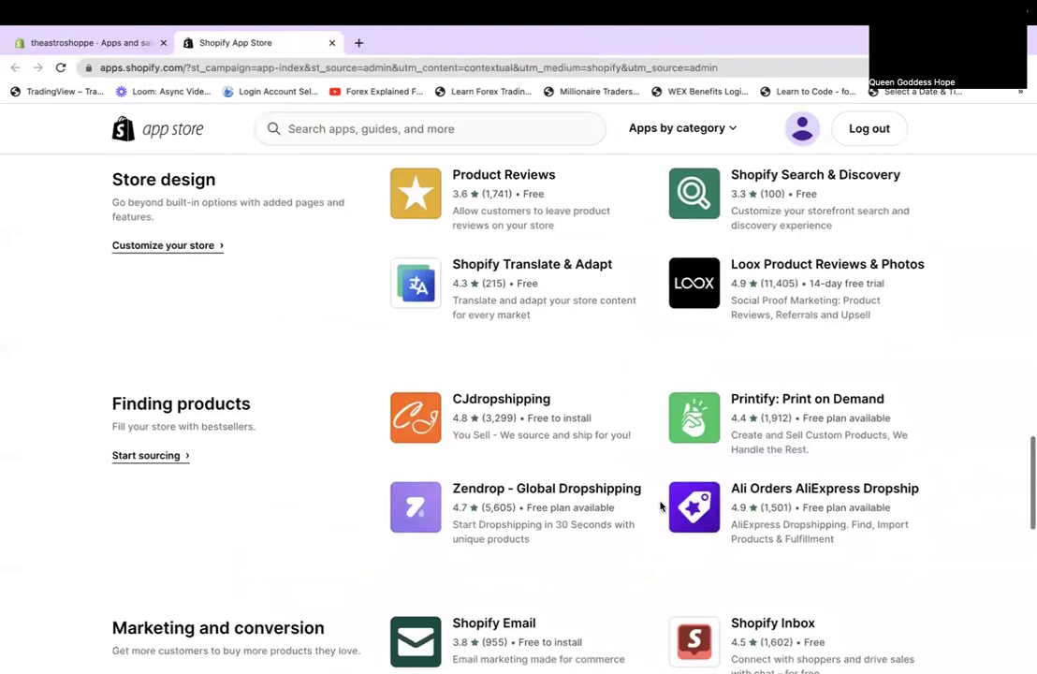
scroll(660, 506, "down", 3)
scroll(660, 506, "down", 3)
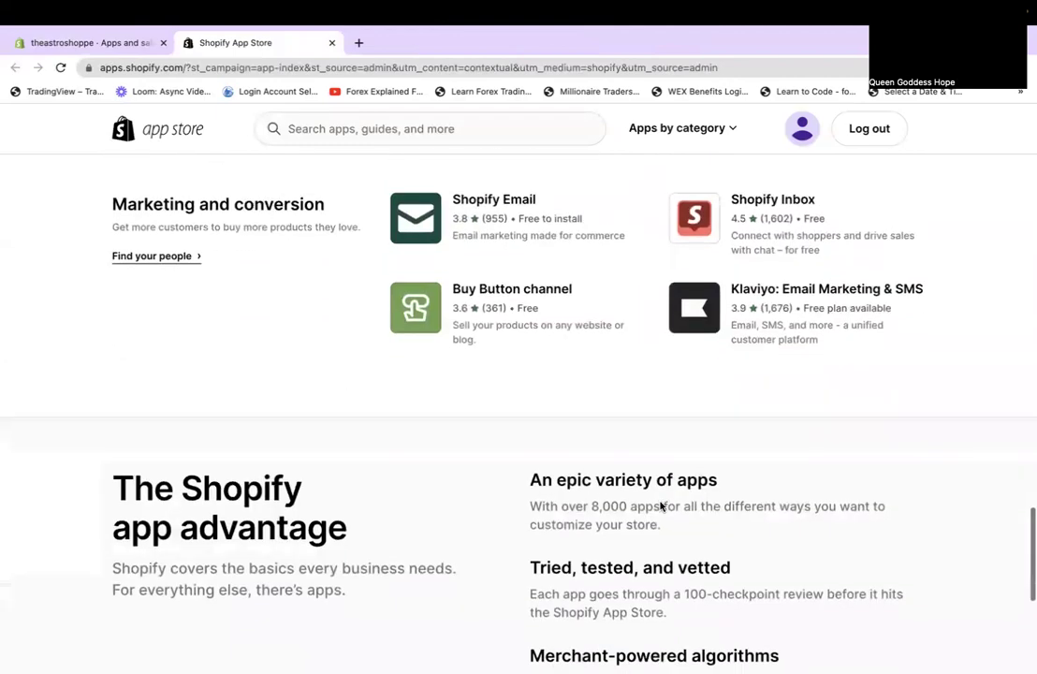
scroll(660, 507, "down", 2)
scroll(660, 506, "up", 5)
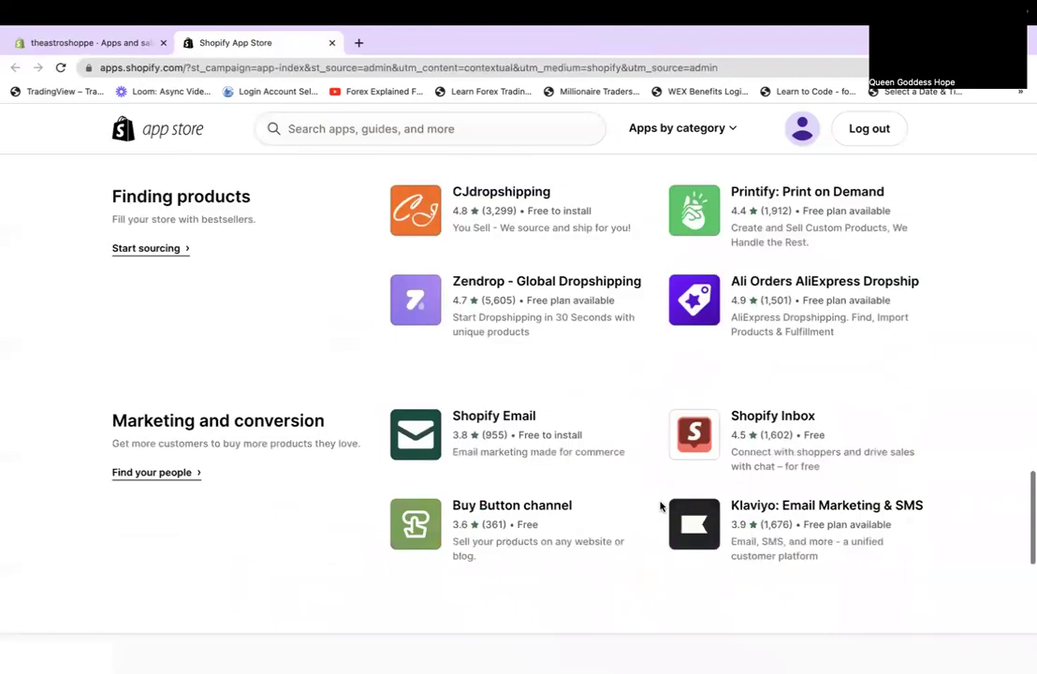
scroll(660, 506, "up", 3)
left_click(157, 352)
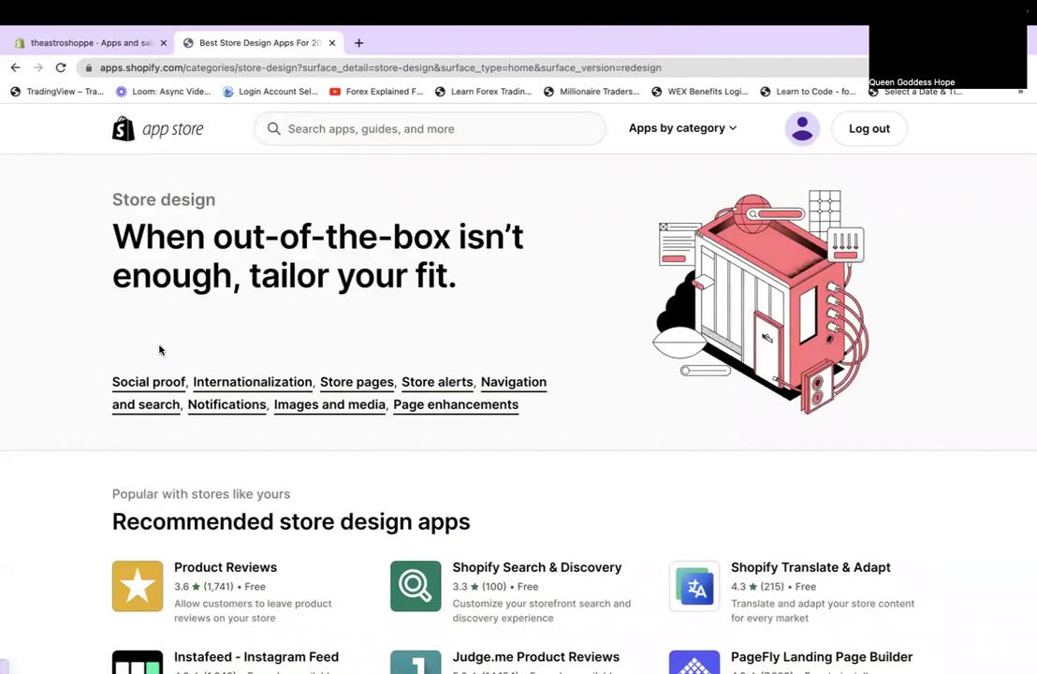
Scroll down to the Social proof apps on the Store design page and open the Yotpo Product Reviews & UGC listing.
scroll(159, 350, "down", 3)
scroll(159, 350, "down", 5)
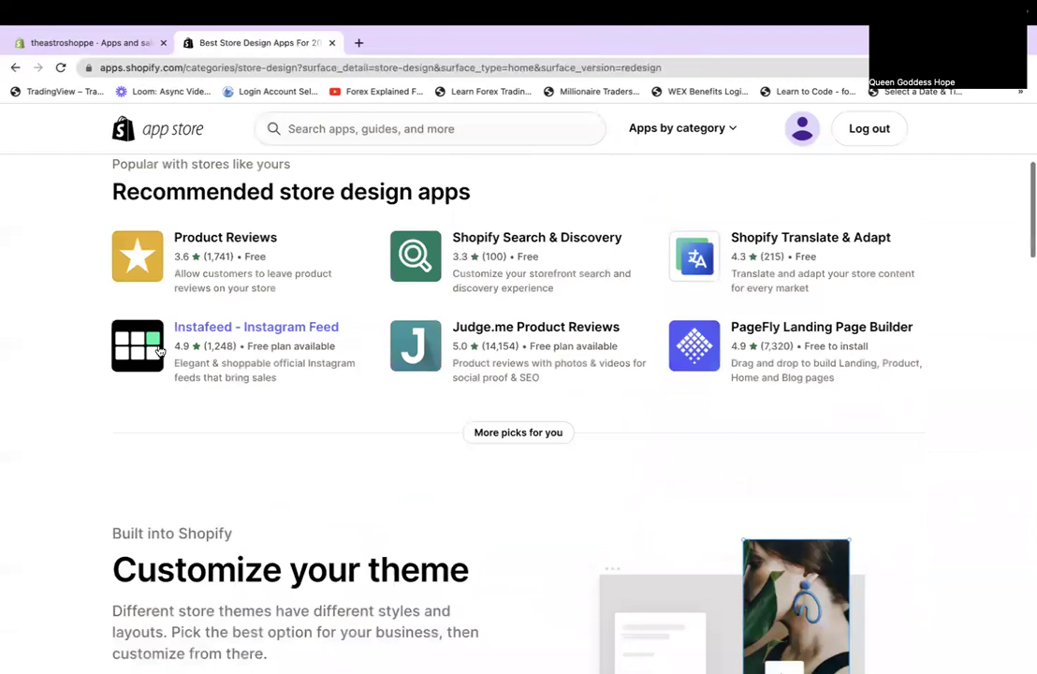
scroll(159, 350, "down", 3)
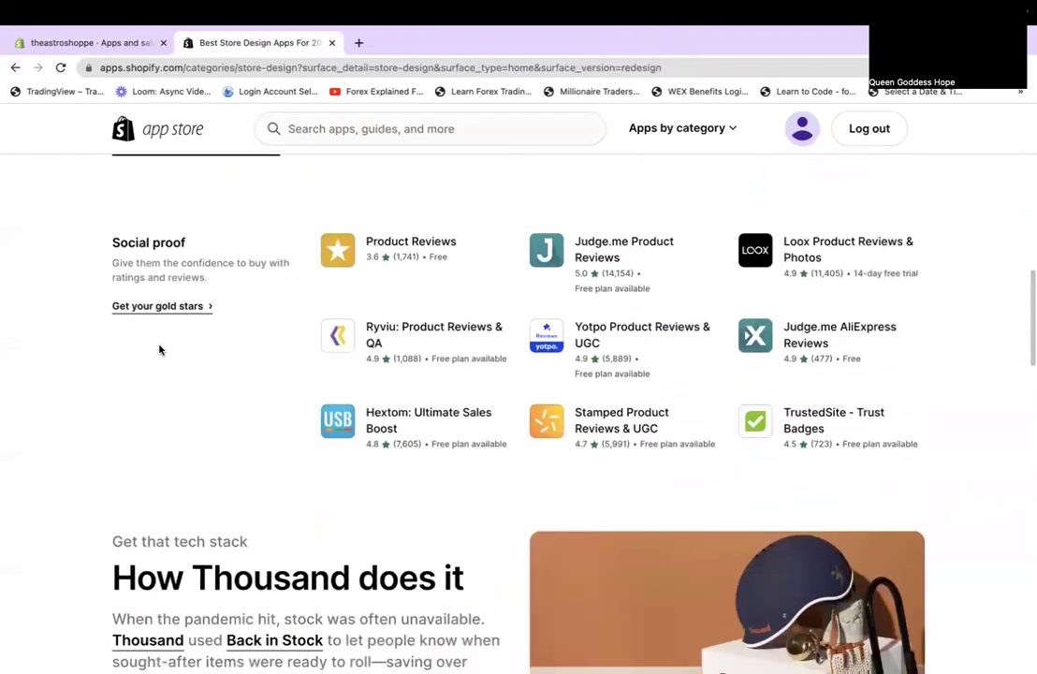
left_click(590, 335)
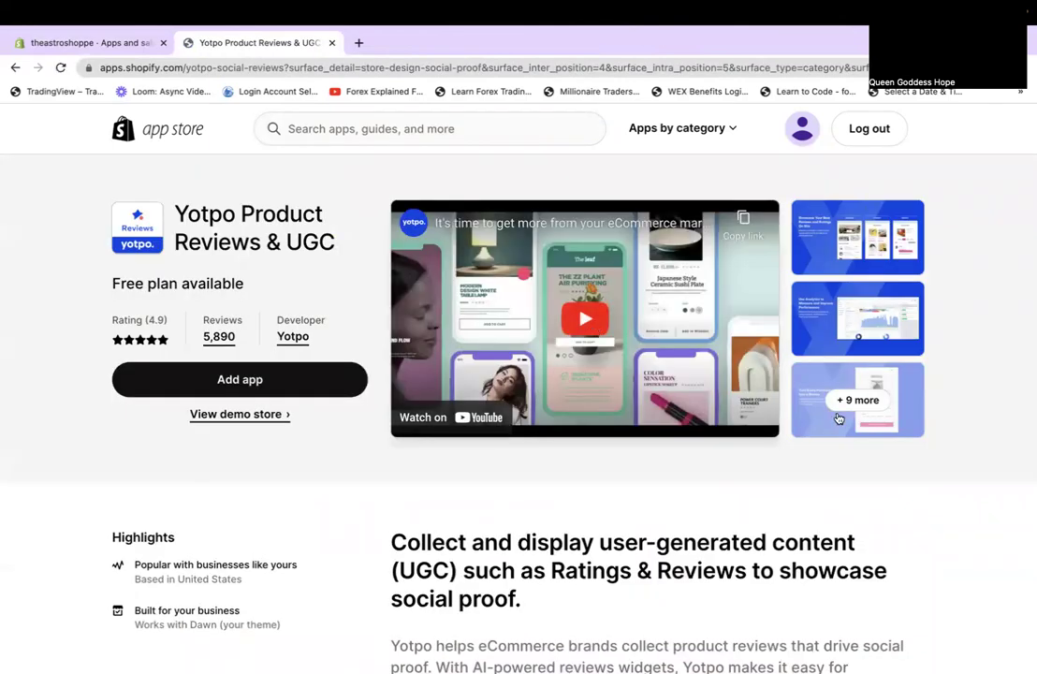
Open Yotpo's screenshot gallery and page through to the Moderate & Comment and Drive More Shoppers slides.
left_click(837, 424)
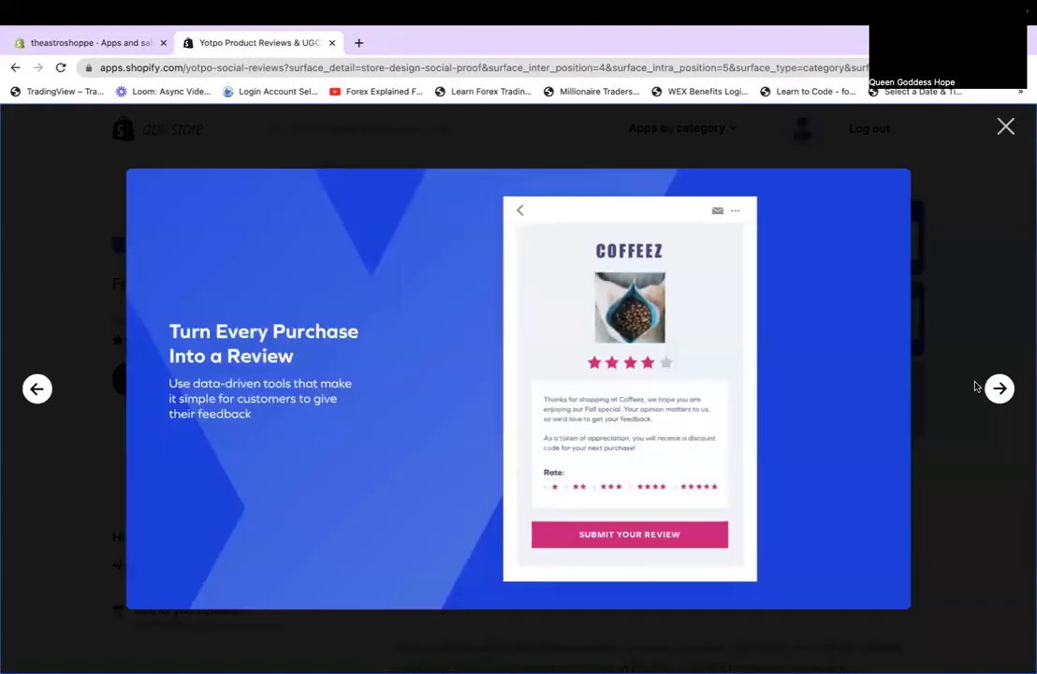
left_click(983, 389)
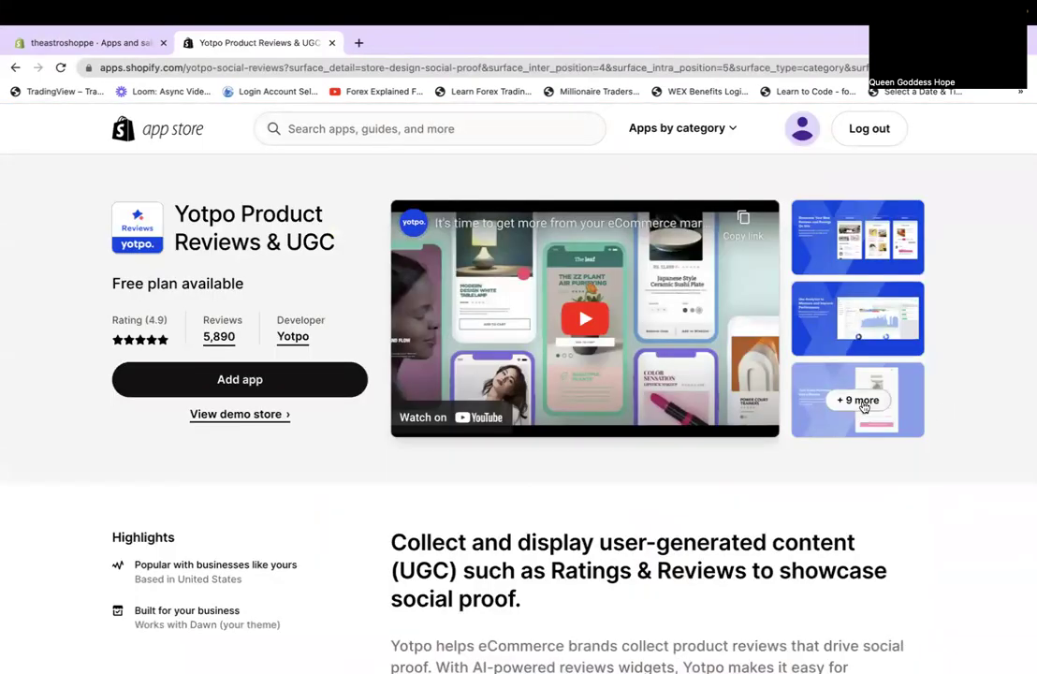
left_click(876, 406)
left_click(997, 390)
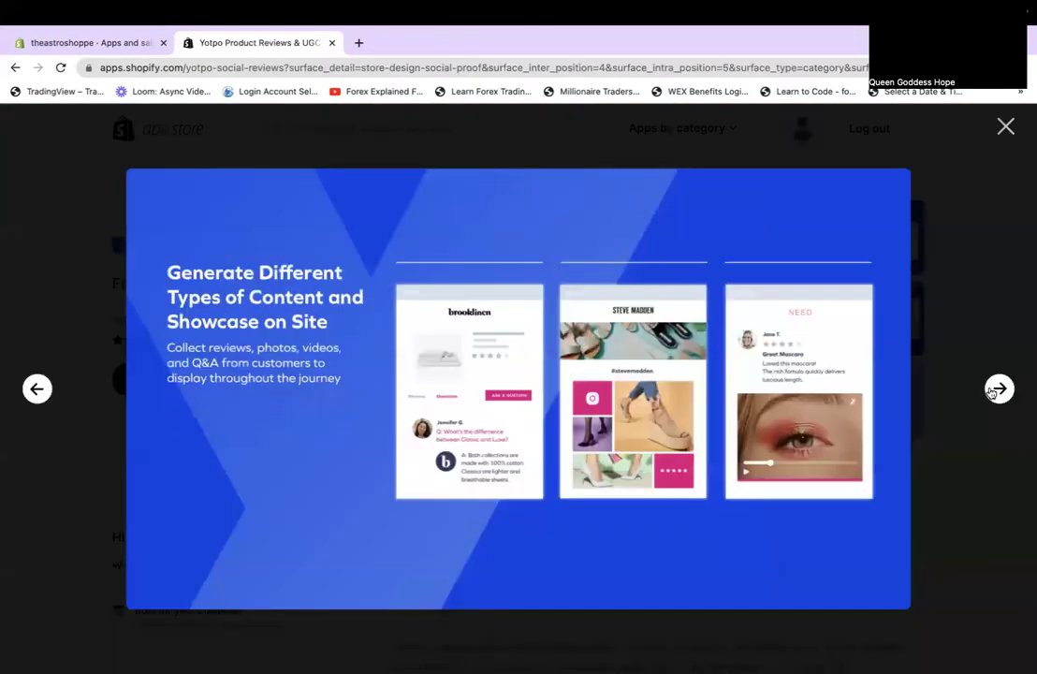
left_click(994, 391)
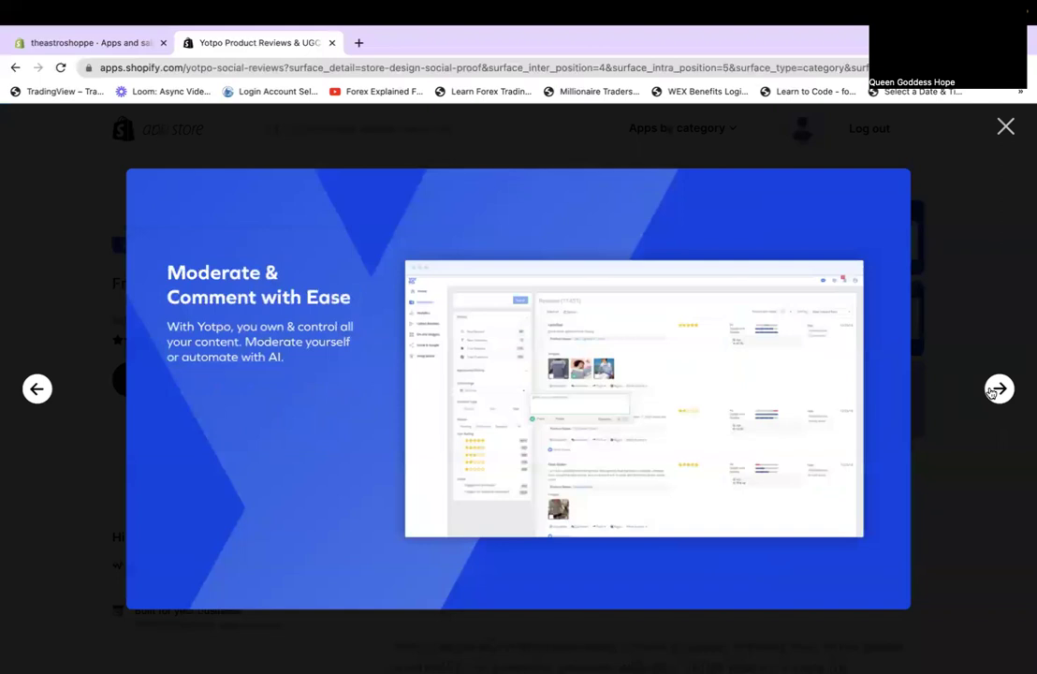
left_click(994, 391)
View the details, coupons, feedback and best-reviews slides, then go back to the Store design category.
left_click(992, 391)
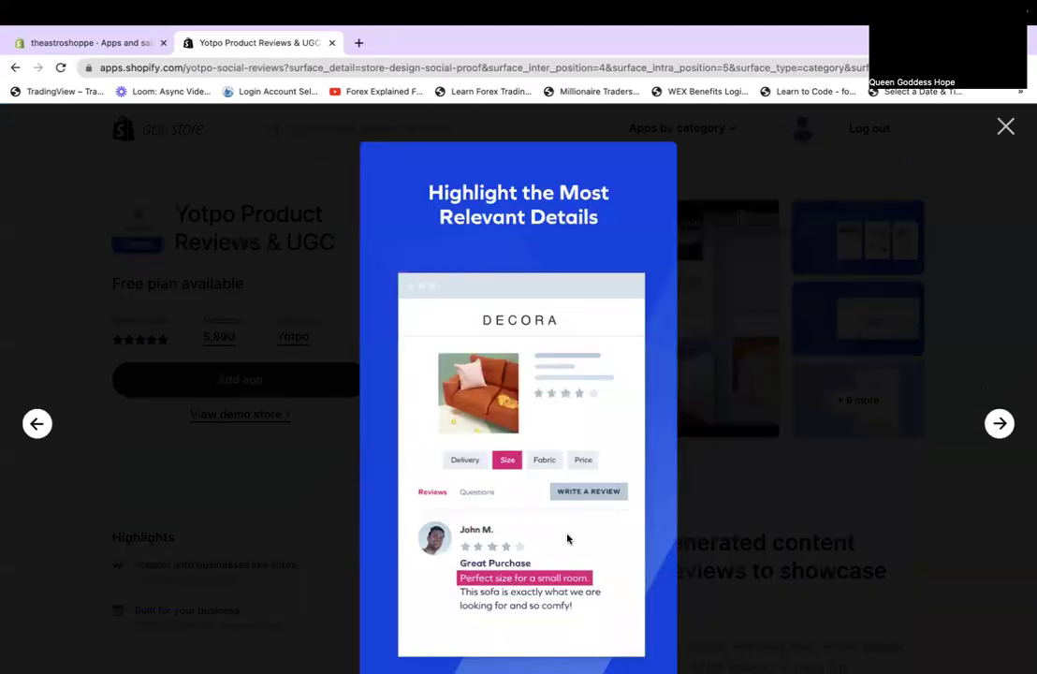
left_click(1000, 425)
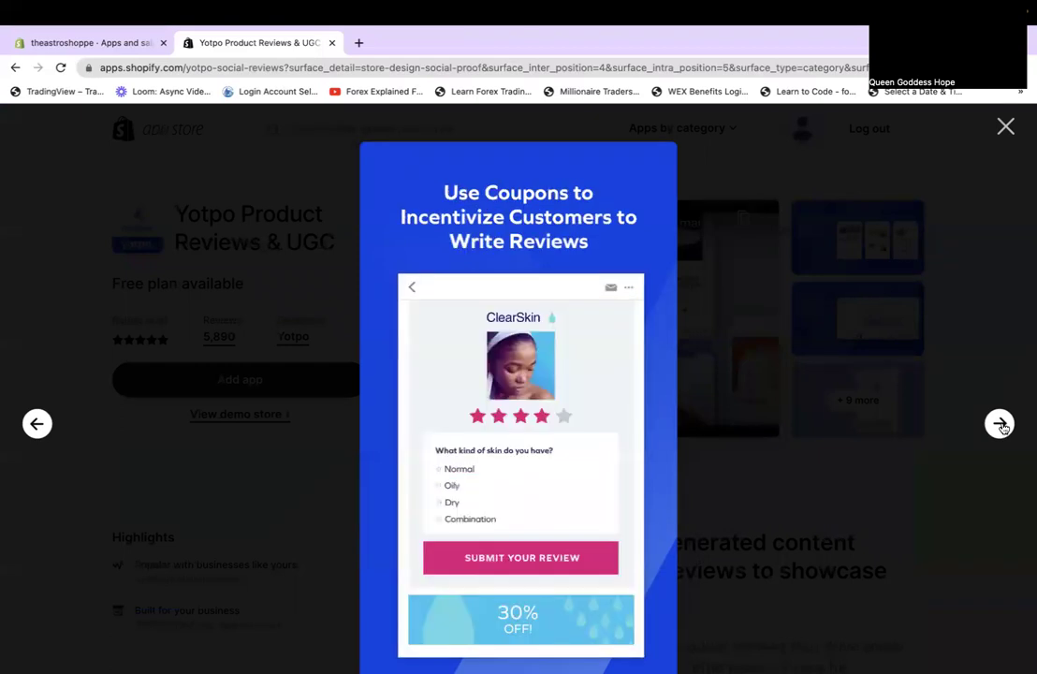
left_click(1000, 424)
left_click(999, 424)
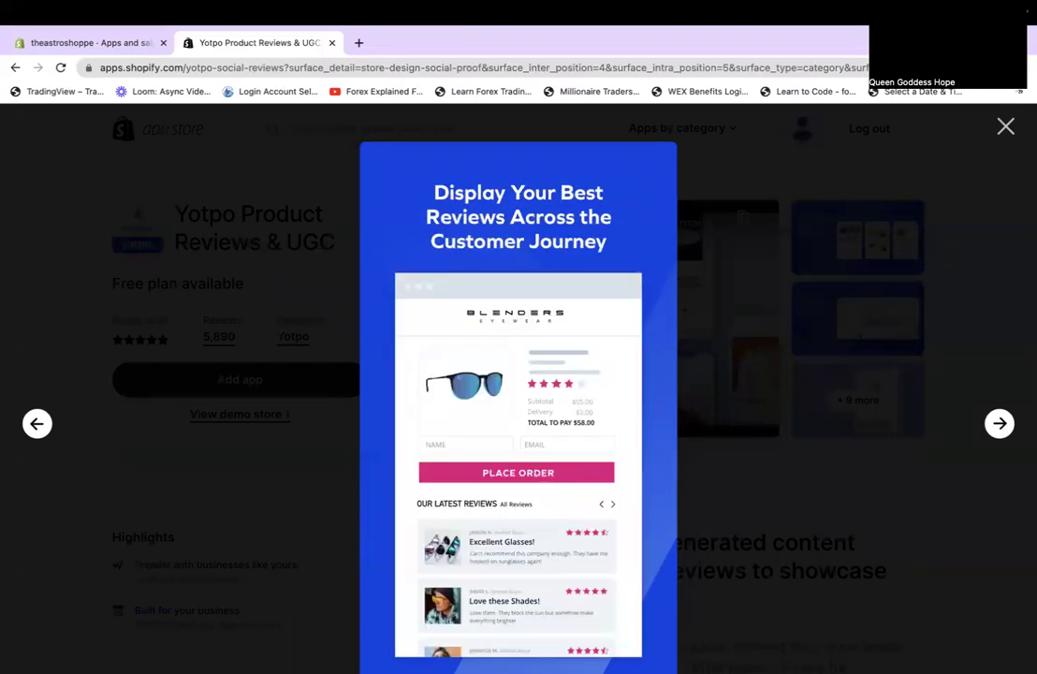
left_click(1000, 128)
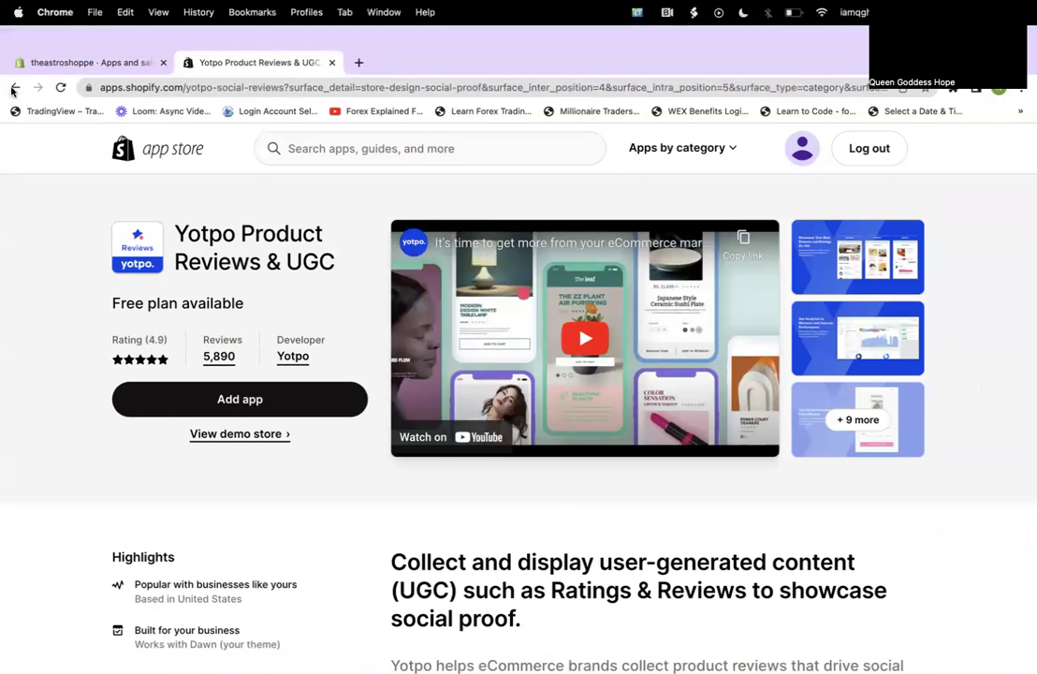
left_click(15, 68)
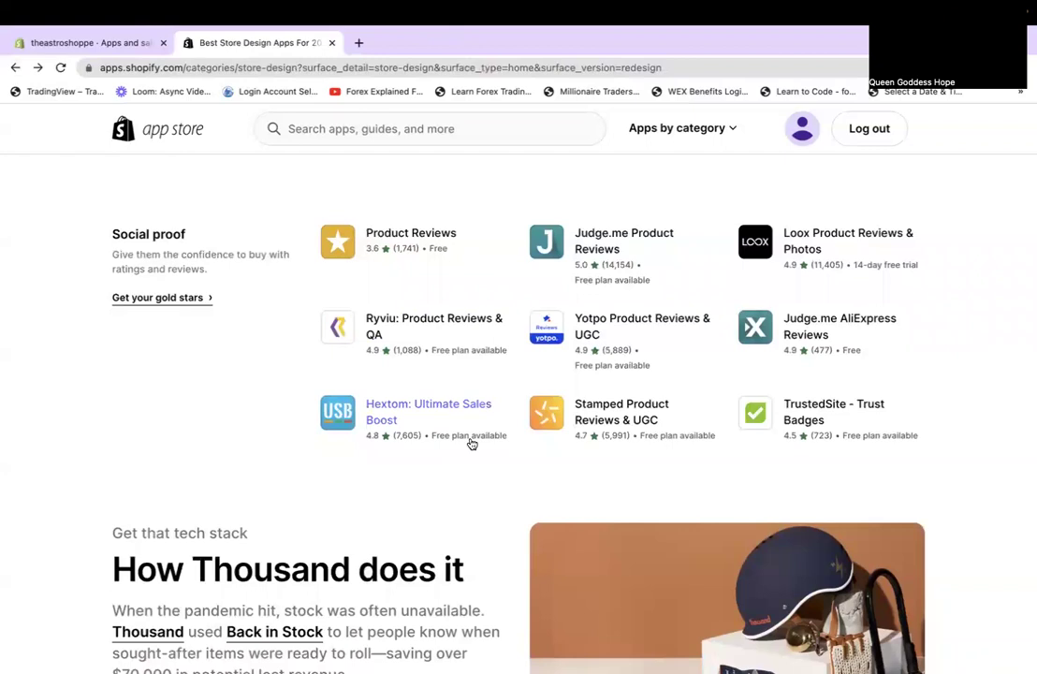
scroll(471, 444, "down", 2)
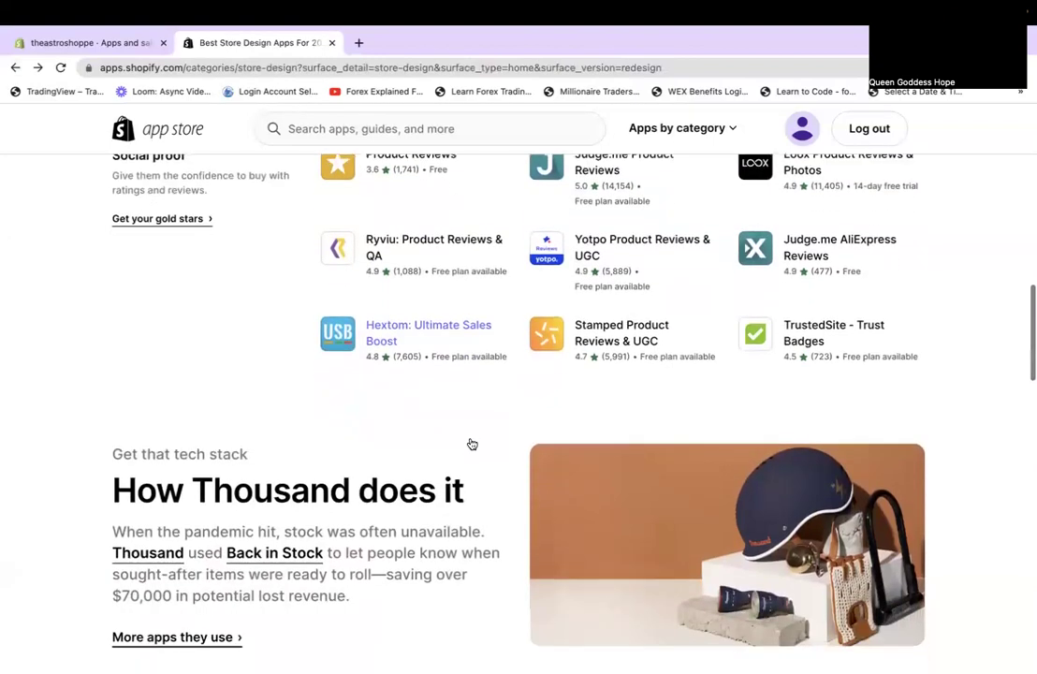
scroll(472, 444, "down", 8)
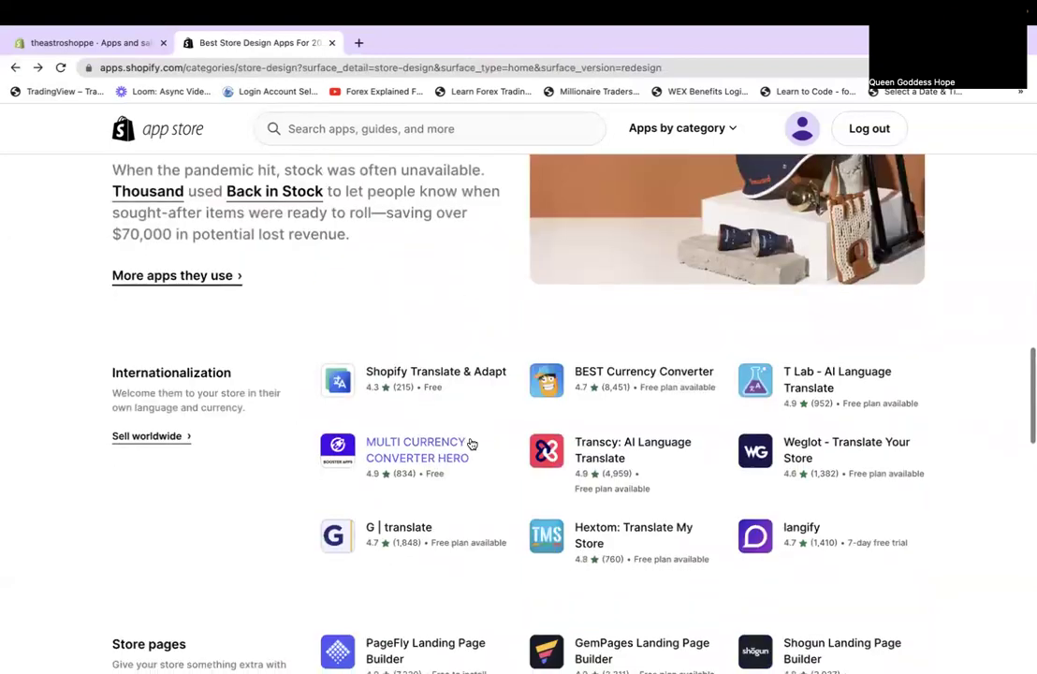
scroll(472, 444, "down", 3)
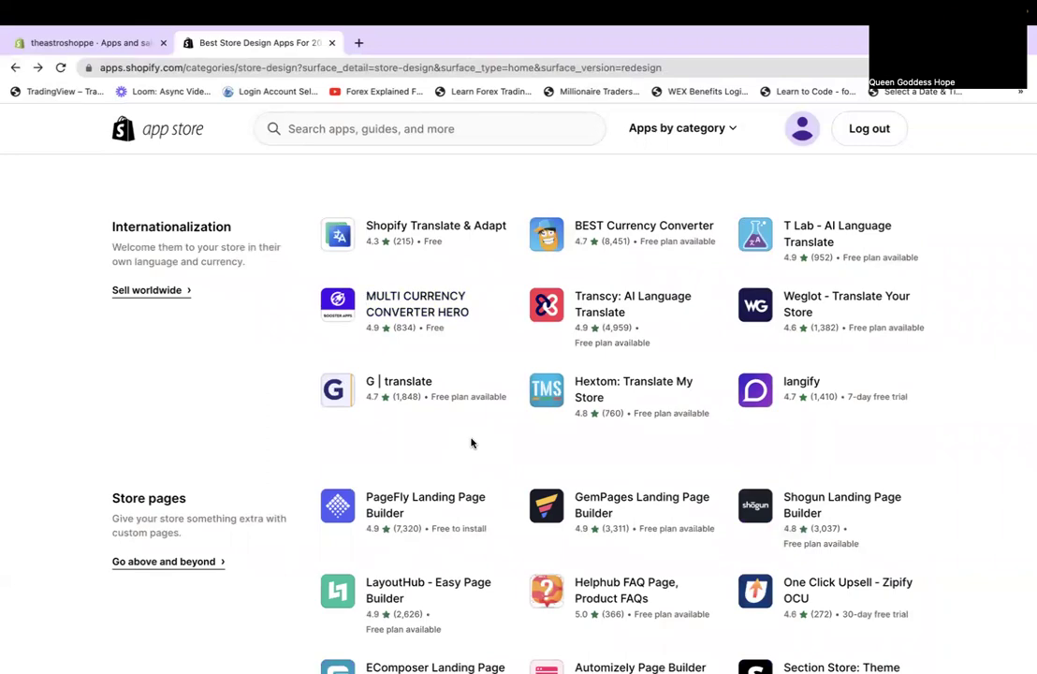
scroll(472, 443, "down", 5)
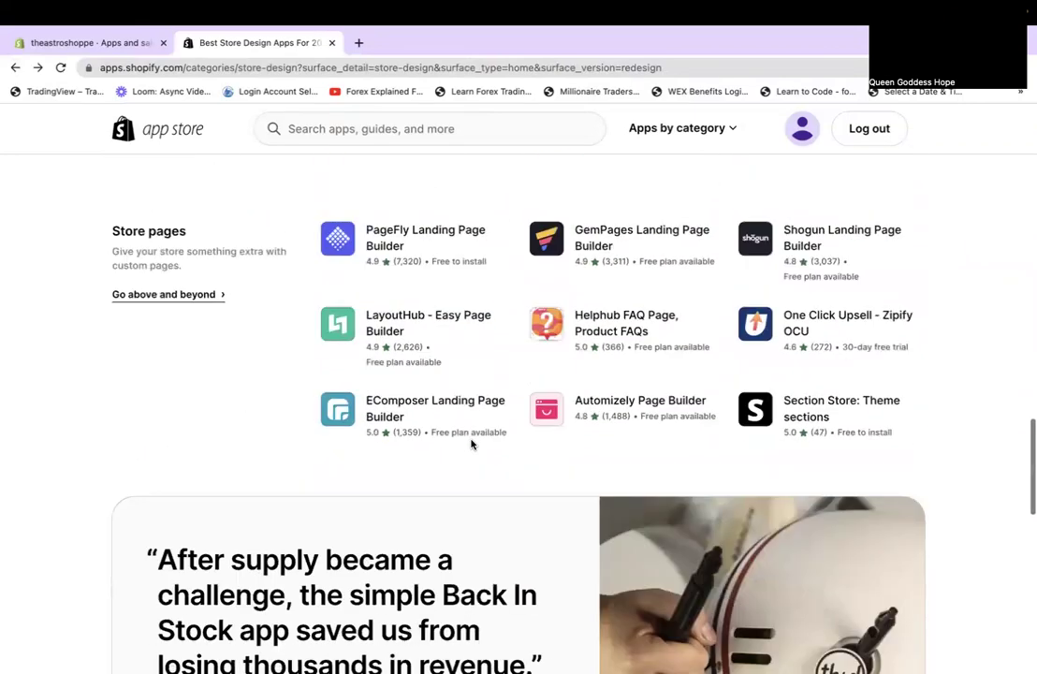
scroll(472, 445, "down", 5)
scroll(412, 328, "down", 2)
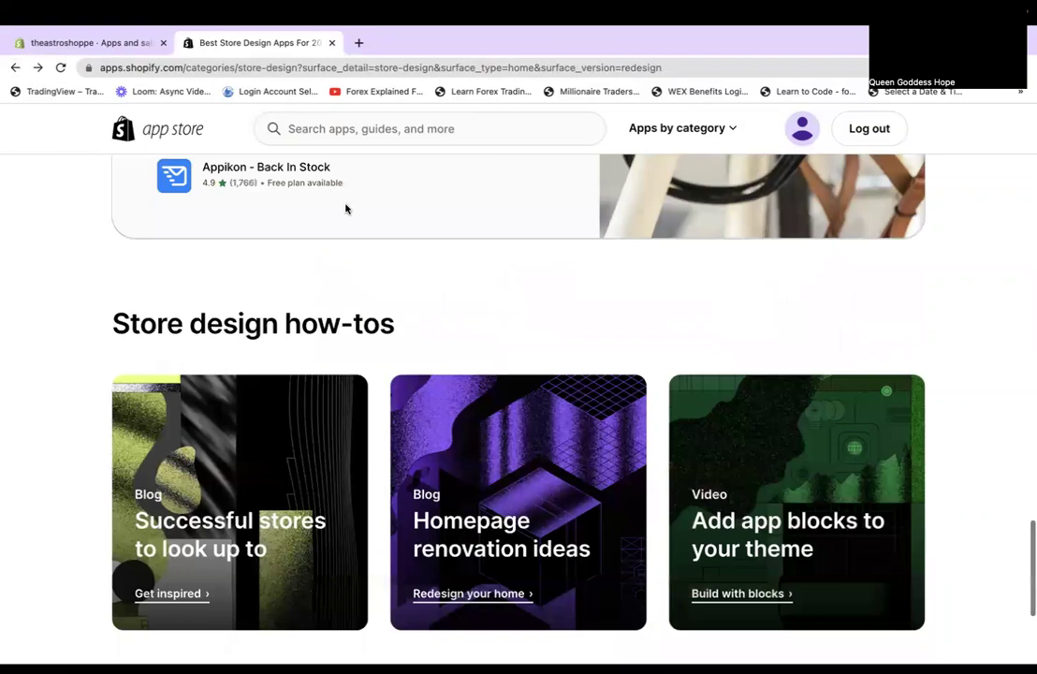
scroll(348, 209, "up", 10)
left_click(329, 133)
Search the App Store for 'oberlo dropshipping' and browse the results.
type("oberlo")
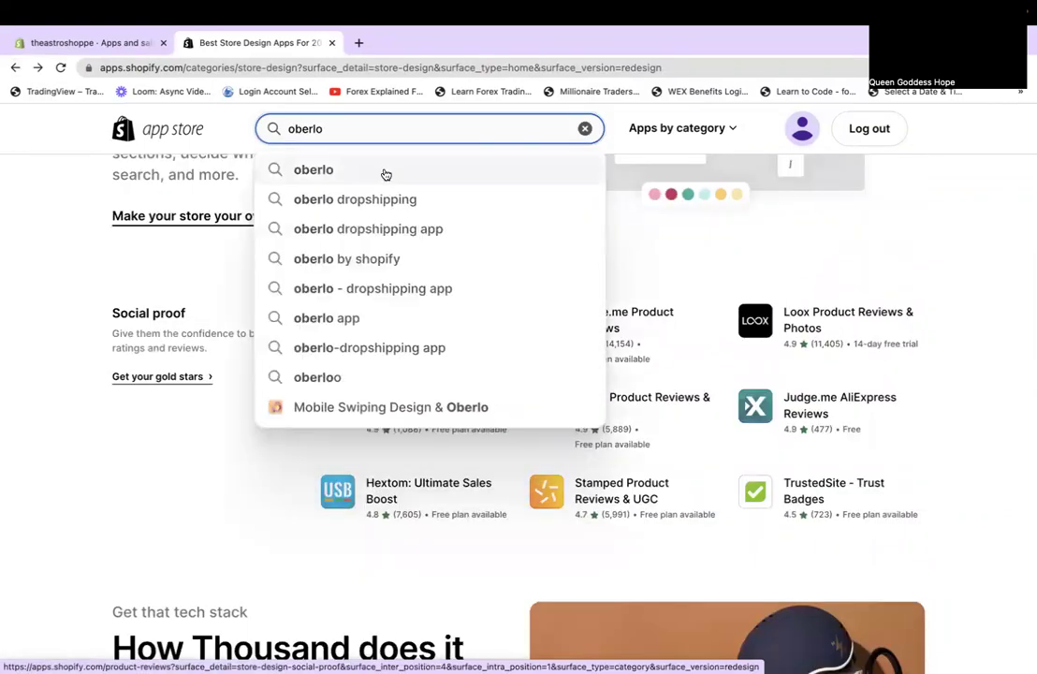
left_click(378, 199)
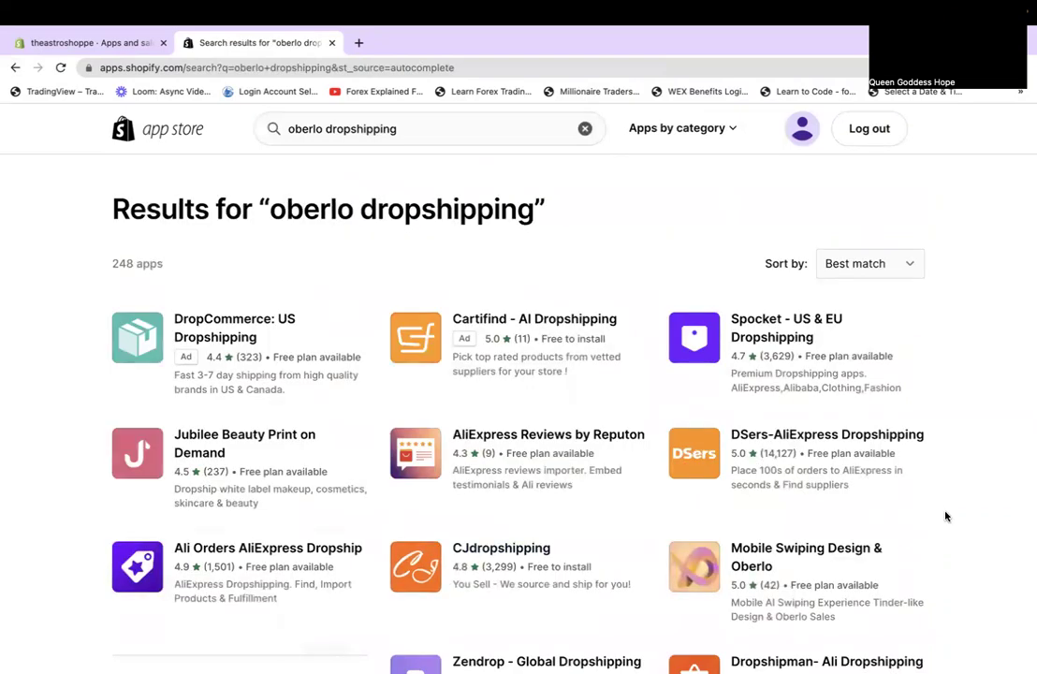
scroll(945, 515, "down", 3)
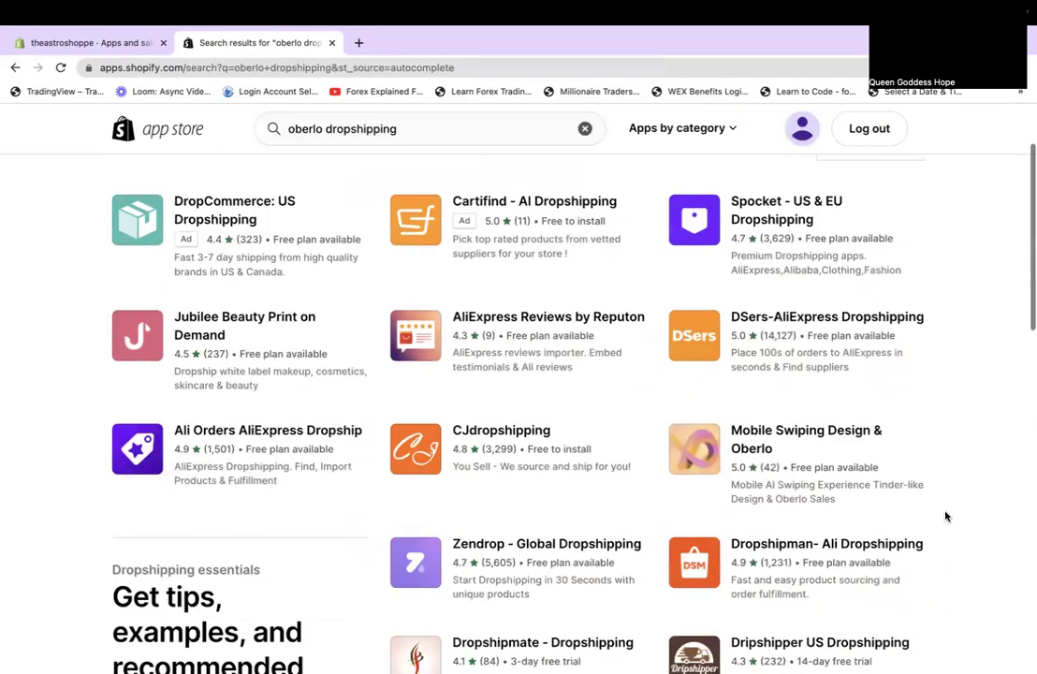
scroll(946, 516, "down", 2)
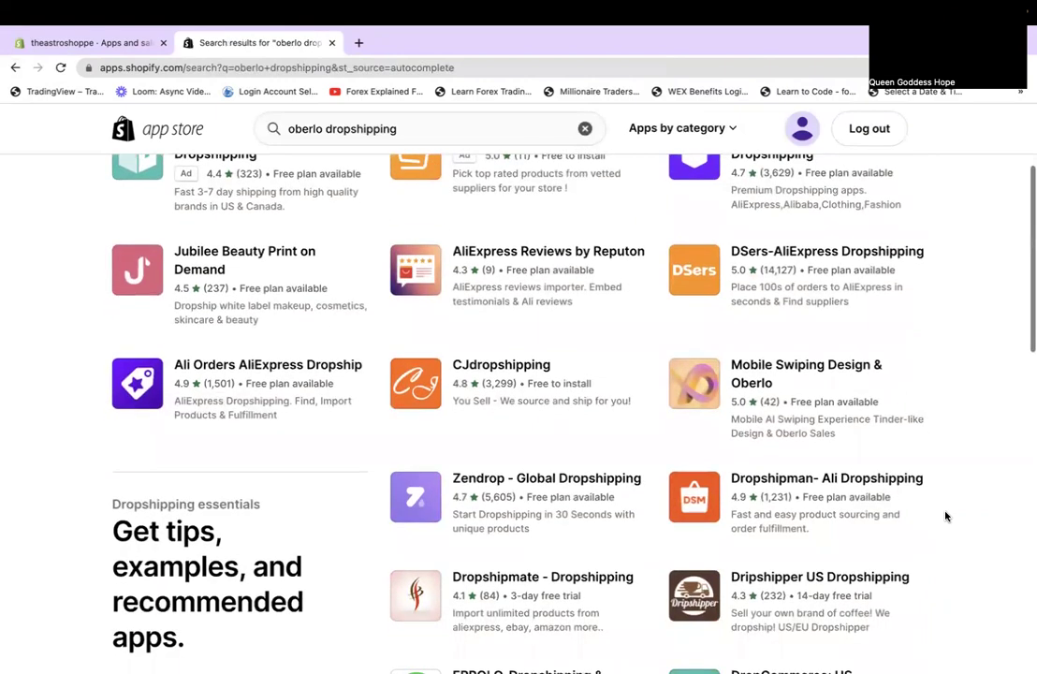
scroll(946, 516, "down", 8)
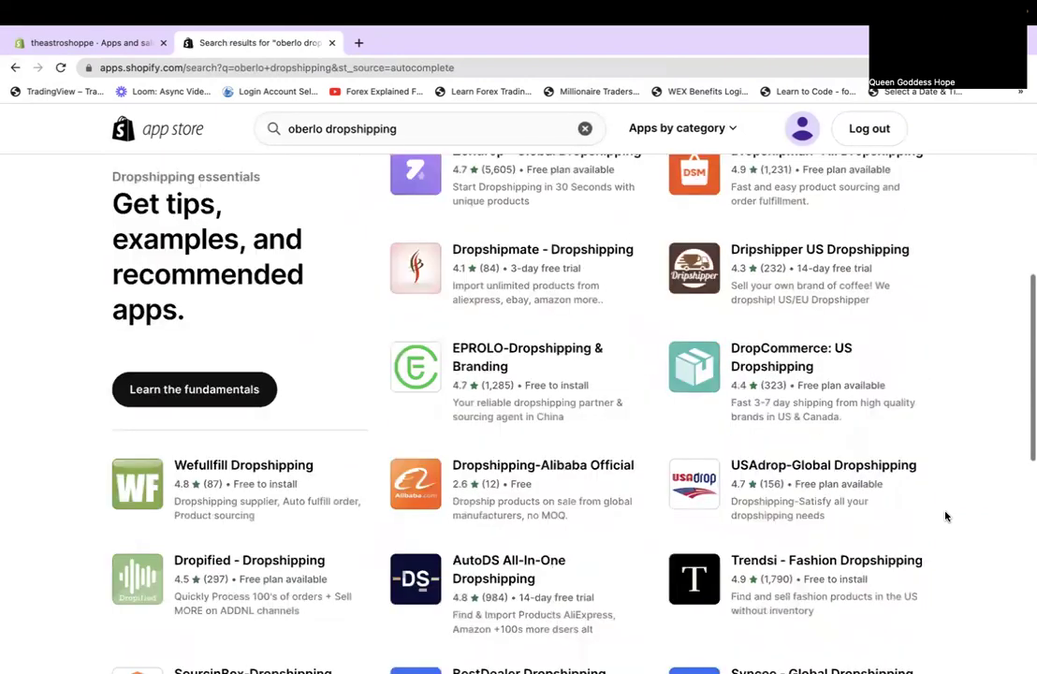
scroll(945, 516, "down", 1)
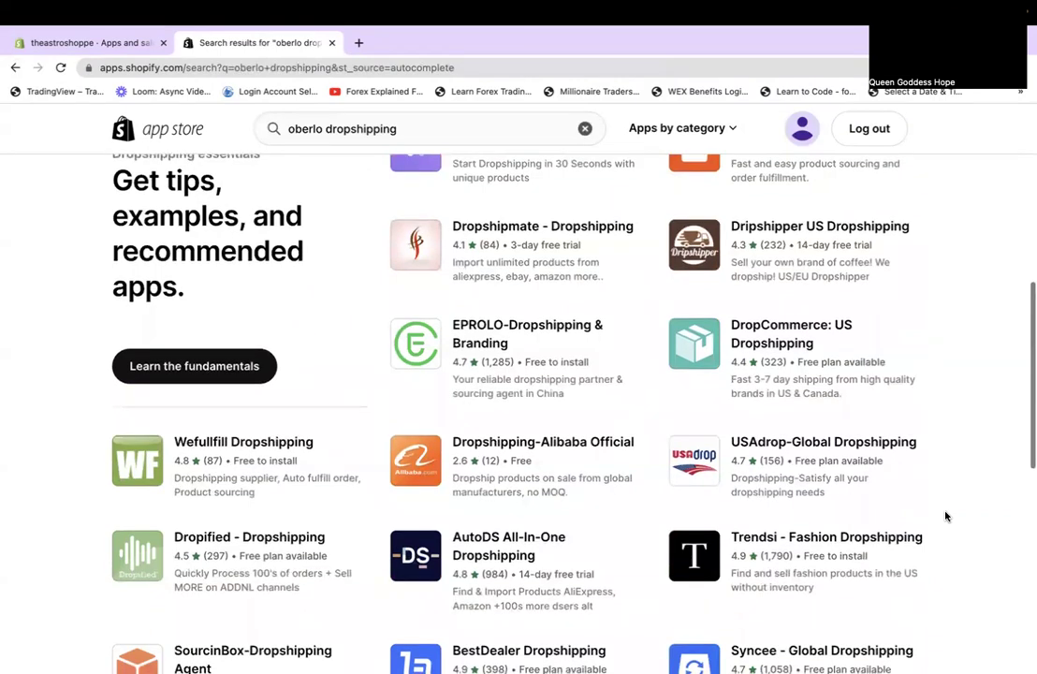
scroll(945, 516, "down", 4)
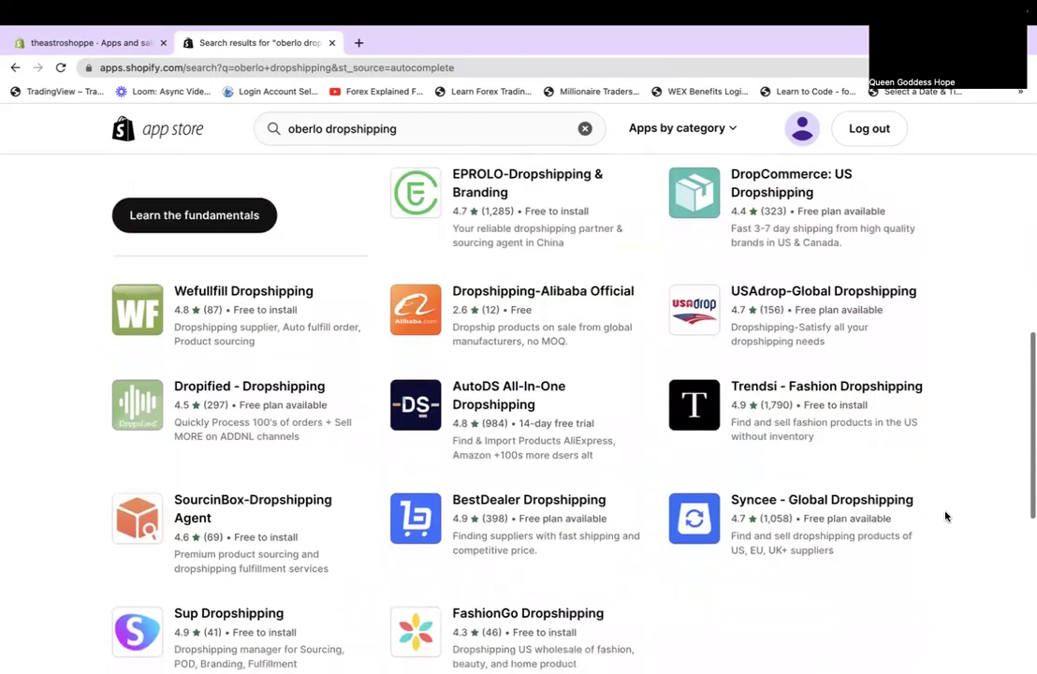
scroll(945, 516, "down", 4)
scroll(946, 516, "up", 7)
scroll(412, 261, "up", 6)
Narrow the search to just 'oberlo' and scroll through the 30 matching apps.
left_click_drag(320, 130, 530, 133)
key("BackSpace")
key("Return")
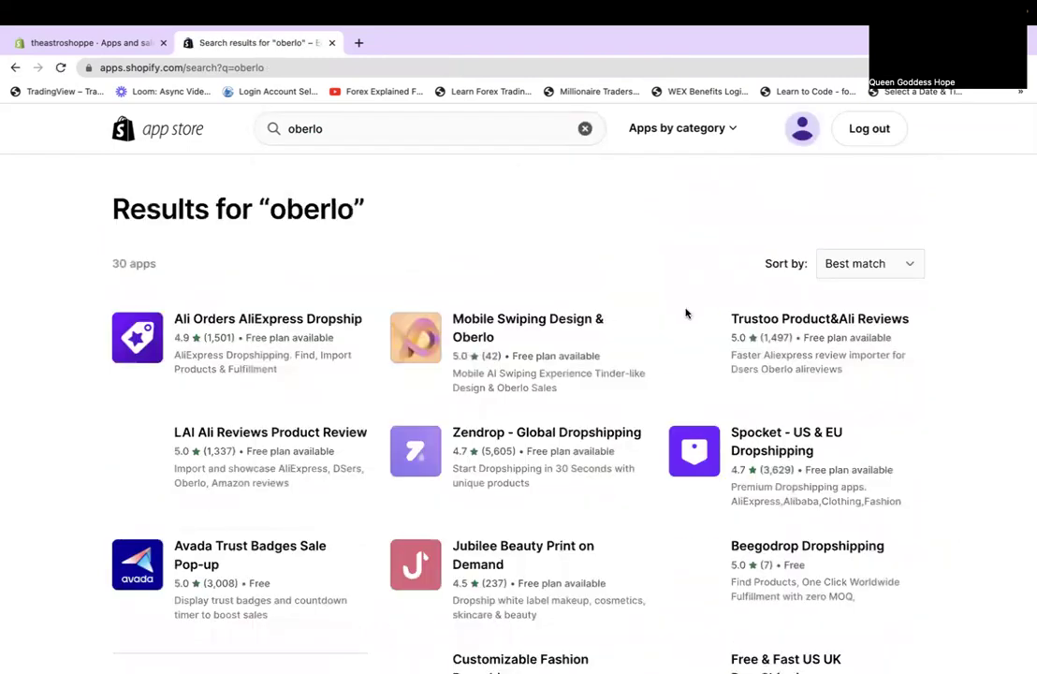
scroll(811, 463, "down", 2)
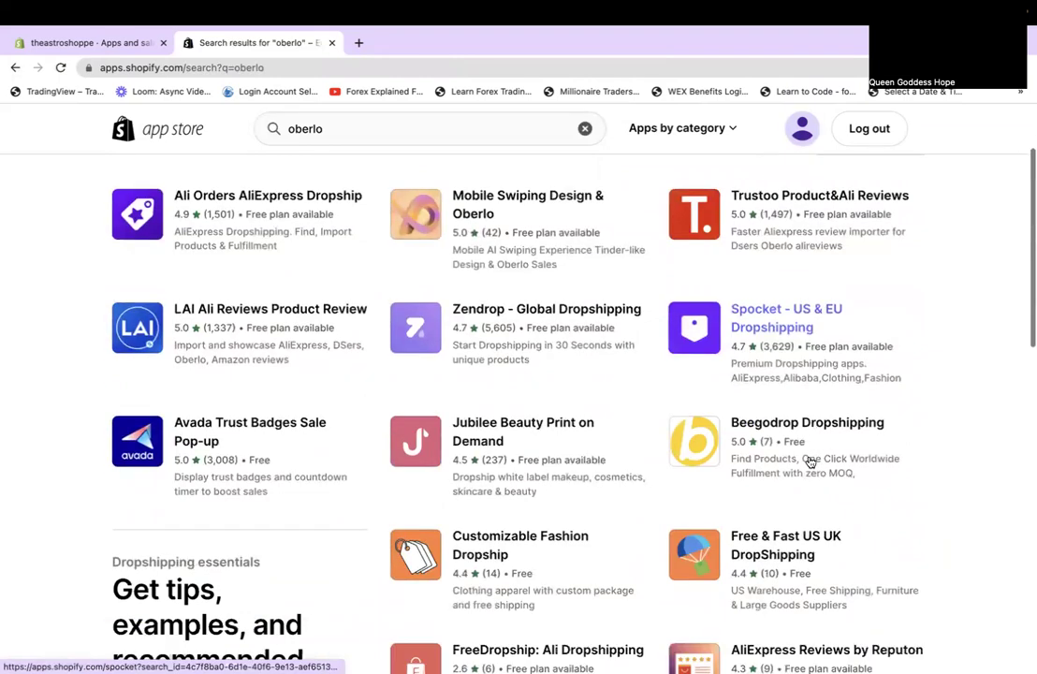
scroll(811, 462, "down", 5)
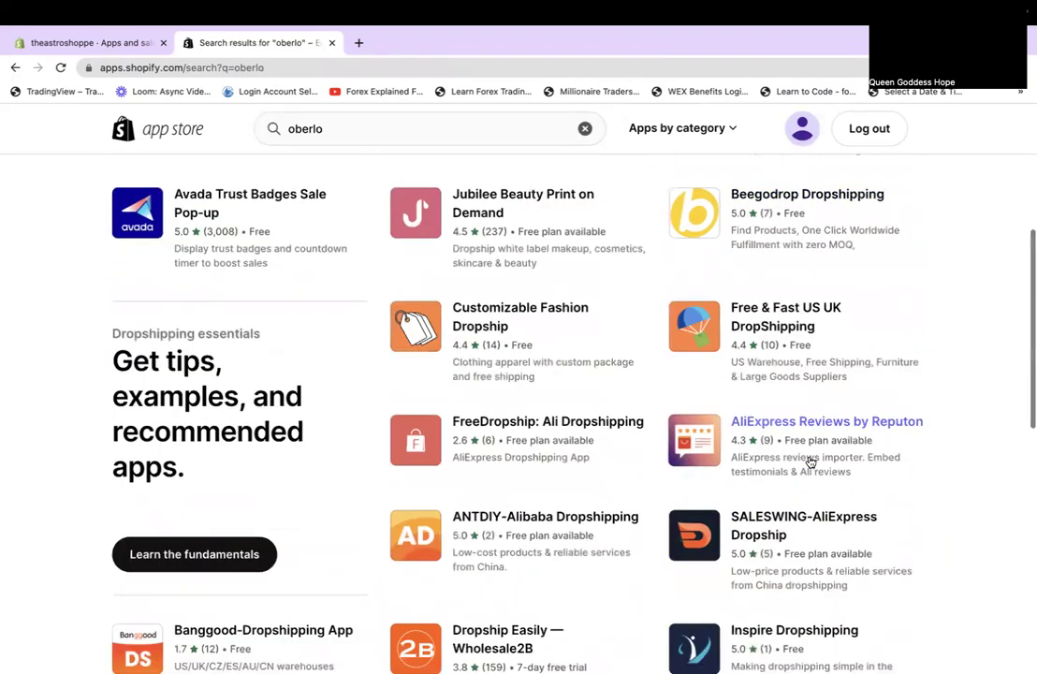
scroll(809, 460, "down", 2)
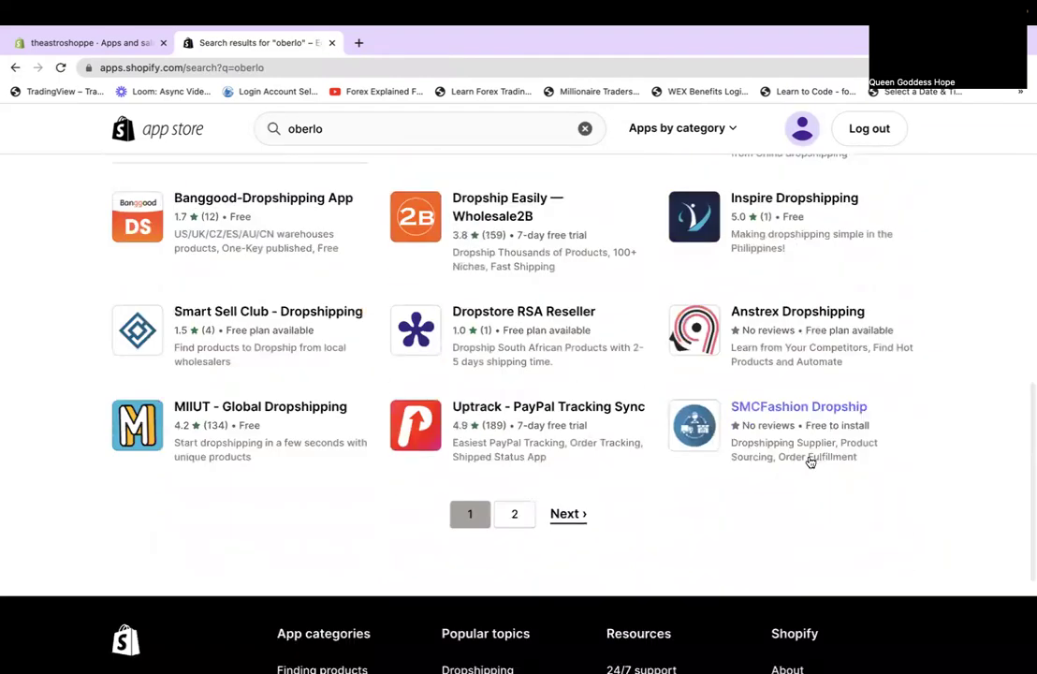
scroll(646, 328, "up", 15)
Open oberlo.com in a new browser tab.
left_click(358, 45)
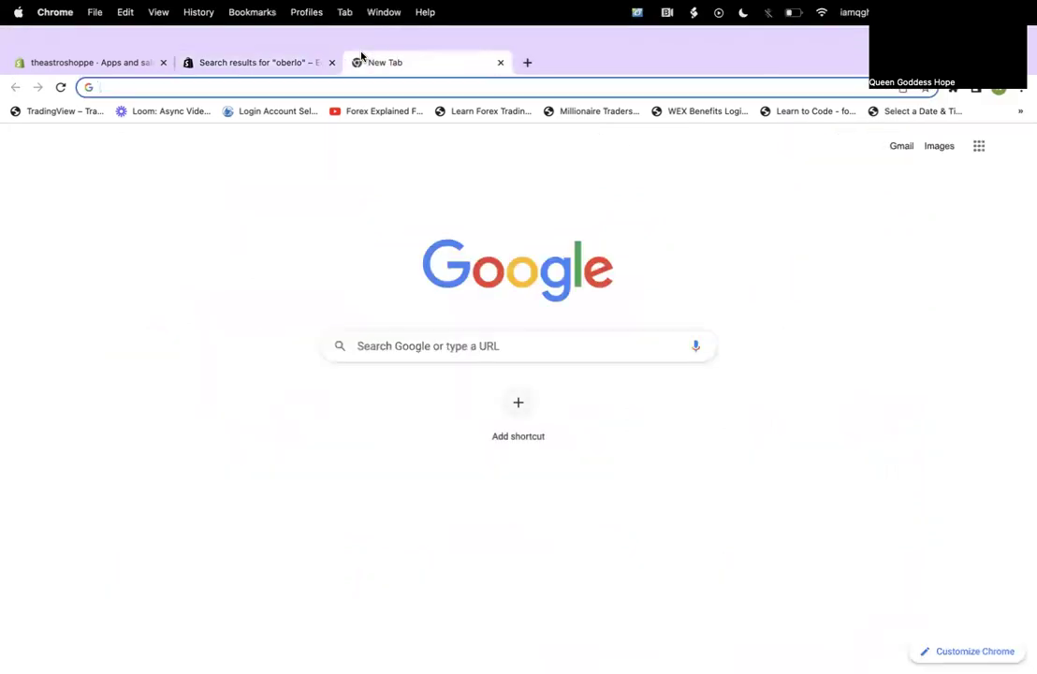
type("oberlo")
key("Return")
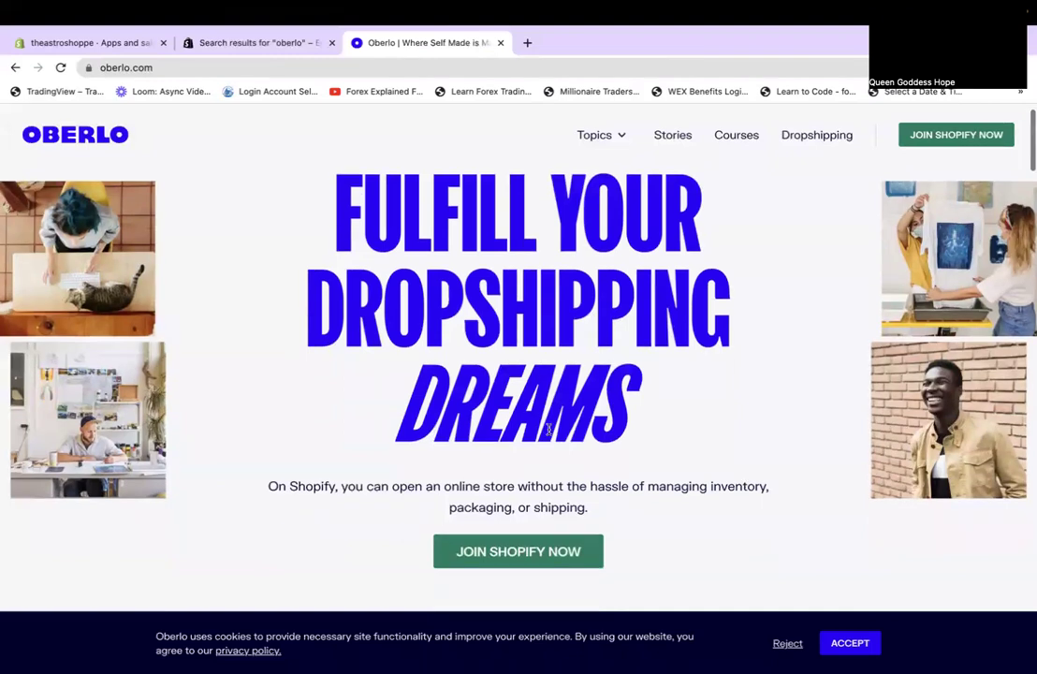
Follow Oberlo's JOIN SHOPIFY NOW link to Create a store, then return to the oberlo results tab.
scroll(549, 421, "down", 5)
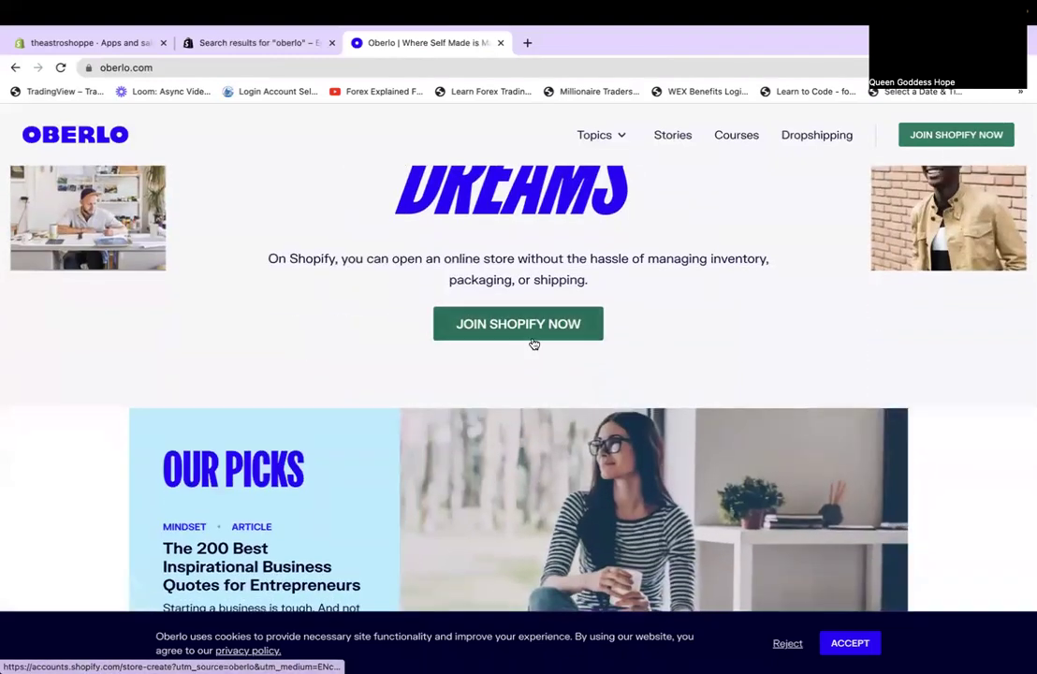
left_click(534, 337)
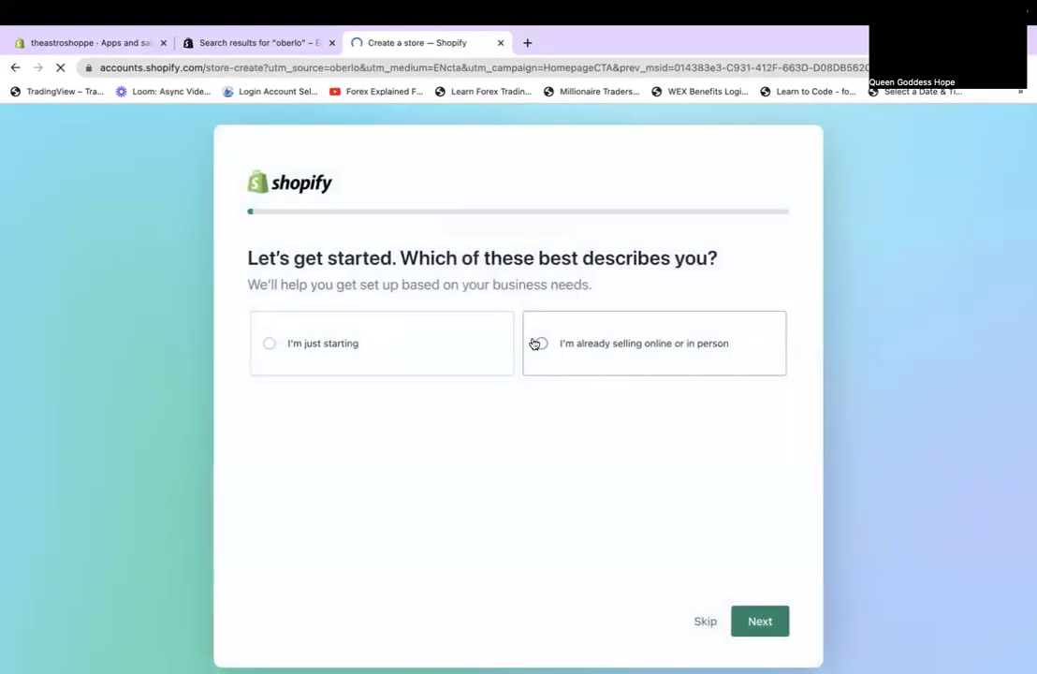
scroll(534, 343, "down", 1)
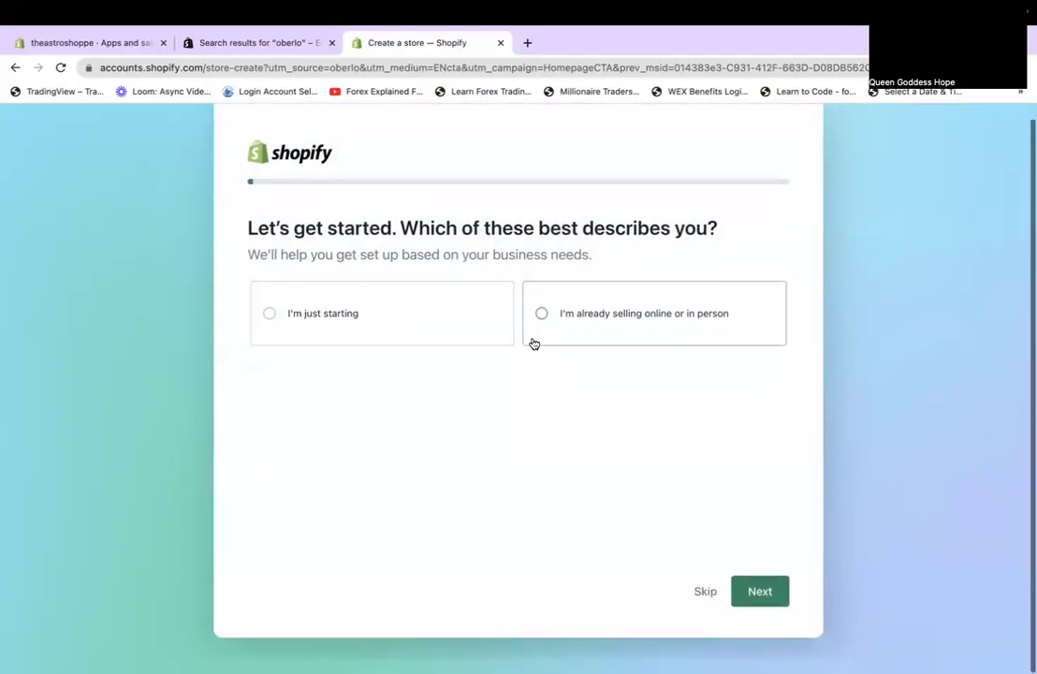
left_click(221, 42)
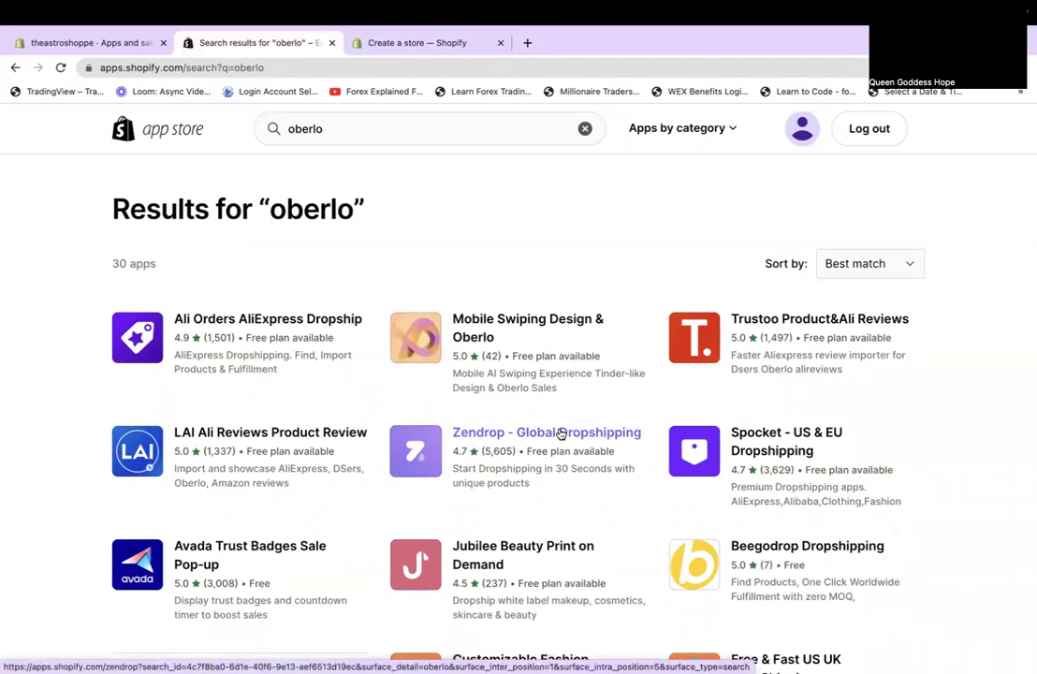
Open the Ali Orders AliExpress Dropship listing, close the signup tab, and add and install the app.
left_click(183, 334)
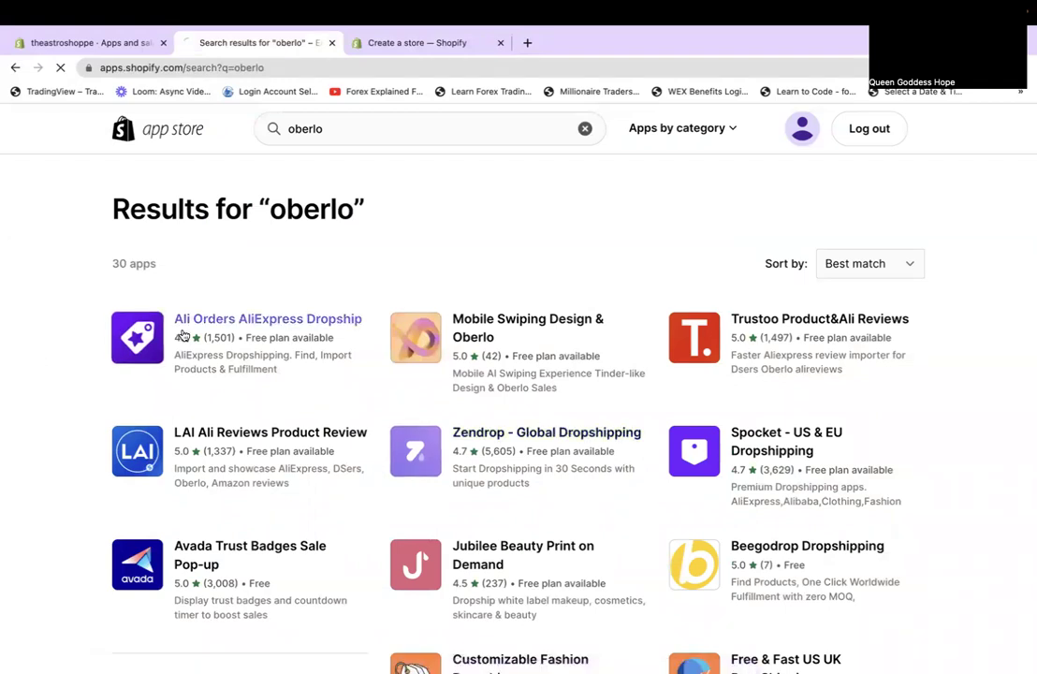
left_click(499, 44)
left_click(231, 421)
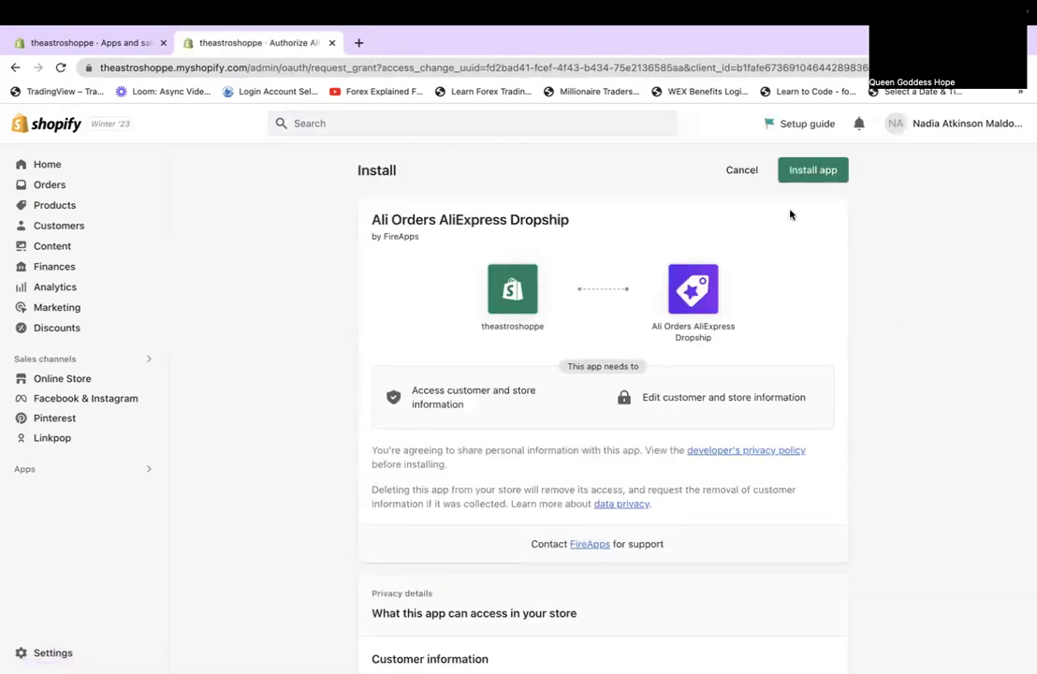
left_click(812, 169)
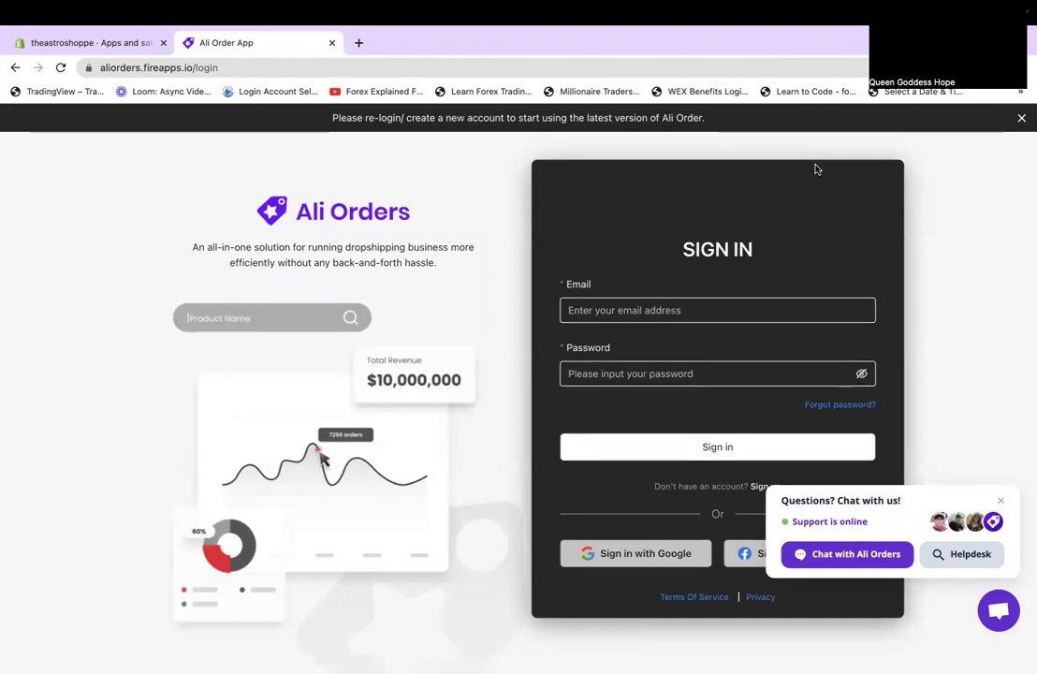
Close the support chat, try signing in with the account e-mail and password, then open Forgot password.
left_click(1000, 501)
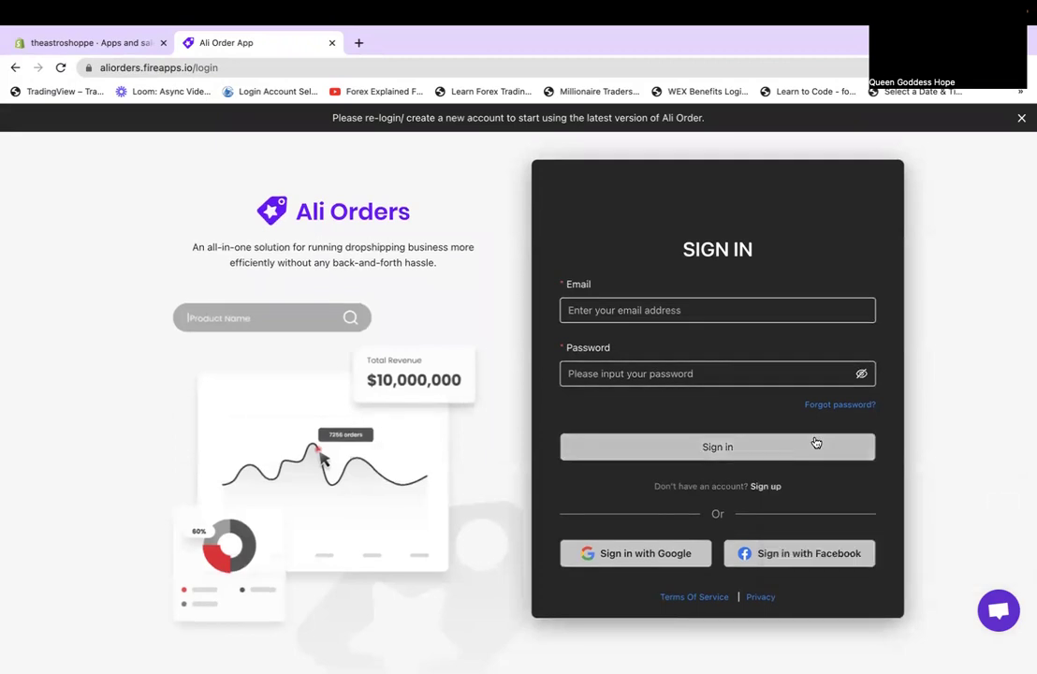
left_click(702, 310)
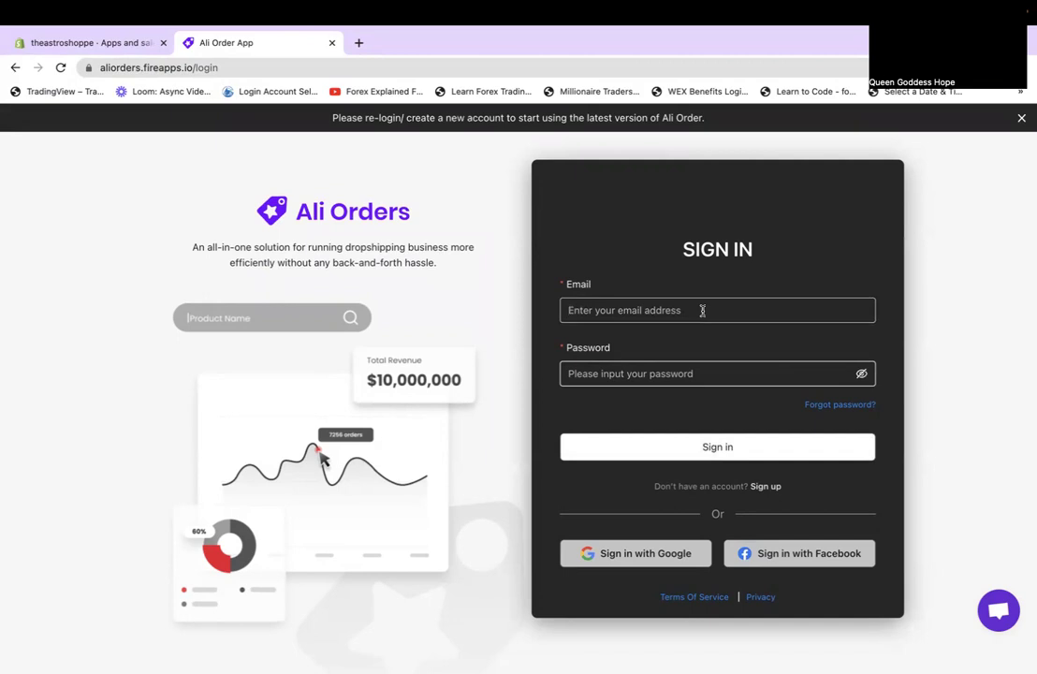
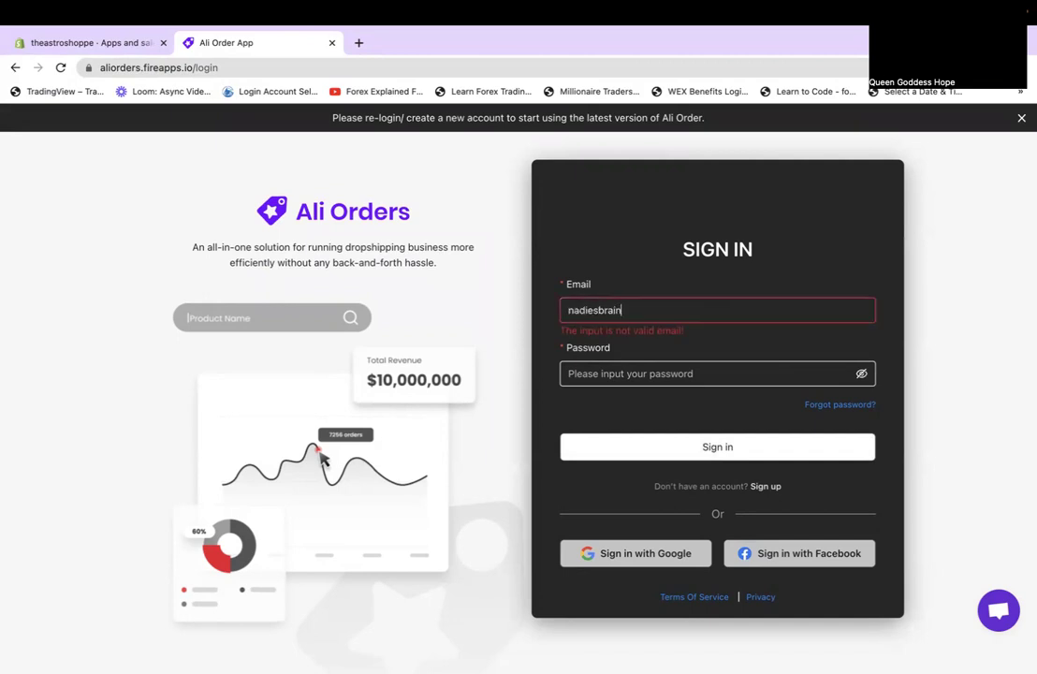
key("Tab")
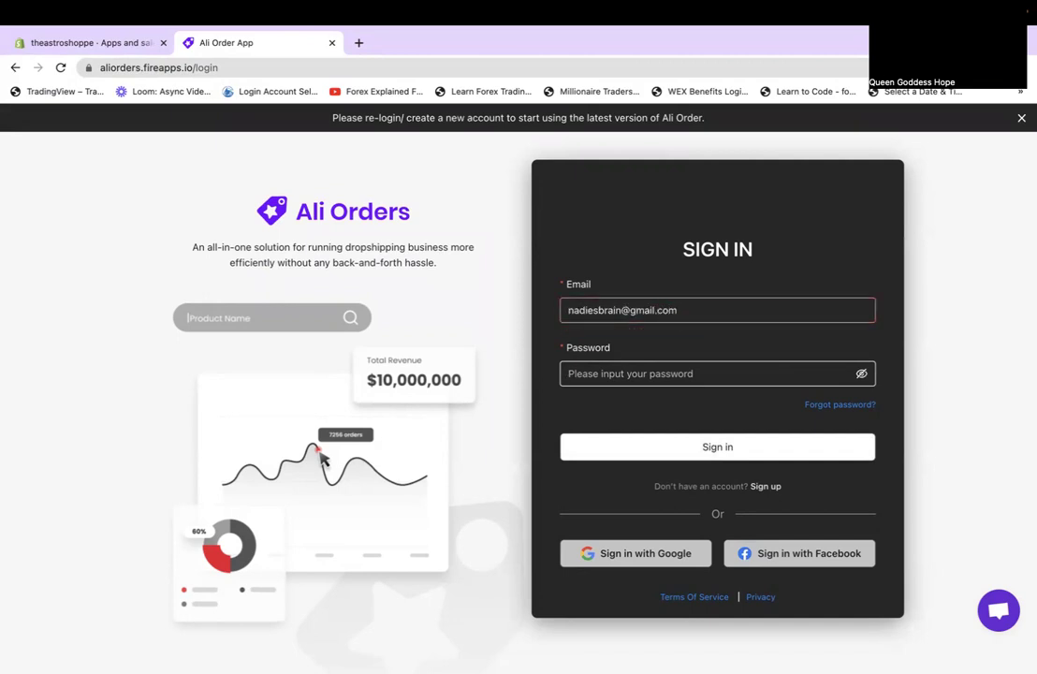
type("•••••••••••")
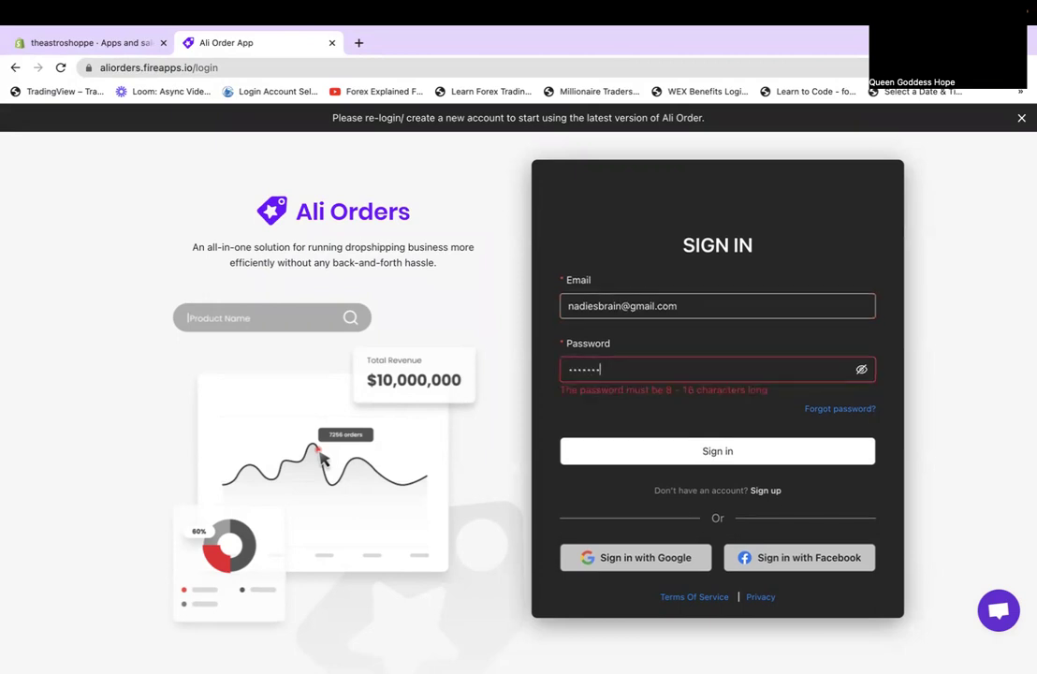
left_click(760, 449)
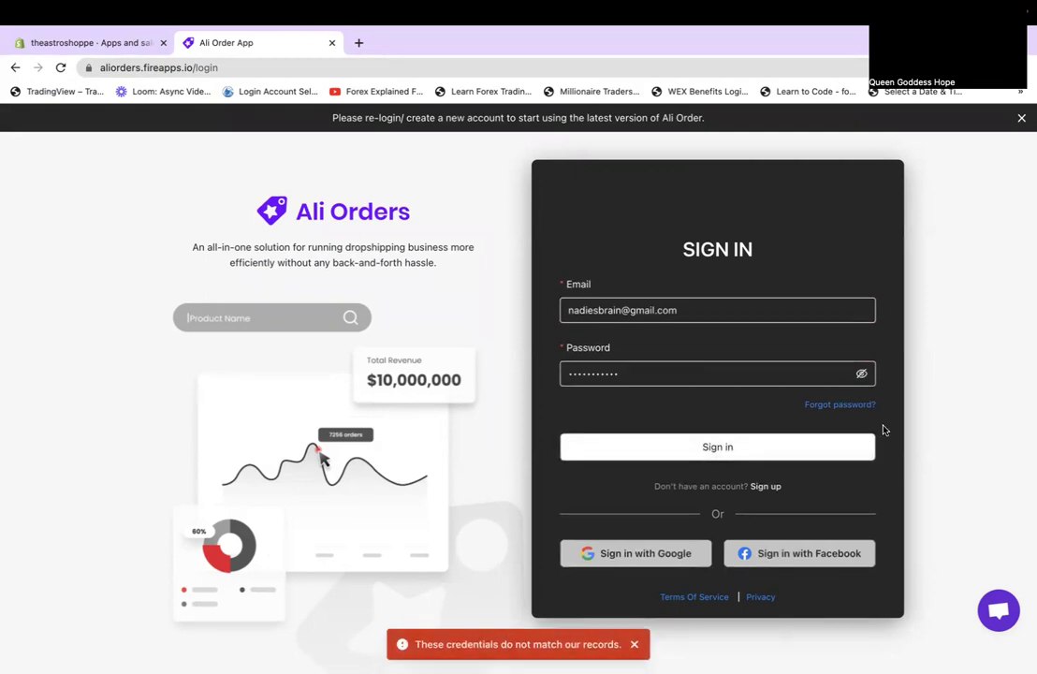
left_click(840, 405)
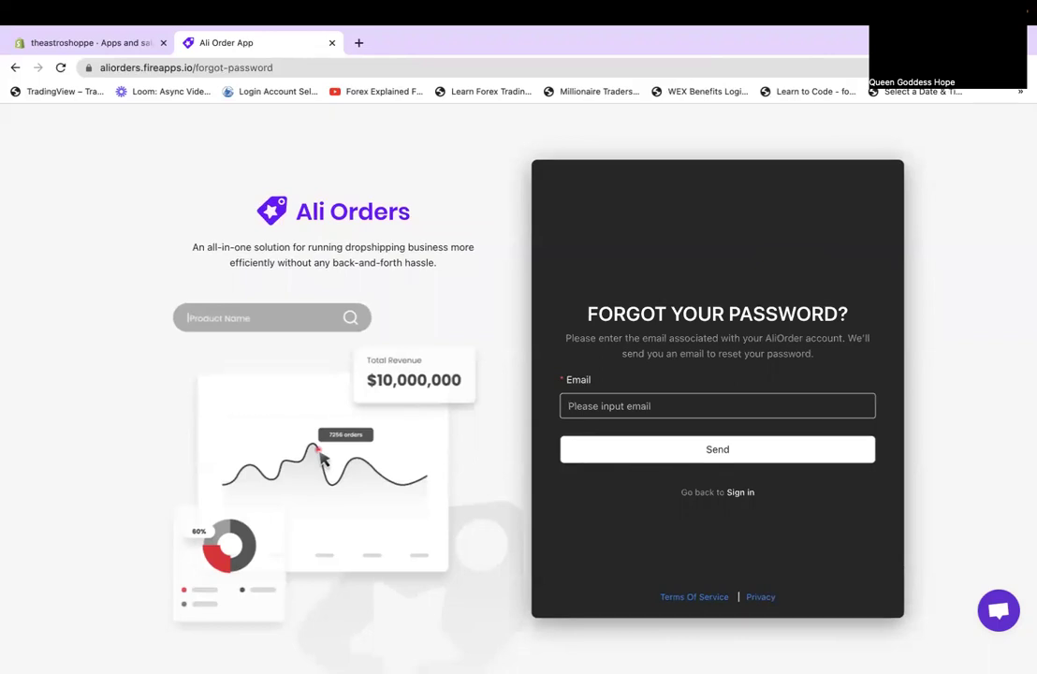
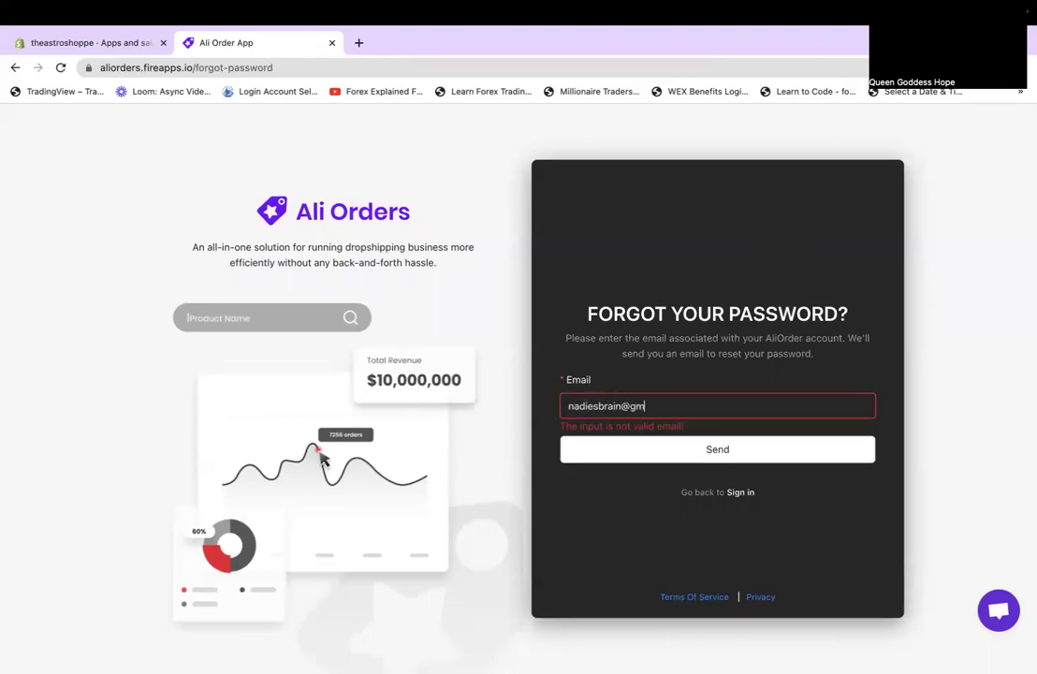
Submit the account e-mail on the Forgot Password form to request a reset link.
key("Return")
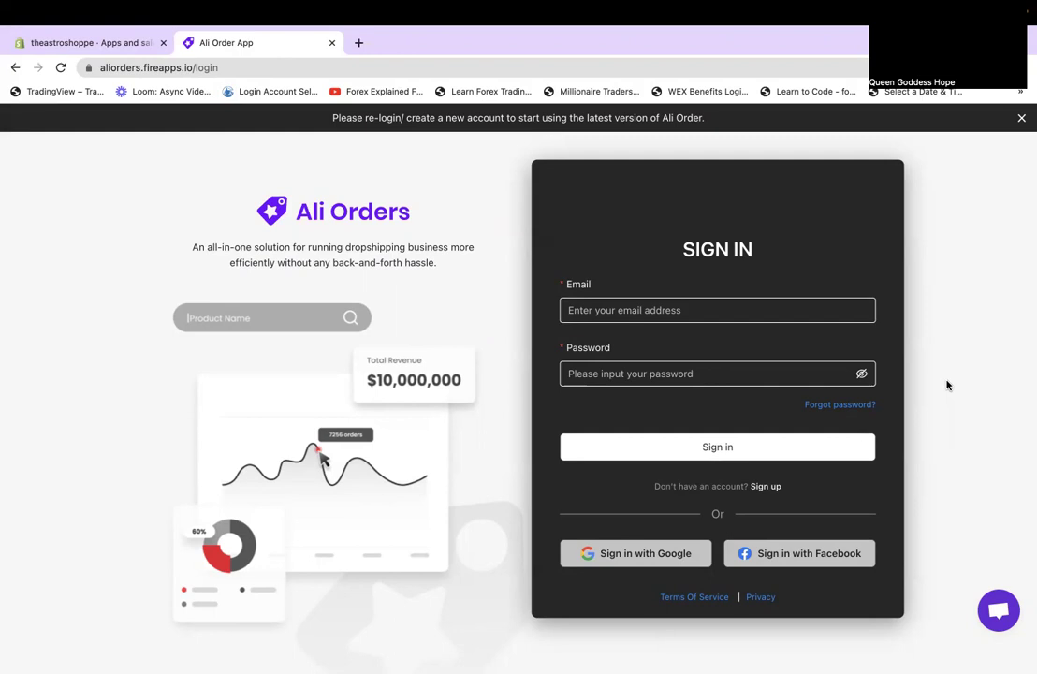
Sign up for a new Ali Orders account using the account e-mail, the user's full name and a password.
left_click(763, 487)
left_click(571, 294)
key("Tab")
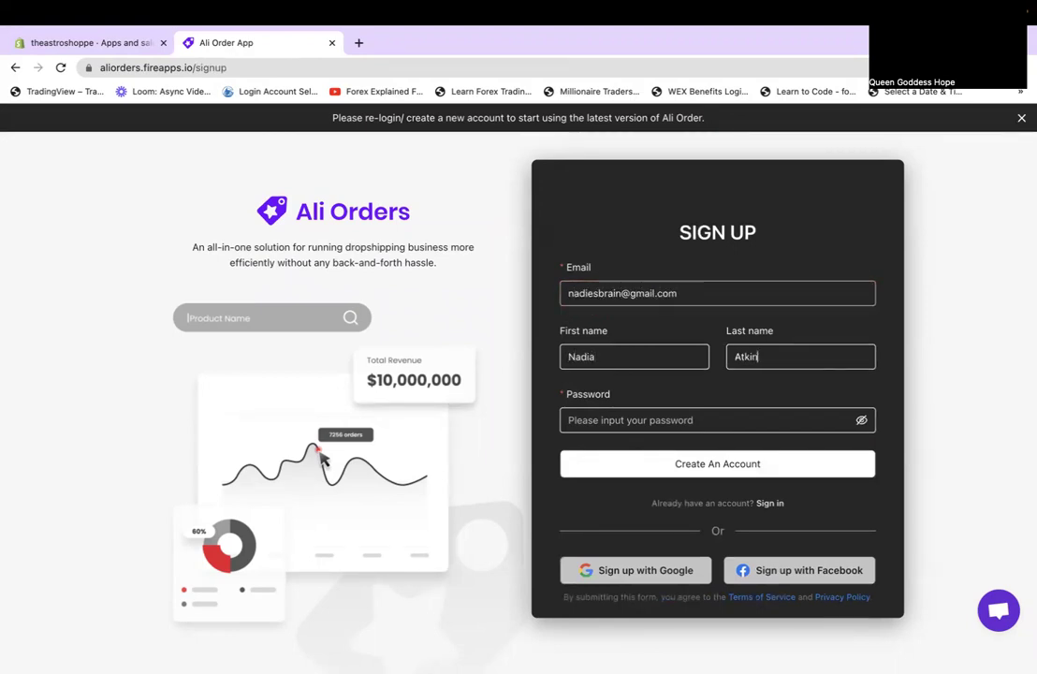
key("Tab")
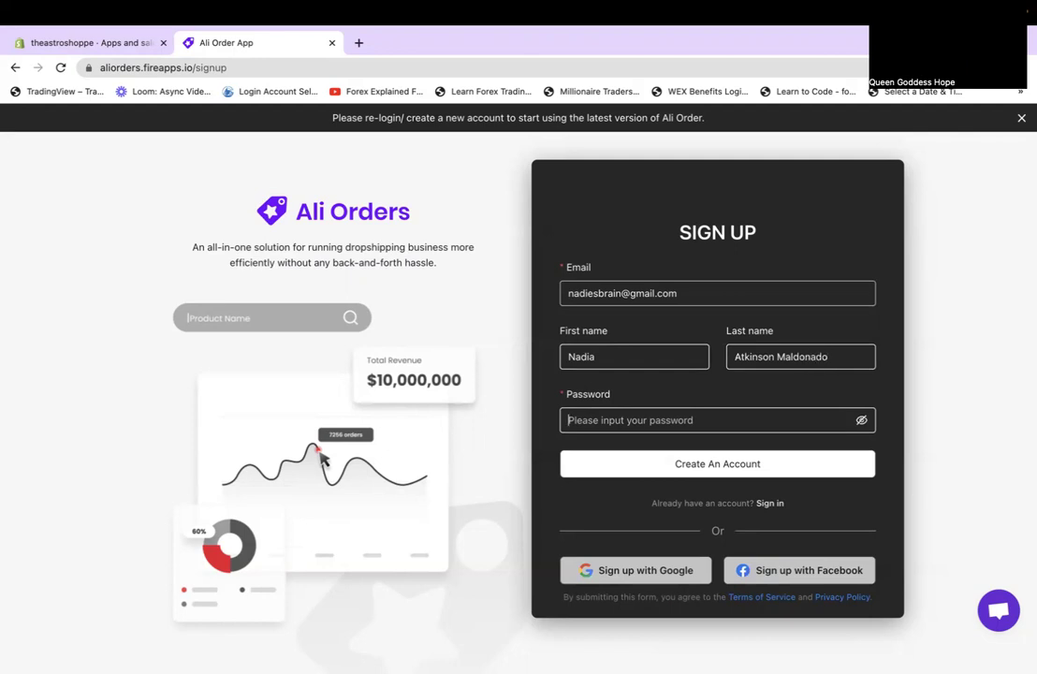
type("•••••••••••")
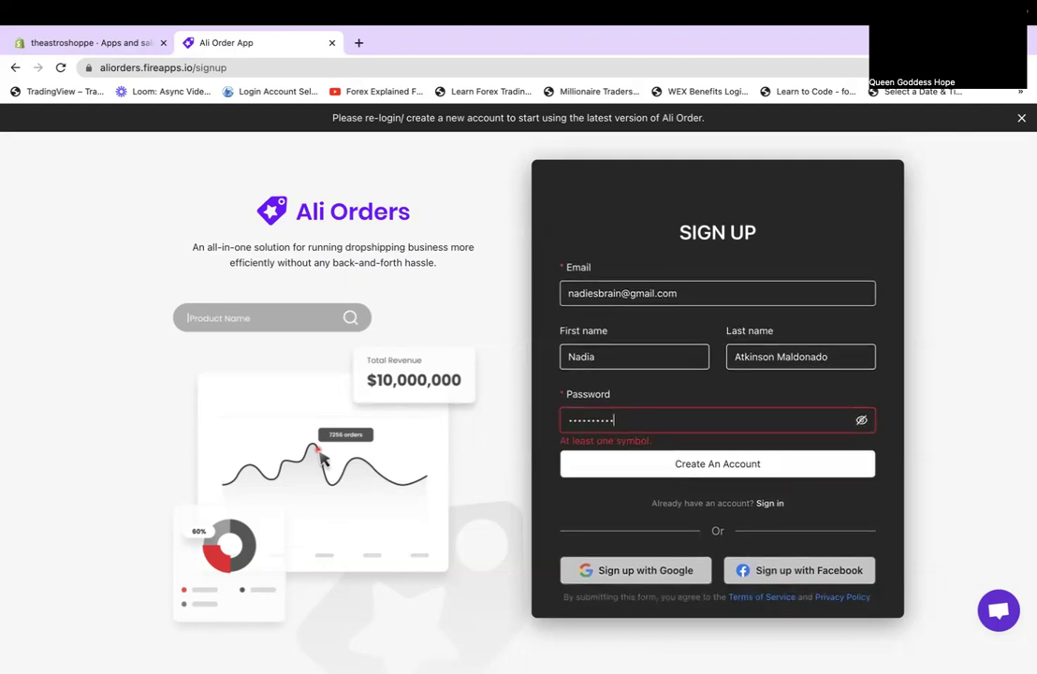
left_click(651, 458)
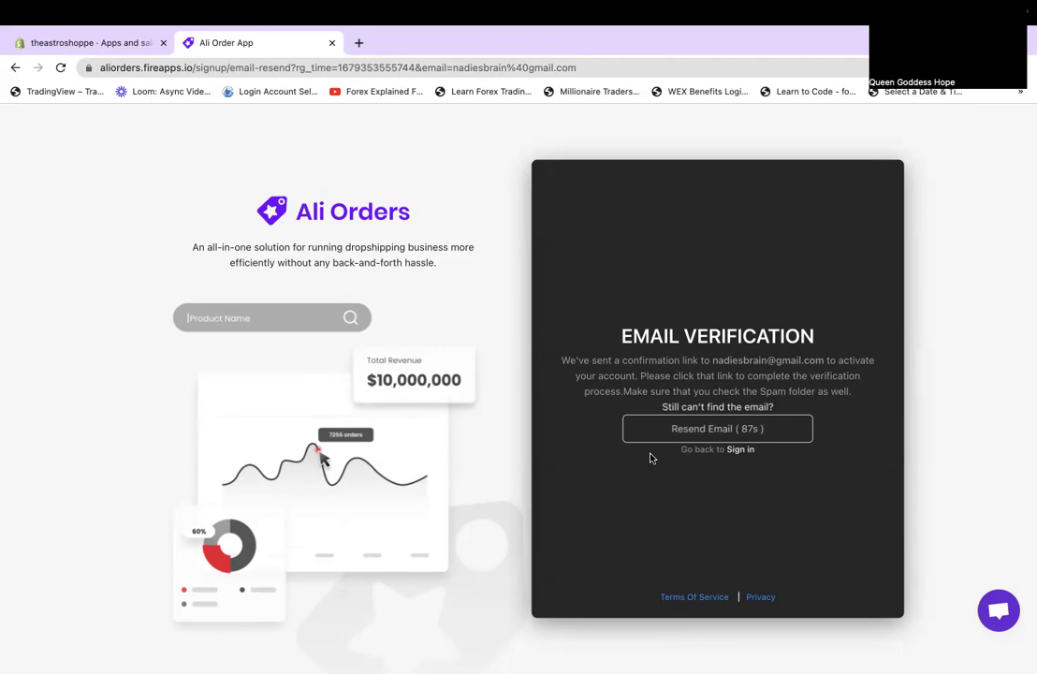
Reload the Email Verification page and return to the Sign In form.
scroll(776, 487, "down", 1)
left_click(61, 68)
left_click(739, 450)
Sign in to Ali Orders with the account e-mail and password.
left_click(623, 290)
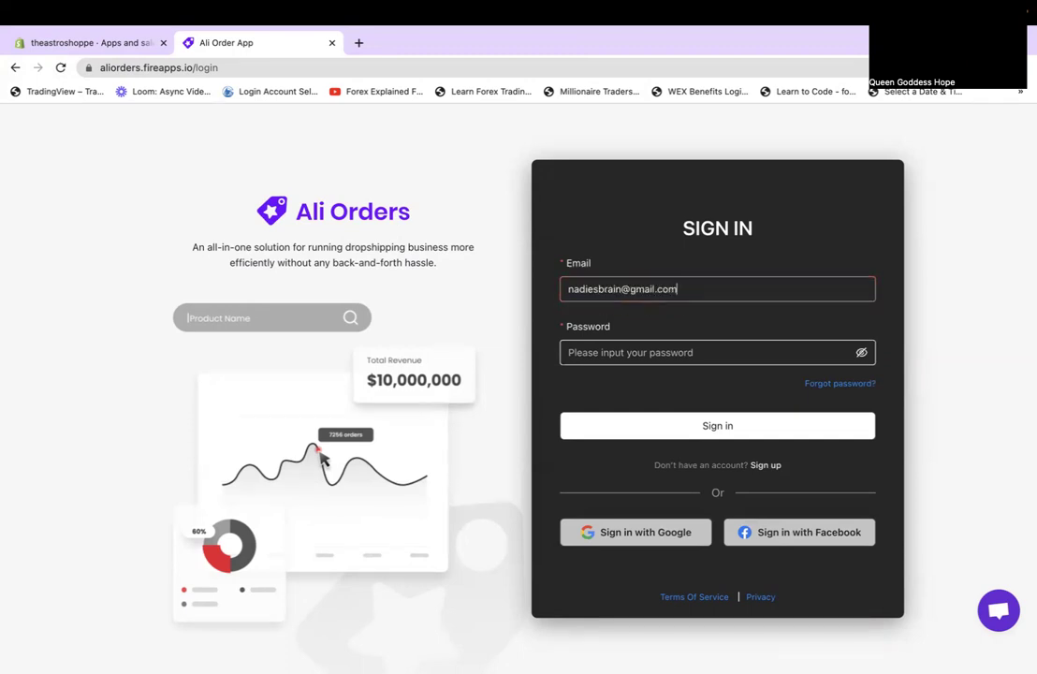
key("Tab")
type("•••••••••••")
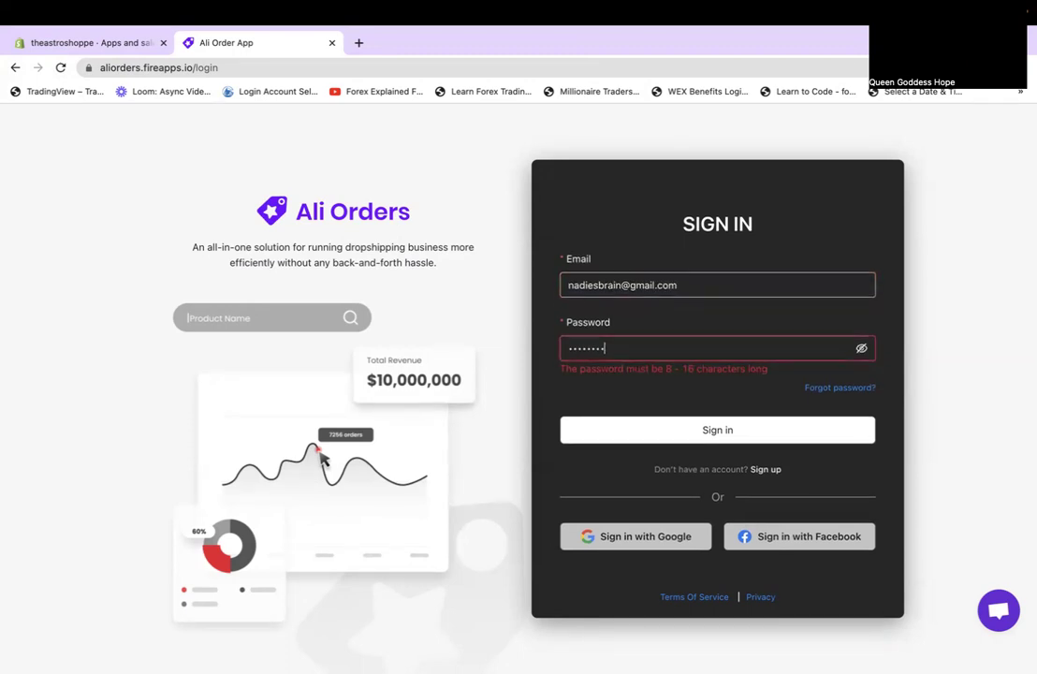
key("Return")
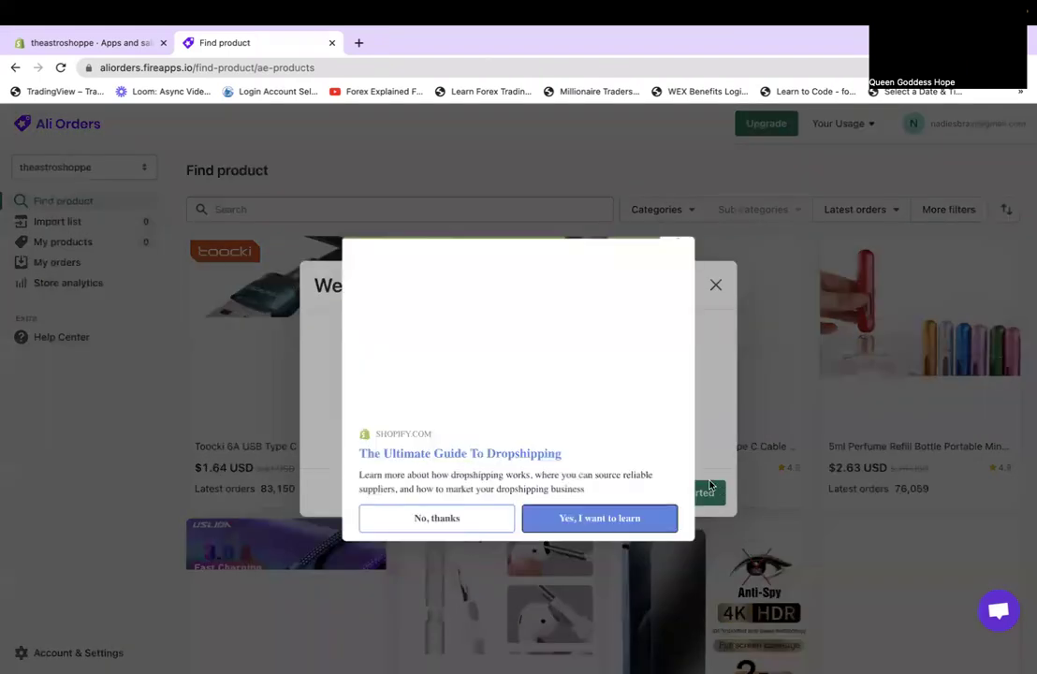
Dismiss the dropshipping guide and welcome popups, then search Find product for 'astronaut'.
left_click(451, 516)
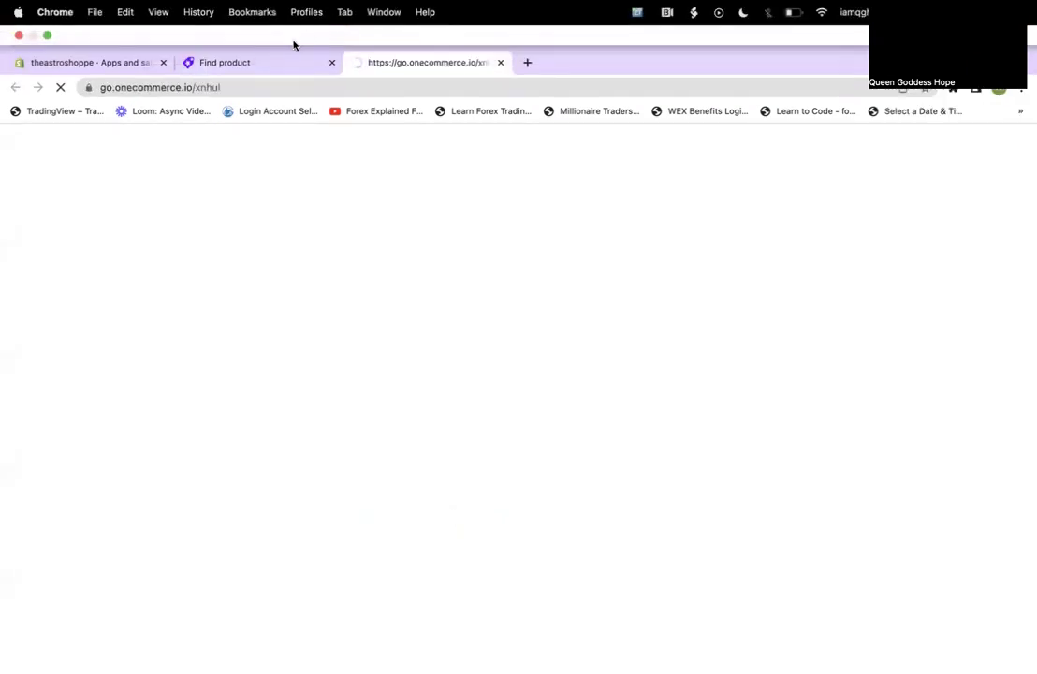
left_click(278, 61)
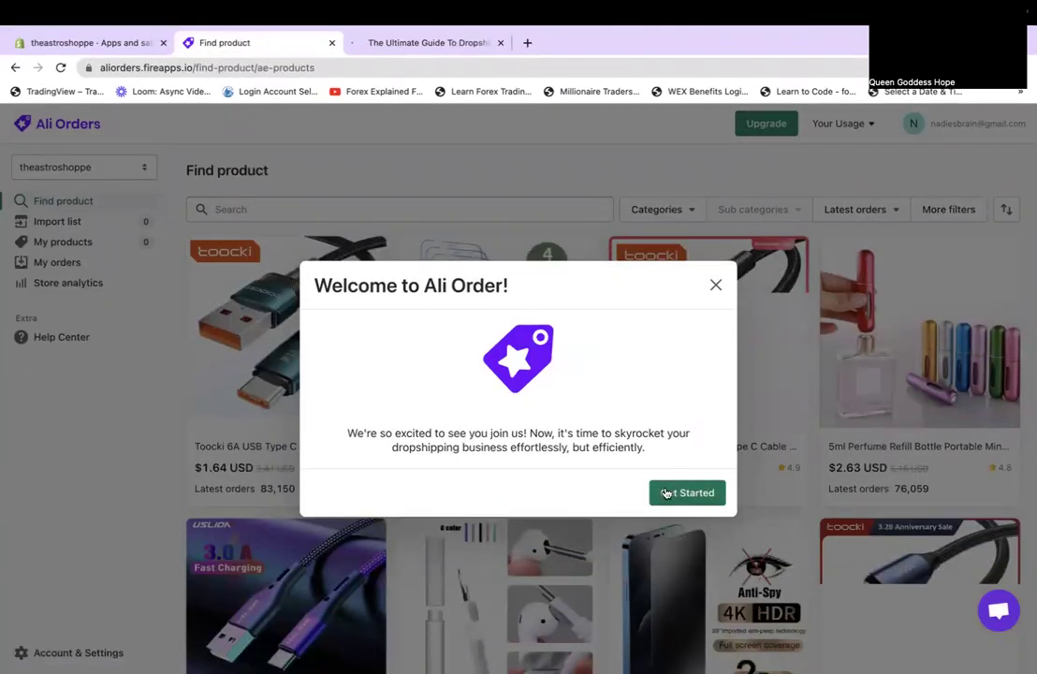
left_click(666, 493)
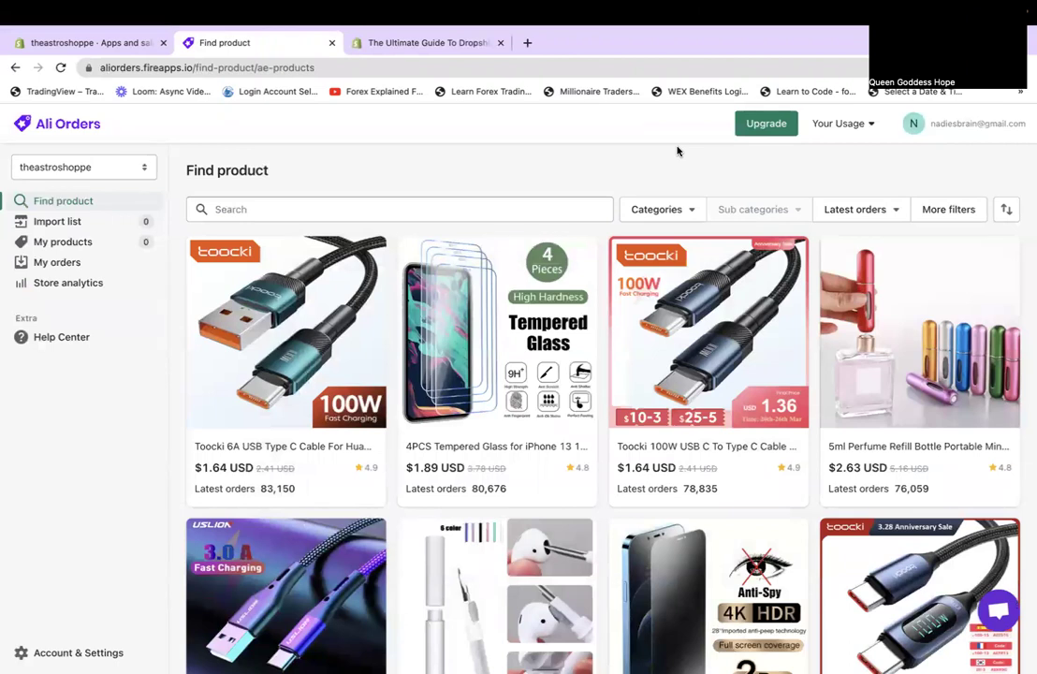
left_click(410, 202)
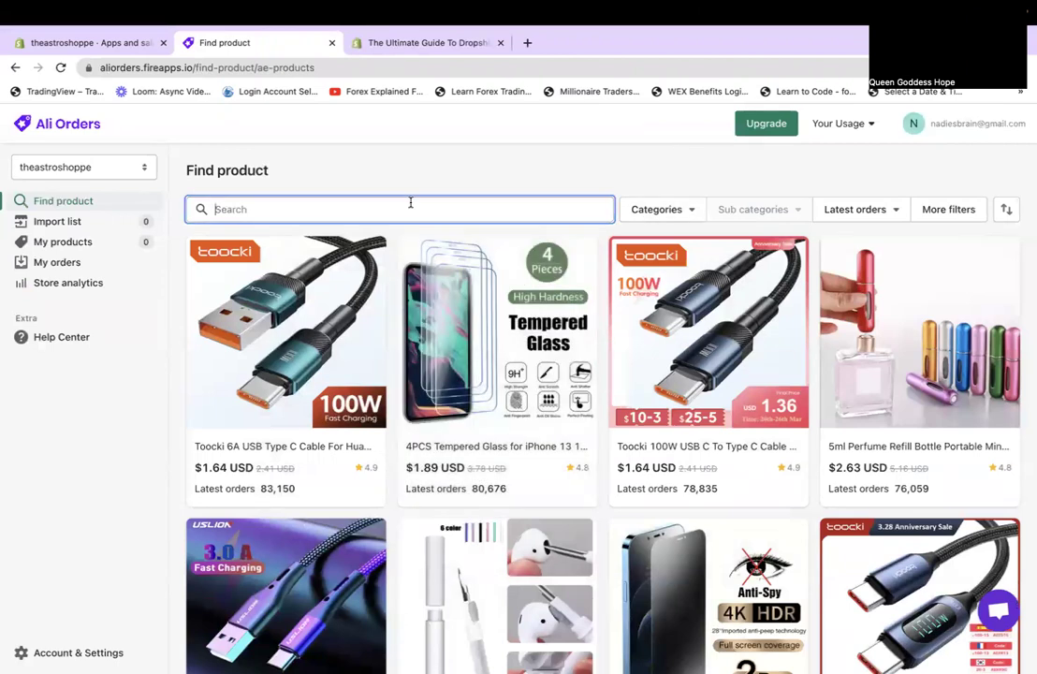
type("astronaut")
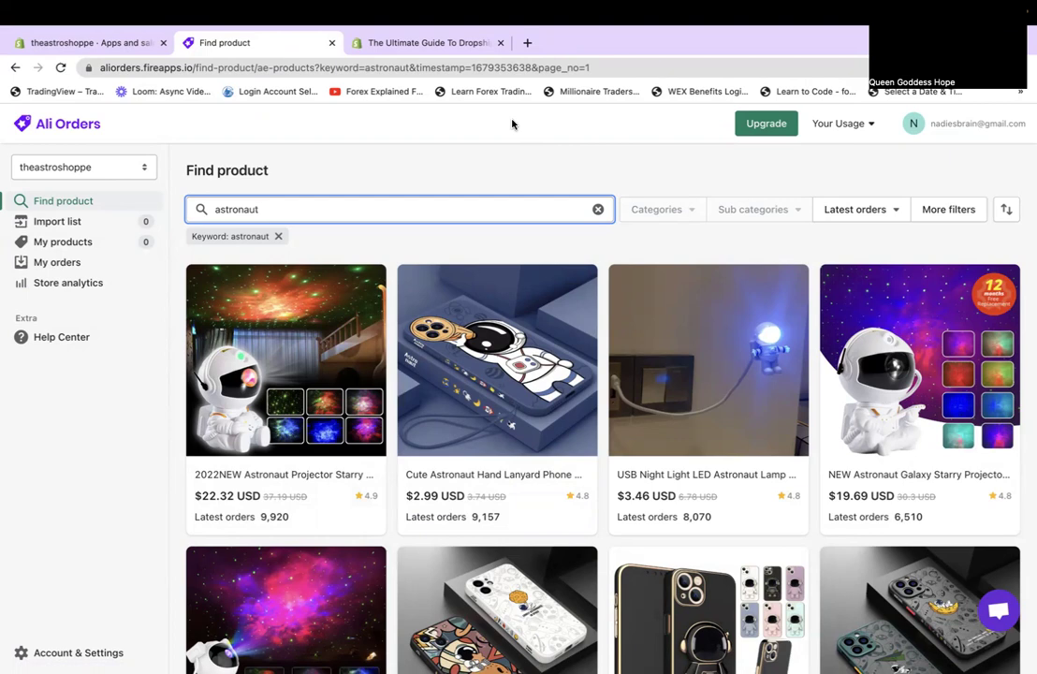
scroll(597, 426, "down", 3)
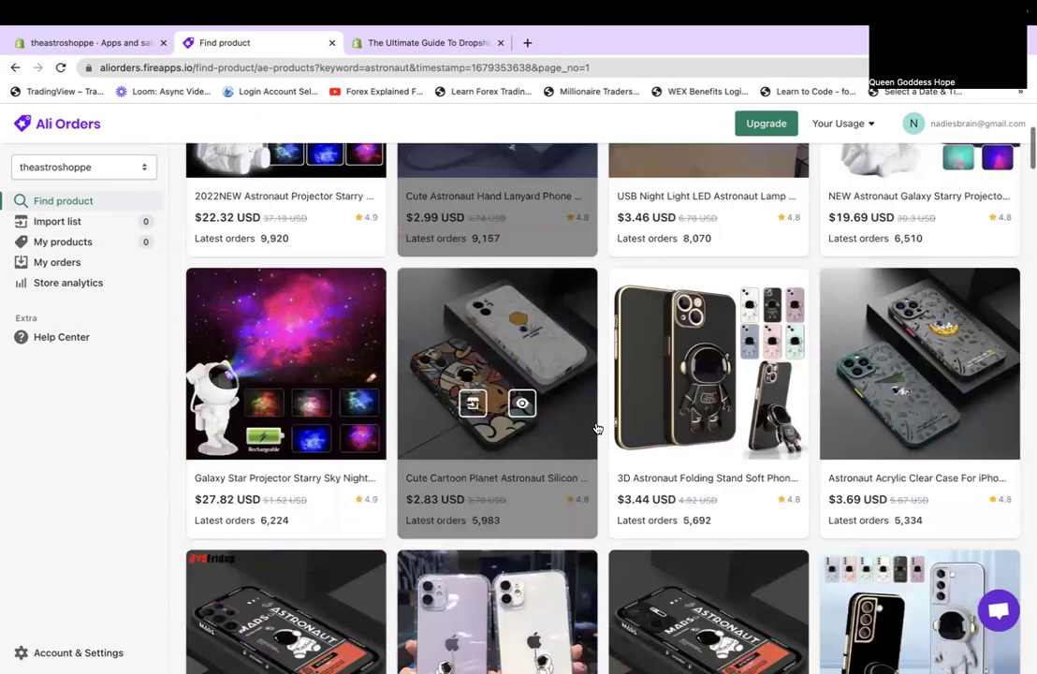
scroll(597, 428, "down", 2)
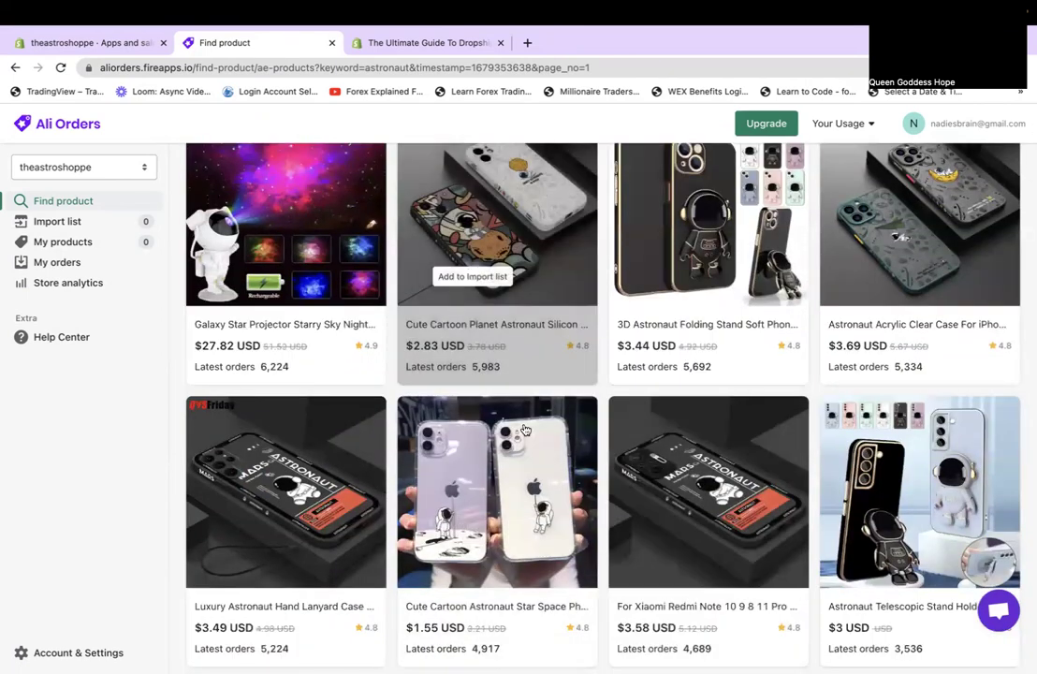
scroll(562, 487, "up", 2)
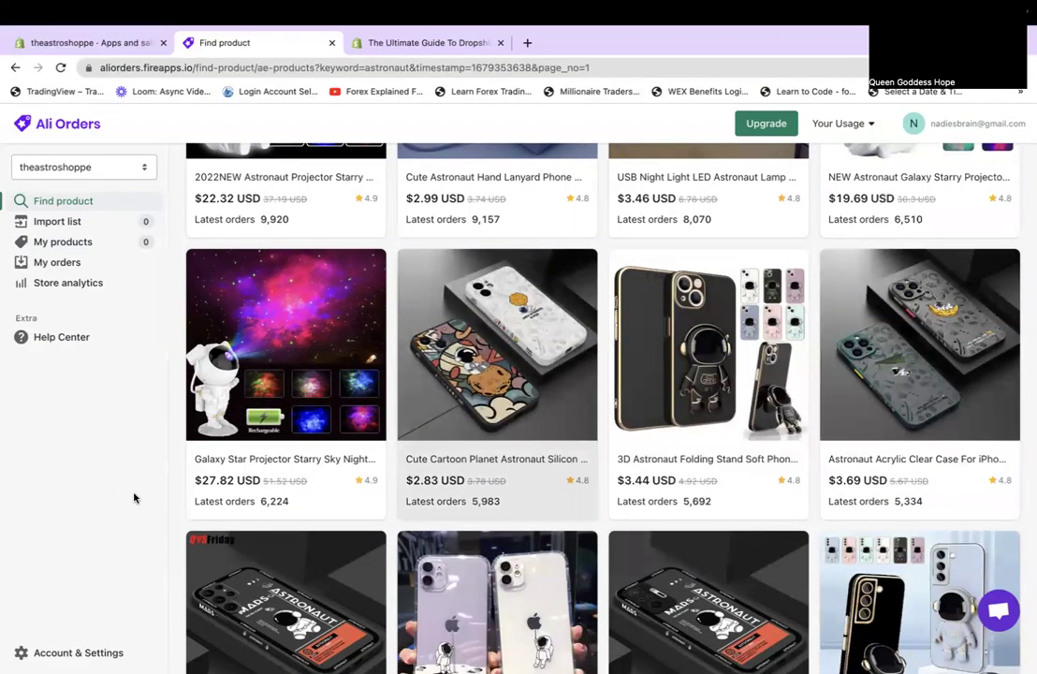
scroll(133, 498, "down", 3)
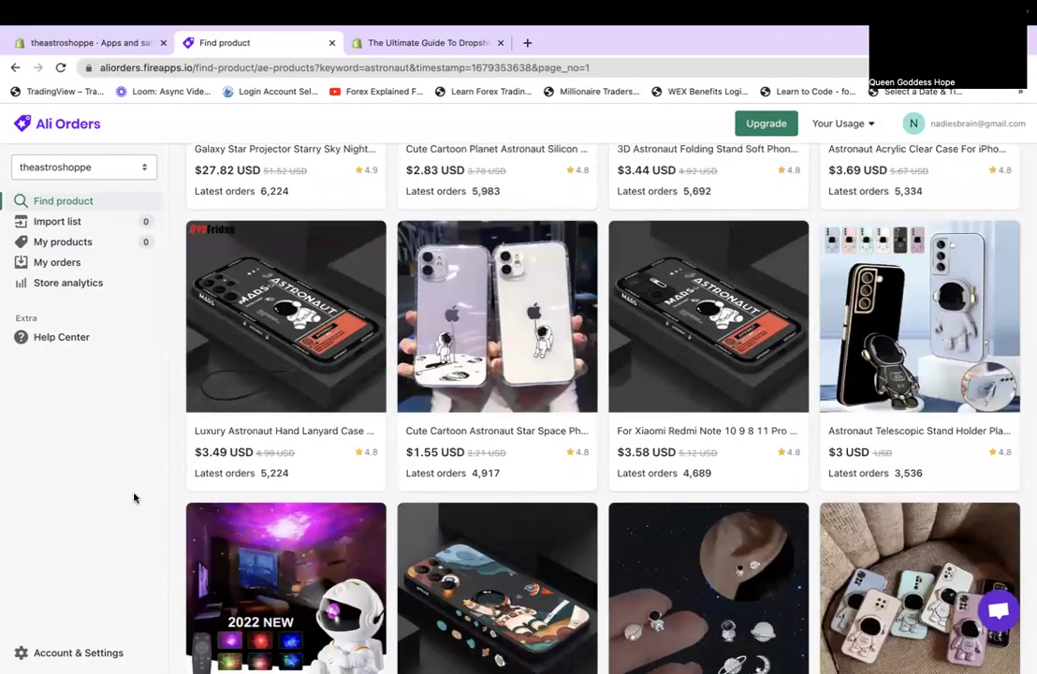
scroll(134, 498, "down", 2)
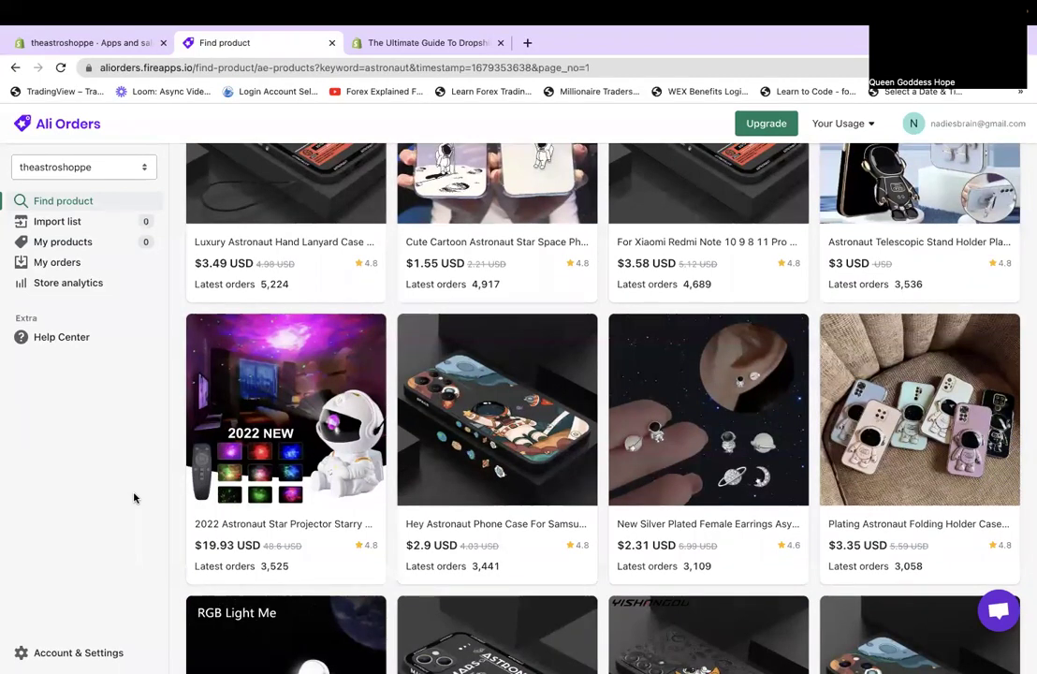
scroll(146, 495, "down", 1)
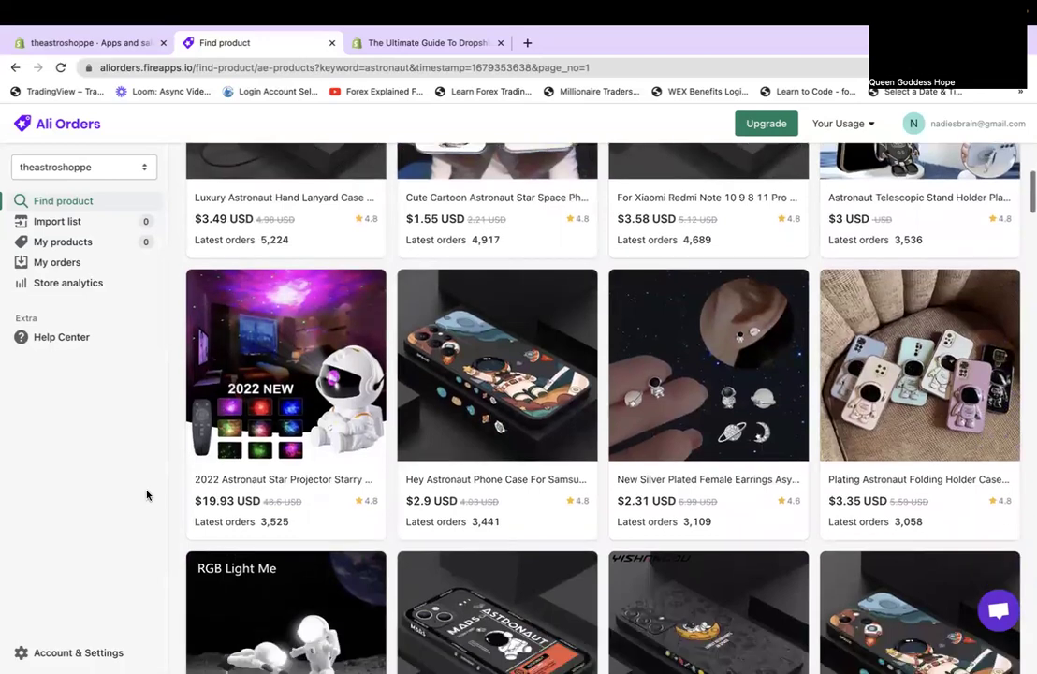
scroll(146, 496, "down", 3)
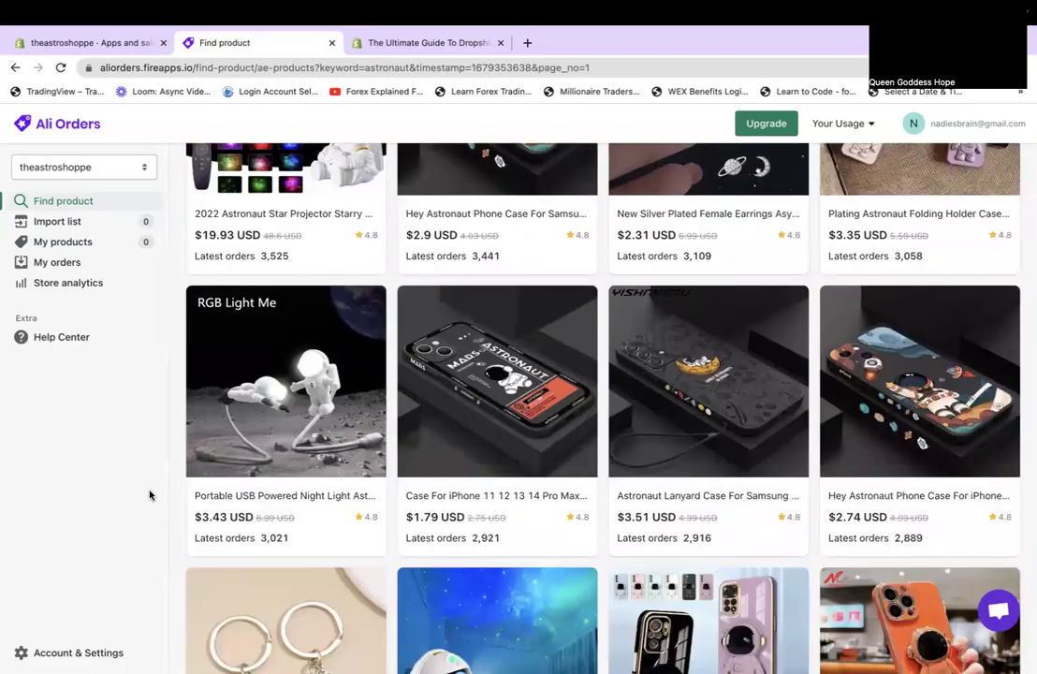
scroll(149, 495, "down", 5)
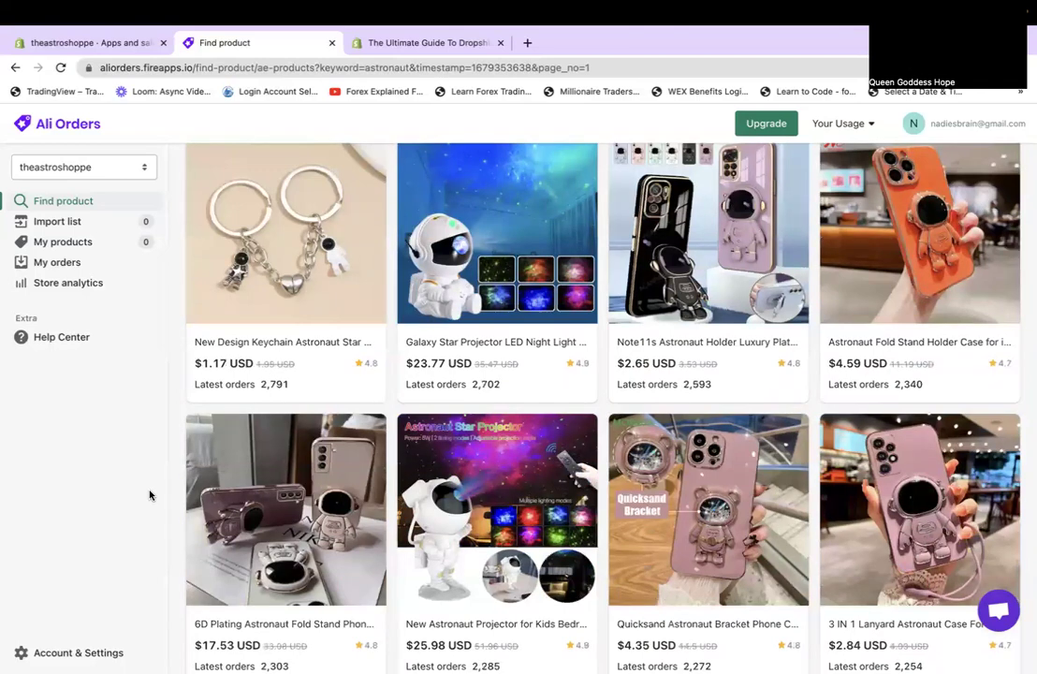
scroll(149, 494, "down", 2)
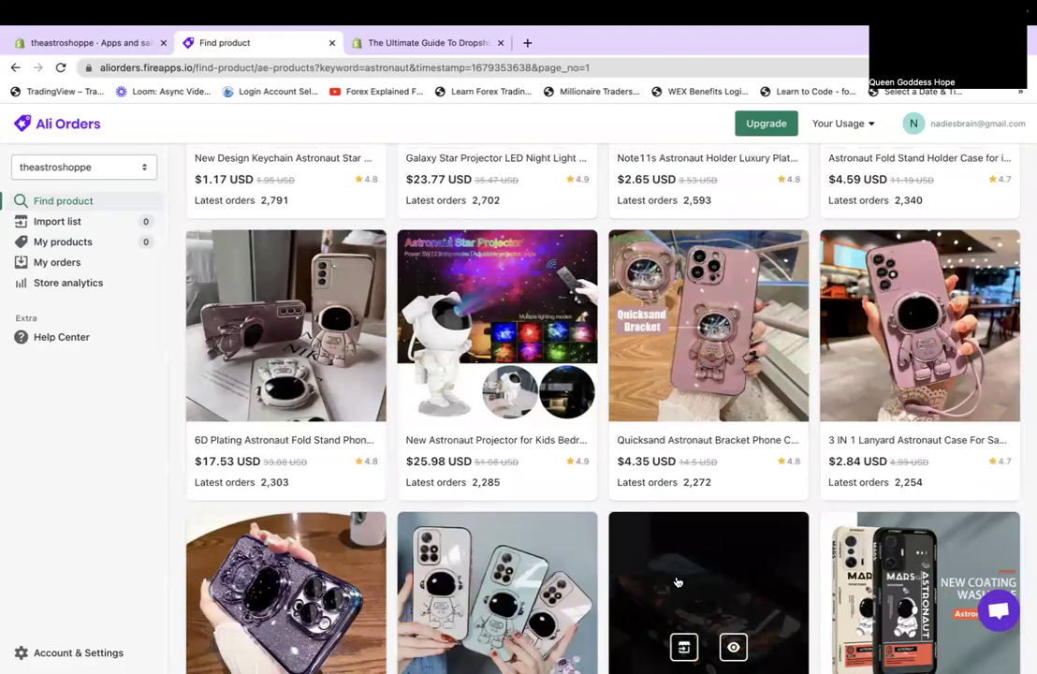
scroll(677, 582, "down", 3)
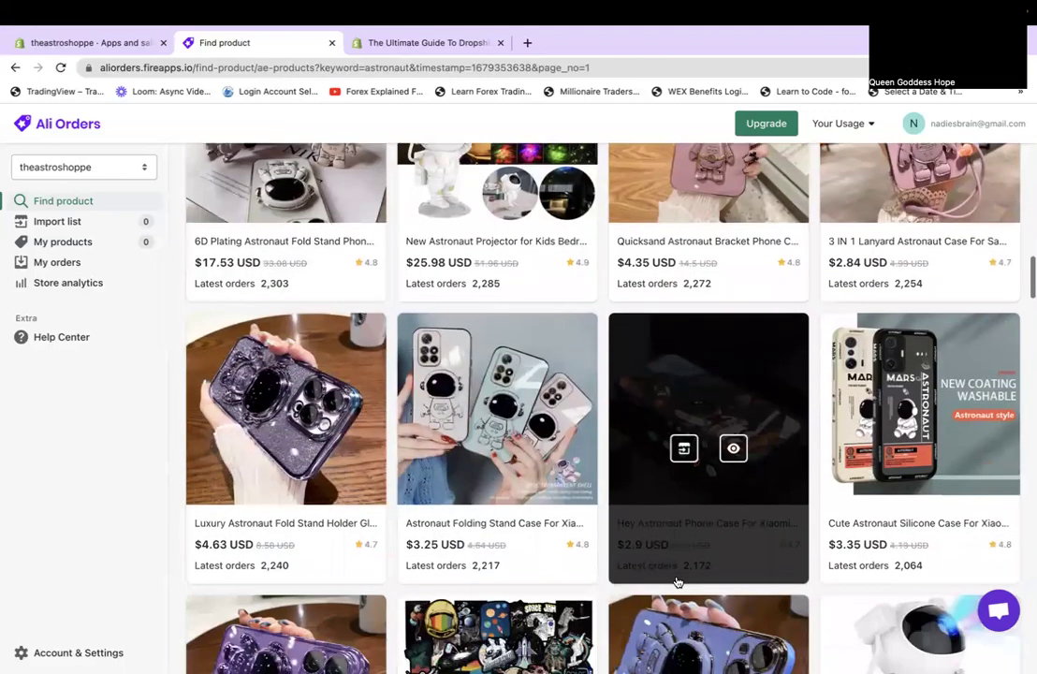
scroll(678, 582, "down", 3)
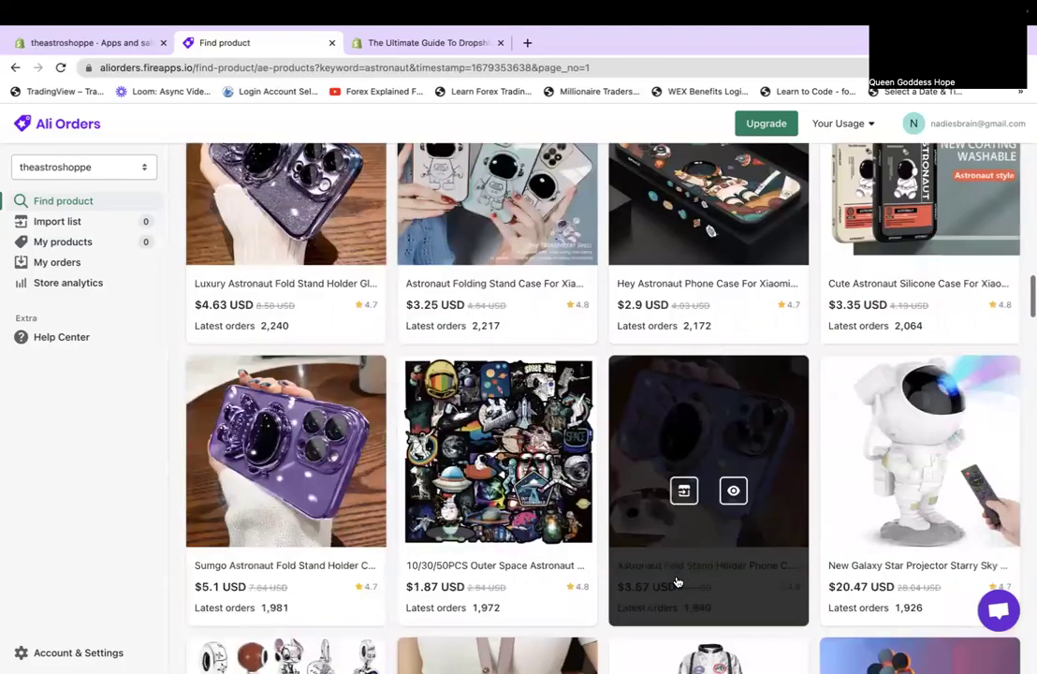
scroll(677, 582, "down", 3)
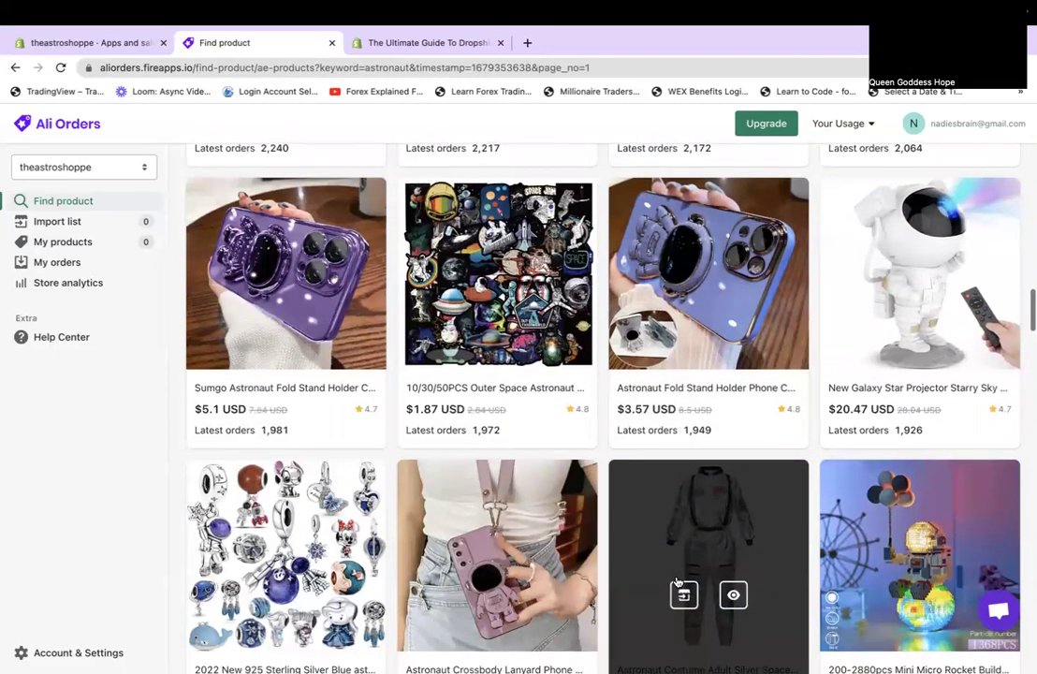
scroll(678, 582, "up", 1)
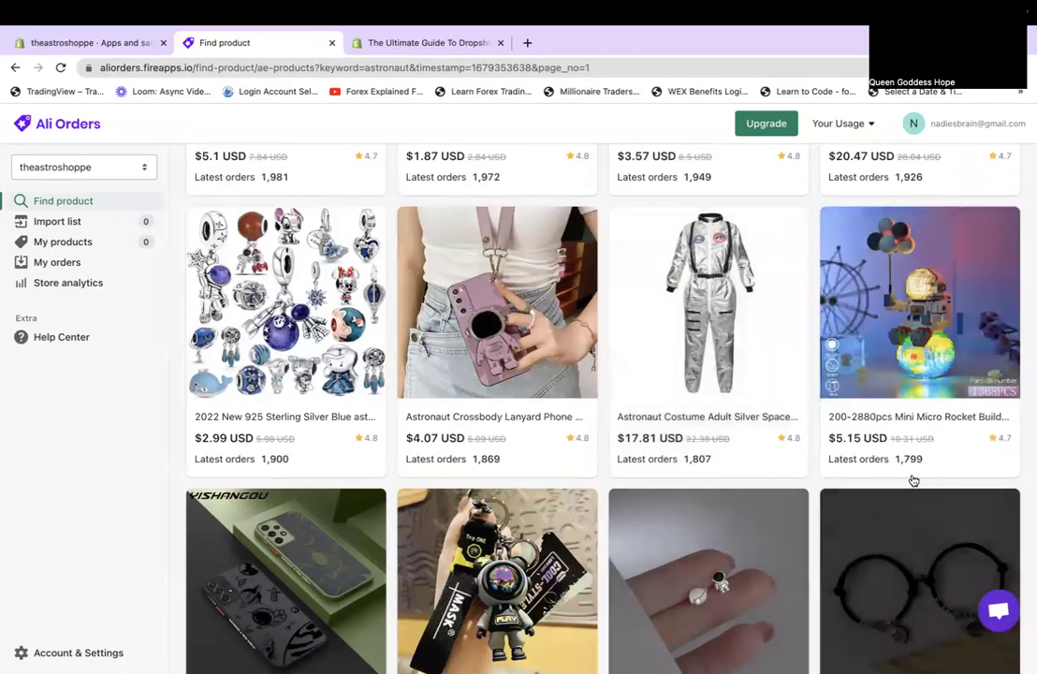
scroll(910, 480, "down", 3)
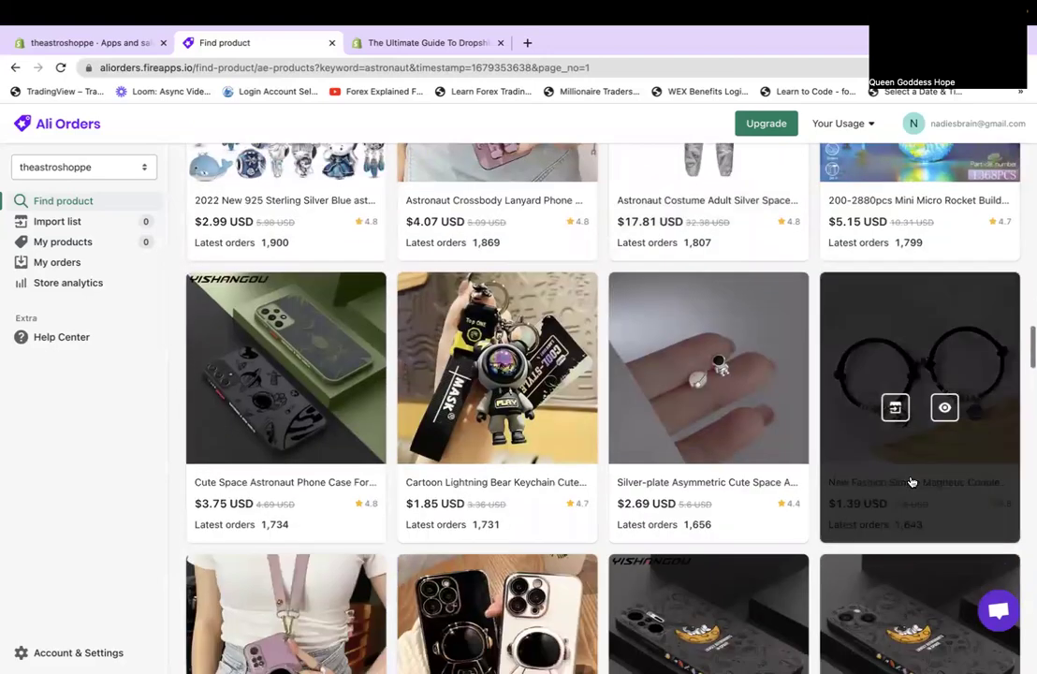
scroll(912, 481, "down", 5)
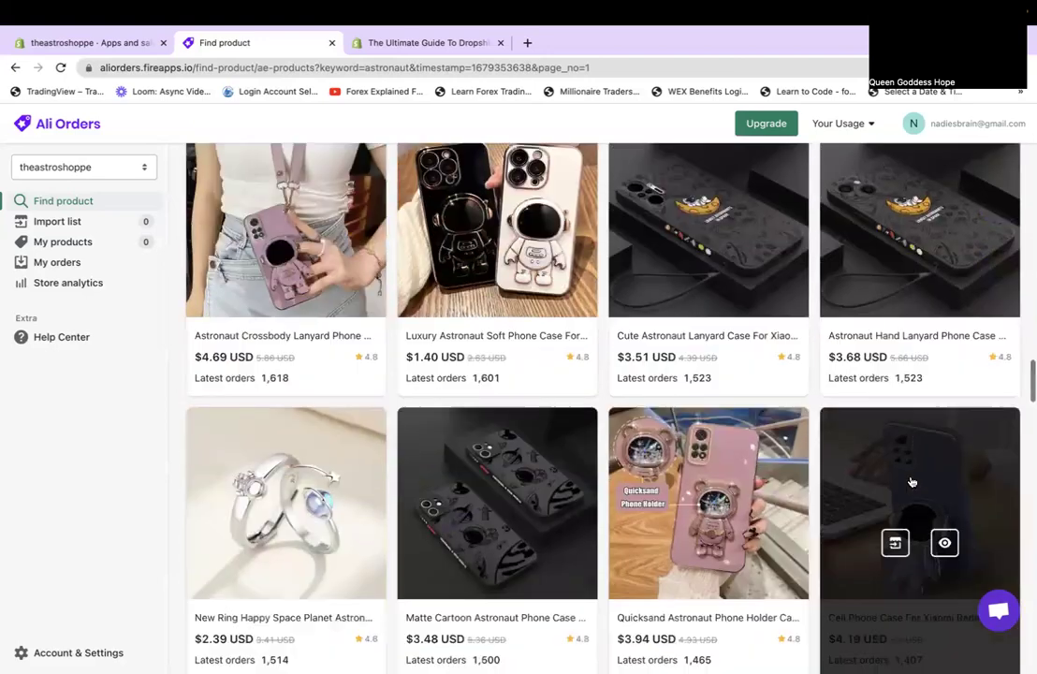
scroll(912, 481, "down", 4)
scroll(912, 481, "down", 3)
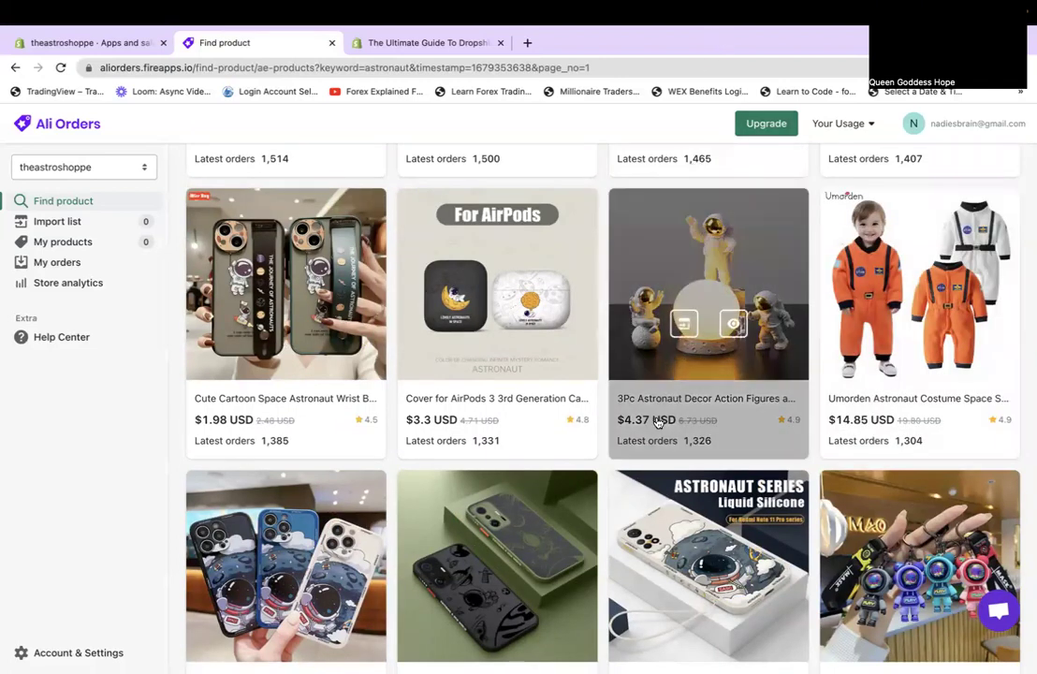
mouse_move(620, 273)
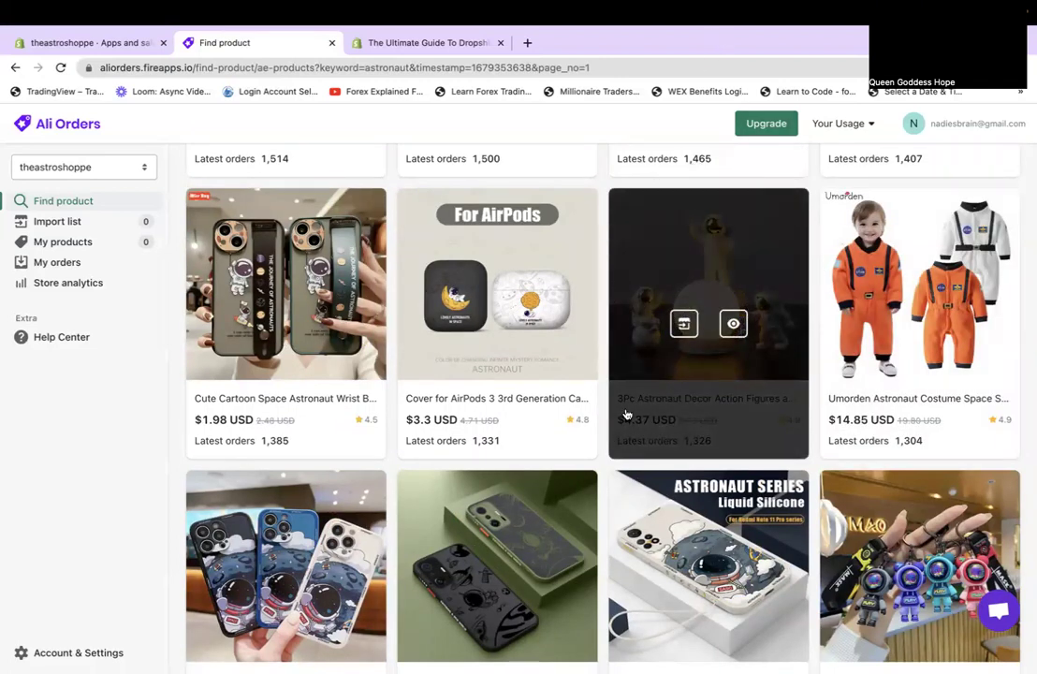
scroll(537, 560, "down", 1)
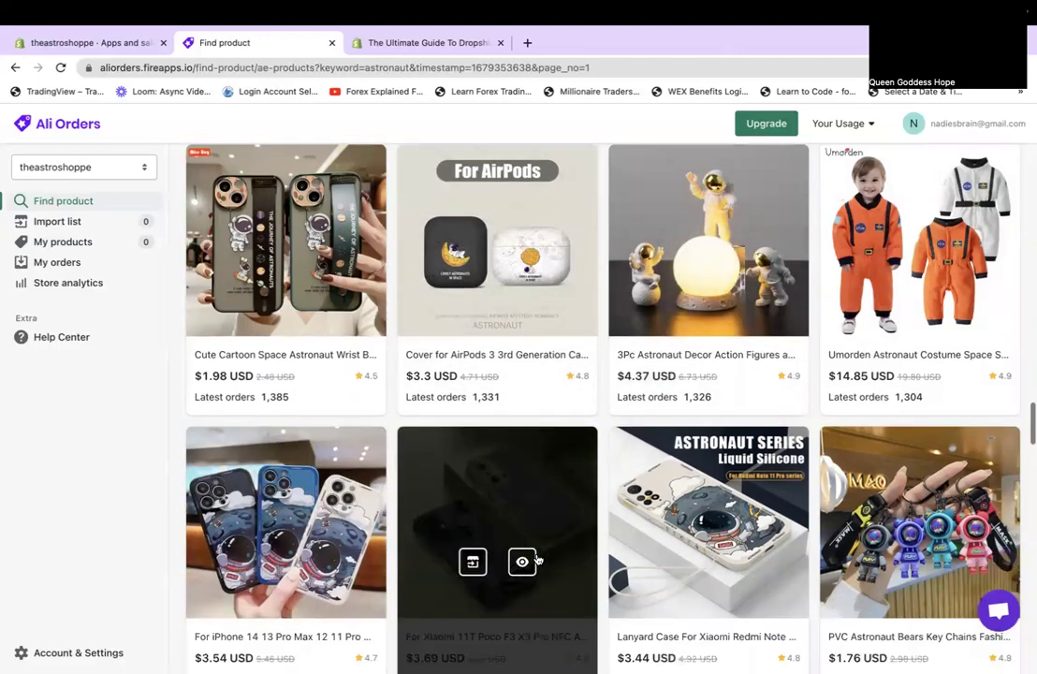
scroll(537, 560, "down", 6)
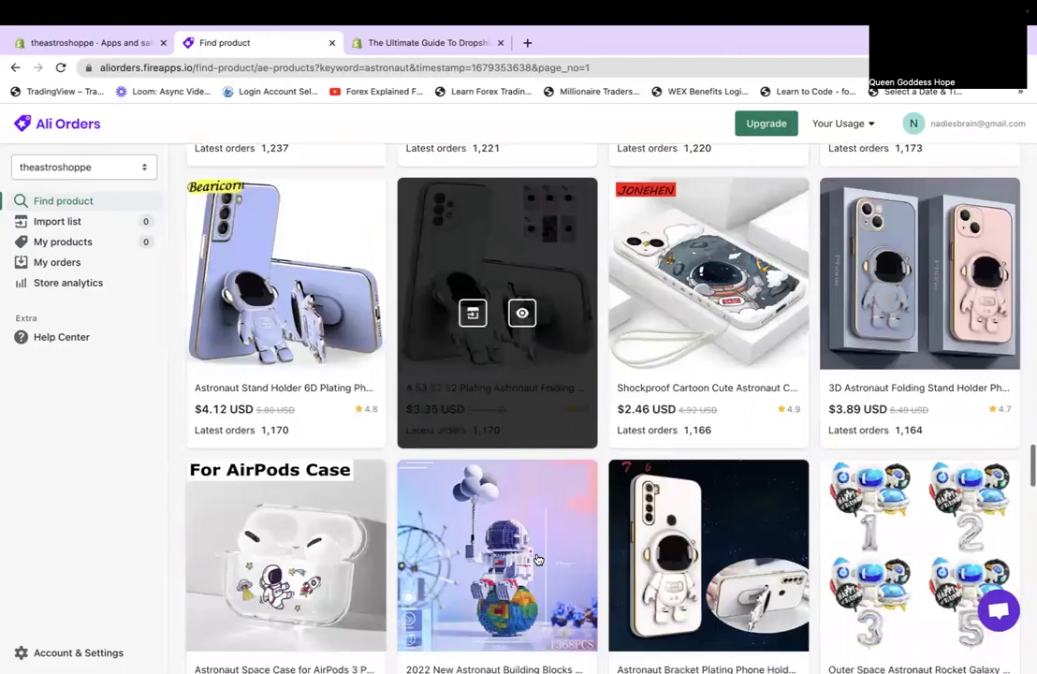
scroll(538, 560, "down", 2)
mouse_move(962, 505)
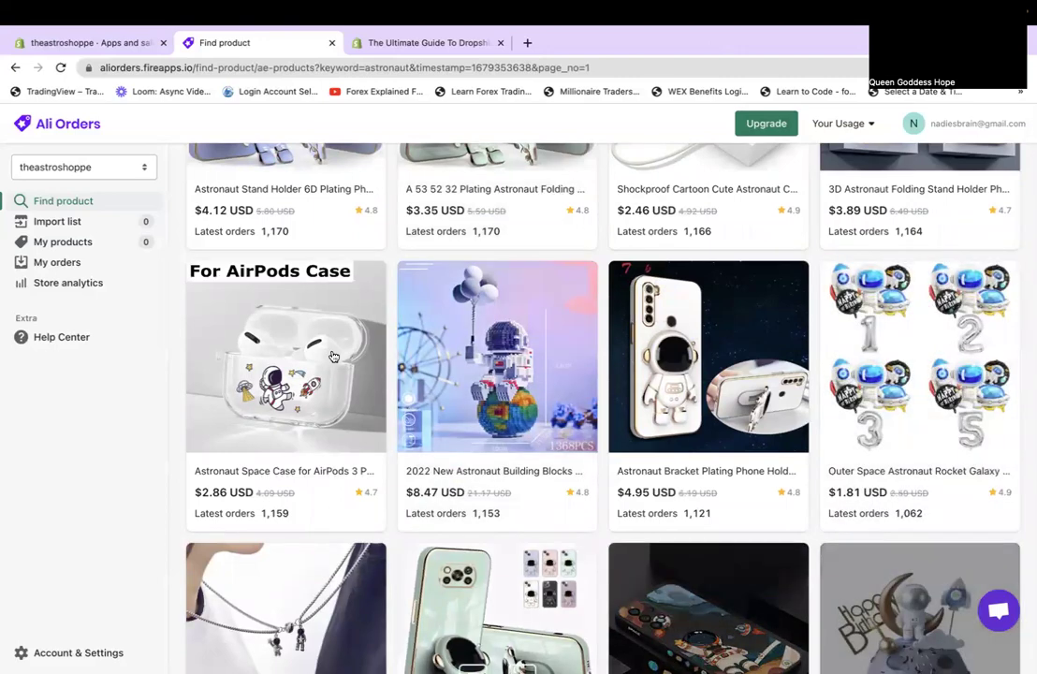
scroll(656, 538, "down", 3)
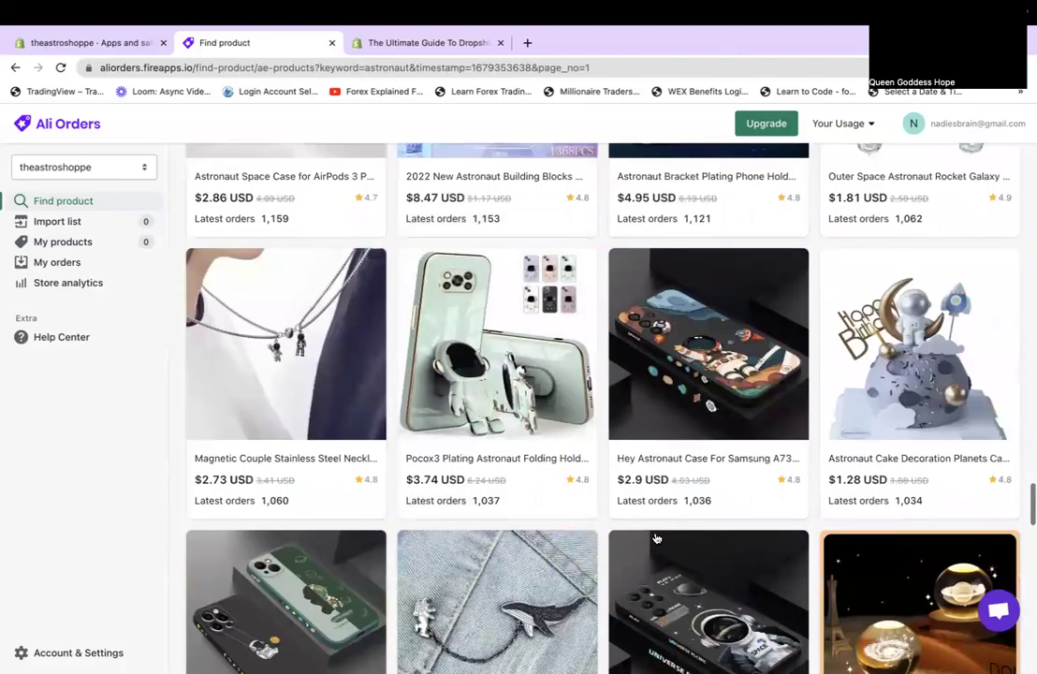
scroll(656, 538, "down", 6)
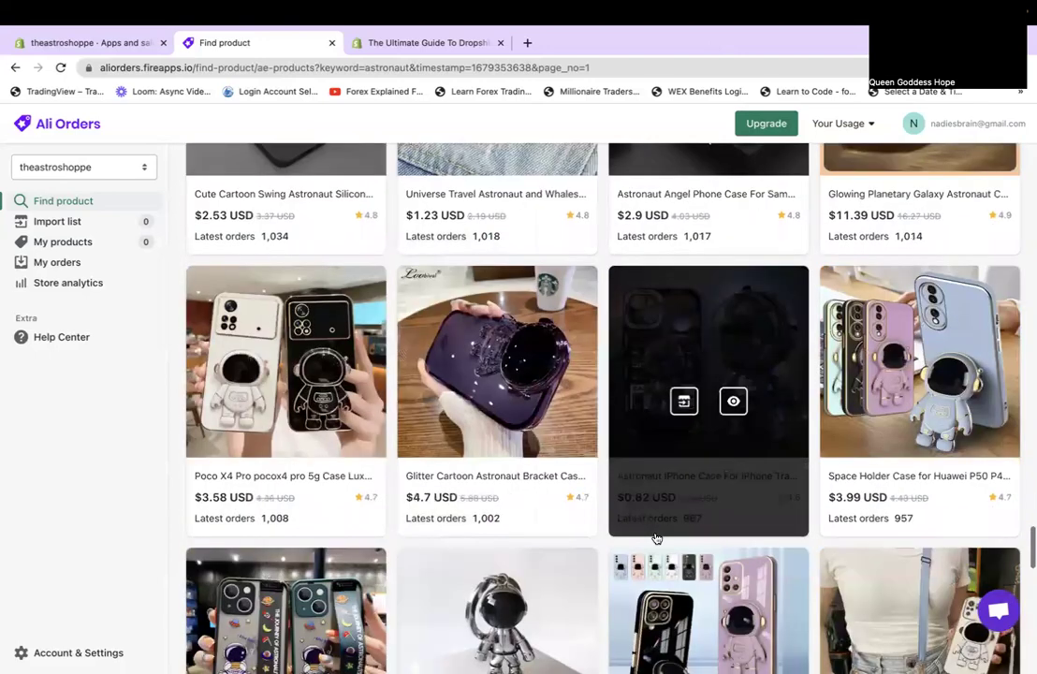
scroll(656, 538, "down", 1)
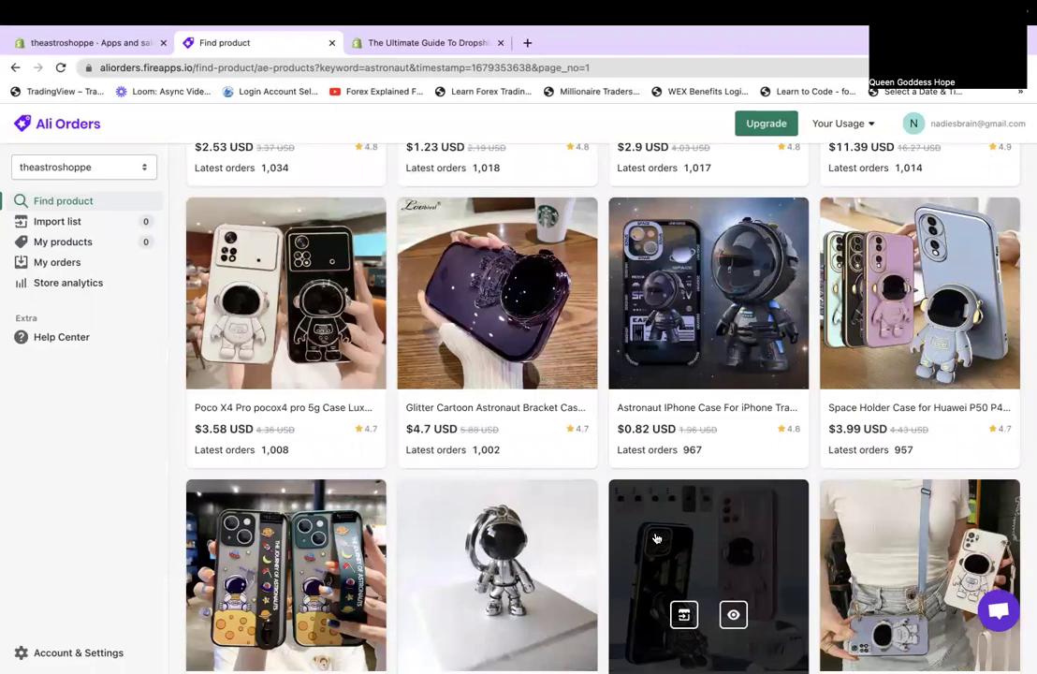
scroll(657, 539, "down", 5)
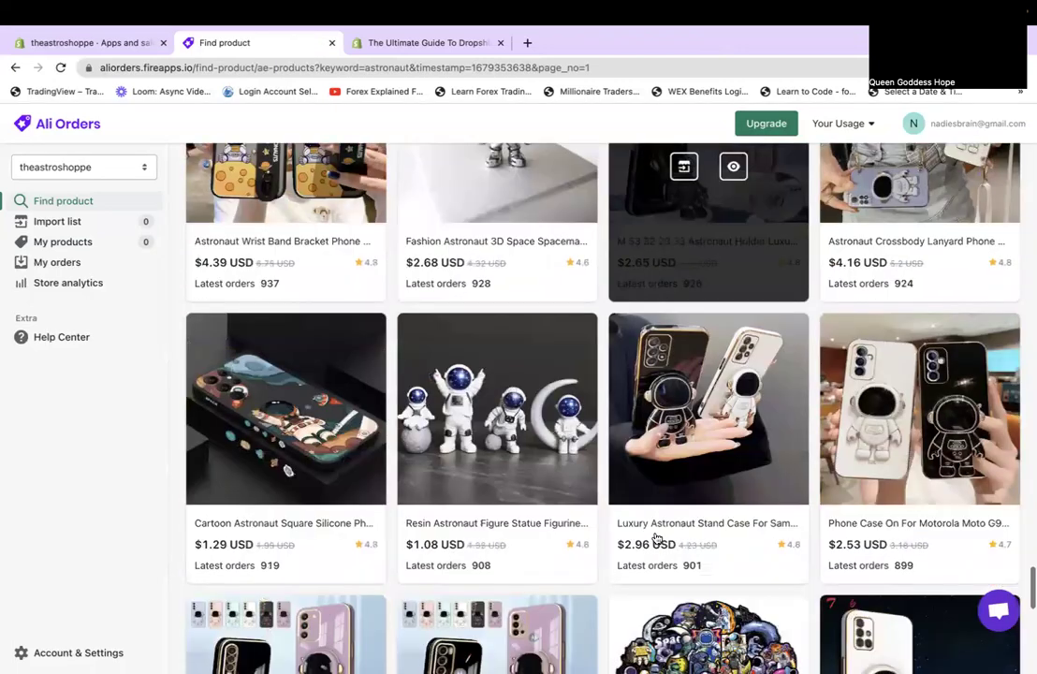
scroll(656, 538, "down", 1)
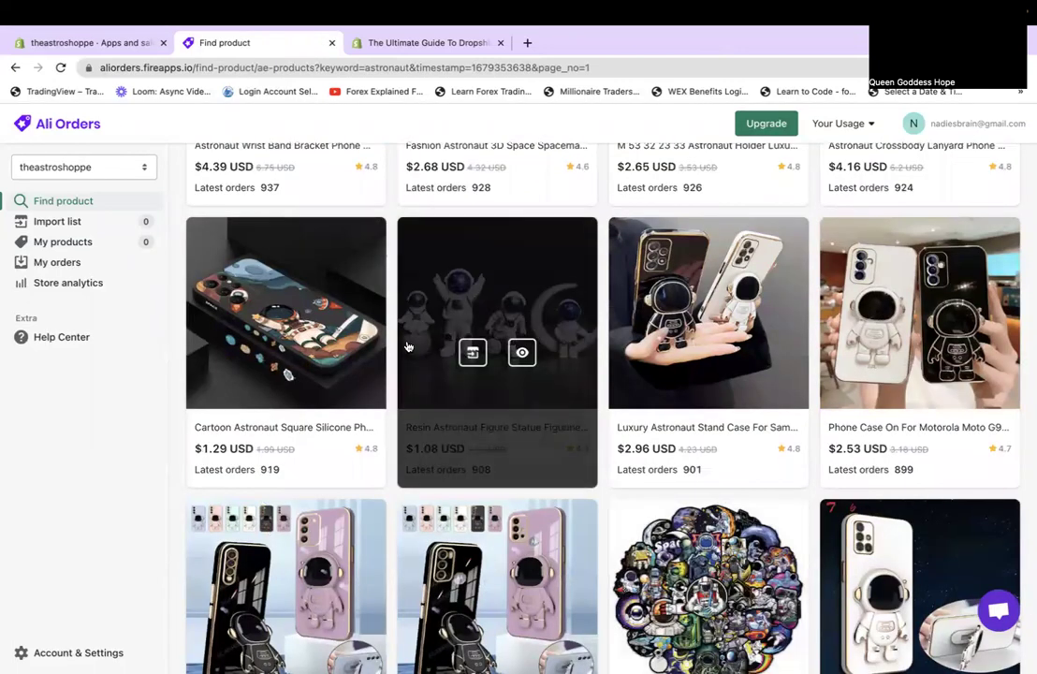
scroll(514, 471, "down", 1)
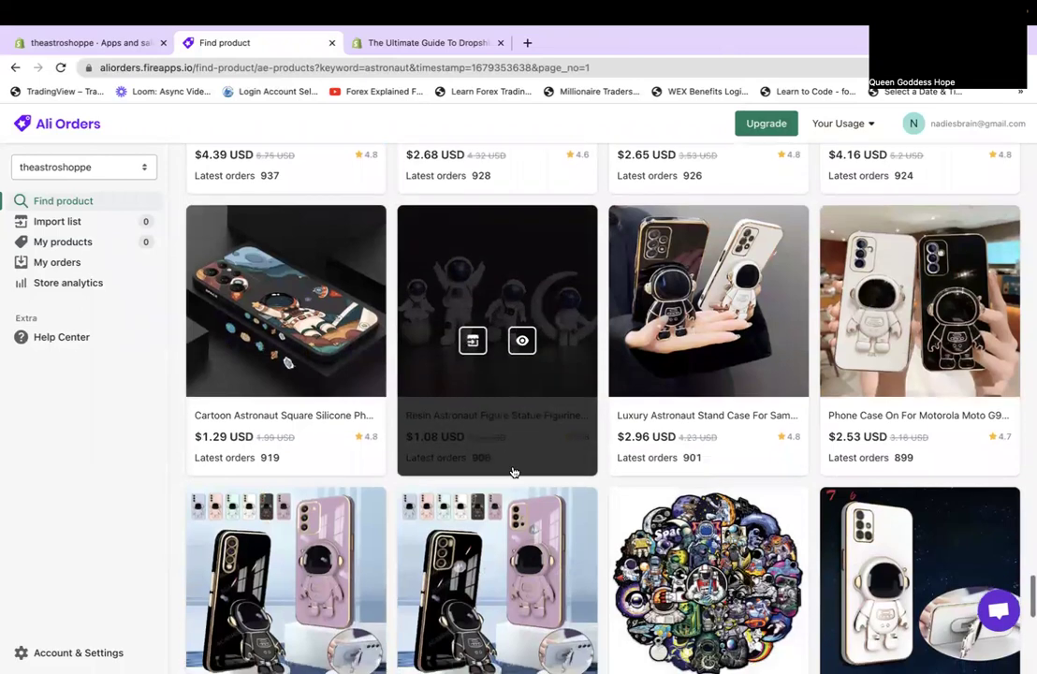
scroll(514, 472, "down", 4)
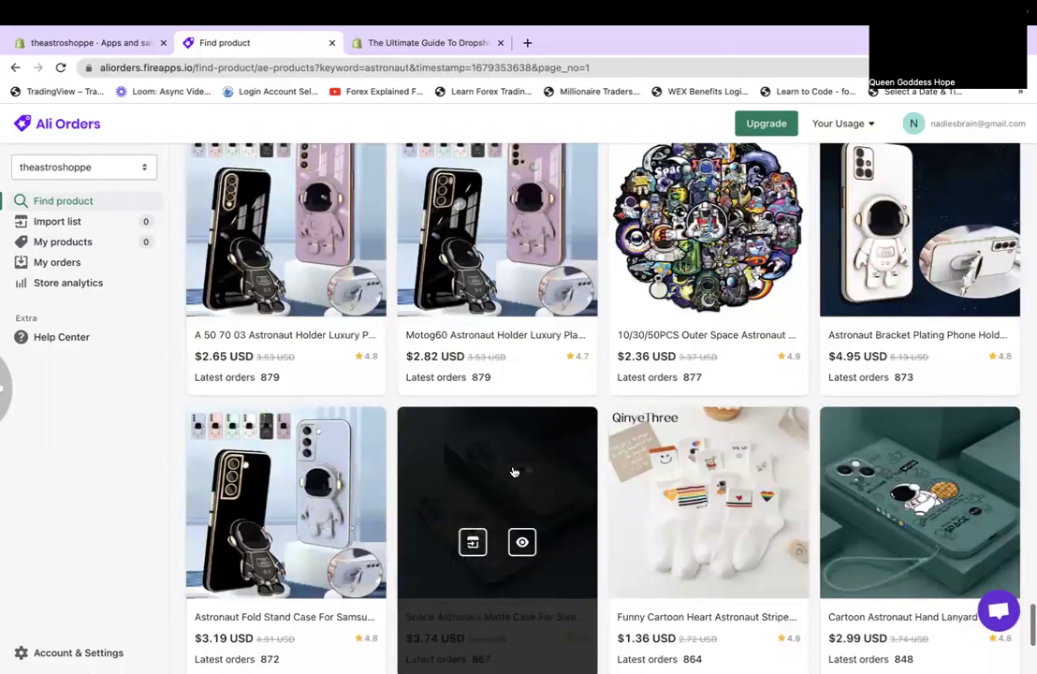
scroll(514, 471, "down", 4)
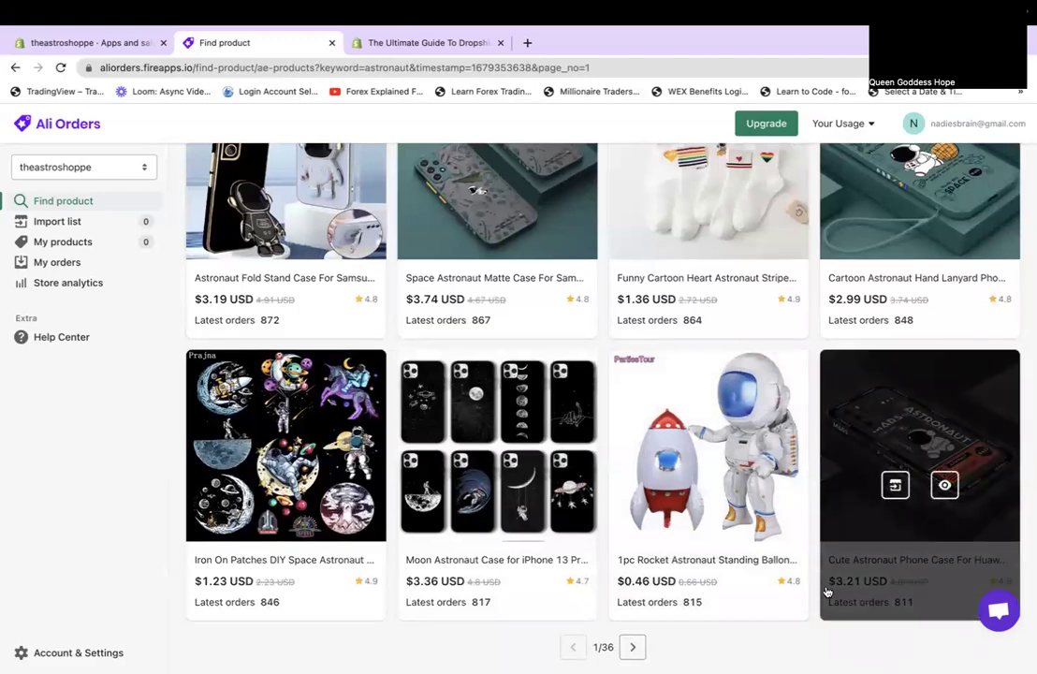
scroll(375, 312, "up", 10)
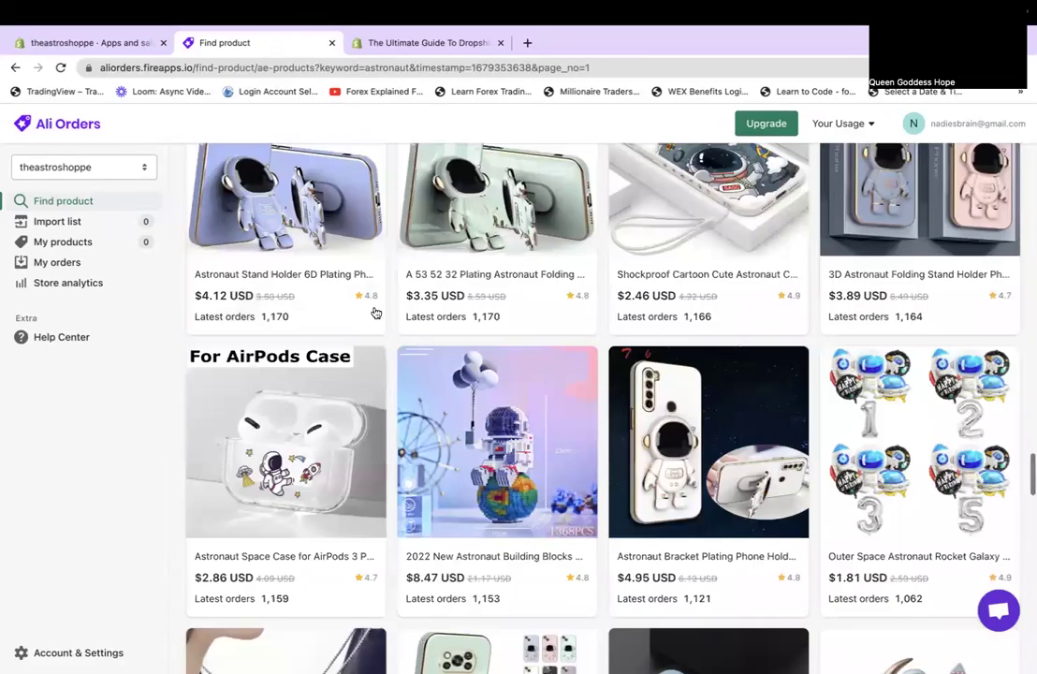
scroll(376, 313, "up", 10)
scroll(376, 313, "up", 10)
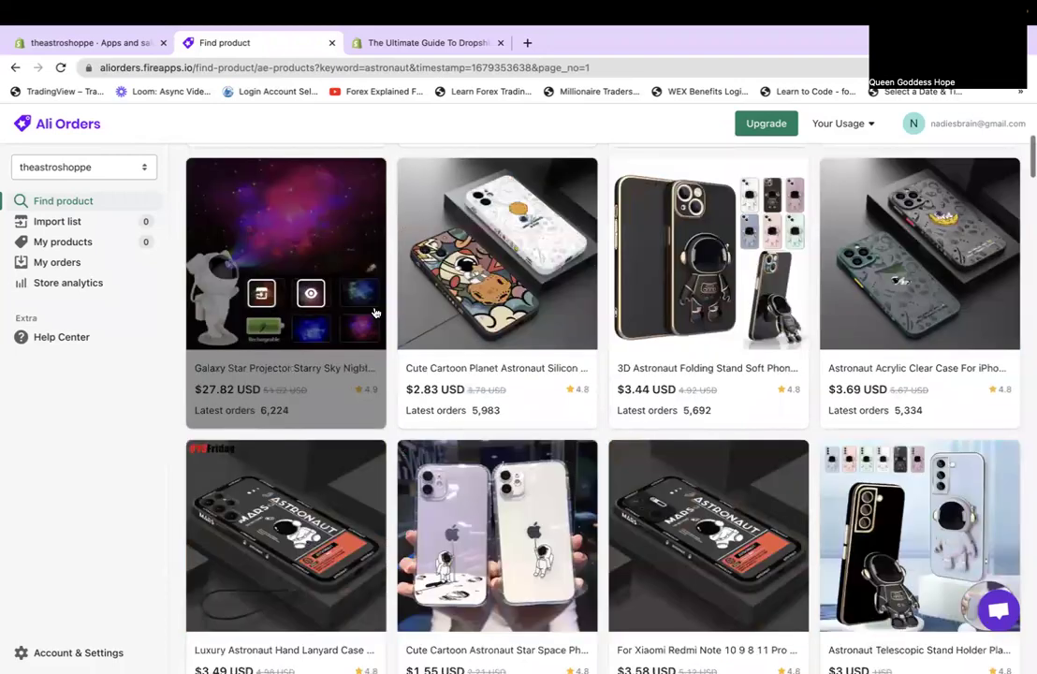
scroll(475, 304, "up", 1)
Open the Cute Cartoon Planet Astronaut Silicon Case detail page and look over its iPhone models and colours.
left_click(478, 307)
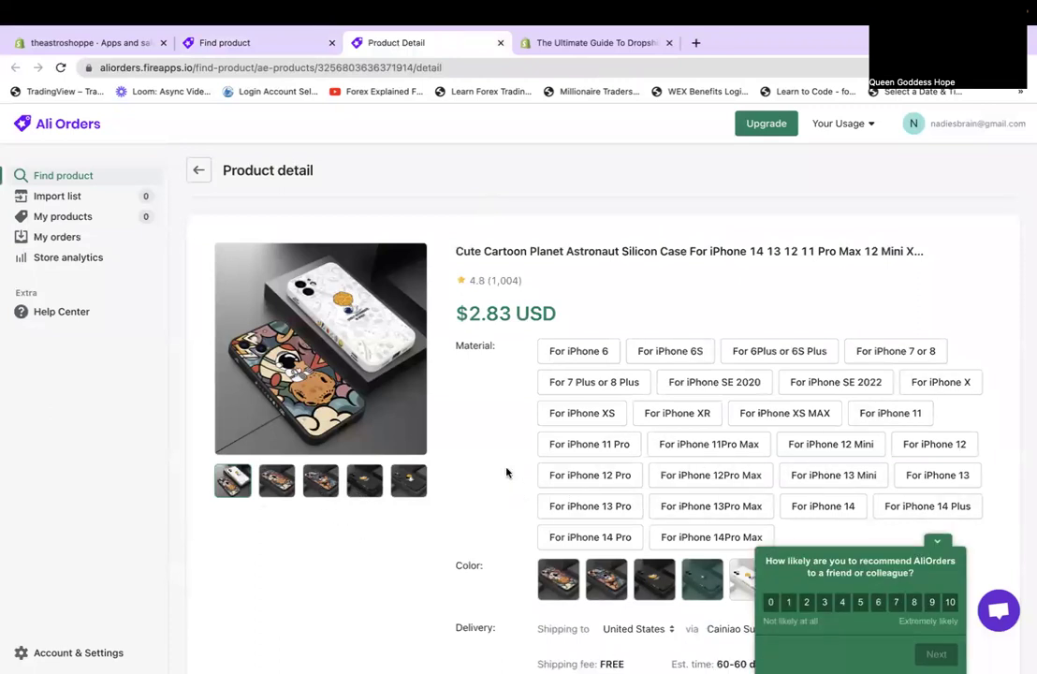
scroll(506, 473, "down", 3)
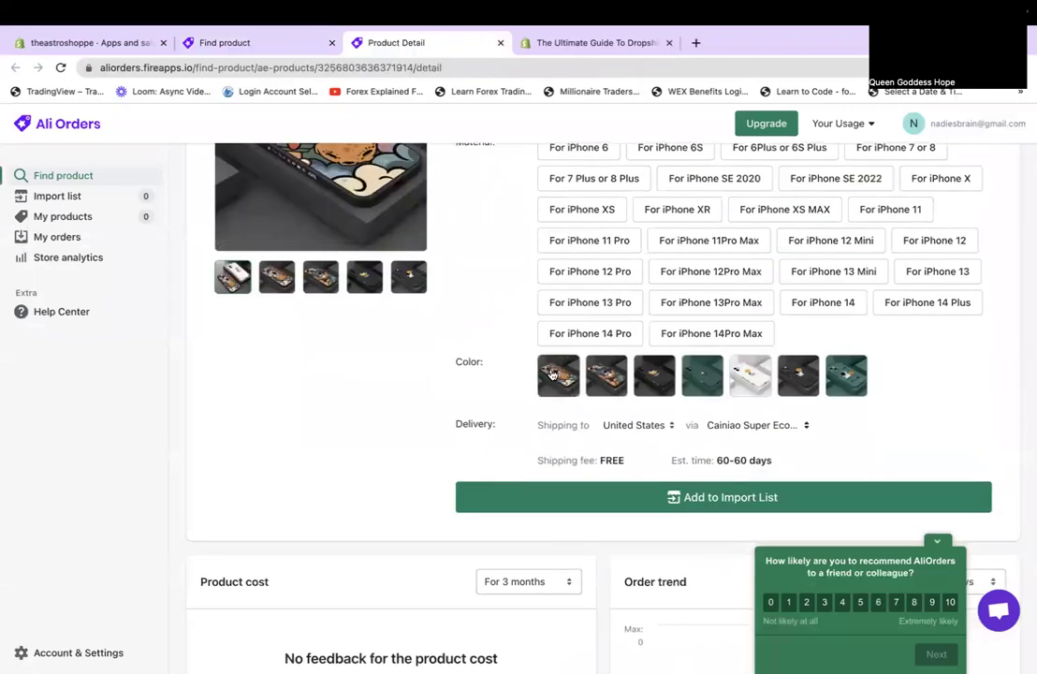
scroll(553, 375, "up", 2)
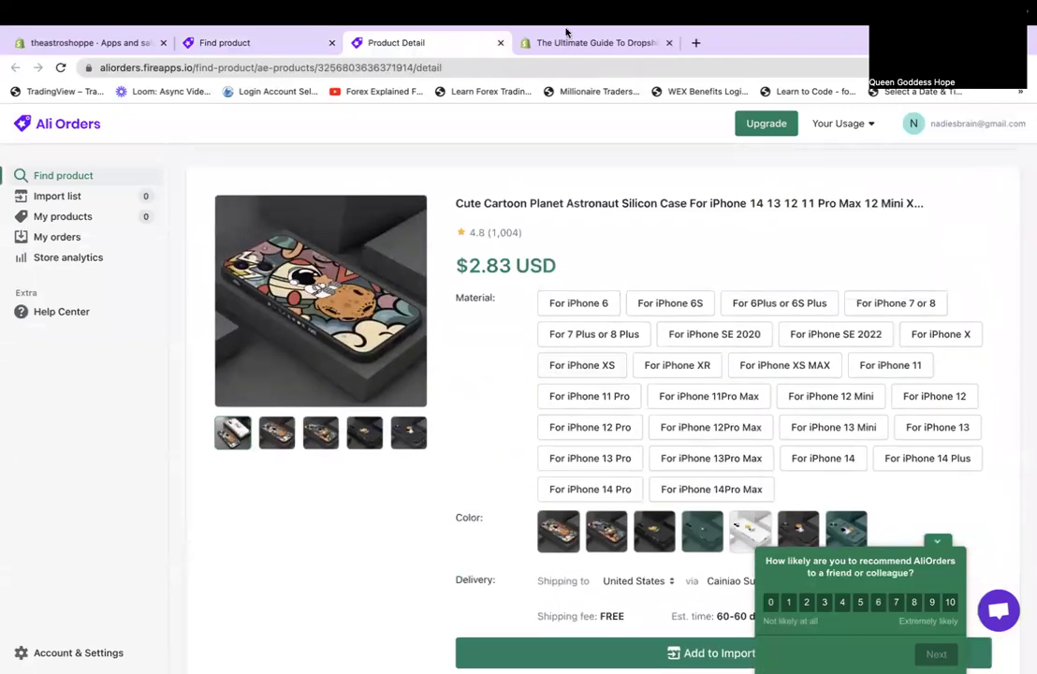
Go to amazon.com in a new browser tab.
mouse_move(581, 3)
left_click(697, 64)
type("amazon.com")
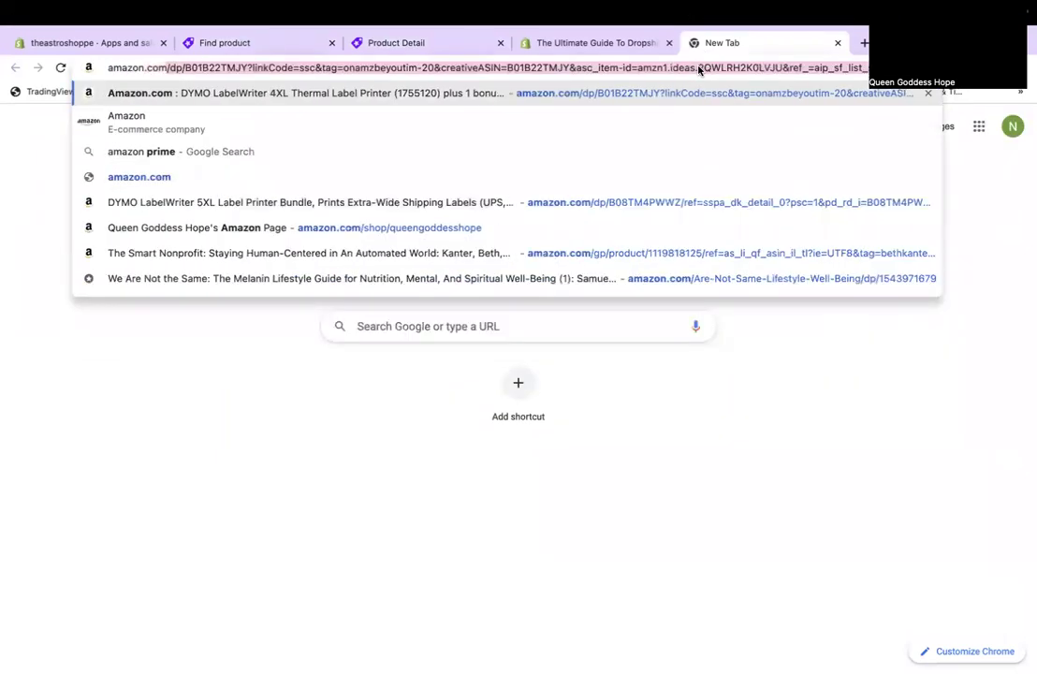
key("Delete")
key("Return")
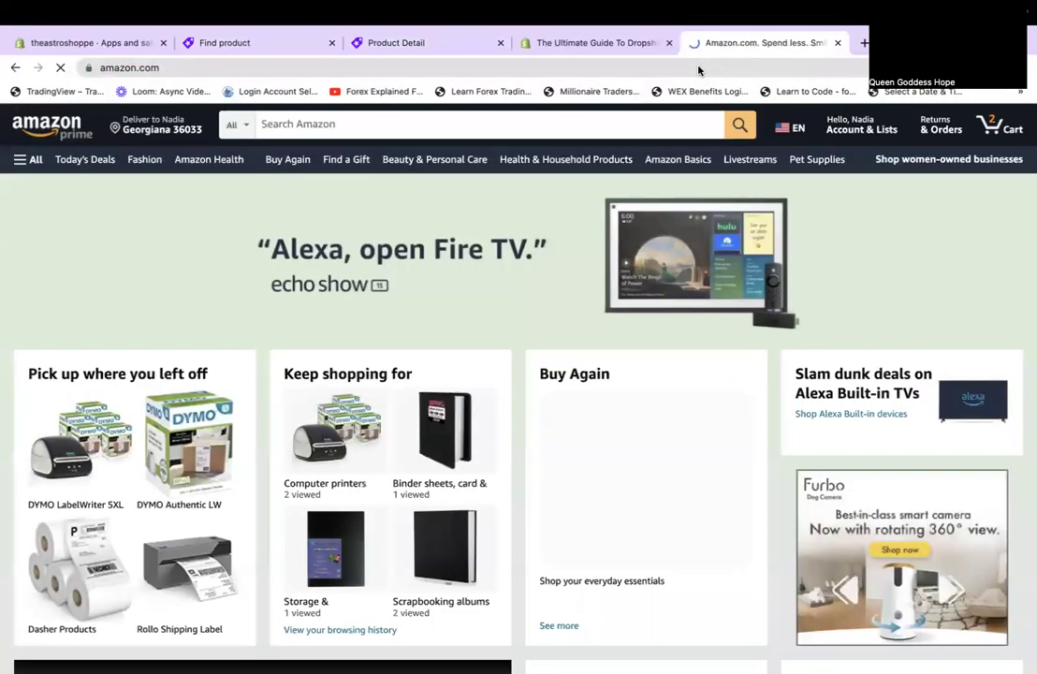
Search Amazon for 'astronaut cell phone case iphone 11 pro max'.
left_click(597, 120)
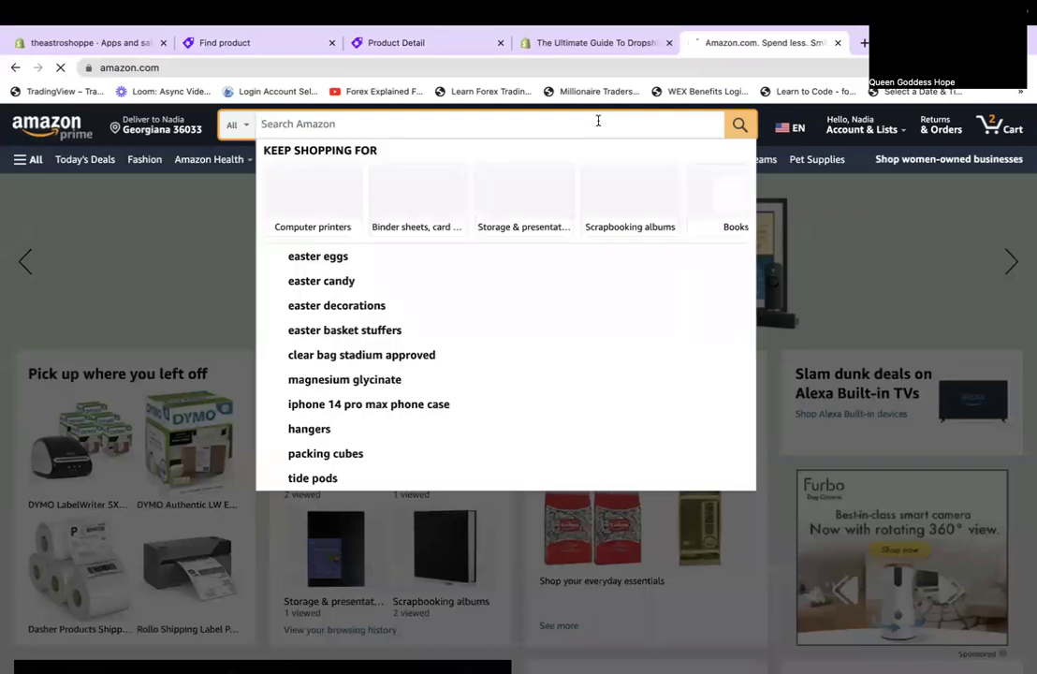
type("martian")
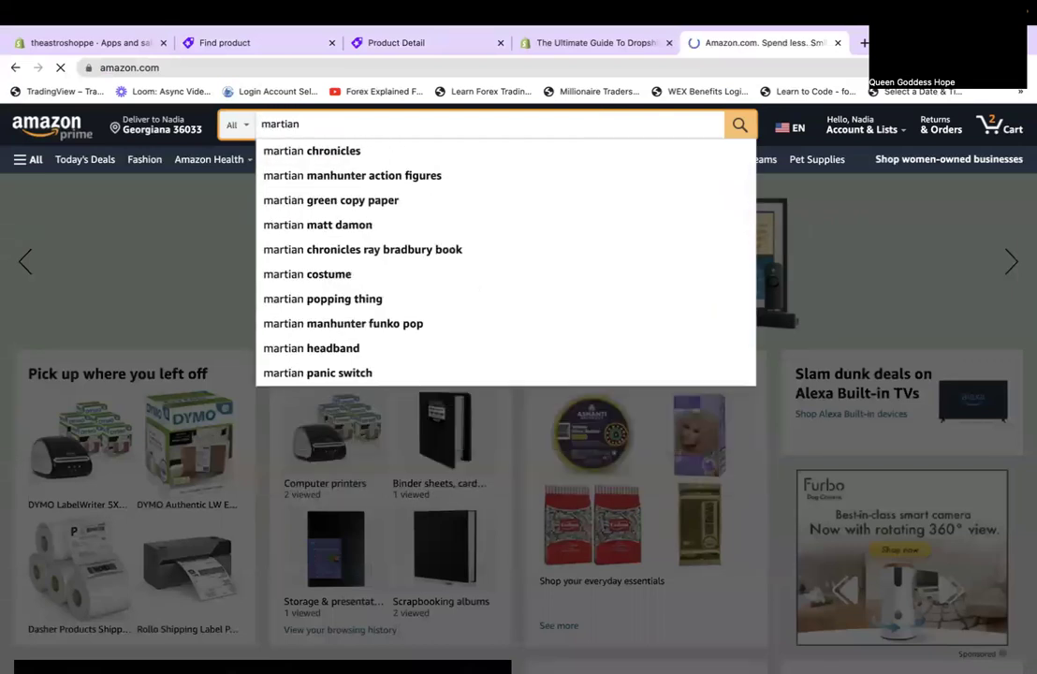
key("BackSpace")
key("BackSpace")
key("BackSpace")
key("BackSpace")
key("BackSpace")
key("BackSpace")
key("BackSpace")
type("as")
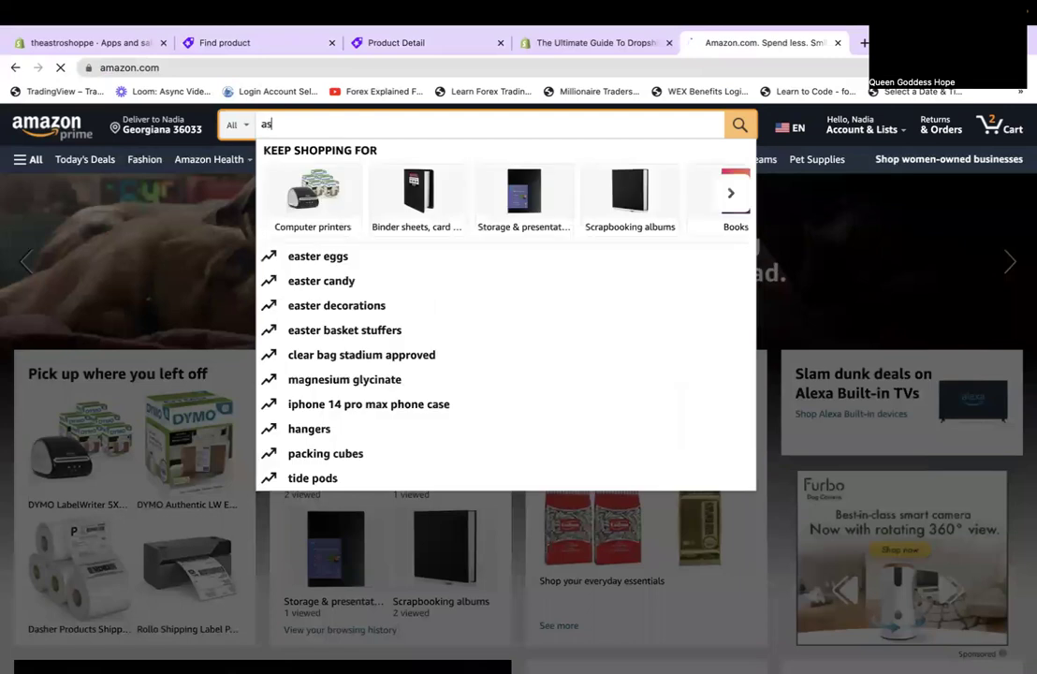
type("tronaut cell p")
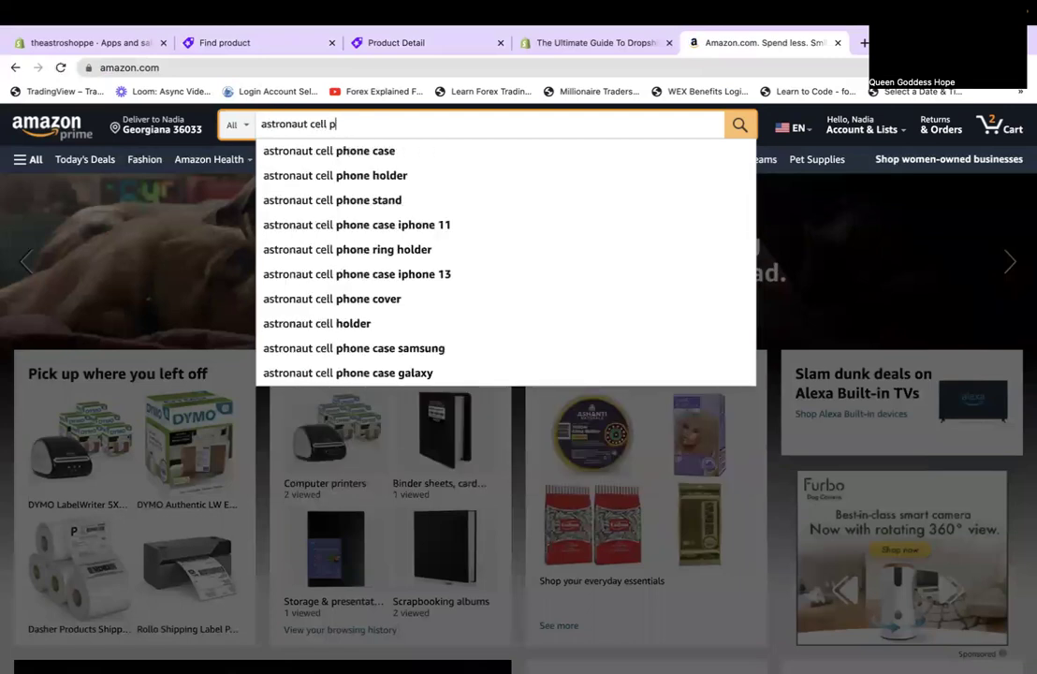
type("hone case ")
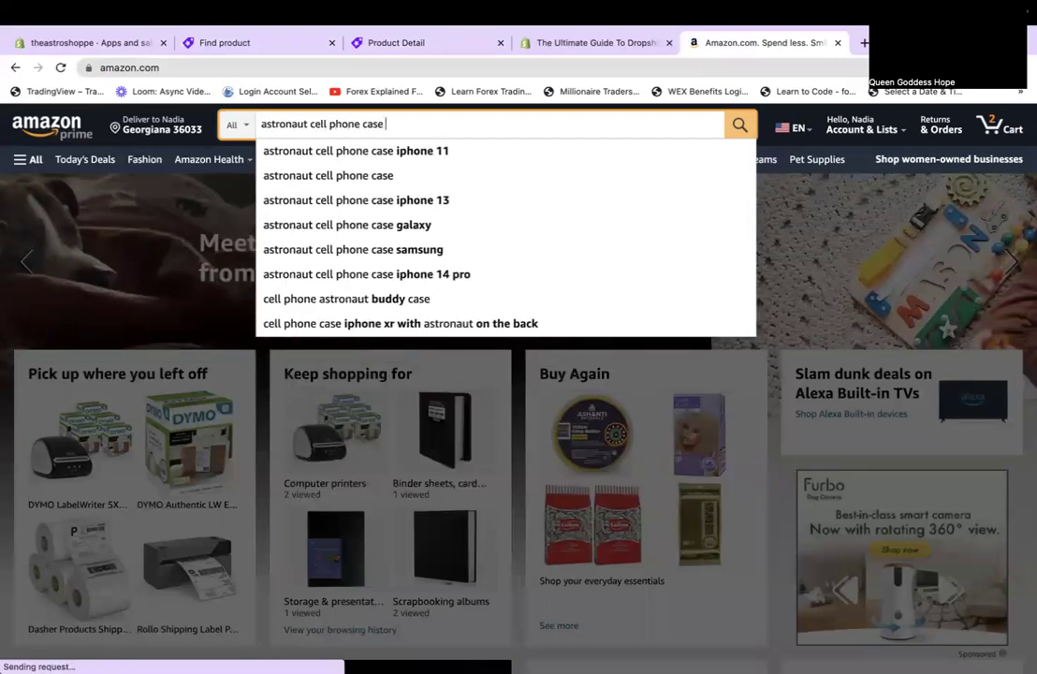
type("iphone 11 pro")
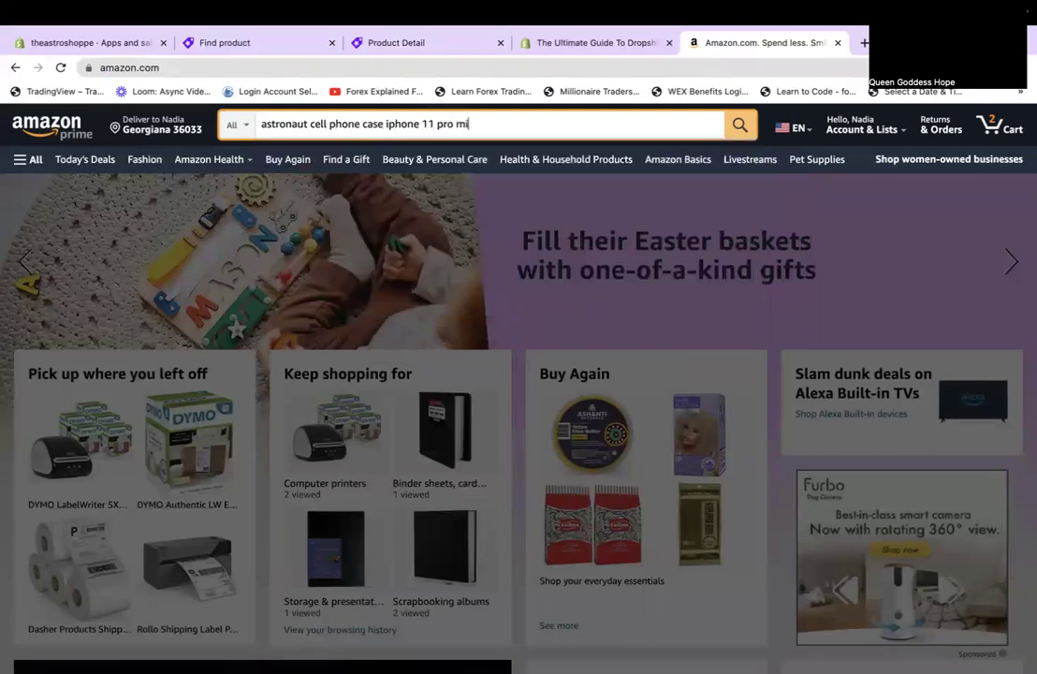
type(" max")
key("Return")
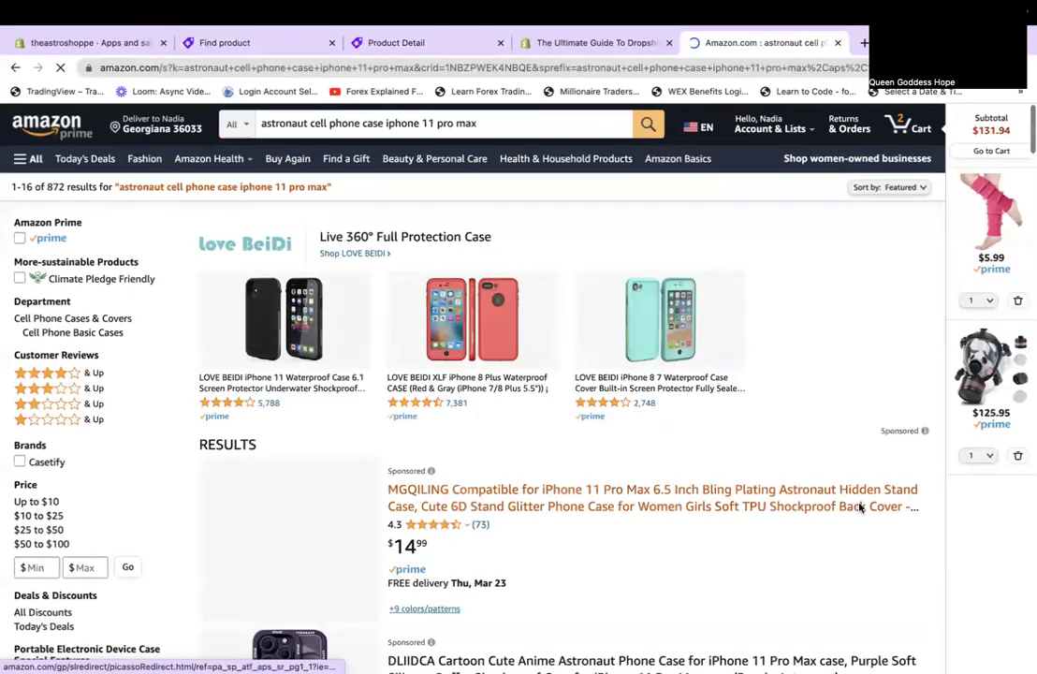
scroll(860, 508, "down", 3)
scroll(859, 508, "down", 3)
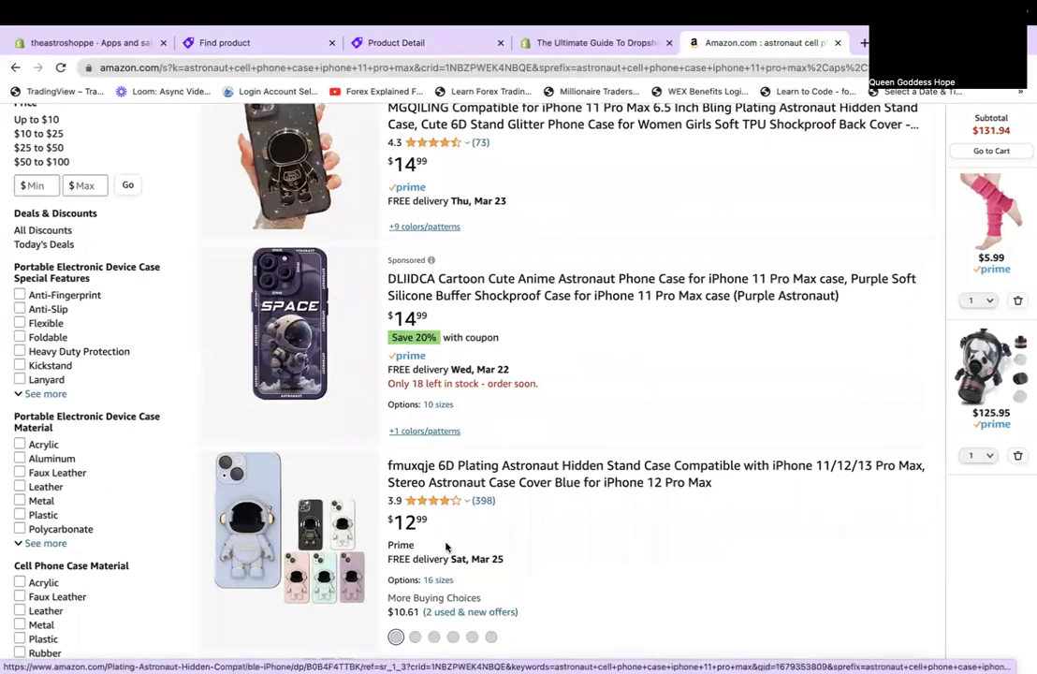
scroll(601, 559, "down", 8)
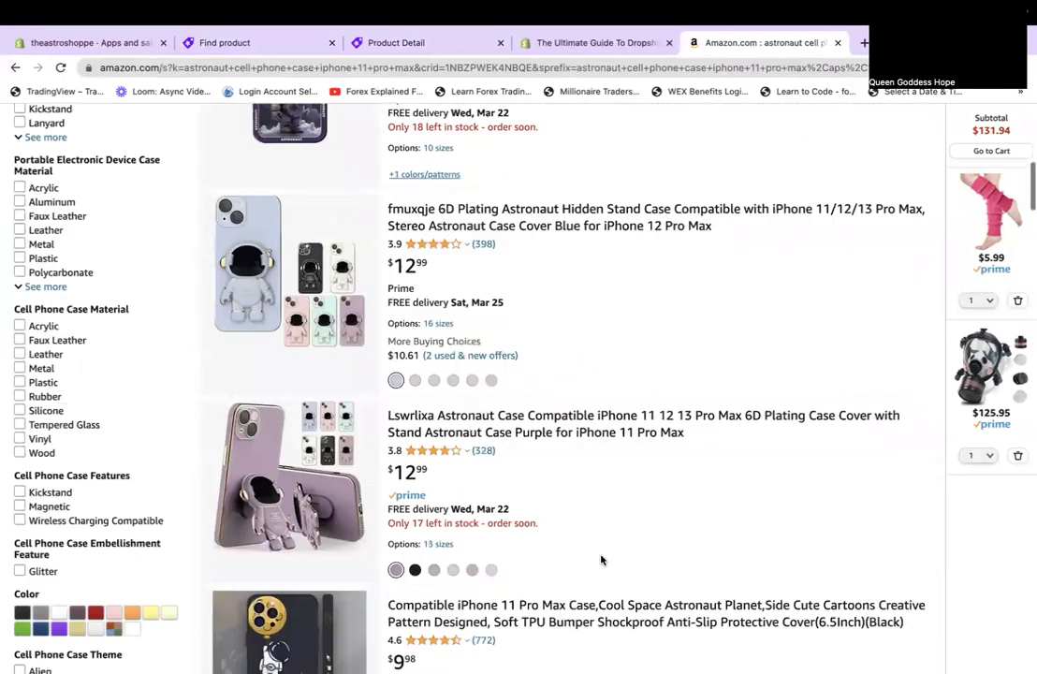
scroll(602, 559, "down", 9)
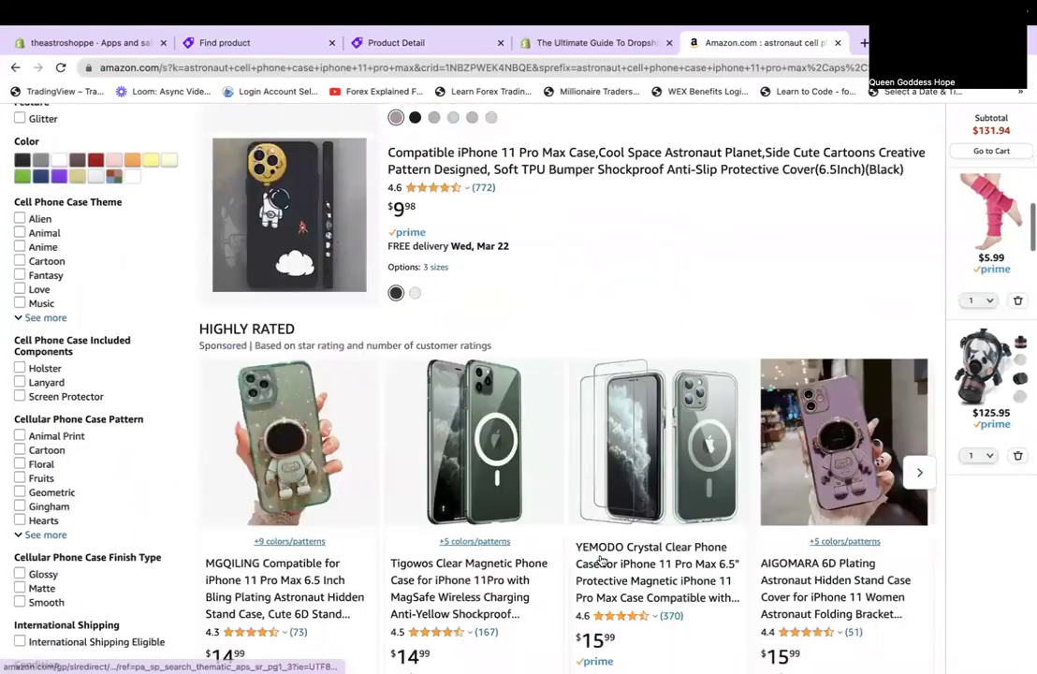
scroll(602, 559, "down", 4)
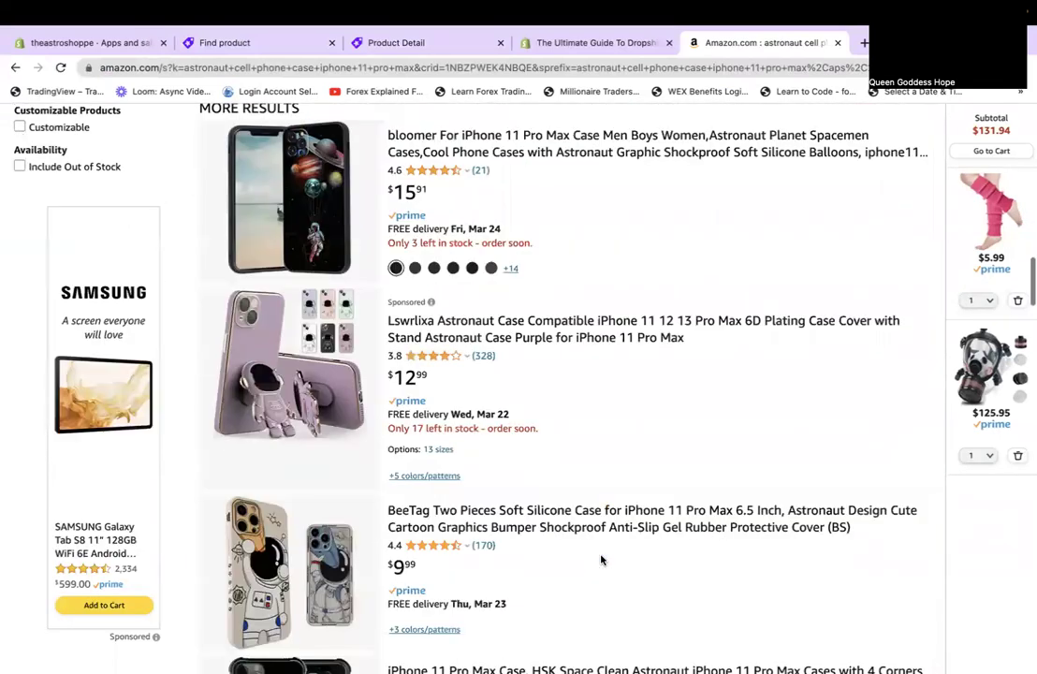
scroll(602, 559, "down", 4)
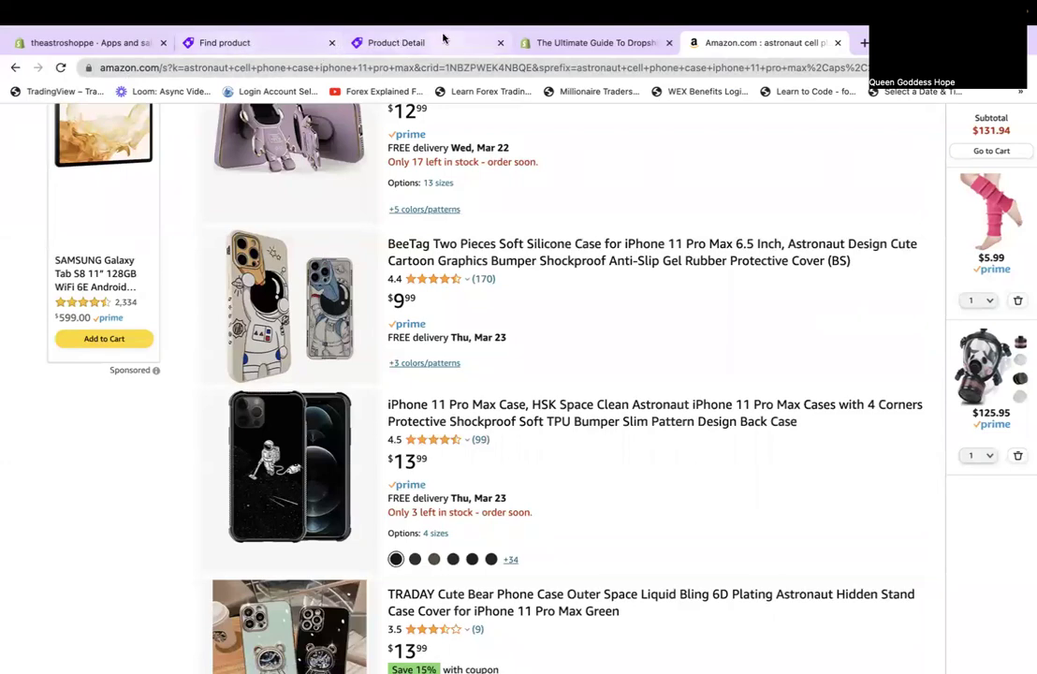
left_click(276, 43)
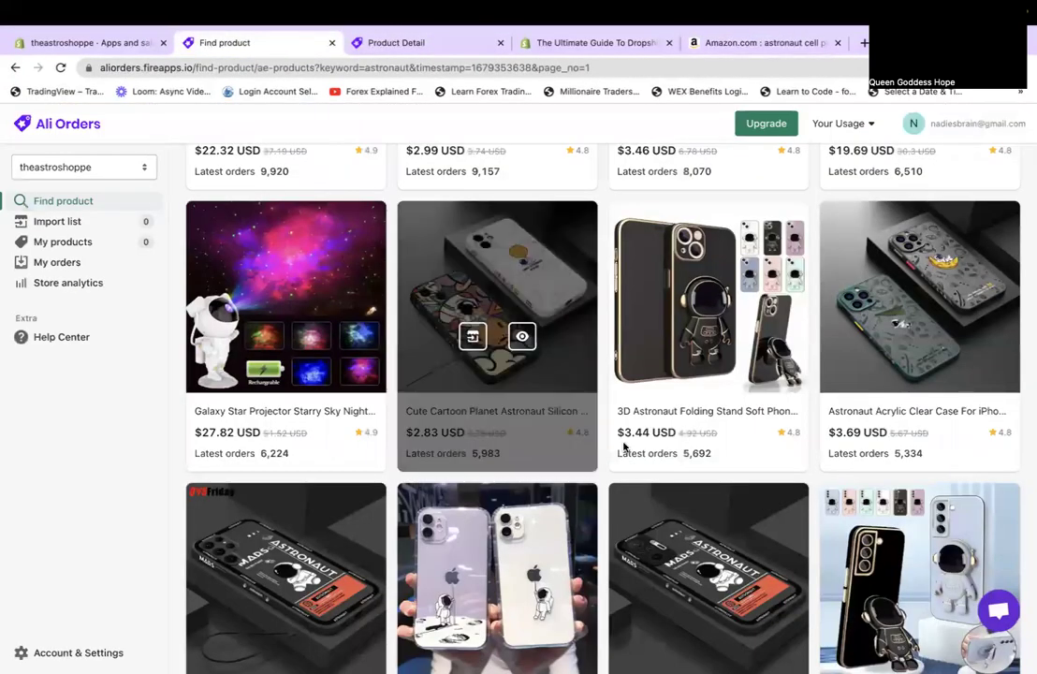
scroll(667, 440, "up", 1)
scroll(667, 440, "up", 5)
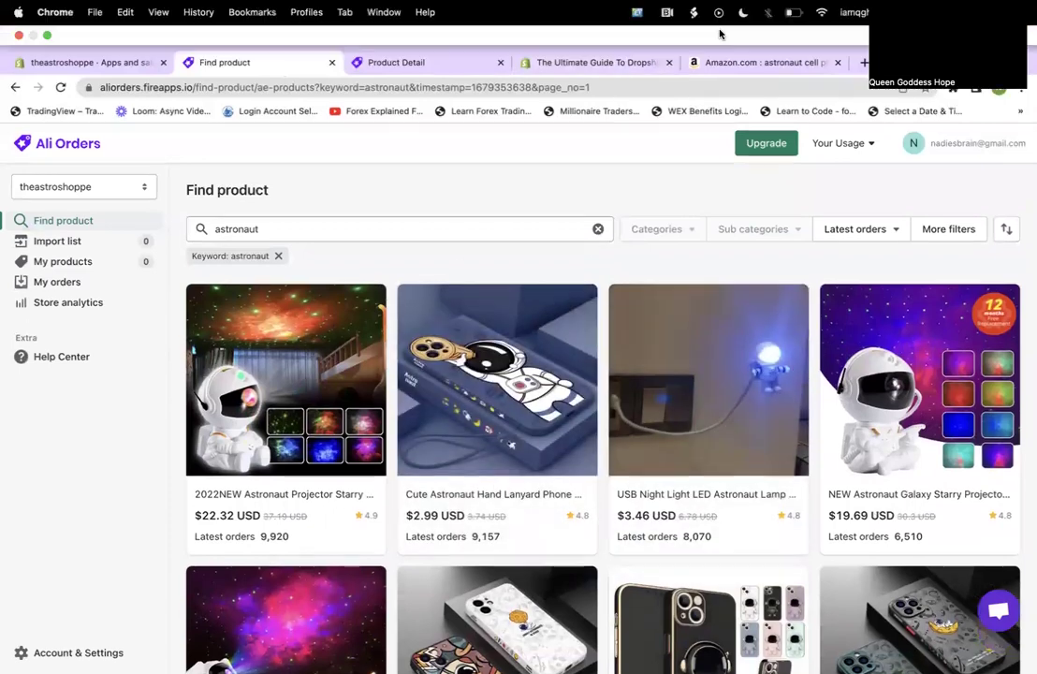
left_click(723, 62)
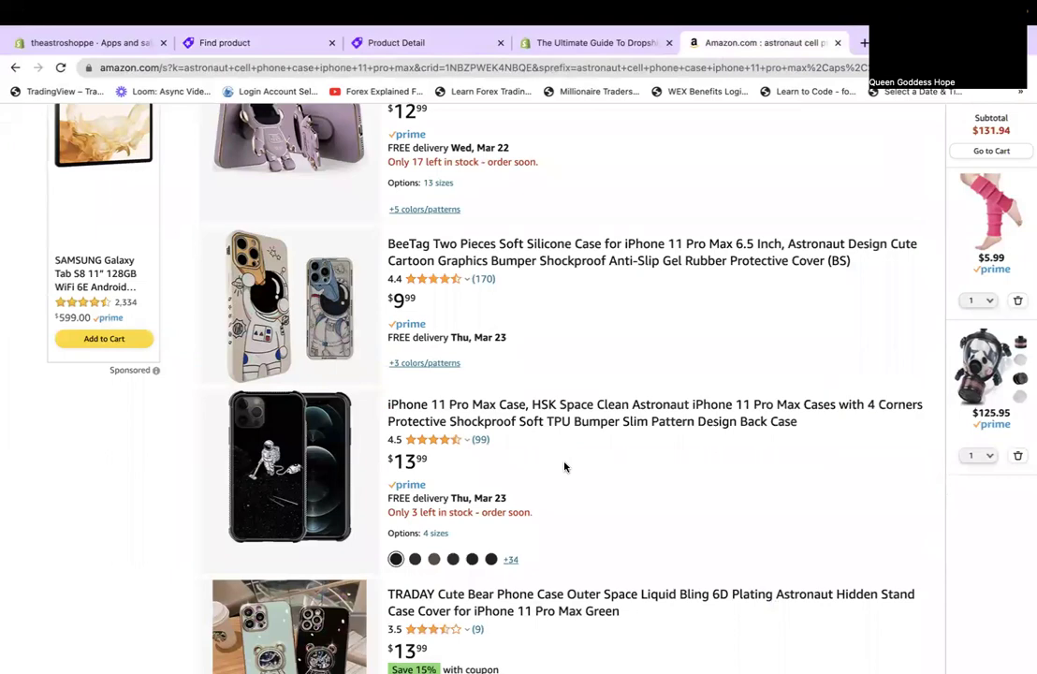
scroll(564, 466, "down", 8)
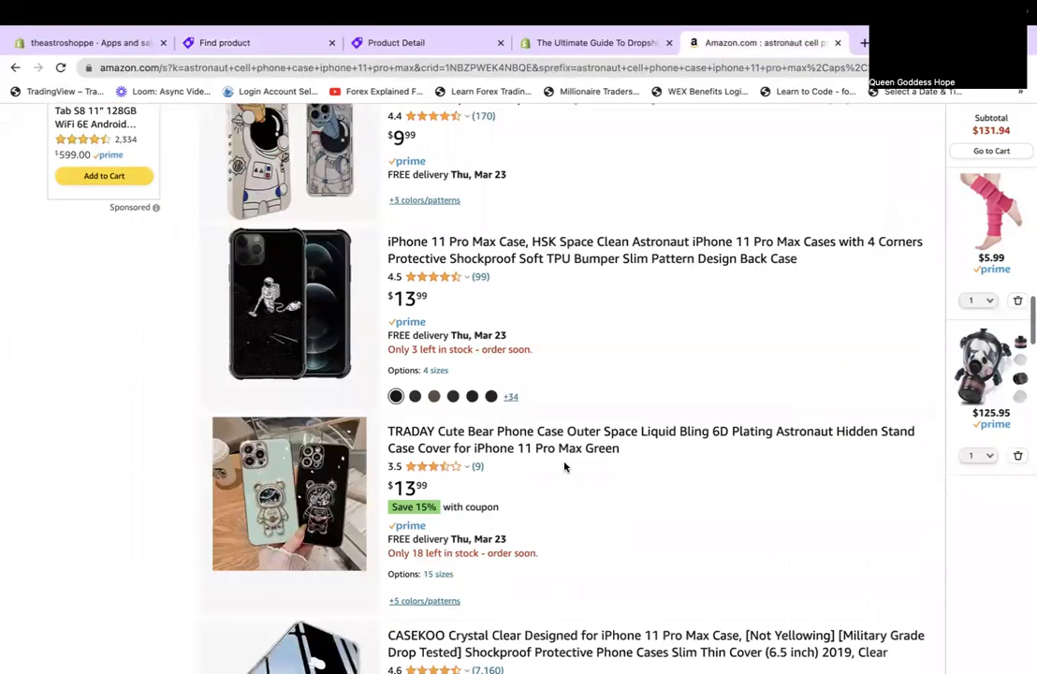
scroll(565, 466, "down", 3)
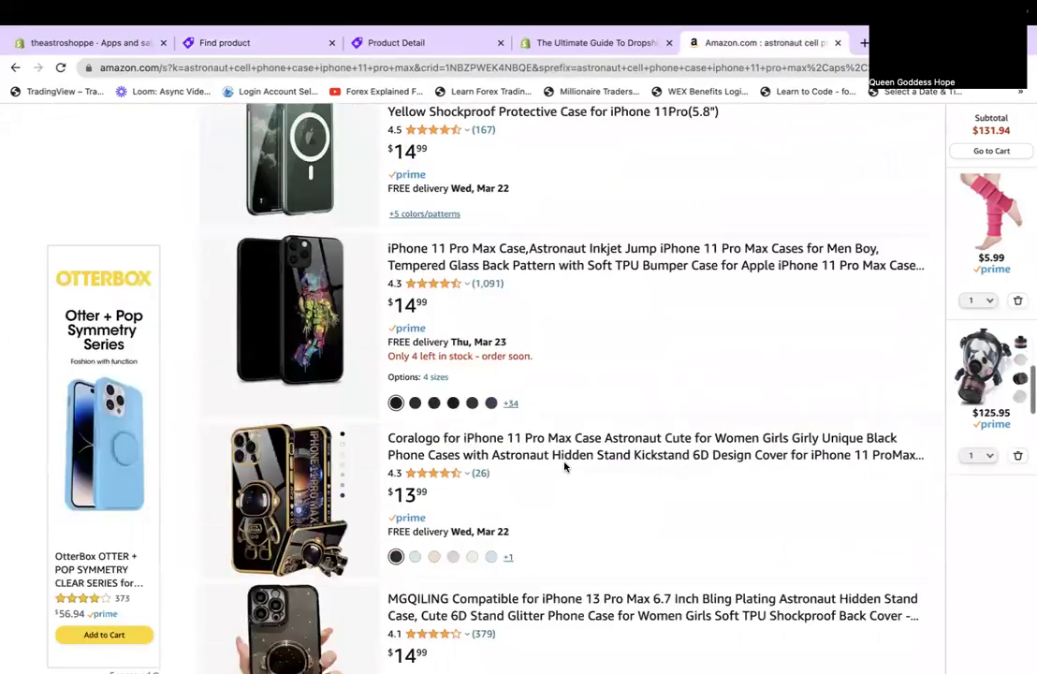
scroll(565, 466, "down", 4)
scroll(564, 466, "down", 3)
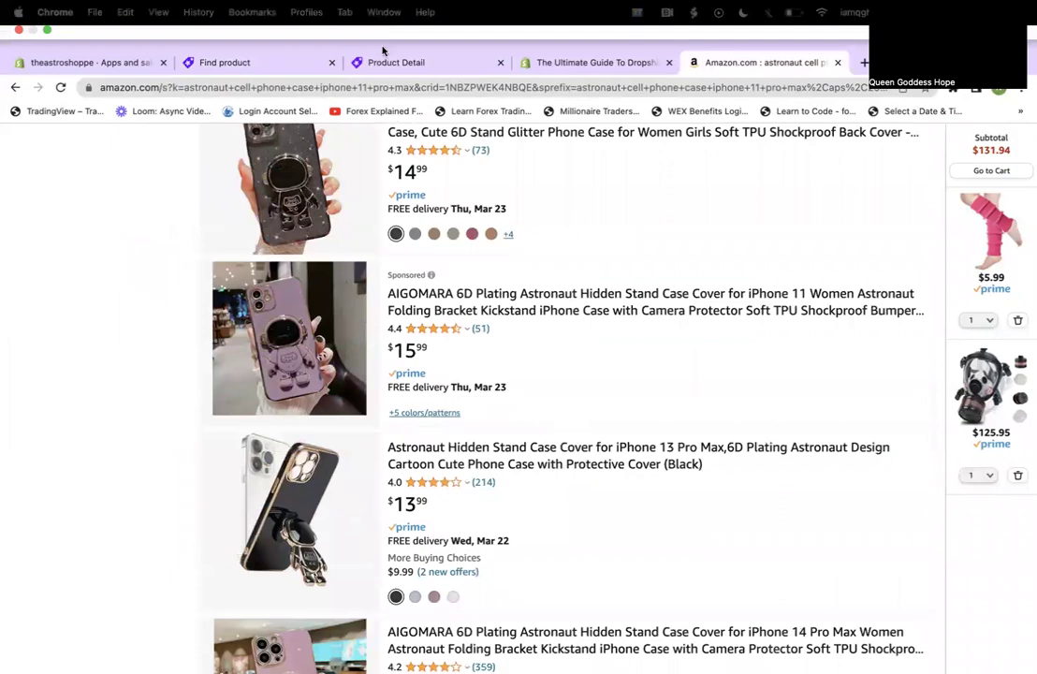
left_click(230, 42)
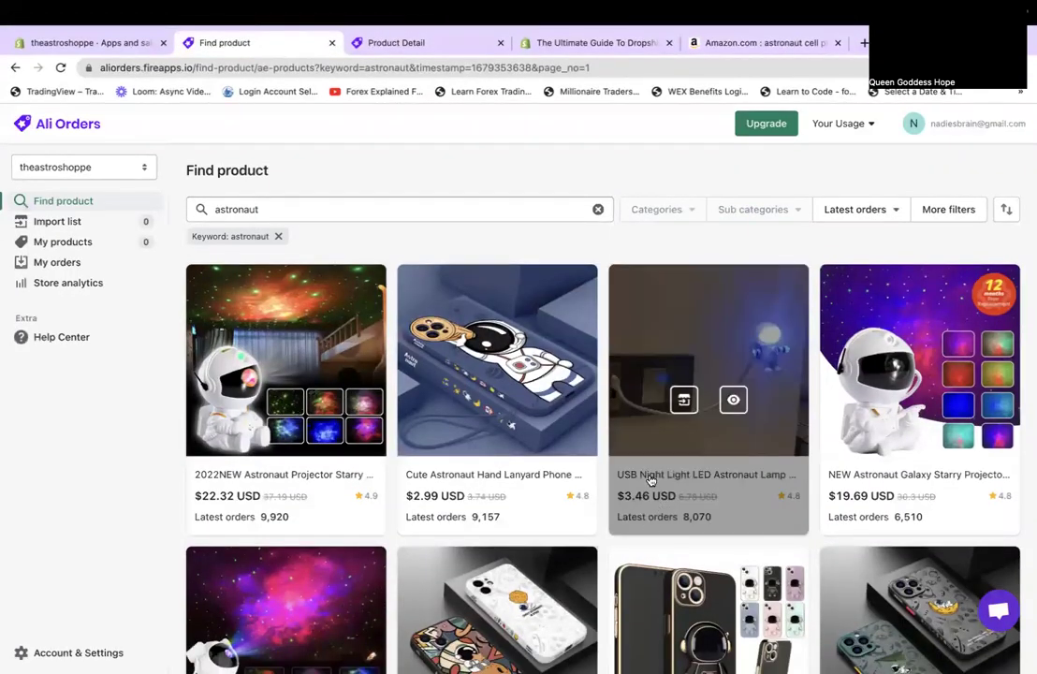
scroll(671, 283, "down", 2)
scroll(671, 283, "down", 3)
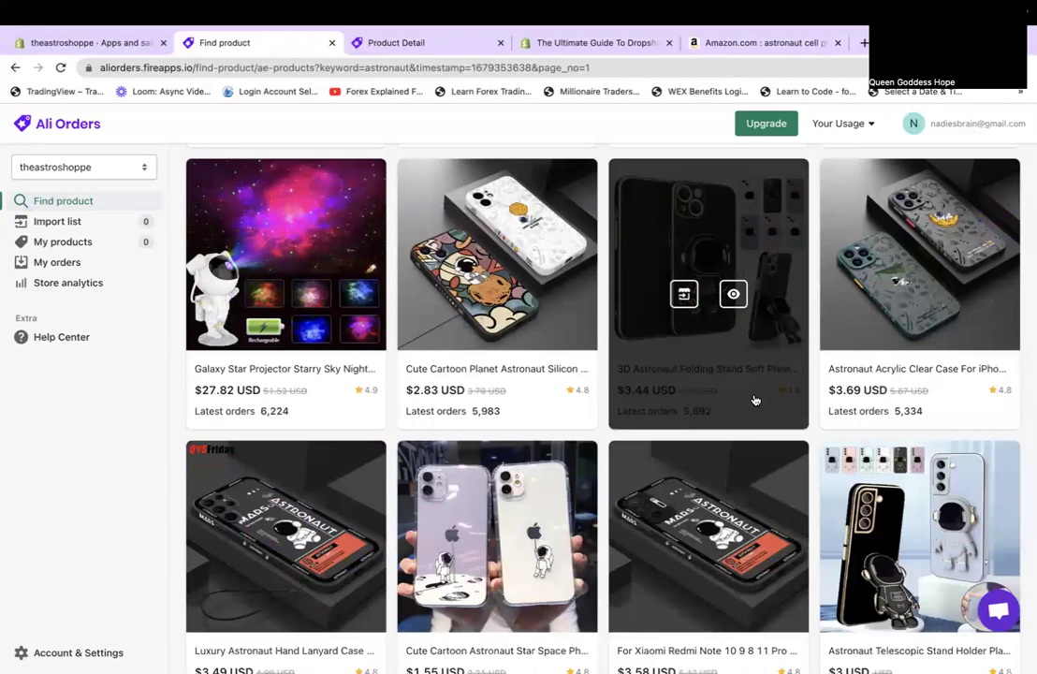
scroll(755, 401, "down", 2)
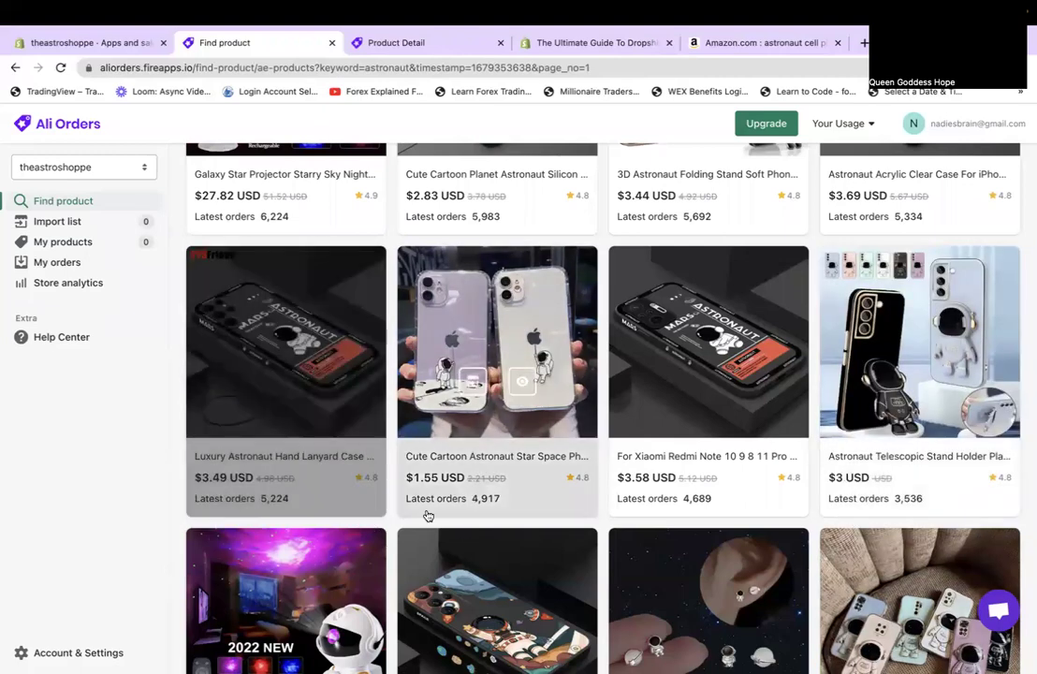
scroll(606, 546, "down", 1)
scroll(606, 546, "down", 2)
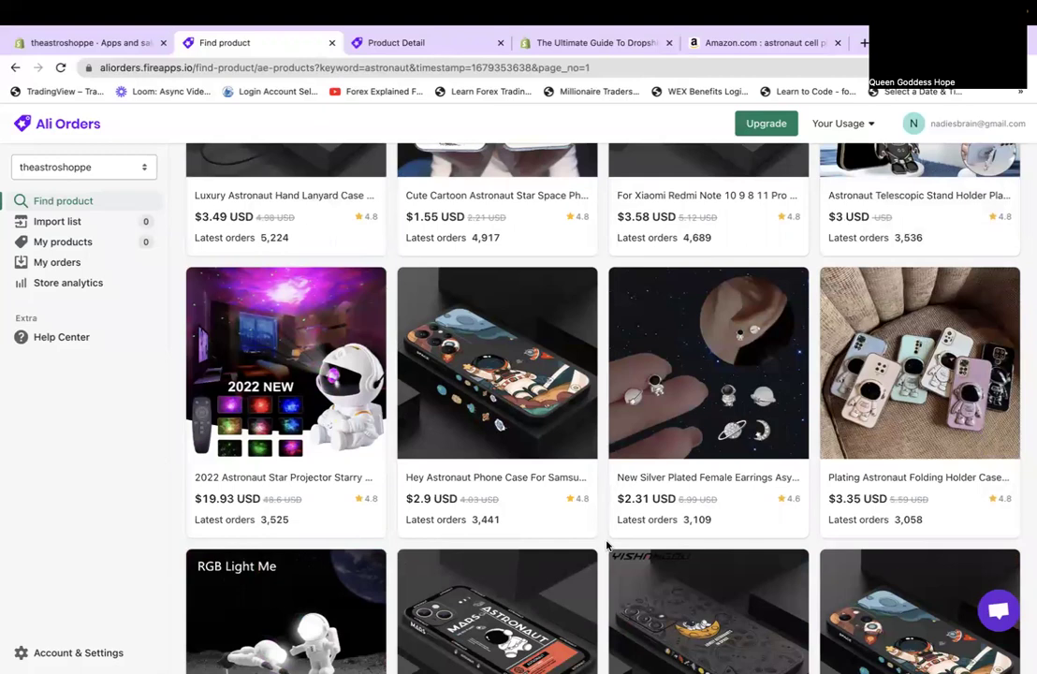
mouse_move(540, 7)
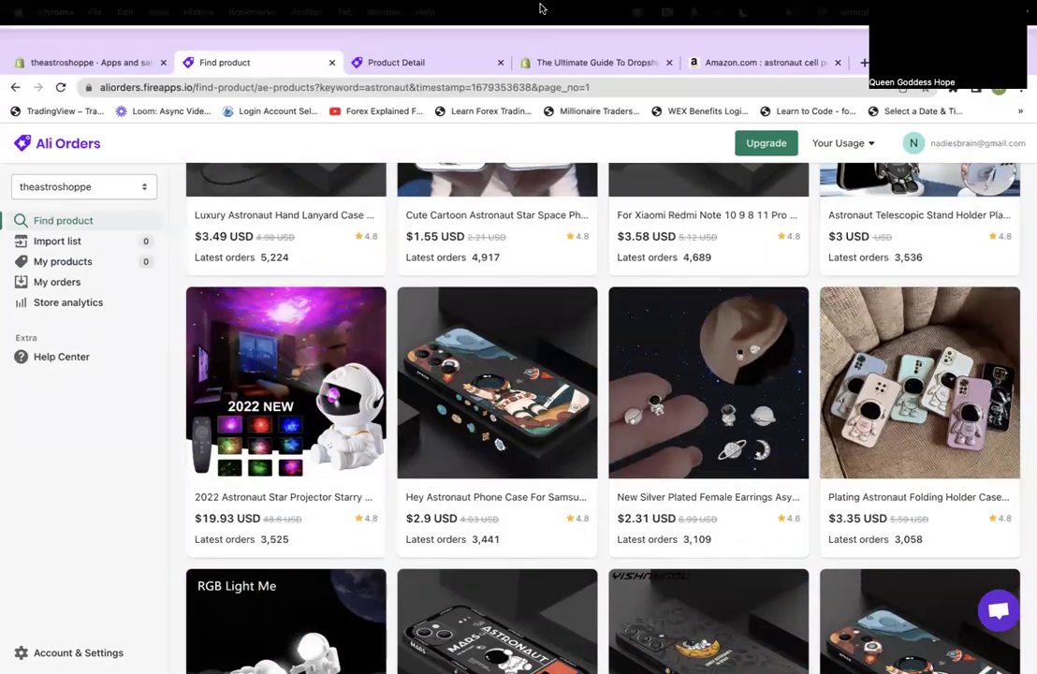
left_click(545, 63)
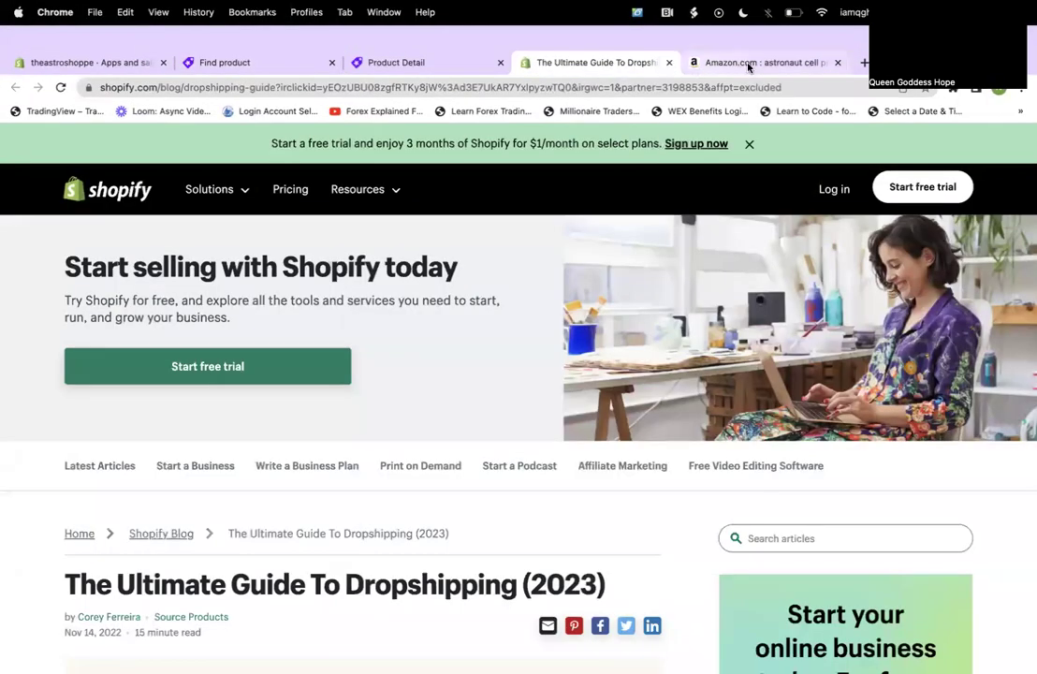
left_click(750, 64)
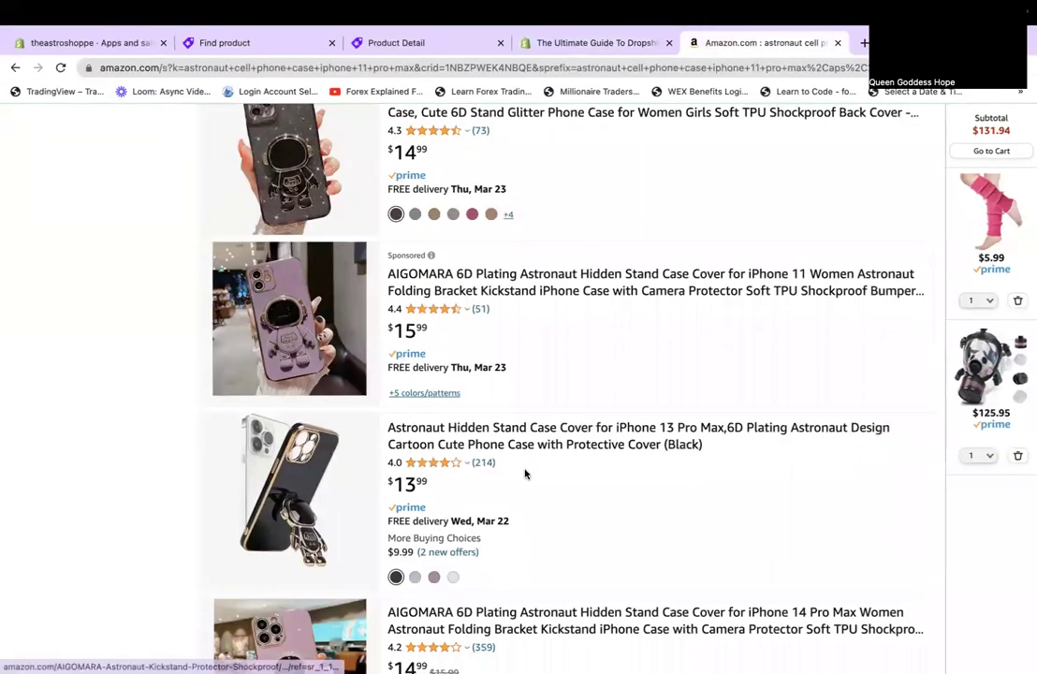
scroll(529, 472, "up", 5)
scroll(529, 472, "up", 10)
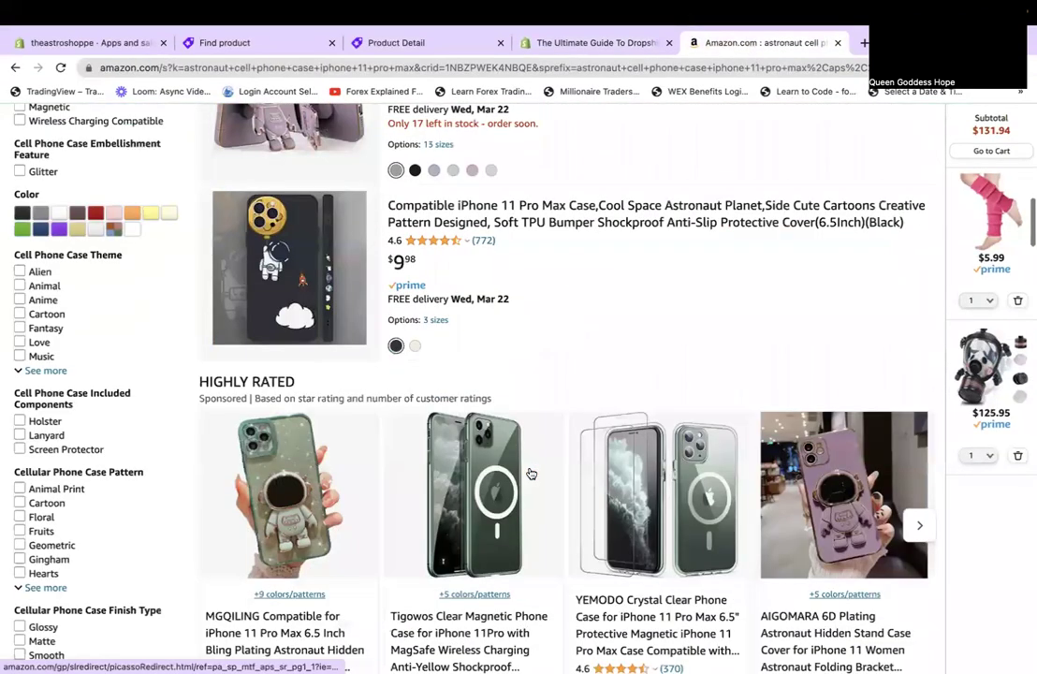
scroll(531, 473, "up", 5)
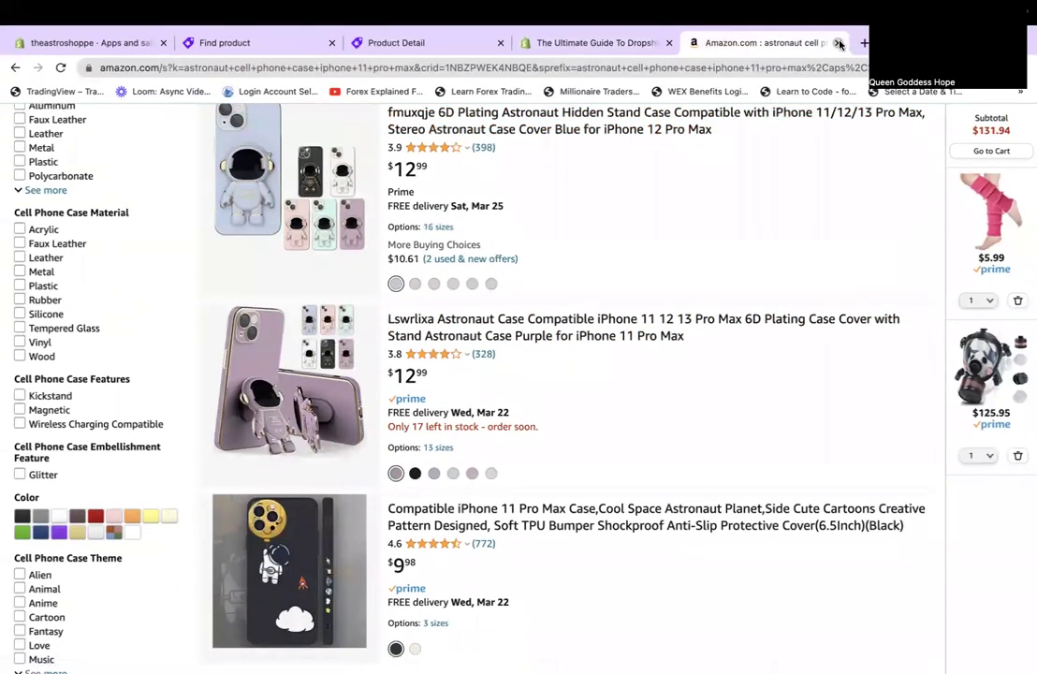
left_click(839, 43)
Go back to the astronaut case's Product Detail, collapse the survey popup, and view the CZYCJX supplier ratings.
left_click(393, 63)
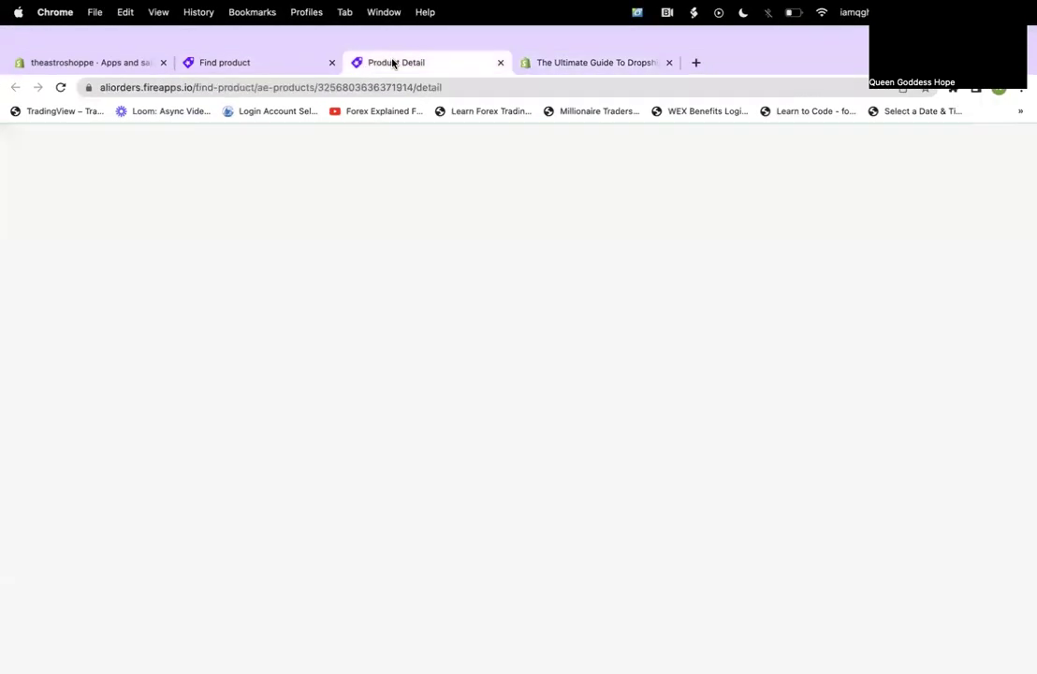
scroll(513, 388, "down", 3)
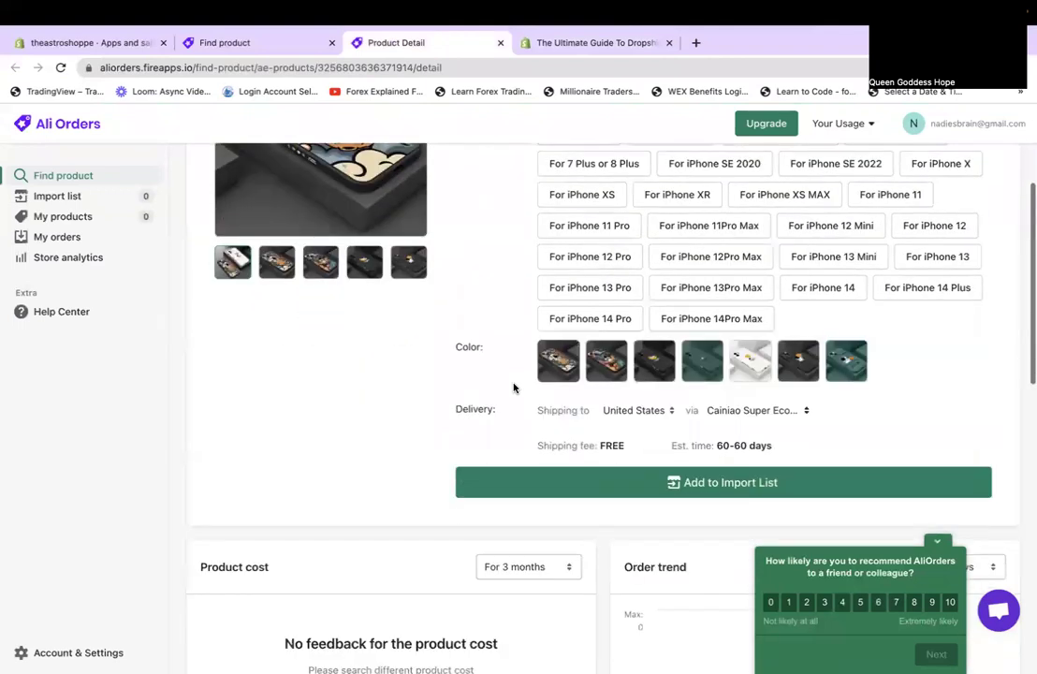
scroll(513, 387, "down", 2)
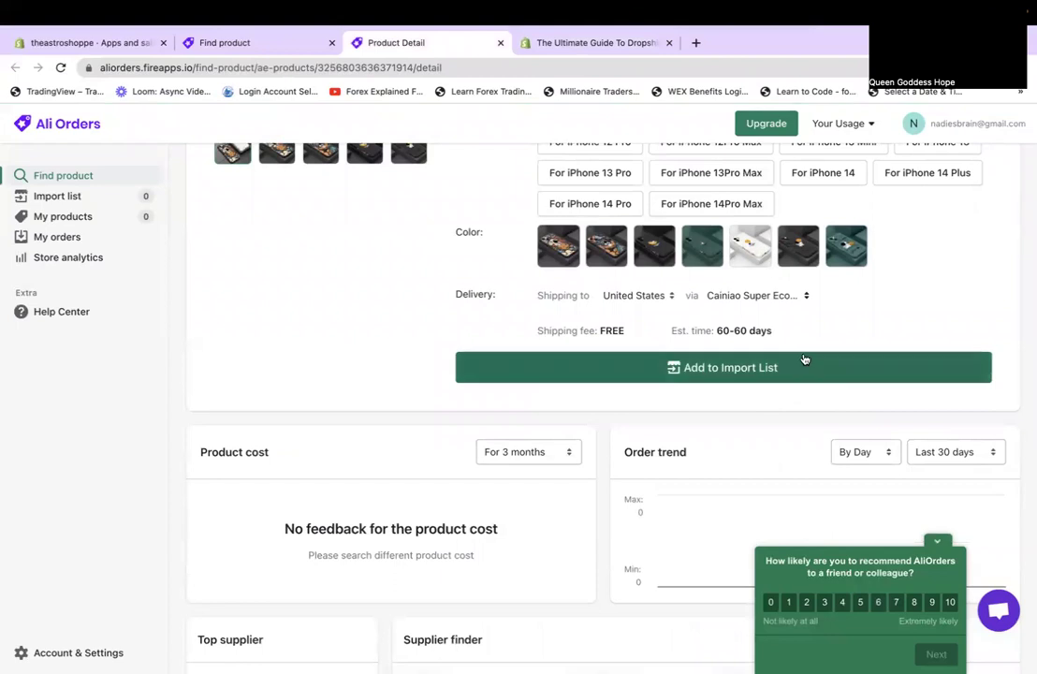
left_click(943, 546)
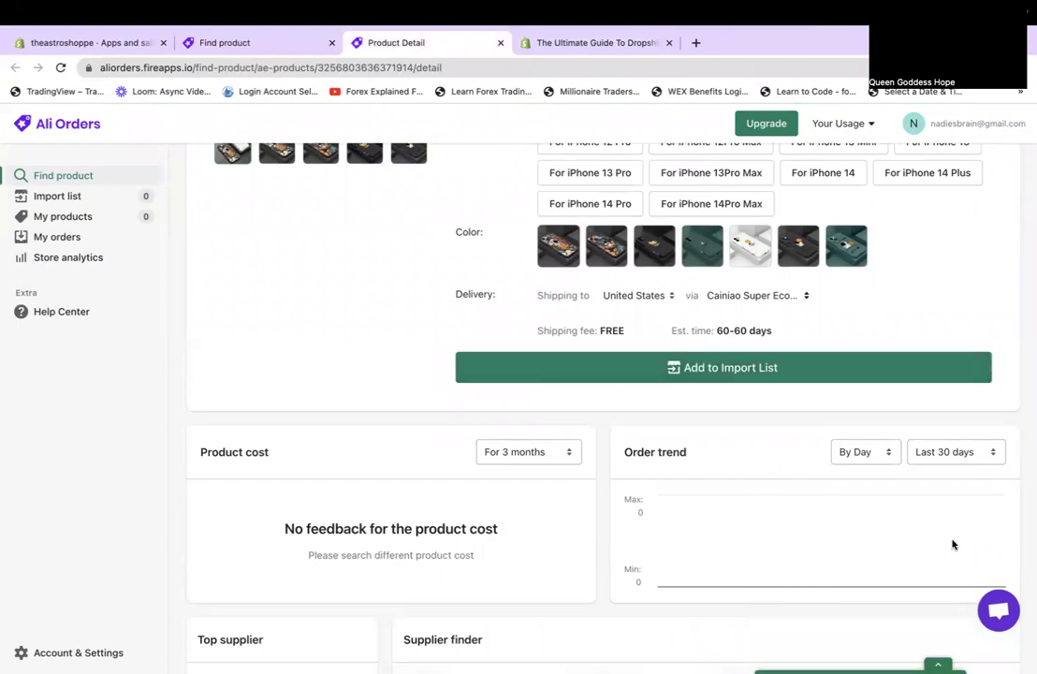
scroll(859, 538, "down", 8)
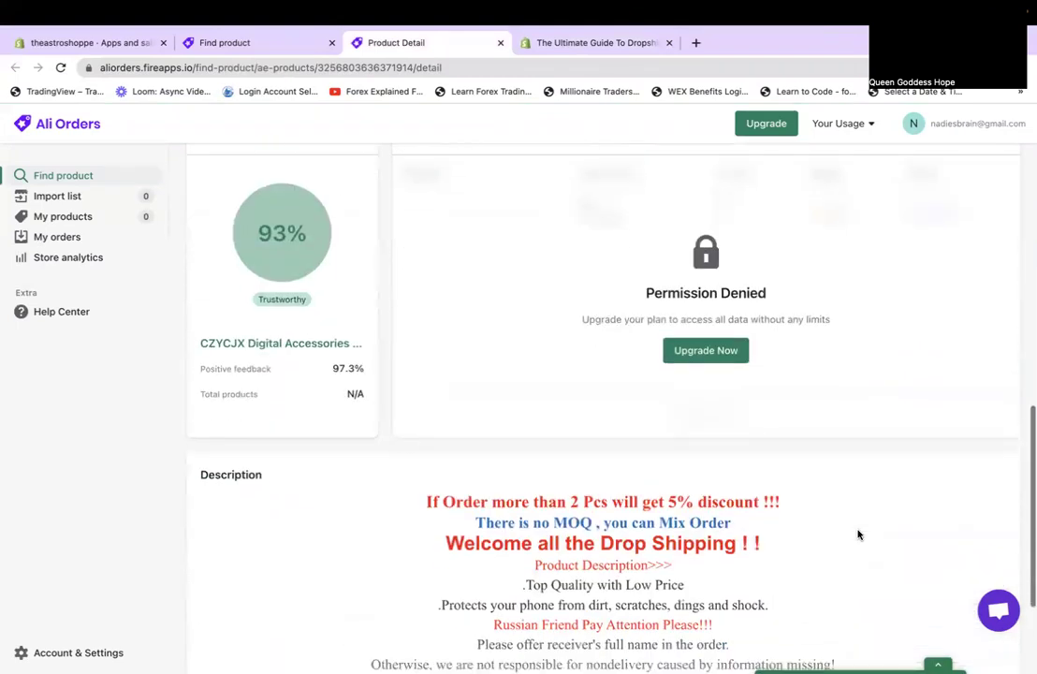
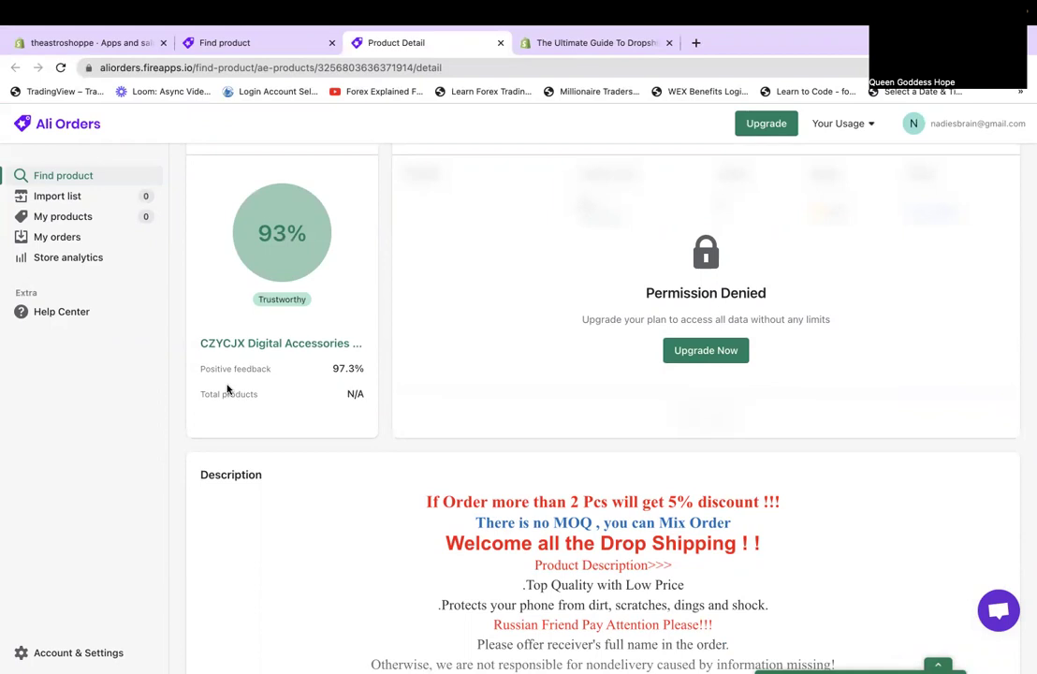
Expand the astronaut phone case's full description, scroll through its images, then scroll back up.
scroll(227, 389, "down", 2)
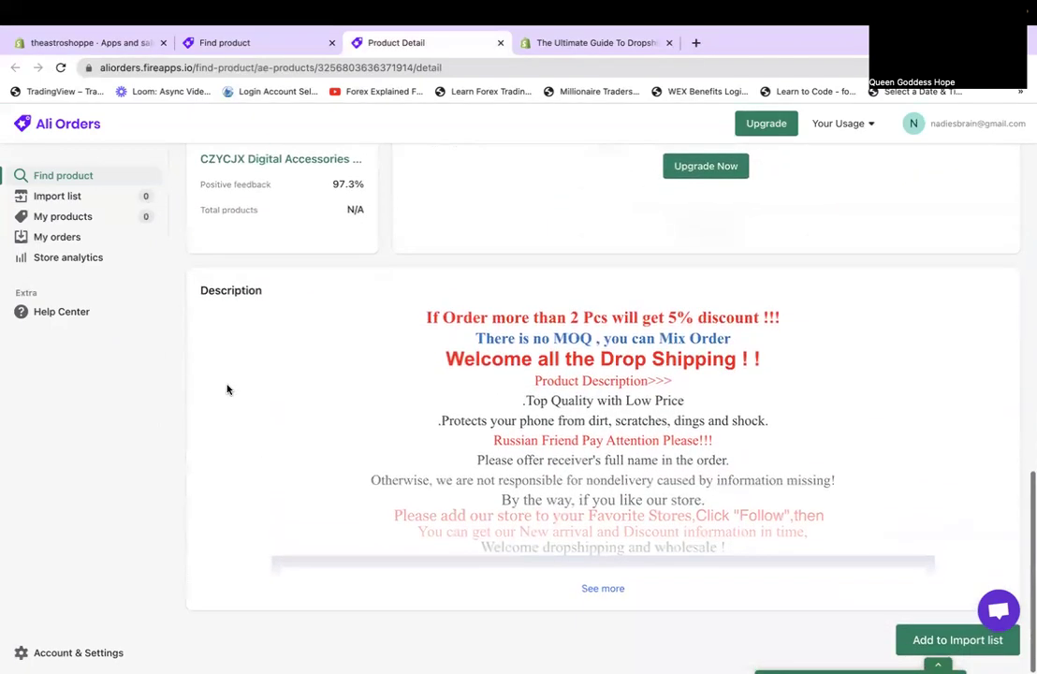
left_click(589, 589)
scroll(596, 475, "down", 1)
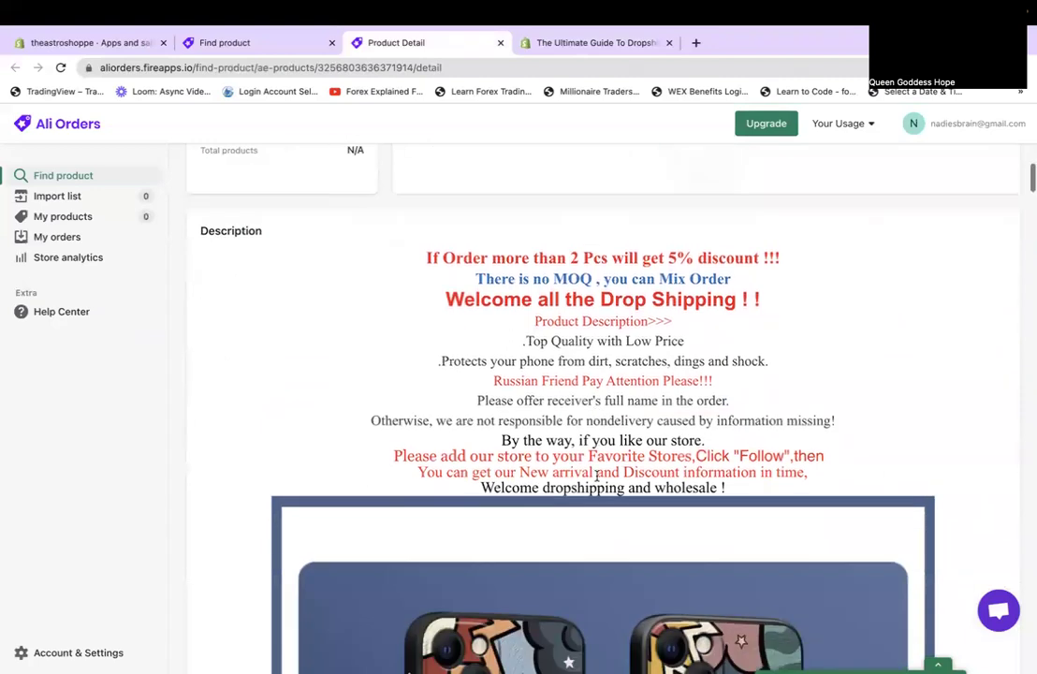
scroll(596, 477, "down", 4)
scroll(597, 482, "down", 5)
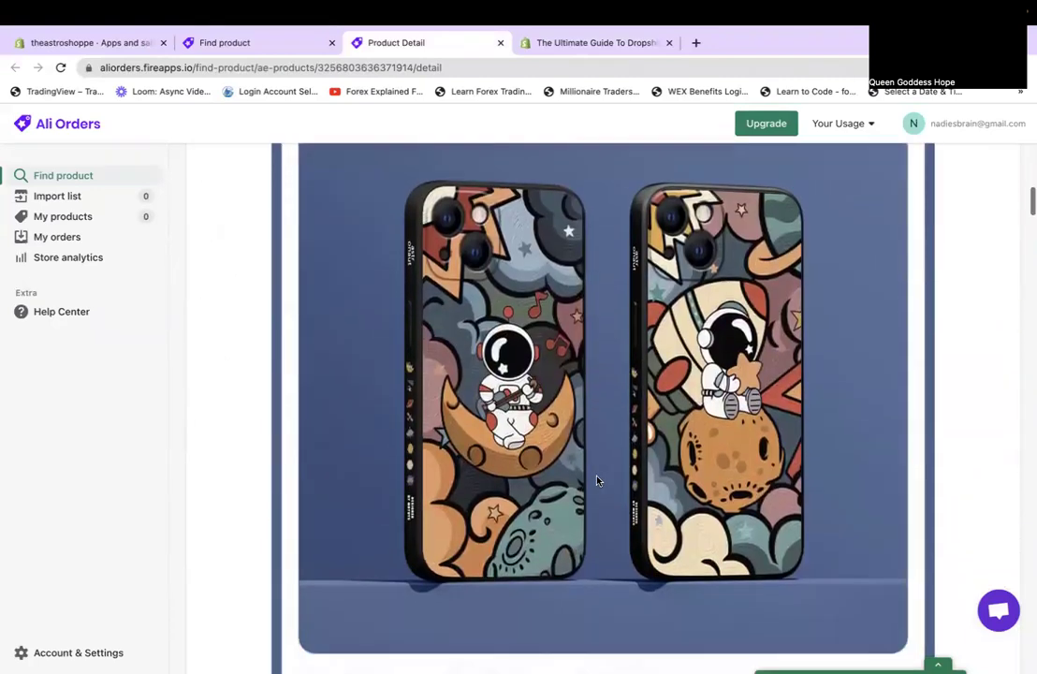
scroll(597, 480, "down", 18)
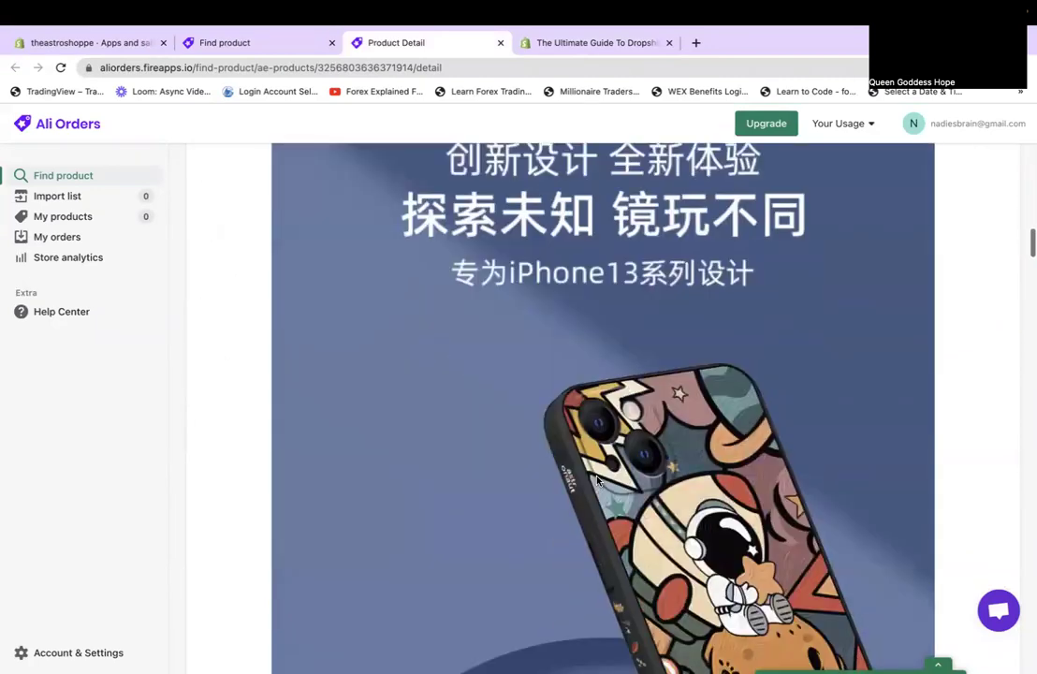
scroll(596, 481, "down", 15)
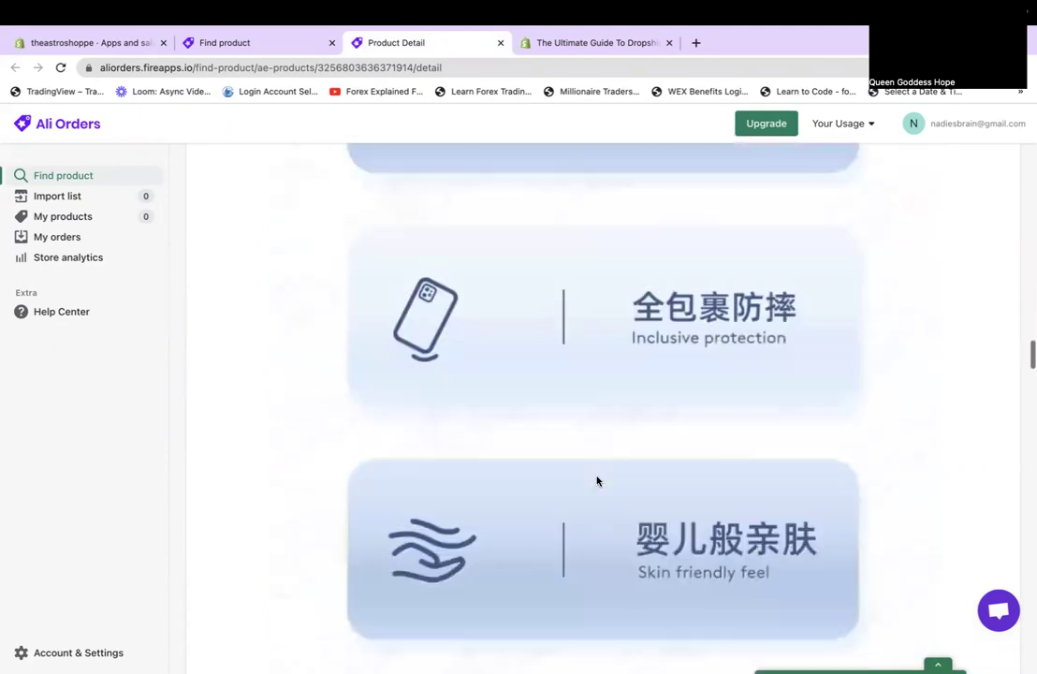
scroll(600, 471, "down", 15)
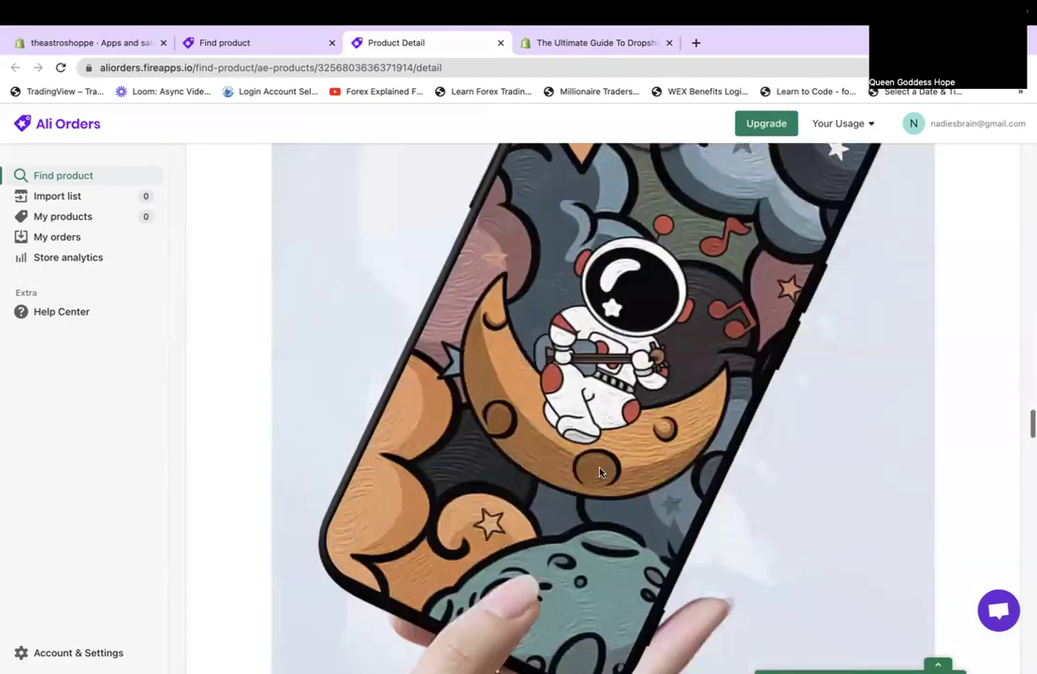
scroll(600, 472, "down", 15)
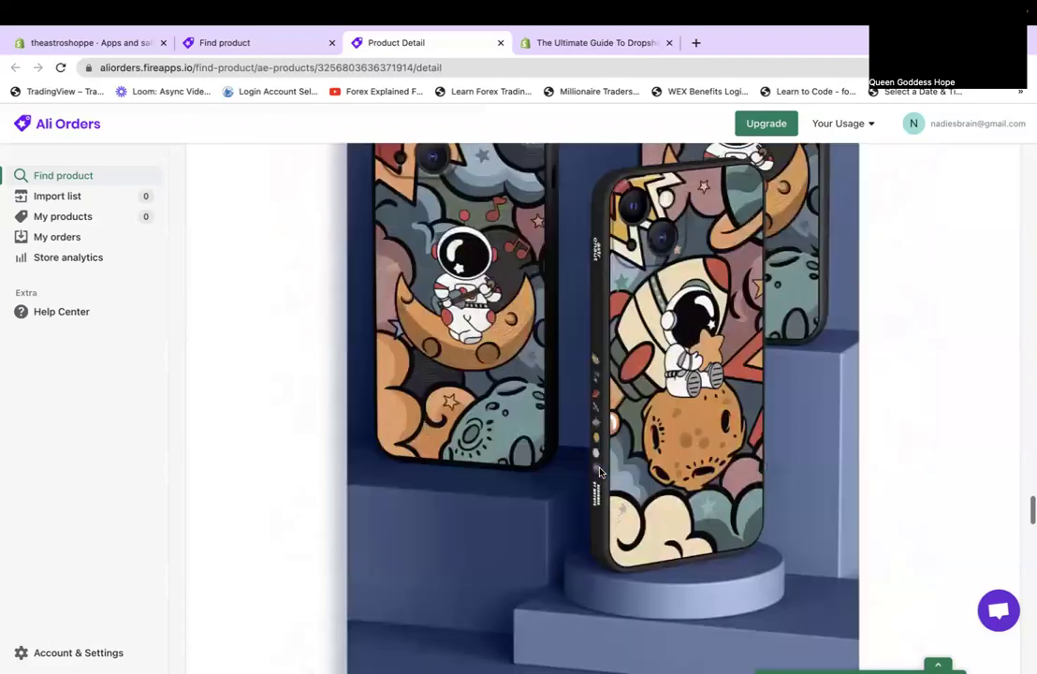
scroll(600, 472, "down", 1)
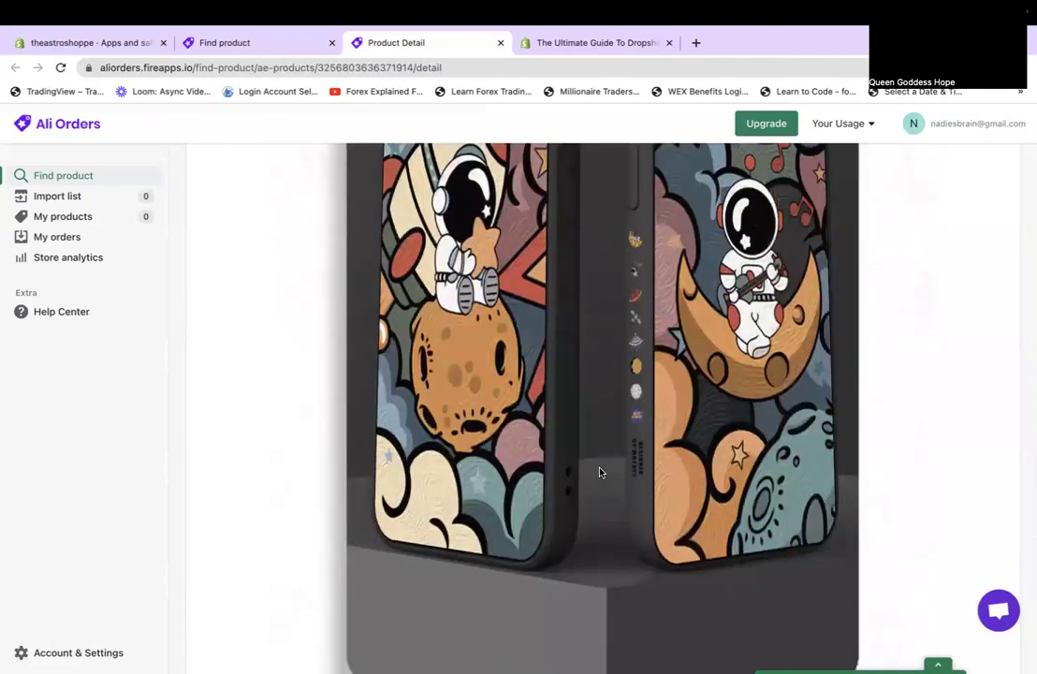
scroll(600, 472, "down", 10)
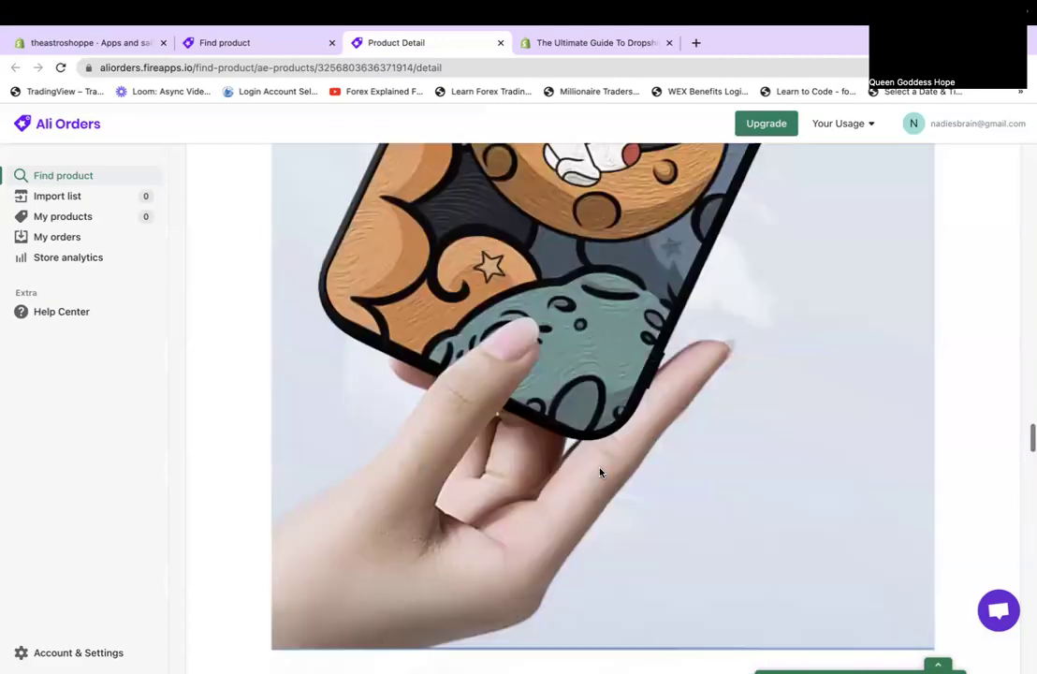
scroll(600, 472, "up", 15)
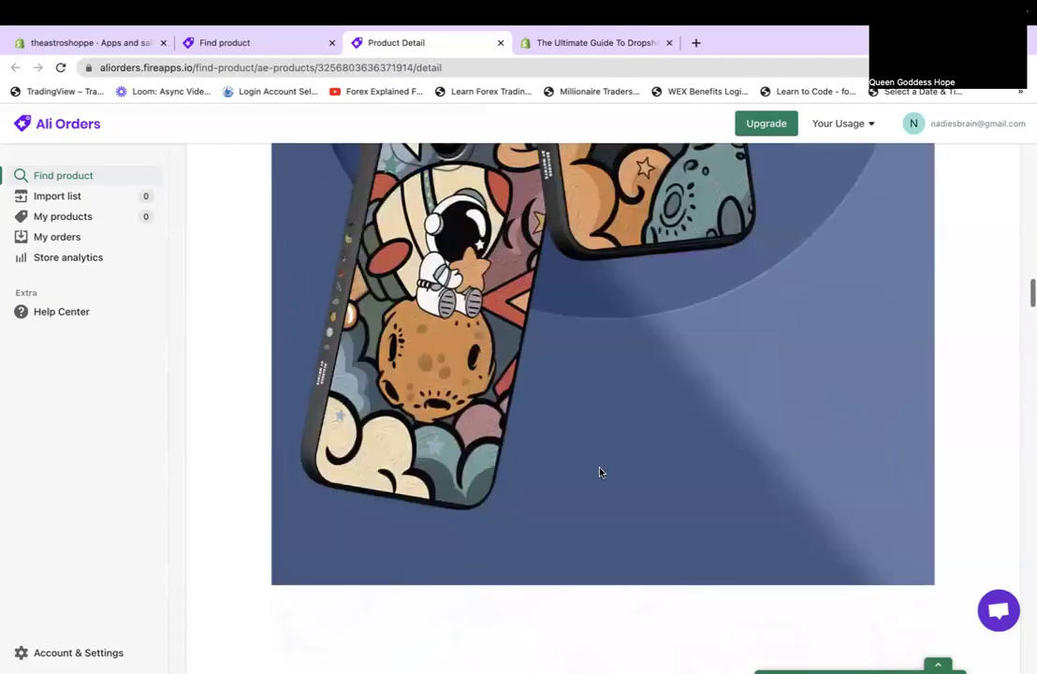
scroll(600, 472, "up", 8)
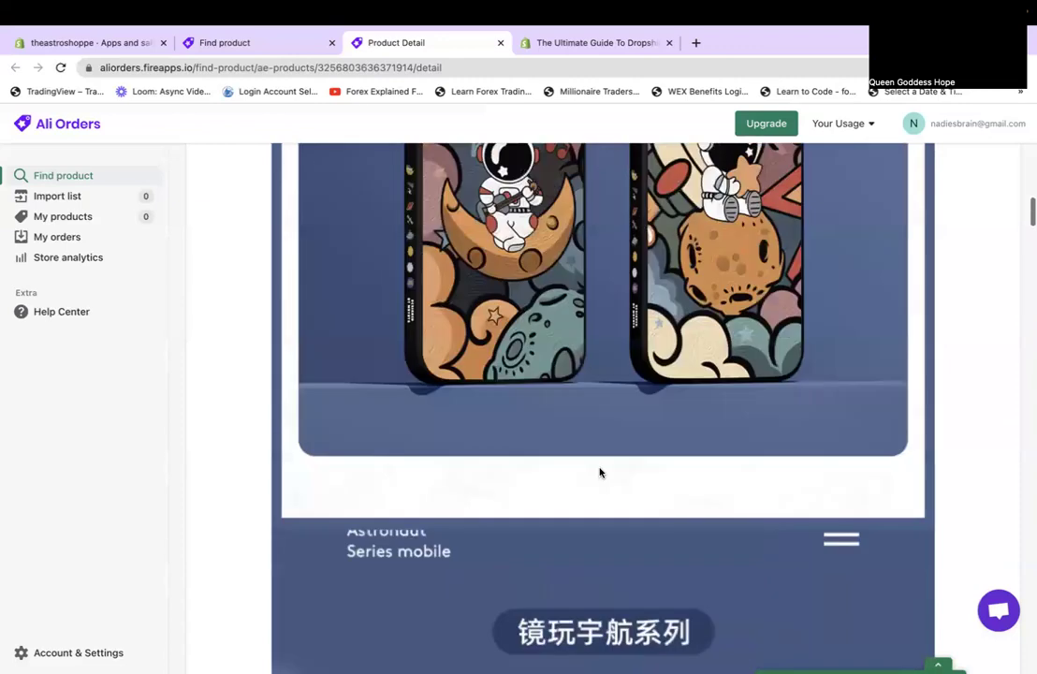
scroll(600, 472, "up", 20)
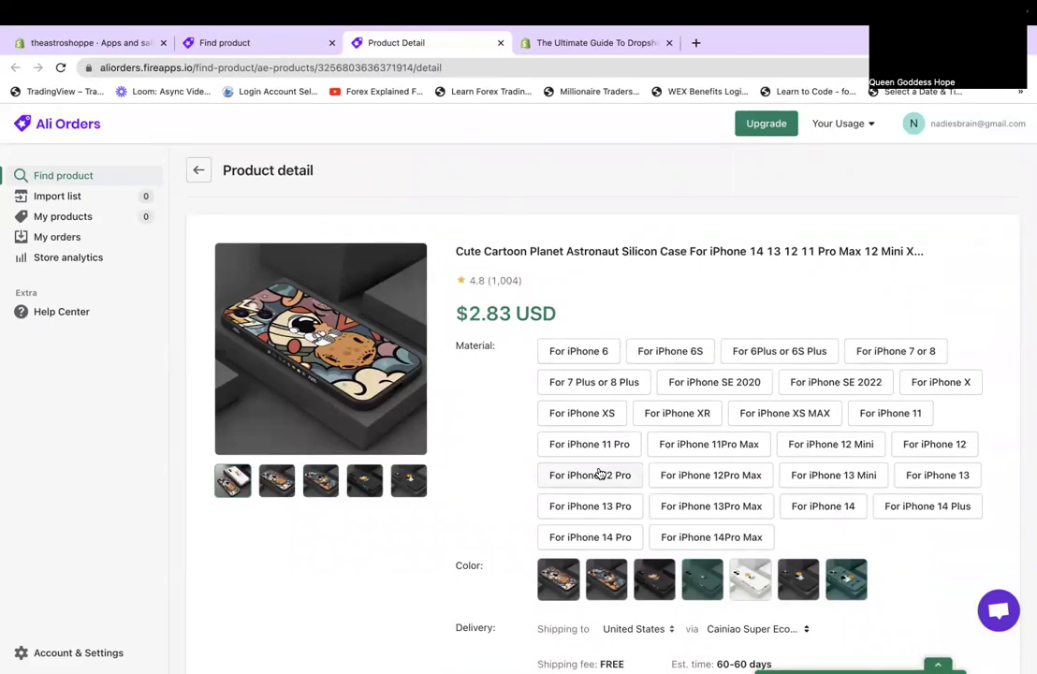
Add the astronaut phone case to the import list and view the import list.
scroll(600, 472, "down", 10)
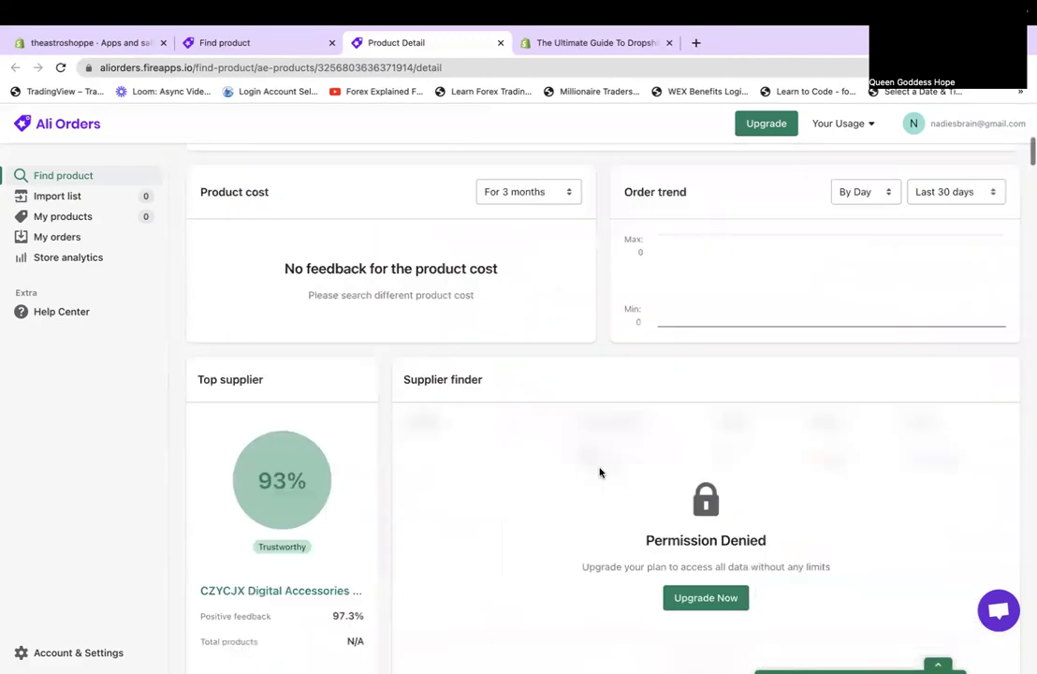
scroll(600, 472, "down", 10)
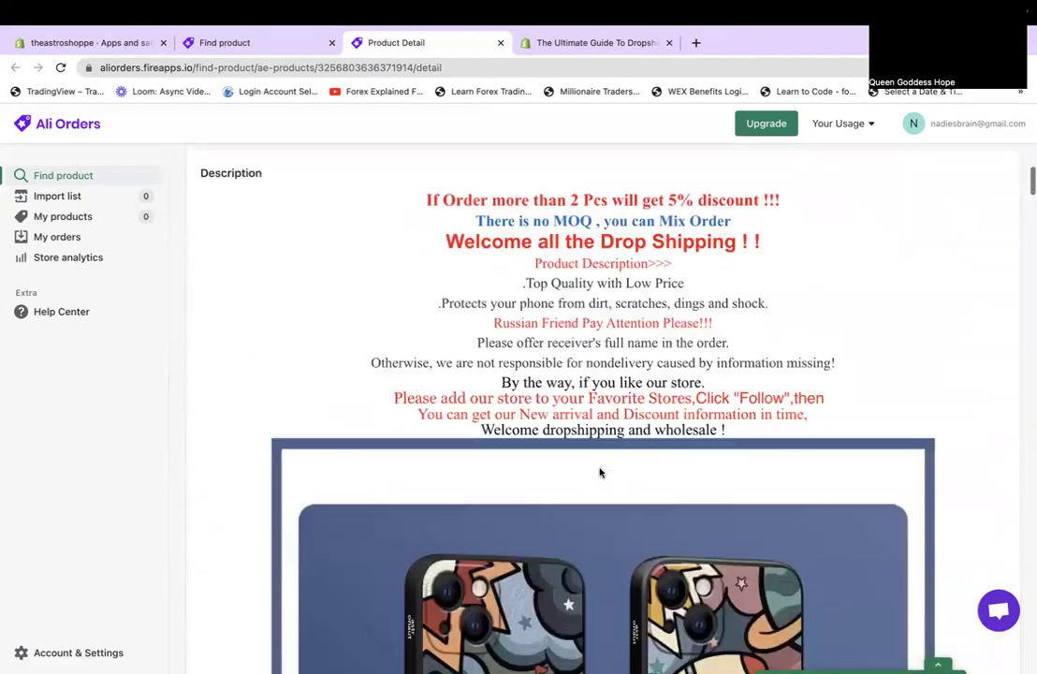
scroll(601, 472, "up", 5)
scroll(600, 473, "up", 10)
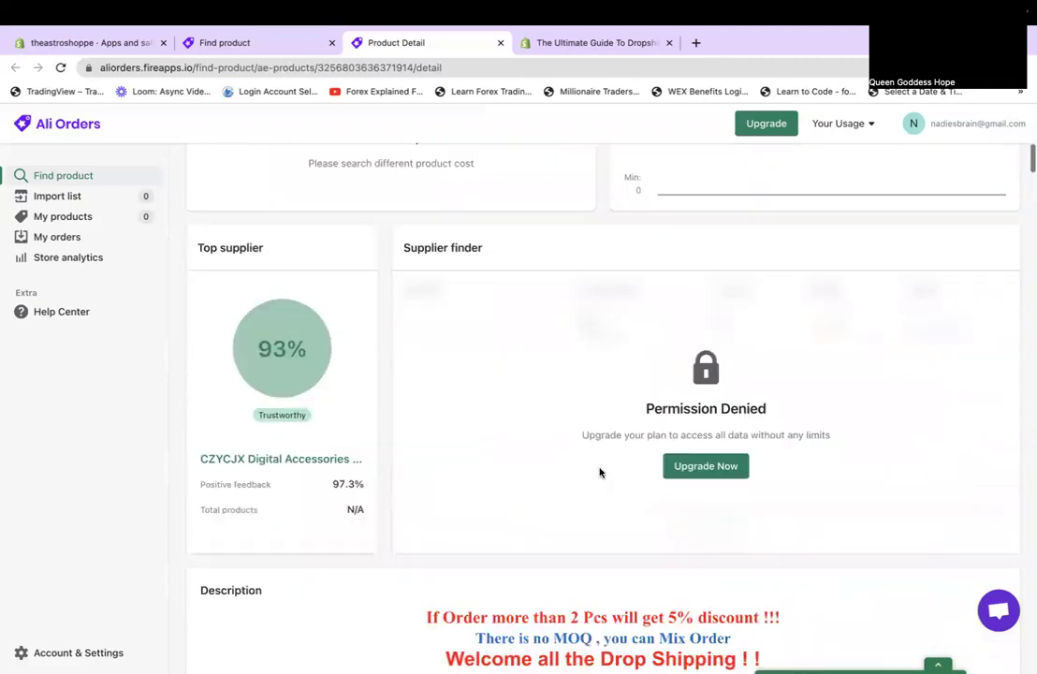
left_click(603, 365)
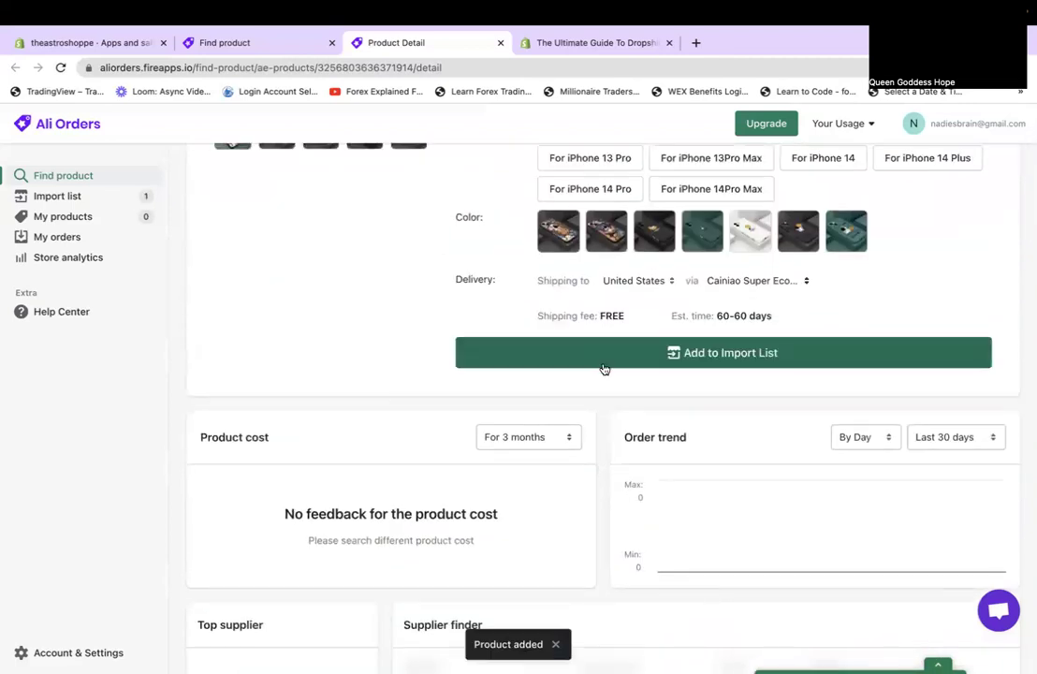
left_click(54, 202)
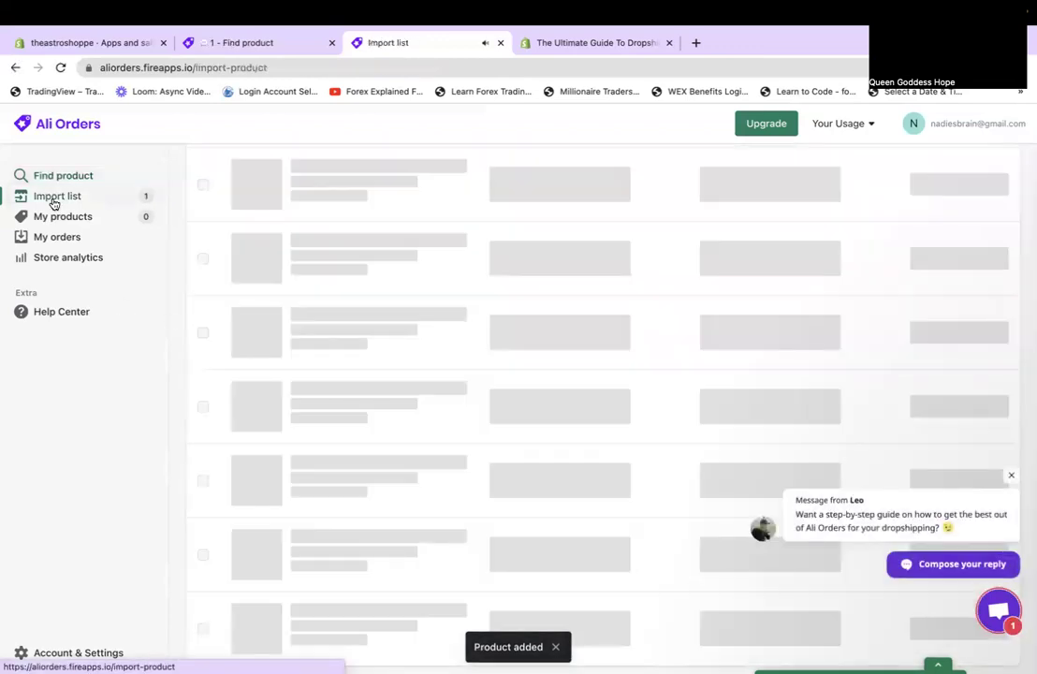
Dismiss the chat popup and open the imported astronaut phone case in the Edit product panel.
left_click(1011, 477)
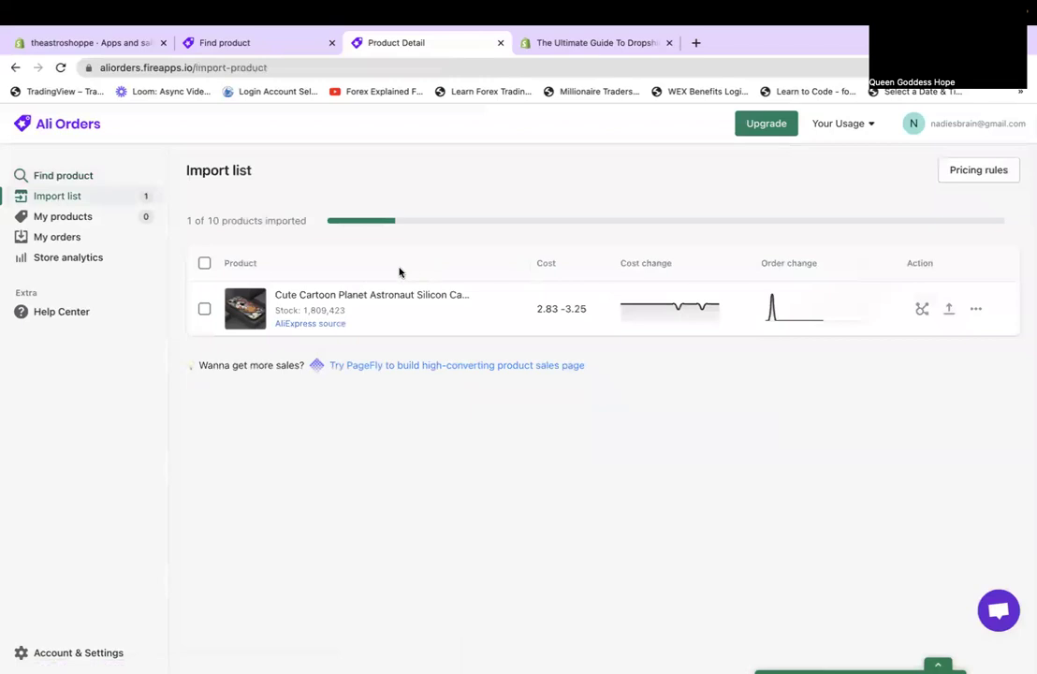
left_click(358, 297)
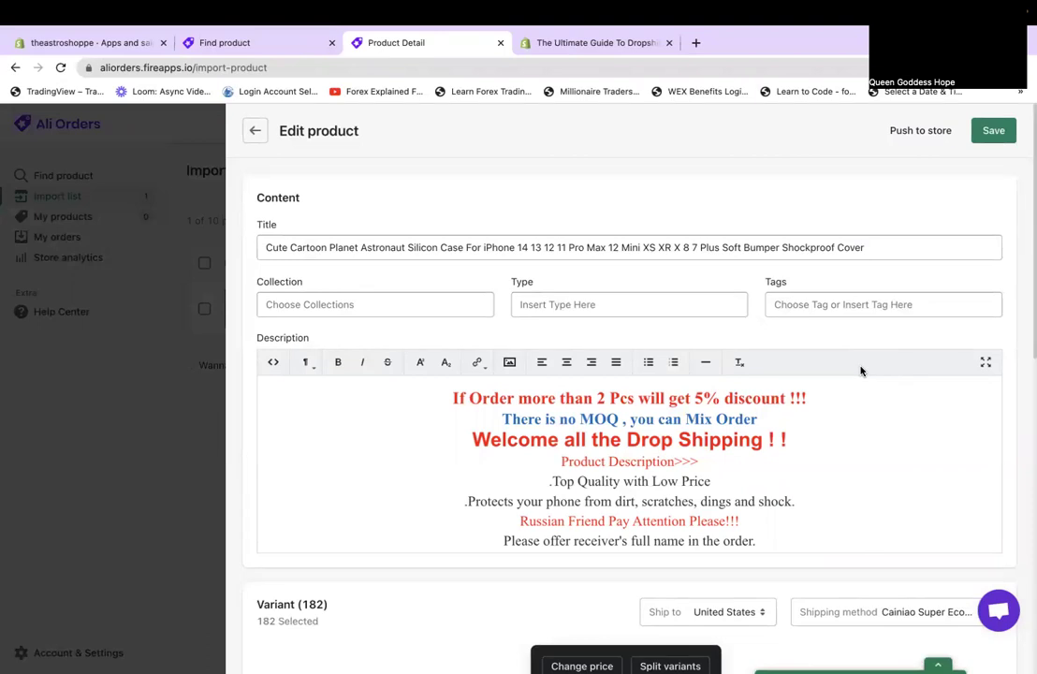
Remove 'Cartoon Planet' and the iPhone model list from the product title.
left_click(292, 247)
left_click_drag(291, 247, 354, 250)
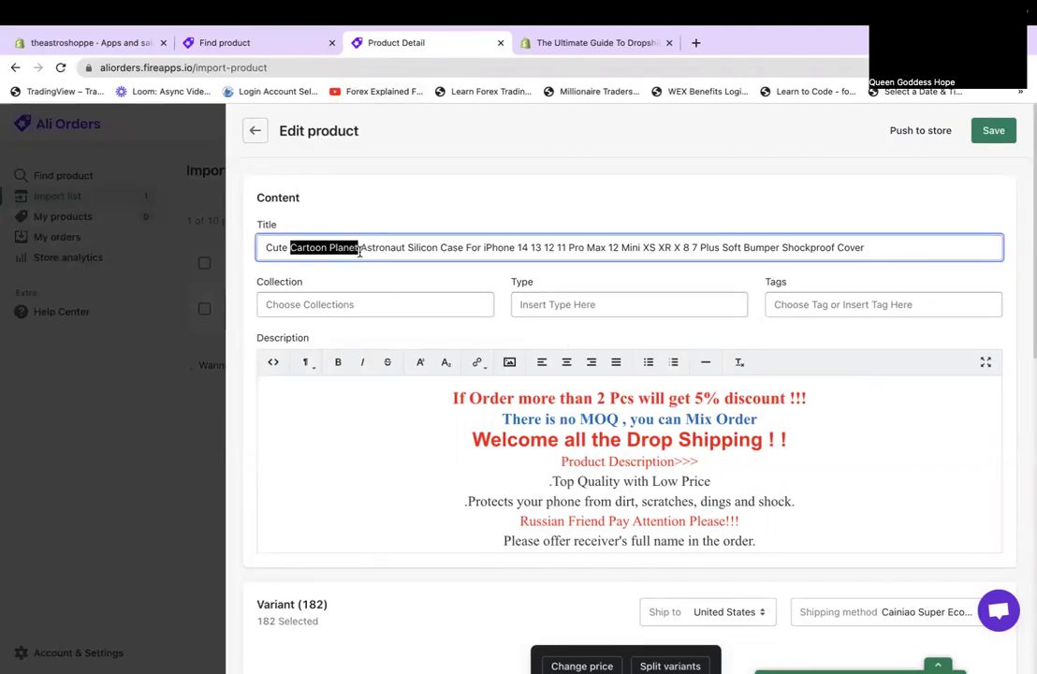
key("BackSpace")
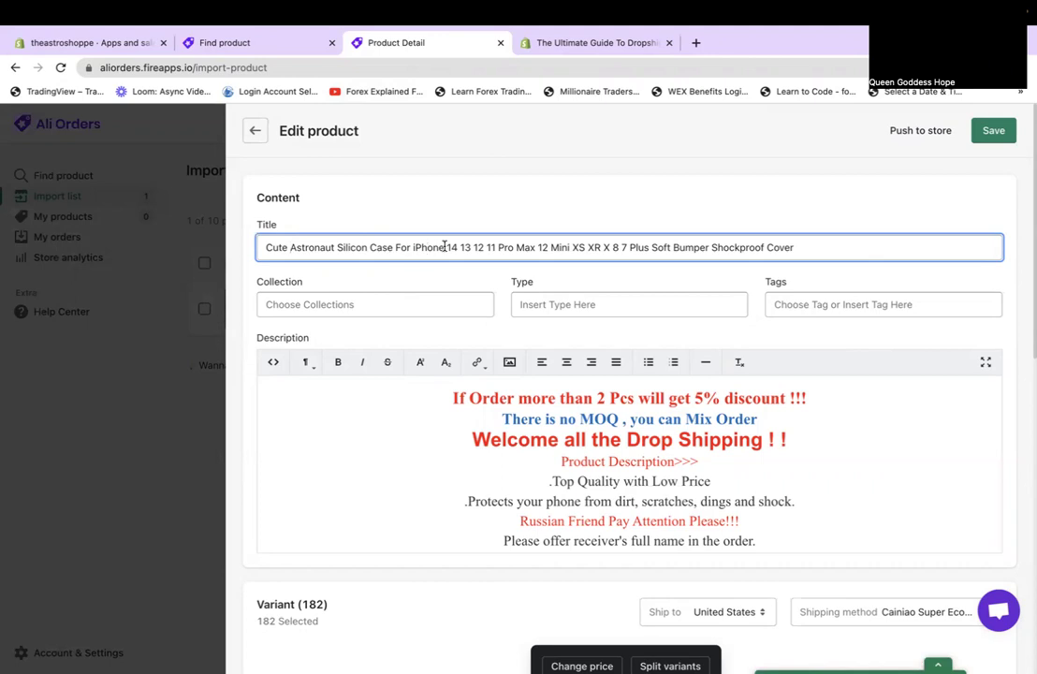
left_click_drag(445, 248, 946, 389)
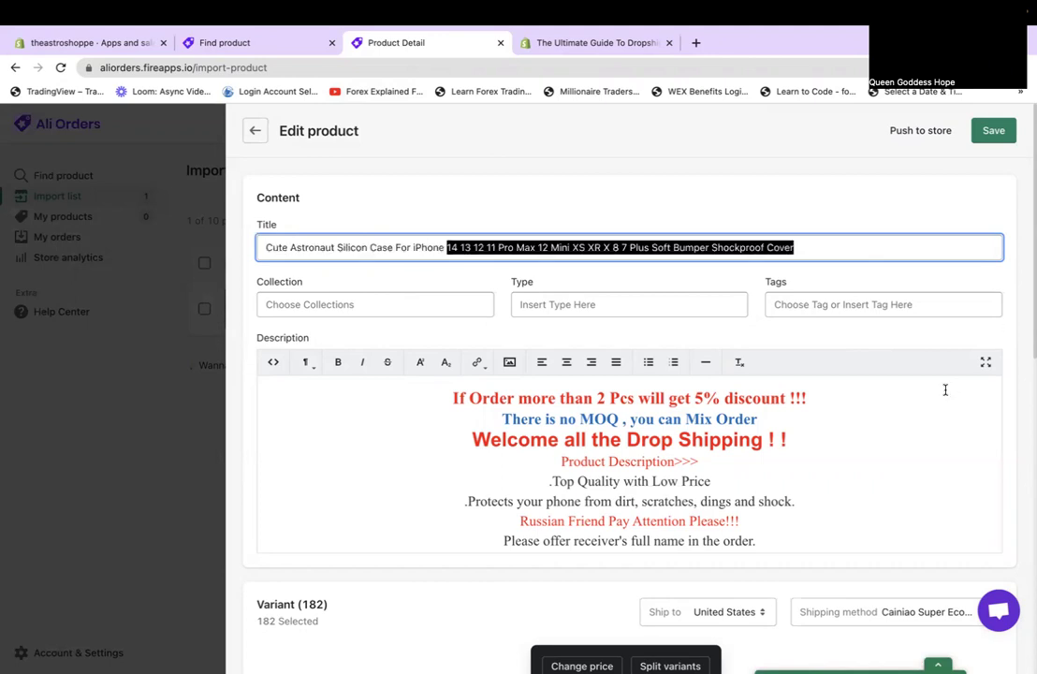
key("BackSpace")
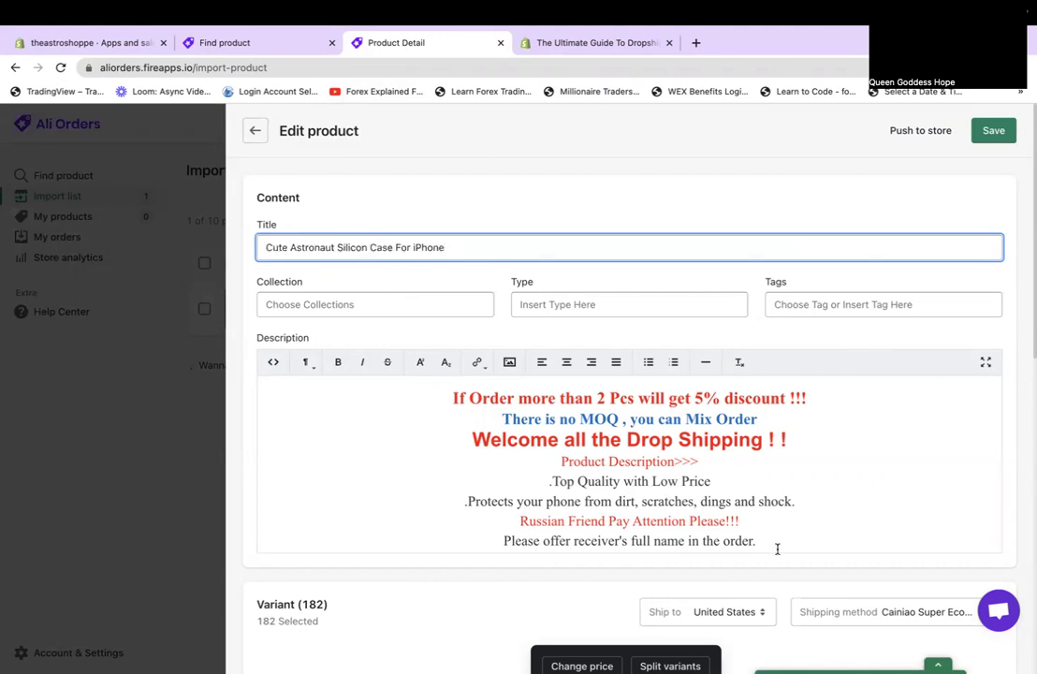
left_click(391, 307)
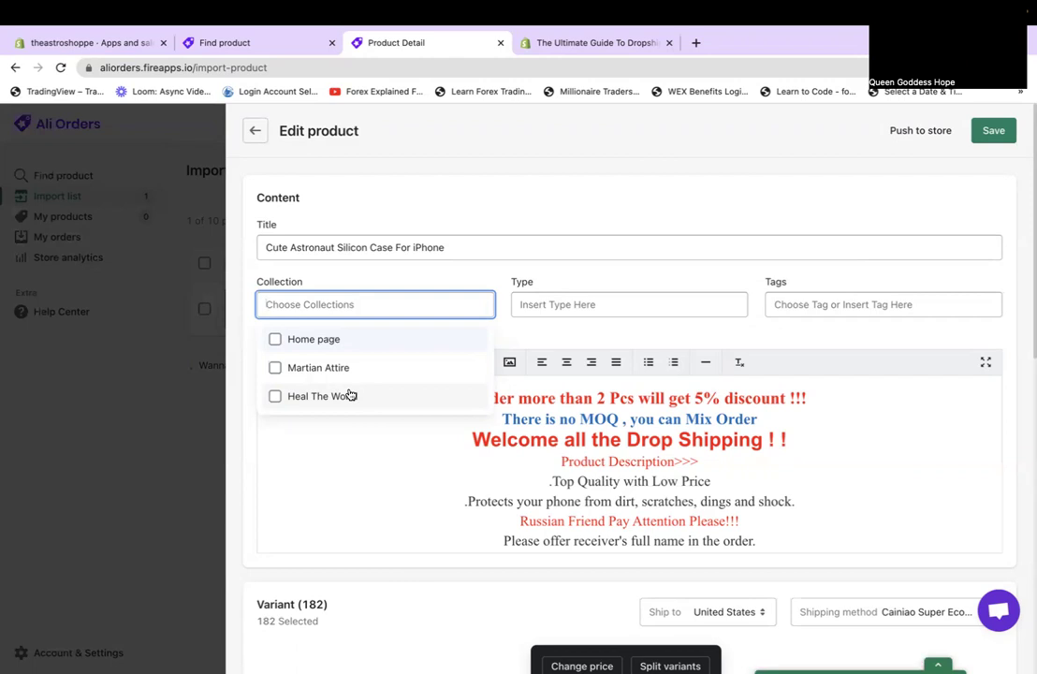
left_click(602, 215)
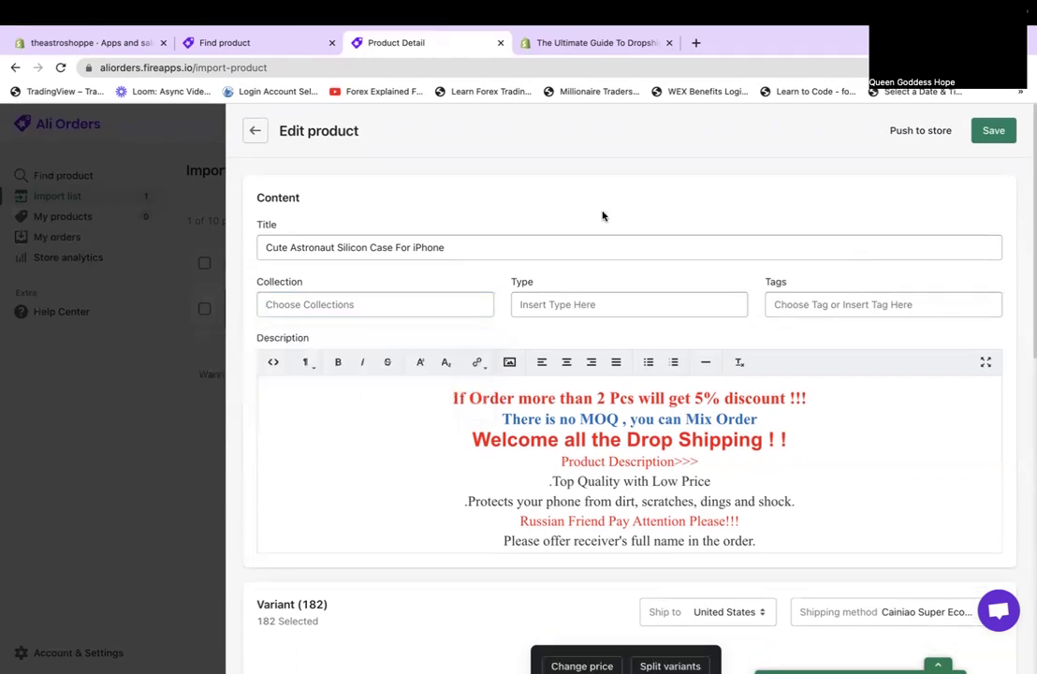
left_click(610, 301)
left_click(900, 304)
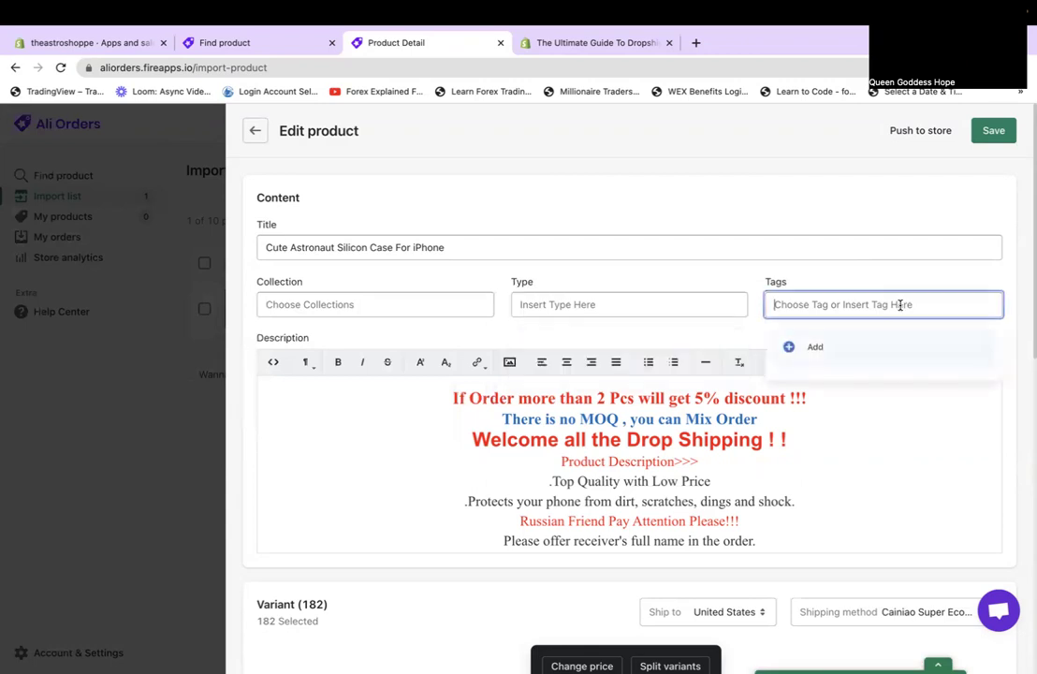
left_click(732, 253)
scroll(731, 257, "down", 3)
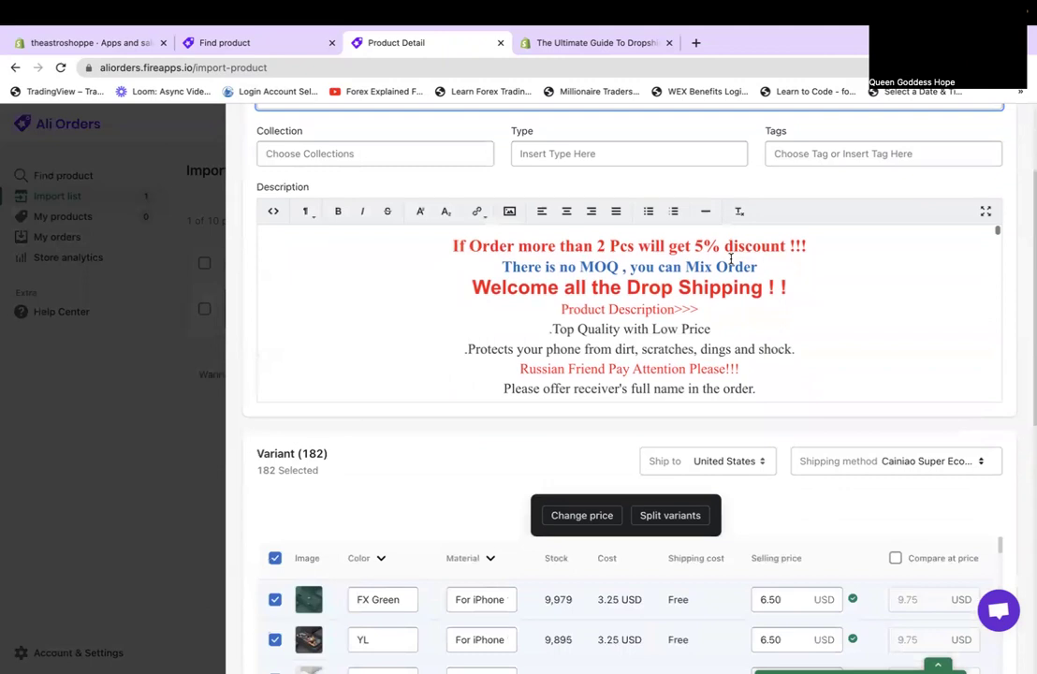
scroll(731, 257, "down", 3)
scroll(731, 258, "up", 2)
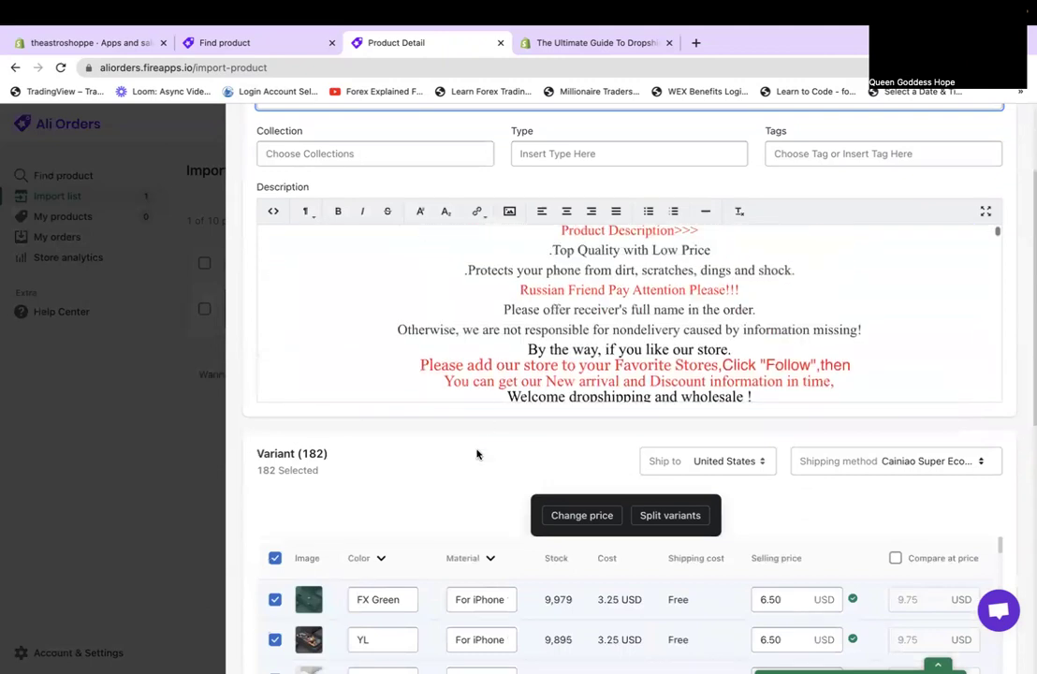
scroll(473, 464, "down", 3)
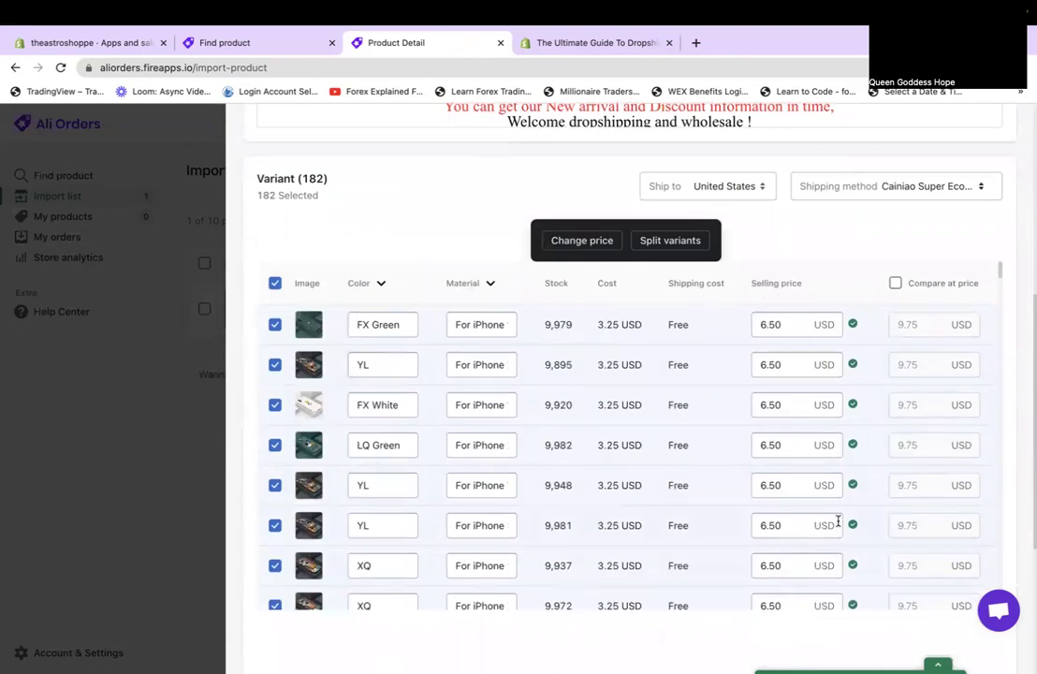
scroll(813, 546, "down", 3)
scroll(822, 532, "up", 2)
scroll(812, 547, "down", 10)
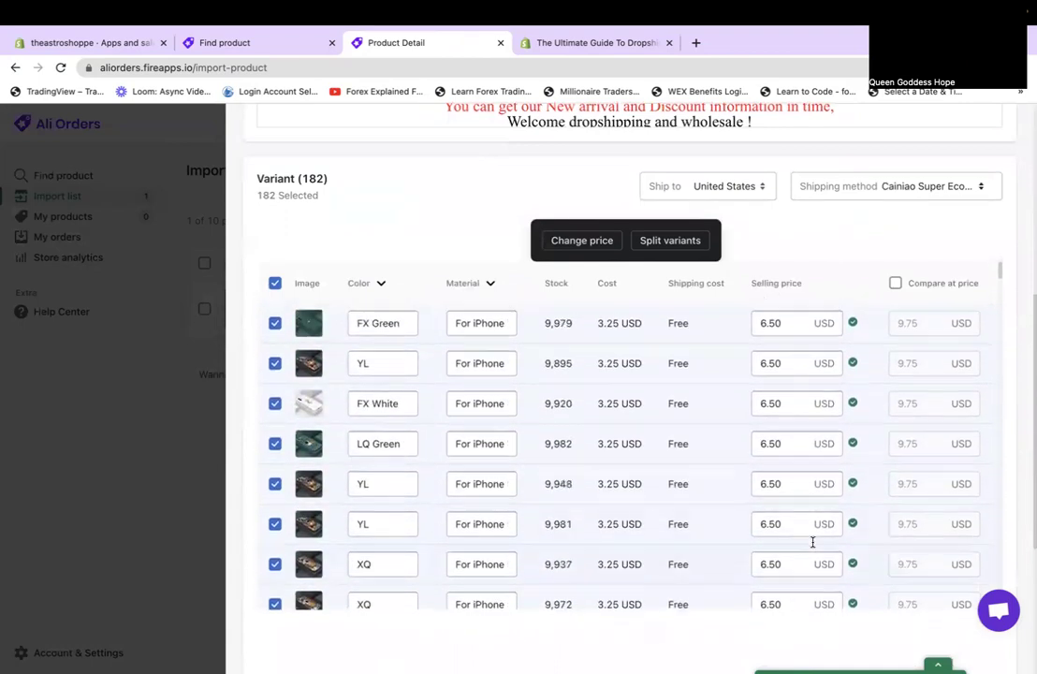
scroll(813, 545, "down", 5)
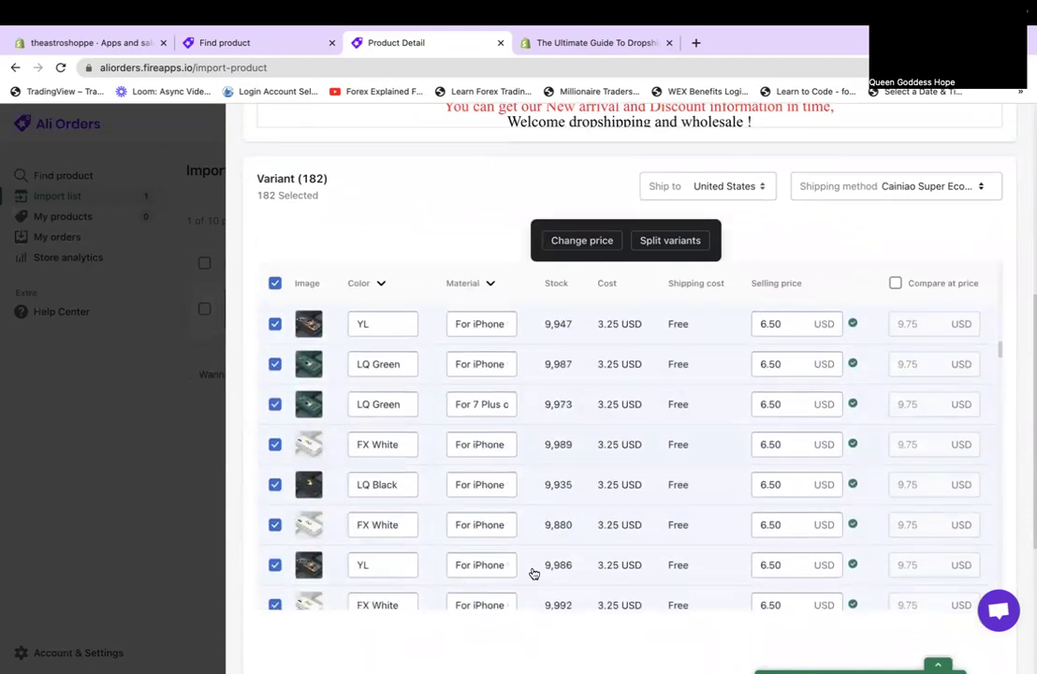
scroll(625, 595, "down", 6)
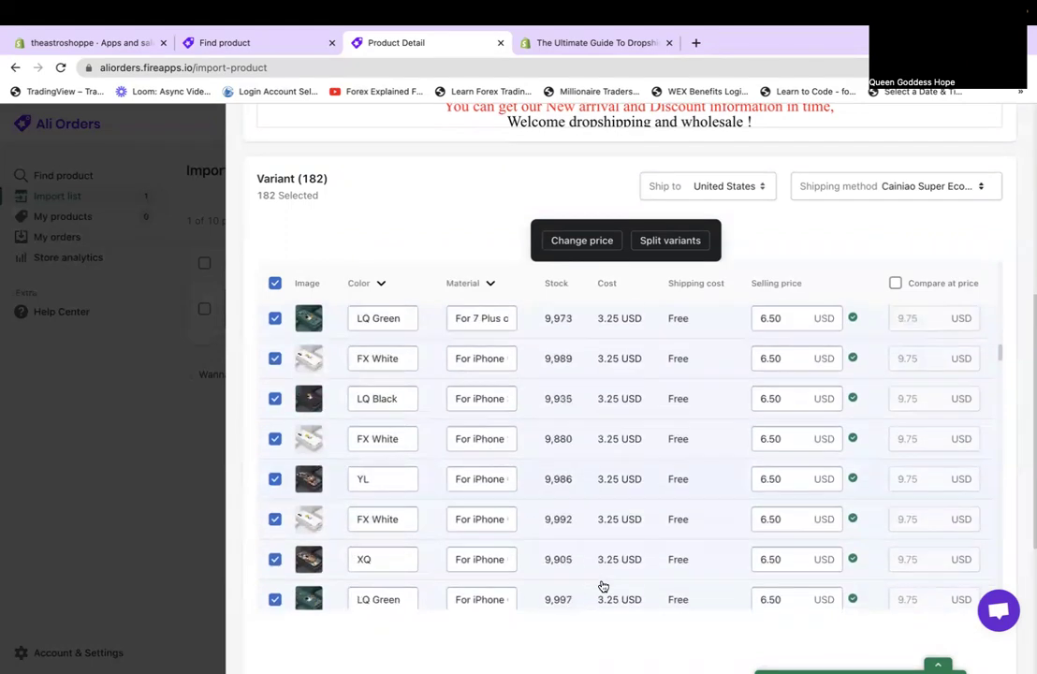
scroll(603, 587, "down", 10)
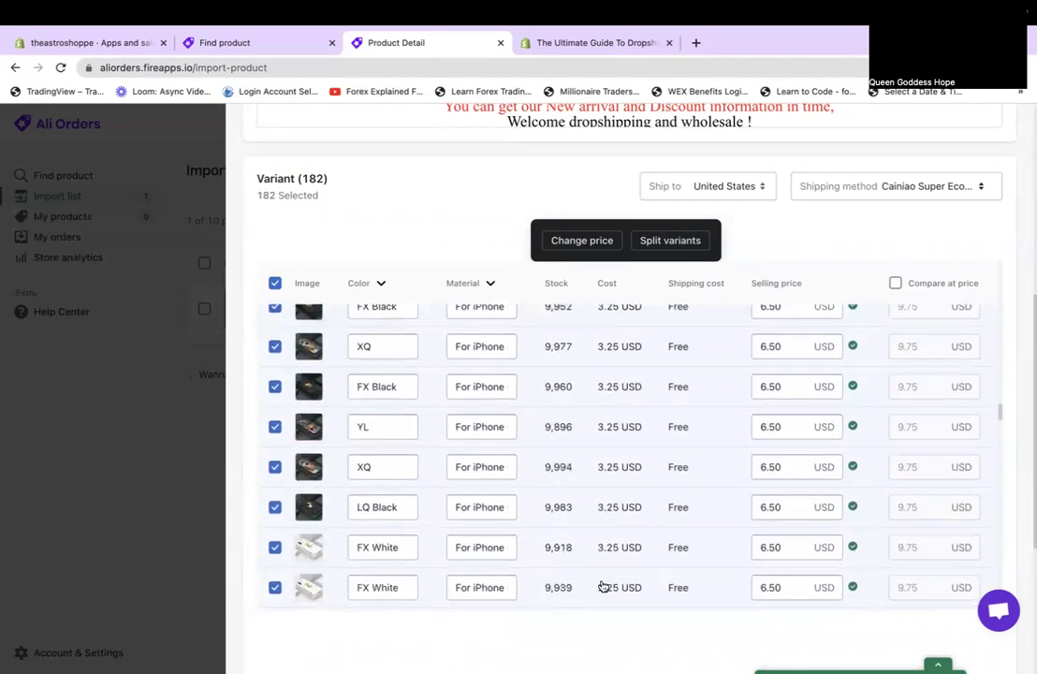
scroll(603, 586, "down", 2)
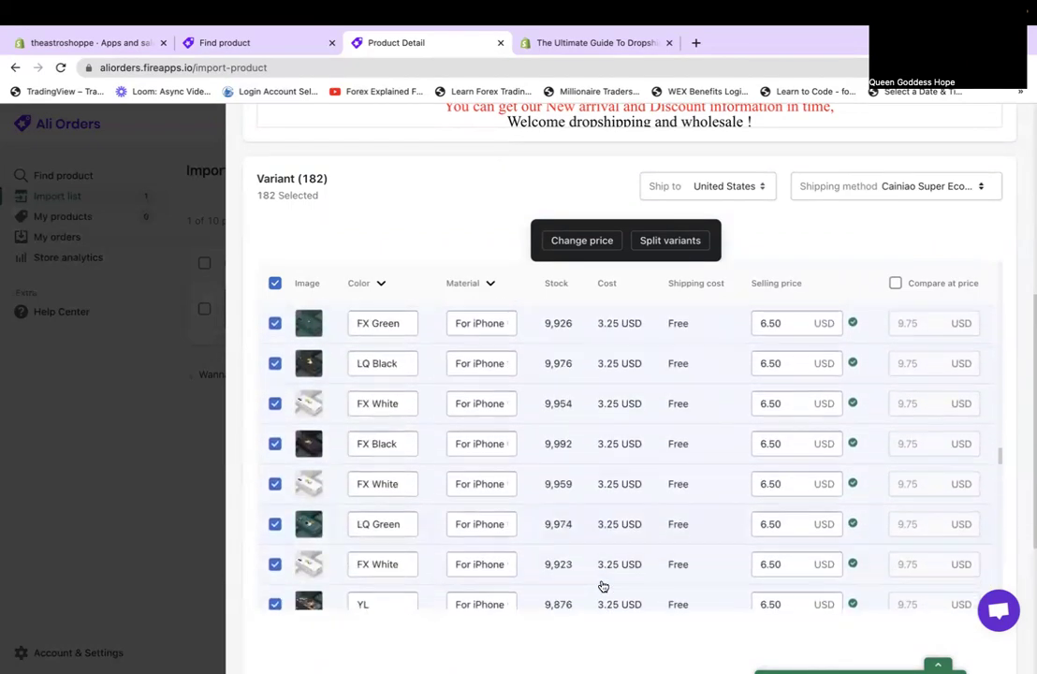
scroll(603, 587, "down", 1)
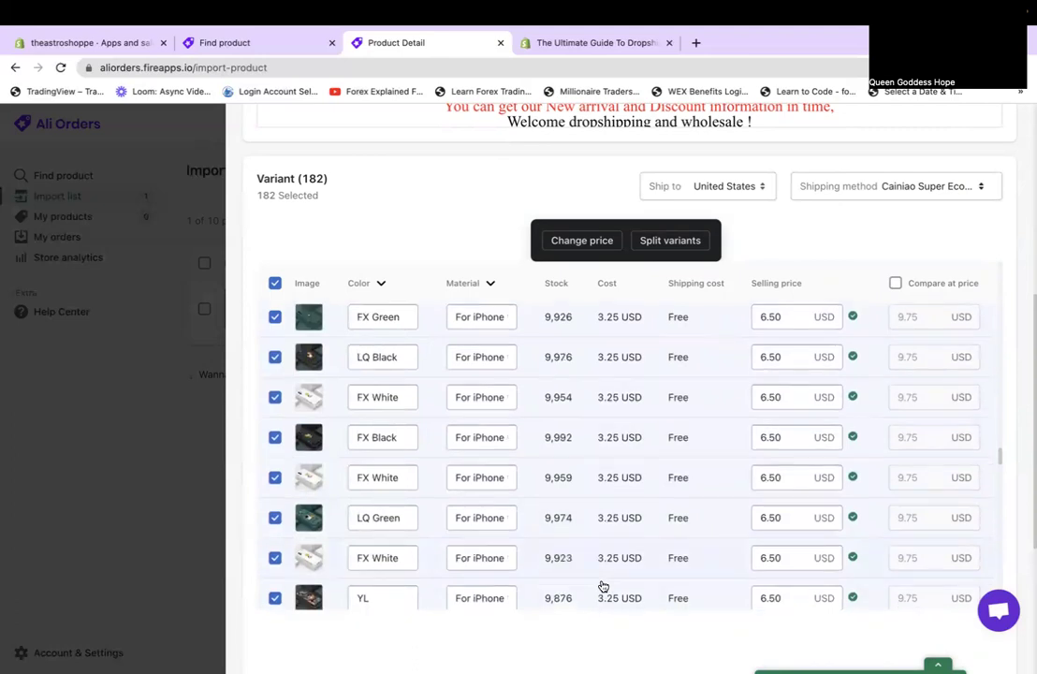
scroll(603, 587, "down", 10)
scroll(602, 587, "down", 10)
scroll(603, 587, "down", 1)
scroll(603, 587, "down", 8)
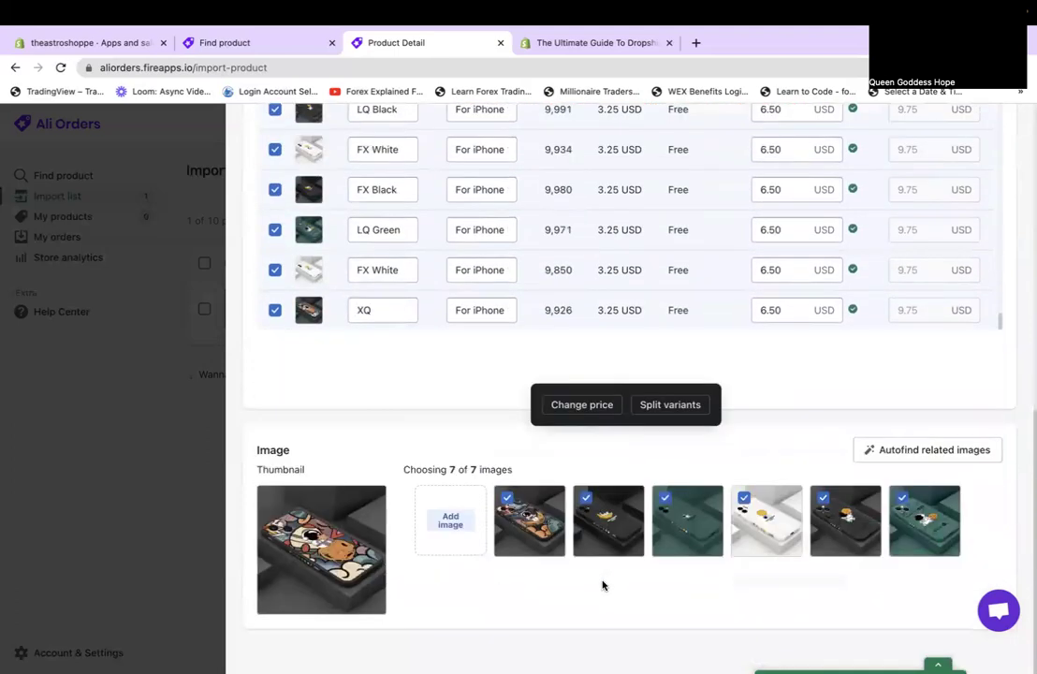
scroll(603, 587, "up", 4)
scroll(603, 587, "up", 8)
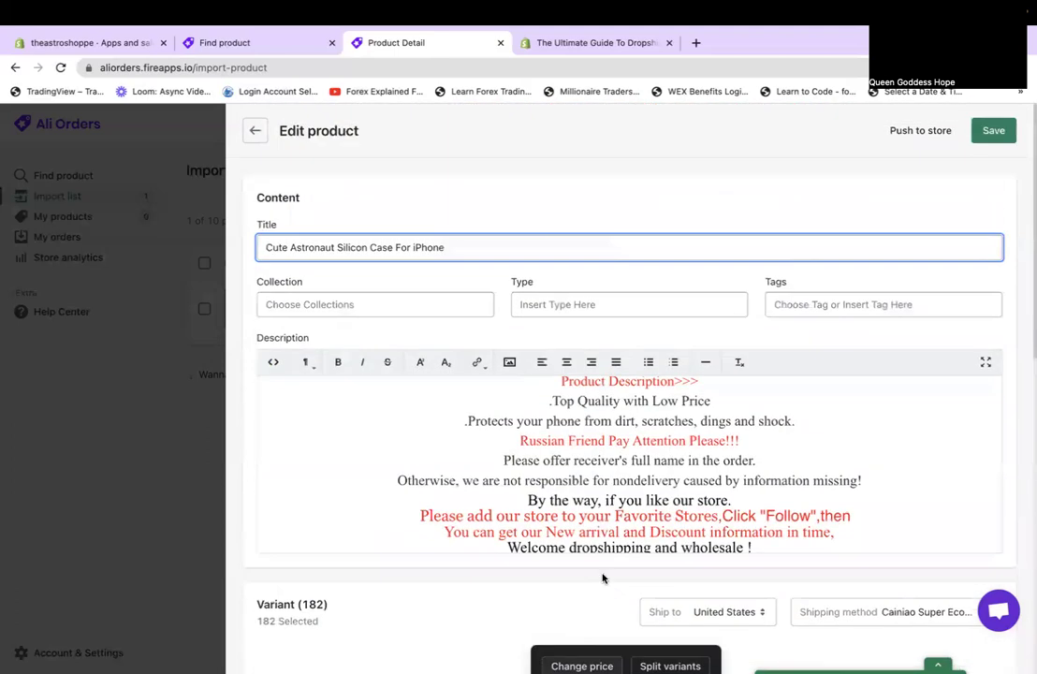
scroll(541, 515, "down", 3)
scroll(541, 514, "down", 3)
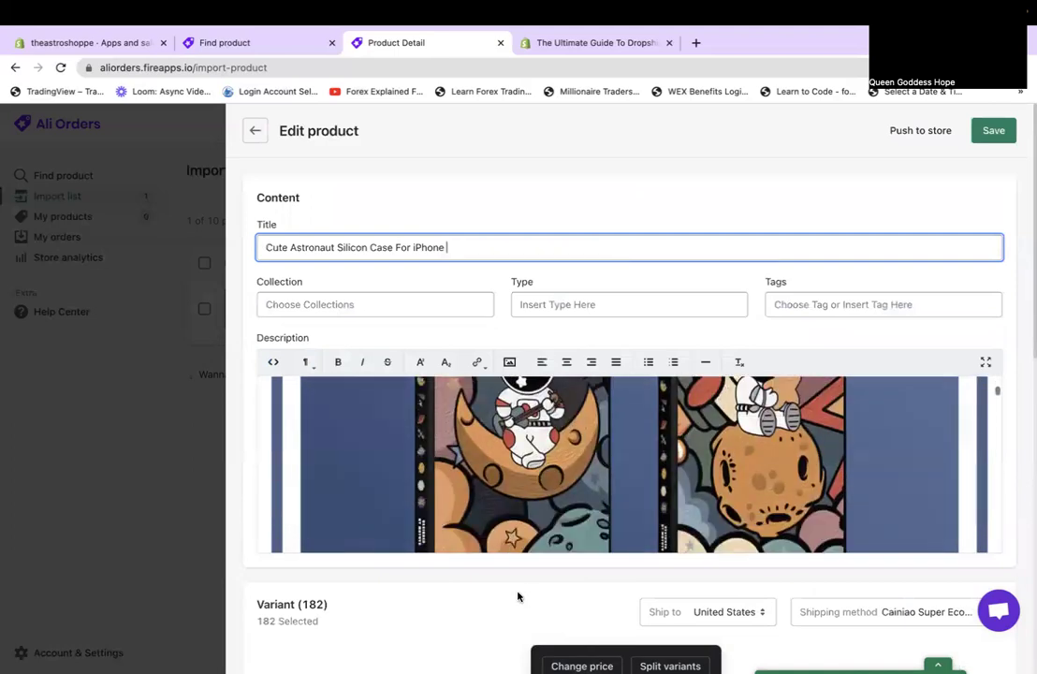
scroll(518, 597, "down", 4)
scroll(527, 358, "up", 3)
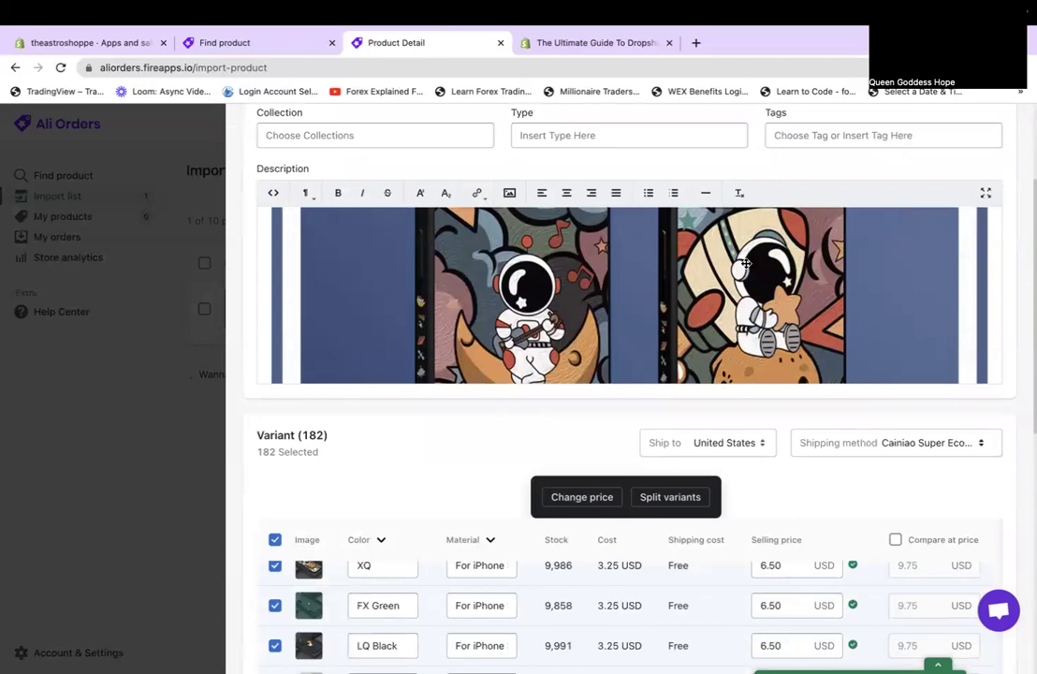
scroll(412, 478, "down", 4)
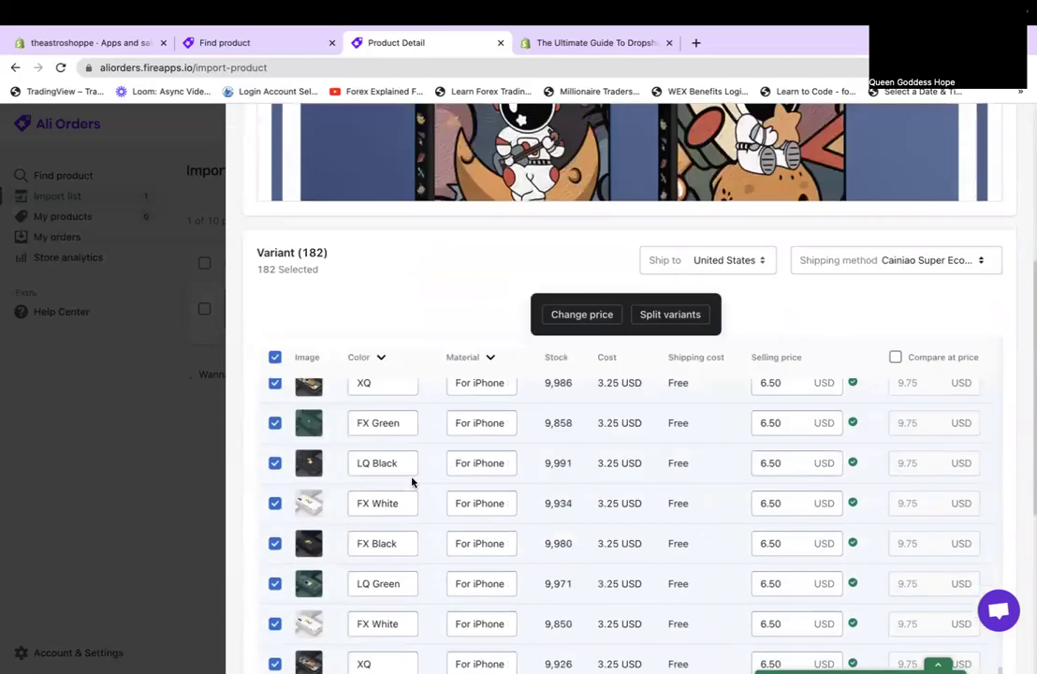
scroll(410, 478, "up", 1)
scroll(412, 478, "up", 8)
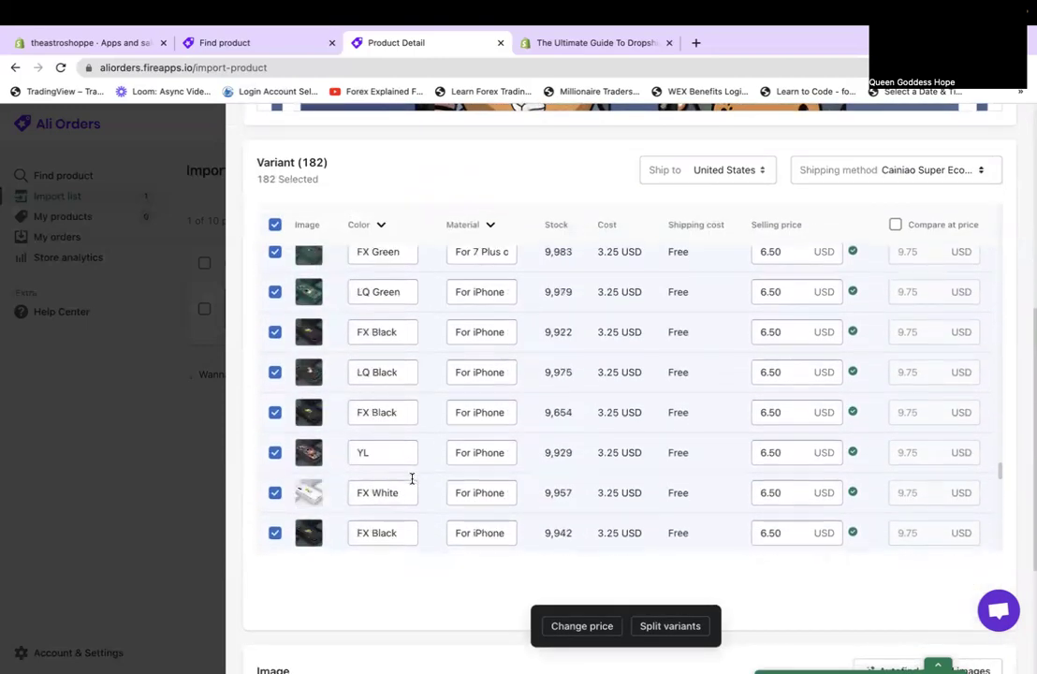
scroll(412, 479, "up", 8)
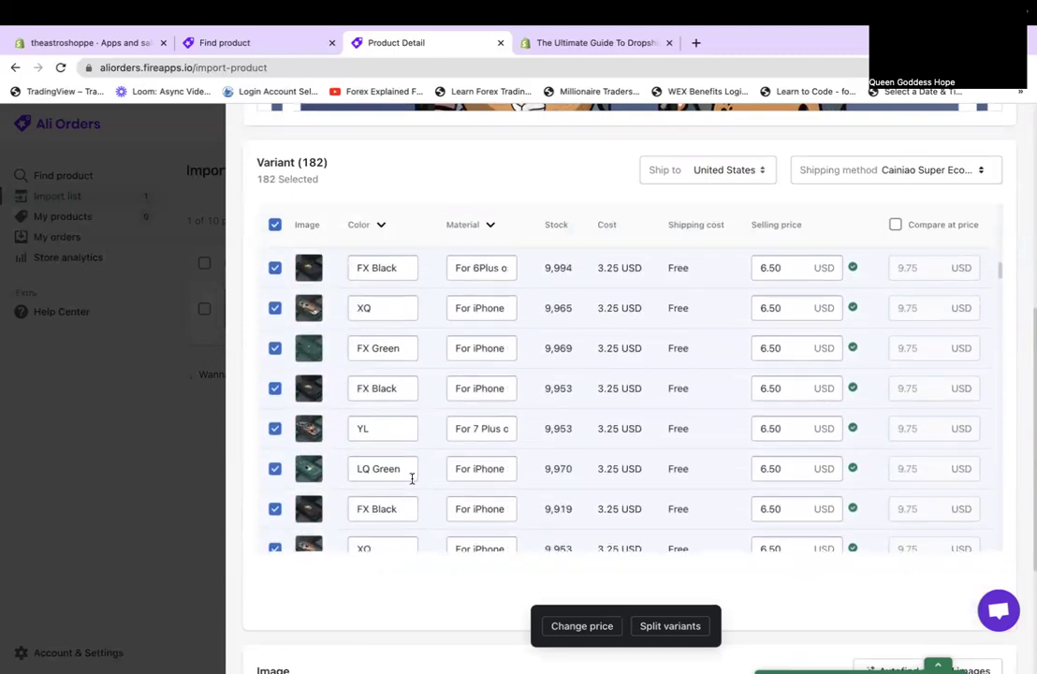
scroll(412, 478, "up", 1)
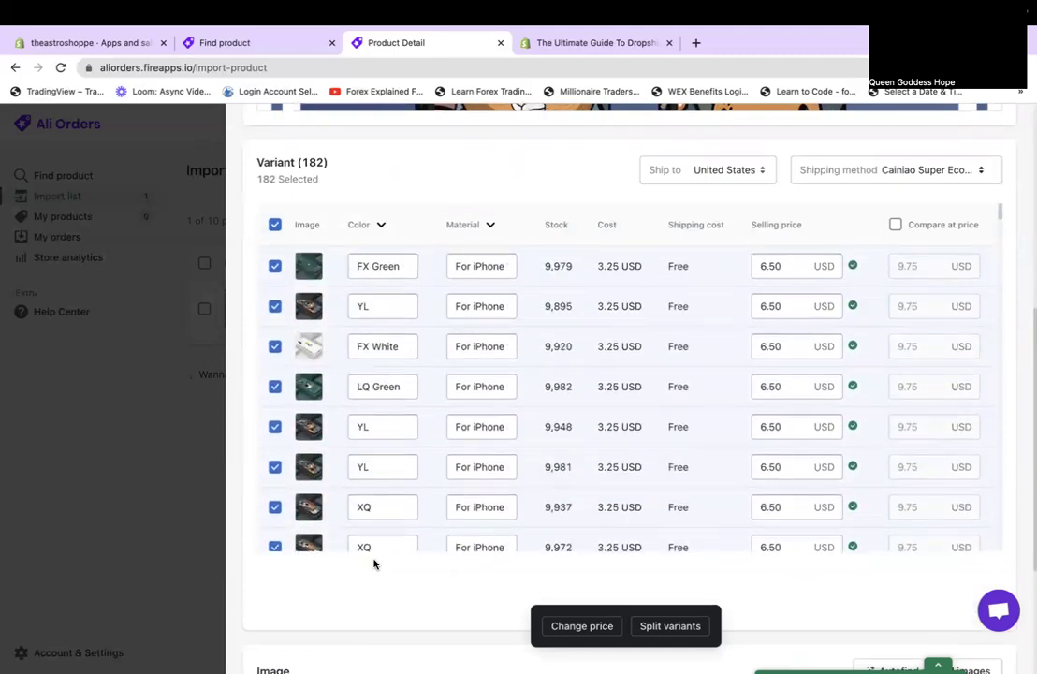
left_click(310, 468)
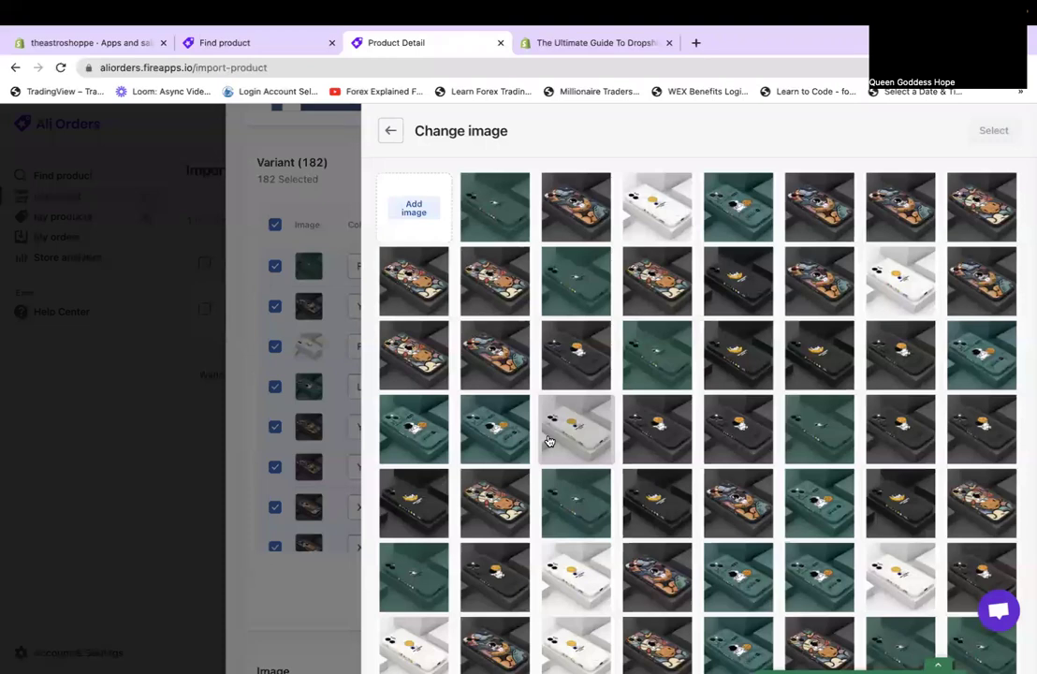
scroll(734, 462, "down", 10)
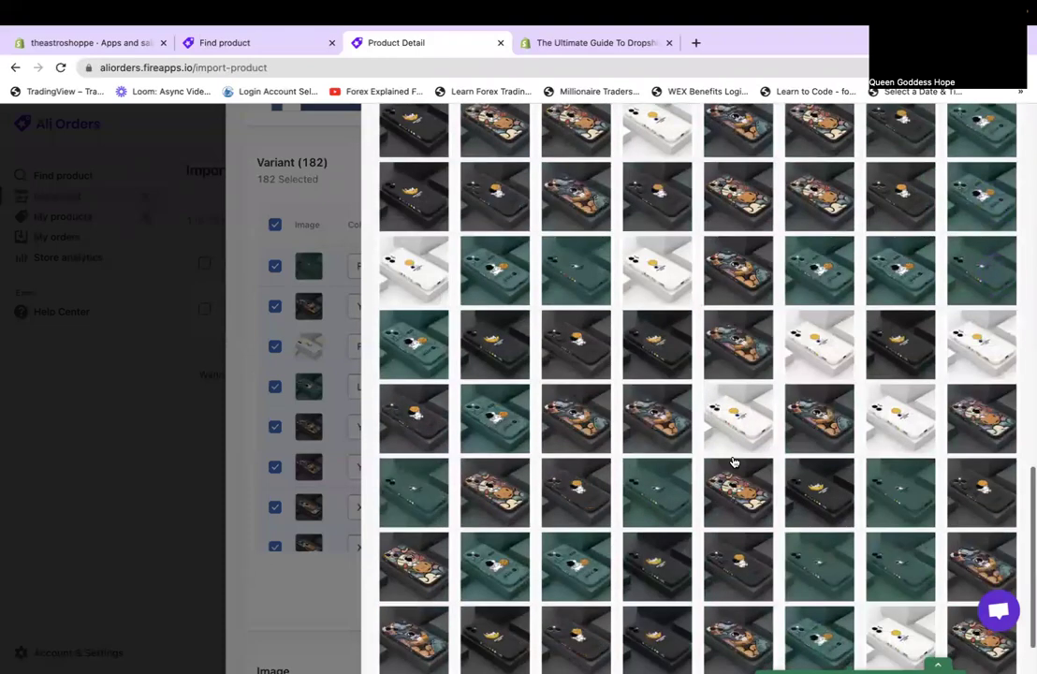
scroll(734, 461, "up", 10)
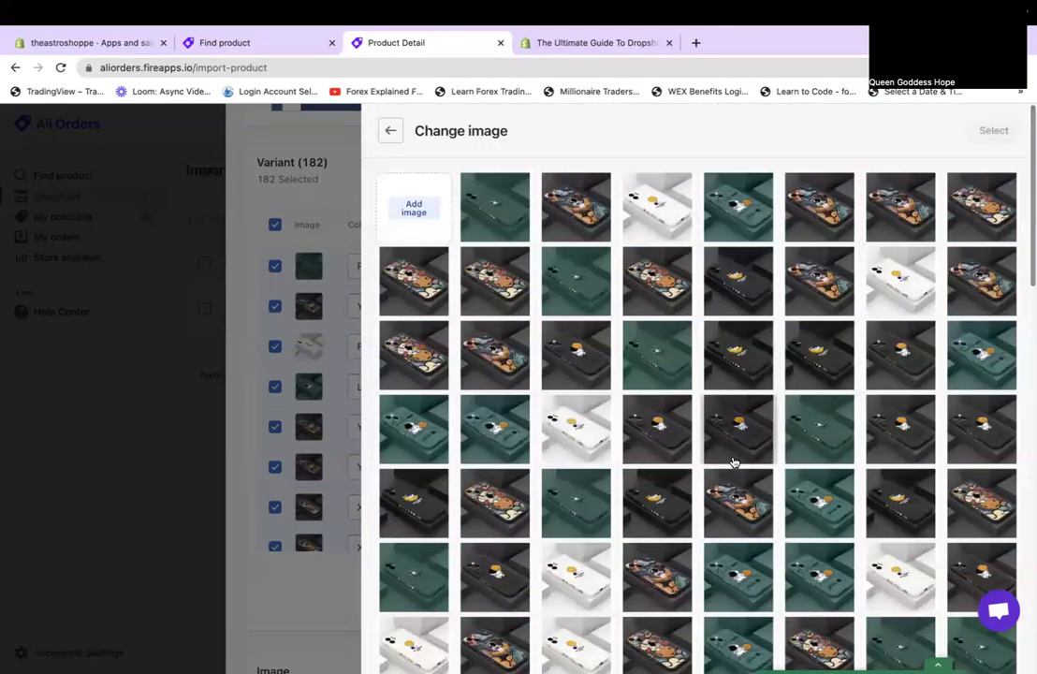
left_click(388, 132)
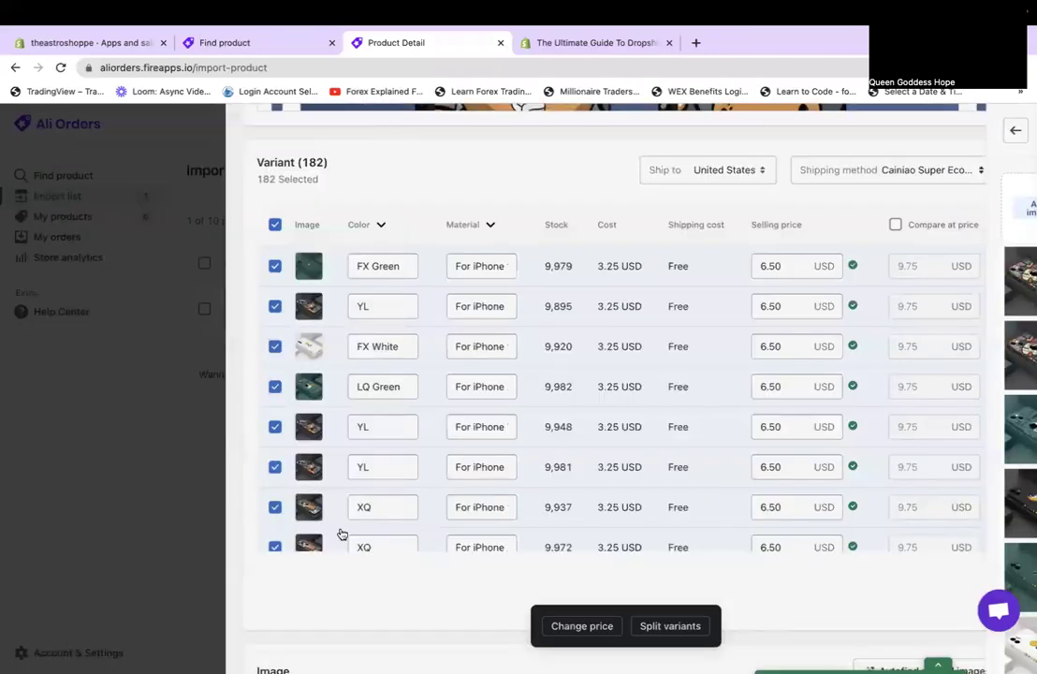
Deselect all variants, then check only the FX Green, YL and XQ rows.
left_click(275, 224)
left_click(275, 224)
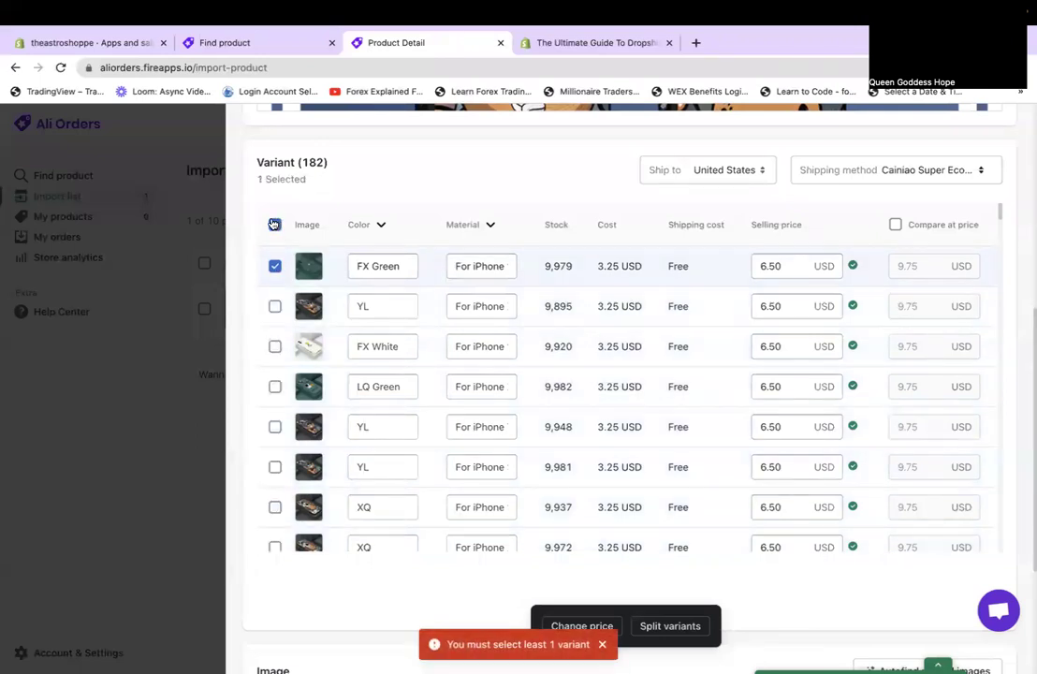
left_click(275, 309)
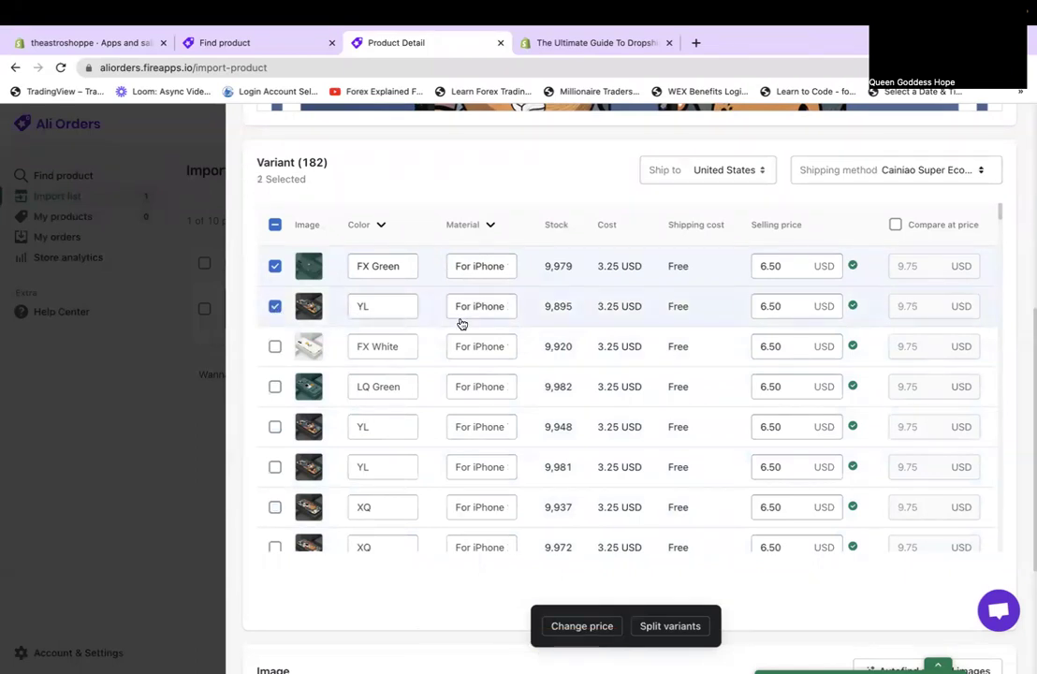
scroll(459, 419, "down", 5)
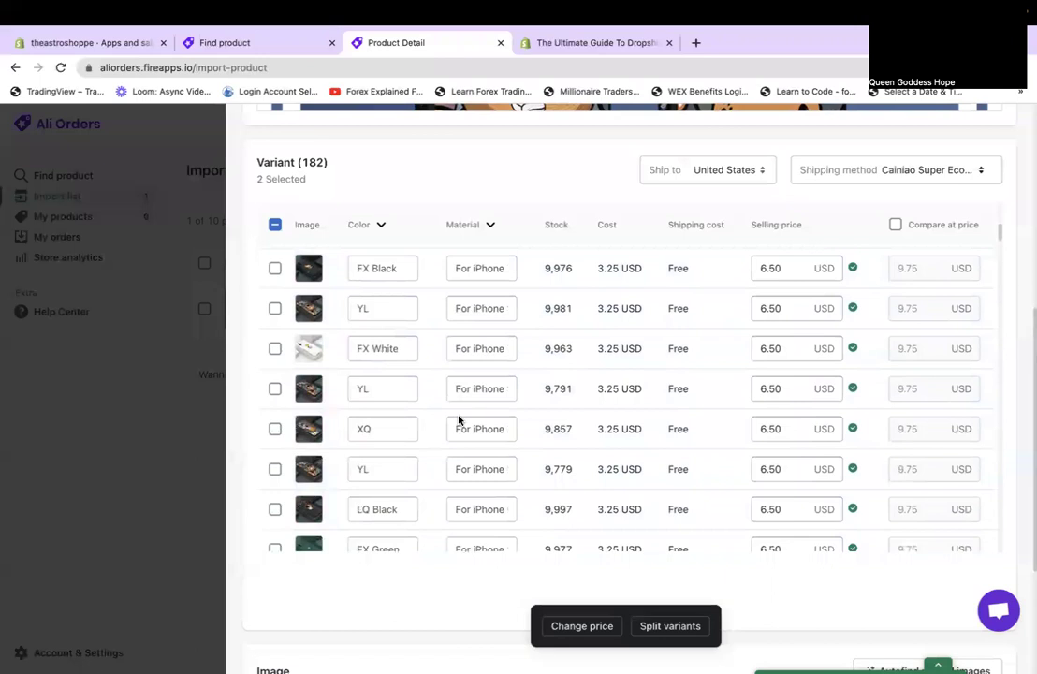
scroll(459, 420, "down", 5)
scroll(458, 420, "up", 5)
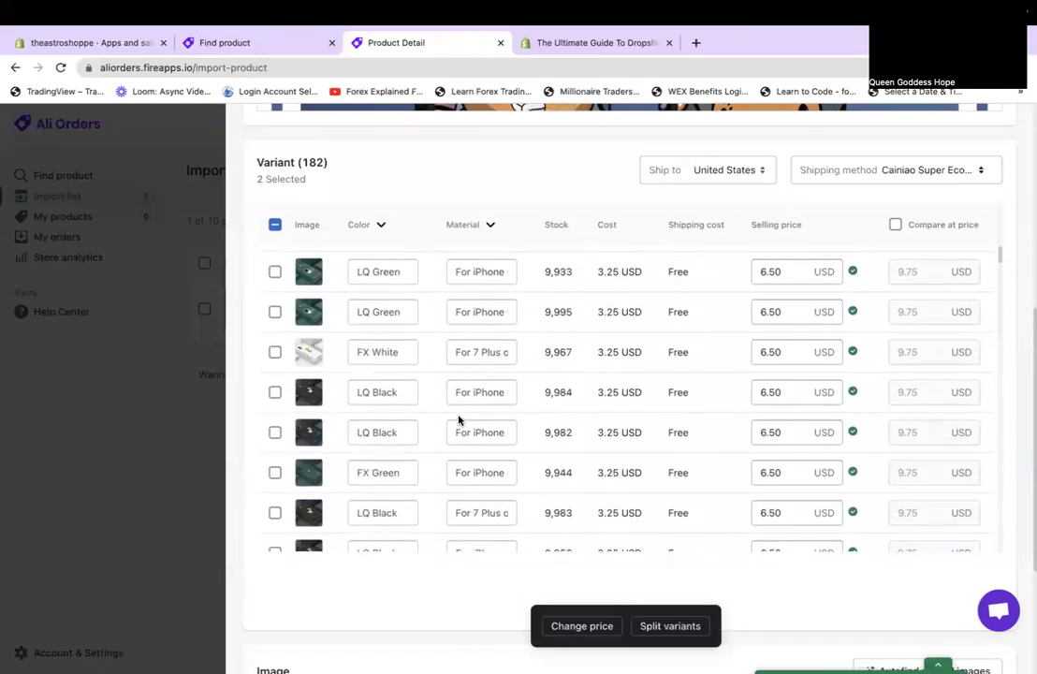
scroll(459, 420, "down", 5)
scroll(458, 419, "down", 5)
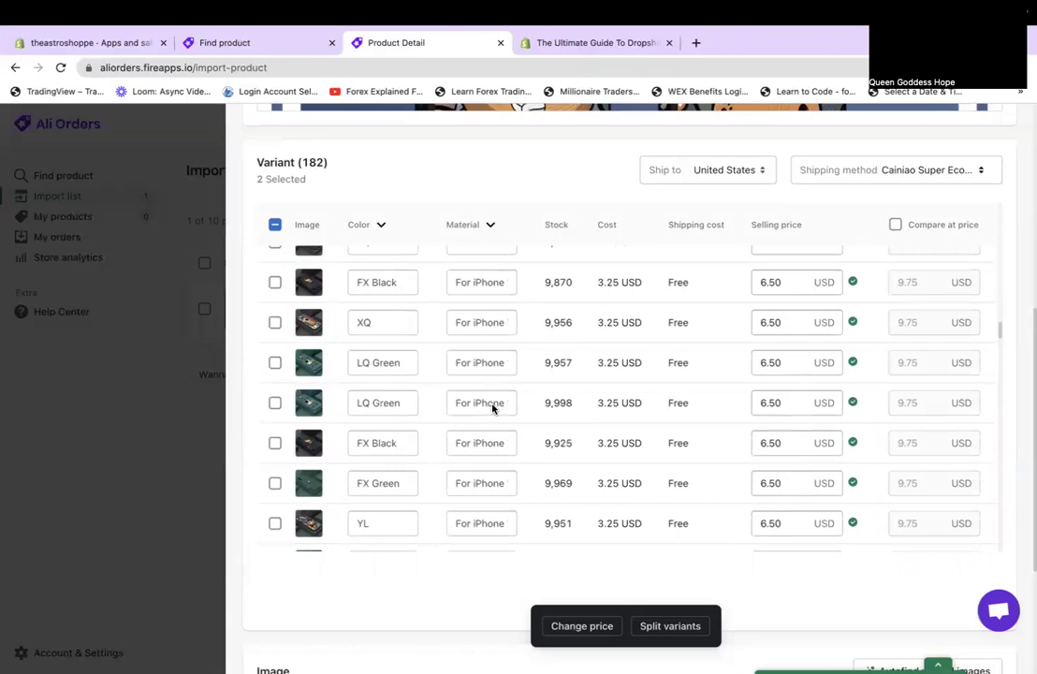
scroll(444, 398, "up", 10)
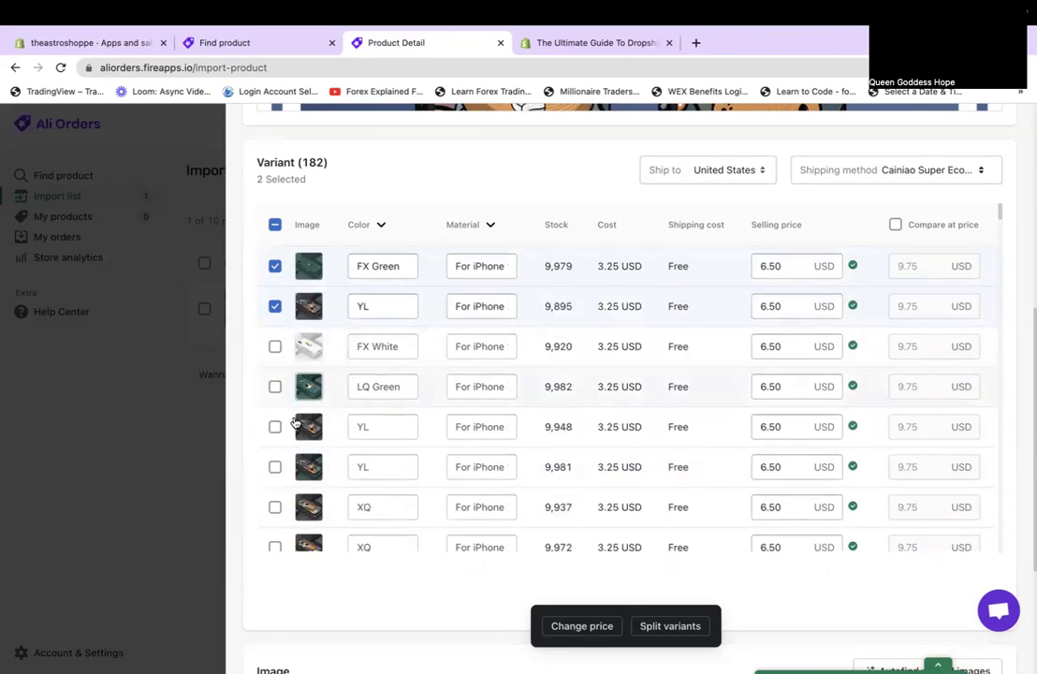
left_click(276, 510)
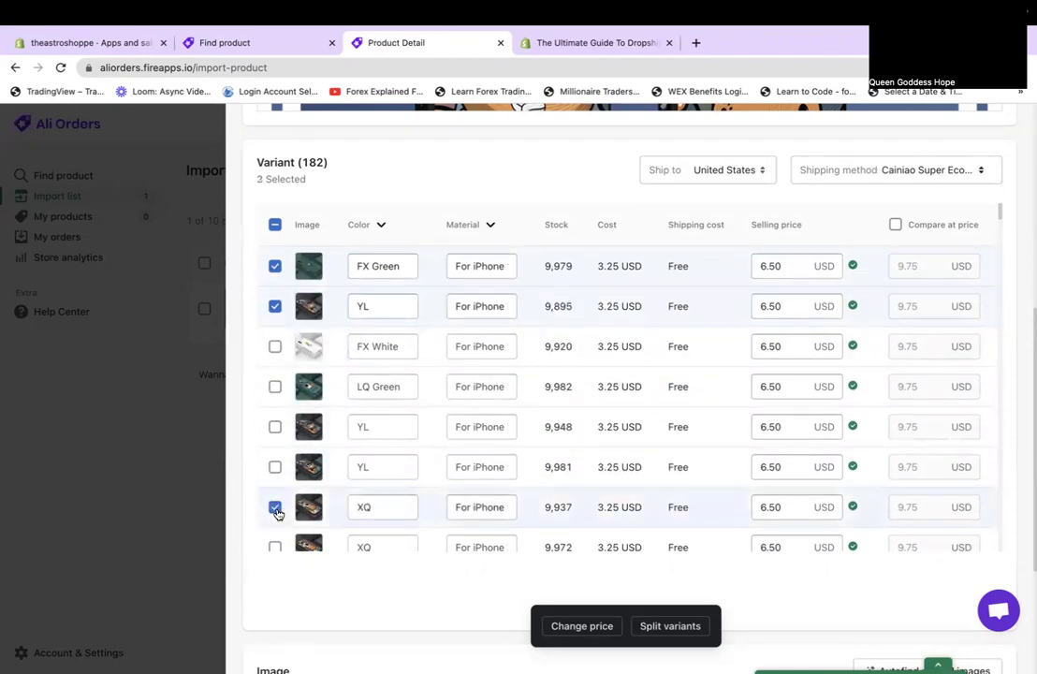
left_click(490, 226)
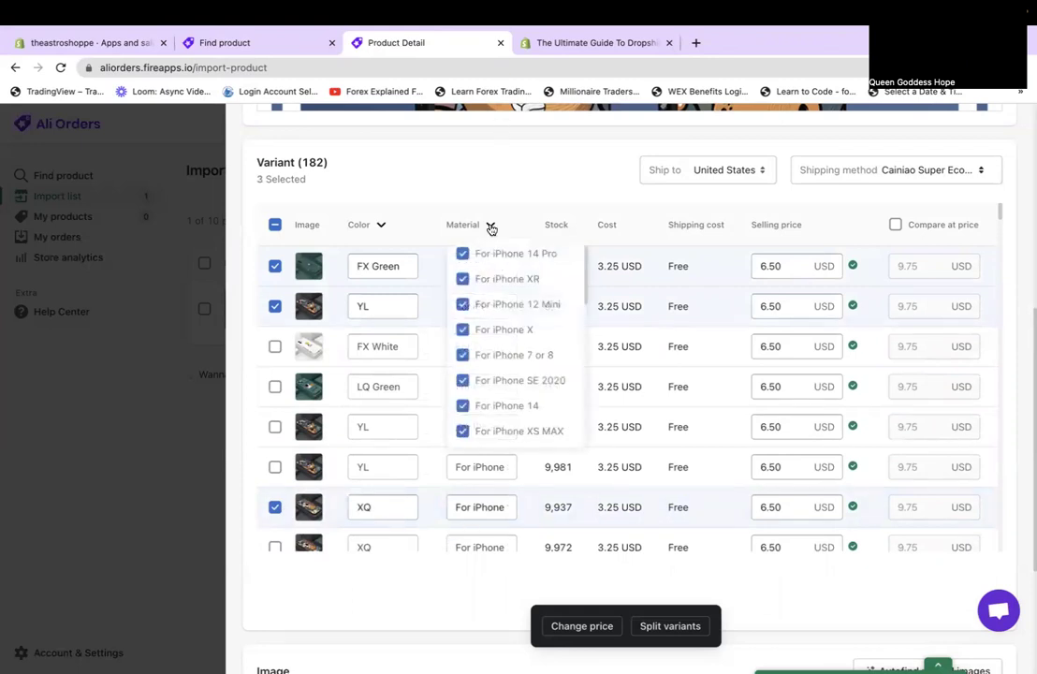
In the Material filter, uncheck For iPhone 11 Pro, 6, 11 Pro Max and XS.
scroll(528, 288, "up", 2)
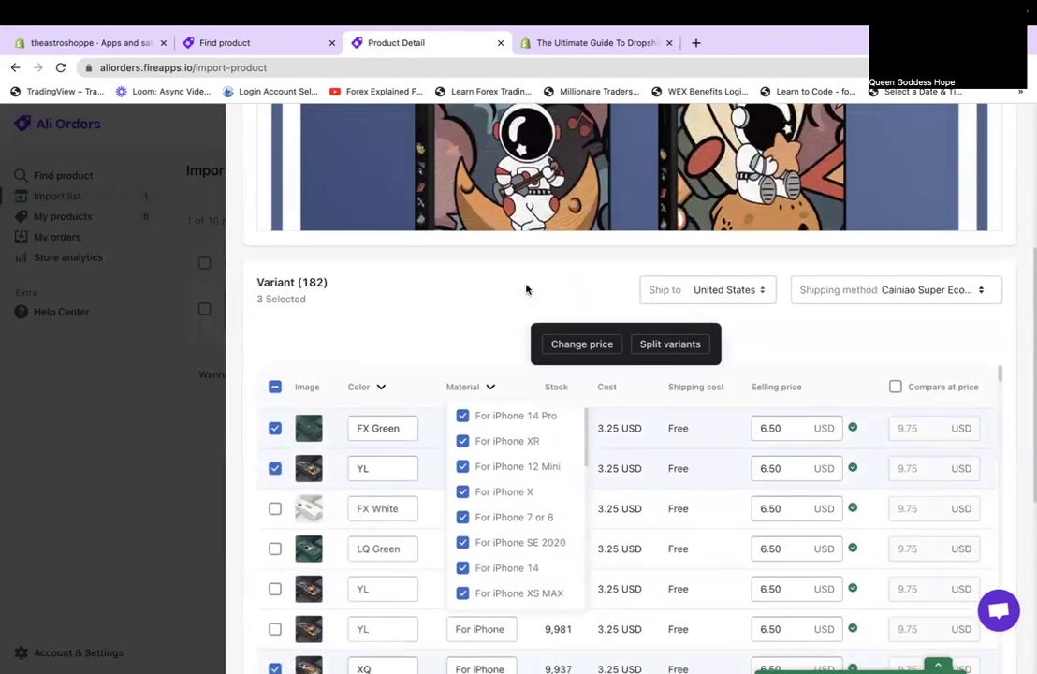
scroll(526, 290, "down", 3)
scroll(526, 292, "down", 5)
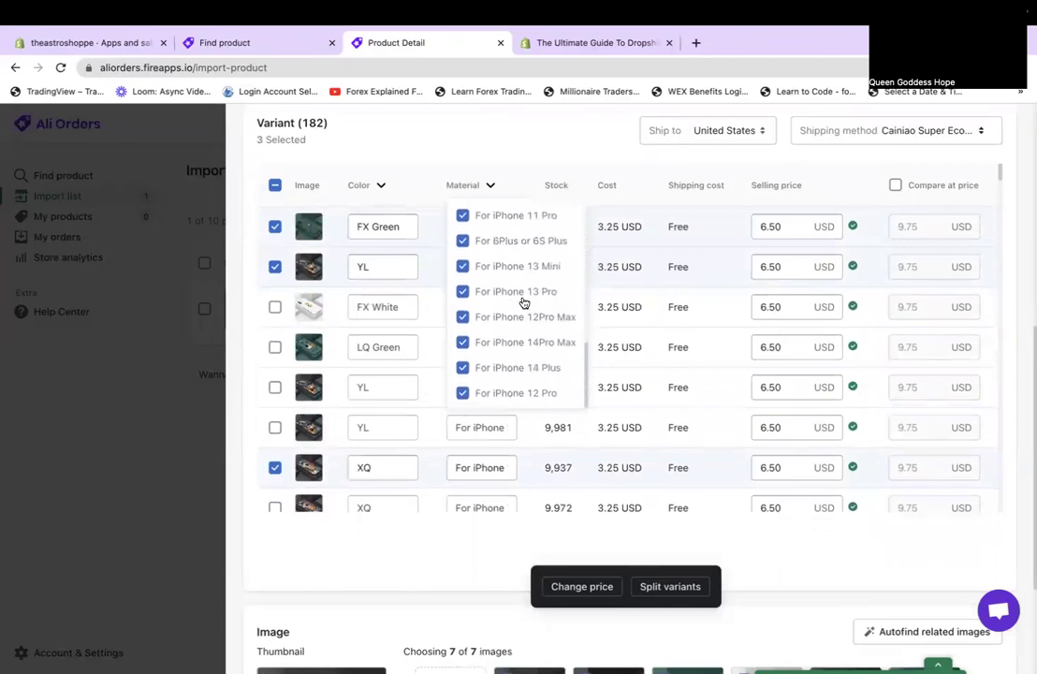
scroll(524, 302, "up", 5)
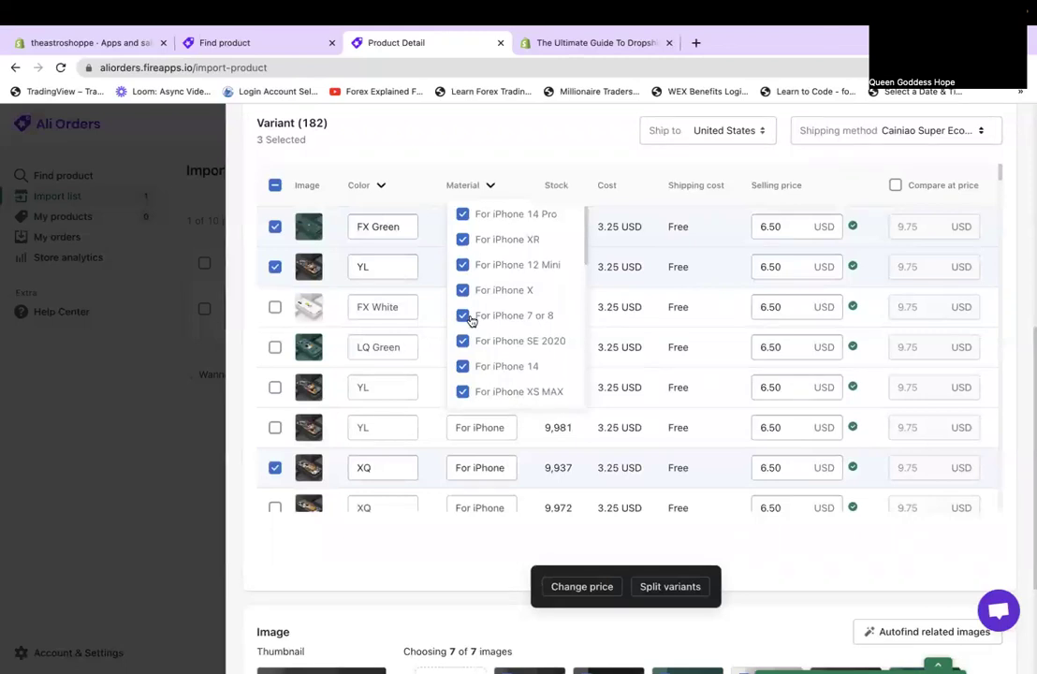
scroll(481, 324, "down", 5)
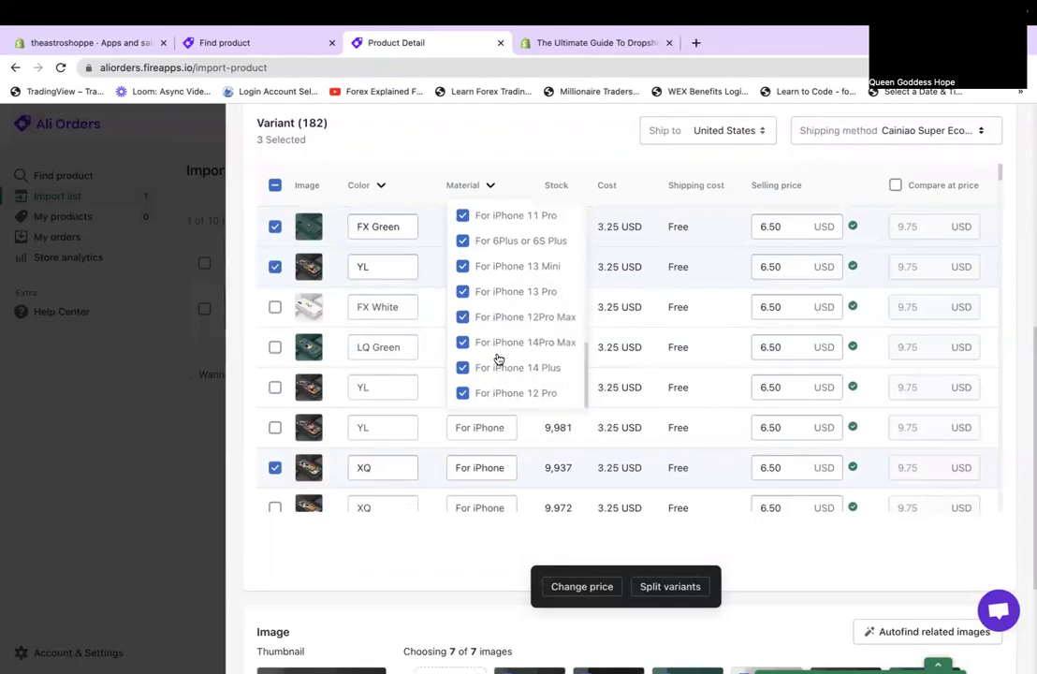
scroll(484, 318, "up", 3)
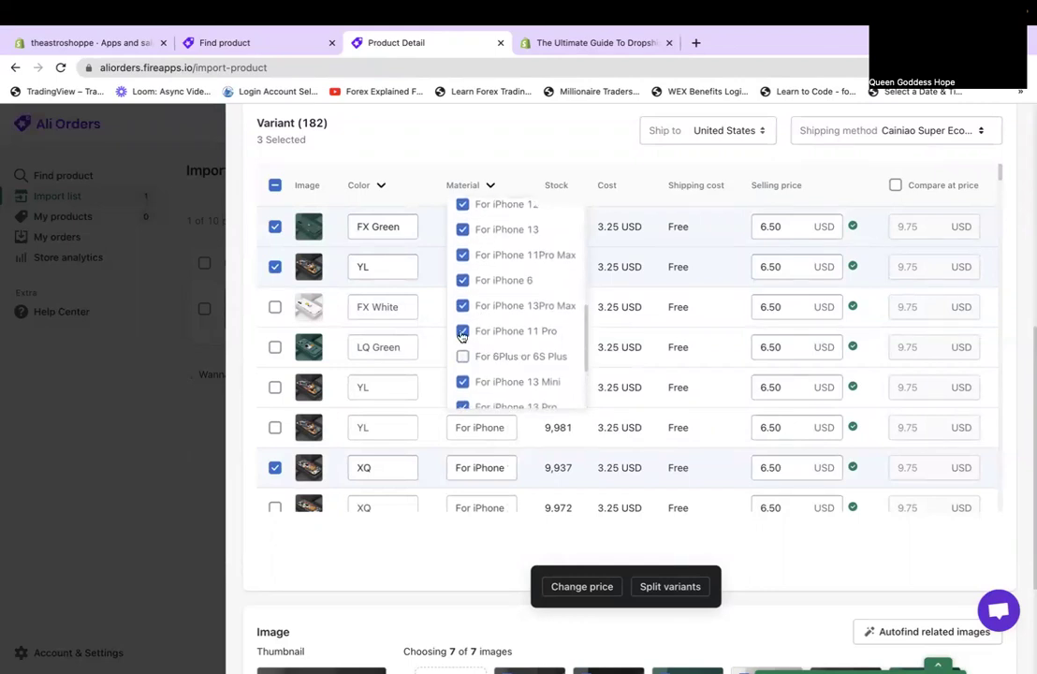
left_click(461, 333)
left_click(462, 280)
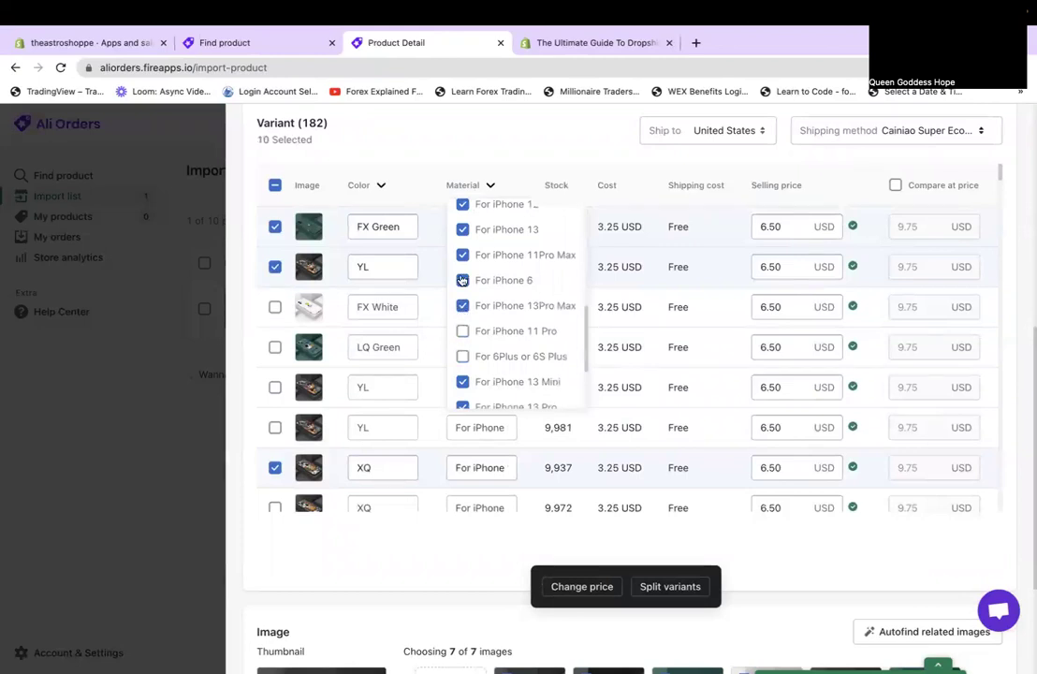
scroll(465, 271, "up", 2)
scroll(466, 259, "up", 1)
left_click(463, 337)
left_click(462, 265)
Also uncheck SE 2022, 7 Plus or 8 Plus, XS MAX, SE 2020, X and XR.
scroll(461, 273, "up", 3)
left_click(463, 341)
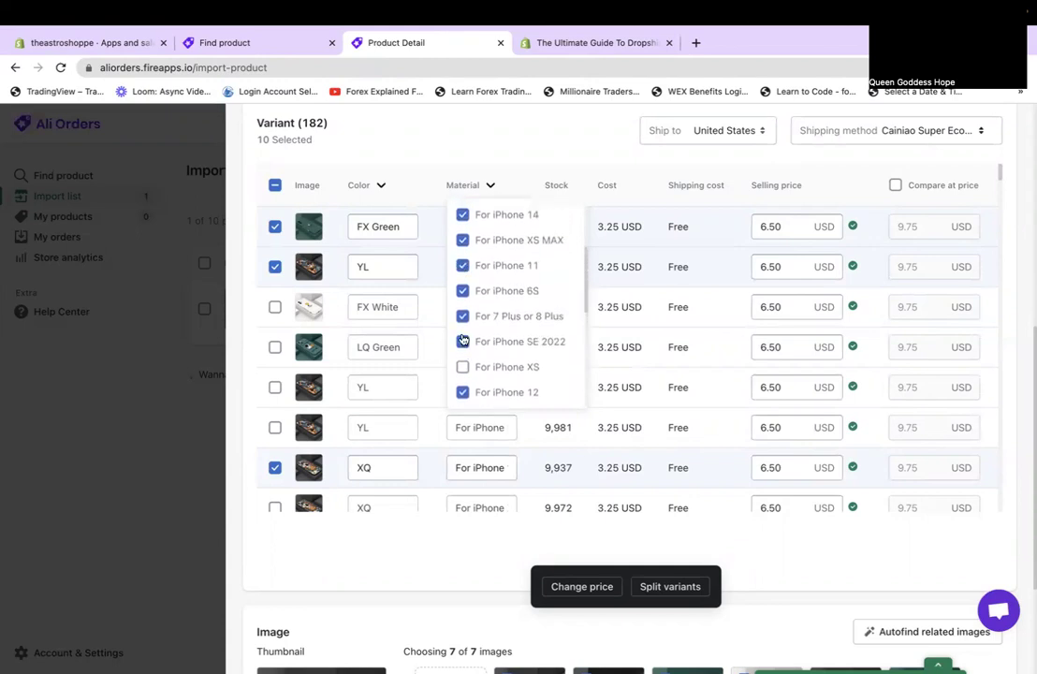
left_click(463, 315)
scroll(462, 294, "up", 3)
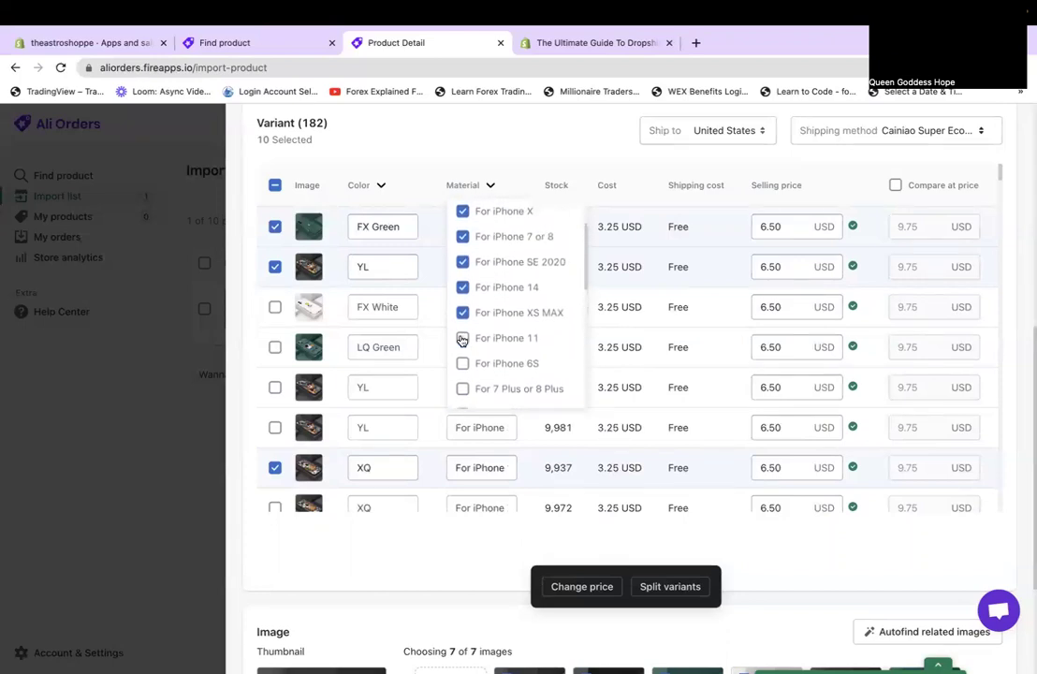
left_click(462, 312)
left_click(463, 262)
scroll(462, 238, "up", 3)
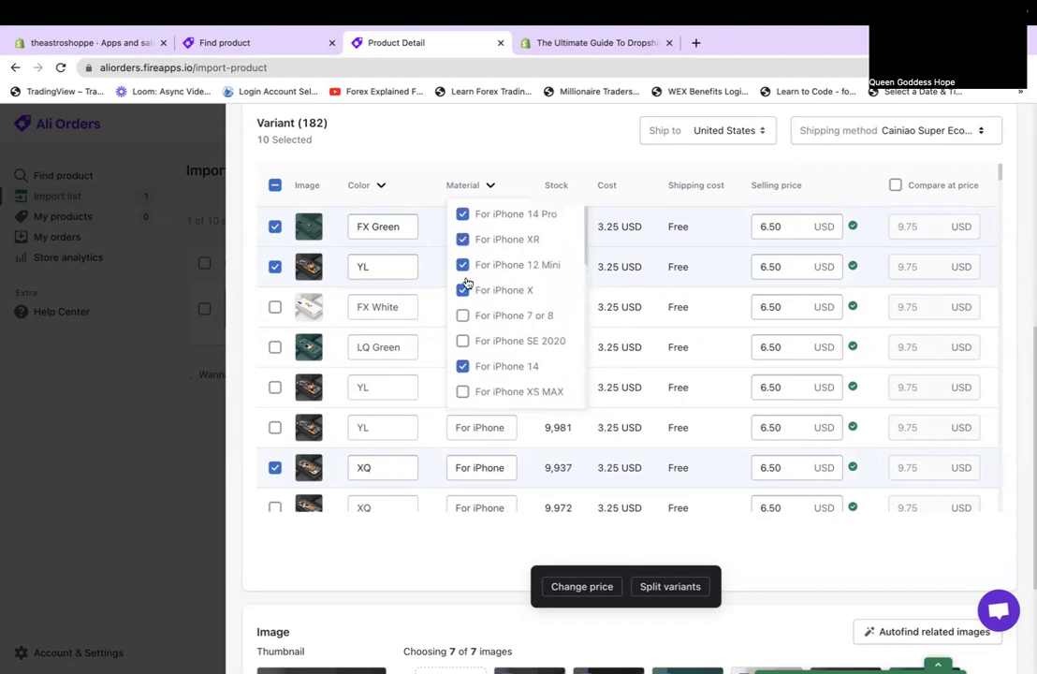
left_click(464, 291)
left_click(463, 240)
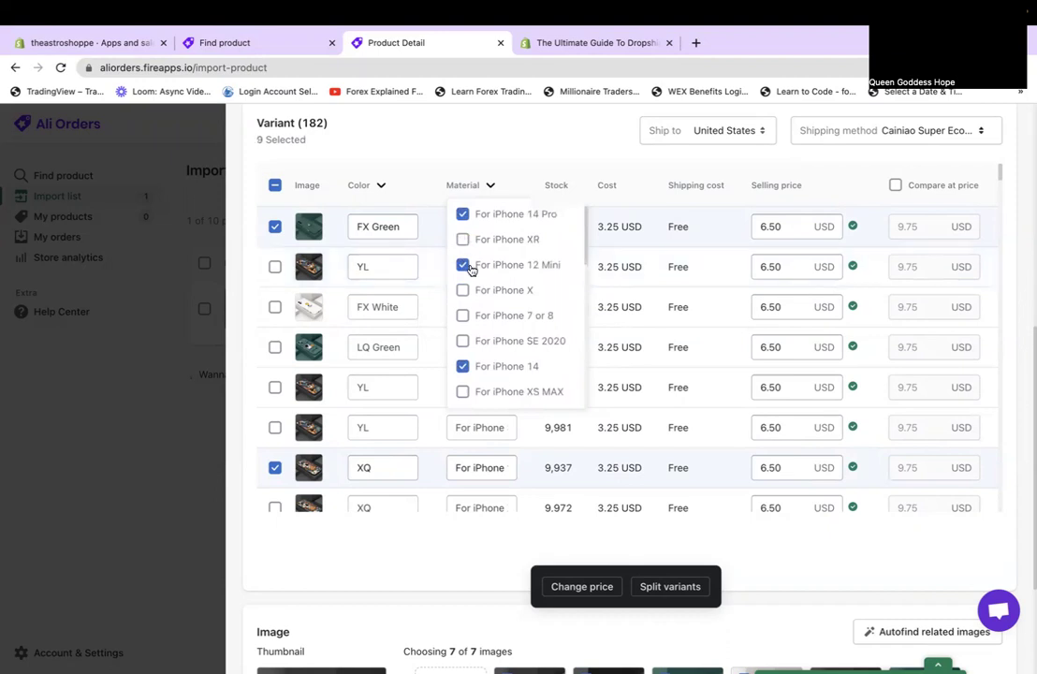
left_click(508, 151)
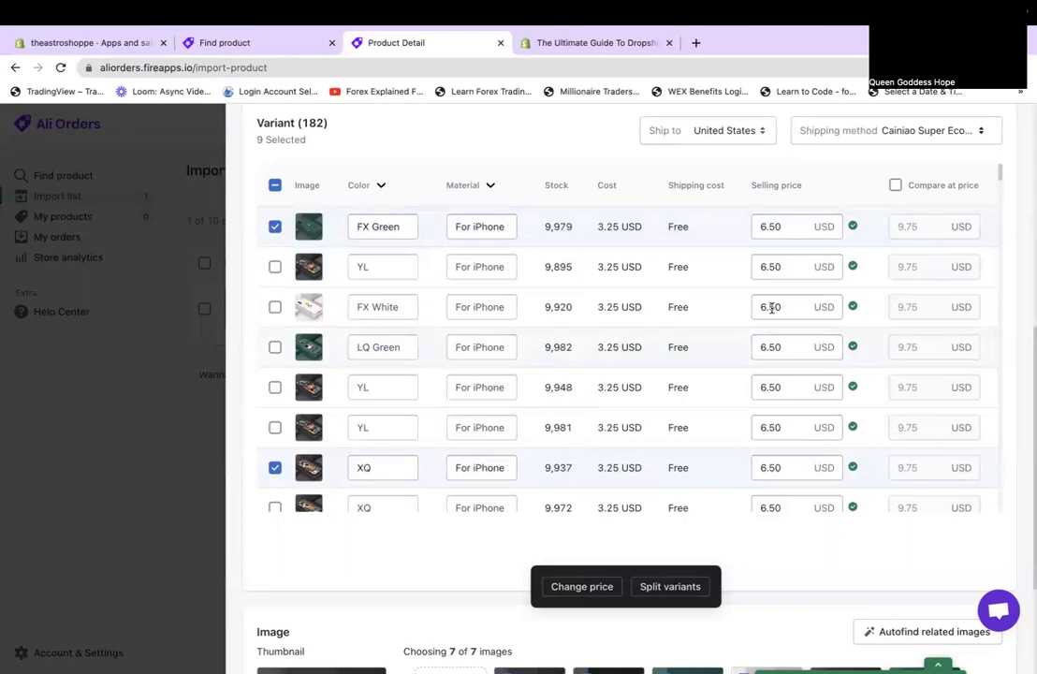
scroll(783, 454, "down", 5)
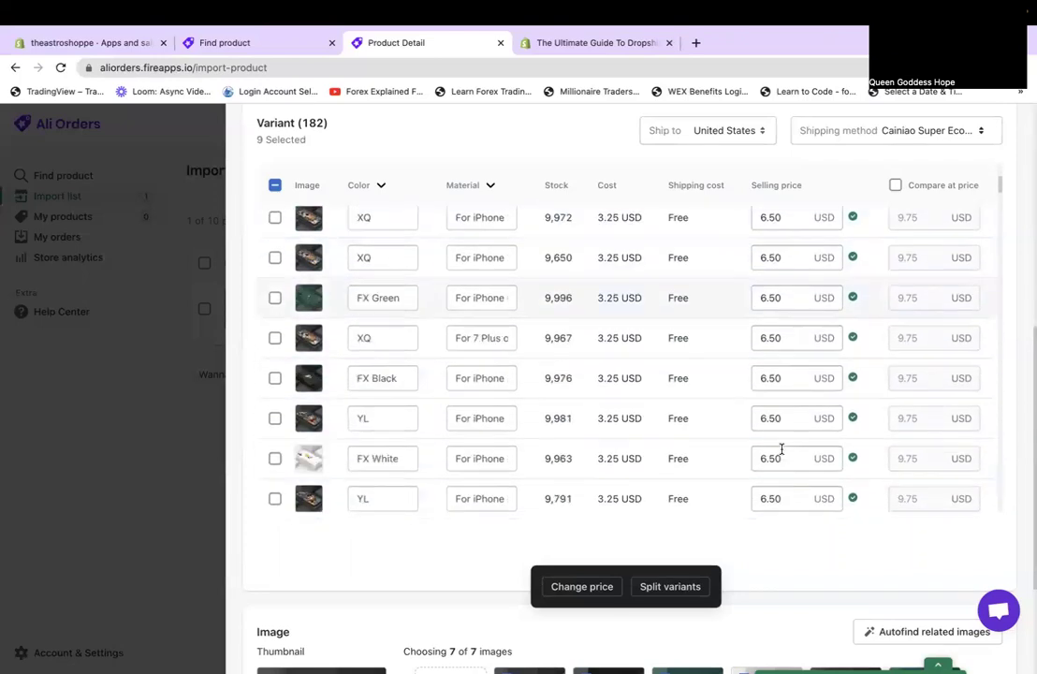
scroll(783, 454, "up", 8)
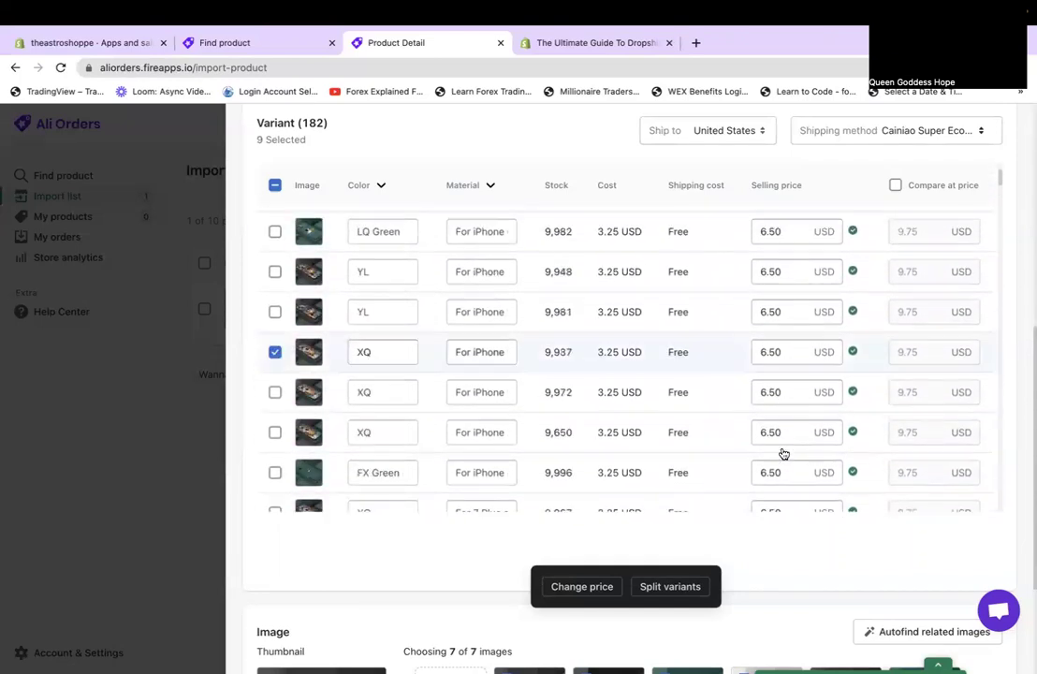
left_click(793, 227)
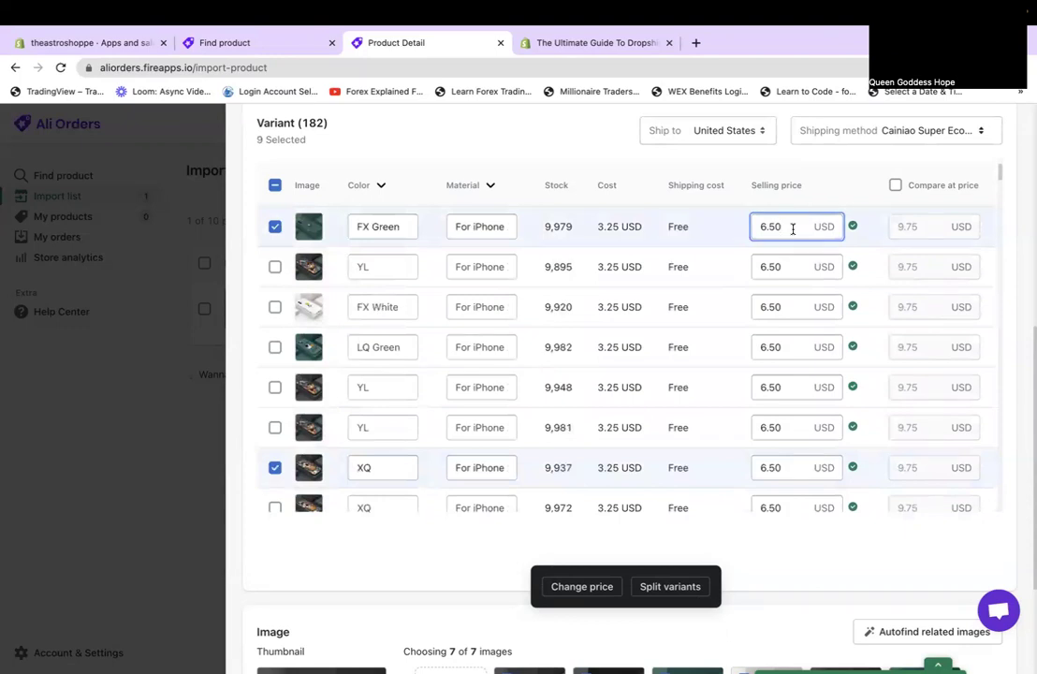
left_click(803, 187)
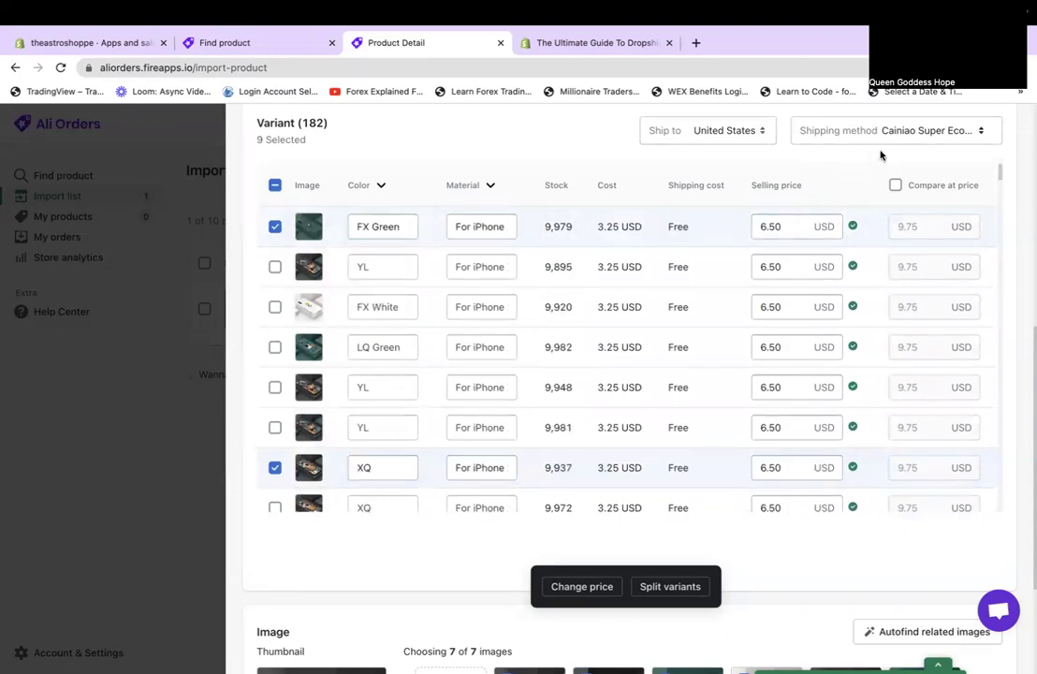
scroll(939, 135, "up", 2)
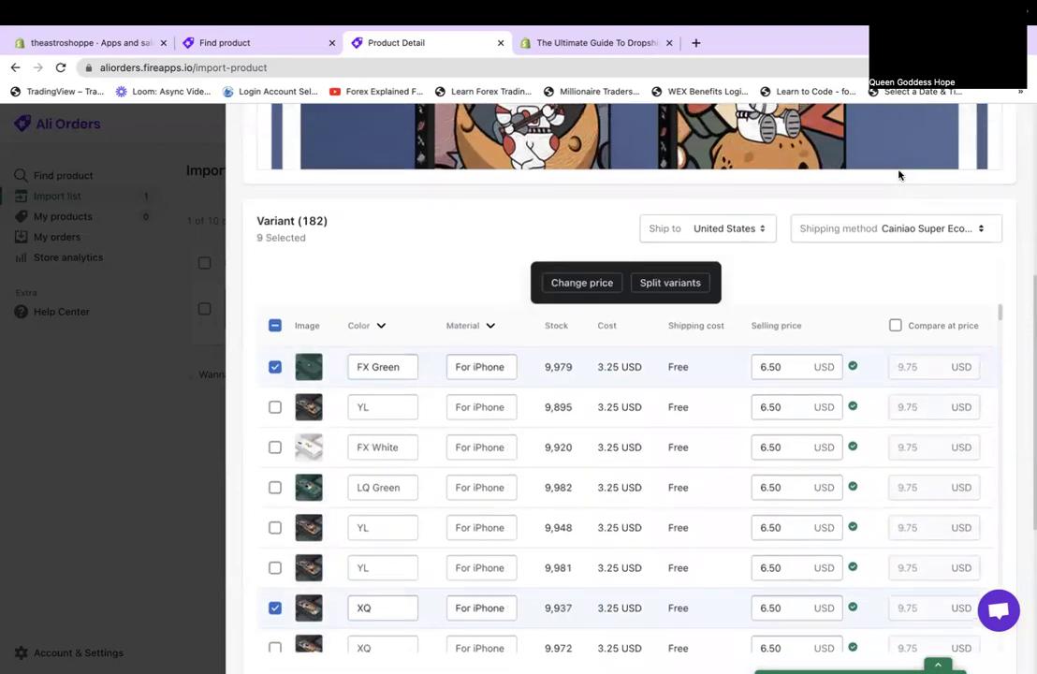
Choose AliExpress Standard Shipping and check the 3.85 shipping cost across variant rows.
left_click(945, 236)
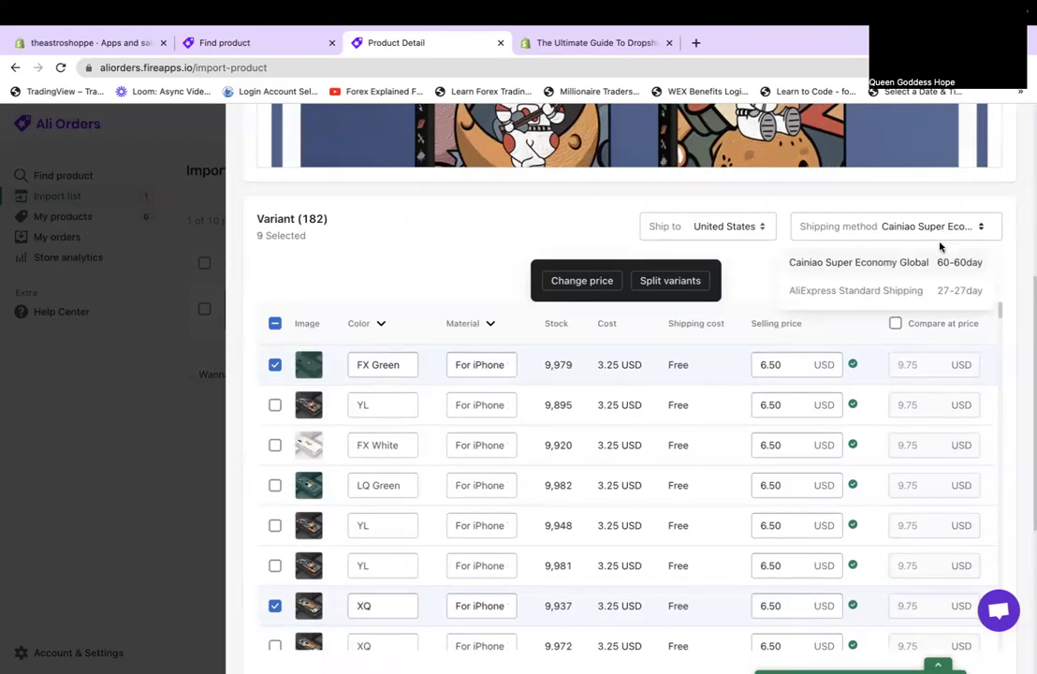
left_click(856, 292)
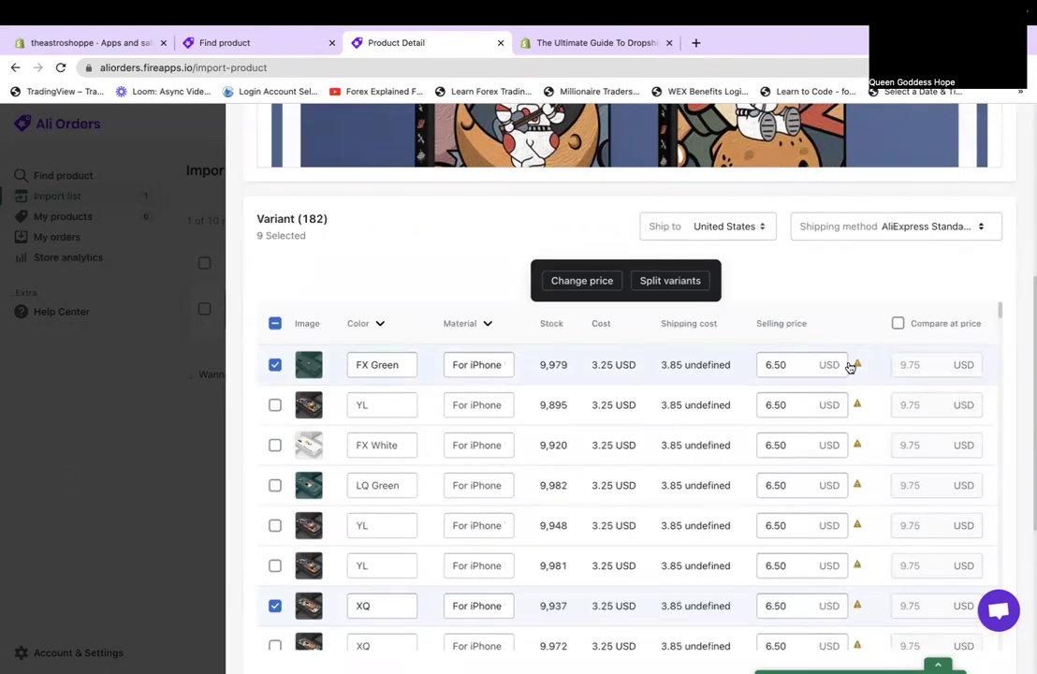
mouse_move(855, 370)
scroll(903, 529, "down", 15)
scroll(904, 529, "down", 15)
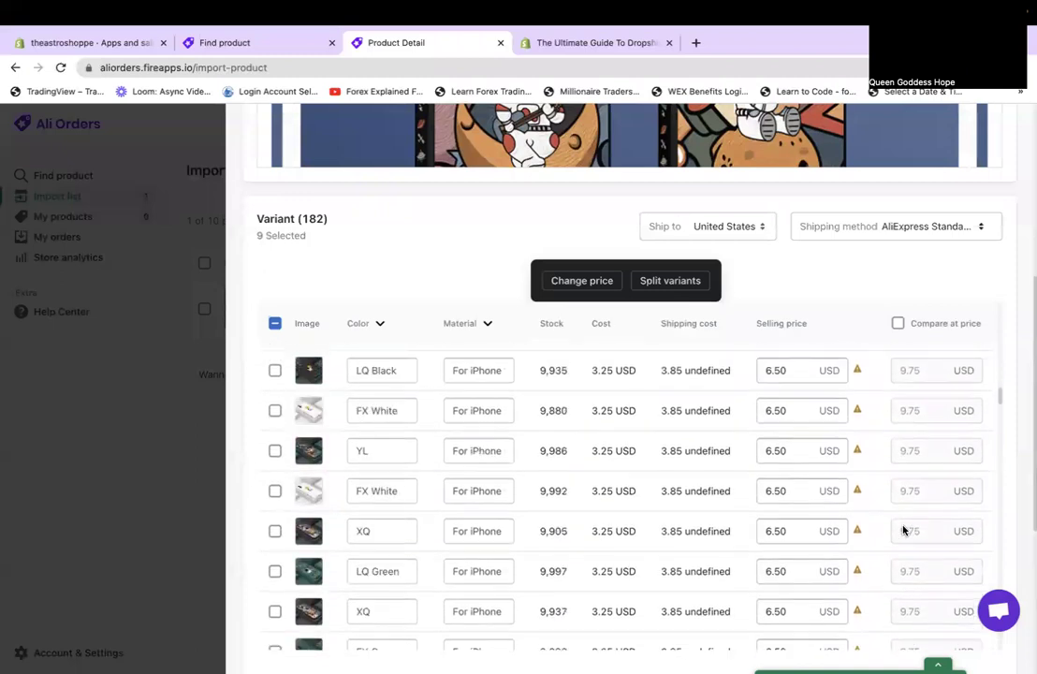
scroll(904, 531, "down", 15)
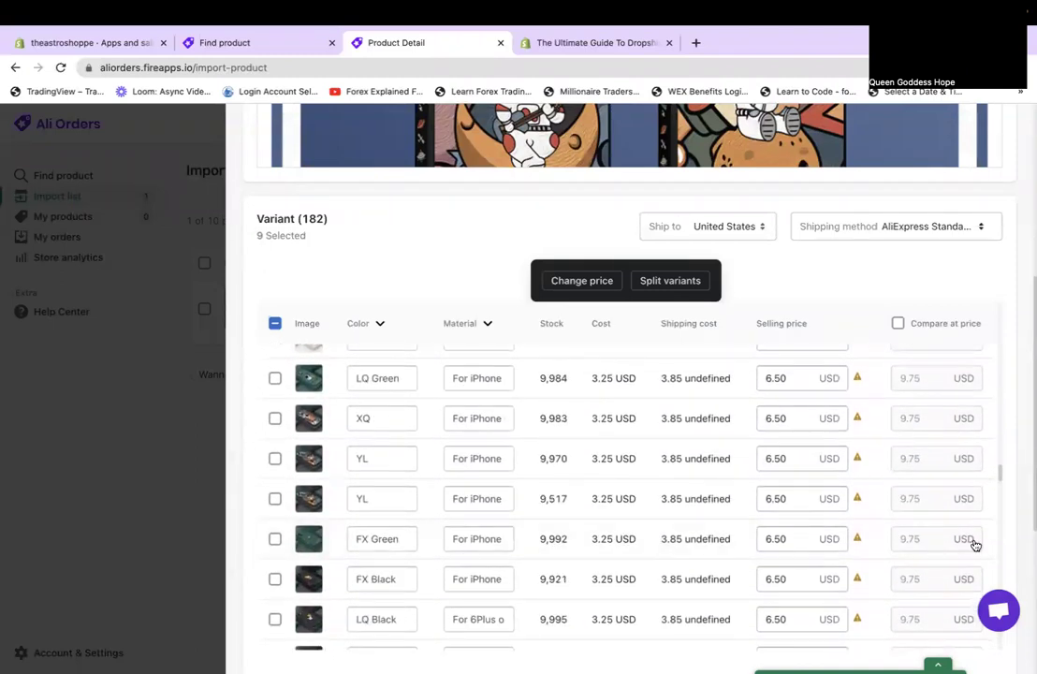
scroll(921, 487, "up", 20)
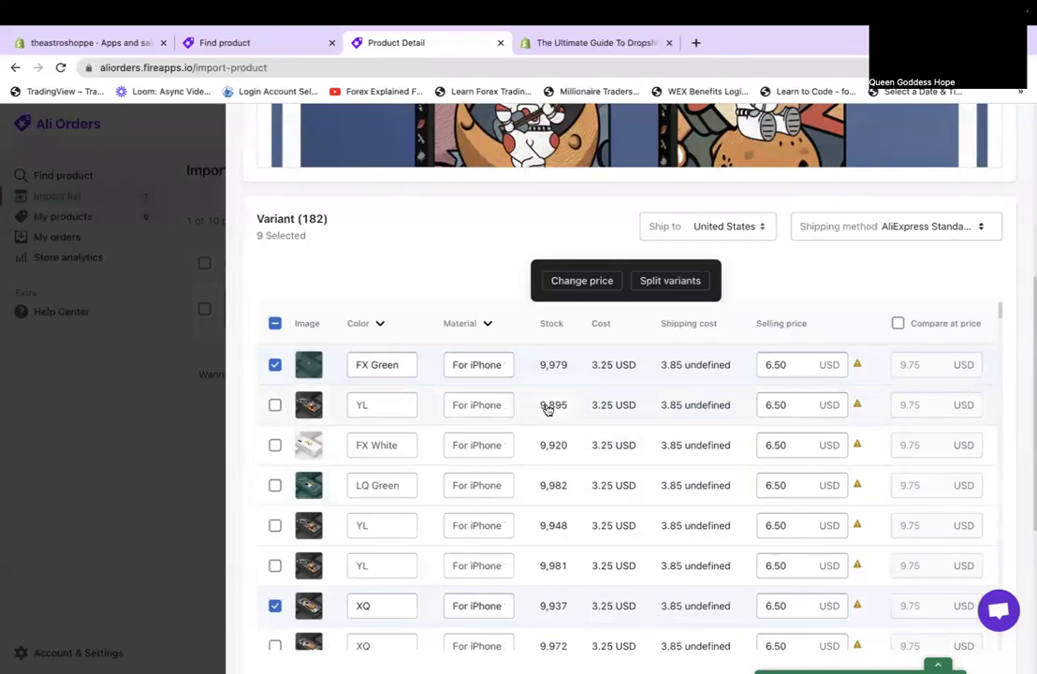
Apply a bulk price increase of +18.99 USD to the variants.
left_click(579, 280)
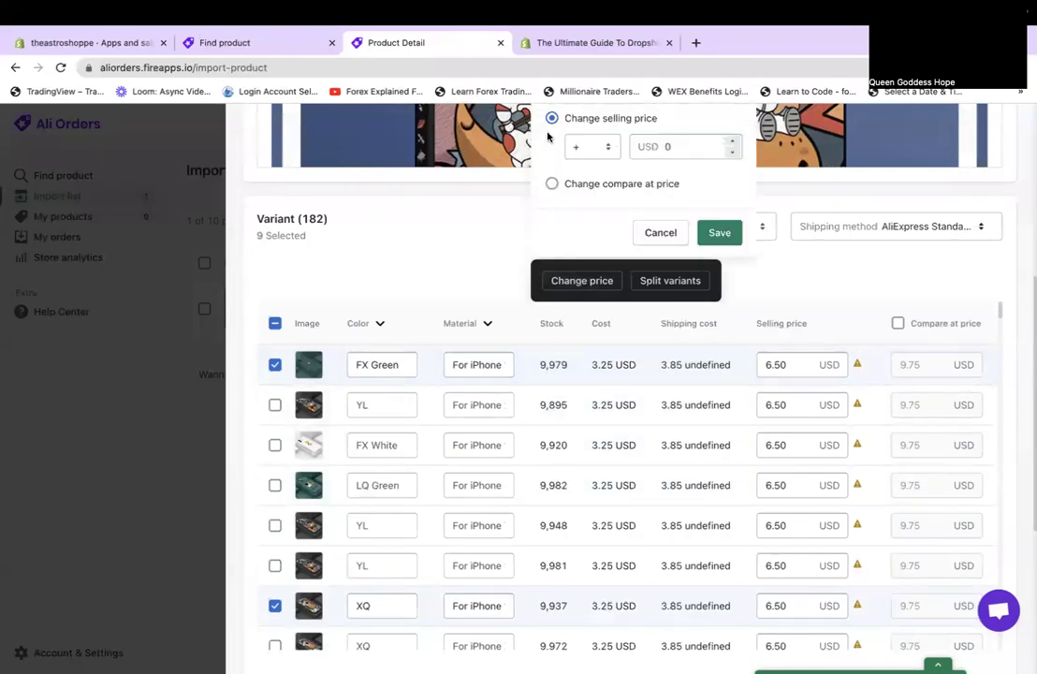
left_click(601, 148)
left_click(603, 146)
left_click(593, 150)
left_click(587, 148)
left_click(711, 157)
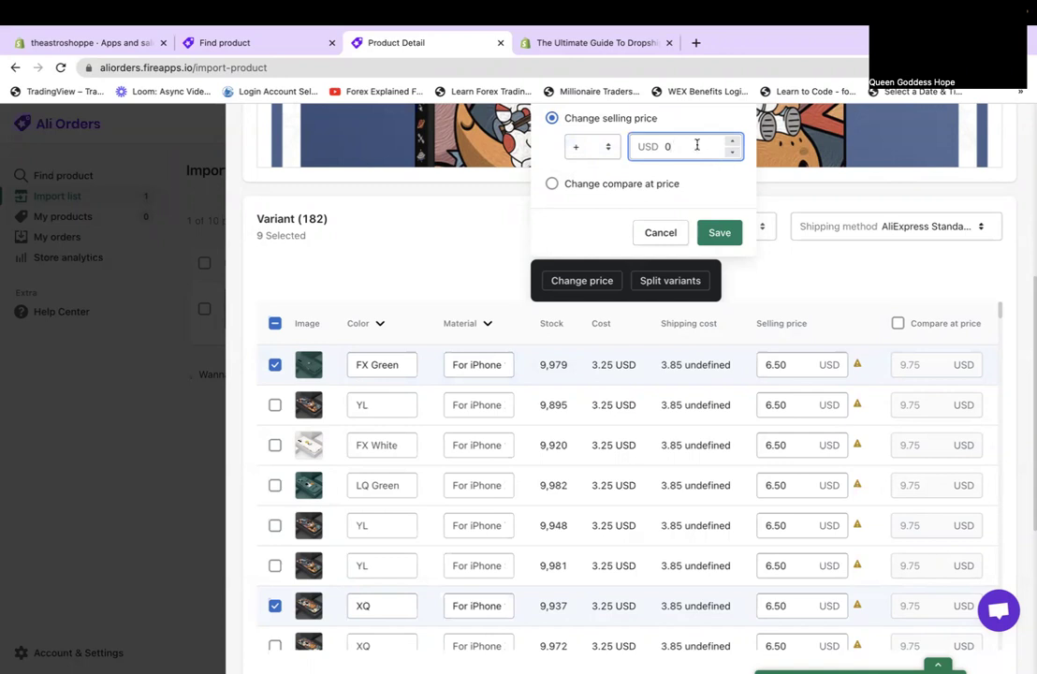
type("18.99")
left_click(719, 233)
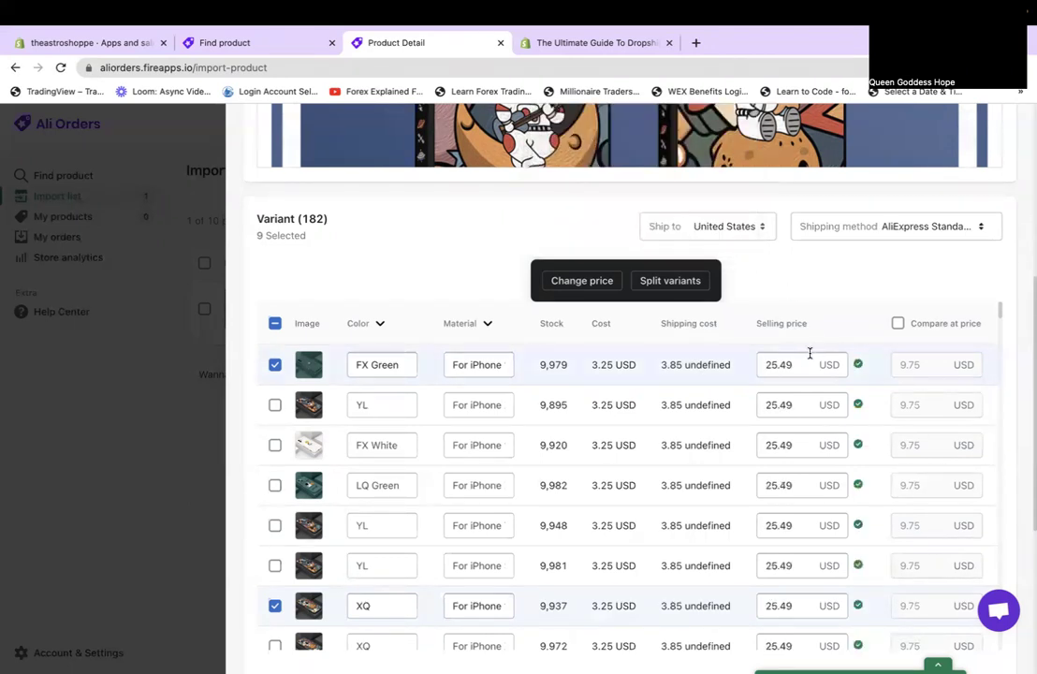
Change the bulk price increase amount to 12.99 USD and apply it.
left_click(596, 280)
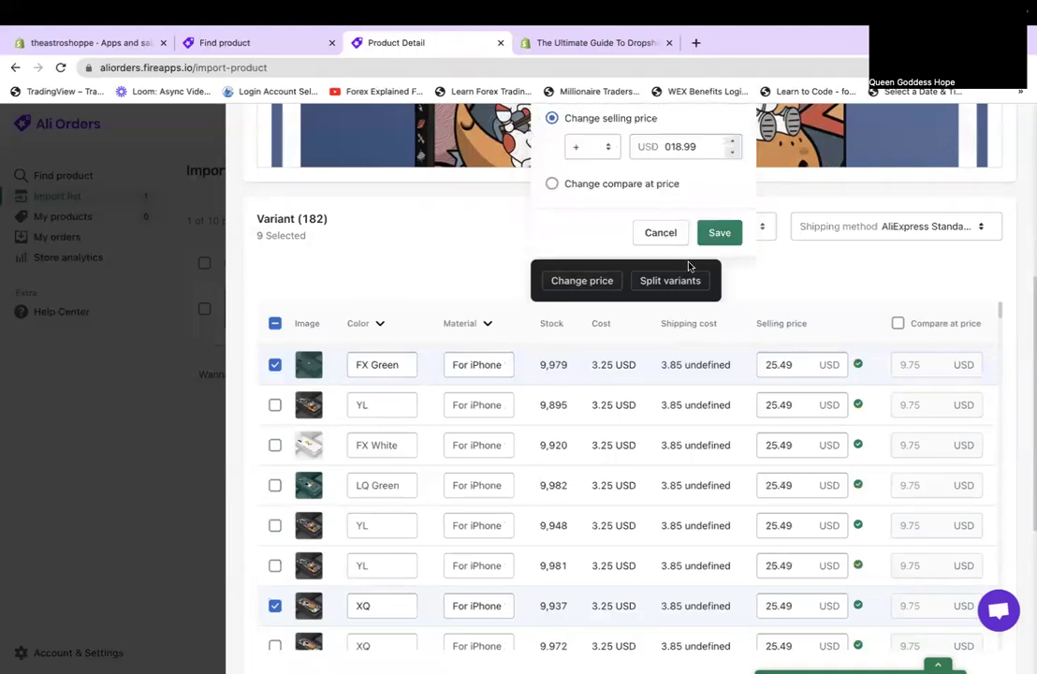
left_click(680, 147)
key("BackSpace")
type("2")
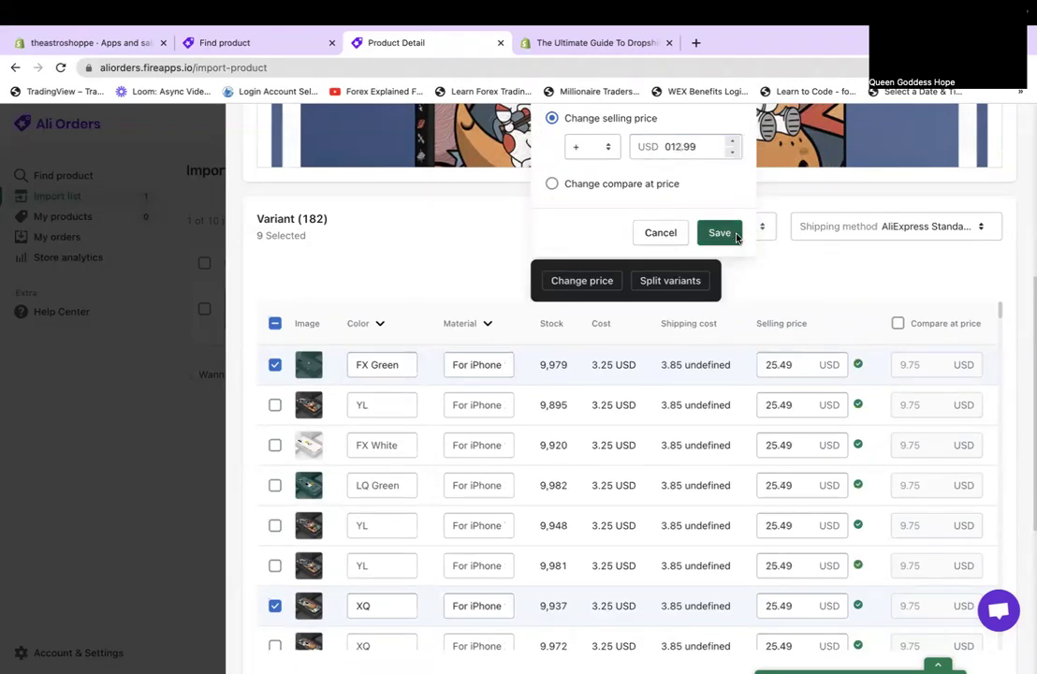
left_click(720, 232)
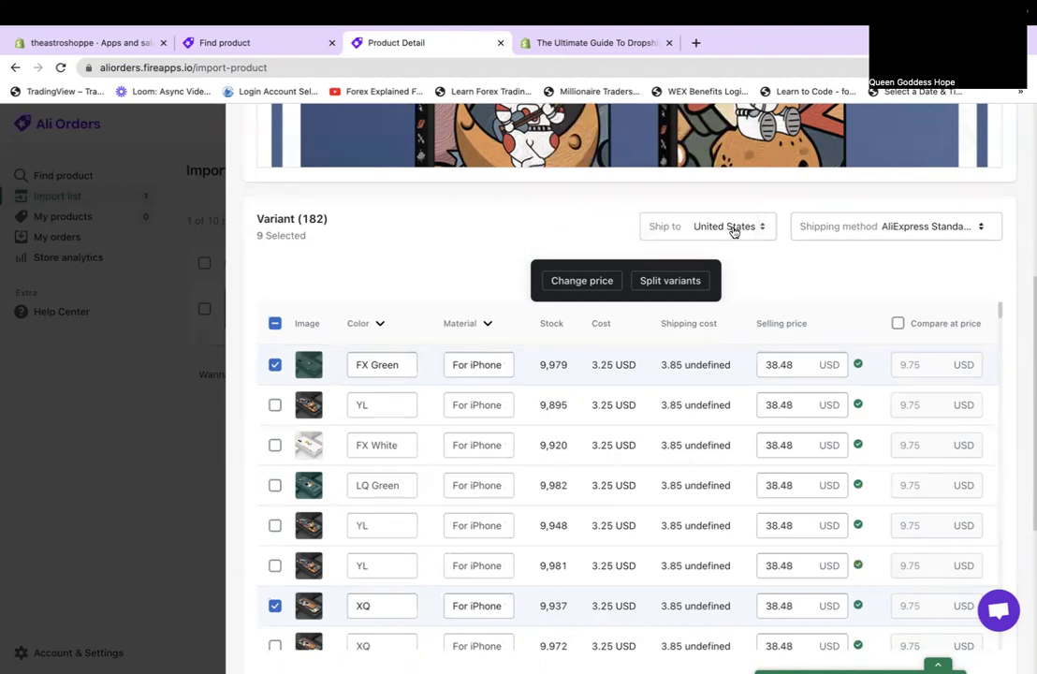
left_click(734, 231)
left_click(851, 289)
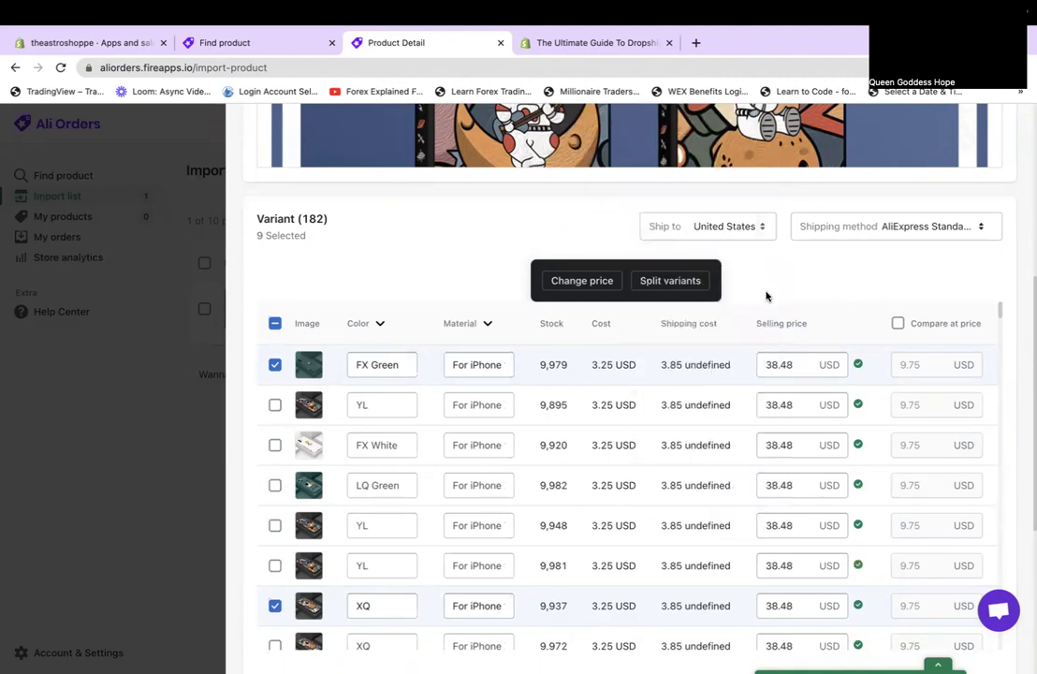
Set every variant's selling price to exactly 18.99 USD using the = operator.
left_click(554, 279)
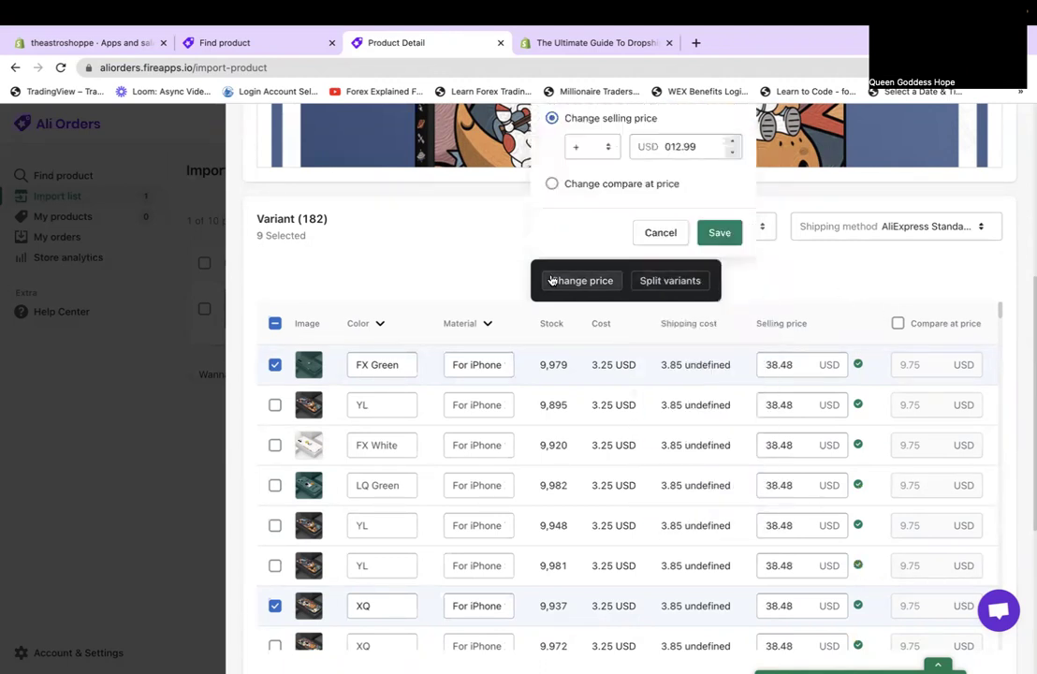
left_click(614, 146)
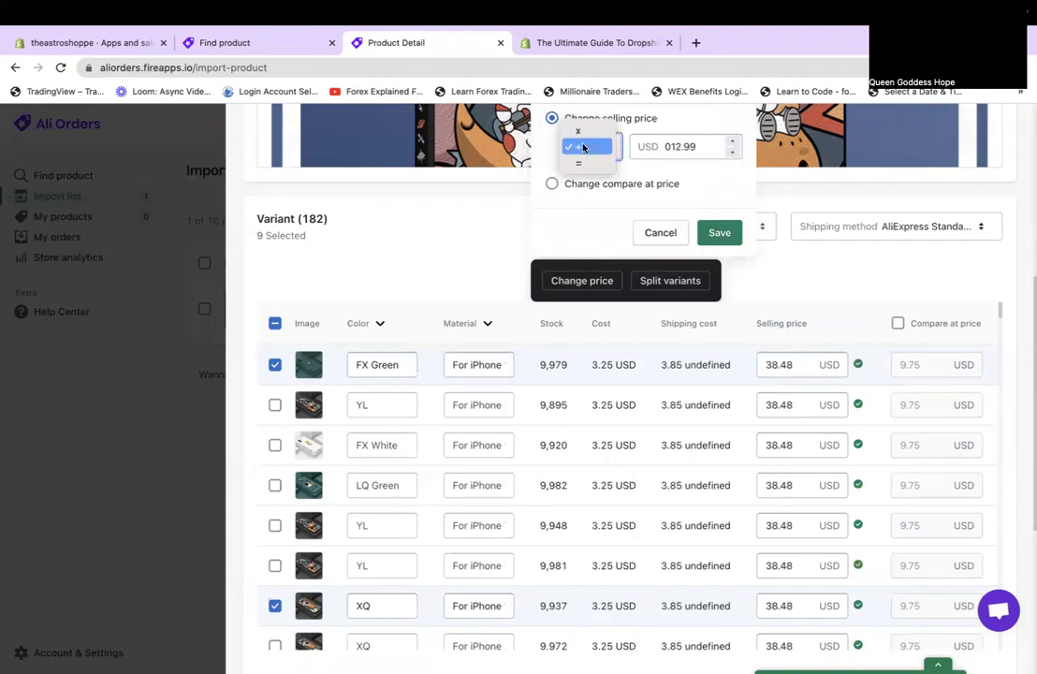
left_click(579, 167)
left_click(680, 147)
type("8")
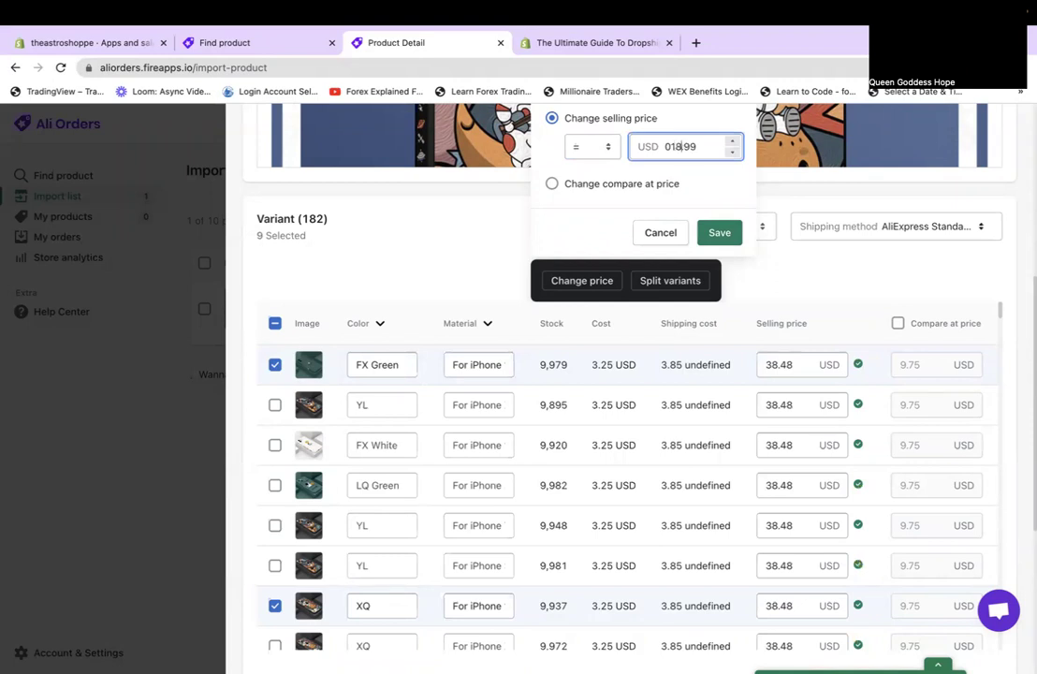
left_click(720, 234)
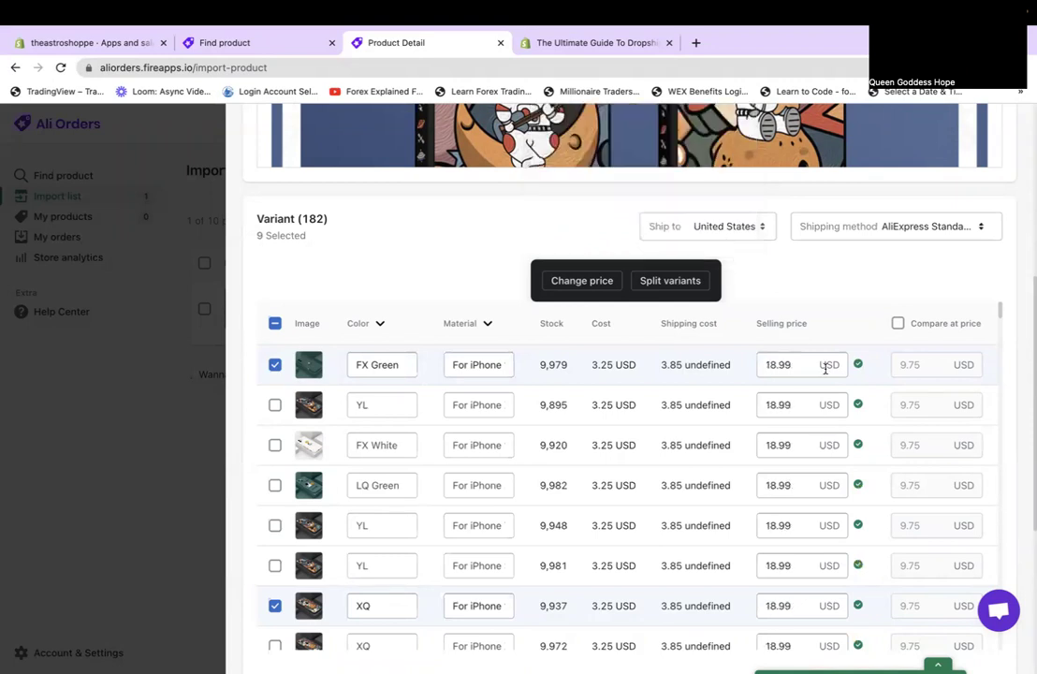
scroll(834, 306, "down", 1)
scroll(834, 309, "up", 1)
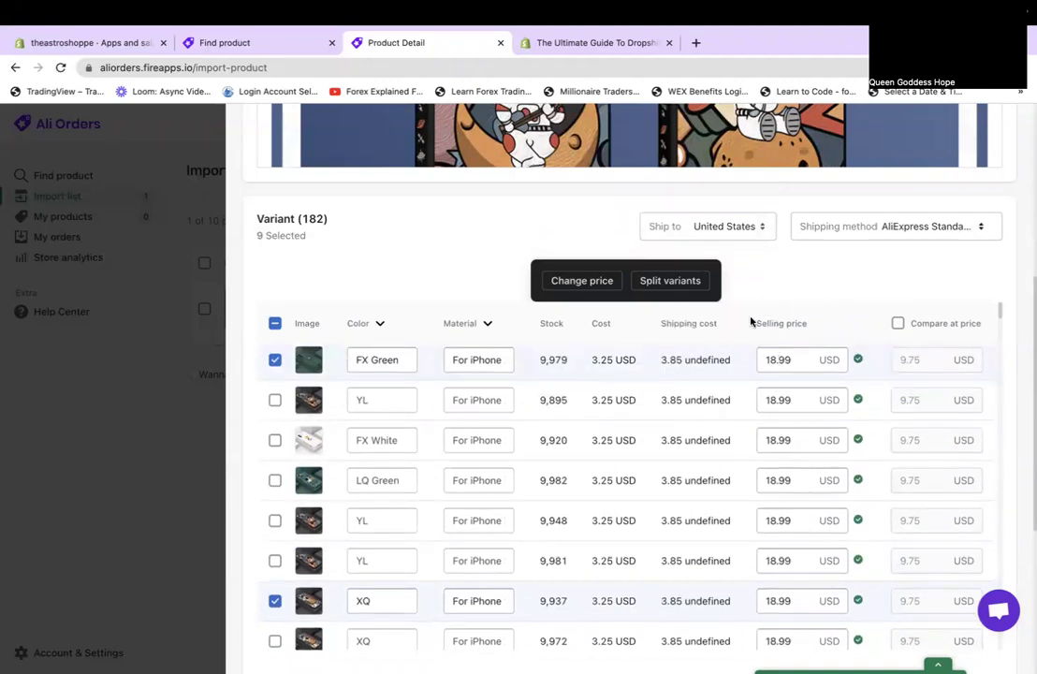
scroll(766, 303, "up", 5)
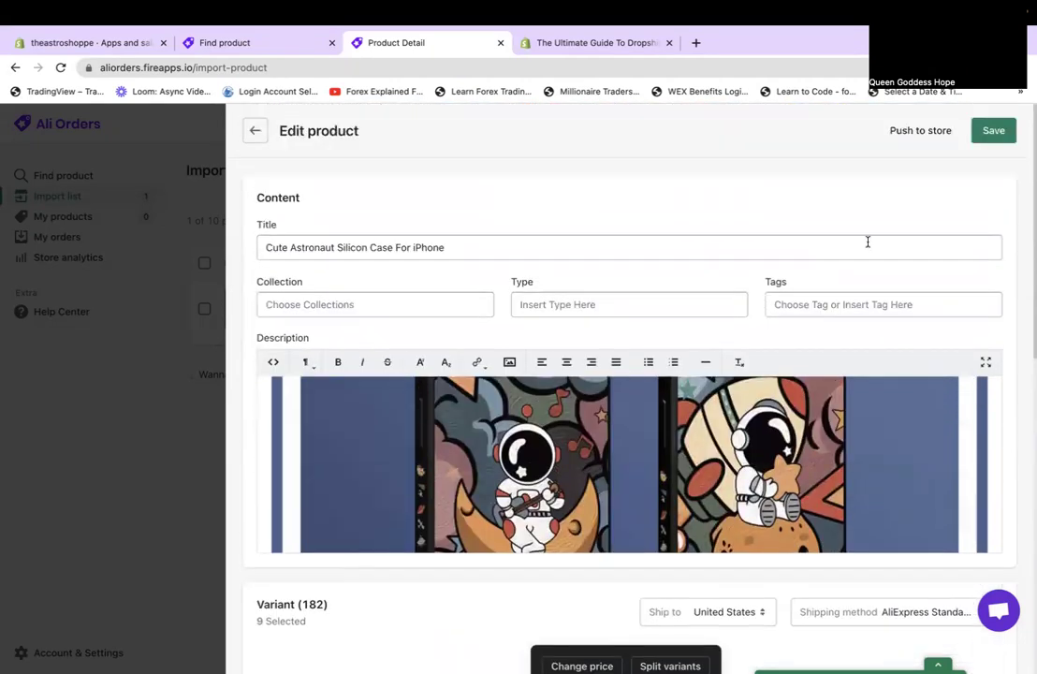
Save the product, then scroll through the variant table to review the rows.
left_click(992, 131)
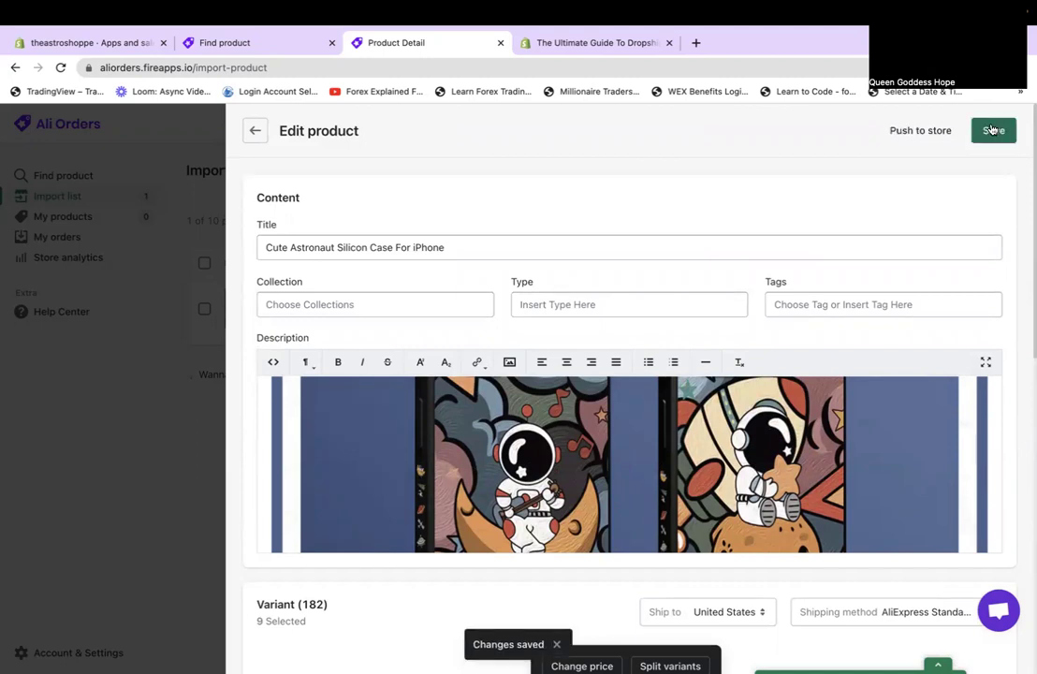
scroll(951, 380, "down", 5)
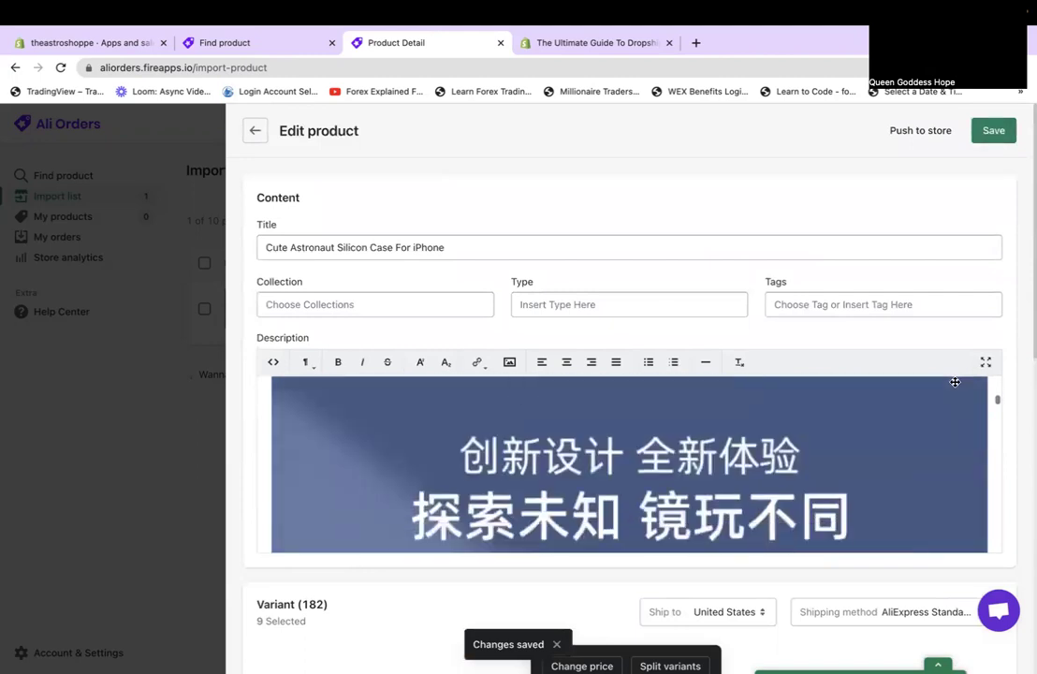
scroll(916, 246, "down", 3)
scroll(915, 246, "down", 3)
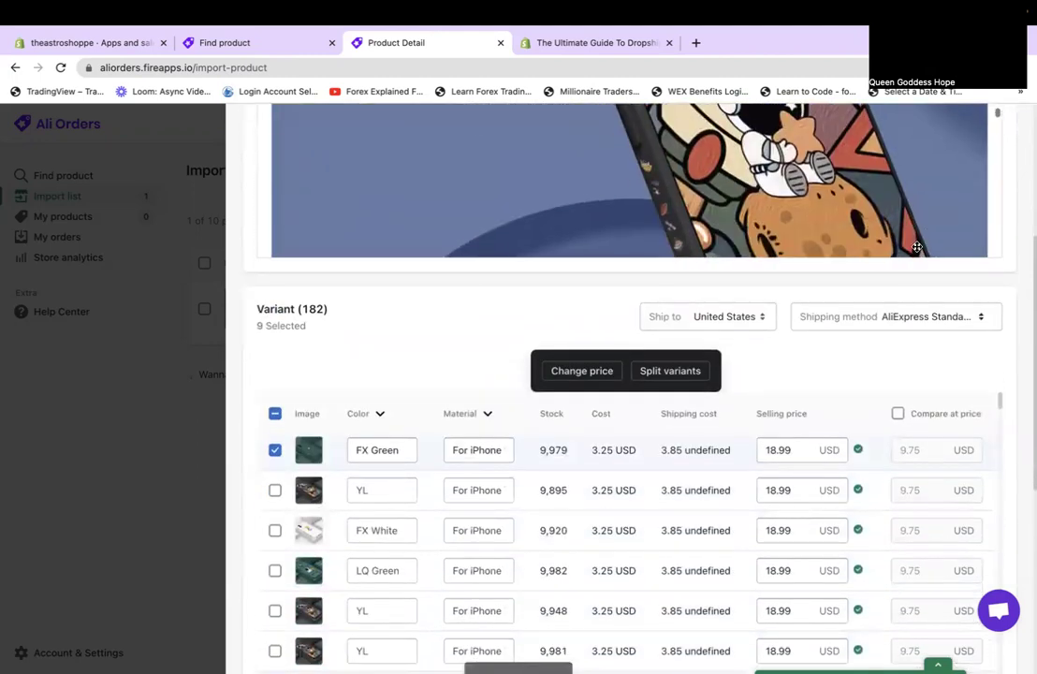
scroll(843, 410, "down", 3)
scroll(843, 410, "down", 1)
scroll(828, 374, "down", 5)
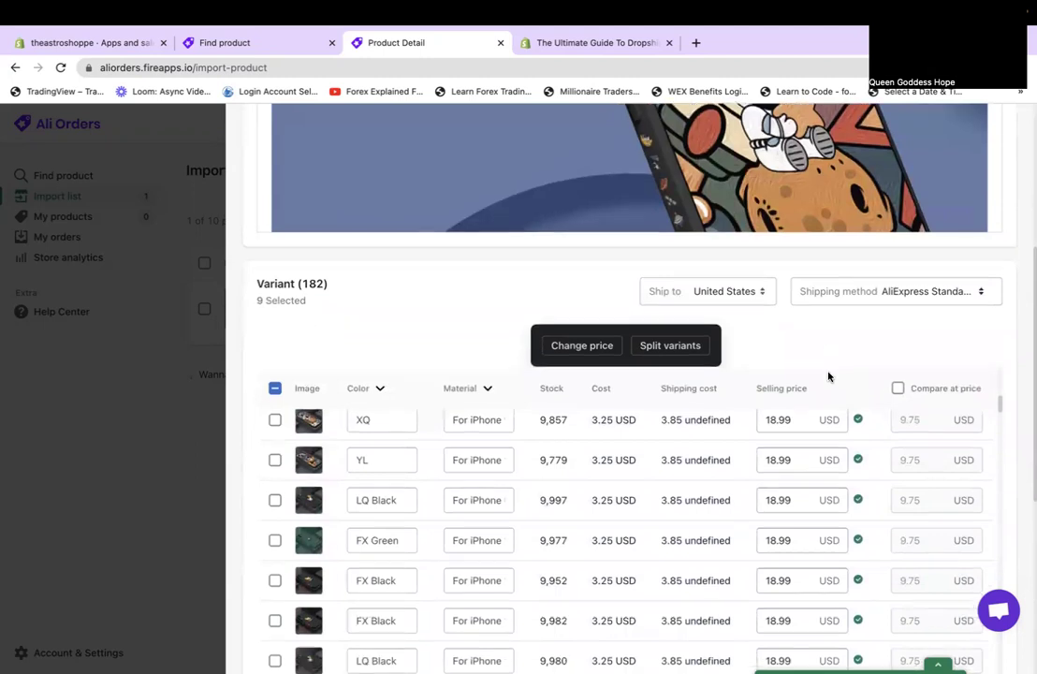
scroll(828, 383, "up", 1)
scroll(817, 481, "down", 2)
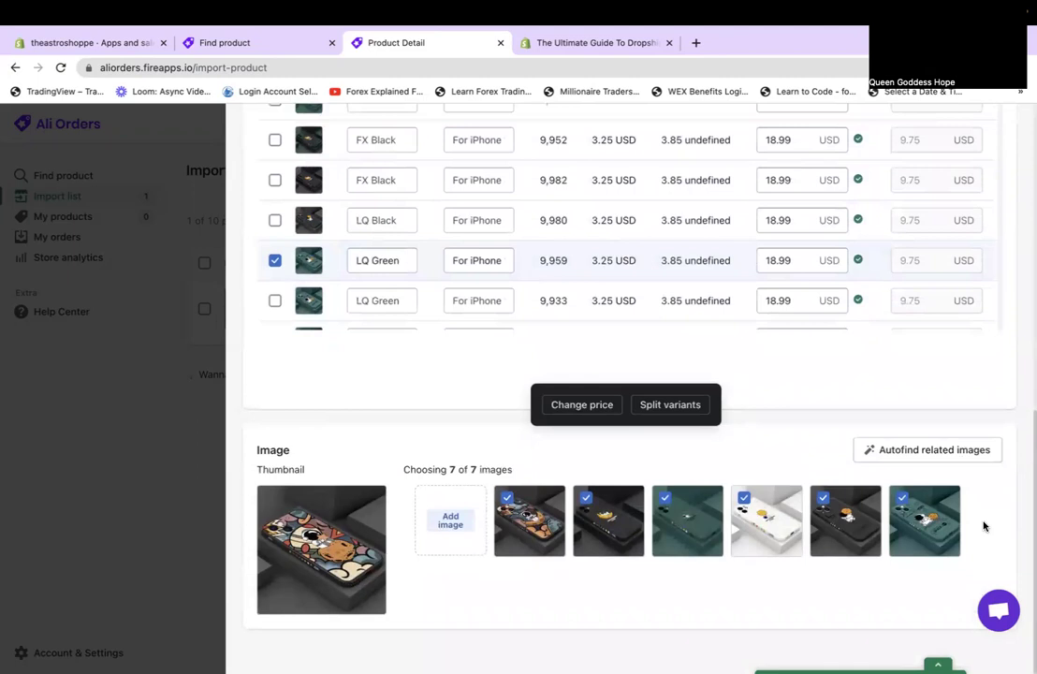
scroll(593, 336, "up", 2)
scroll(470, 244, "up", 10)
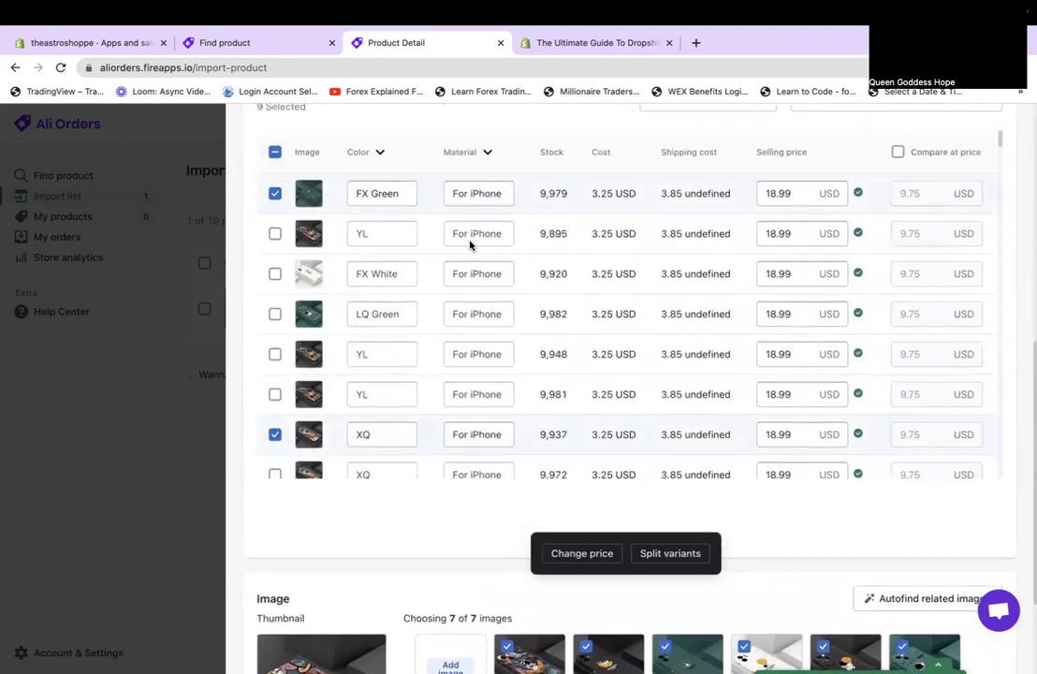
scroll(470, 244, "up", 4)
scroll(470, 244, "down", 3)
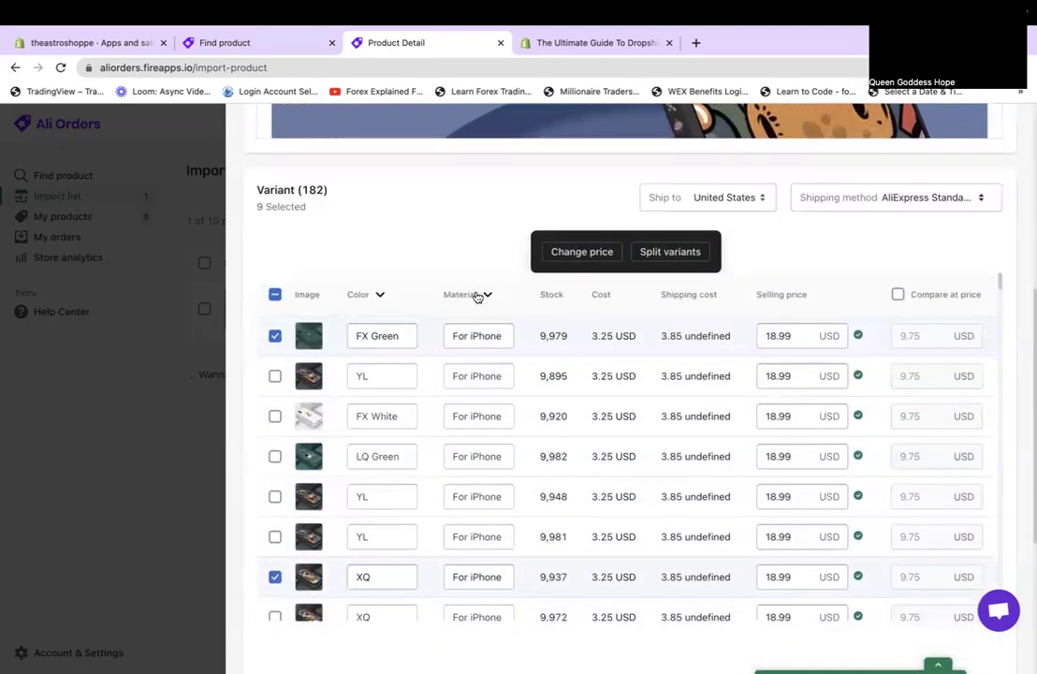
Check the iPhone model options in the Material filter, then save the case's edits again.
left_click(486, 295)
scroll(509, 398, "down", 2)
scroll(510, 399, "down", 5)
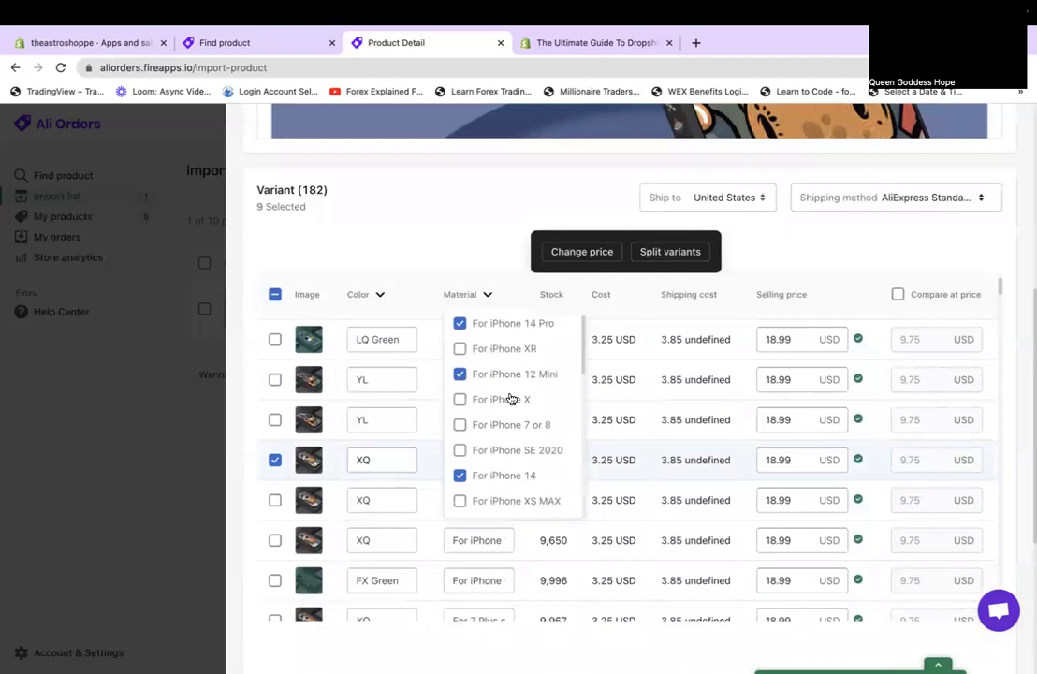
left_click(472, 244)
scroll(472, 244, "up", 2)
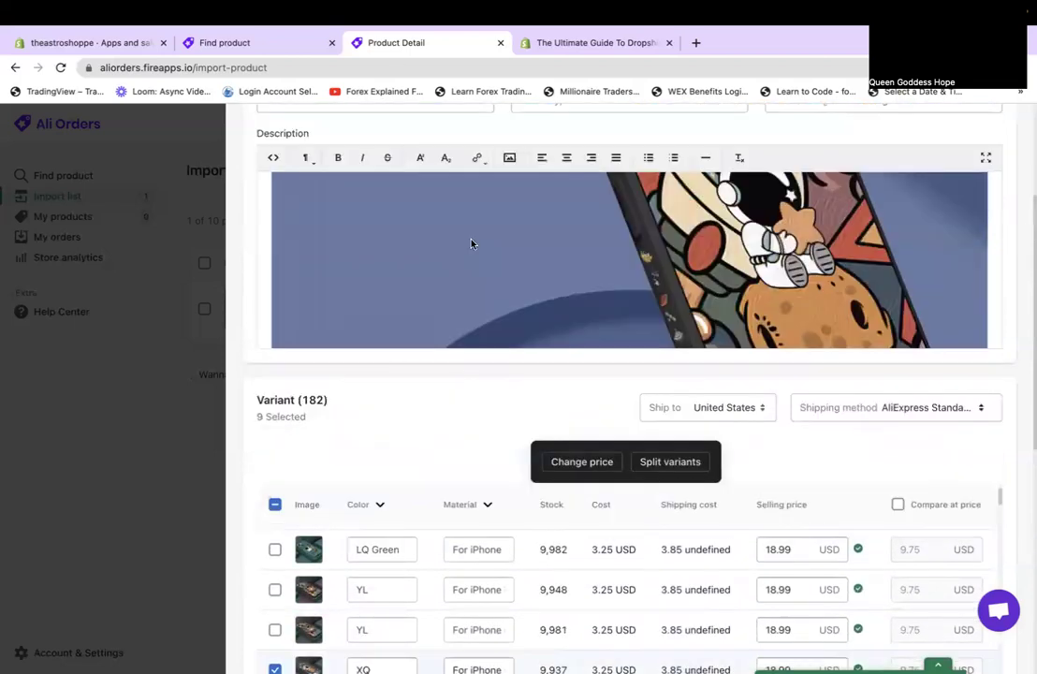
scroll(472, 243, "up", 3)
right_click(994, 133)
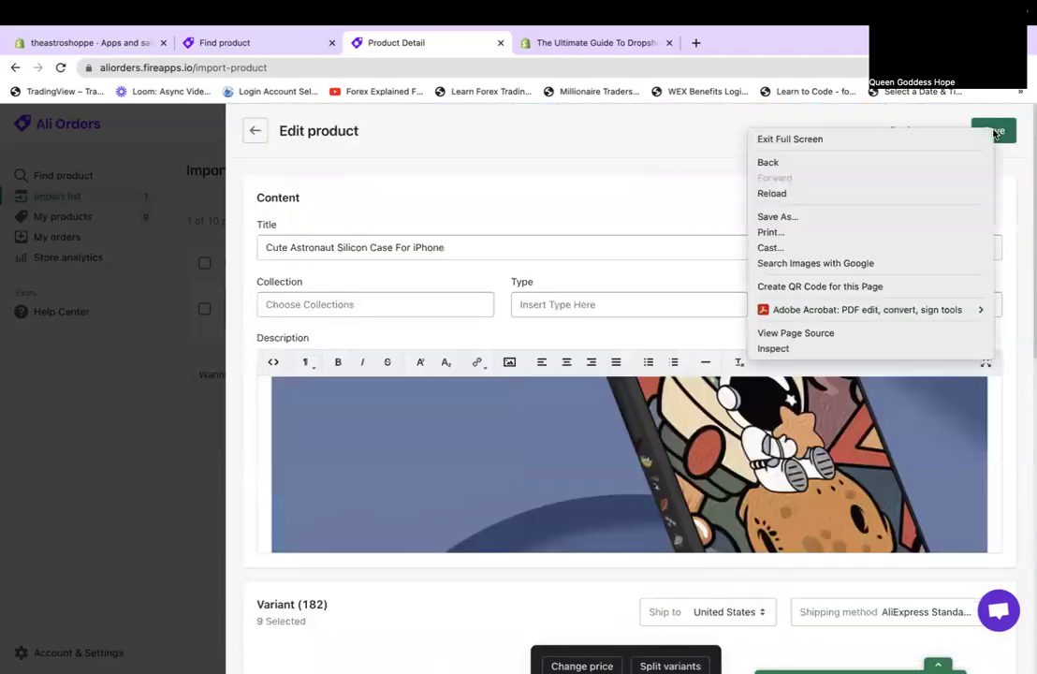
left_click(1014, 128)
left_click(999, 130)
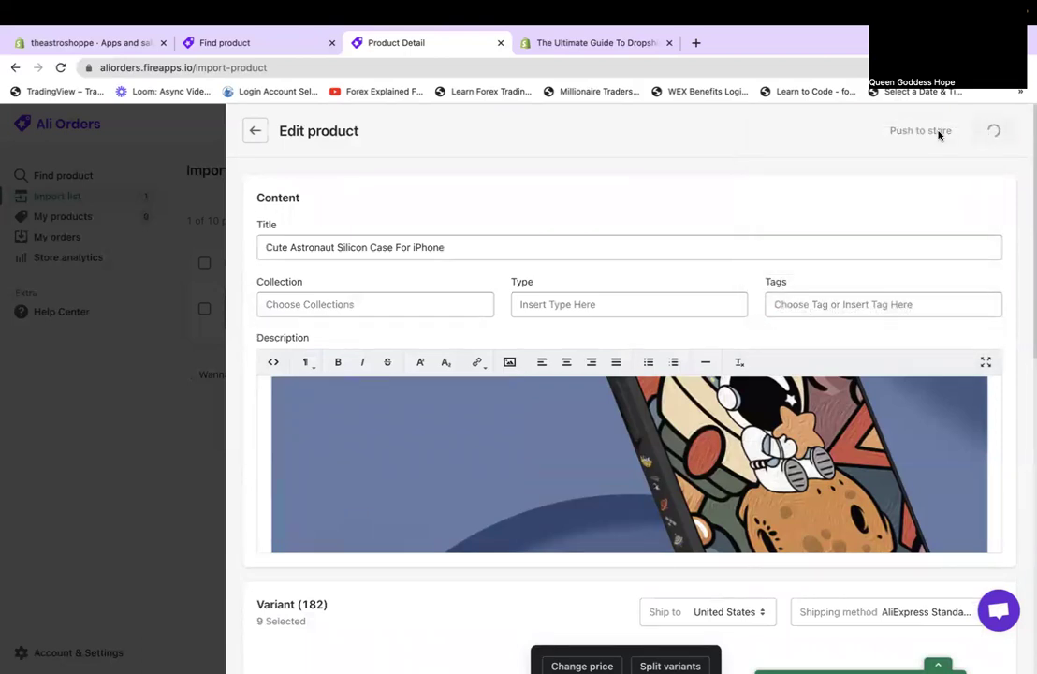
Push the case to the store unpublished, with 'Continue selling when out of stock' off.
left_click(939, 136)
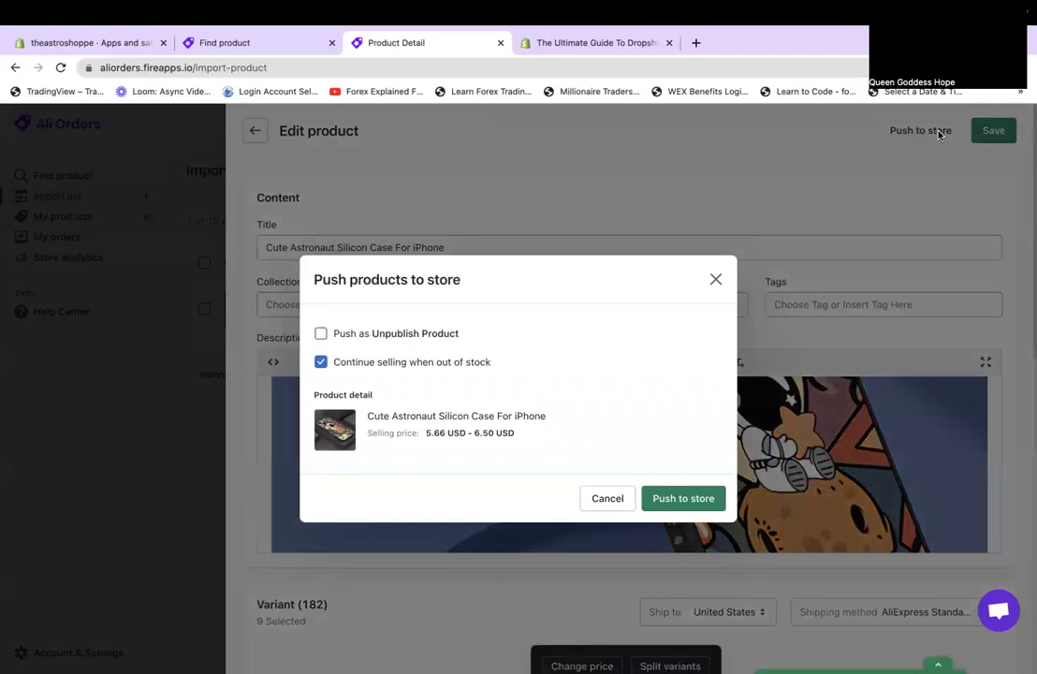
left_click(363, 362)
left_click(357, 333)
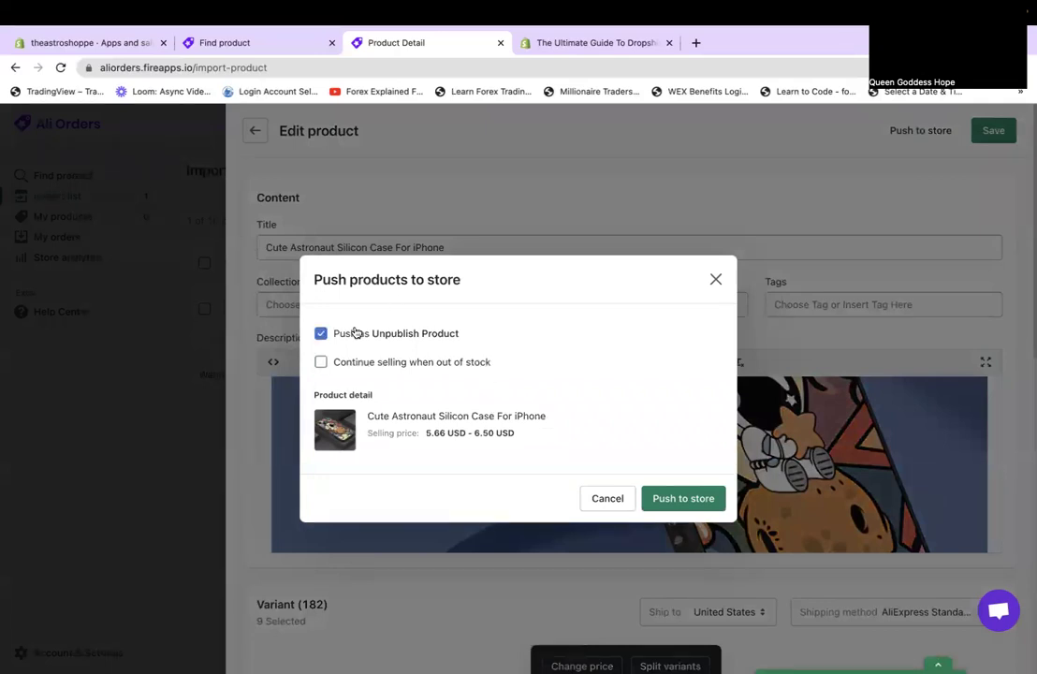
left_click(701, 506)
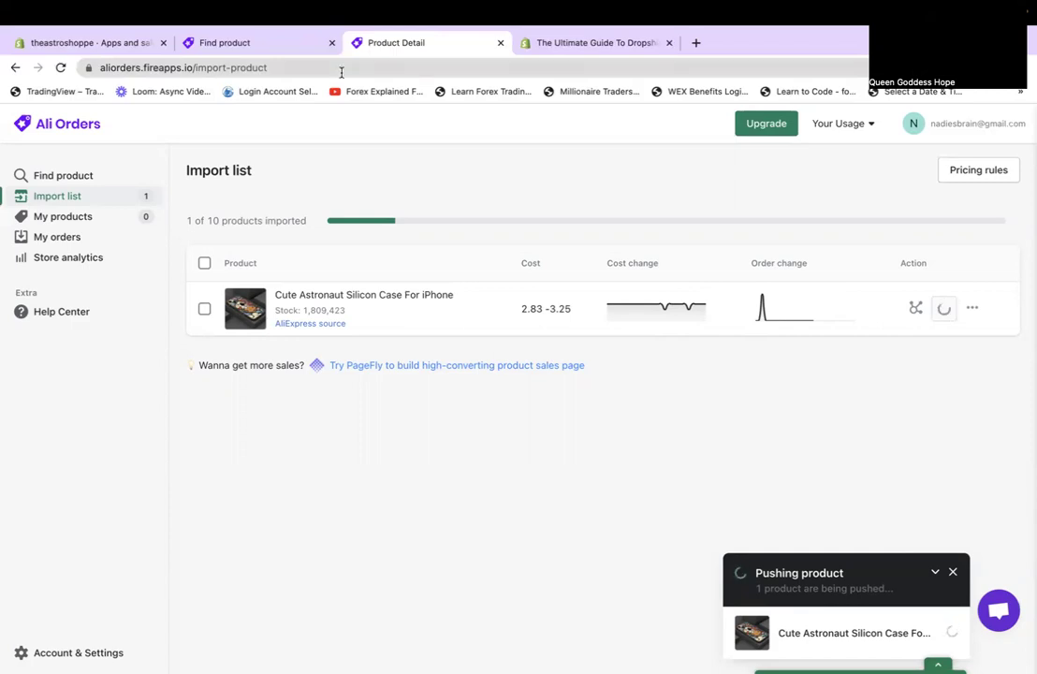
Go back to the astronaut results and open the Galaxy Star Projector night light ($27.16 USD).
left_click(278, 45)
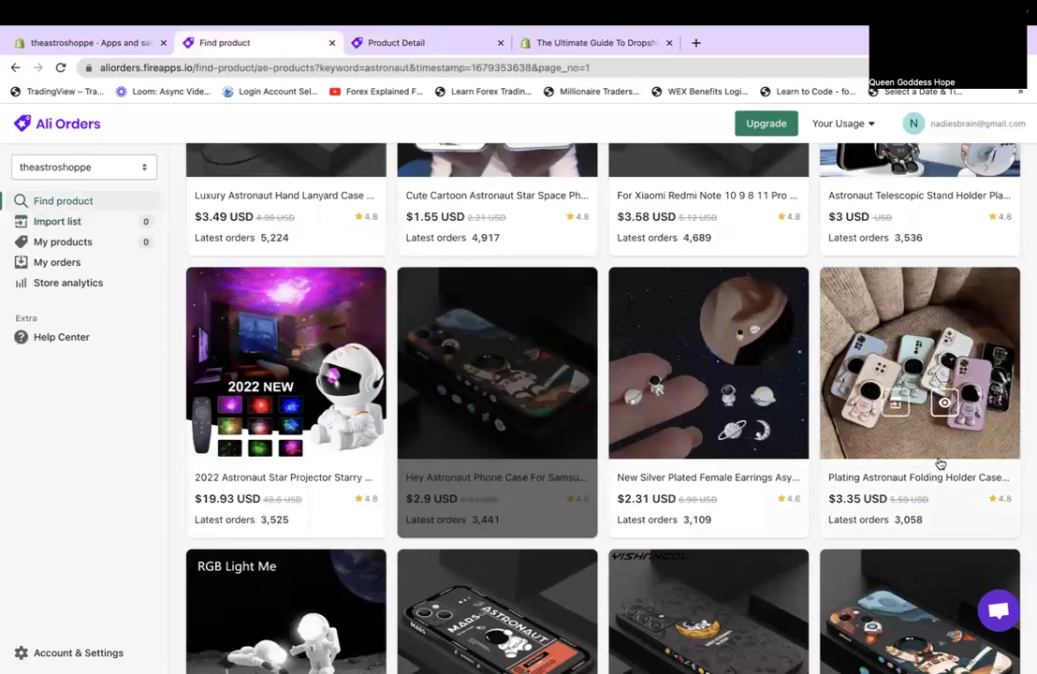
scroll(779, 356, "up", 2)
scroll(779, 356, "up", 10)
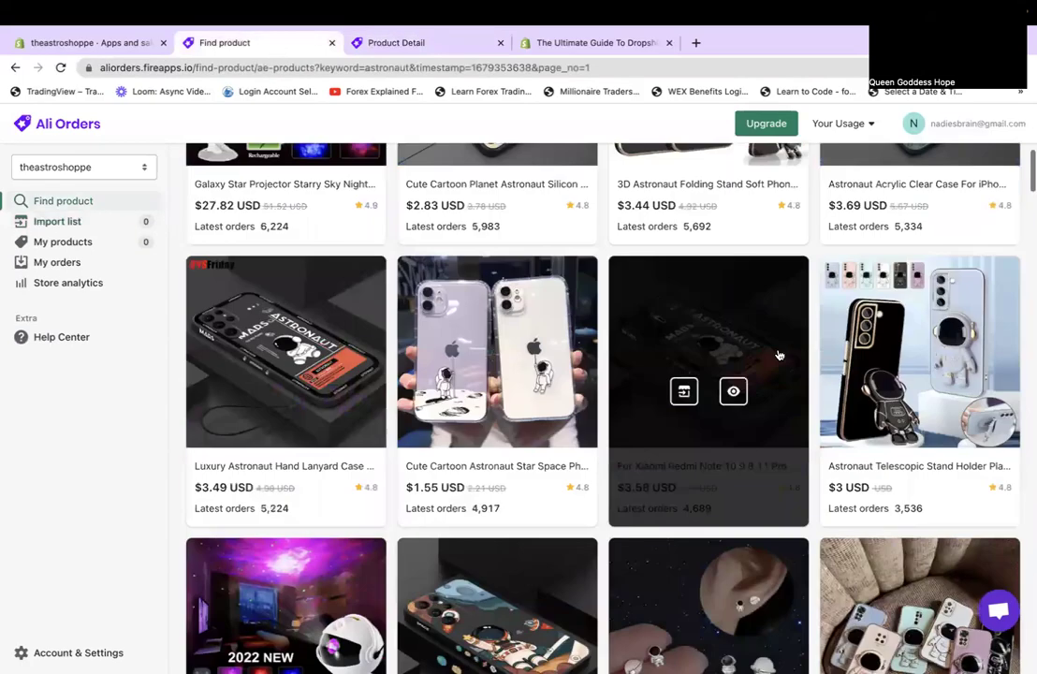
scroll(779, 356, "down", 3)
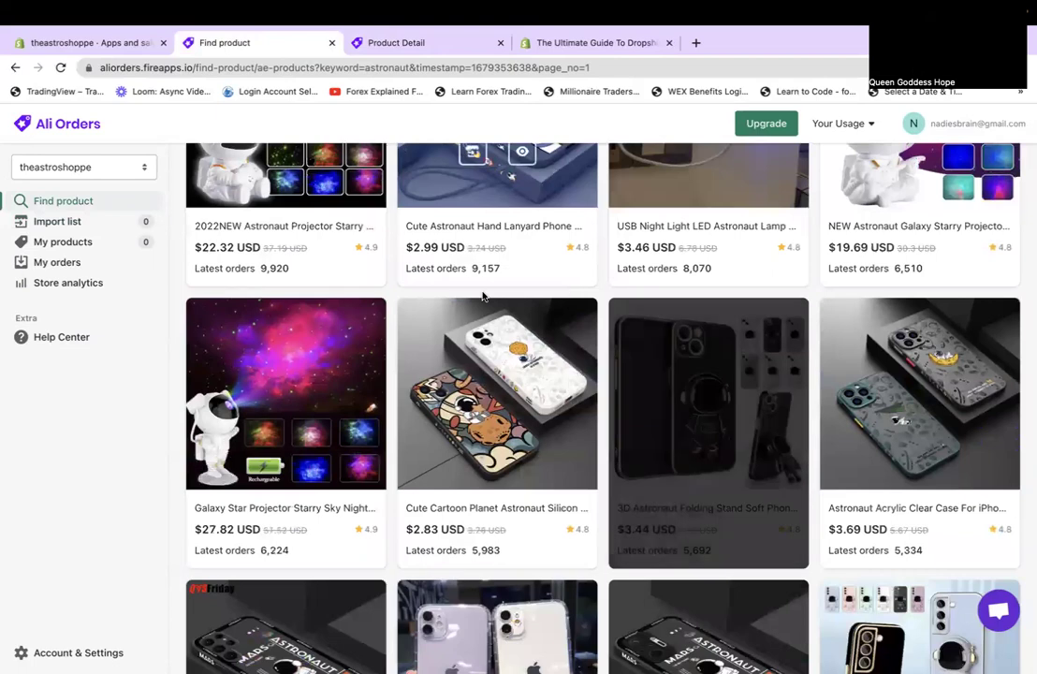
scroll(447, 303, "up", 3)
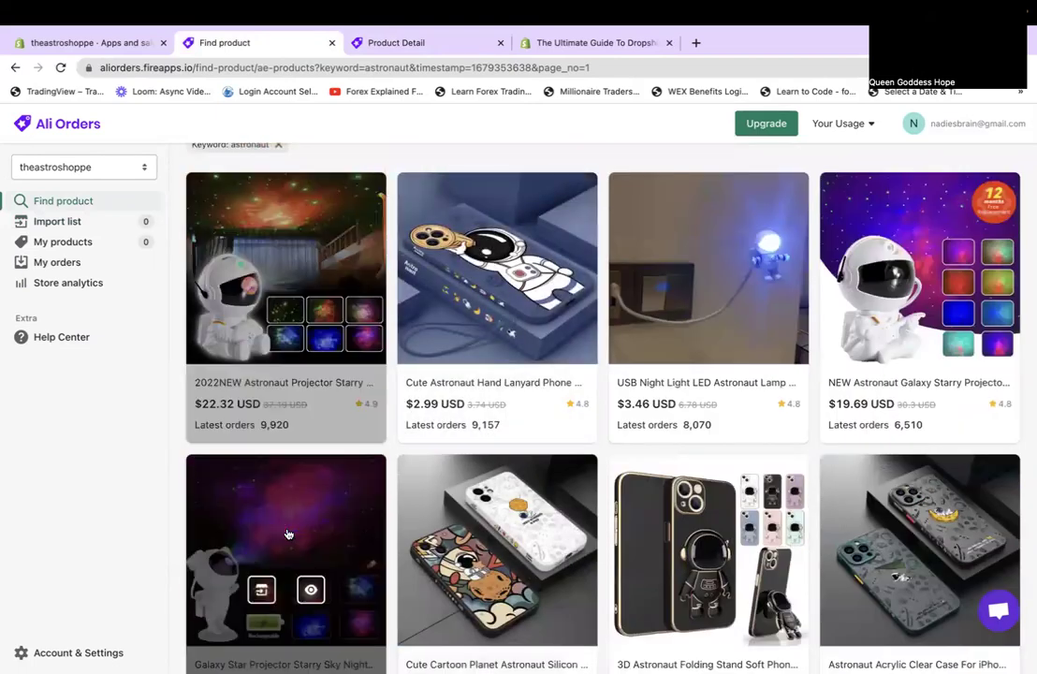
scroll(288, 532, "down", 8)
scroll(288, 532, "down", 4)
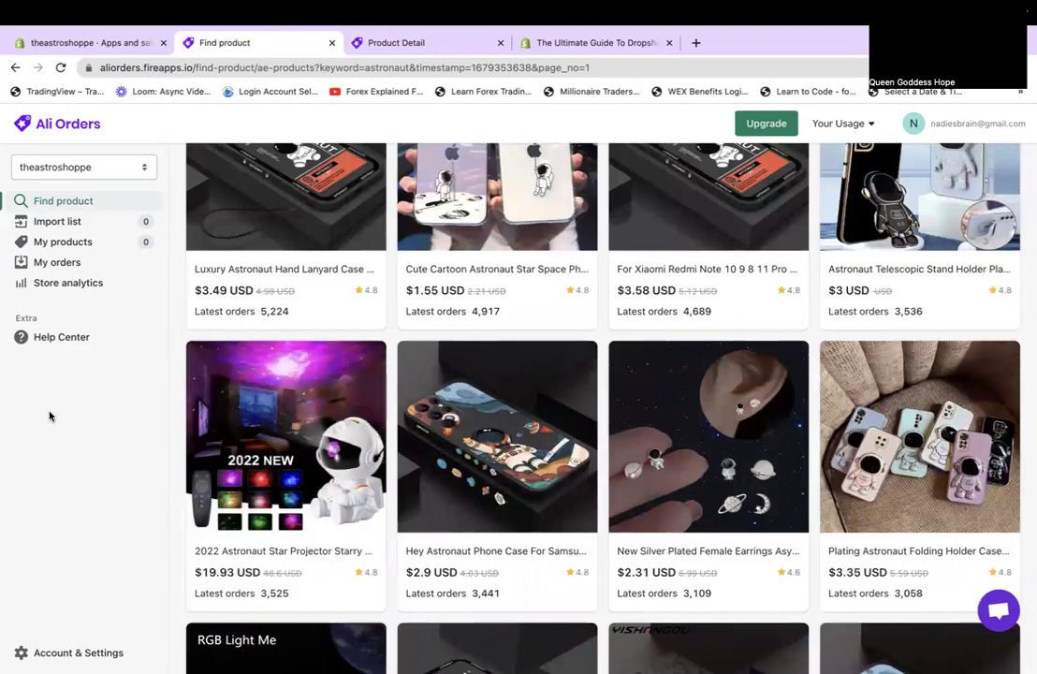
scroll(160, 398, "up", 4)
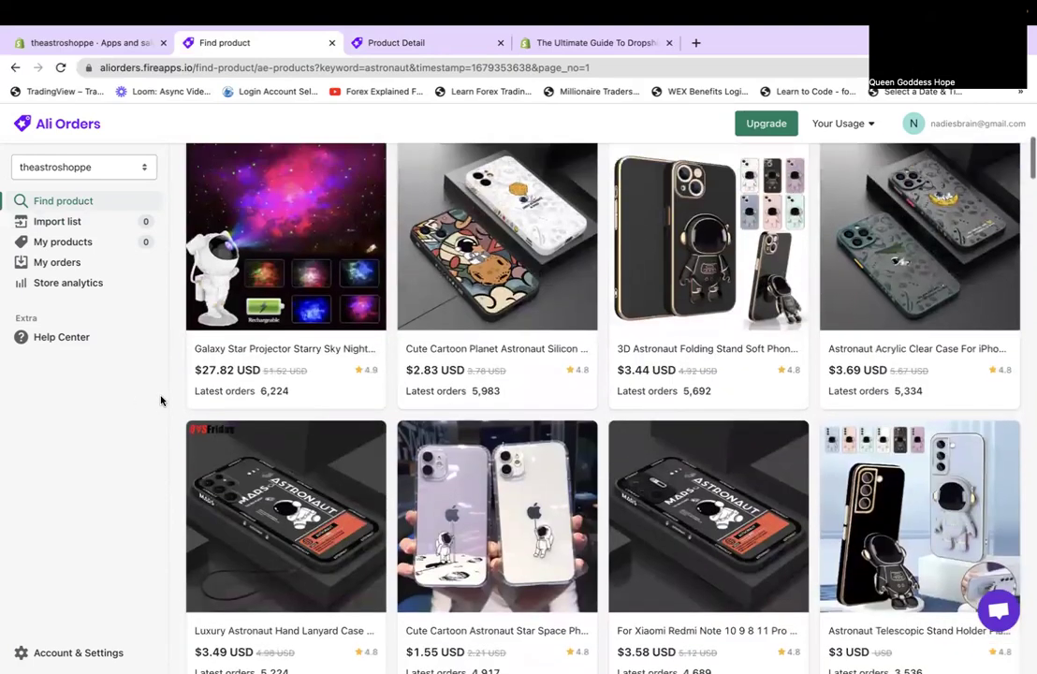
scroll(160, 400, "up", 1)
left_click(271, 280)
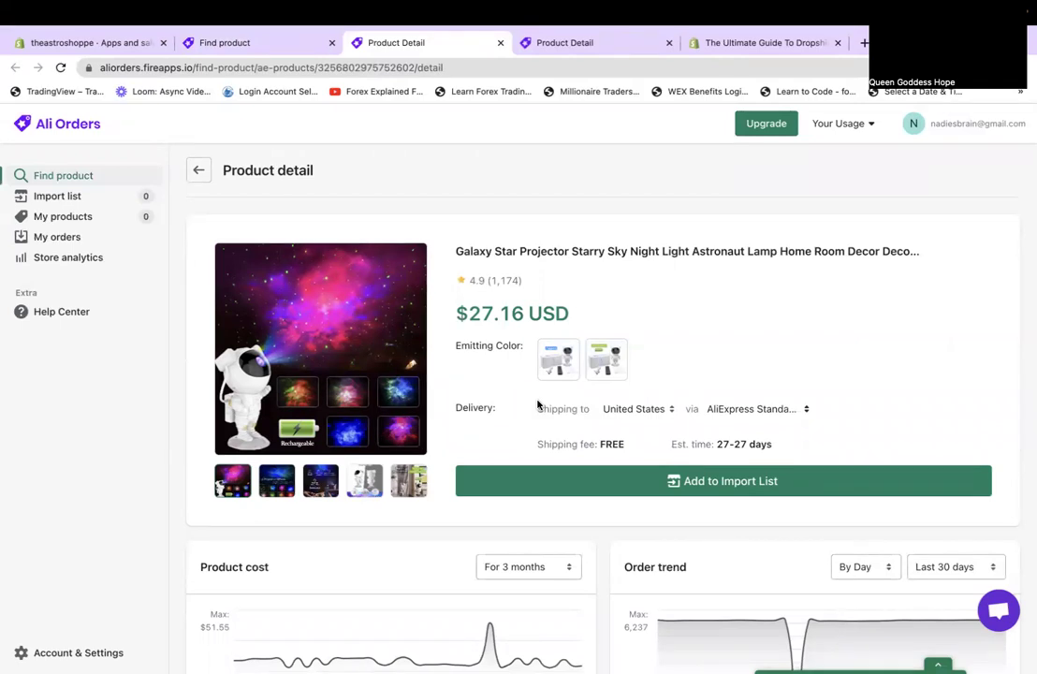
Review the Galaxy Star Projector product page and its $27.16 USD price.
scroll(870, 486, "down", 1)
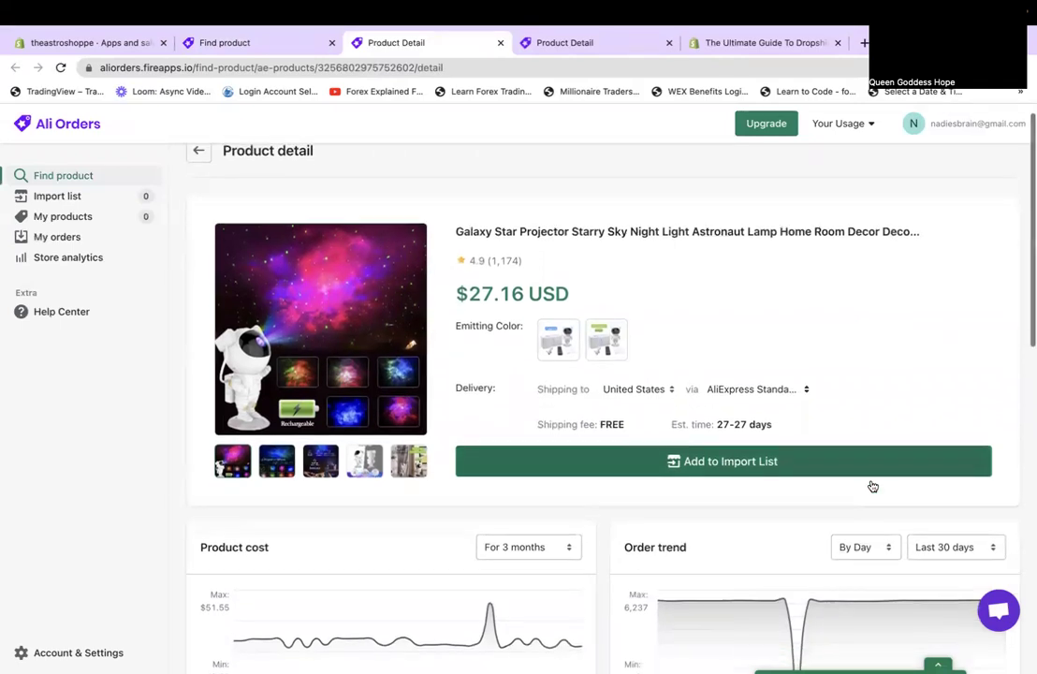
scroll(873, 486, "down", 7)
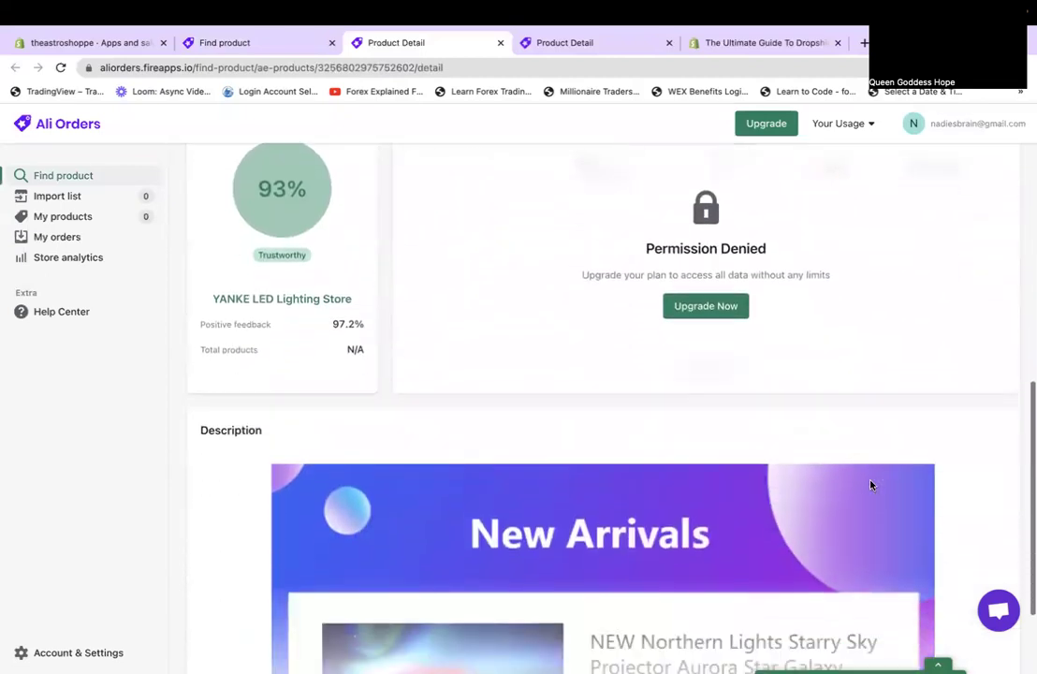
scroll(870, 485, "up", 1)
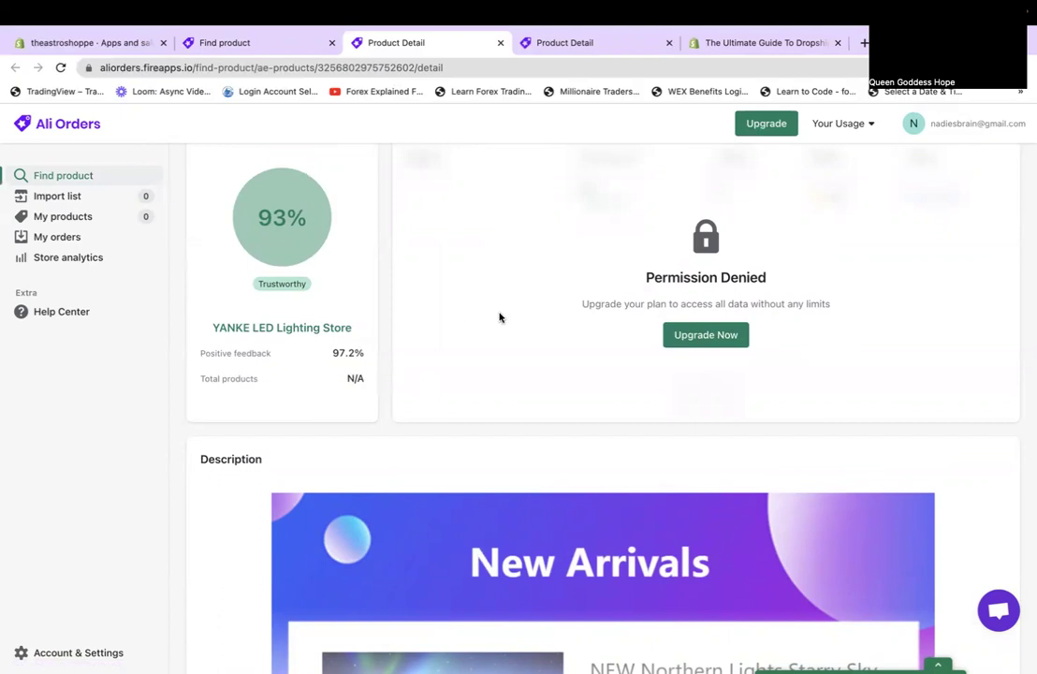
scroll(502, 317, "up", 8)
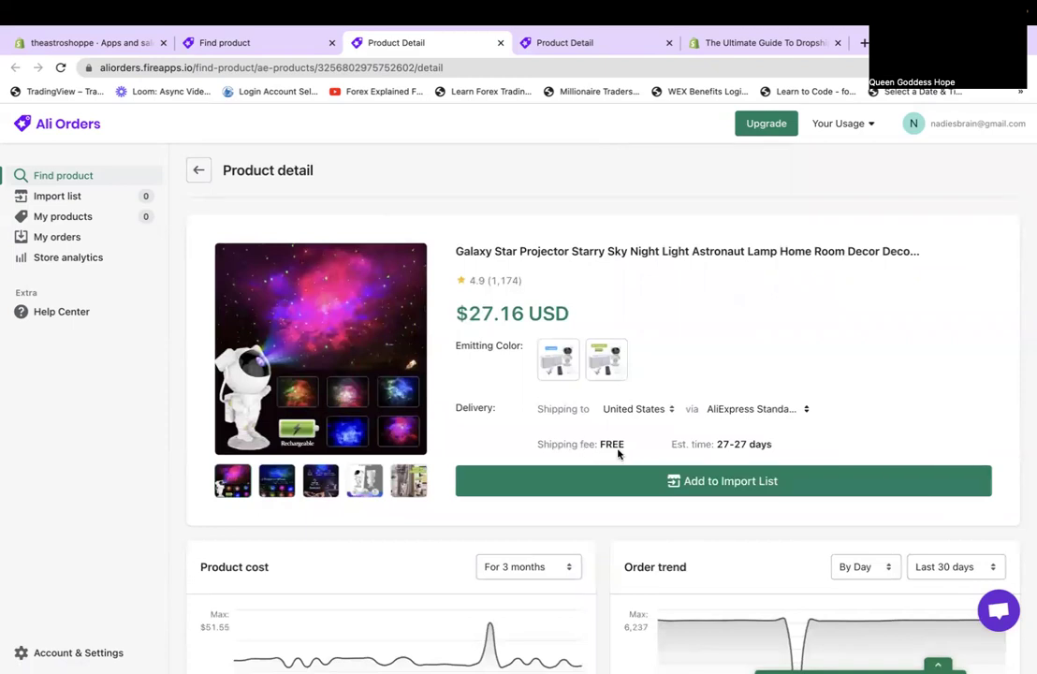
left_click_drag(455, 332, 585, 320)
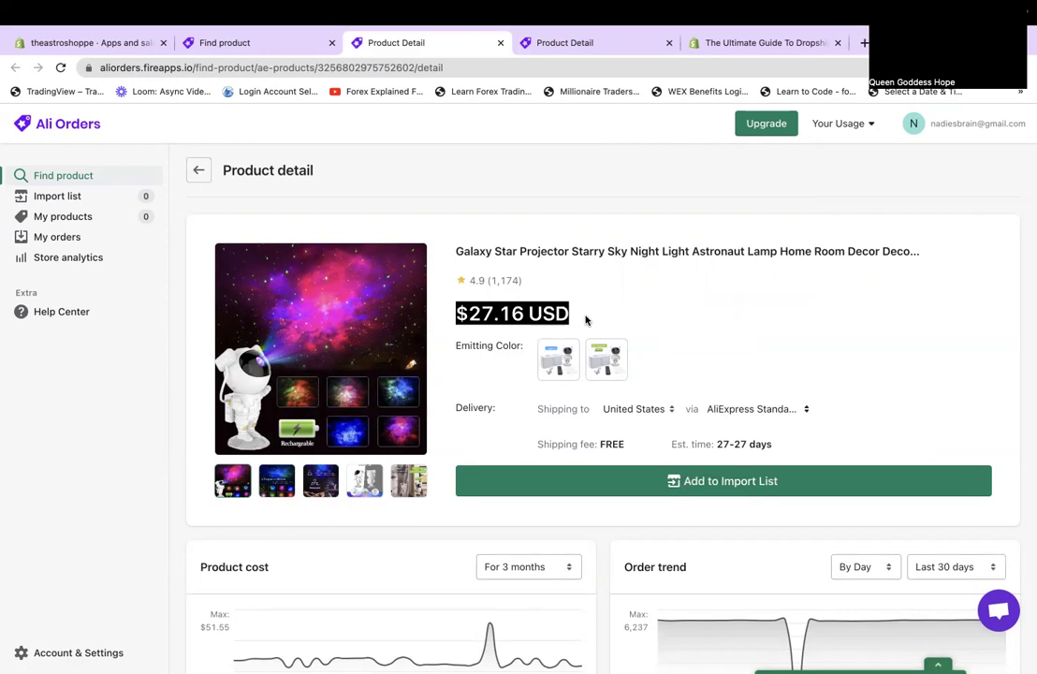
scroll(1000, 511, "down", 3)
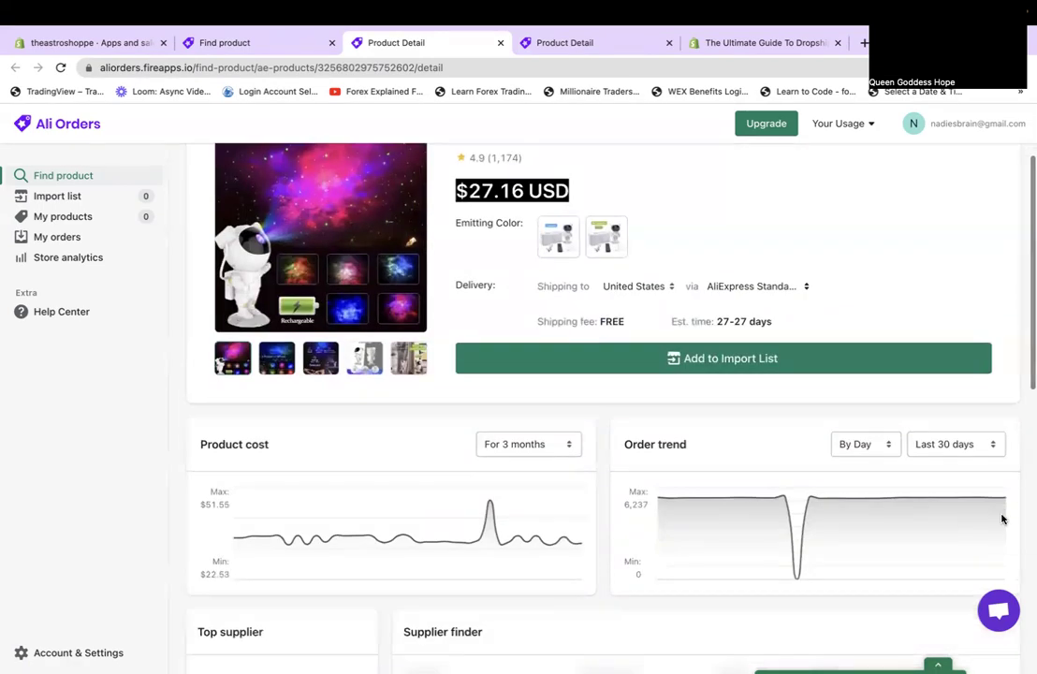
left_click(667, 213)
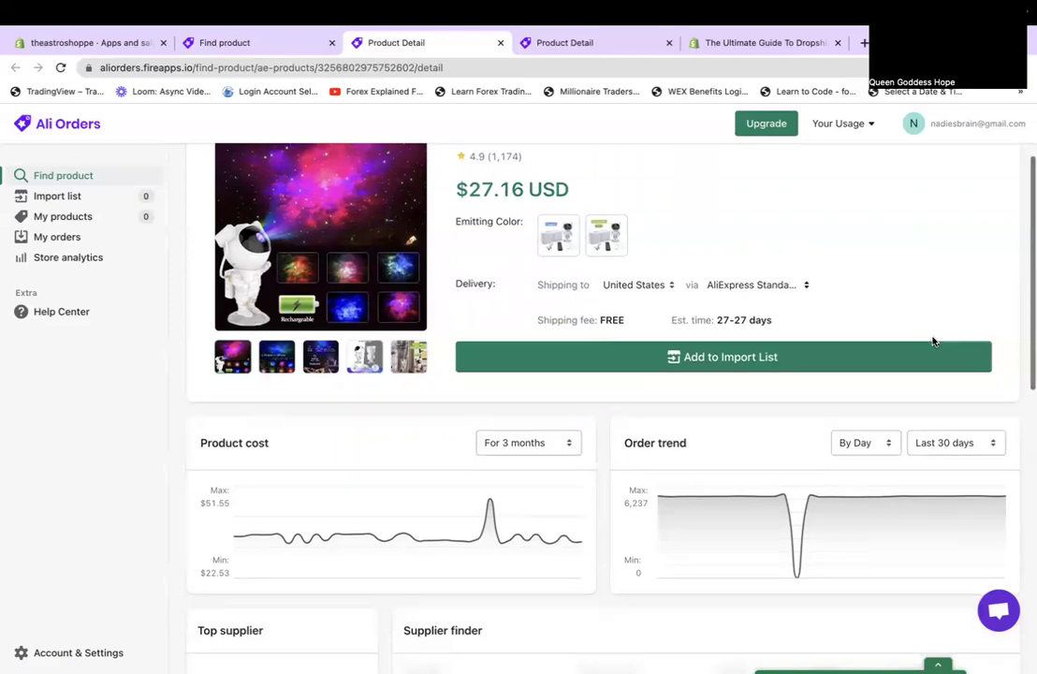
Read the full description, add the projector to the import list, and view the Import list tab.
scroll(932, 341, "down", 9)
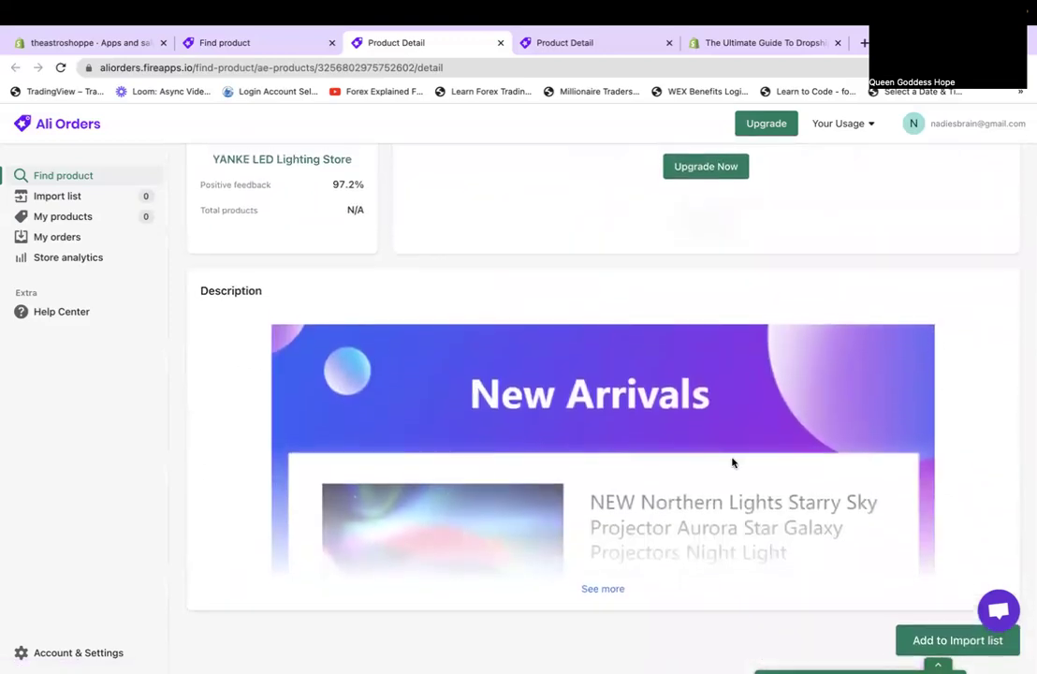
left_click(606, 588)
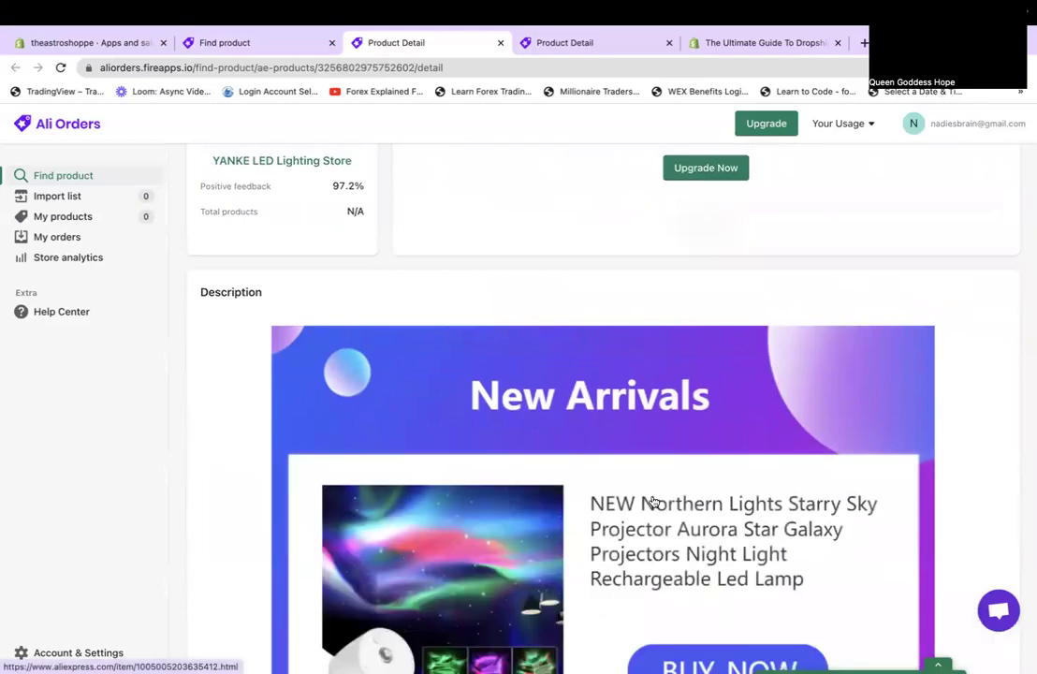
scroll(653, 502, "down", 10)
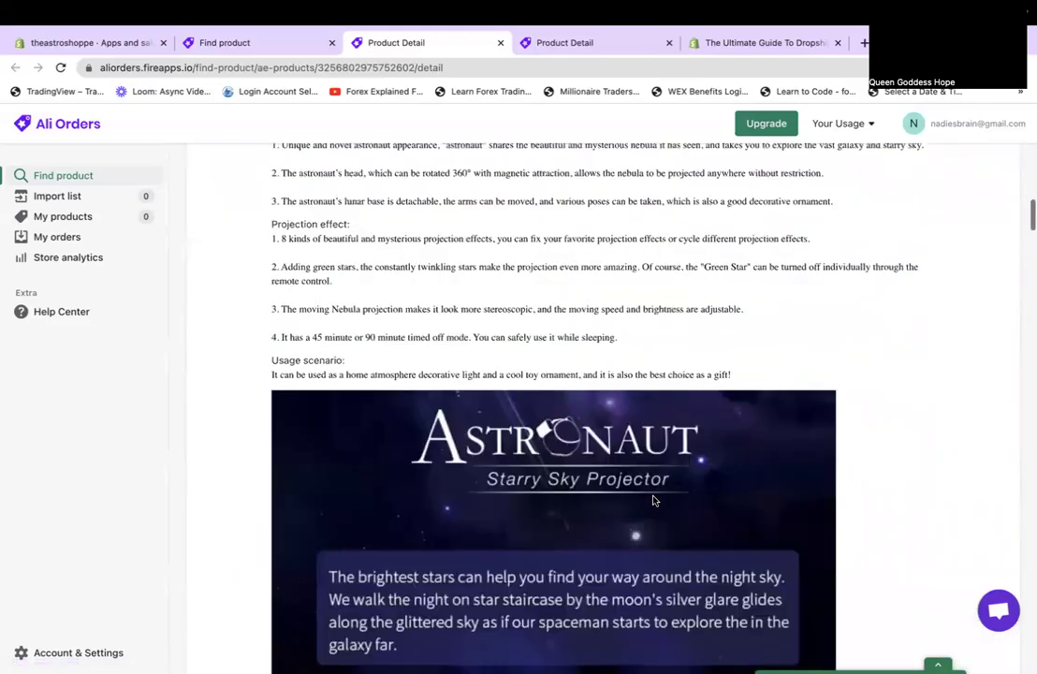
scroll(654, 501, "down", 15)
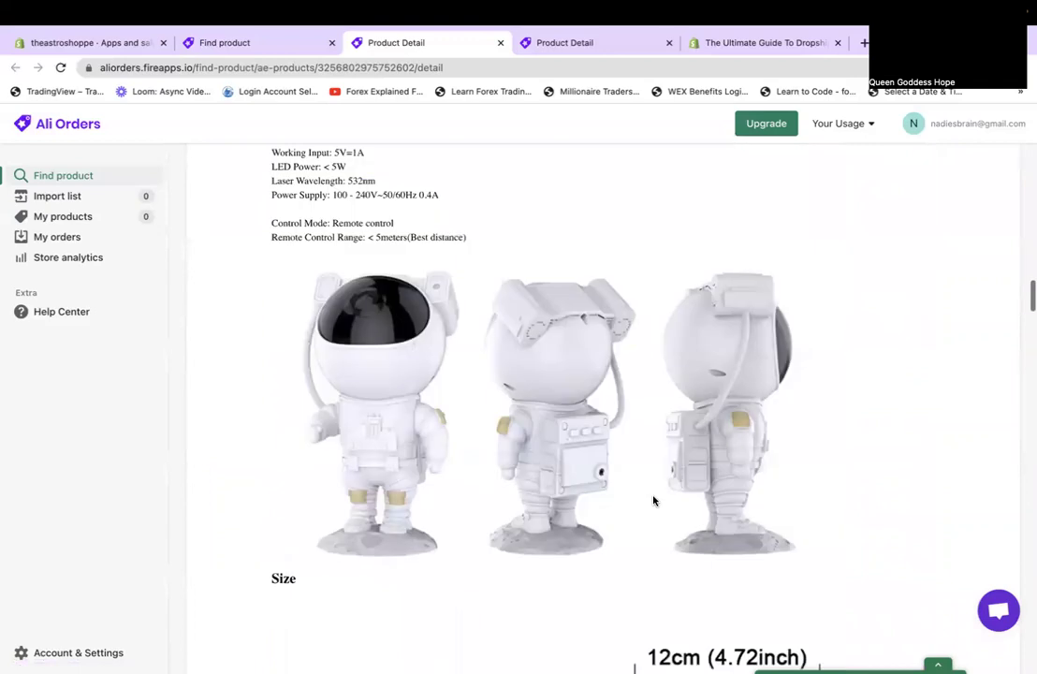
scroll(653, 500, "up", 2)
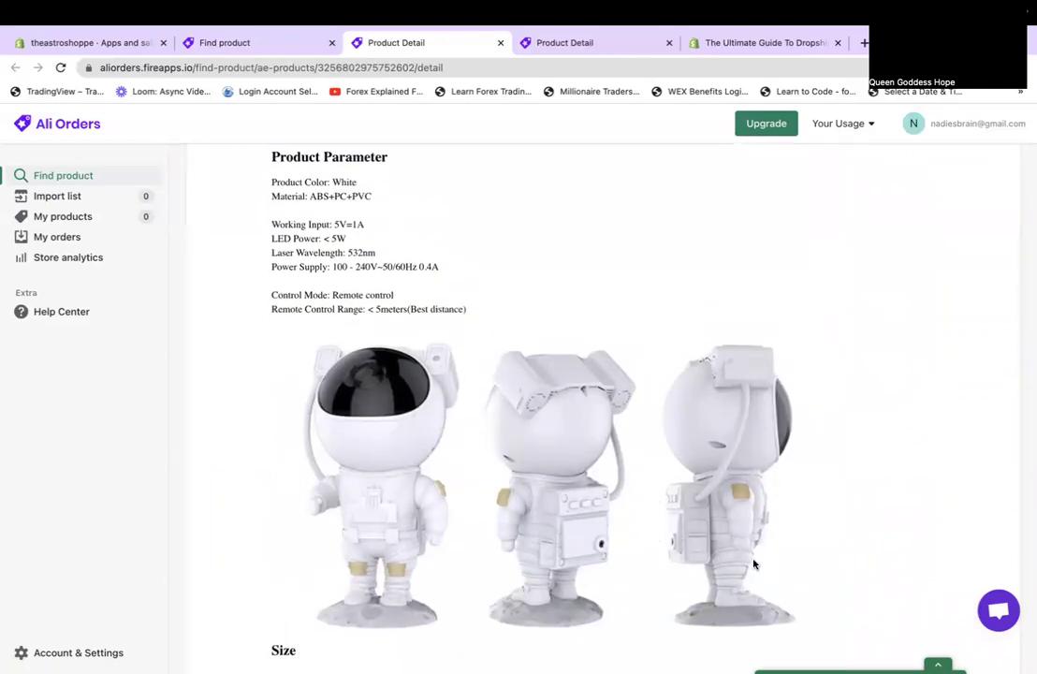
scroll(755, 564, "down", 15)
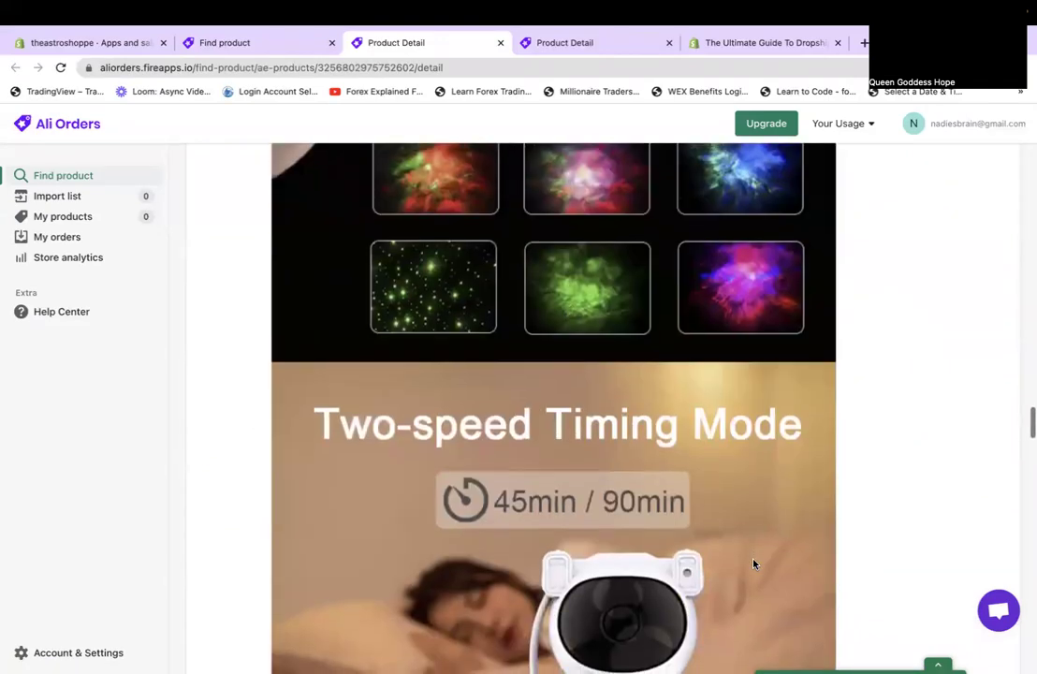
scroll(754, 563, "down", 15)
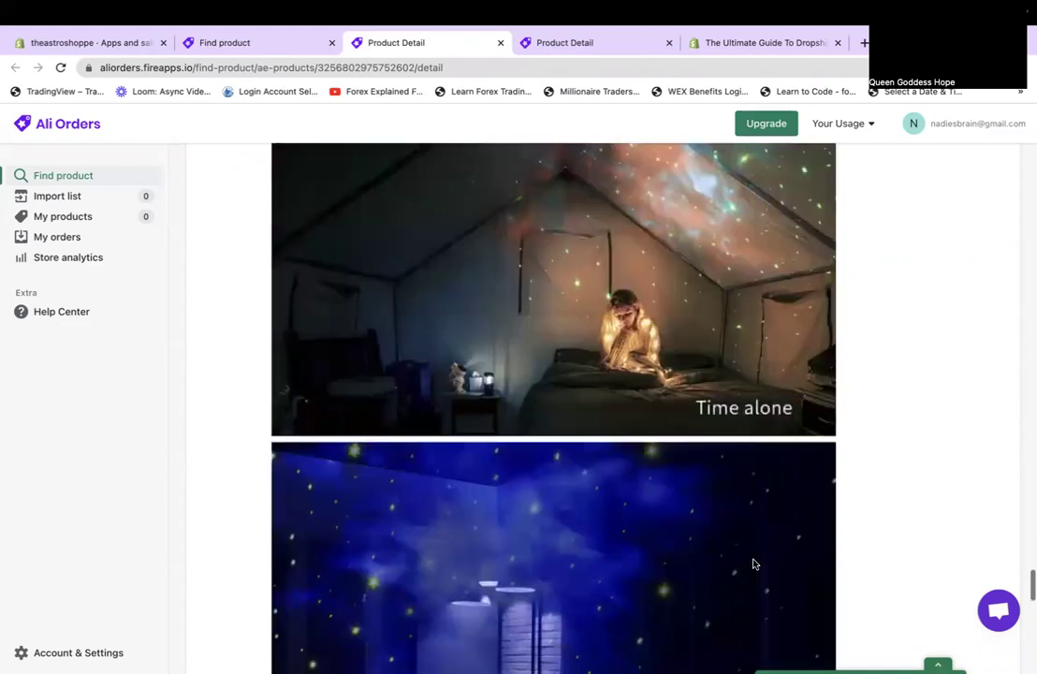
scroll(755, 563, "down", 15)
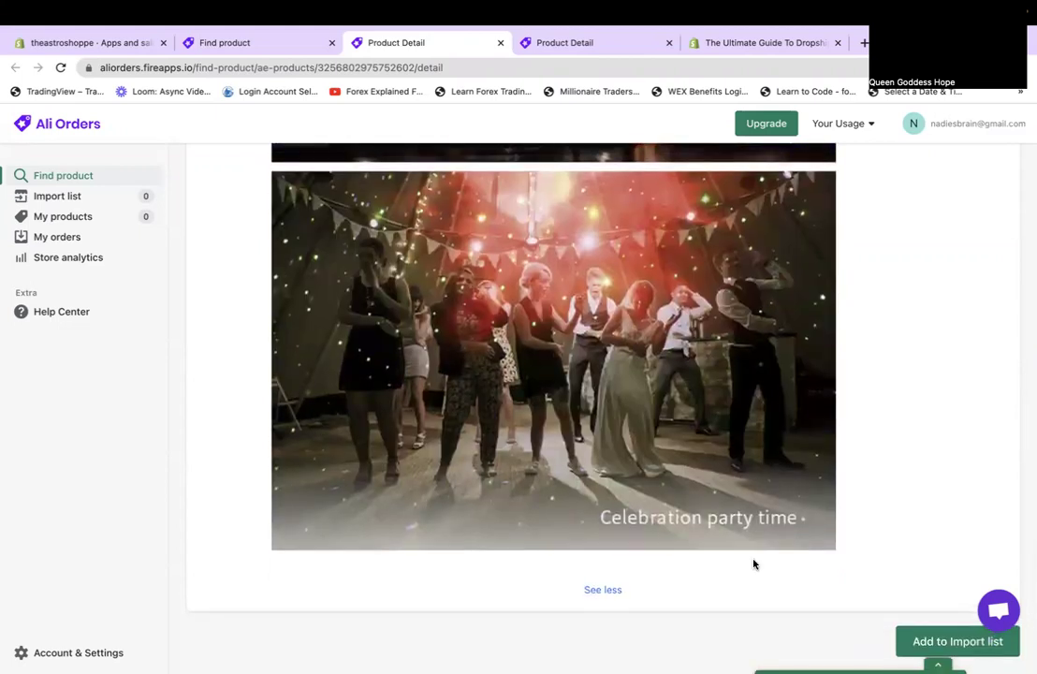
scroll(721, 343, "up", 20)
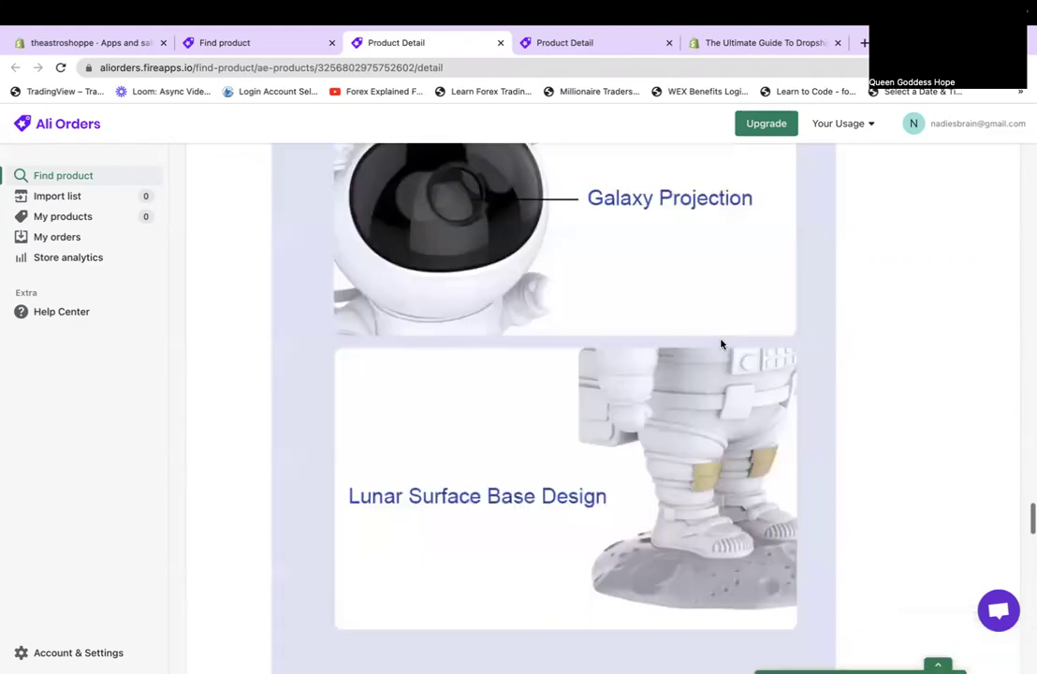
scroll(721, 344, "up", 20)
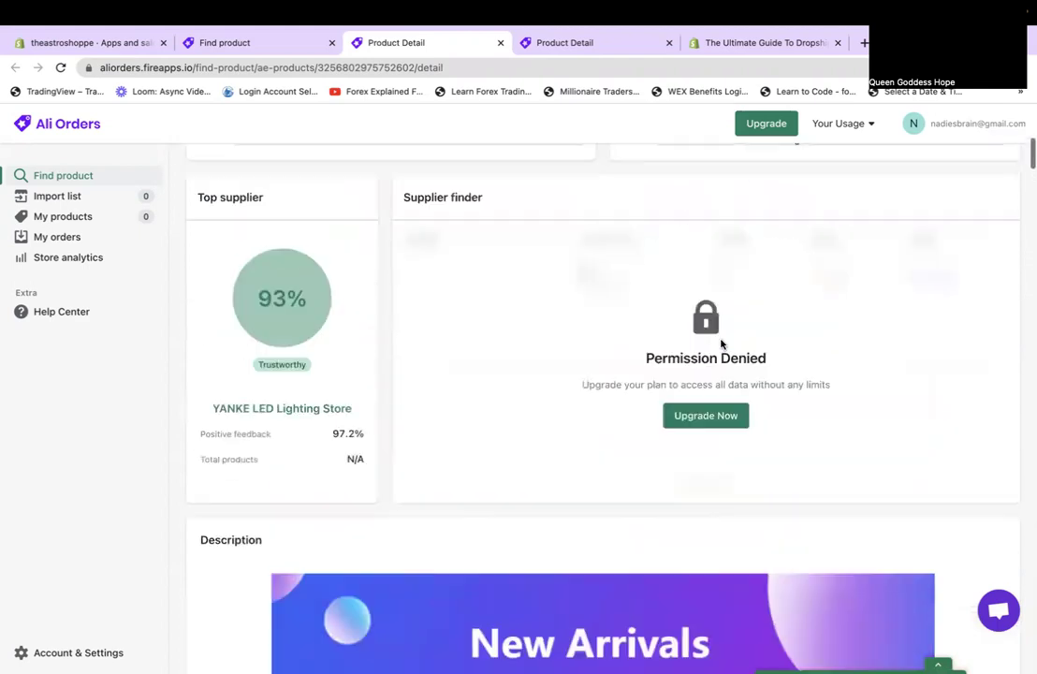
scroll(721, 343, "up", 1)
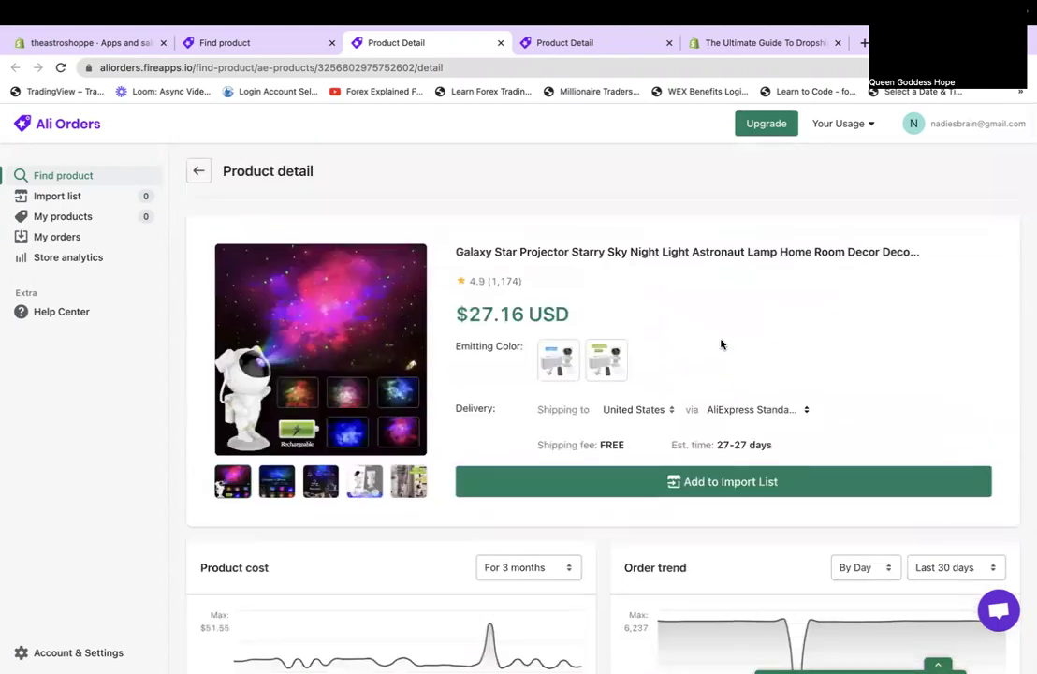
left_click(726, 483)
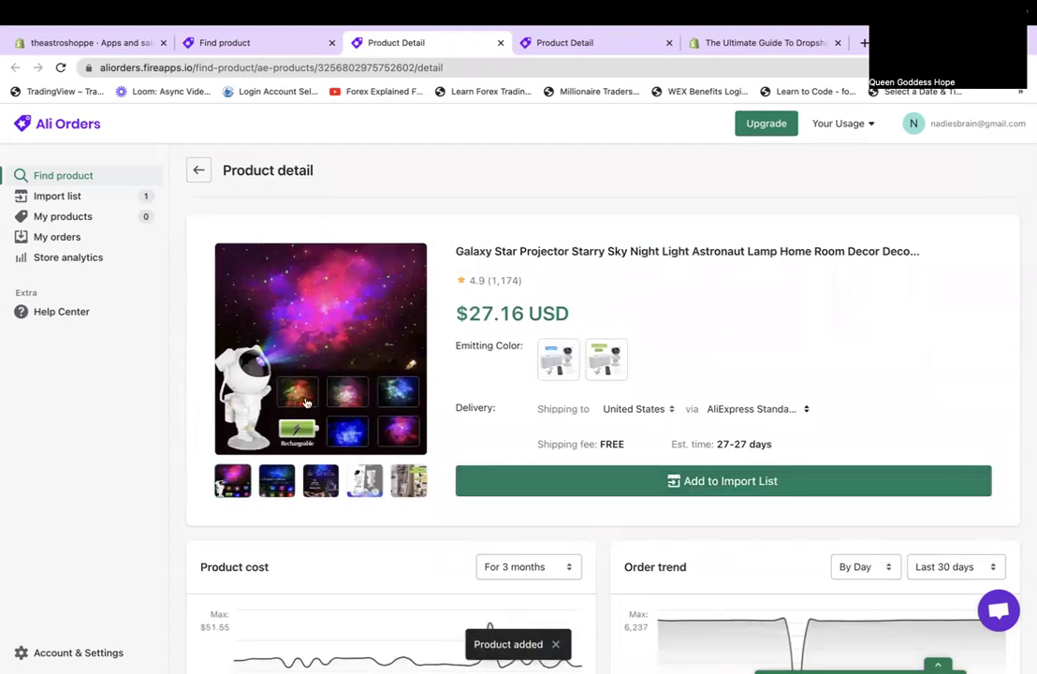
left_click(556, 45)
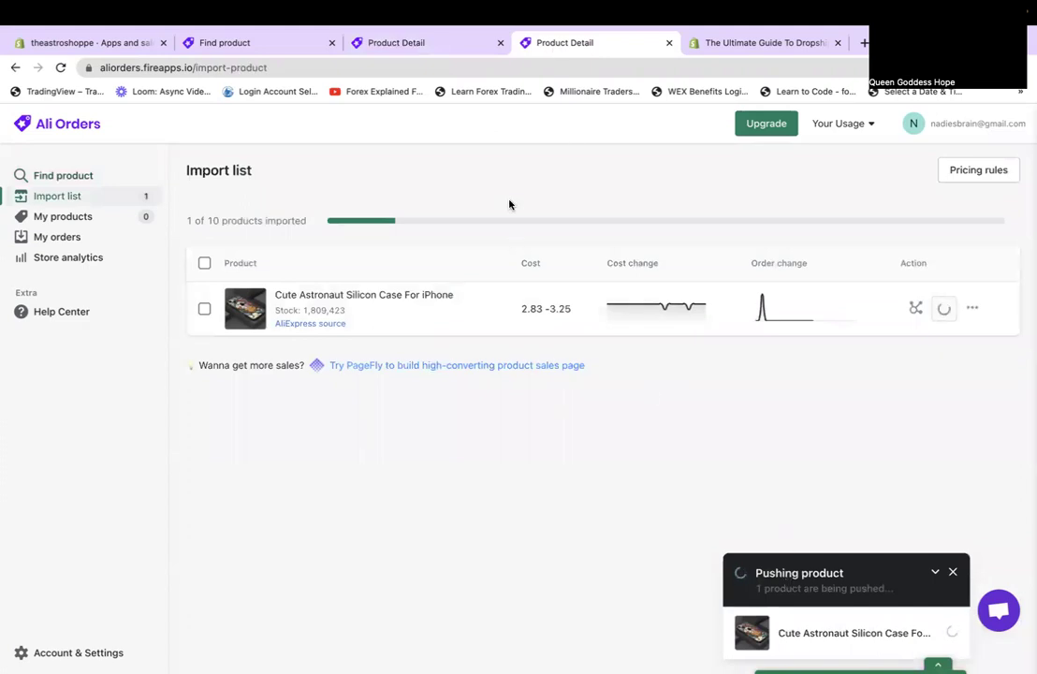
Close the Shopify dropshipping guide tab and return to the astronaut search results.
left_click(758, 44)
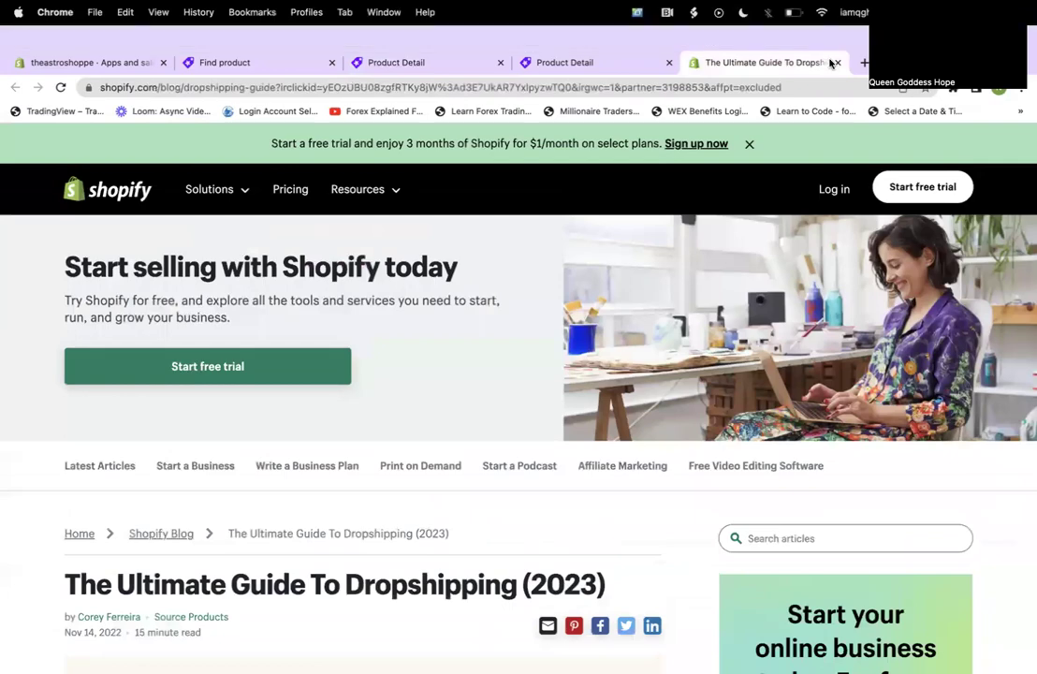
left_click(836, 62)
left_click(270, 62)
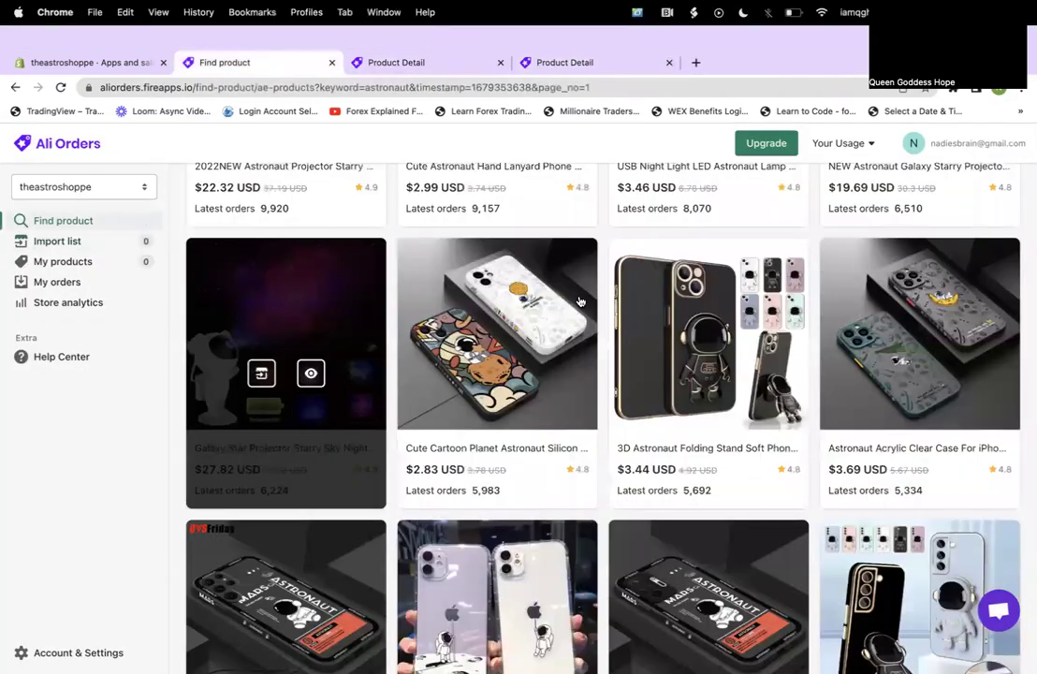
Scroll down the astronaut results and open the 2022 New Astronaut Building Blocks ($7.41 USD).
scroll(836, 519, "down", 3)
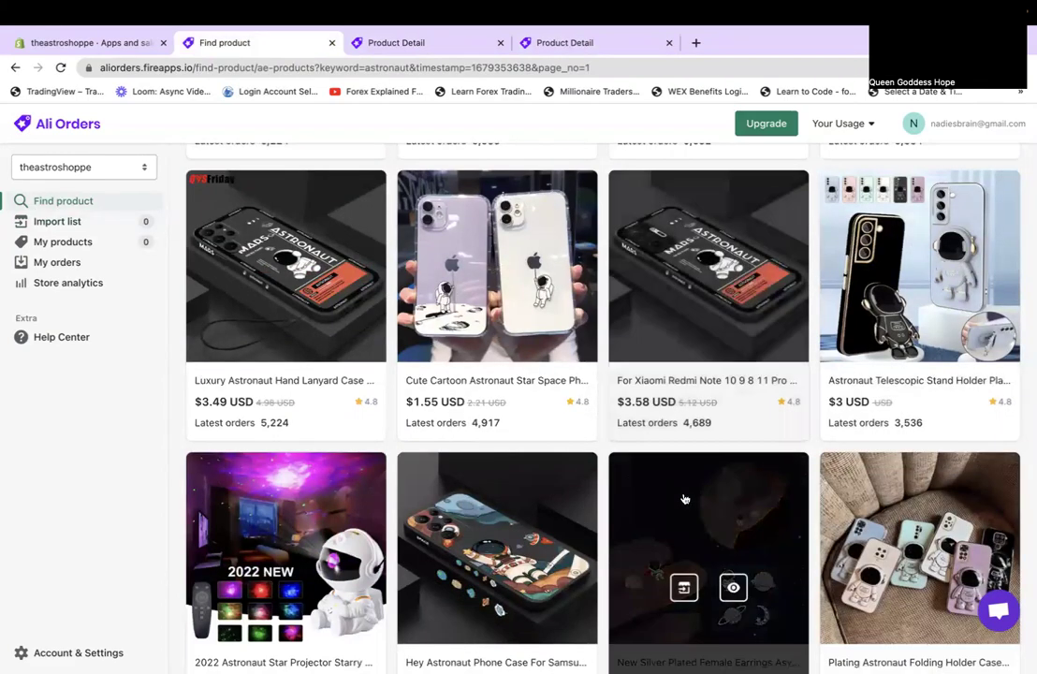
scroll(688, 487, "down", 3)
scroll(684, 499, "down", 4)
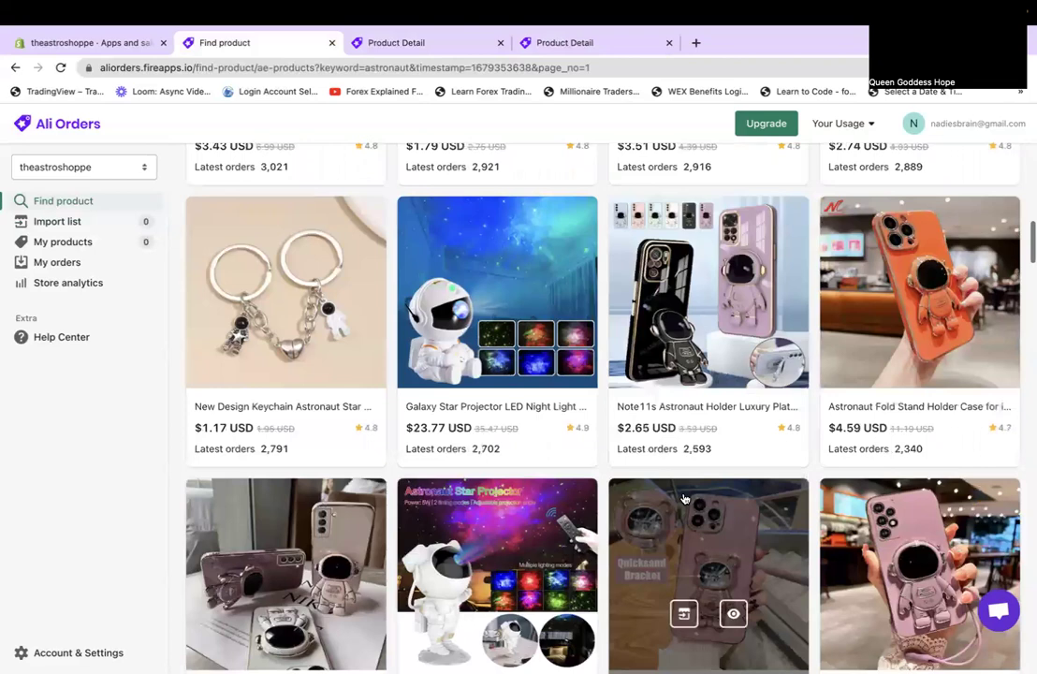
scroll(684, 499, "down", 6)
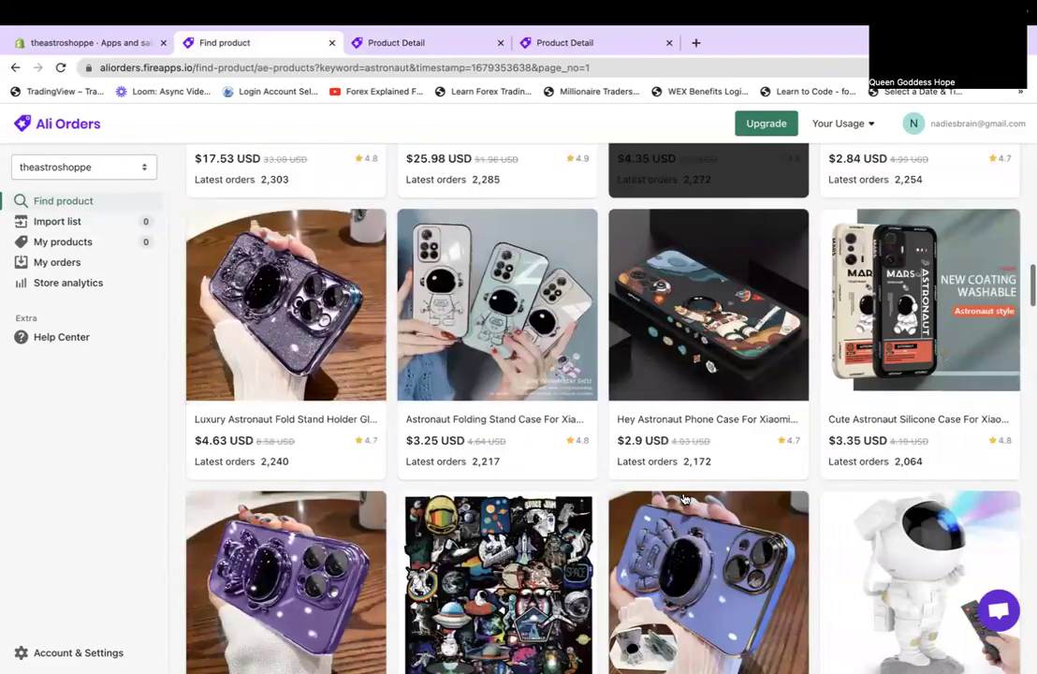
scroll(684, 499, "down", 2)
scroll(685, 499, "down", 1)
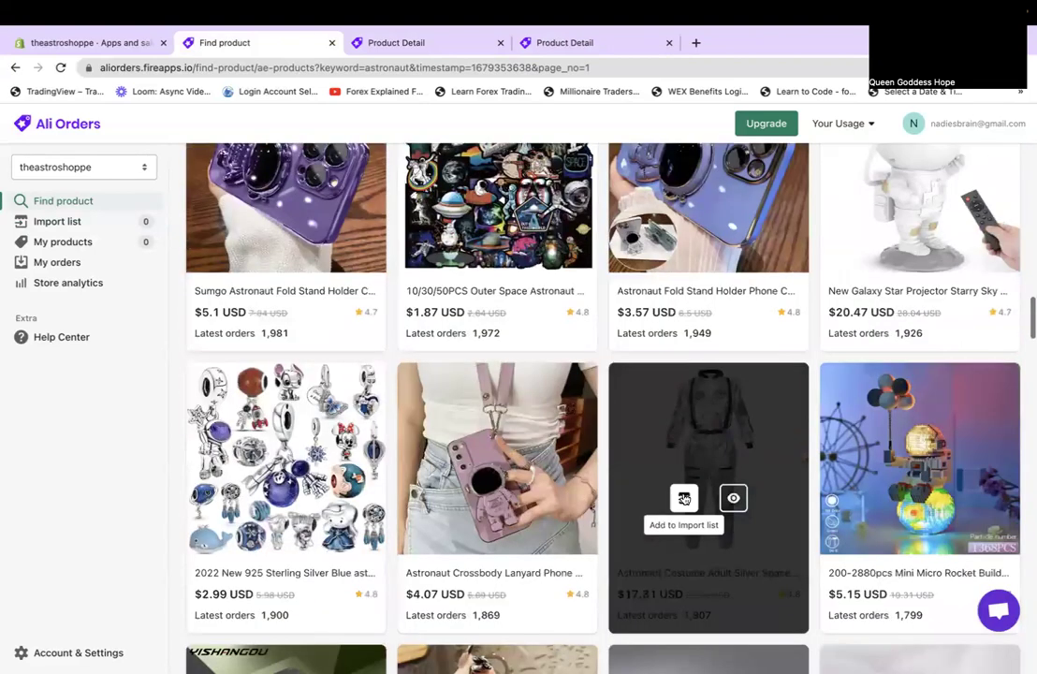
scroll(685, 499, "down", 4)
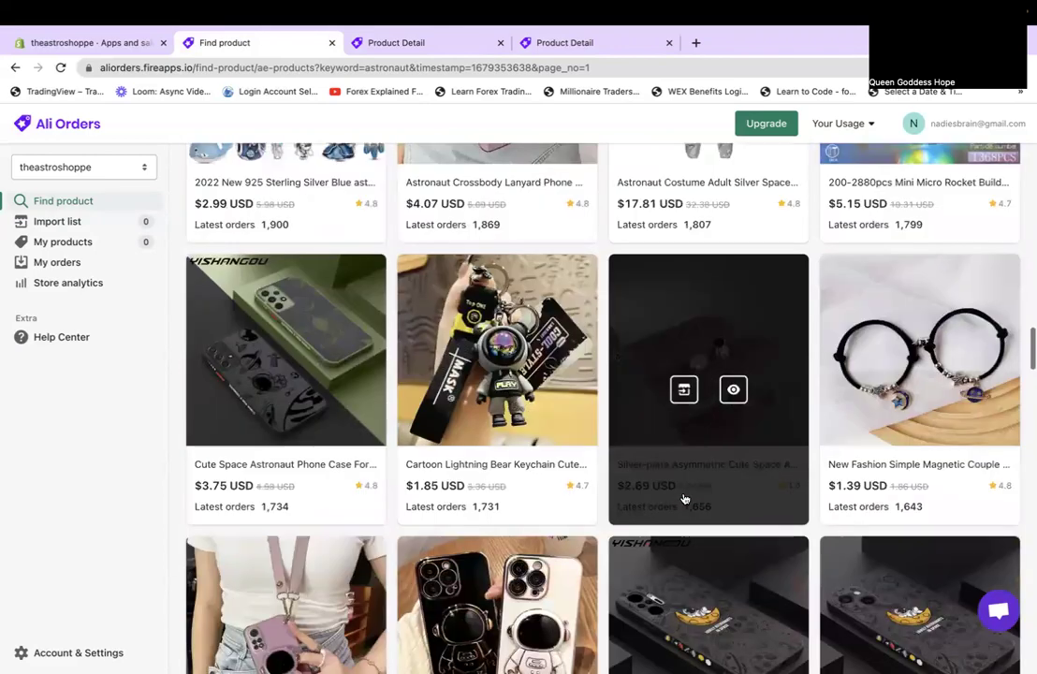
scroll(684, 499, "down", 3)
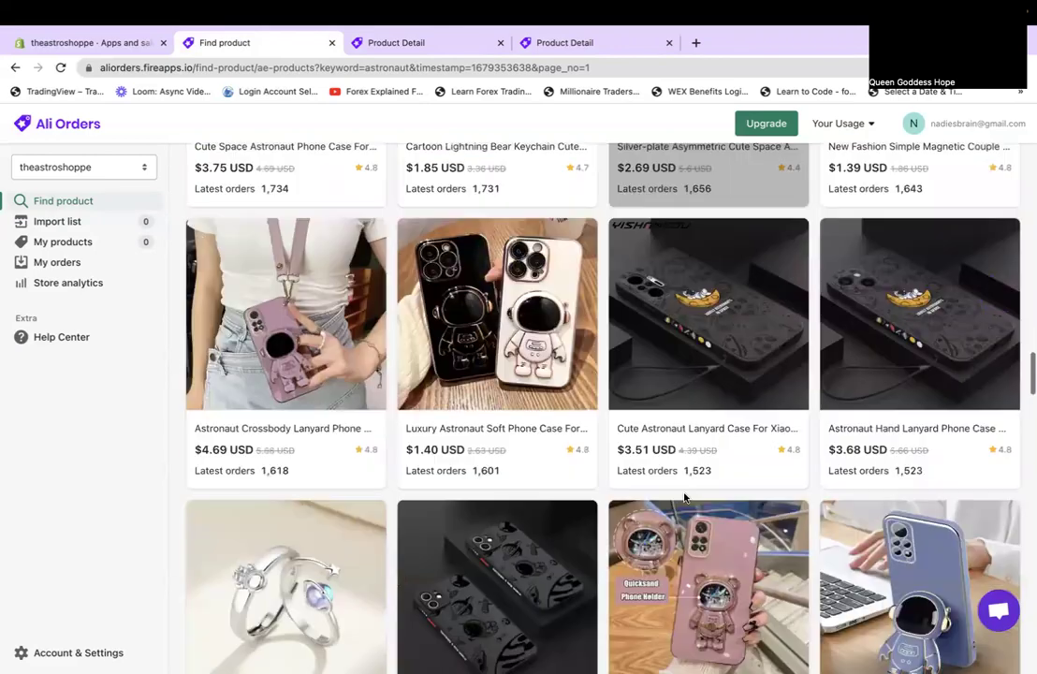
scroll(684, 499, "down", 5)
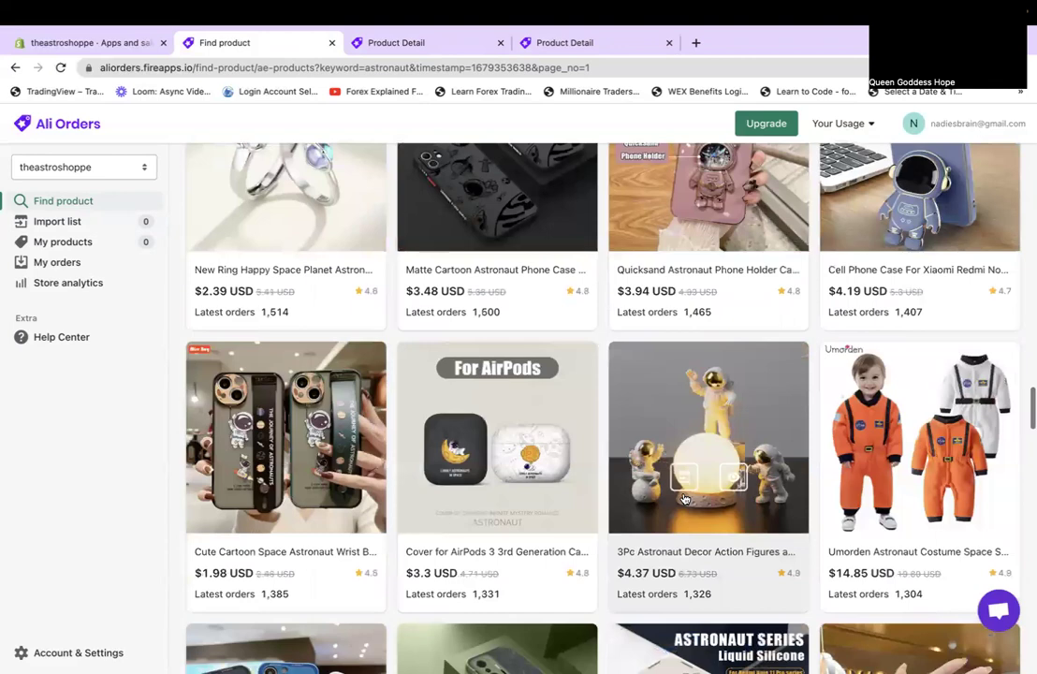
scroll(684, 499, "down", 4)
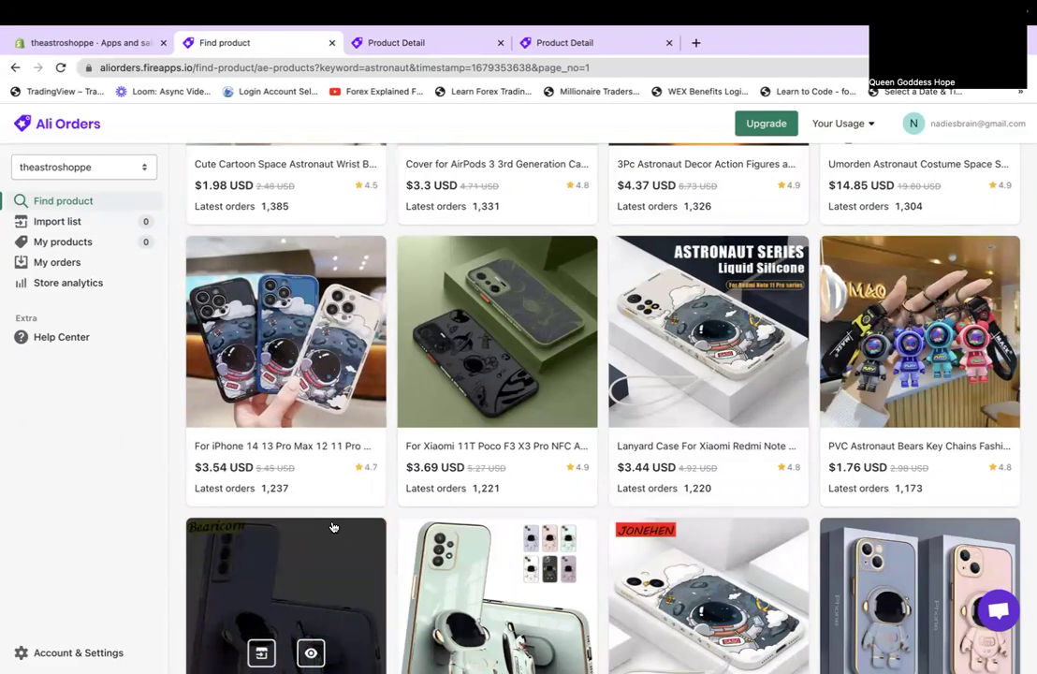
scroll(333, 527, "down", 6)
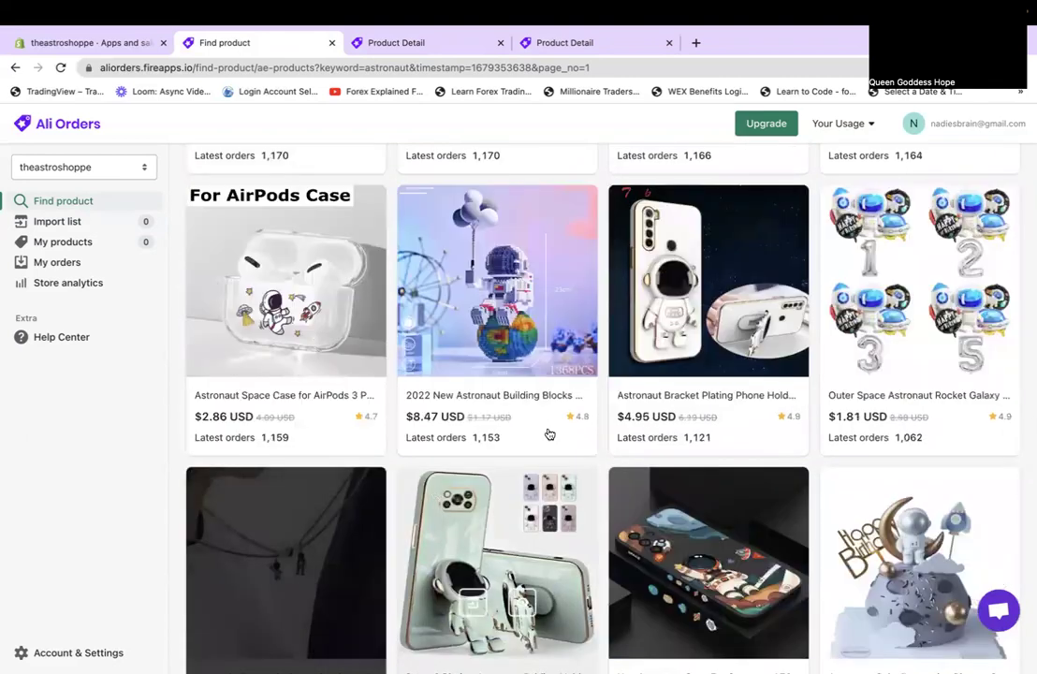
left_click(492, 262)
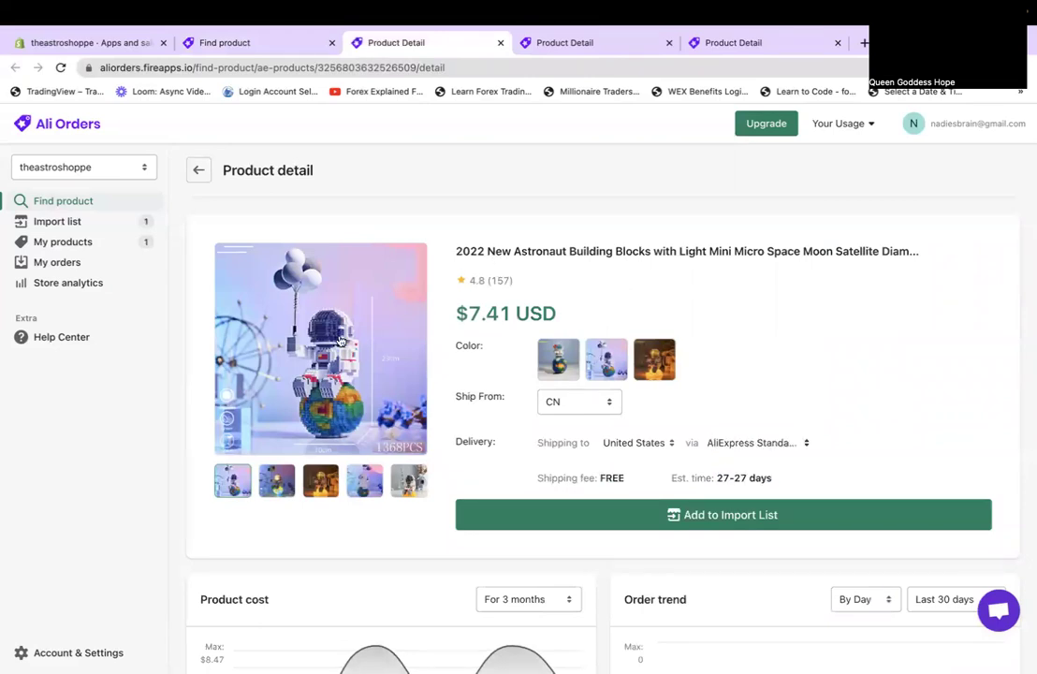
Expand and read the building blocks set's full product description.
scroll(446, 505, "down", 5)
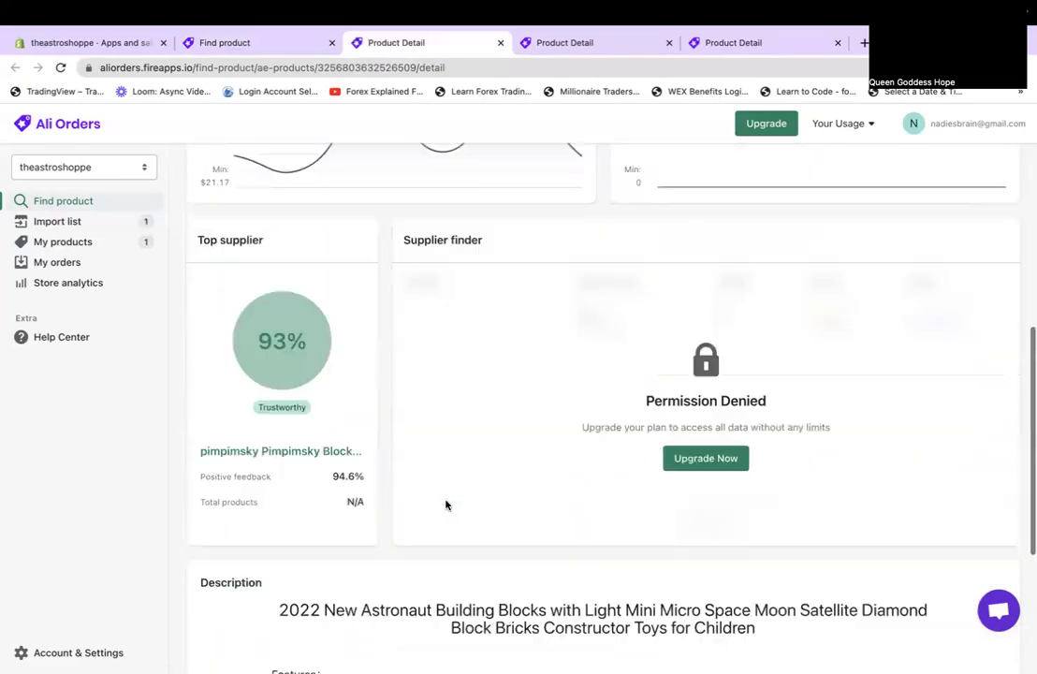
scroll(445, 505, "down", 3)
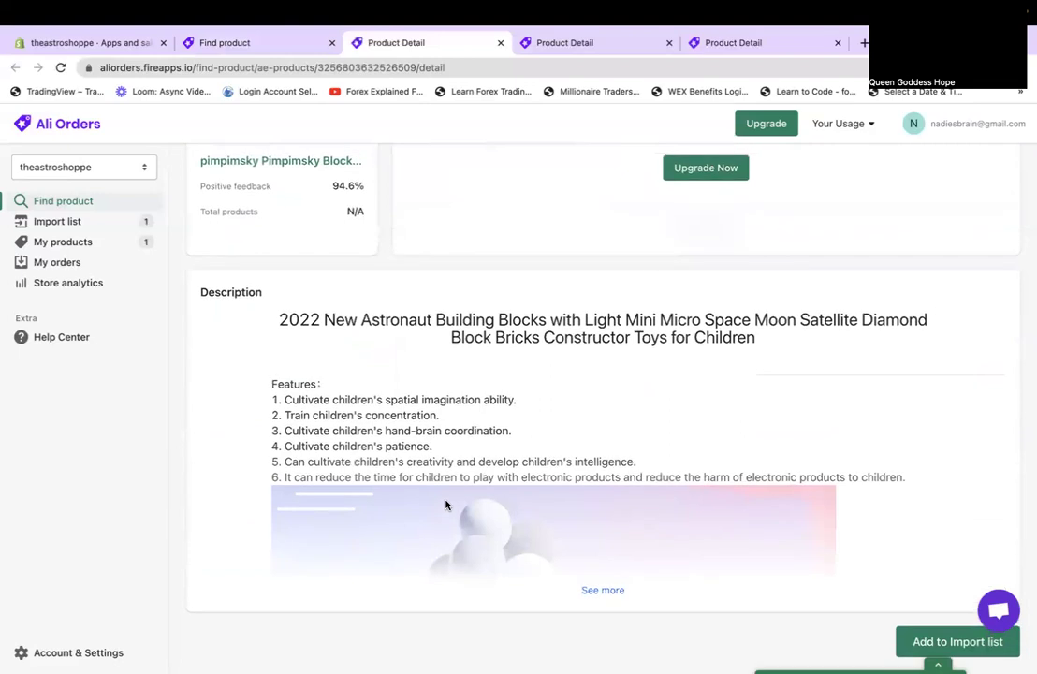
left_click(601, 591)
scroll(597, 596, "down", 5)
scroll(597, 595, "down", 9)
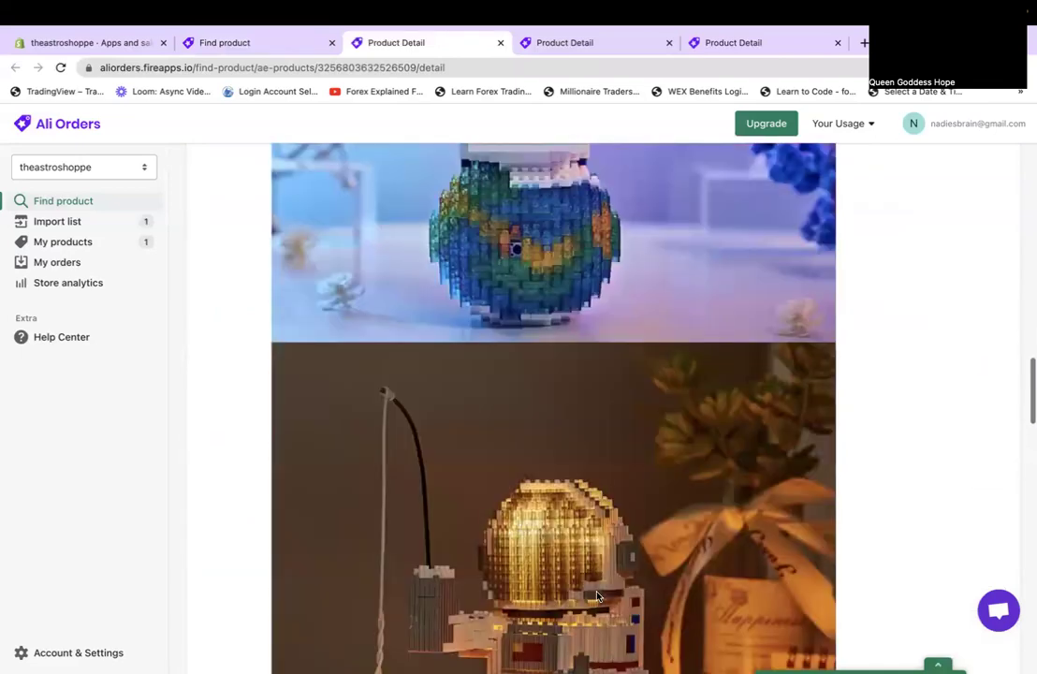
scroll(598, 595, "down", 15)
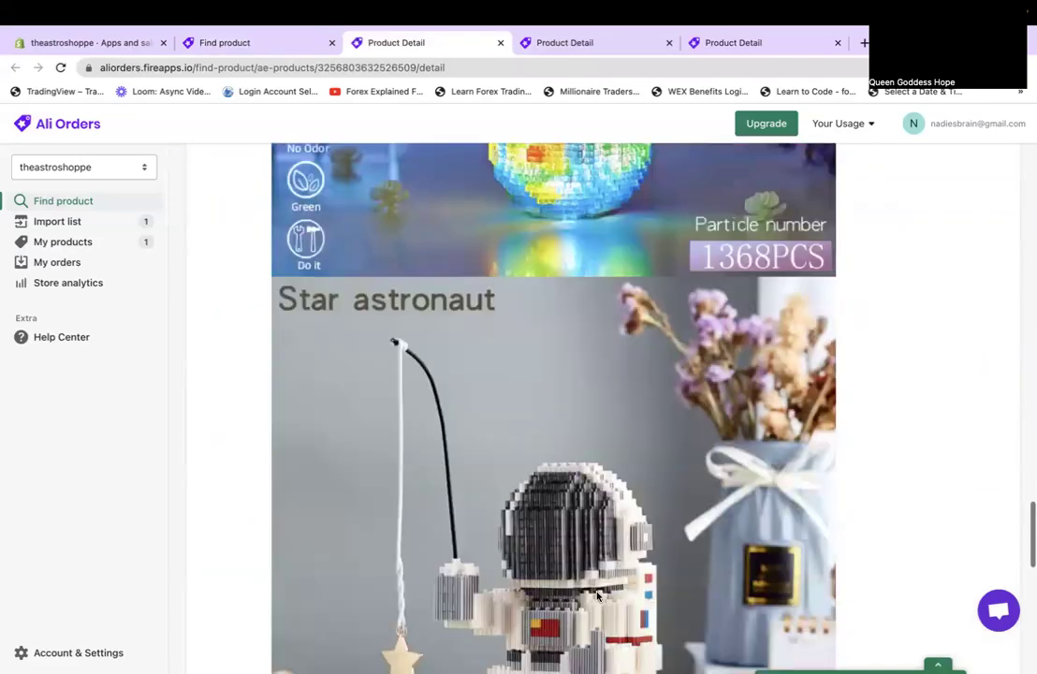
scroll(595, 604, "down", 5)
scroll(592, 616, "up", 20)
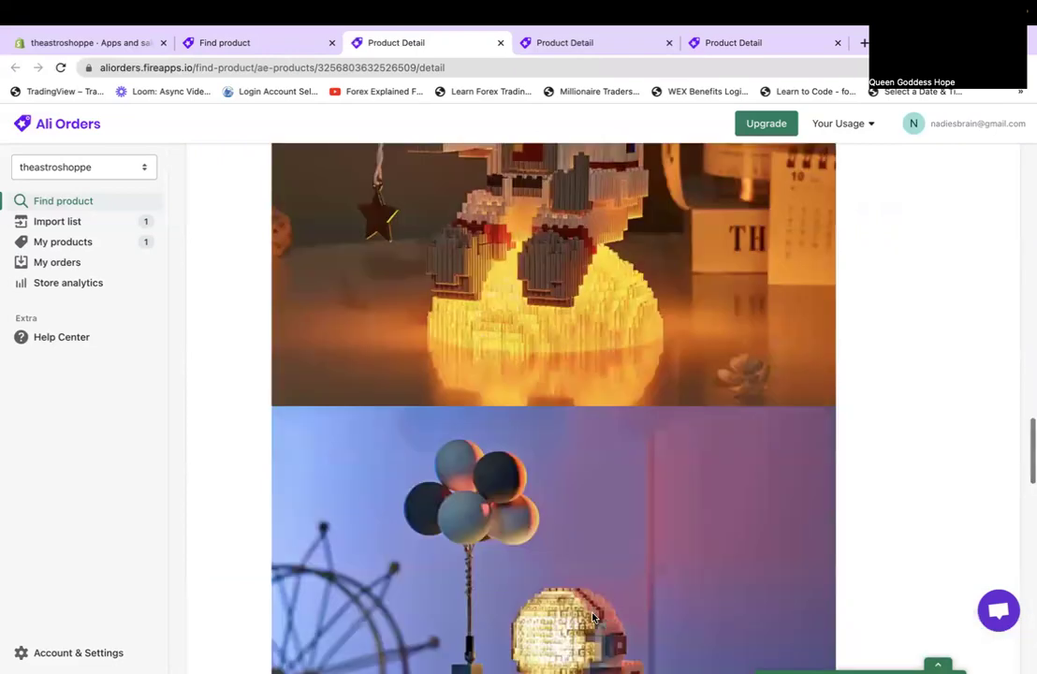
scroll(592, 616, "up", 5)
Keep ship-from as CN, add the set to the import list, and return to search.
left_click(564, 405)
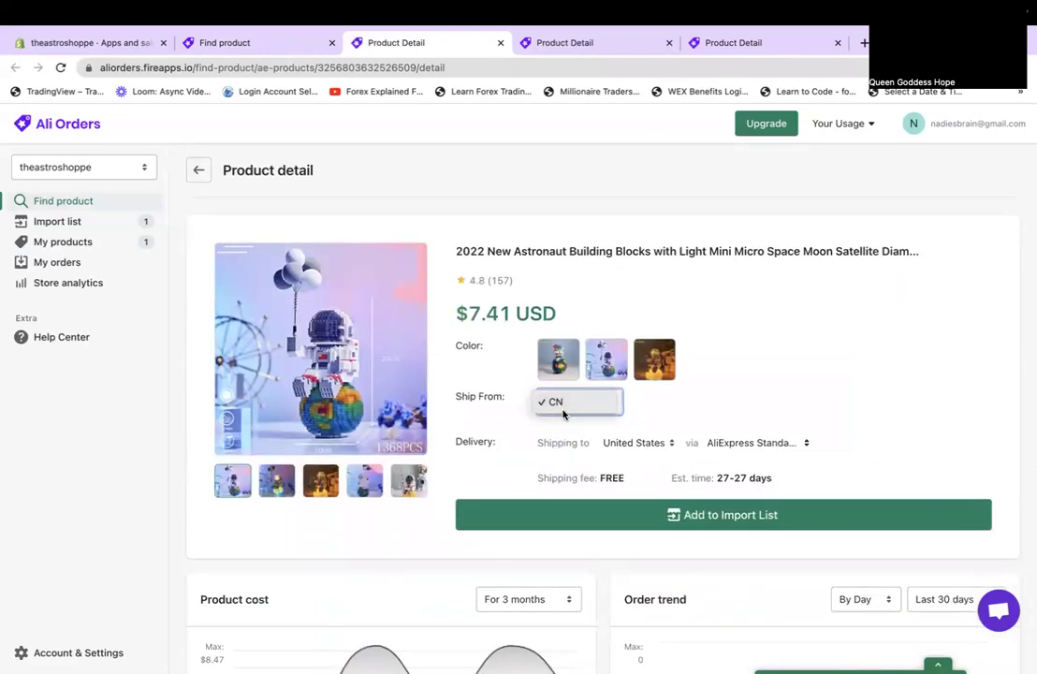
left_click(770, 515)
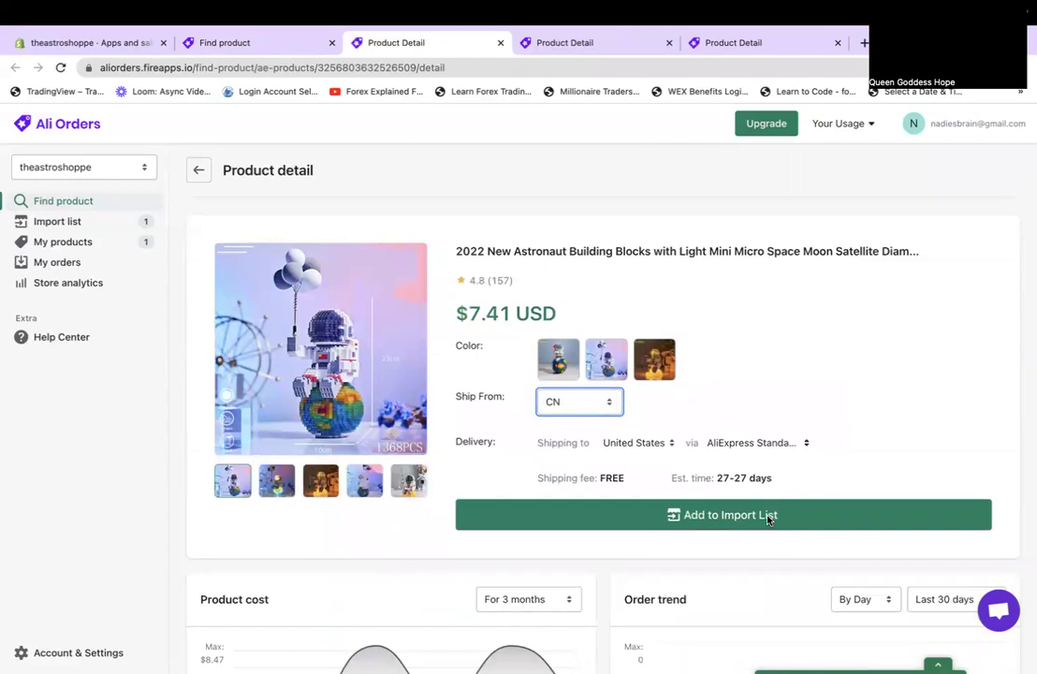
left_click(768, 517)
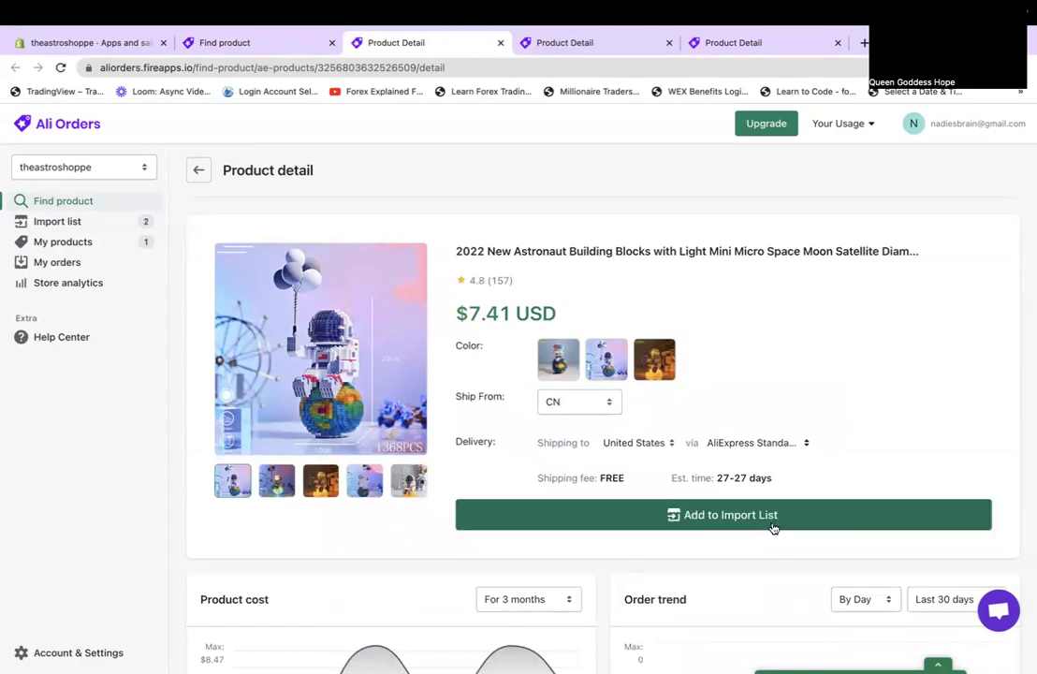
left_click(198, 170)
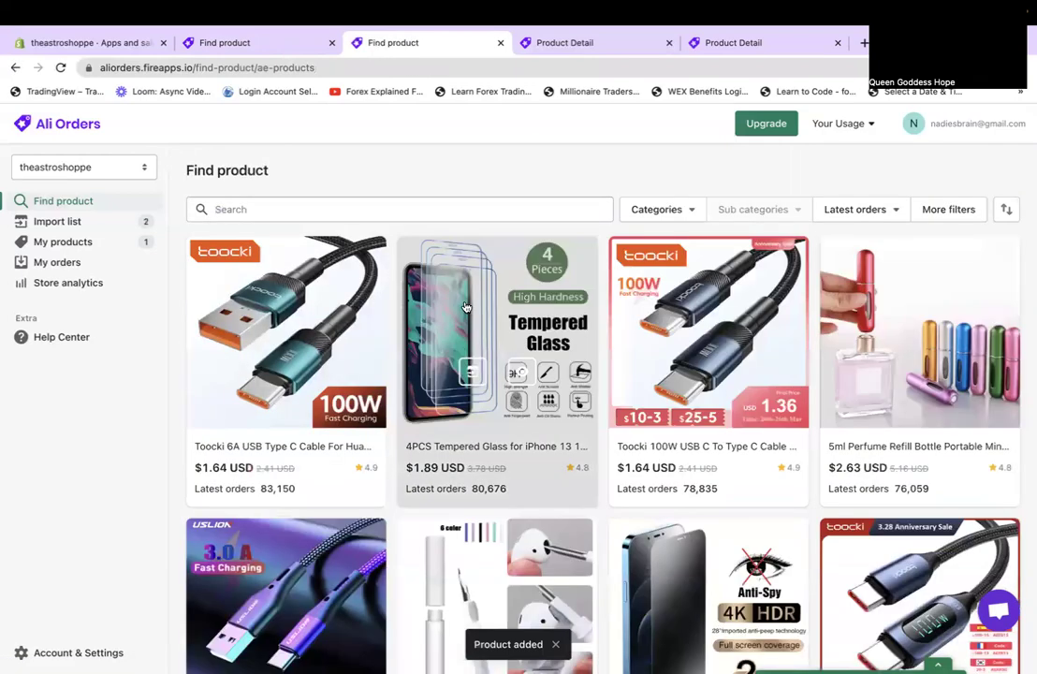
Type 'space birthday party' in the search box, then drop 'party' and search 'space birthday'.
left_click(386, 204)
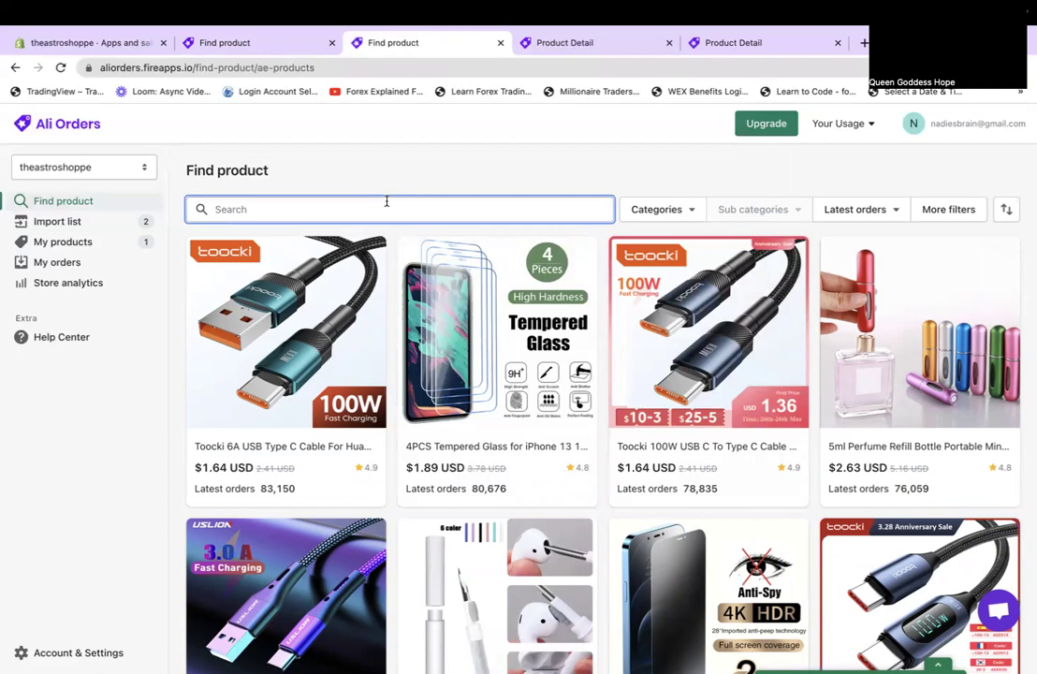
type("space")
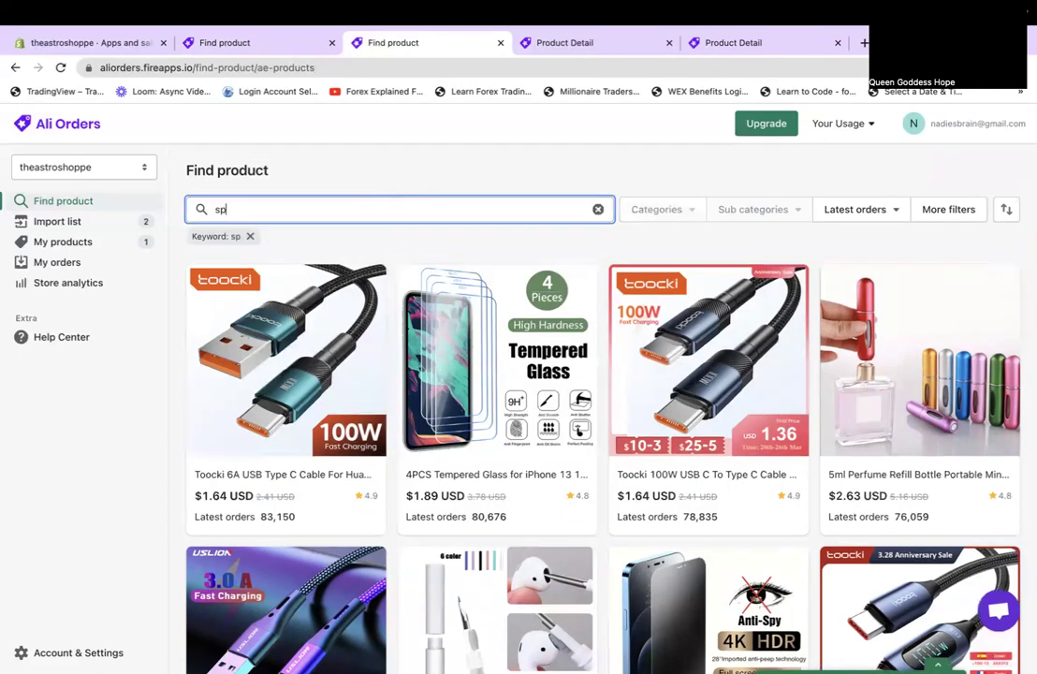
type(" birthday party")
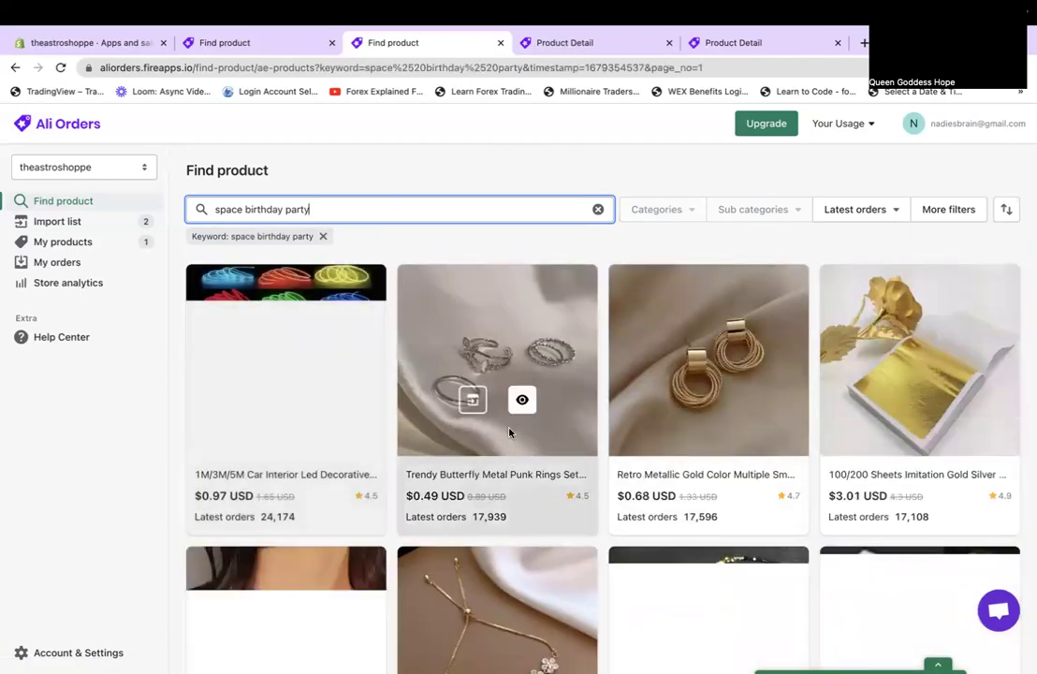
scroll(509, 433, "down", 5)
scroll(509, 432, "down", 3)
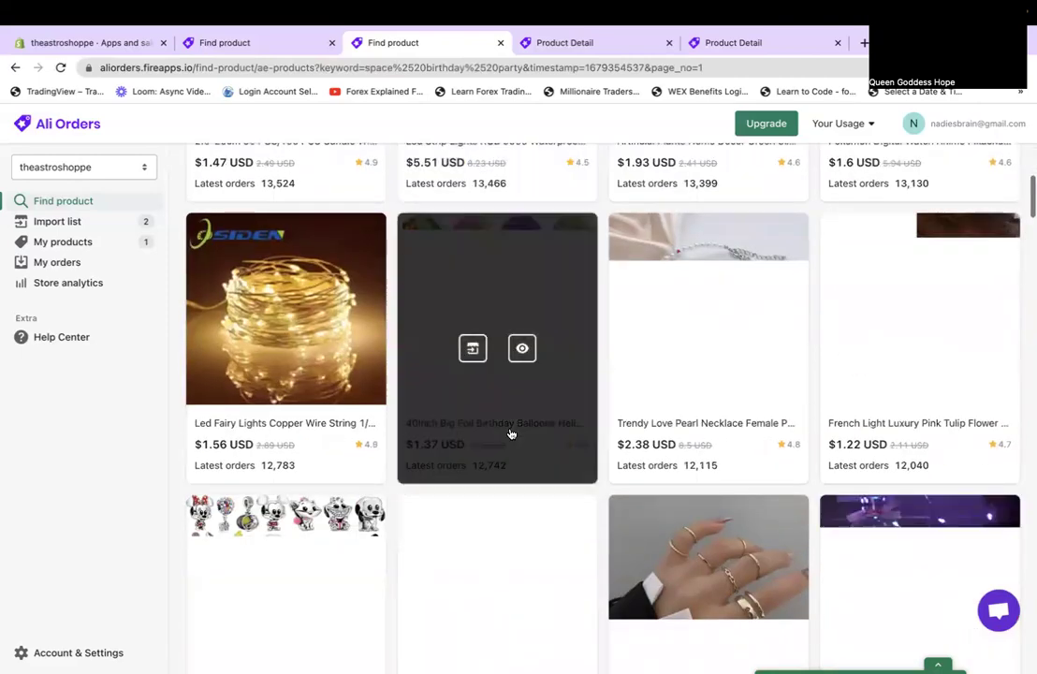
scroll(509, 433, "up", 10)
left_click_drag(286, 210, 391, 215)
key("BackSpace")
key("Return")
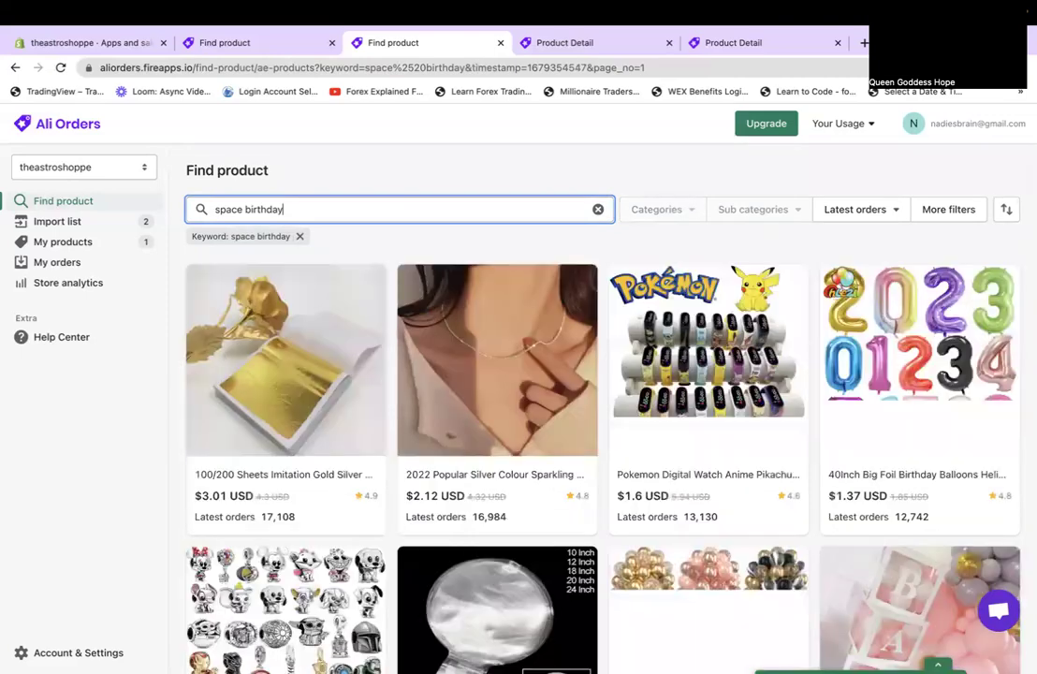
scroll(419, 263, "down", 8)
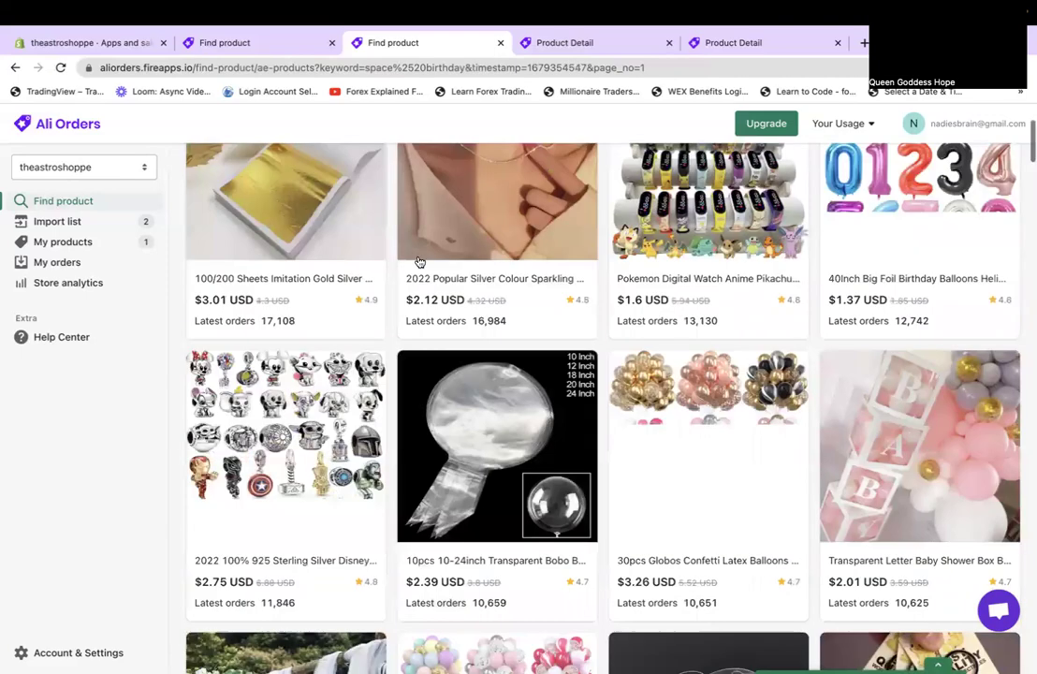
Replace 'space' with 'galaxy' to search for 'galaxy birthday'.
scroll(246, 210, "up", 8)
double_click(246, 211)
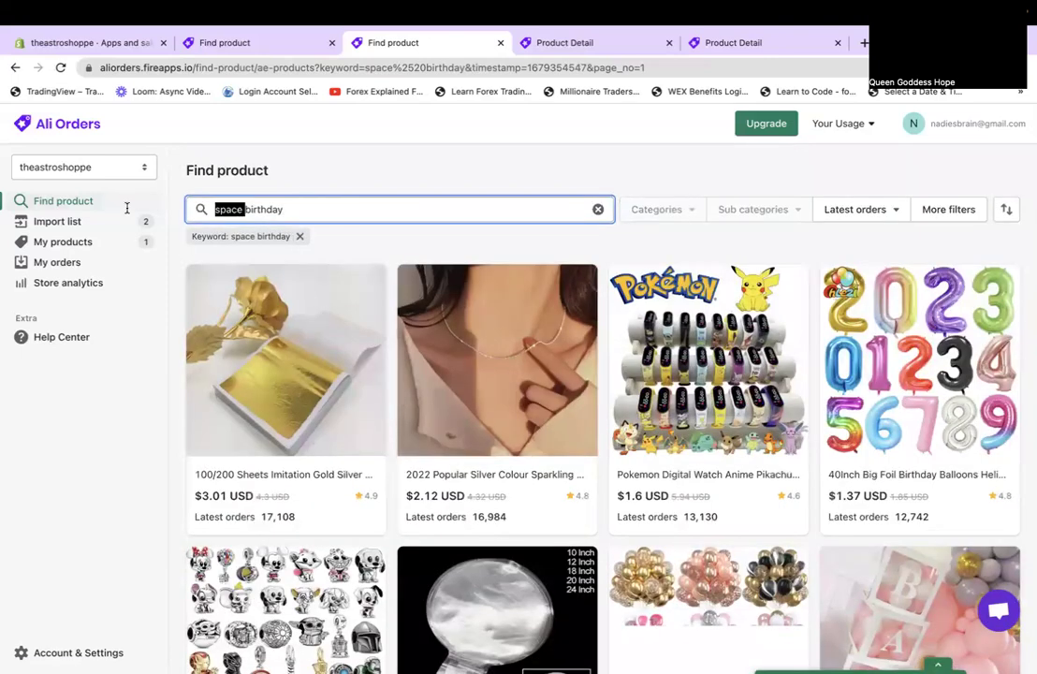
type("galax")
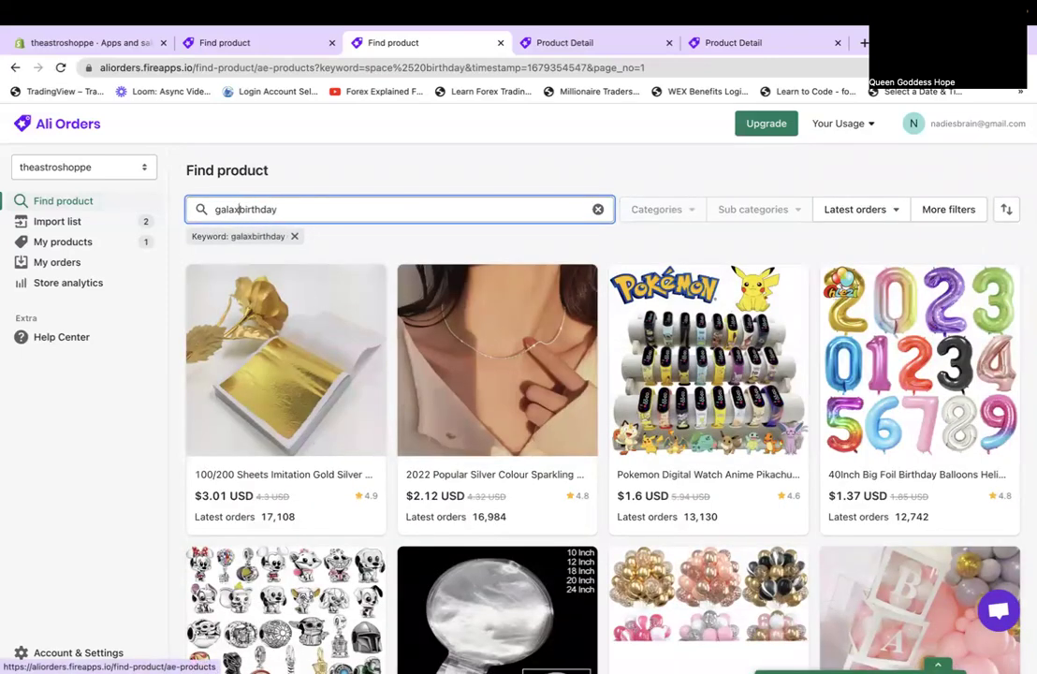
type("y")
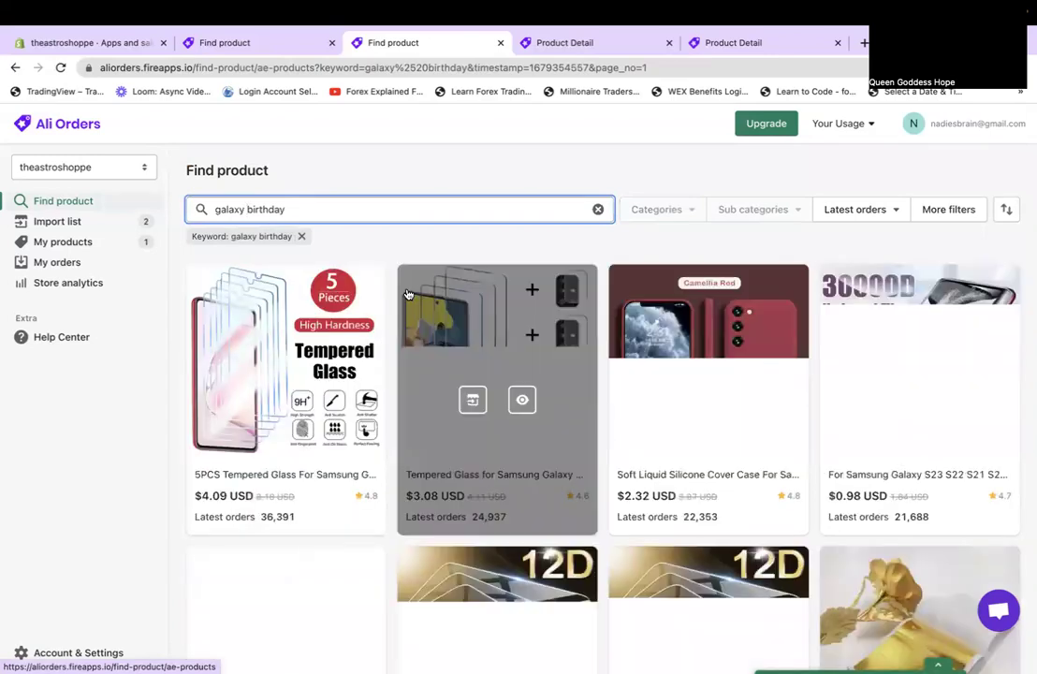
scroll(407, 345, "down", 6)
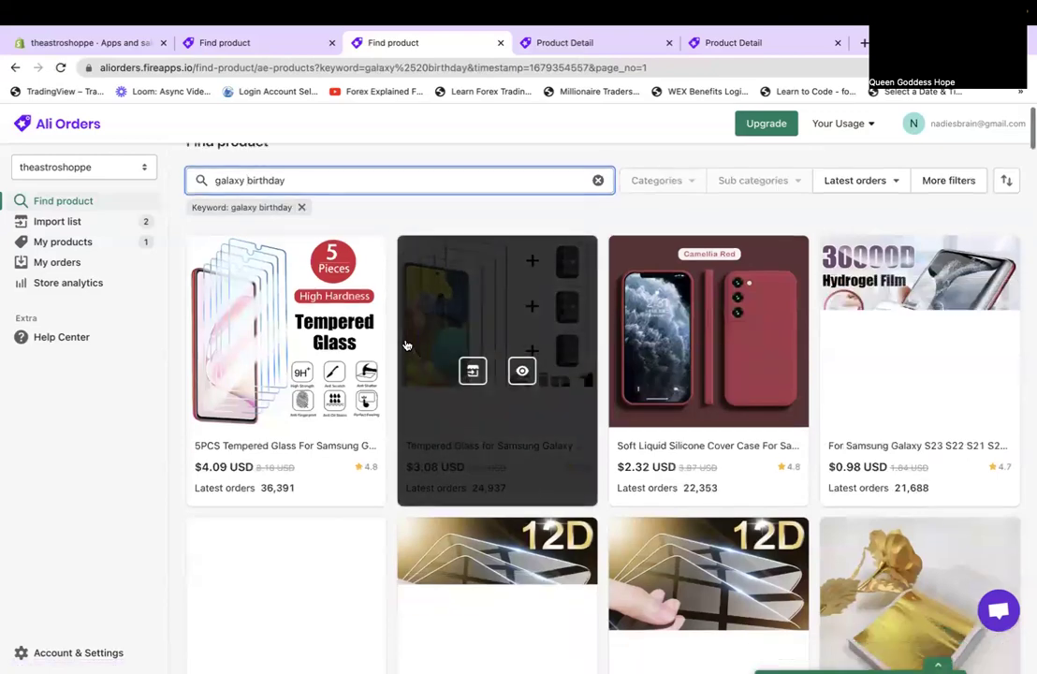
scroll(408, 345, "up", 6)
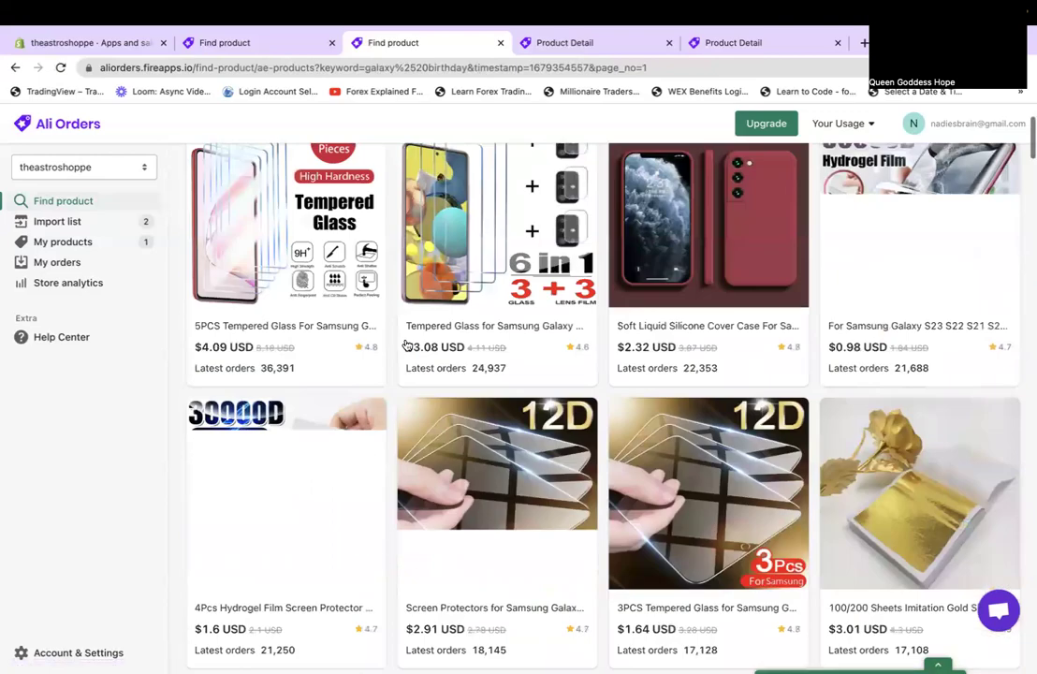
Replace 'galaxy' with 'nasa' and browse the 'nasa birthday' results across 826 pages.
double_click(234, 209)
type("nasa birthday")
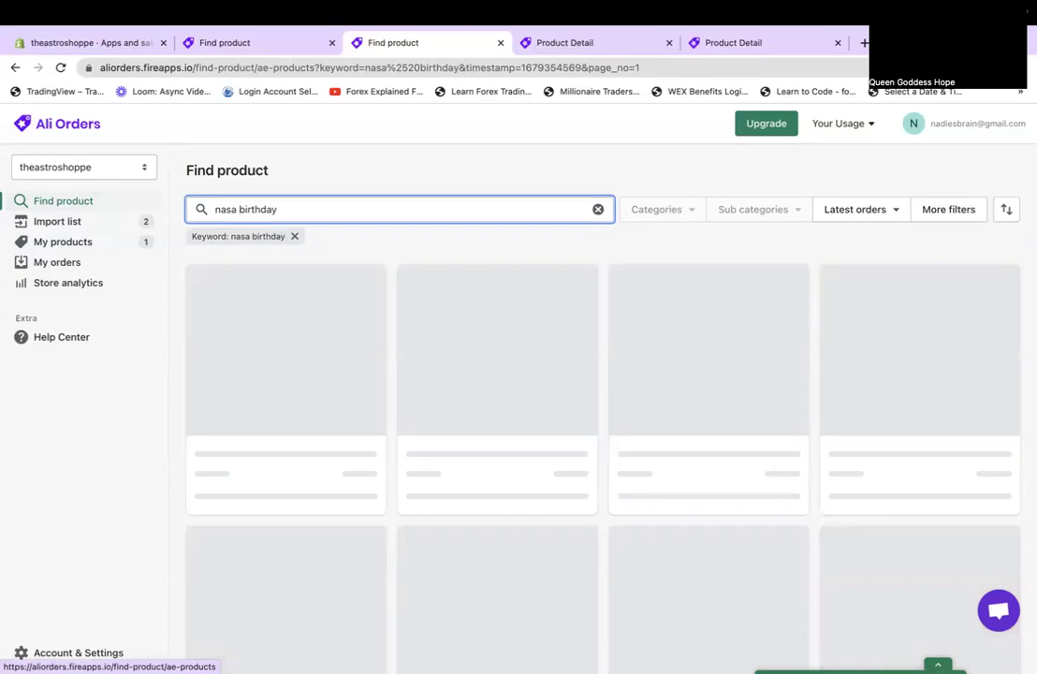
scroll(239, 209, "down", 5)
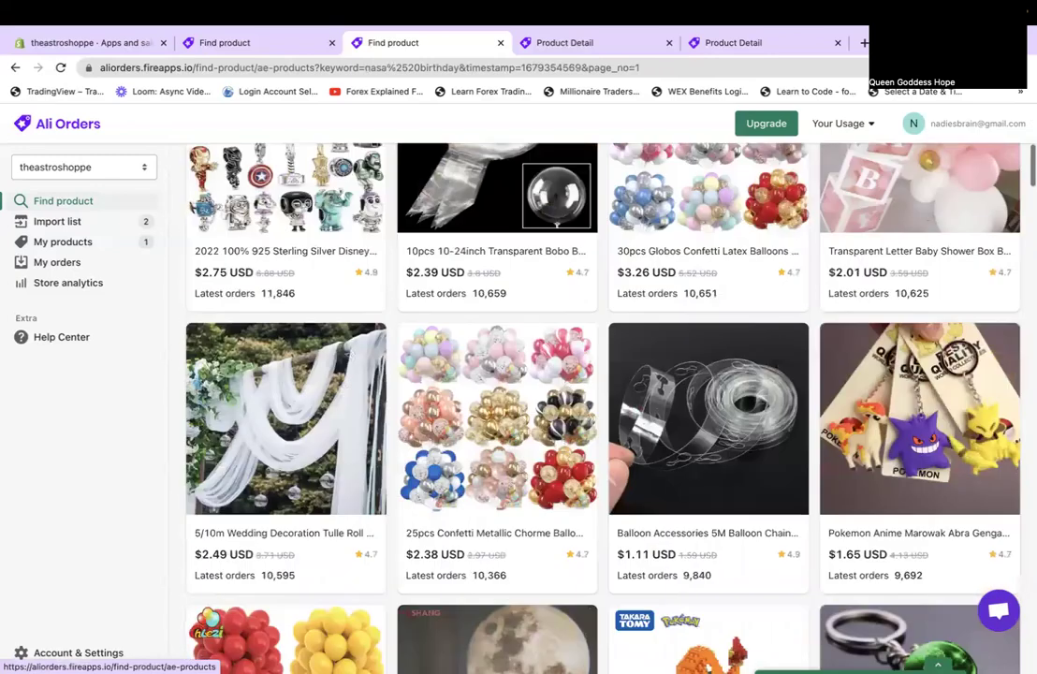
scroll(604, 408, "down", 5)
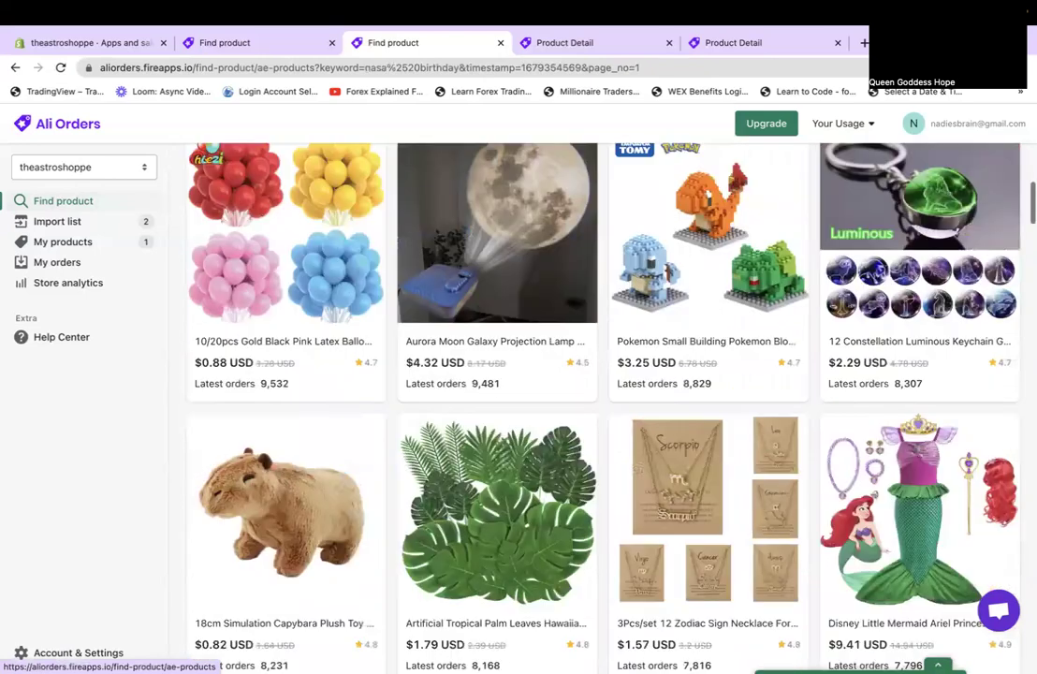
scroll(604, 408, "down", 10)
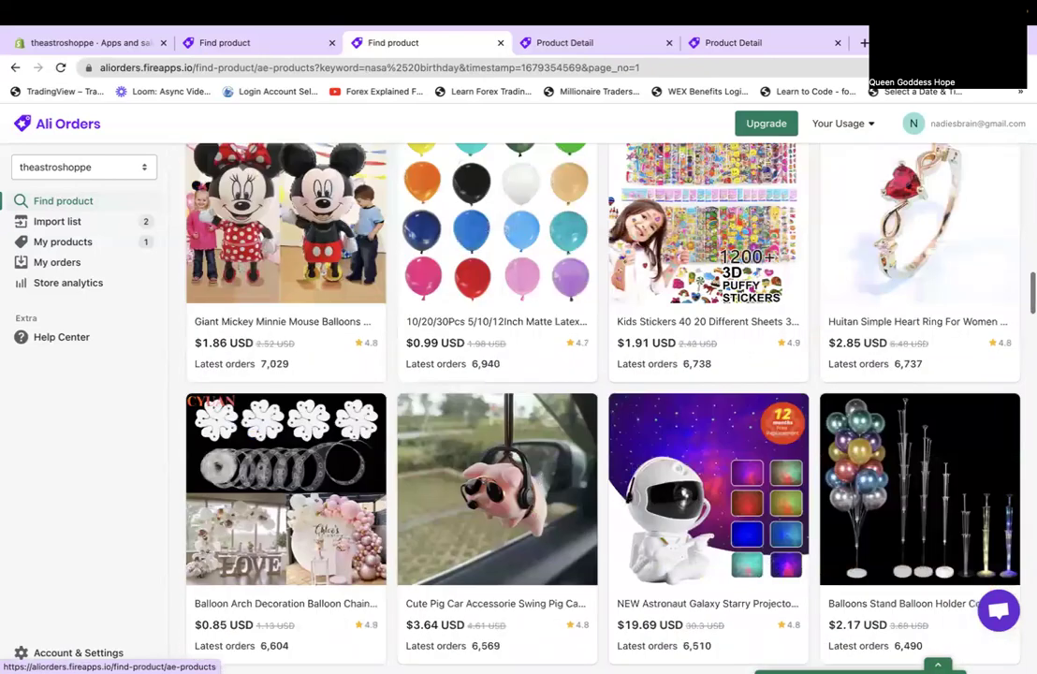
scroll(152, 216, "down", 3)
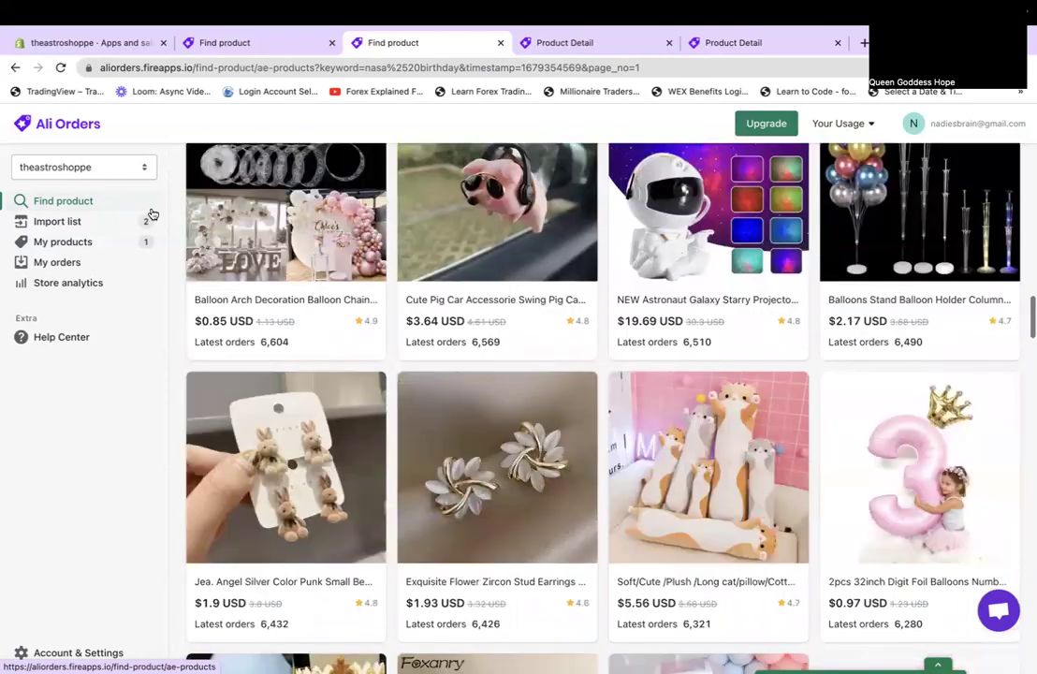
scroll(152, 215, "down", 6)
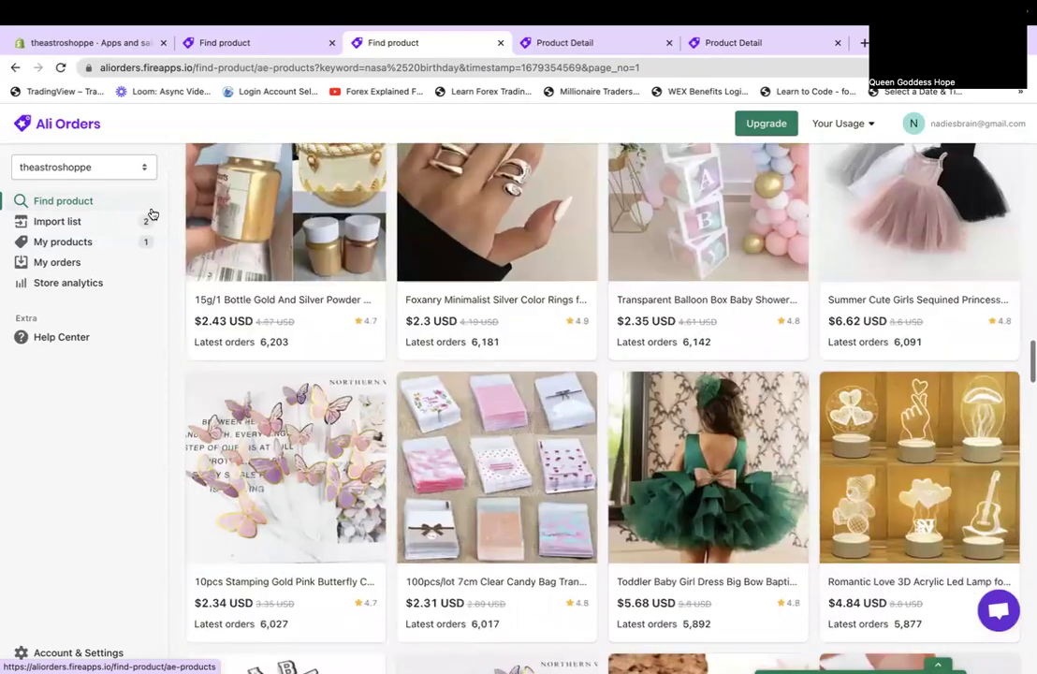
scroll(151, 215, "down", 7)
scroll(152, 215, "down", 13)
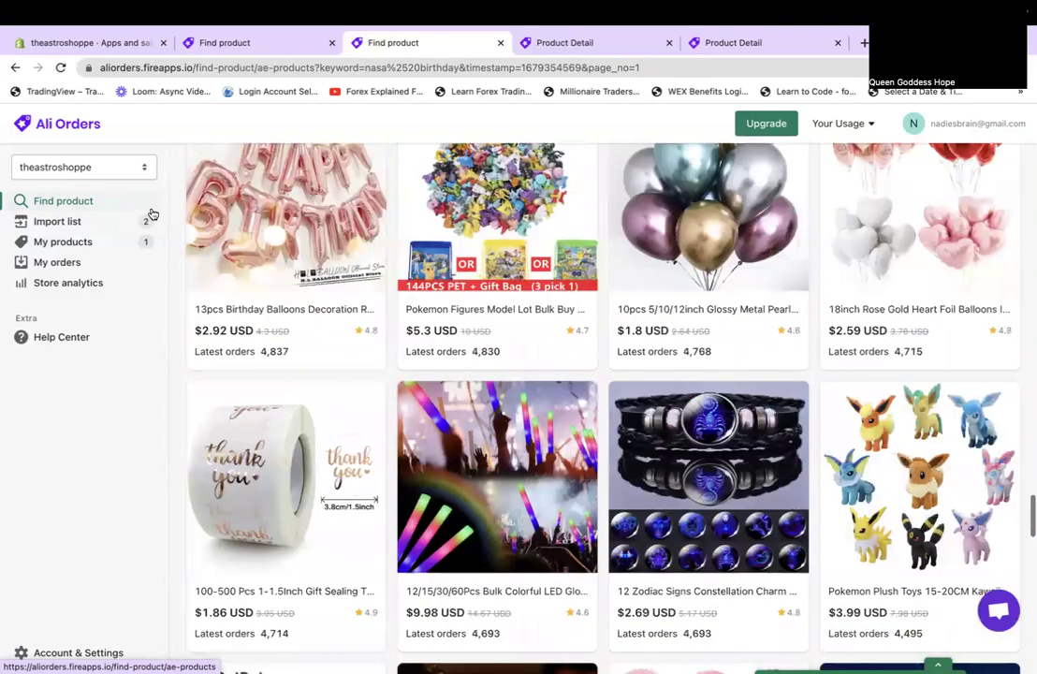
scroll(152, 215, "down", 7)
scroll(152, 215, "down", 5)
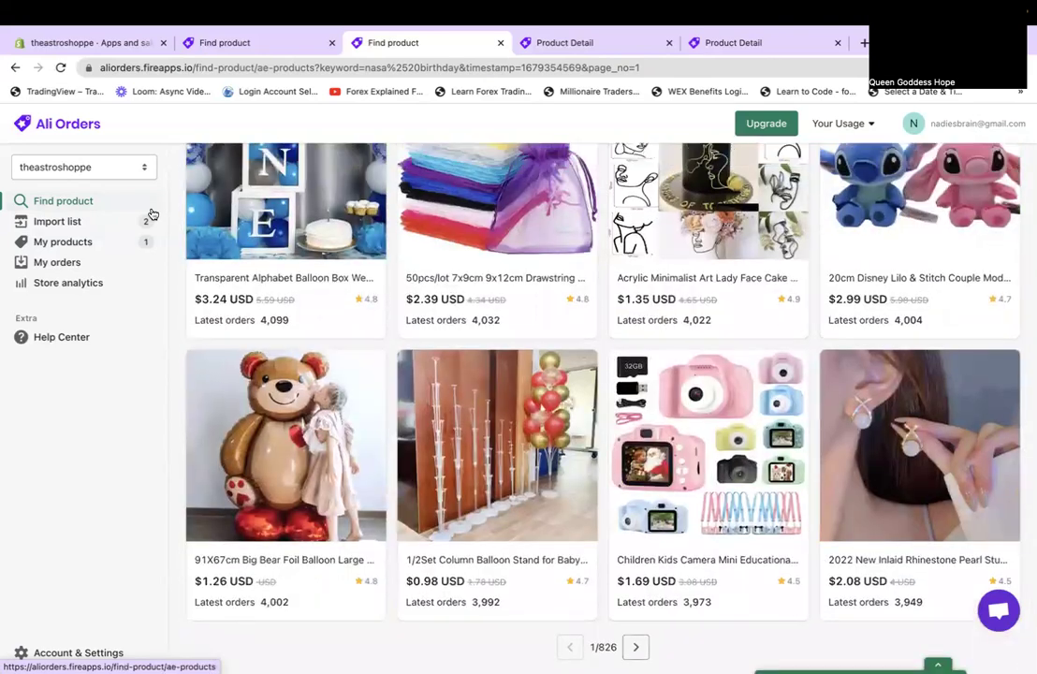
scroll(152, 216, "up", 15)
scroll(348, 233, "up", 10)
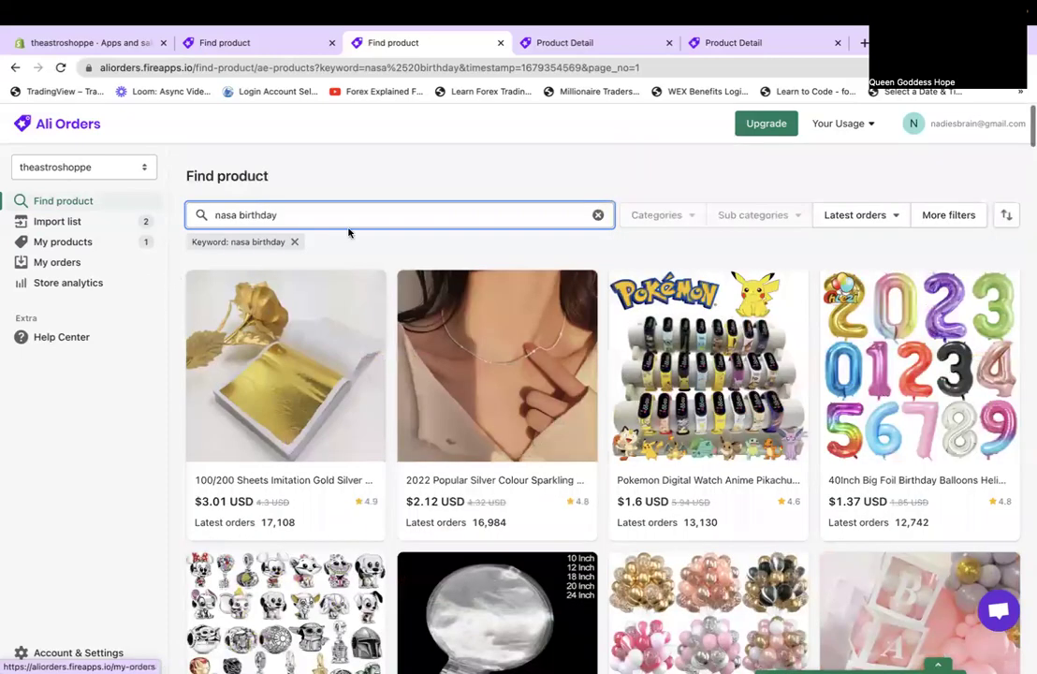
Replace 'nasa' with 'astronaut' and browse the 'astronaut birthday' results across 857 pages.
key("Home")
key("Delete")
key("Delete")
key("Delete")
key("Delete")
key("Delete")
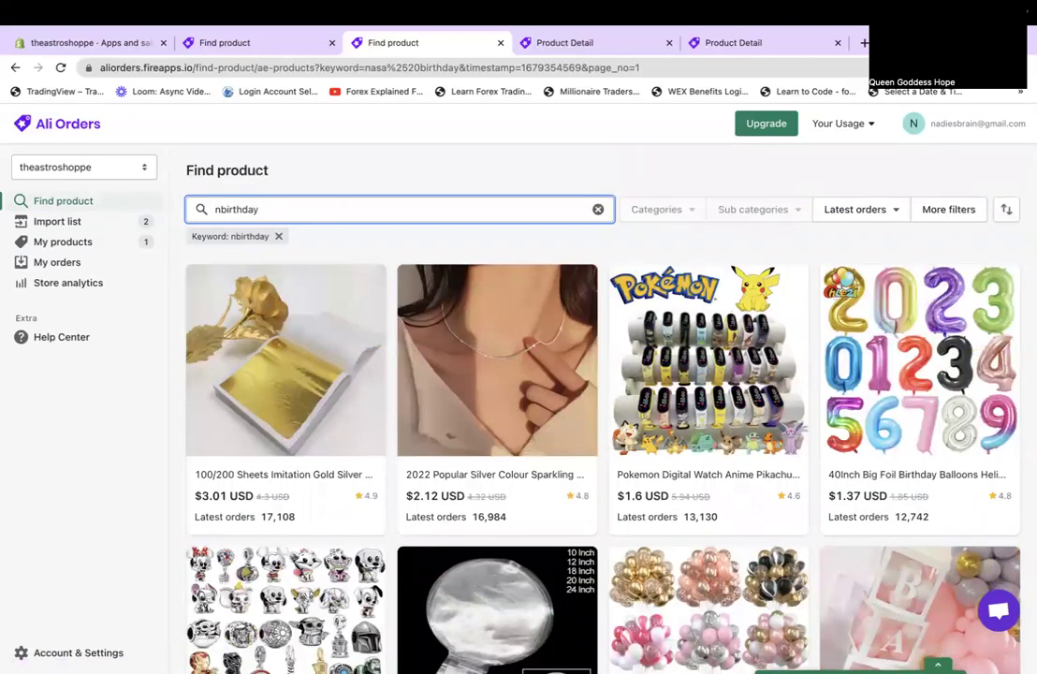
type("astronau")
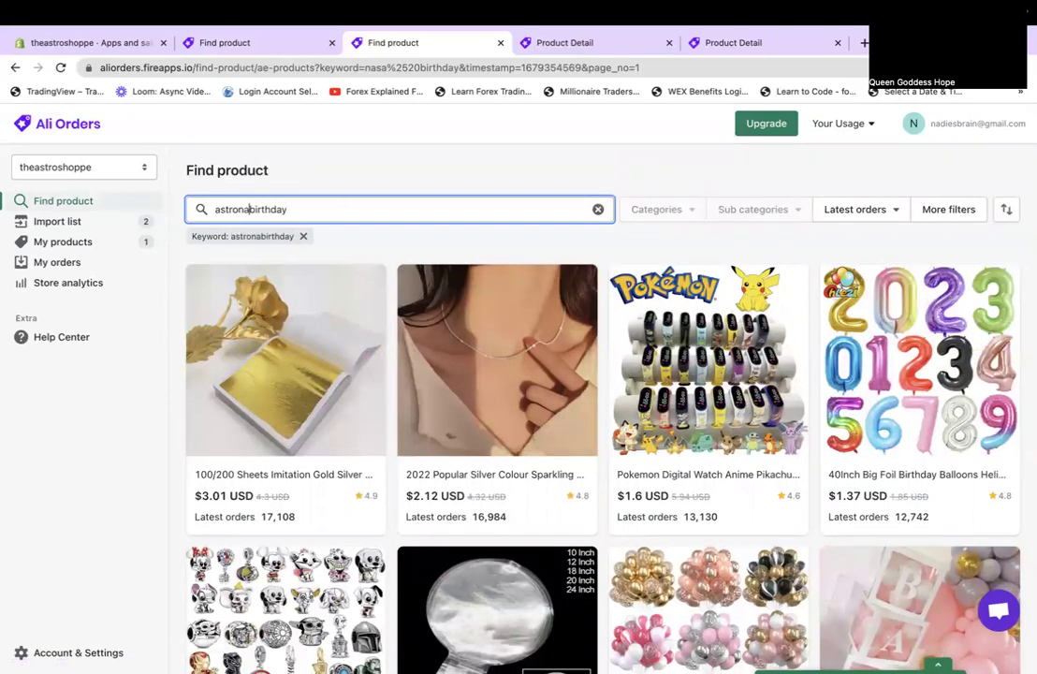
type("t")
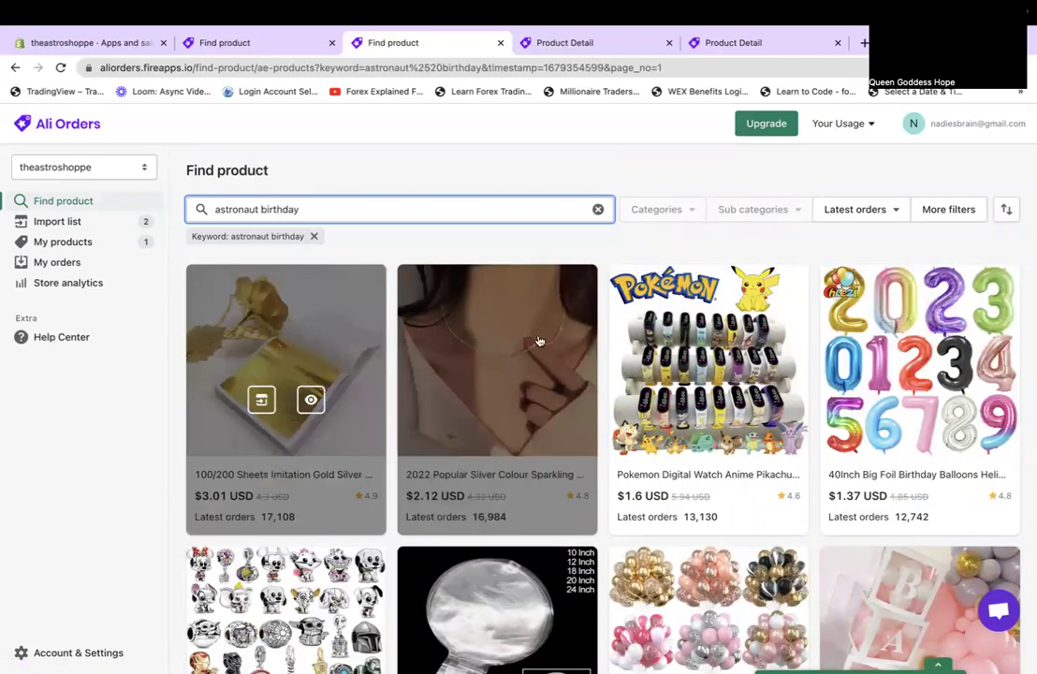
scroll(565, 376, "down", 15)
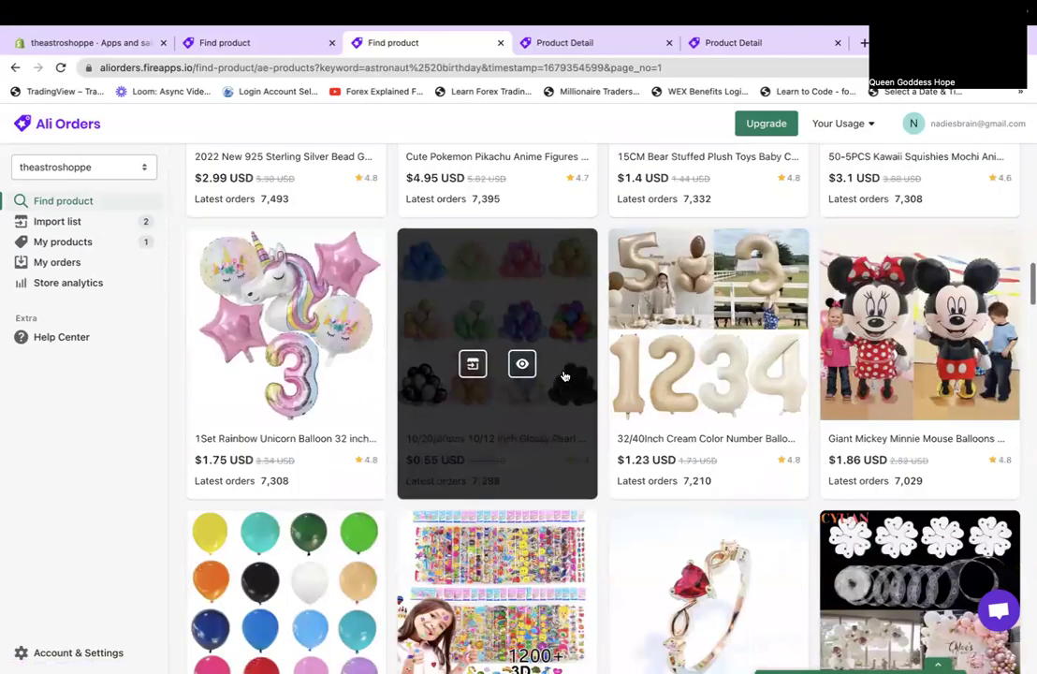
scroll(564, 377, "down", 20)
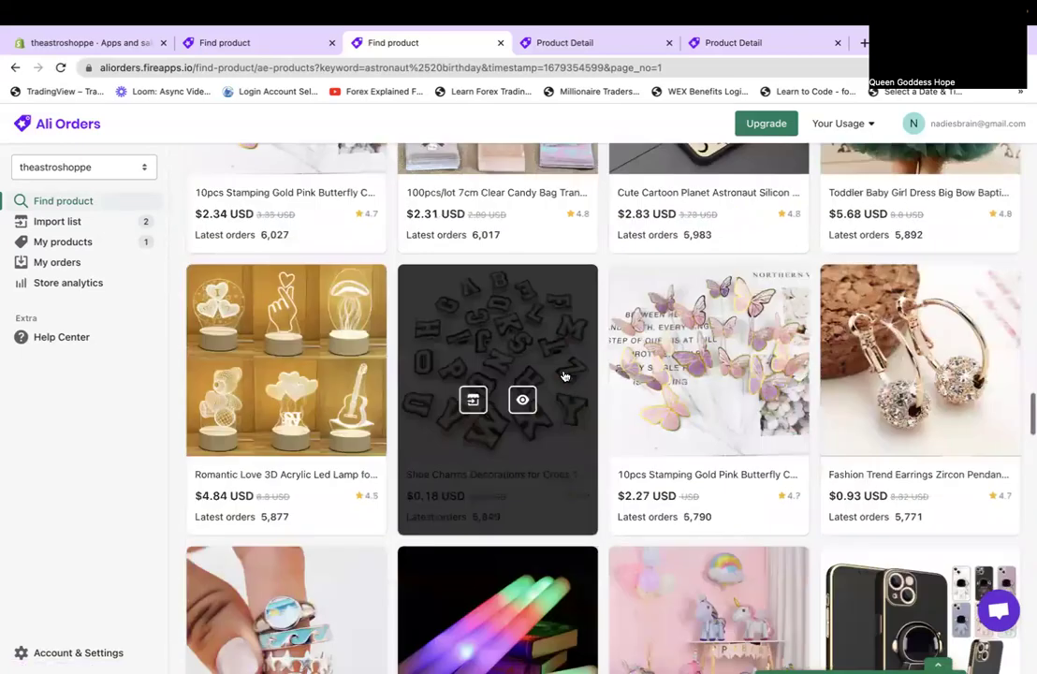
scroll(564, 377, "down", 10)
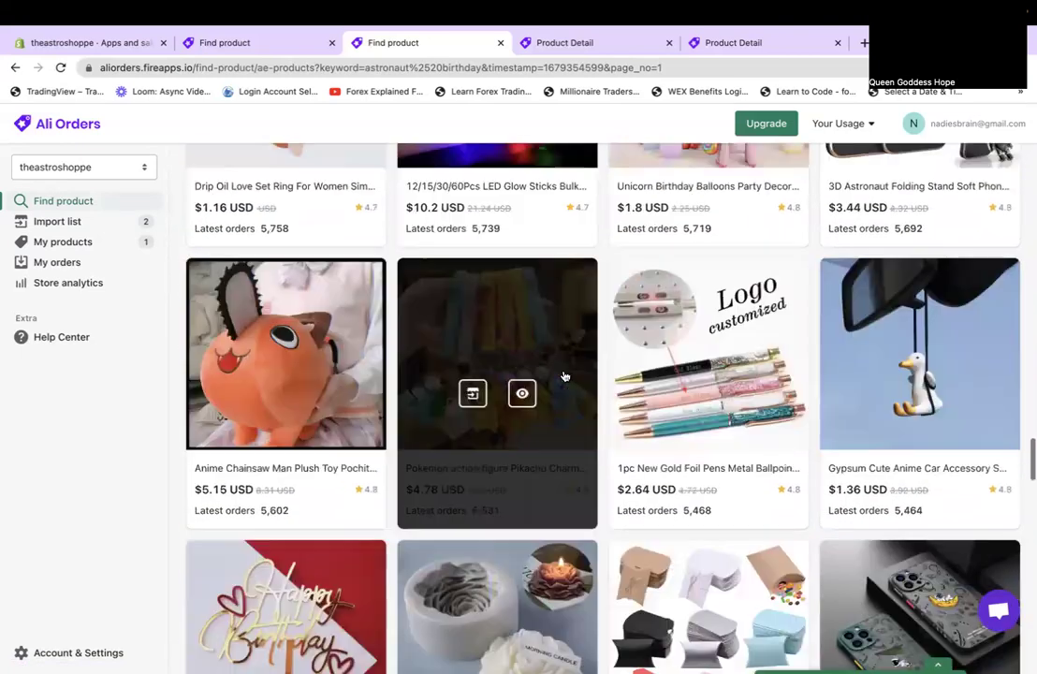
scroll(565, 377, "down", 10)
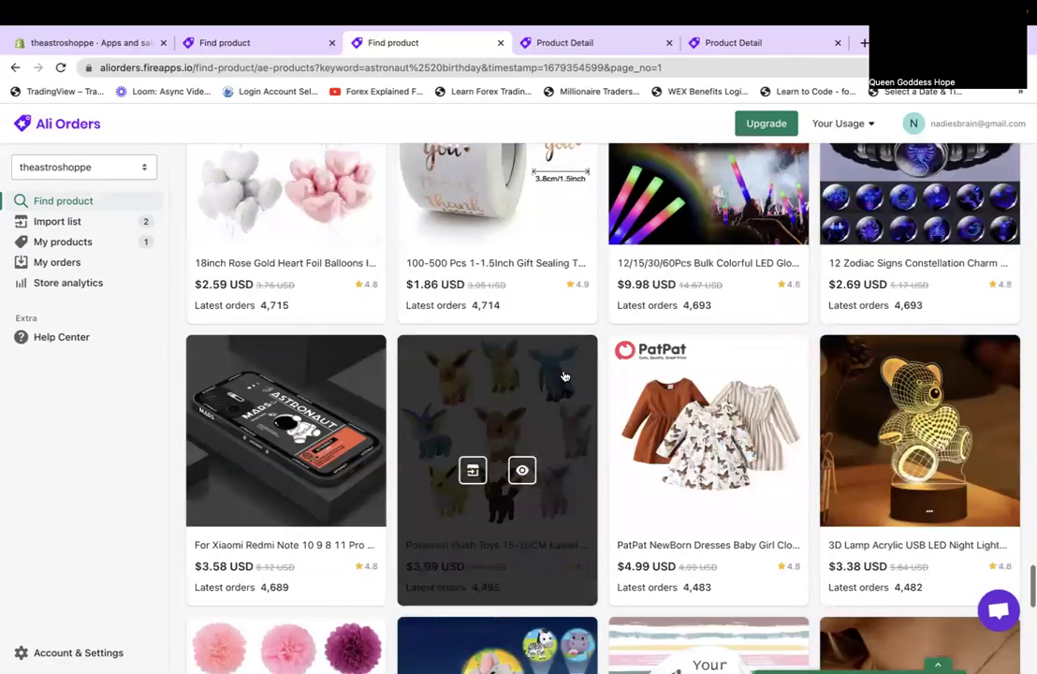
scroll(564, 376, "up", 2)
scroll(564, 376, "down", 10)
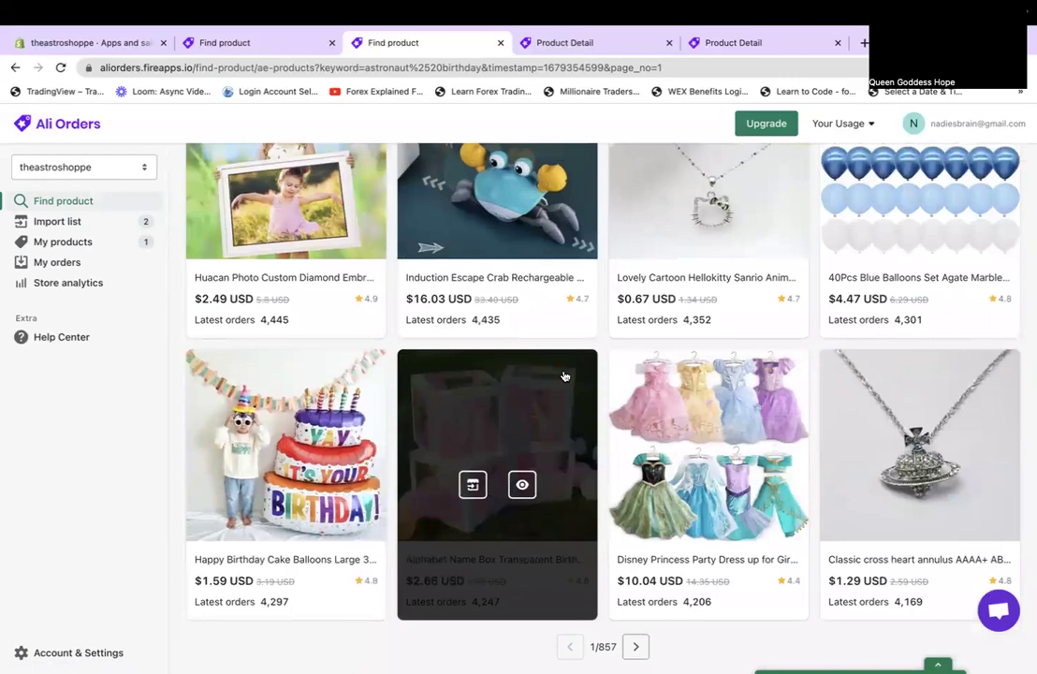
scroll(270, 344, "up", 5)
scroll(269, 345, "up", 5)
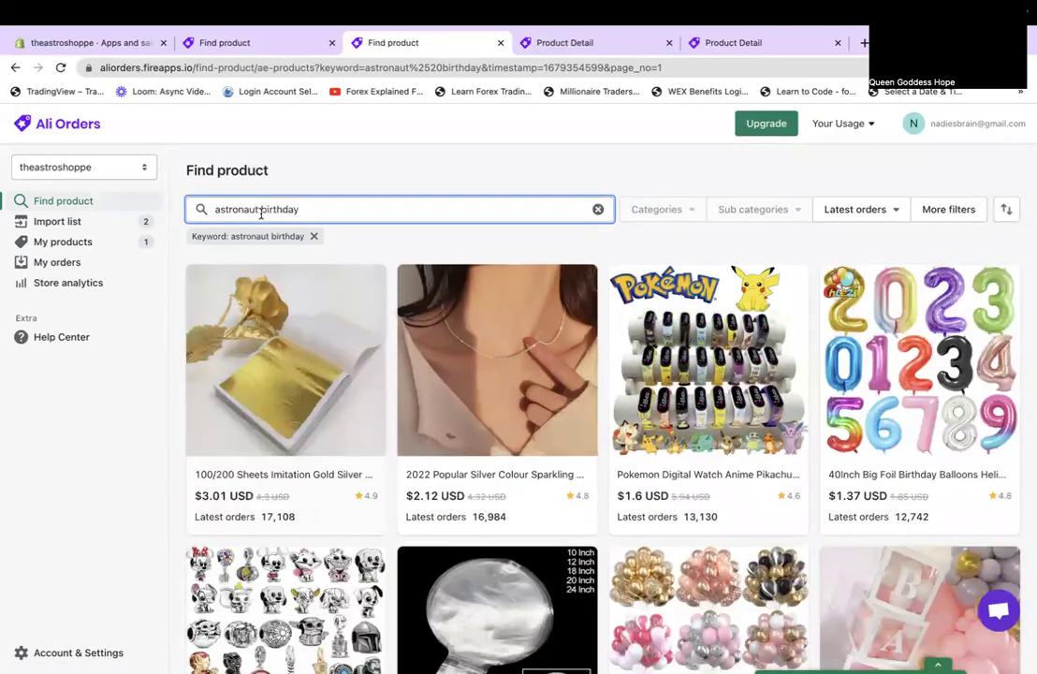
left_click_drag(261, 208, 403, 219)
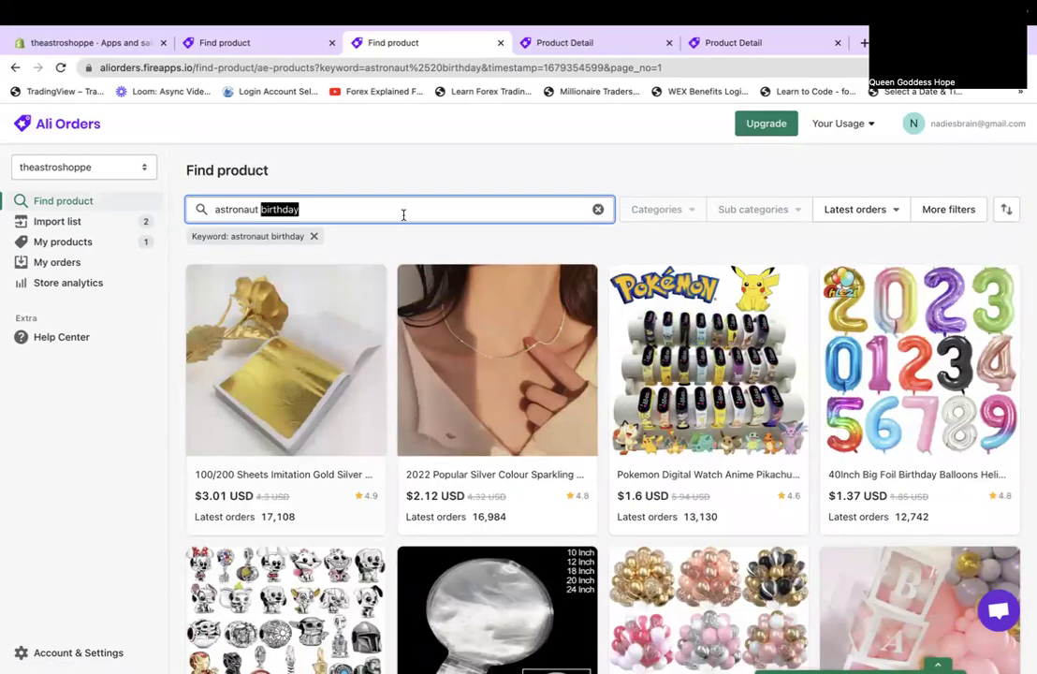
Search just 'astronaut' and open the Outer Space Astronaut Rocket Galaxy balloon set ($1.76 USD).
key("BackSpace")
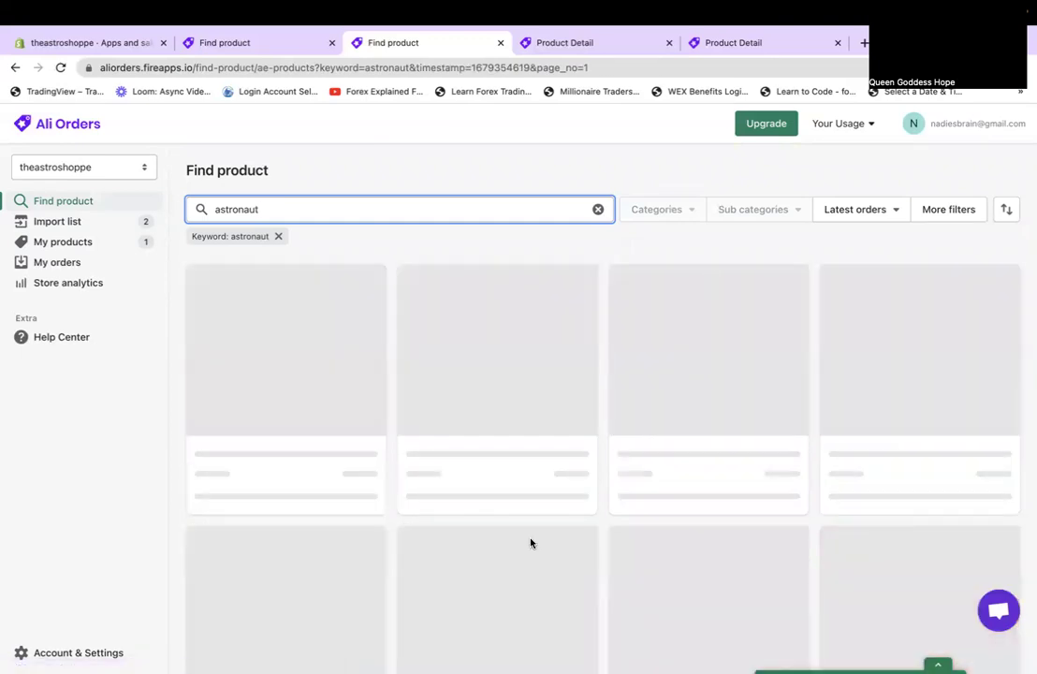
scroll(530, 542, "down", 3)
scroll(530, 542, "down", 5)
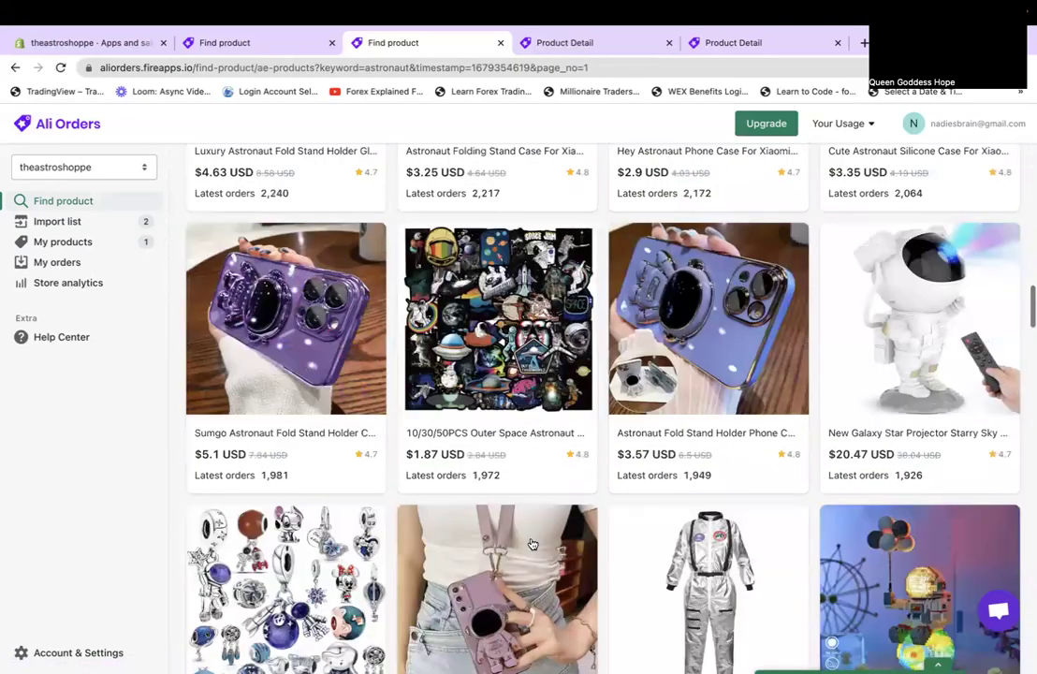
scroll(532, 544, "up", 6)
scroll(530, 543, "up", 10)
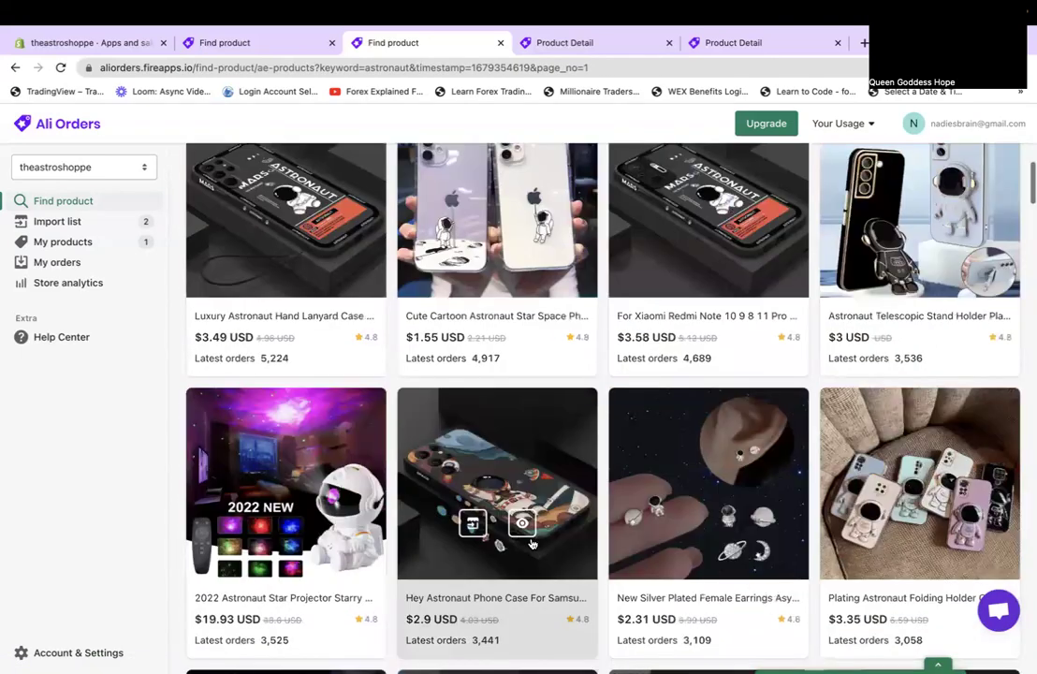
scroll(532, 544, "down", 7)
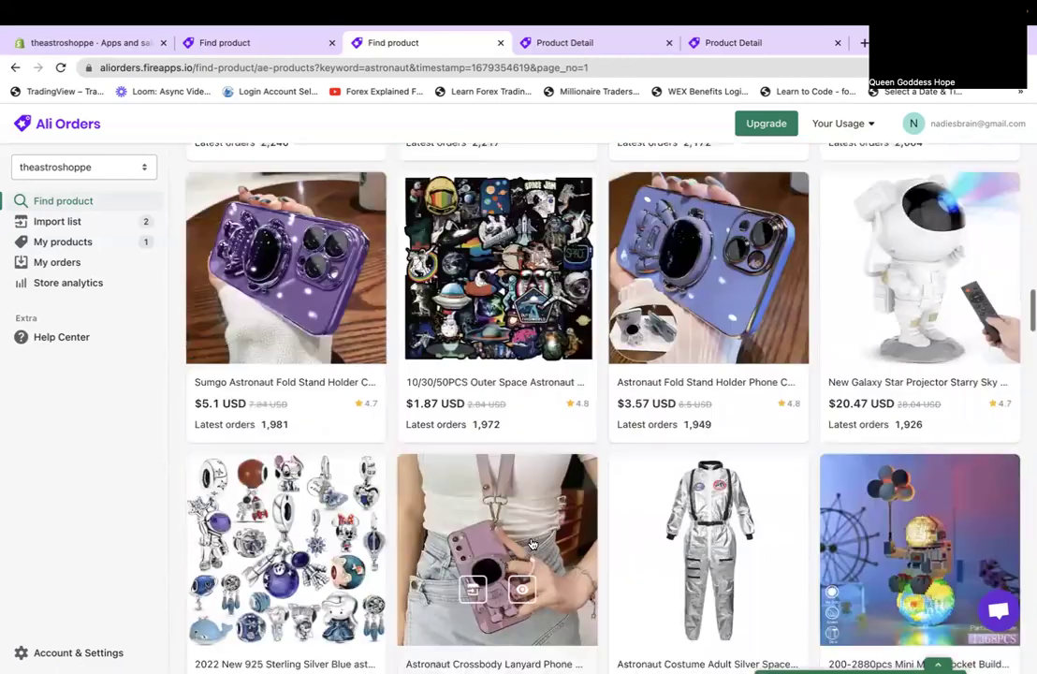
scroll(531, 543, "down", 15)
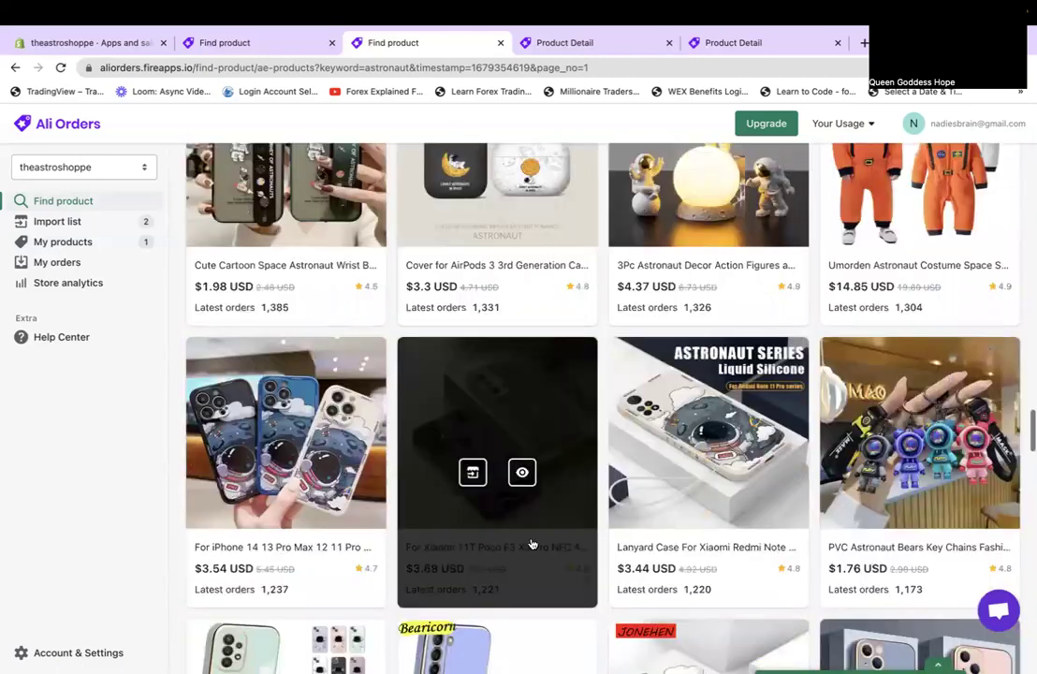
scroll(531, 544, "down", 10)
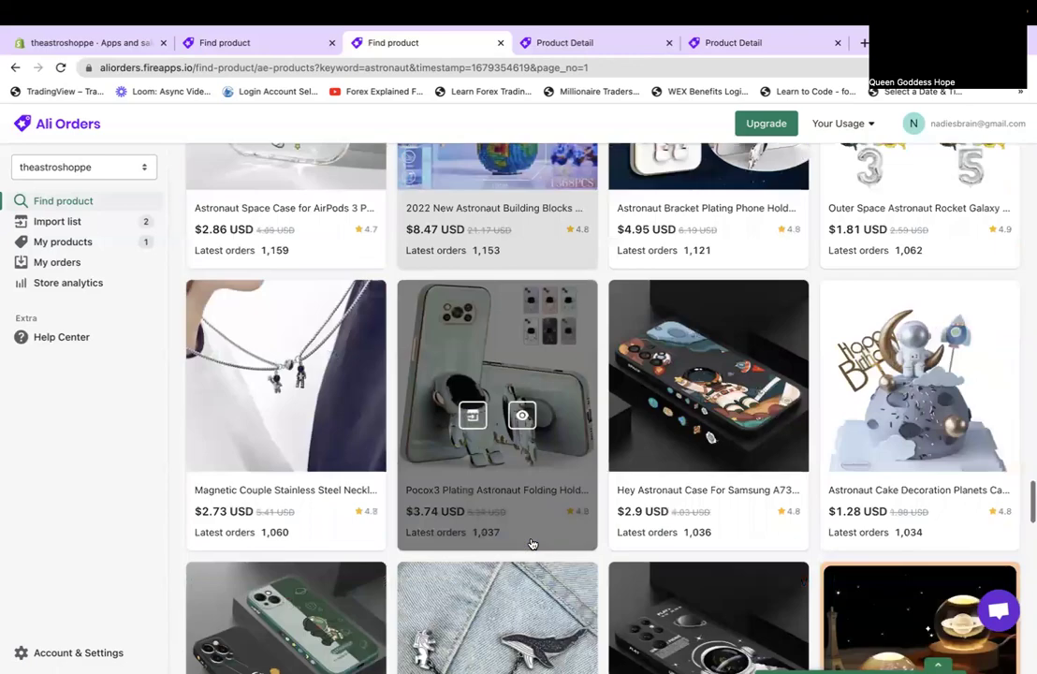
scroll(531, 543, "up", 5)
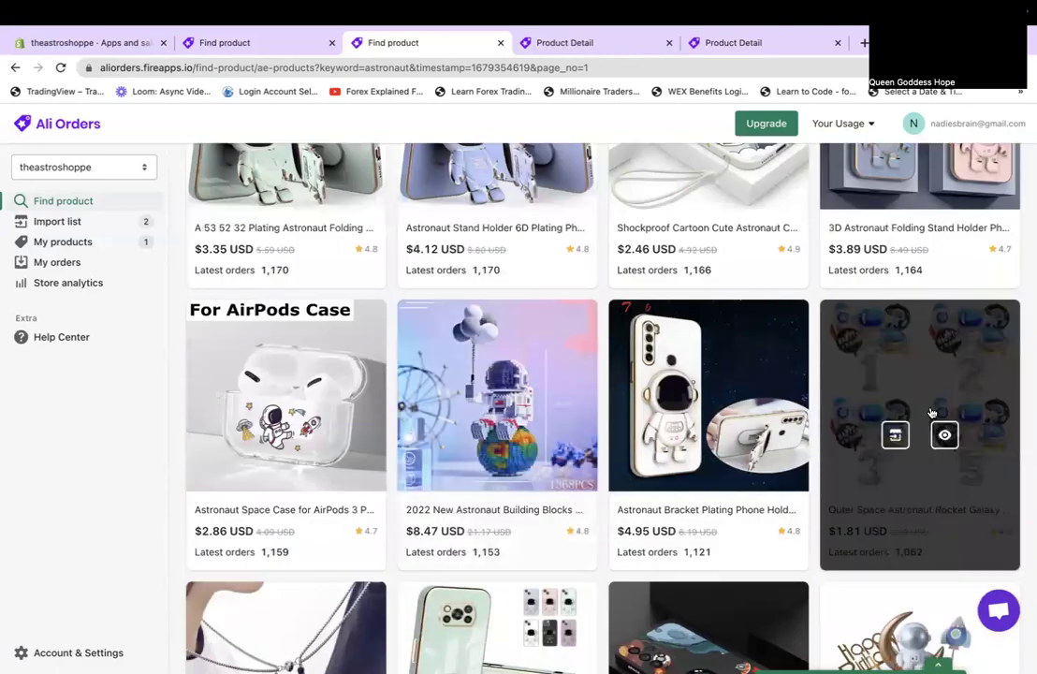
left_click(904, 387)
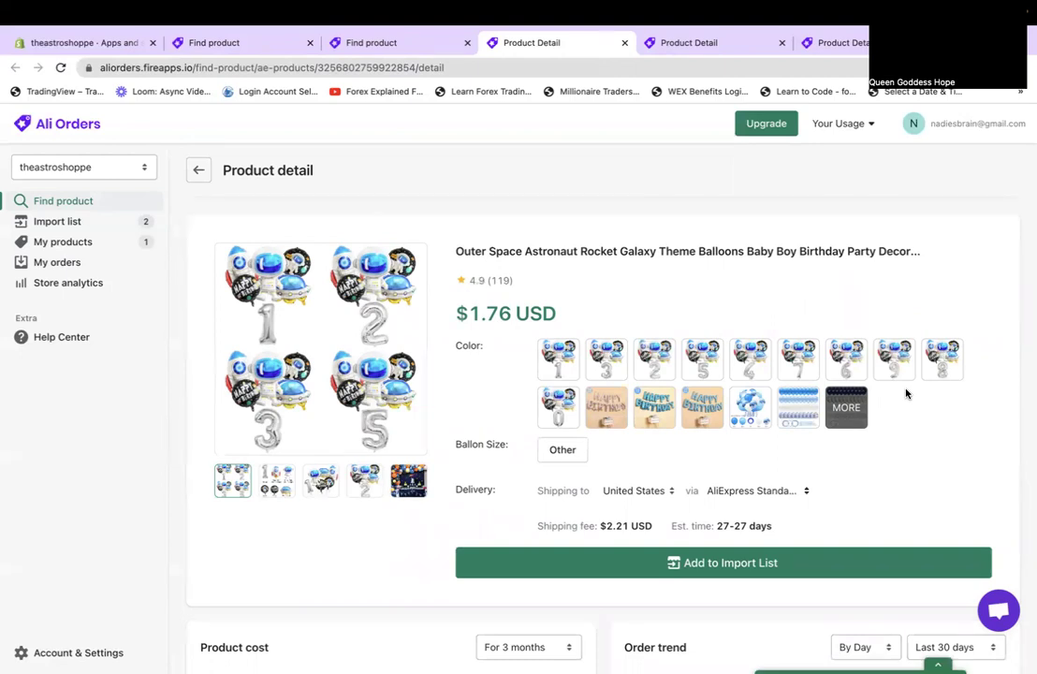
Add the Outer Space astronaut rocket balloon set to the import list.
scroll(906, 394, "down", 6)
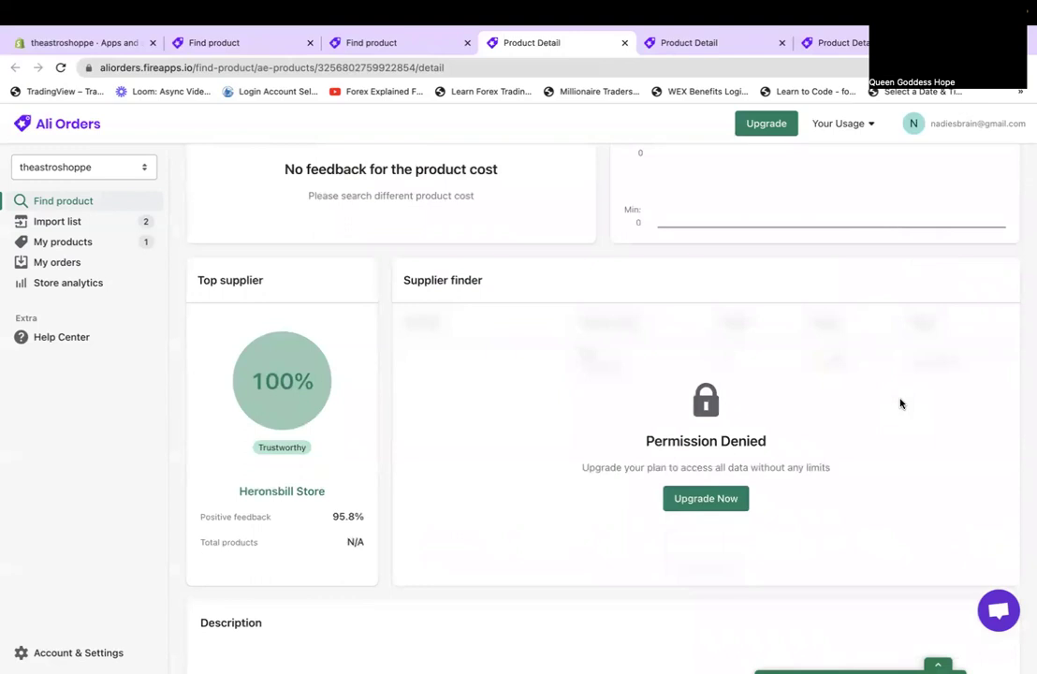
scroll(901, 403, "down", 4)
scroll(900, 404, "up", 10)
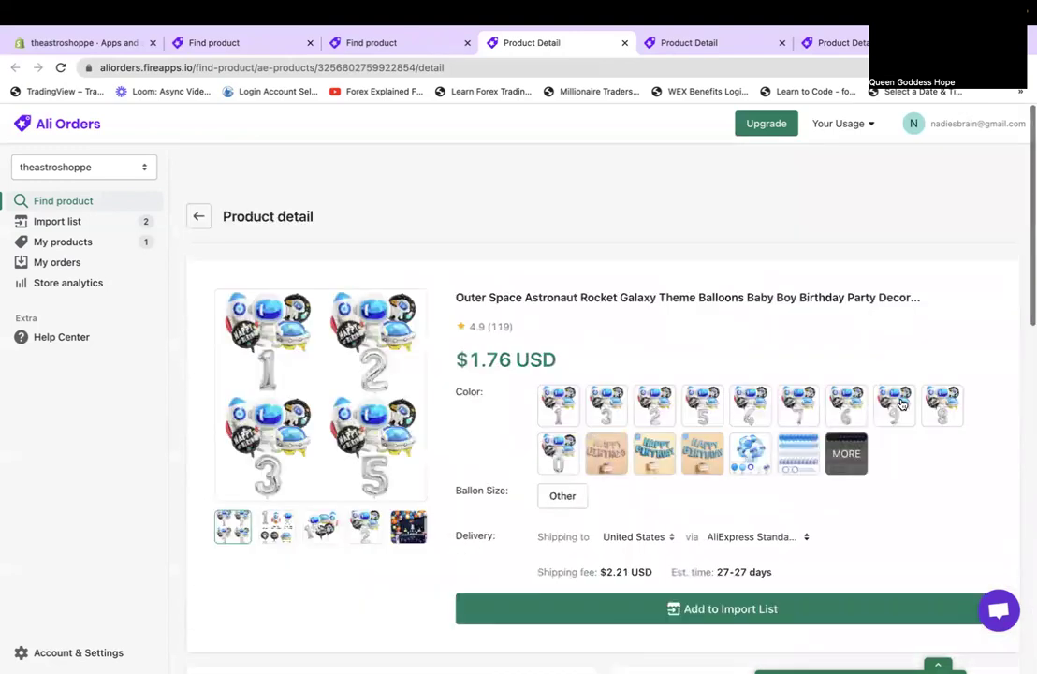
scroll(901, 403, "down", 1)
left_click(747, 563)
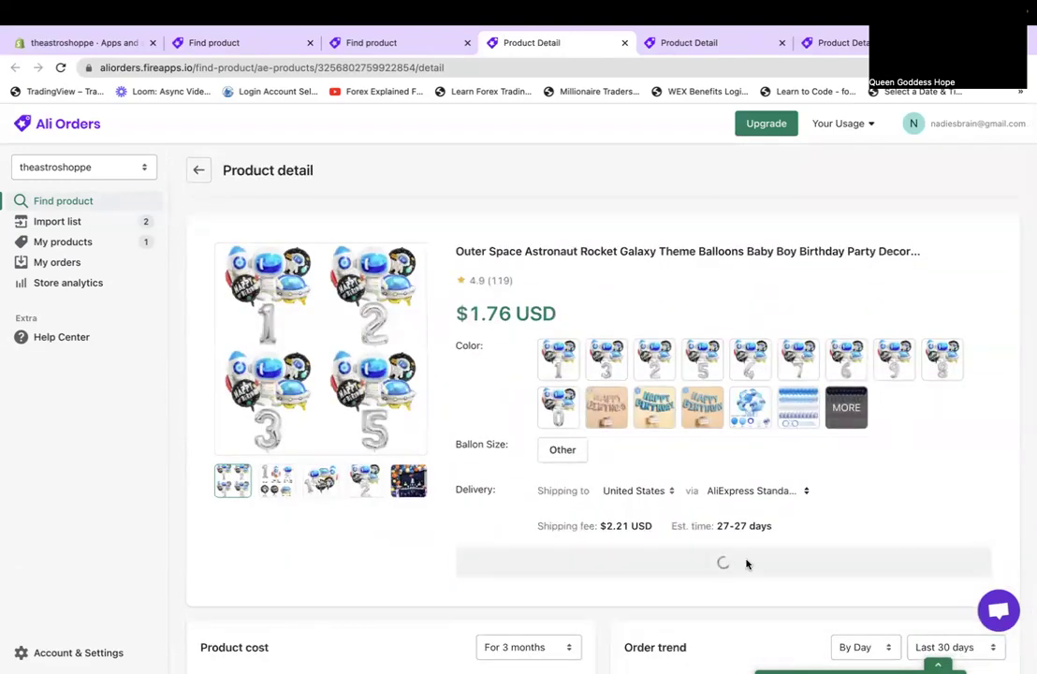
Review the supplier info and description listing the 32inch foil number, astronaut, rocket and UFO balloons.
scroll(706, 574, "down", 7)
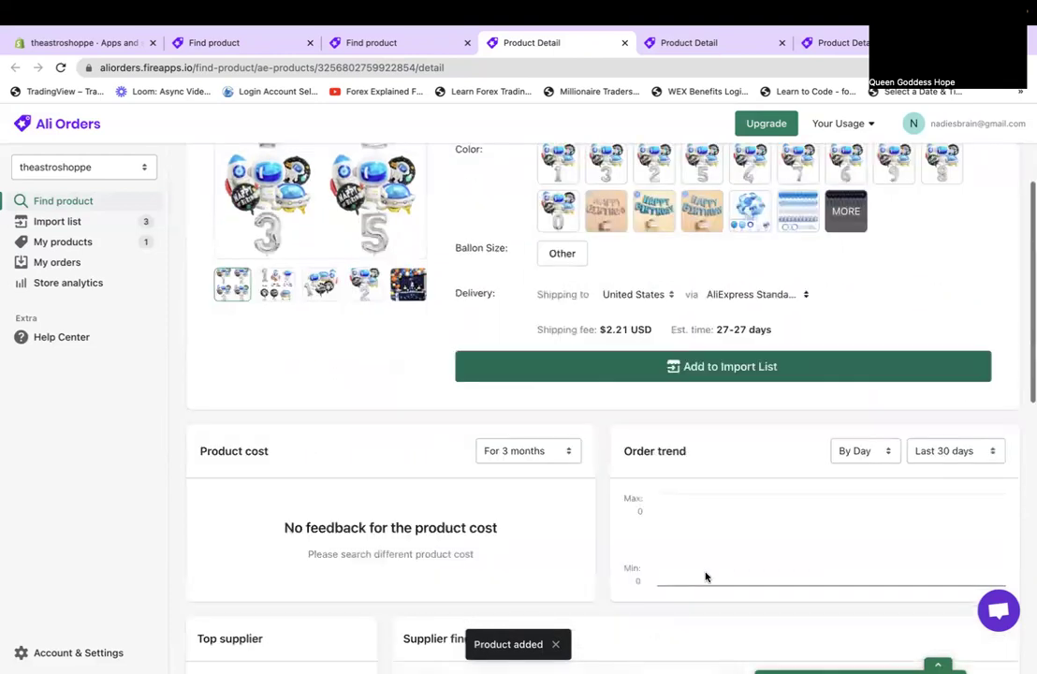
scroll(308, 388, "down", 1)
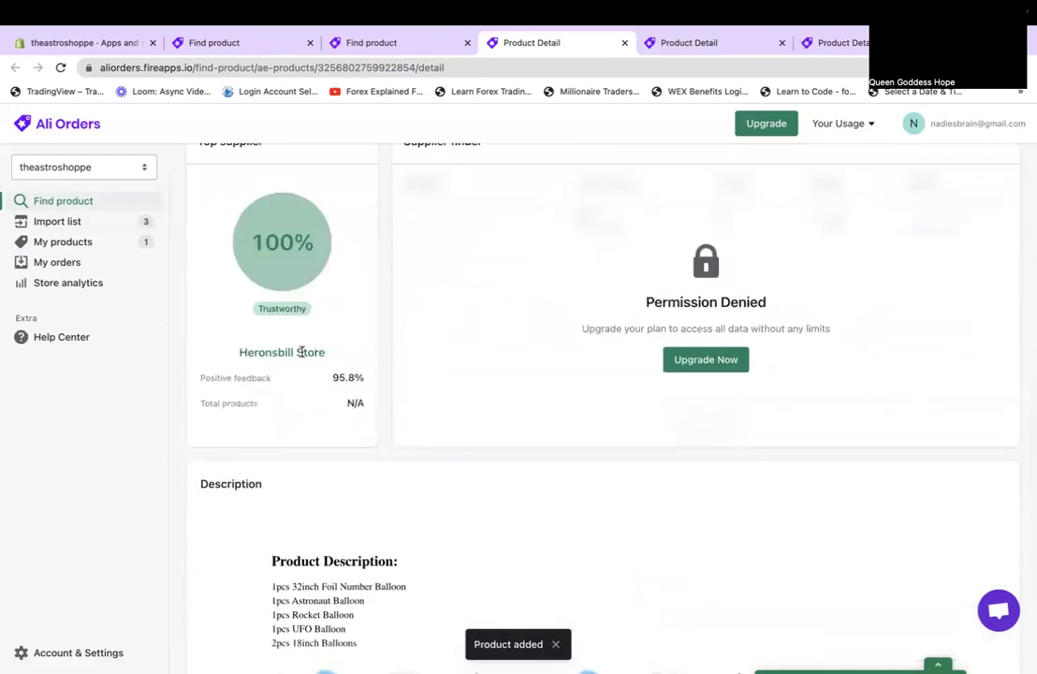
scroll(302, 352, "up", 10)
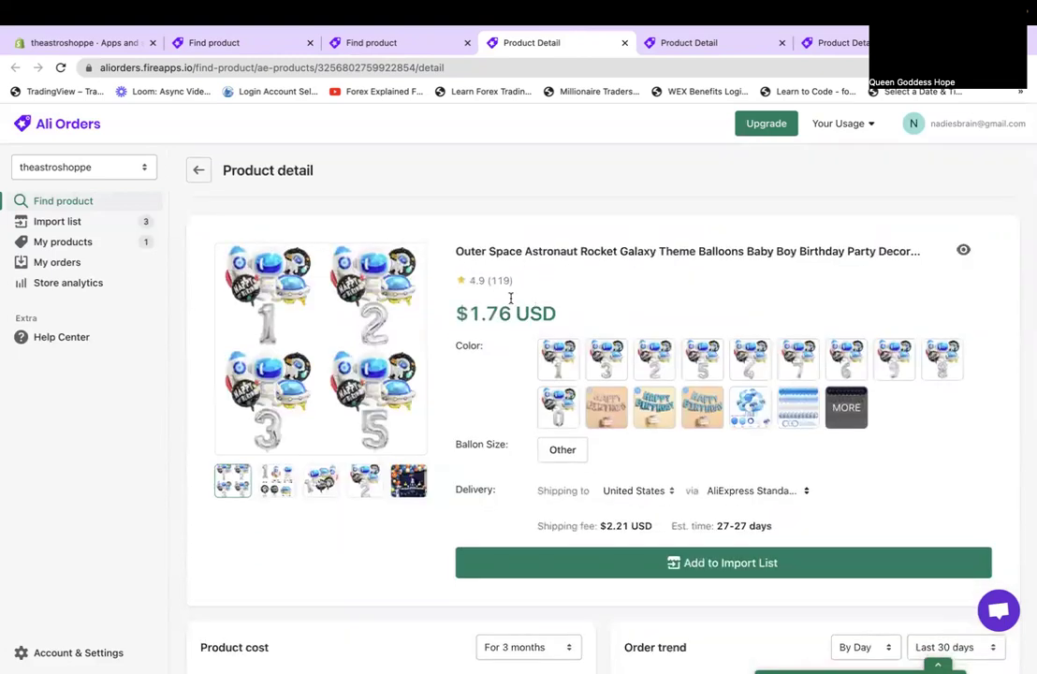
scroll(582, 538, "down", 10)
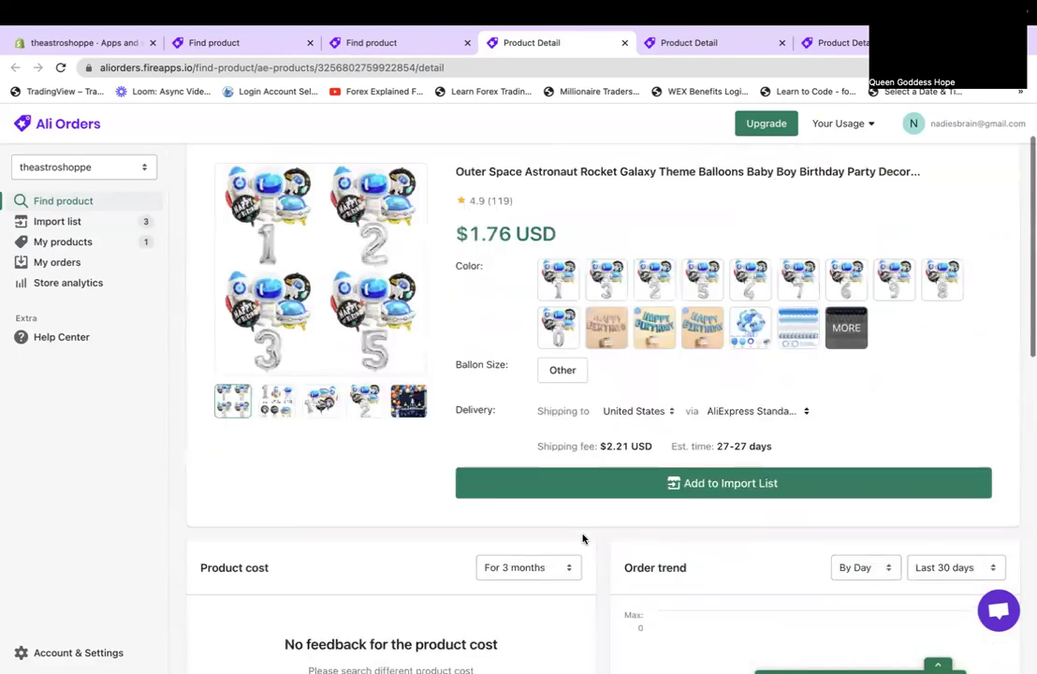
scroll(615, 594, "down", 15)
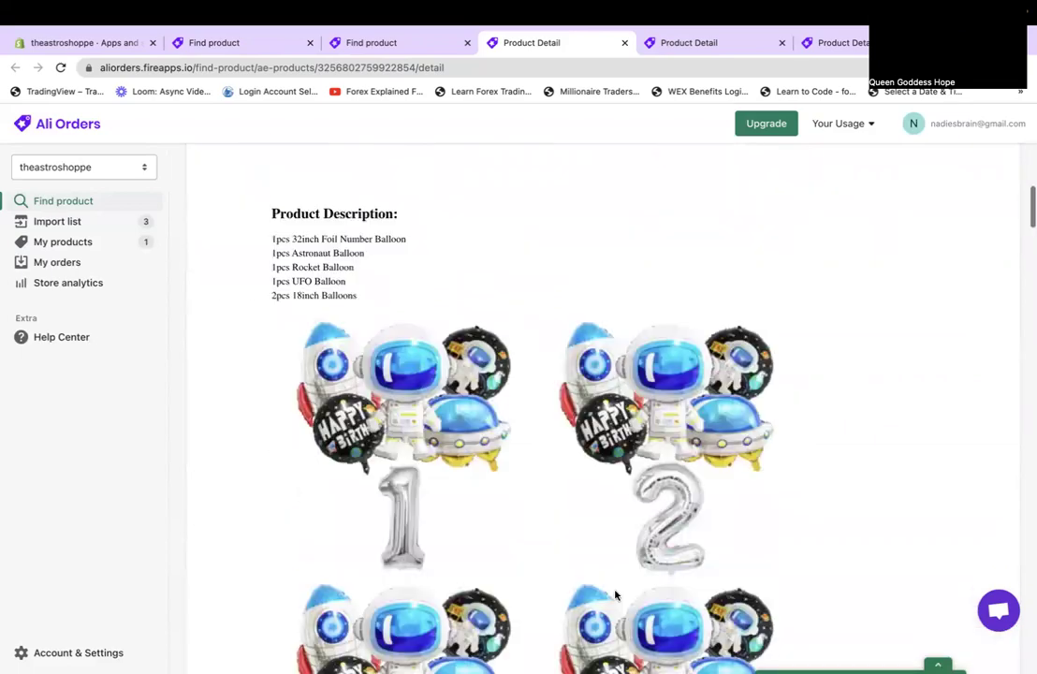
scroll(615, 593, "down", 15)
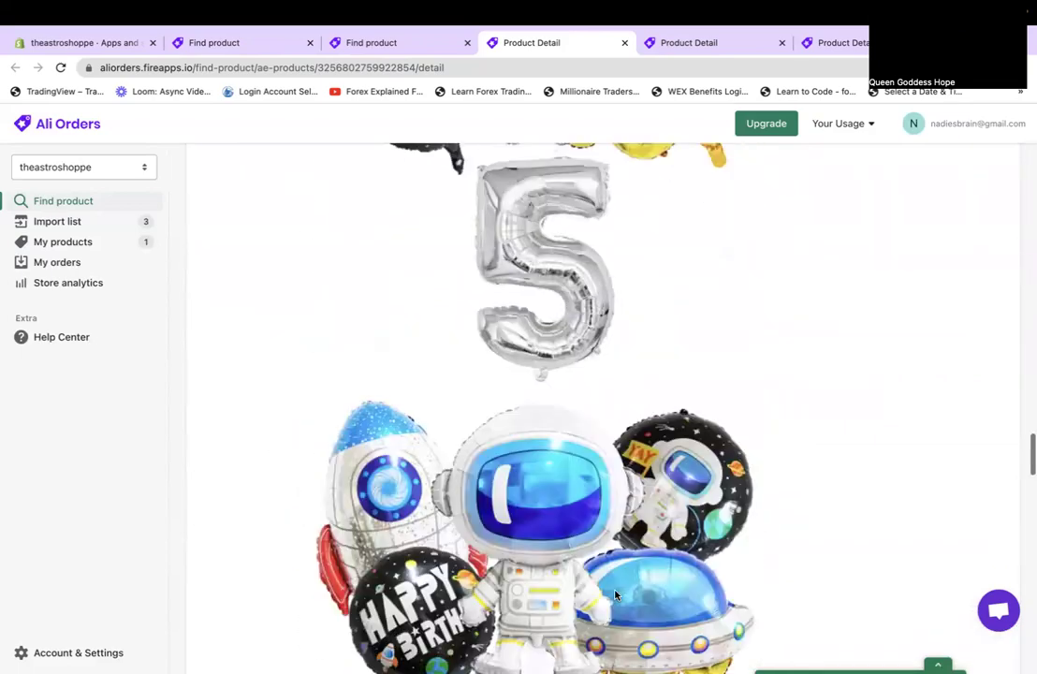
scroll(615, 593, "up", 20)
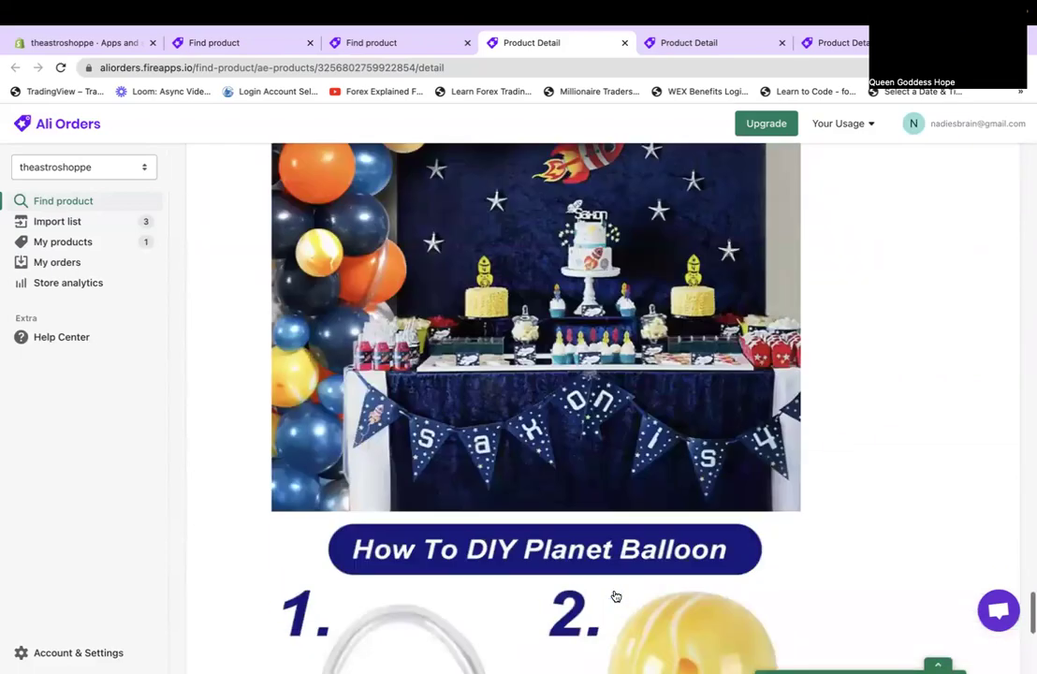
scroll(322, 489, "down", 5)
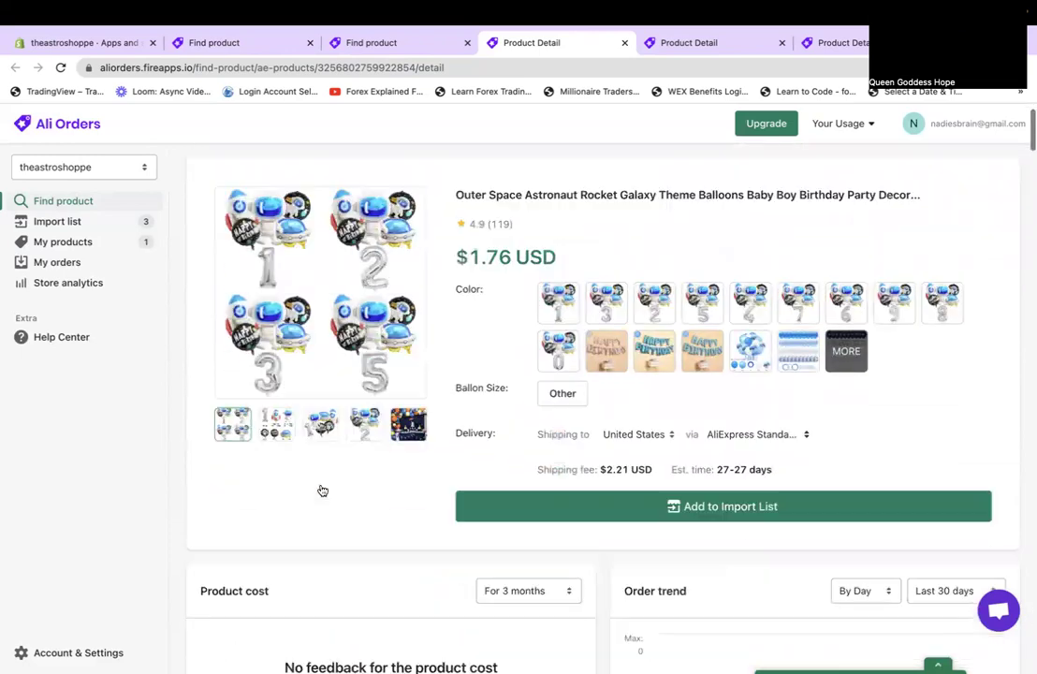
scroll(255, 361, "up", 5)
scroll(256, 361, "down", 1)
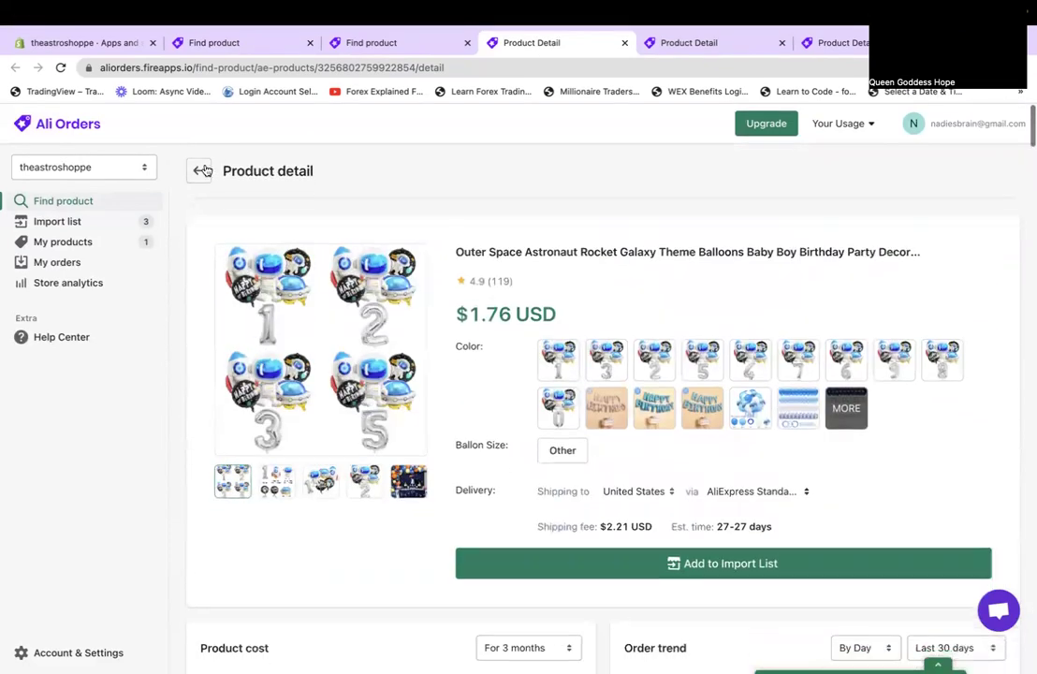
Return to the astronaut search results and open the Astronaut Cake Decoration topper ($1.28 USD).
left_click(199, 170)
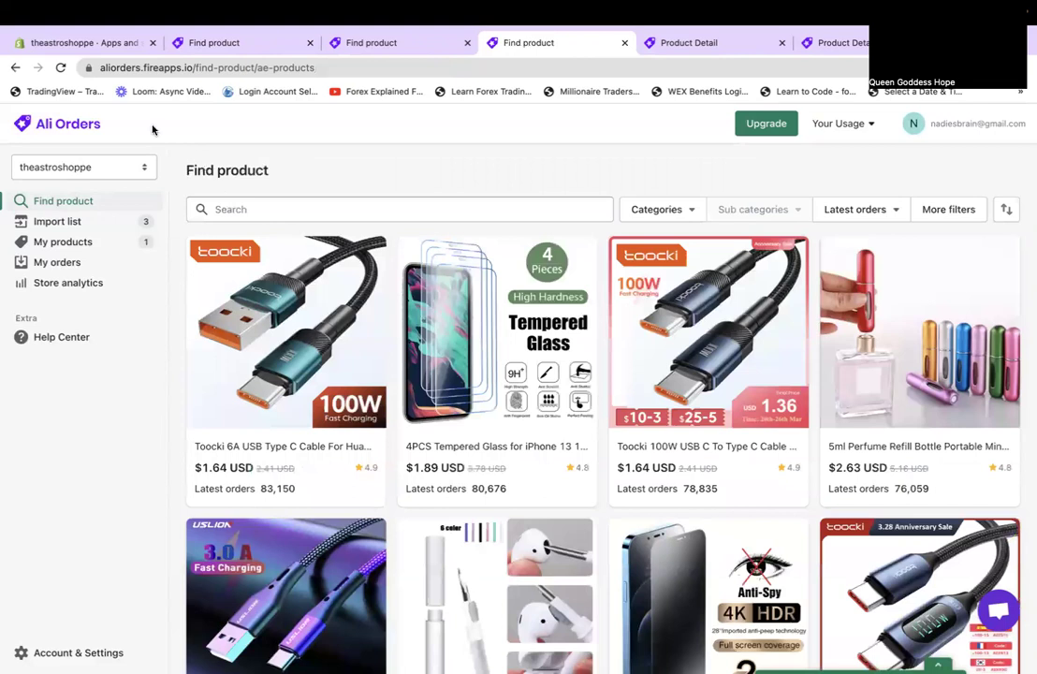
left_click(15, 68)
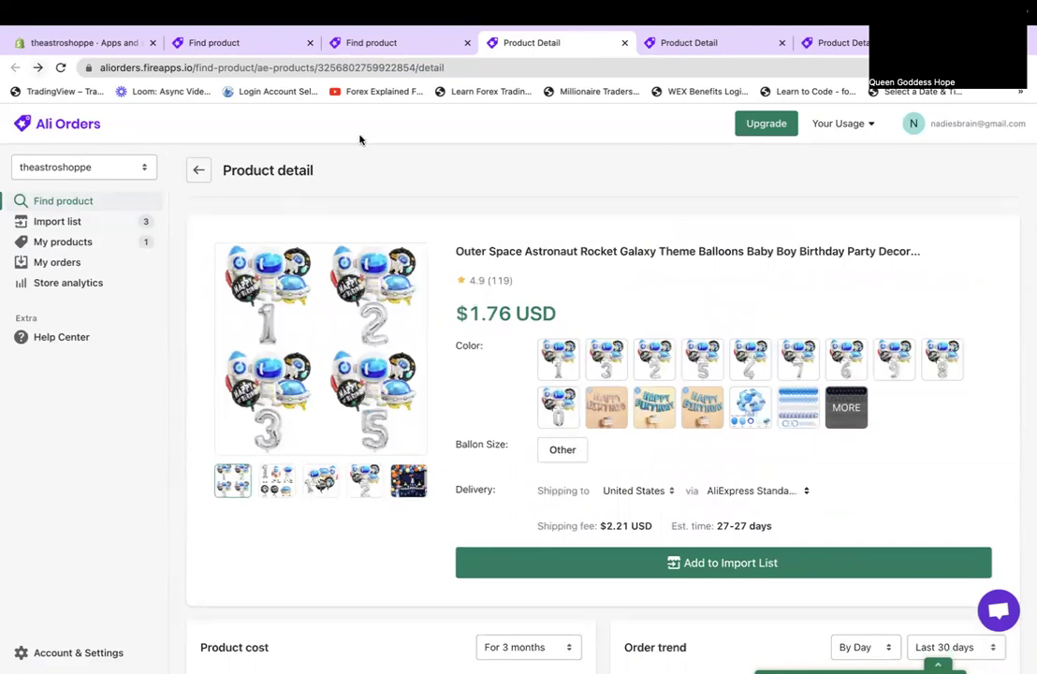
left_click(380, 42)
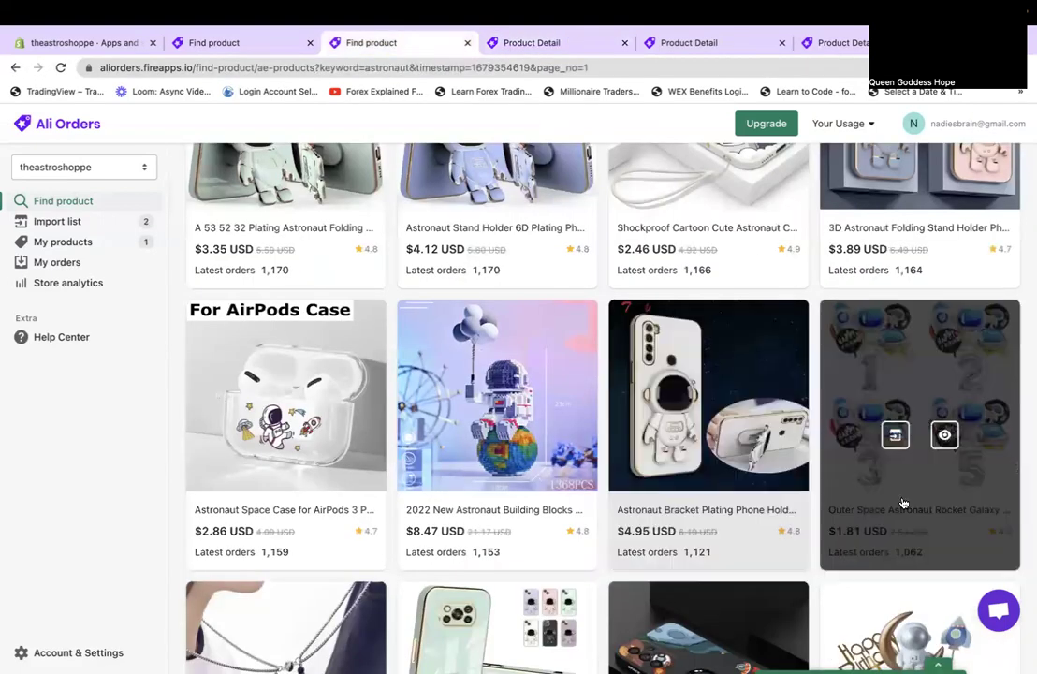
scroll(903, 503, "down", 3)
left_click(884, 428)
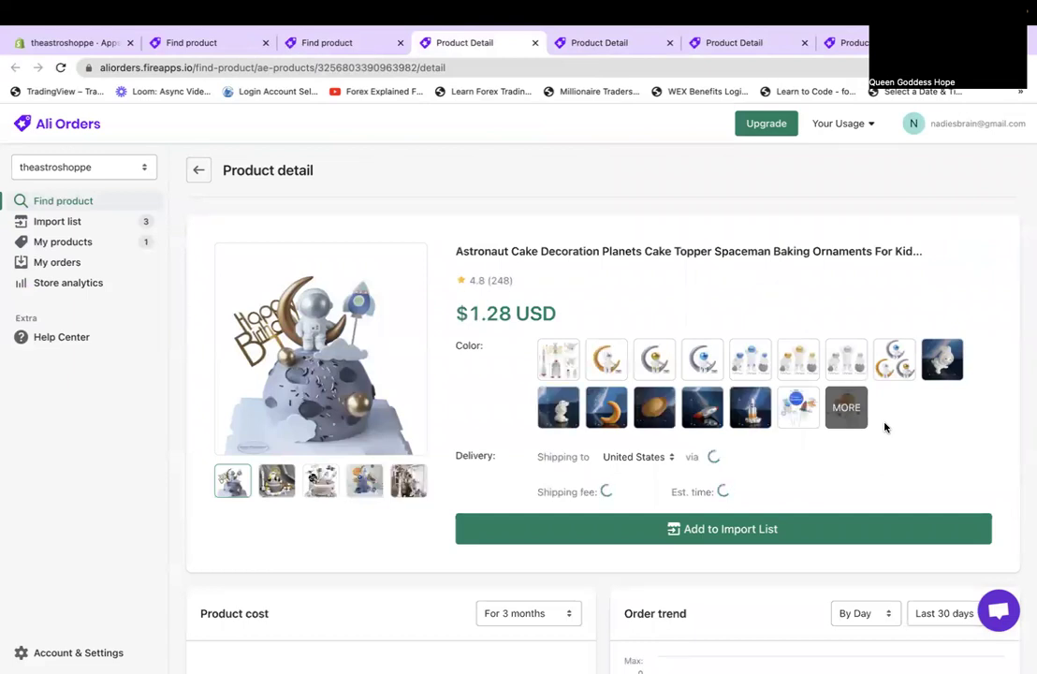
Preview the cake topper's variants, from the astronauts and bunnies to the Happy Birthday set.
left_click(606, 367)
left_click(651, 363)
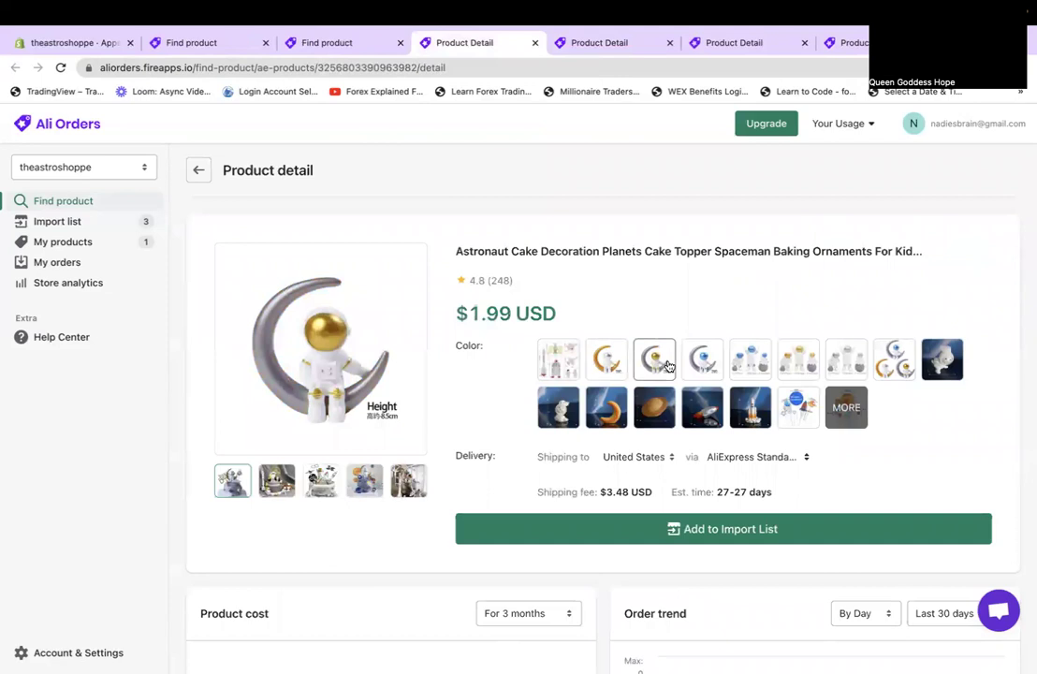
left_click(703, 365)
left_click(739, 370)
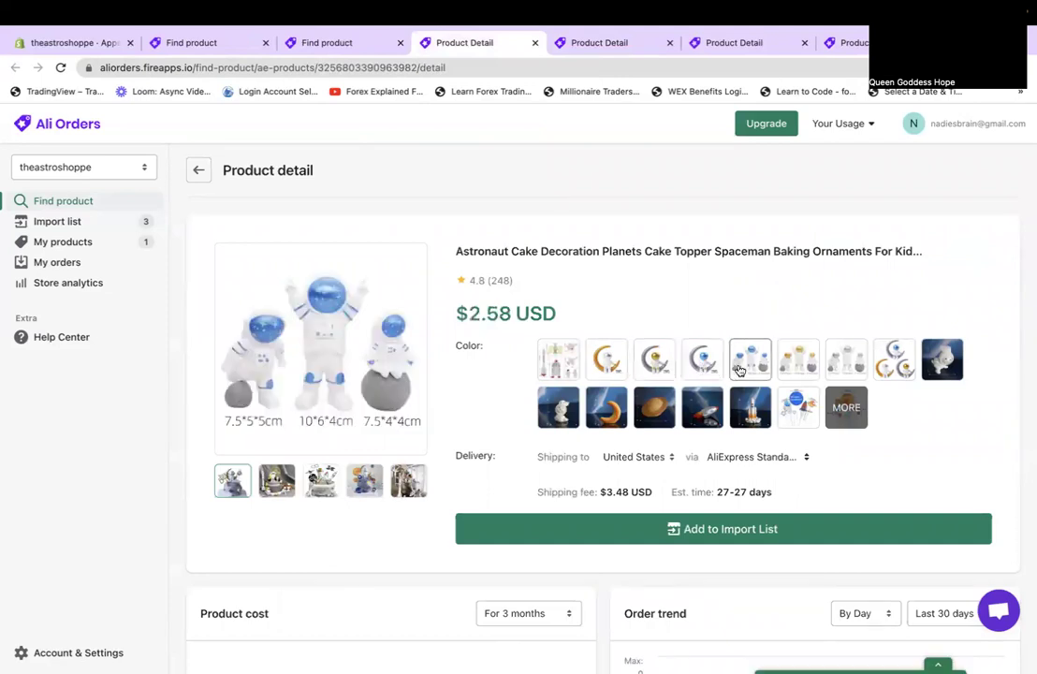
left_click(797, 362)
left_click(880, 365)
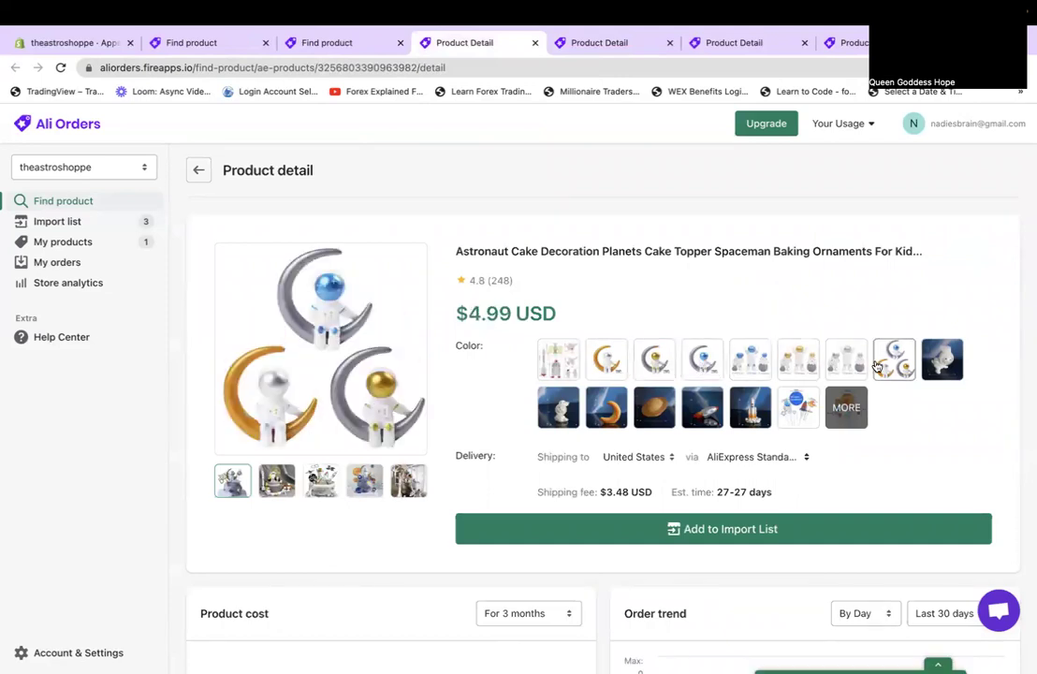
left_click(934, 368)
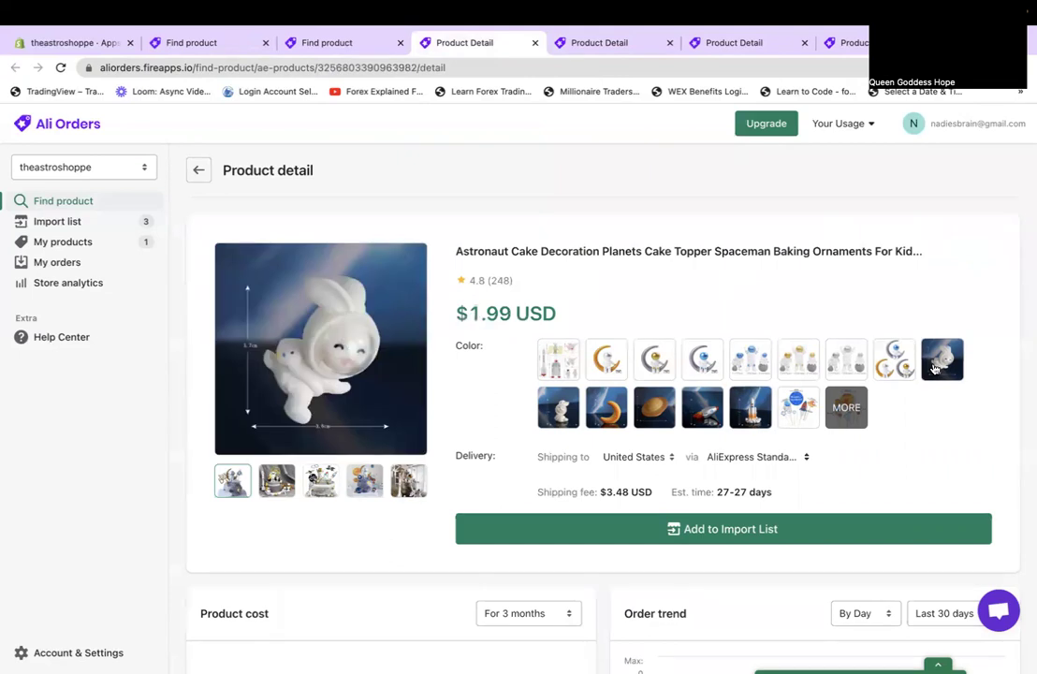
left_click(561, 403)
left_click(589, 406)
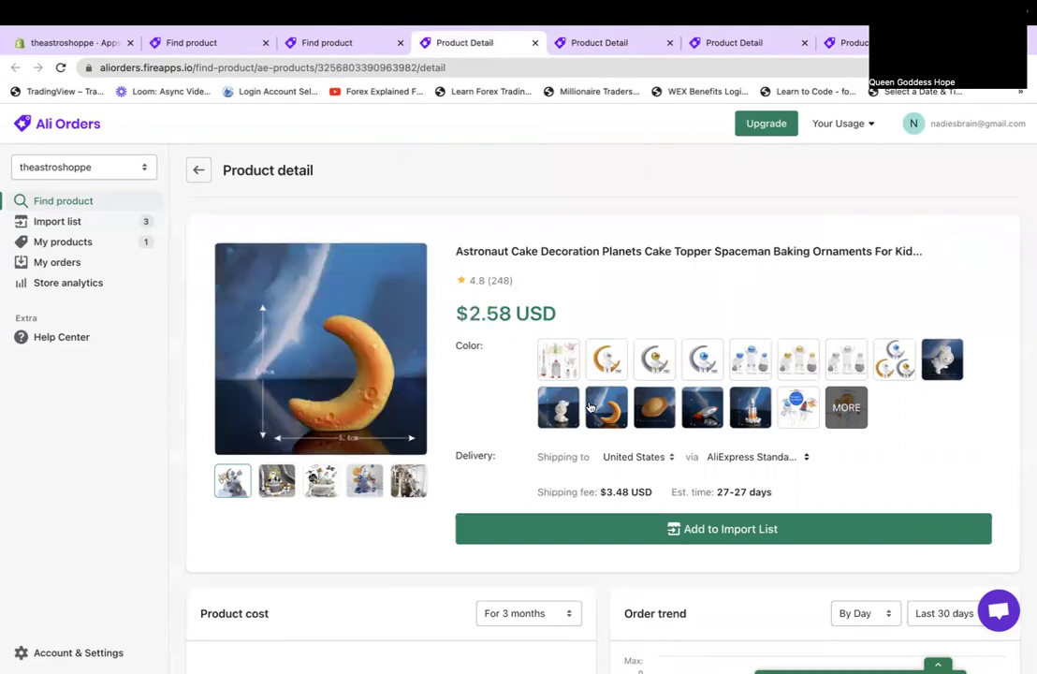
left_click(648, 414)
left_click(703, 417)
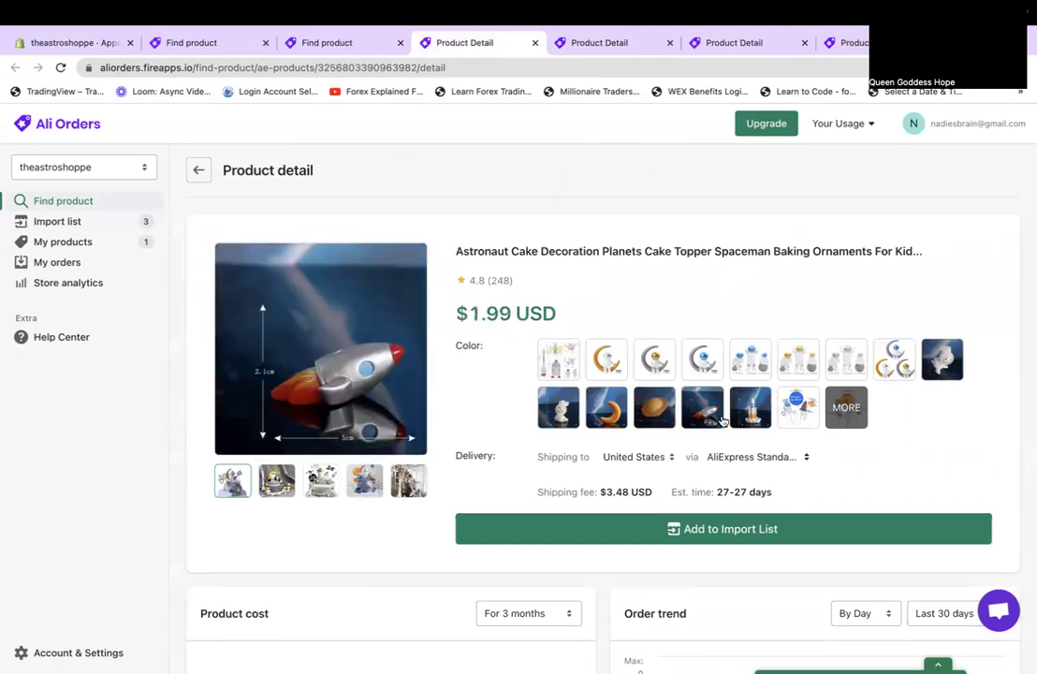
left_click(799, 415)
left_click(831, 425)
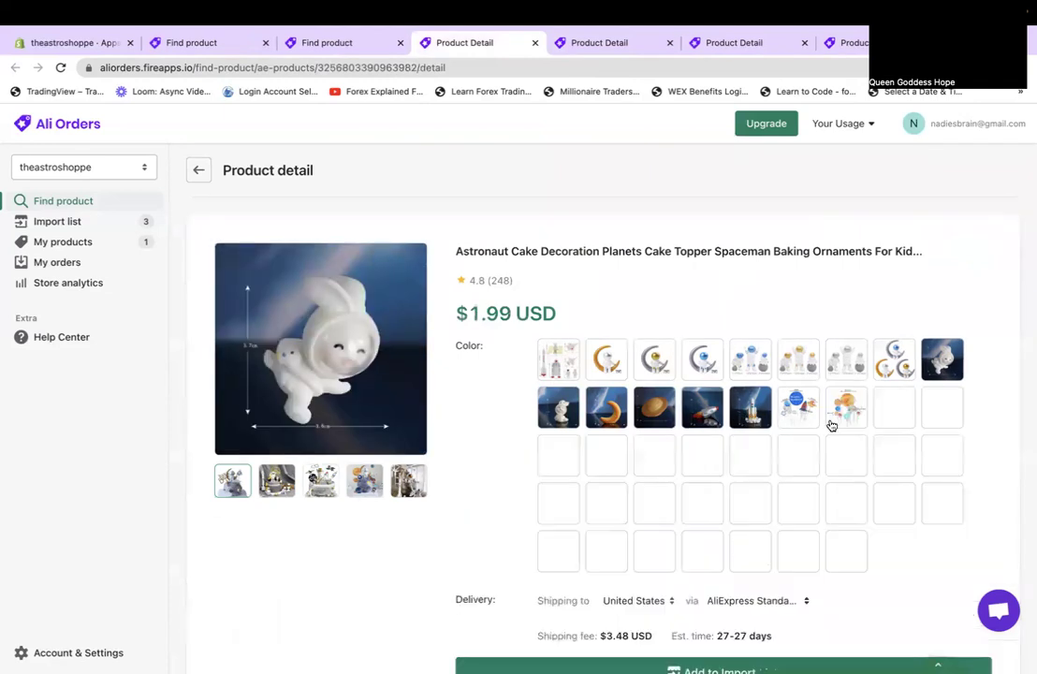
scroll(832, 426, "down", 2)
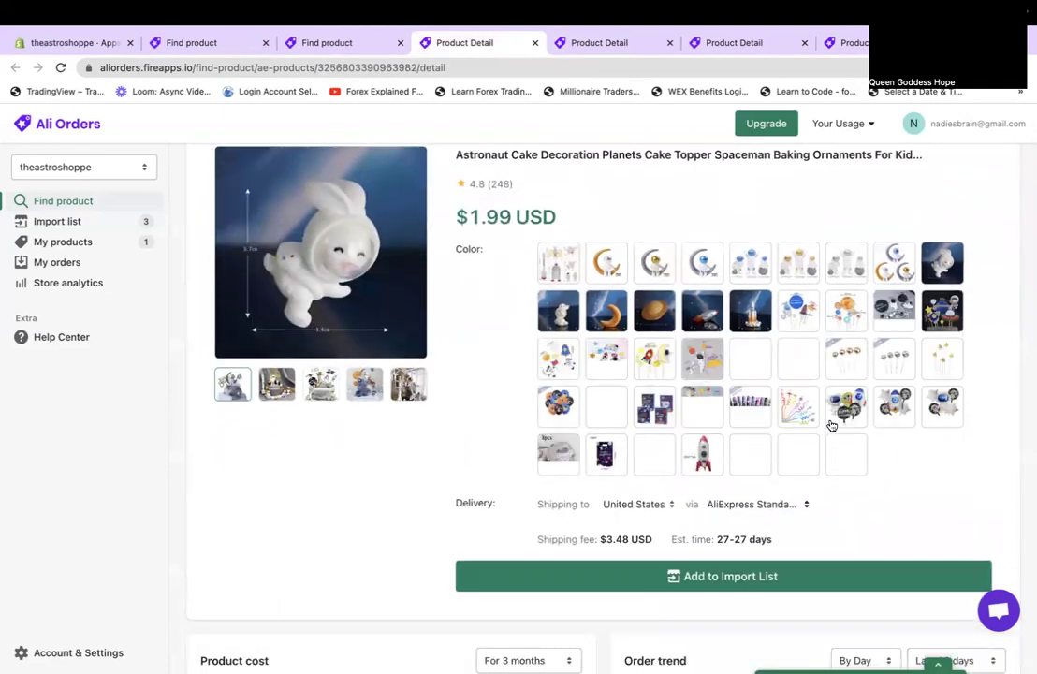
left_click(942, 317)
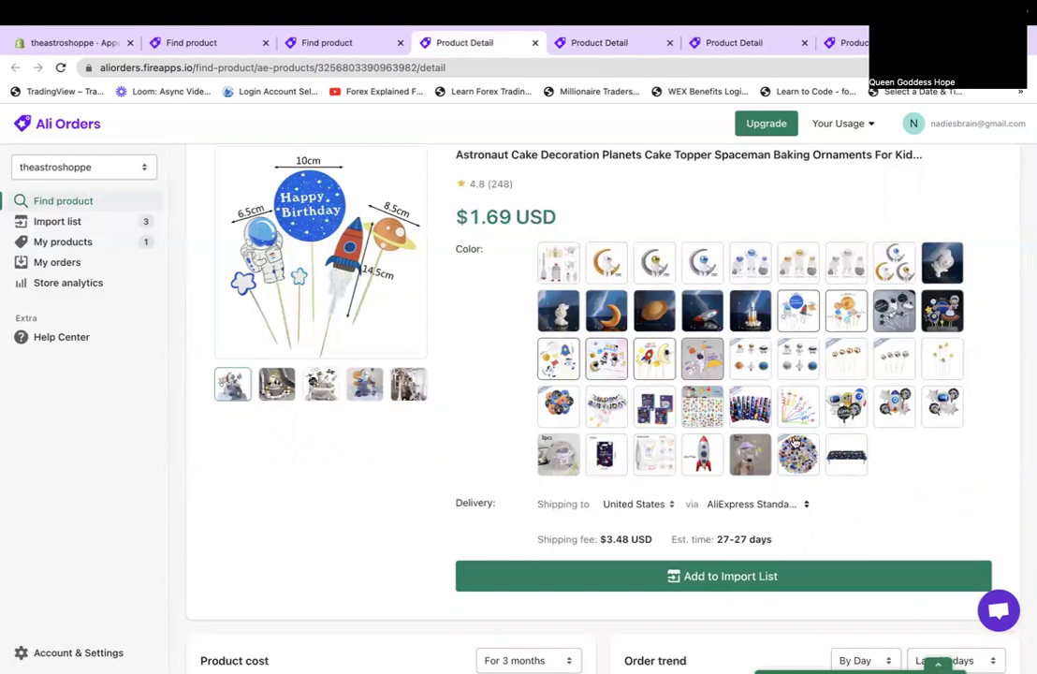
Add the Astronaut Cake Decoration topper ($1.69 USD) to the import list, then return to search results.
scroll(795, 440, "down", 7)
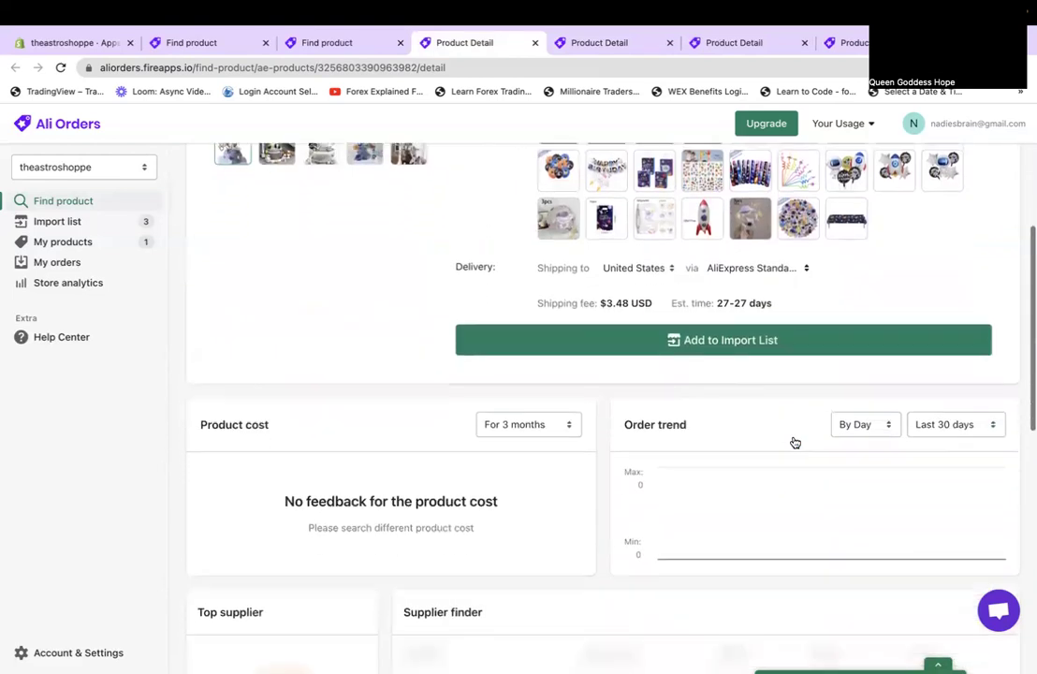
scroll(793, 438, "down", 1)
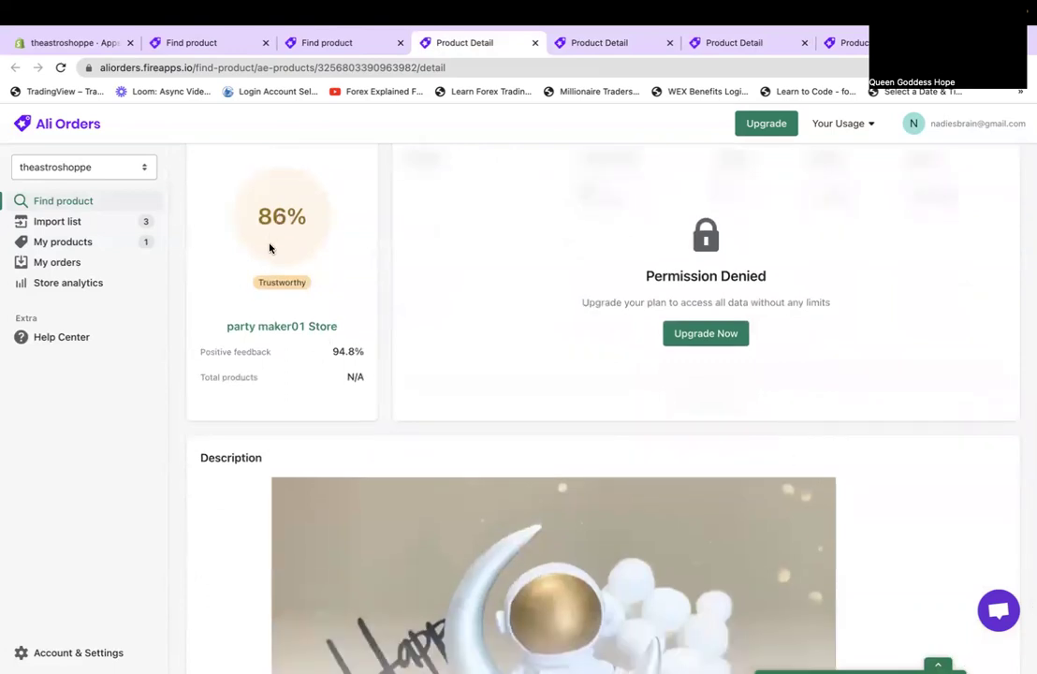
scroll(271, 325, "down", 4)
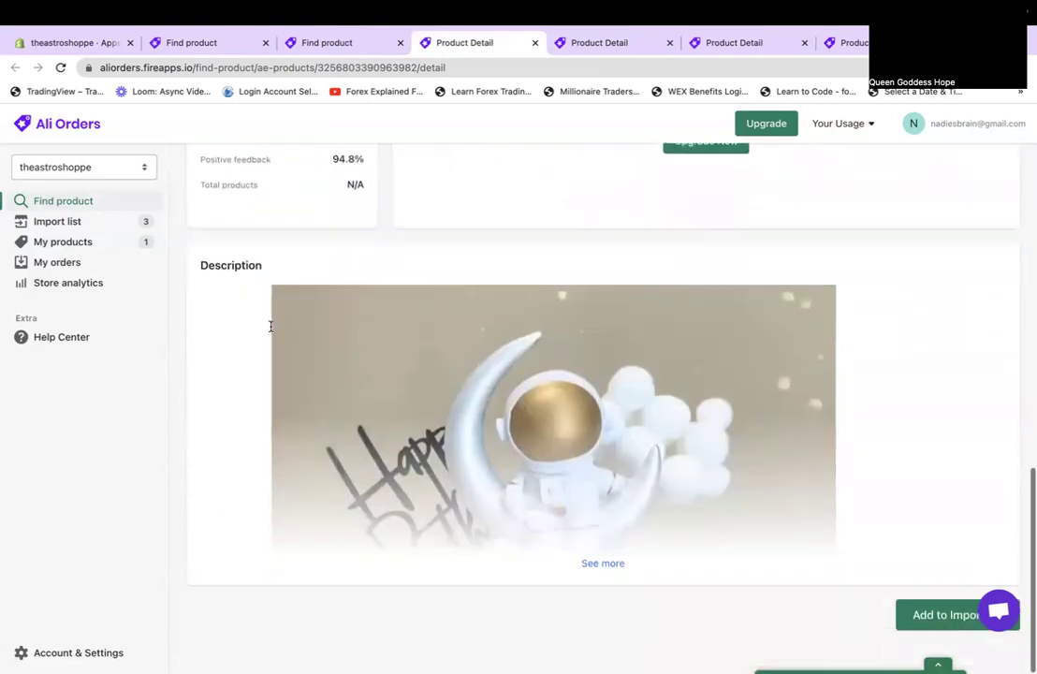
scroll(270, 327, "up", 1)
scroll(607, 596, "down", 15)
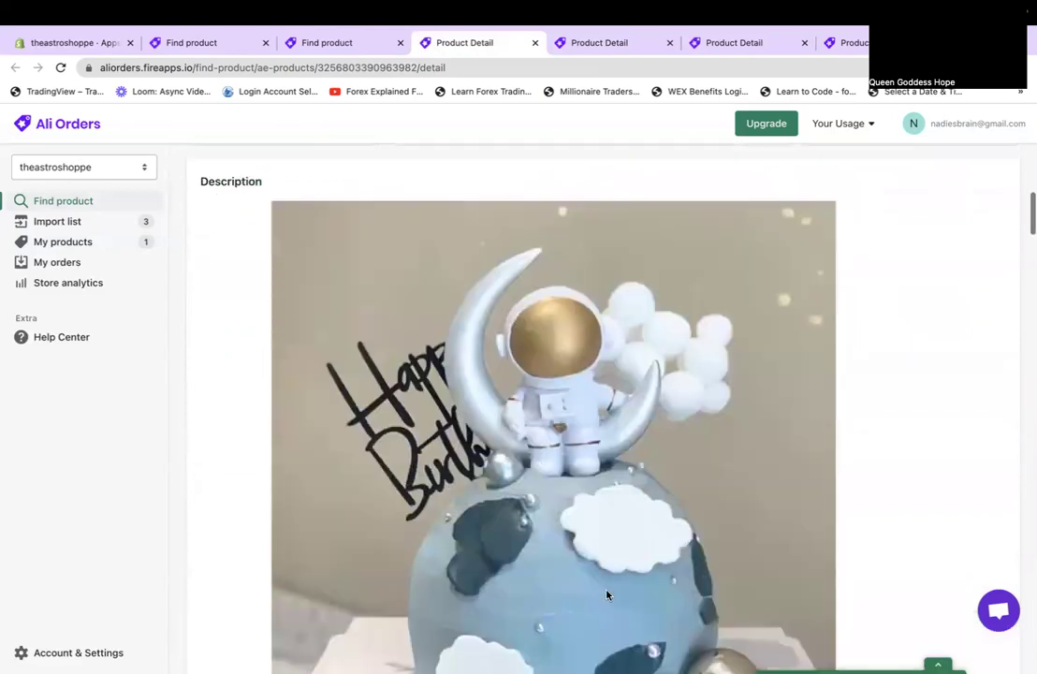
scroll(606, 595, "down", 15)
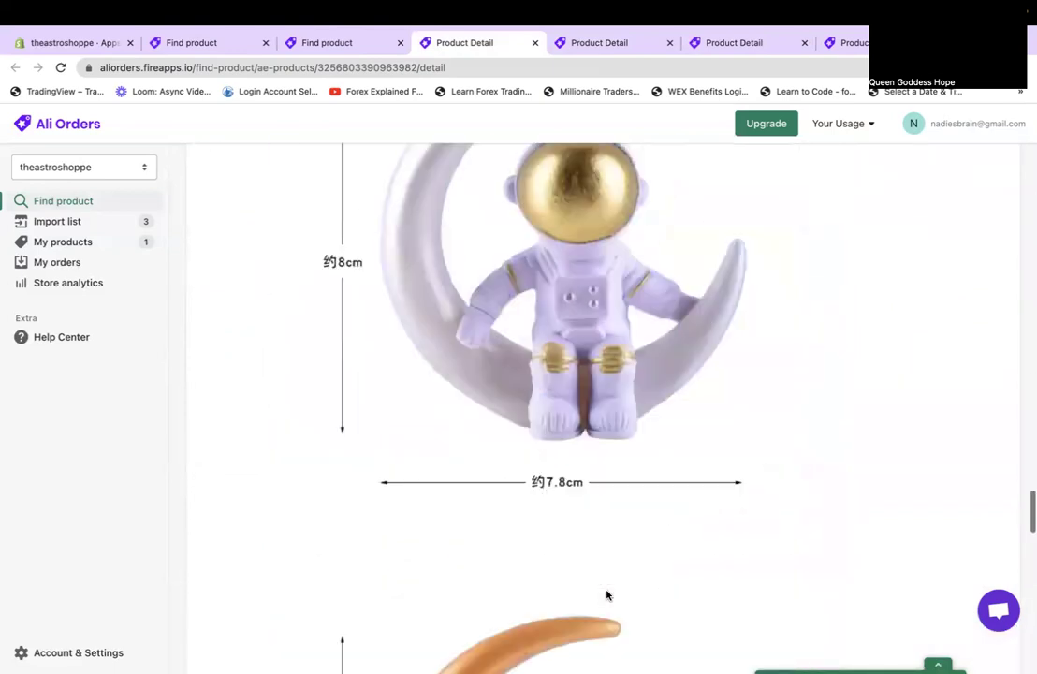
scroll(606, 595, "up", 5)
scroll(606, 596, "up", 20)
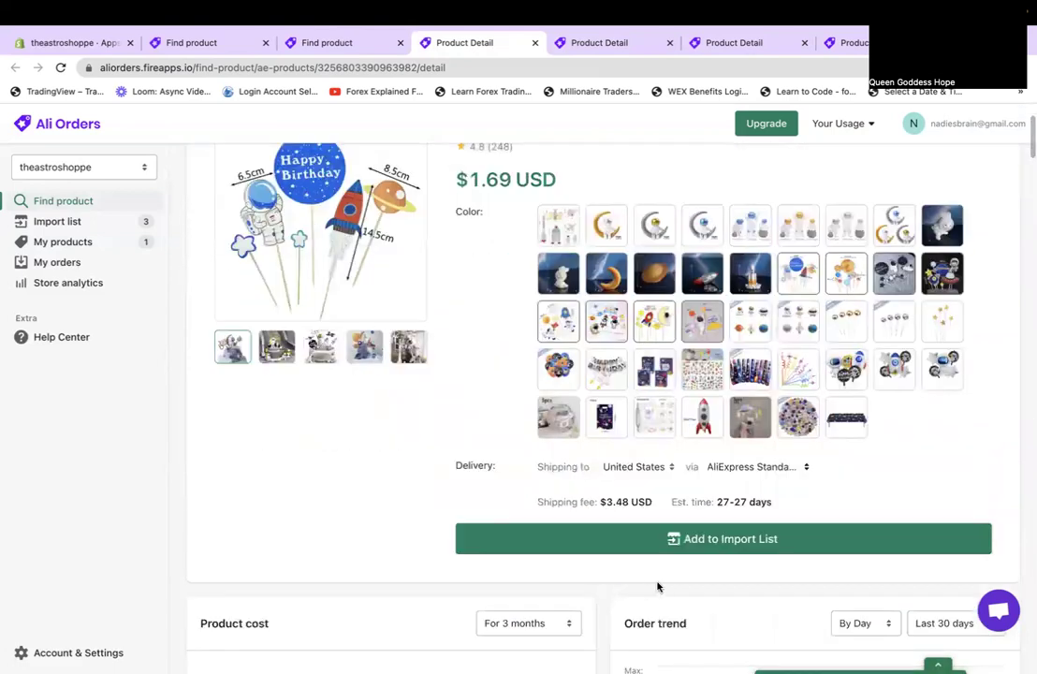
scroll(493, 170, "up", 2)
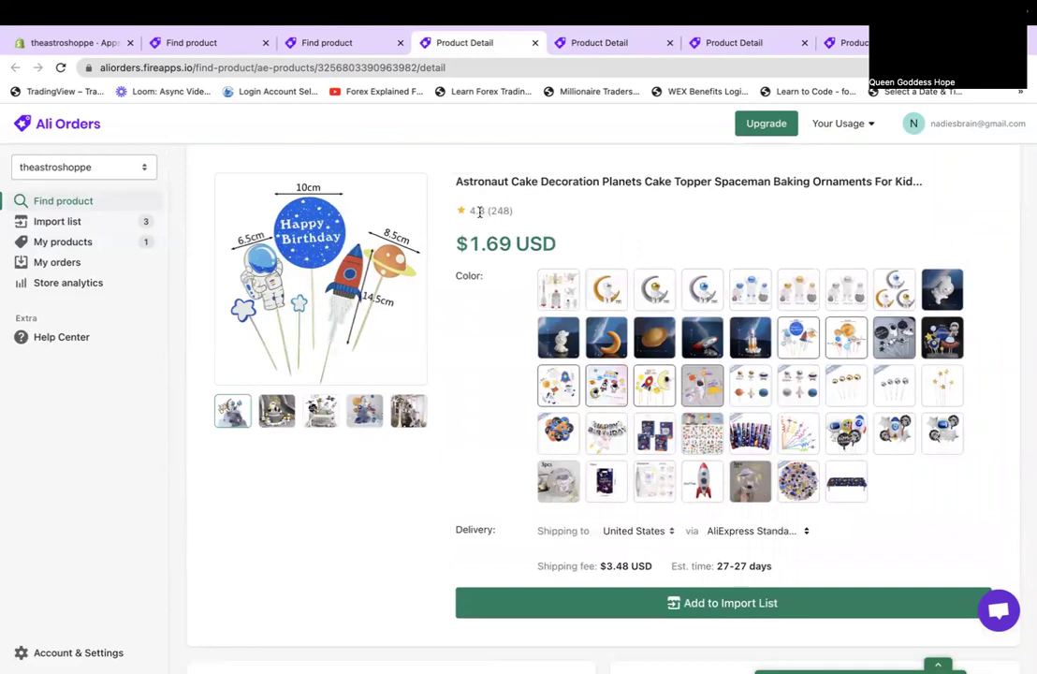
left_click(693, 601)
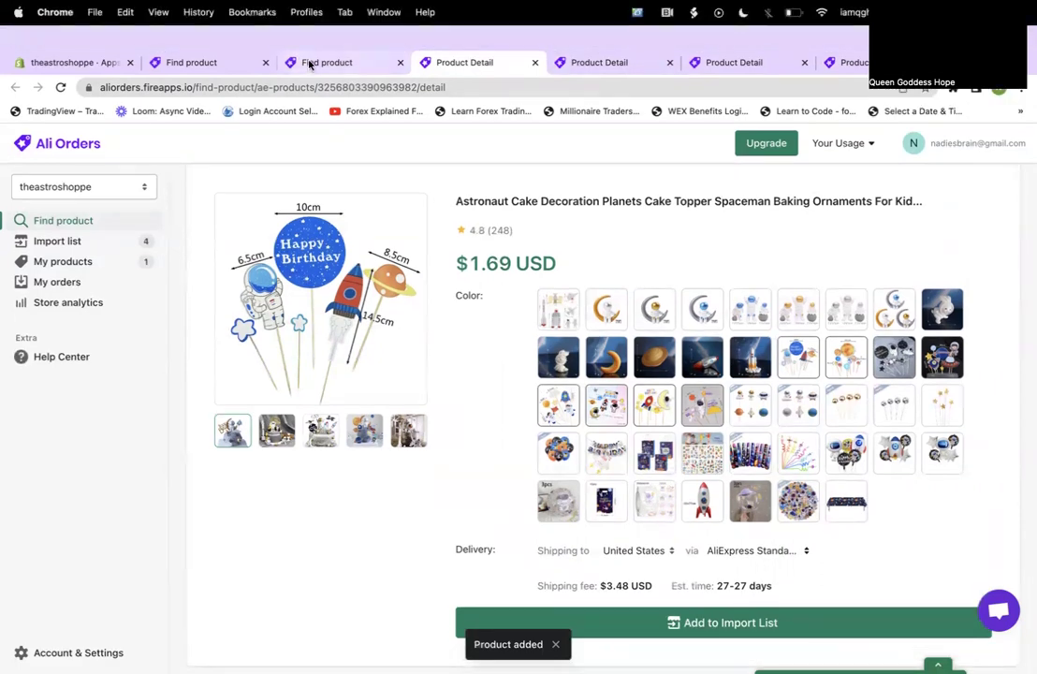
left_click(314, 42)
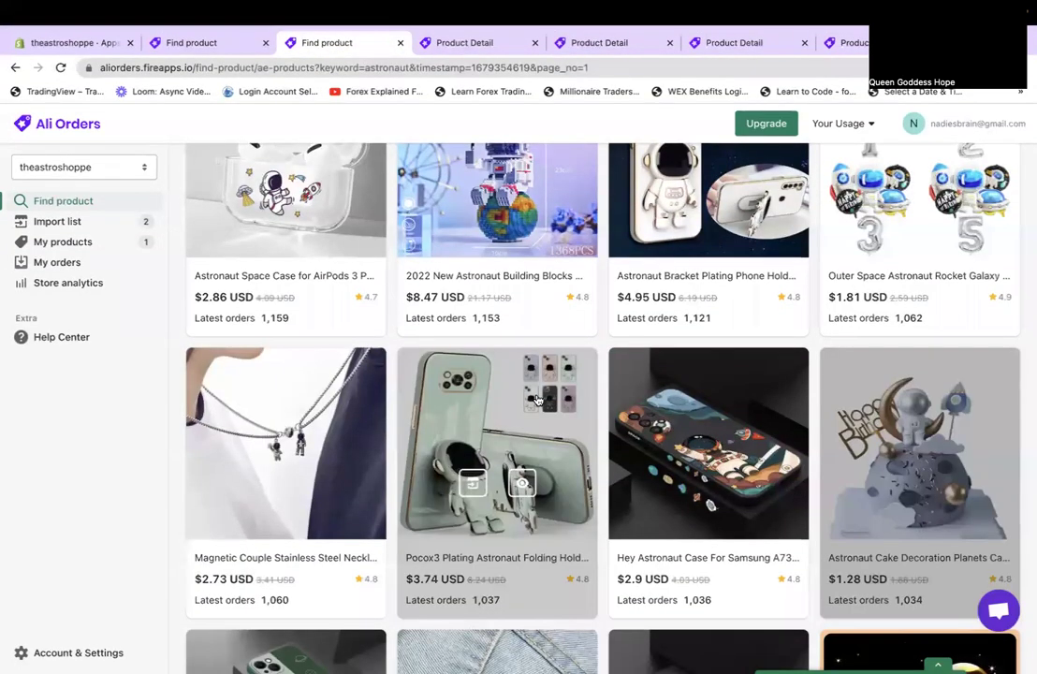
Open and review the 10/30/50PCS Outer Space Astronaut sticker pack ($2.19 USD, free shipping).
scroll(538, 400, "down", 5)
mouse_move(537, 400)
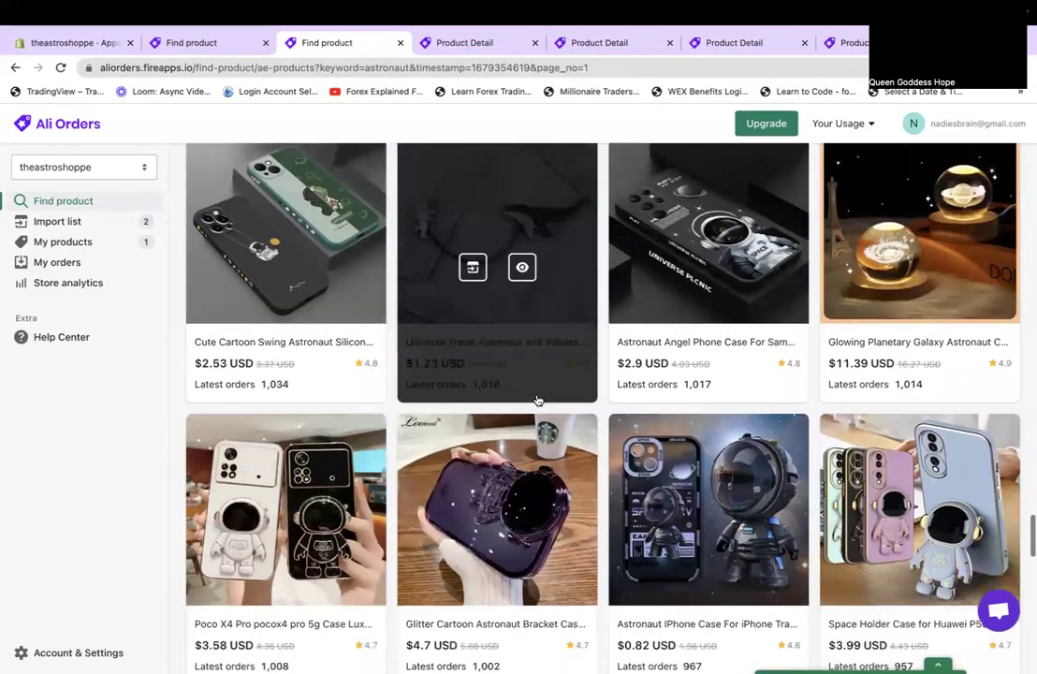
scroll(537, 399, "down", 4)
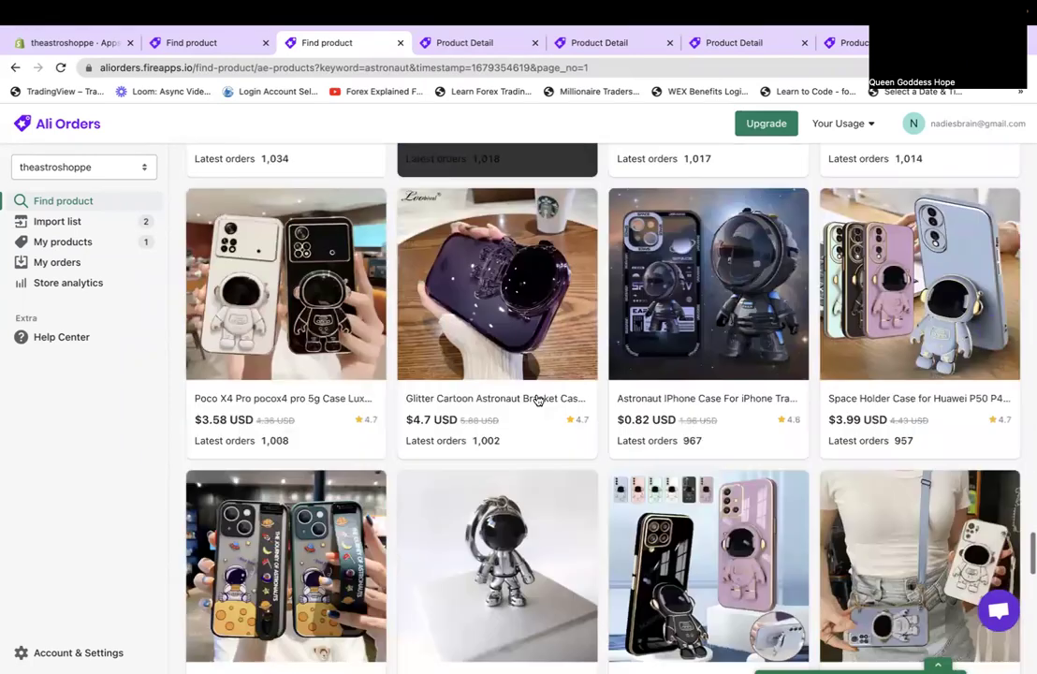
scroll(537, 400, "down", 6)
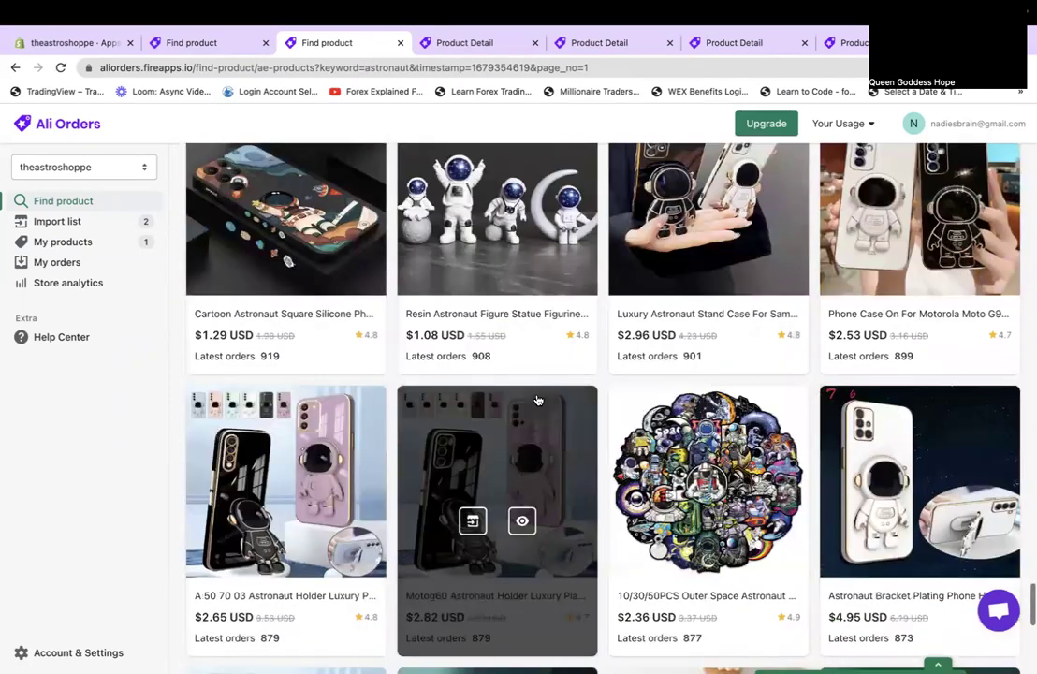
scroll(537, 400, "down", 1)
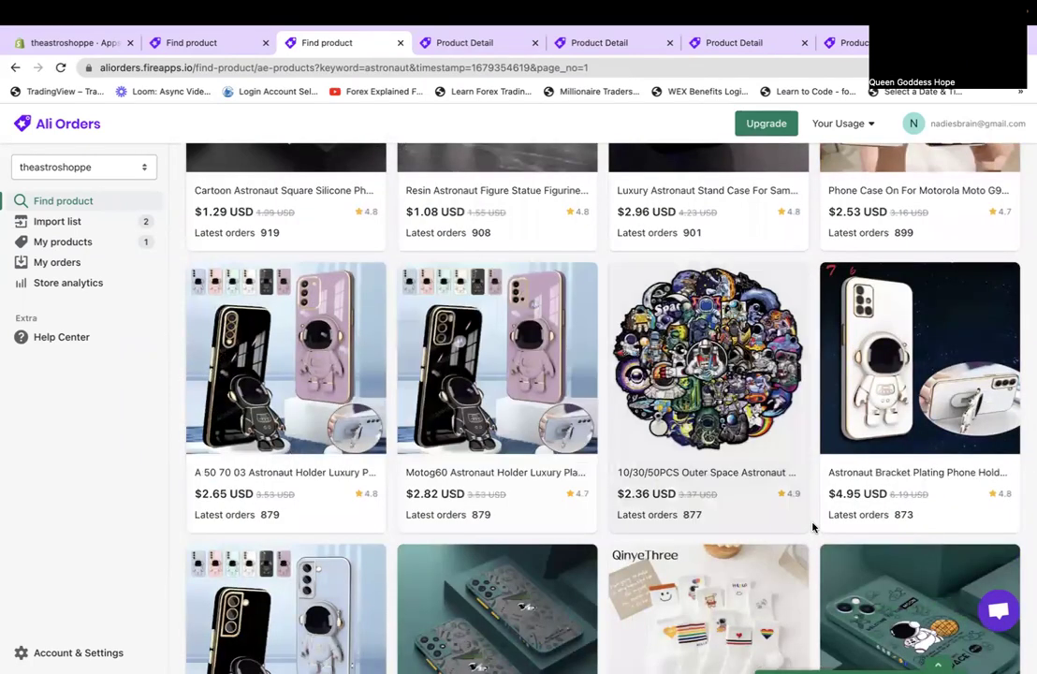
left_click(651, 391)
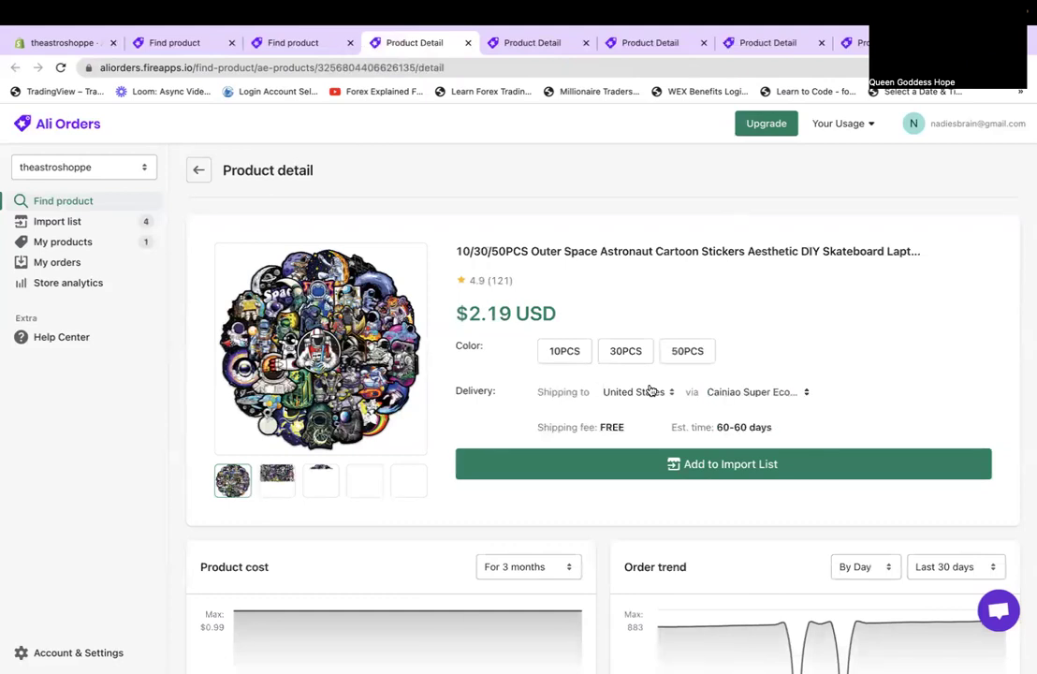
scroll(653, 389, "down", 10)
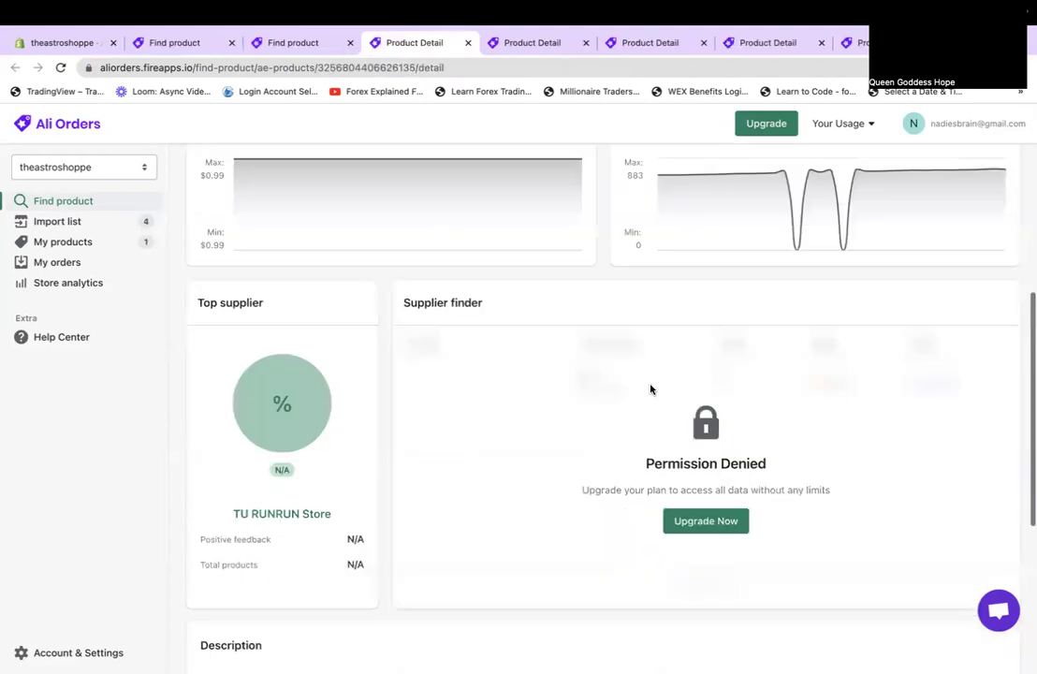
scroll(653, 389, "up", 10)
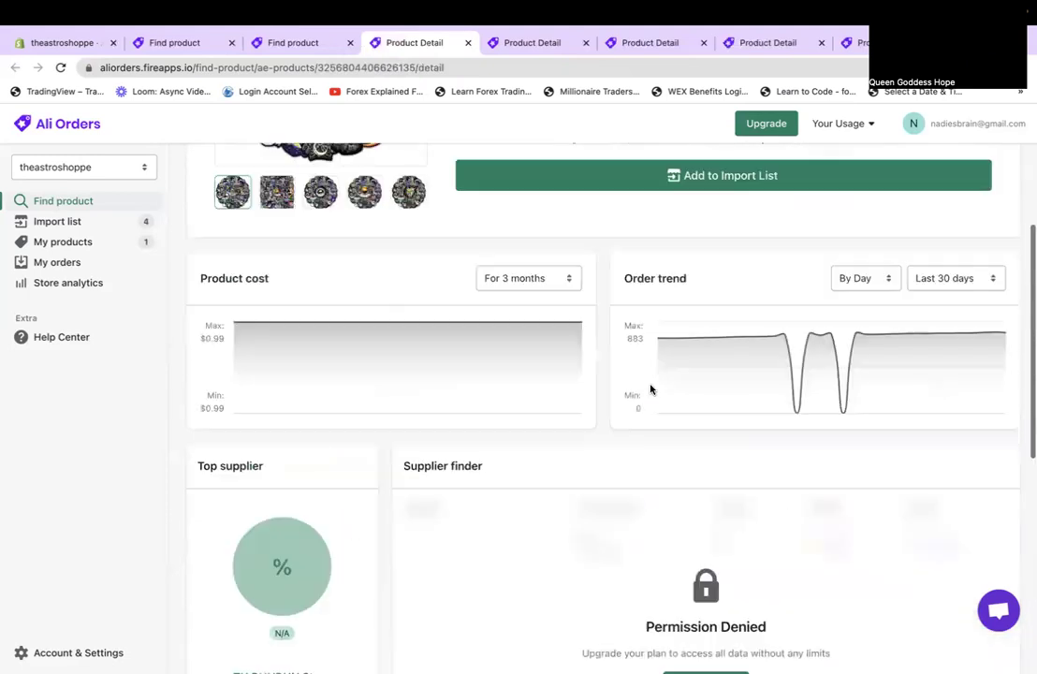
scroll(652, 390, "down", 10)
scroll(653, 390, "up", 3)
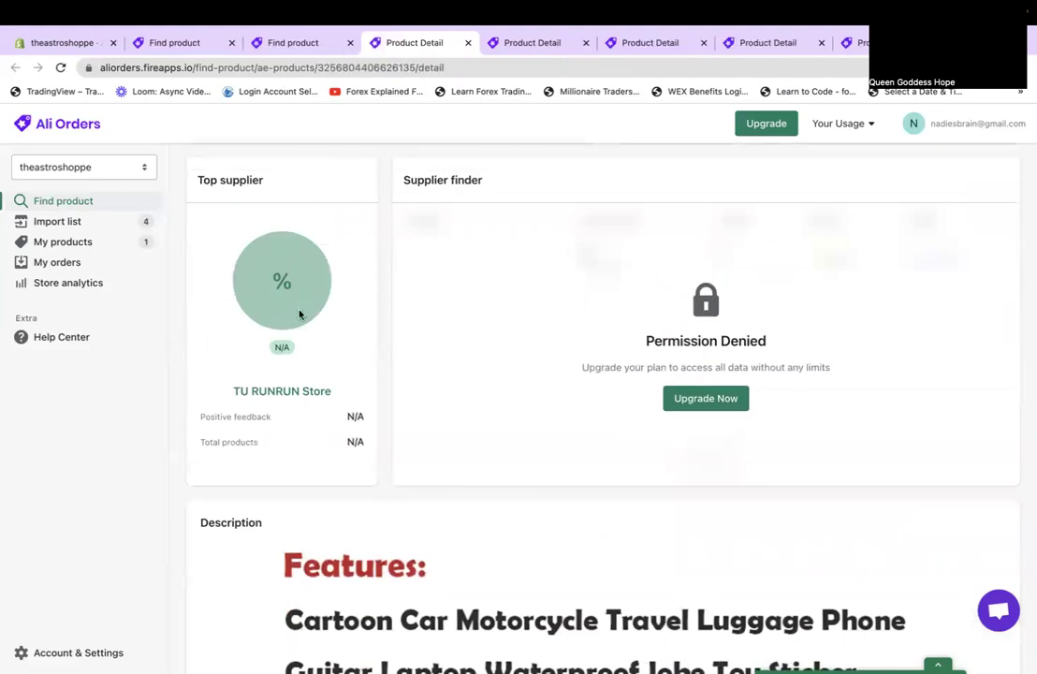
Close the sticker pack without importing it and open the Rocket Astronaut Standing Balloon.
left_click(470, 62)
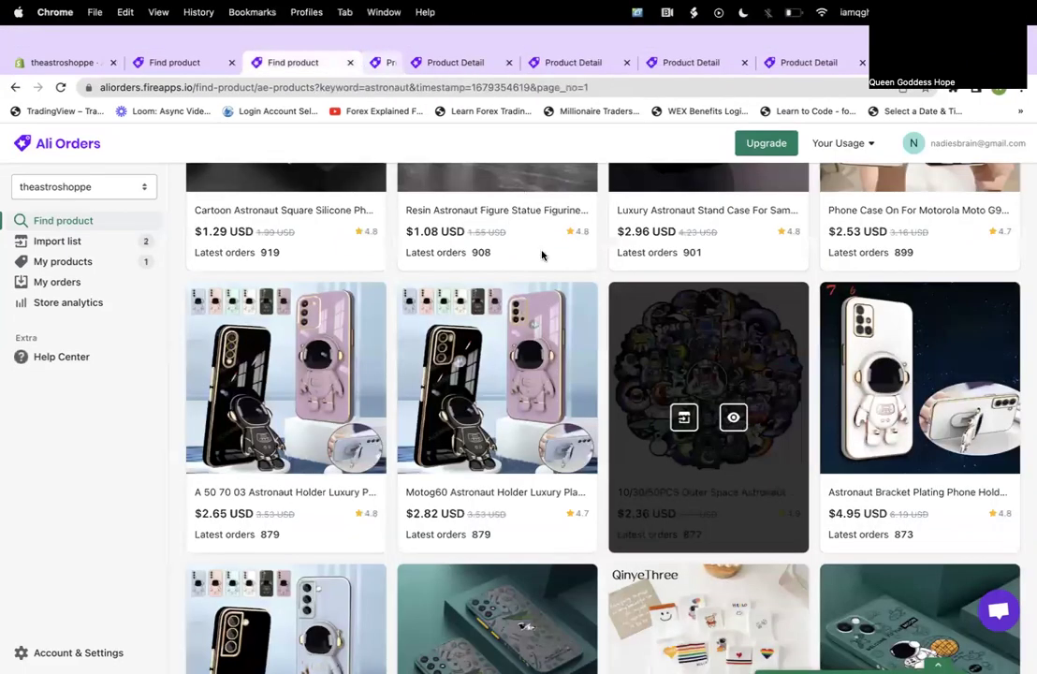
scroll(544, 256, "down", 5)
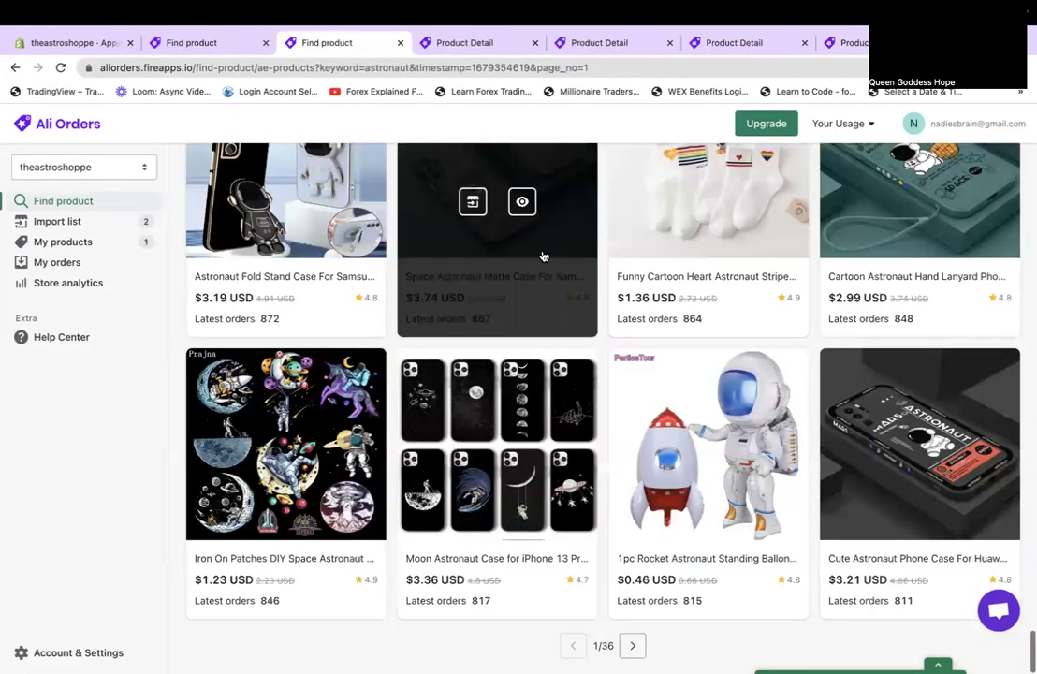
left_click(718, 538)
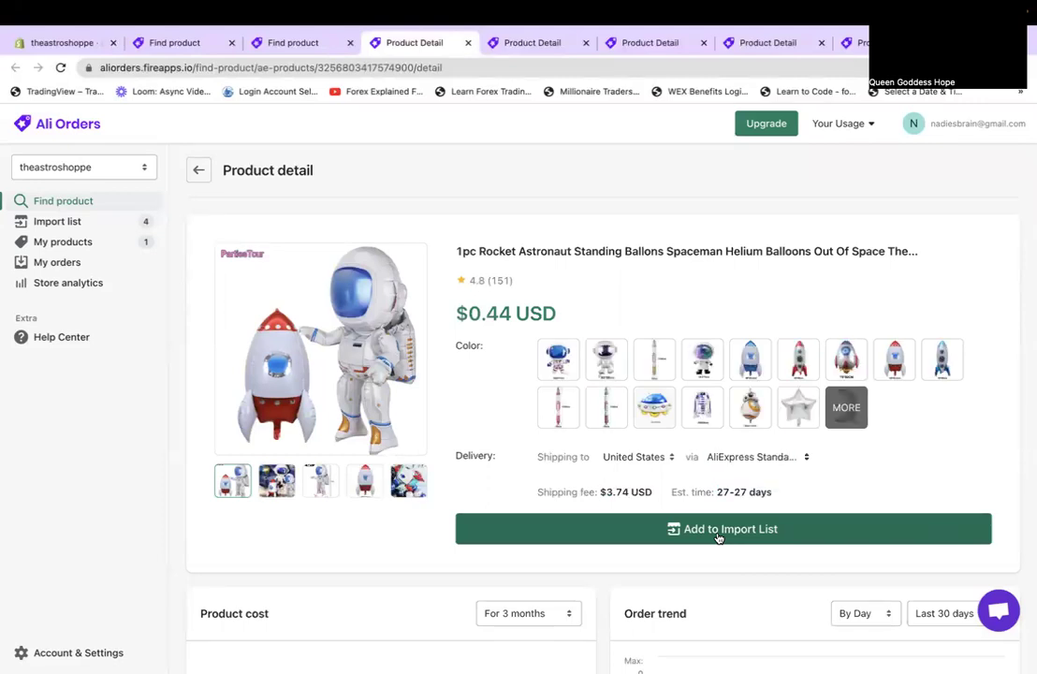
Add the Rocket Astronaut Standing Balloon ($0.44 USD) to the import list and close its page.
scroll(718, 536, "down", 8)
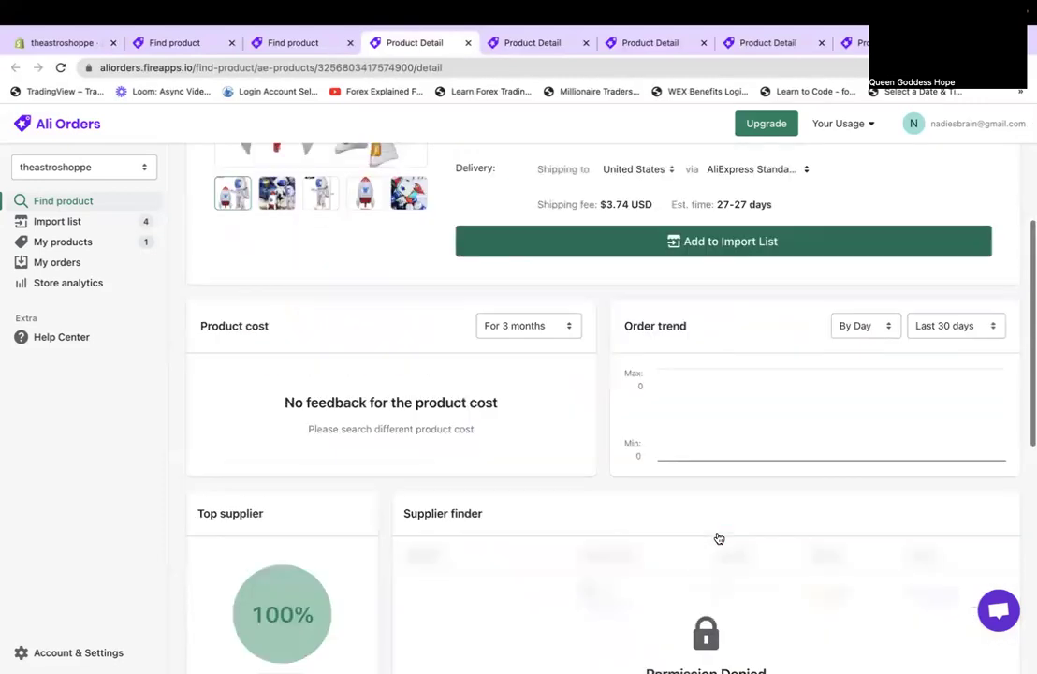
scroll(718, 537, "down", 2)
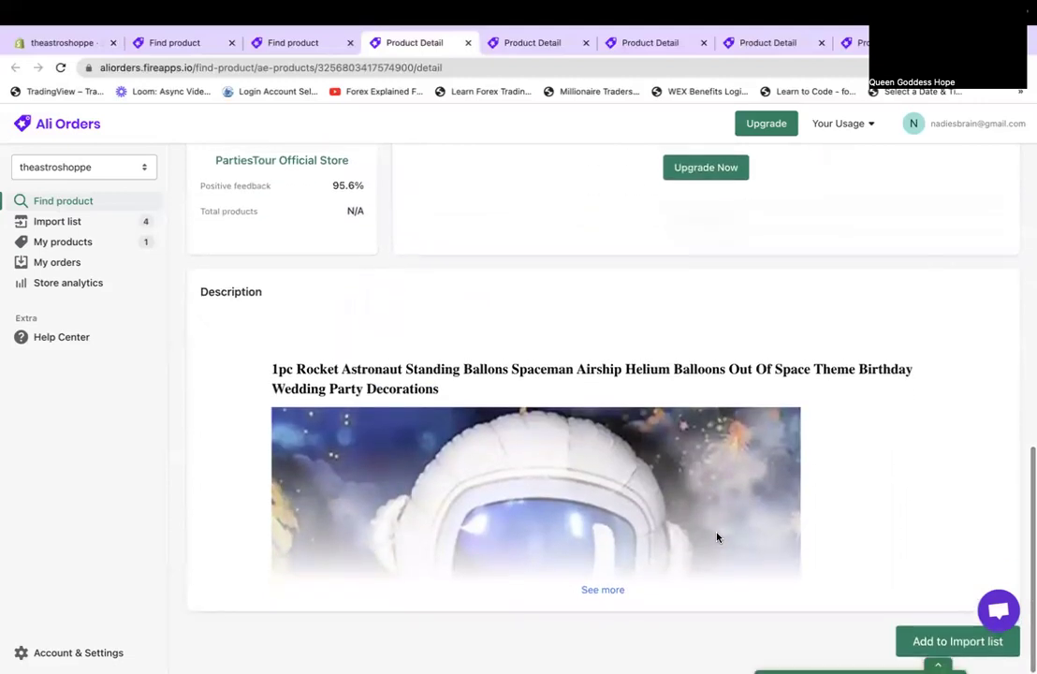
scroll(718, 536, "up", 2)
scroll(718, 537, "up", 8)
left_click(714, 535)
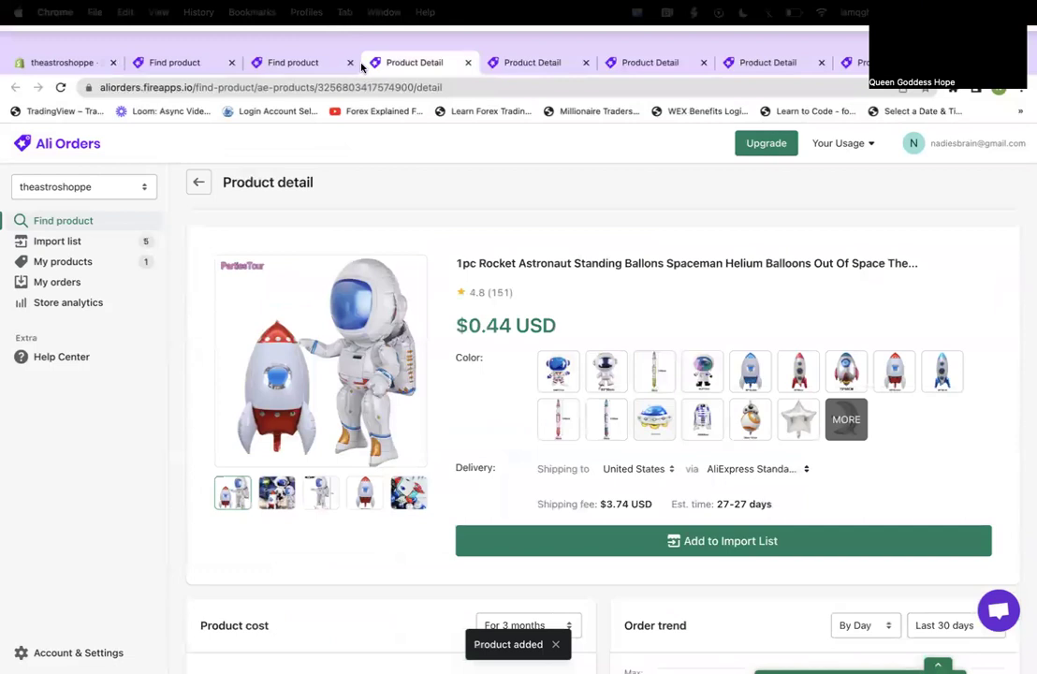
left_click(468, 62)
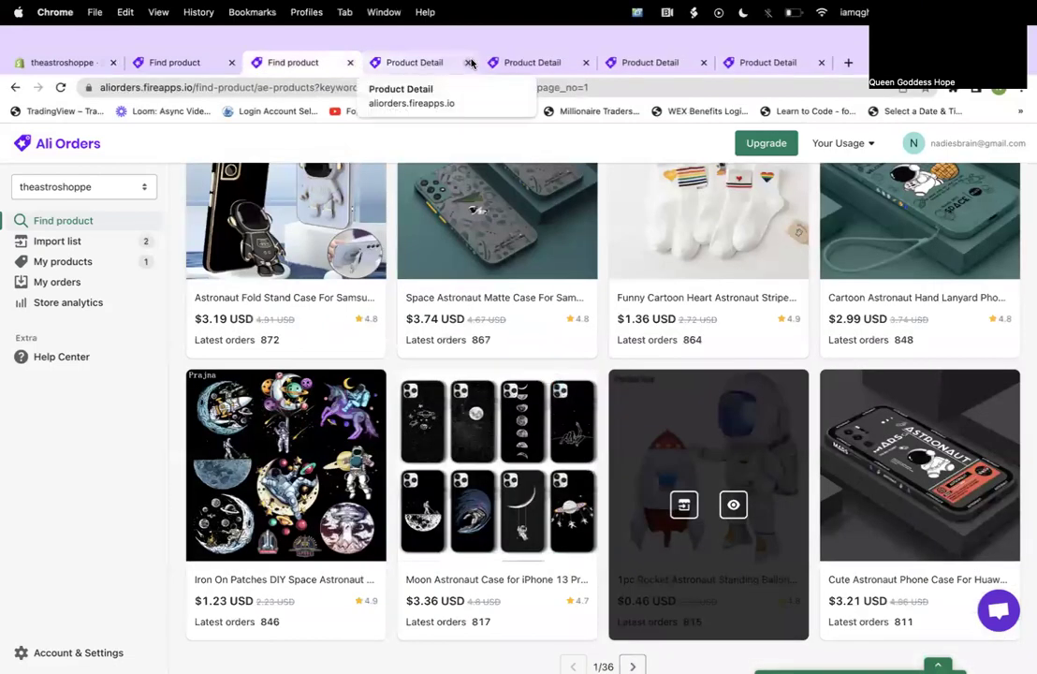
Close the cake topper, outer space balloons and galaxy star projector pages, then reload the import list.
left_click(449, 66)
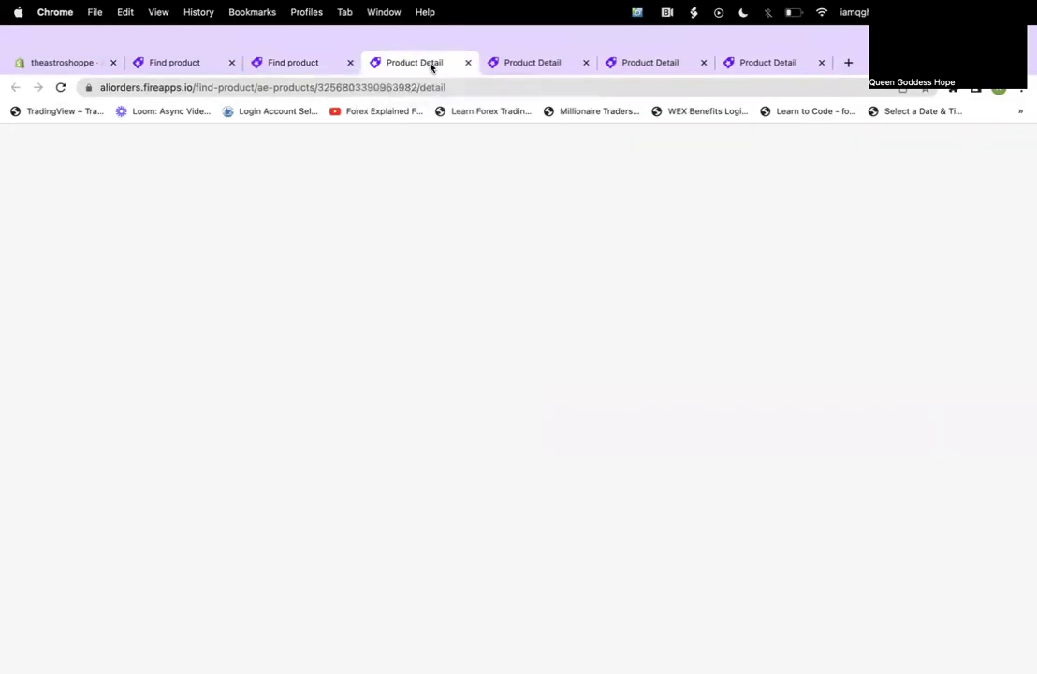
left_click(468, 63)
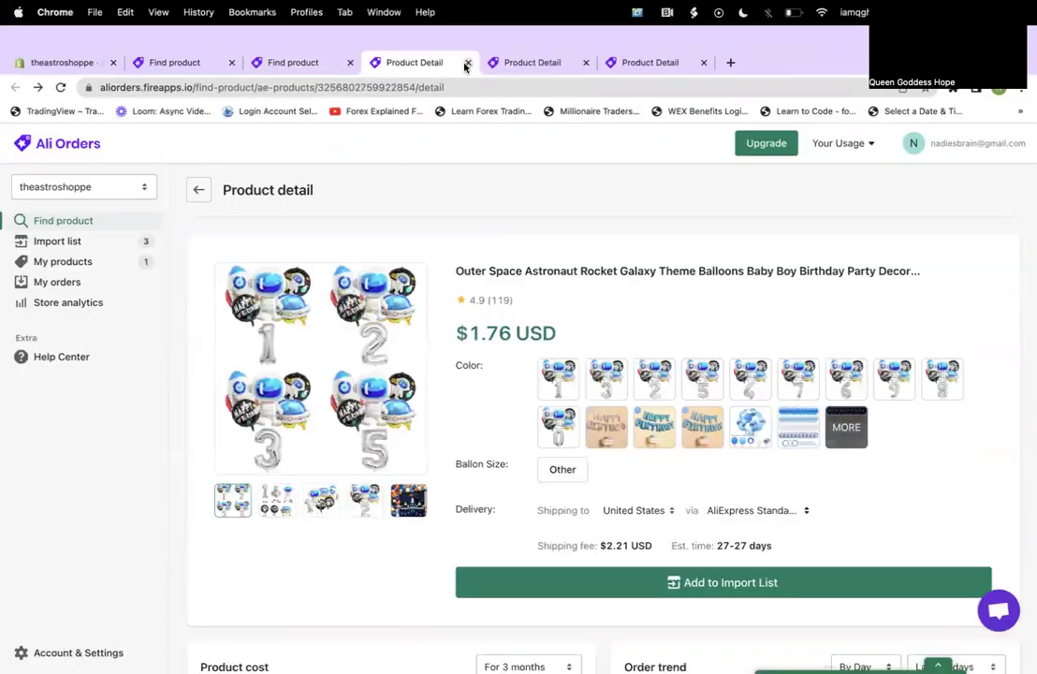
left_click(468, 62)
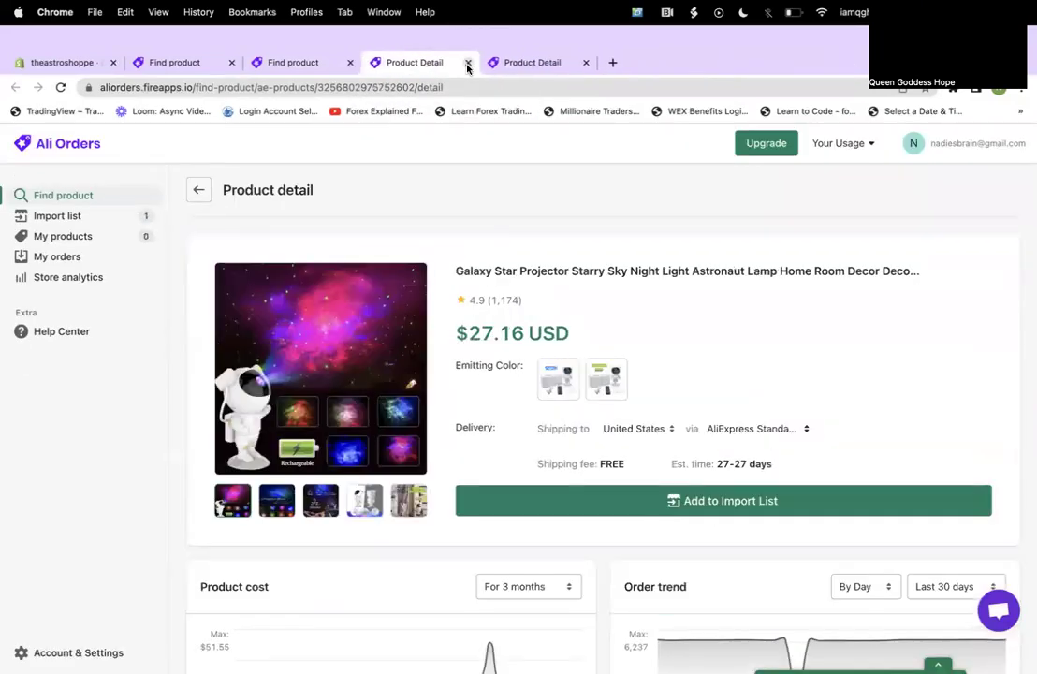
left_click(468, 63)
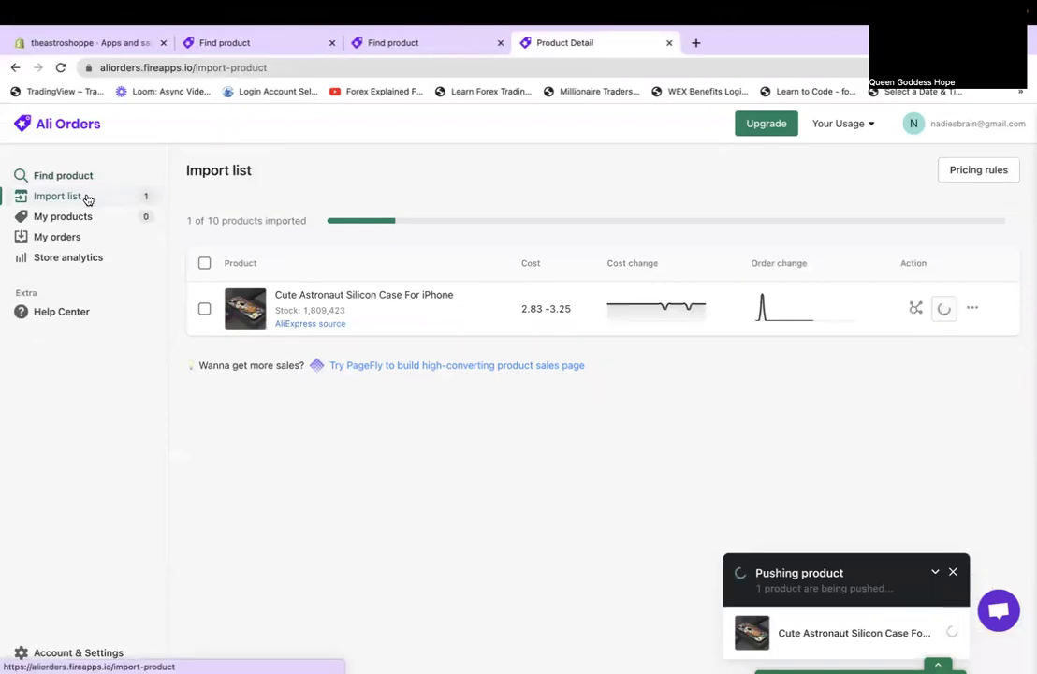
left_click(60, 68)
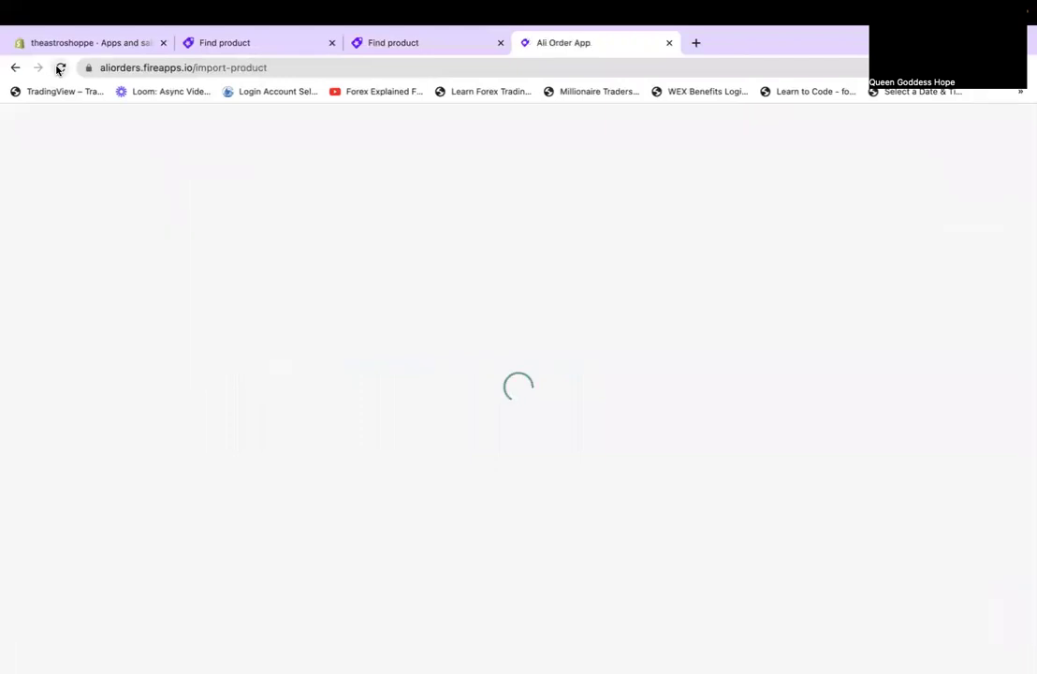
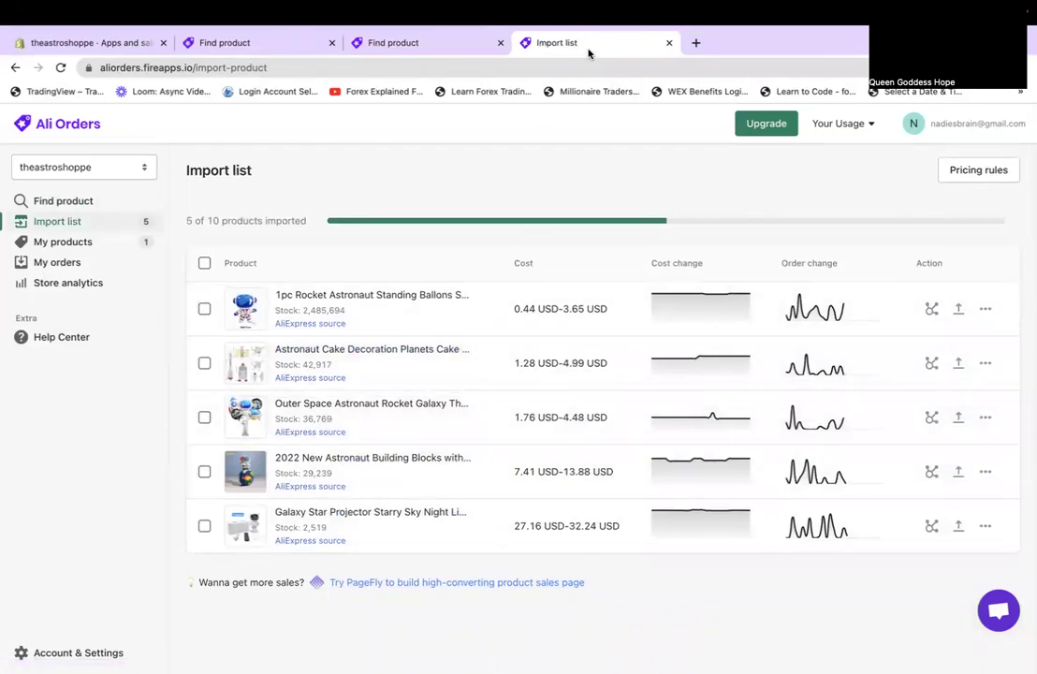
Return to the Find product results and clear the 'astronaut' search keyword.
left_click(403, 46)
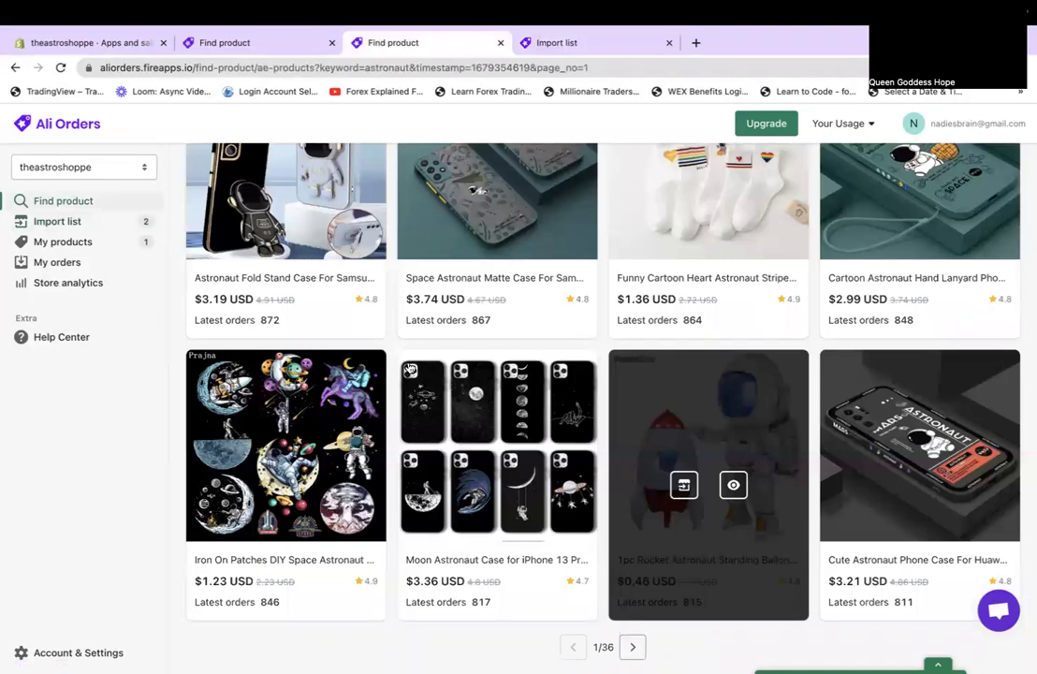
scroll(409, 369, "up", 3)
scroll(409, 359, "up", 15)
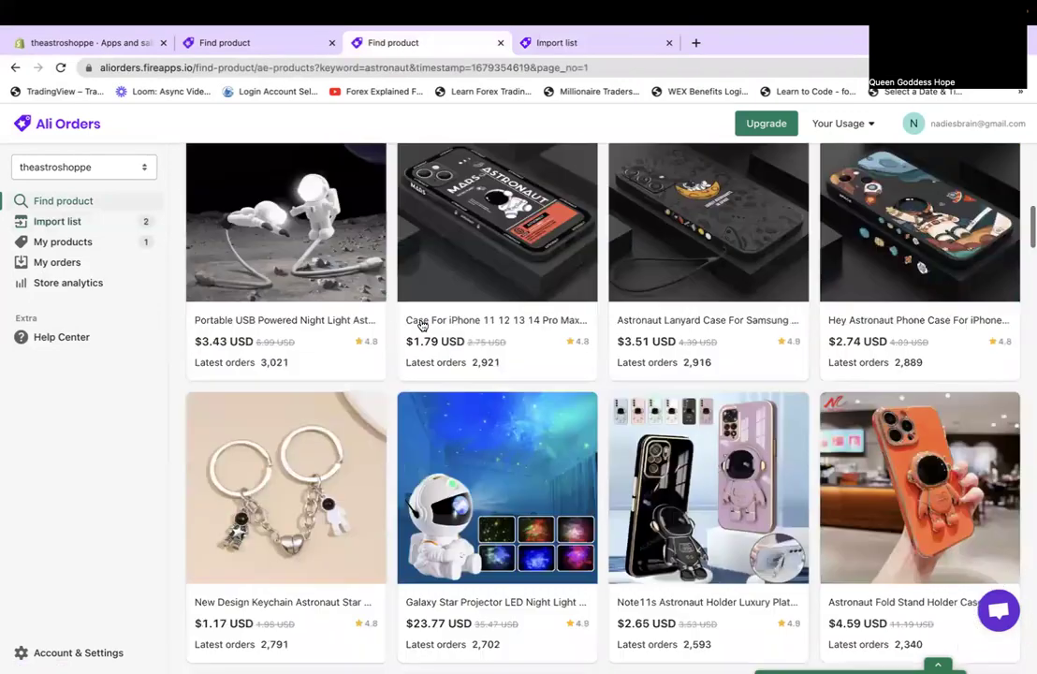
scroll(422, 325, "down", 1)
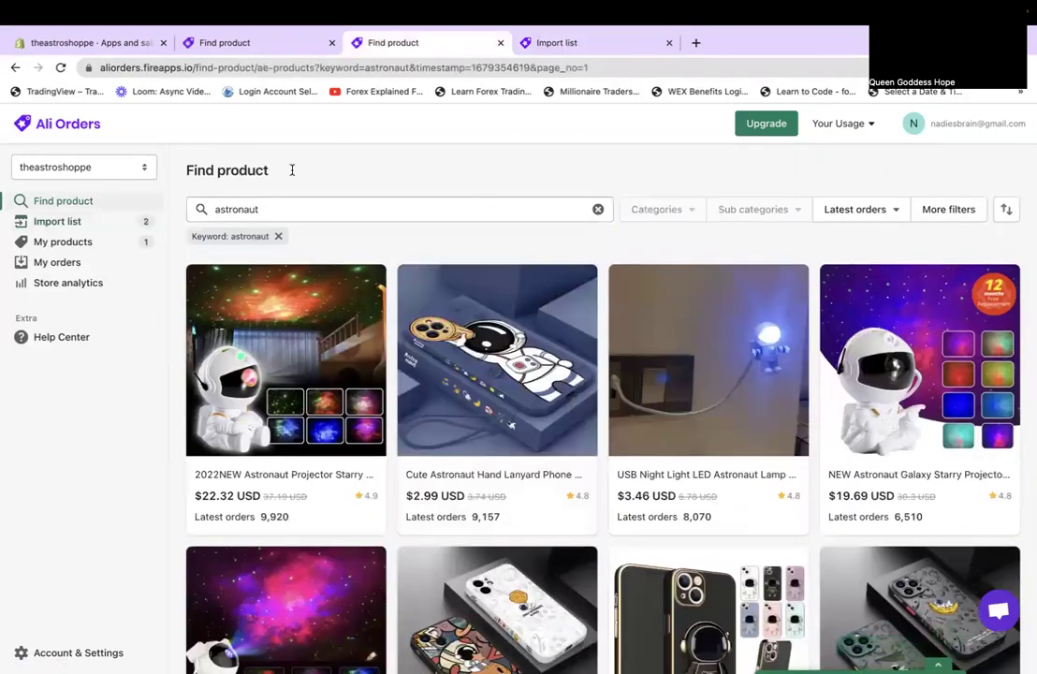
left_click(600, 210)
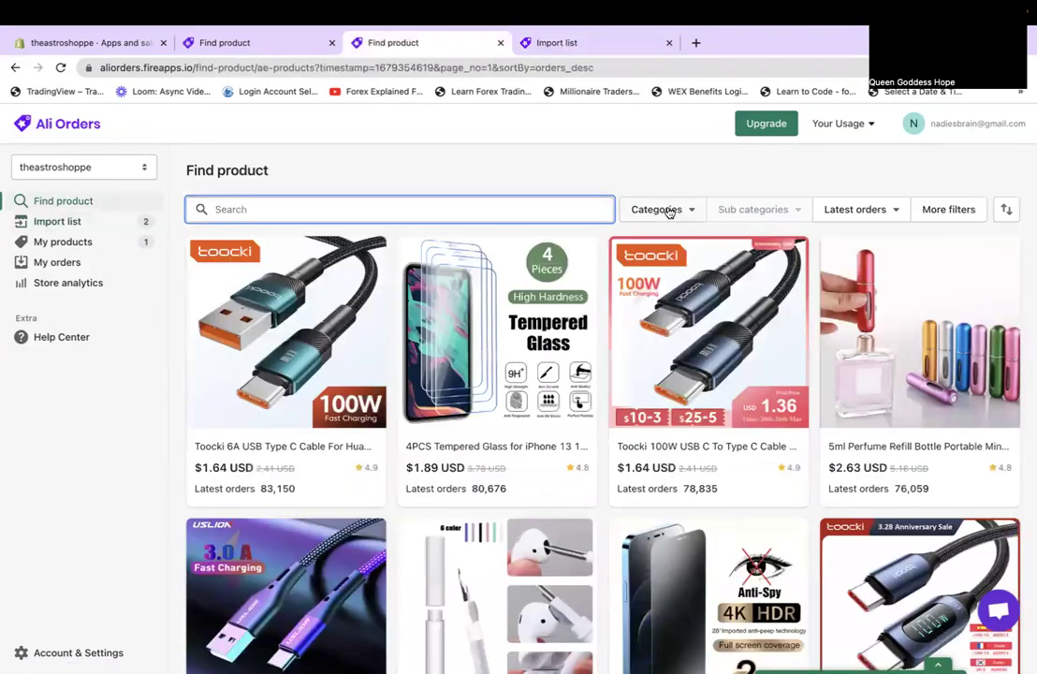
Filter the product results to the Men's Clothing category.
left_click(672, 210)
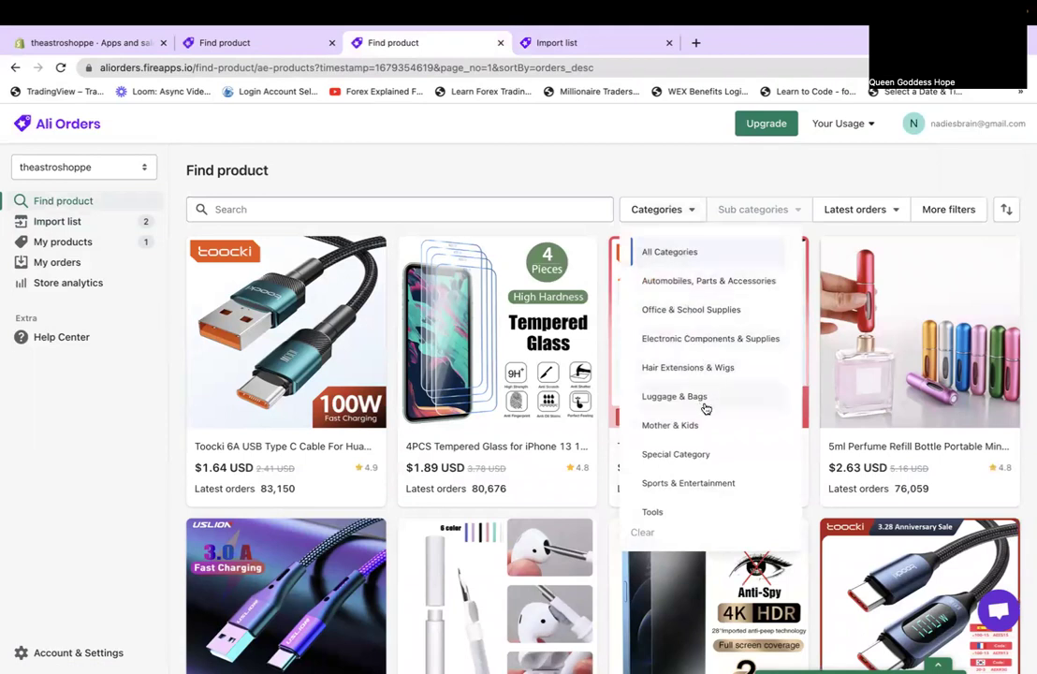
scroll(715, 459, "down", 2)
scroll(716, 459, "down", 5)
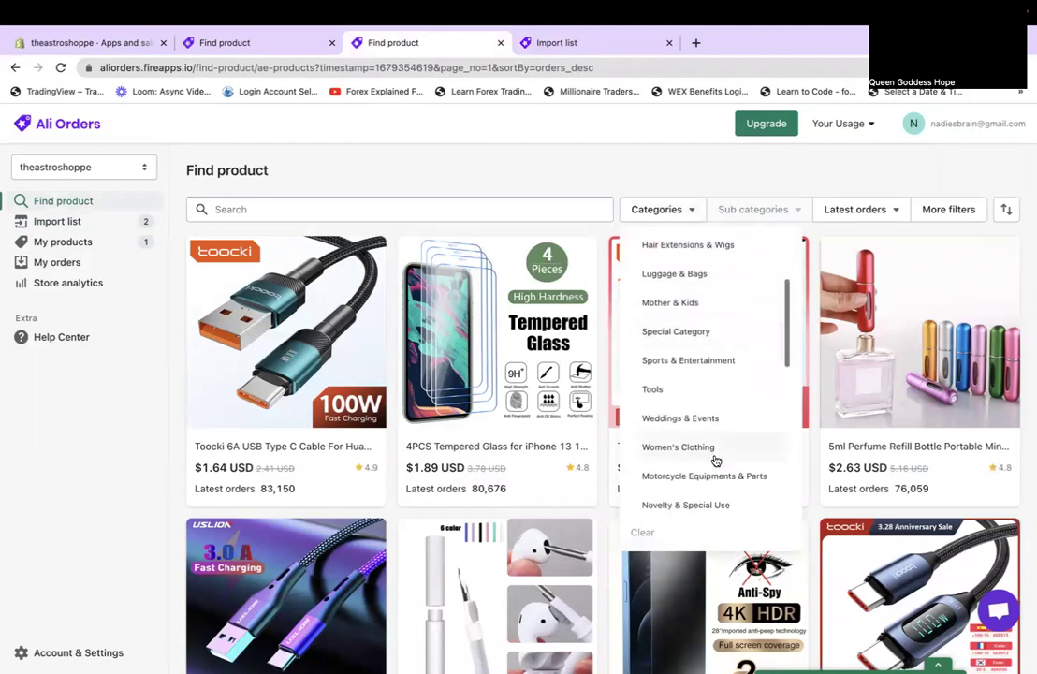
scroll(715, 459, "down", 4)
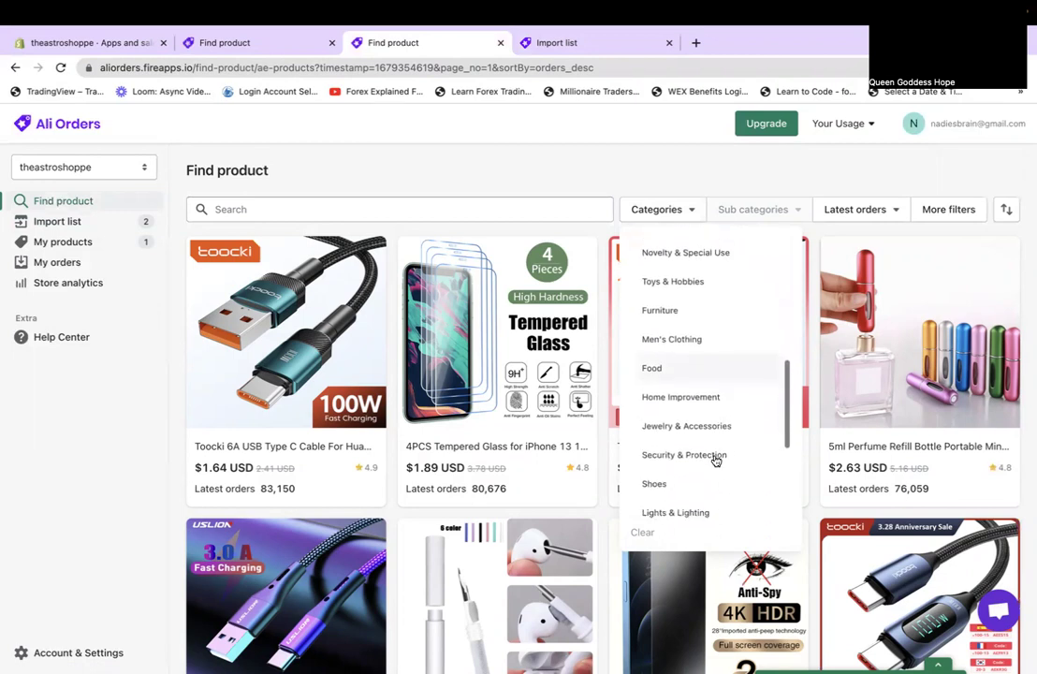
scroll(715, 460, "down", 3)
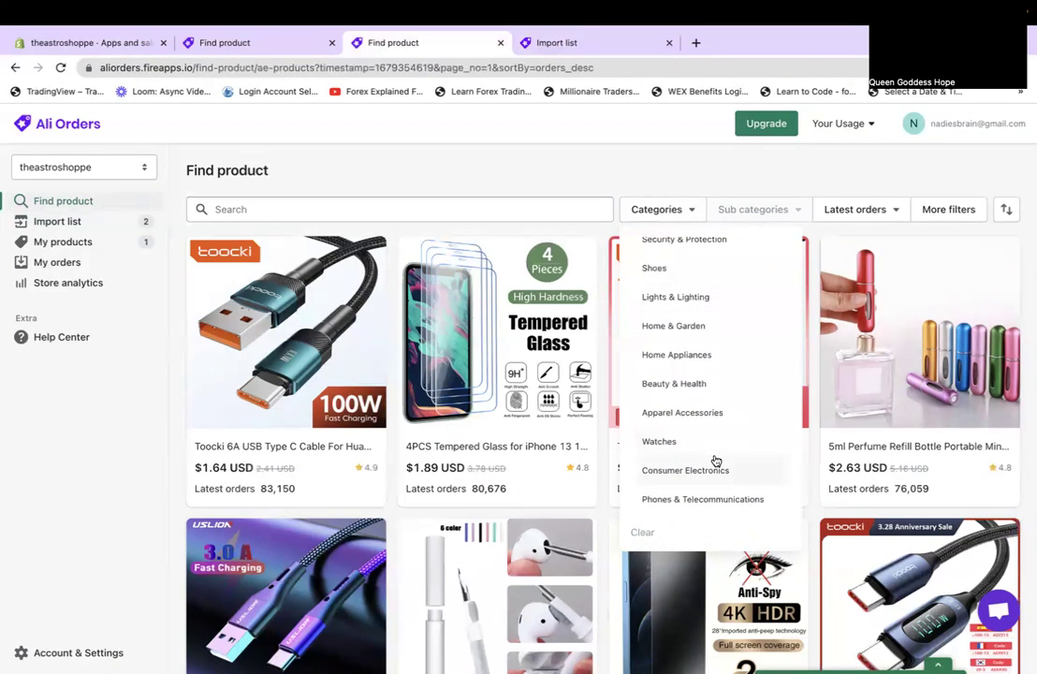
scroll(715, 459, "up", 4)
scroll(716, 460, "up", 3)
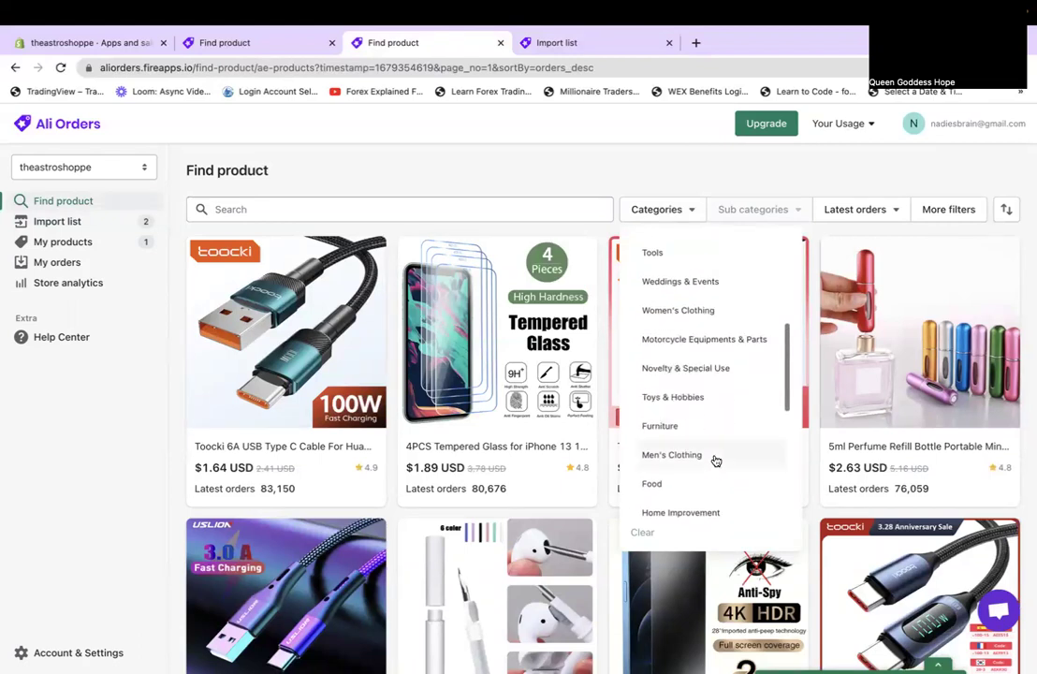
left_click(689, 454)
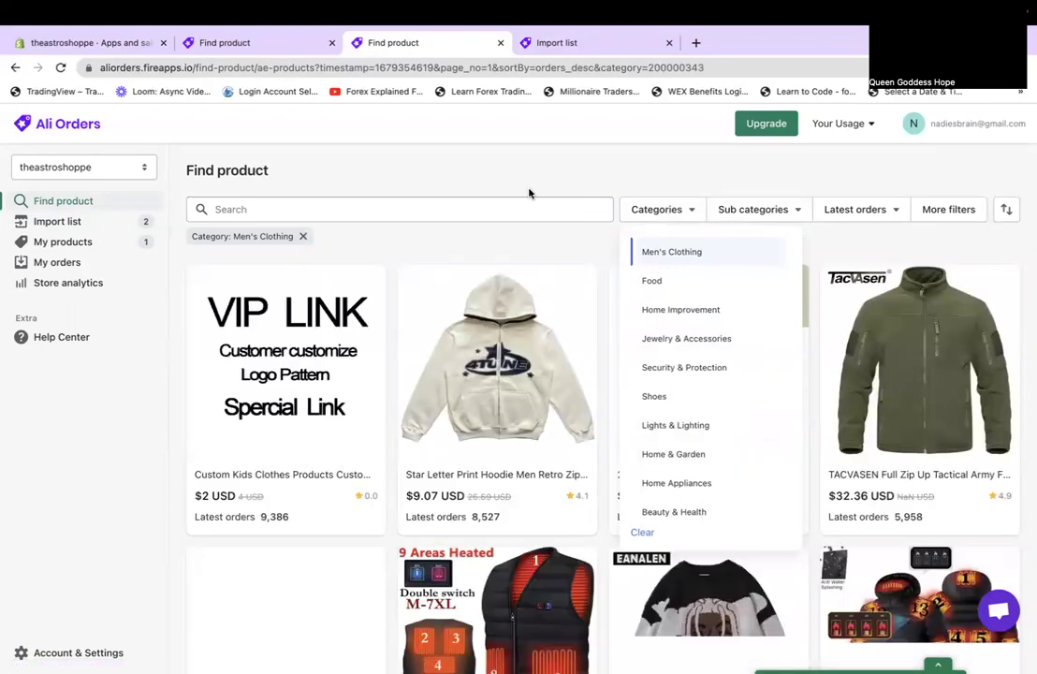
left_click(529, 193)
scroll(598, 449, "down", 5)
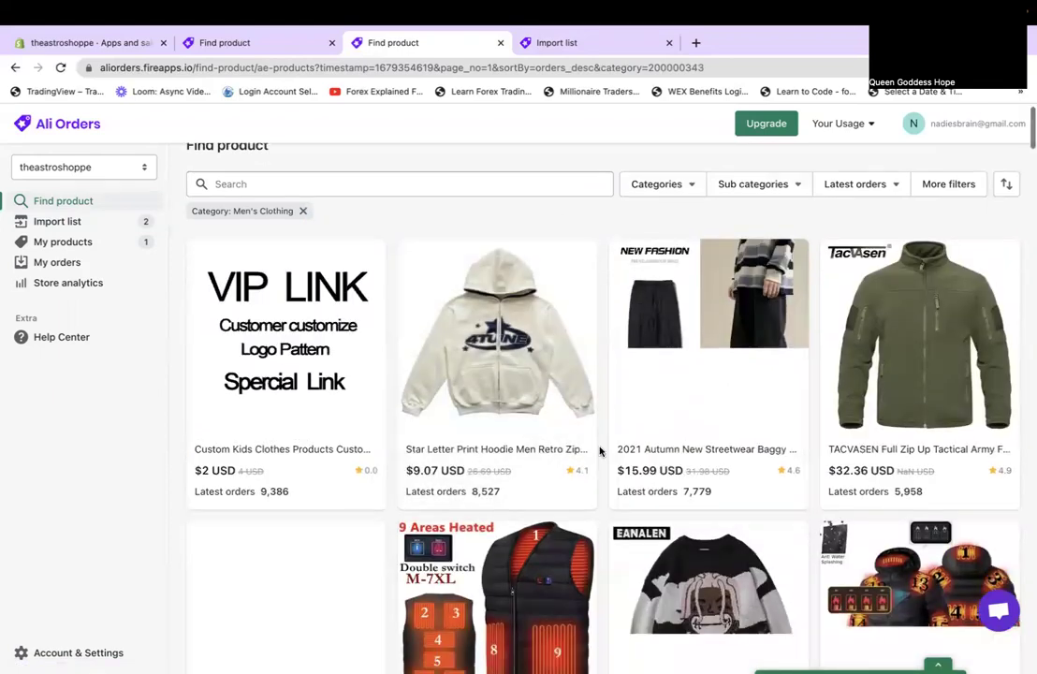
scroll(597, 449, "down", 2)
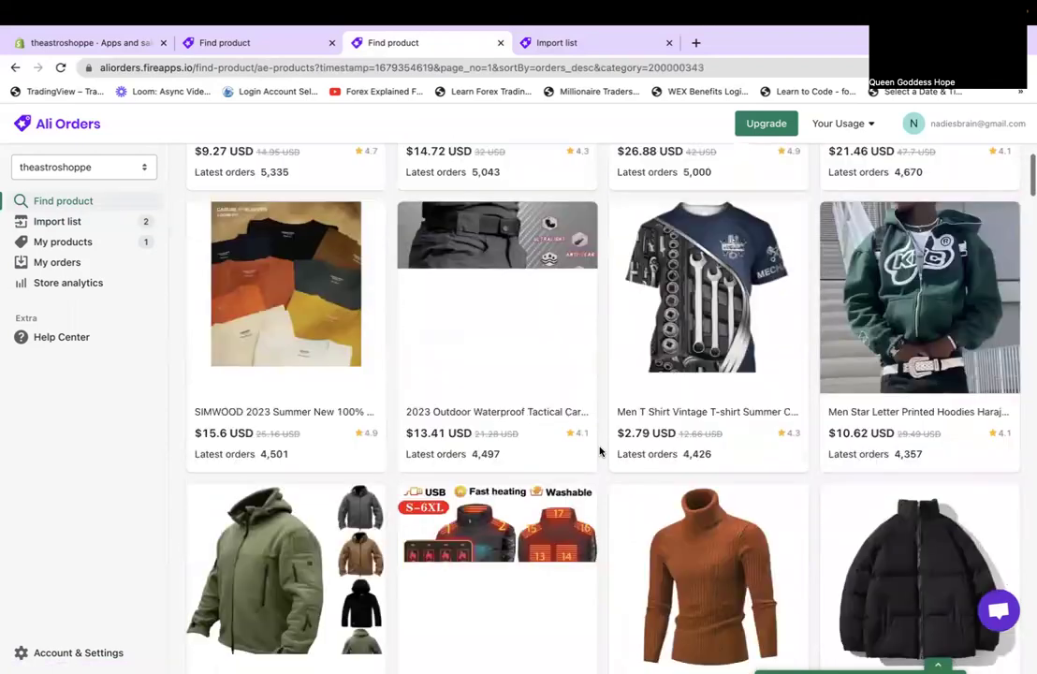
scroll(597, 449, "up", 8)
Run a new product keyword search for 'space costume'.
left_click(313, 212)
type("space costume")
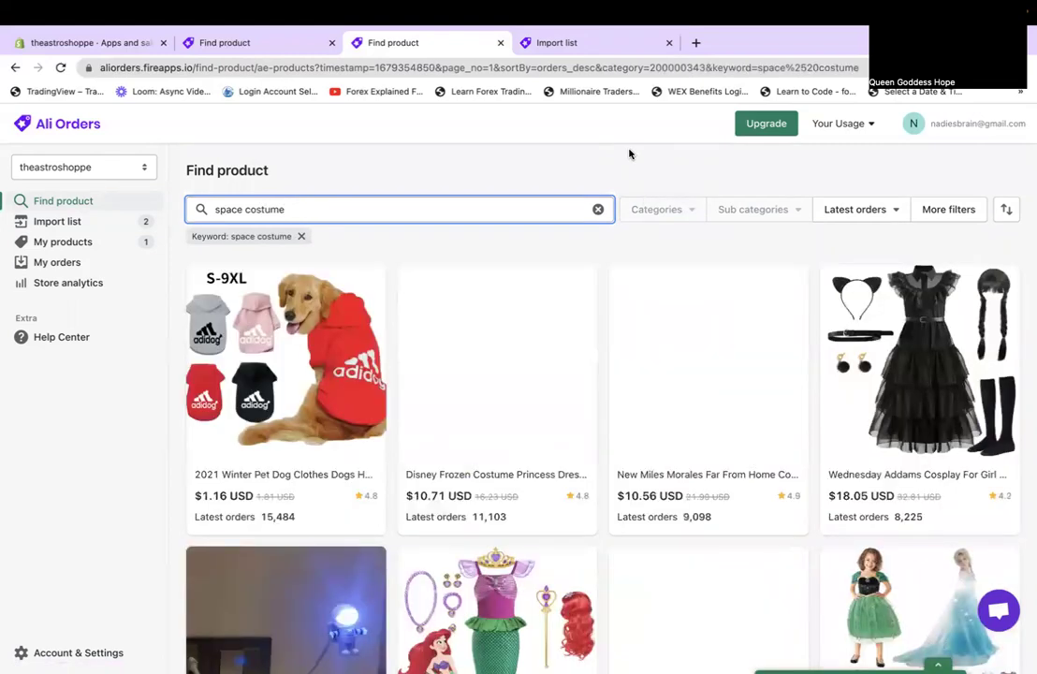
mouse_move(290, 440)
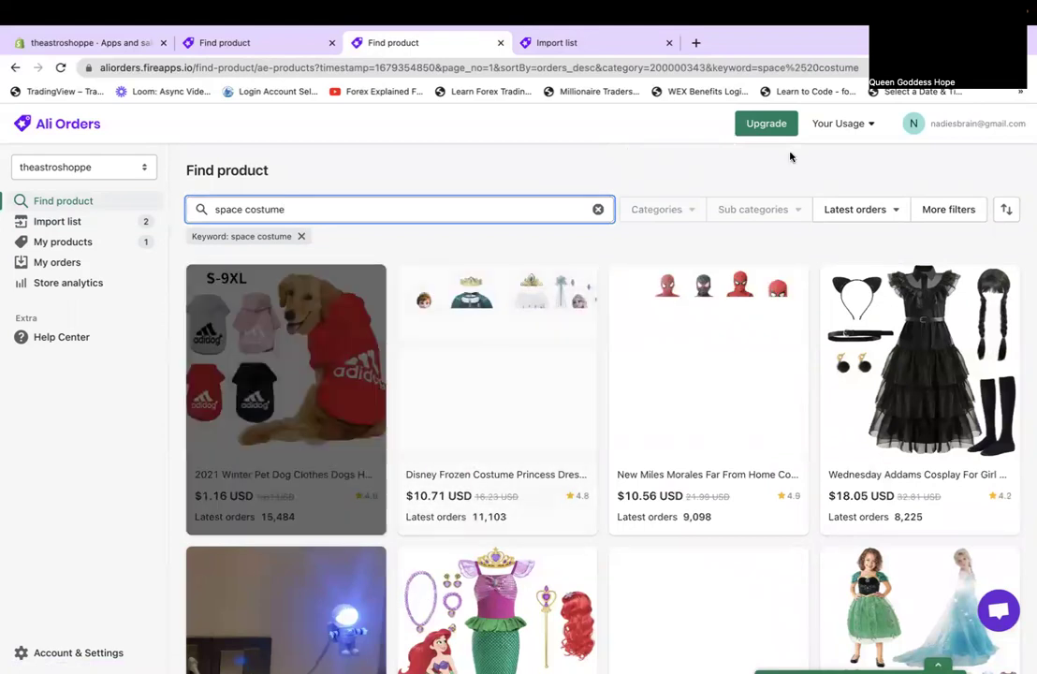
Scroll through page 1 of the space costume results down to the pager.
scroll(811, 386, "down", 5)
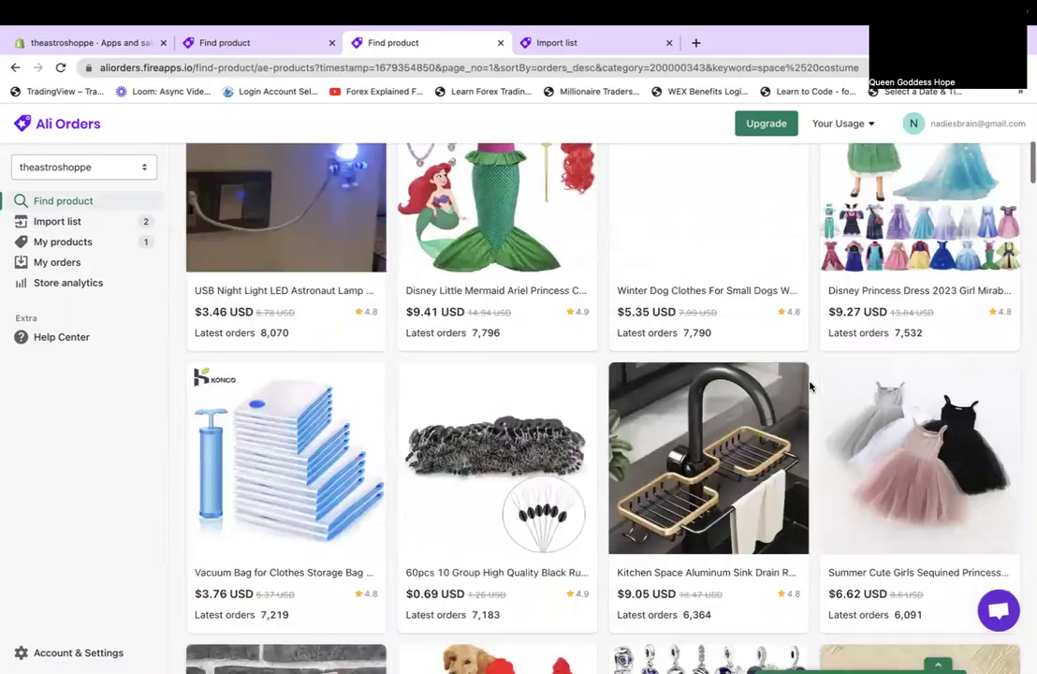
scroll(810, 386, "down", 3)
scroll(811, 386, "down", 2)
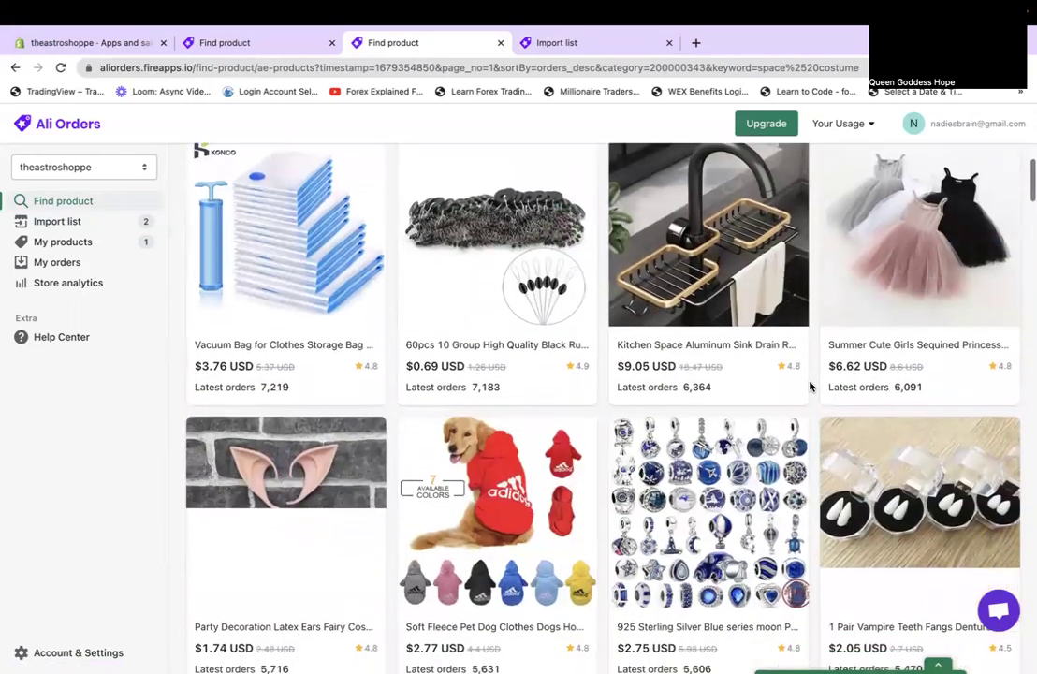
scroll(810, 387, "down", 4)
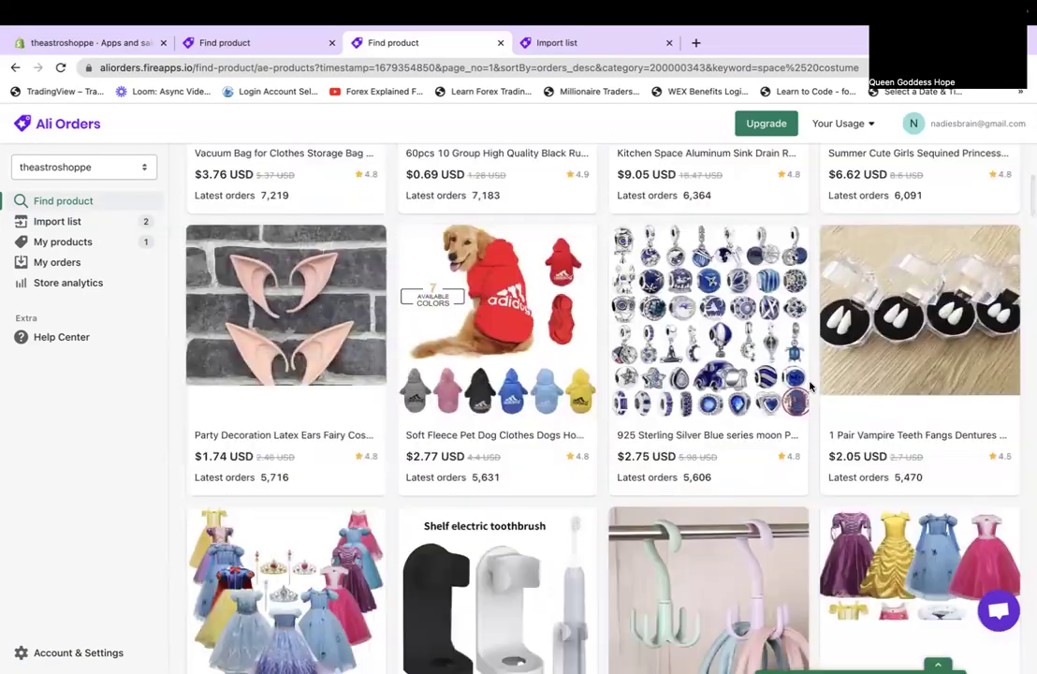
scroll(811, 387, "down", 12)
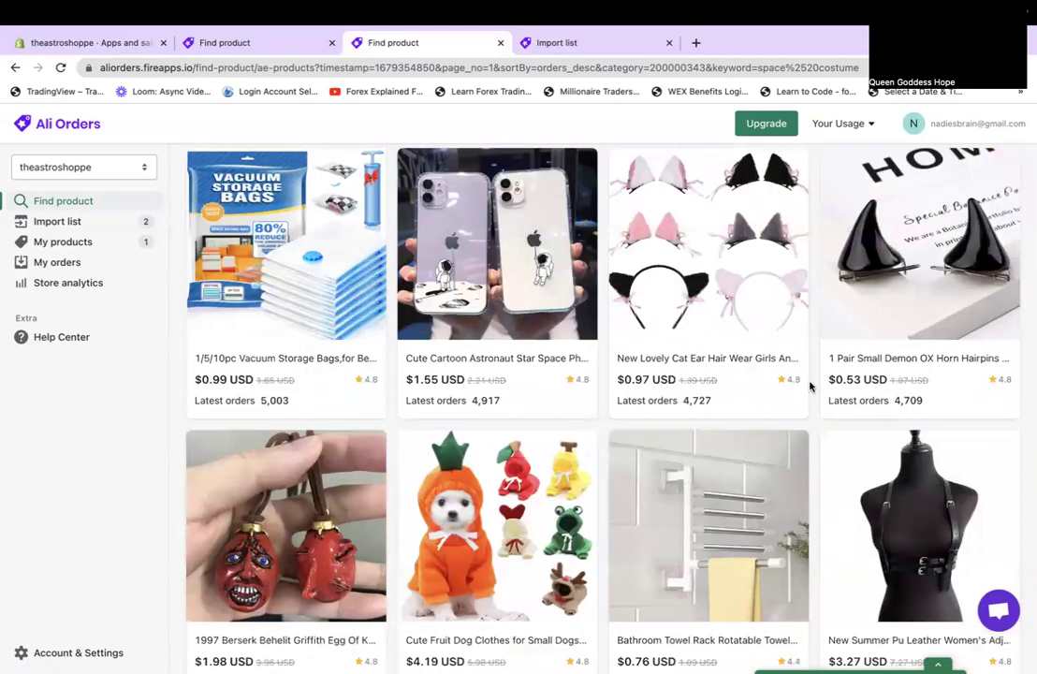
scroll(811, 387, "down", 3)
scroll(811, 387, "down", 6)
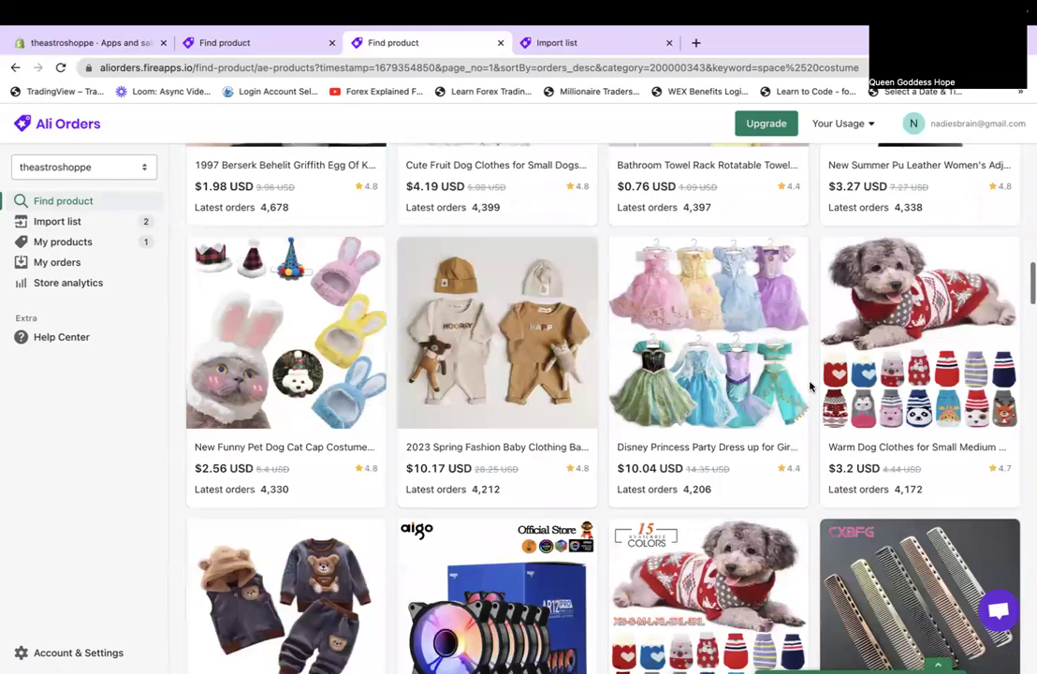
scroll(811, 386, "down", 9)
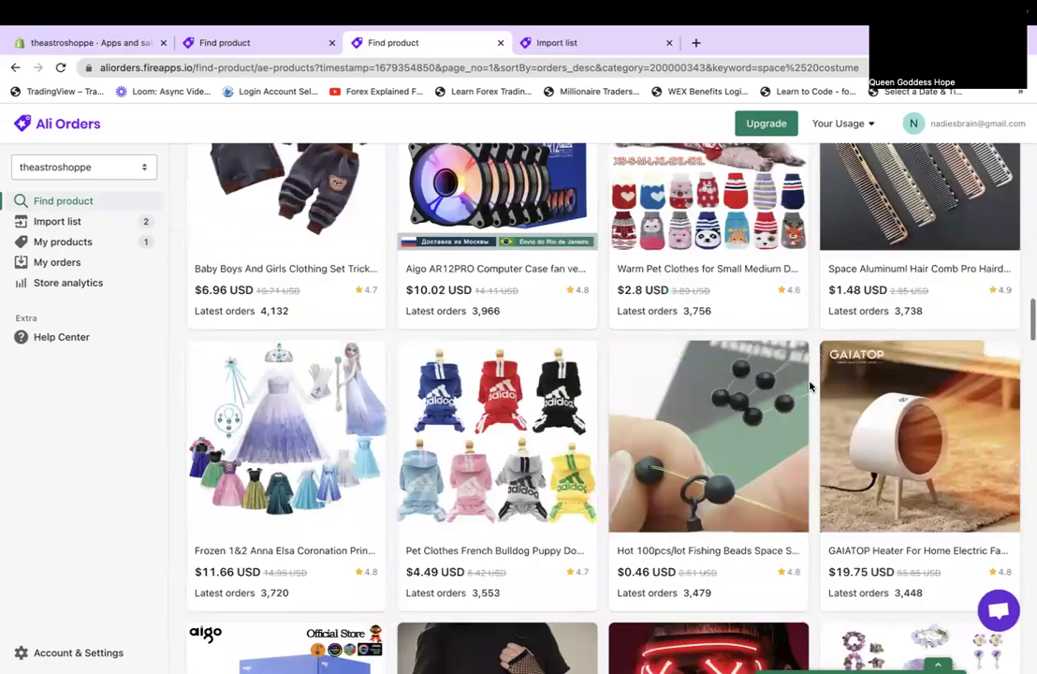
scroll(811, 387, "down", 8)
scroll(811, 387, "down", 2)
scroll(810, 387, "down", 8)
scroll(808, 393, "up", 9)
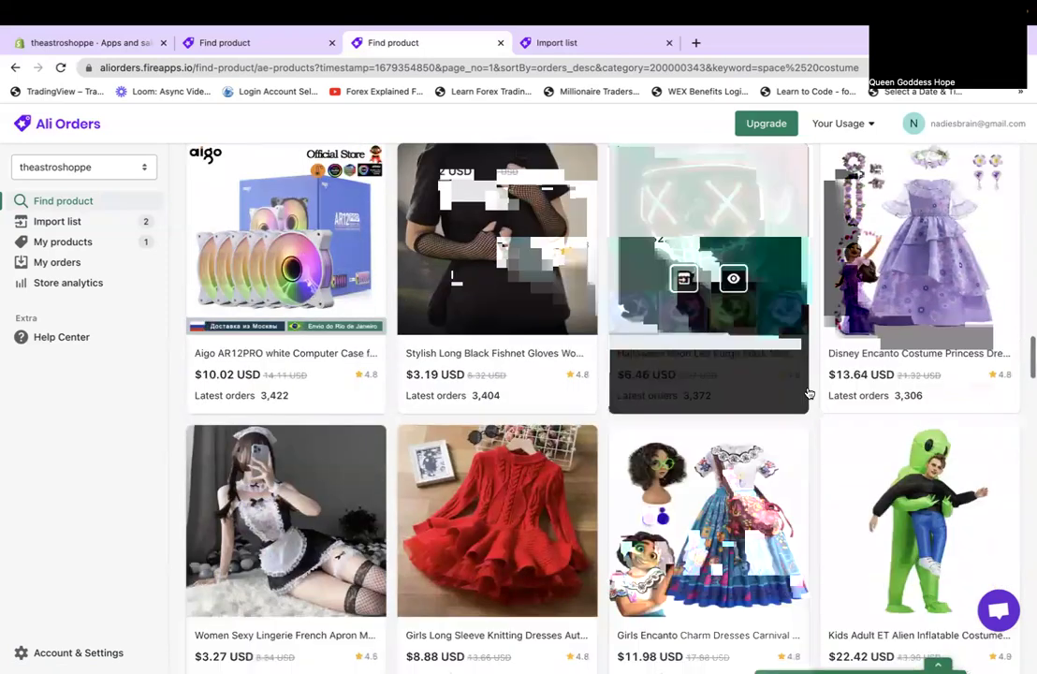
scroll(809, 393, "down", 7)
scroll(809, 393, "up", 4)
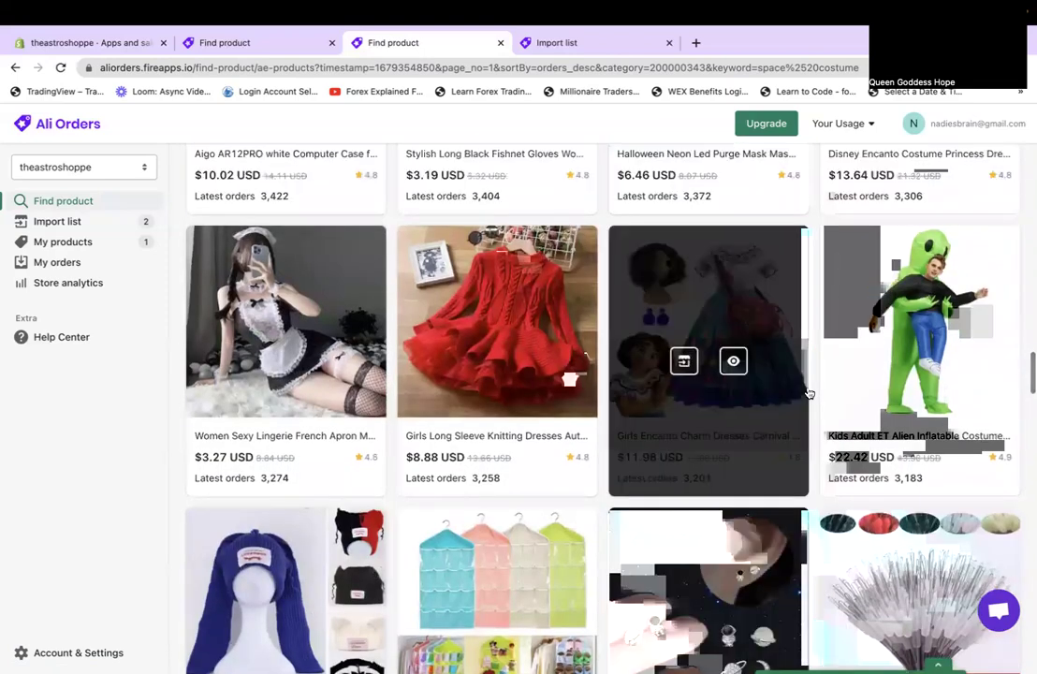
scroll(809, 394, "down", 8)
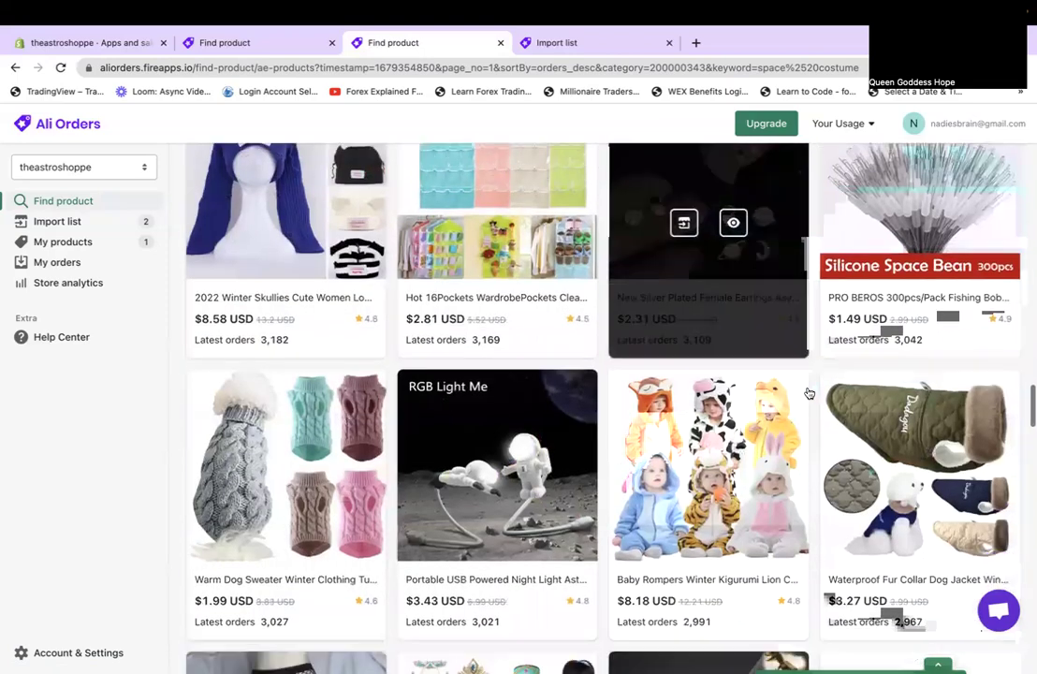
scroll(809, 393, "down", 5)
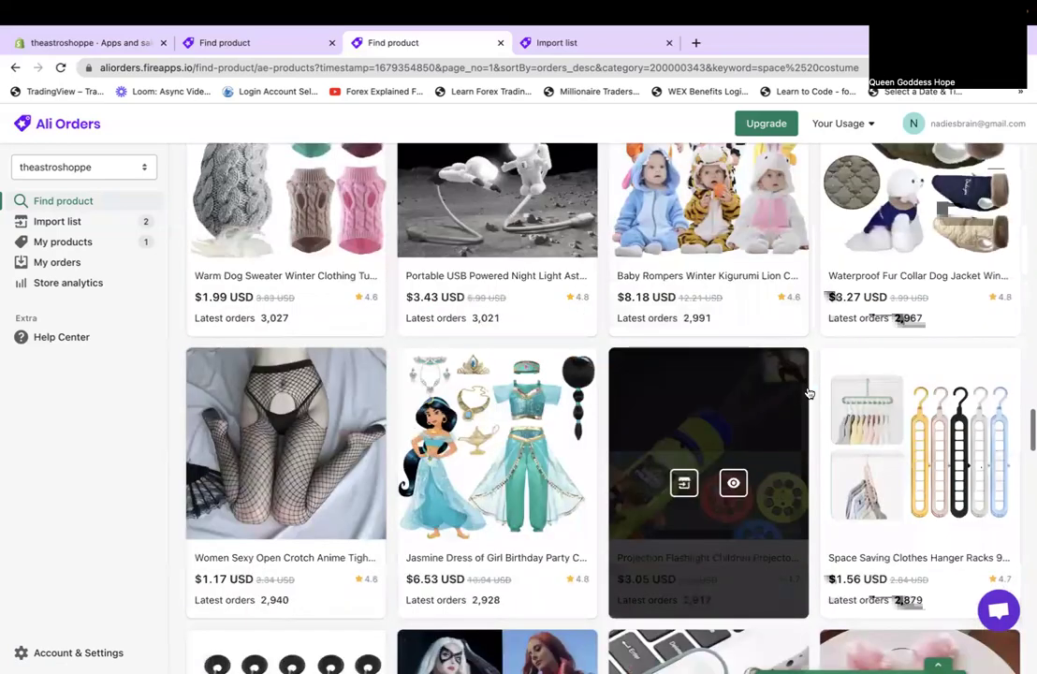
scroll(808, 393, "up", 1)
scroll(809, 394, "down", 15)
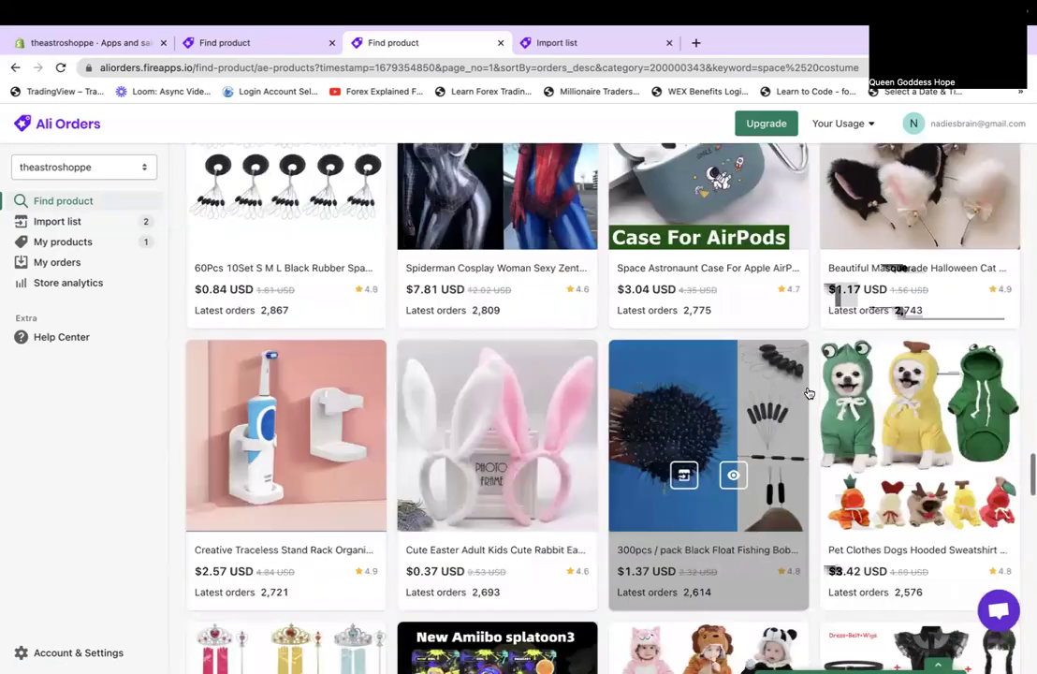
scroll(809, 393, "down", 10)
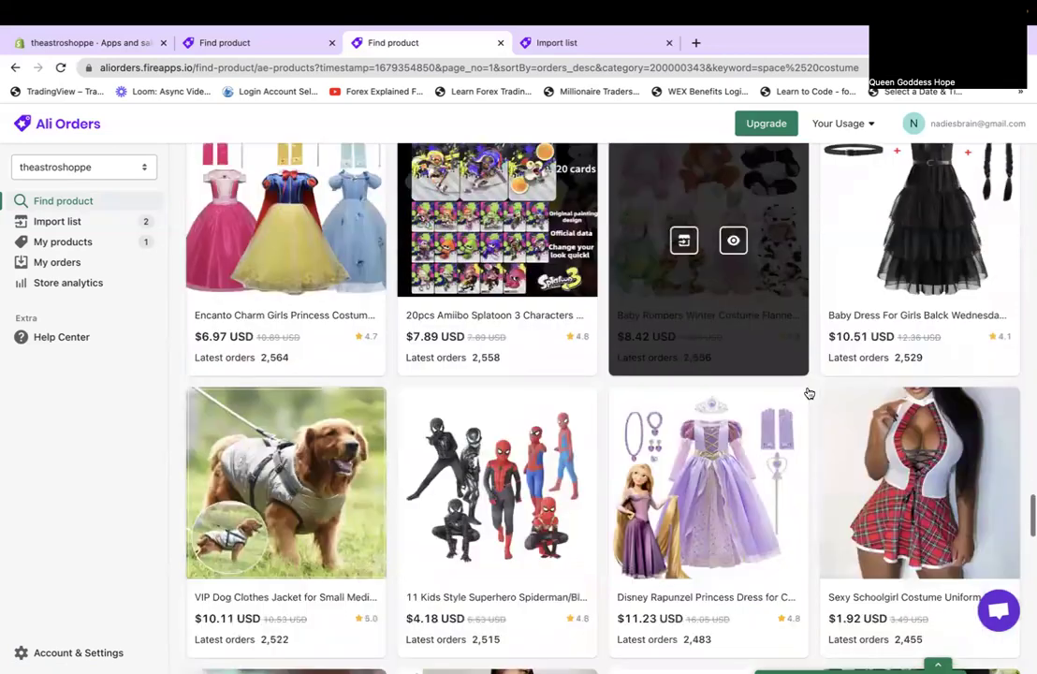
scroll(809, 393, "down", 14)
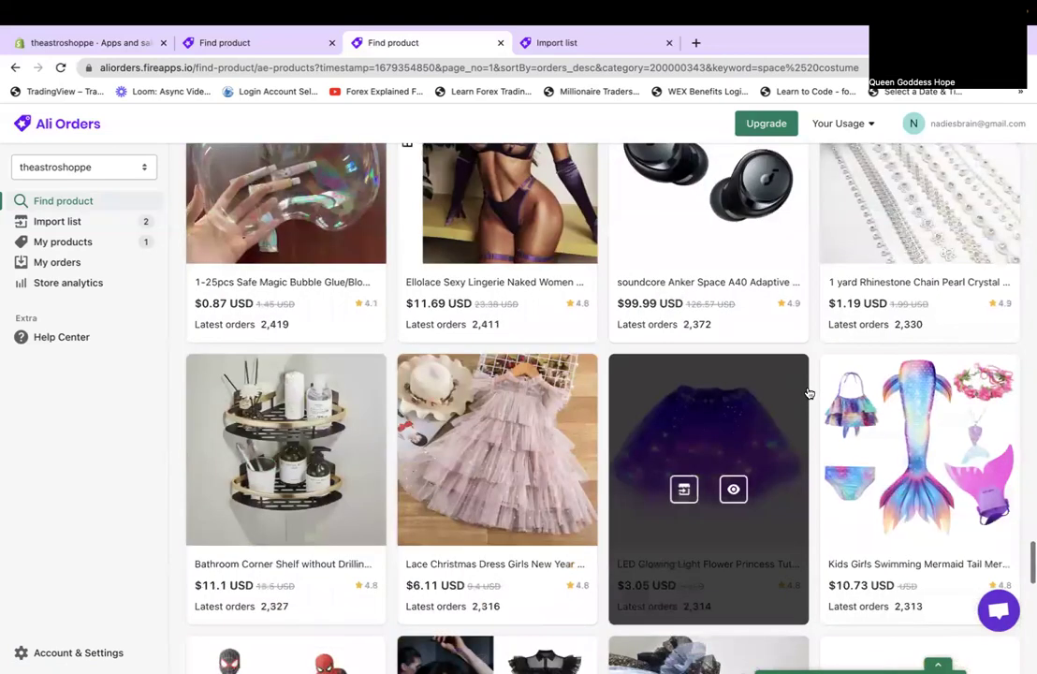
scroll(809, 393, "down", 15)
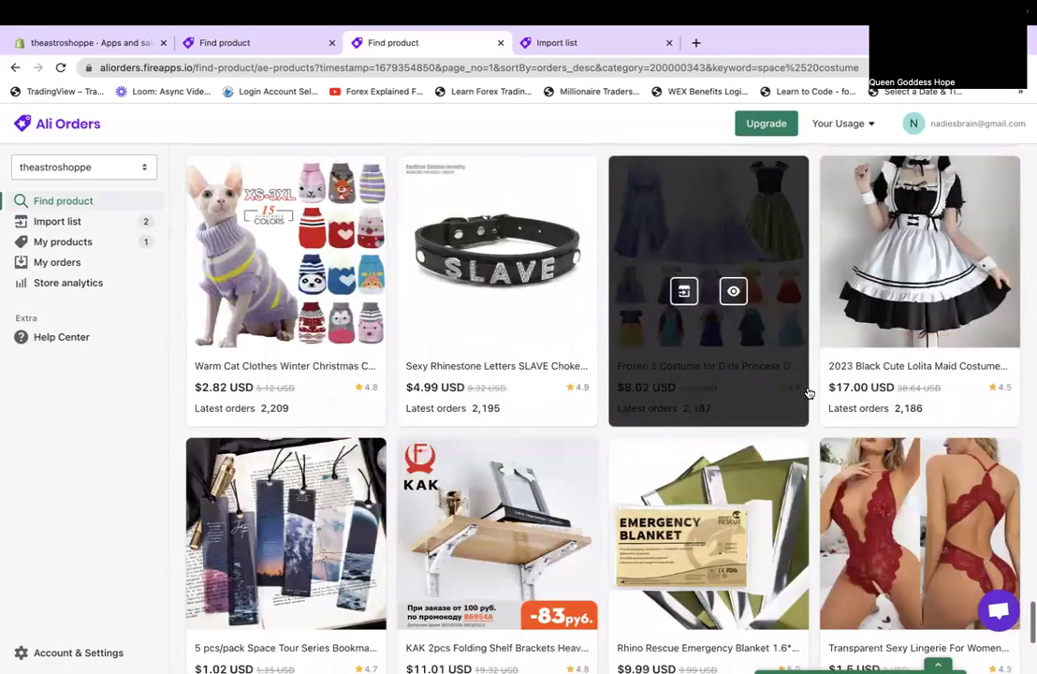
scroll(809, 393, "down", 1)
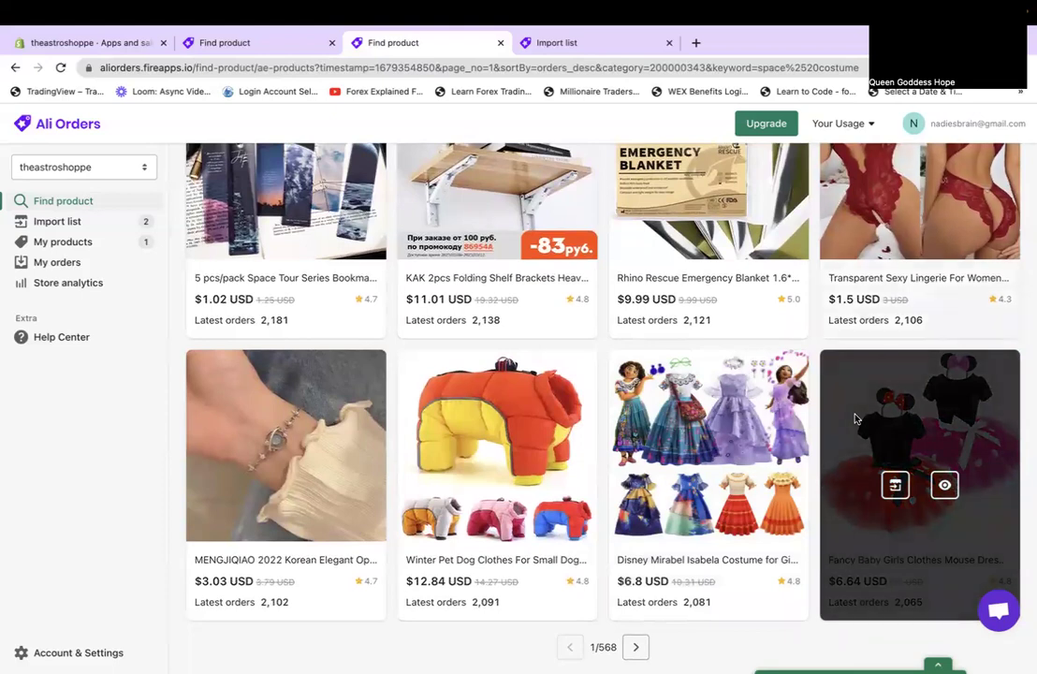
Move to page 2 of the space costume results and scan the top products.
left_click(636, 647)
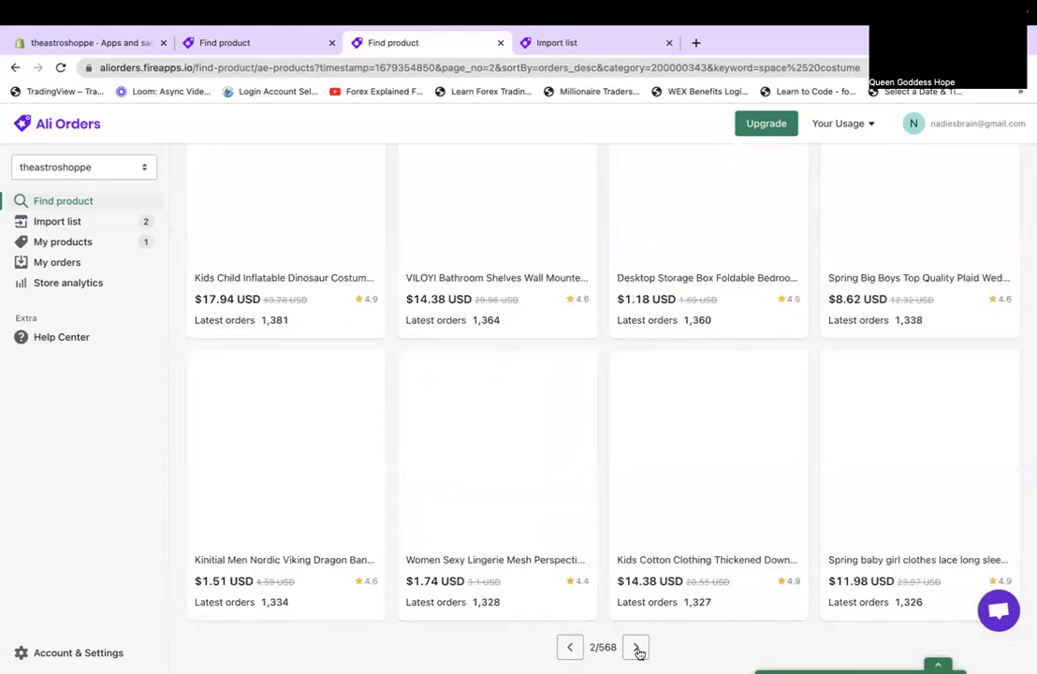
scroll(730, 471, "up", 15)
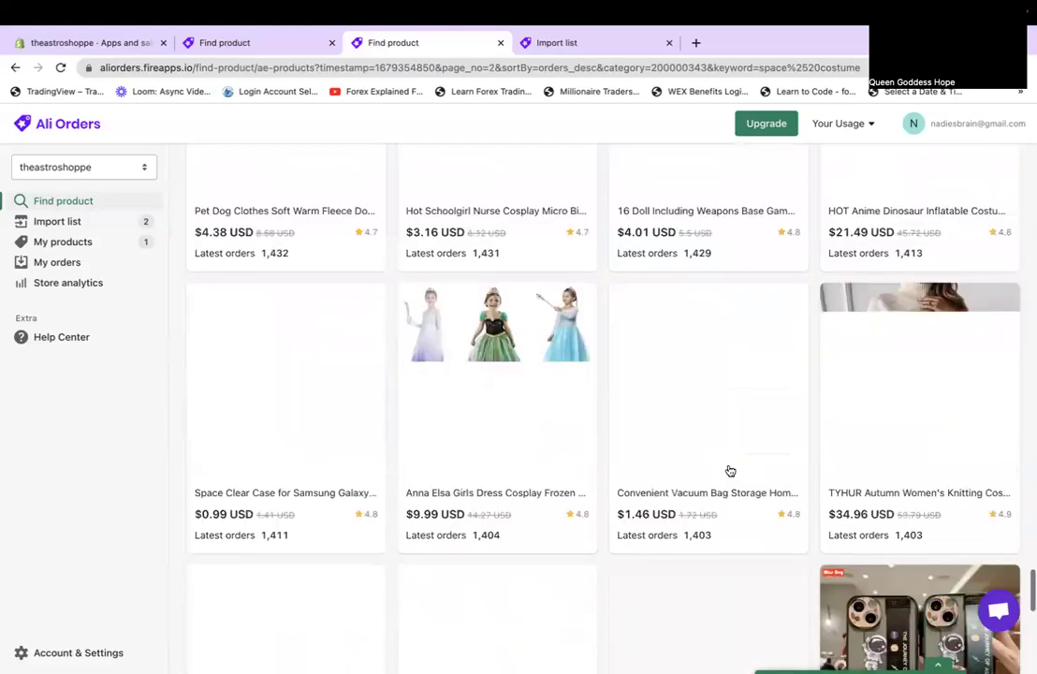
scroll(730, 471, "up", 10)
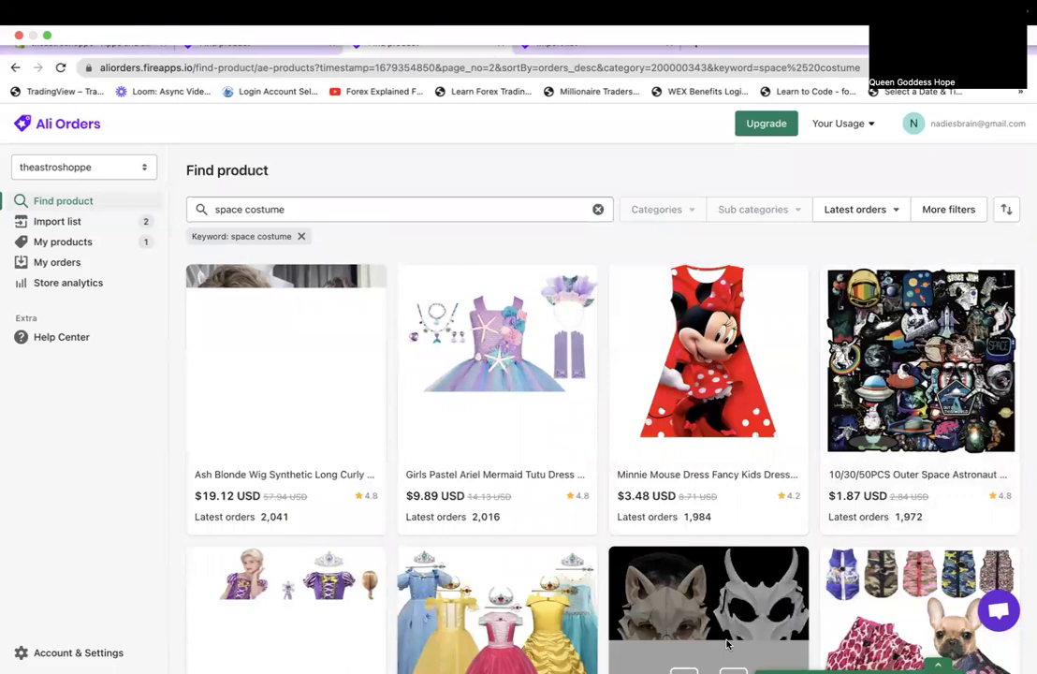
scroll(727, 643, "down", 4)
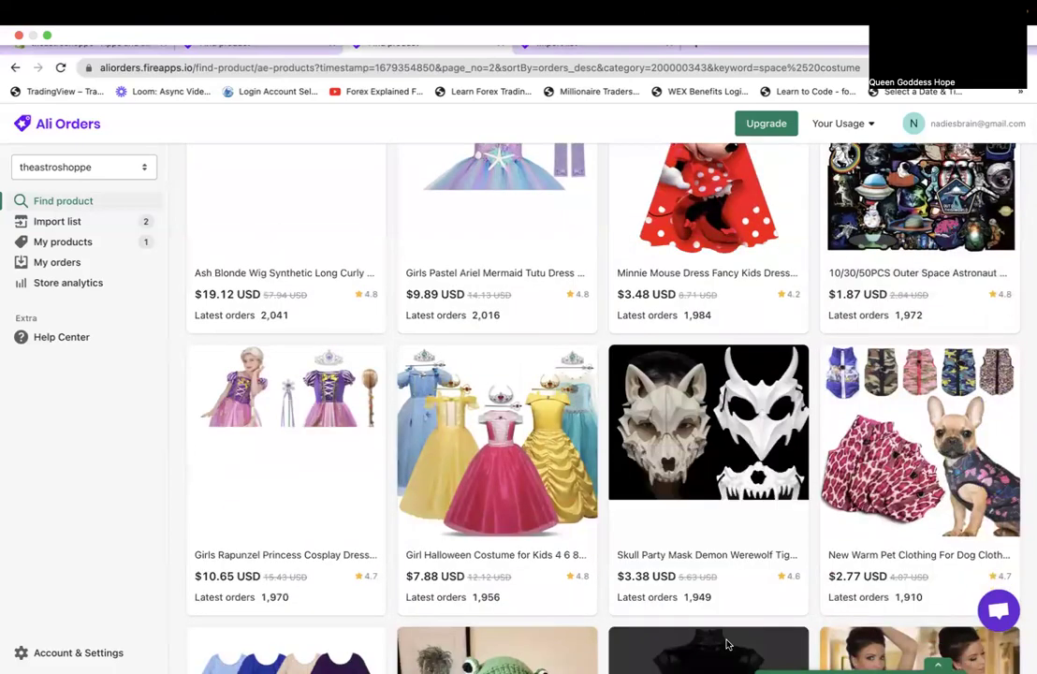
scroll(728, 644, "down", 9)
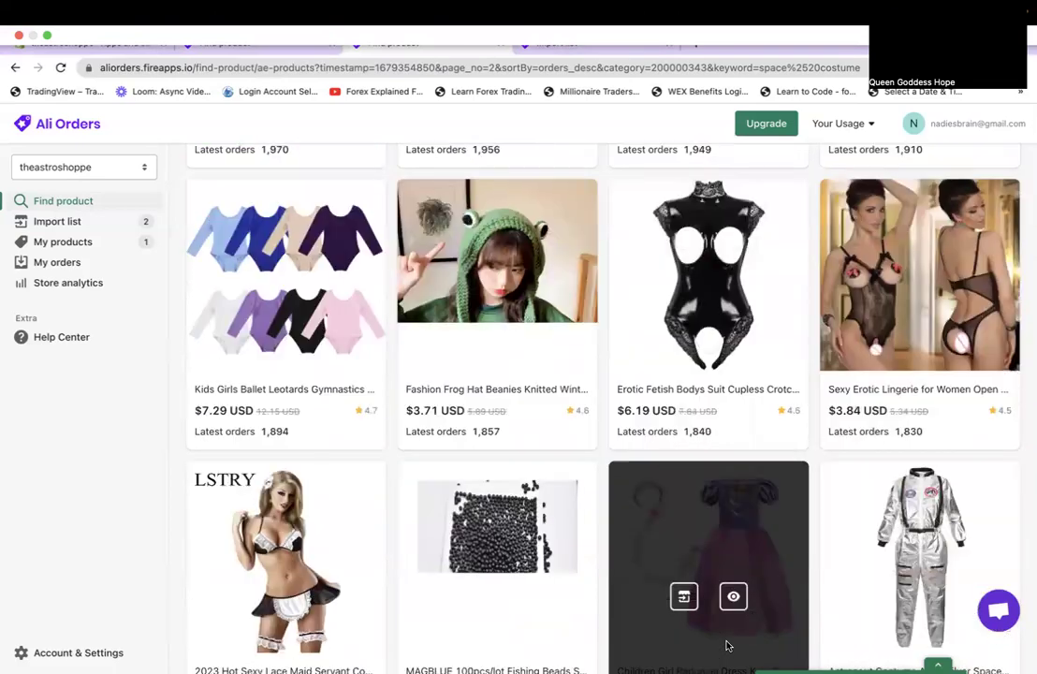
scroll(728, 646, "down", 11)
scroll(921, 473, "up", 10)
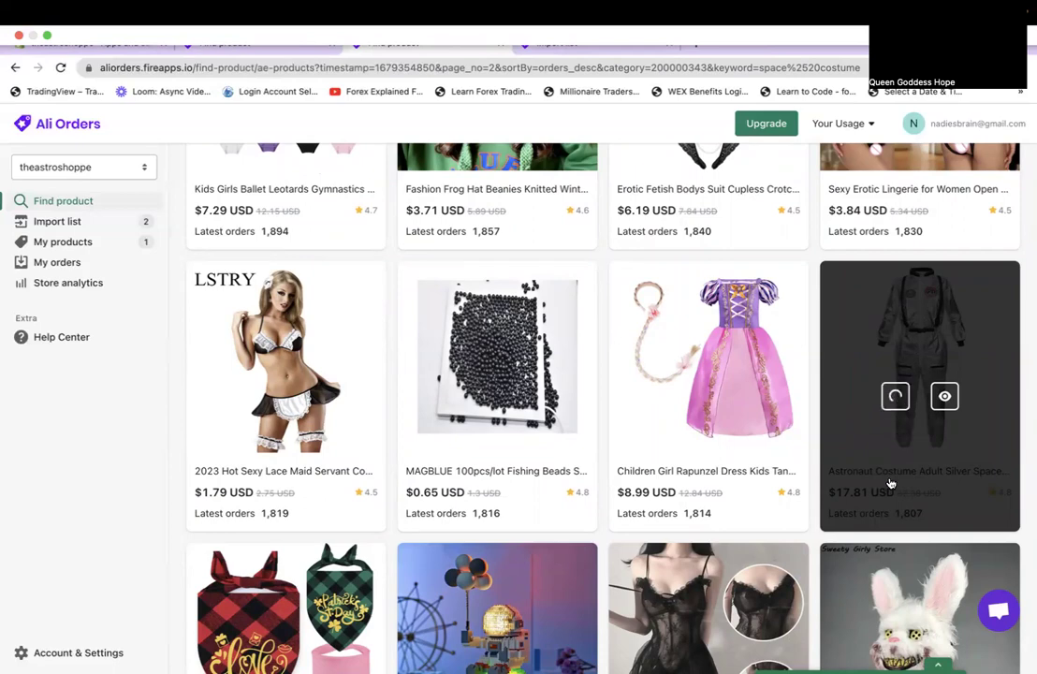
Scroll down page 2 to the Astronaut Costume Adult Silver card.
scroll(890, 483, "down", 5)
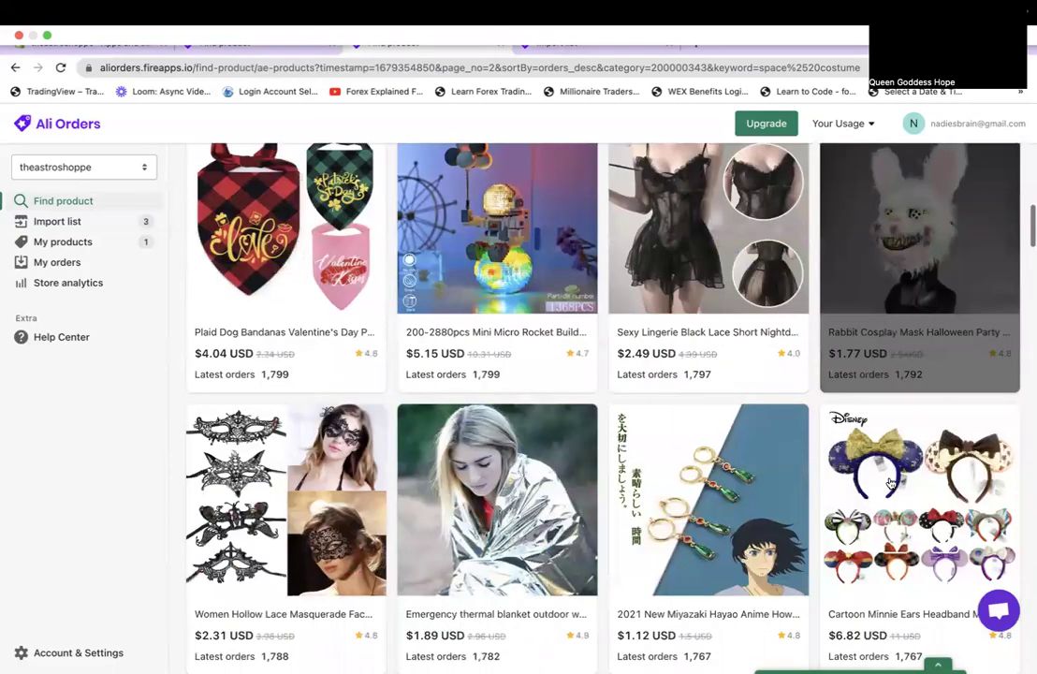
scroll(890, 483, "down", 5)
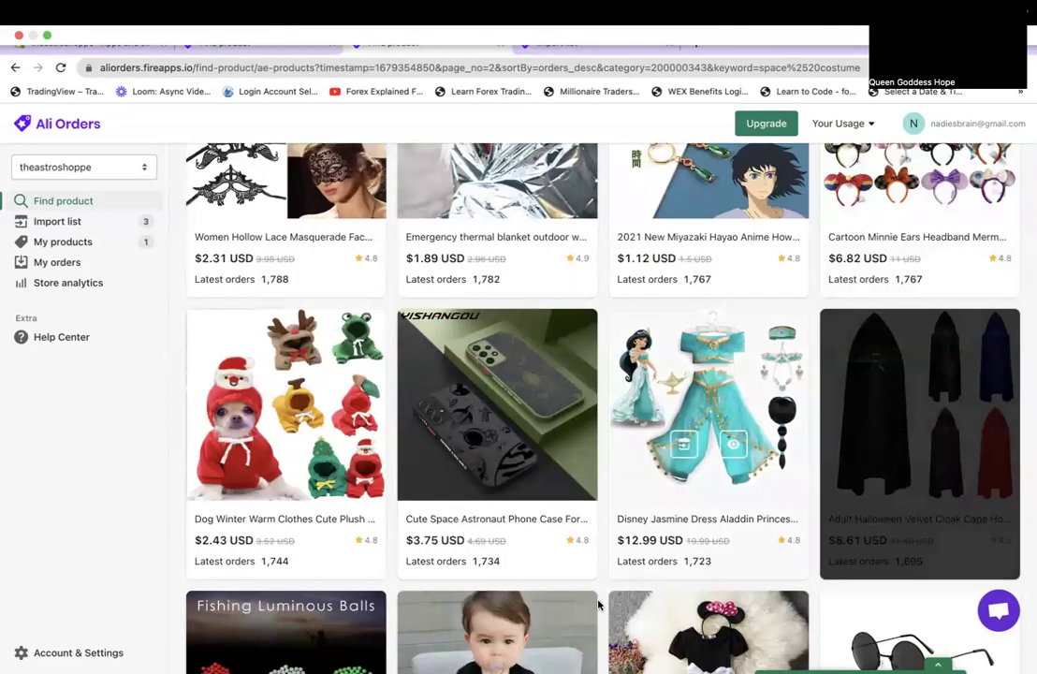
scroll(596, 607, "down", 1)
scroll(596, 606, "down", 4)
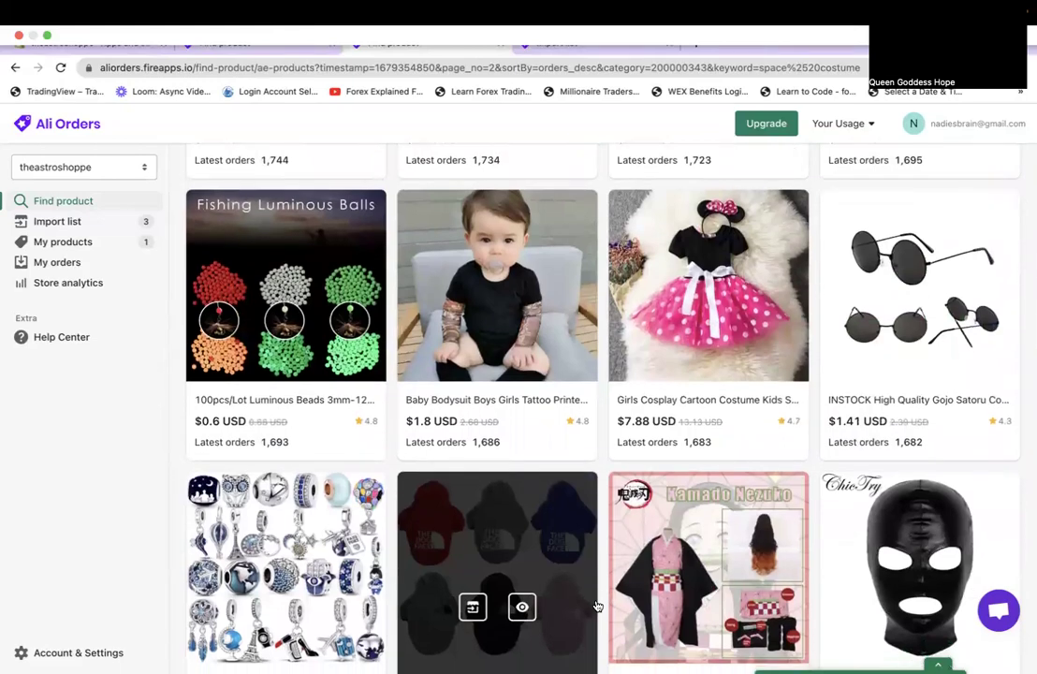
scroll(596, 607, "down", 4)
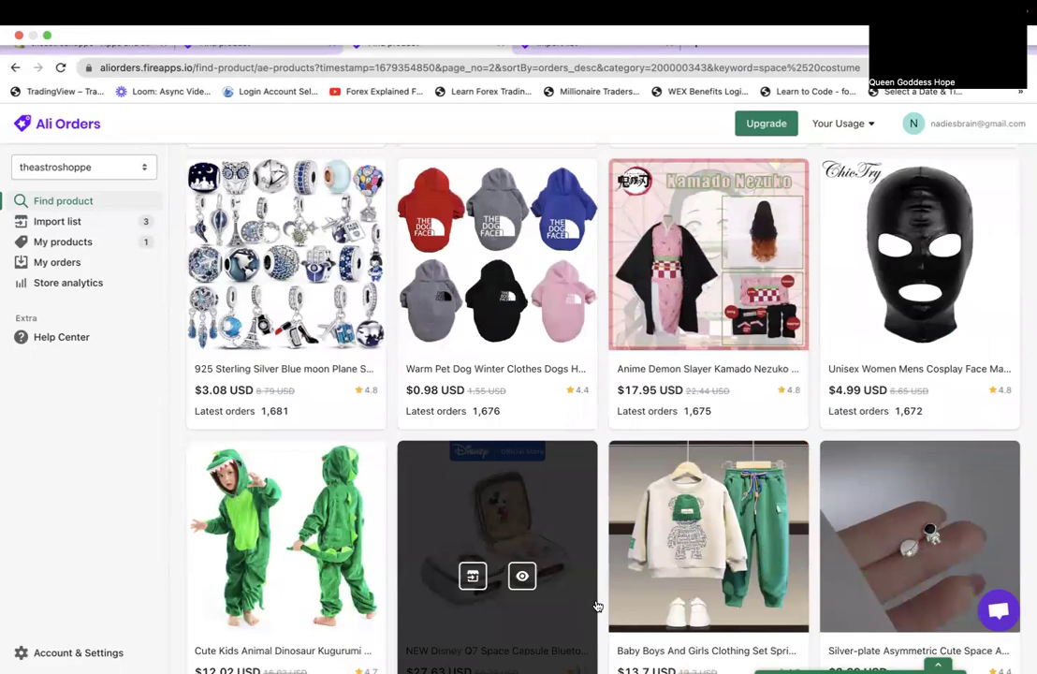
scroll(596, 607, "down", 5)
scroll(596, 606, "down", 4)
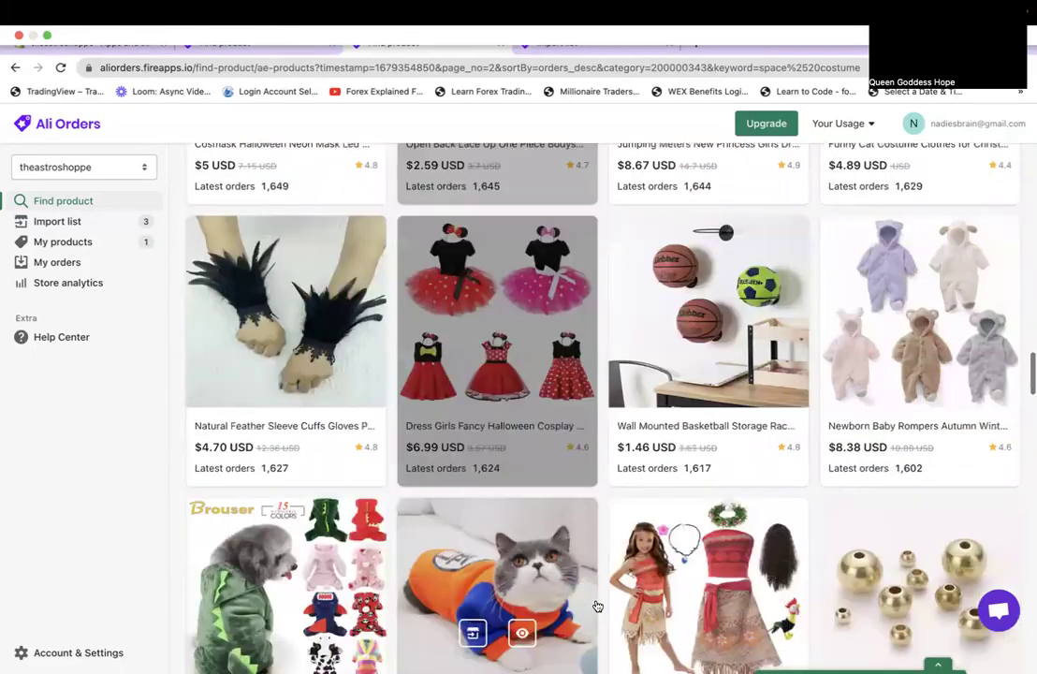
scroll(596, 606, "down", 4)
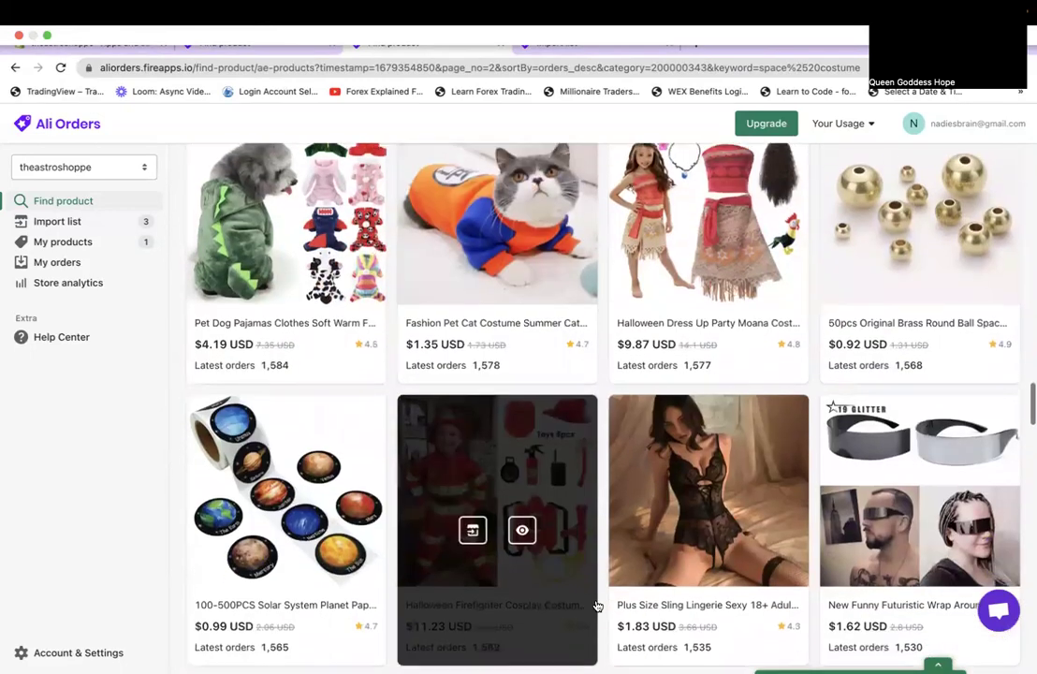
scroll(596, 607, "down", 5)
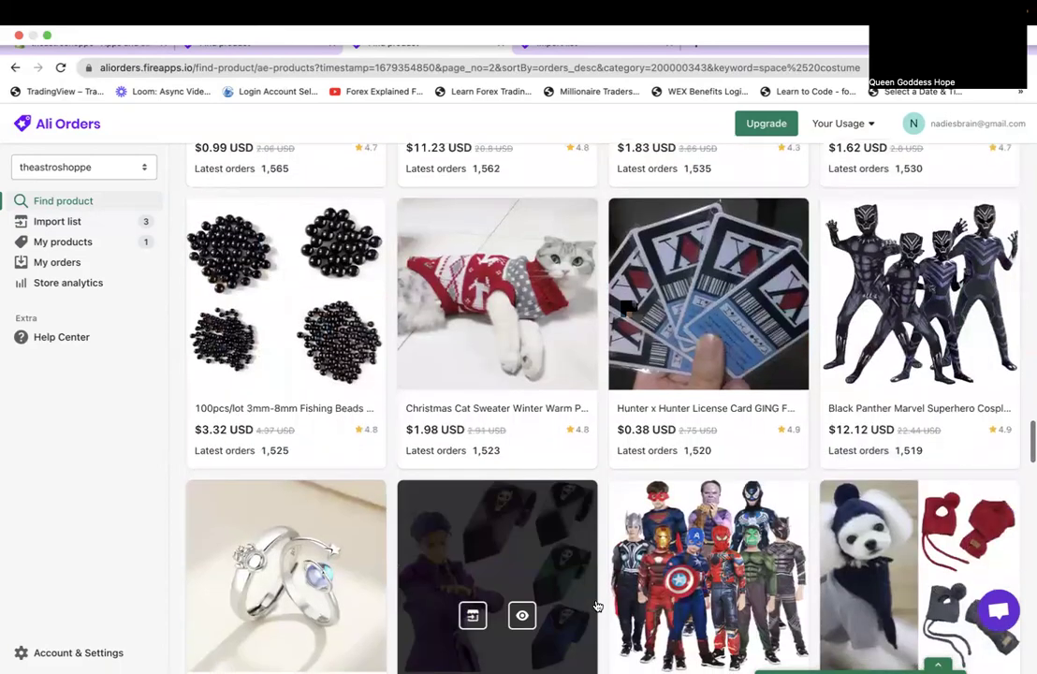
scroll(597, 607, "down", 3)
scroll(597, 606, "down", 4)
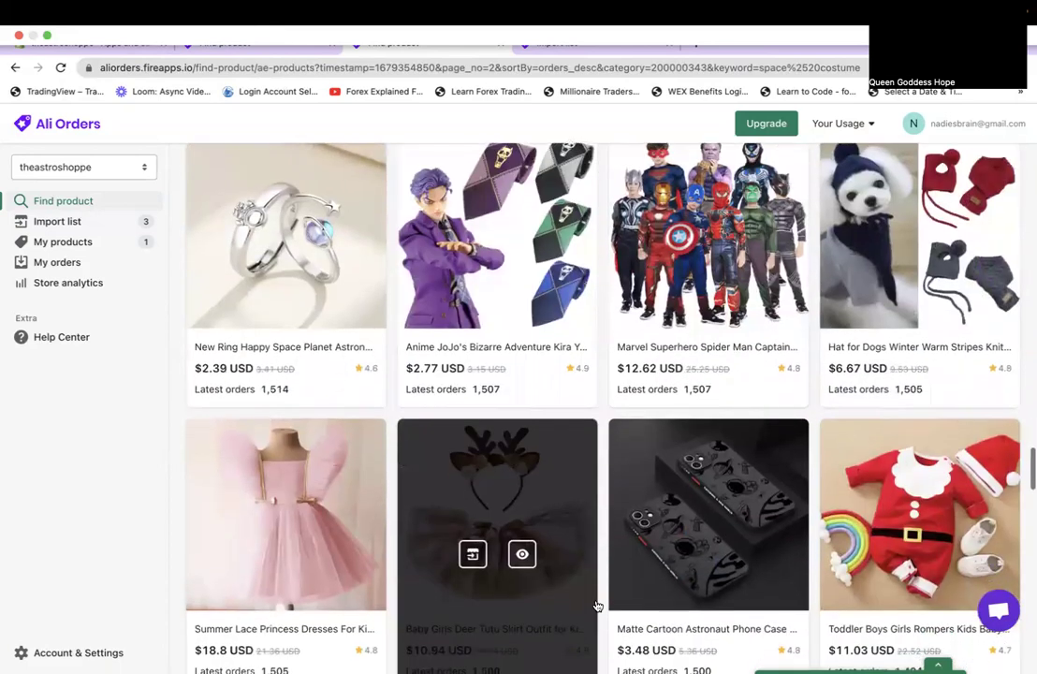
scroll(597, 606, "up", 1)
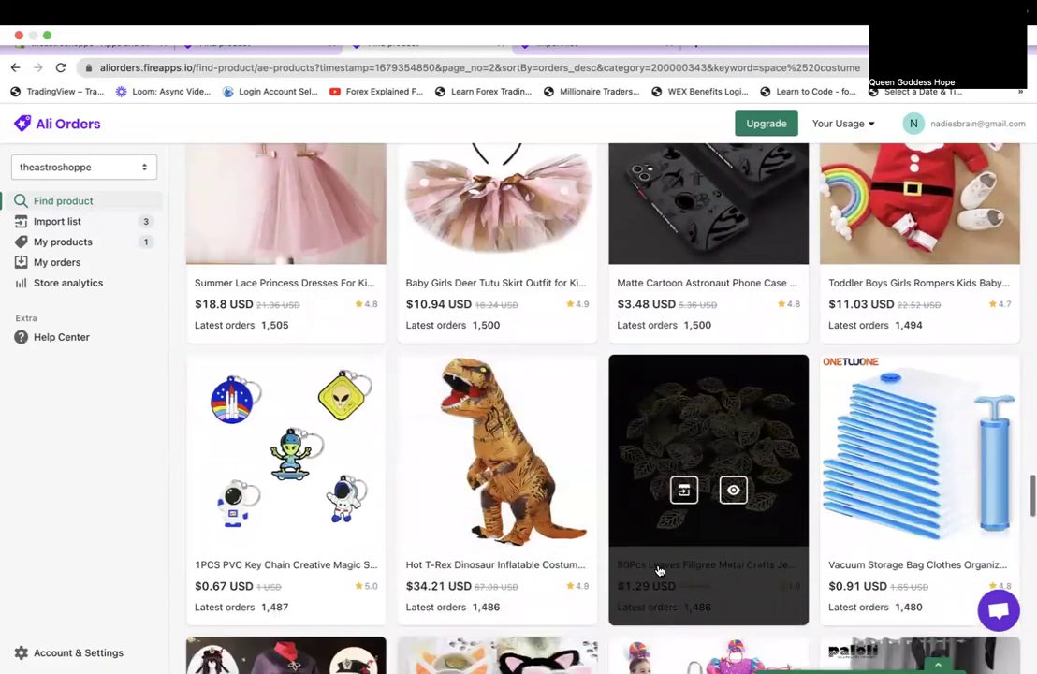
scroll(659, 569, "down", 4)
scroll(659, 569, "down", 5)
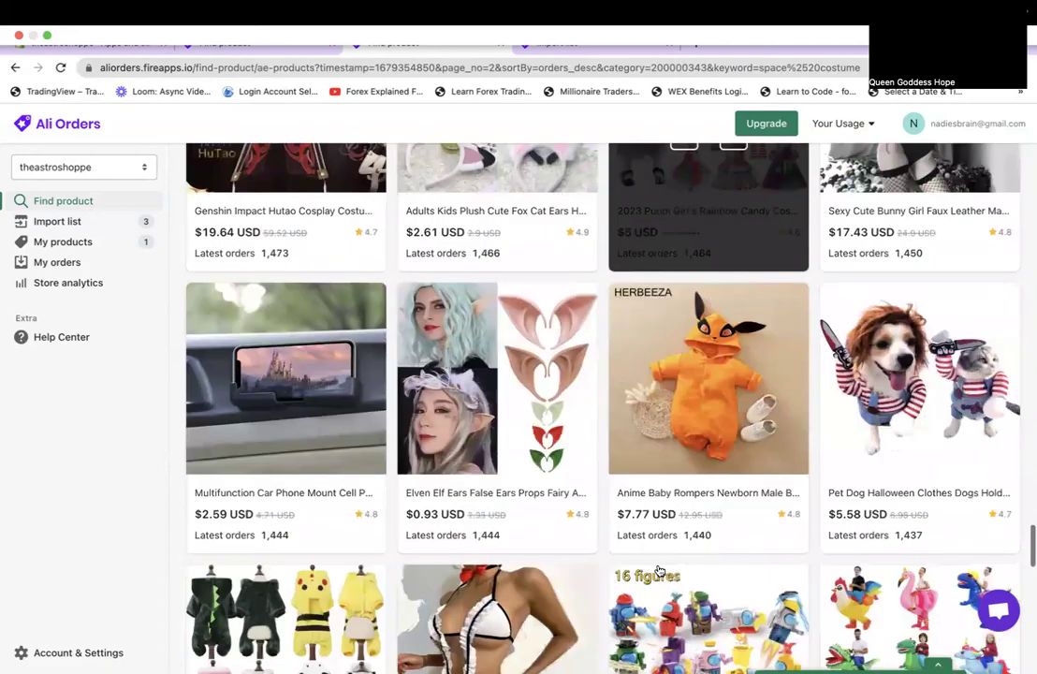
scroll(659, 569, "down", 8)
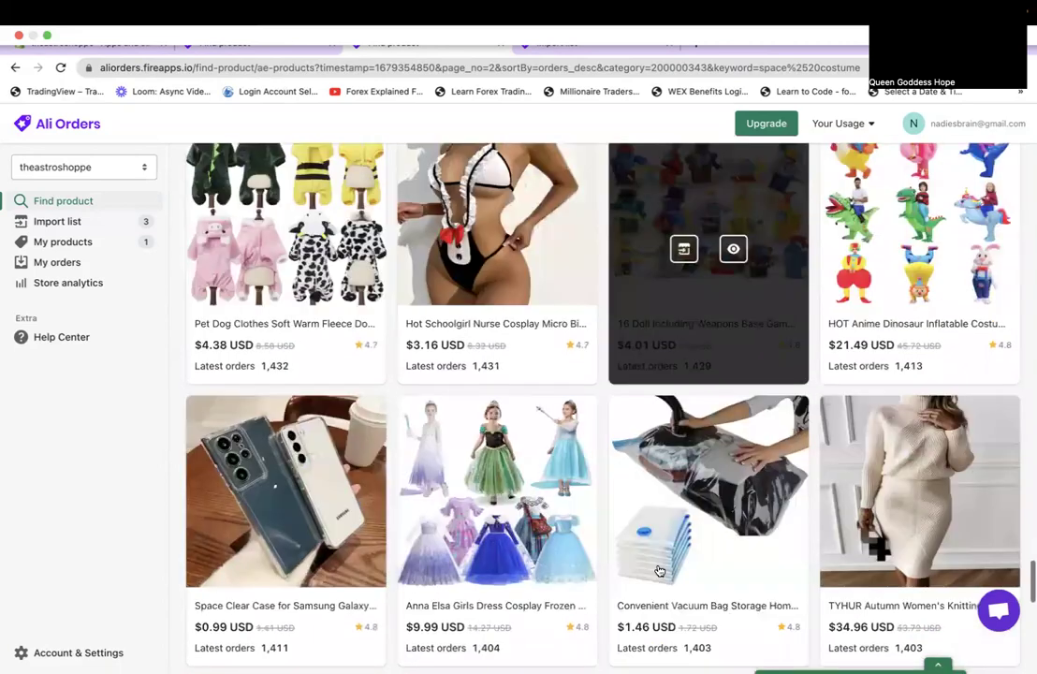
scroll(659, 571, "down", 3)
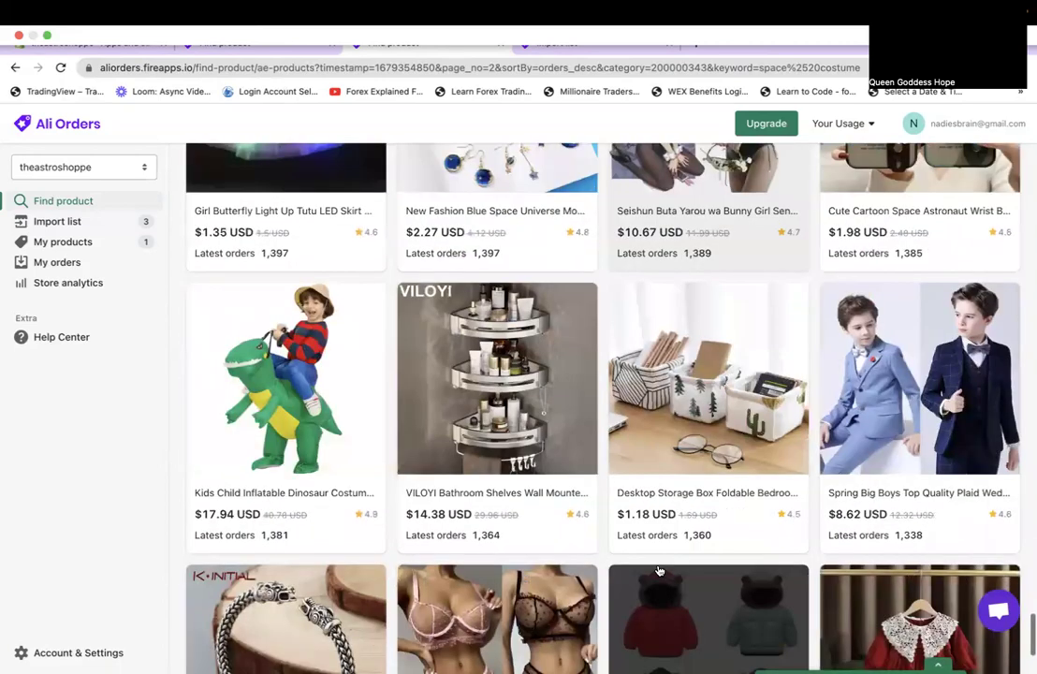
scroll(659, 569, "down", 3)
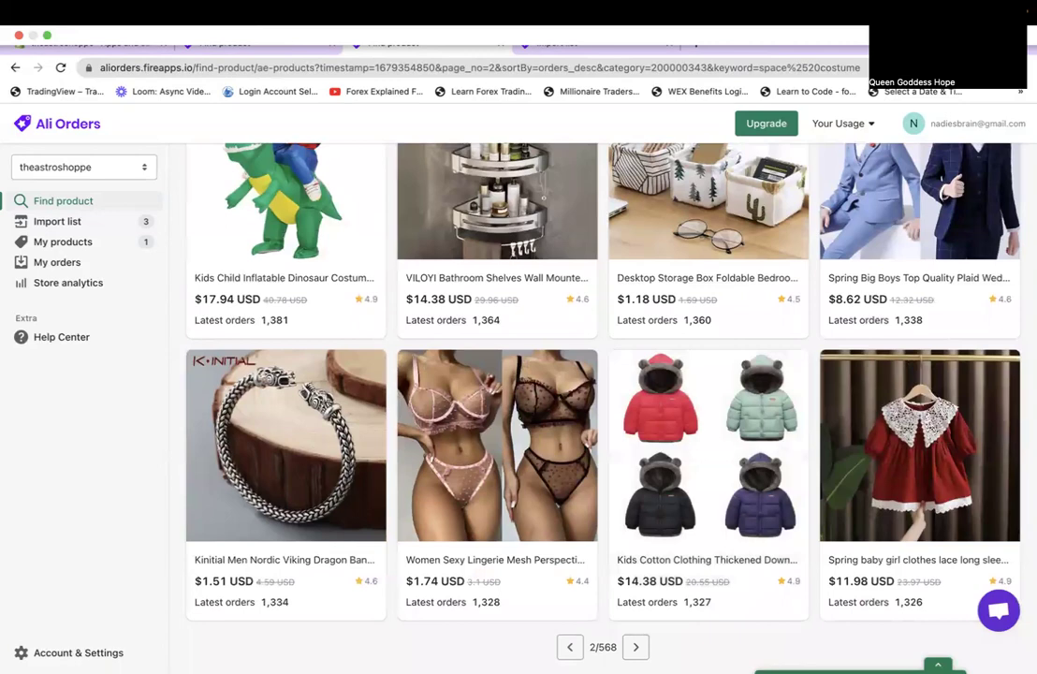
left_click(635, 647)
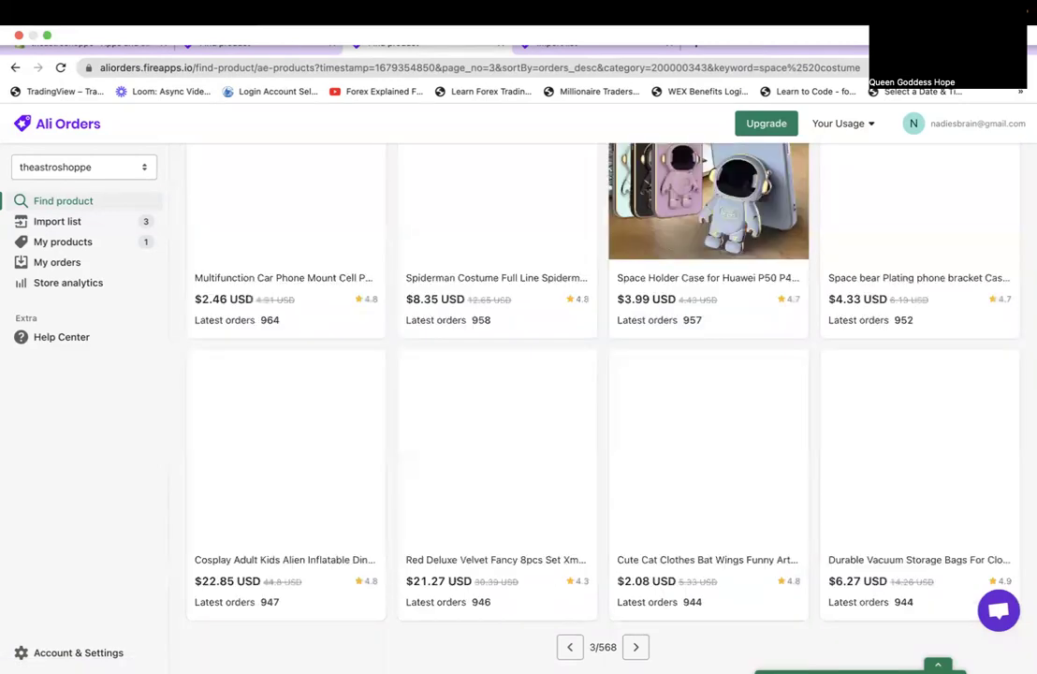
scroll(604, 402, "up", 20)
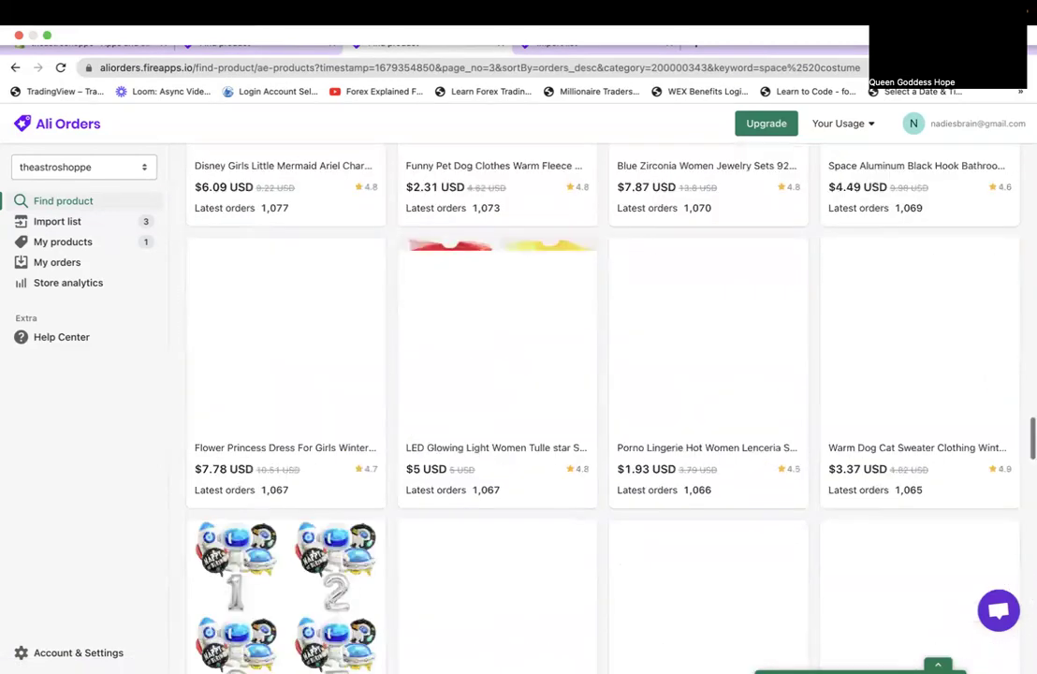
scroll(604, 403, "up", 5)
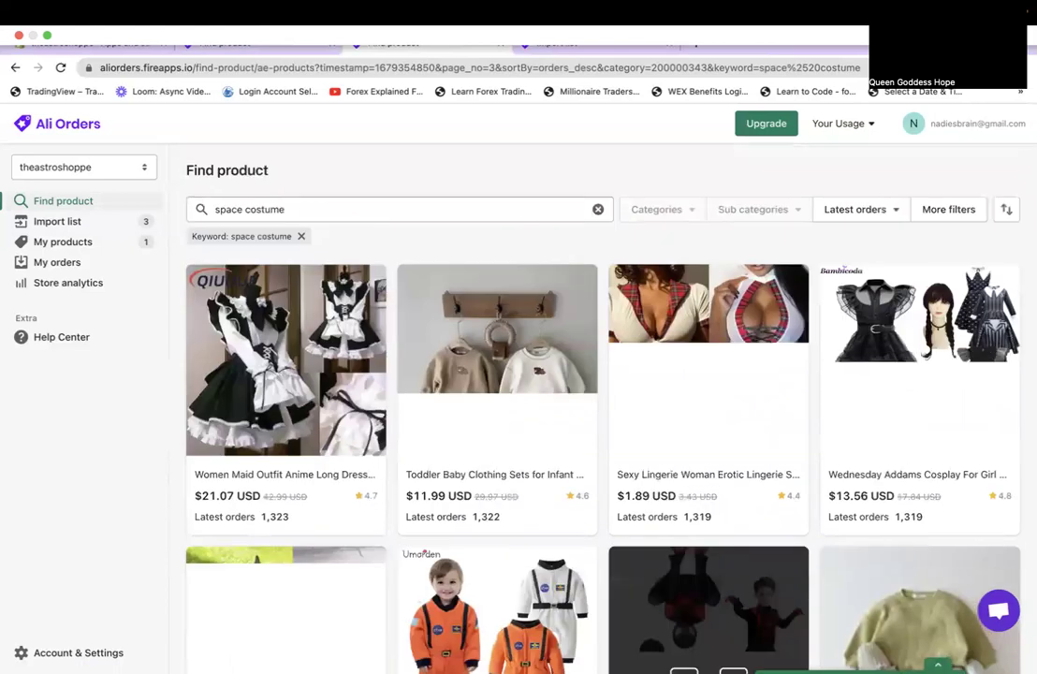
scroll(709, 552, "down", 5)
scroll(709, 468, "down", 2)
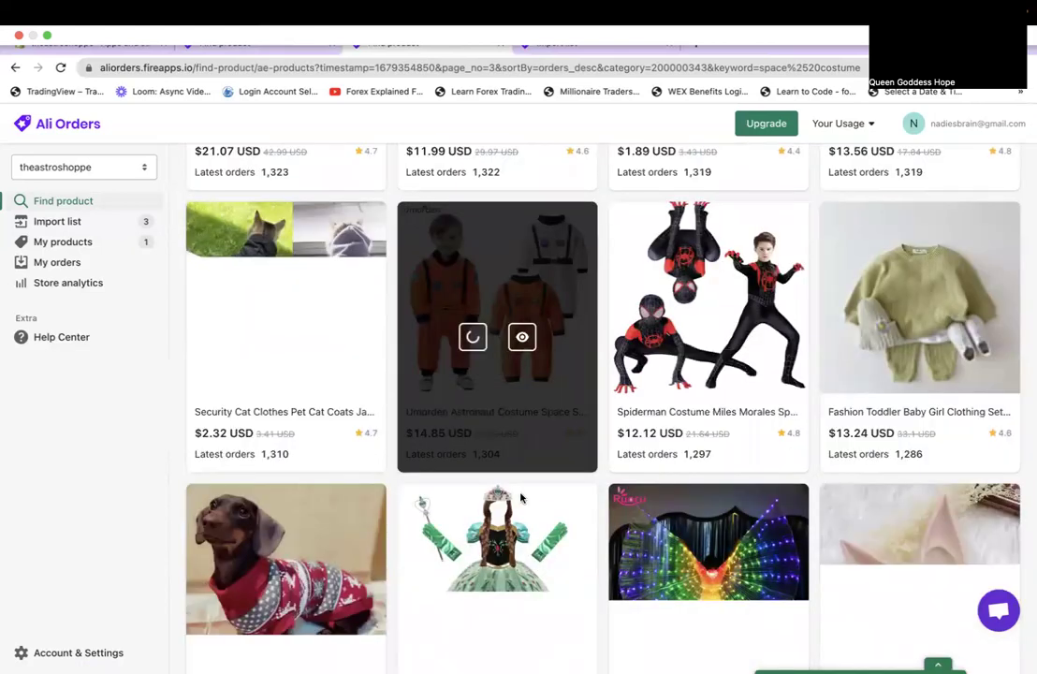
scroll(496, 599, "down", 1)
scroll(496, 608, "down", 8)
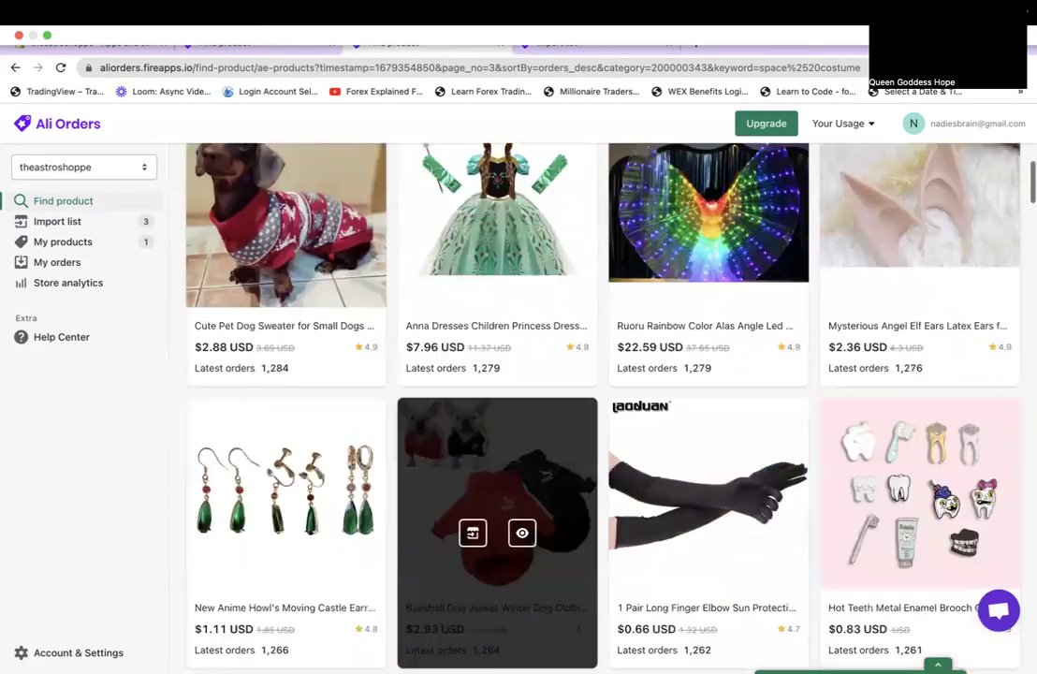
left_click(473, 665)
scroll(562, 646, "down", 5)
scroll(566, 652, "down", 2)
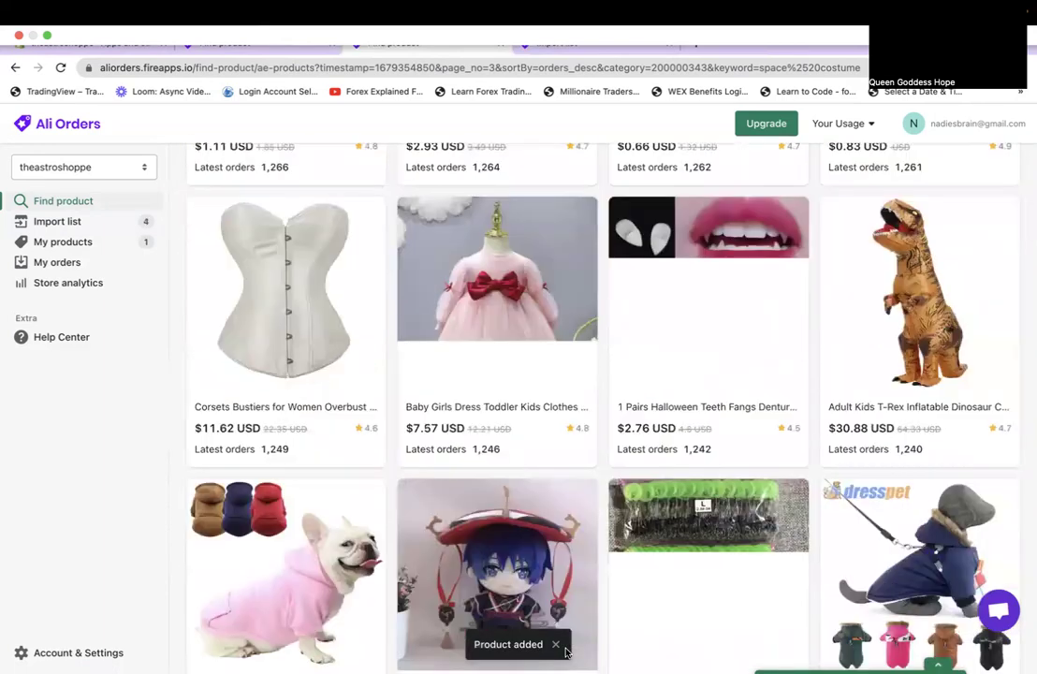
scroll(565, 652, "down", 8)
scroll(565, 653, "down", 5)
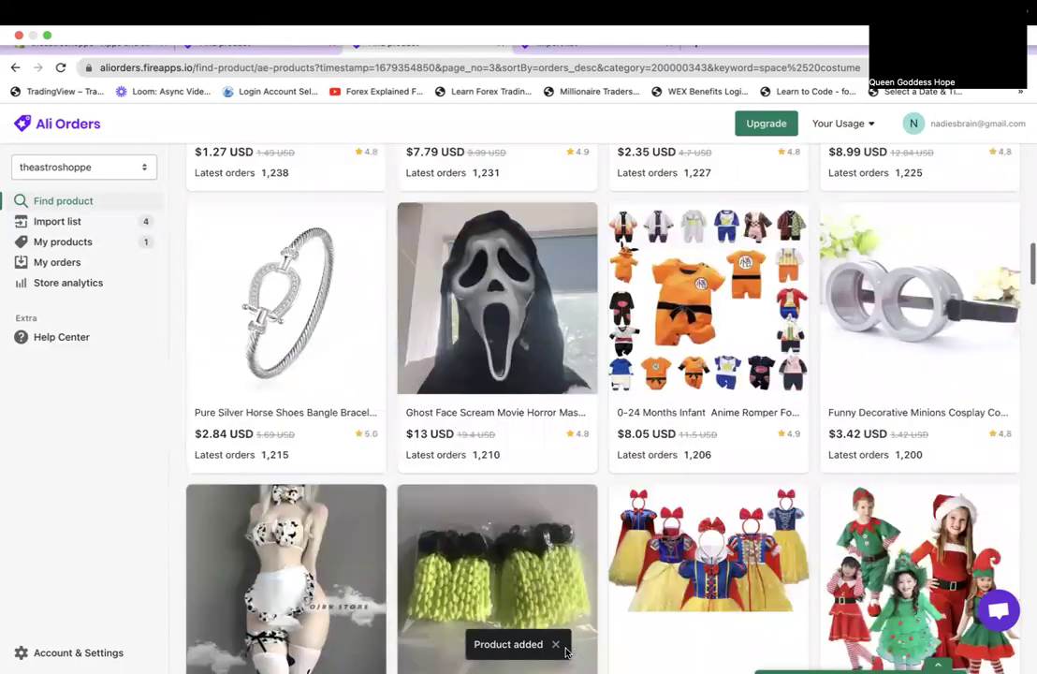
scroll(565, 562, "down", 1)
scroll(566, 562, "down", 3)
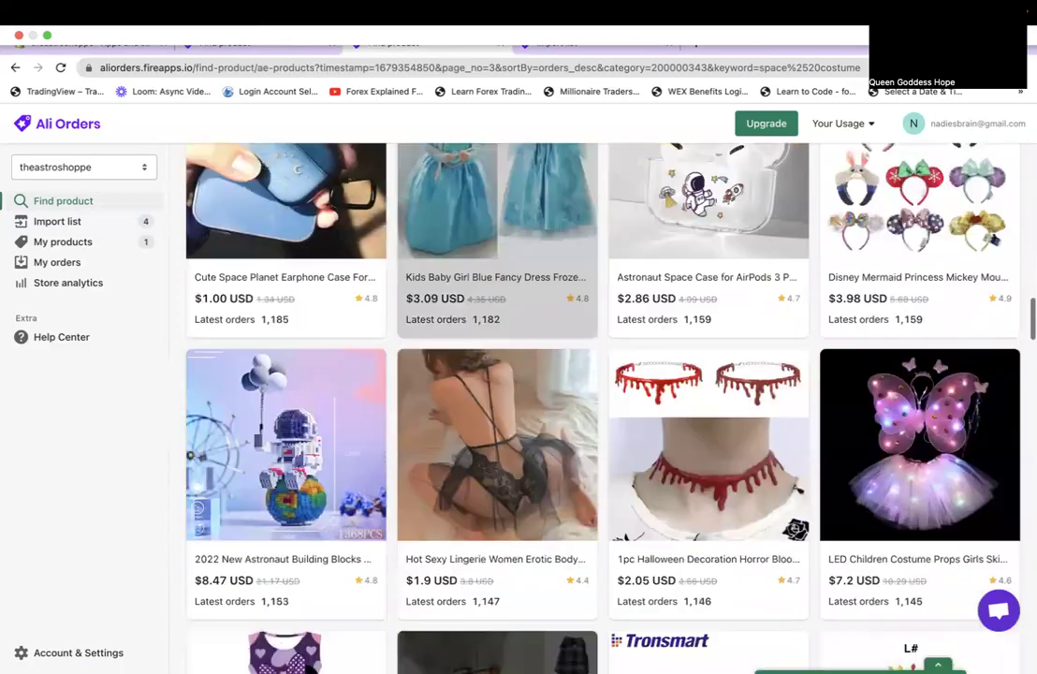
scroll(565, 562, "down", 1)
scroll(566, 562, "down", 1)
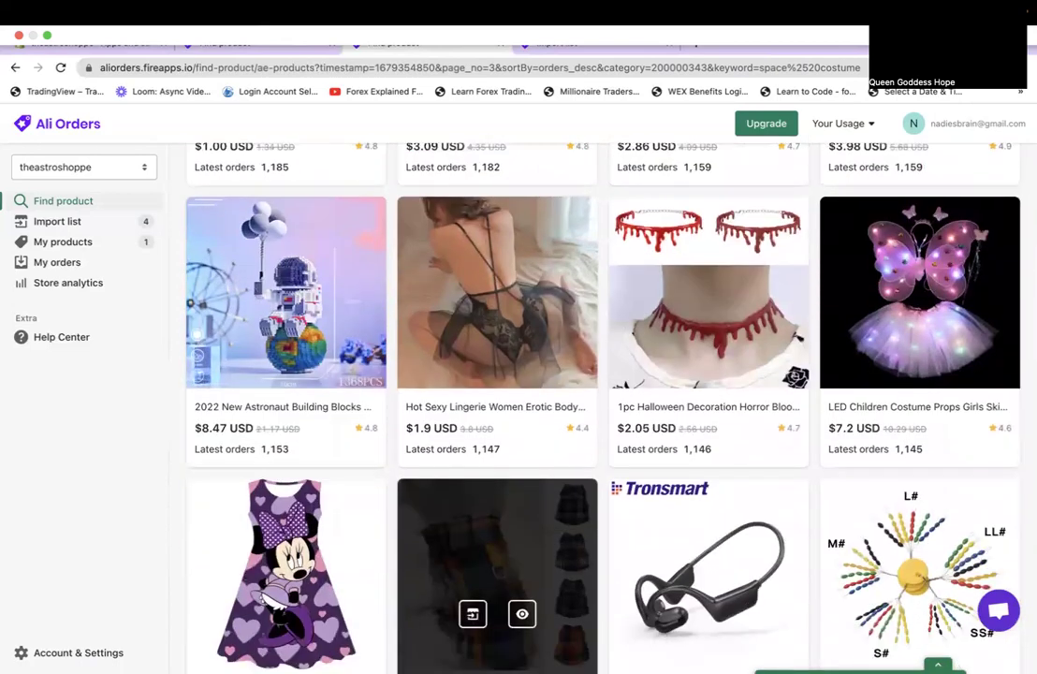
scroll(497, 561, "down", 6)
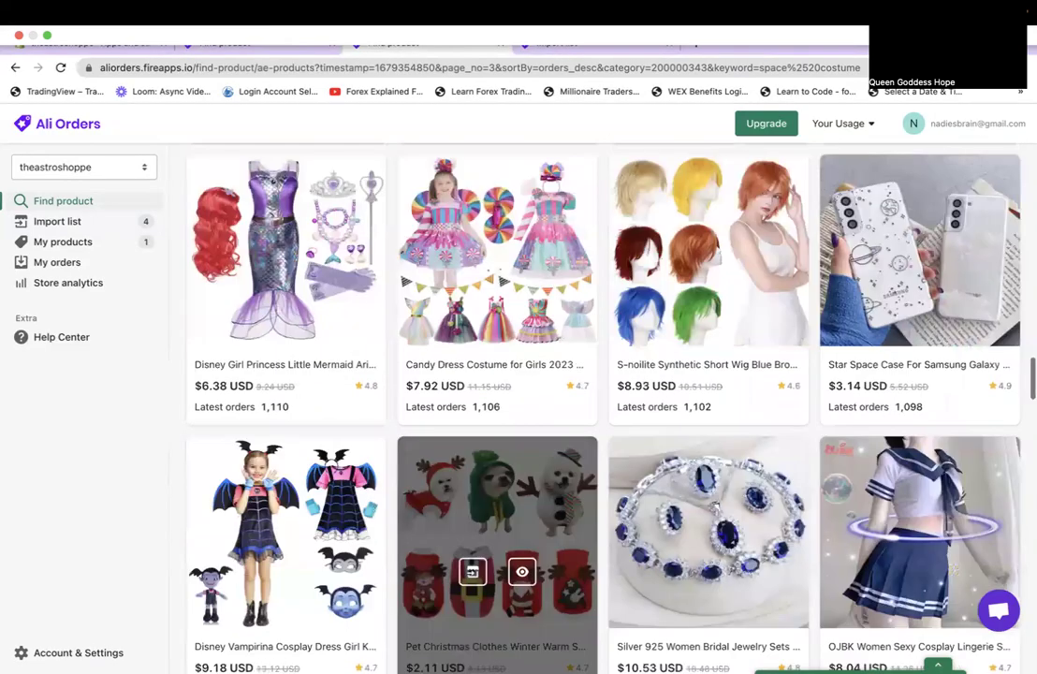
scroll(497, 561, "down", 3)
scroll(497, 562, "down", 7)
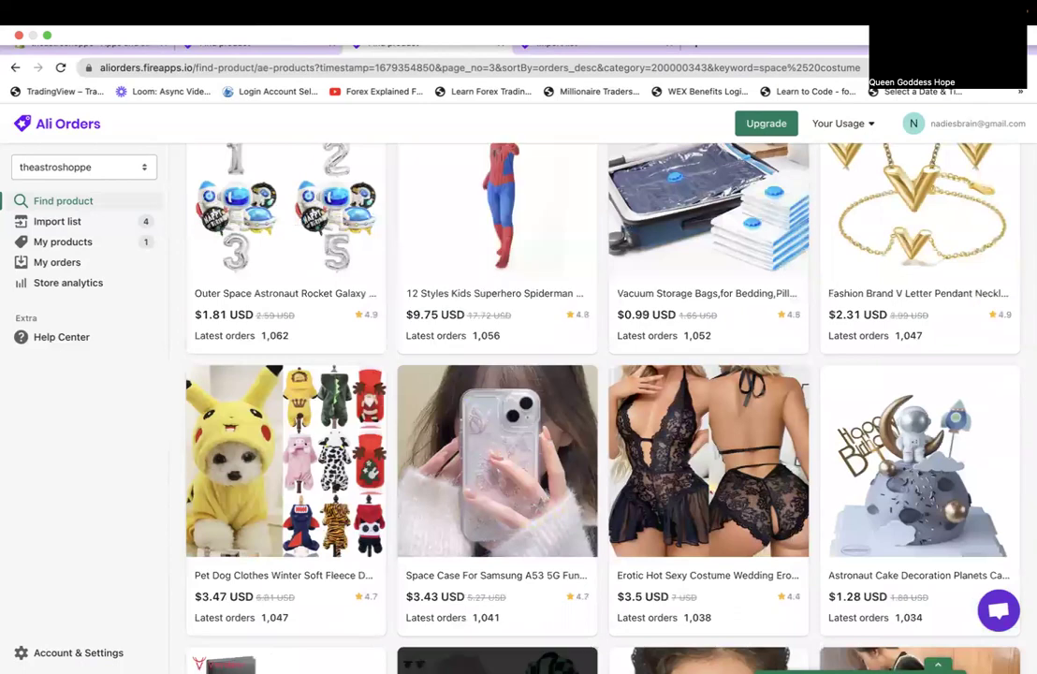
scroll(497, 375, "up", 1)
scroll(497, 375, "down", 9)
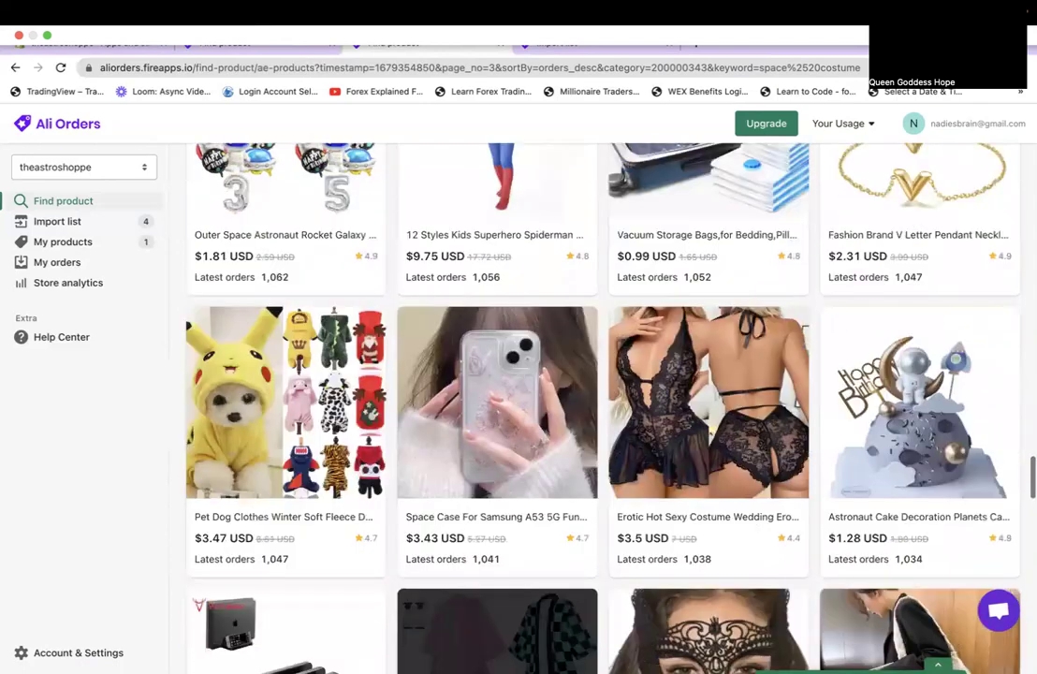
scroll(497, 374, "down", 1)
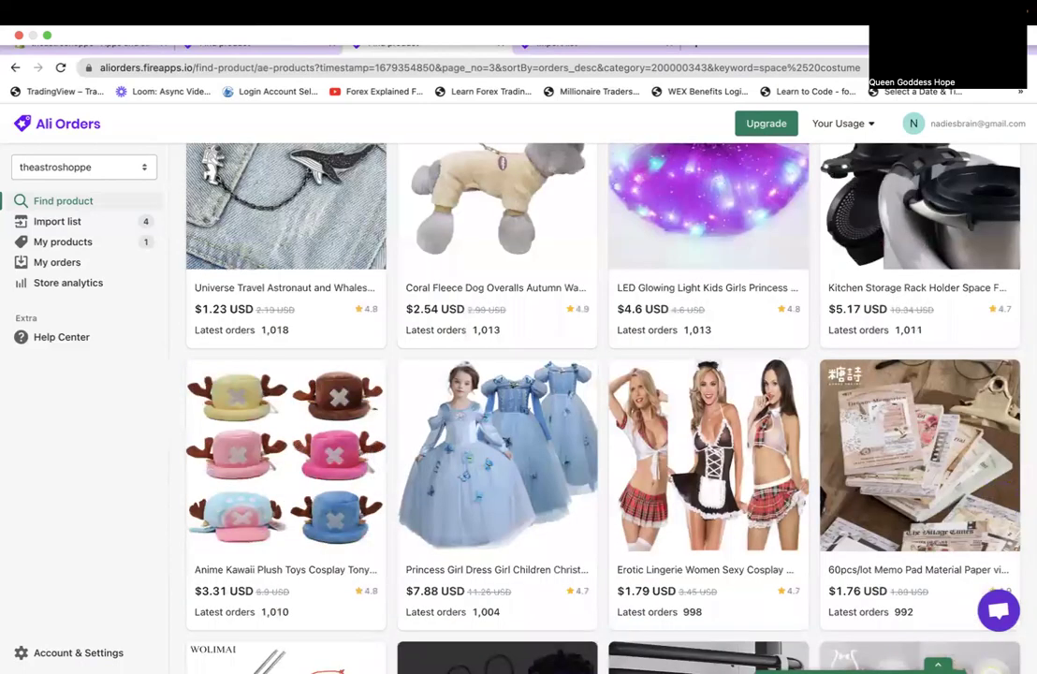
scroll(497, 375, "down", 6)
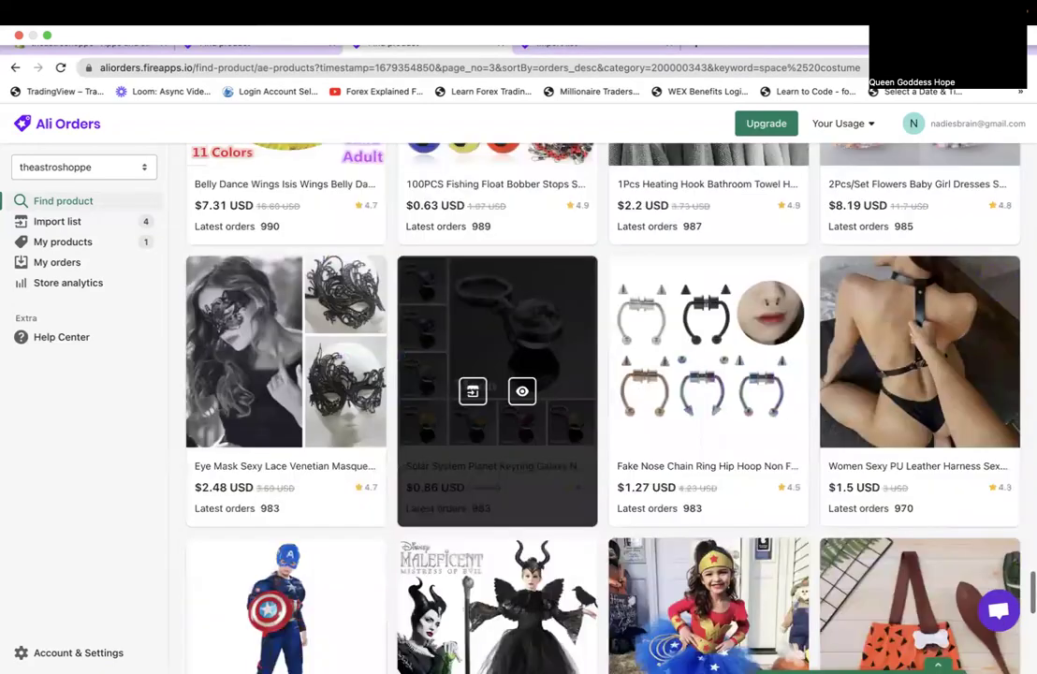
scroll(497, 478, "down", 1)
scroll(497, 552, "down", 3)
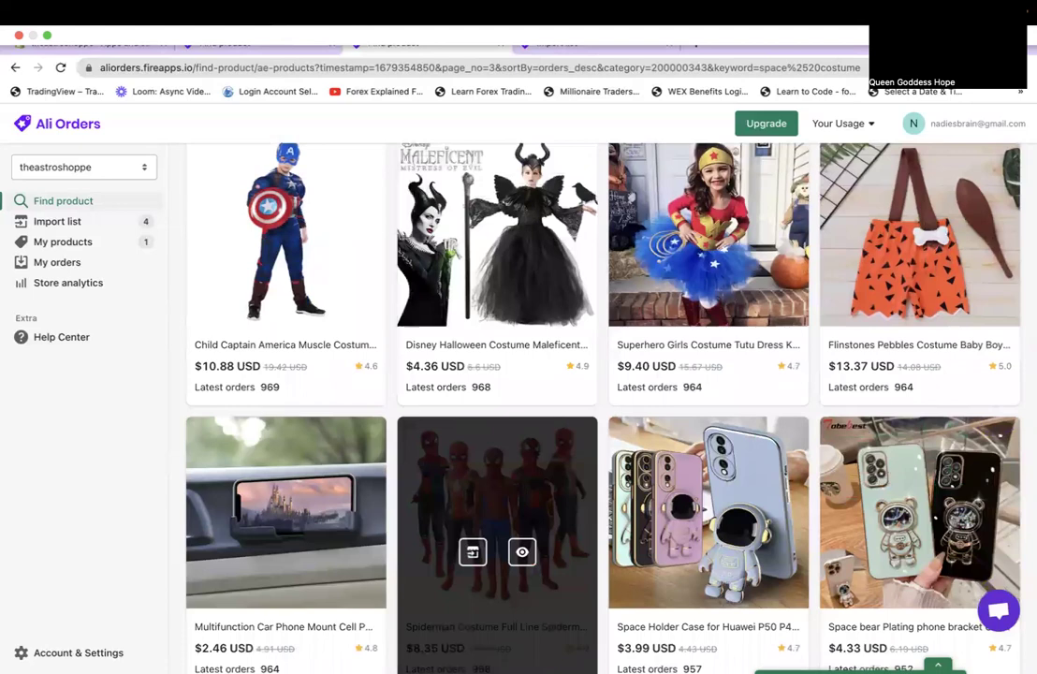
scroll(568, 653, "down", 4)
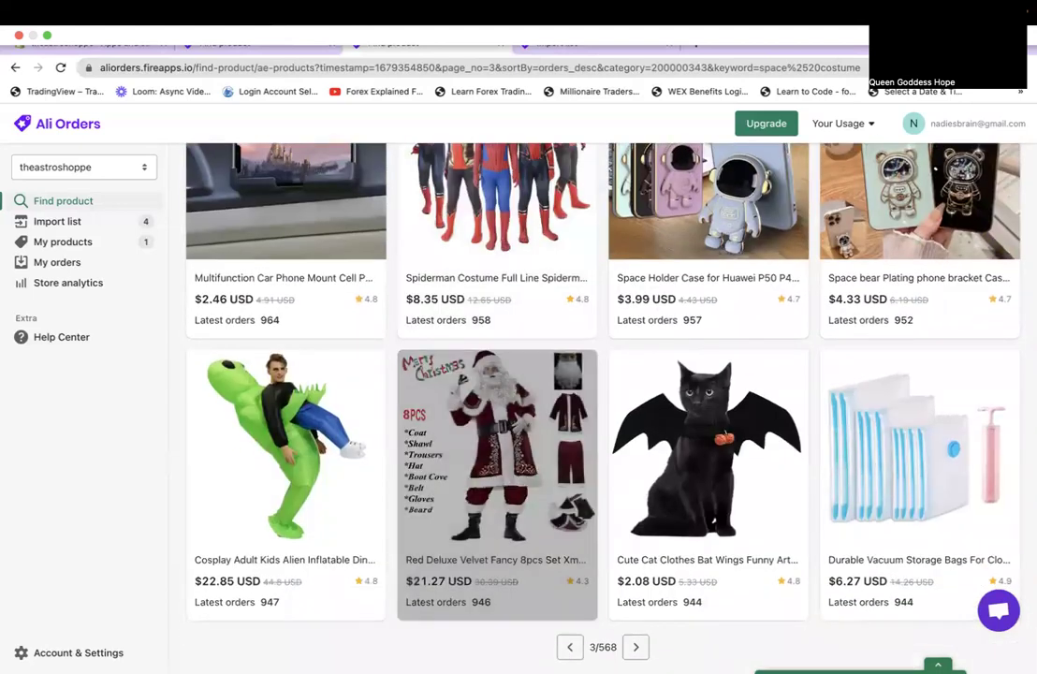
Move to page 4 of the space costume results.
left_click(637, 647)
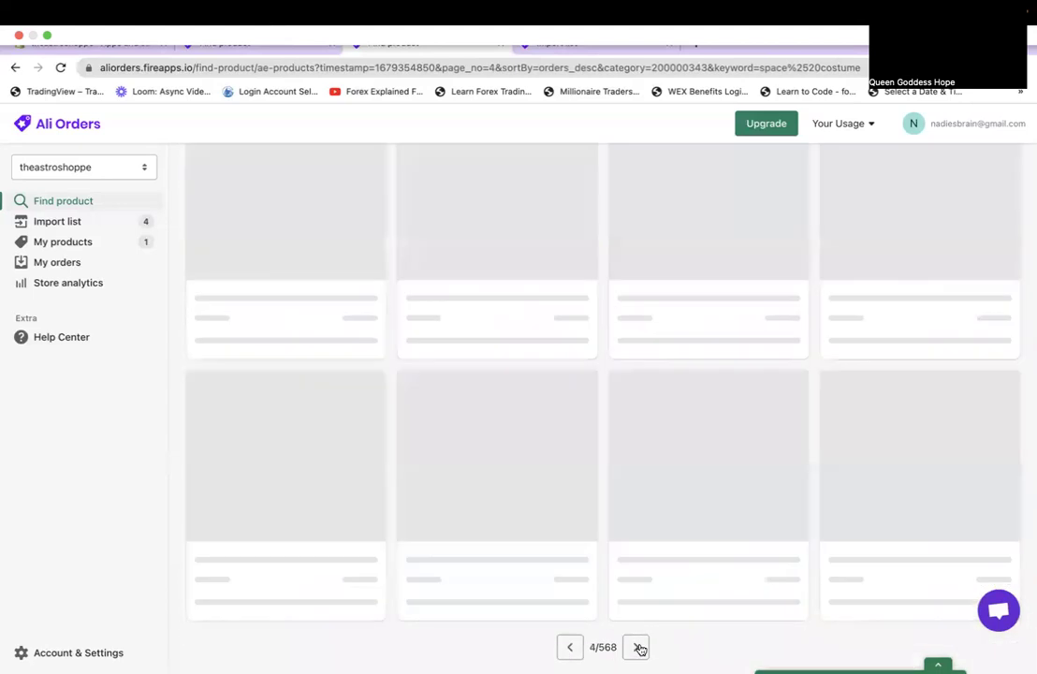
scroll(638, 649, "up", 15)
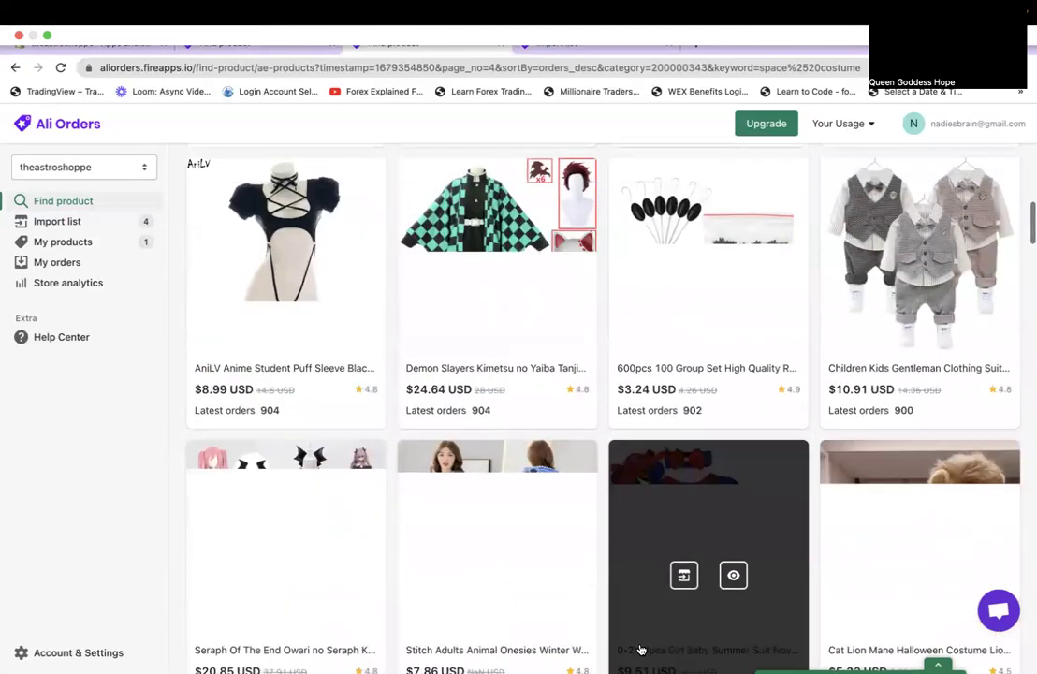
scroll(640, 649, "up", 5)
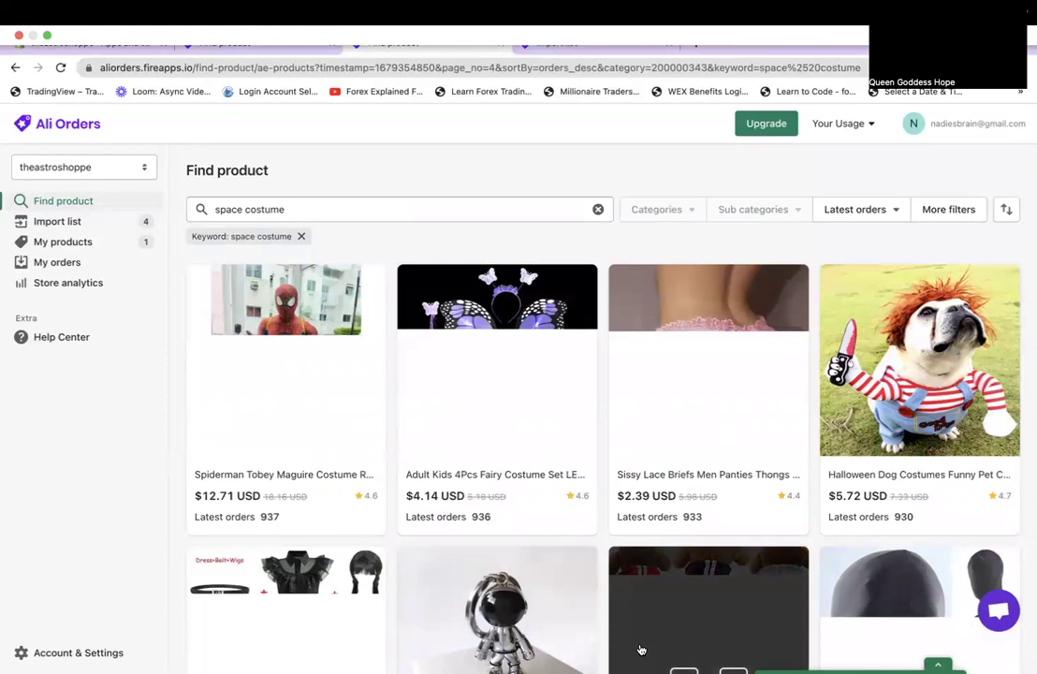
scroll(640, 649, "down", 5)
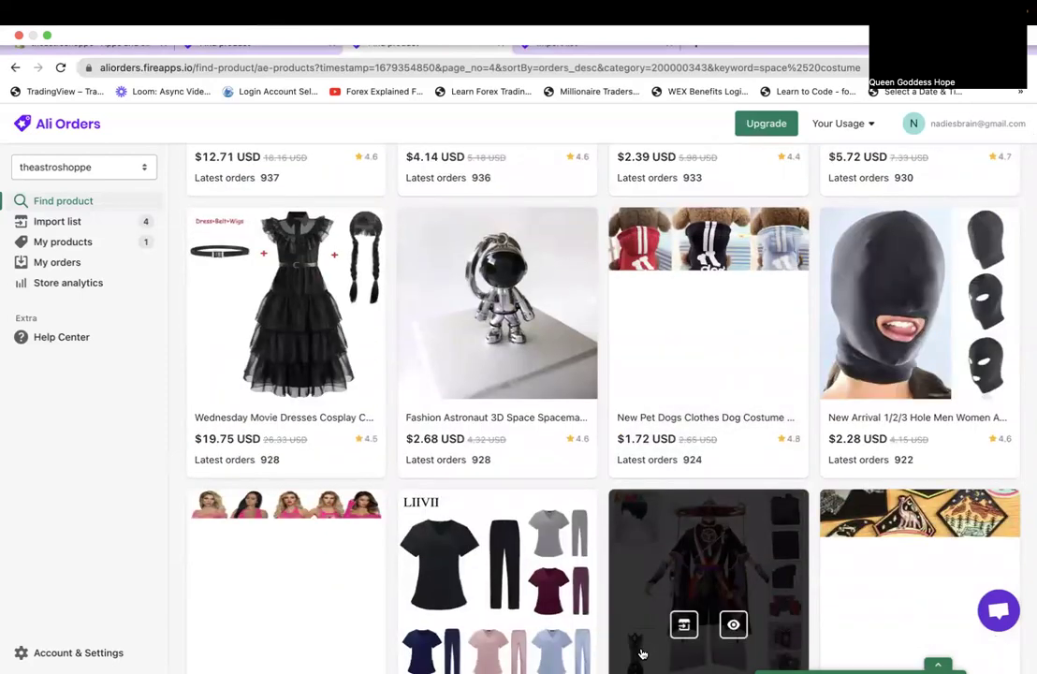
scroll(640, 649, "down", 1)
scroll(640, 649, "down", 2)
scroll(640, 649, "down", 3)
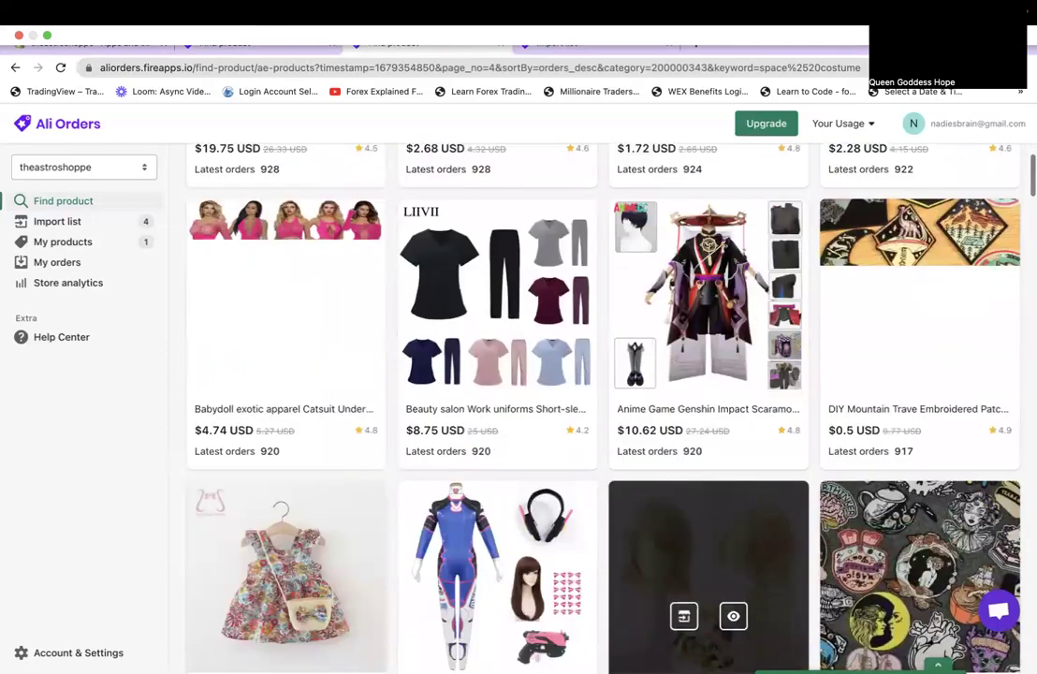
scroll(640, 648, "down", 7)
scroll(640, 648, "up", 3)
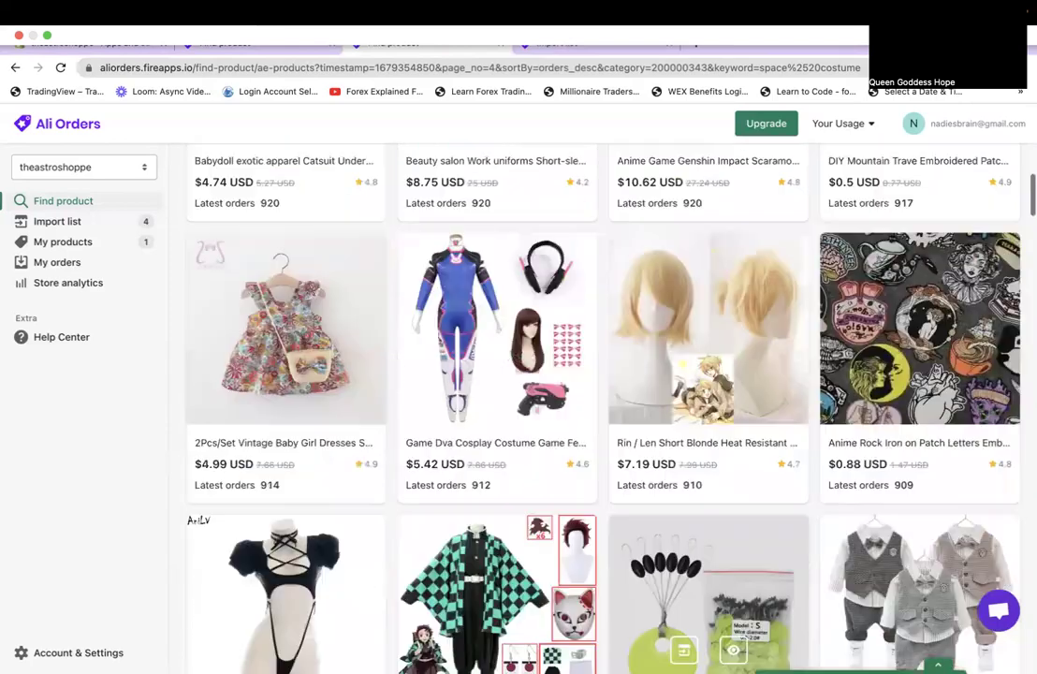
scroll(640, 649, "up", 3)
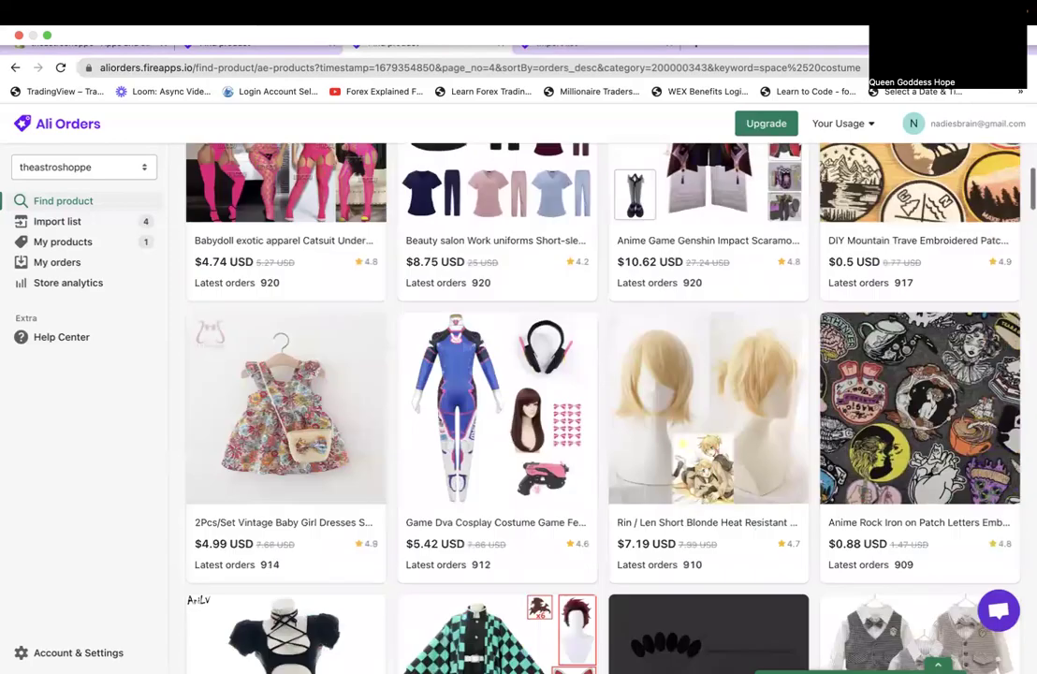
Add the Iron On Patches DIY Space Astronaut product to the import list.
scroll(641, 648, "down", 12)
scroll(708, 309, "down", 9)
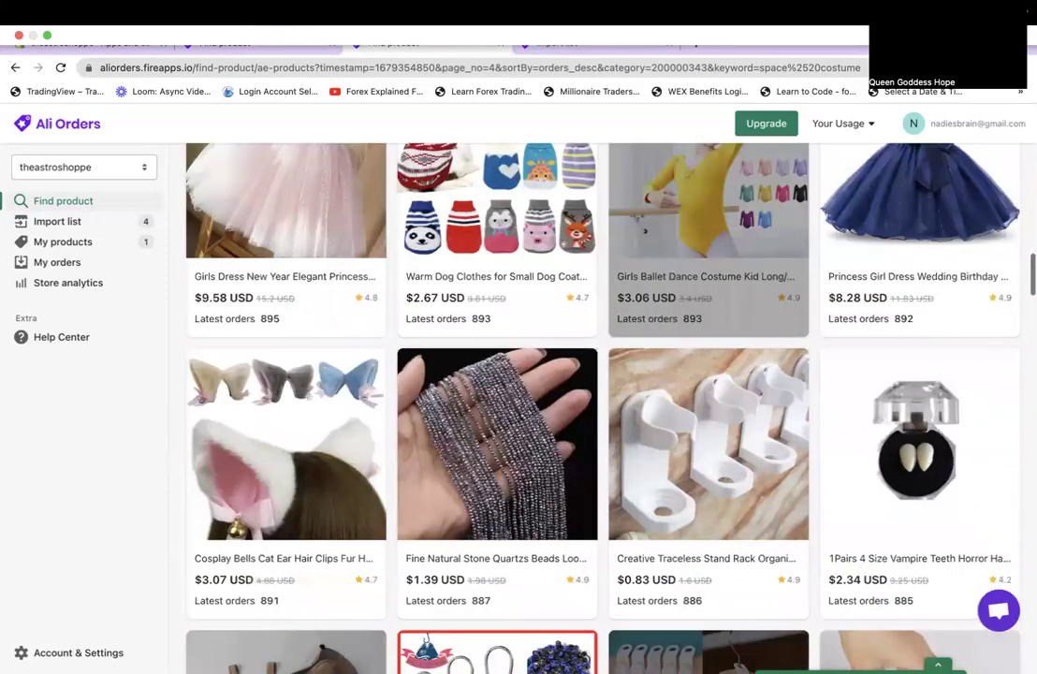
scroll(709, 468, "down", 9)
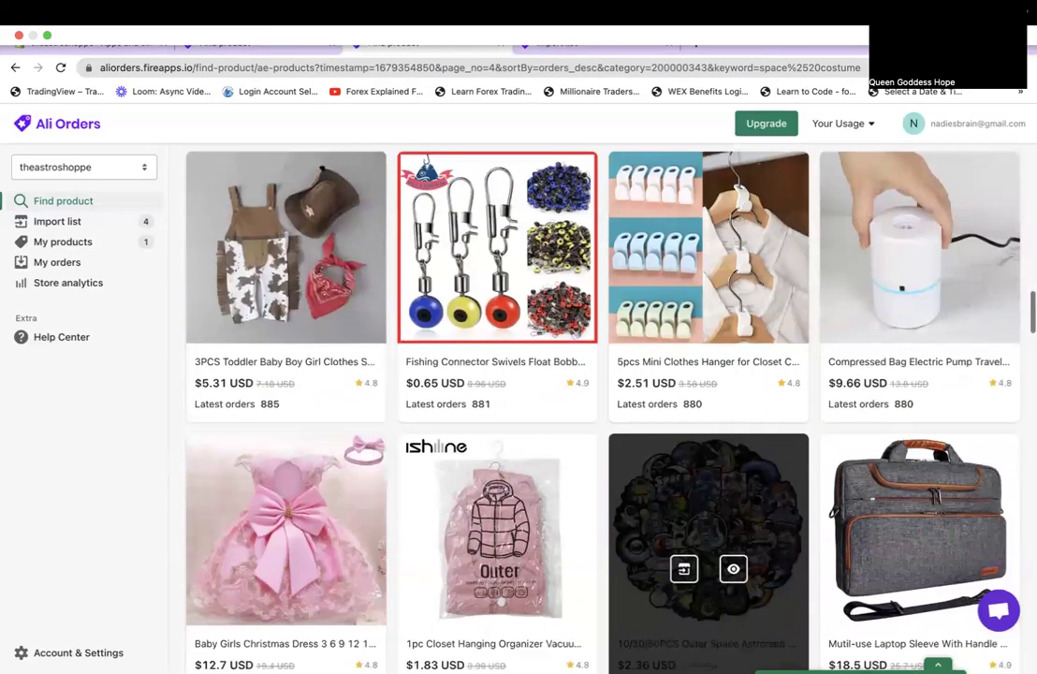
scroll(709, 525, "down", 11)
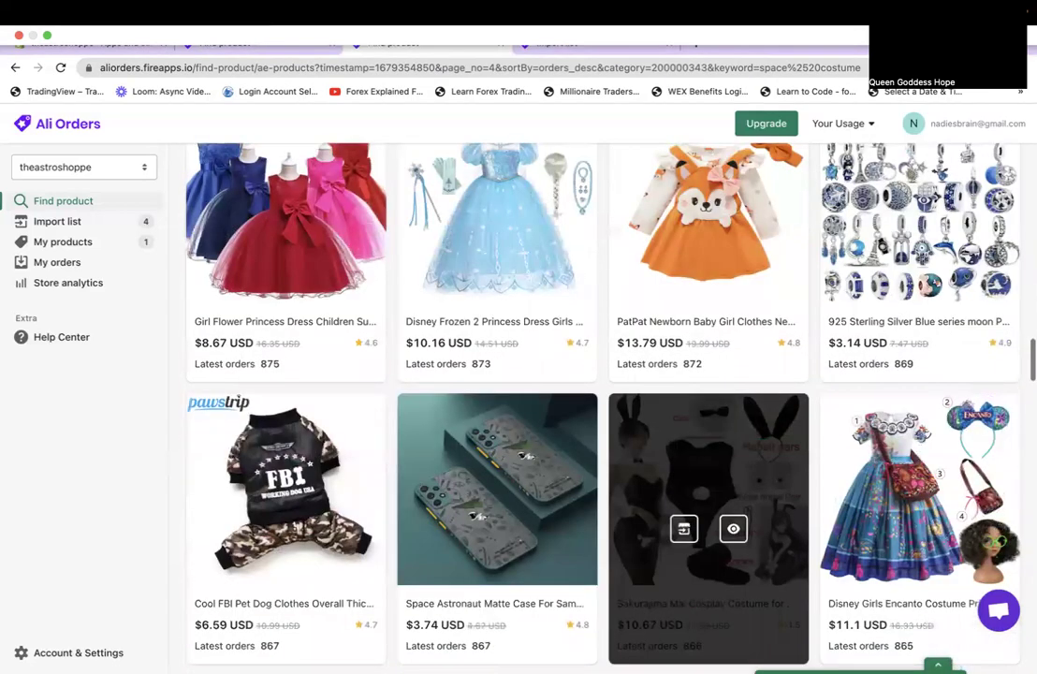
scroll(708, 529, "down", 3)
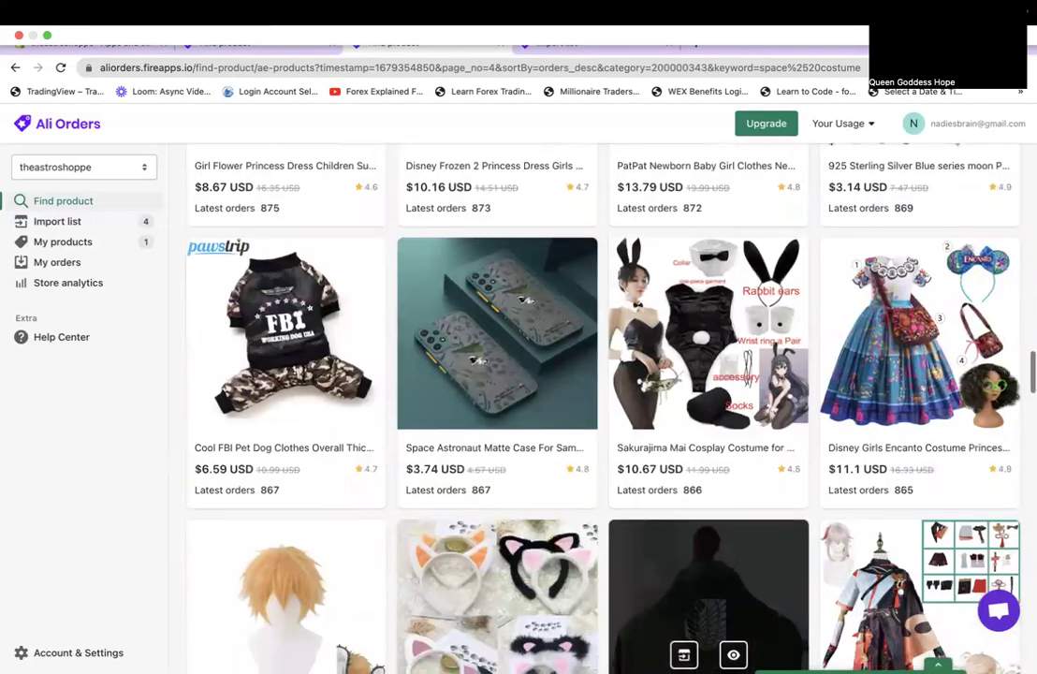
scroll(709, 561, "down", 10)
scroll(709, 609, "down", 4)
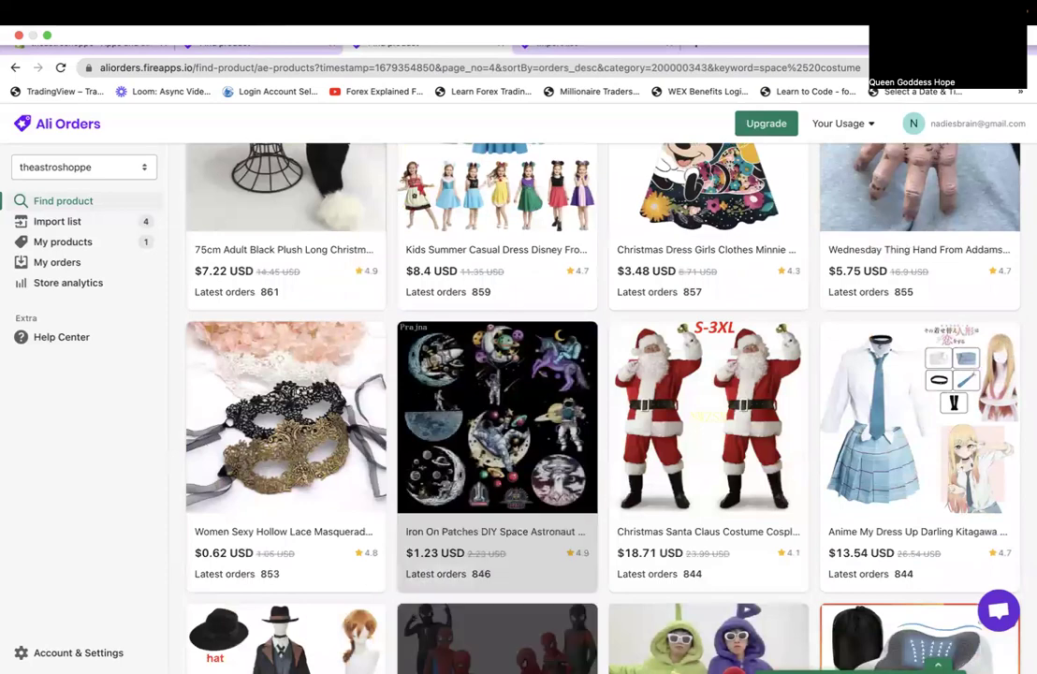
left_click(474, 456)
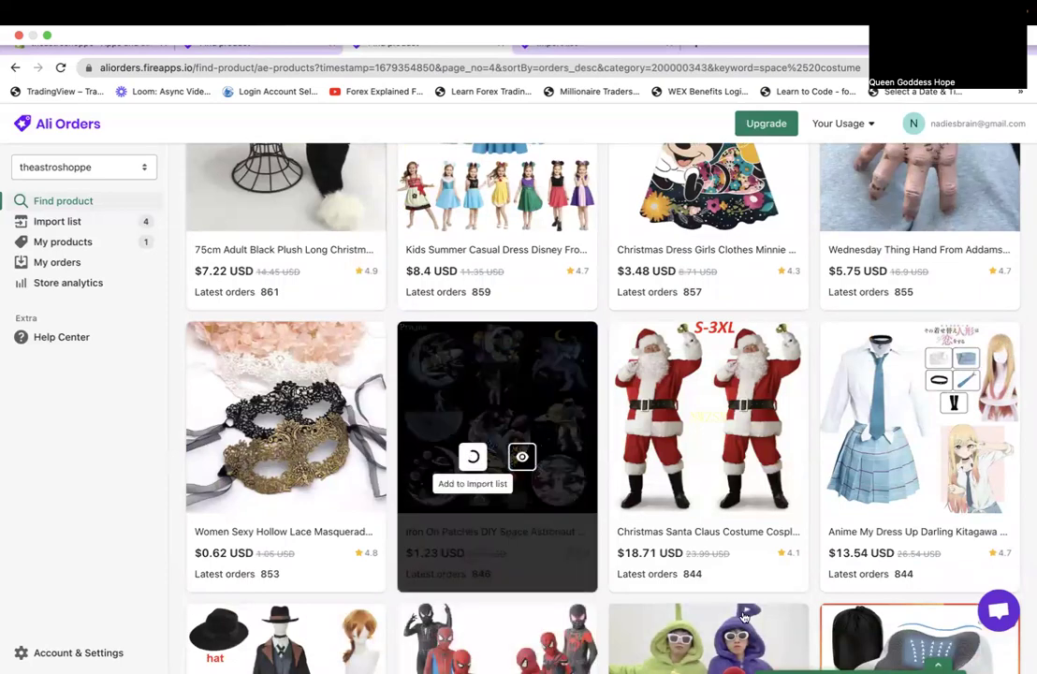
Scroll through the remaining products on page 4.
scroll(745, 618, "down", 2)
scroll(745, 618, "down", 5)
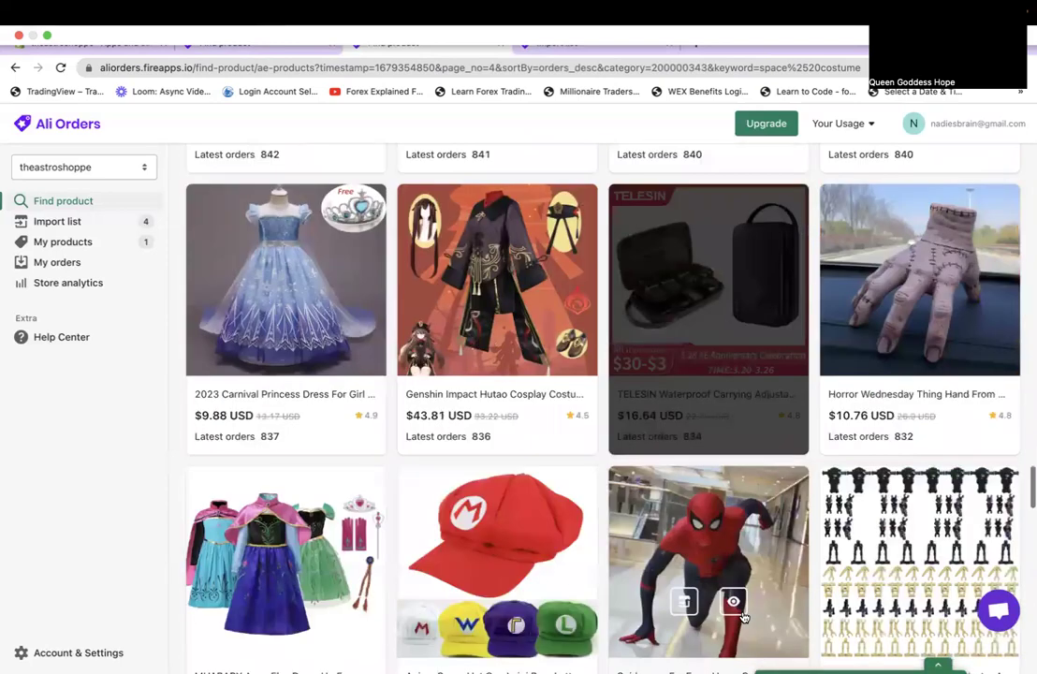
scroll(745, 618, "down", 3)
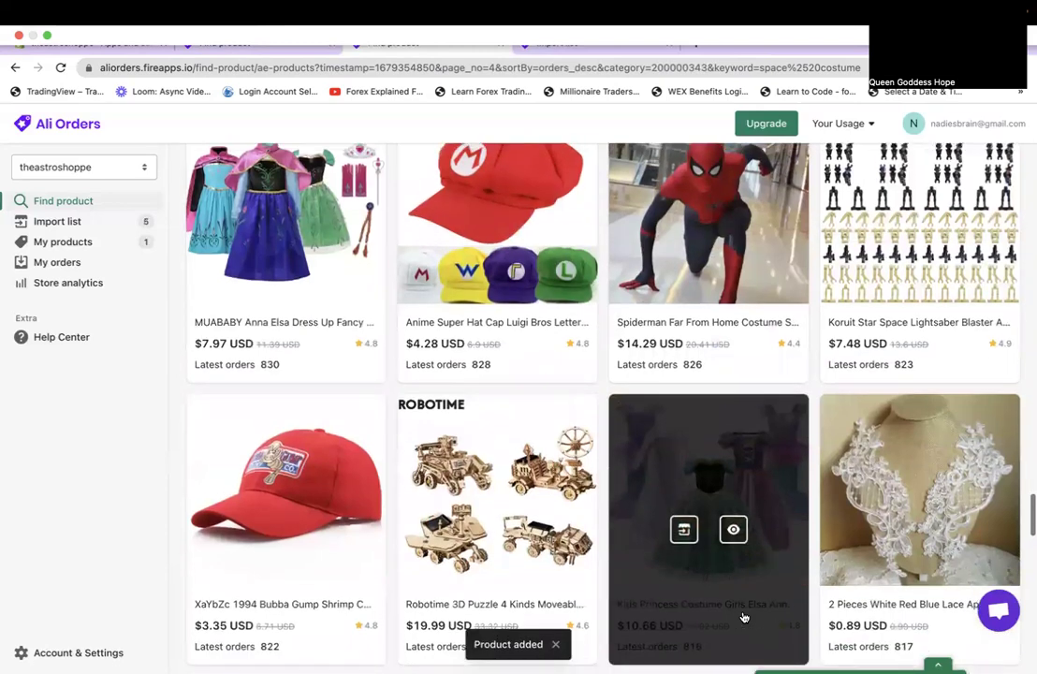
scroll(744, 618, "down", 3)
scroll(744, 617, "down", 3)
scroll(744, 617, "down", 5)
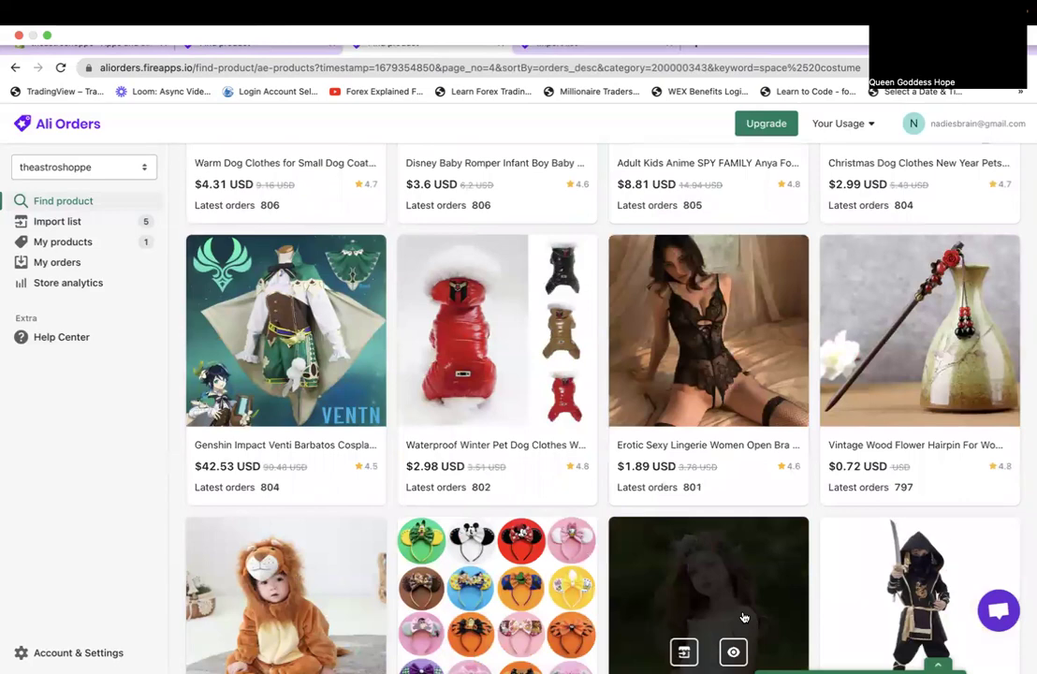
scroll(744, 617, "down", 3)
scroll(744, 617, "down", 2)
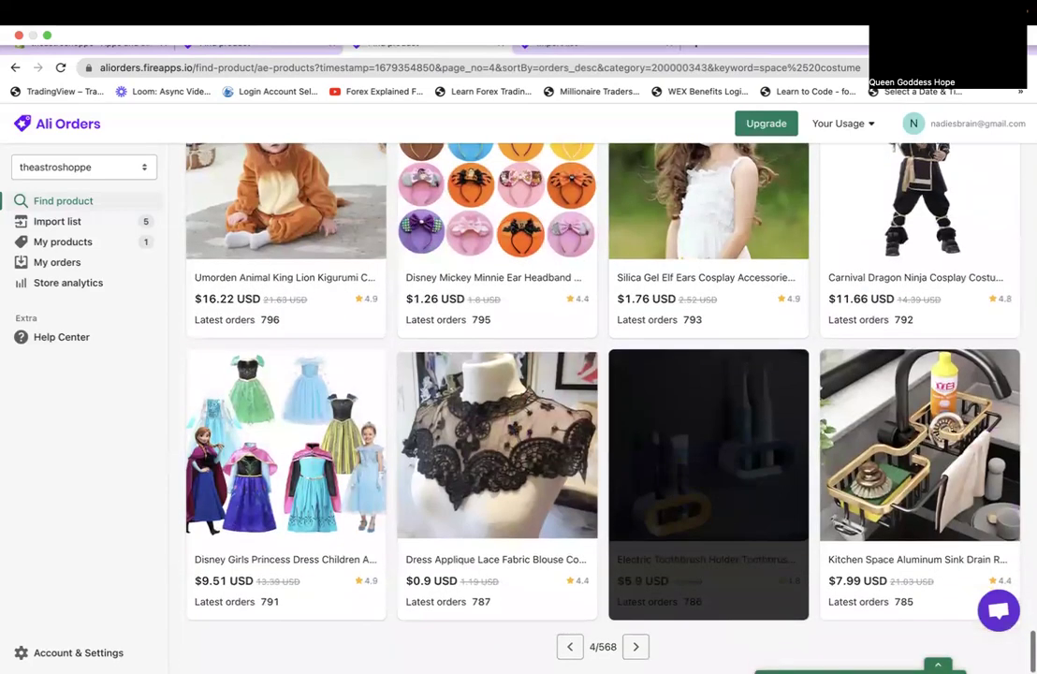
Move to page 5 of the space costume results.
left_click(638, 648)
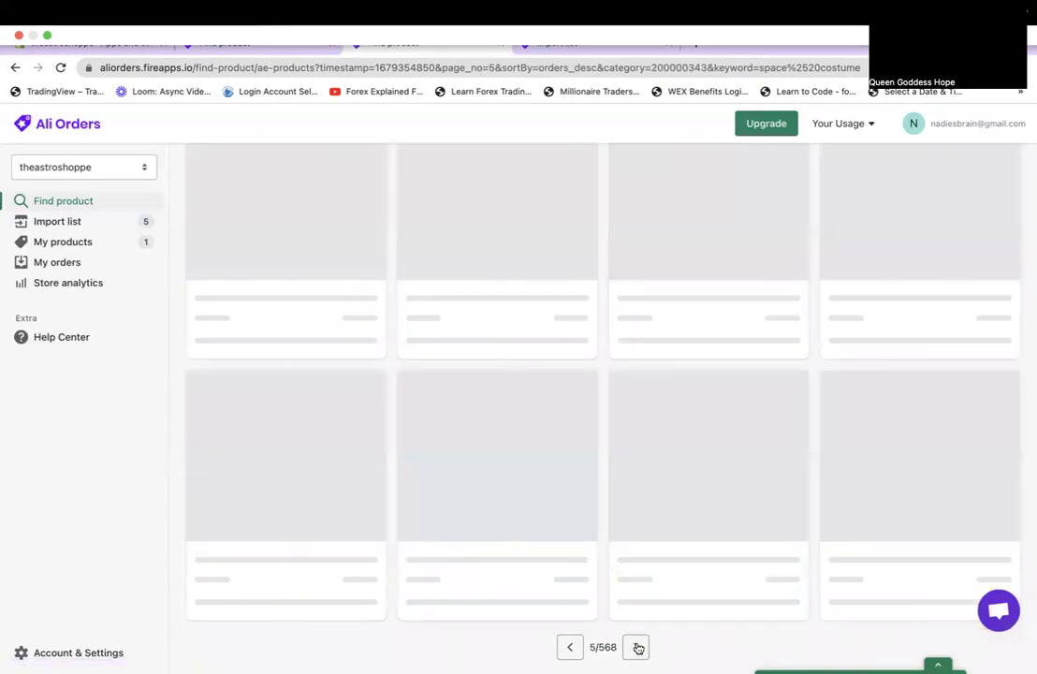
scroll(638, 648, "up", 15)
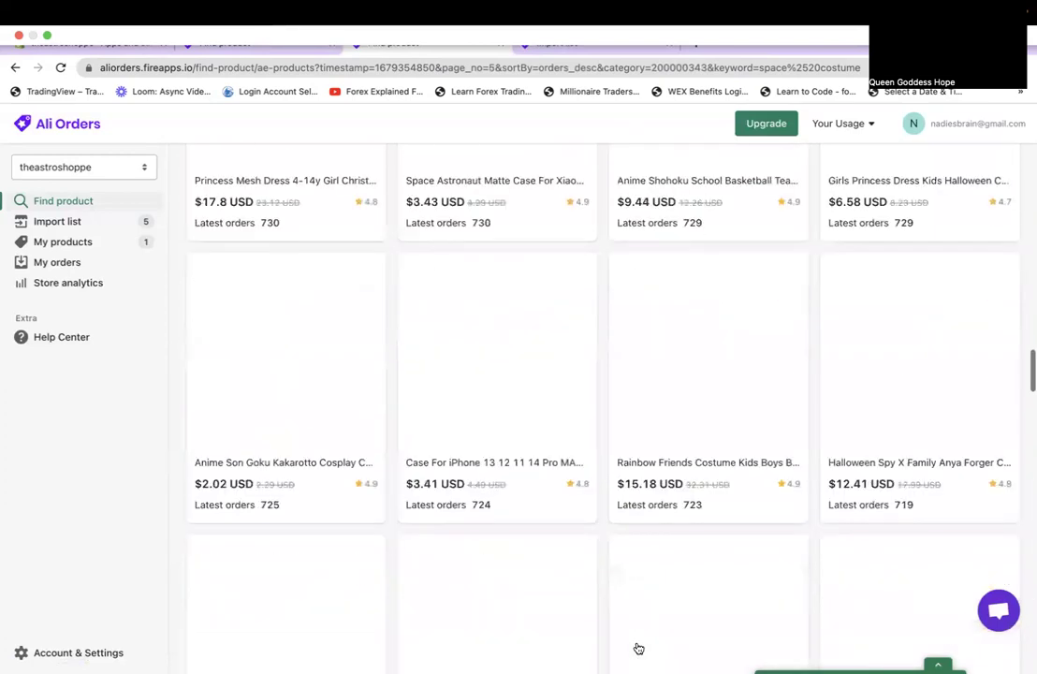
scroll(638, 648, "down", 1)
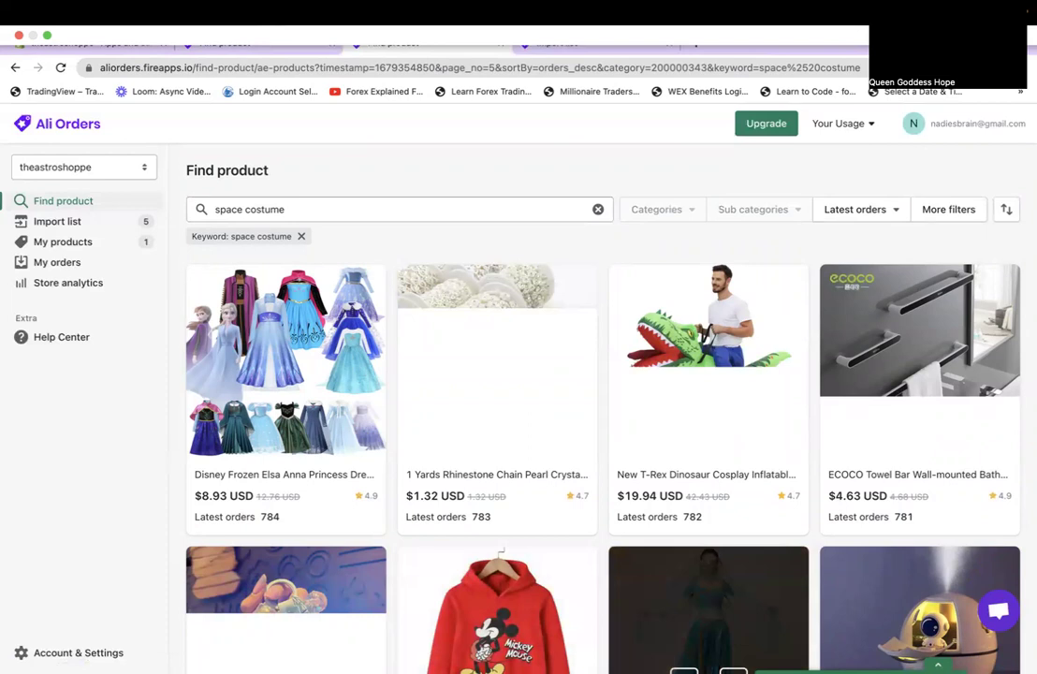
scroll(747, 639, "down", 2)
scroll(740, 639, "down", 5)
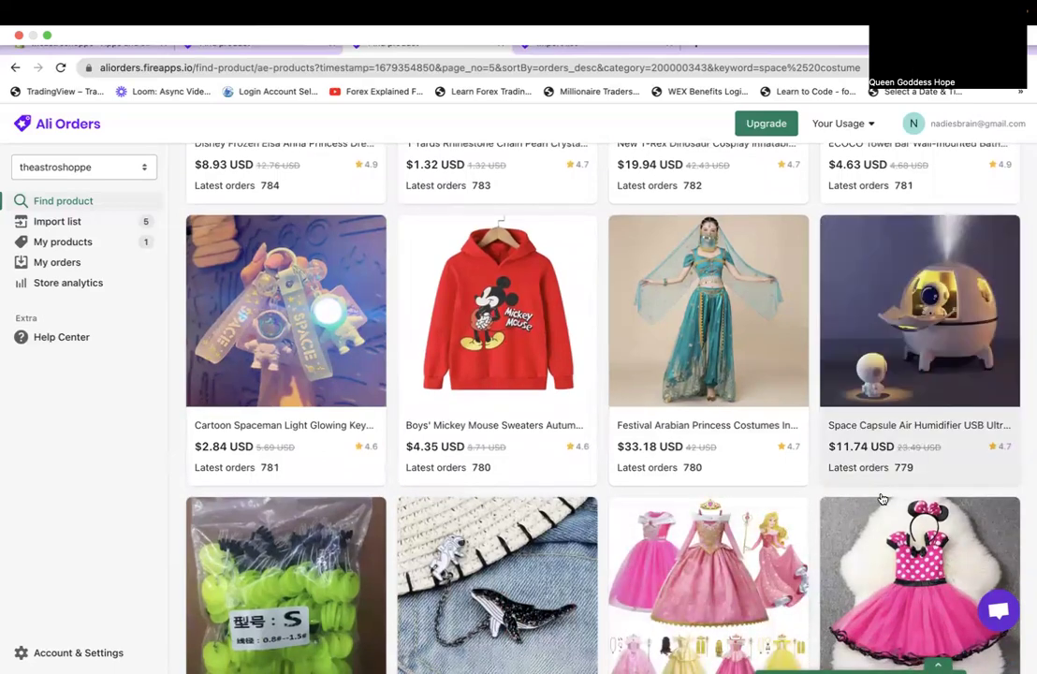
scroll(882, 499, "down", 5)
scroll(882, 499, "down", 3)
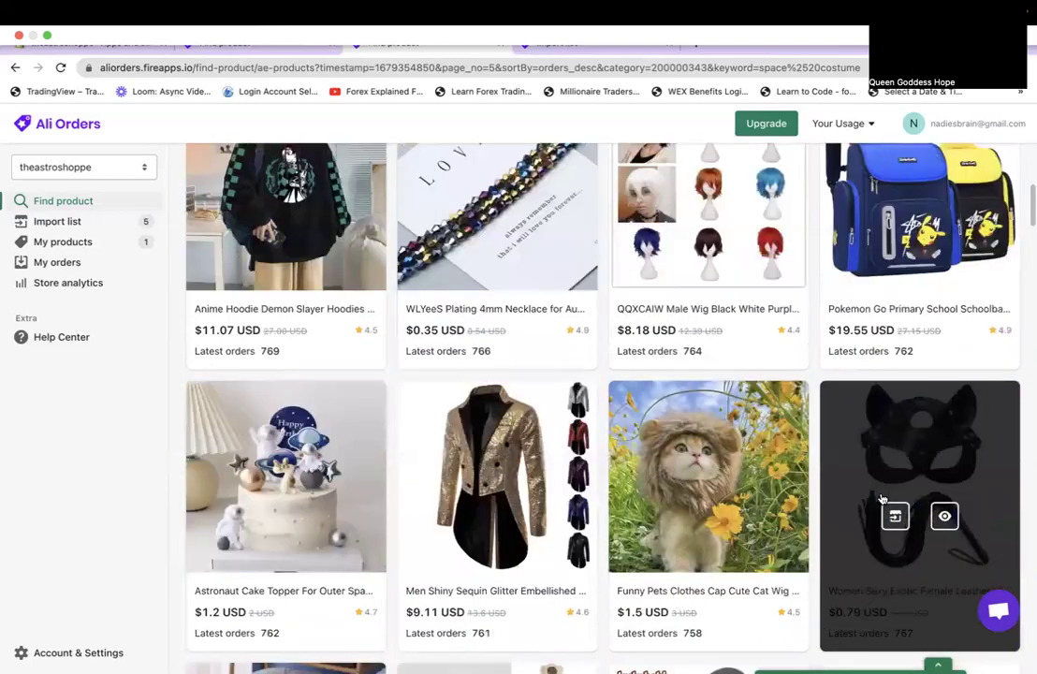
scroll(883, 499, "down", 2)
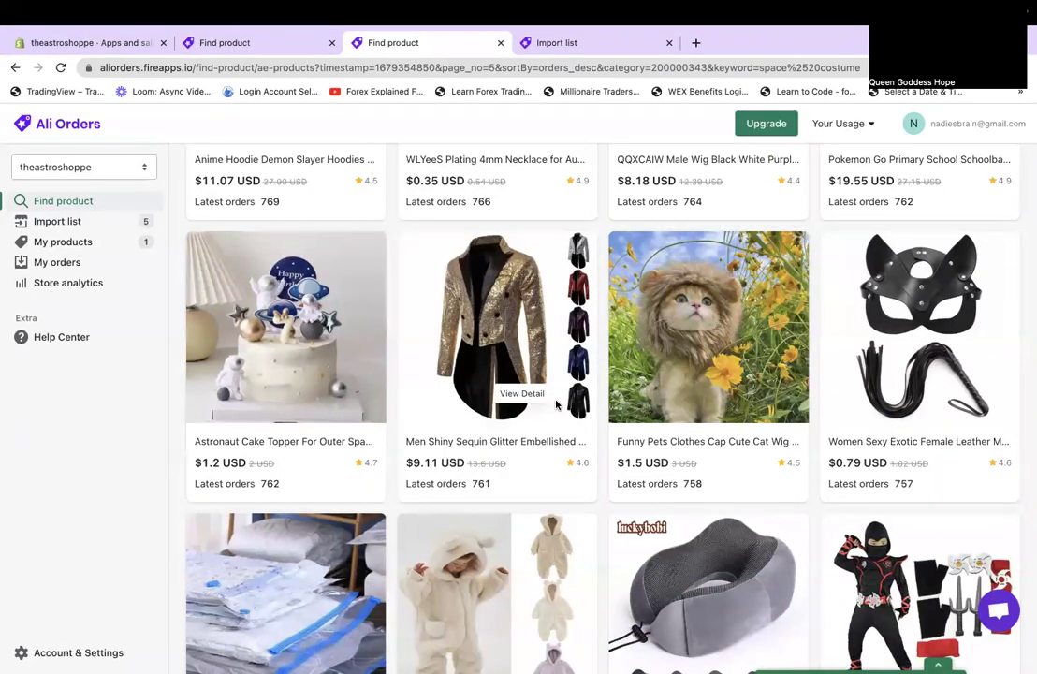
Add the Large Capacity Breathable Cat Bag to the import list.
mouse_move(520, 225)
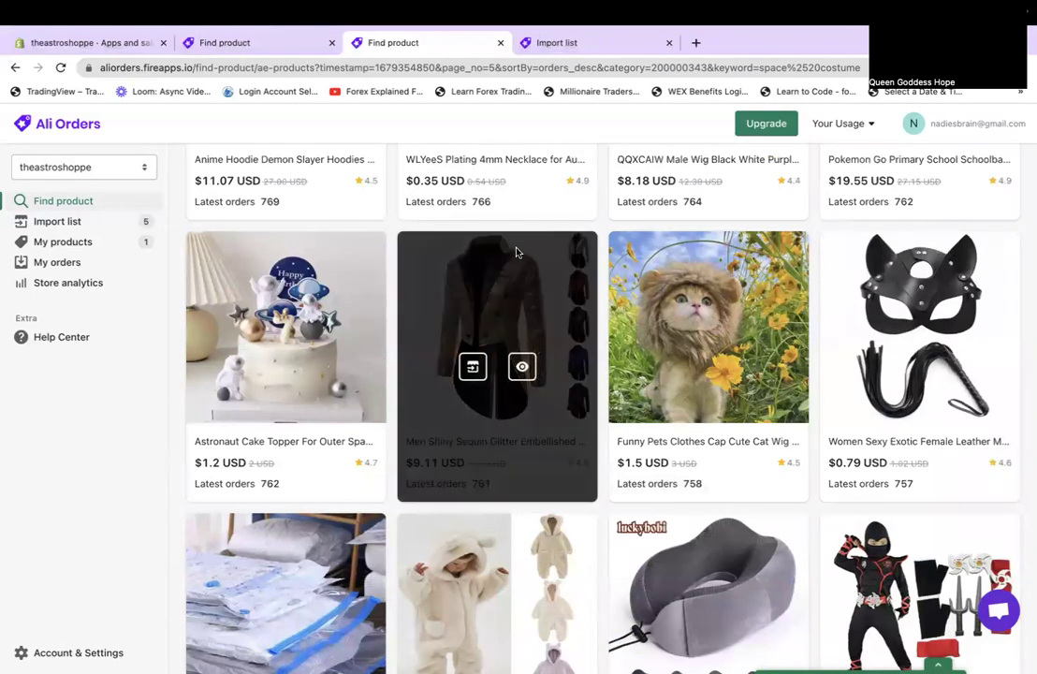
scroll(560, 391, "down", 5)
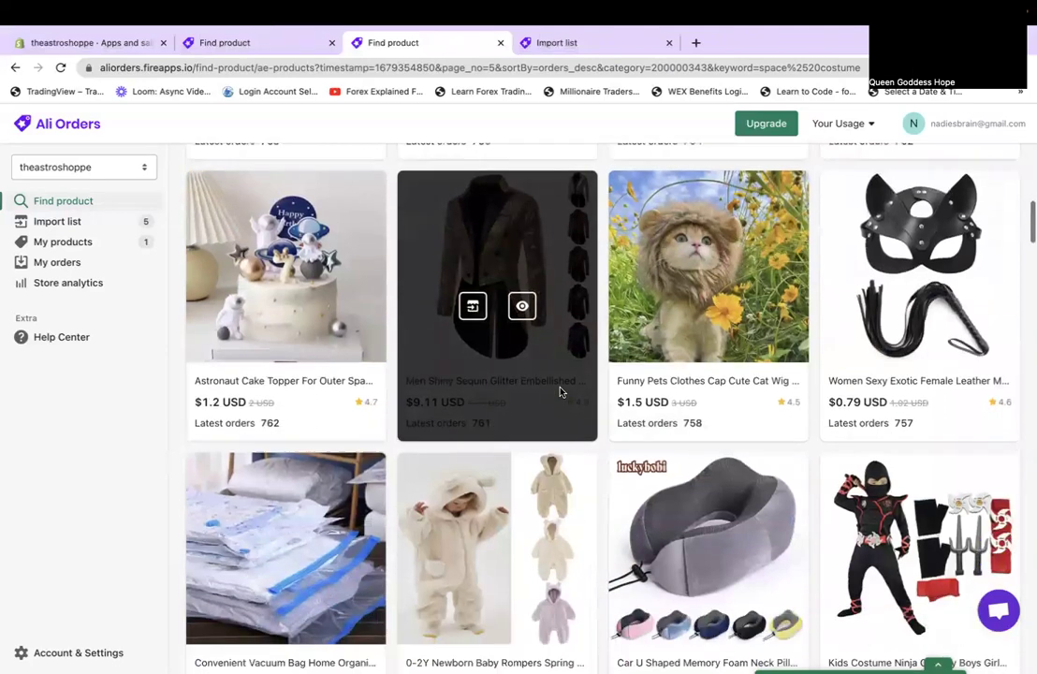
scroll(559, 392, "down", 10)
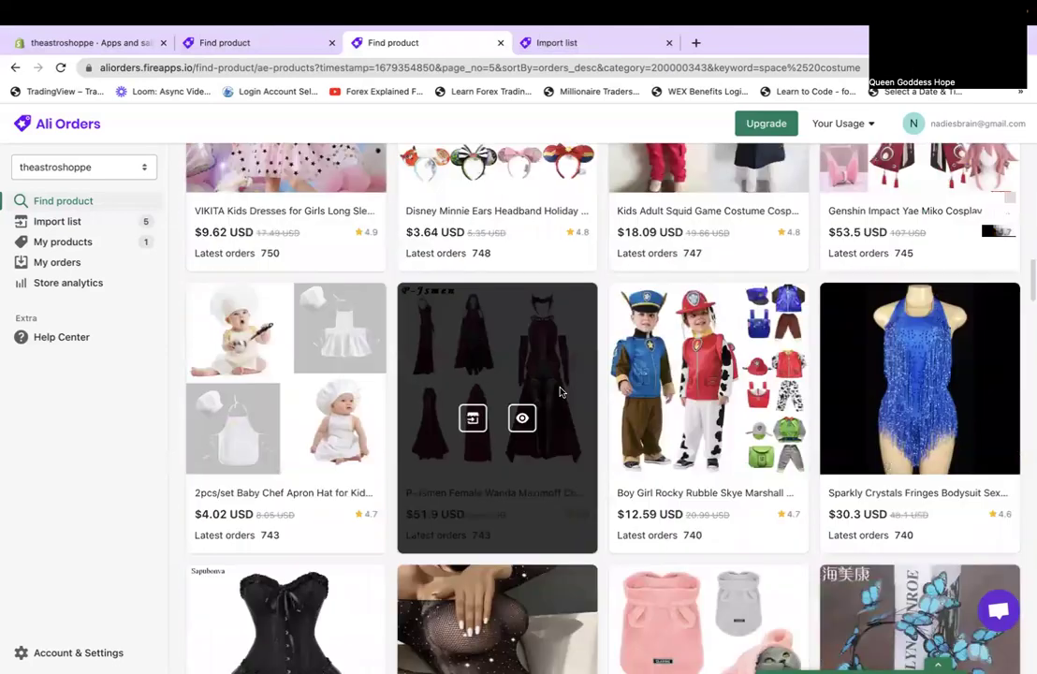
scroll(546, 250, "down", 8)
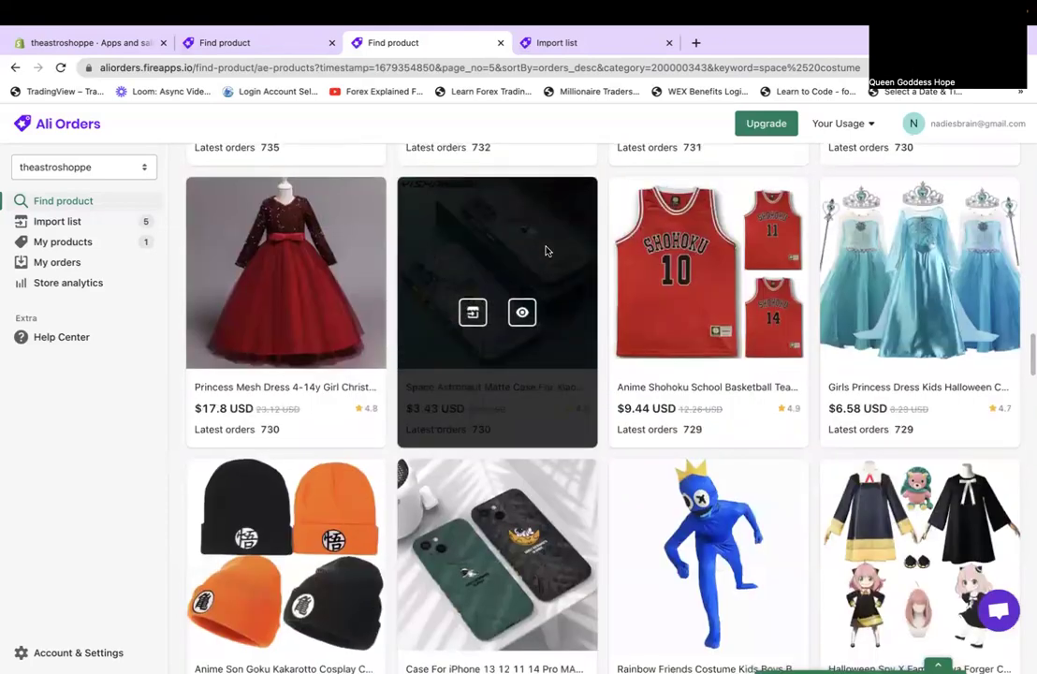
scroll(547, 250, "down", 6)
scroll(547, 250, "down", 5)
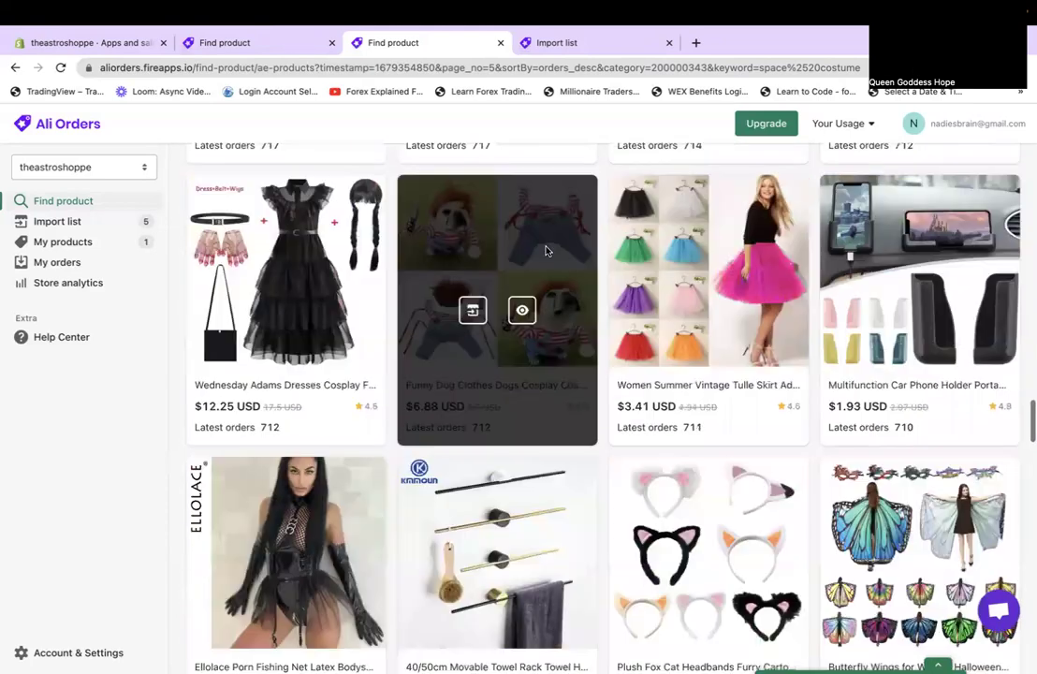
scroll(547, 250, "up", 6)
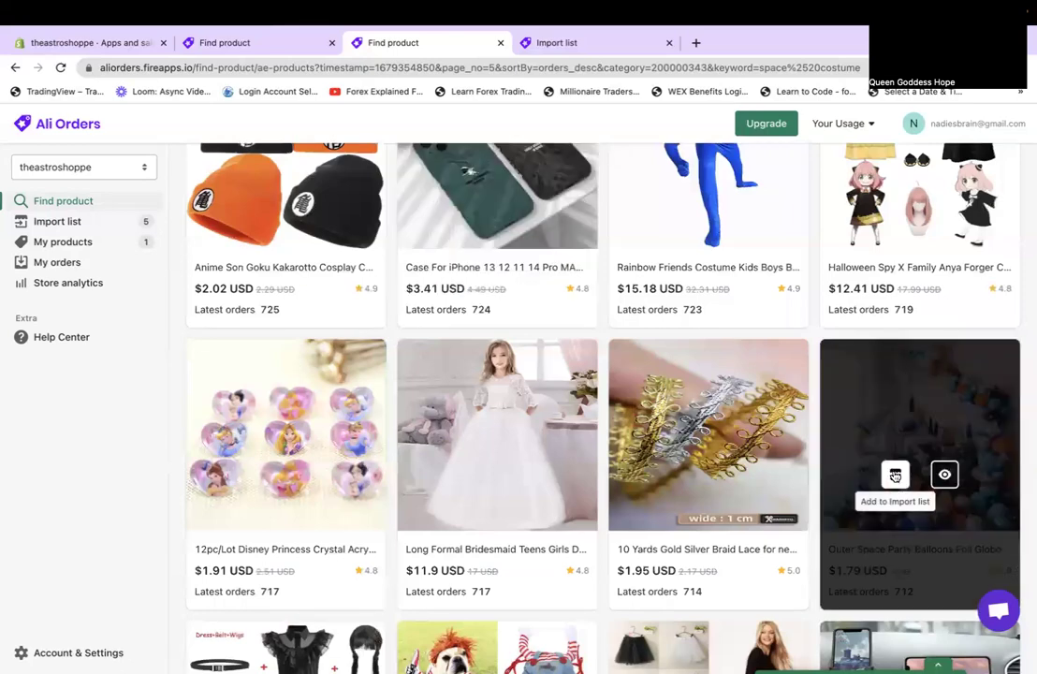
scroll(634, 523, "down", 8)
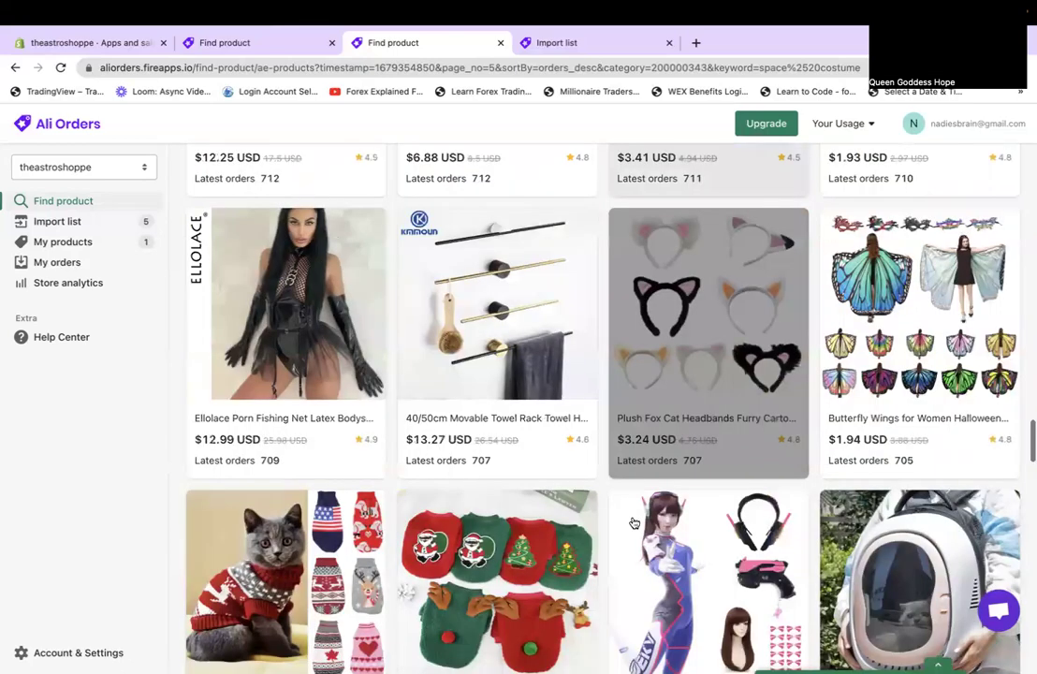
scroll(634, 523, "down", 4)
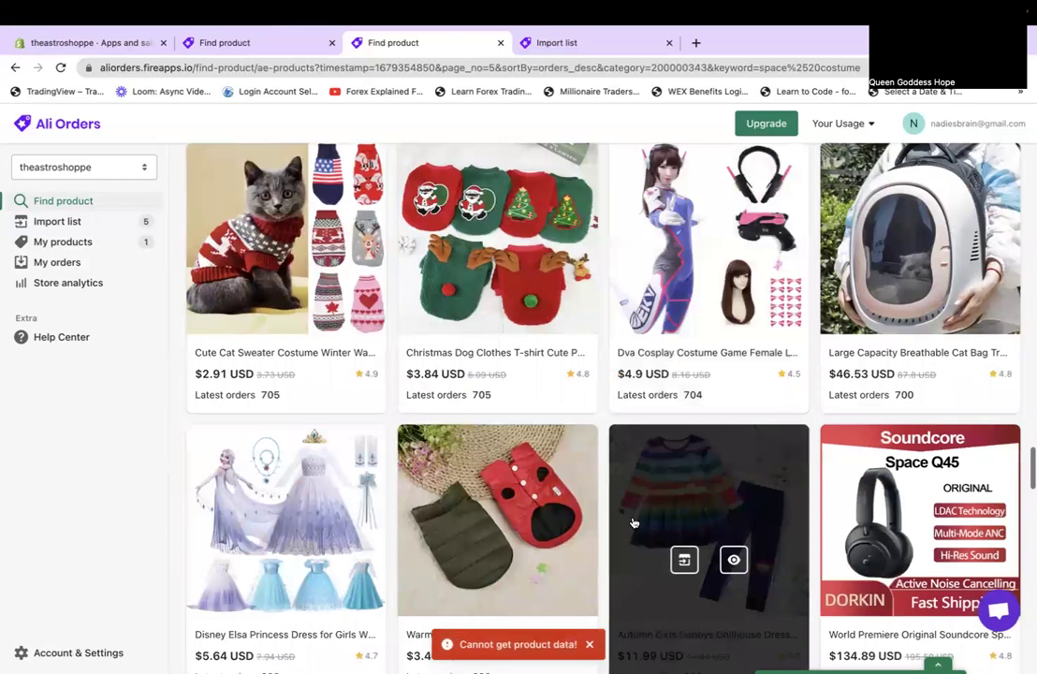
scroll(634, 523, "up", 1)
scroll(920, 284, "up", 1)
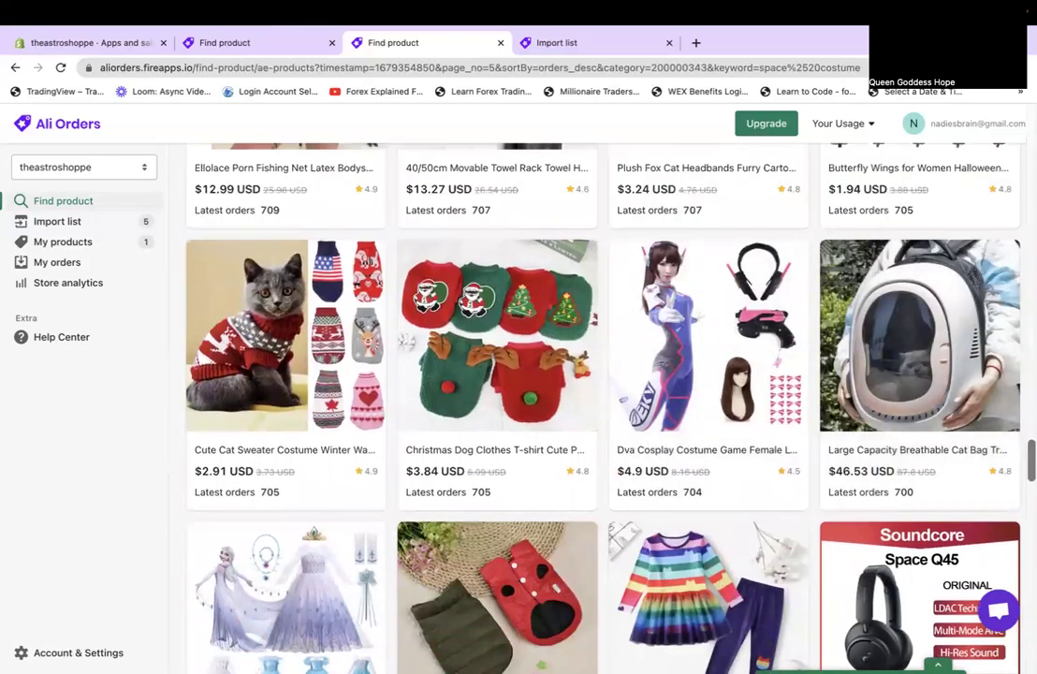
left_click(896, 375)
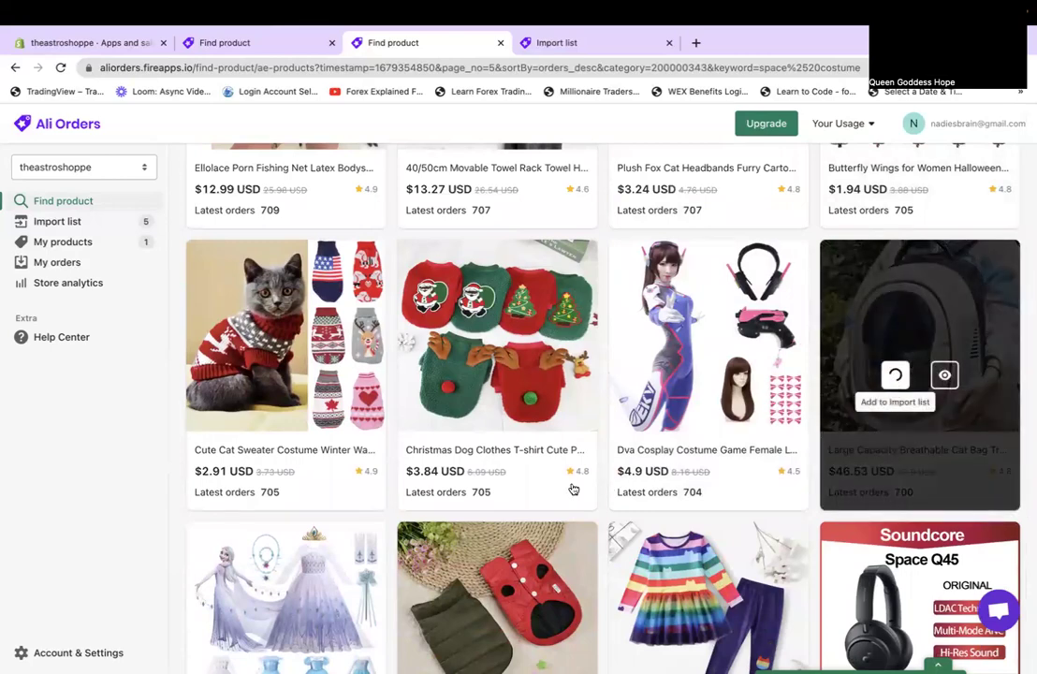
Scroll through the remaining products on page 5.
scroll(574, 490, "down", 2)
scroll(574, 490, "down", 10)
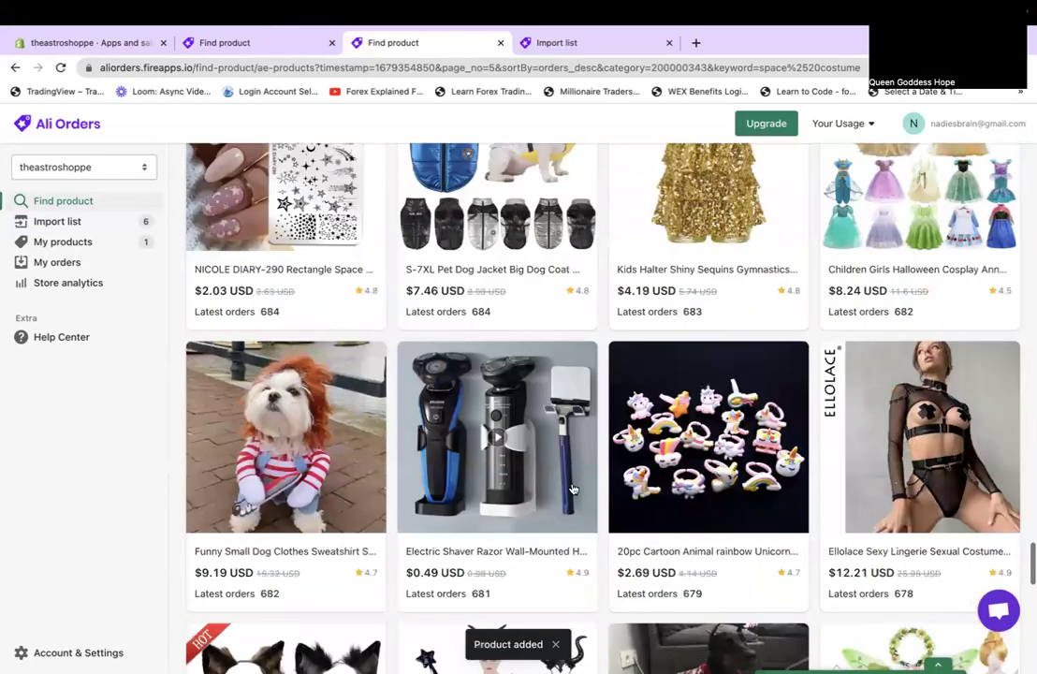
mouse_move(574, 490)
scroll(573, 489, "up", 1)
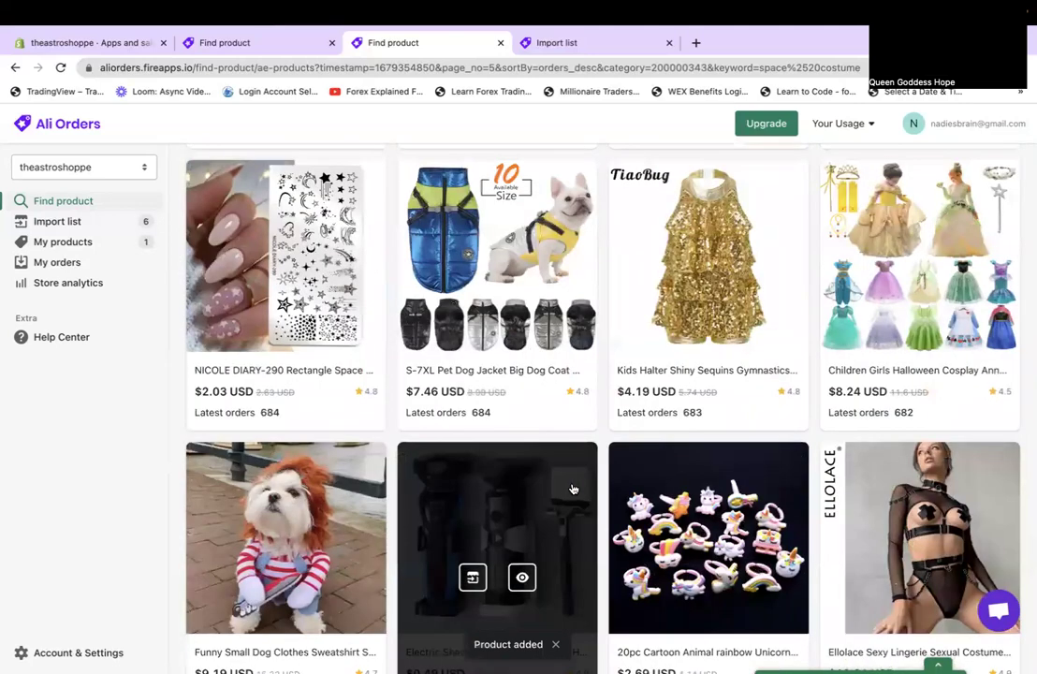
scroll(576, 482, "down", 4)
scroll(578, 478, "down", 4)
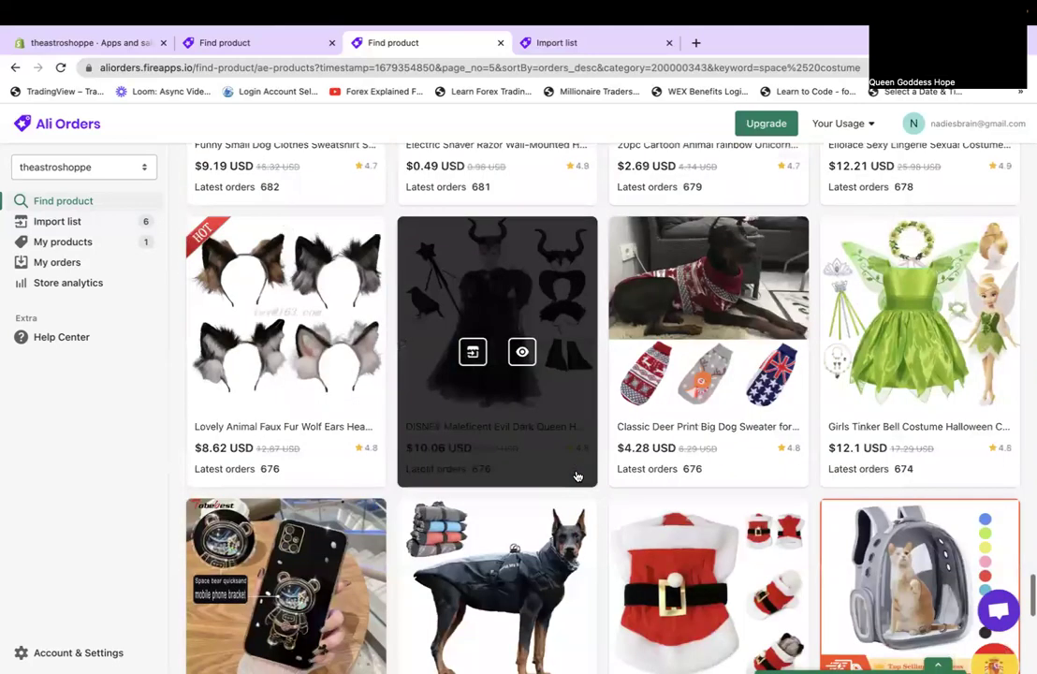
scroll(578, 478, "down", 4)
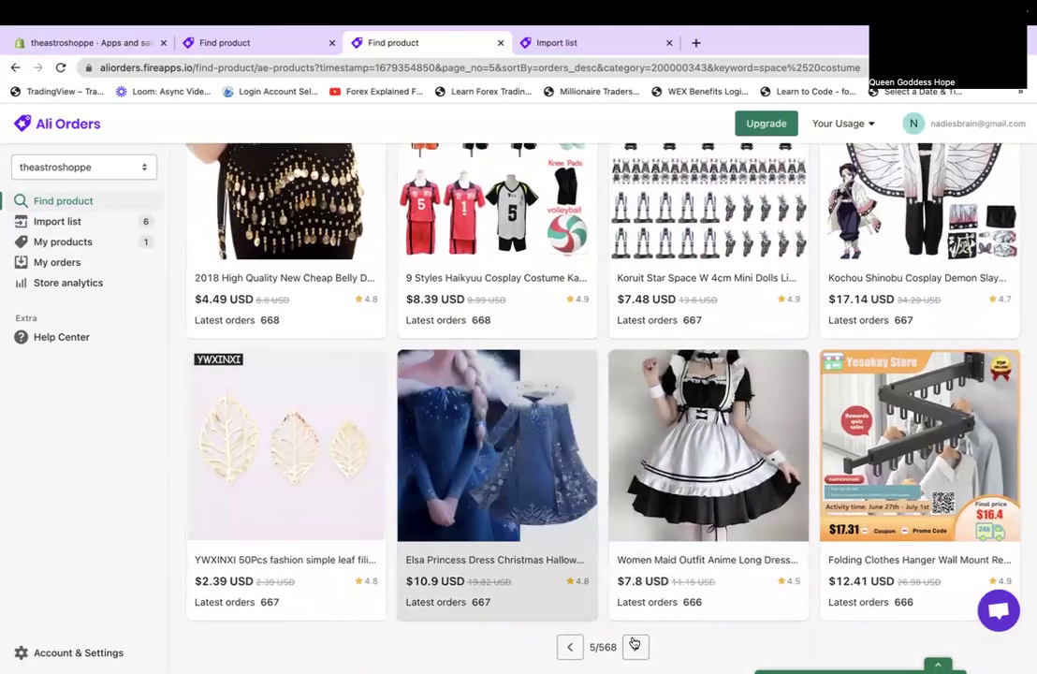
left_click(635, 646)
scroll(587, 325, "up", 10)
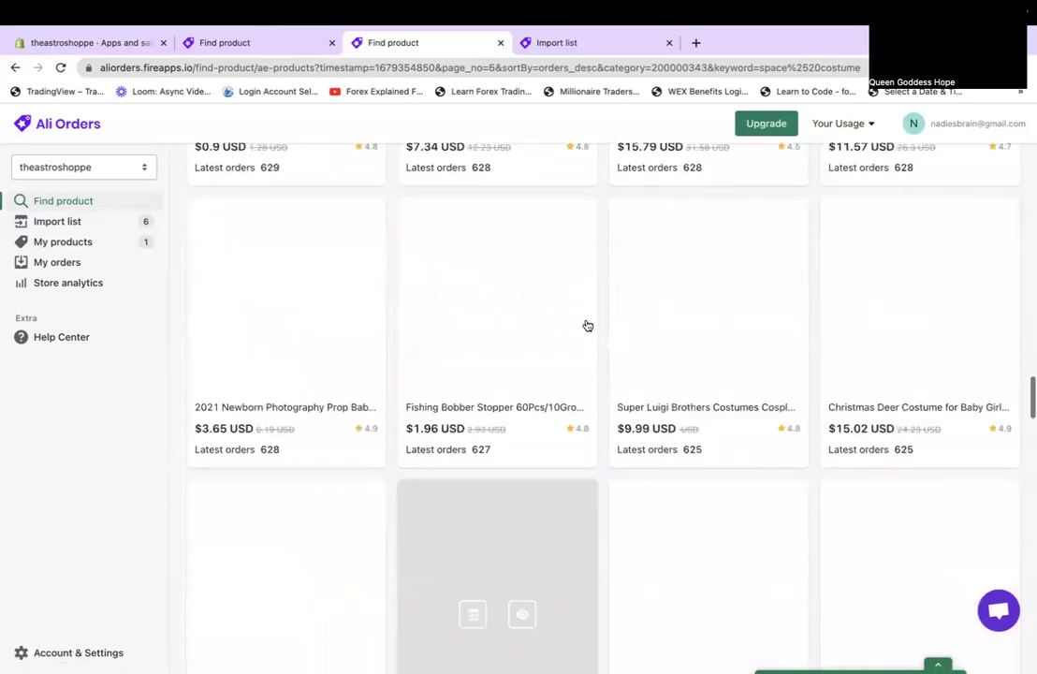
scroll(587, 325, "up", 6)
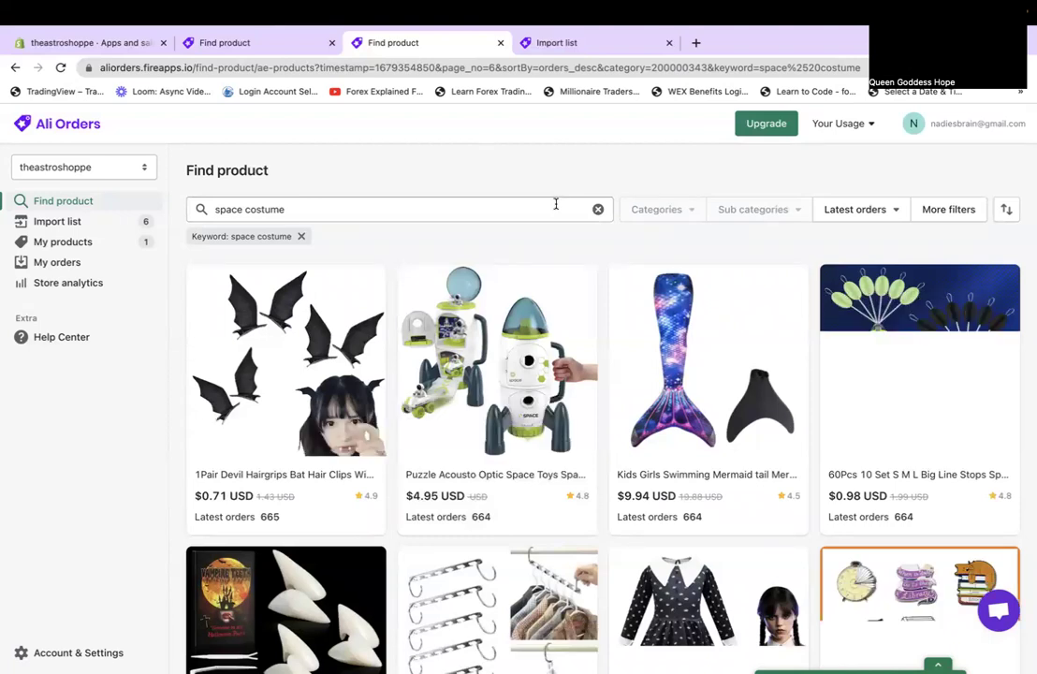
left_click(473, 399)
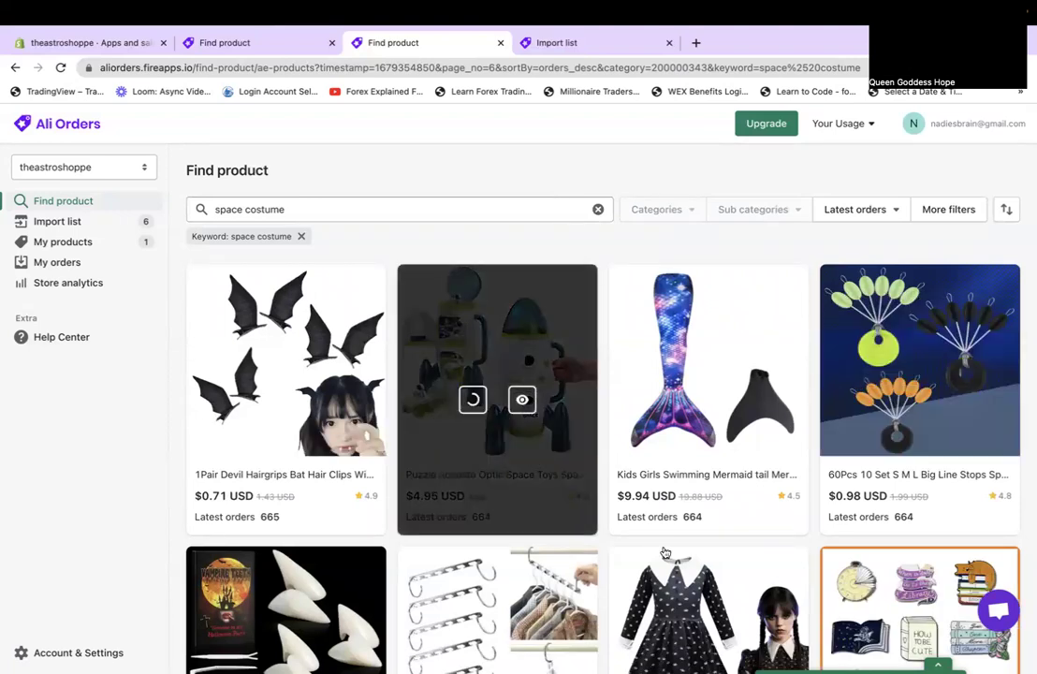
scroll(665, 553, "down", 5)
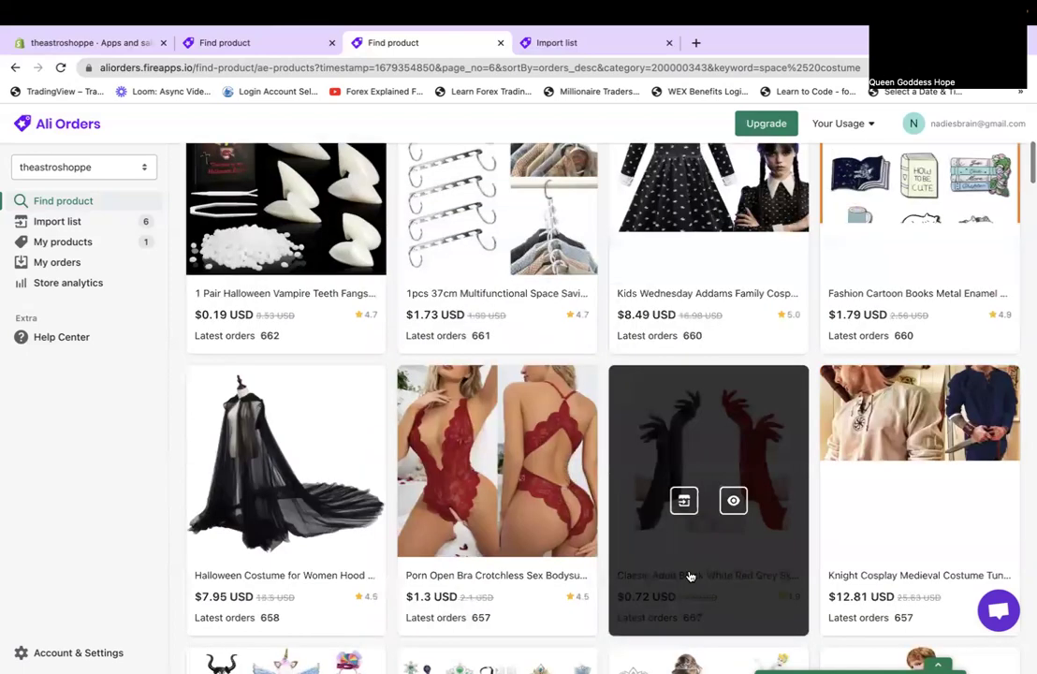
scroll(690, 576, "down", 8)
scroll(690, 575, "down", 1)
scroll(690, 576, "down", 10)
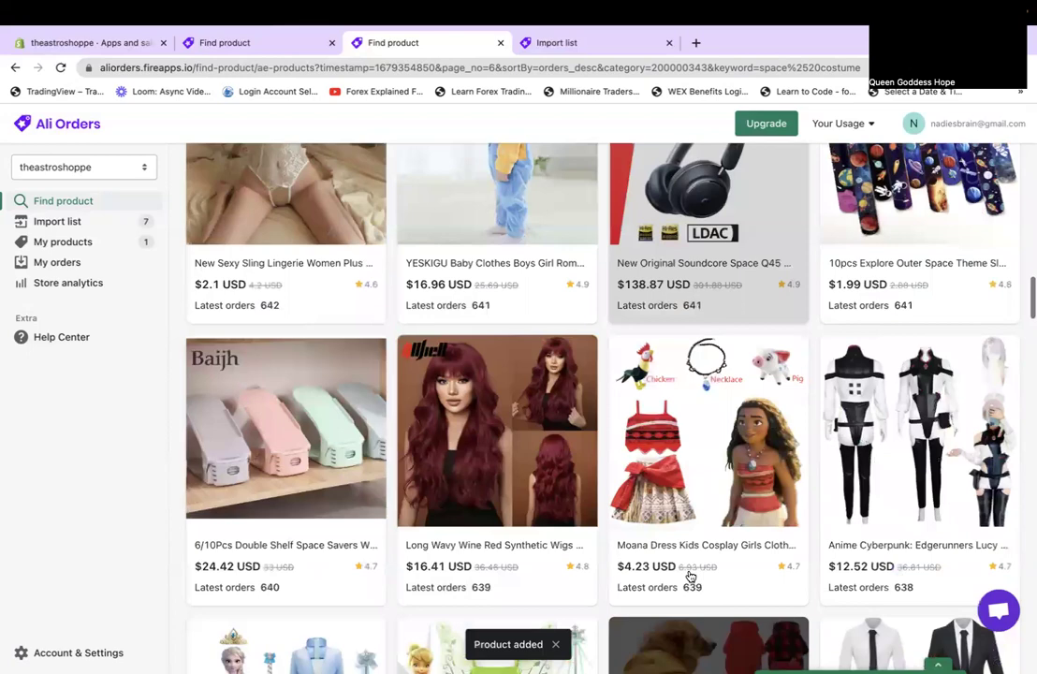
scroll(690, 576, "up", 8)
scroll(693, 561, "down", 3)
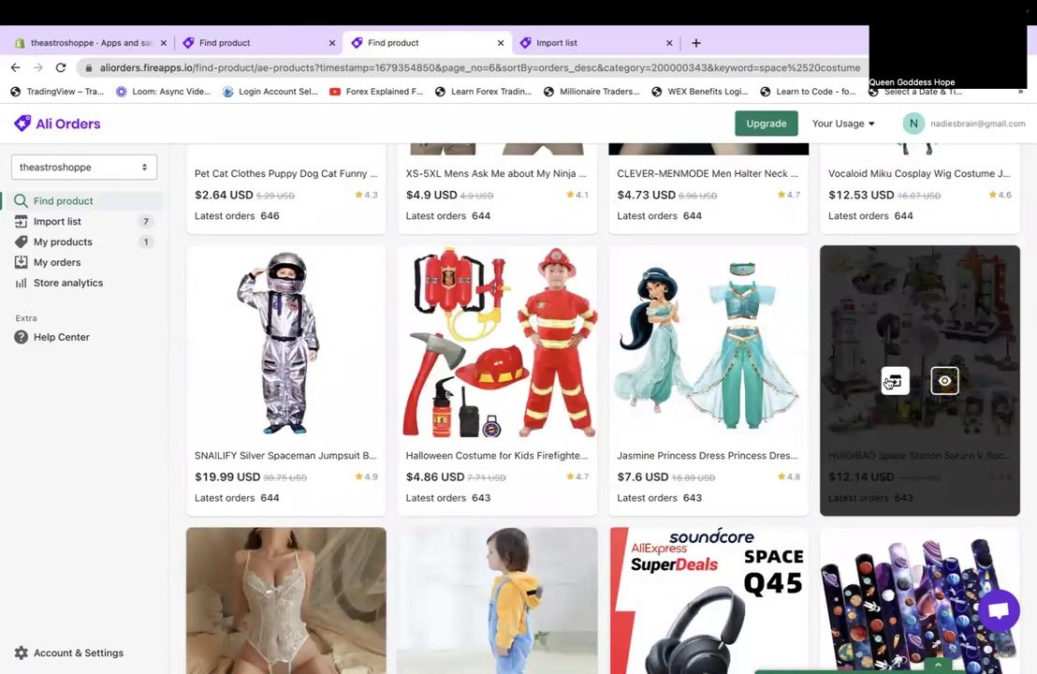
scroll(509, 442, "up", 3)
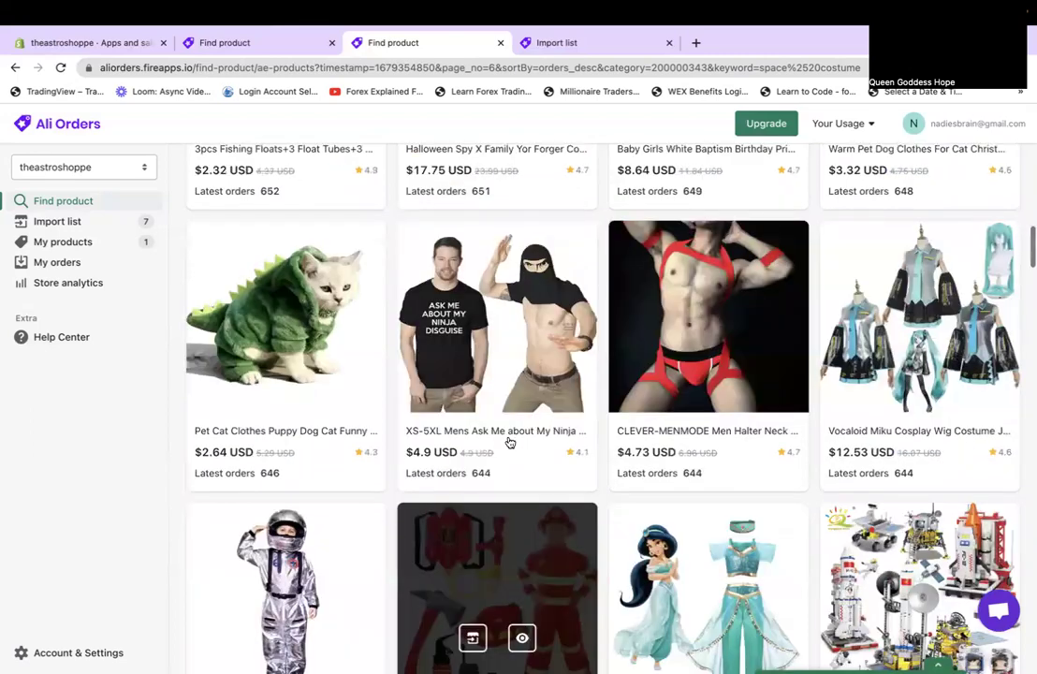
scroll(509, 442, "up", 4)
scroll(507, 439, "down", 5)
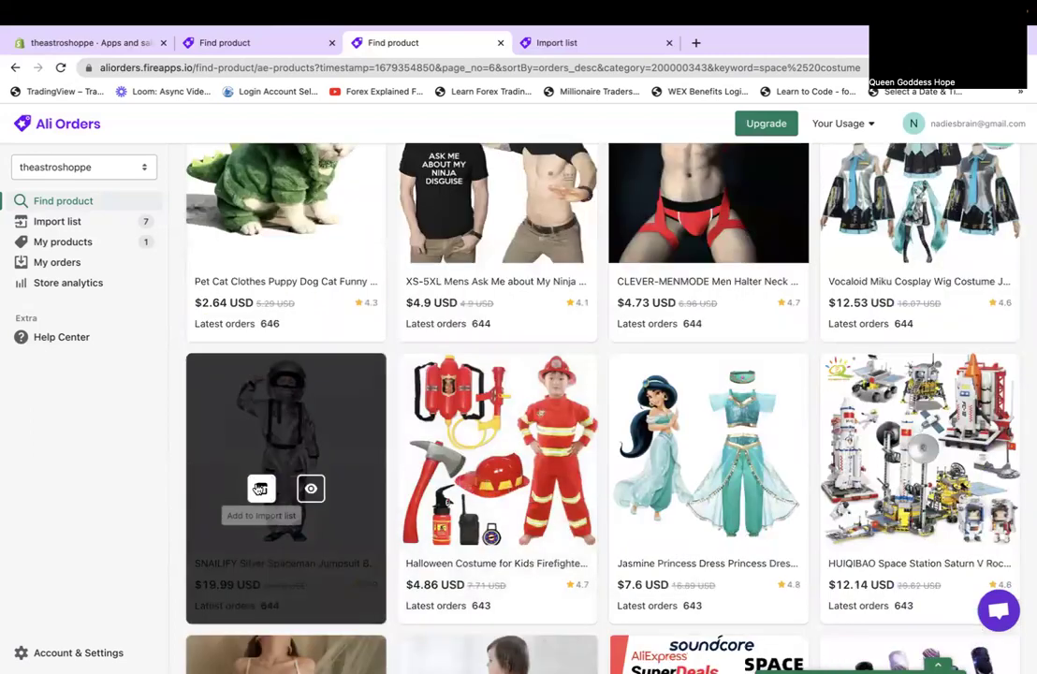
scroll(655, 505, "up", 10)
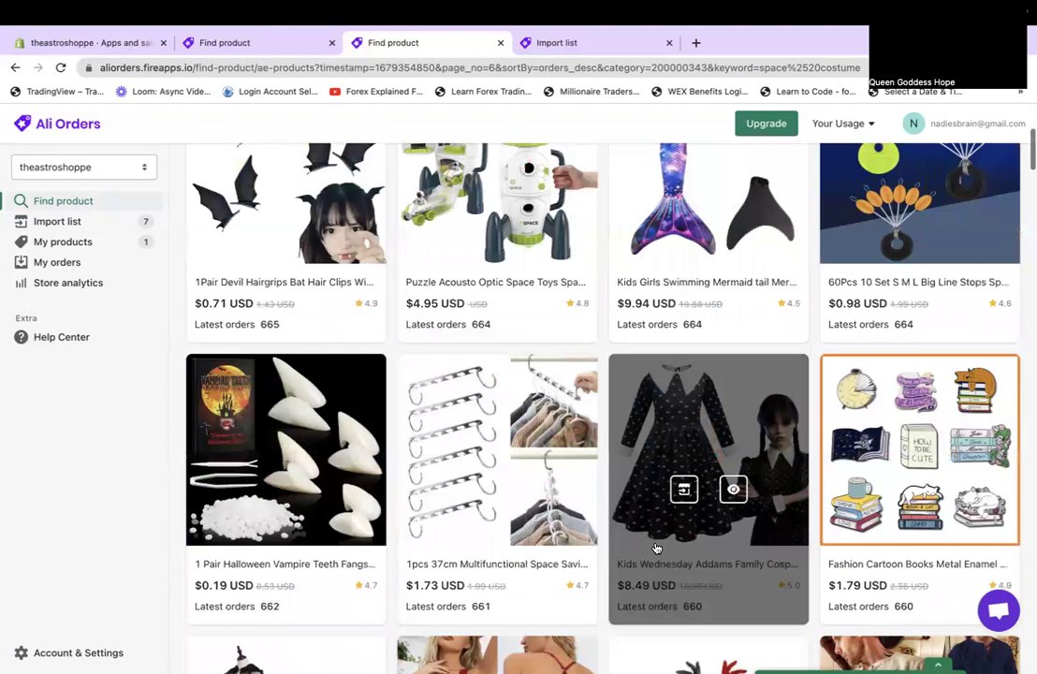
scroll(656, 548, "down", 3)
scroll(657, 547, "up", 6)
scroll(657, 547, "down", 8)
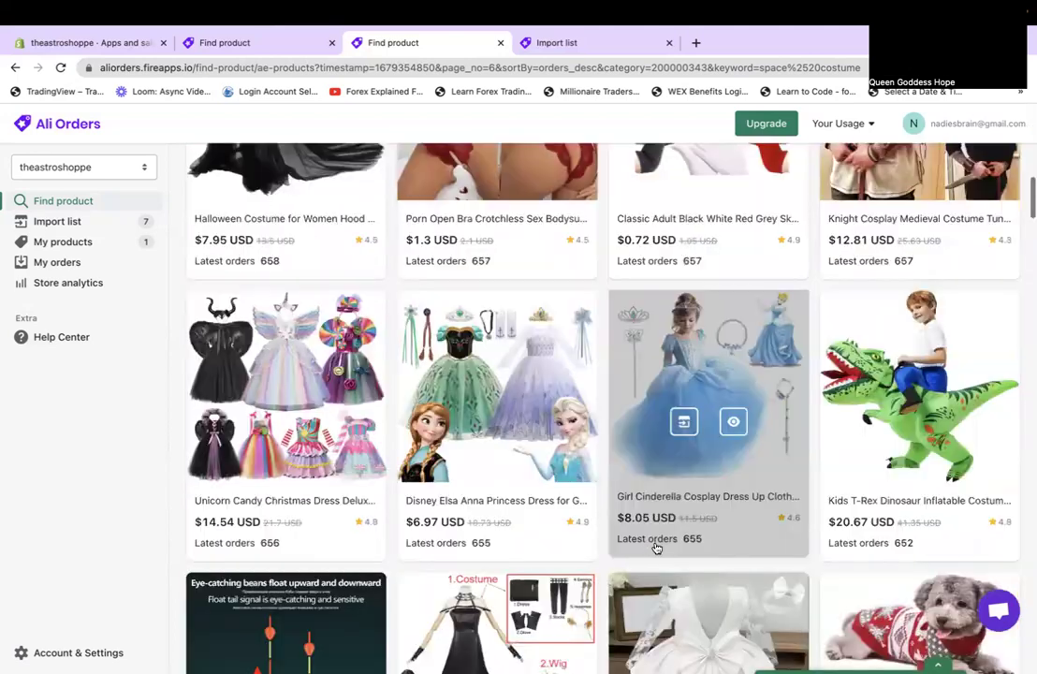
scroll(656, 547, "down", 15)
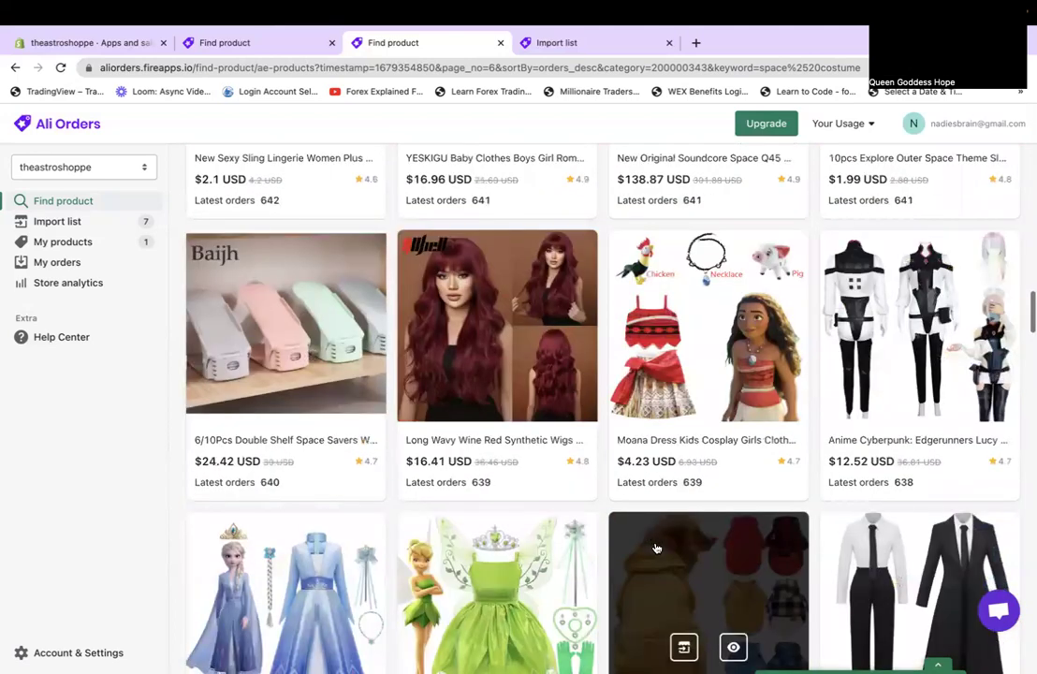
scroll(656, 548, "down", 15)
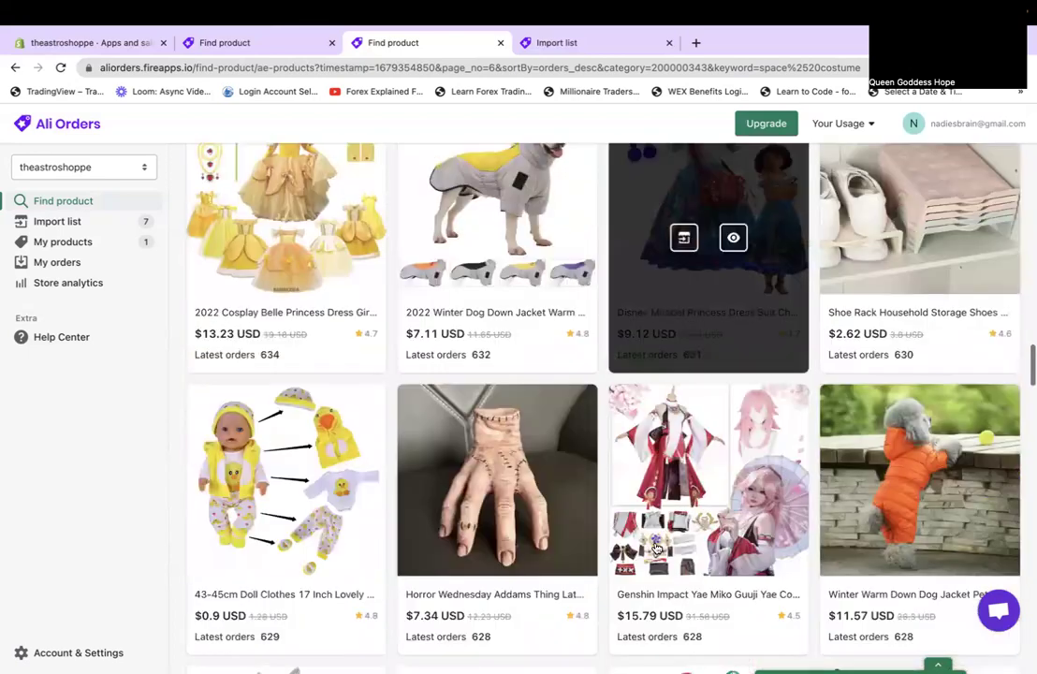
scroll(657, 547, "down", 3)
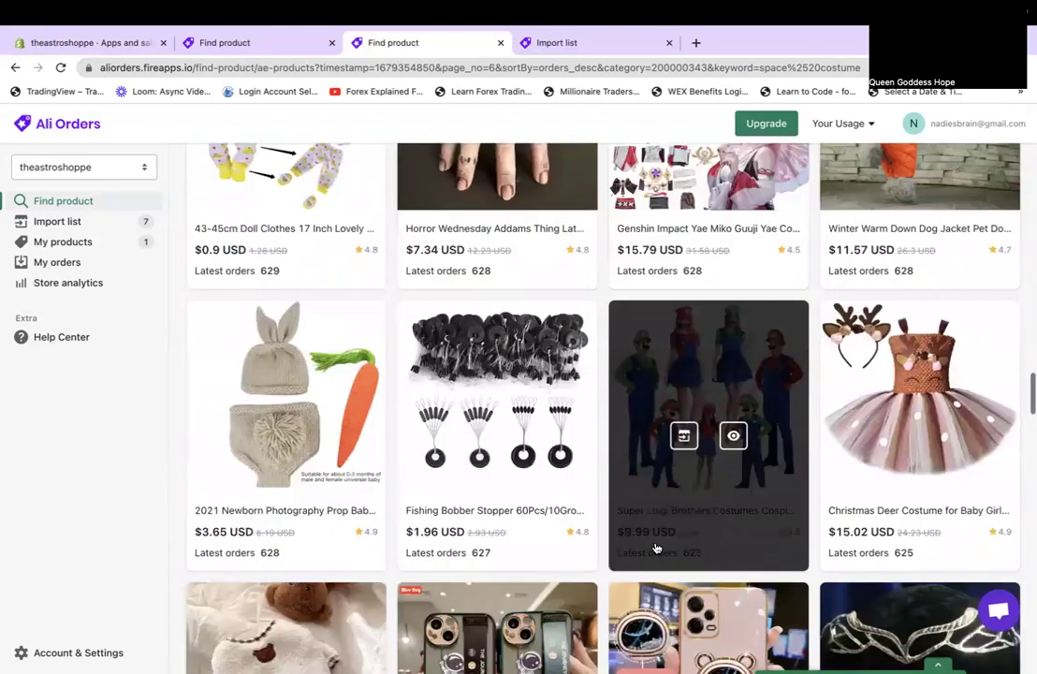
scroll(657, 547, "down", 5)
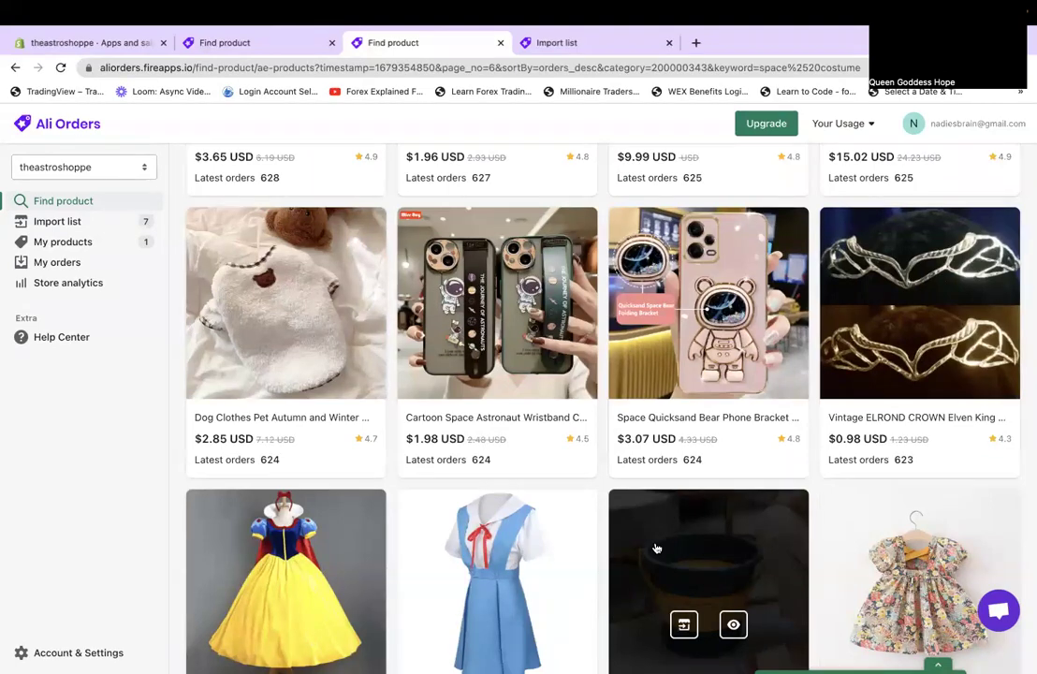
scroll(656, 548, "down", 5)
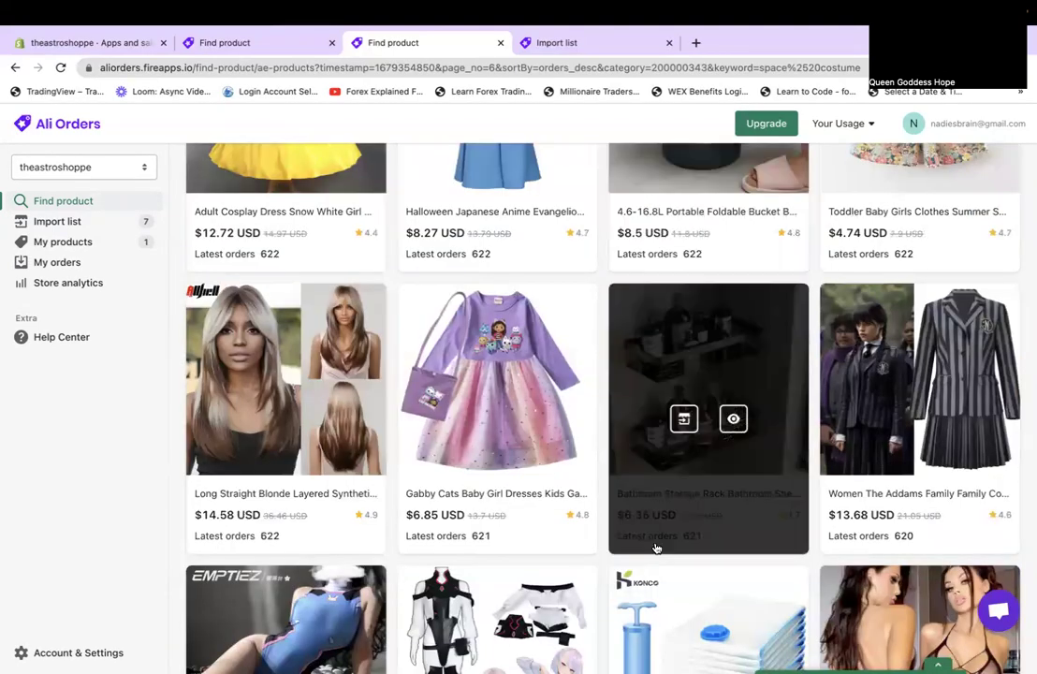
scroll(656, 547, "down", 4)
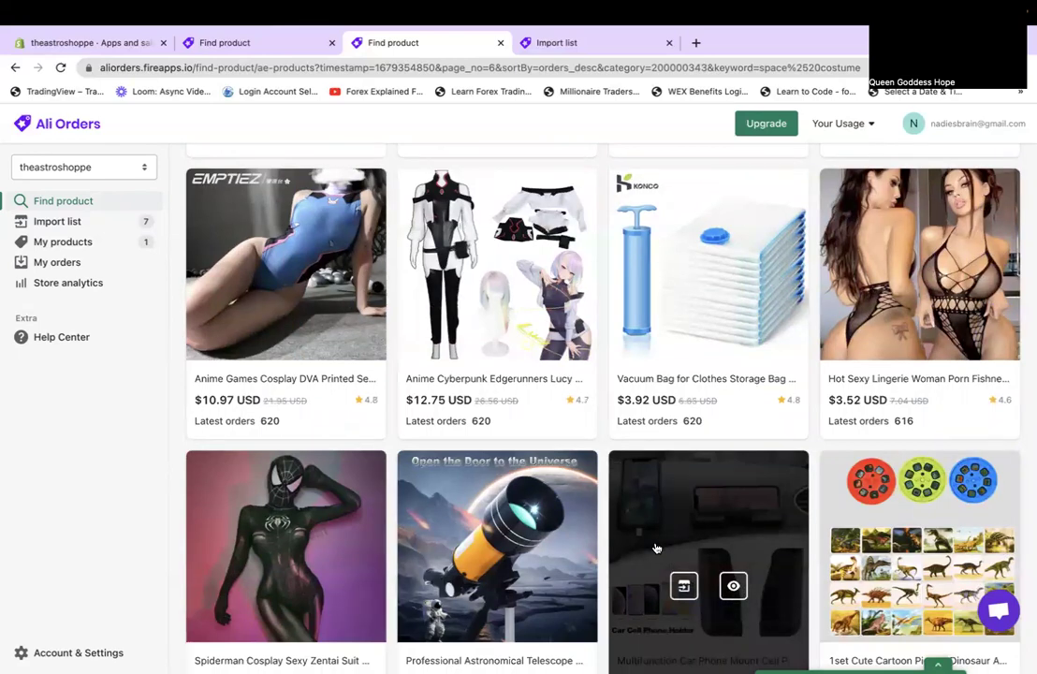
scroll(657, 547, "down", 3)
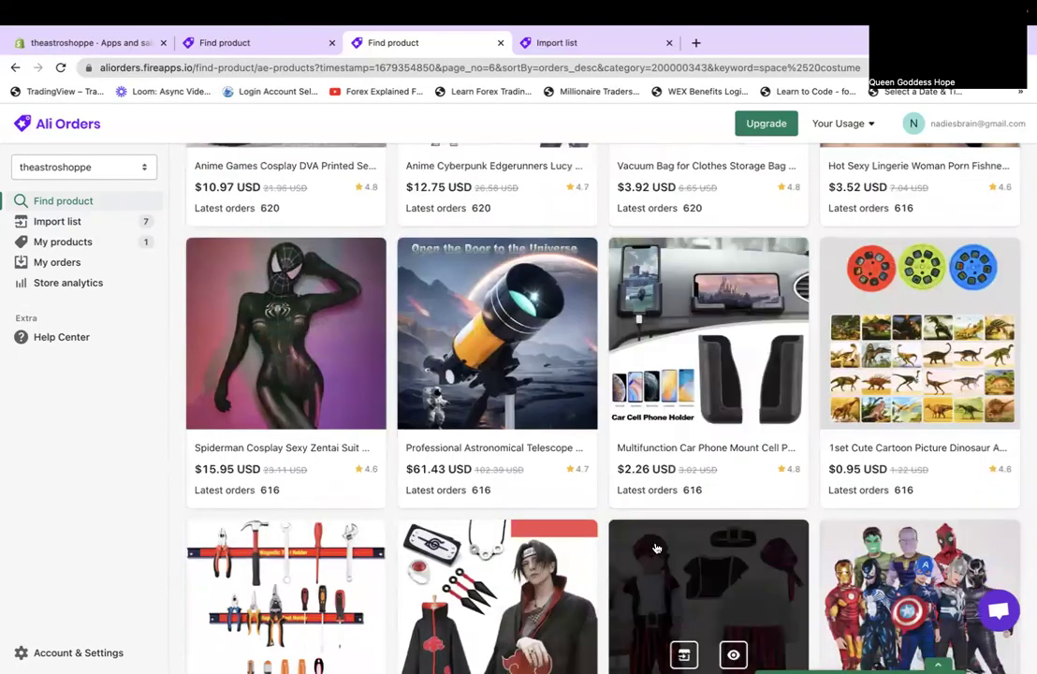
scroll(574, 527, "up", 2)
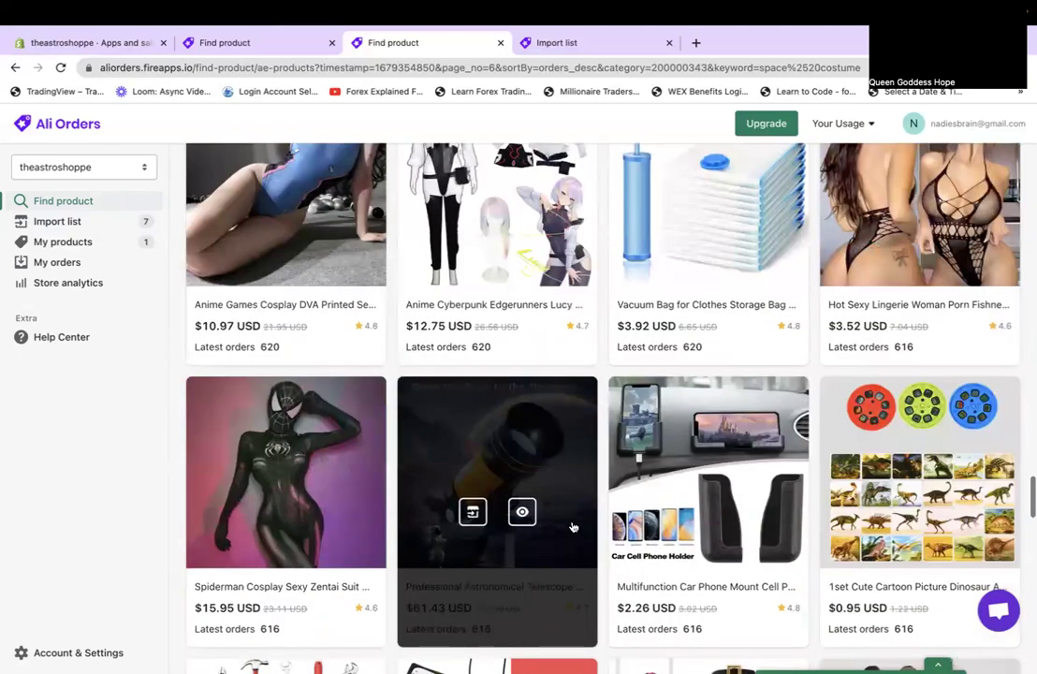
scroll(574, 527, "up", 10)
scroll(575, 530, "down", 5)
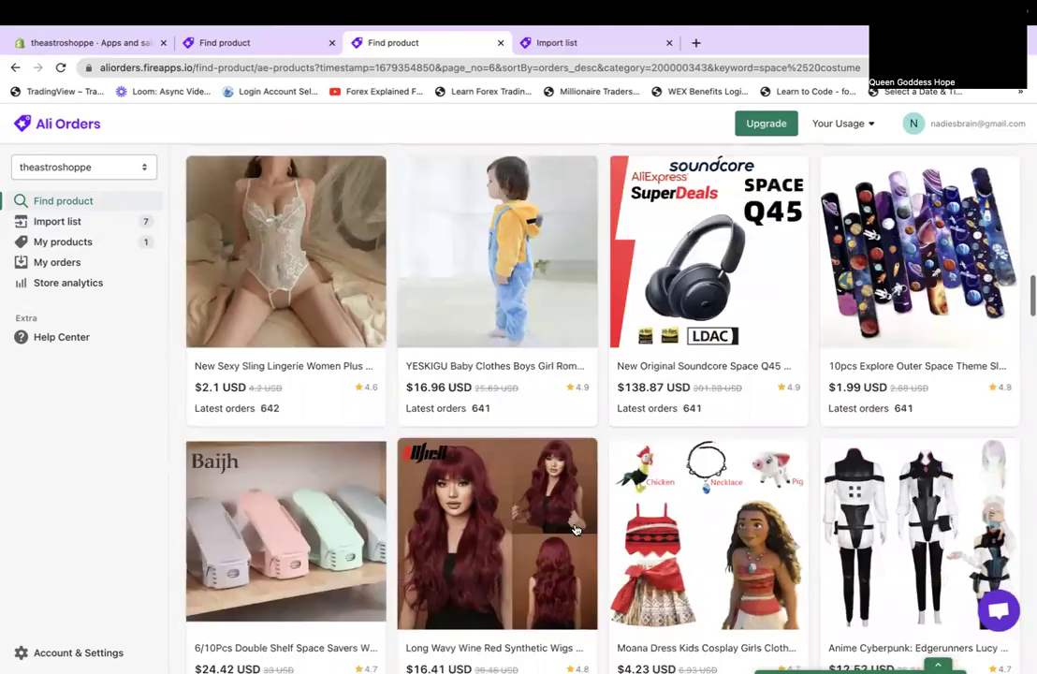
scroll(575, 530, "down", 15)
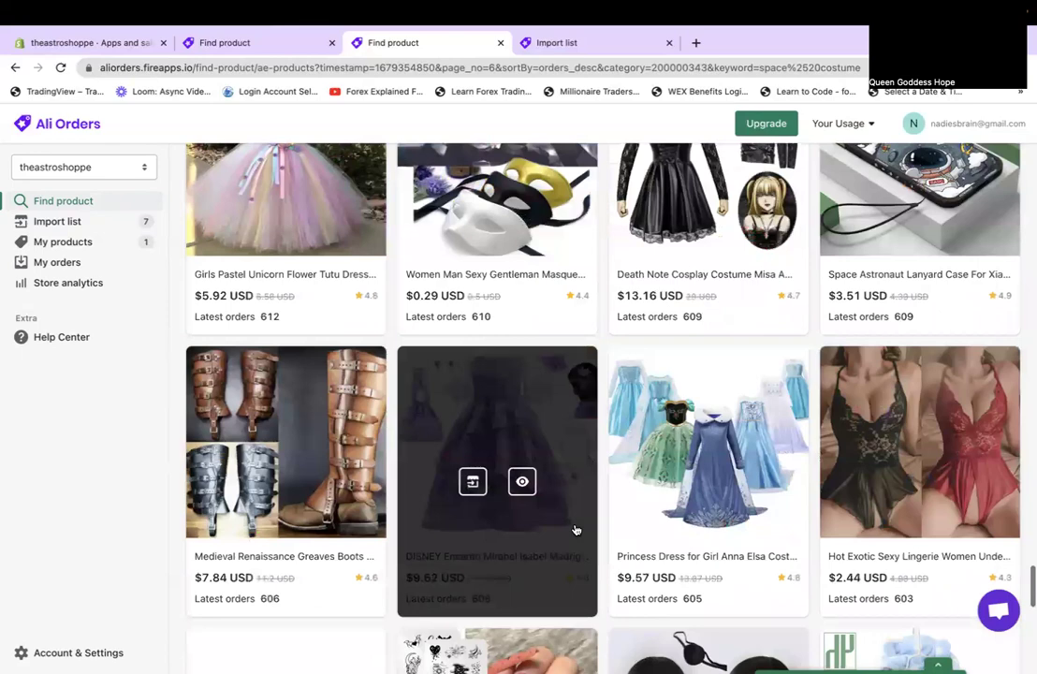
scroll(575, 530, "down", 5)
scroll(575, 530, "down", 3)
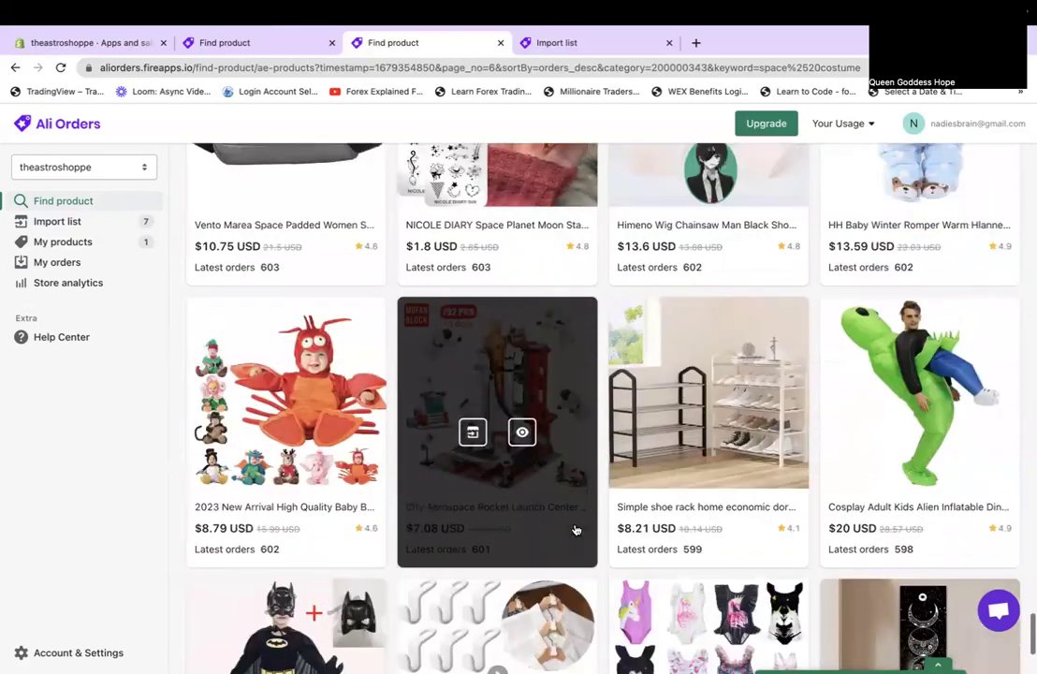
scroll(575, 530, "up", 12)
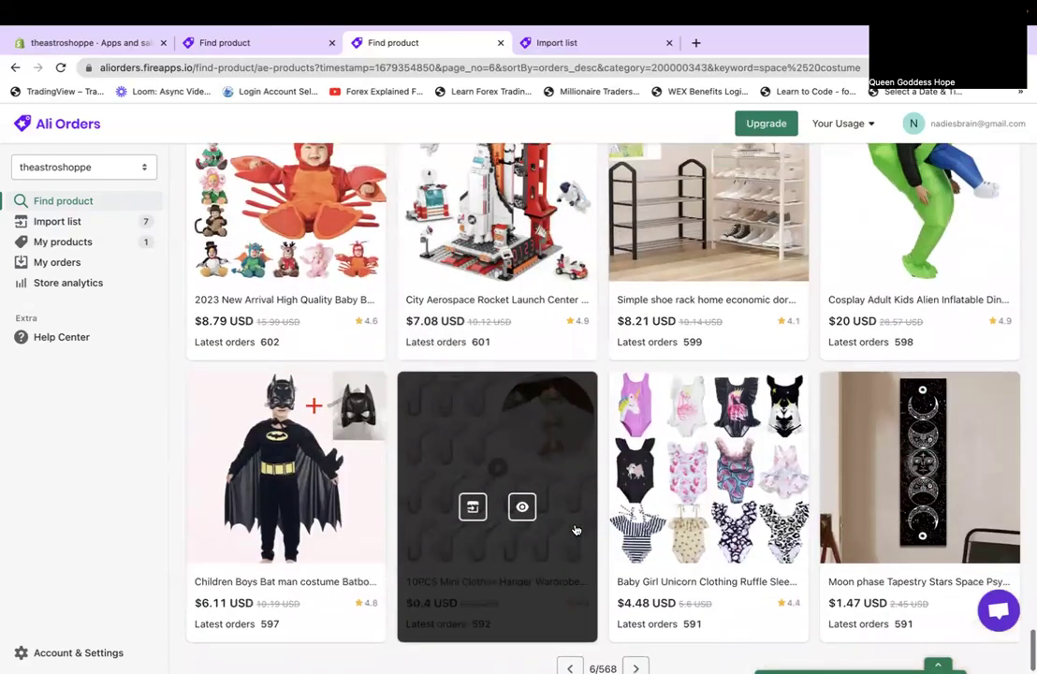
scroll(576, 530, "up", 5)
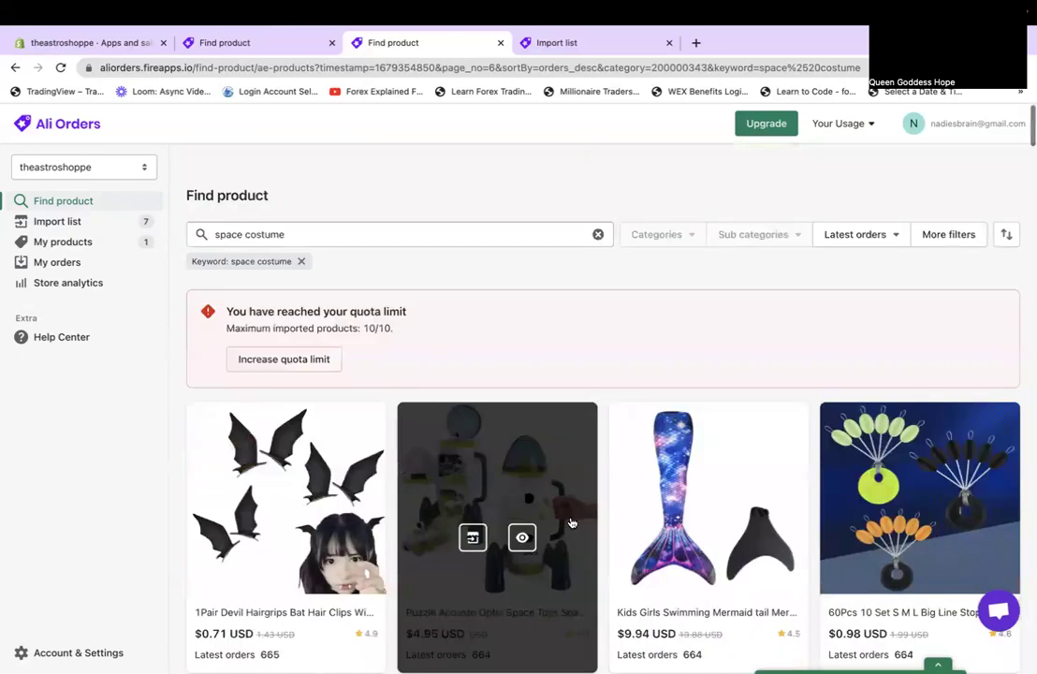
Change the product search to 'space helmet' and scroll through its results.
left_click(357, 208)
key("BackSpace")
key("BackSpace")
key("BackSpace")
key("BackSpace")
key("BackSpace")
key("BackSpace")
key("BackSpace")
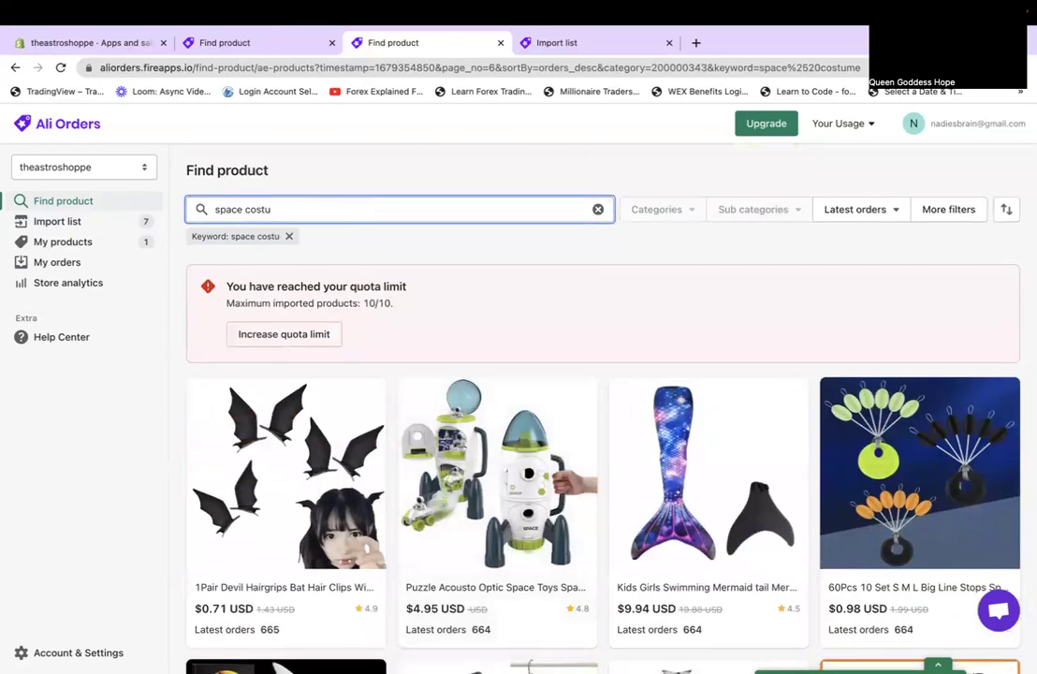
type("helme")
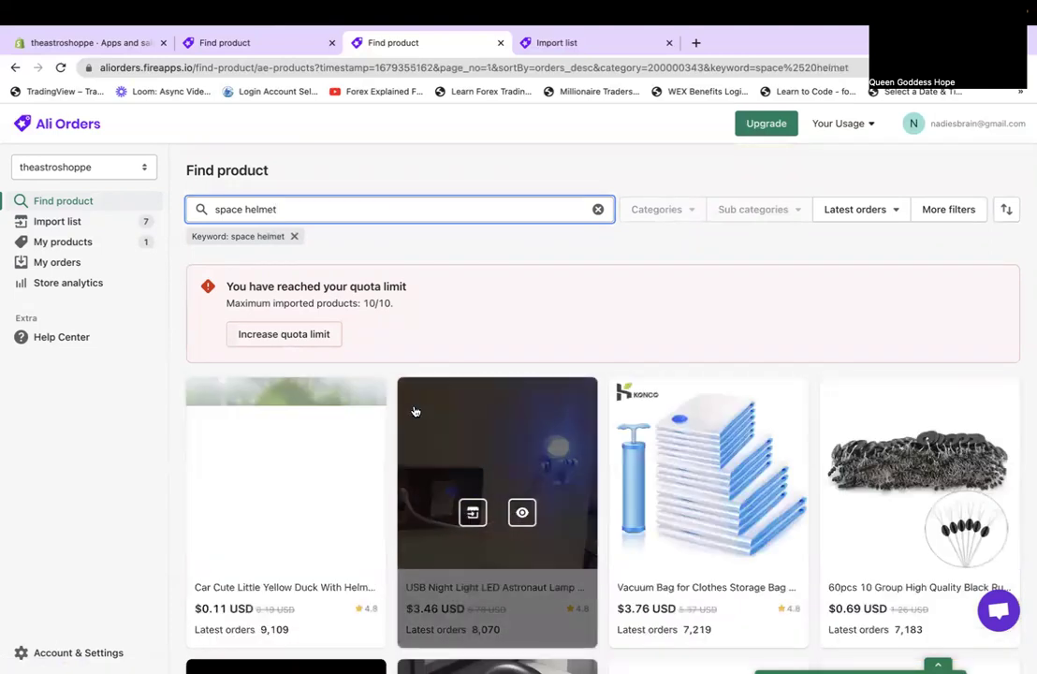
scroll(758, 451, "down", 3)
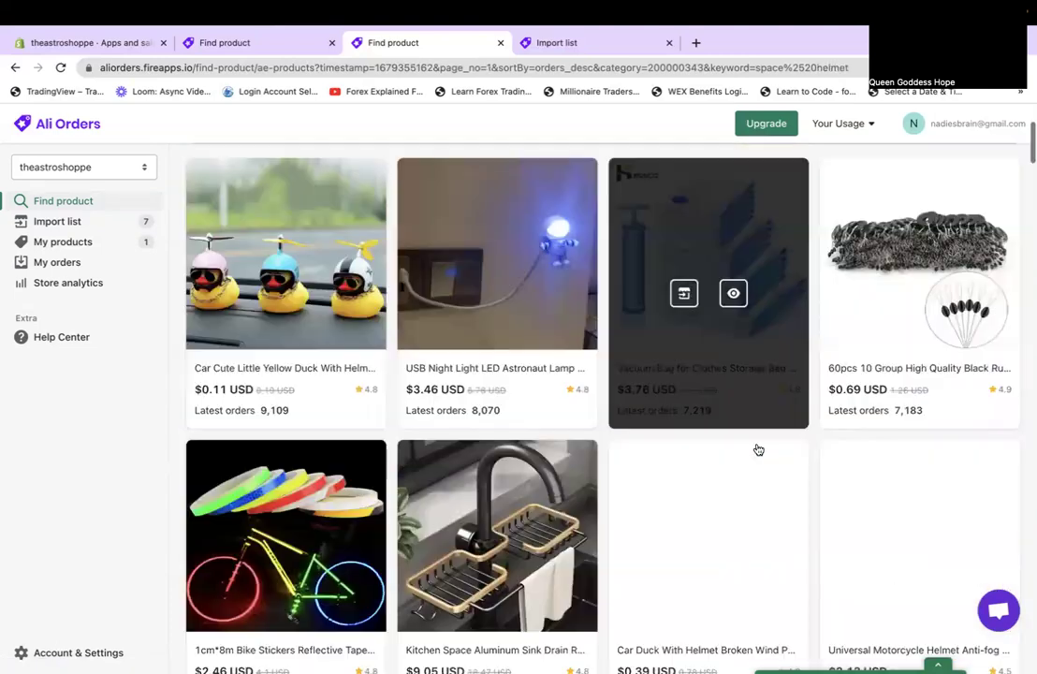
scroll(758, 450, "down", 3)
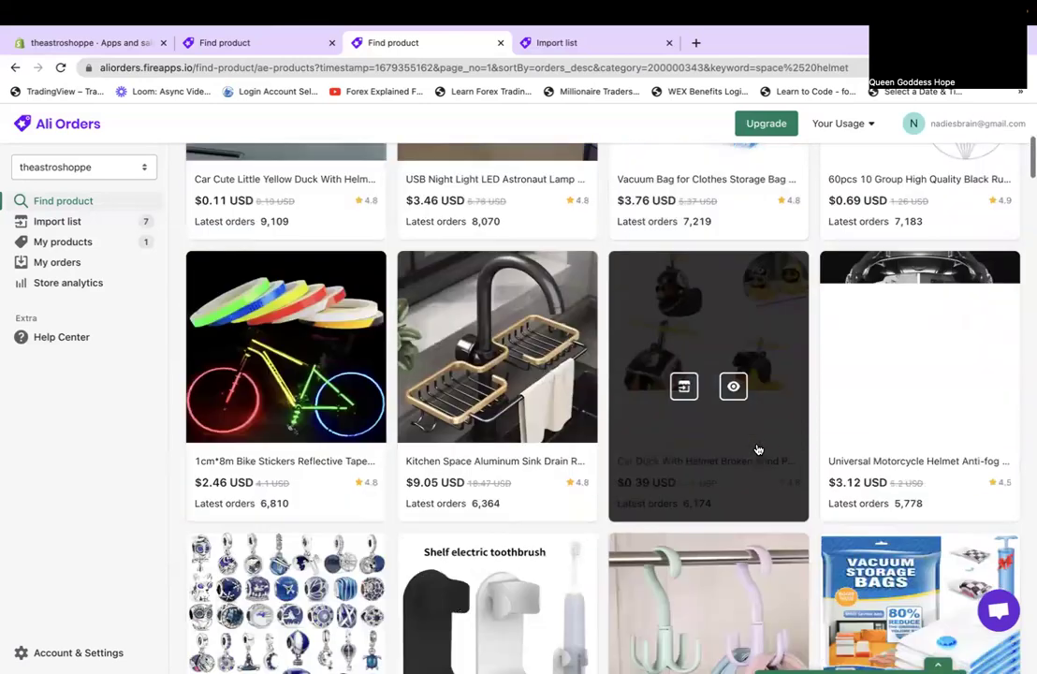
scroll(758, 450, "down", 4)
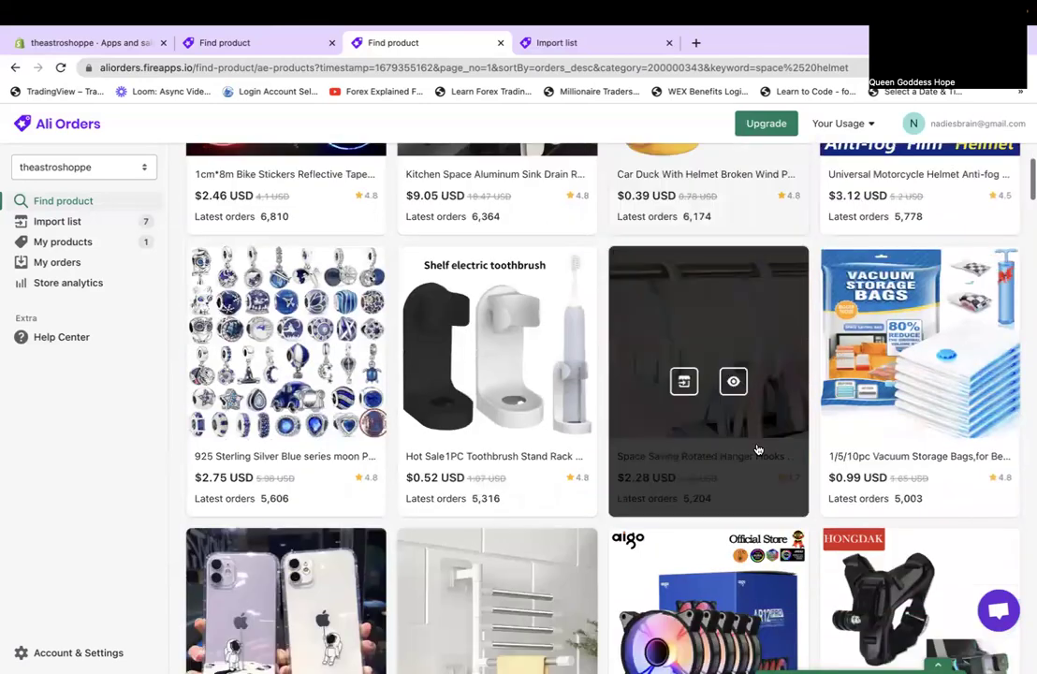
scroll(758, 450, "down", 5)
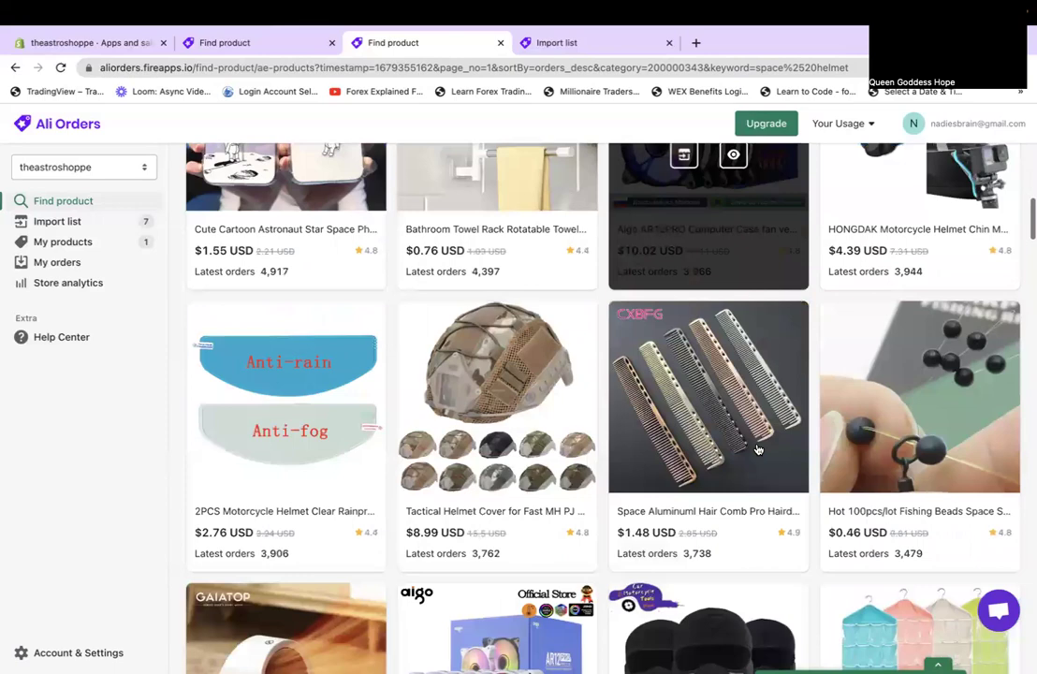
scroll(758, 450, "down", 4)
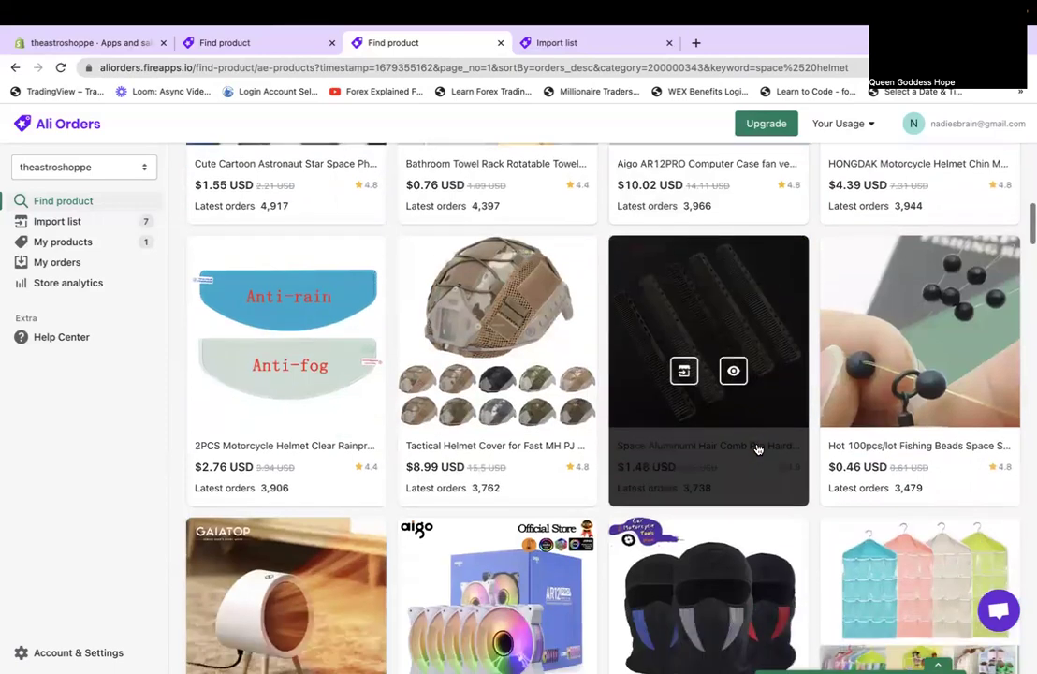
scroll(758, 451, "down", 7)
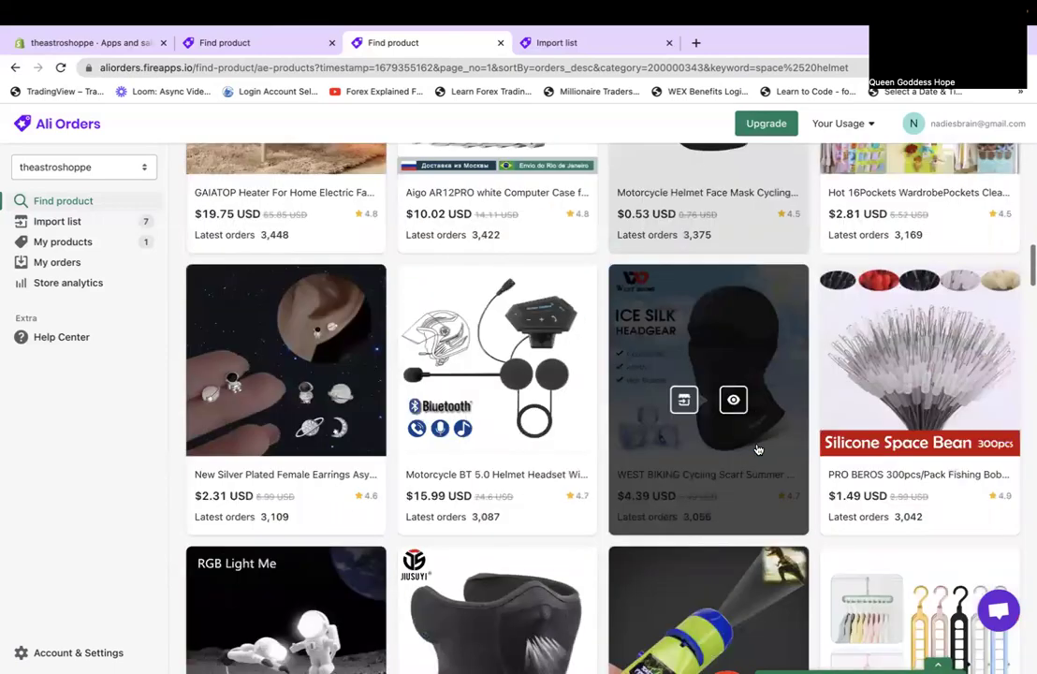
scroll(758, 450, "down", 6)
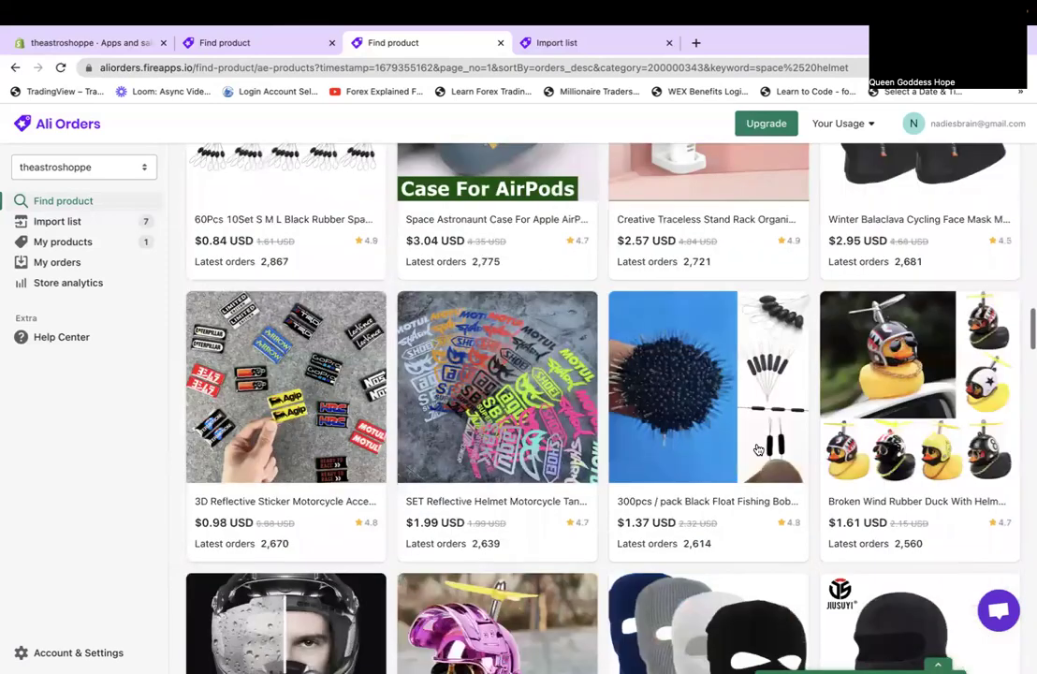
scroll(758, 450, "down", 6)
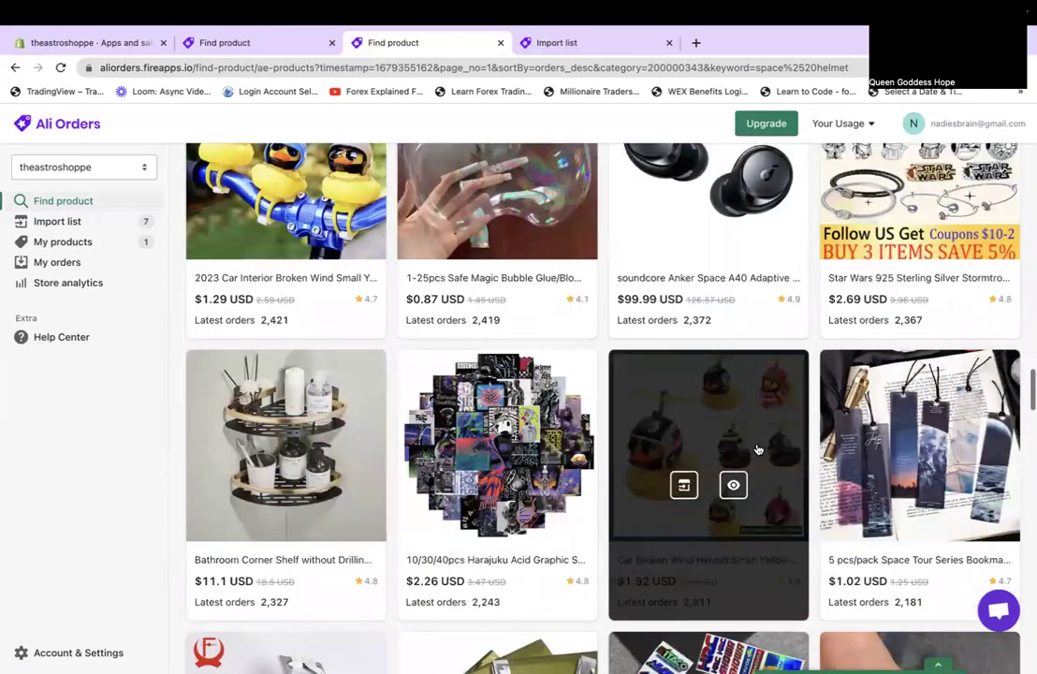
scroll(758, 450, "up", 3)
scroll(758, 450, "down", 9)
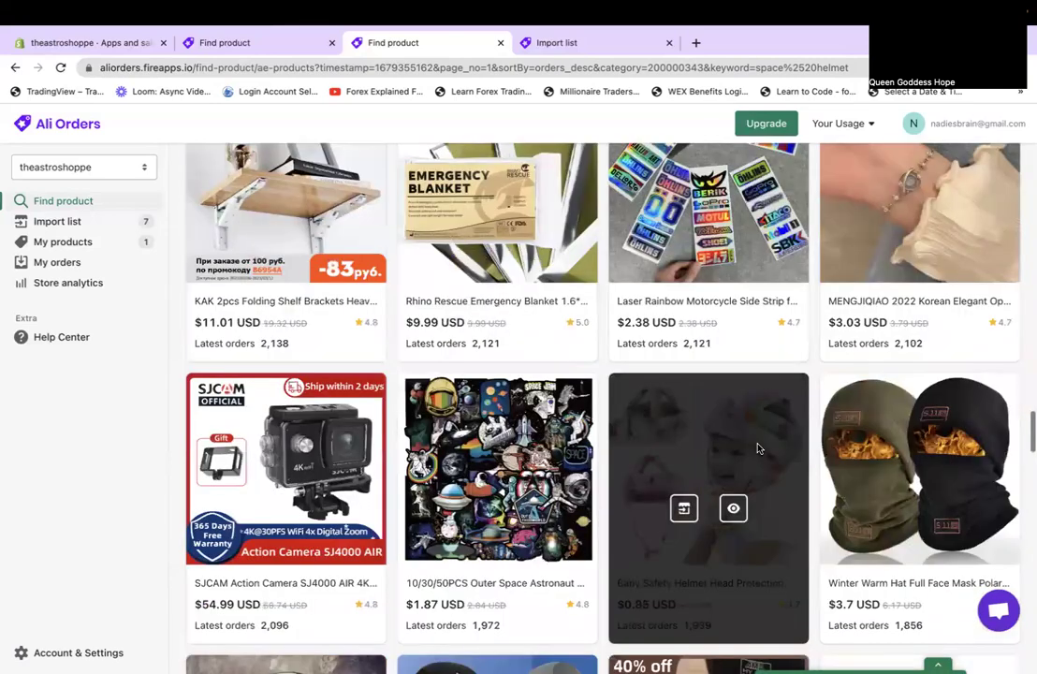
scroll(758, 449, "down", 5)
Return to the space costume results and show the Import list, 10 of 10 products.
scroll(759, 449, "down", 6)
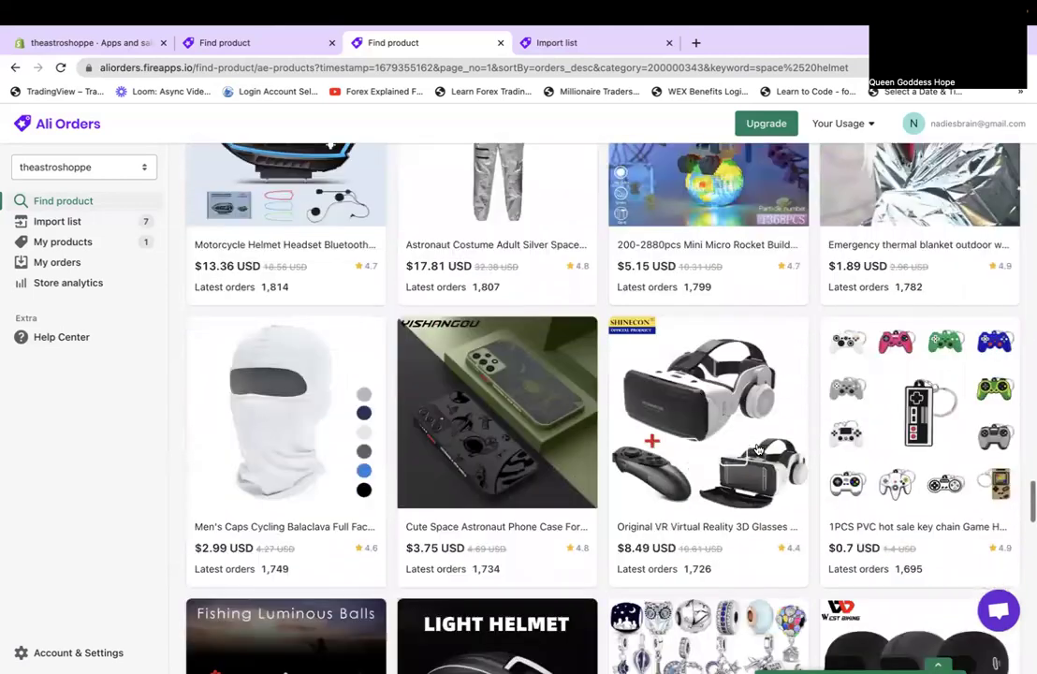
scroll(758, 451, "down", 9)
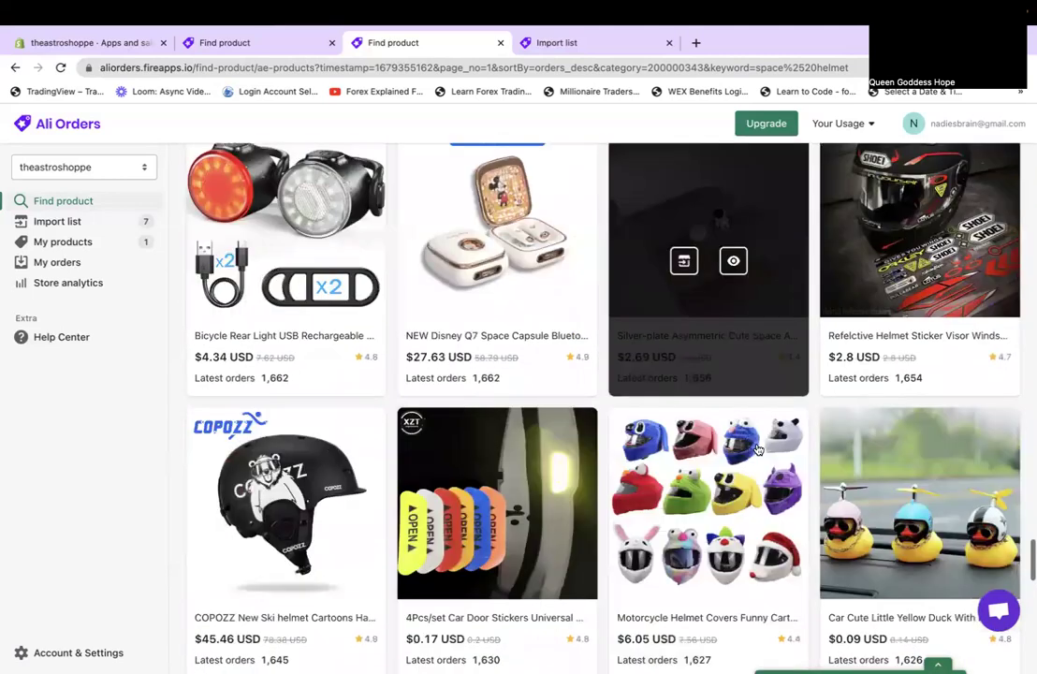
scroll(759, 451, "down", 5)
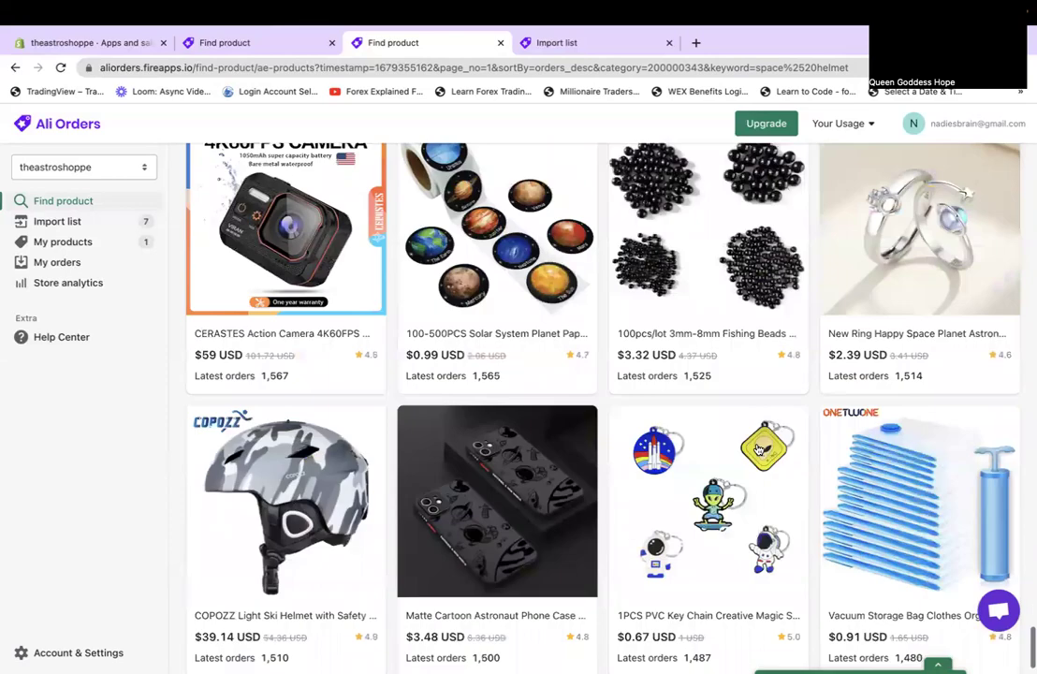
scroll(759, 449, "down", 2)
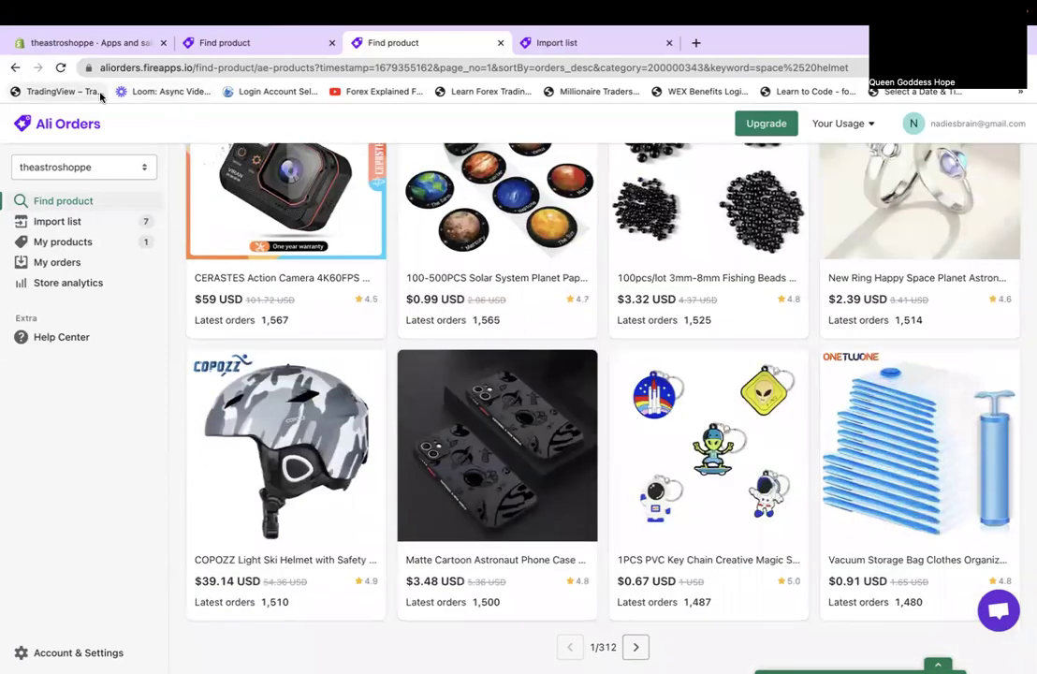
left_click(15, 69)
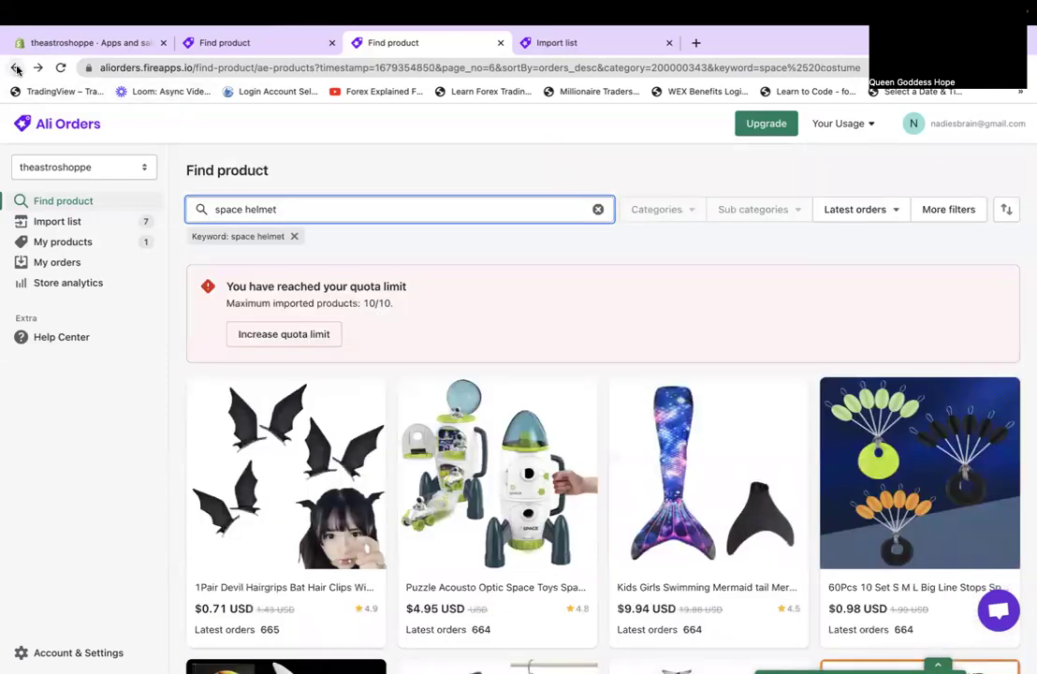
left_click(30, 222)
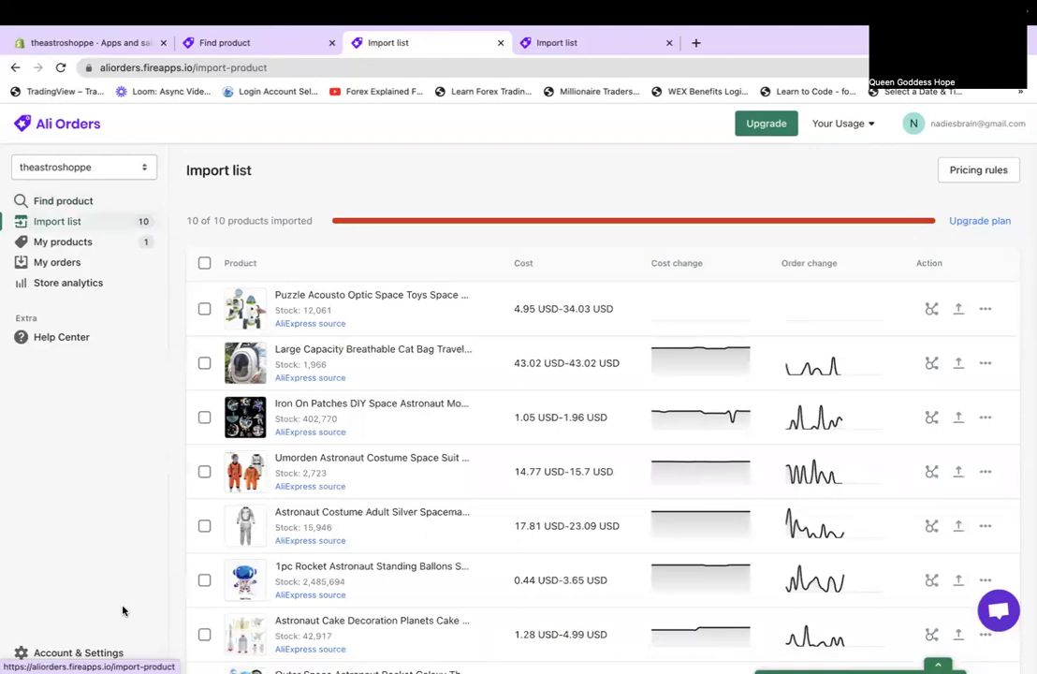
Review the Puzzle Acousto space rocket toy's description, then return to the import list.
scroll(282, 626, "down", 3)
scroll(286, 628, "up", 2)
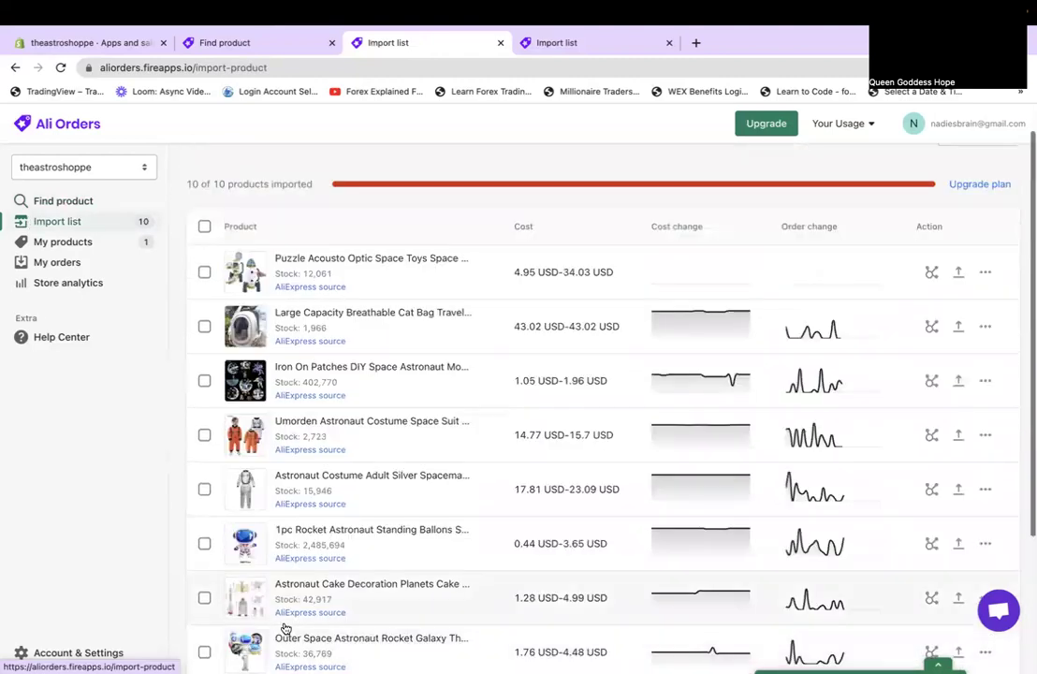
left_click(374, 266)
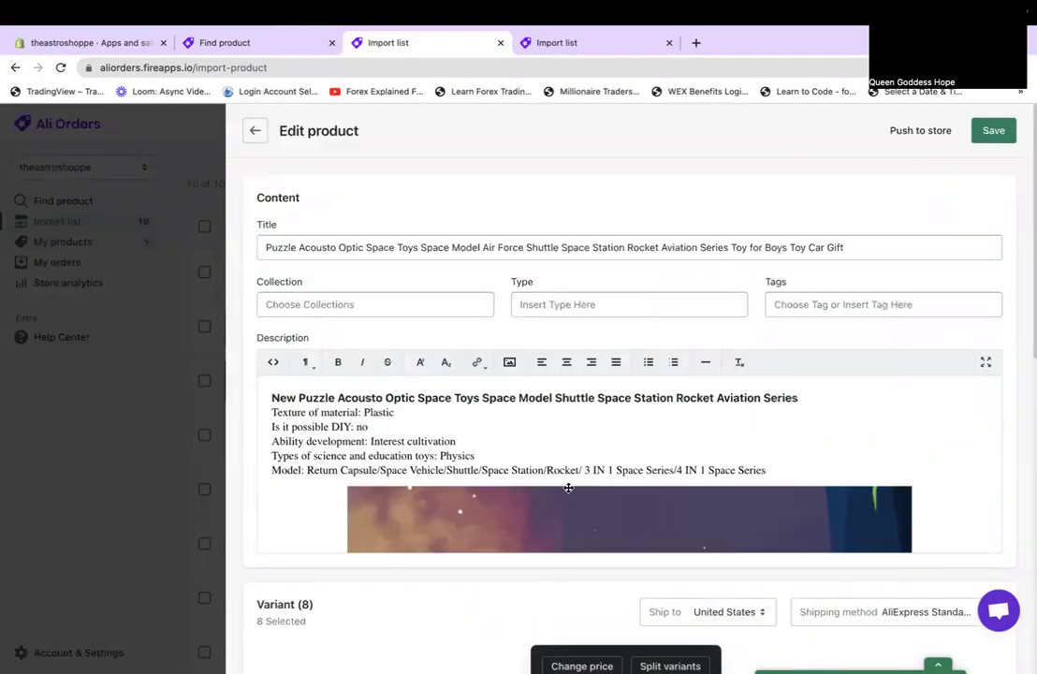
scroll(566, 482, "down", 3)
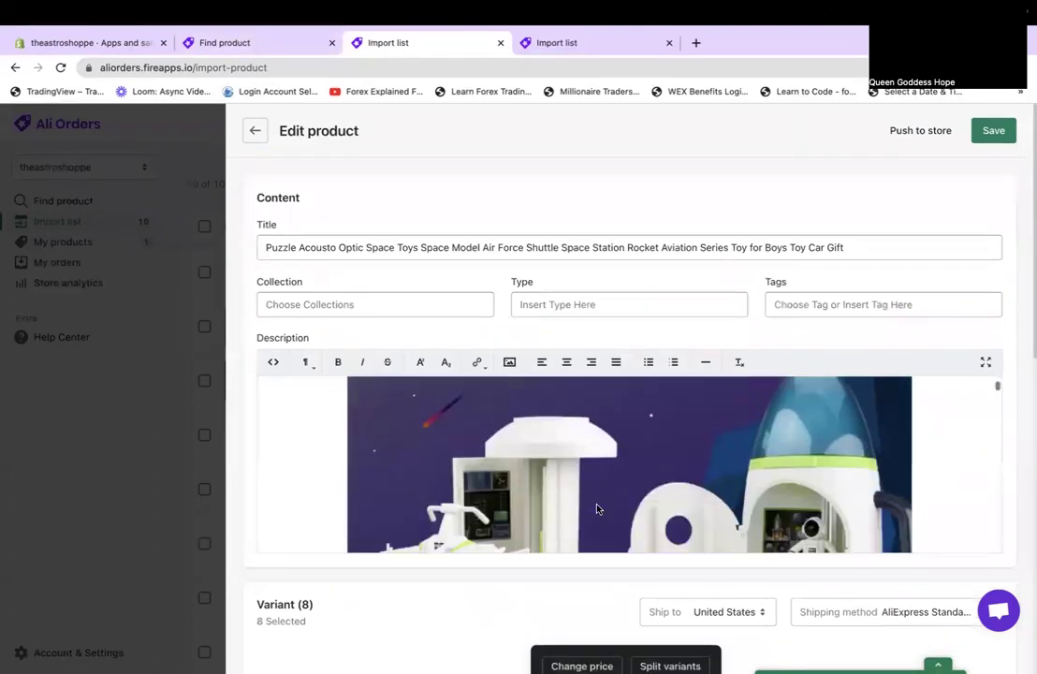
scroll(597, 508, "down", 2)
scroll(597, 508, "down", 5)
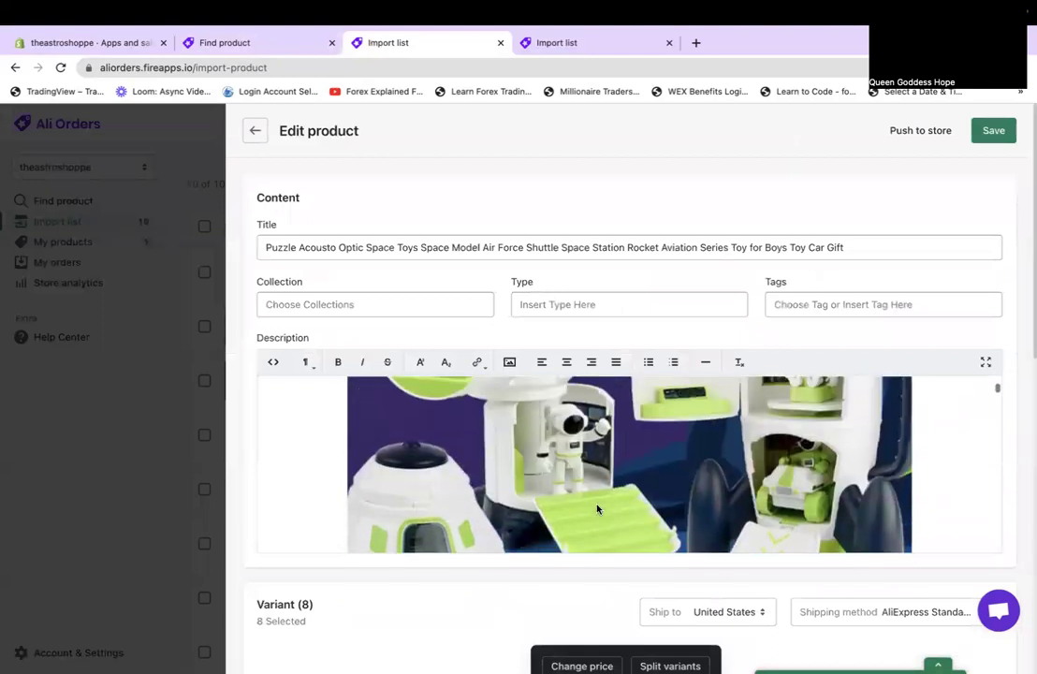
scroll(597, 508, "down", 3)
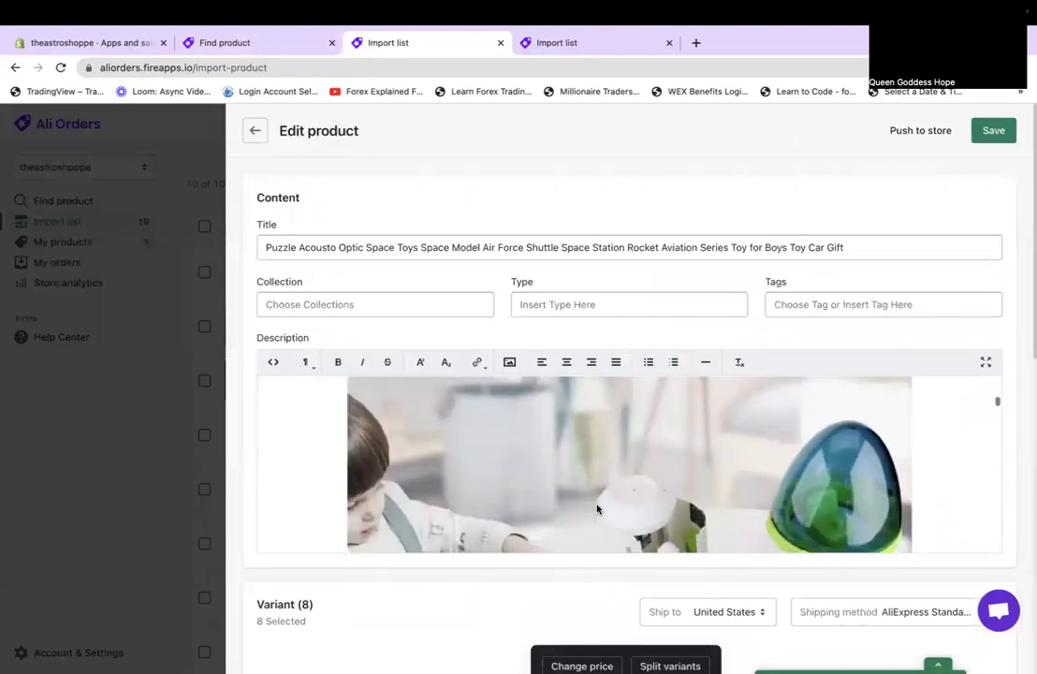
scroll(598, 509, "down", 5)
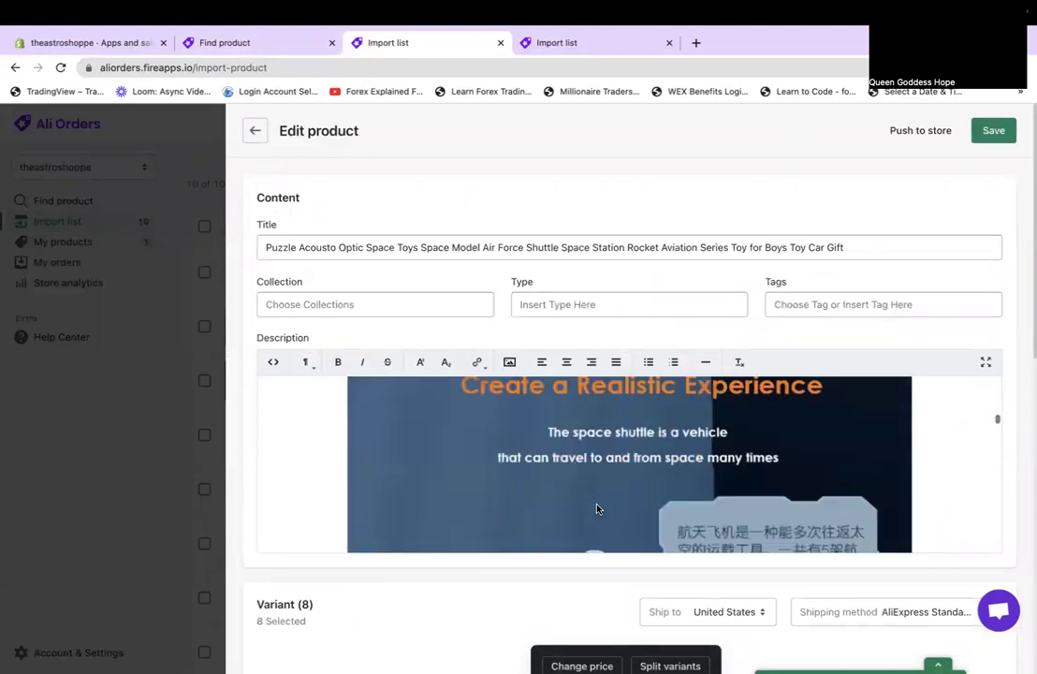
scroll(597, 509, "down", 5)
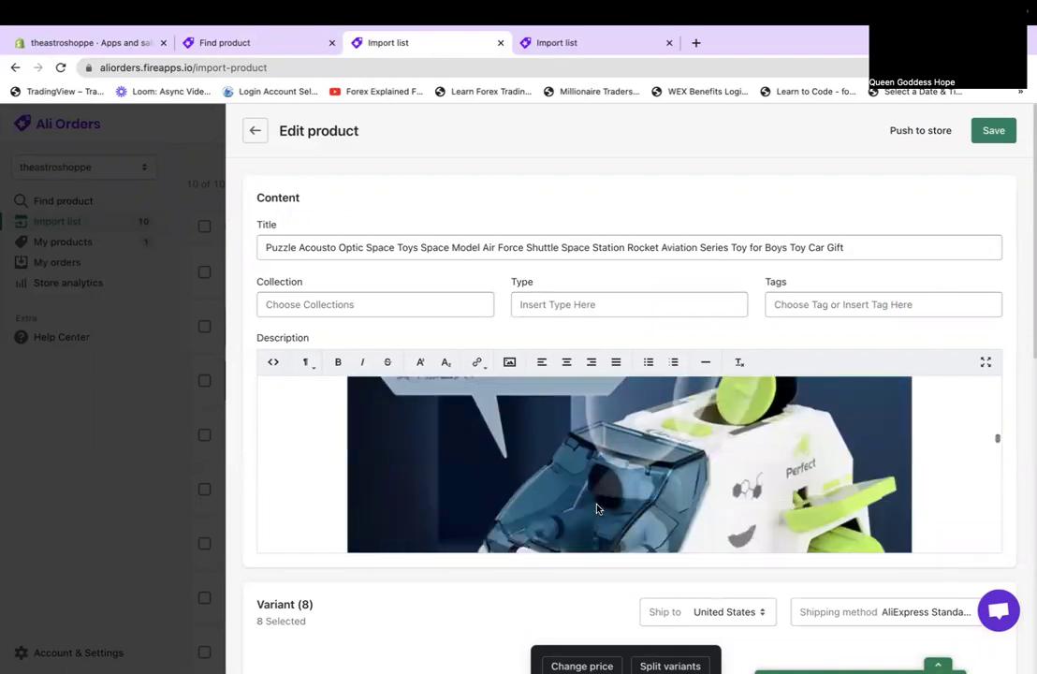
scroll(597, 508, "down", 4)
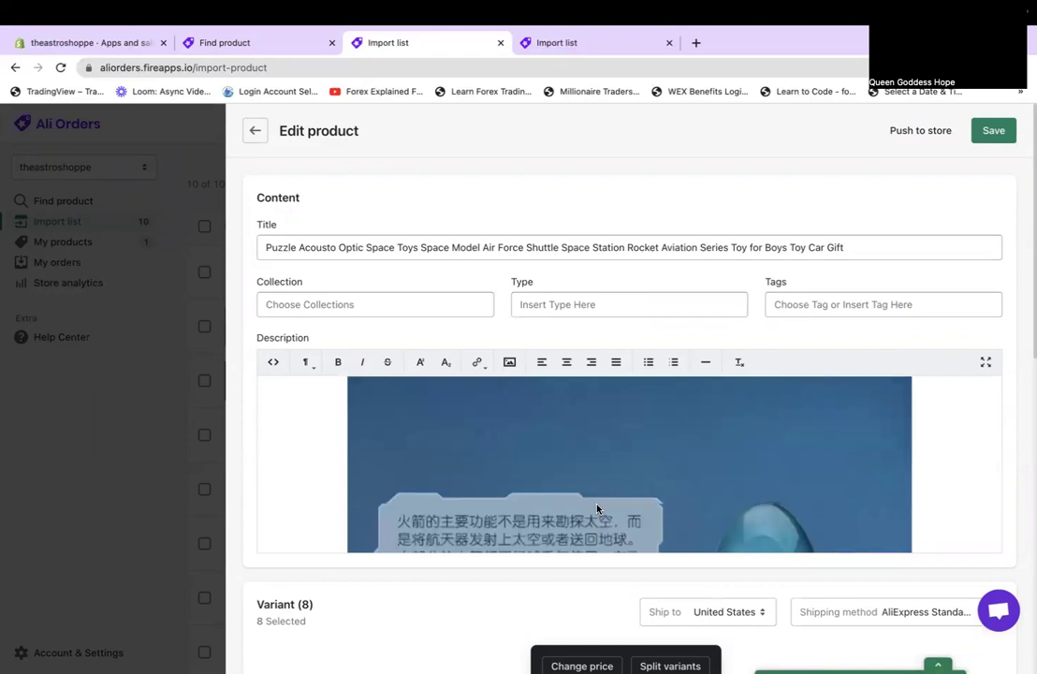
scroll(597, 508, "down", 2)
scroll(598, 508, "down", 5)
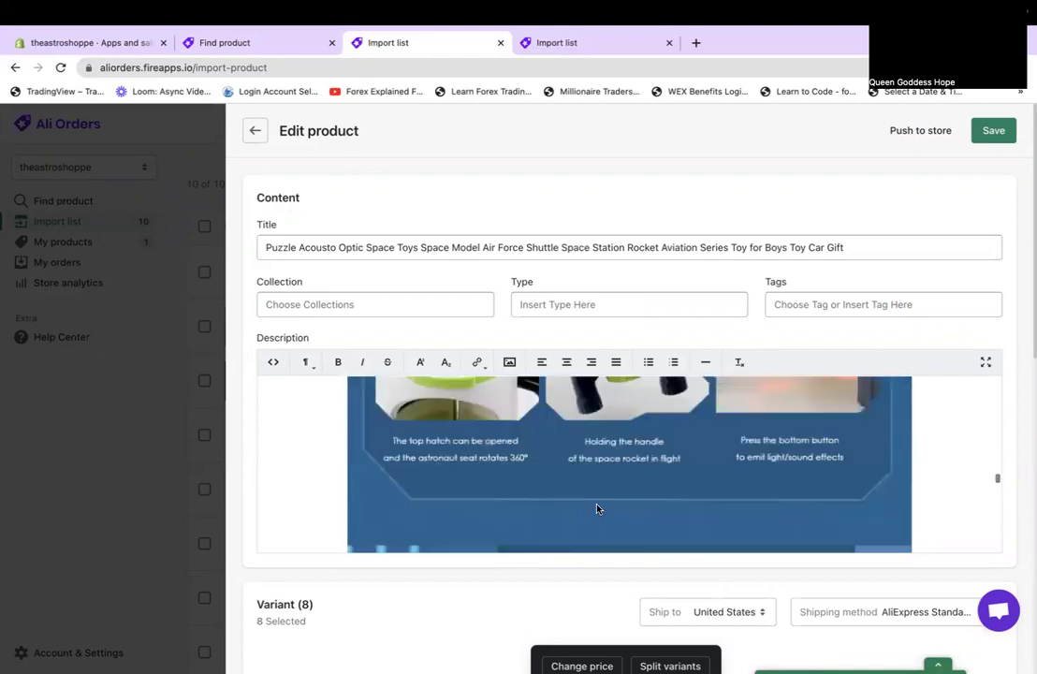
scroll(597, 508, "down", 5)
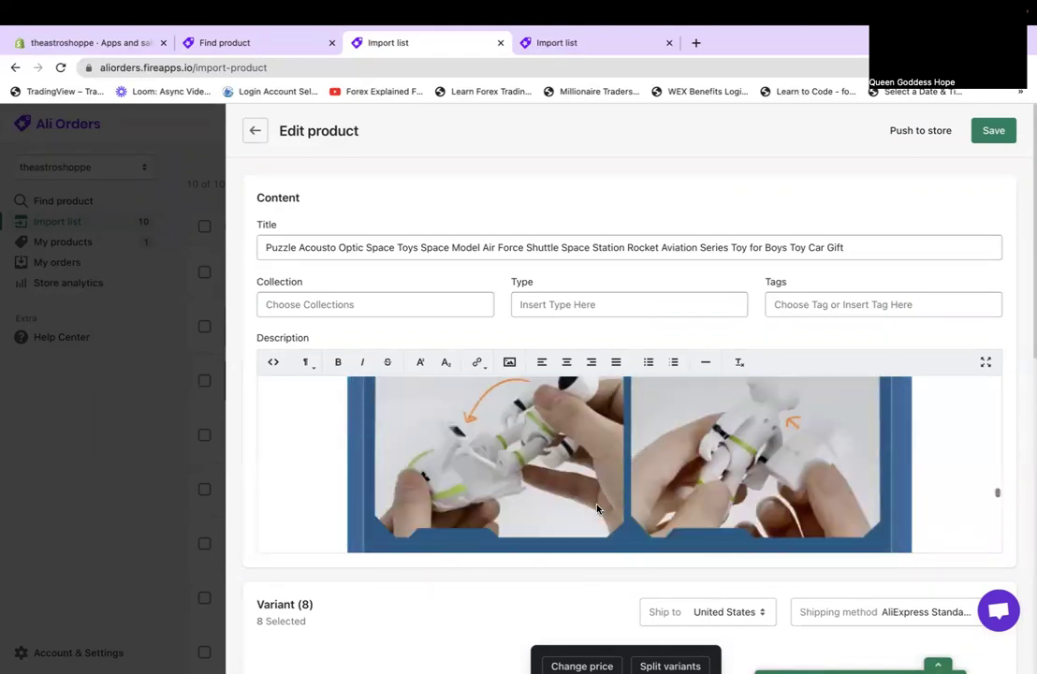
scroll(597, 508, "down", 5)
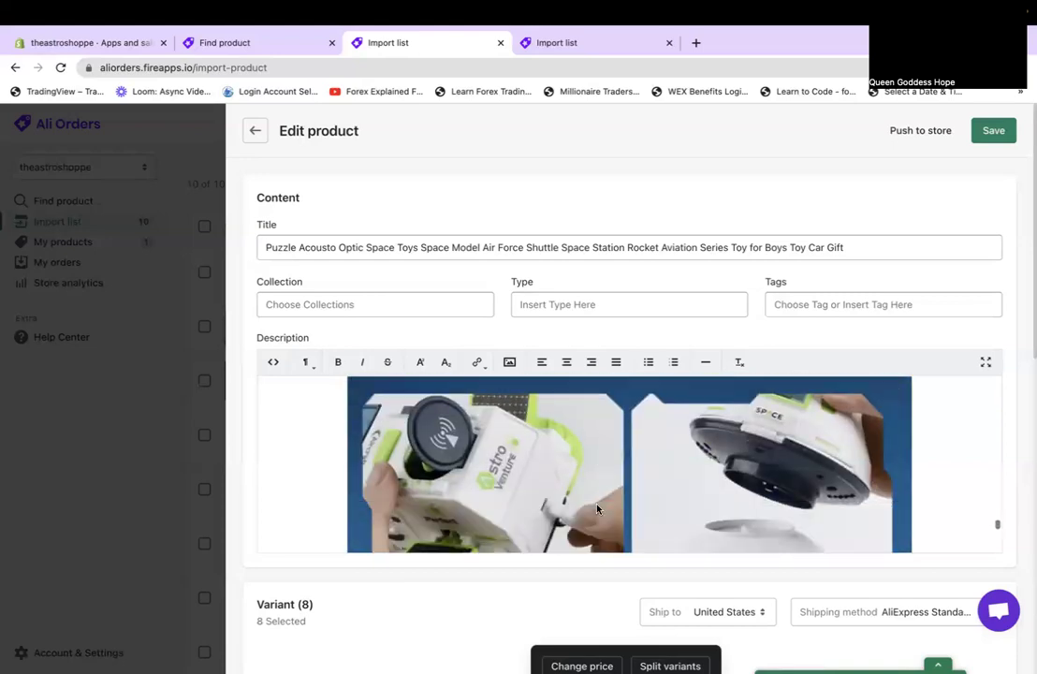
scroll(597, 508, "down", 5)
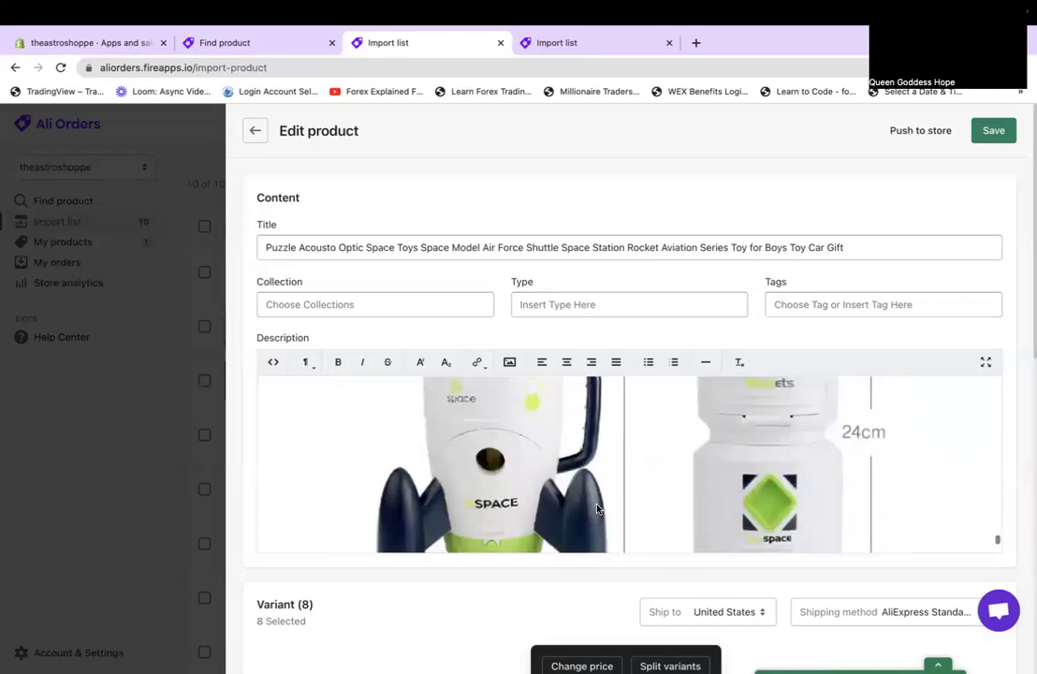
scroll(597, 508, "down", 6)
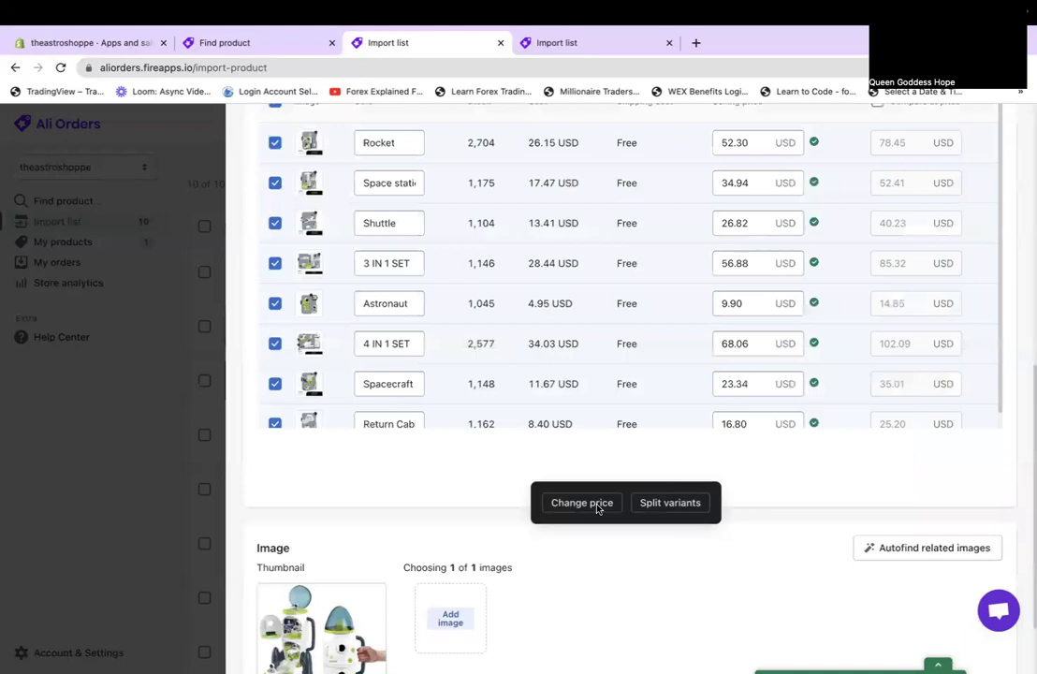
scroll(597, 509, "down", 2)
scroll(597, 508, "up", 12)
scroll(597, 509, "up", 3)
left_click(257, 135)
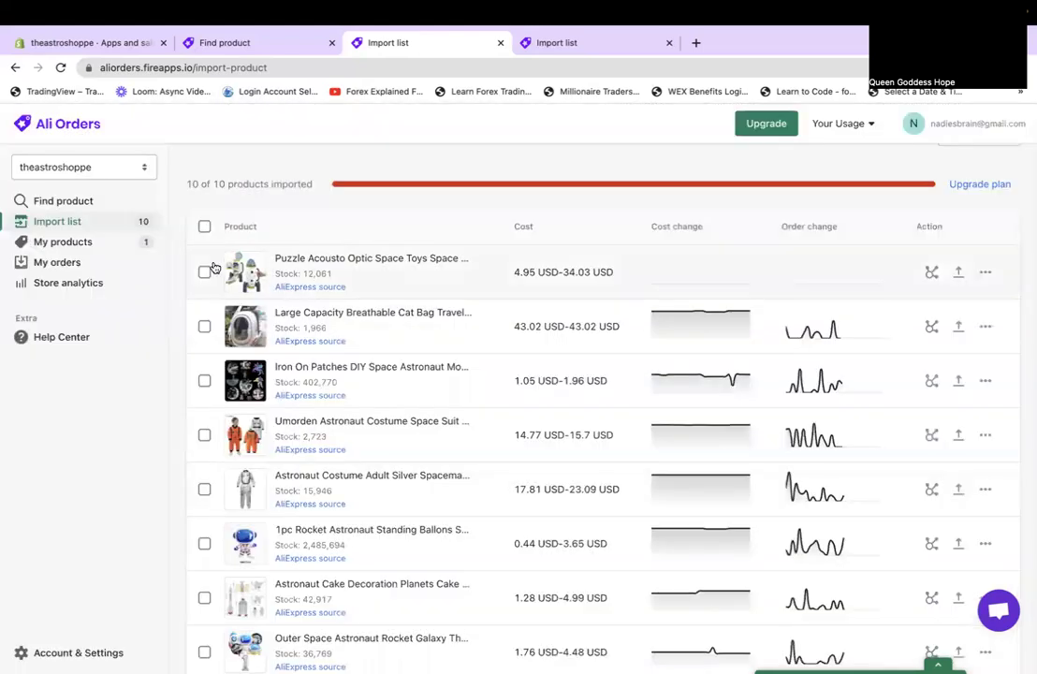
Delete Puzzle Acousto Optic Space Toys from the import list and open Iron On Patches.
left_click(985, 273)
left_click(981, 311)
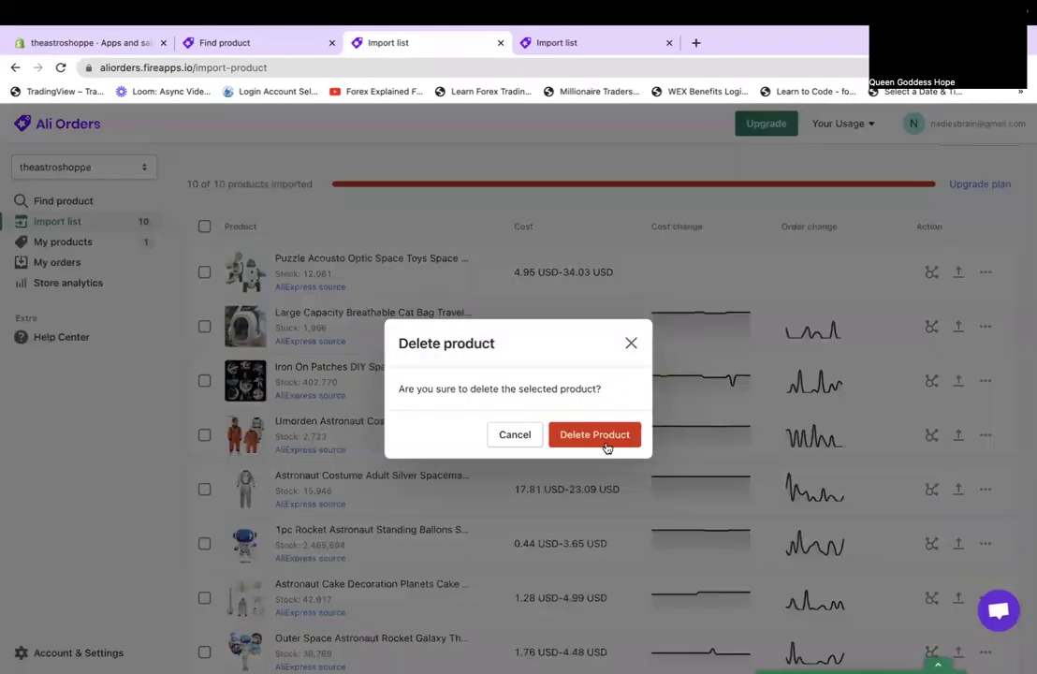
left_click(604, 443)
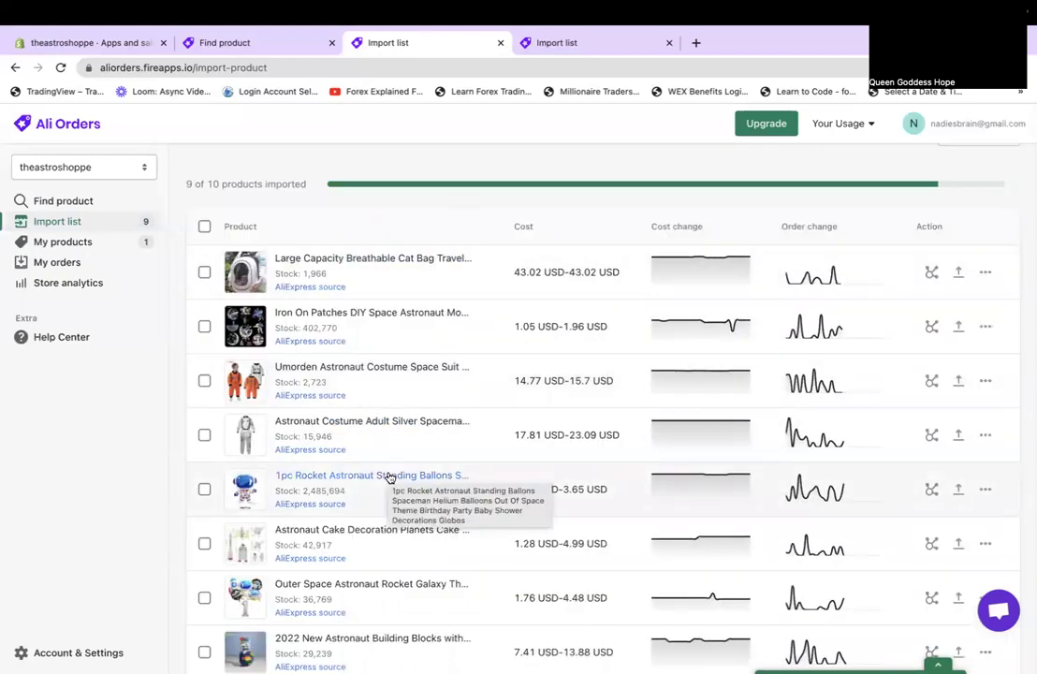
left_click(302, 314)
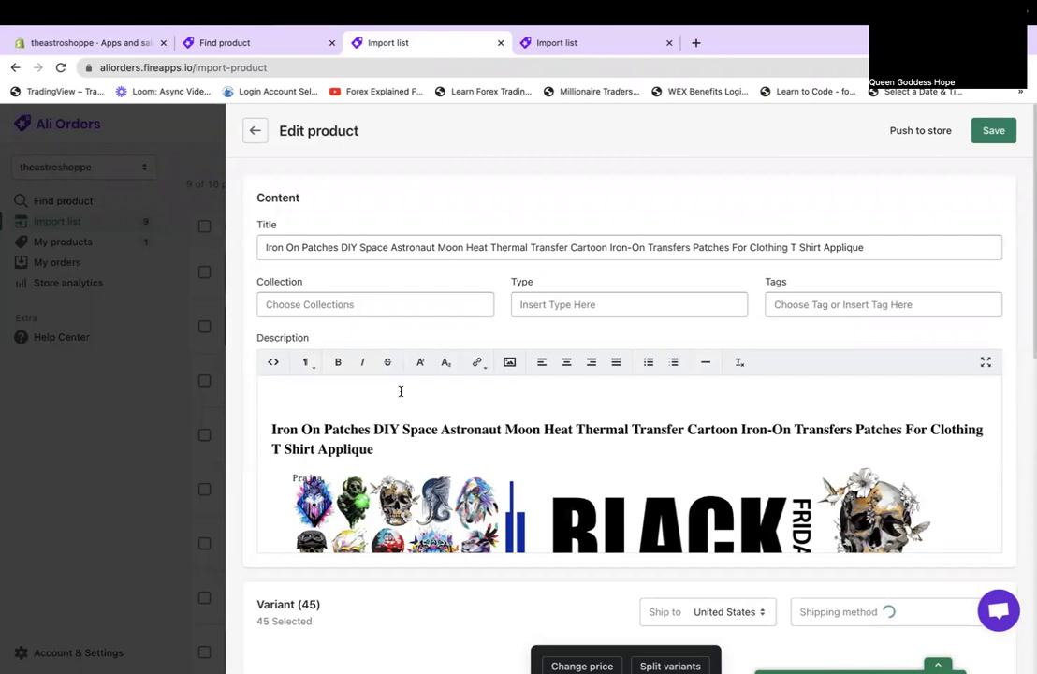
Read through the Iron On Patches product description, then go back to the import list.
scroll(401, 391, "down", 3)
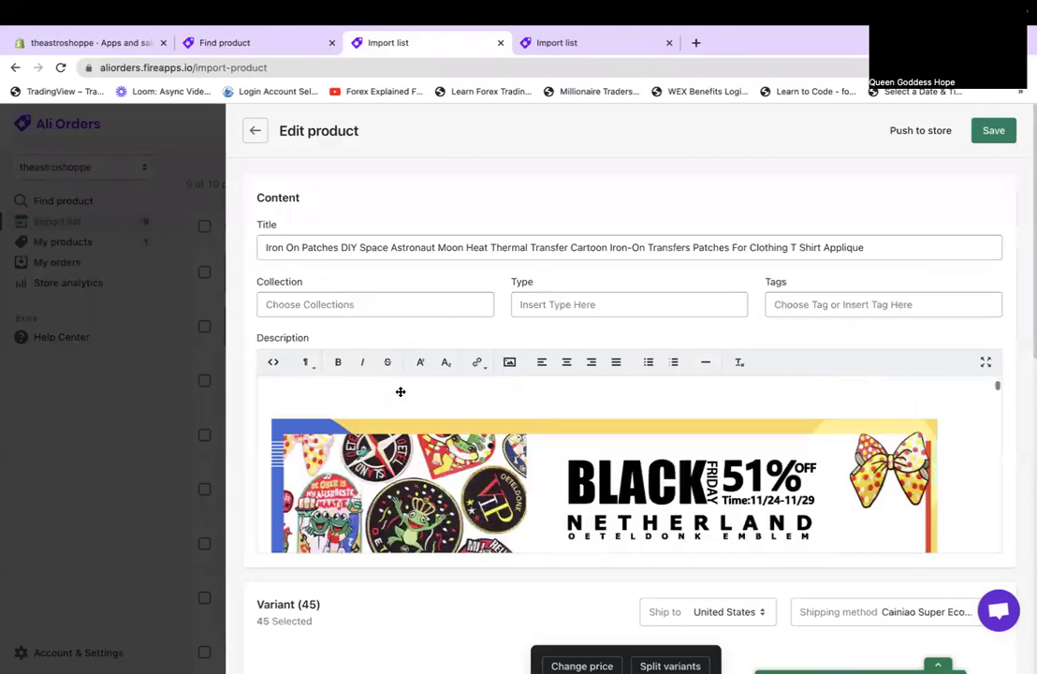
scroll(401, 391, "down", 3)
scroll(400, 391, "up", 1)
scroll(400, 391, "down", 5)
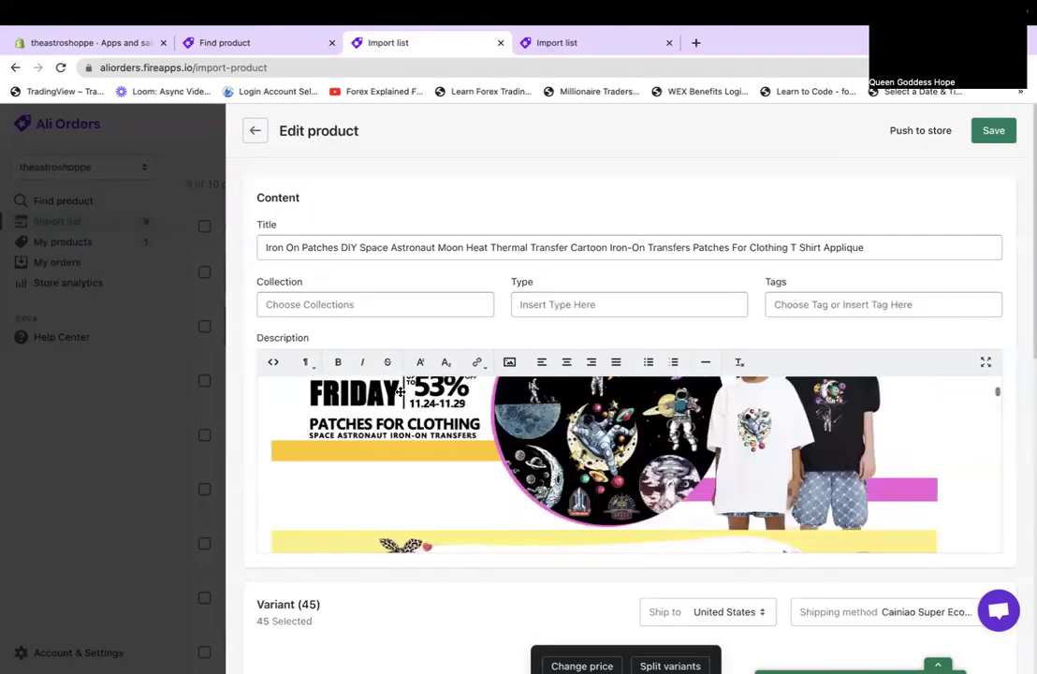
scroll(401, 391, "up", 1)
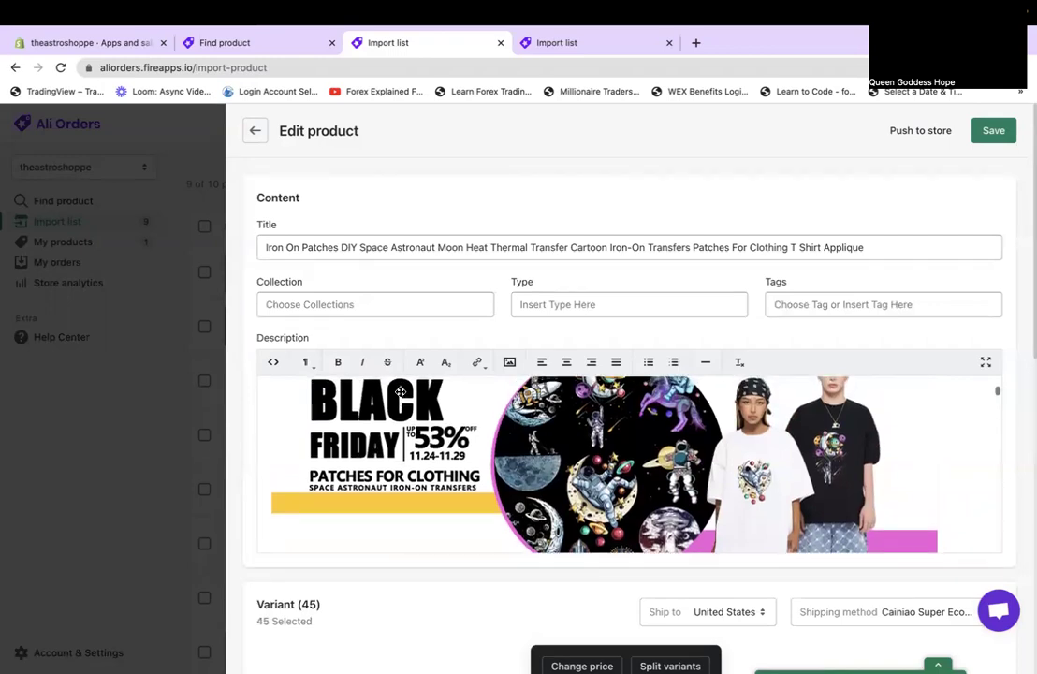
scroll(400, 392, "up", 5)
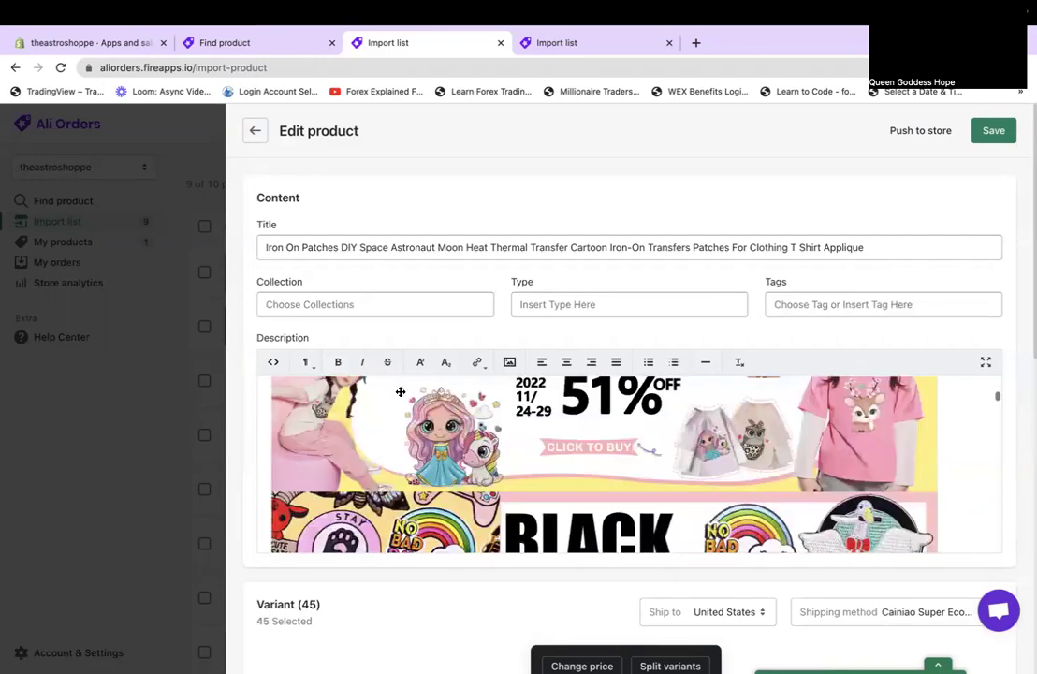
scroll(401, 392, "down", 5)
scroll(401, 391, "down", 10)
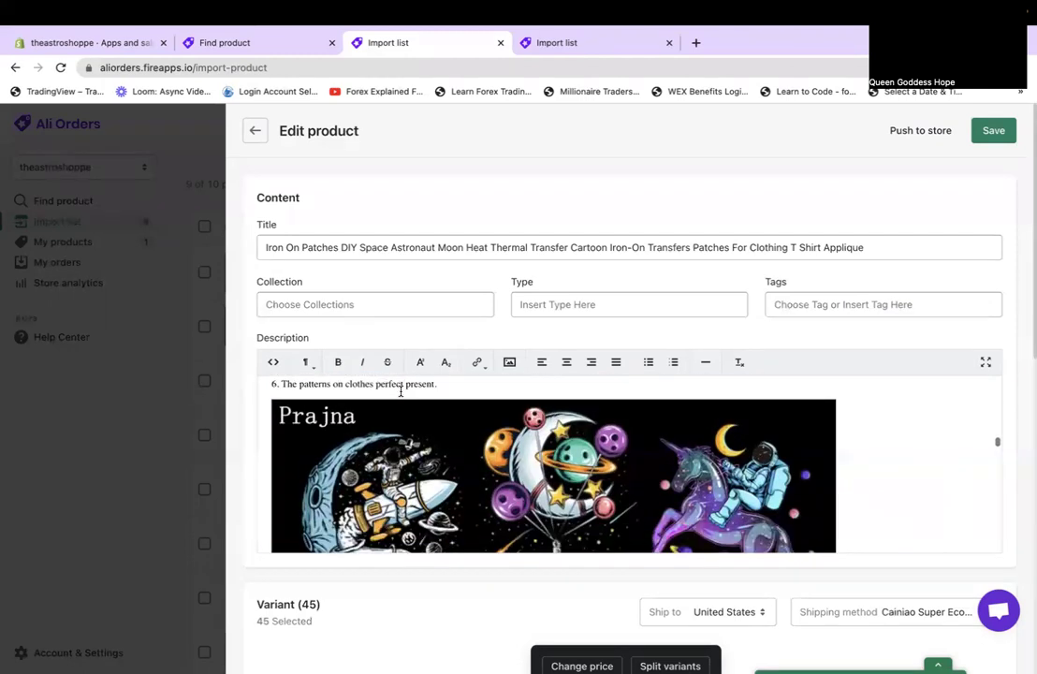
scroll(401, 391, "down", 5)
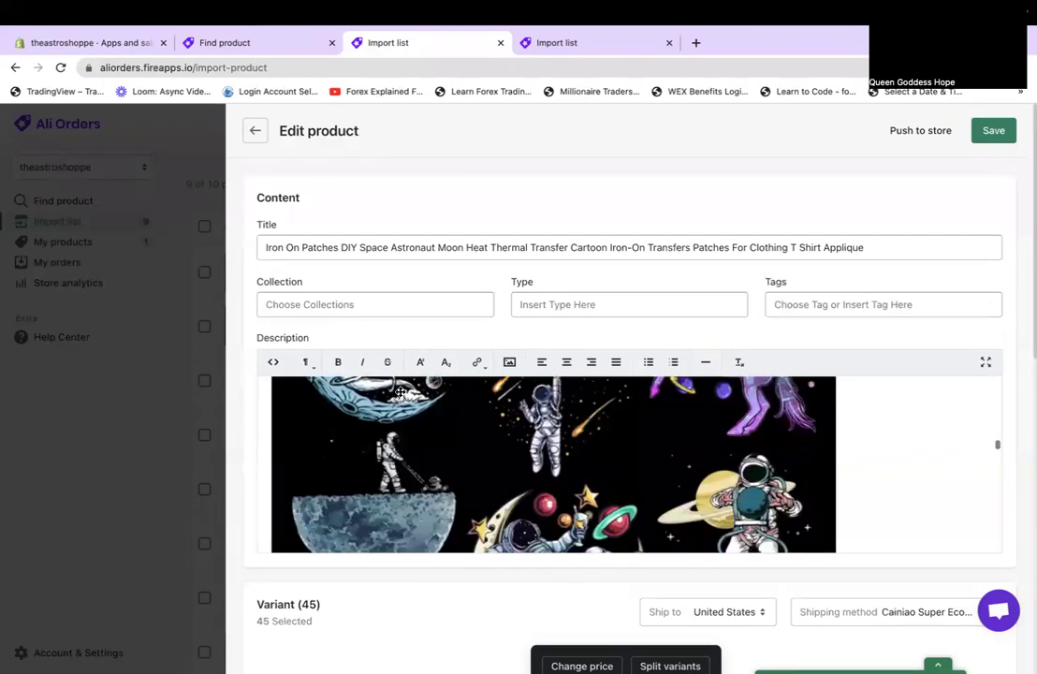
scroll(401, 391, "down", 3)
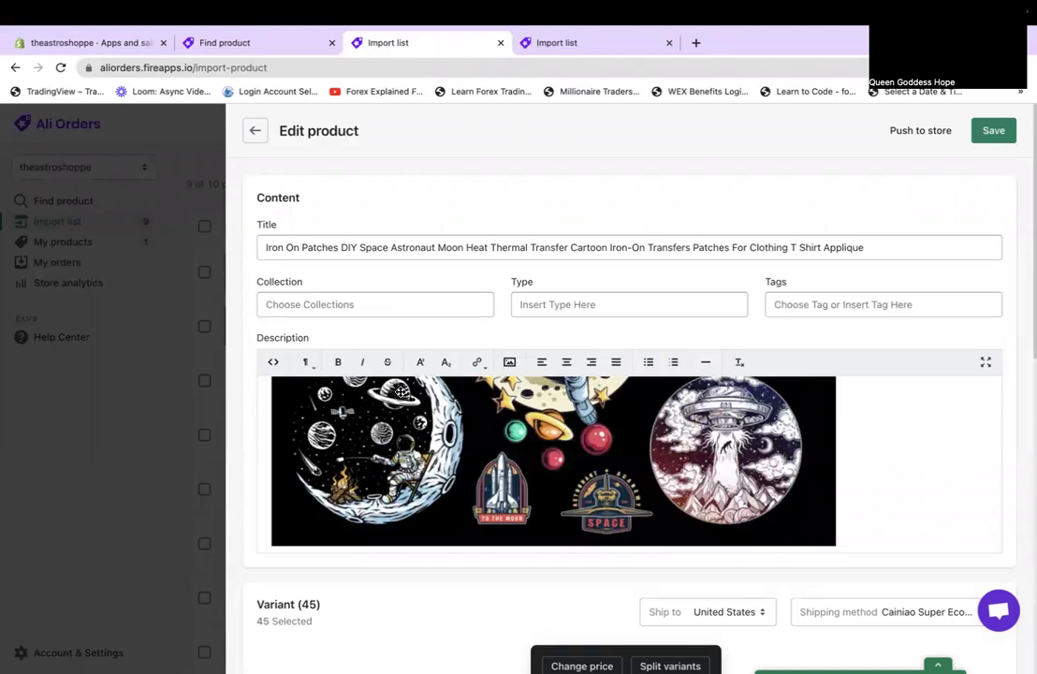
scroll(401, 391, "down", 8)
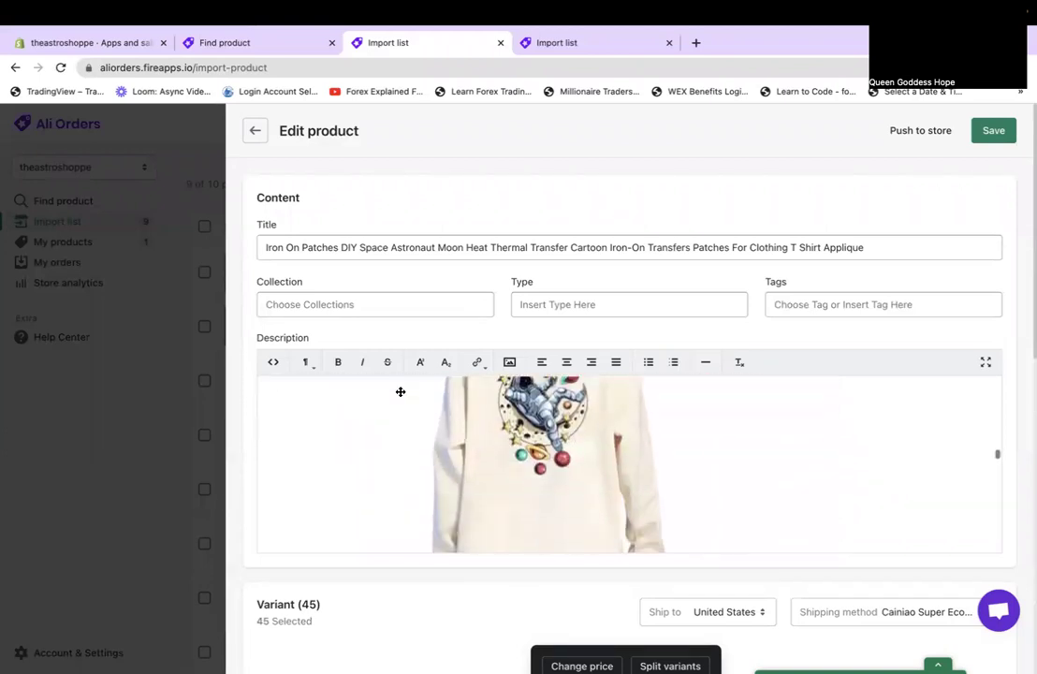
scroll(400, 391, "down", 8)
scroll(401, 391, "down", 8)
scroll(401, 391, "down", 8)
scroll(400, 392, "down", 3)
left_click(254, 131)
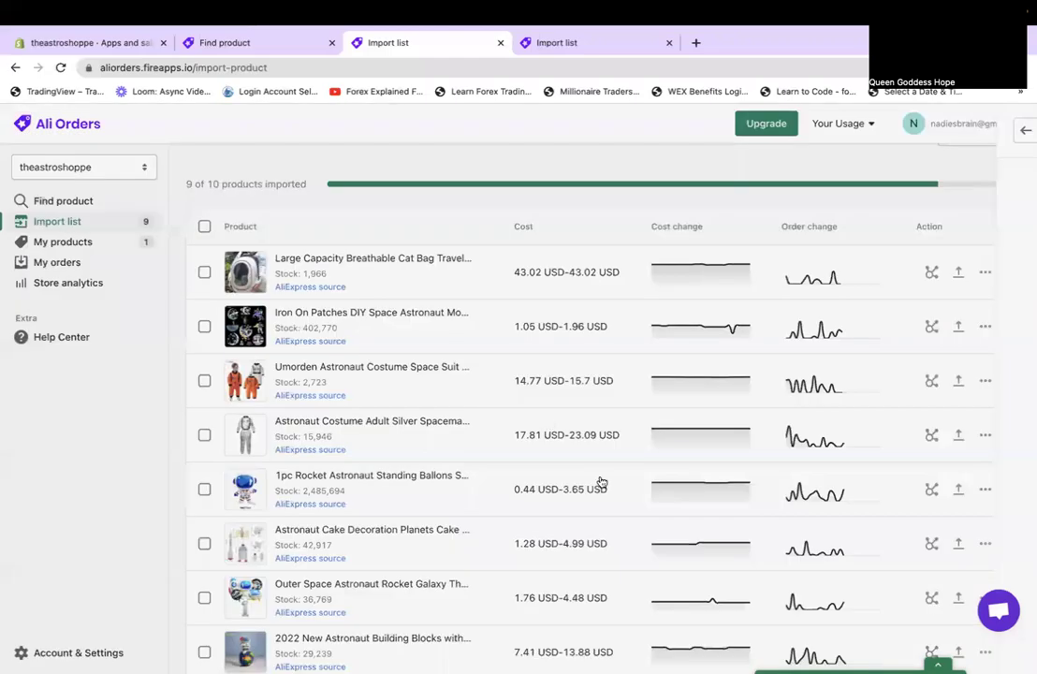
Delete Iron On Patches from the import list and open the Umorden astronaut costume.
left_click(983, 362)
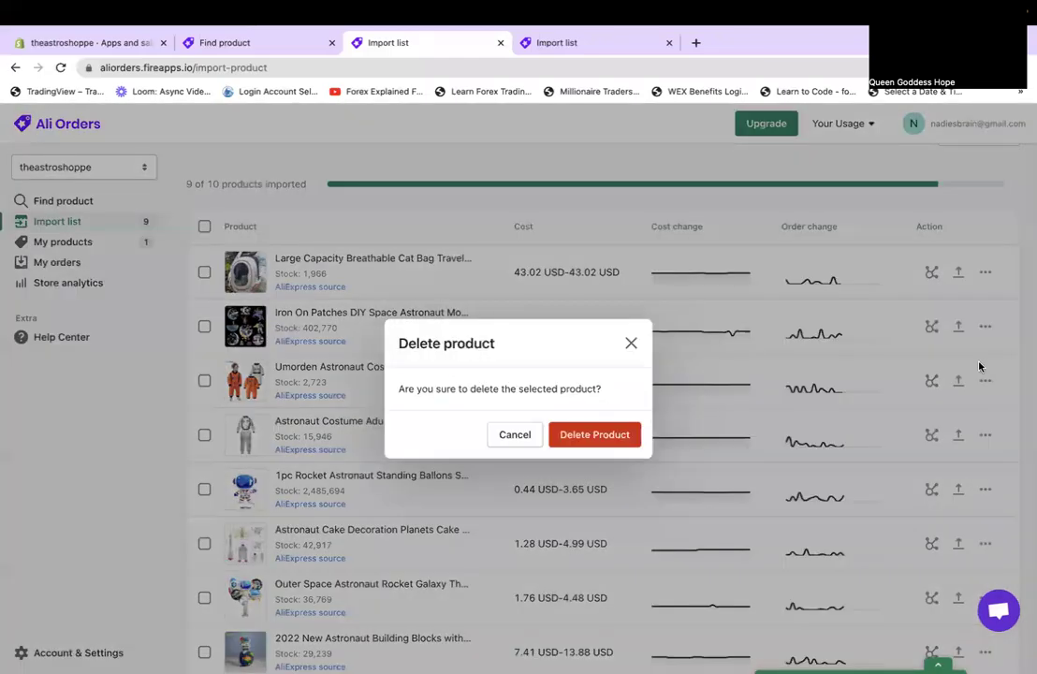
left_click(623, 435)
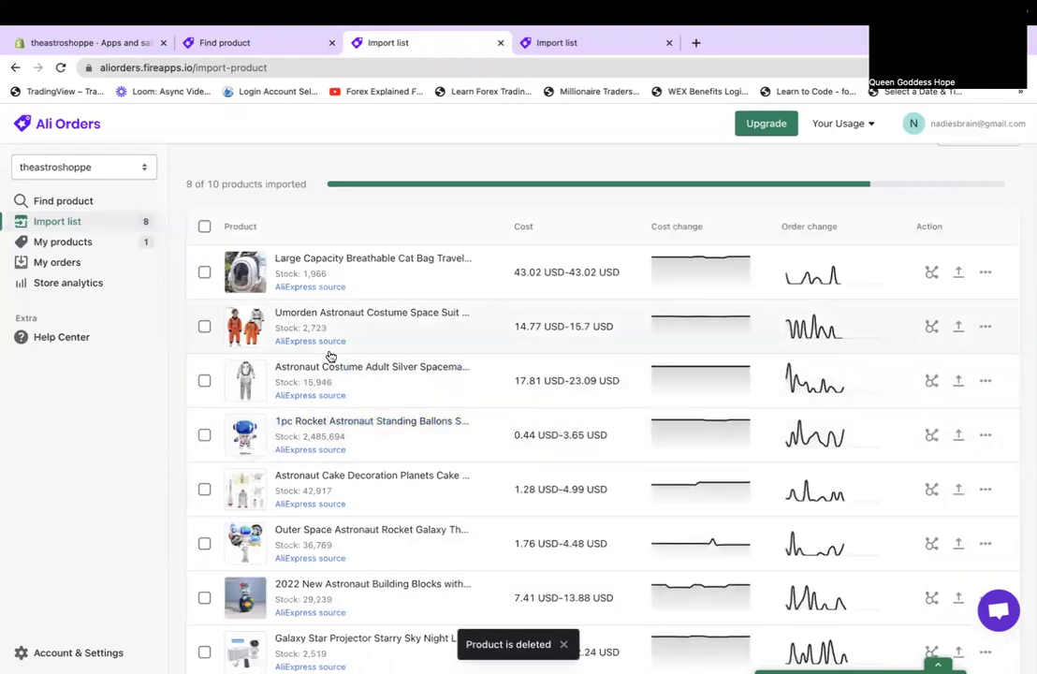
left_click(284, 319)
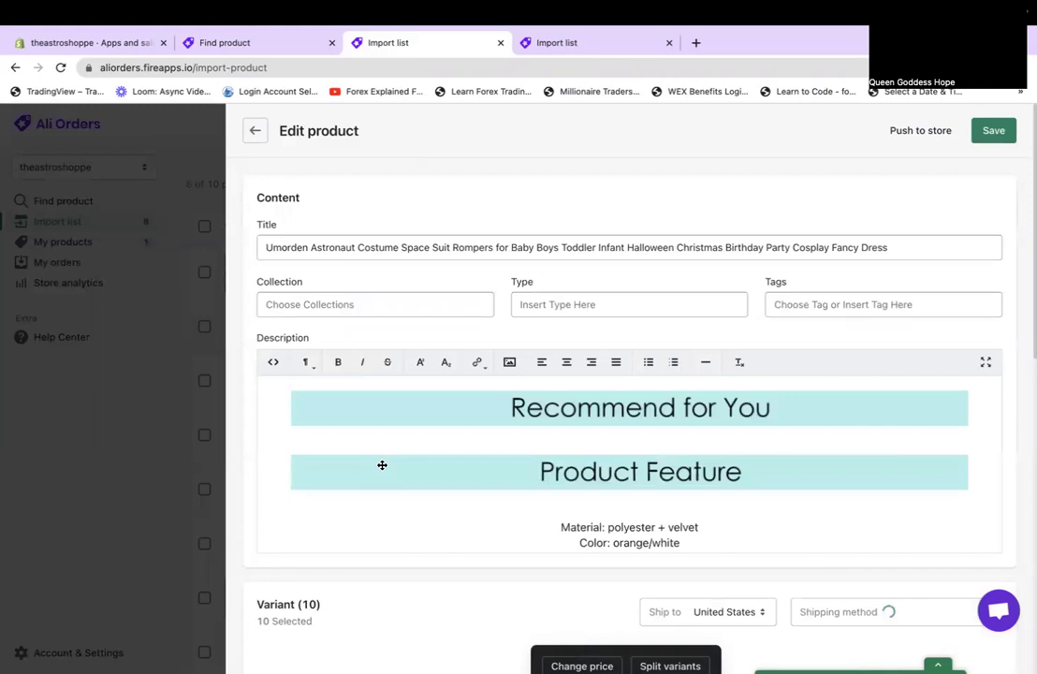
scroll(382, 466, "down", 10)
scroll(386, 451, "down", 8)
scroll(387, 451, "down", 8)
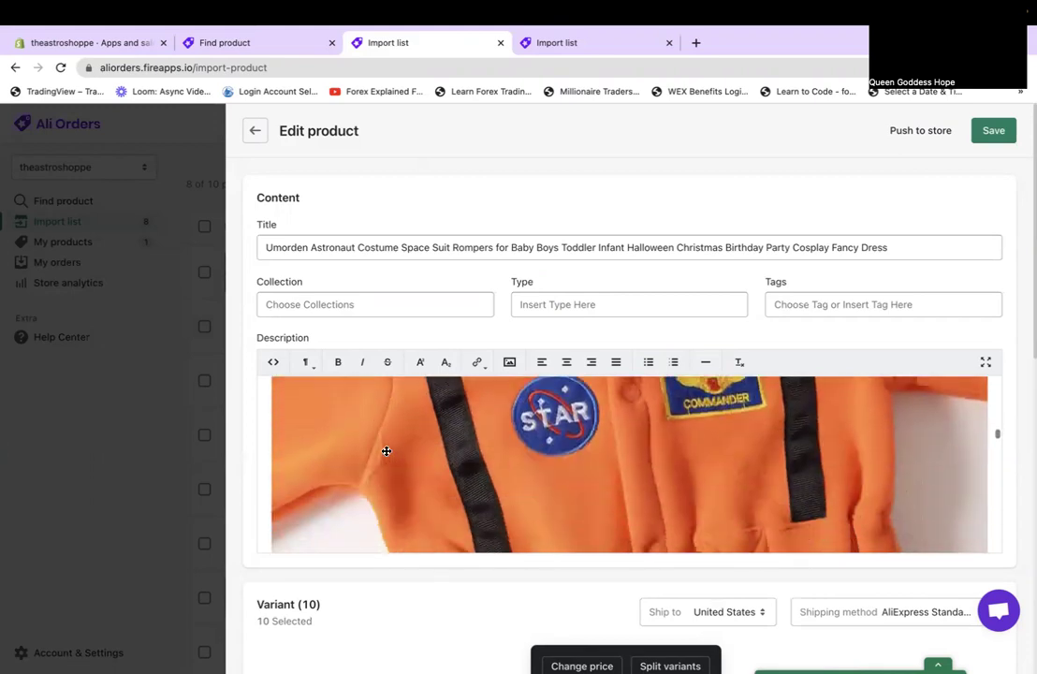
scroll(387, 451, "down", 8)
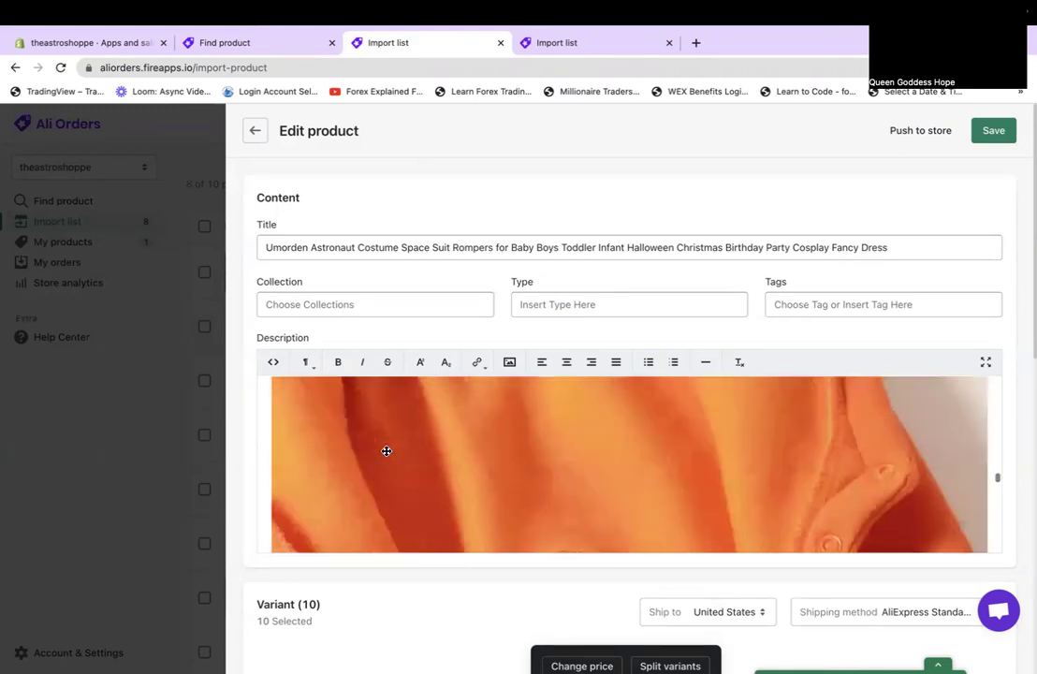
scroll(387, 451, "down", 3)
scroll(374, 611, "down", 10)
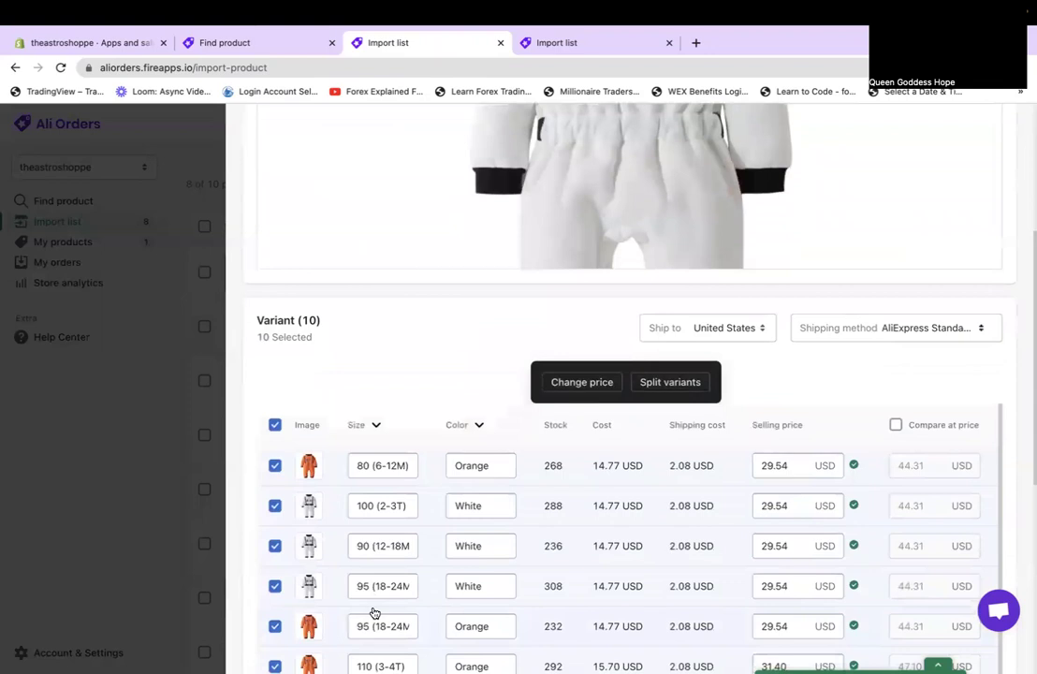
scroll(373, 612, "down", 2)
scroll(370, 424, "up", 2)
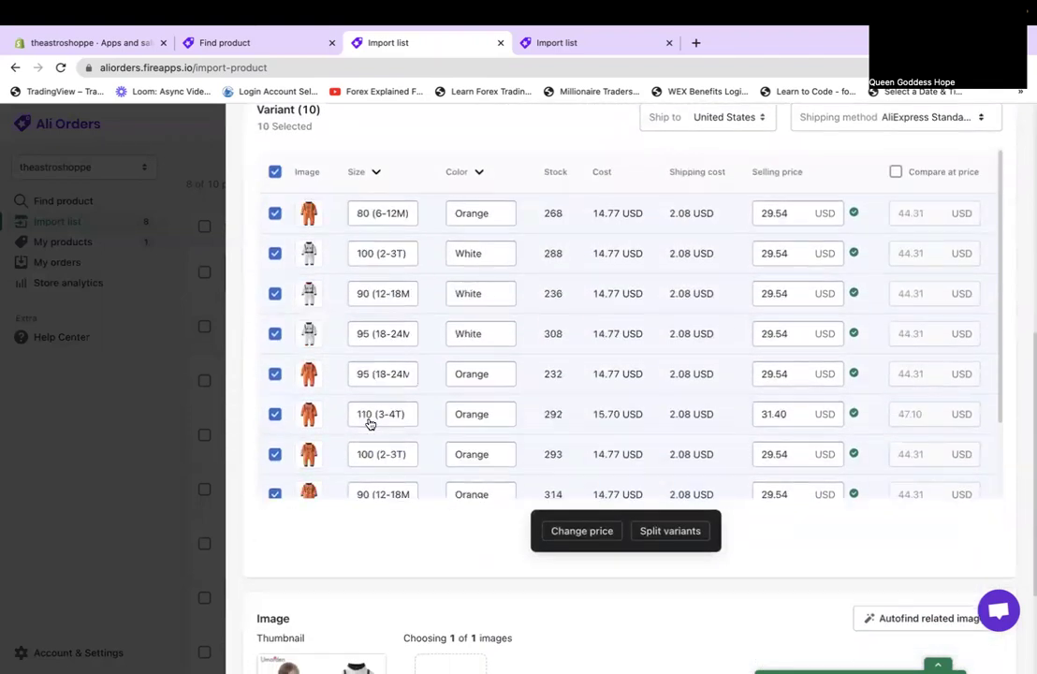
scroll(370, 424, "down", 2)
scroll(369, 422, "up", 2)
scroll(368, 421, "down", 3)
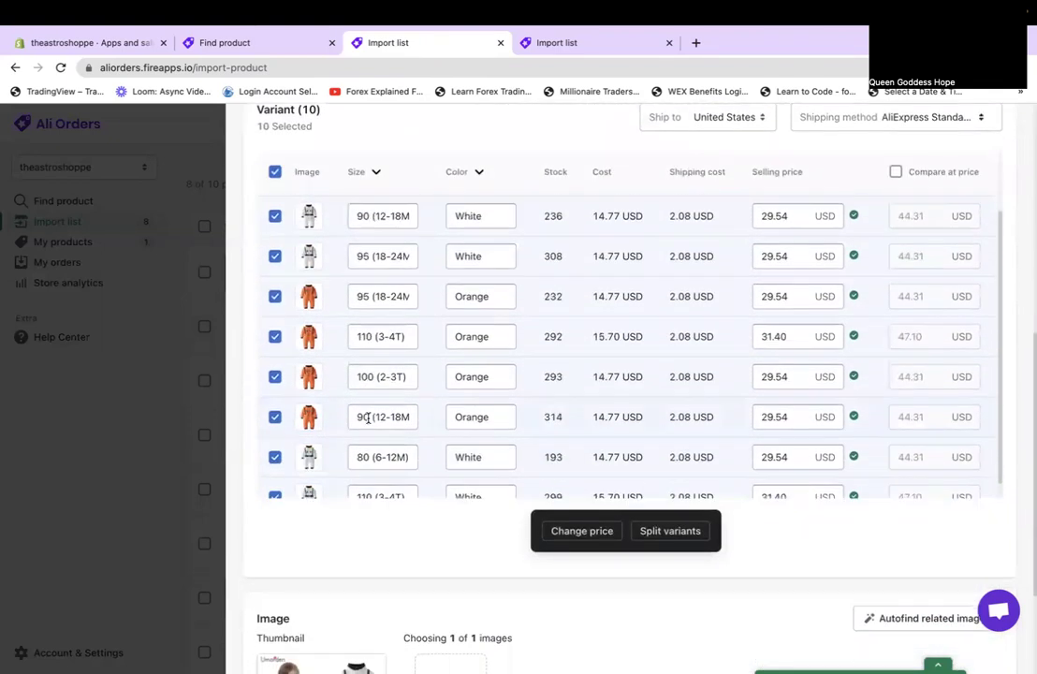
scroll(368, 419, "up", 5)
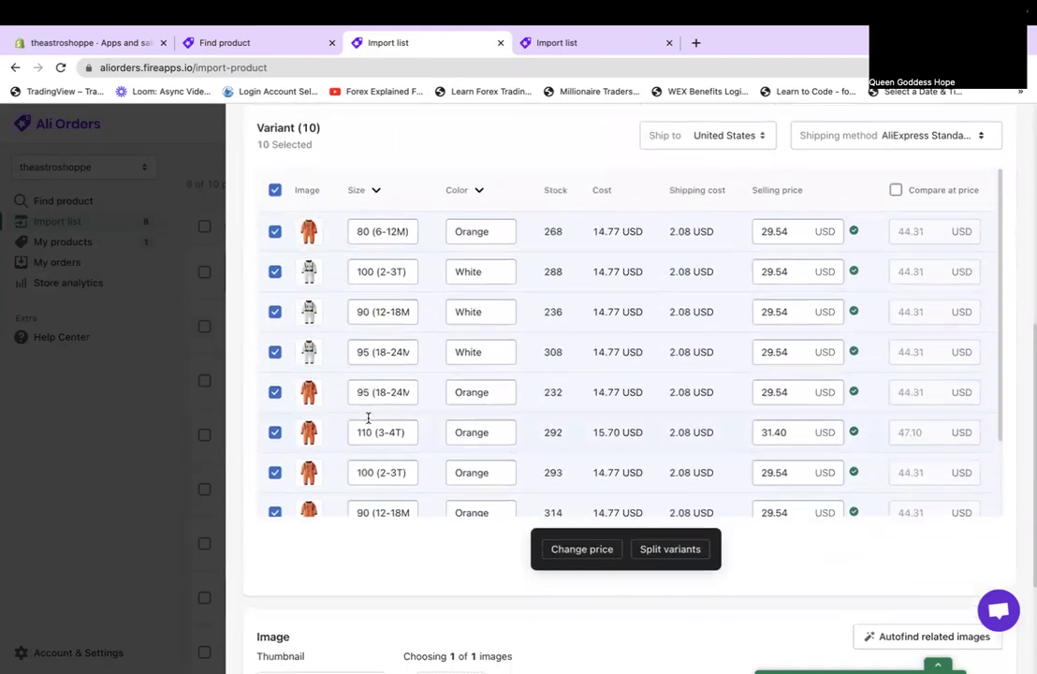
scroll(368, 422, "up", 2)
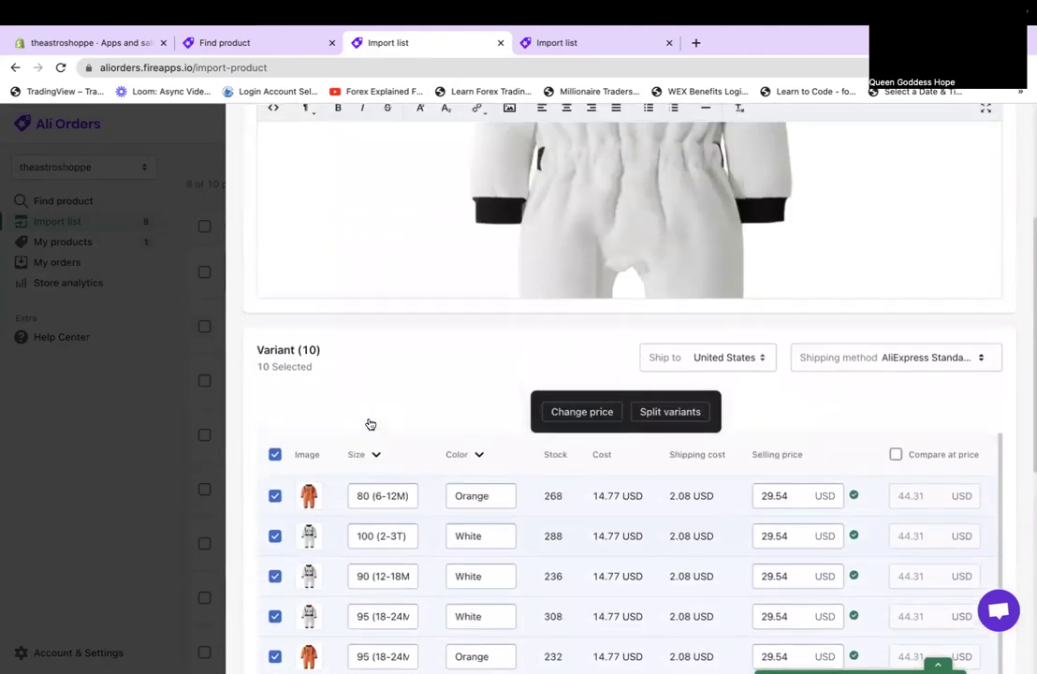
scroll(370, 424, "down", 1)
scroll(368, 421, "down", 3)
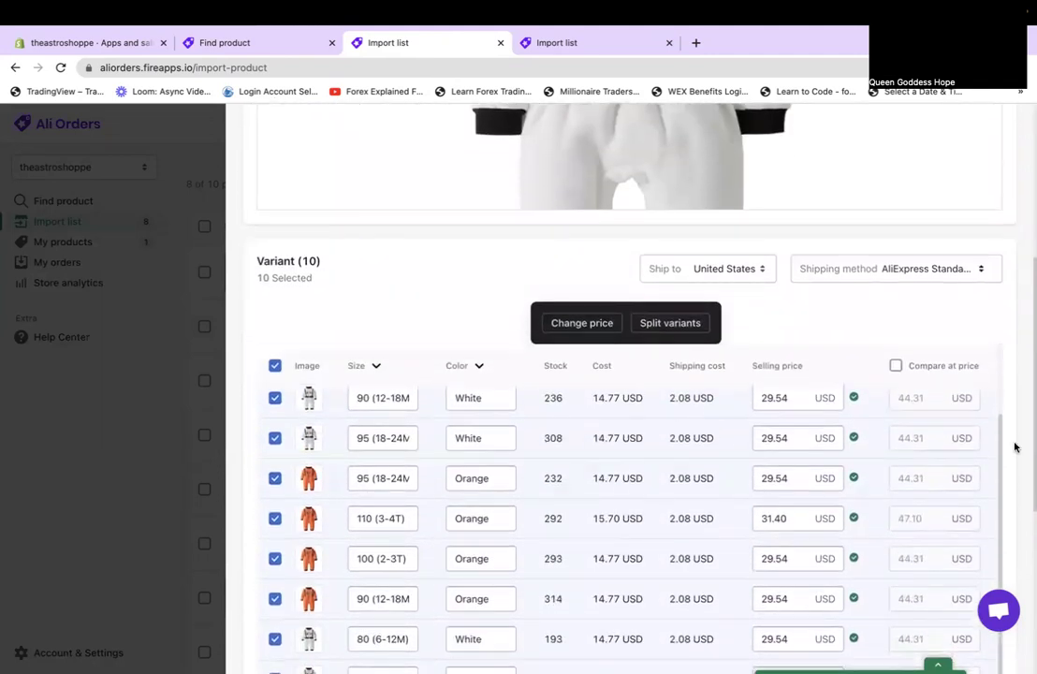
scroll(931, 516, "down", 3)
scroll(932, 516, "up", 4)
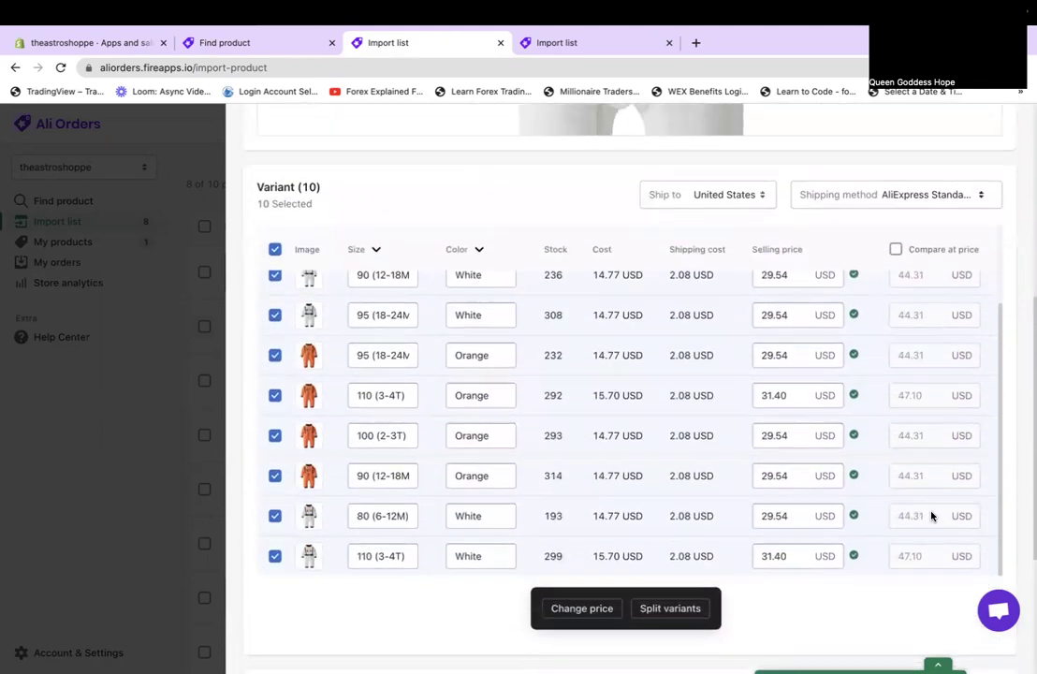
scroll(932, 516, "up", 1)
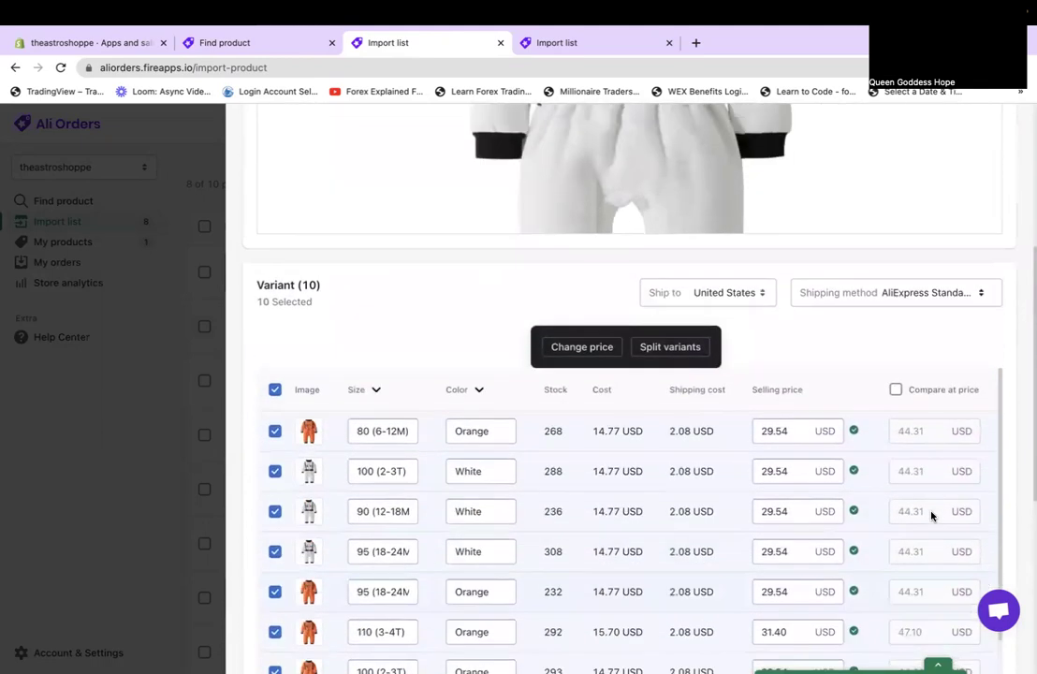
Give all ten Umorden costume variants a fixed price of 39.99 USD with compare-at prices on.
left_click(575, 346)
left_click(612, 209)
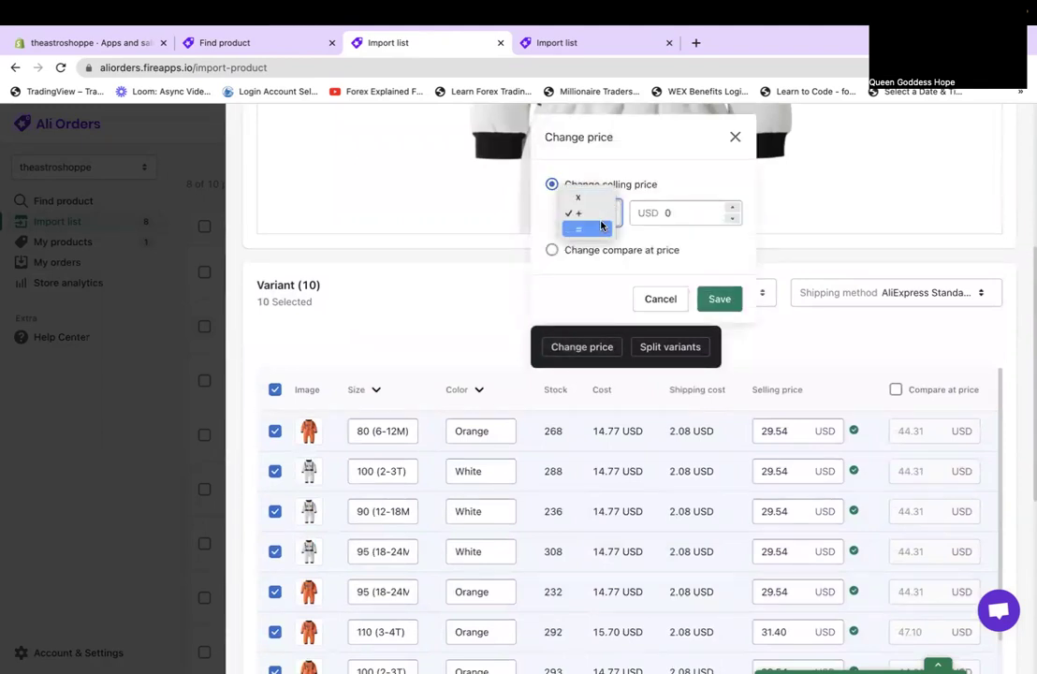
left_click(599, 229)
left_click(684, 220)
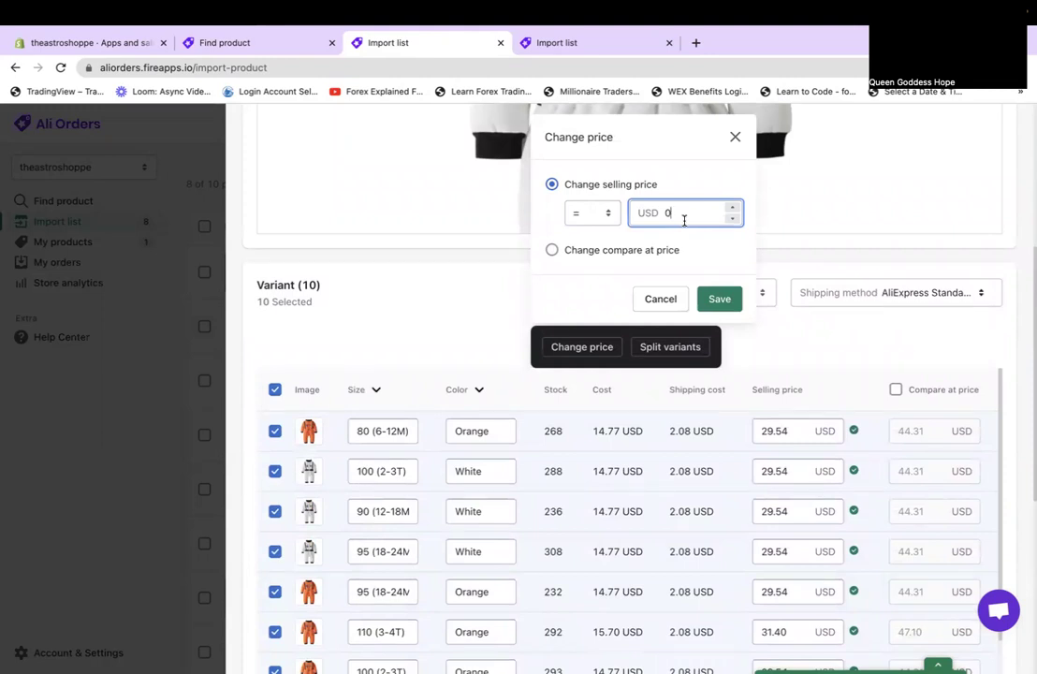
type("39.99")
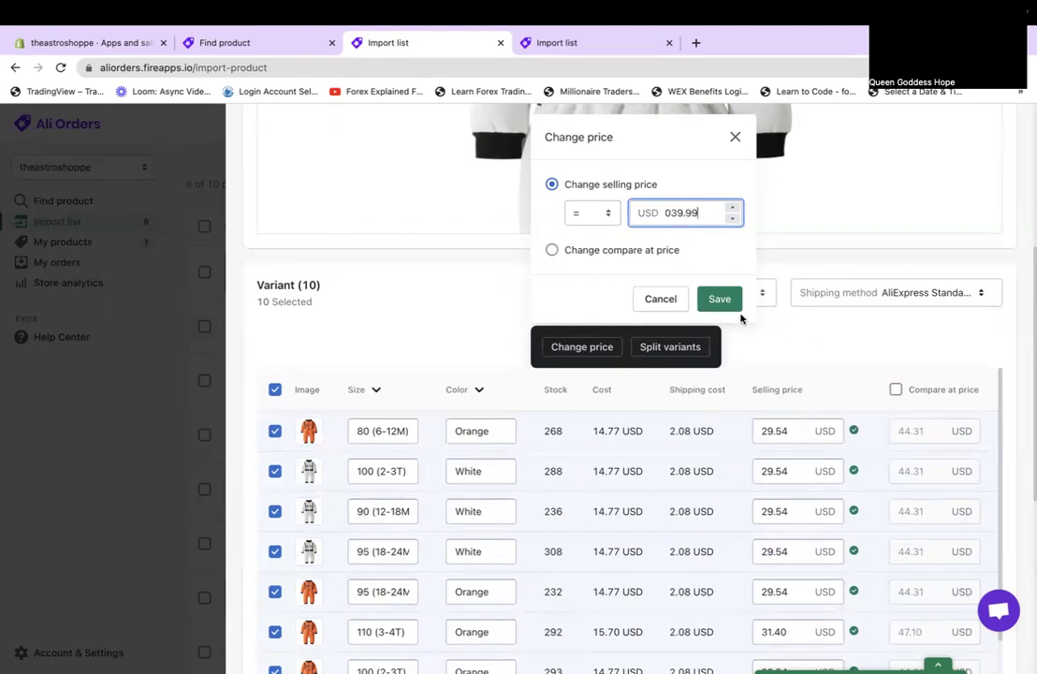
left_click(728, 308)
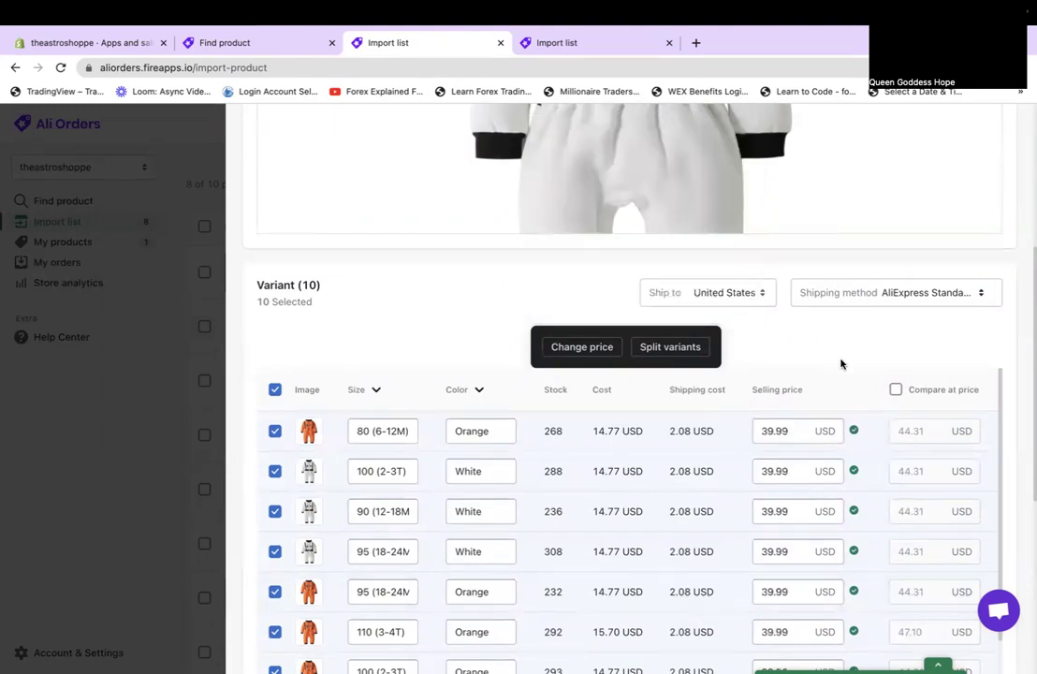
scroll(911, 521, "down", 6)
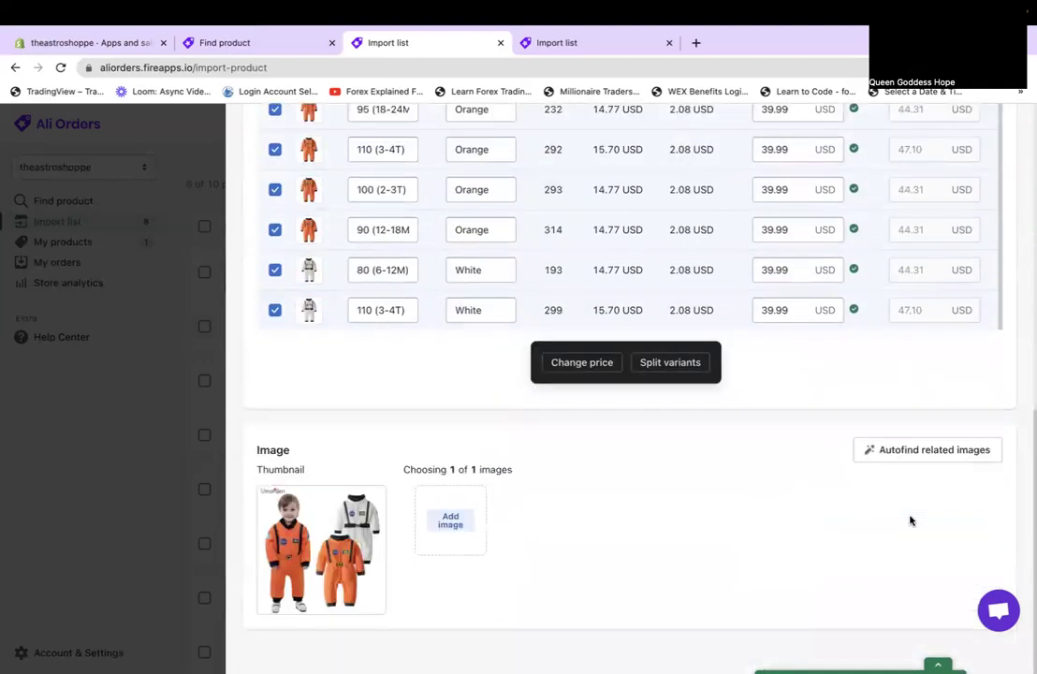
scroll(911, 521, "up", 6)
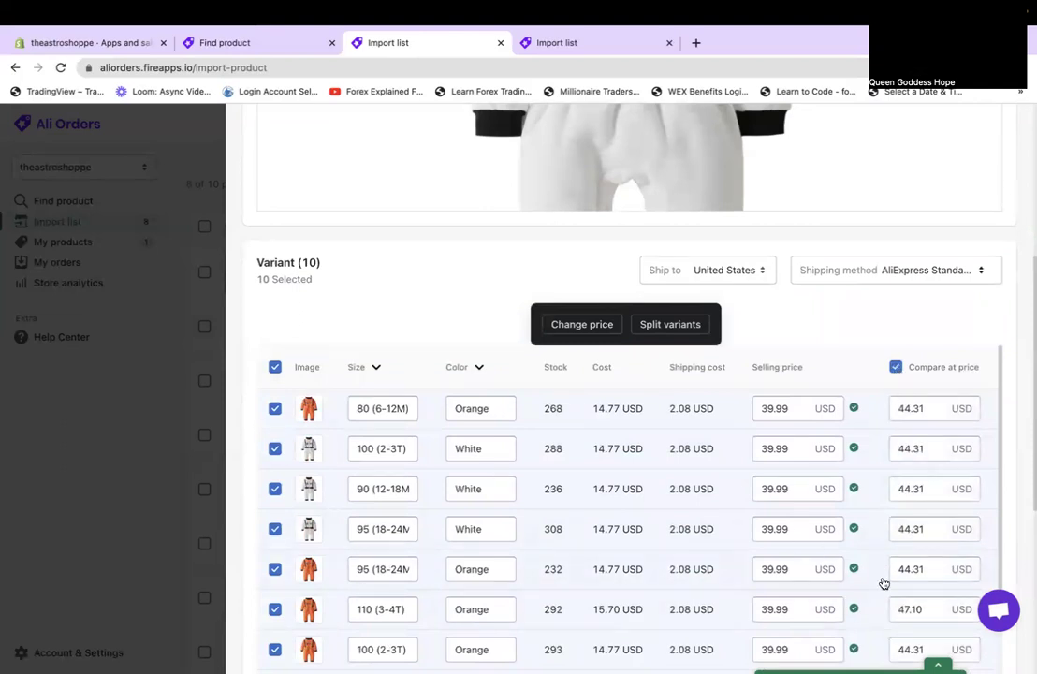
scroll(794, 393, "down", 3)
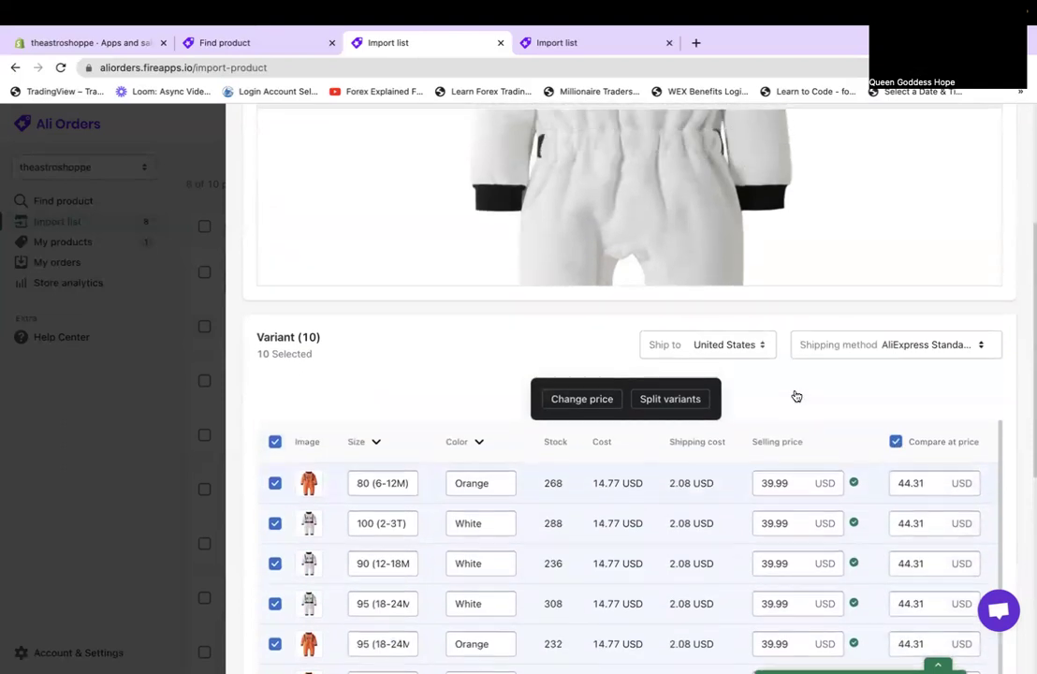
Remove 'Umorden' from the title and replace 'Space Suit Rompers for' with 'for'.
scroll(793, 394, "up", 5)
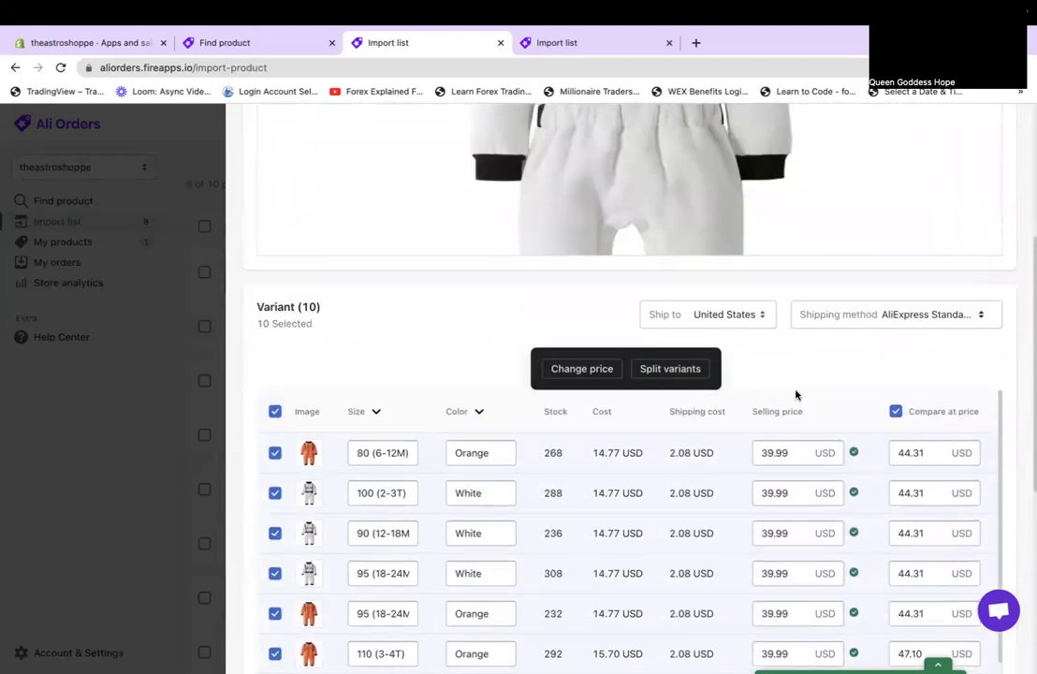
scroll(797, 556, "down", 2)
scroll(796, 553, "up", 5)
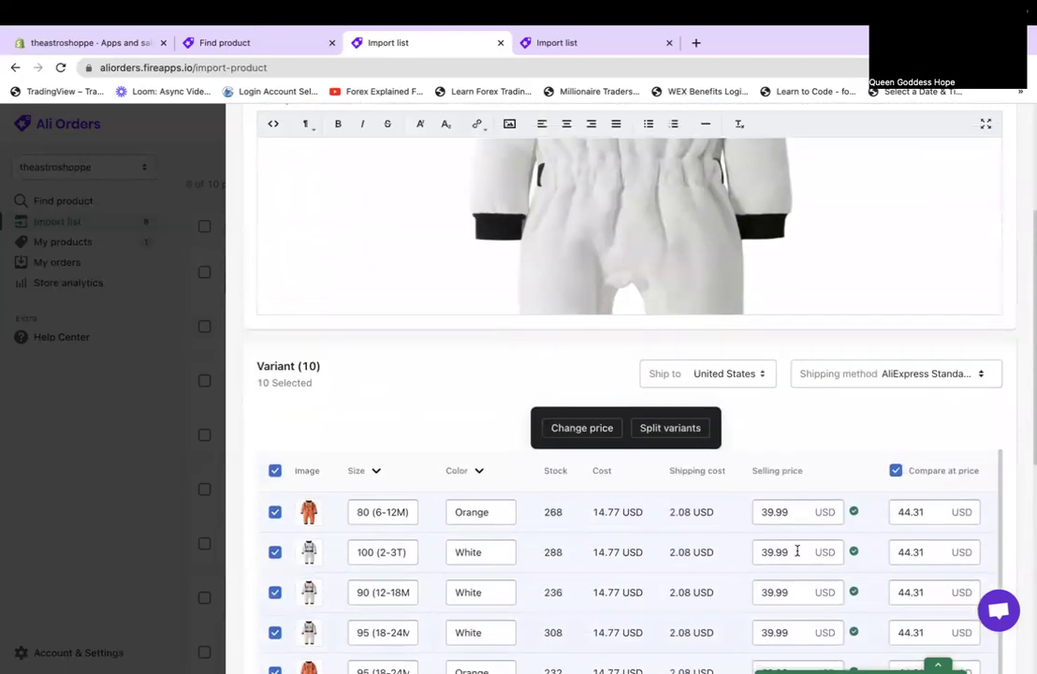
scroll(796, 551, "up", 4)
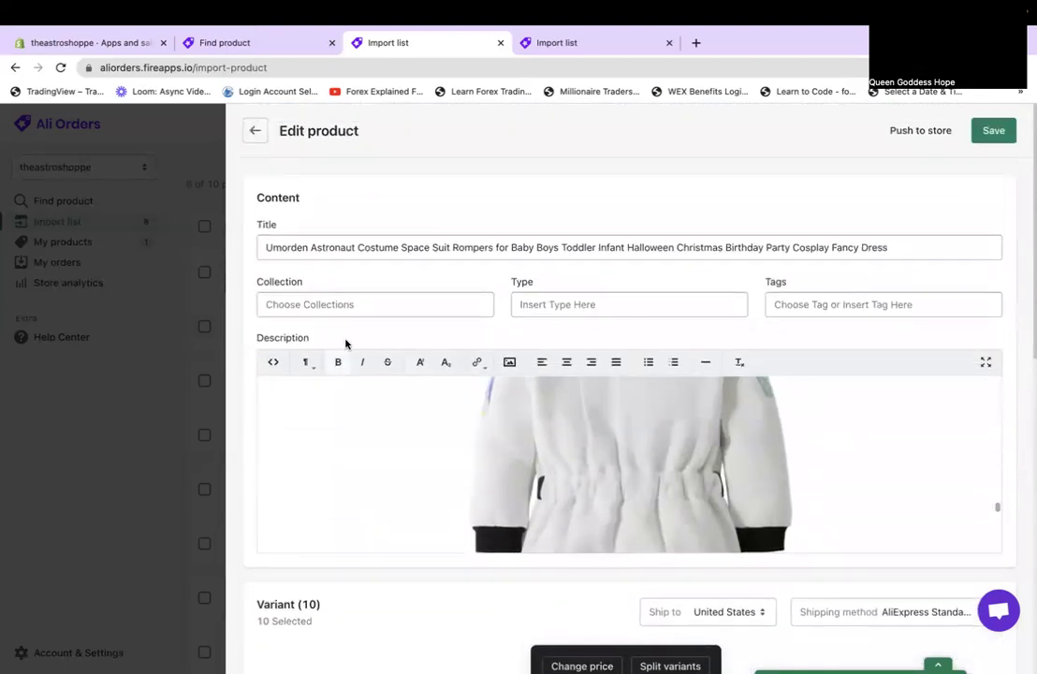
left_click_drag(310, 247, 195, 250)
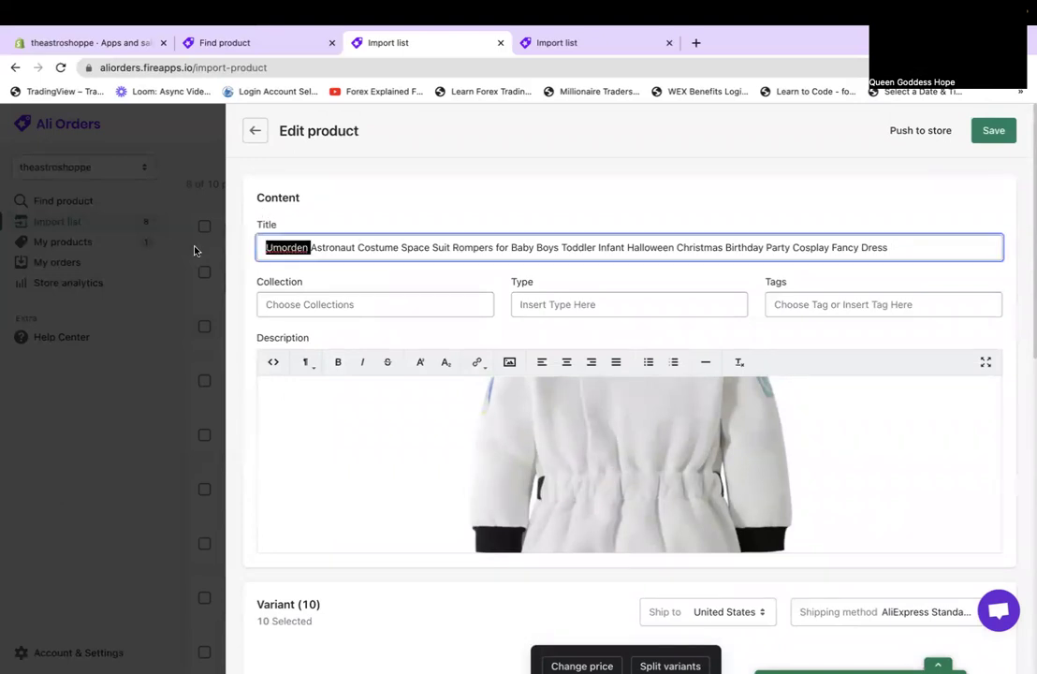
key("BackSpace")
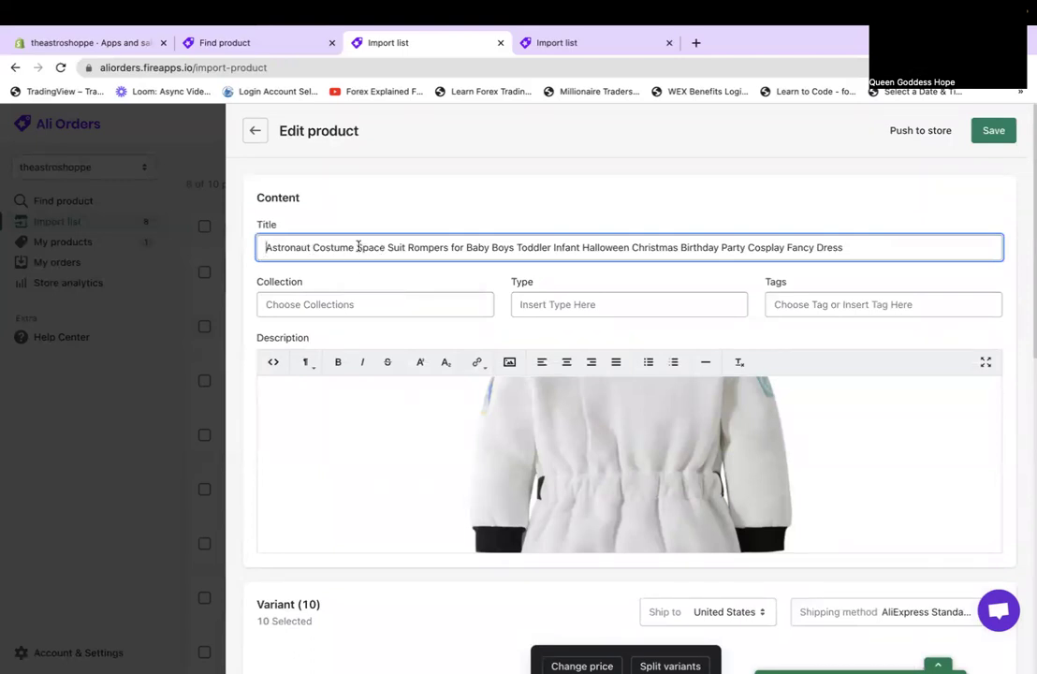
left_click_drag(356, 248, 456, 251)
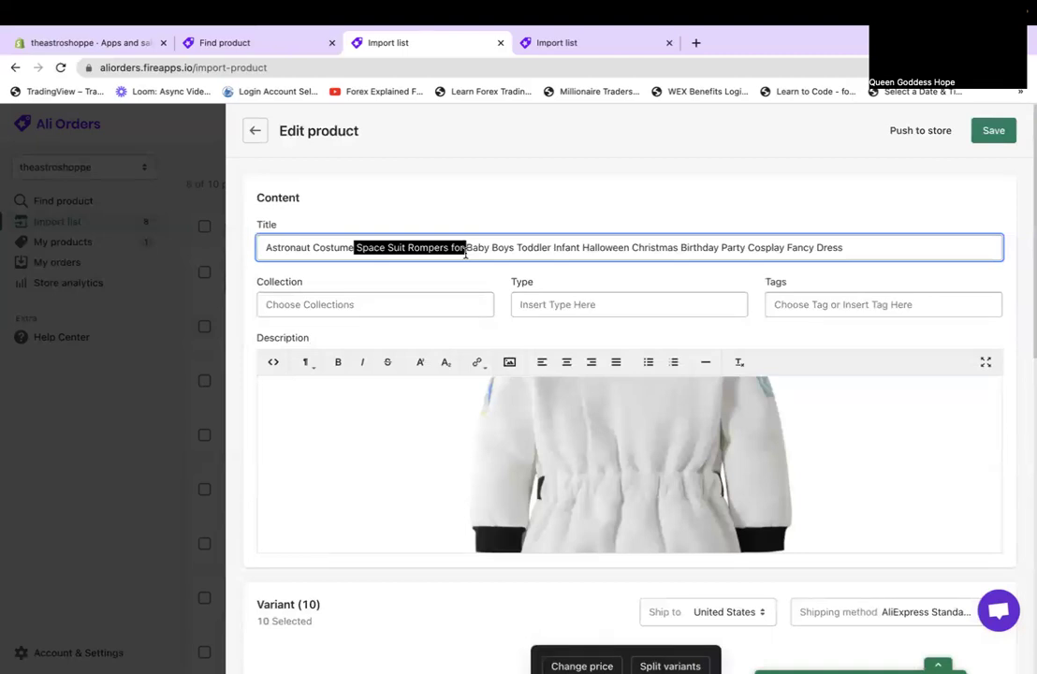
key("BackSpace")
type("for")
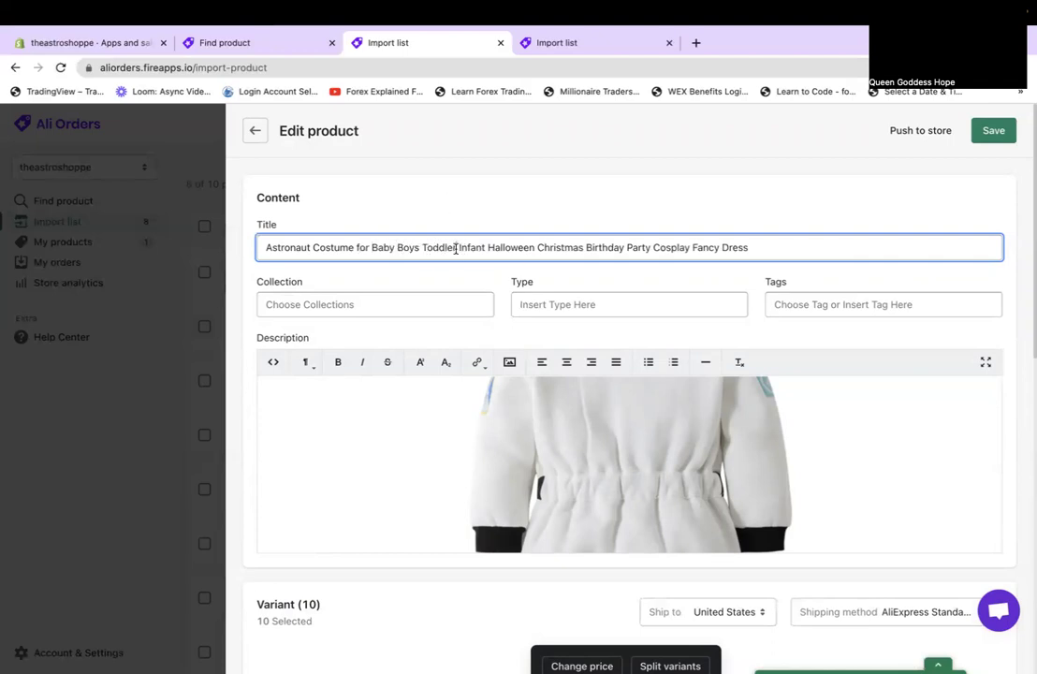
Drop 'Baby Boys Toddler' and the holiday/cosplay words, capitalize Infant, and save.
left_click_drag(456, 248, 789, 279)
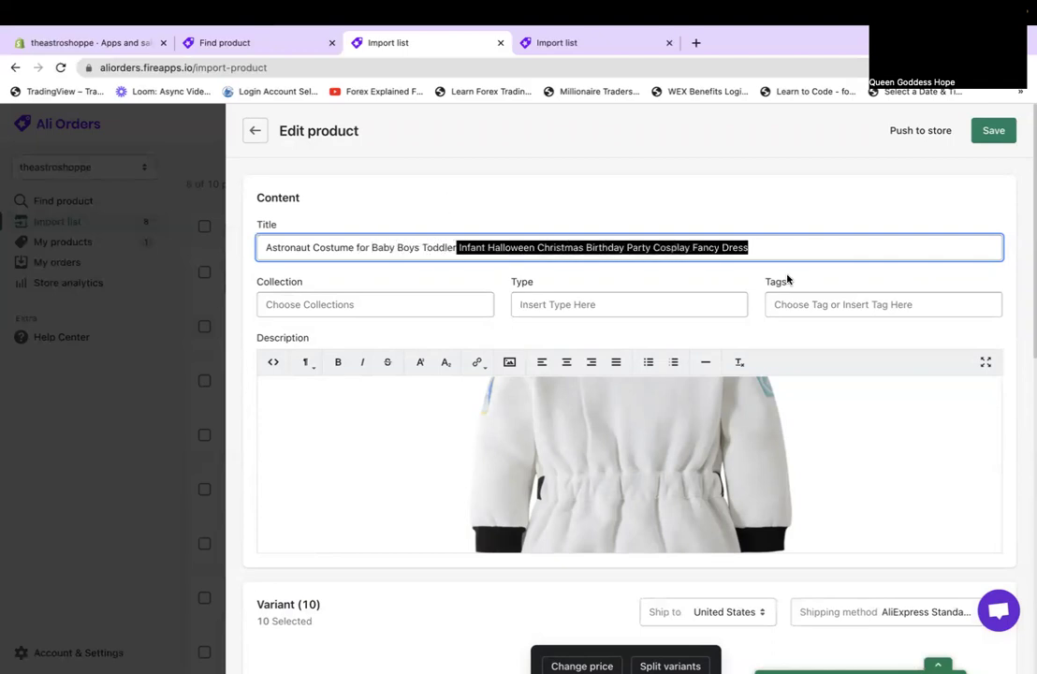
left_click(448, 245)
left_click_drag(458, 246, 370, 247)
key("BackSpace")
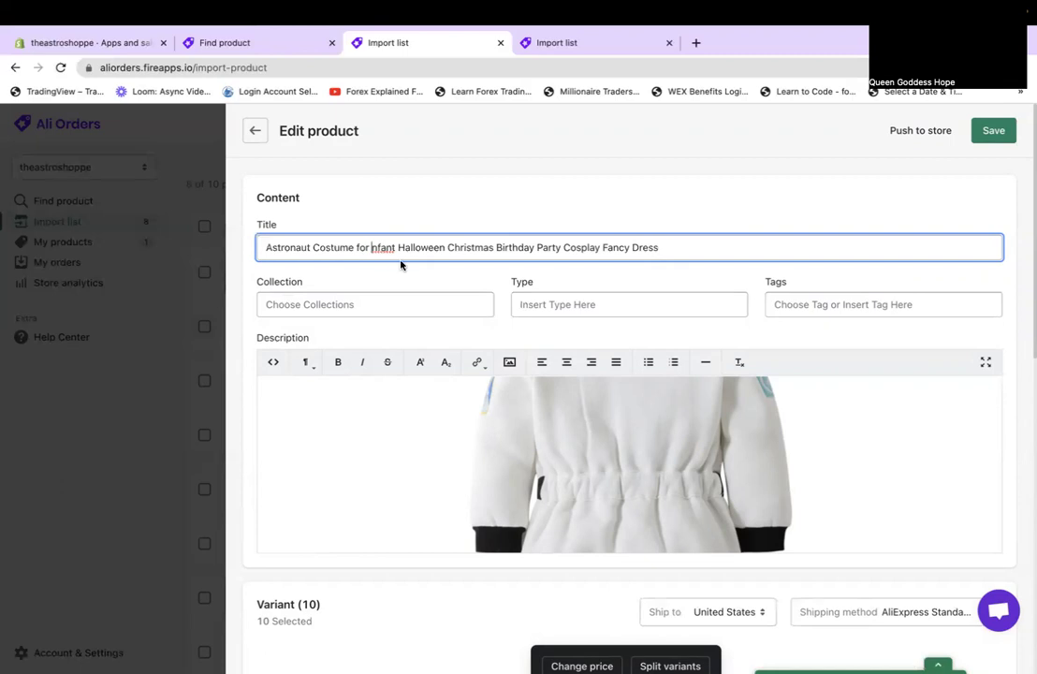
type("I")
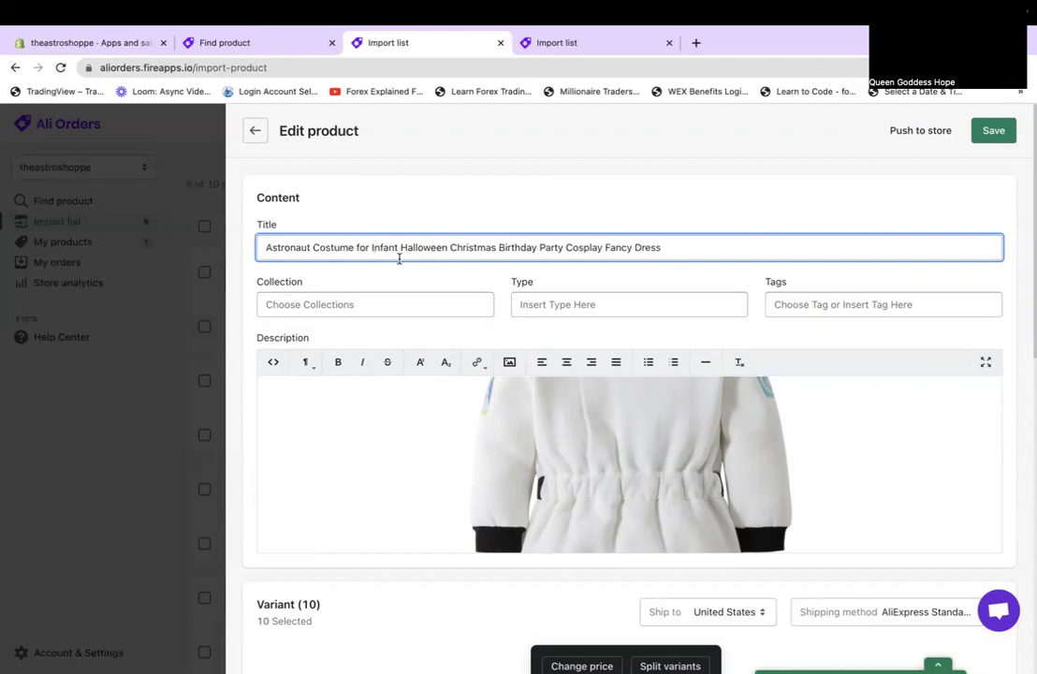
left_click_drag(401, 249, 614, 252)
key("BackSpace")
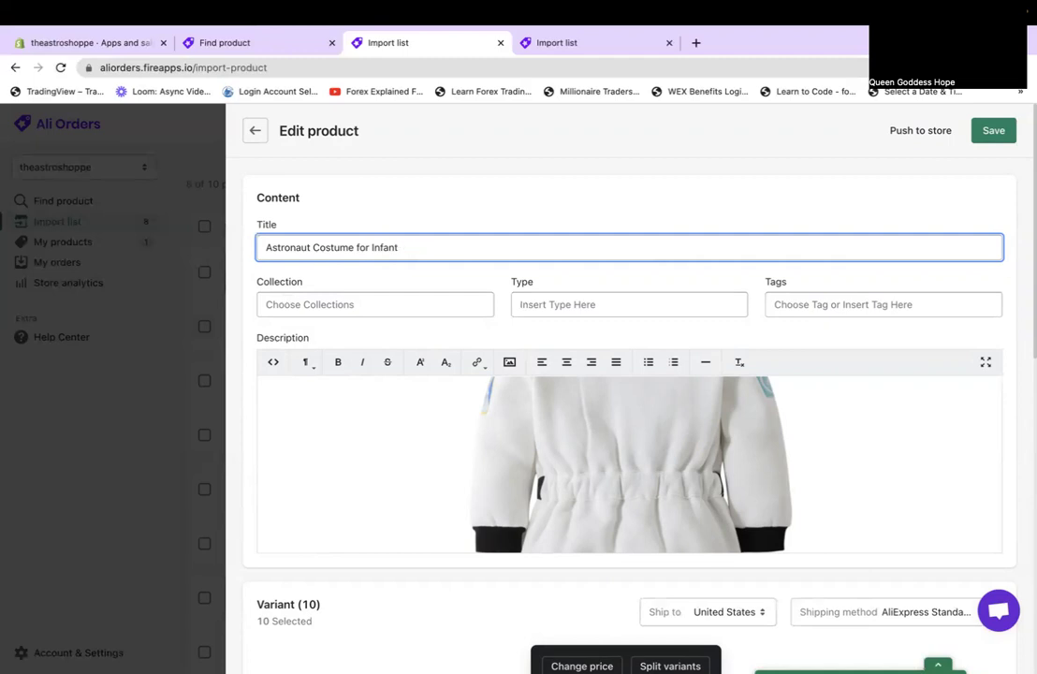
left_click(991, 132)
Push Astronaut Costume for Infant to the store unpublished, with out-of-stock selling disabled.
left_click(928, 135)
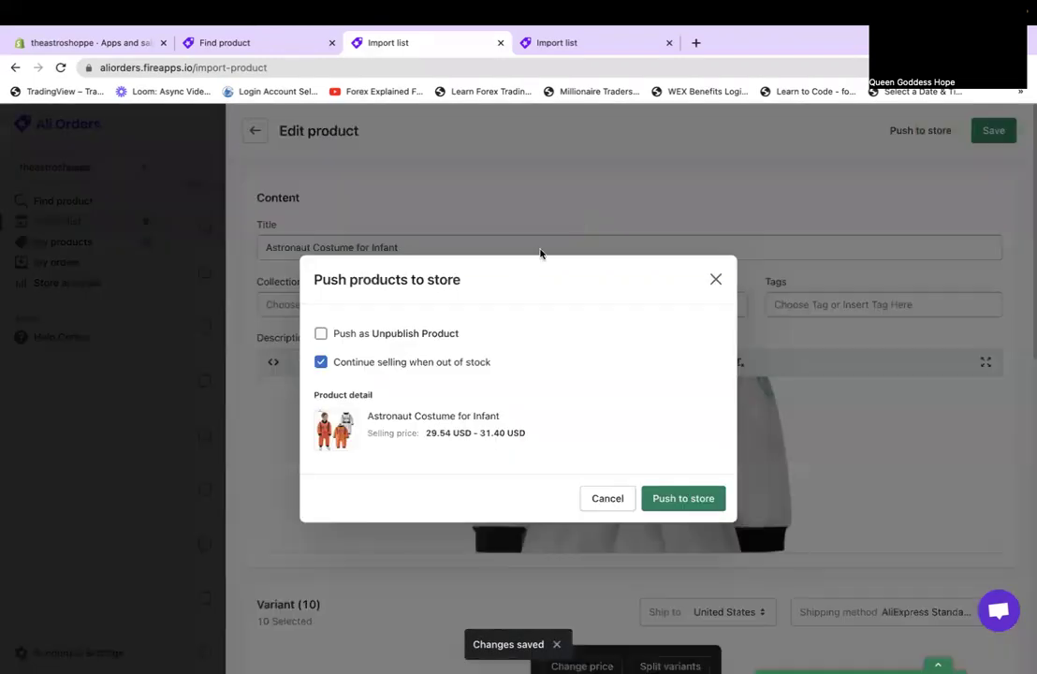
left_click(370, 335)
left_click(372, 360)
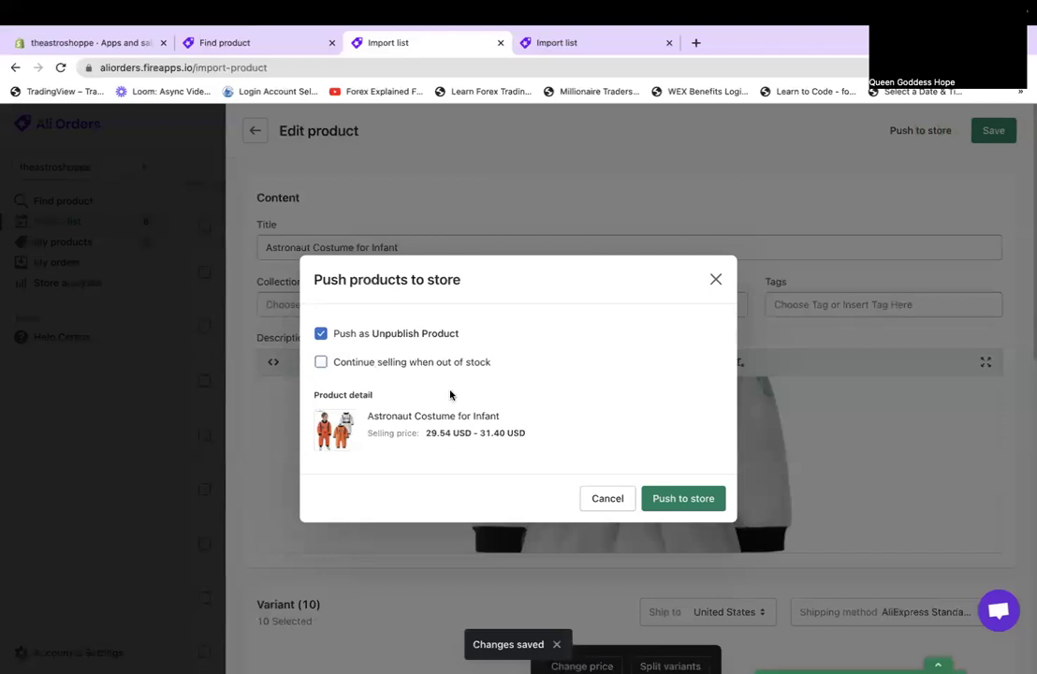
left_click(677, 503)
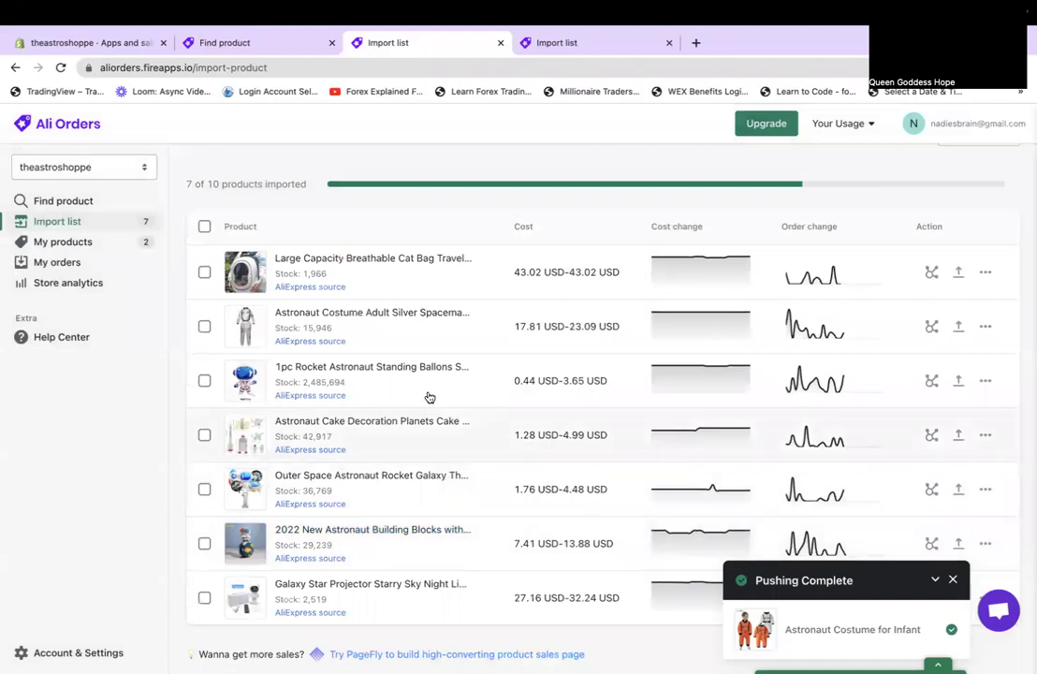
left_click(428, 312)
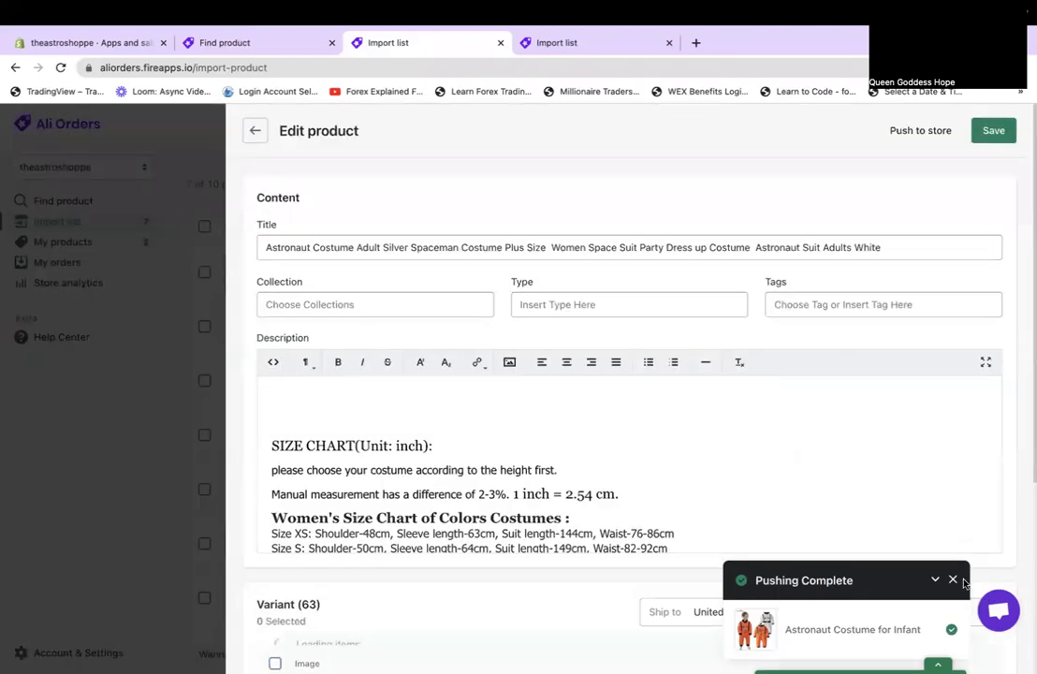
scroll(545, 529, "down", 8)
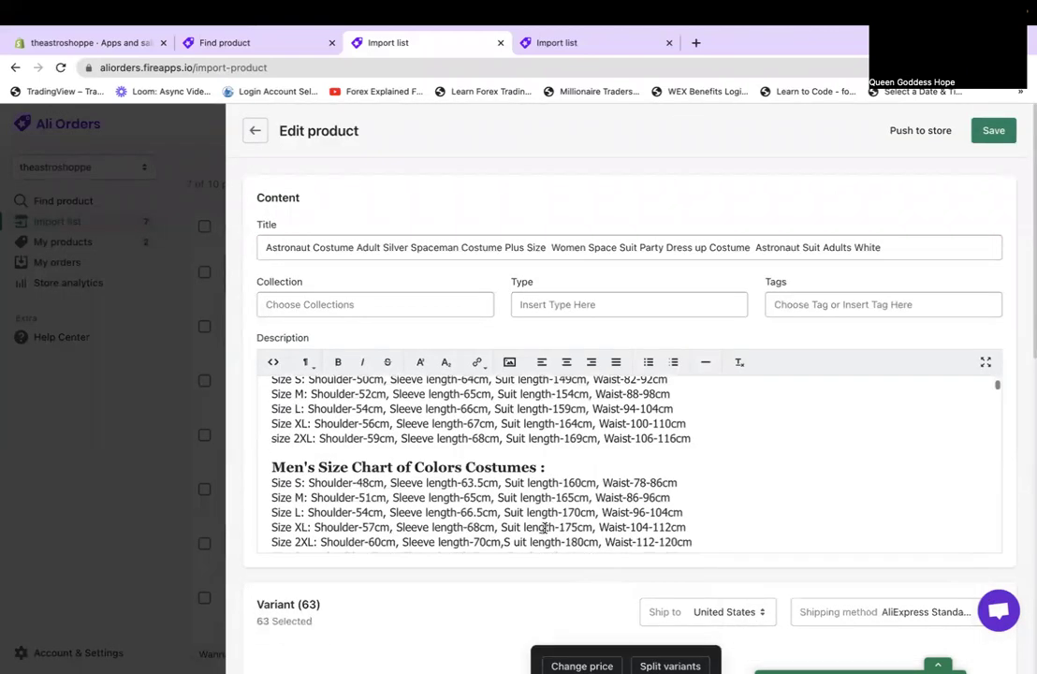
scroll(545, 529, "up", 1)
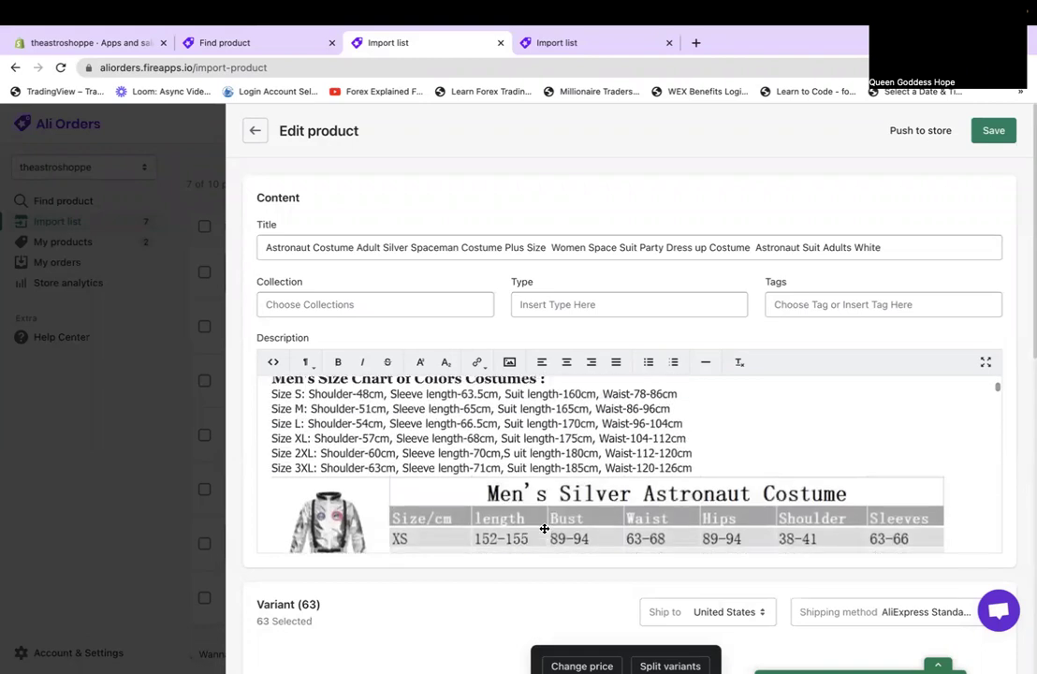
scroll(545, 528, "down", 2)
scroll(544, 529, "up", 1)
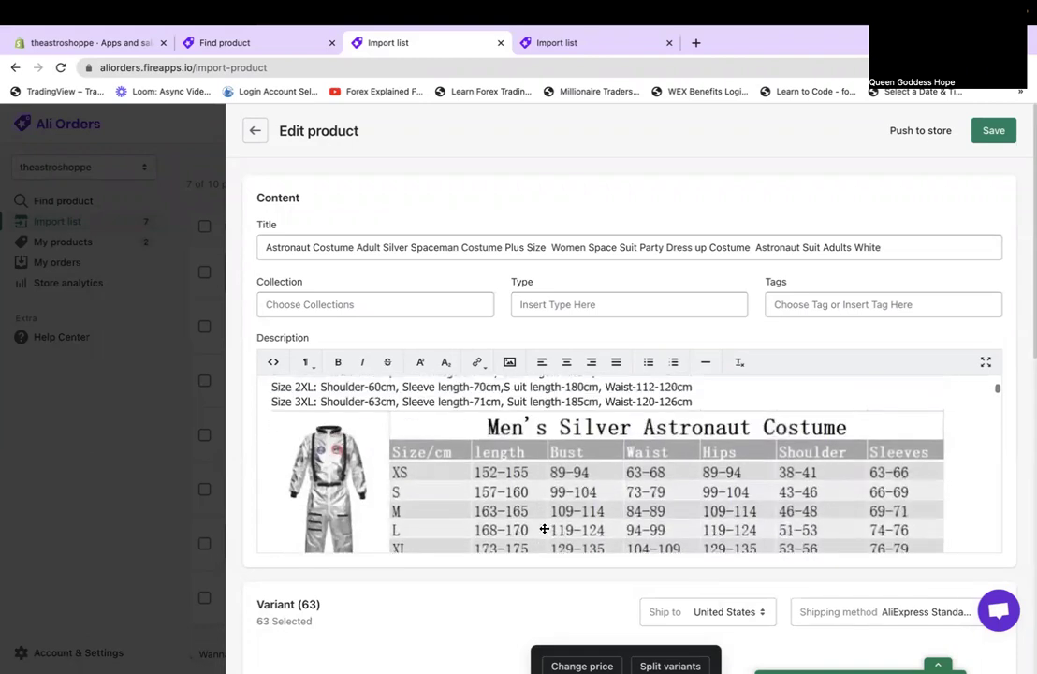
scroll(545, 529, "down", 4)
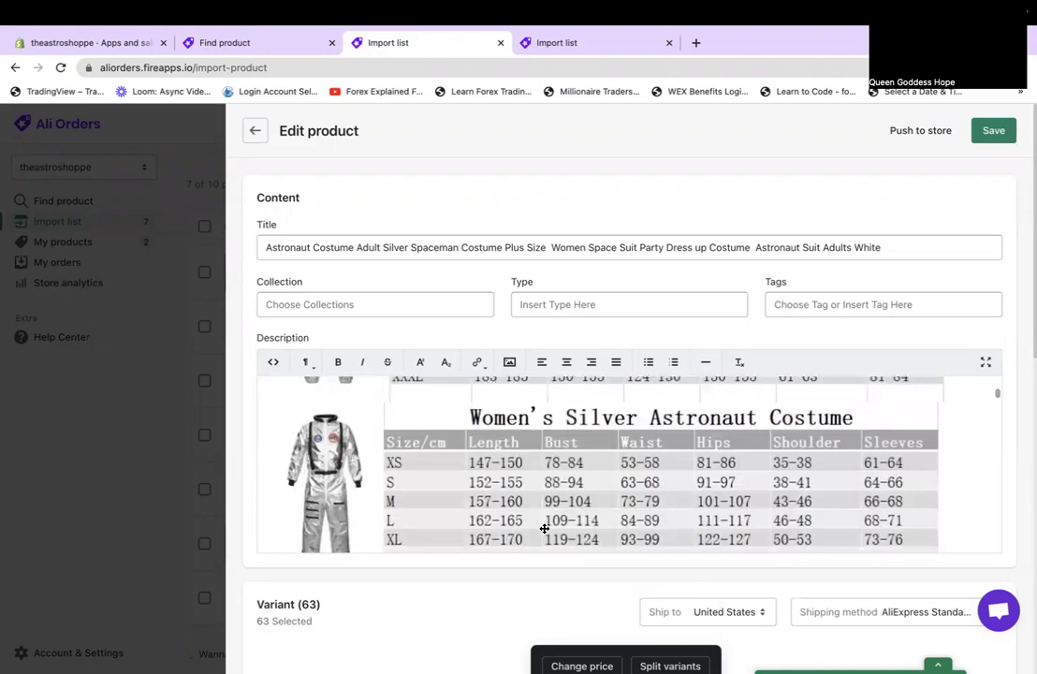
scroll(545, 529, "down", 9)
scroll(545, 529, "down", 8)
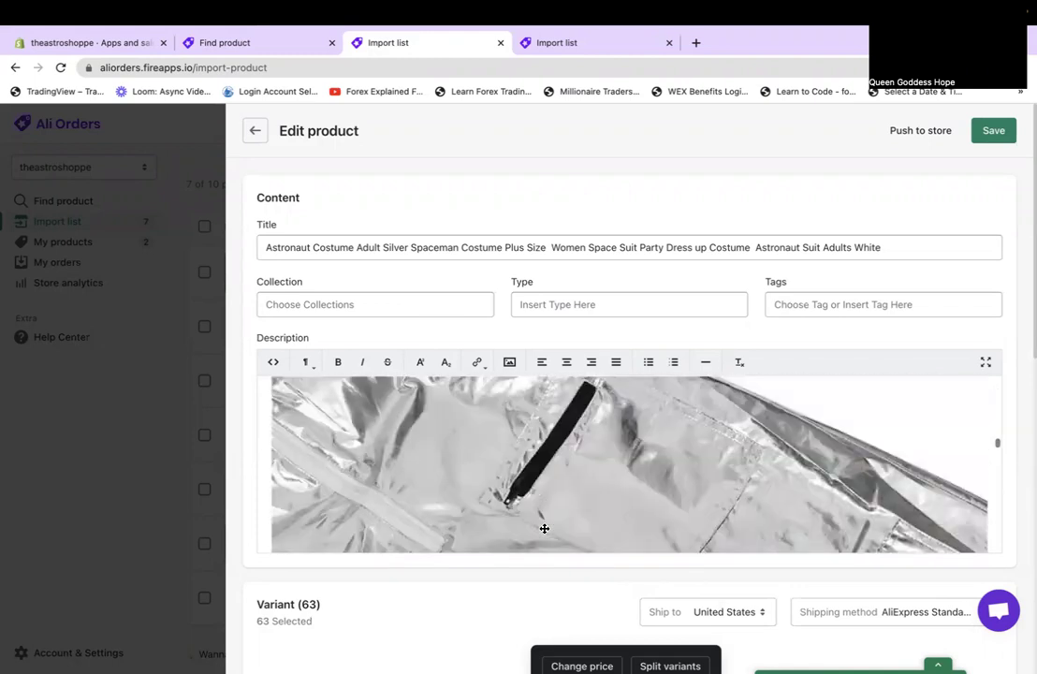
scroll(545, 529, "down", 8)
scroll(544, 528, "up", 2)
scroll(544, 529, "down", 2)
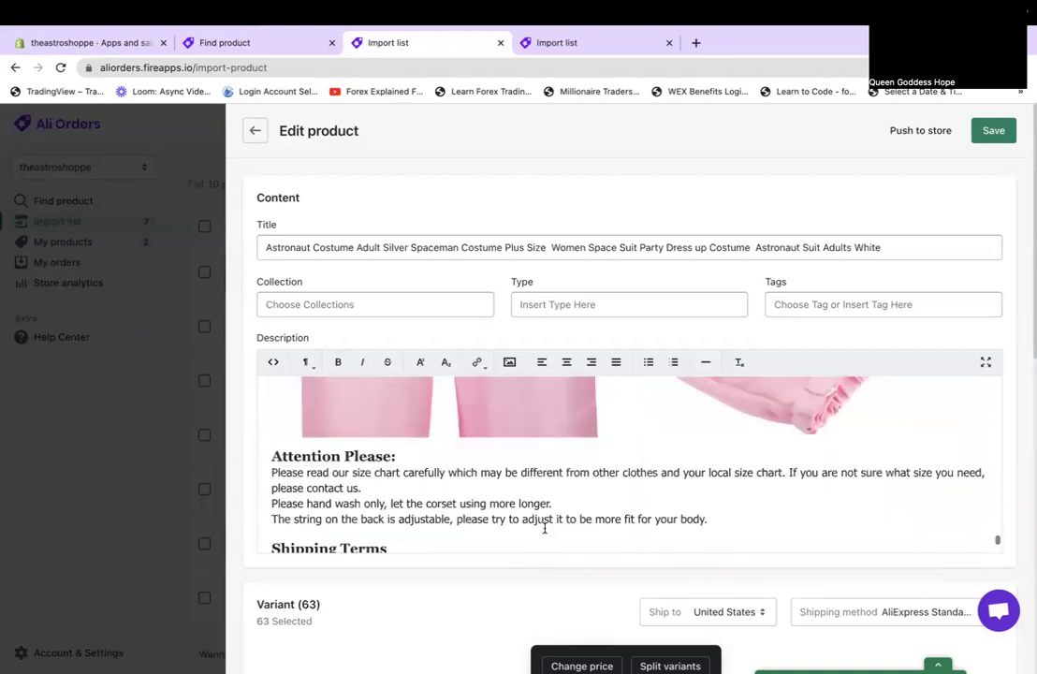
scroll(544, 529, "down", 10)
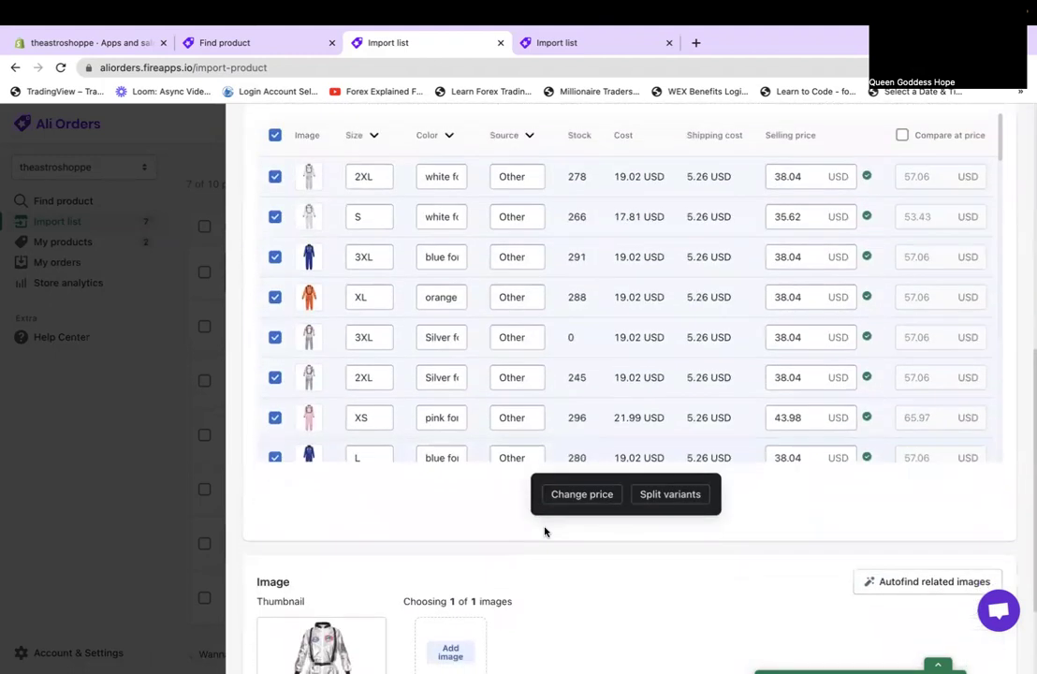
scroll(545, 529, "up", 2)
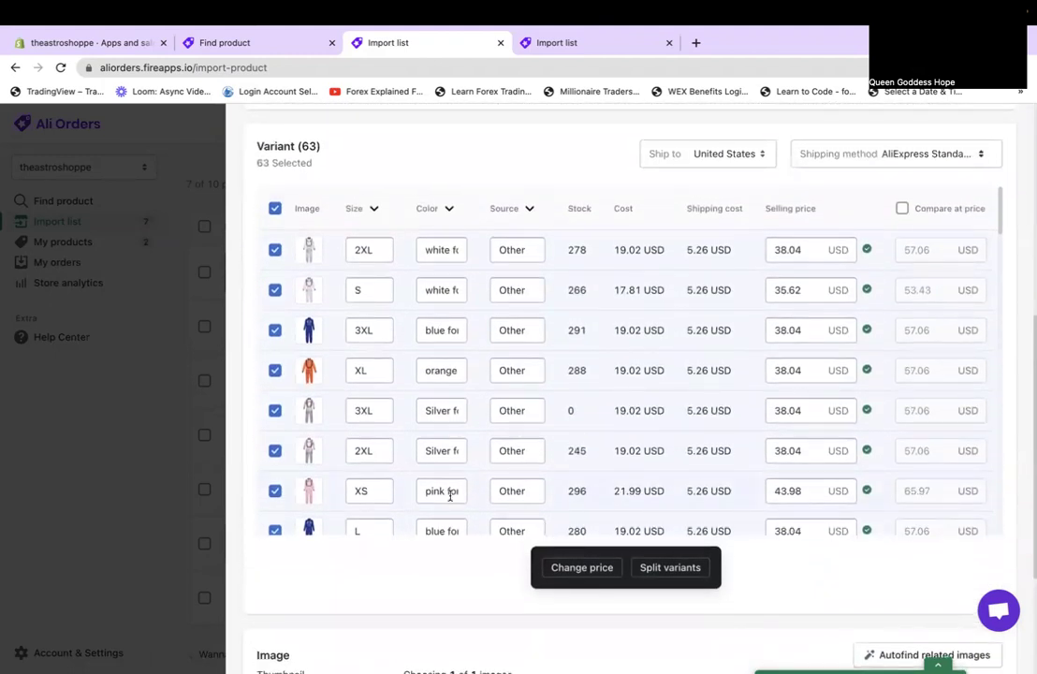
scroll(451, 496, "down", 10)
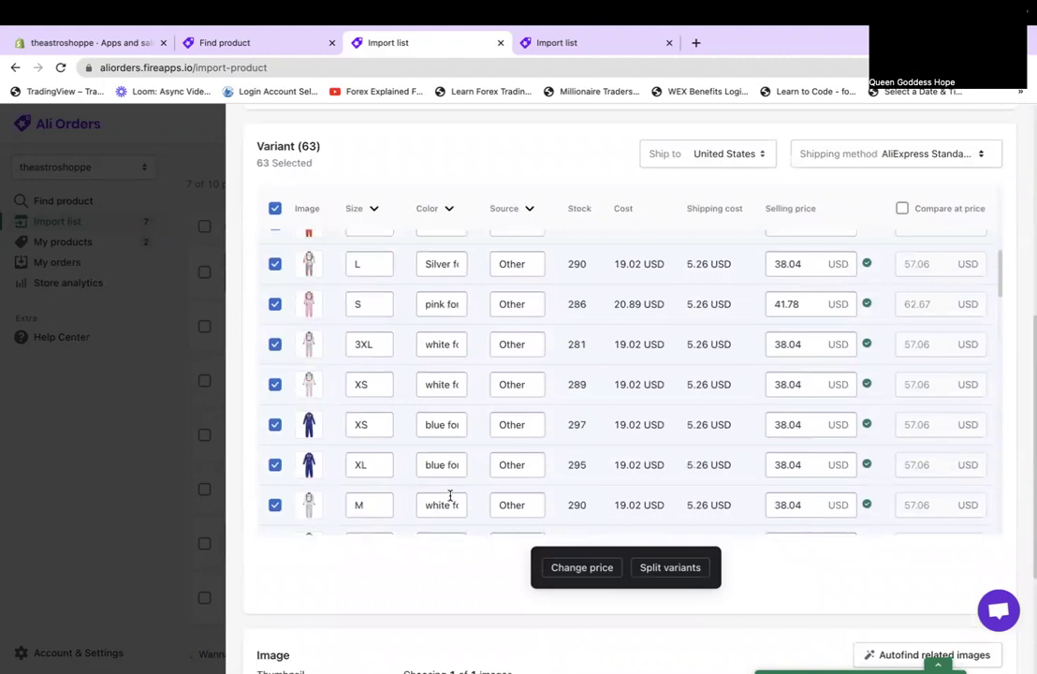
scroll(450, 502, "down", 15)
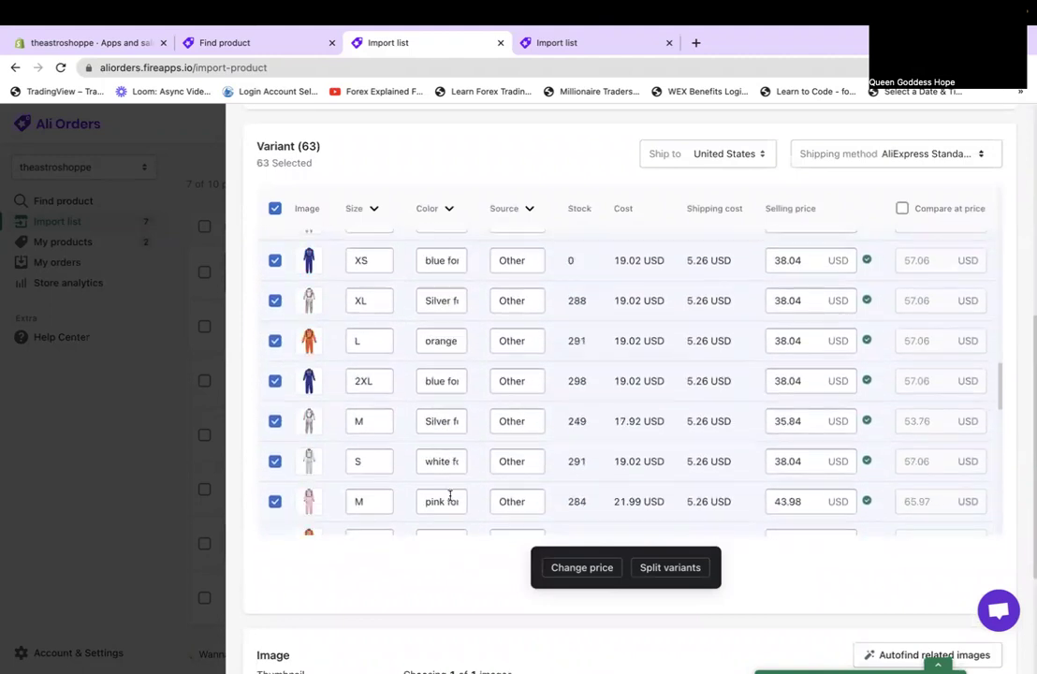
scroll(450, 502, "down", 1)
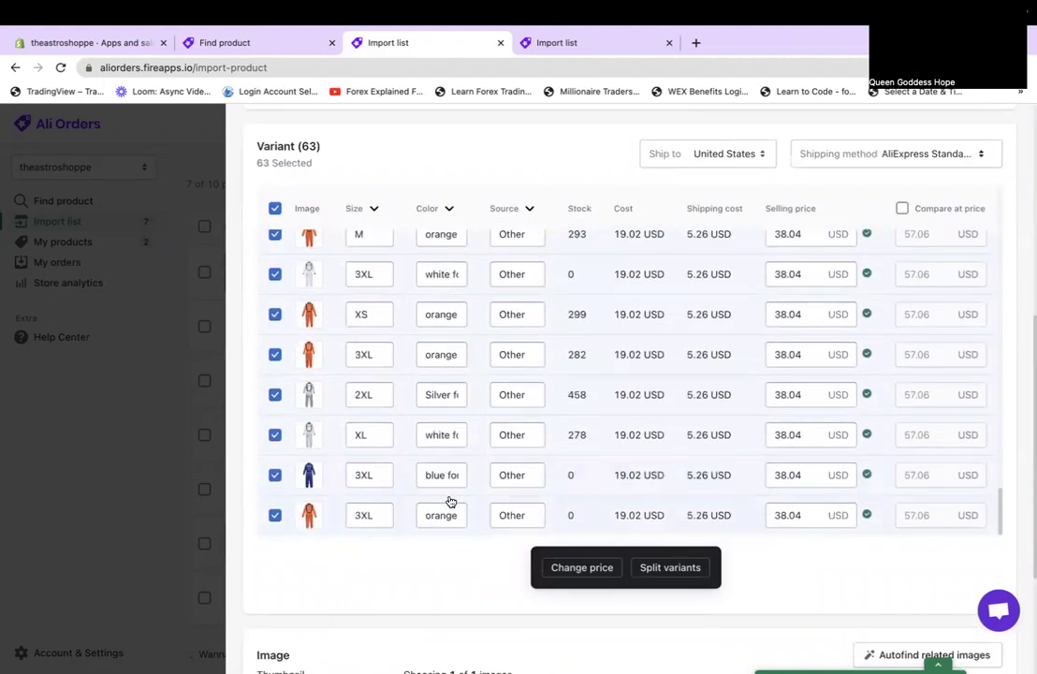
scroll(450, 503, "up", 5)
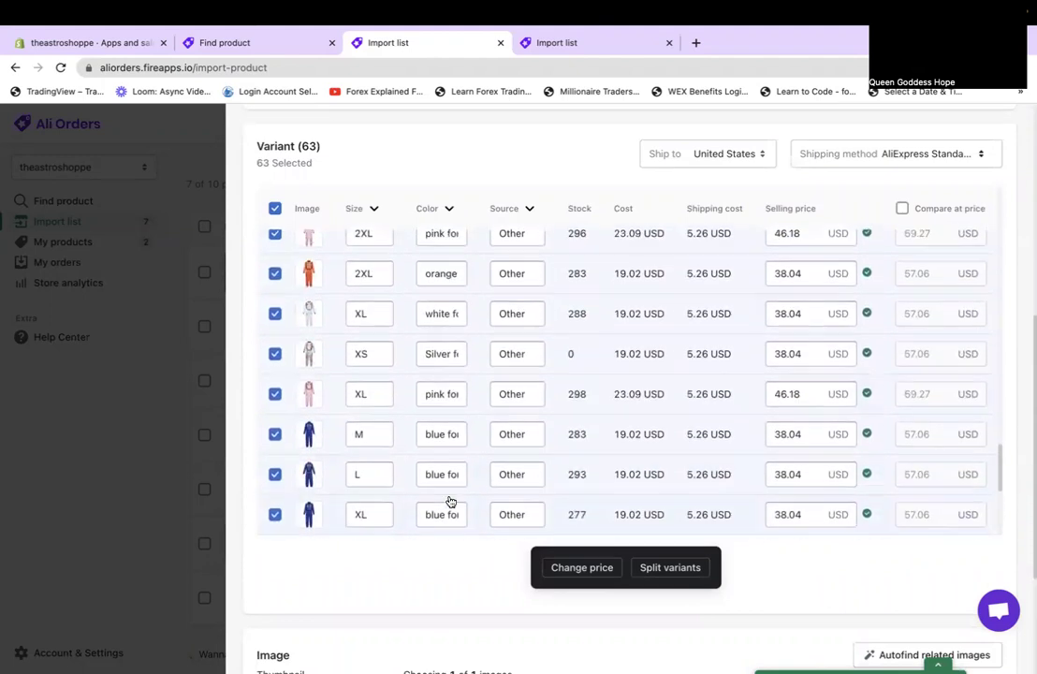
scroll(451, 503, "up", 8)
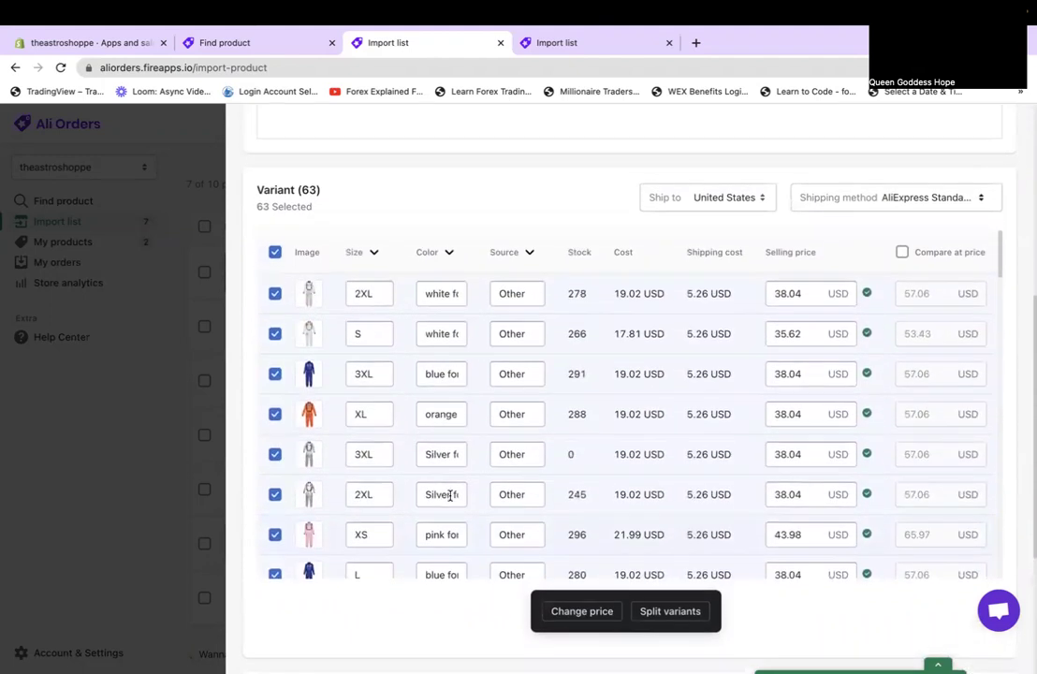
scroll(450, 496, "up", 2)
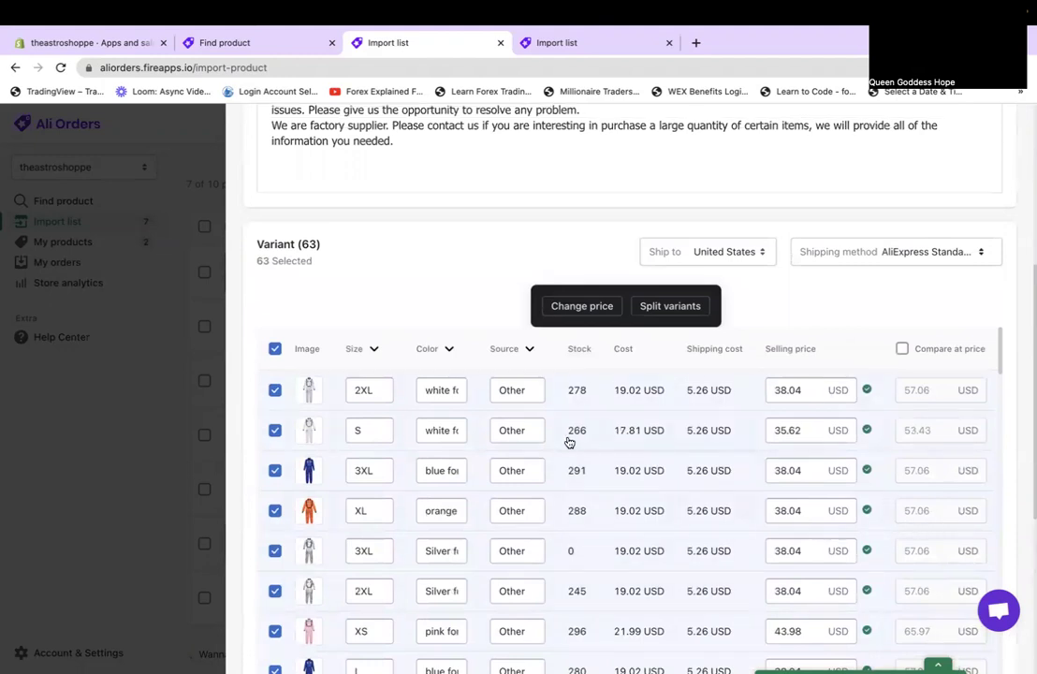
Set all 63 selected variants to a fixed price of 55 USD, shown as 54.99.
left_click(567, 309)
left_click(591, 172)
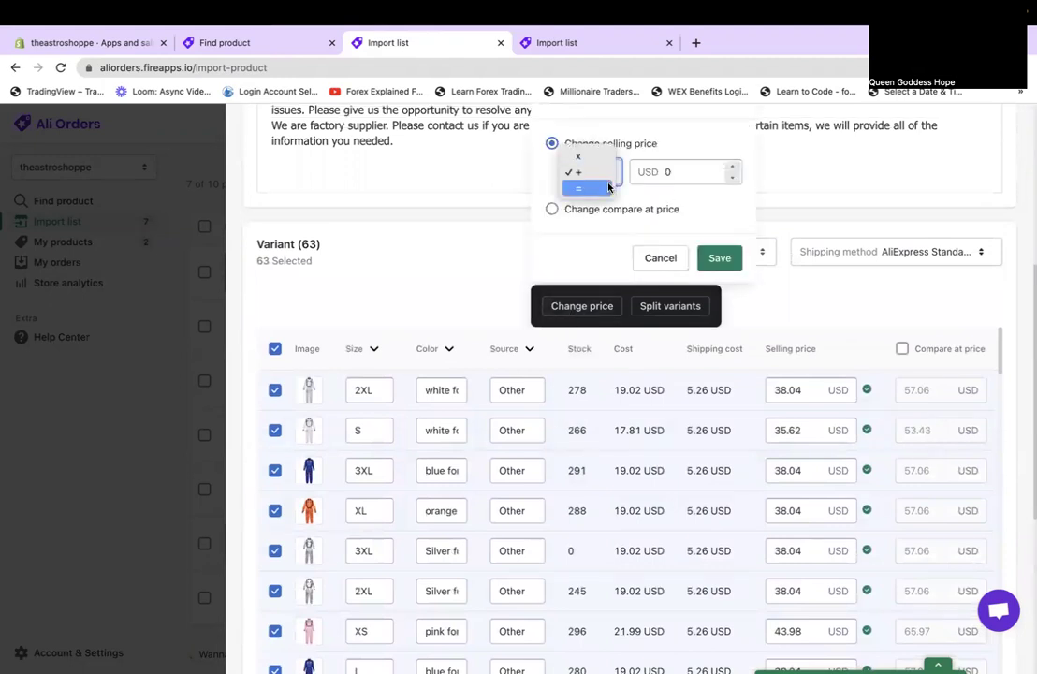
left_click(586, 187)
left_click(702, 168)
left_click_drag(701, 168, 598, 171)
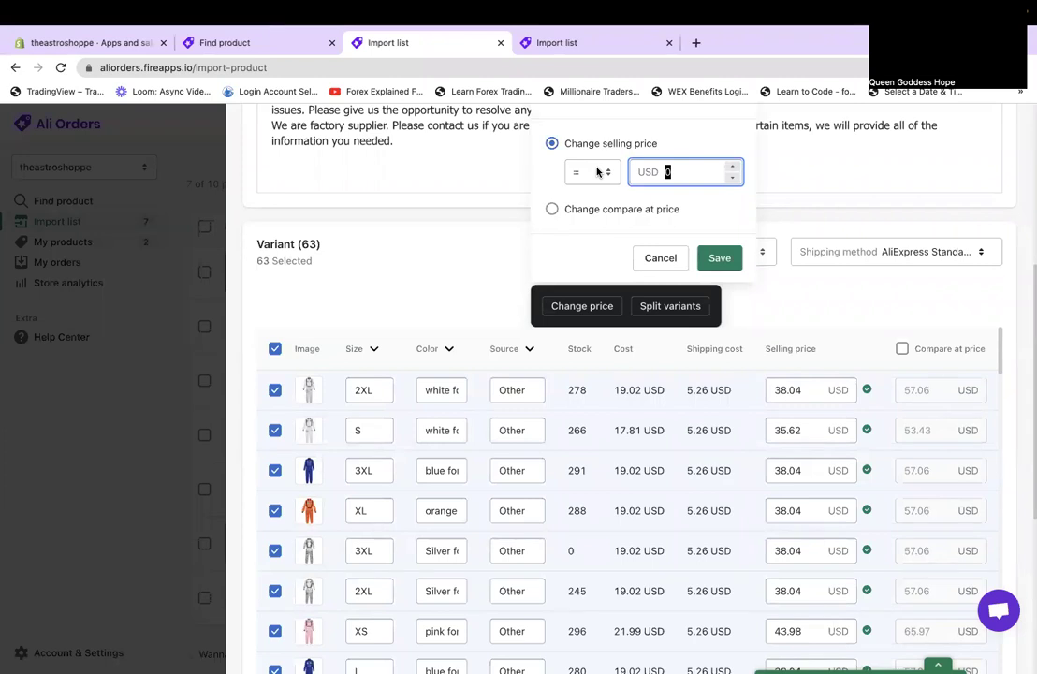
type("55")
left_click(717, 257)
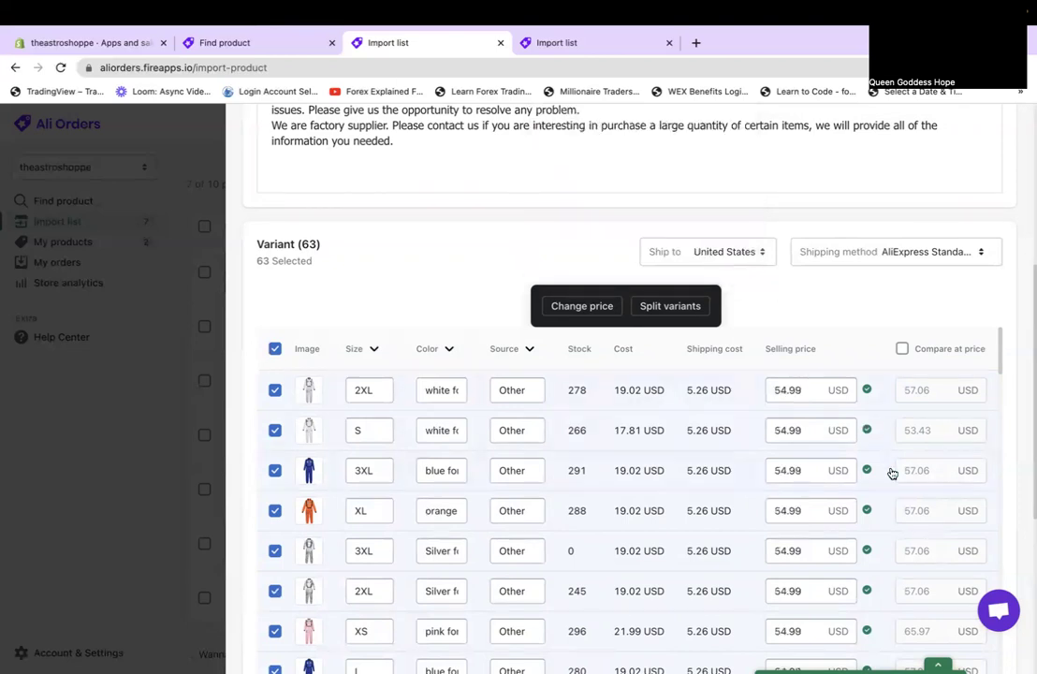
scroll(768, 378, "up", 4)
scroll(768, 378, "down", 5)
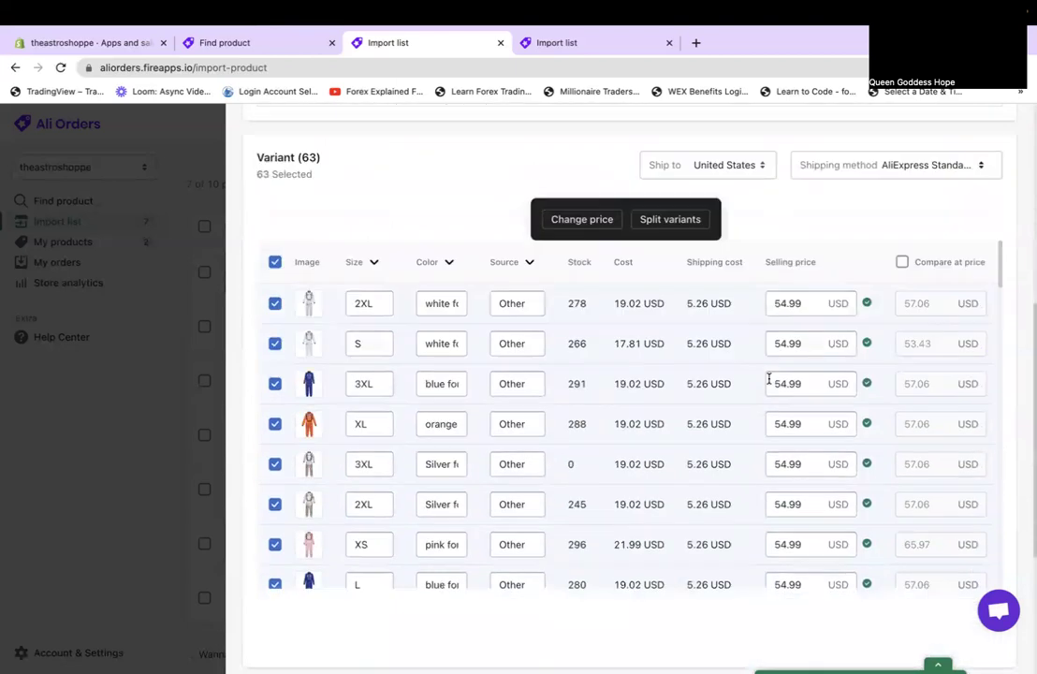
scroll(769, 378, "up", 1)
Check the Source and Color filters, keeping all 63 variants selected.
left_click(531, 255)
left_click(531, 256)
left_click(531, 258)
left_click(506, 282)
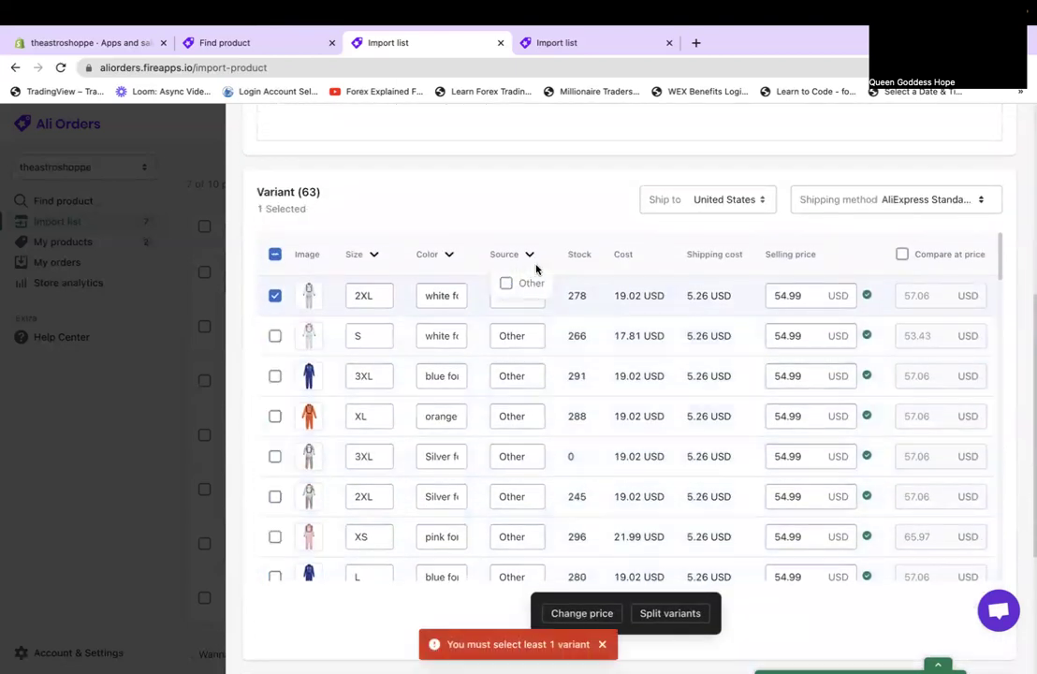
left_click(507, 281)
left_click(447, 255)
left_click(448, 256)
scroll(508, 440, "down", 1)
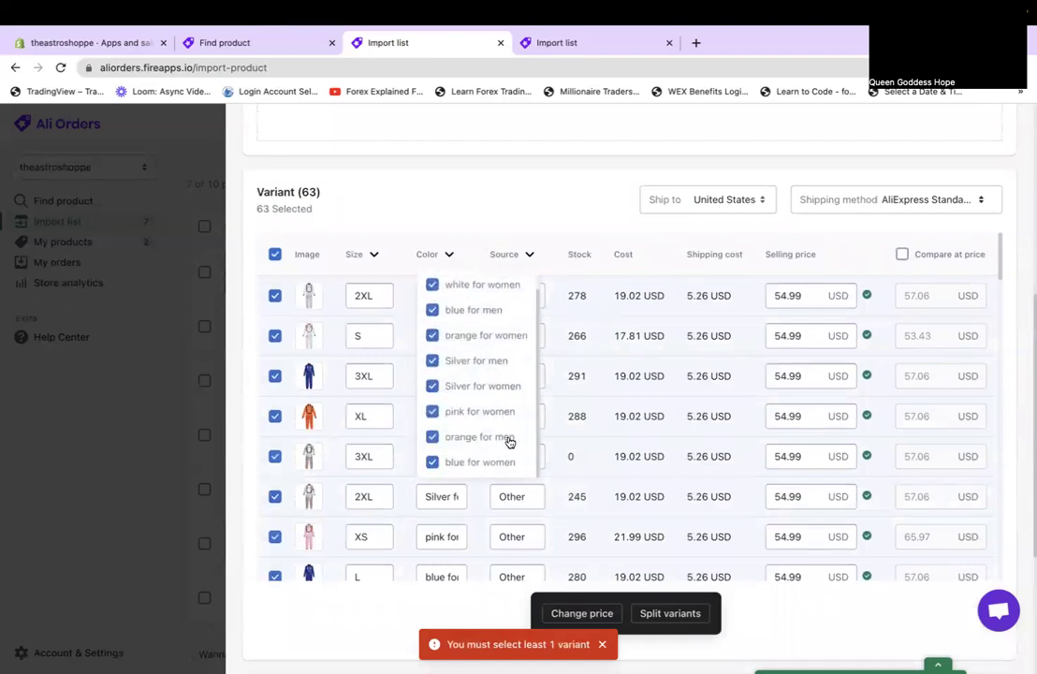
scroll(509, 442, "up", 1)
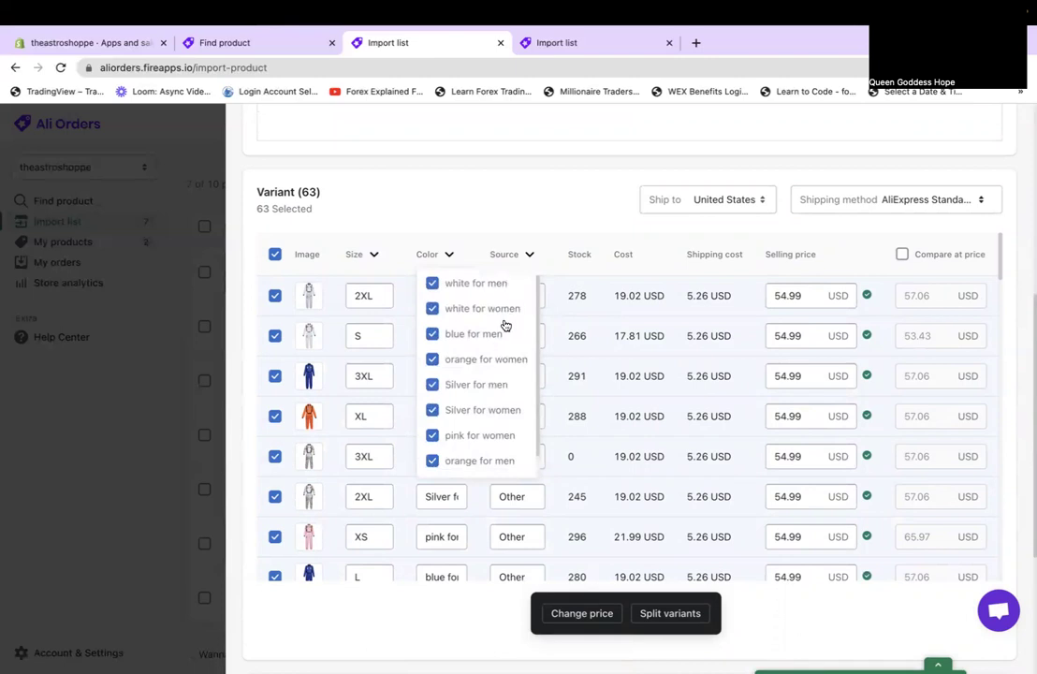
left_click(549, 220)
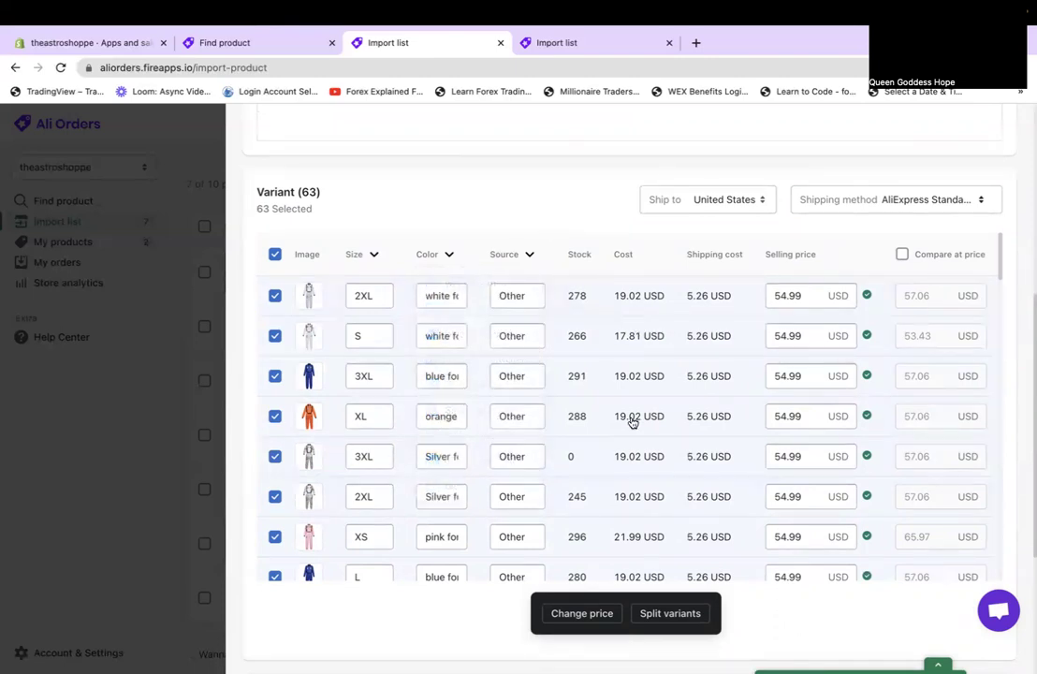
scroll(561, 435, "up", 5)
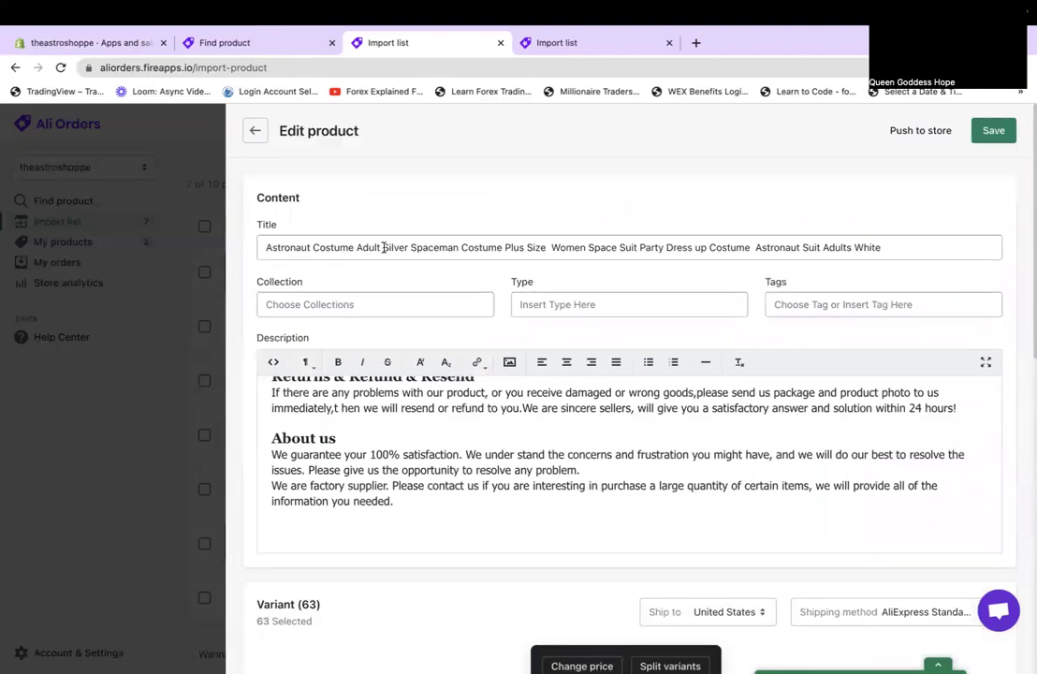
Trim the title to 'Astronaut Costume Adult' and save the product.
left_click_drag(383, 247, 886, 308)
key("BackSpace")
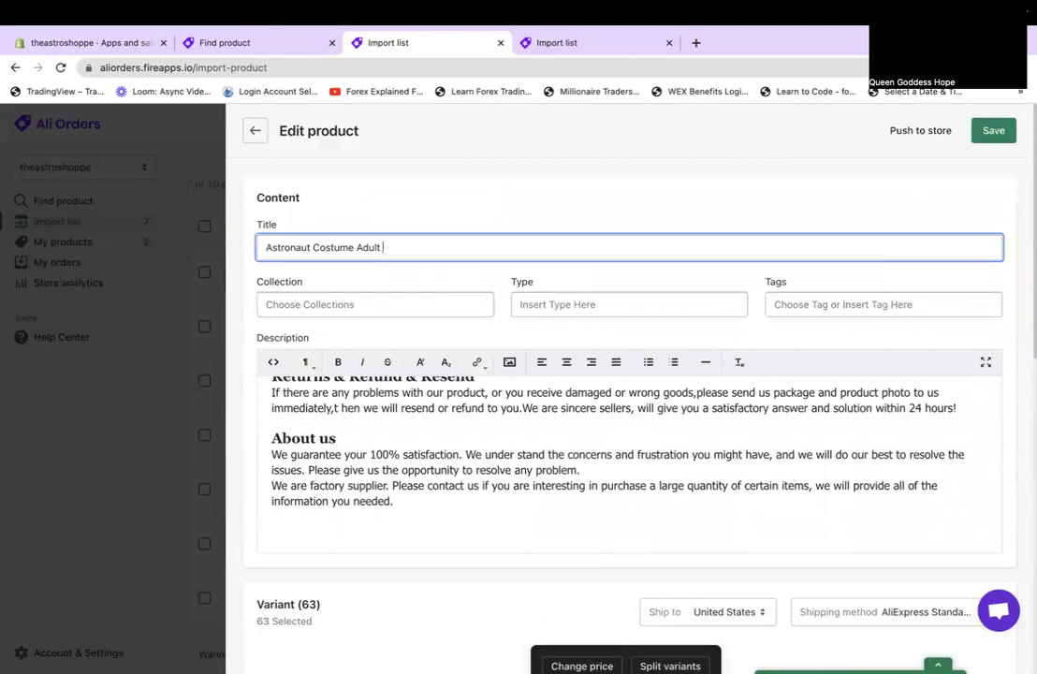
left_click(993, 130)
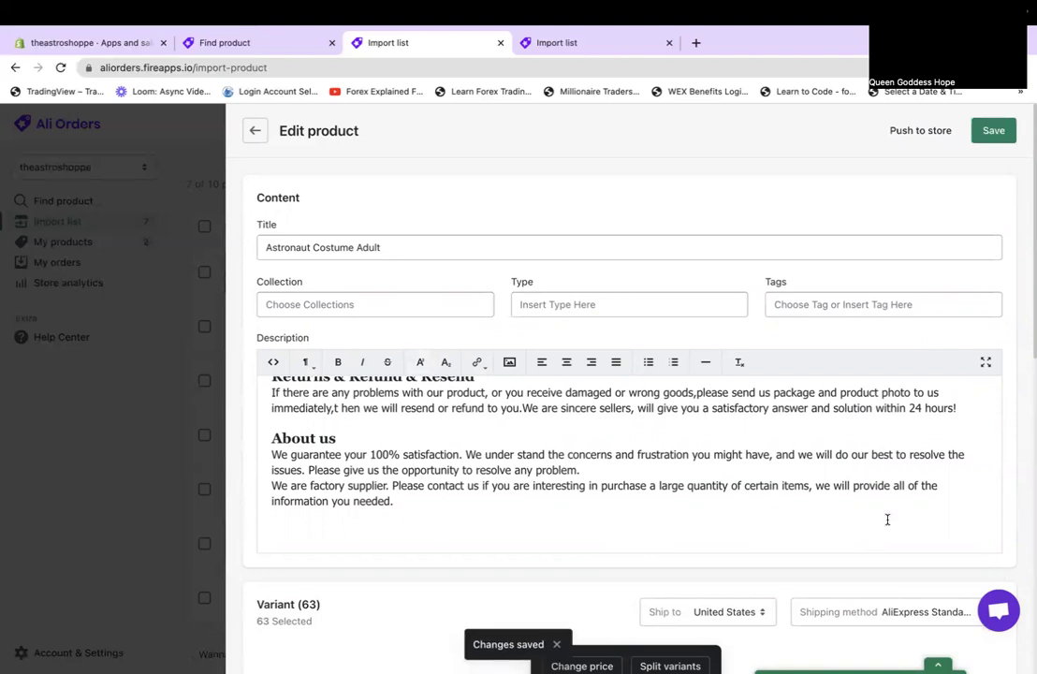
left_click(996, 138)
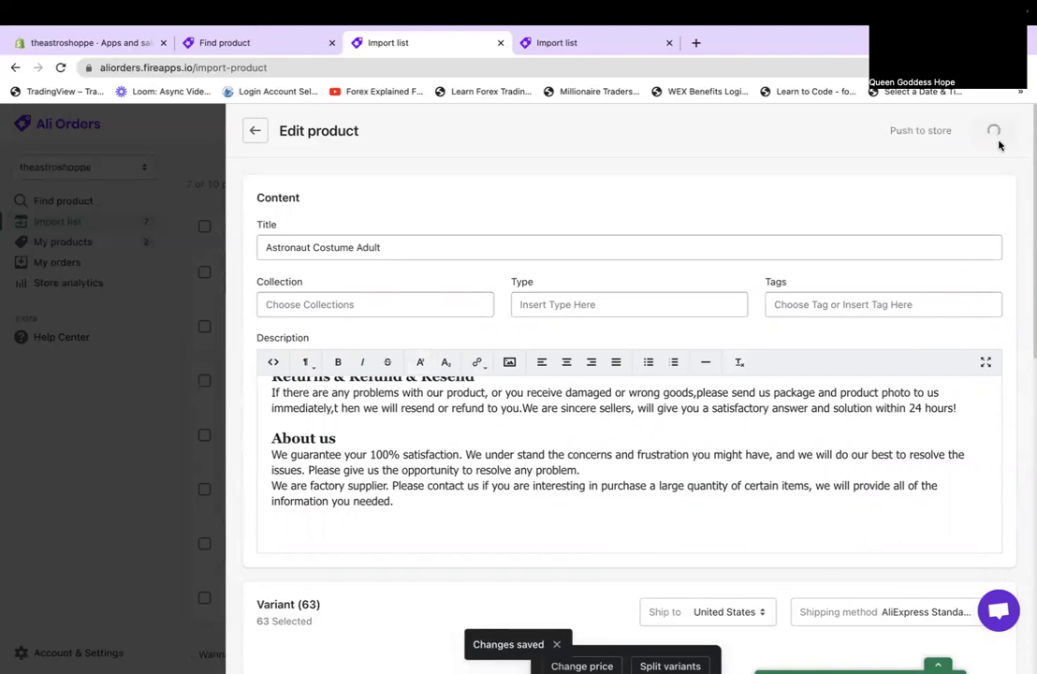
Push the costume to theastroshoppe as an unpublished product.
left_click(920, 131)
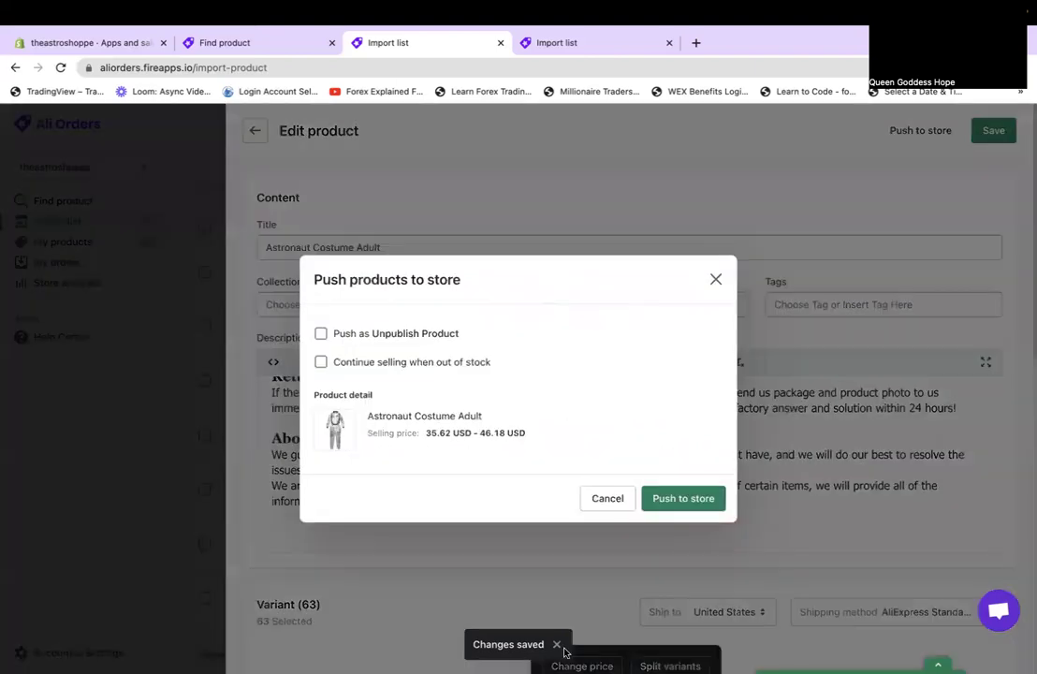
left_click(368, 333)
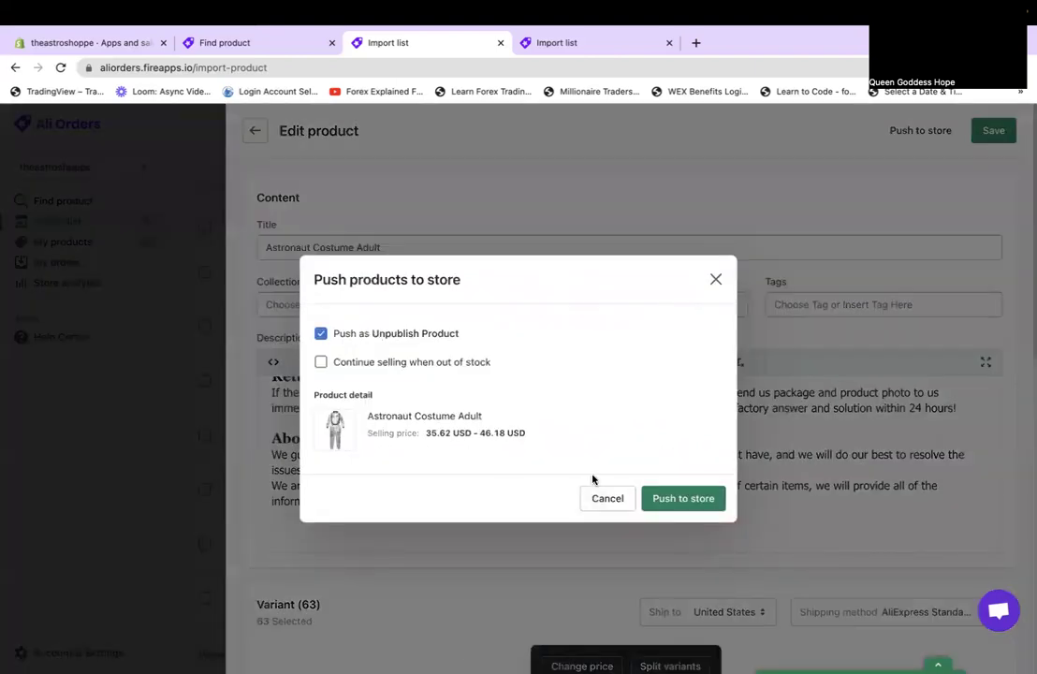
left_click(696, 505)
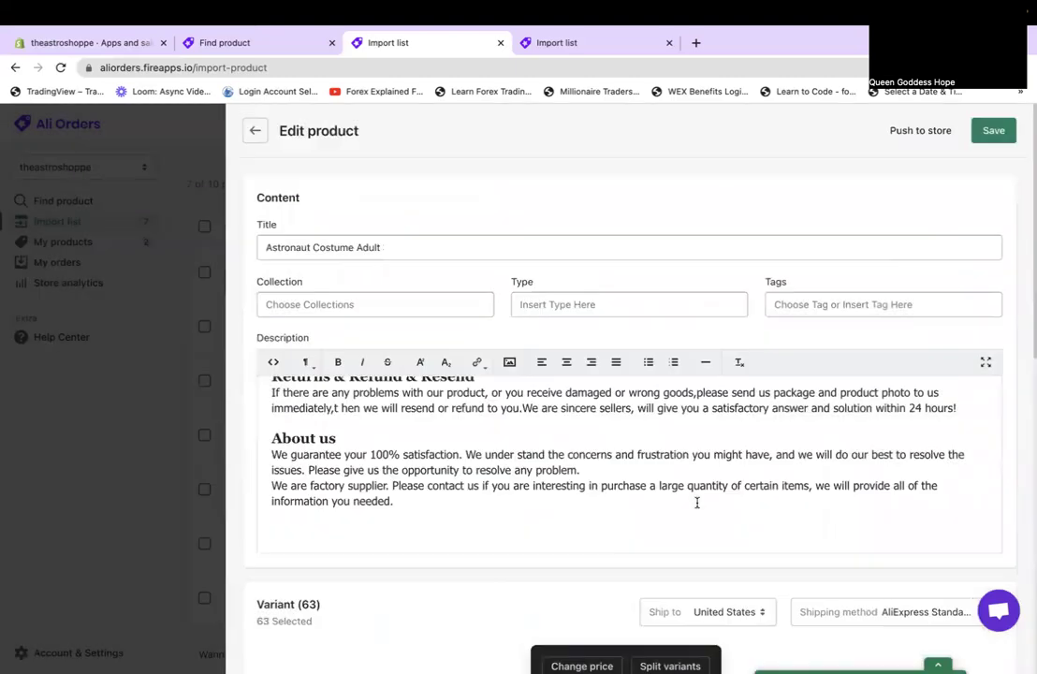
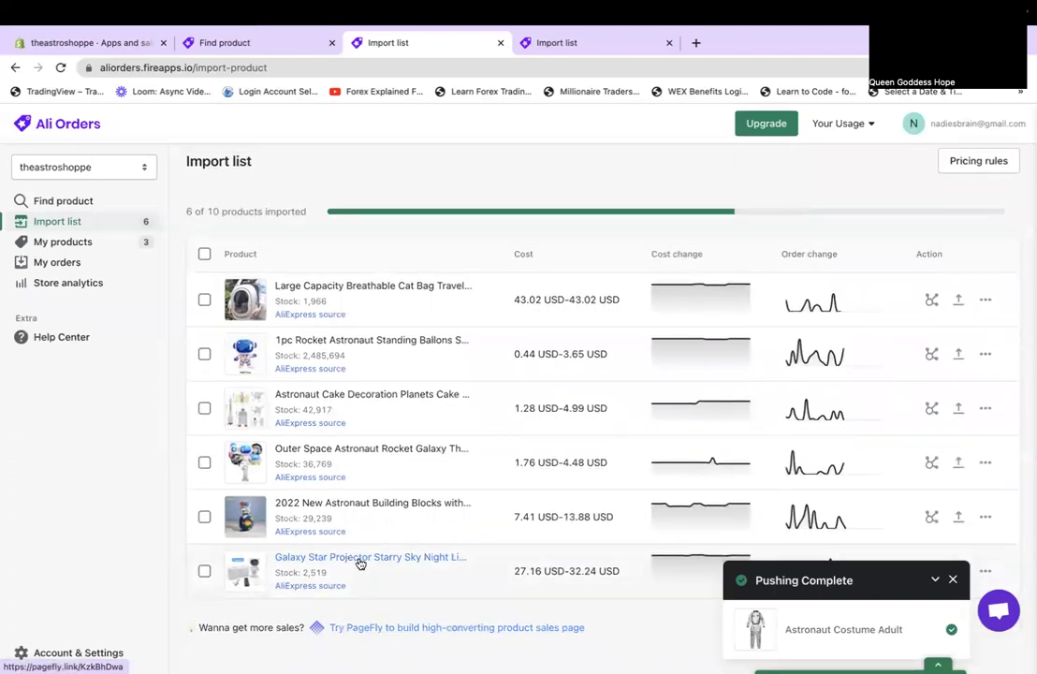
Open the Galaxy Star Projector listing for editing and look it over.
left_click(357, 559)
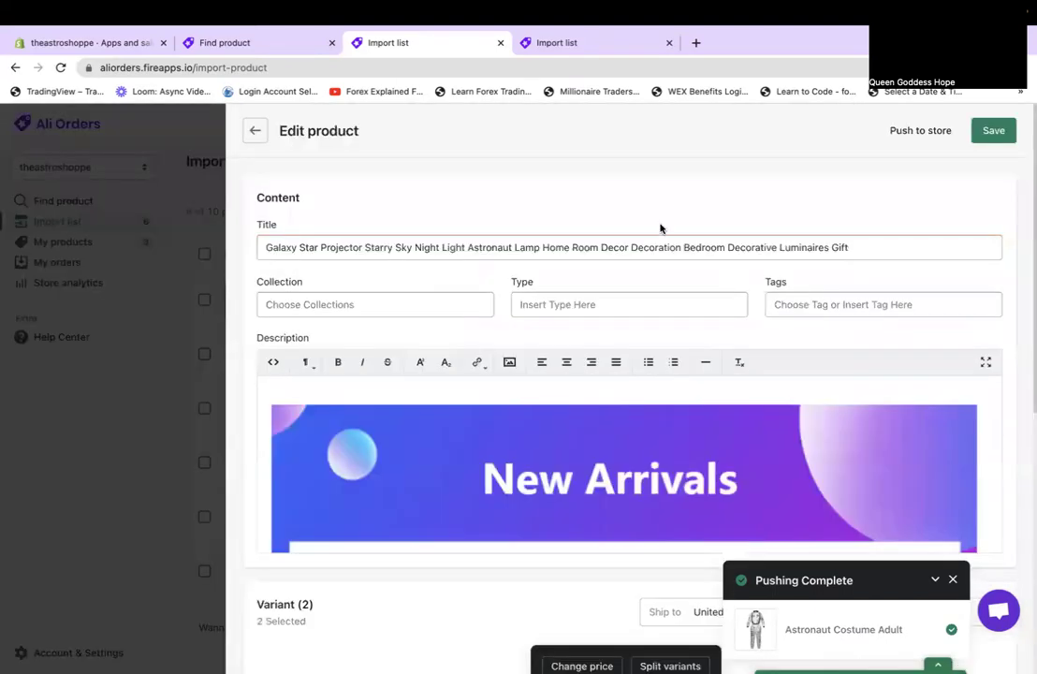
scroll(572, 438, "down", 10)
scroll(572, 439, "up", 15)
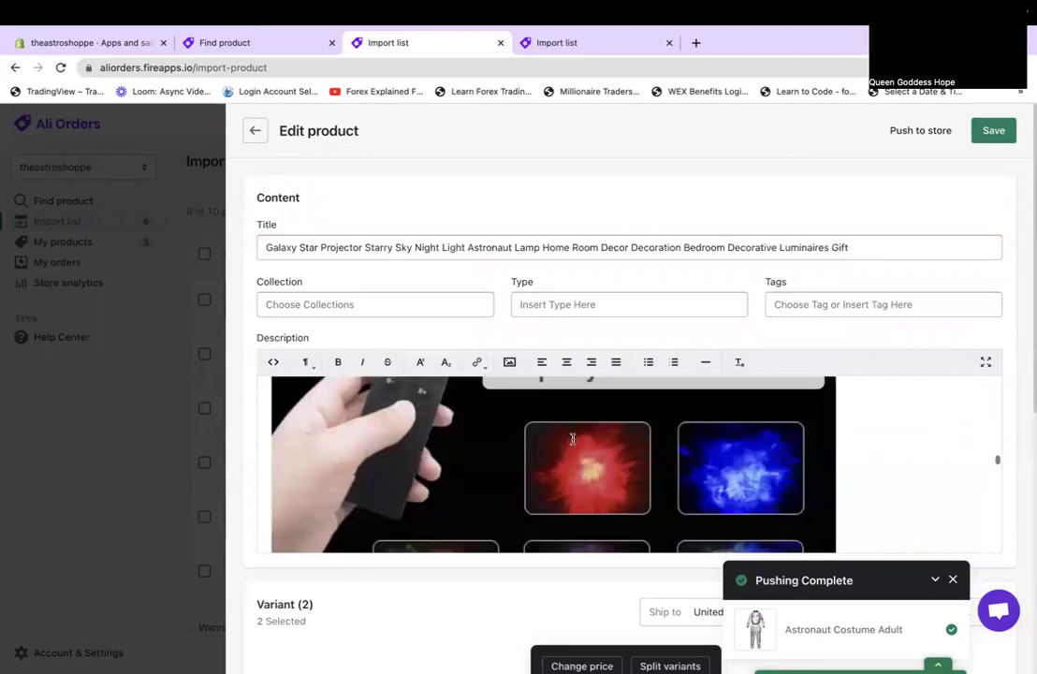
scroll(572, 439, "up", 3)
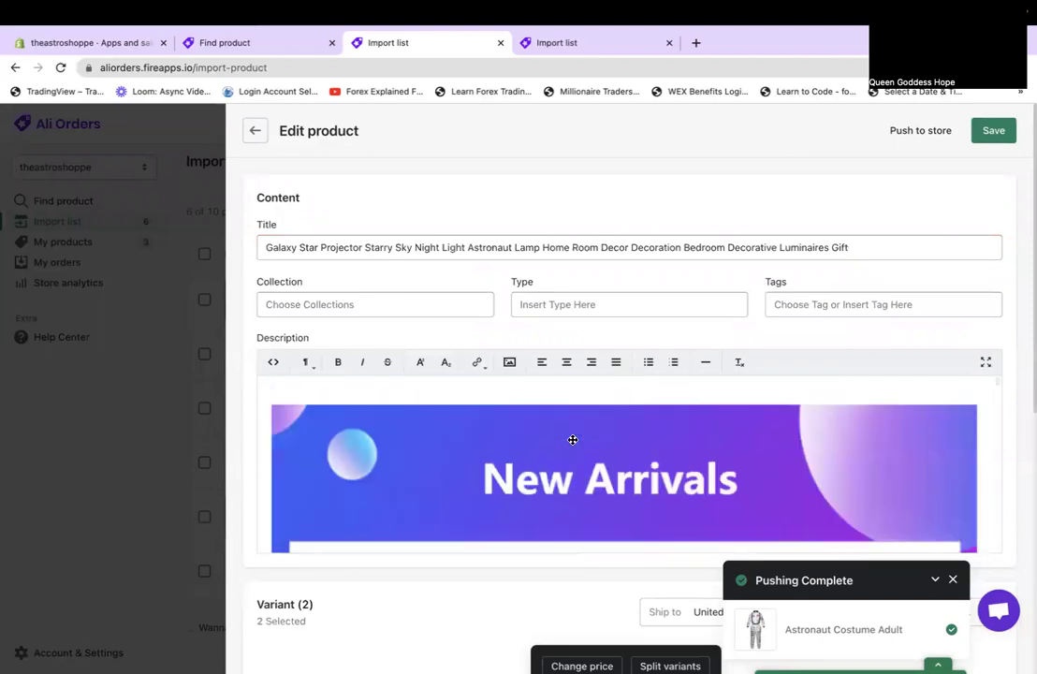
scroll(572, 439, "down", 10)
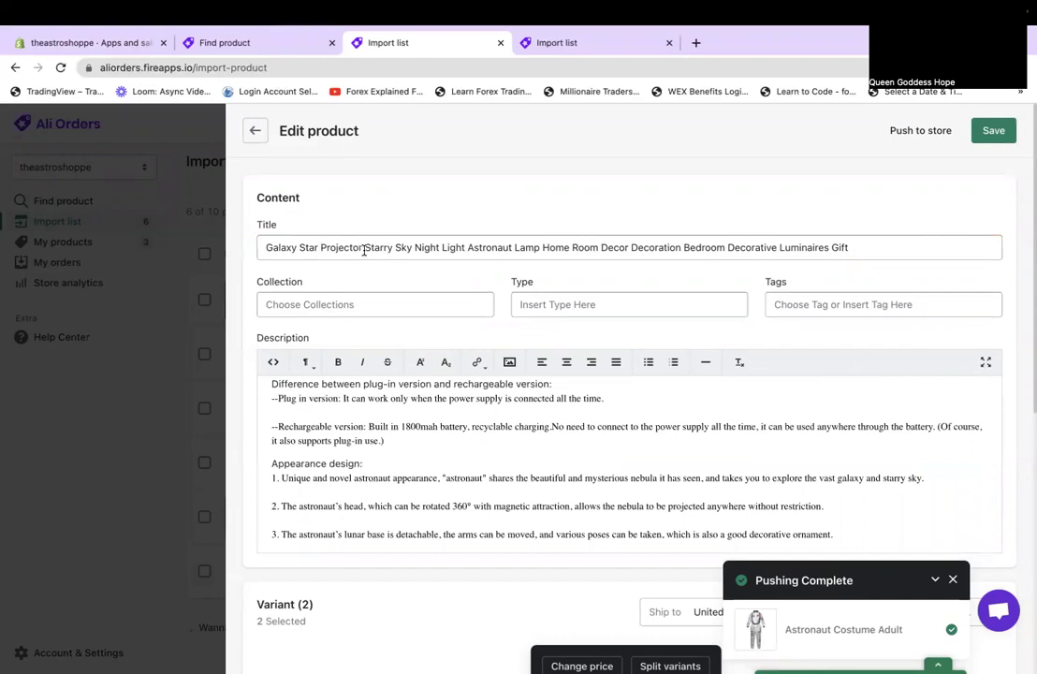
Trim the title to 'Galaxy Star Projector' and scroll through the description.
left_click_drag(370, 247, 885, 260)
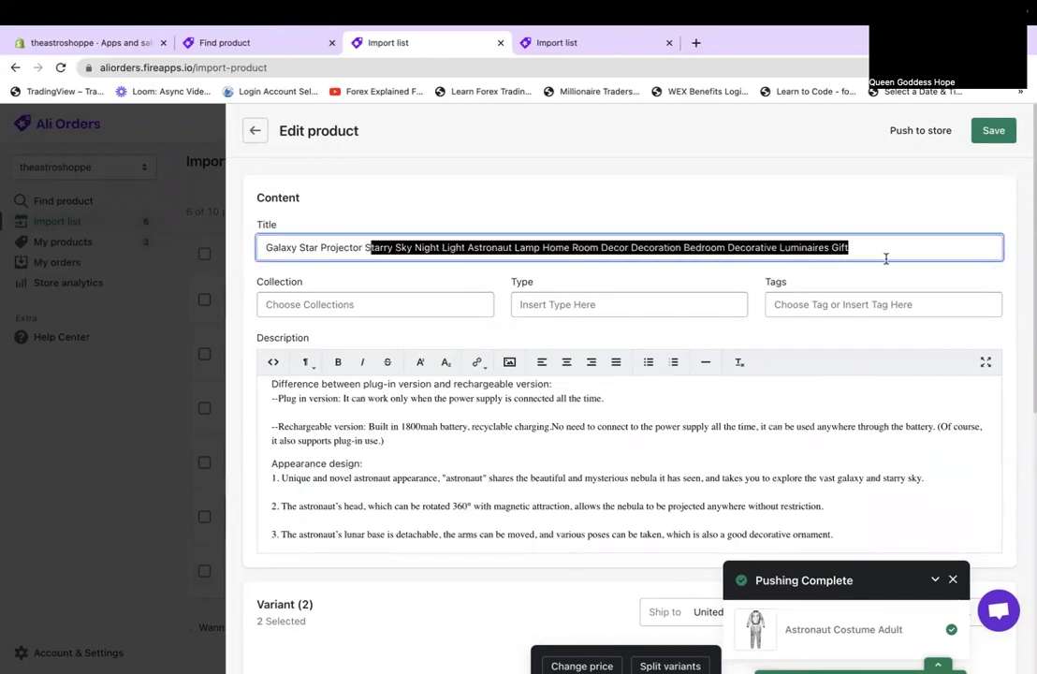
key("BackSpace")
scroll(746, 400, "down", 10)
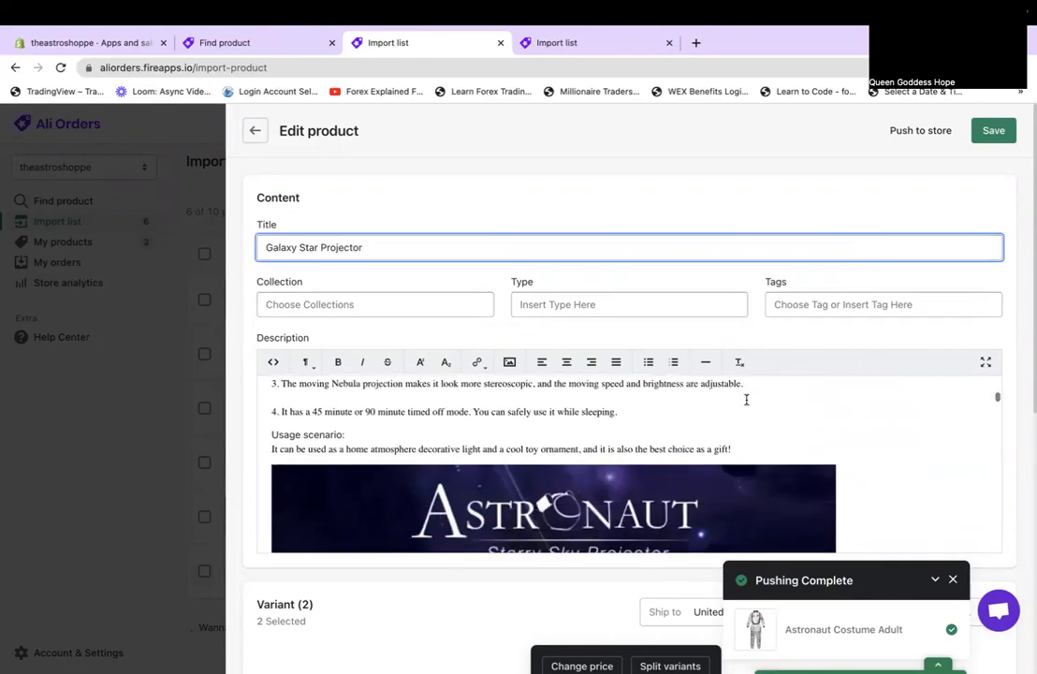
scroll(748, 400, "down", 8)
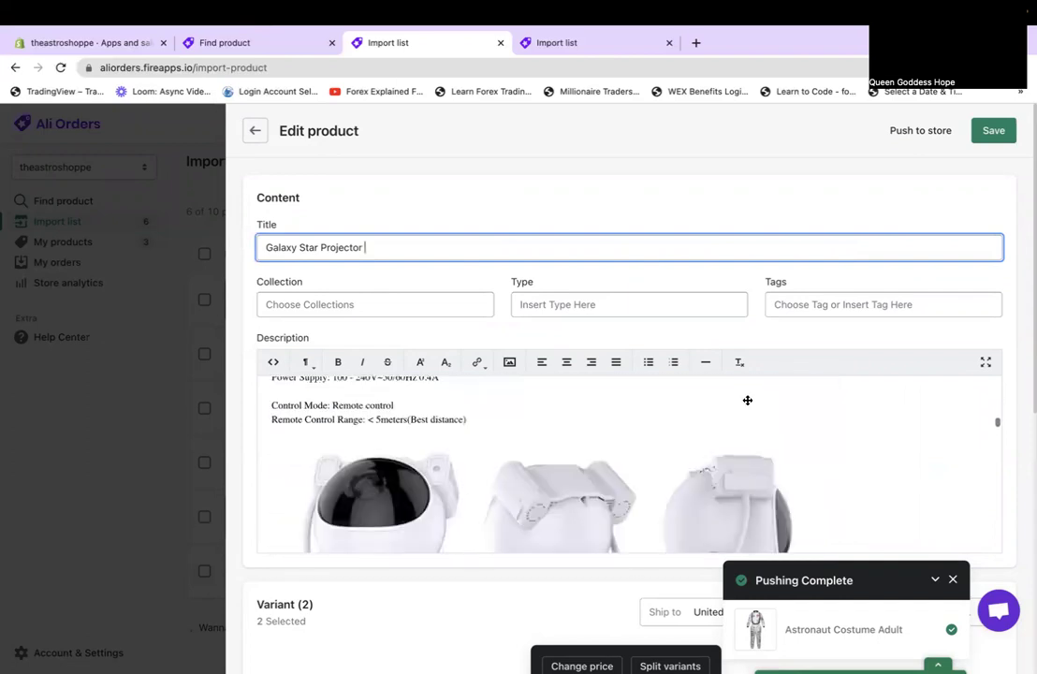
scroll(746, 399, "down", 6)
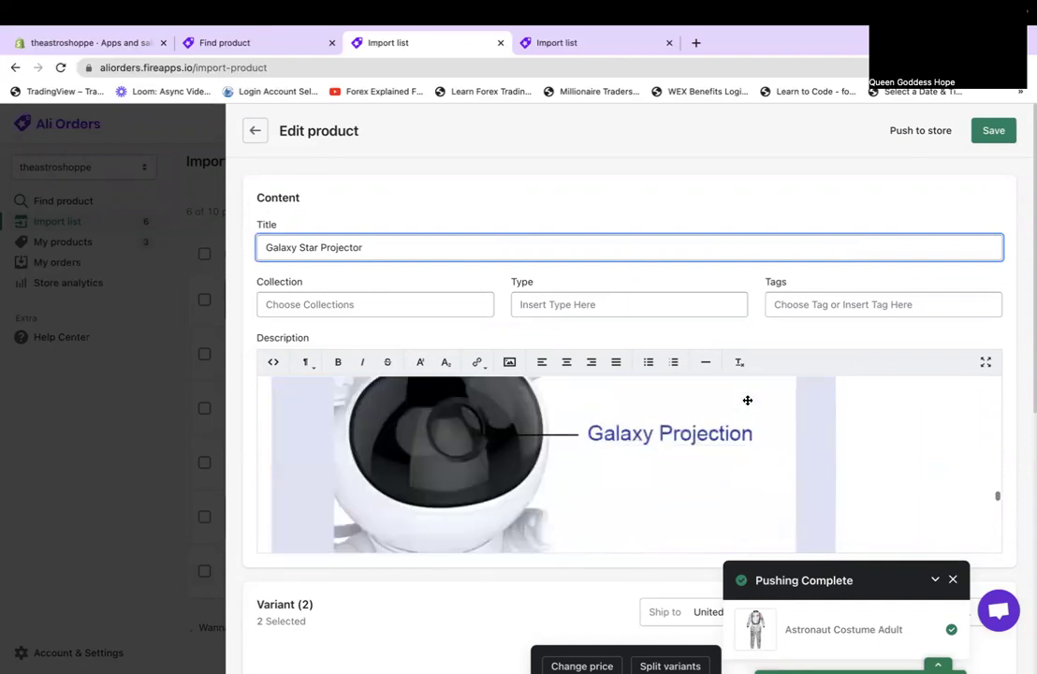
scroll(687, 205, "down", 5)
scroll(687, 205, "down", 3)
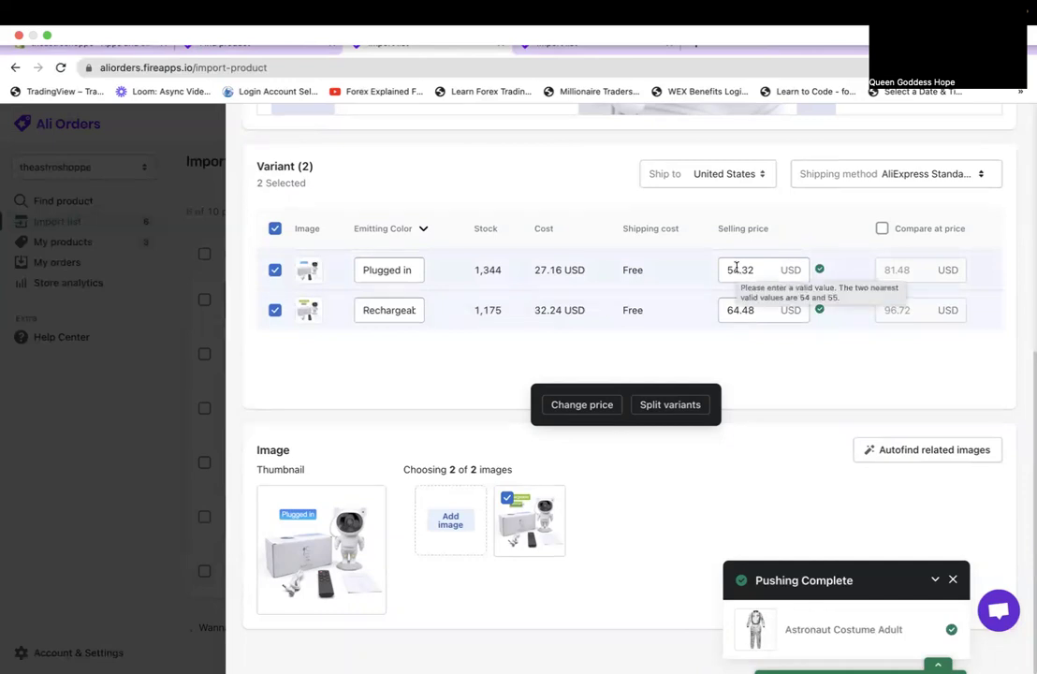
Price the two variants at 59.99 and 69.99 USD and enable compare-at prices.
left_click(738, 309)
key("BackSpace")
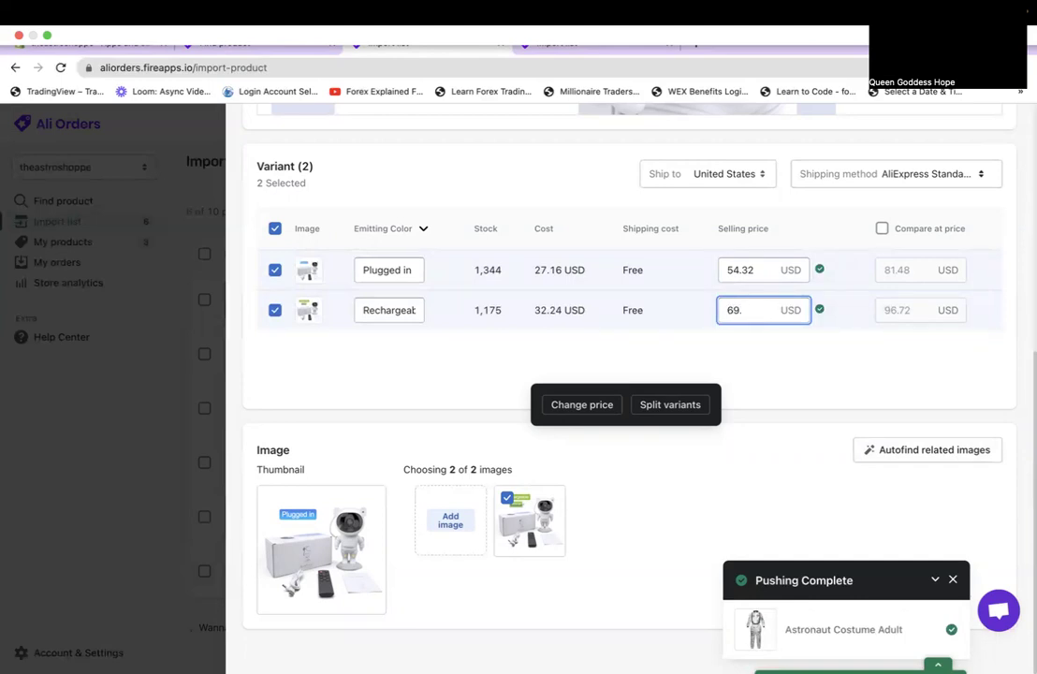
left_click(738, 269)
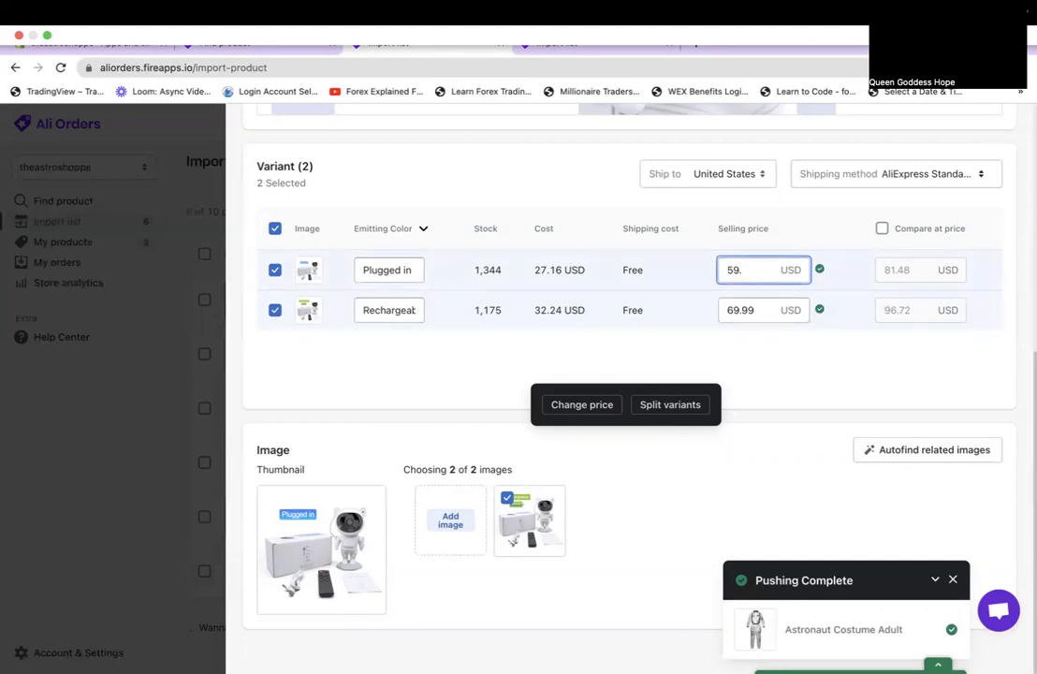
left_click(826, 366)
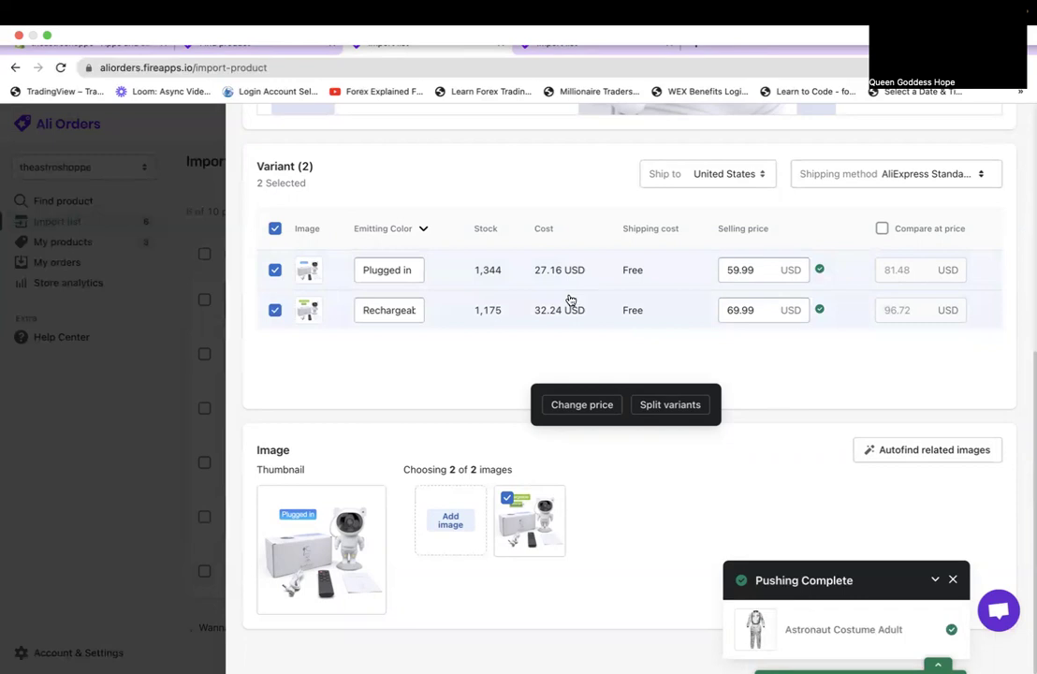
scroll(570, 300, "up", 1)
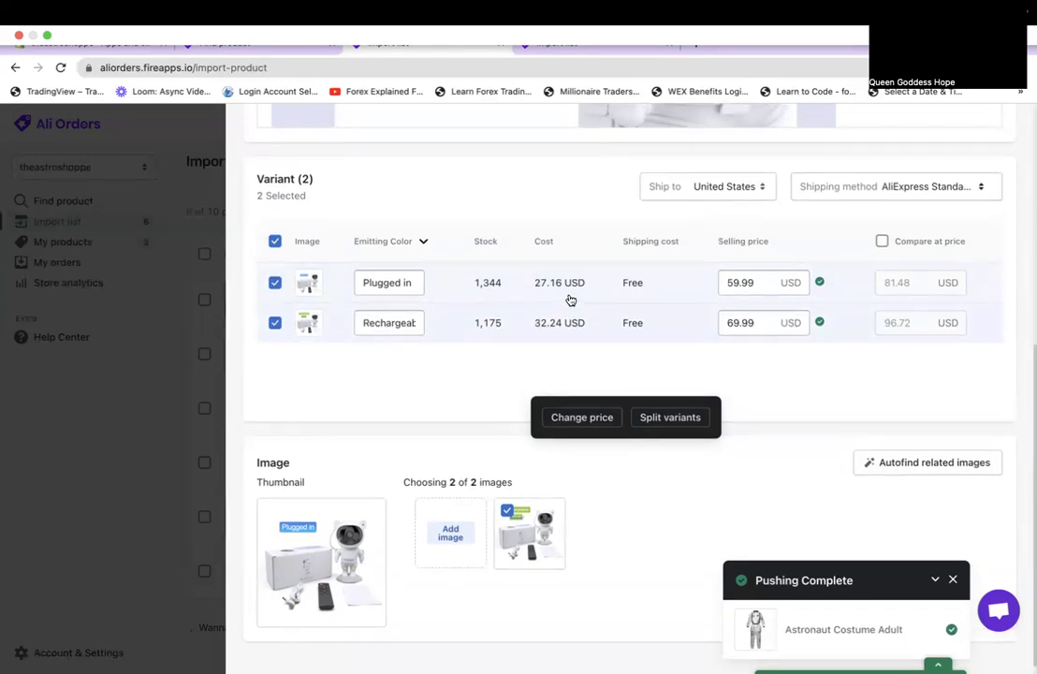
left_click(882, 244)
scroll(679, 313, "up", 1)
scroll(679, 313, "down", 2)
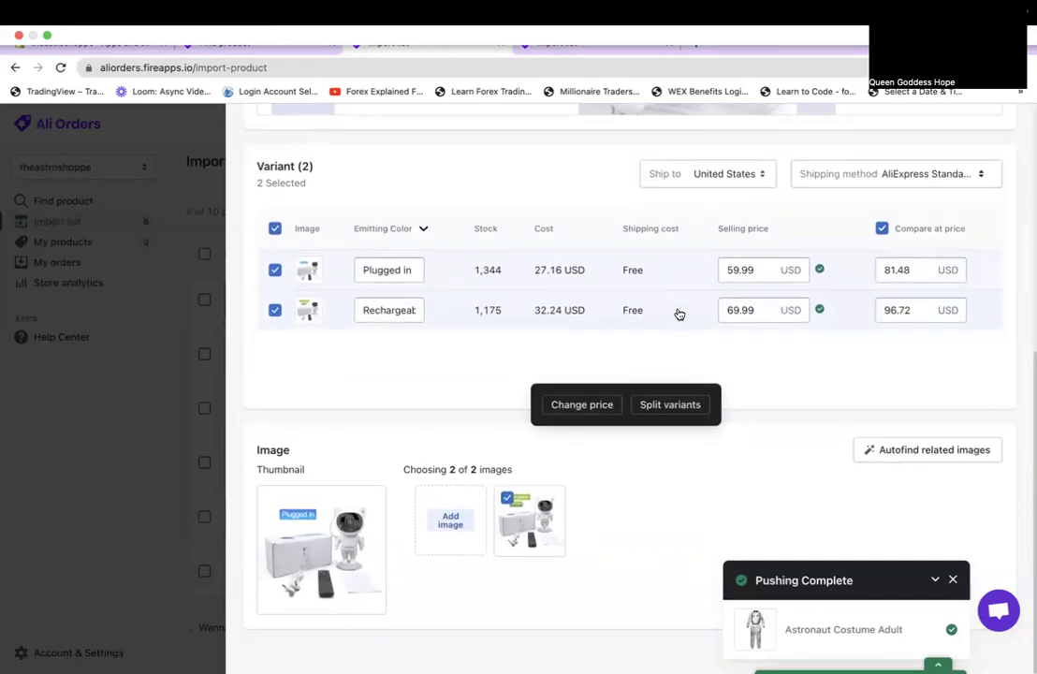
scroll(680, 313, "up", 5)
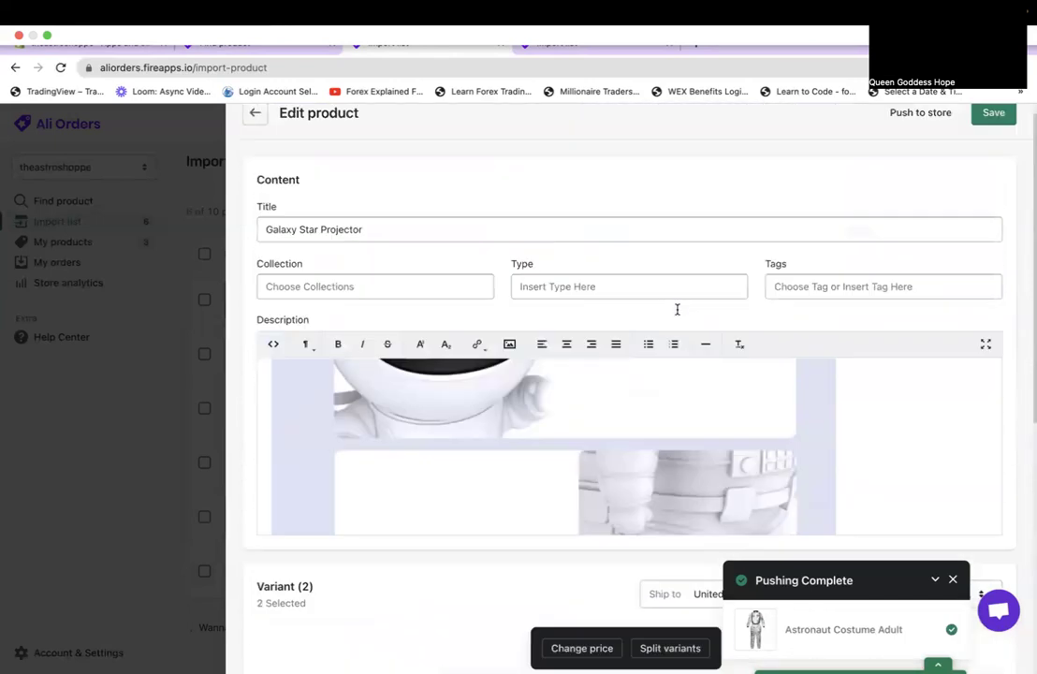
scroll(677, 309, "up", 1)
Save the projector and push it to the store as an unpublished product.
left_click(990, 131)
left_click(916, 130)
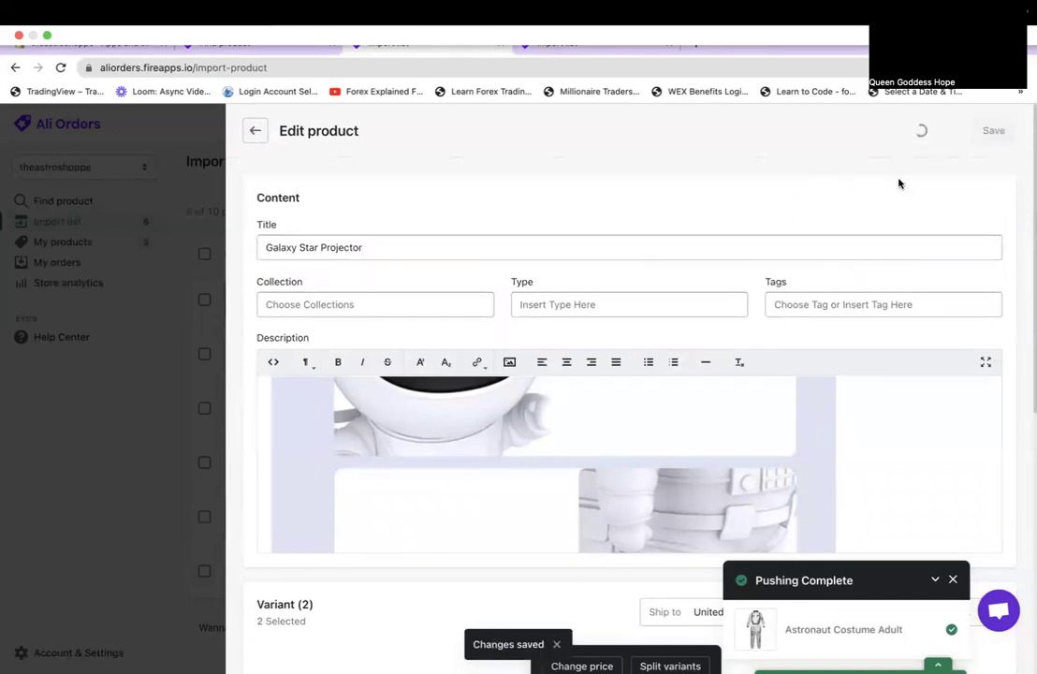
left_click(356, 333)
left_click(357, 332)
left_click(356, 332)
left_click(678, 499)
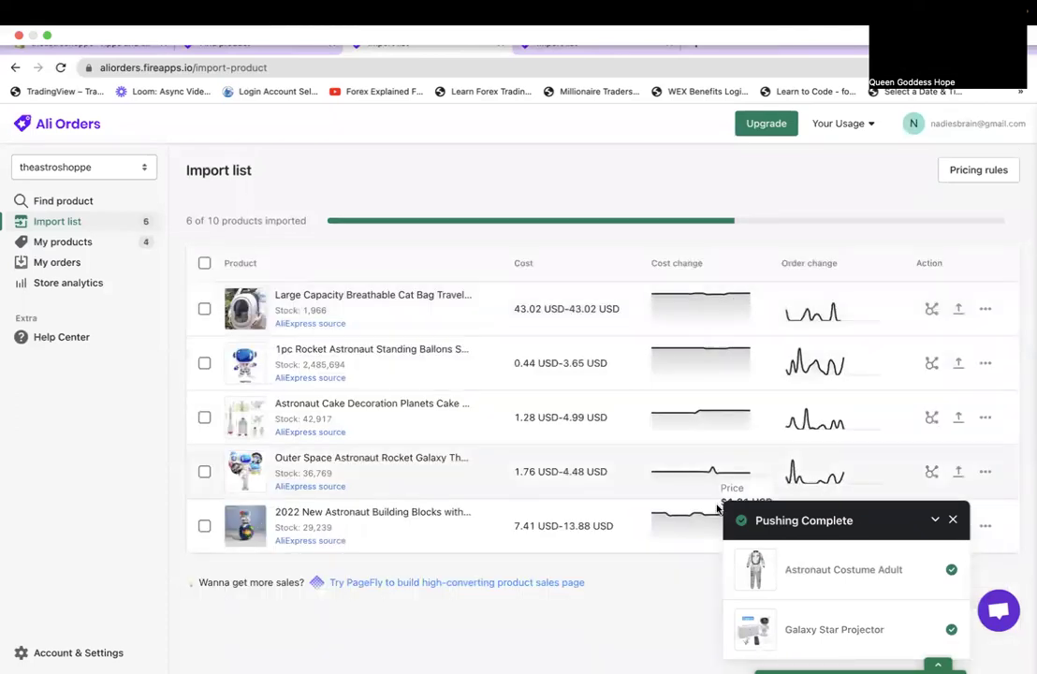
Open the Outer Space Astronaut Rocket listing and delete 'Astronaut Rocket Galaxy' from its title.
left_click(301, 468)
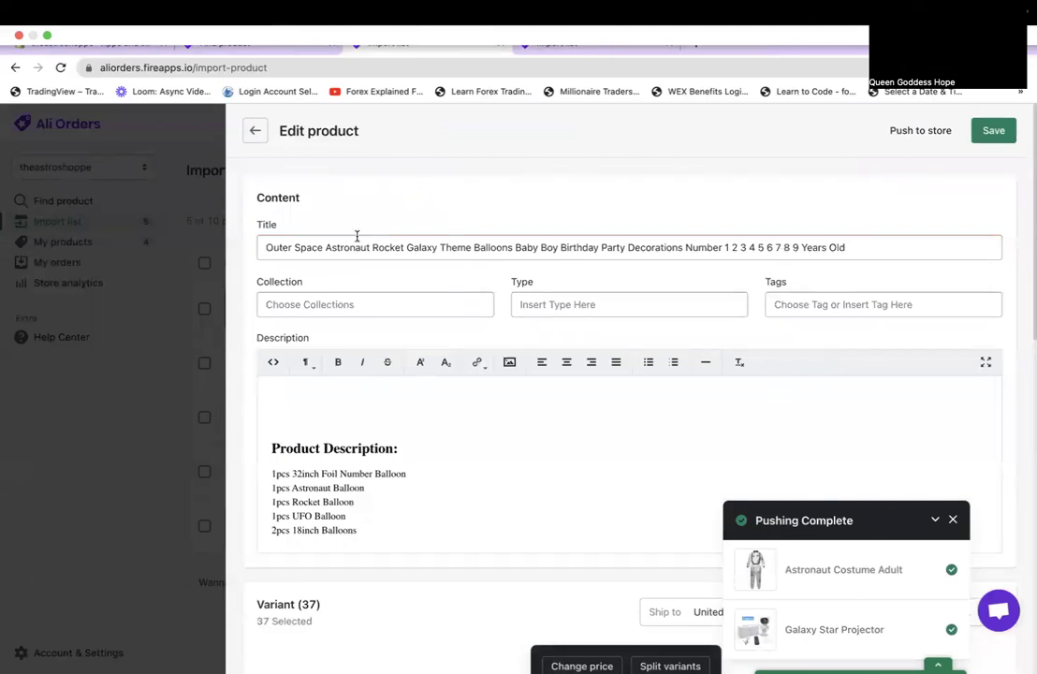
left_click_drag(437, 246, 326, 247)
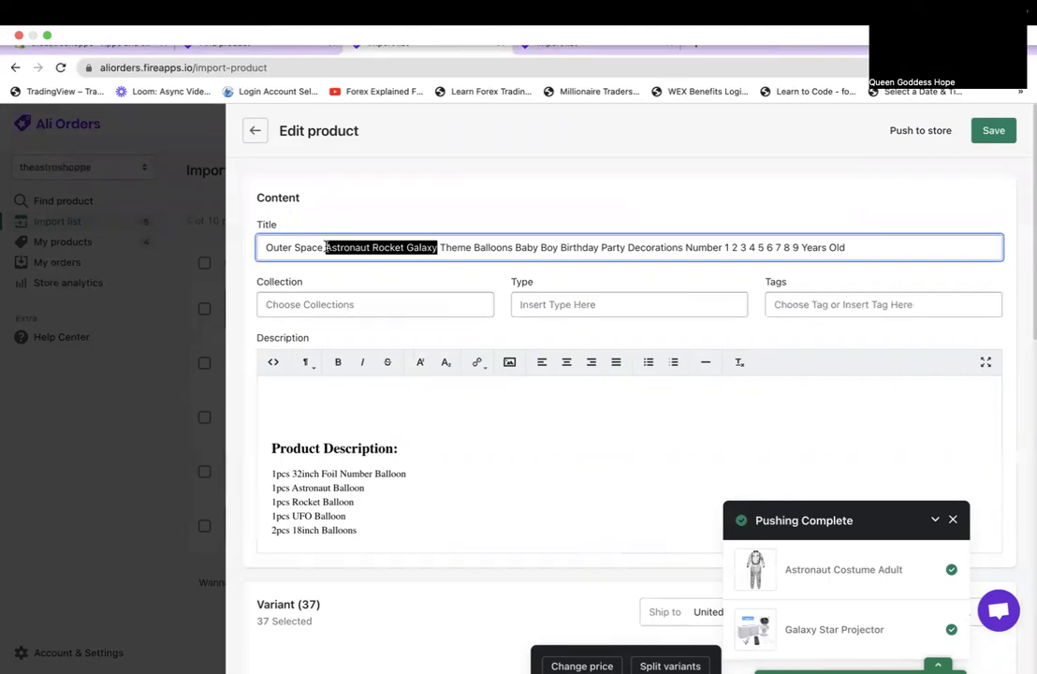
key("BackSpace")
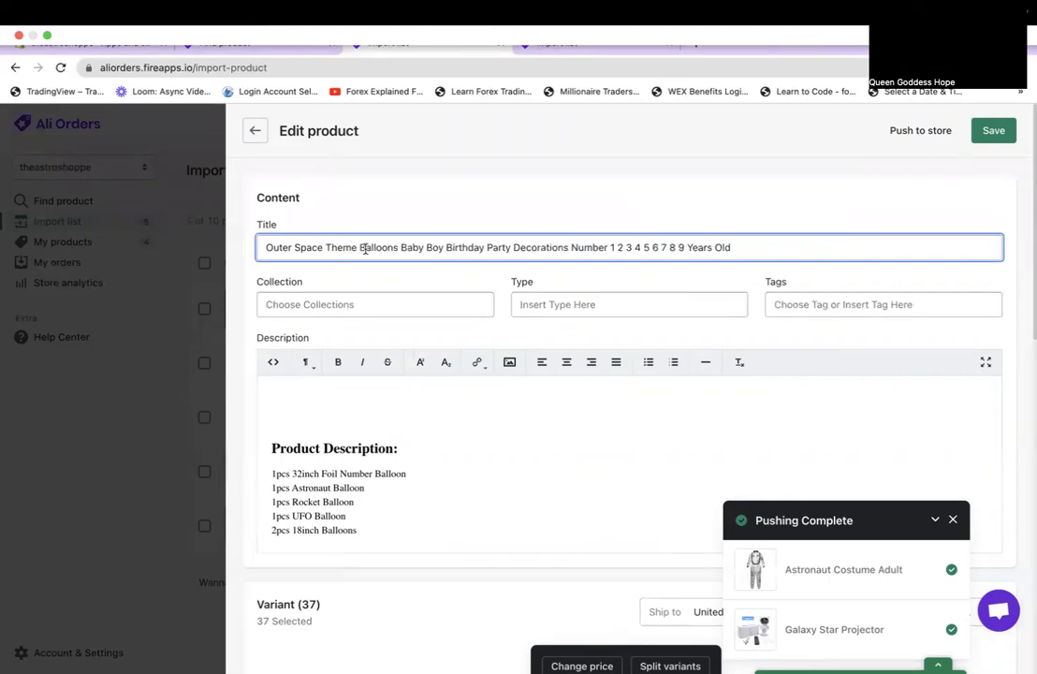
Remove the trailing birthday decoration words, leaving 'Outer Space Theme Balloons'.
left_click_drag(398, 245, 711, 269)
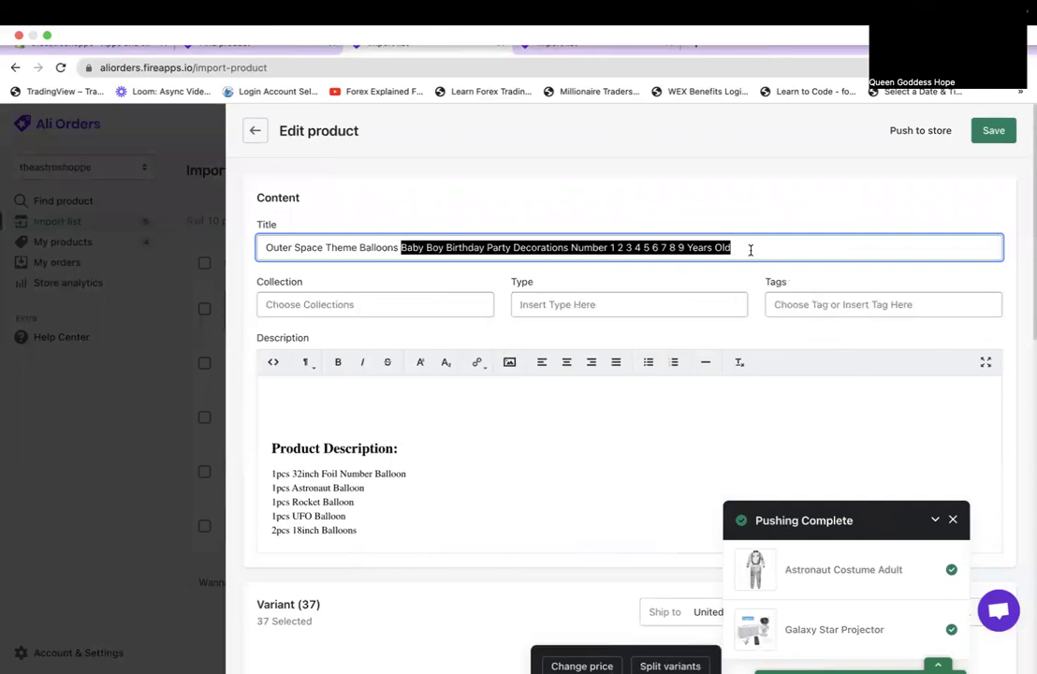
key("BackSpace")
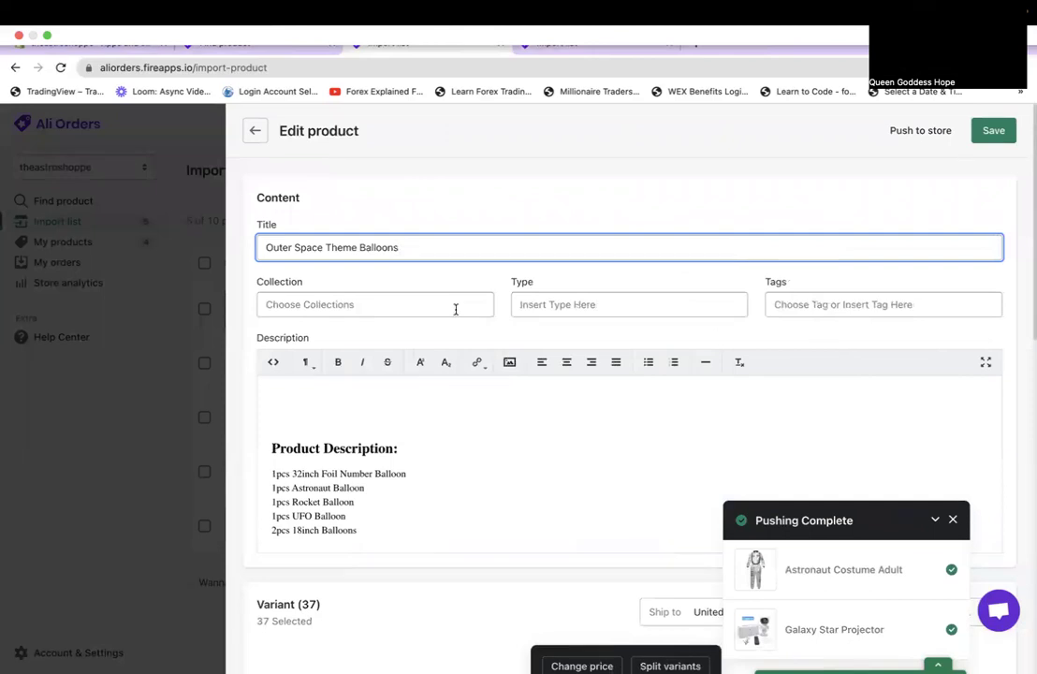
scroll(419, 377, "down", 5)
scroll(395, 297, "down", 3)
scroll(395, 297, "down", 3)
scroll(391, 468, "down", 2)
scroll(393, 468, "down", 1)
scroll(394, 468, "up", 3)
scroll(412, 375, "down", 3)
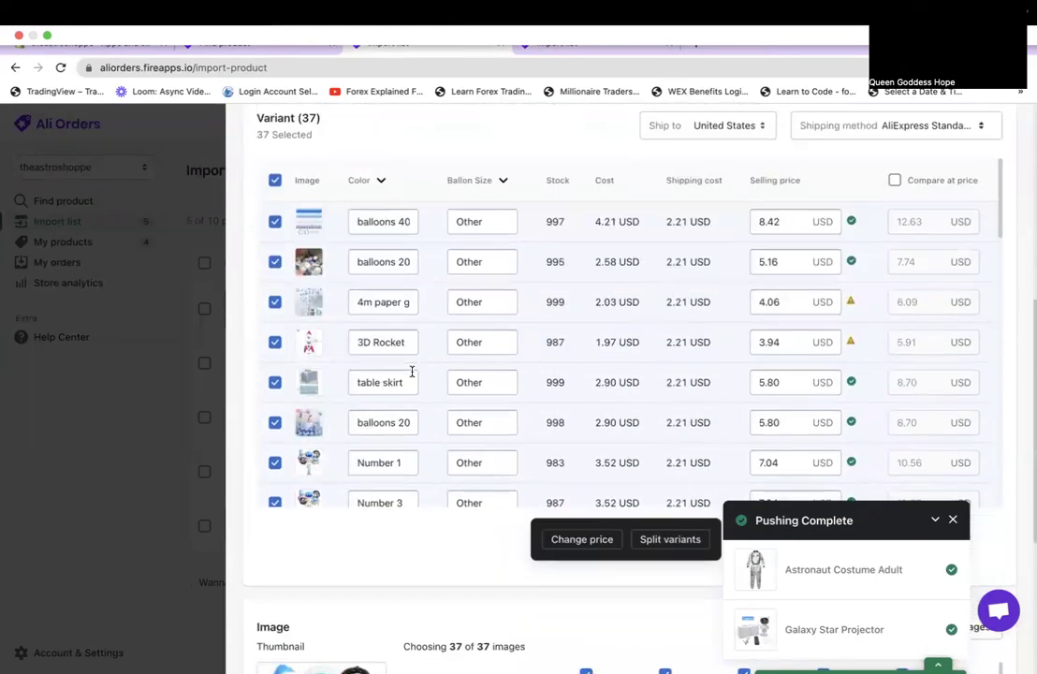
Check the Color variant name list and scroll through the balloon variants.
left_click(366, 178)
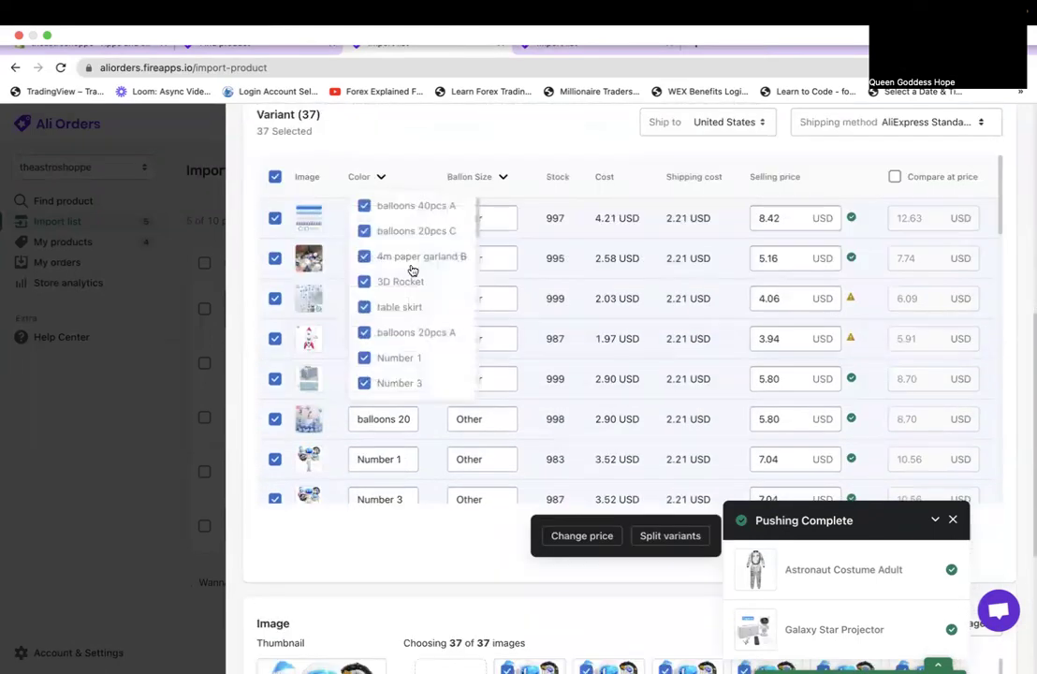
scroll(412, 269, "down", 8)
scroll(412, 269, "down", 6)
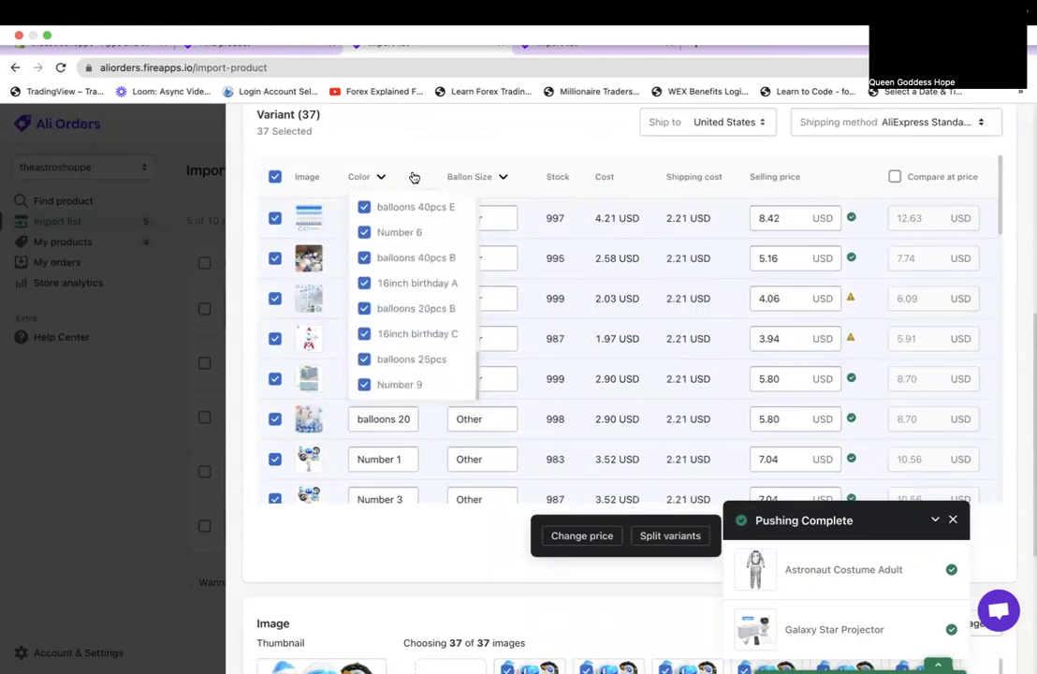
left_click(479, 317)
scroll(479, 324, "down", 3)
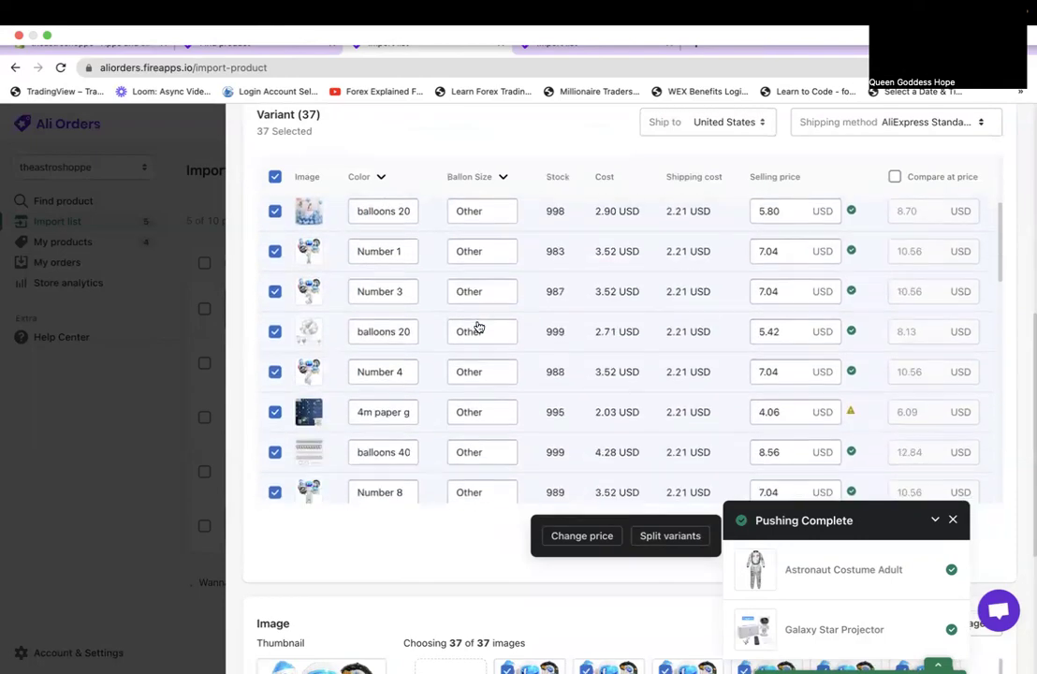
scroll(478, 323, "down", 12)
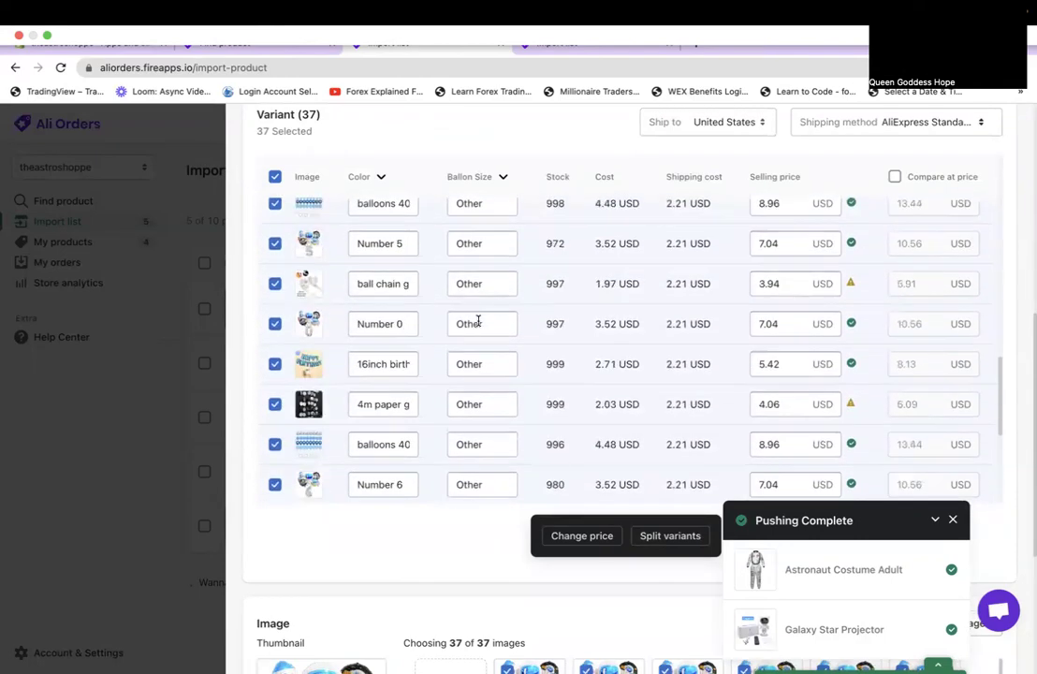
scroll(478, 323, "down", 3)
scroll(478, 321, "up", 5)
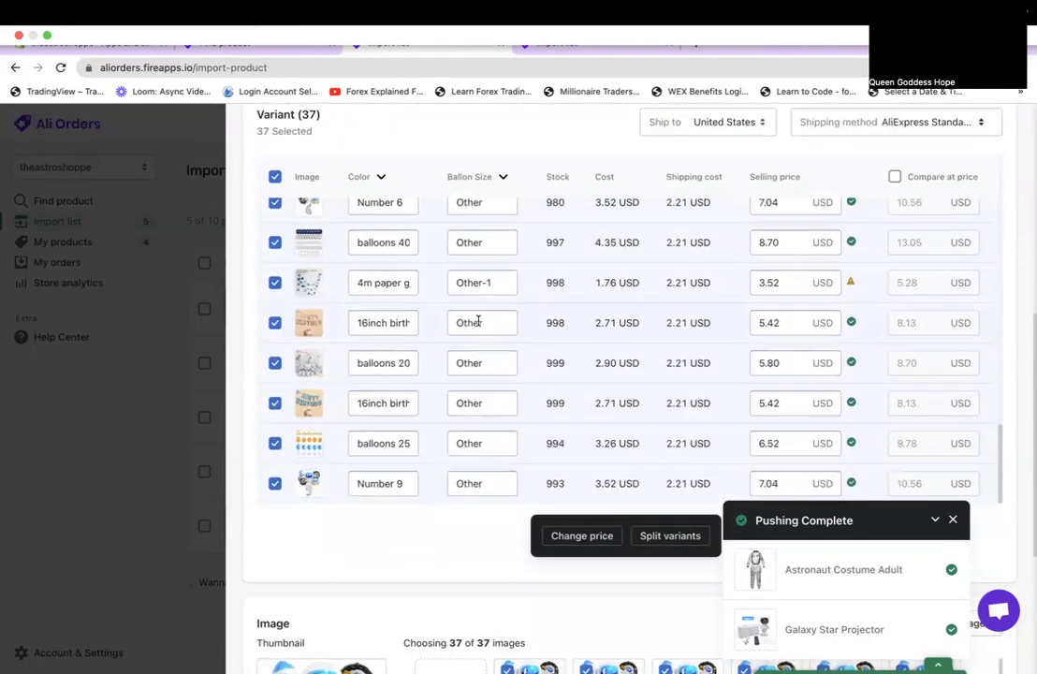
scroll(479, 323, "up", 10)
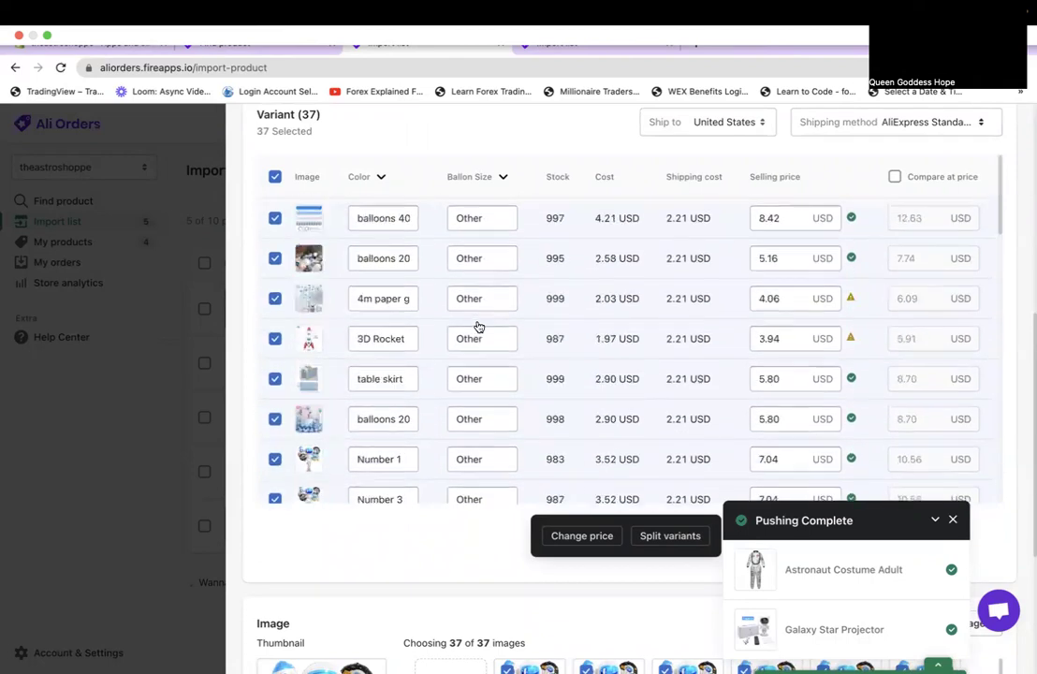
Dismiss the push-complete notice and review the variant costs and selling prices.
left_click(954, 521)
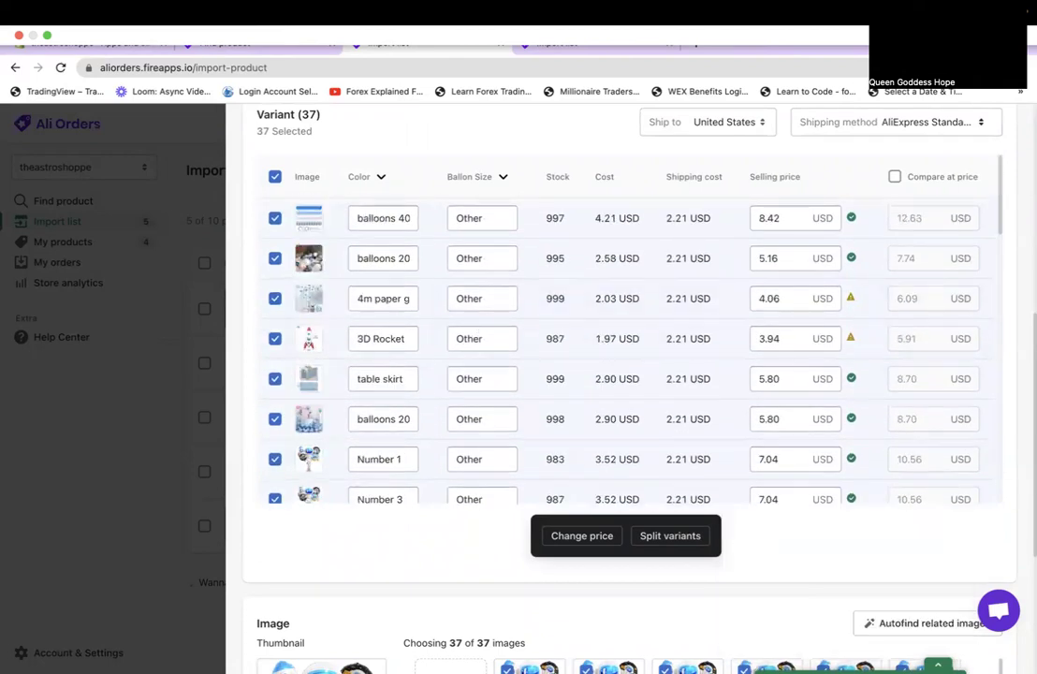
scroll(986, 339, "down", 10)
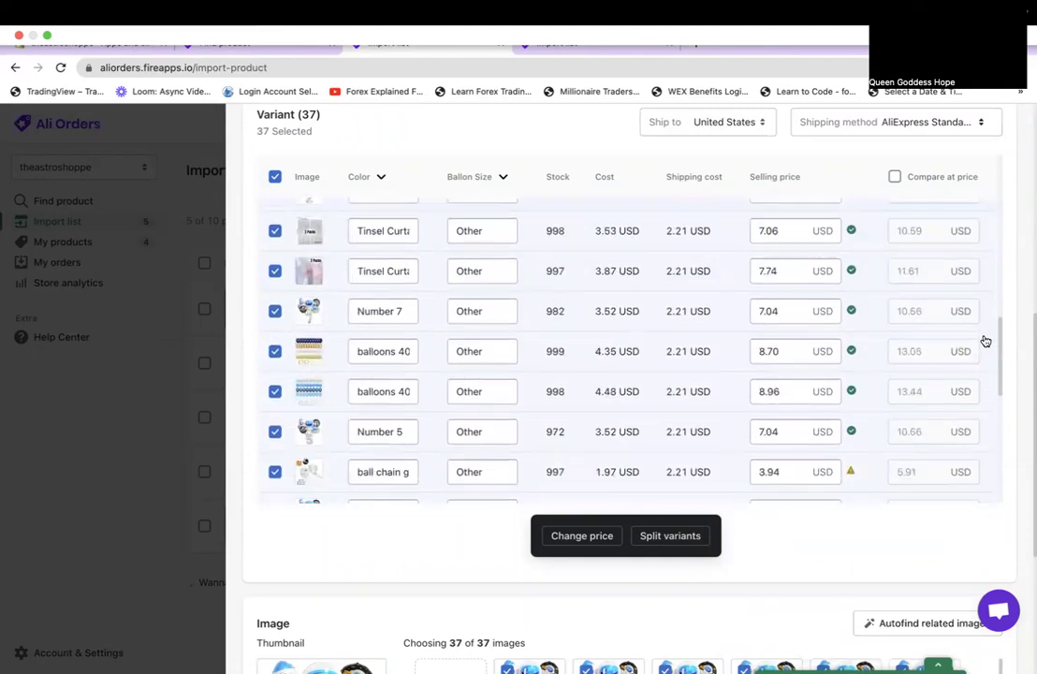
scroll(986, 341, "down", 10)
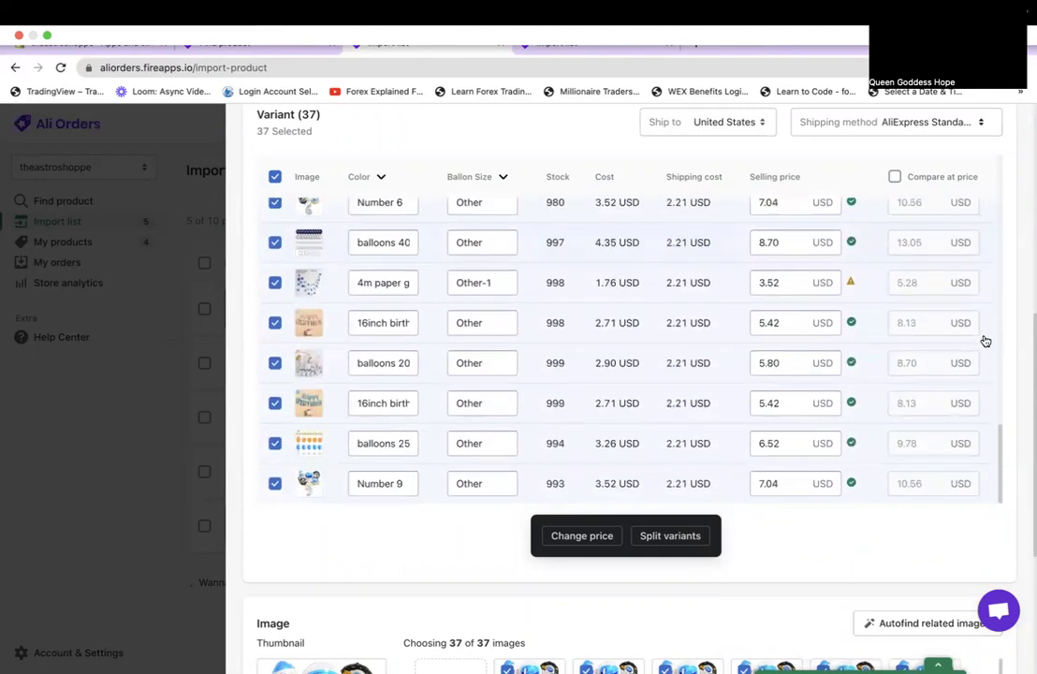
scroll(985, 341, "up", 10)
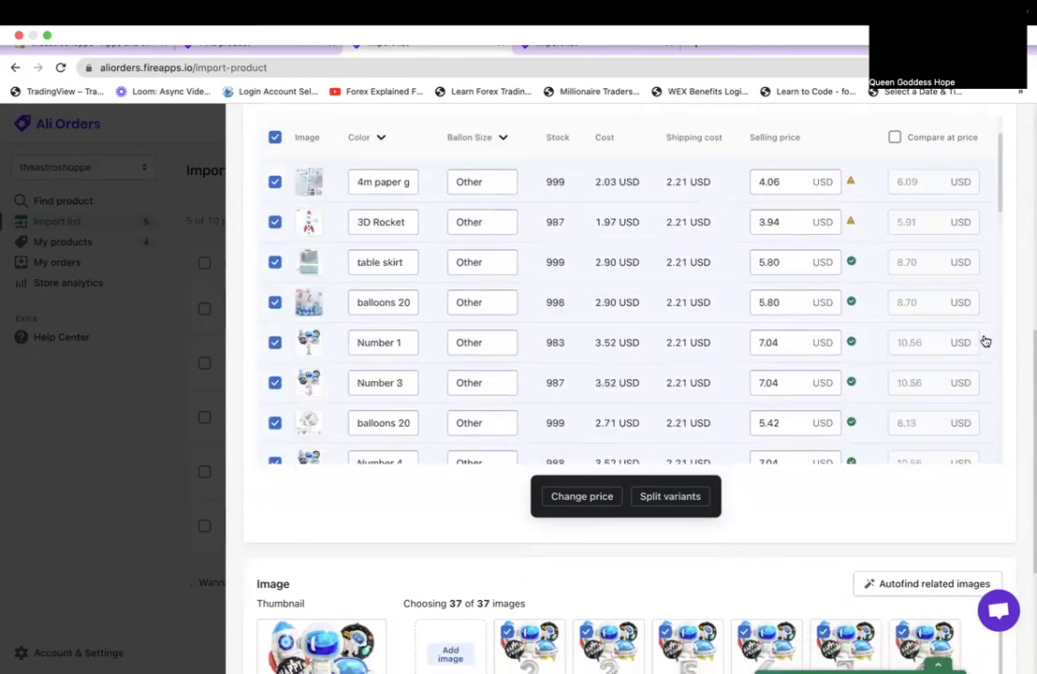
scroll(753, 248, "up", 5)
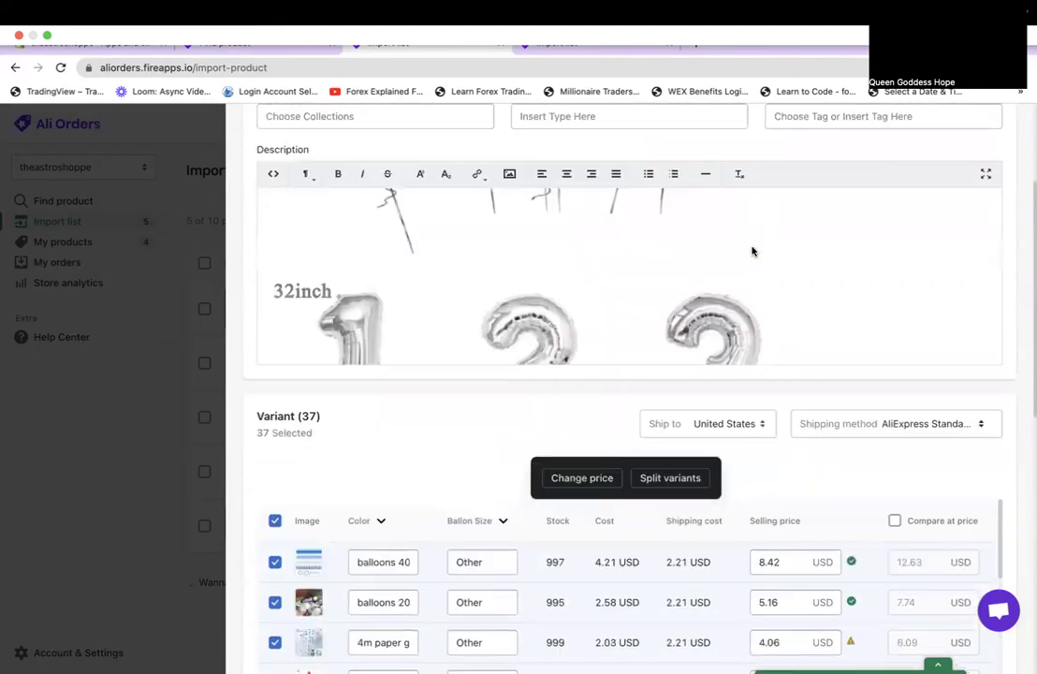
scroll(753, 248, "up", 1)
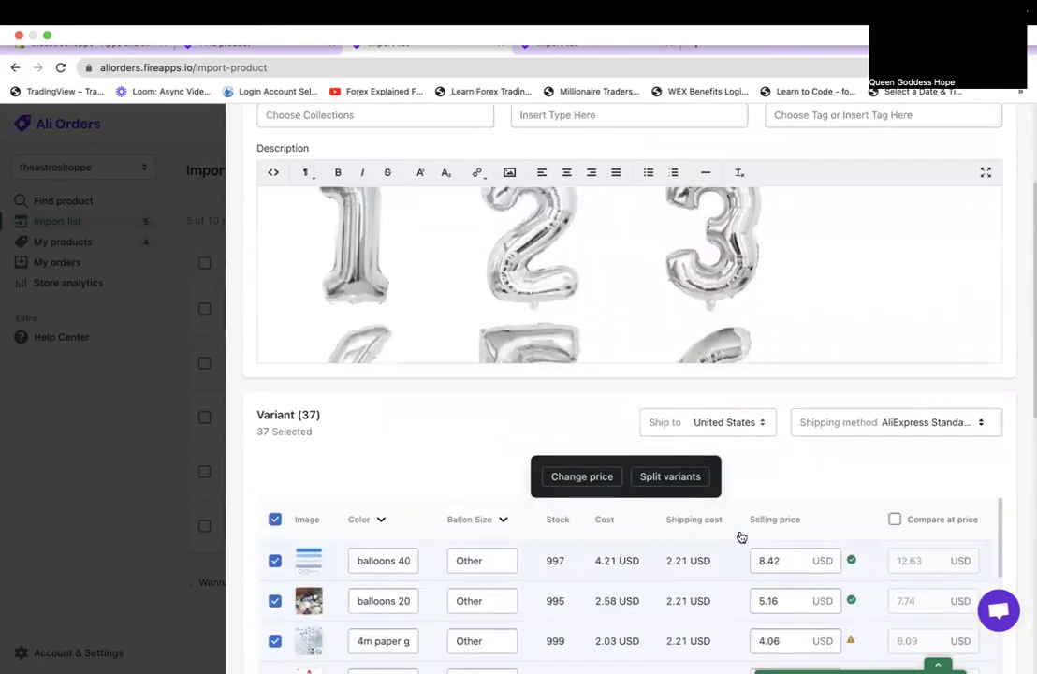
scroll(742, 524, "down", 1)
scroll(743, 506, "down", 8)
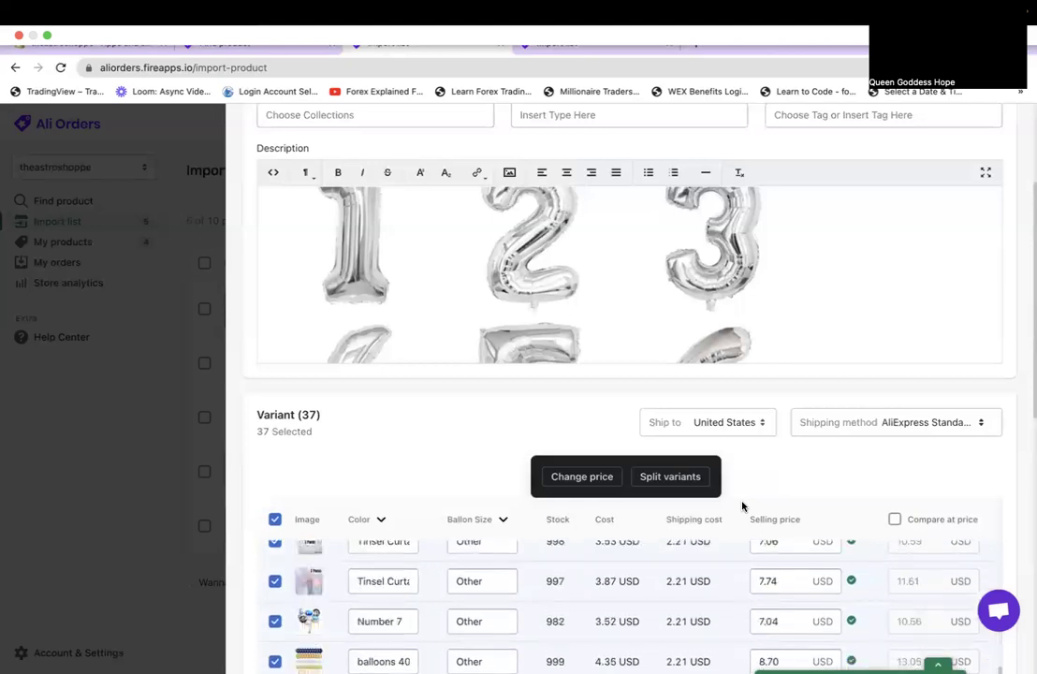
scroll(743, 506, "up", 10)
scroll(728, 456, "down", 4)
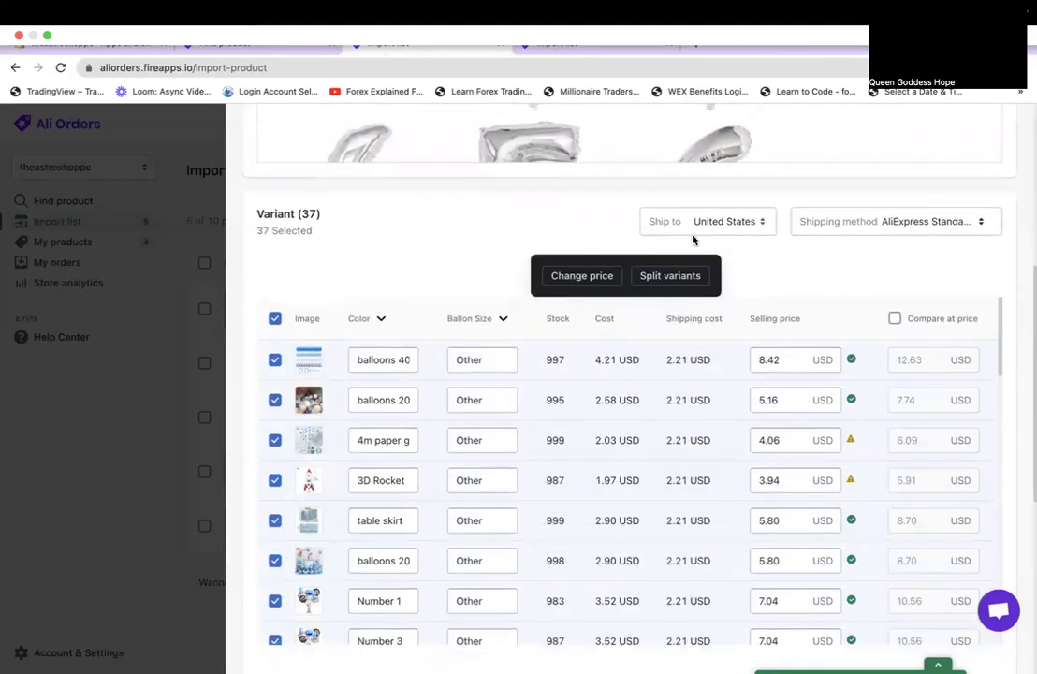
Browse the colour filter list and look over all 37 variants' prices.
left_click(378, 318)
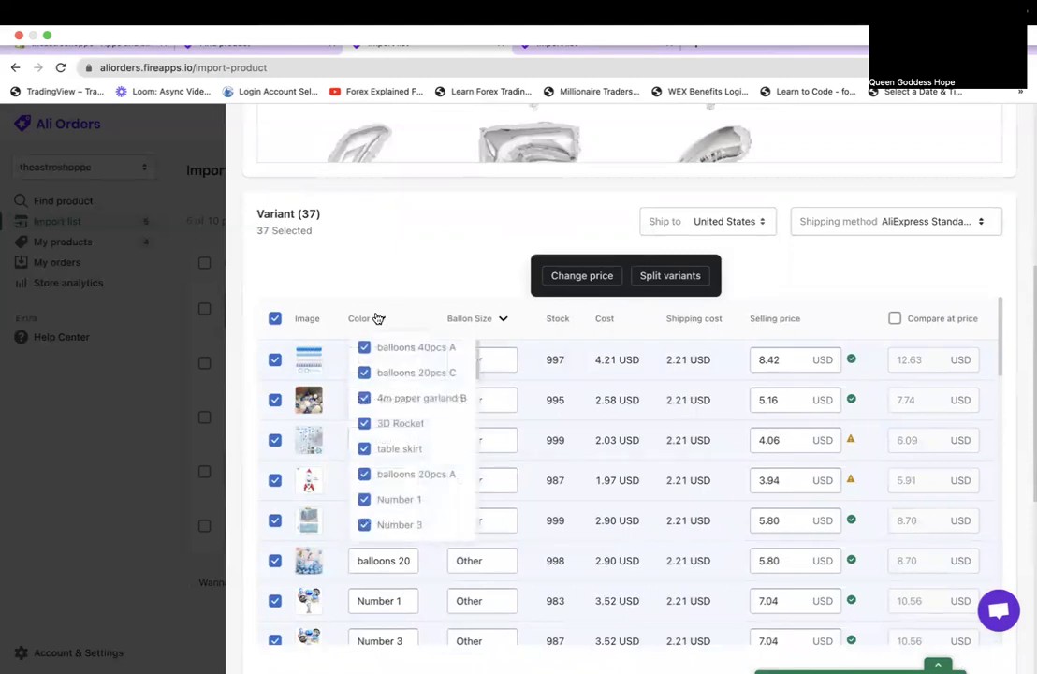
left_click(378, 318)
left_click(382, 395)
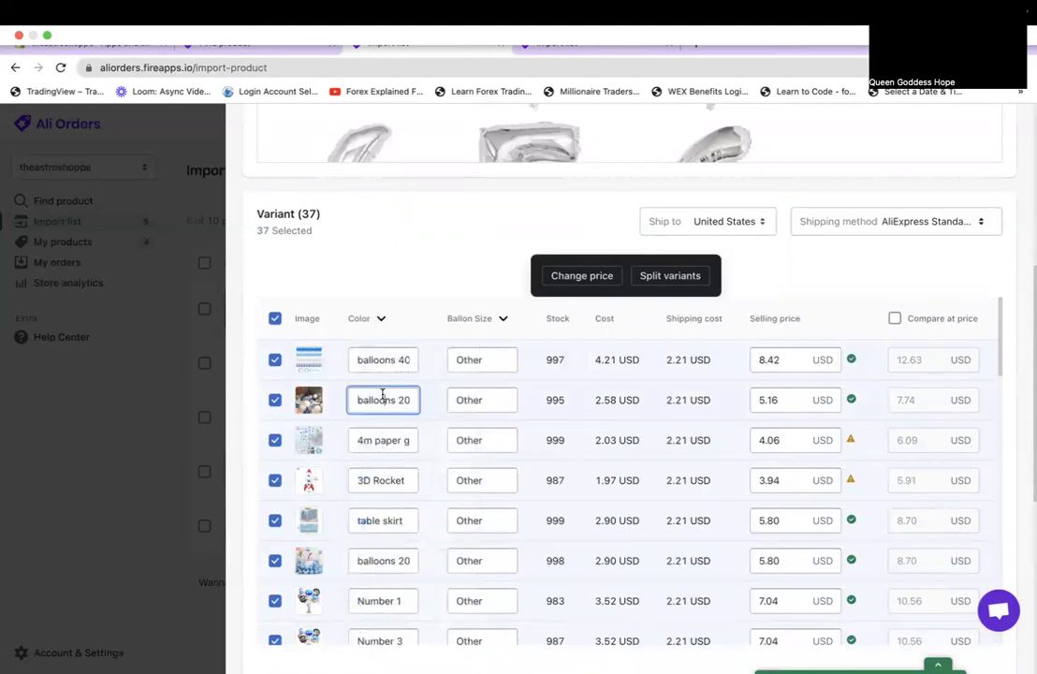
left_click(381, 319)
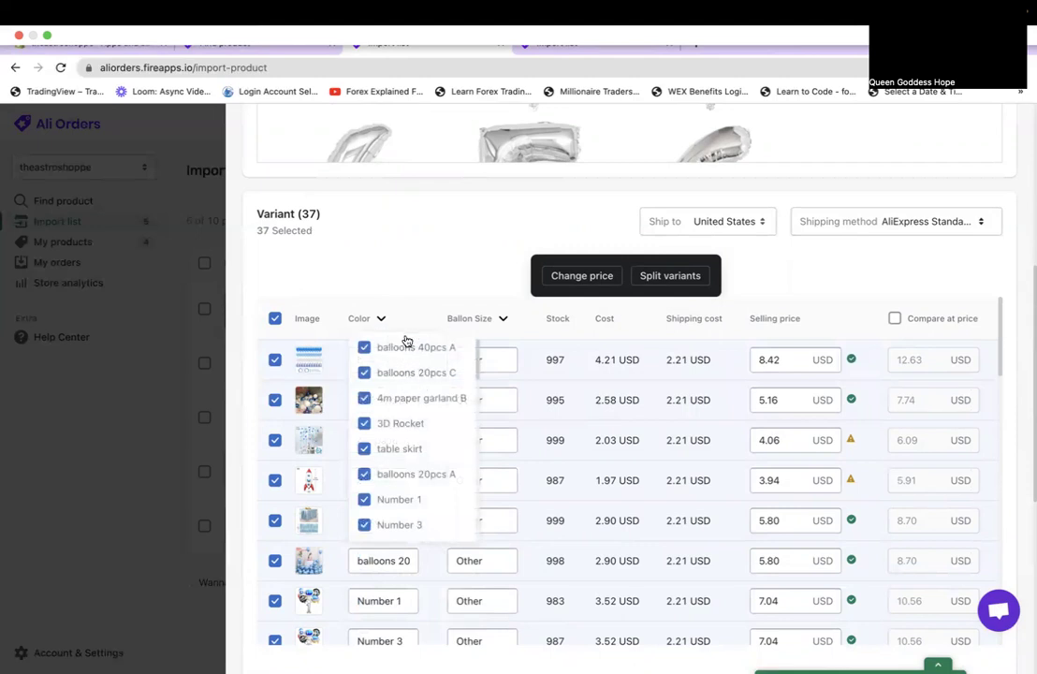
scroll(409, 426, "down", 5)
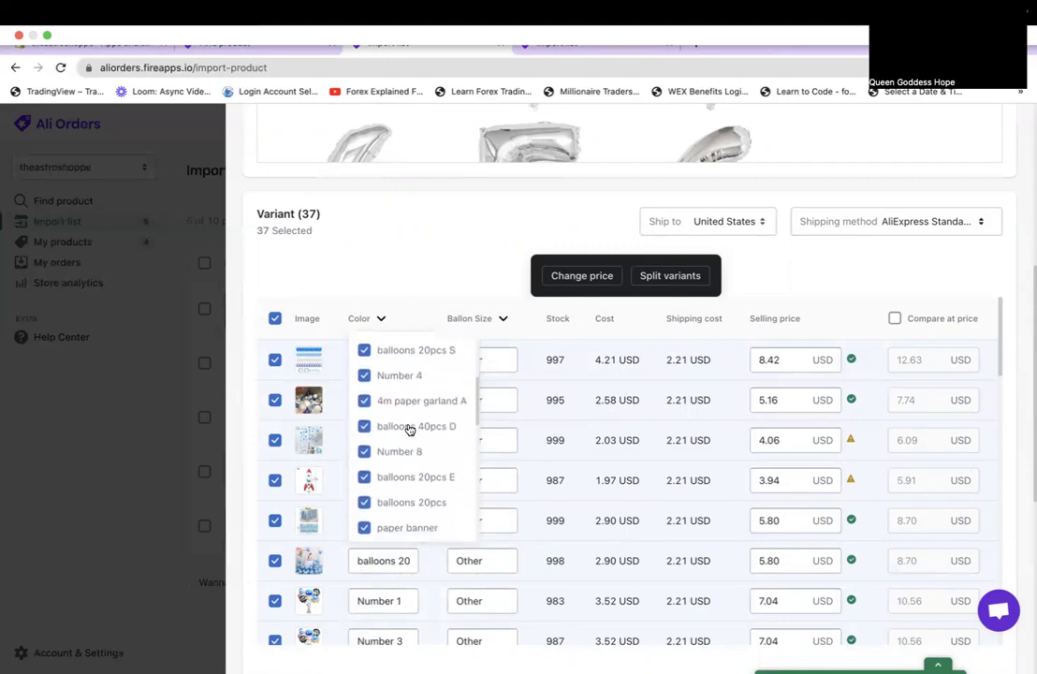
scroll(409, 429, "down", 10)
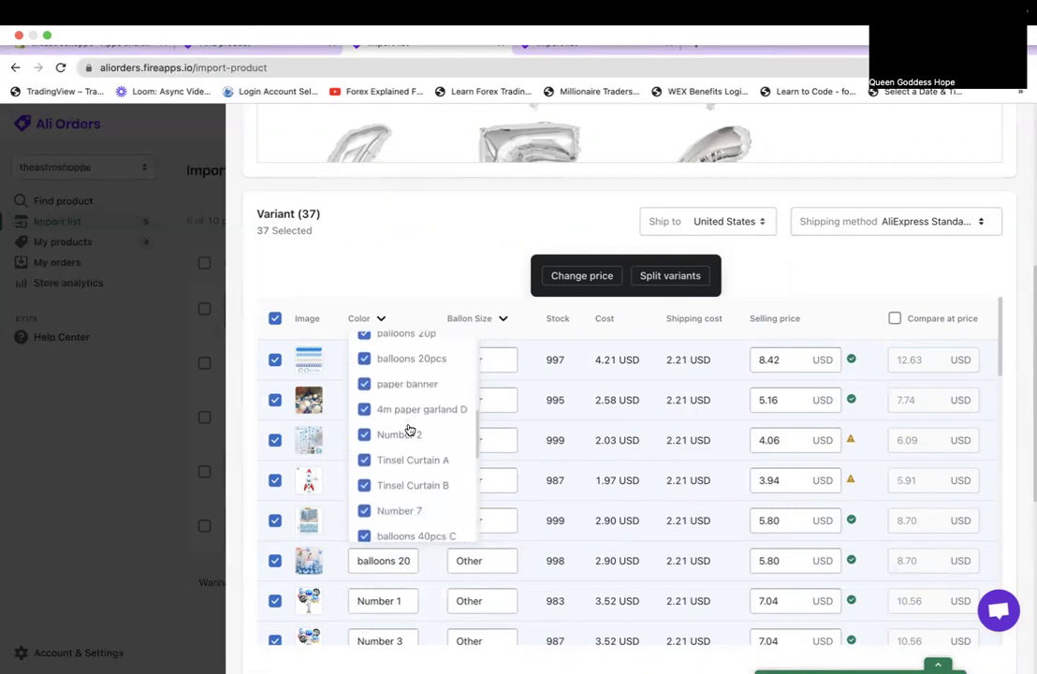
scroll(409, 429, "down", 10)
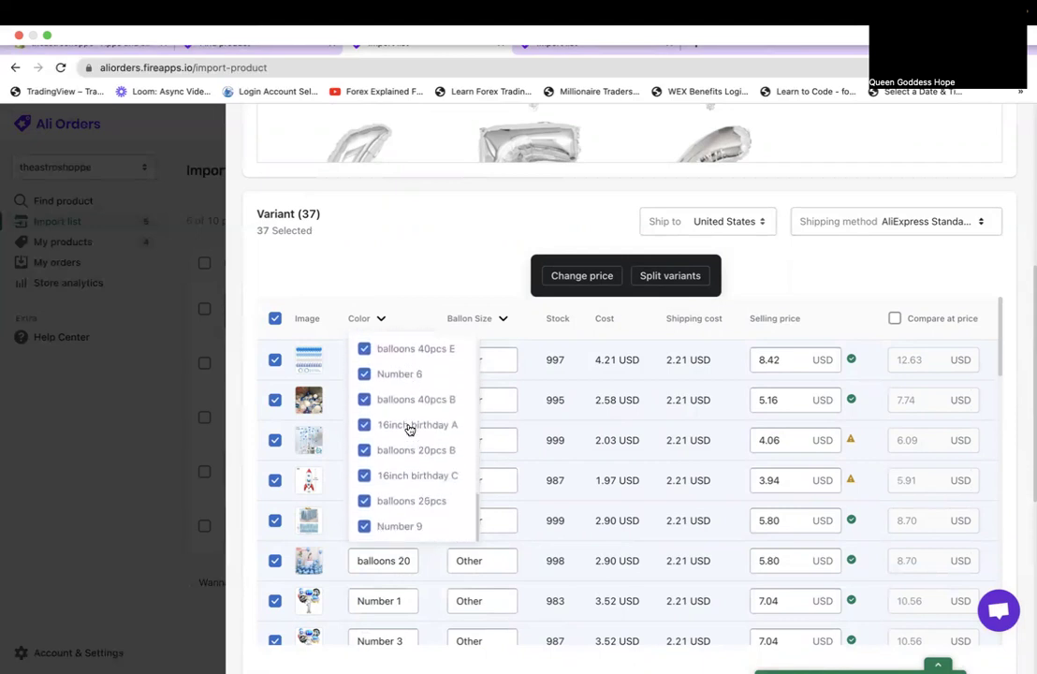
scroll(409, 429, "up", 10)
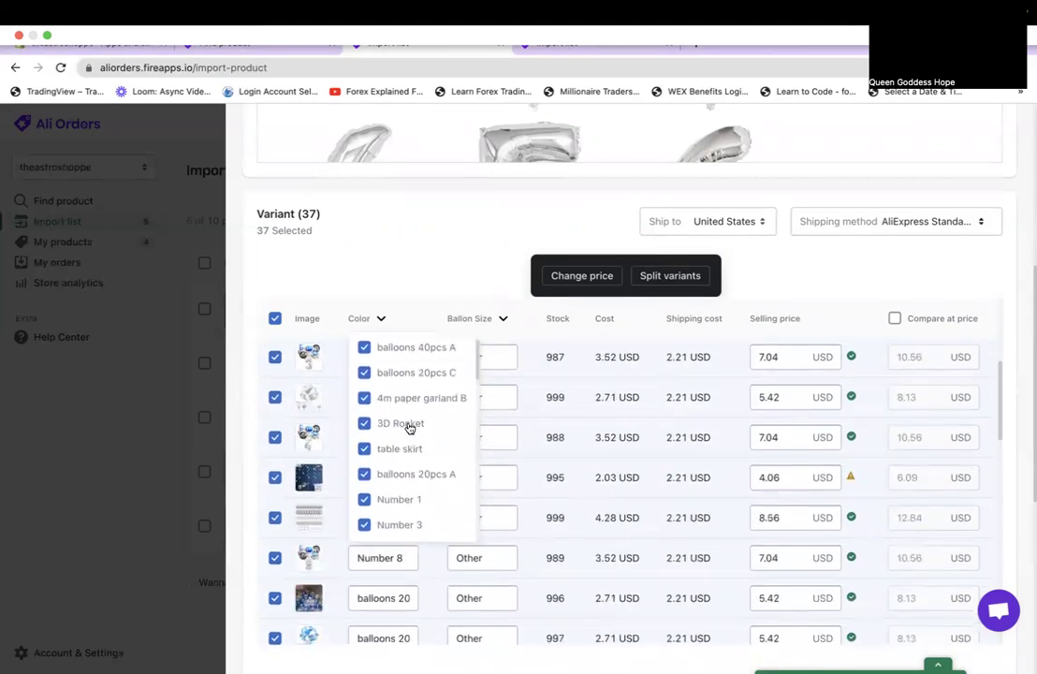
left_click(365, 272)
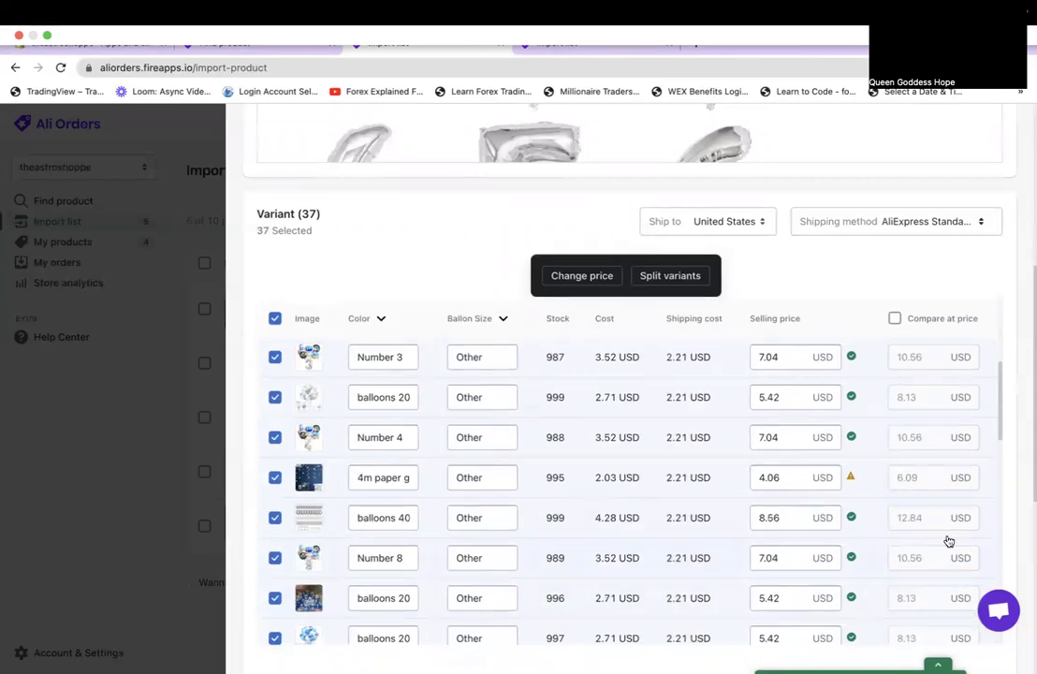
scroll(399, 510, "down", 15)
scroll(398, 510, "up", 2)
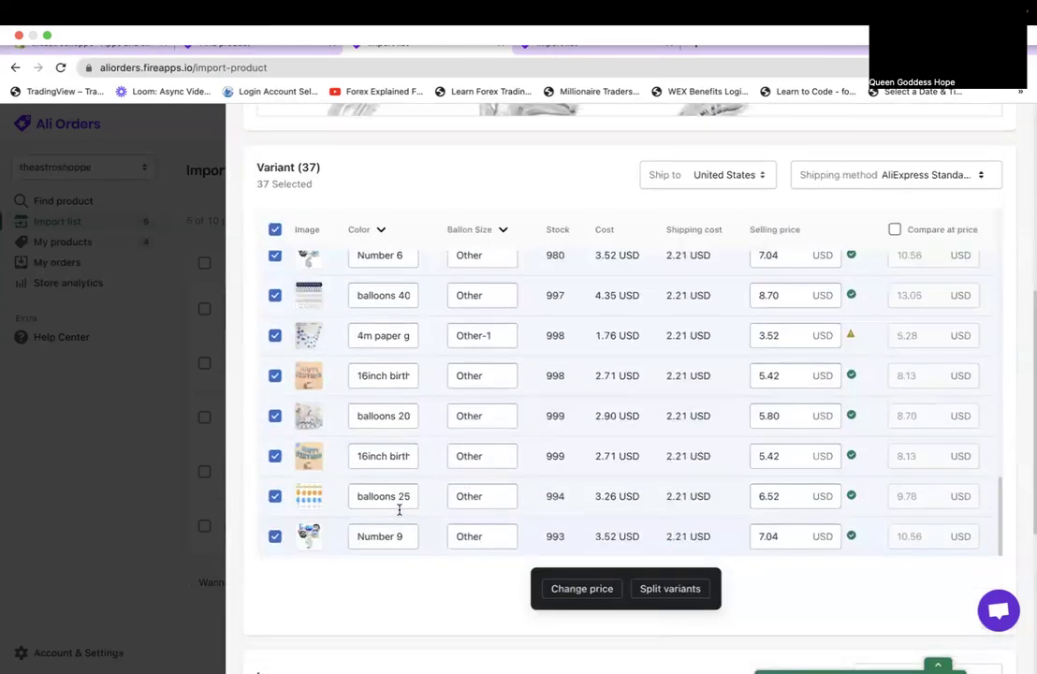
scroll(399, 510, "up", 1)
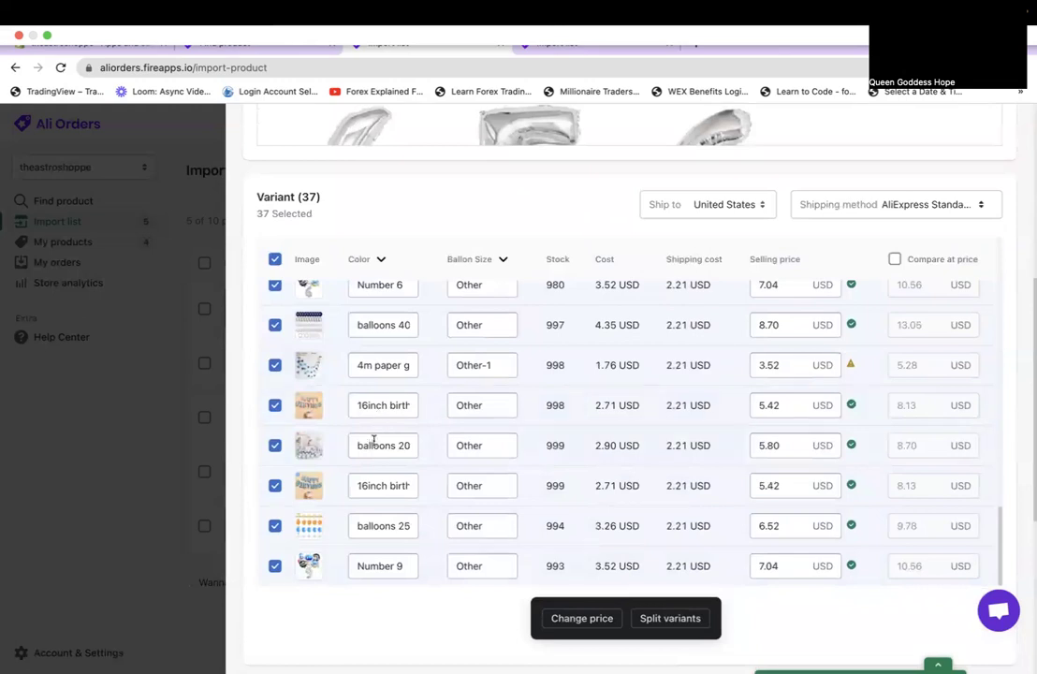
scroll(370, 445, "up", 15)
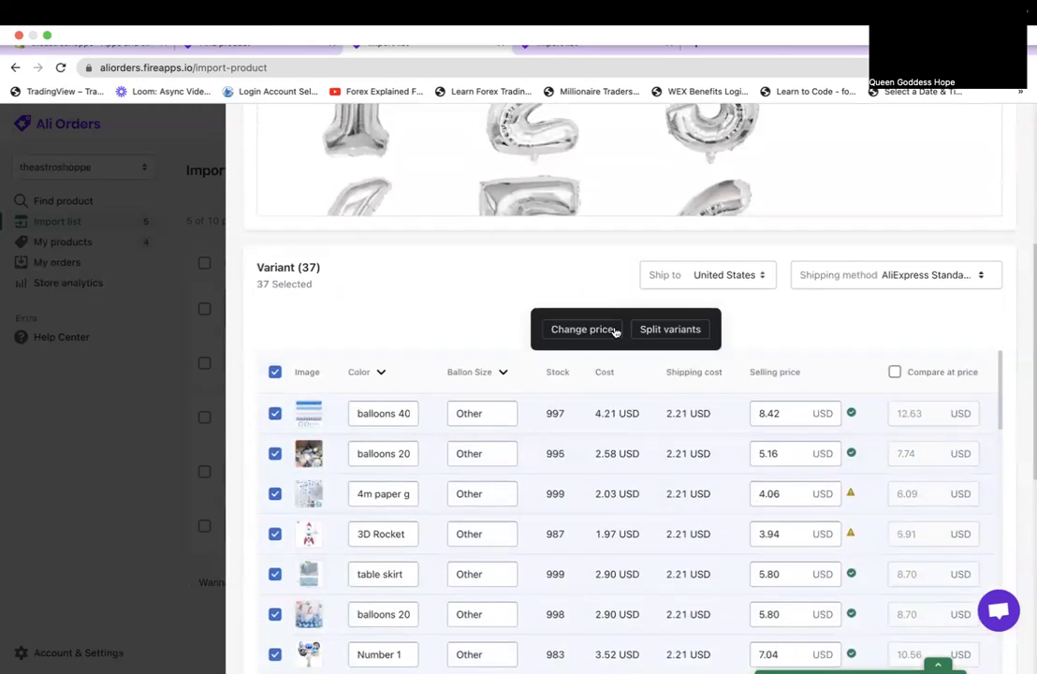
Use Change price with '=' to set every variant to 9.99 USD.
left_click(615, 331)
left_click(609, 194)
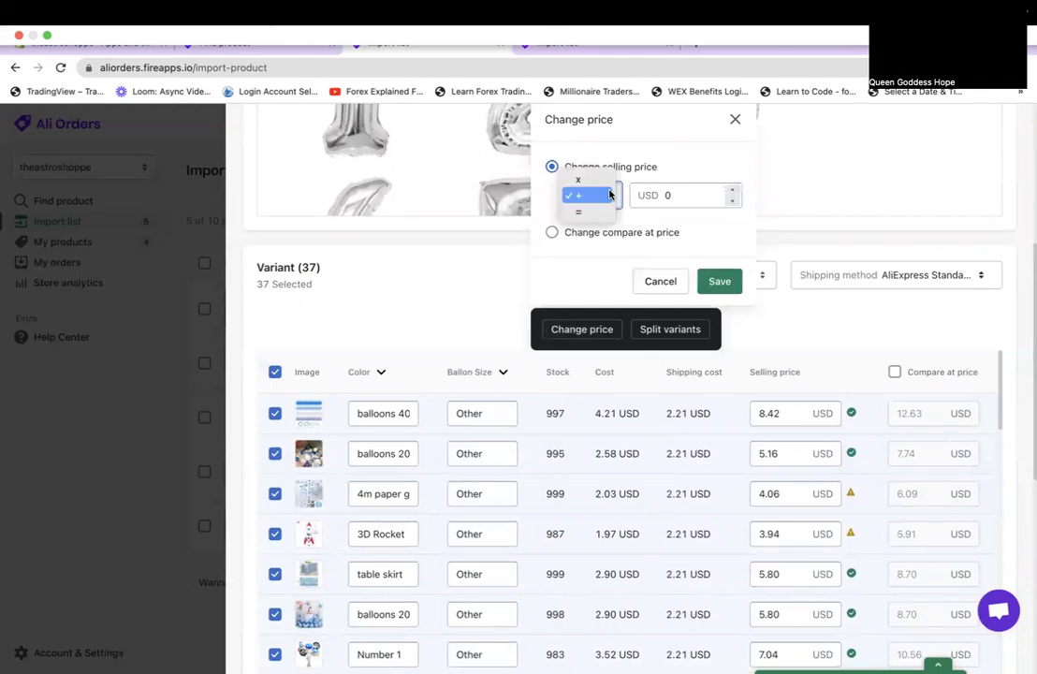
left_click(589, 212)
left_click(687, 198)
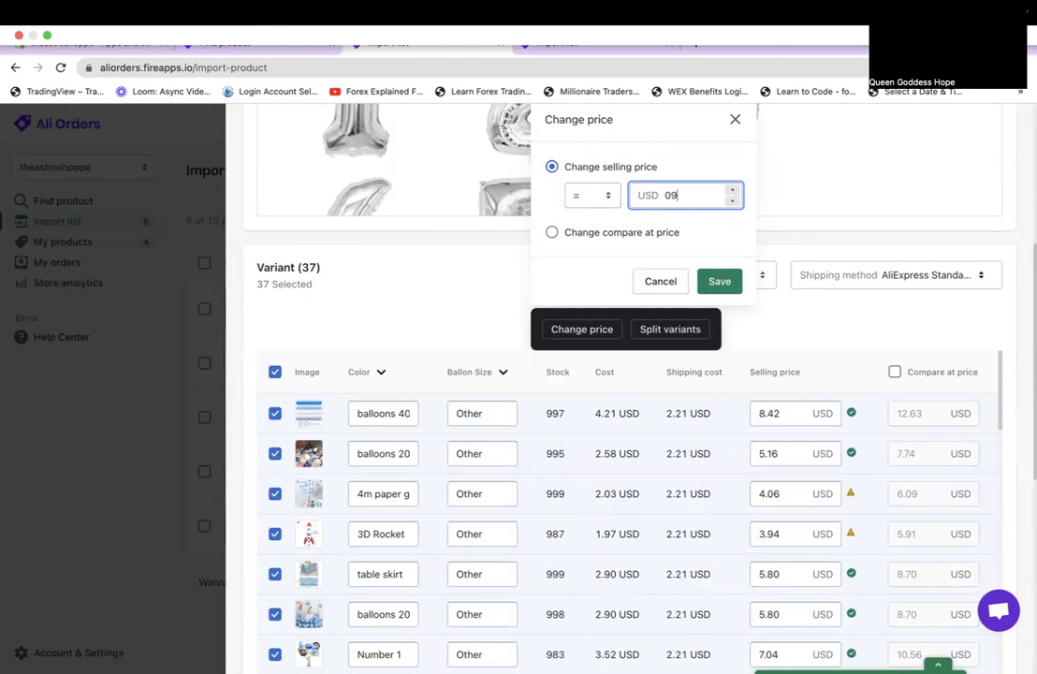
left_click(718, 282)
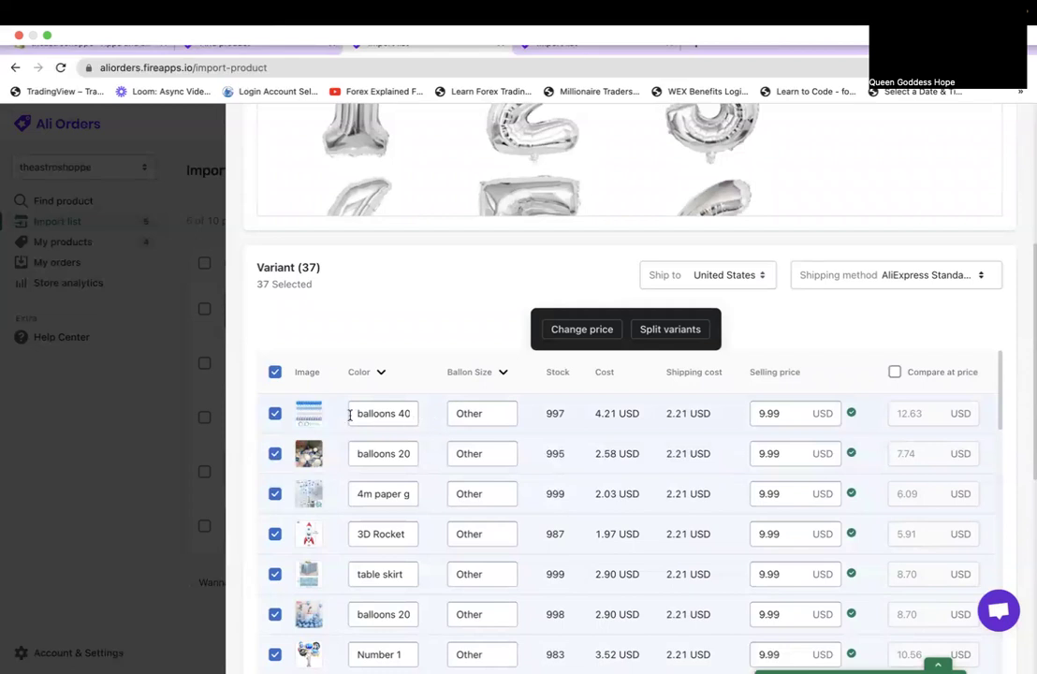
Review the first variants' colour names and the updated 9.99 prices.
left_click(364, 419)
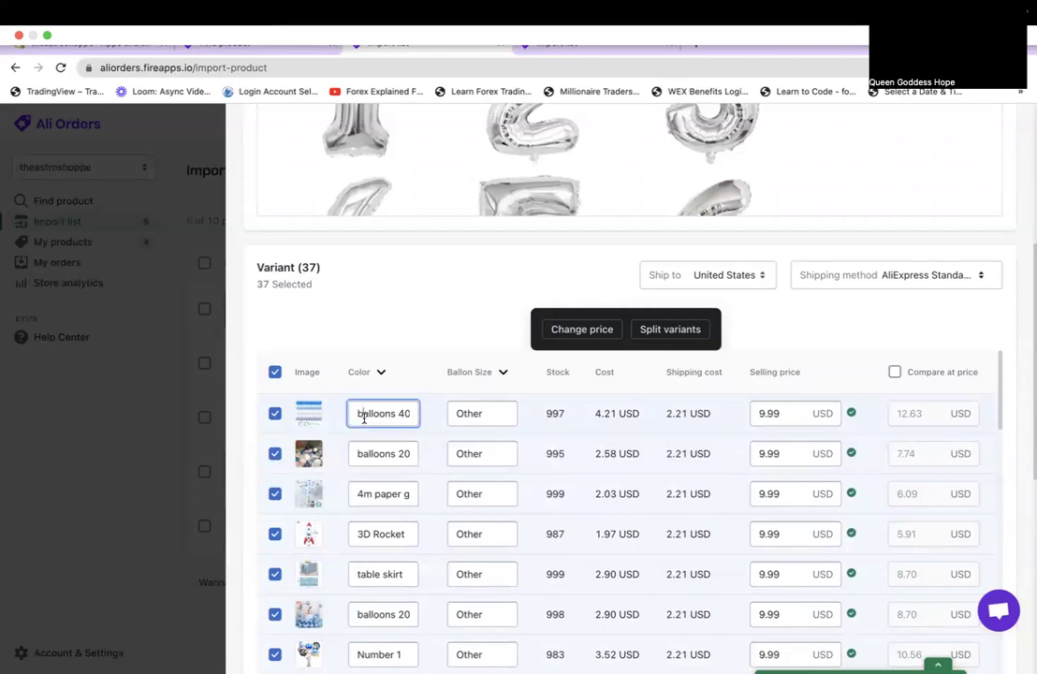
left_click(379, 461)
left_click(383, 487)
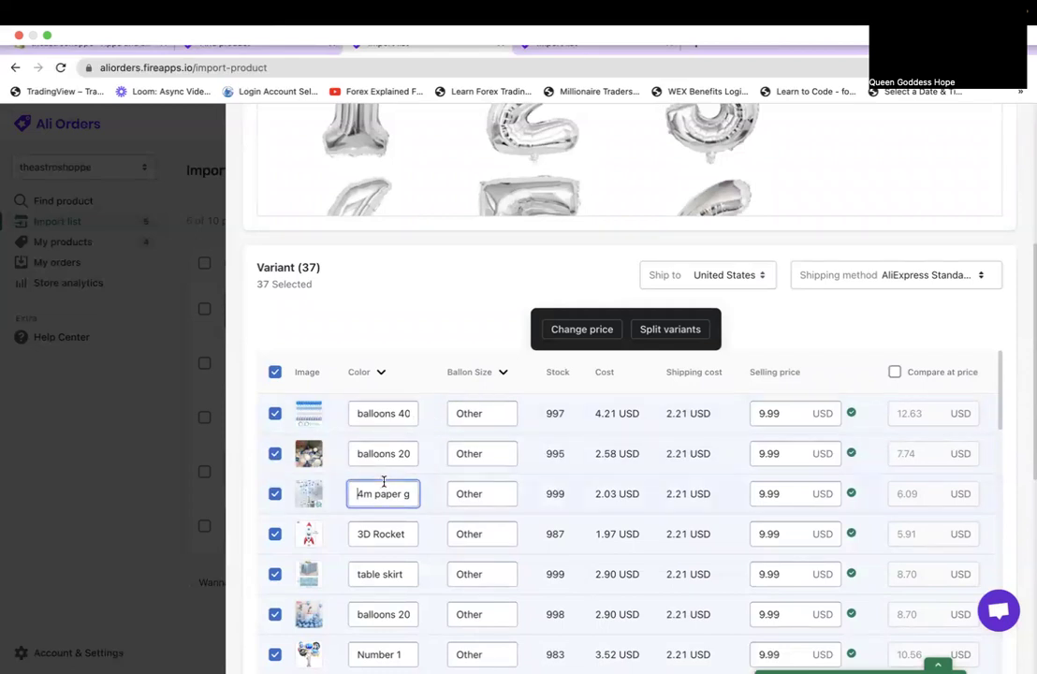
scroll(386, 552, "down", 3)
scroll(383, 547, "down", 3)
scroll(383, 547, "up", 5)
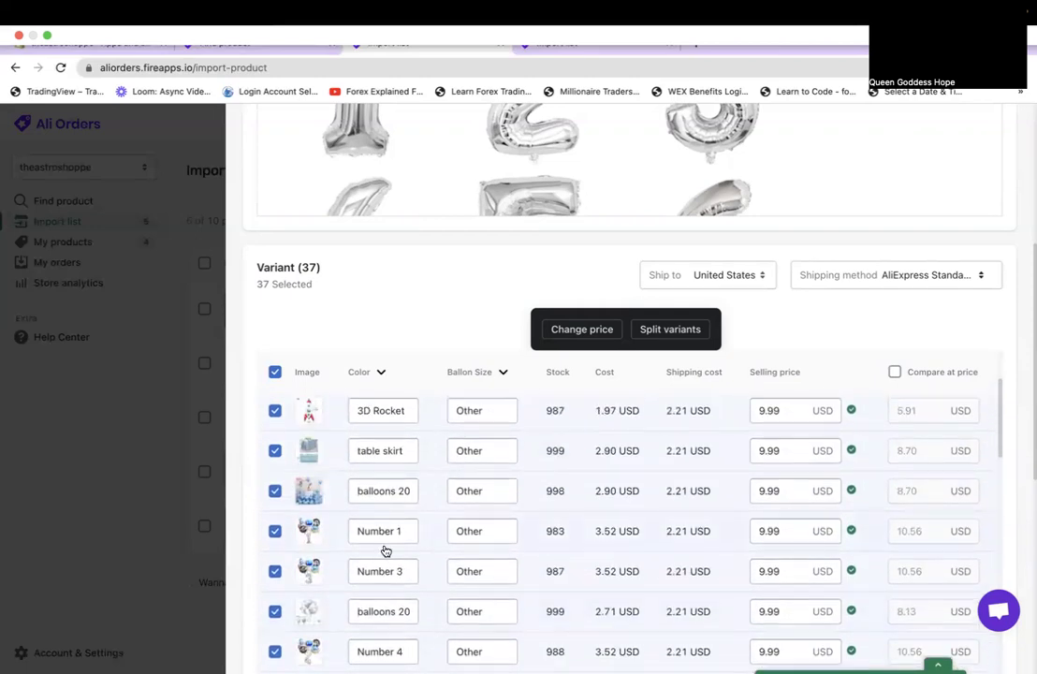
left_click(378, 531)
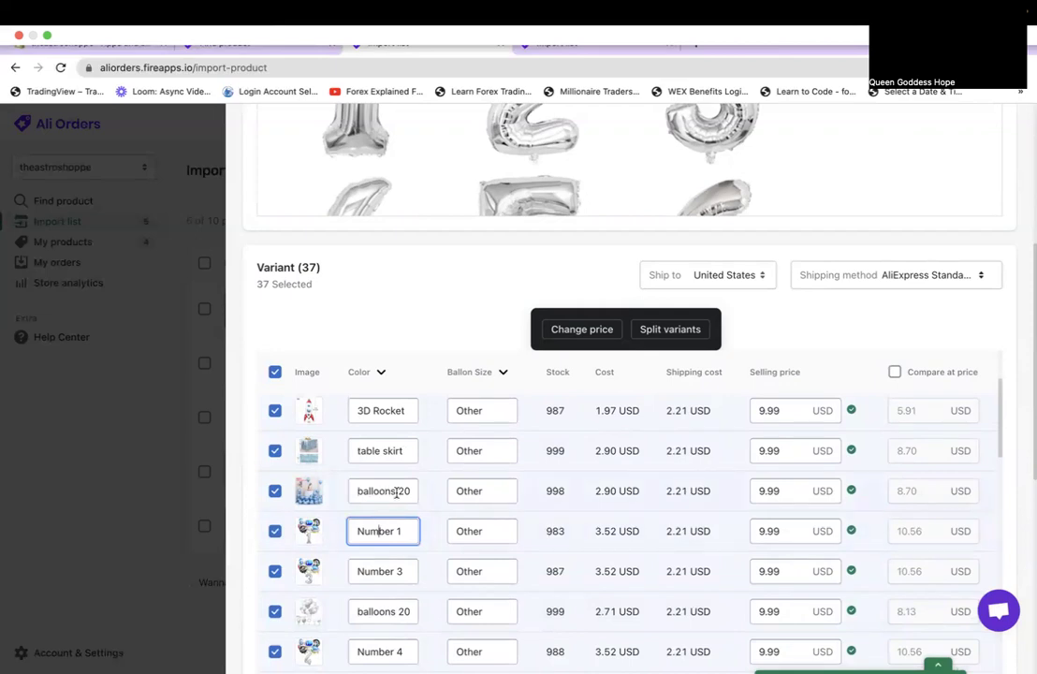
scroll(847, 326, "down", 5)
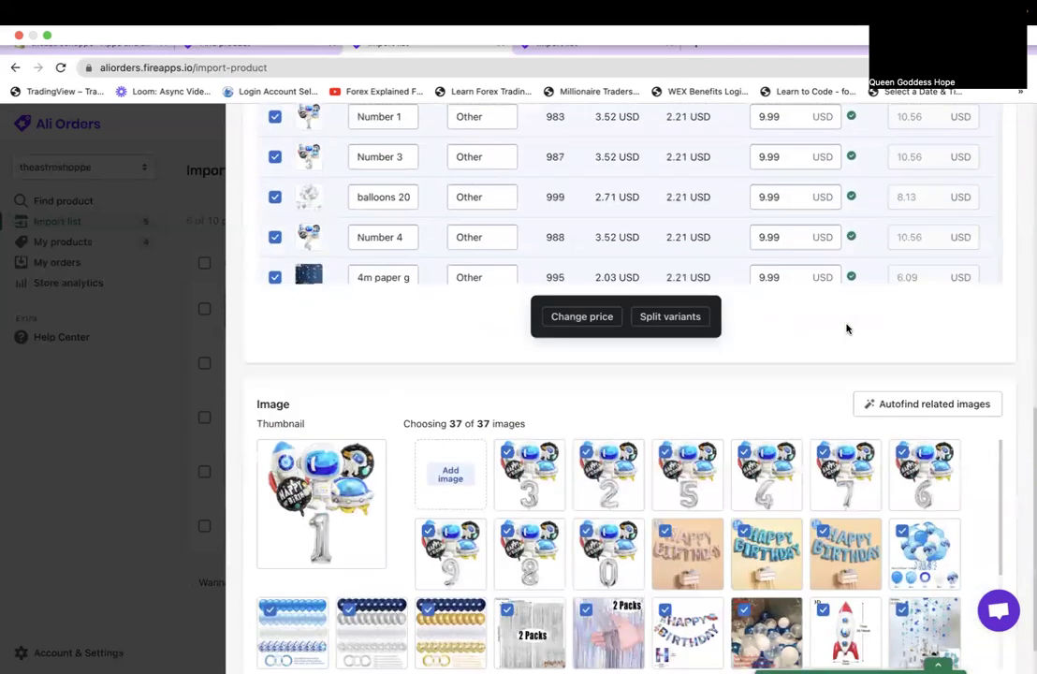
scroll(847, 327, "up", 10)
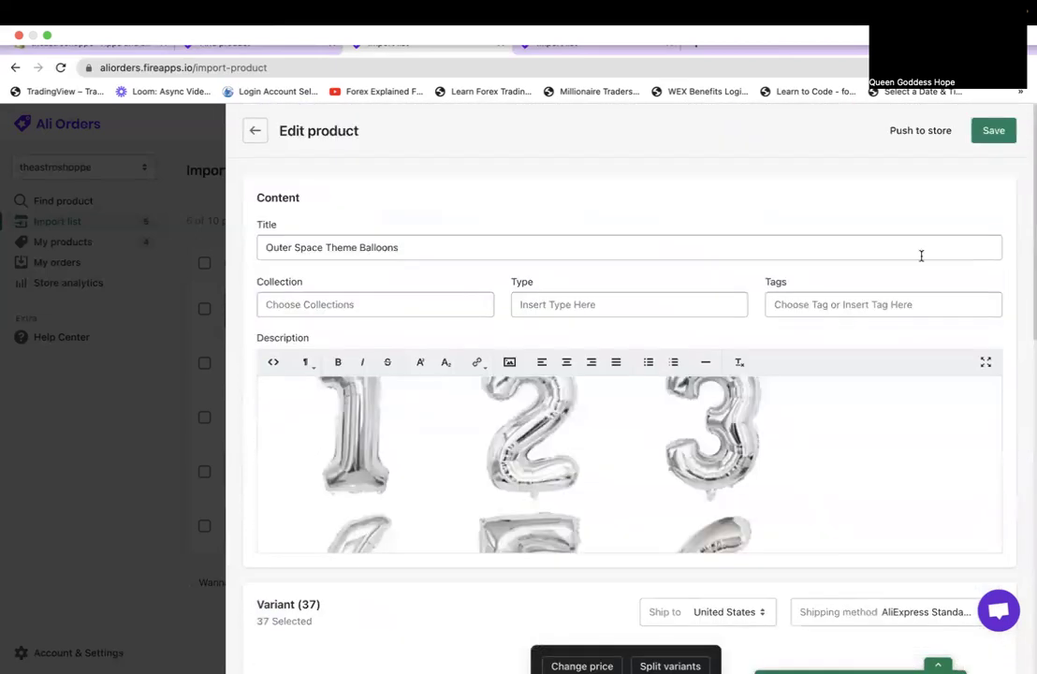
Save Outer Space Theme Balloons, push it unpublished, and open the Astronaut Standing Balloon listing.
left_click(987, 144)
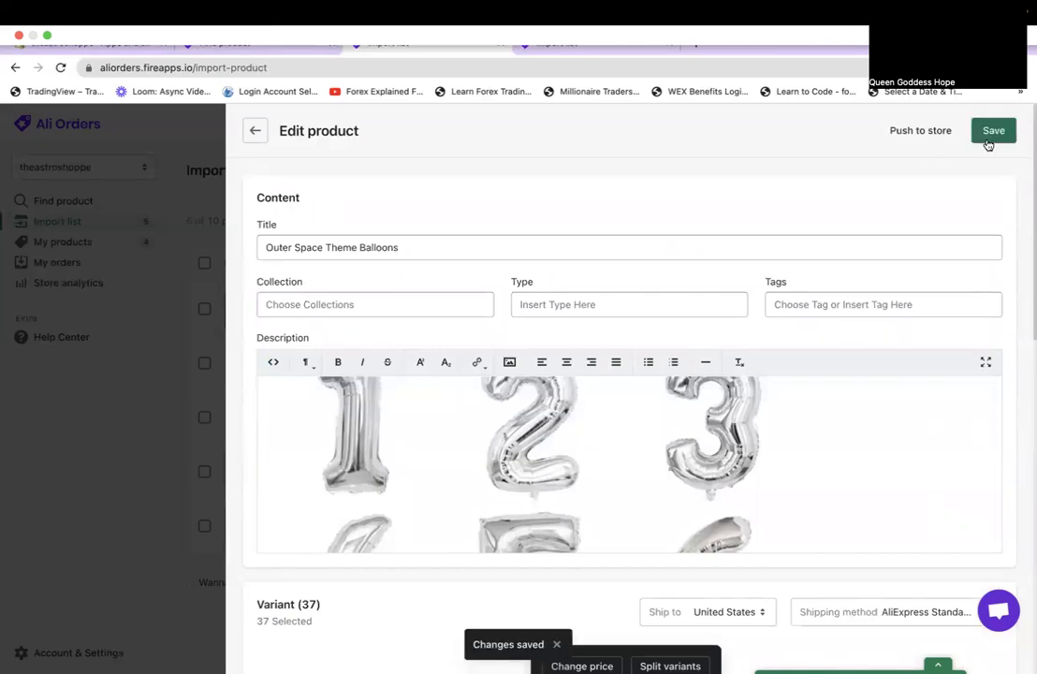
left_click(928, 133)
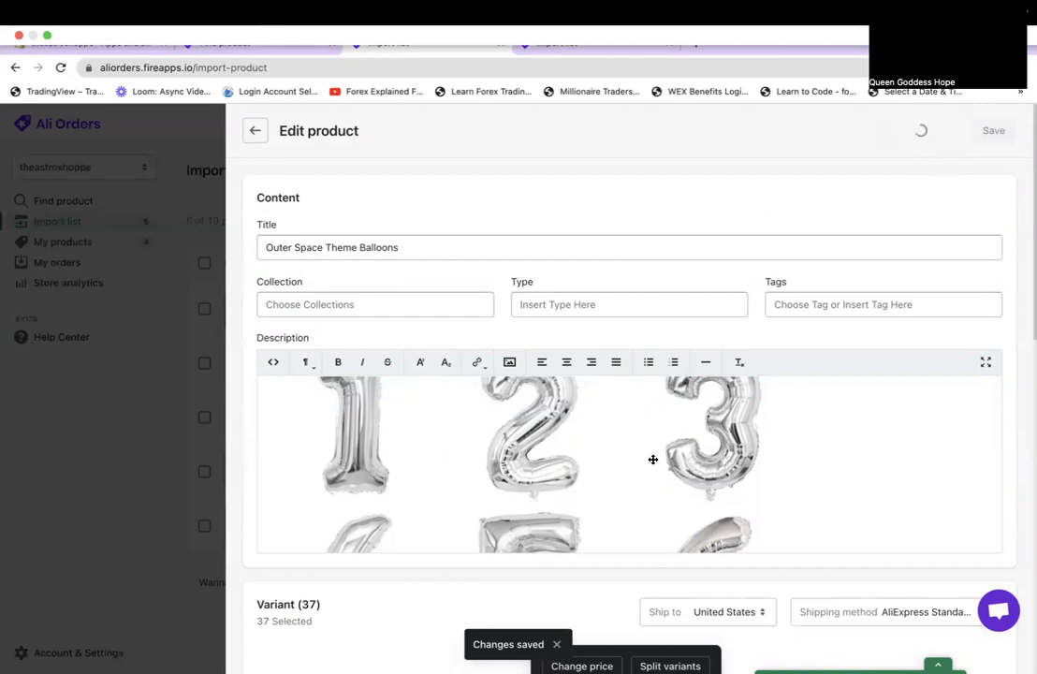
left_click(421, 333)
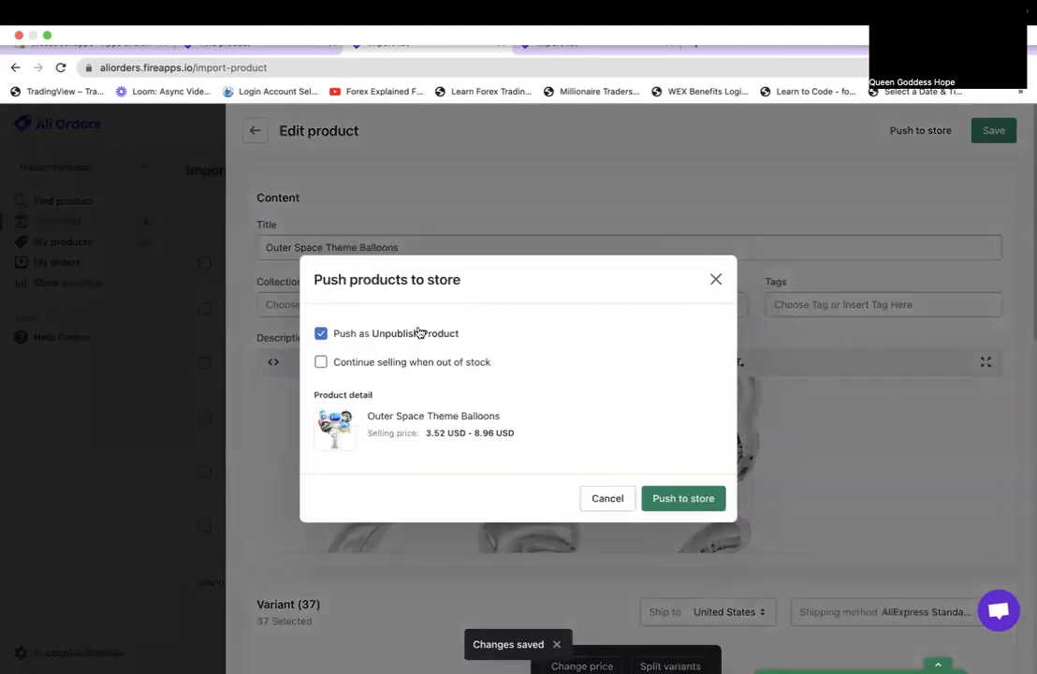
left_click(681, 502)
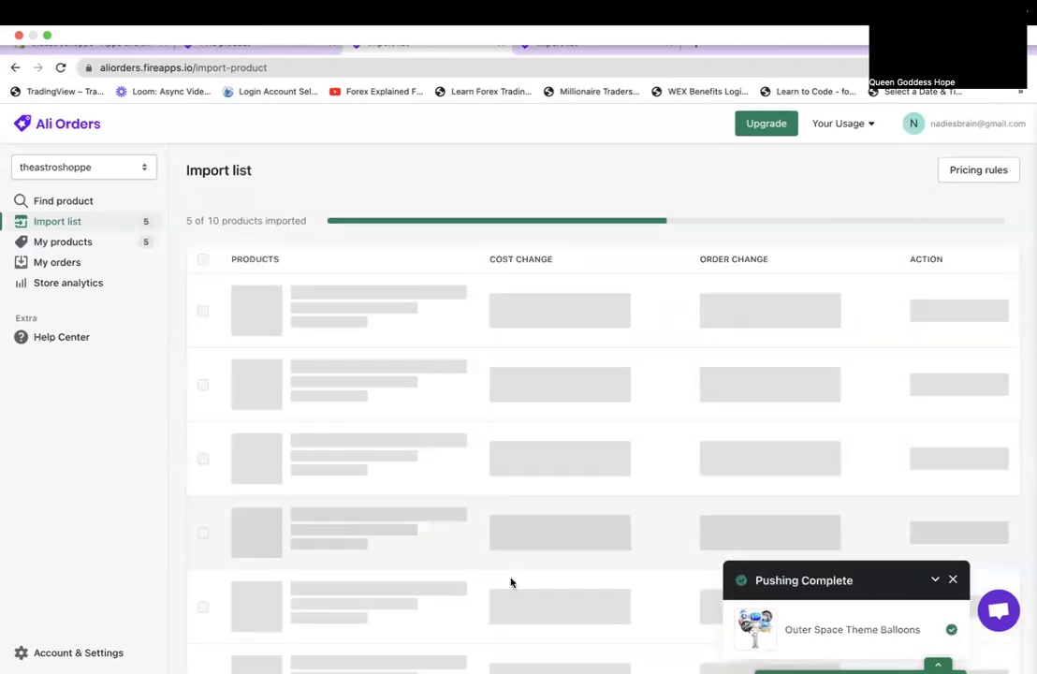
left_click(394, 354)
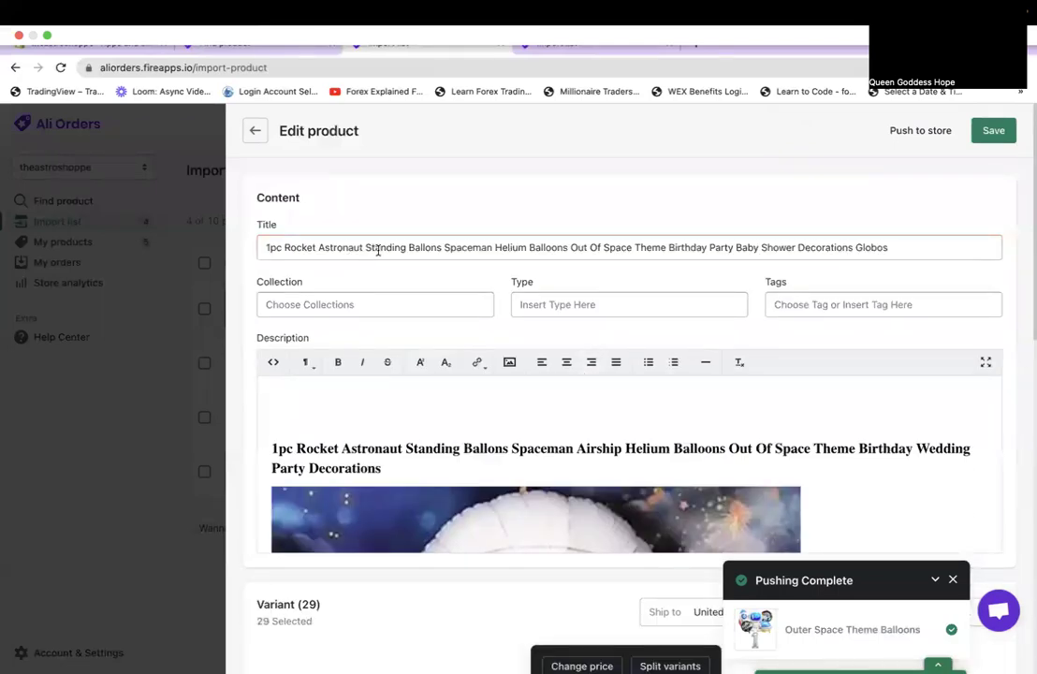
Delete '1pc Rocket' from the title and correct 'Ballons' to 'Balloon'.
left_click_drag(317, 246, 278, 245)
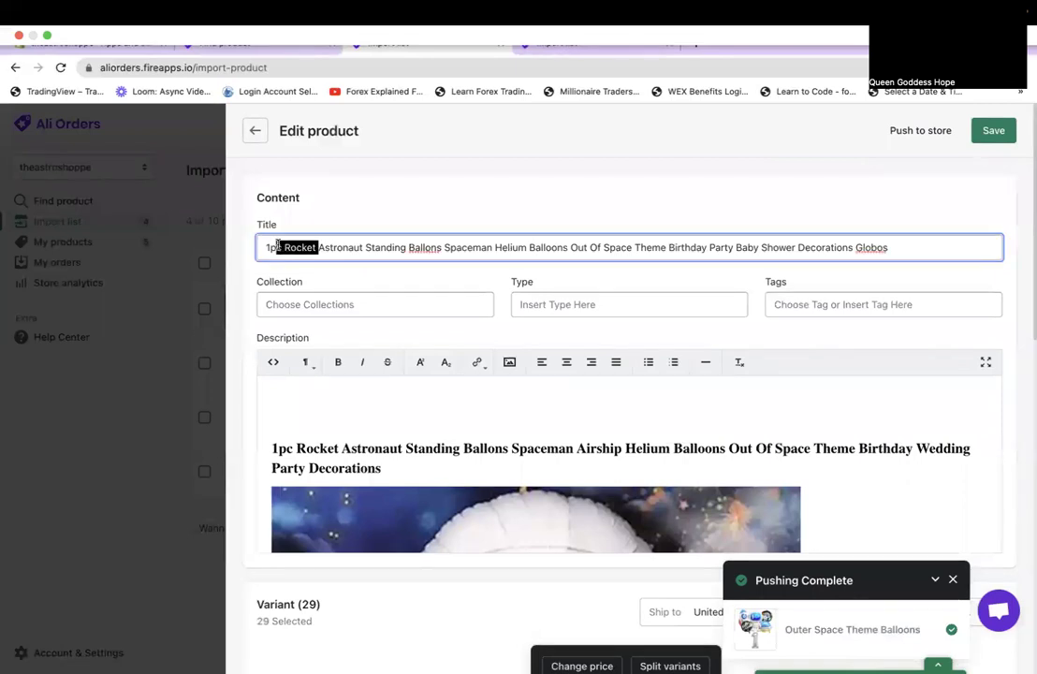
key("BackSpace")
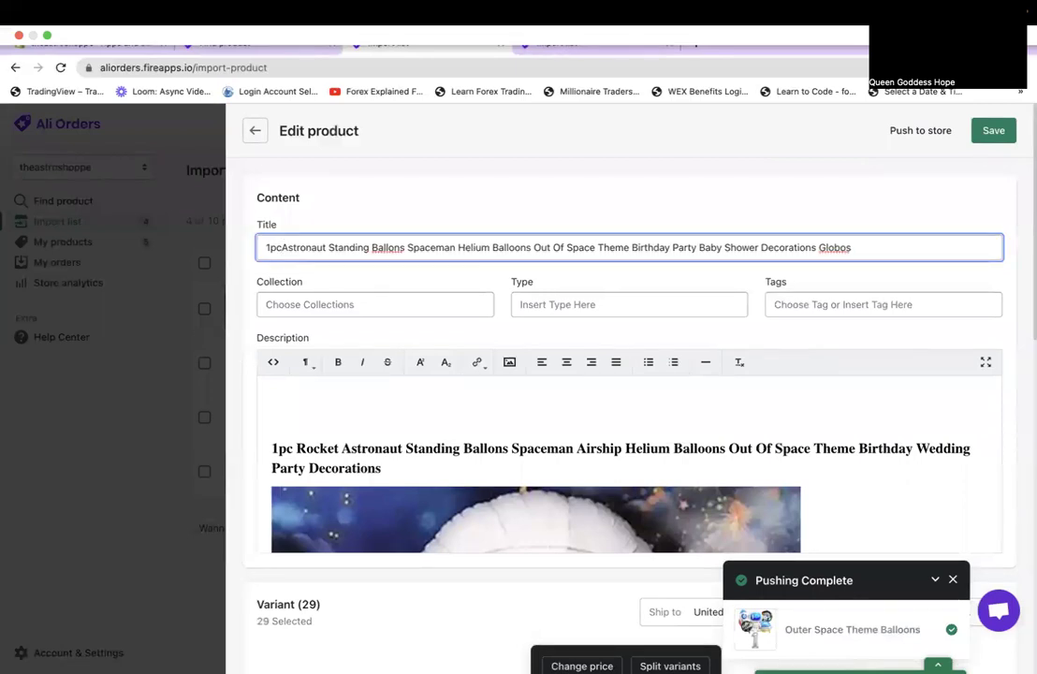
key("BackSpace")
key("BackSpace")
key("BackSpace")
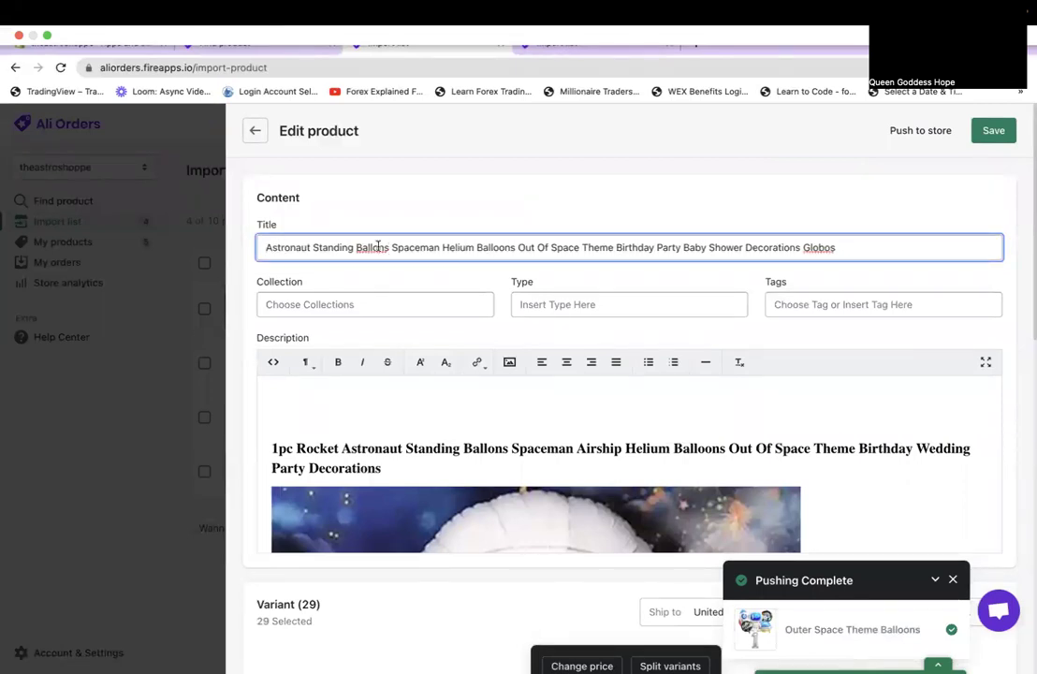
left_click(377, 246)
type("o")
key("BackSpace")
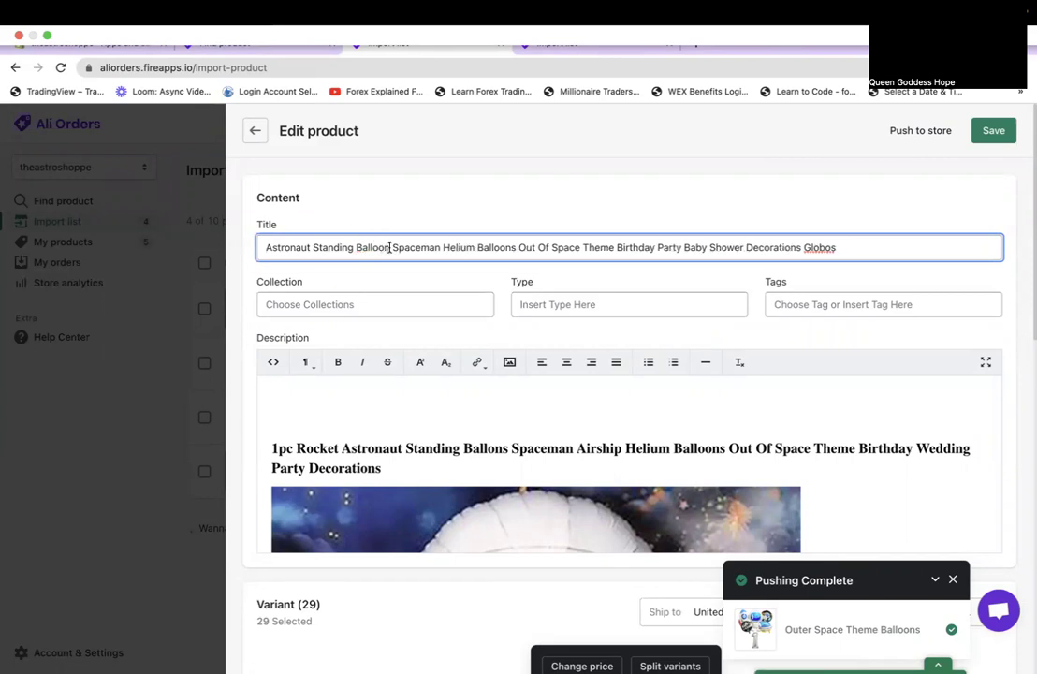
Delete everything after 'Astronaut Standing Balloon' in the title and scroll through the variants.
left_click_drag(395, 247, 873, 253)
key("BackSpace")
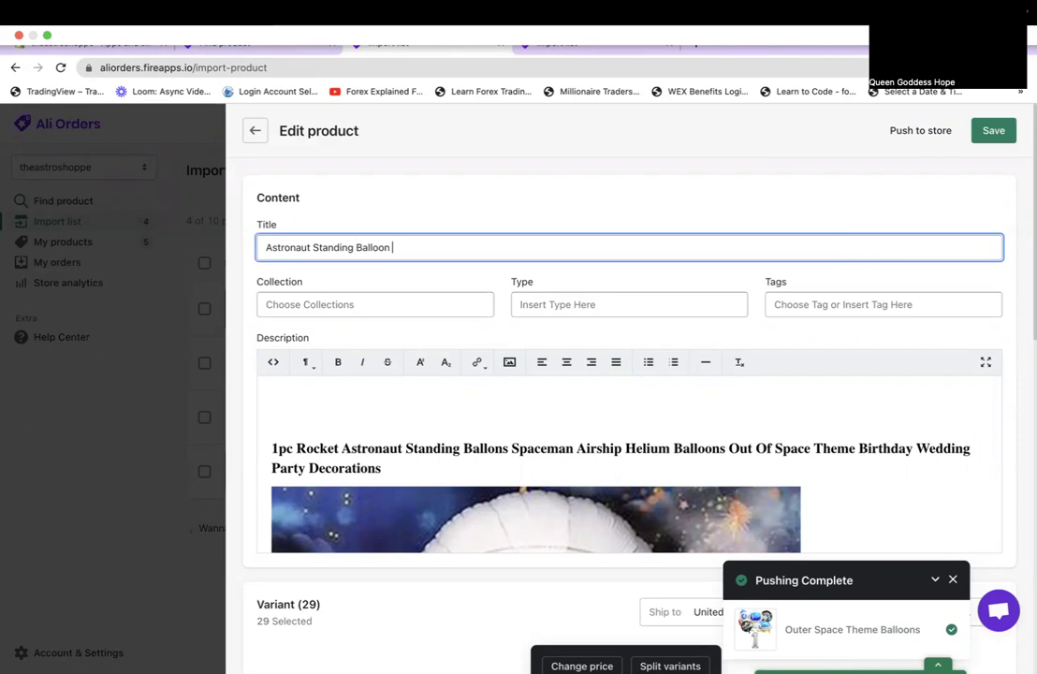
scroll(836, 419, "down", 5)
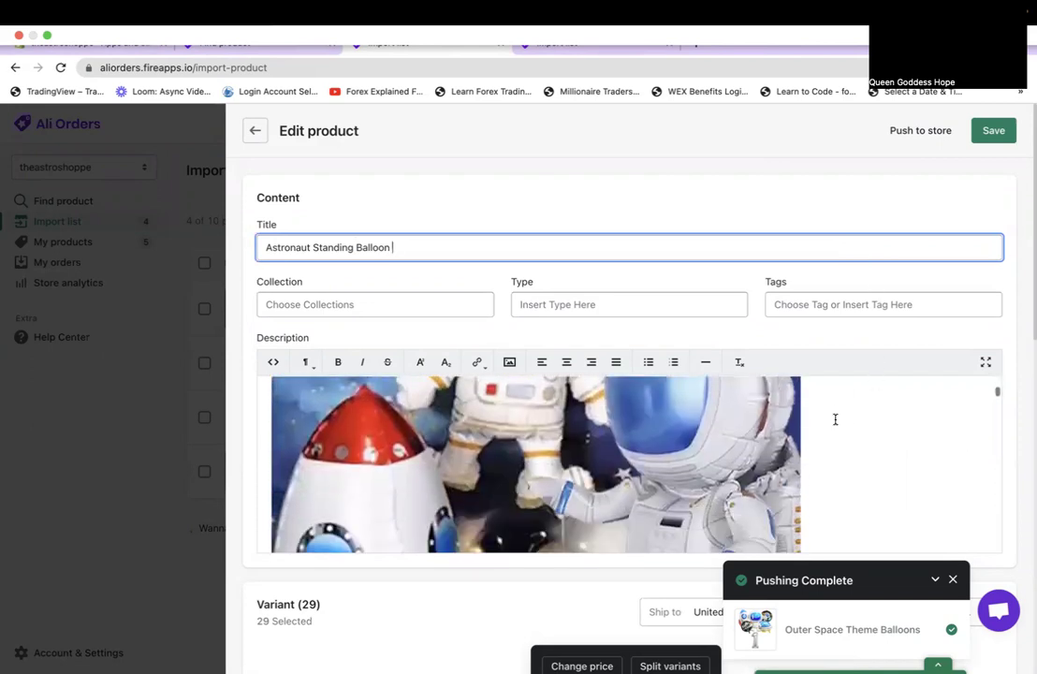
scroll(836, 420, "down", 10)
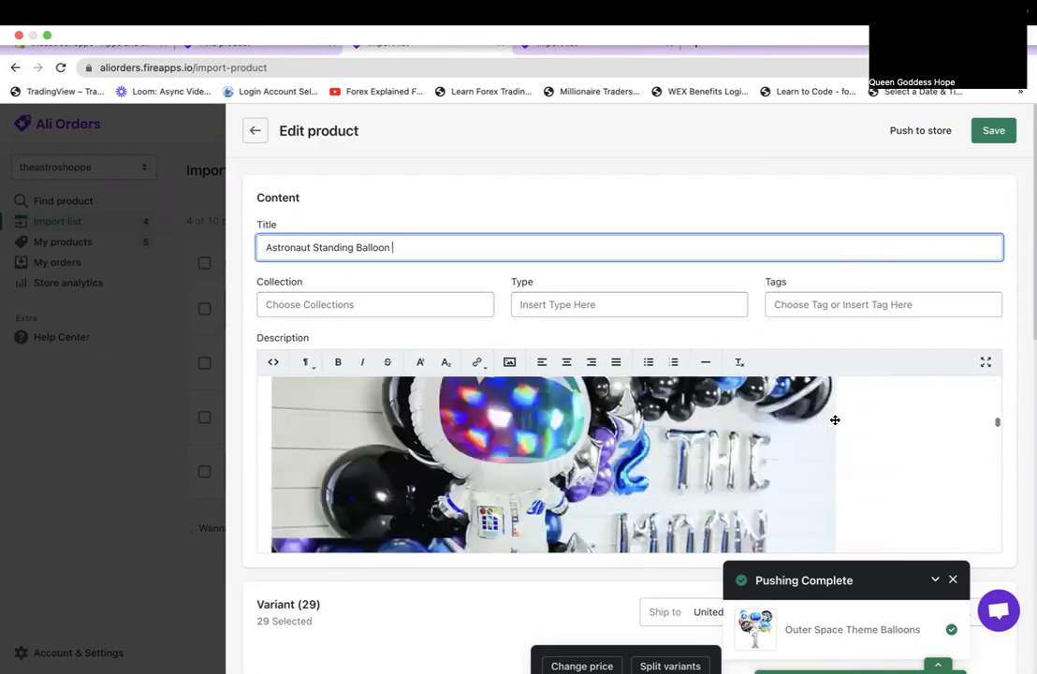
scroll(763, 276, "down", 5)
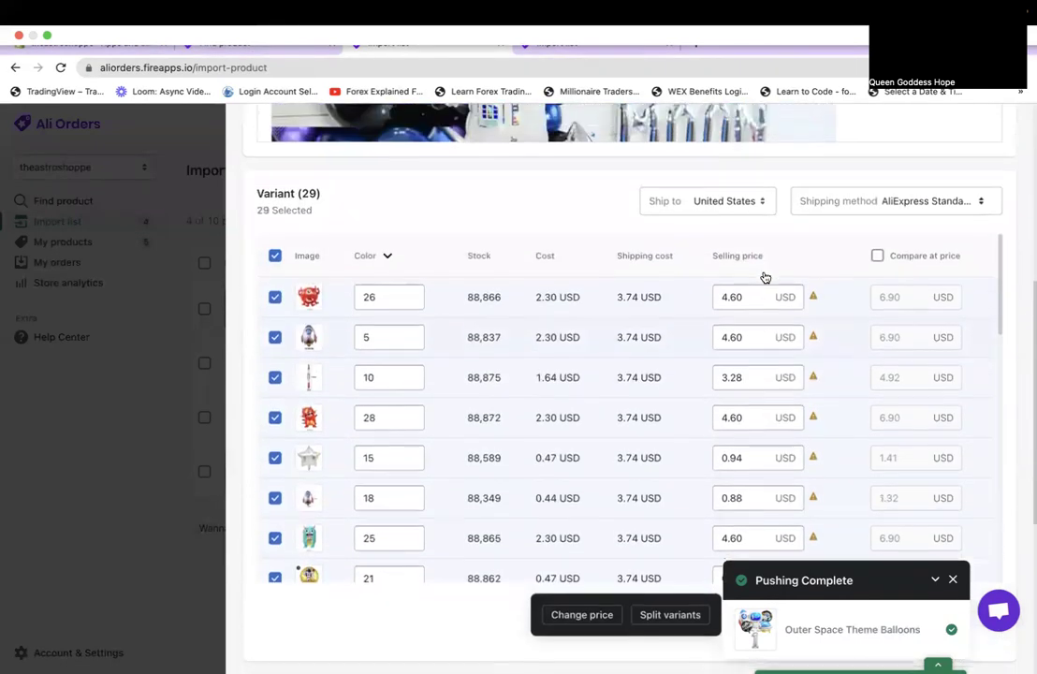
scroll(617, 421, "down", 10)
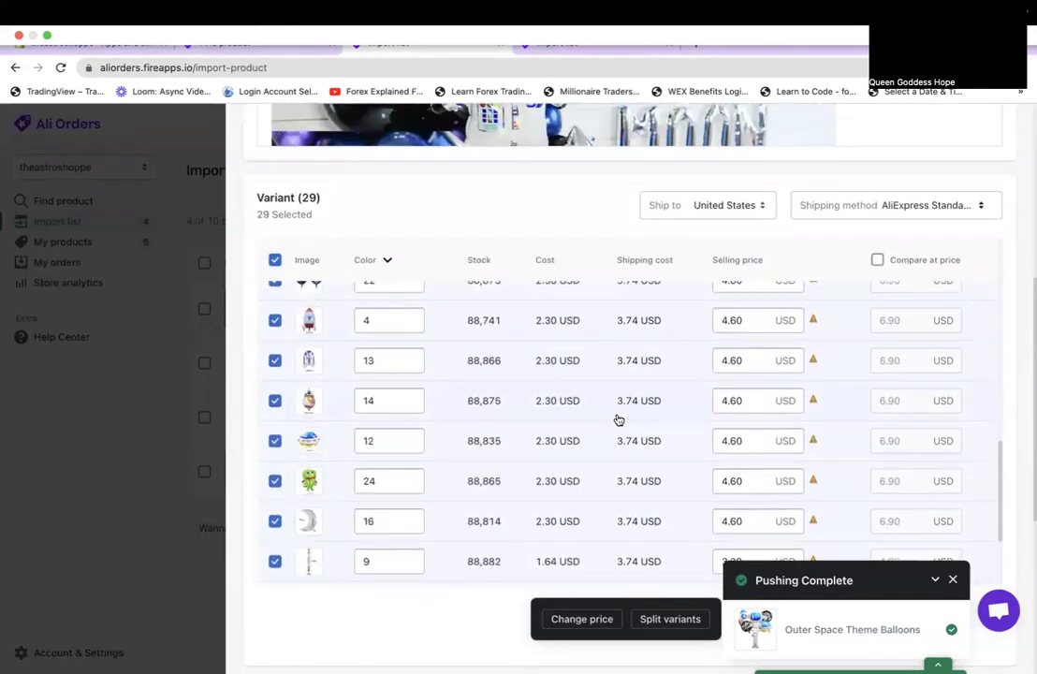
scroll(618, 421, "down", 2)
scroll(618, 420, "up", 10)
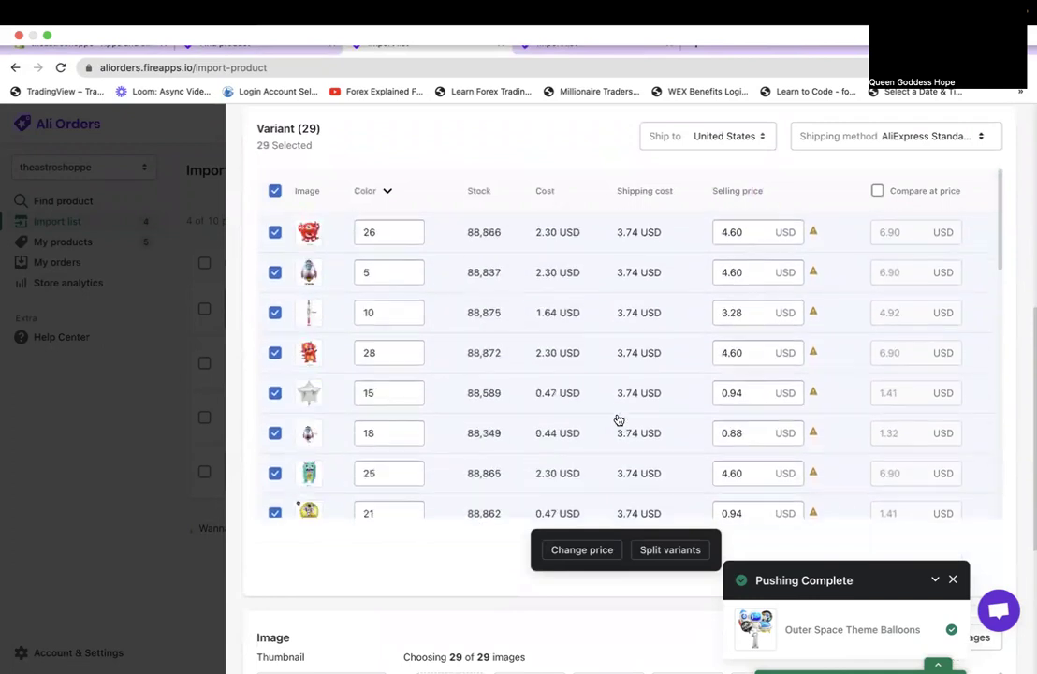
scroll(760, 248, "up", 3)
scroll(760, 248, "up", 1)
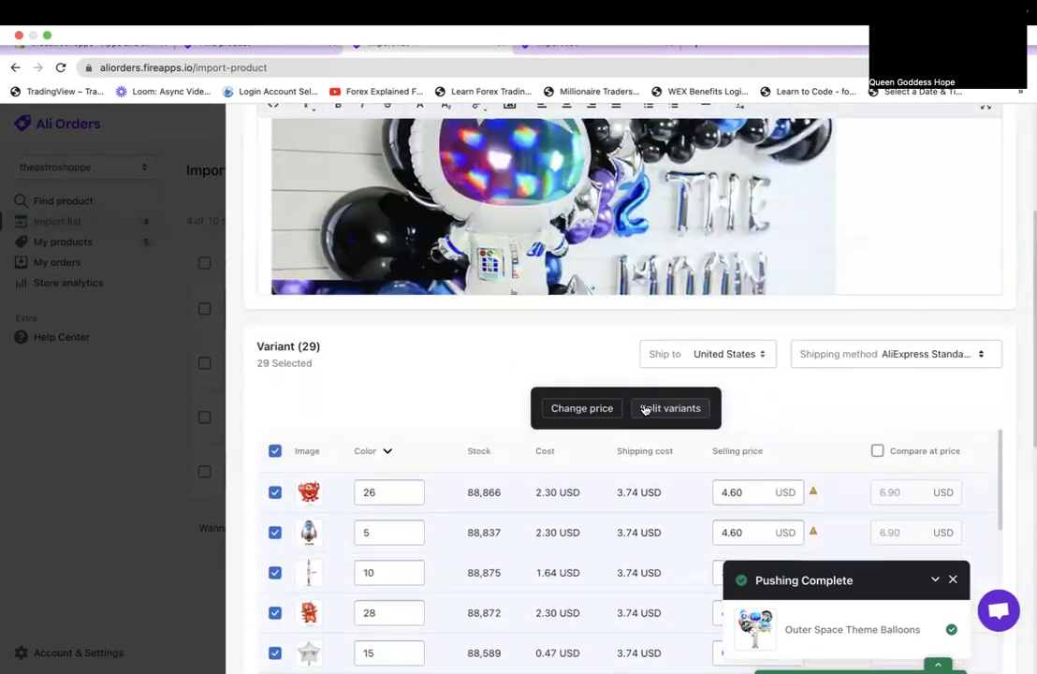
Use Change price with '=' to set all 29 variants to 9.99 USD.
left_click(602, 406)
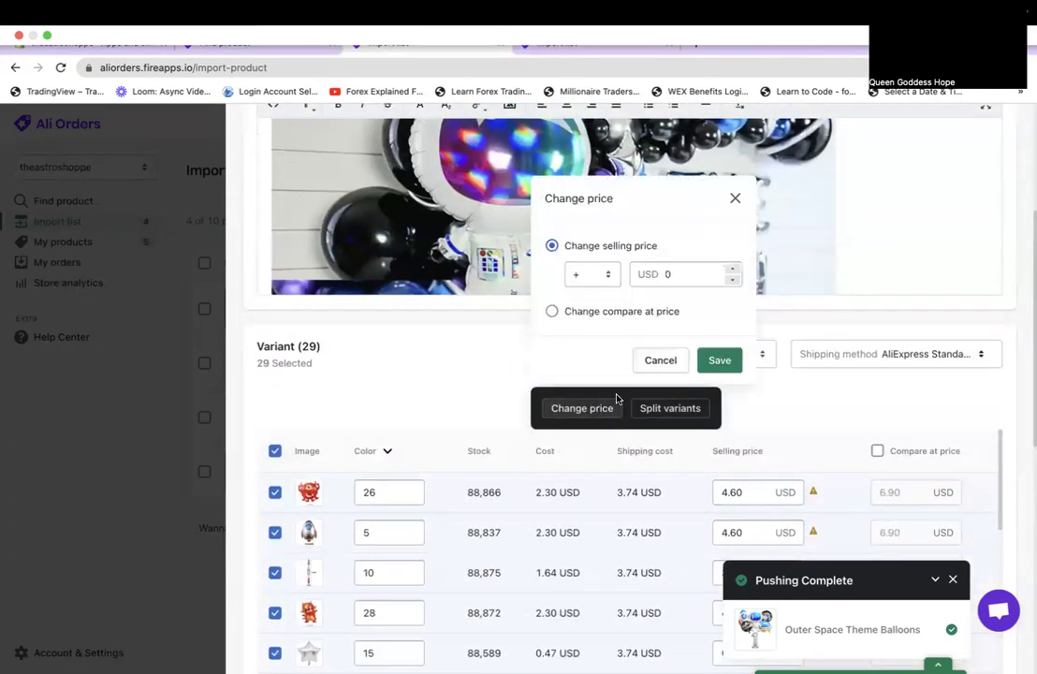
left_click(604, 273)
left_click(598, 295)
double_click(679, 274)
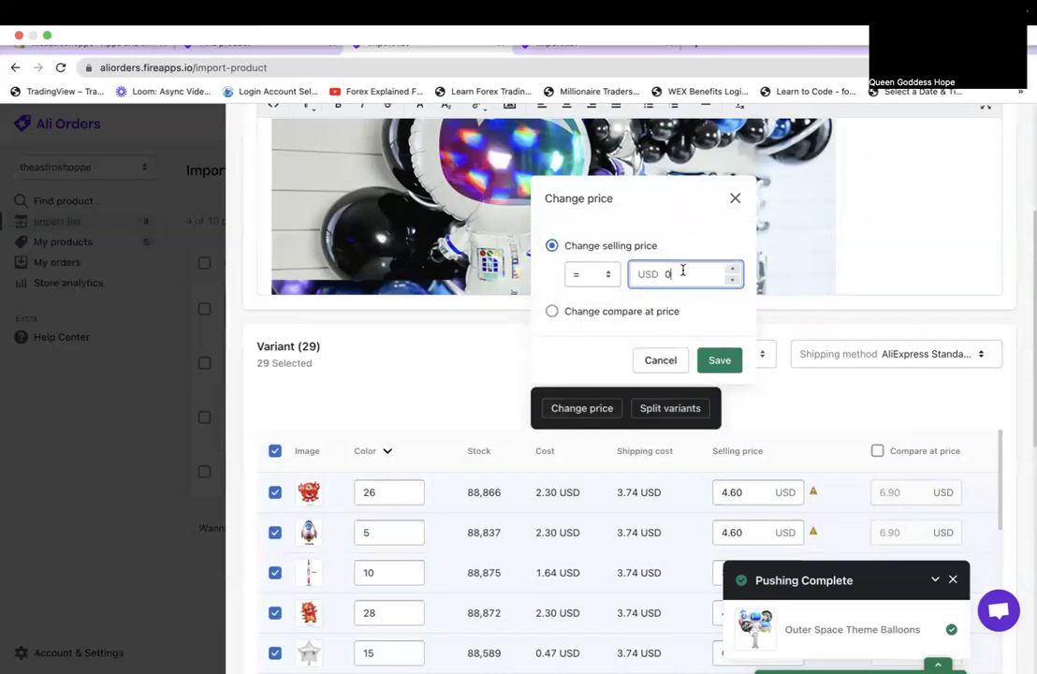
type("9.99")
left_click(718, 363)
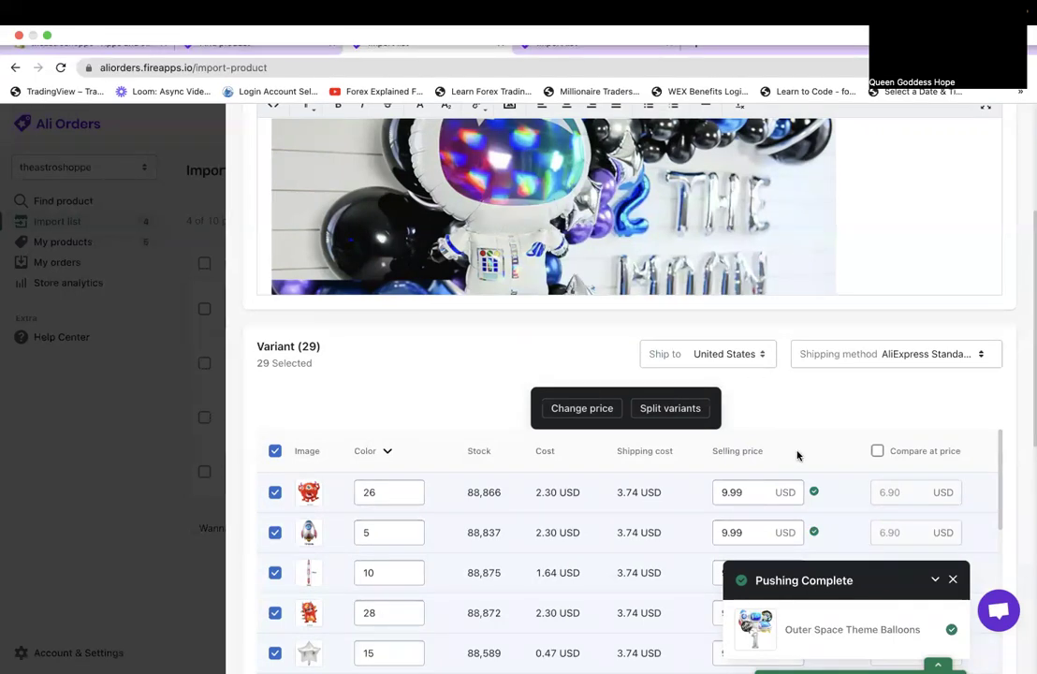
Dismiss the pushing-complete notice, review the variants, and save the Astronaut Standing Balloon listing.
left_click(953, 580)
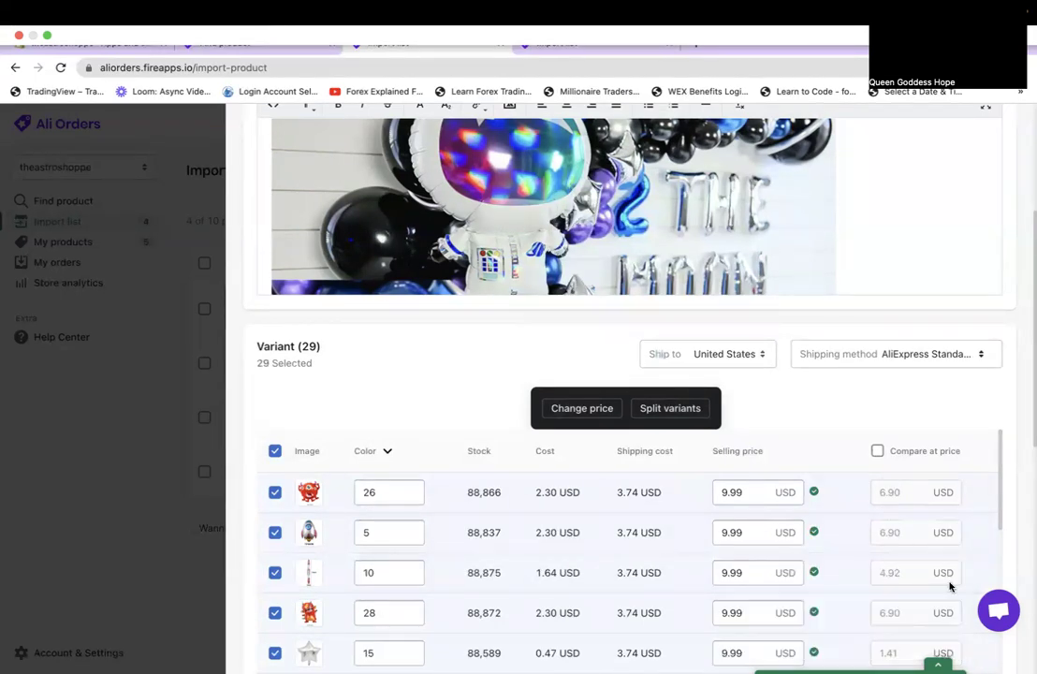
scroll(818, 419, "down", 5)
scroll(818, 419, "up", 4)
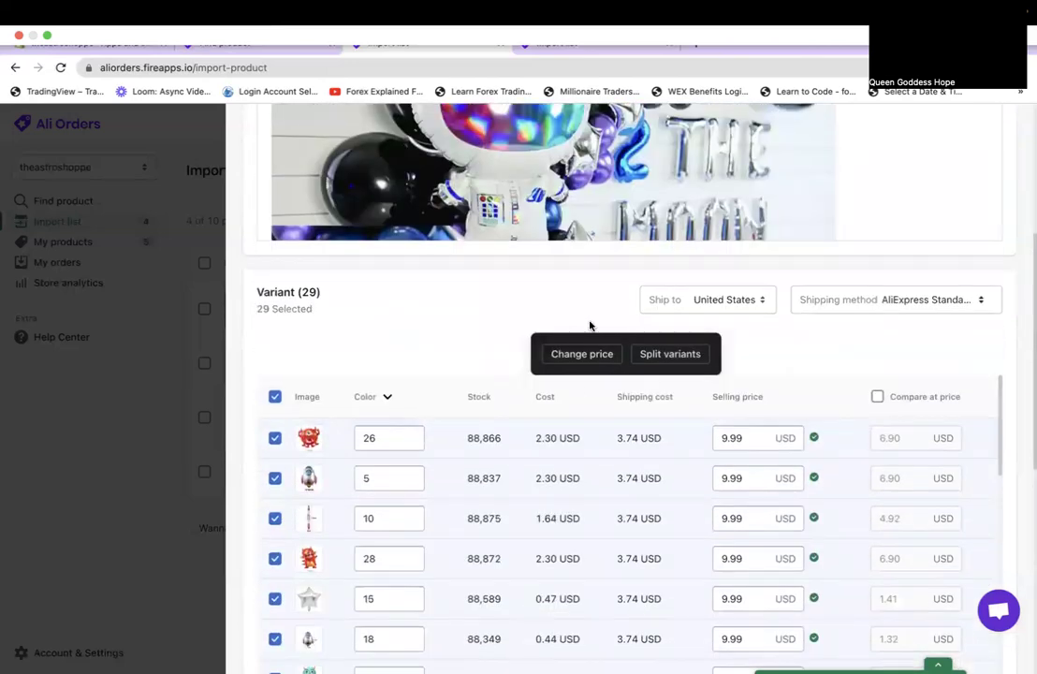
scroll(569, 403, "down", 2)
scroll(568, 393, "down", 3)
scroll(697, 393, "up", 5)
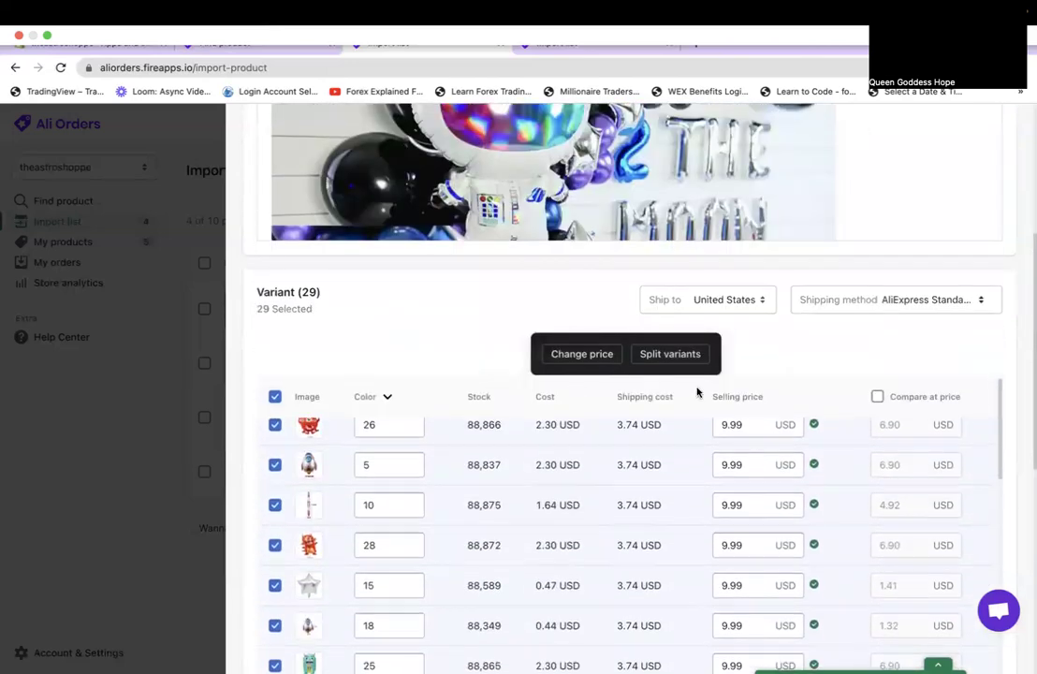
scroll(794, 353, "down", 3)
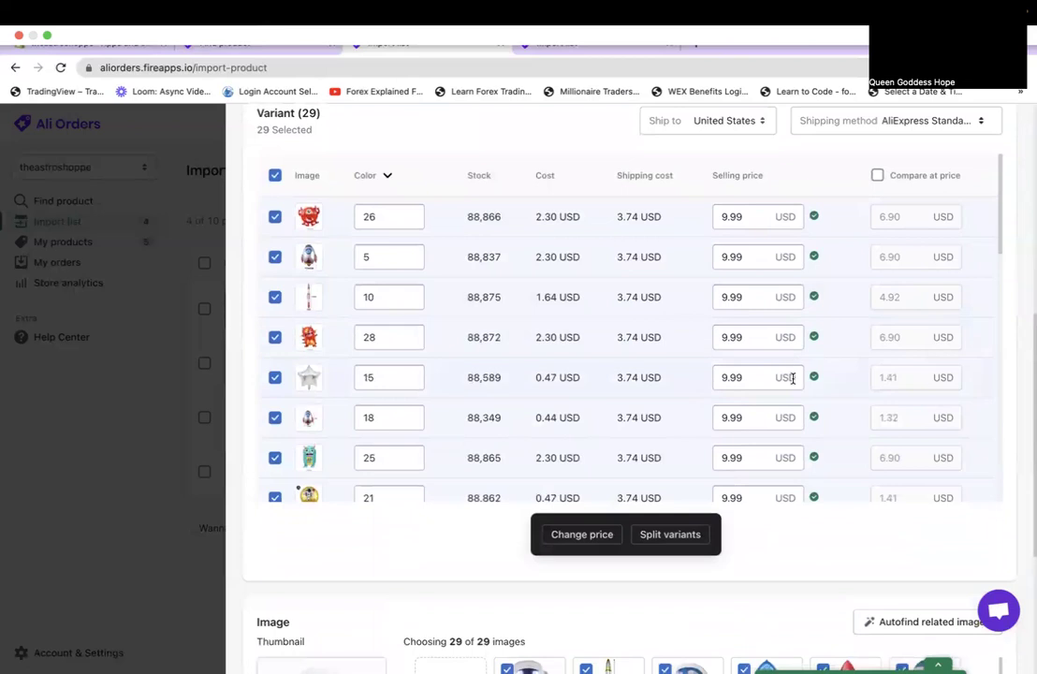
scroll(529, 427, "down", 10)
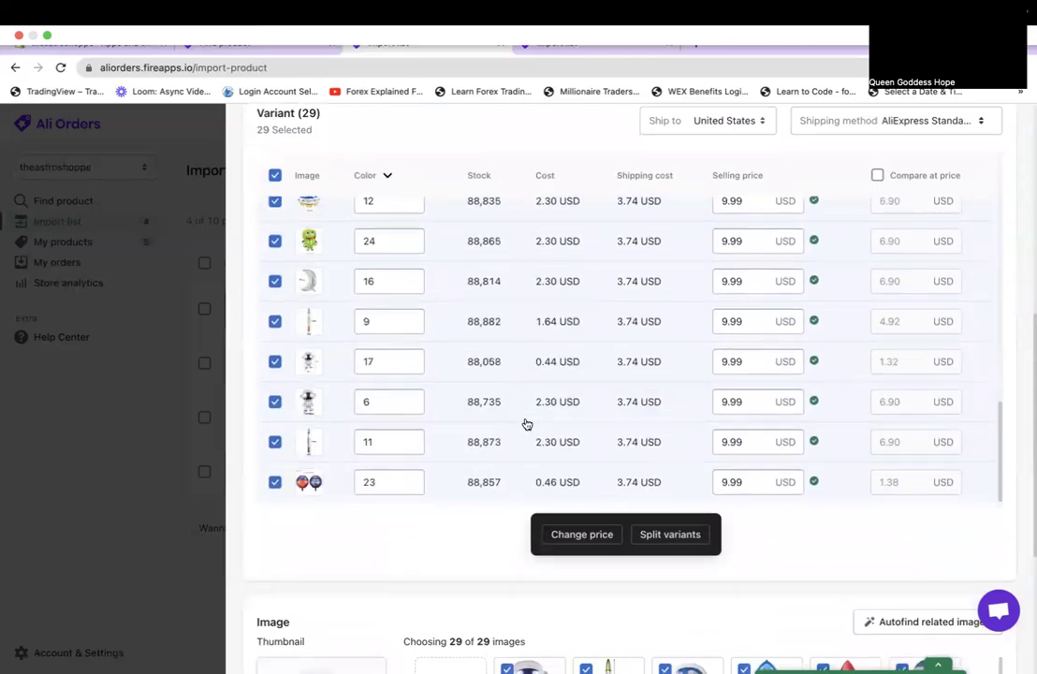
scroll(527, 424, "down", 5)
scroll(525, 421, "up", 3)
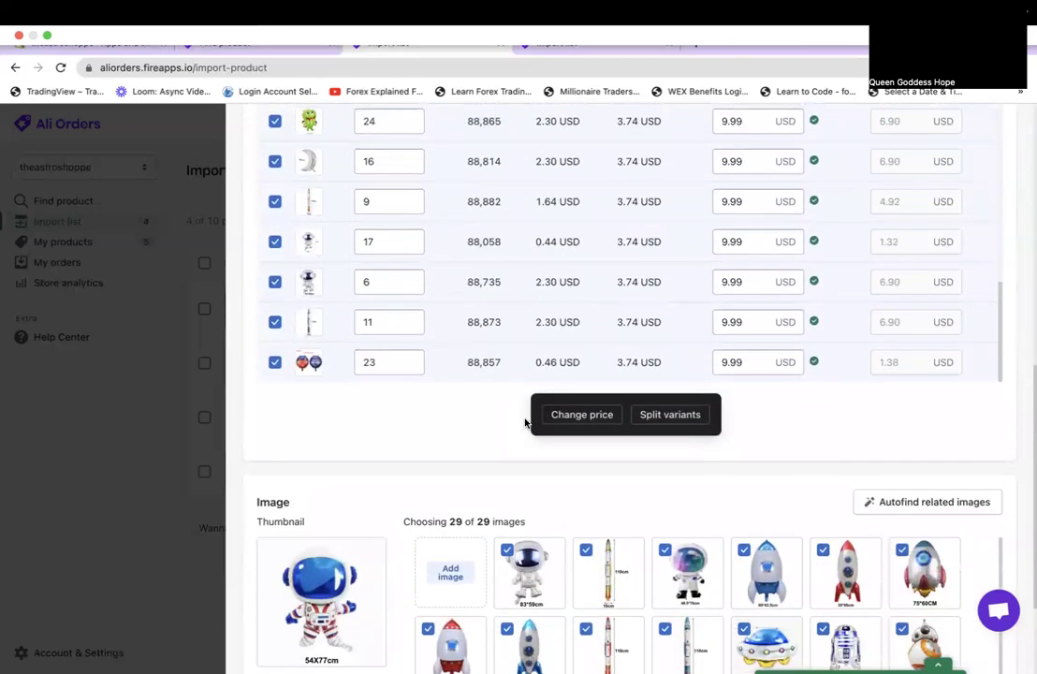
scroll(525, 423, "down", 3)
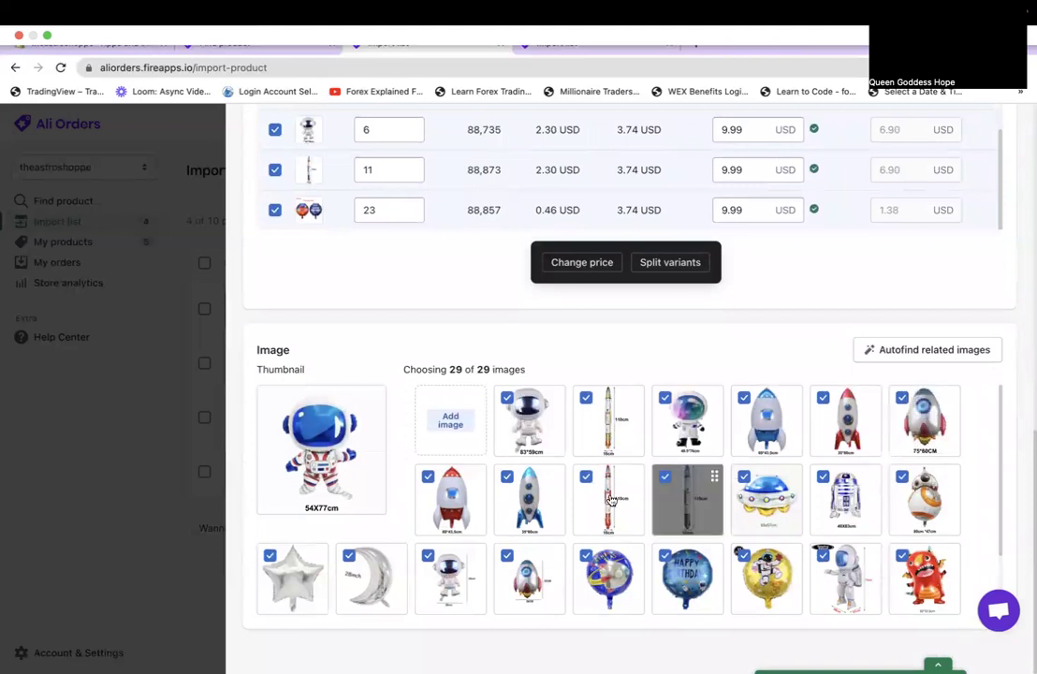
scroll(871, 332, "up", 15)
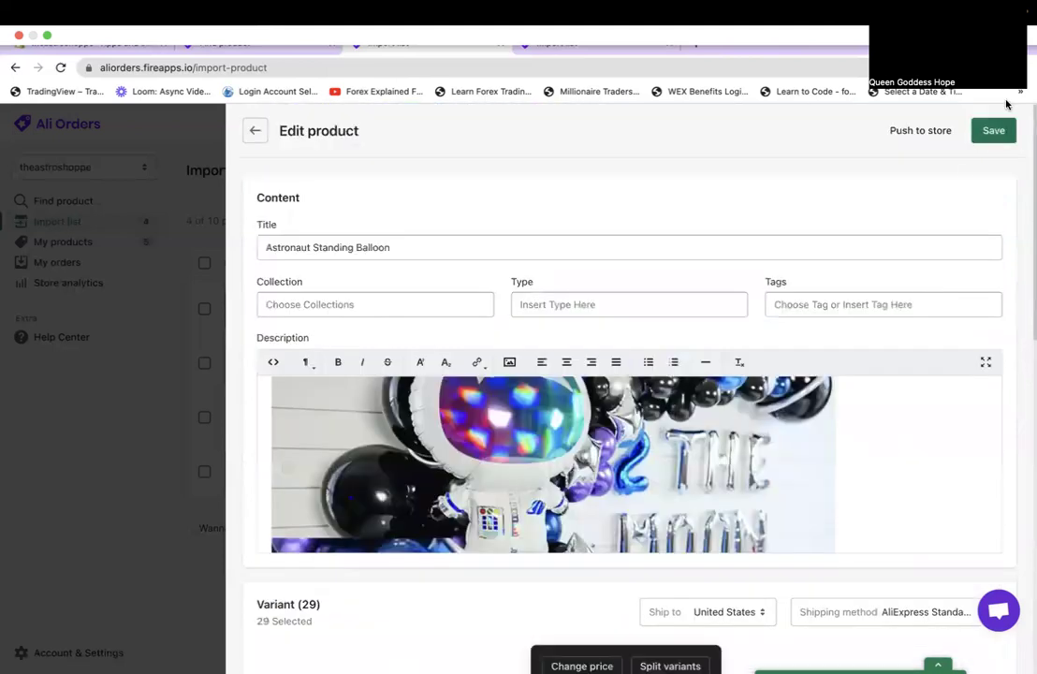
left_click(998, 128)
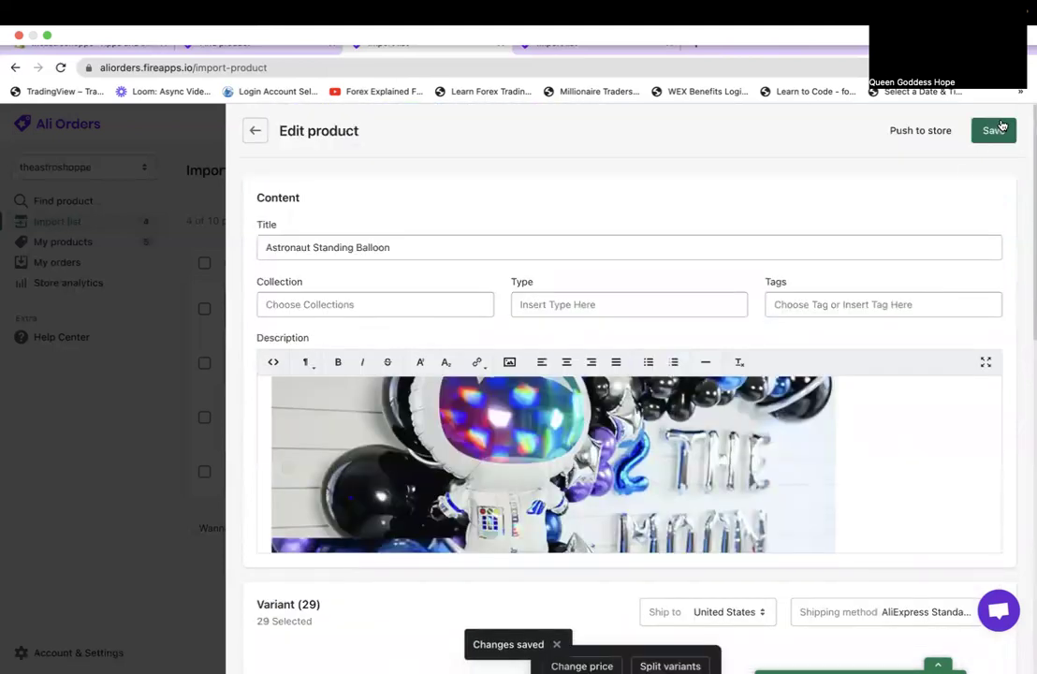
left_click(924, 123)
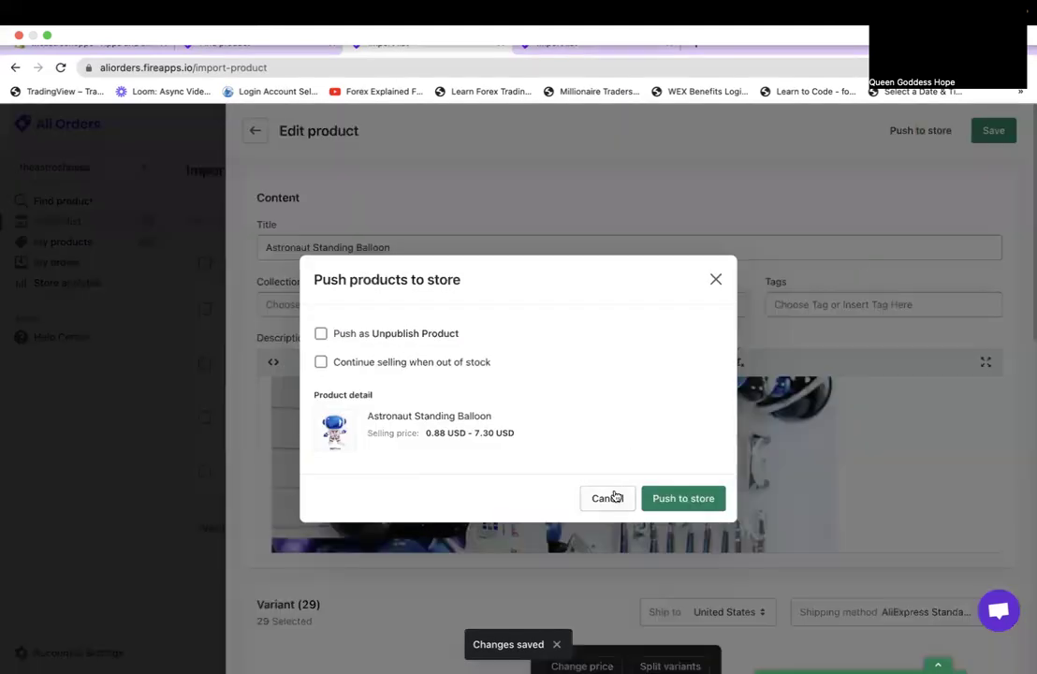
Push Astronaut Standing Balloon unpublished and open the Astronaut Cake Decoration listing.
left_click(449, 334)
left_click(667, 501)
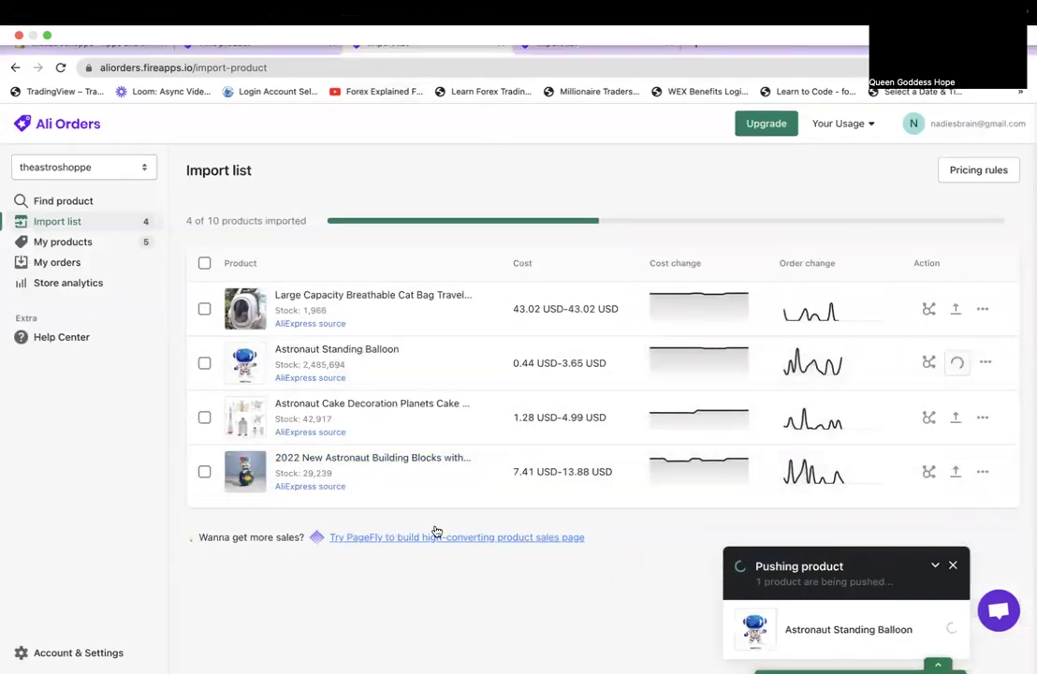
left_click(414, 408)
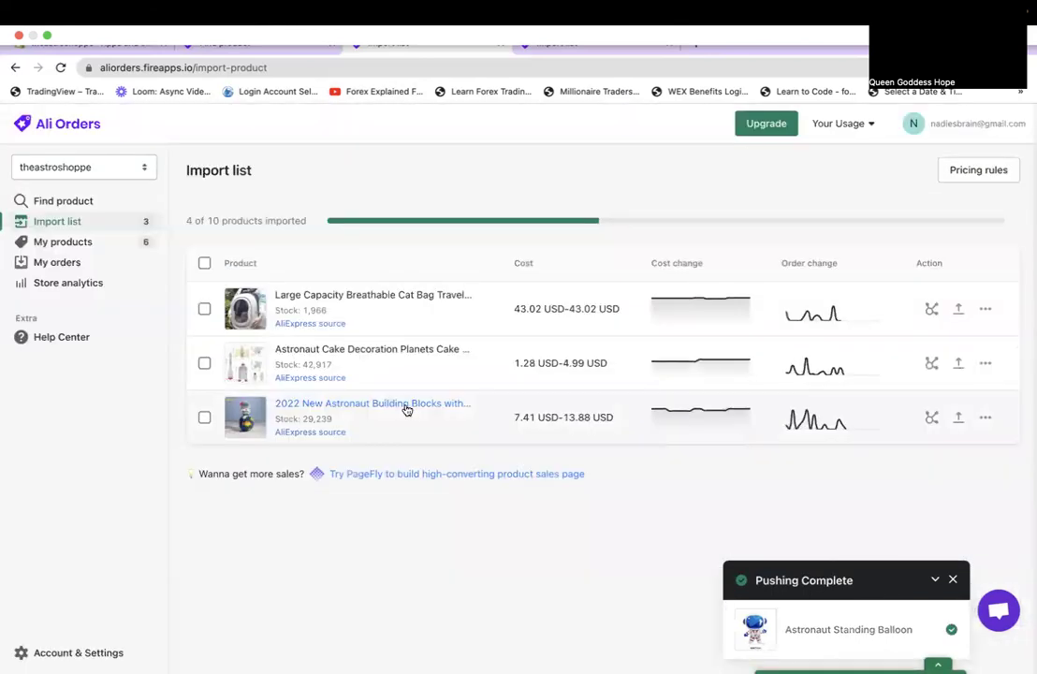
left_click(351, 350)
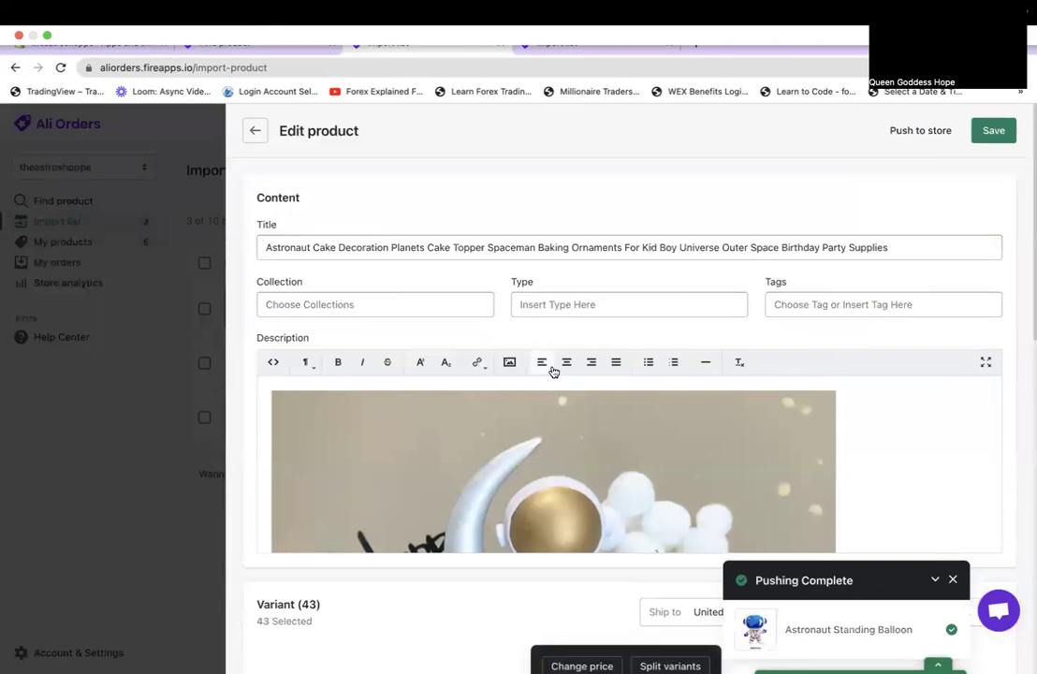
scroll(553, 365, "down", 5)
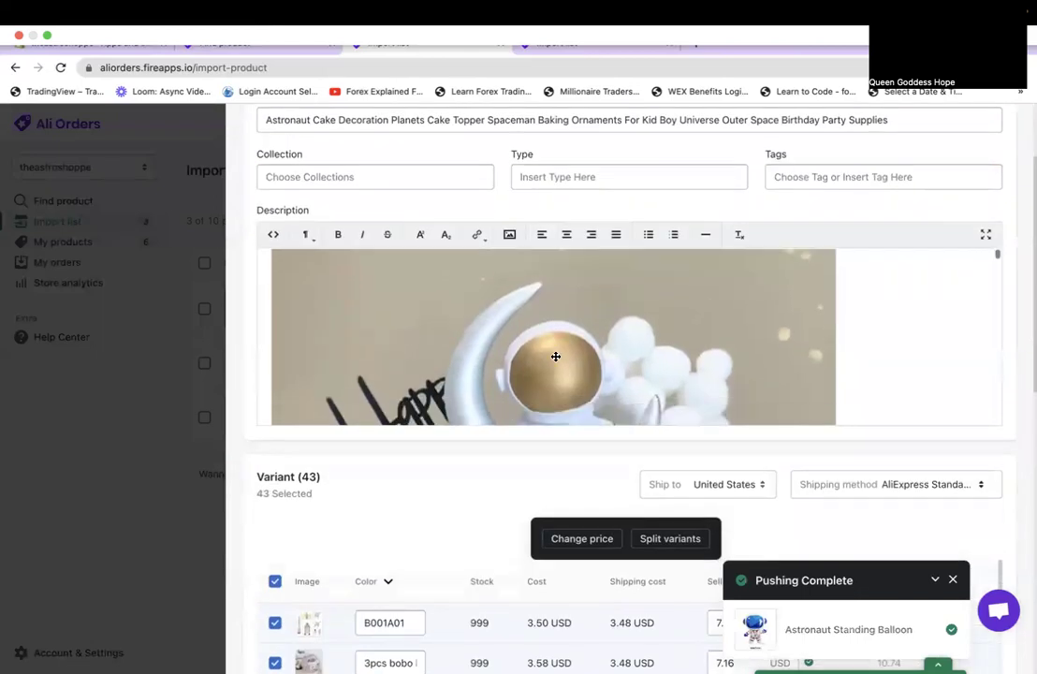
scroll(555, 357, "down", 5)
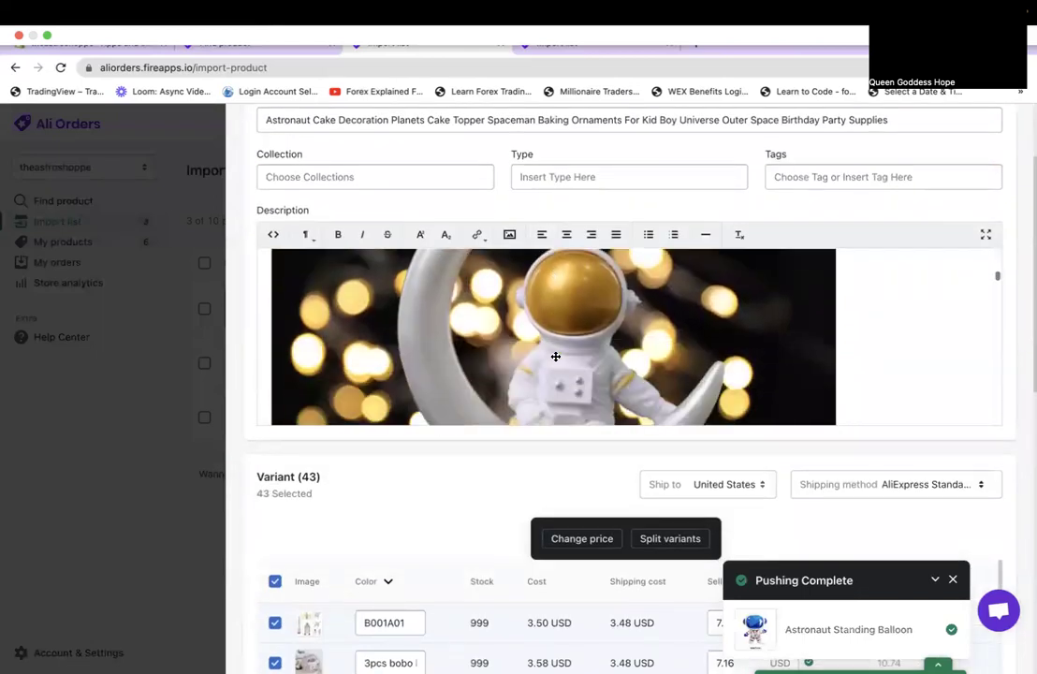
scroll(431, 530, "down", 10)
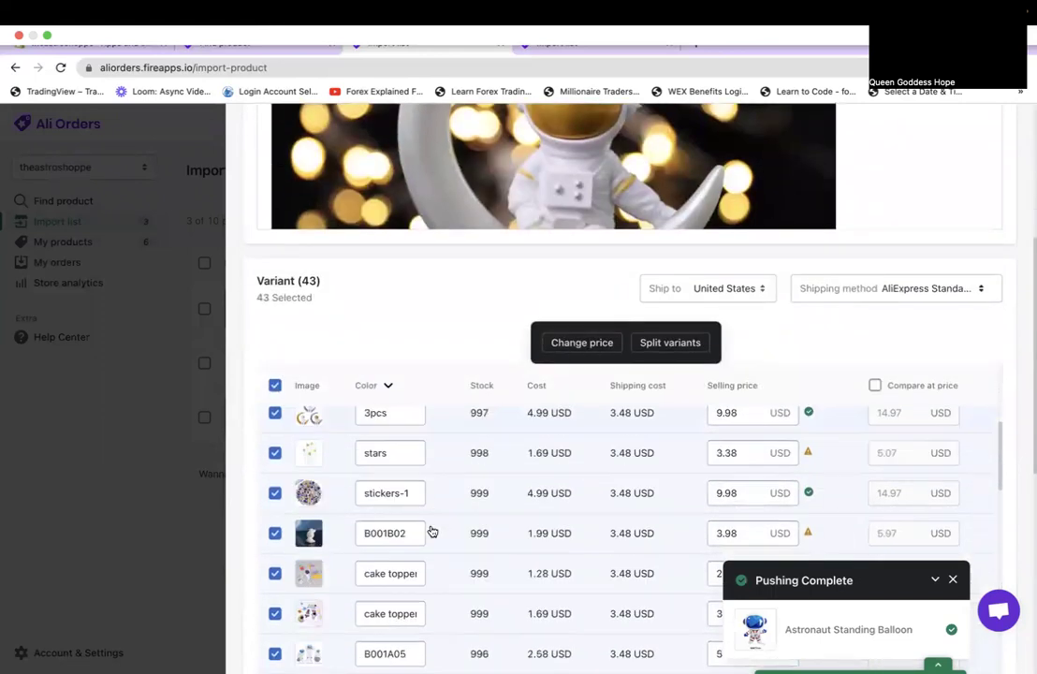
scroll(432, 531, "down", 10)
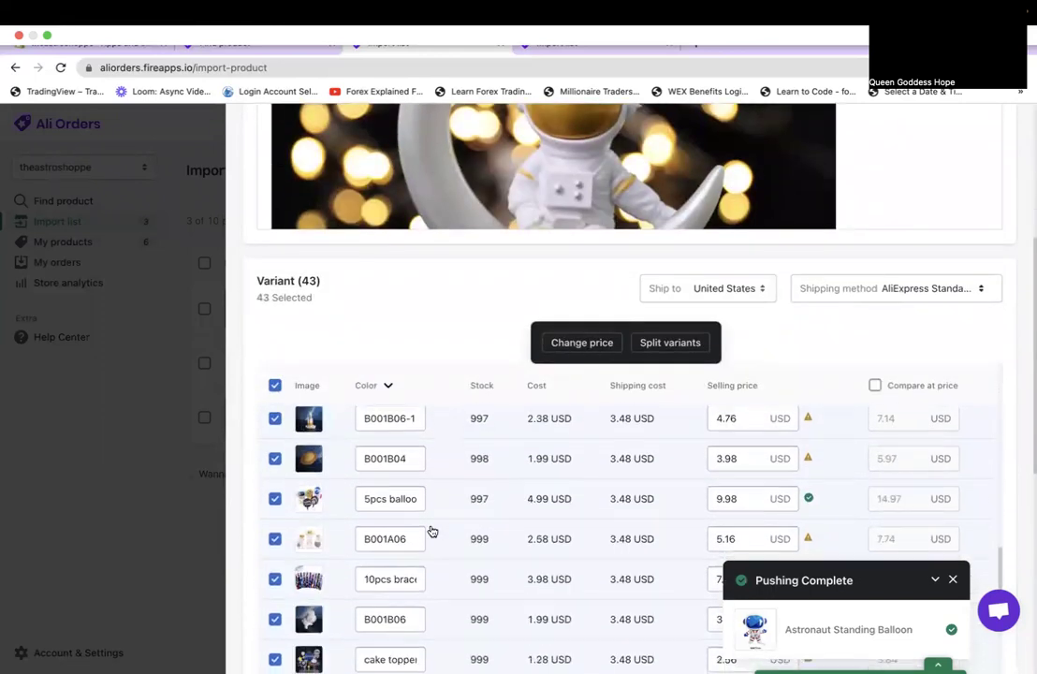
scroll(432, 530, "down", 5)
scroll(451, 306, "down", 10)
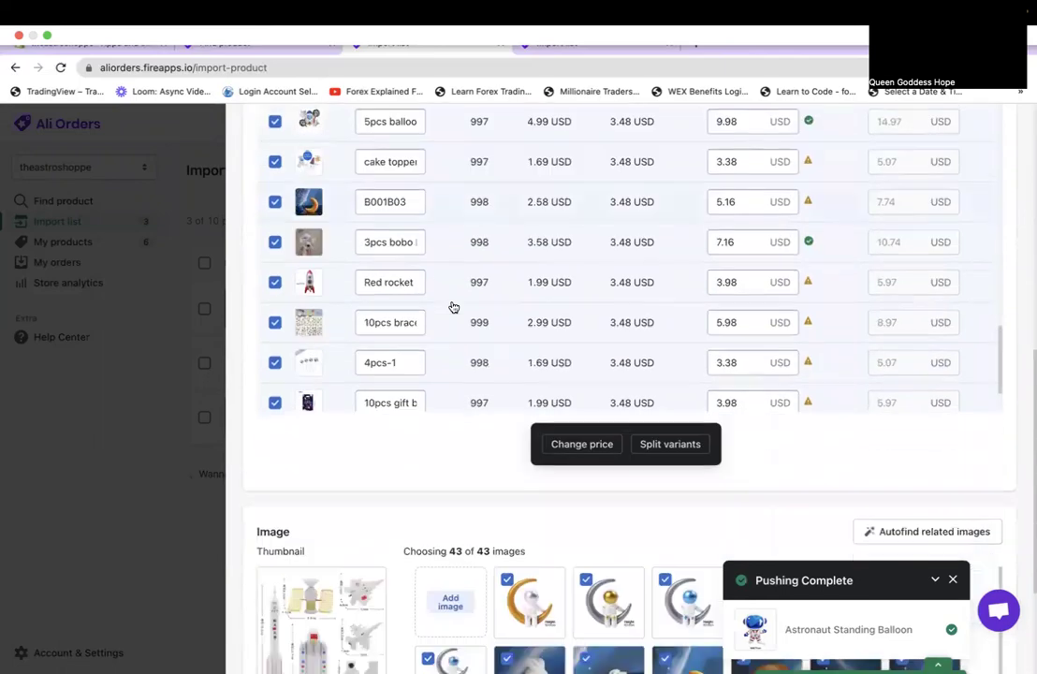
scroll(453, 307, "up", 15)
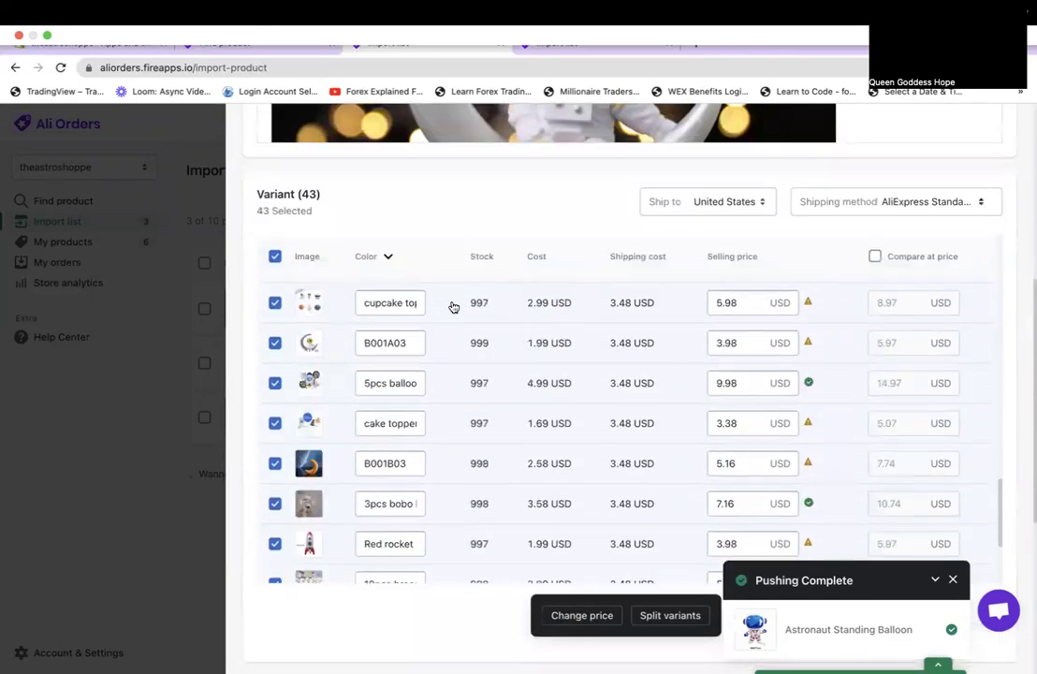
scroll(455, 172, "up", 5)
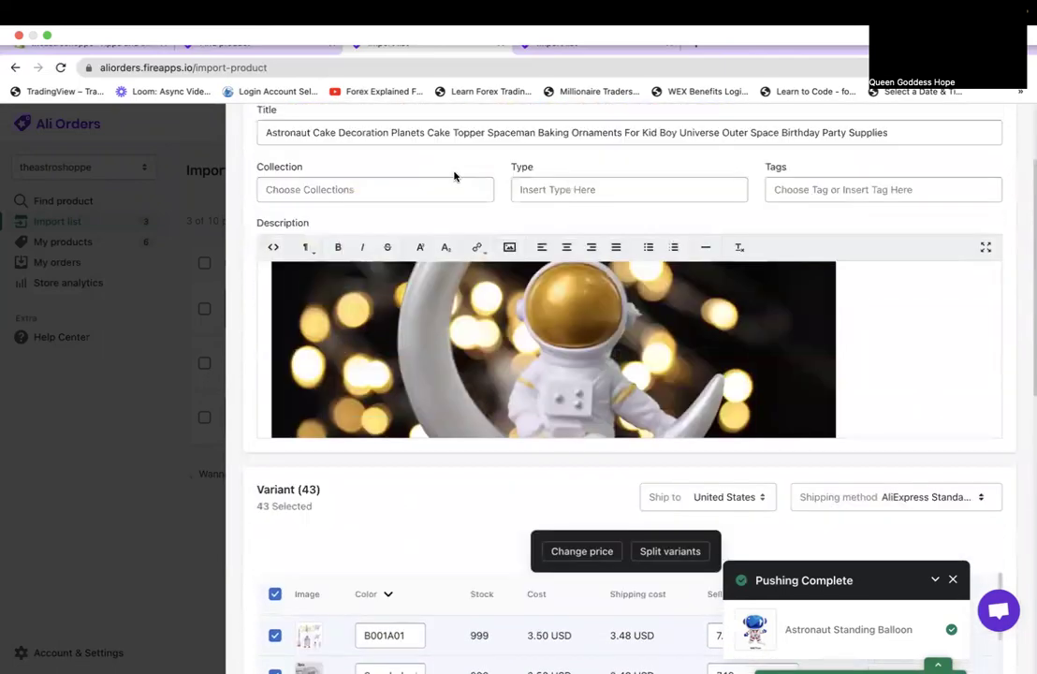
scroll(445, 367, "down", 2)
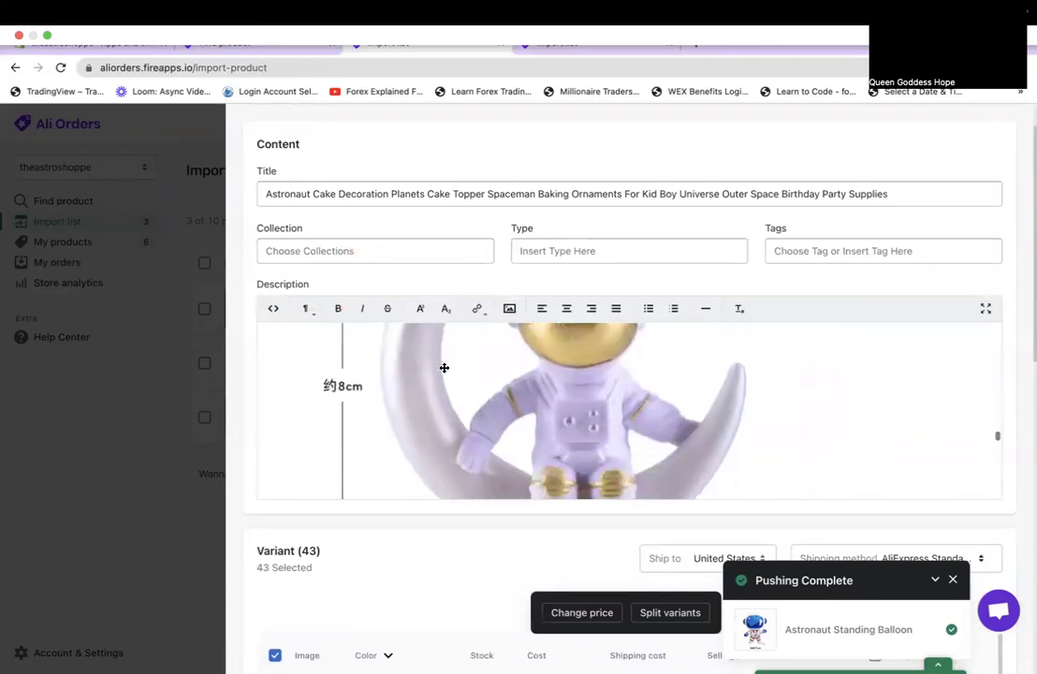
scroll(444, 368, "down", 5)
scroll(445, 368, "down", 10)
scroll(445, 368, "up", 3)
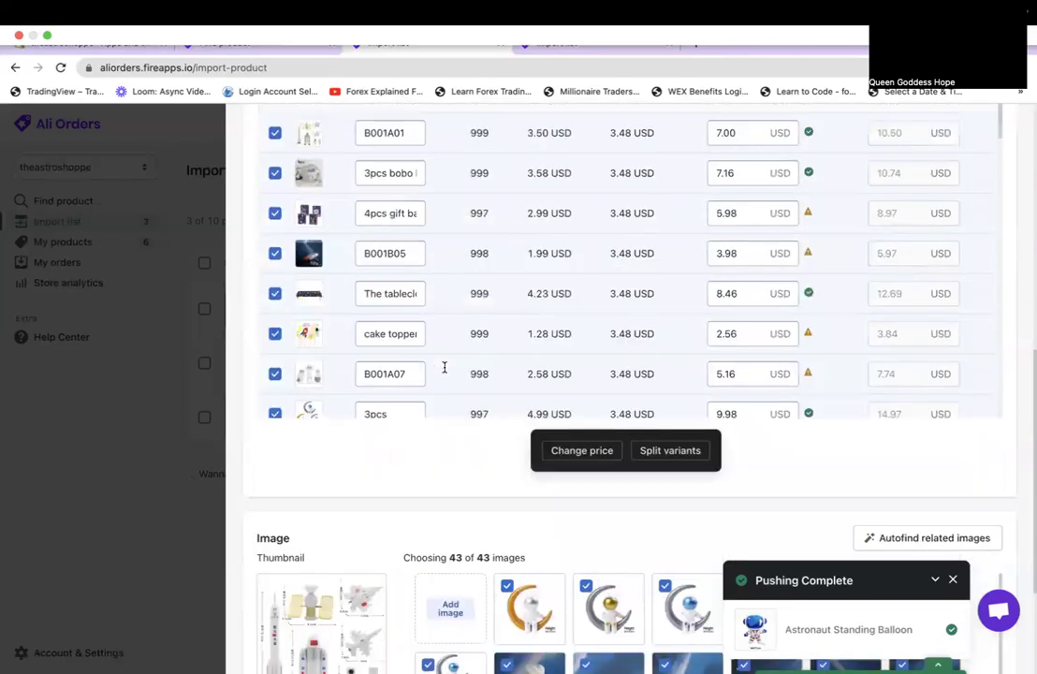
scroll(444, 368, "up", 3)
scroll(507, 558, "down", 5)
scroll(507, 559, "down", 10)
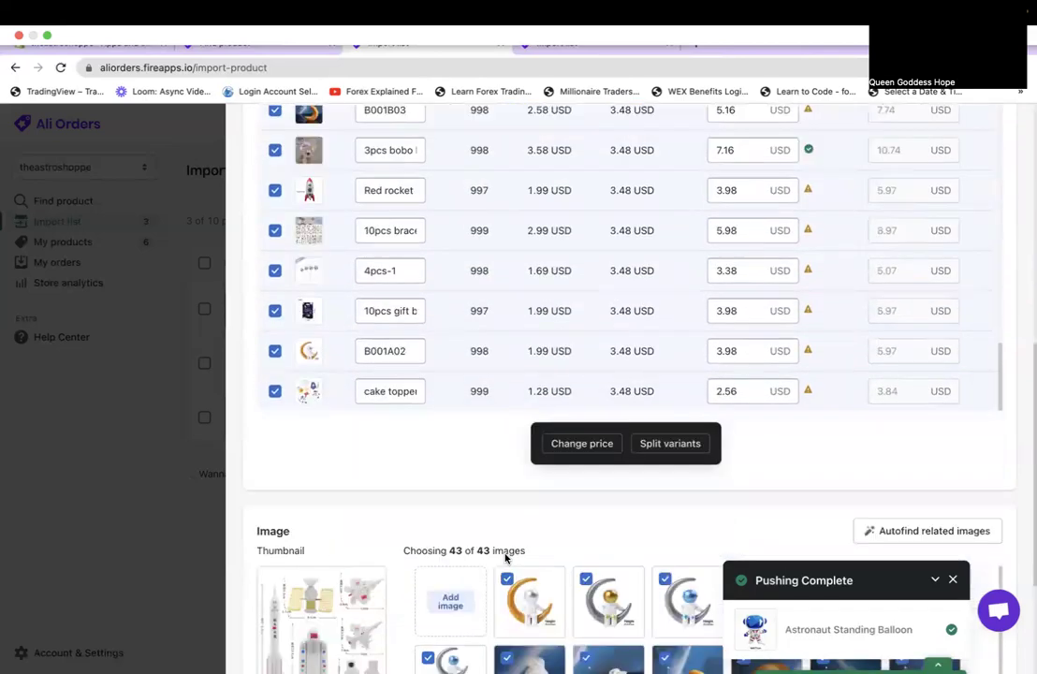
scroll(507, 559, "up", 10)
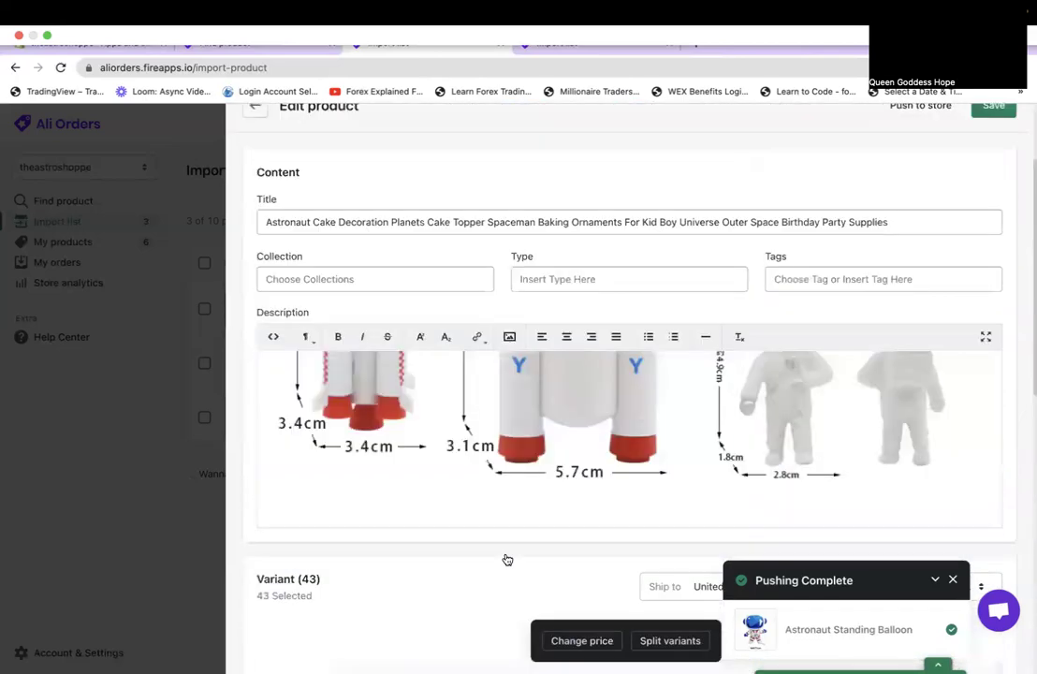
scroll(507, 558, "down", 5)
scroll(507, 559, "up", 4)
scroll(507, 559, "up", 6)
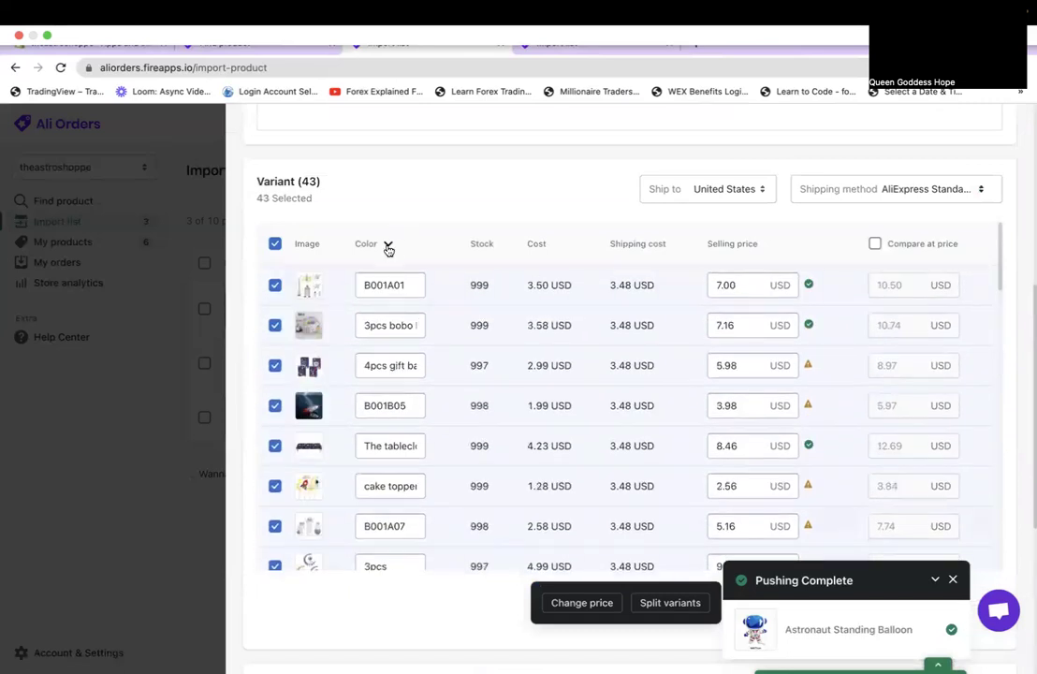
In the Color filter, uncheck variants B001A01, B001B05 and B001B02.
left_click(388, 247)
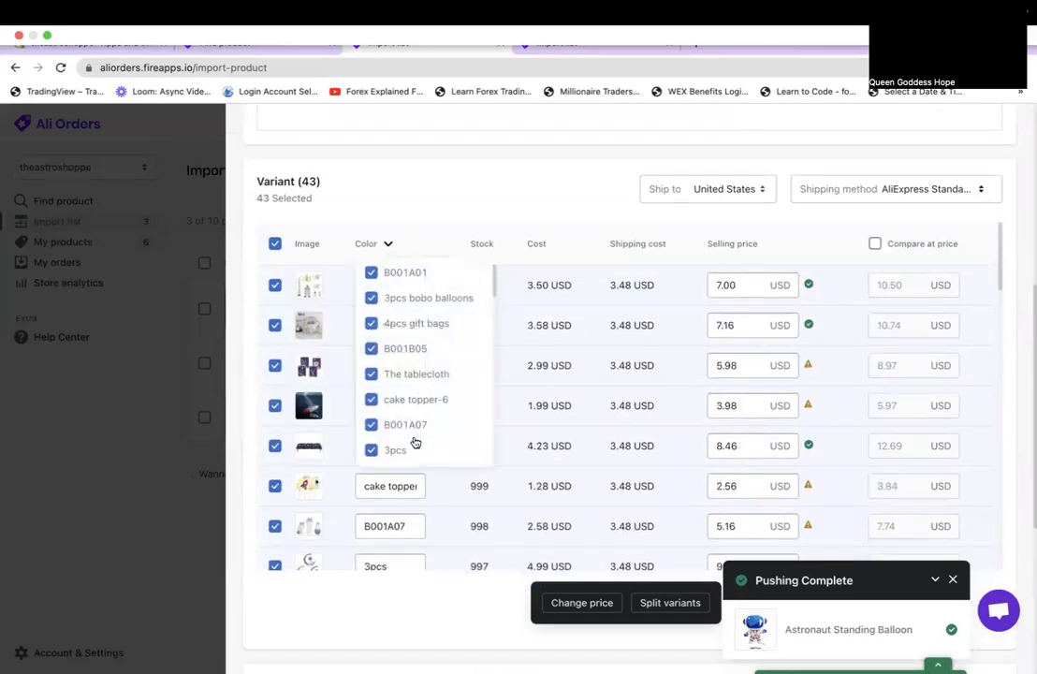
left_click(421, 274)
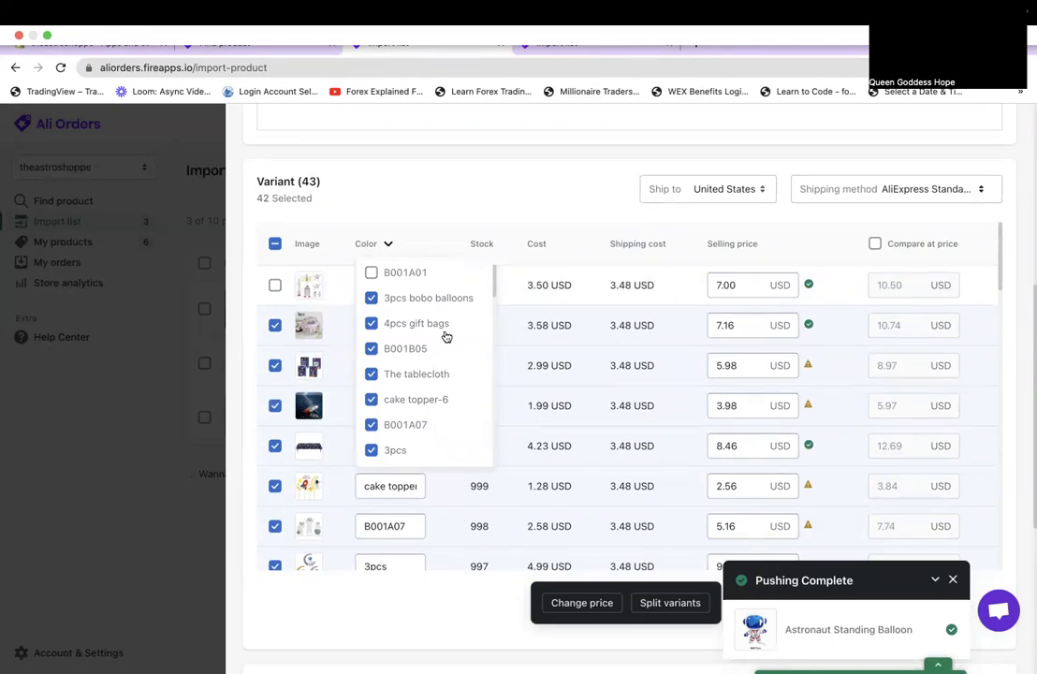
left_click(412, 348)
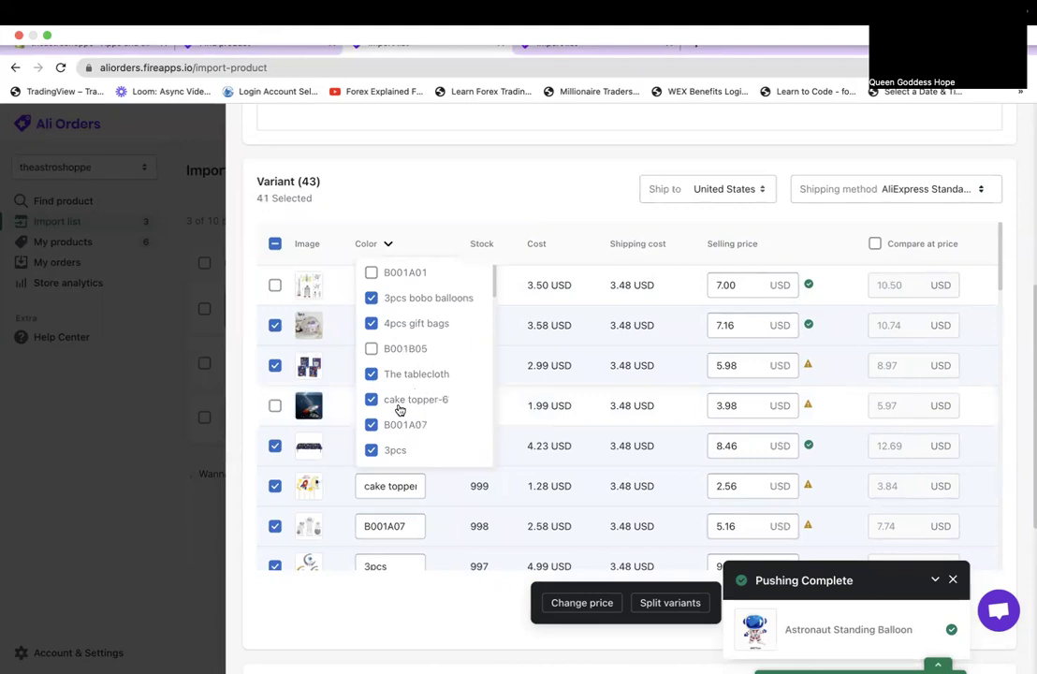
scroll(460, 409, "down", 2)
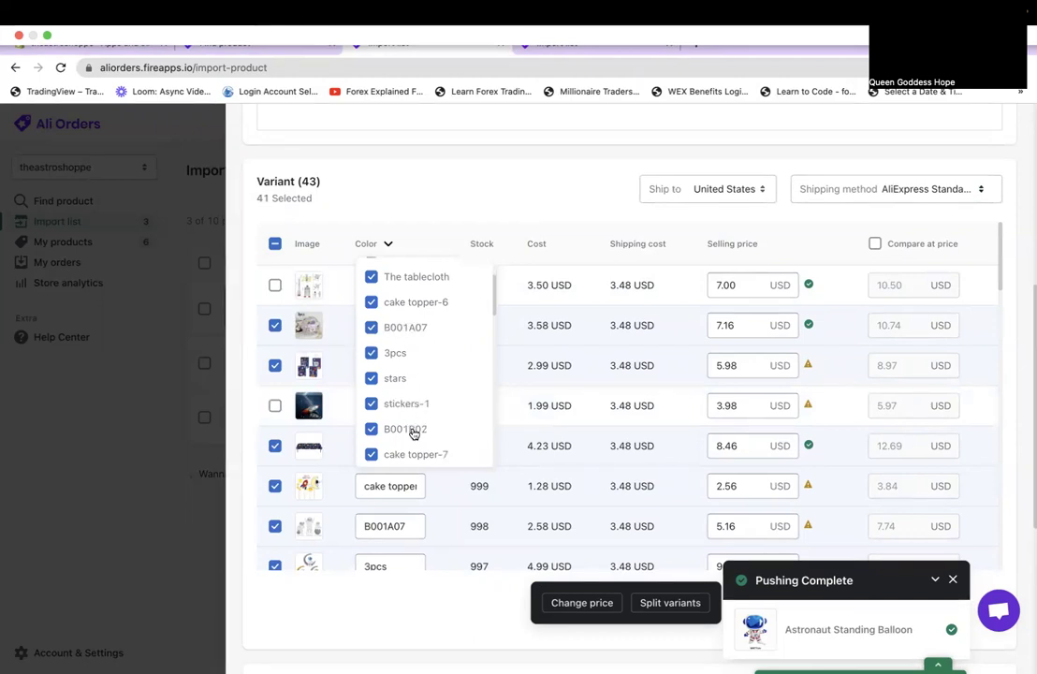
scroll(371, 506, "down", 3)
scroll(367, 513, "down", 3)
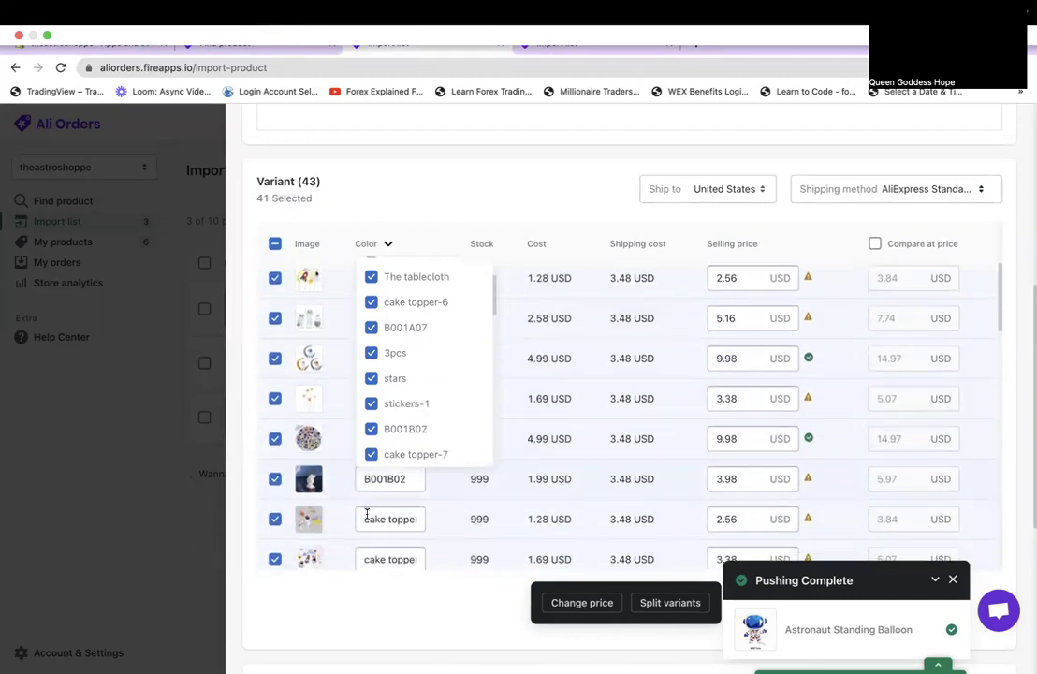
scroll(330, 531, "up", 1)
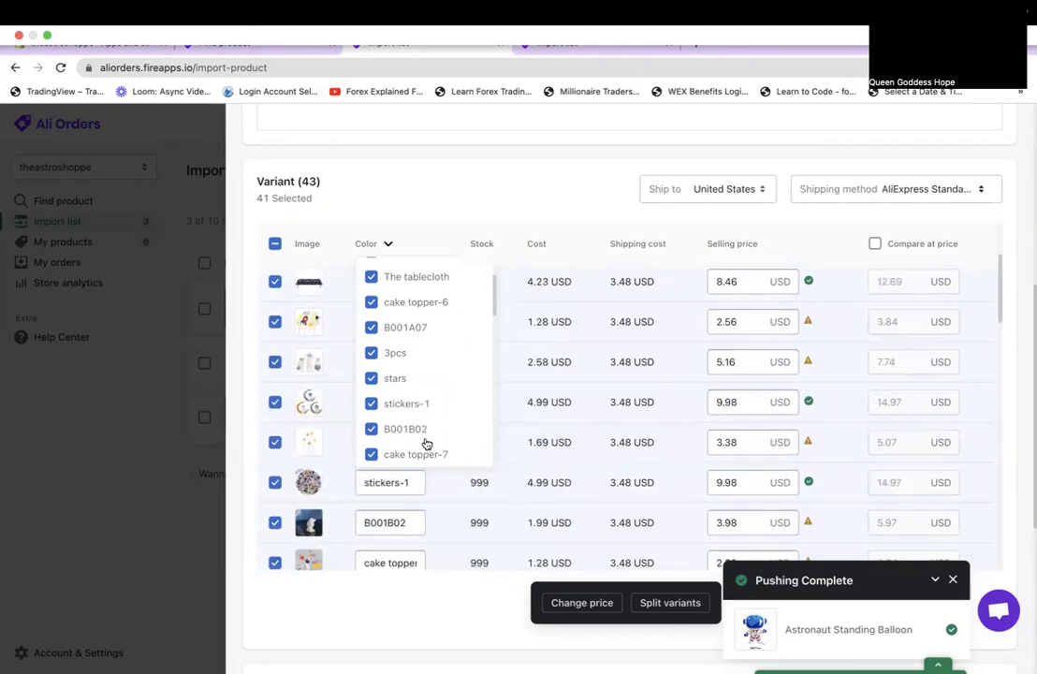
scroll(426, 443, "down", 3)
left_click(399, 367)
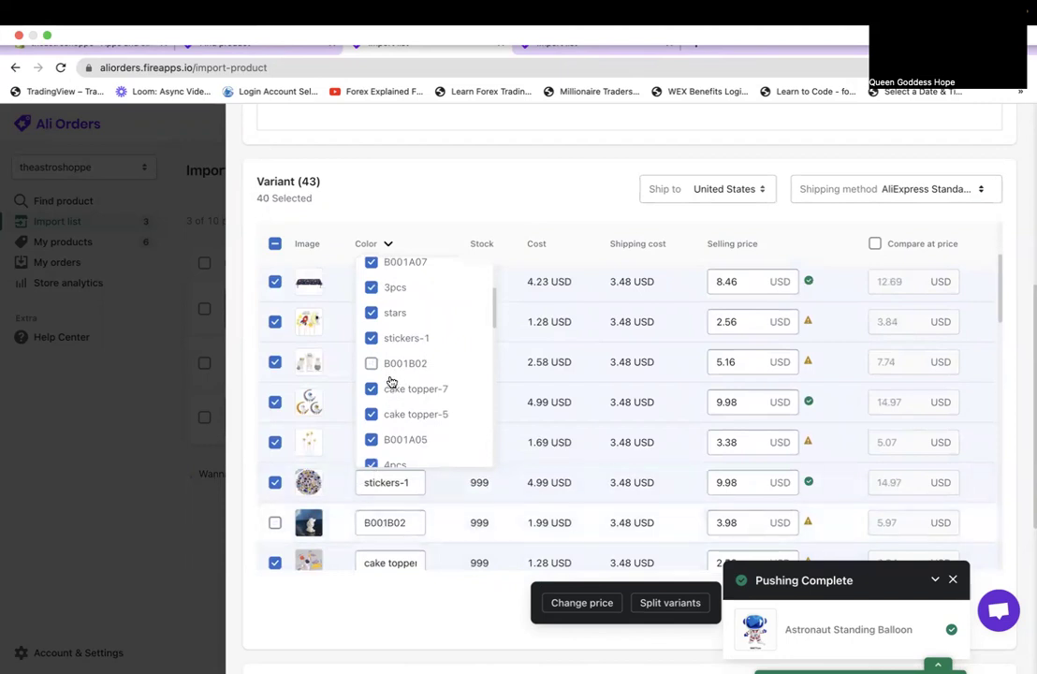
Uncheck the stickers variant, keeping stickers-1, so 38 of 43 variants stay selected.
left_click(383, 341)
left_click(384, 342)
scroll(386, 550, "down", 2)
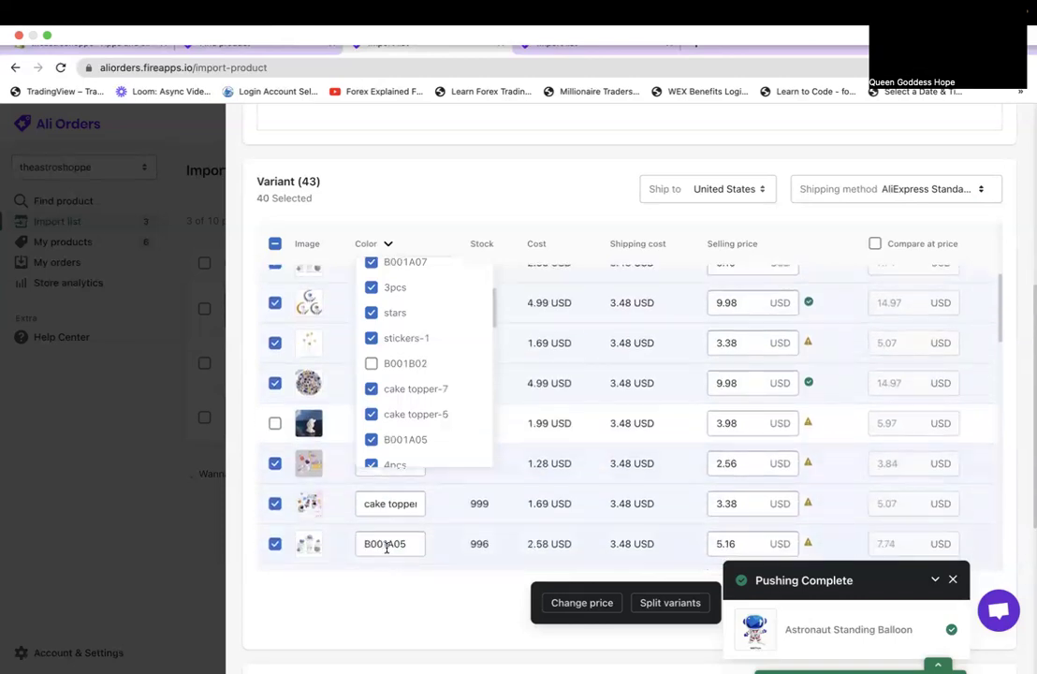
scroll(459, 416, "down", 2)
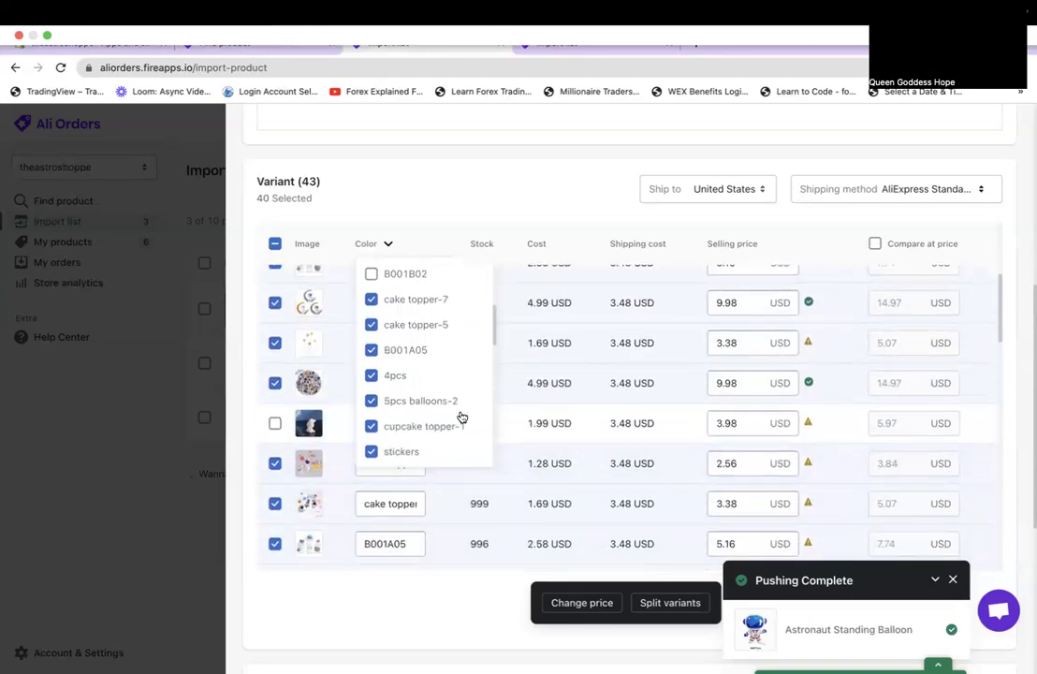
scroll(409, 524, "down", 2)
scroll(410, 524, "up", 1)
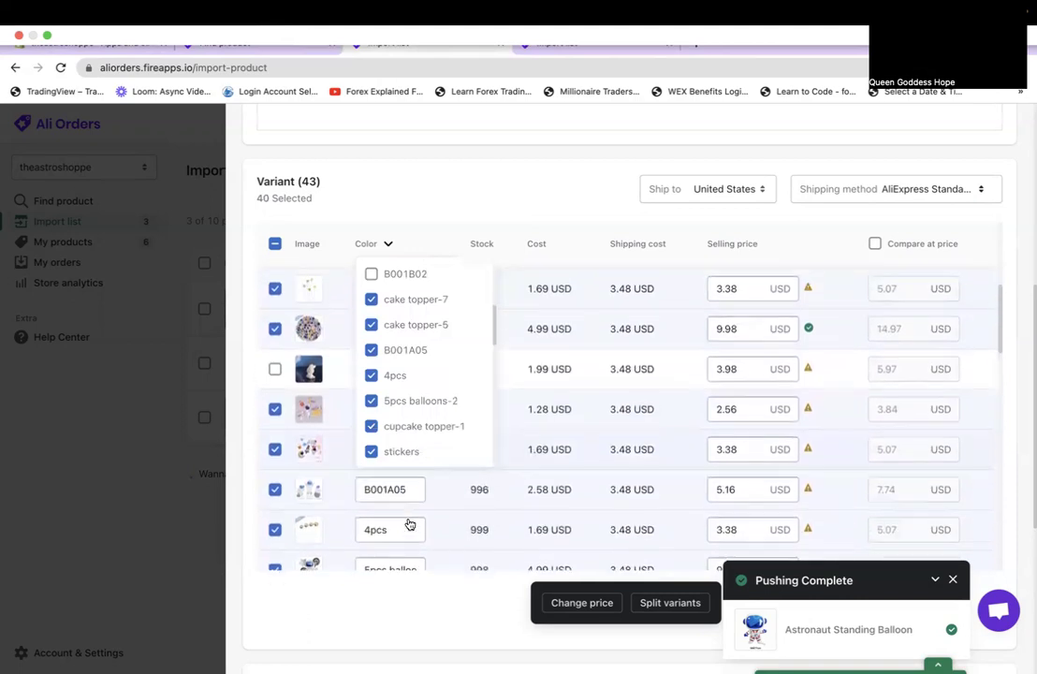
scroll(412, 454, "down", 2)
left_click(391, 379)
scroll(394, 411, "down", 2)
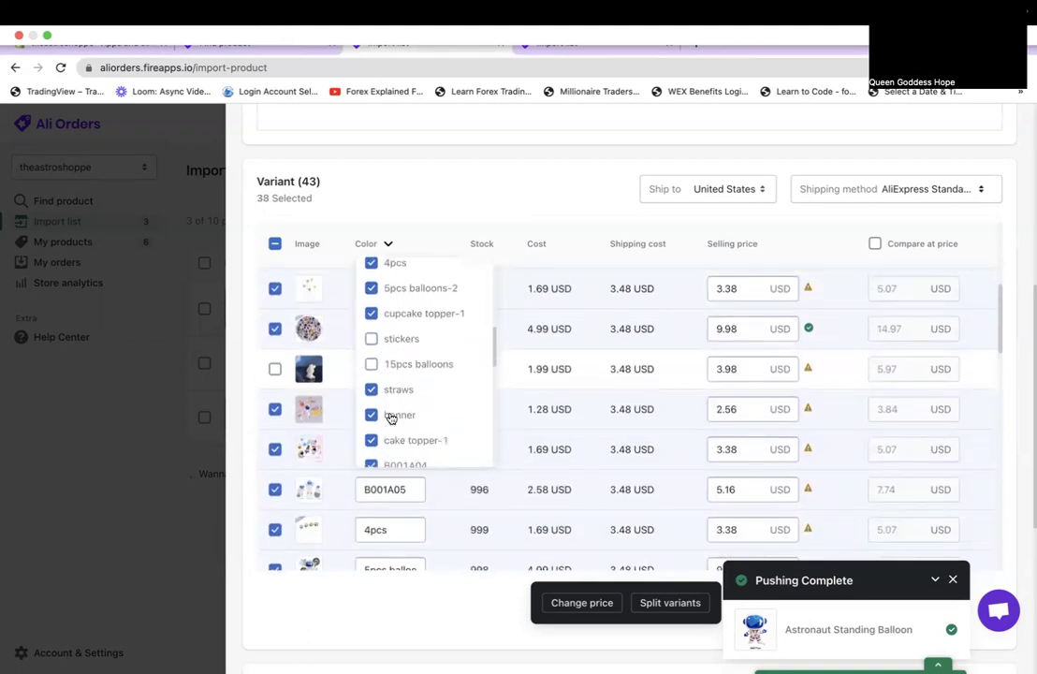
scroll(298, 521, "down", 3)
scroll(298, 521, "down", 6)
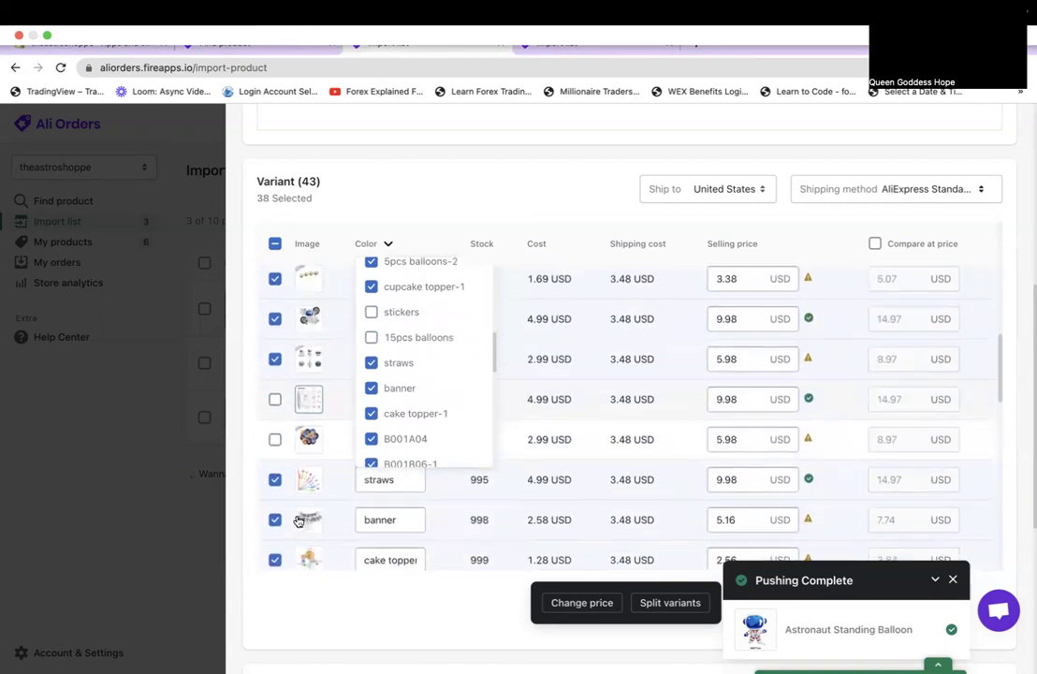
scroll(297, 521, "down", 5)
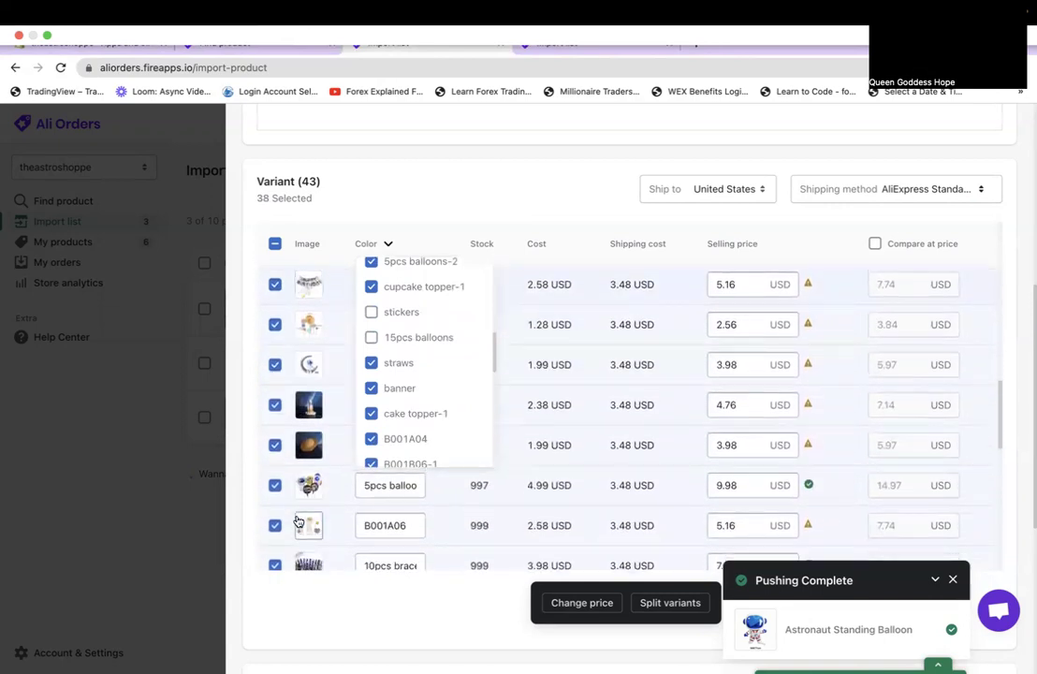
scroll(297, 520, "up", 8)
scroll(426, 383, "down", 5)
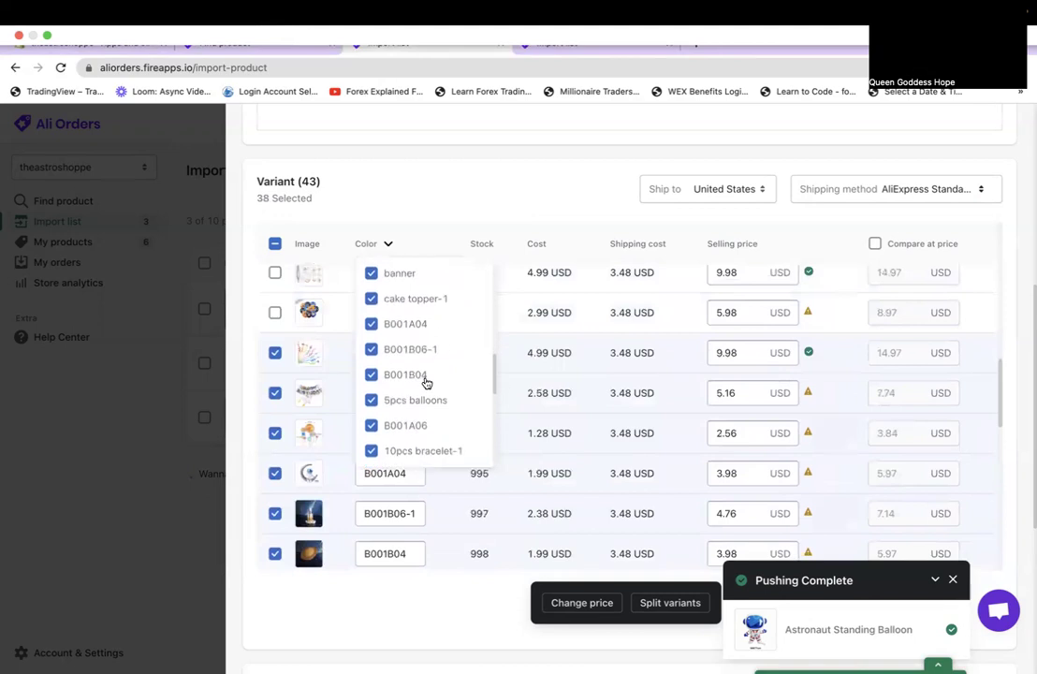
scroll(426, 383, "down", 6)
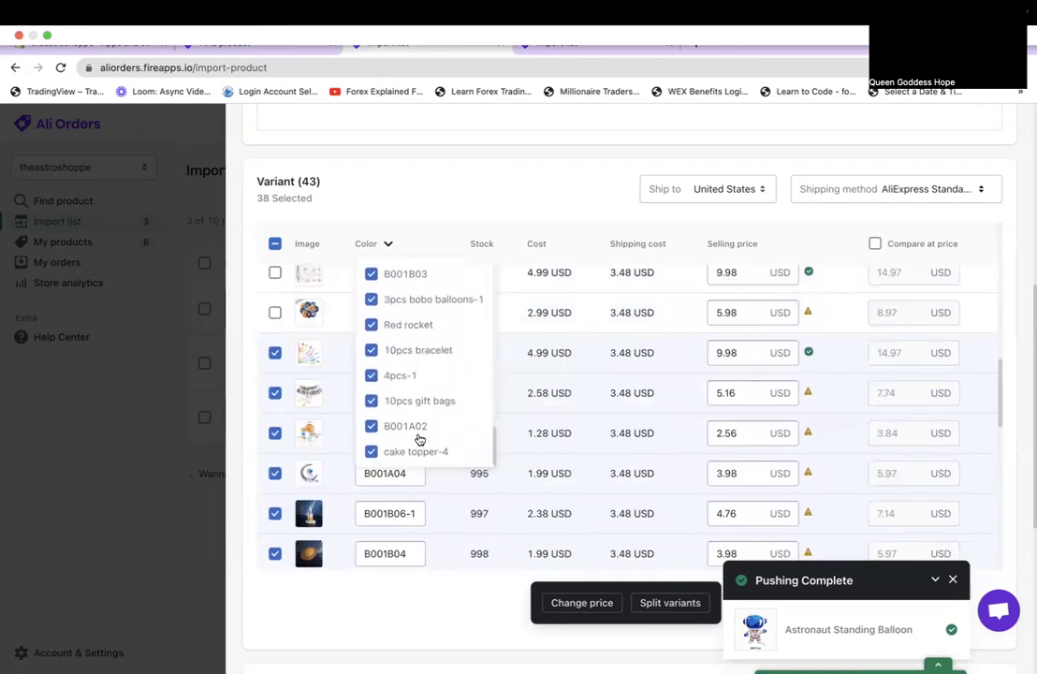
Uncheck B001A02, 10pcs gift bags, 4pcs-1, 10pcs bracelet, Red rocket and 3pcs bobo balloons-1.
left_click(418, 429)
left_click(418, 401)
left_click(407, 377)
left_click(405, 352)
left_click(397, 325)
left_click(392, 299)
Uncheck 5pcs balloons-1, B001A03, B001A06, 5pcs balloons, B001B04, B001B06-1 and B001A04.
scroll(387, 280, "up", 4)
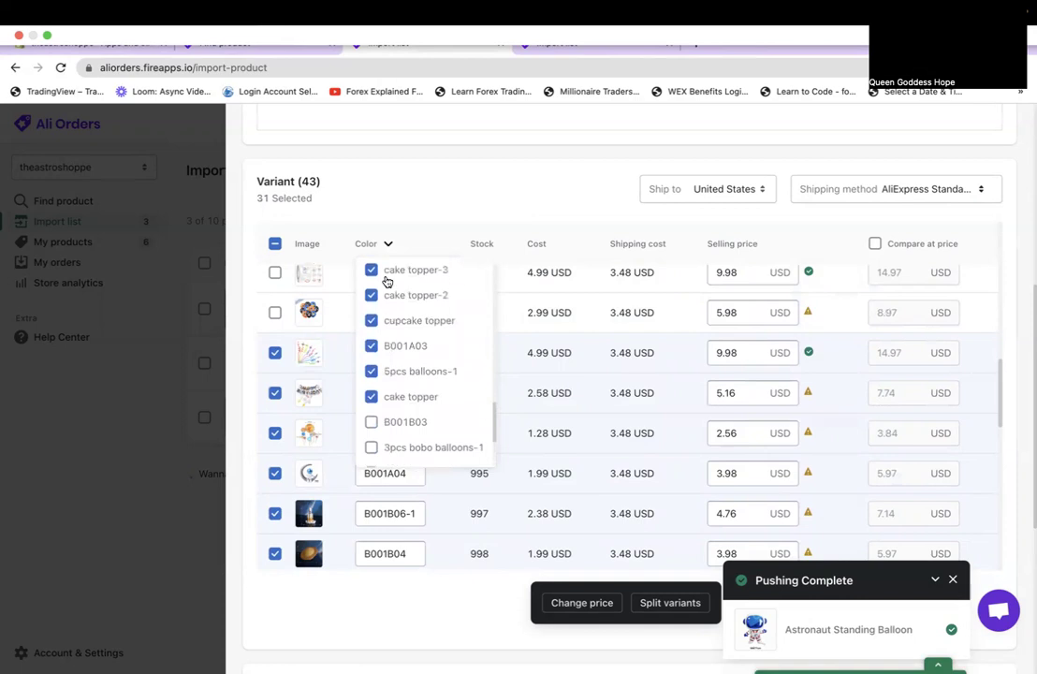
left_click(412, 431)
left_click(402, 407)
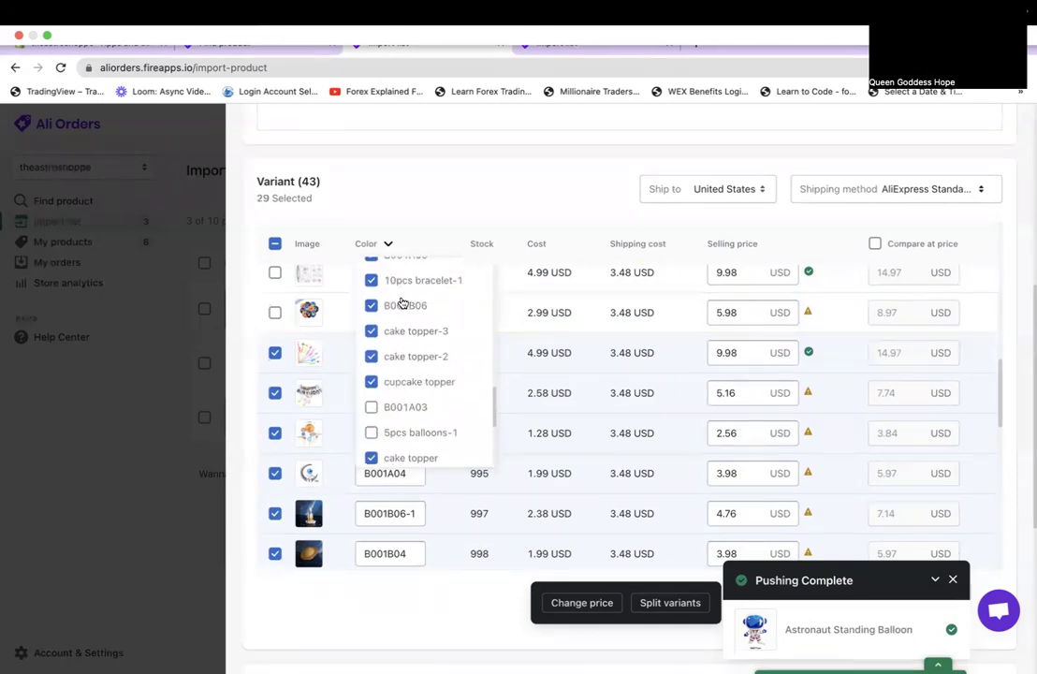
scroll(400, 302, "up", 3)
left_click(393, 379)
left_click(393, 354)
left_click(388, 330)
left_click(388, 303)
left_click(393, 275)
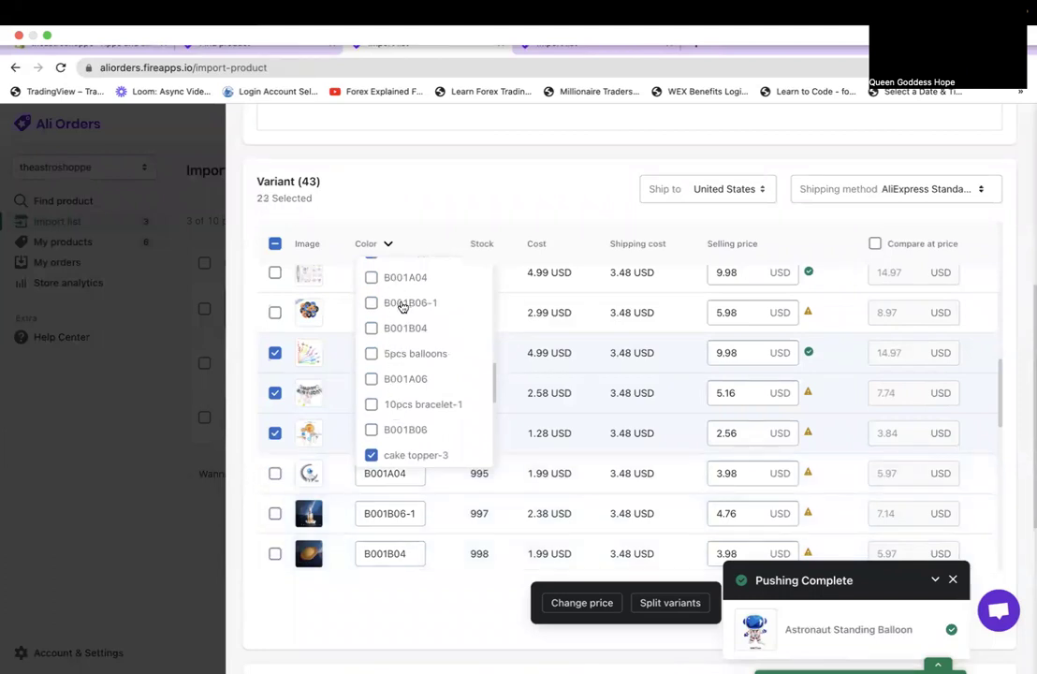
scroll(400, 305, "up", 5)
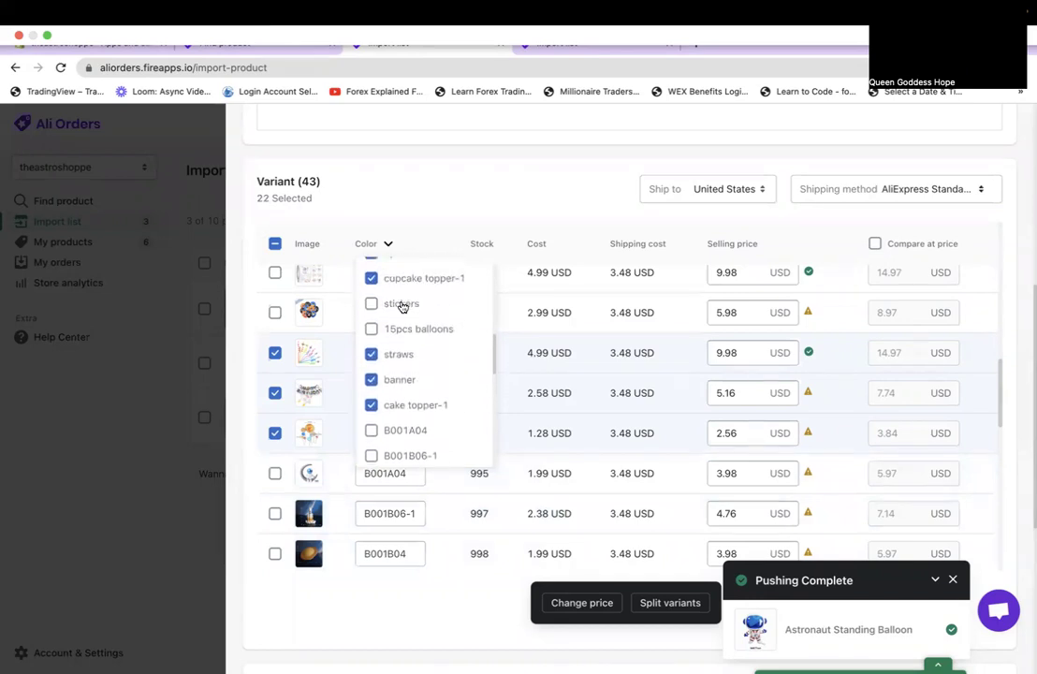
Uncheck banner, straws, 4pcs, 5pcs balloons-2, stickers-1 and 3pcs, leaving 10 of 43 selected.
left_click(394, 378)
left_click(392, 353)
scroll(391, 351, "up", 5)
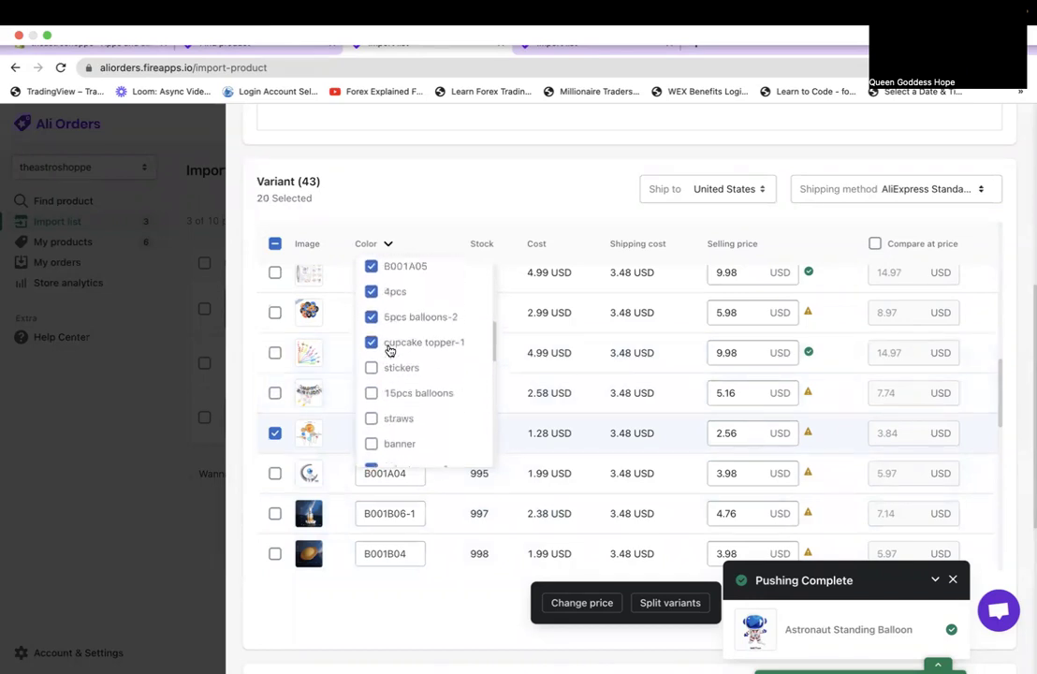
left_click(388, 377)
left_click(393, 401)
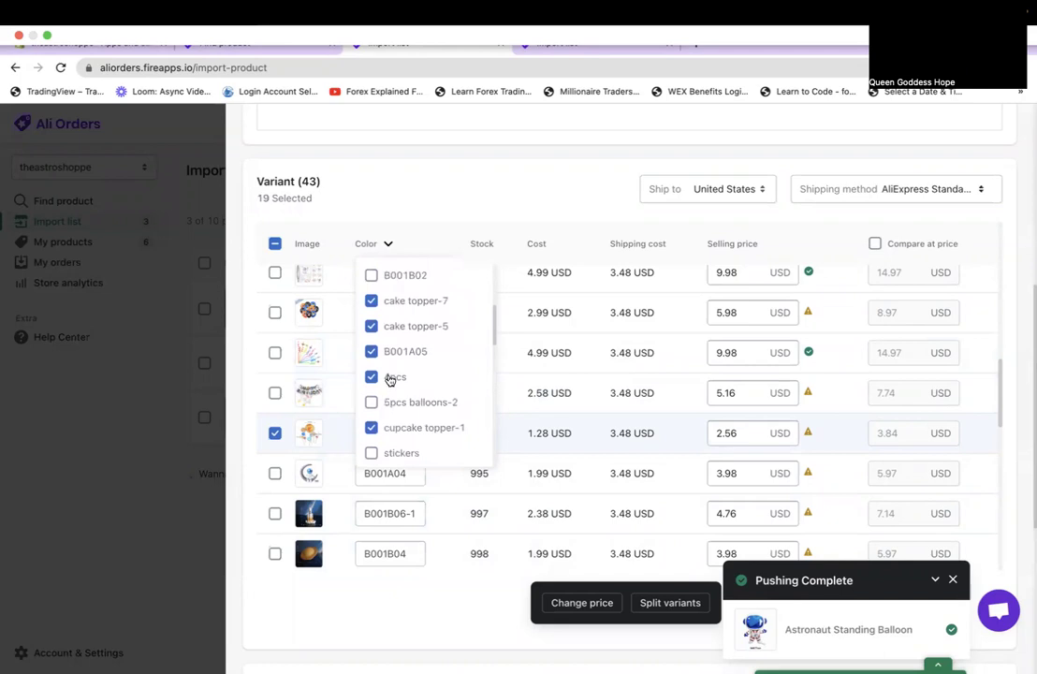
scroll(397, 304, "up", 4)
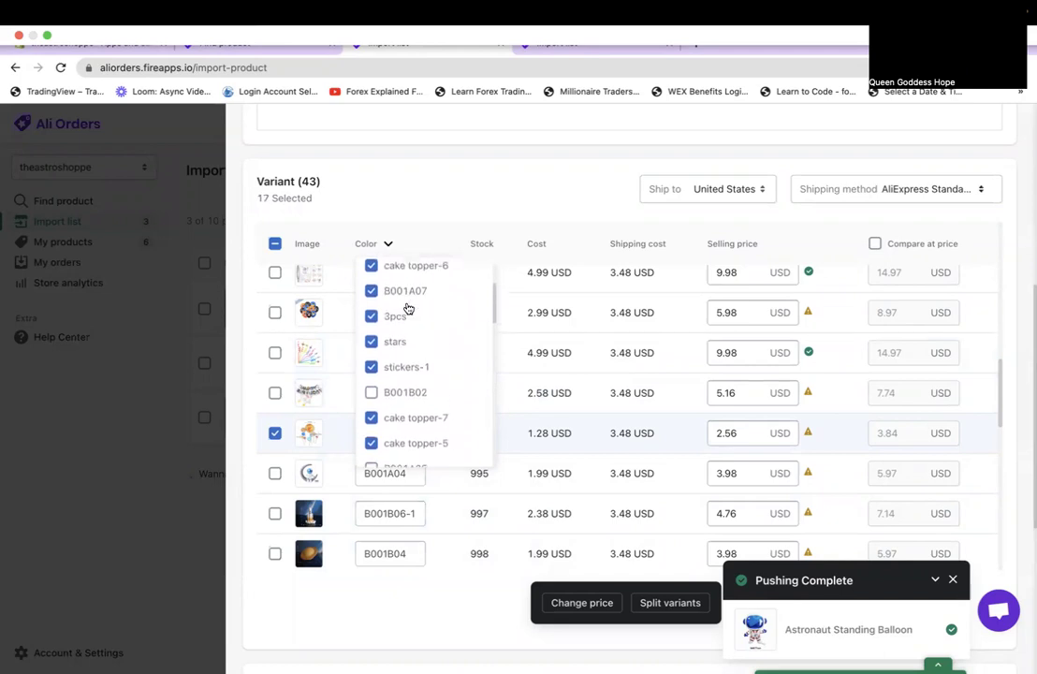
left_click(405, 369)
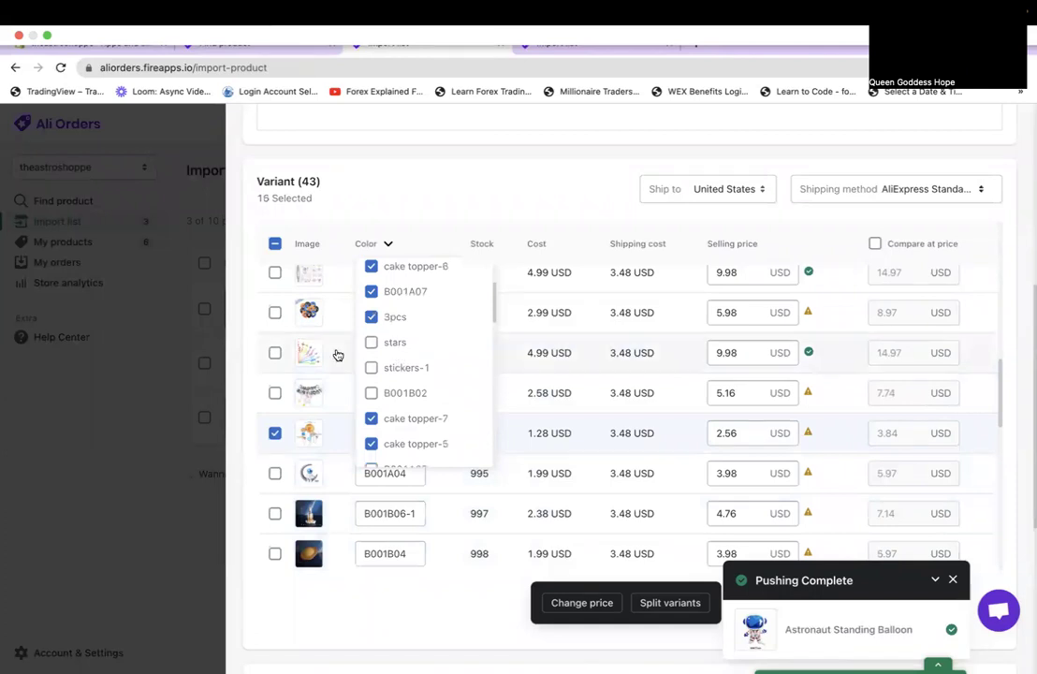
scroll(311, 356, "up", 5)
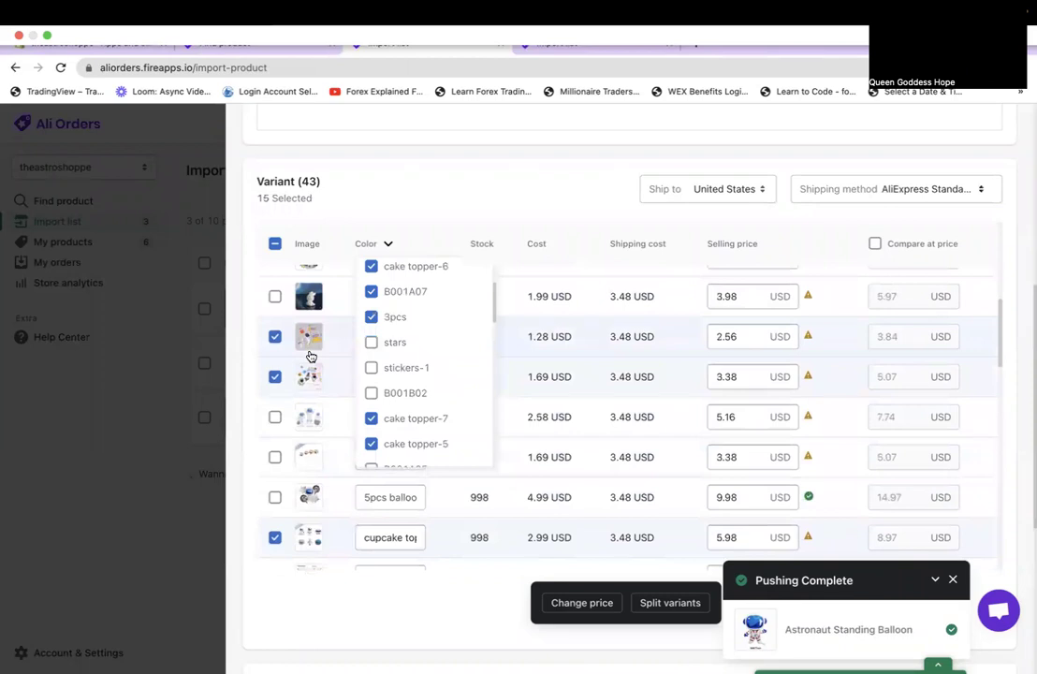
scroll(311, 355, "up", 2)
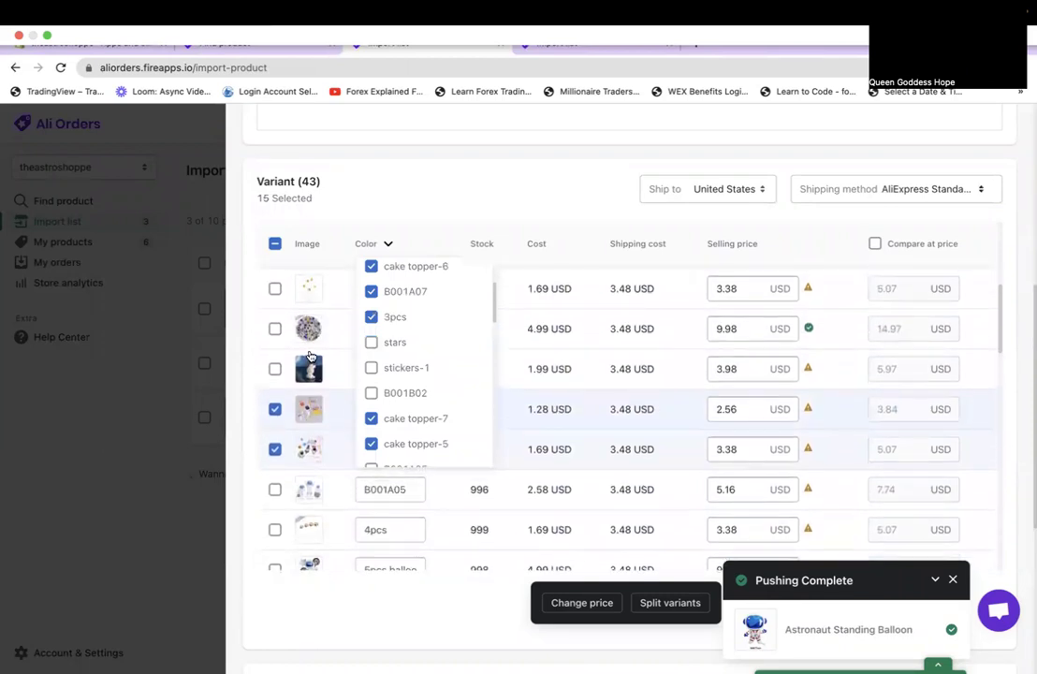
left_click(389, 318)
scroll(399, 293, "up", 3)
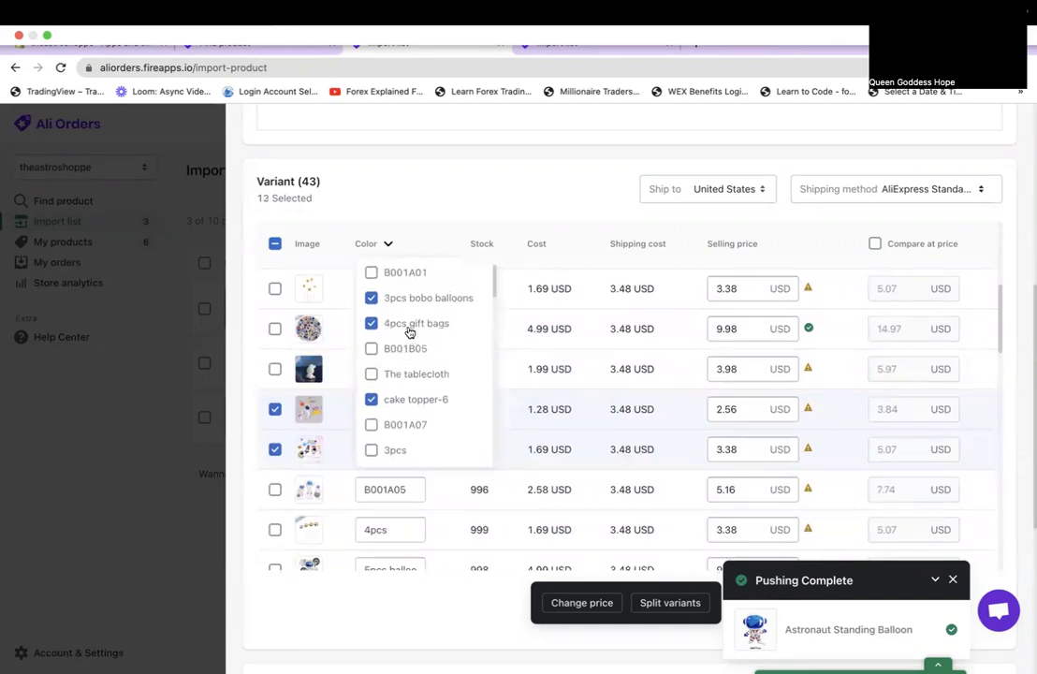
scroll(347, 357, "up", 3)
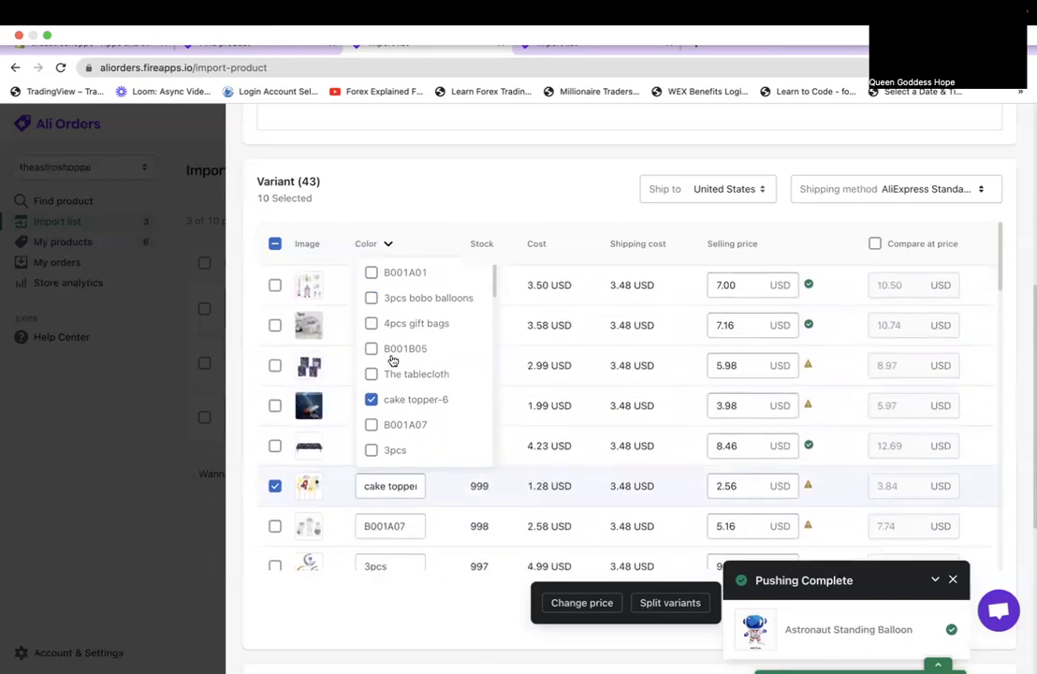
Set the selected variants' price to exactly 9.99 USD and dismiss the Pushing Complete notice.
left_click(440, 223)
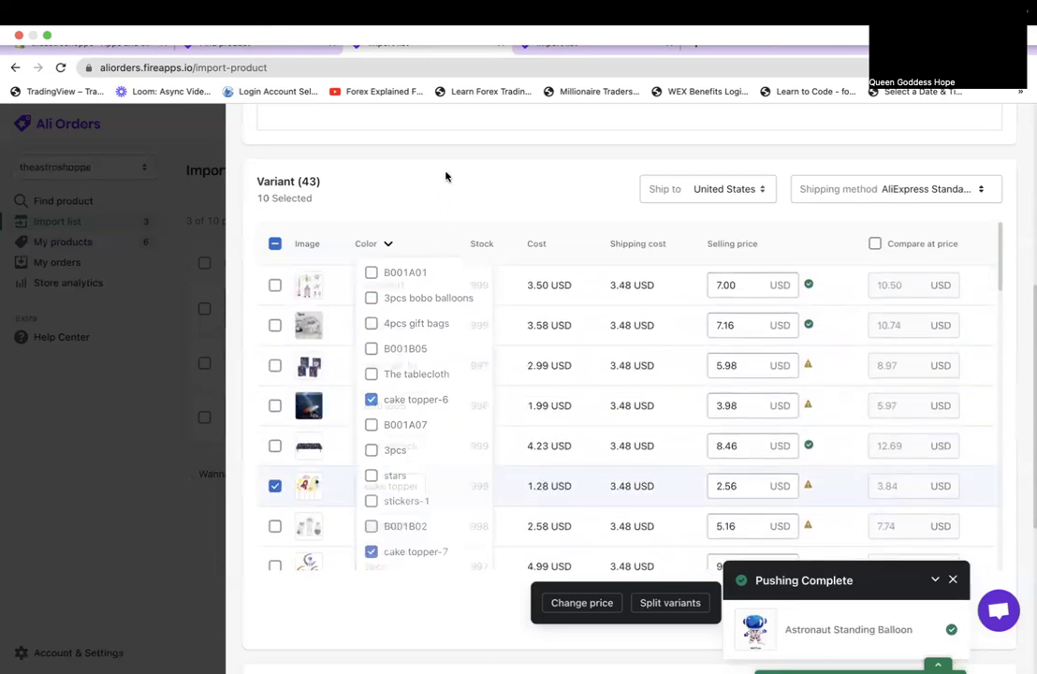
scroll(721, 249, "up", 3)
scroll(714, 248, "down", 3)
scroll(656, 262, "up", 1)
left_click(567, 298)
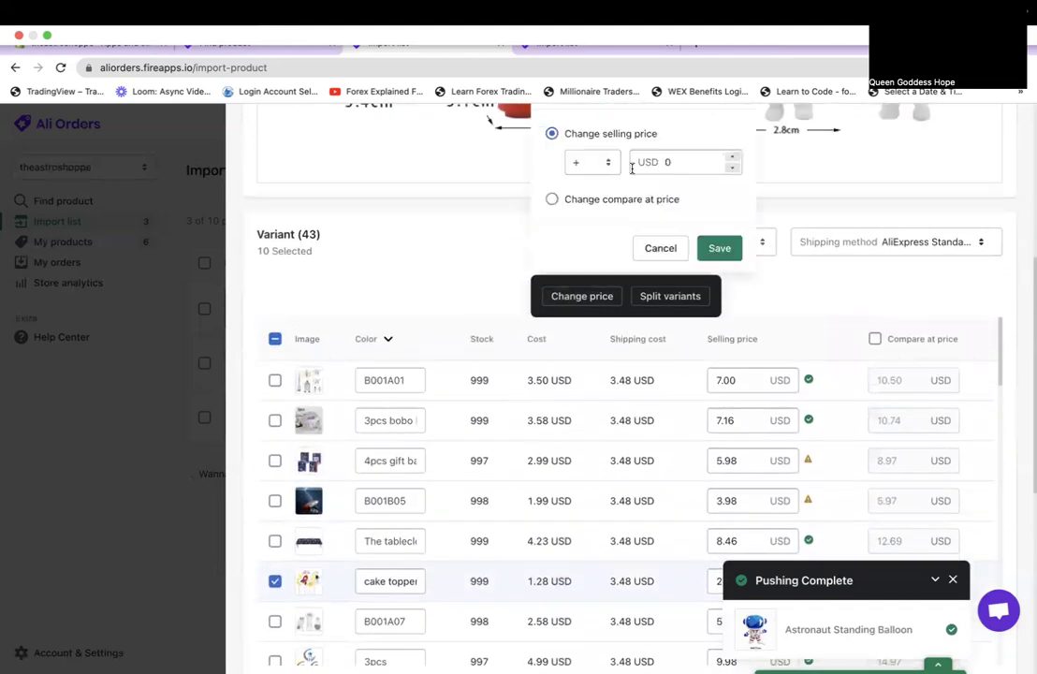
left_click(589, 162)
left_click(590, 173)
left_click(632, 161)
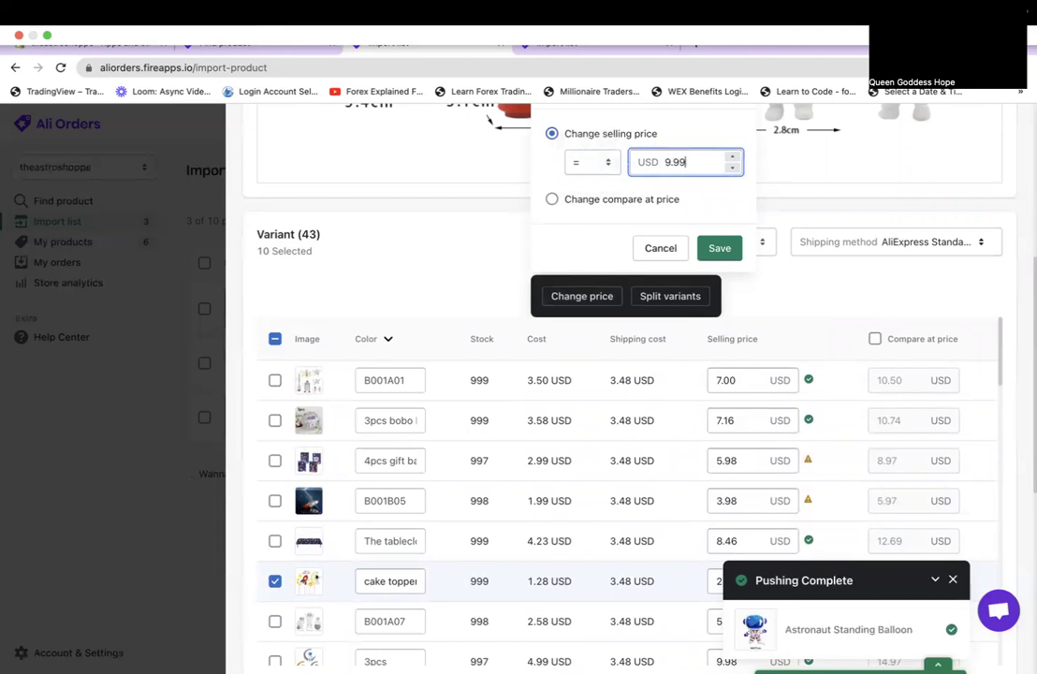
left_click(720, 248)
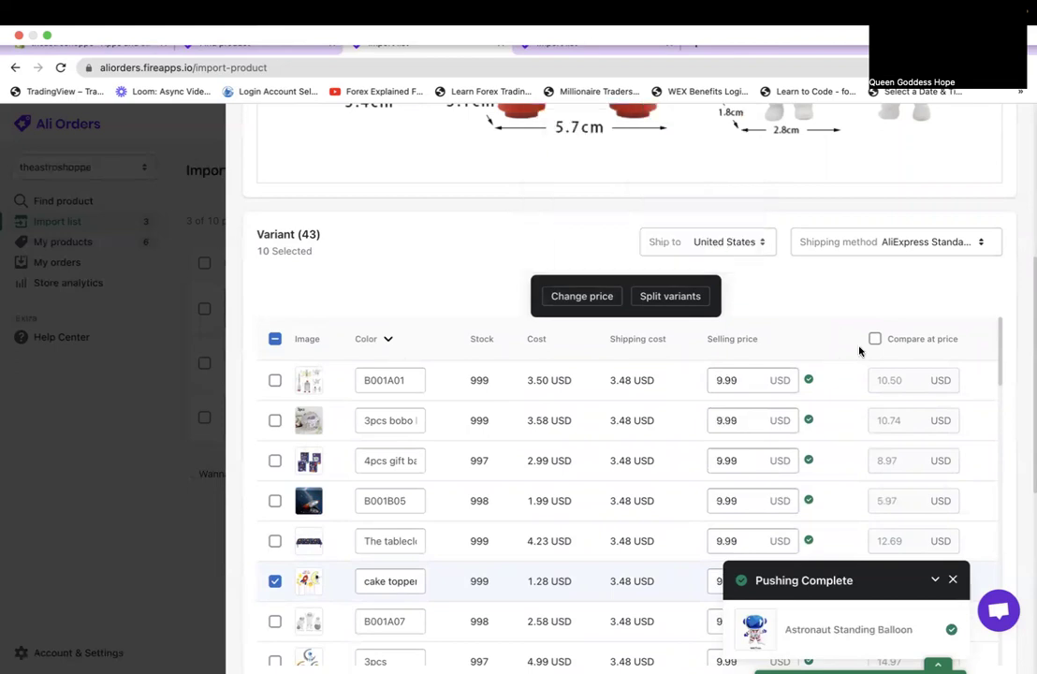
left_click(953, 580)
scroll(945, 384, "down", 1)
scroll(945, 385, "up", 4)
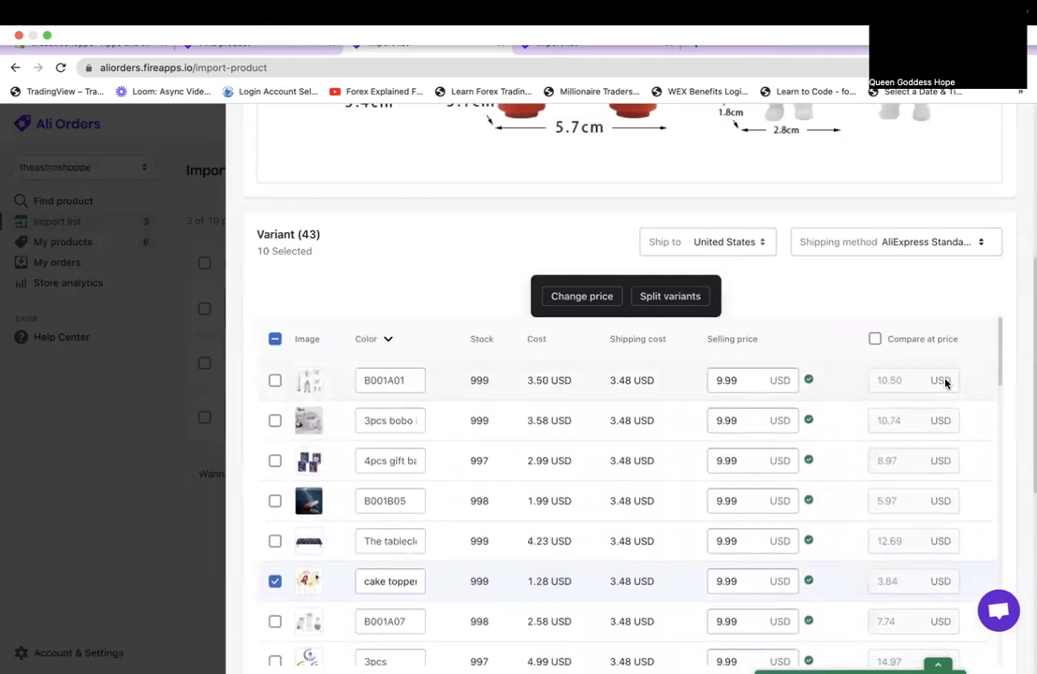
scroll(944, 385, "up", 3)
scroll(961, 256, "up", 1)
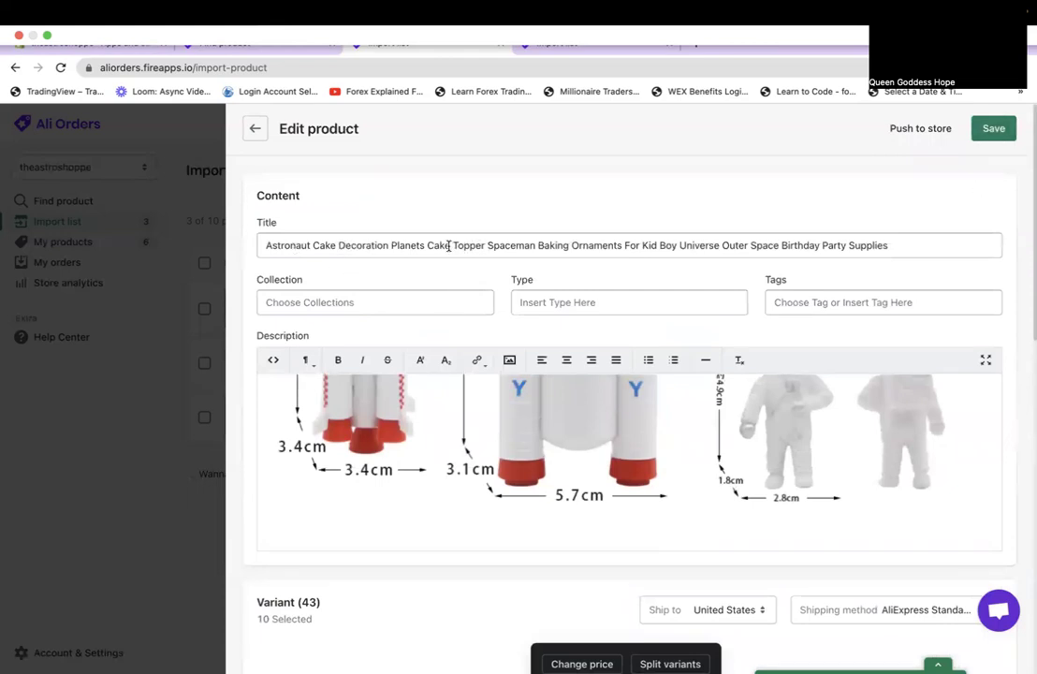
Retitle the product 'Space Theme Cake / Cupcake Topper' and save it.
left_click_drag(451, 246, 337, 244)
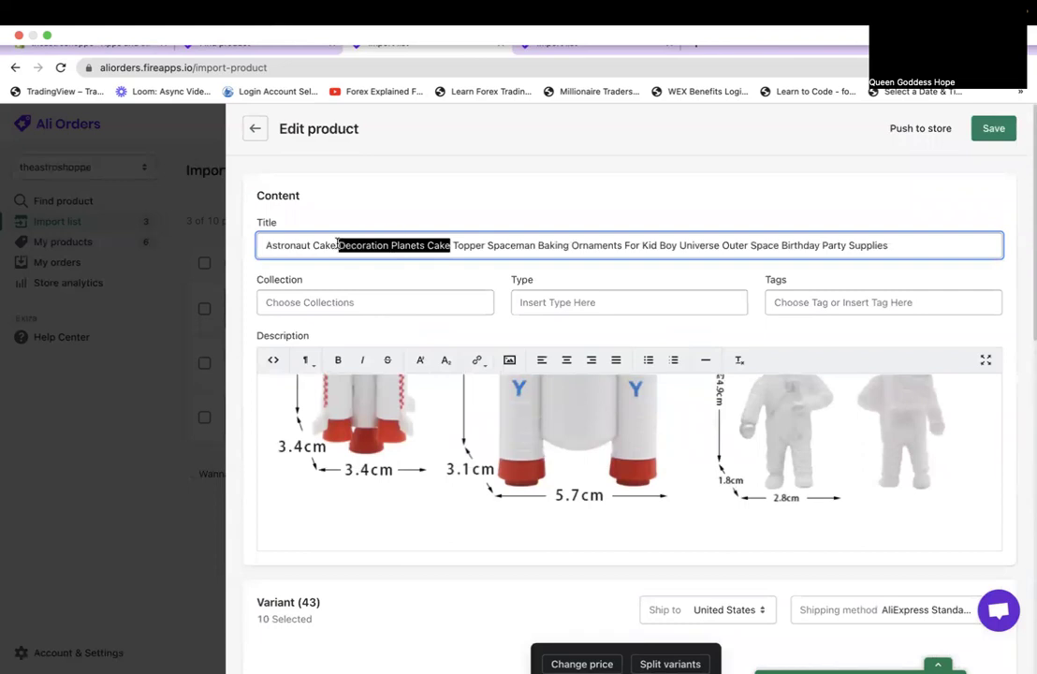
type("/ Cupcak")
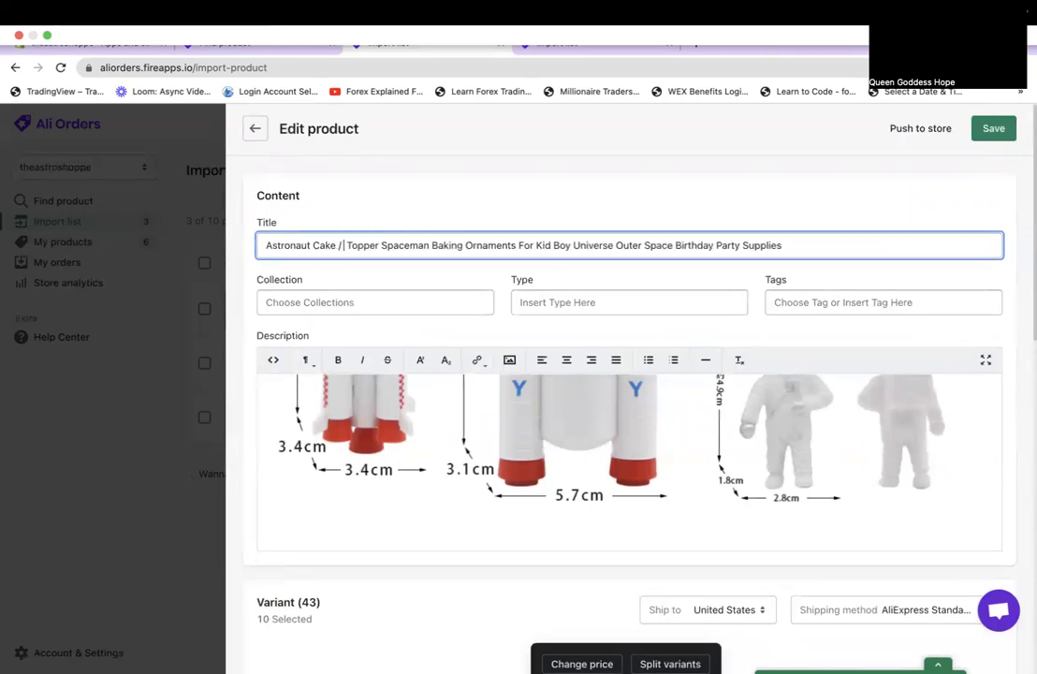
type("e")
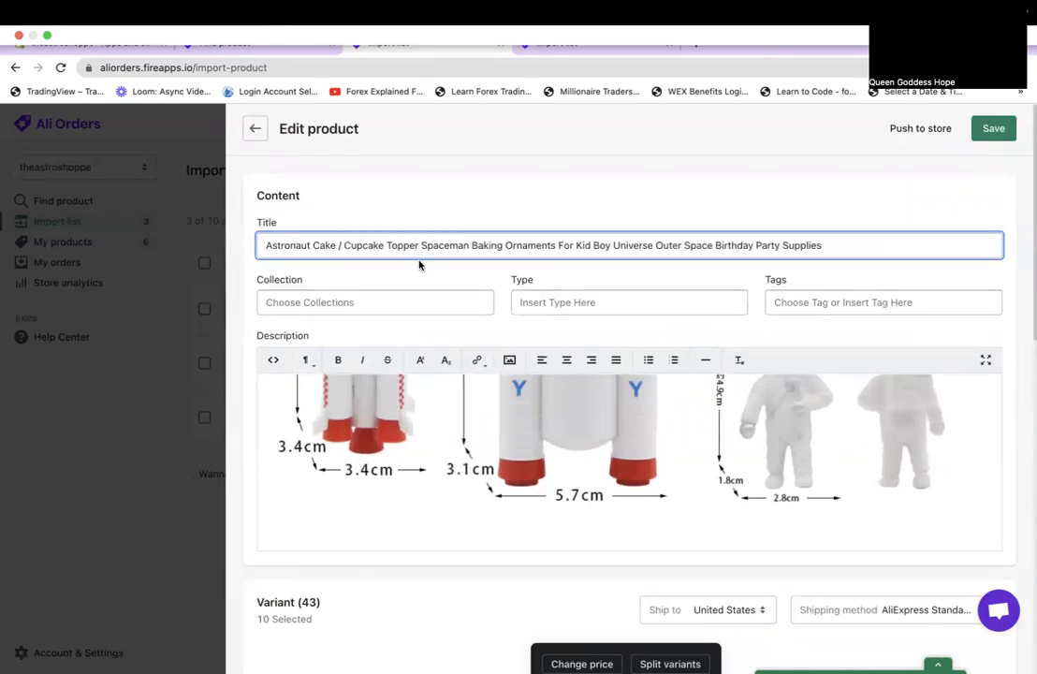
left_click_drag(422, 246, 865, 249)
key("BackSpace")
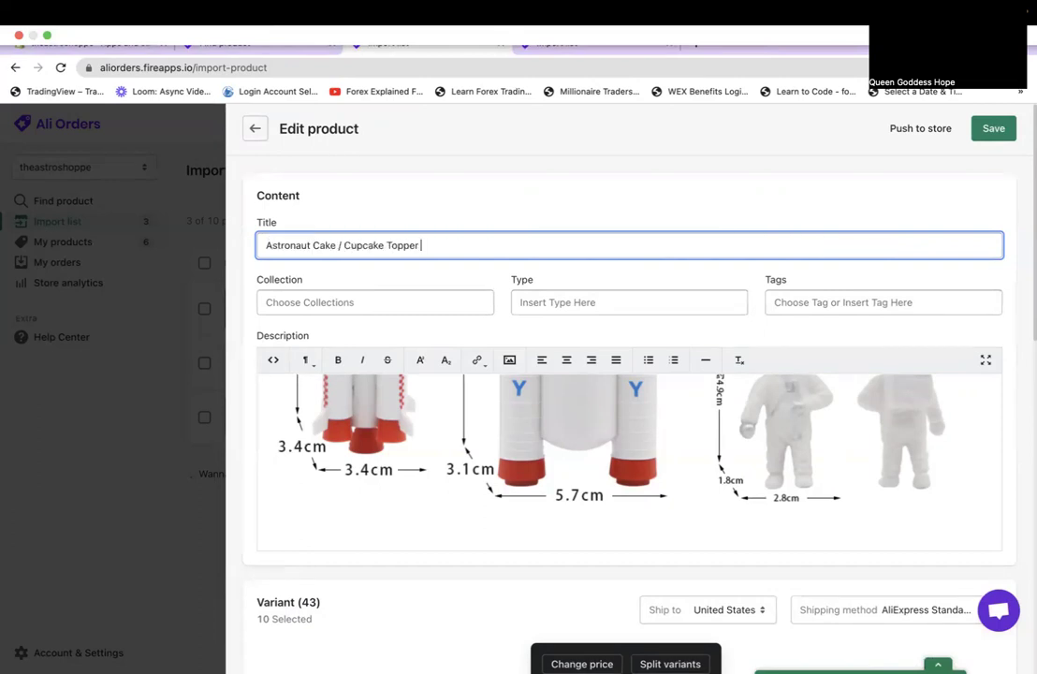
double_click(303, 245)
type("Space")
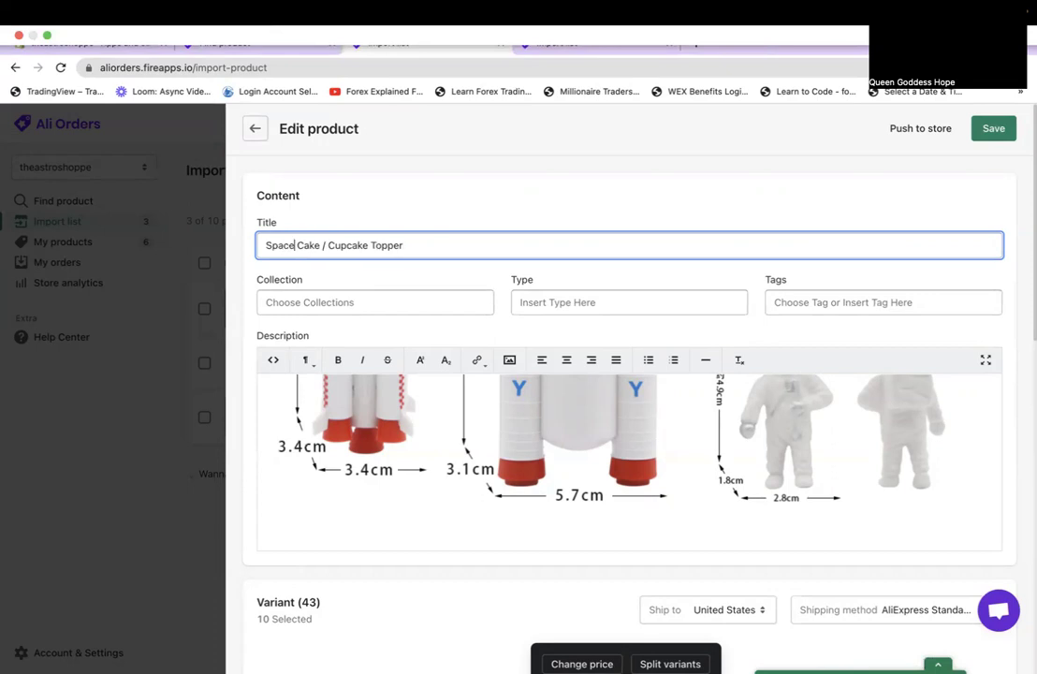
type(" Theme")
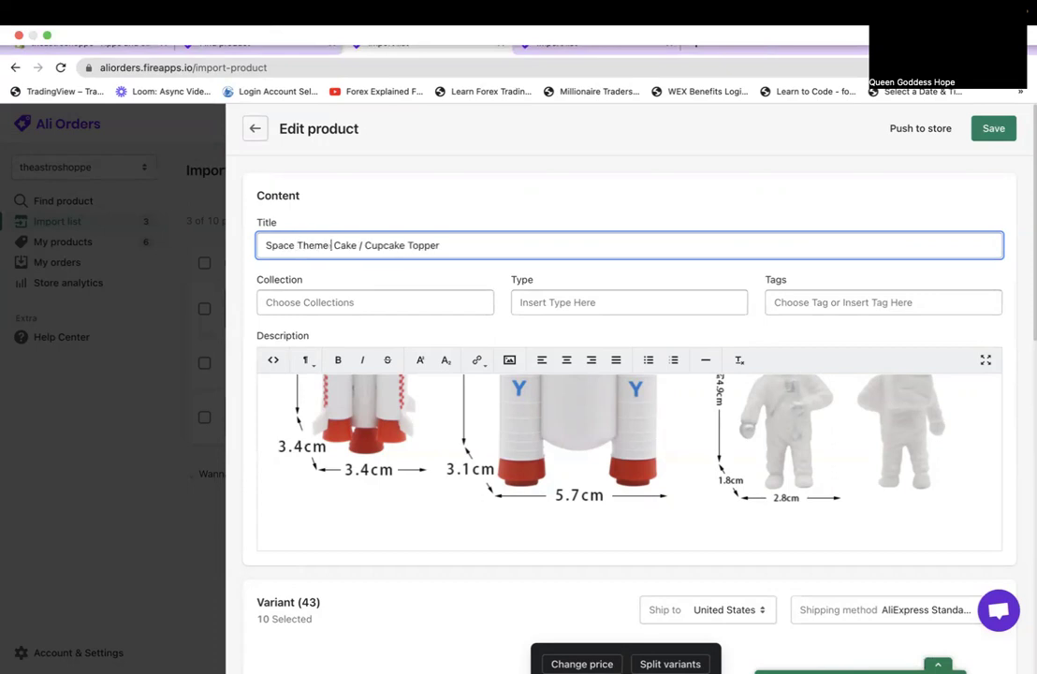
left_click(994, 130)
Push the cake topper to the store as an unpublished product.
left_click(924, 131)
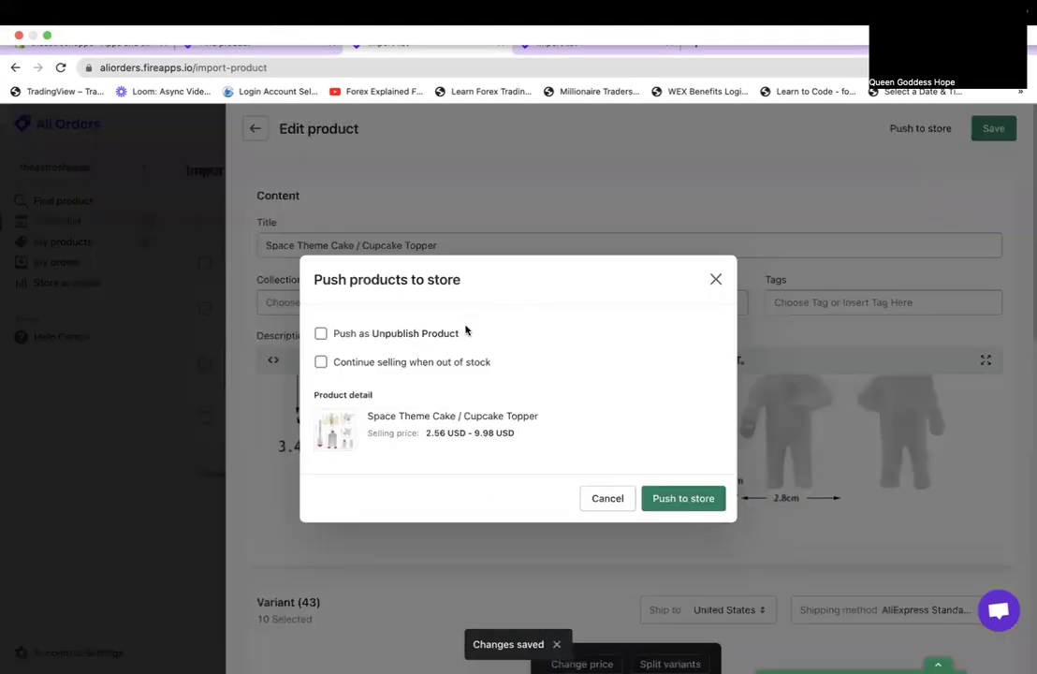
left_click(457, 334)
left_click(672, 501)
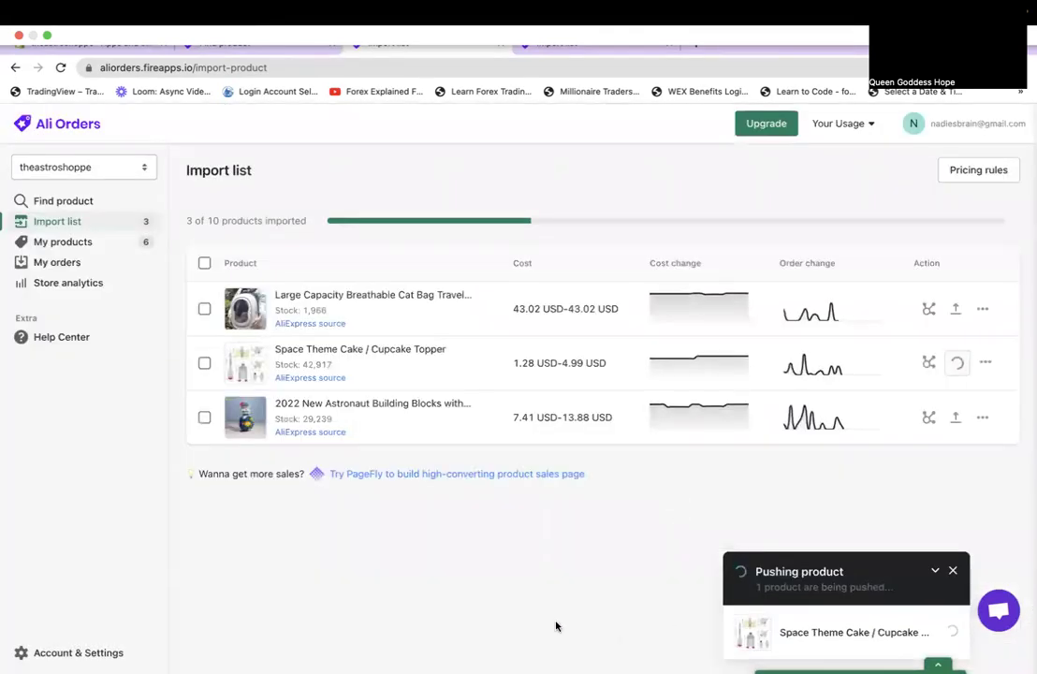
left_click(416, 401)
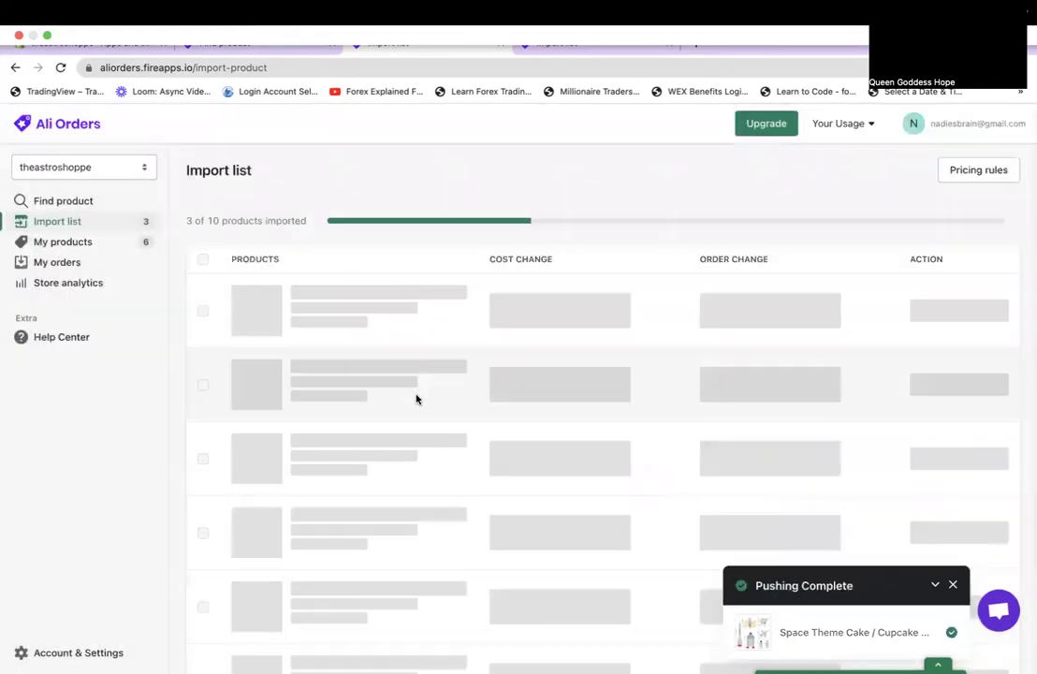
left_click(953, 585)
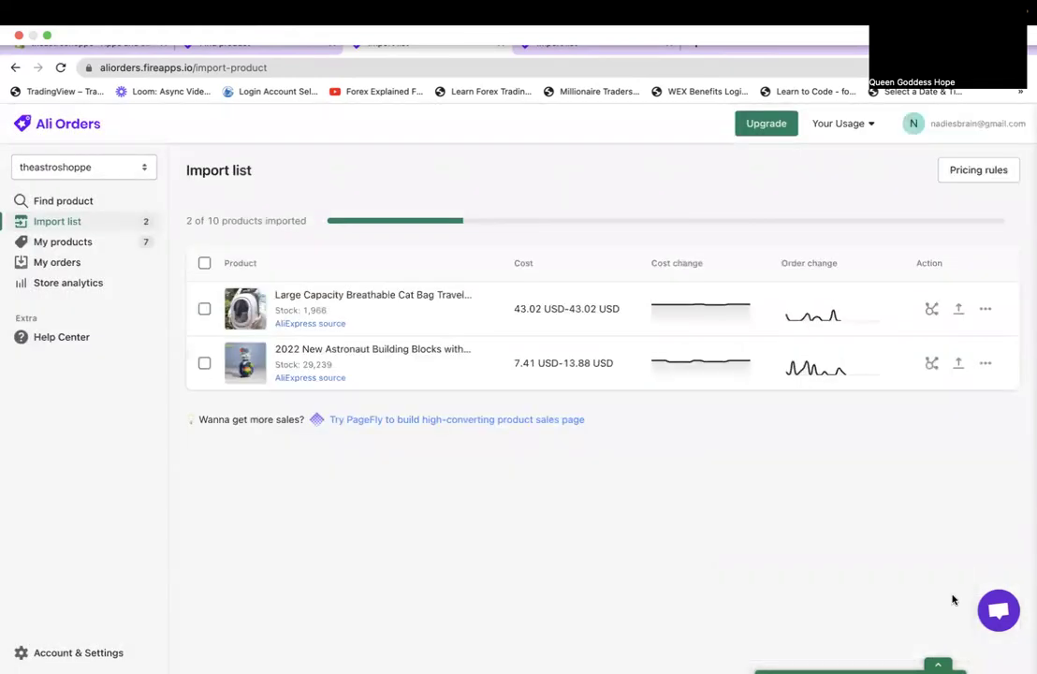
left_click(388, 350)
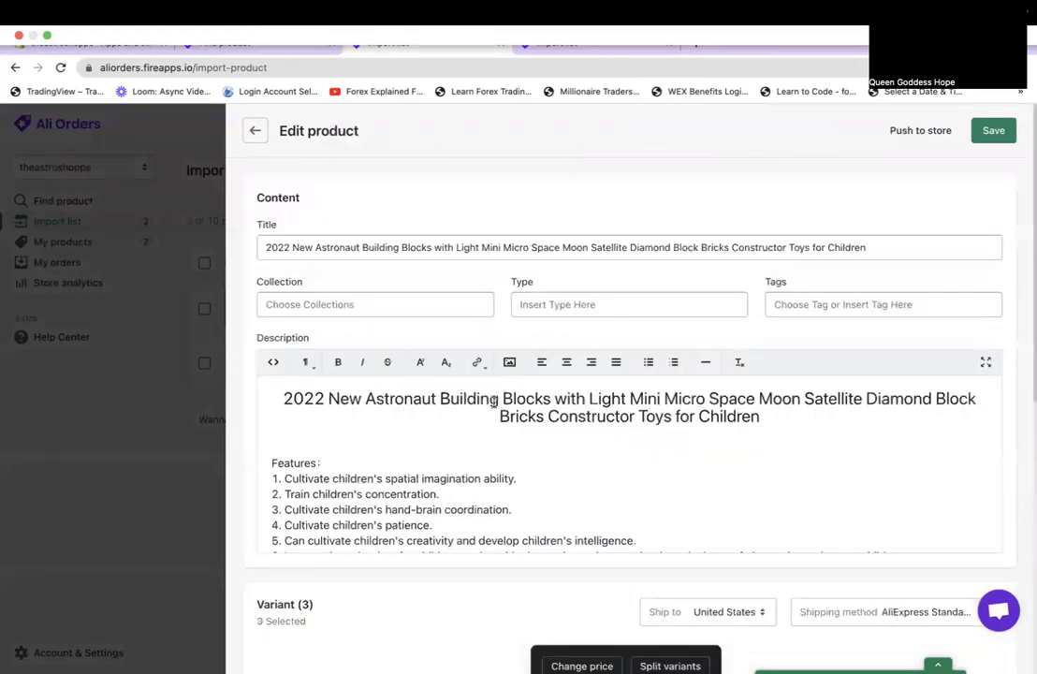
Delete '2022 New' and the trailing seller keywords, leaving 'Astronaut Building Blocks with Light'.
scroll(485, 520, "down", 10)
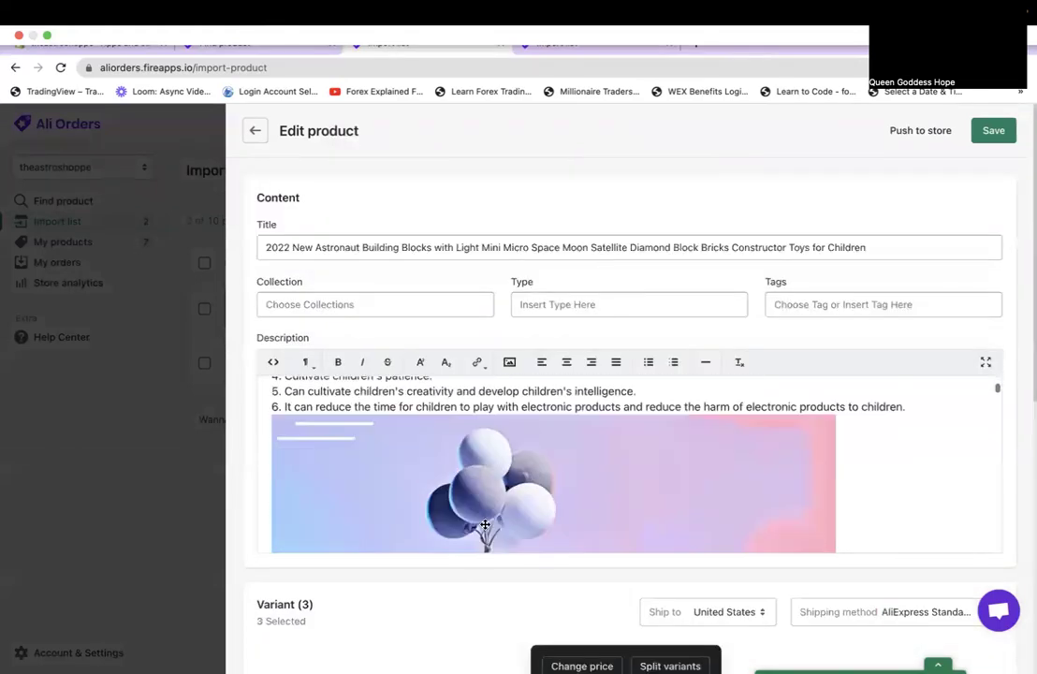
scroll(485, 524, "down", 10)
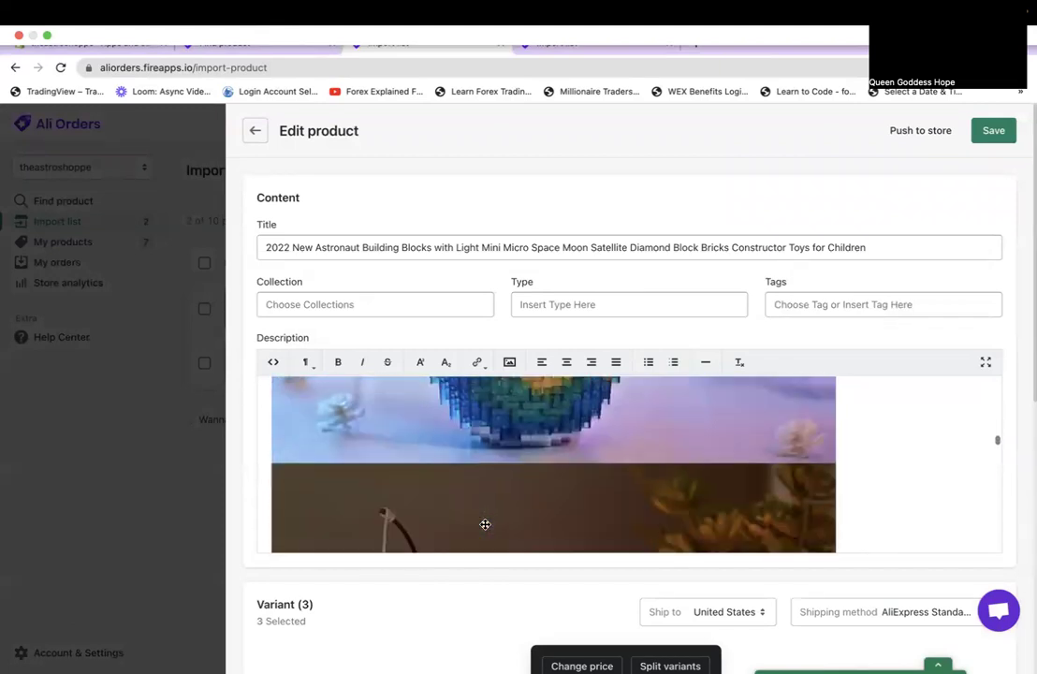
scroll(485, 524, "up", 3)
scroll(484, 525, "up", 15)
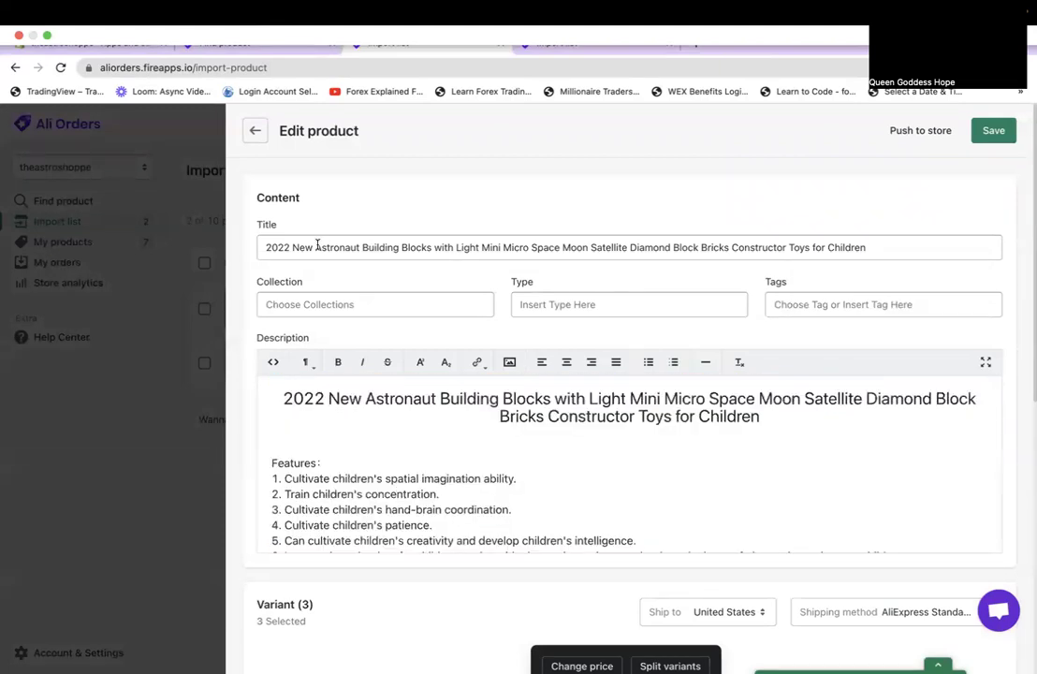
left_click_drag(317, 246, 191, 235)
key("BackSpace")
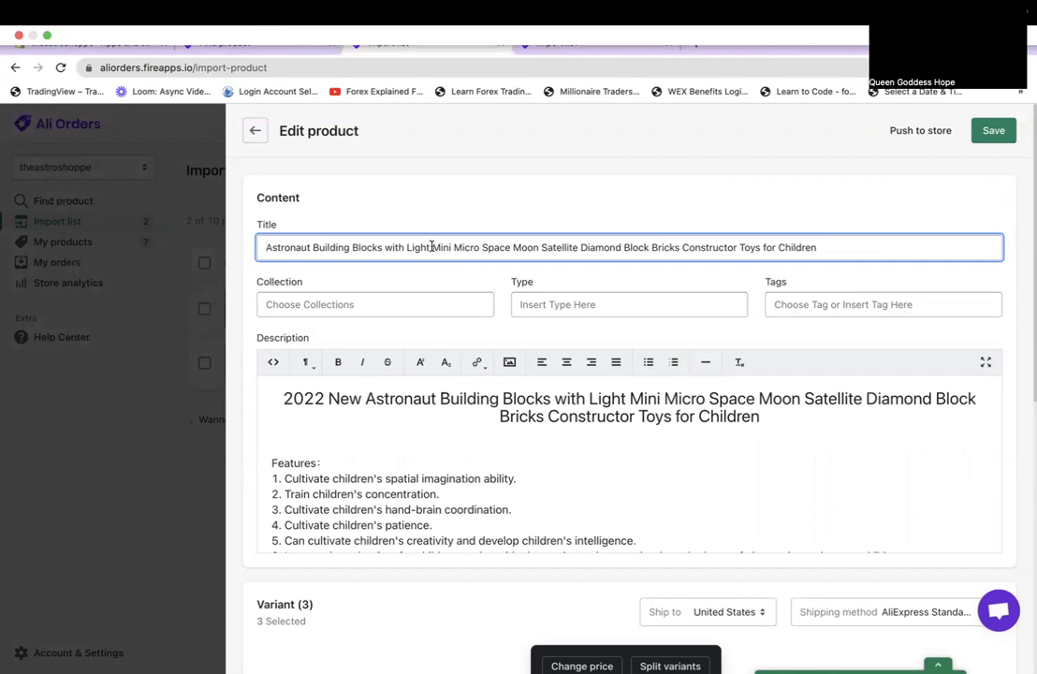
left_click_drag(432, 247, 817, 247)
key("BackSpace")
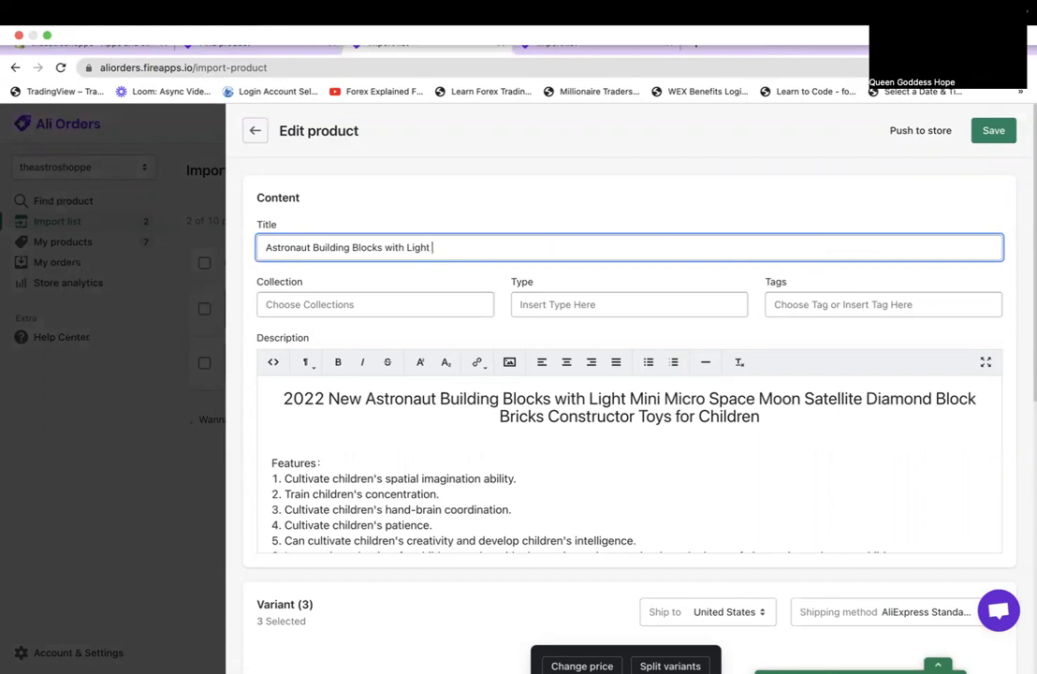
Drop the T20 variant and set the T14 variant's selling price to 34.99 USD.
scroll(708, 372, "down", 5)
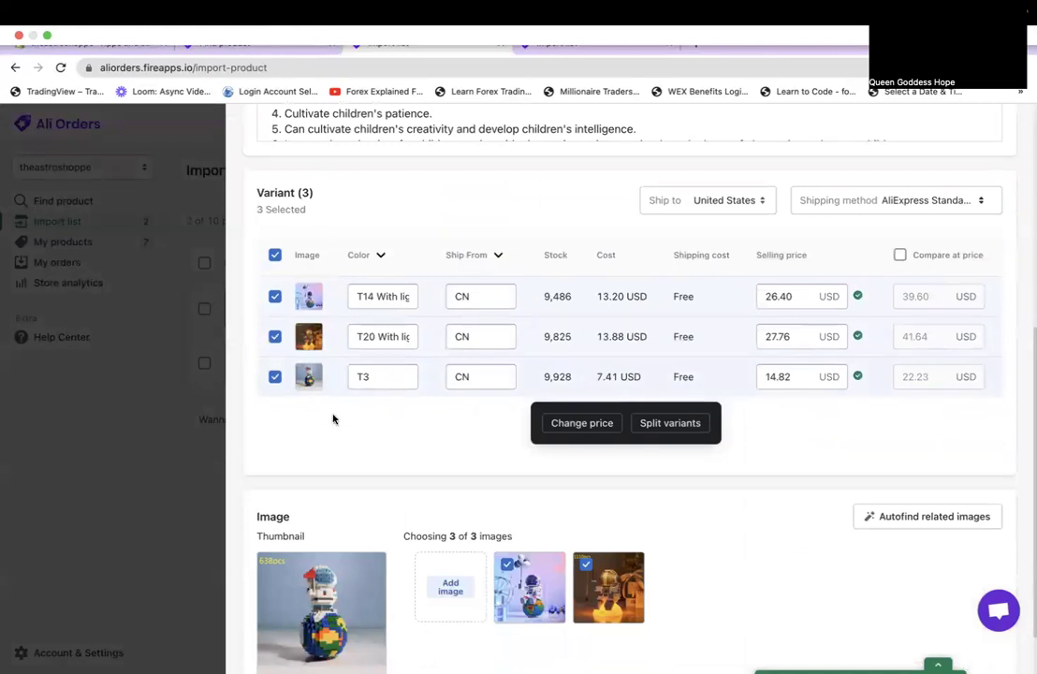
left_click(384, 255)
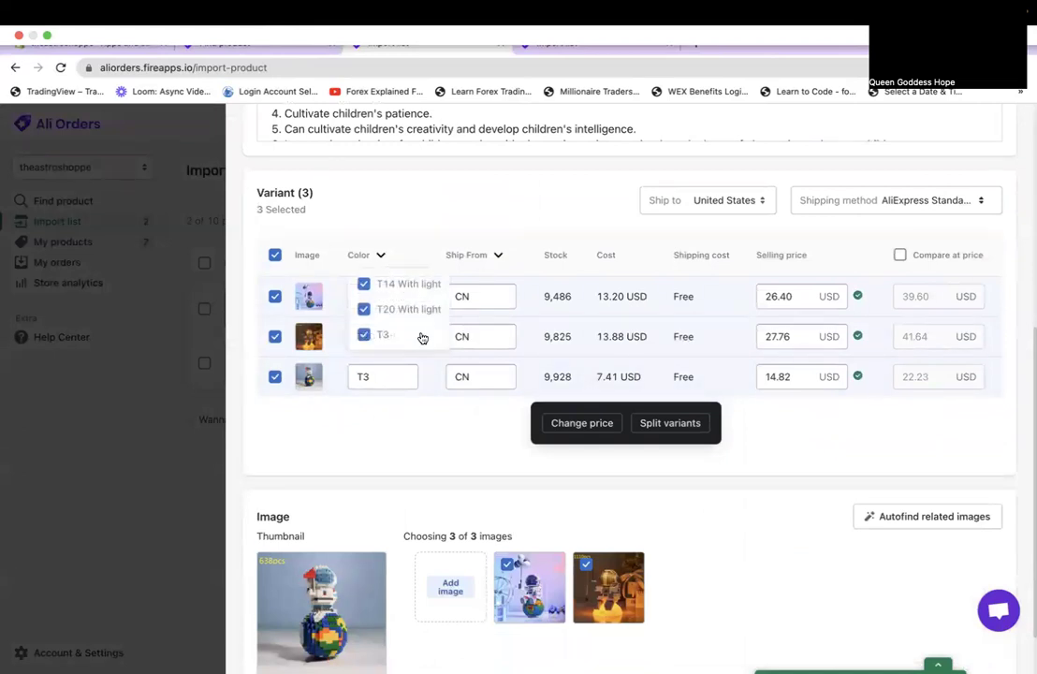
left_click(787, 595)
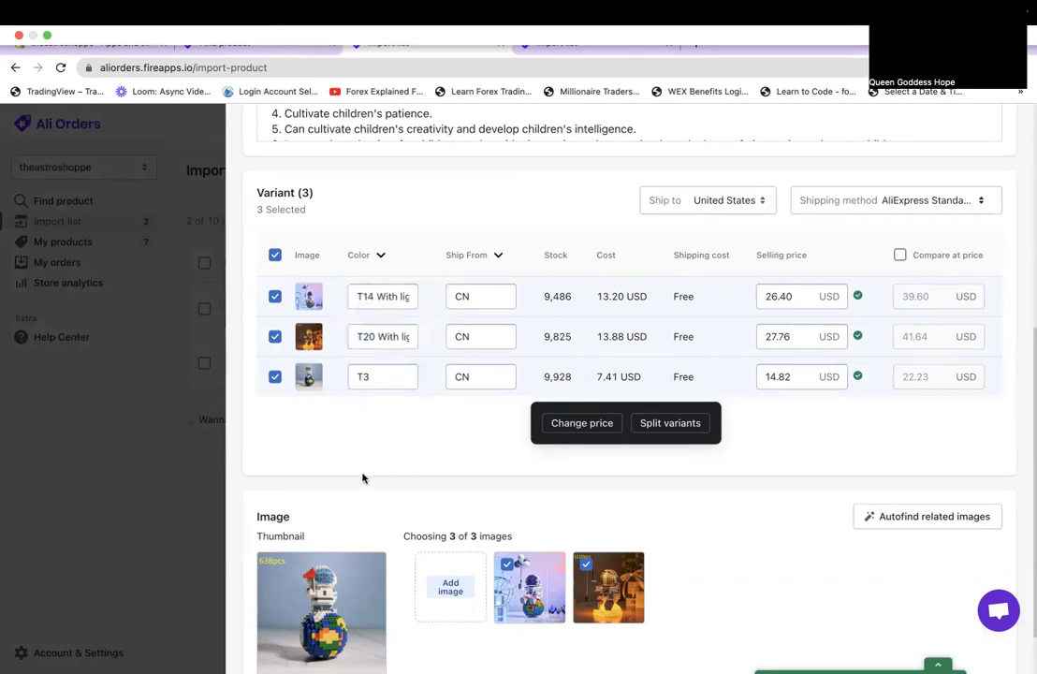
left_click(274, 336)
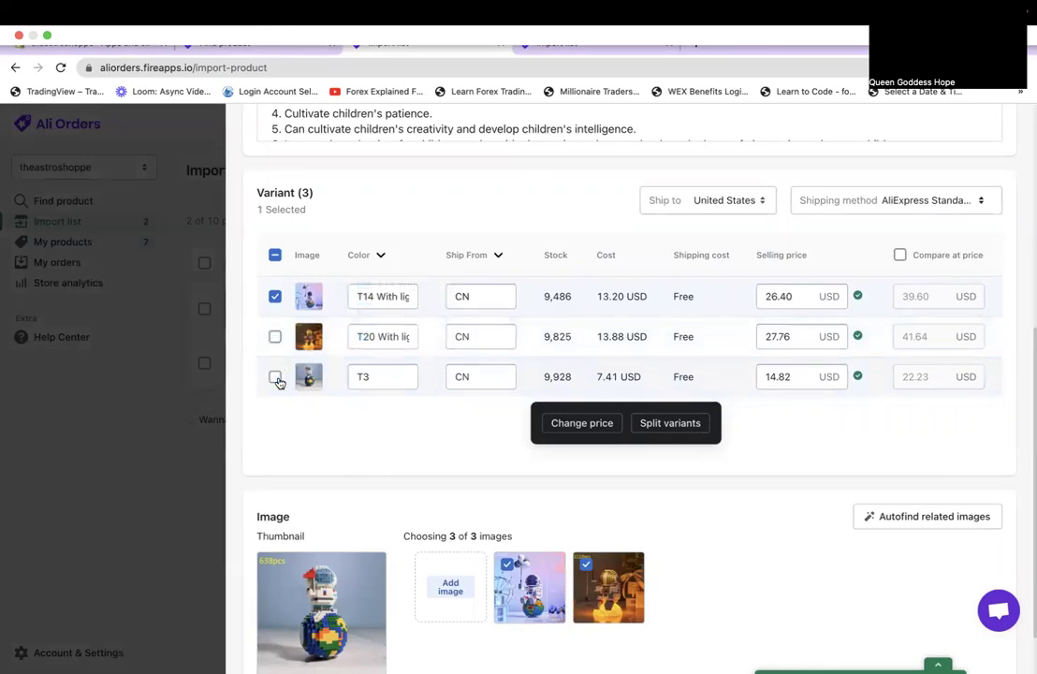
left_click(804, 294)
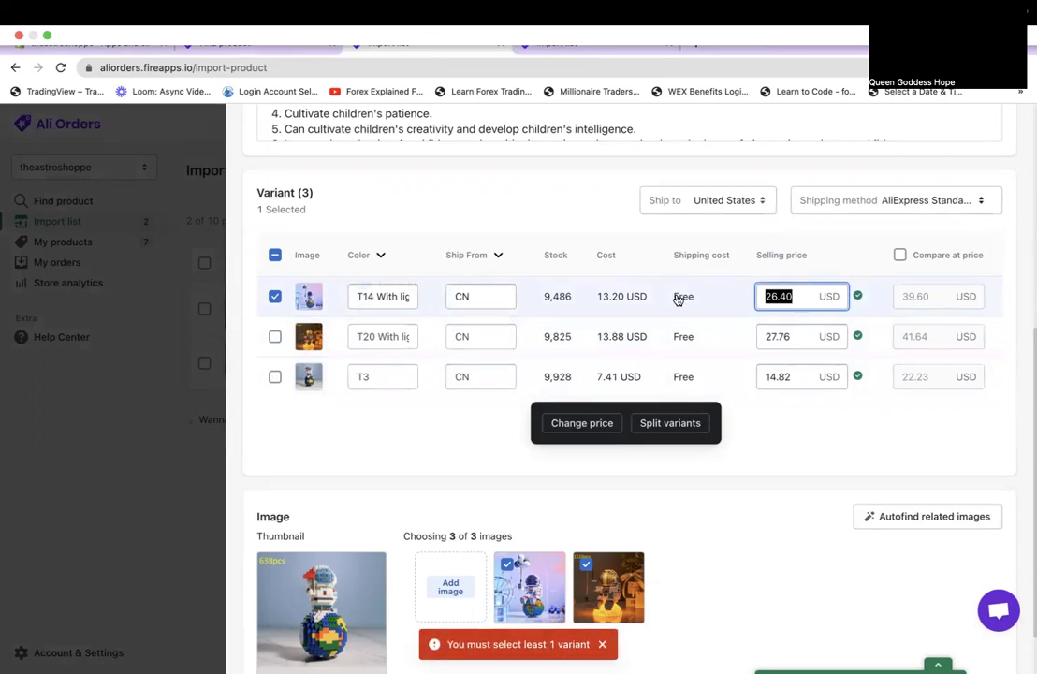
type("29.99")
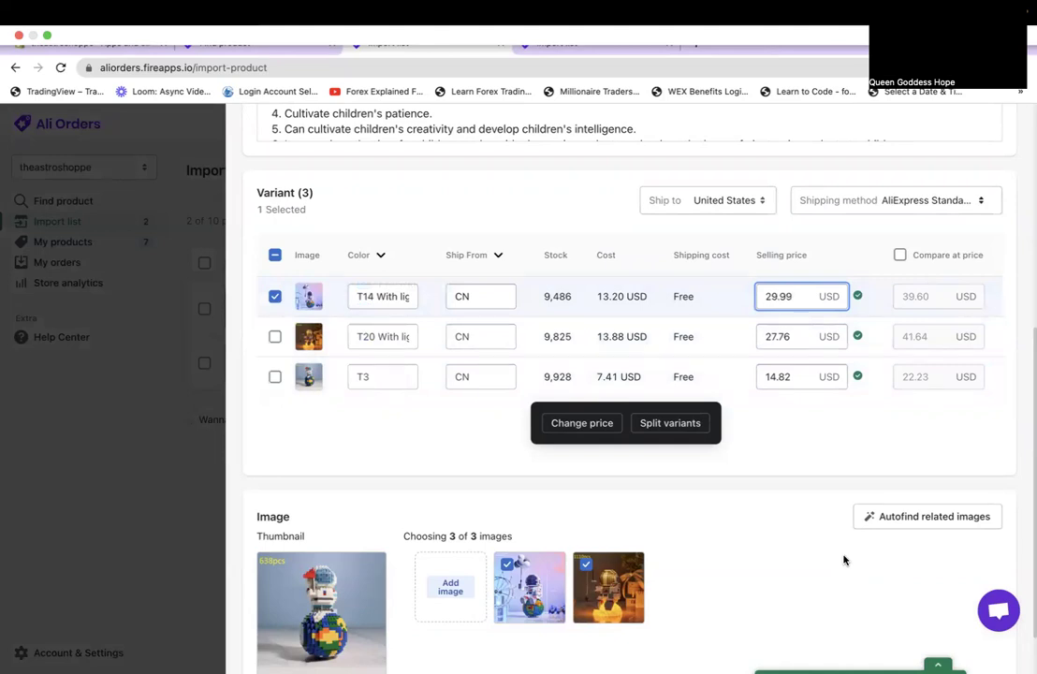
left_click_drag(797, 296, 701, 301)
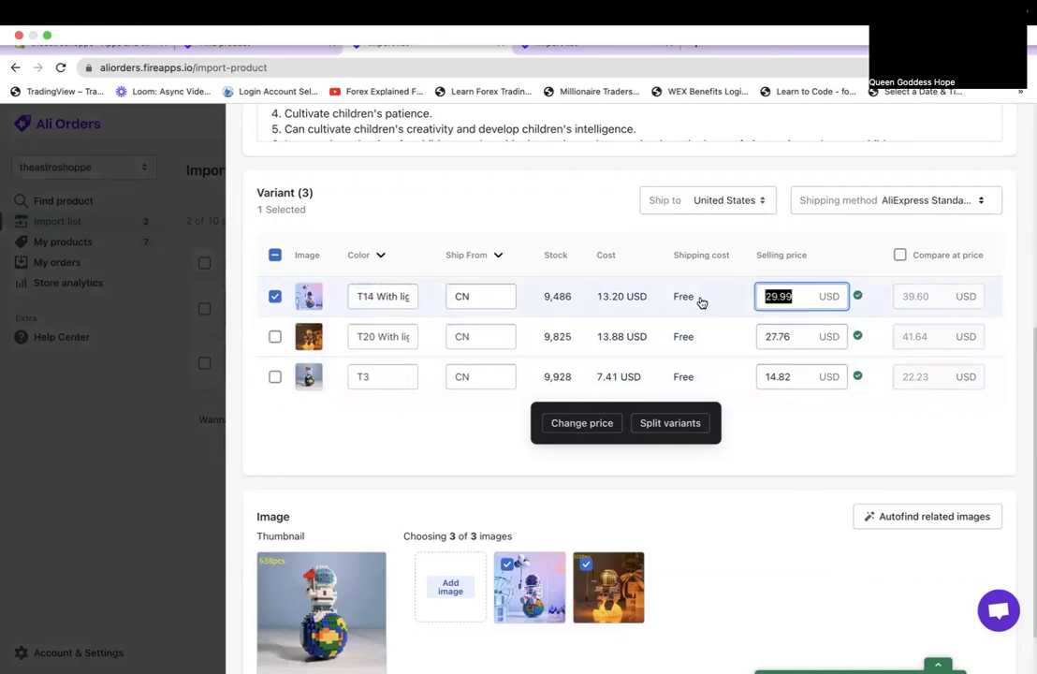
type("3")
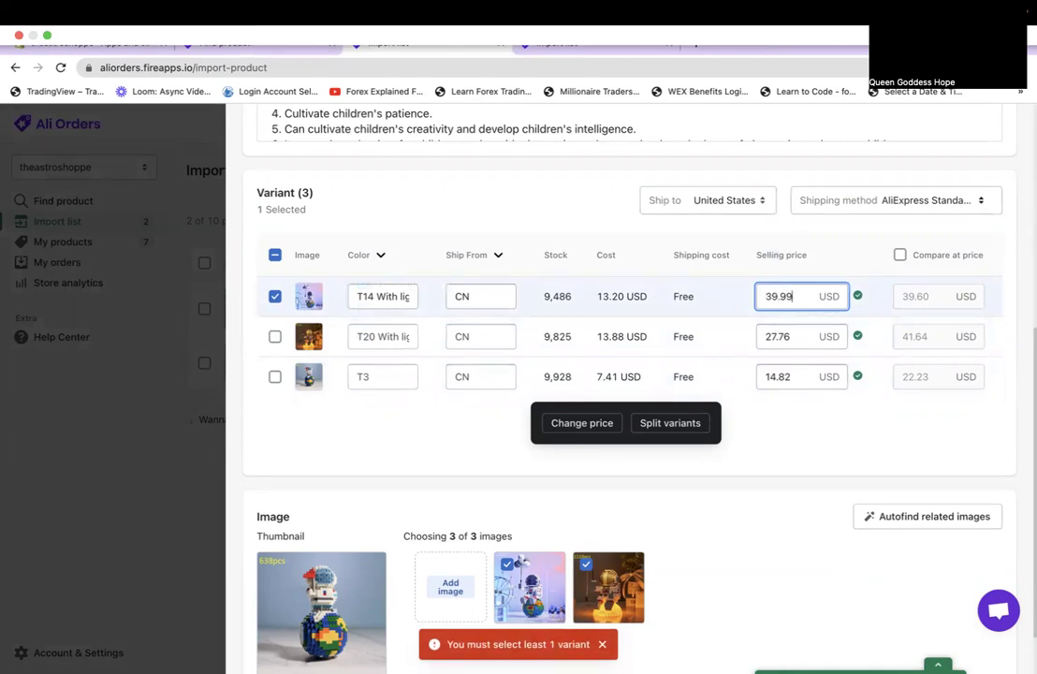
key("BackSpace")
key("BackSpace")
key("BackSpace")
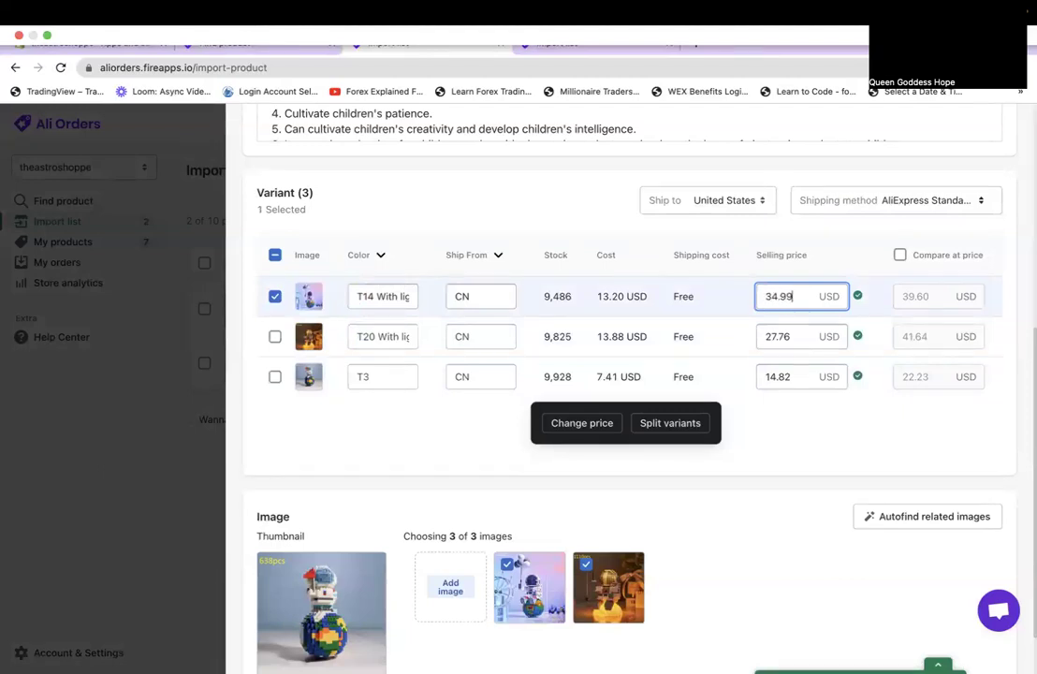
left_click(853, 463)
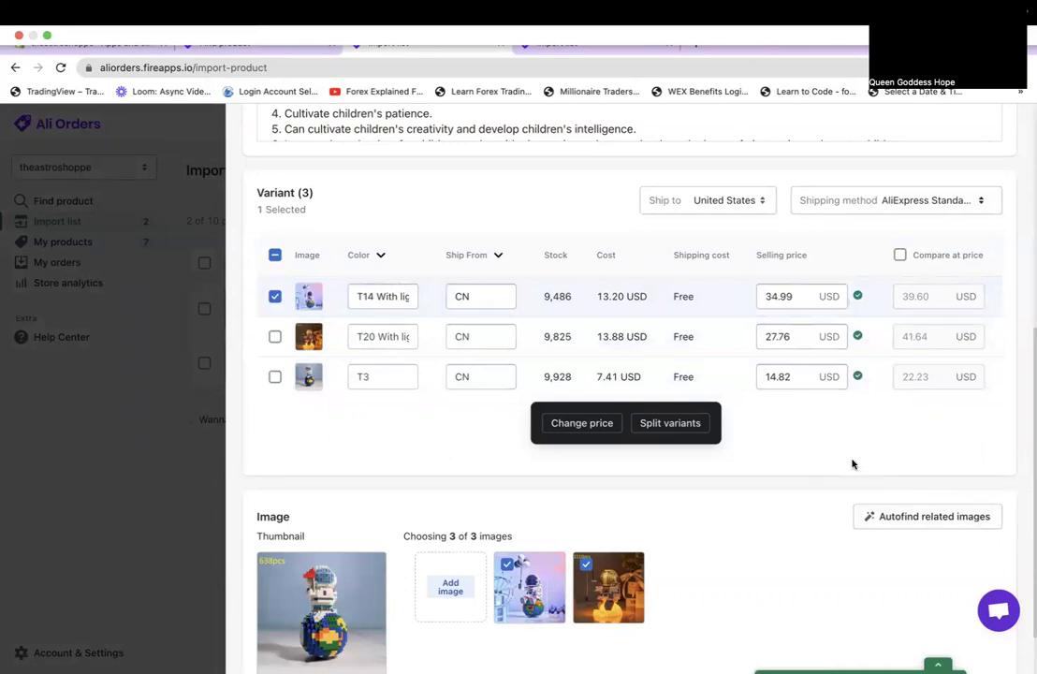
Save the building blocks listing and push it to the store as unpublished.
scroll(851, 463, "up", 5)
left_click(992, 131)
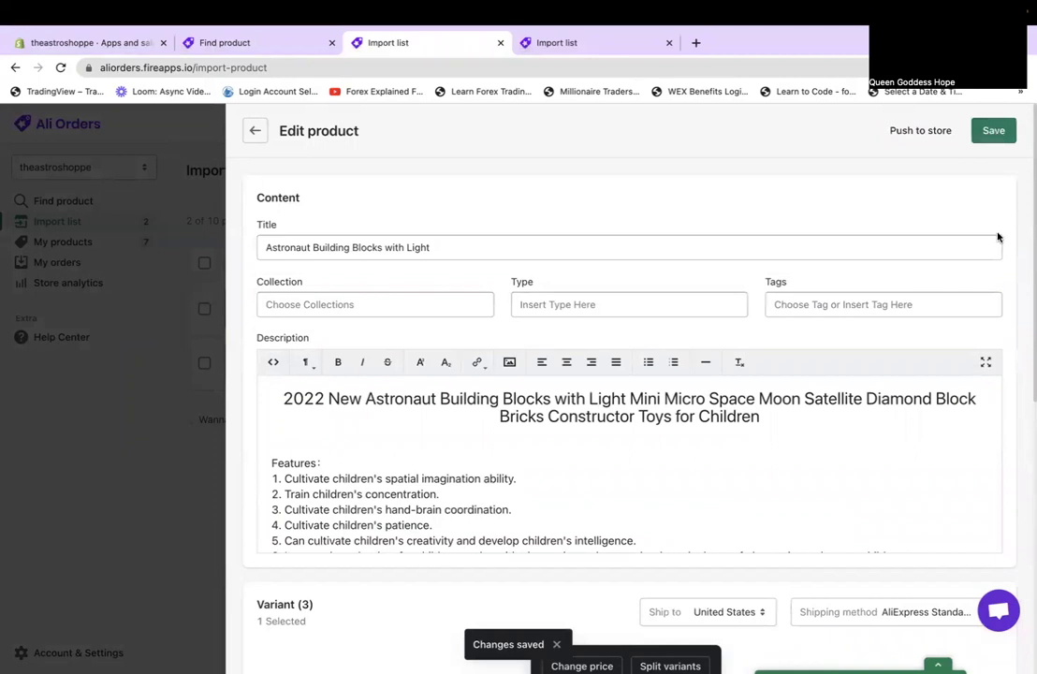
left_click(900, 131)
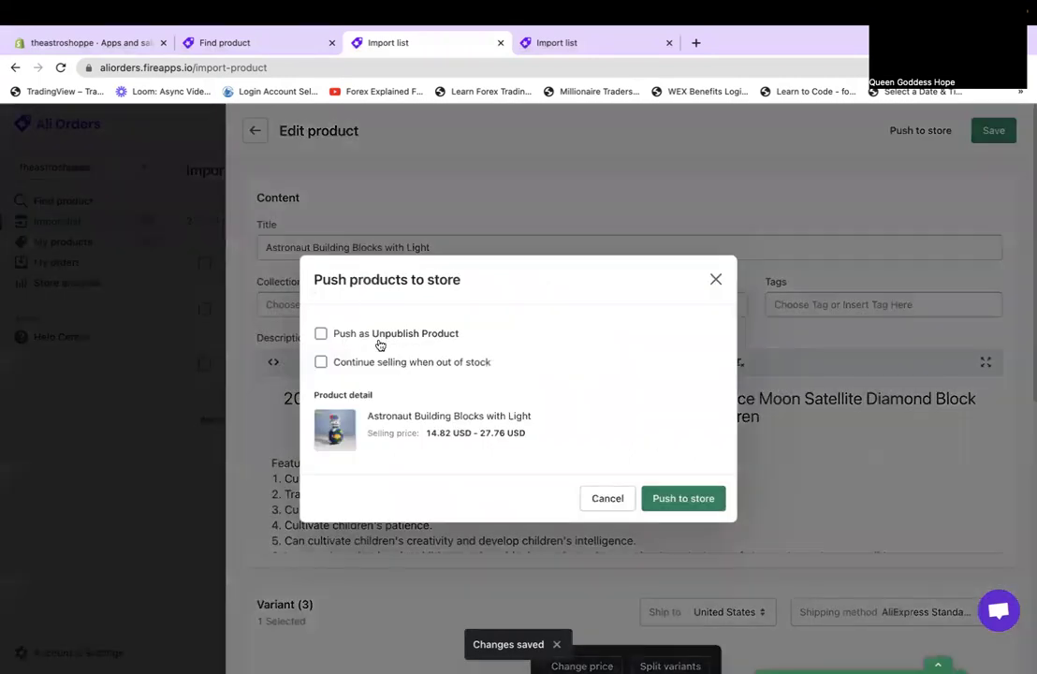
left_click(380, 339)
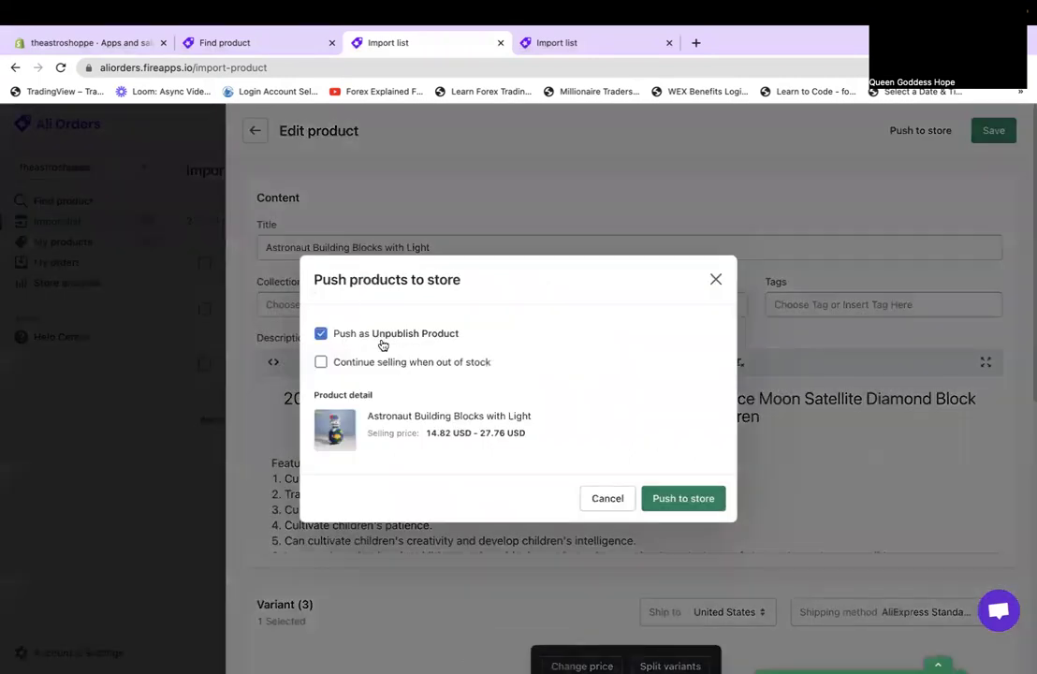
left_click(688, 501)
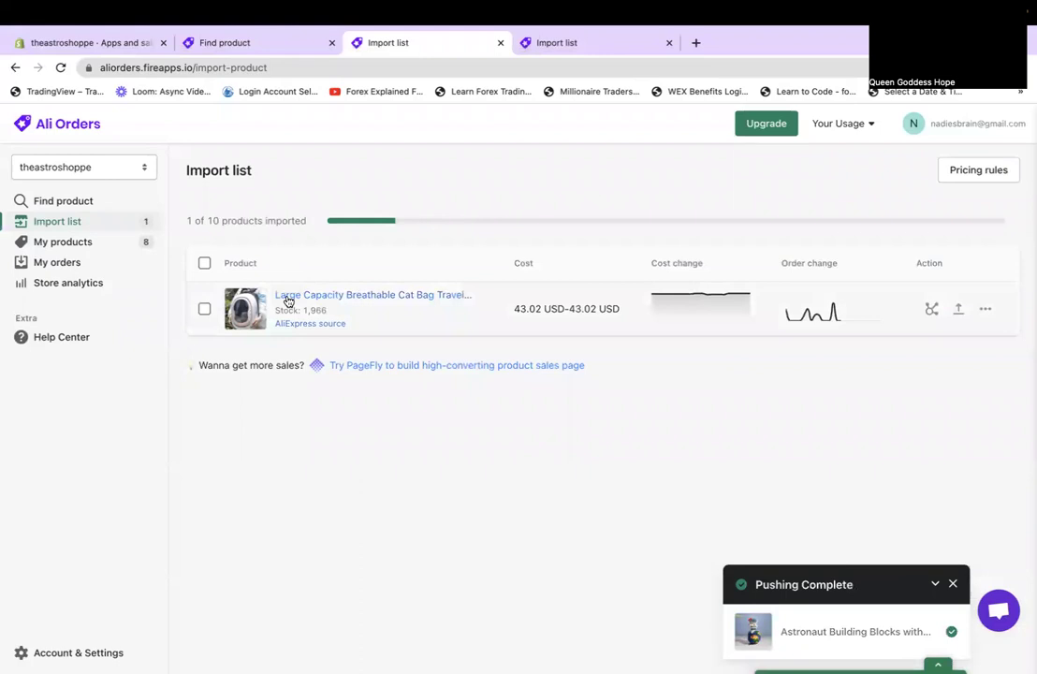
Review the cat bag product in the import list, then close its editor.
left_click(285, 296)
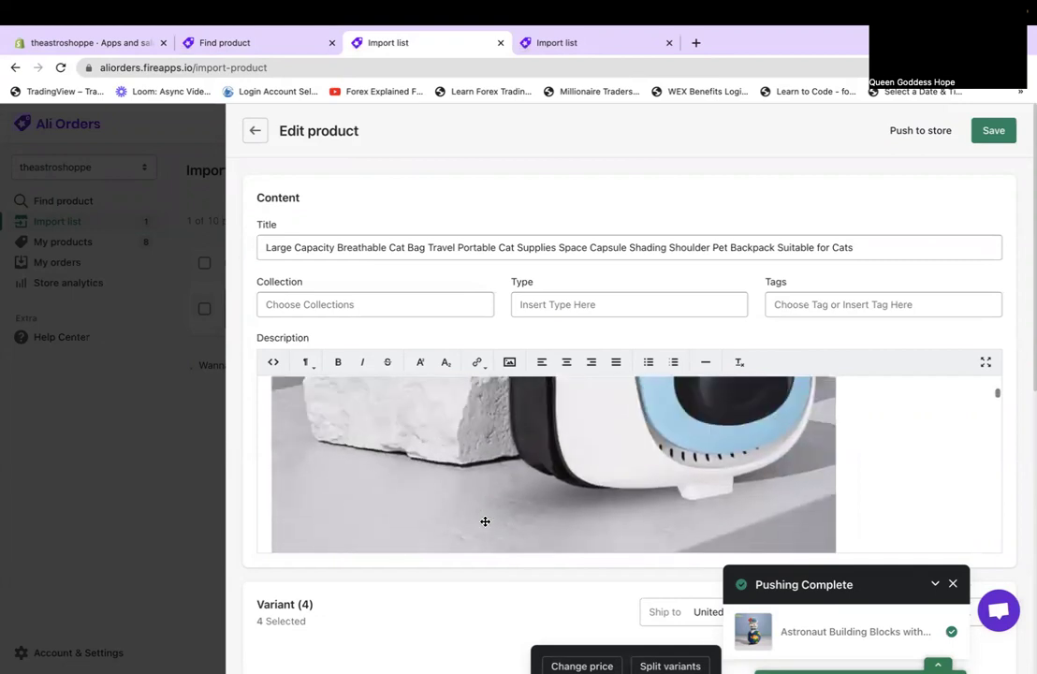
scroll(485, 521, "down", 5)
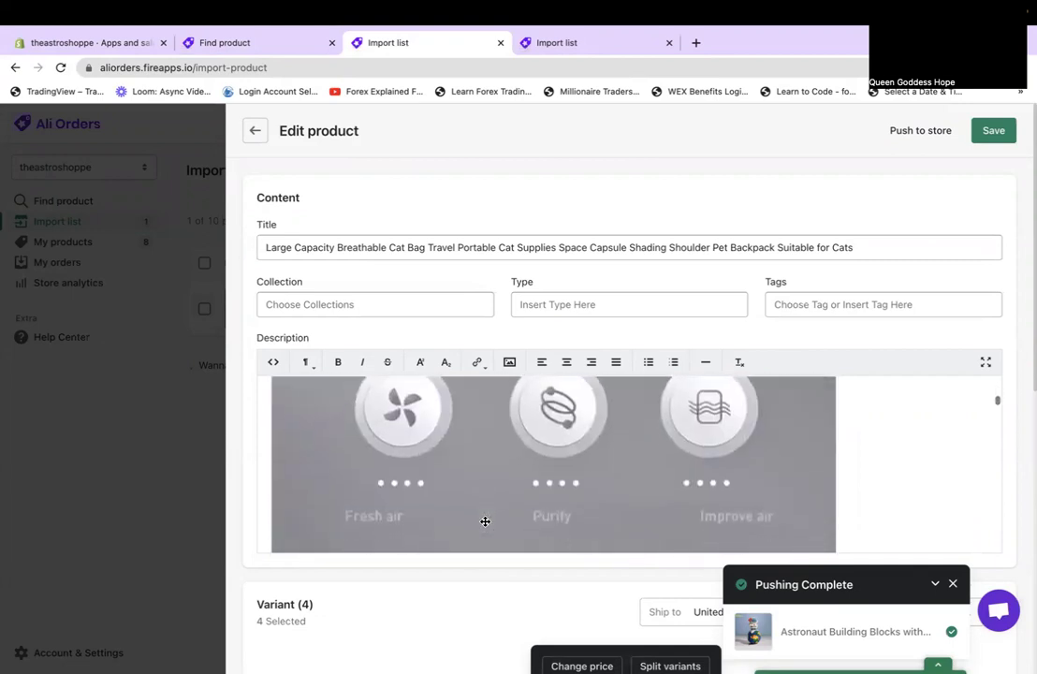
scroll(485, 521, "down", 3)
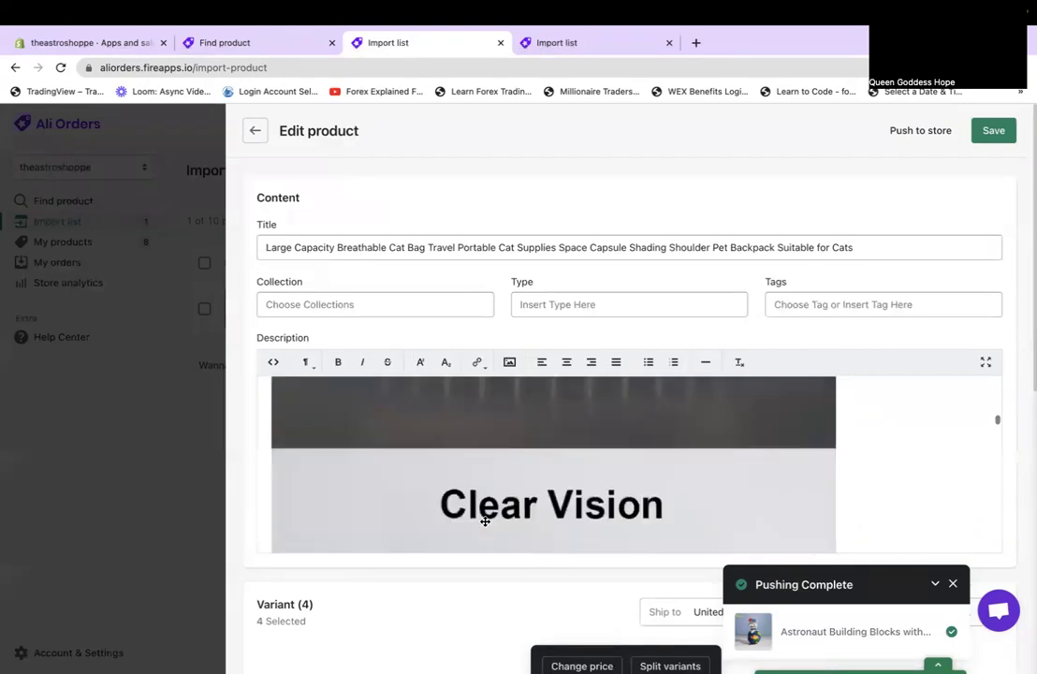
scroll(485, 521, "down", 3)
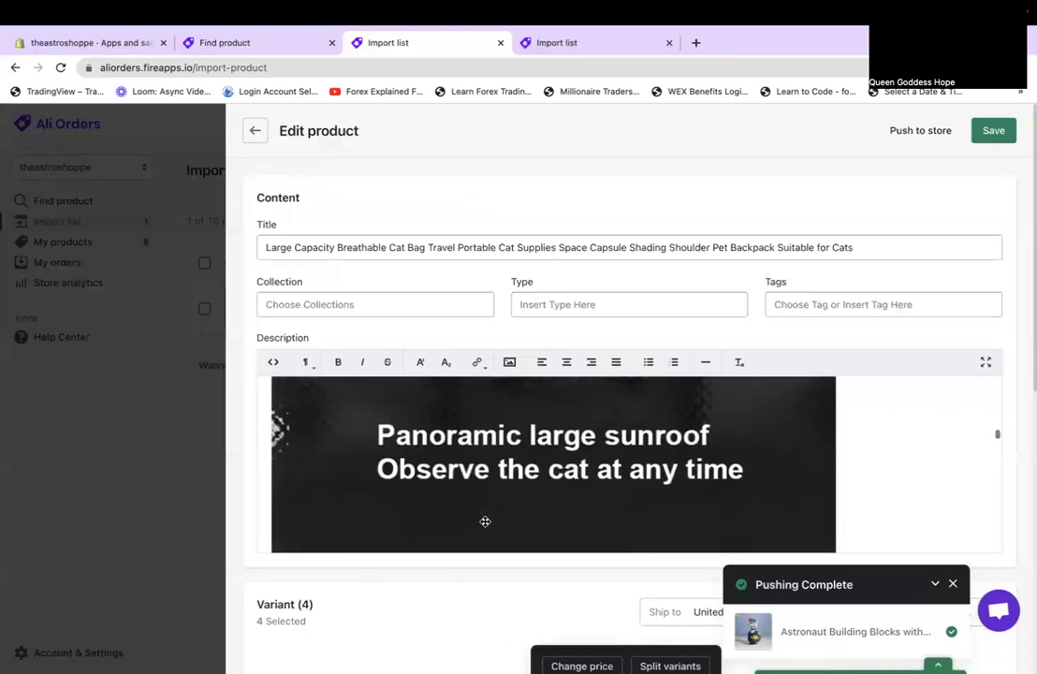
scroll(485, 521, "down", 3)
scroll(485, 521, "down", 5)
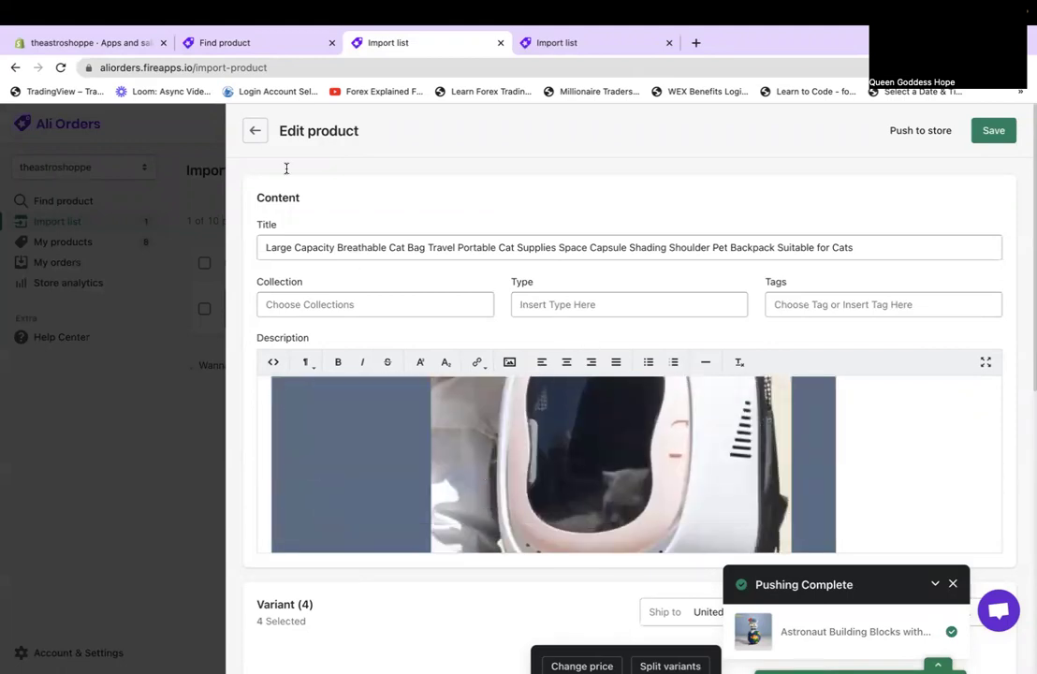
left_click(255, 130)
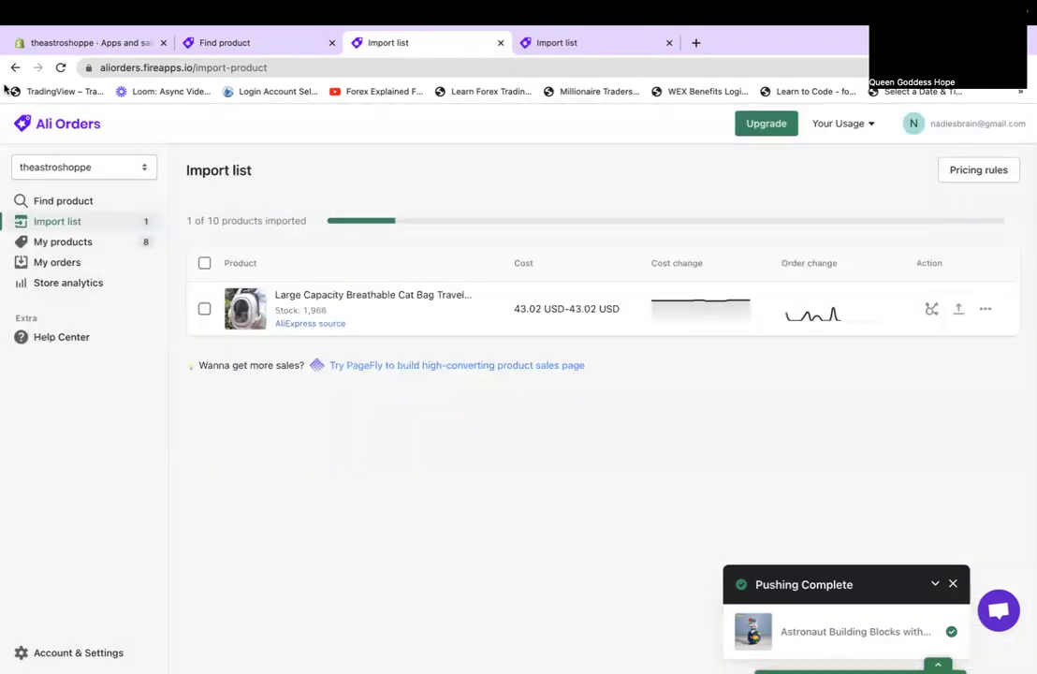
Confirm My products lists the building blocks at 34.99 USD, then close the Find product and Import list tabs.
left_click(83, 245)
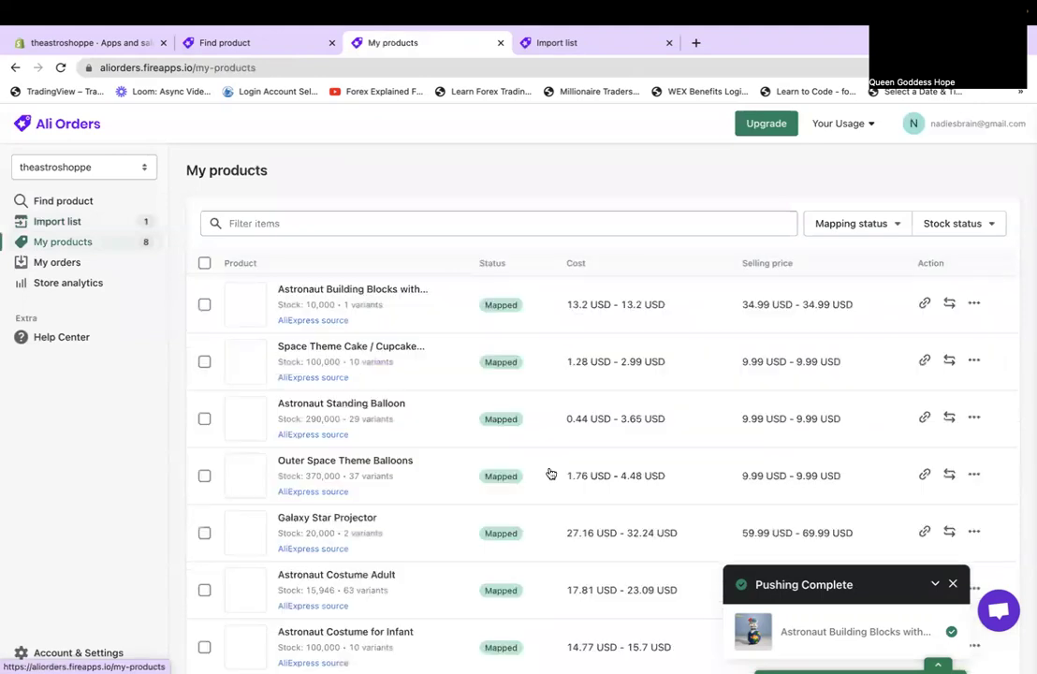
left_click(955, 585)
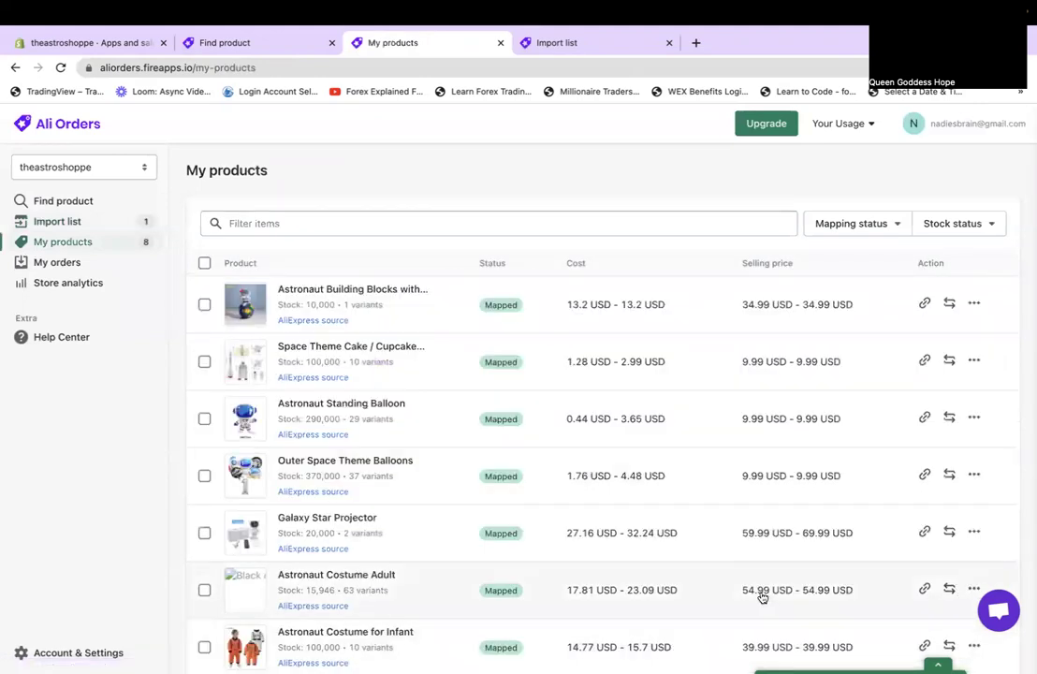
scroll(763, 596, "down", 2)
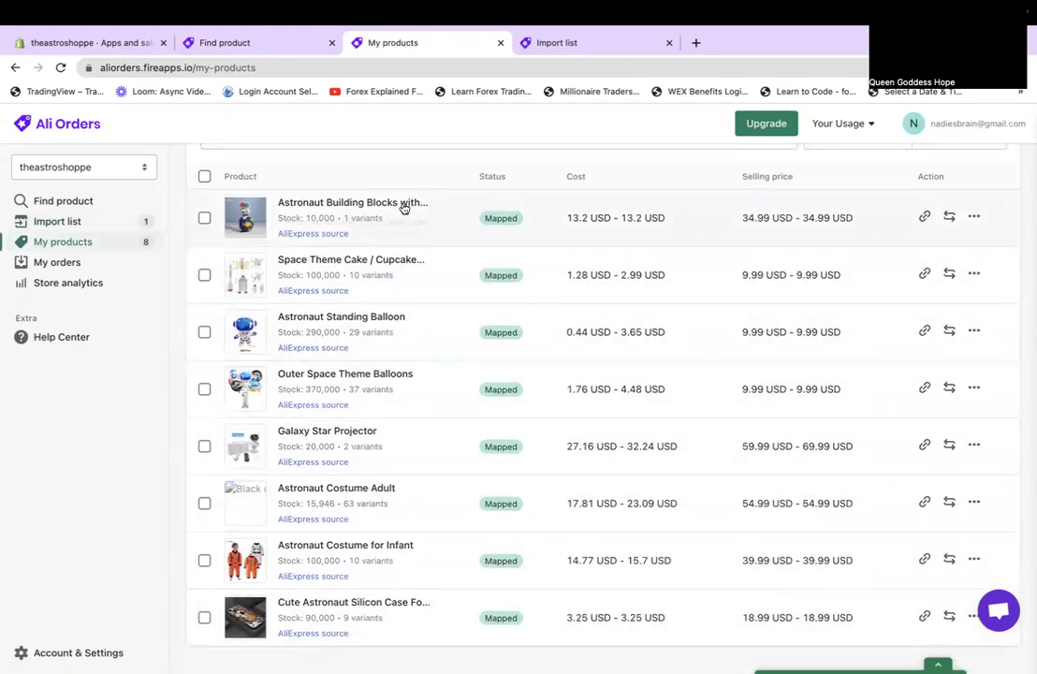
scroll(403, 206, "up", 2)
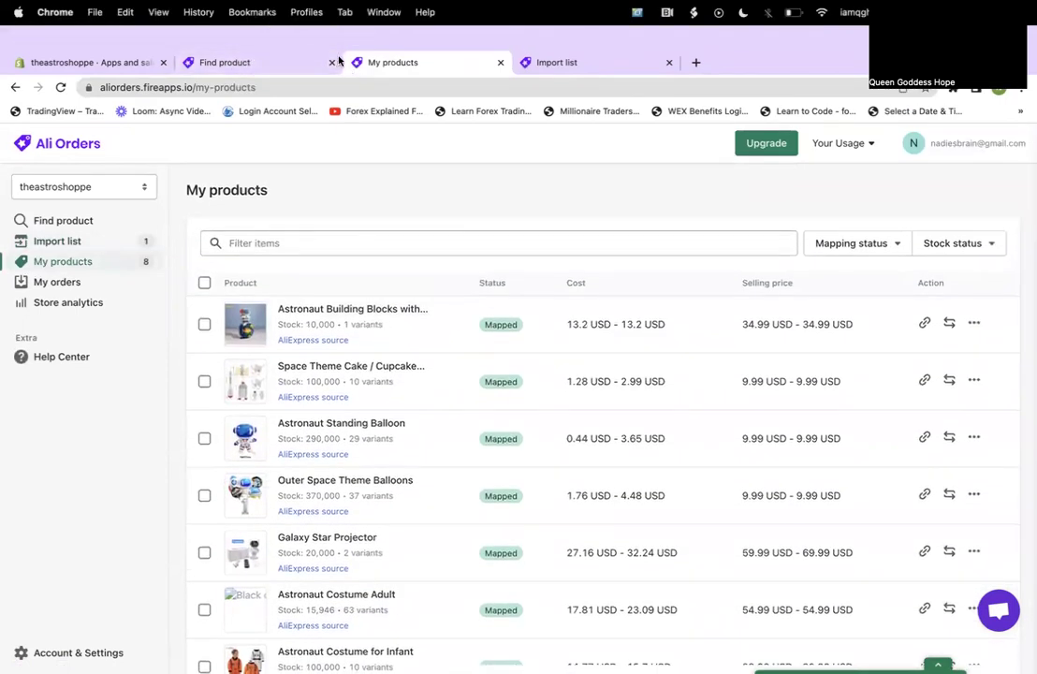
left_click(330, 61)
left_click(499, 63)
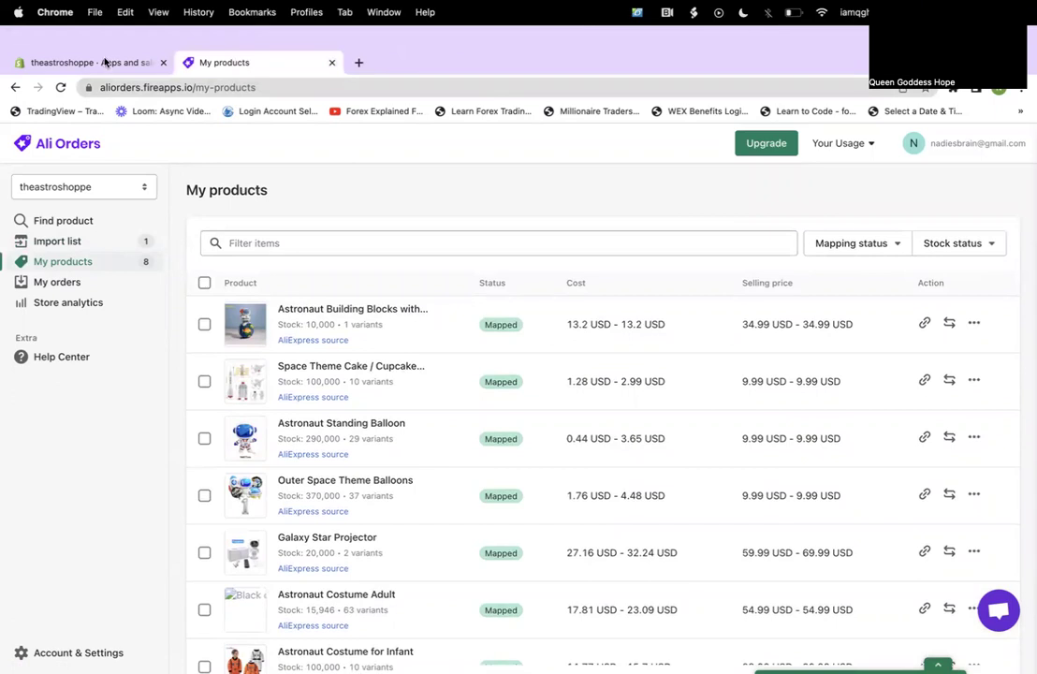
left_click(98, 62)
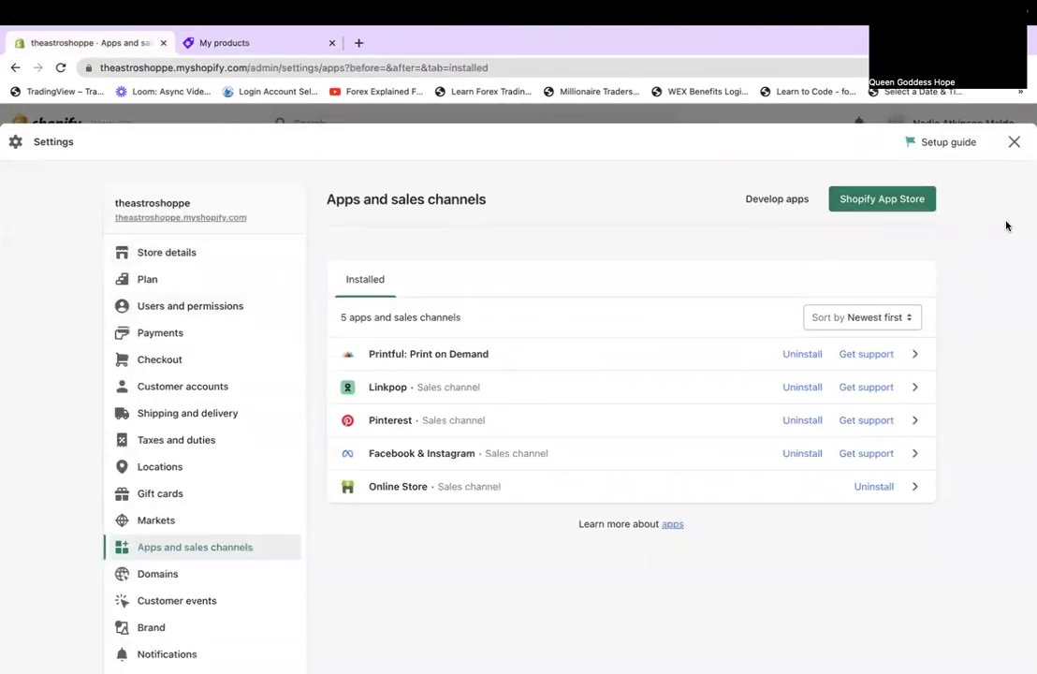
Leave settings, go to Products and open Astronaut Building Blocks with Light.
left_click(1014, 141)
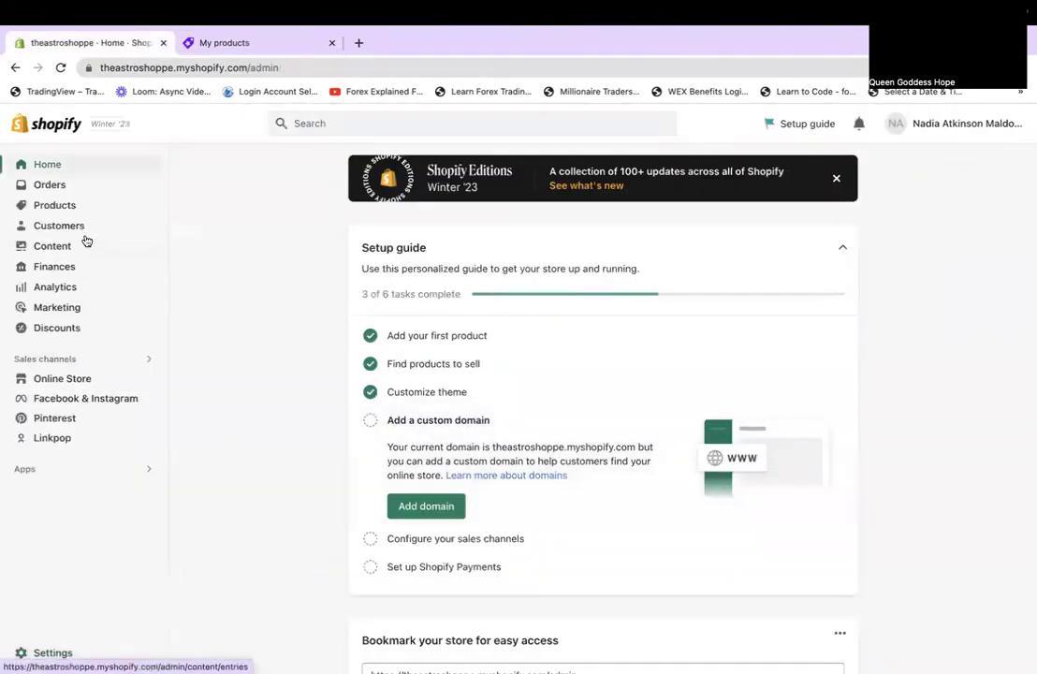
left_click(67, 207)
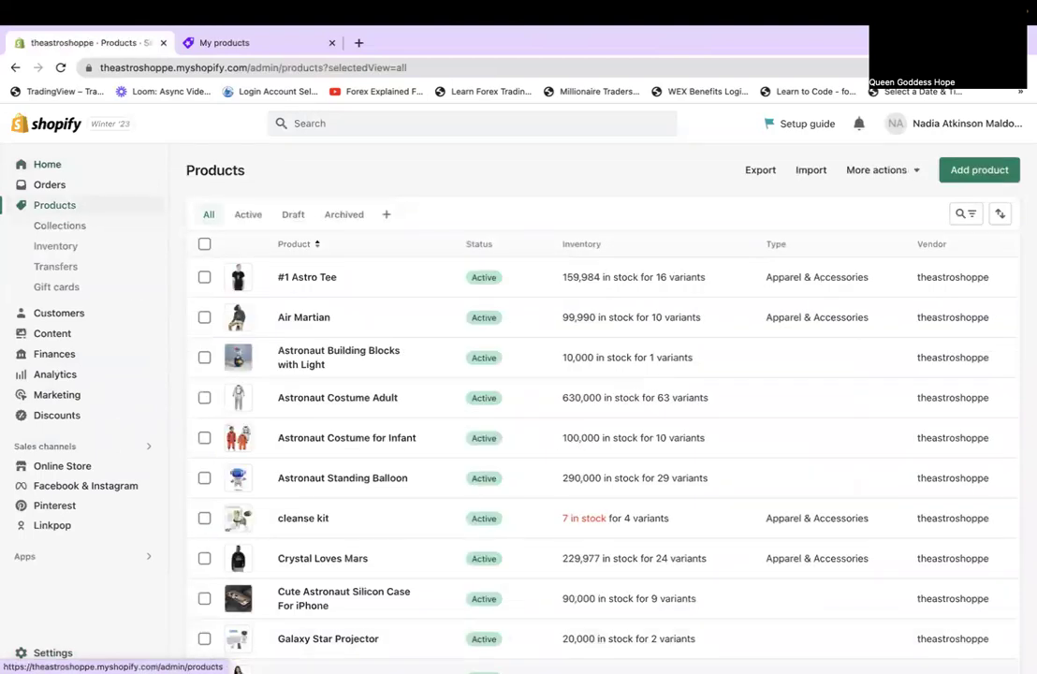
scroll(674, 611, "down", 3)
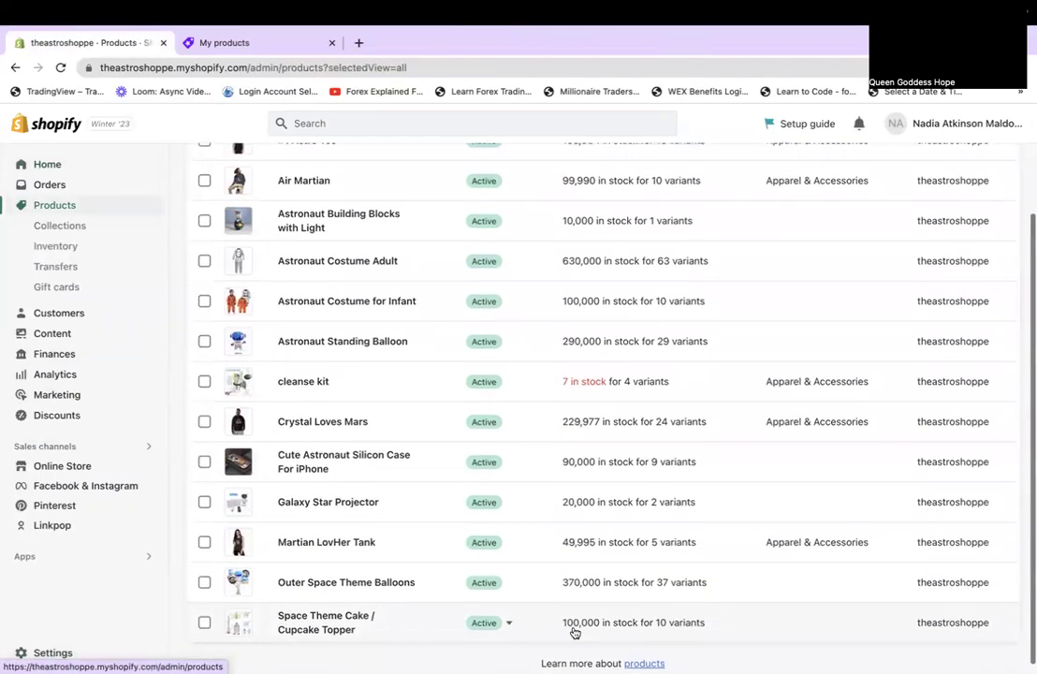
scroll(614, 232, "up", 3)
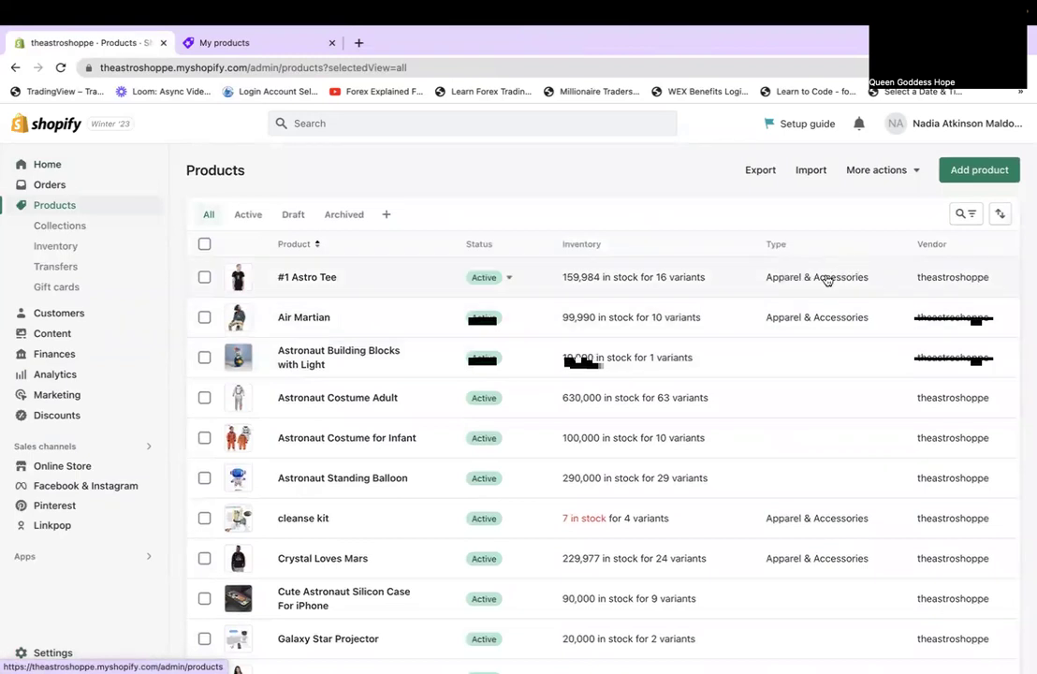
scroll(790, 568, "down", 3)
scroll(783, 554, "up", 3)
scroll(783, 555, "down", 2)
left_click(333, 244)
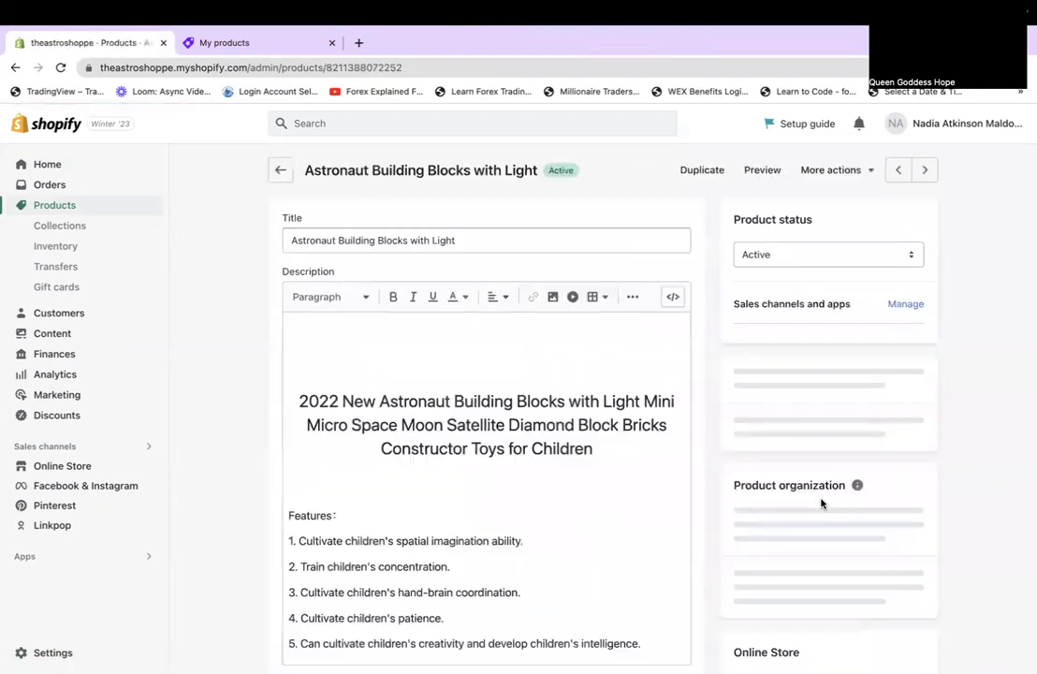
Delete the top blank lines and seller heading so the description starts with Features.
left_click(348, 384)
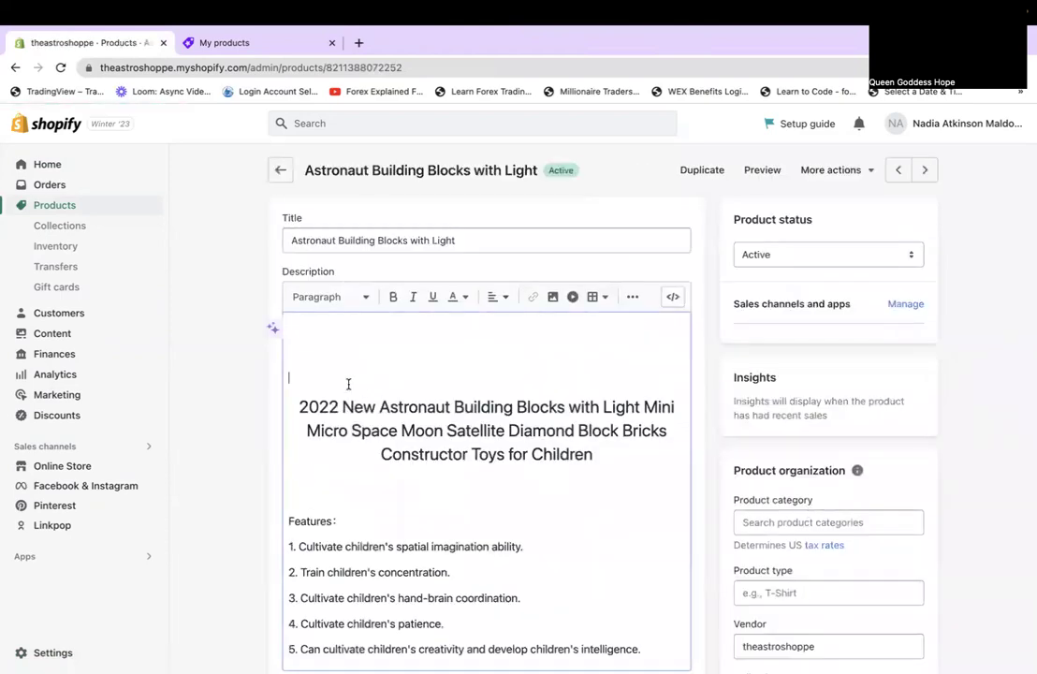
left_click_drag(309, 388, 310, 324)
key("BackSpace")
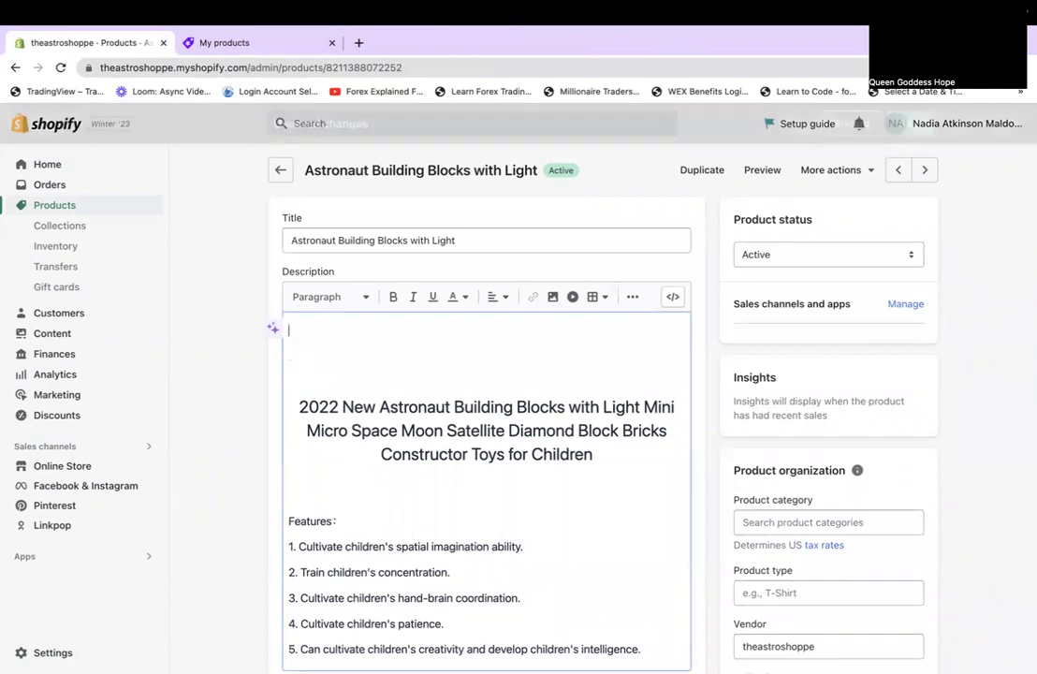
key("BackSpace")
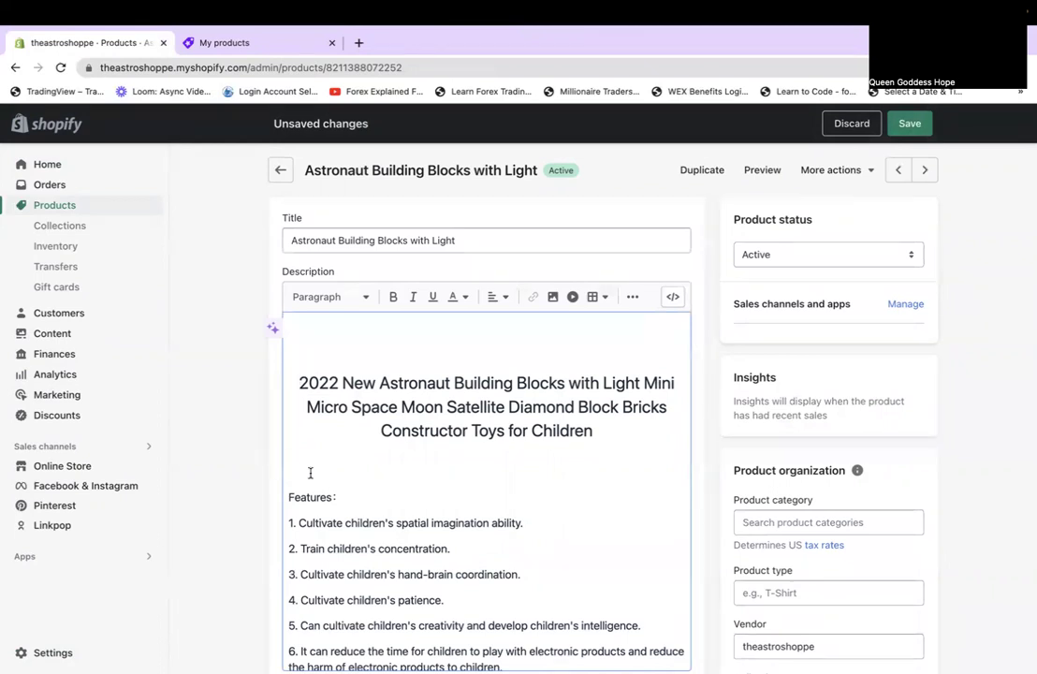
left_click_drag(310, 473, 282, 314)
key("BackSpace")
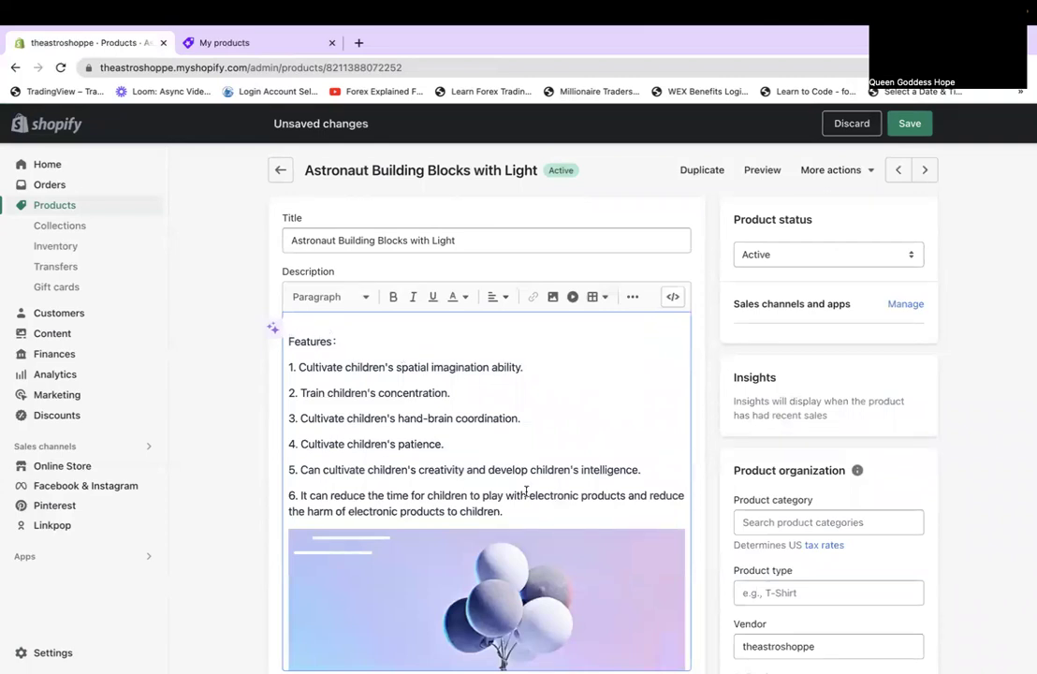
Look through the description's images, then return to the Ali Orders My products list.
scroll(526, 492, "down", 10)
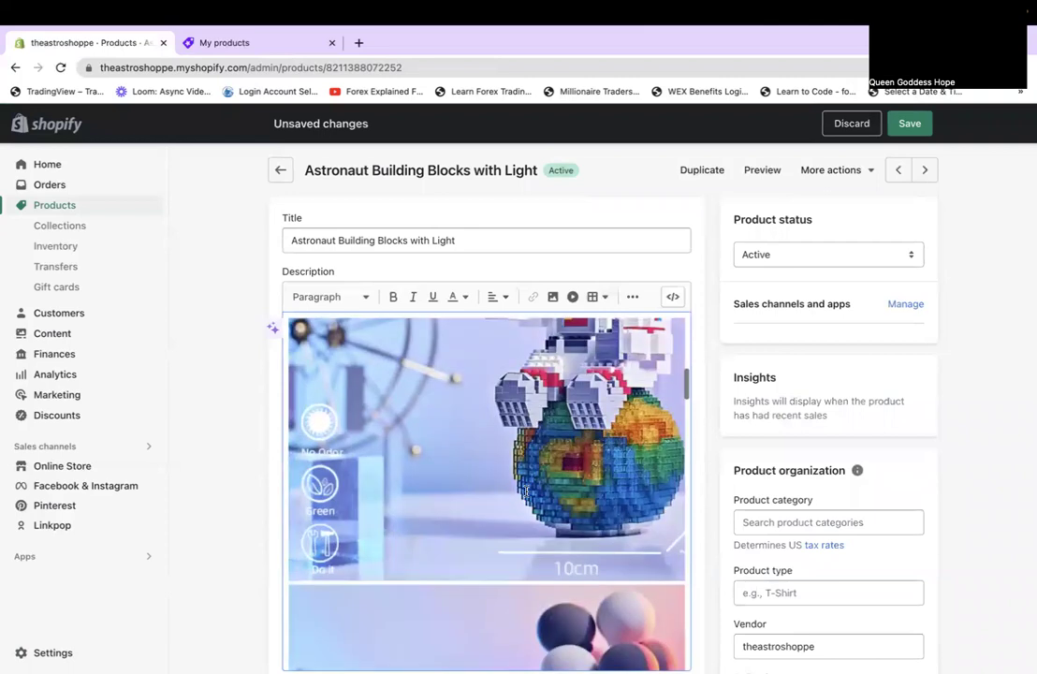
scroll(526, 492, "down", 10)
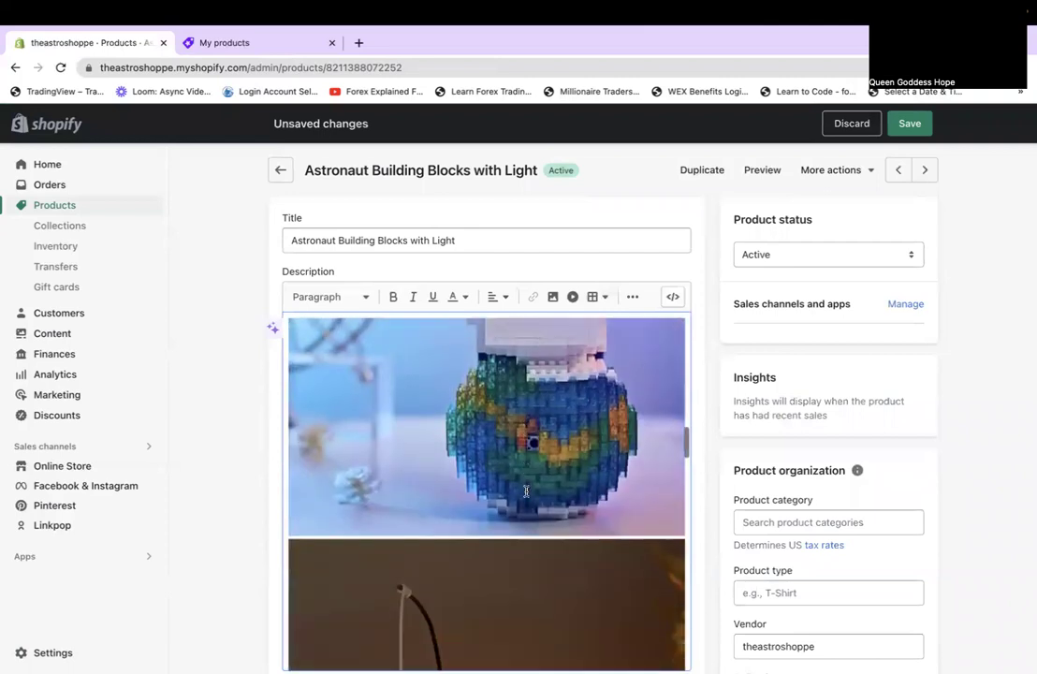
scroll(526, 491, "up", 5)
scroll(526, 491, "down", 3)
scroll(526, 491, "up", 5)
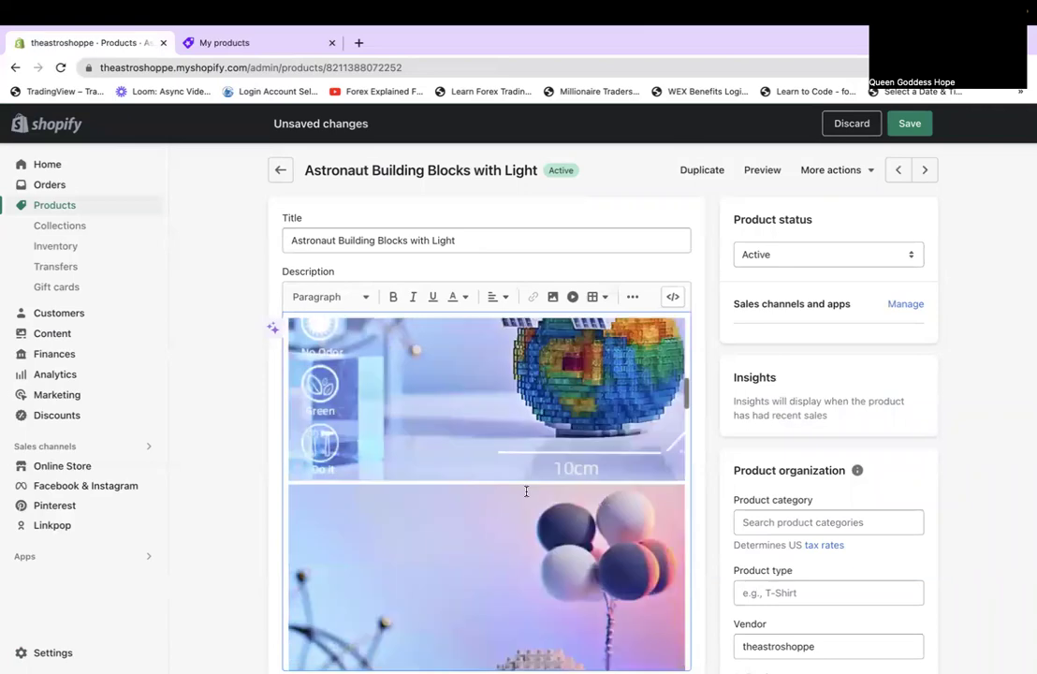
scroll(526, 491, "down", 15)
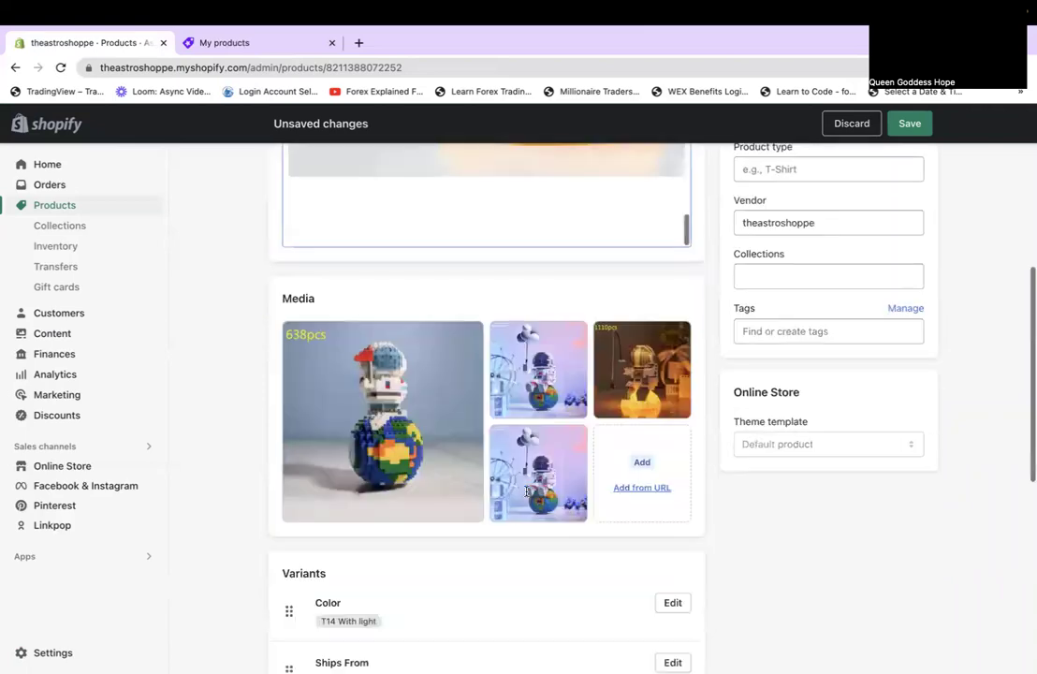
scroll(526, 493, "down", 3)
scroll(526, 495, "up", 3)
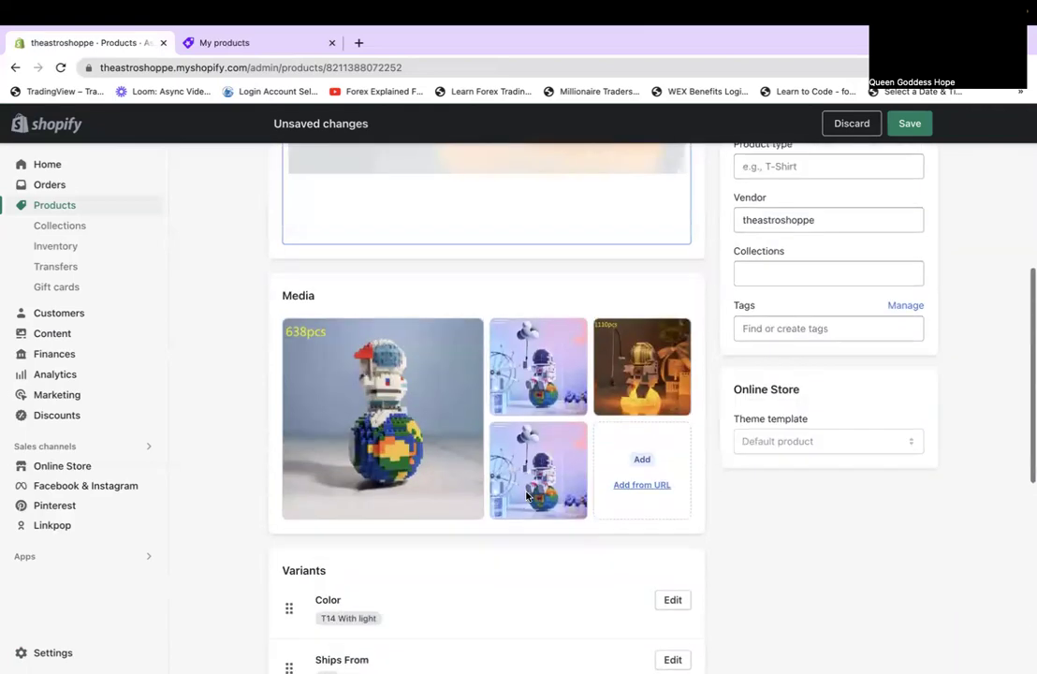
scroll(527, 496, "down", 2)
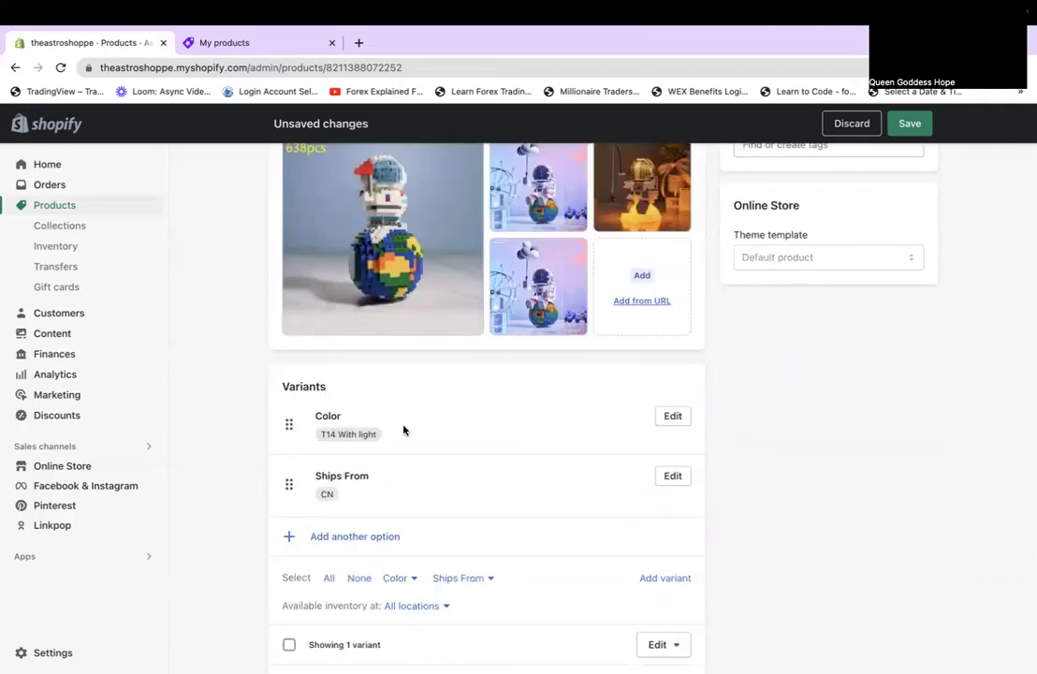
left_click(253, 42)
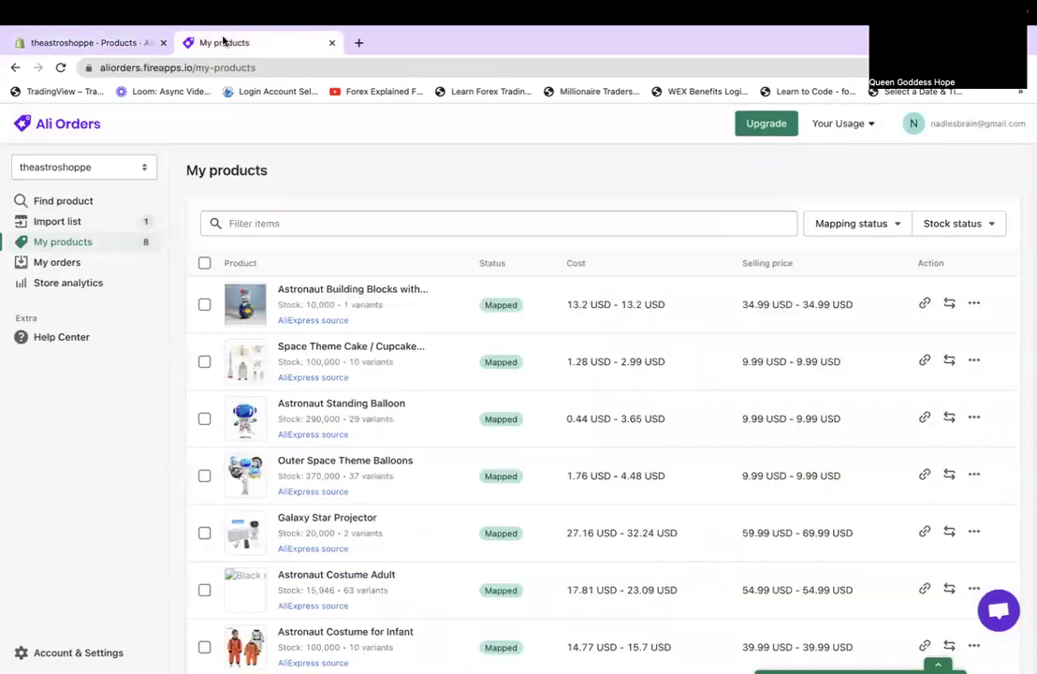
Review the building blocks' supplier variant mapping and replacement option, then return to its Shopify page.
left_click(352, 289)
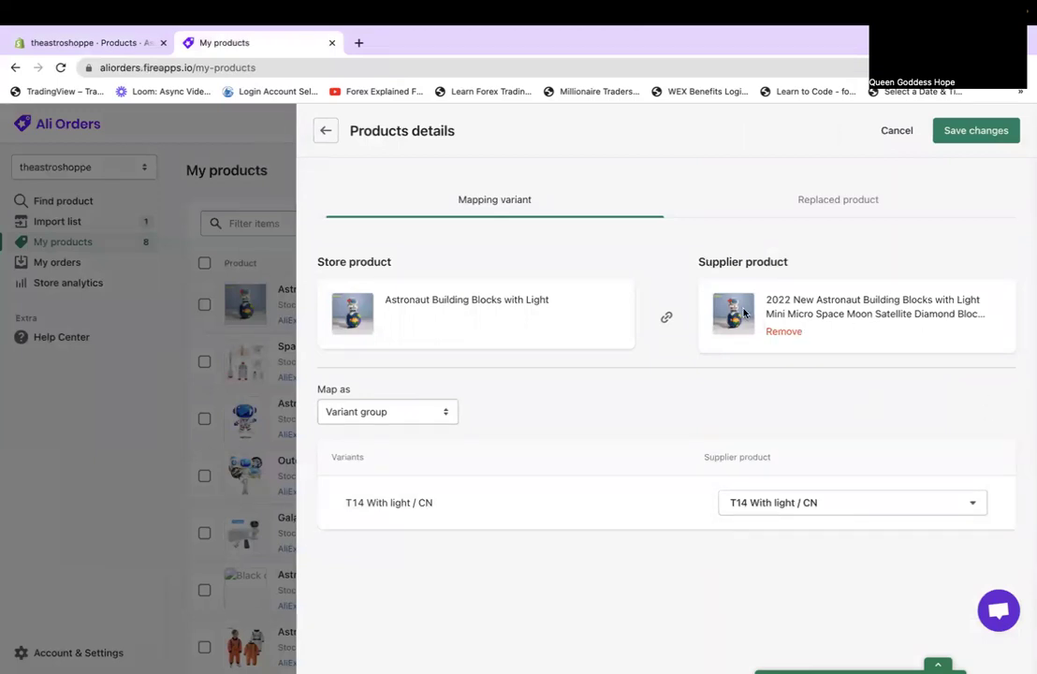
left_click(82, 42)
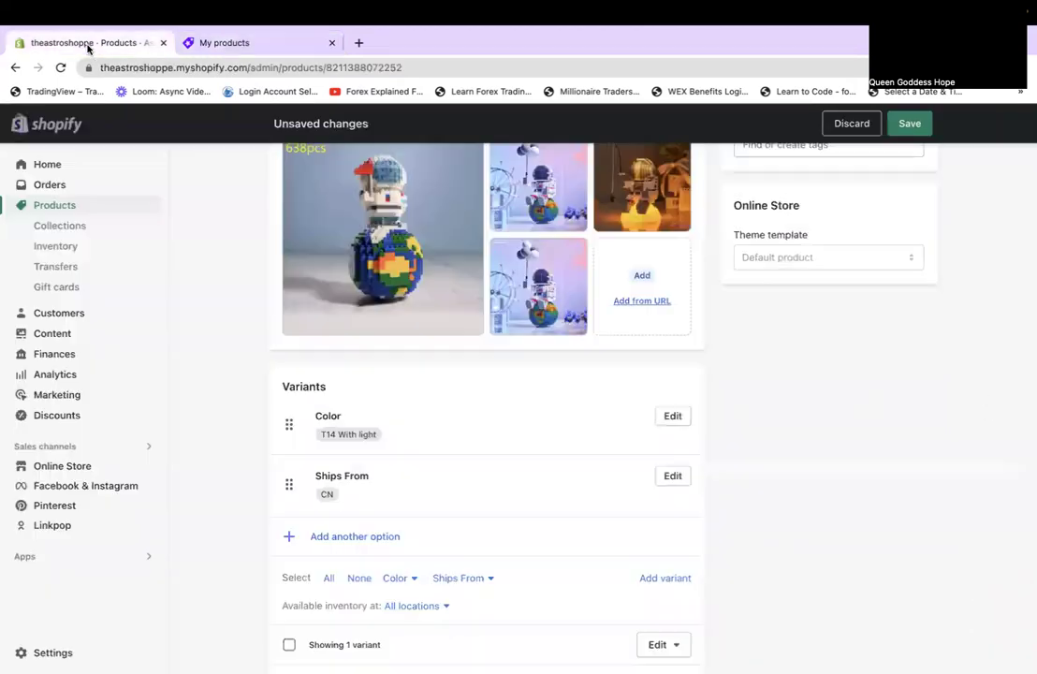
scroll(422, 272, "up", 2)
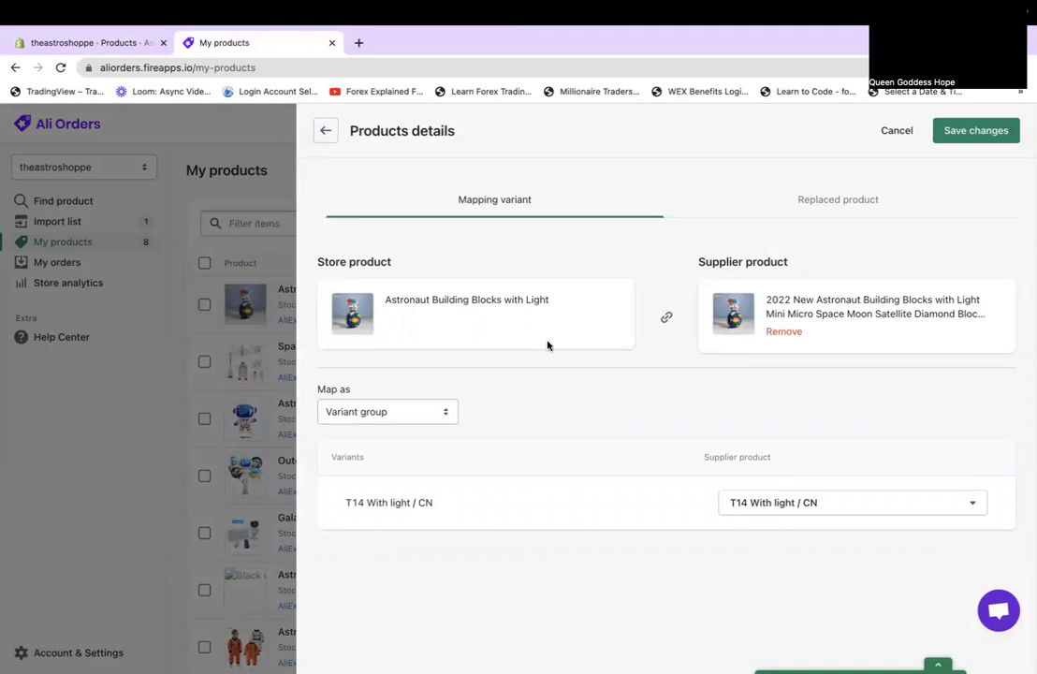
left_click(814, 202)
left_click(521, 208)
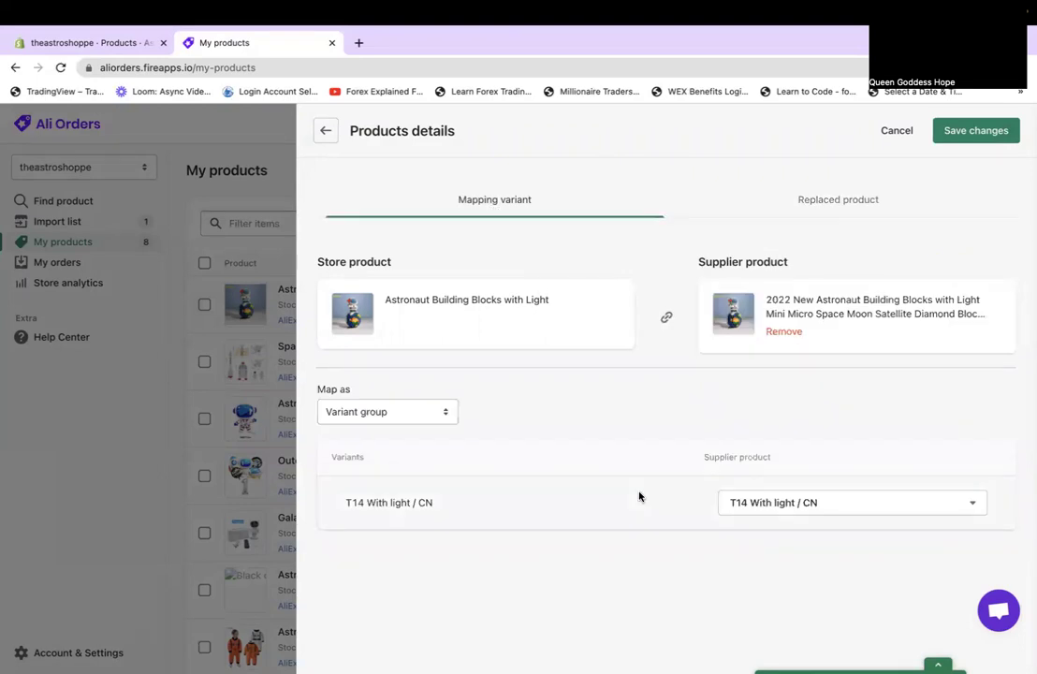
left_click(91, 45)
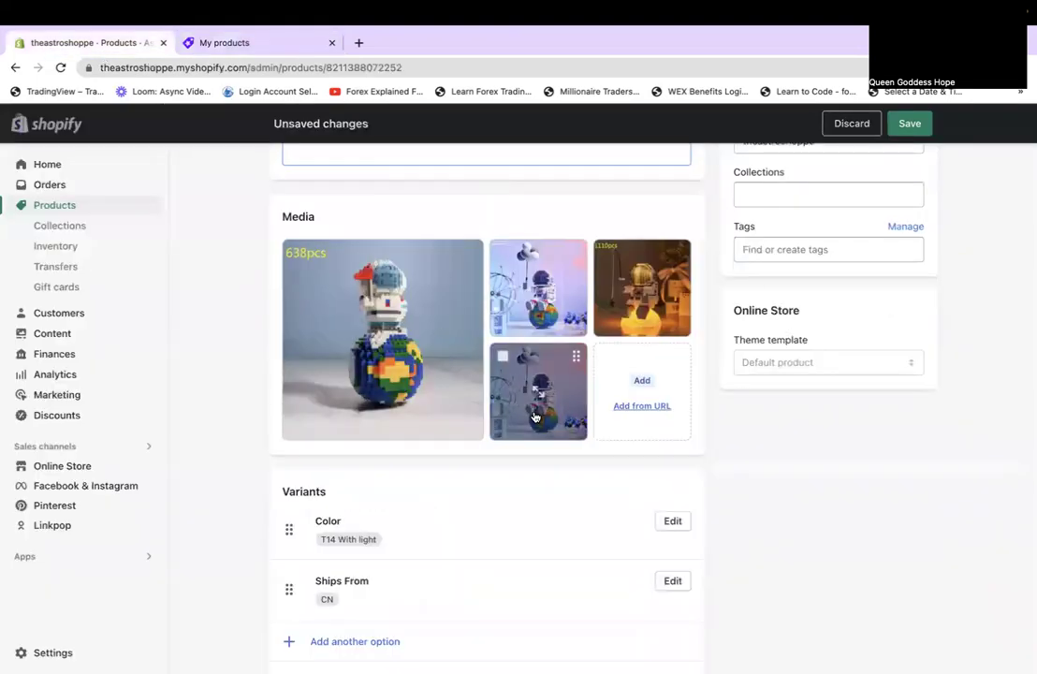
Delete the two duplicate astronaut images from the building blocks product media.
left_click(504, 254)
left_click(503, 355)
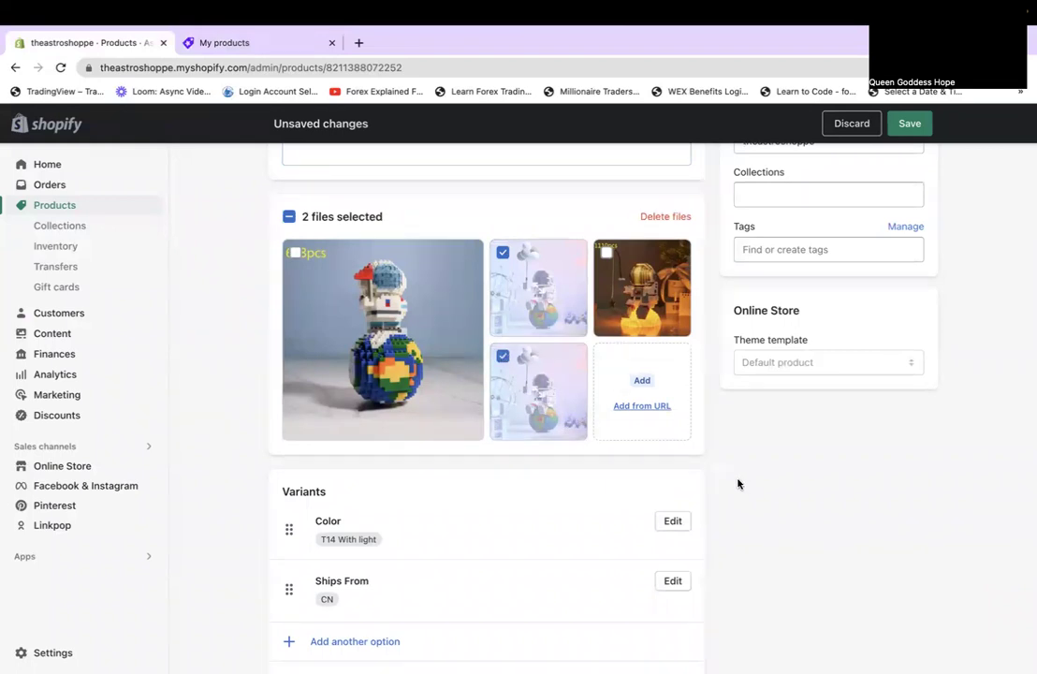
left_click(659, 214)
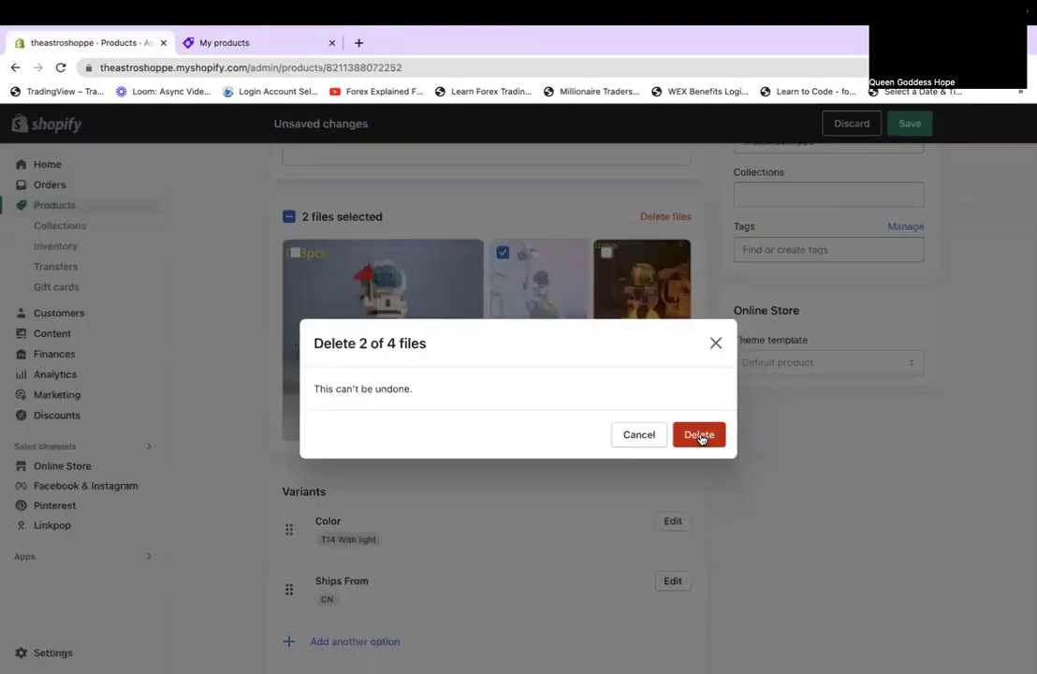
left_click(700, 435)
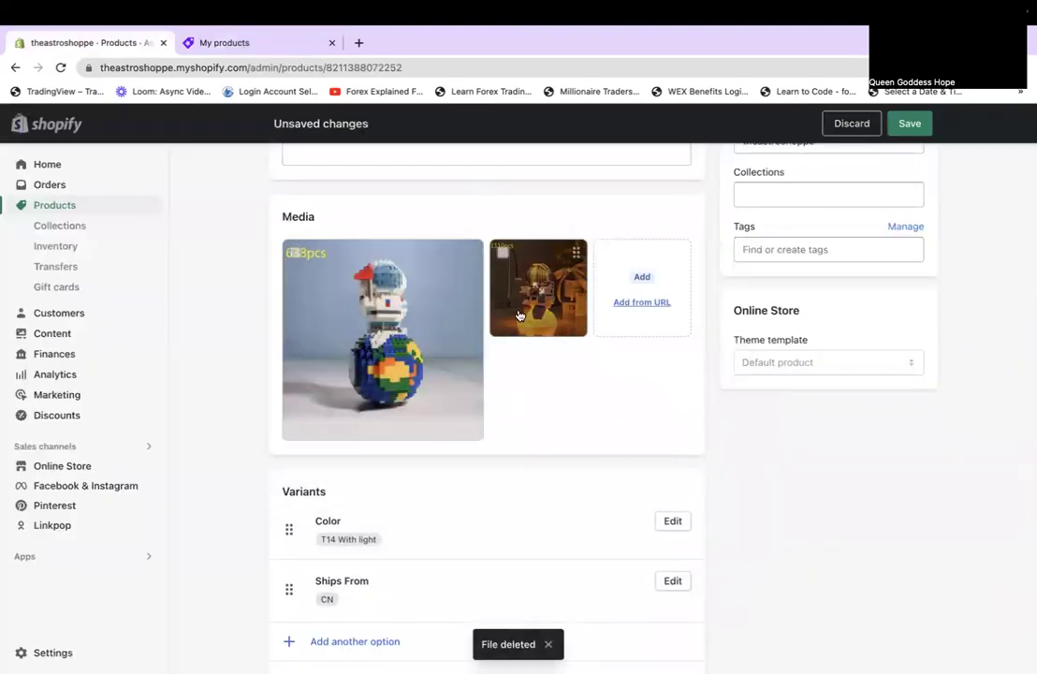
Delete the orange-lit astronaut image as well, leaving only the 638pcs astronaut photo.
left_click(503, 252)
left_click(656, 218)
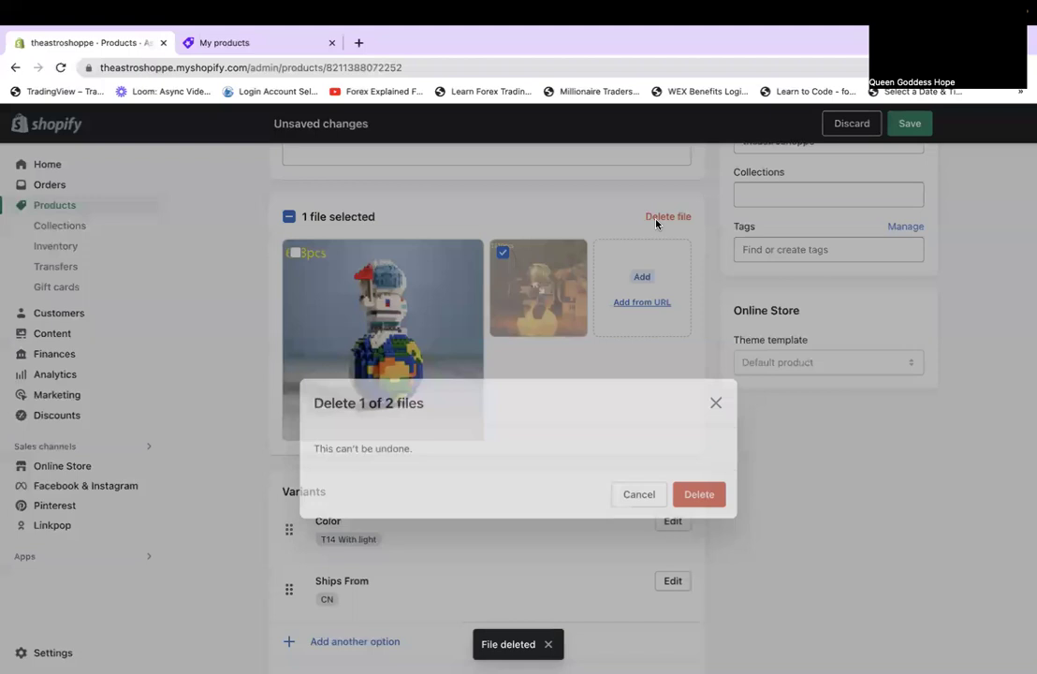
left_click(698, 434)
scroll(683, 484, "down", 3)
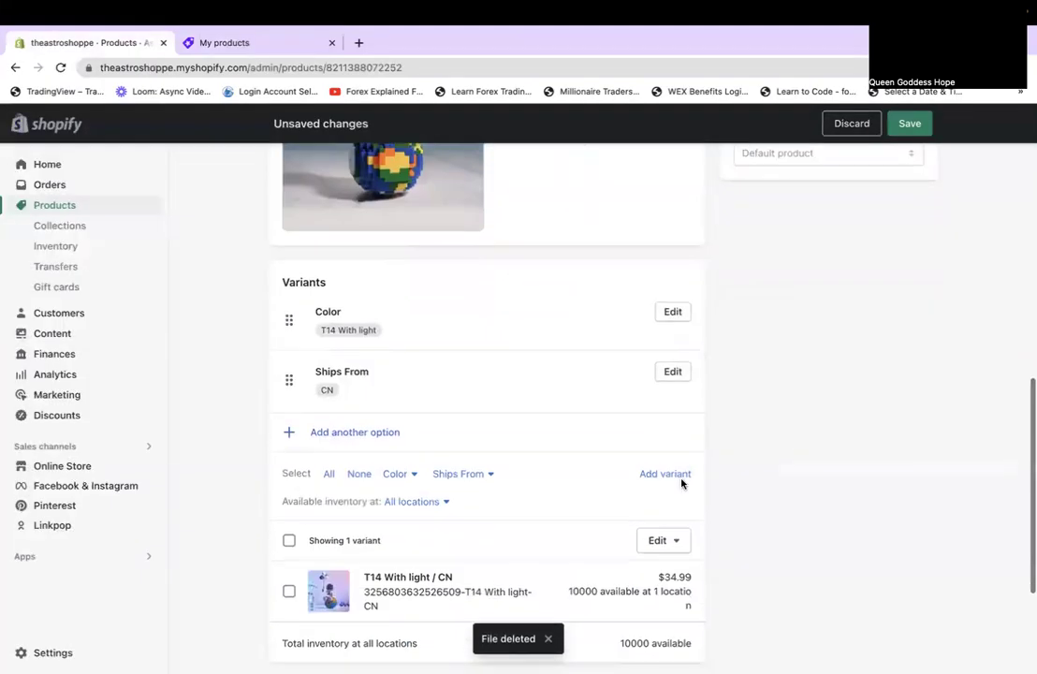
scroll(683, 483, "down", 2)
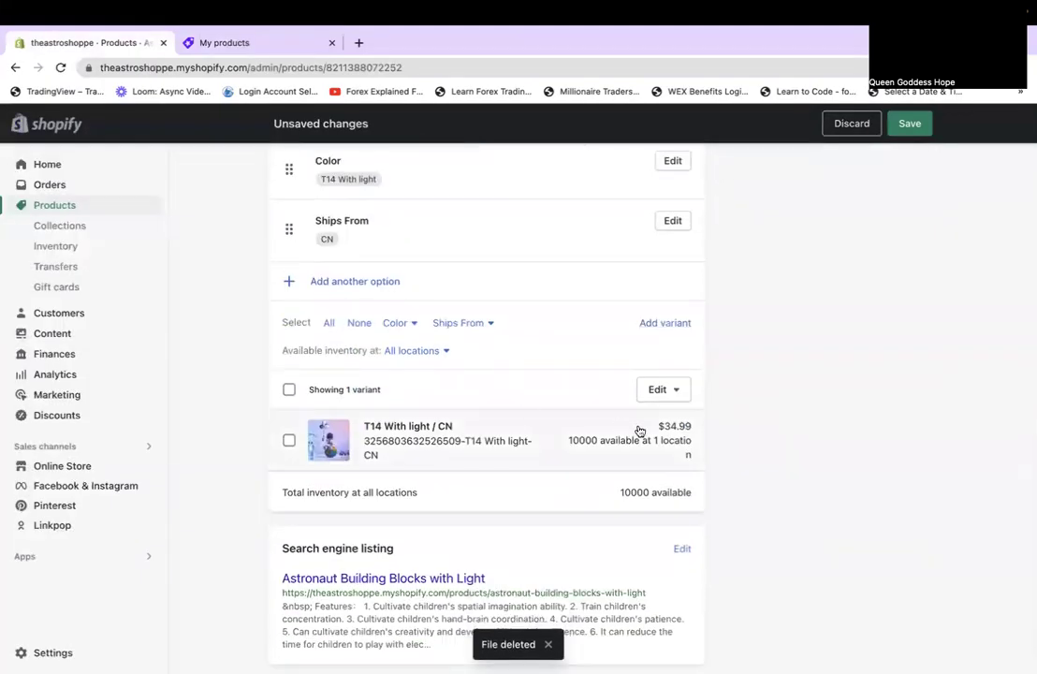
scroll(640, 431, "up", 7)
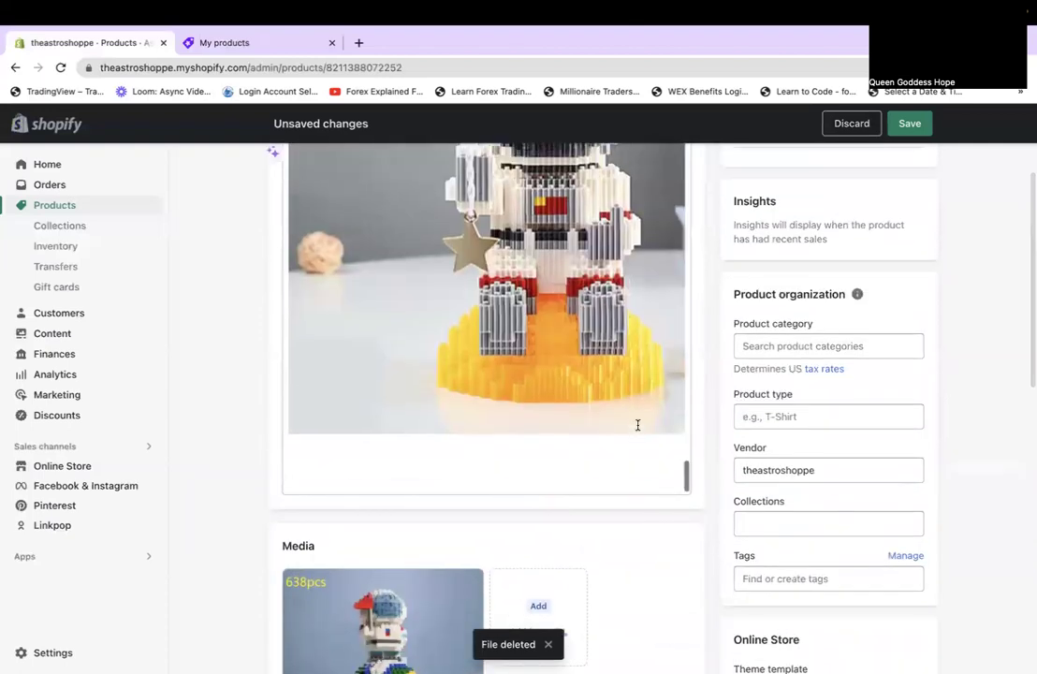
scroll(667, 435, "up", 2)
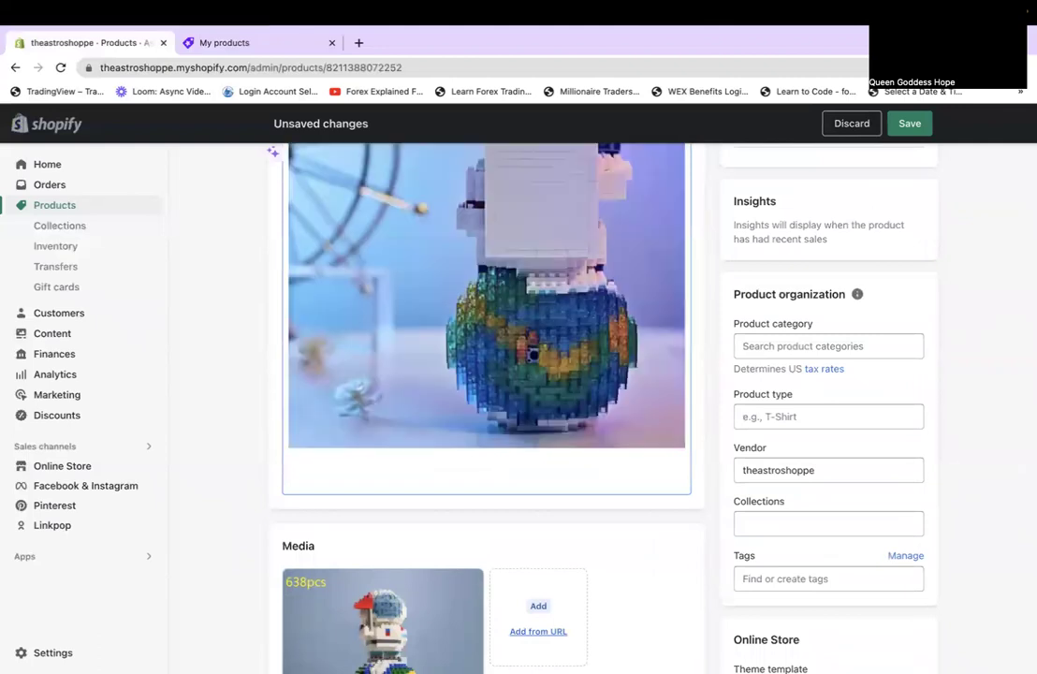
scroll(533, 354, "up", 1)
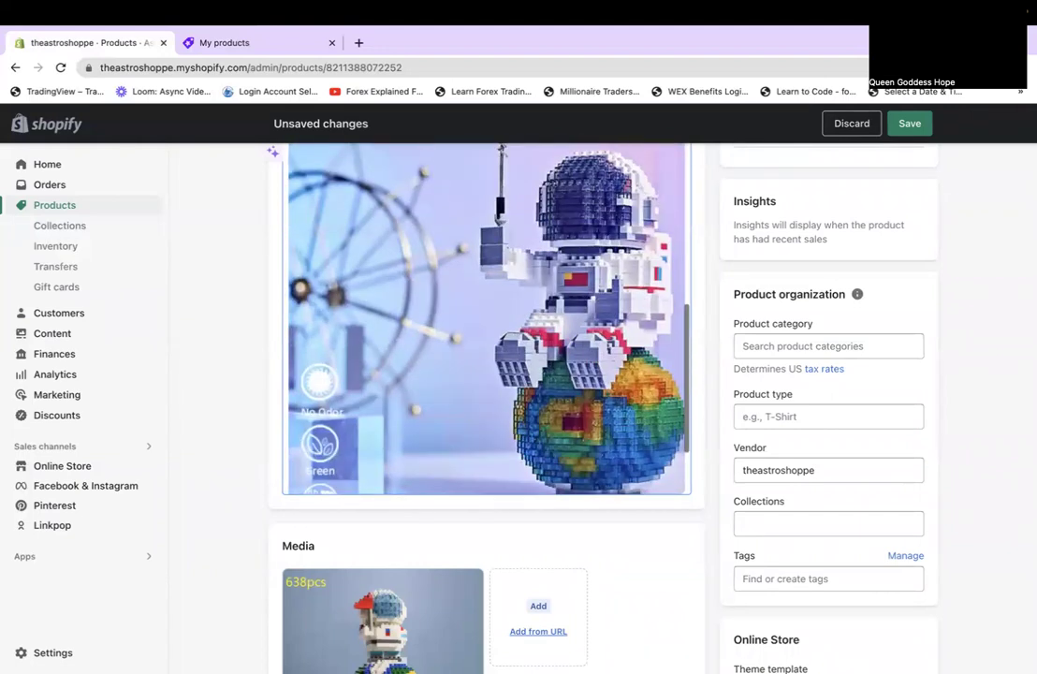
Remove the selected GIF and the trailing empty paragraph from the description.
key("BackSpace")
scroll(547, 375, "up", 2)
key("BackSpace")
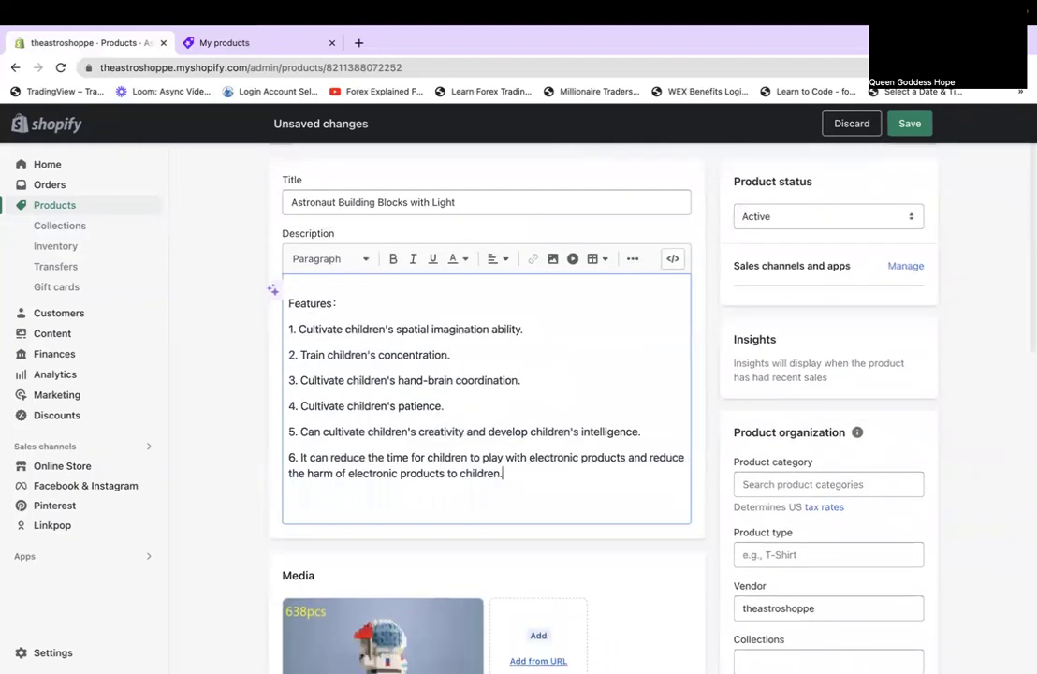
scroll(445, 458, "down", 3)
scroll(446, 459, "up", 4)
scroll(445, 459, "down", 2)
scroll(446, 461, "down", 2)
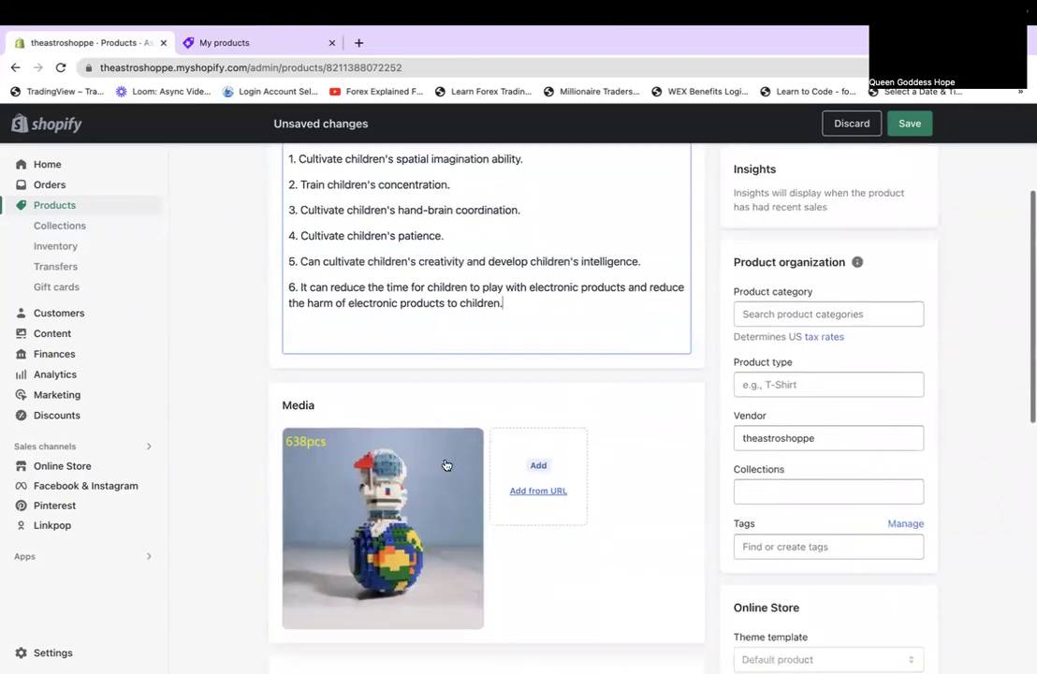
Set the product category to Toys and start the product type with 'Building'.
left_click(823, 316)
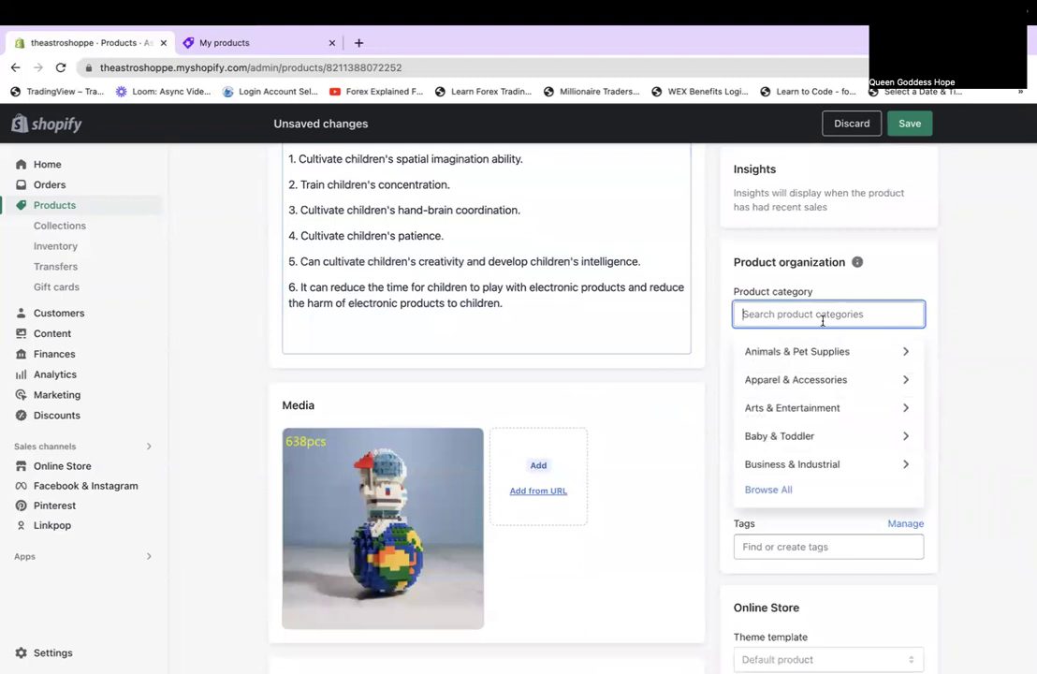
type("toys")
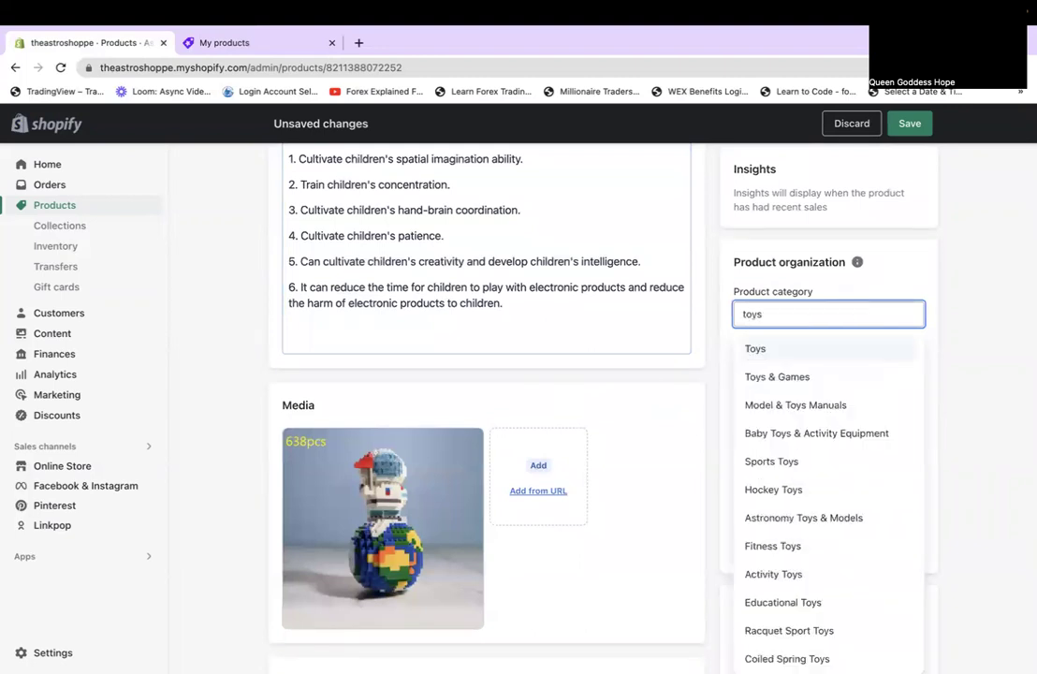
left_click(816, 349)
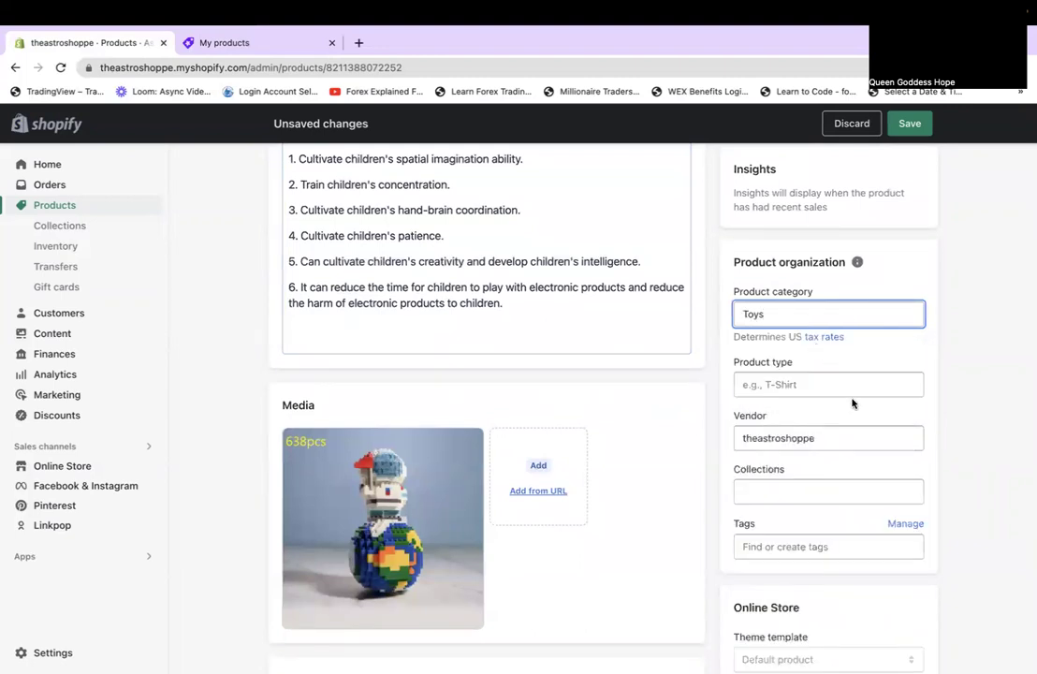
left_click(833, 386)
type("L")
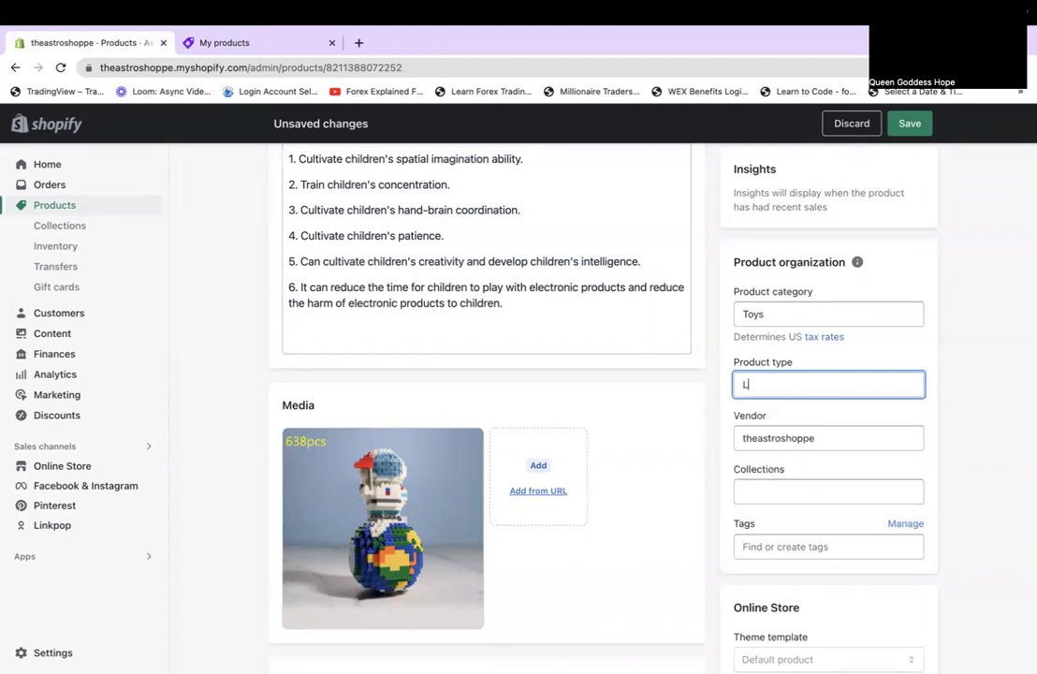
key("BackSpace")
key("BackSpace")
key("BackSpace")
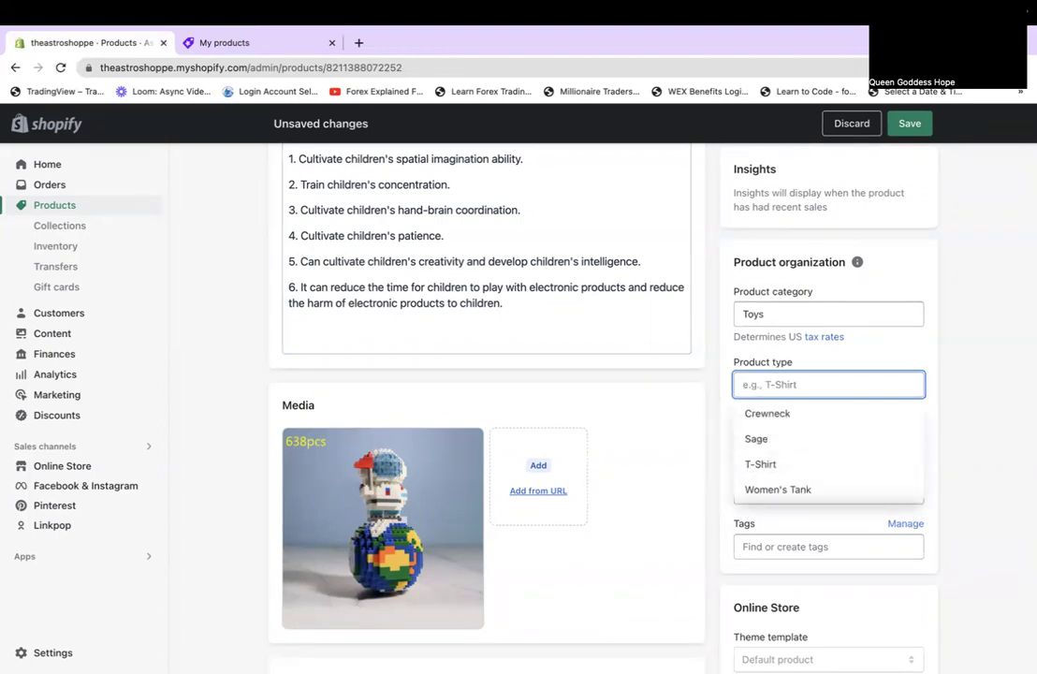
type("Building")
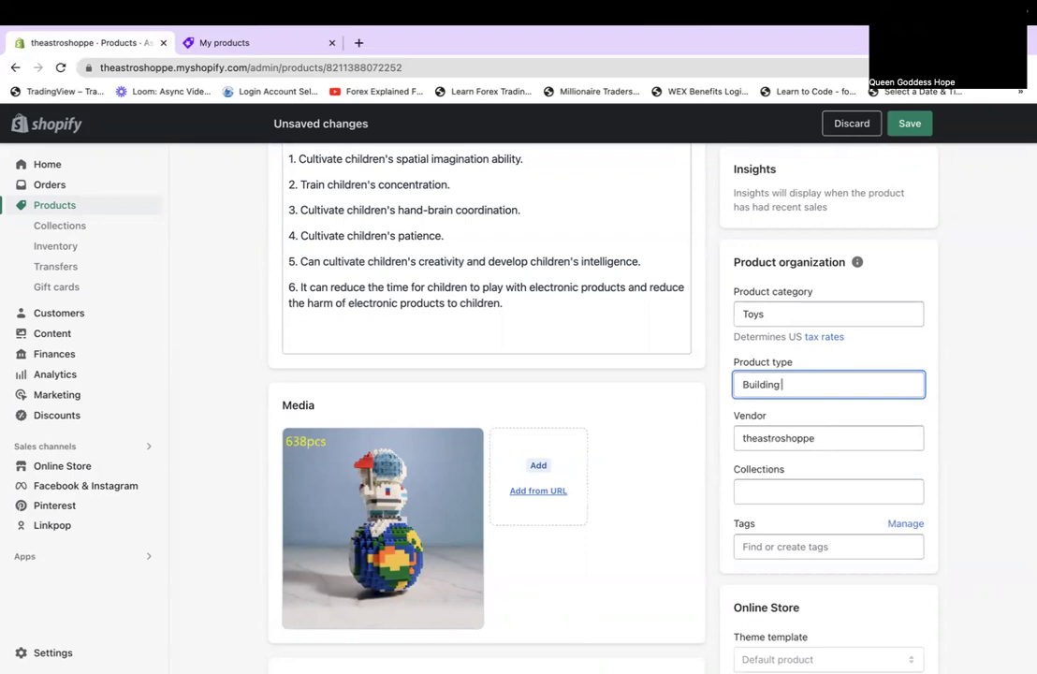
left_click(801, 494)
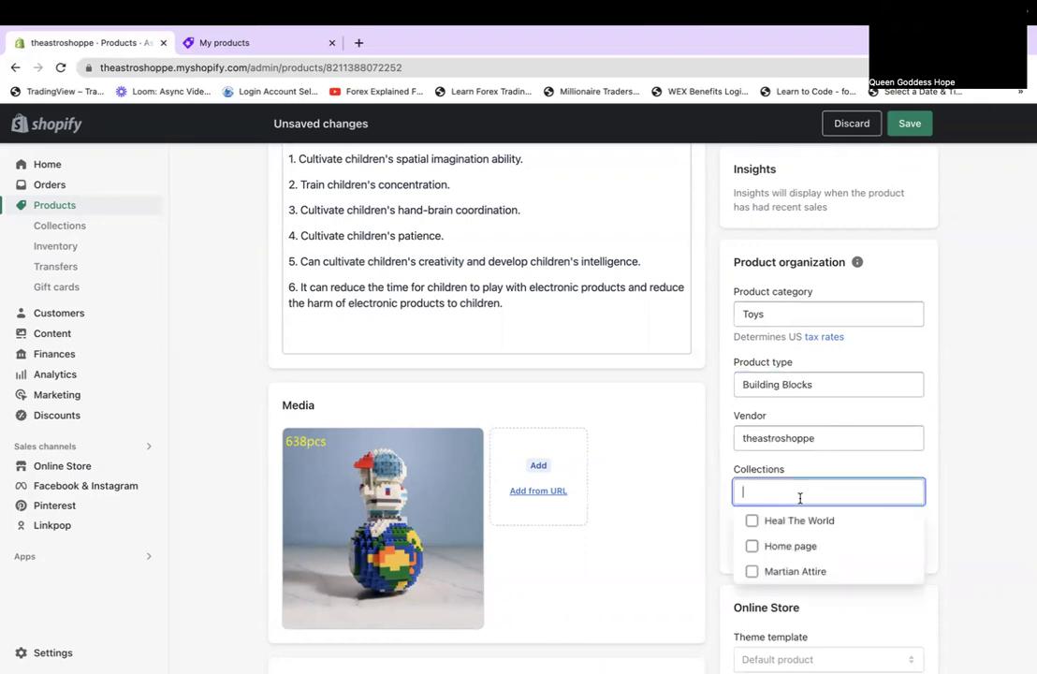
Add the tags lego, building blocks and astronaut to the building blocks product.
left_click(1014, 477)
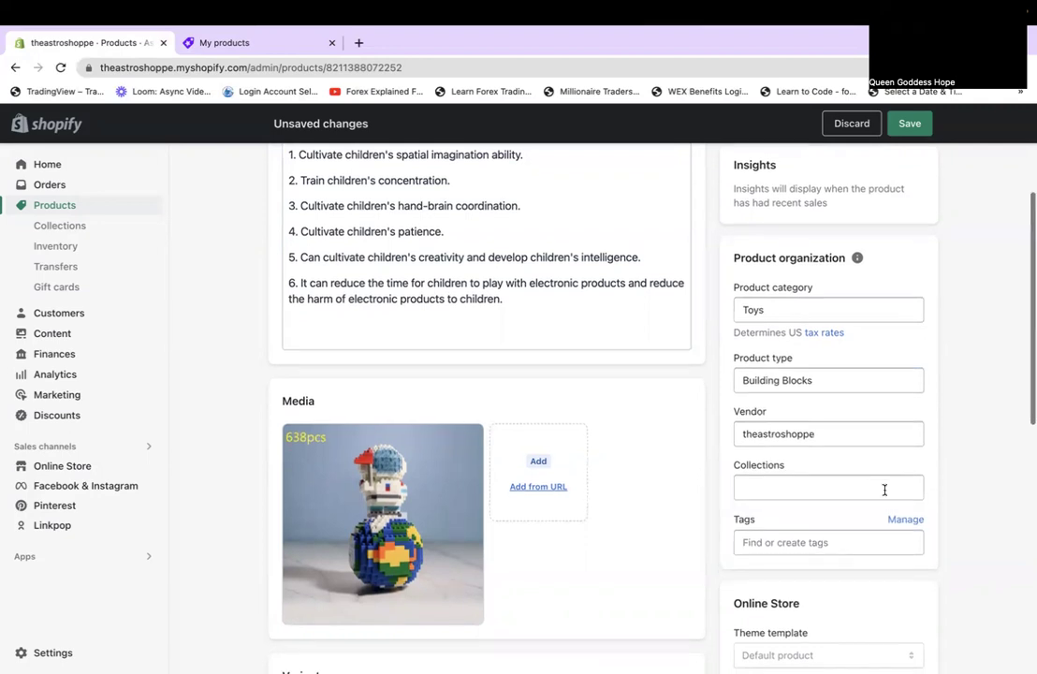
scroll(861, 459, "down", 2)
left_click(812, 363)
type("lego")
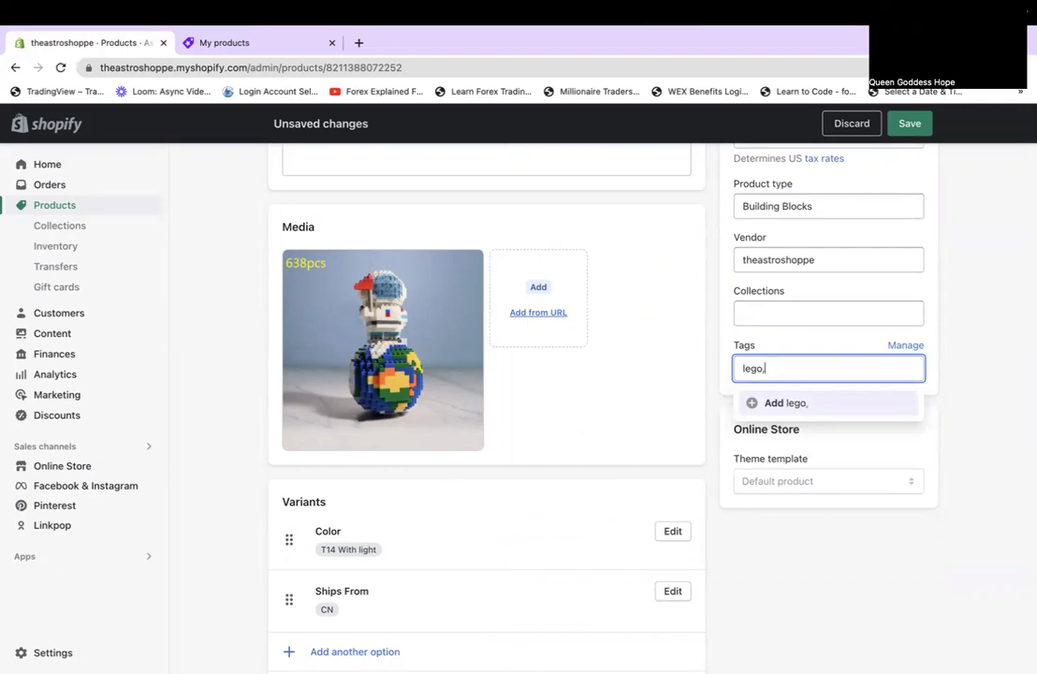
type(",")
left_click(782, 399)
type("bi")
type("uilding block")
type("s")
left_click(771, 404)
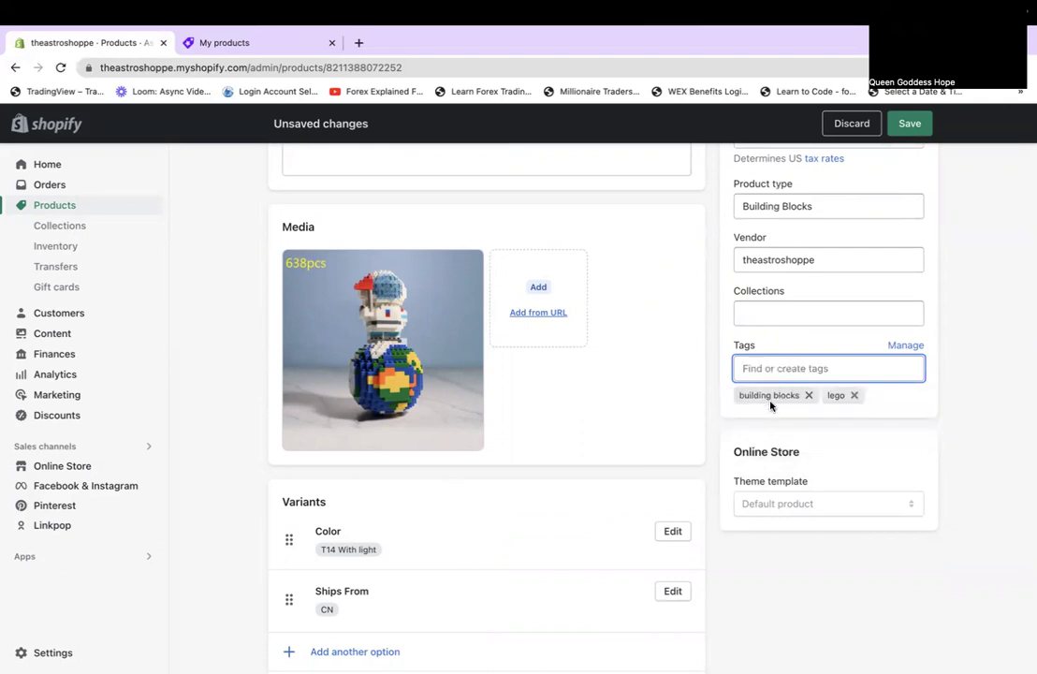
type("astronaut")
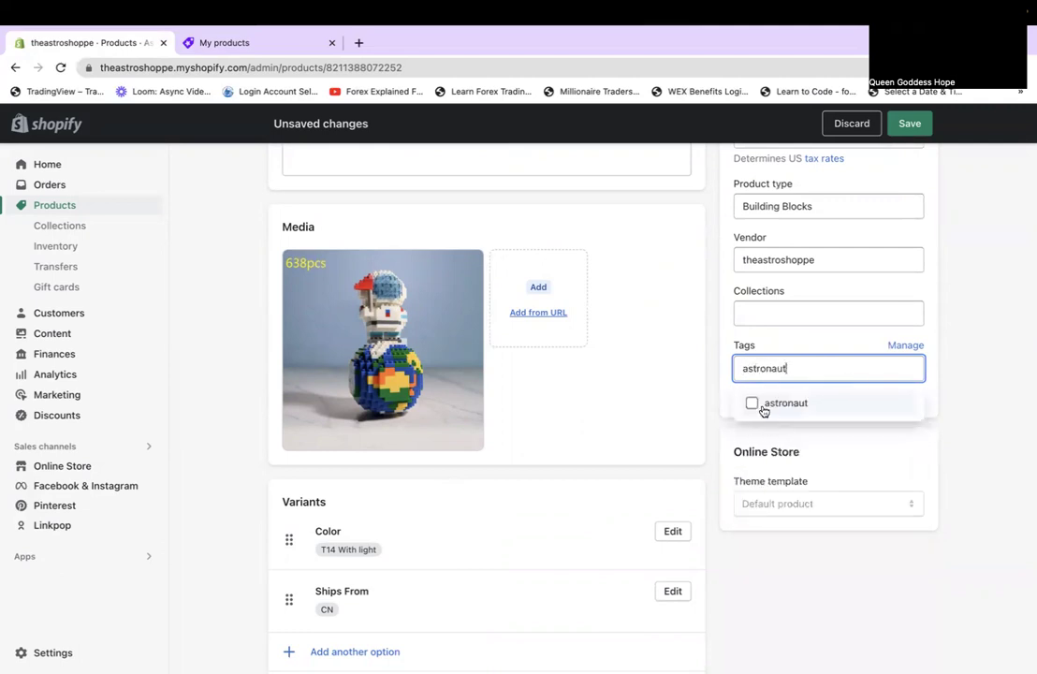
left_click(764, 405)
left_click(994, 419)
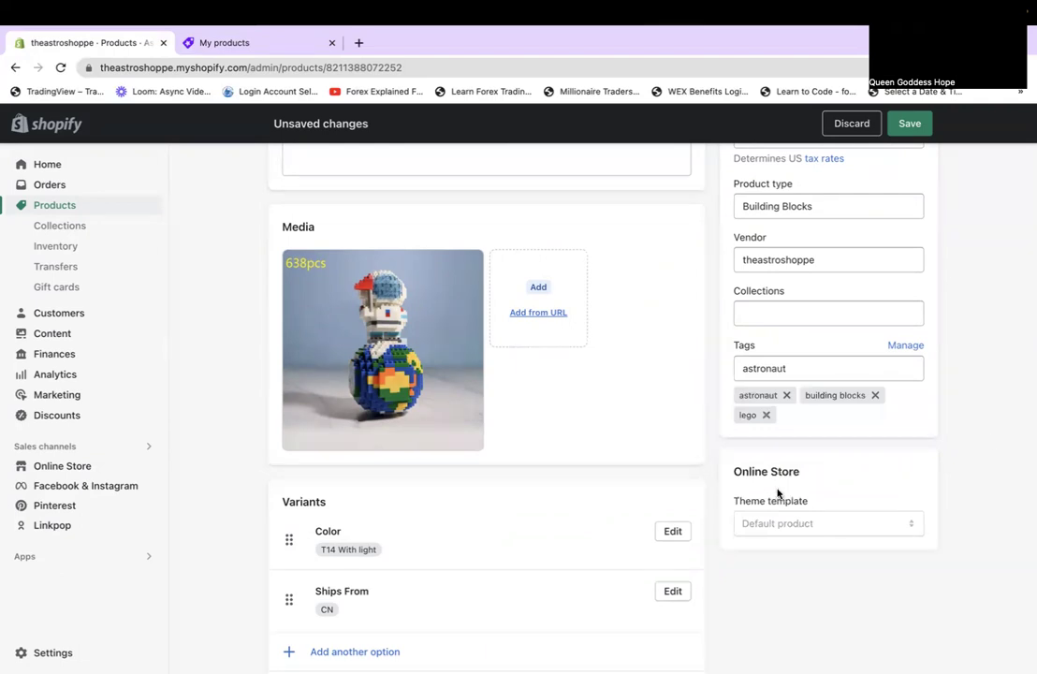
scroll(778, 491, "down", 3)
scroll(778, 491, "up", 4)
scroll(777, 490, "up", 3)
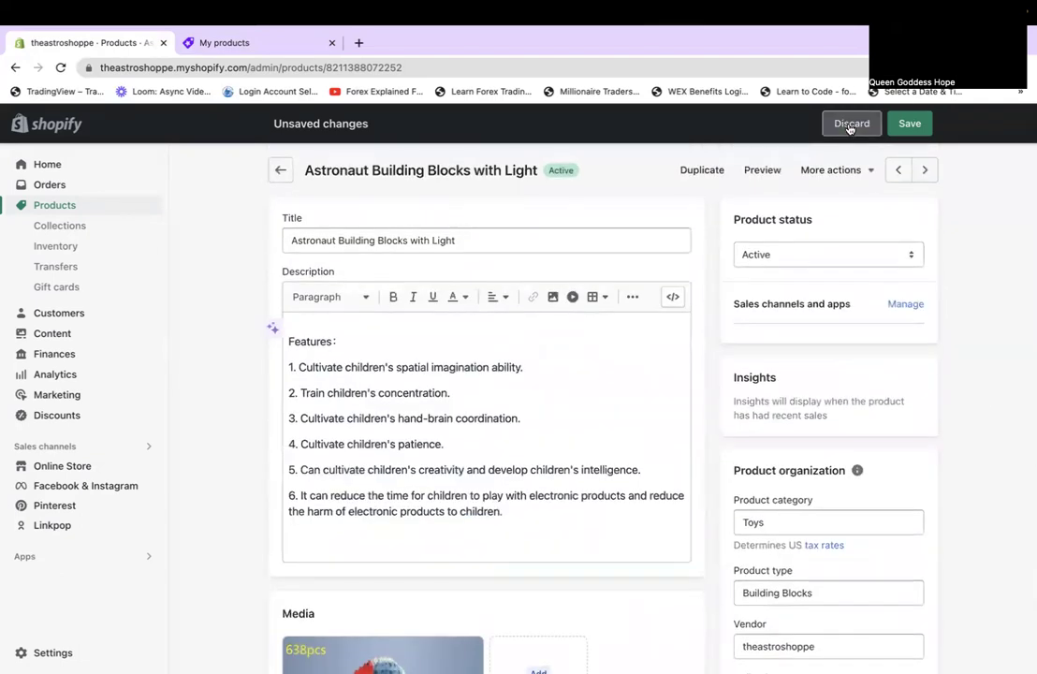
Confirm Online Store as the sales channel and save the building blocks product.
left_click(908, 305)
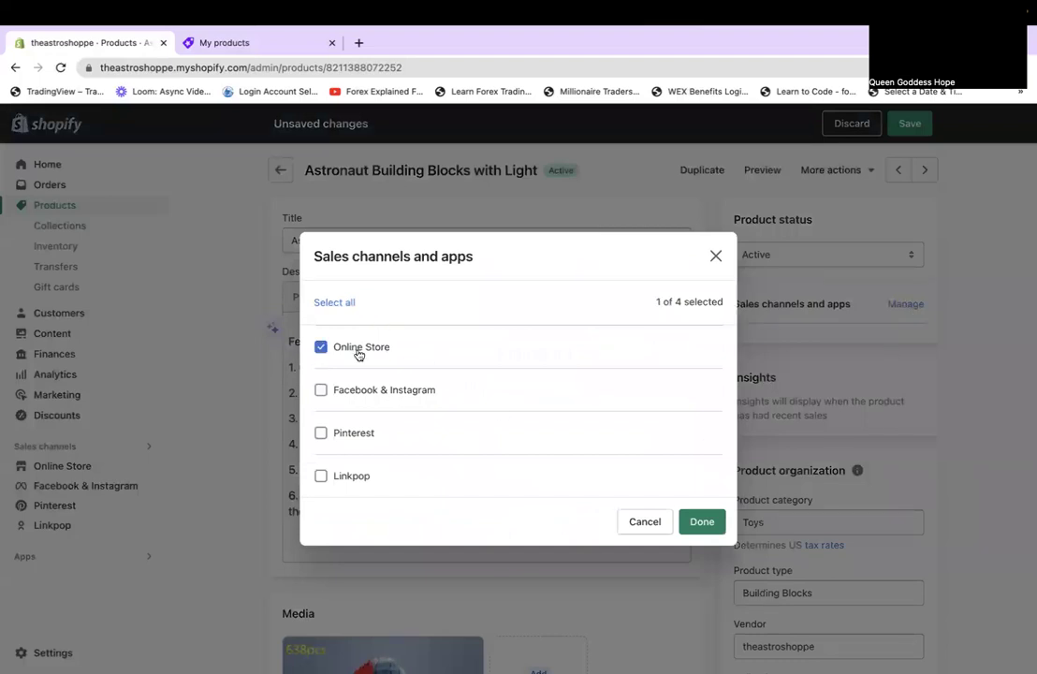
left_click(692, 522)
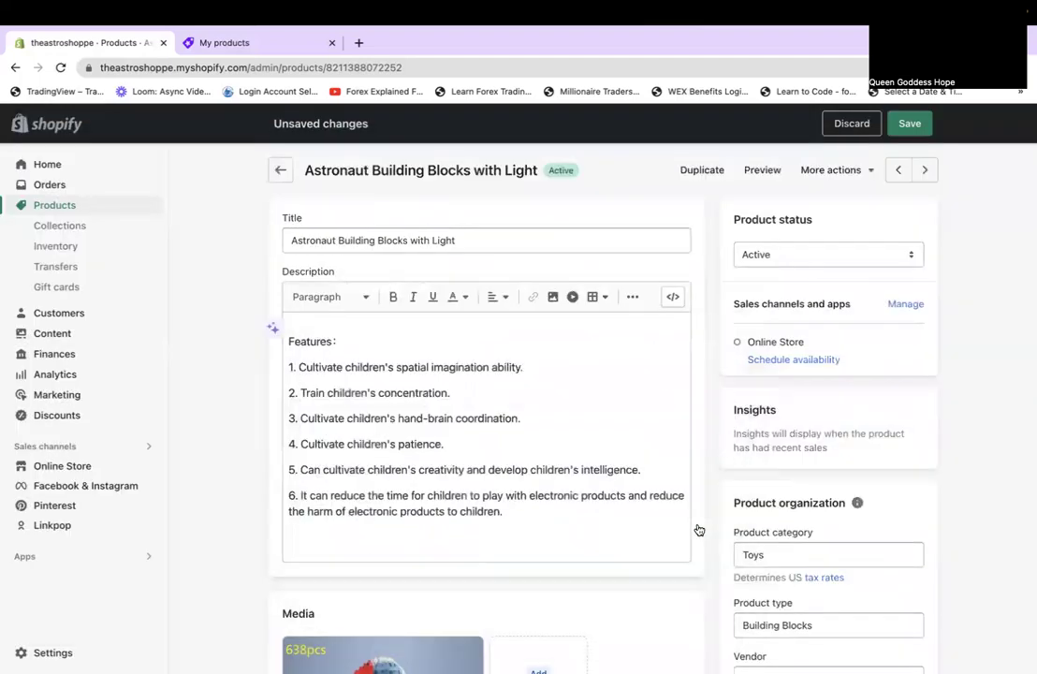
left_click(918, 132)
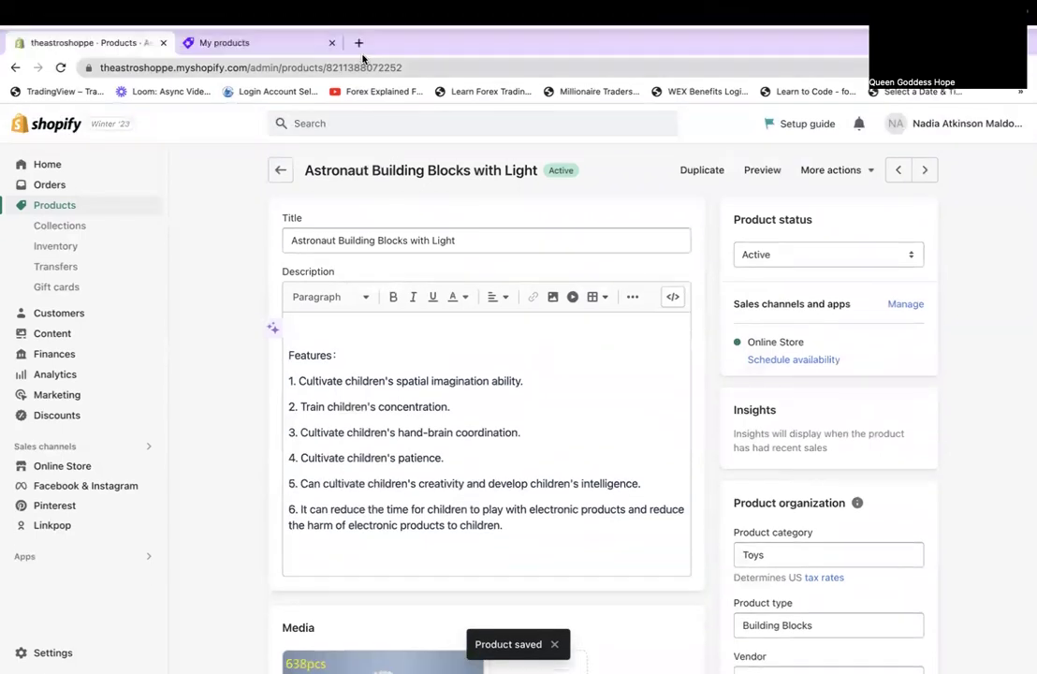
left_click(358, 42)
Verify theastroshoppe.myshopify.com storefront lists the building blocks at $34.99, then return to admin.
type("th")
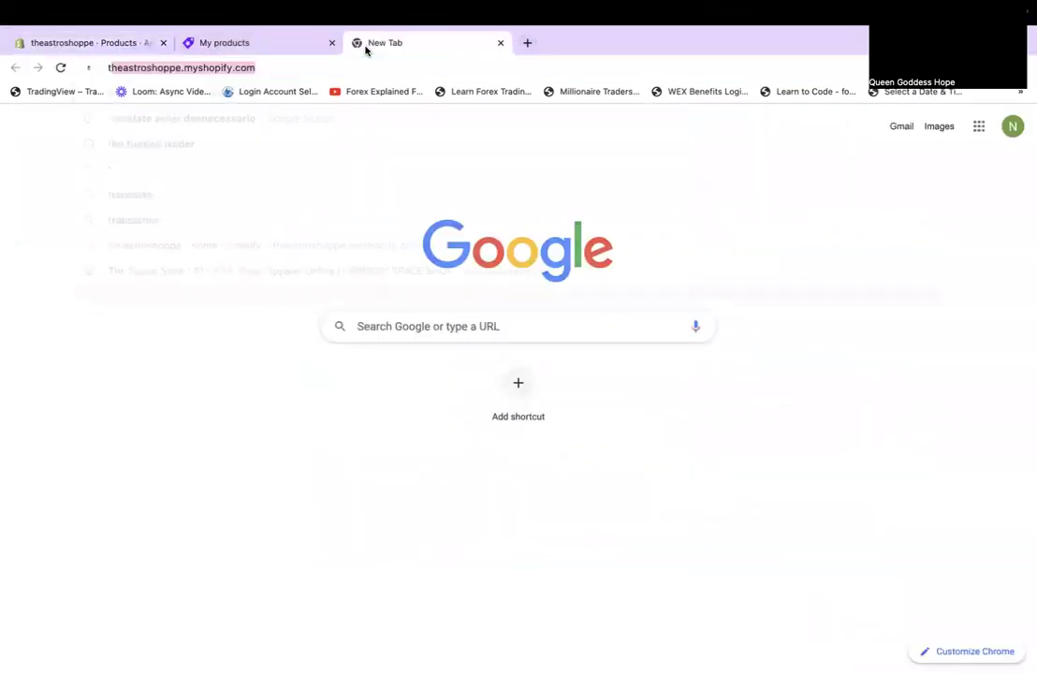
key("Return")
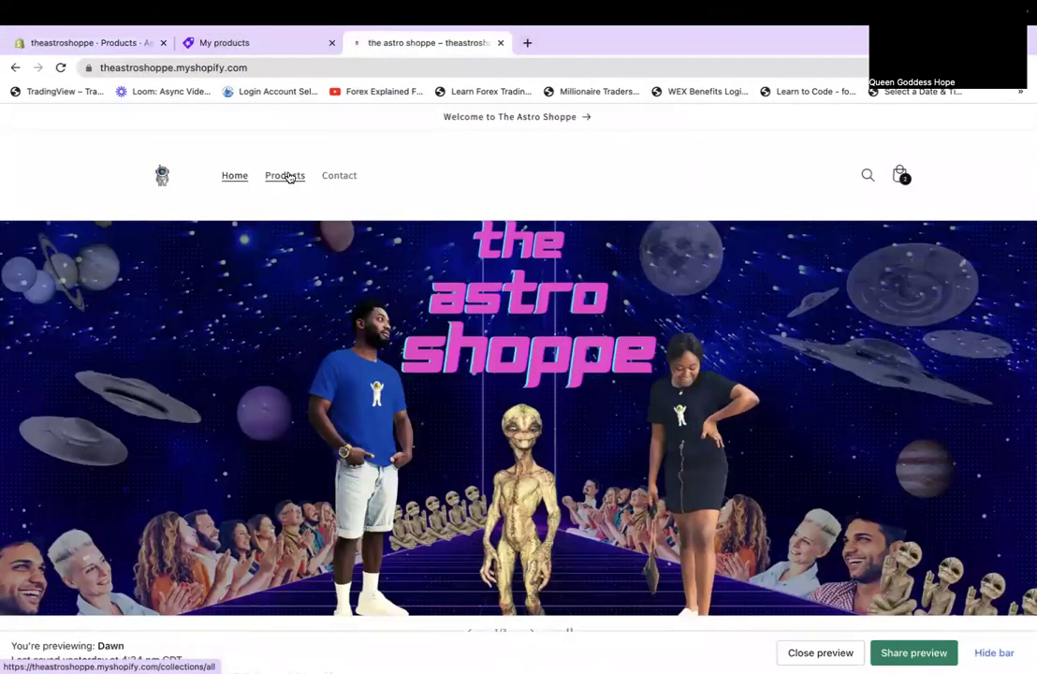
left_click(287, 176)
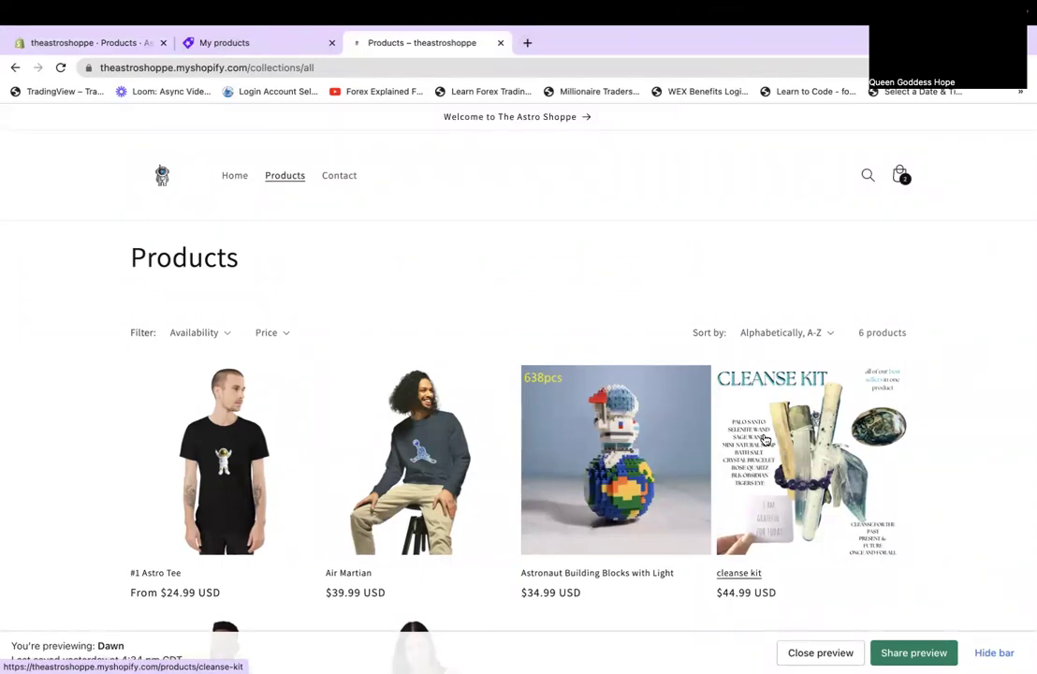
left_click(201, 48)
left_click(83, 42)
scroll(467, 455, "down", 3)
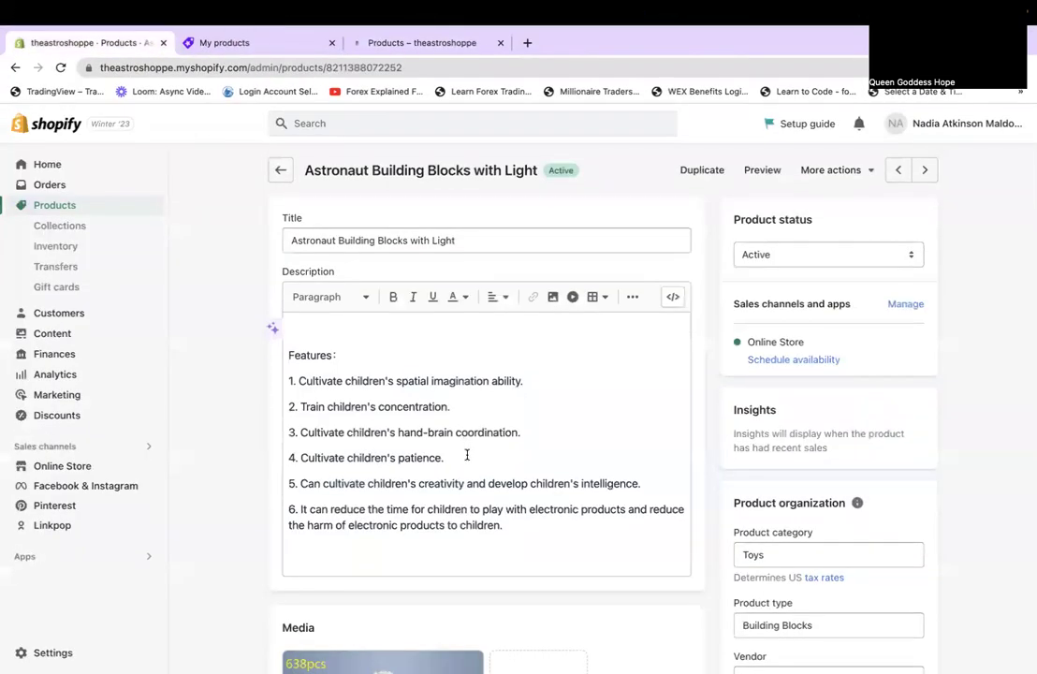
scroll(468, 455, "down", 1)
Download the building blocks photo as a jpg, then move on to the Astronaut Costume Adult listing.
left_click(467, 455)
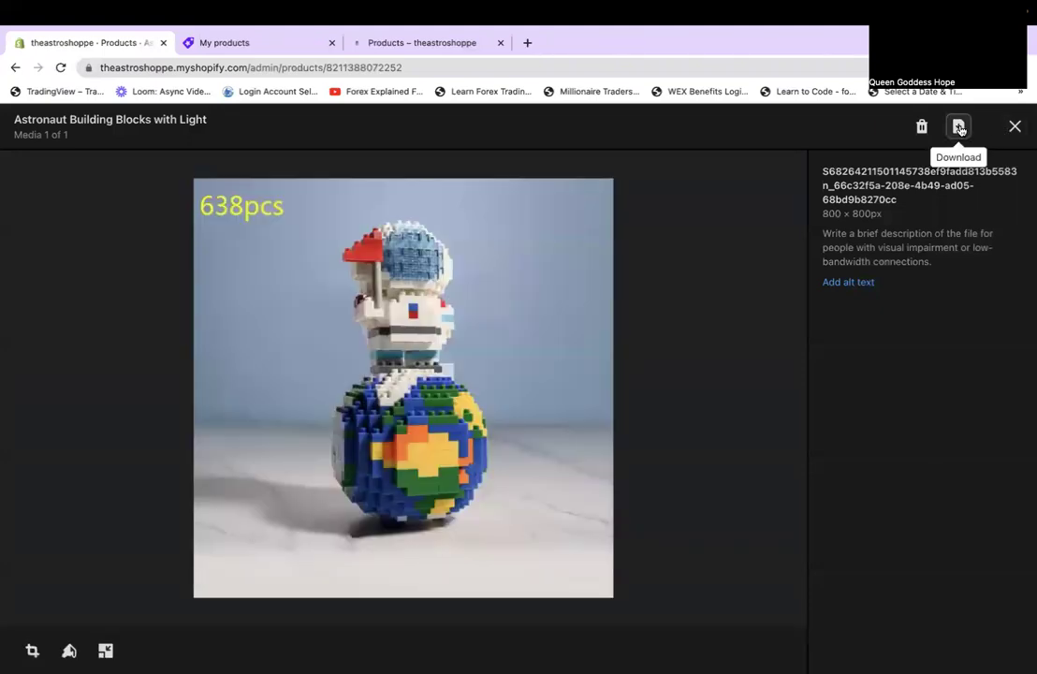
left_click(960, 127)
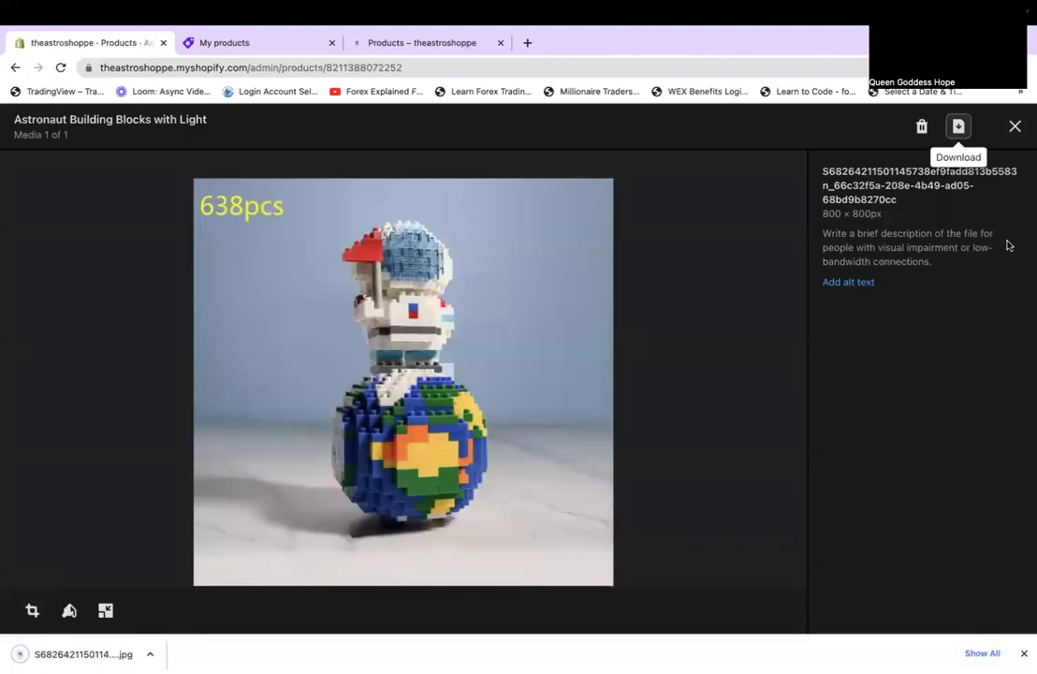
key("ctrl+super+f")
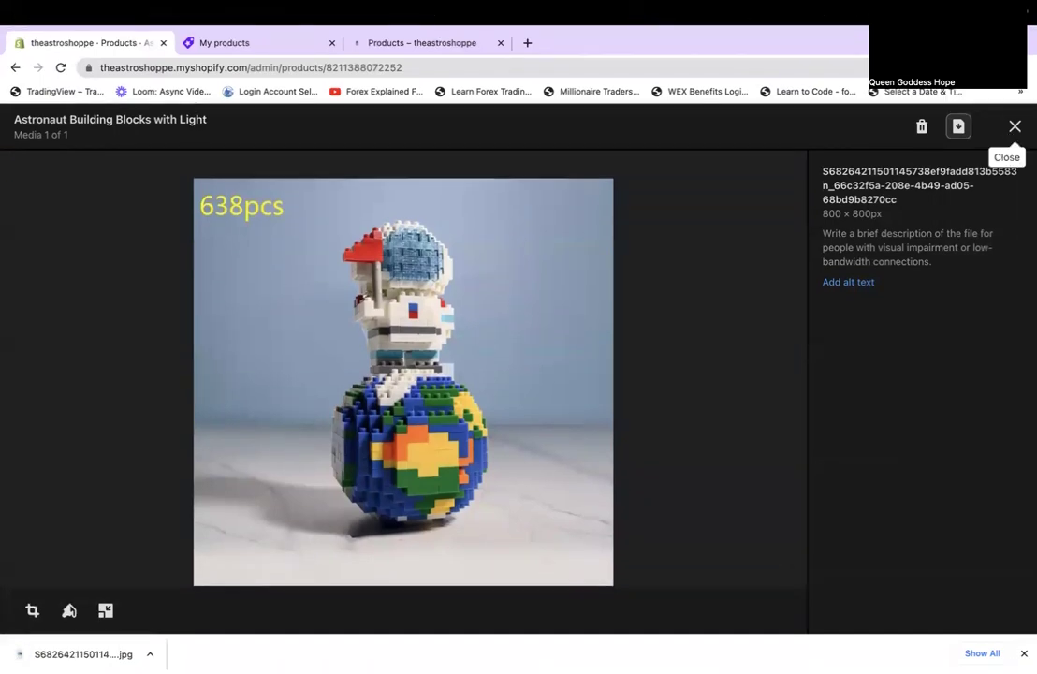
left_click(1014, 127)
scroll(943, 195, "up", 5)
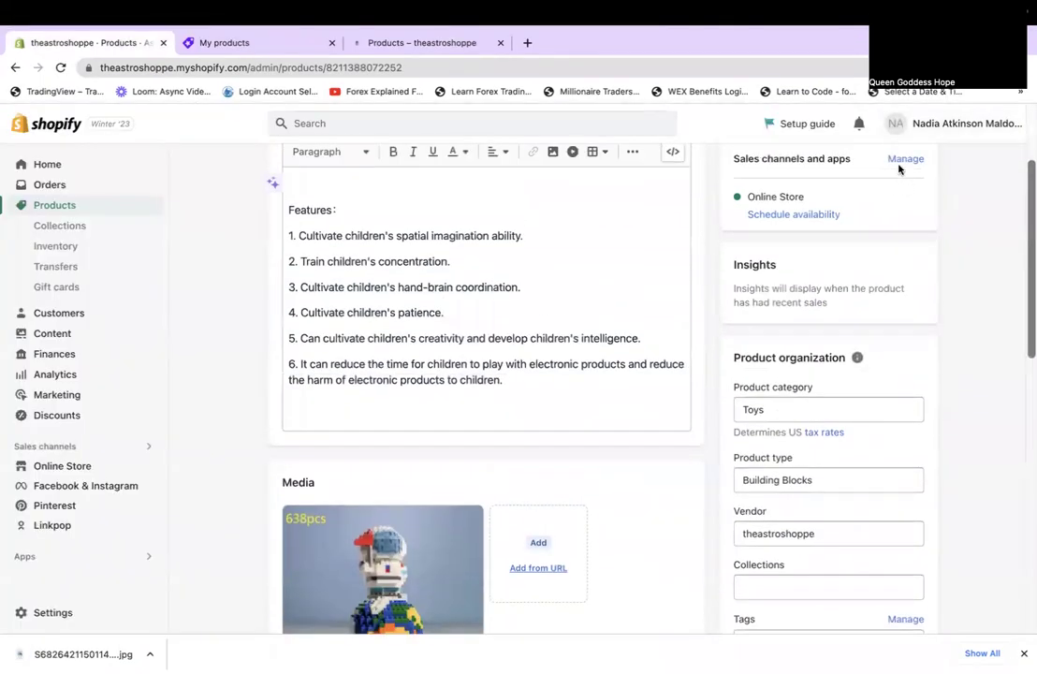
scroll(899, 169, "up", 3)
left_click(923, 170)
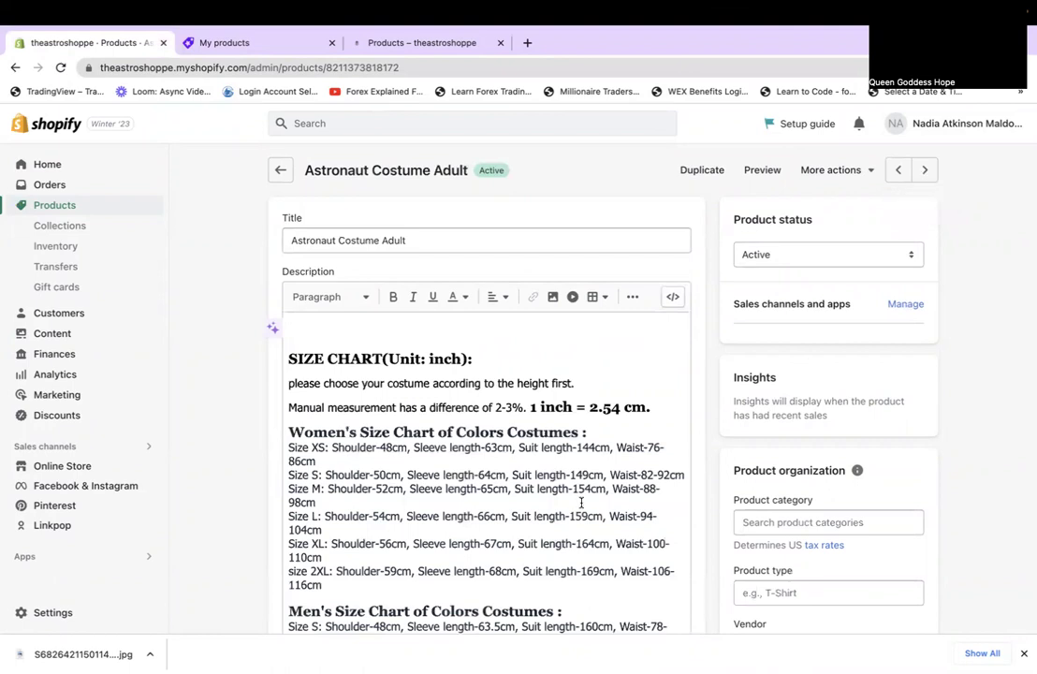
scroll(581, 502, "down", 10)
scroll(582, 503, "up", 5)
left_click_drag(335, 442, 282, 438)
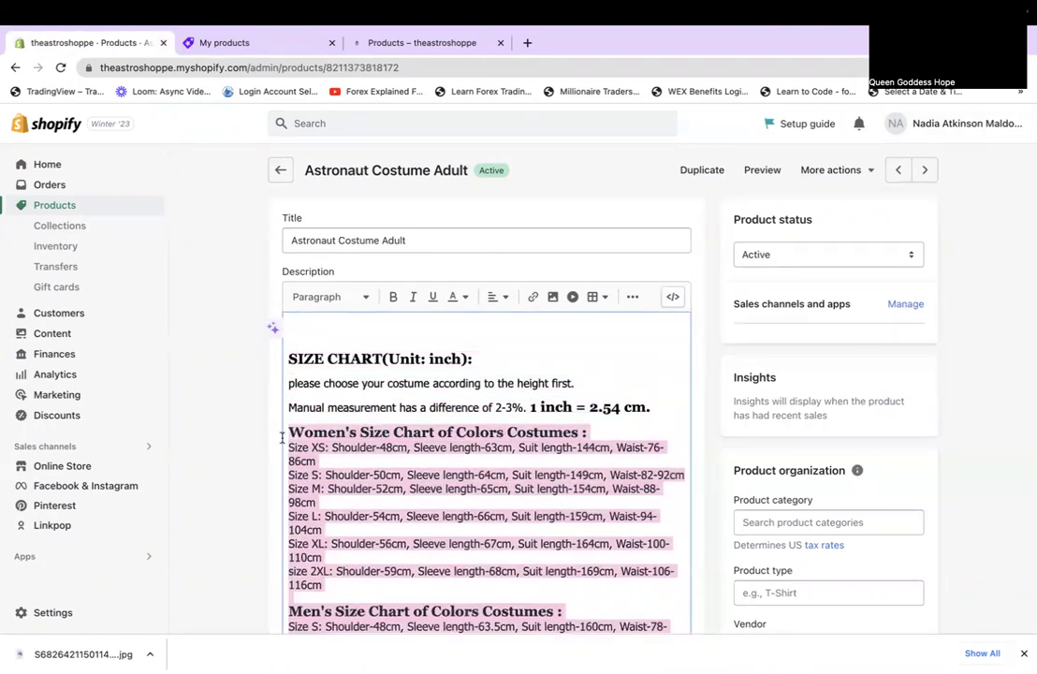
left_click(302, 530)
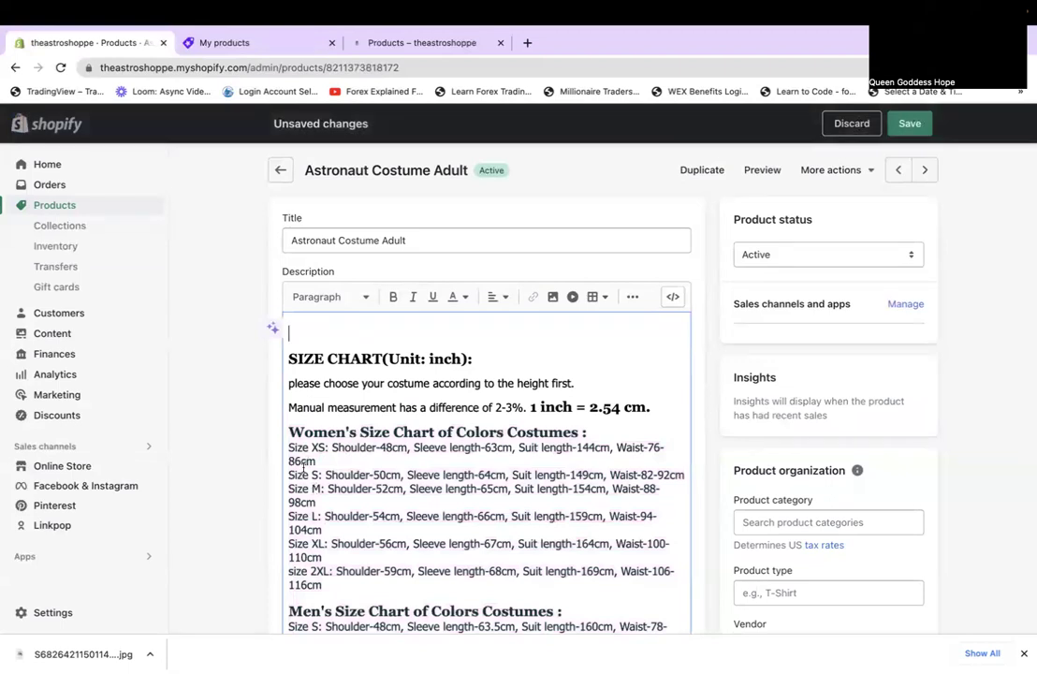
left_click_drag(291, 429, 499, 513)
key("BackSpace")
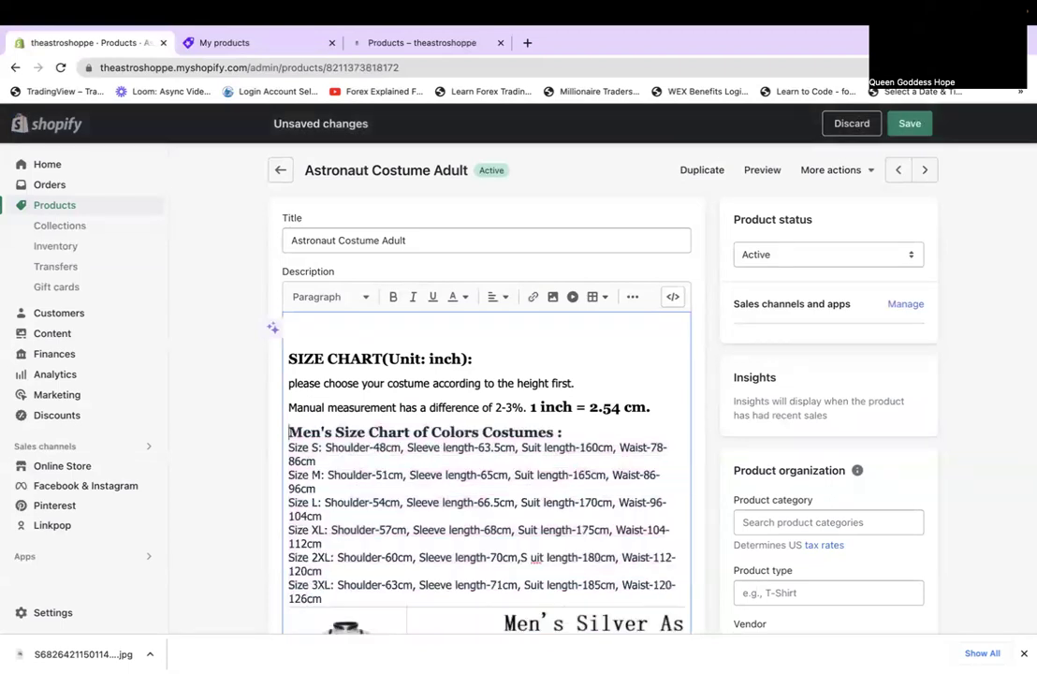
left_click_drag(346, 594, 277, 429)
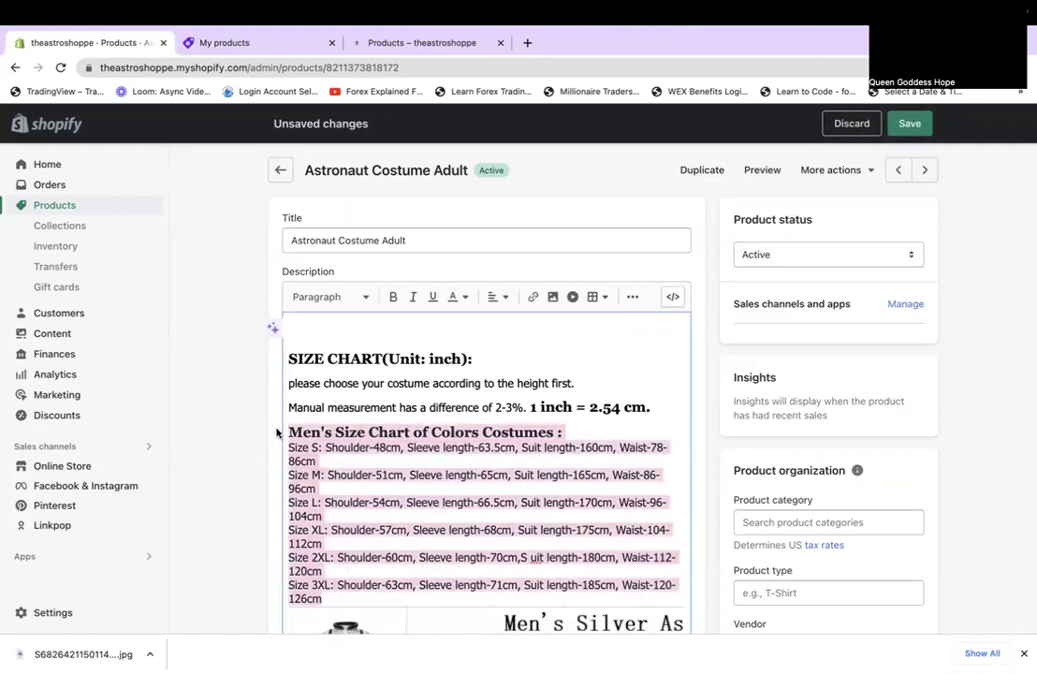
key("BackSpace")
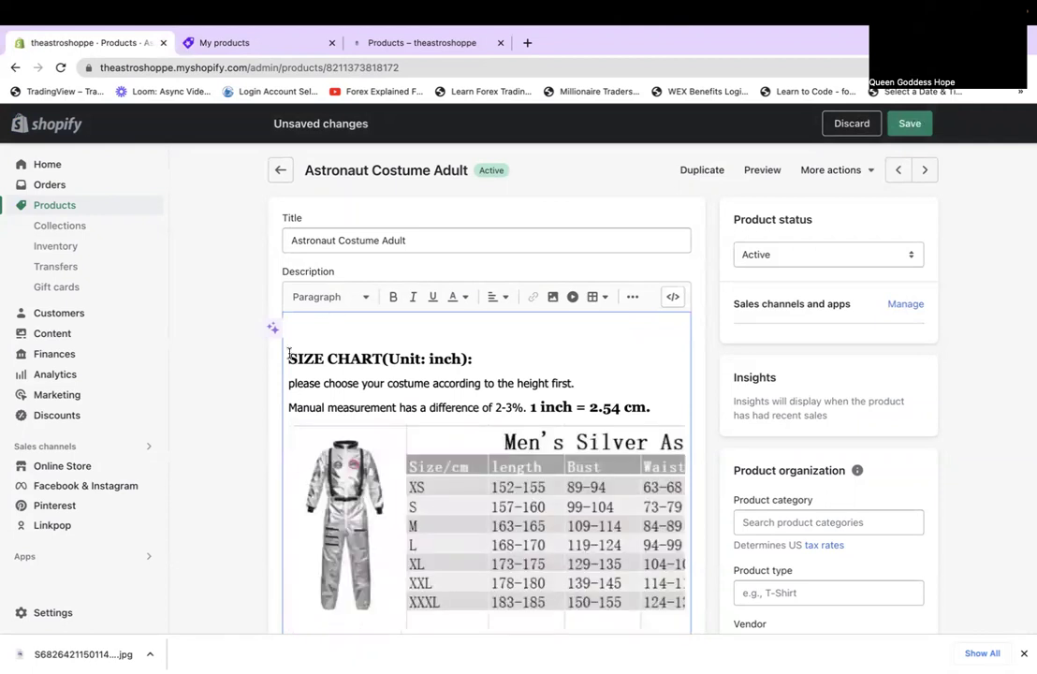
key("BackSpace")
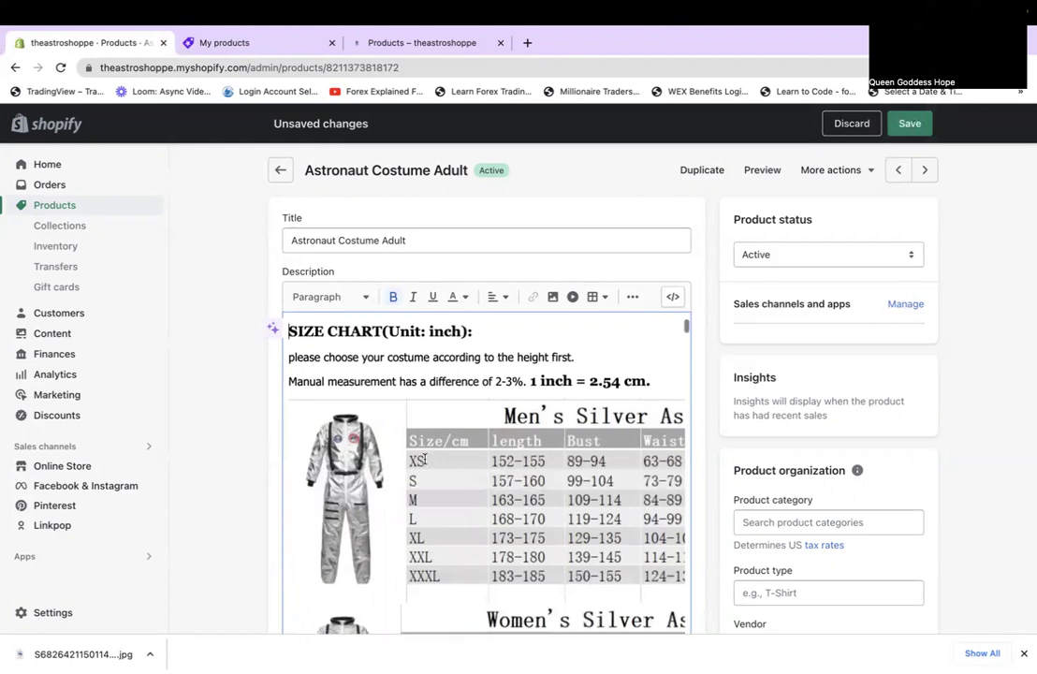
scroll(424, 459, "down", 10)
scroll(424, 459, "down", 5)
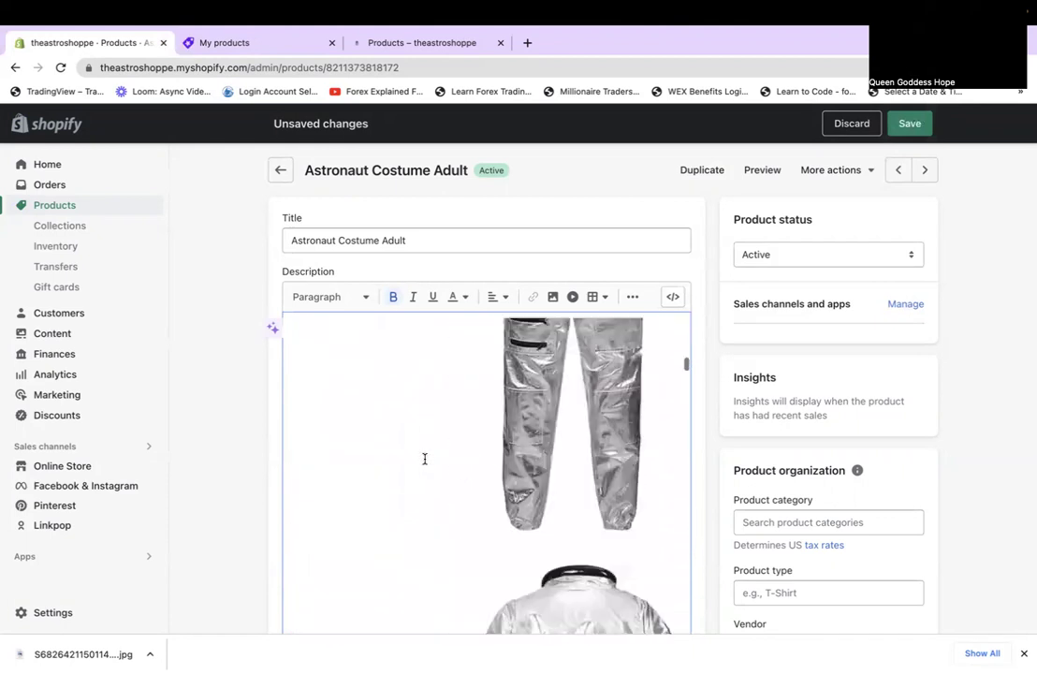
scroll(986, 530, "down", 7)
scroll(986, 530, "up", 4)
scroll(986, 530, "up", 10)
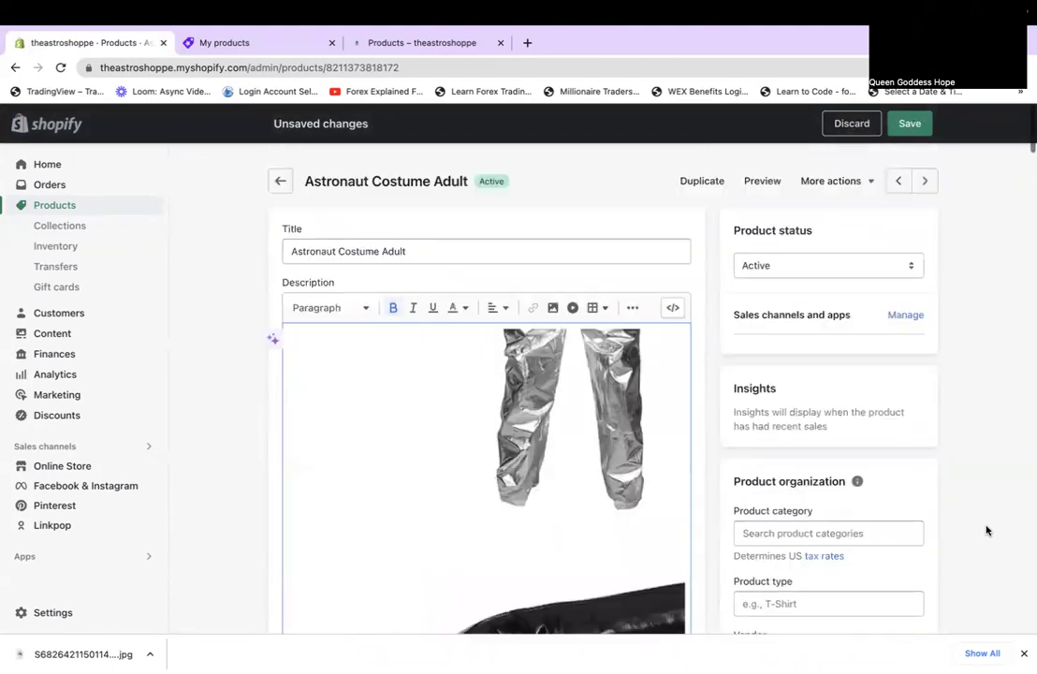
scroll(591, 505, "up", 5)
scroll(590, 507, "down", 10)
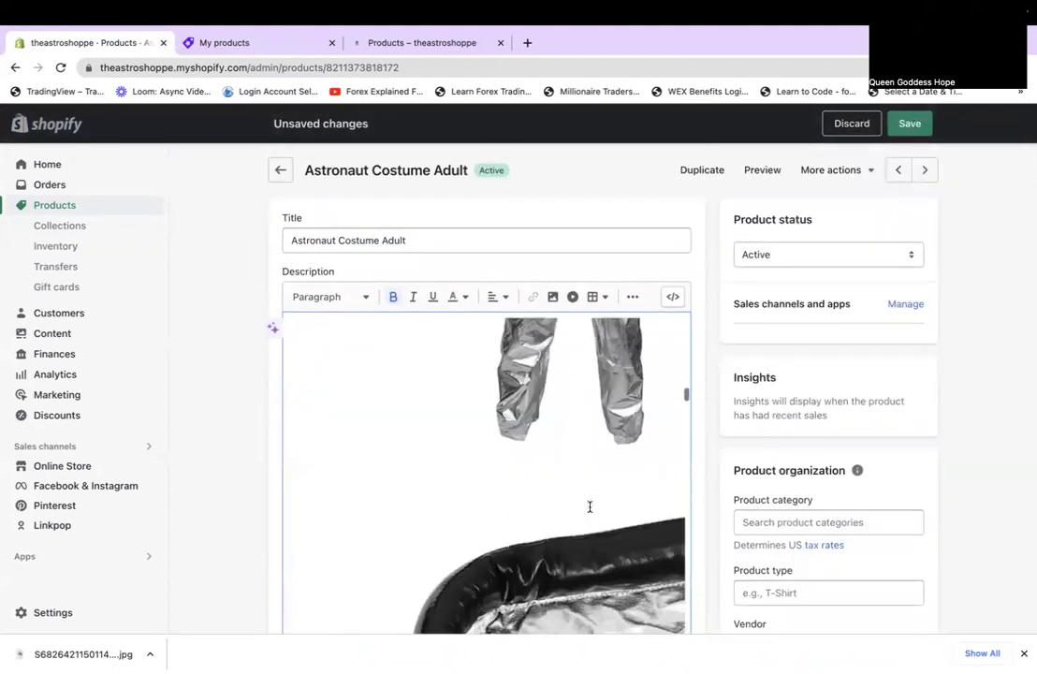
scroll(589, 507, "down", 3)
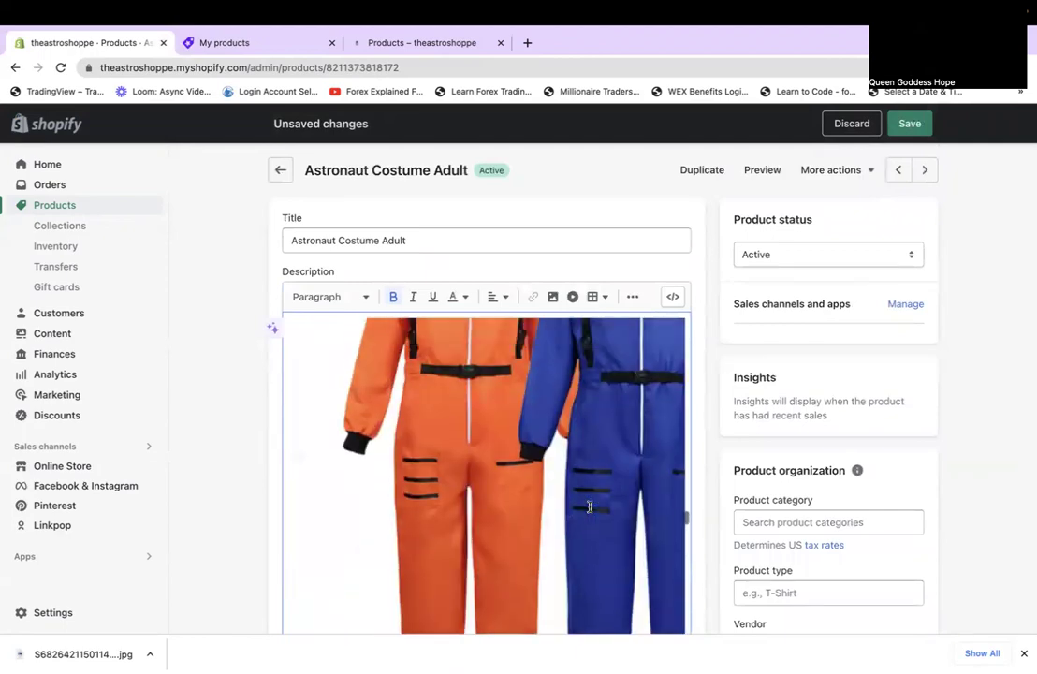
scroll(589, 506, "up", 3)
scroll(589, 506, "down", 5)
scroll(589, 507, "down", 3)
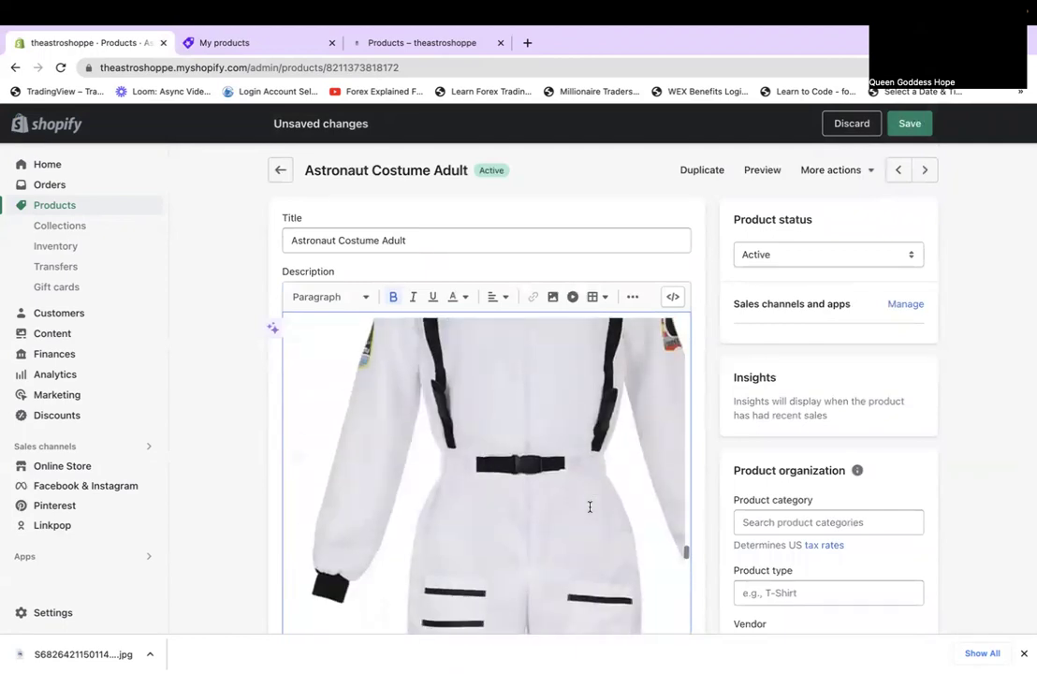
scroll(993, 515, "down", 3)
scroll(993, 516, "up", 3)
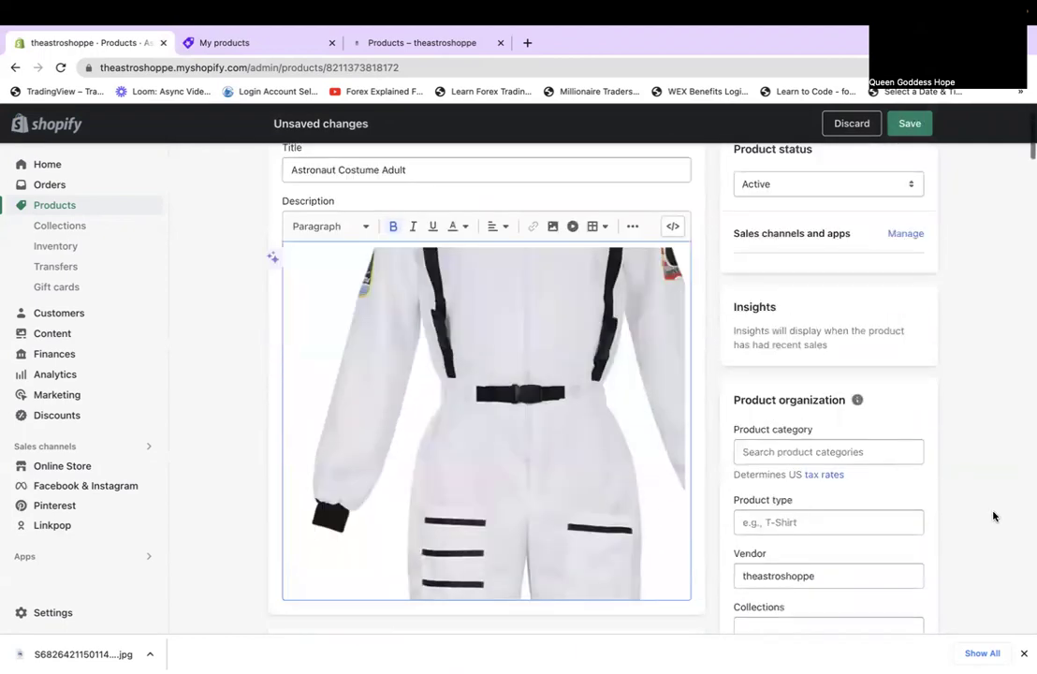
scroll(993, 516, "down", 10)
scroll(993, 516, "up", 10)
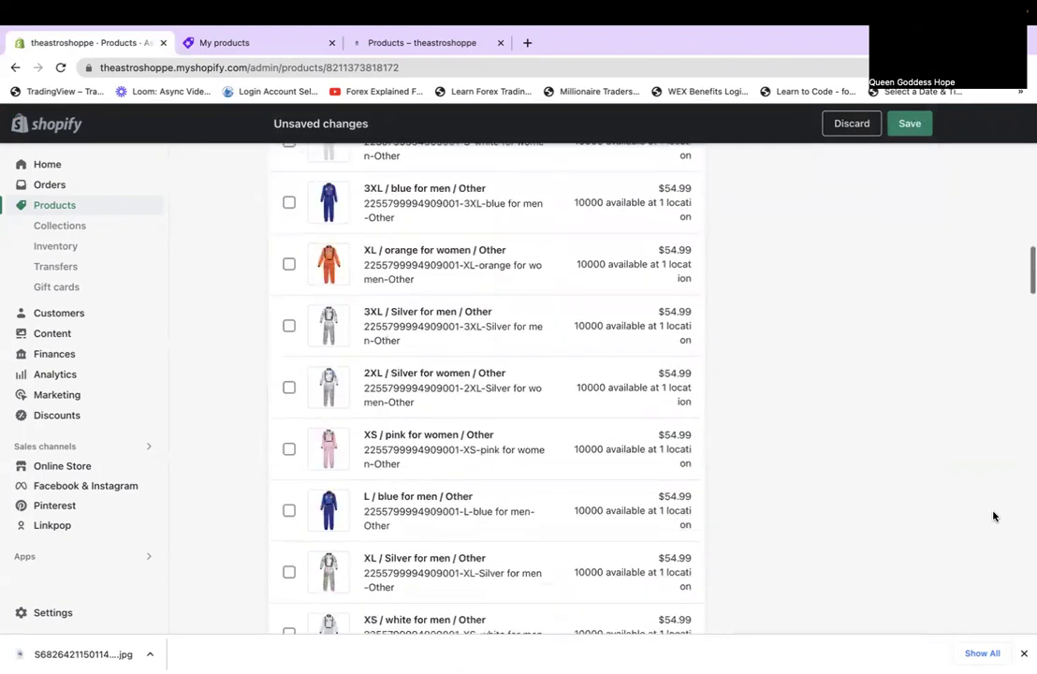
scroll(994, 516, "down", 3)
scroll(993, 516, "up", 3)
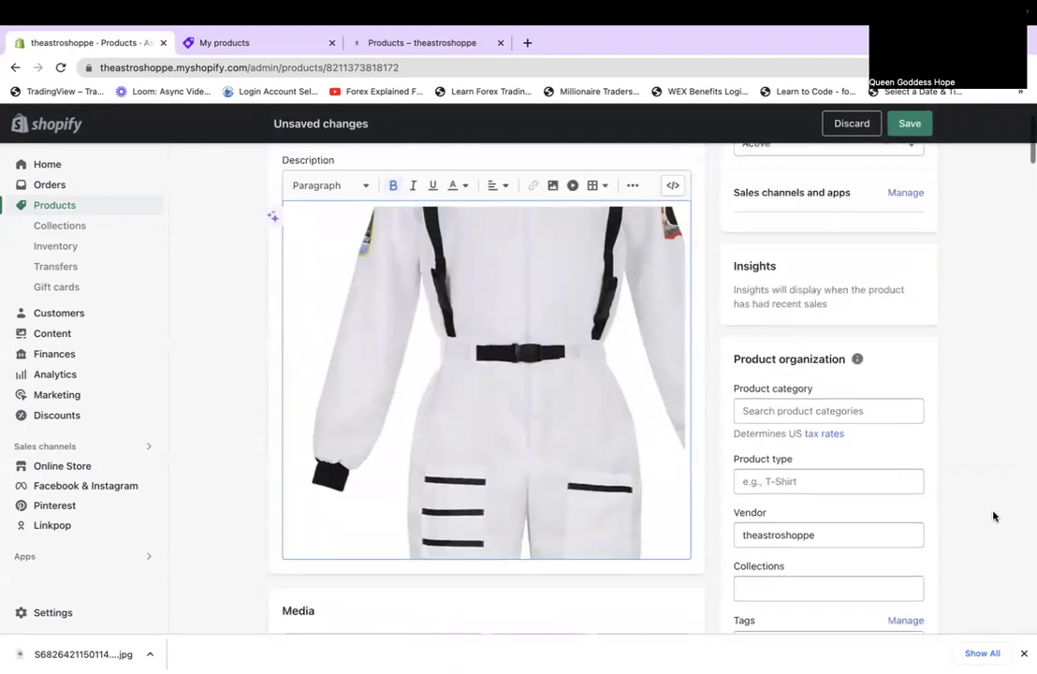
scroll(683, 494, "down", 15)
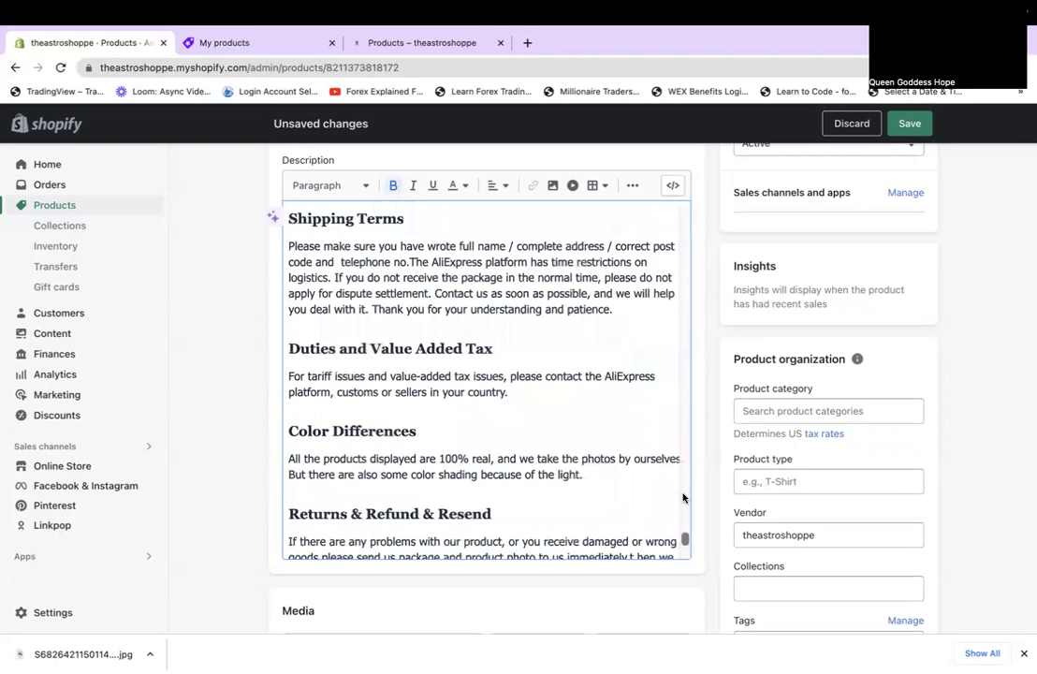
scroll(684, 498, "up", 5)
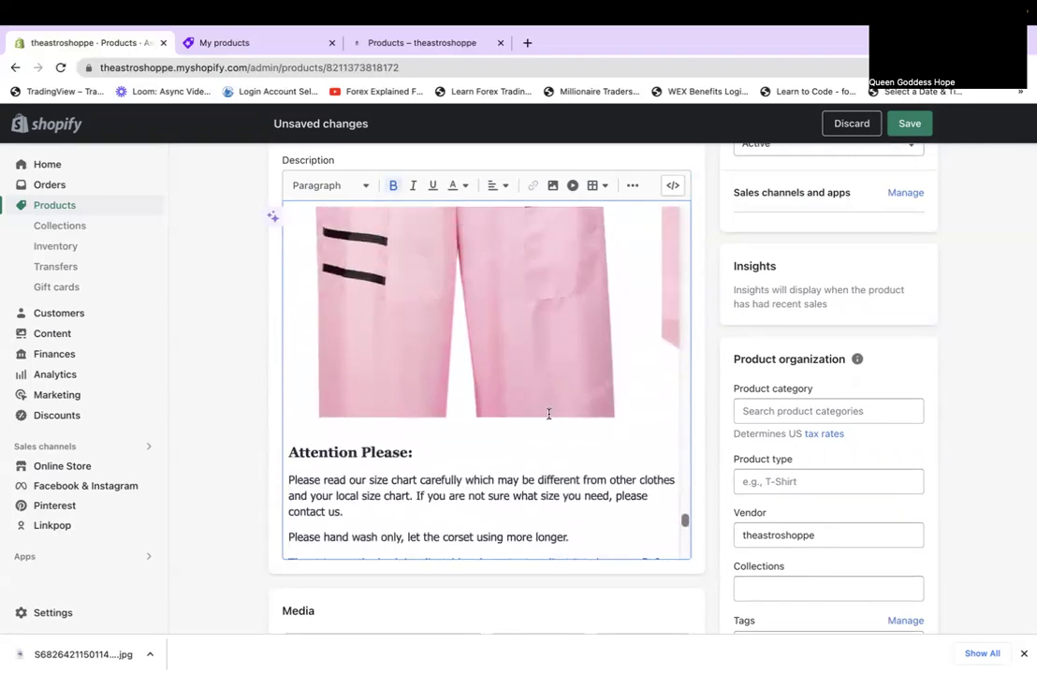
scroll(528, 435, "down", 5)
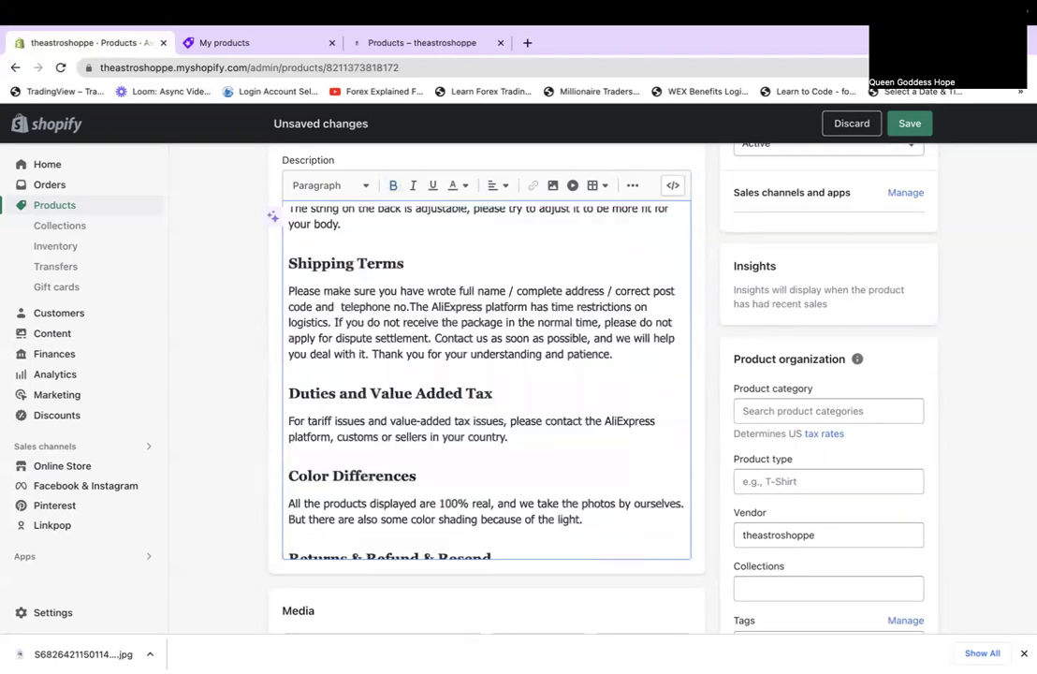
scroll(595, 484, "up", 8)
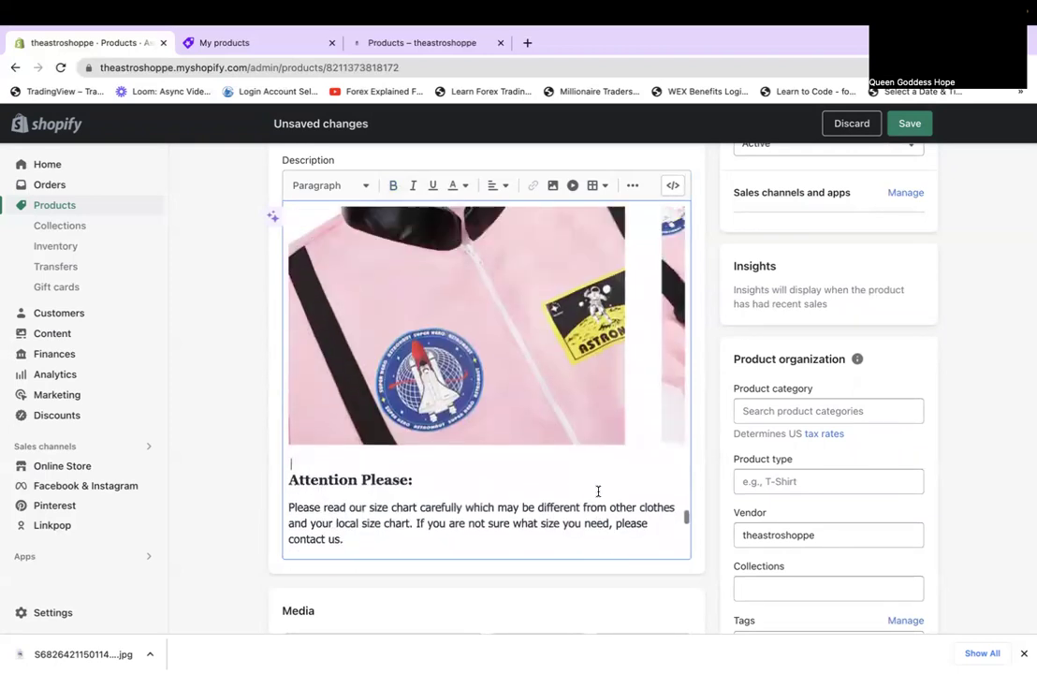
scroll(487, 379, "down", 5)
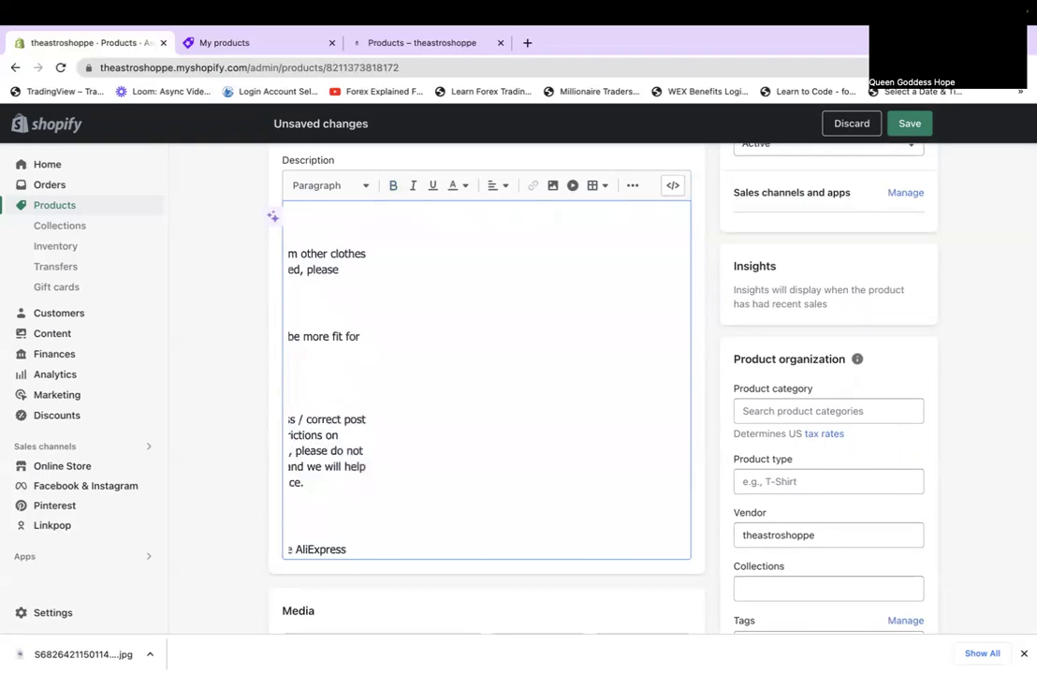
scroll(489, 427, "left", 5)
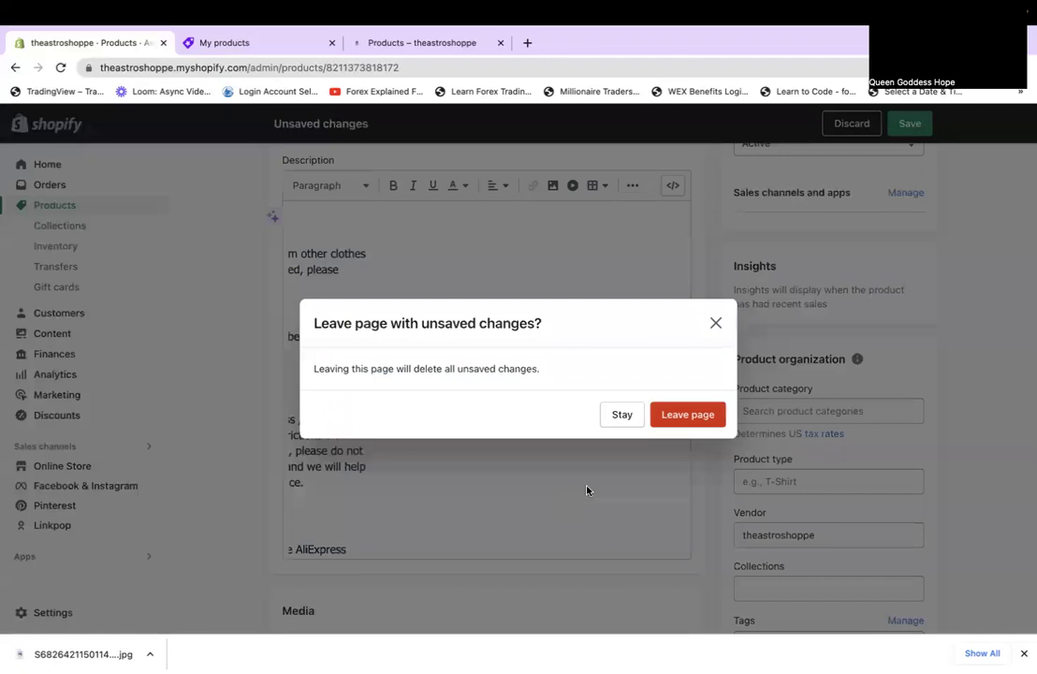
left_click(641, 417)
scroll(642, 417, "up", 5)
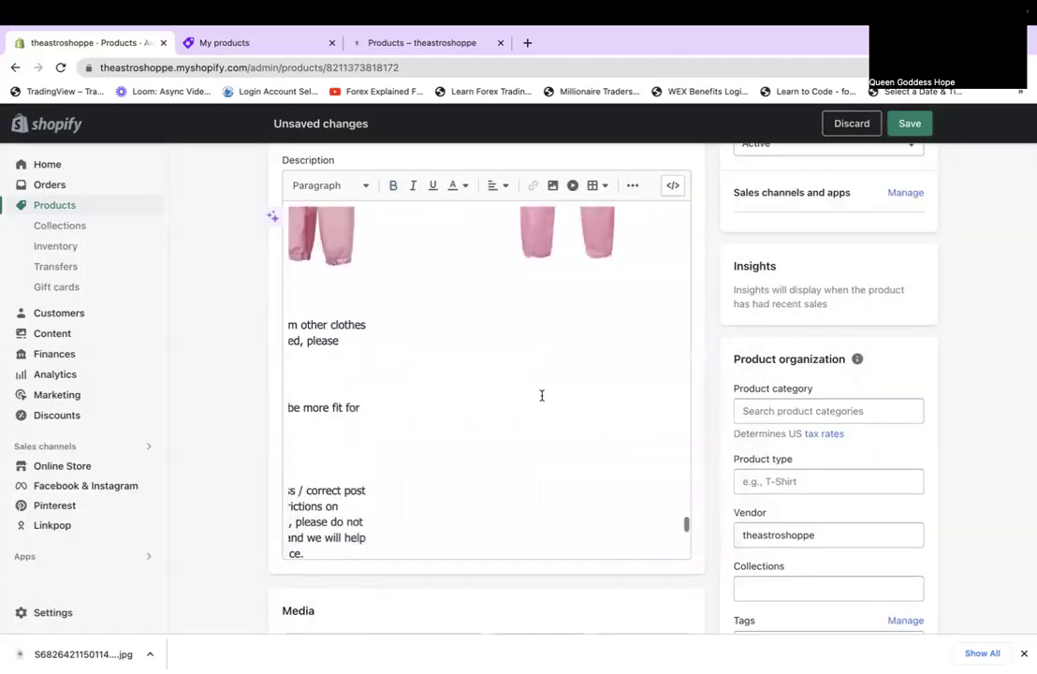
scroll(641, 412, "down", 5)
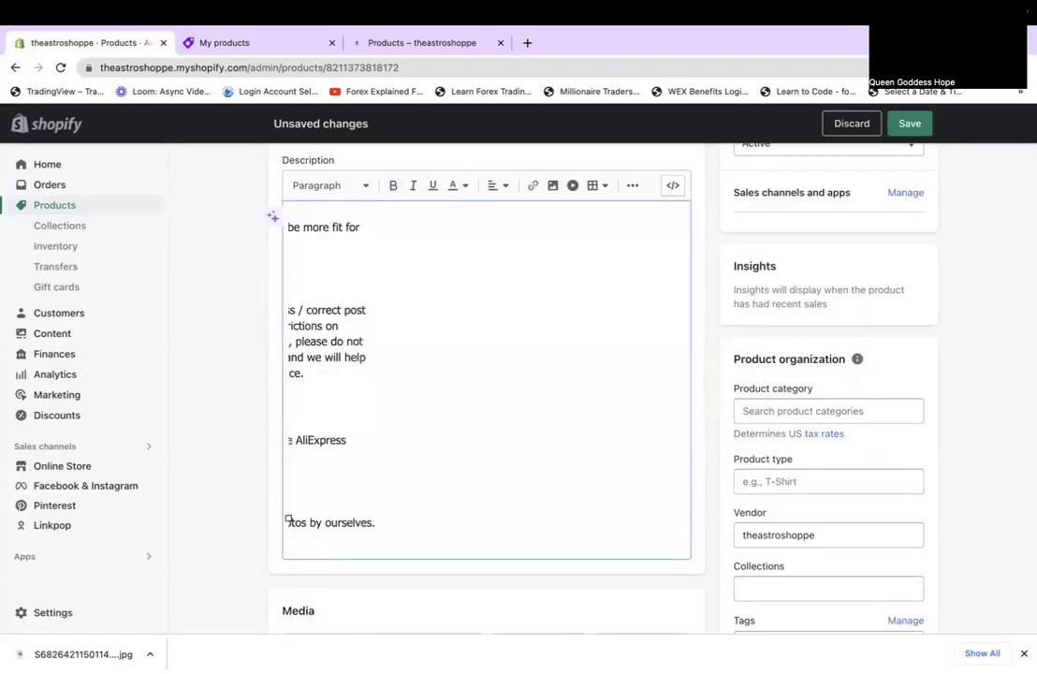
scroll(486, 380, "up", 5)
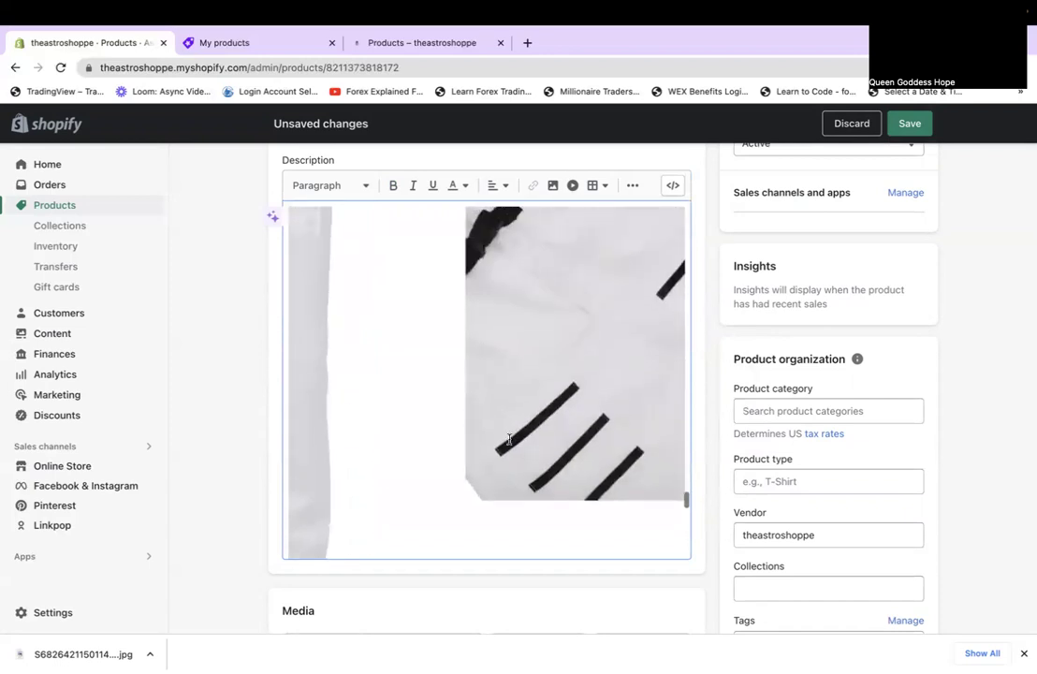
scroll(471, 538, "down", 3)
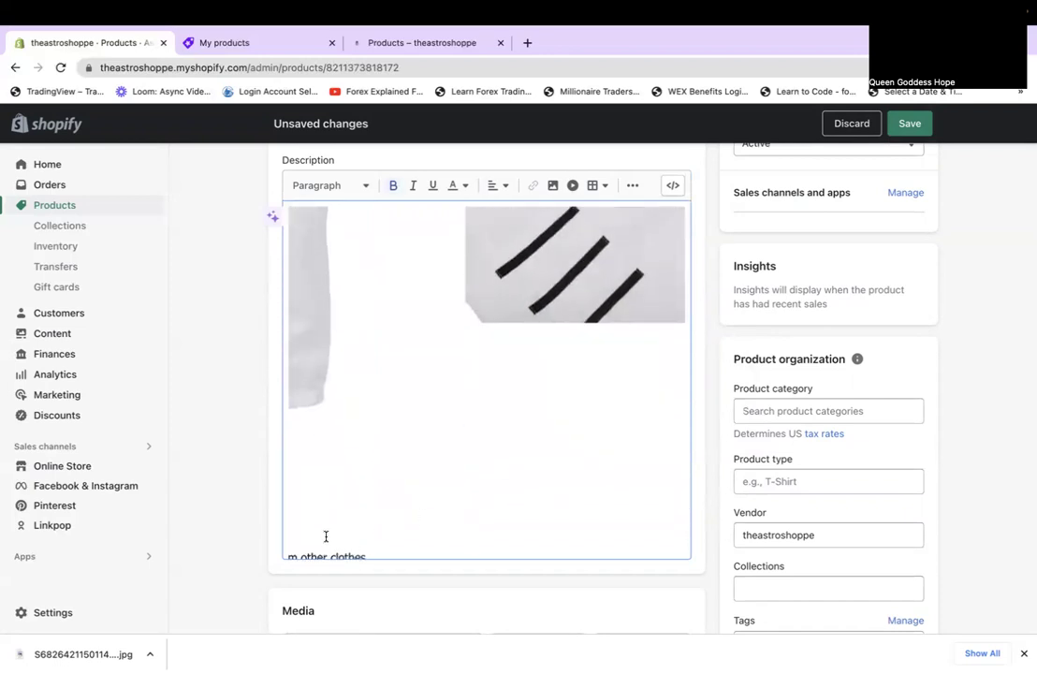
scroll(326, 536, "left", 3)
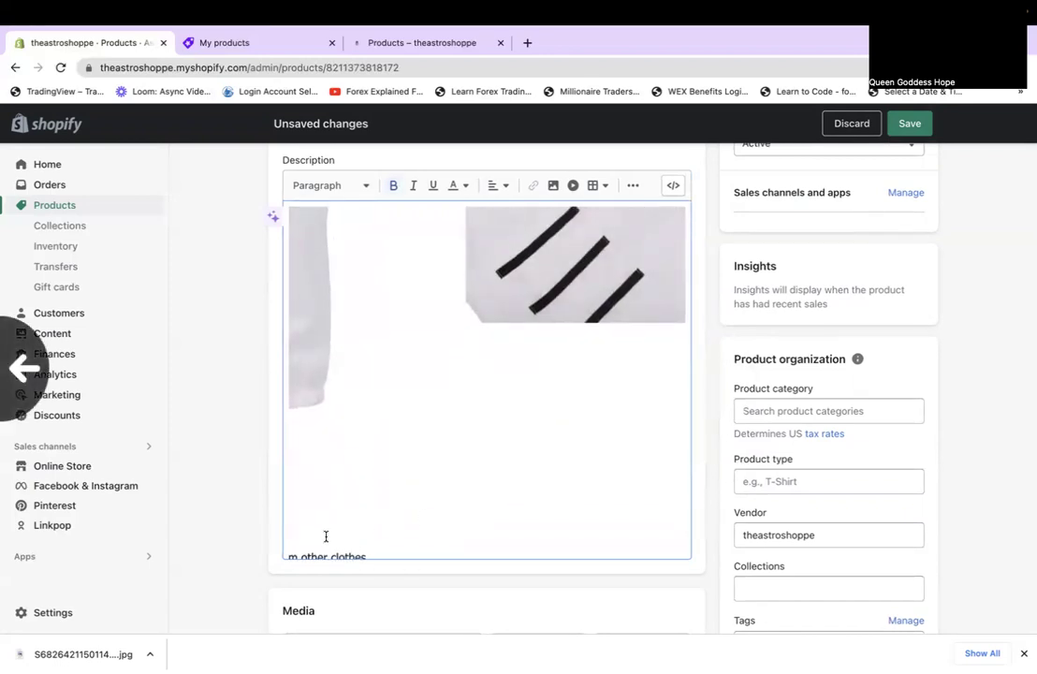
scroll(325, 537, "left", 3)
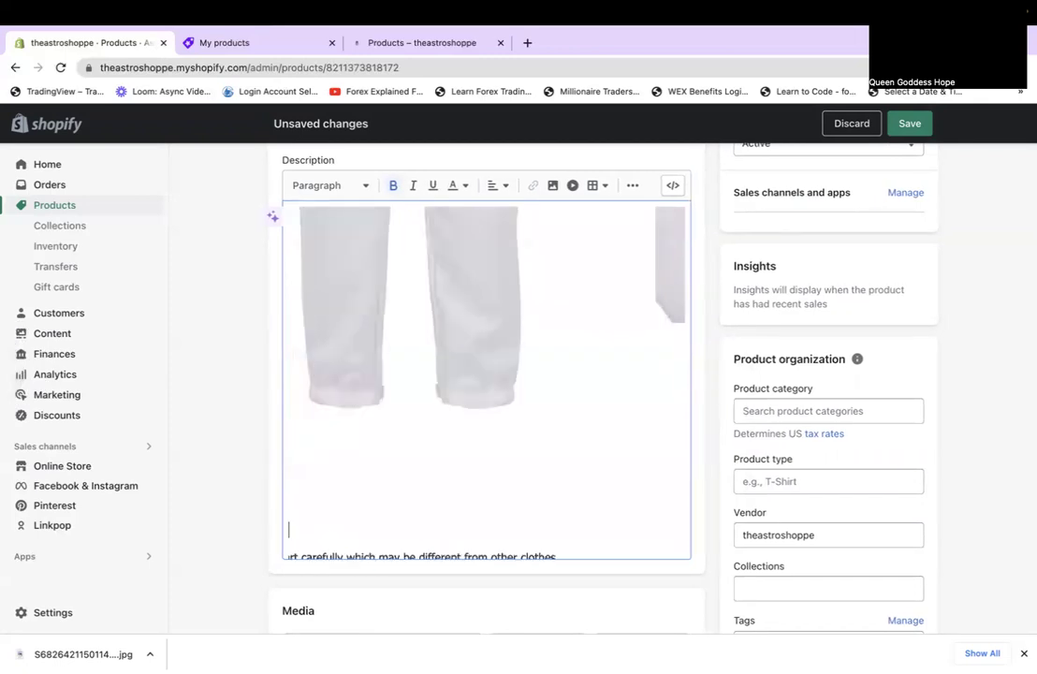
scroll(487, 379, "left", 4)
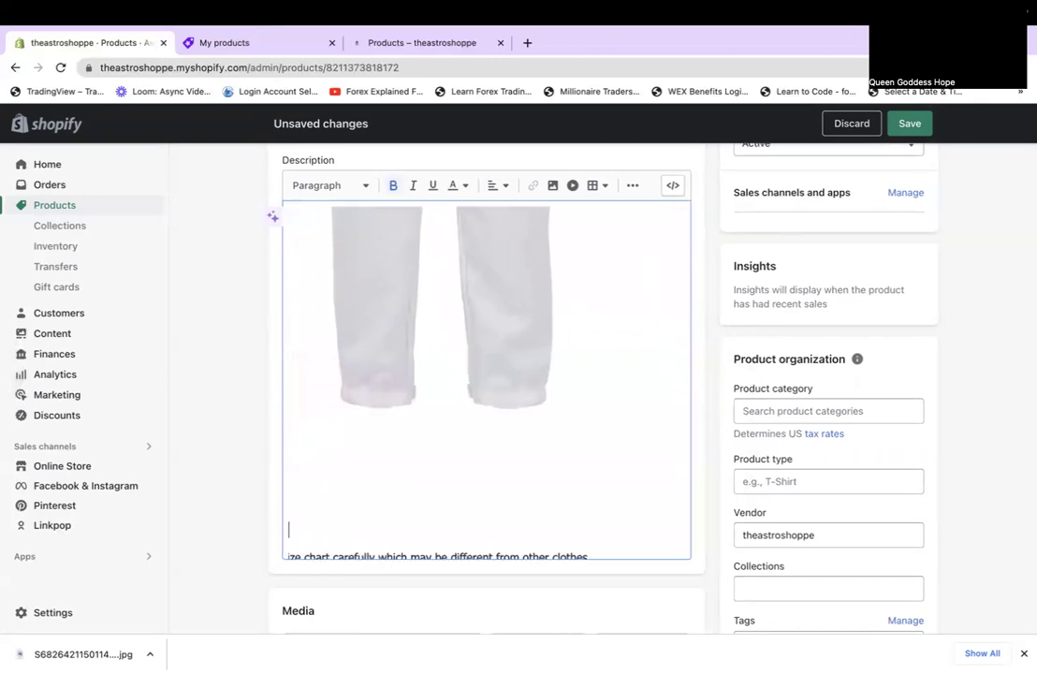
scroll(487, 379, "left", 2)
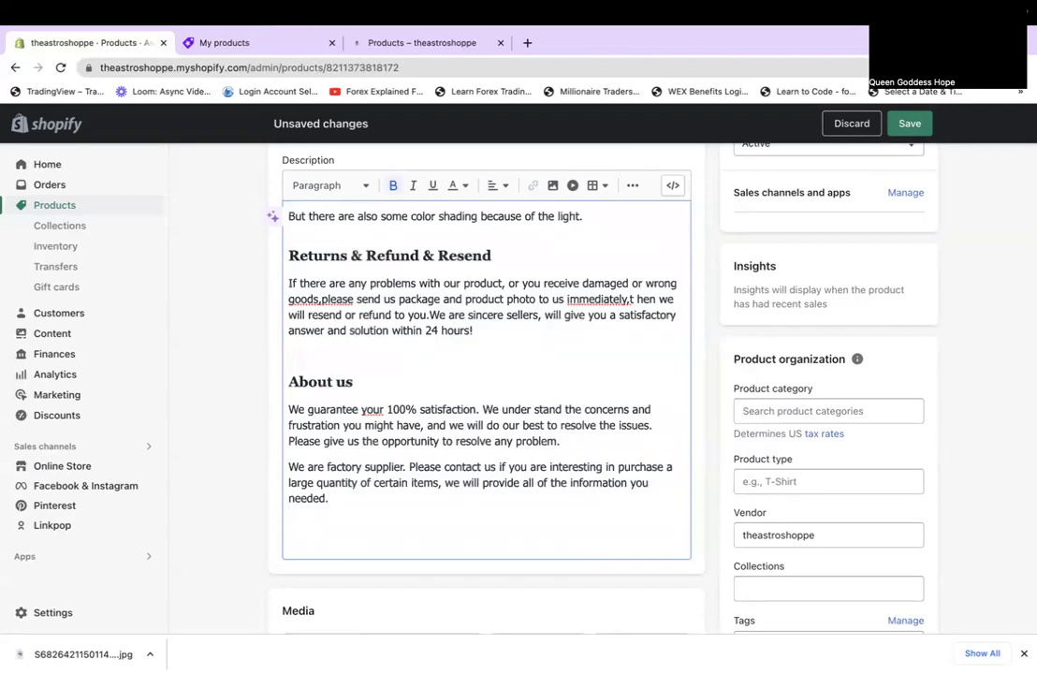
scroll(412, 394, "up", 10)
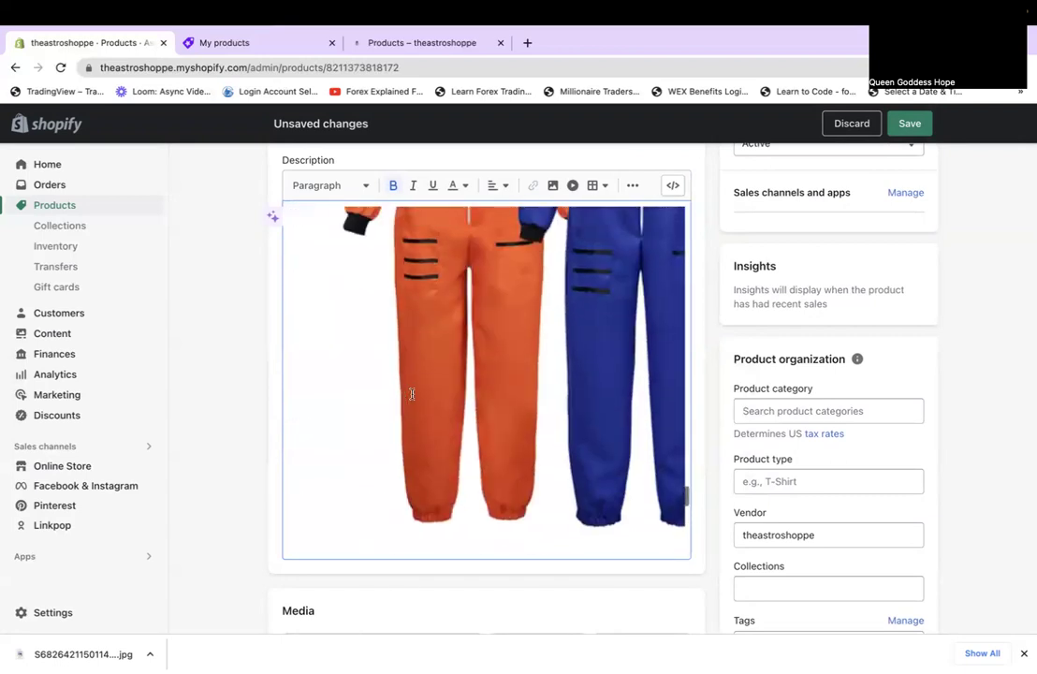
scroll(379, 477, "down", 2)
left_click(304, 476)
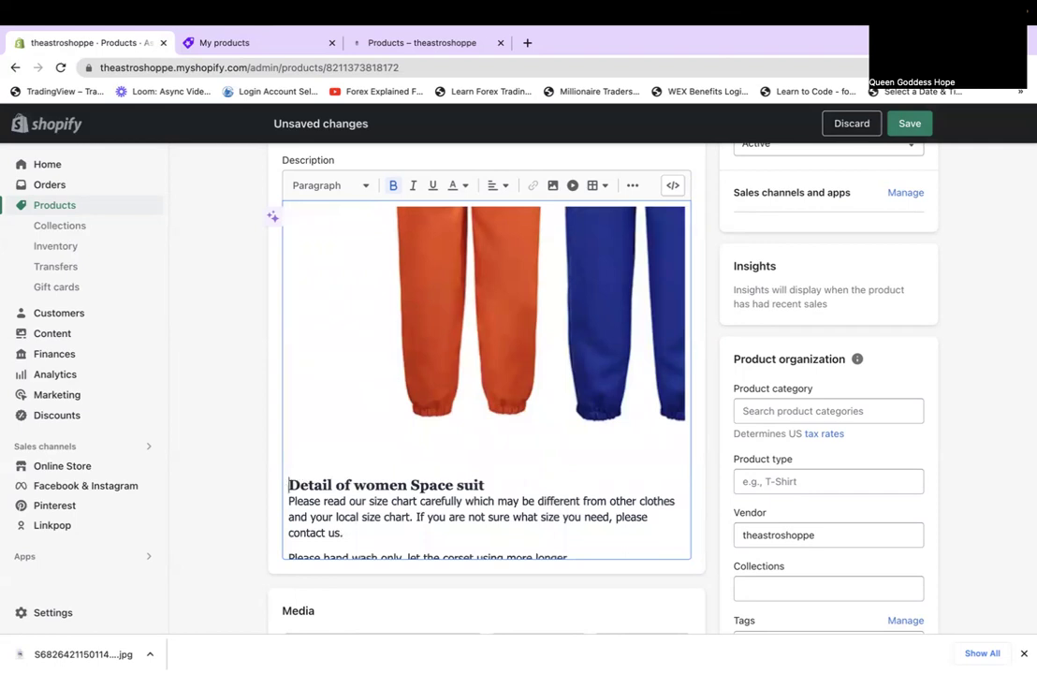
scroll(290, 485, "down", 10)
scroll(480, 412, "up", 10)
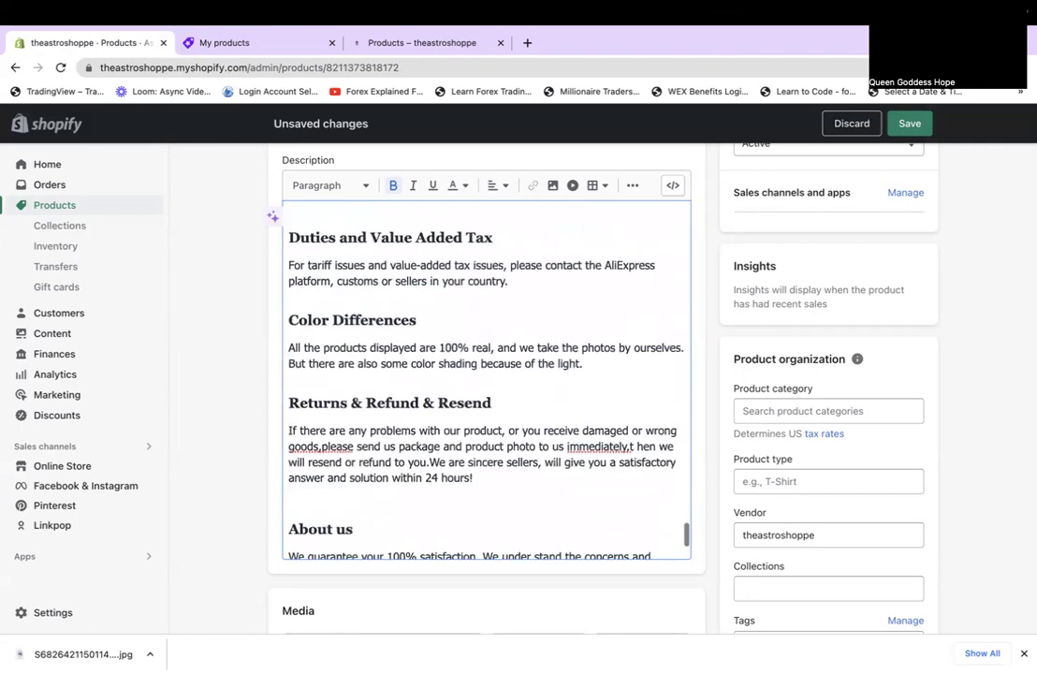
scroll(289, 372, "down", 1)
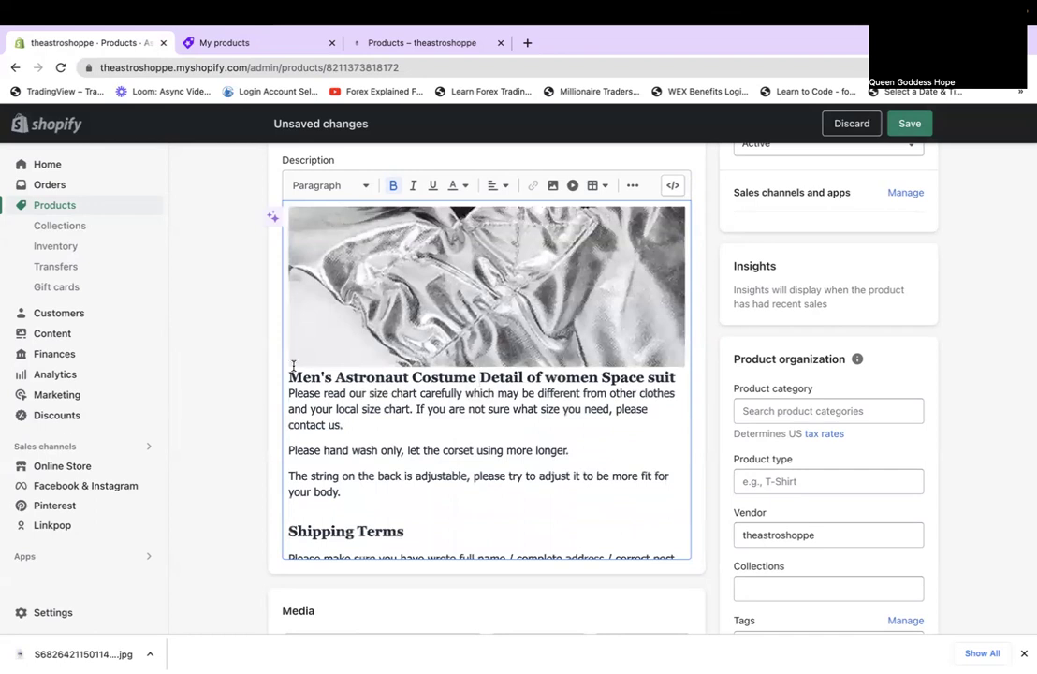
key("Return")
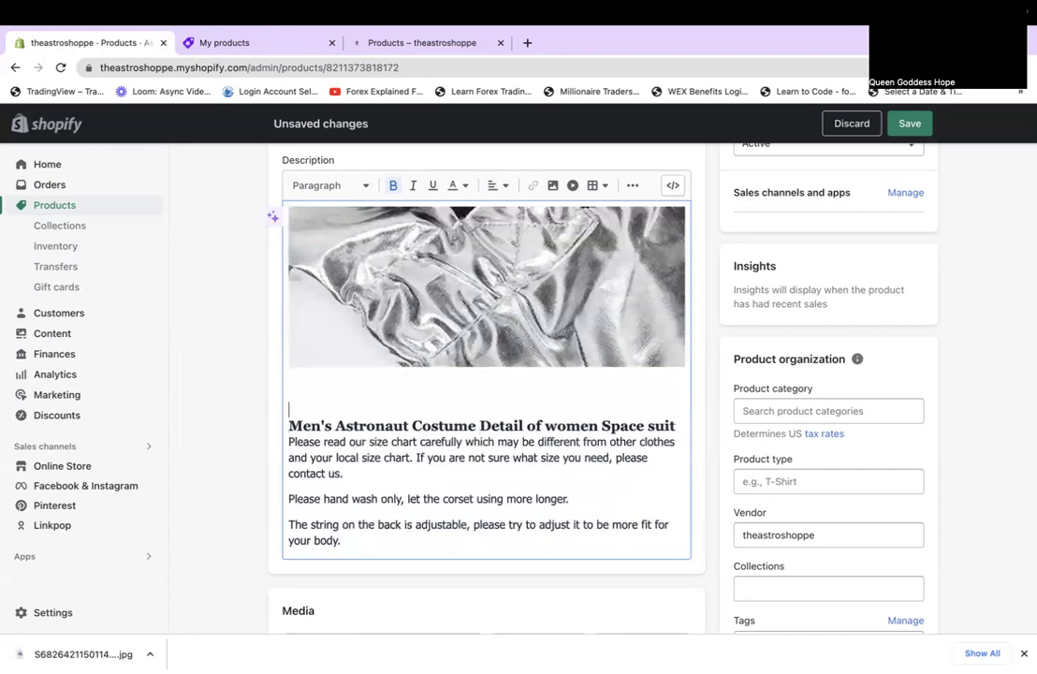
scroll(487, 379, "down", 10)
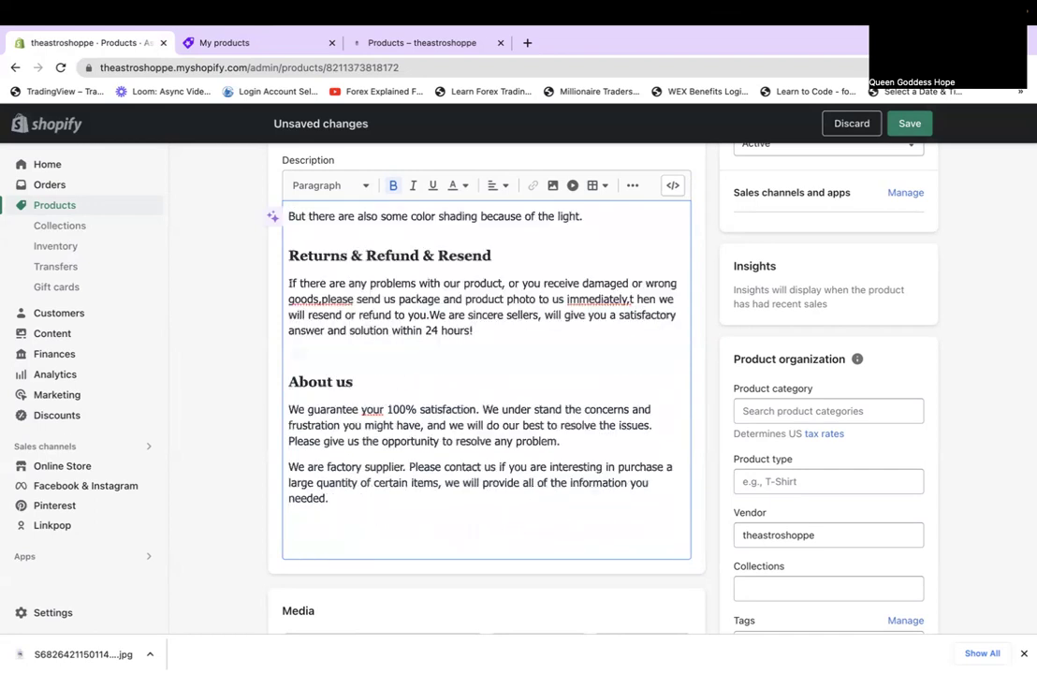
scroll(288, 381, "up", 10)
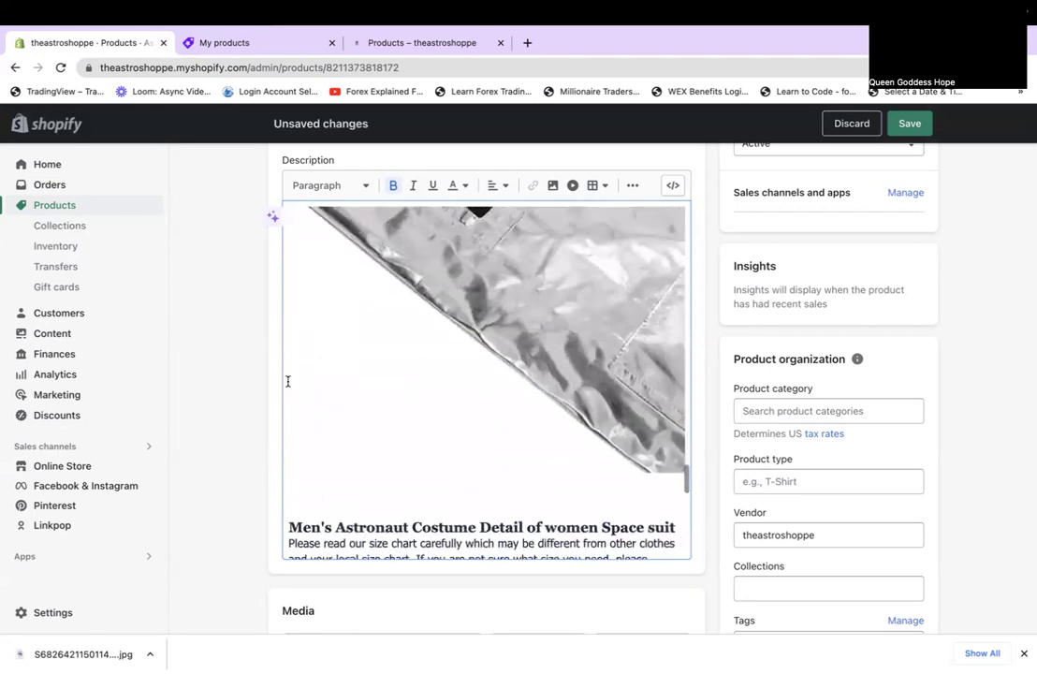
scroll(287, 381, "up", 5)
scroll(287, 381, "right", 5)
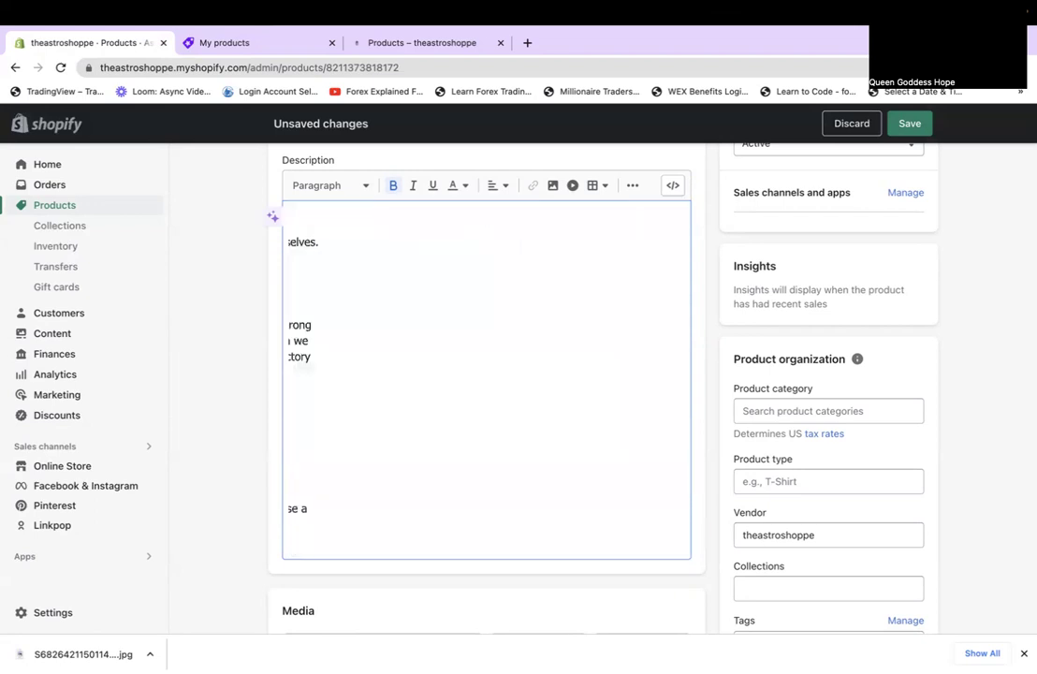
scroll(341, 398, "up", 6)
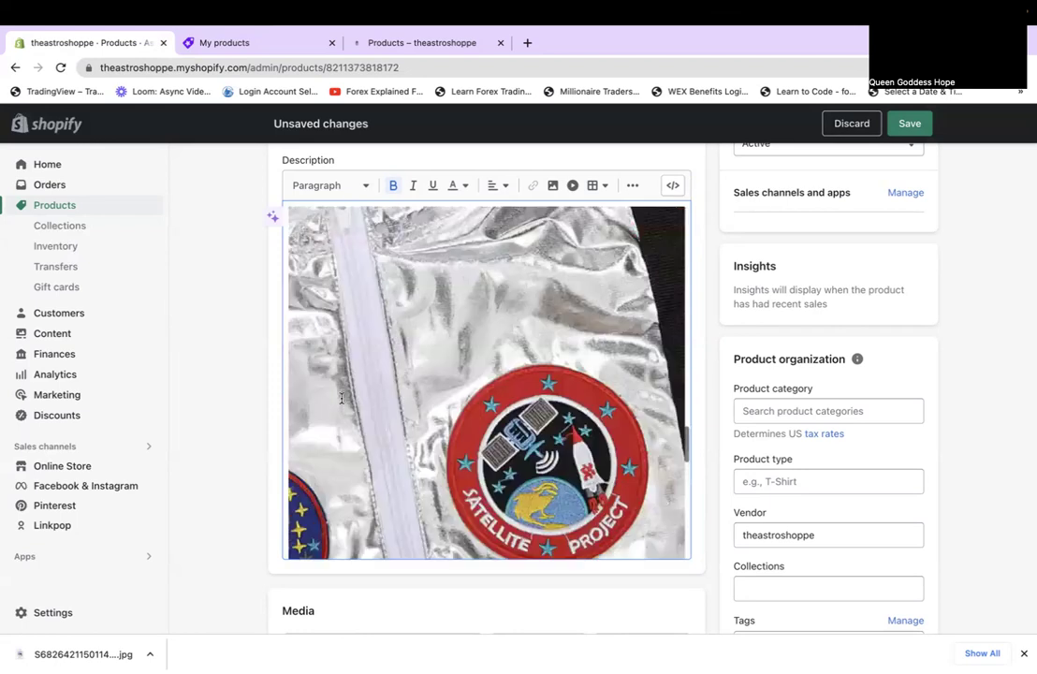
scroll(393, 251, "down", 5)
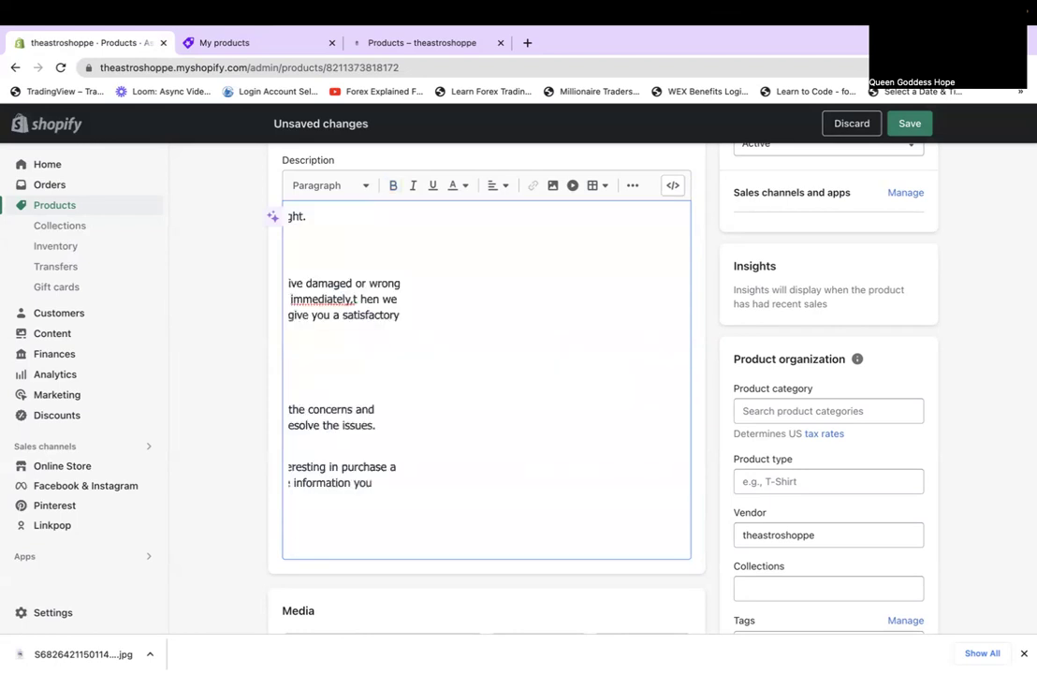
scroll(402, 430, "up", 8)
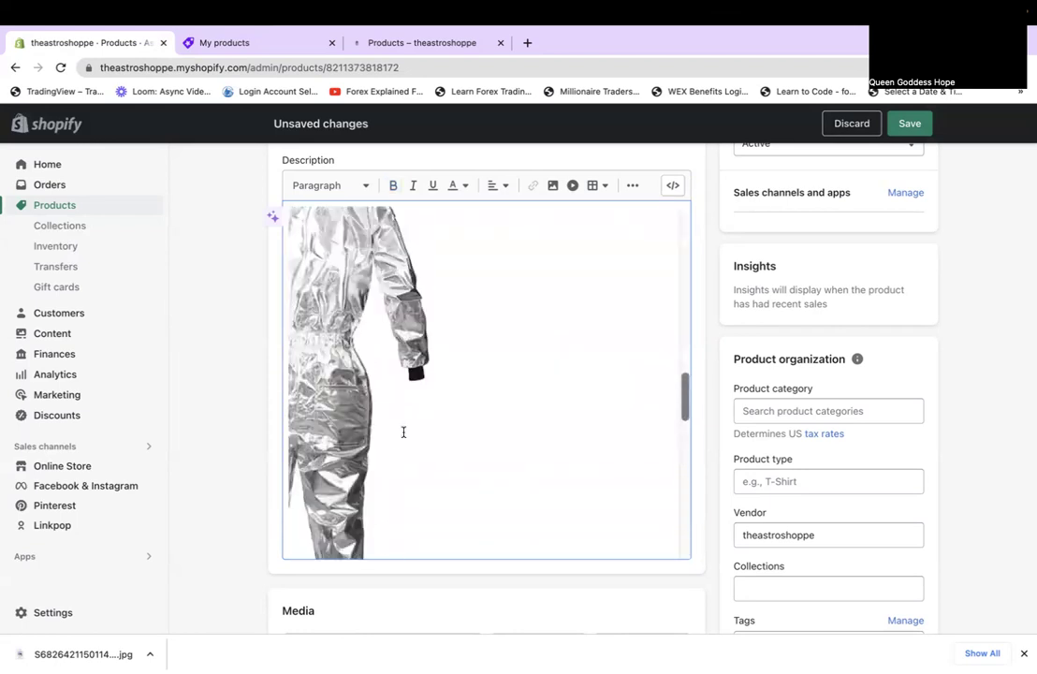
scroll(404, 432, "down", 5)
scroll(403, 431, "up", 7)
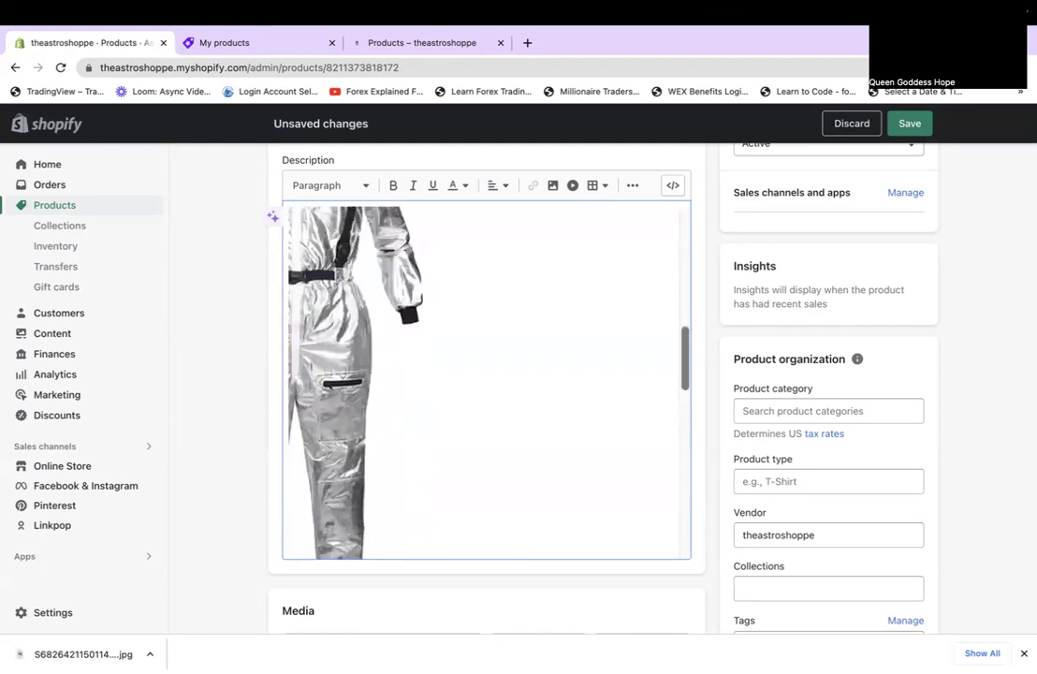
scroll(368, 435, "down", 6)
scroll(367, 435, "up", 1)
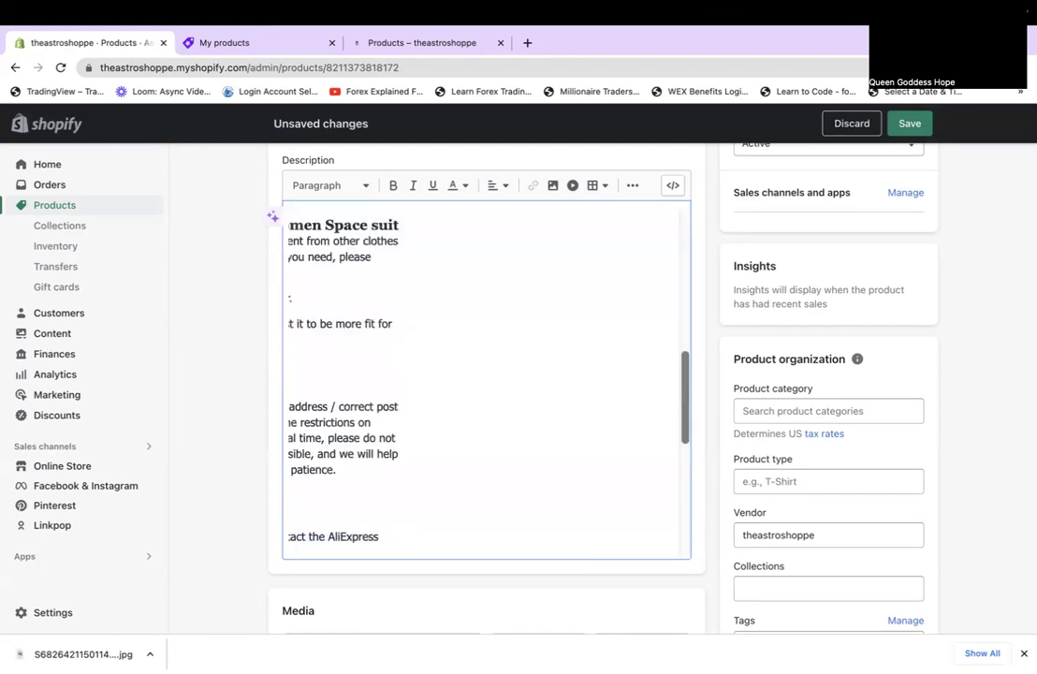
scroll(361, 506, "up", 5)
scroll(360, 506, "down", 2)
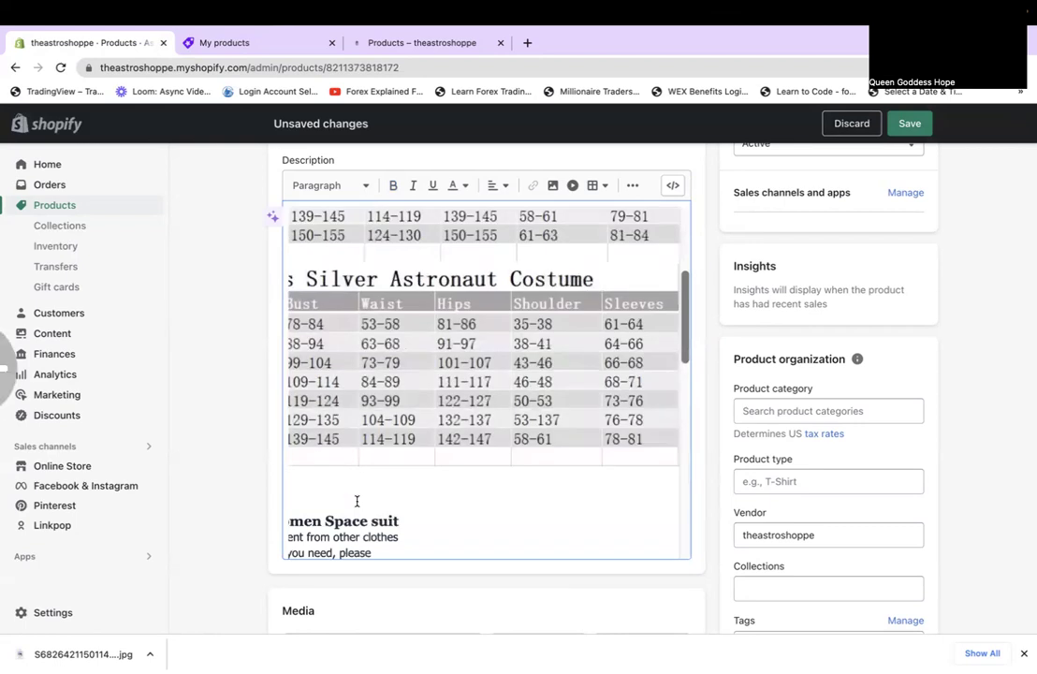
scroll(357, 502, "down", 8)
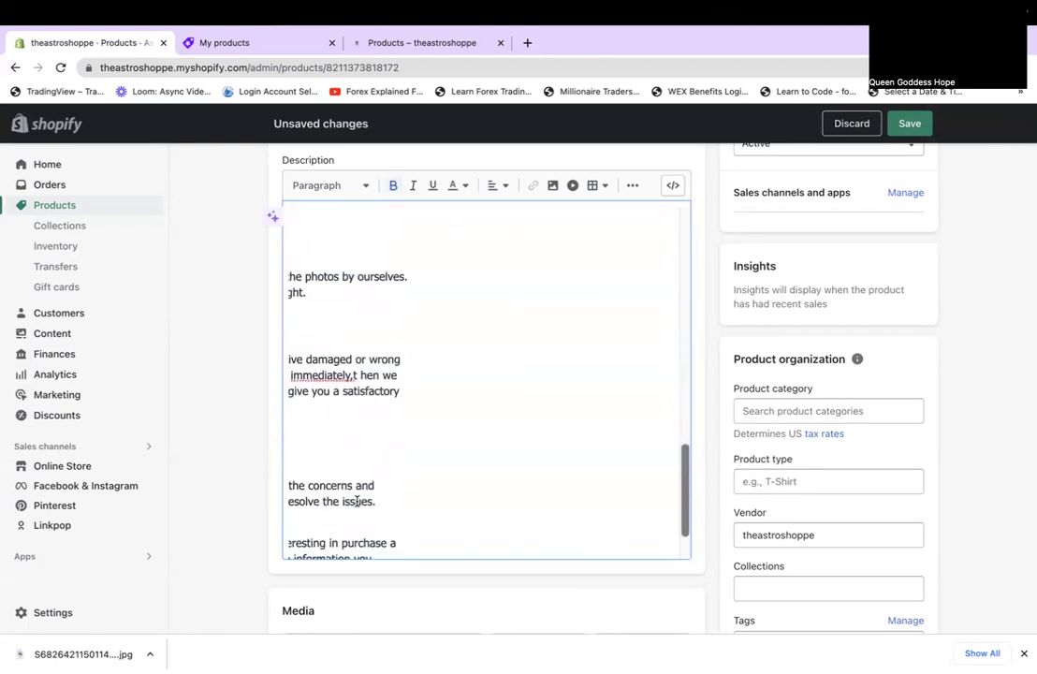
scroll(351, 493, "down", 1)
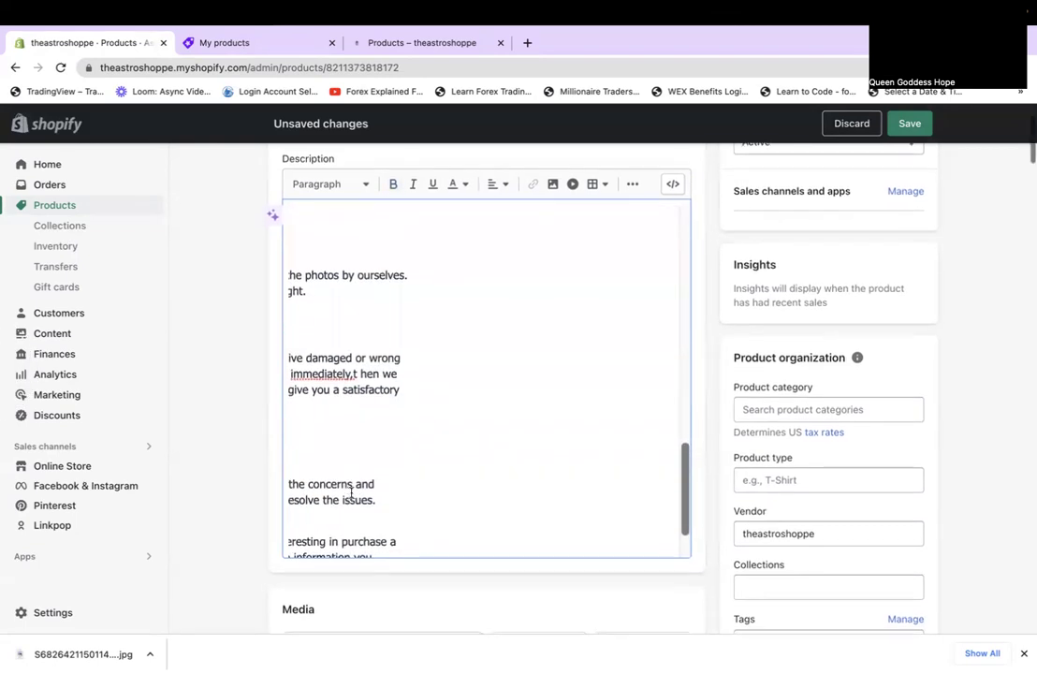
scroll(351, 494, "up", 6)
left_click(405, 345)
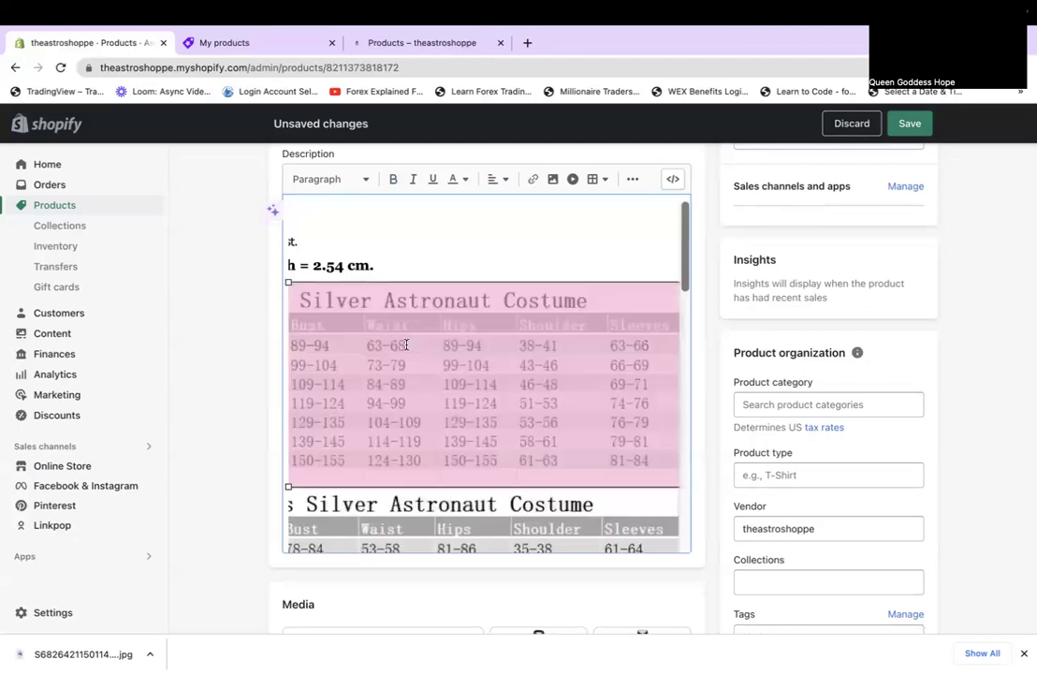
left_click(378, 256)
scroll(378, 257, "left", 5)
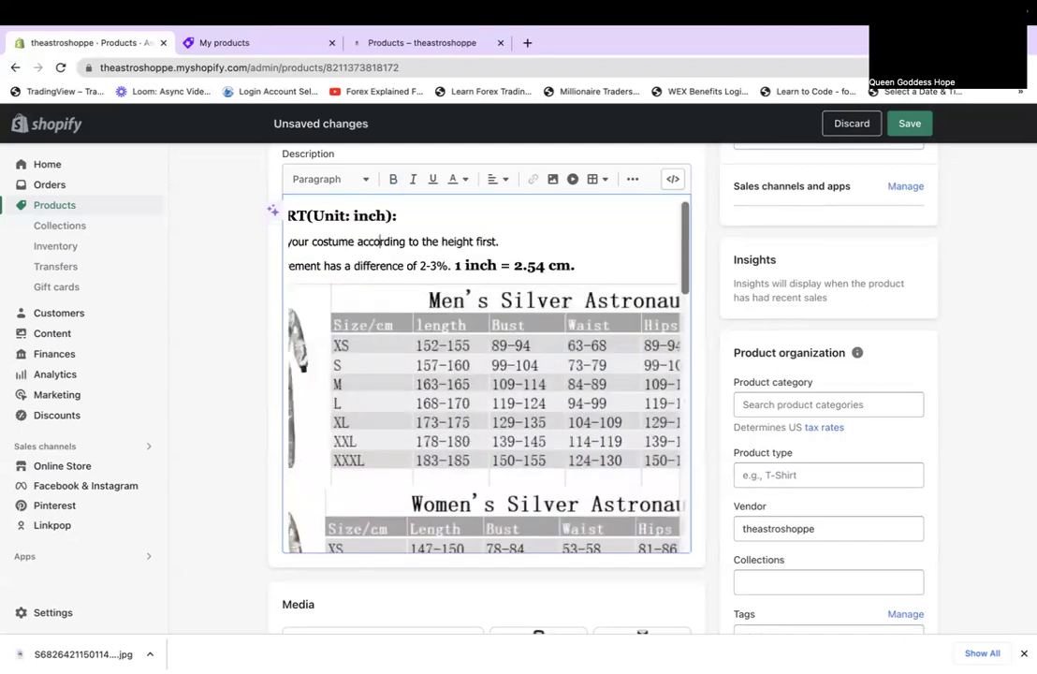
scroll(312, 241, "left", 3)
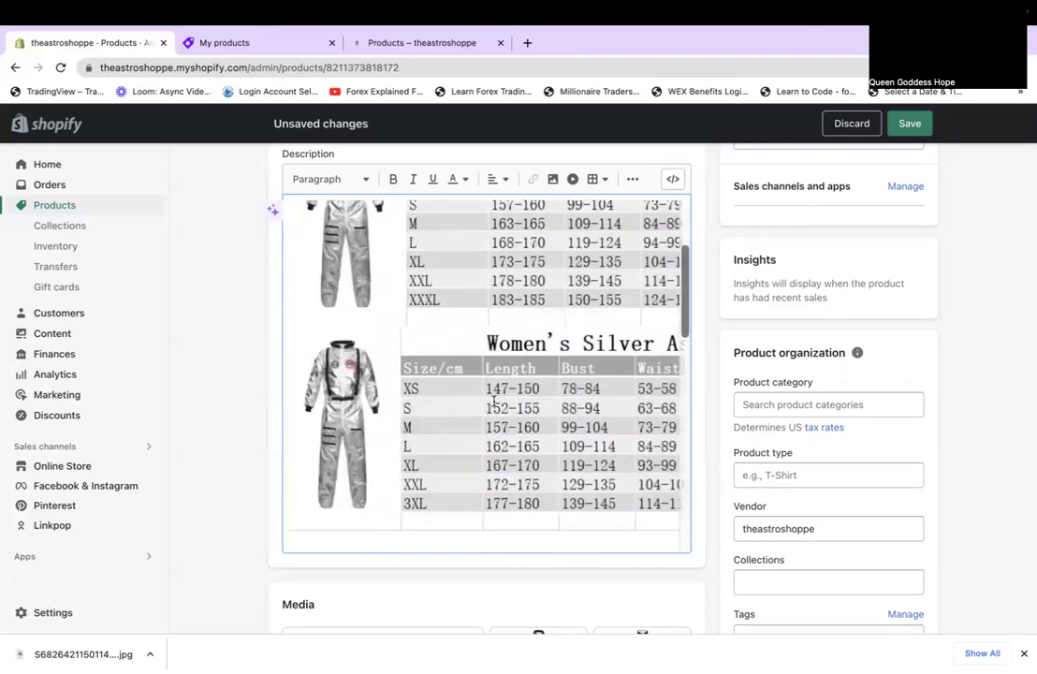
scroll(440, 346, "down", 10)
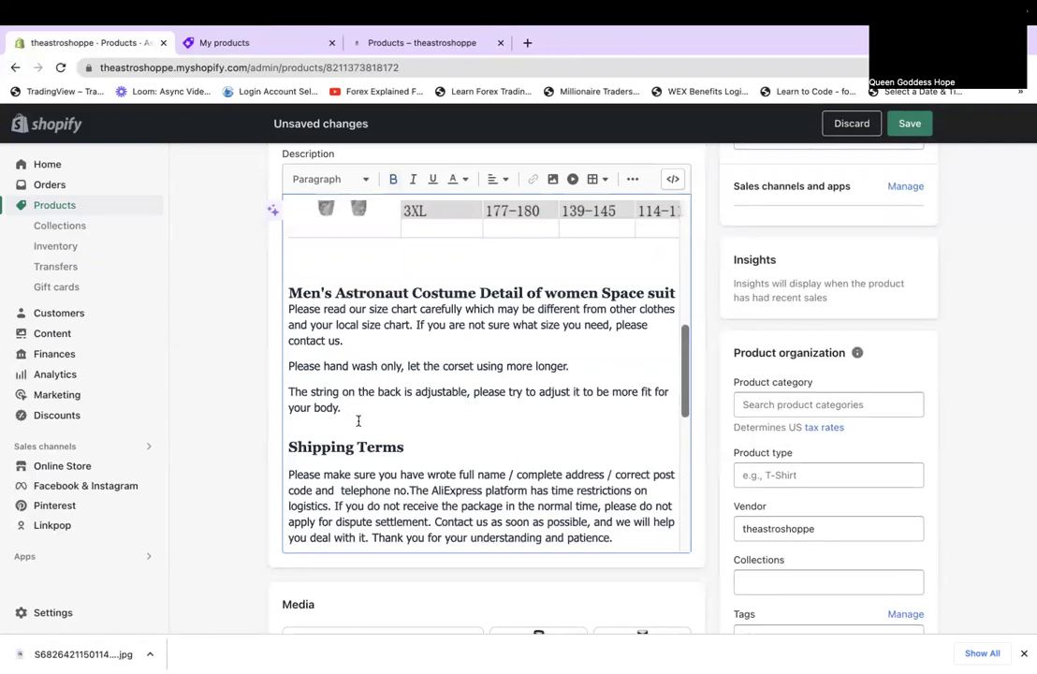
scroll(360, 419, "down", 2)
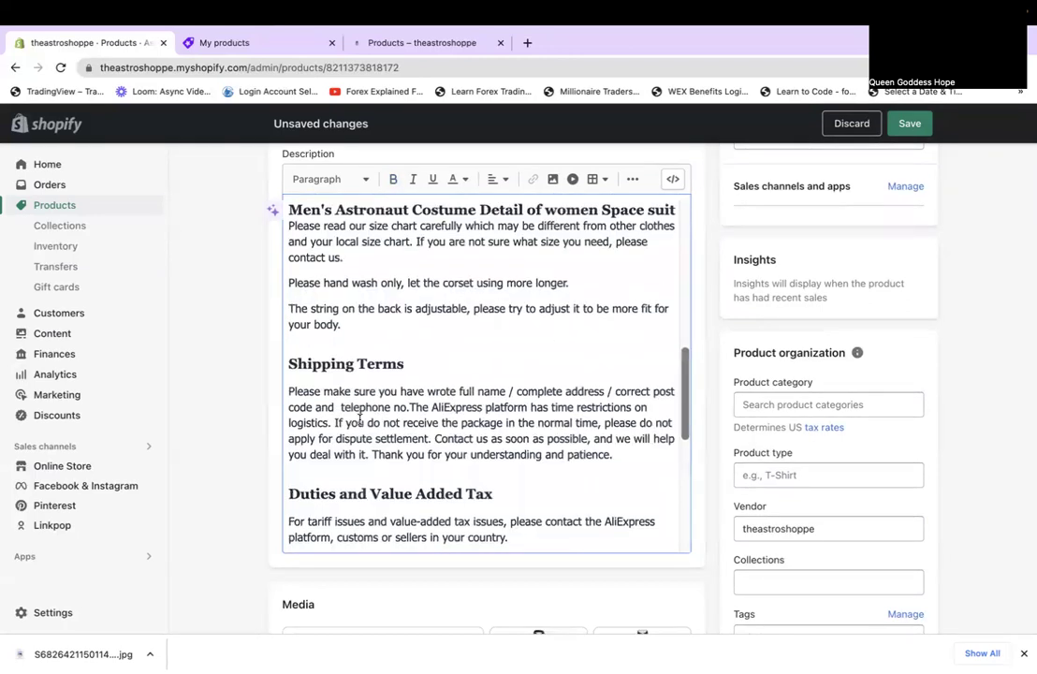
Delete the Shipping Terms and Duties and Value Added Tax sections from the description.
left_click_drag(289, 362, 604, 461)
key("BackSpace")
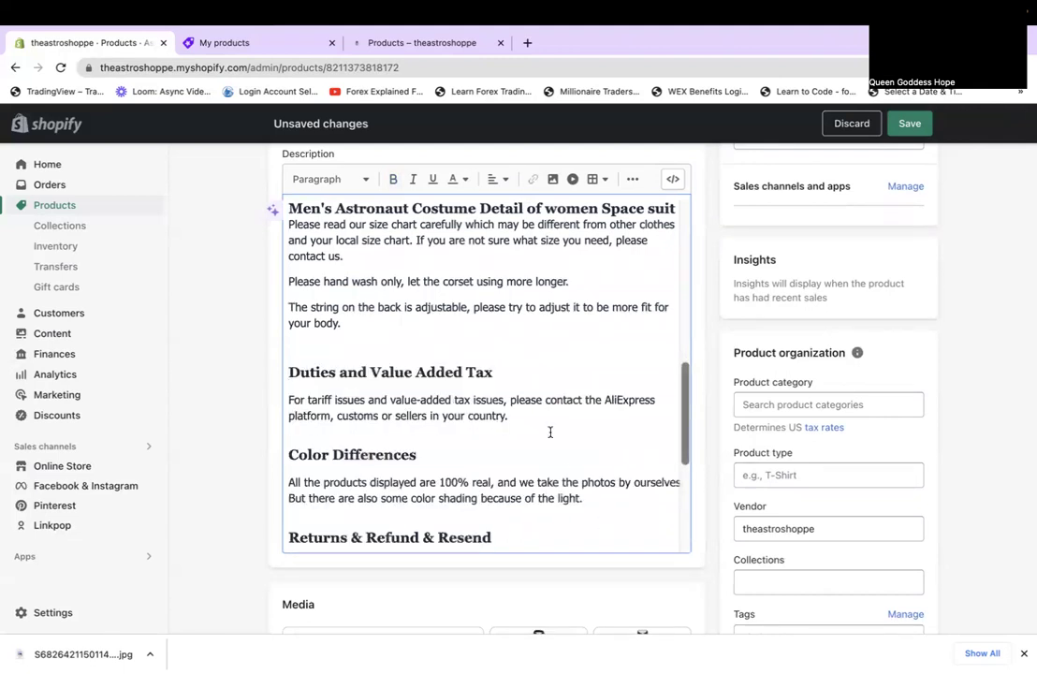
left_click_drag(508, 417, 287, 370)
key("BackSpace")
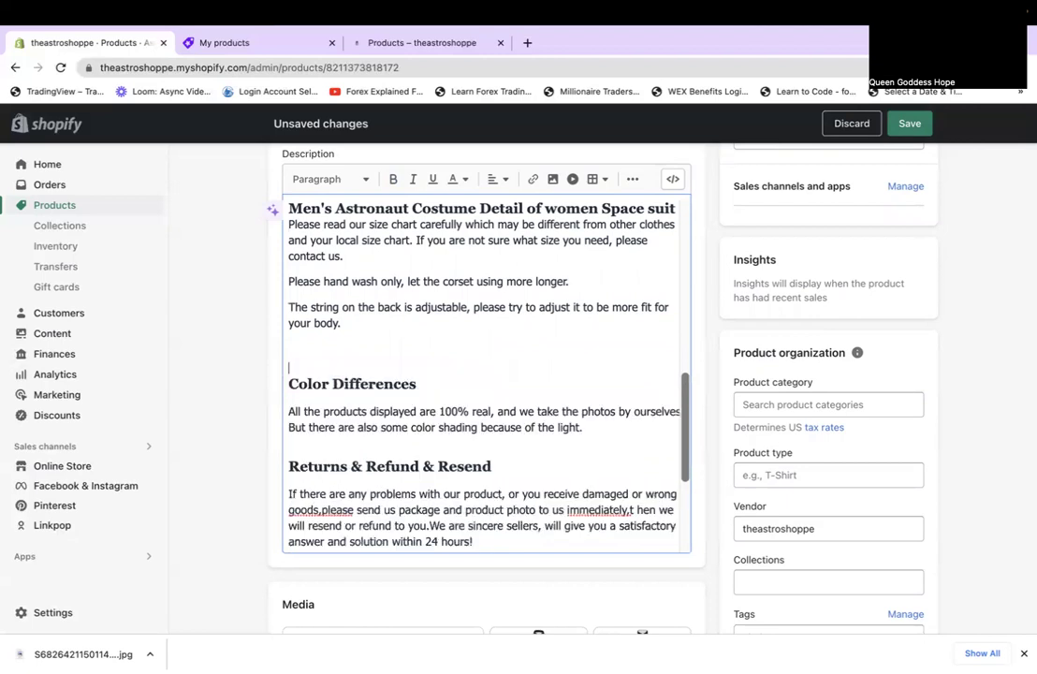
scroll(314, 444, "down", 4)
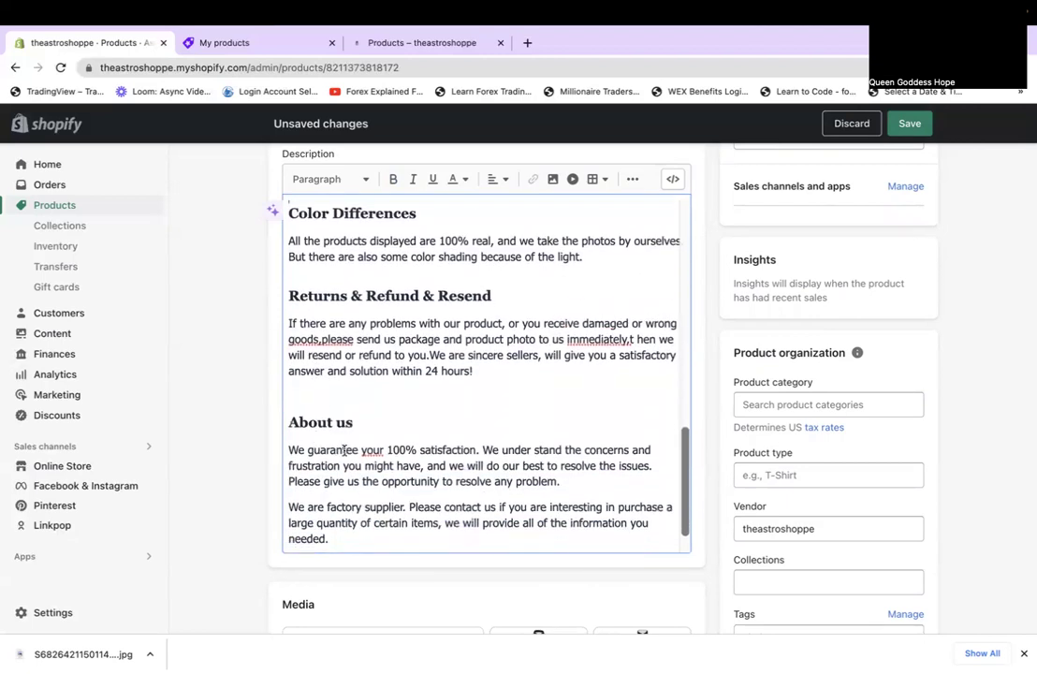
scroll(356, 451, "down", 1)
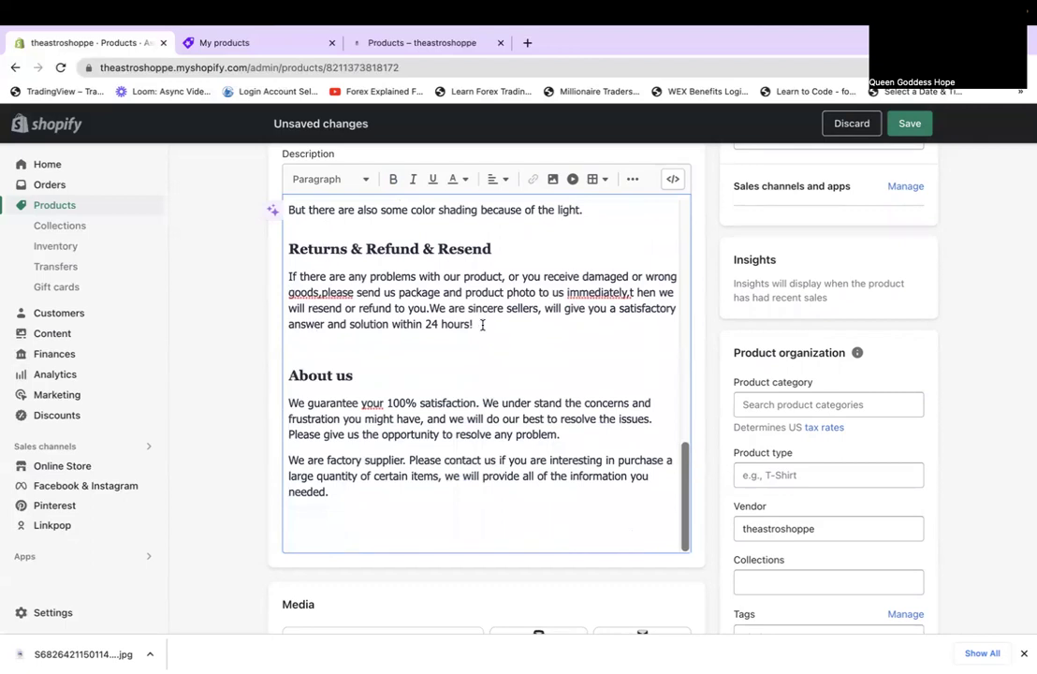
Delete the Returns & Refund & Resend and About us sections plus leftover blank lines.
left_click_drag(359, 352, 282, 248)
key("BackSpace")
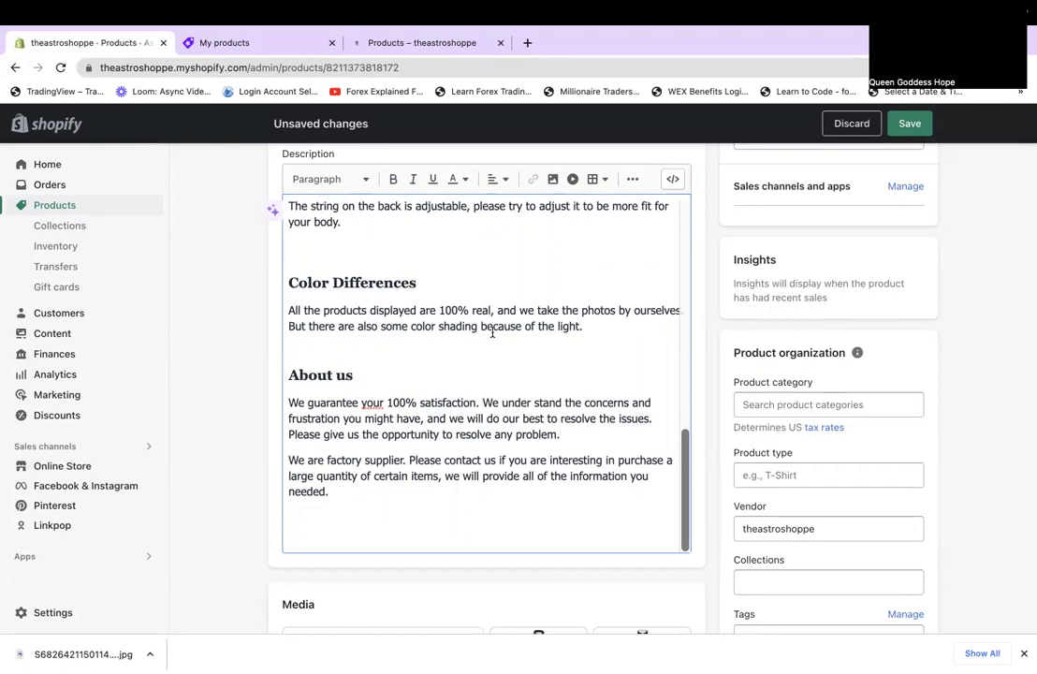
left_click_drag(358, 495, 284, 356)
key("BackSpace")
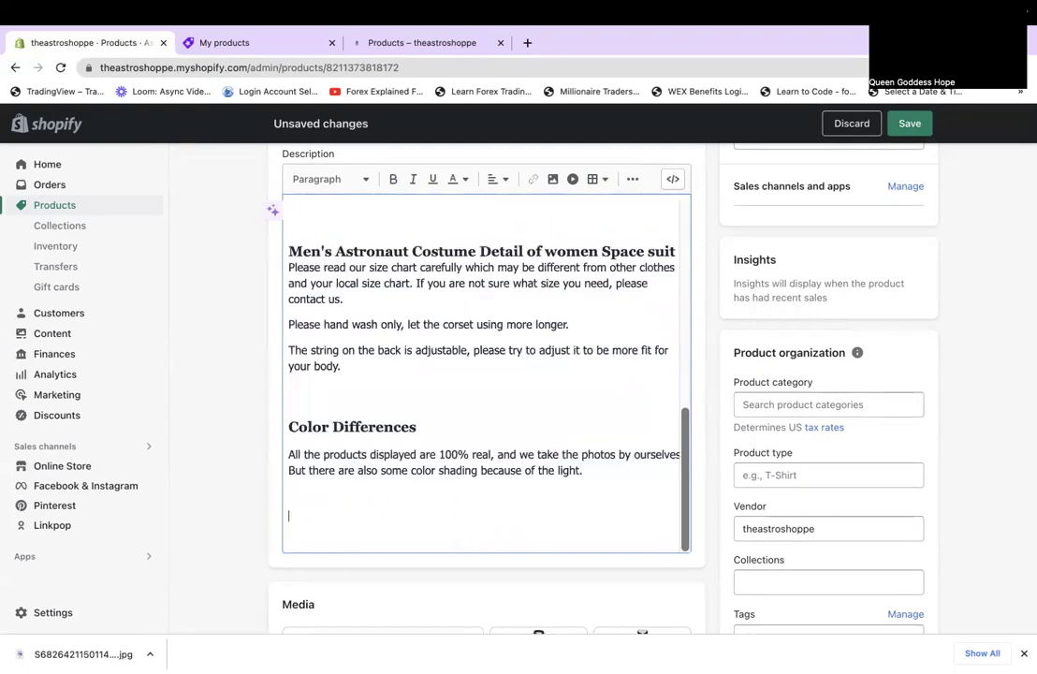
key("BackSpace")
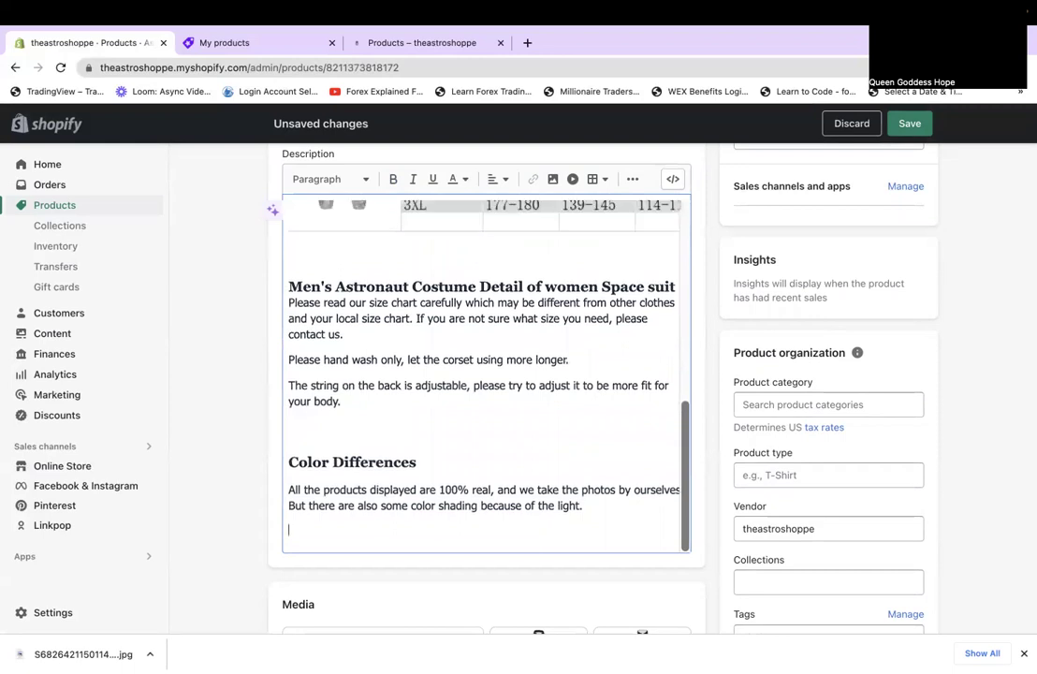
key("BackSpace")
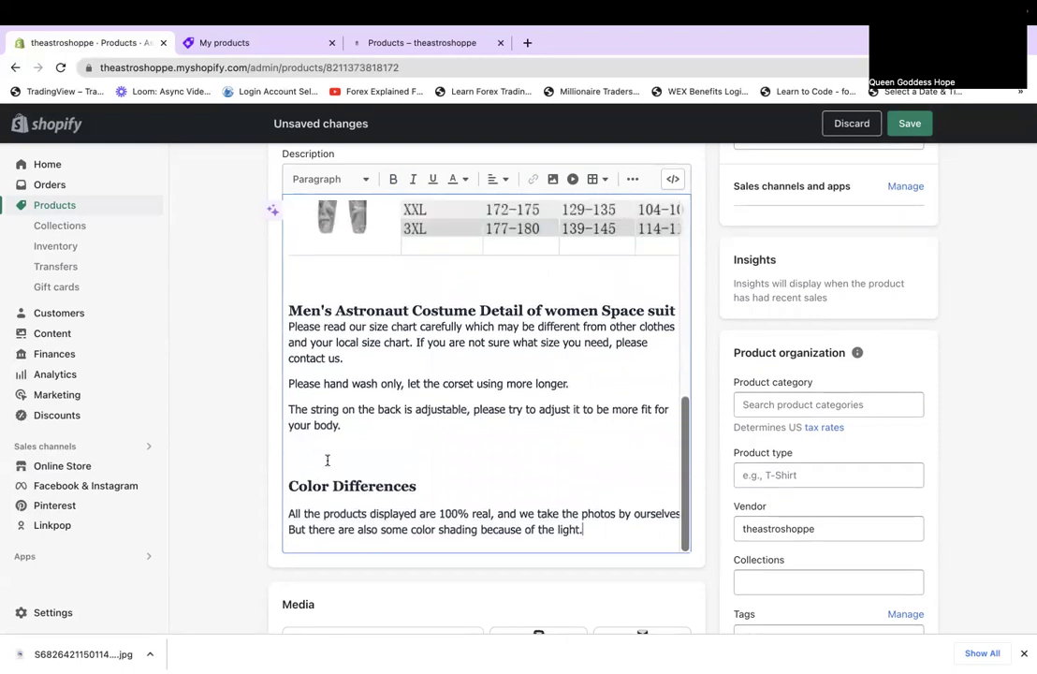
Cut the Men's Astronaut Costume Detail heading and care paragraphs, pasting them above SIZE CHART.
left_click(326, 459)
left_click(311, 383, "shift")
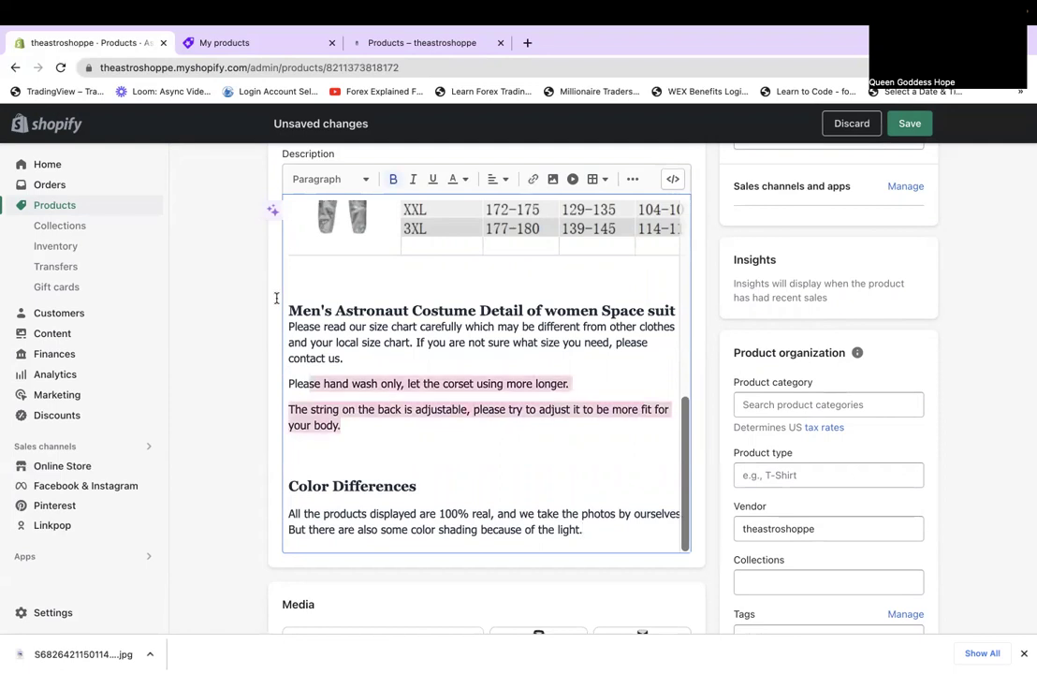
left_click(276, 302, "shift")
key("BackSpace")
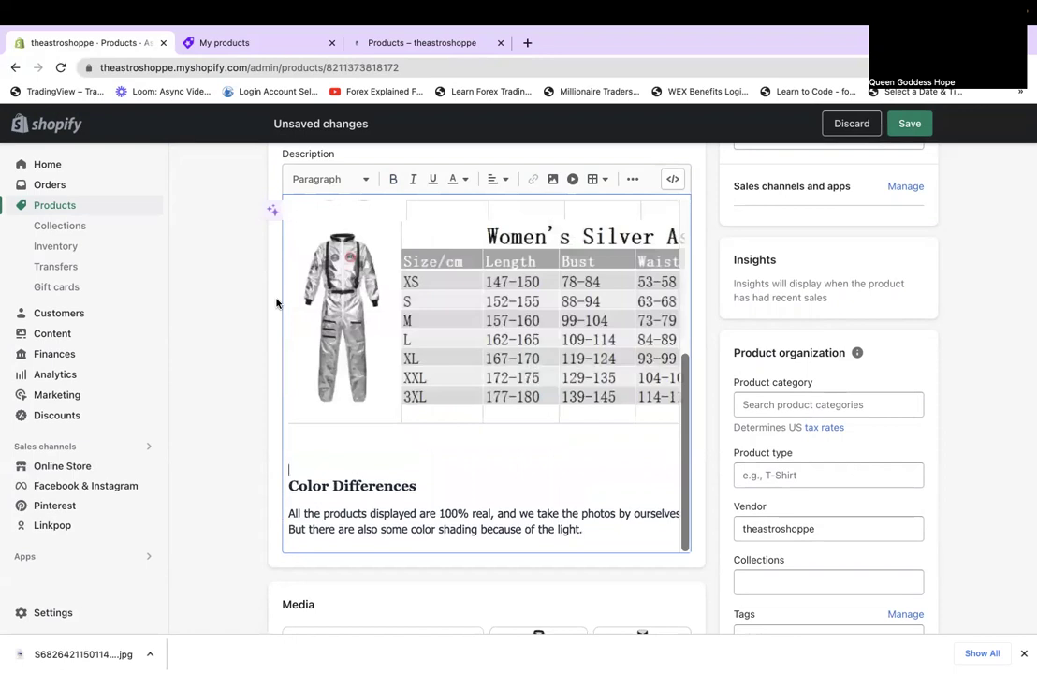
scroll(281, 281, "up", 1)
scroll(364, 332, "up", 3)
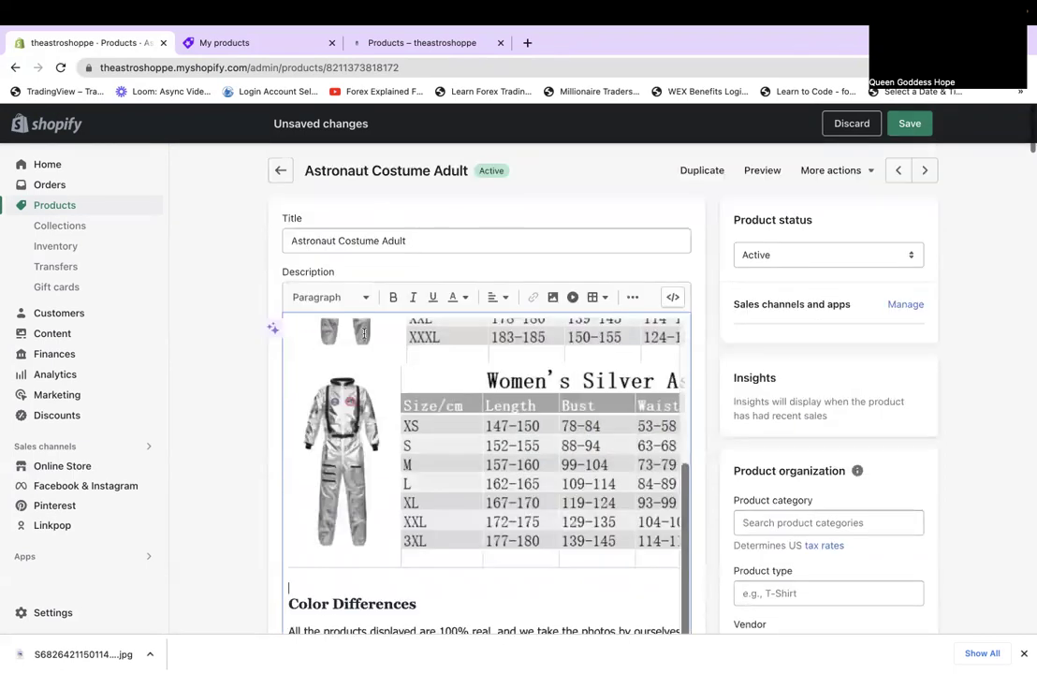
scroll(364, 332, "up", 3)
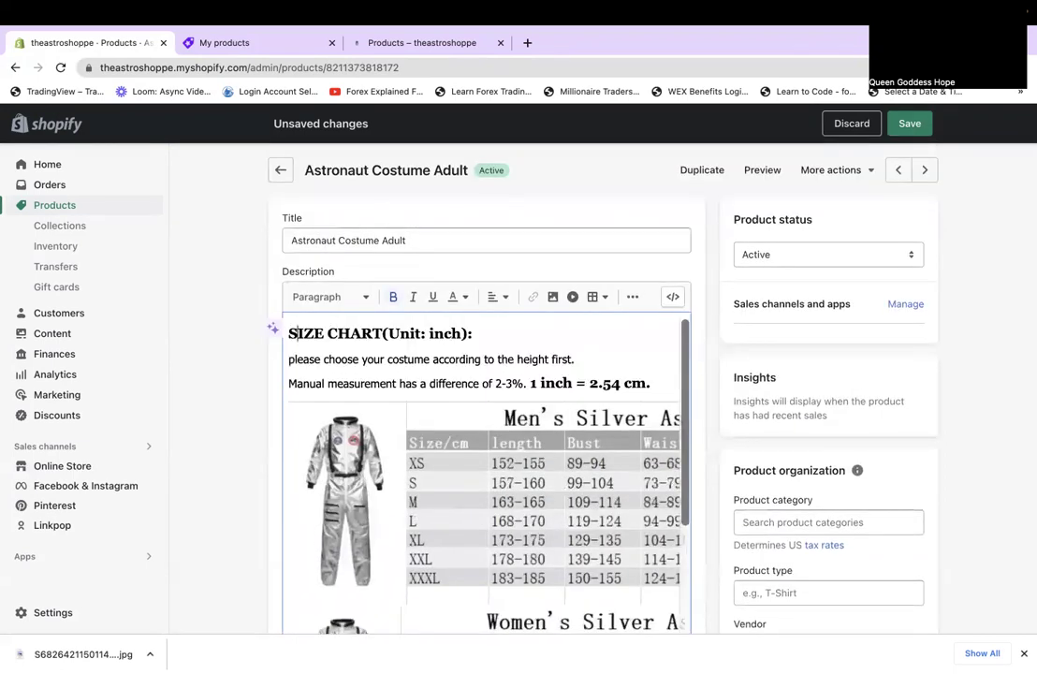
left_click(292, 334)
key("Return")
type("Men's Astronaut Costume Detail of women Space suit Please read our size chart carefully which may be different from other clothes and you local size chart. If you are not sure what size you need, please contact us. Please hand wash only, let the corset using more longer. The string on the back is adjustable, please try to adjust it to be more fit for your body")
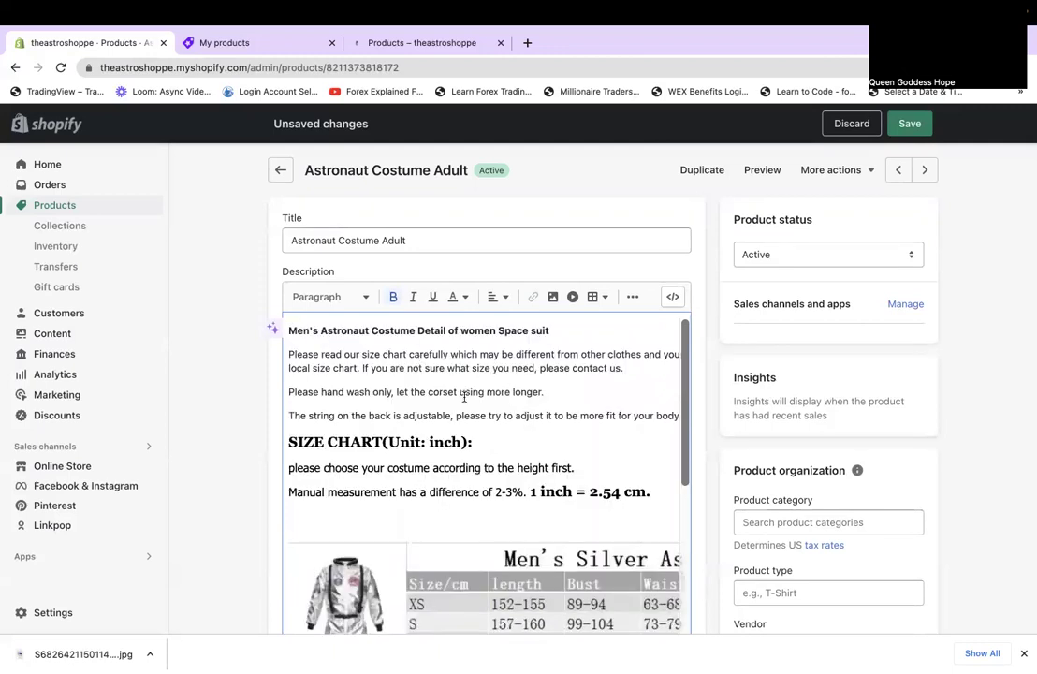
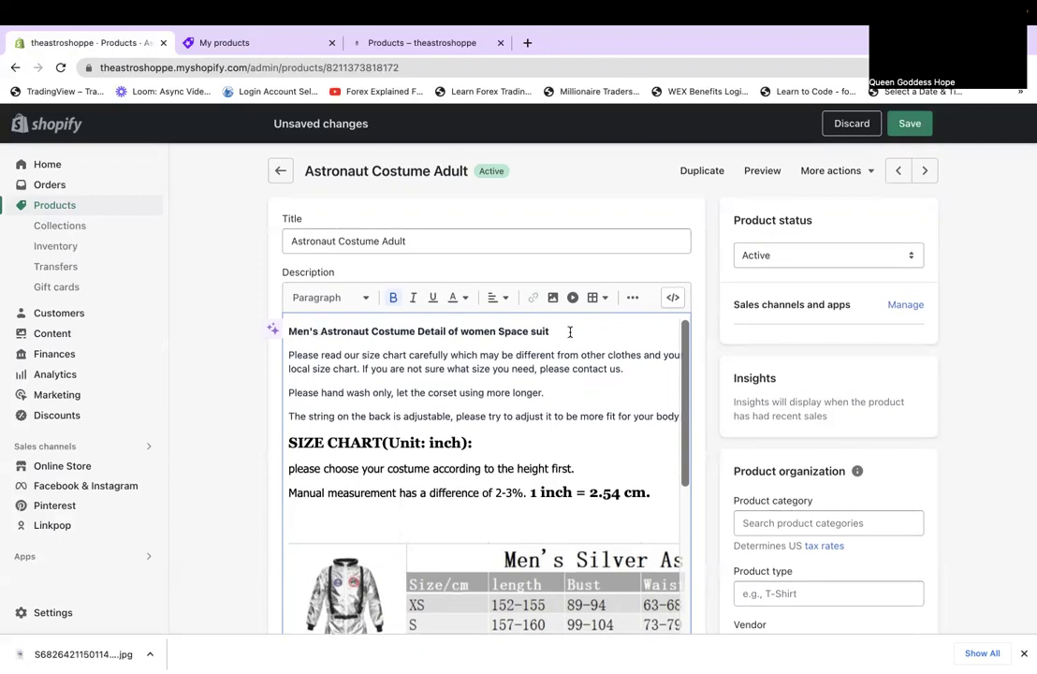
Replace the first description line with the best-costume-award pitch ending 'arrive out of this world!'.
triple_click(292, 323)
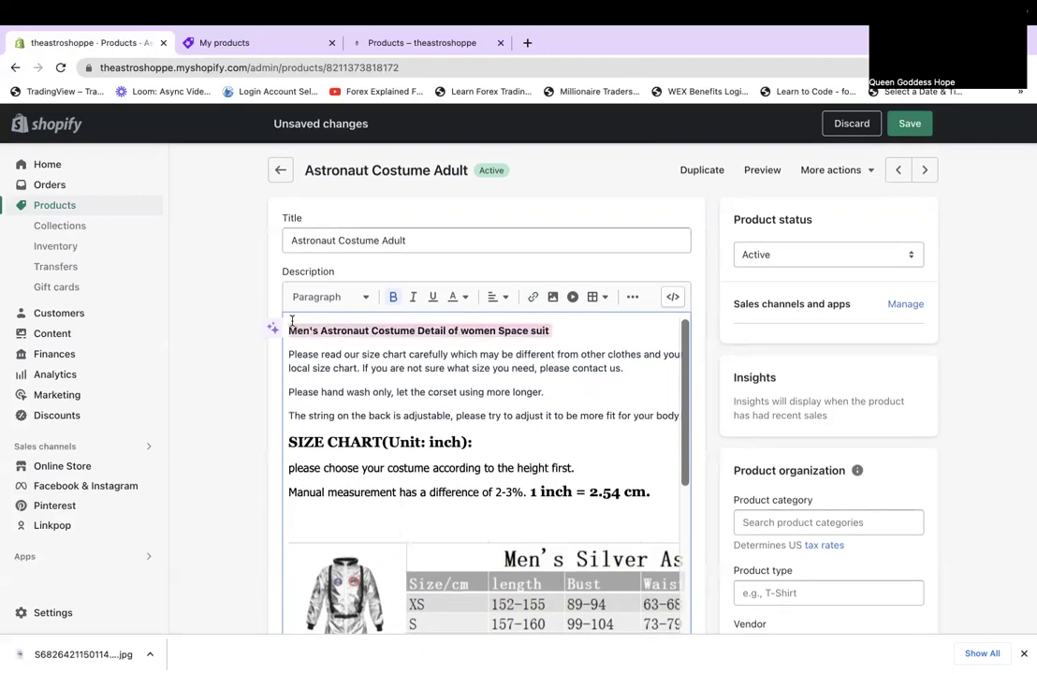
type("Are you ready for b")
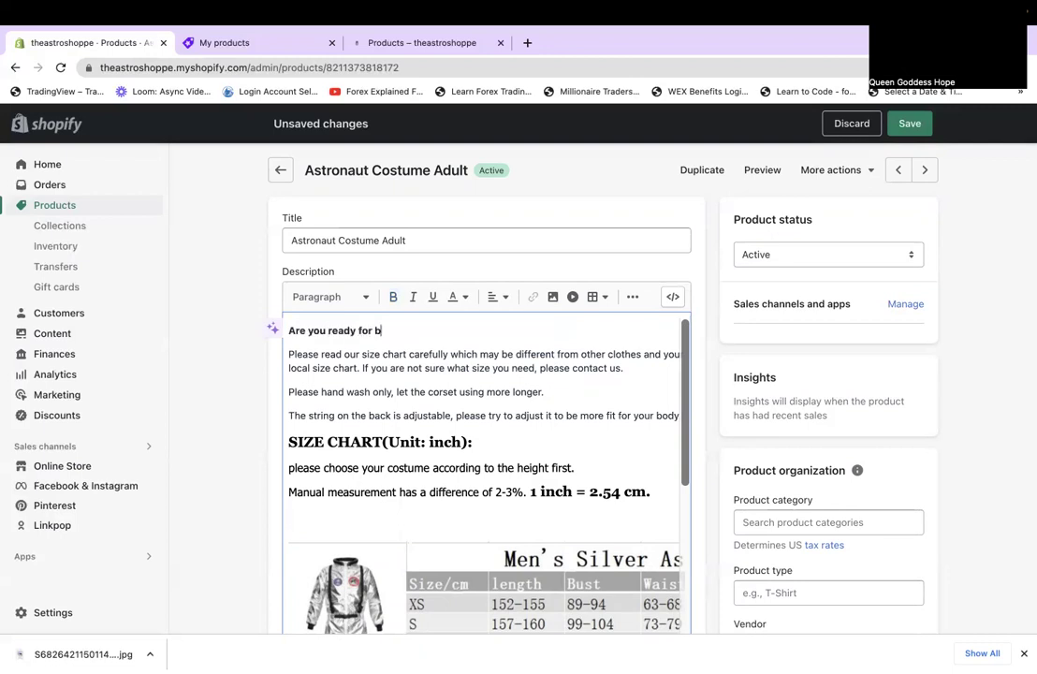
key("BackSpace")
type("the best costume award at any party ")
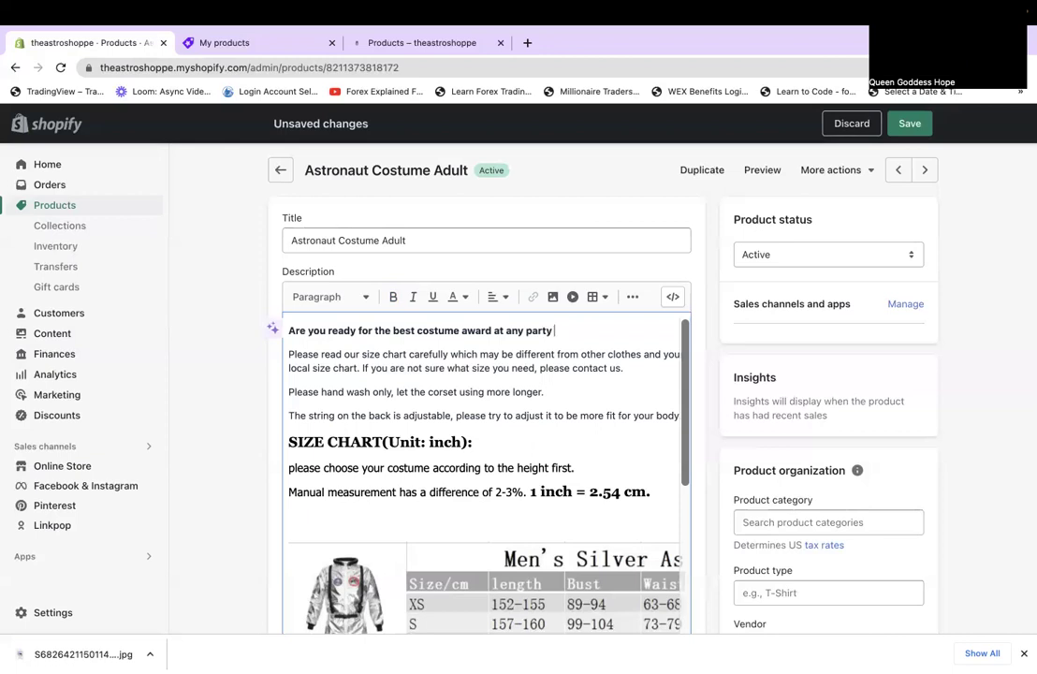
type("?")
type("Purchase this item to")
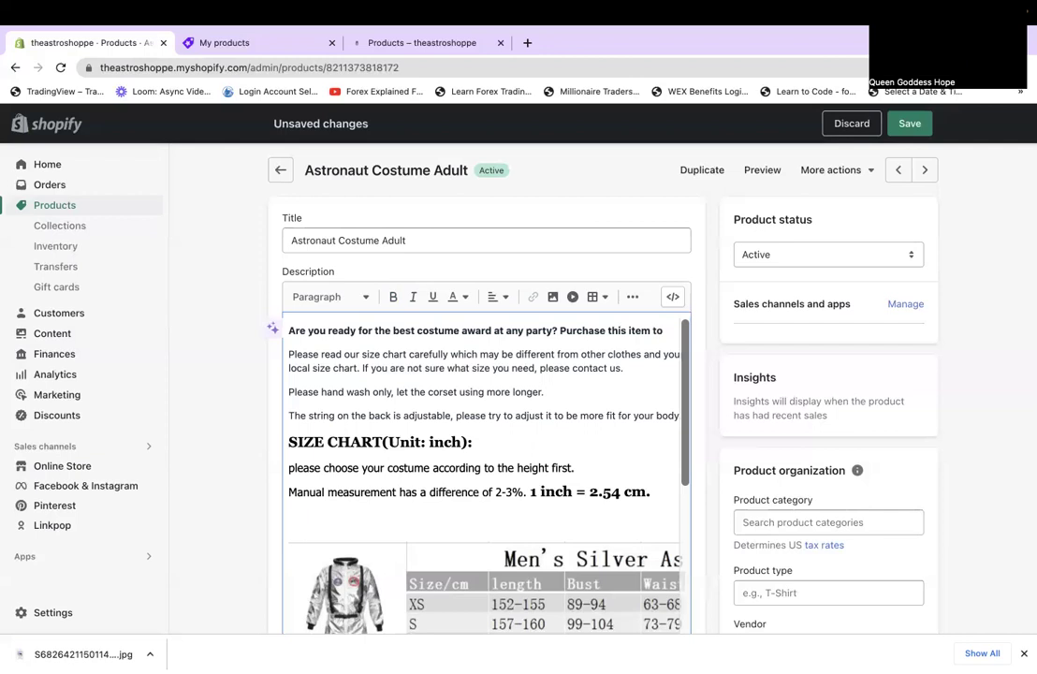
type(" arrive out of this world!")
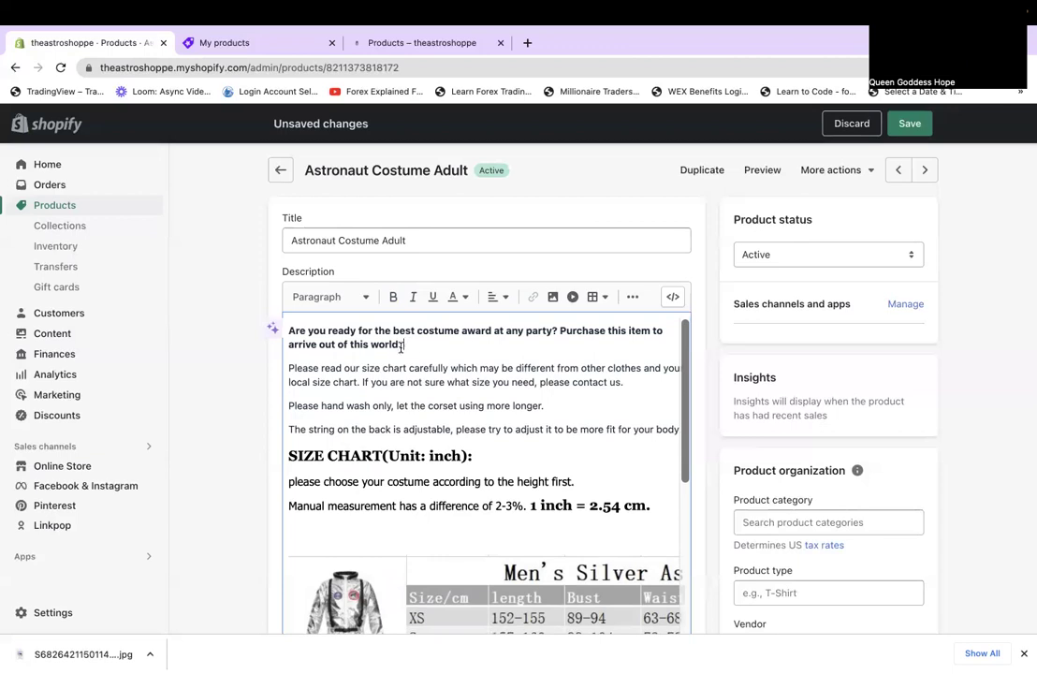
Remove the bold formatting from the rewritten first paragraph.
left_click_drag(401, 347, 273, 327)
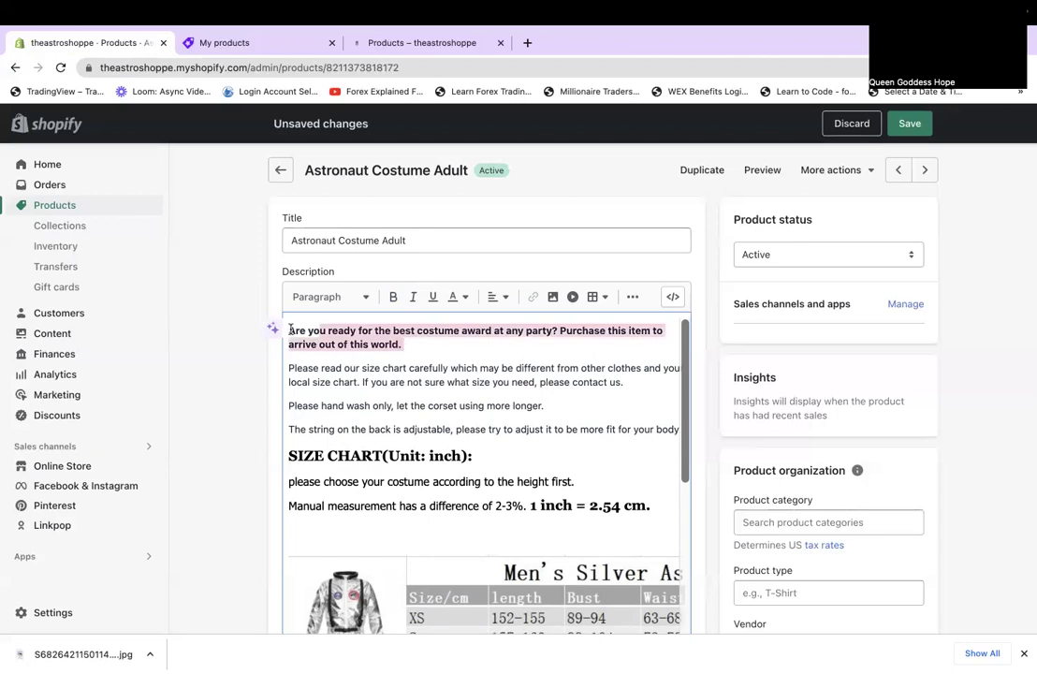
left_click(393, 300)
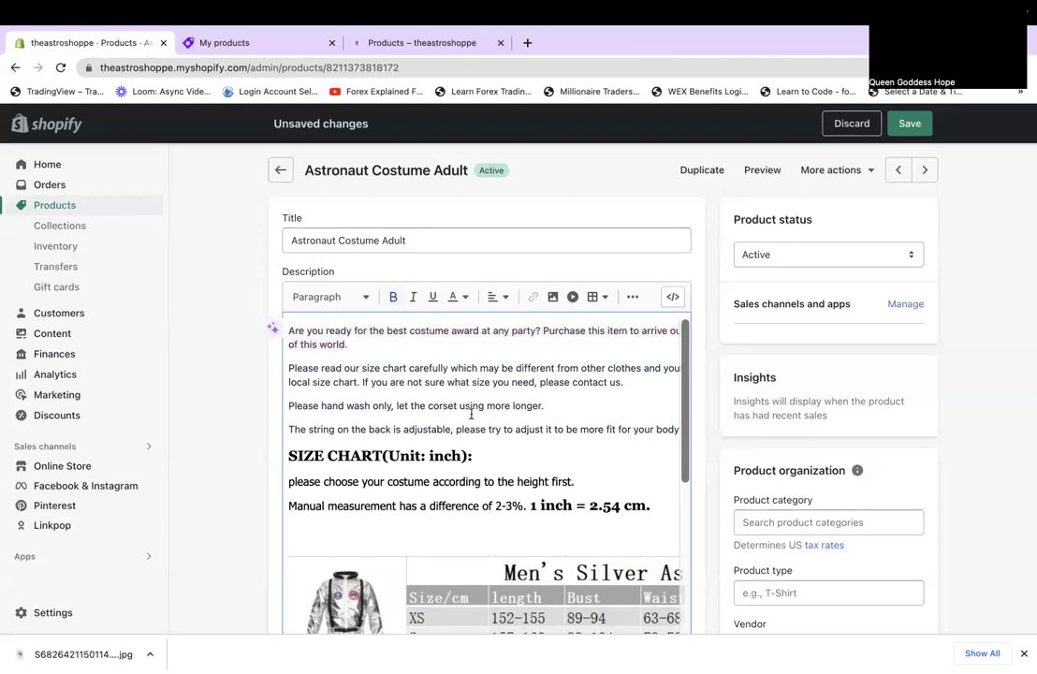
key("Right")
Cut the Color Differences heading and paragraph and paste them below the '1 inch = 2.54 cm' line.
scroll(471, 414, "down", 5)
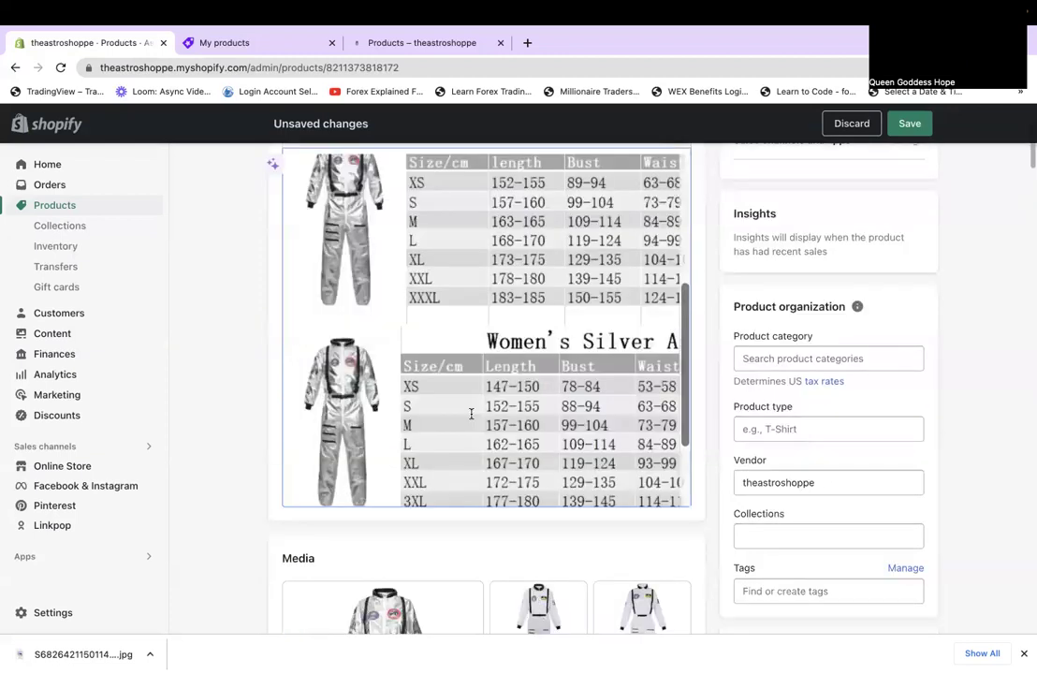
scroll(471, 414, "down", 6)
scroll(586, 410, "up", 4)
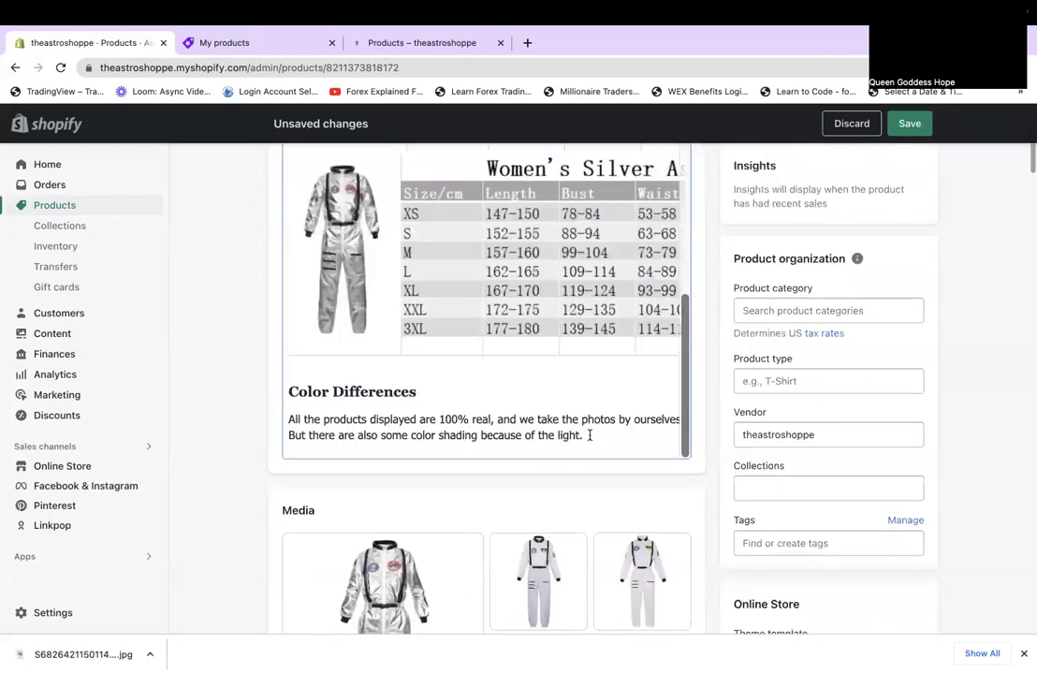
left_click_drag(589, 435, 286, 385)
key("BackSpace")
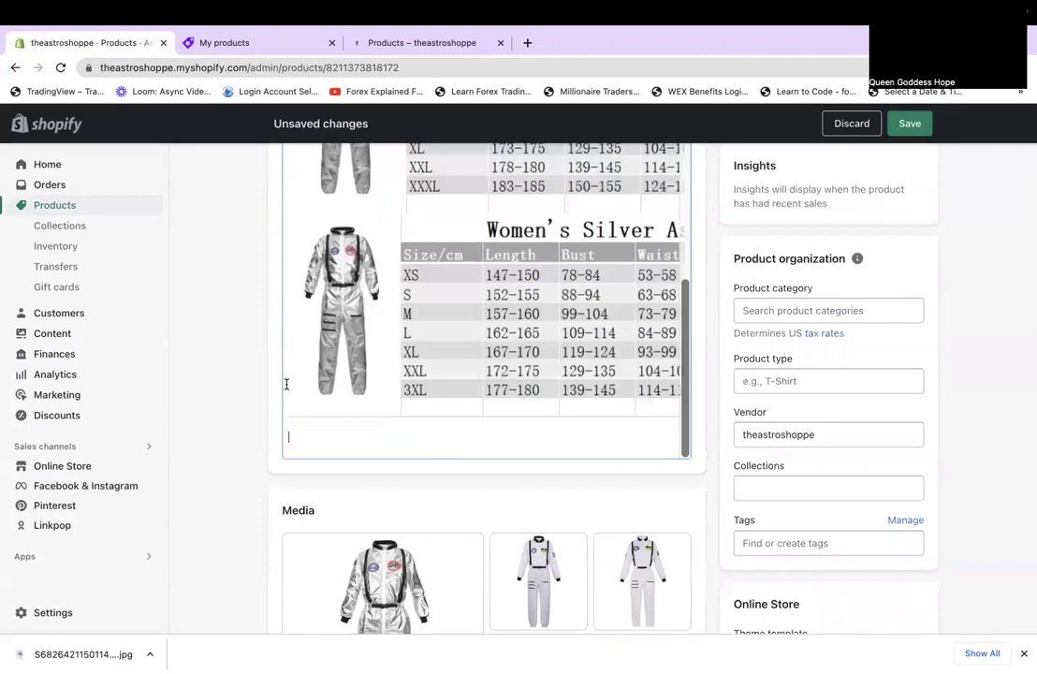
scroll(287, 383, "up", 5)
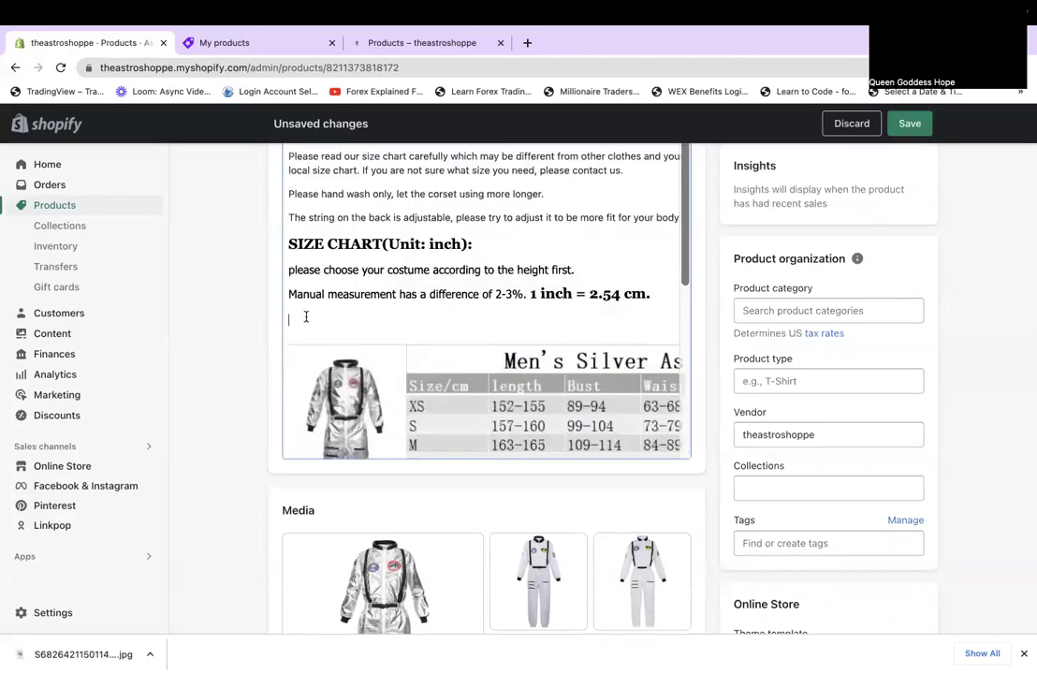
type("Color Differences All the products displayed are 100% real, and we take the photos by ourselves. But there are also some color shading because of the light.")
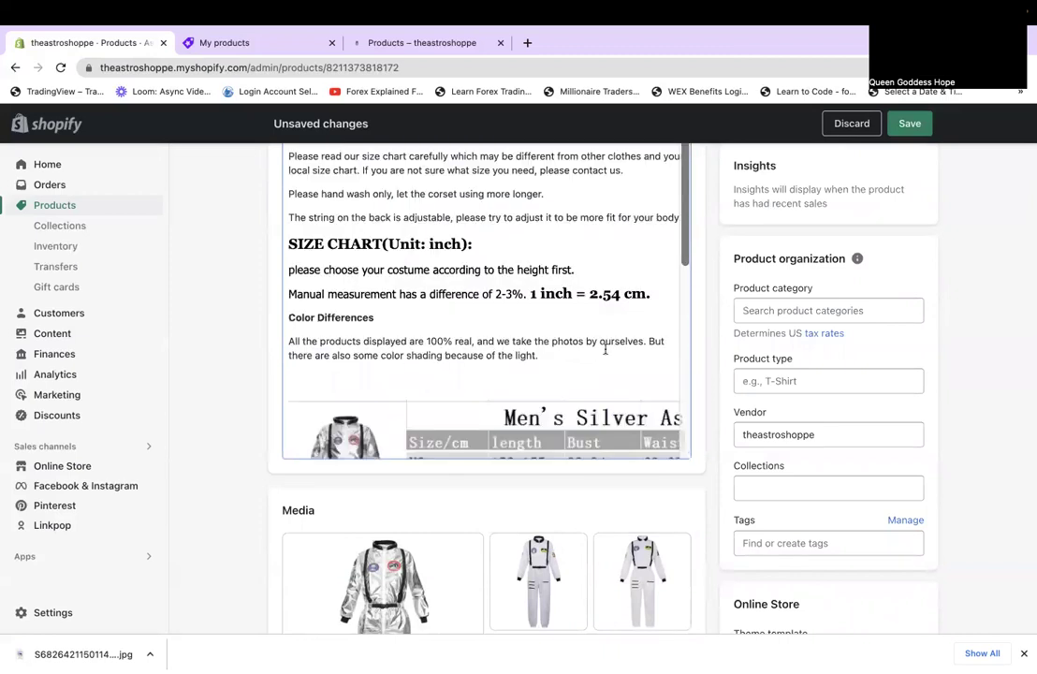
scroll(605, 350, "down", 6)
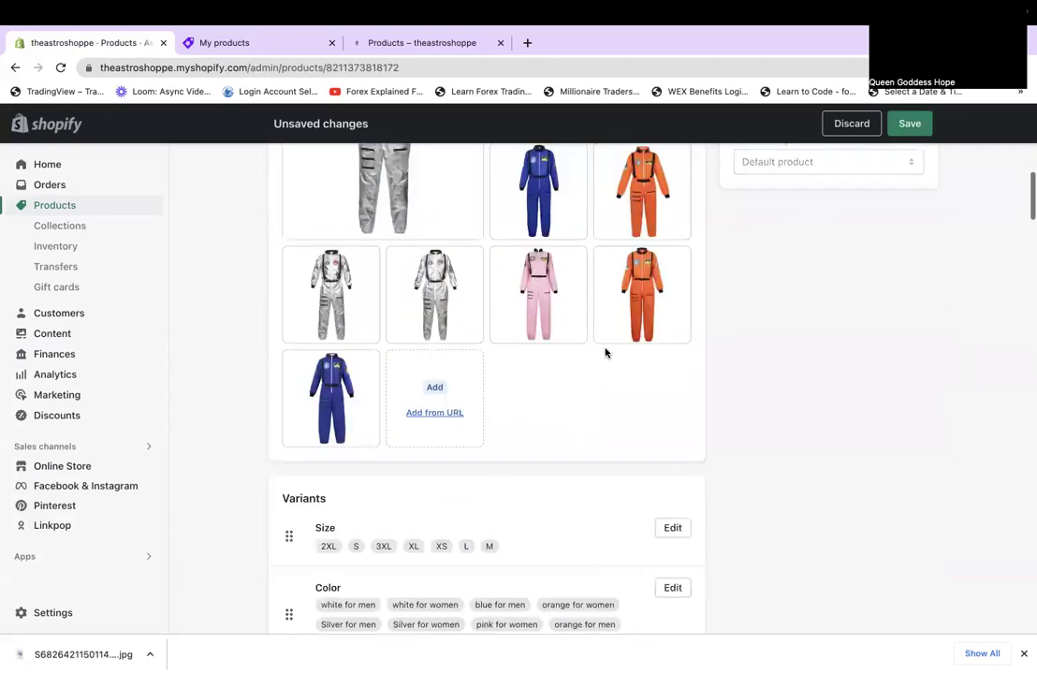
Drag the Size values into XS, S, M, L, XL, 2XL, 3XL order and close the option.
scroll(606, 352, "down", 3)
left_click(673, 354)
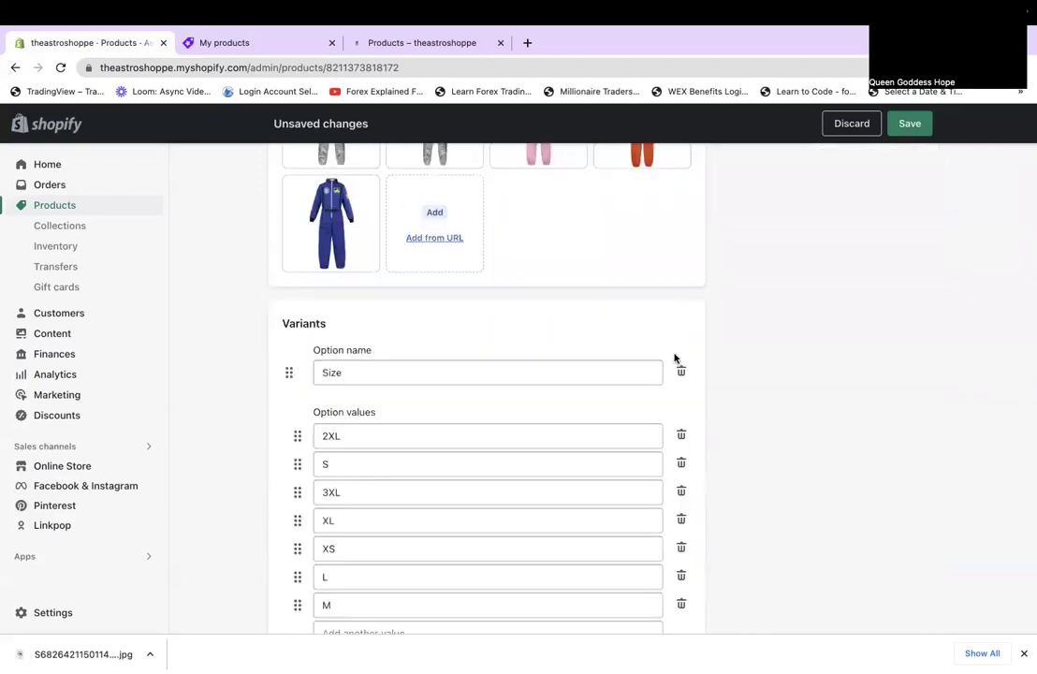
scroll(412, 473, "down", 2)
scroll(412, 473, "up", 1)
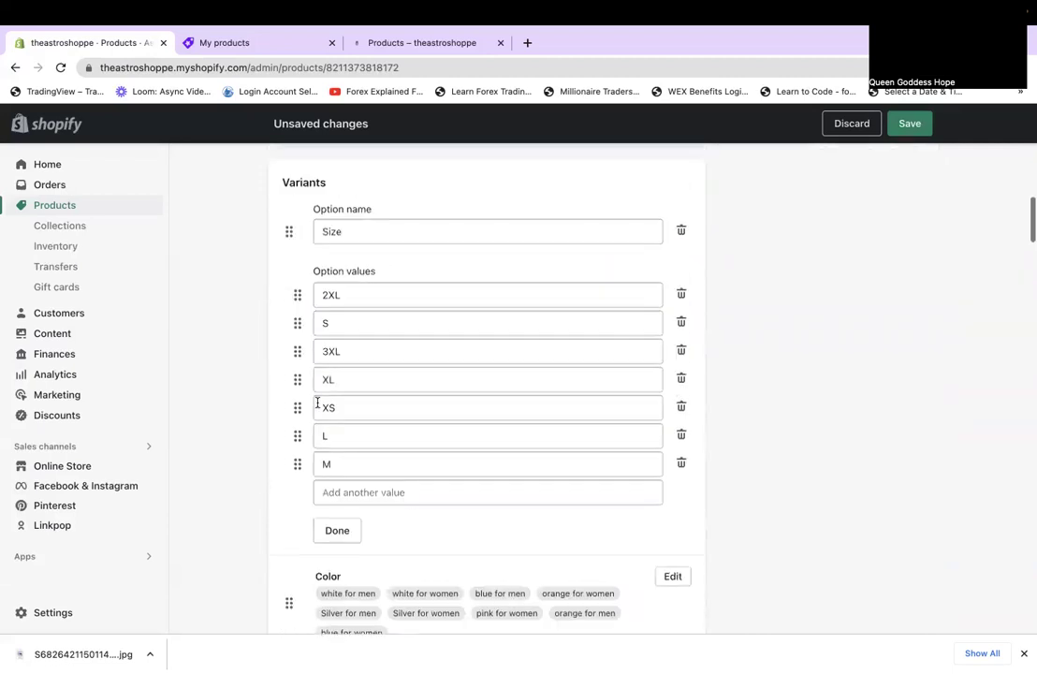
left_click_drag(296, 407, 279, 348)
left_click_drag(298, 435, 294, 466)
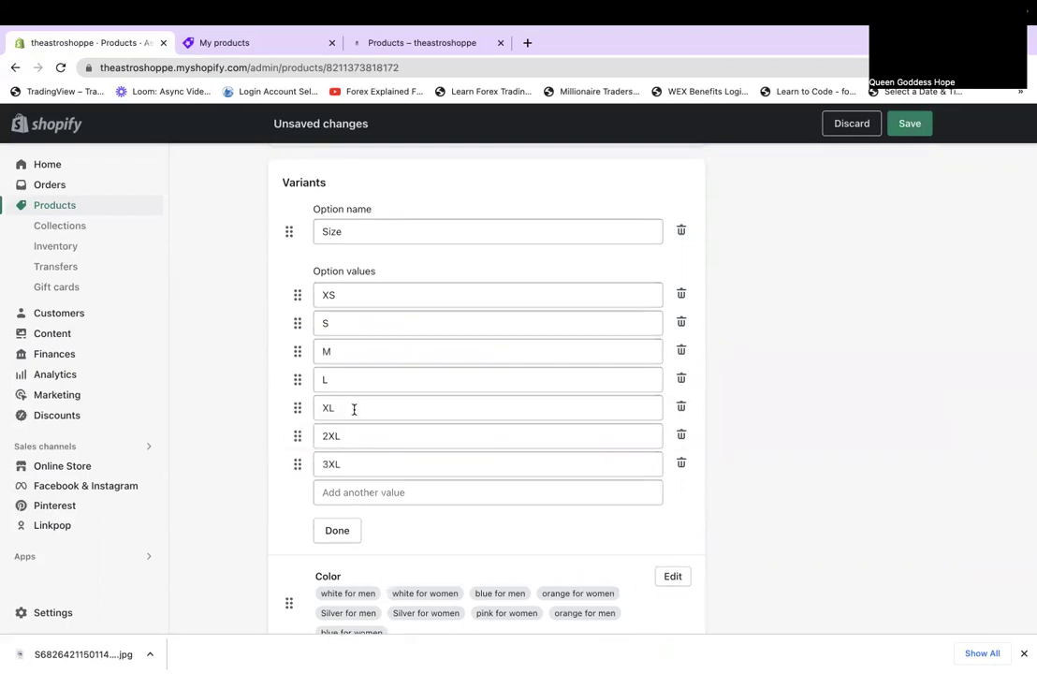
left_click(338, 531)
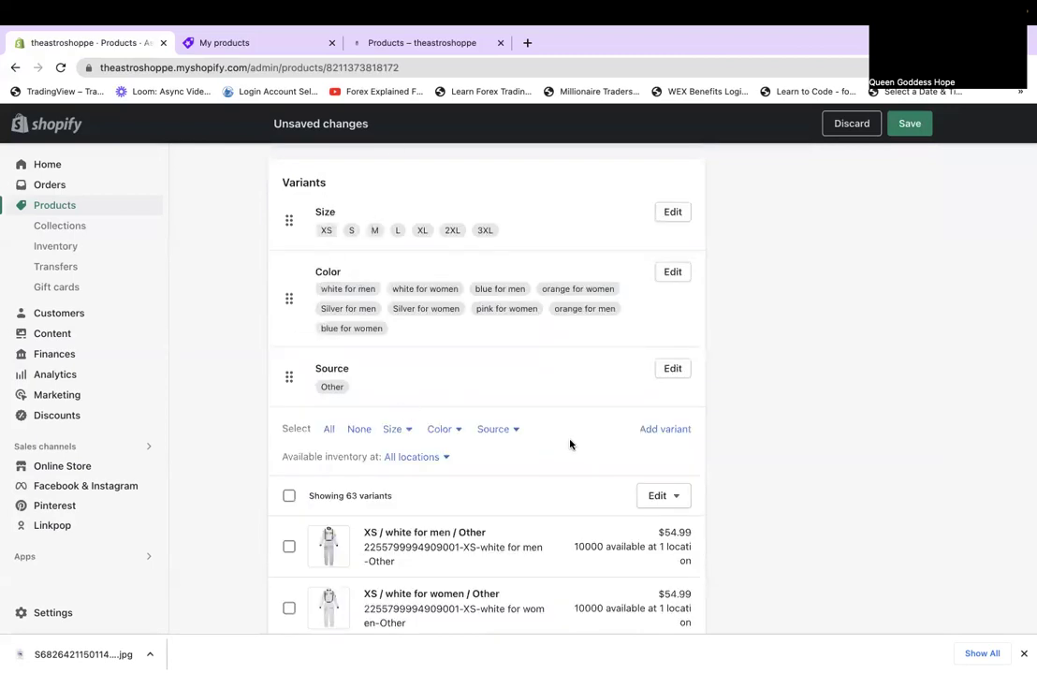
scroll(569, 442, "down", 1)
scroll(428, 402, "down", 1)
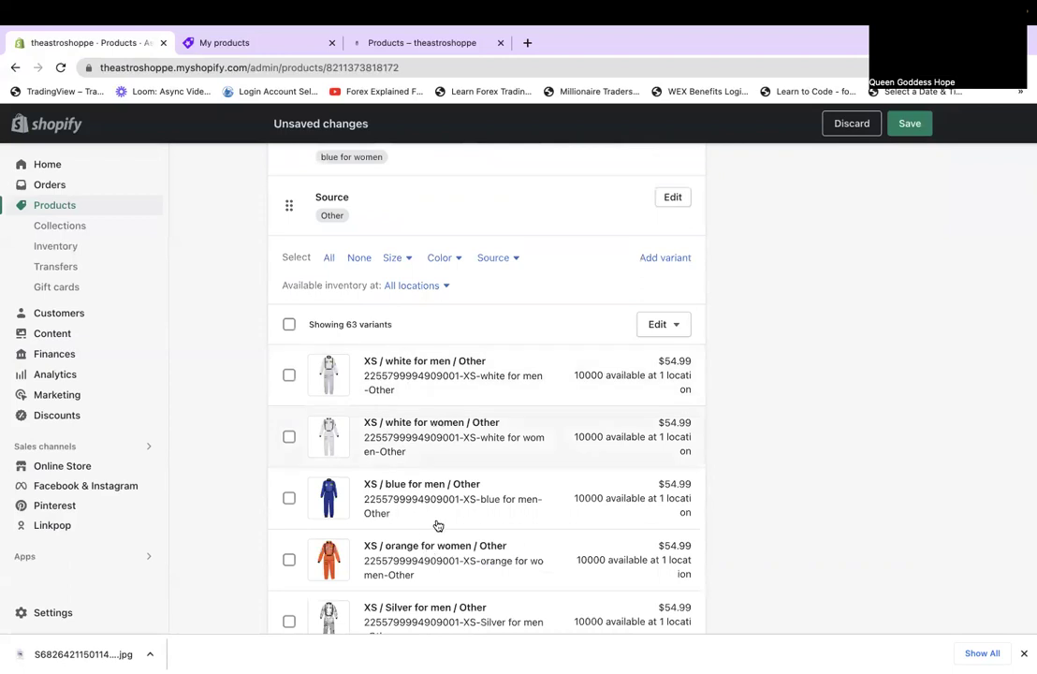
scroll(438, 526, "down", 1)
scroll(437, 525, "down", 2)
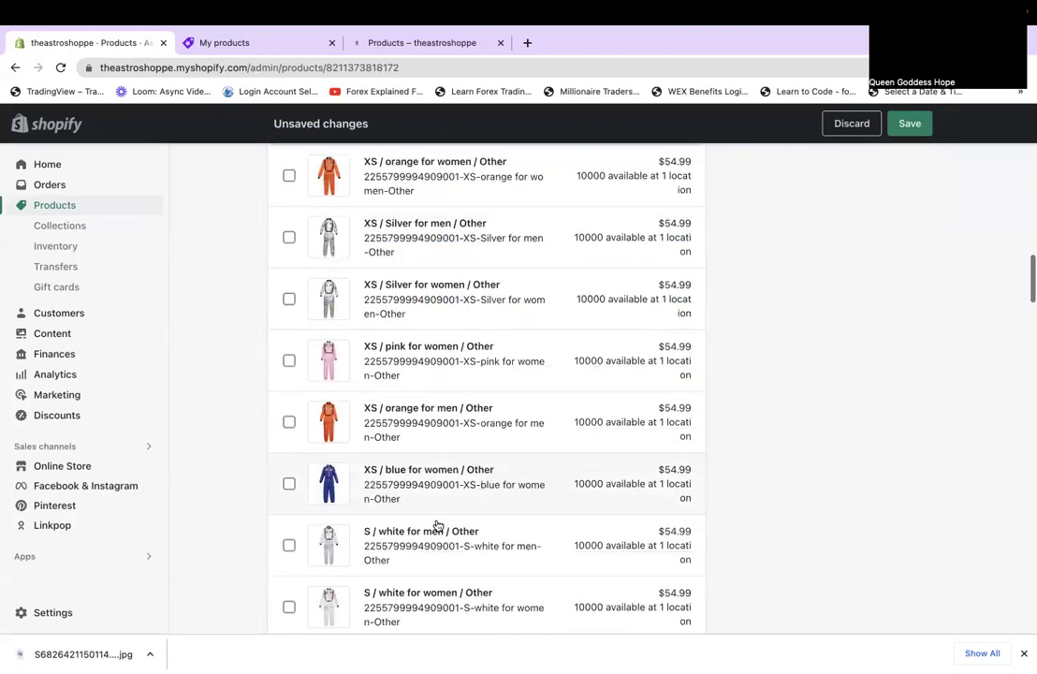
scroll(437, 526, "up", 3)
scroll(639, 375, "up", 3)
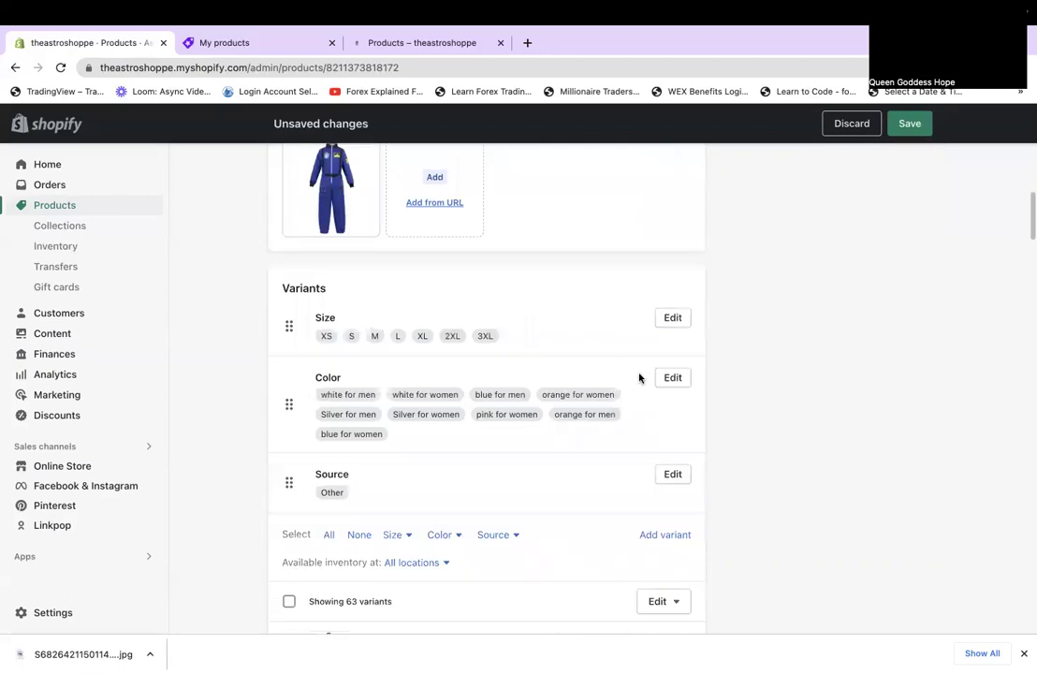
Pair the Color values by colour: blue for women under blue for men, orange for men beside orange for women.
left_click(667, 377)
scroll(317, 328, "down", 1)
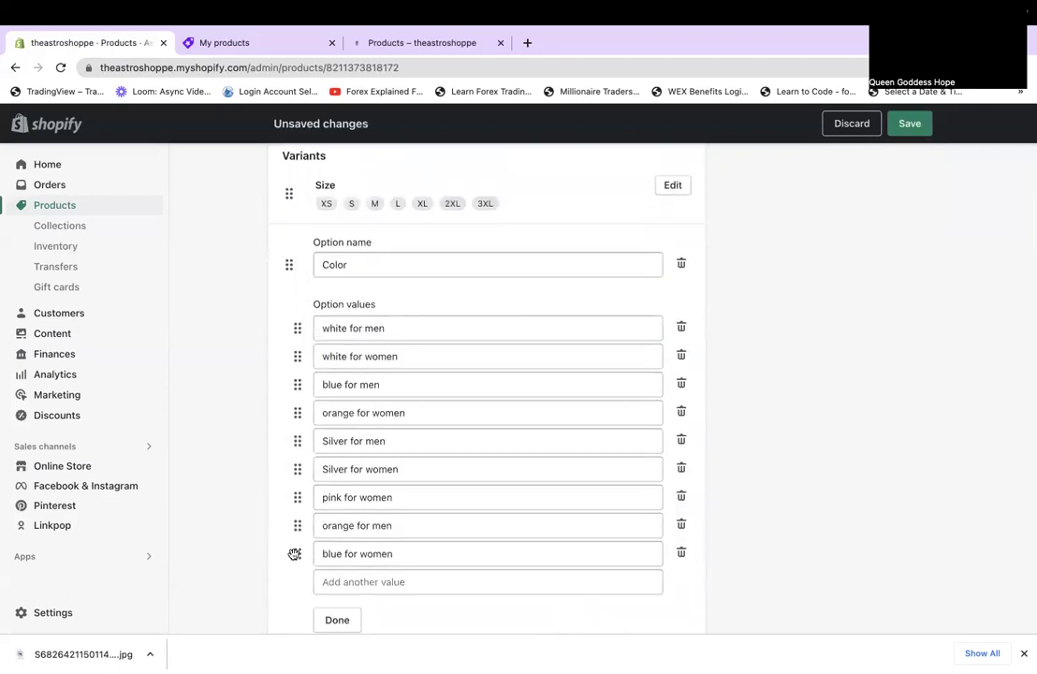
left_click_drag(282, 413, 282, 413)
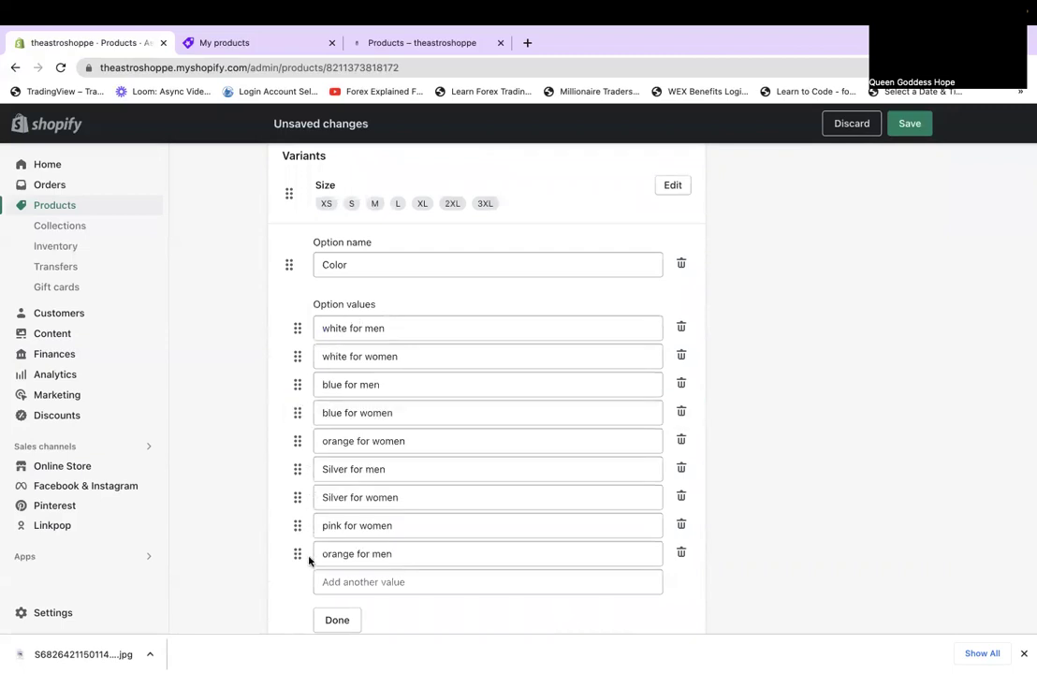
left_click_drag(298, 553, 292, 438)
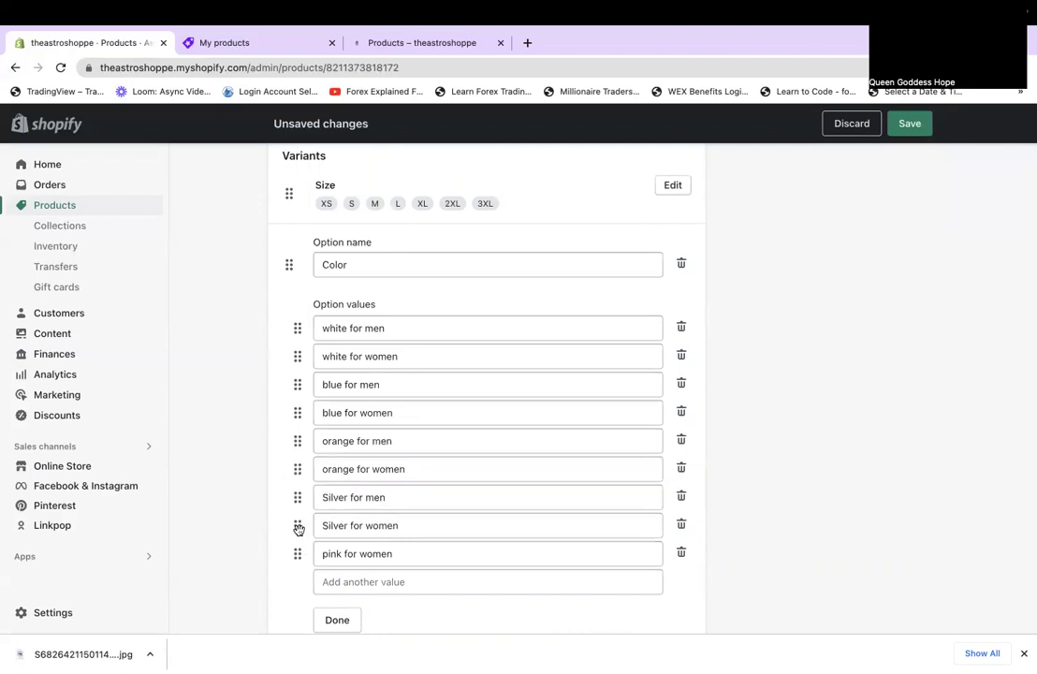
Lowercase 'Silver for men' and 'Silver for women' to 'silver' and close the Color option.
left_click(326, 498)
key("BackSpace")
type("s")
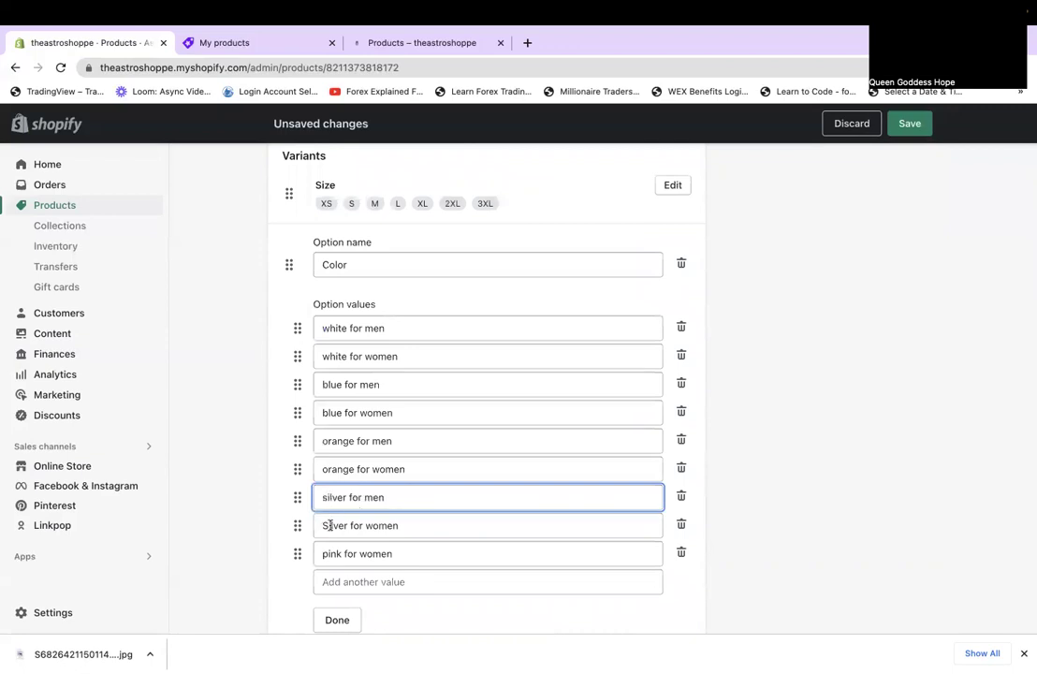
left_click(326, 525)
key("BackSpace")
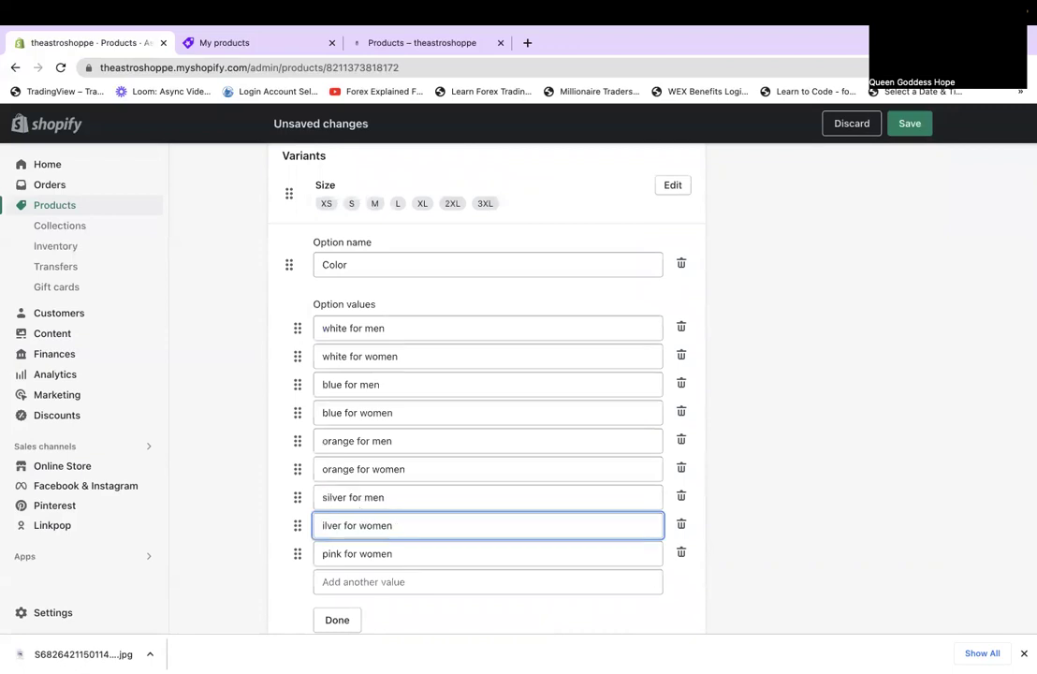
type("s")
left_click(333, 620)
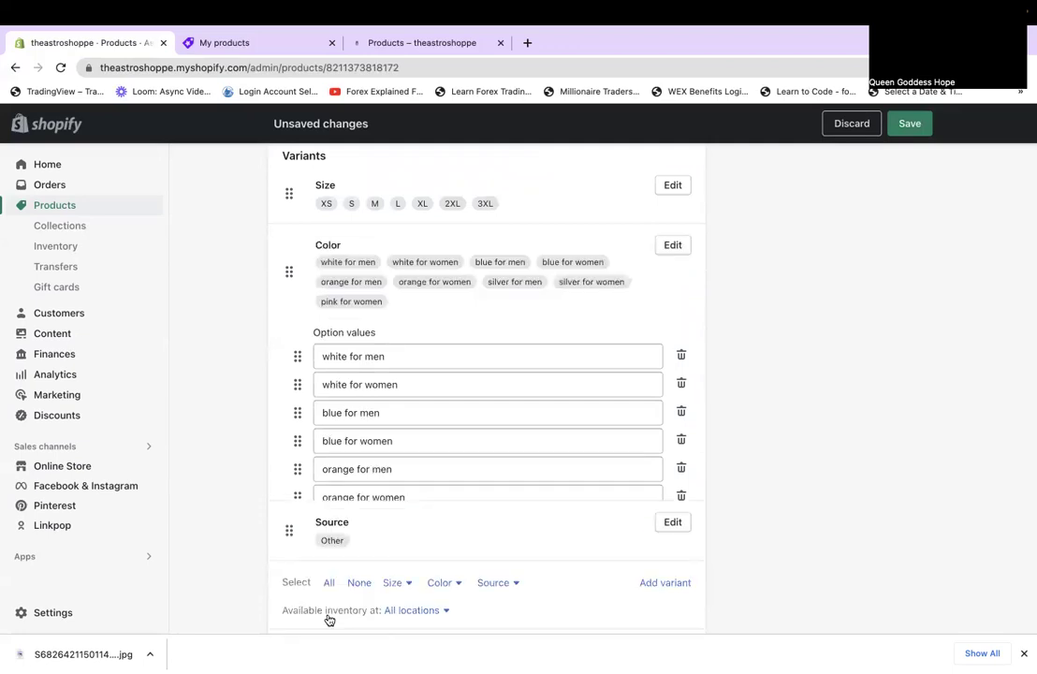
scroll(609, 470, "down", 1)
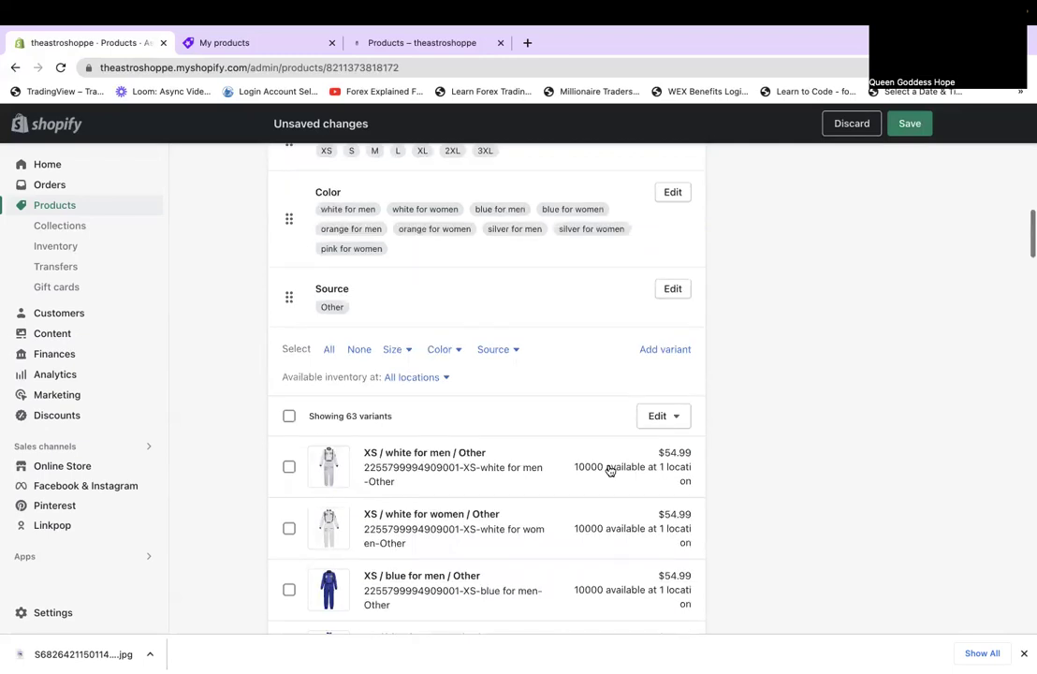
scroll(609, 470, "down", 2)
scroll(608, 470, "up", 2)
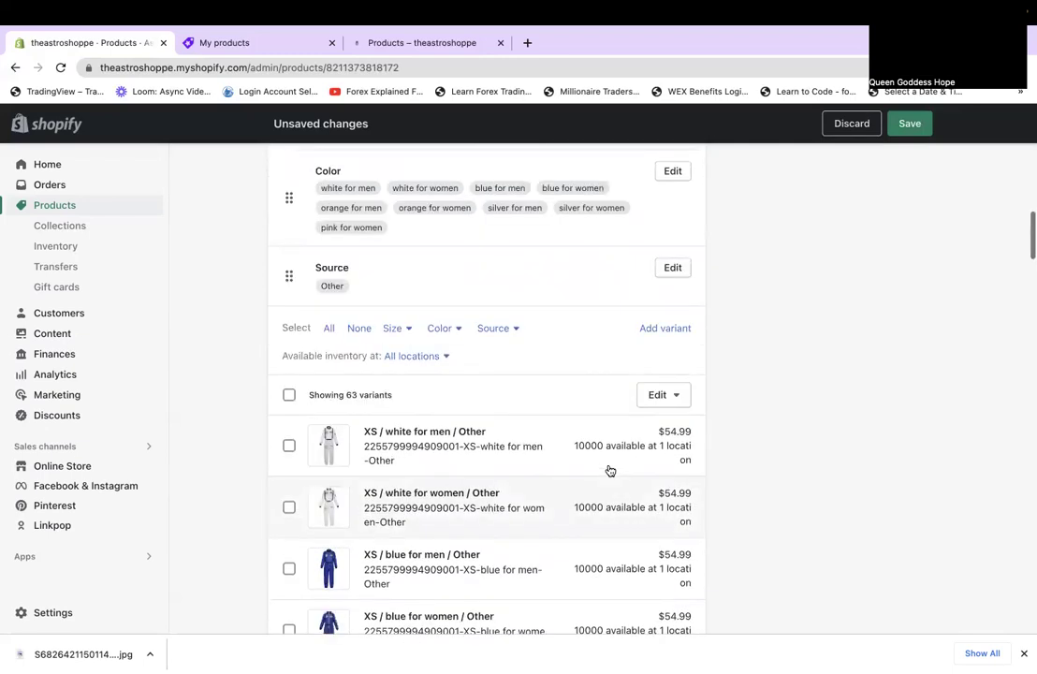
left_click(671, 298)
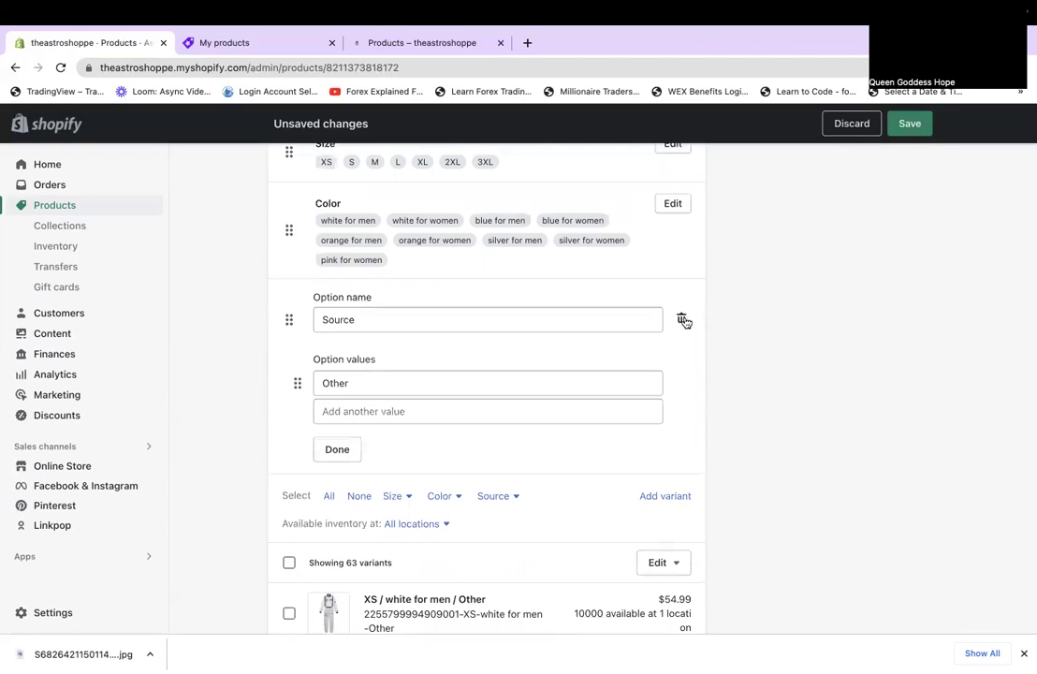
left_click(332, 454)
scroll(745, 494, "down", 1)
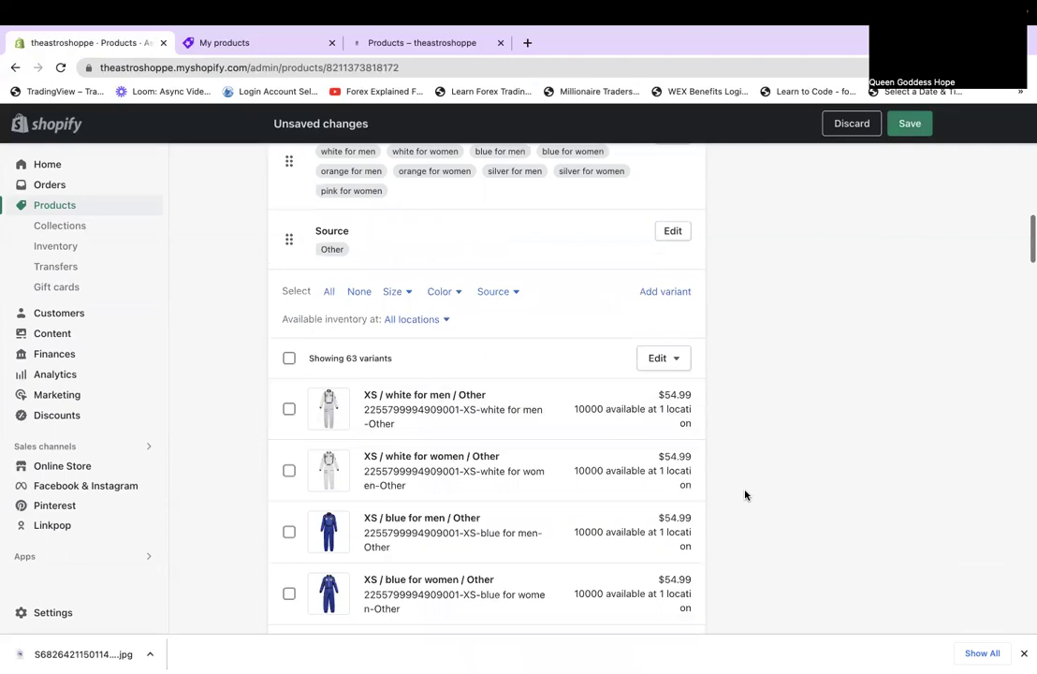
scroll(745, 494, "down", 2)
scroll(745, 495, "down", 10)
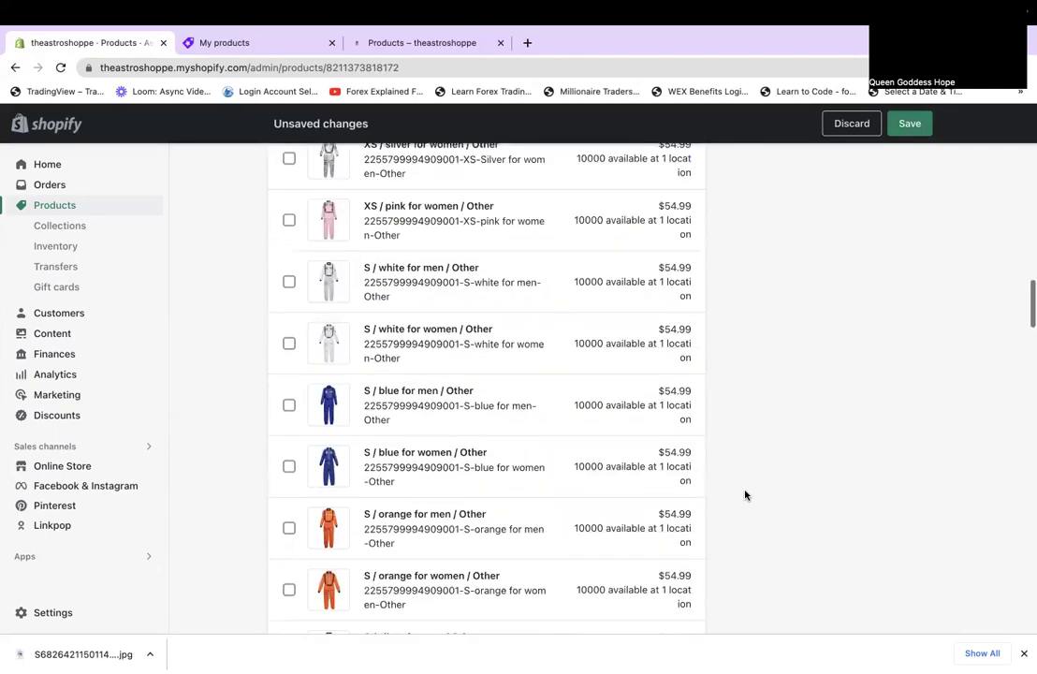
scroll(745, 495, "down", 15)
scroll(745, 494, "down", 5)
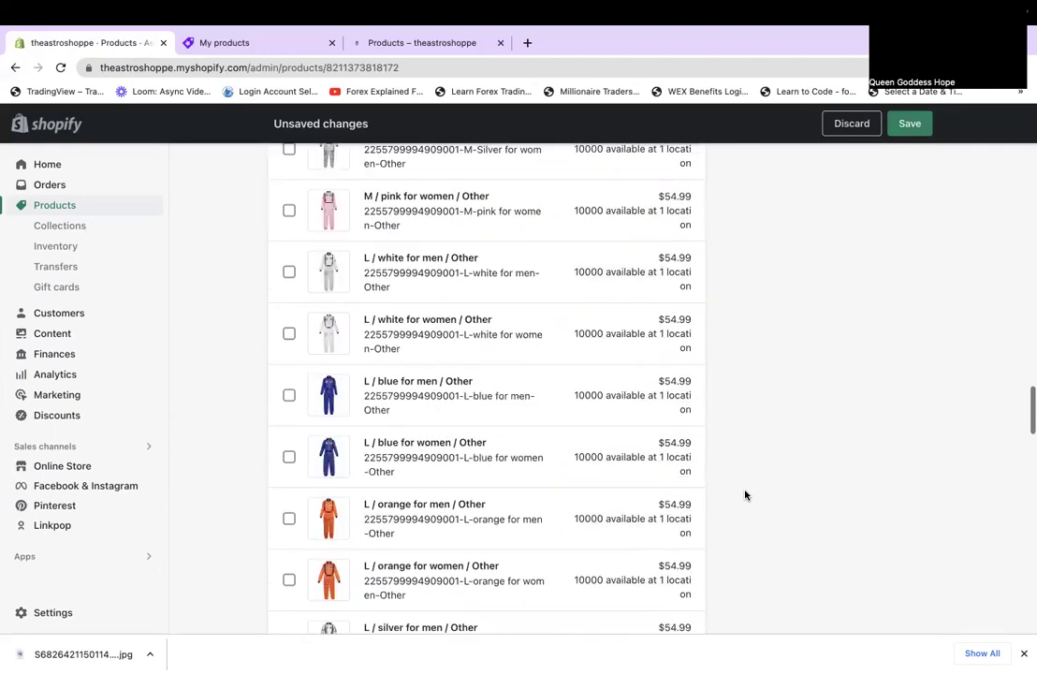
scroll(745, 495, "down", 5)
scroll(745, 495, "down", 5)
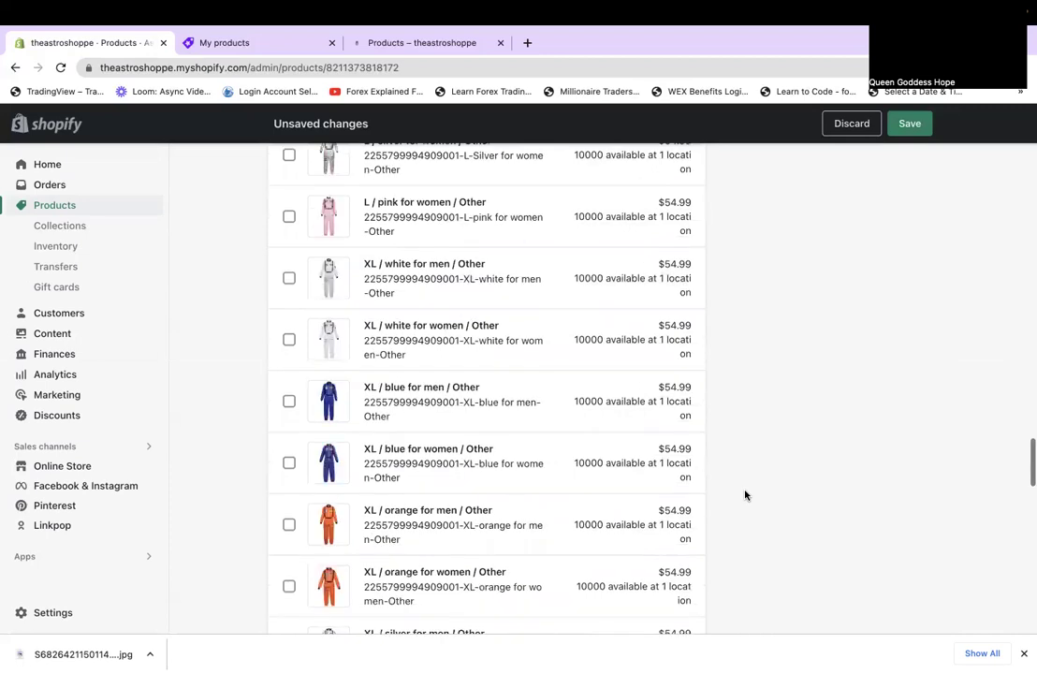
scroll(745, 495, "down", 5)
scroll(745, 495, "down", 10)
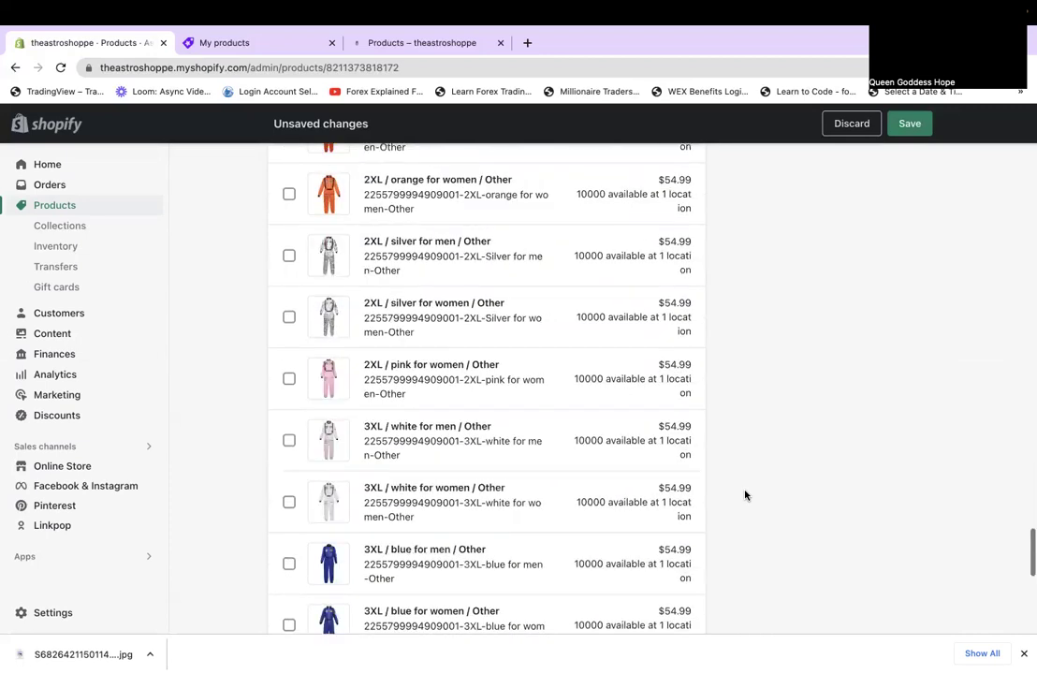
scroll(746, 496, "down", 9)
scroll(745, 495, "up", 20)
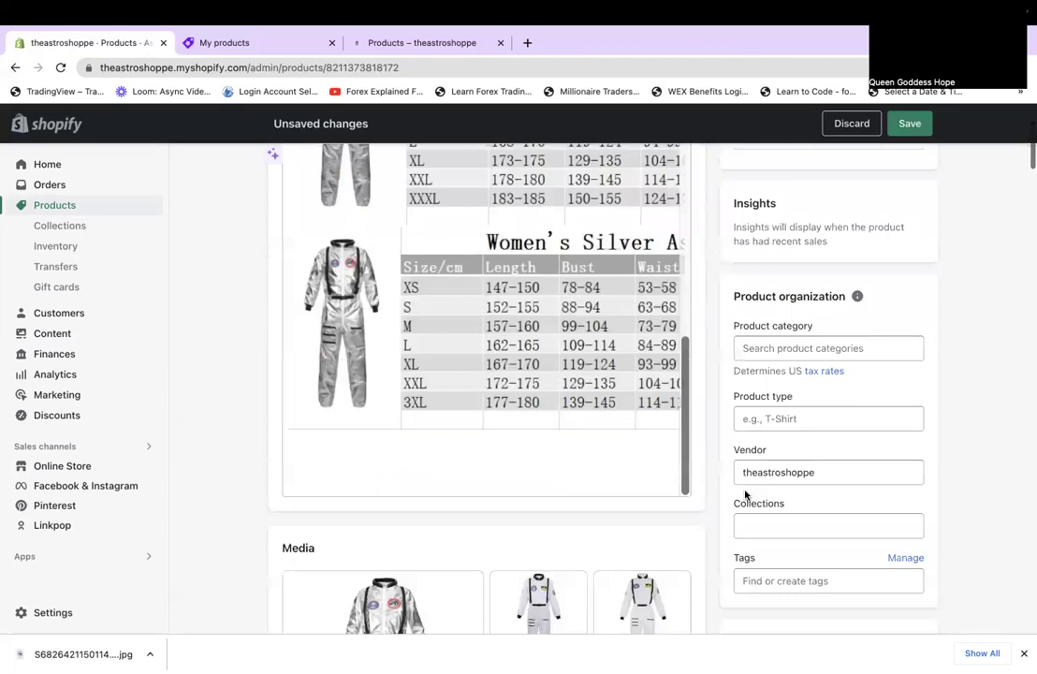
scroll(745, 496, "up", 1)
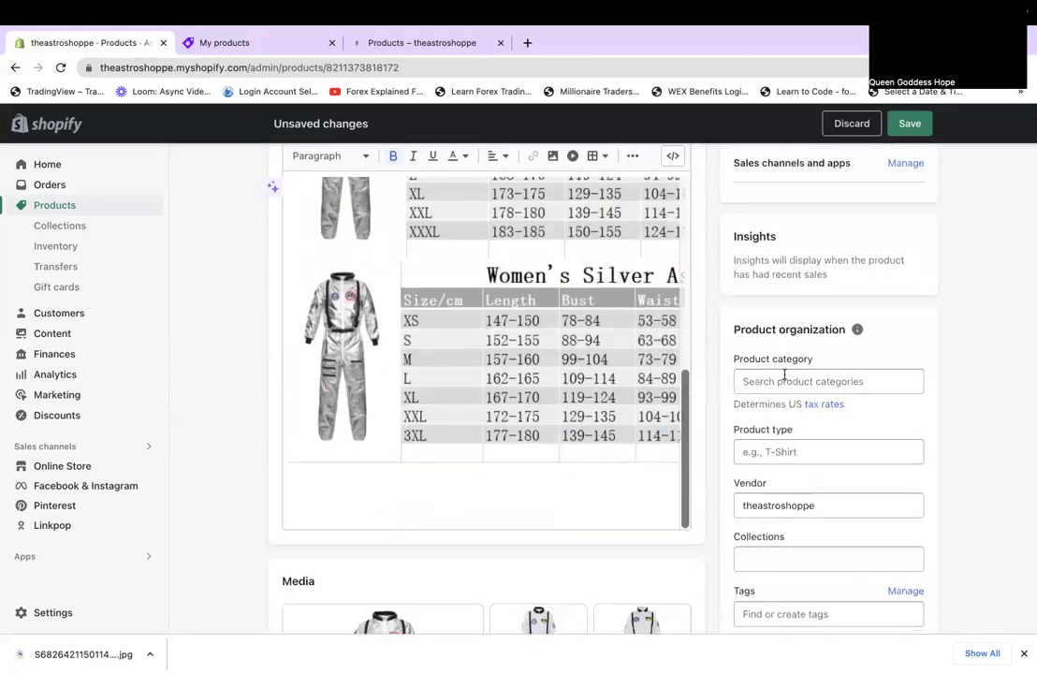
Set the product category to Costumes and the product type to Astronaut Costume.
left_click(785, 379)
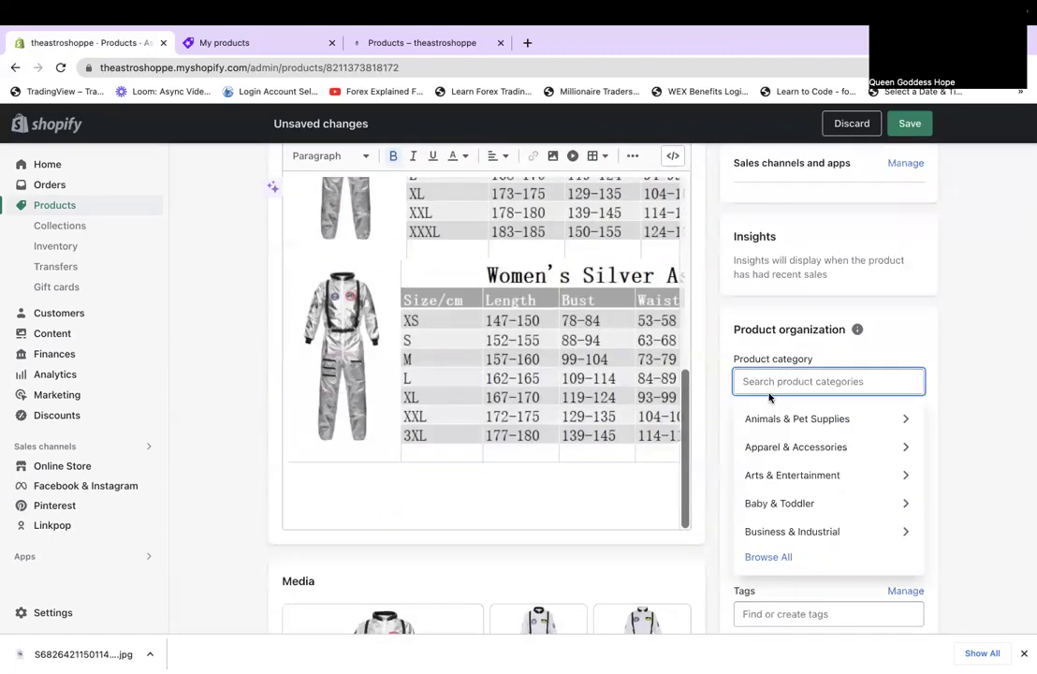
type("costume")
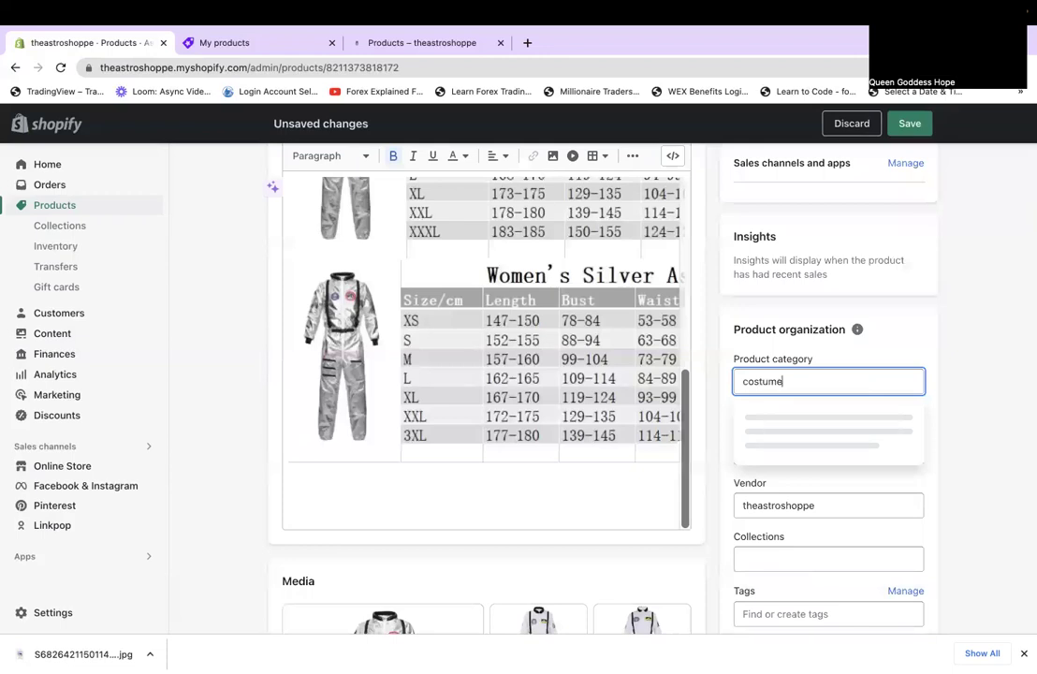
left_click(797, 423)
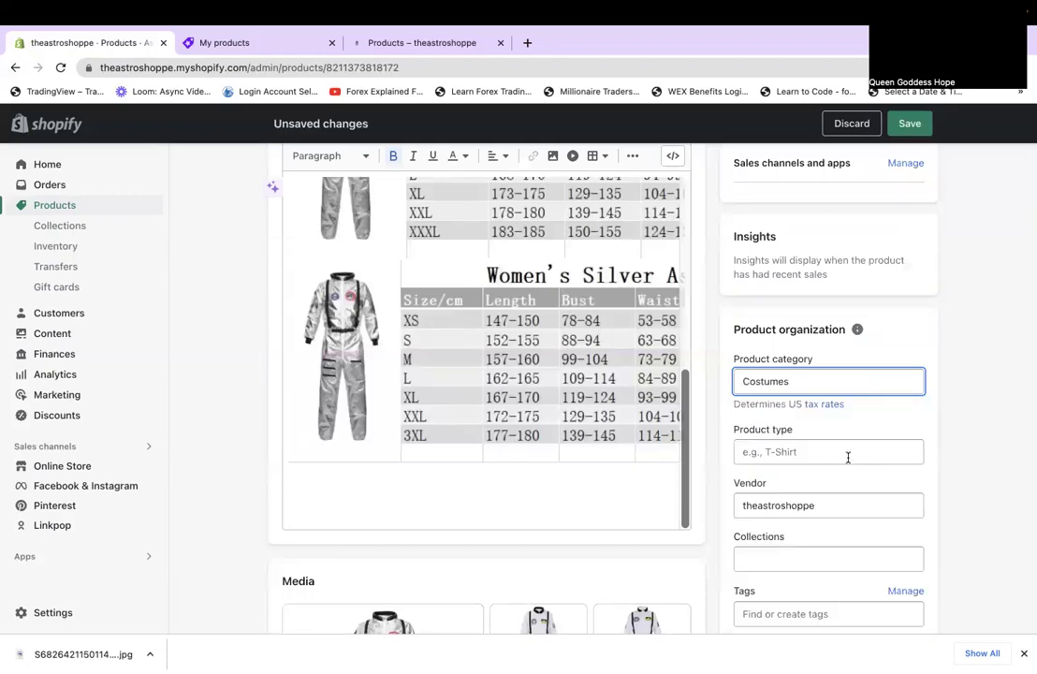
left_click(845, 453)
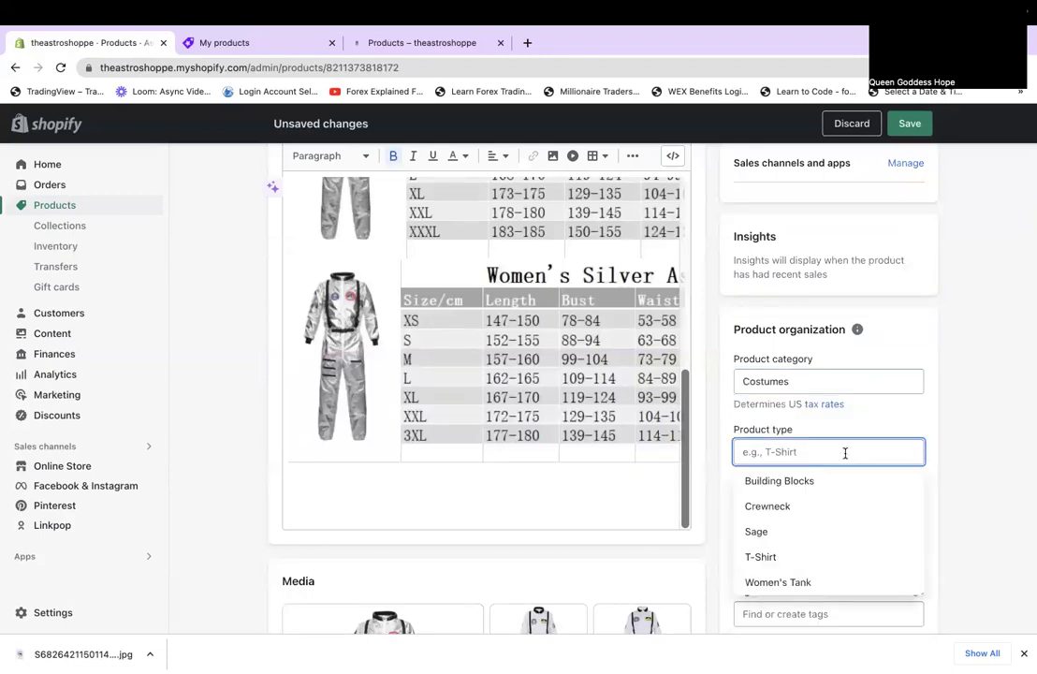
type("M")
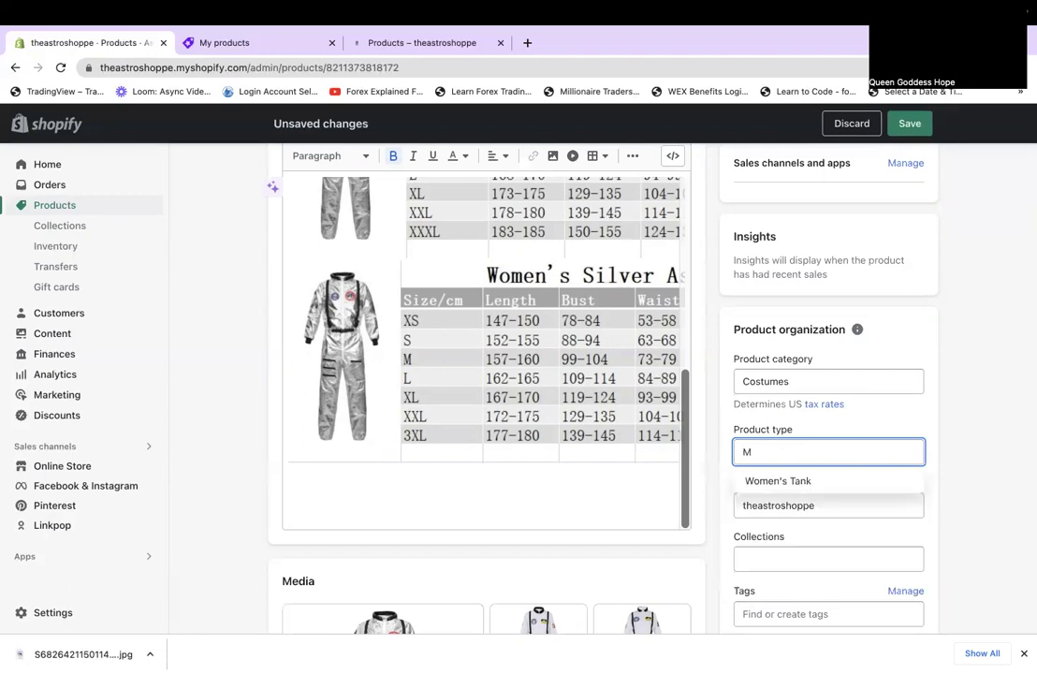
key("BackSpace")
type("Astronaut C")
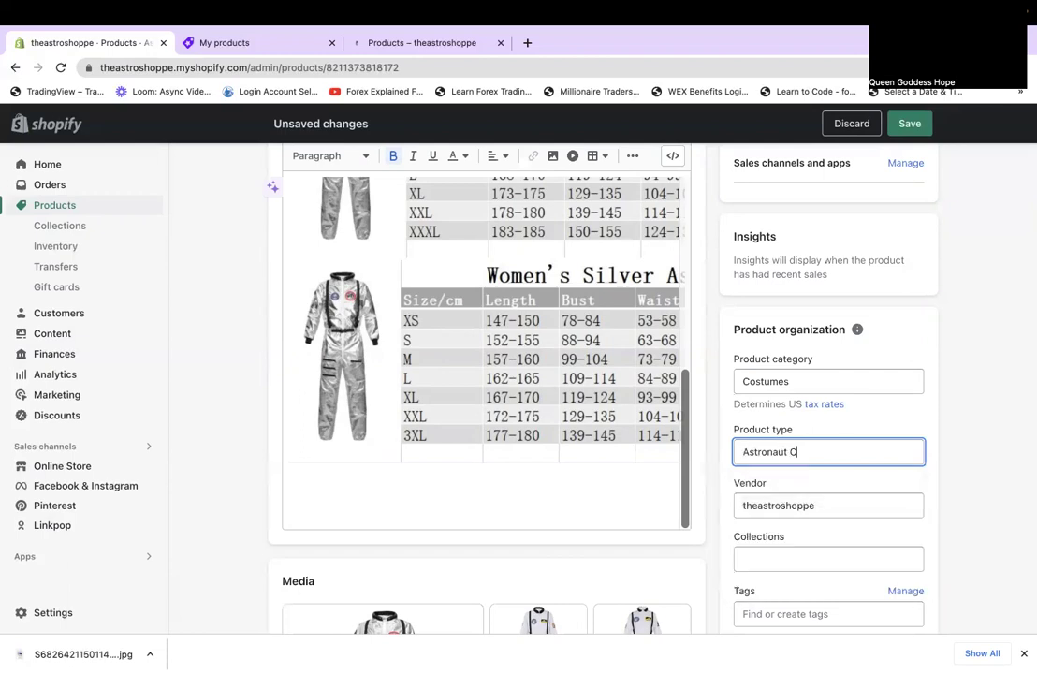
type("ostume")
Add the tag costume to the product.
scroll(993, 570, "down", 1)
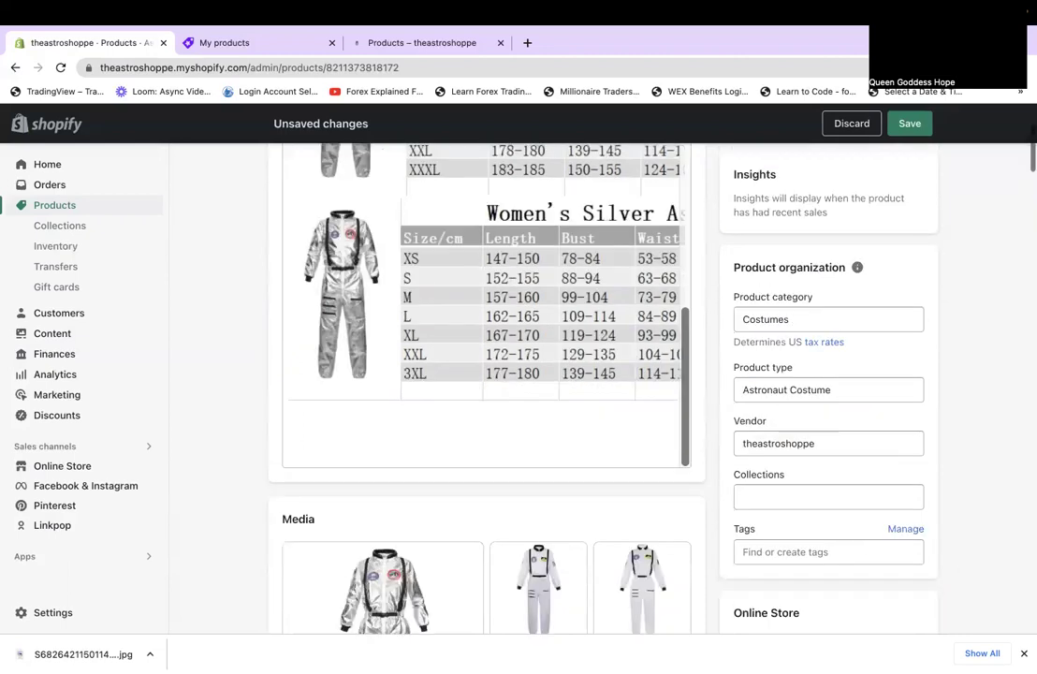
left_click(871, 550)
type("cost")
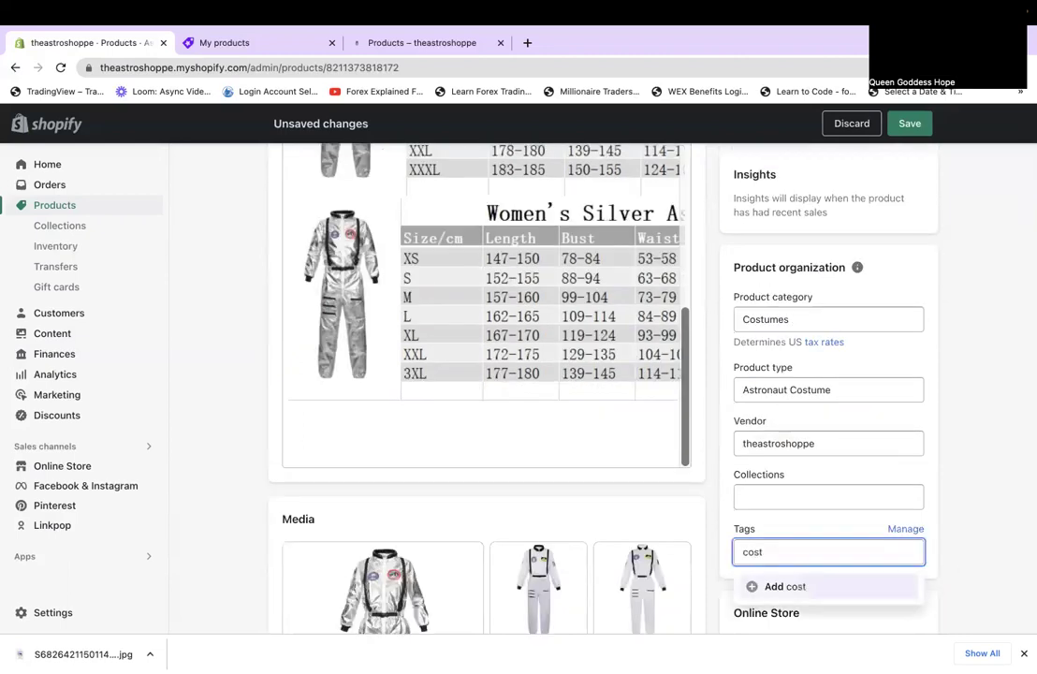
type("un")
key("BackSpace")
type("me adult")
key("BackSpace")
key("BackSpace")
key("BackSpace")
key("BackSpace")
key("BackSpace")
key("BackSpace")
type(",")
key("BackSpace")
left_click(810, 586)
Save the Astronaut Costume Adult product and move on to the next product.
scroll(810, 586, "down", 1)
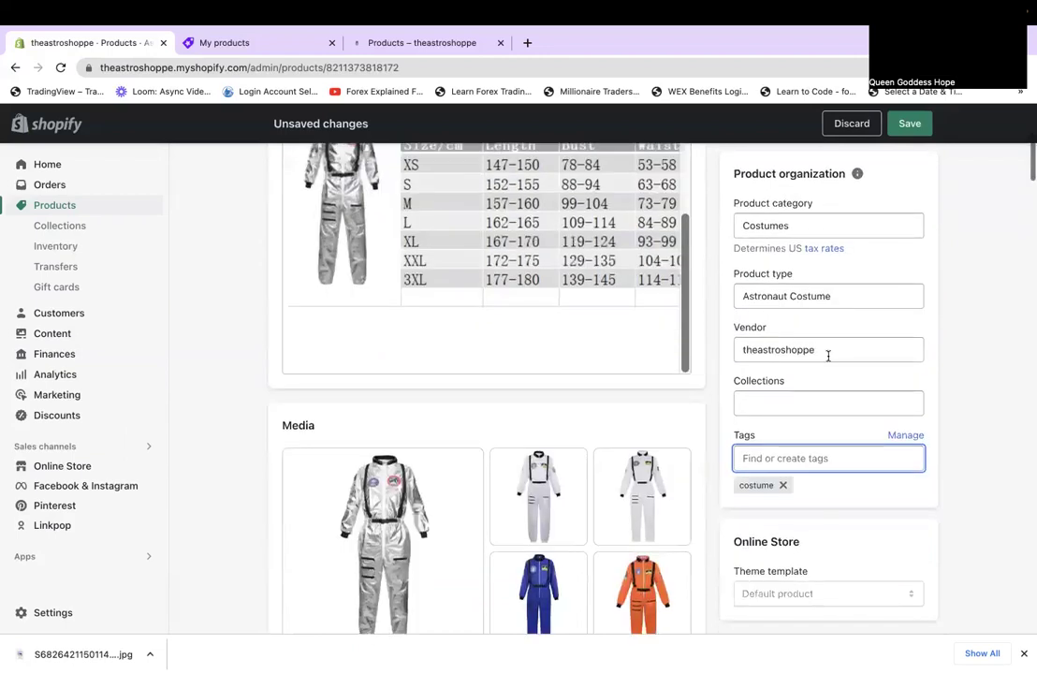
scroll(827, 354, "up", 2)
left_click(911, 131)
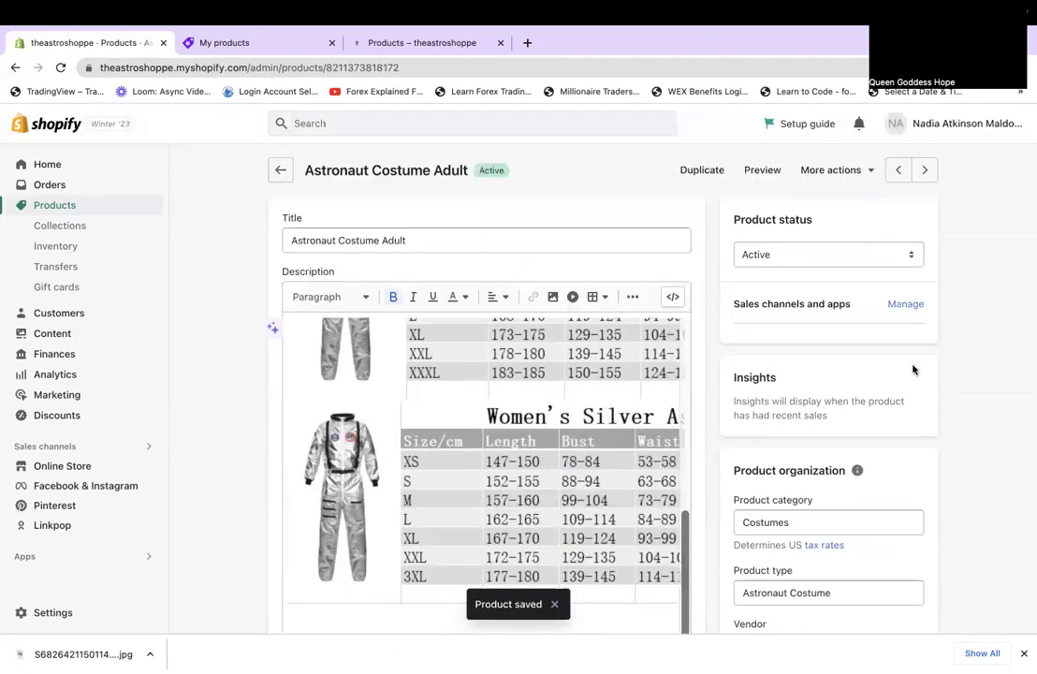
left_click(927, 171)
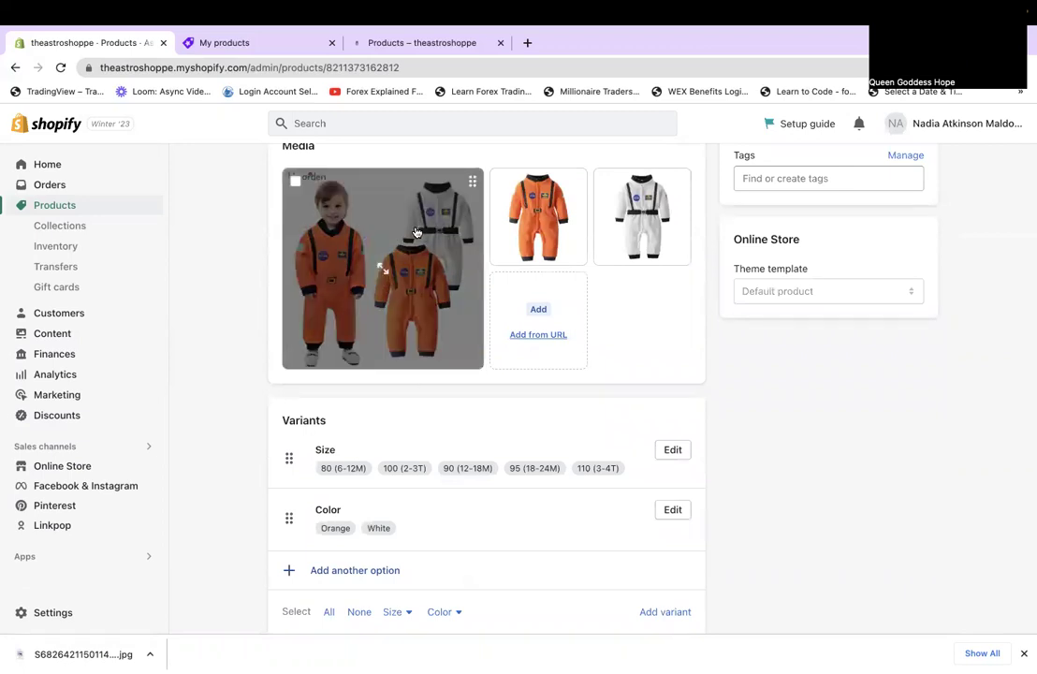
Look back at the Astronaut Costume Adult product, then return to the infant costume.
scroll(531, 348, "up", 10)
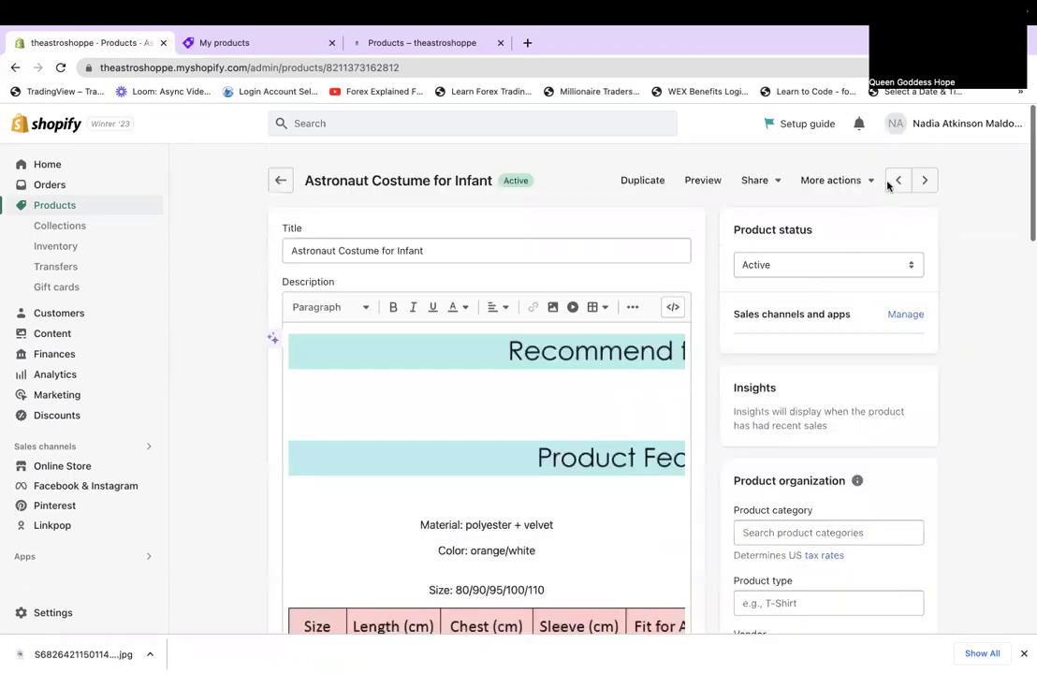
left_click(899, 171)
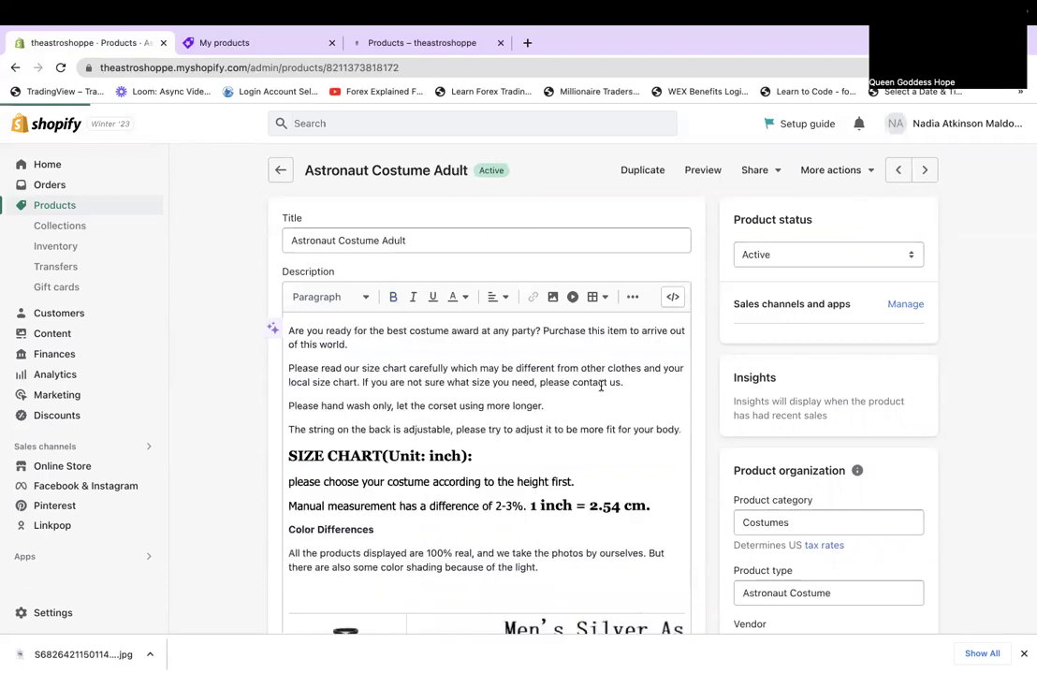
scroll(601, 386, "down", 3)
scroll(934, 442, "down", 5)
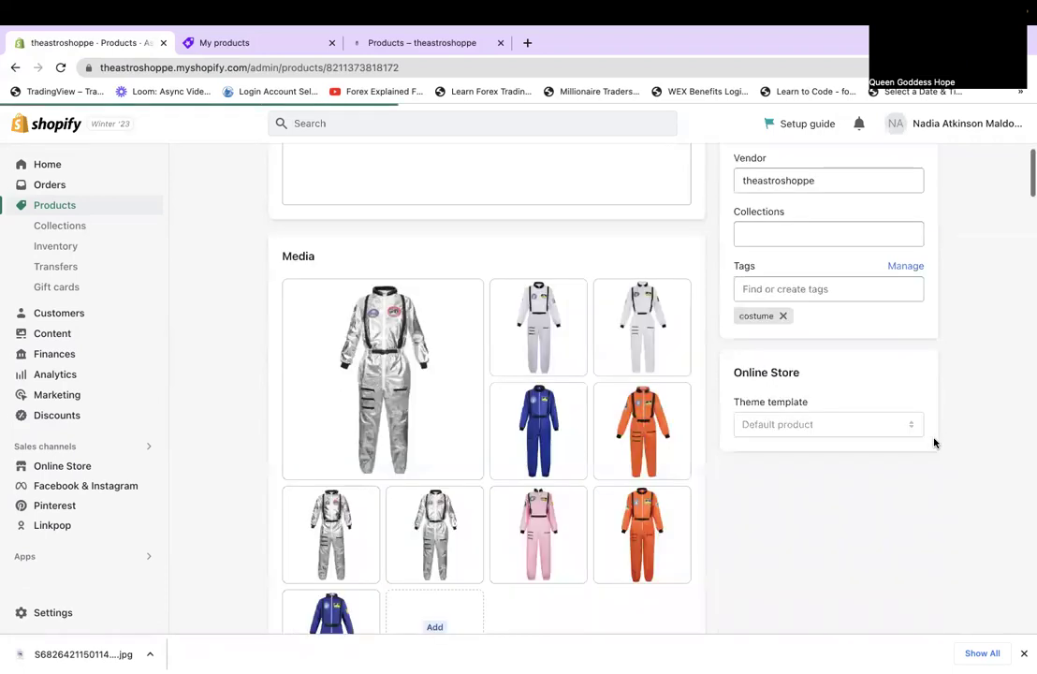
scroll(934, 443, "down", 2)
scroll(934, 441, "up", 1)
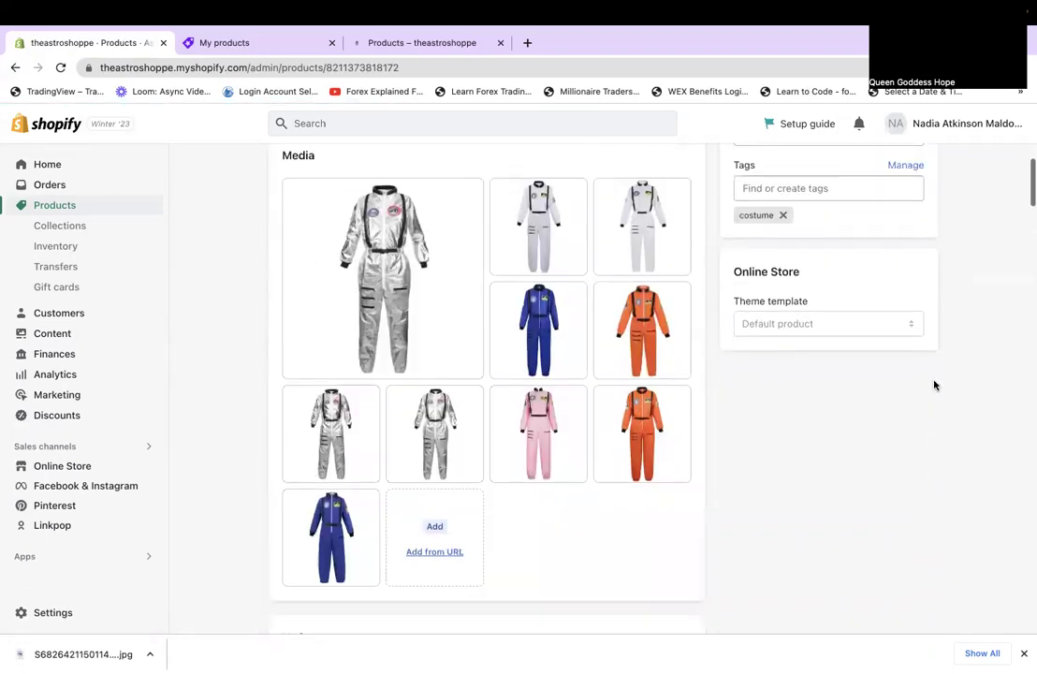
scroll(932, 281, "up", 6)
left_click(925, 170)
scroll(460, 521, "down", 8)
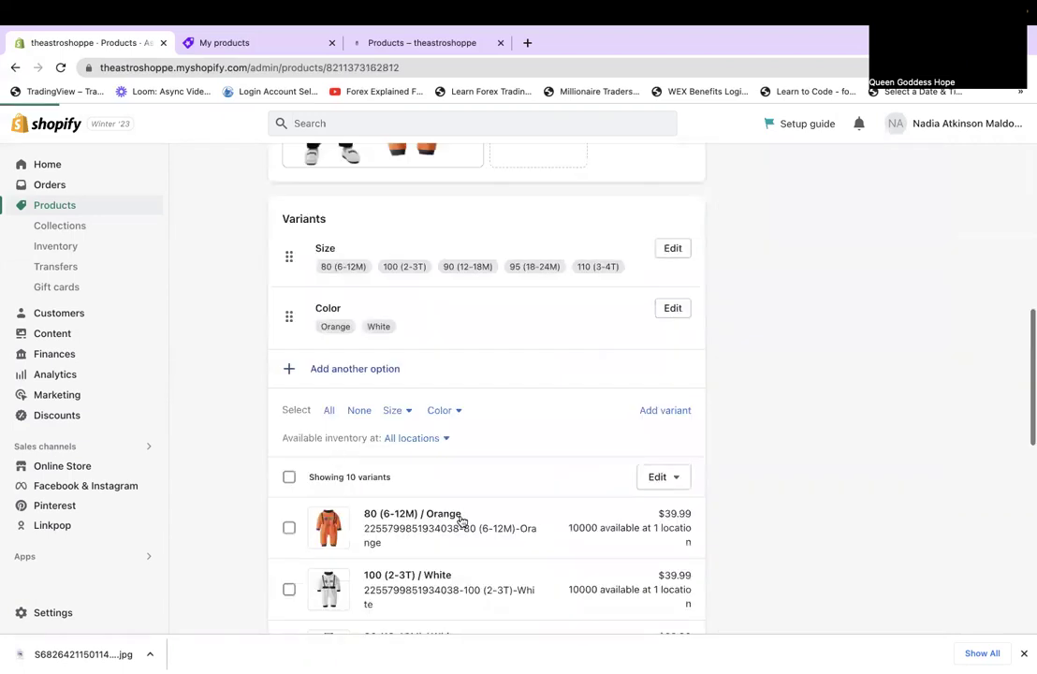
scroll(461, 520, "down", 2)
scroll(461, 521, "down", 4)
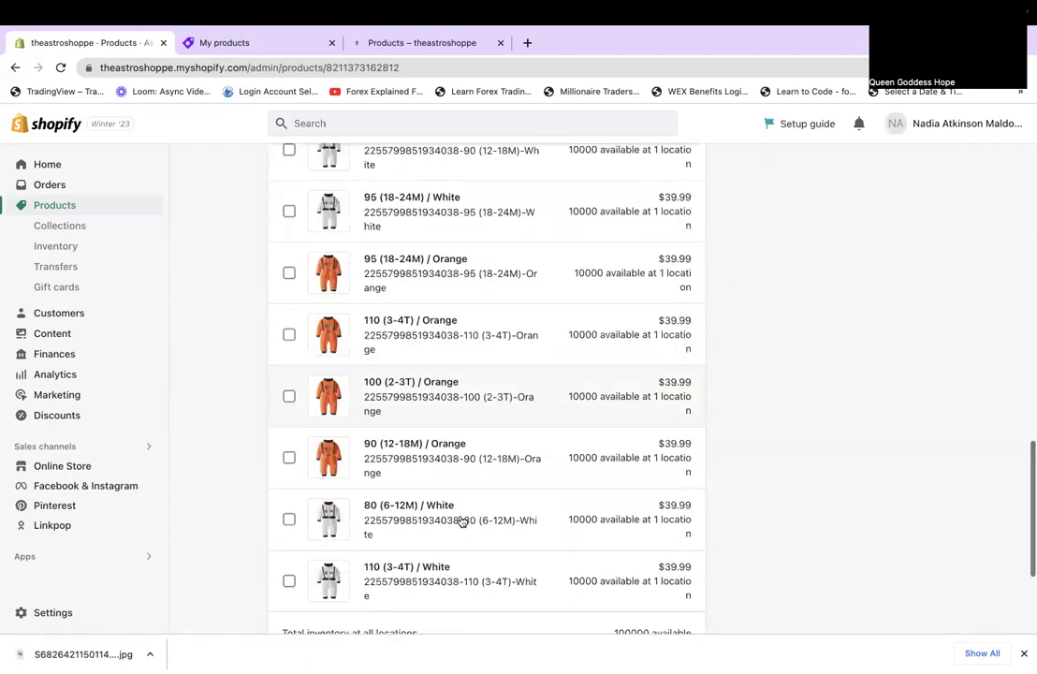
scroll(460, 521, "up", 10)
scroll(460, 521, "up", 1)
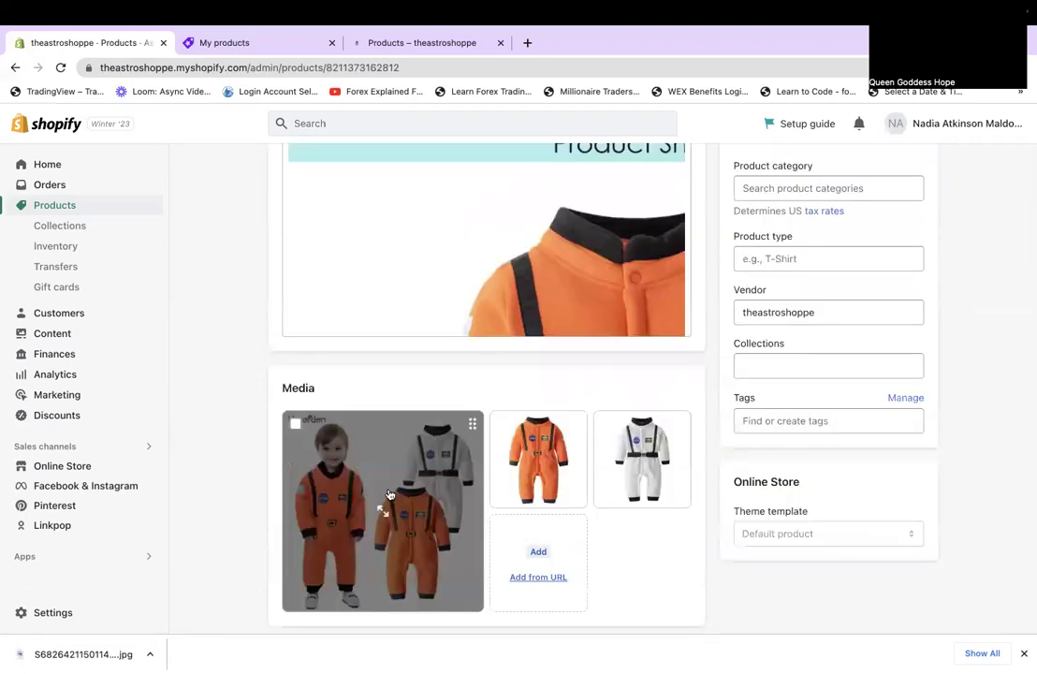
Download the infant costume's main photo from the media viewer.
left_click(383, 511)
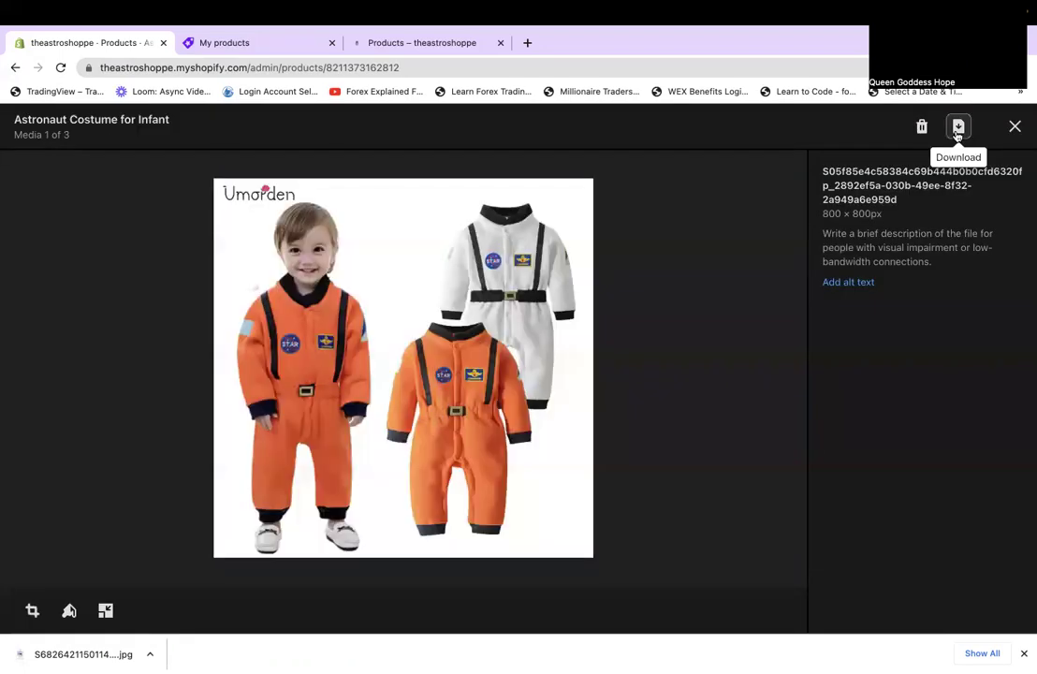
left_click(957, 128)
left_click(1014, 125)
scroll(571, 296, "up", 10)
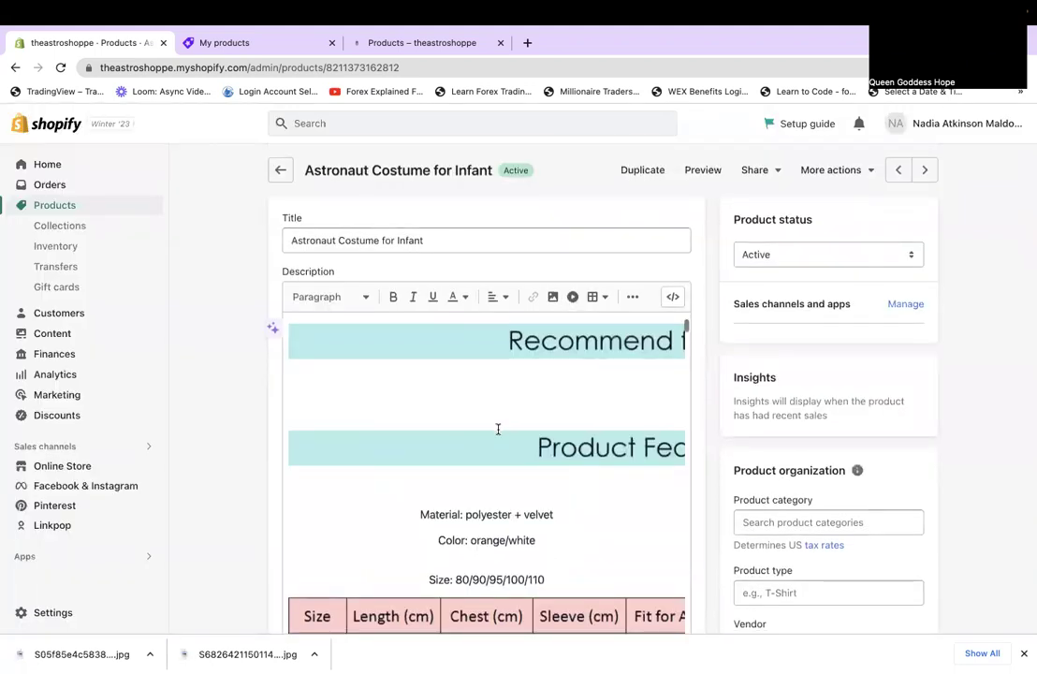
Select the Recommend banner, then scroll through the infant costume's description images.
left_click(566, 356)
left_click(569, 352)
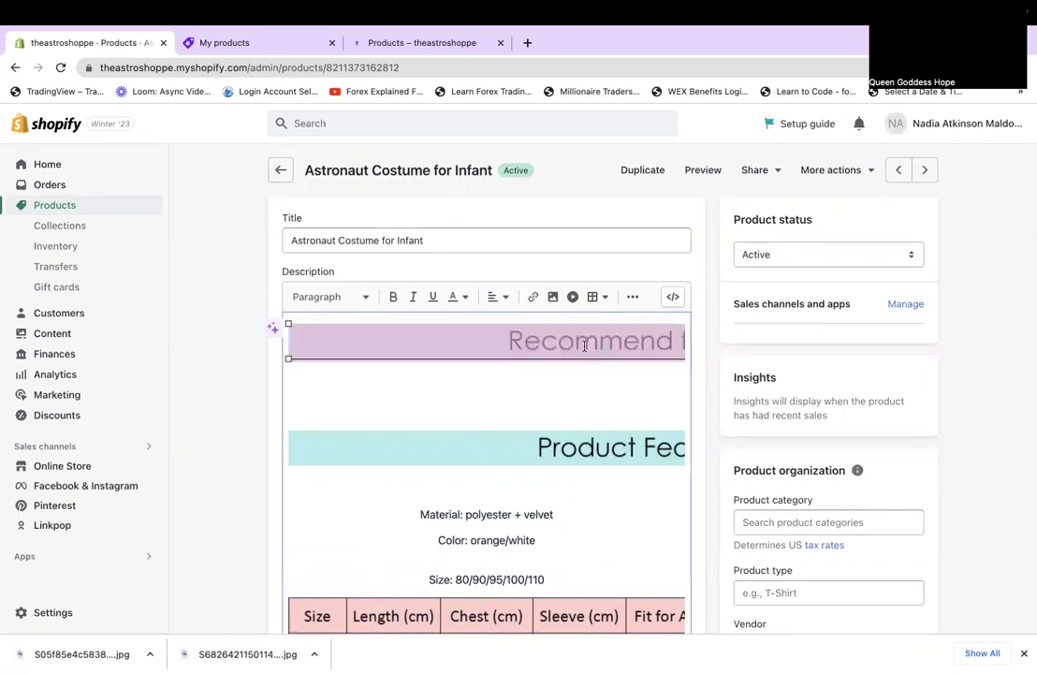
left_click(381, 475)
scroll(405, 390, "down", 3)
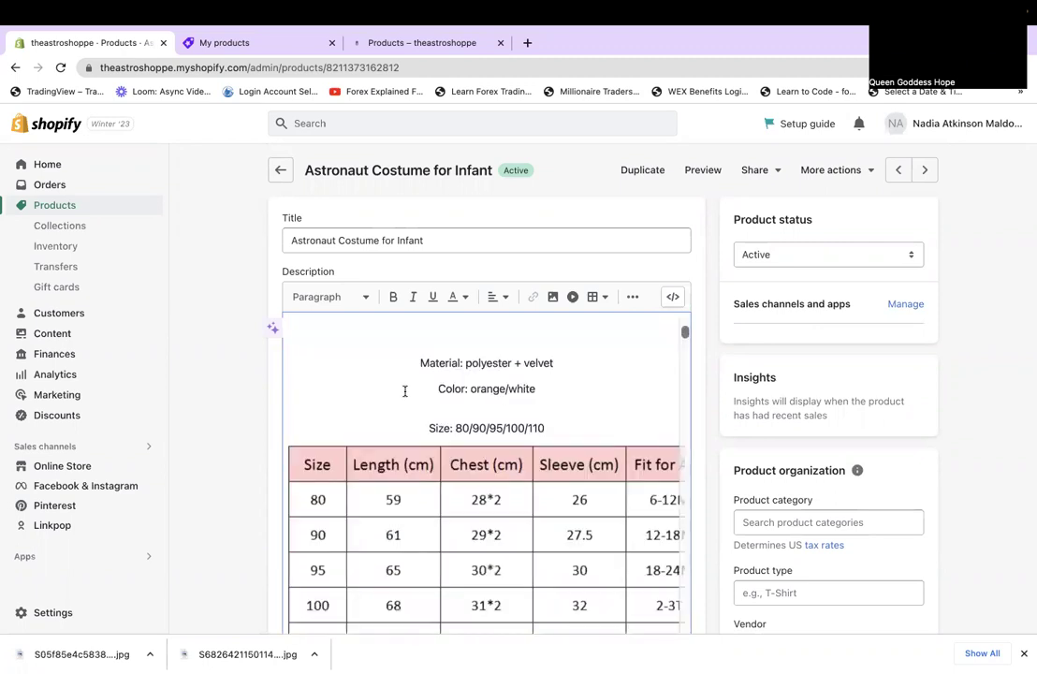
scroll(406, 390, "down", 6)
scroll(405, 390, "down", 1)
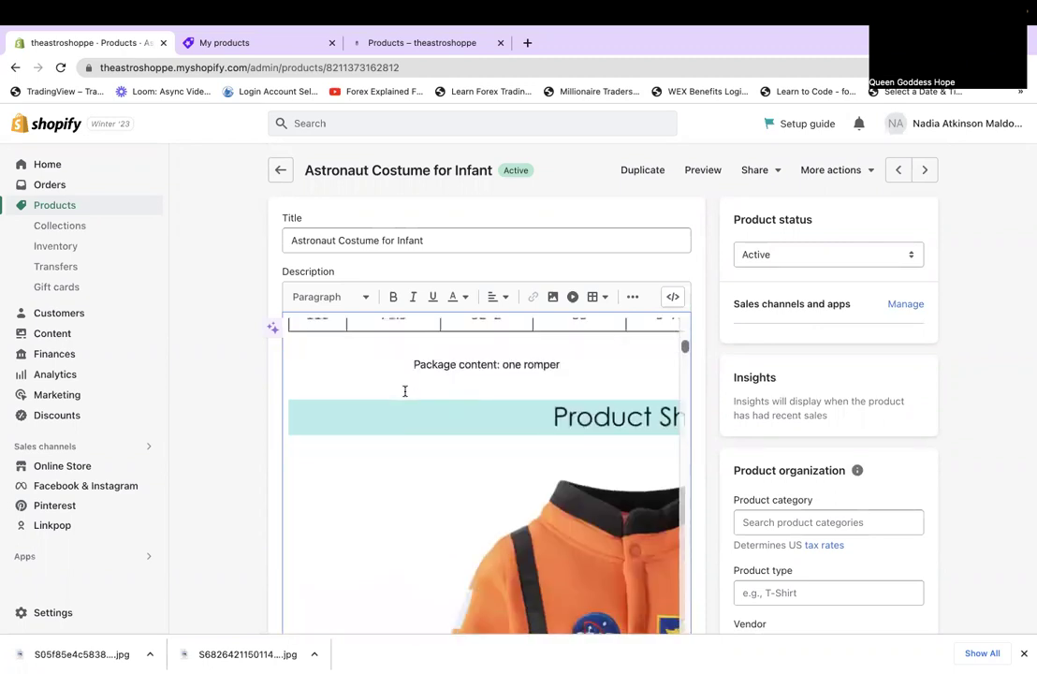
scroll(405, 390, "down", 3)
scroll(406, 390, "down", 4)
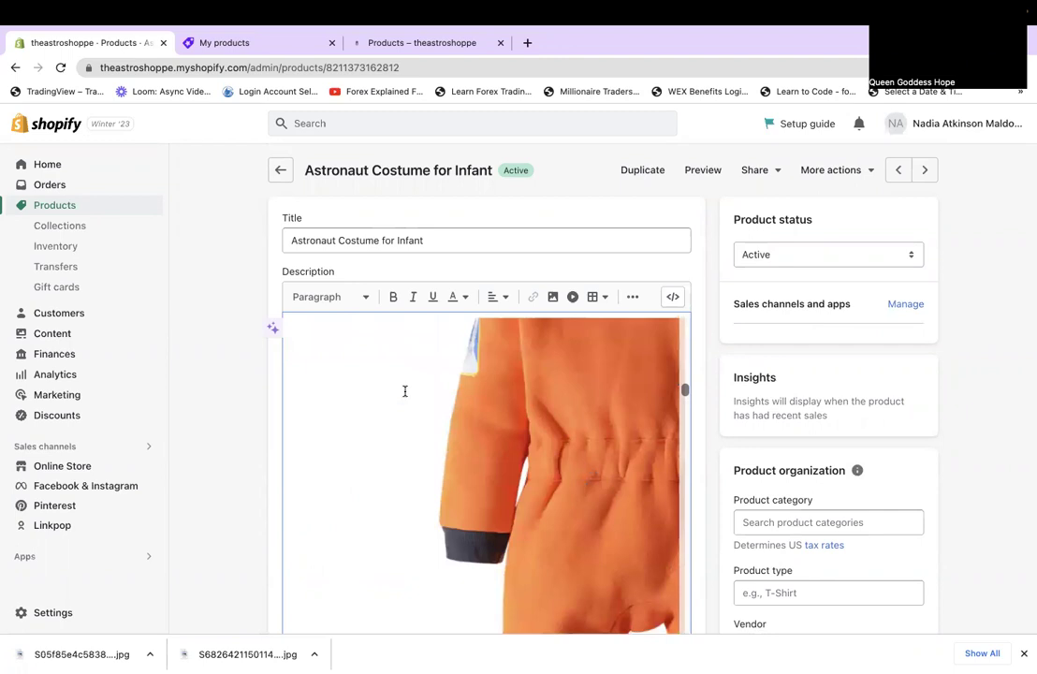
scroll(405, 390, "down", 5)
scroll(405, 391, "down", 5)
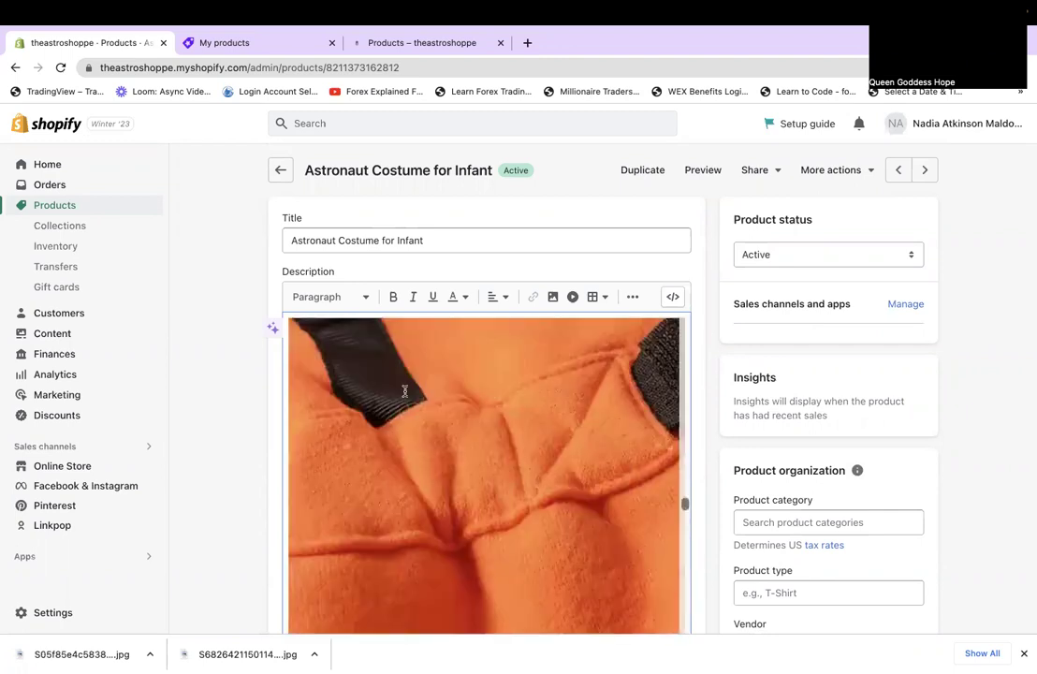
scroll(405, 391, "down", 6)
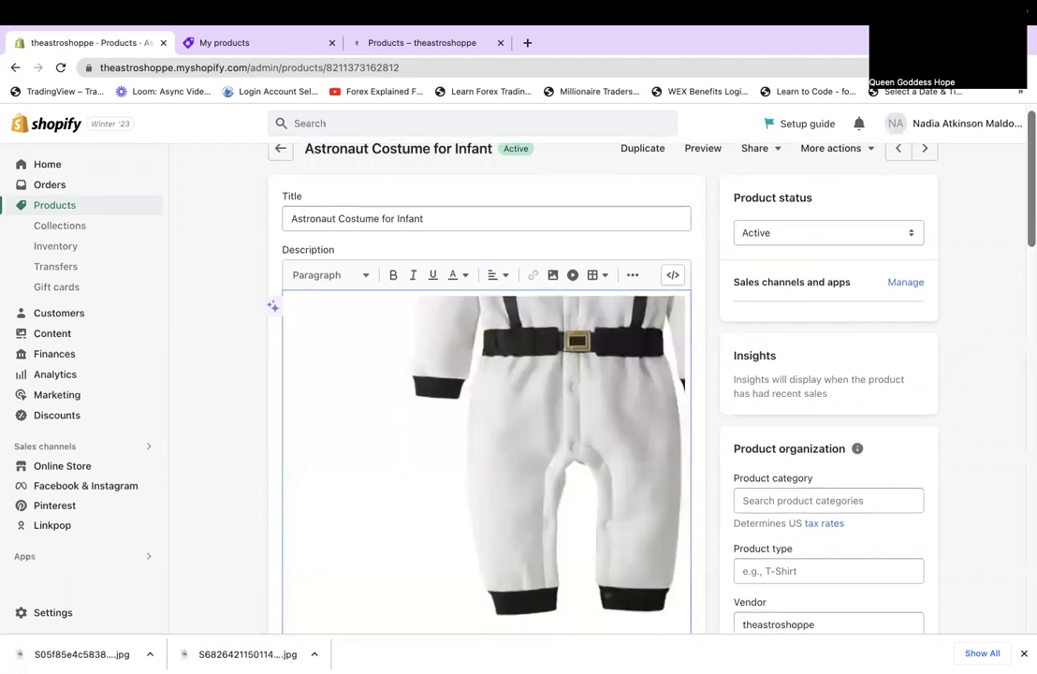
scroll(671, 359, "down", 3)
scroll(671, 358, "down", 5)
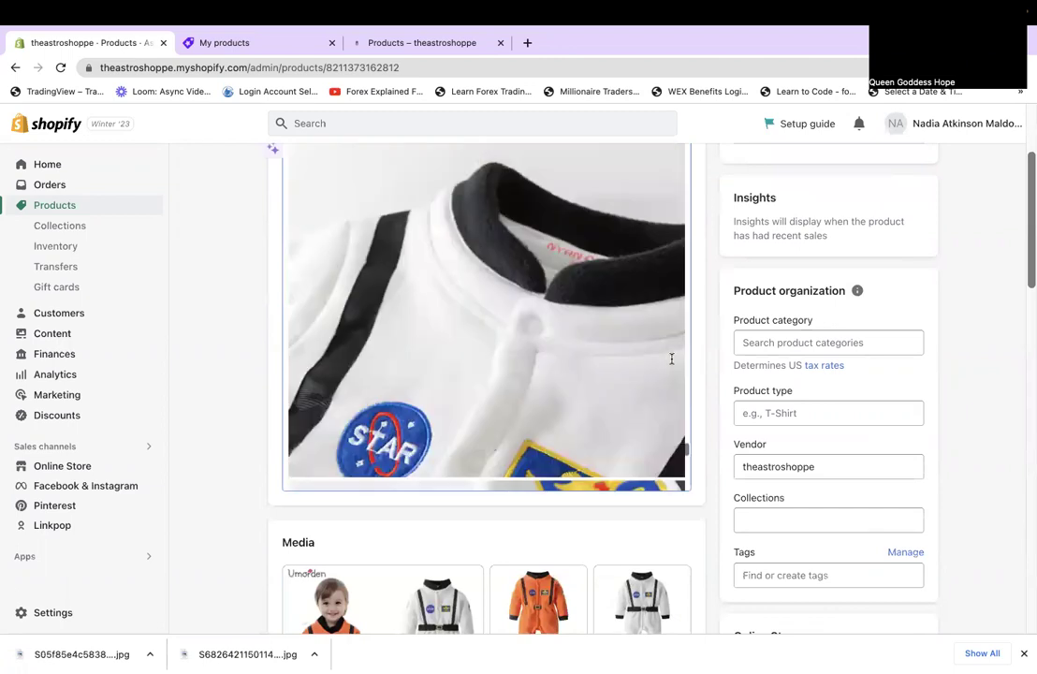
scroll(671, 358, "down", 5)
scroll(671, 359, "down", 1)
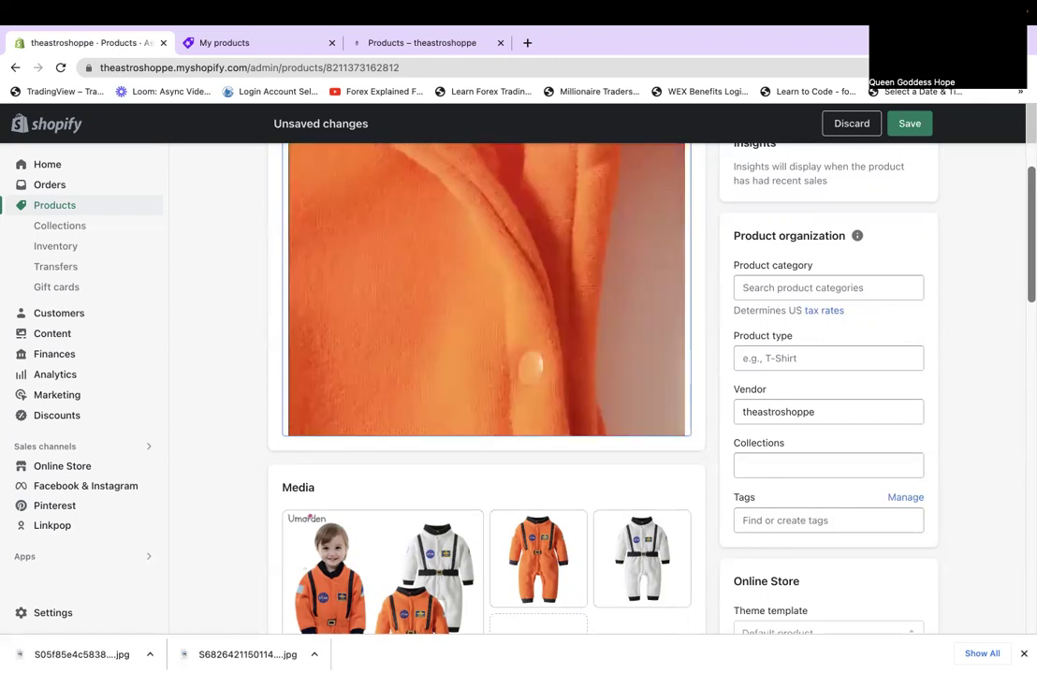
scroll(545, 262, "down", 3)
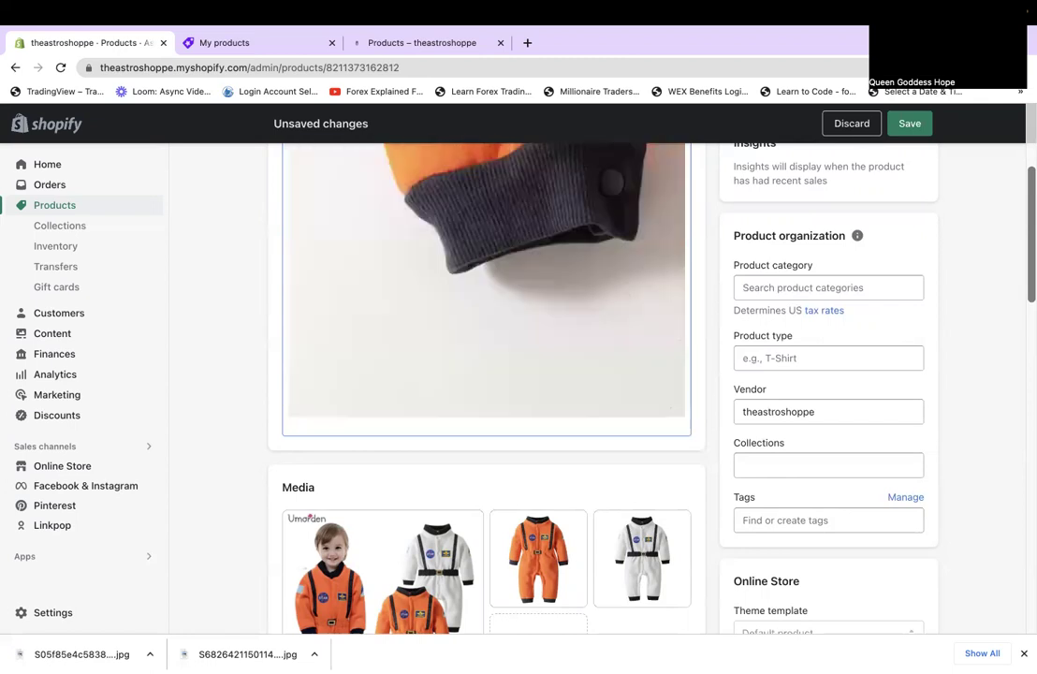
scroll(522, 309, "down", 3)
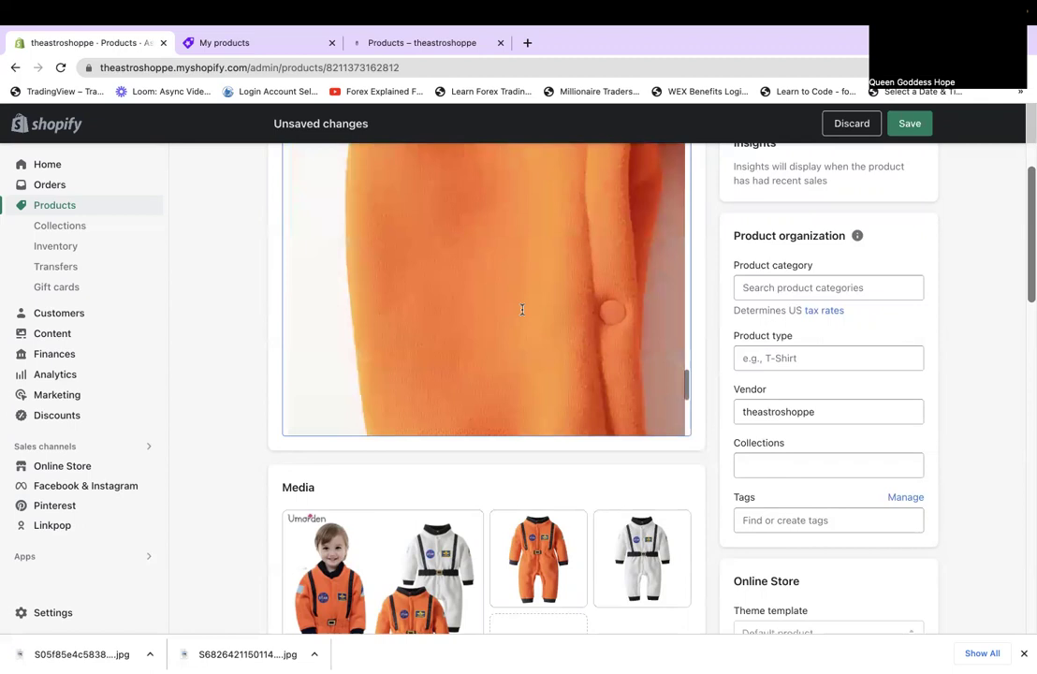
scroll(522, 309, "down", 3)
scroll(525, 314, "up", 3)
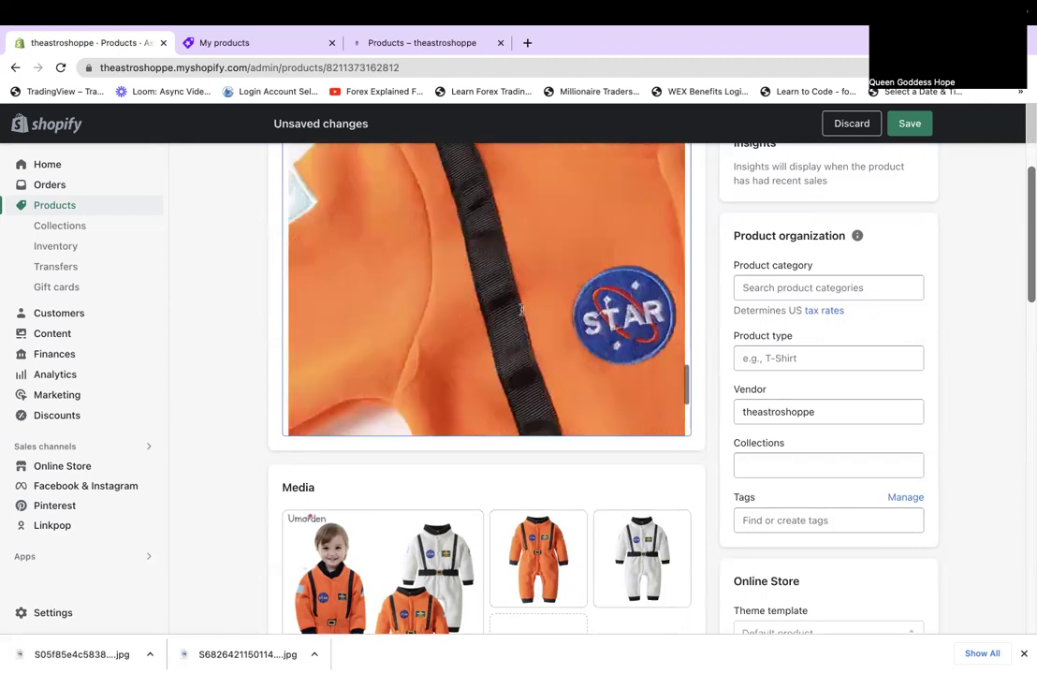
Inspect a description photo's image settings and close them without changes.
double_click(522, 315)
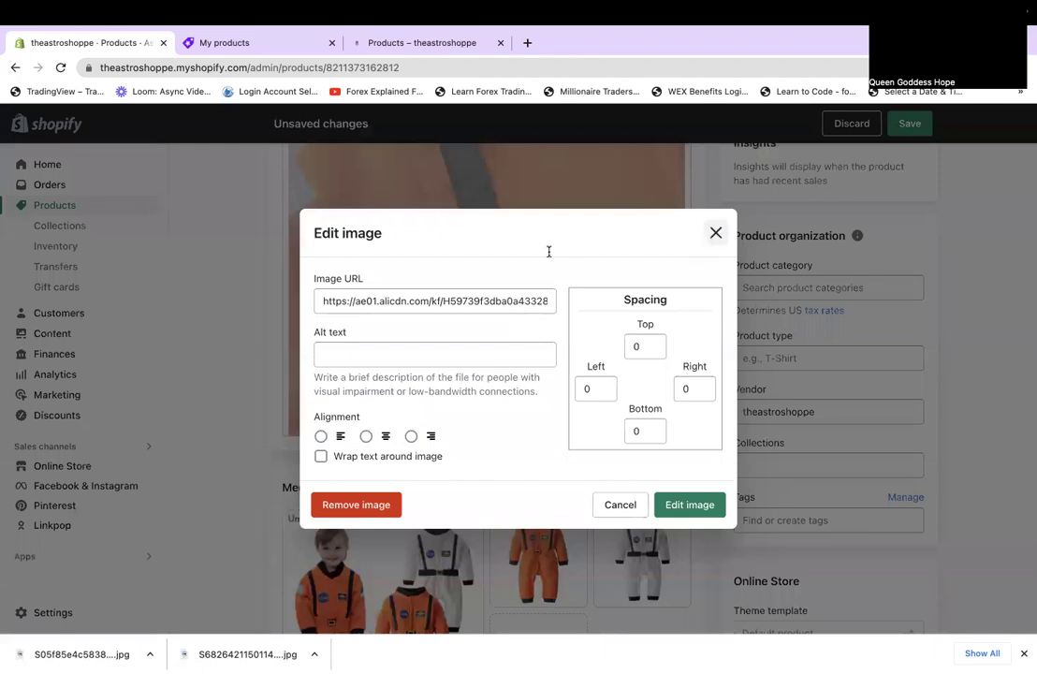
key("Escape")
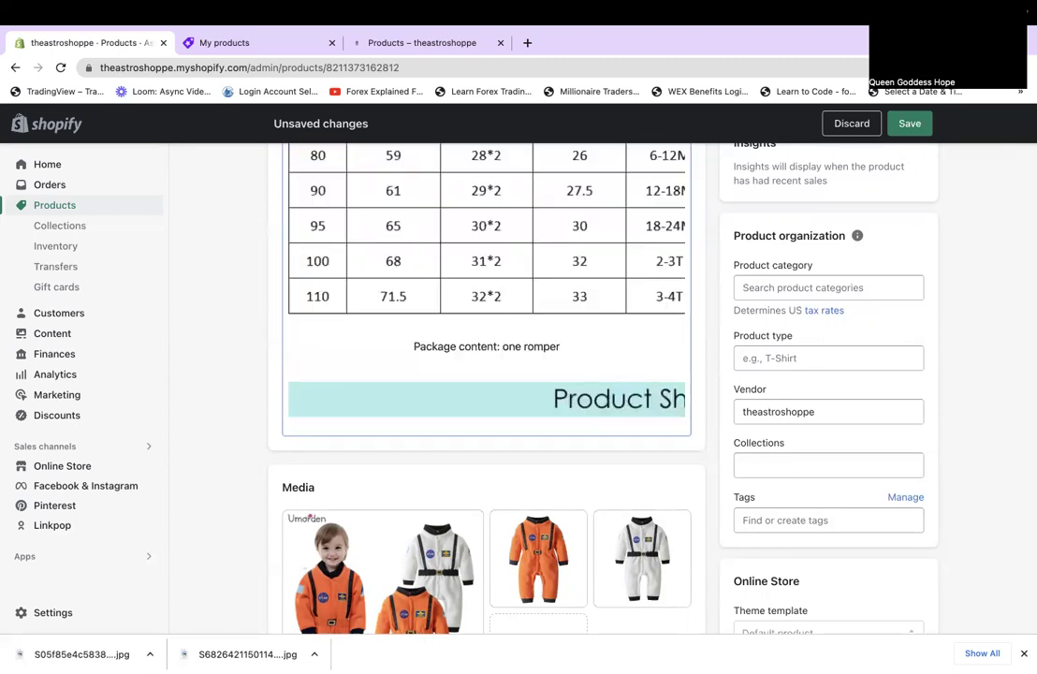
scroll(511, 417, "down", 3)
scroll(510, 417, "up", 4)
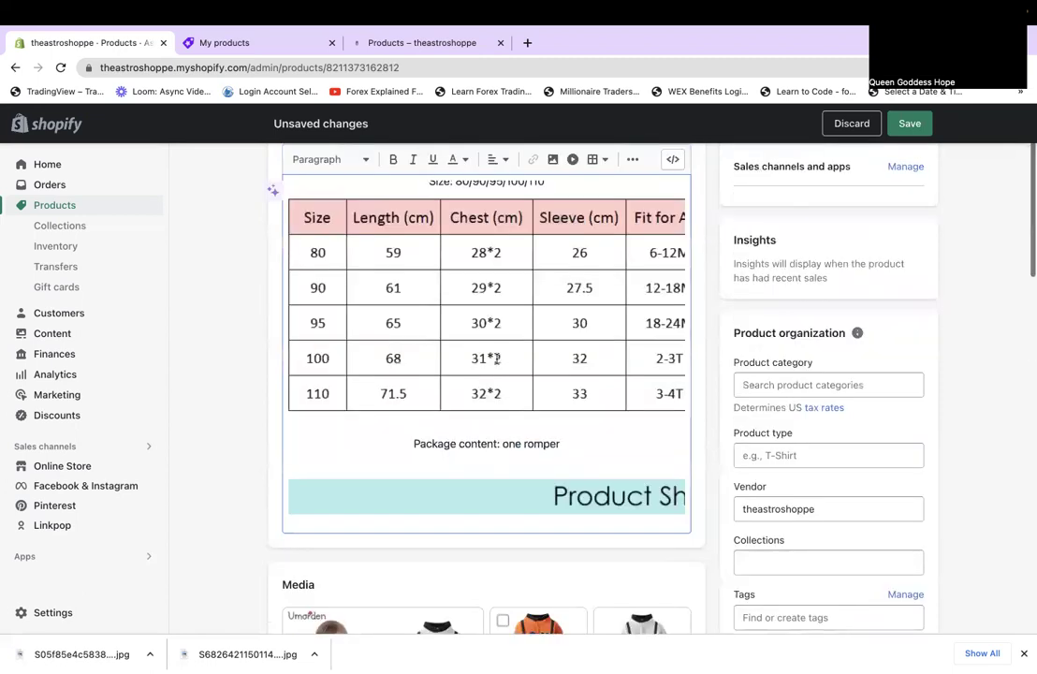
scroll(432, 487, "down", 1)
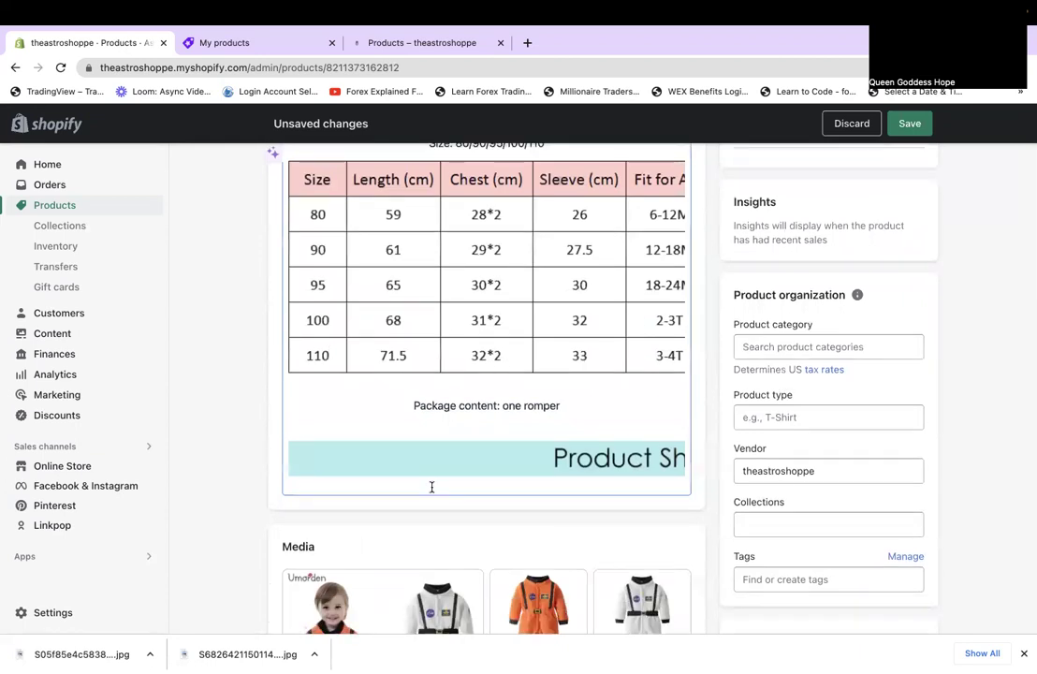
scroll(431, 487, "up", 3)
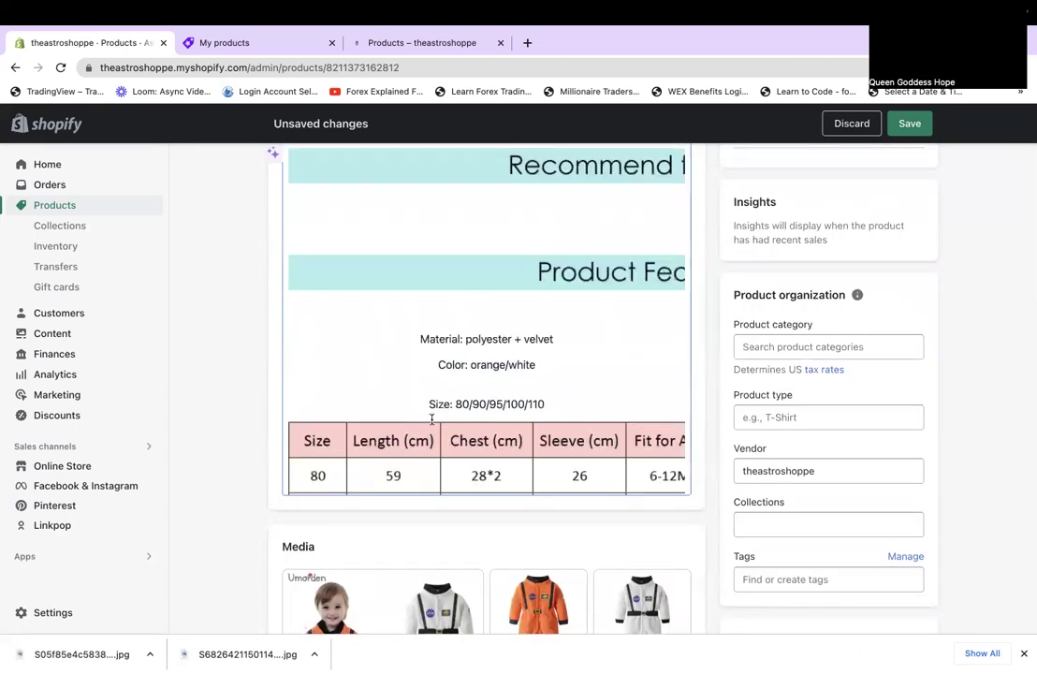
scroll(431, 419, "down", 5)
scroll(547, 459, "up", 2)
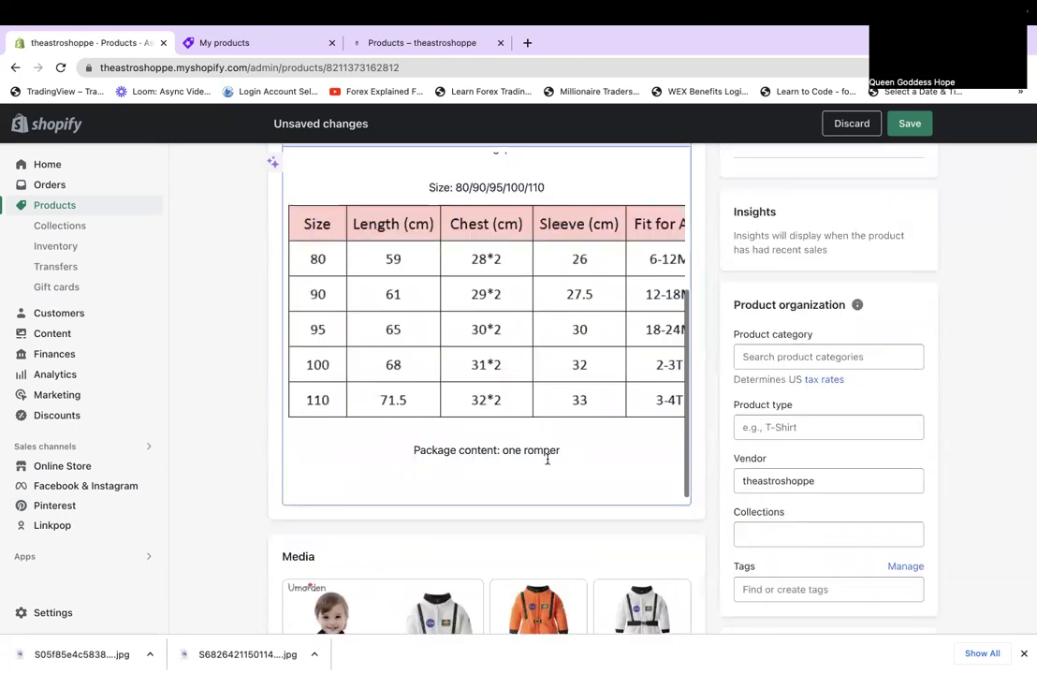
scroll(548, 458, "up", 5)
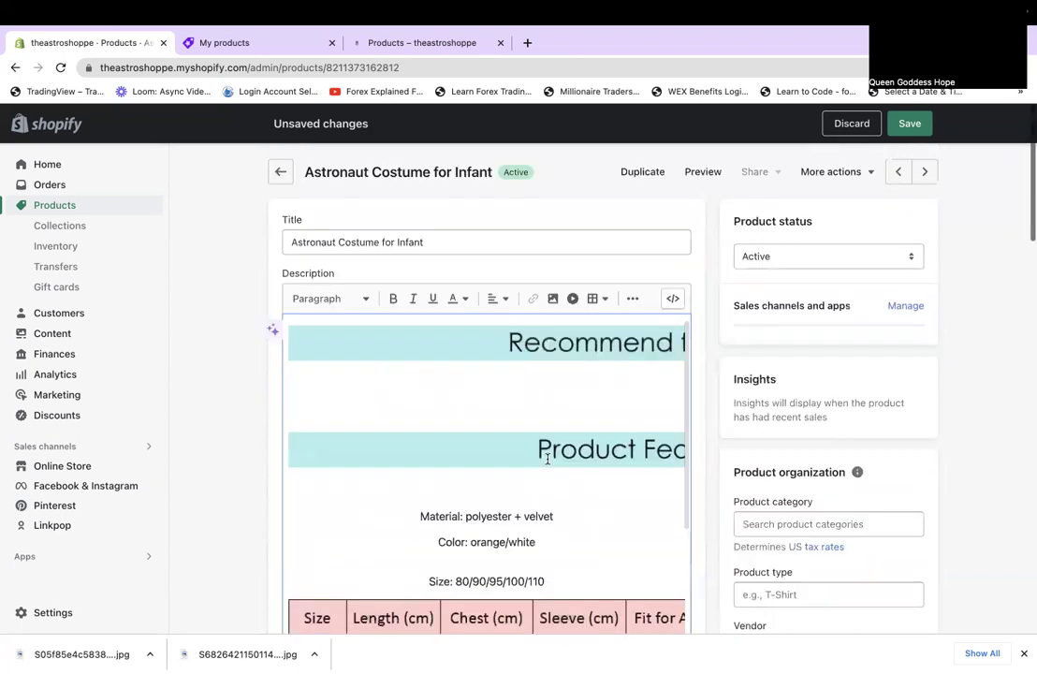
Add an opening line above the first banner: 'Treat your baby like the star they are, arrive in style…'.
left_click(290, 328)
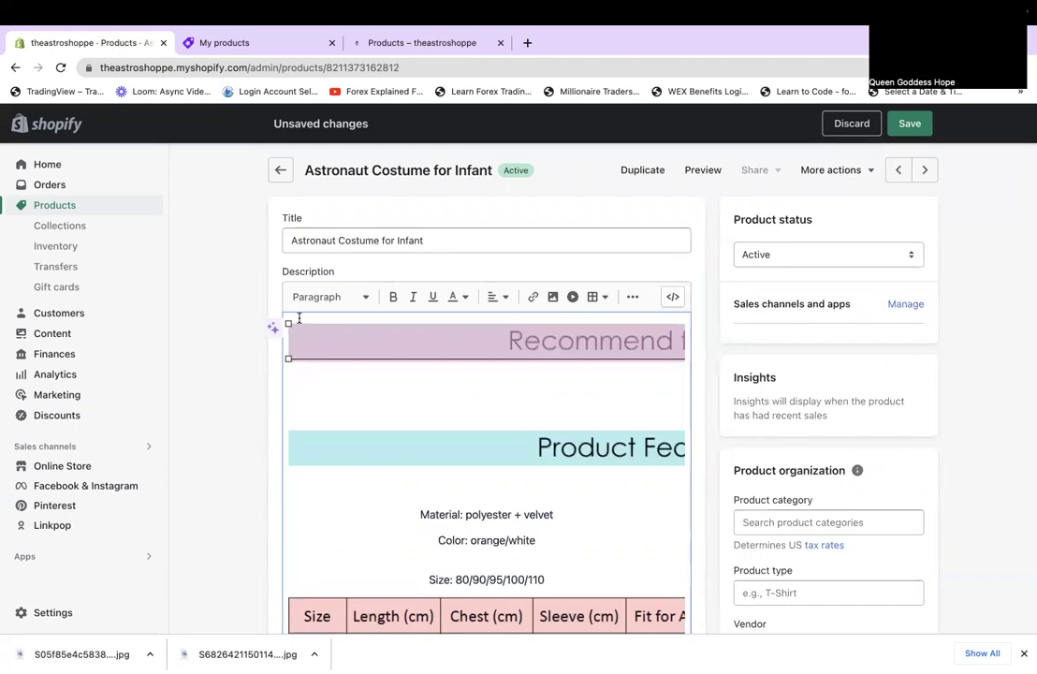
key("Left")
key("Return")
key("Return")
key("Return")
left_click(487, 330)
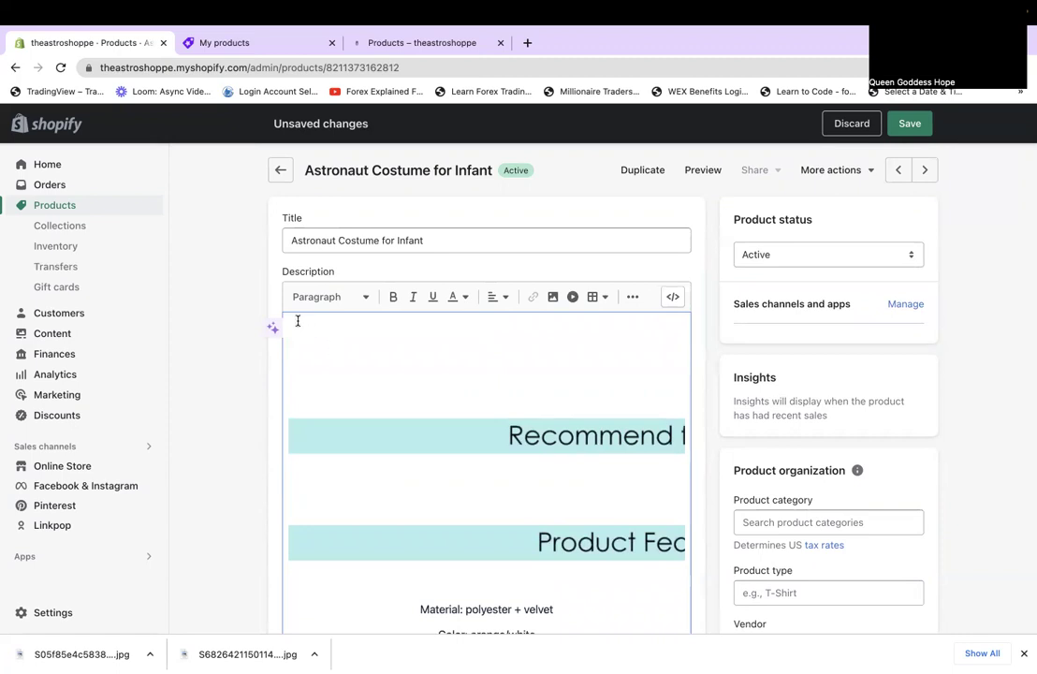
type("Treat your baby to")
key("BackSpace")
key("BackSpace")
type("like the")
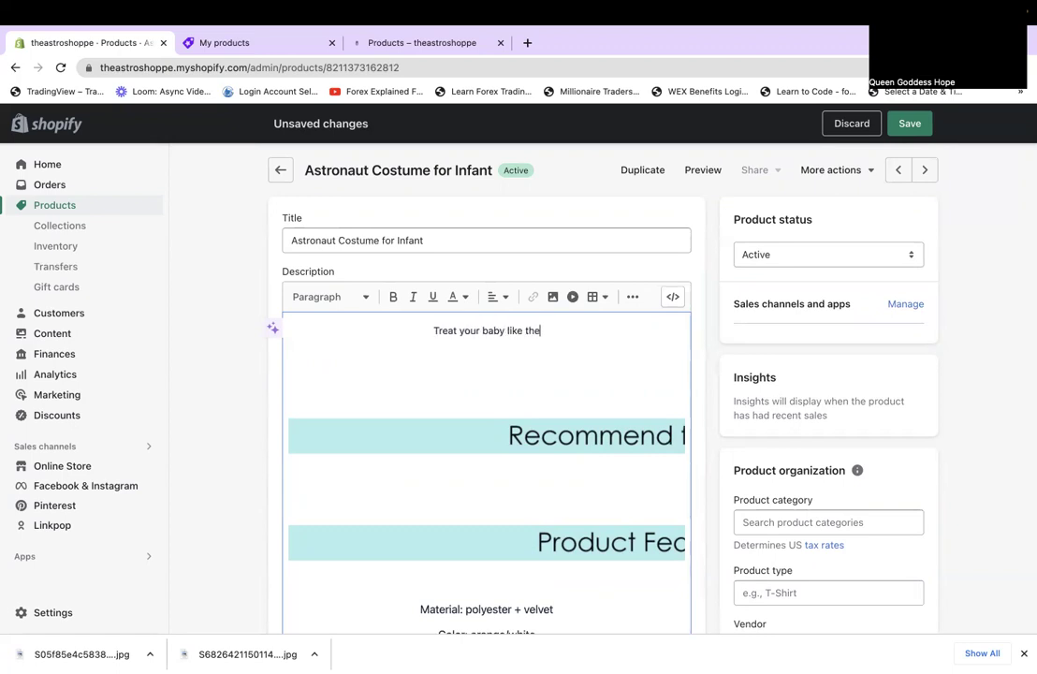
type(" star they are")
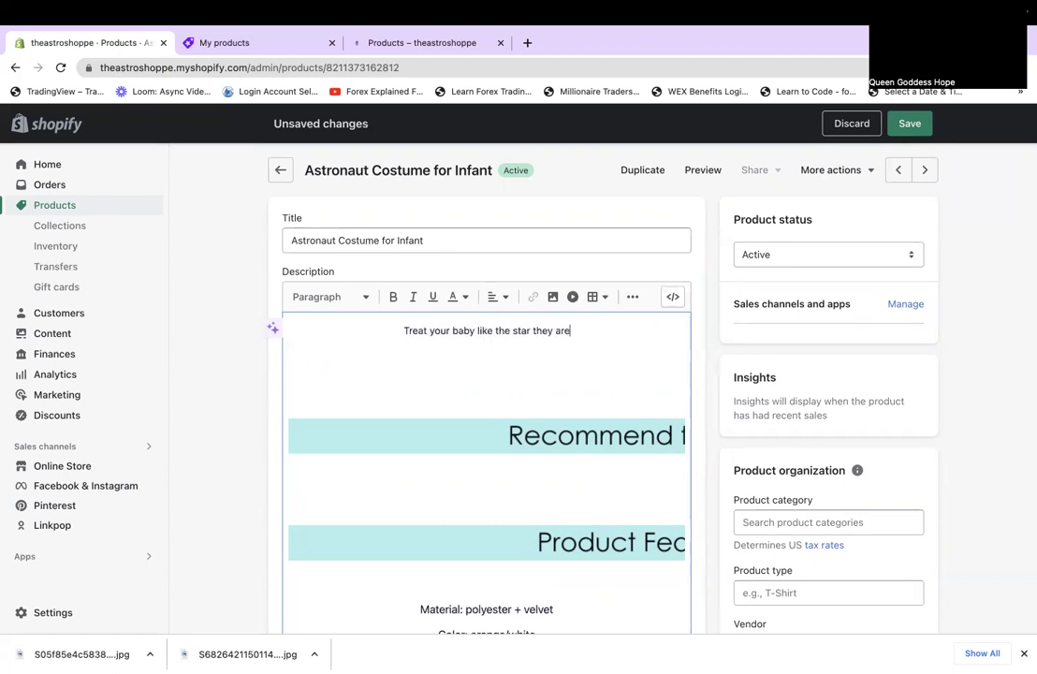
type(", arrive in sty")
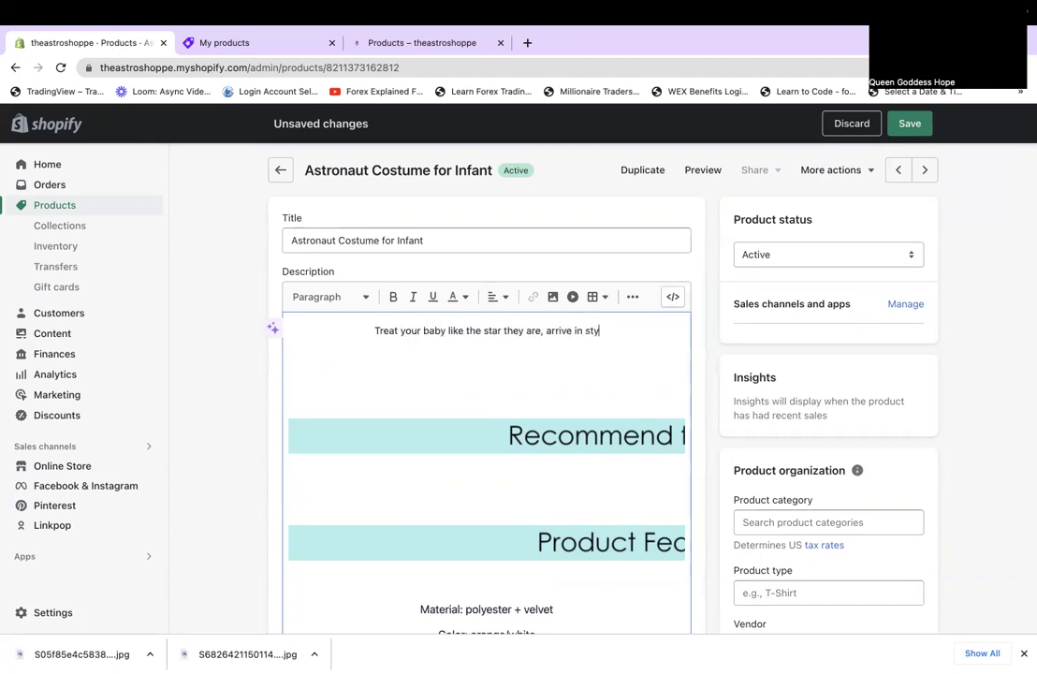
type("le")
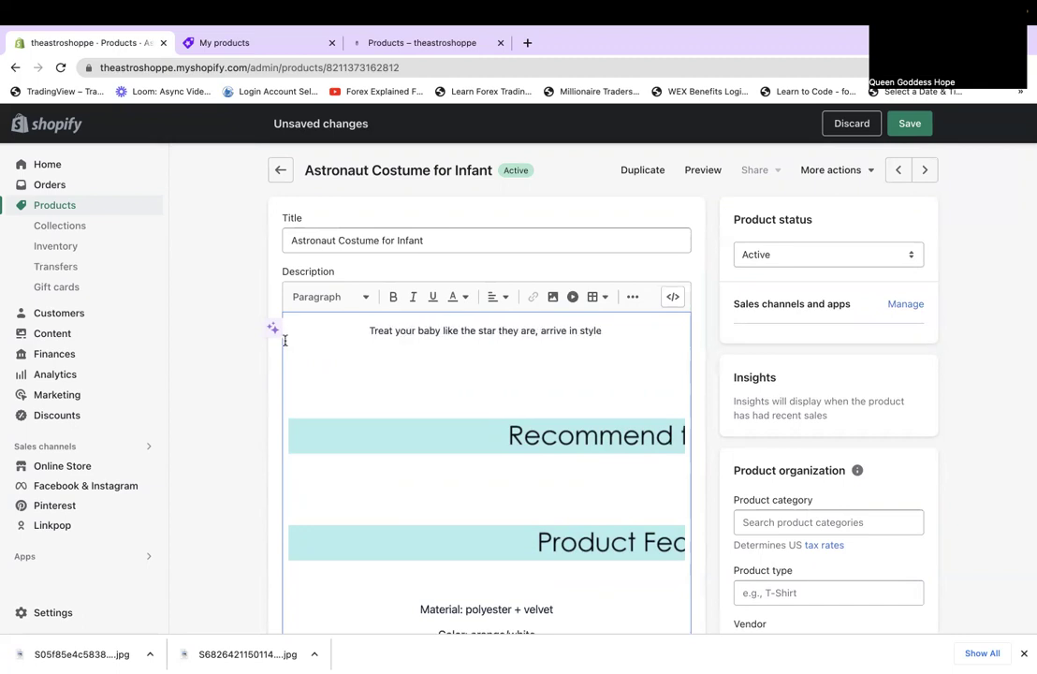
type(" to ")
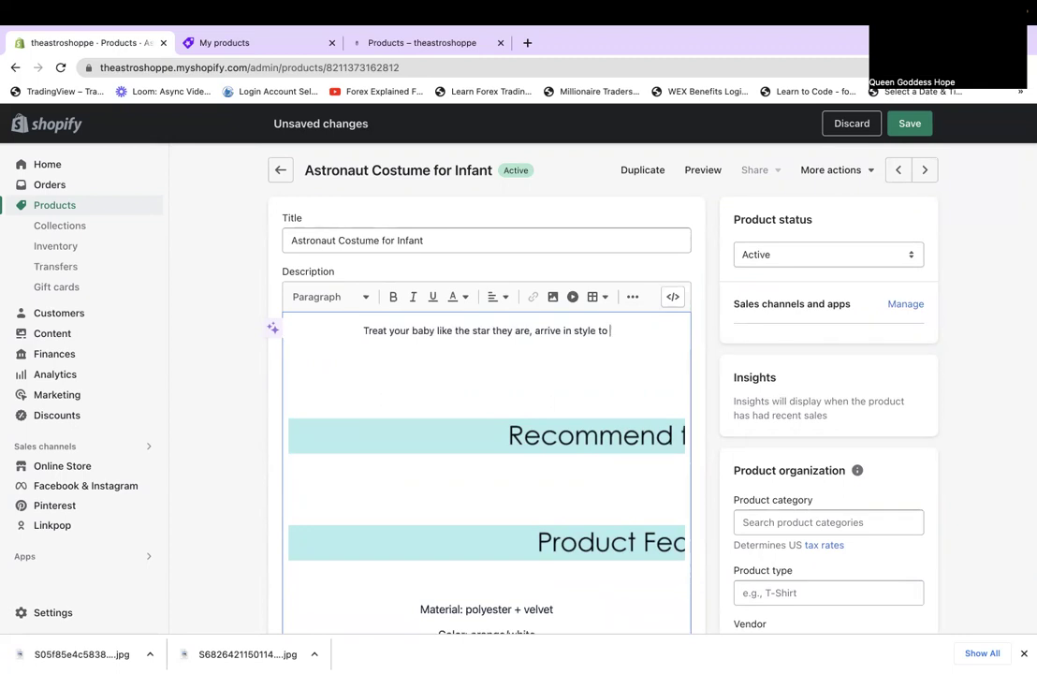
type("any cos")
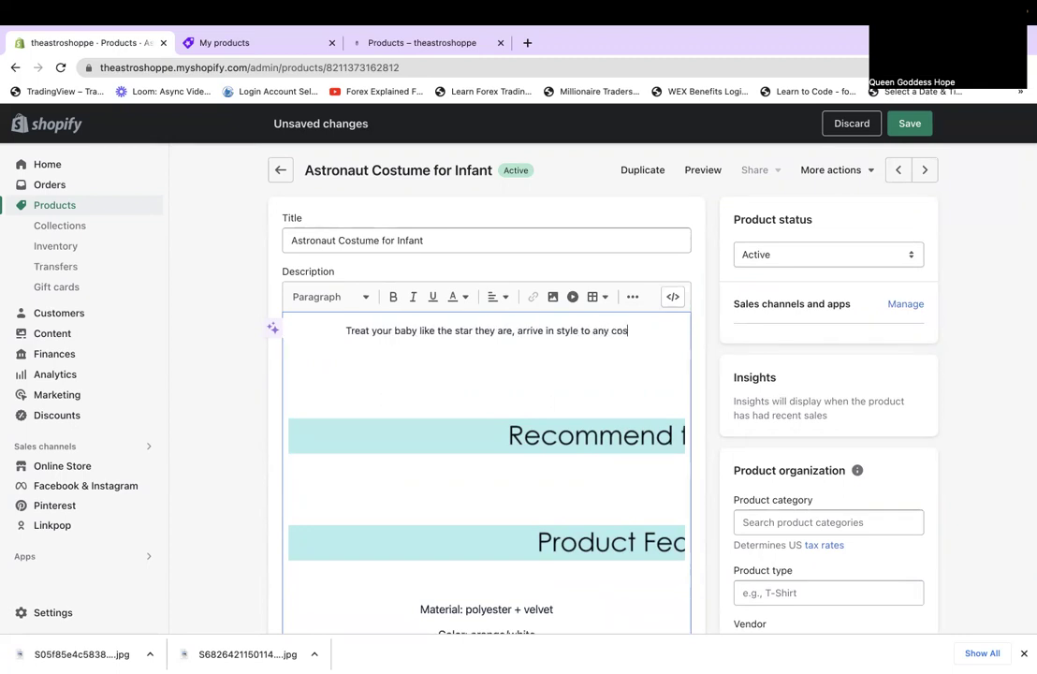
type("tume party out o")
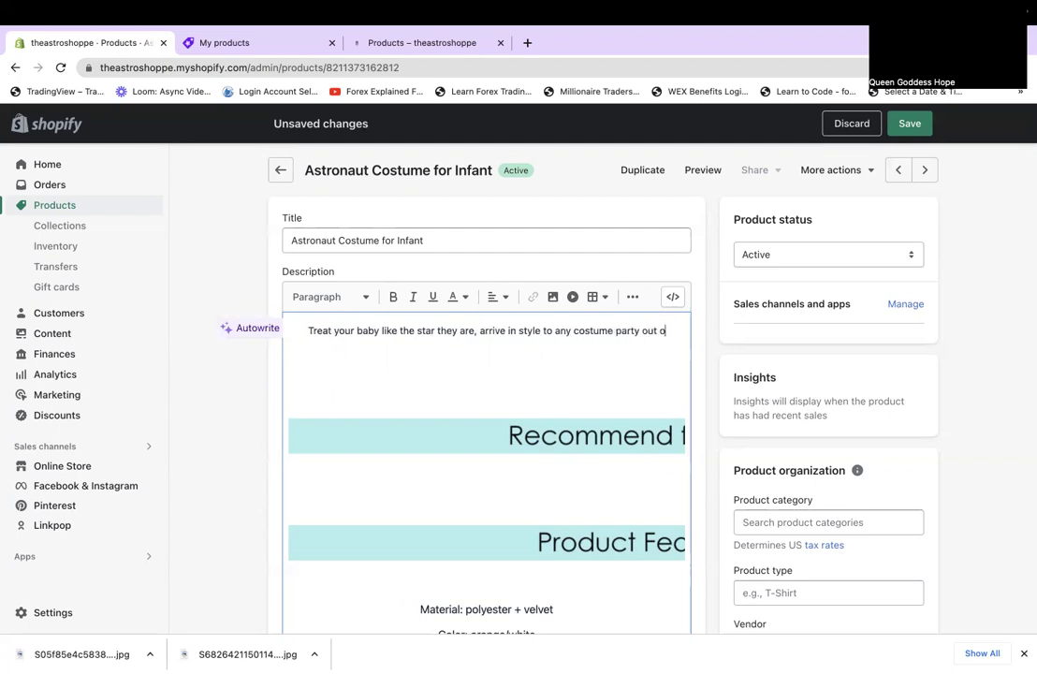
type("f this world.")
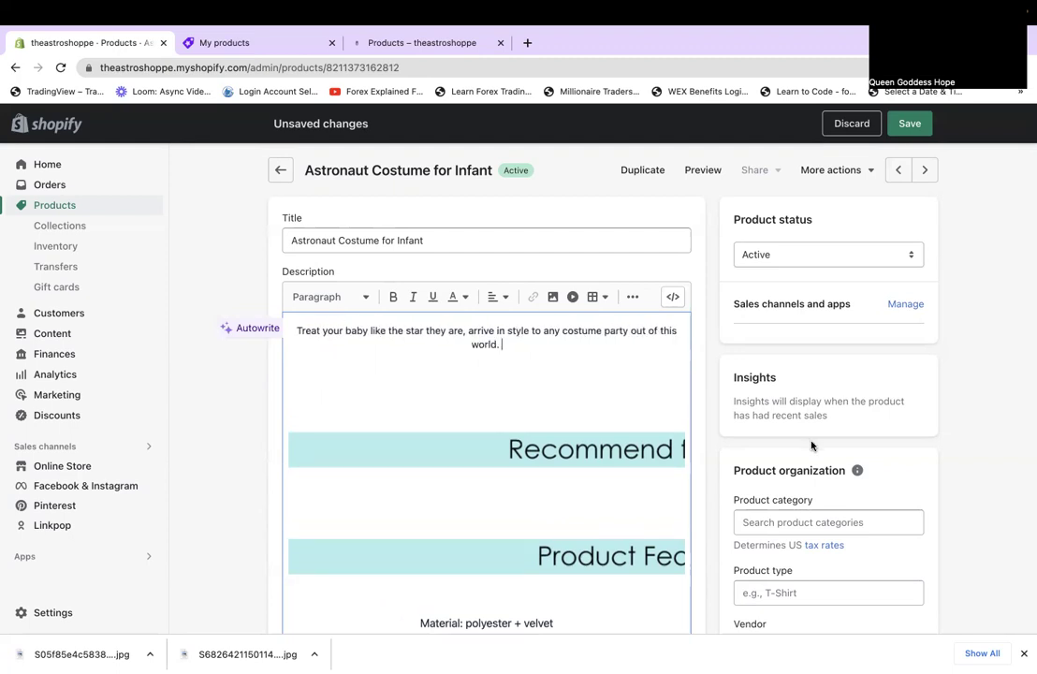
Search the product category list for costume.
scroll(806, 440, "down", 2)
left_click(798, 346)
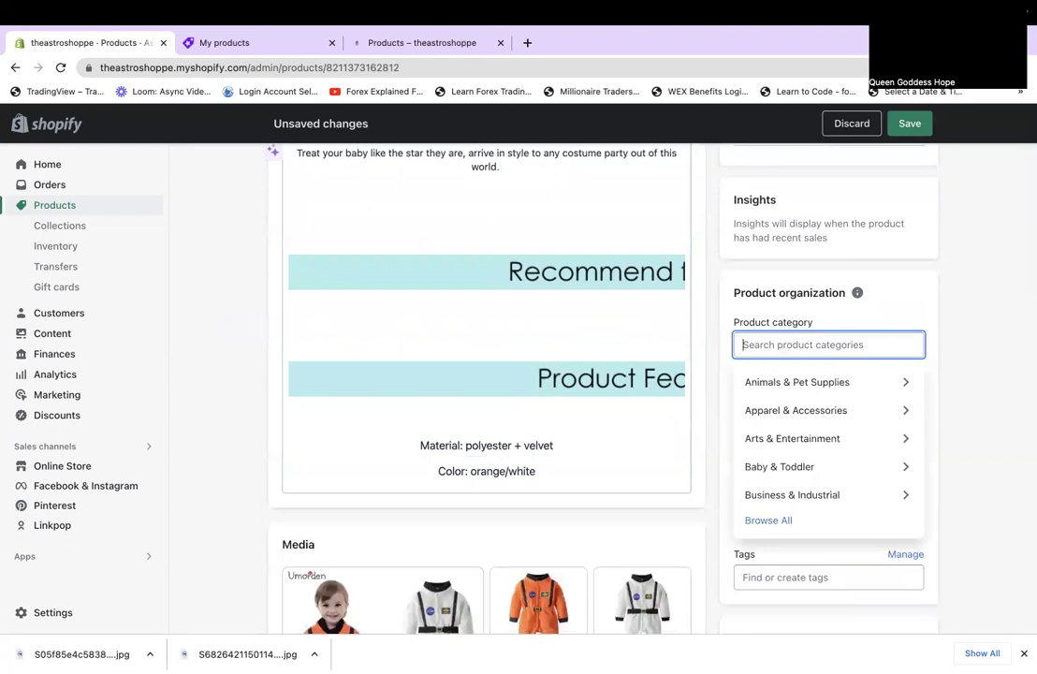
type("xo")
type("stu")
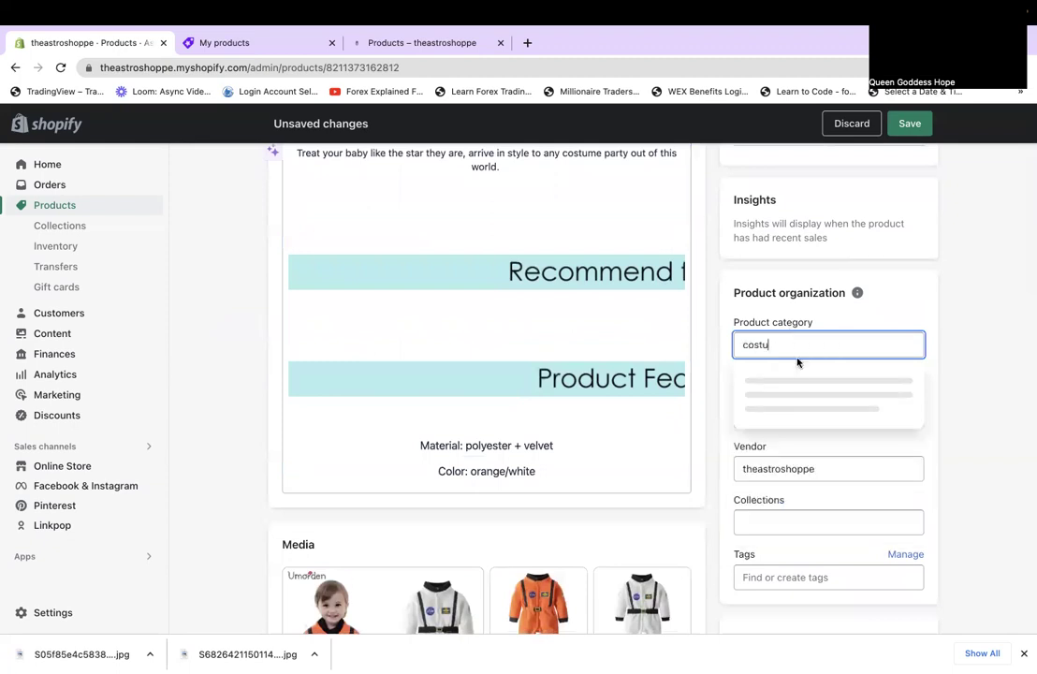
type("me")
Set the category to Costumes and the product type to Astronaut Costume.
key("Return")
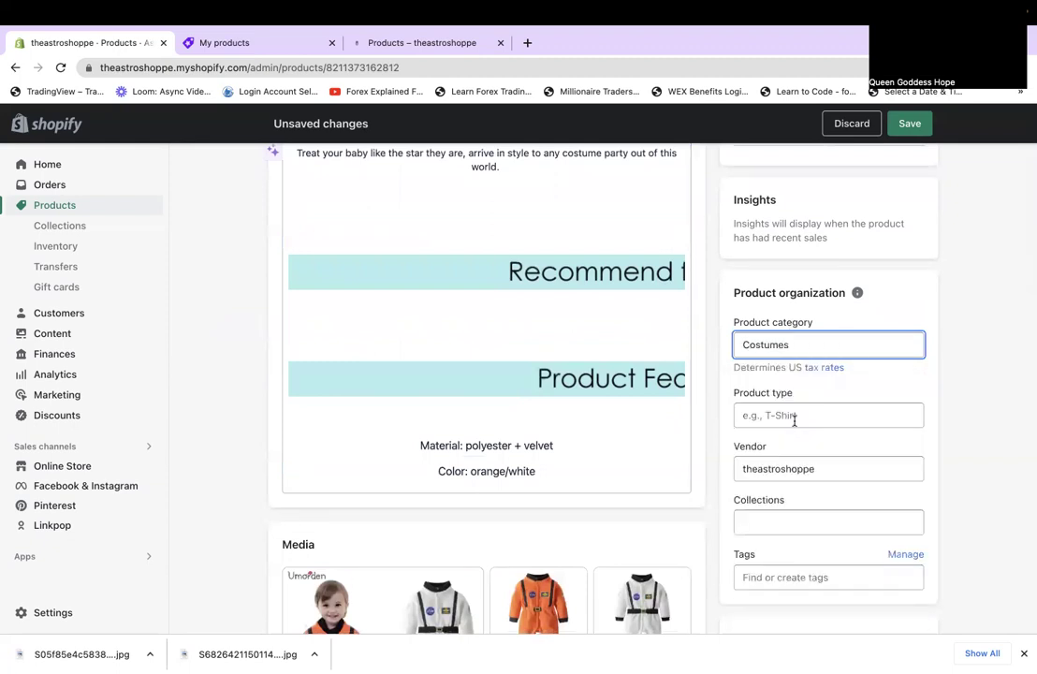
left_click(795, 422)
left_click(831, 441)
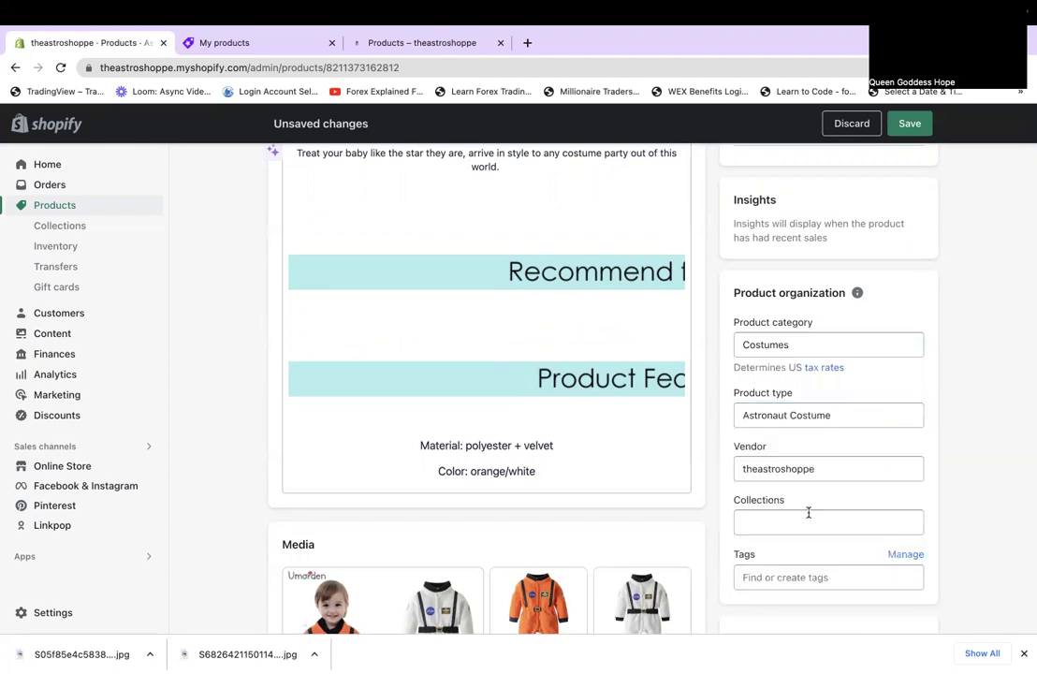
scroll(808, 513, "down", 3)
Tag the product astronaut, costume, toddler and infant.
left_click(795, 347)
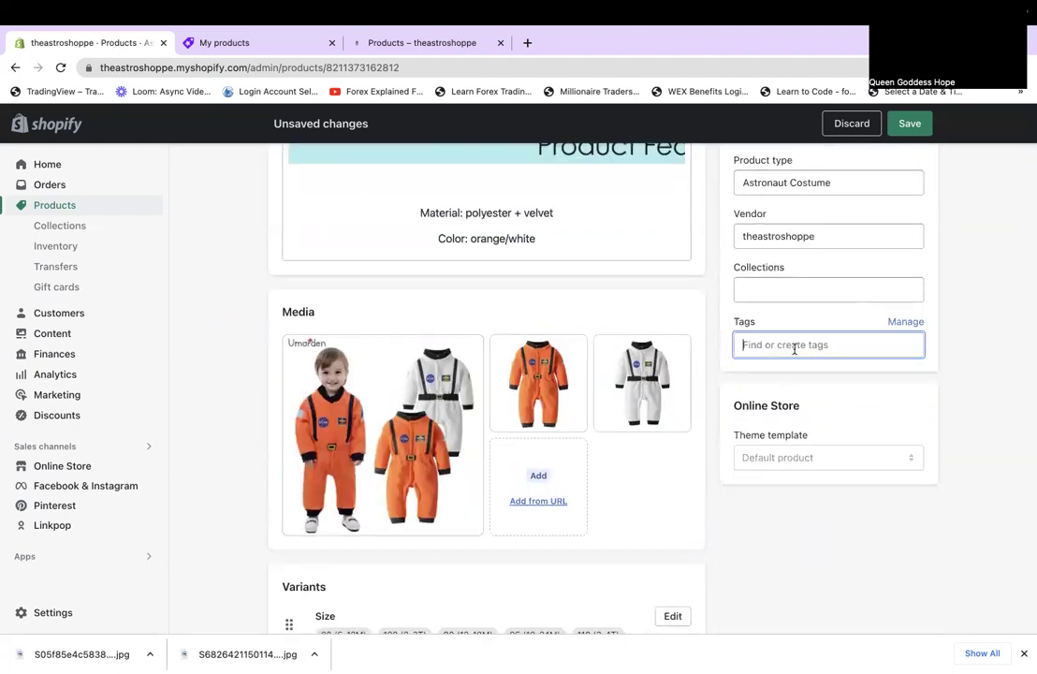
type("as")
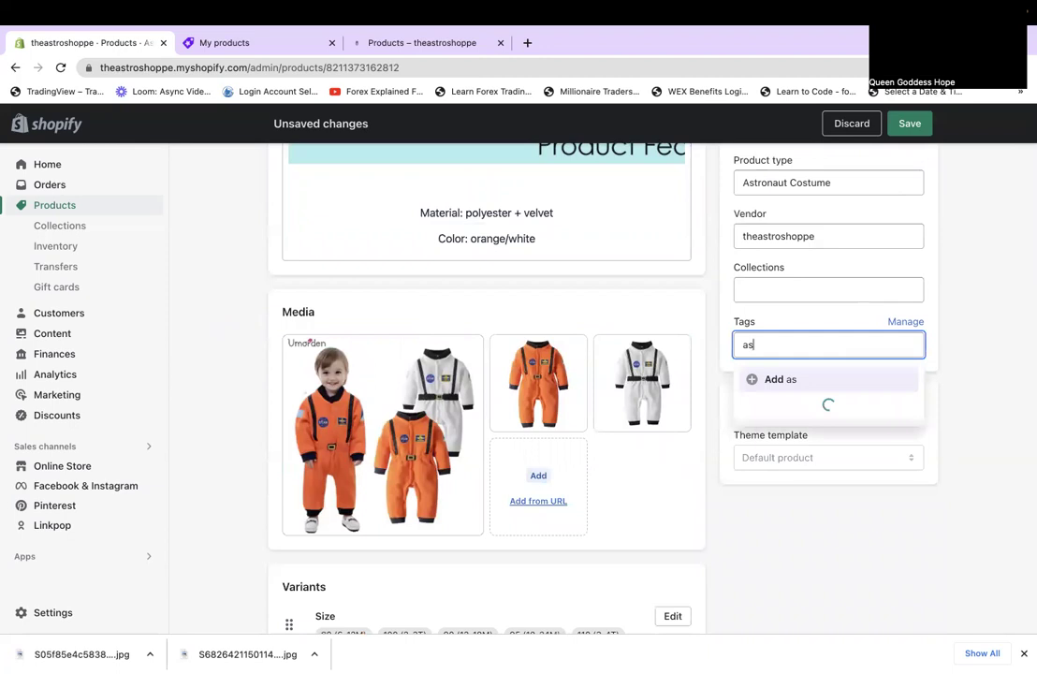
left_click(792, 402)
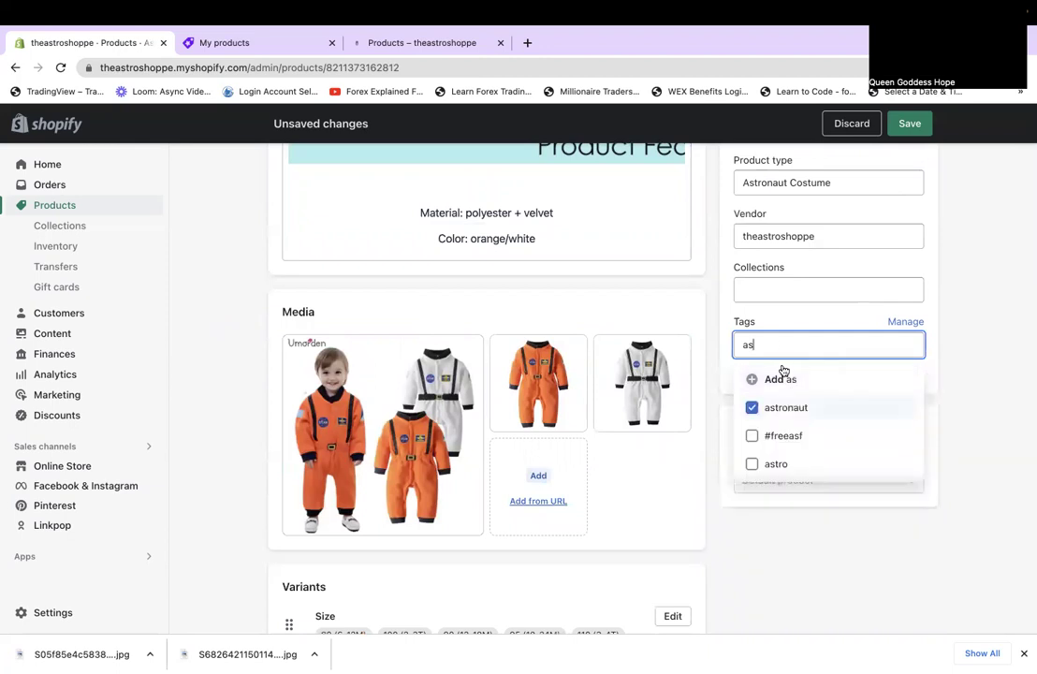
key("BackSpace")
key("BackSpace")
type("cos")
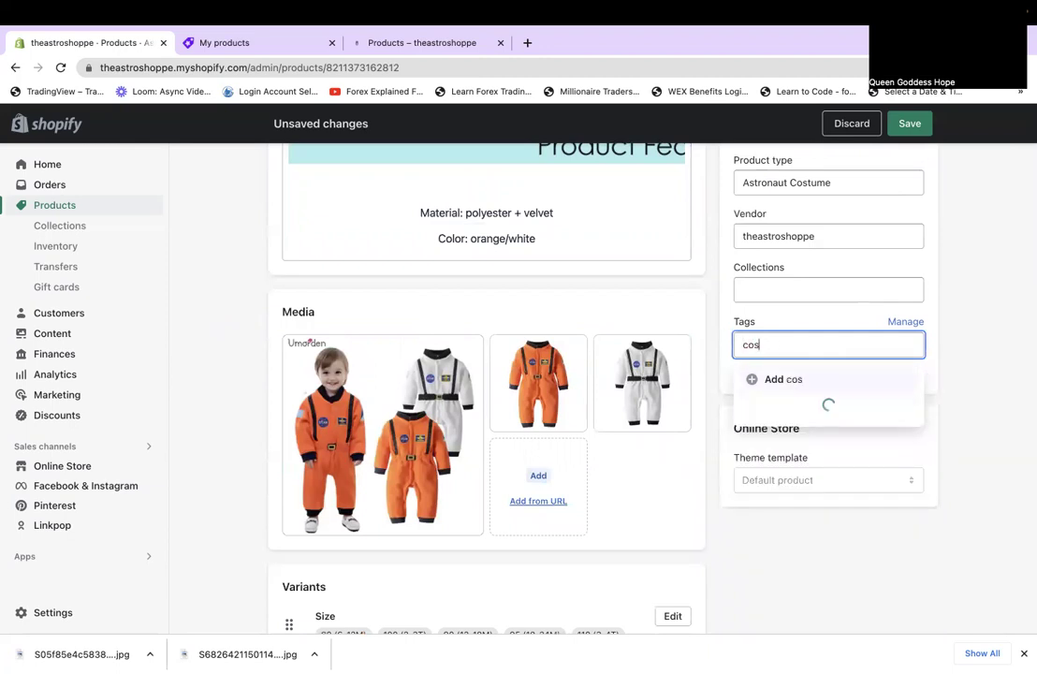
type("tume")
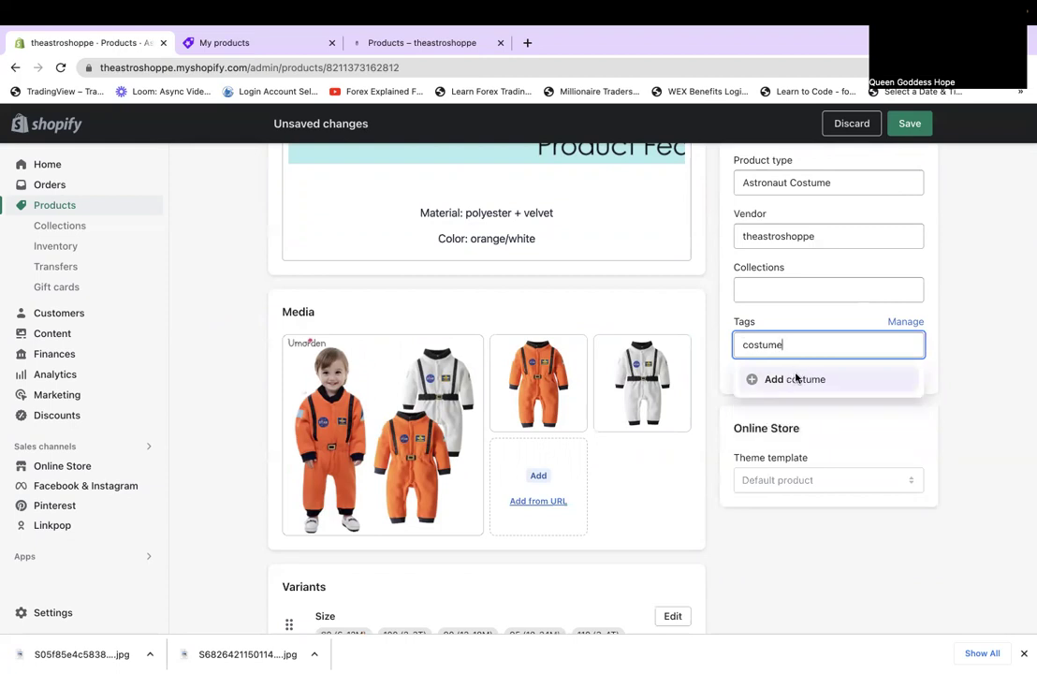
key("Return")
type("toddler")
left_click(814, 374)
type("infanr")
key("BackSpace")
Move Size values 90 (12-18M) and 95 (18-24M) above 100 so sizes run 80, 90, 95, 100, 110.
type("t")
scroll(659, 488, "down", 3)
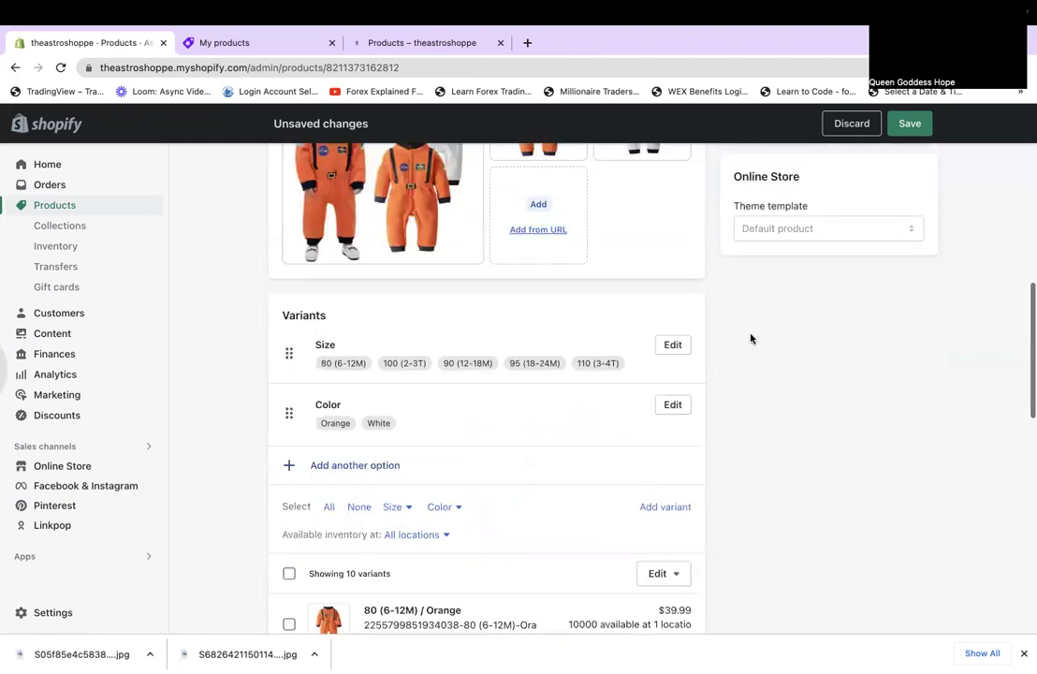
scroll(748, 338, "down", 1)
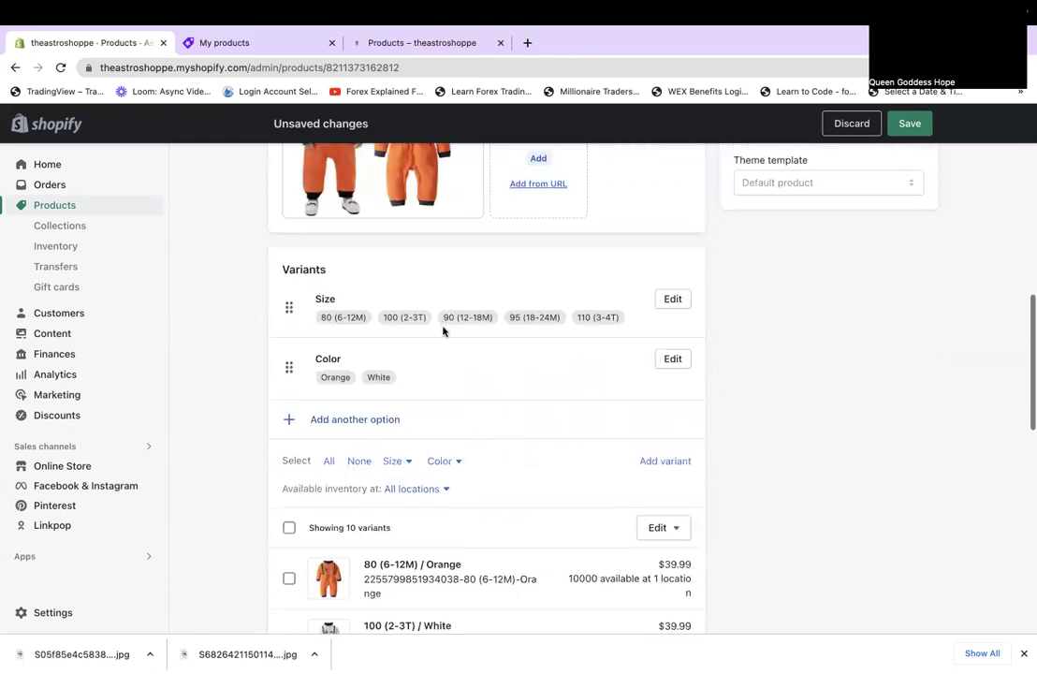
left_click(673, 299)
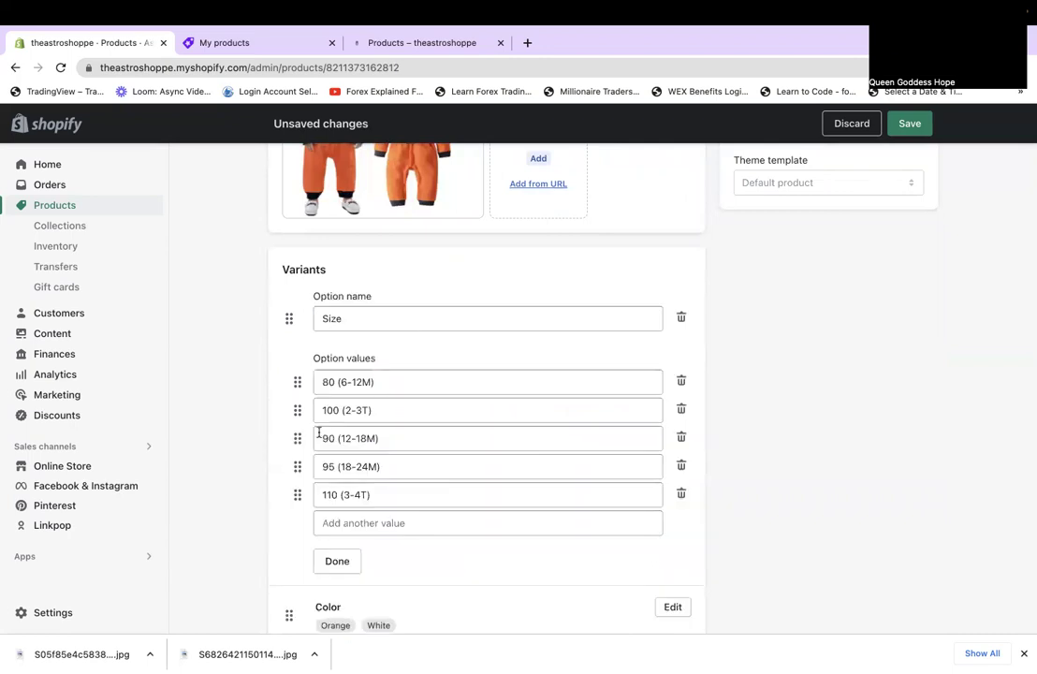
left_click_drag(297, 437, 293, 413)
left_click_drag(294, 468, 289, 440)
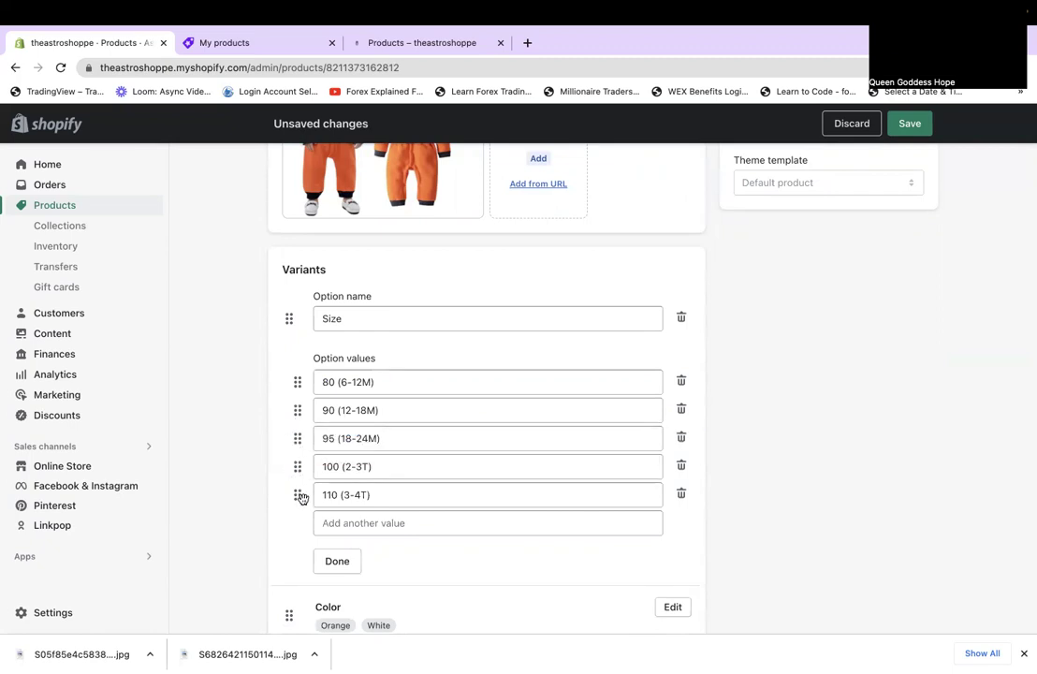
left_click(337, 561)
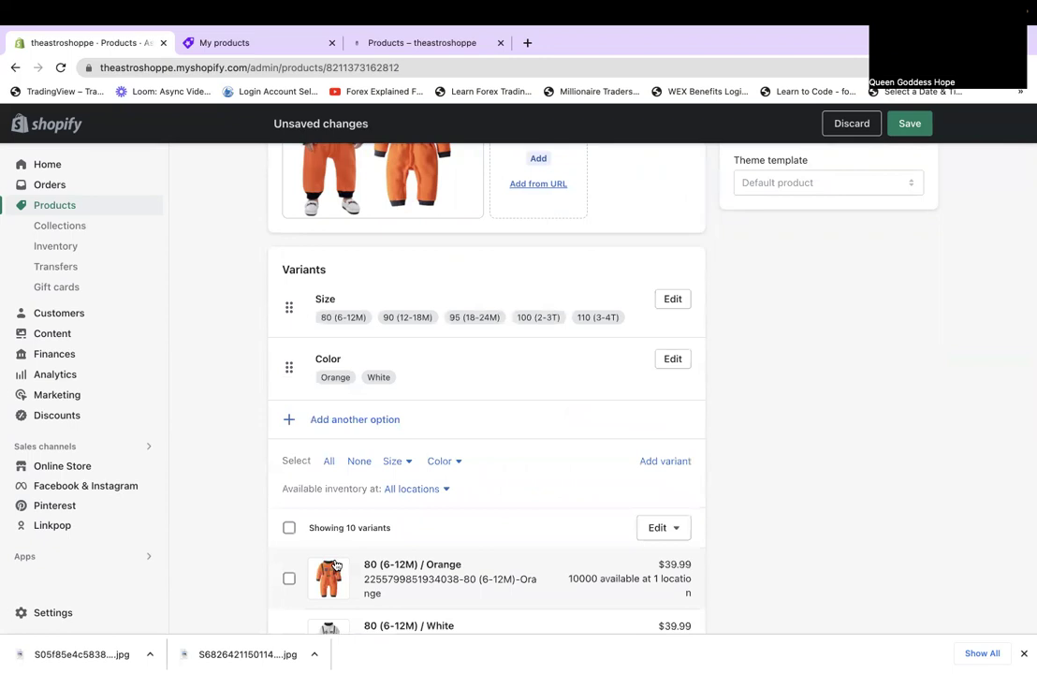
scroll(335, 564, "down", 2)
scroll(335, 565, "down", 2)
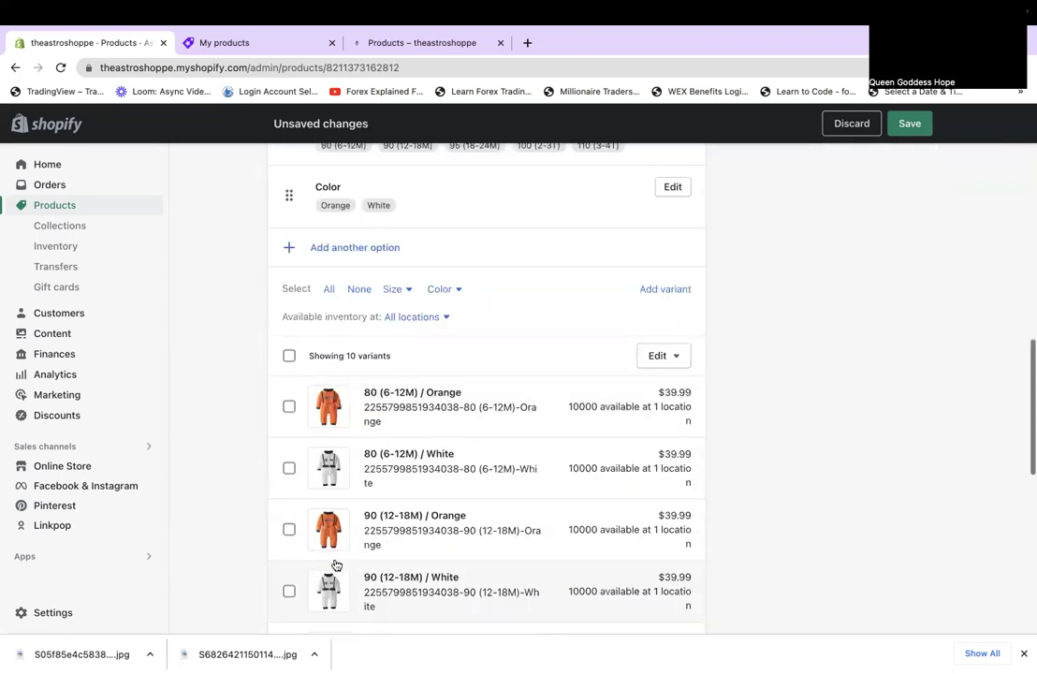
scroll(335, 565, "down", 3)
scroll(335, 564, "down", 5)
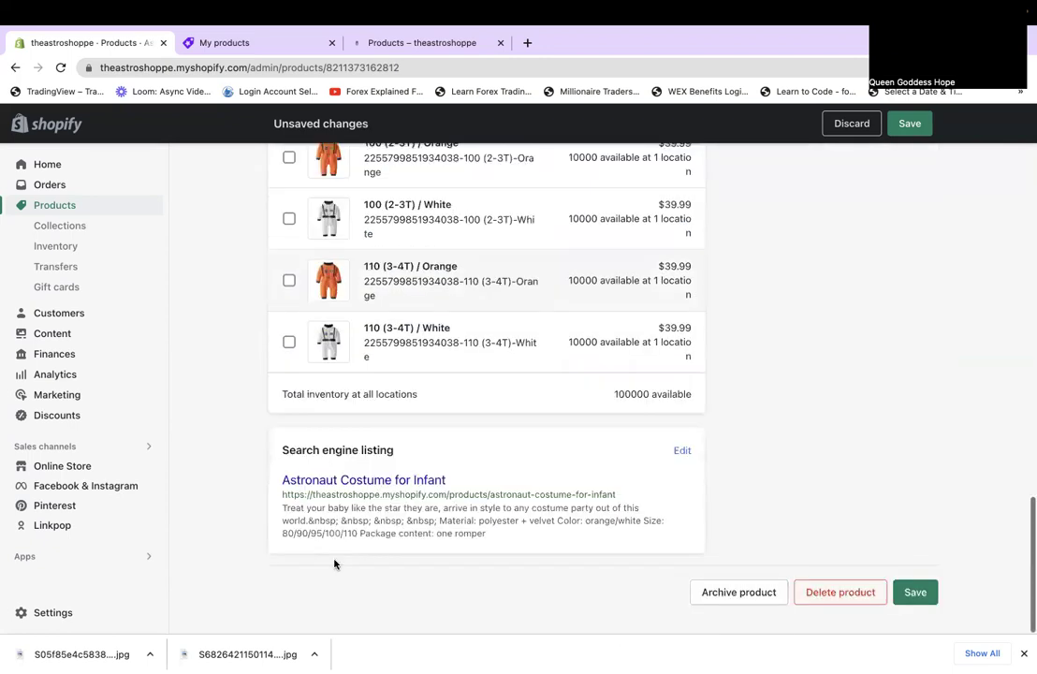
scroll(797, 217, "up", 10)
Save Astronaut Costume for Infant and add it to the Online Store sales channel.
left_click(920, 122)
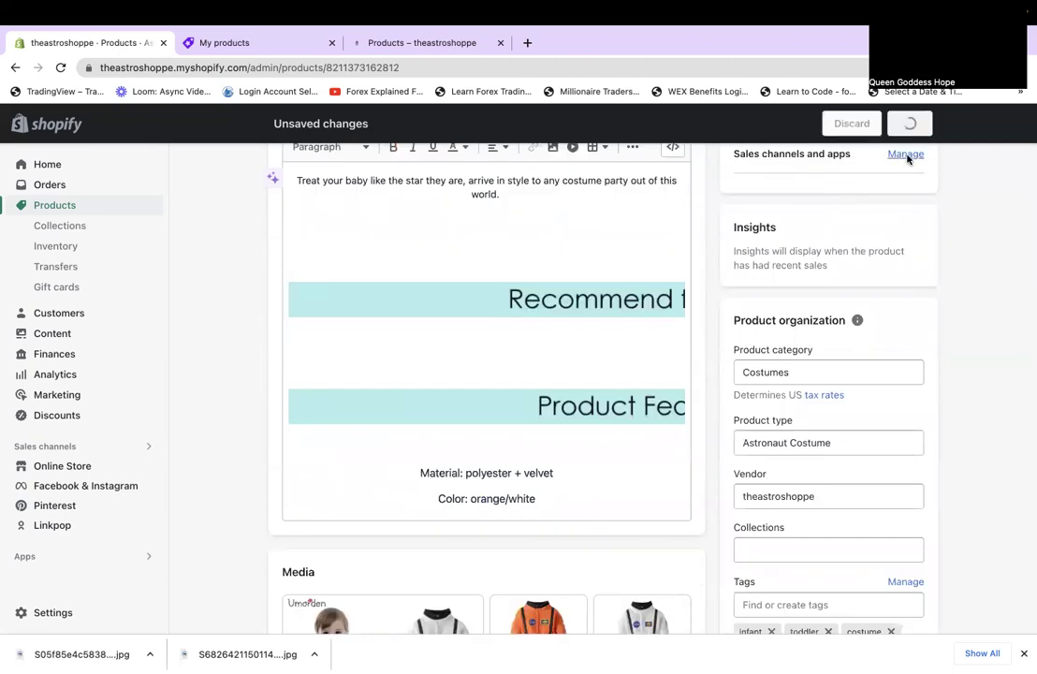
left_click(902, 303)
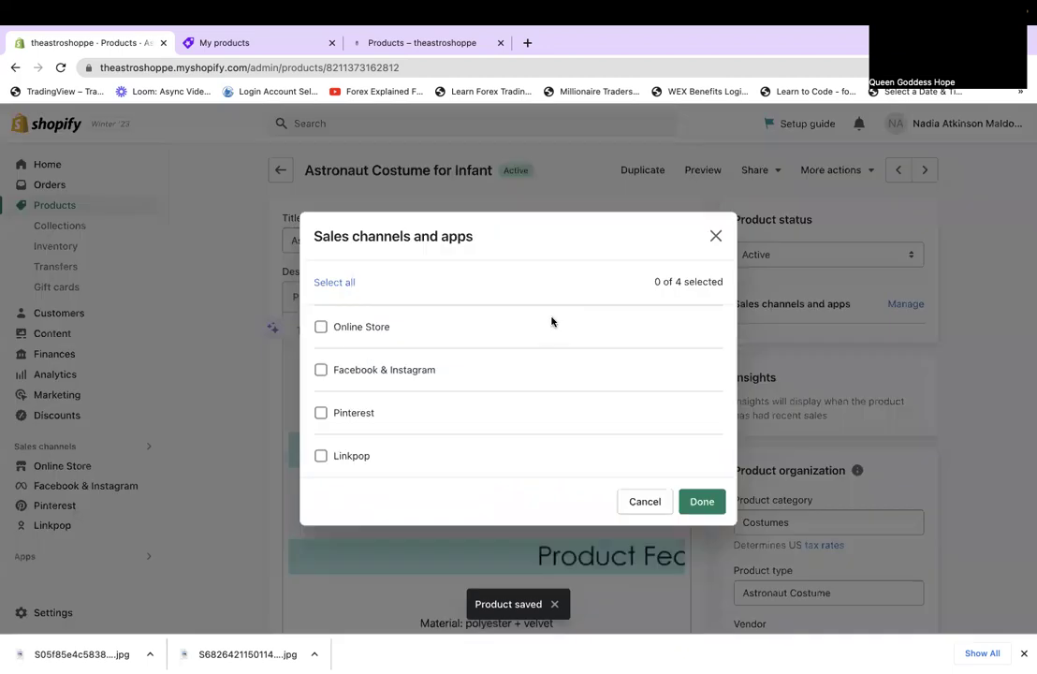
left_click(335, 329)
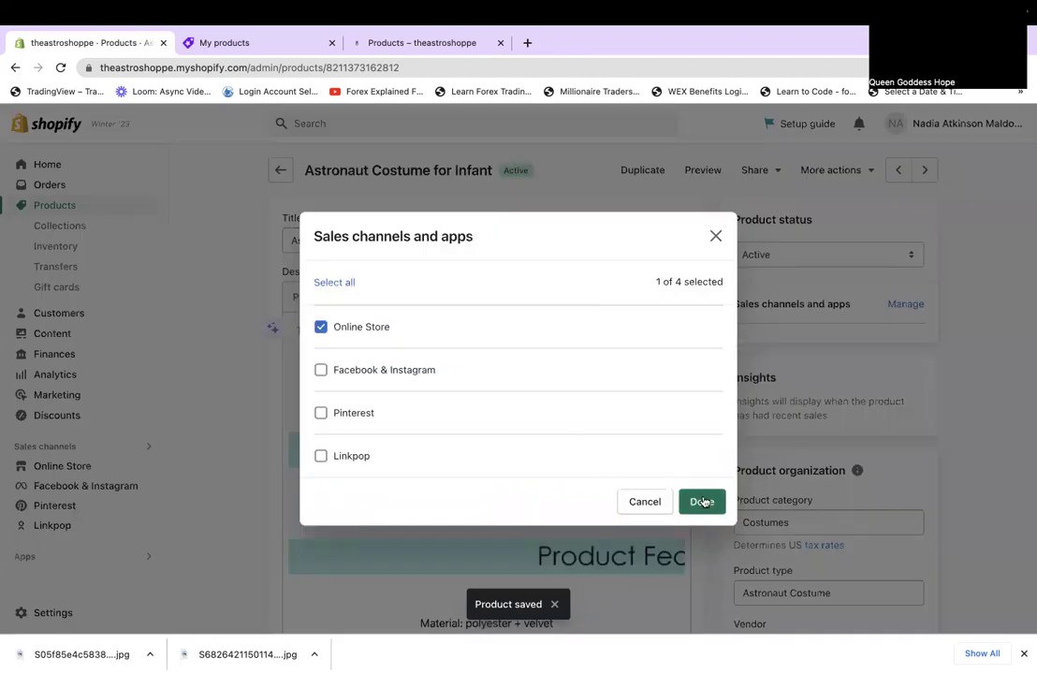
key("Return")
left_click(897, 126)
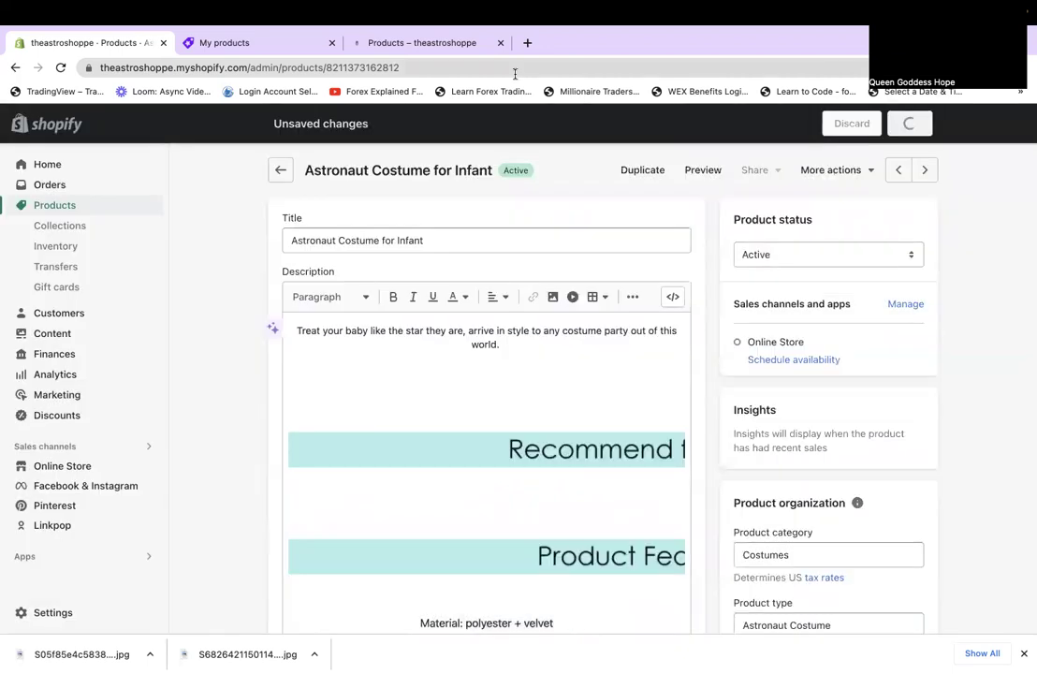
left_click(927, 171)
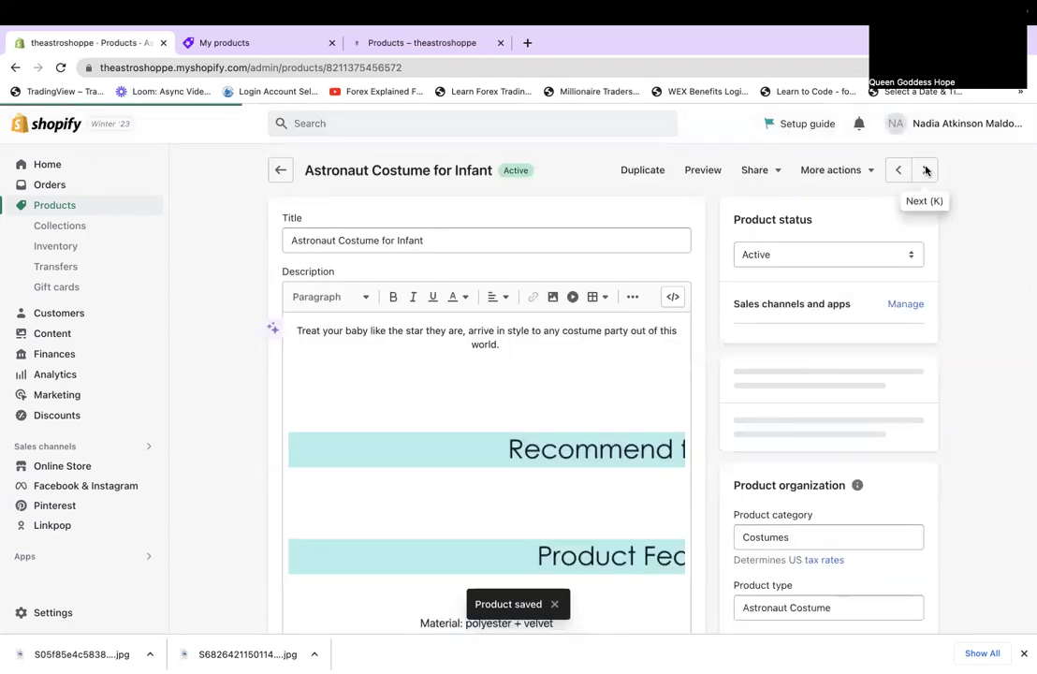
Select the first description image and add an empty line above it.
scroll(926, 170, "down", 10)
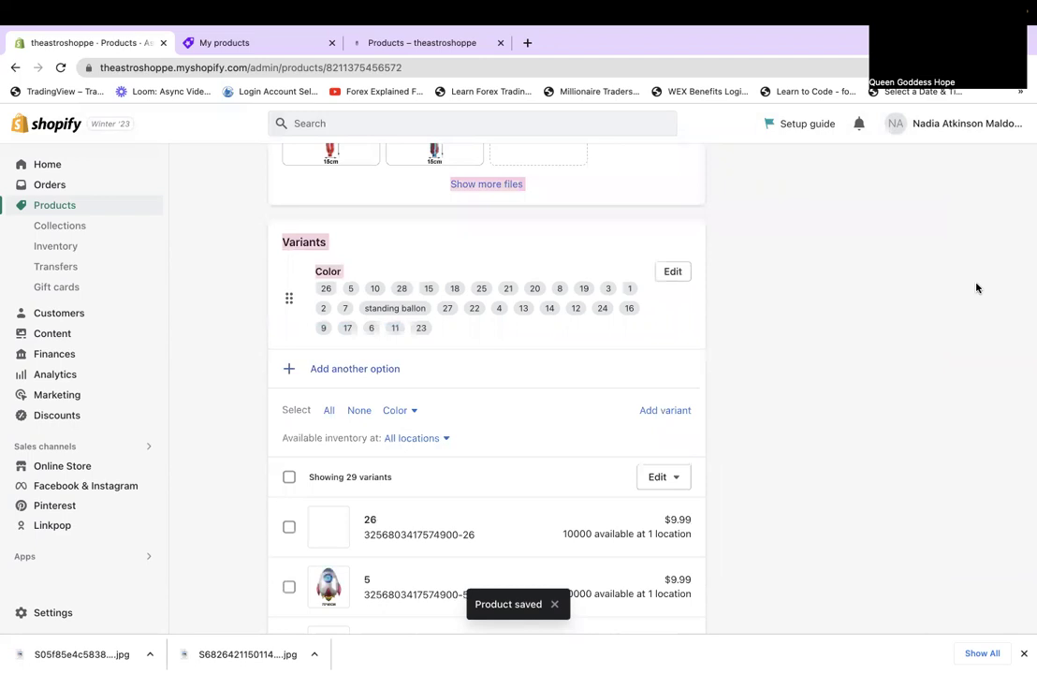
scroll(977, 287, "up", 5)
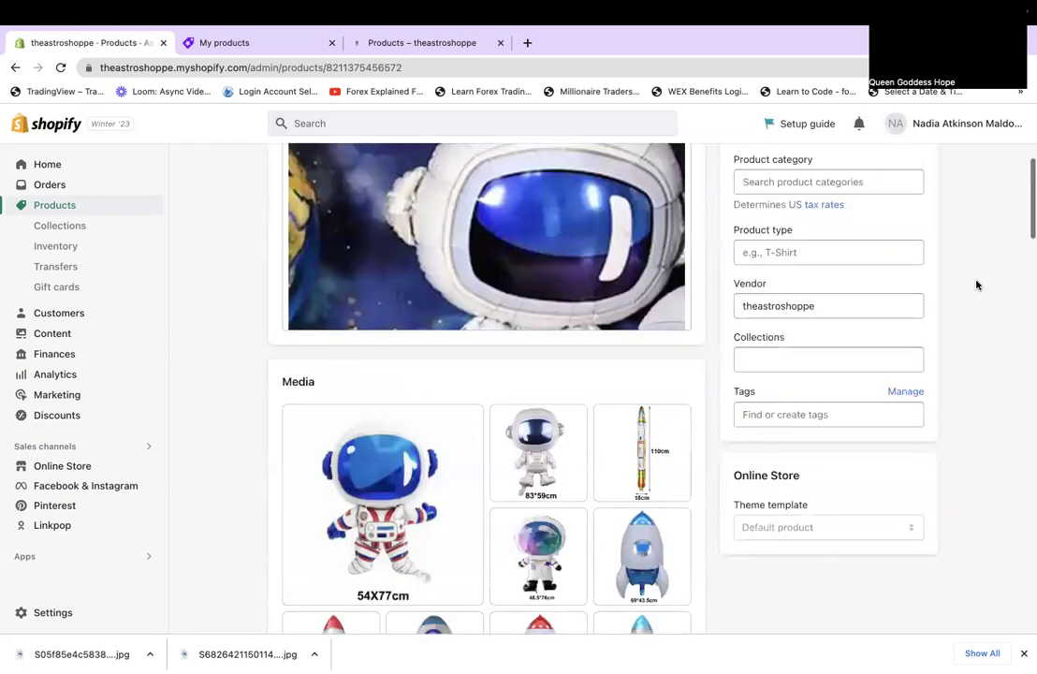
scroll(976, 286, "up", 2)
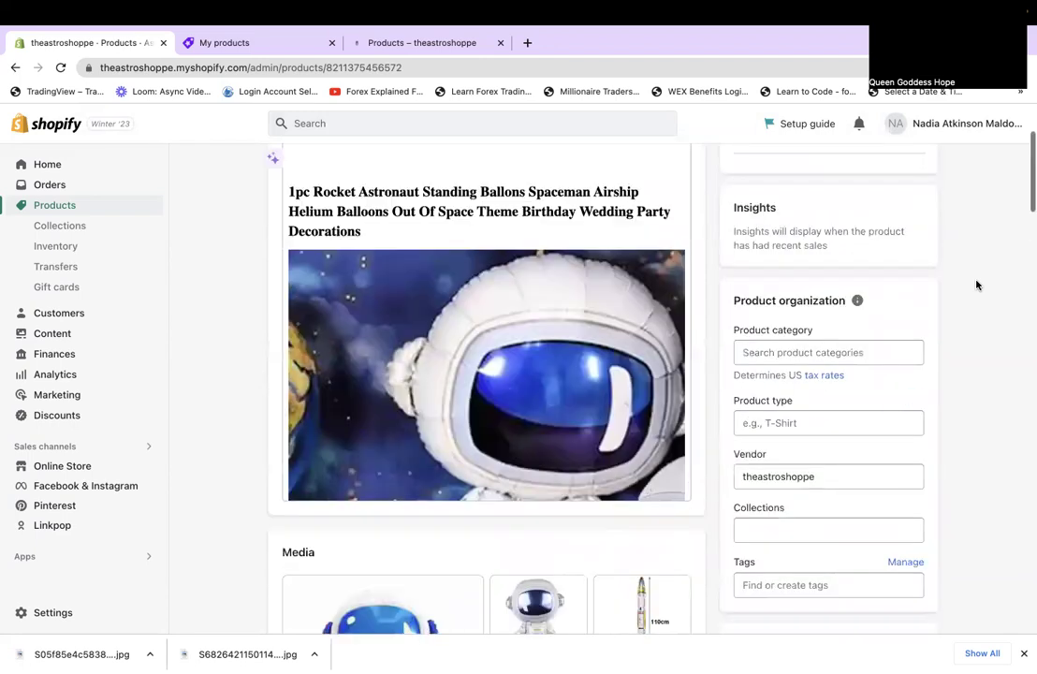
scroll(976, 285, "up", 2)
left_click(606, 502)
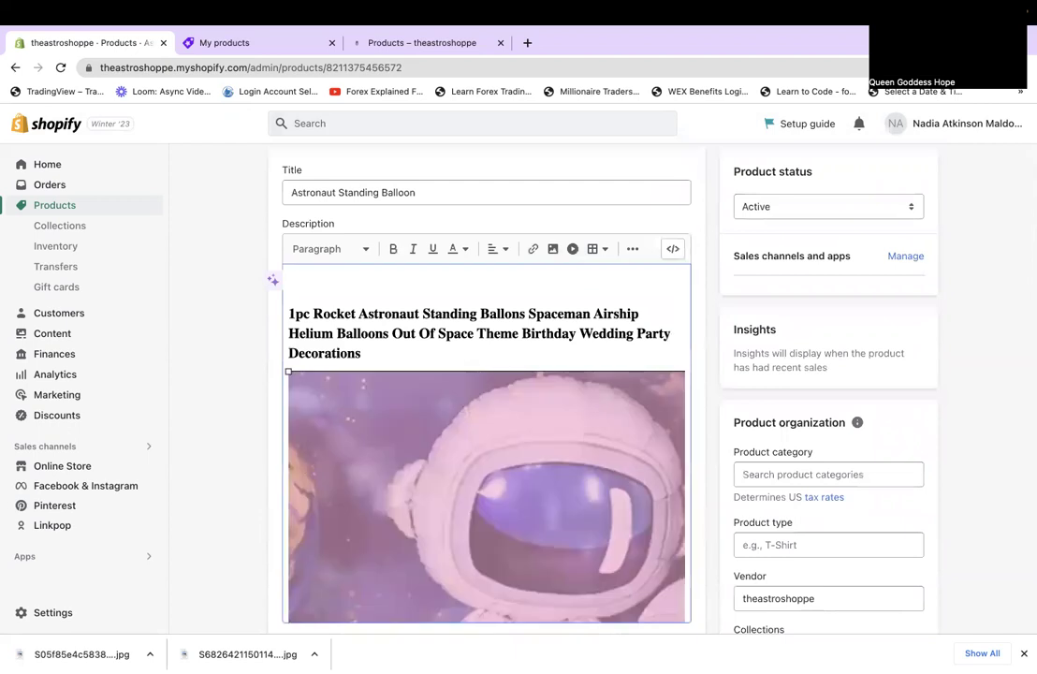
left_click(585, 531)
key("Return")
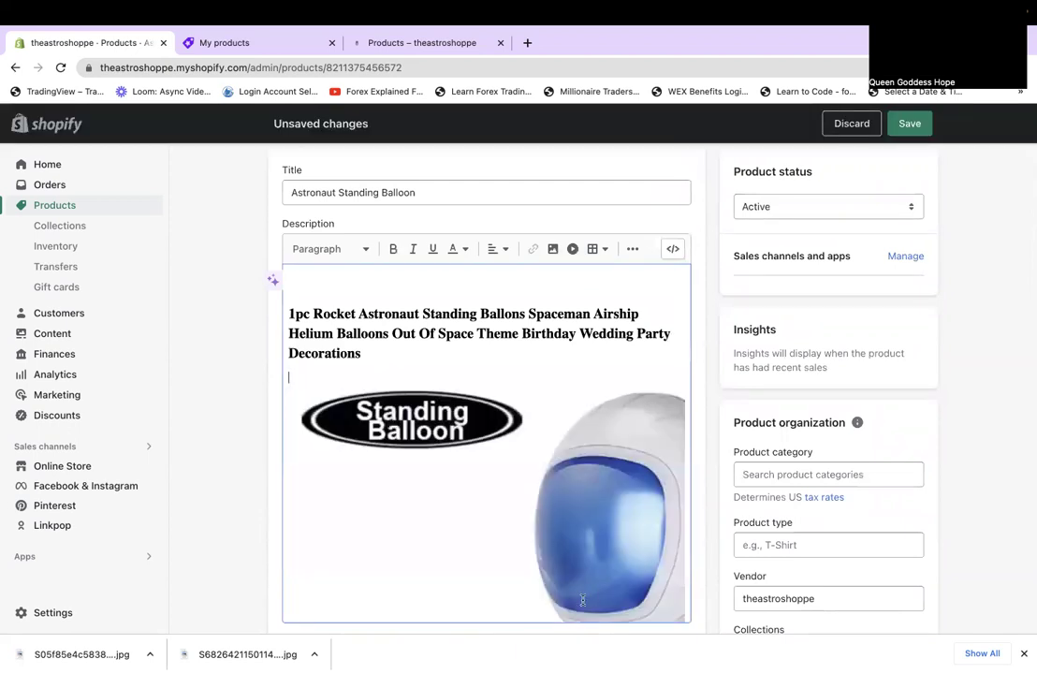
Delete the PartiesTour image and the 65x57cm image from the balloon's description.
scroll(601, 540, "down", 3)
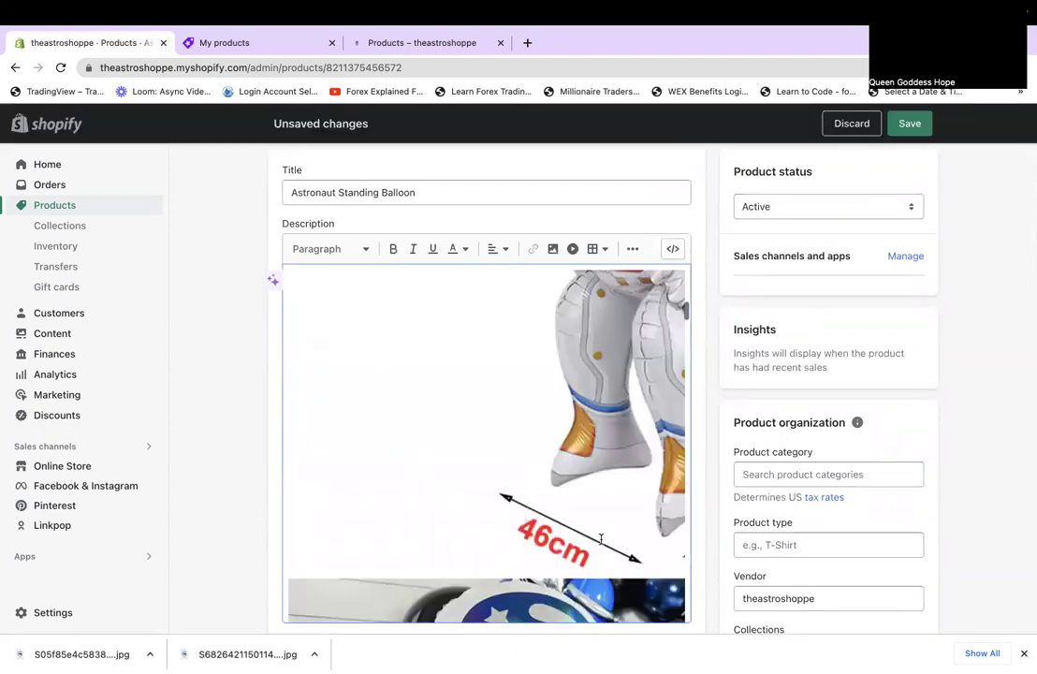
scroll(601, 539, "down", 3)
scroll(519, 510, "up", 3)
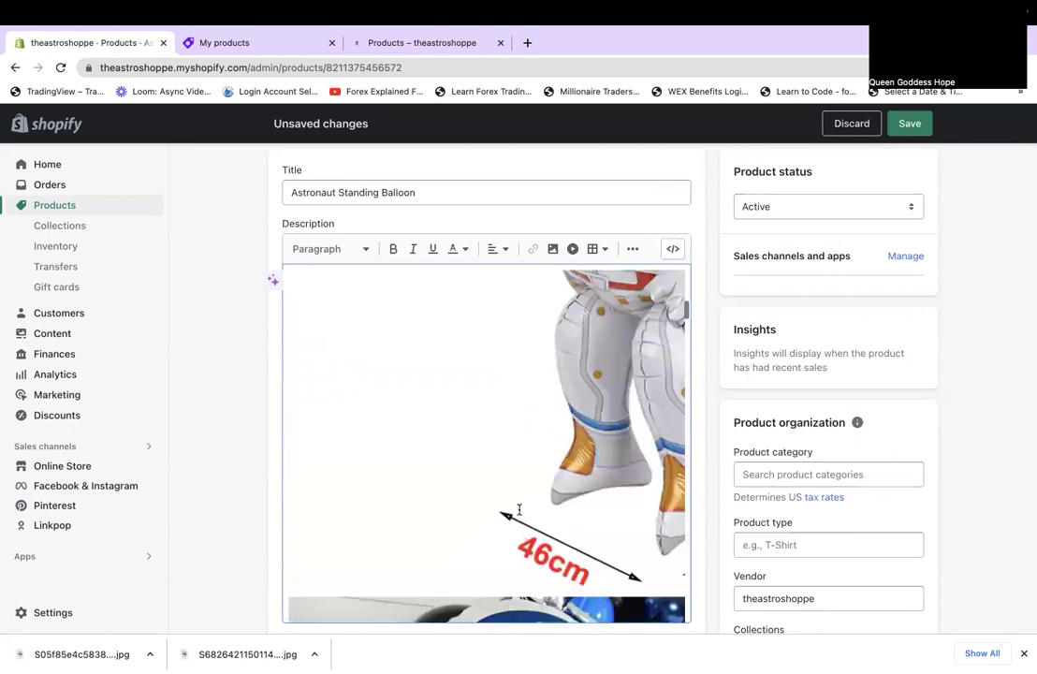
scroll(519, 510, "down", 3)
left_click(520, 510)
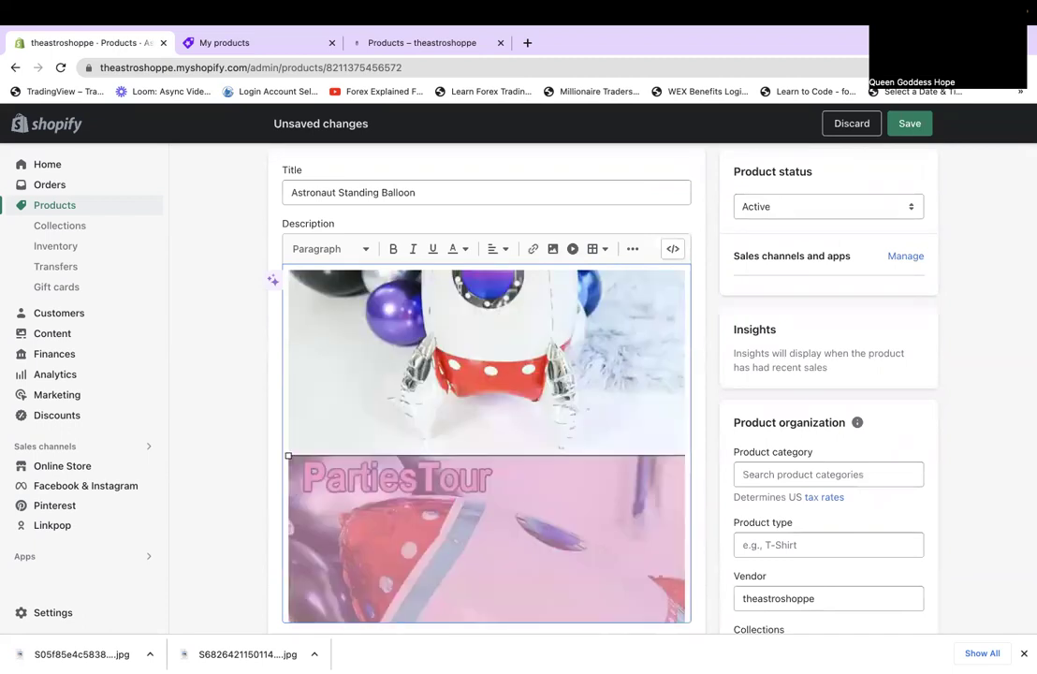
key("Return")
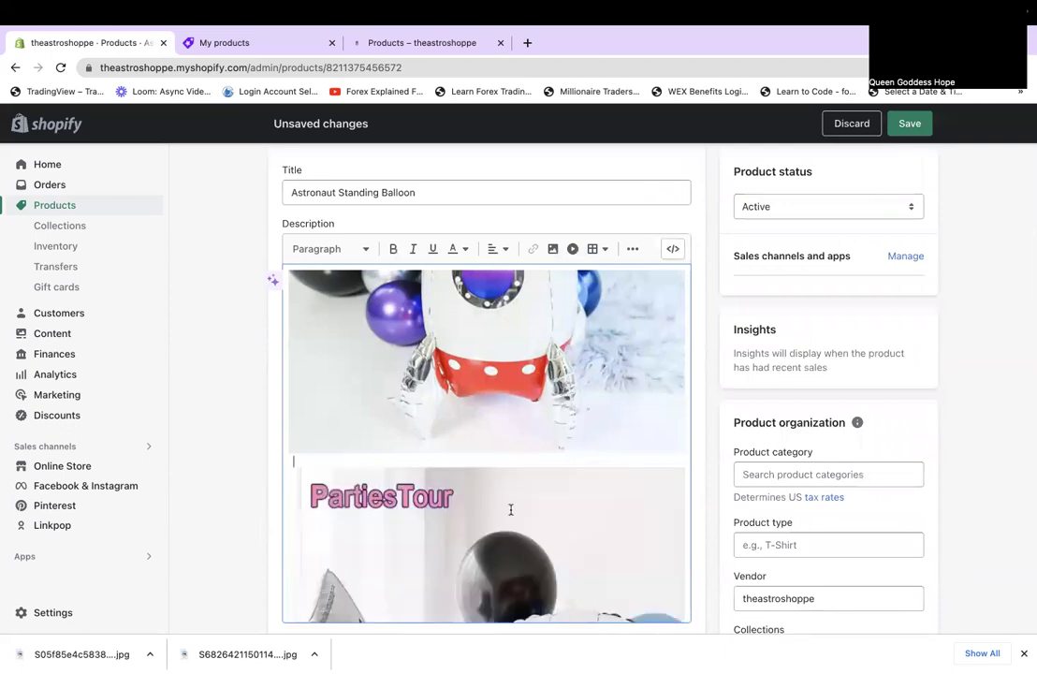
key("Delete")
key("Delete")
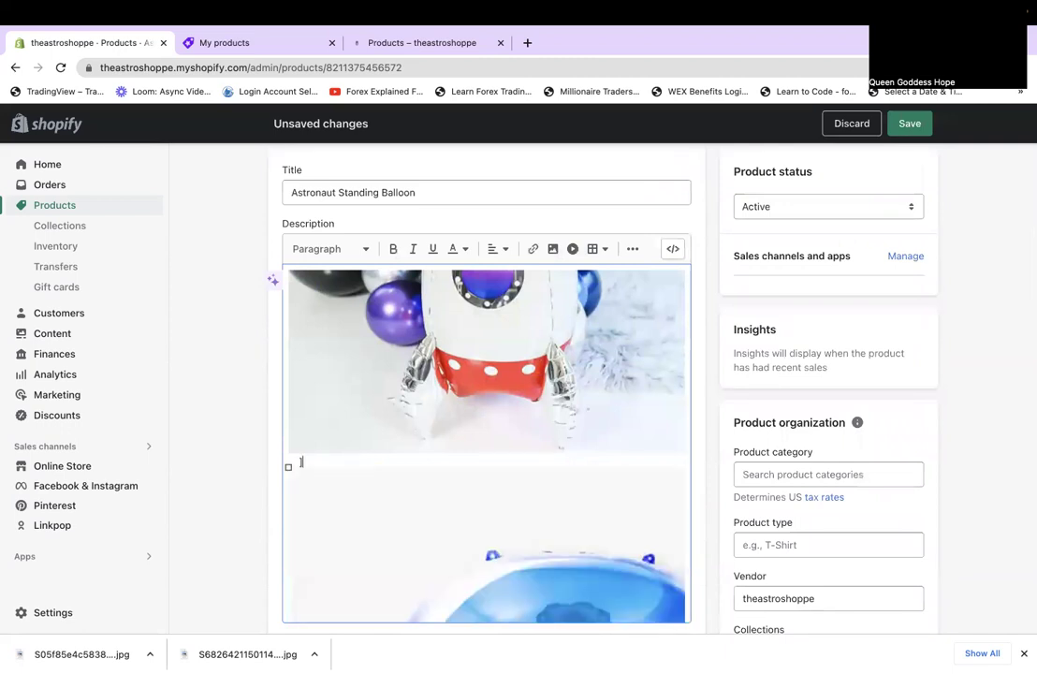
key("BackSpace")
scroll(495, 339, "down", 5)
left_click(524, 437)
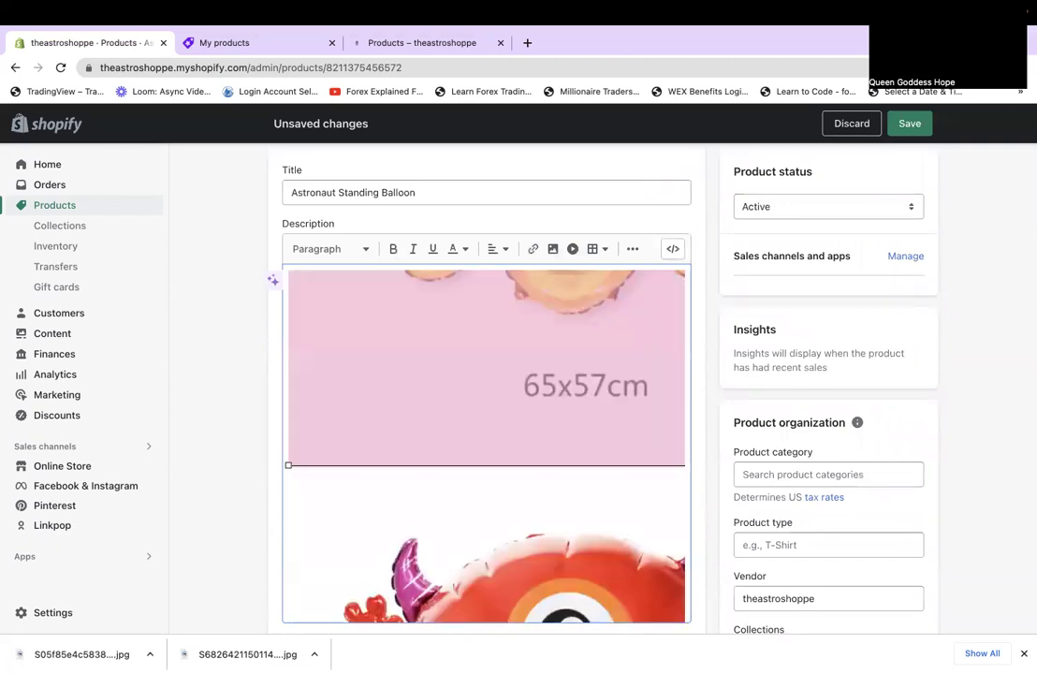
key("Delete")
Delete the 5 stars feedback graphic from the description.
scroll(512, 527, "down", 5)
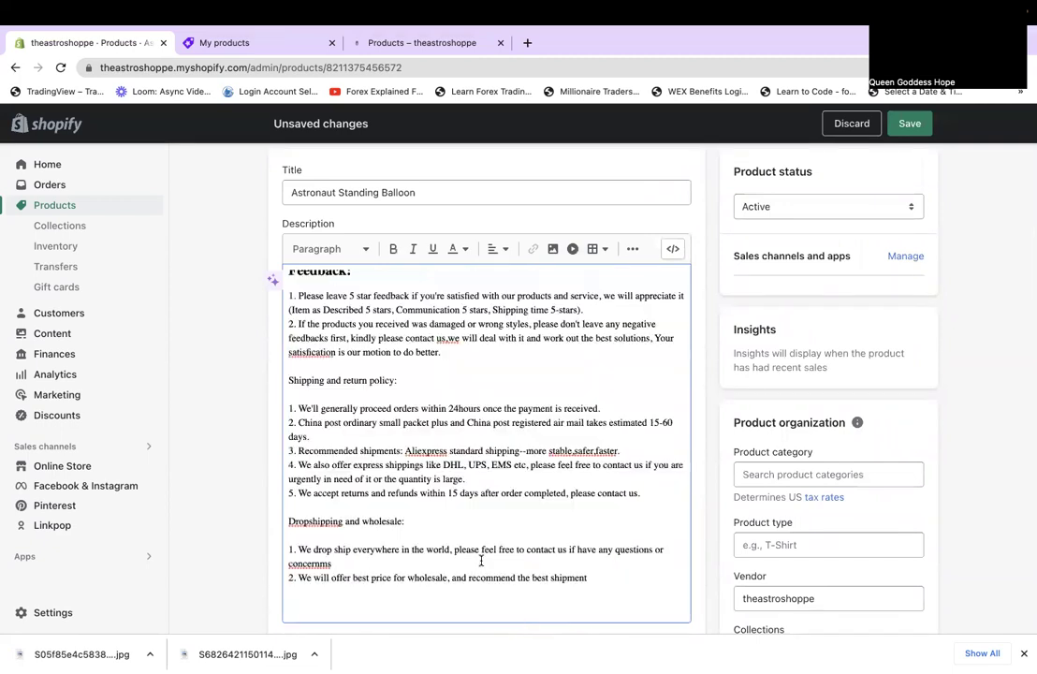
scroll(512, 527, "up", 3)
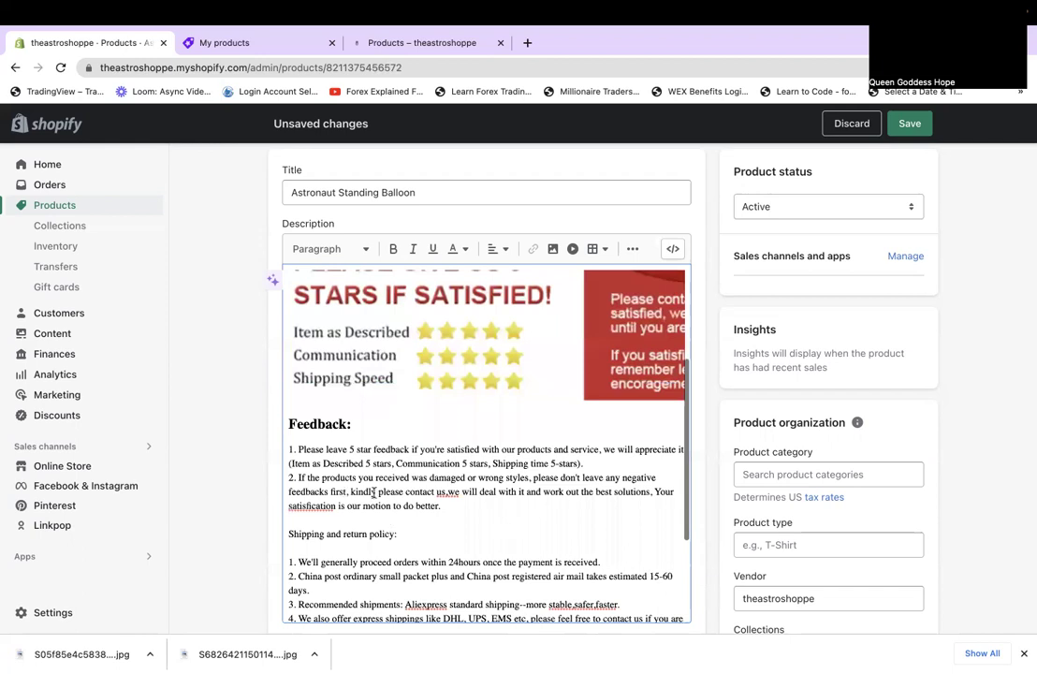
scroll(373, 492, "up", 3)
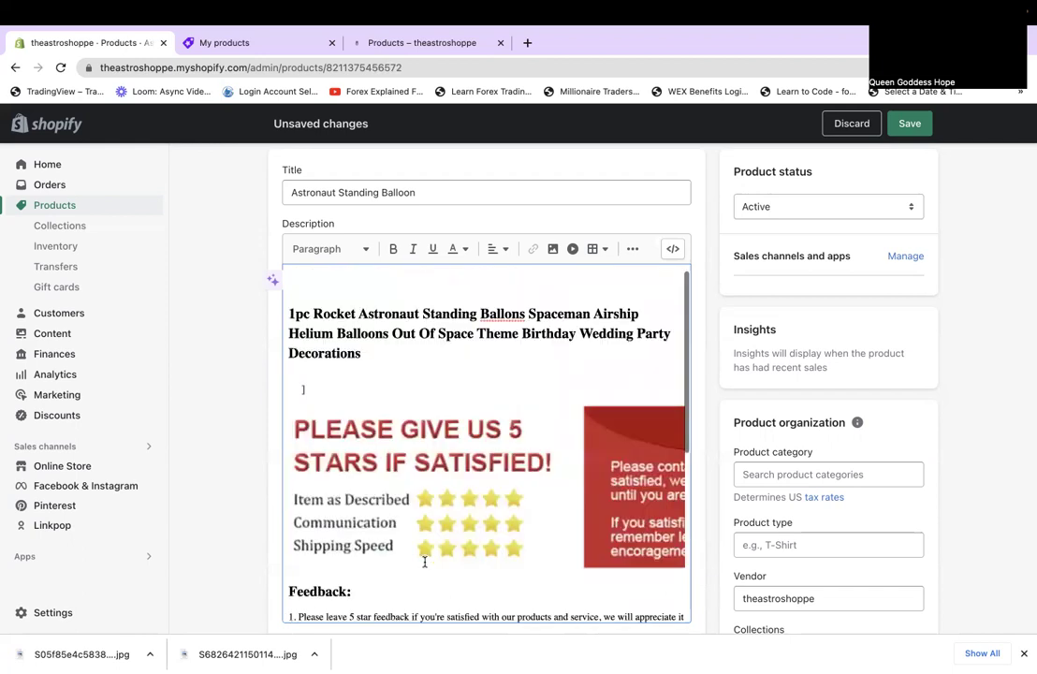
scroll(428, 562, "up", 1)
left_click(429, 562)
key("BackSpace")
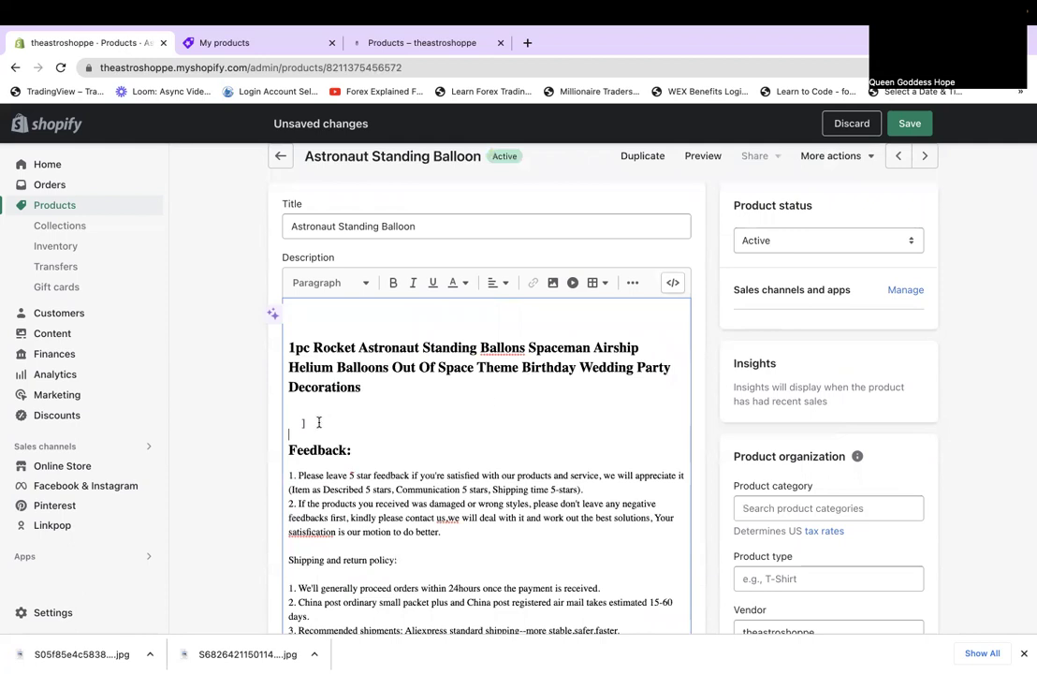
scroll(366, 482, "down", 1)
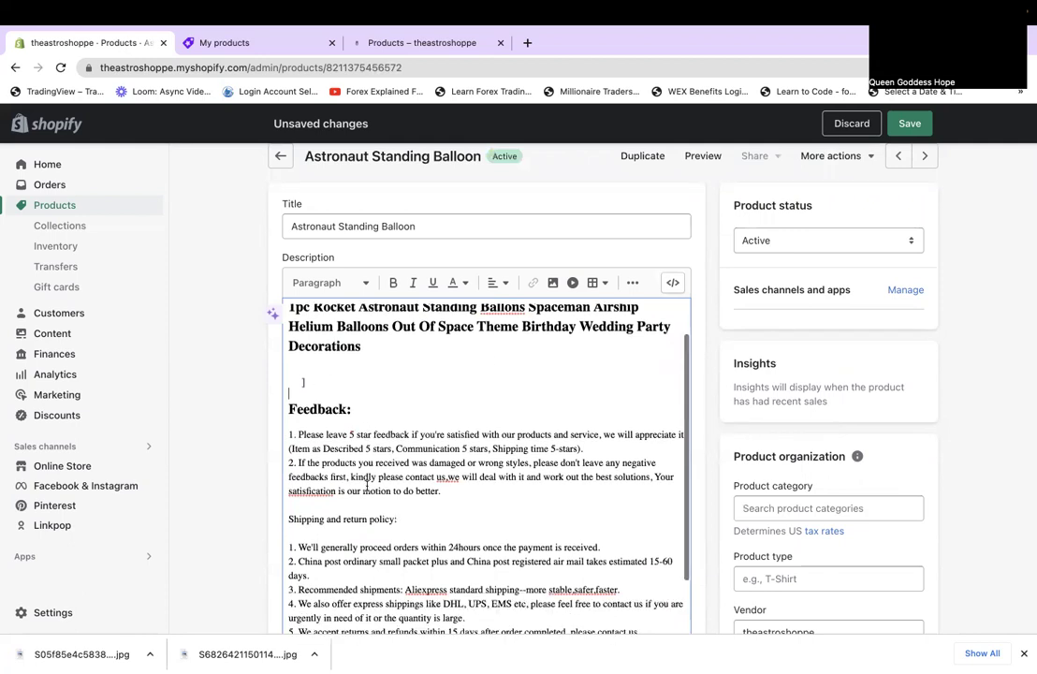
scroll(366, 482, "down", 3)
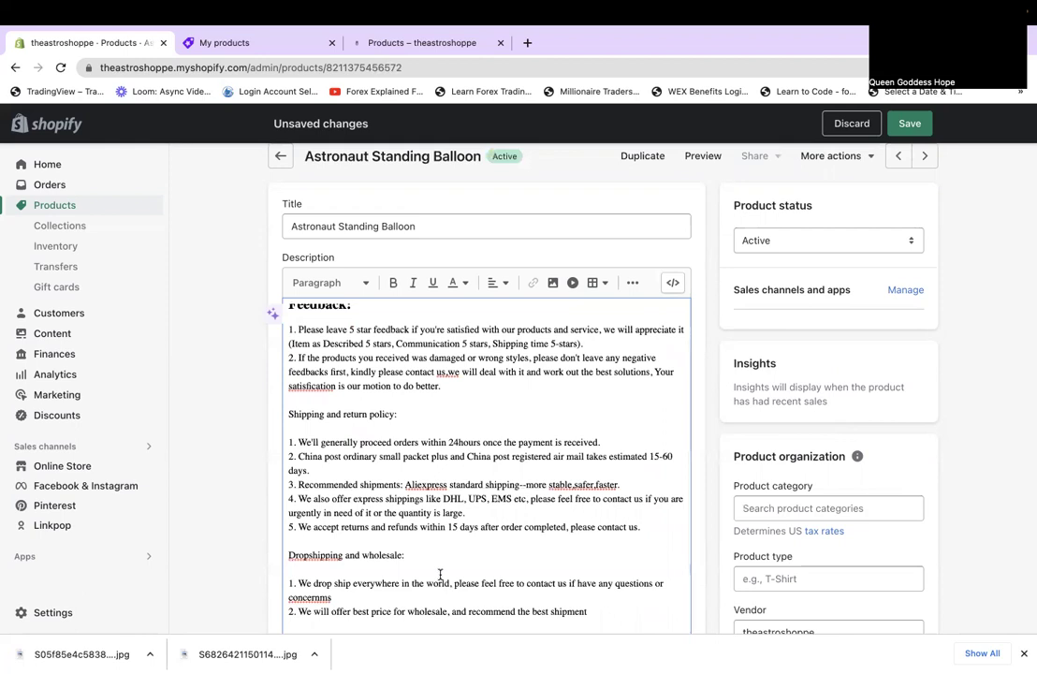
left_click_drag(588, 613, 285, 414)
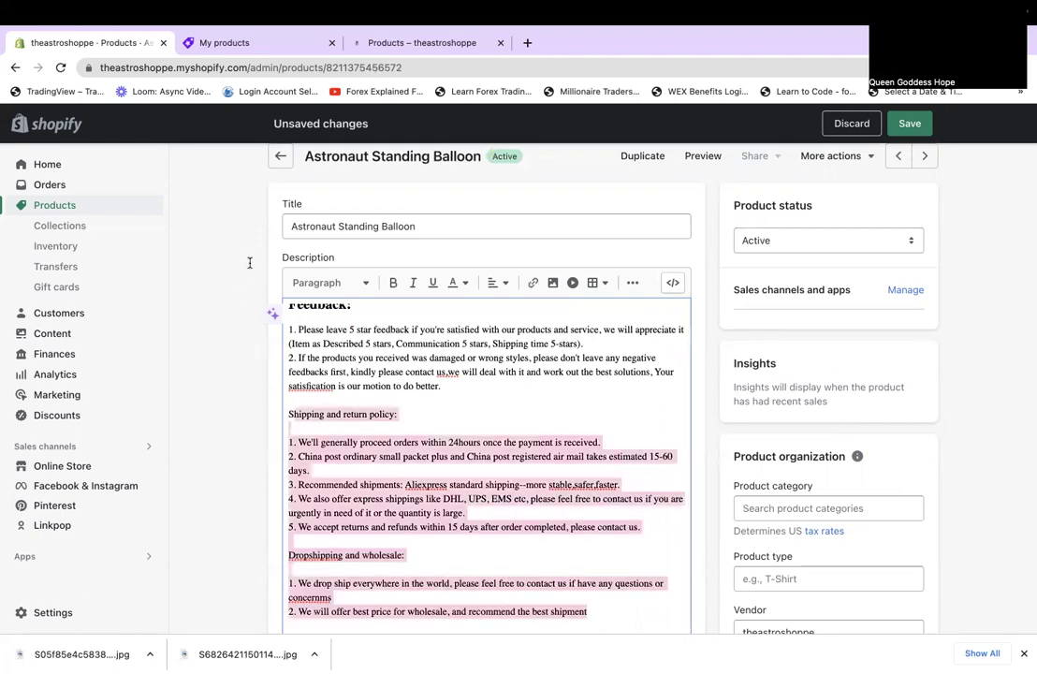
left_click_drag(253, 255, 253, 259)
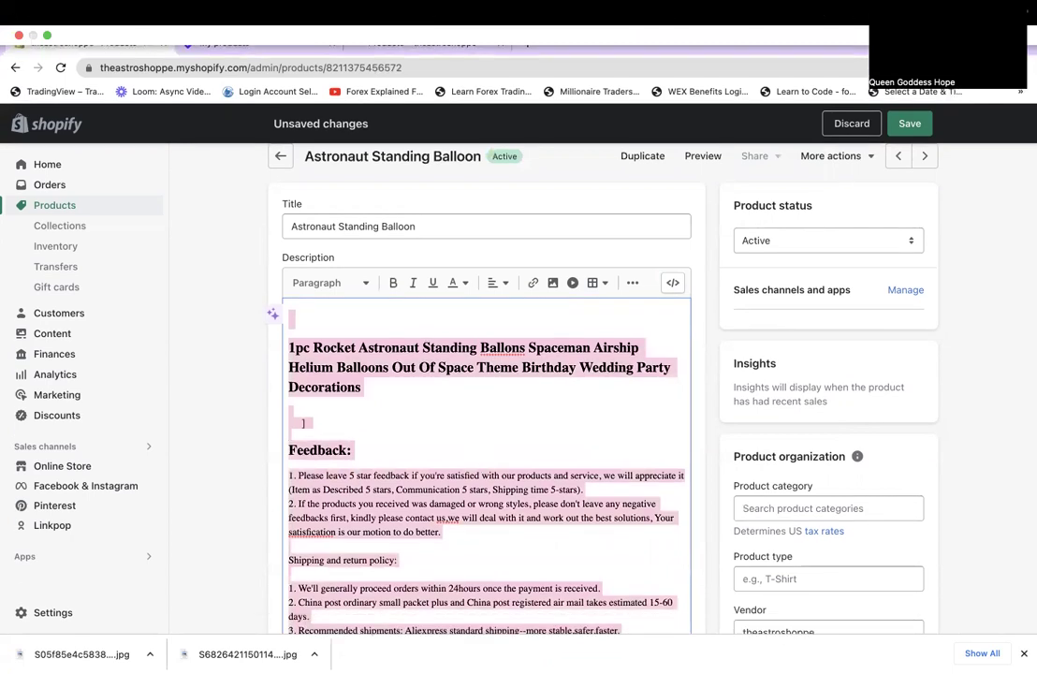
scroll(555, 549, "down", 5)
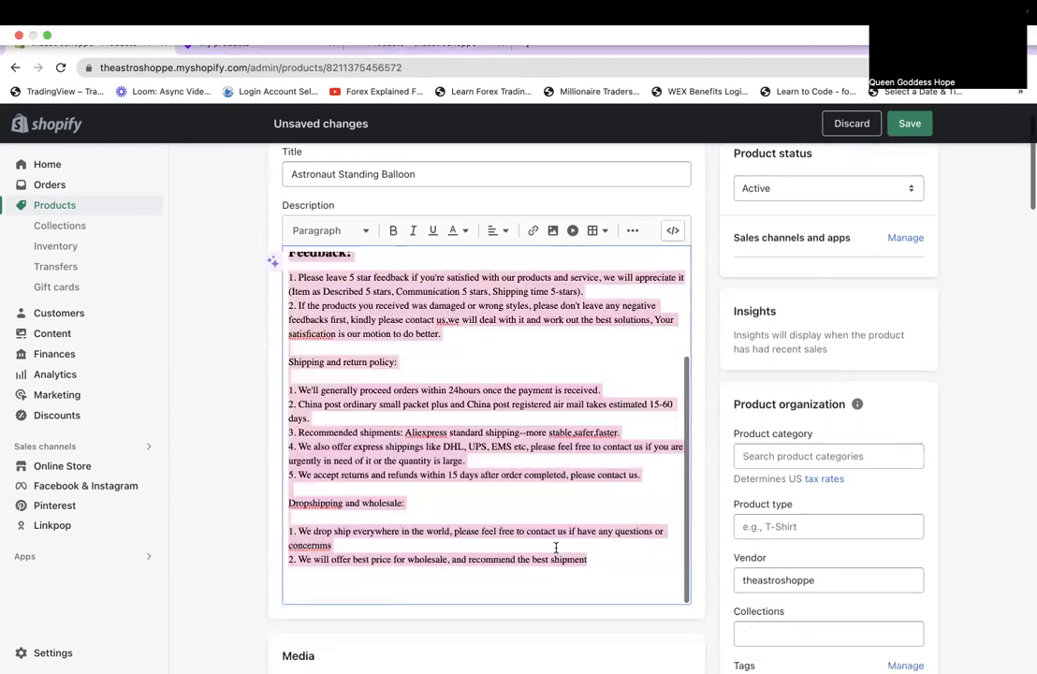
scroll(555, 551, "down", 5)
scroll(558, 553, "down", 5)
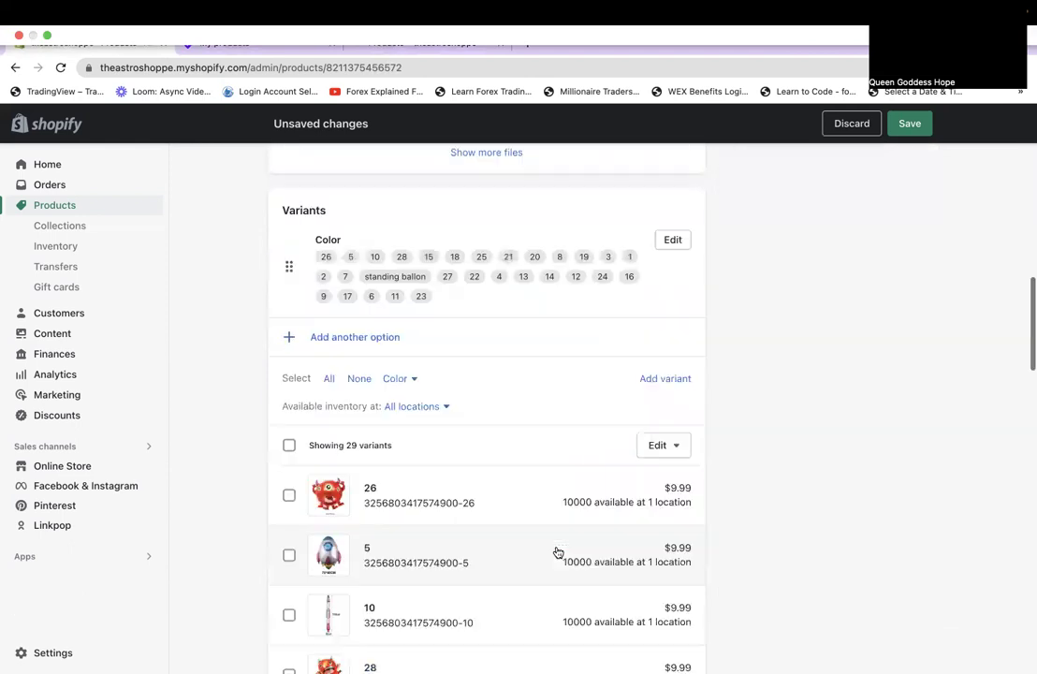
scroll(558, 553, "up", 4)
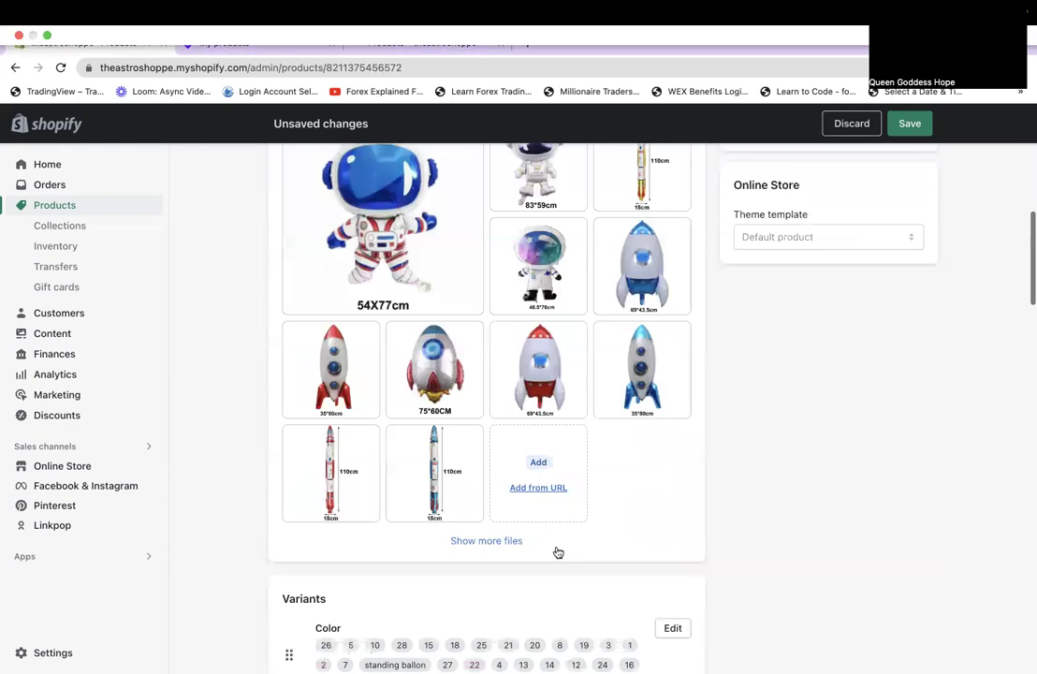
scroll(558, 553, "up", 5)
scroll(556, 548, "up", 1)
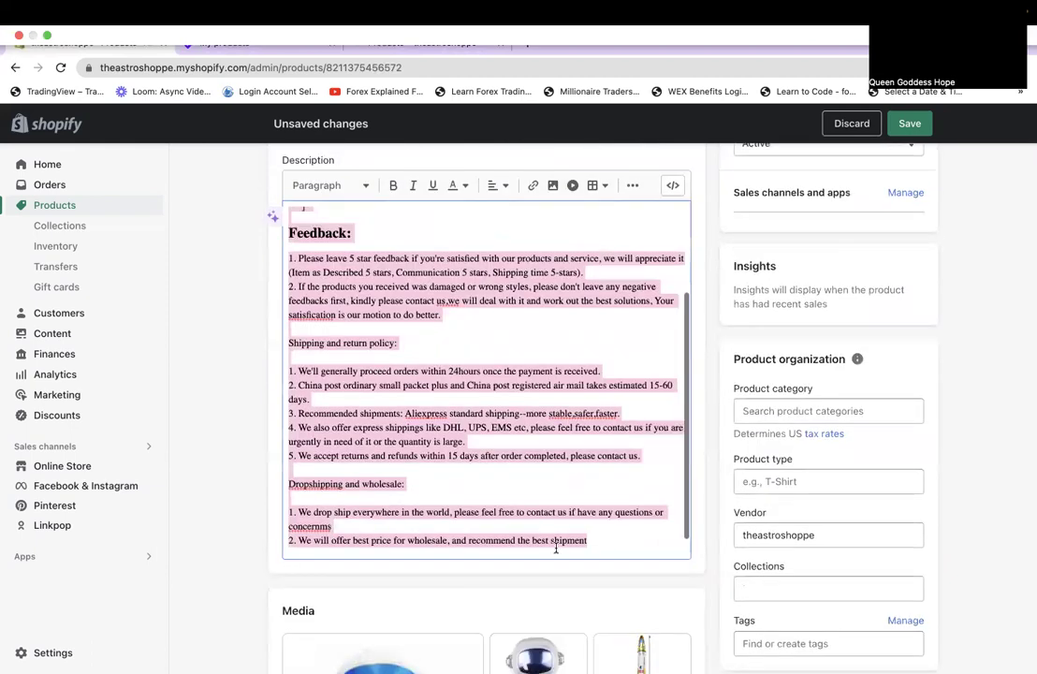
scroll(556, 547, "up", 2)
scroll(556, 547, "up", 1)
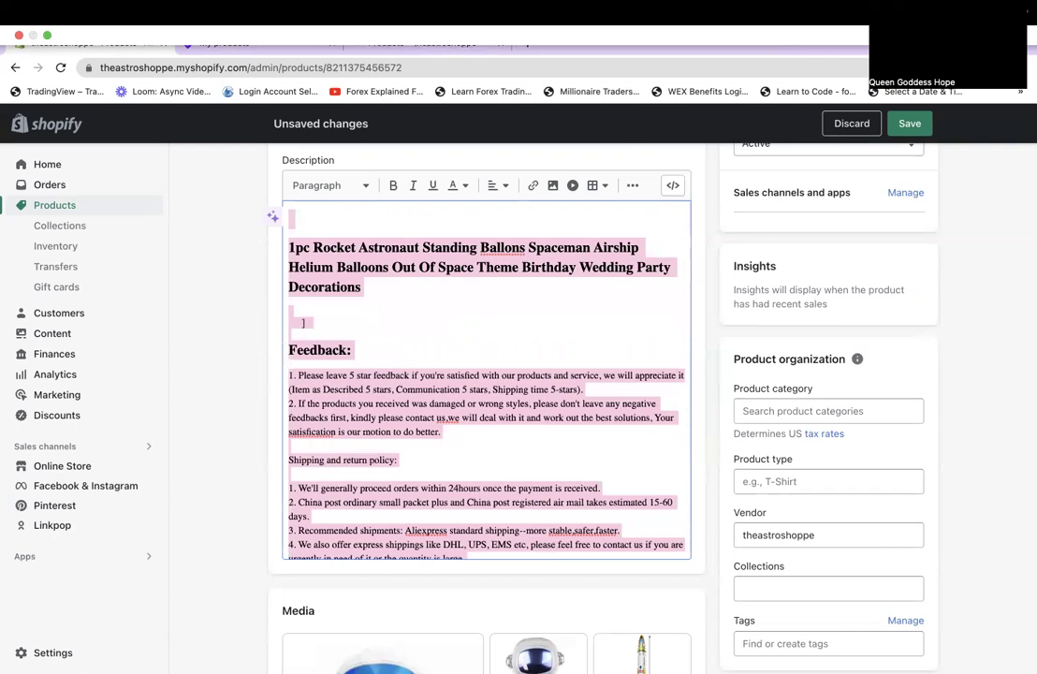
Type 'Prepare for any space themed party with all of the best balloons in one place.' as the description.
type("Prpea")
key("BackSpace")
key("BackSpace")
key("BackSpace")
type("epare for any ")
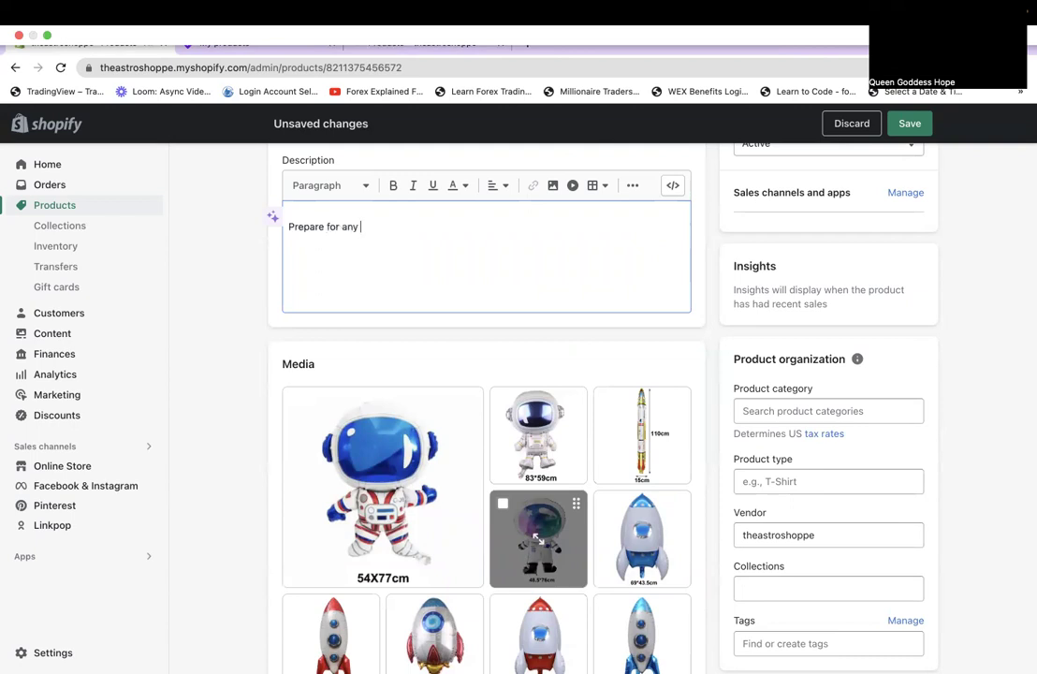
type("space themed party")
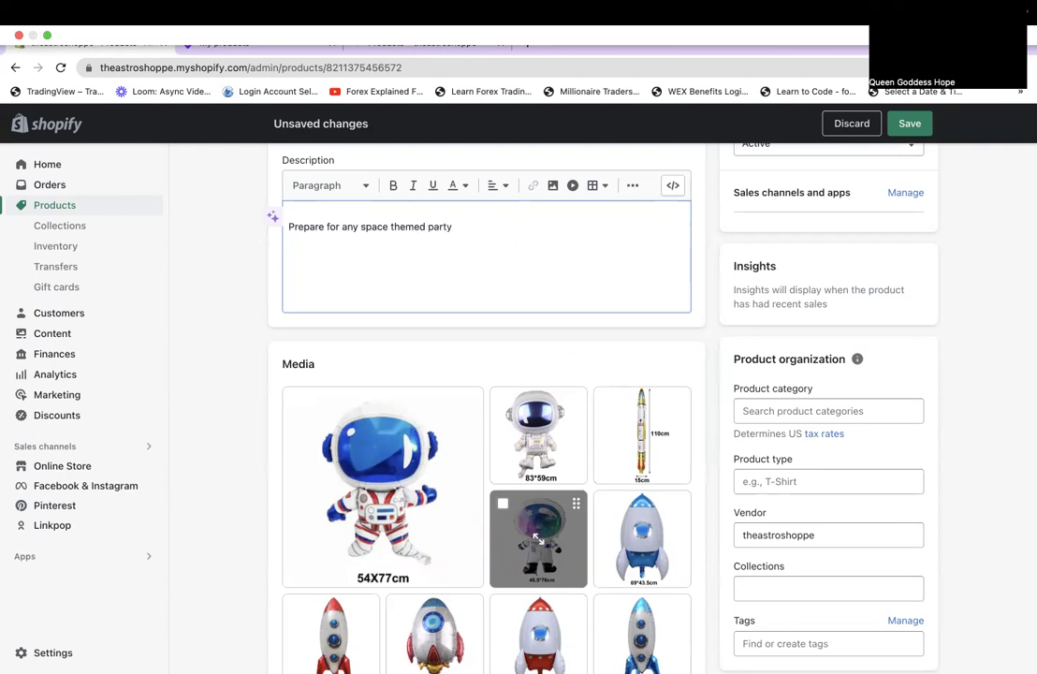
type(" with all of the best balloons")
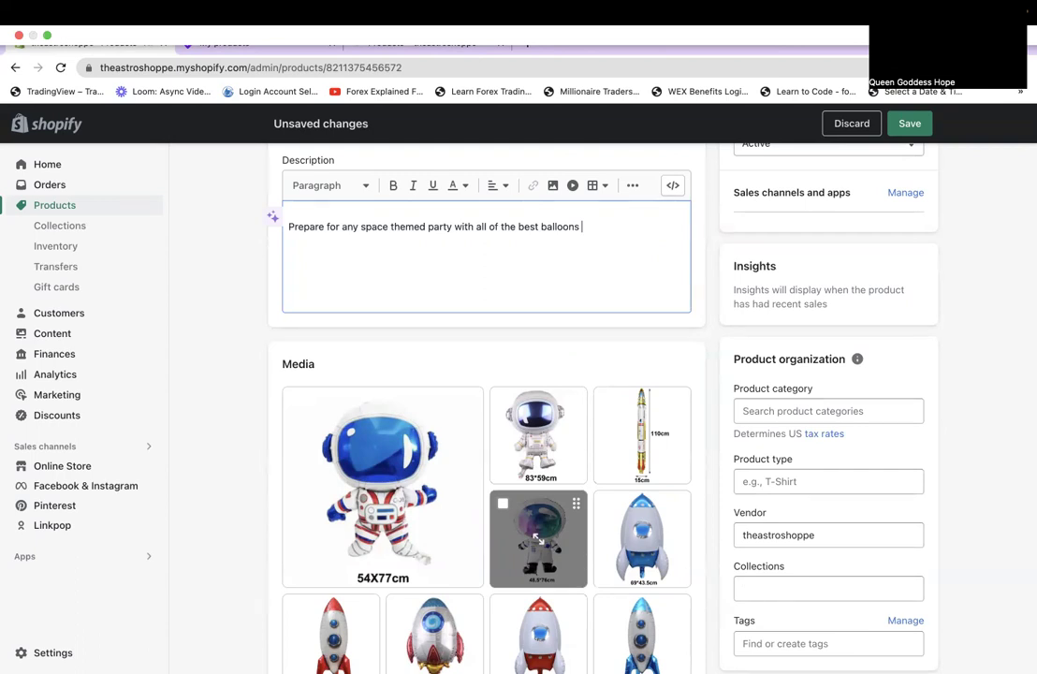
type("in one place.")
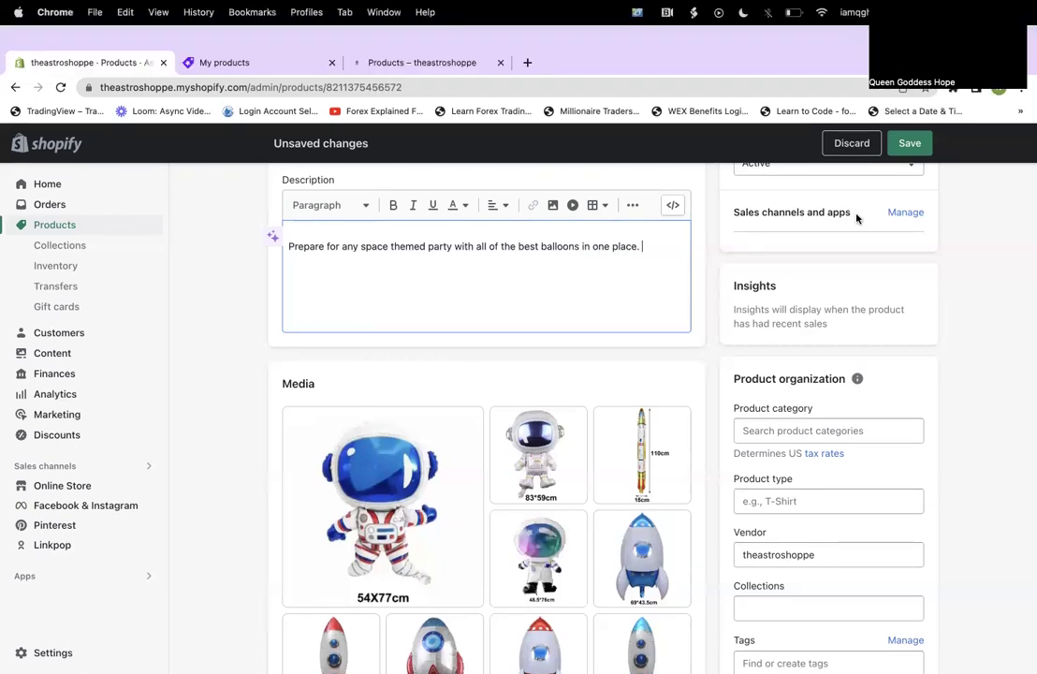
Save the Astronaut Standing Balloon with Cmd+S after reviewing its Variants section.
scroll(704, 261, "down", 5)
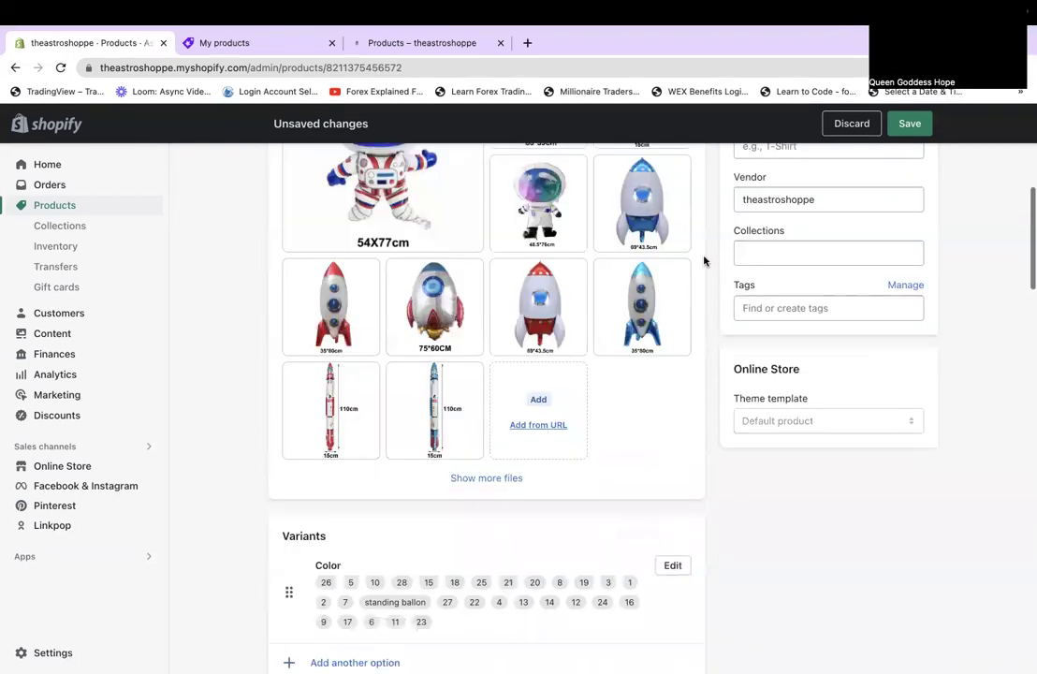
scroll(704, 261, "up", 1)
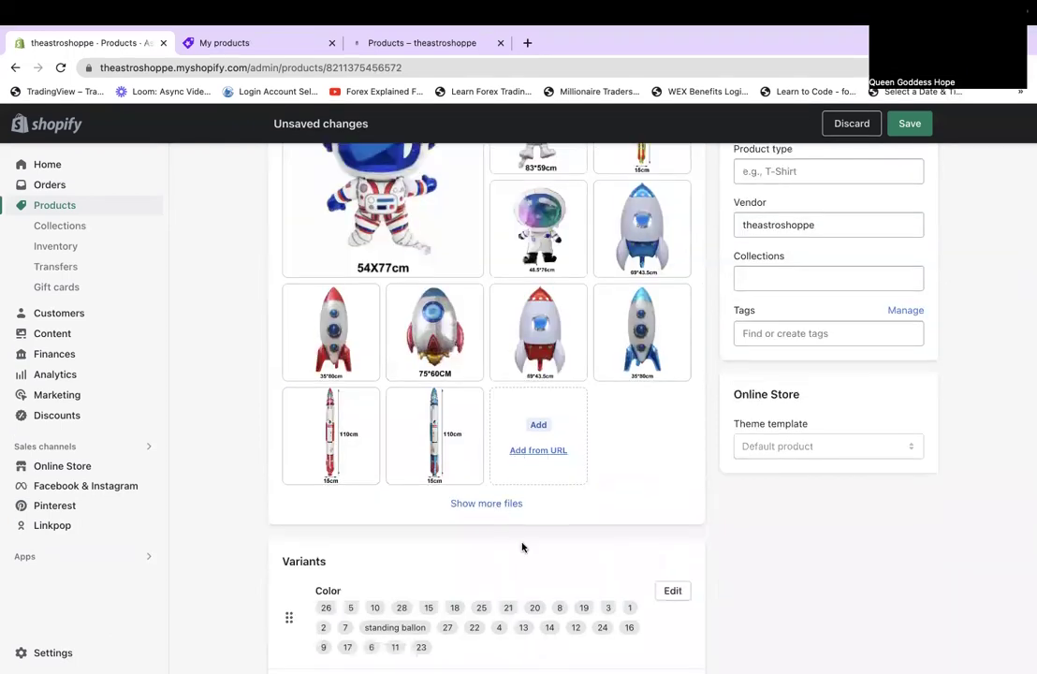
scroll(789, 532, "down", 2)
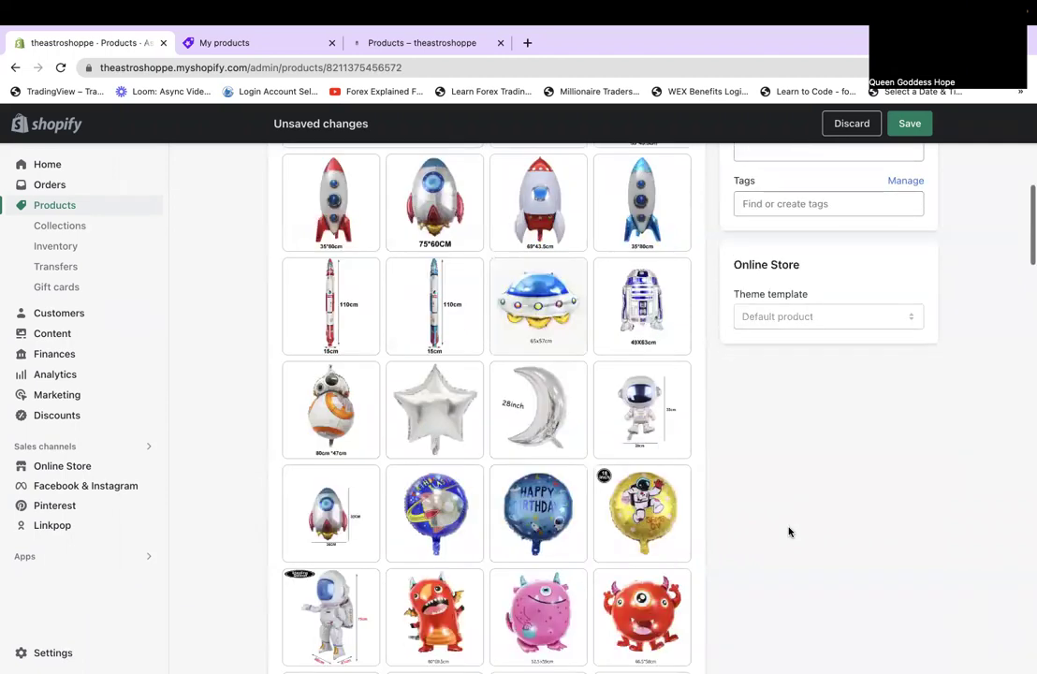
scroll(789, 532, "down", 2)
scroll(789, 532, "down", 4)
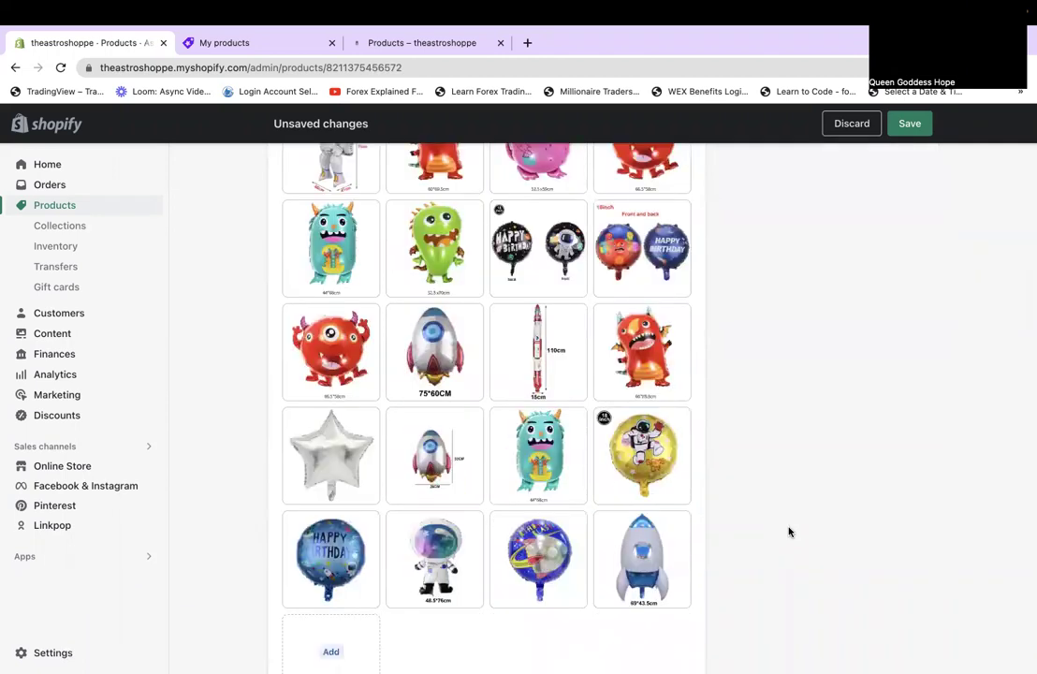
scroll(789, 531, "down", 6)
scroll(789, 532, "down", 4)
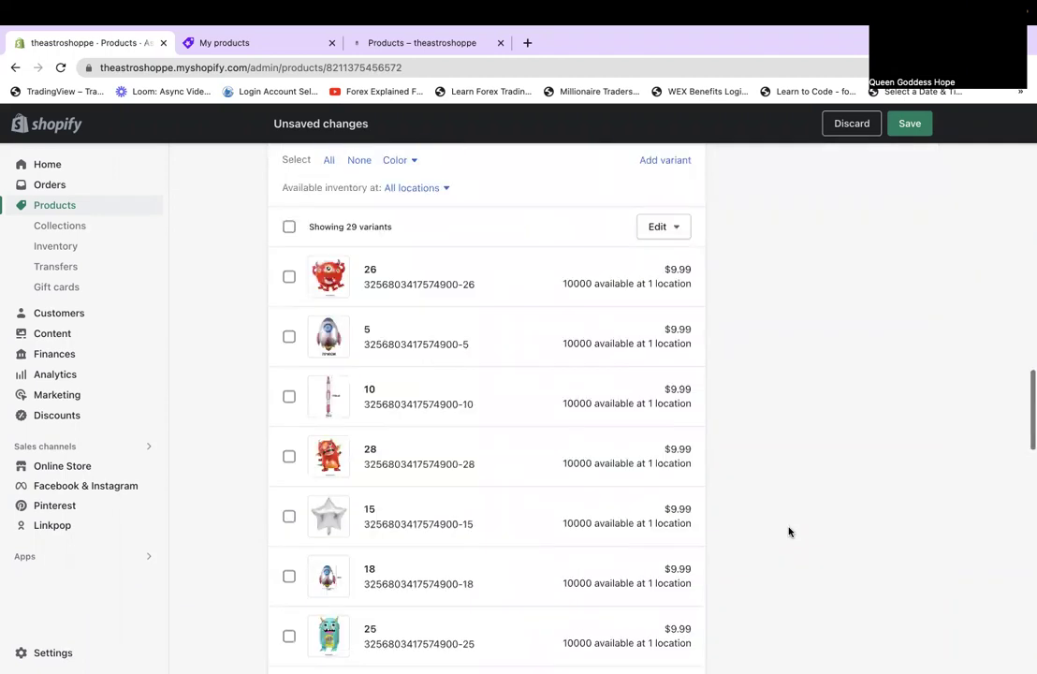
key("super+s")
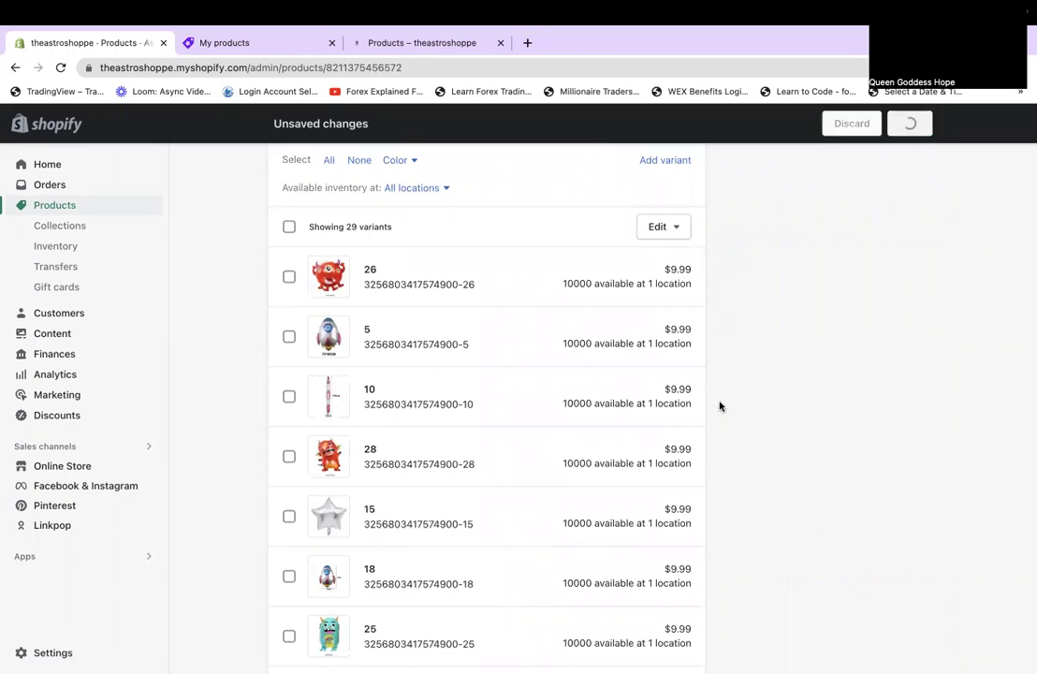
scroll(720, 406, "down", 8)
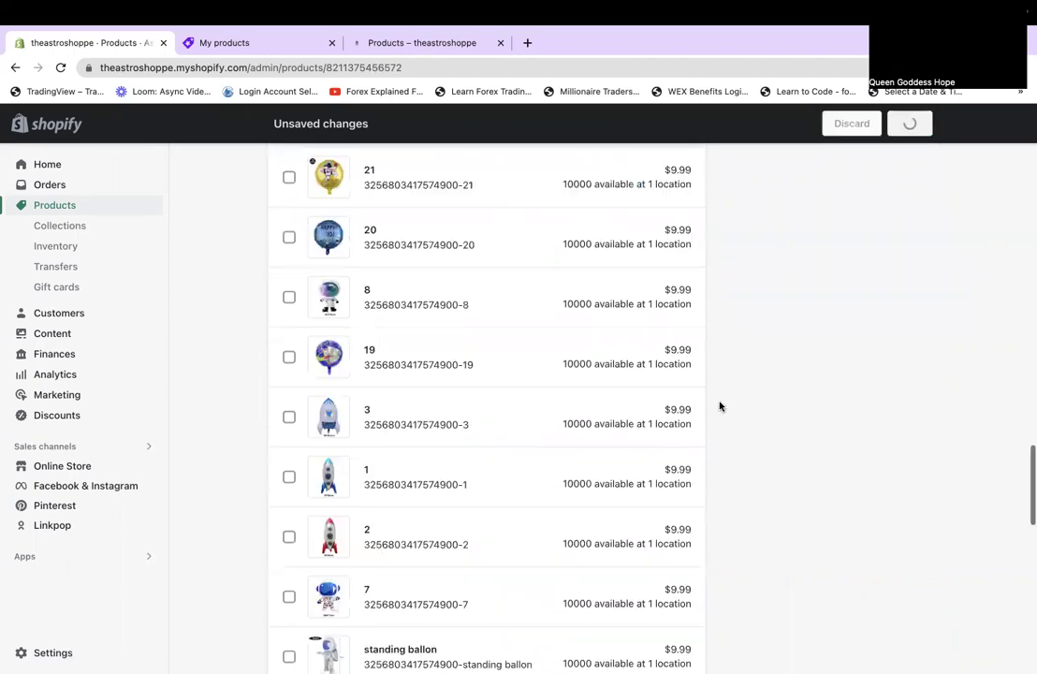
scroll(719, 406, "down", 10)
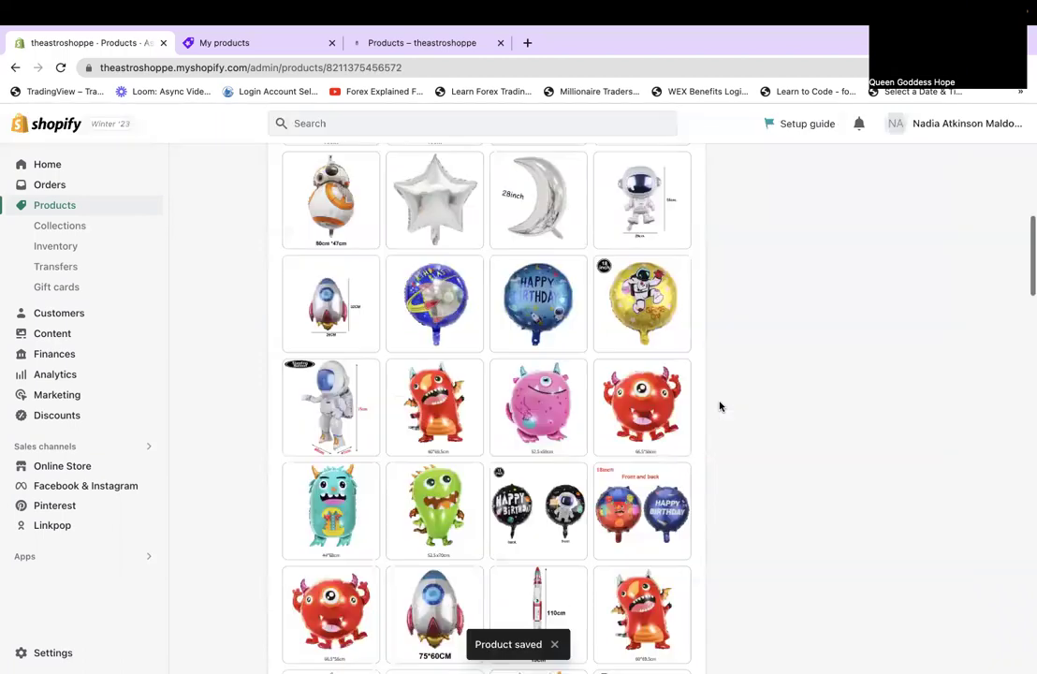
scroll(719, 406, "down", 5)
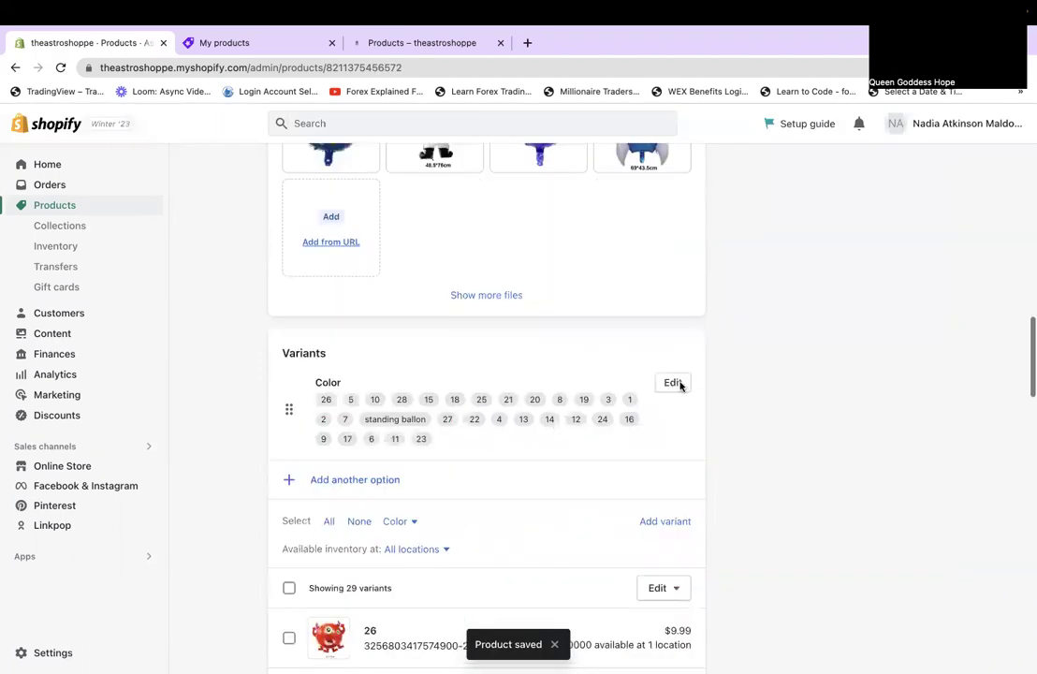
Begin reordering the Color values, moving 1 to the top with 3 after it.
left_click(676, 384)
scroll(405, 474, "down", 3)
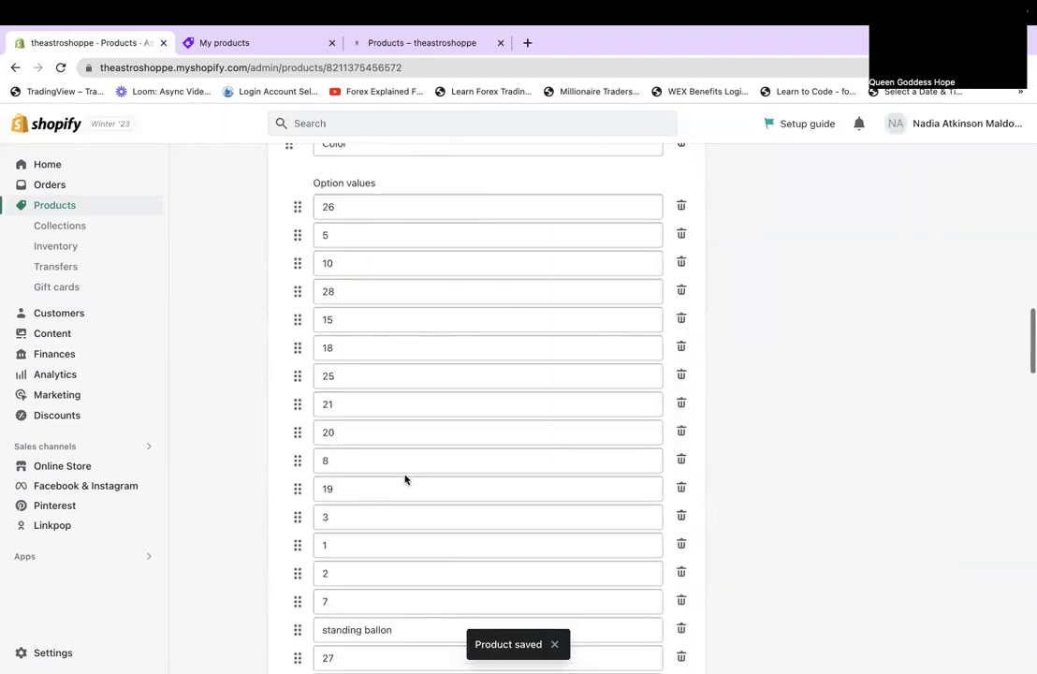
scroll(406, 477, "down", 3)
scroll(405, 475, "down", 2)
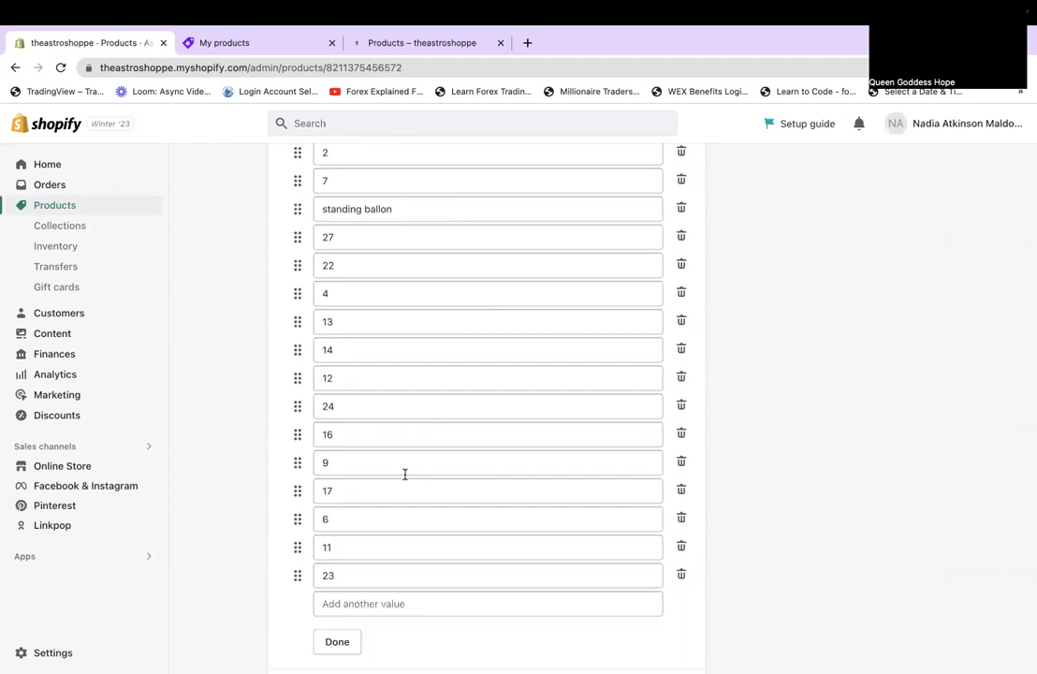
scroll(405, 475, "up", 8)
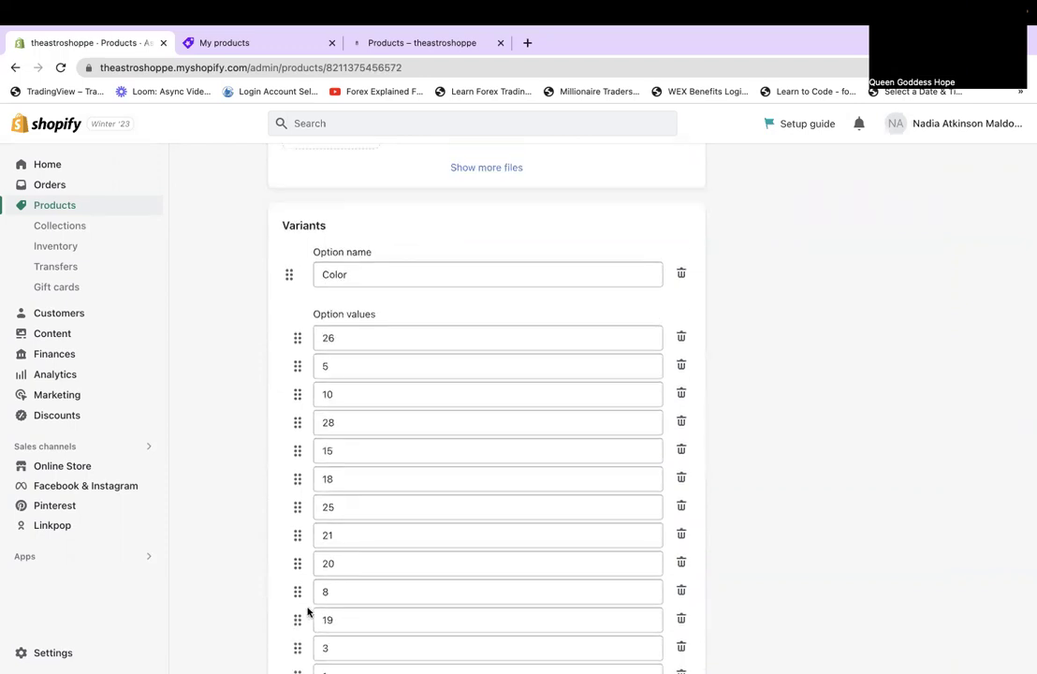
scroll(354, 556, "down", 1)
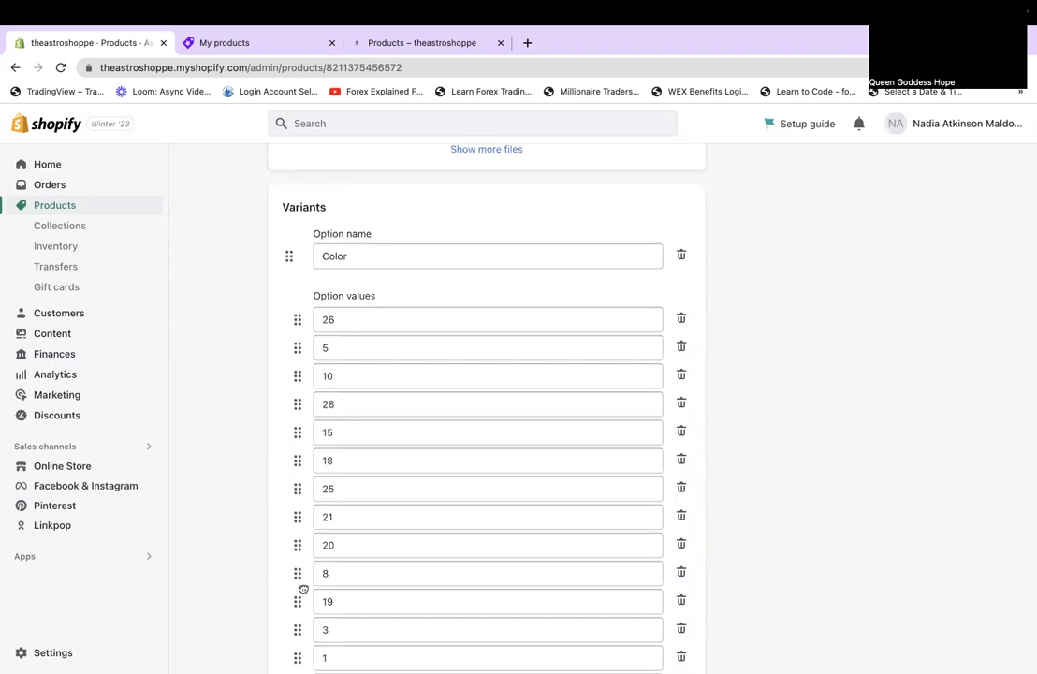
left_click_drag(302, 574, 299, 582)
left_click_drag(294, 362, 292, 599)
left_click_drag(298, 381, 295, 489)
left_click_drag(296, 489, 292, 350)
left_click_drag(296, 626, 294, 319)
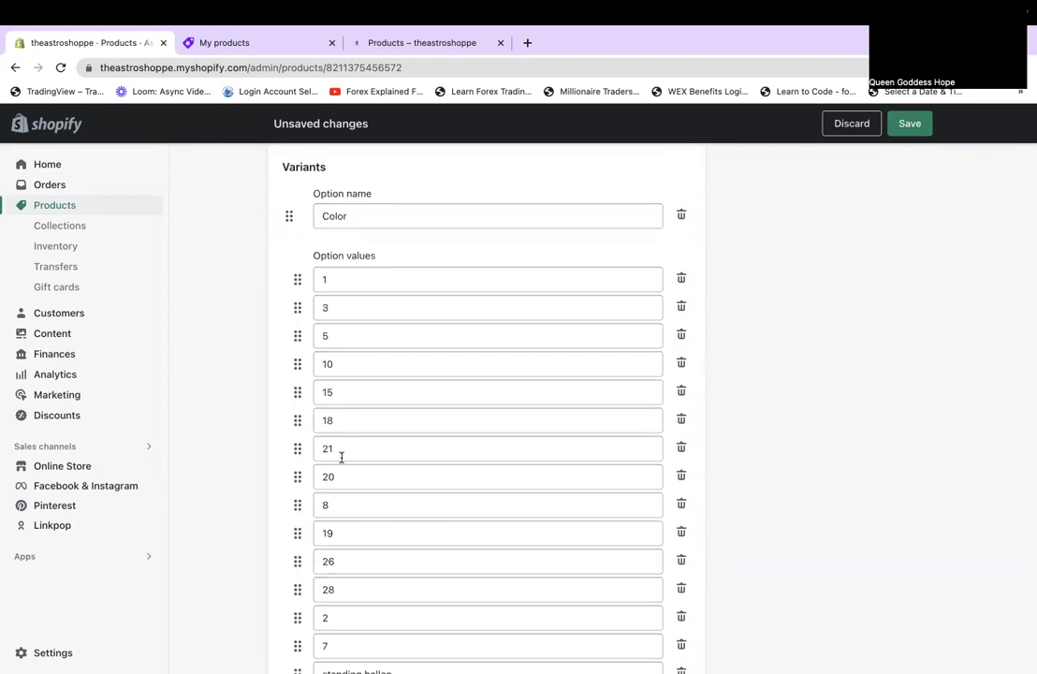
Move Color values 2, 4, 7, 8, 19, 21, 22, 25 and 27 into numeric position.
left_click_drag(300, 453, 293, 512)
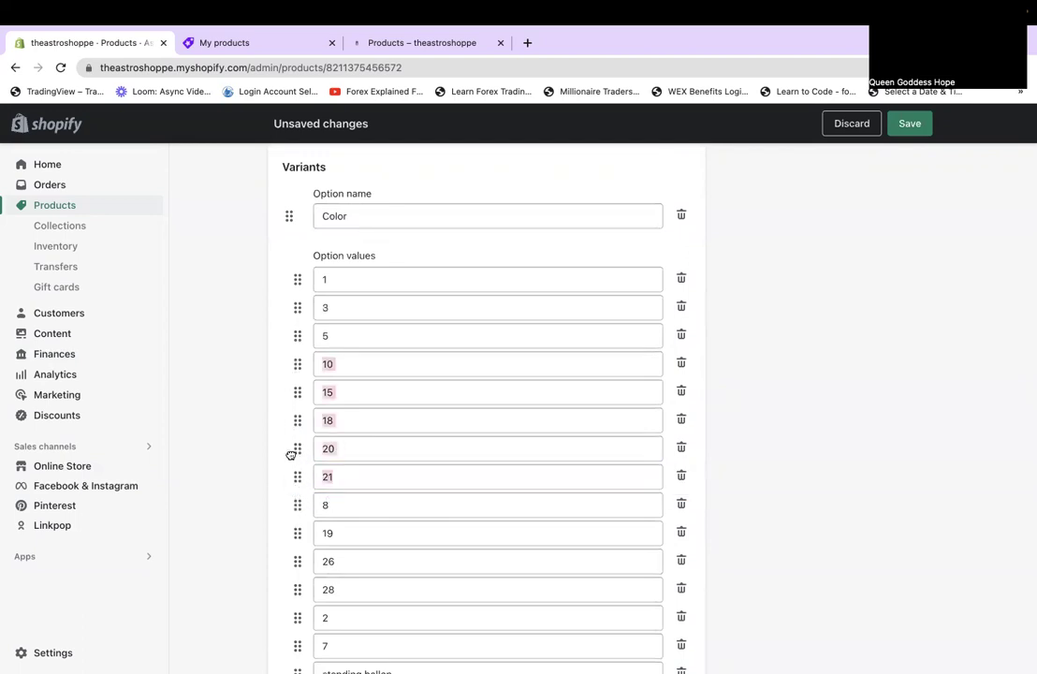
left_click_drag(294, 500, 284, 367)
left_click_drag(297, 645, 275, 357)
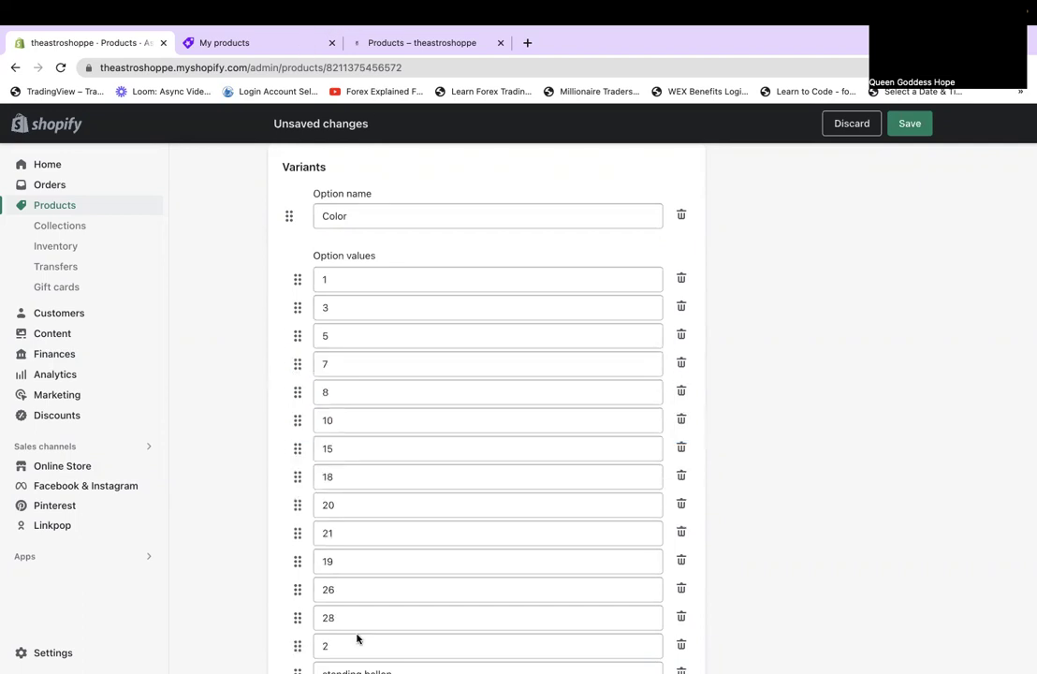
left_click_drag(275, 538, 298, 310)
left_click_drag(295, 589, 281, 530)
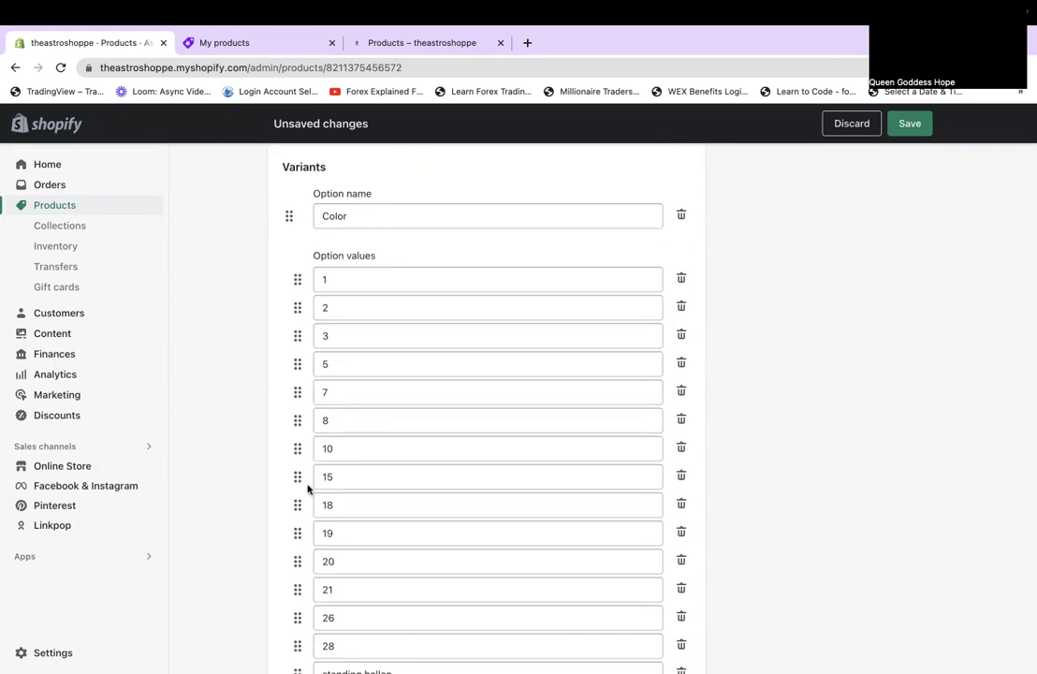
scroll(301, 515, "down", 2)
left_click_drag(297, 577, 295, 607)
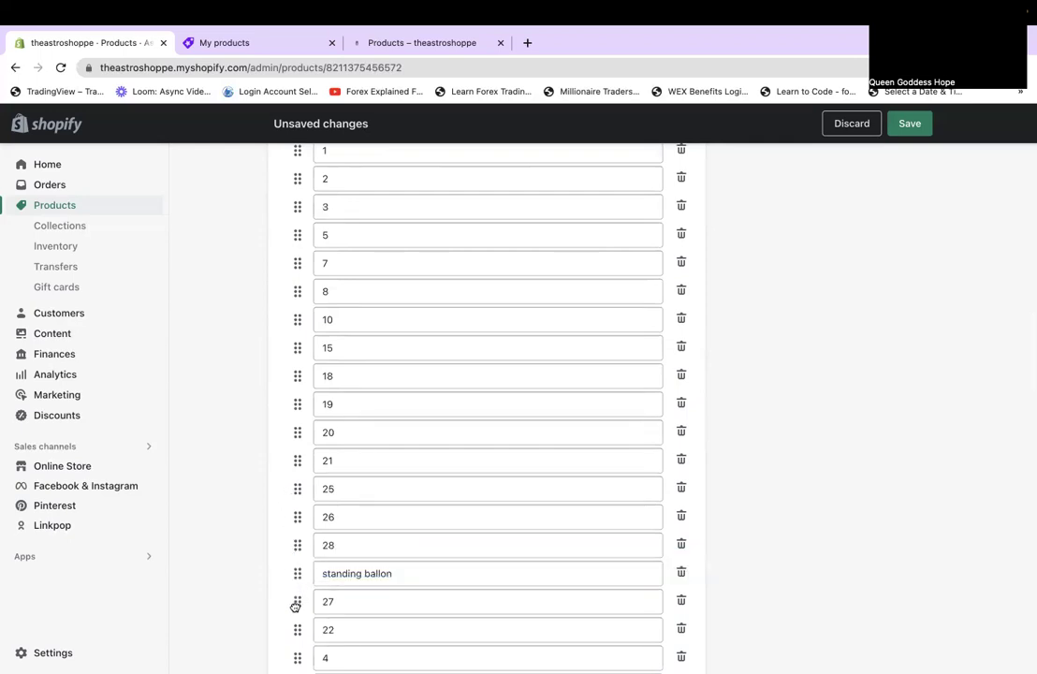
scroll(294, 535, "down", 1)
left_click_drag(295, 539, 290, 487)
left_click_drag(295, 571, 290, 429)
left_click_drag(296, 598, 290, 315)
Move Color values 11, 12, 13 and 14 up to follow 10.
scroll(399, 430, "down", 2)
scroll(399, 430, "down", 5)
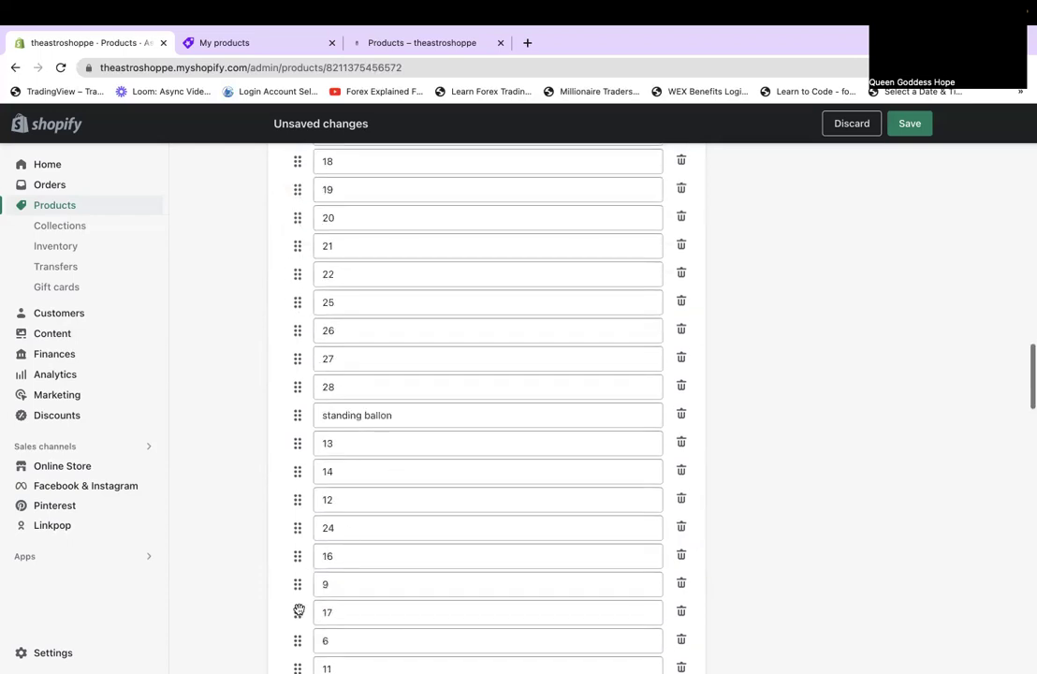
left_click_drag(297, 641, 261, 331)
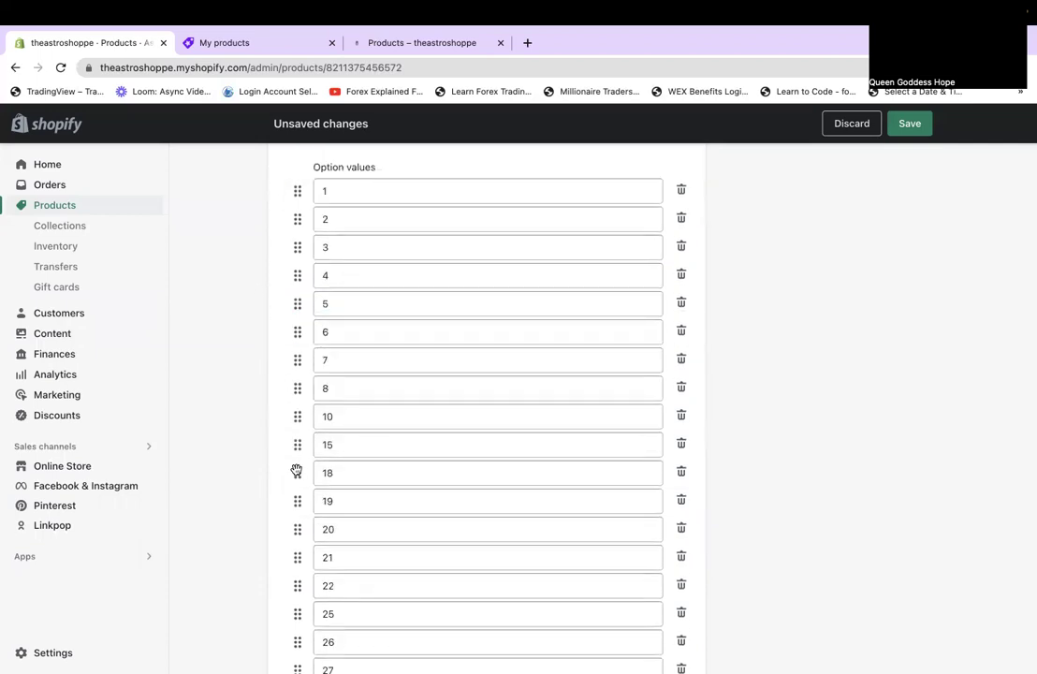
scroll(296, 468, "down", 3)
scroll(297, 558, "down", 3)
left_click_drag(296, 559, 271, 281)
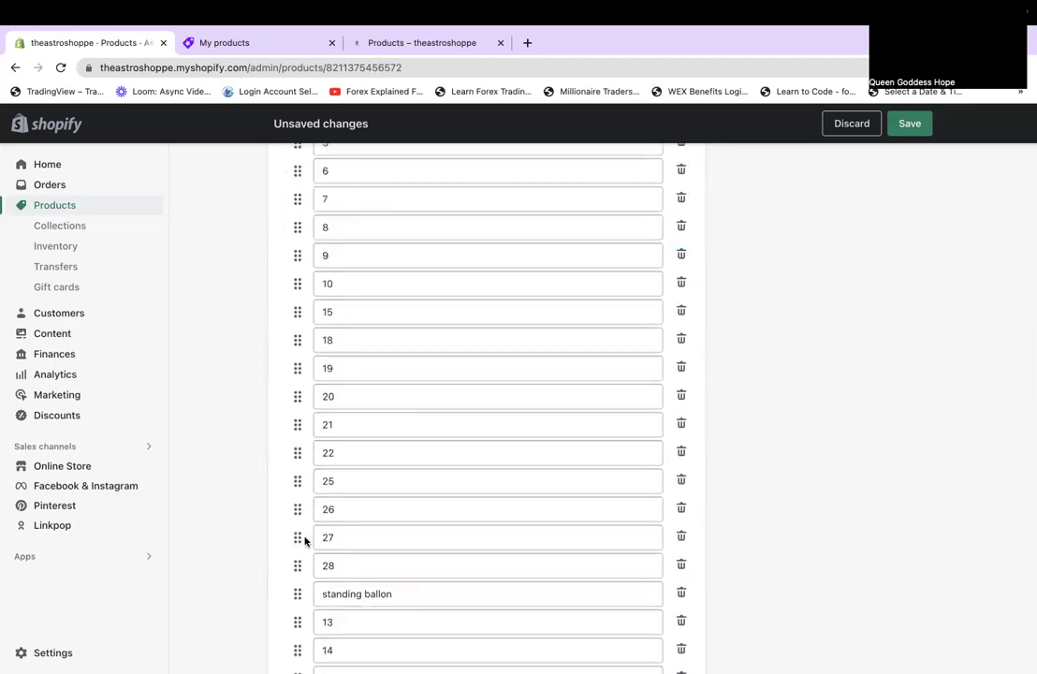
scroll(308, 539, "down", 1)
left_click_drag(306, 585, 281, 277)
left_click_drag(297, 610, 282, 298)
left_click_drag(299, 638, 271, 273)
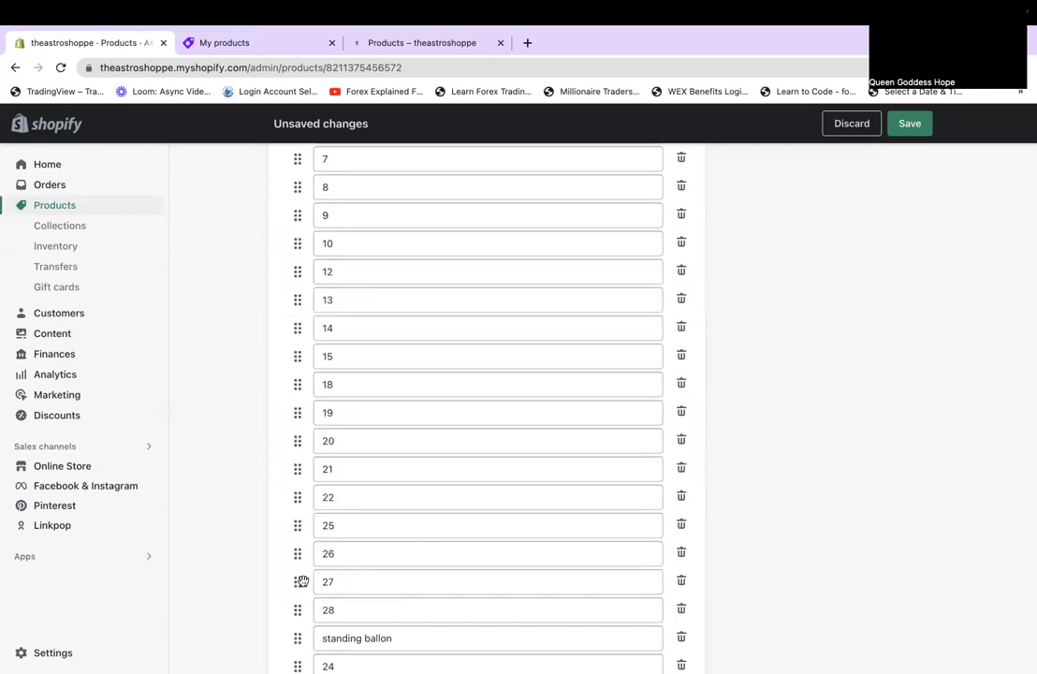
scroll(297, 576, "down", 2)
left_click_drag(296, 576, 299, 215)
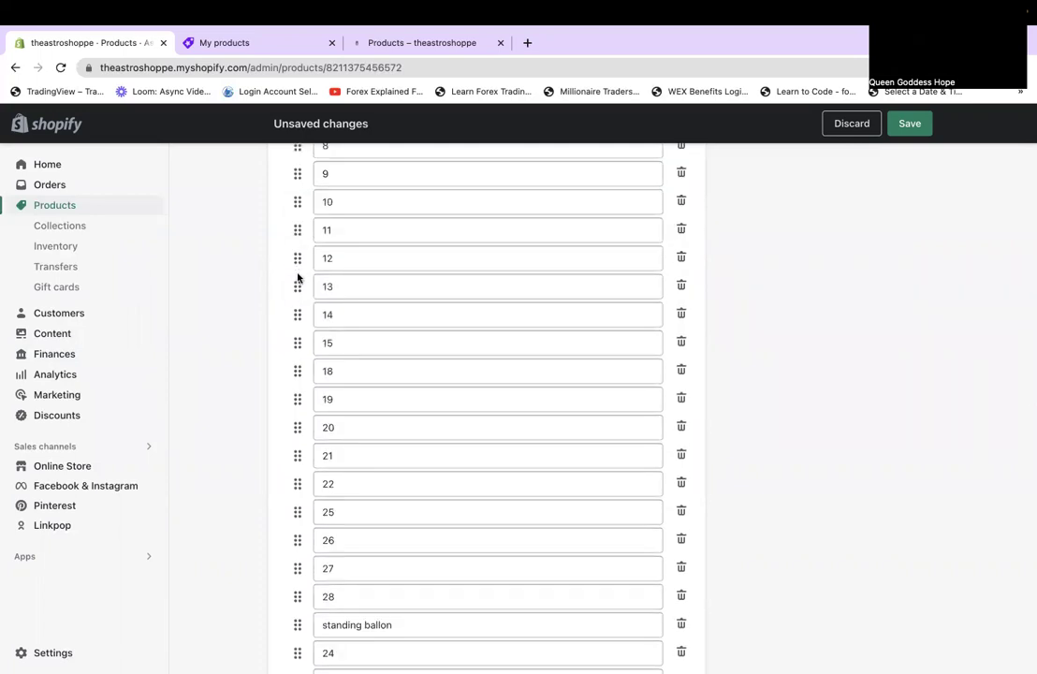
Move Color values 23 and 24 up between 22 and 25.
scroll(297, 277, "up", 2)
scroll(297, 277, "down", 3)
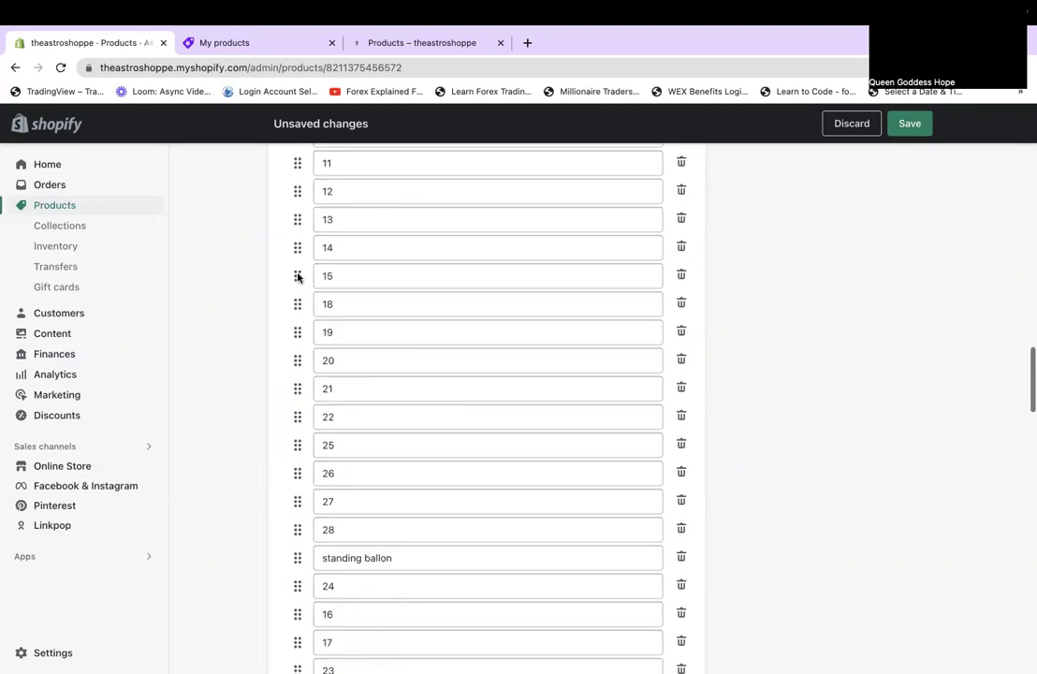
scroll(297, 273, "down", 1)
scroll(297, 272, "down", 1)
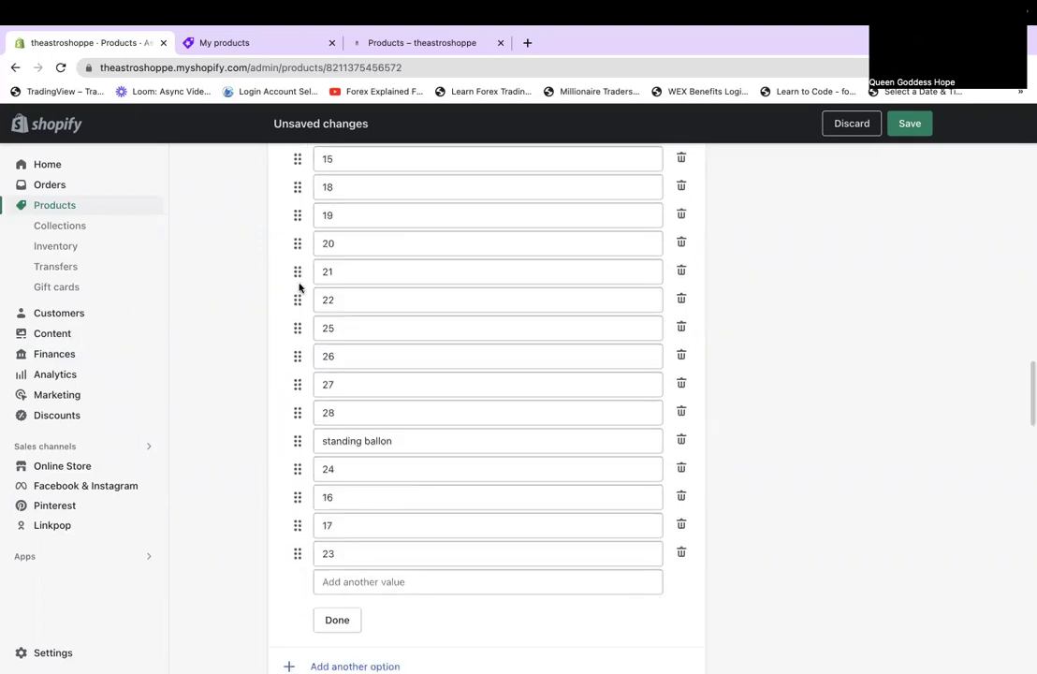
left_click_drag(294, 523, 281, 351)
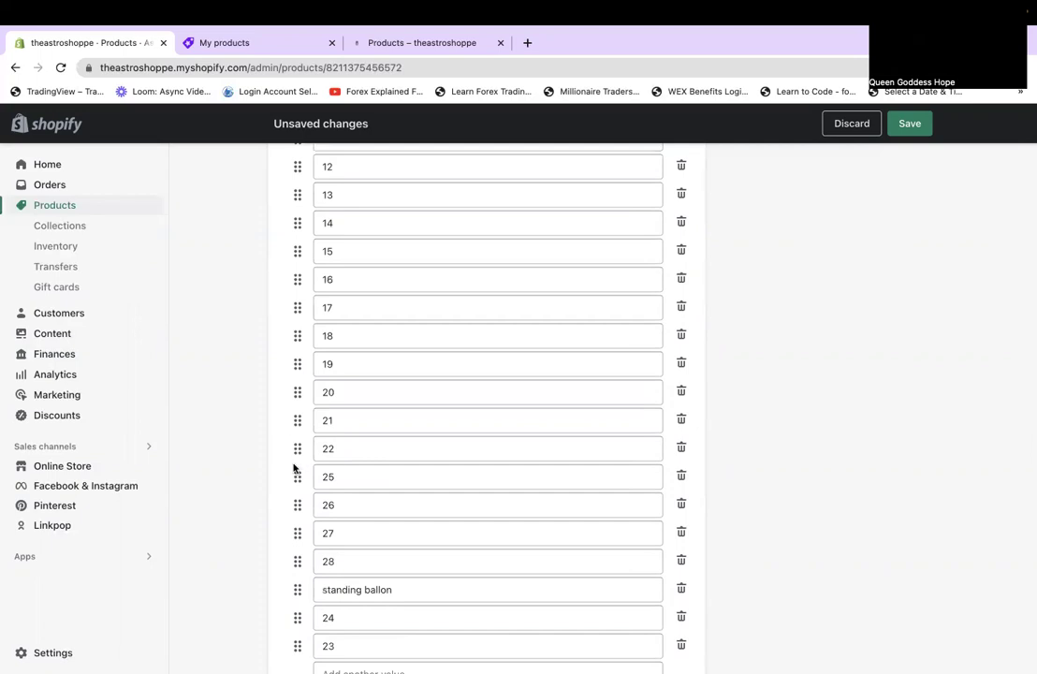
left_click_drag(297, 646, 286, 496)
left_click_drag(294, 641, 286, 501)
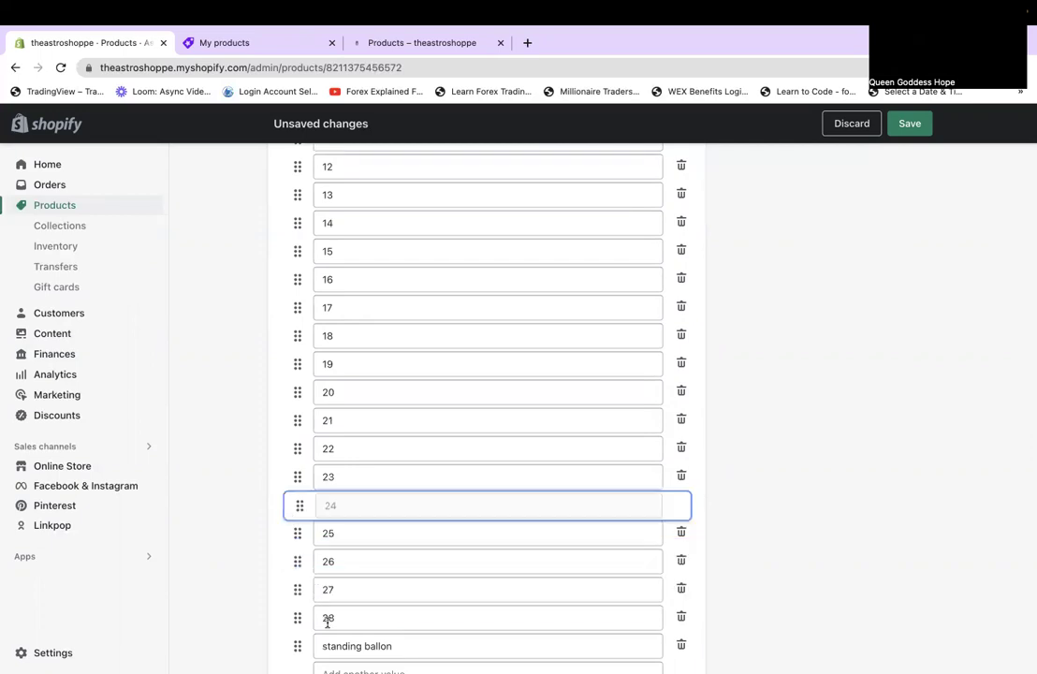
scroll(327, 647, "down", 3)
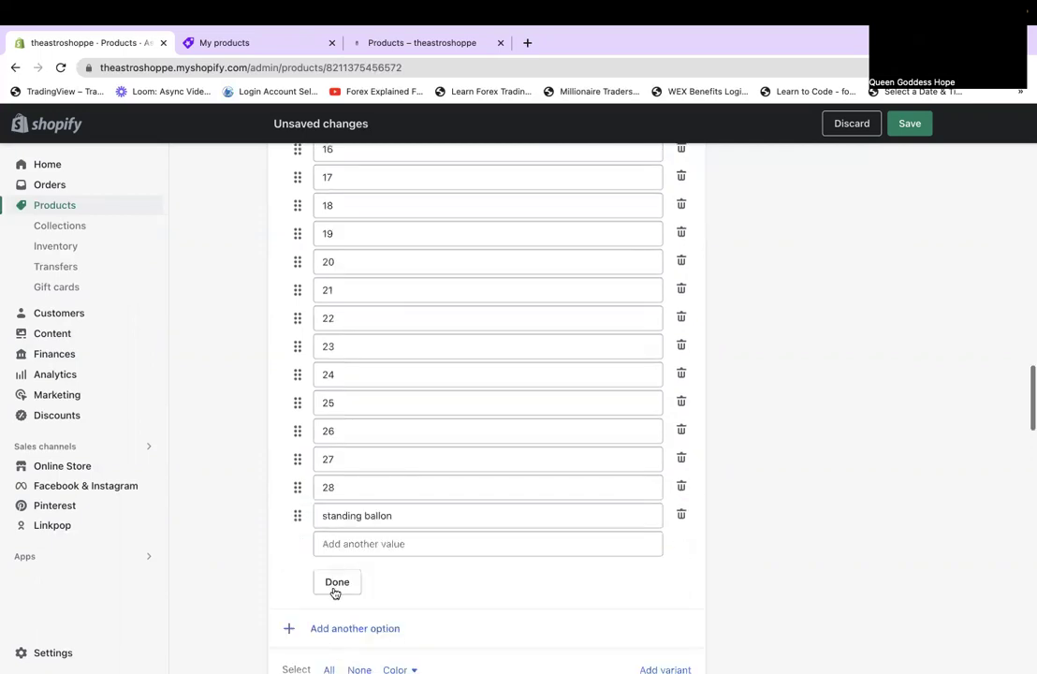
Apply the numeric 1-28 order to the Color values.
left_click(336, 587)
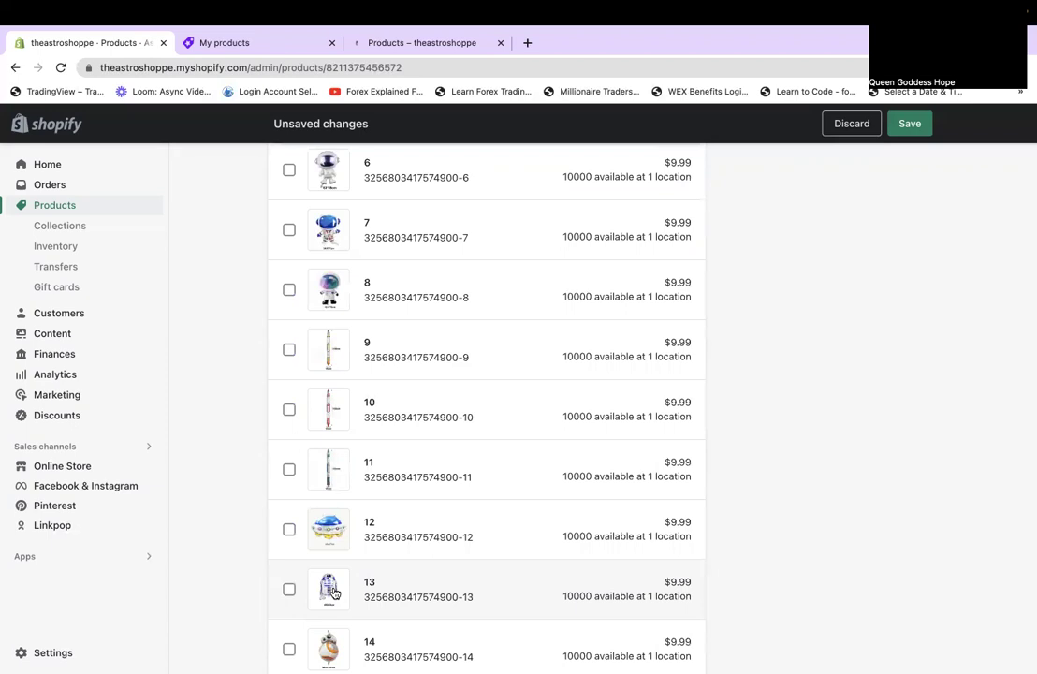
scroll(334, 592, "down", 5)
scroll(334, 592, "down", 8)
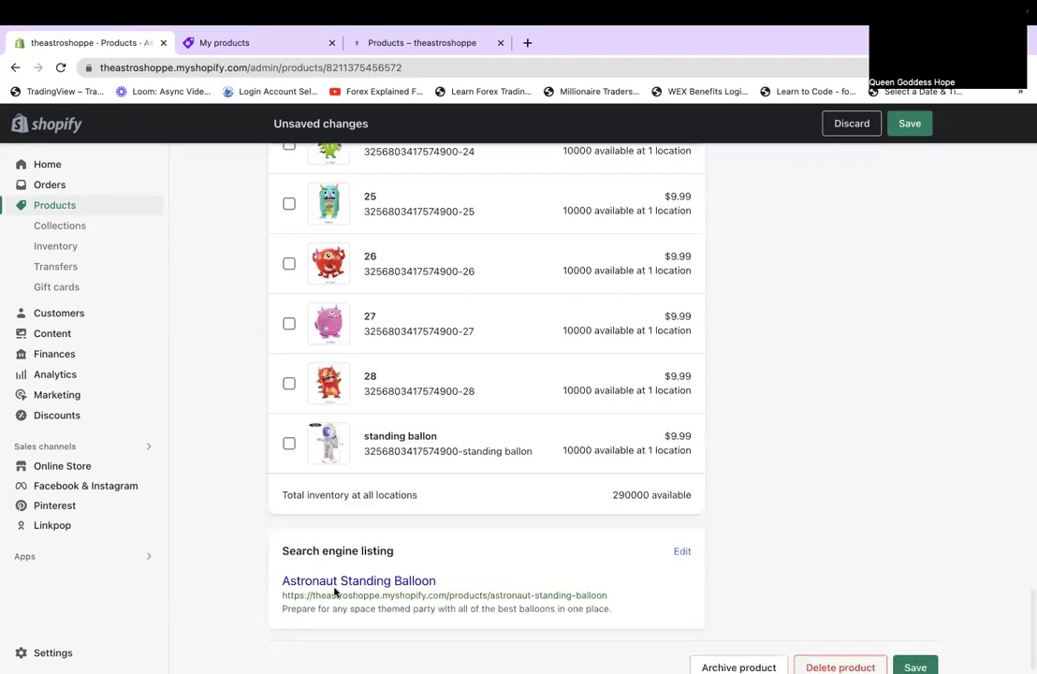
scroll(334, 592, "up", 12)
scroll(334, 592, "up", 7)
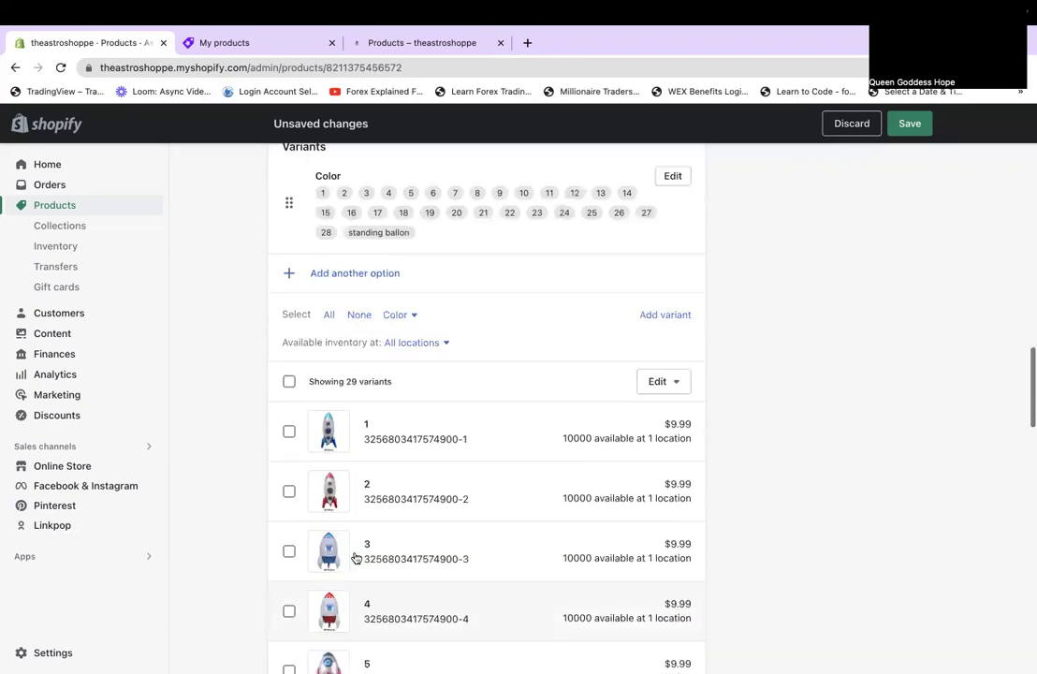
Move standing ballon above value 1 in the Color list and save the product.
left_click(673, 176)
scroll(332, 653, "down", 5)
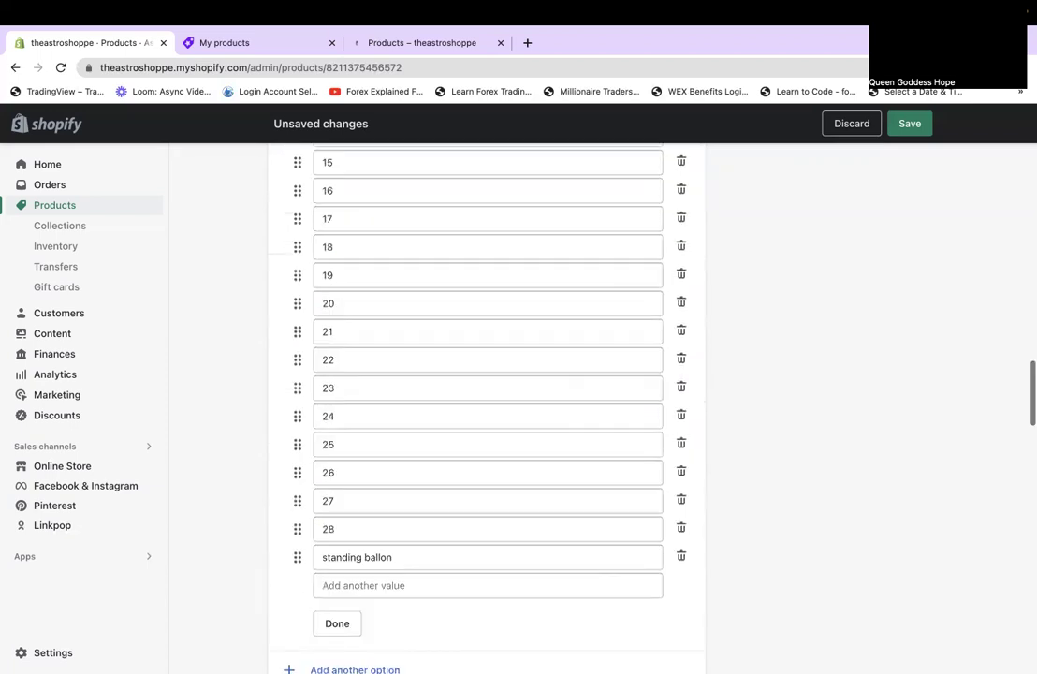
left_click(296, 557)
left_click_drag(309, 56, 248, 405)
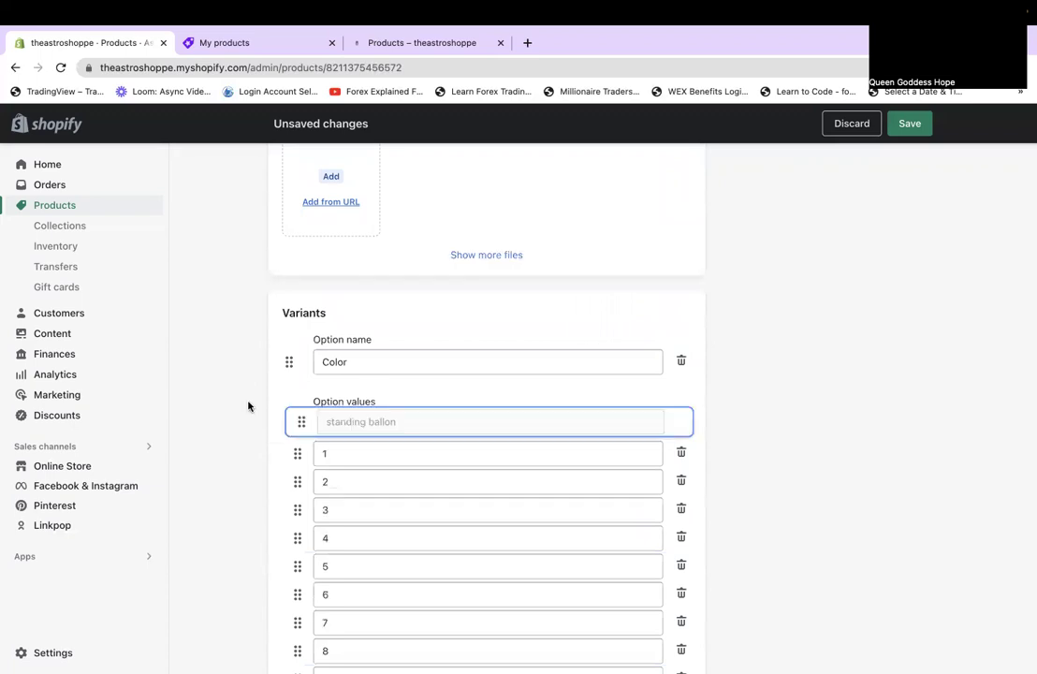
left_click(907, 134)
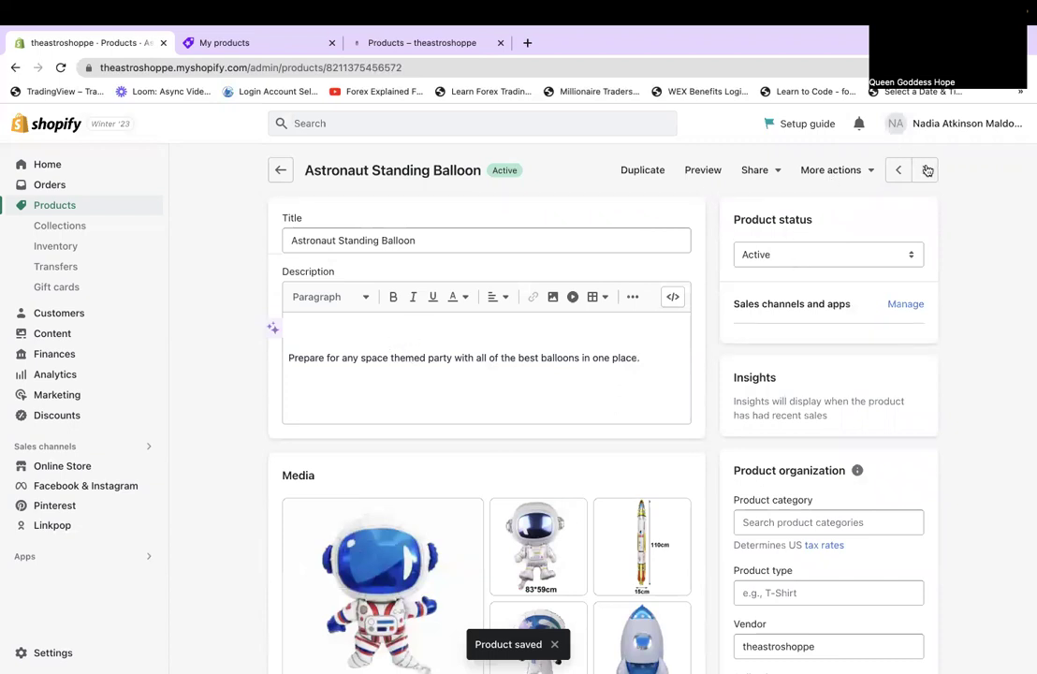
Set the balloon's product category to Balloons and product type to balloon.
left_click(773, 530)
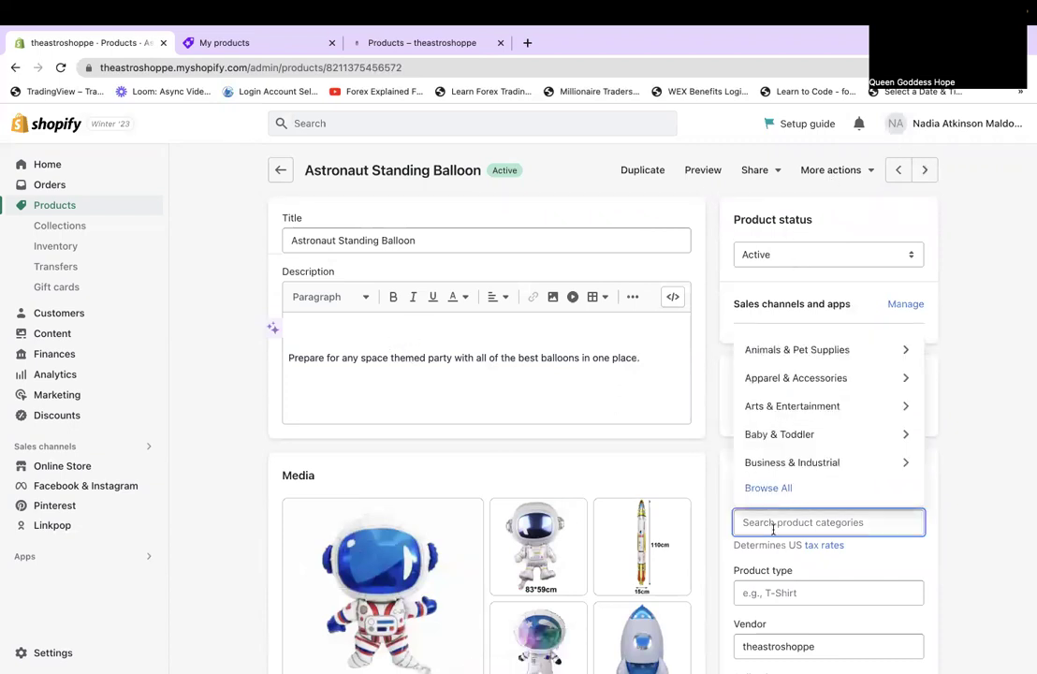
type("balloon")
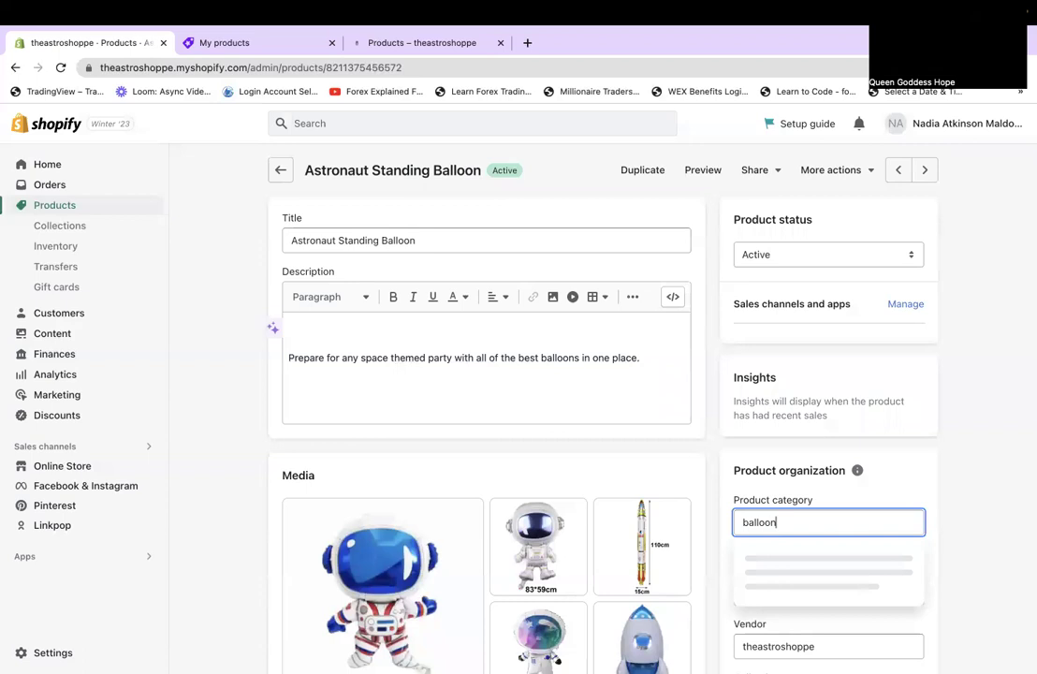
left_click(775, 559)
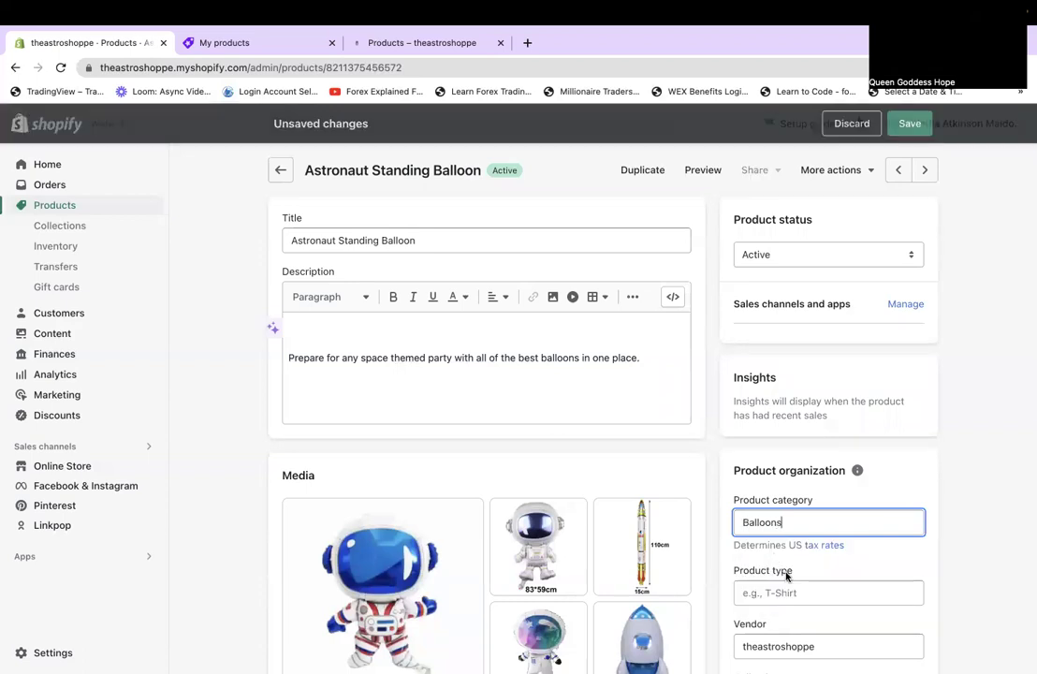
left_click(785, 579)
left_click(784, 586)
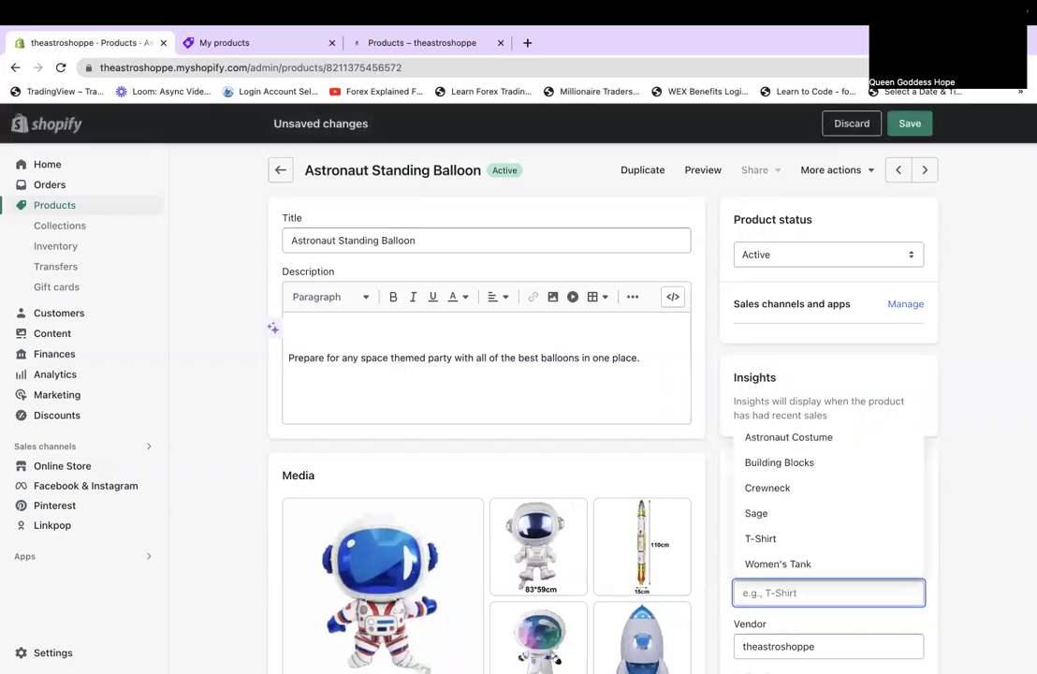
type("balloon")
scroll(599, 403, "down", 3)
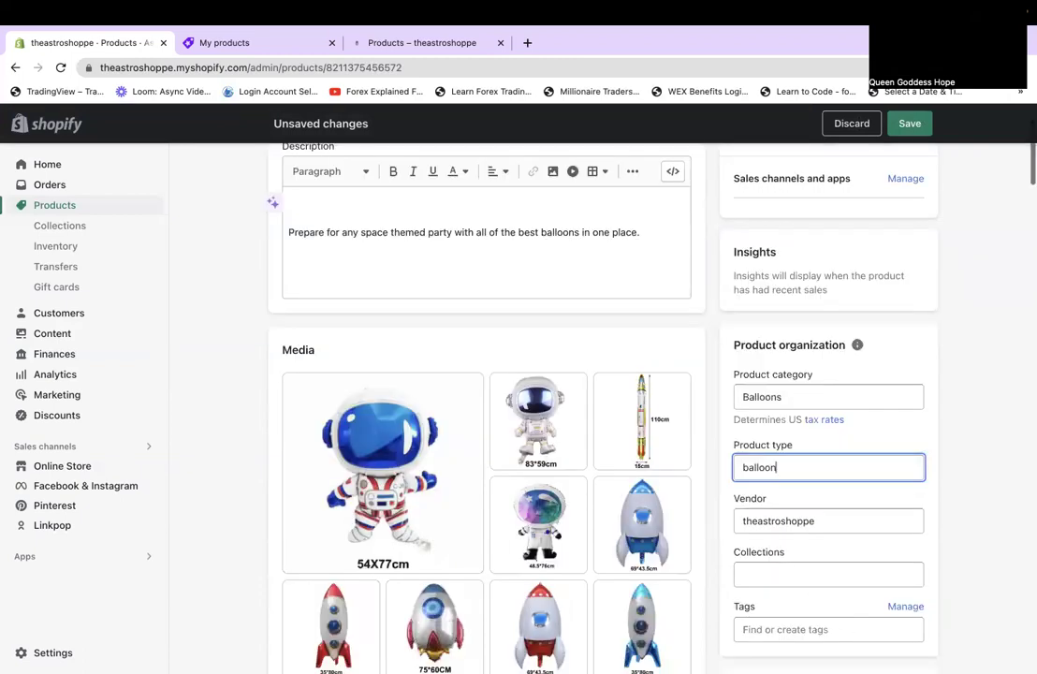
left_click(981, 567)
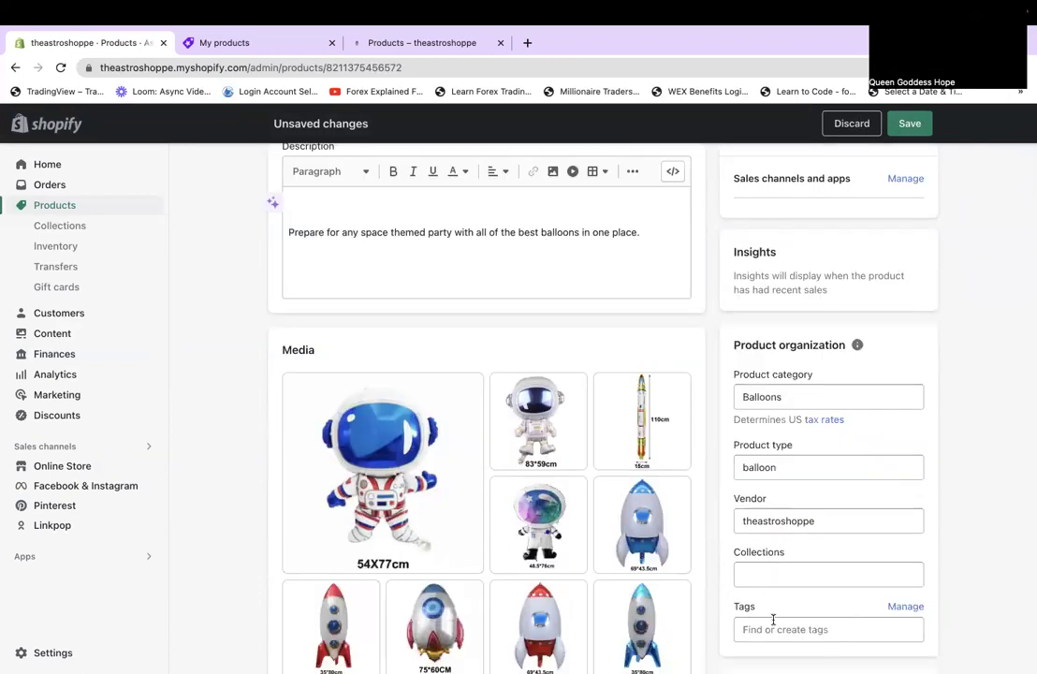
Add the tags balloon, balloon kit and astronaut to the balloon.
left_click(824, 629)
type("balloon")
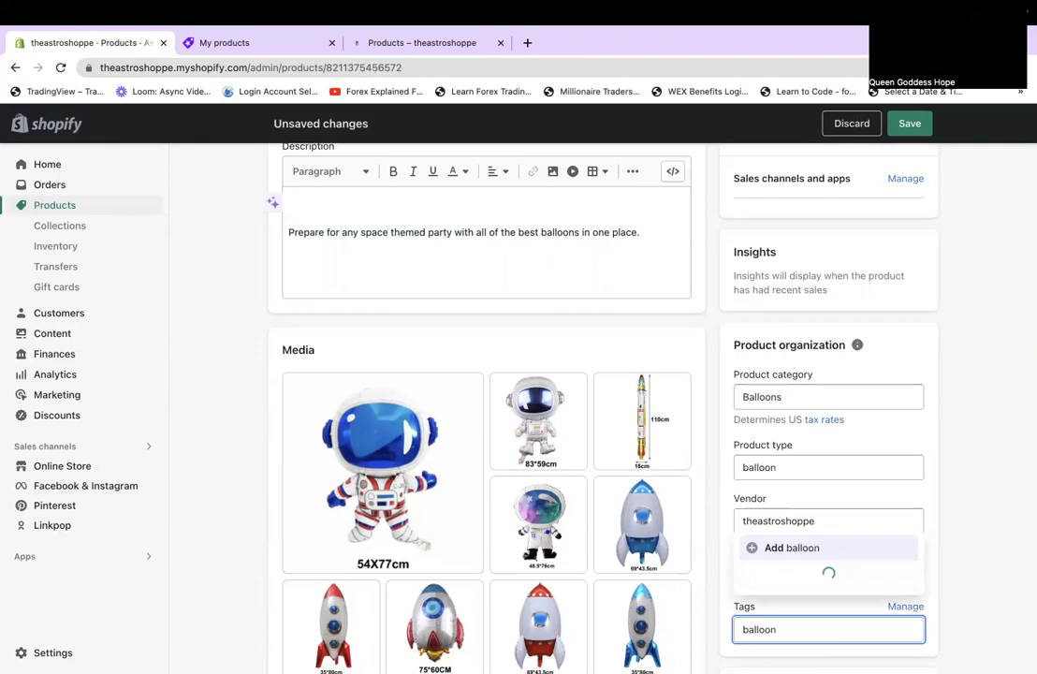
type(",")
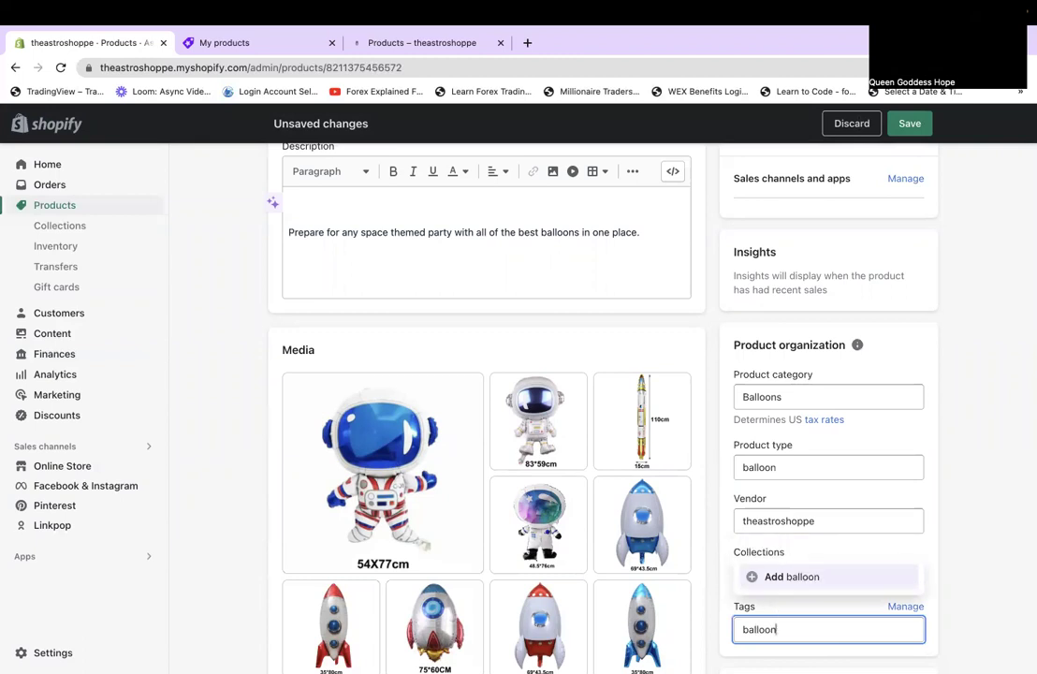
key("Return")
type("ball")
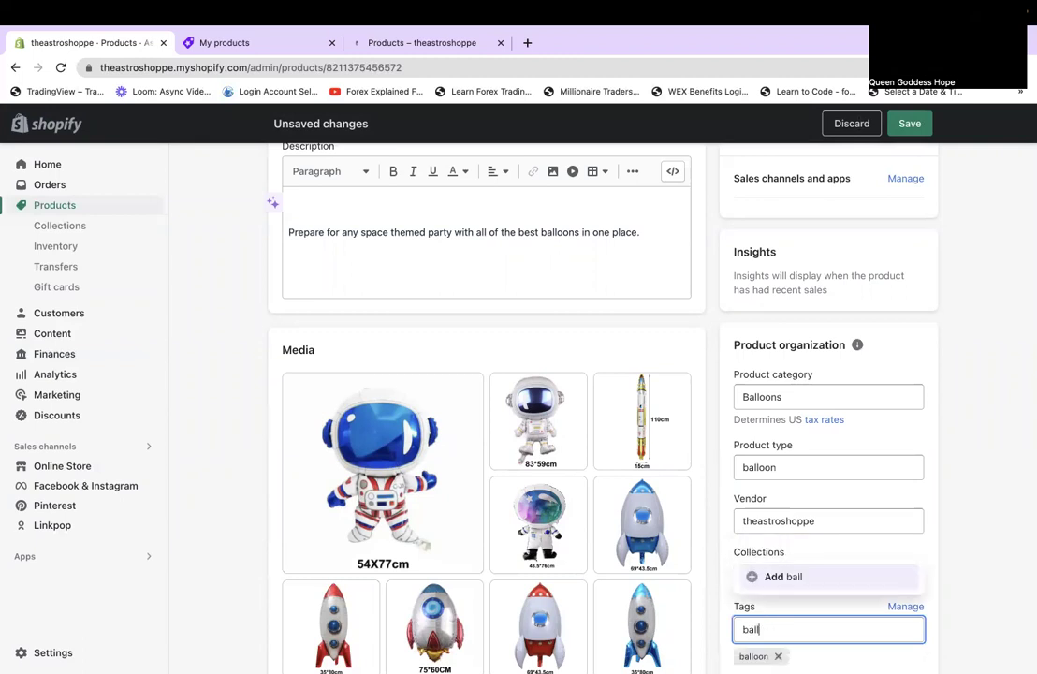
type("oon kit")
key("Return")
type("a")
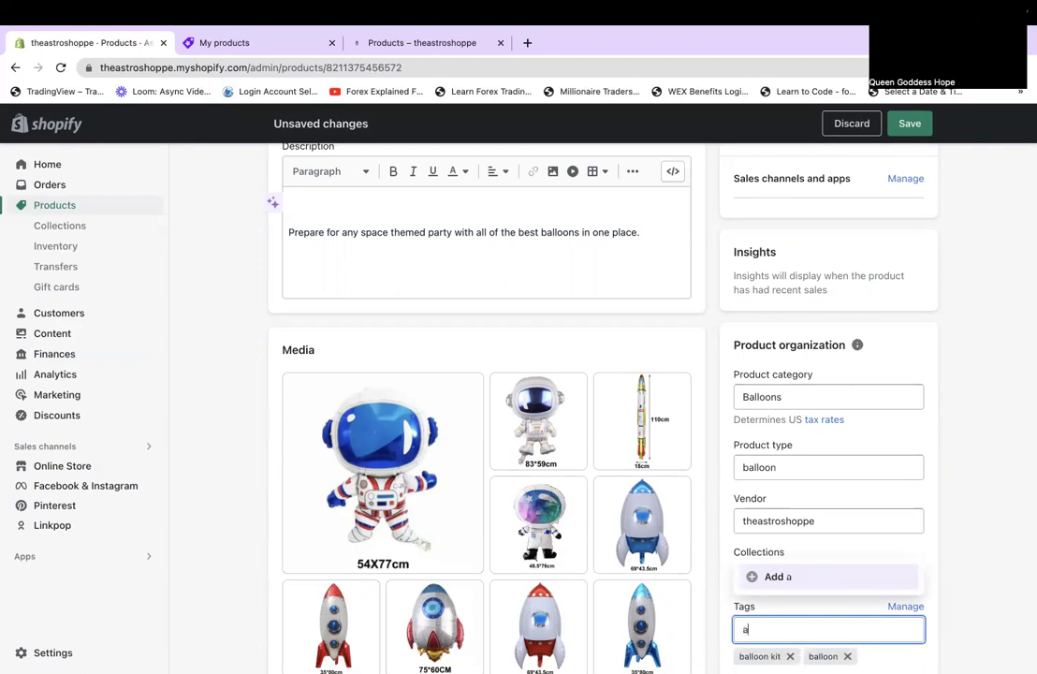
type("stro")
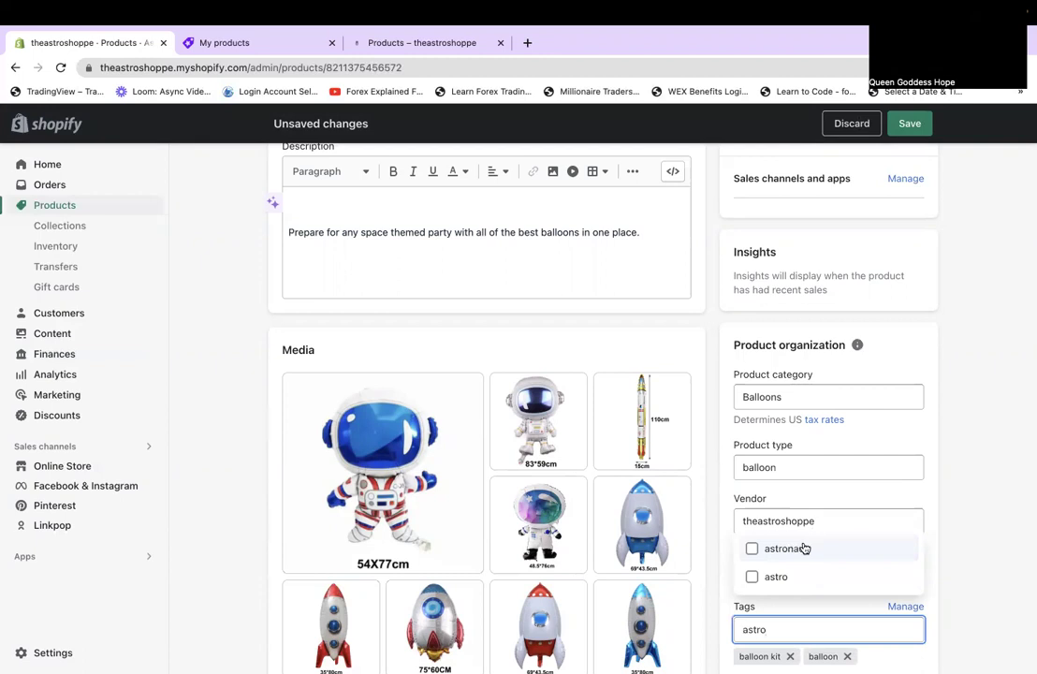
left_click(805, 549)
left_click(953, 601)
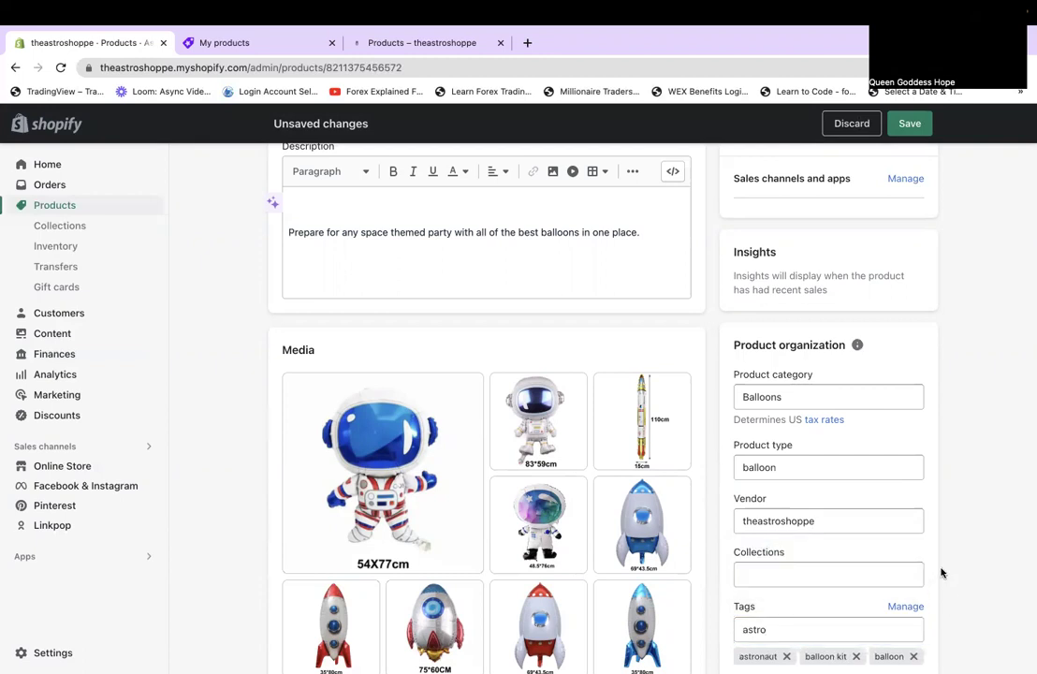
Save the balloon's category, type and tags, and publish it to the Online Store.
left_click(908, 125)
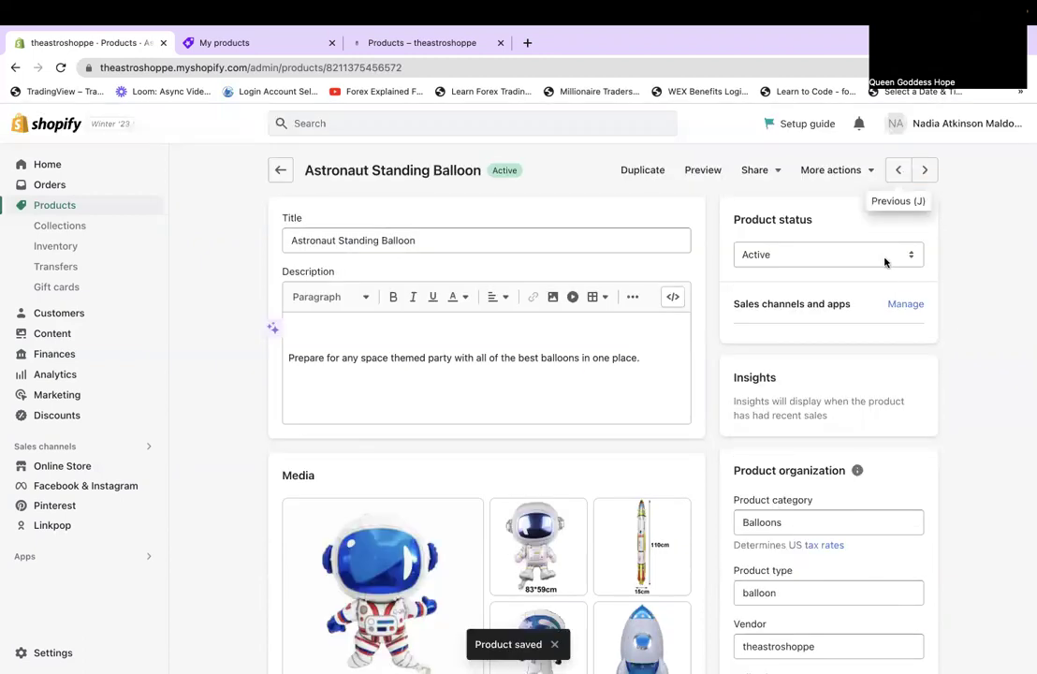
left_click(904, 304)
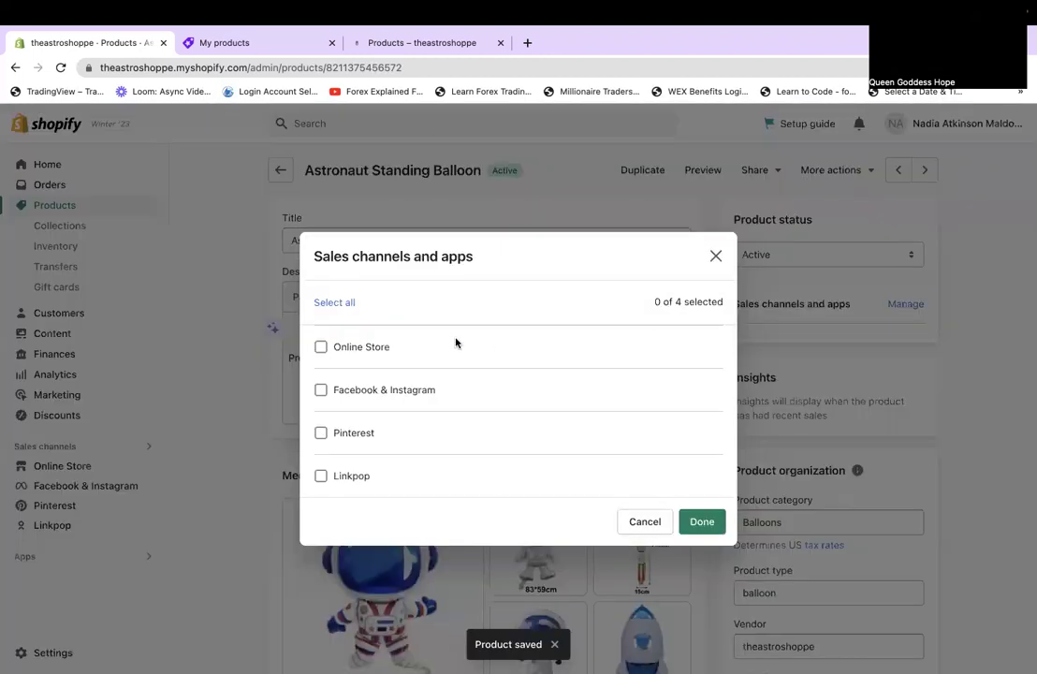
left_click(374, 349)
left_click(694, 520)
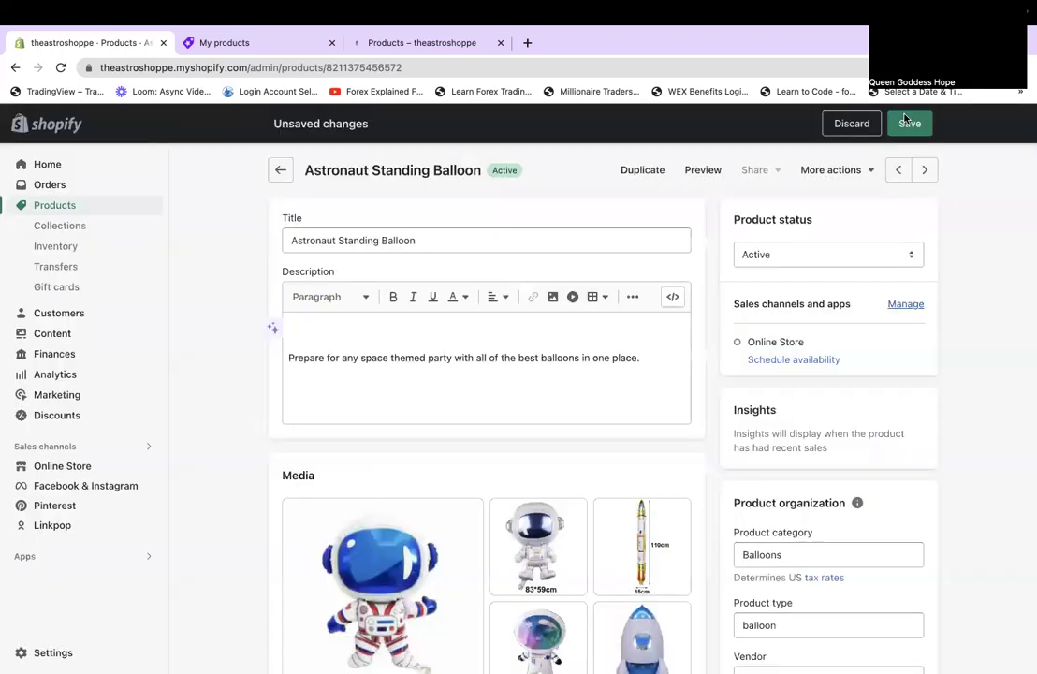
left_click(906, 120)
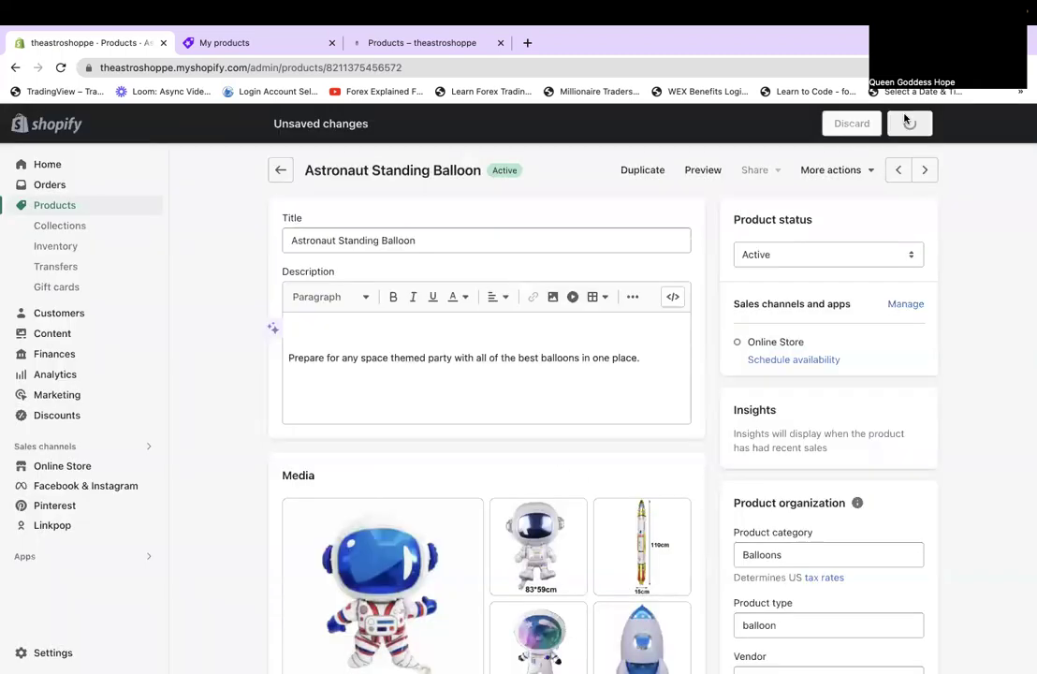
left_click(925, 171)
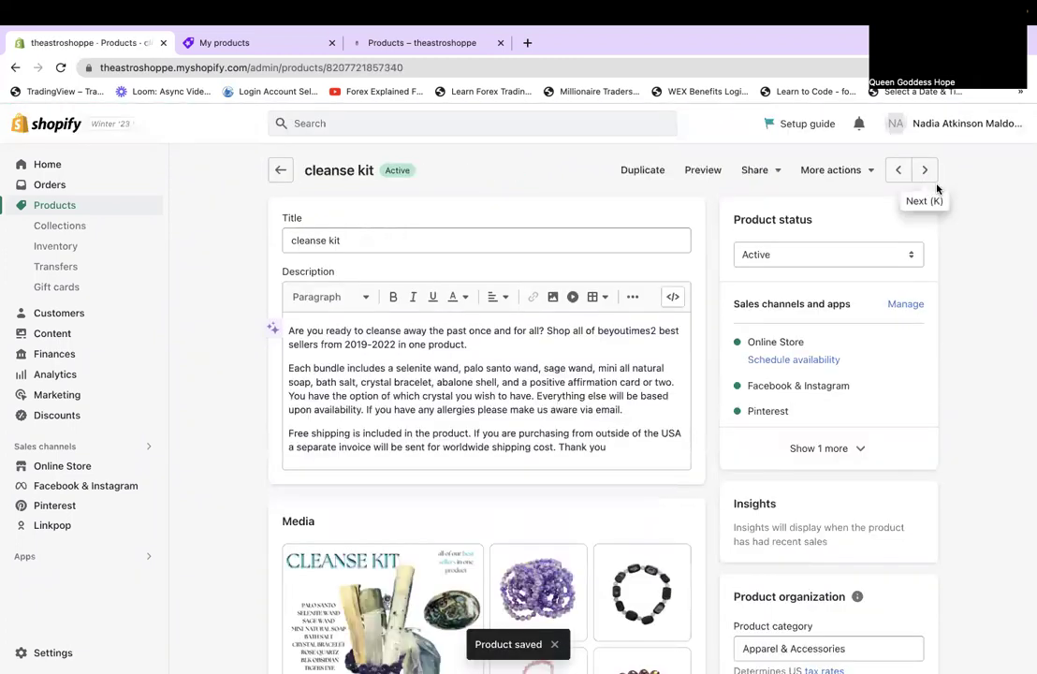
Go to the Cute Astronaut Silicon Case and delete its promo description text, keeping only the photos.
left_click(932, 176)
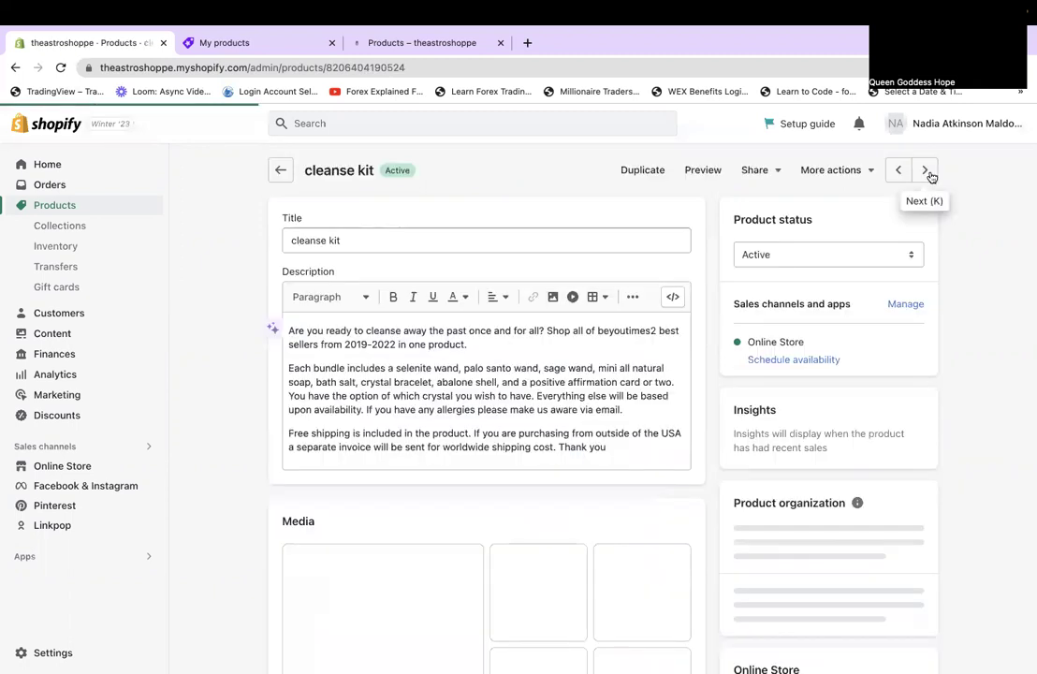
left_click(926, 171)
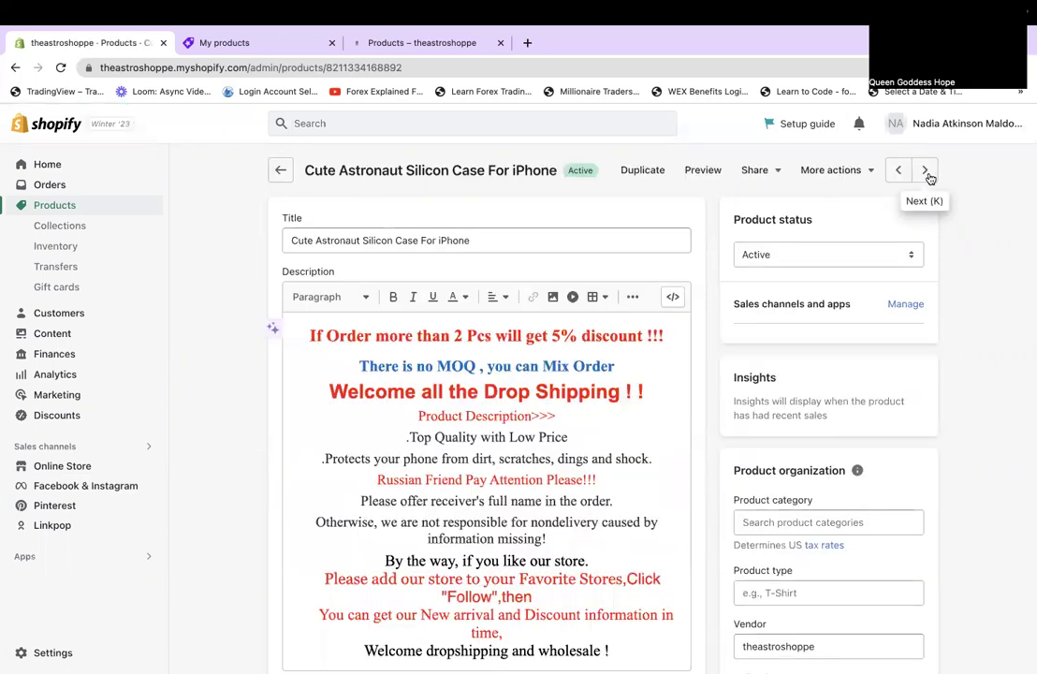
left_click(615, 649)
key("BackSpace")
key("super+a")
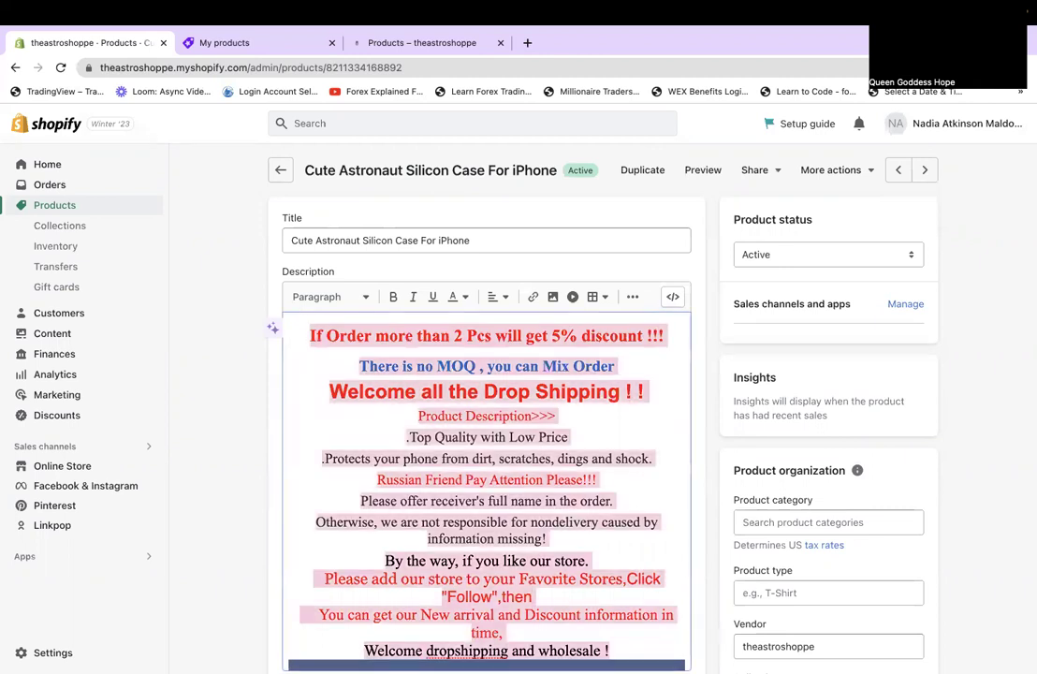
left_click(337, 341)
left_click_drag(306, 339, 591, 609)
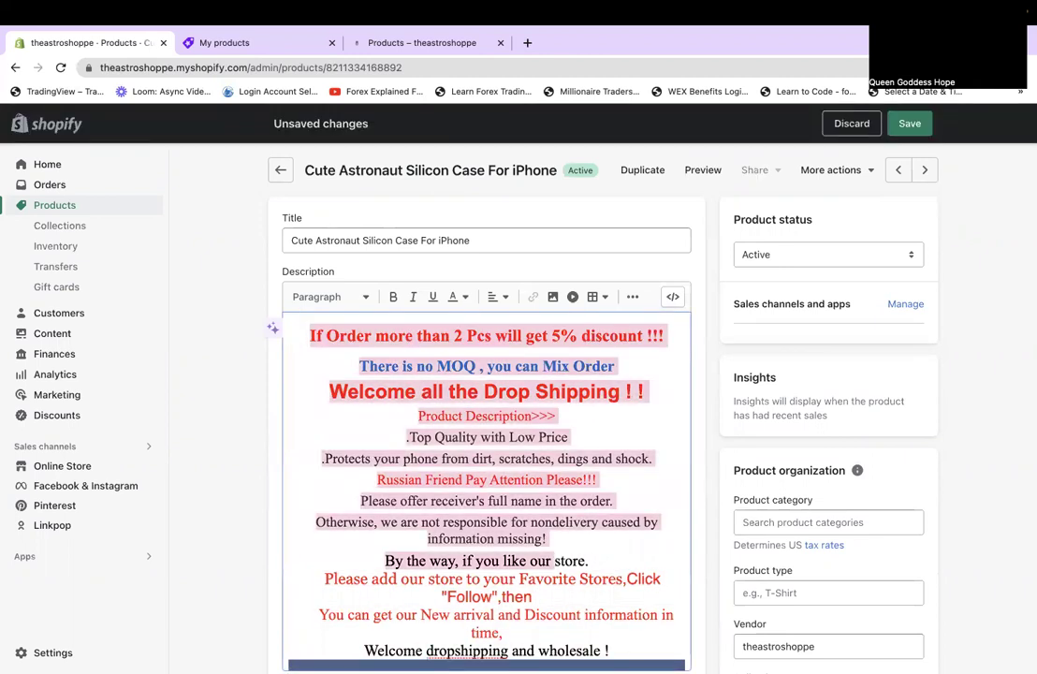
left_click_drag(535, 651, 611, 651)
scroll(518, 601, "down", 4)
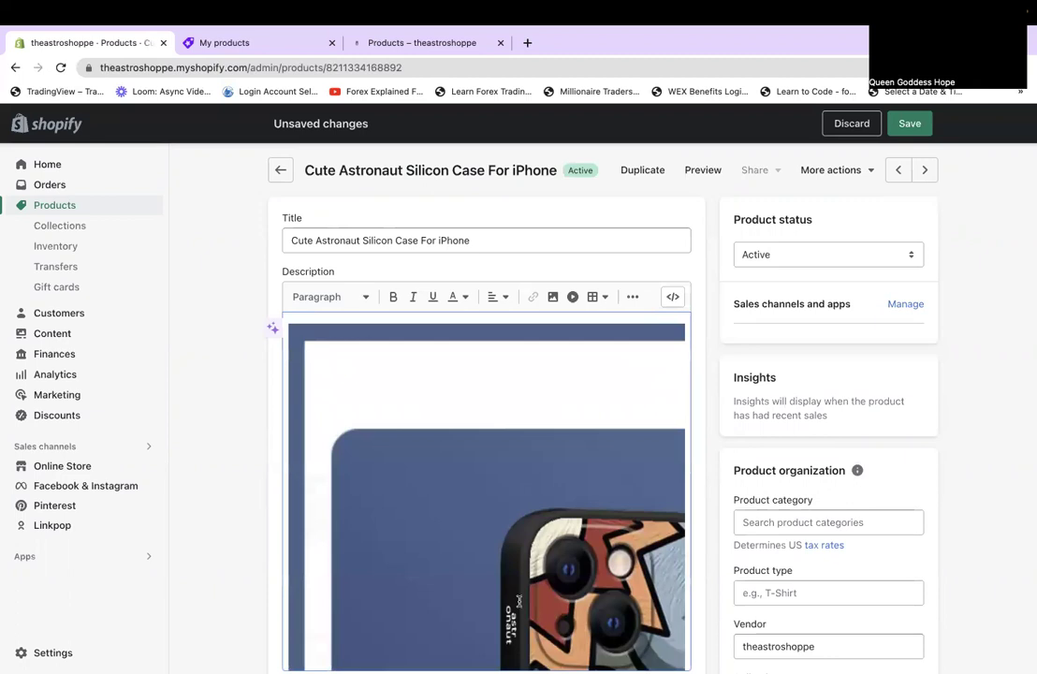
Move For iPhone 13Pro Max to the top of the Material option values.
scroll(519, 601, "down", 3)
scroll(959, 563, "down", 8)
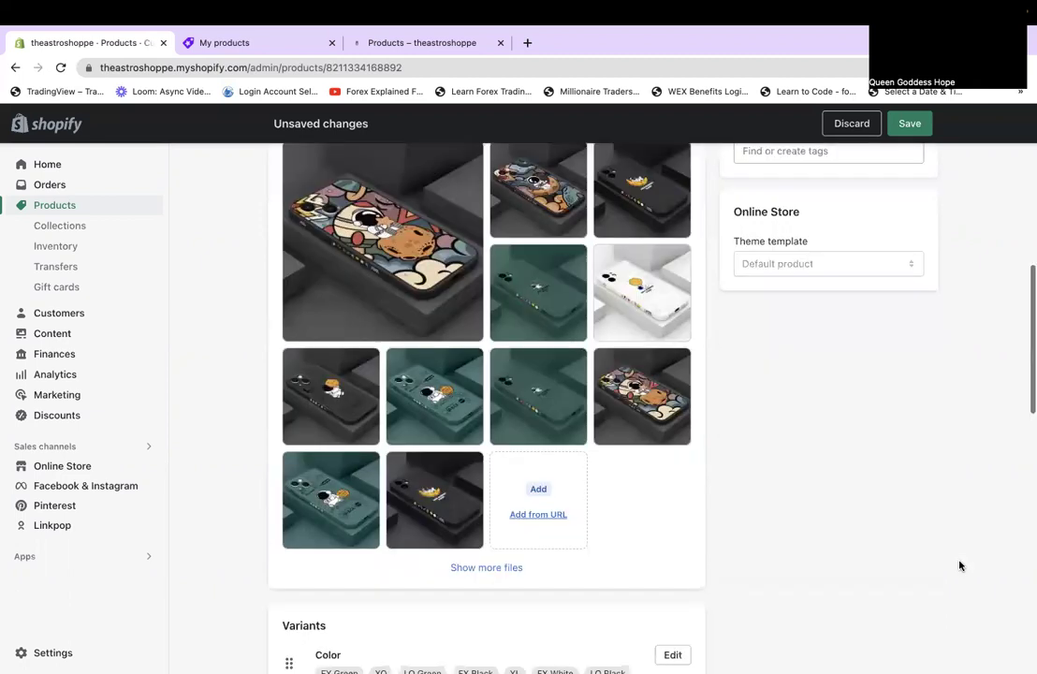
scroll(960, 565, "down", 5)
scroll(959, 564, "down", 2)
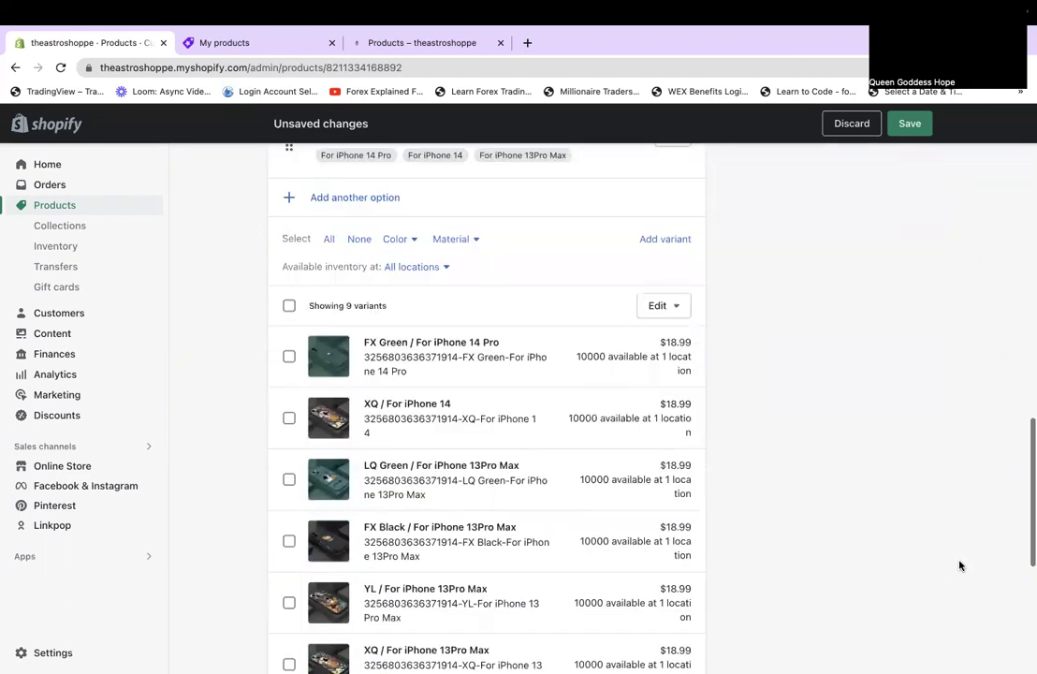
scroll(959, 565, "down", 2)
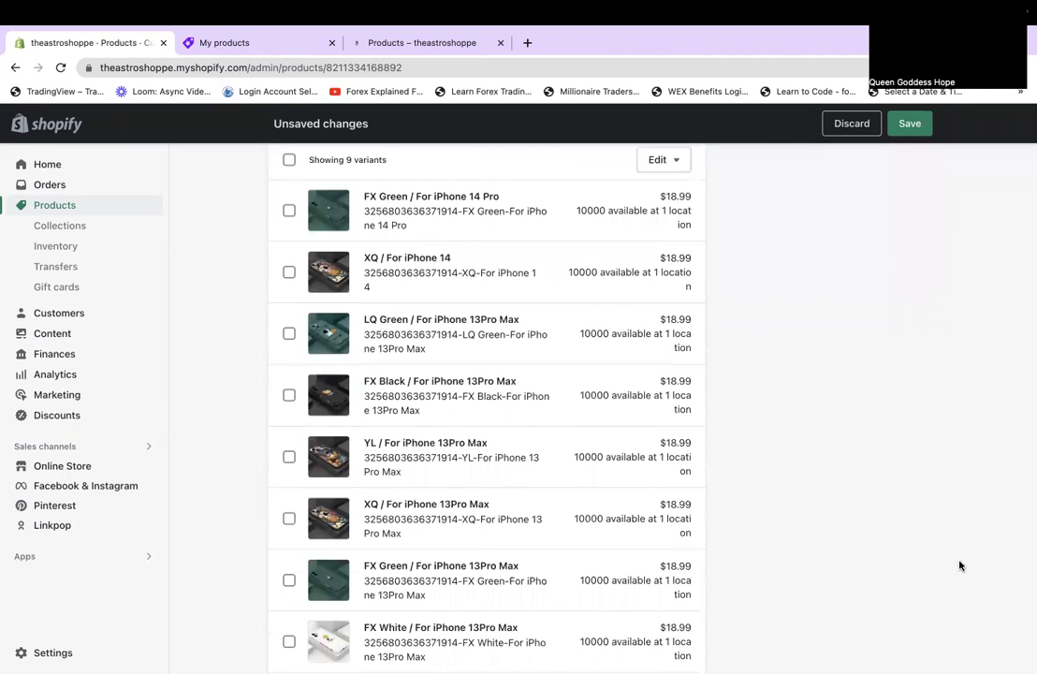
scroll(959, 565, "down", 2)
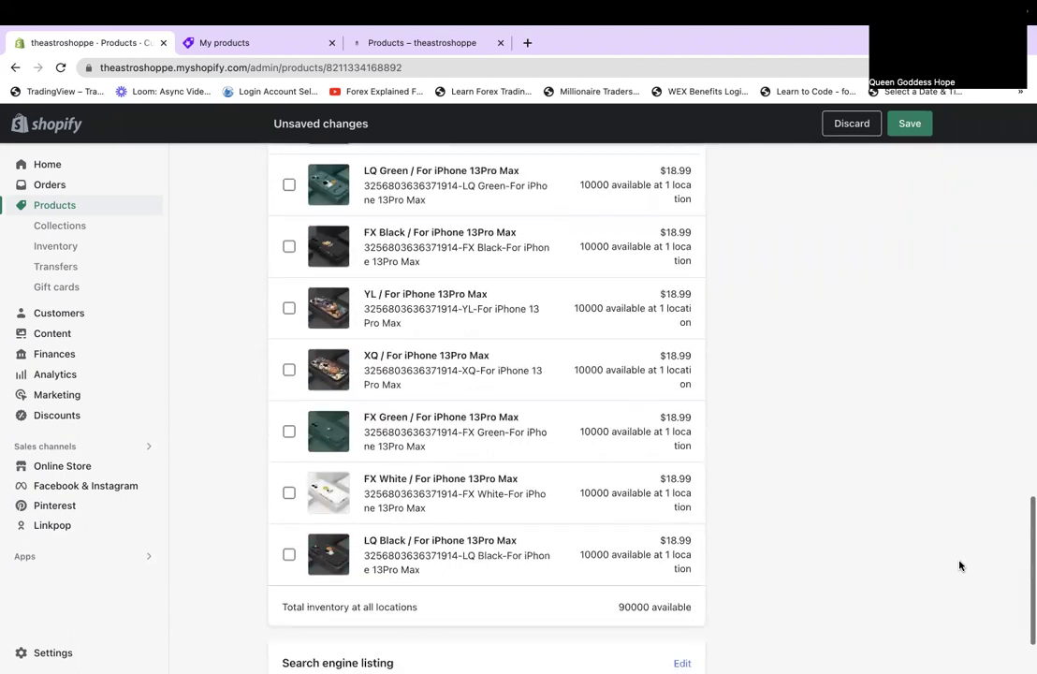
scroll(960, 565, "up", 1)
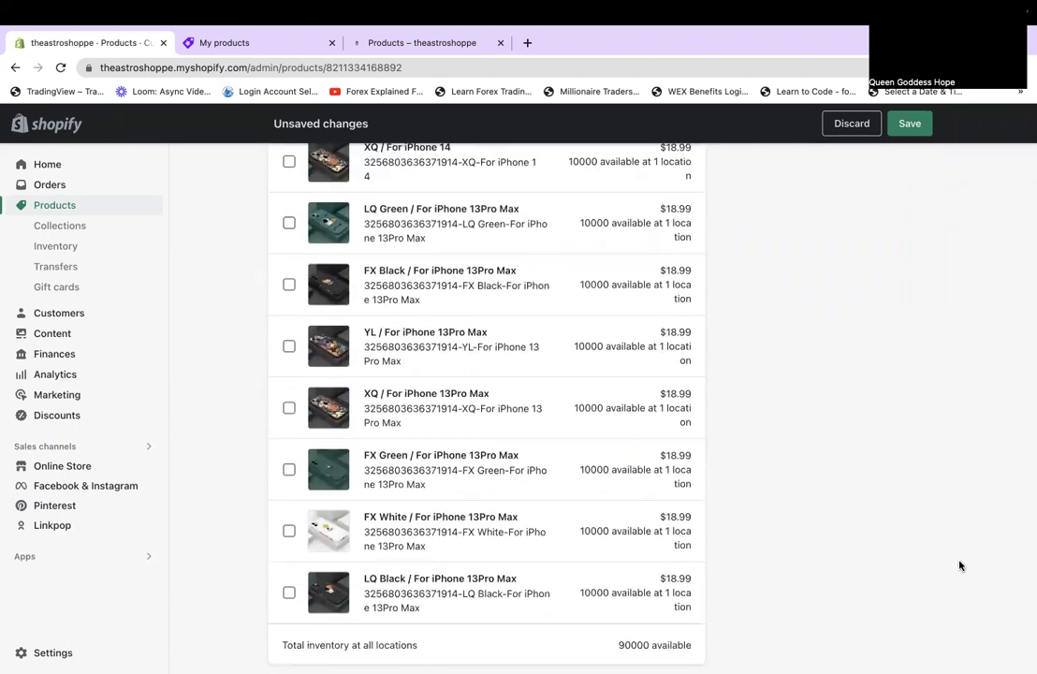
scroll(959, 565, "up", 2)
scroll(960, 565, "up", 5)
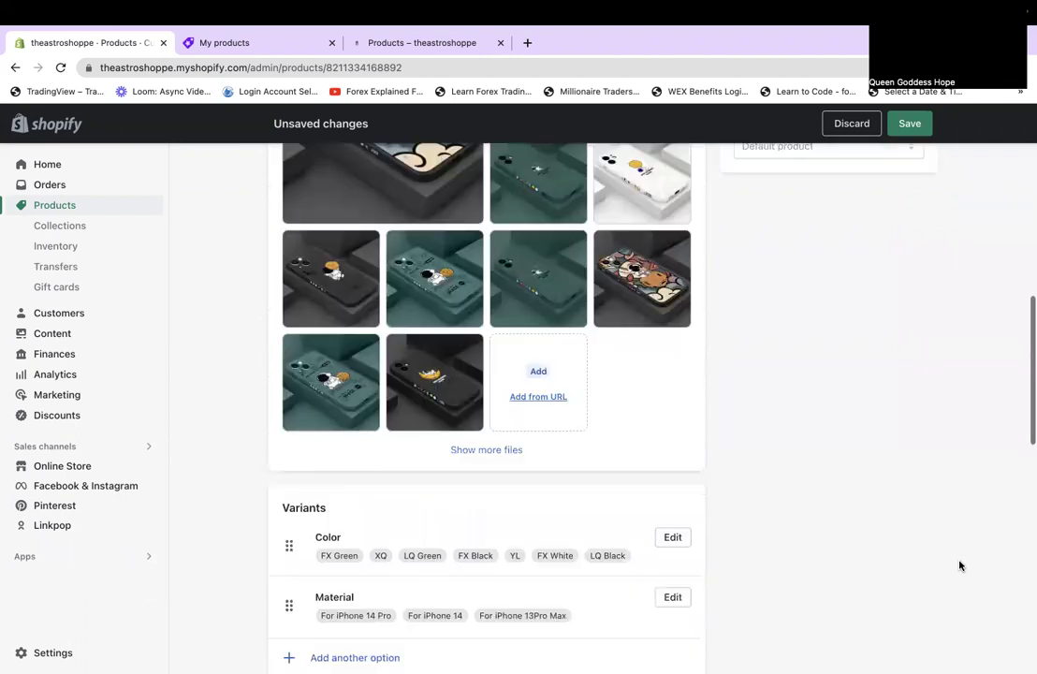
scroll(959, 565, "down", 4)
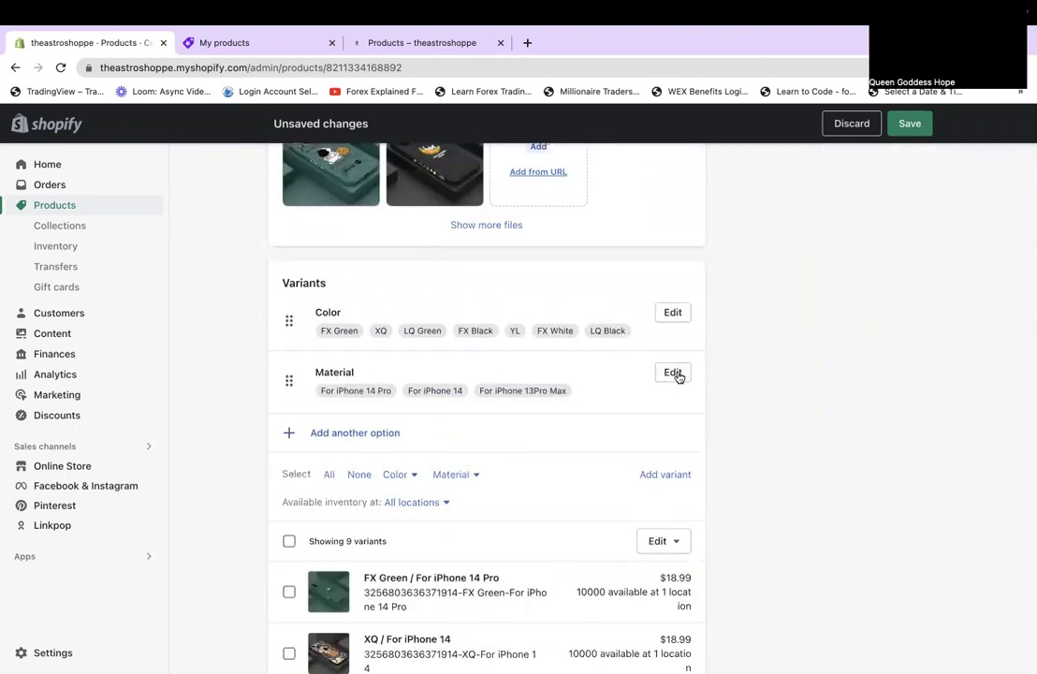
left_click_drag(298, 512, 310, 454)
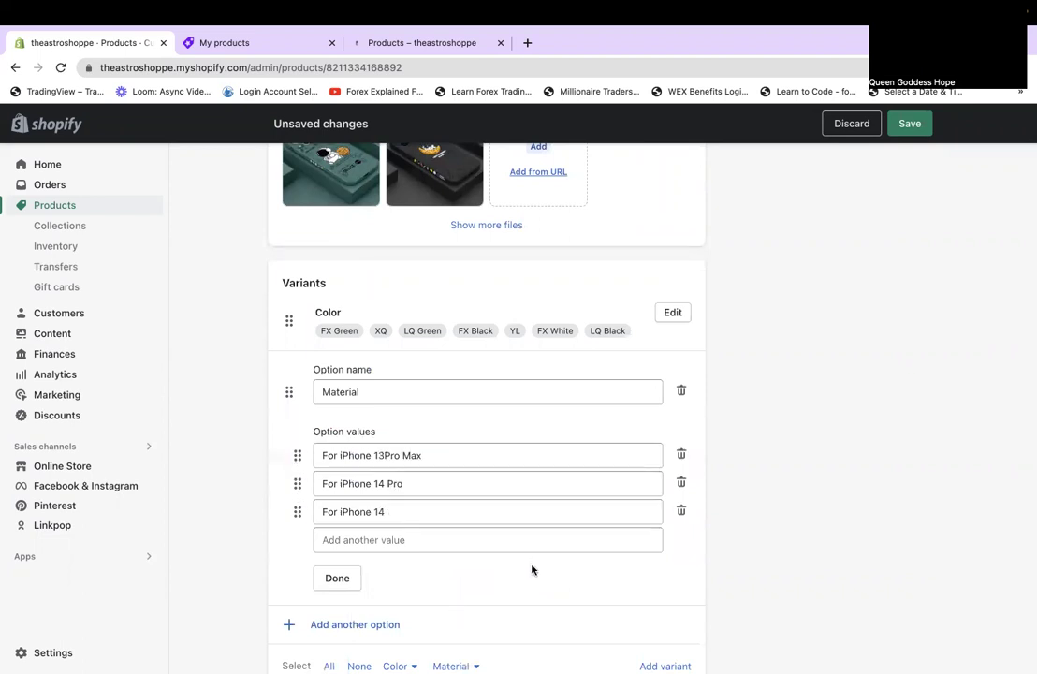
Move LQ Green and LQ Black up right after FX Green in Color, then save the product.
left_click(673, 313)
left_click_drag(297, 452, 295, 418)
left_click_drag(295, 564, 297, 505)
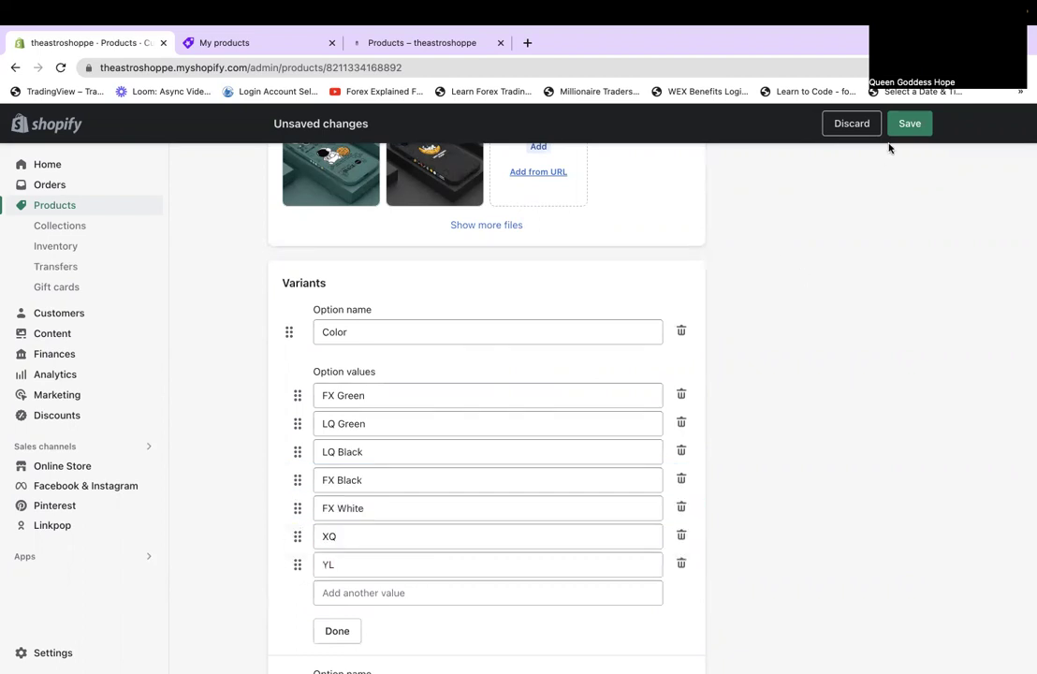
key("ctrl+s")
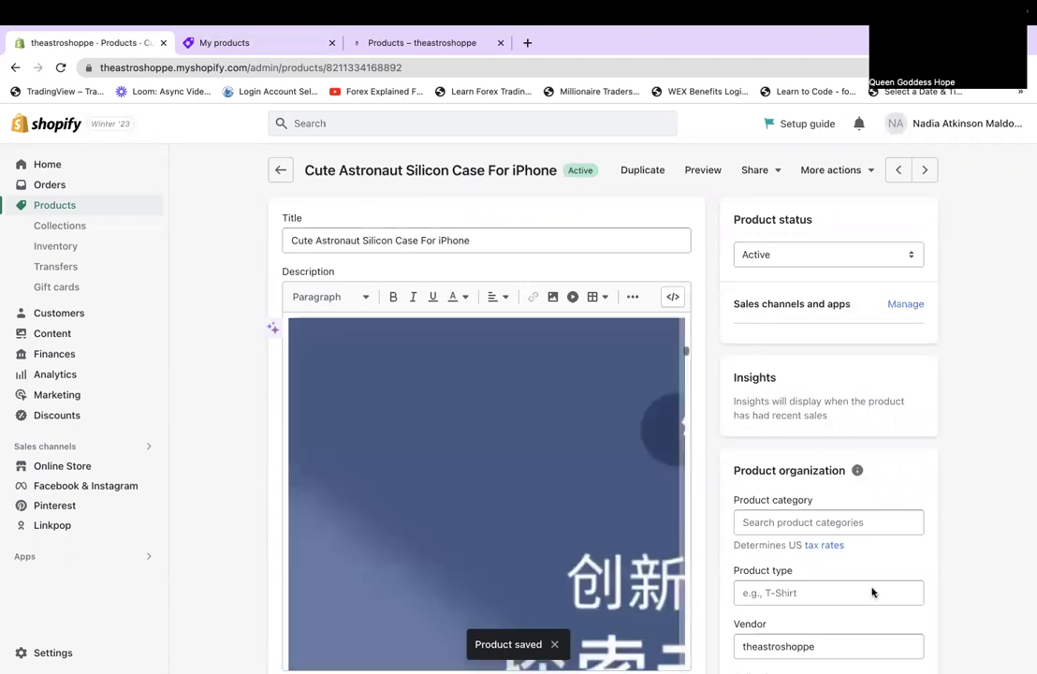
scroll(871, 593, "down", 10)
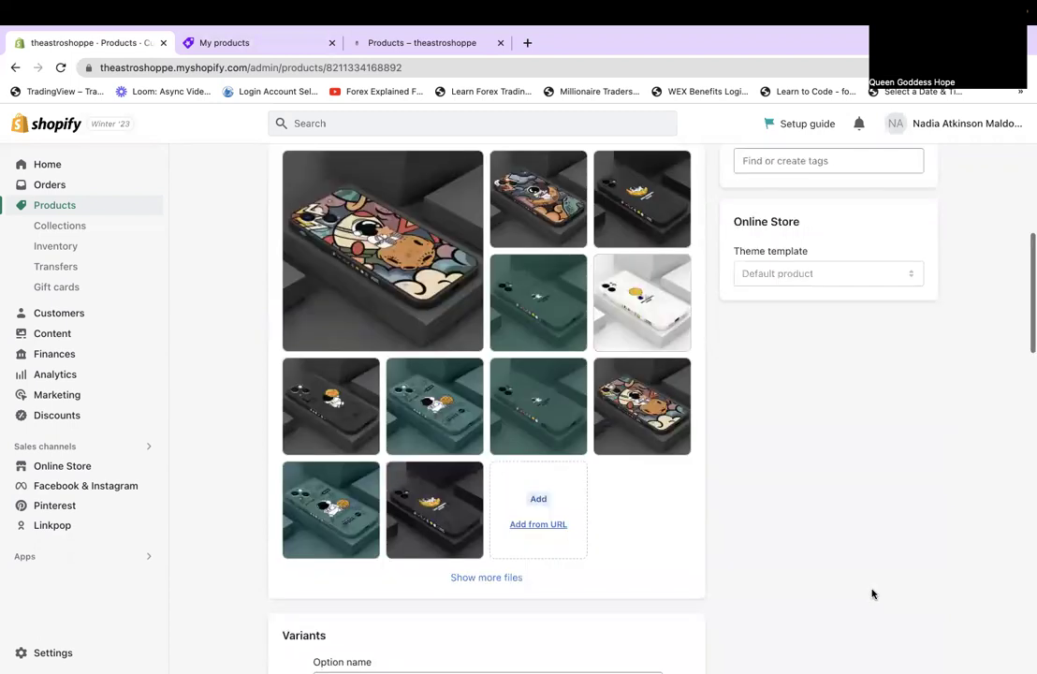
scroll(871, 592, "down", 5)
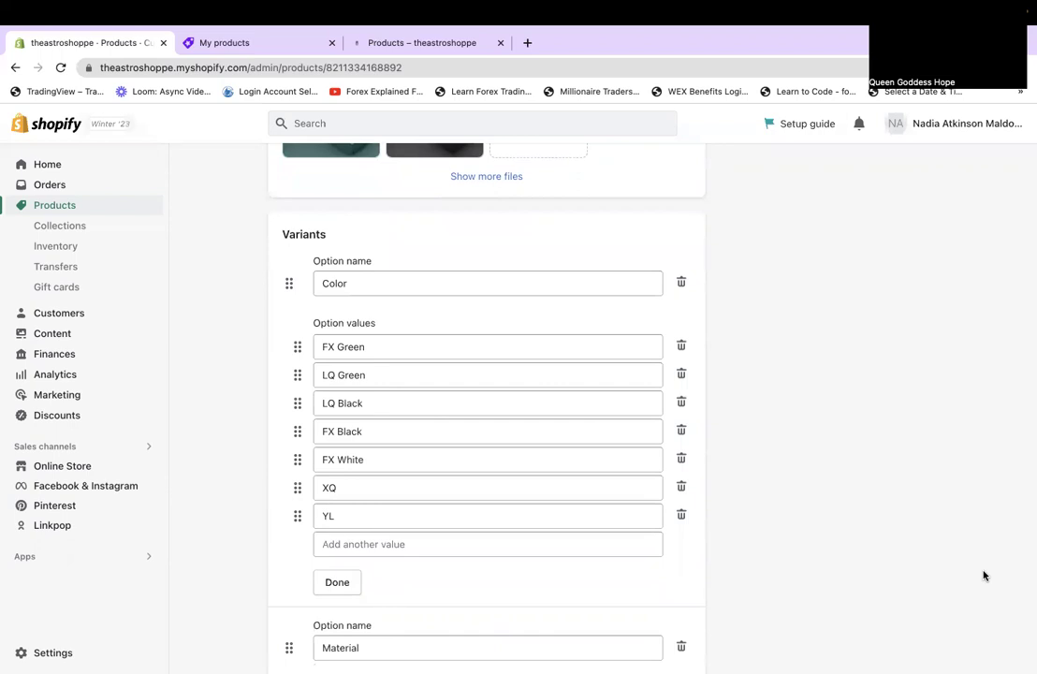
scroll(983, 575, "up", 3)
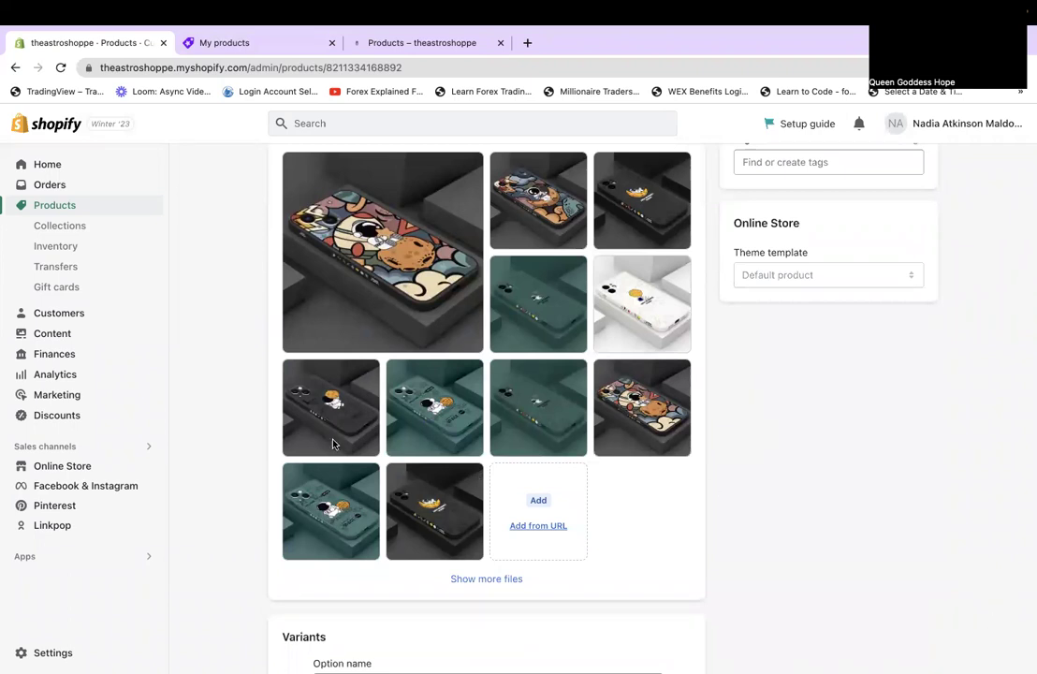
Save the Astronaut Building Blocks variant mapping in Ali Orders and open its AliExpress source page.
left_click(195, 44)
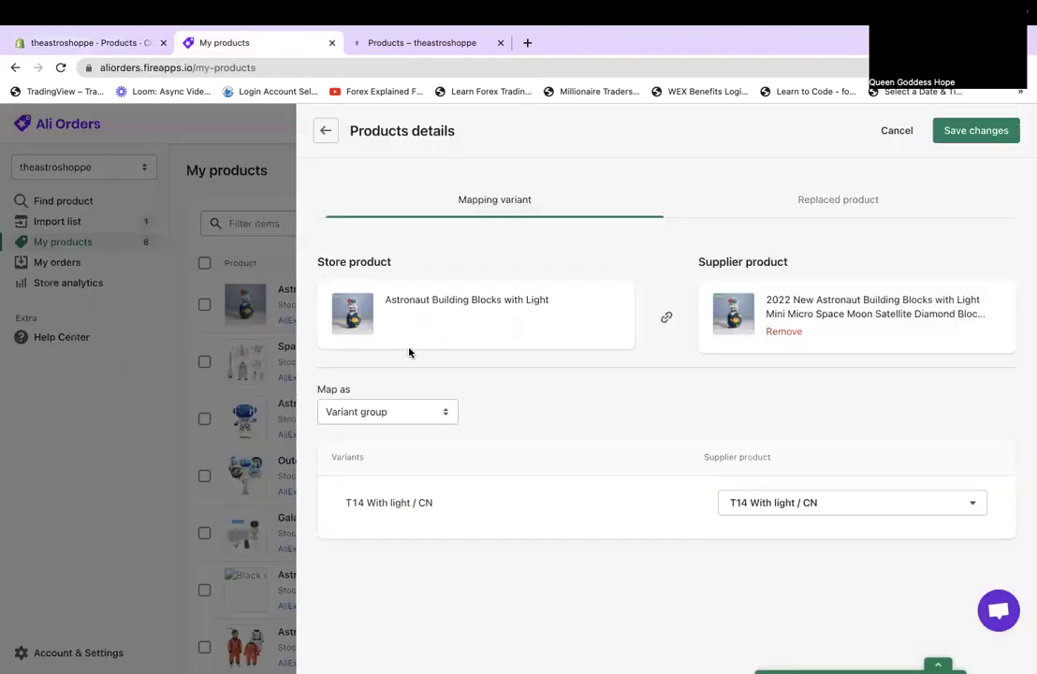
left_click(987, 132)
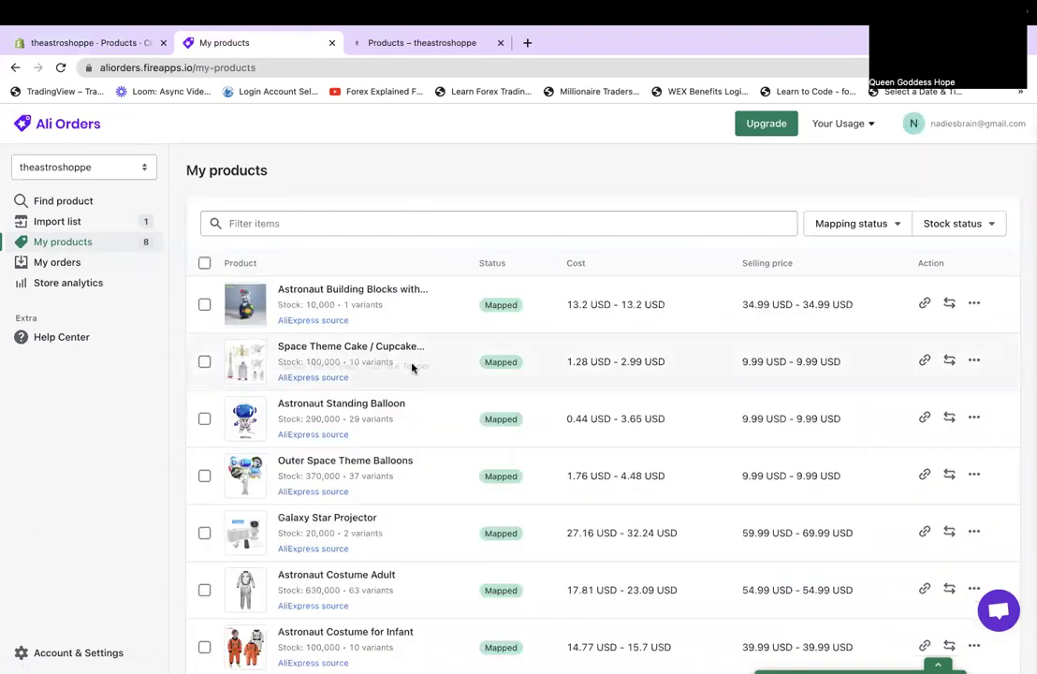
scroll(412, 366, "down", 1)
scroll(412, 366, "up", 1)
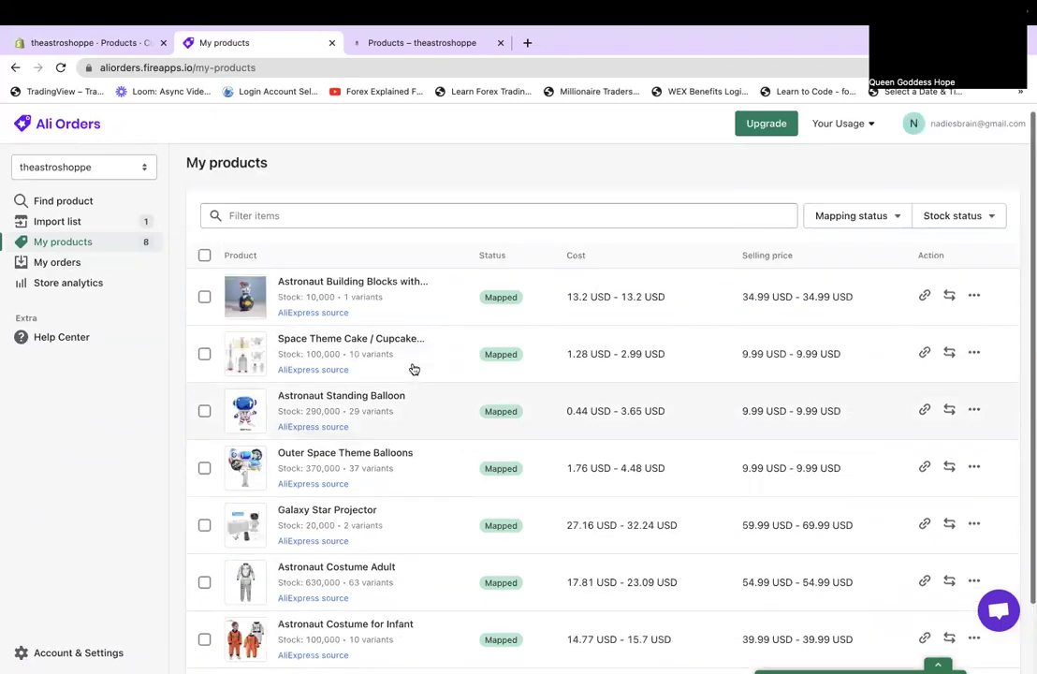
left_click(306, 314)
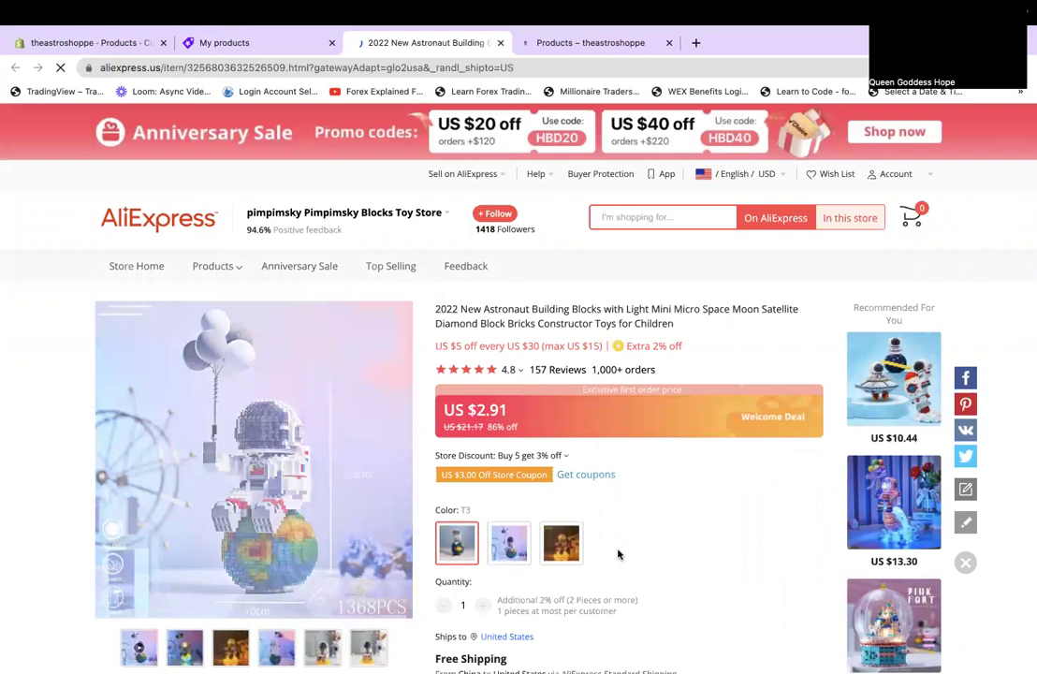
Try Add to Cart on the building blocks listing, dismiss the sign-in prompt, then return to Ali Orders.
scroll(618, 553, "down", 1)
scroll(618, 554, "down", 1)
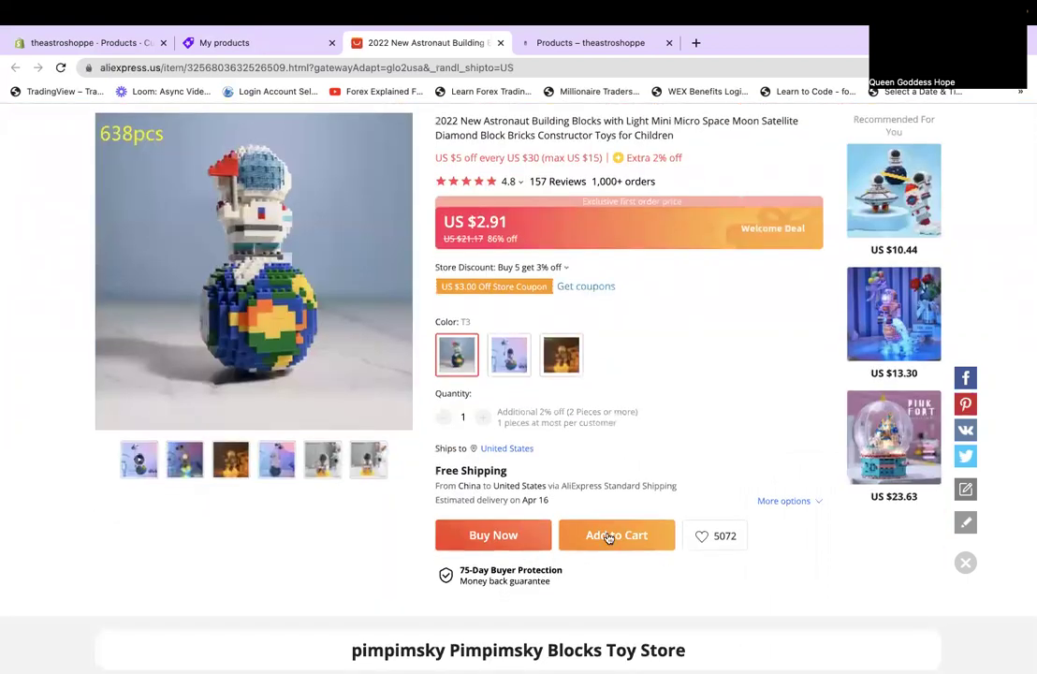
left_click(609, 537)
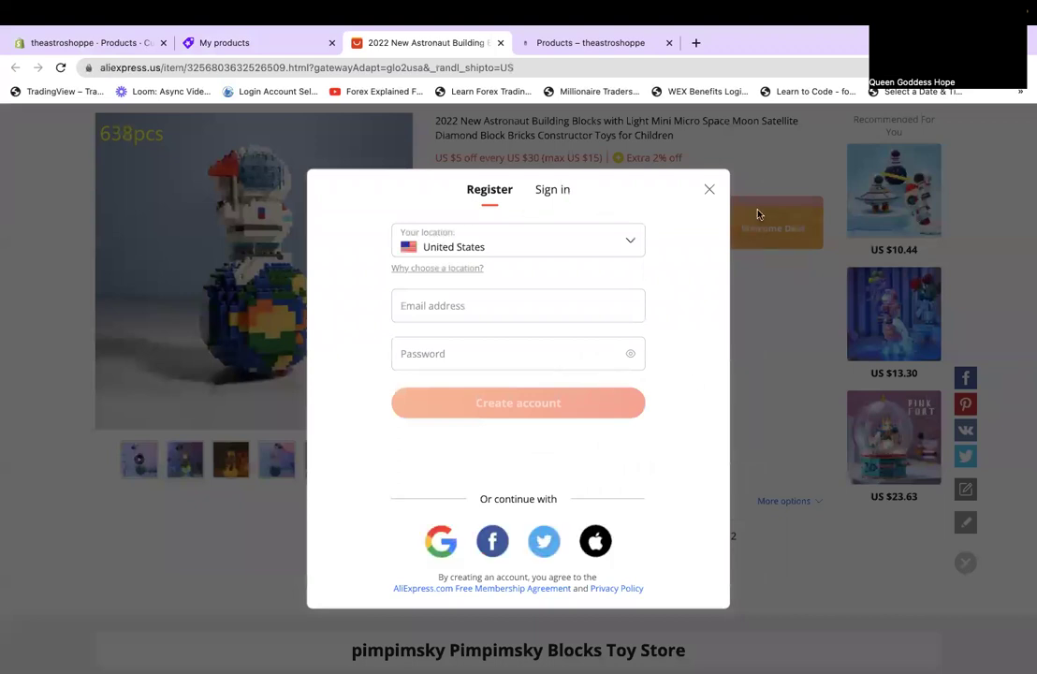
left_click(707, 192)
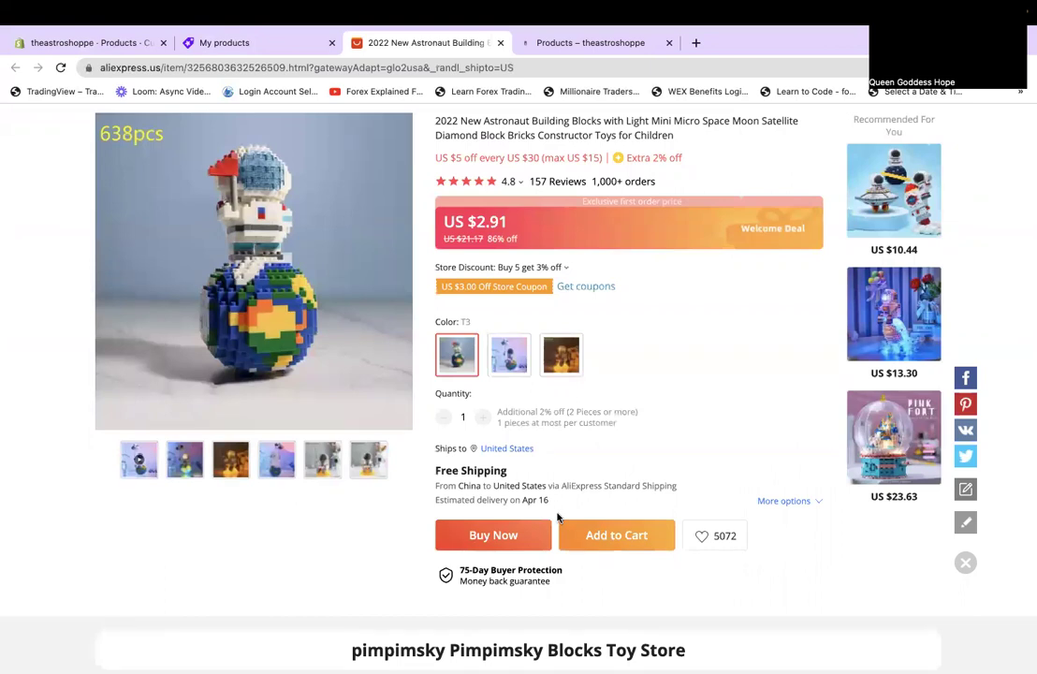
scroll(557, 516, "up", 3)
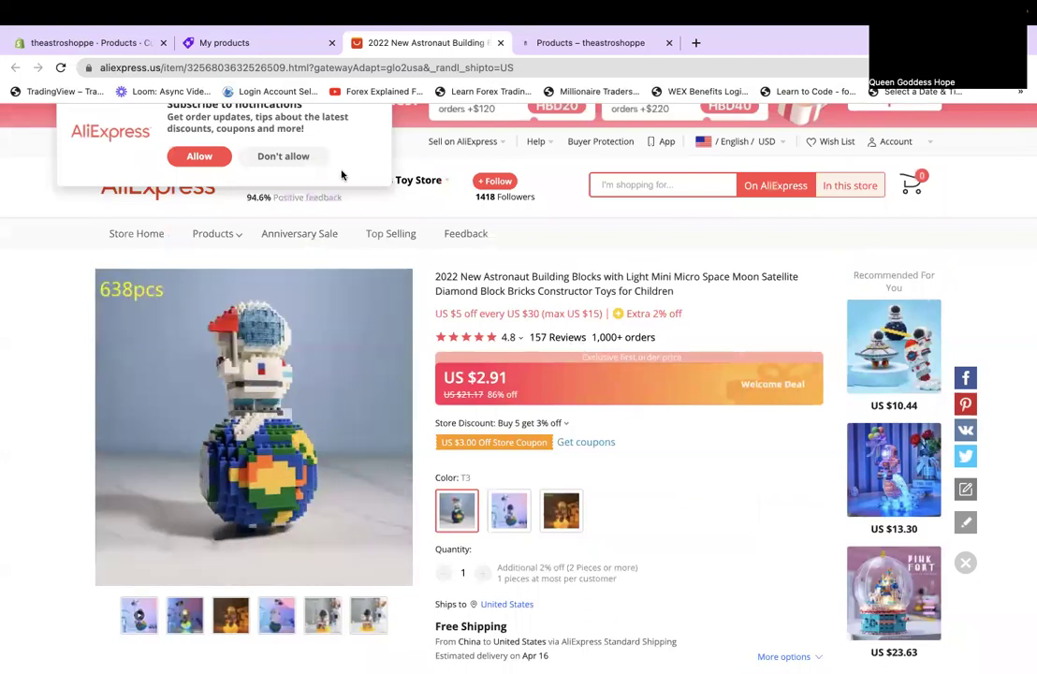
left_click(229, 43)
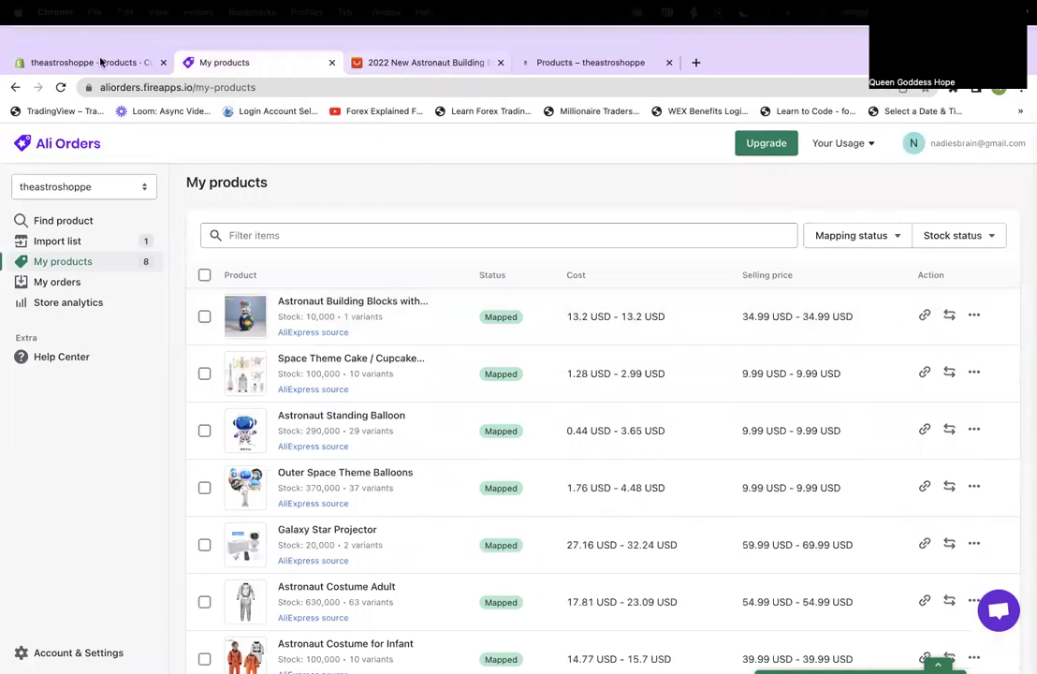
left_click(87, 57)
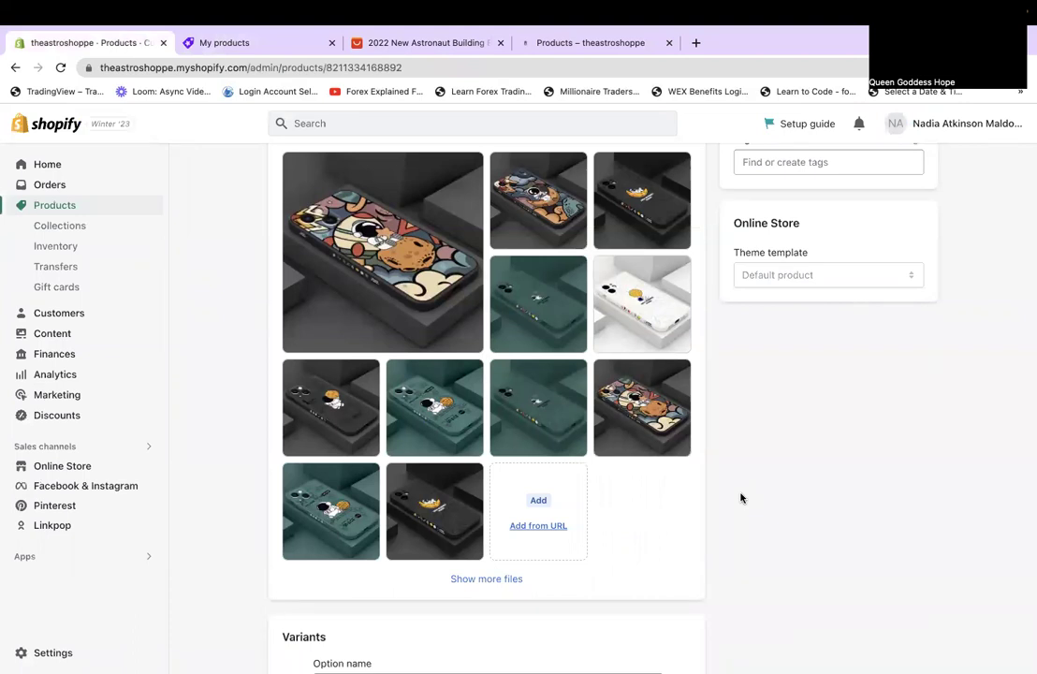
Delete the purple image and the next image from the product description.
scroll(740, 498, "down", 10)
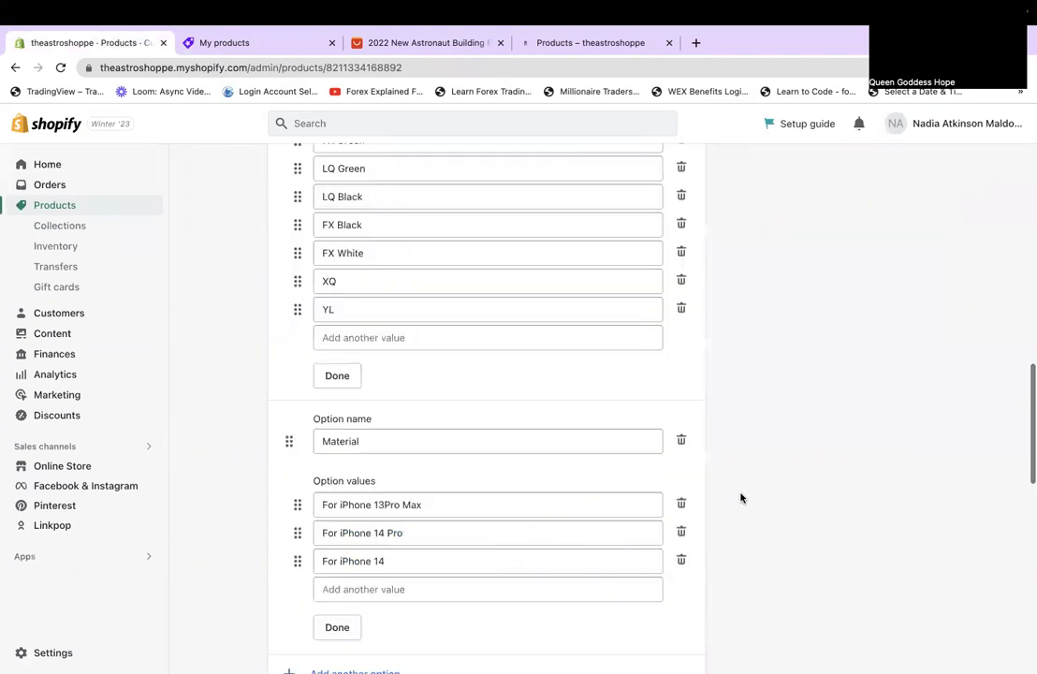
scroll(741, 498, "down", 3)
scroll(740, 498, "down", 3)
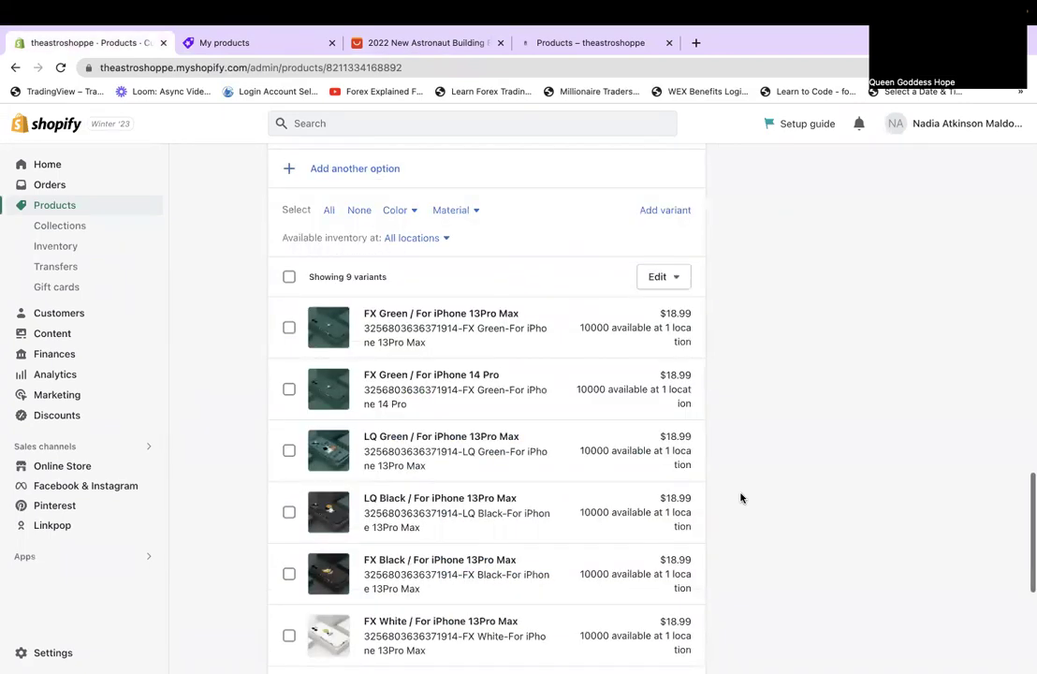
scroll(740, 498, "up", 1)
scroll(741, 498, "down", 1)
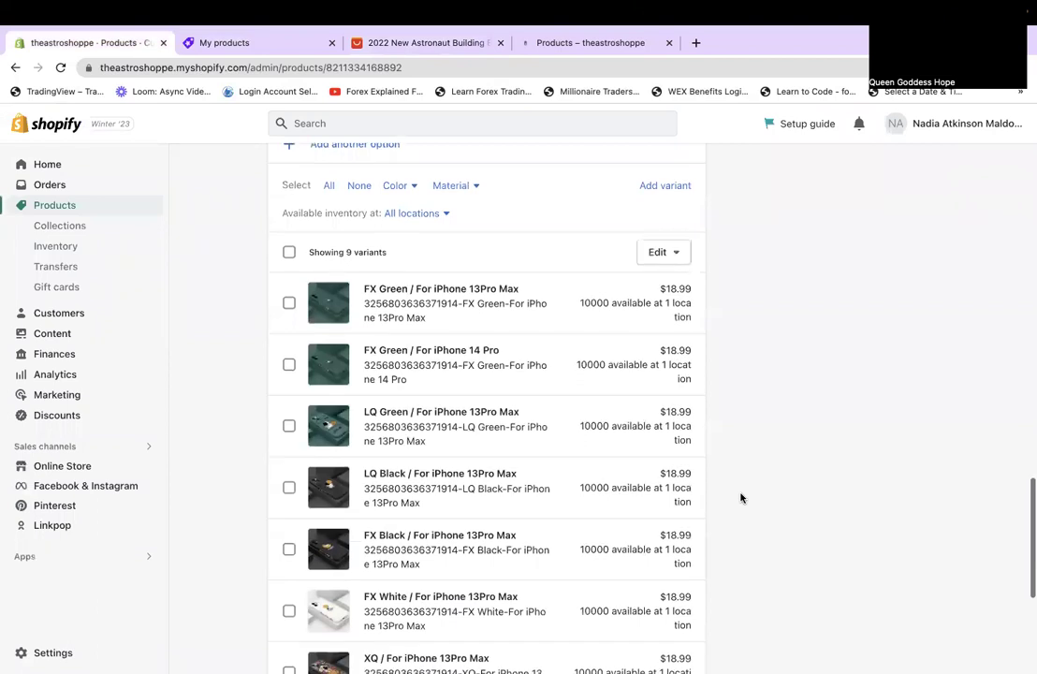
scroll(741, 498, "down", 2)
scroll(740, 498, "down", 1)
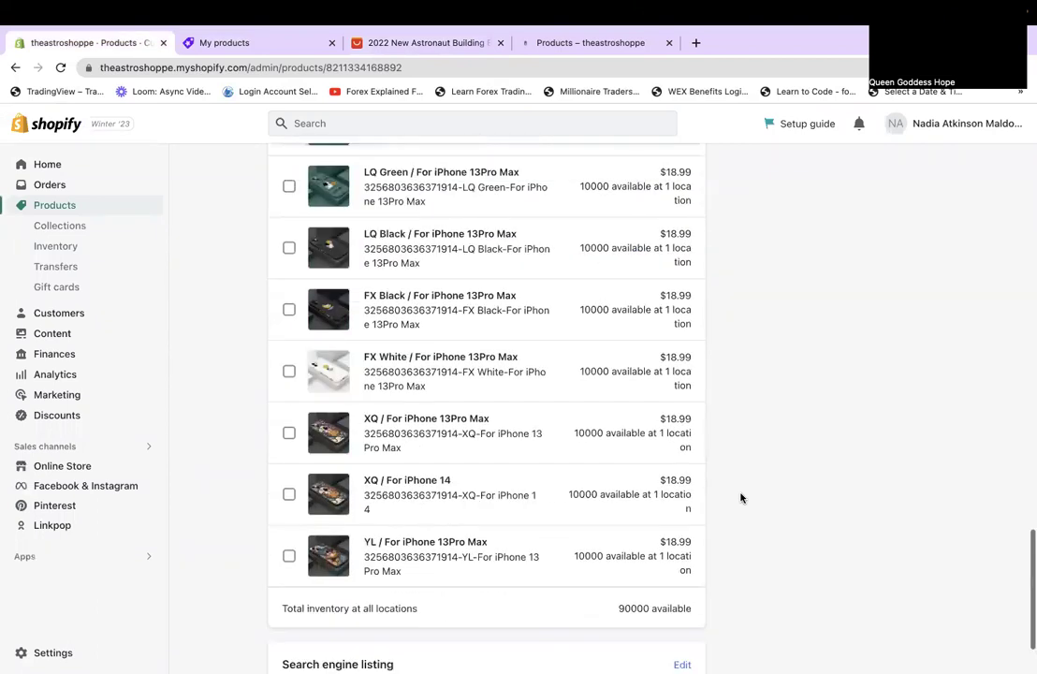
scroll(740, 498, "up", 2)
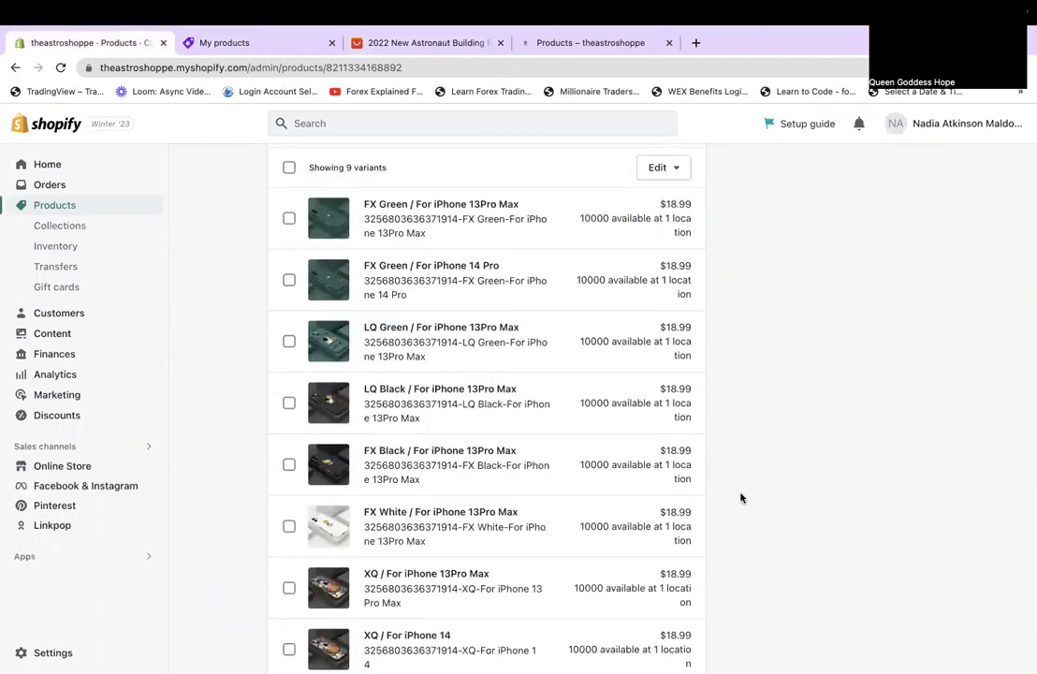
scroll(740, 498, "down", 3)
scroll(741, 498, "up", 10)
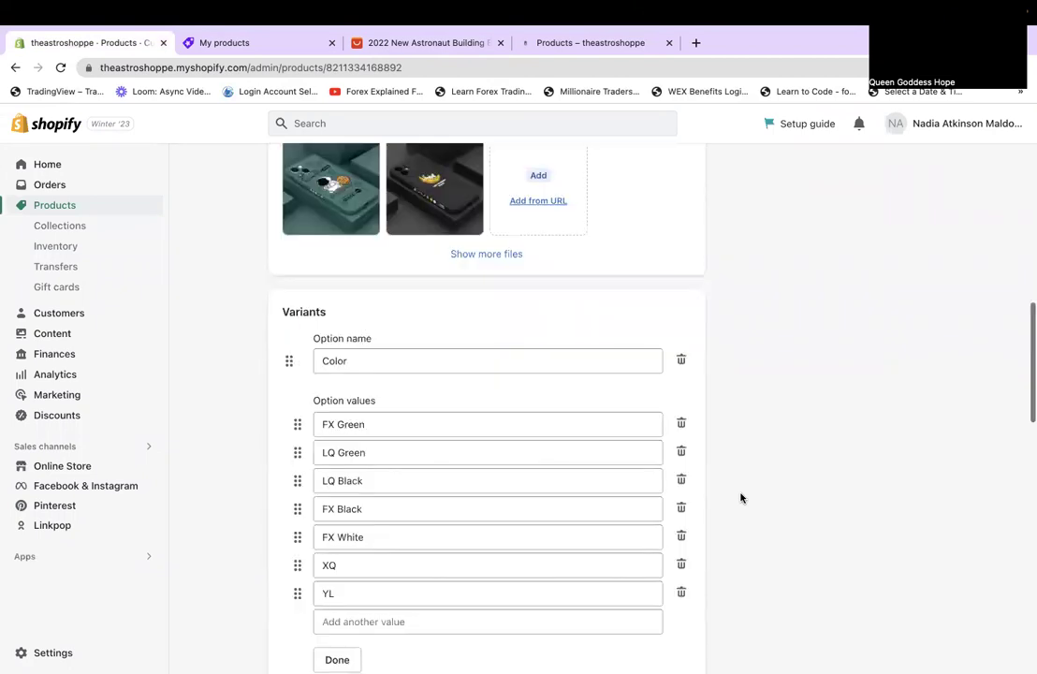
scroll(740, 498, "up", 5)
left_click(468, 425)
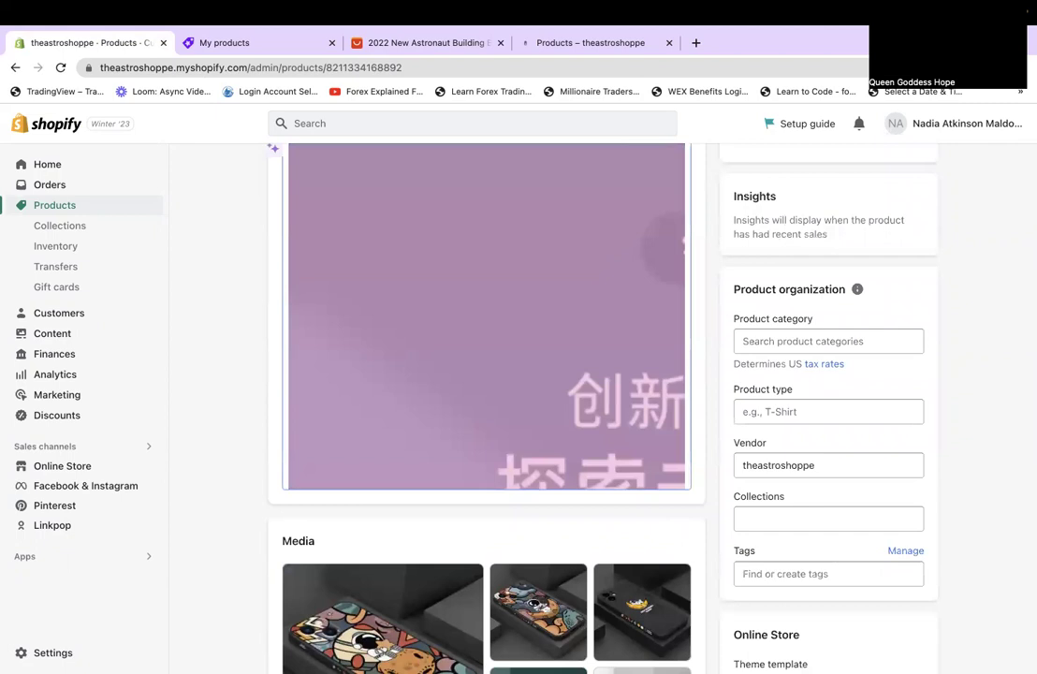
key("BackSpace")
left_click(484, 388)
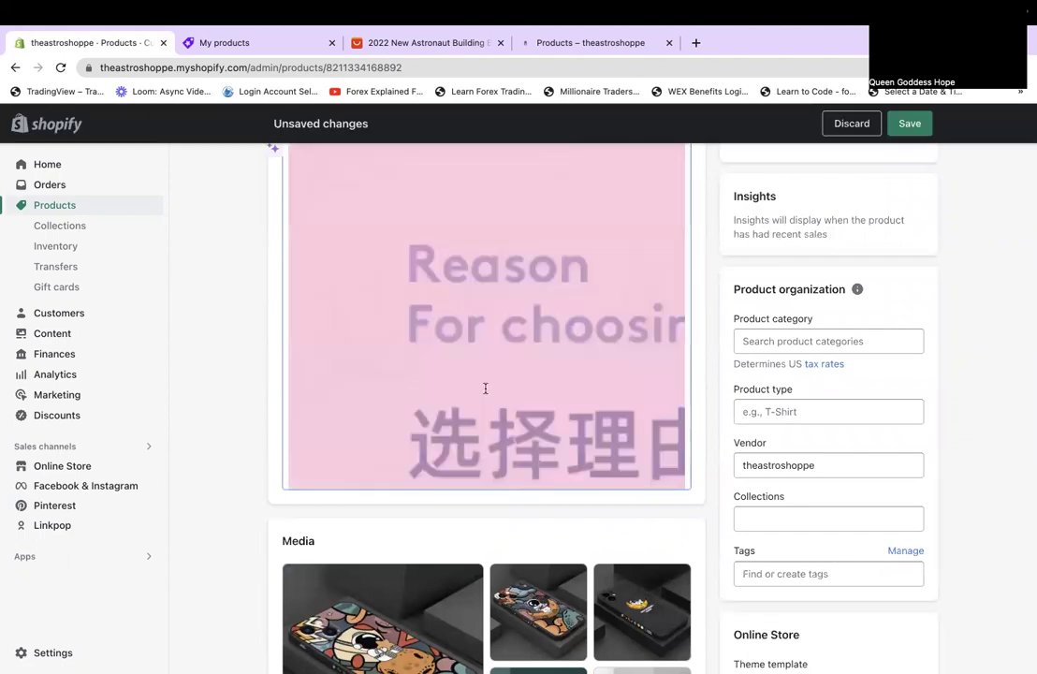
key("BackSpace")
Delete the remaining description images, including the iPhone 13 one, until the description is empty.
left_click(485, 388)
key("BackSpace")
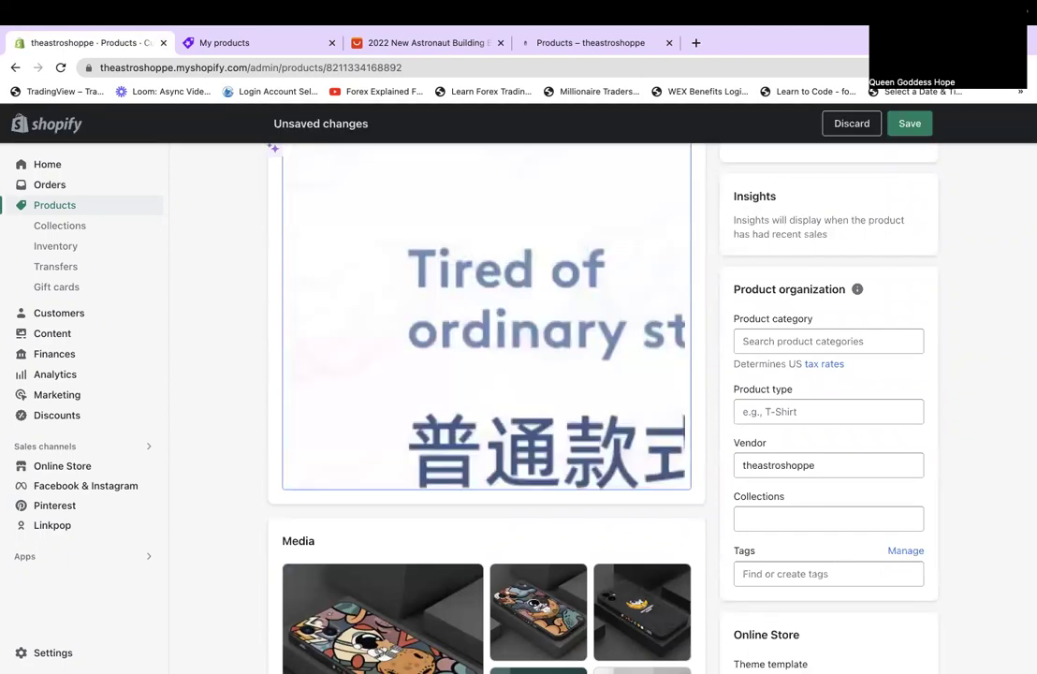
left_click(485, 388)
key("BackSpace")
key("BackSpace")
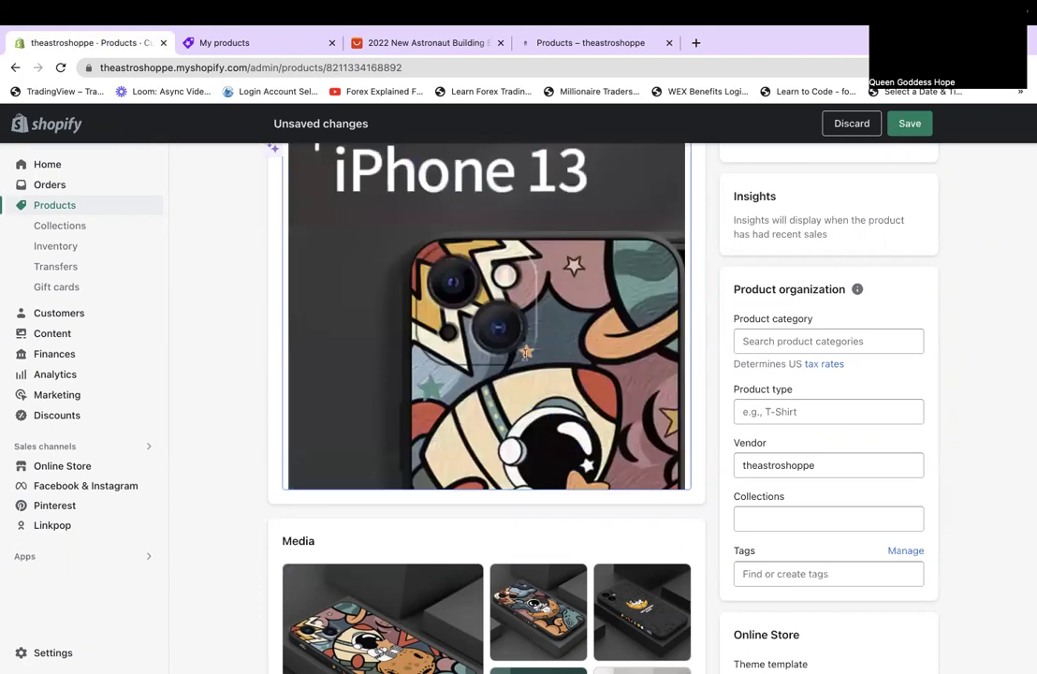
left_click(485, 387)
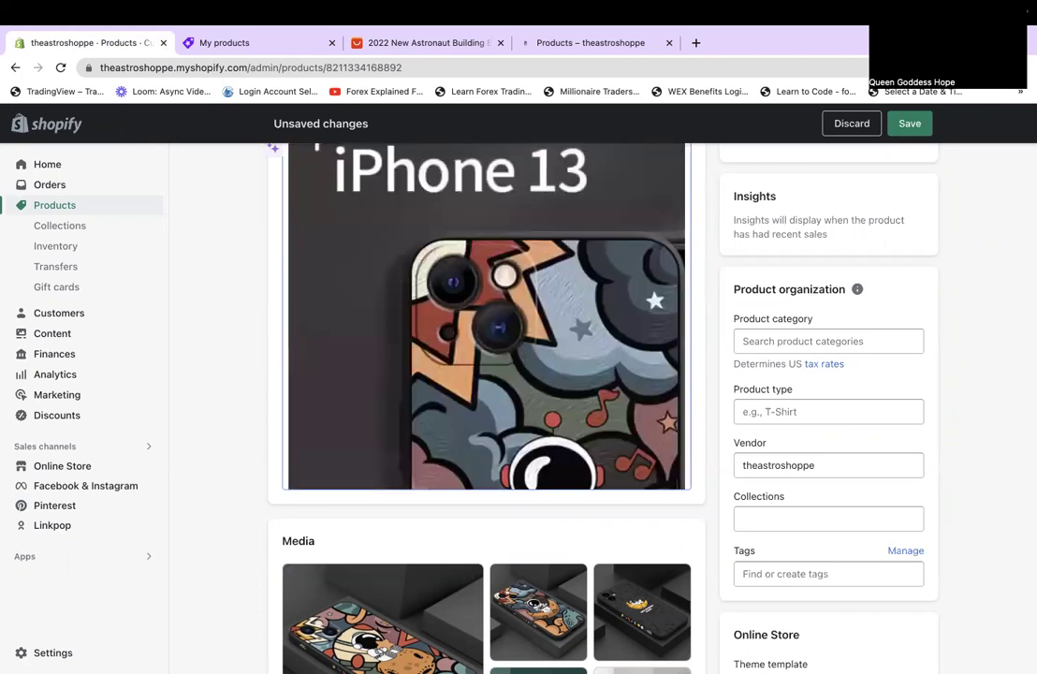
key("BackSpace")
key("BackSpace")
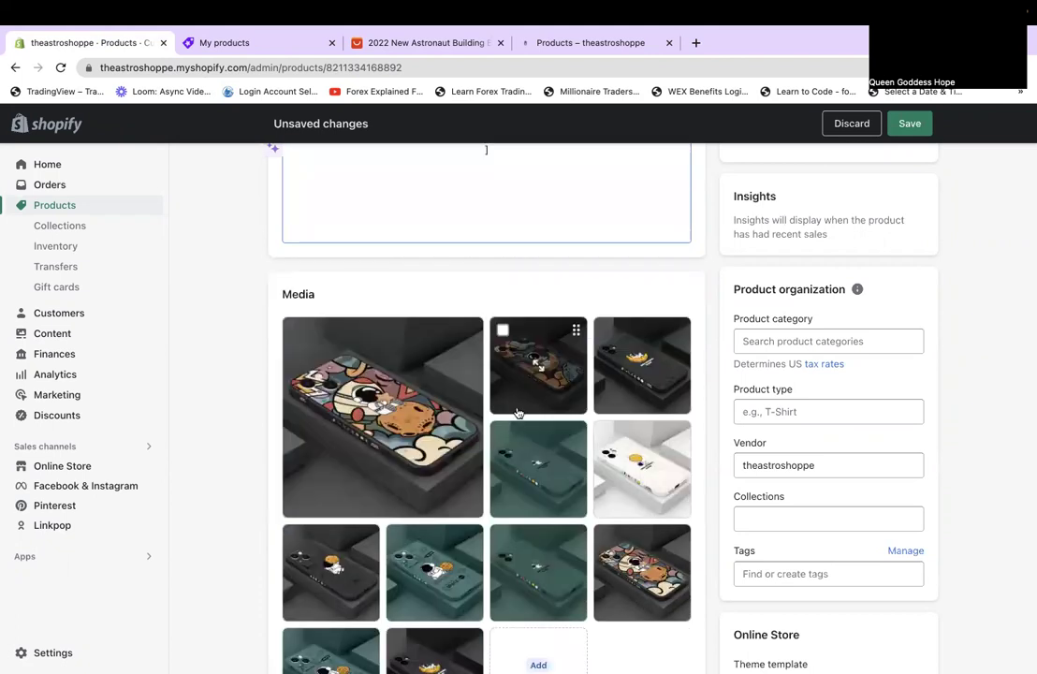
scroll(514, 403, "up", 2)
key("BackSpace")
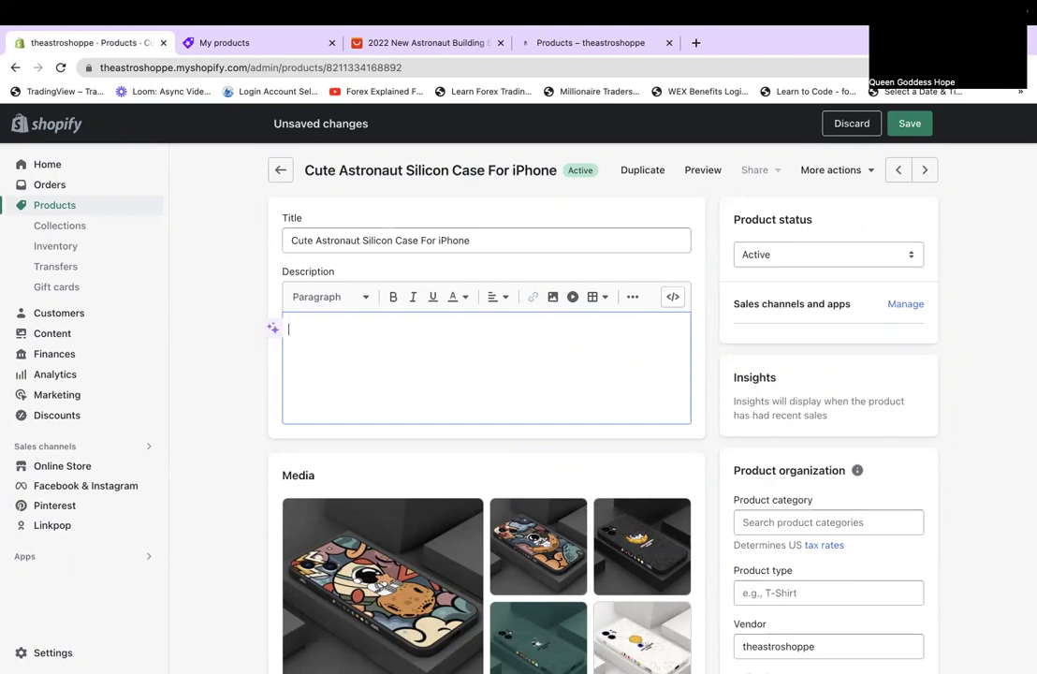
mouse_move(822, 4)
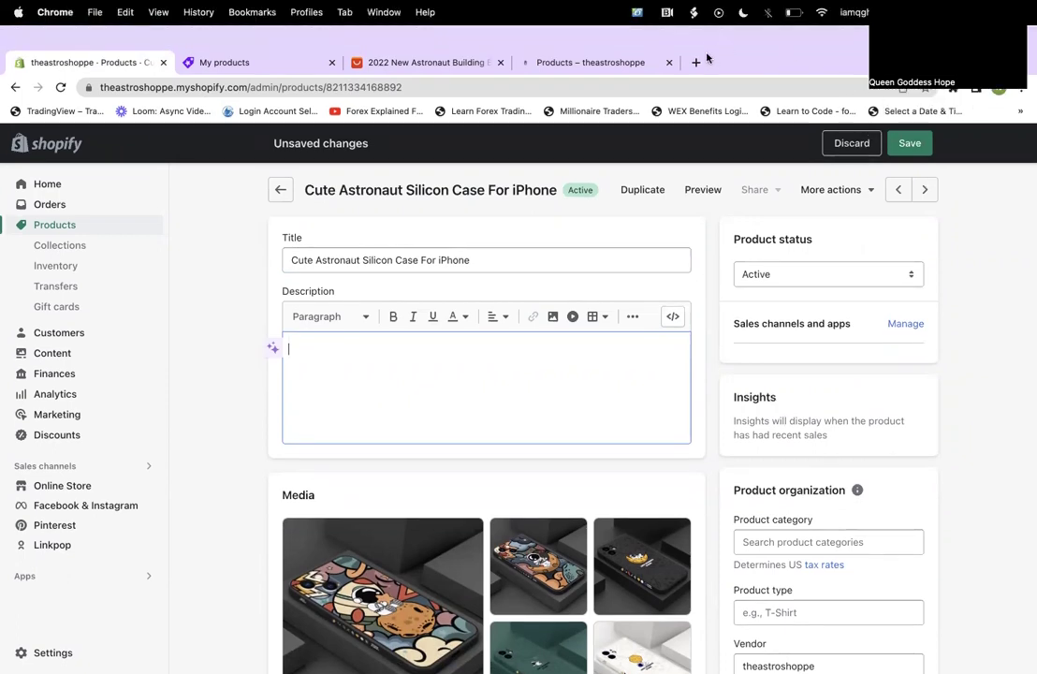
scroll(567, 358, "down", 5)
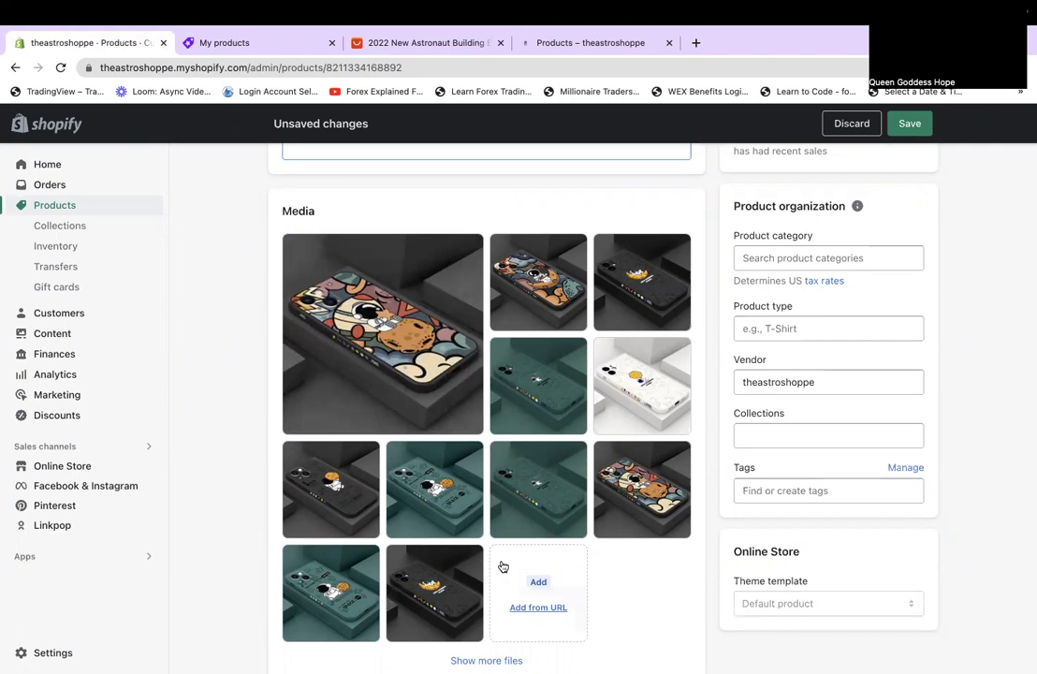
scroll(500, 565, "up", 4)
Write the description starting 'In love with cute astronauts…' and correct 'himm' to 'him'.
left_click(290, 298)
type("In love with cute astronauts that you can't live without it daily?")
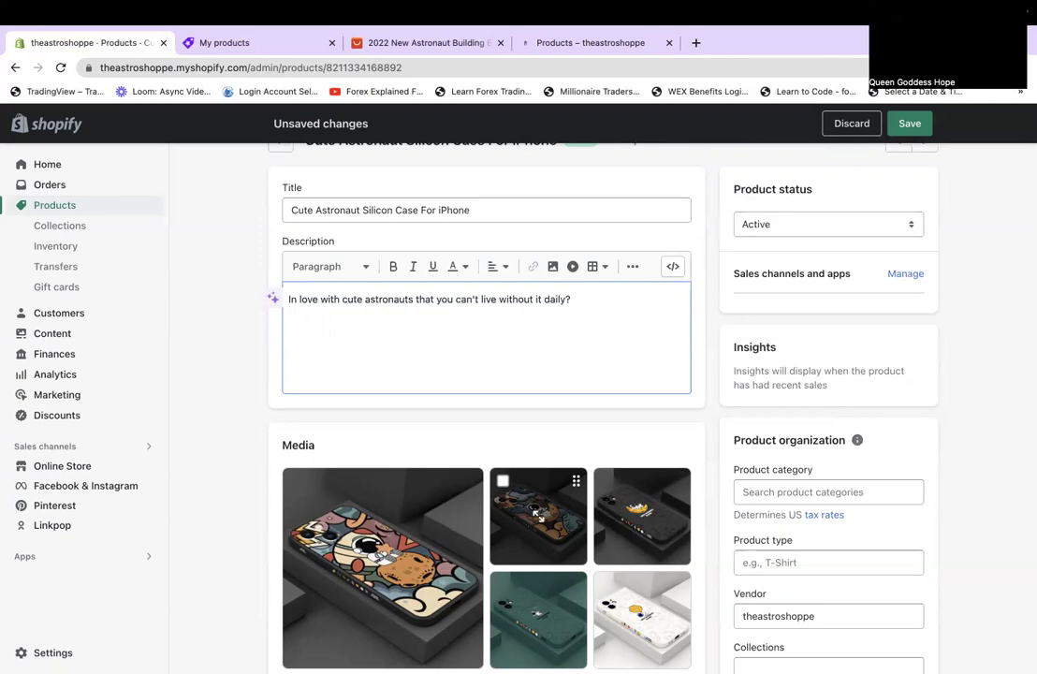
type(" Adopt this cute case to carry")
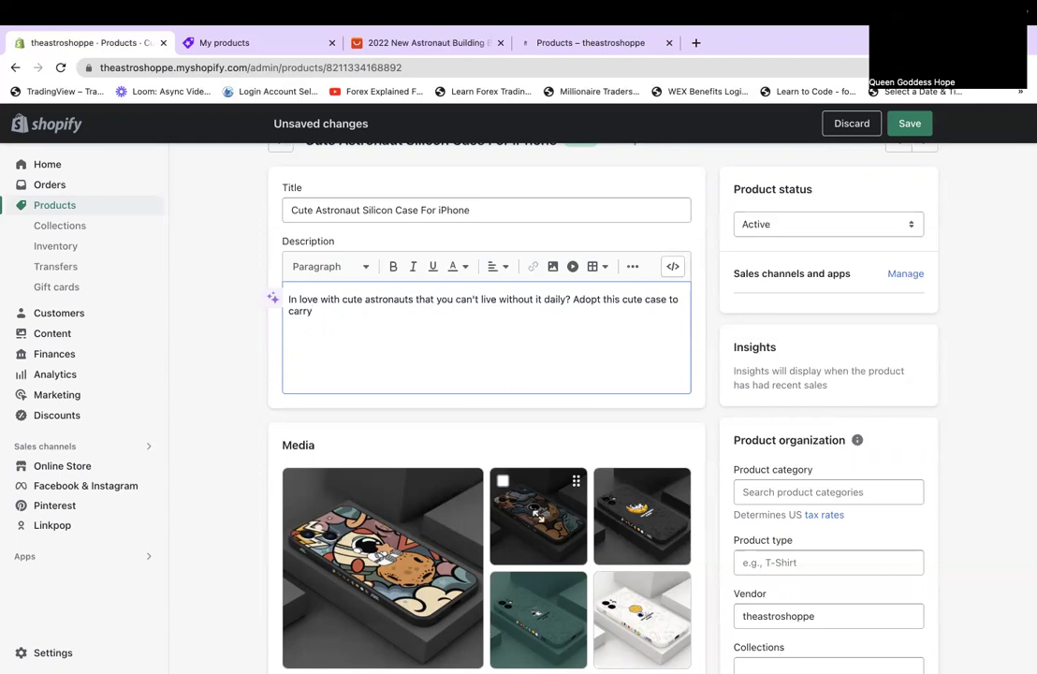
type(" himm everywhere wi")
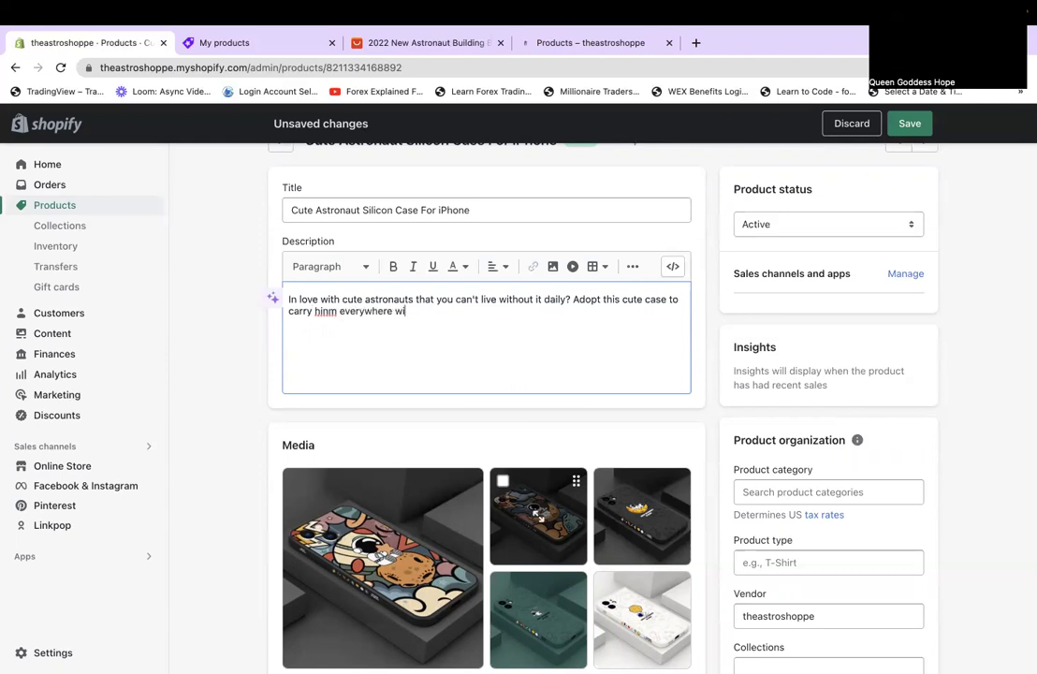
type("th you.")
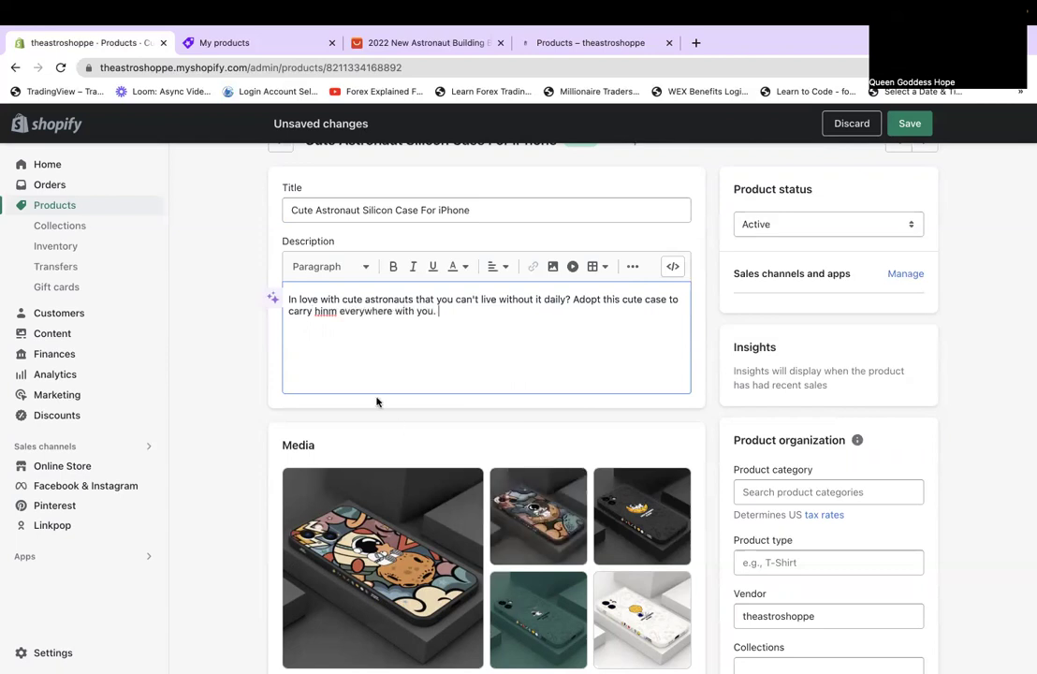
left_click(328, 312)
key("BackSpace")
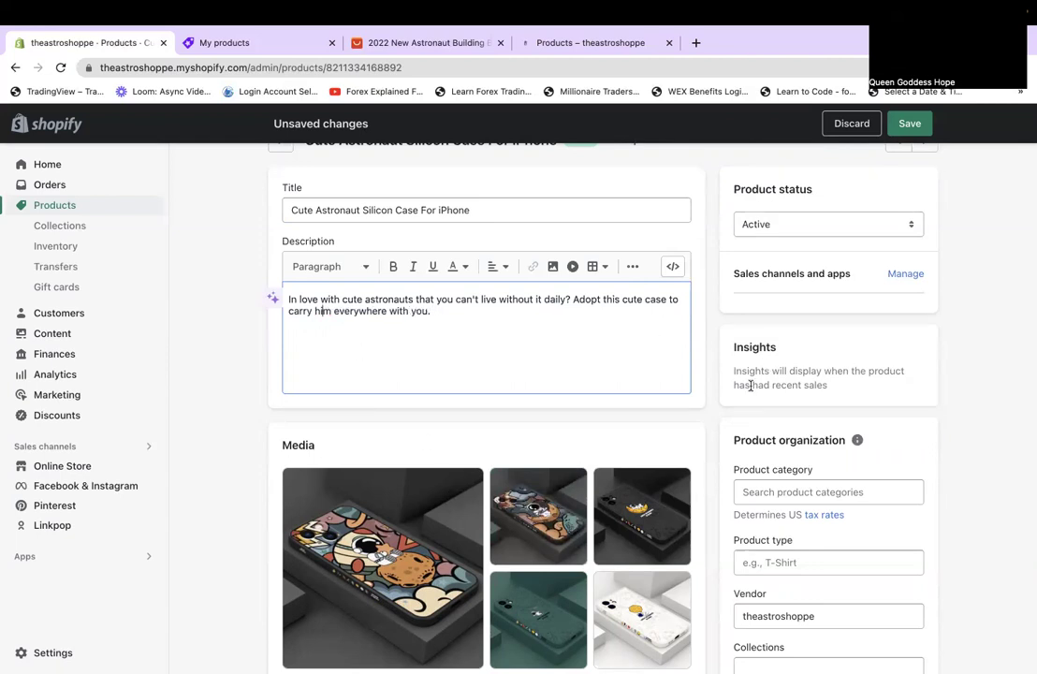
Set the category to Mobile Phone Cases and the product type to Phone Case.
scroll(768, 384, "down", 2)
scroll(824, 480, "up", 1)
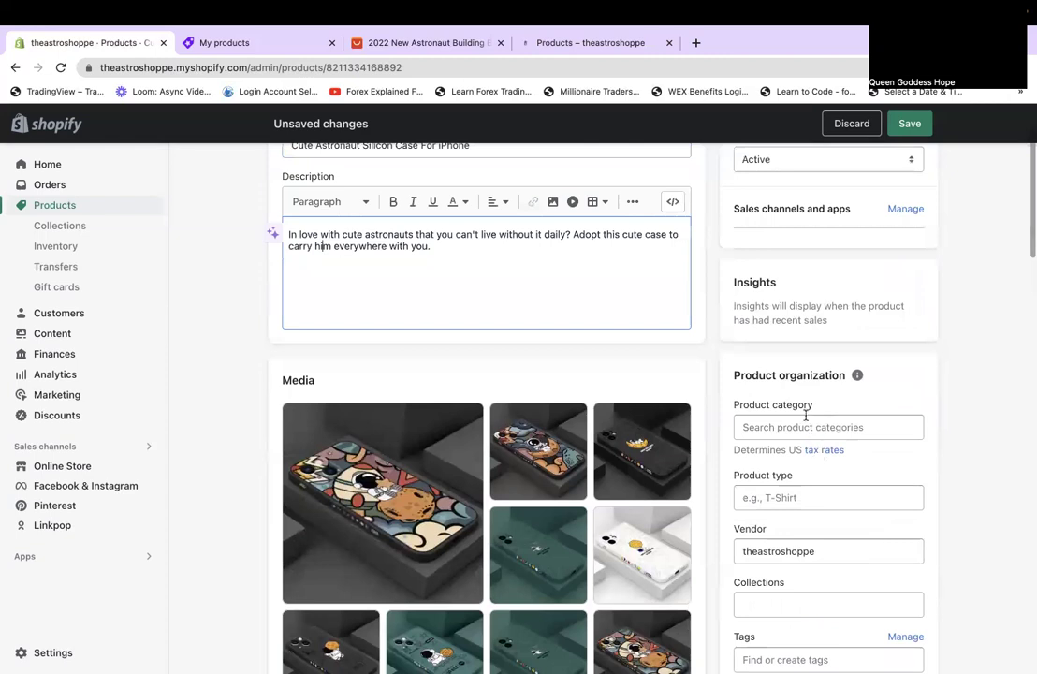
scroll(799, 419, "down", 2)
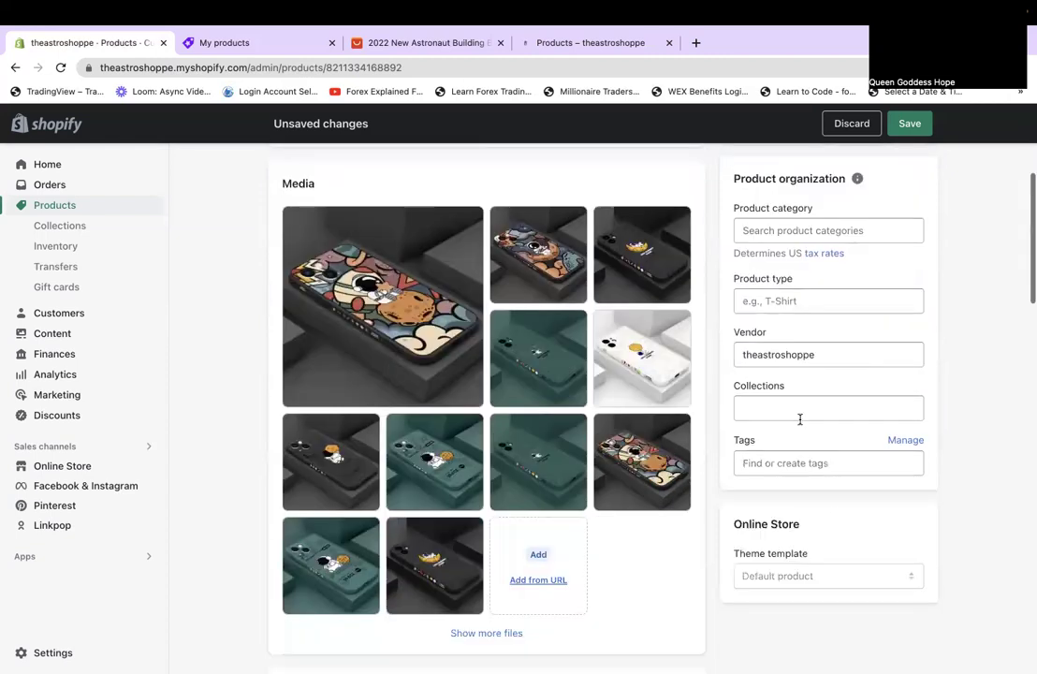
scroll(799, 419, "up", 1)
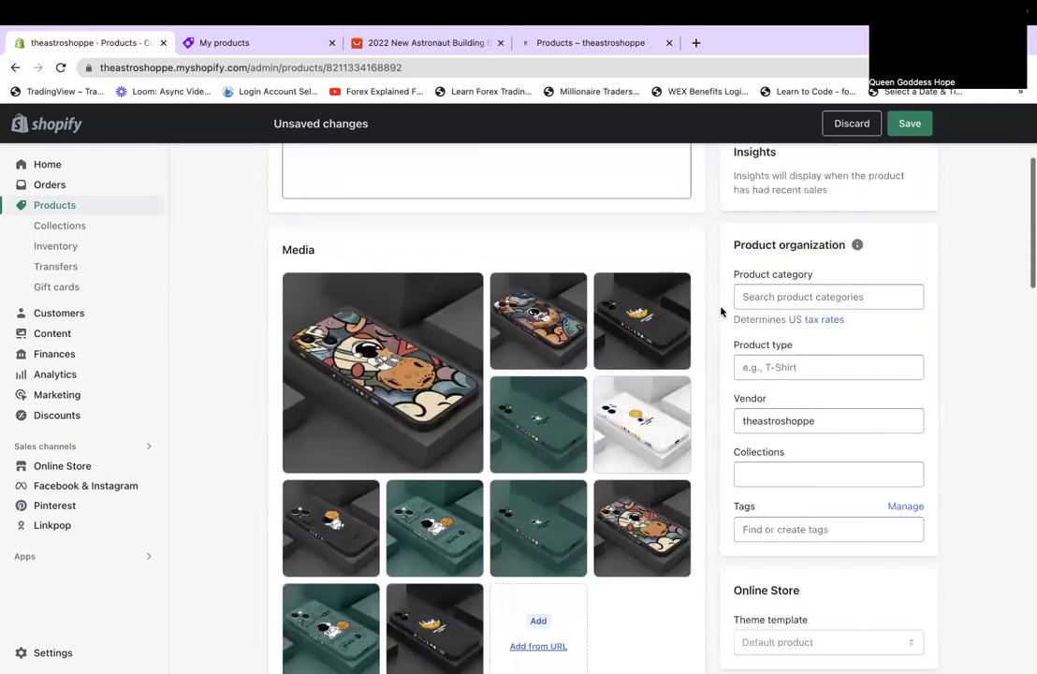
left_click(838, 296)
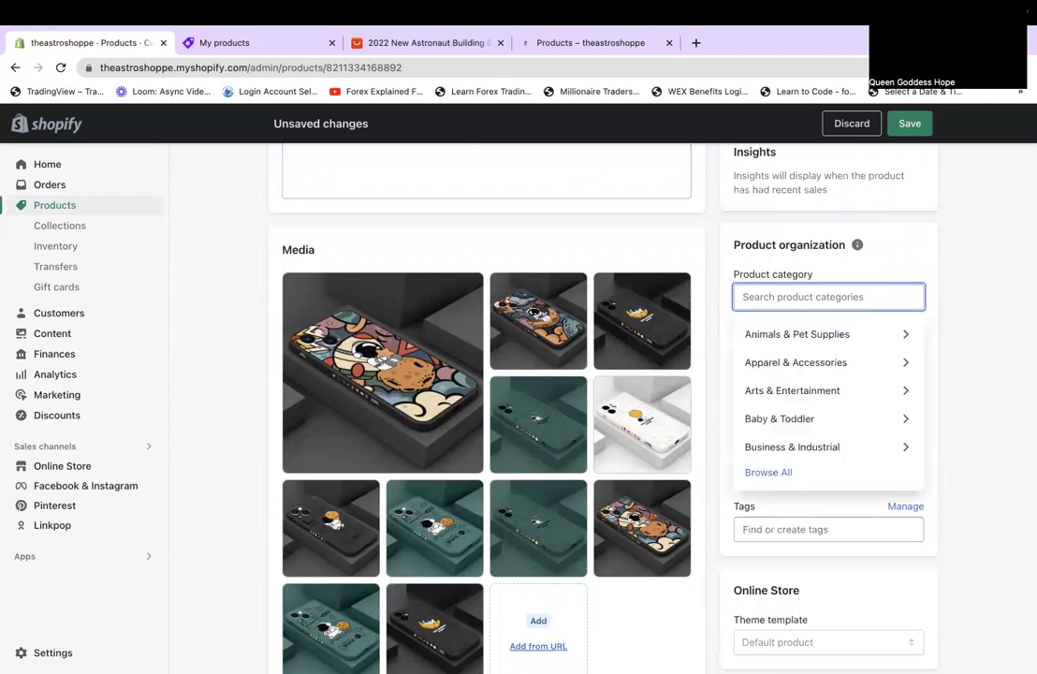
type("cell phone case")
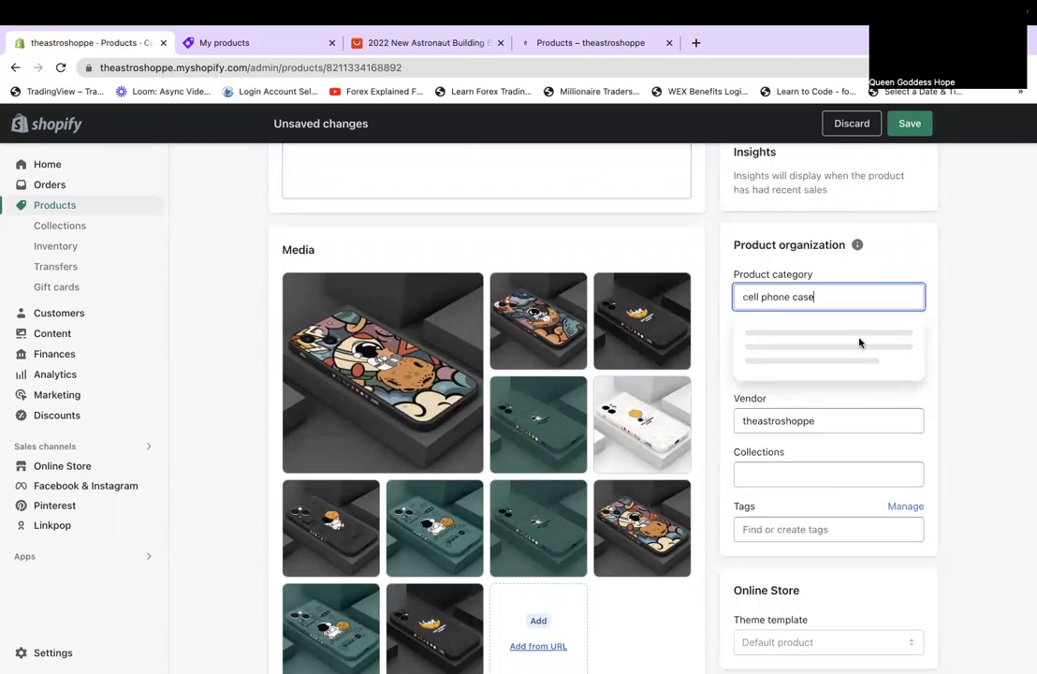
key("BackSpace")
key("BackSpace")
key("BackSpace")
key("BackSpace")
key("BackSpace")
key("BackSpace")
key("BackSpace")
key("BackSpace")
key("BackSpace")
key("BackSpace")
key("BackSpace")
key("BackSpace")
key("BackSpace")
key("BackSpace")
key("BackSpace")
type("phone case")
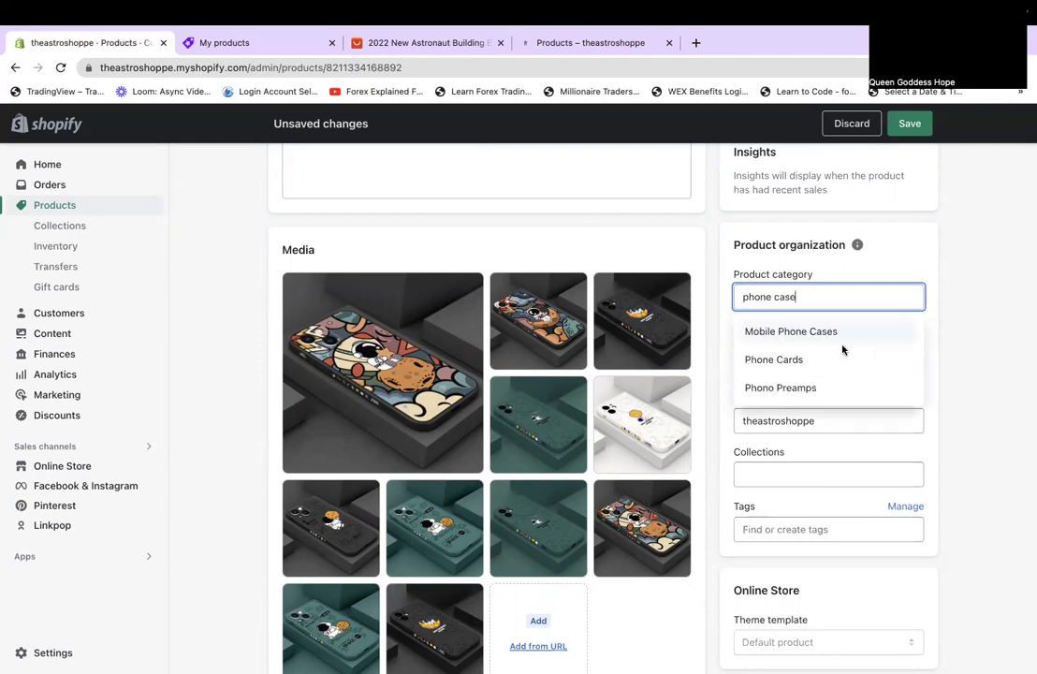
left_click(841, 332)
left_click(840, 366)
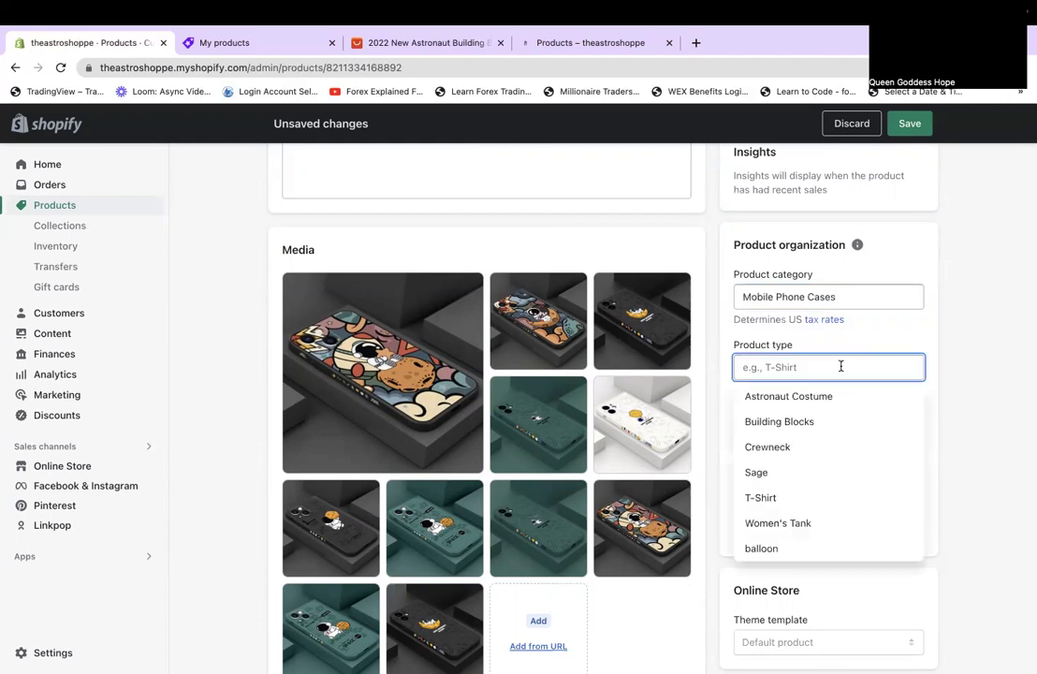
type("Phone Ca")
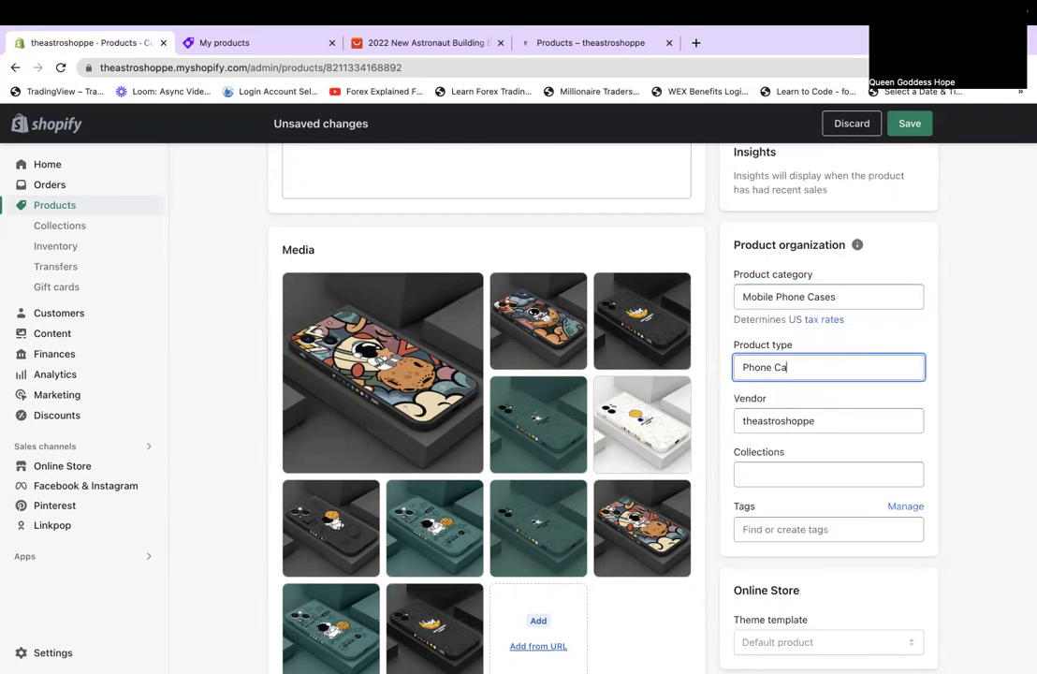
type("se")
Add the Online Store sales channel, save the case, and move to the next product.
scroll(912, 503, "down", 2)
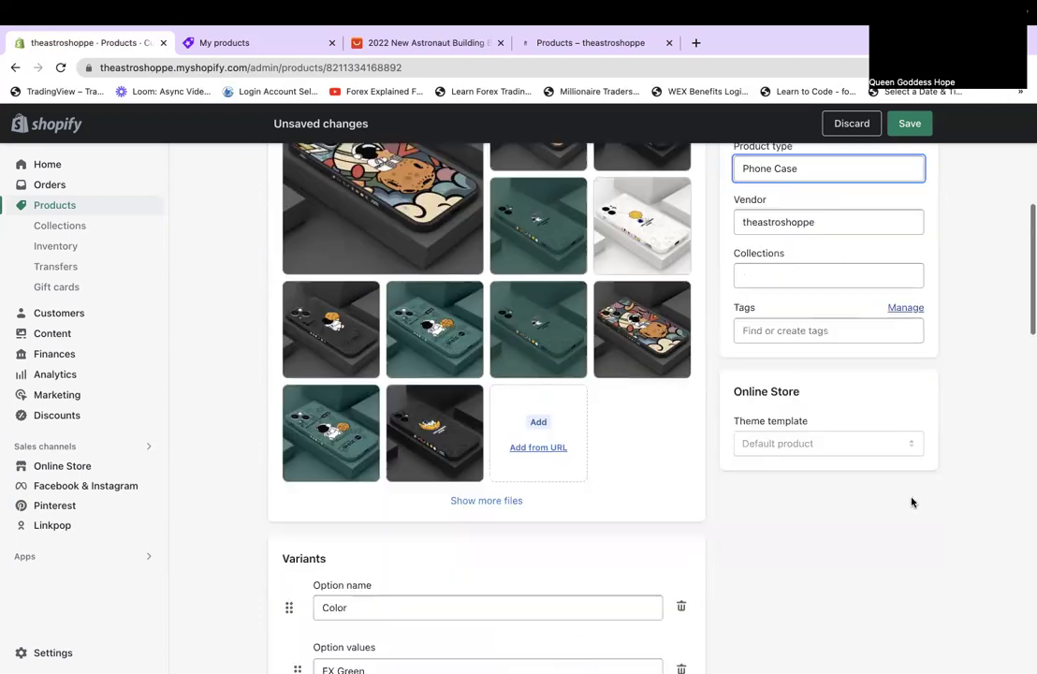
scroll(913, 502, "down", 6)
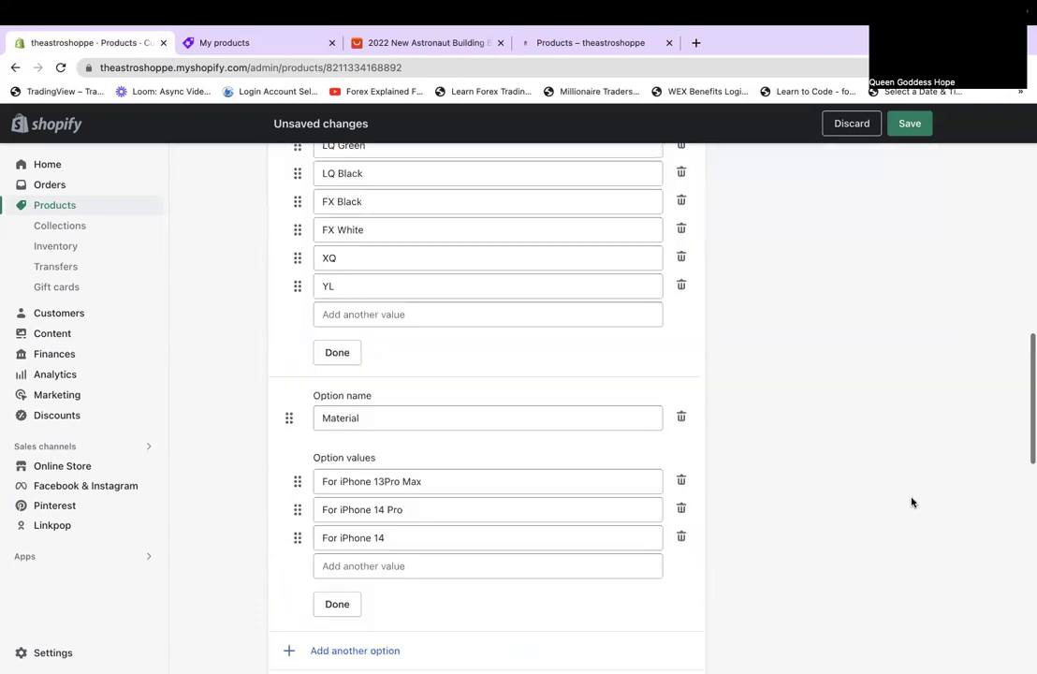
scroll(913, 502, "down", 8)
scroll(912, 503, "up", 15)
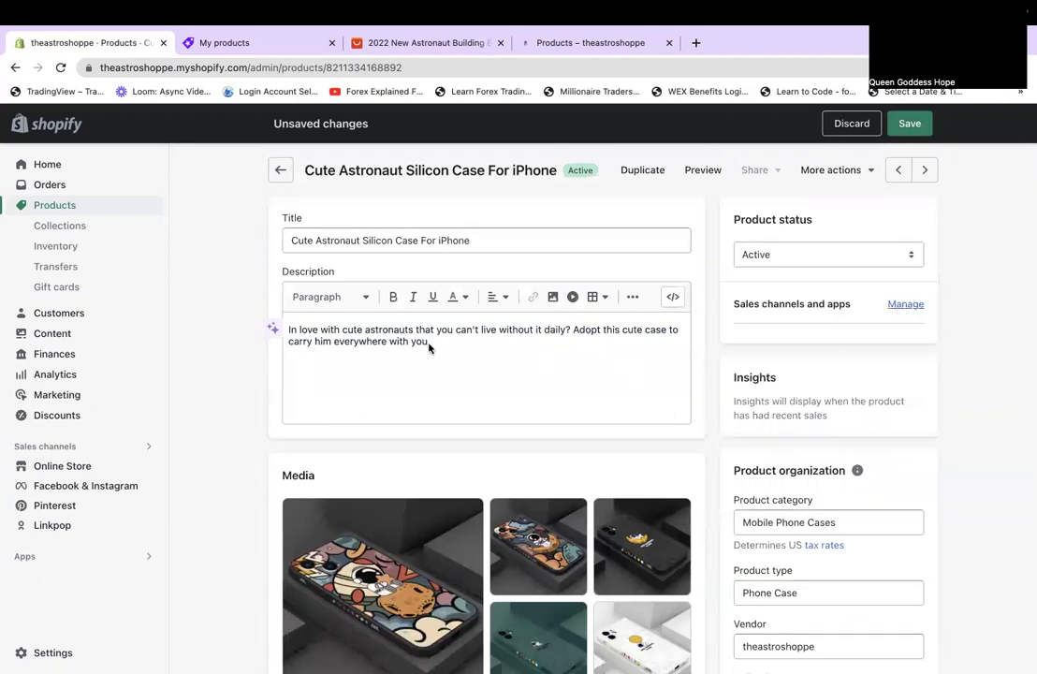
left_click(904, 305)
left_click(321, 347)
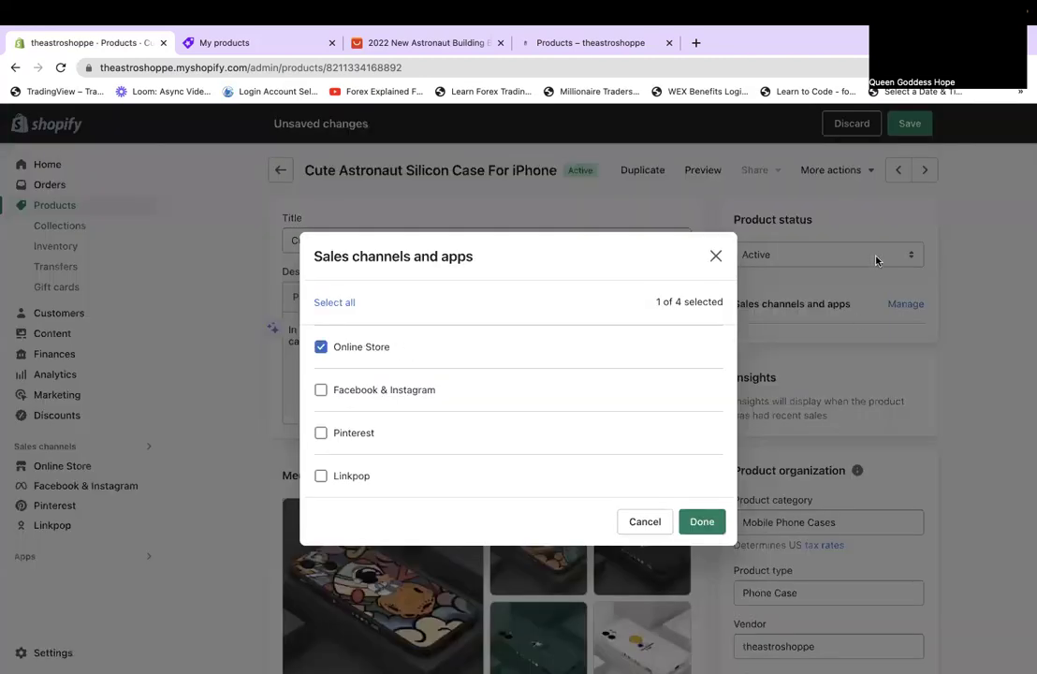
left_click(702, 521)
left_click(904, 131)
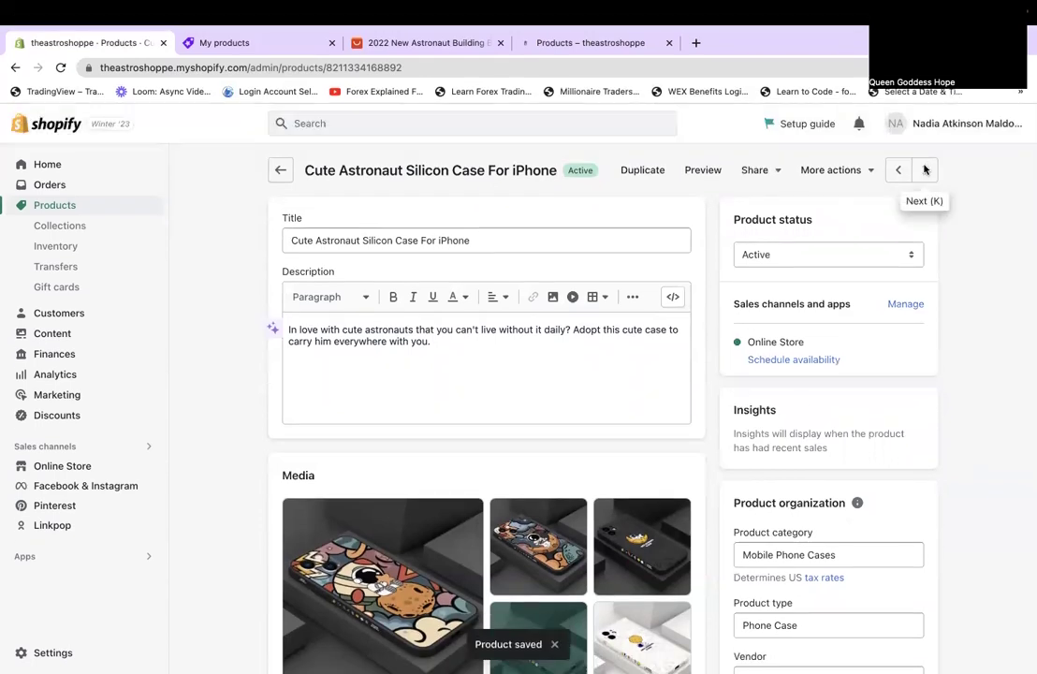
left_click(925, 189)
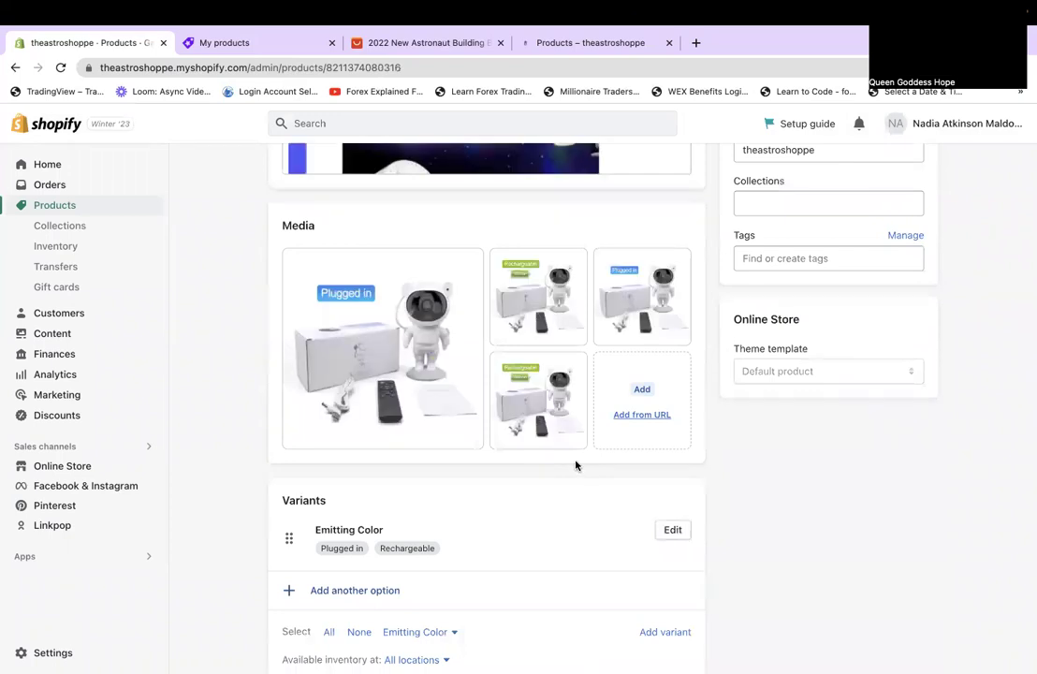
Delete the third and fourth media images, keeping Plugged in and Rechargeable.
scroll(576, 465, "down", 3)
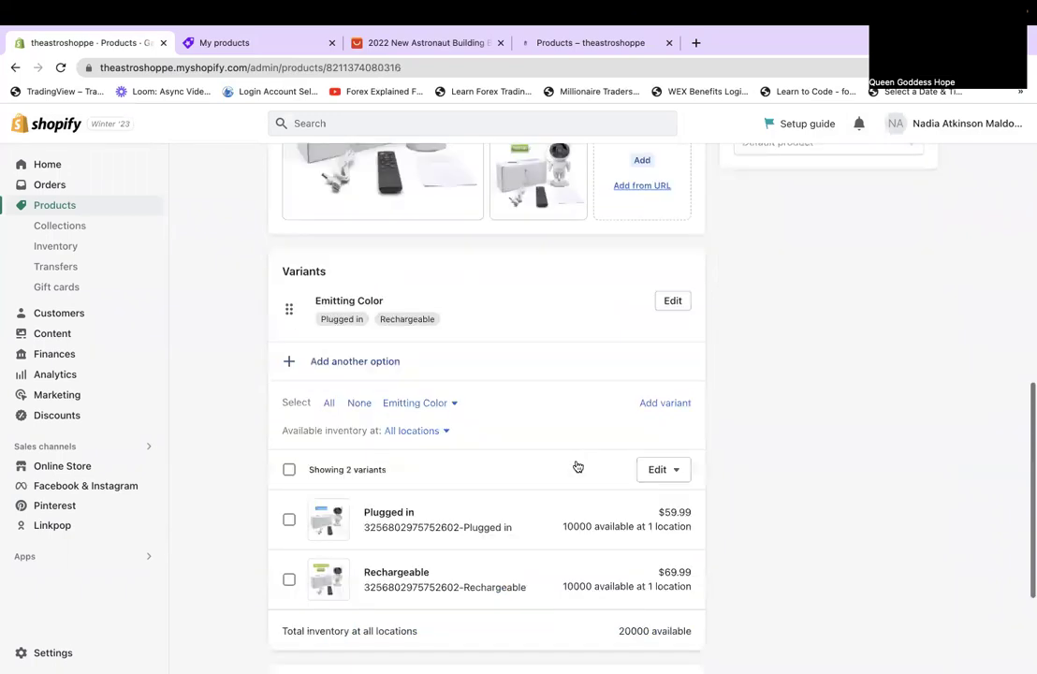
scroll(578, 466, "down", 2)
scroll(578, 465, "up", 5)
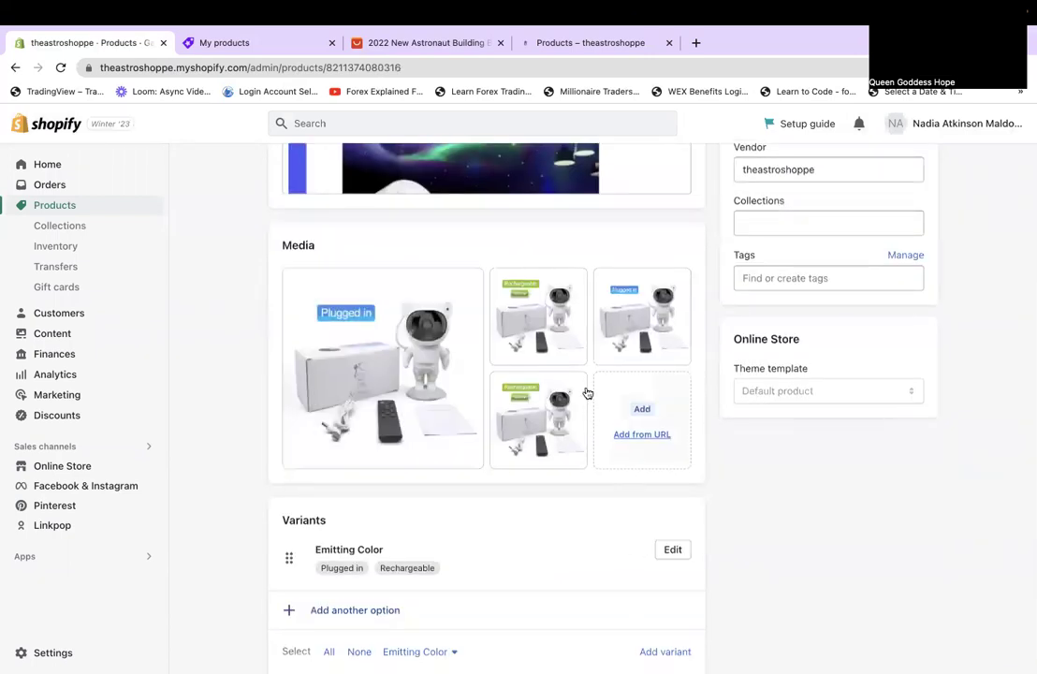
left_click(608, 282)
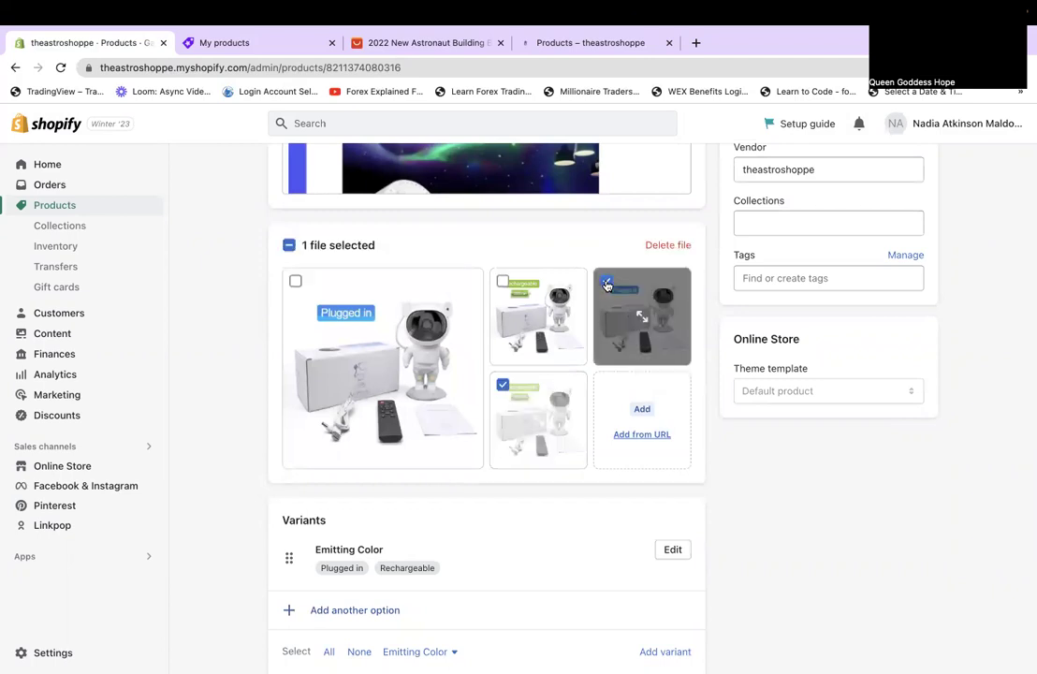
left_click(668, 245)
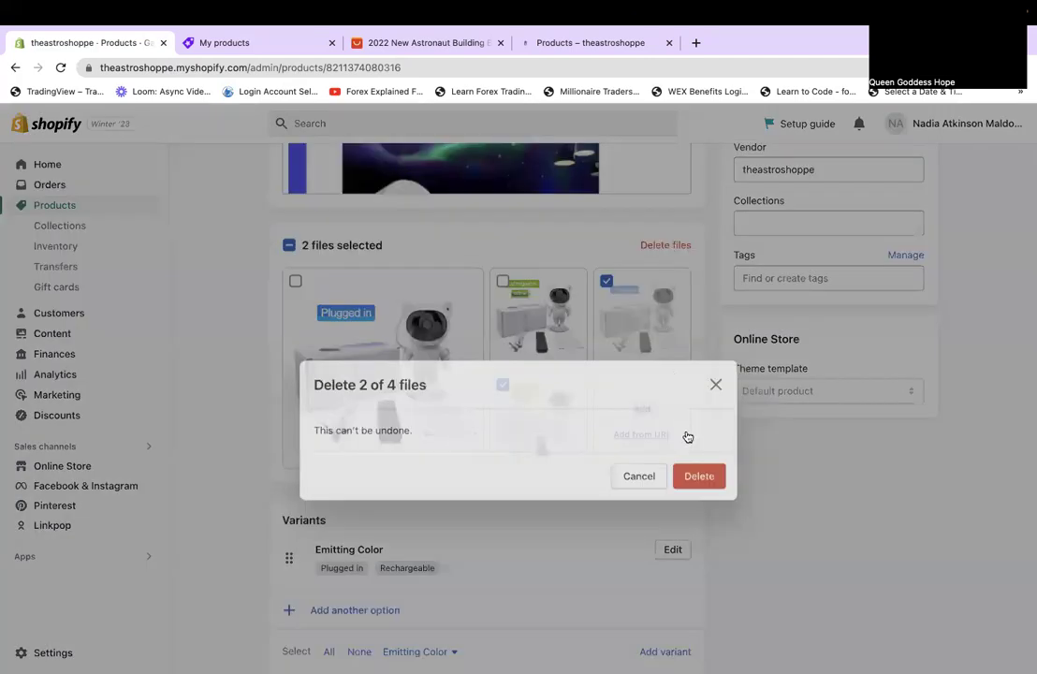
left_click(683, 436)
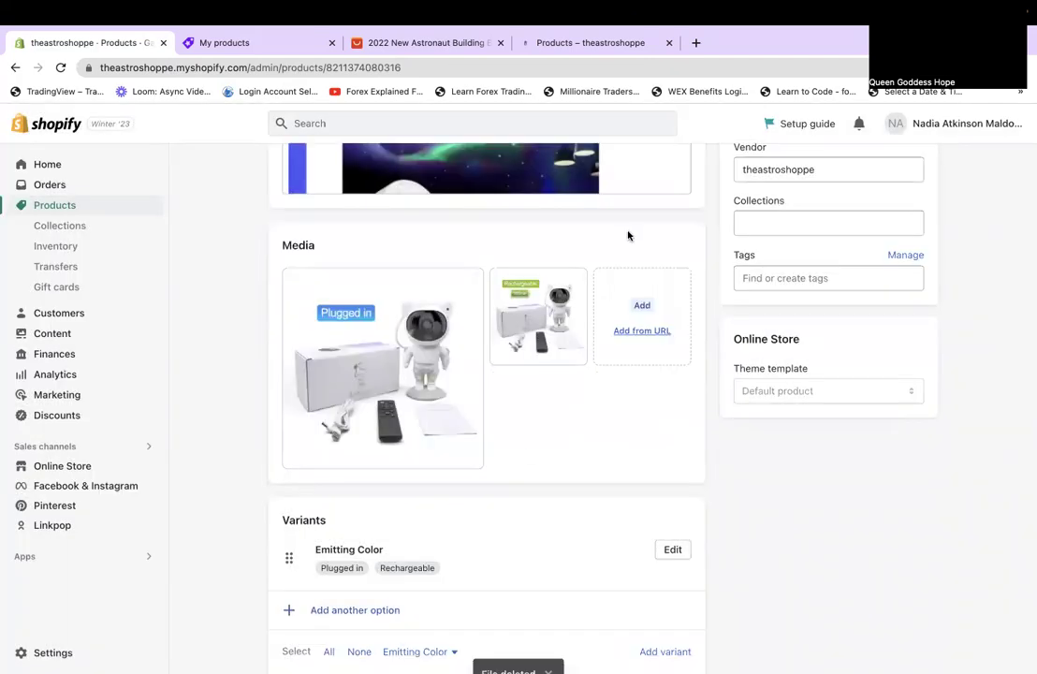
Select the New Arrival banner and review the image-filled description.
scroll(607, 537, "up", 5)
left_click(607, 536)
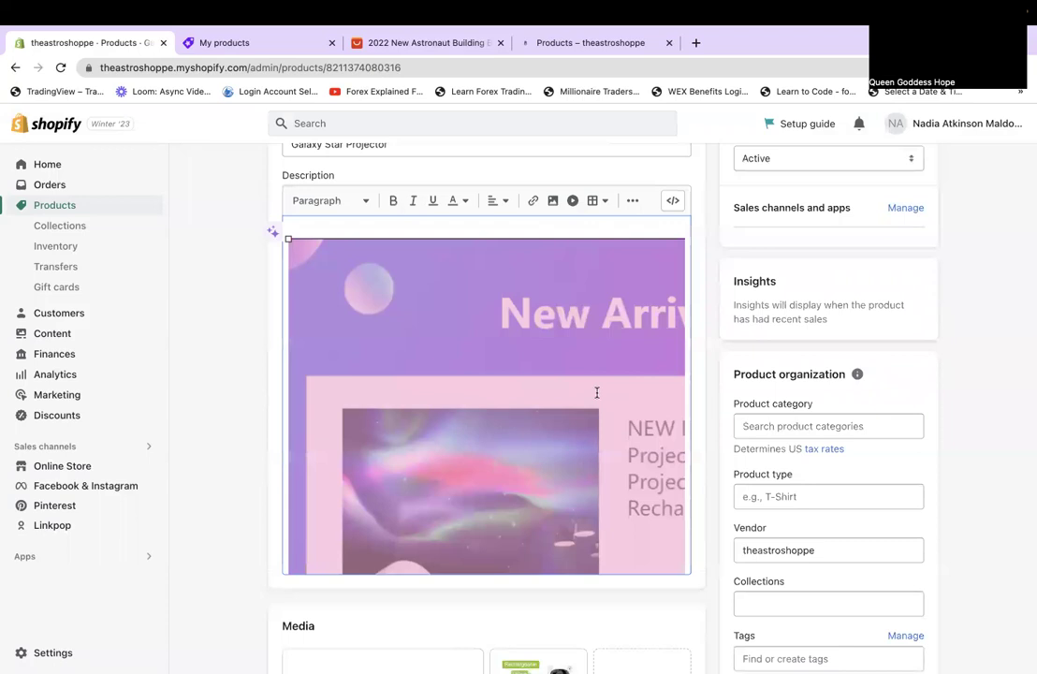
scroll(596, 392, "down", 4)
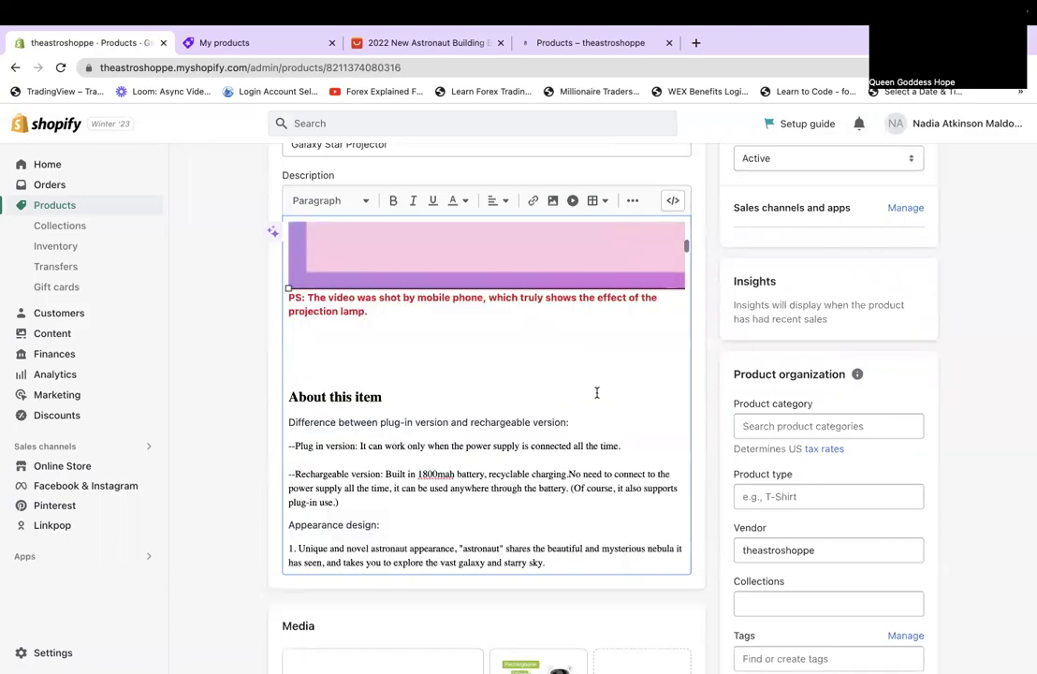
scroll(596, 392, "down", 2)
scroll(596, 392, "down", 2)
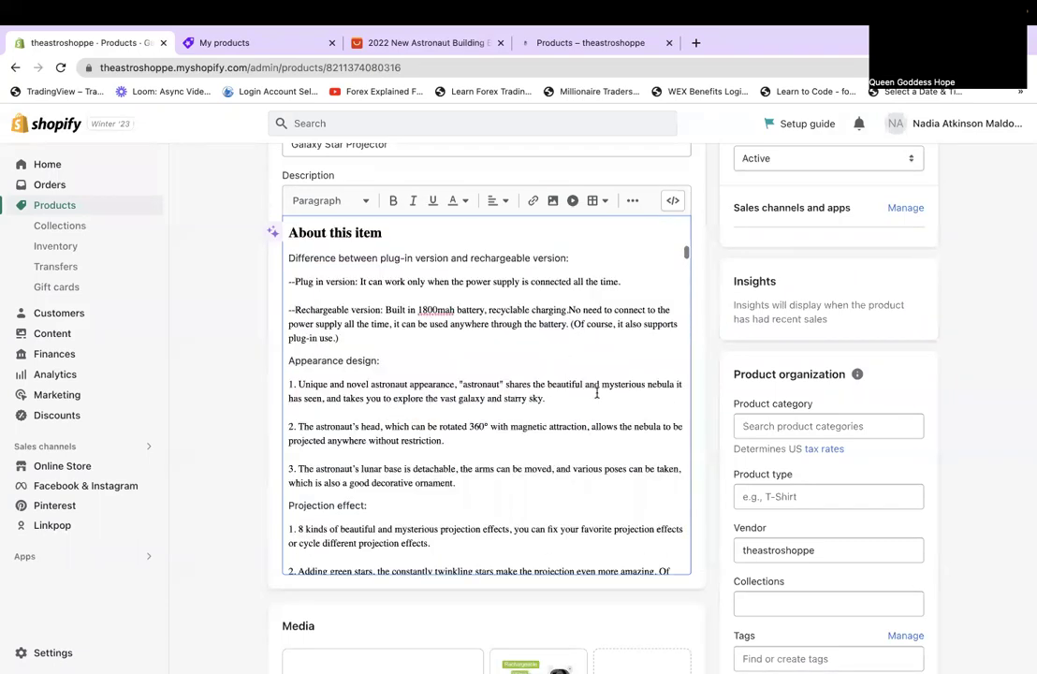
scroll(596, 392, "down", 2)
scroll(596, 392, "down", 1)
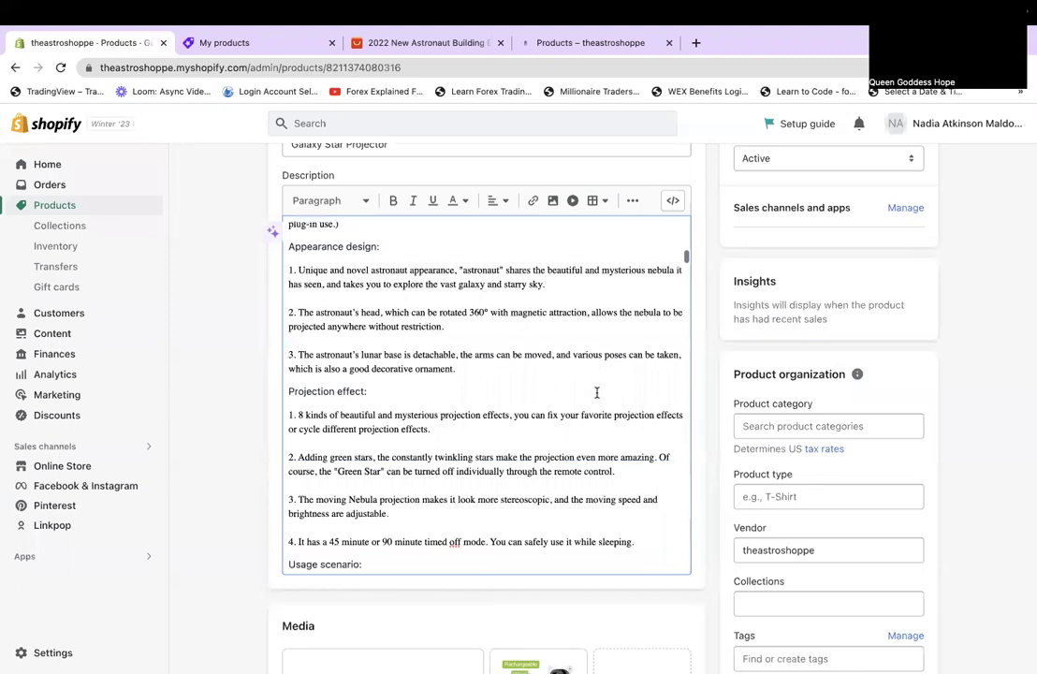
scroll(597, 392, "down", 2)
scroll(596, 392, "down", 4)
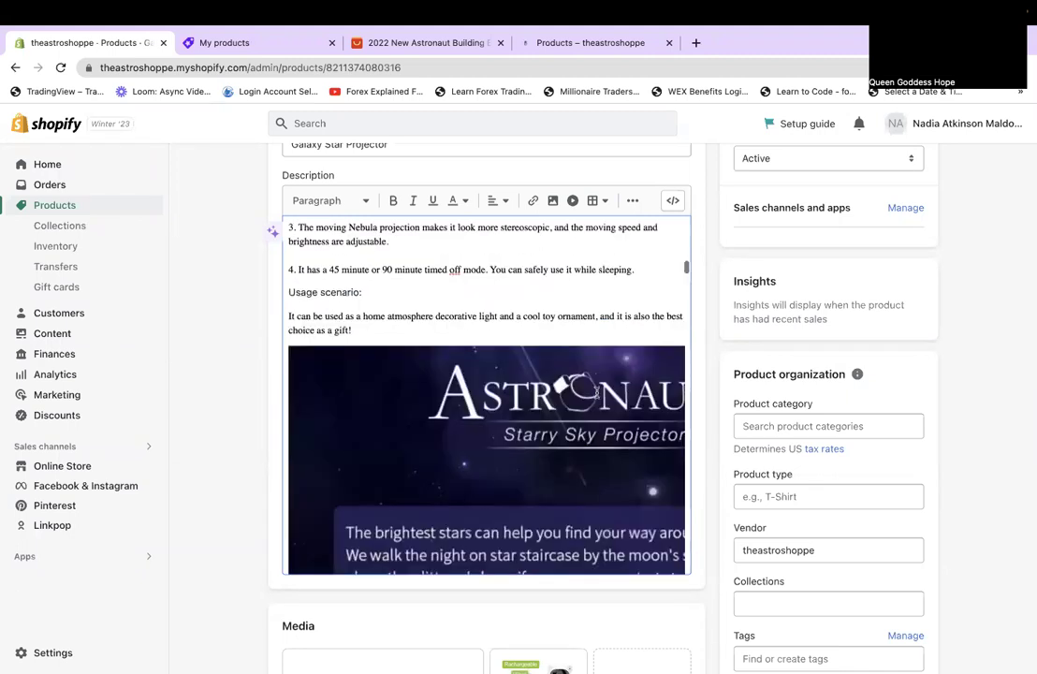
scroll(596, 392, "down", 7)
scroll(596, 392, "down", 6)
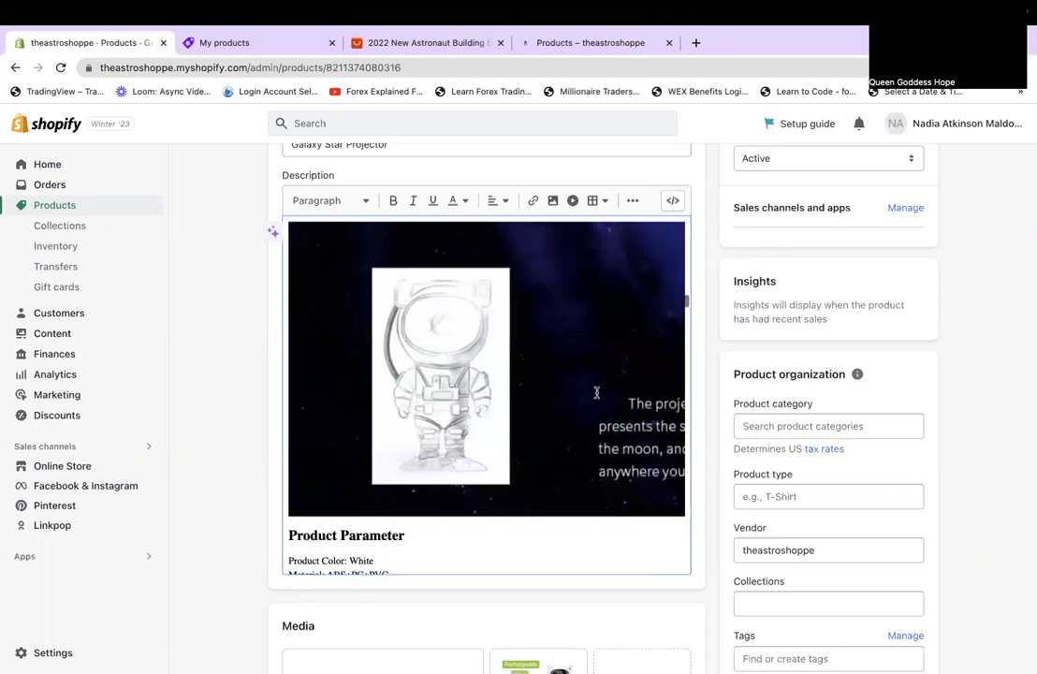
scroll(596, 393, "down", 4)
scroll(596, 392, "up", 4)
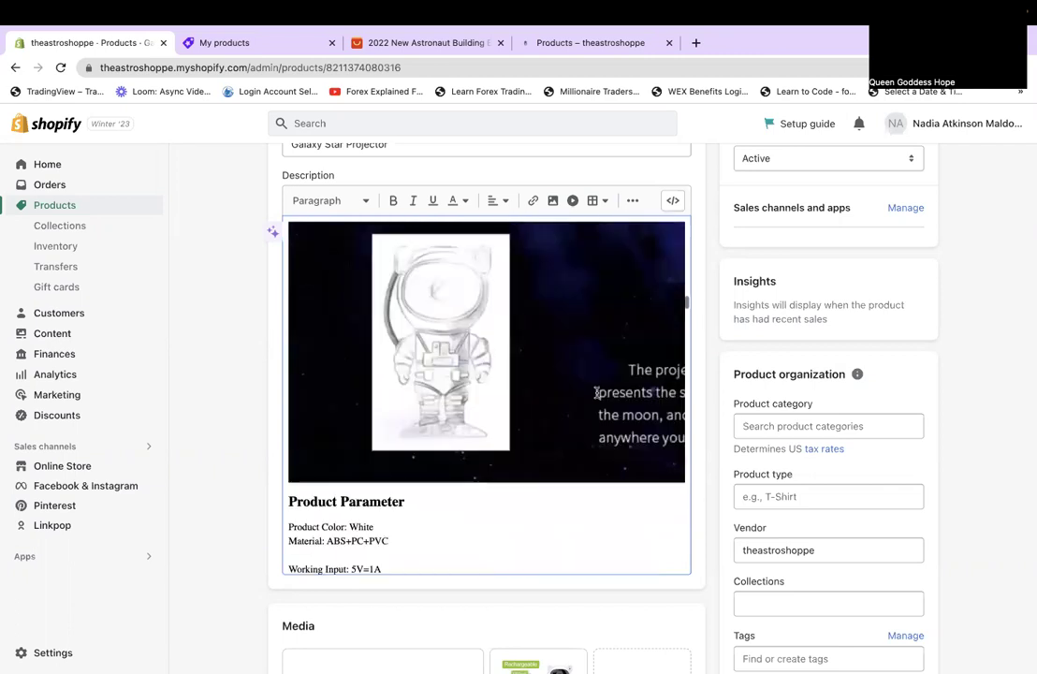
scroll(596, 392, "down", 5)
scroll(596, 392, "down", 4)
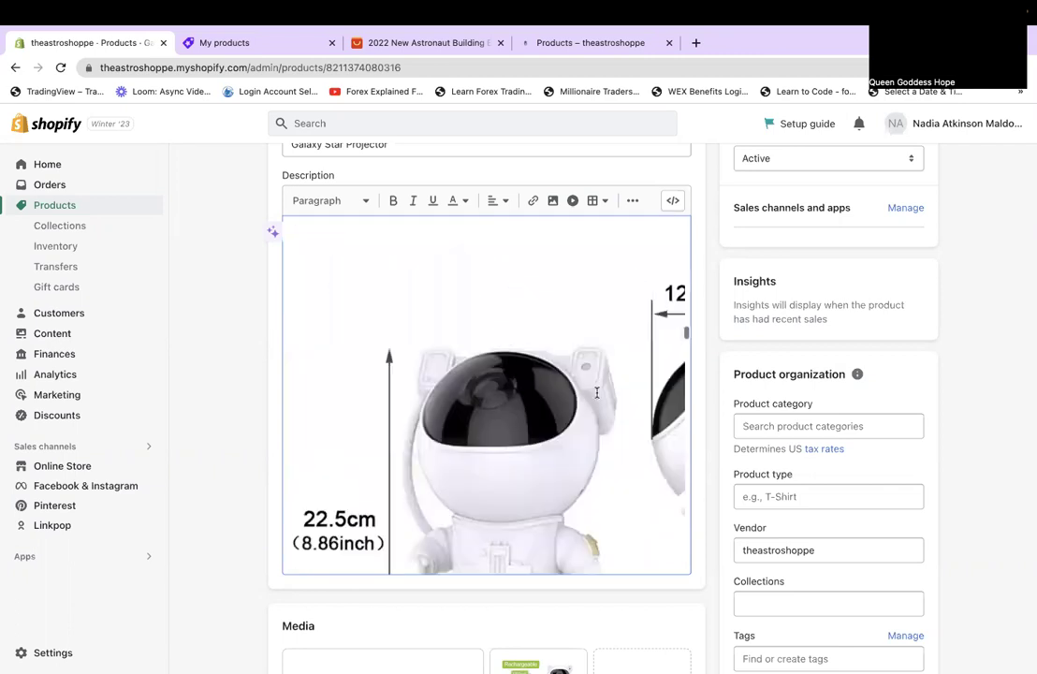
scroll(596, 392, "down", 4)
scroll(596, 392, "up", 1)
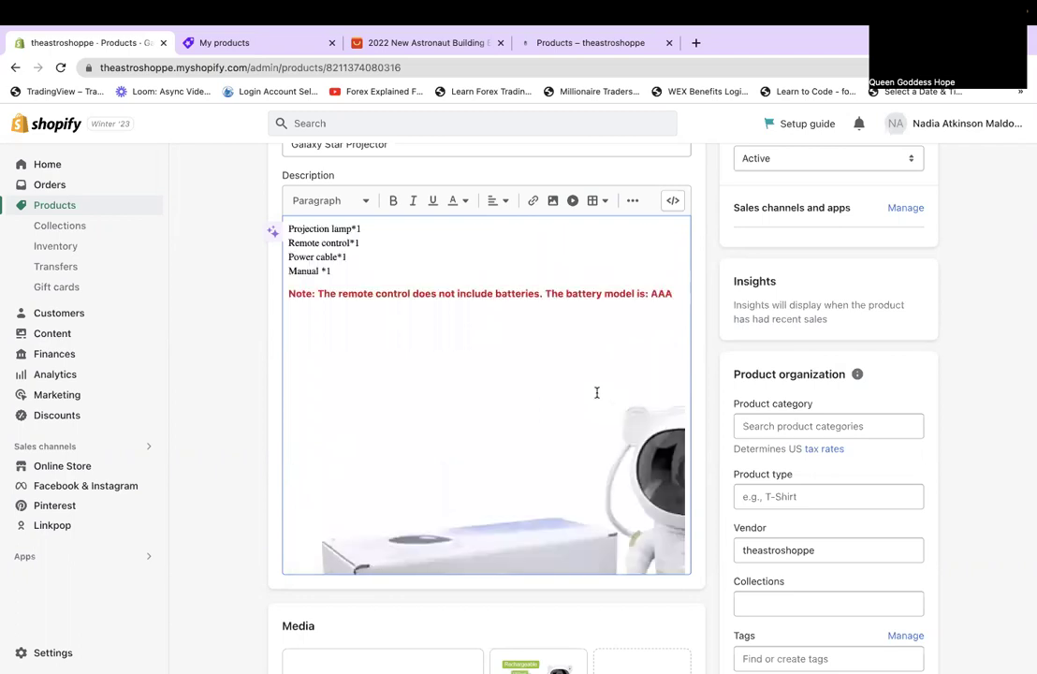
scroll(597, 392, "up", 2)
scroll(597, 393, "down", 4)
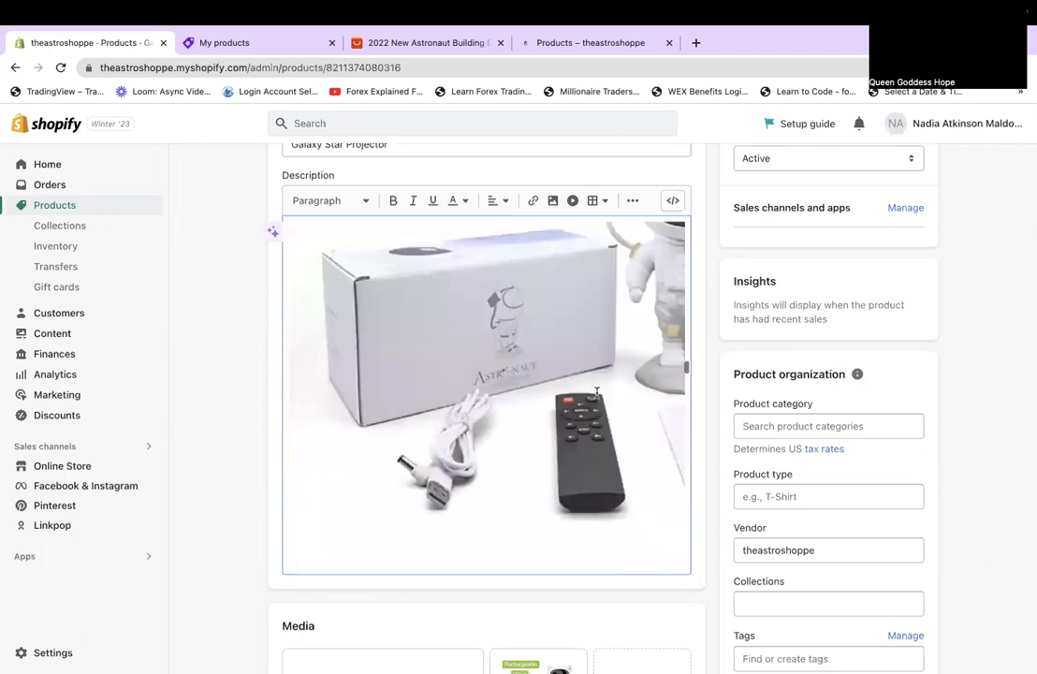
scroll(596, 392, "down", 3)
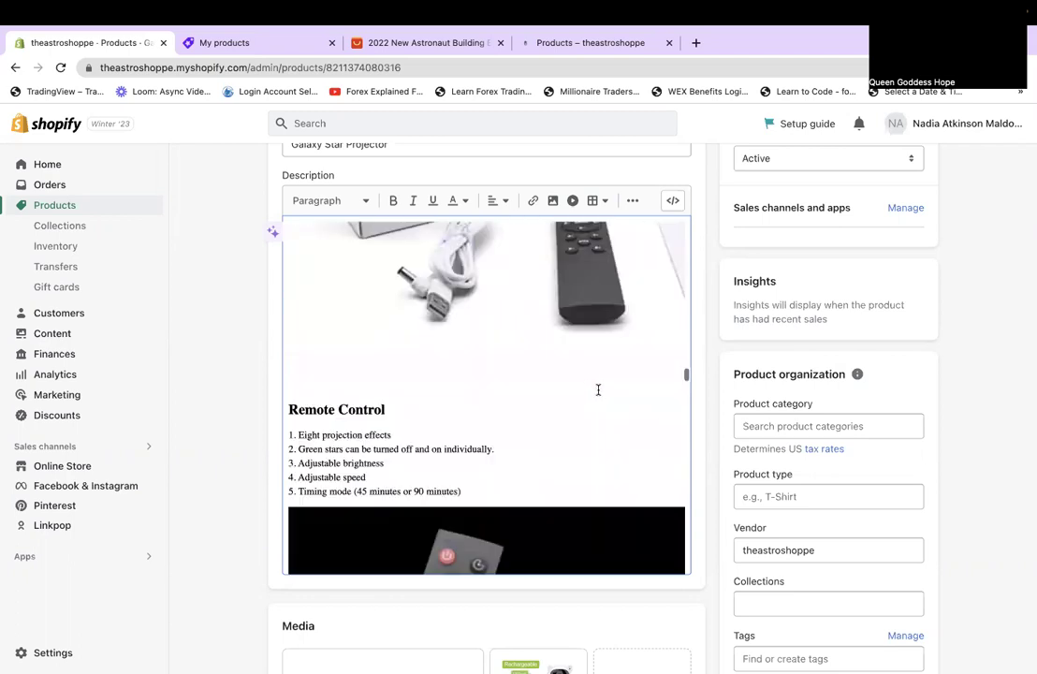
scroll(597, 391, "up", 2)
scroll(597, 391, "down", 3)
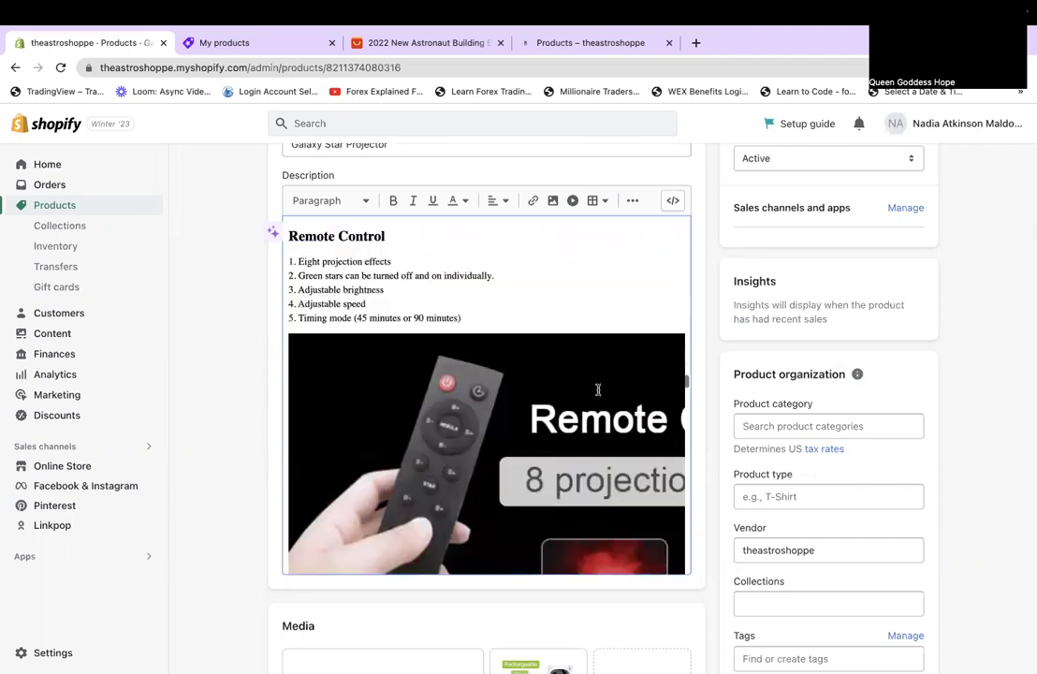
scroll(597, 389, "down", 4)
scroll(597, 389, "down", 3)
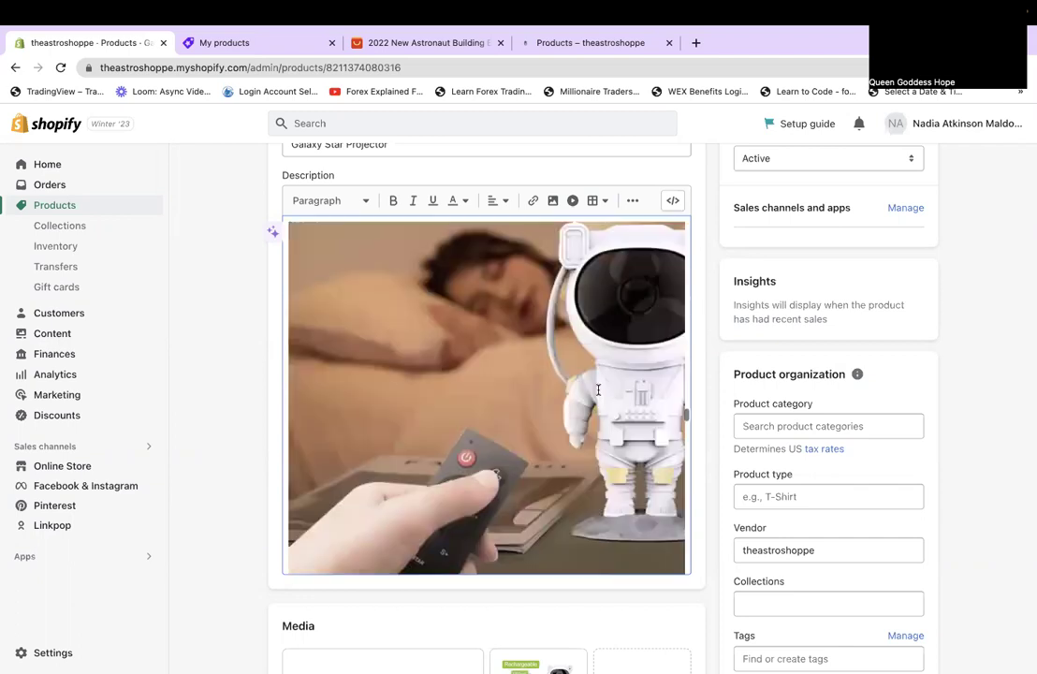
scroll(597, 390, "down", 3)
scroll(597, 389, "down", 3)
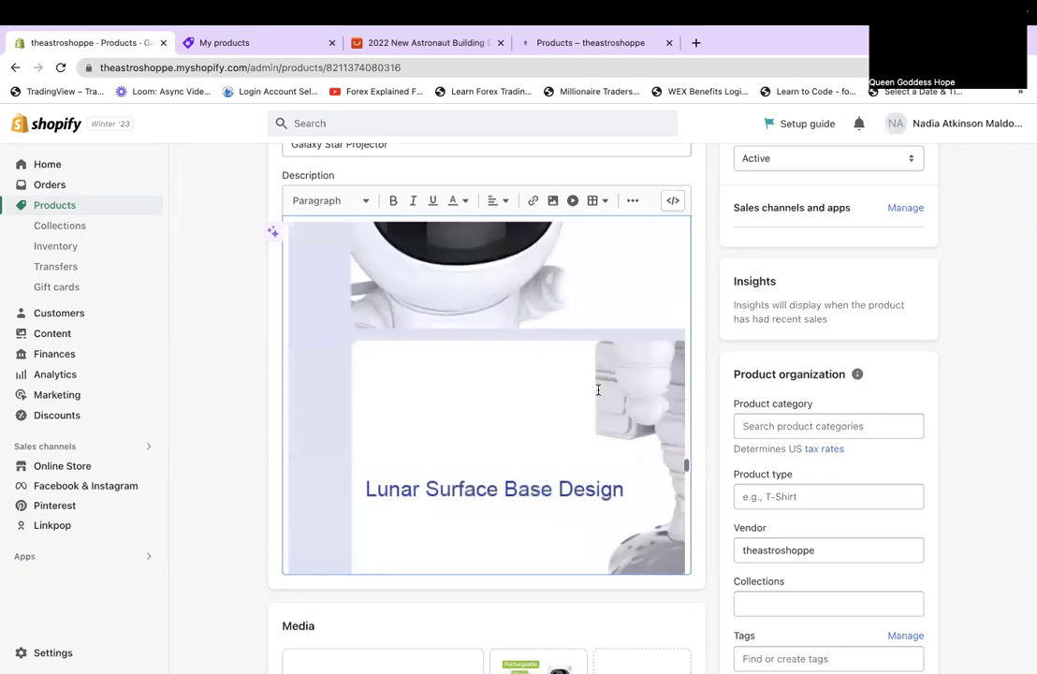
scroll(598, 390, "down", 3)
scroll(597, 390, "down", 3)
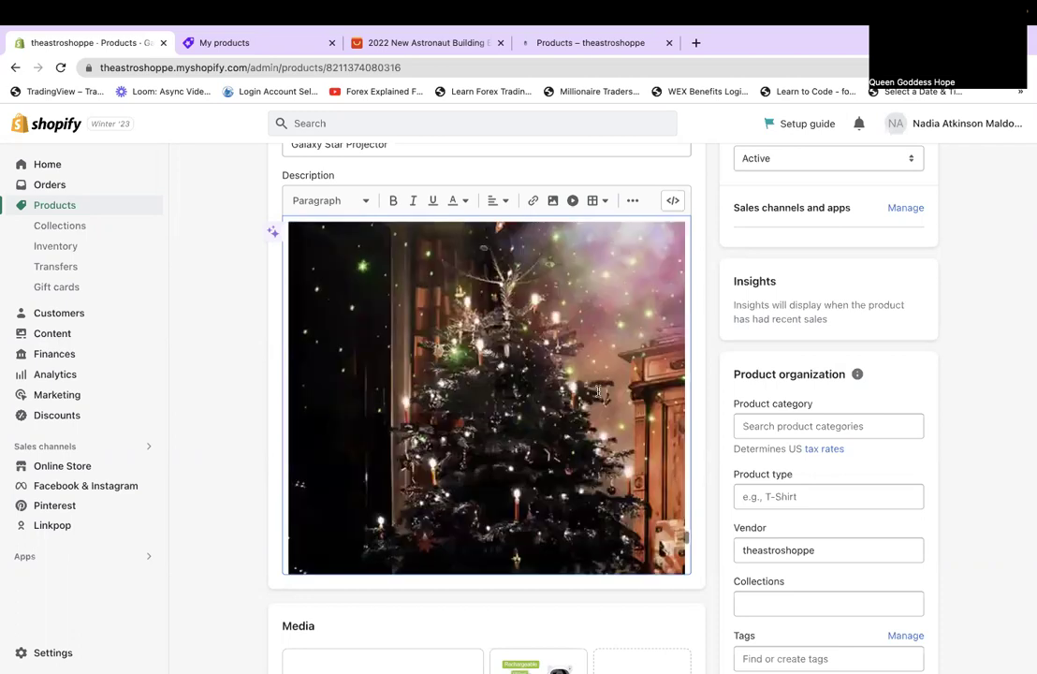
scroll(597, 390, "down", 3)
scroll(597, 390, "up", 2)
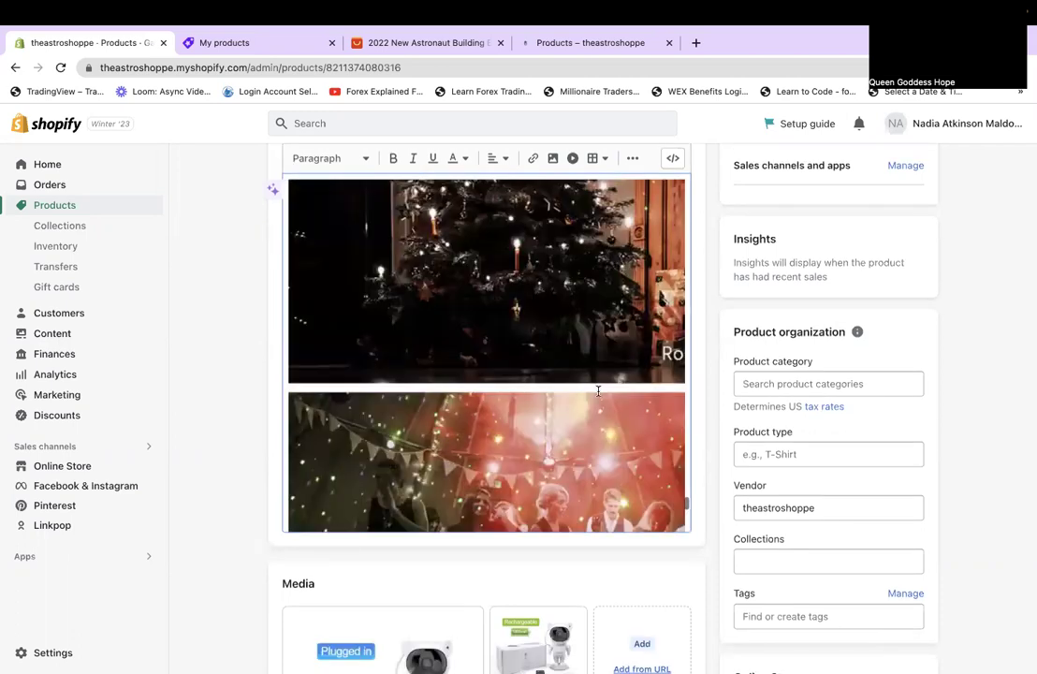
scroll(598, 391, "up", 4)
scroll(597, 389, "up", 5)
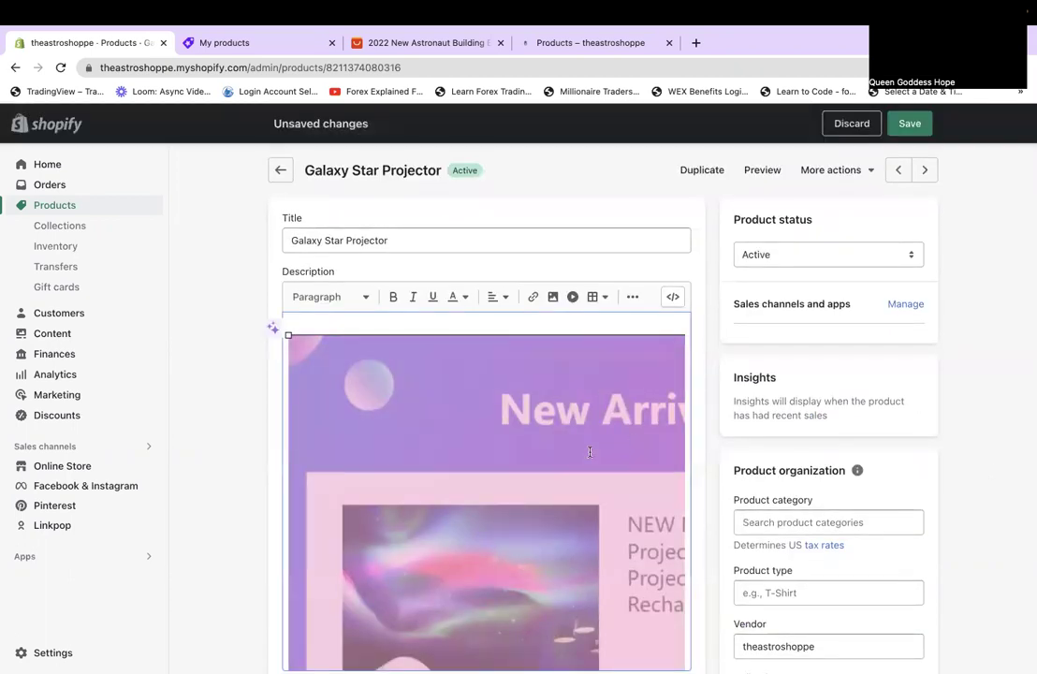
Set the category to Projectors and the product type to Galaxy Projector.
left_click(835, 517)
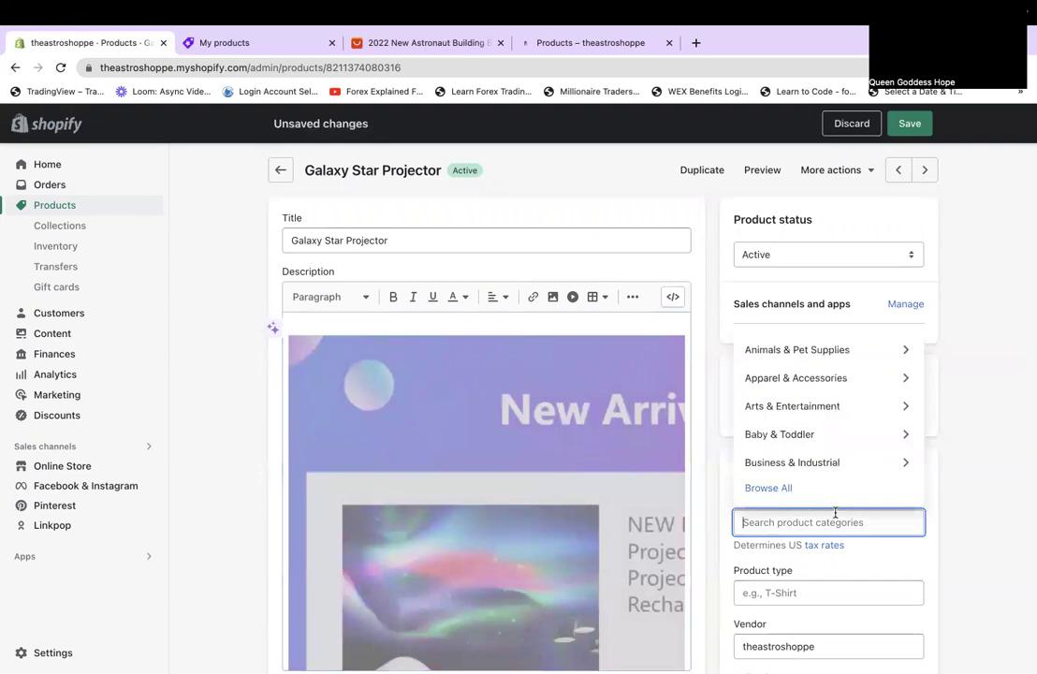
type("projec")
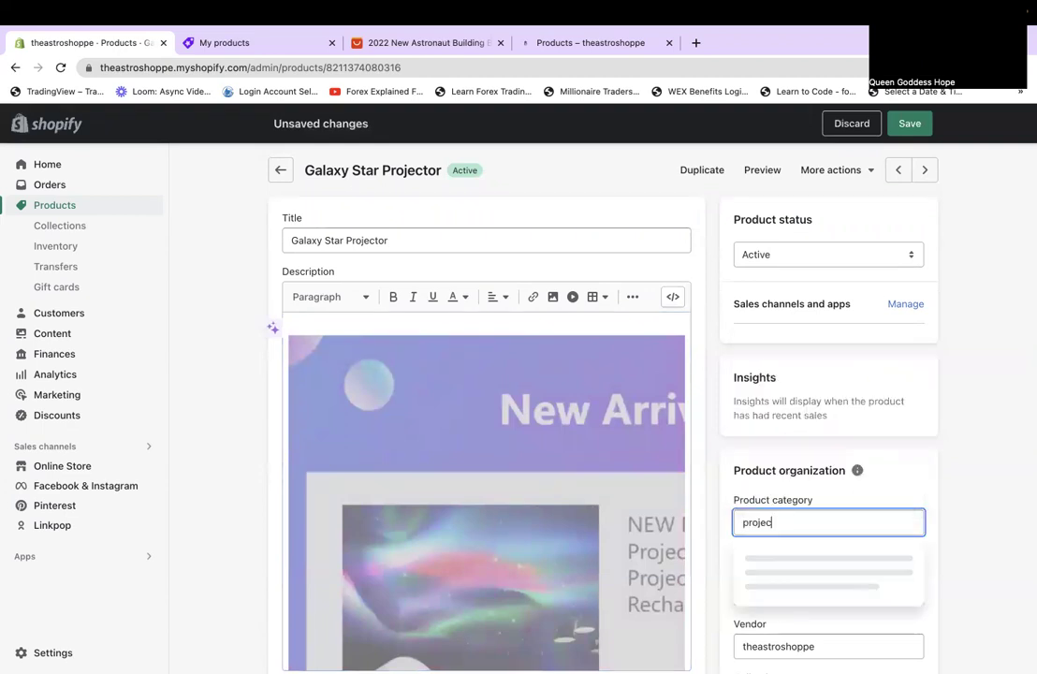
type("tor")
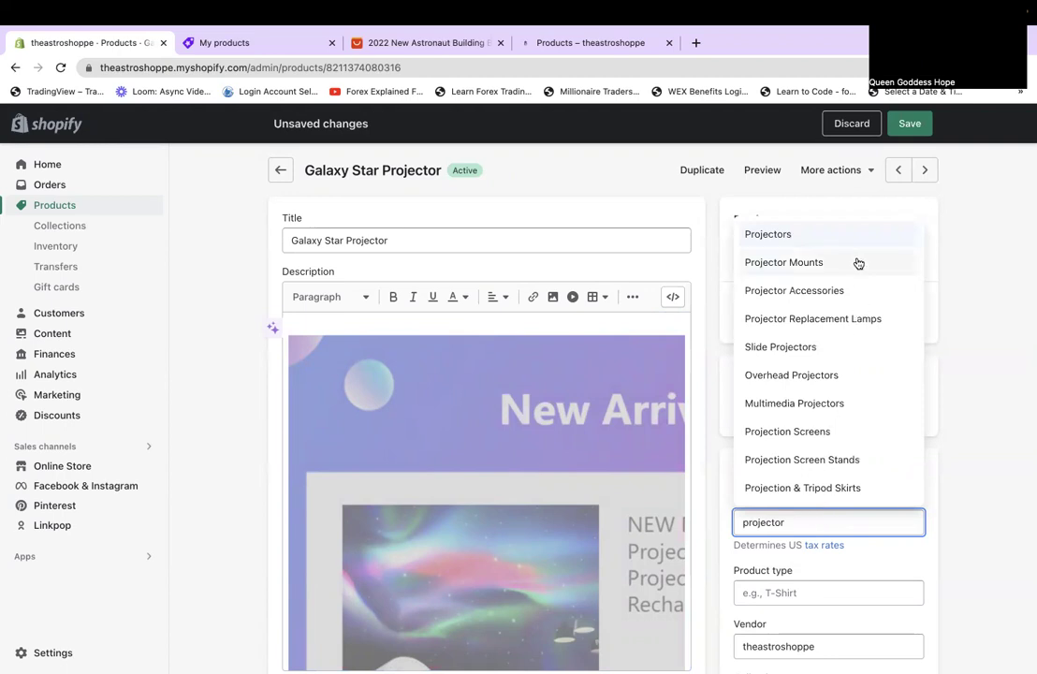
left_click(823, 234)
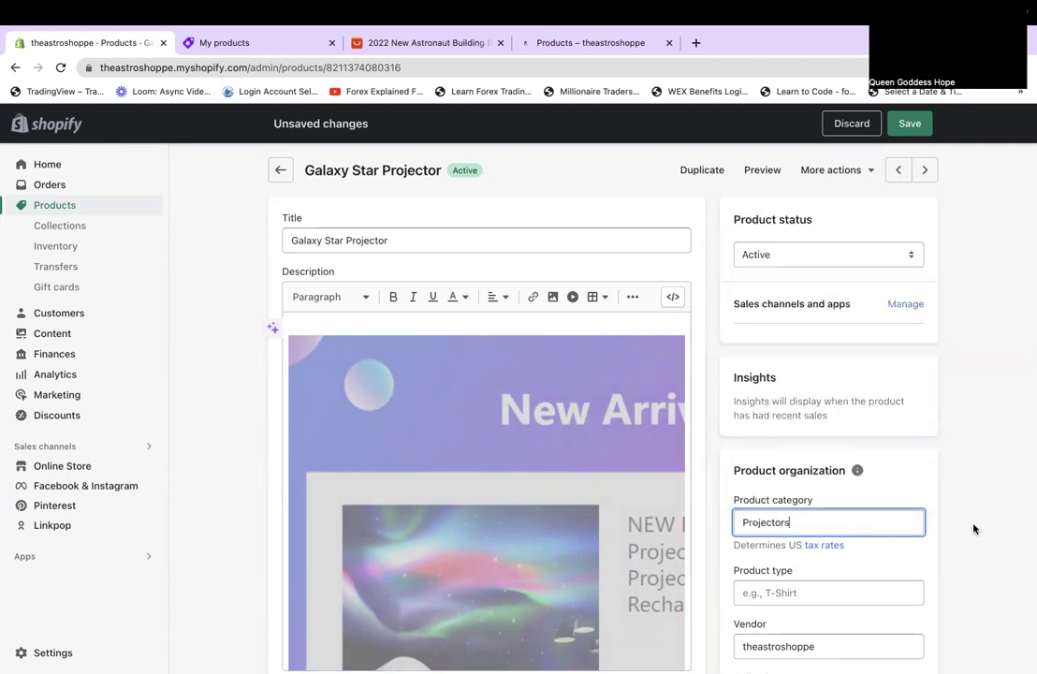
scroll(973, 530, "down", 2)
left_click(845, 473)
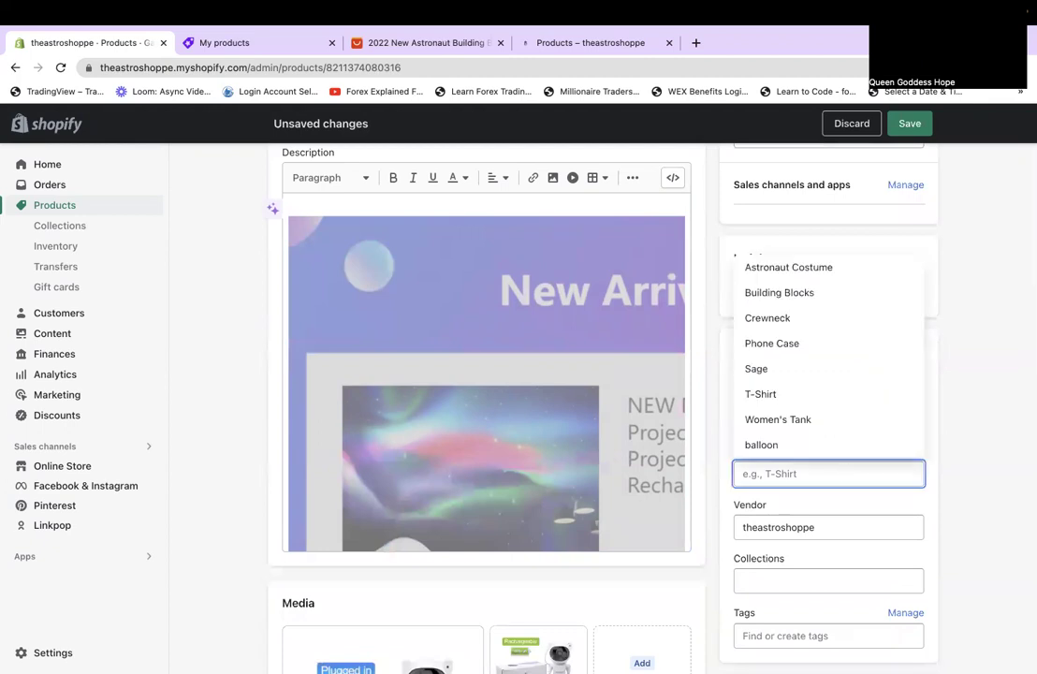
type("Galaxy Projector")
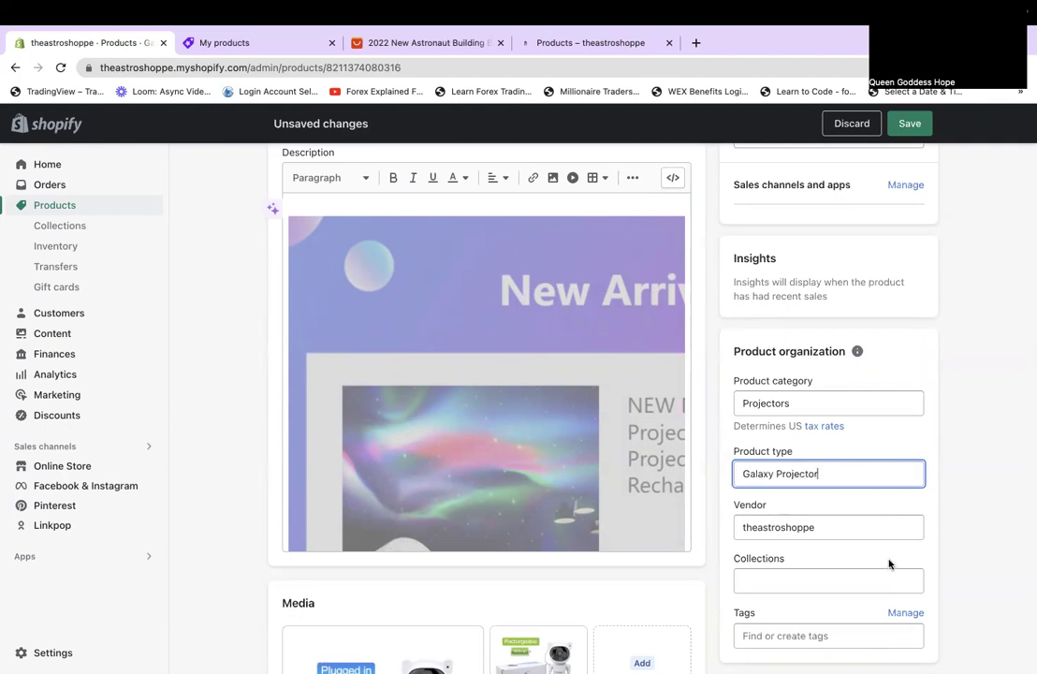
Add the Online Store sales channel, save the projector, and go to the next product.
scroll(890, 563, "down", 5)
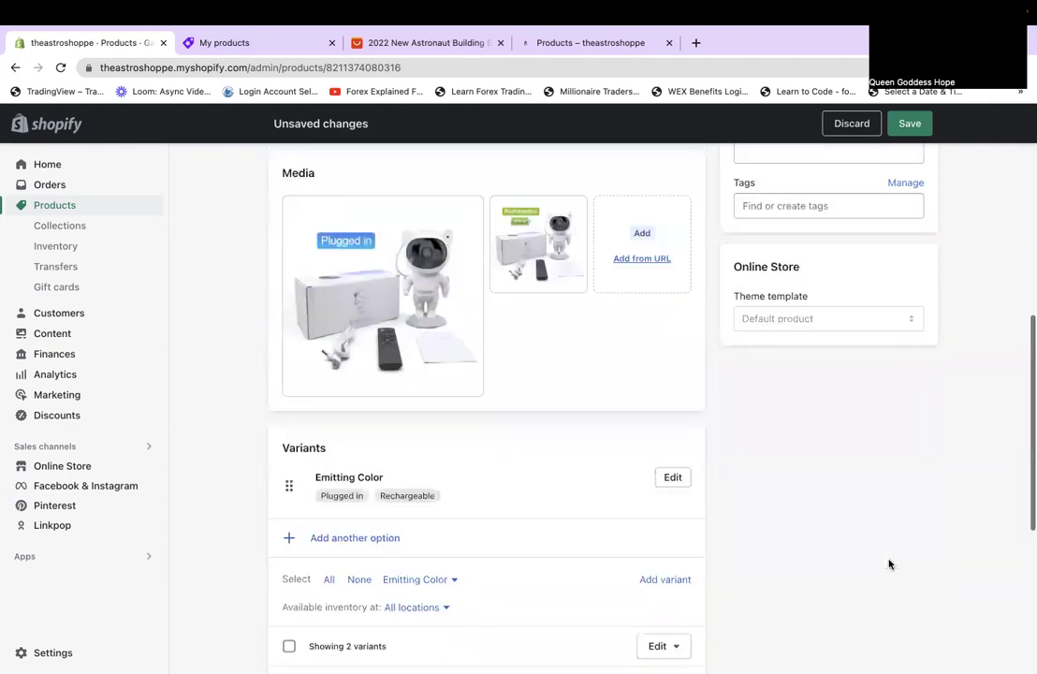
scroll(889, 563, "down", 3)
scroll(889, 563, "up", 10)
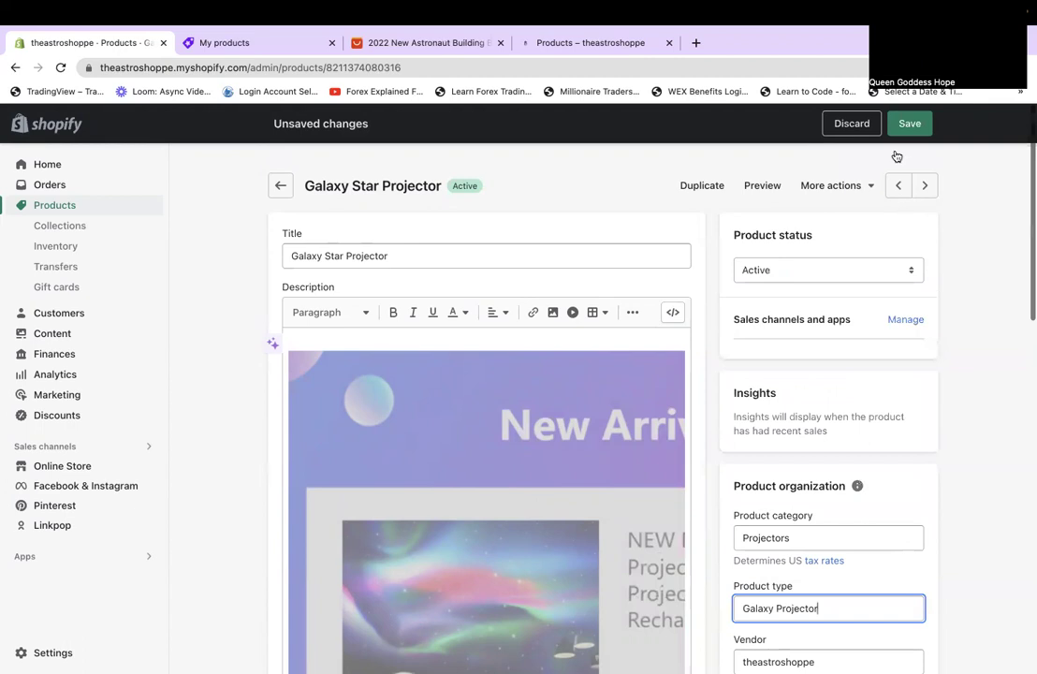
left_click(890, 309)
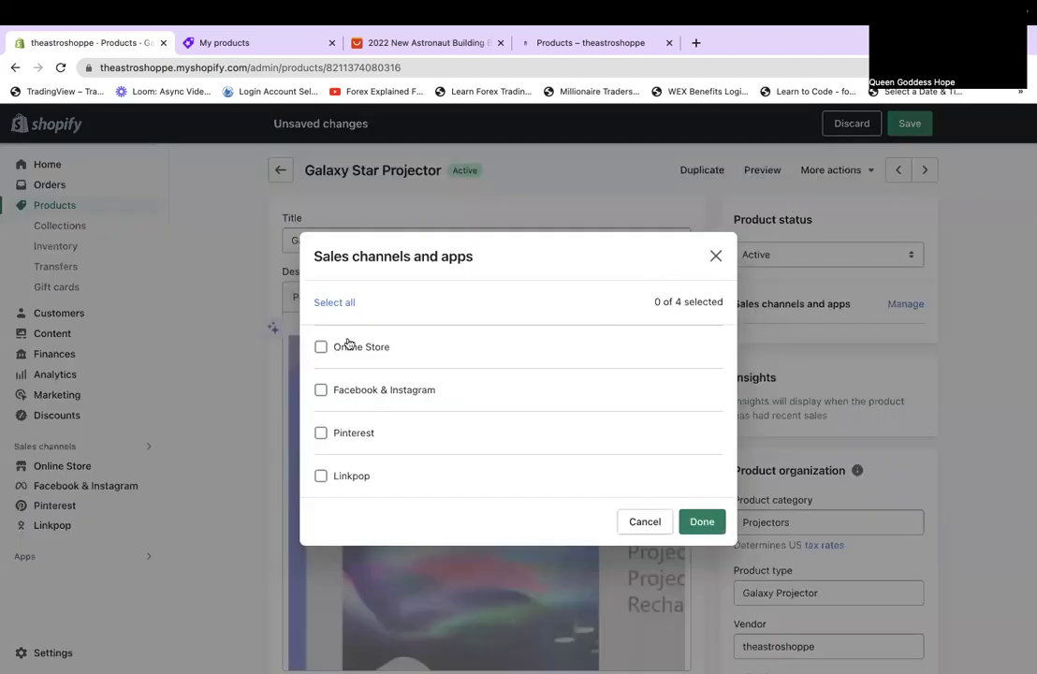
left_click(334, 343)
left_click(706, 524)
left_click(910, 122)
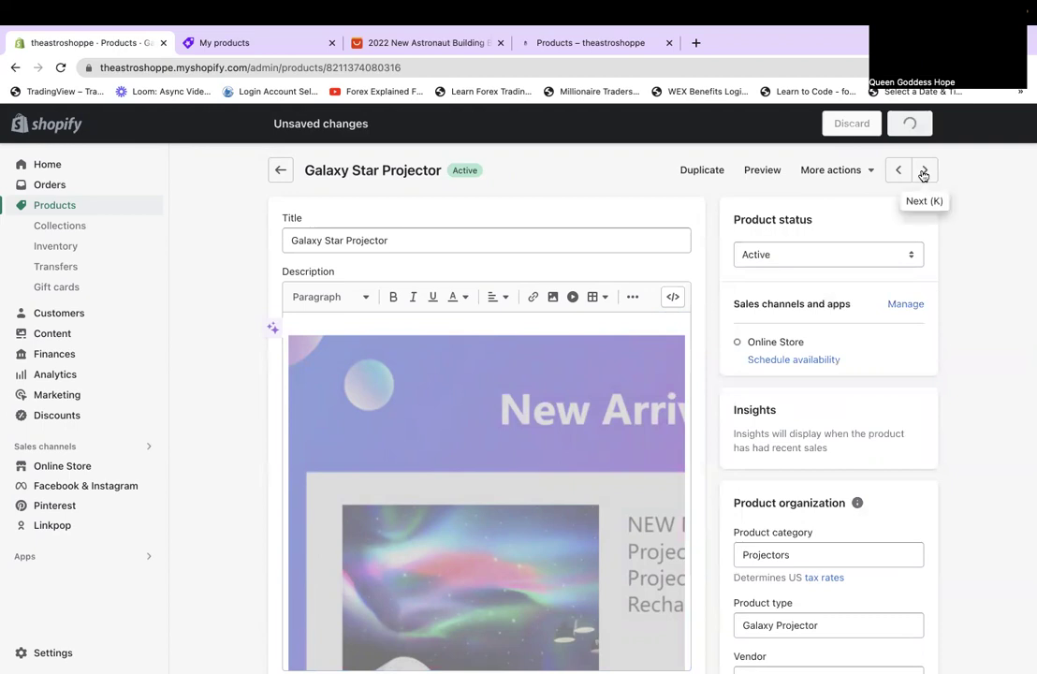
left_click(923, 172)
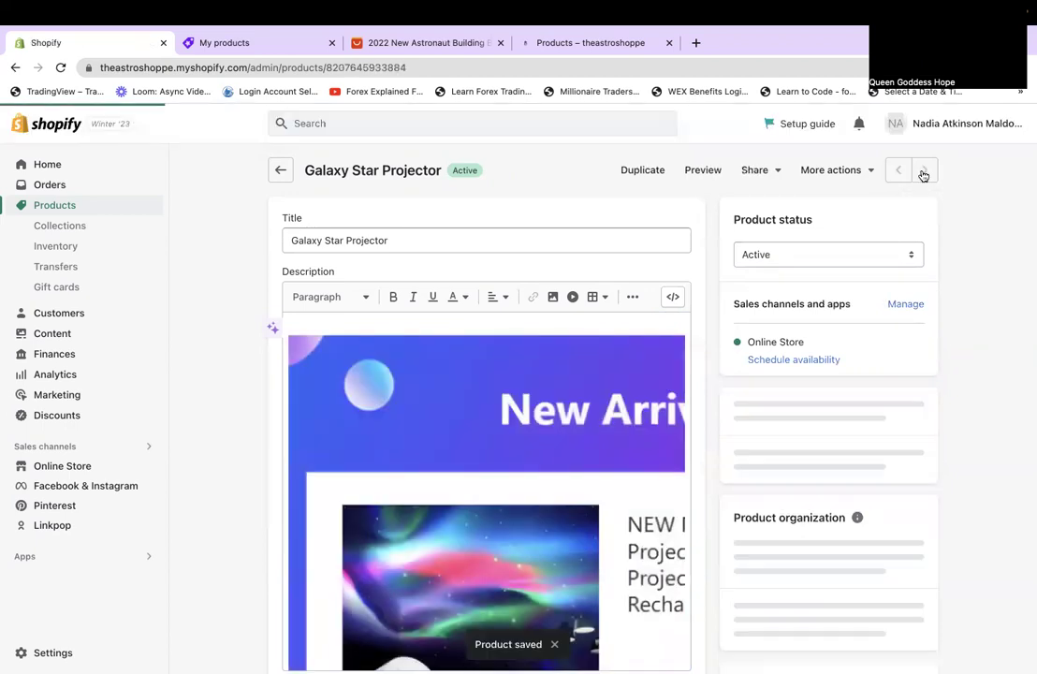
Advance to Space Theme Cake / Cupcake Topper and delete its dimension-diagram description image.
left_click(923, 172)
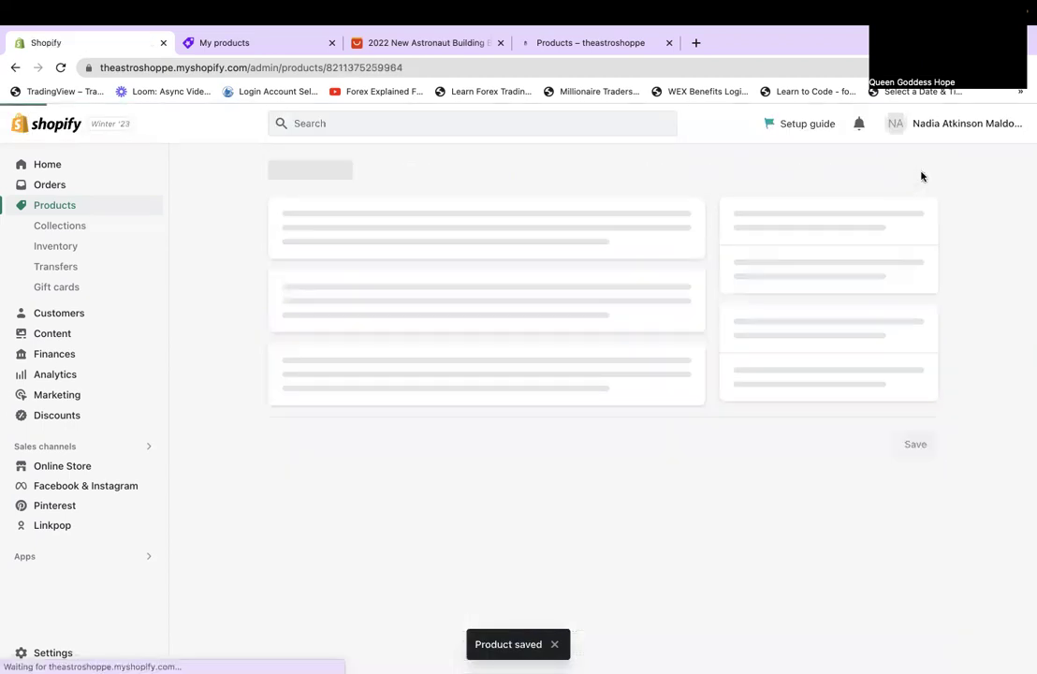
left_click(921, 175)
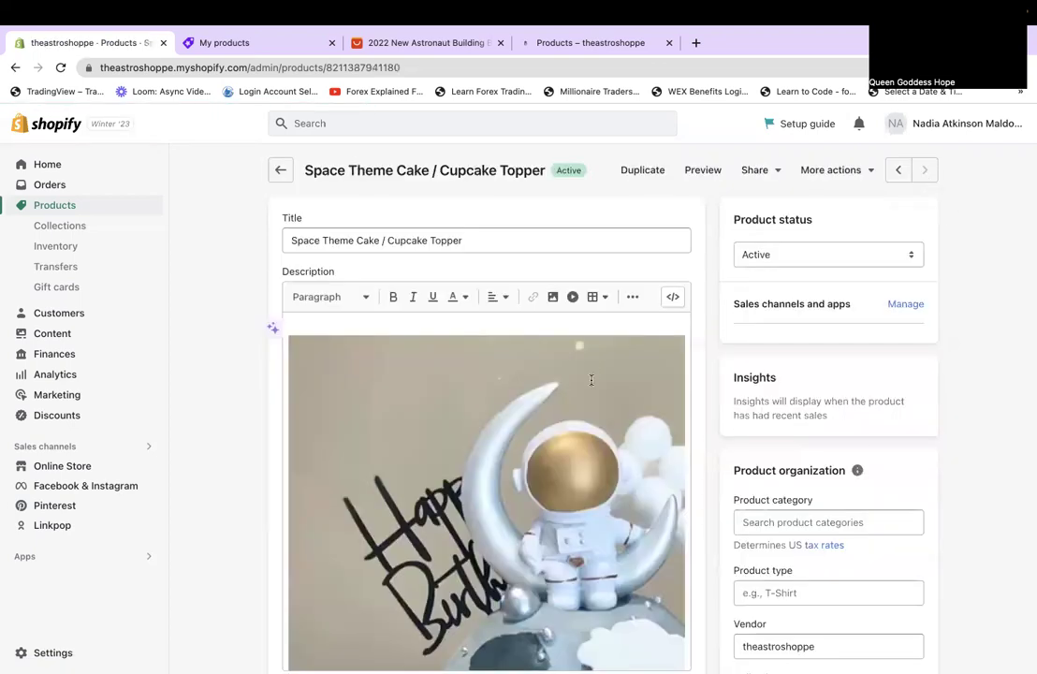
scroll(592, 379, "down", 5)
scroll(592, 379, "down", 5)
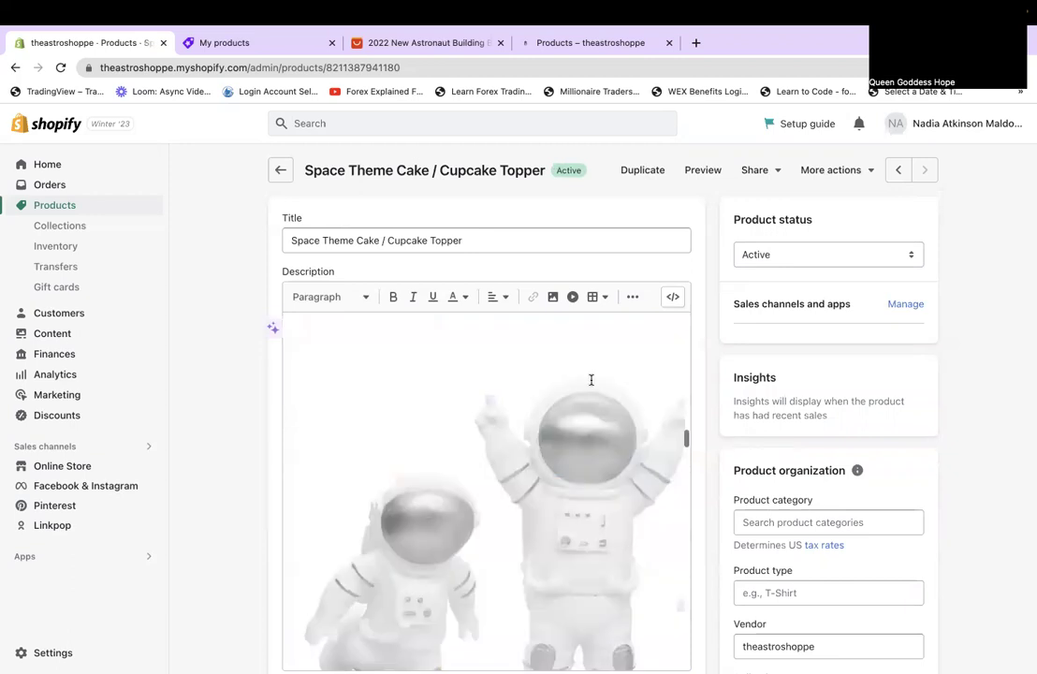
scroll(592, 379, "down", 2)
scroll(592, 379, "down", 4)
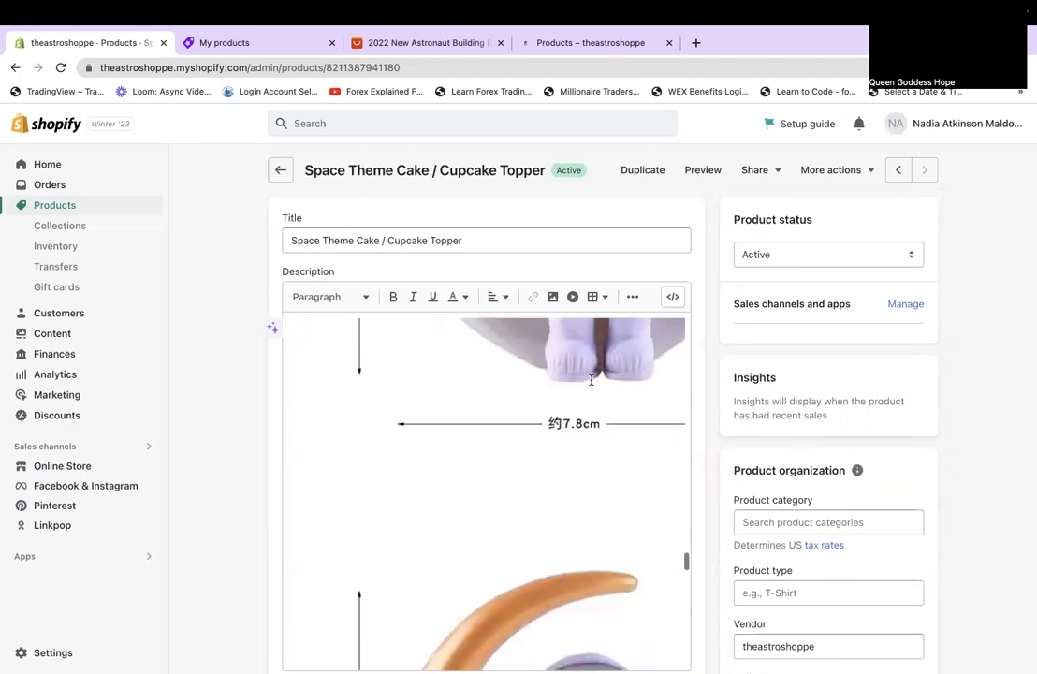
scroll(592, 379, "down", 5)
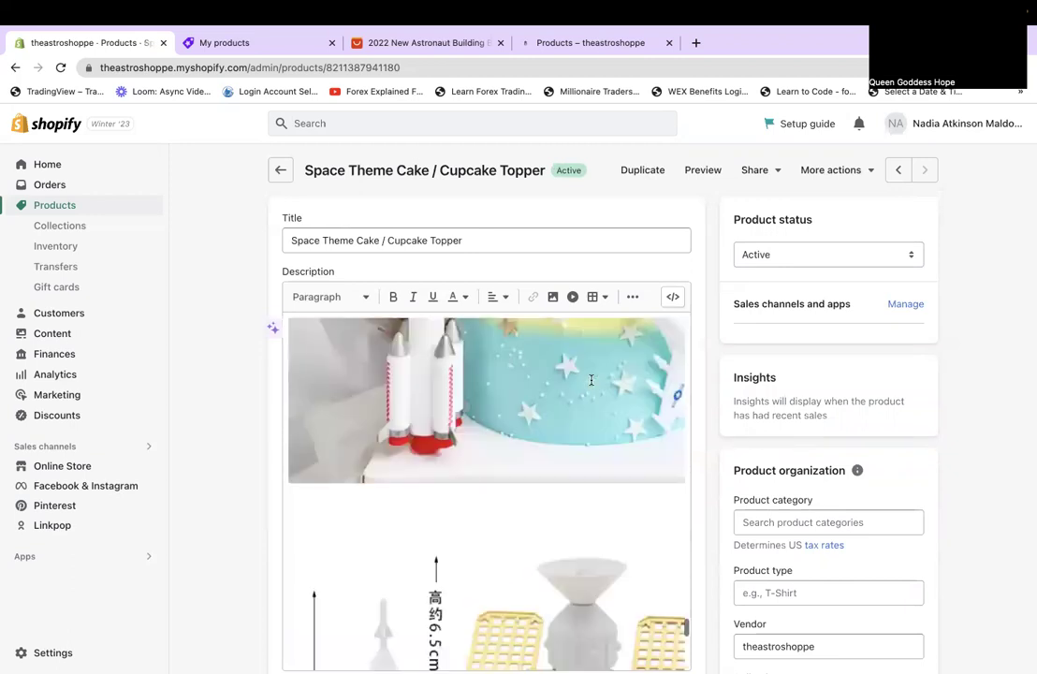
scroll(592, 379, "down", 5)
scroll(411, 309, "down", 3)
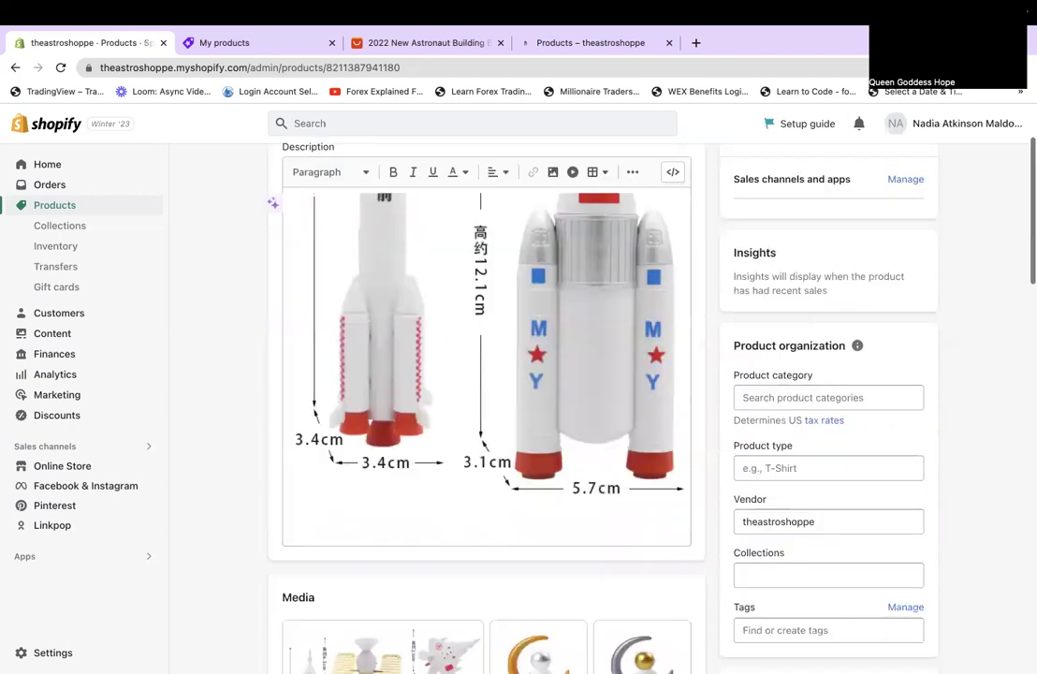
left_click(398, 340)
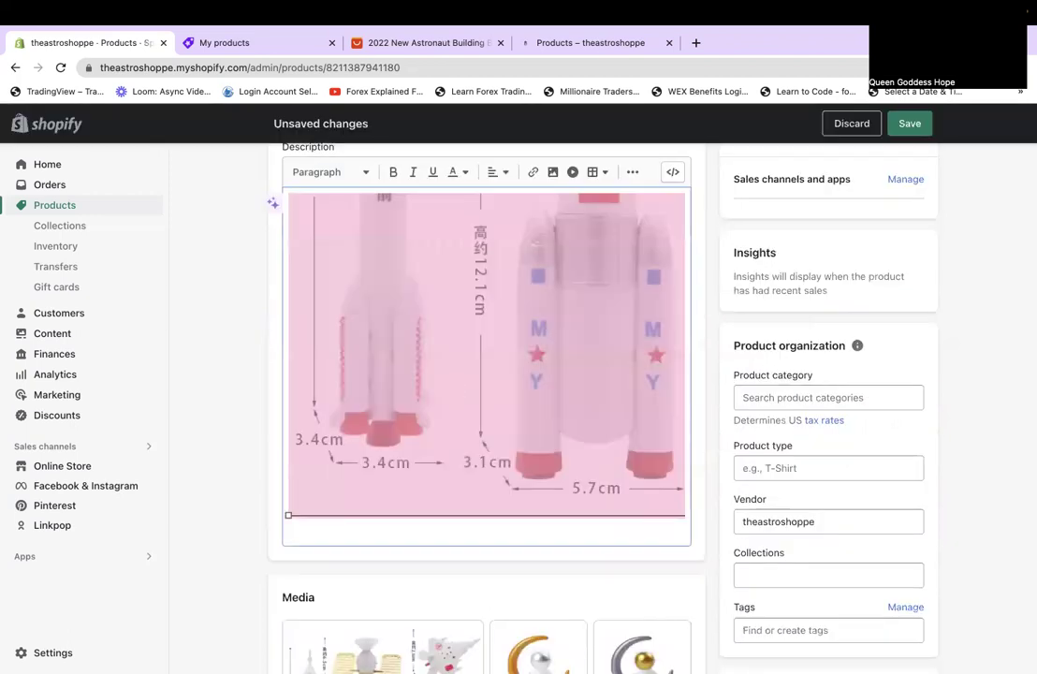
key("Delete")
scroll(383, 361, "down", 4)
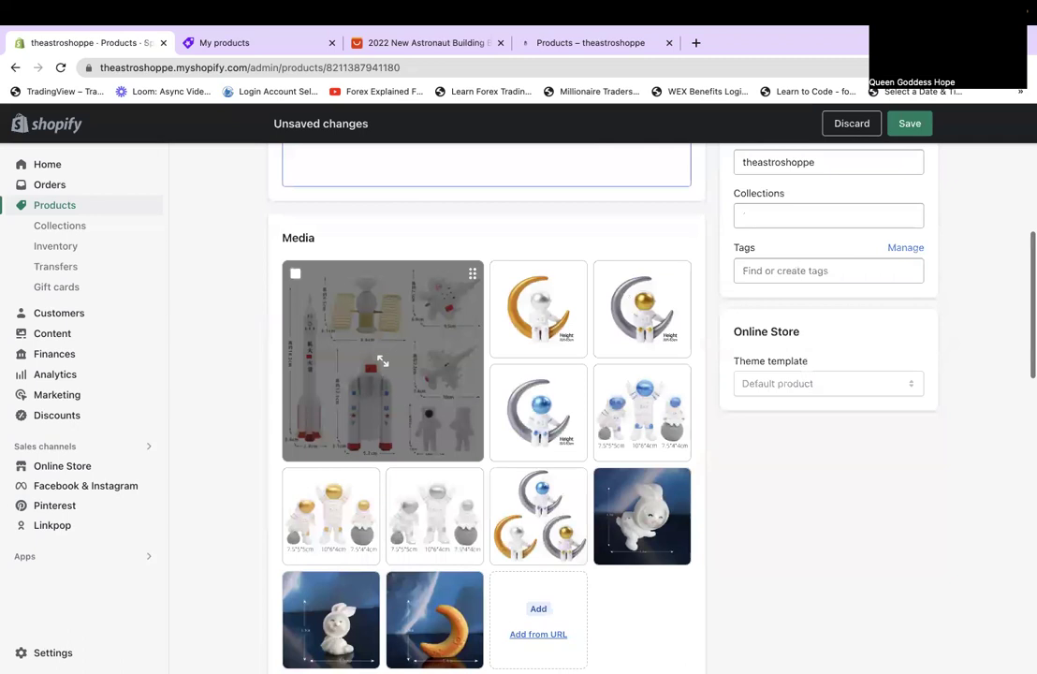
scroll(382, 361, "down", 1)
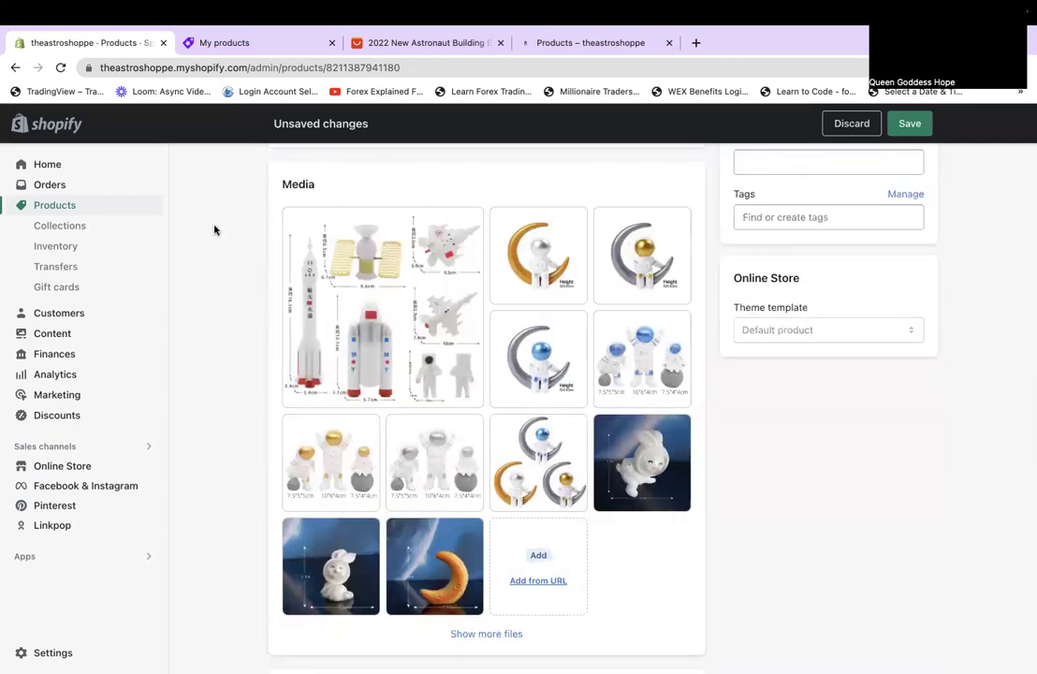
Move the blue astronaut trio image to the first media slot.
left_click_drag(656, 372, 344, 285)
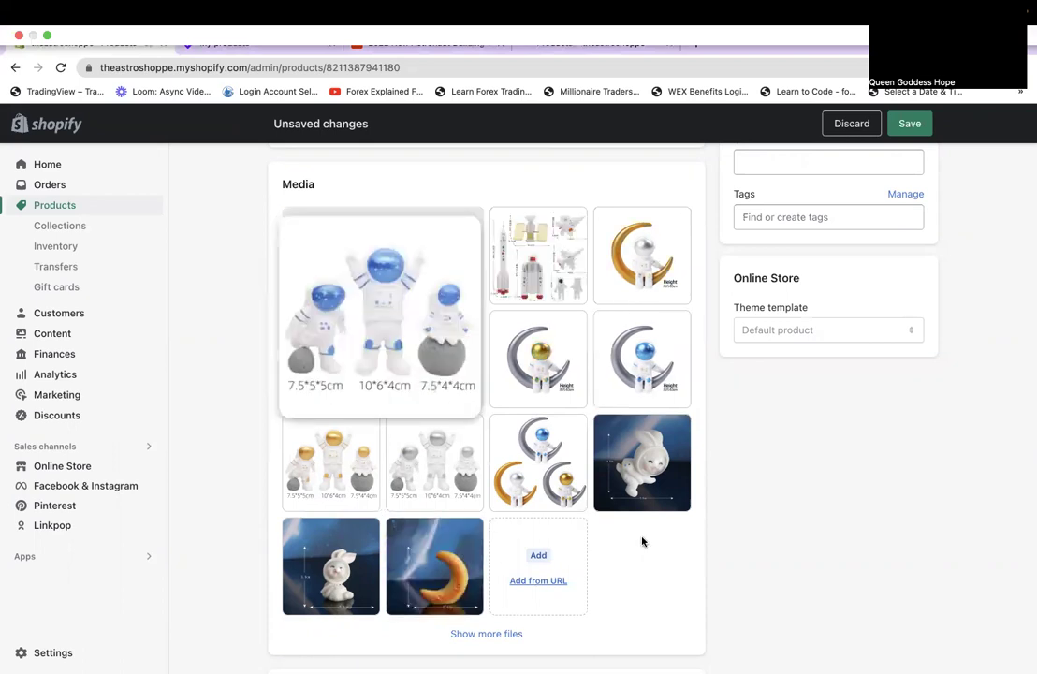
scroll(674, 597, "down", 10)
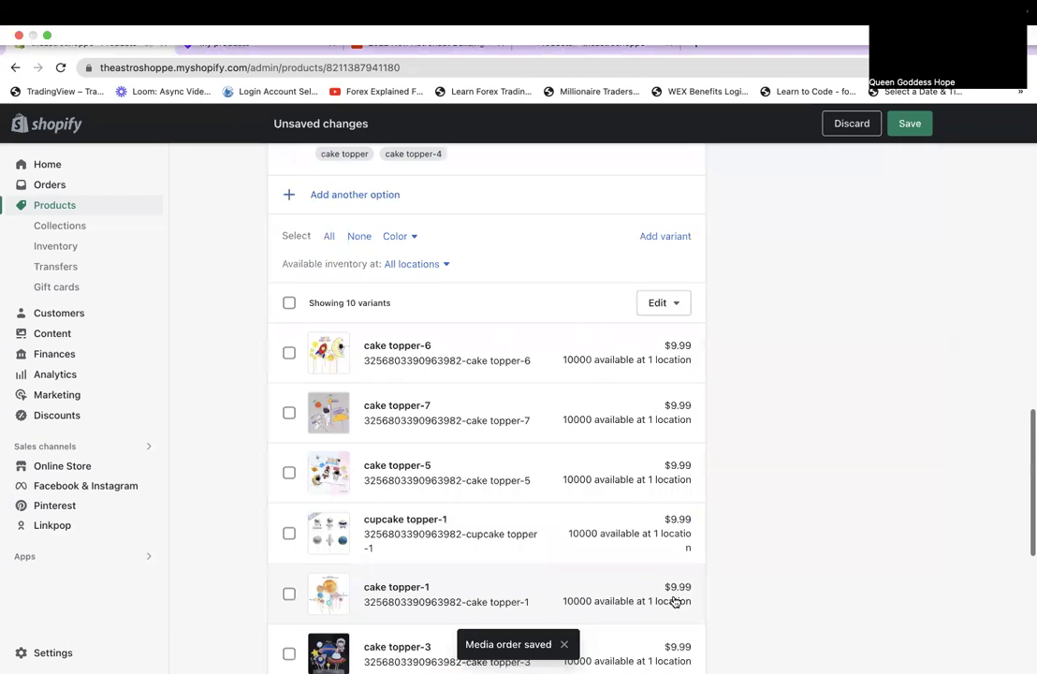
scroll(674, 601, "down", 4)
scroll(674, 601, "down", 1)
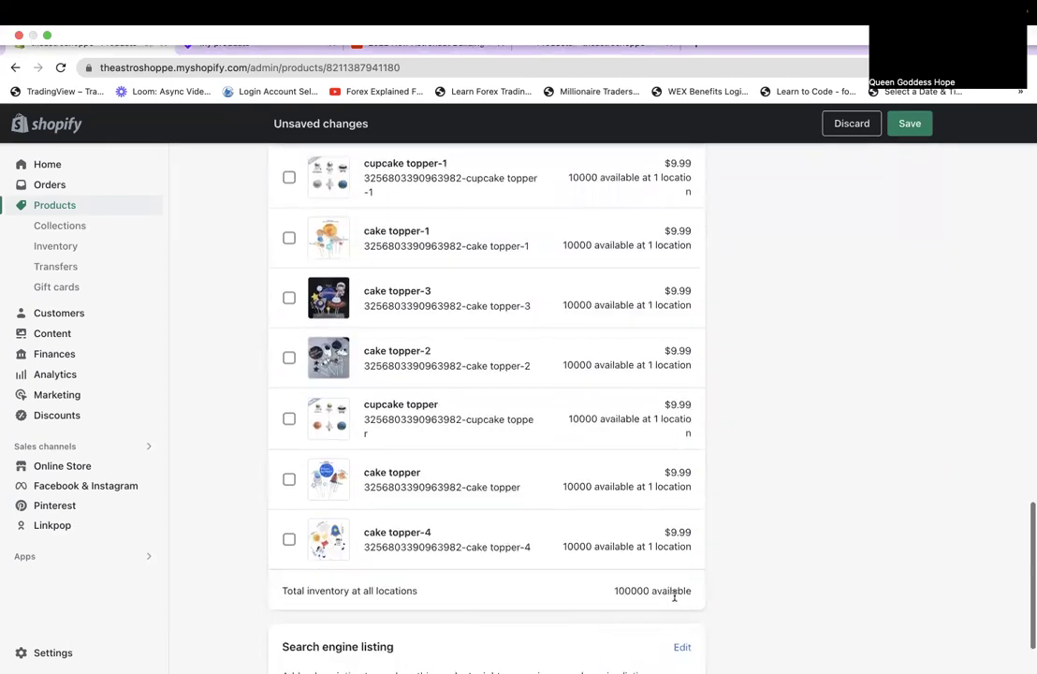
scroll(674, 599, "up", 1)
scroll(675, 601, "up", 3)
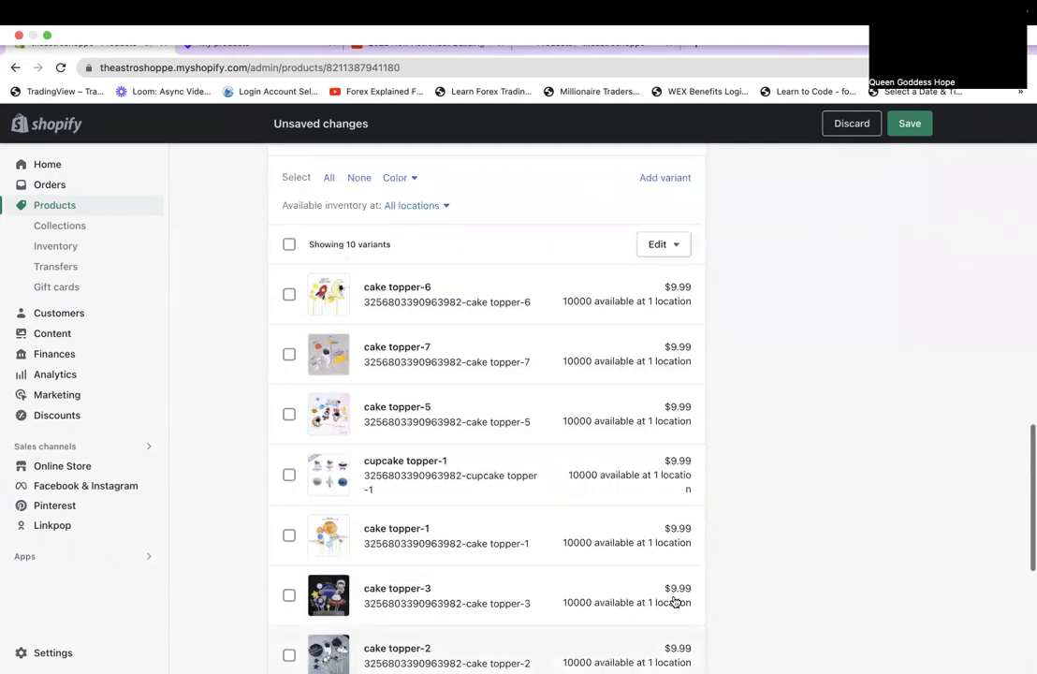
scroll(672, 602, "up", 5)
scroll(612, 323, "up", 2)
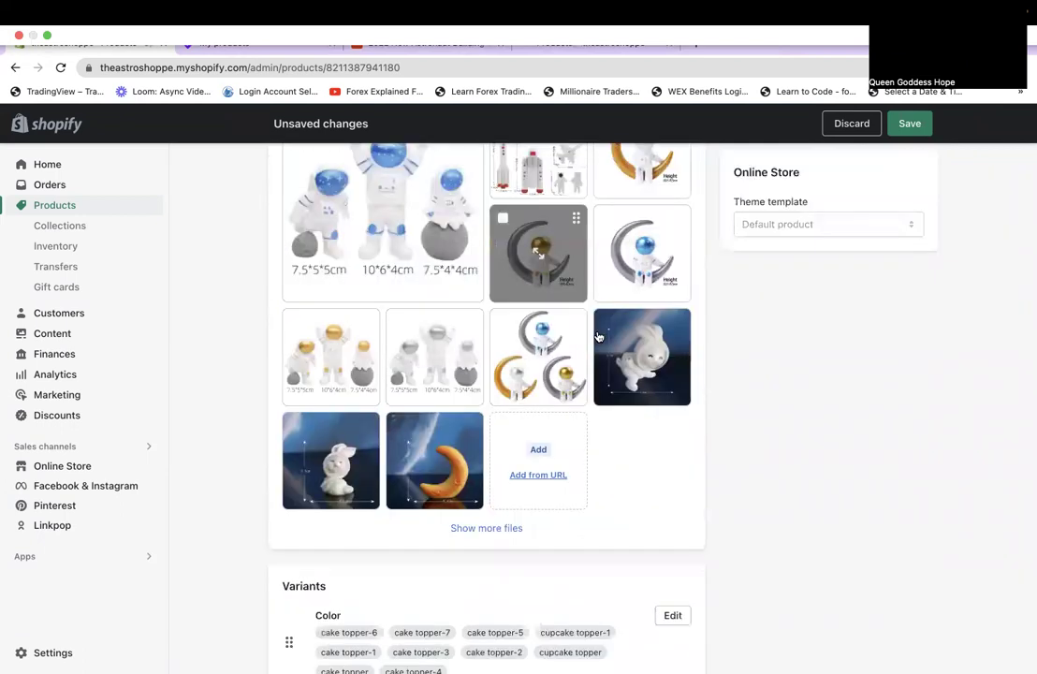
Delete both bunny photos from the media gallery.
left_click(607, 322)
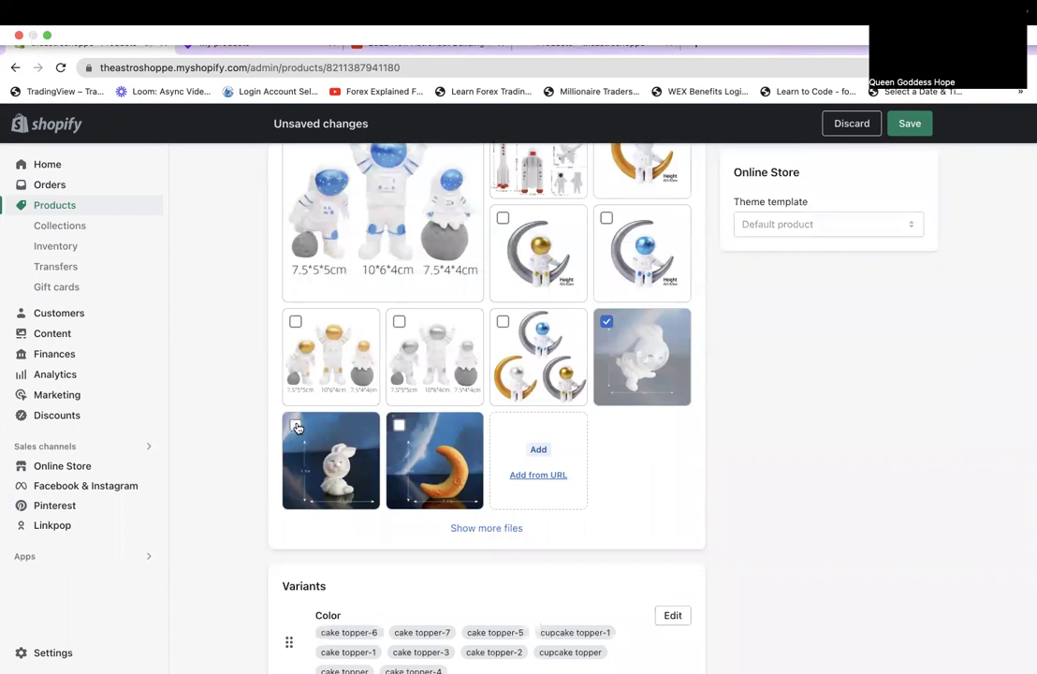
left_click(295, 425)
scroll(591, 253, "up", 2)
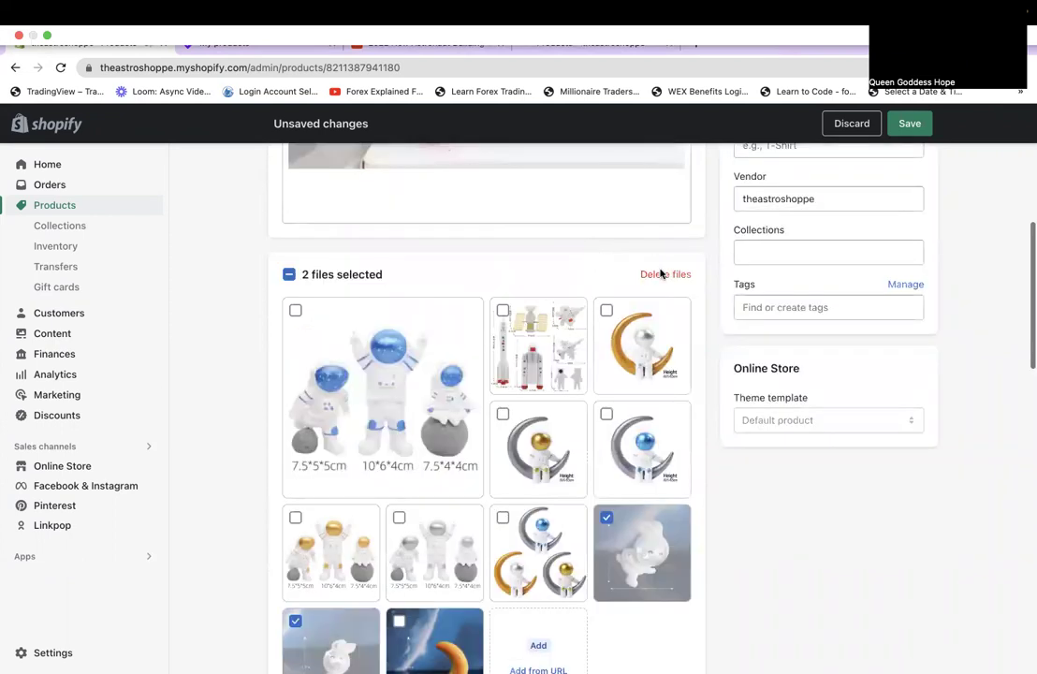
left_click(663, 273)
left_click(699, 435)
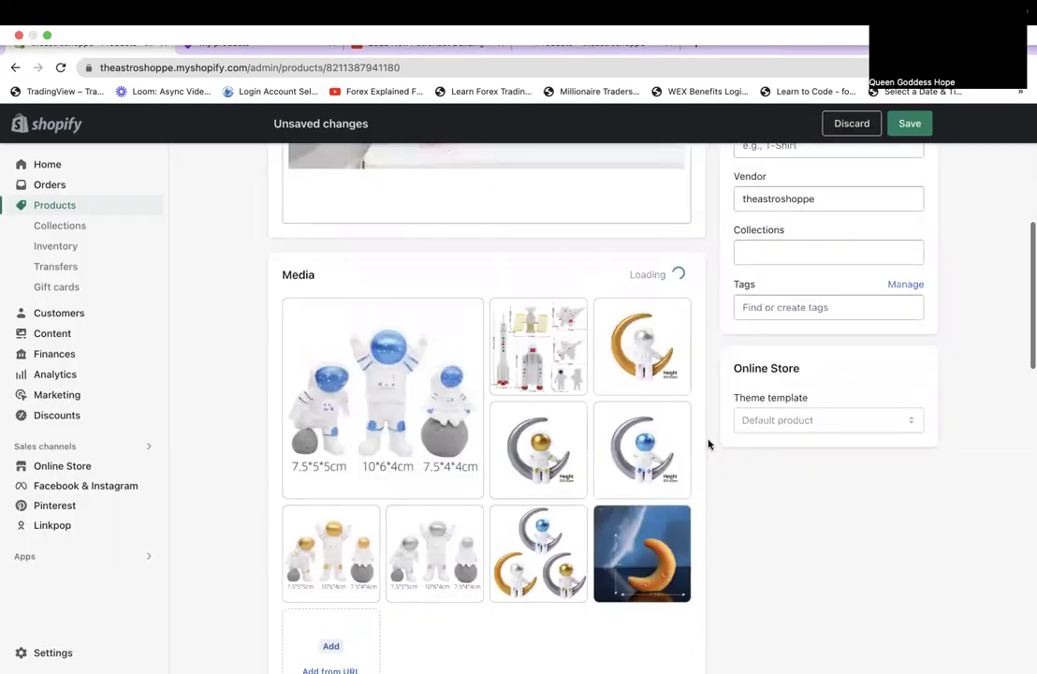
scroll(709, 444, "down", 5)
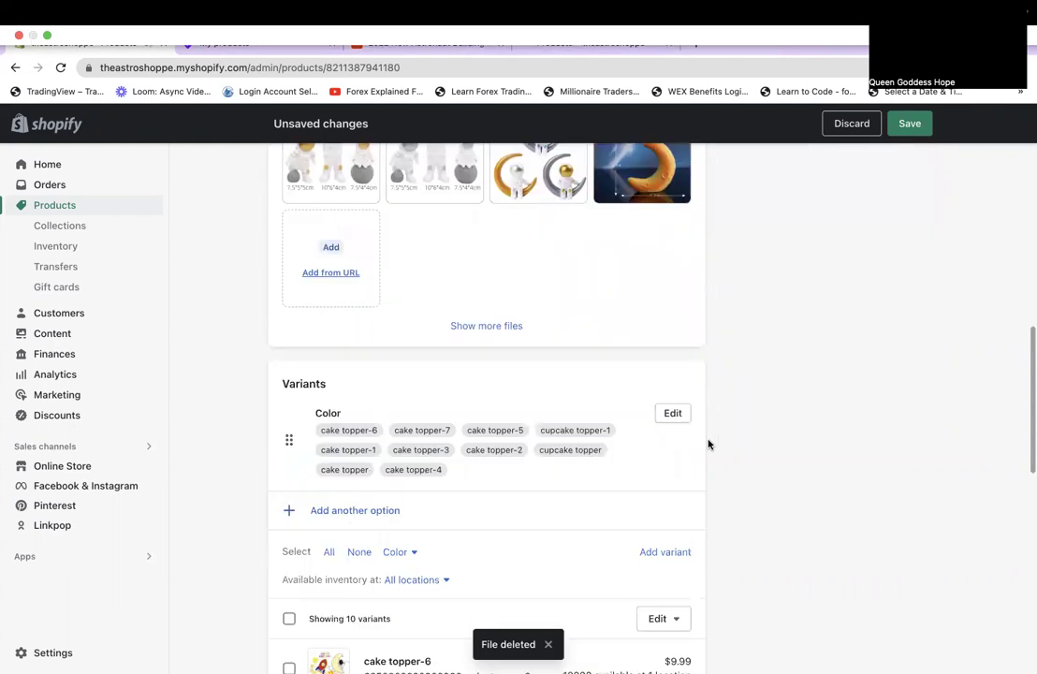
scroll(708, 445, "down", 4)
scroll(708, 445, "up", 3)
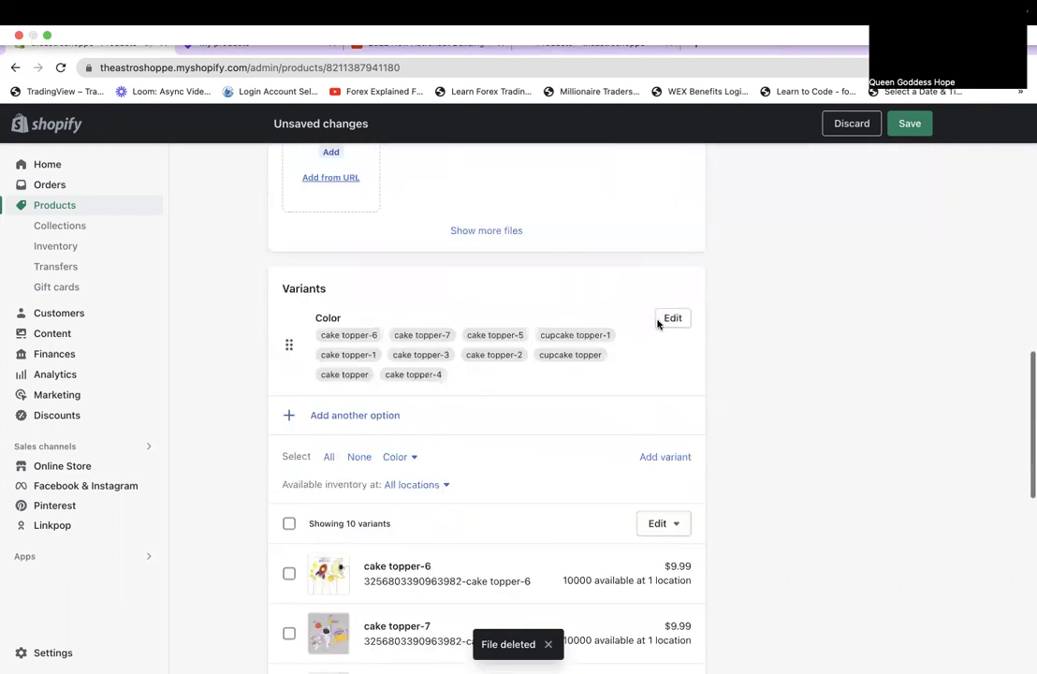
Edit the Color values, moving cake topper-6 and -7 to the end and cupcake topper and cake topper to the top.
left_click(671, 317)
scroll(234, 447, "down", 2)
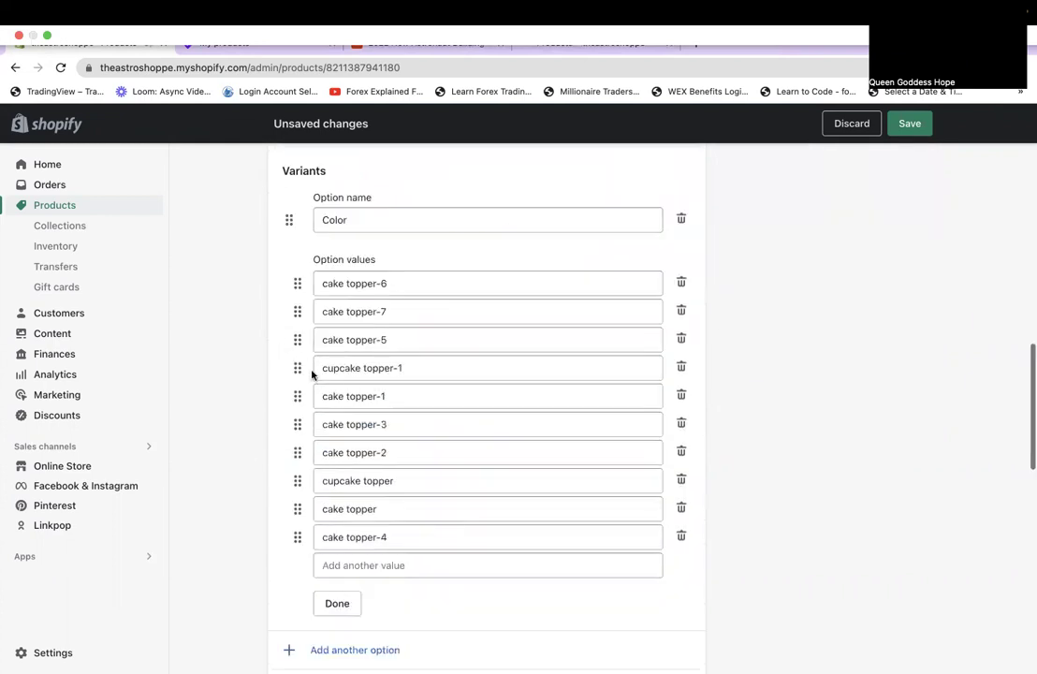
left_click_drag(297, 282, 281, 527)
left_click_drag(296, 278, 286, 540)
left_click_drag(298, 452, 292, 283)
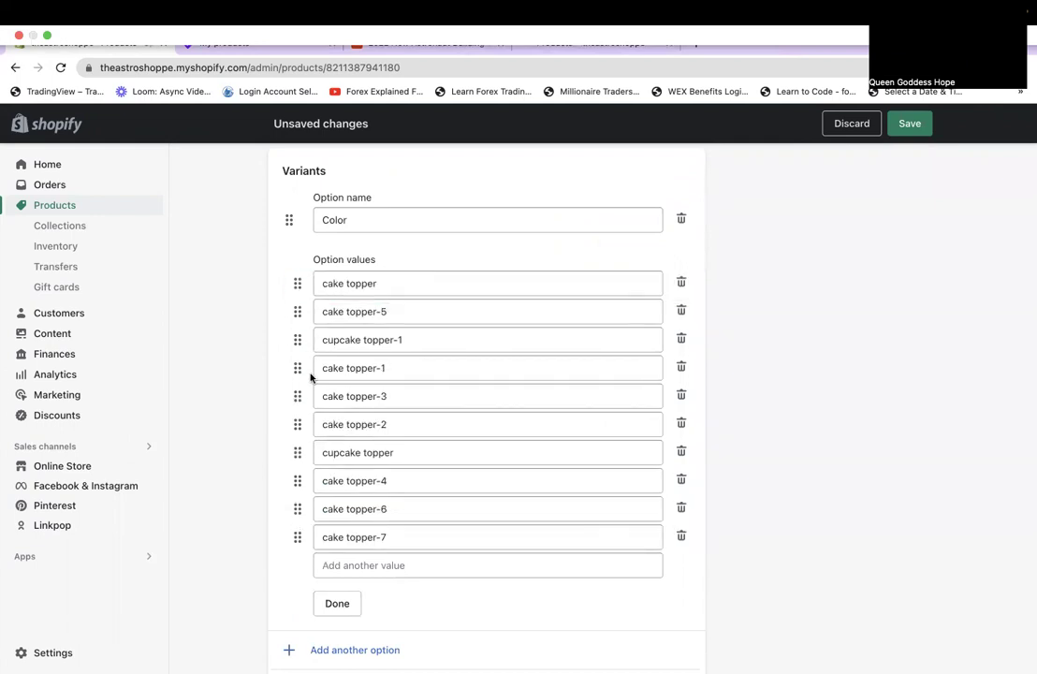
left_click_drag(297, 453, 302, 318)
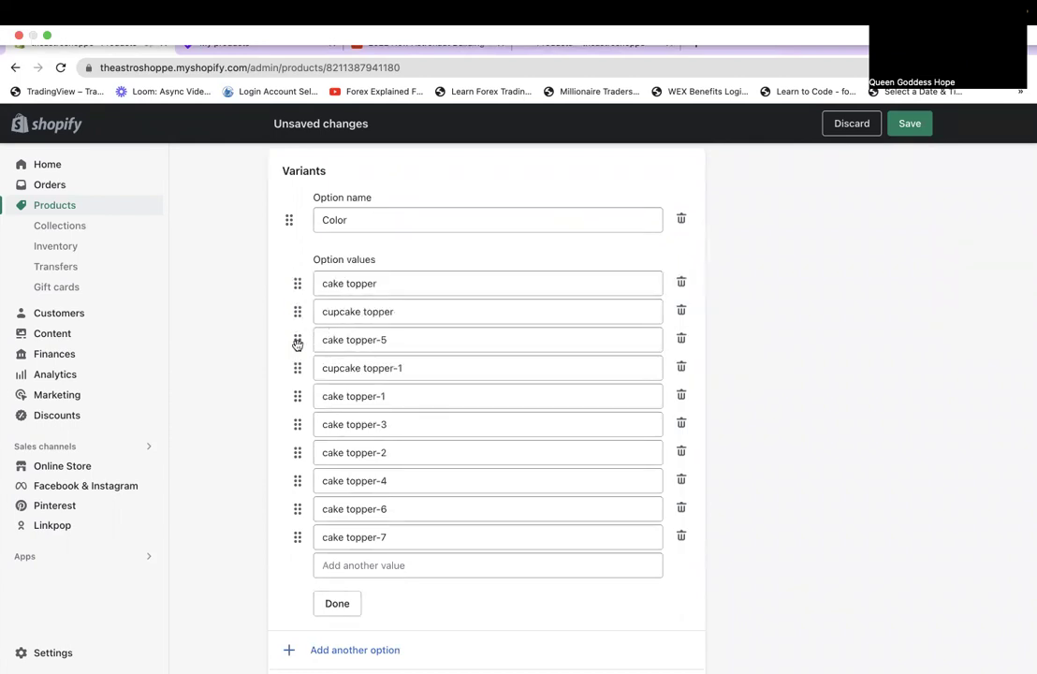
Finish the order: cupcake topper-1 second, cake topper after it, -3 after -2, -5 after -4.
left_click_drag(294, 396, 285, 311)
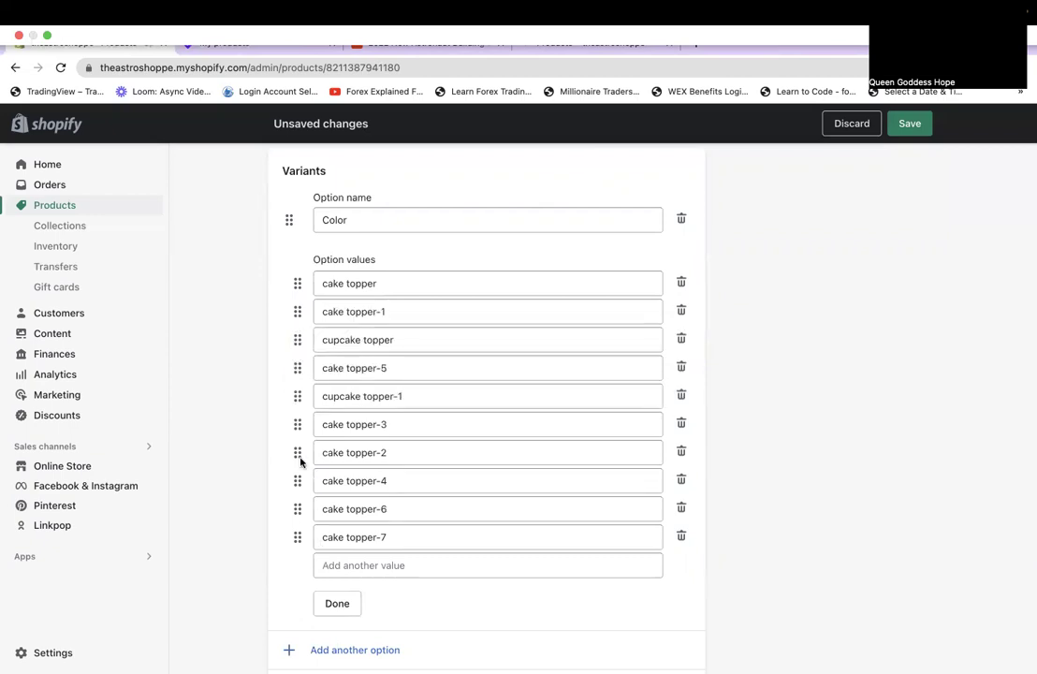
left_click_drag(298, 424, 296, 456)
left_click_drag(300, 282, 296, 398)
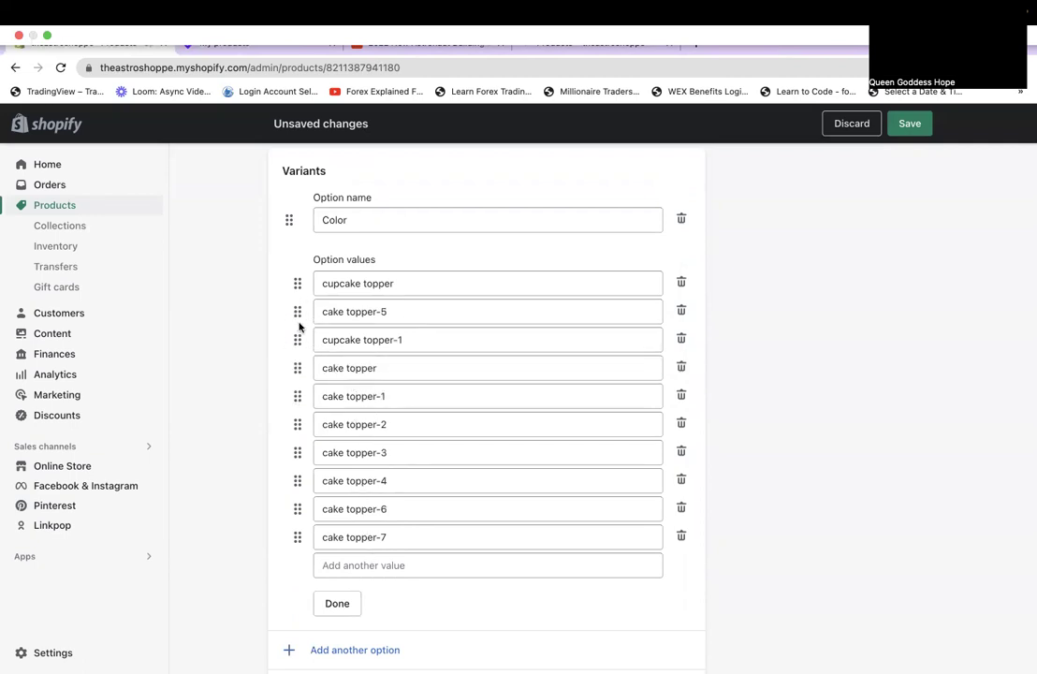
left_click_drag(302, 335, 299, 340)
left_click_drag(298, 340, 473, 503)
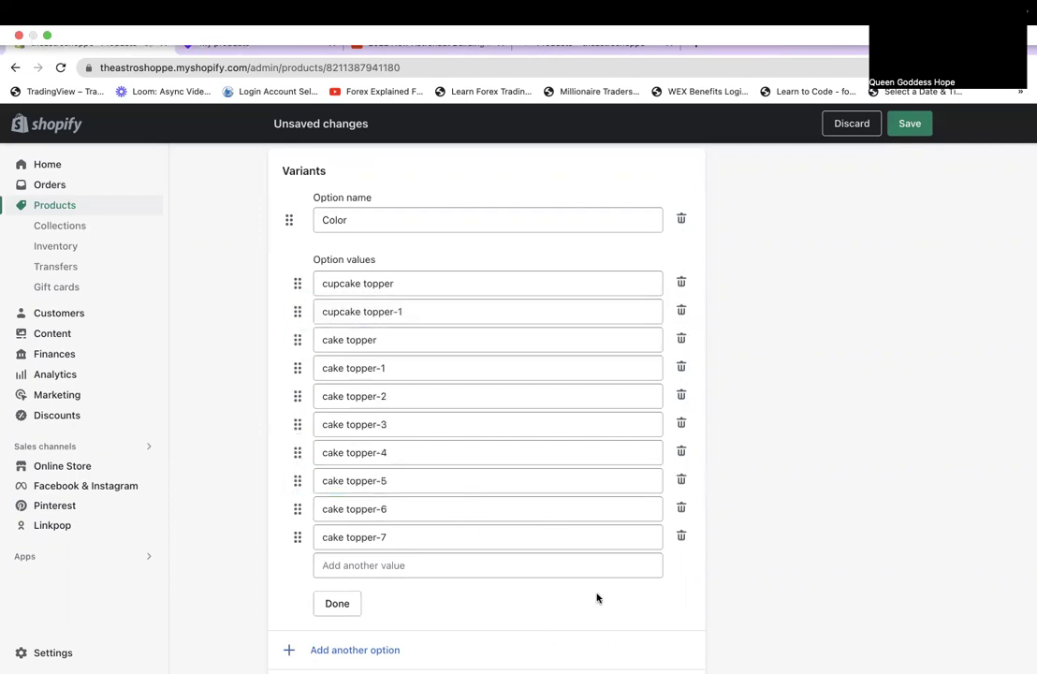
scroll(582, 588, "down", 3)
left_click(348, 428)
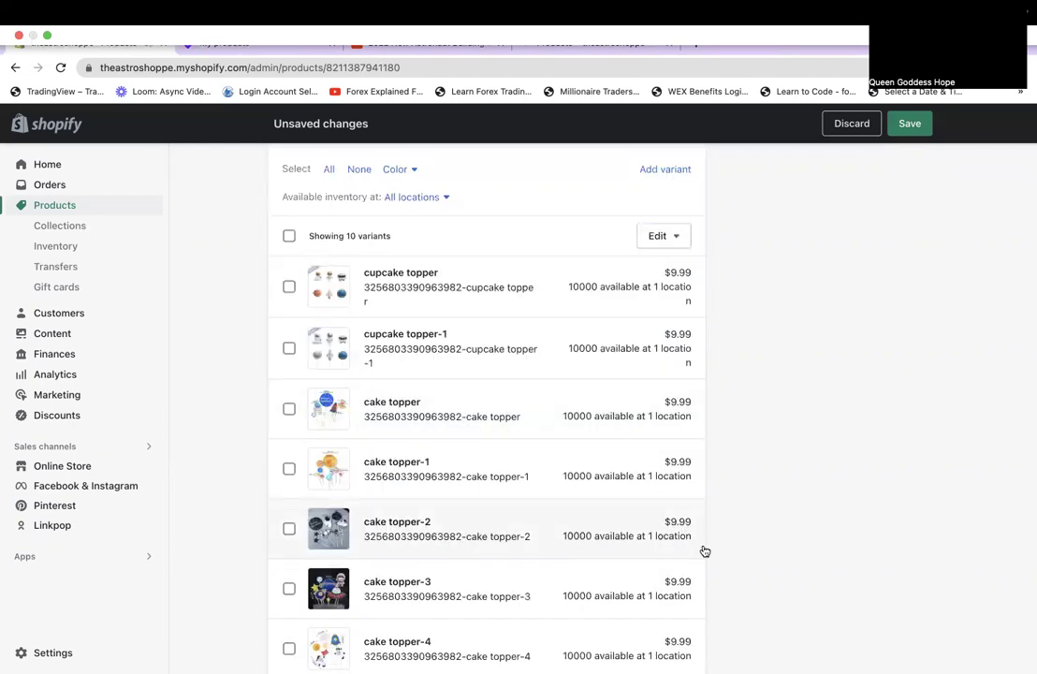
scroll(705, 551, "up", 5)
scroll(703, 551, "up", 4)
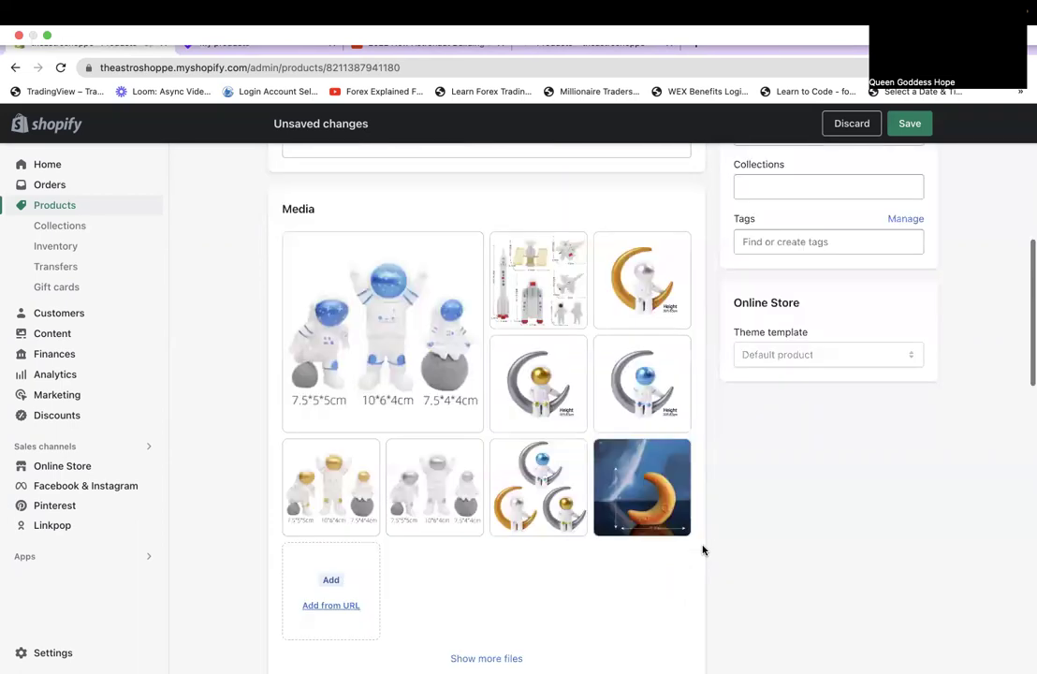
scroll(703, 551, "down", 4)
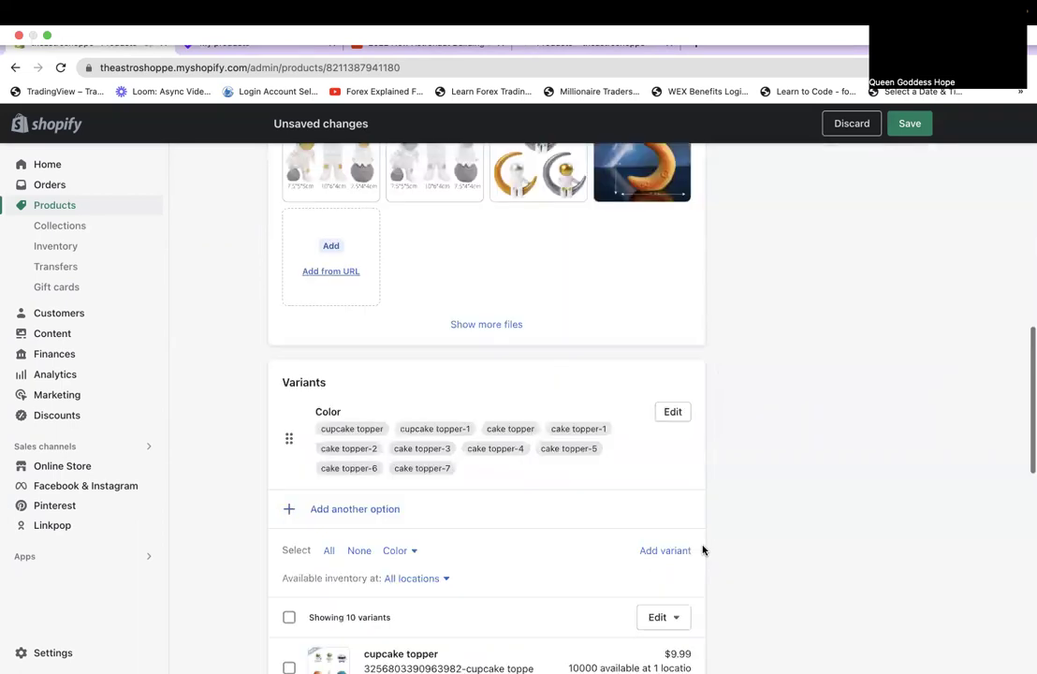
scroll(703, 551, "down", 2)
scroll(703, 550, "down", 1)
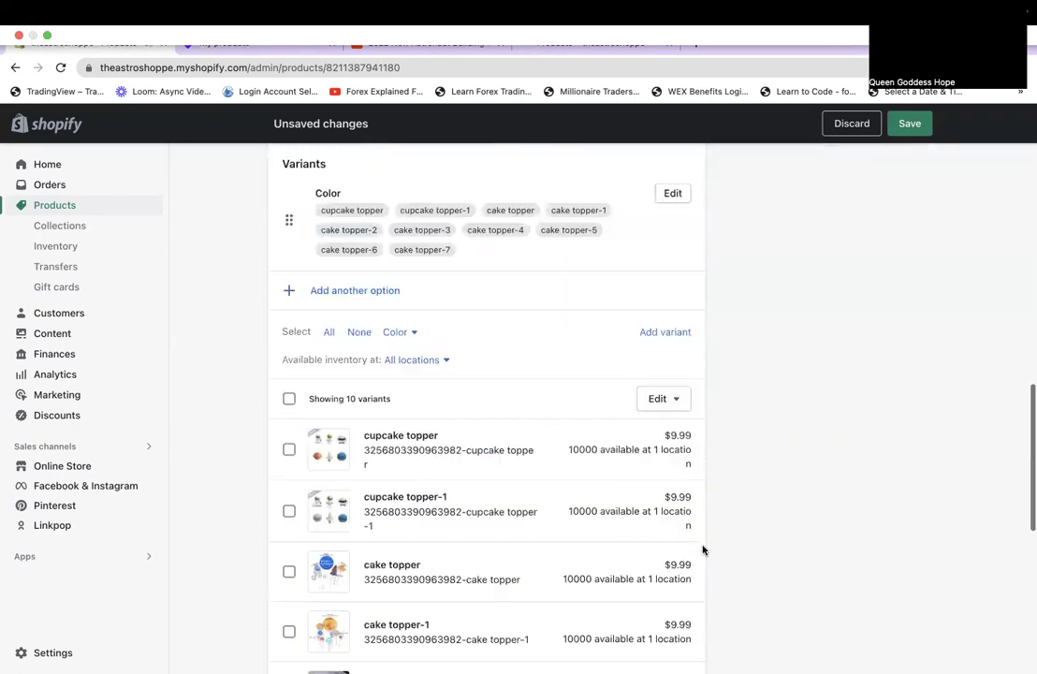
scroll(704, 551, "down", 5)
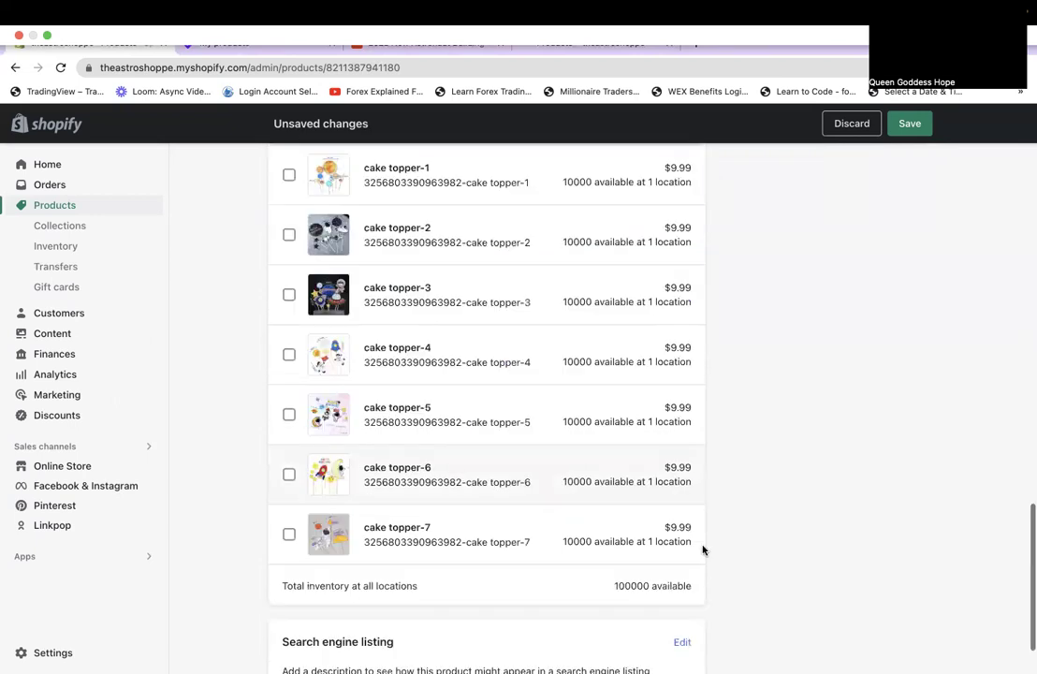
scroll(703, 550, "down", 1)
scroll(703, 550, "up", 8)
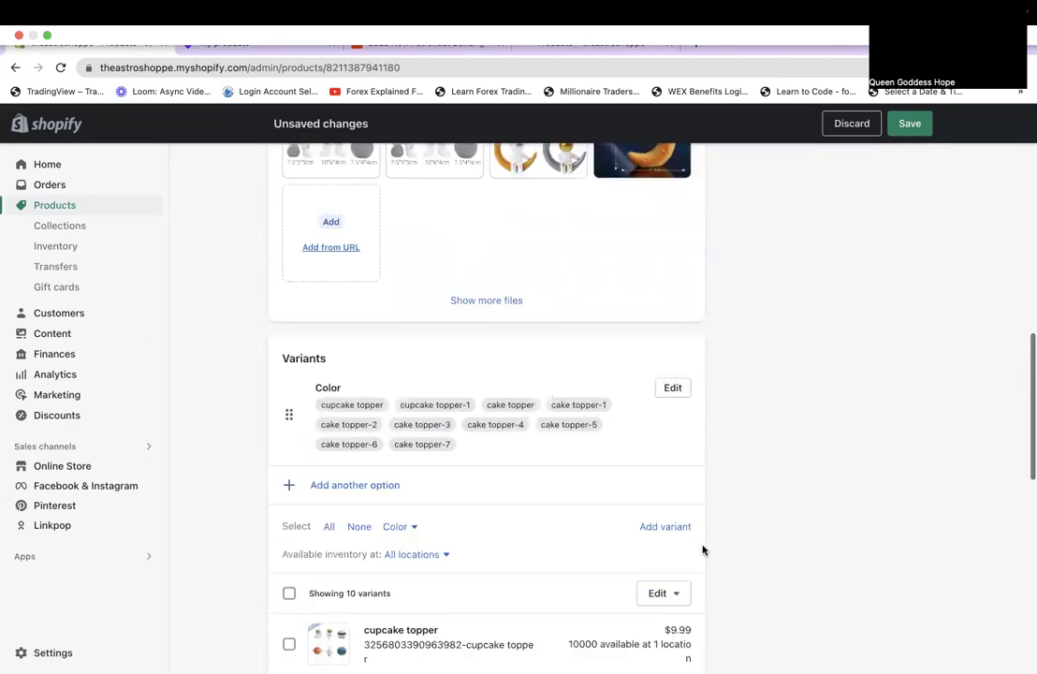
scroll(703, 550, "up", 5)
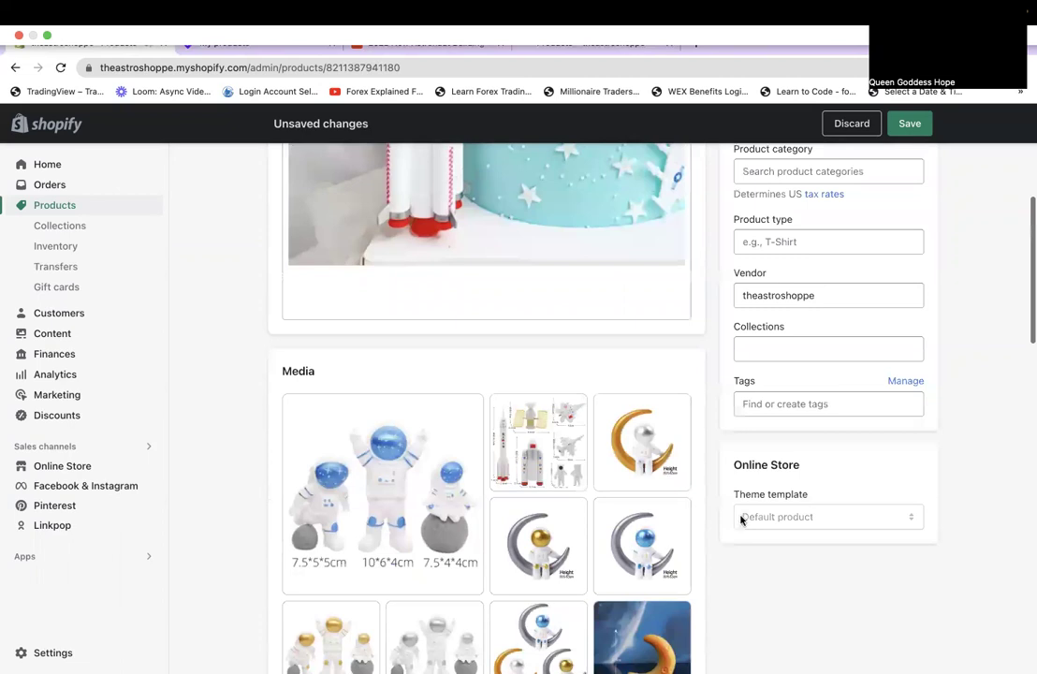
scroll(780, 421, "up", 3)
Set the product category to Cake Decorating Supplies after searching 'cake topper'.
left_click(780, 422)
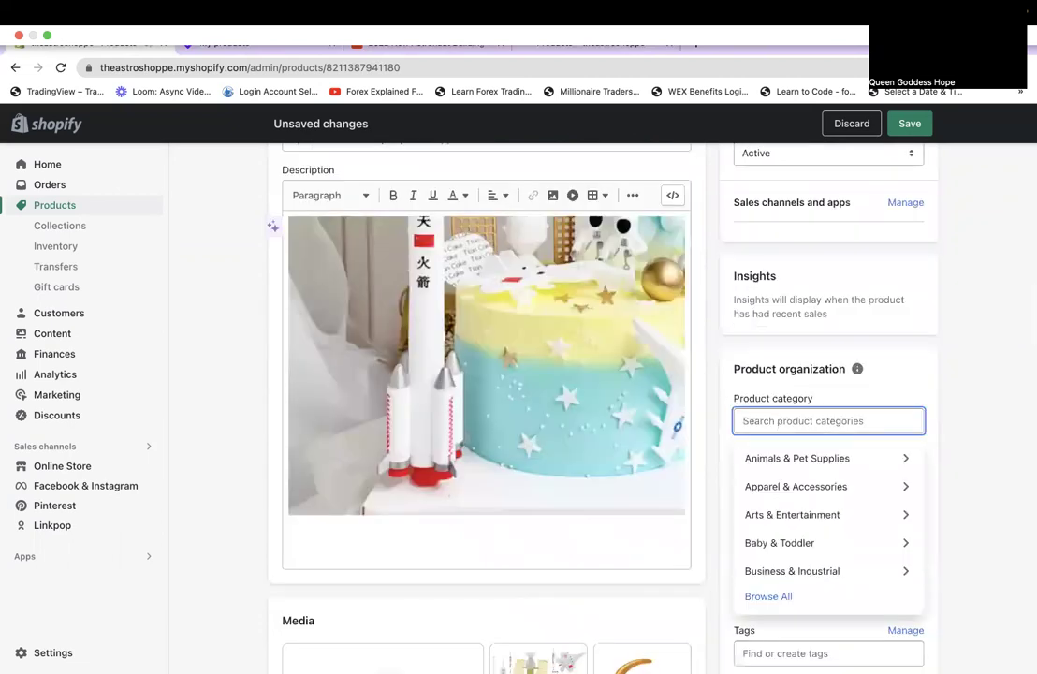
type("cake topper")
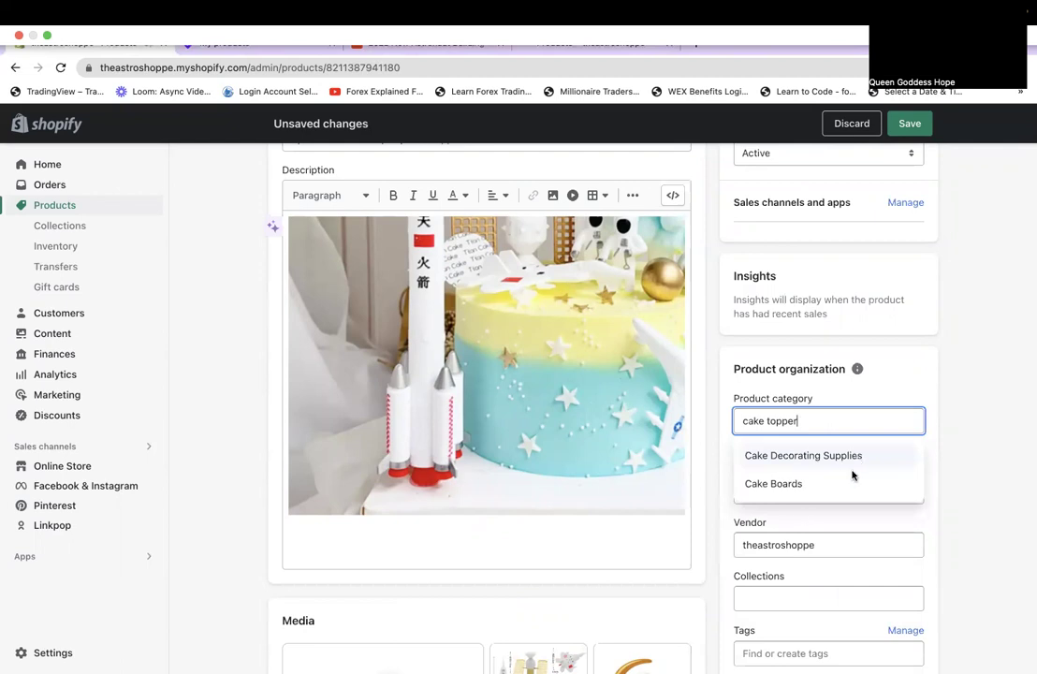
left_click(853, 473)
Enter 'Cake Topper' as the product type.
left_click(846, 491)
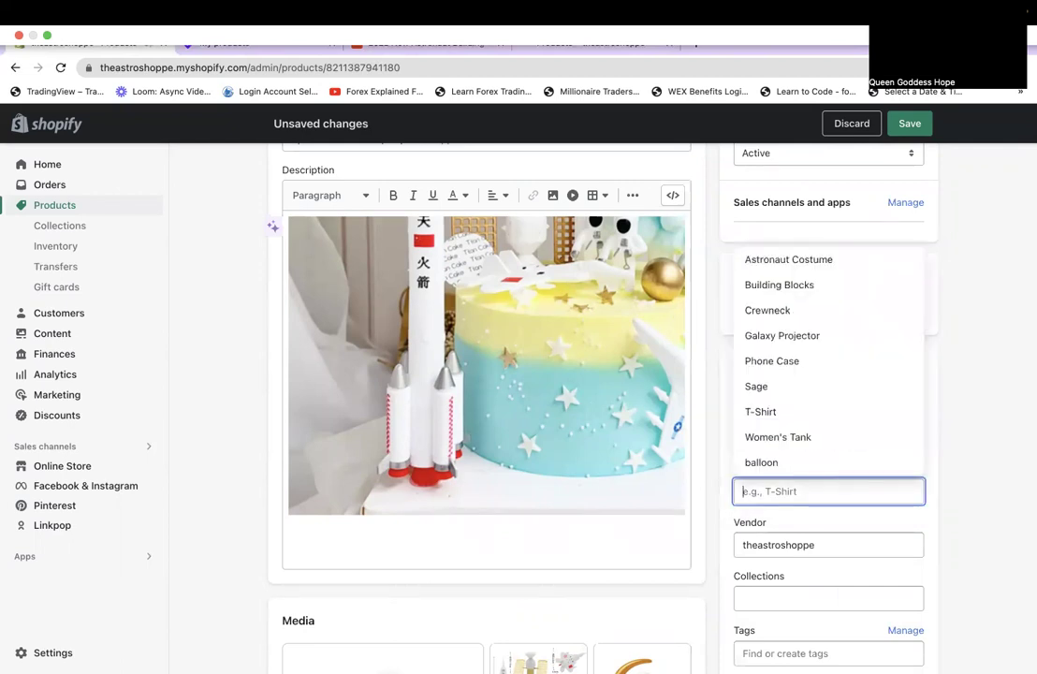
type("Cake Tpp")
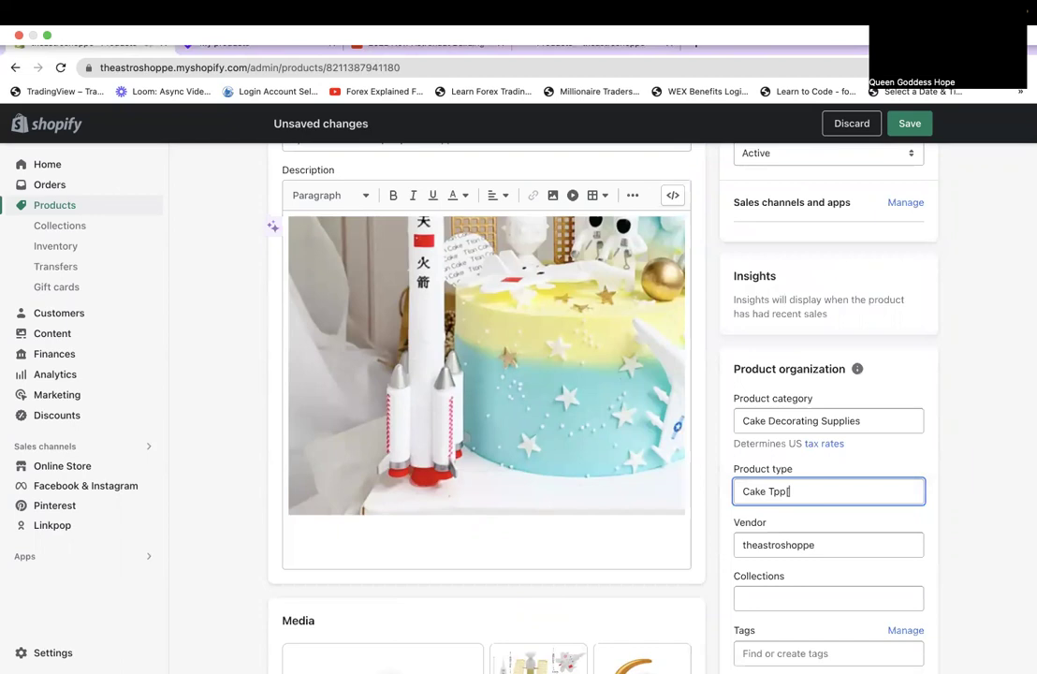
key("BackSpace")
key("BackSpace")
key("BackSpace")
type("Topper")
scroll(877, 541, "down", 3)
scroll(876, 540, "up", 5)
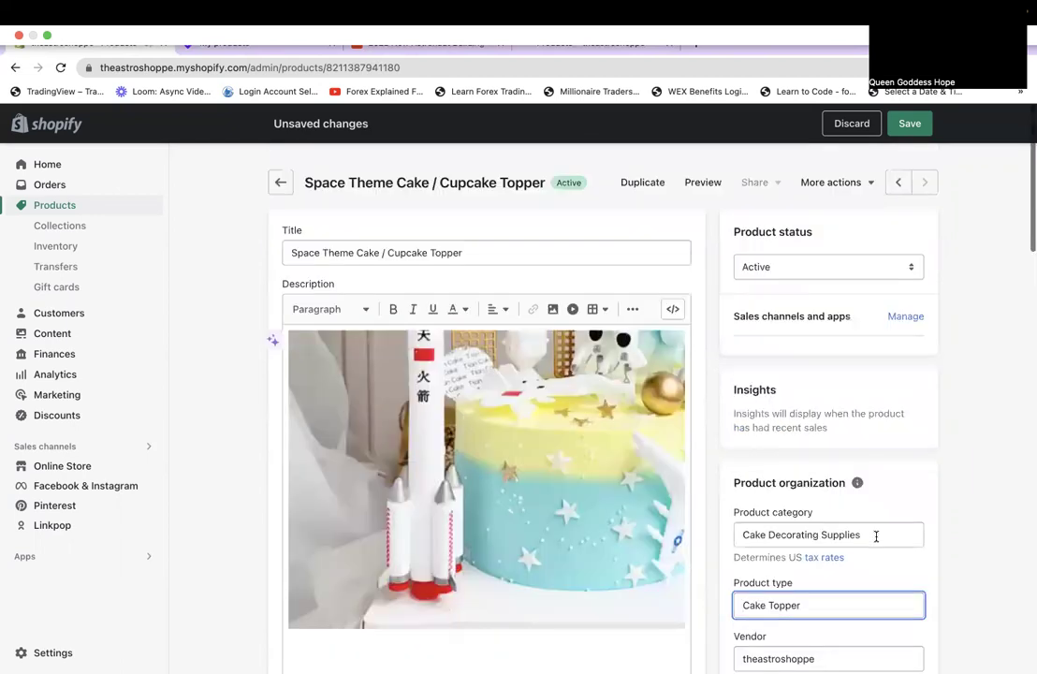
scroll(876, 540, "down", 3)
left_click(589, 428)
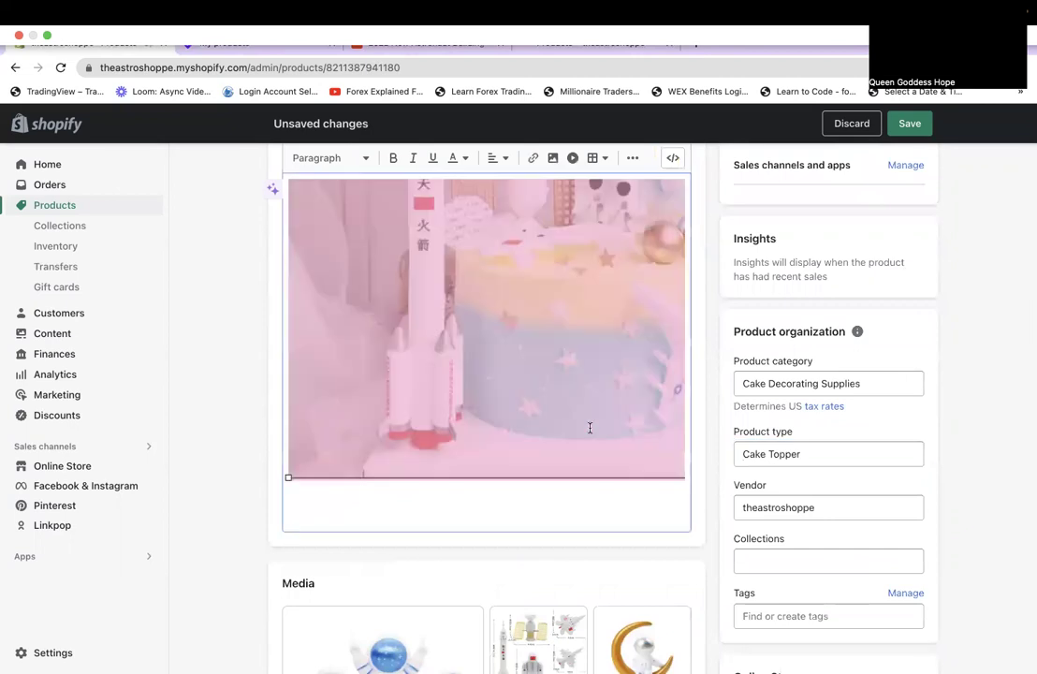
scroll(589, 428, "up", 2)
scroll(511, 370, "down", 5)
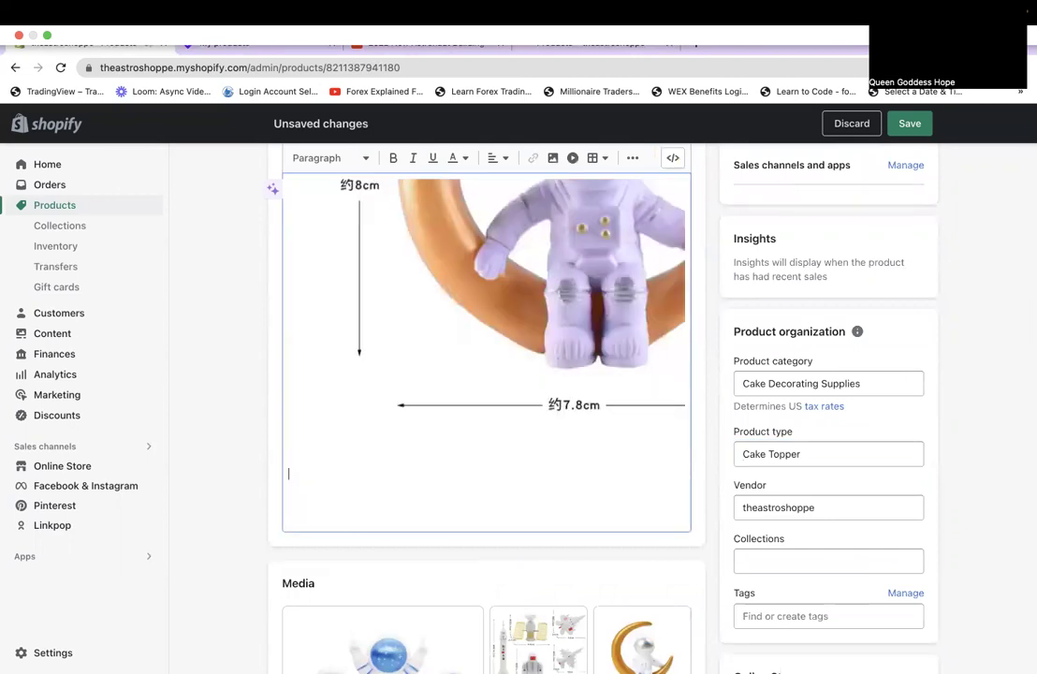
left_click(504, 319)
scroll(503, 319, "up", 3)
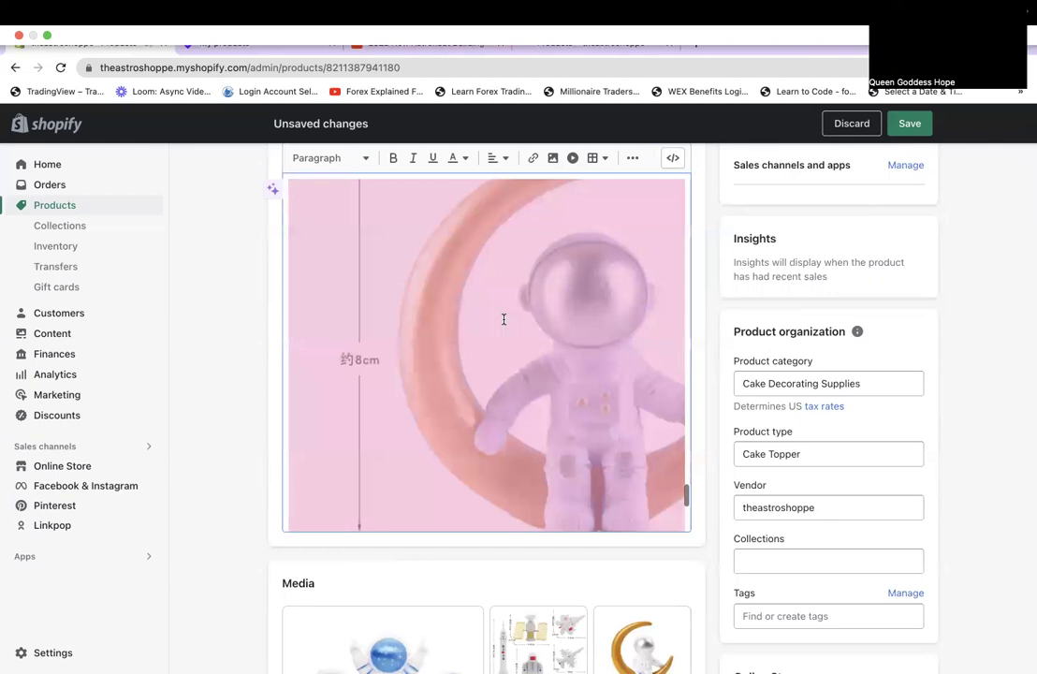
scroll(512, 336, "down", 3)
scroll(532, 488, "up", 1)
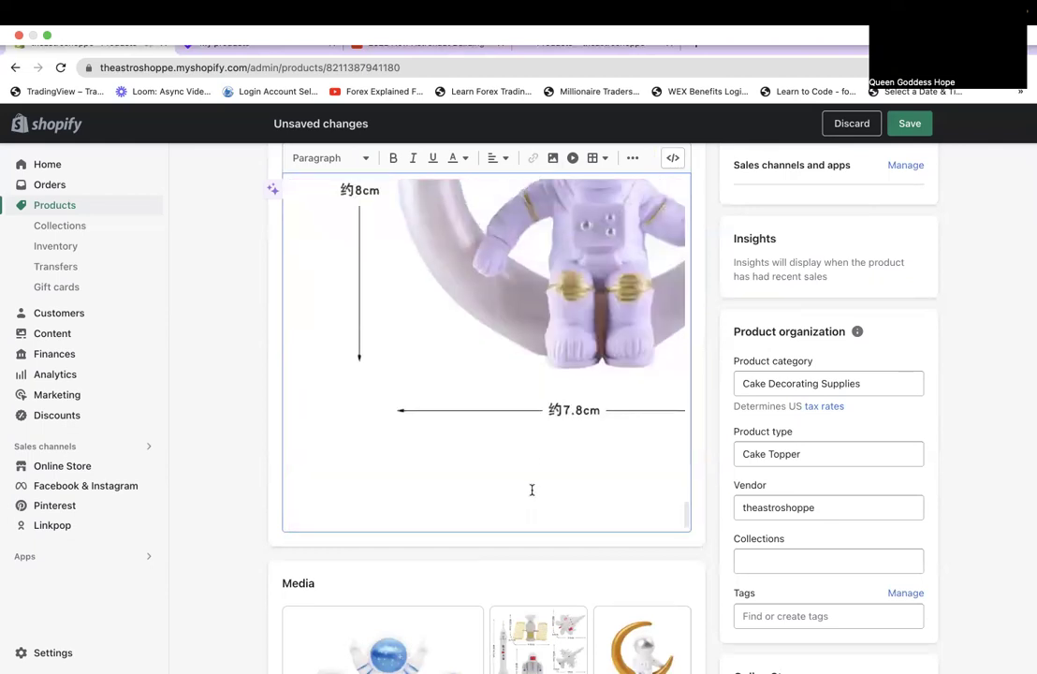
scroll(519, 597, "down", 3)
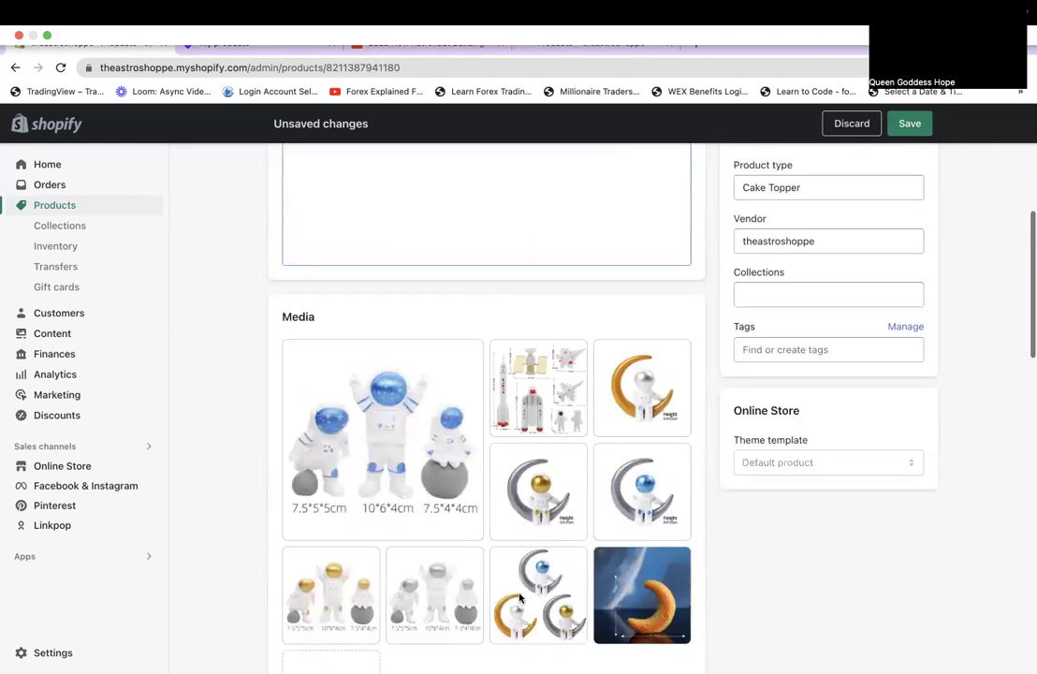
scroll(519, 597, "down", 1)
scroll(494, 437, "up", 5)
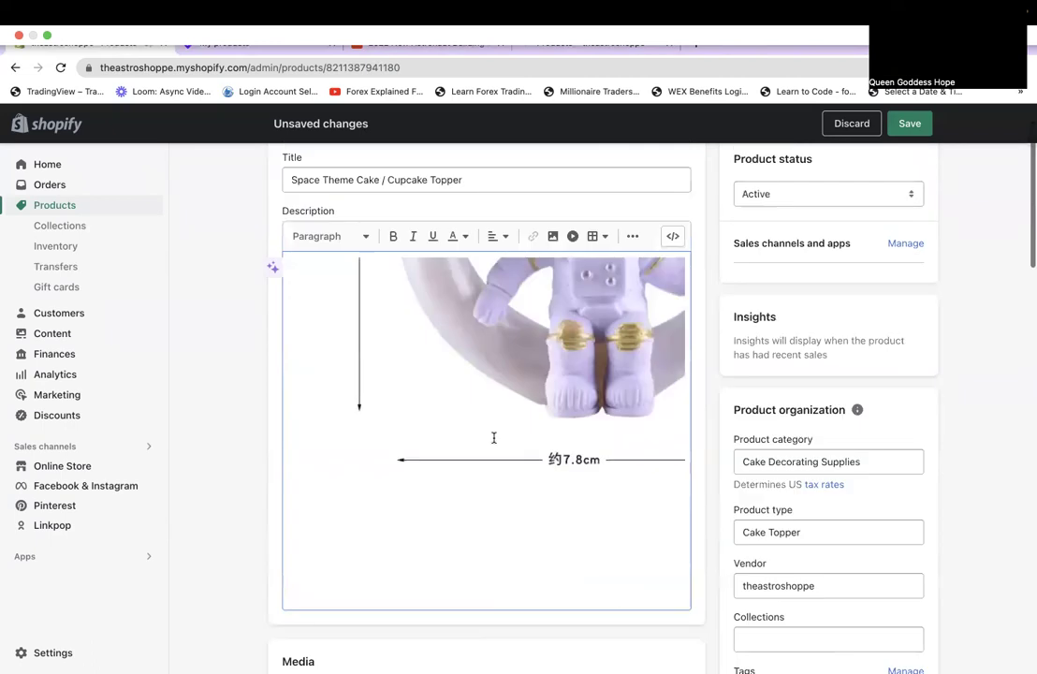
scroll(494, 437, "down", 5)
scroll(494, 437, "up", 3)
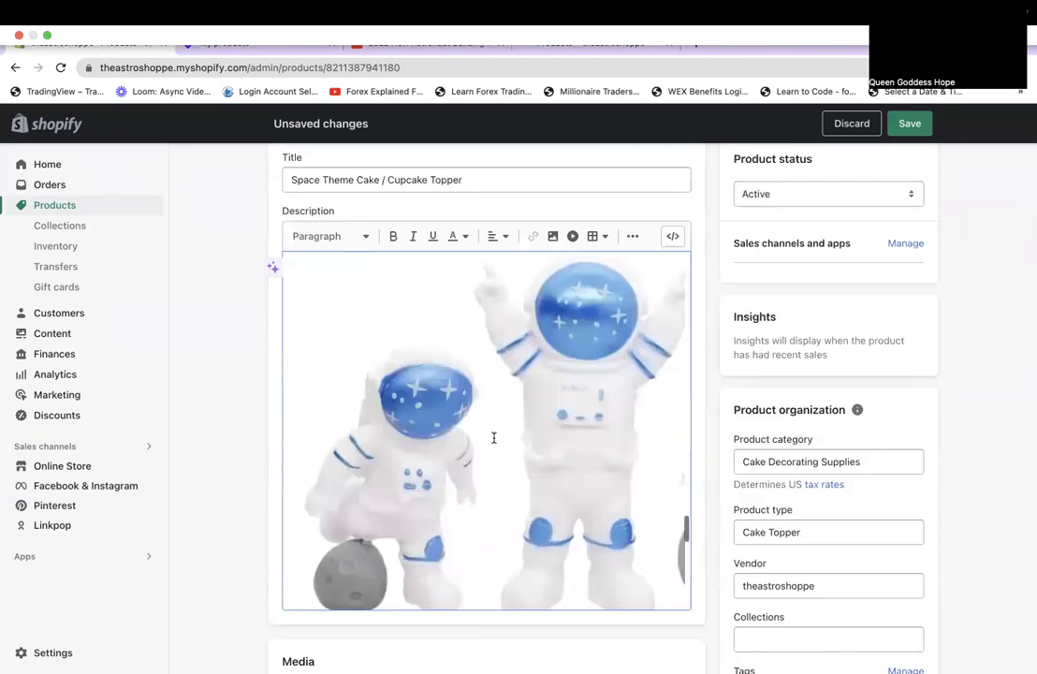
scroll(495, 437, "down", 3)
scroll(495, 437, "down", 2)
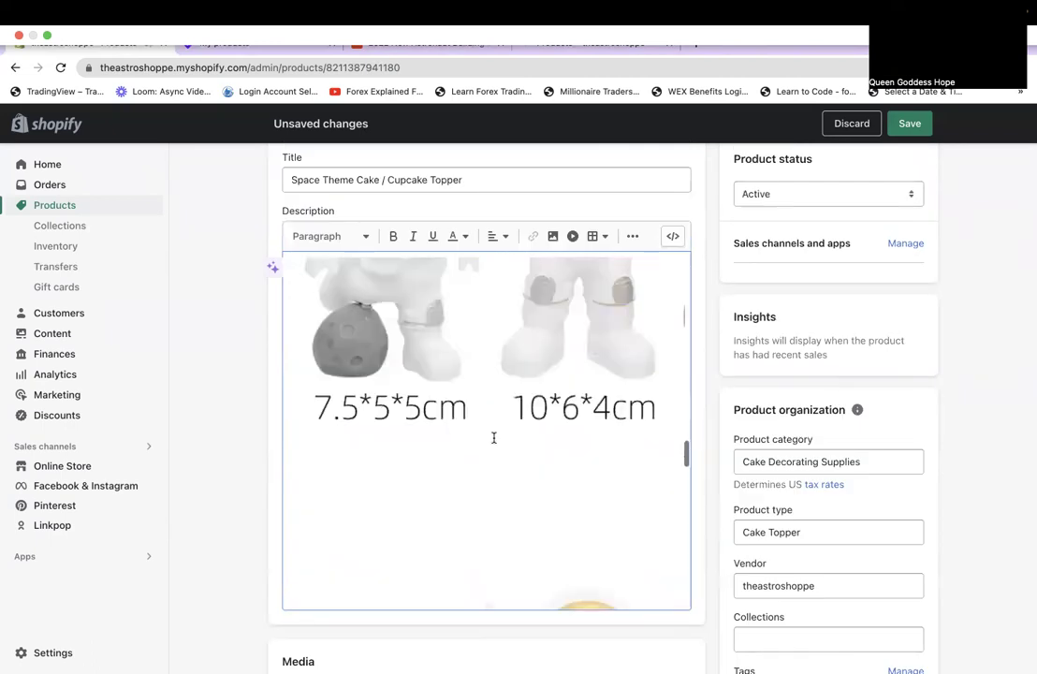
scroll(494, 437, "up", 5)
scroll(494, 437, "up", 3)
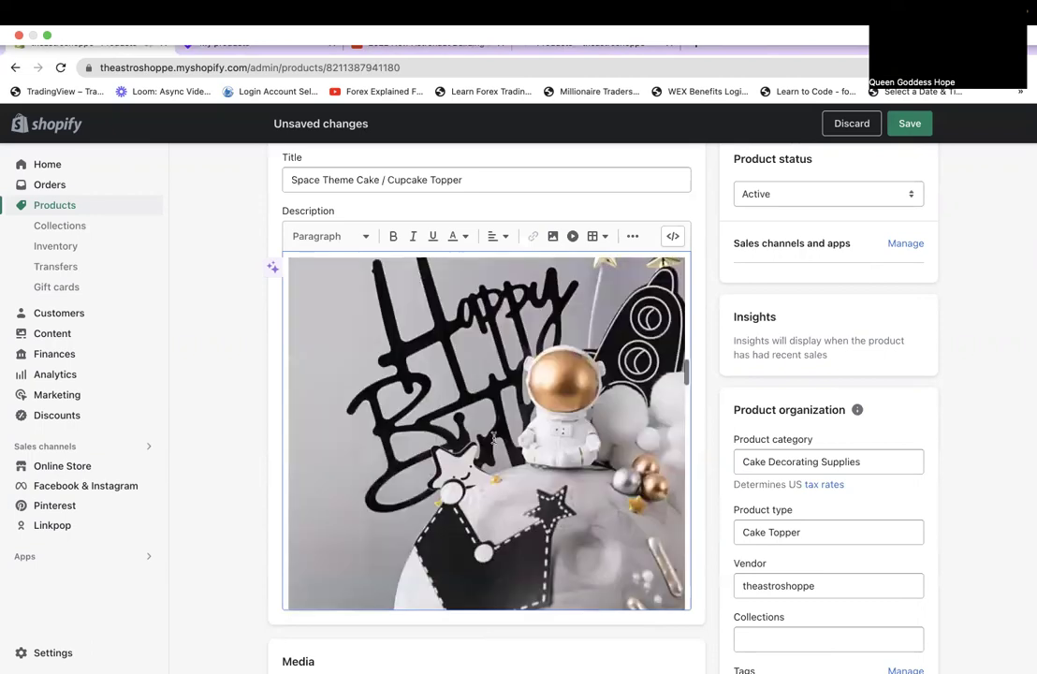
scroll(495, 438, "up", 3)
scroll(495, 437, "up", 3)
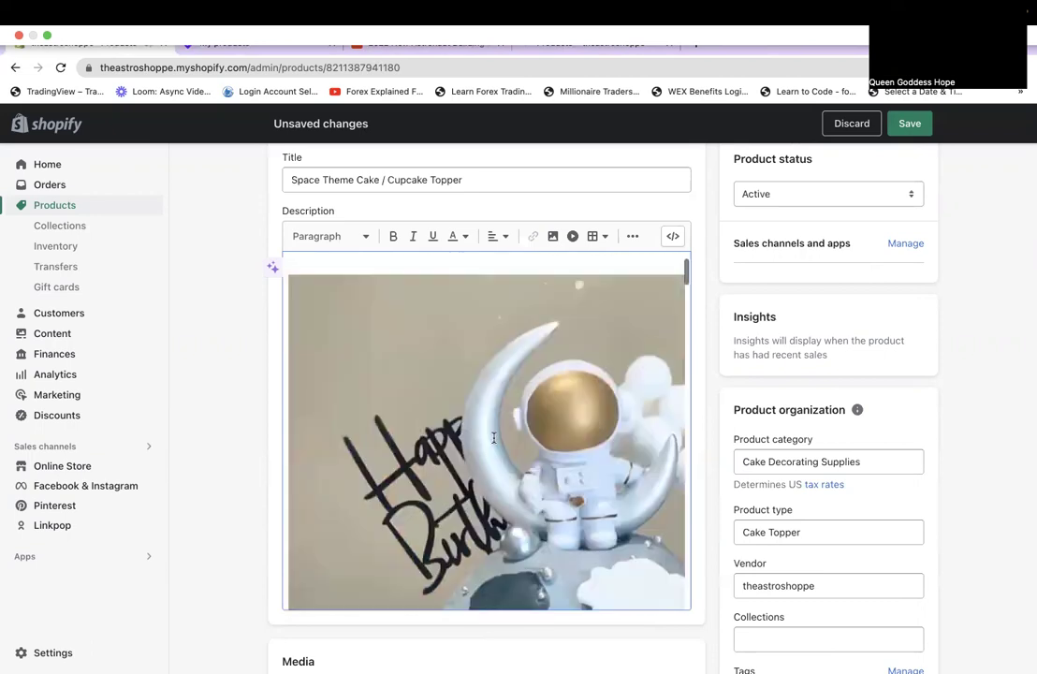
scroll(494, 437, "up", 2)
scroll(450, 459, "down", 3)
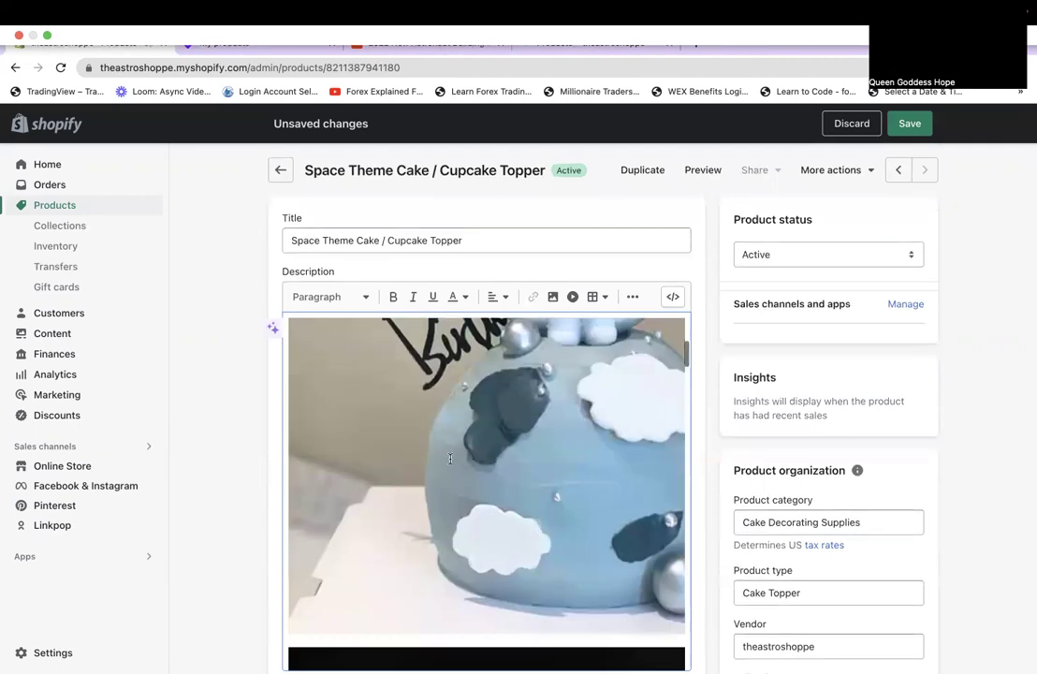
scroll(450, 458, "down", 5)
scroll(454, 524, "down", 5)
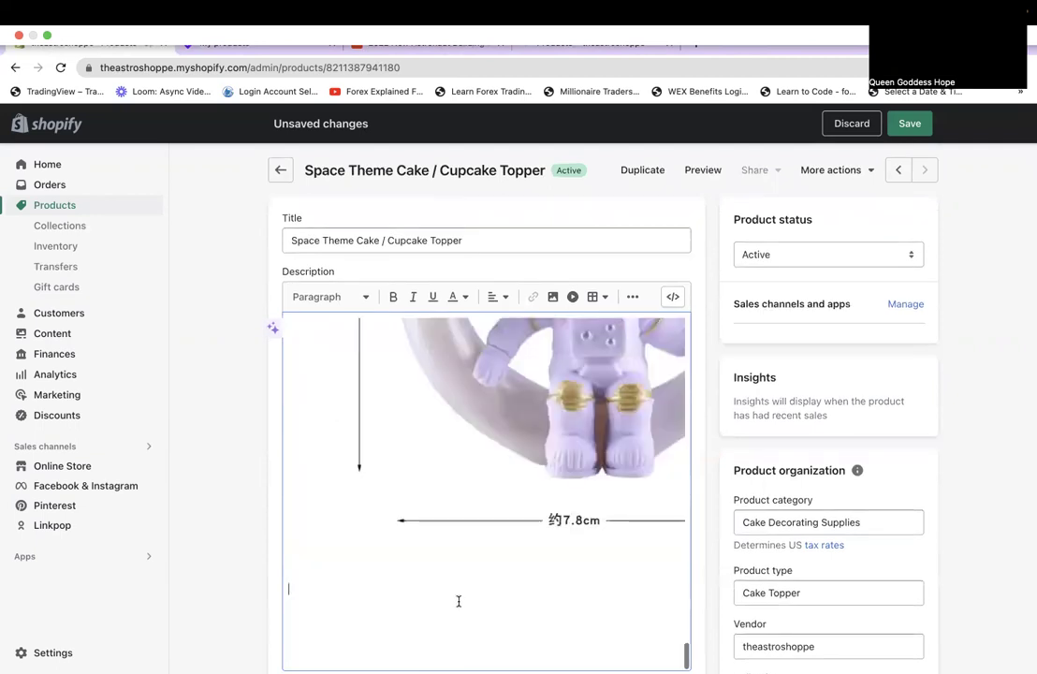
scroll(459, 601, "down", 3)
scroll(459, 601, "up", 5)
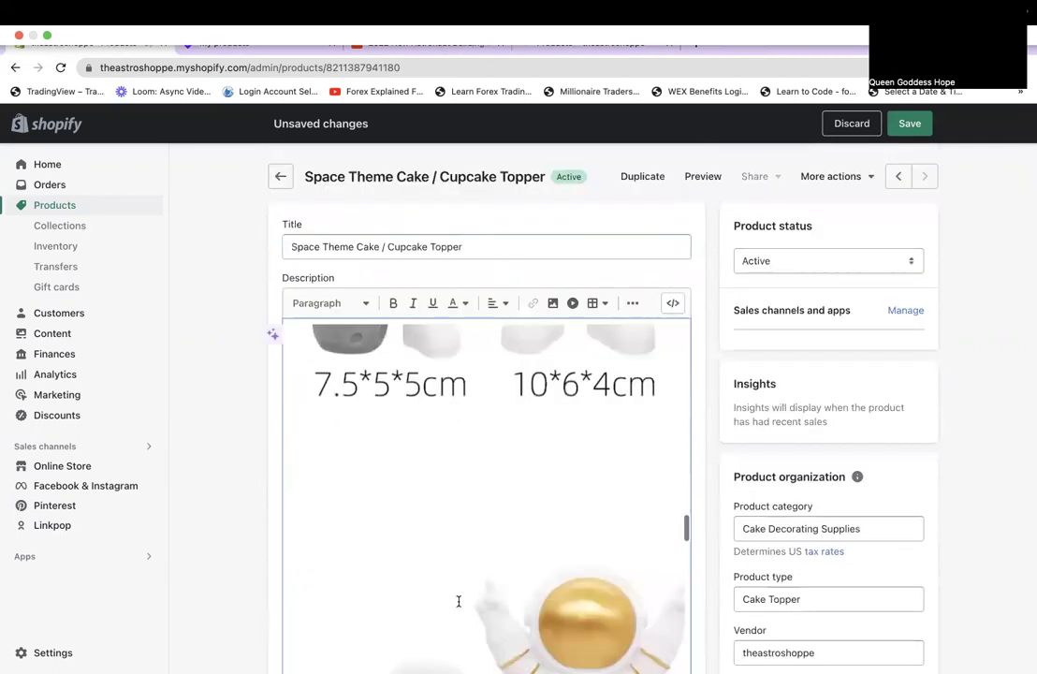
scroll(374, 468, "up", 10)
left_click(321, 331)
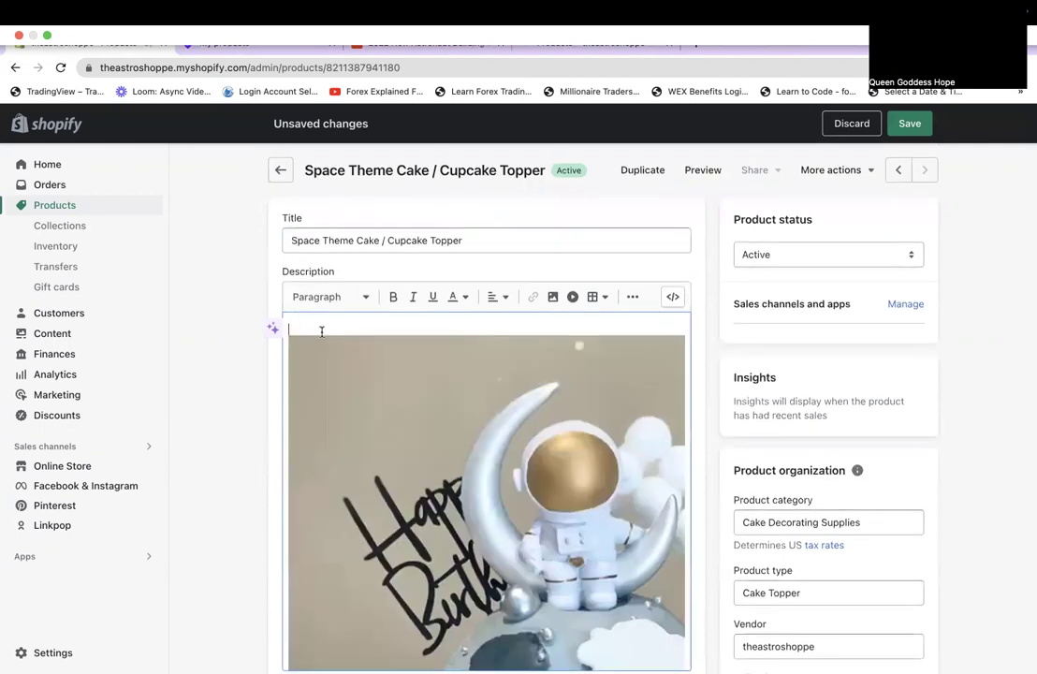
Add a new top line to the description: 'A party is never complete without cupcakes, cake, or ice cream.'.
key("Return")
left_click(290, 329)
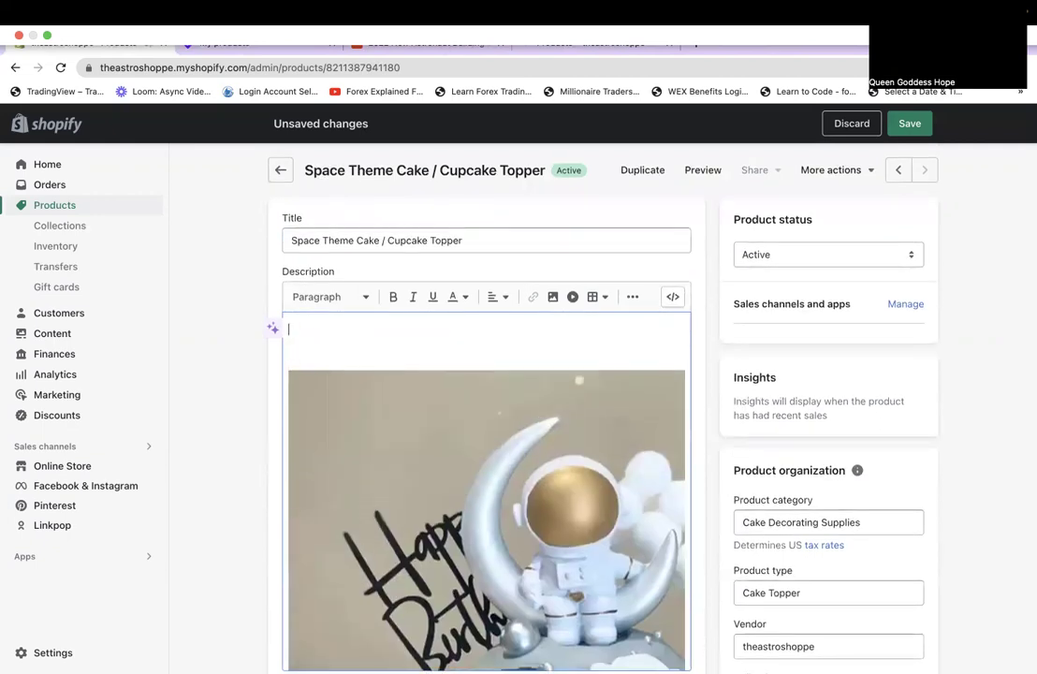
type("A party is never complet")
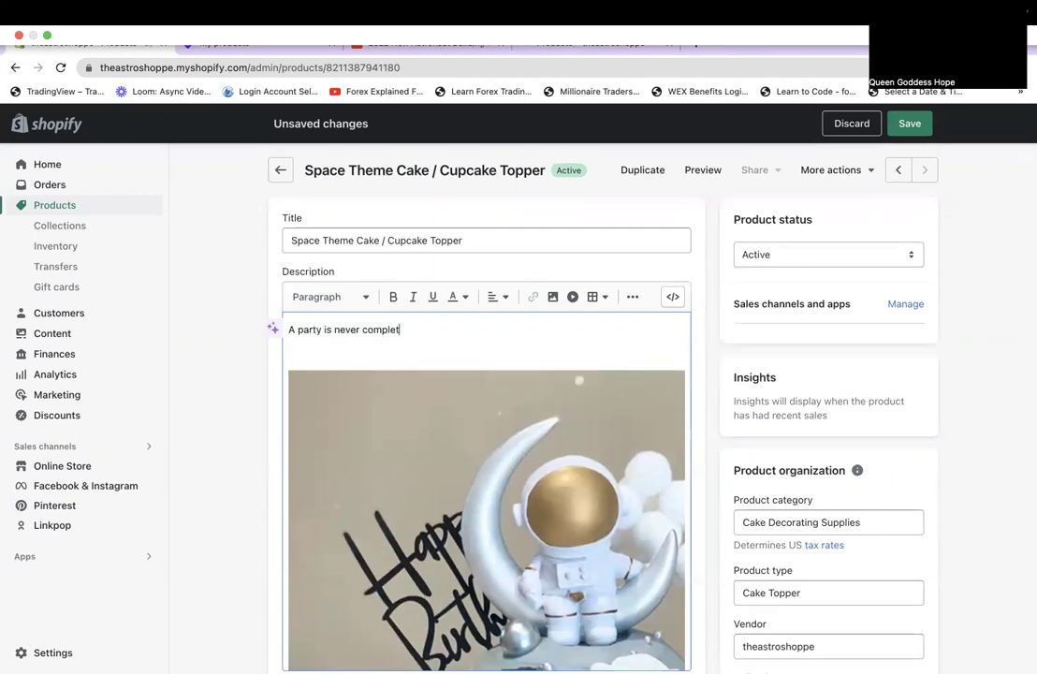
type("e without cupcakes, cake, or ice cream")
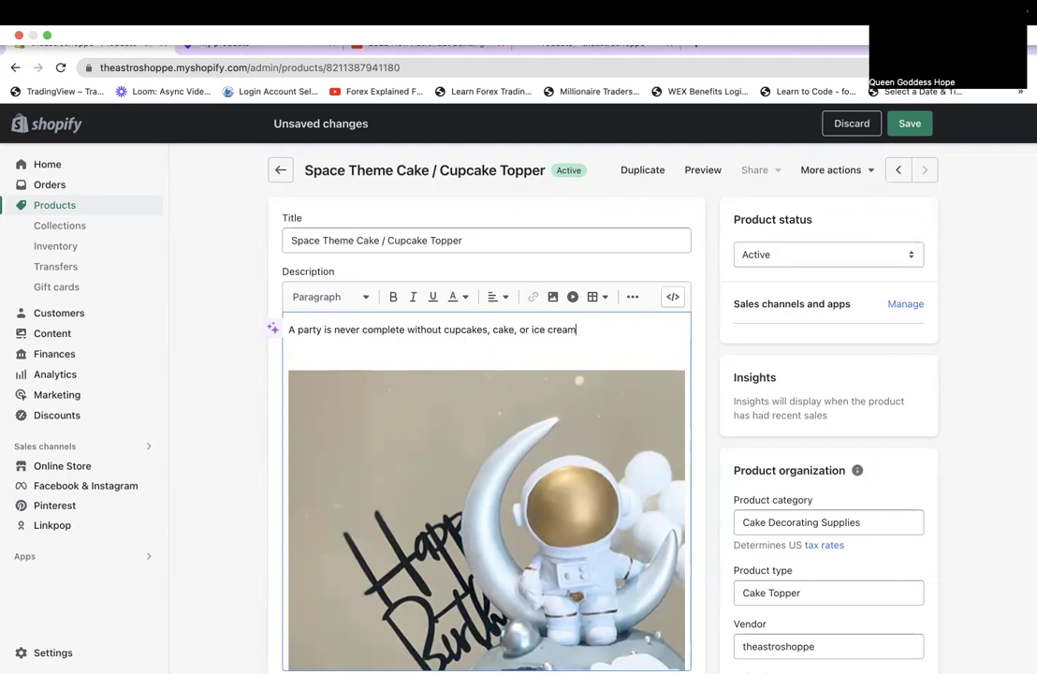
type(". C")
key("BackSpace")
Continue it with the cake toppers line ending 'complete space themed party with our supplies.' and save.
type("... you can't forget the cake")
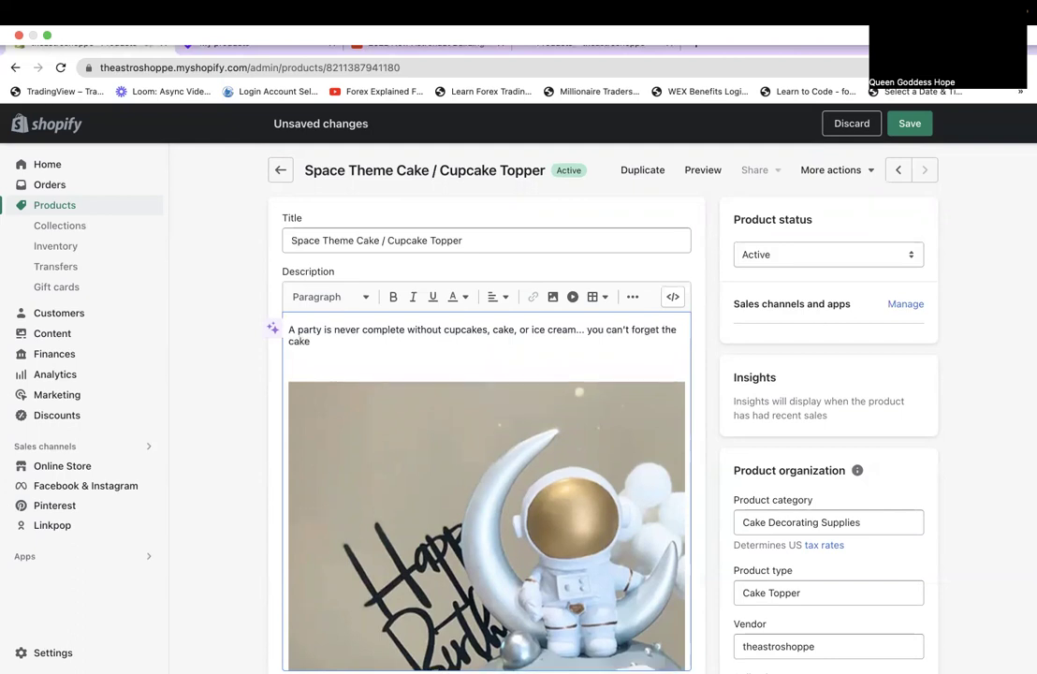
type(" toppers. Shower your ")
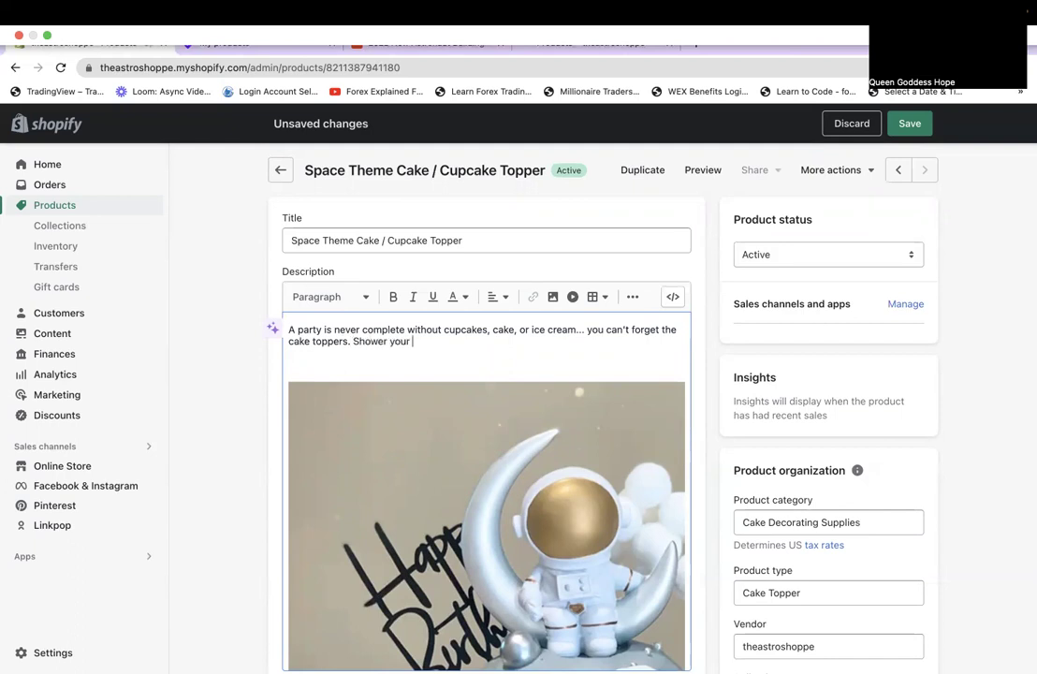
type("loved one with a comple")
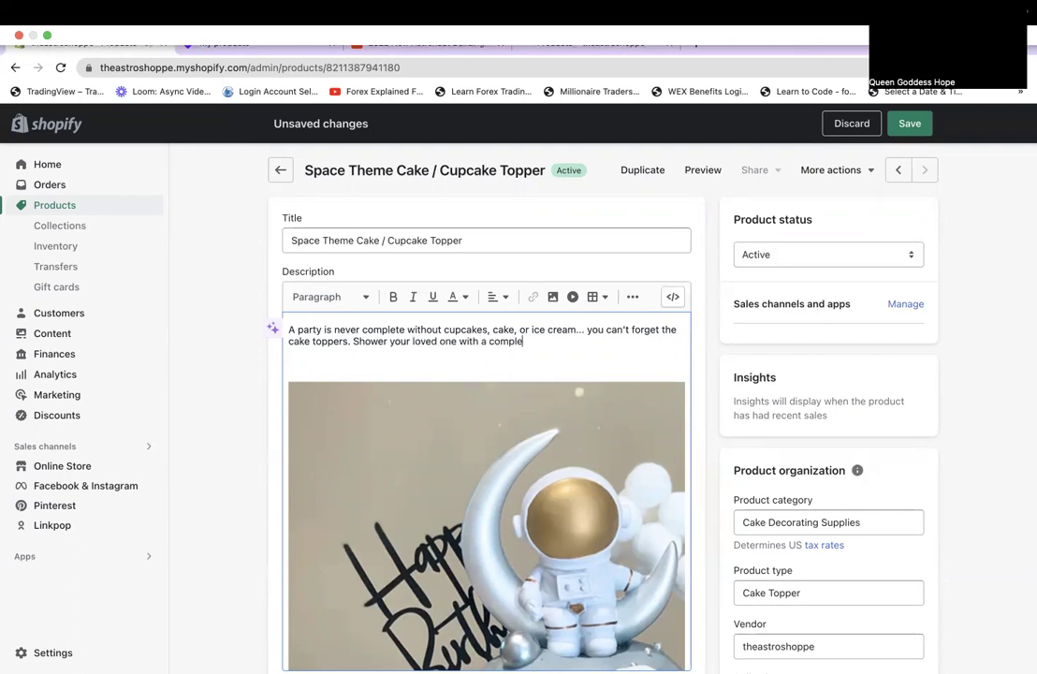
type("te")
type(" th")
type("eme")
key("BackSpace")
key("BackSpace")
key("BackSpace")
key("BackSpace")
key("BackSpace")
key("BackSpace")
type("space")
type(" theme")
type("d")
type(" birth")
key("BackSpace")
key("BackSpace")
key("BackSpace")
key("BackSpace")
key("BackSpace")
type("party")
type(" with")
type(" the")
key("BackSpace")
key("BackSpace")
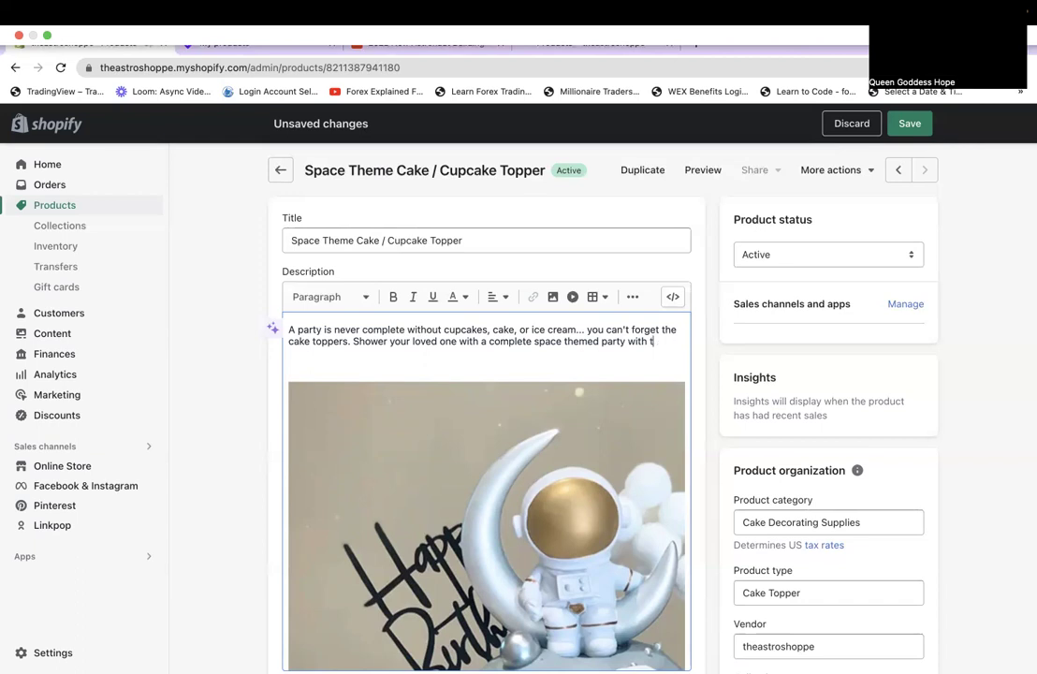
key("BackSpace")
type("our supplies.")
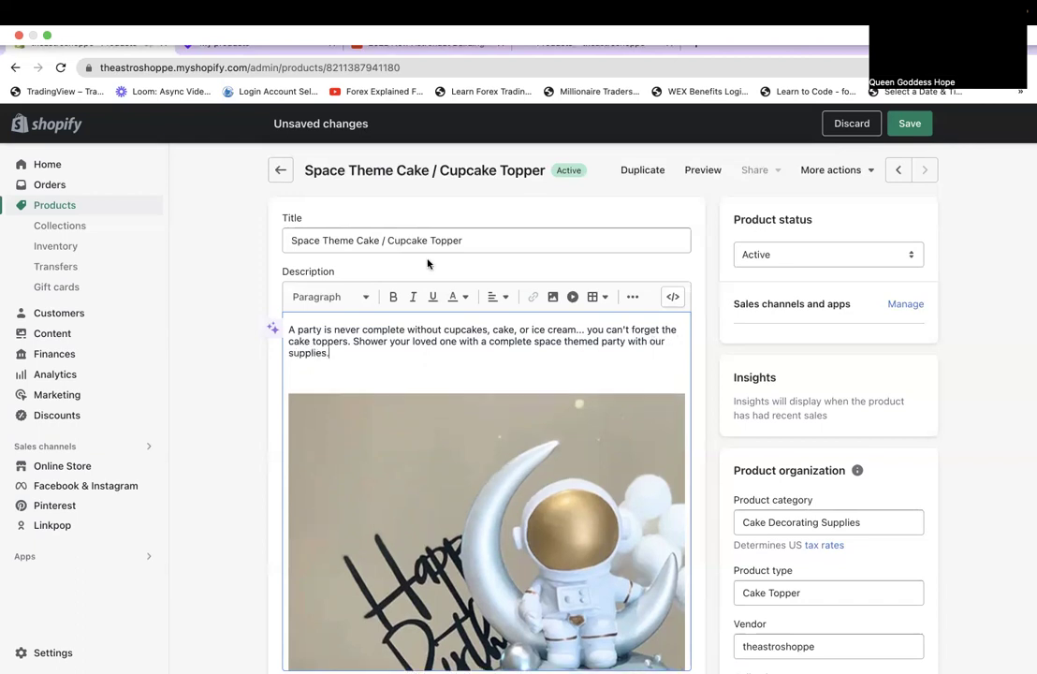
key("super+s")
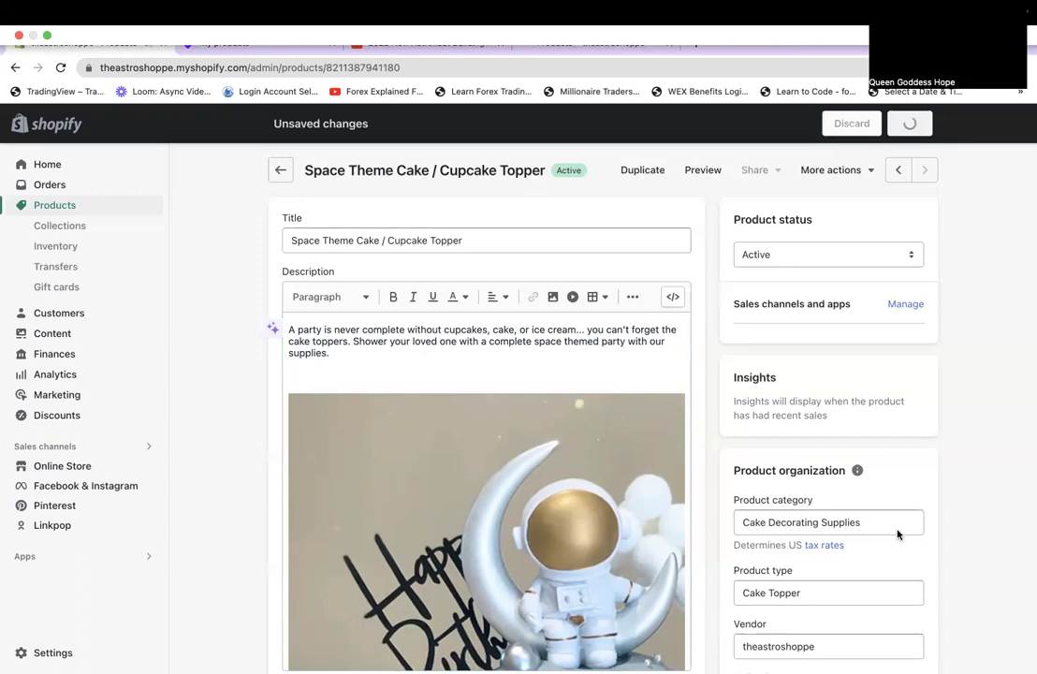
Confirm the cake topper product has saved and go to the store's Collections list.
scroll(897, 534, "down", 5)
scroll(897, 535, "up", 4)
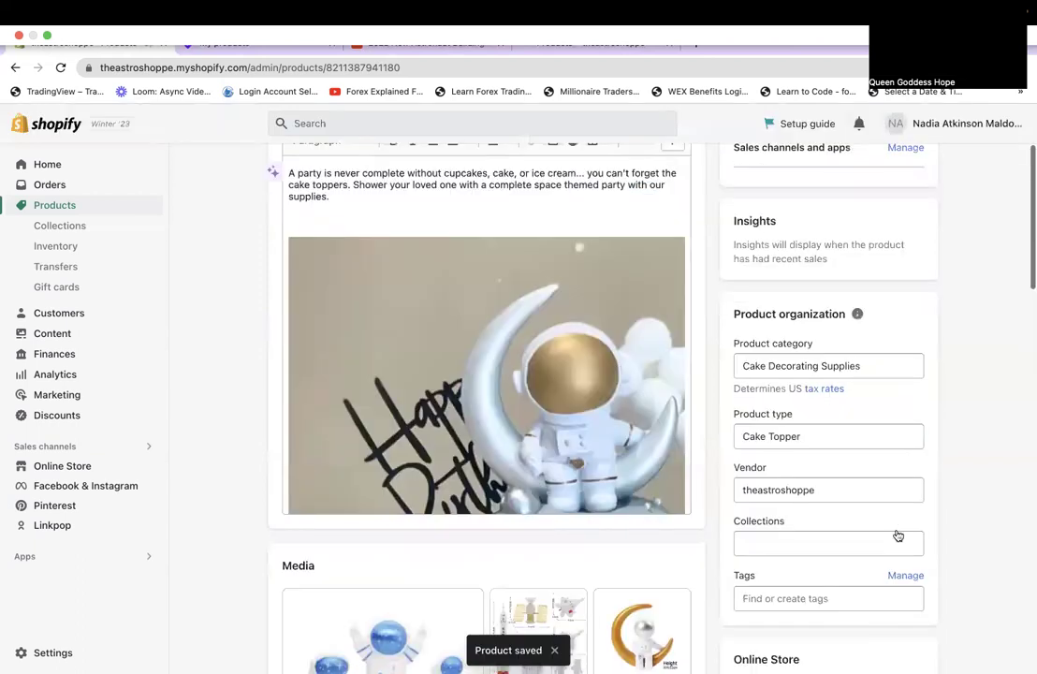
scroll(896, 532, "up", 3)
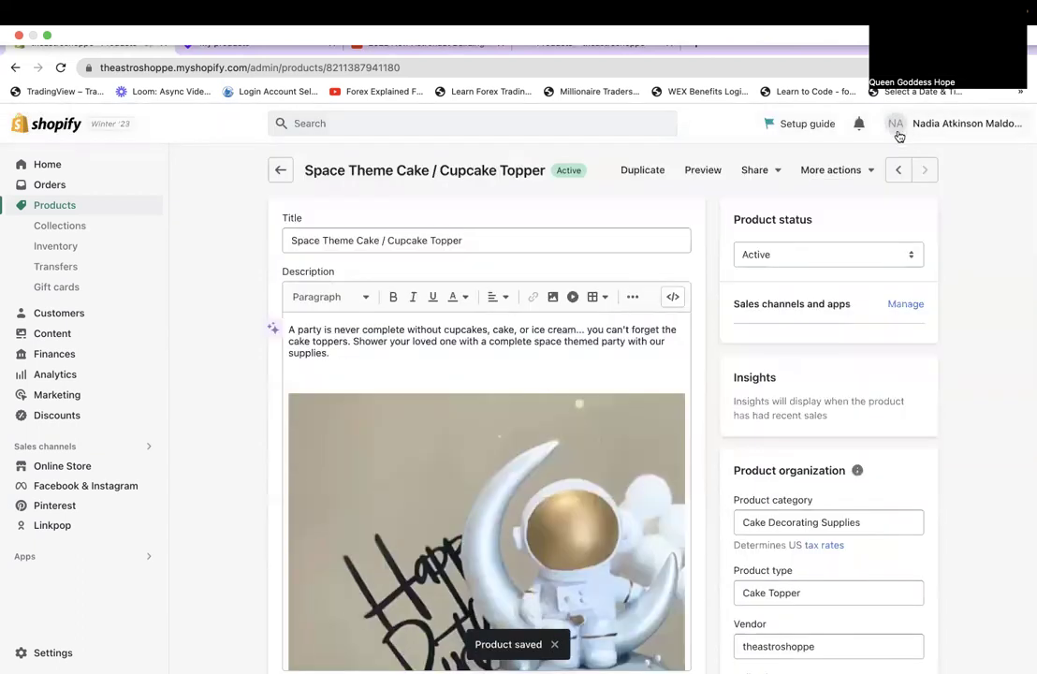
left_click(60, 225)
Create and save a manual collection titled 'Space Party', then open Astronaut Building Blocks with Light.
left_click(944, 170)
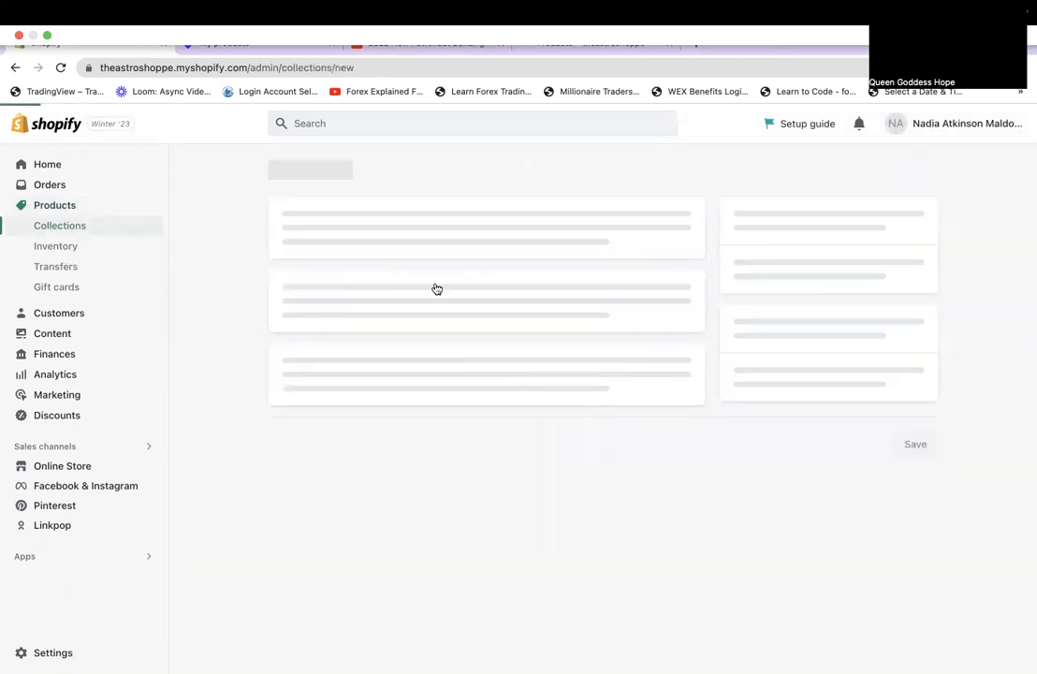
left_click(415, 237)
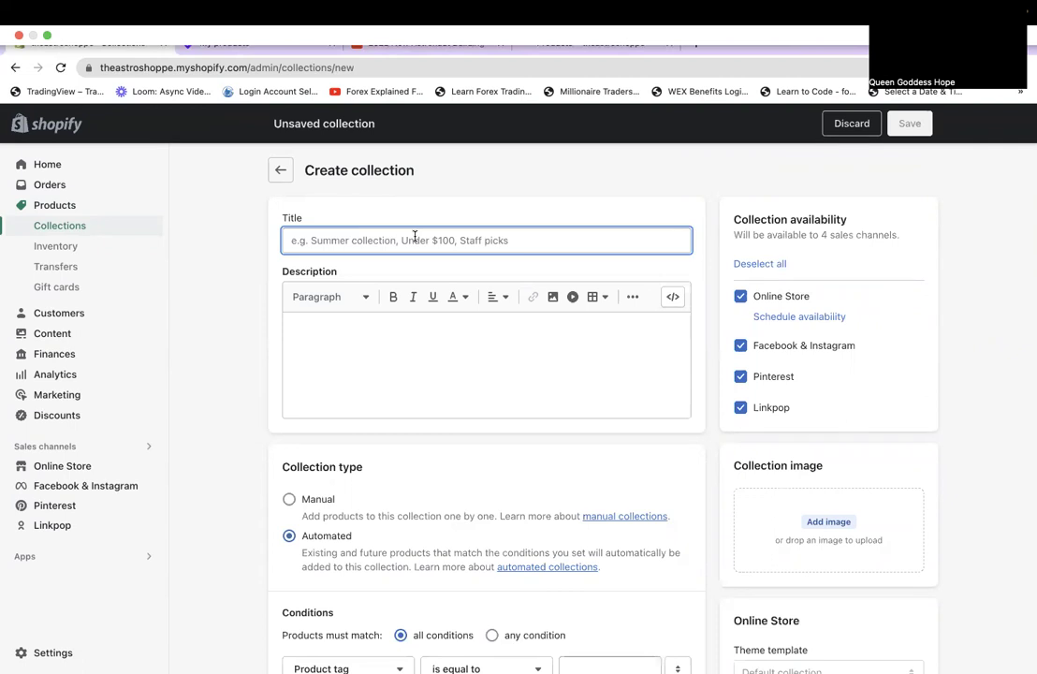
type("Space Party")
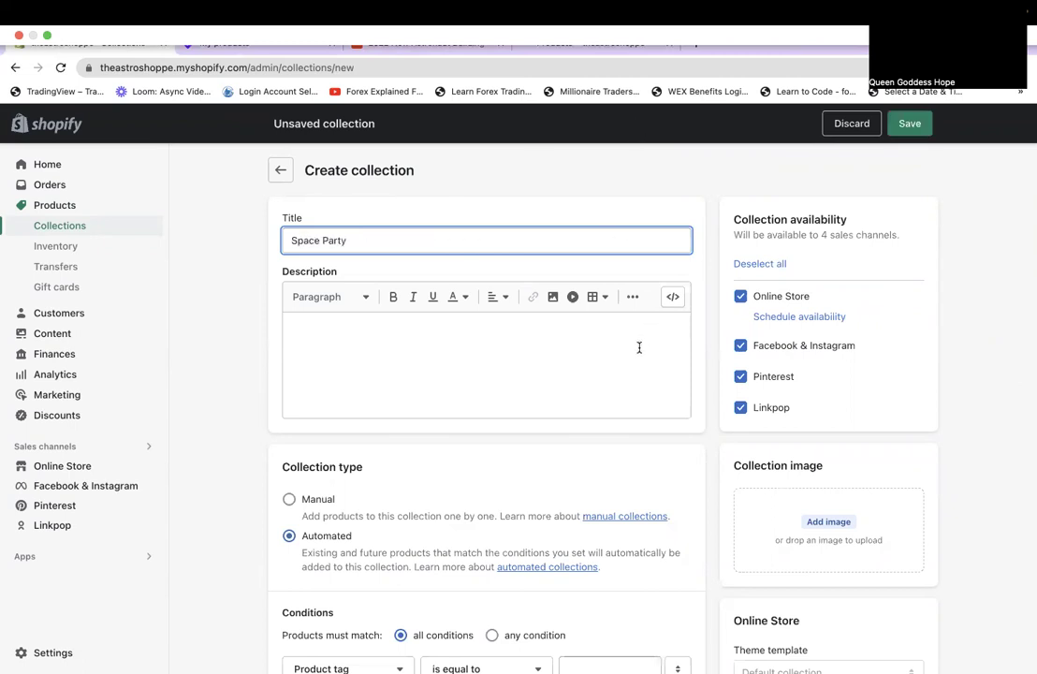
scroll(639, 347, "down", 1)
left_click(376, 370)
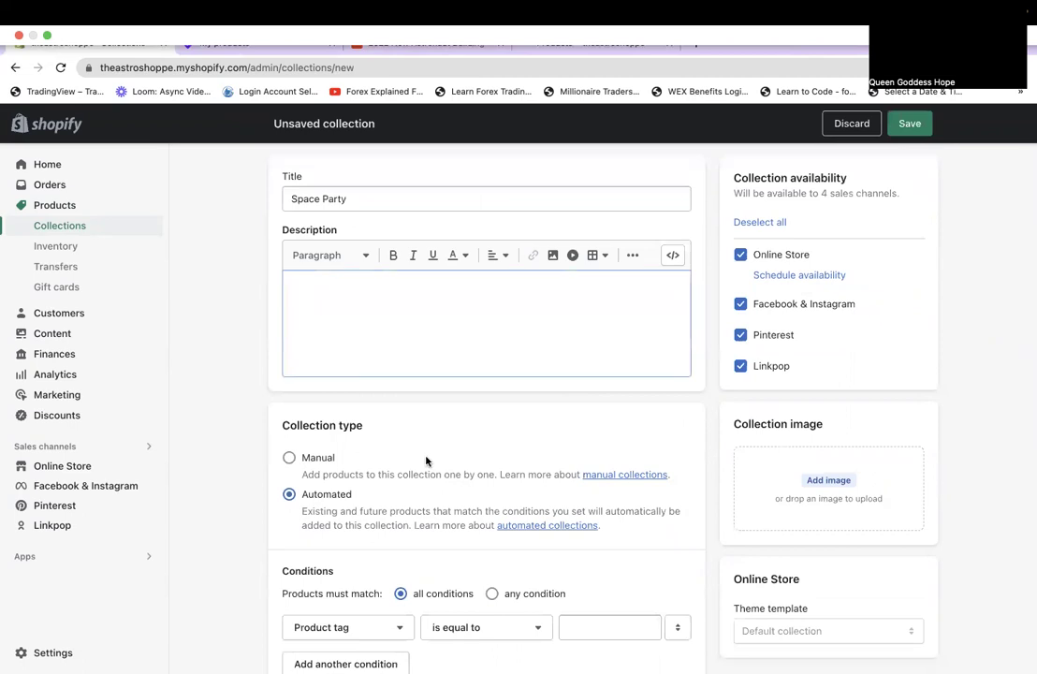
left_click(290, 458)
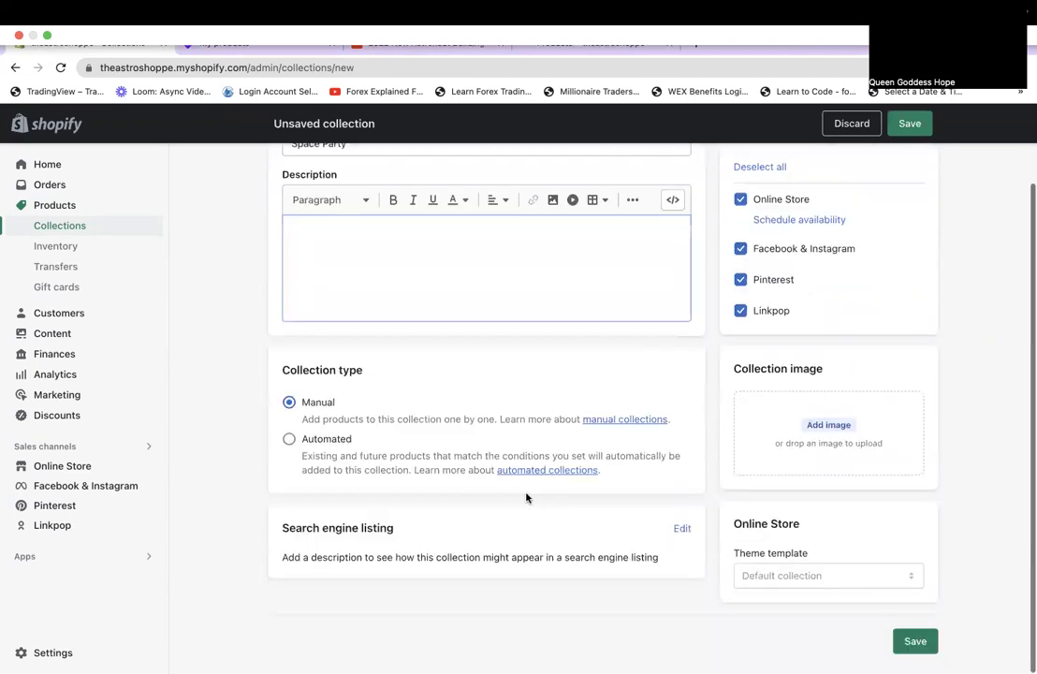
left_click(912, 645)
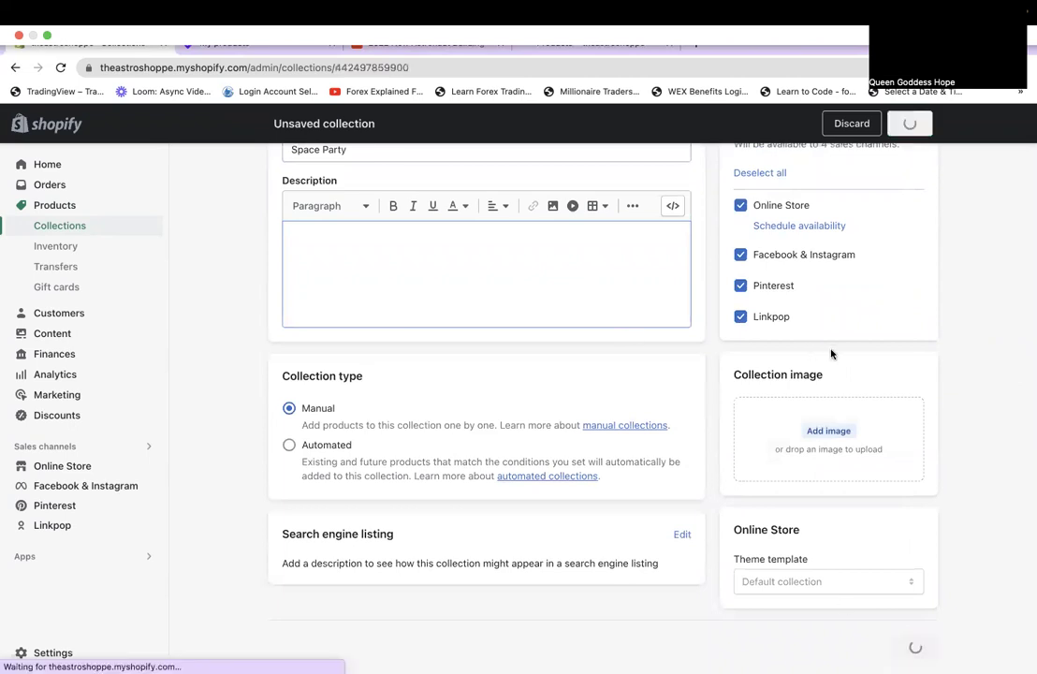
left_click(73, 207)
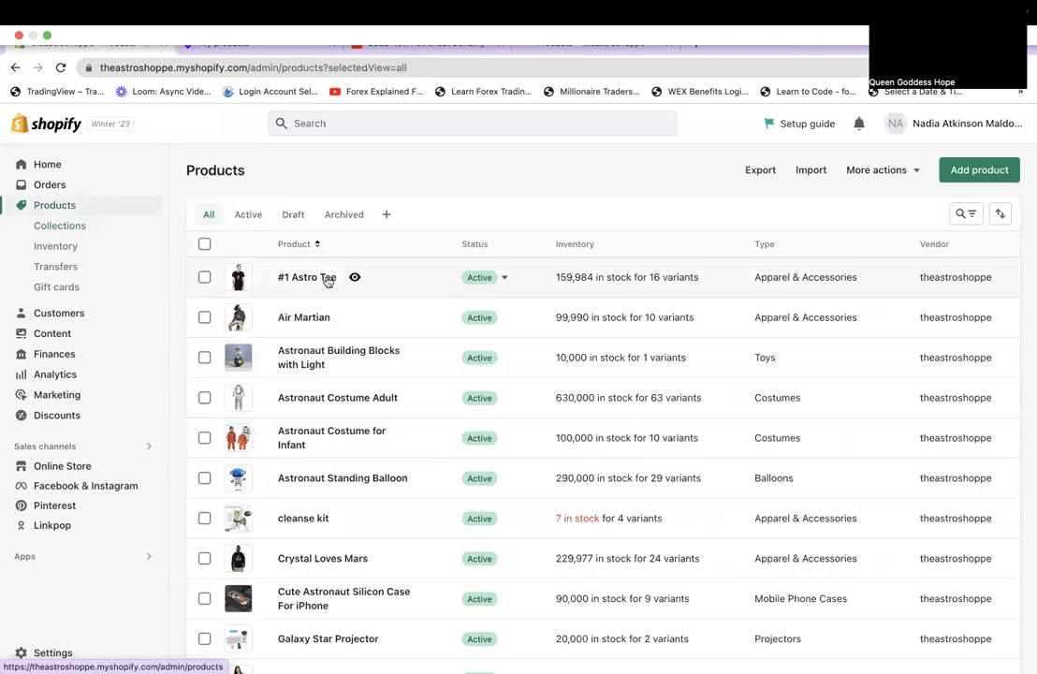
left_click(319, 354)
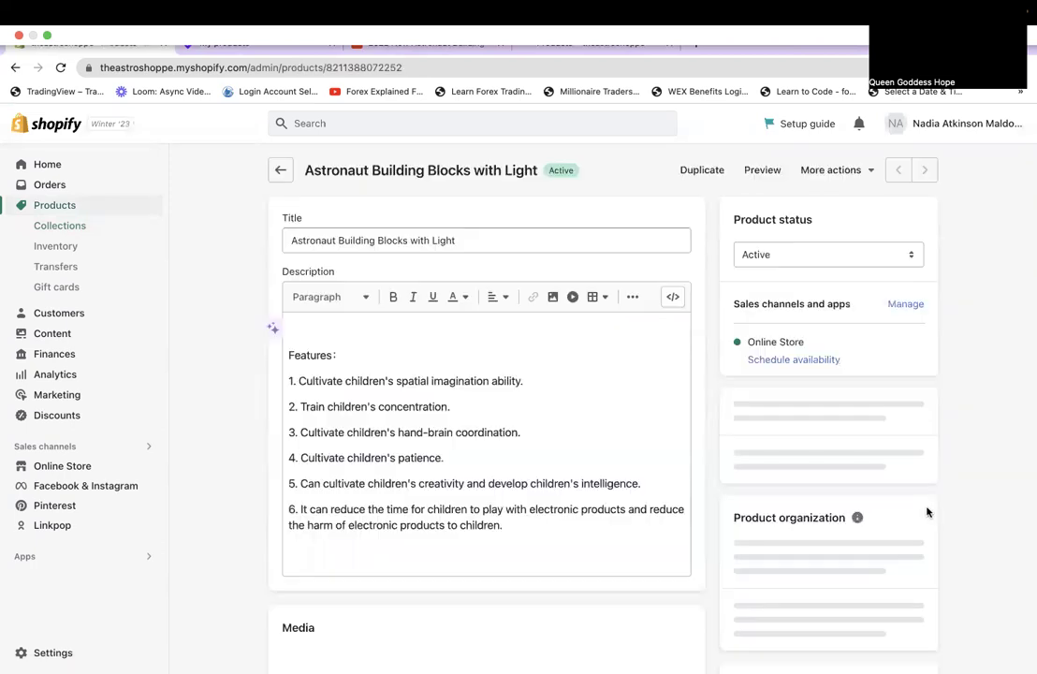
Add Astronaut Building Blocks with Light to Space Party, save, and advance to the next product.
scroll(854, 475, "down", 3)
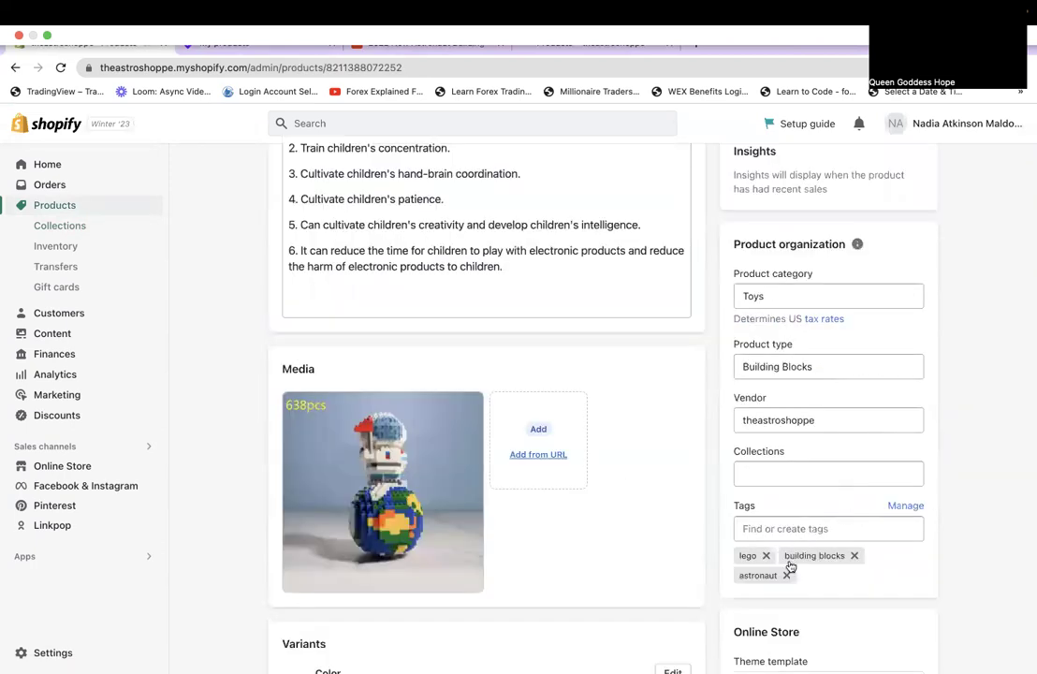
left_click(814, 474)
left_click(782, 578)
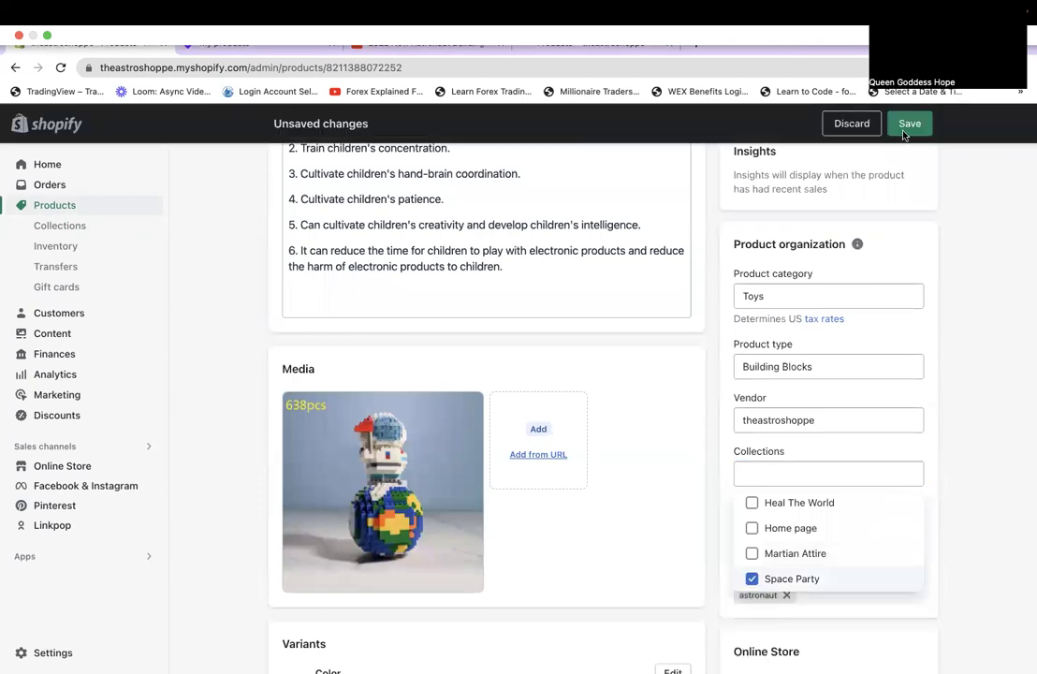
left_click(905, 131)
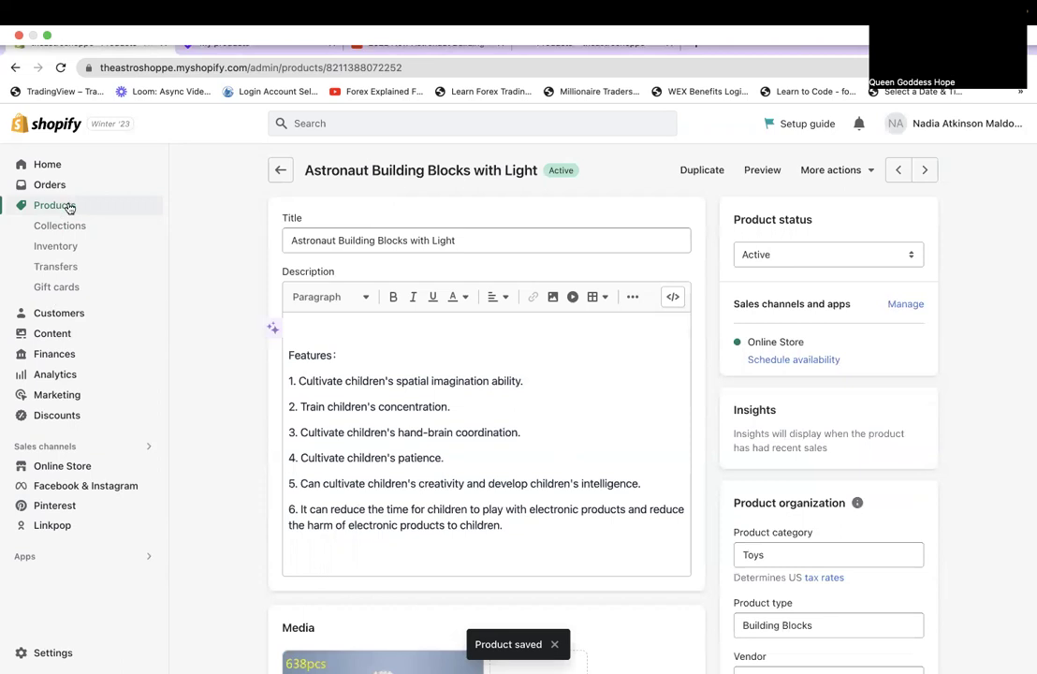
left_click(925, 171)
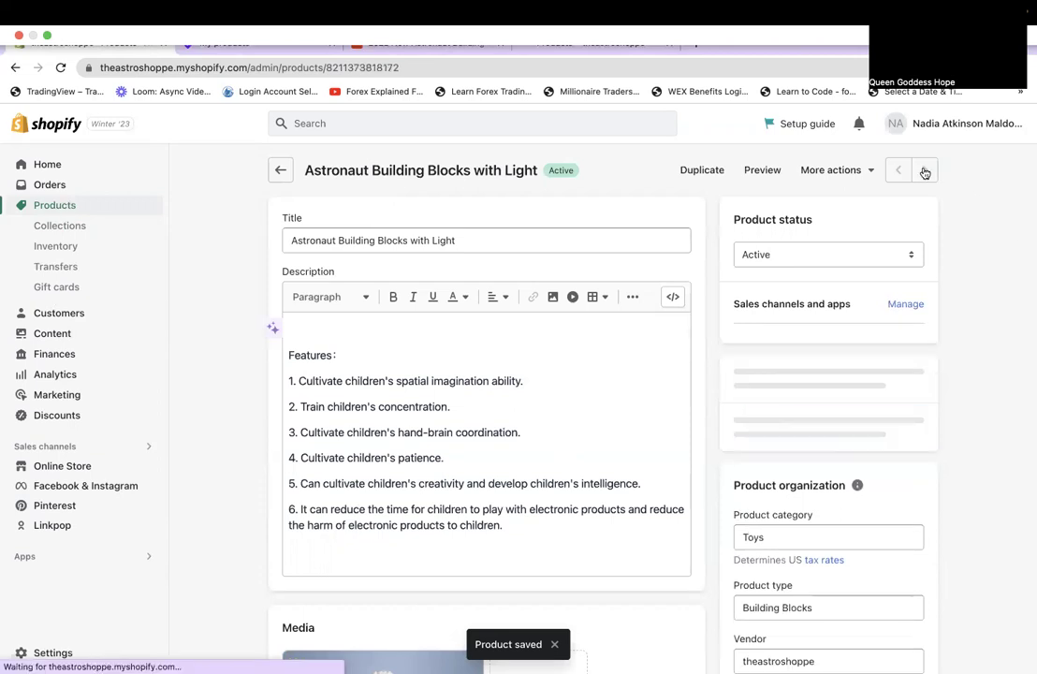
Add Astronaut Costume Adult to Space Party, save, and advance to the next product.
scroll(812, 541, "down", 2)
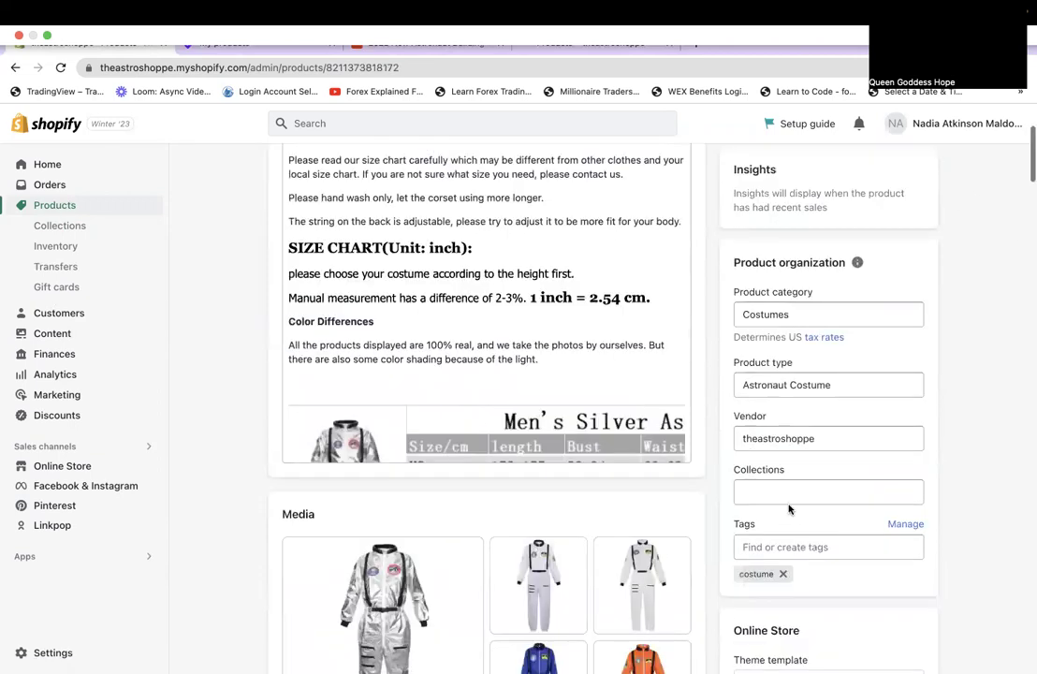
left_click(745, 492)
left_click(771, 596)
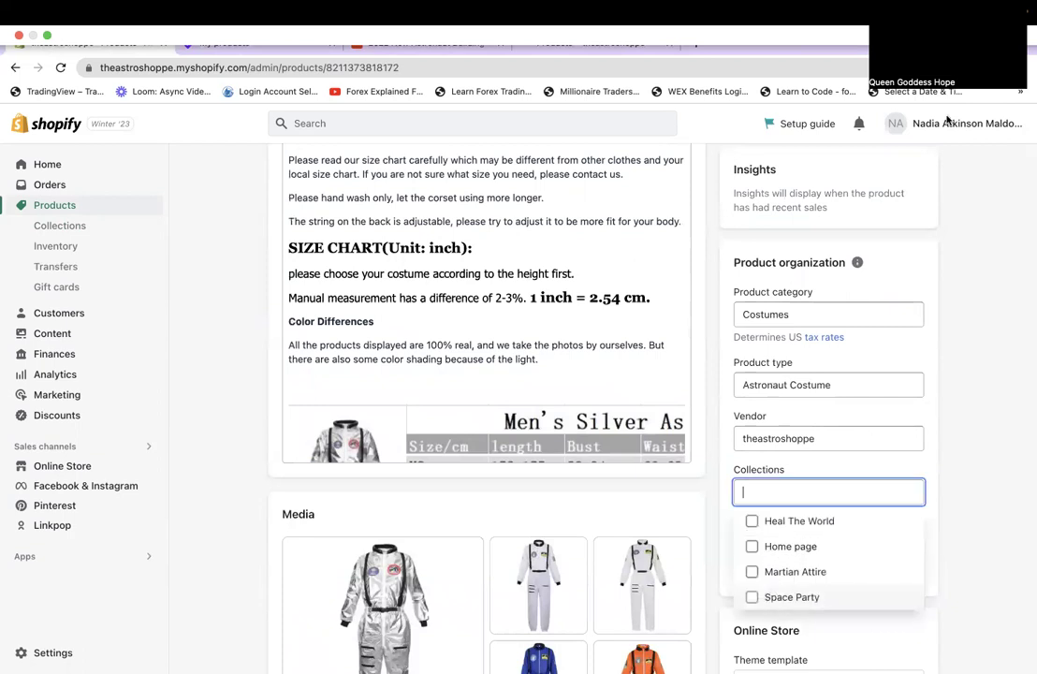
left_click(911, 124)
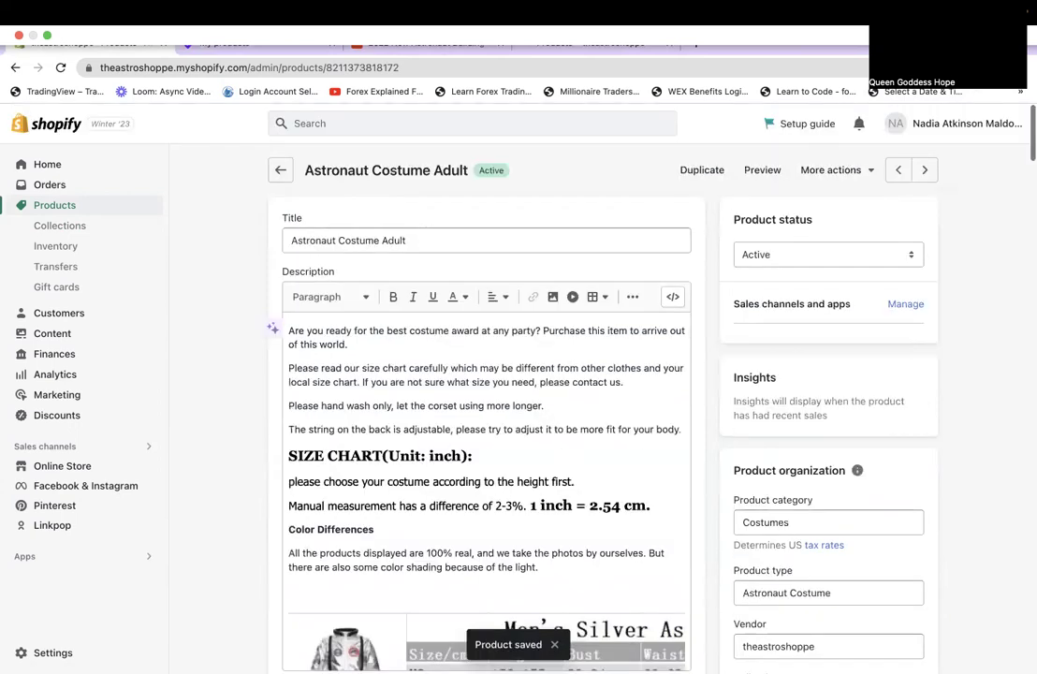
left_click(926, 172)
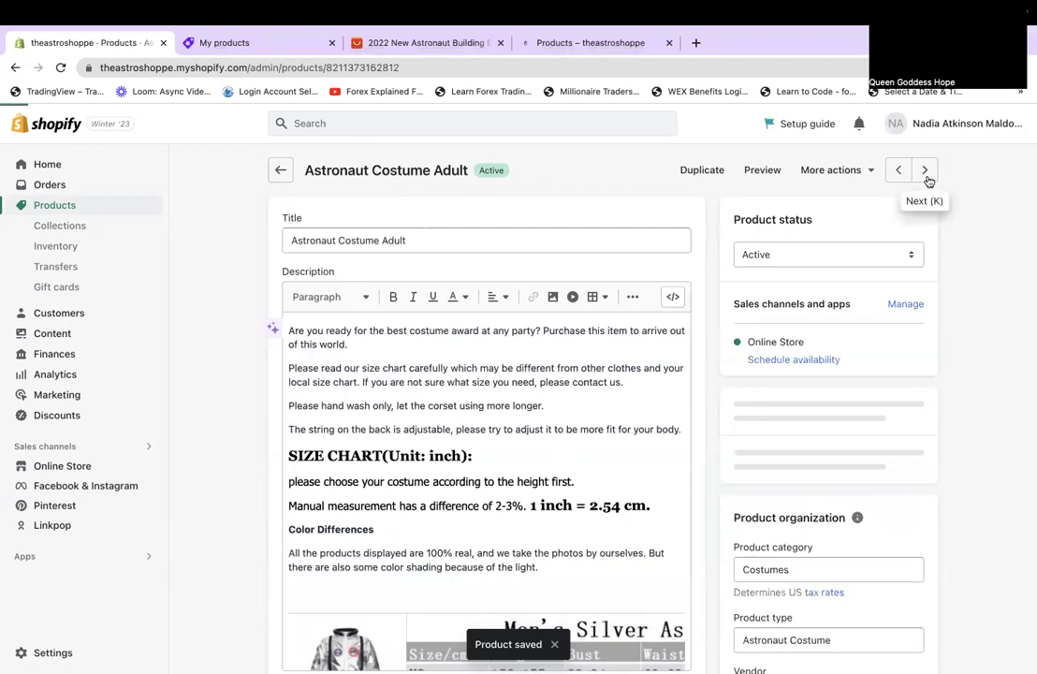
Add Astronaut Costume for Infant to Space Party, save, and advance to the next product.
scroll(920, 359, "down", 10)
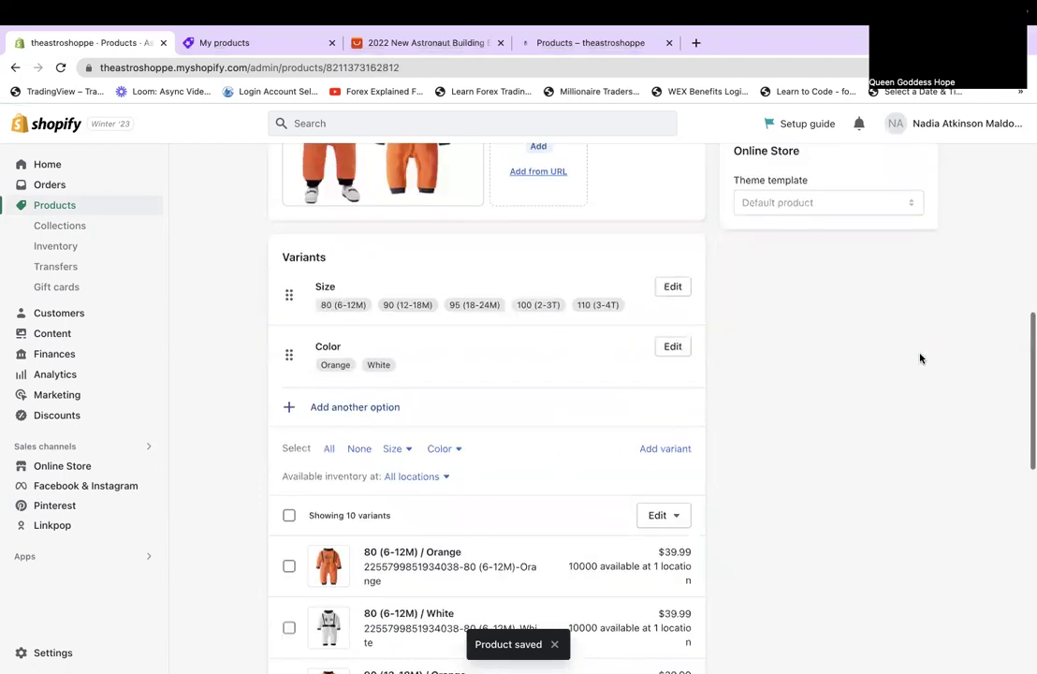
scroll(921, 359, "up", 4)
scroll(852, 379, "up", 1)
left_click(847, 383)
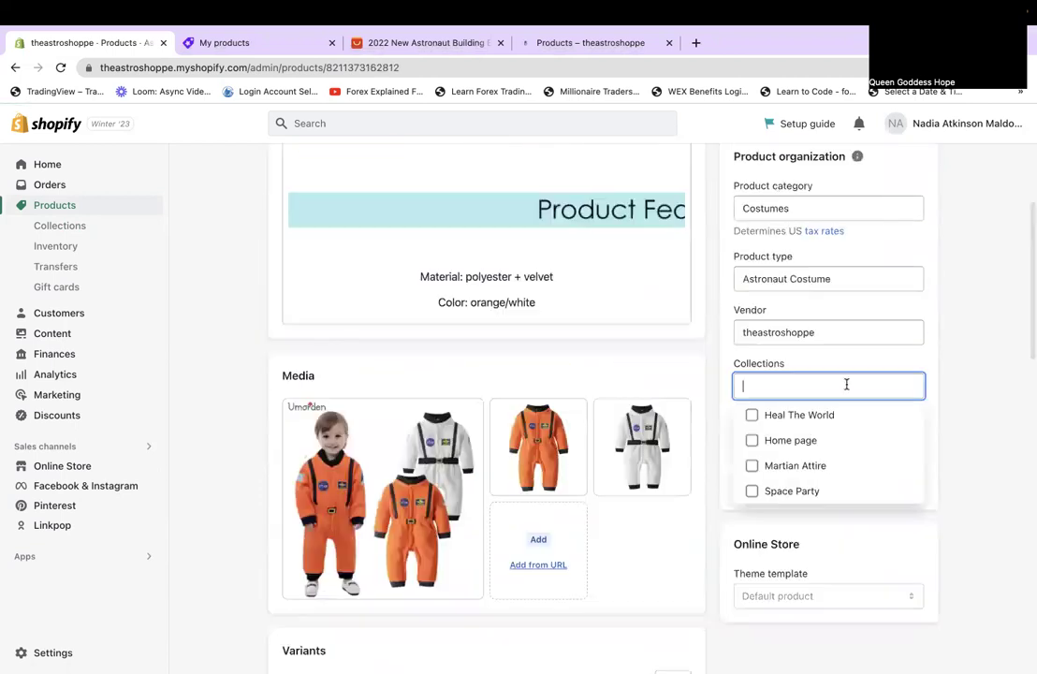
left_click(752, 490)
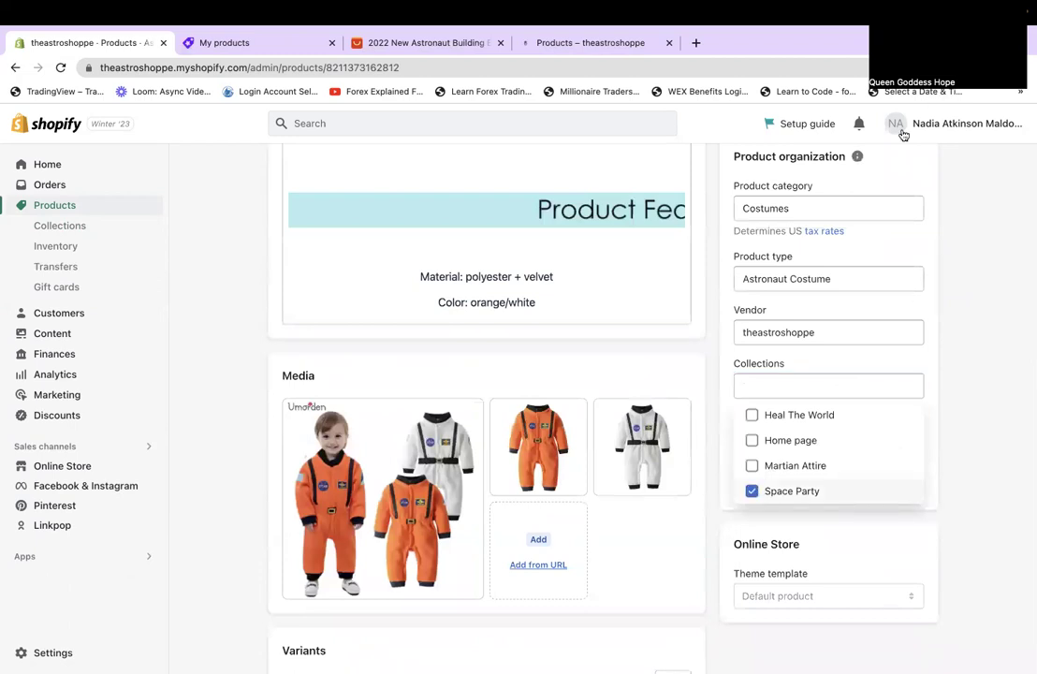
left_click(907, 125)
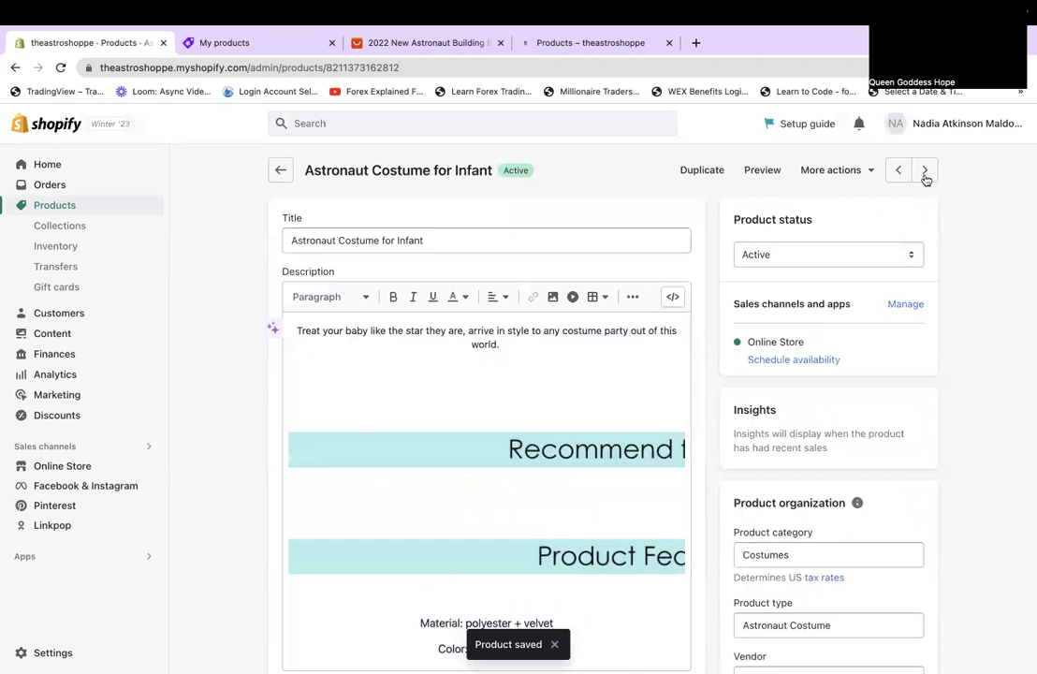
left_click(925, 172)
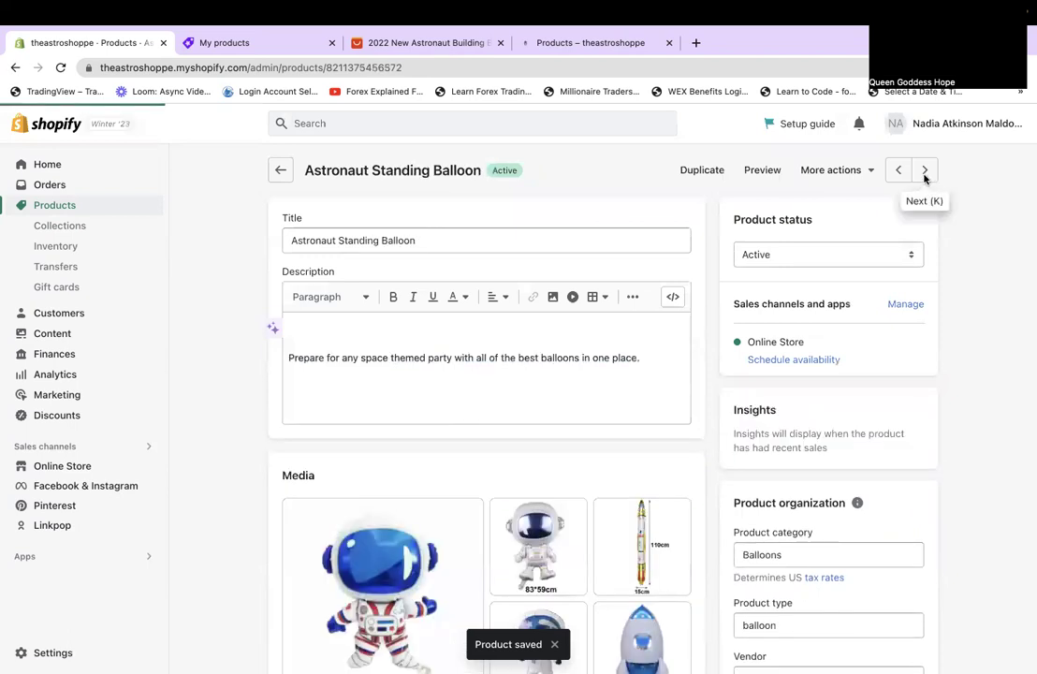
Add Astronaut Standing Balloon to Space Party, save, and advance to the next product.
scroll(925, 179, "down", 6)
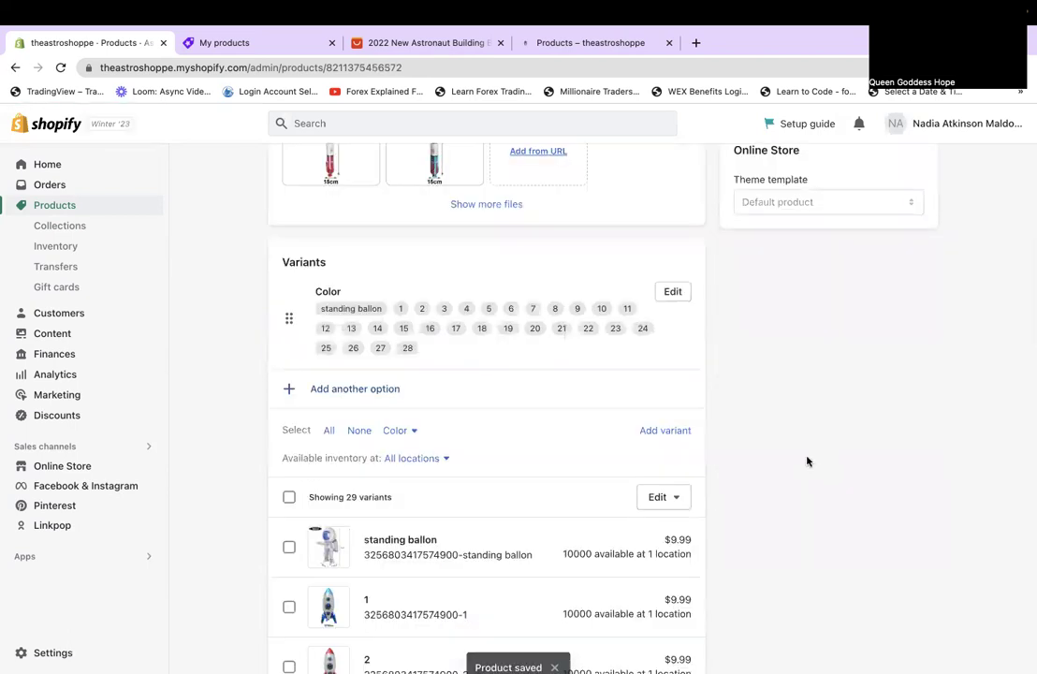
scroll(808, 461, "up", 5)
left_click(789, 429)
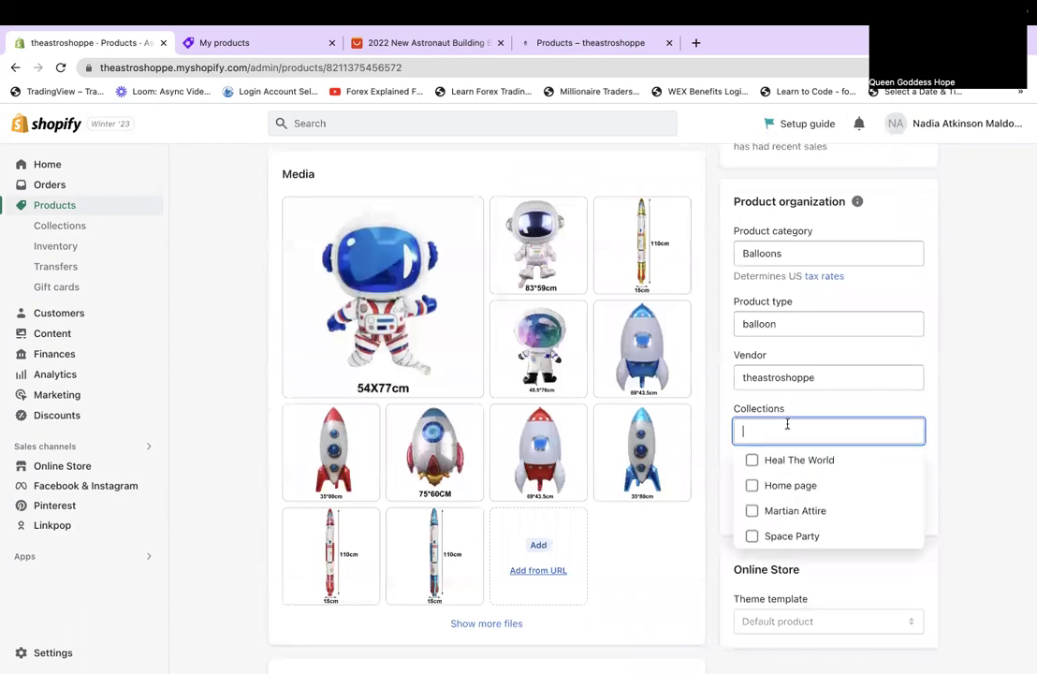
left_click(764, 536)
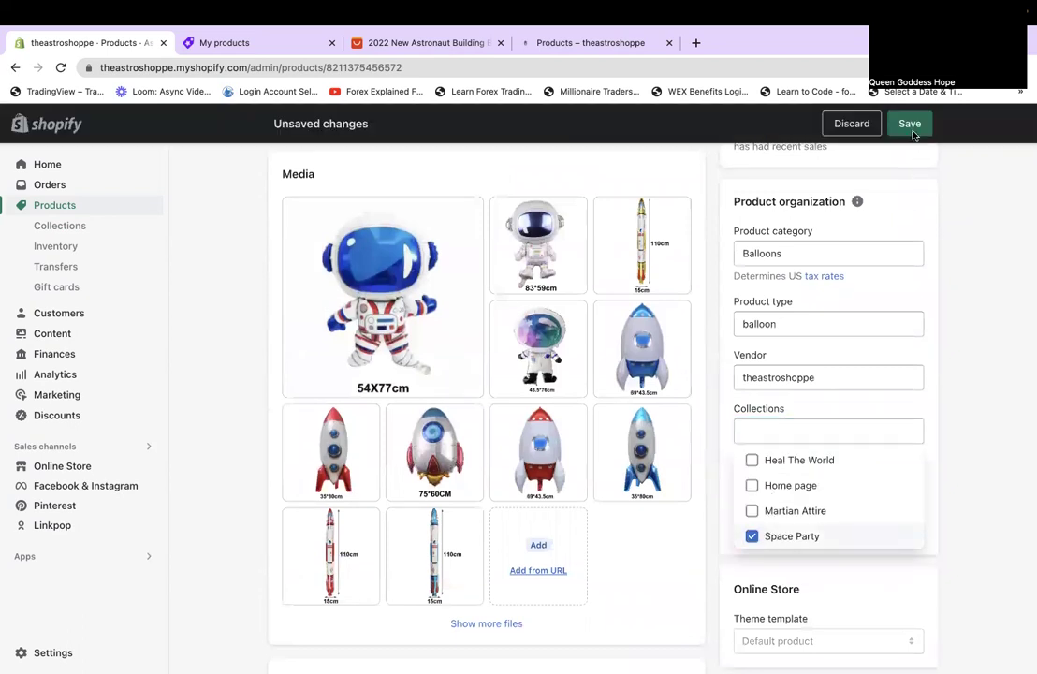
left_click(910, 124)
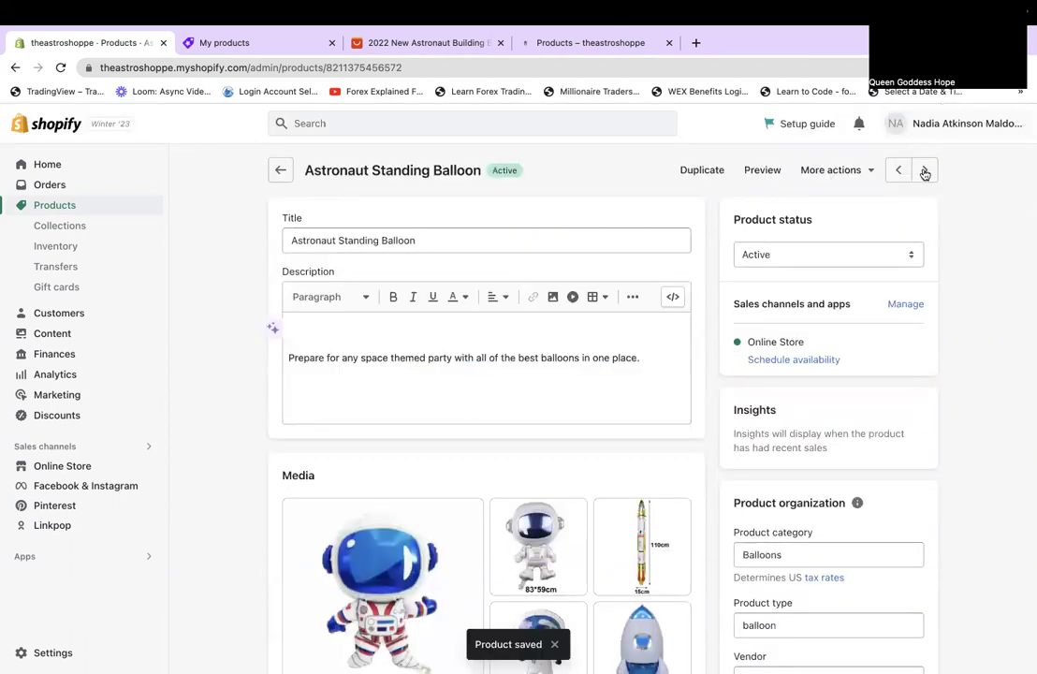
left_click(924, 173)
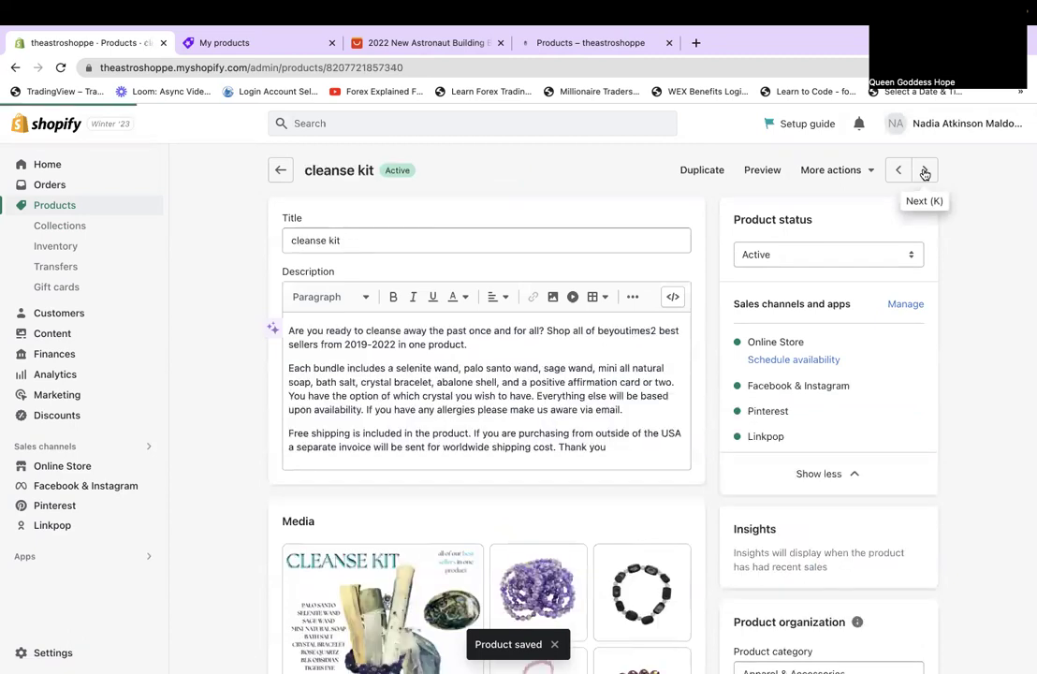
Skip the cleanse kit and Crystal Loves Mars, then add the astronaut iPhone case to Space Party and save.
left_click(925, 173)
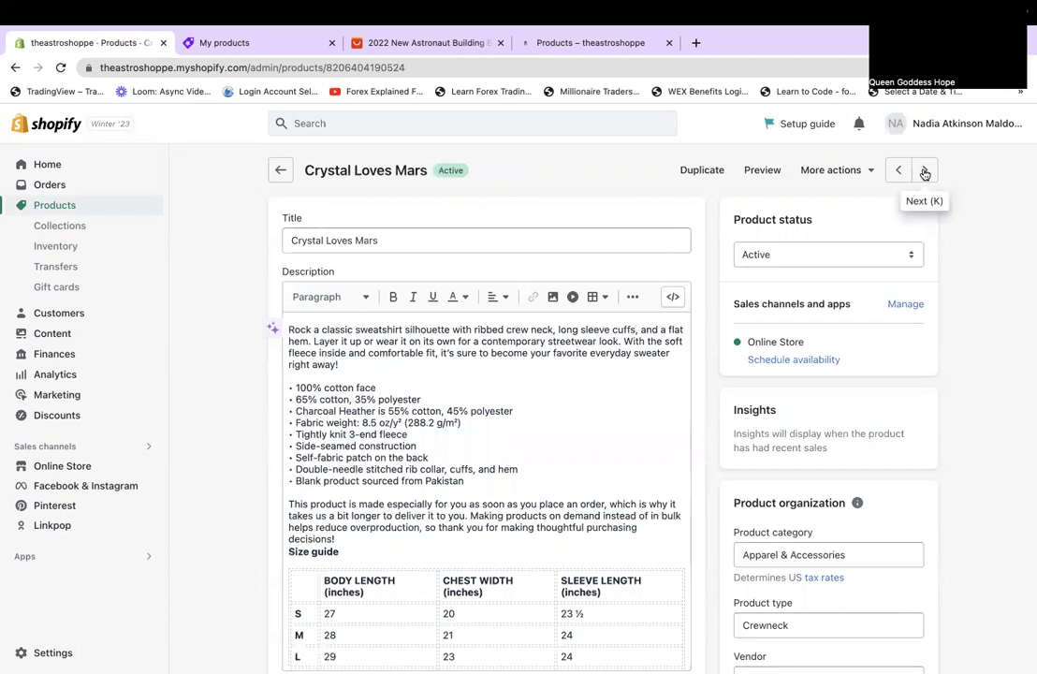
left_click(925, 173)
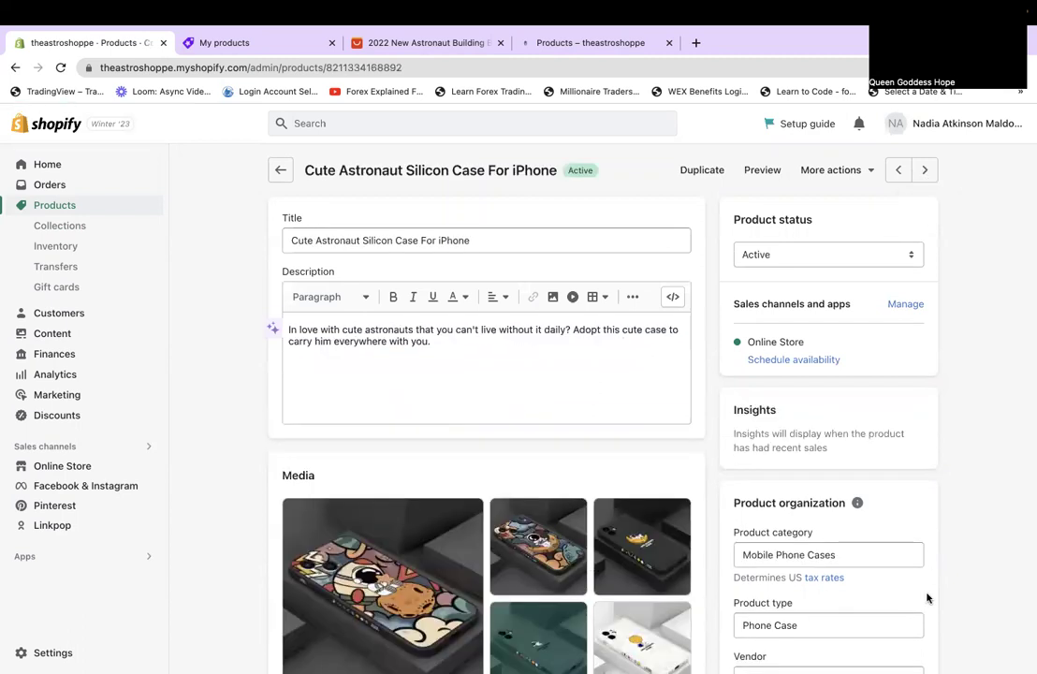
scroll(880, 562, "down", 3)
left_click(831, 529)
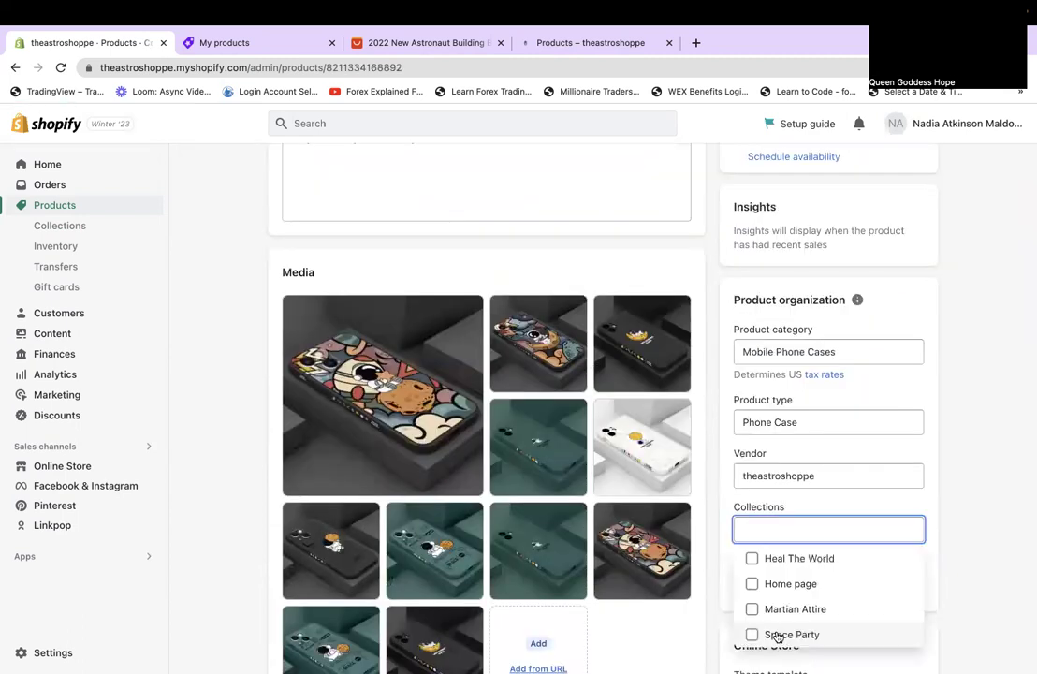
left_click(752, 634)
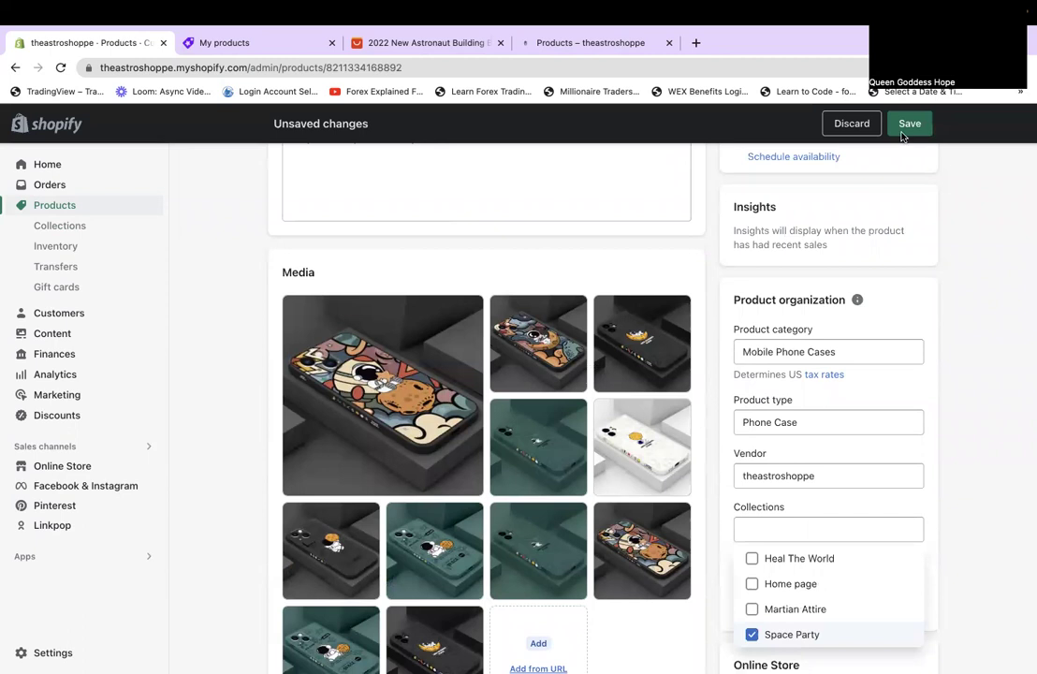
left_click(908, 124)
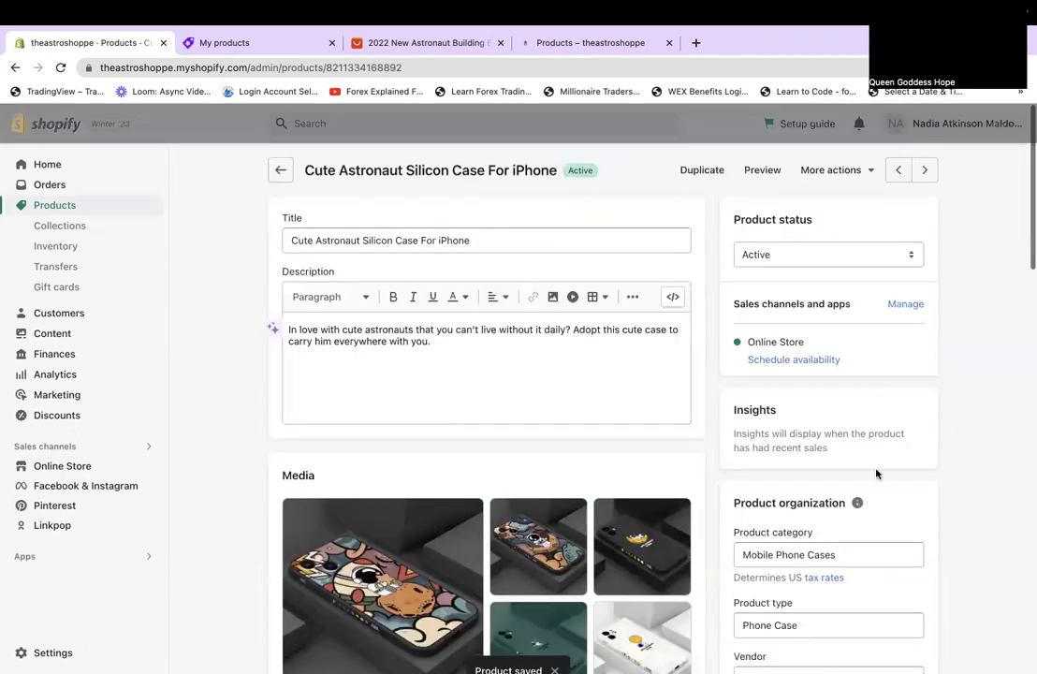
Also add the case to Heal The World, save, and advance to the next product.
scroll(877, 474, "down", 5)
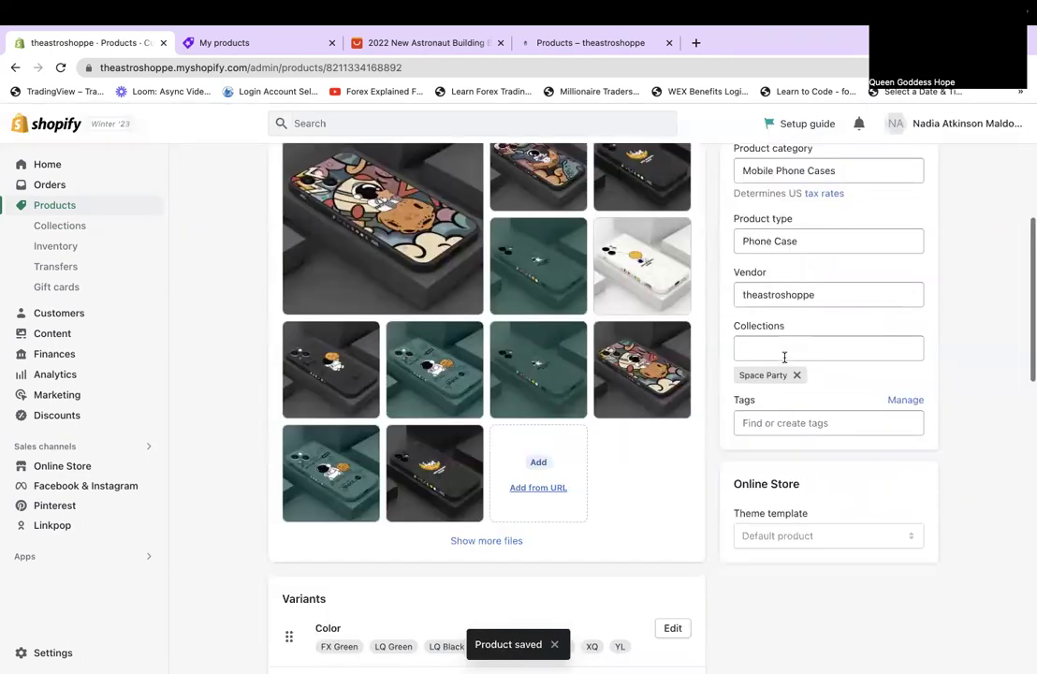
scroll(784, 357, "up", 2)
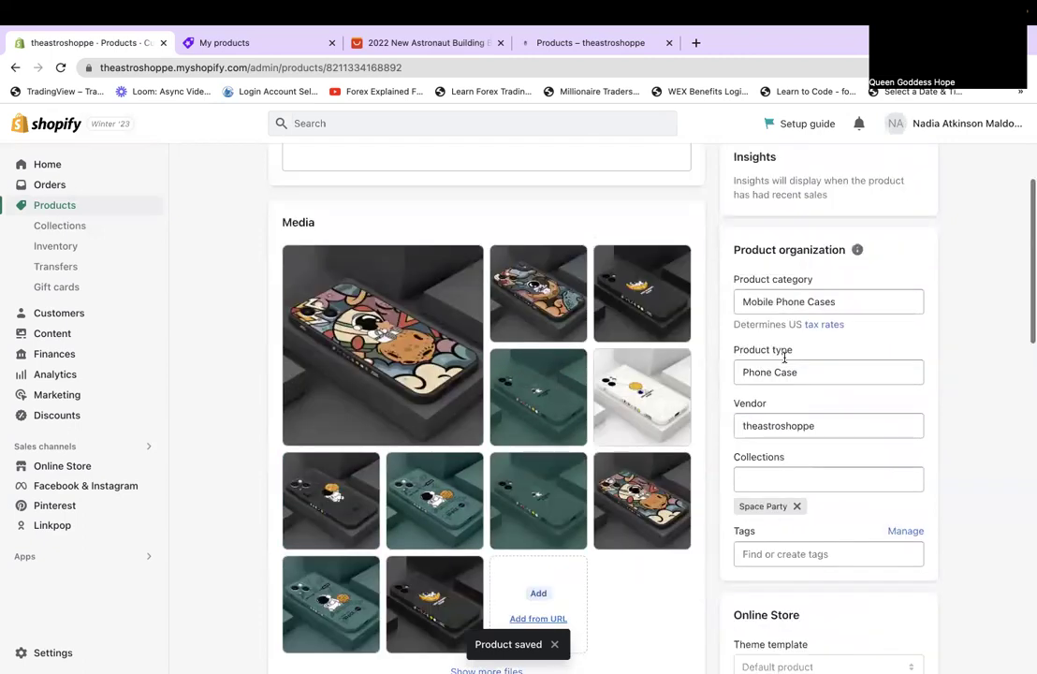
scroll(784, 356, "down", 1)
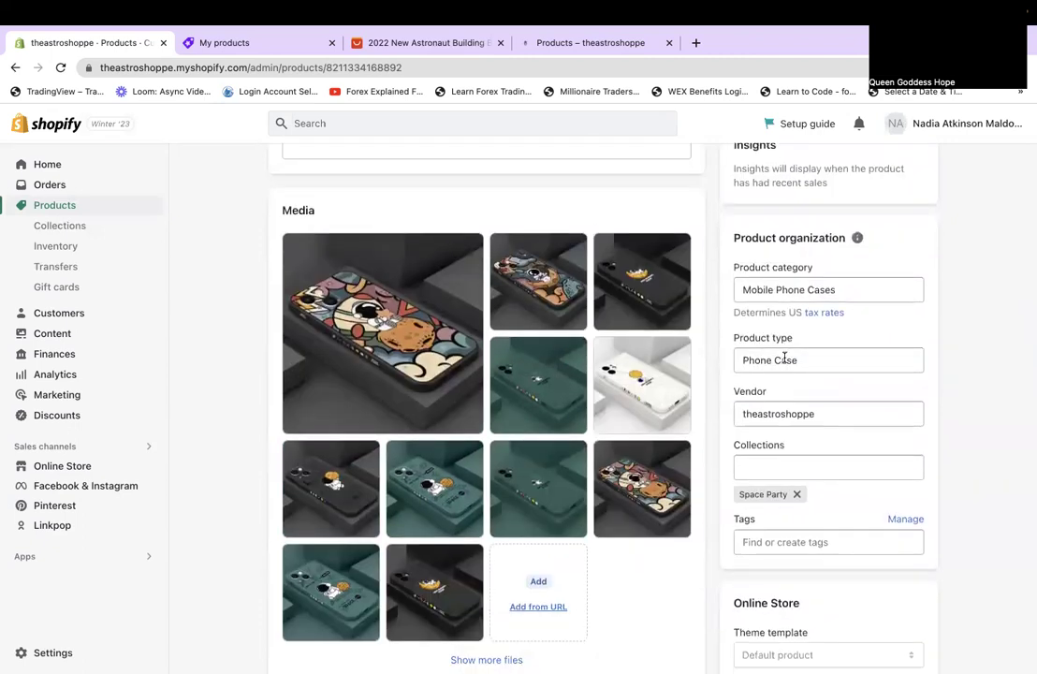
left_click(740, 470)
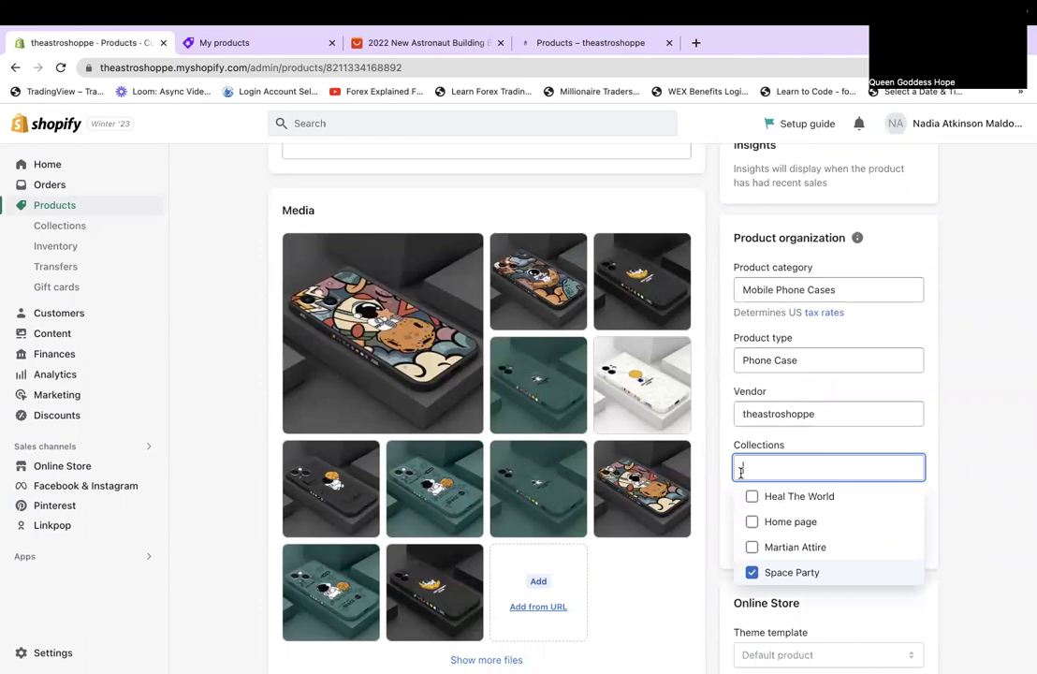
left_click(752, 498)
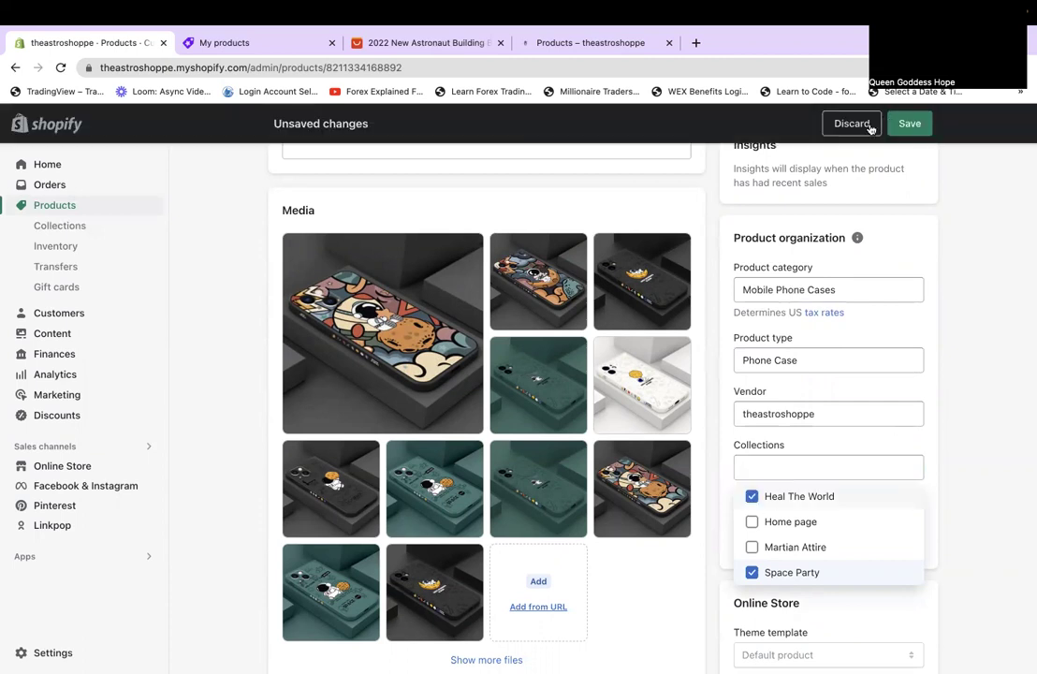
left_click(909, 123)
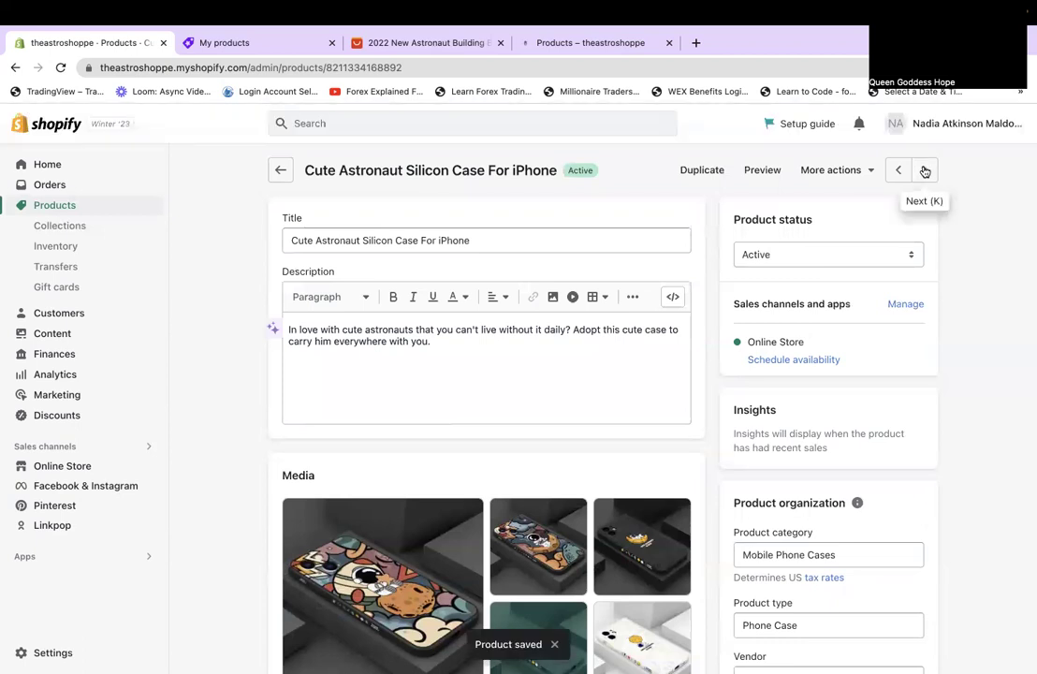
left_click(925, 171)
Assign the matching images to the projector's Plugged in and Rechargeable variants.
scroll(925, 170, "down", 10)
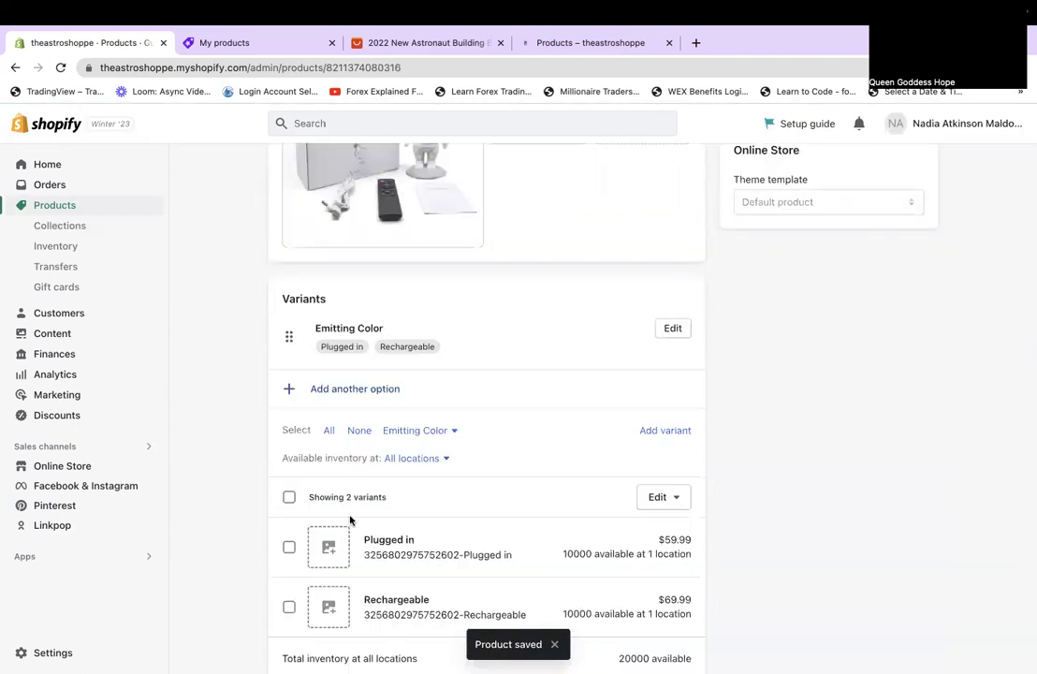
left_click(328, 546)
left_click(487, 441)
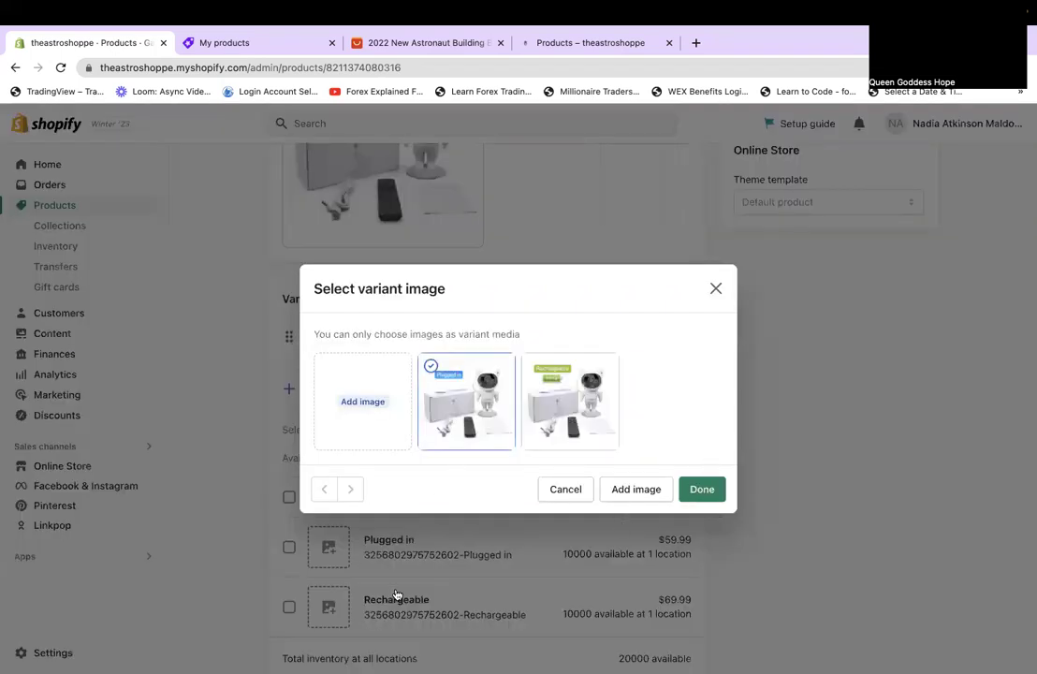
left_click(700, 490)
left_click(328, 607)
left_click(582, 424)
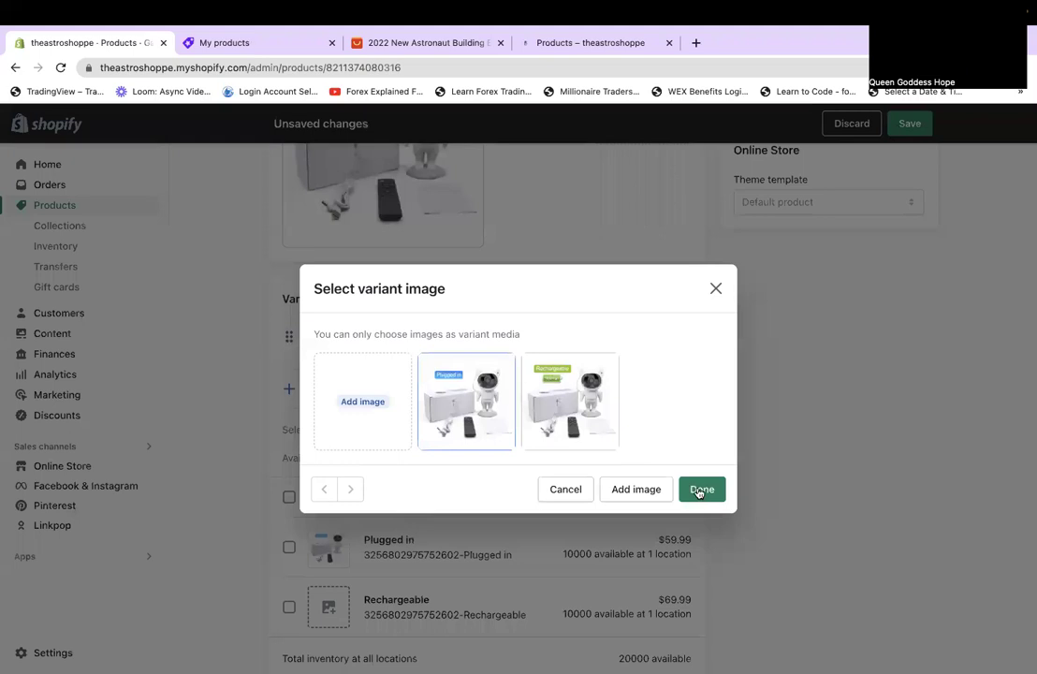
left_click(701, 489)
Add the Galaxy Star Projector to Space Party and Heal The World and save.
scroll(840, 464, "up", 5)
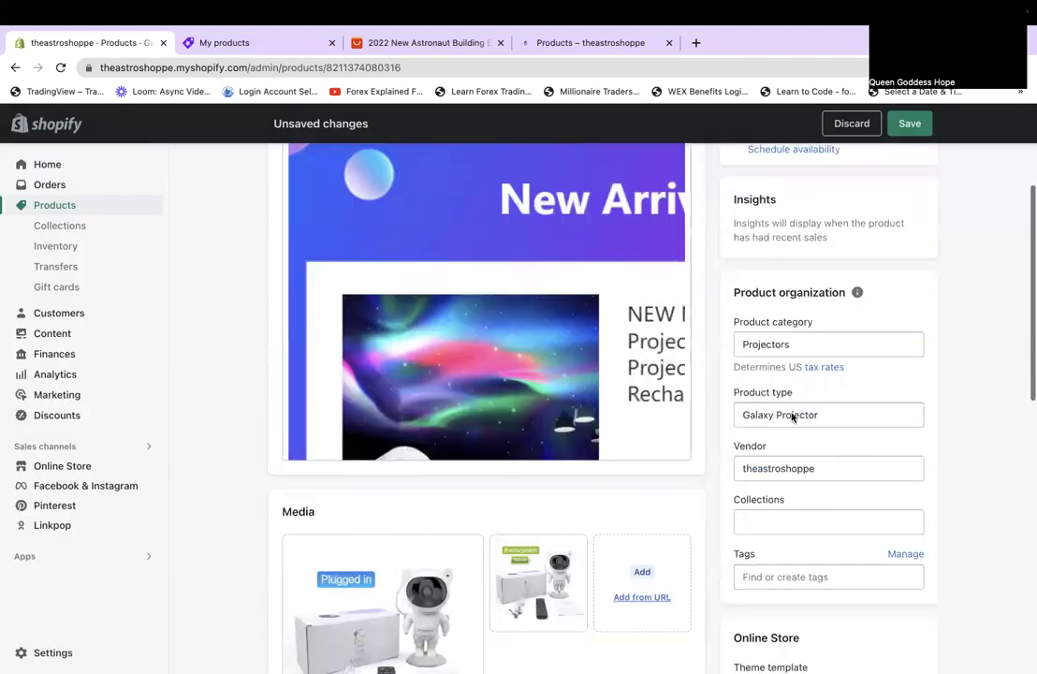
scroll(792, 417, "down", 1)
left_click(786, 399)
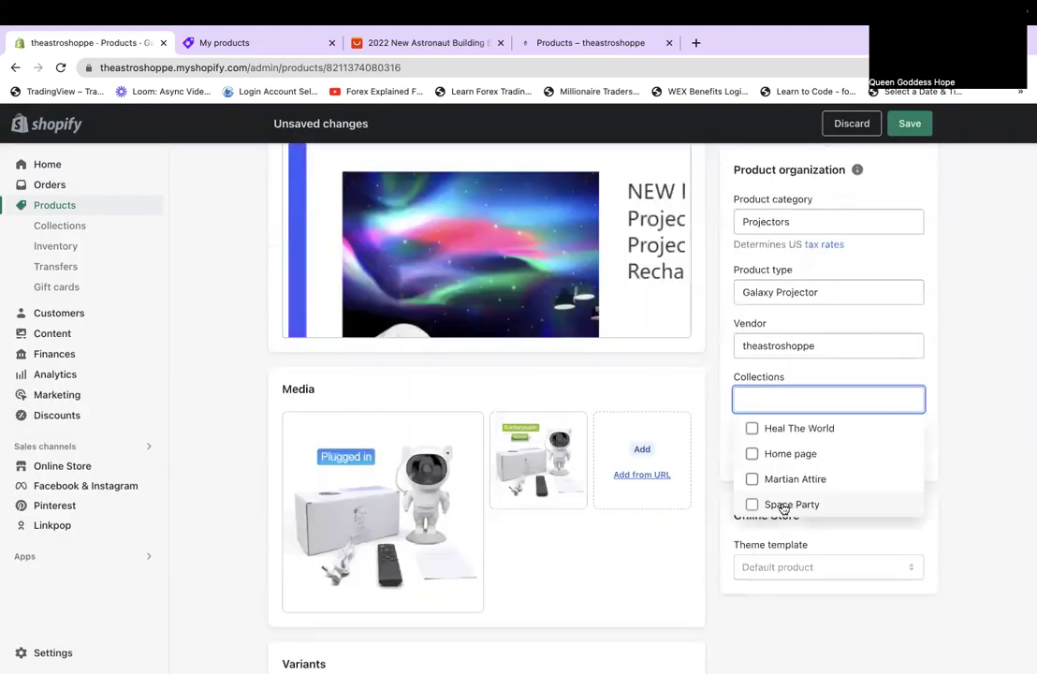
left_click(785, 506)
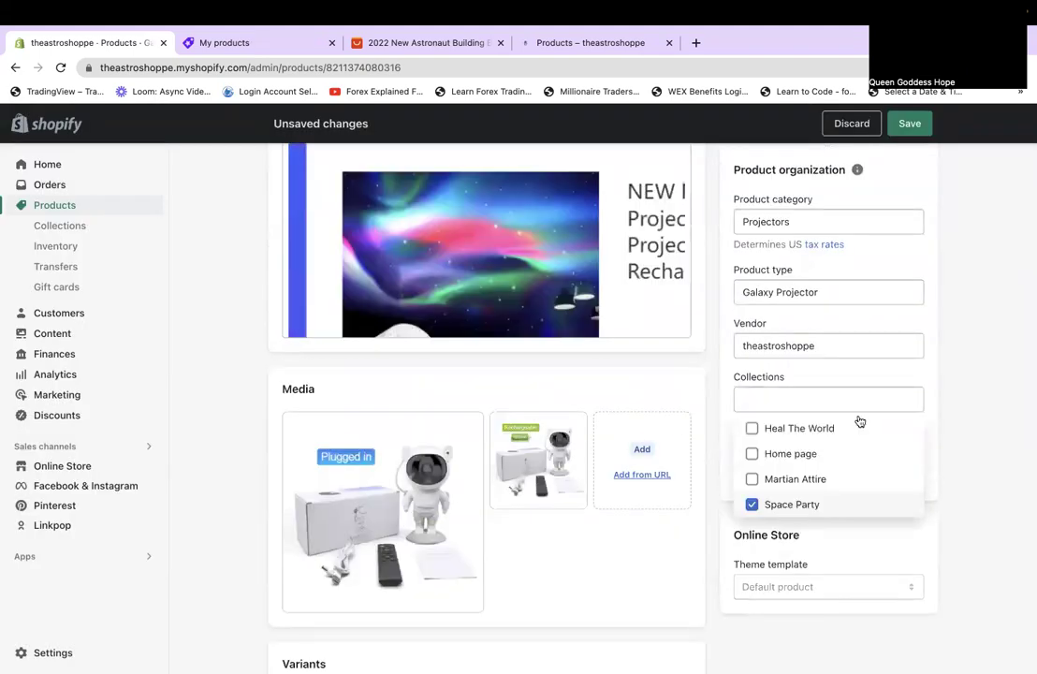
left_click(800, 431)
left_click(910, 124)
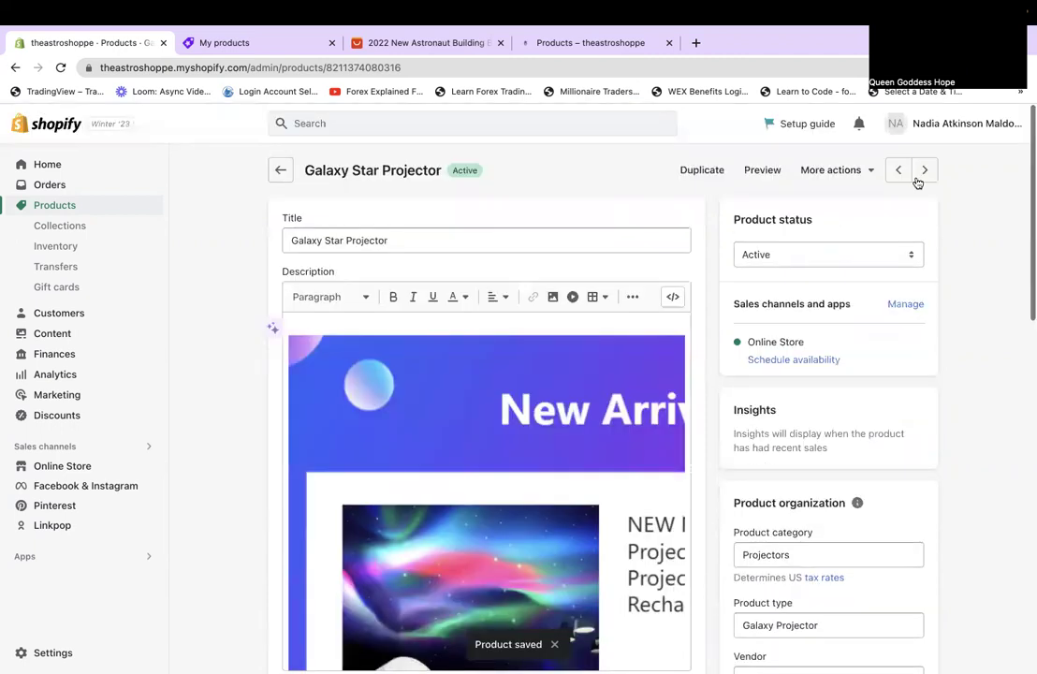
Advance to the Outer Space Theme Balloons product and click into its description.
left_click(925, 171)
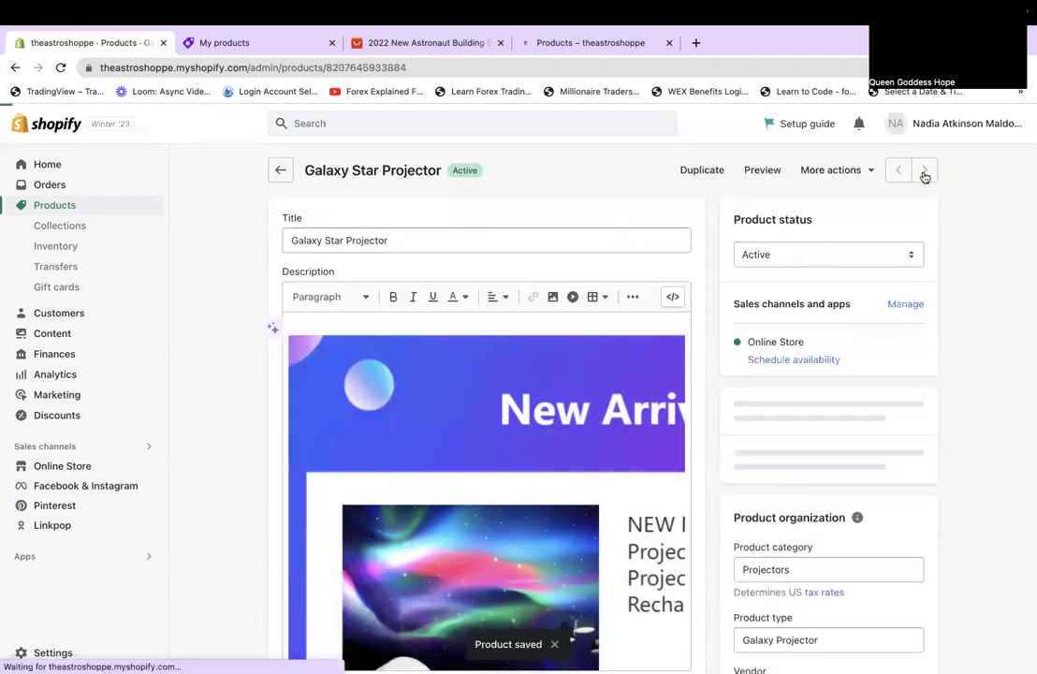
left_click(925, 174)
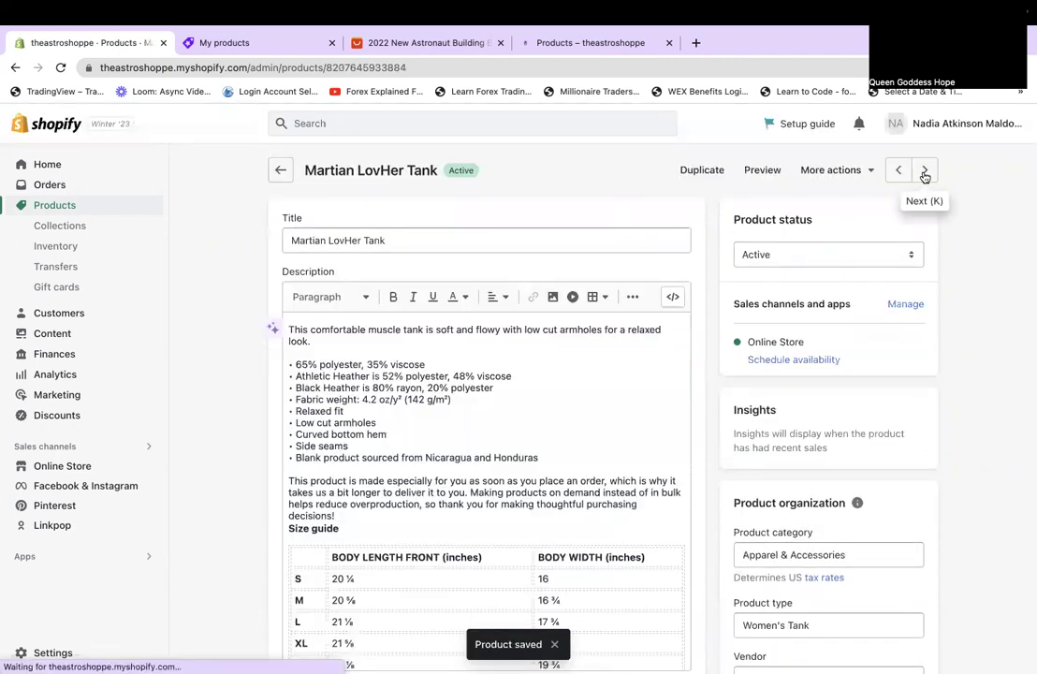
left_click(925, 174)
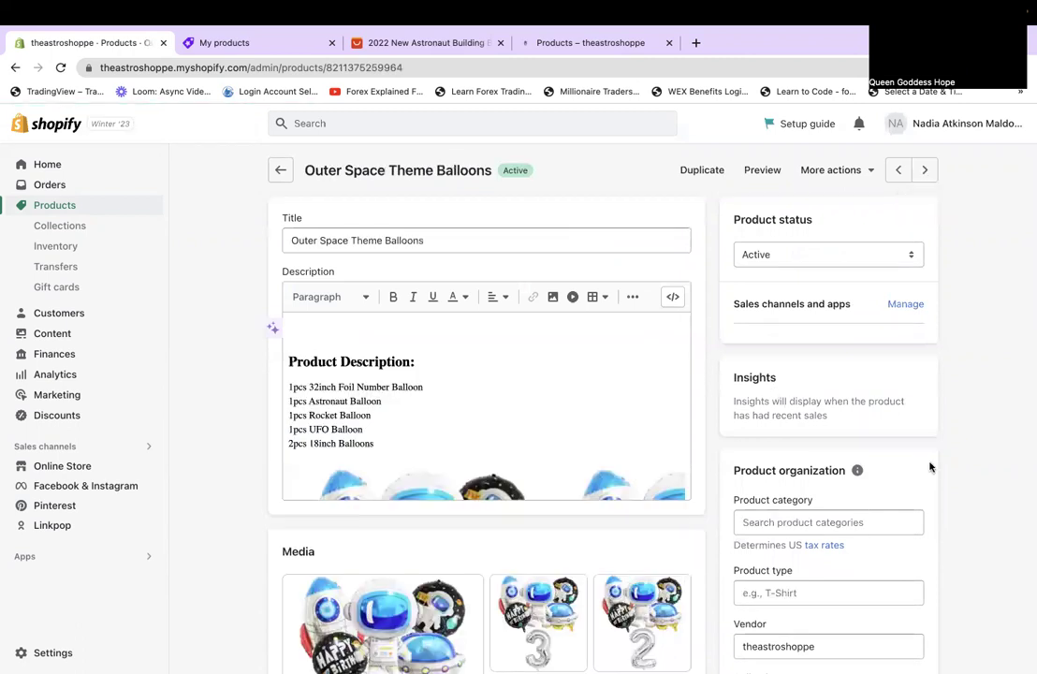
scroll(459, 384, "down", 1)
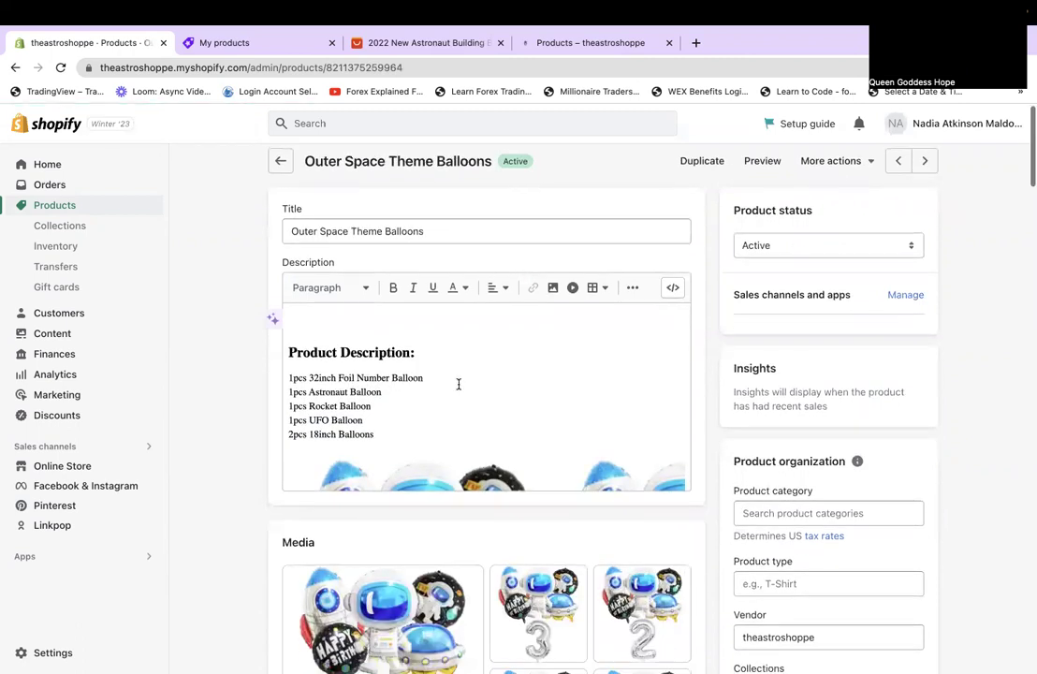
left_click(286, 352)
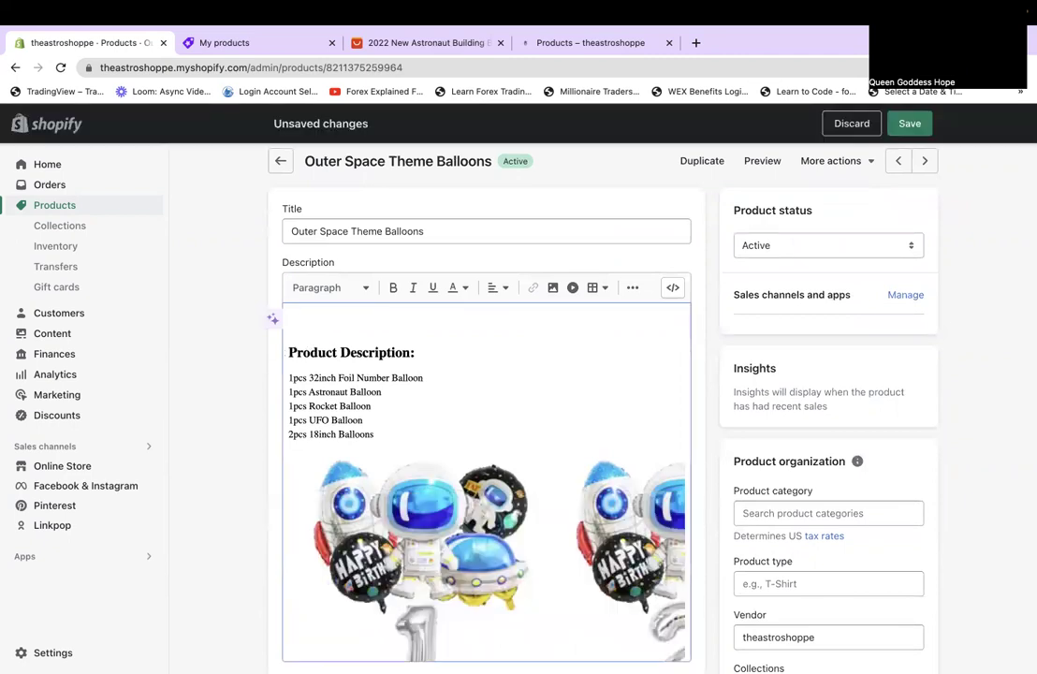
scroll(488, 556, "down", 1)
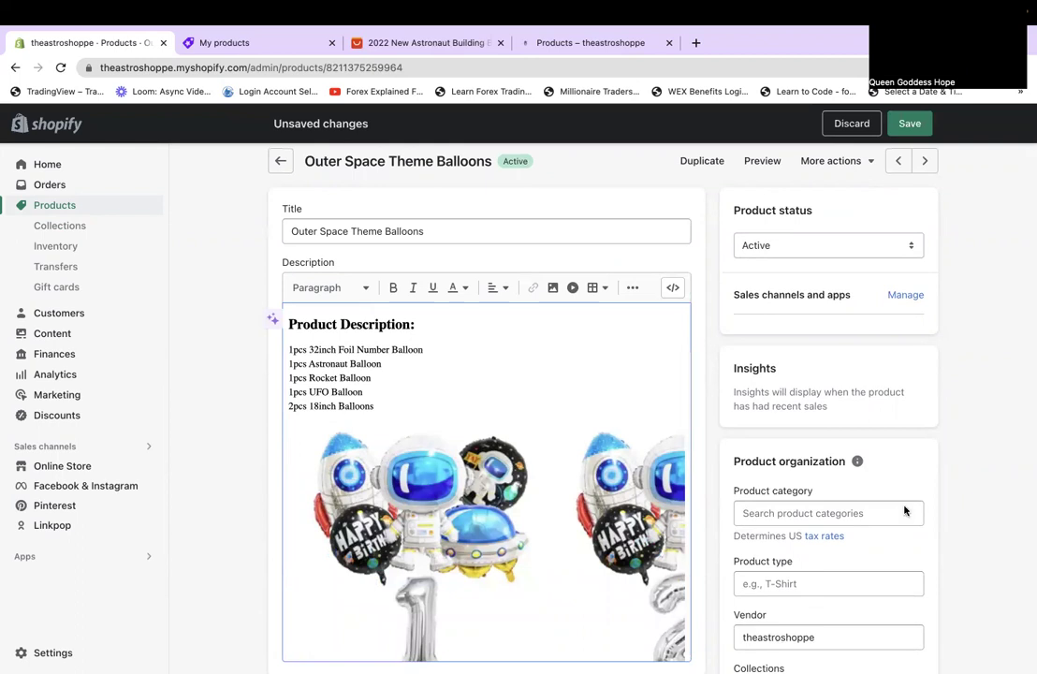
Drag the 2, 4, 6 and 8 balloon images into place so the media runs 1–9, then 0.
scroll(905, 508, "down", 5)
scroll(904, 510, "down", 1)
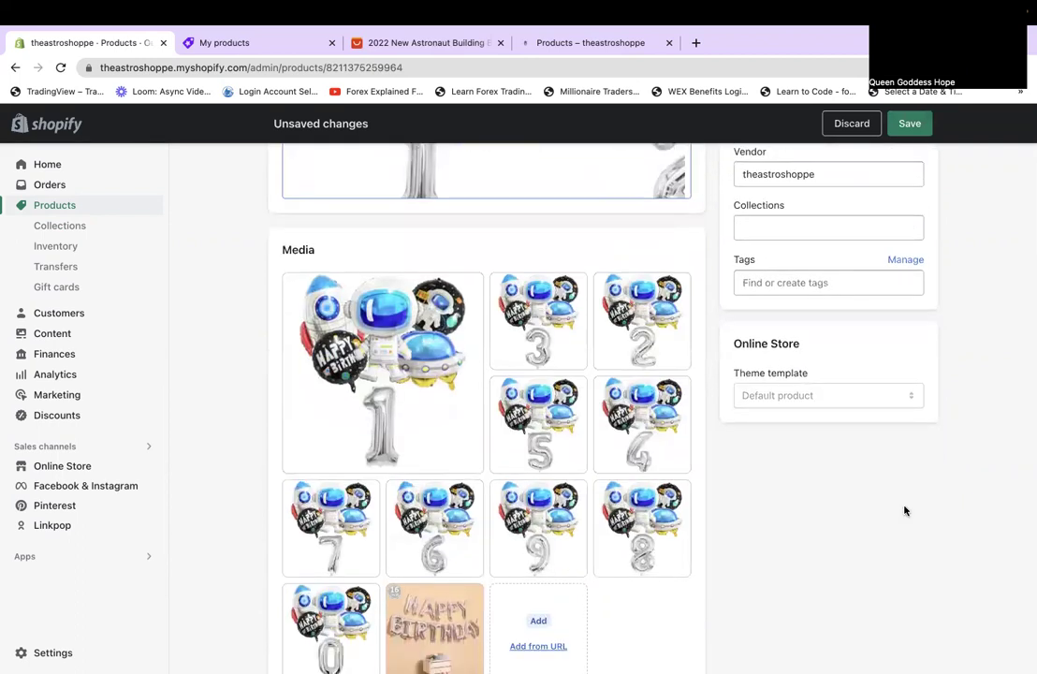
scroll(904, 510, "down", 4)
scroll(904, 510, "up", 1)
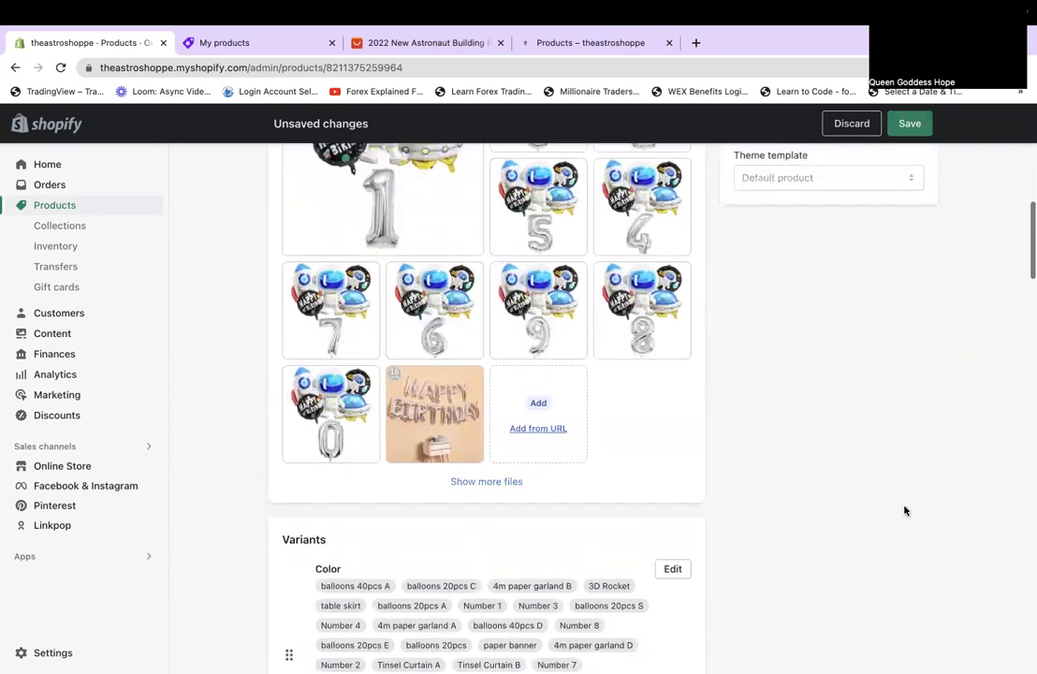
scroll(905, 510, "up", 1)
scroll(904, 510, "up", 1)
left_click_drag(642, 248, 548, 249)
left_click_drag(684, 356, 590, 357)
left_click_drag(388, 461, 309, 459)
left_click_drag(642, 459, 609, 440)
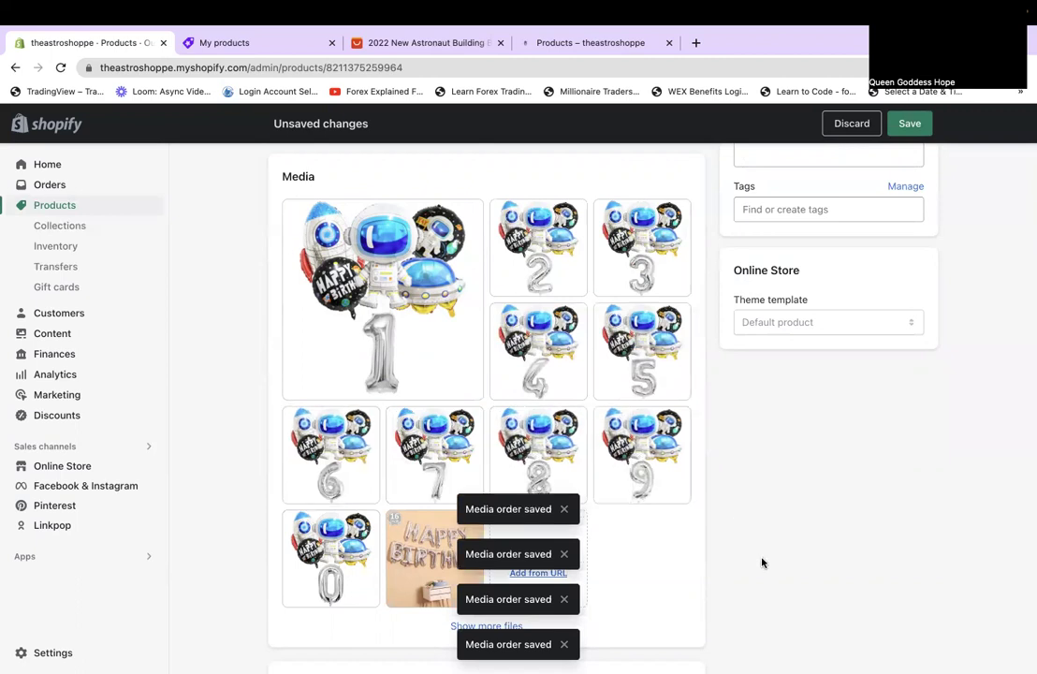
scroll(762, 563, "down", 2)
scroll(762, 562, "up", 1)
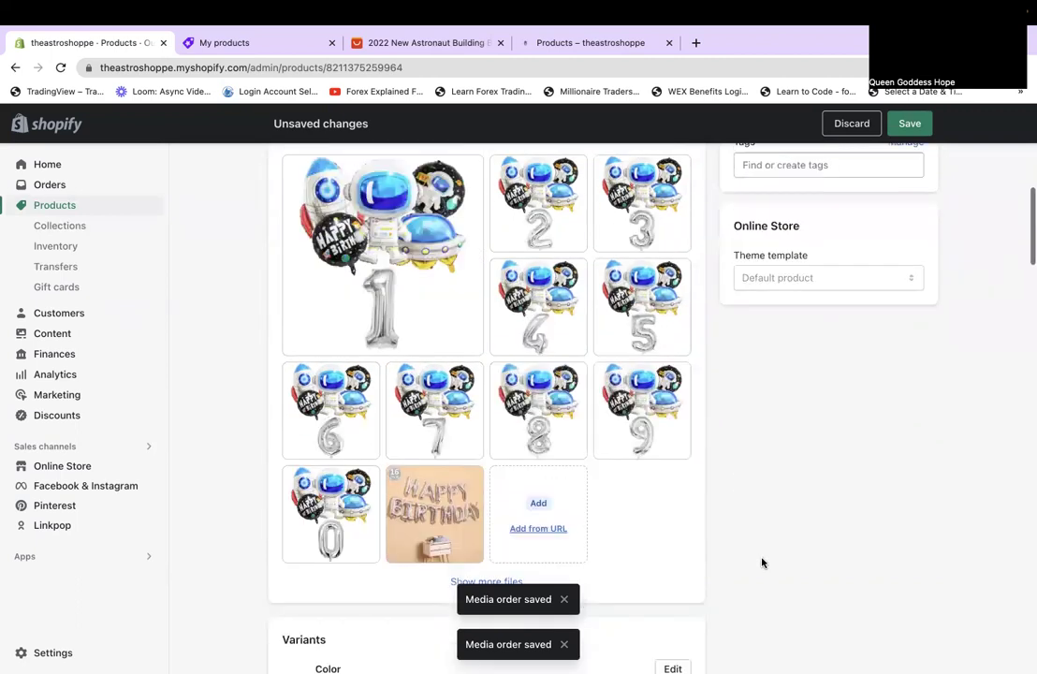
scroll(762, 562, "down", 8)
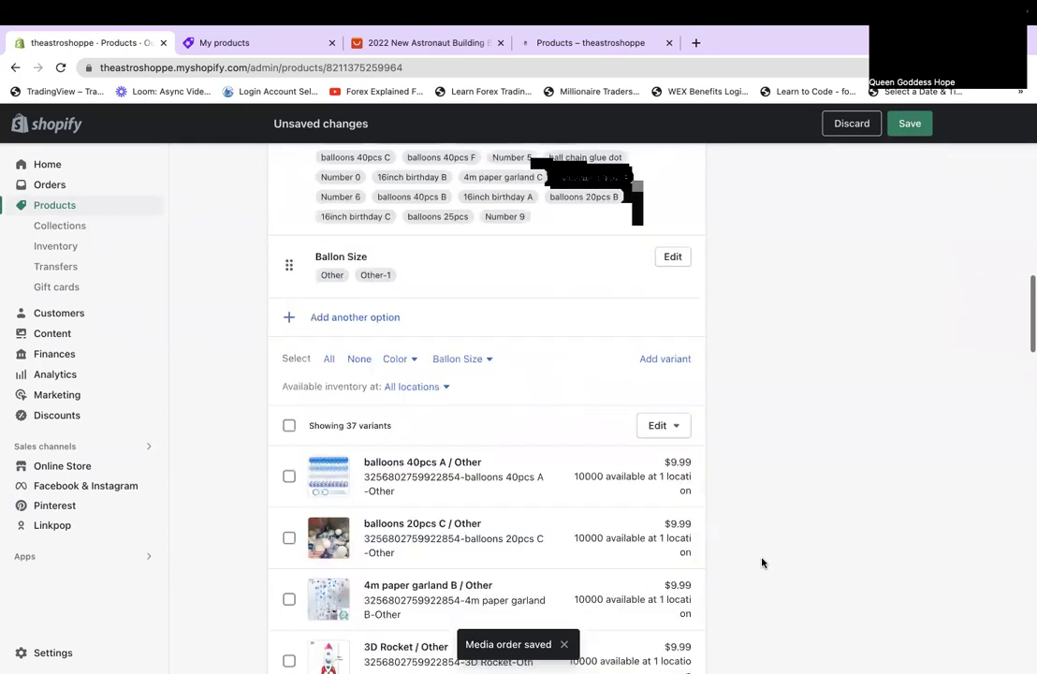
scroll(762, 562, "up", 4)
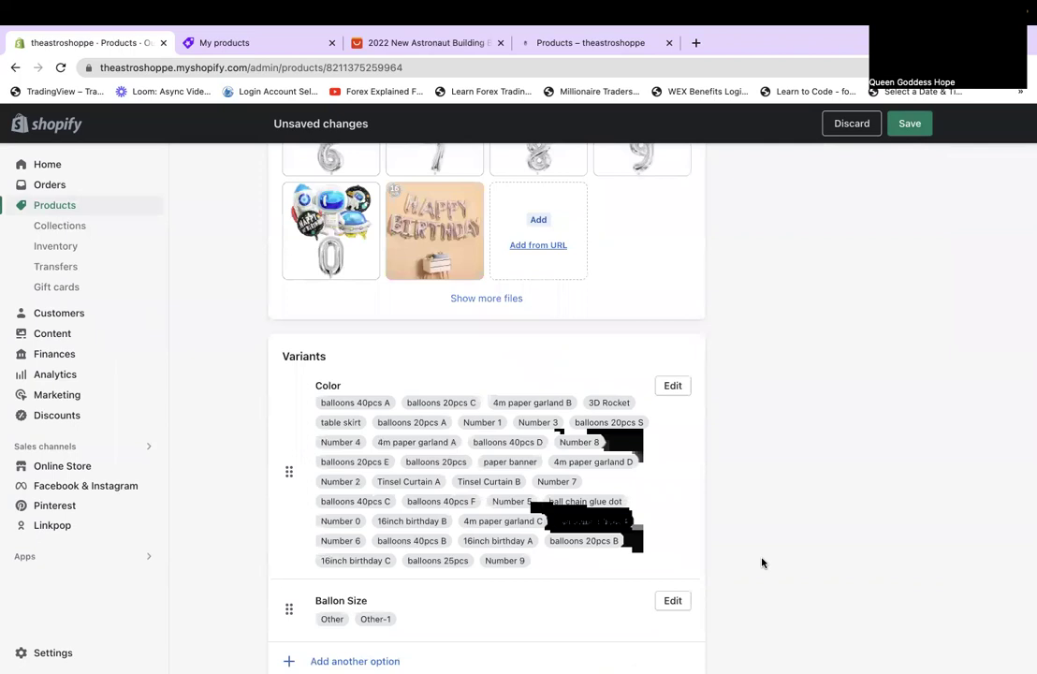
Move Number 1 through Number 4 to the top of the Color values, in order.
left_click(686, 387)
scroll(296, 421, "down", 2)
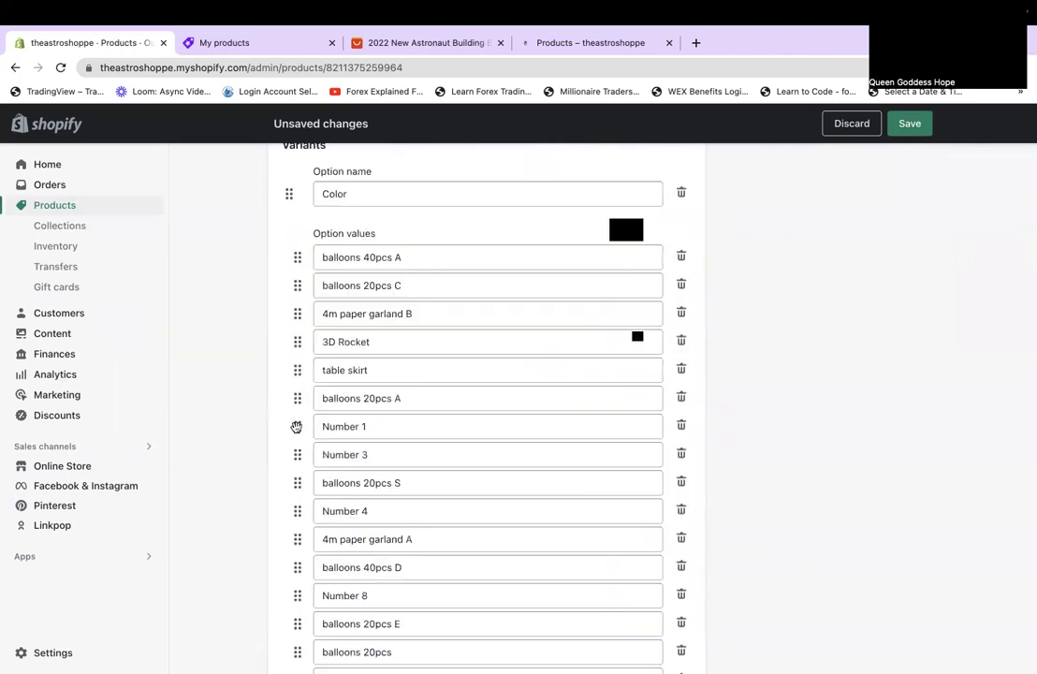
left_click_drag(296, 414, 297, 259)
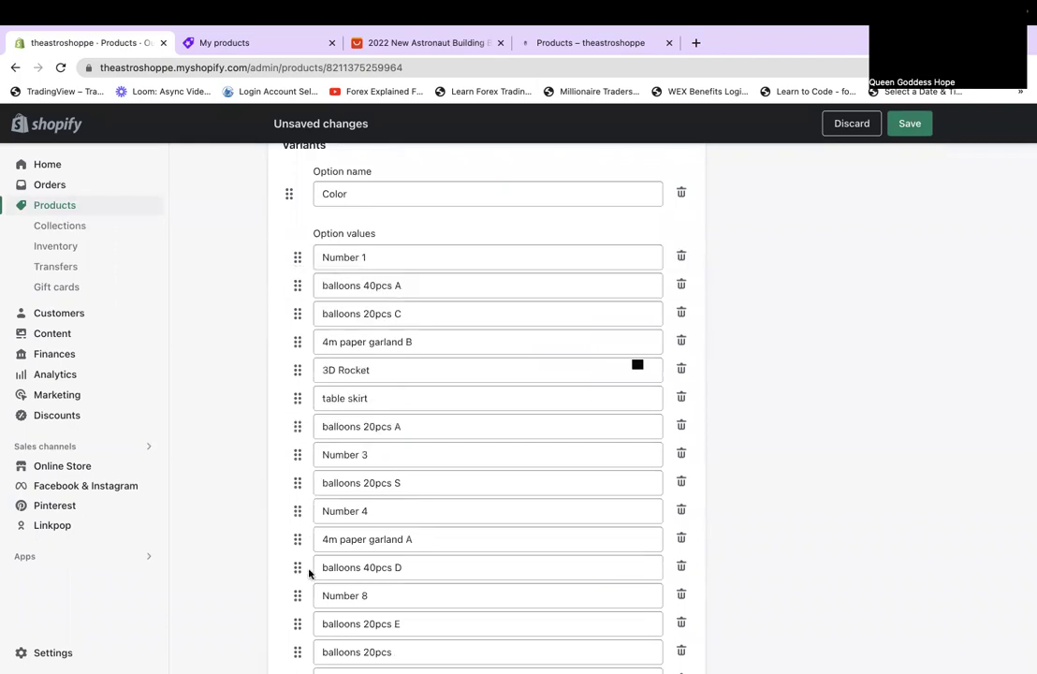
scroll(309, 573, "down", 1)
scroll(299, 473, "down", 1)
left_click_drag(304, 214, 304, 236)
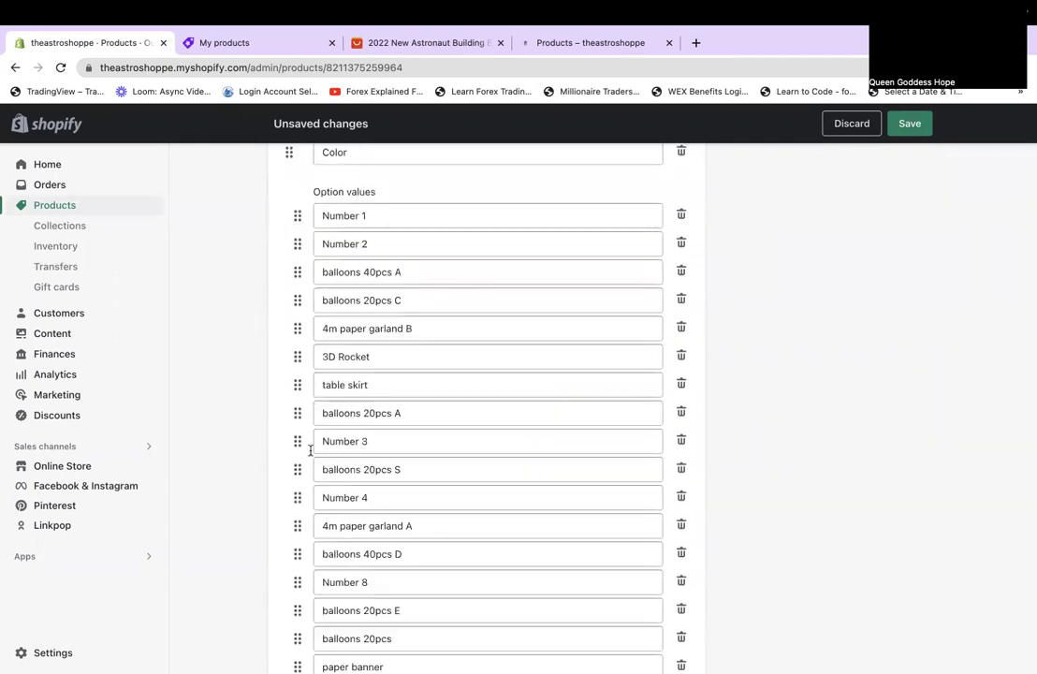
left_click_drag(298, 441, 298, 272)
left_click_drag(292, 495, 296, 300)
Arrange Number 5 through Number 9, then Number 0, after 3D Rocket.
left_click_drag(292, 584, 288, 440)
scroll(293, 608, "down", 2)
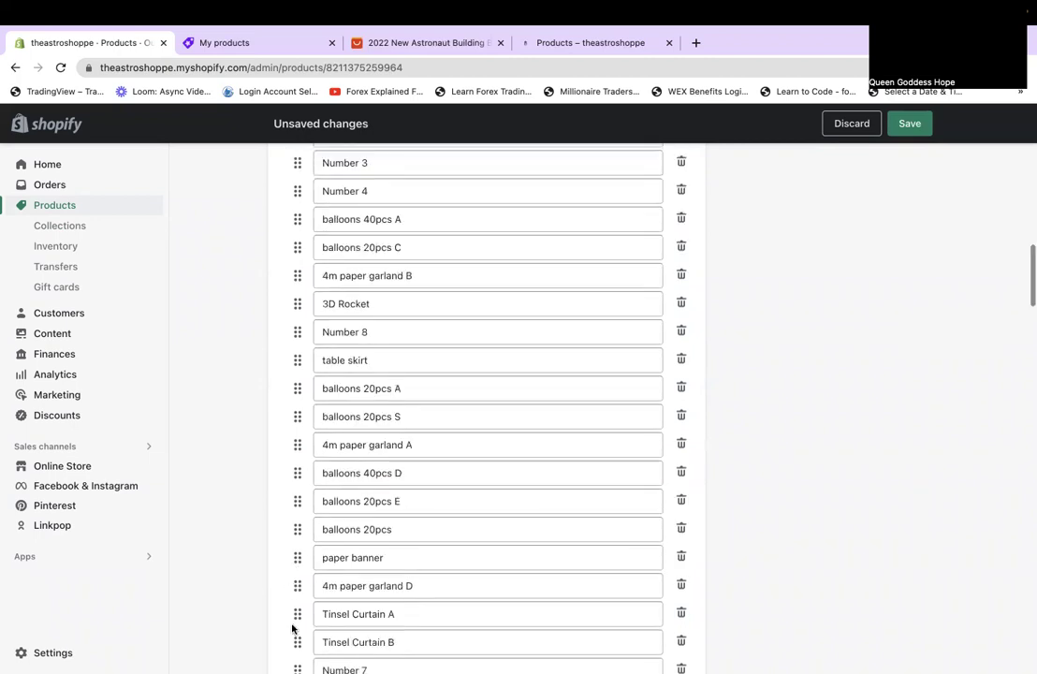
scroll(291, 629, "down", 2)
left_click_drag(289, 553, 298, 216)
scroll(294, 586, "down", 1)
left_click_drag(294, 586, 291, 321)
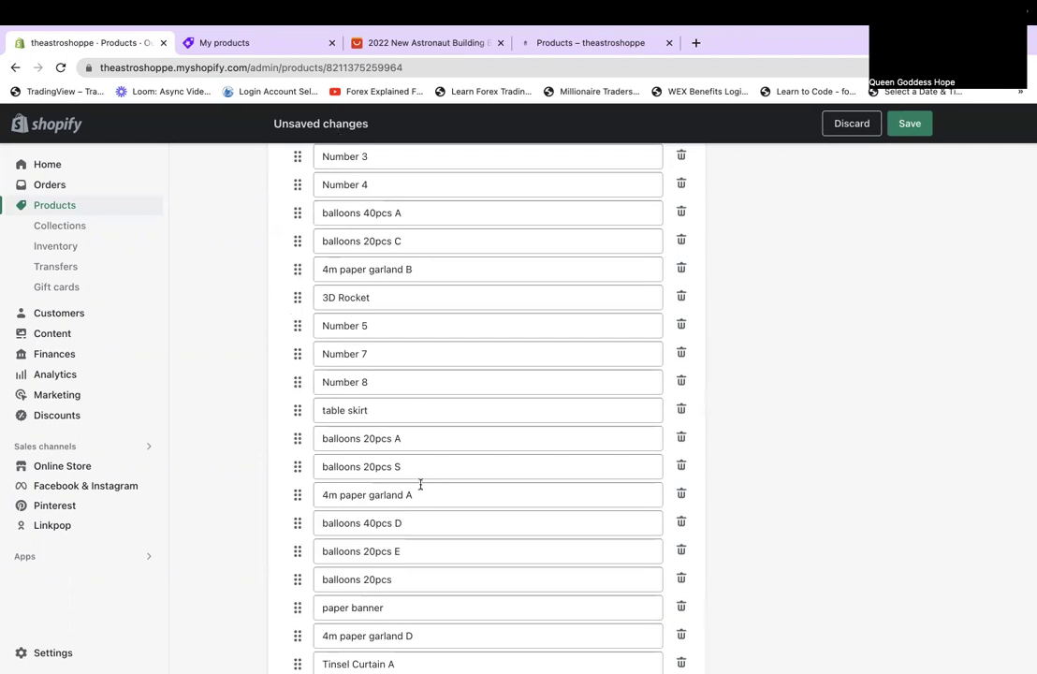
scroll(420, 484, "down", 3)
scroll(420, 484, "down", 5)
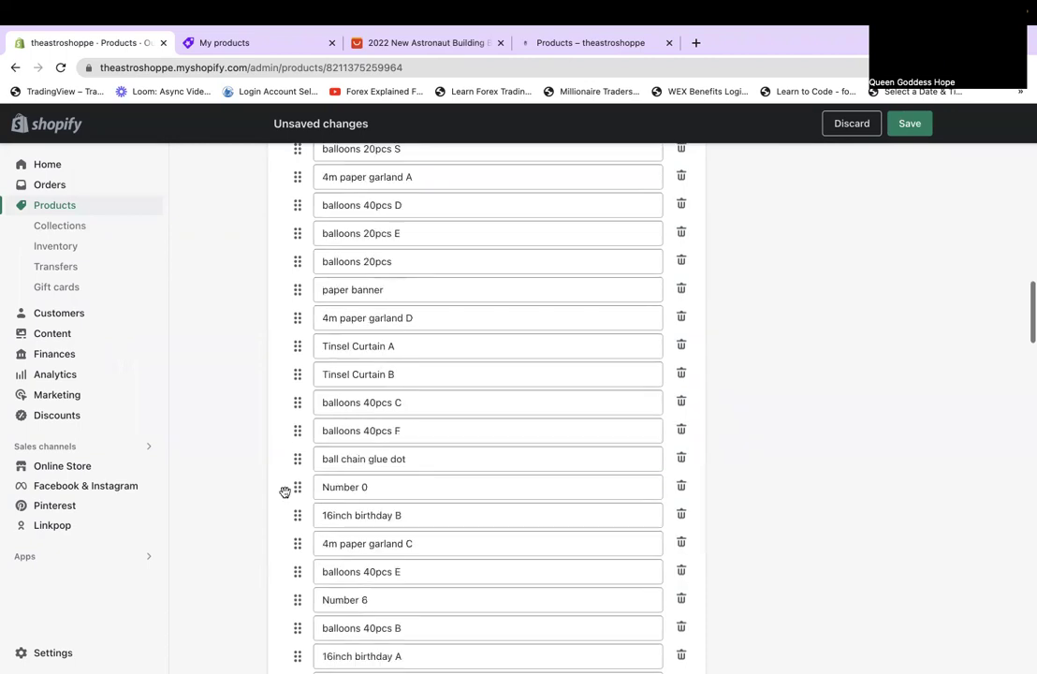
left_click_drag(294, 486, 277, 418)
left_click_drag(297, 503, 280, 490)
scroll(297, 393, "down", 1)
left_click_drag(290, 156, 307, 510)
Move balloons 20pcs C below table skirt and 4m paper garland B after balloons 40pcs A.
scroll(295, 291, "up", 1)
left_click_drag(296, 259, 296, 549)
left_click_drag(297, 258, 292, 494)
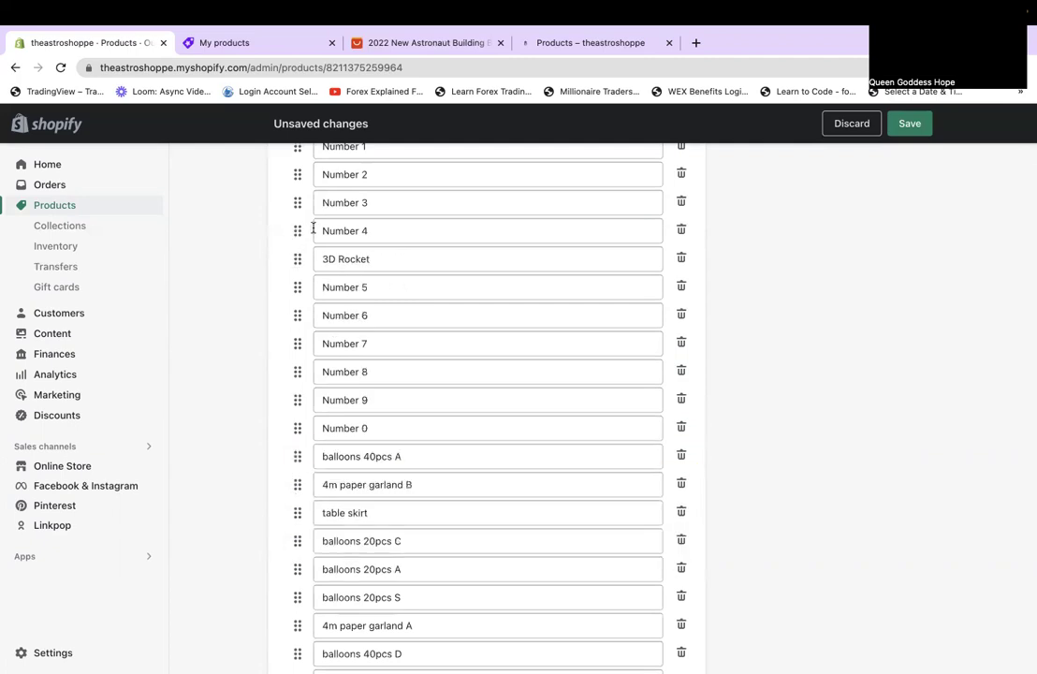
Place 3D Rocket below 20pcs A, 20pcs A after 40pcs A, 20pcs S under 20pcs C, garland A before B.
left_click_drag(299, 256, 299, 560)
scroll(299, 560, "up", 2)
scroll(352, 285, "down", 1)
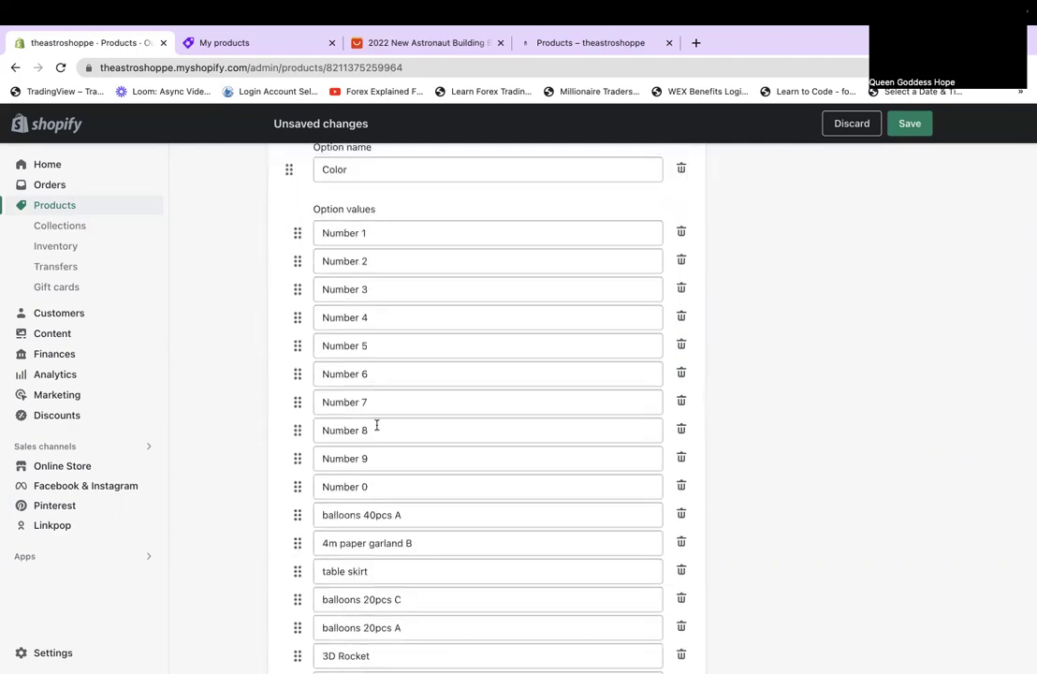
scroll(378, 470, "down", 2)
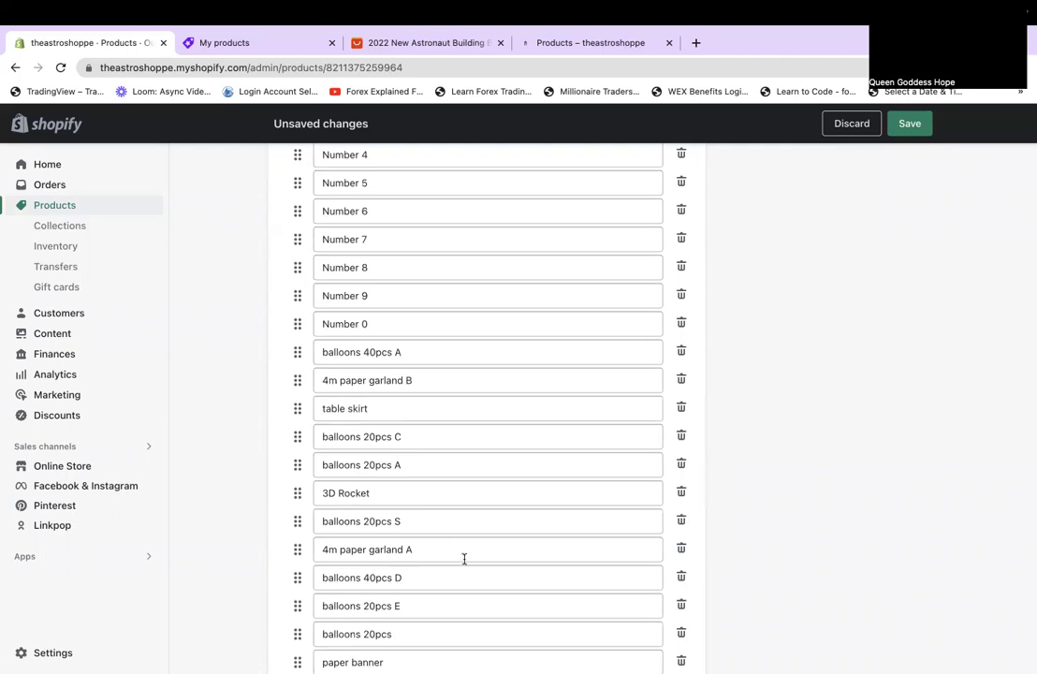
scroll(466, 560, "down", 1)
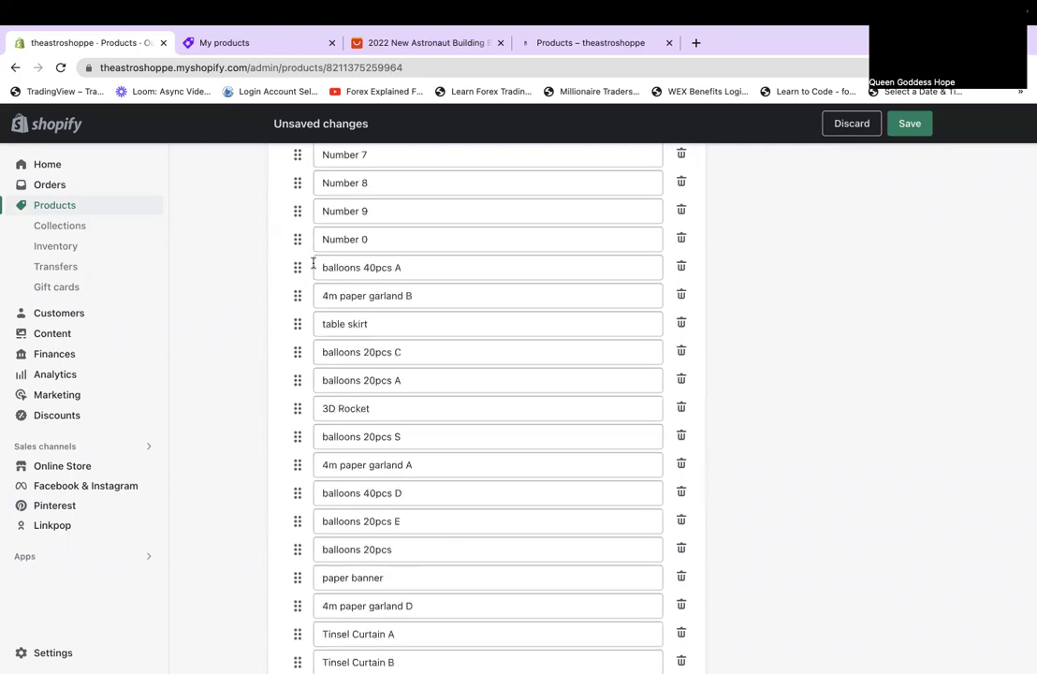
left_click_drag(296, 294, 303, 280)
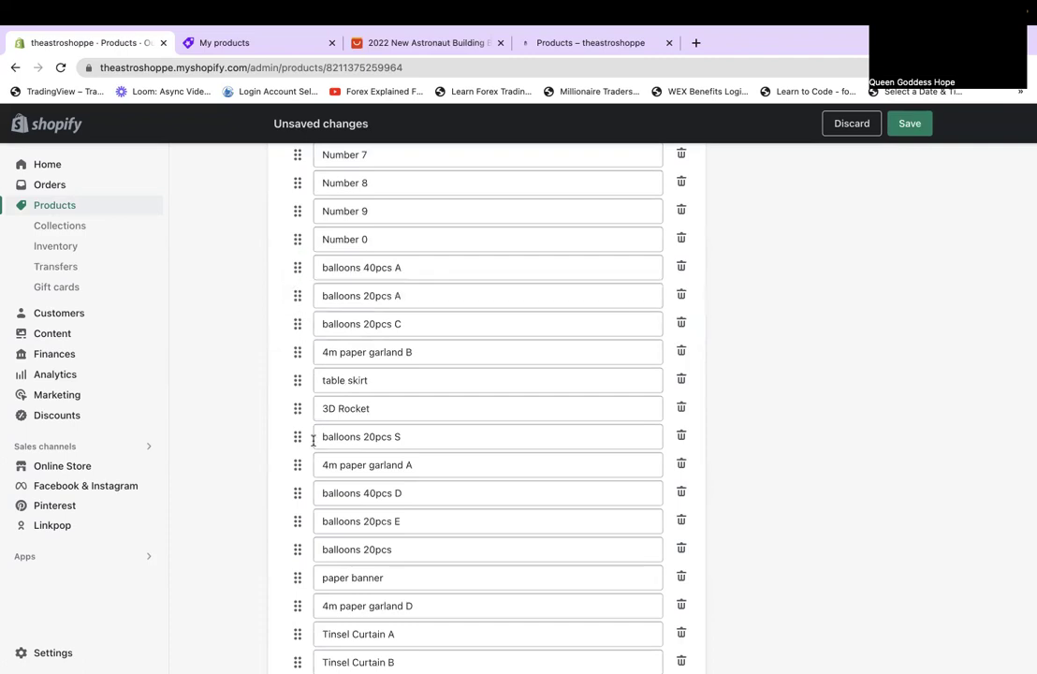
left_click_drag(297, 436, 294, 467)
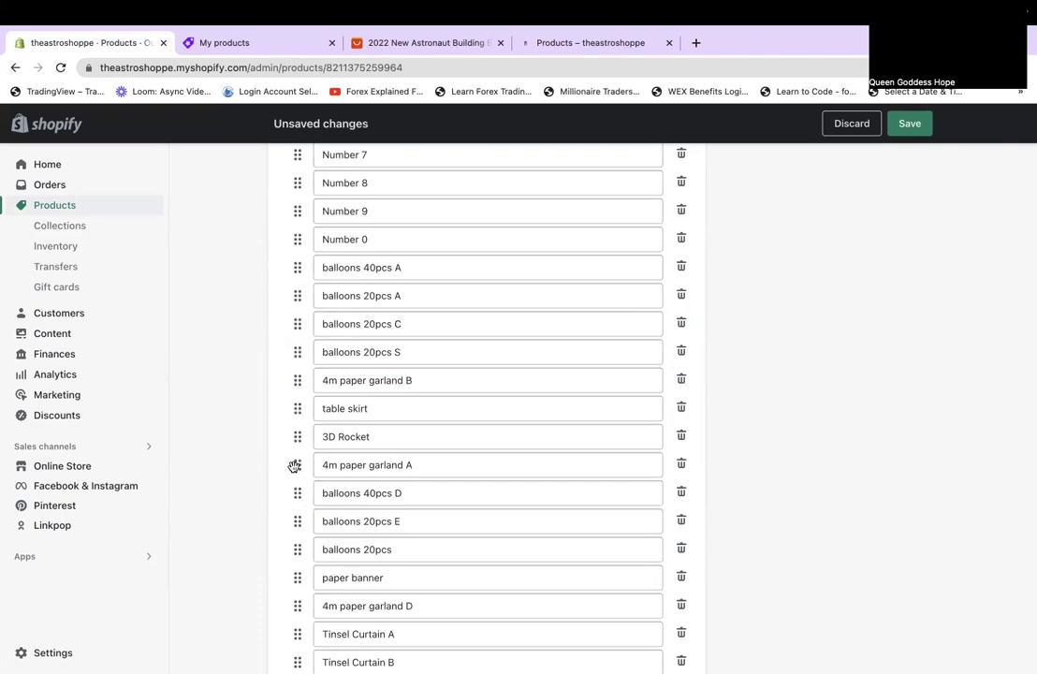
left_click_drag(294, 465, 290, 379)
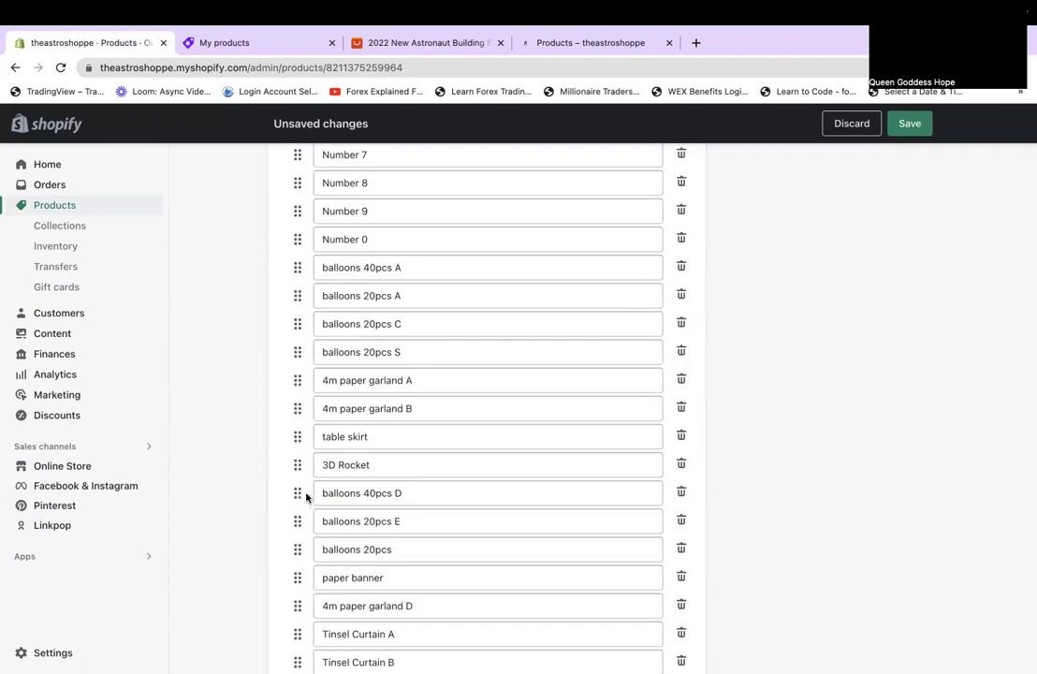
Put 40pcs D after 40pcs A, 20pcs E before S, garland D after B, 16inch birthday B by 3D Rocket.
left_click_drag(294, 494, 305, 343)
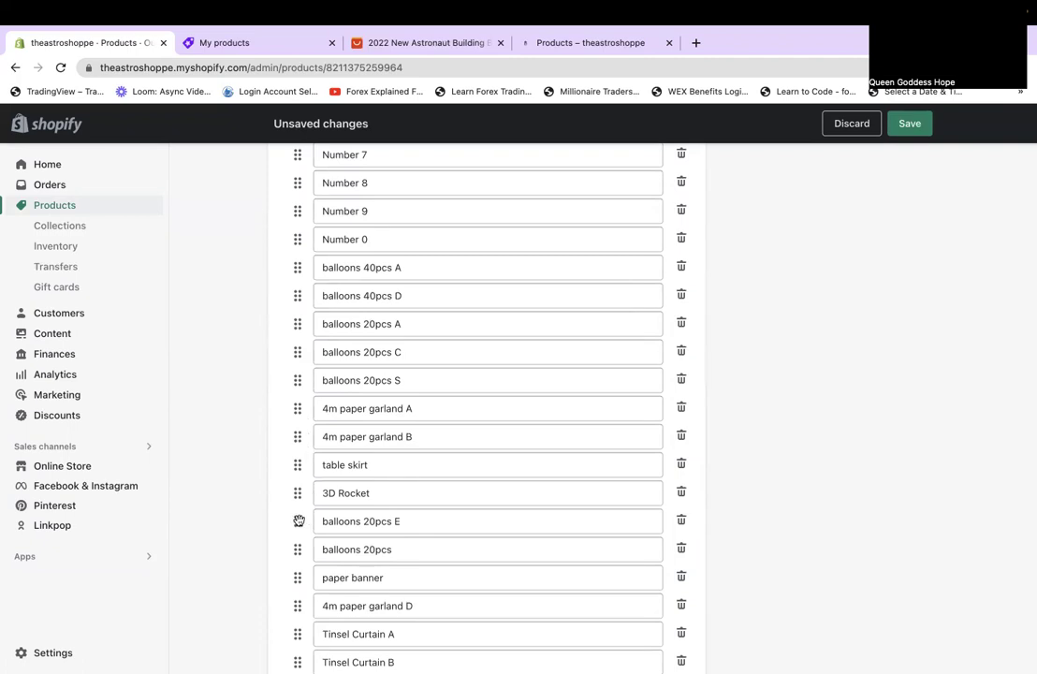
left_click_drag(298, 521, 300, 379)
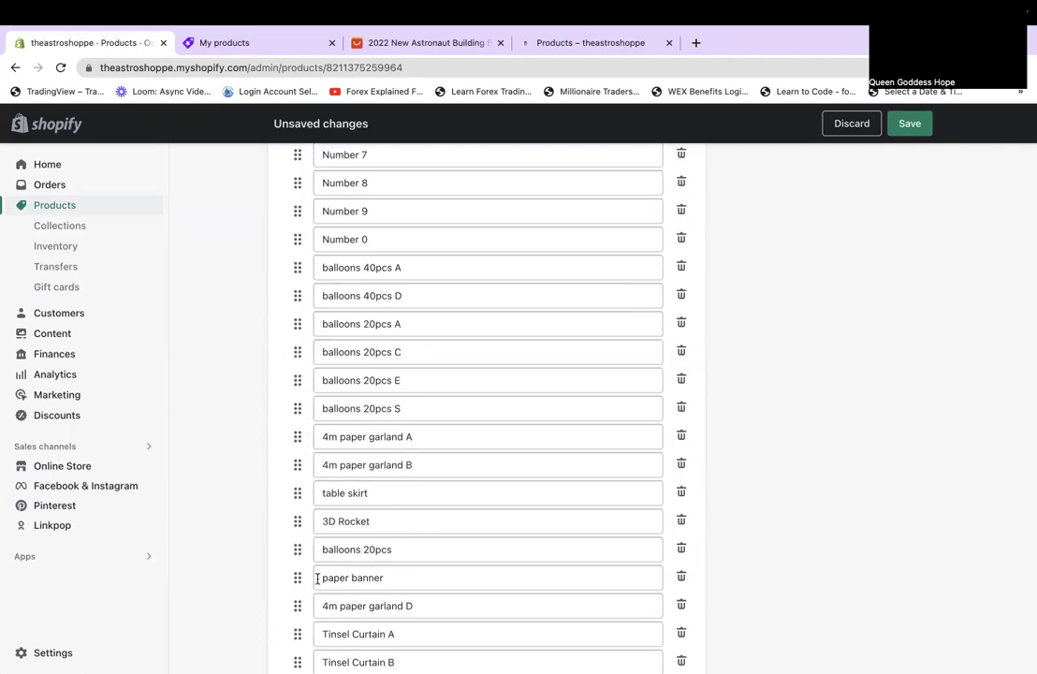
left_click_drag(291, 595, 296, 324)
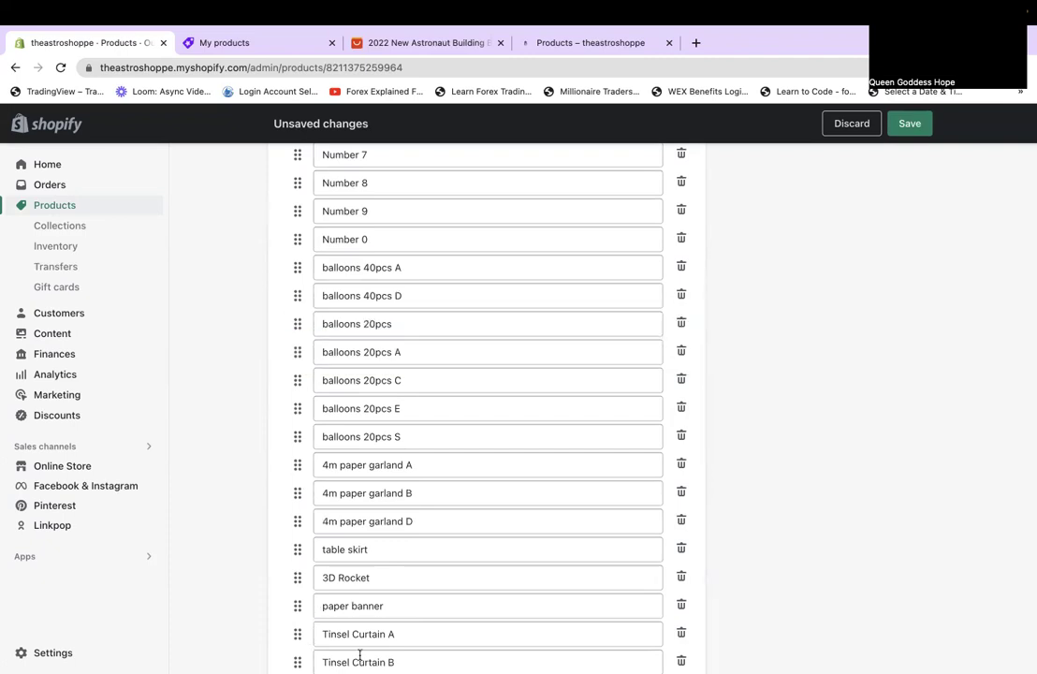
scroll(360, 655, "down", 2)
scroll(357, 654, "down", 5)
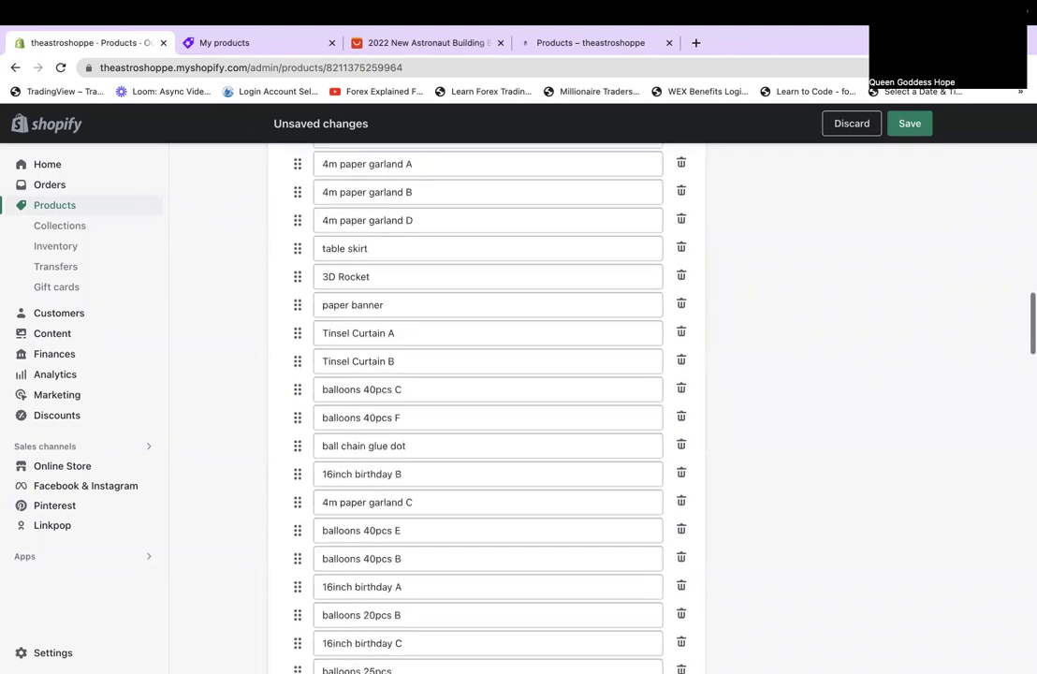
scroll(487, 402, "down", 4)
scroll(487, 402, "up", 3)
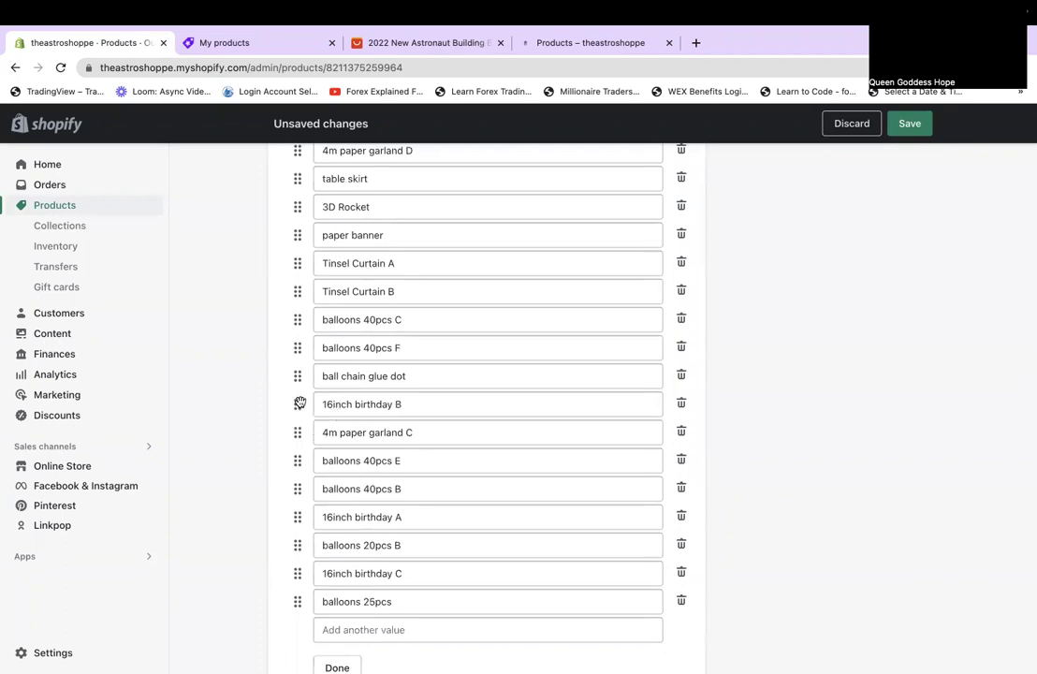
left_click_drag(295, 404, 294, 241)
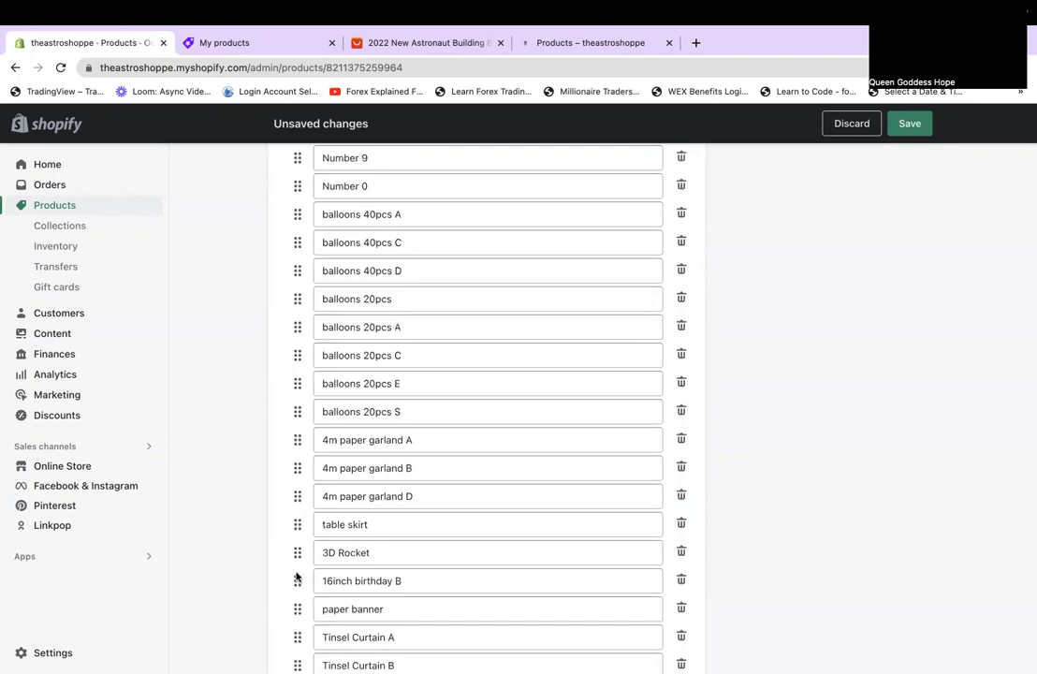
Place 4m paper garland C after garland B and balloons 40pcs E after 40pcs D.
scroll(296, 577, "down", 3)
left_click_drag(296, 590, 276, 341)
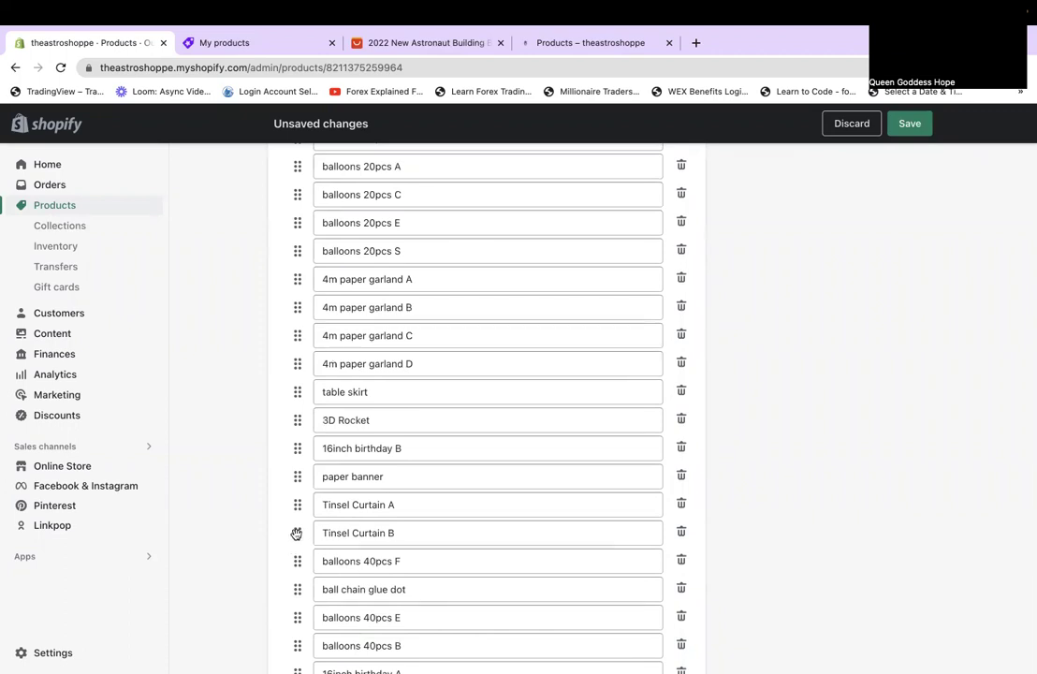
left_click_drag(296, 617, 277, 376)
scroll(287, 521, "down", 3)
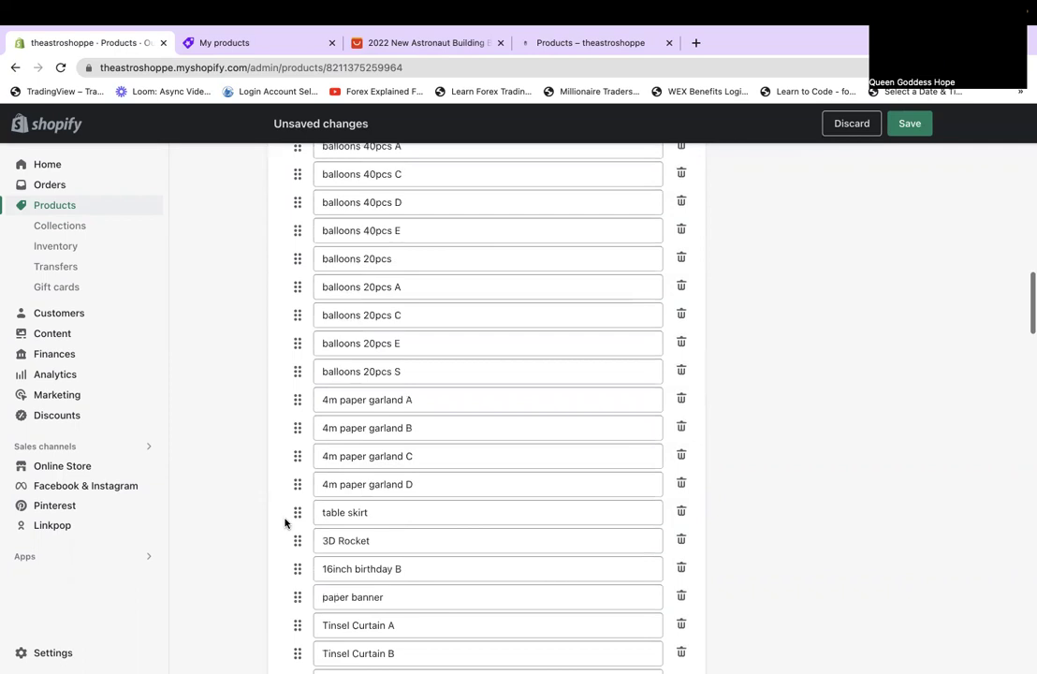
scroll(297, 558, "down", 2)
left_click_drag(298, 568, 286, 387)
scroll(286, 388, "down", 2)
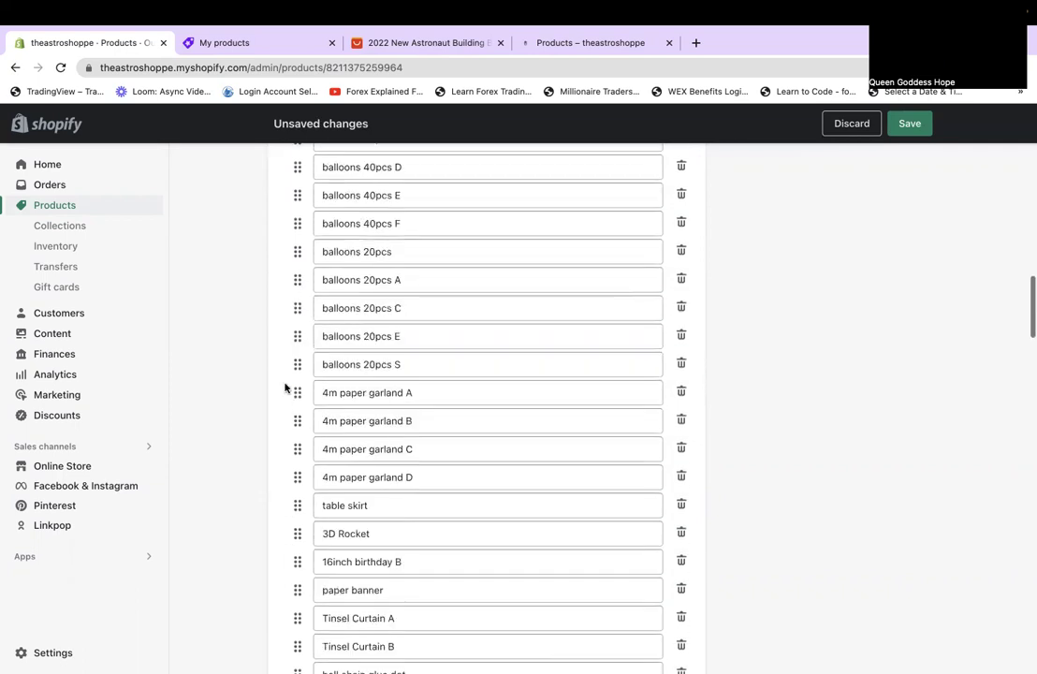
scroll(285, 388, "down", 3)
left_click_drag(297, 470, 280, 250)
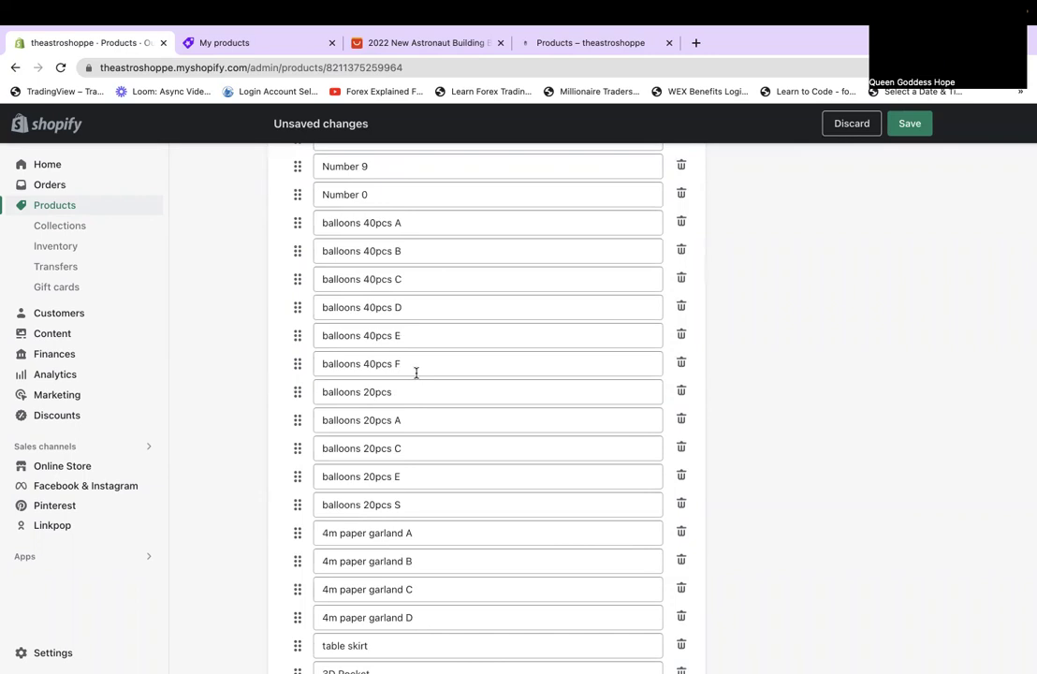
scroll(417, 373, "down", 4)
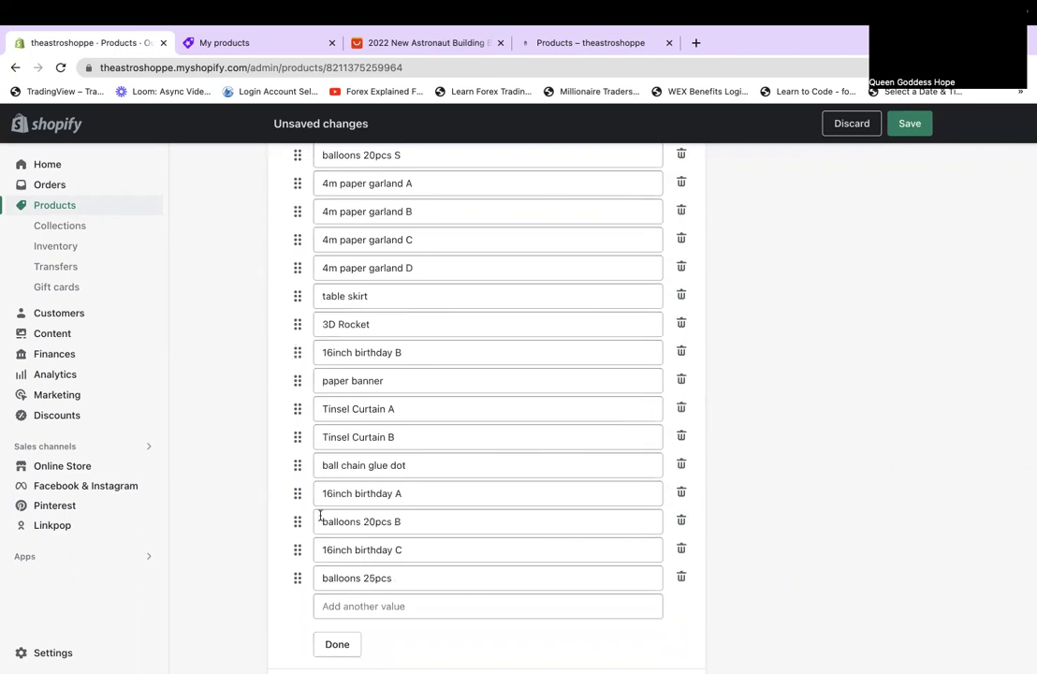
Move 16inch birthday C under 16inch birthday B and reposition further balloon rows.
left_click_drag(297, 549, 271, 378)
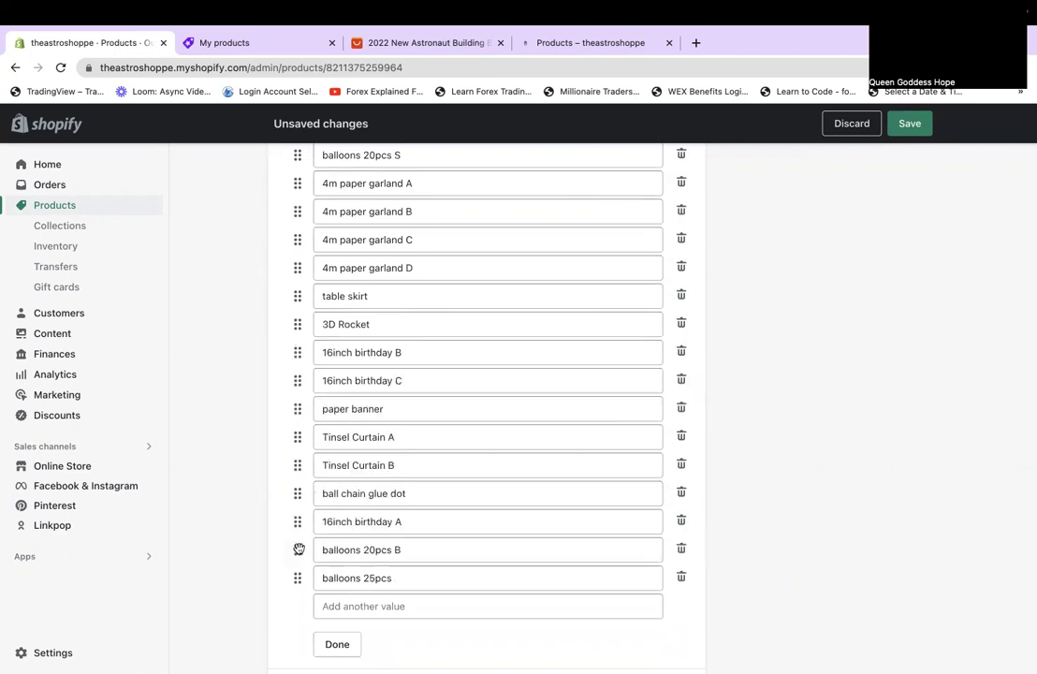
left_click_drag(299, 550, 291, 426)
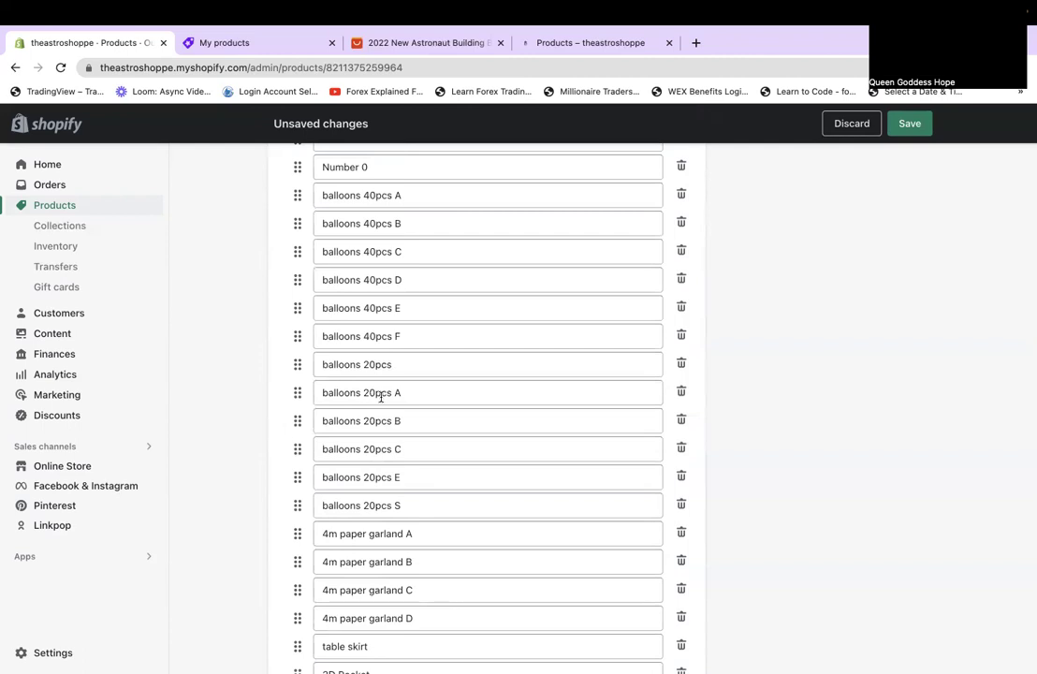
scroll(446, 530, "down", 3)
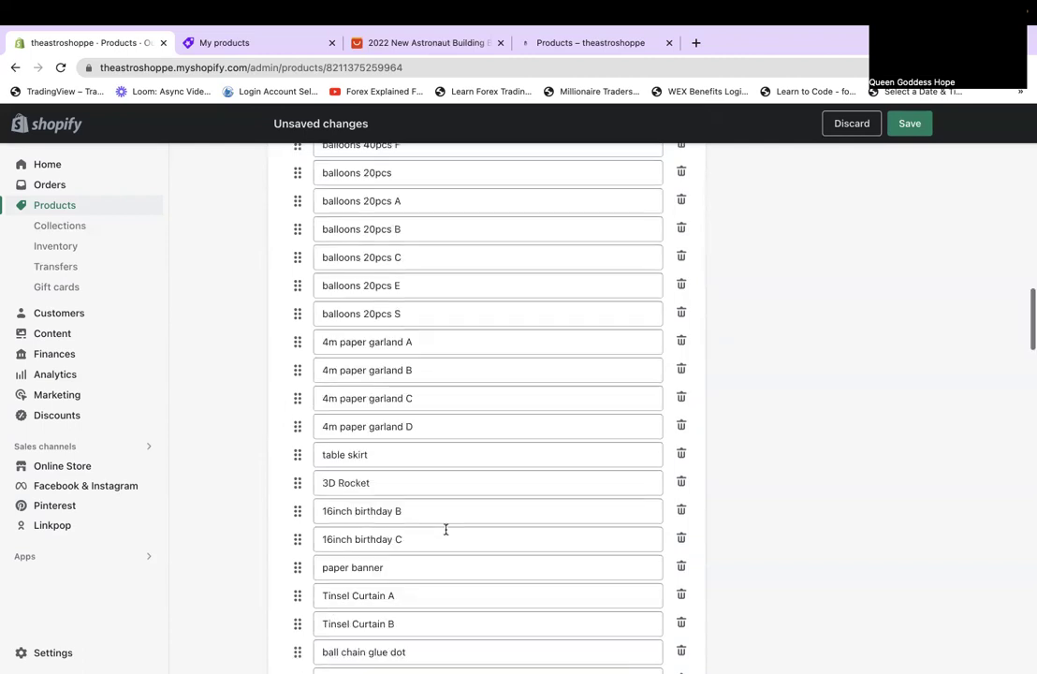
scroll(446, 530, "down", 2)
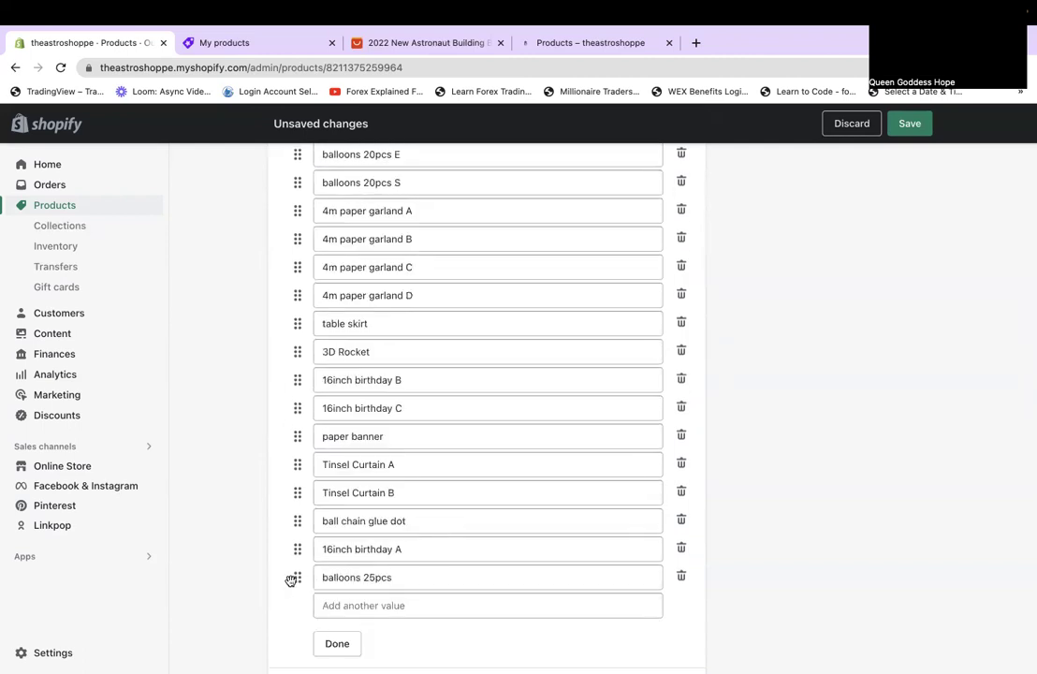
scroll(291, 581, "up", 2)
scroll(291, 580, "down", 2)
left_click_drag(294, 573, 277, 254)
scroll(277, 258, "up", 1)
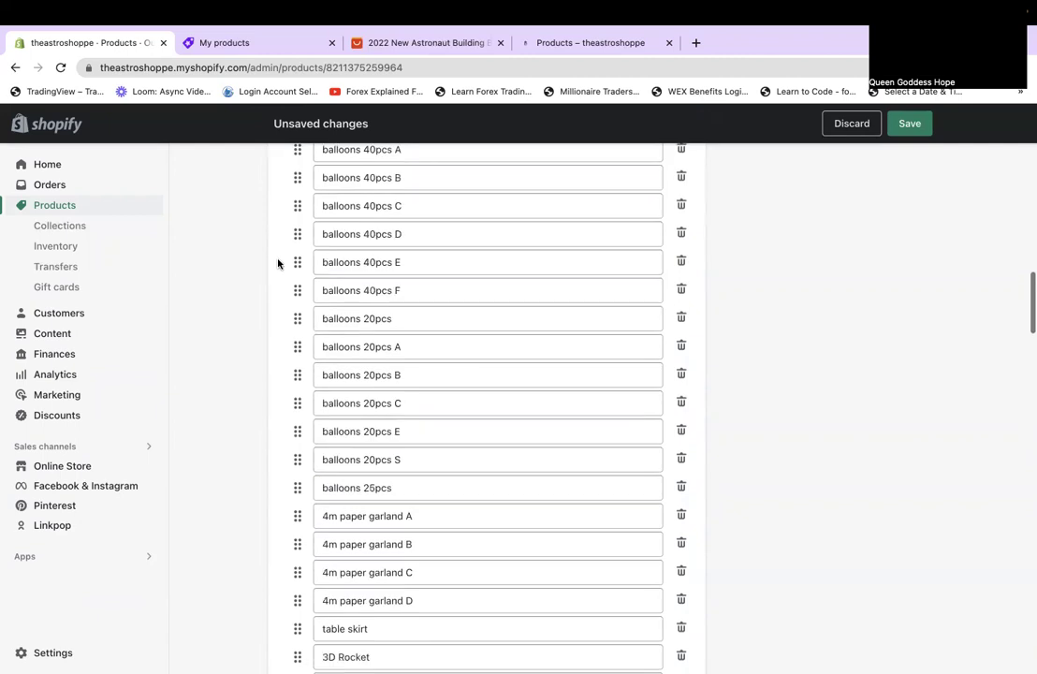
scroll(277, 263, "up", 1)
scroll(405, 418, "down", 1)
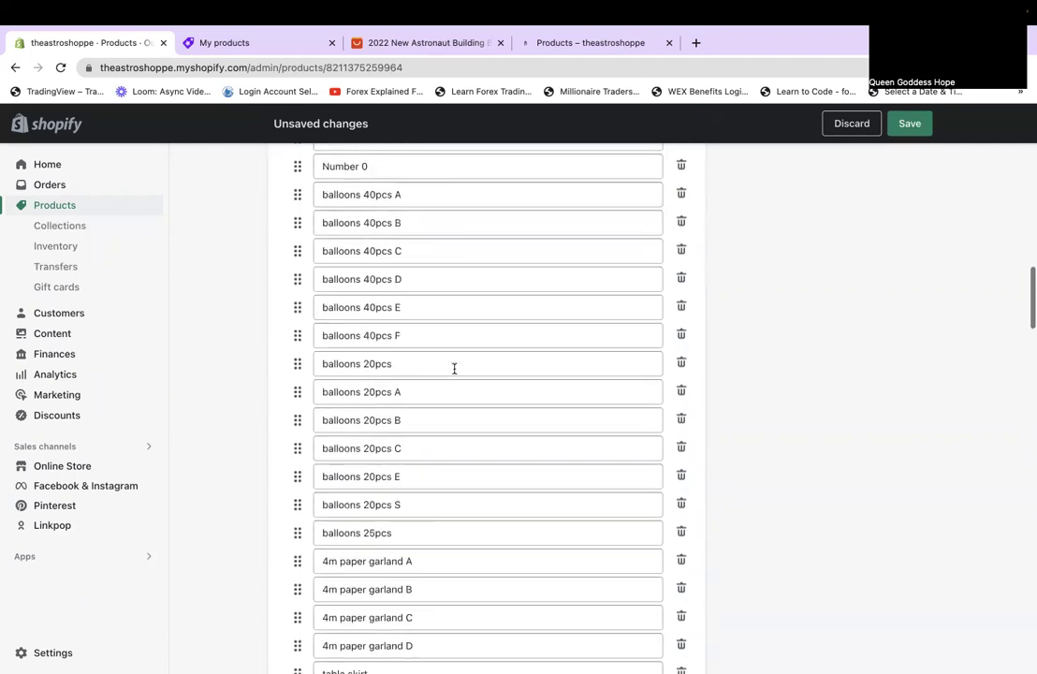
Move balloons 40pcs A through F, in sequence, below balloons 25pcs.
left_click_drag(297, 194, 267, 541)
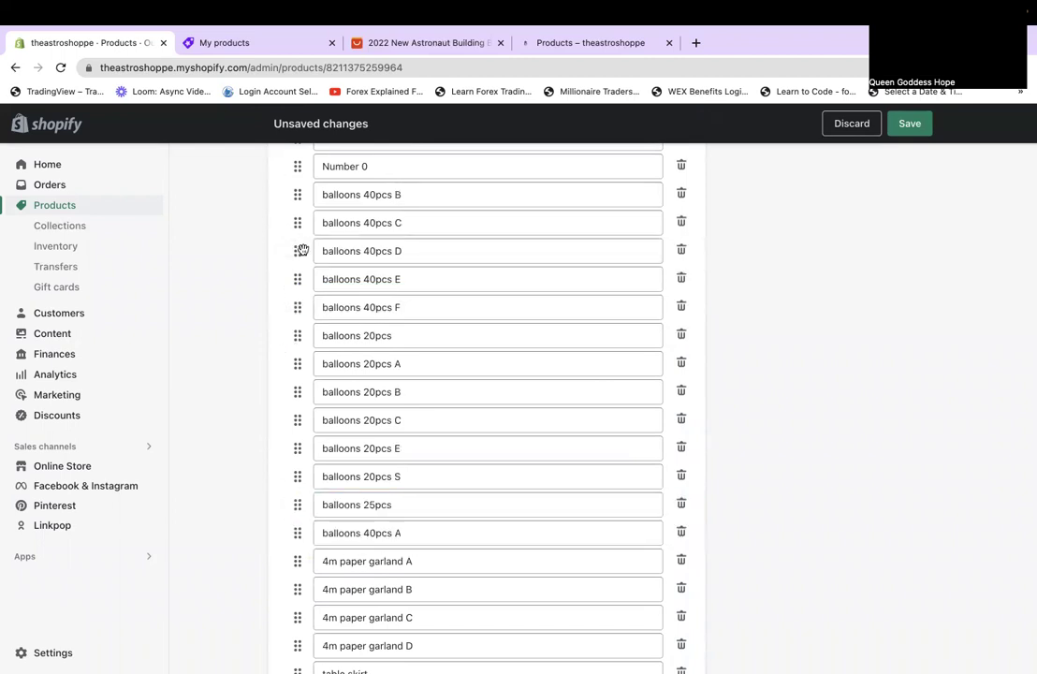
left_click_drag(296, 192, 281, 529)
left_click_drag(297, 194, 255, 524)
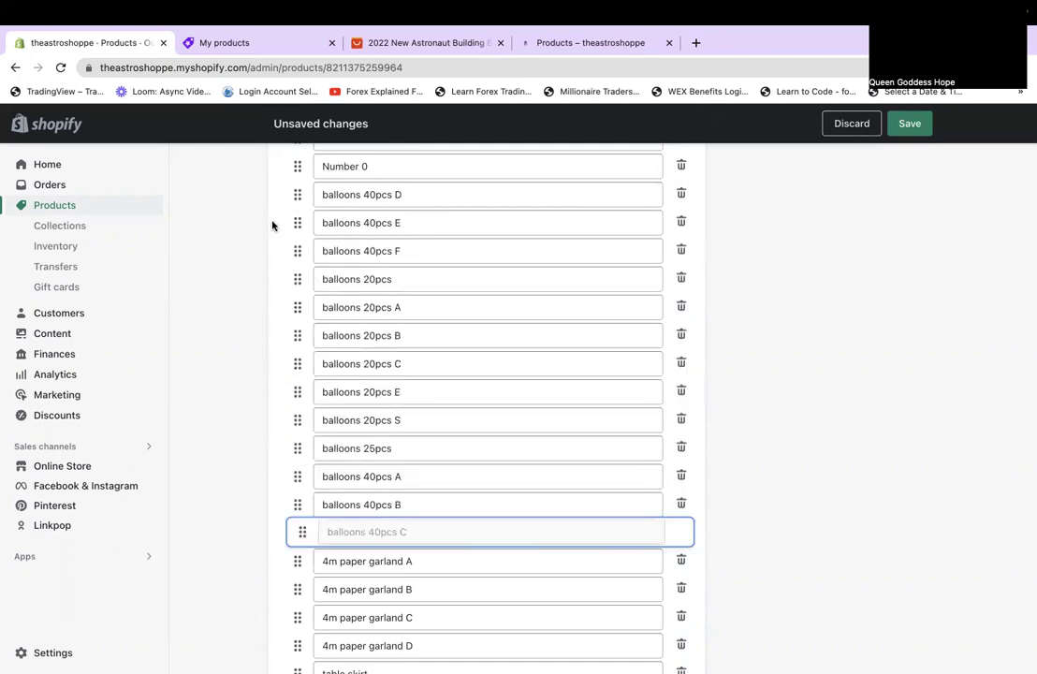
left_click_drag(299, 190, 281, 541)
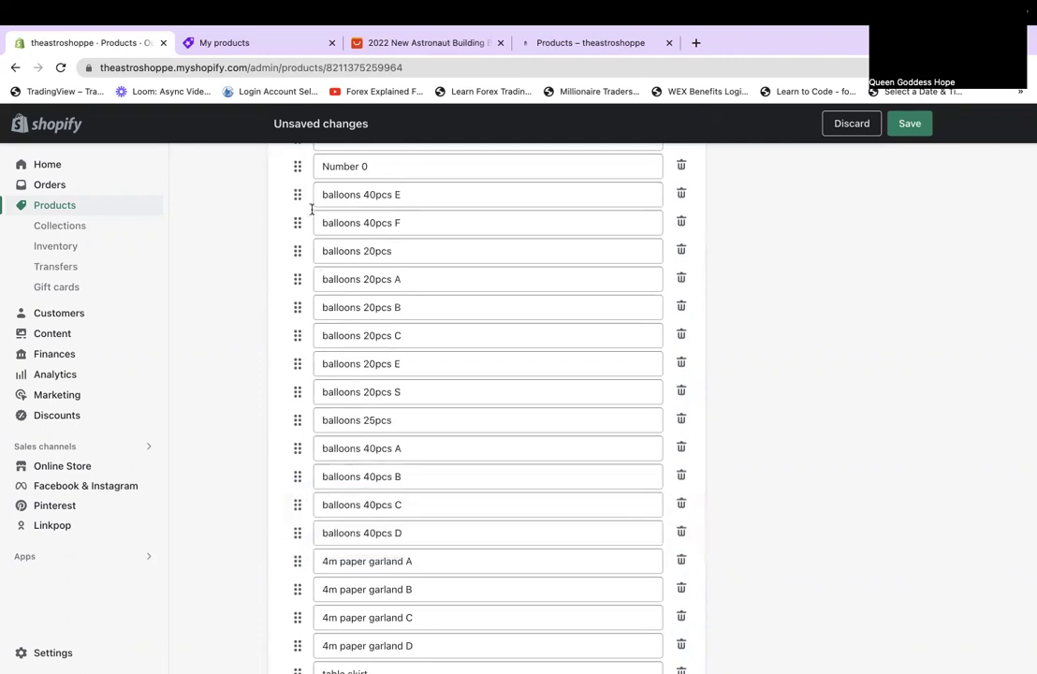
left_click_drag(299, 194, 279, 533)
left_click_drag(292, 198, 269, 542)
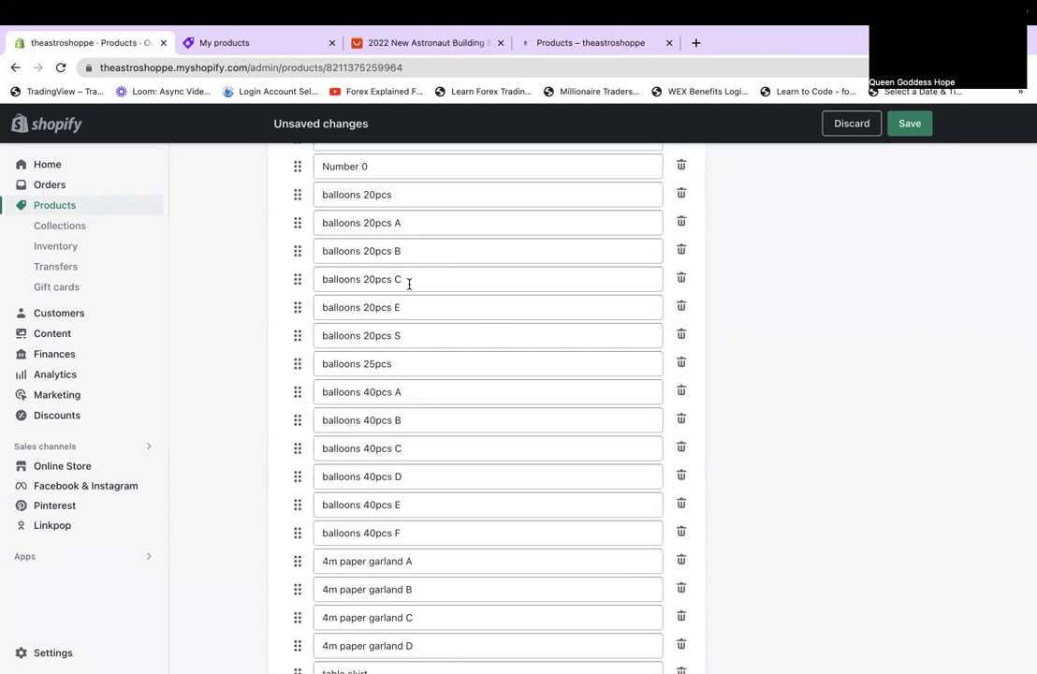
Move paper banner to just after table skirt, and 16inch birthday A above 16inch birthday B.
scroll(409, 286, "down", 1)
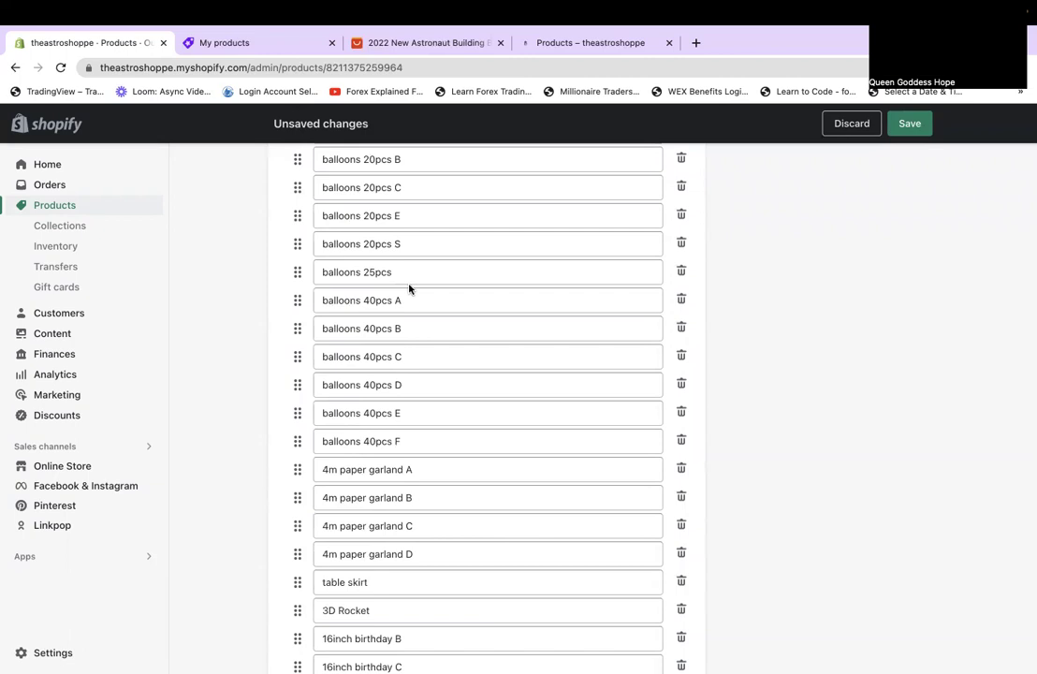
key("F1")
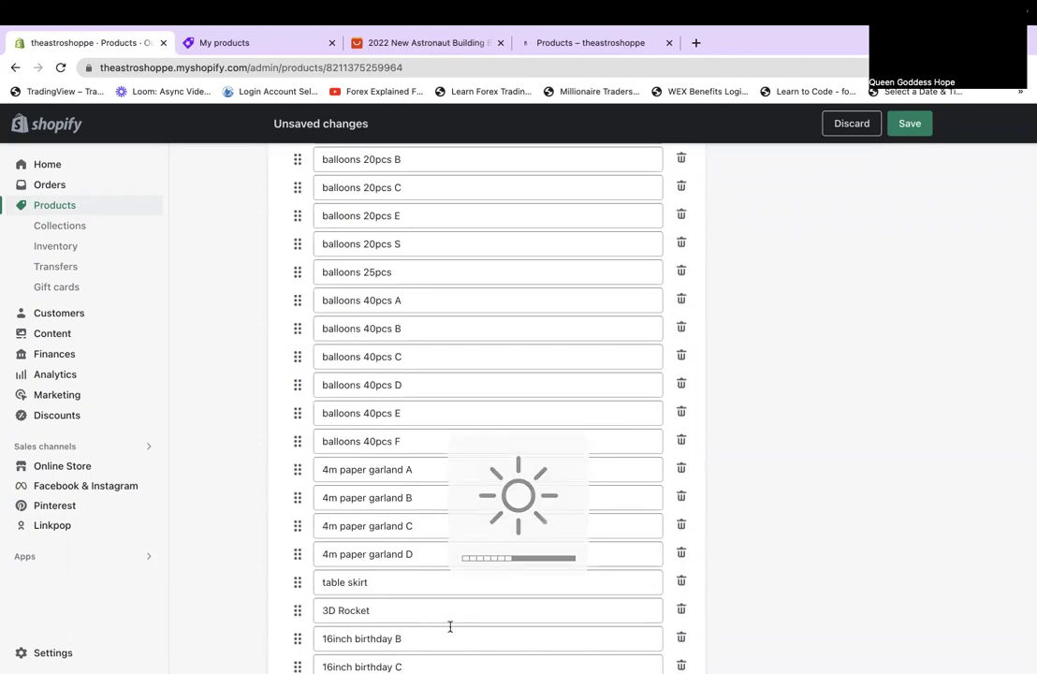
scroll(452, 626, "down", 1)
scroll(450, 626, "down", 3)
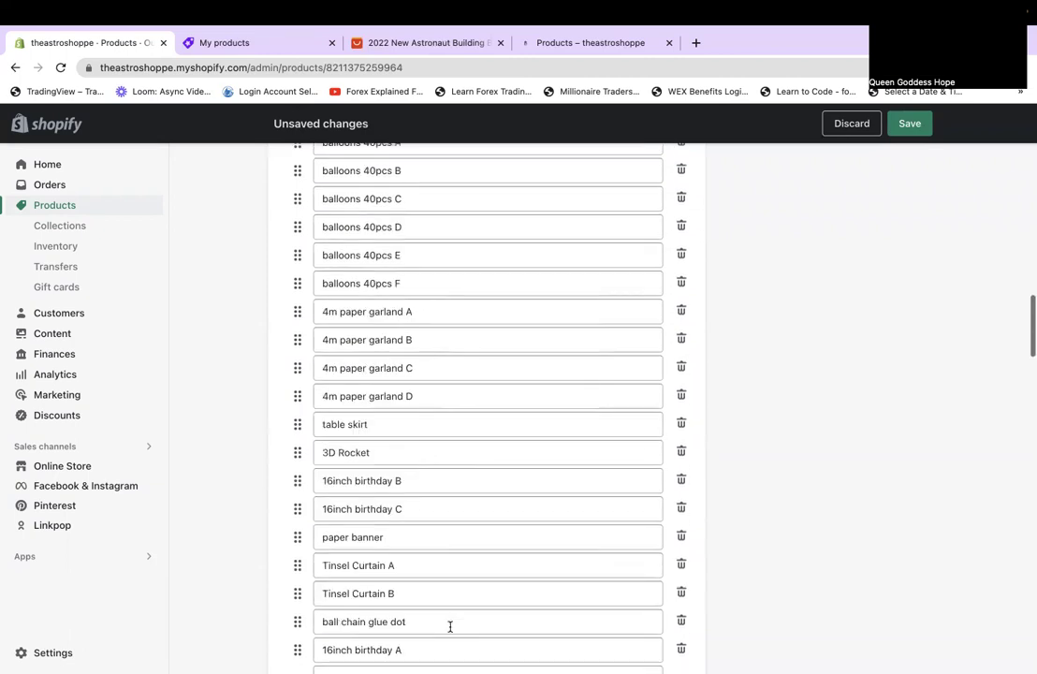
left_click_drag(295, 540, 314, 489)
scroll(334, 604, "down", 1)
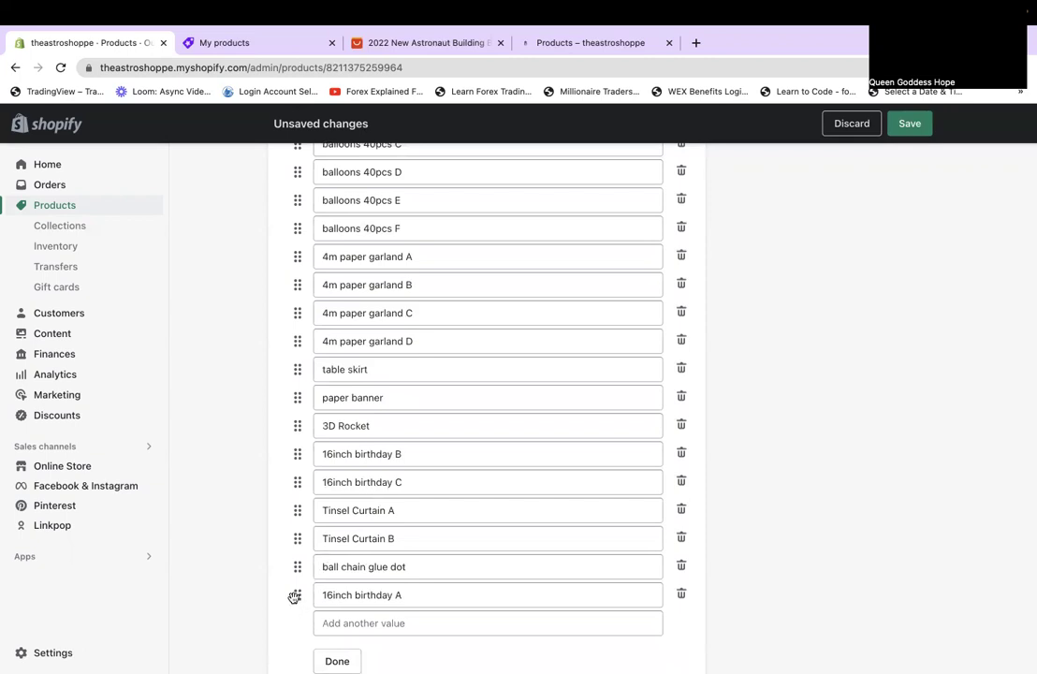
left_click_drag(294, 597, 279, 456)
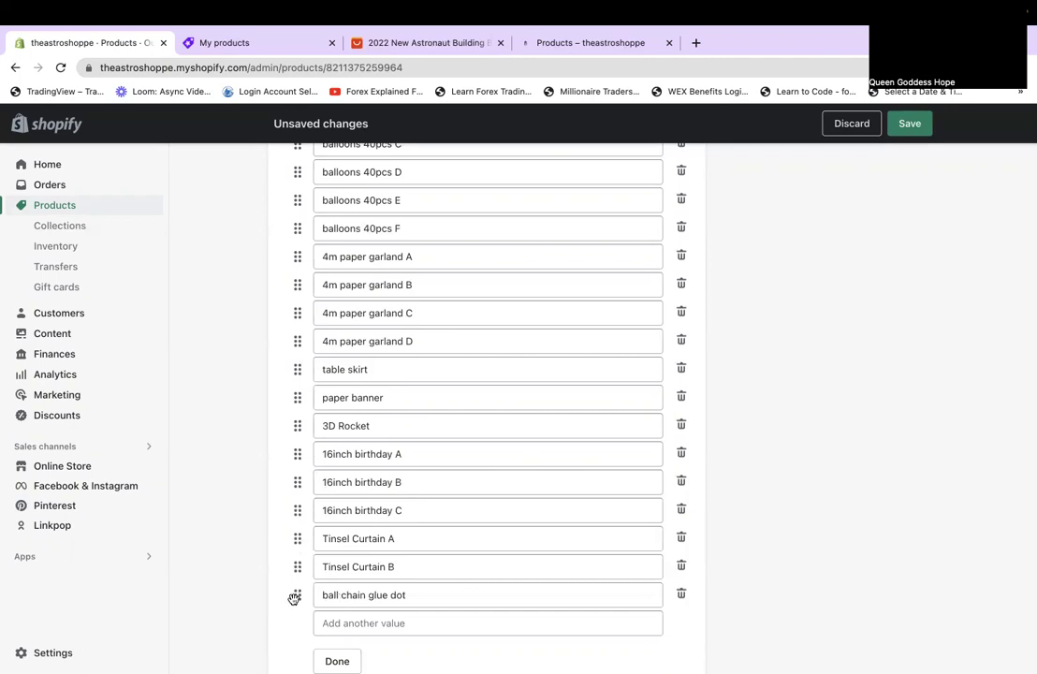
scroll(318, 580, "down", 2)
Close the option values editor and review the reordered 37 variants, each priced $9.99.
left_click(338, 556)
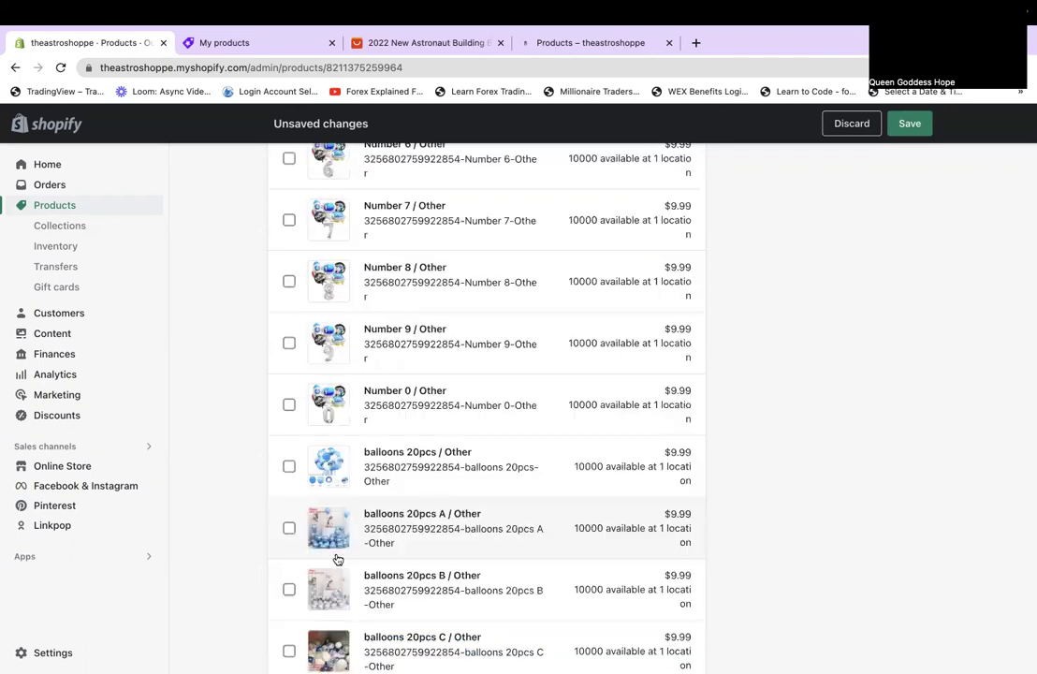
scroll(338, 559, "down", 5)
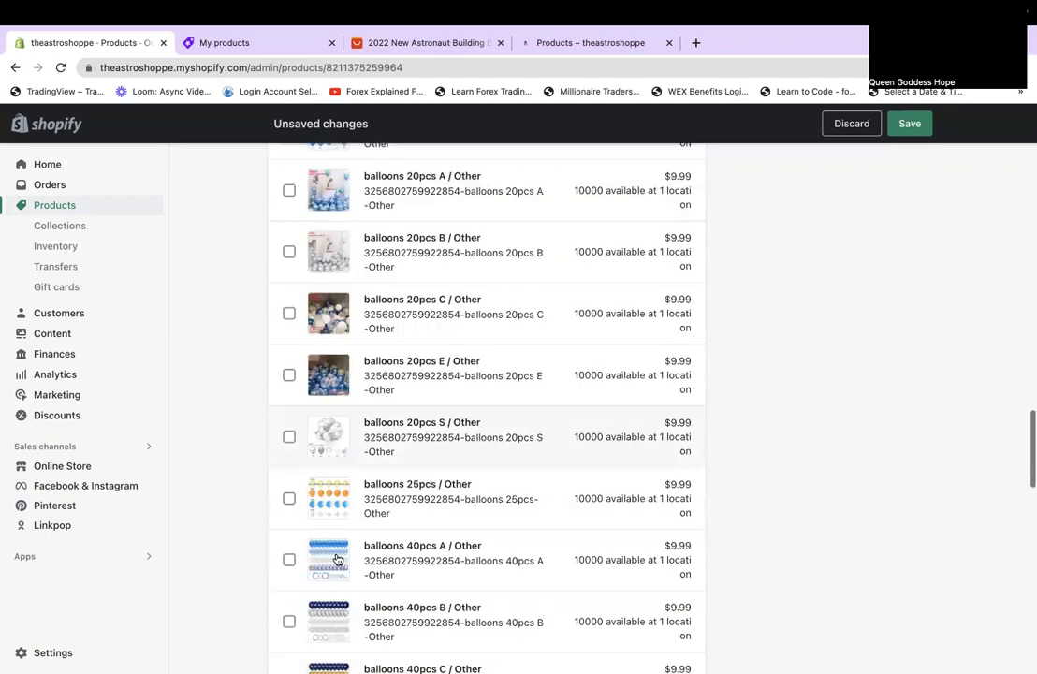
scroll(338, 559, "down", 3)
scroll(338, 559, "down", 6)
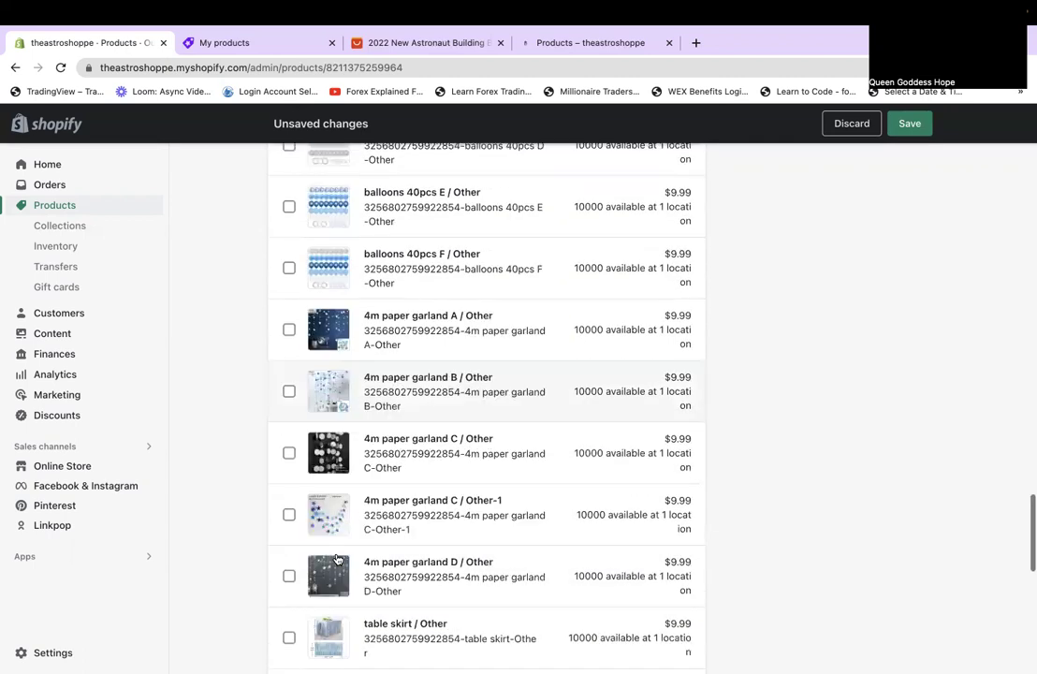
scroll(337, 559, "down", 3)
scroll(338, 559, "down", 5)
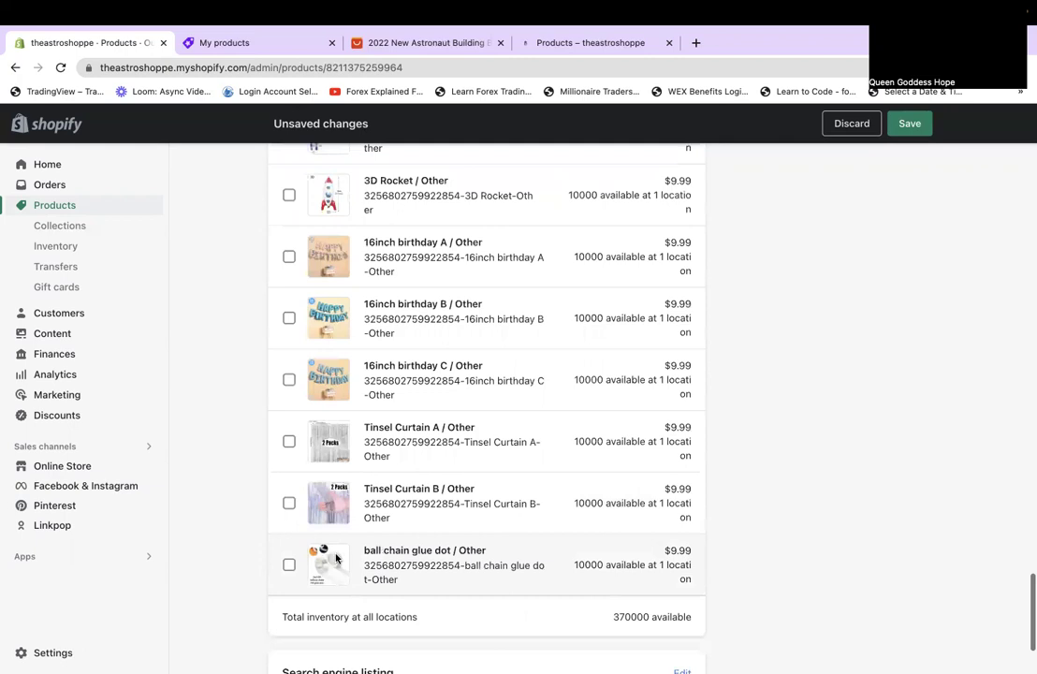
scroll(338, 559, "down", 2)
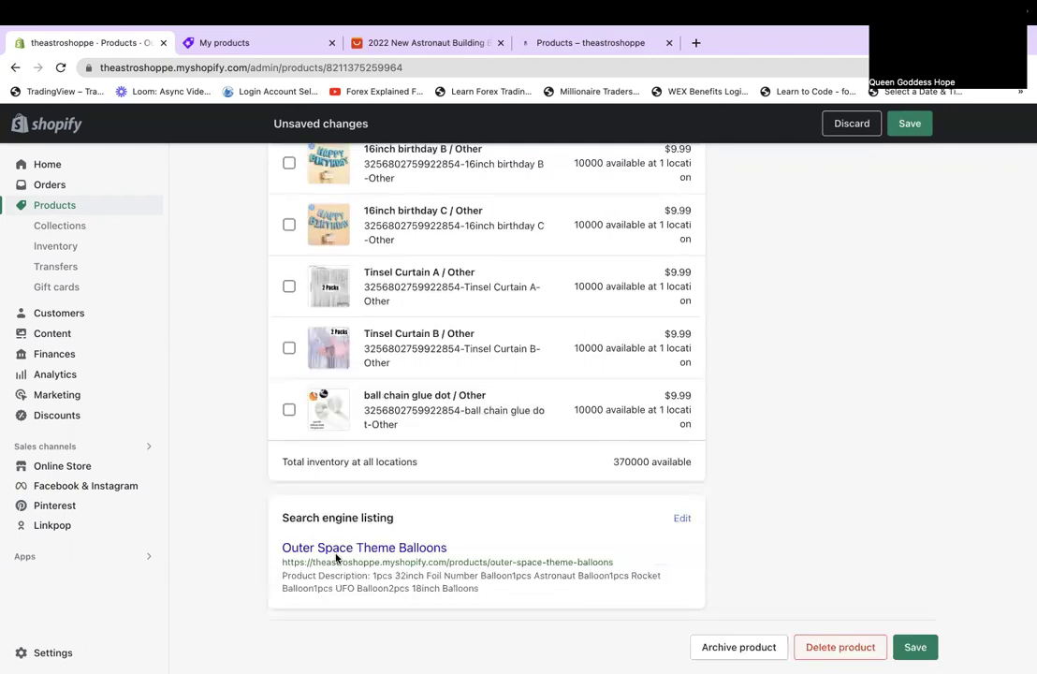
scroll(337, 557, "down", 1)
scroll(336, 556, "up", 10)
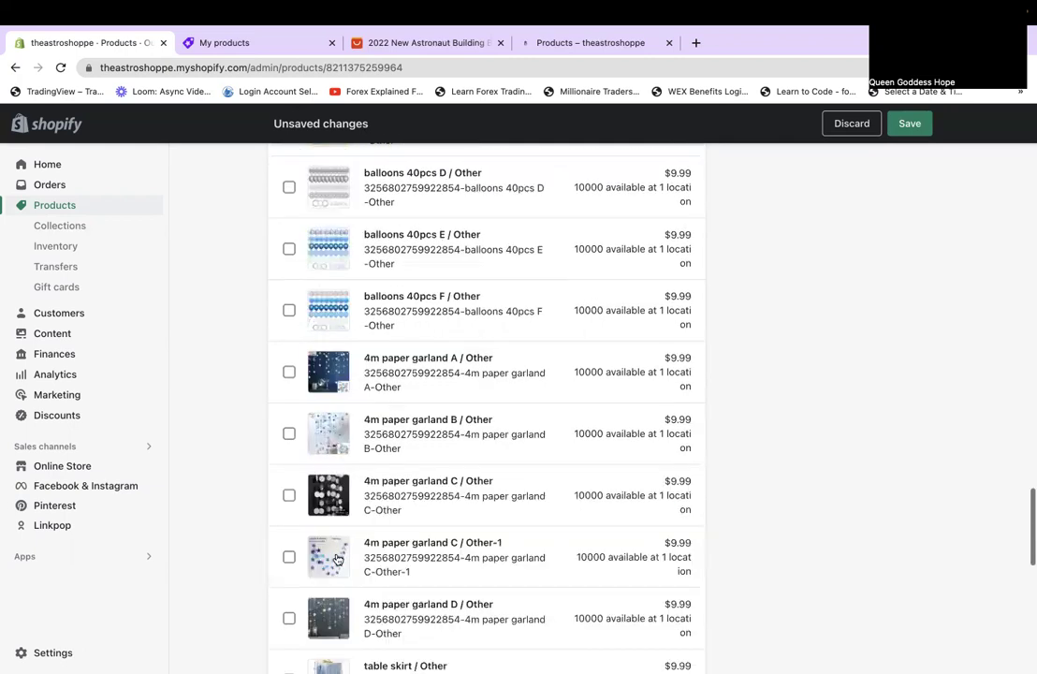
scroll(337, 559, "up", 10)
scroll(337, 559, "up", 10)
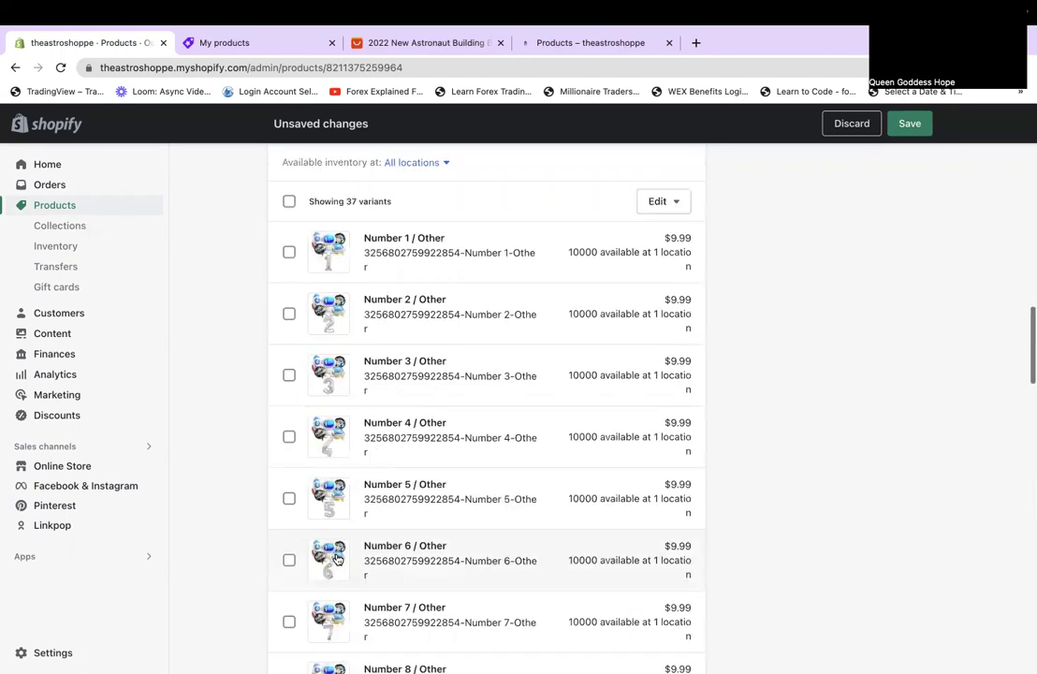
scroll(337, 559, "down", 3)
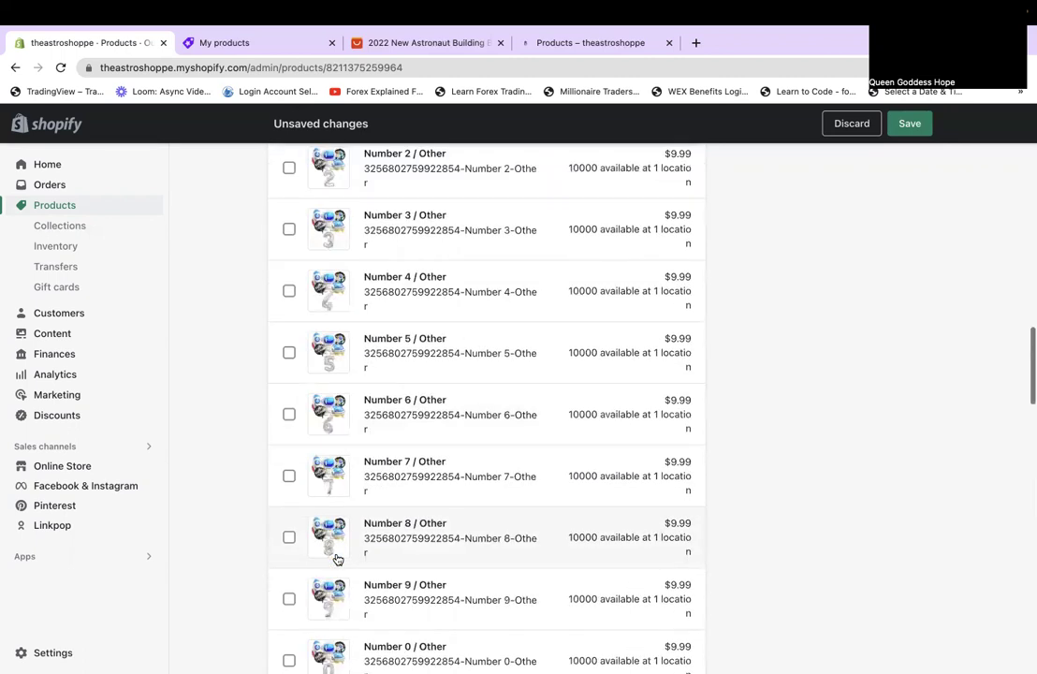
scroll(337, 559, "down", 5)
scroll(337, 558, "down", 2)
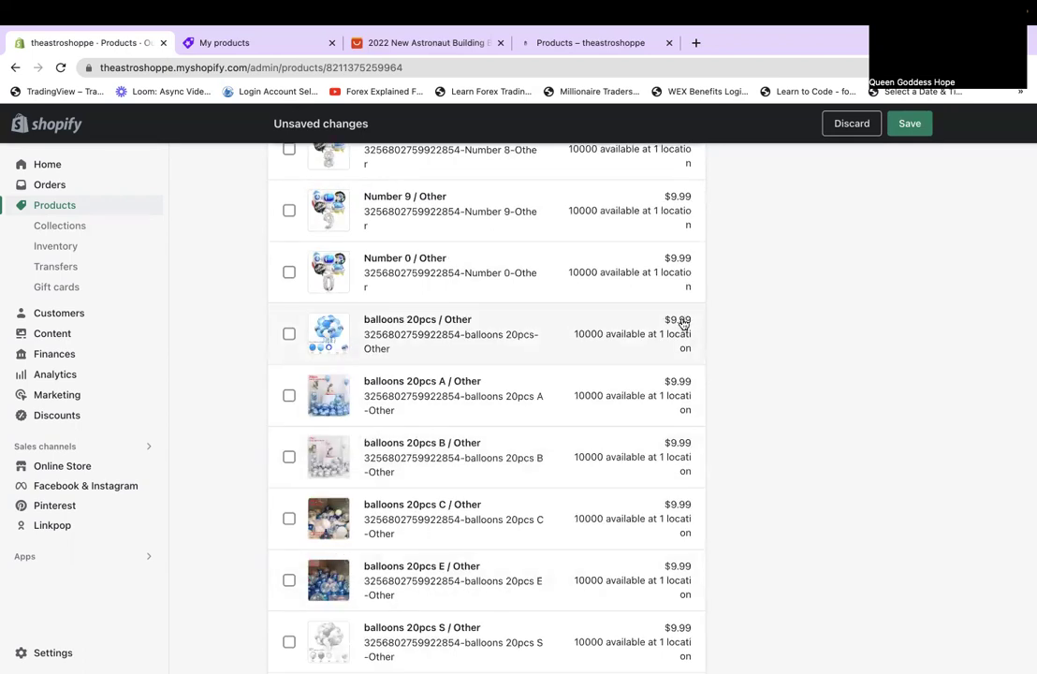
Change the balloons 20pcs price from 9.99 to 19.99.
left_click(683, 324)
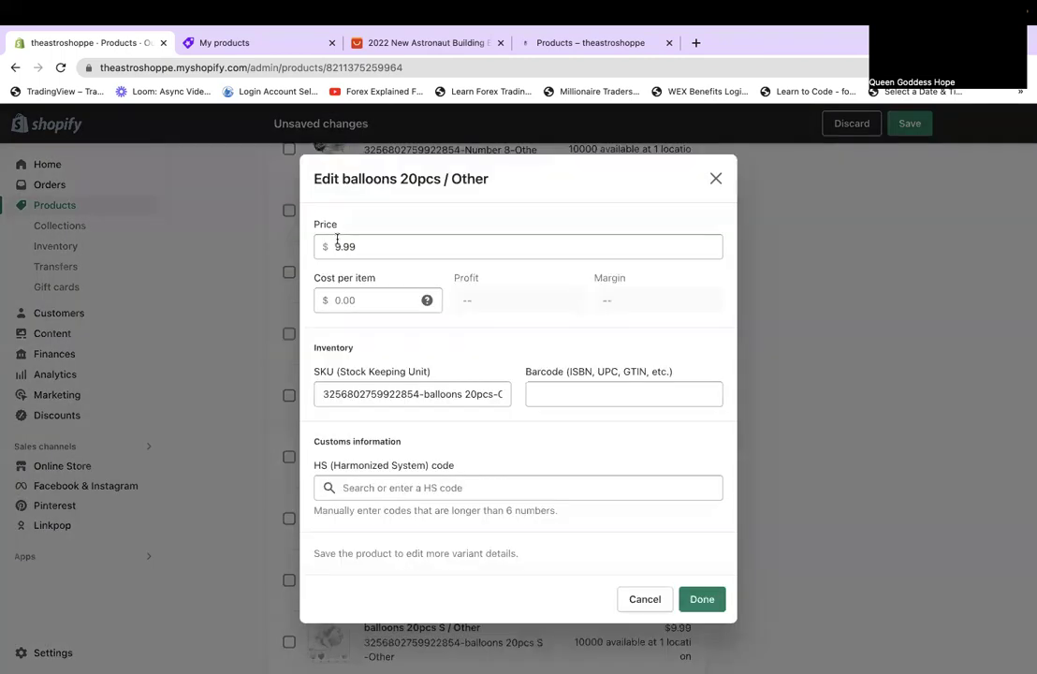
left_click(336, 241)
type("1")
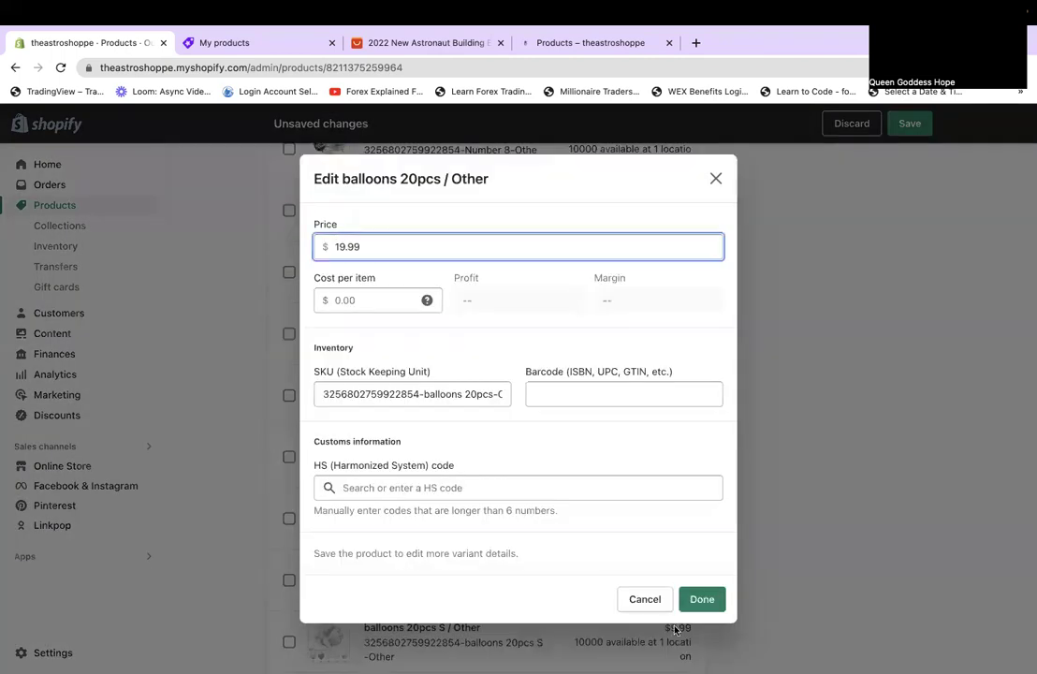
left_click(702, 604)
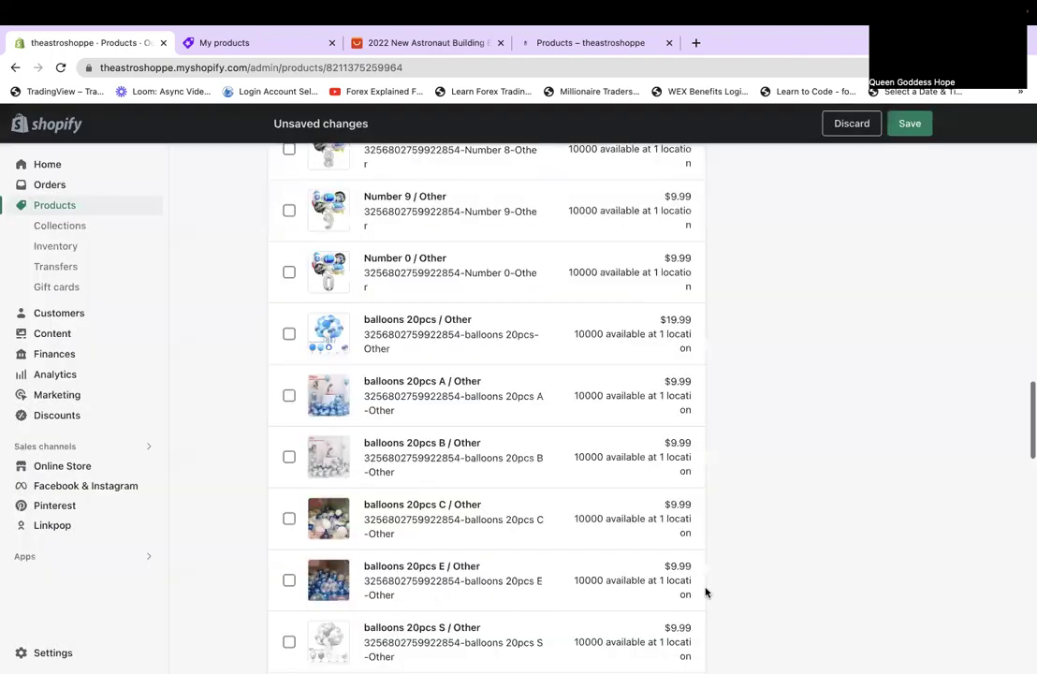
Set the balloons 20pcs A variant price to $14.99.
left_click(673, 387)
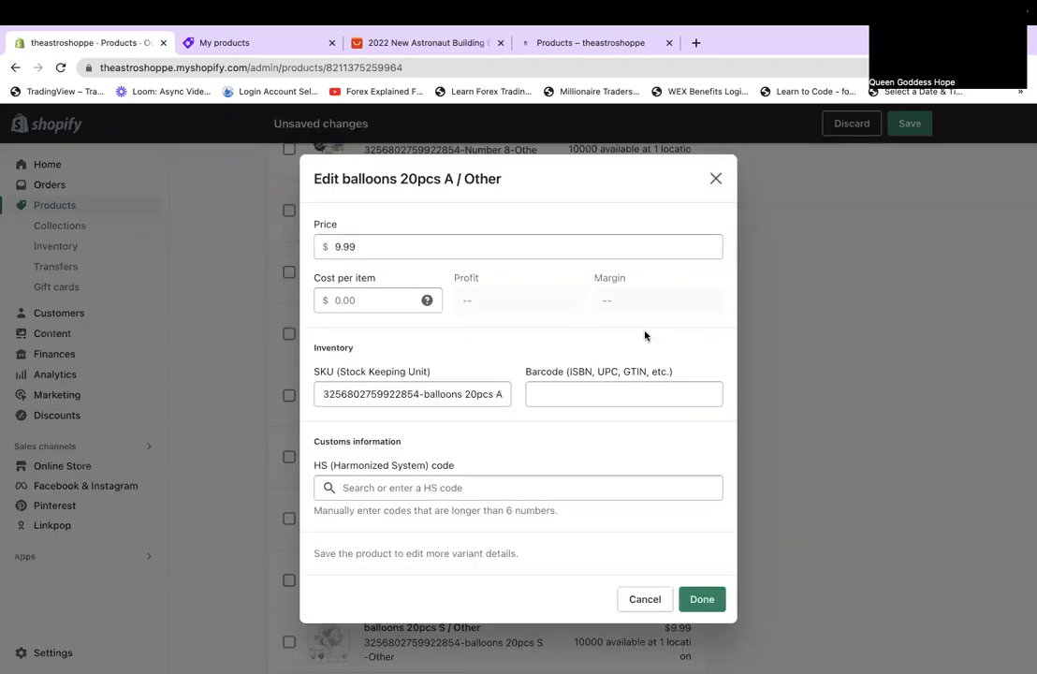
left_click(336, 245)
key("BackSpace")
type("14")
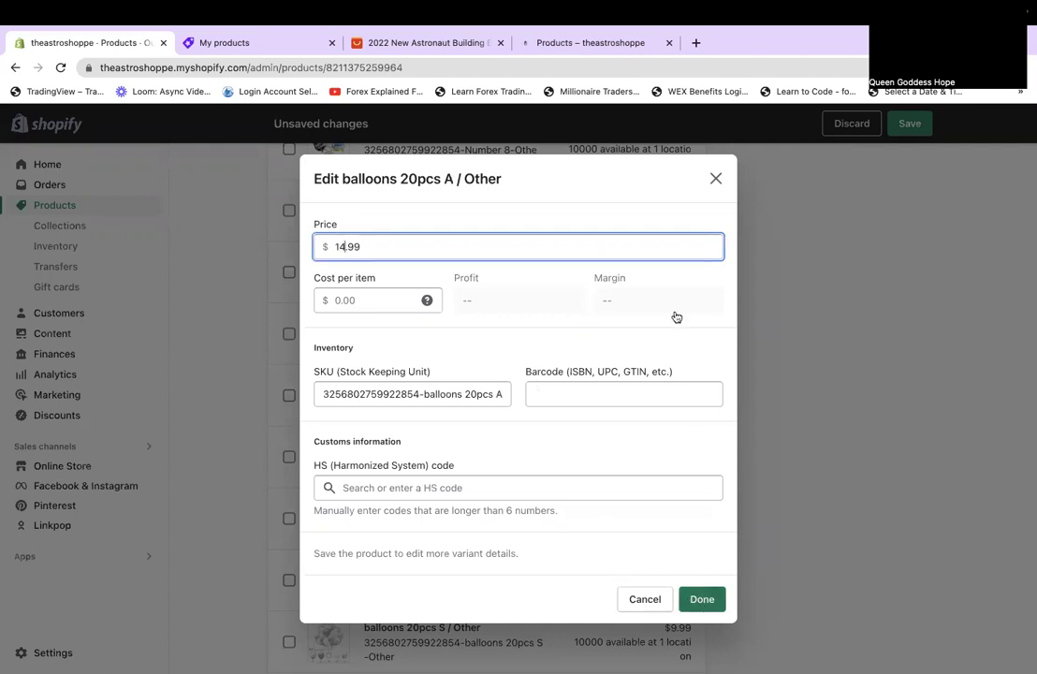
key("Return")
Correct the balloons 20pcs price from 19.99 to $14.99.
left_click(661, 332)
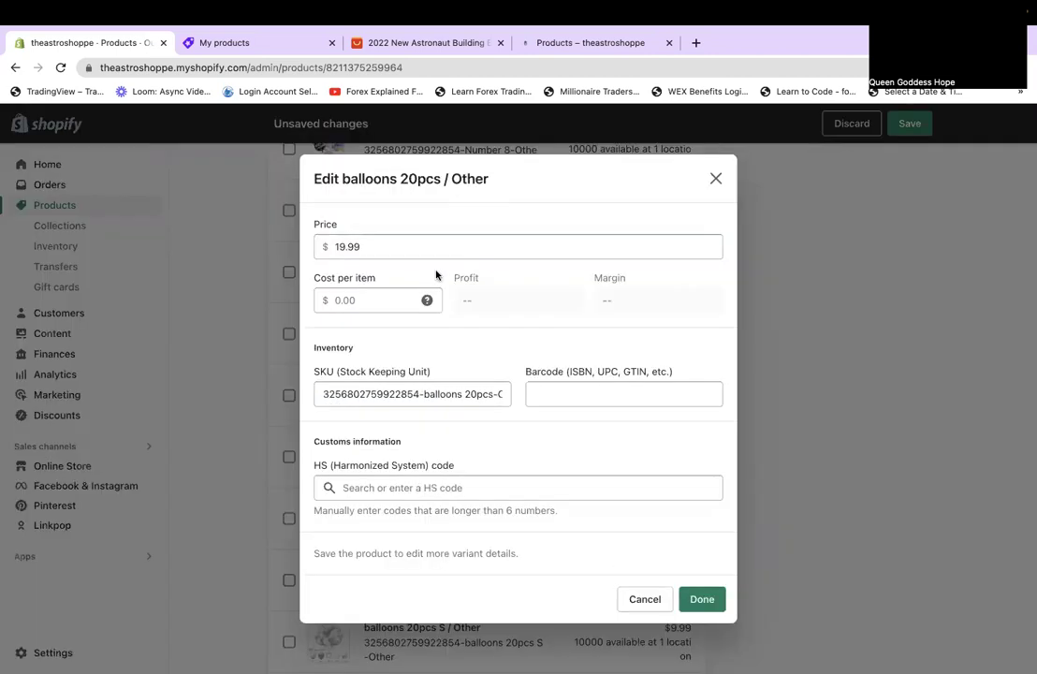
left_click(342, 246)
key("BackSpace")
type("4")
left_click(720, 600)
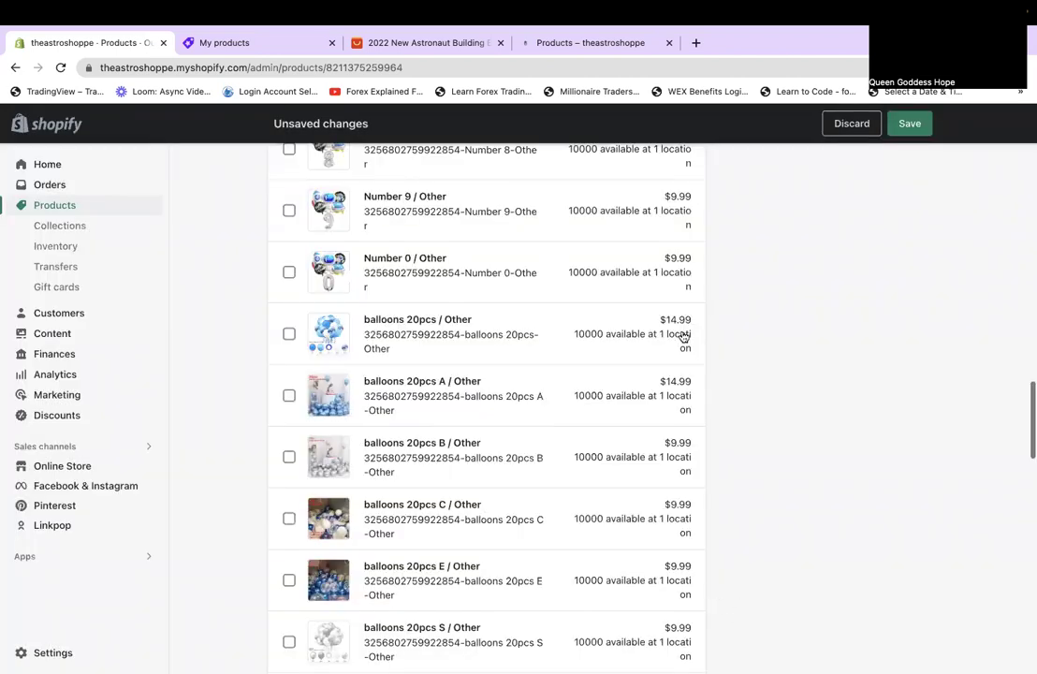
Set the balloons 20pcs B and 20pcs C variant prices to $14.99.
left_click(682, 448)
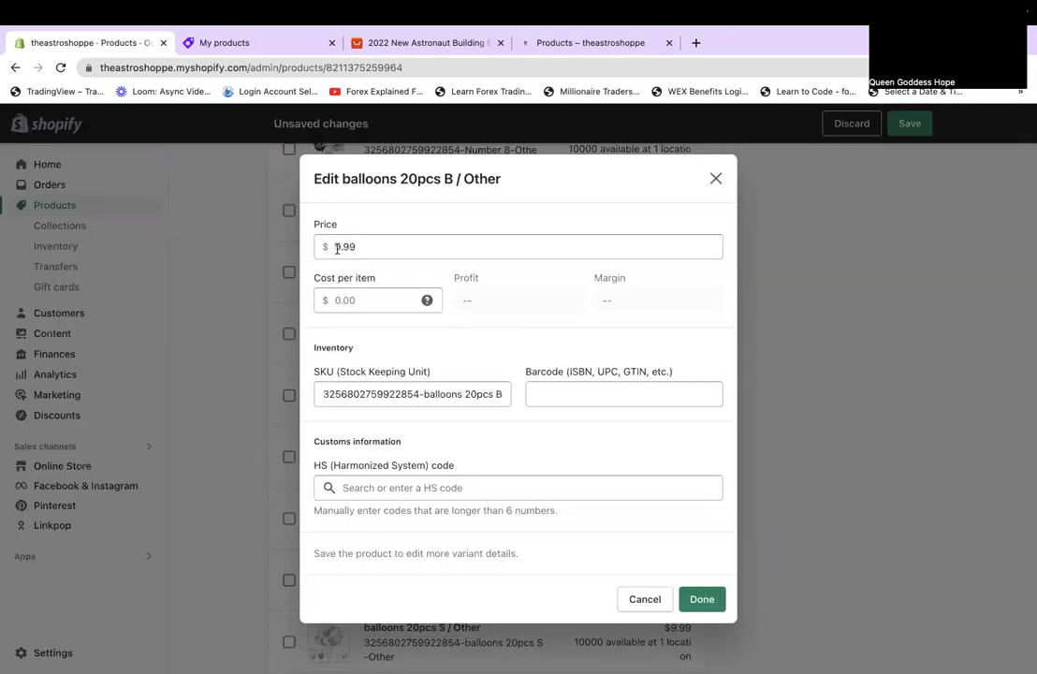
left_click(337, 247)
key("Delete")
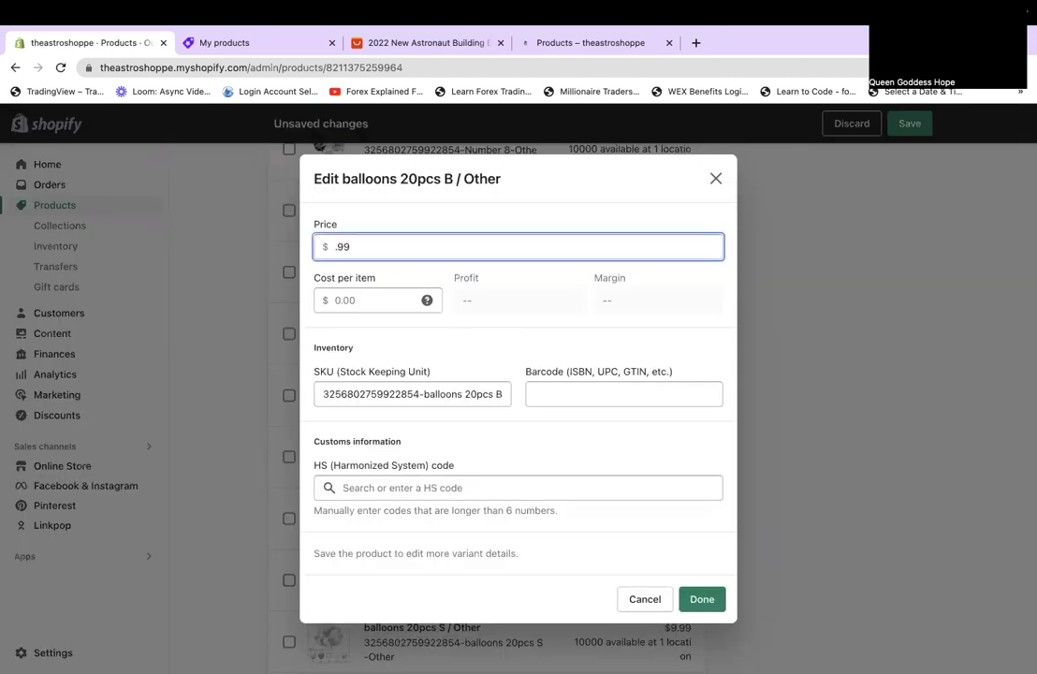
type("14")
left_click(704, 604)
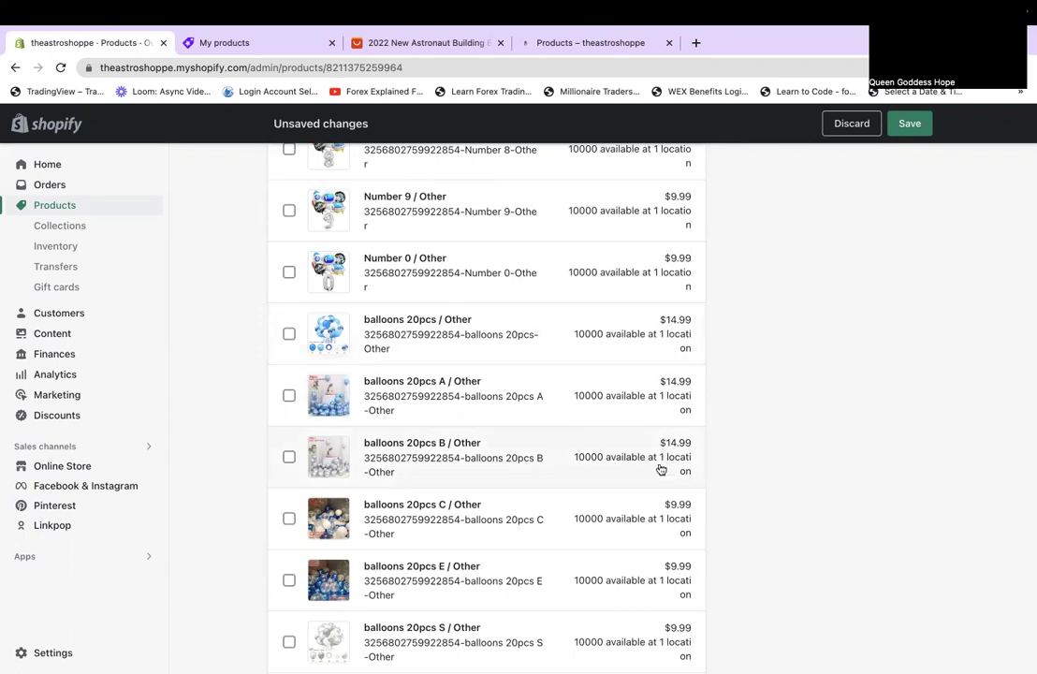
left_click(678, 513)
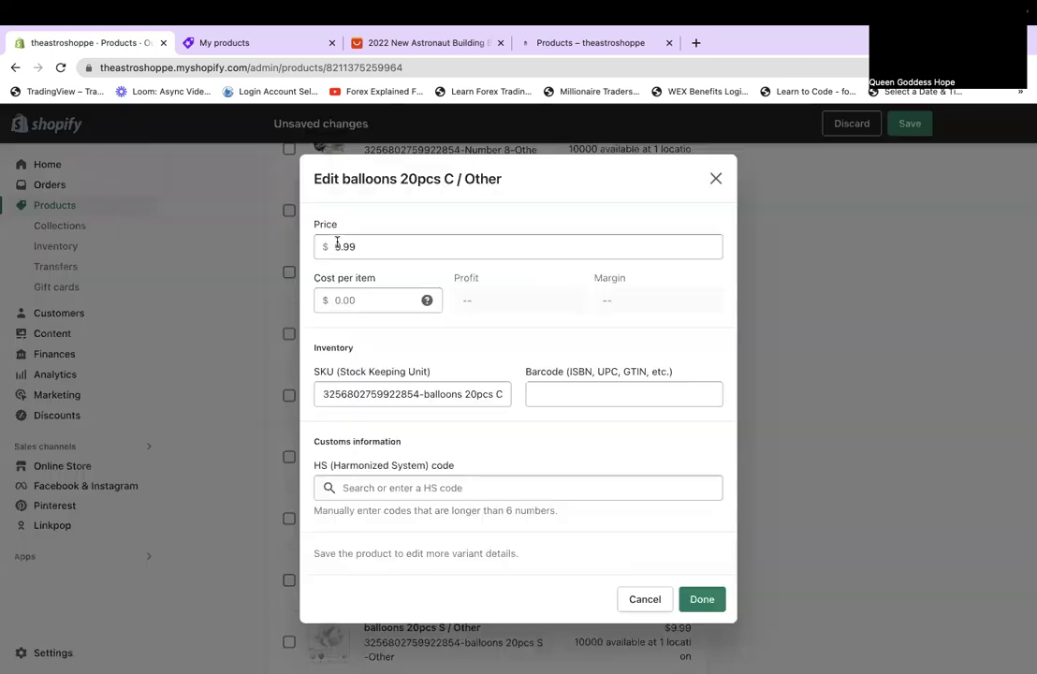
left_click(338, 246)
key("BackSpace")
type("14")
left_click(718, 597)
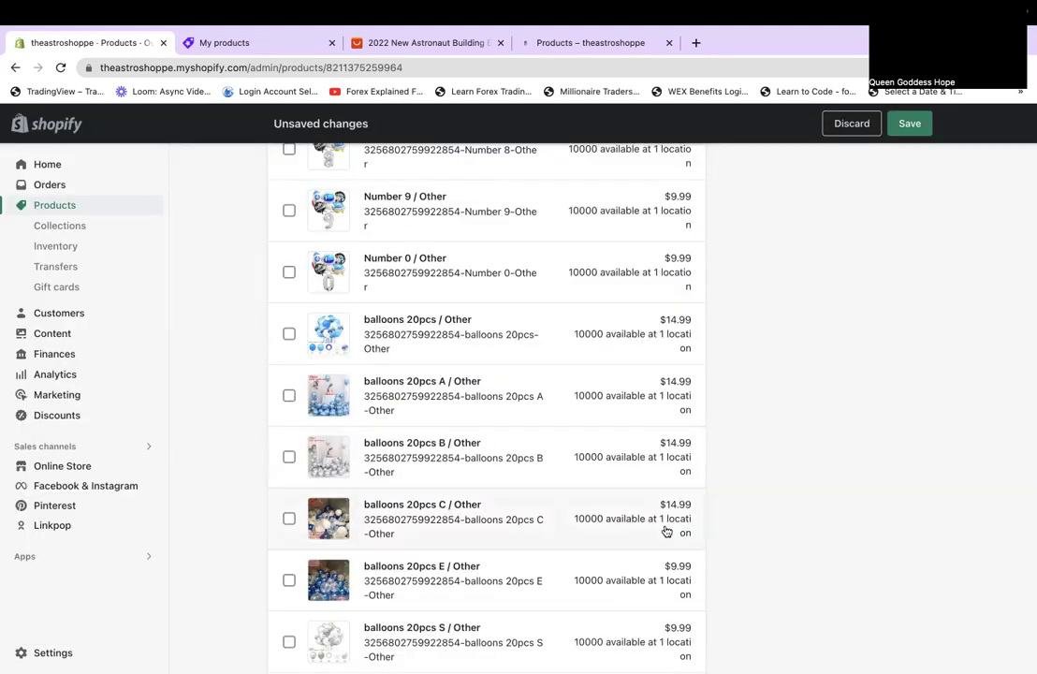
Set the balloons 20pcs E and 20pcs S variant prices to $14.99.
scroll(667, 530, "down", 3)
left_click(683, 365)
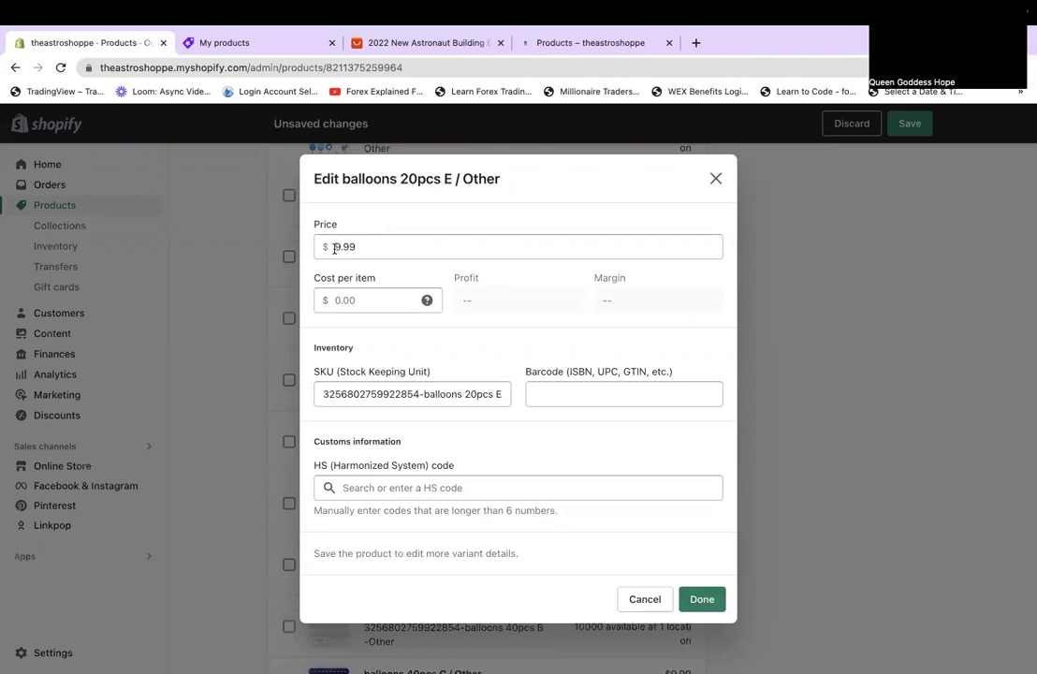
left_click(346, 246)
key("BackSpace")
type("14")
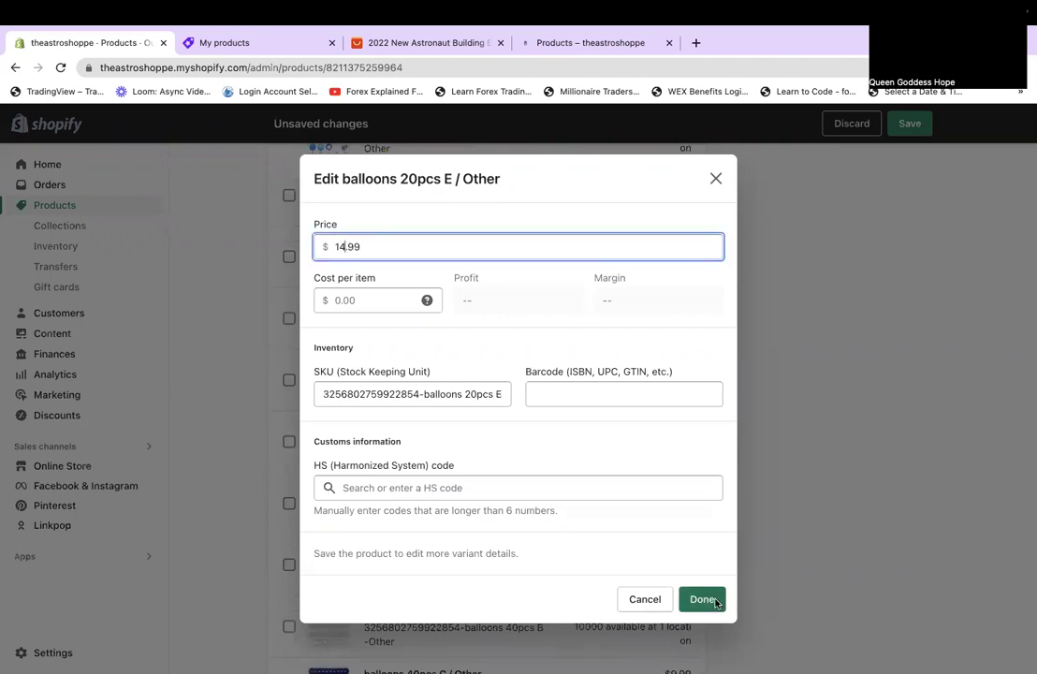
left_click(703, 599)
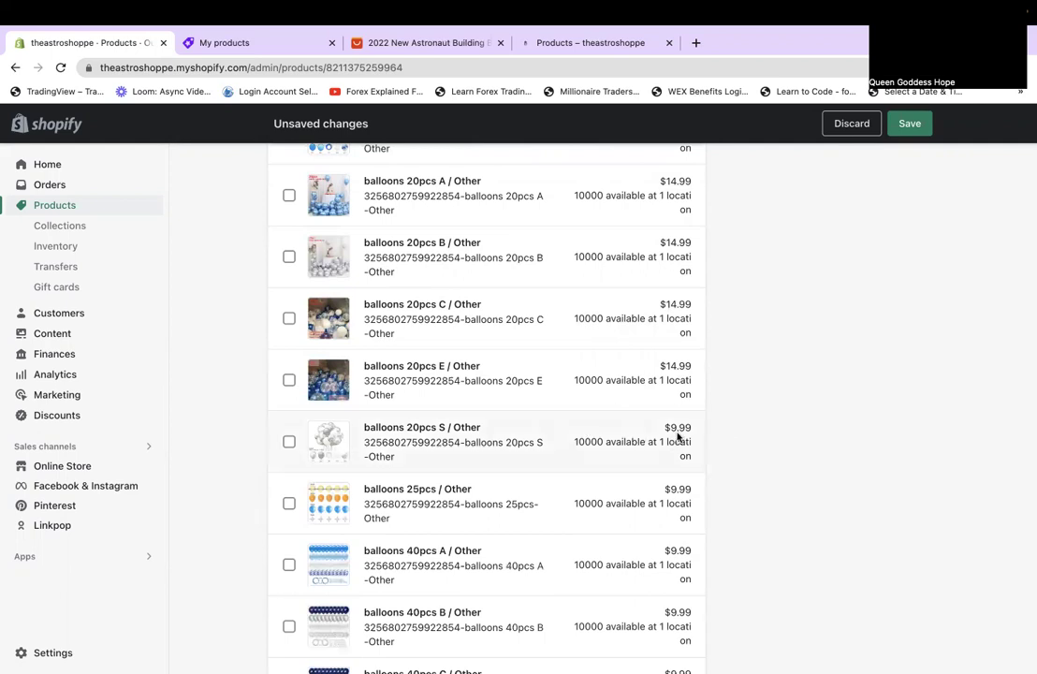
left_click(678, 438)
left_click(335, 247)
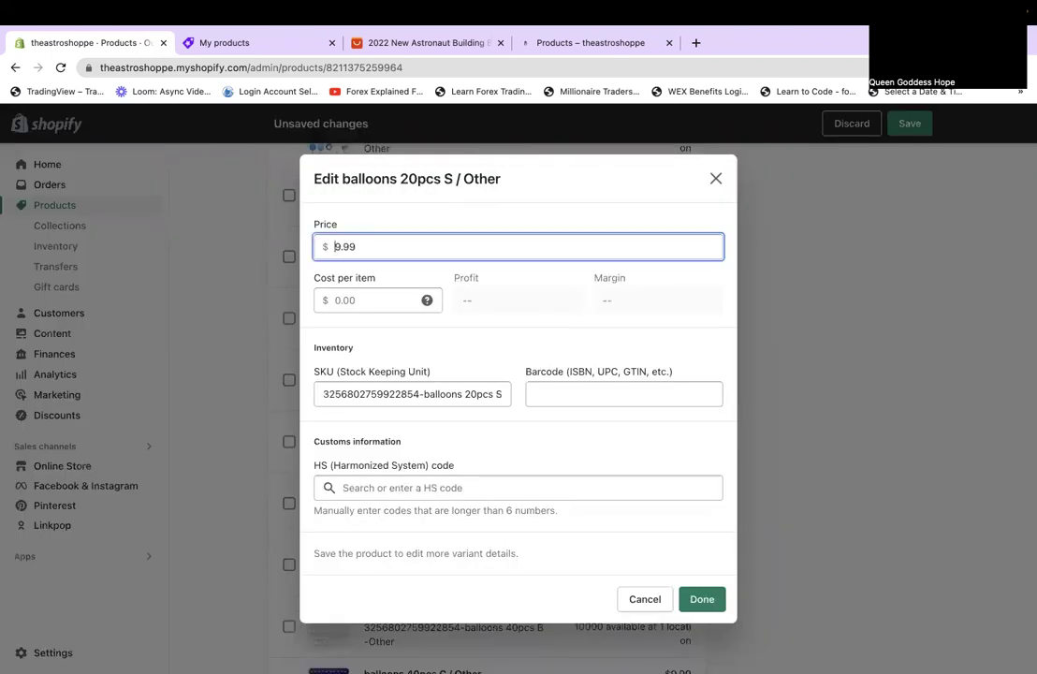
key("Delete")
type("14")
left_click(712, 601)
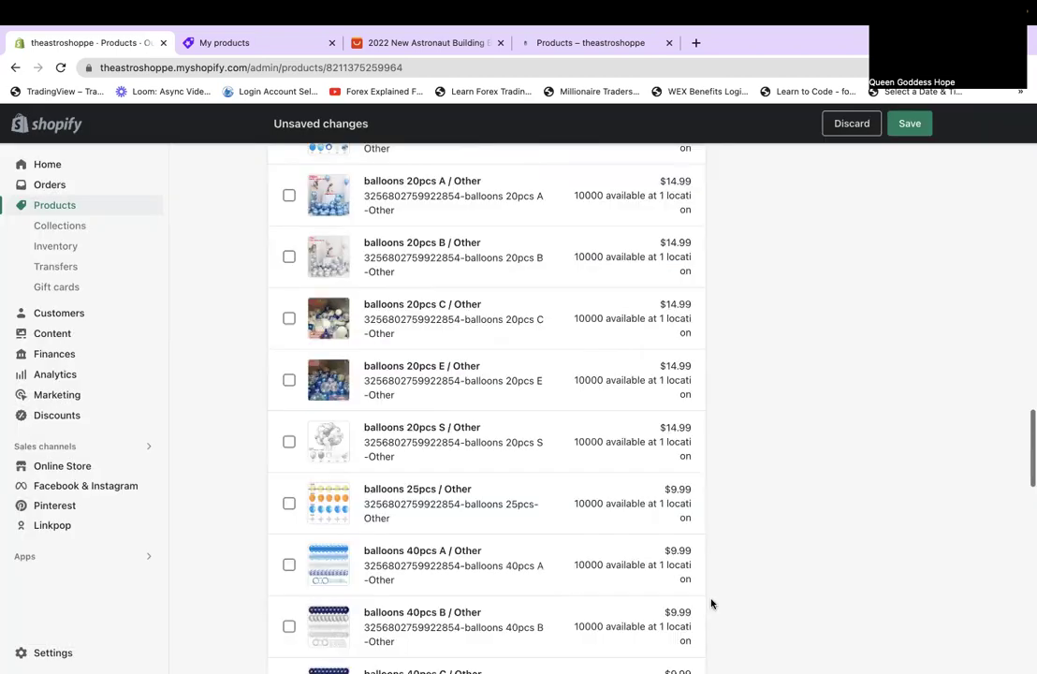
Set the balloons 25pcs variant price to $17.99.
left_click(673, 489)
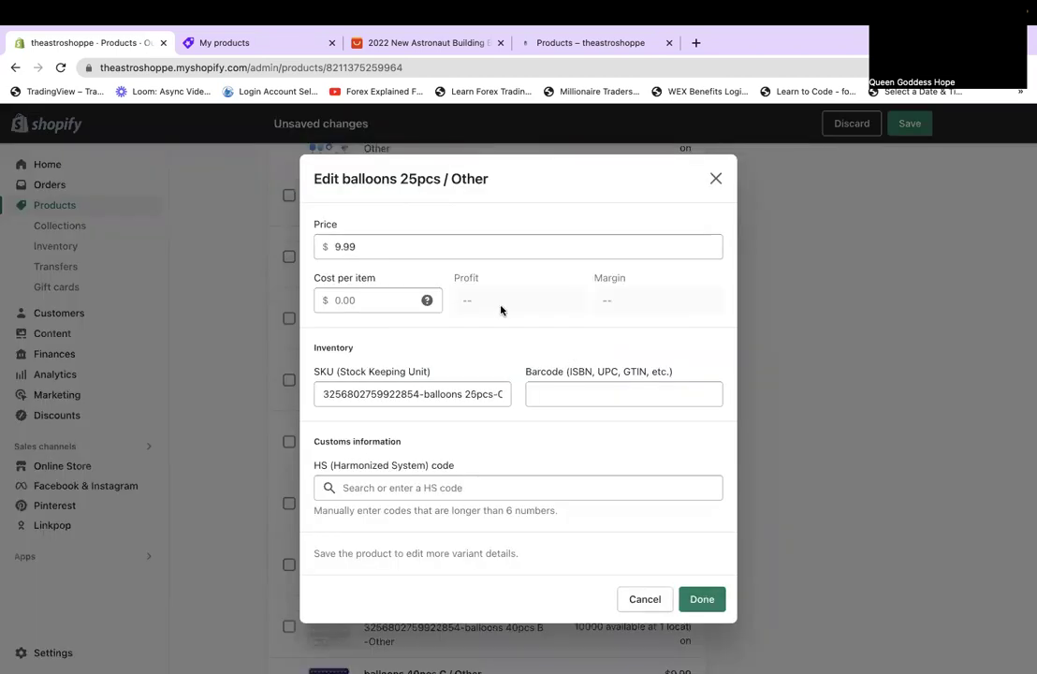
key("Tab")
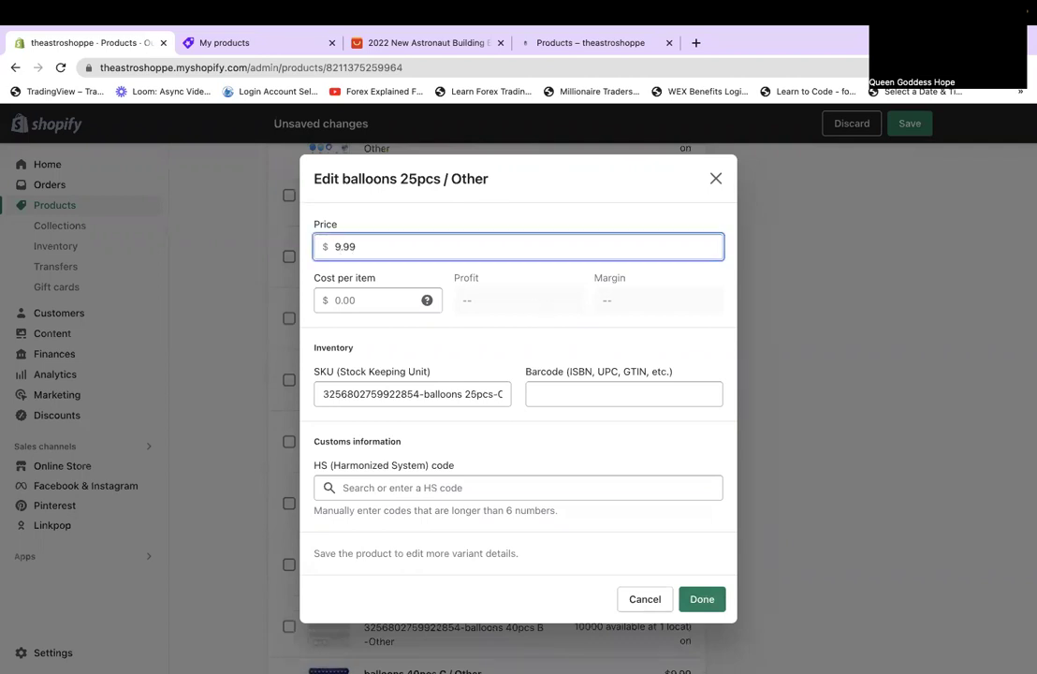
key("Delete")
type("17")
left_click(699, 597)
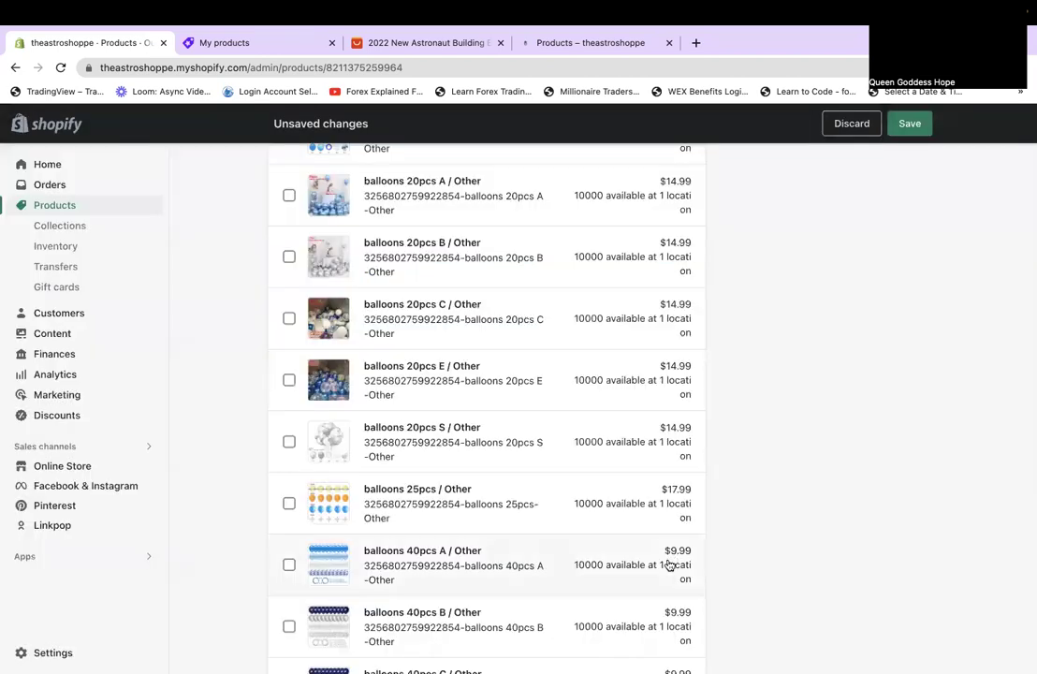
Set the balloons 40pcs A variant price to $24.99.
scroll(669, 564, "down", 2)
left_click(683, 340)
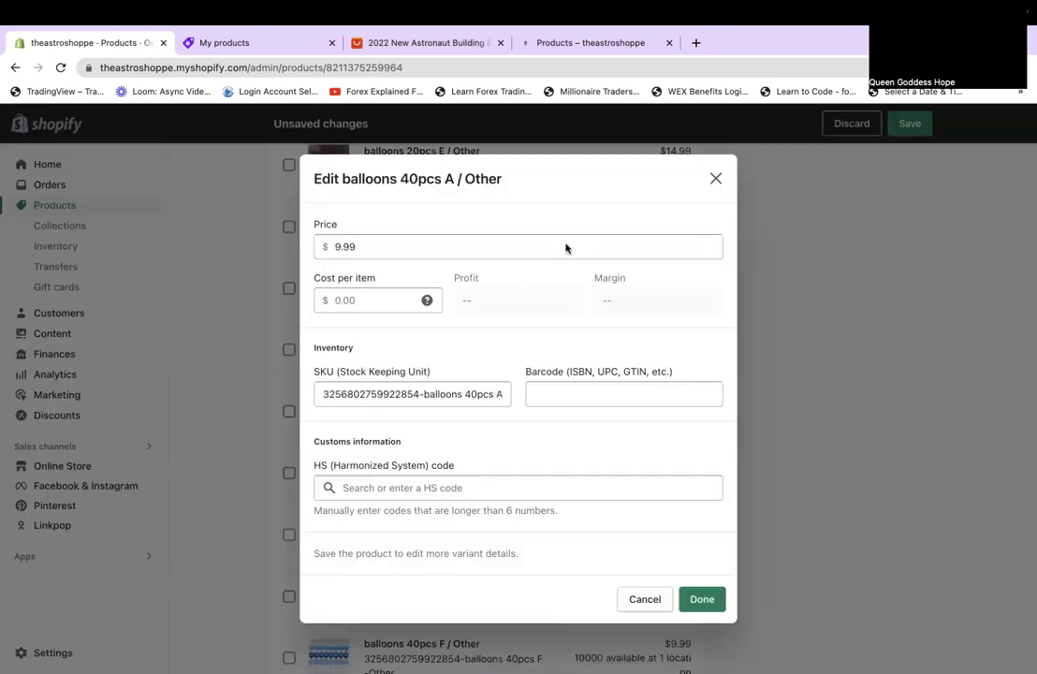
left_click(334, 249)
type("1")
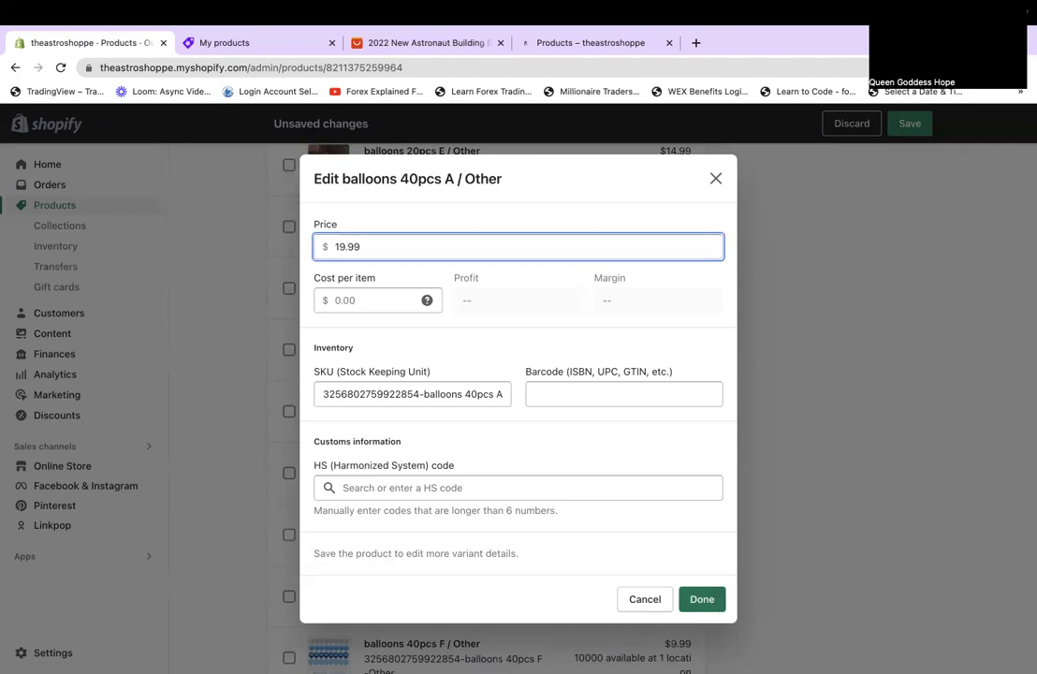
left_click(702, 599)
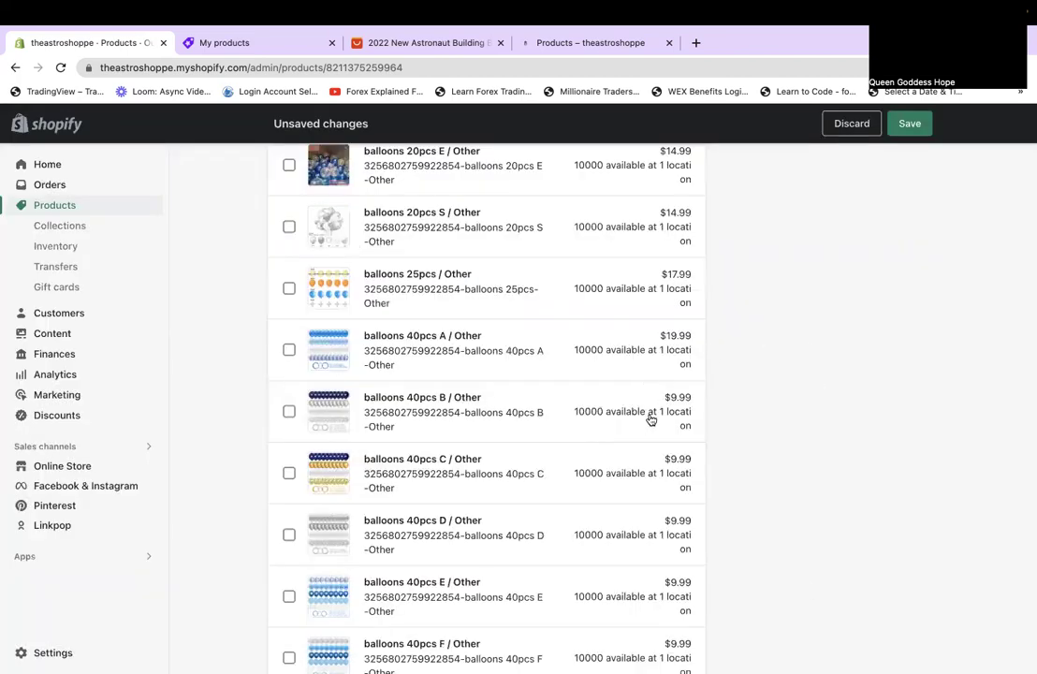
left_click(677, 347)
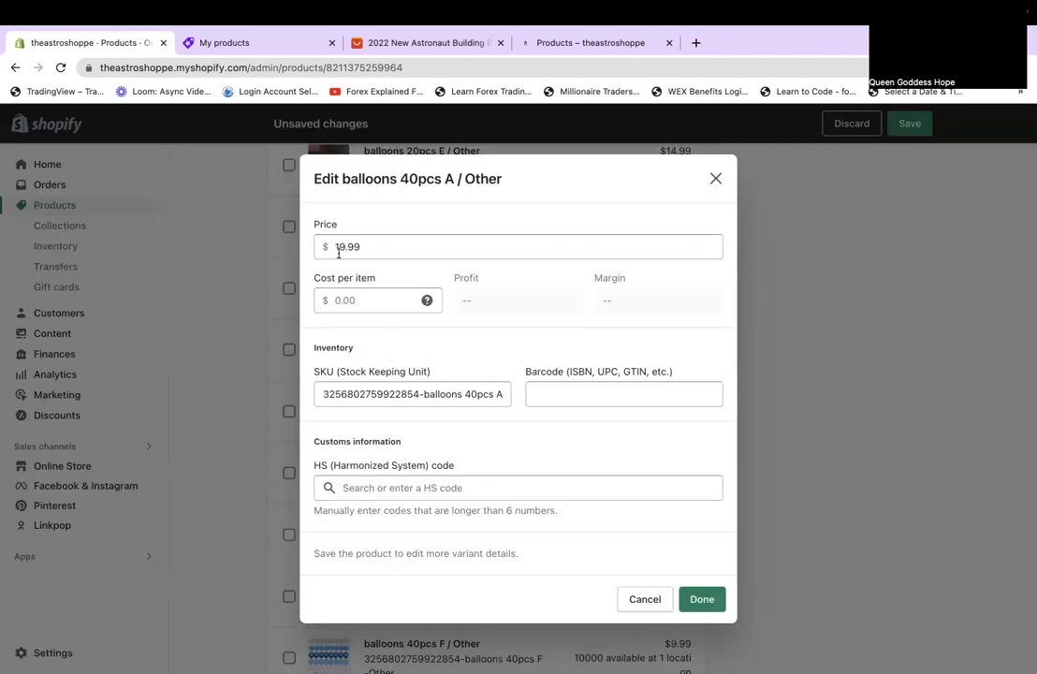
key("BackSpace")
key("BackSpace")
type("3")
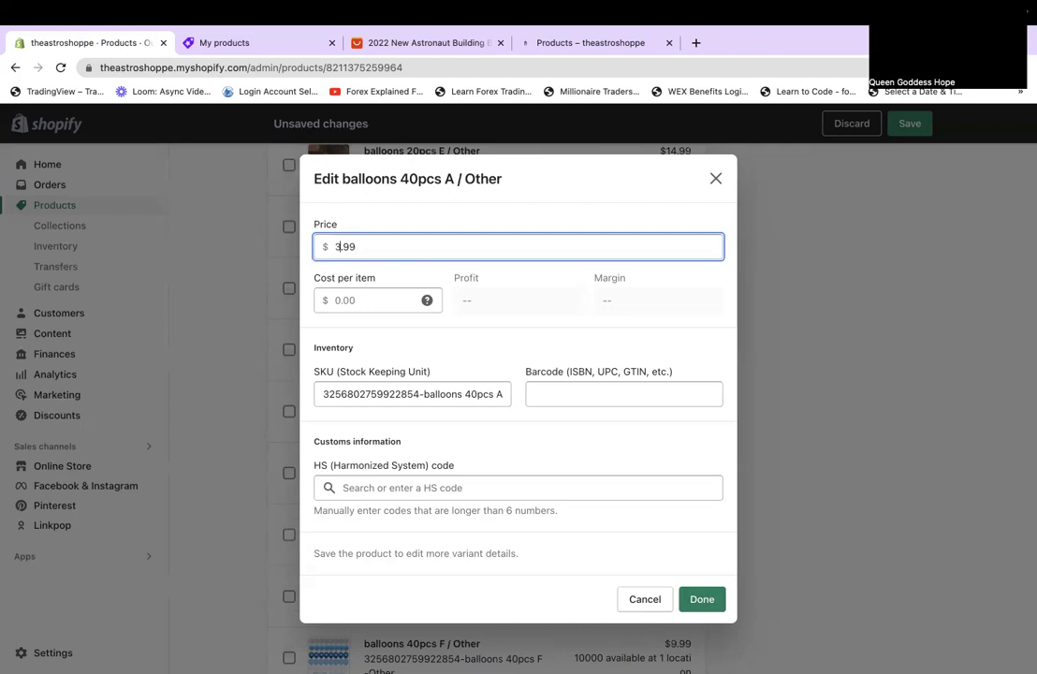
type("4")
left_click_drag(367, 247, 300, 255)
left_click(702, 599)
Set the balloons 40pcs B, C and D variant prices to $24.99.
left_click(684, 405)
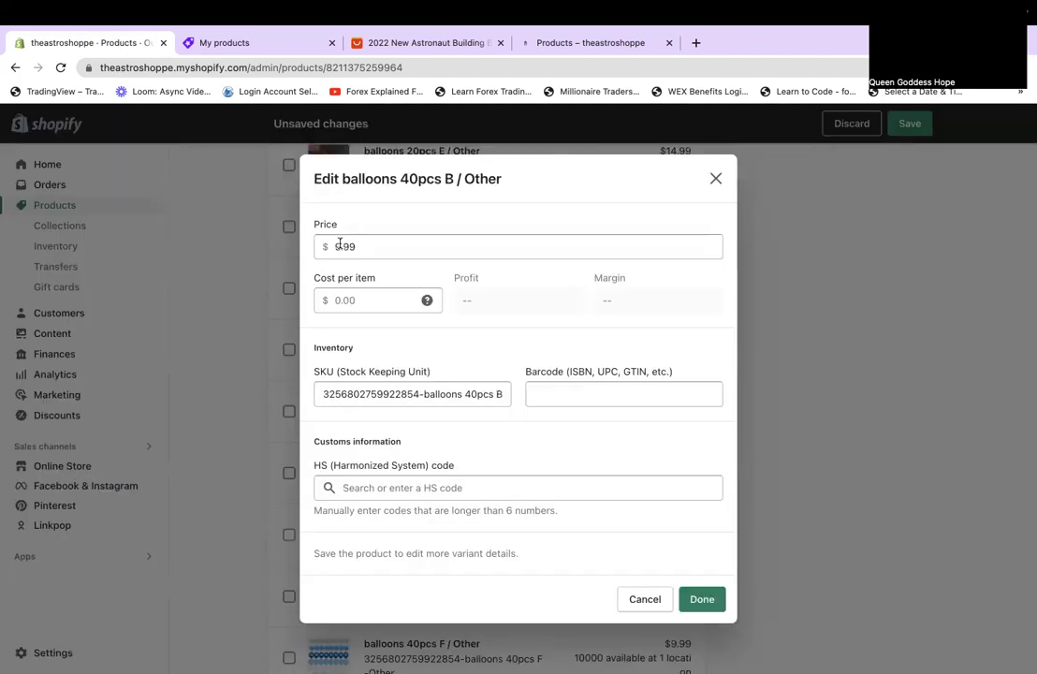
left_click(337, 246)
left_click_drag(398, 254, 134, 210)
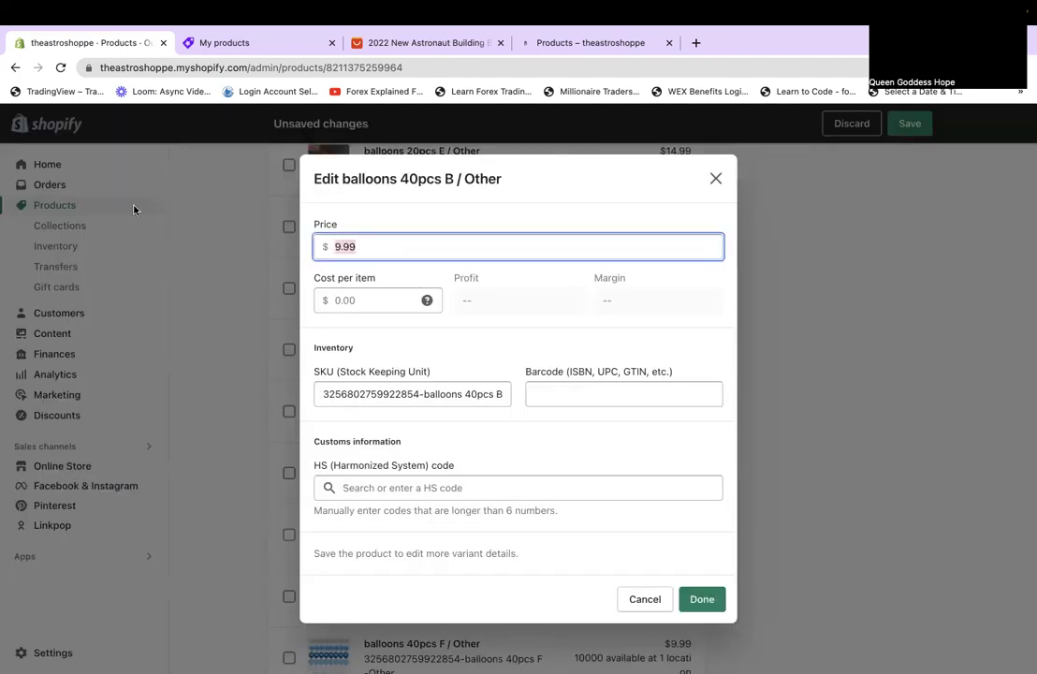
type("24.99")
left_click(697, 601)
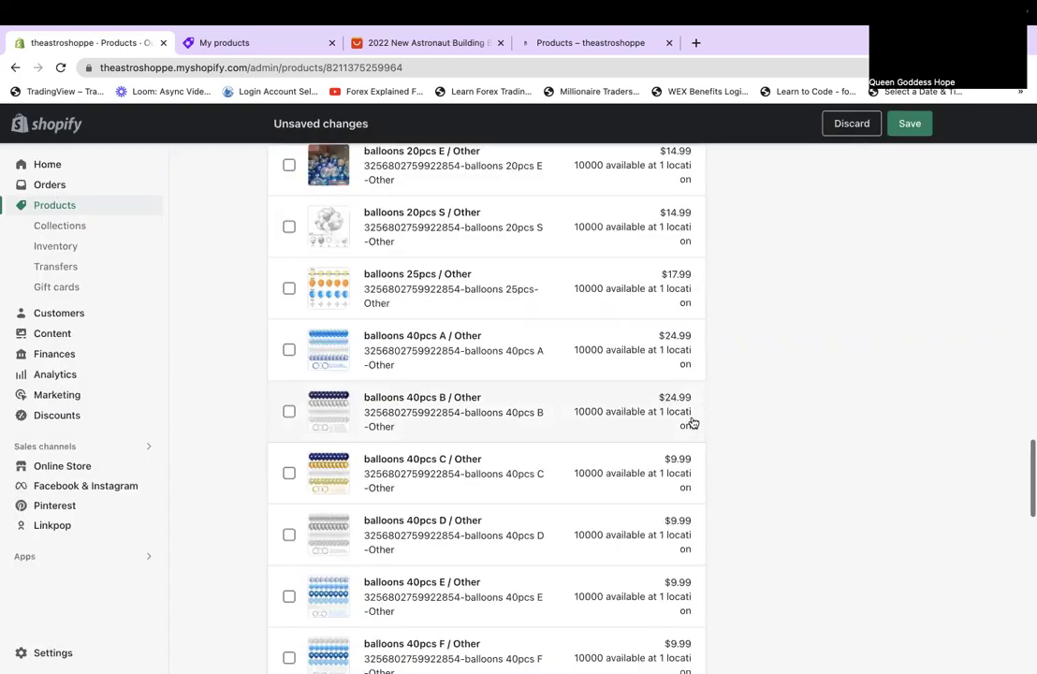
left_click(671, 465)
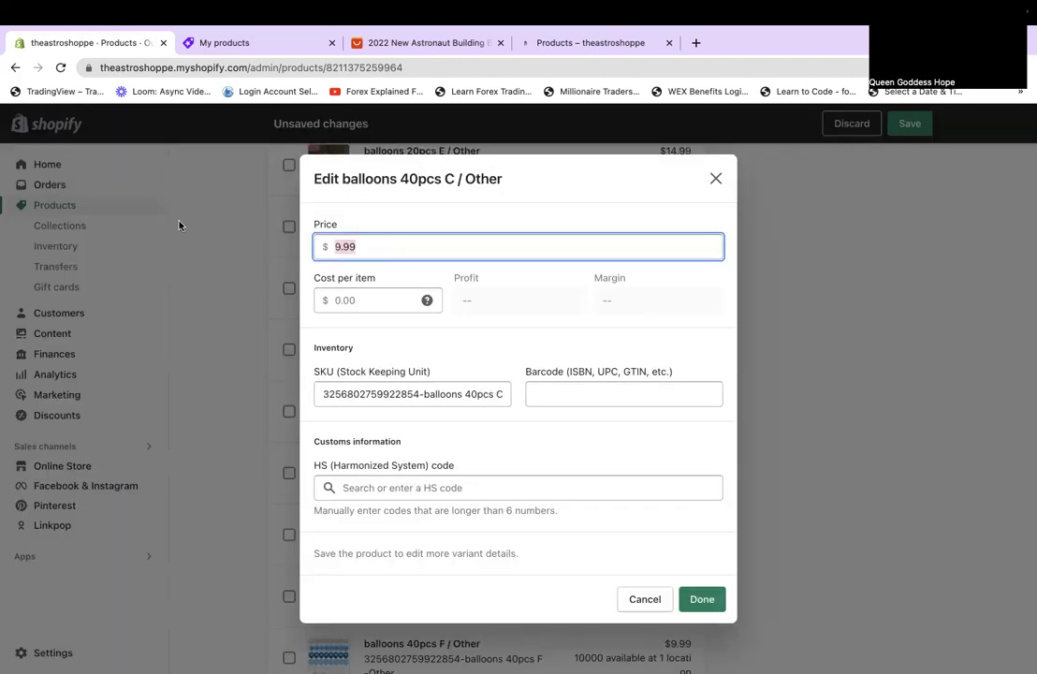
type("24.99")
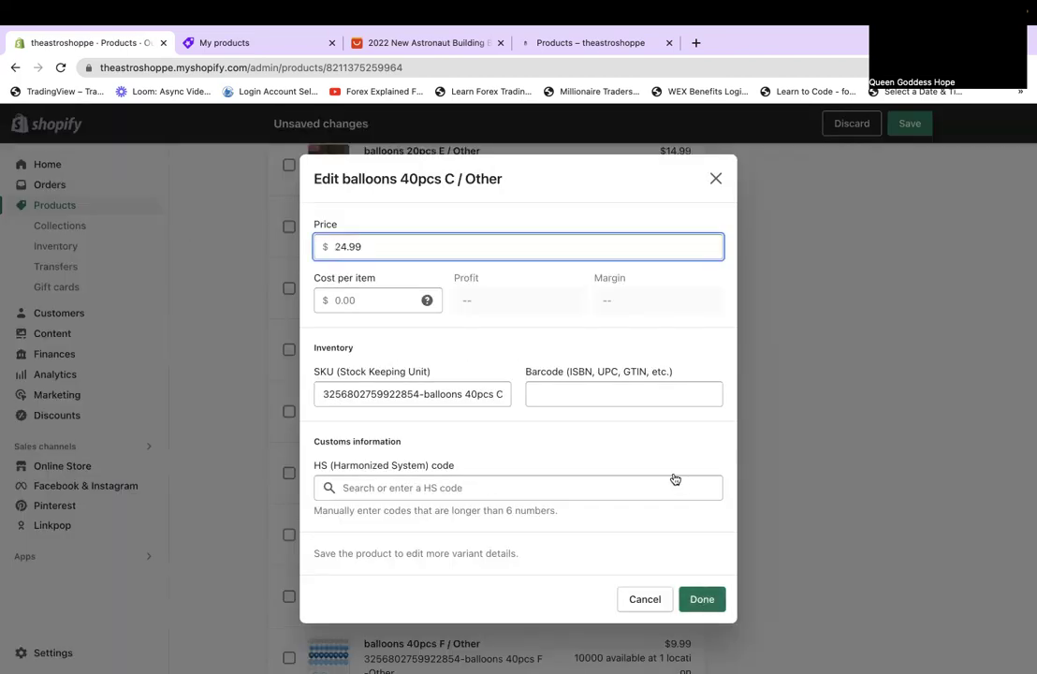
key("Return")
left_click(674, 531)
type("24.99")
left_click(695, 598)
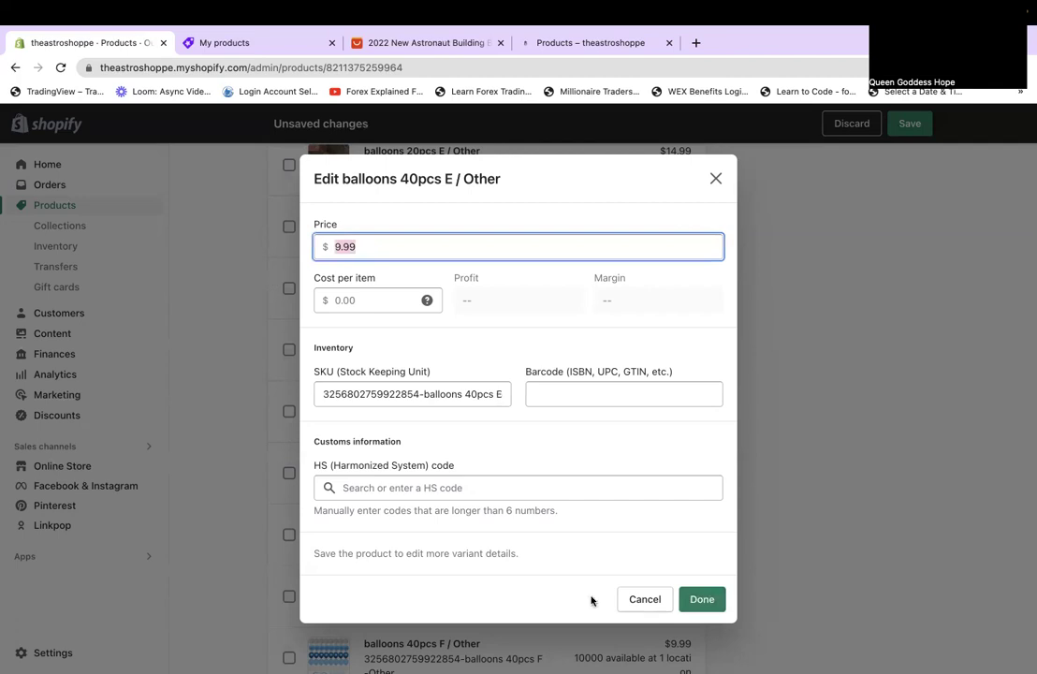
Set the balloons 40pcs E and F variant prices to $24.99 and review the list.
type("24.99")
left_click(694, 599)
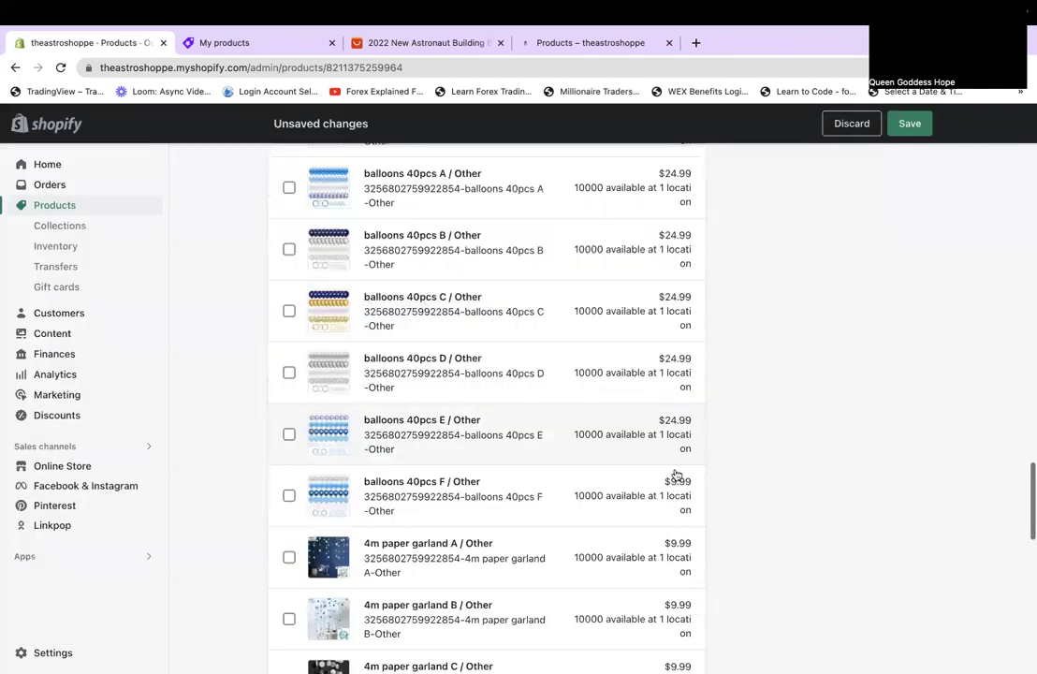
left_click(492, 463)
left_click(366, 245)
type("24.99")
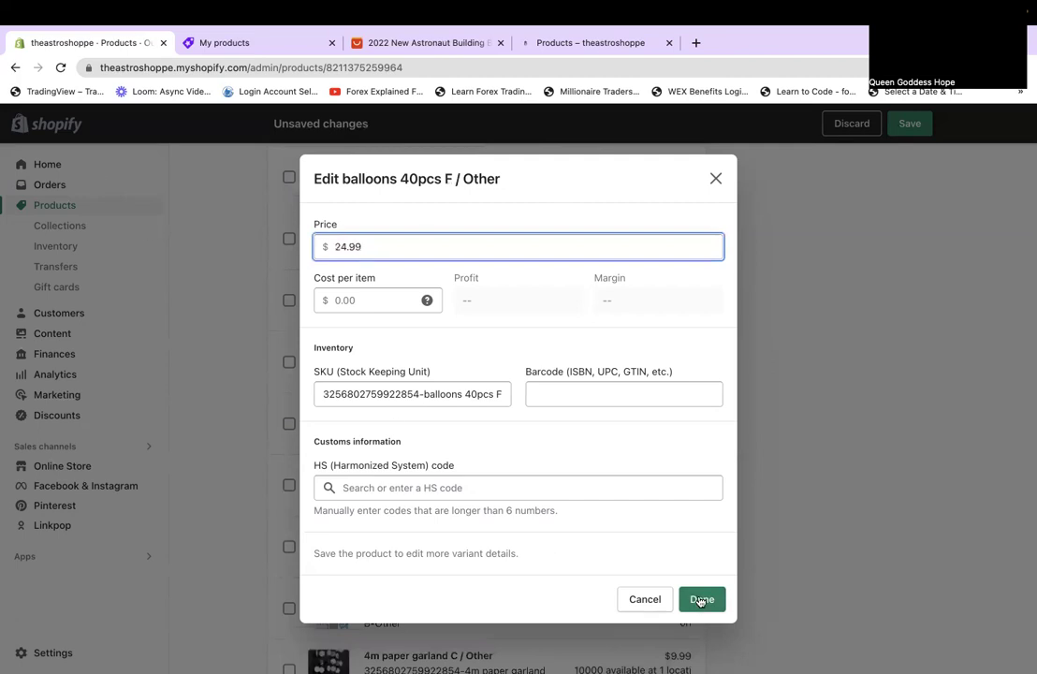
left_click(700, 599)
scroll(737, 619, "down", 2)
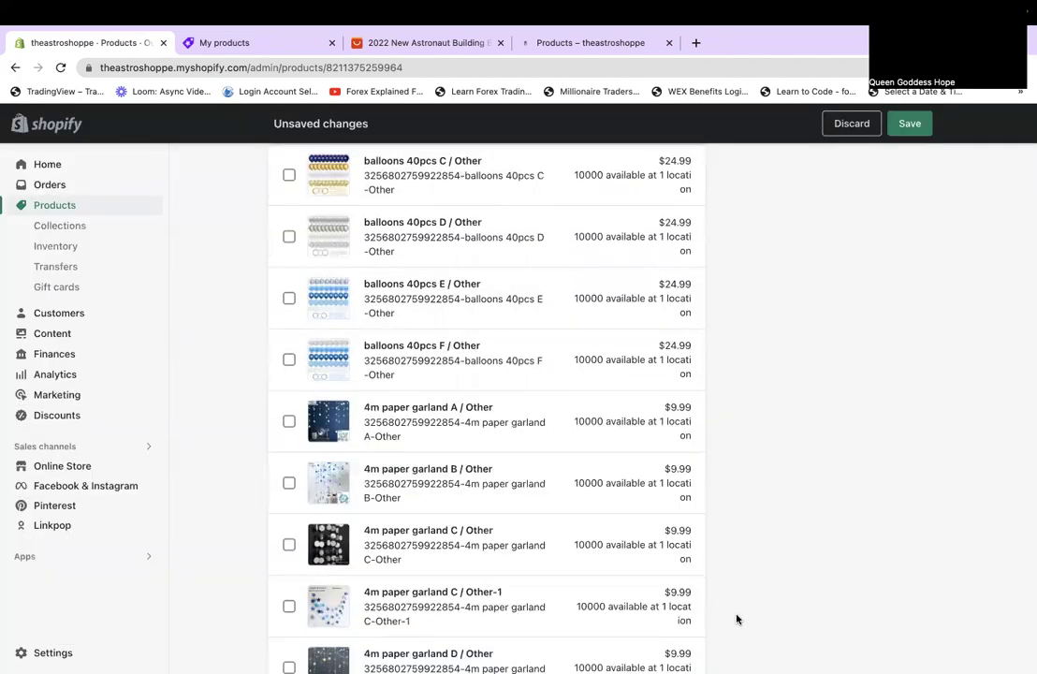
scroll(732, 617, "down", 2)
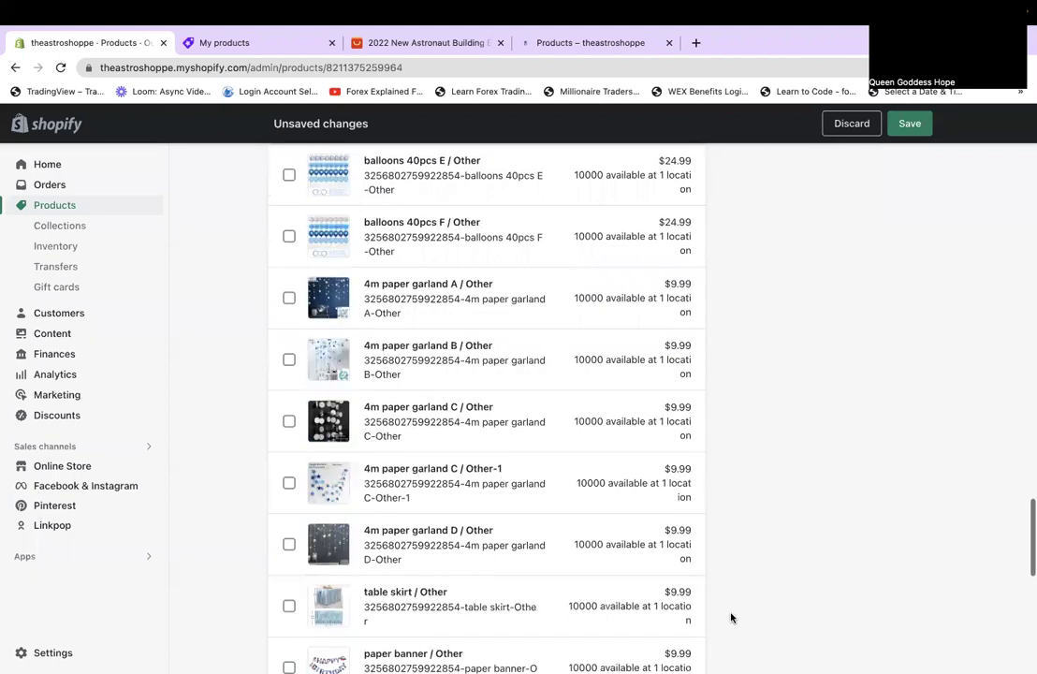
scroll(732, 618, "down", 2)
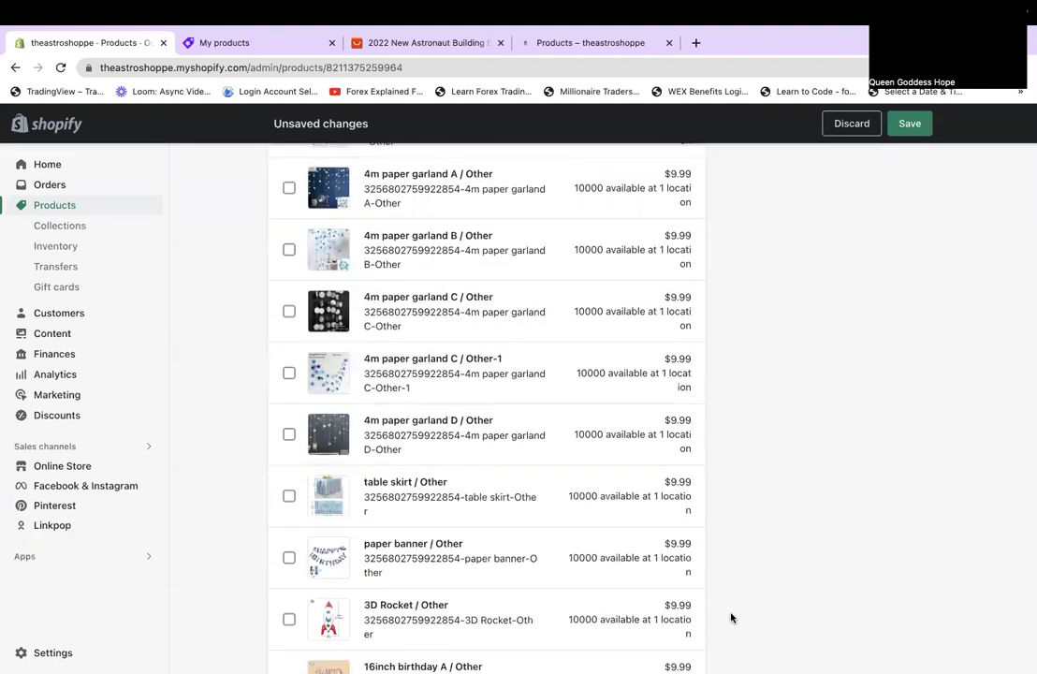
scroll(732, 618, "down", 2)
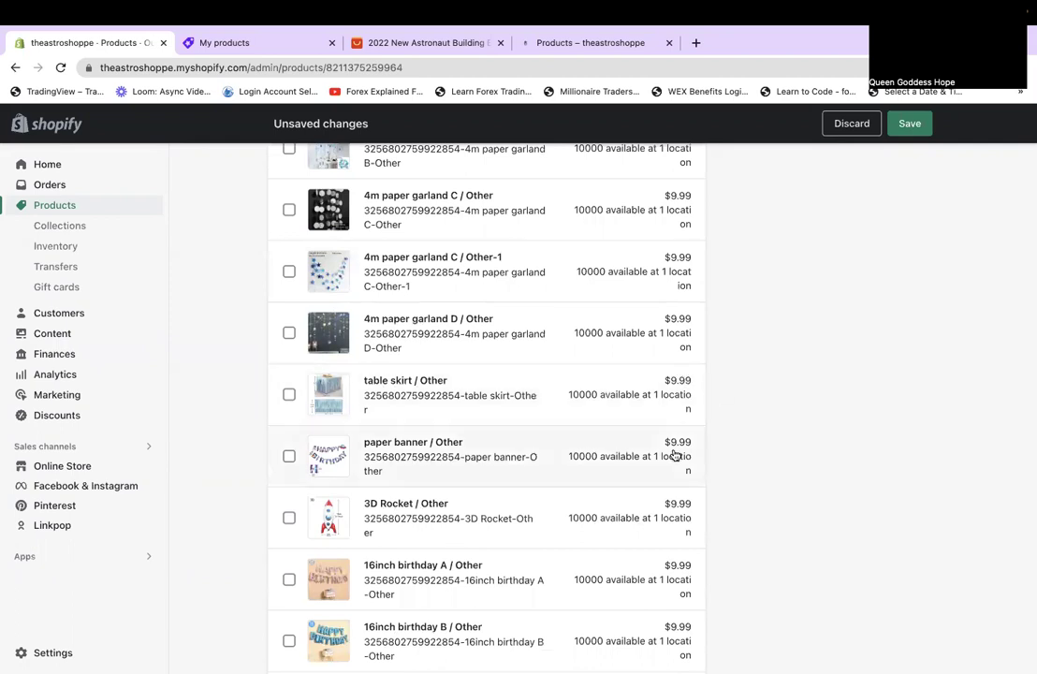
left_click(667, 527)
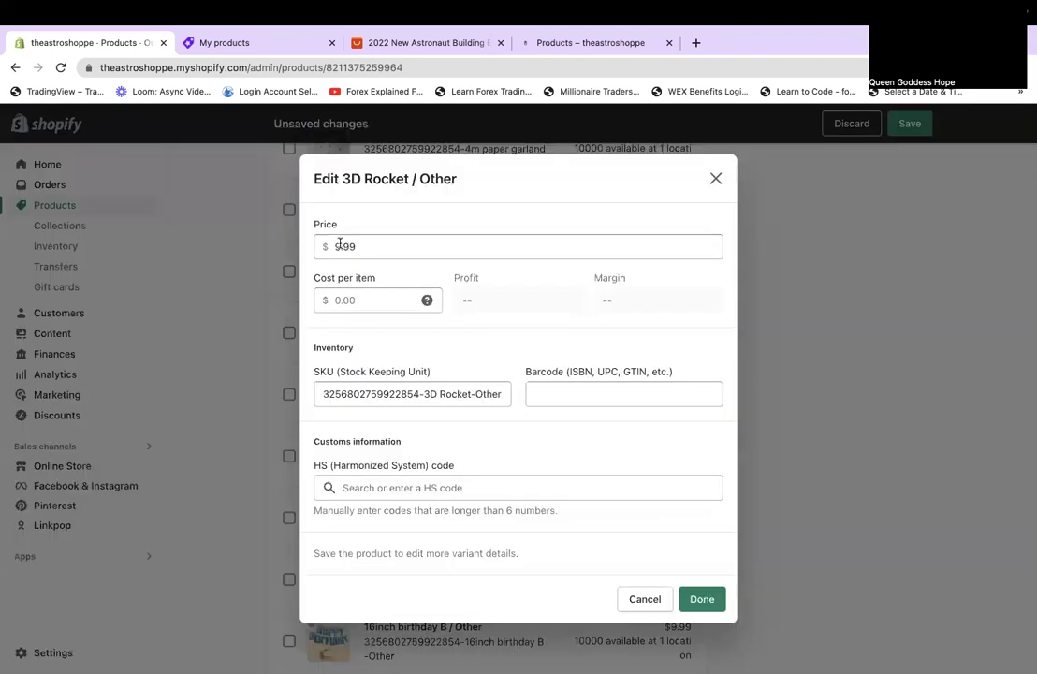
left_click(337, 246)
type("14")
key("Delete")
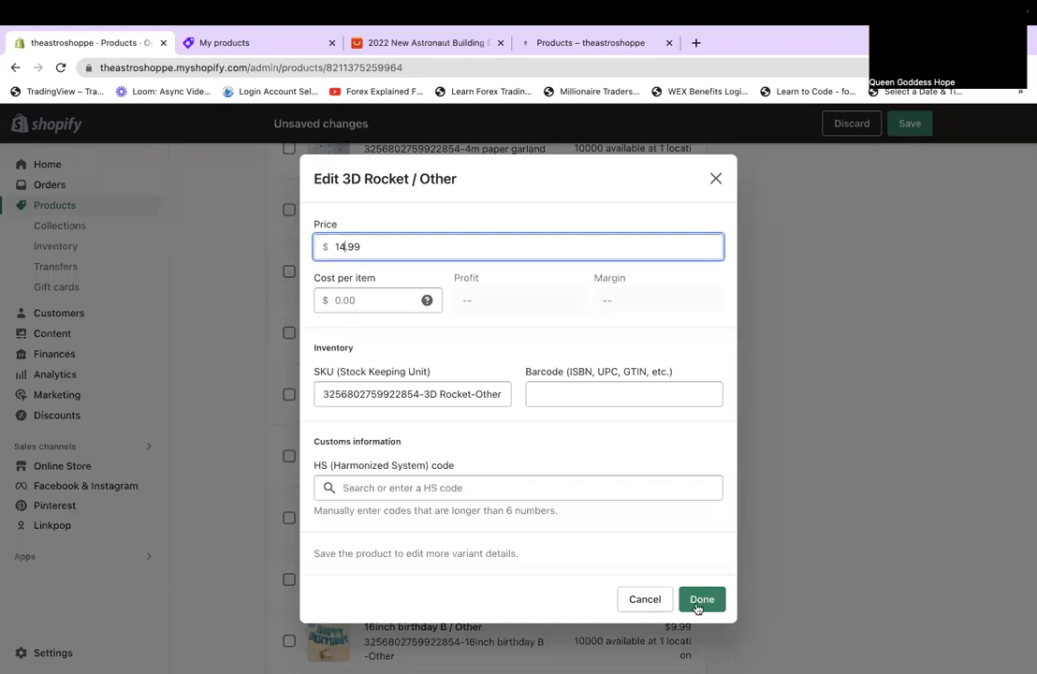
left_click(700, 601)
scroll(709, 540, "down", 3)
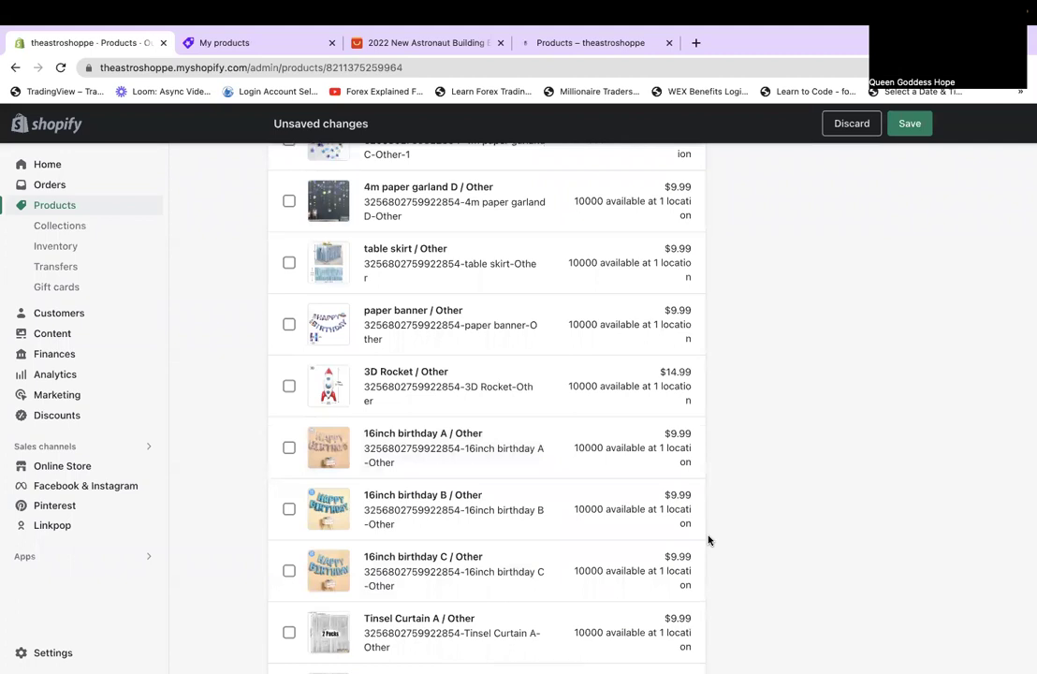
scroll(708, 541, "down", 1)
scroll(709, 540, "down", 4)
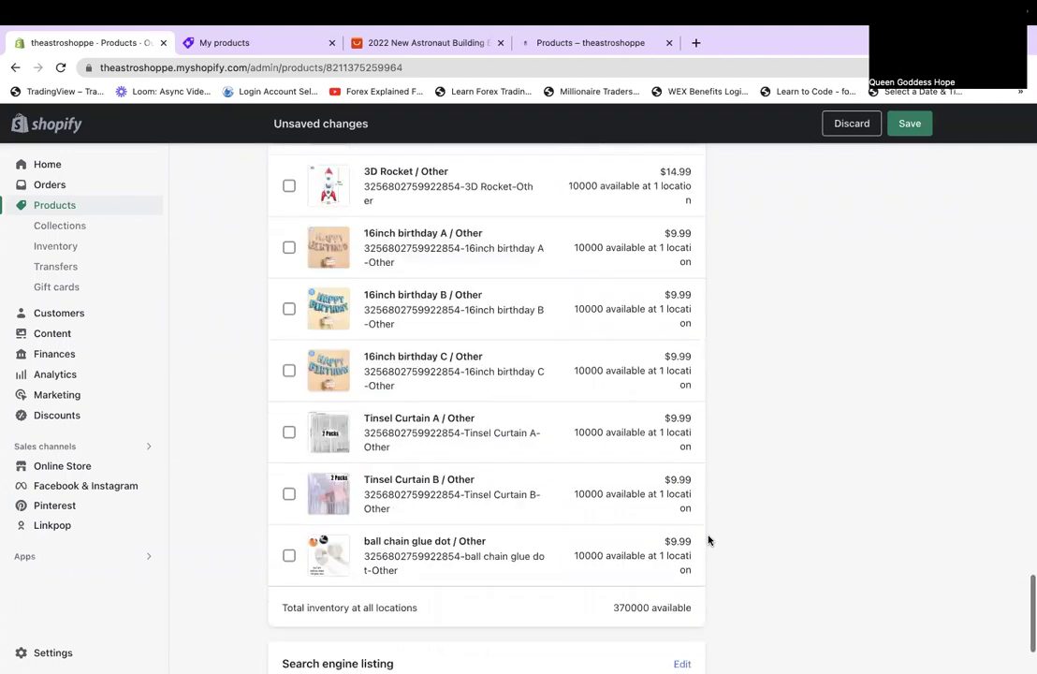
scroll(708, 540, "up", 4)
scroll(709, 540, "up", 1)
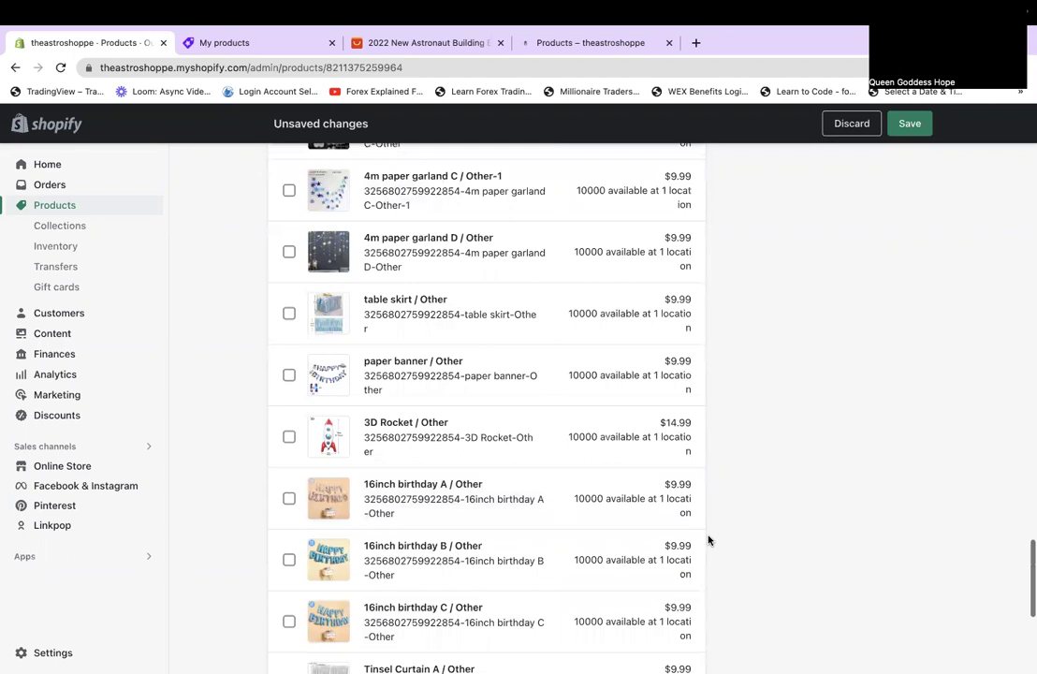
scroll(709, 540, "down", 4)
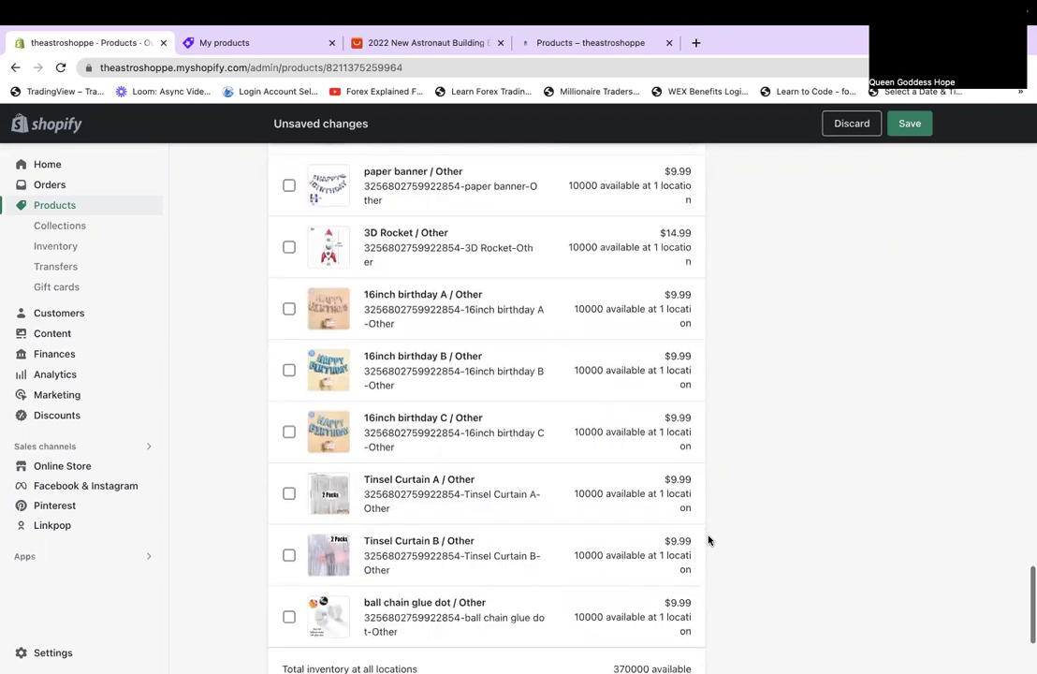
scroll(708, 540, "down", 3)
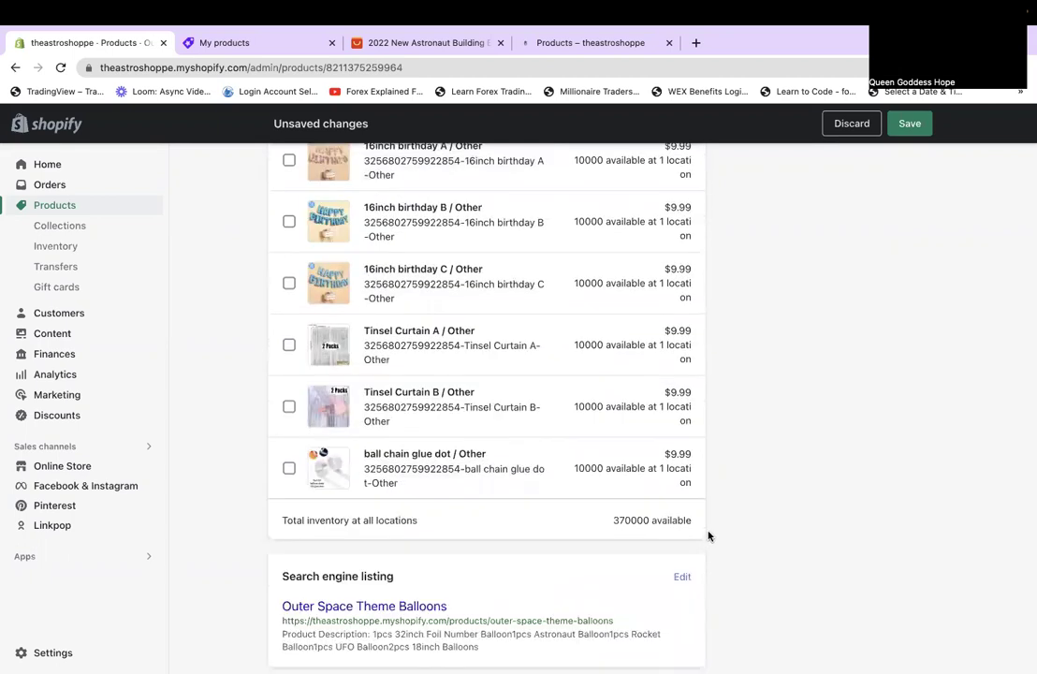
scroll(630, 560, "up", 5)
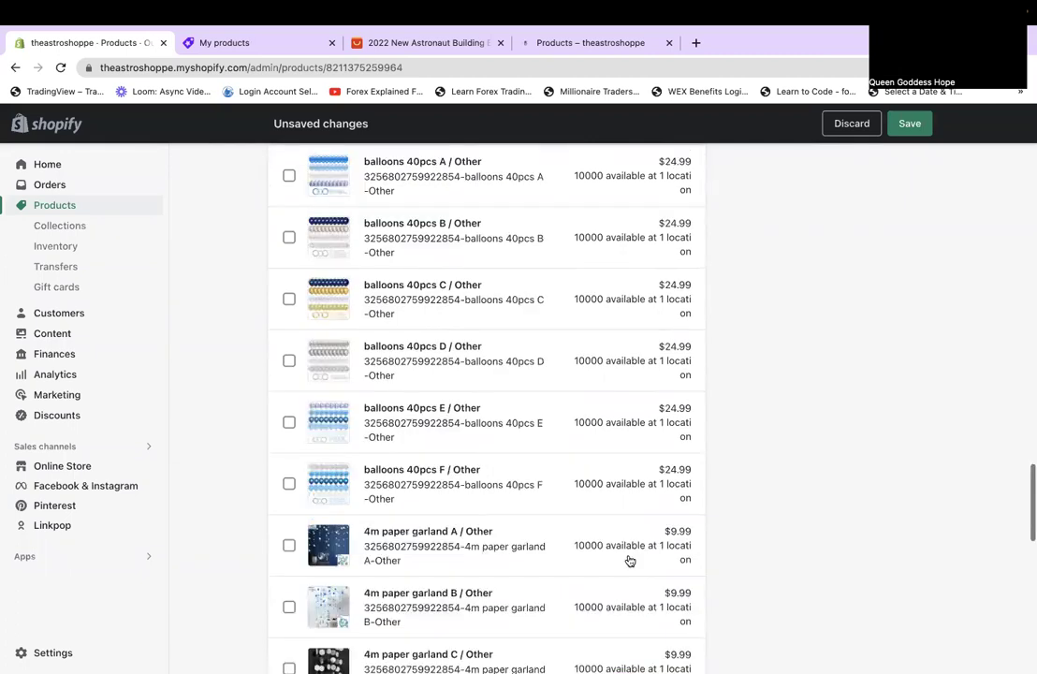
scroll(630, 560, "up", 10)
scroll(607, 590, "down", 1)
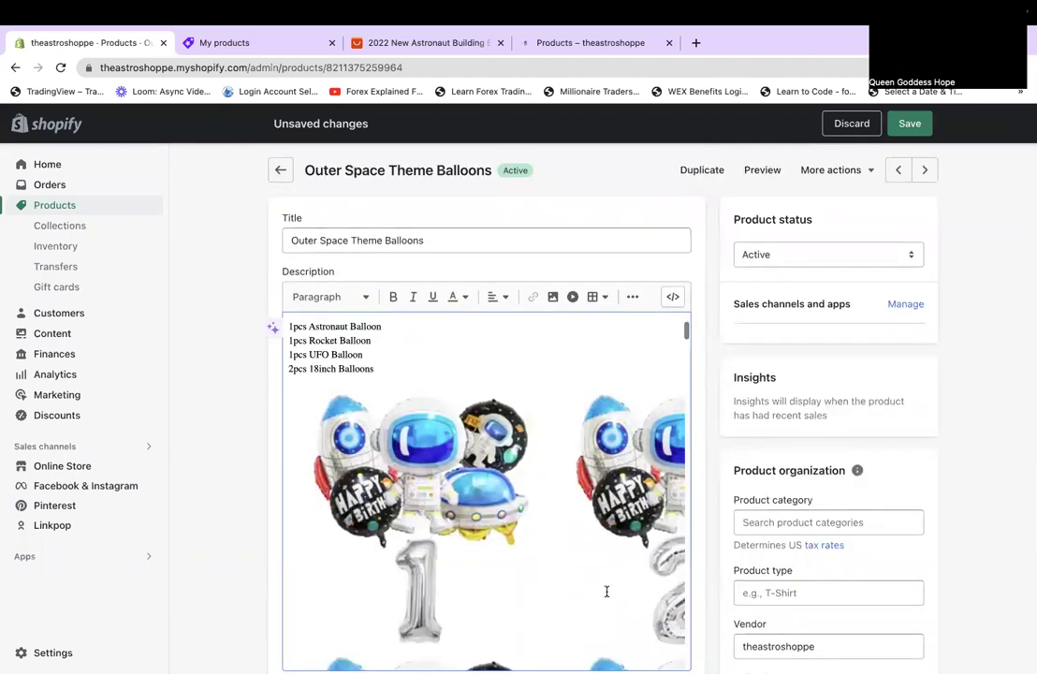
scroll(607, 590, "down", 5)
scroll(606, 591, "down", 5)
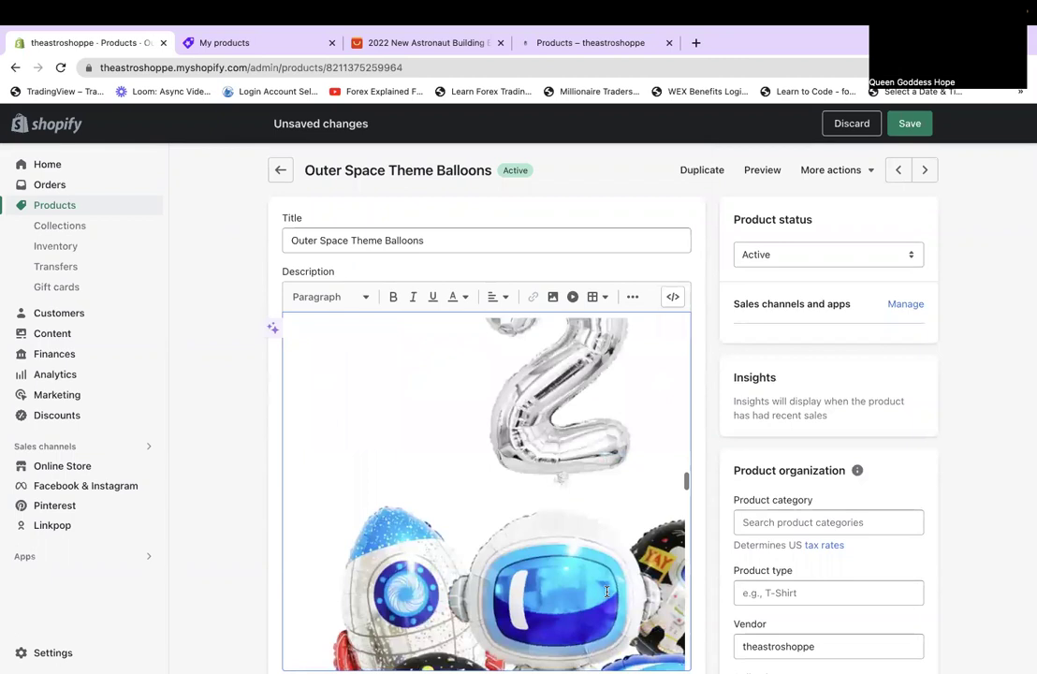
scroll(607, 590, "down", 5)
scroll(607, 591, "down", 5)
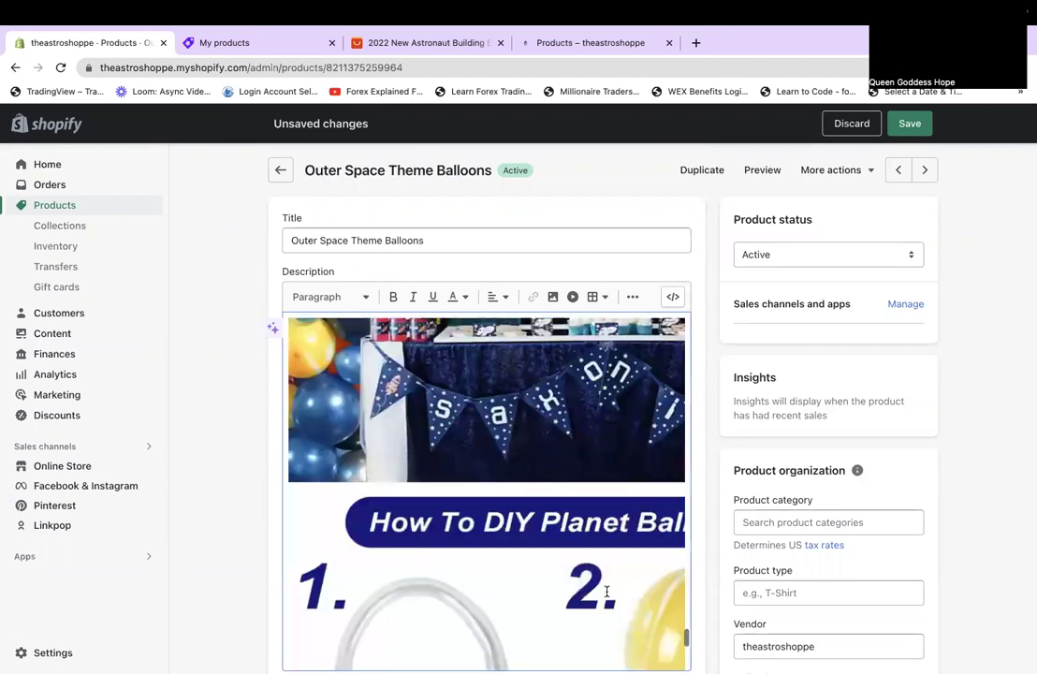
scroll(607, 590, "down", 5)
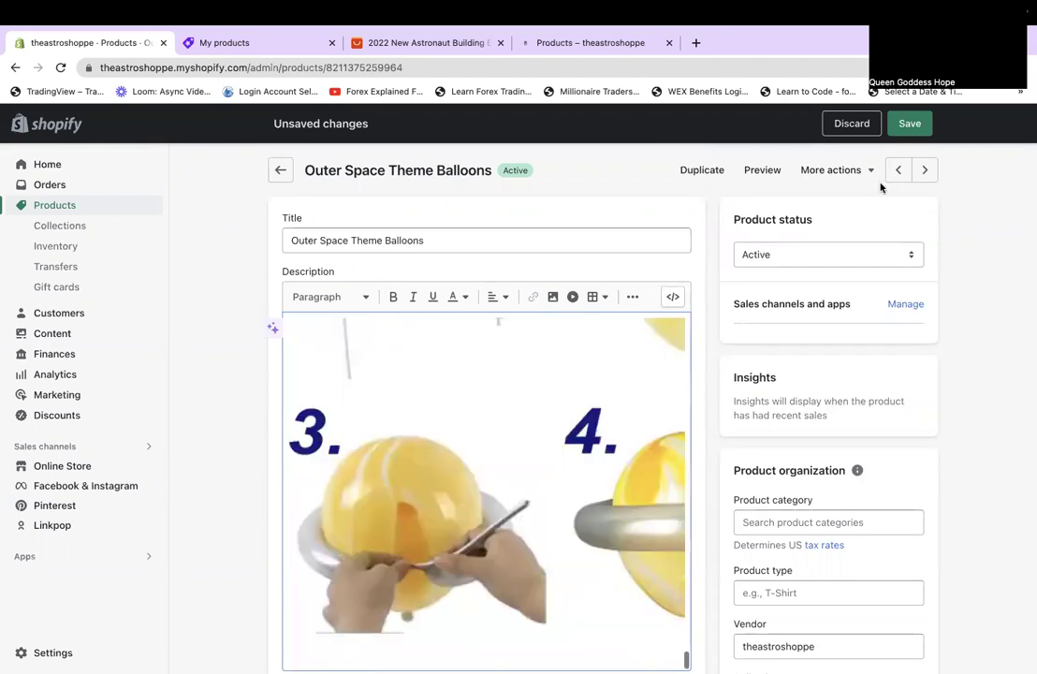
Save the Outer Space Theme Balloons product, keeping Online Store as its sales channel.
left_click(910, 124)
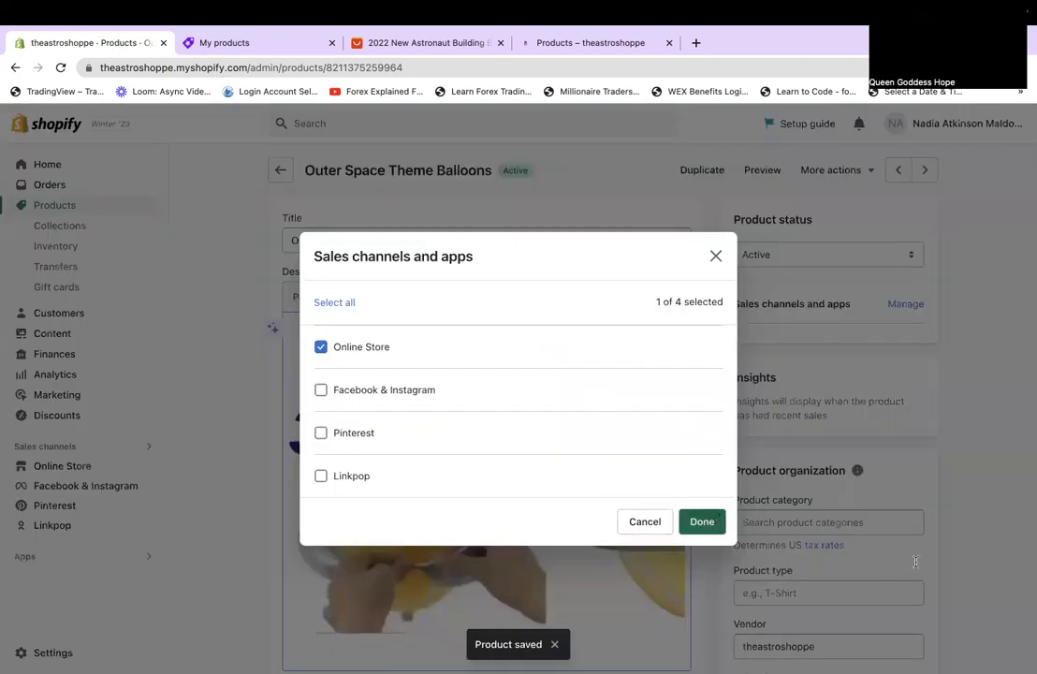
left_click(916, 561)
scroll(917, 559, "down", 1)
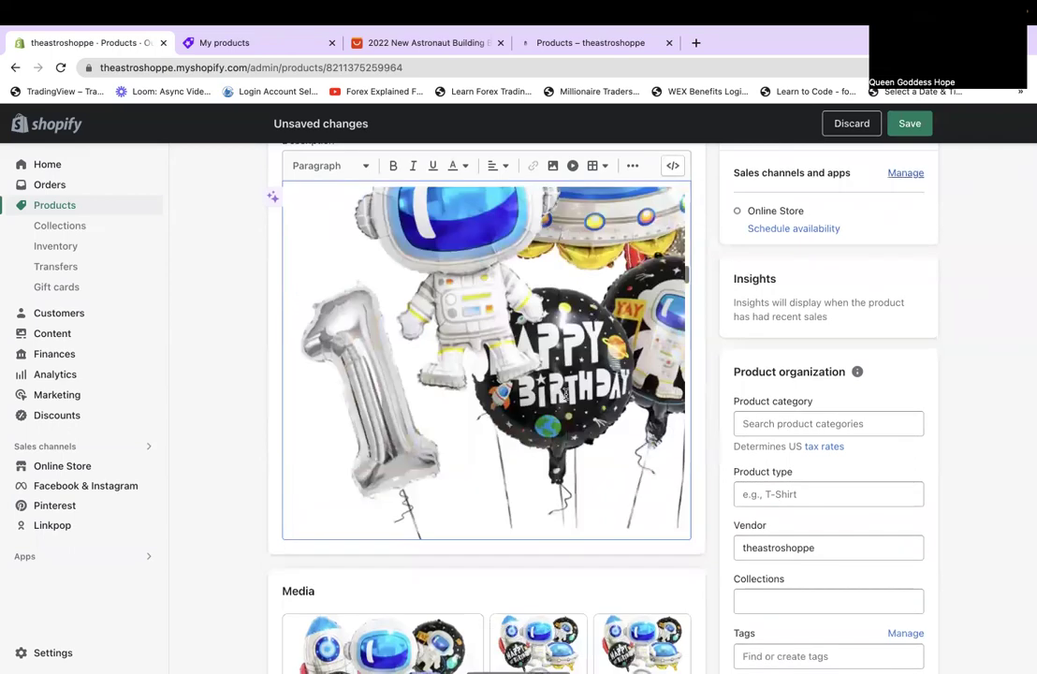
scroll(566, 394, "up", 5)
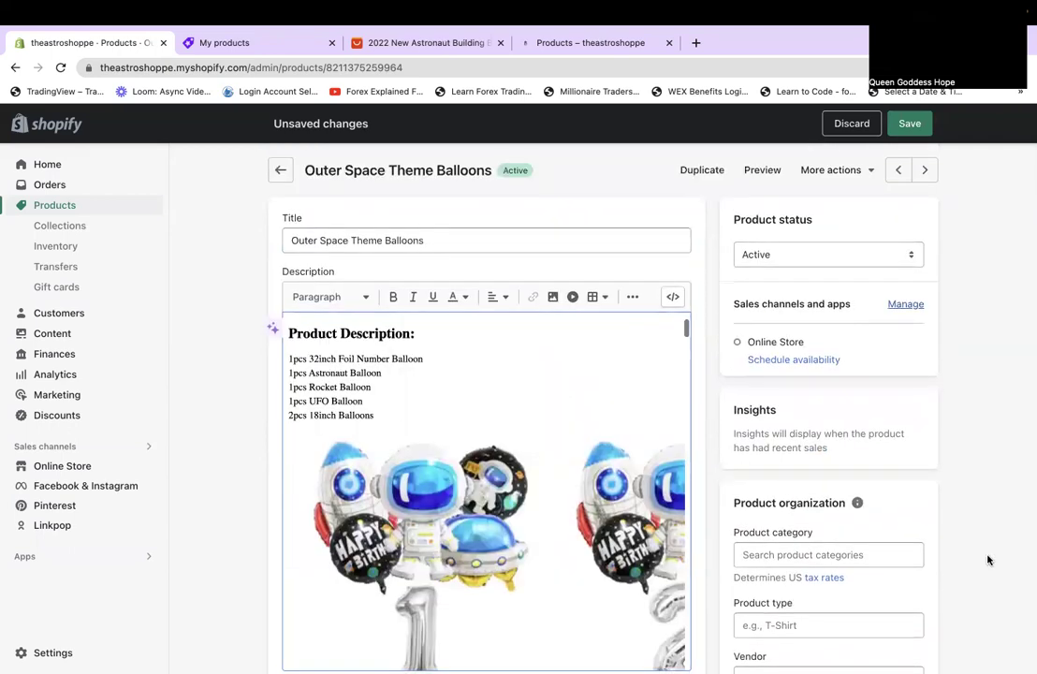
scroll(988, 560, "down", 3)
Set category Balloons and product type balloon, and add the product to Space Party.
left_click(787, 281)
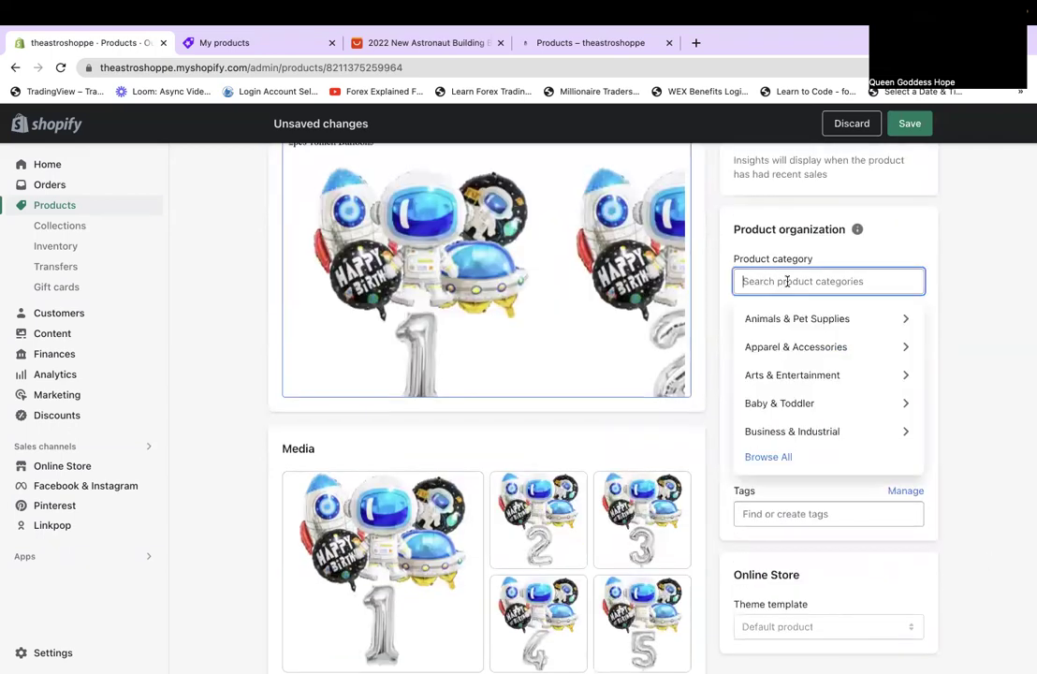
type("balloon")
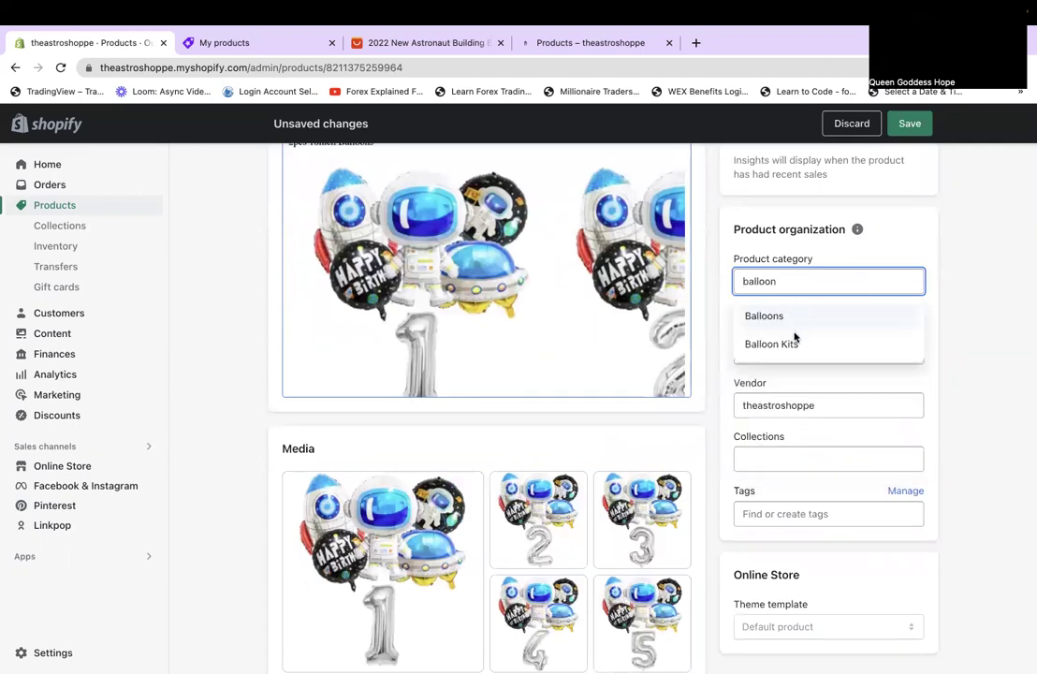
left_click(792, 318)
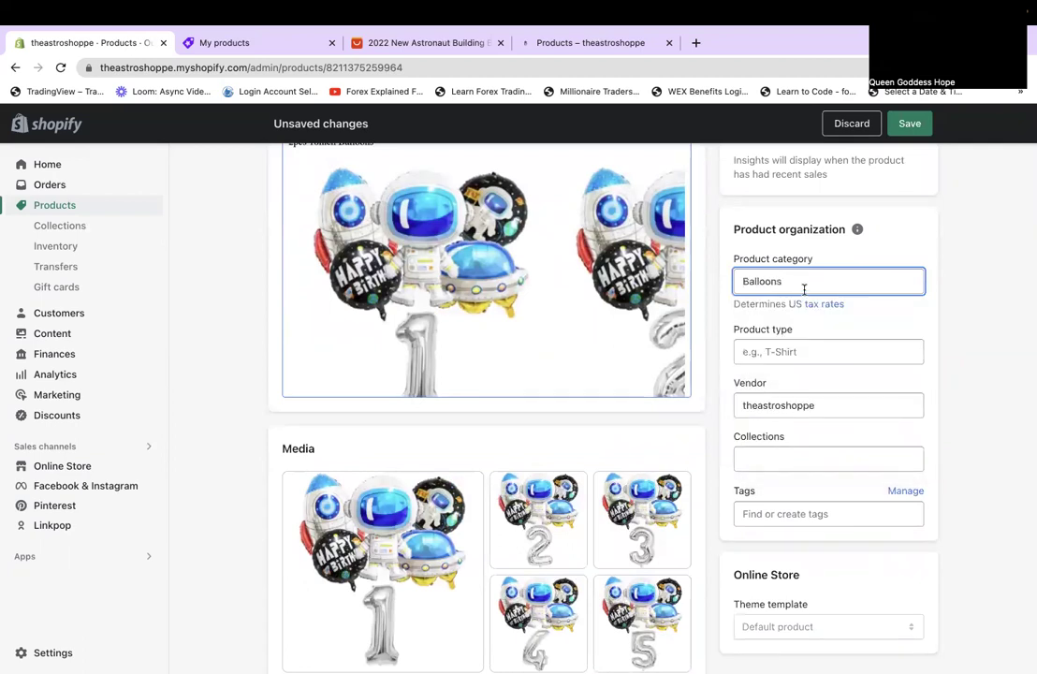
left_click(795, 352)
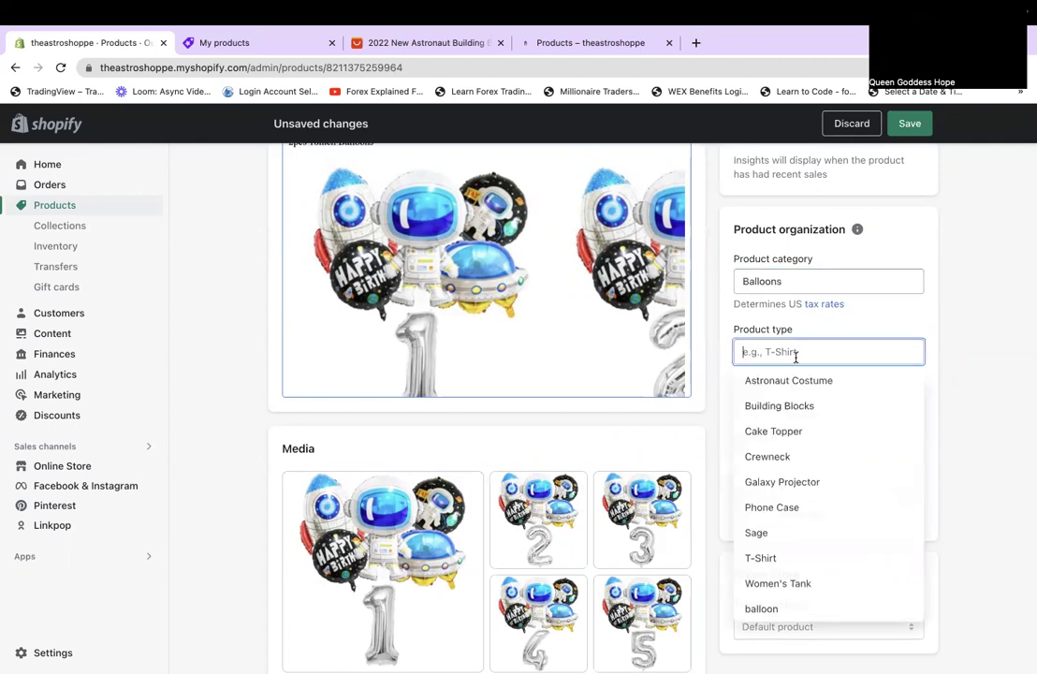
type("Ba")
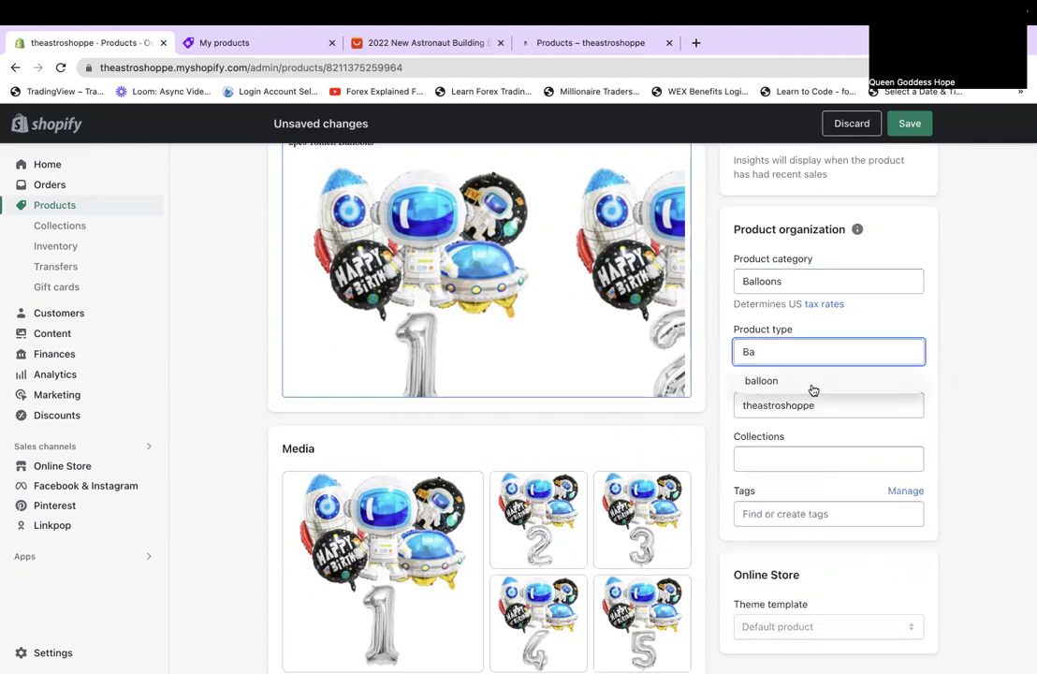
left_click(836, 378)
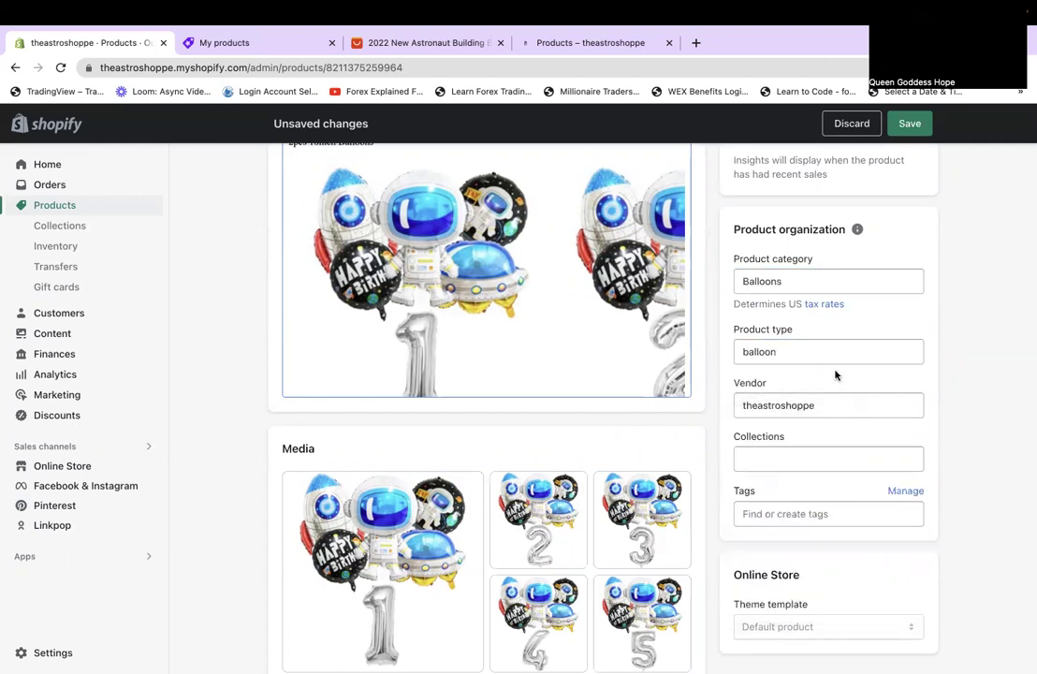
left_click(817, 459)
key("Return")
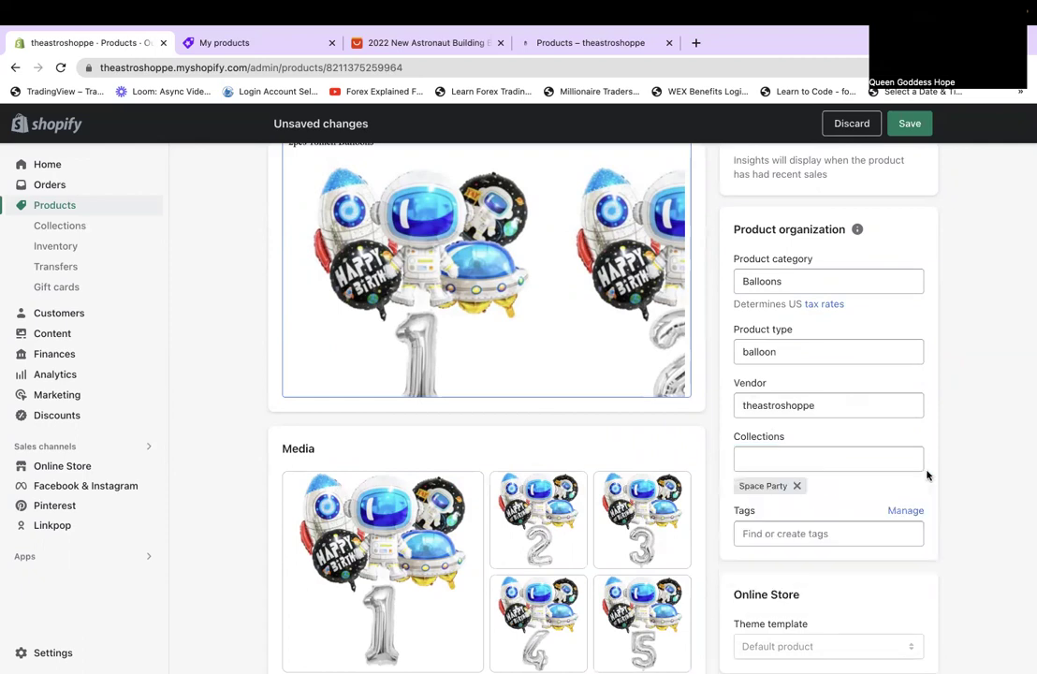
scroll(926, 476, "down", 3)
Add the tags space, party and space party, plus the existing astronaut tag.
left_click(787, 323)
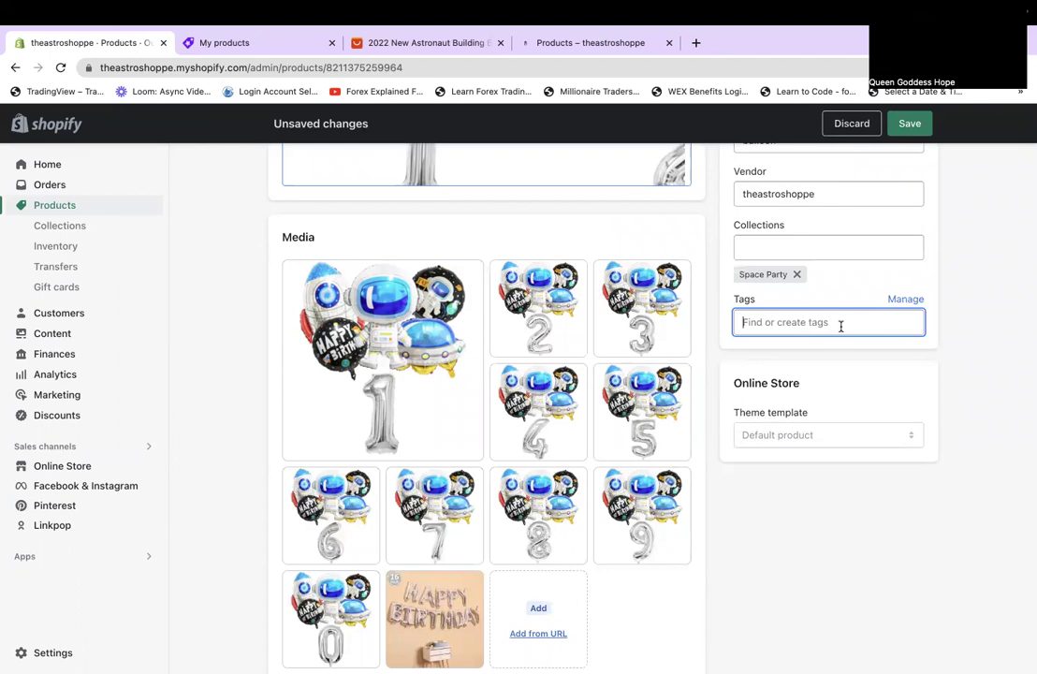
type("space")
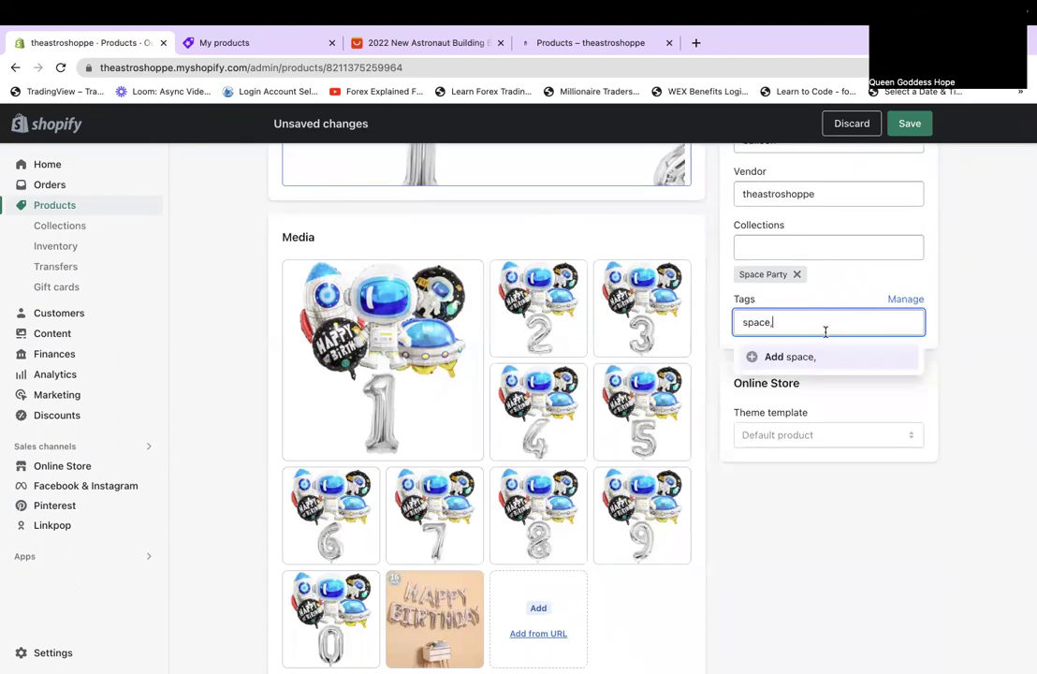
key("Return")
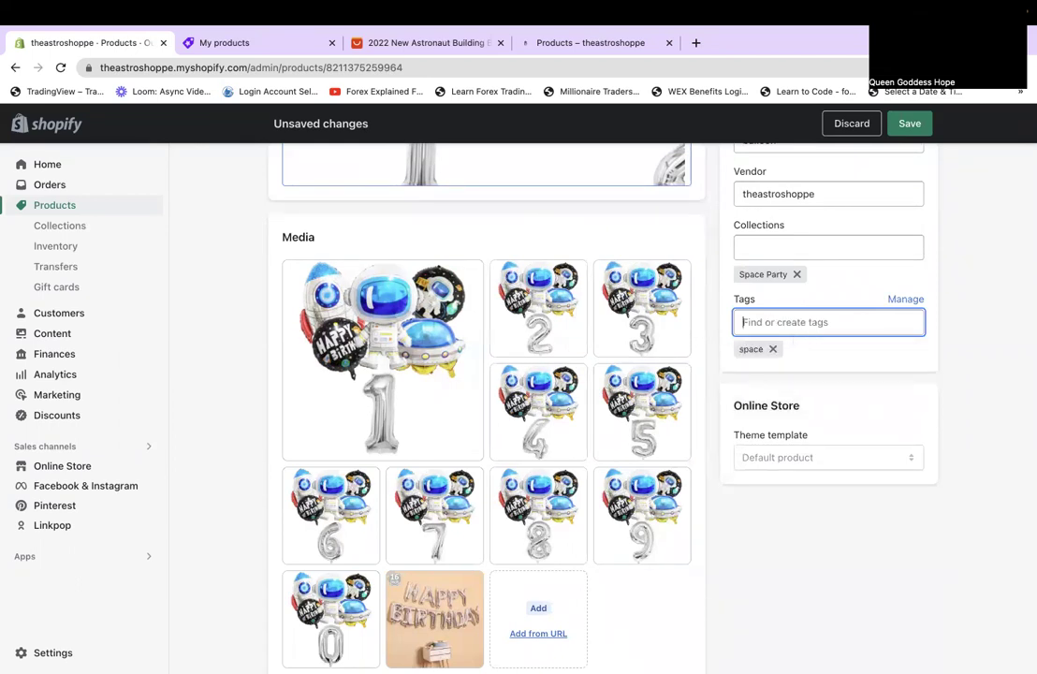
type("party")
left_click(785, 356)
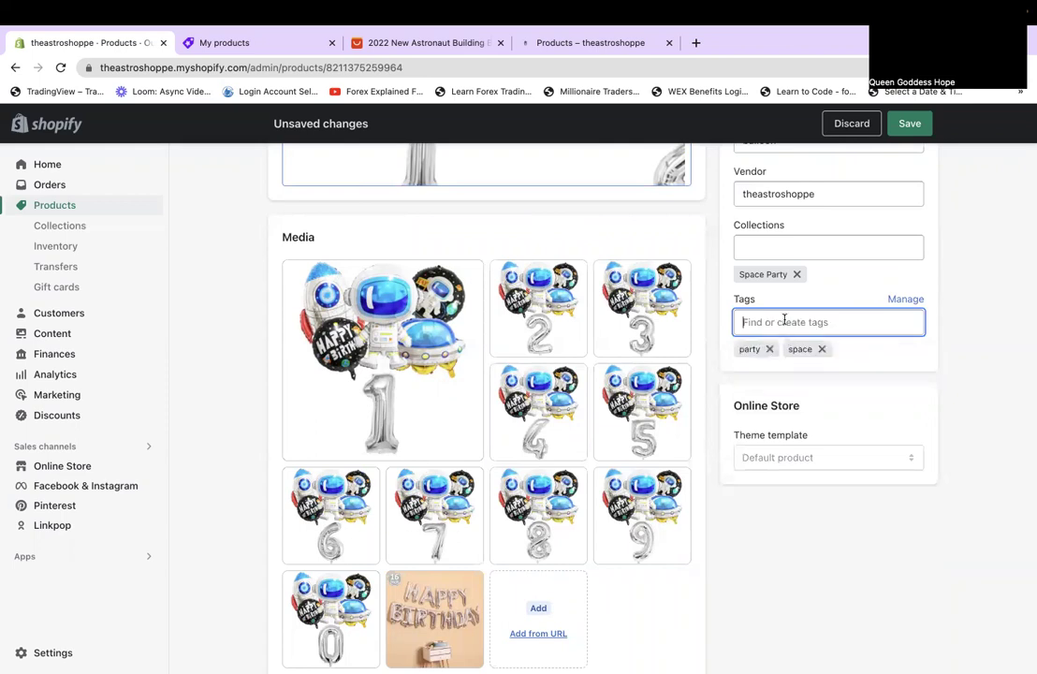
type("space party")
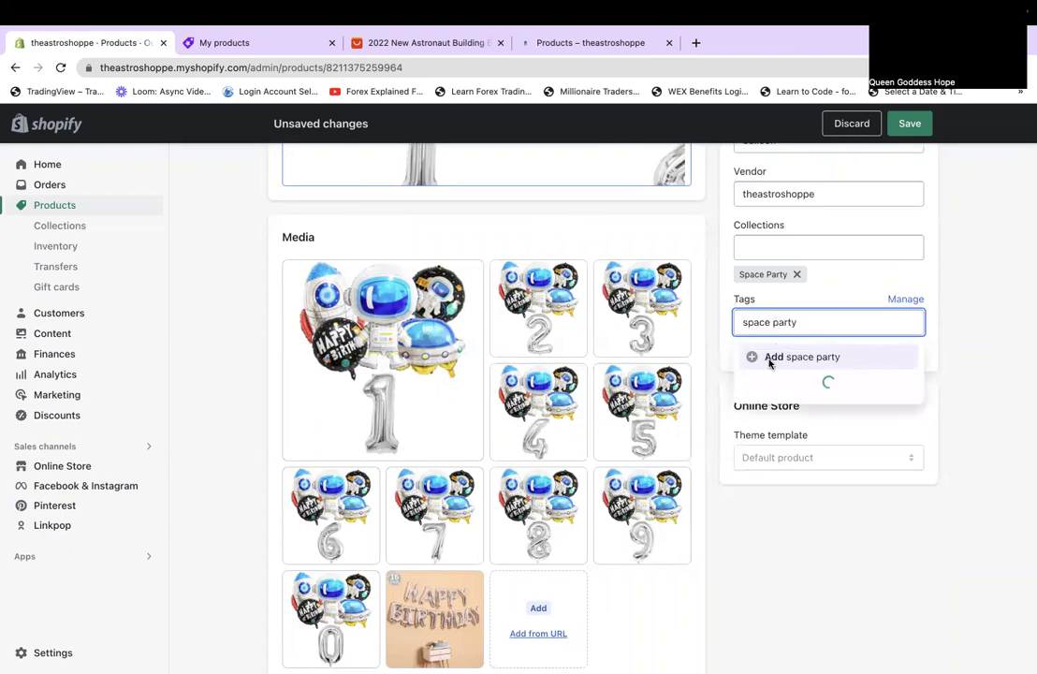
left_click(769, 359)
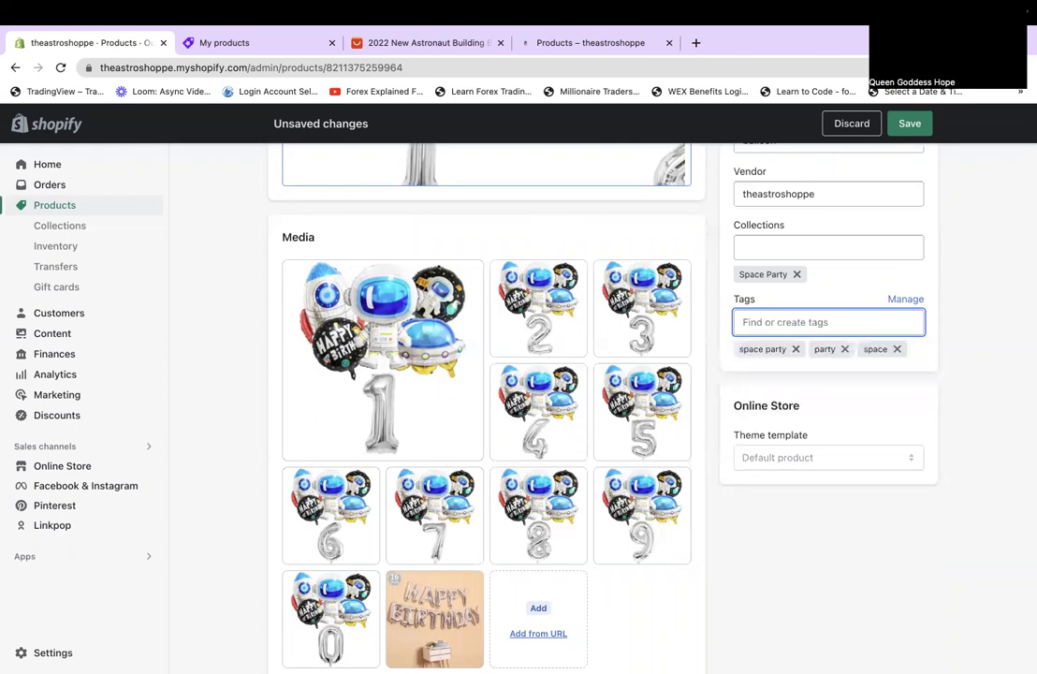
type("astron")
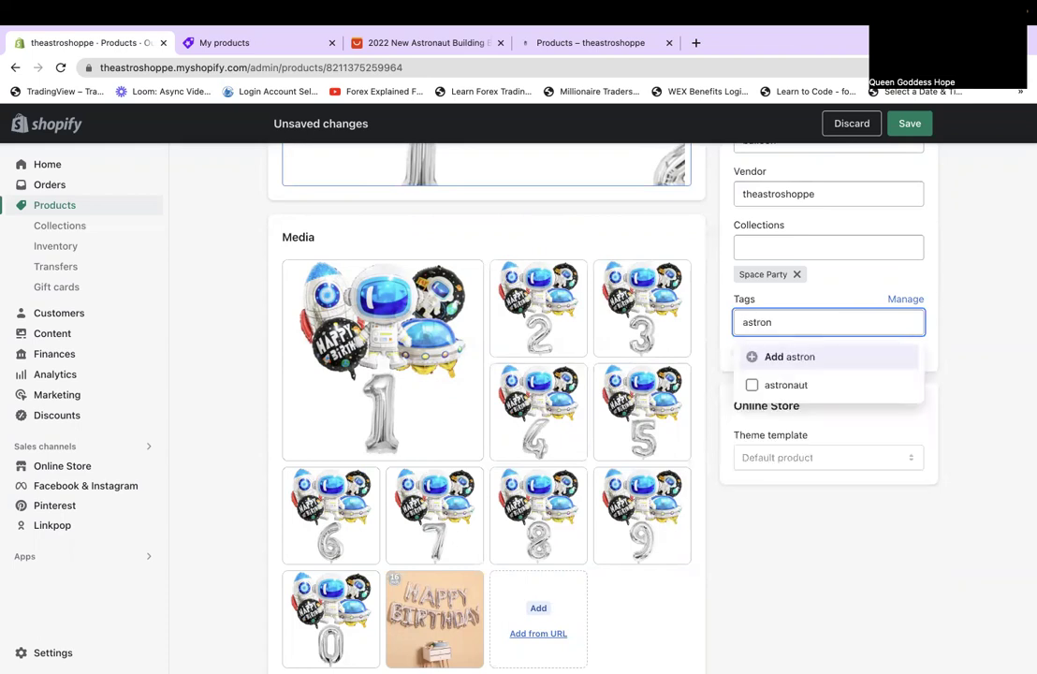
key("Down")
key("Return")
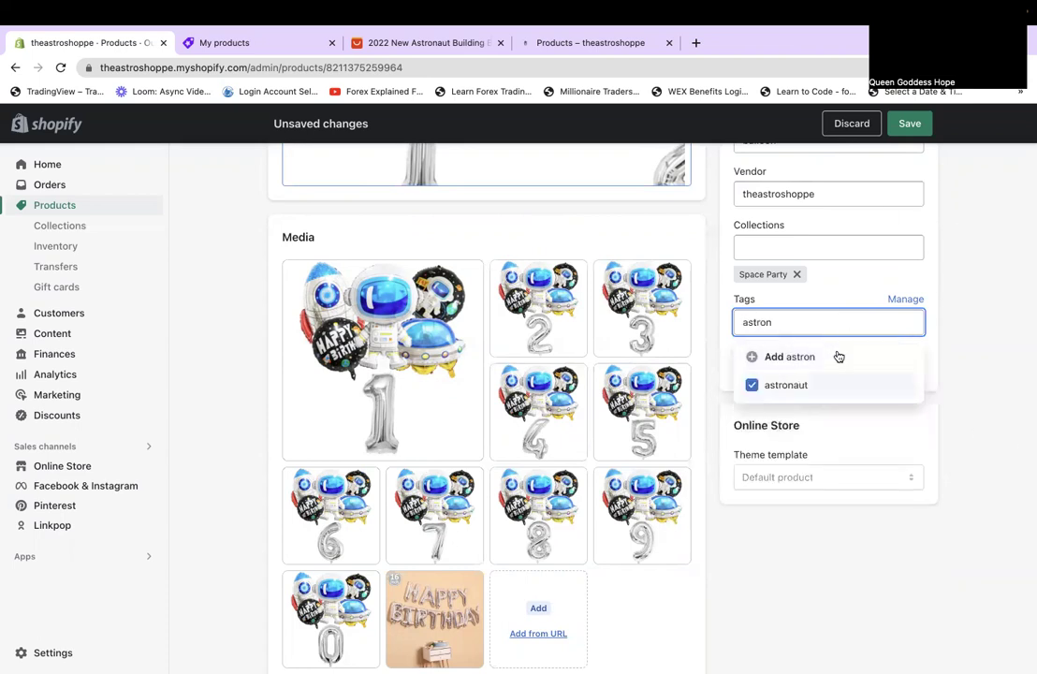
left_click(933, 370)
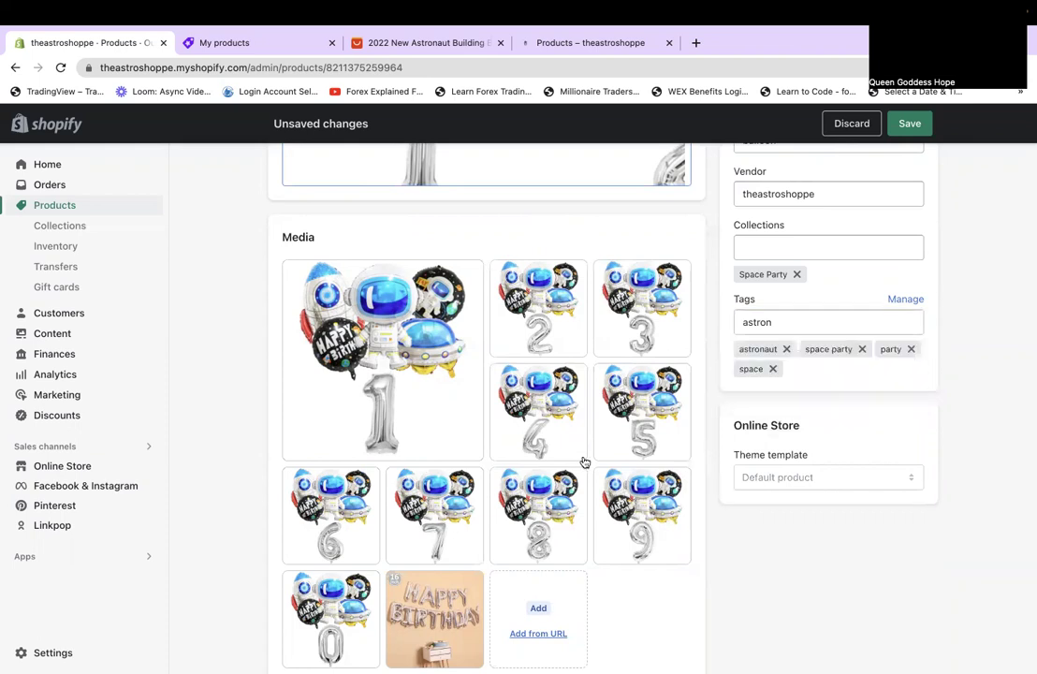
scroll(862, 567, "down", 6)
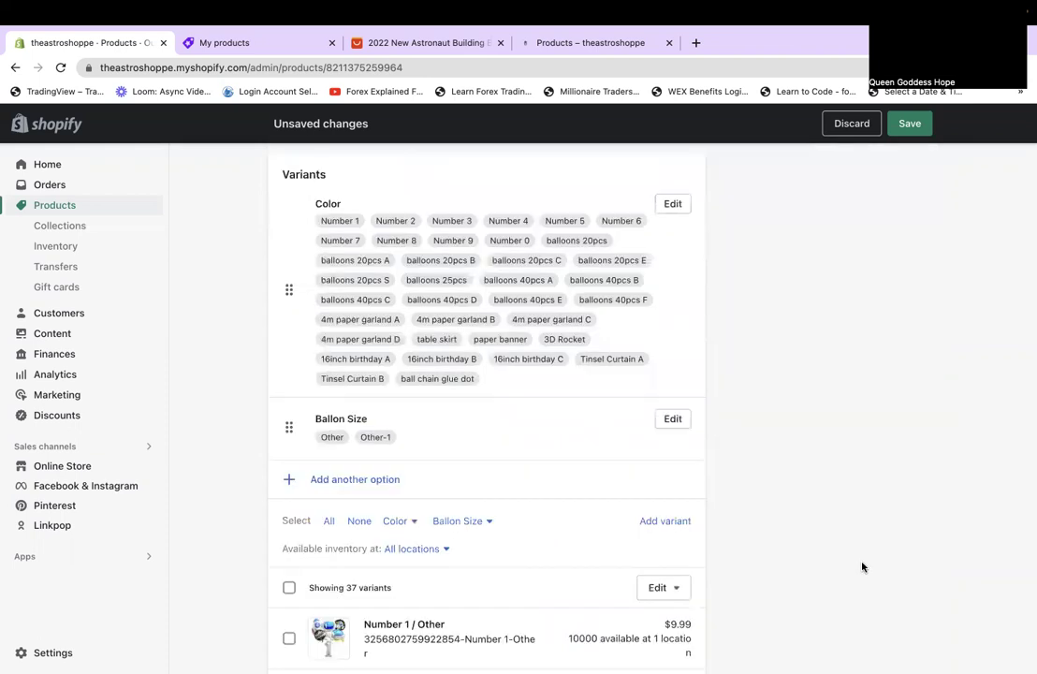
Save the balloon product and advance to the Space Theme Cake / Cupcake Topper product.
scroll(863, 566, "down", 2)
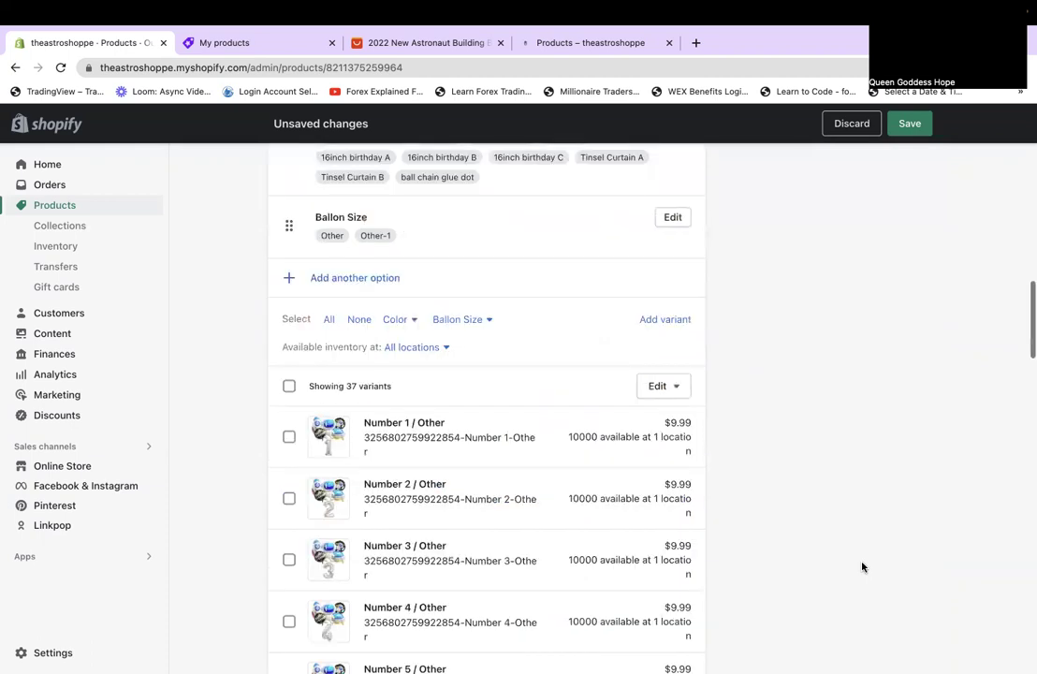
scroll(796, 487, "up", 15)
left_click(911, 131)
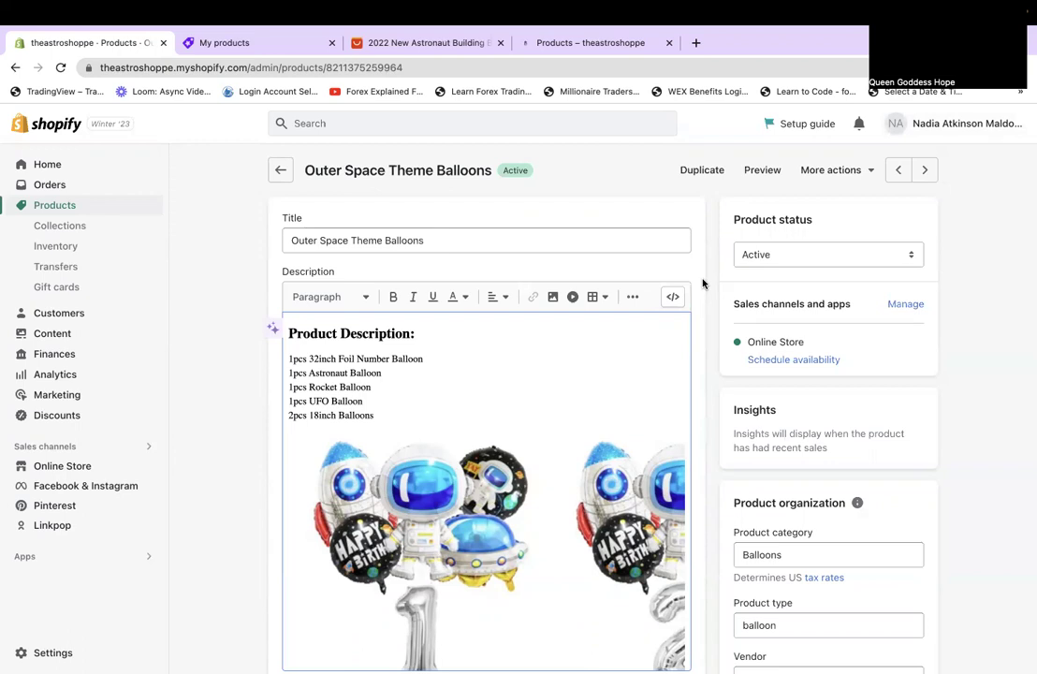
left_click(924, 171)
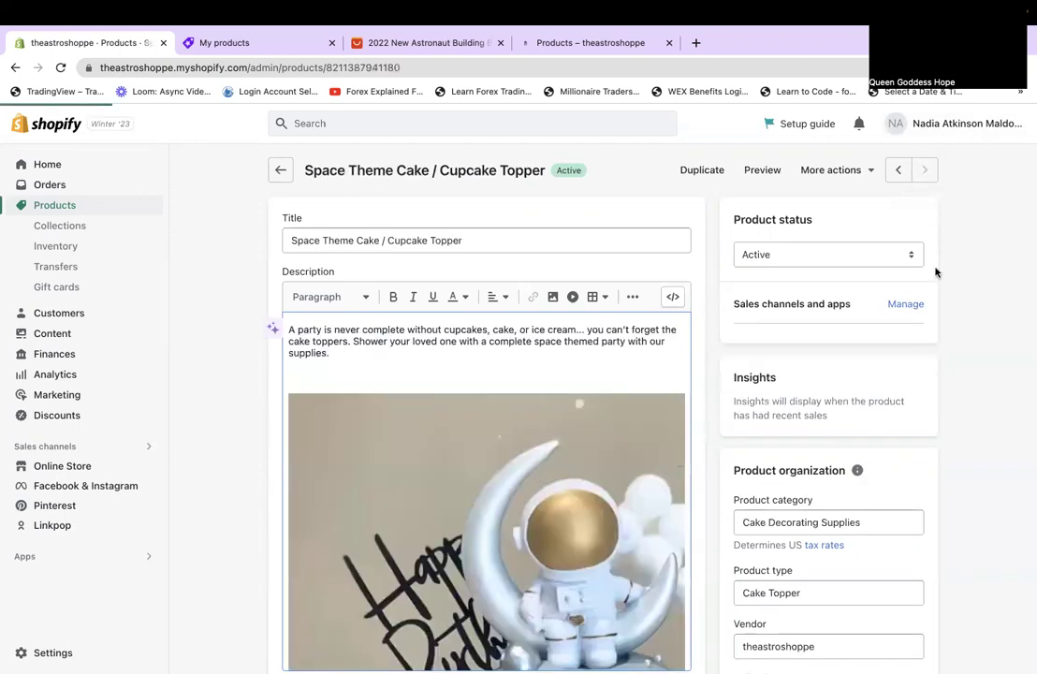
Add the cake topper to the Space Party collection and save the product.
scroll(894, 439, "down", 10)
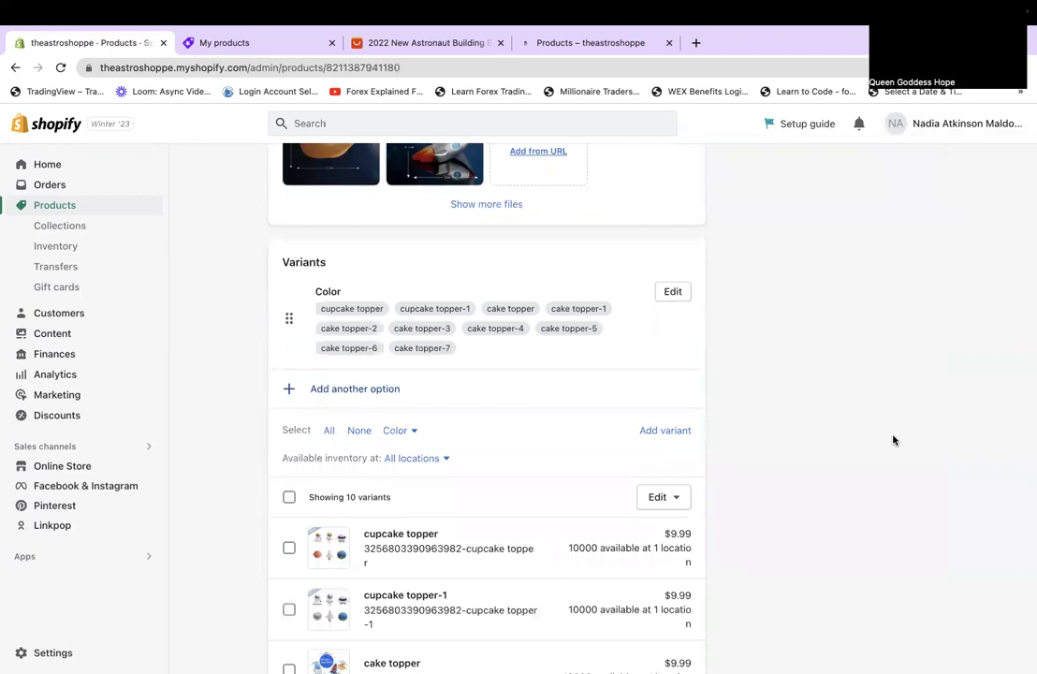
scroll(894, 439, "down", 1)
scroll(893, 439, "down", 5)
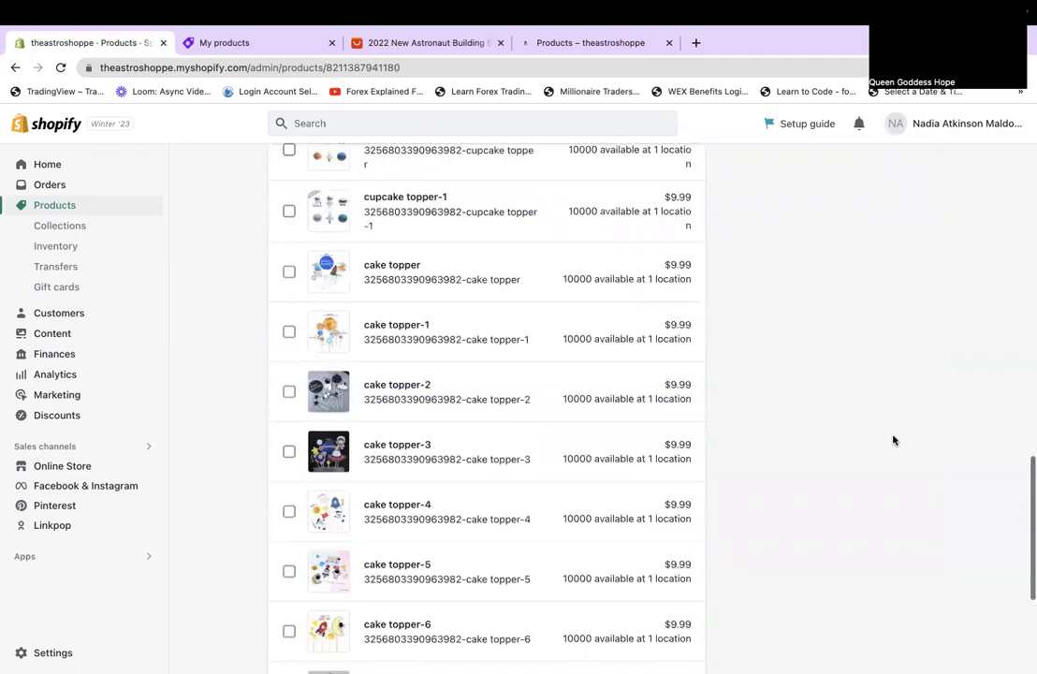
scroll(893, 439, "down", 4)
scroll(893, 439, "up", 15)
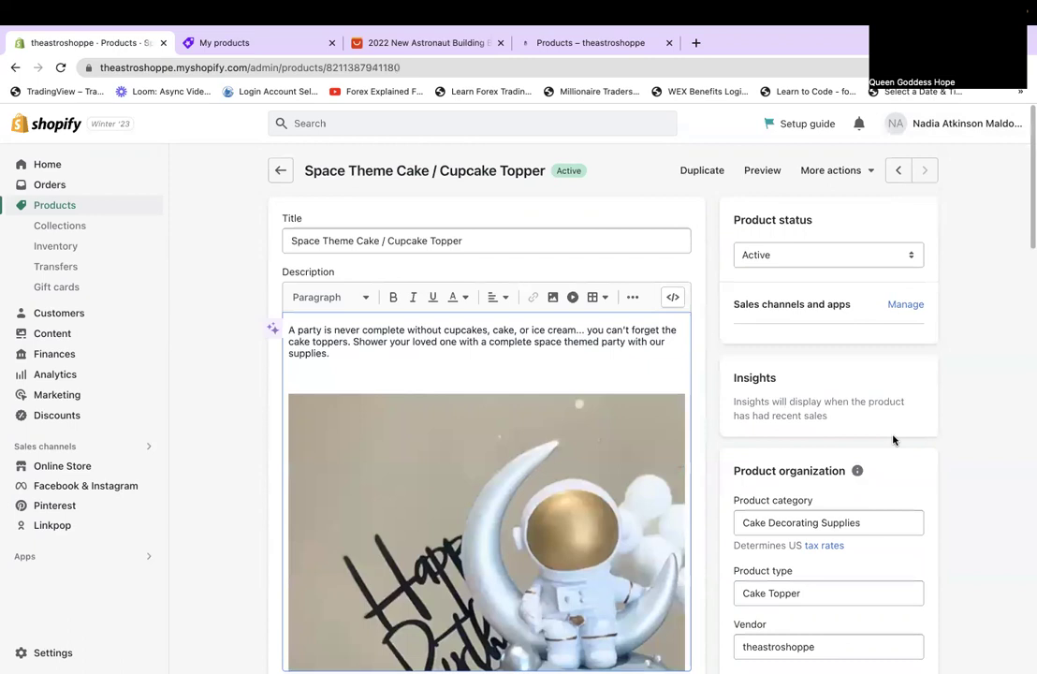
scroll(893, 439, "down", 2)
left_click(805, 590)
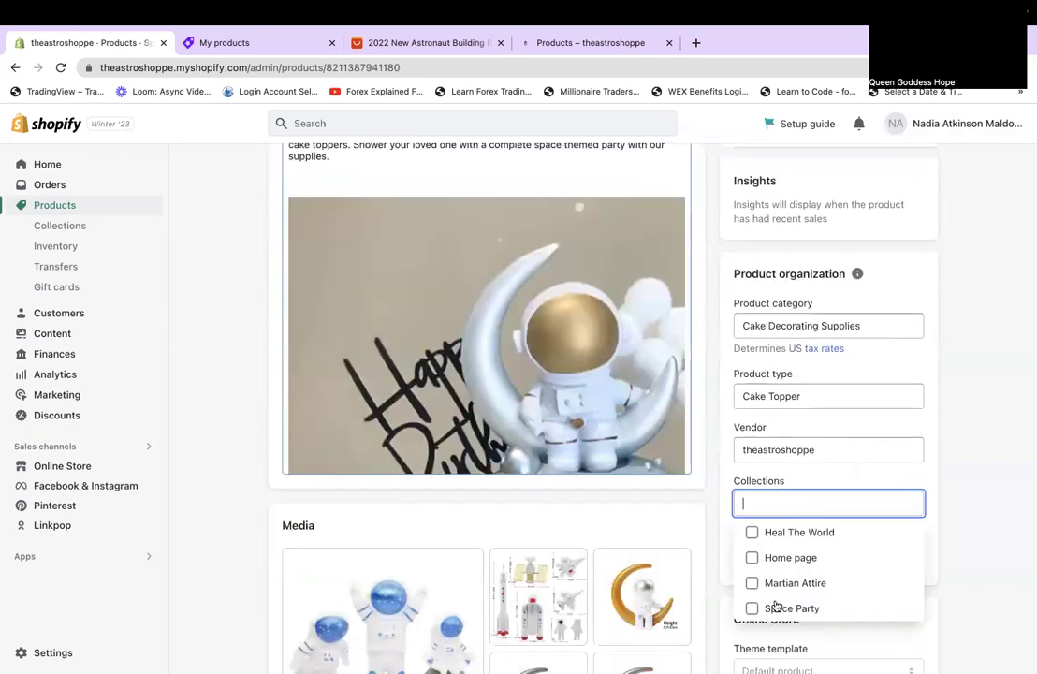
left_click(776, 609)
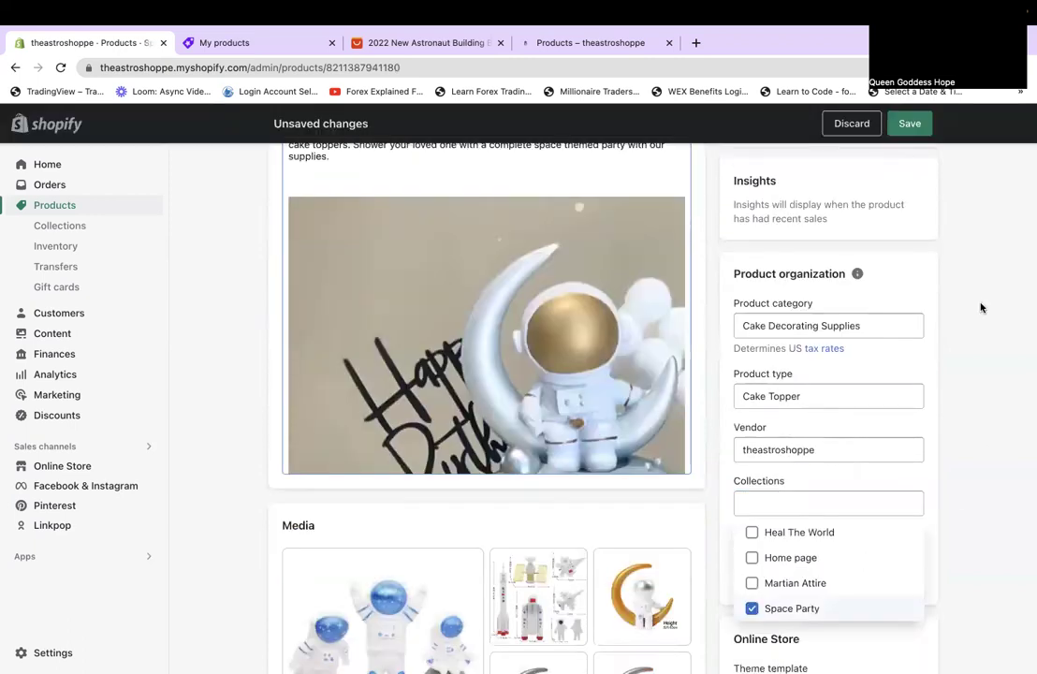
left_click(904, 129)
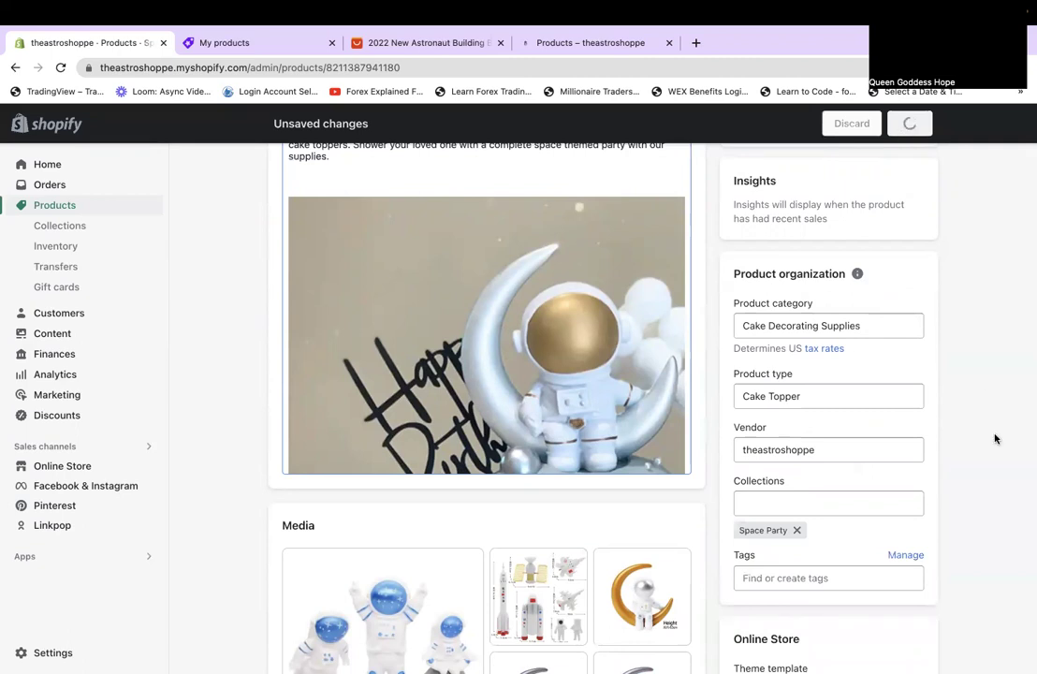
scroll(996, 439, "down", 10)
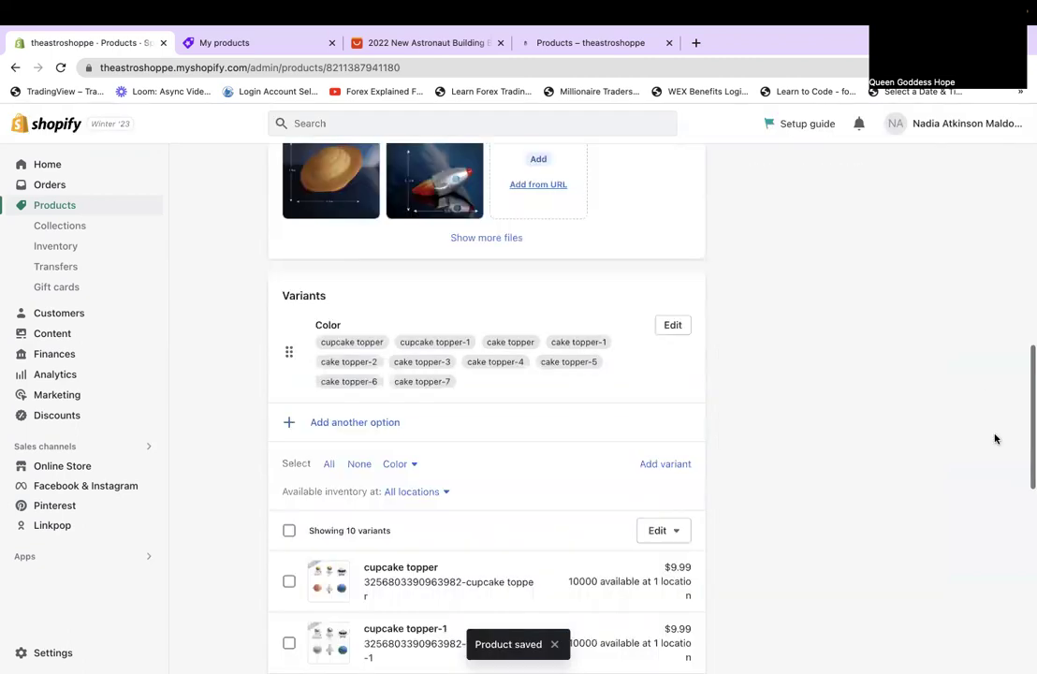
scroll(995, 439, "up", 10)
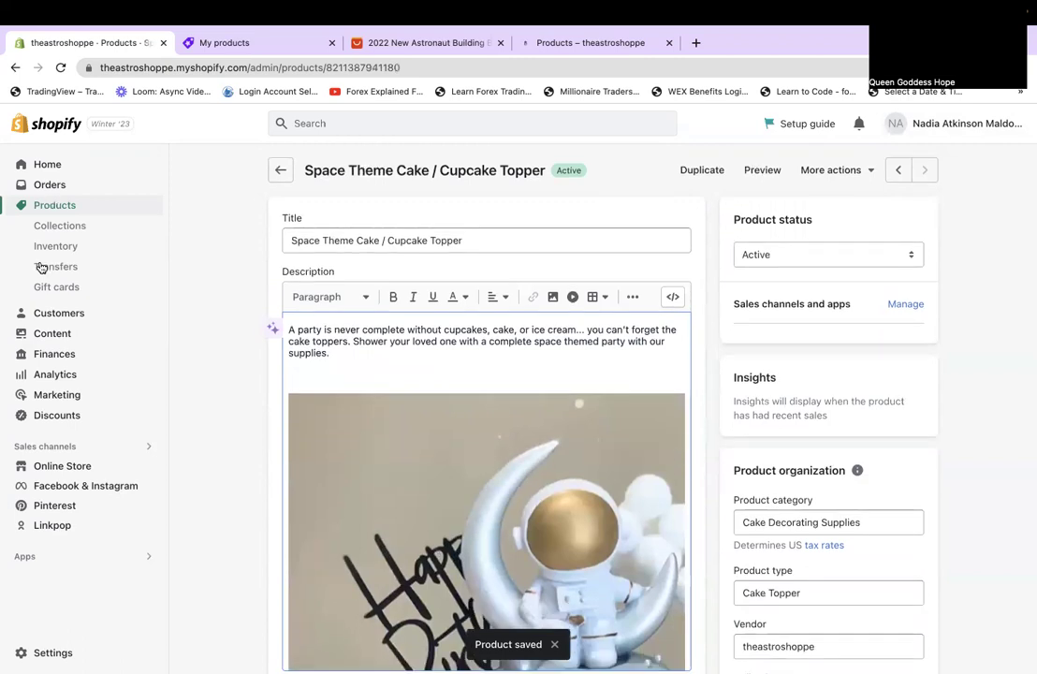
Open the admin Collections list, then view the live storefront's home page top to bottom.
left_click(37, 225)
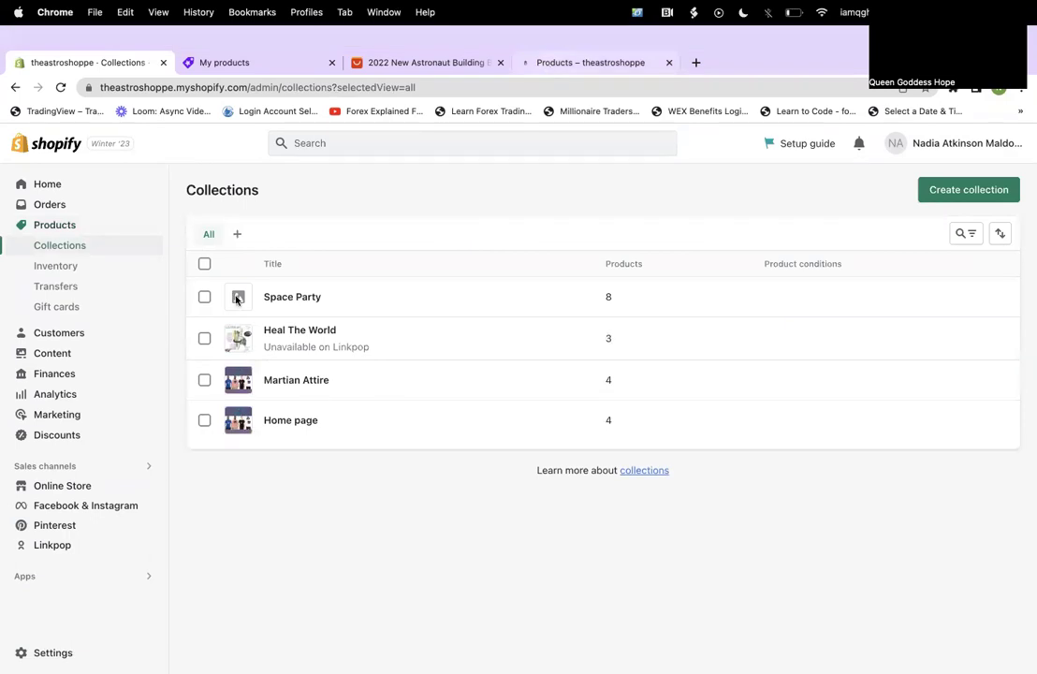
left_click(548, 63)
left_click(162, 175)
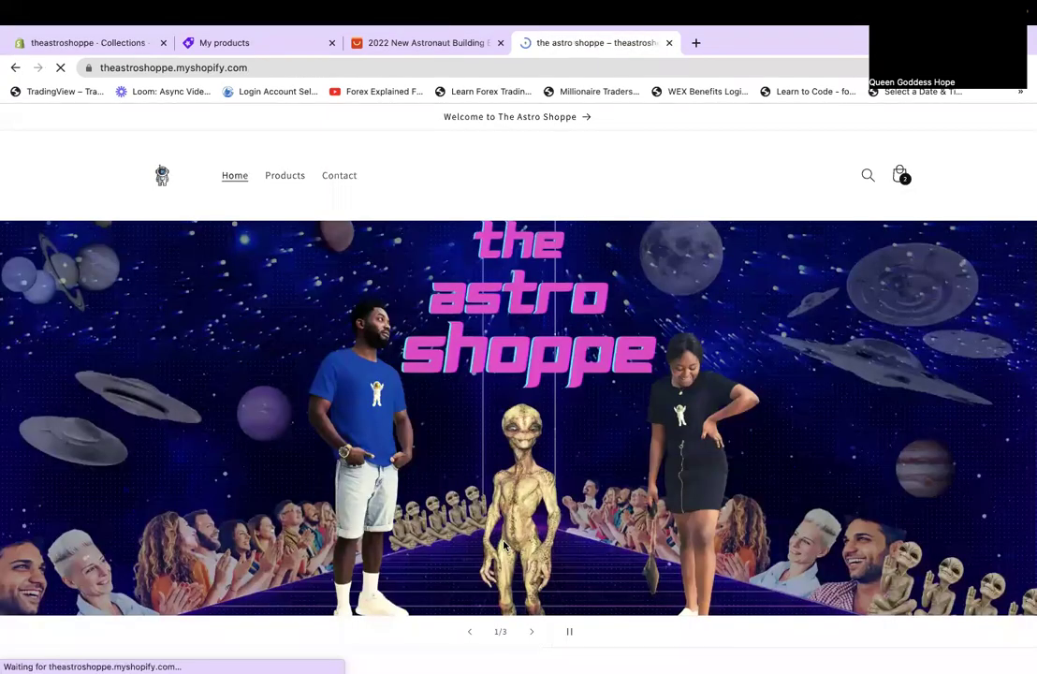
scroll(504, 546, "down", 2)
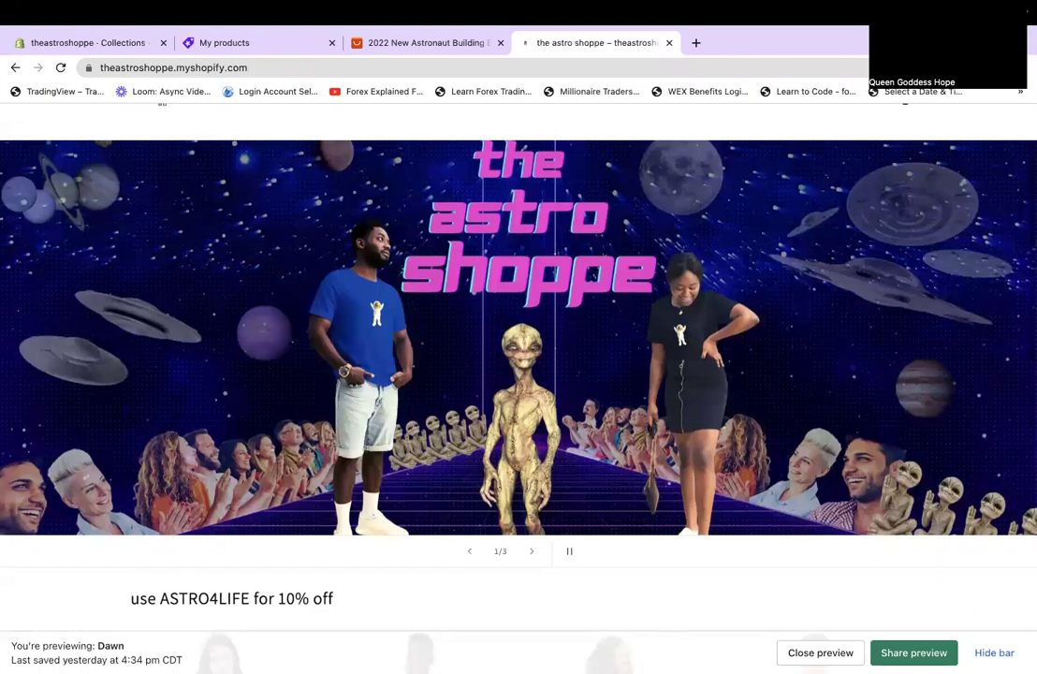
scroll(519, 374, "down", 1)
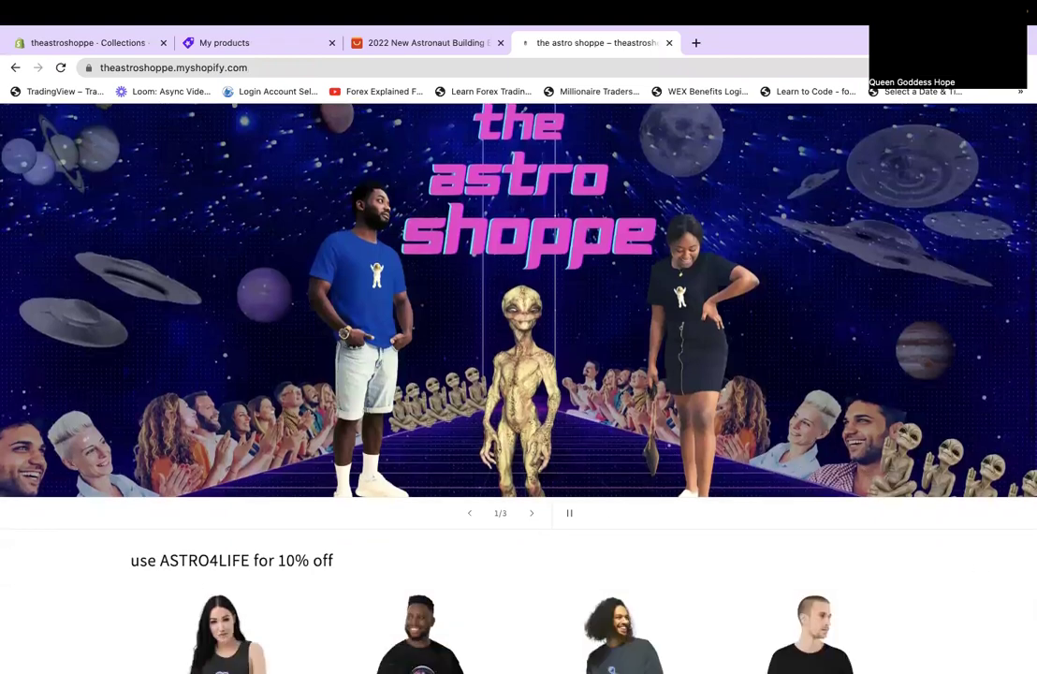
scroll(519, 374, "down", 5)
scroll(519, 374, "down", 1)
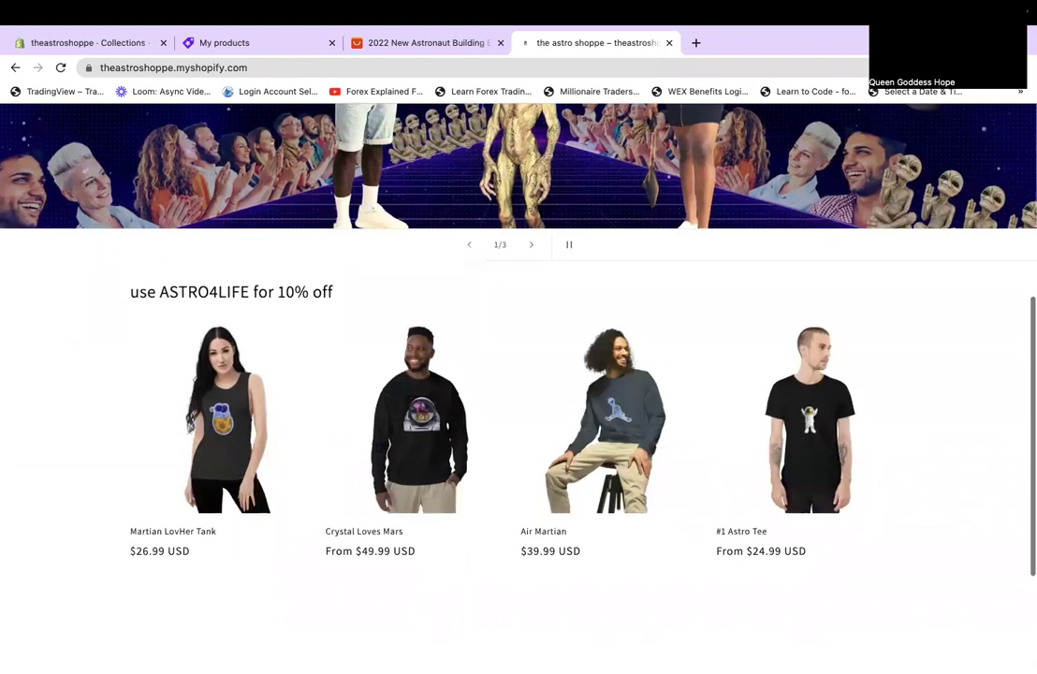
scroll(518, 374, "down", 4)
key("Home")
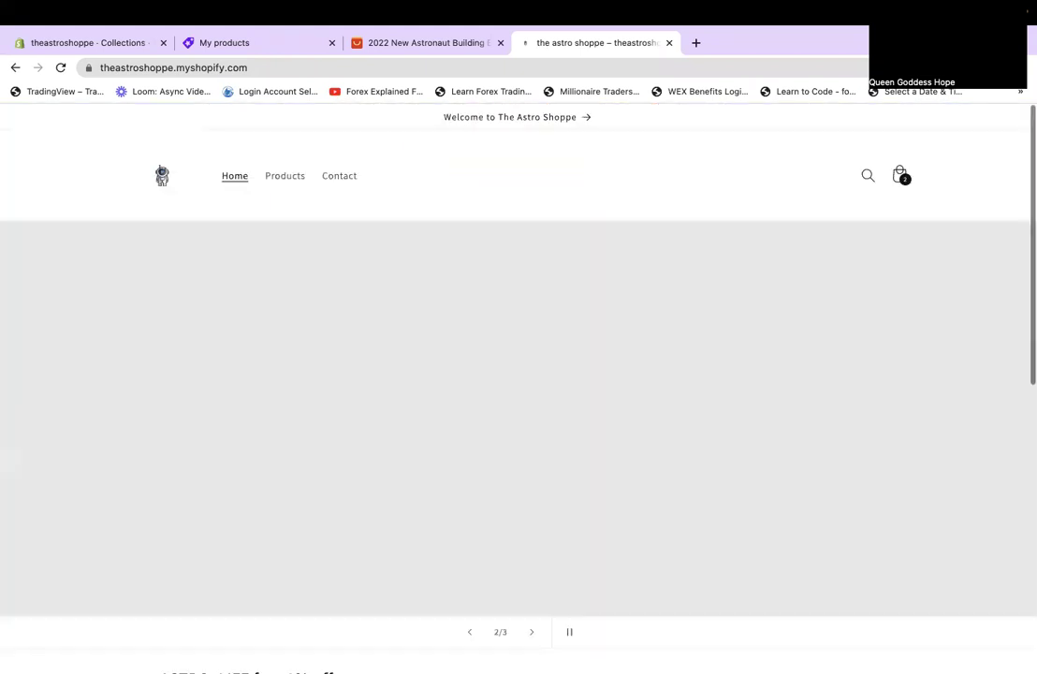
Browse the storefront's full product listing, then return to the admin Collections list.
left_click(286, 177)
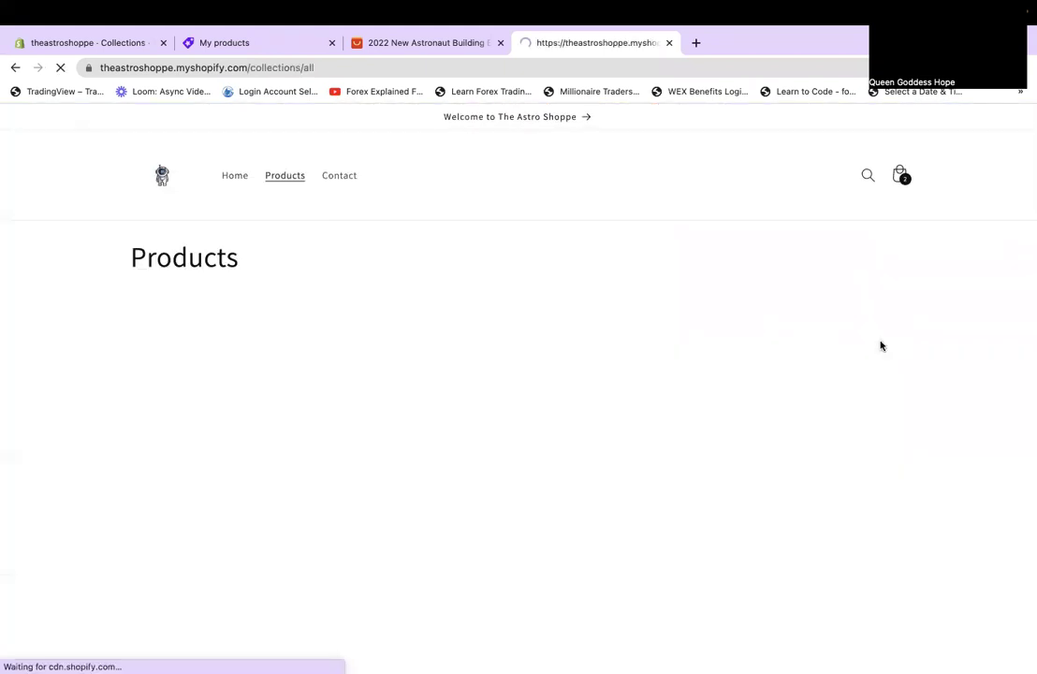
scroll(1010, 378, "down", 4)
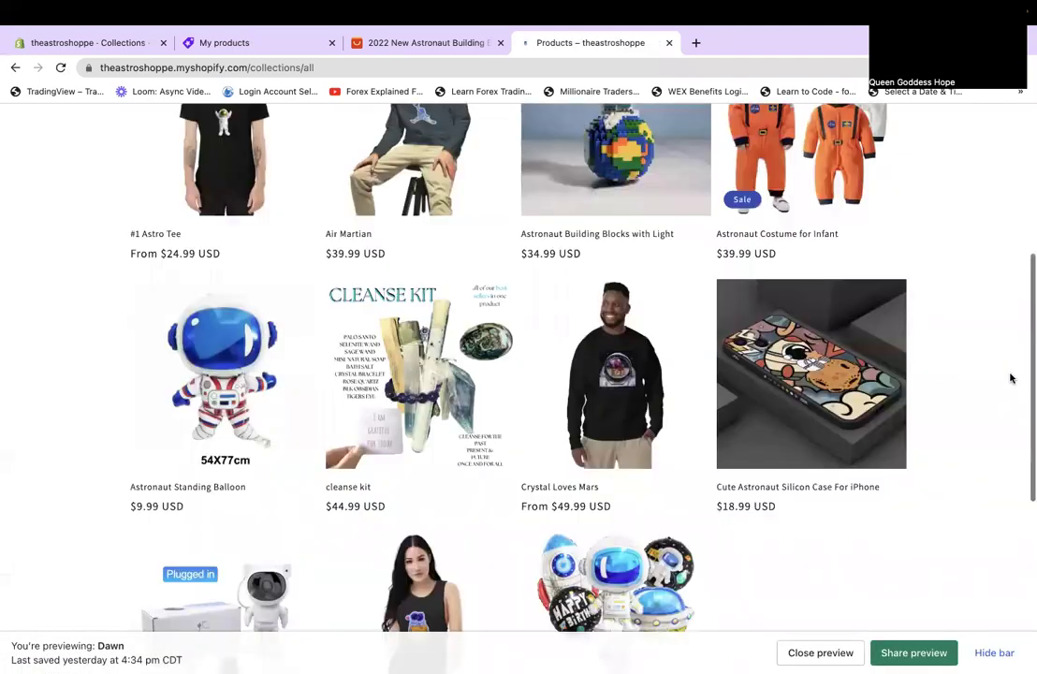
scroll(1010, 378, "down", 3)
scroll(1010, 377, "up", 5)
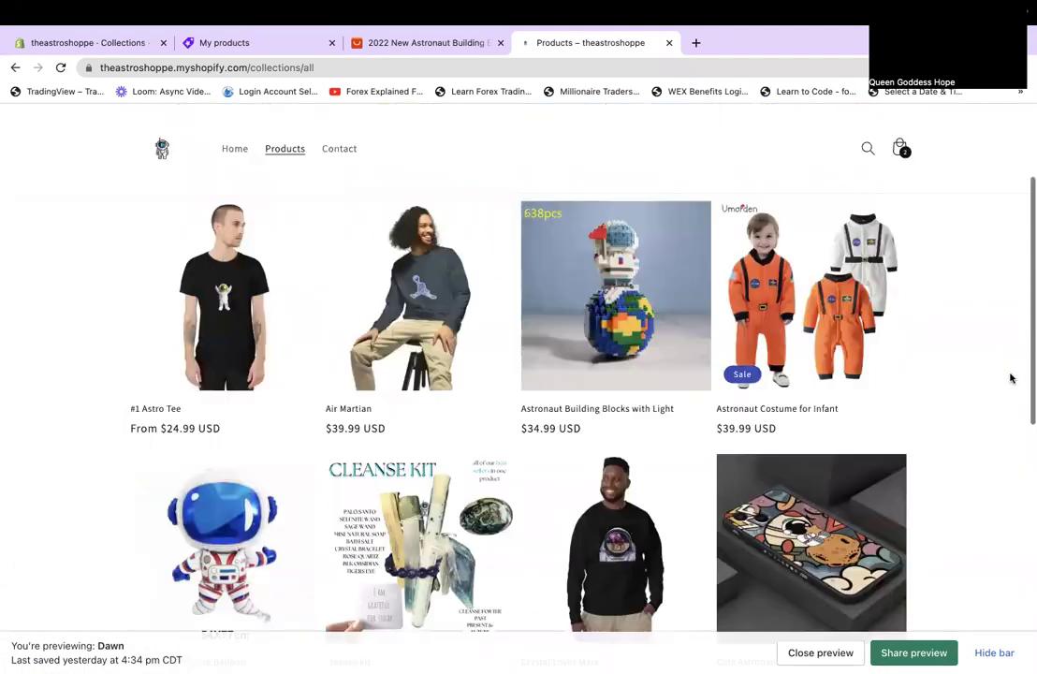
scroll(1010, 377, "up", 2)
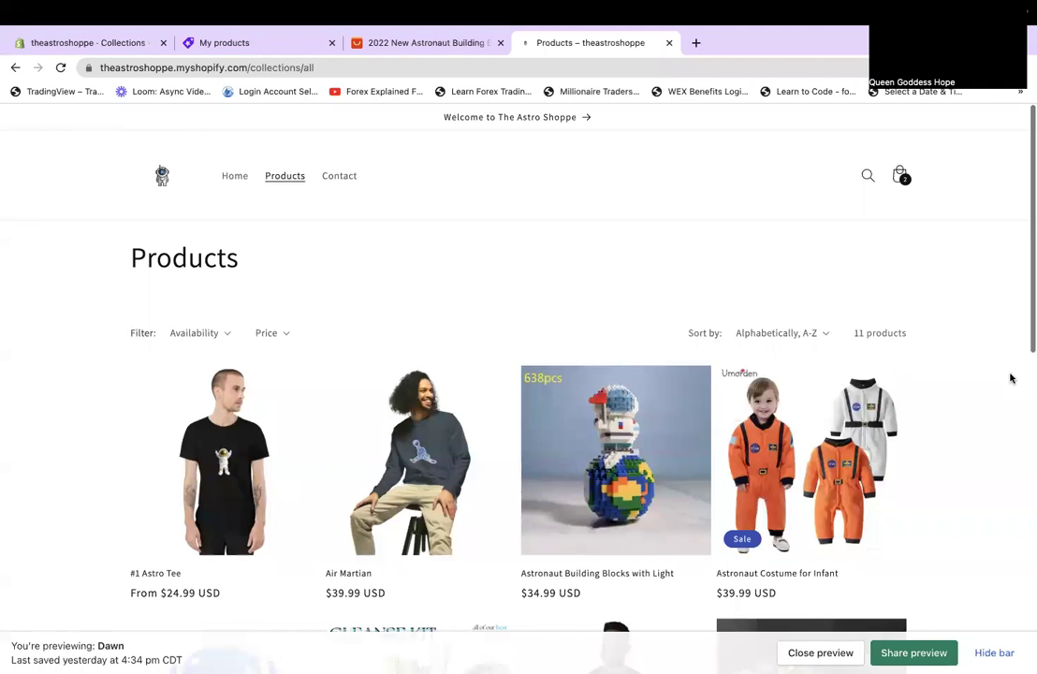
scroll(1010, 377, "down", 2)
scroll(1010, 377, "down", 3)
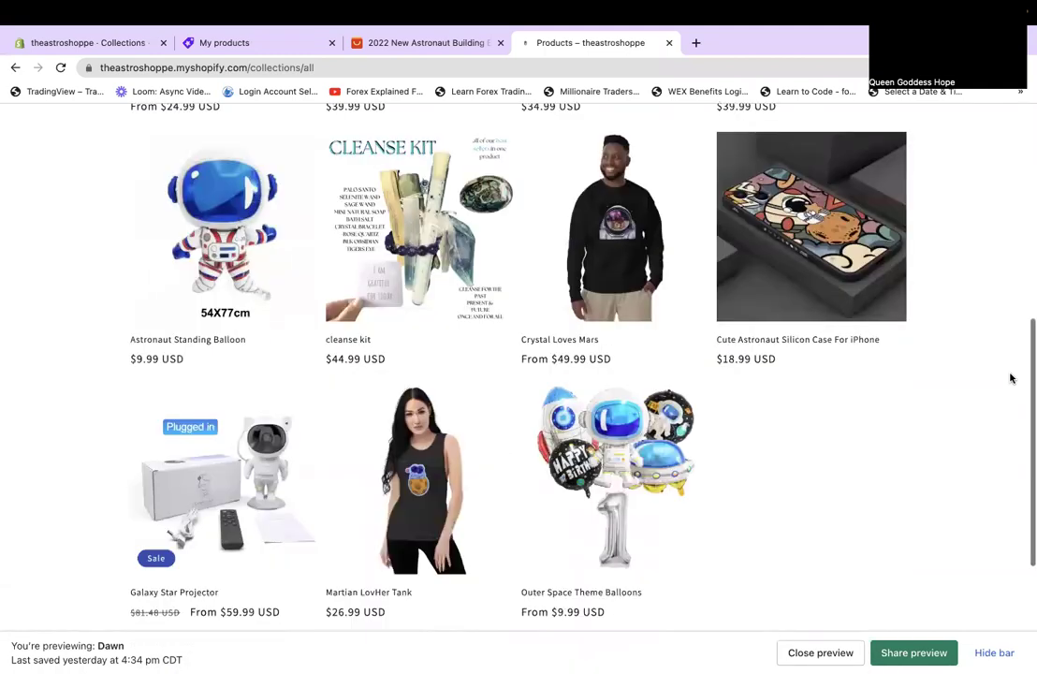
scroll(1010, 378, "down", 1)
scroll(1010, 377, "up", 1)
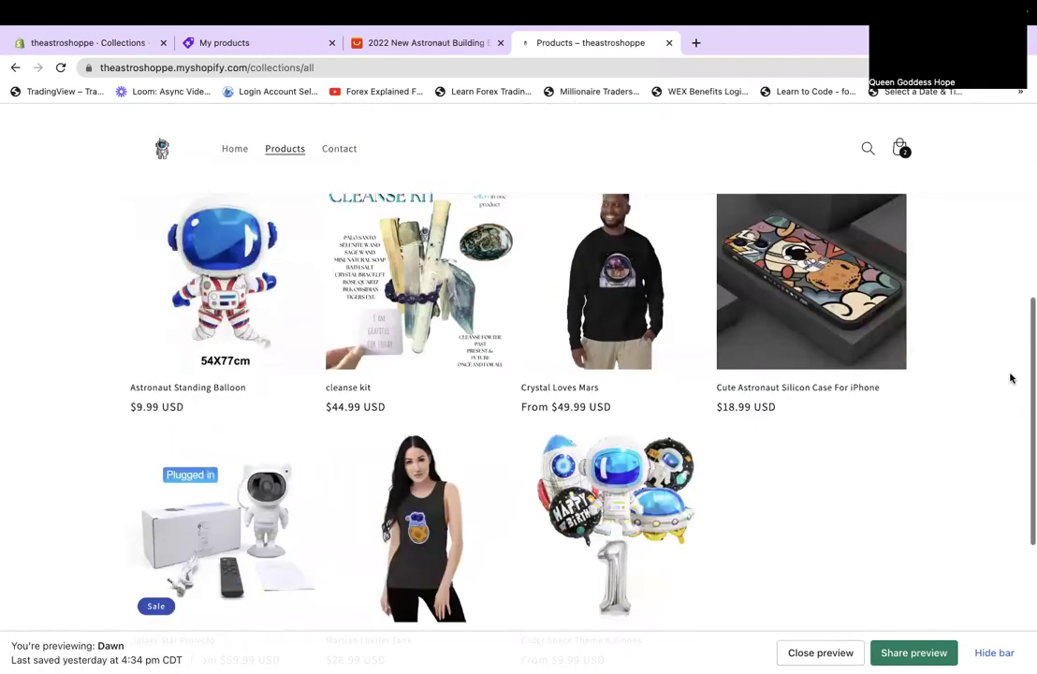
scroll(1010, 377, "up", 2)
scroll(1010, 378, "up", 5)
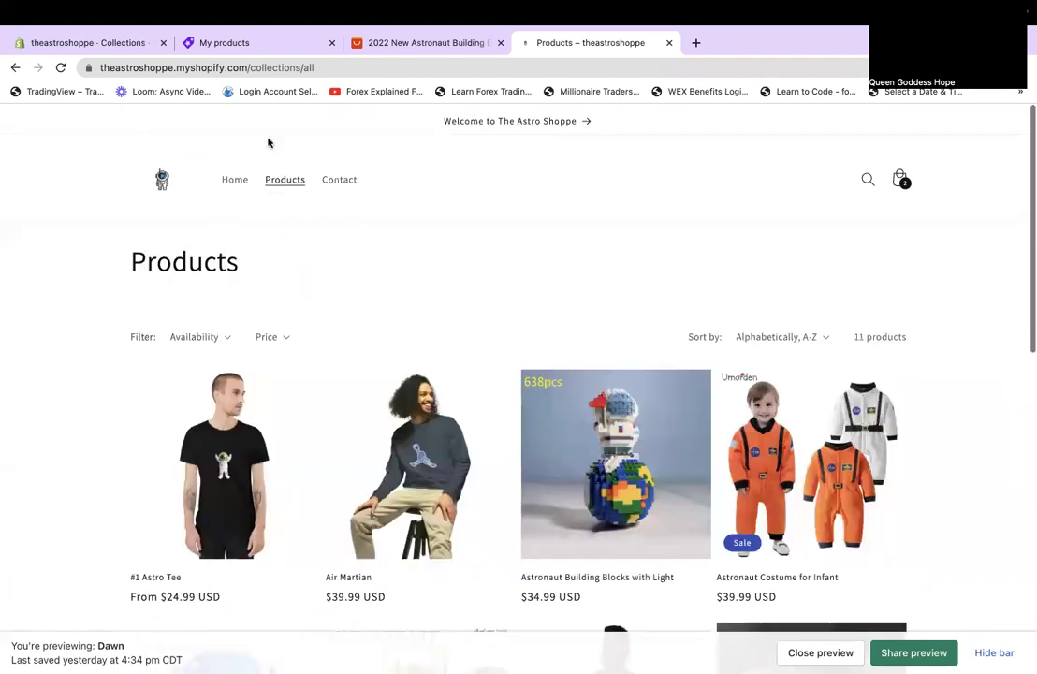
left_click(98, 49)
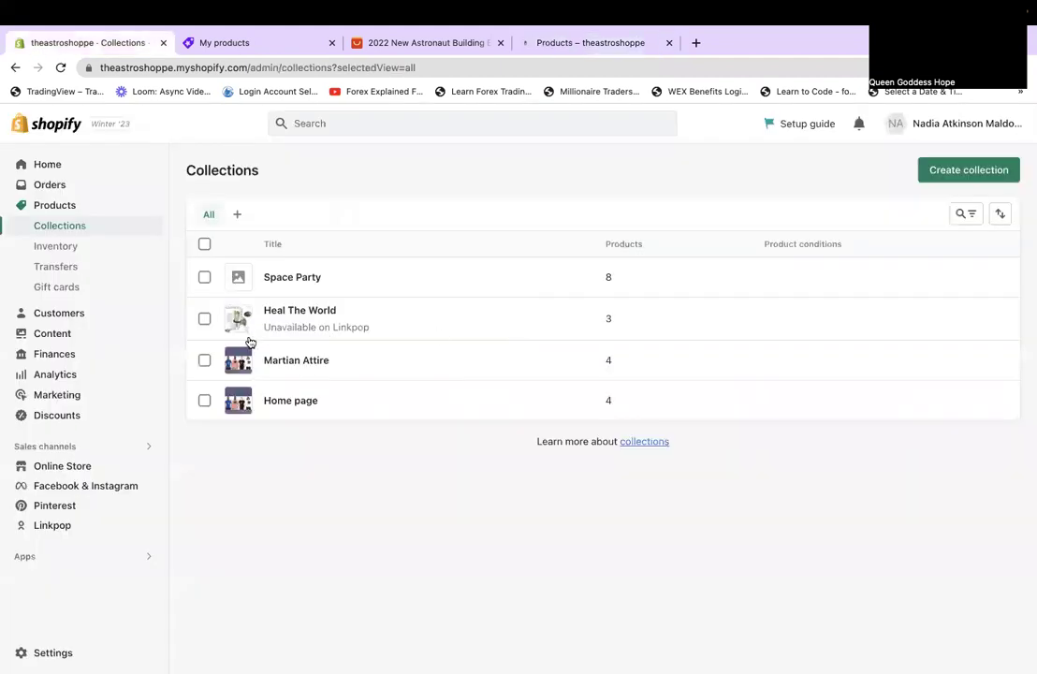
Open the Space Theme Cake / Cupcake Topper product from the admin products list.
left_click(69, 207)
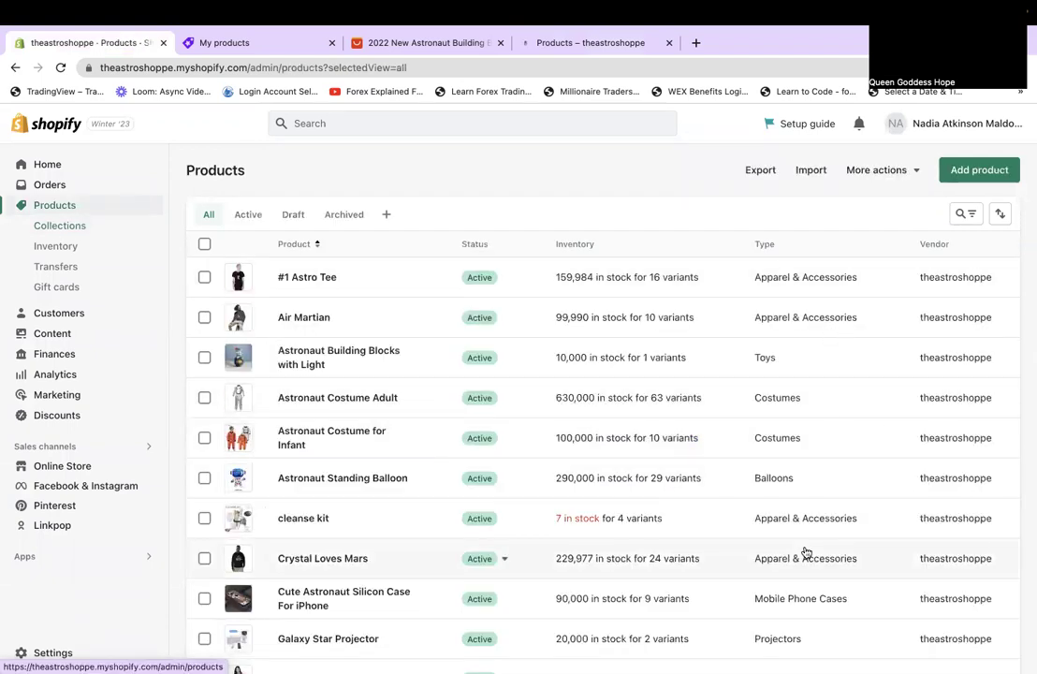
scroll(805, 552, "down", 3)
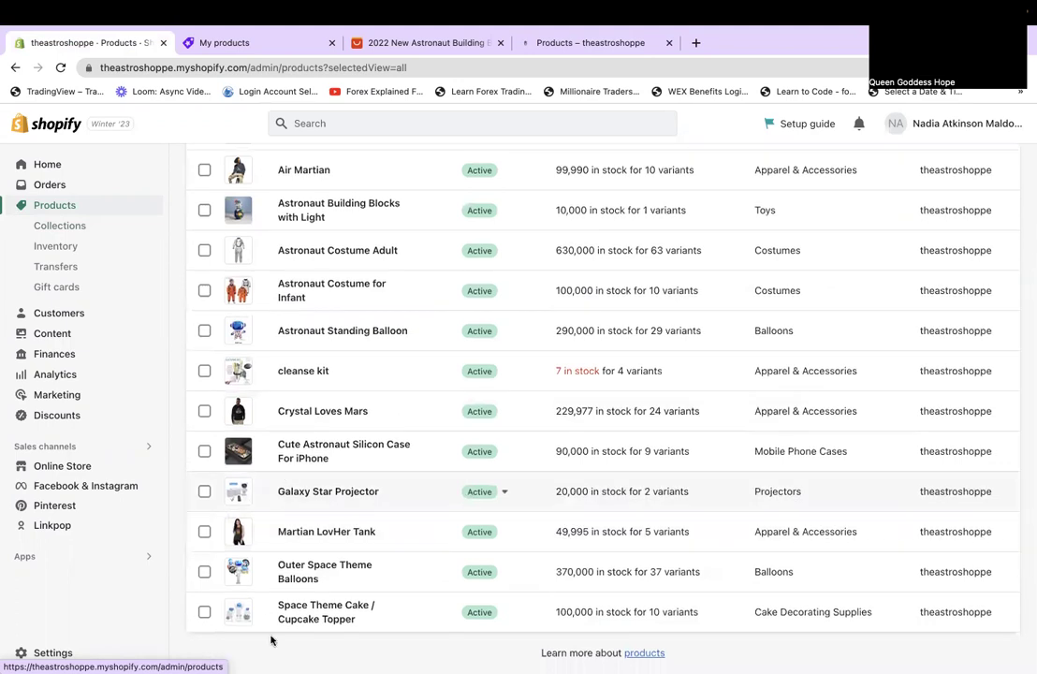
left_click(310, 621)
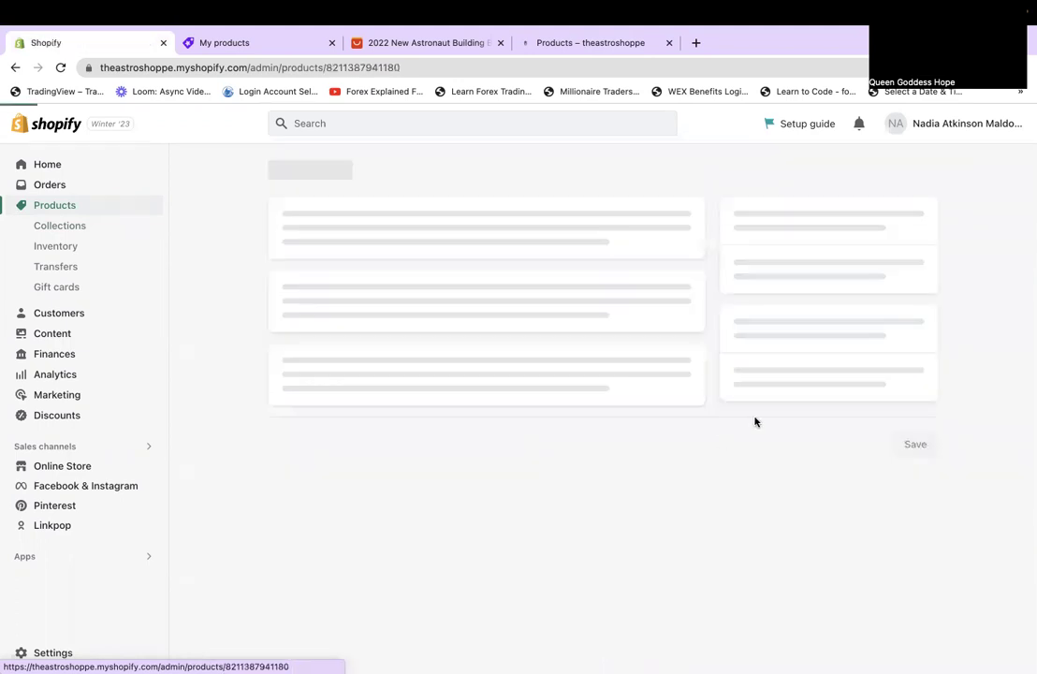
scroll(754, 419, "down", 5)
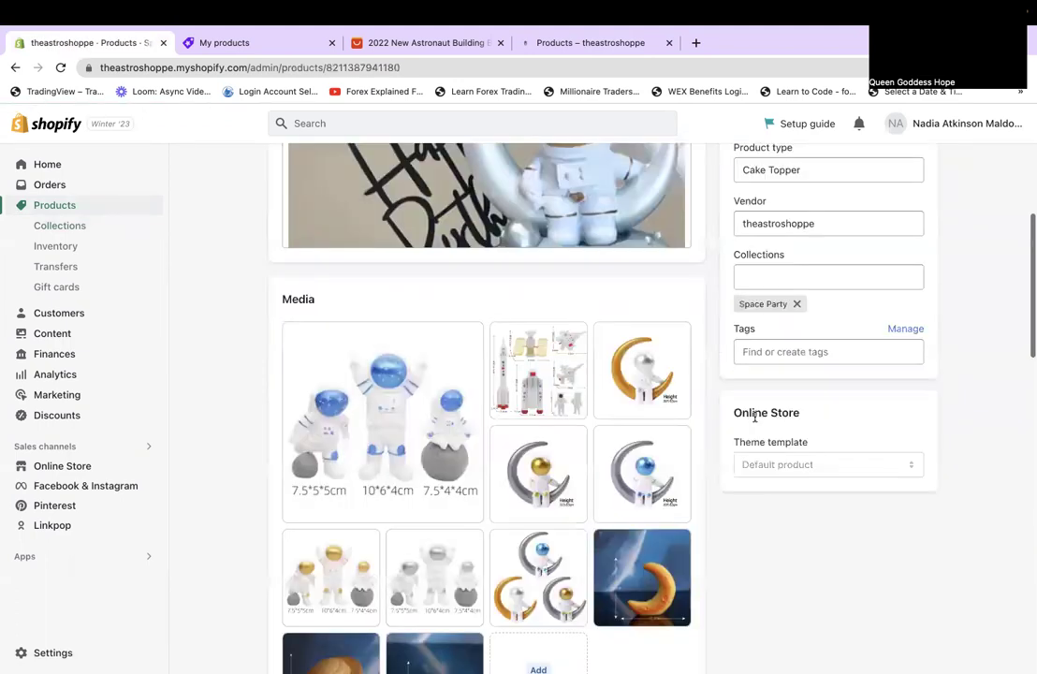
scroll(755, 418, "up", 5)
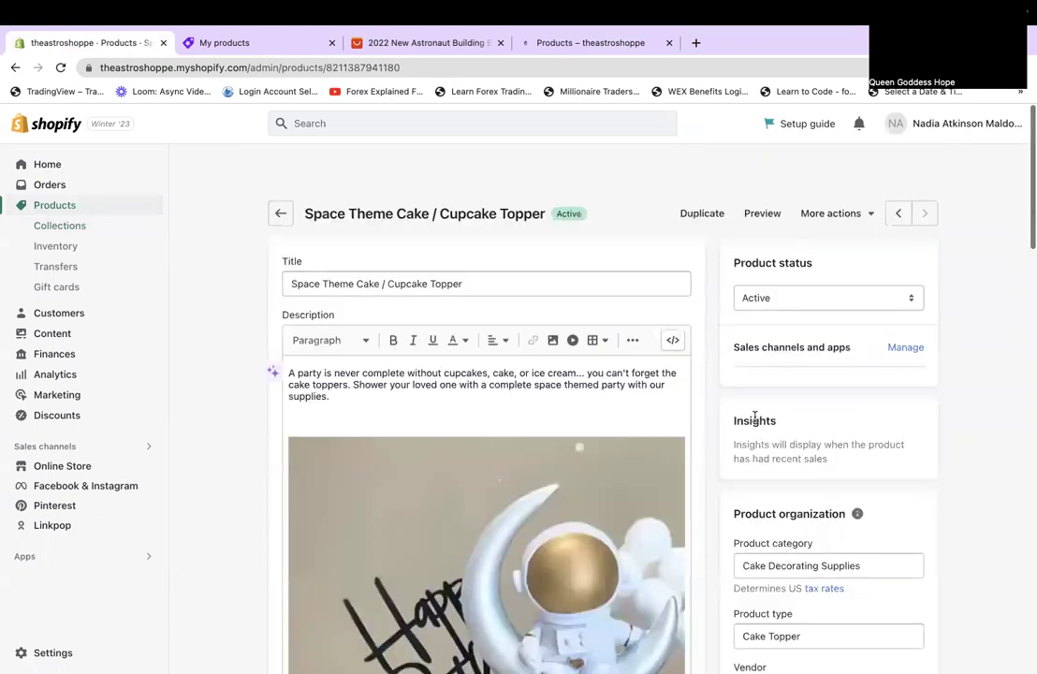
Step back through the space balloons, Martian LovHer Tank, Galaxy Star Projector and astronaut phone case.
left_click(898, 169)
scroll(953, 471, "down", 3)
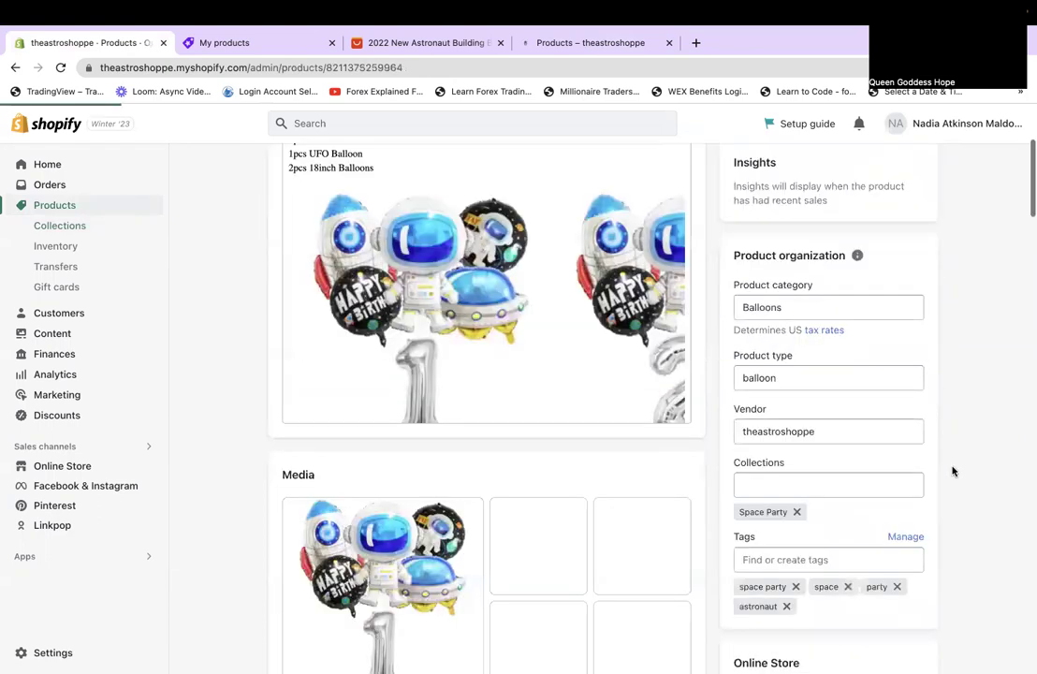
scroll(953, 471, "down", 1)
scroll(861, 181, "up", 4)
left_click(898, 169)
scroll(946, 328, "down", 10)
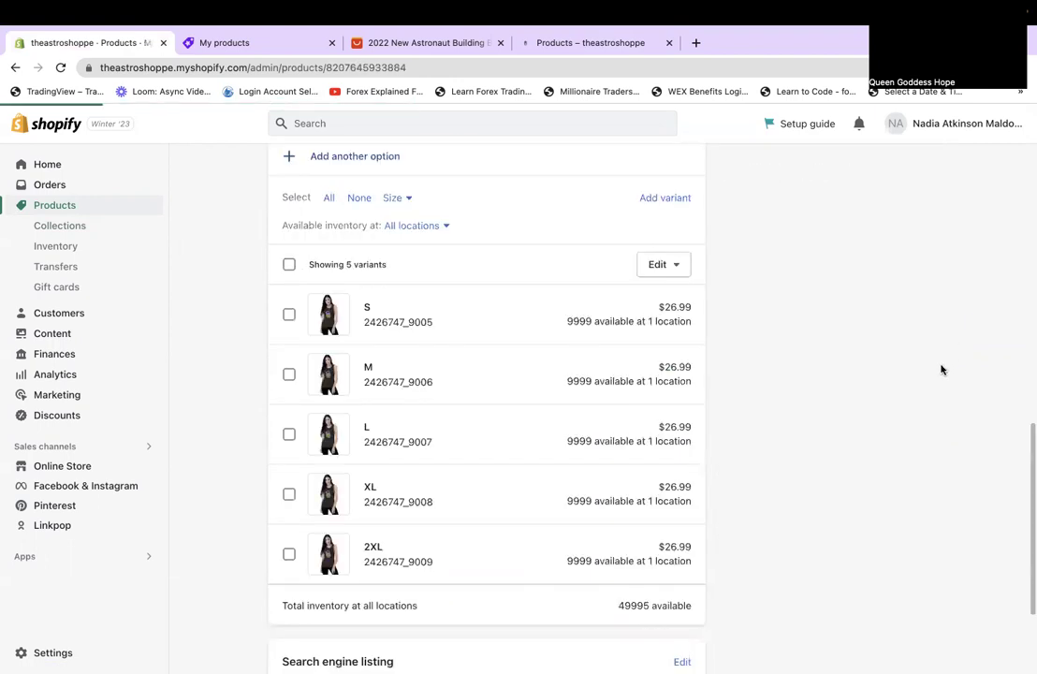
scroll(942, 370, "up", 5)
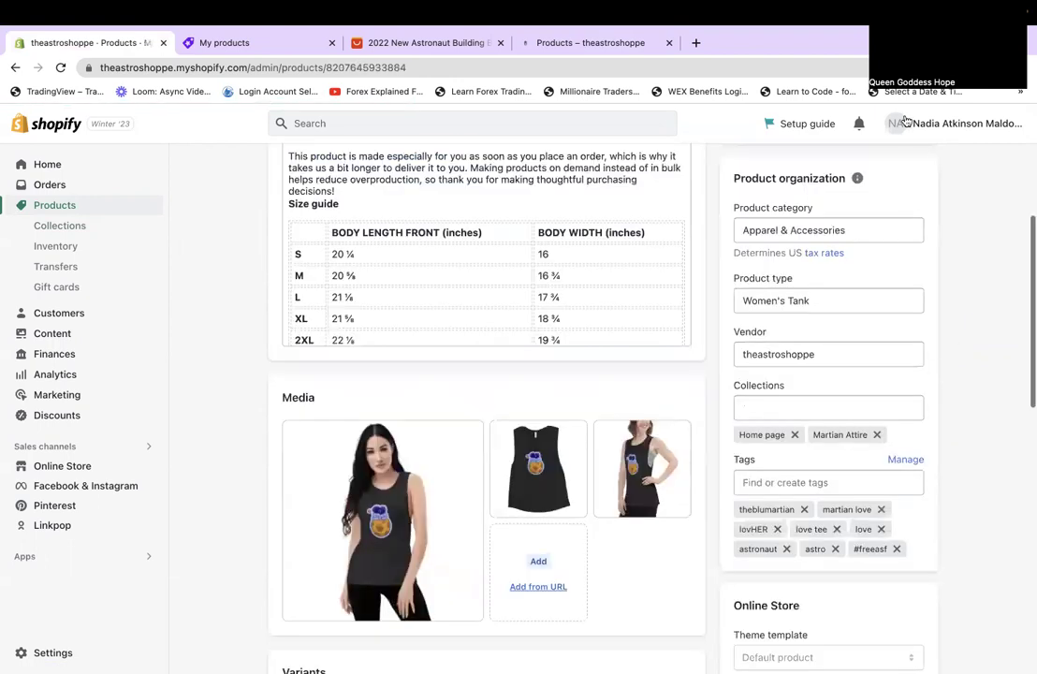
scroll(895, 243, "up", 5)
left_click(897, 174)
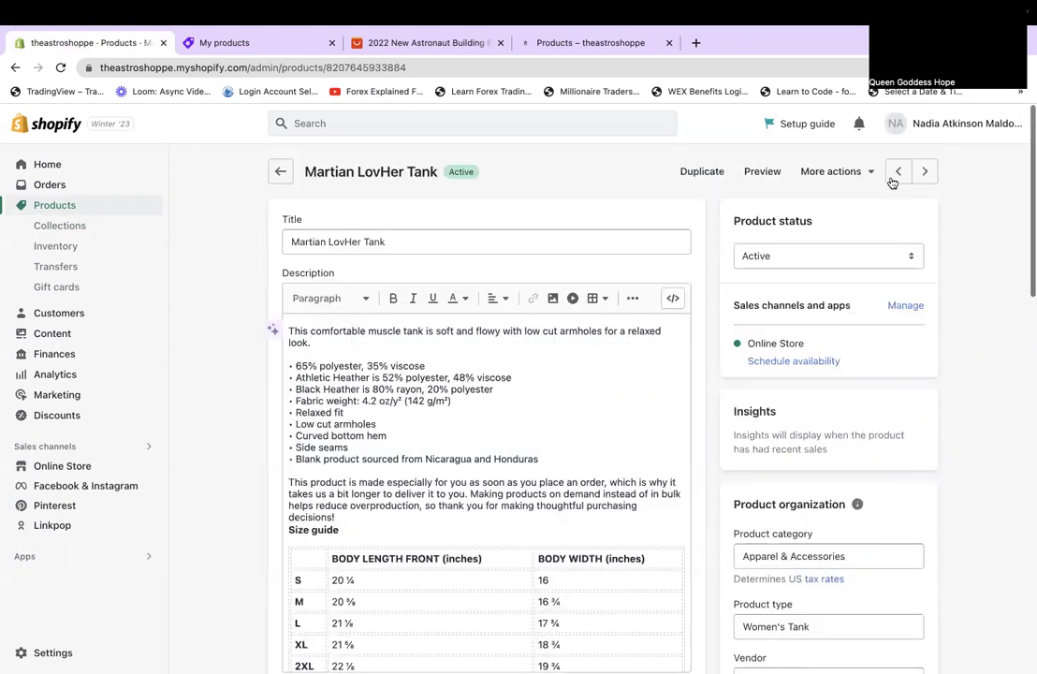
scroll(857, 484, "down", 5)
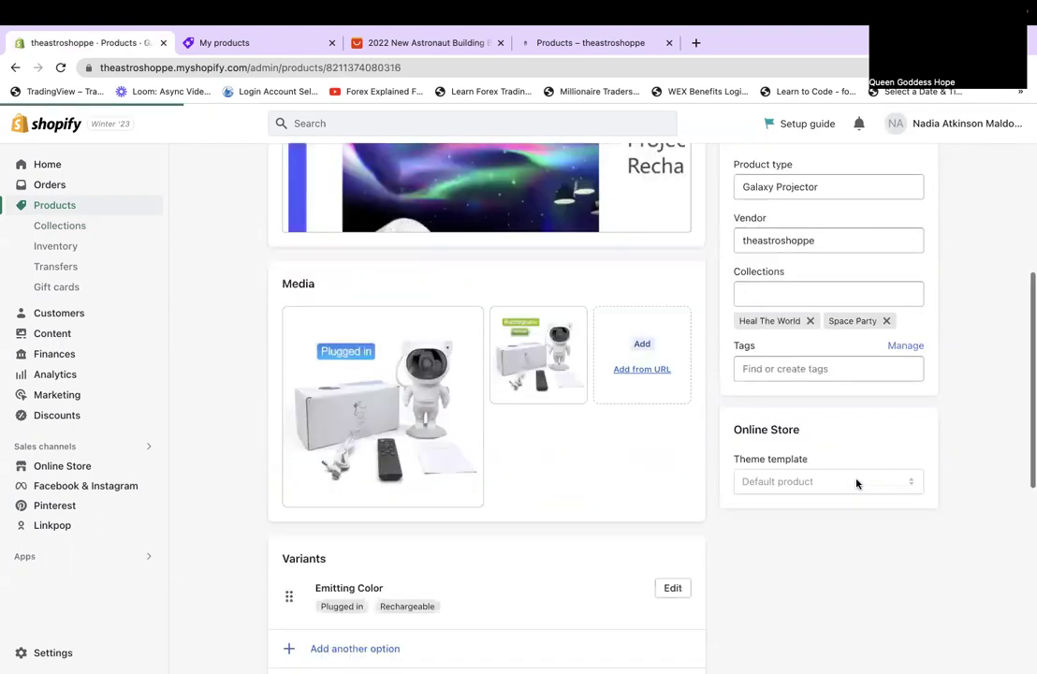
scroll(857, 484, "up", 5)
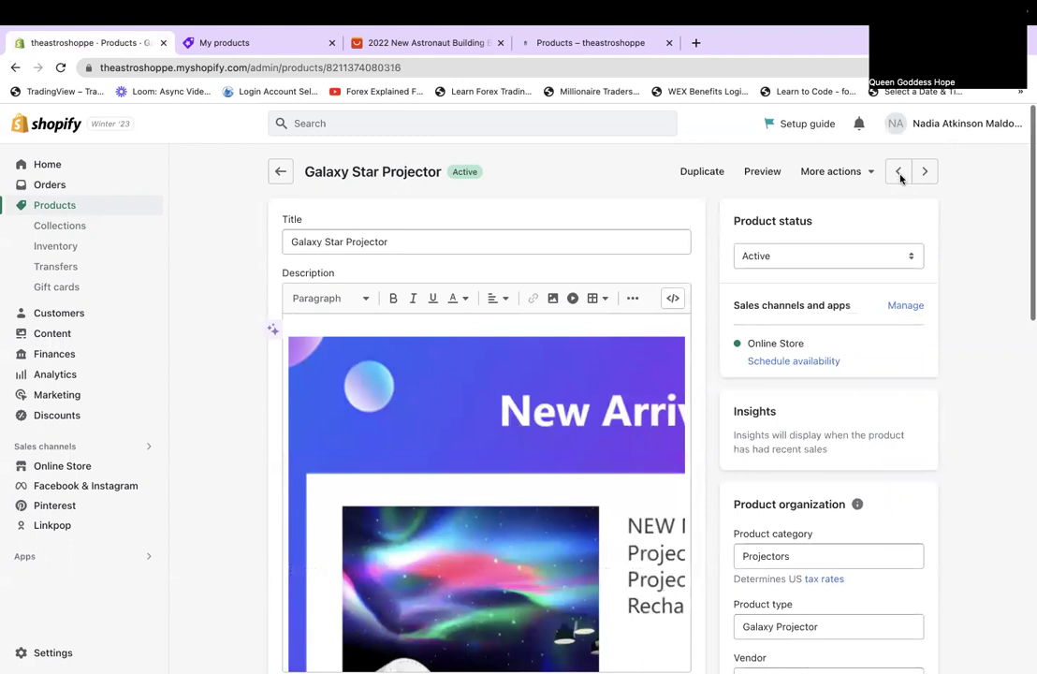
left_click(898, 171)
scroll(930, 465, "down", 4)
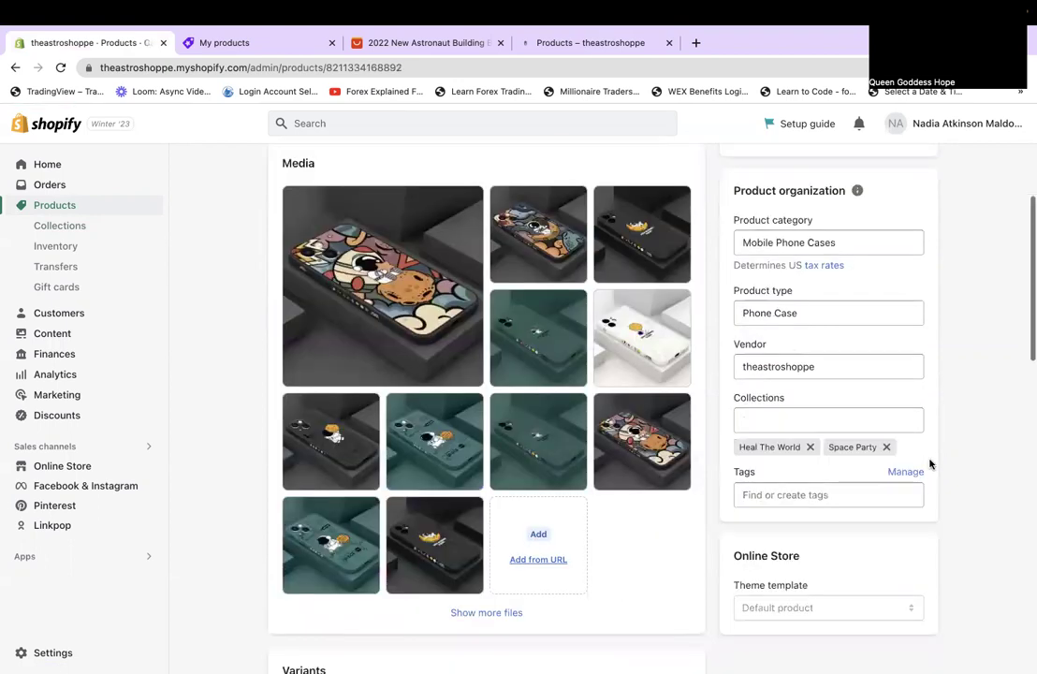
scroll(929, 464, "up", 4)
Continue past Crystal Loves Mars, Astronaut Standing Balloon and both Astronaut Costumes to Astronaut Building Blocks with Light.
left_click(898, 170)
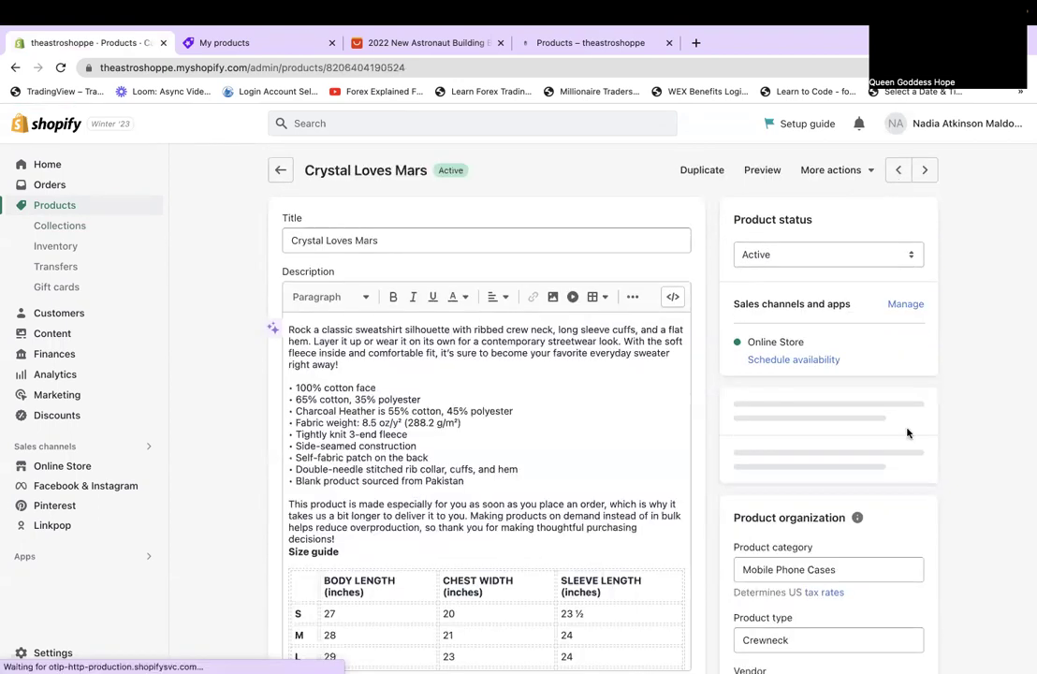
scroll(907, 433, "down", 5)
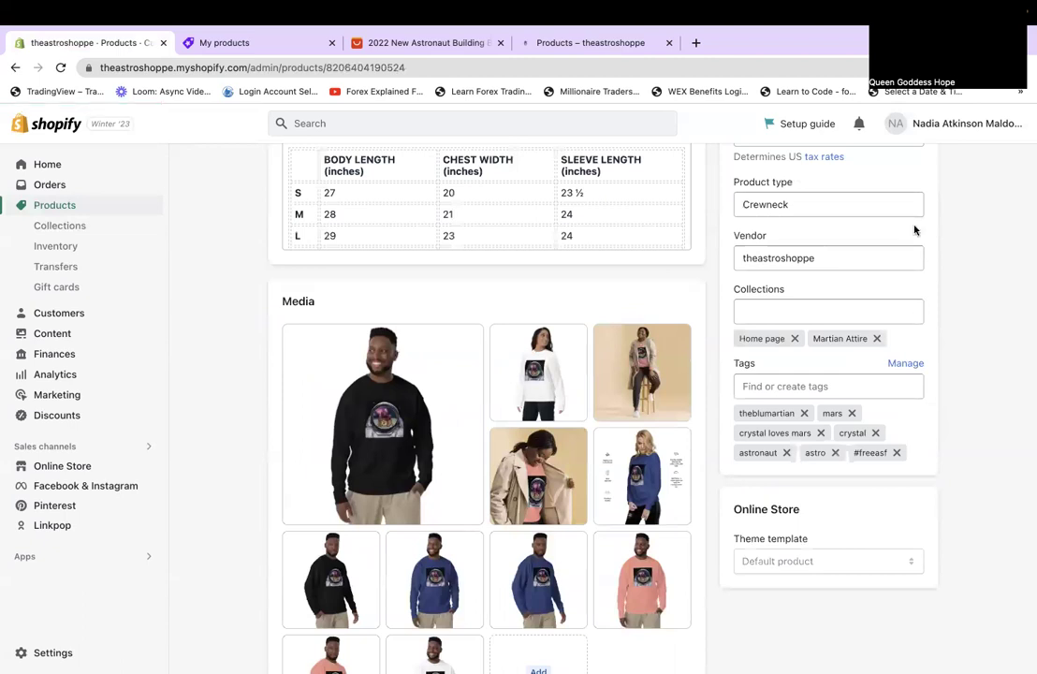
scroll(896, 182, "up", 5)
scroll(946, 466, "down", 10)
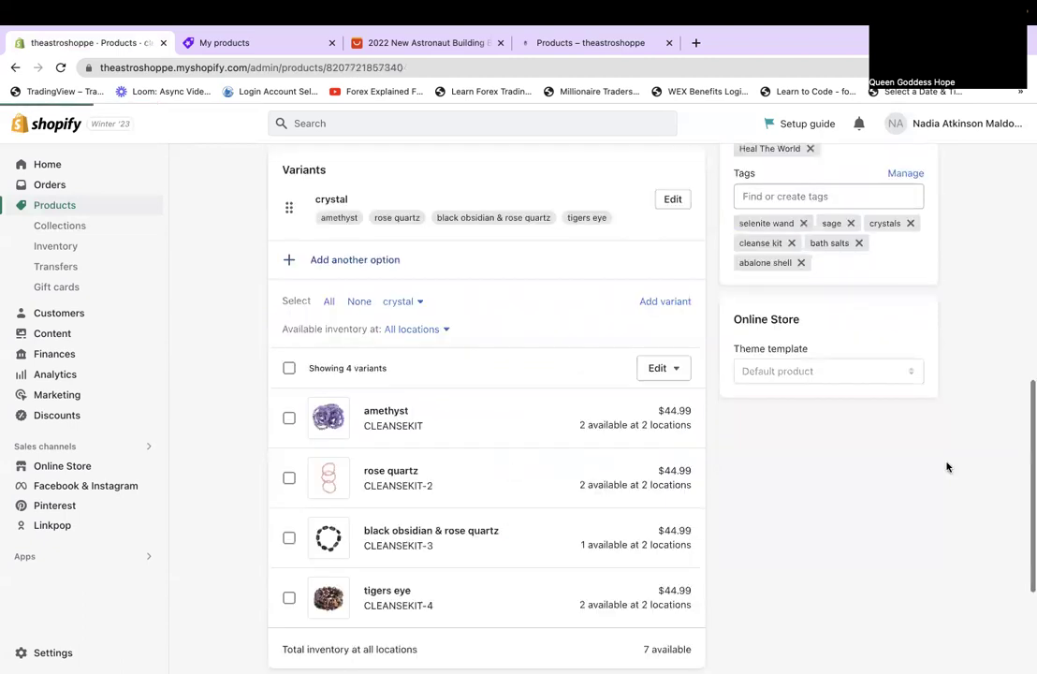
scroll(946, 466, "down", 1)
scroll(947, 466, "up", 4)
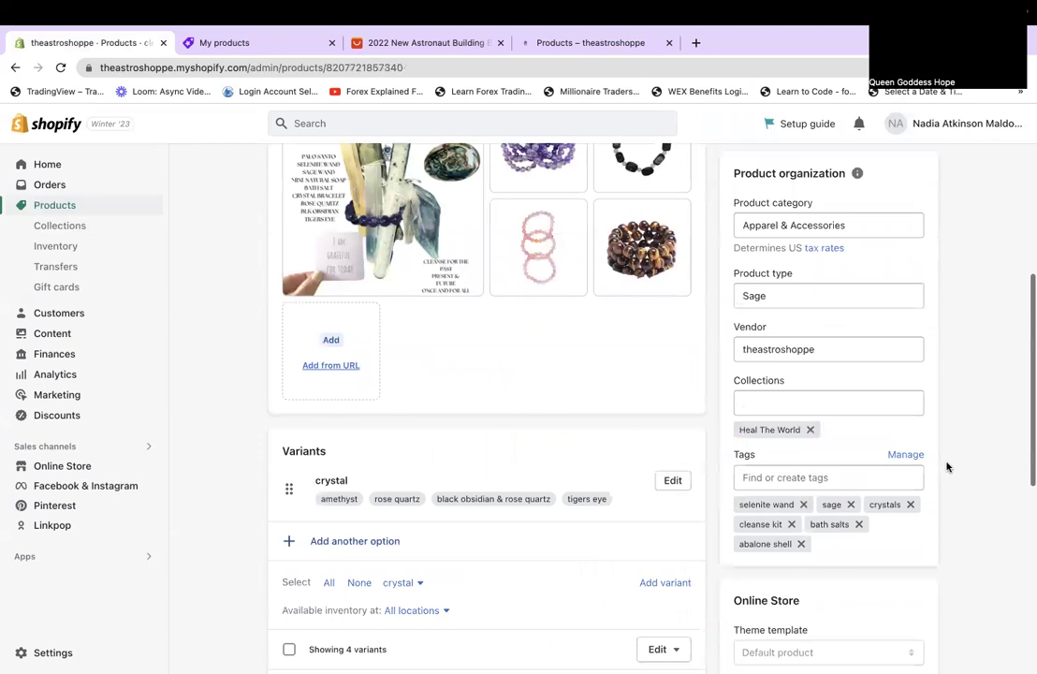
scroll(936, 157, "up", 3)
scroll(894, 171, "up", 3)
left_click(894, 169)
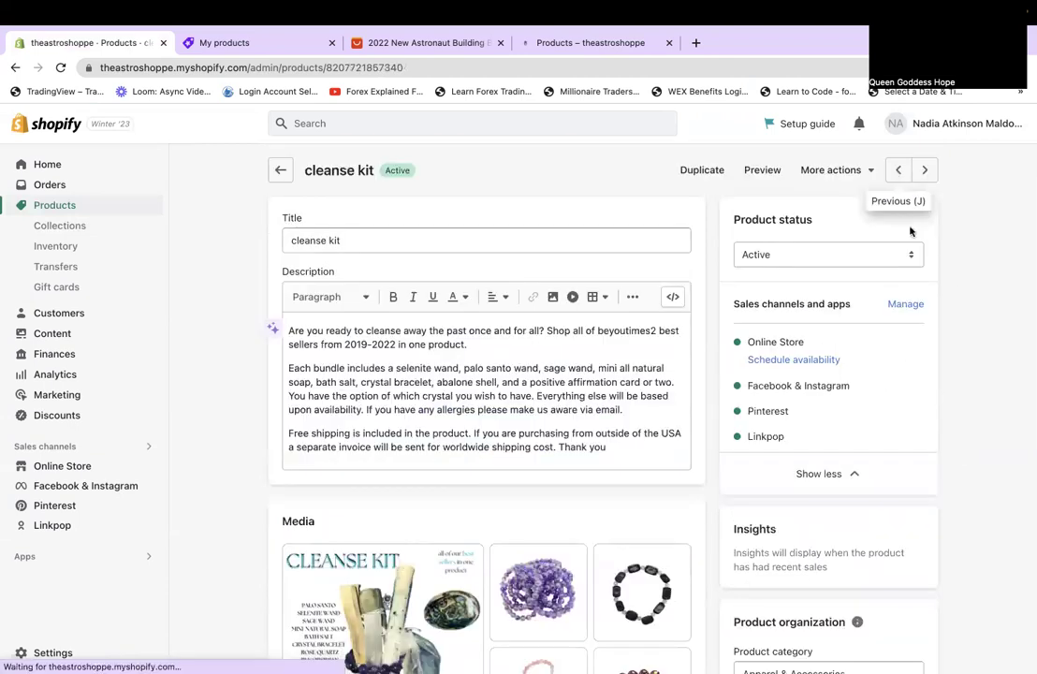
scroll(999, 496, "down", 4)
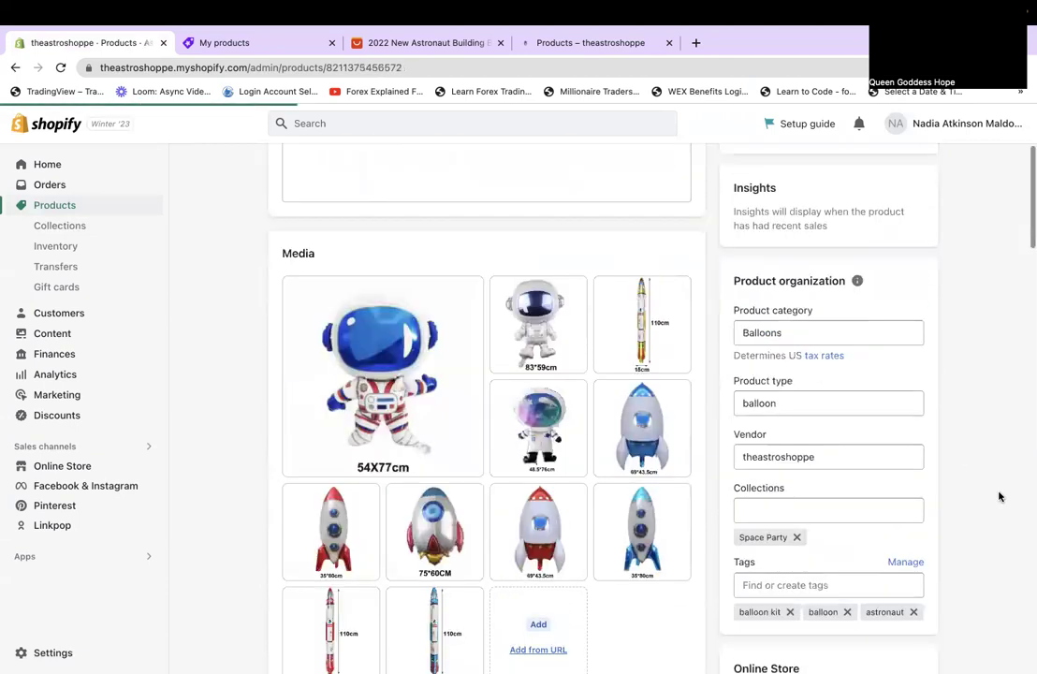
scroll(996, 489, "up", 5)
left_click(897, 179)
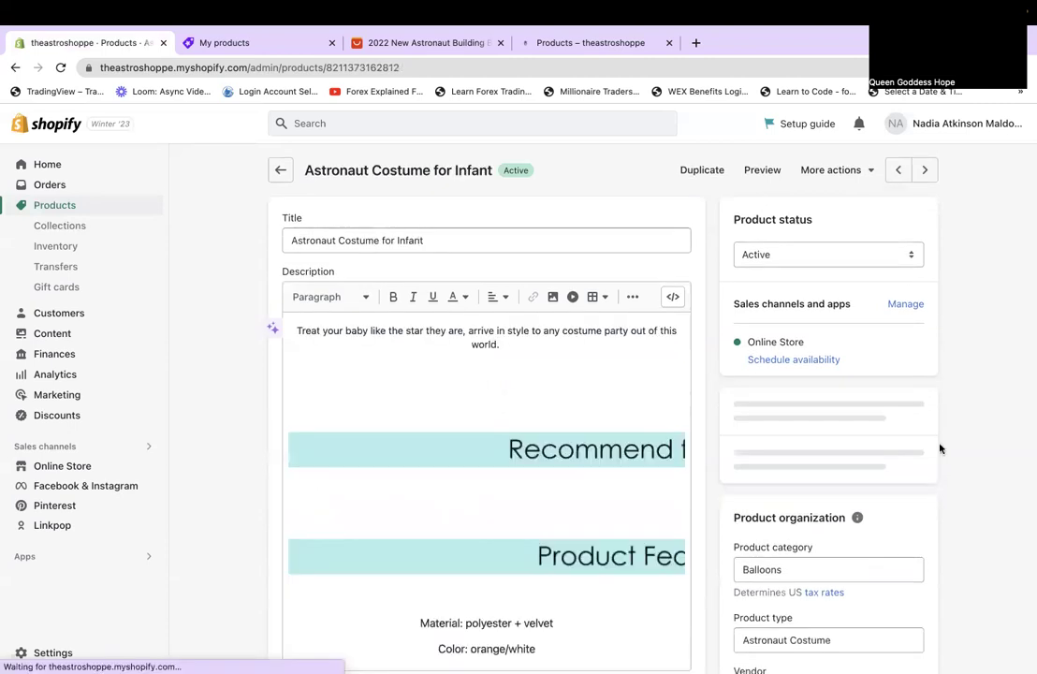
scroll(948, 497, "down", 4)
scroll(948, 497, "up", 4)
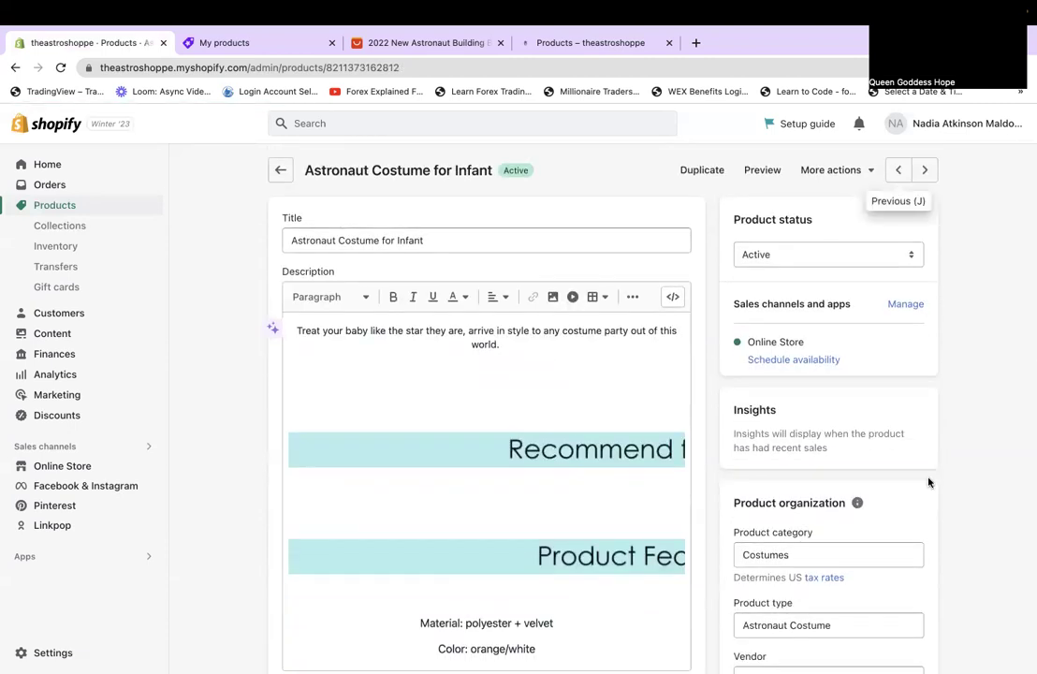
key("j")
scroll(928, 482, "down", 2)
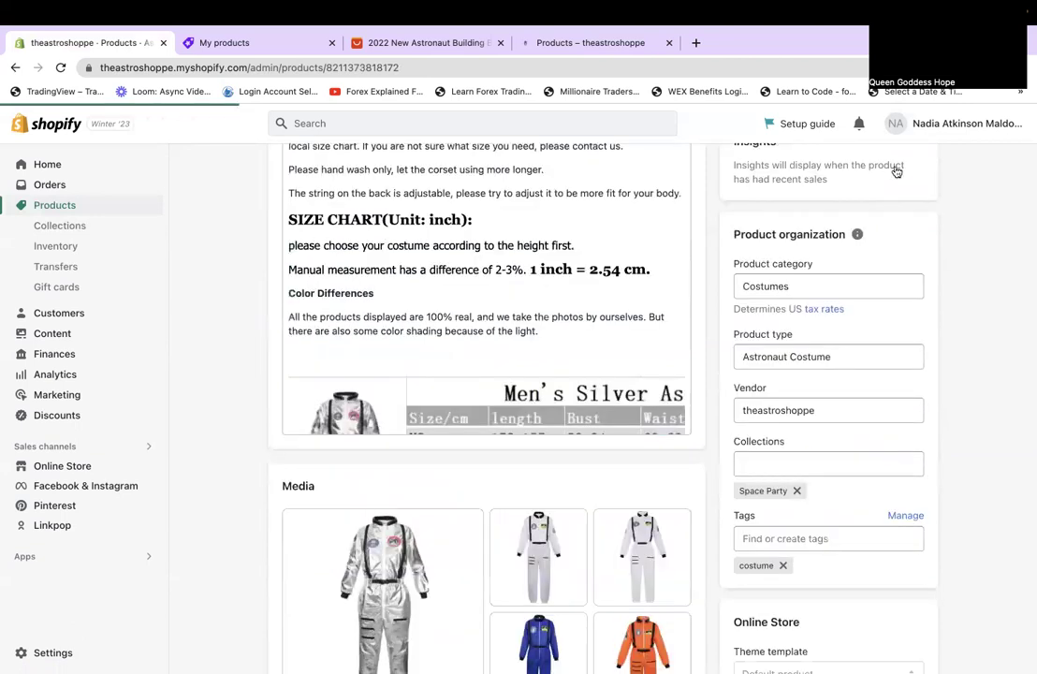
scroll(898, 423, "up", 3)
key("j")
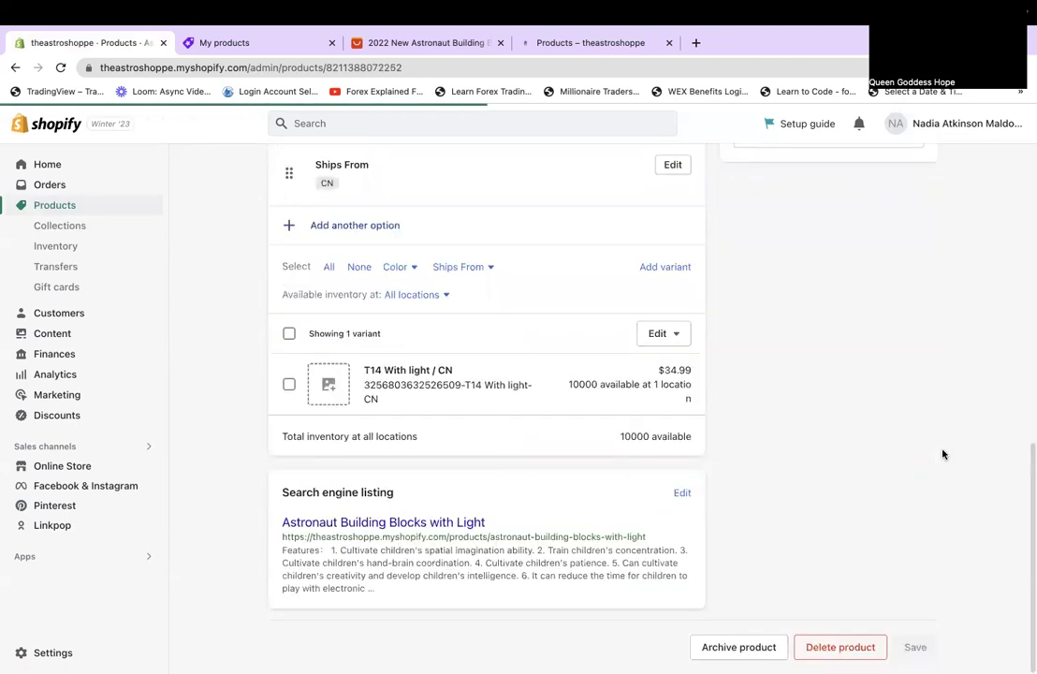
scroll(942, 454, "up", 3)
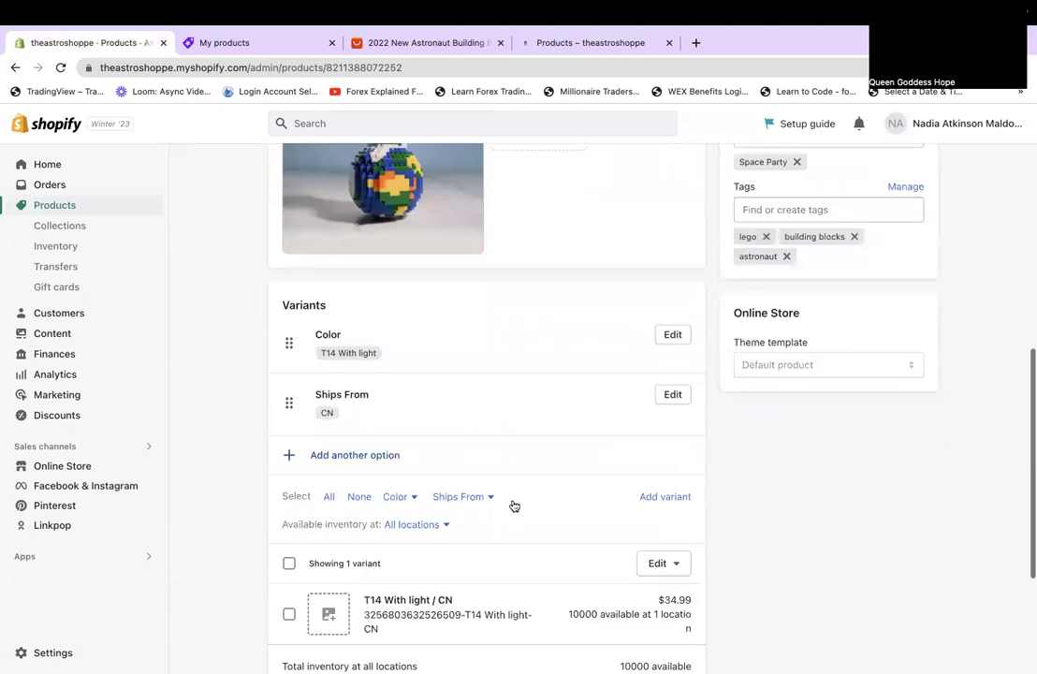
scroll(845, 519, "down", 2)
Assign the product photo to the T14 With light variant and save the product.
left_click(329, 481)
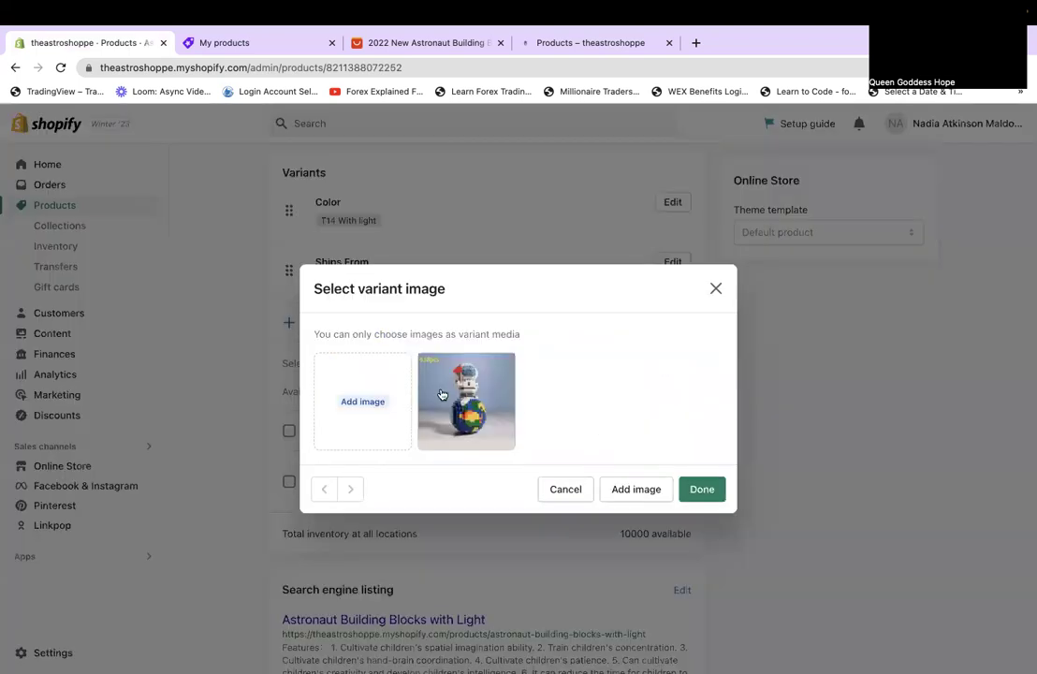
left_click(707, 489)
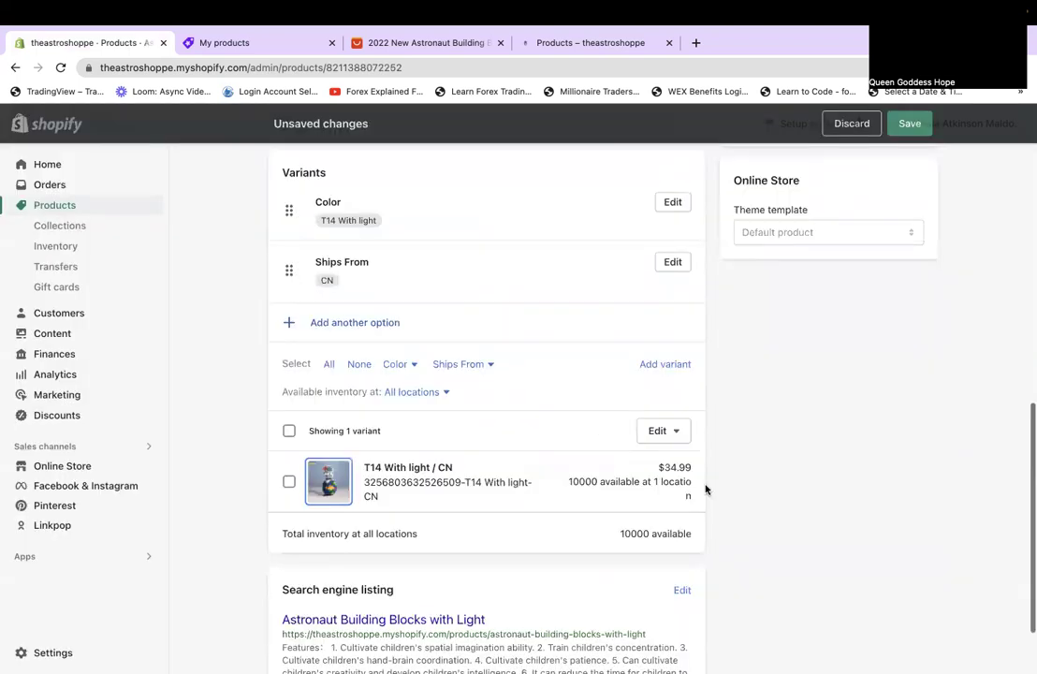
left_click(906, 131)
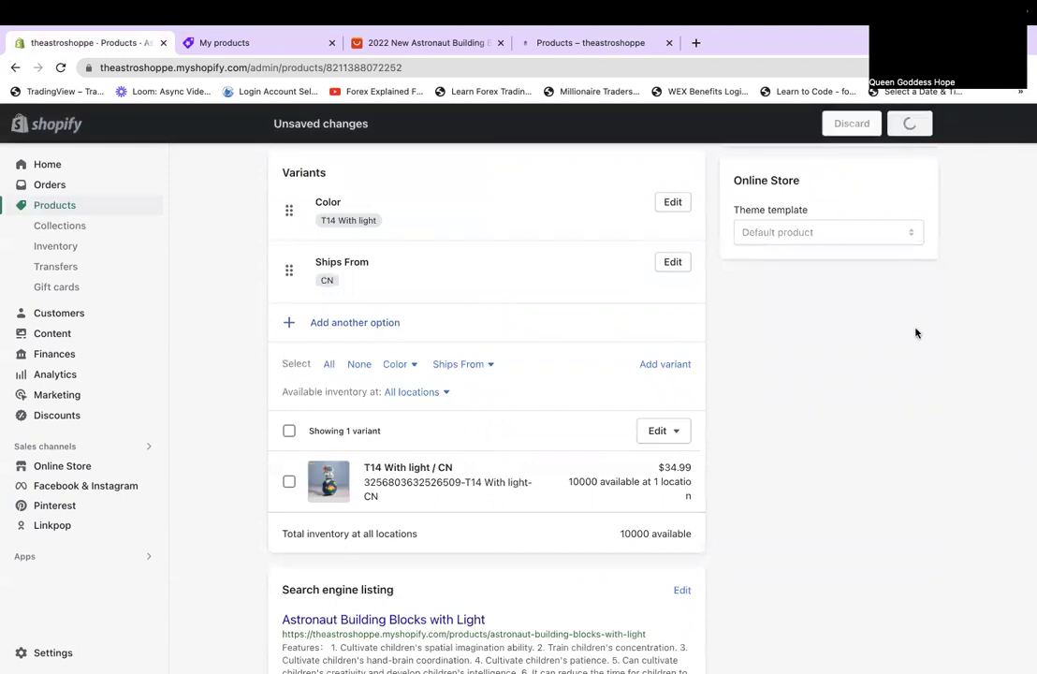
Step back past Air Martian to the #1 Astro Tee product and review its details.
left_click(901, 181)
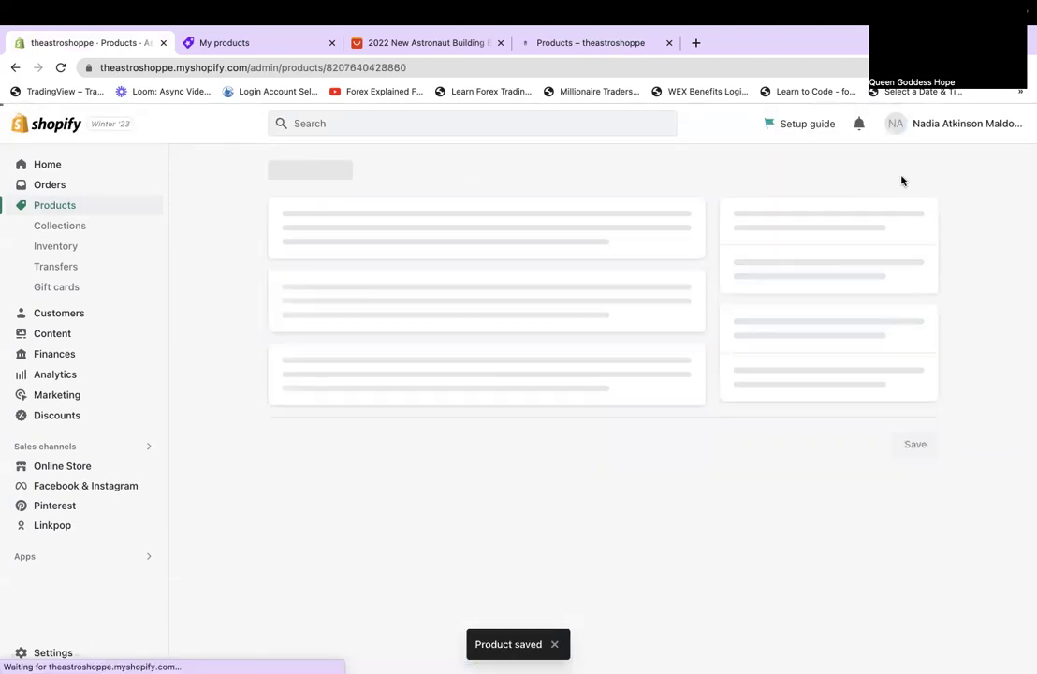
scroll(487, 403, "down", 5)
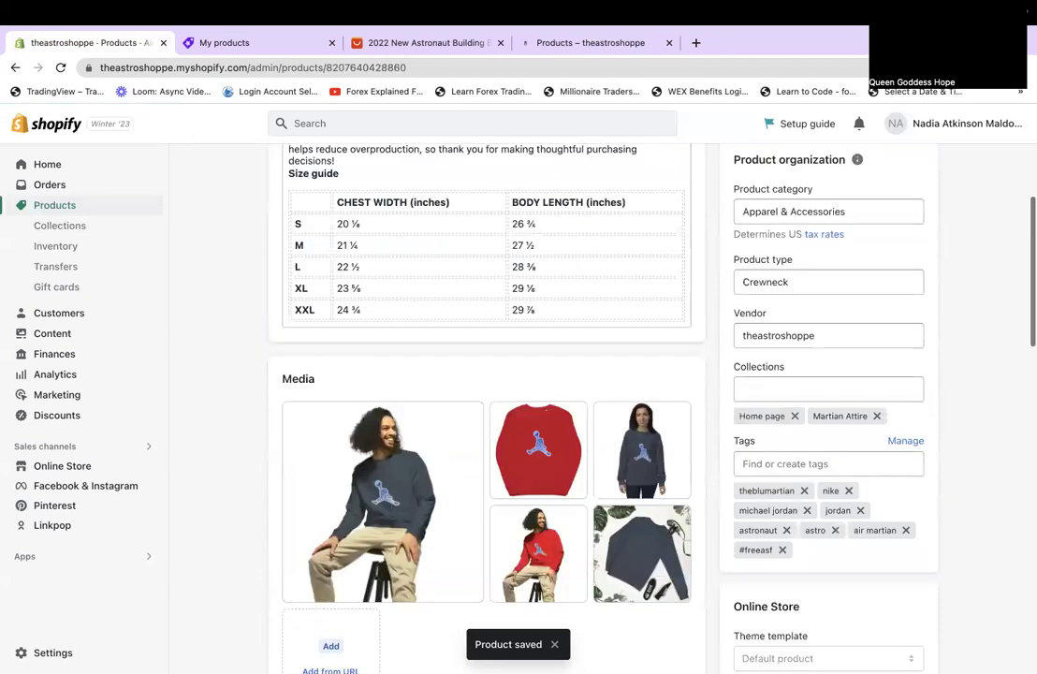
scroll(486, 403, "up", 10)
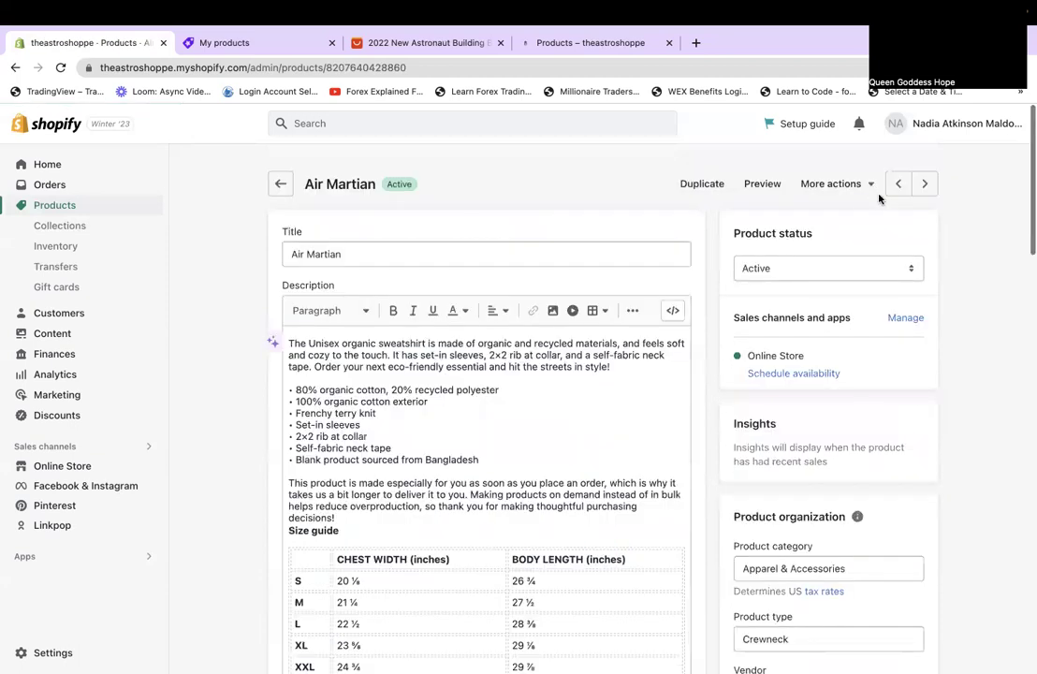
left_click(896, 181)
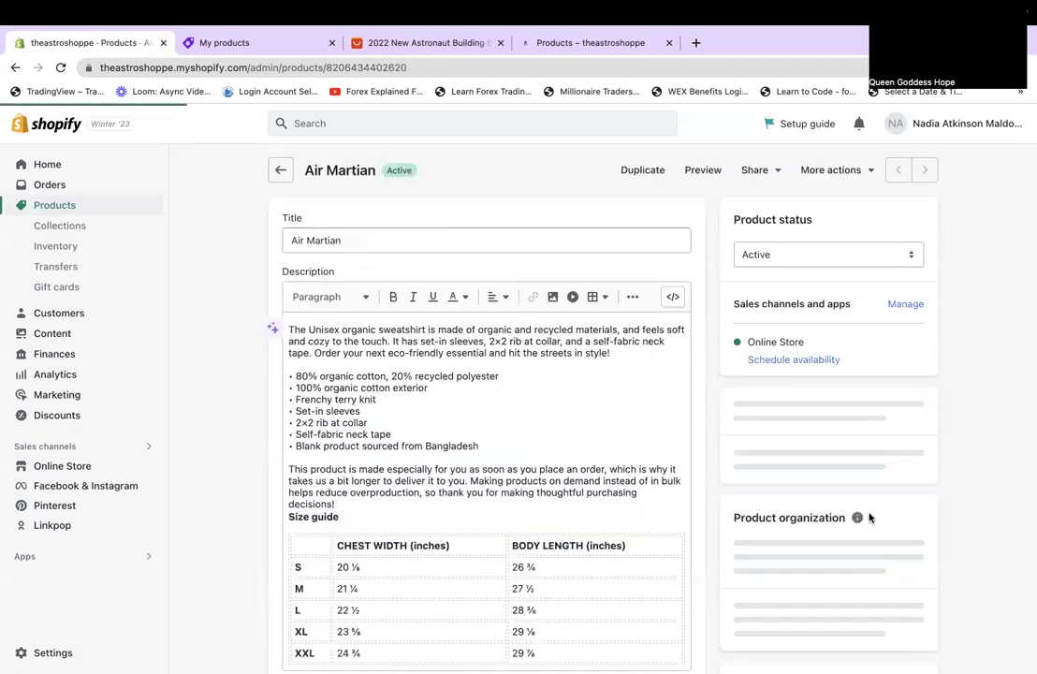
scroll(869, 518, "down", 5)
scroll(869, 518, "down", 1)
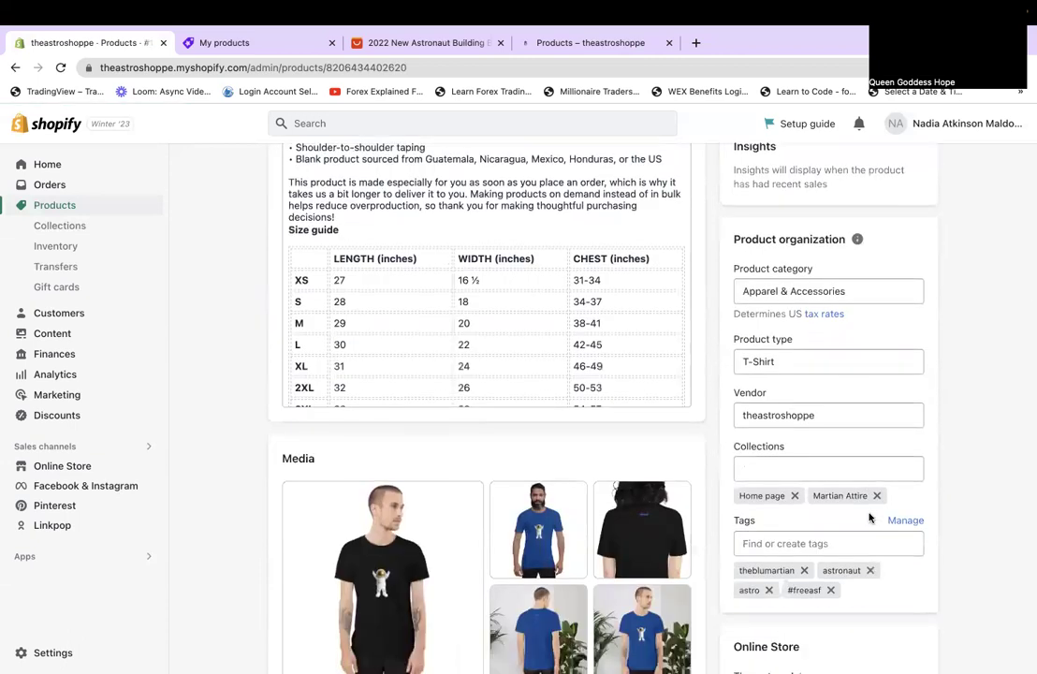
scroll(869, 518, "down", 3)
scroll(868, 518, "down", 5)
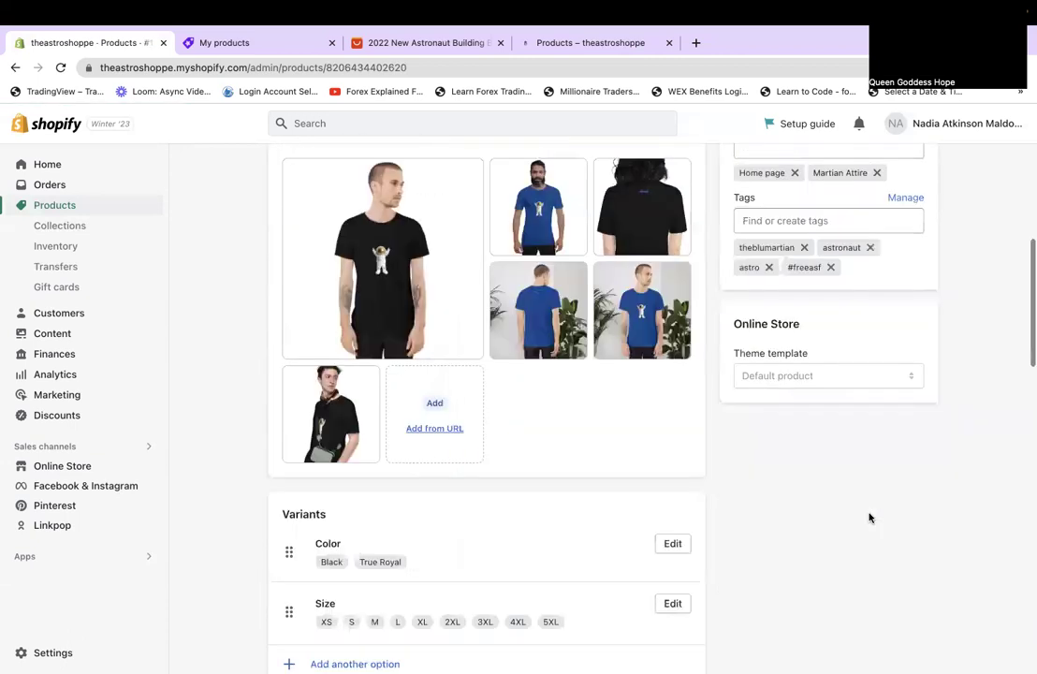
scroll(867, 518, "up", 10)
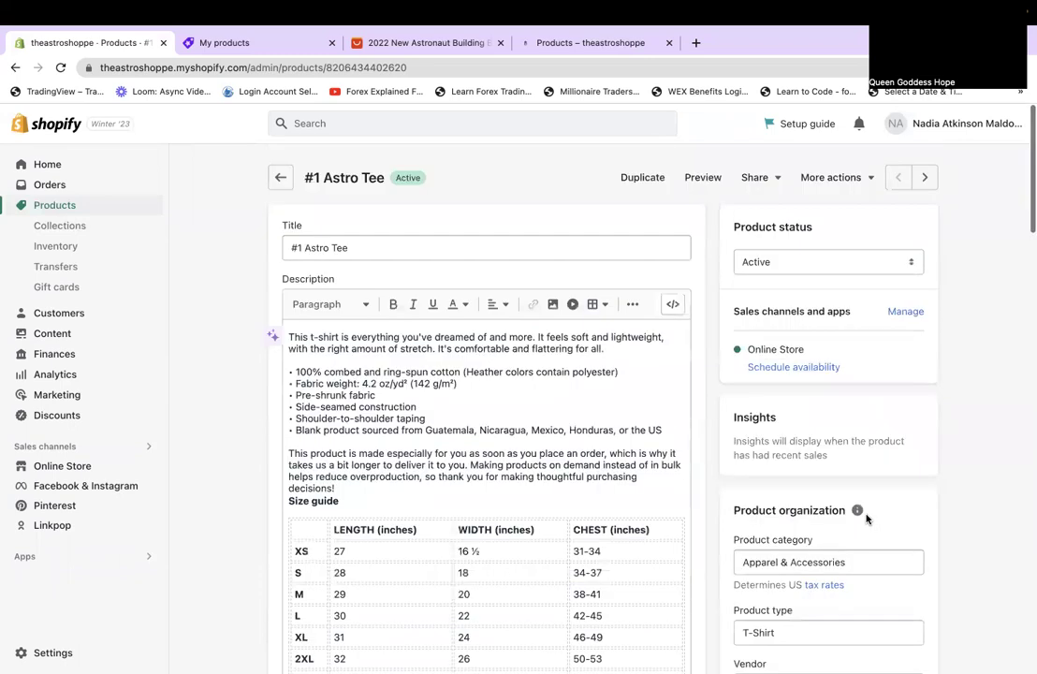
scroll(866, 518, "down", 10)
scroll(867, 518, "up", 10)
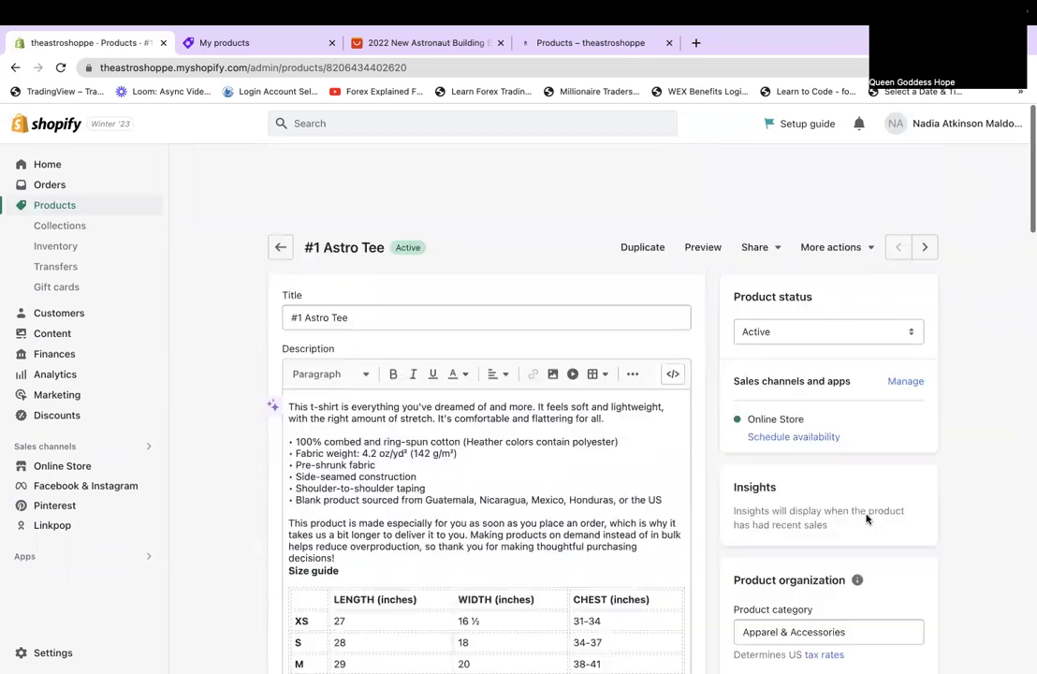
scroll(940, 171, "down", 1)
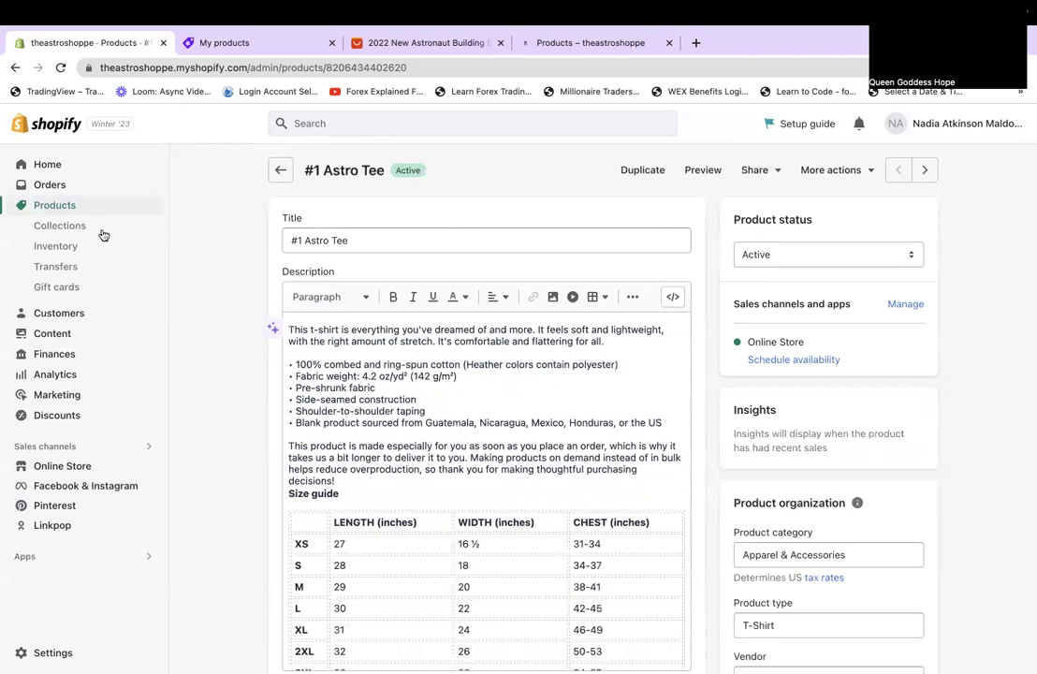
Show the store's Collections list, then switch to the Ali Orders 'My products' tab.
left_click(62, 226)
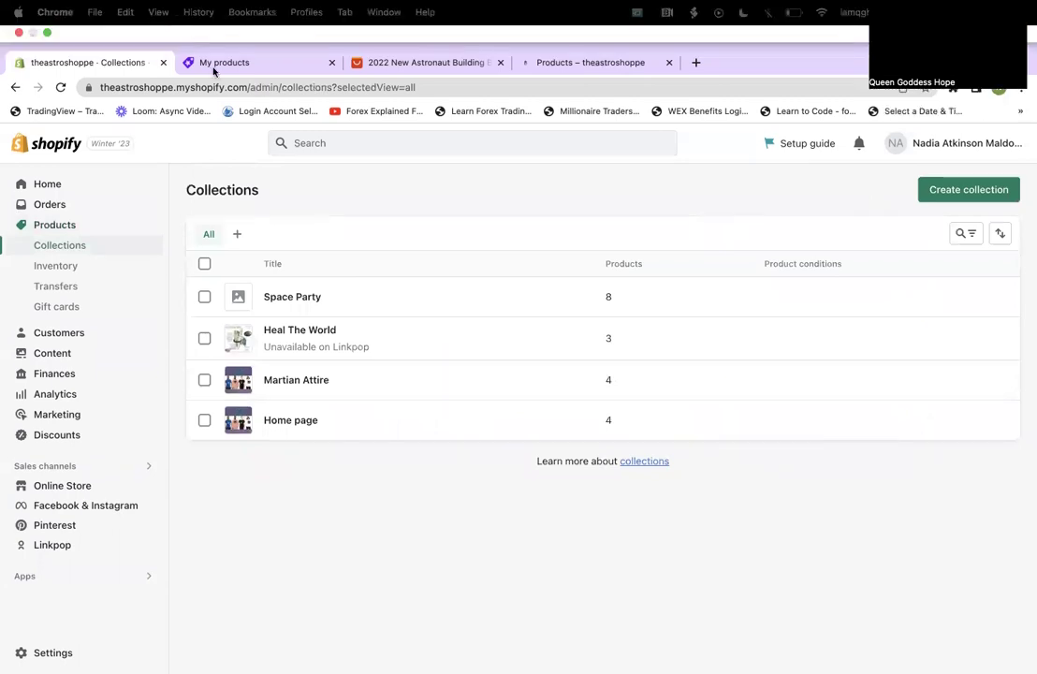
left_click(215, 65)
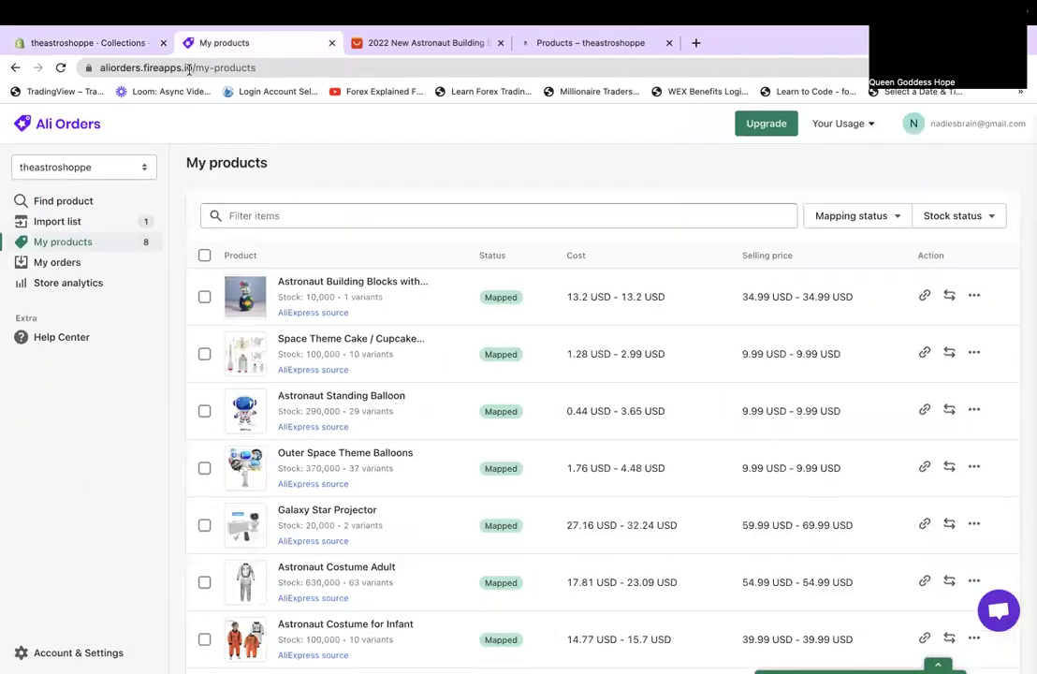
Replace the Ali Orders page with canva.com in the same tab.
left_click(188, 70)
type("c")
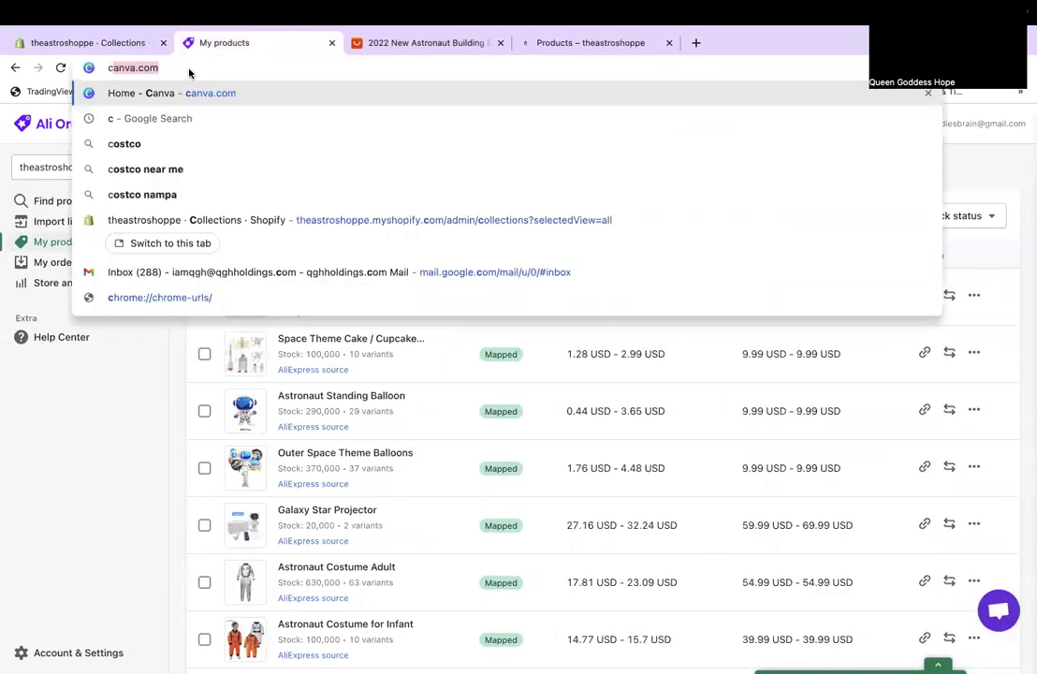
key("Return")
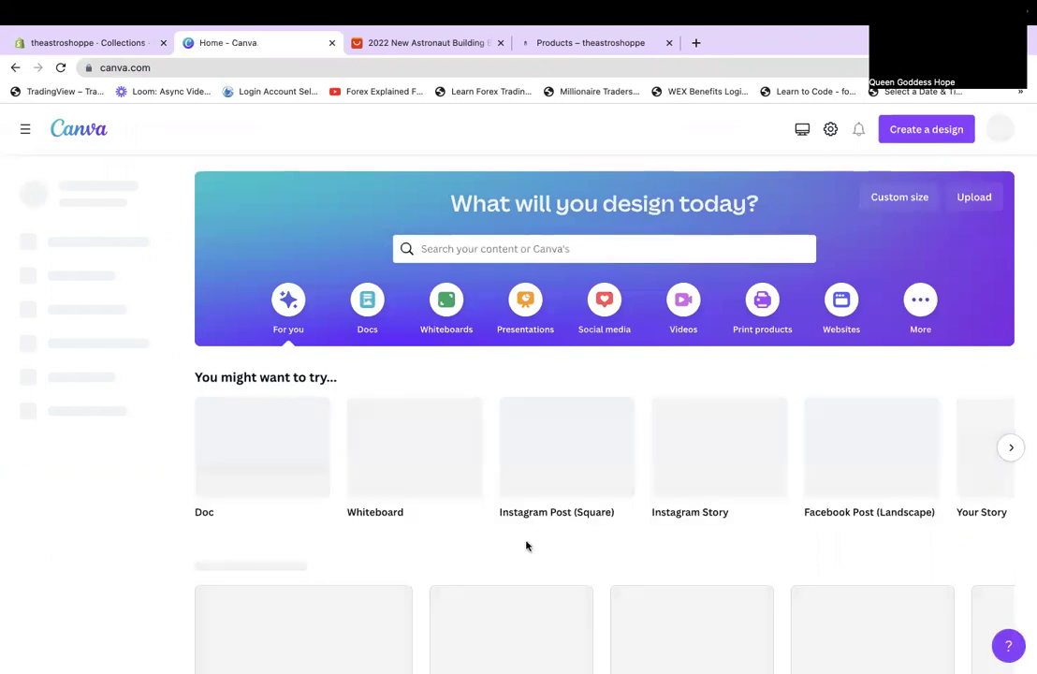
Scroll to Recent designs and open the 'air martian' Instagram post design.
scroll(527, 546, "down", 2)
scroll(528, 546, "down", 3)
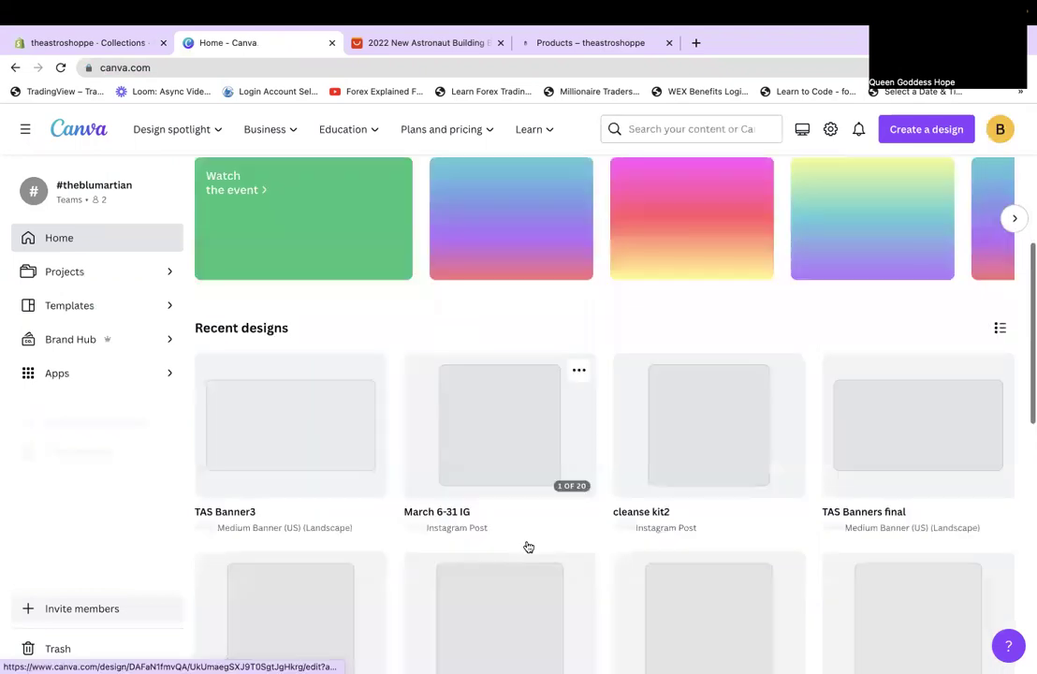
scroll(528, 547, "down", 1)
scroll(528, 546, "down", 3)
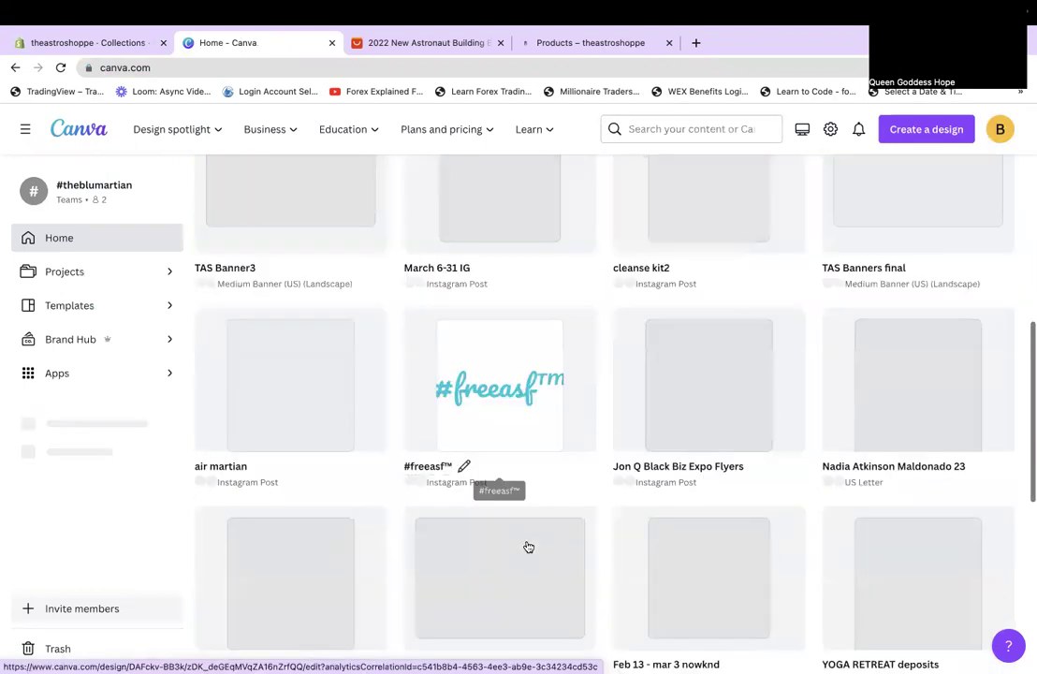
scroll(528, 546, "up", 1)
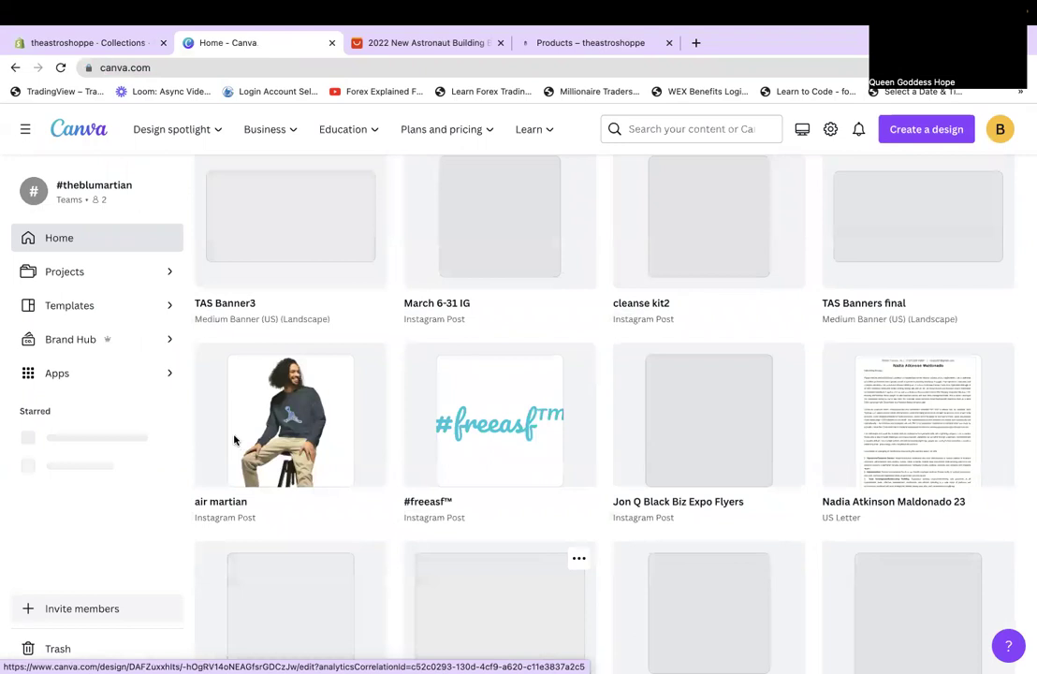
left_click(235, 440)
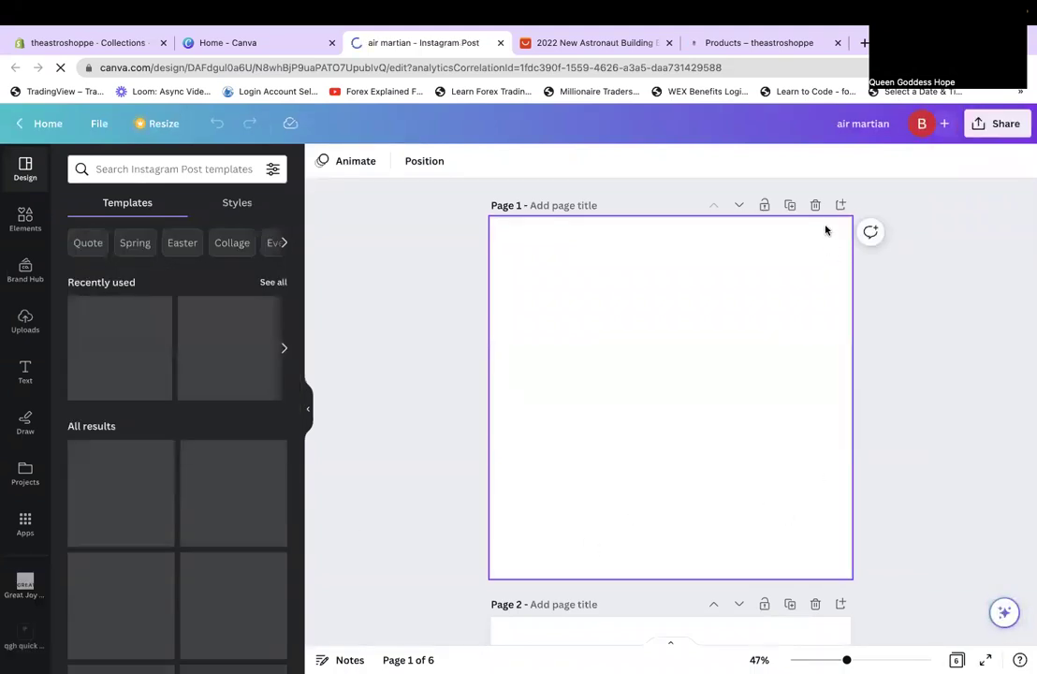
Add a blank first page to air martian and open the Downloads folder in Finder.
left_click(740, 205)
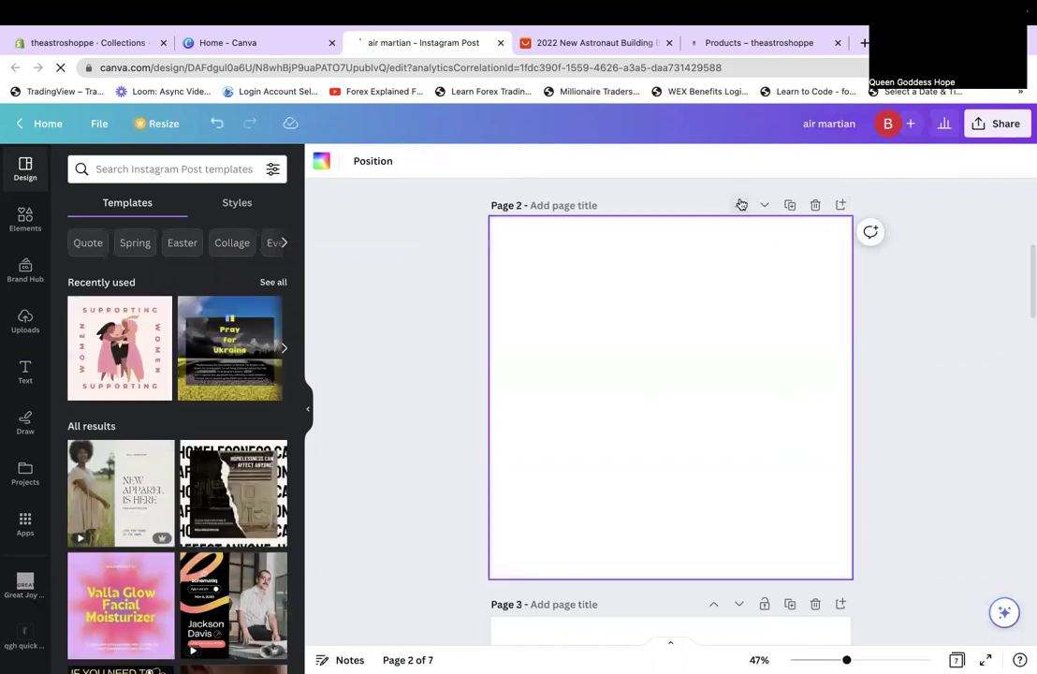
left_click(740, 205)
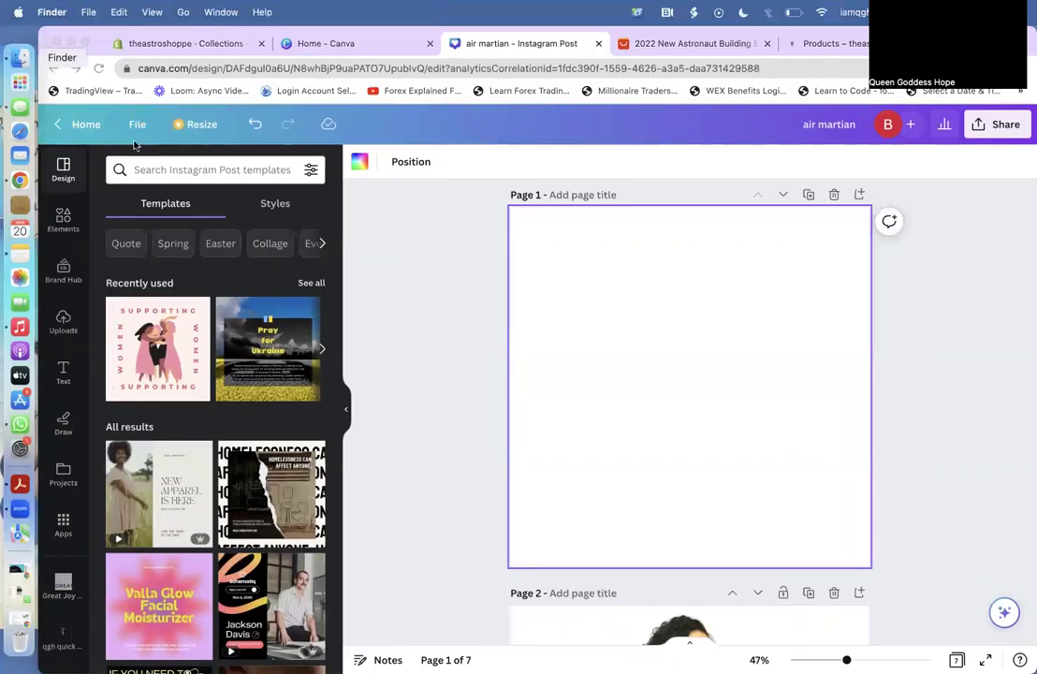
key("super+n")
left_click(131, 136)
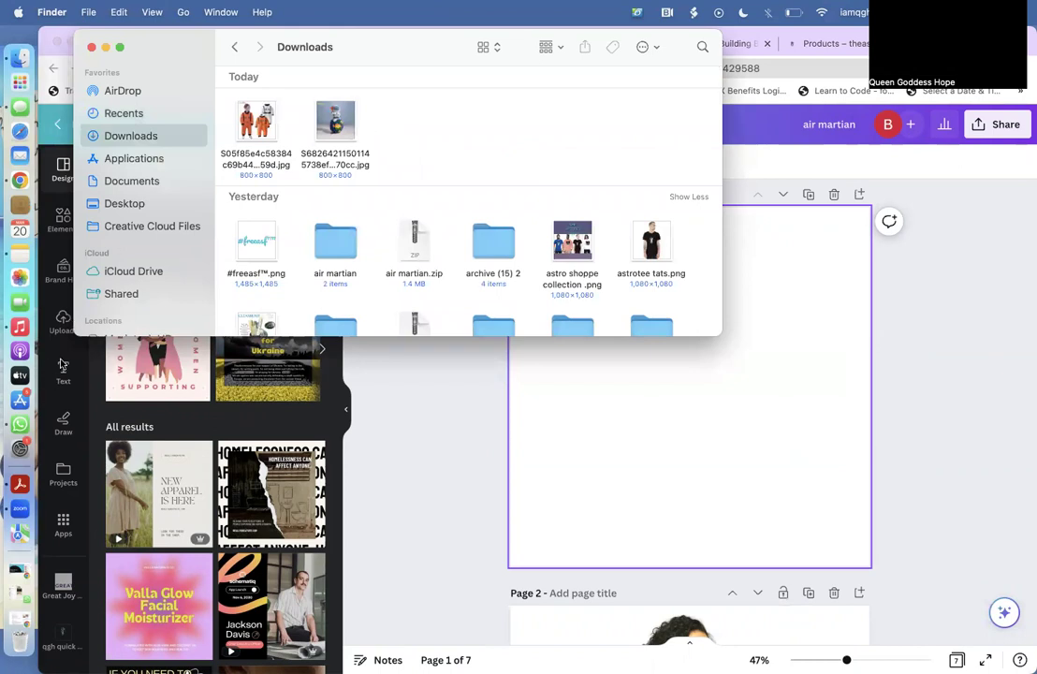
left_click(62, 320)
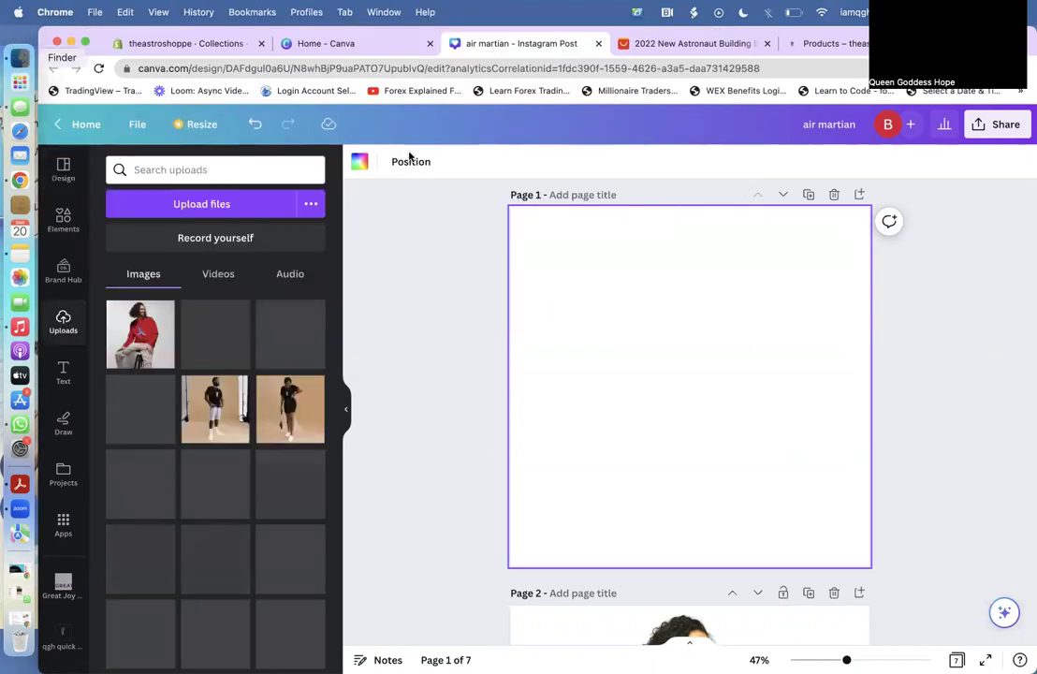
Select the two newest downloaded product photos for upload into Canva.
left_click(20, 57)
scroll(247, 150, "down", 10)
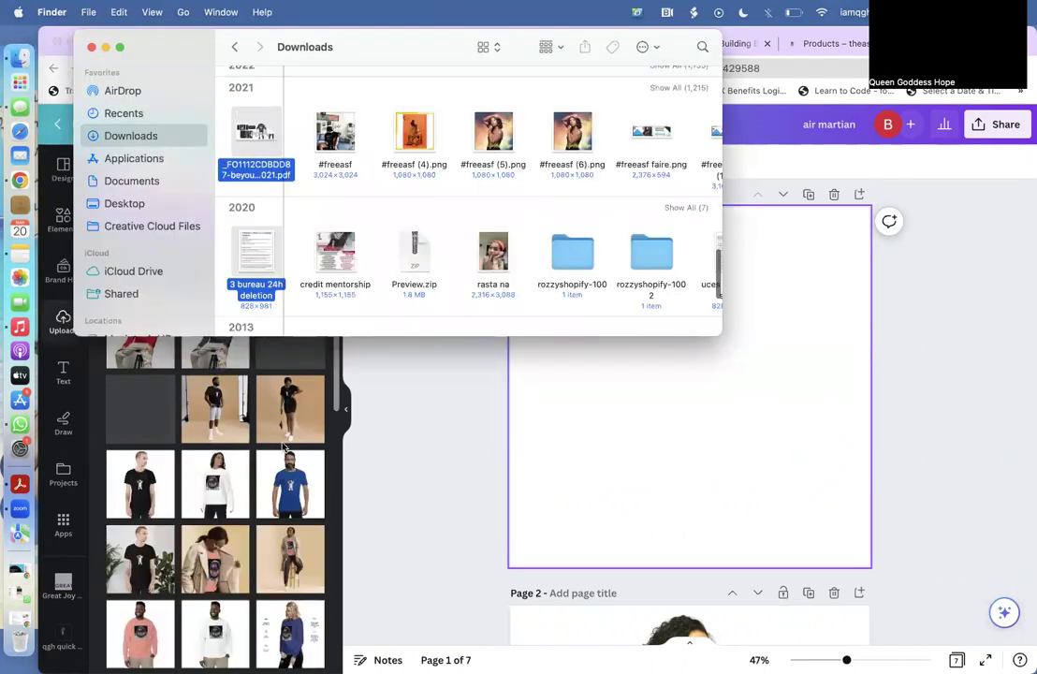
scroll(602, 161, "down", 5)
left_click(602, 161)
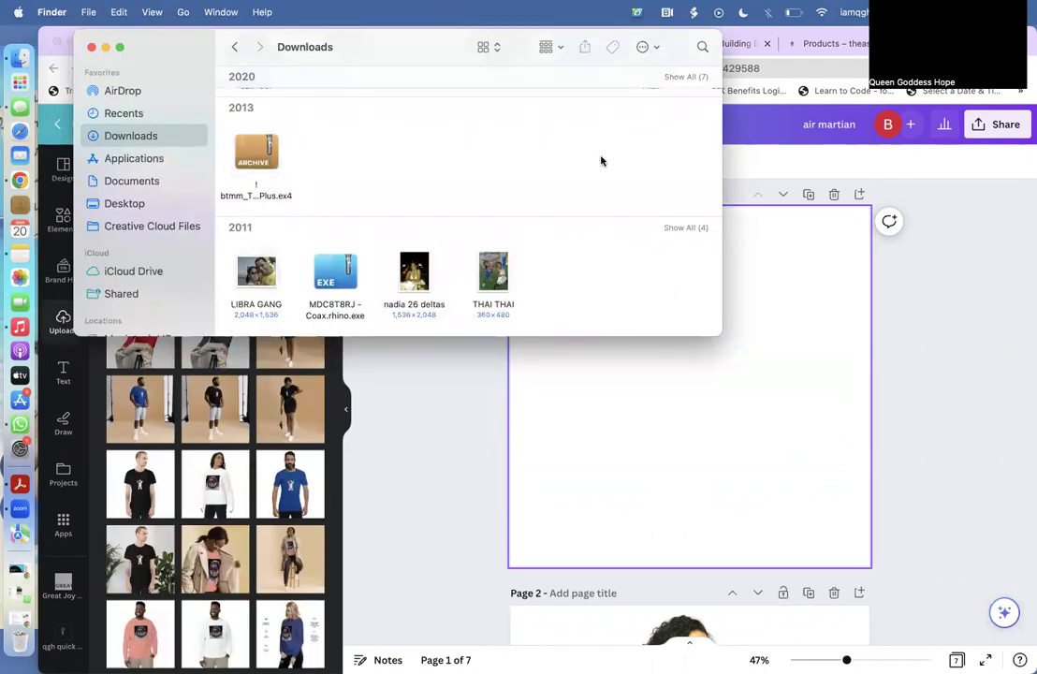
scroll(440, 118, "up", 15)
left_click_drag(300, 131, 186, 339)
left_click(86, 44)
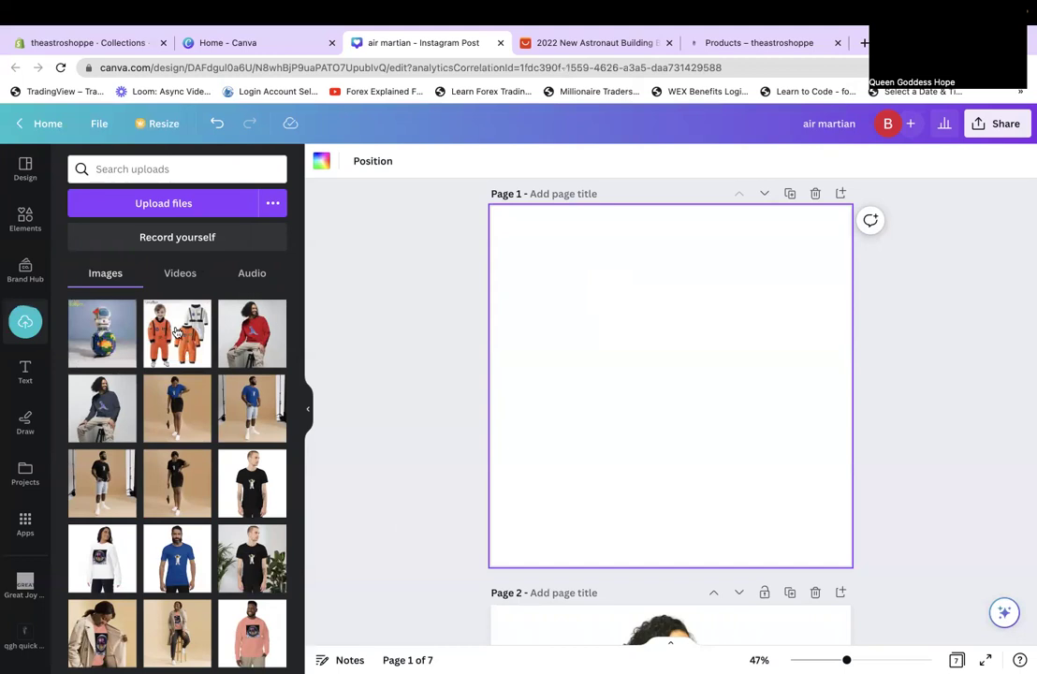
Add page 2 with the Lego globe photo and remove its background with BG Remover.
left_click(841, 192)
left_click(99, 318)
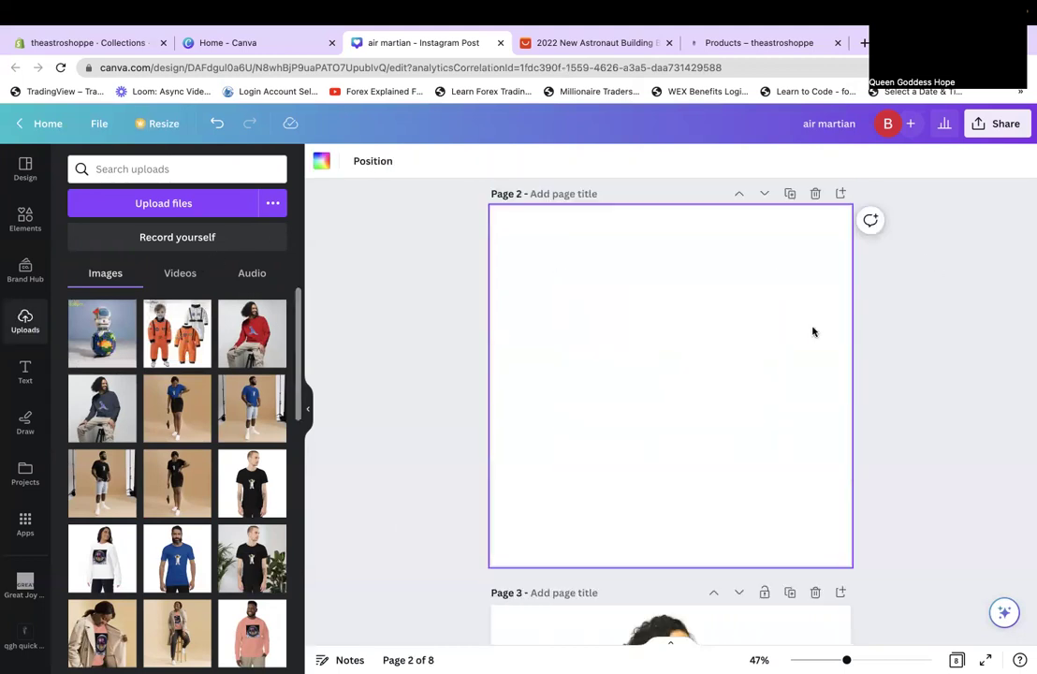
left_click(343, 163)
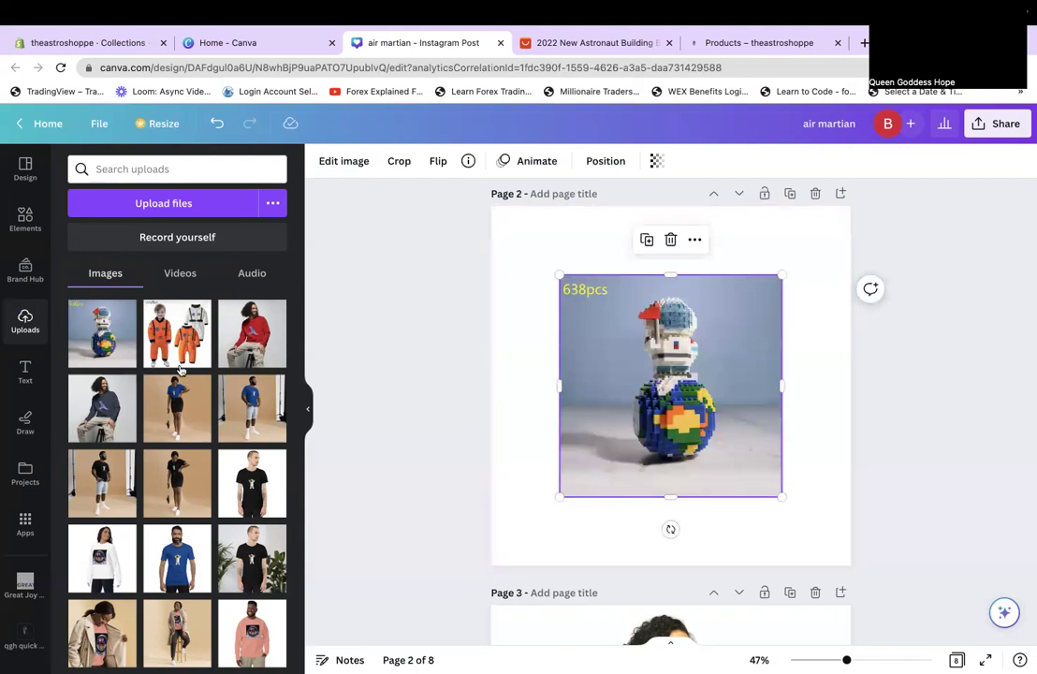
left_click(164, 394)
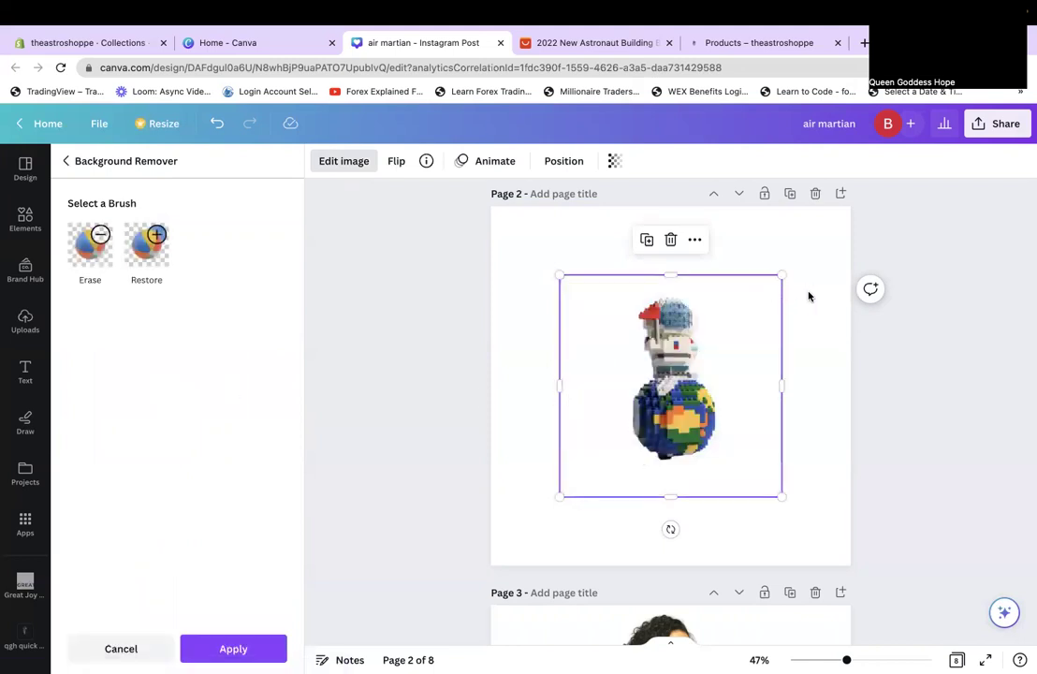
left_click(241, 648)
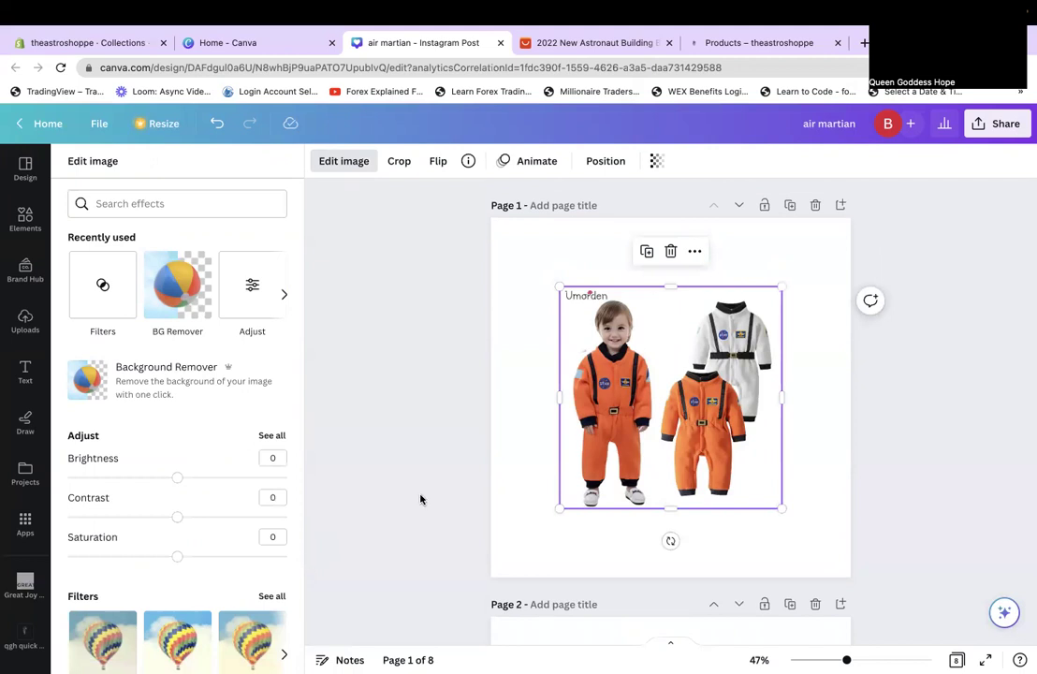
Remove the costume photo's background and enlarge both photos to fill their pages.
left_click(191, 303)
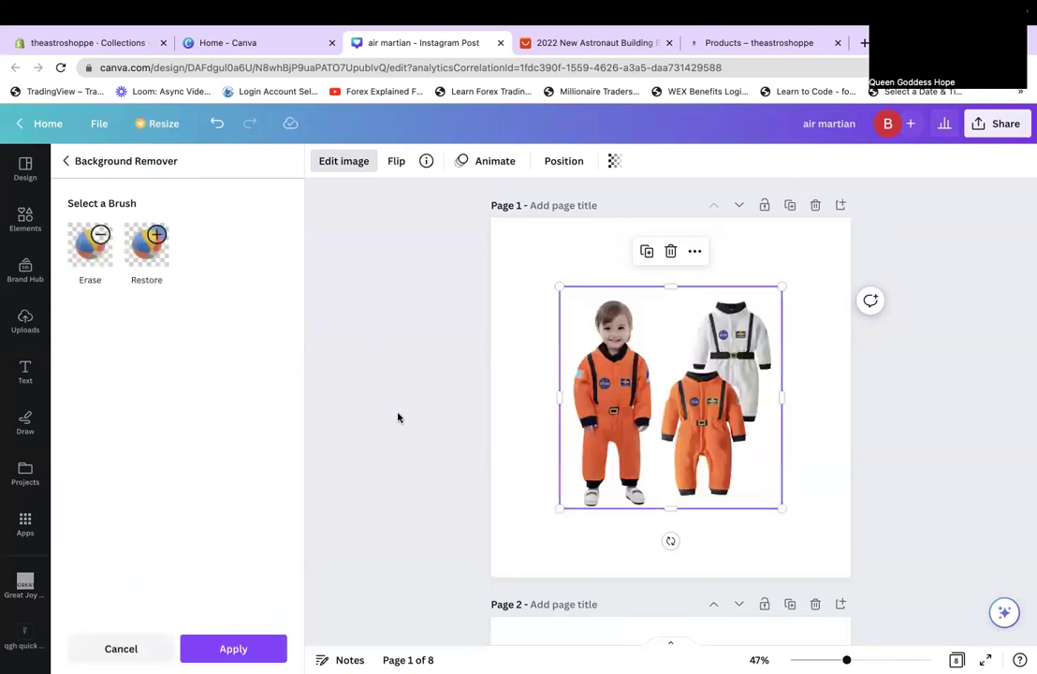
left_click(233, 649)
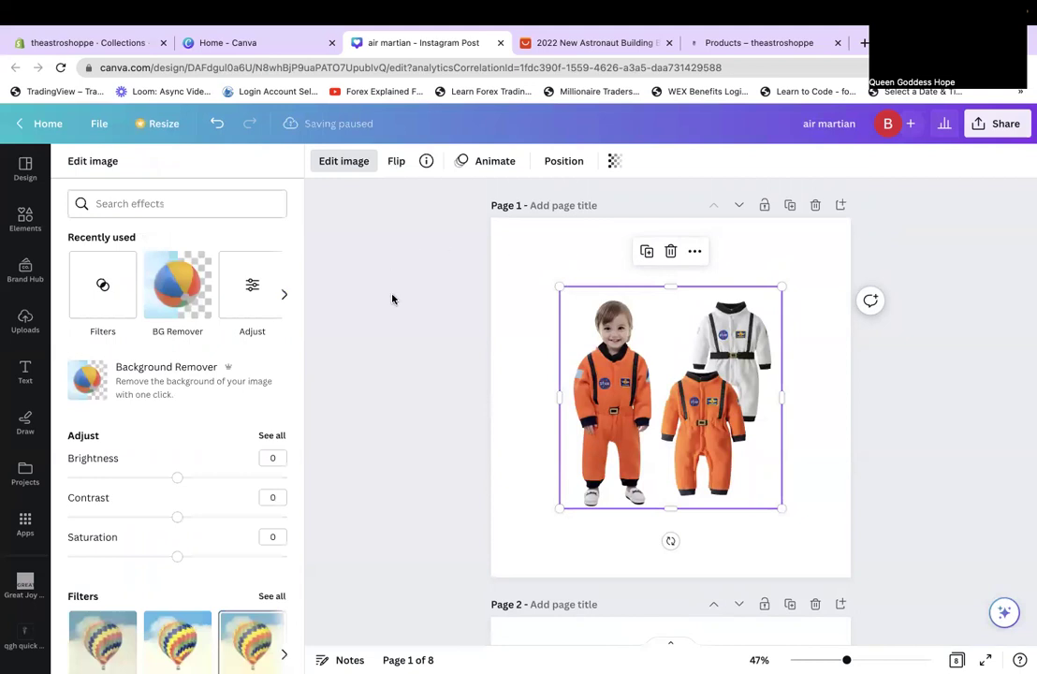
left_click_drag(560, 285, 481, 234)
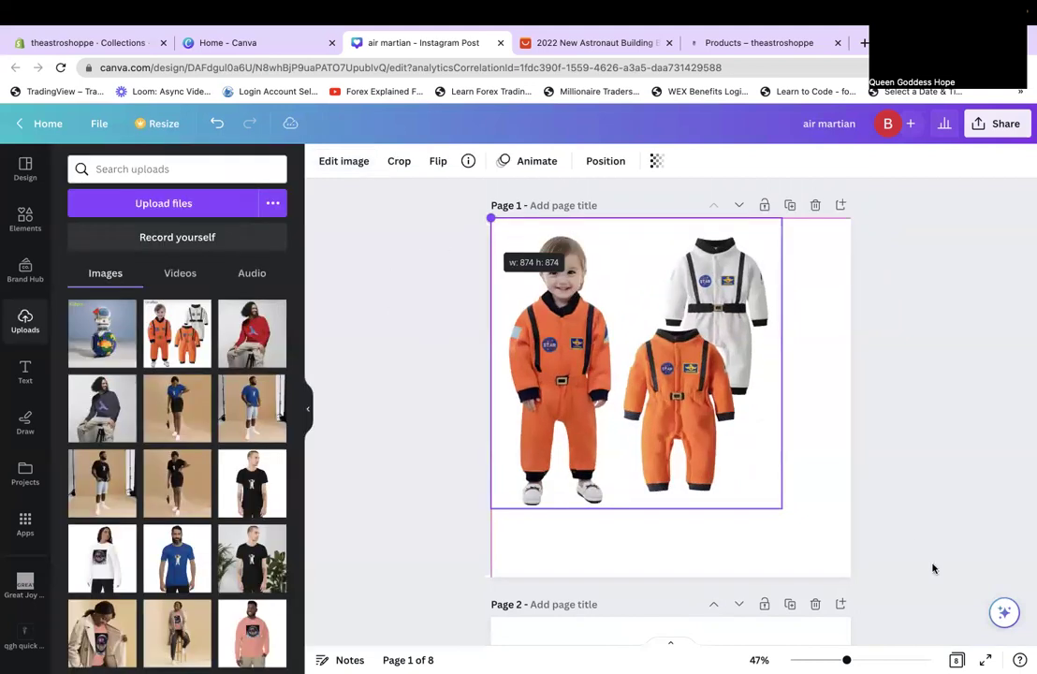
left_click_drag(781, 508, 953, 493)
scroll(953, 493, "down", 5)
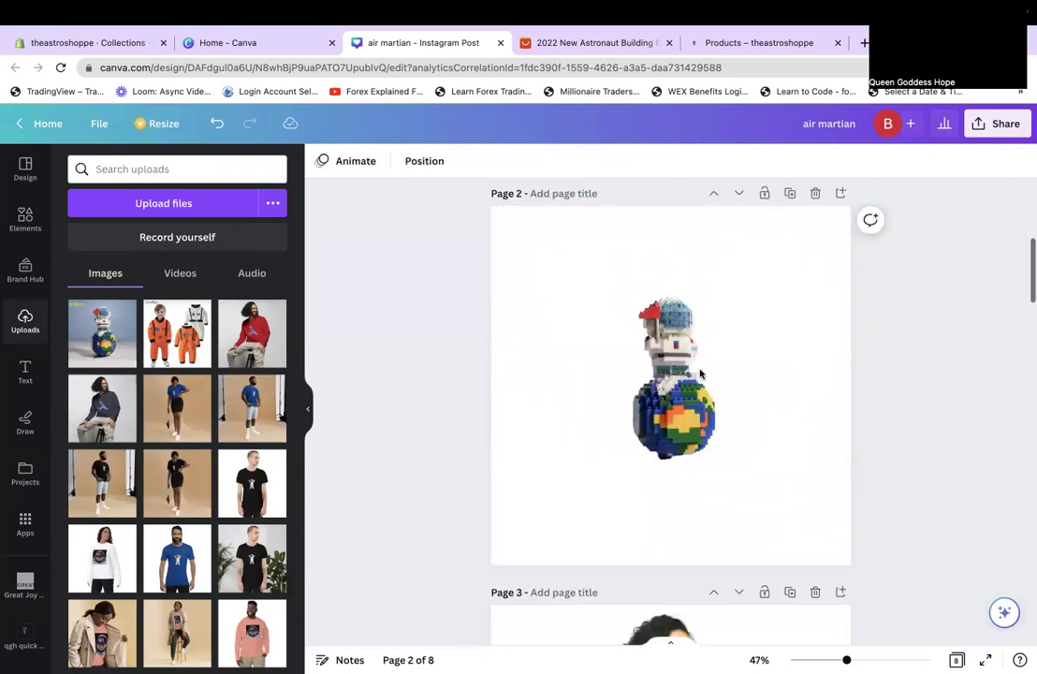
left_click(604, 321)
left_click_drag(780, 272, 850, 209)
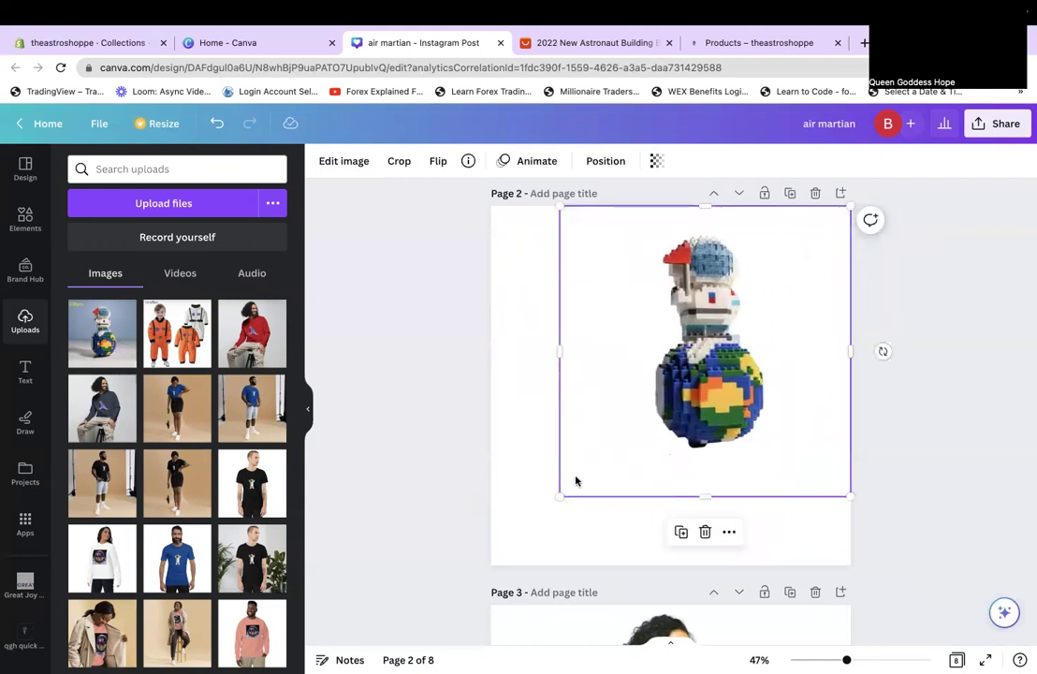
left_click_drag(557, 494, 513, 543)
Stretch the Lego globe photo to fill page 2 and rename the design 'oberlo updates'.
left_click_drag(485, 561, 424, 518)
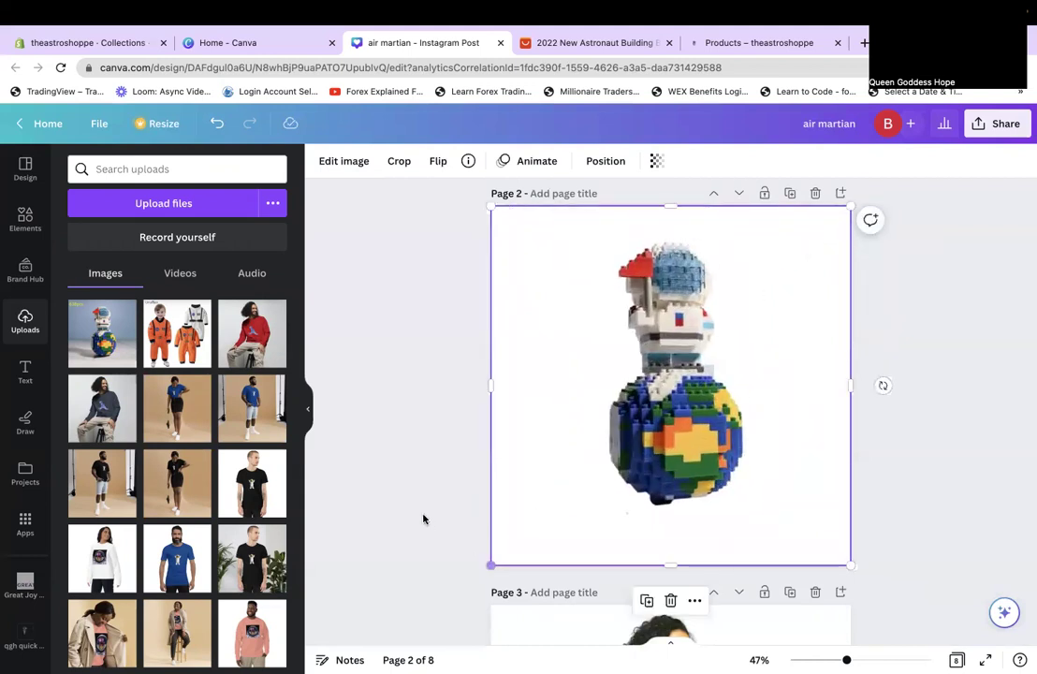
left_click(980, 407)
scroll(980, 407, "up", 5)
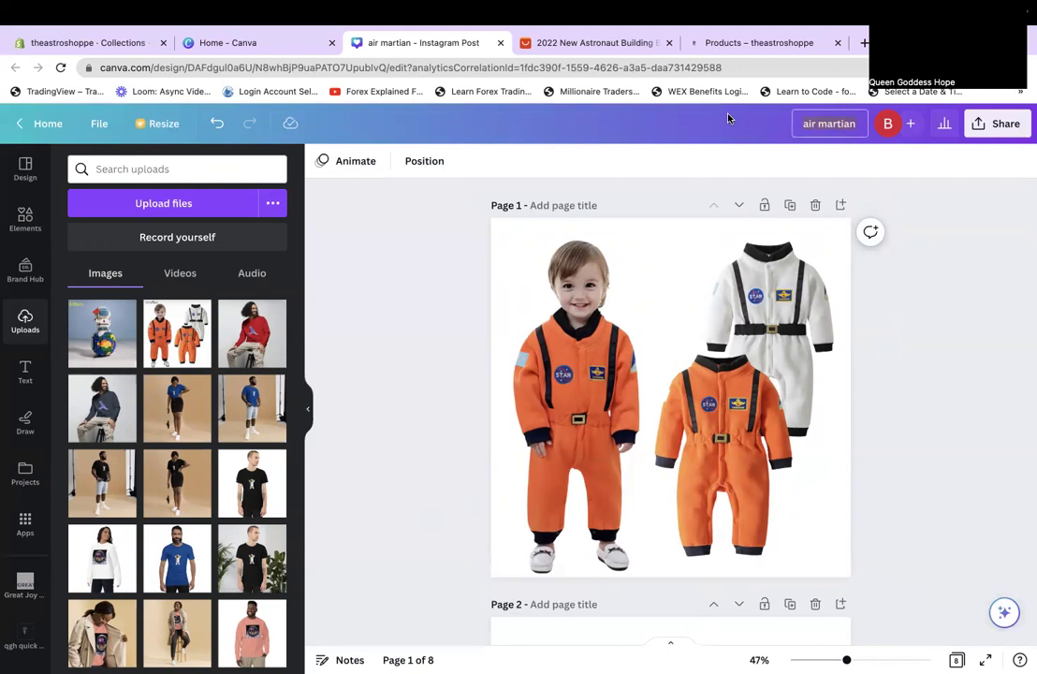
type("oberlo updates")
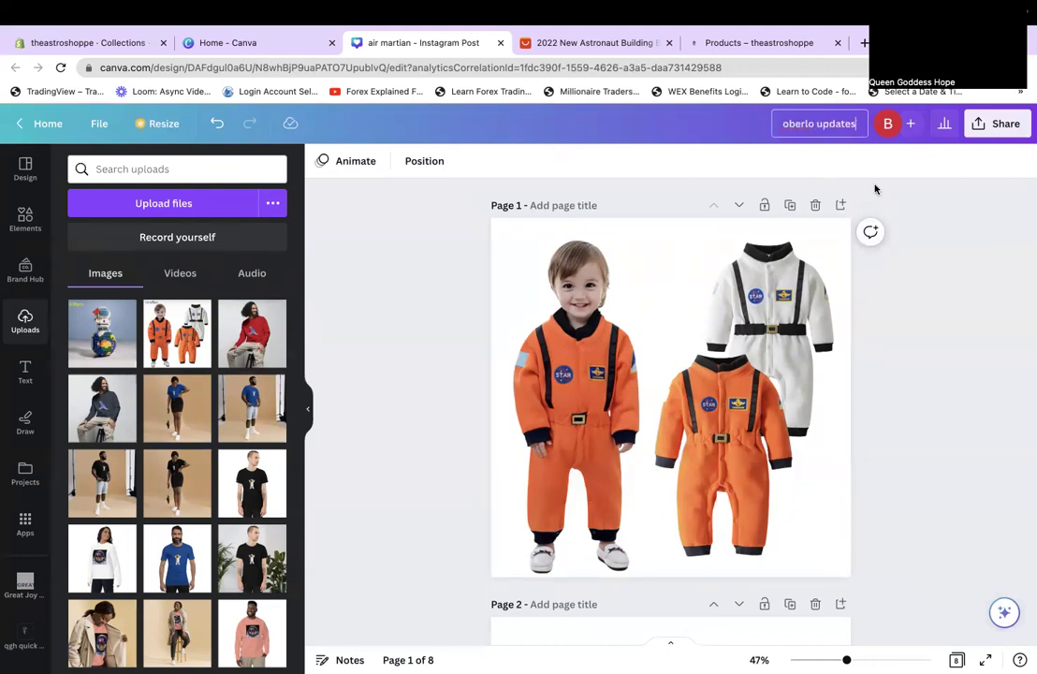
Add a blank page at the top of the design.
scroll(946, 201, "down", 1)
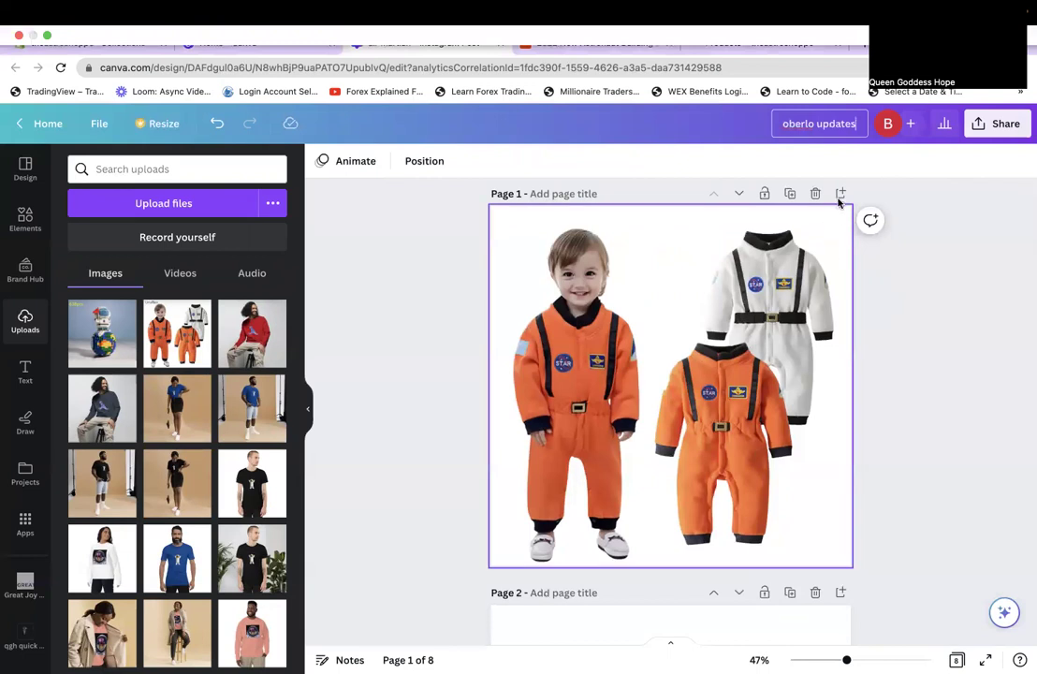
left_click(841, 196)
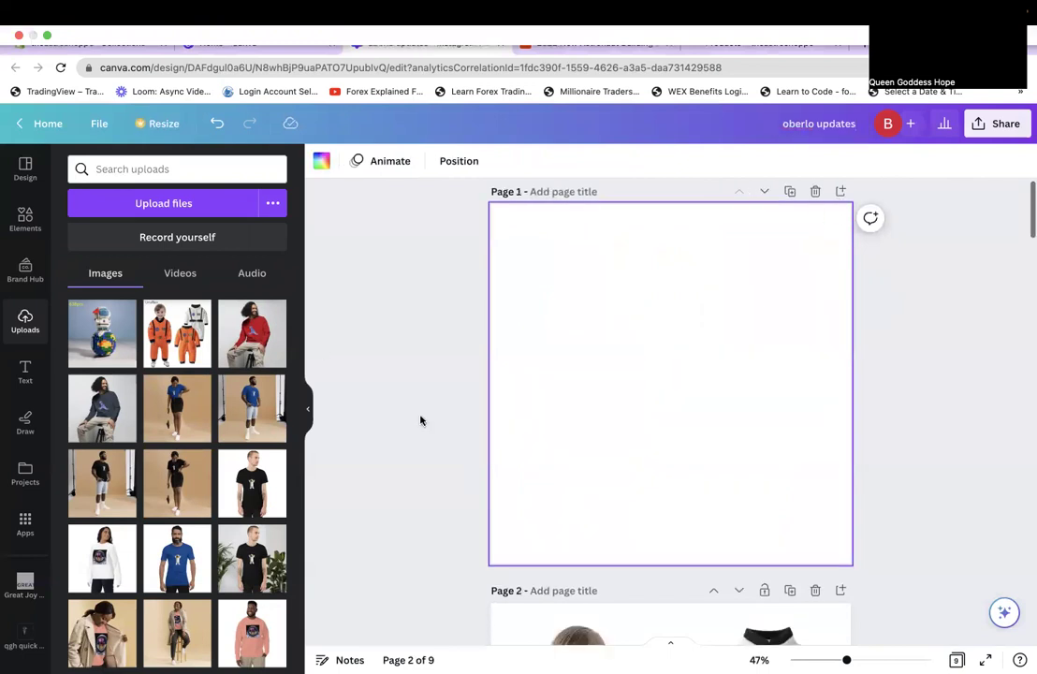
key("super+z")
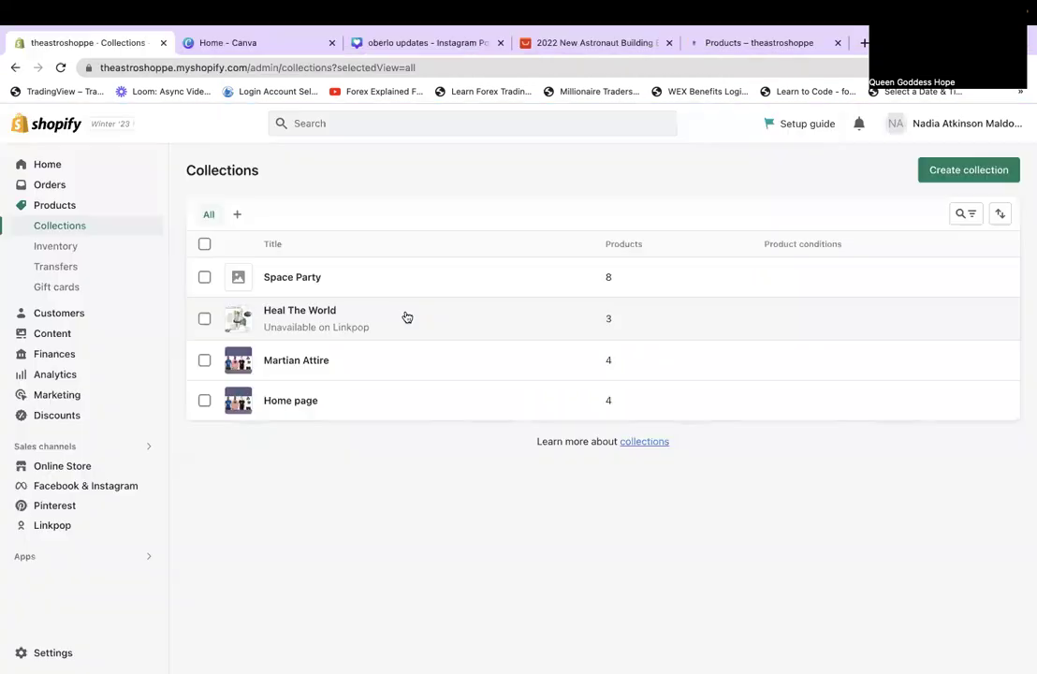
left_click(101, 44)
From the Space Party collection, download the main astronaut image of Outer Space Theme Balloons.
left_click(307, 278)
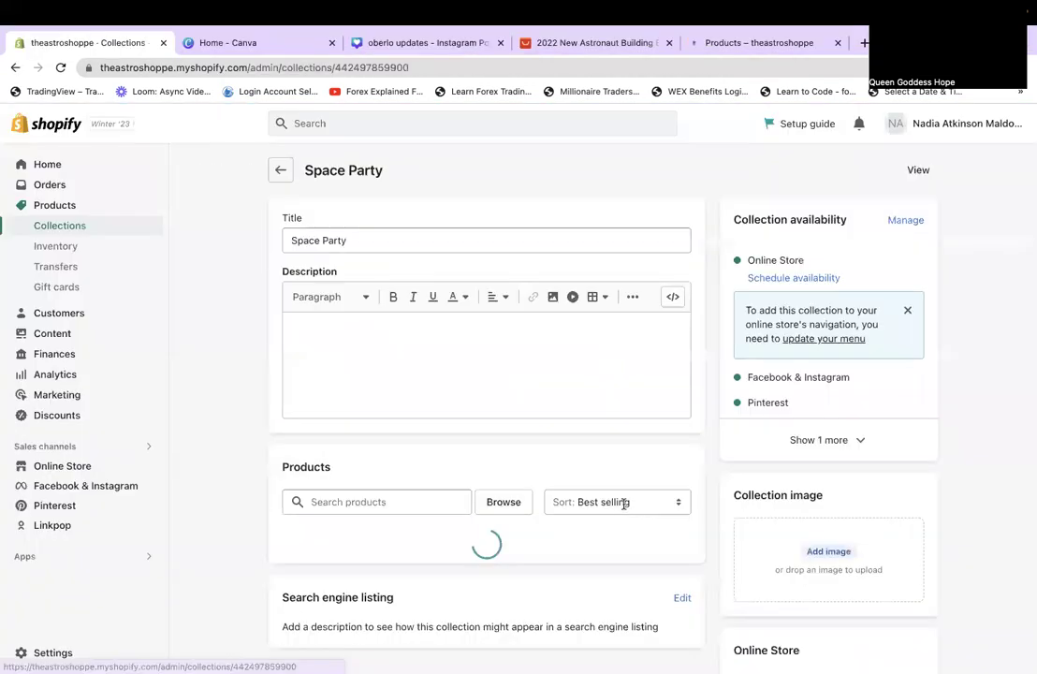
scroll(623, 504, "down", 3)
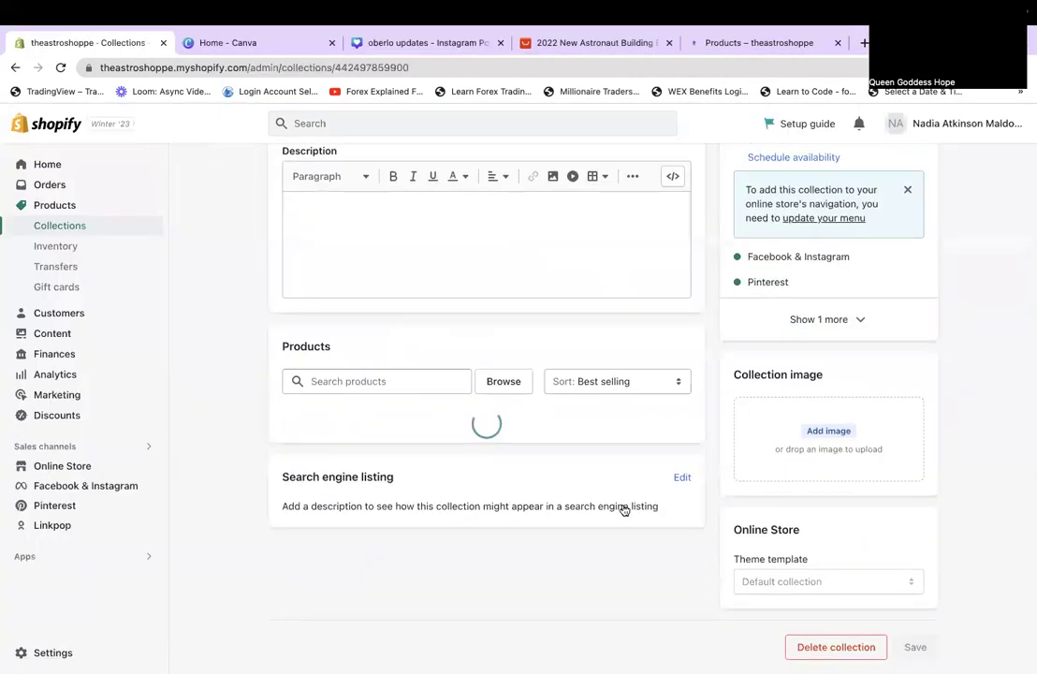
scroll(624, 509, "down", 2)
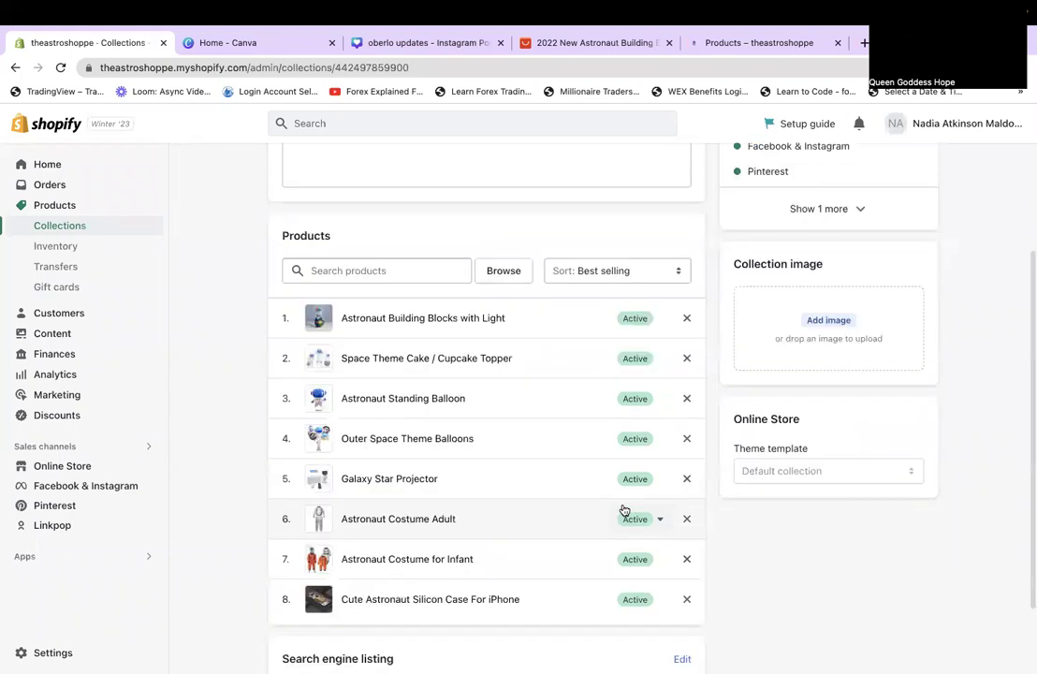
left_click(678, 606)
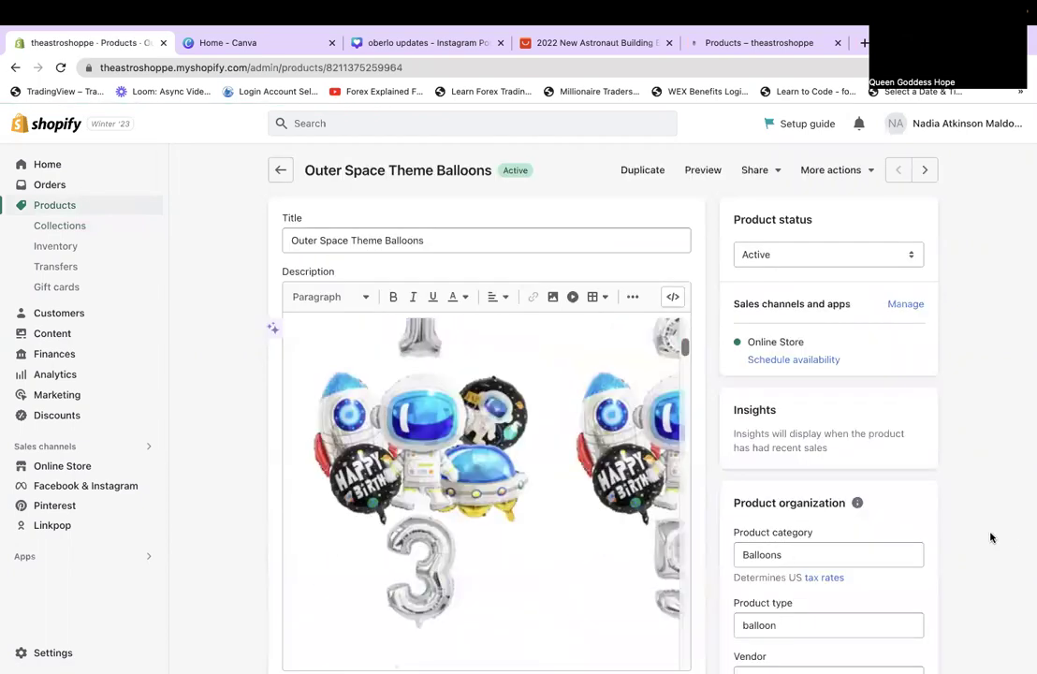
scroll(991, 537, "down", 8)
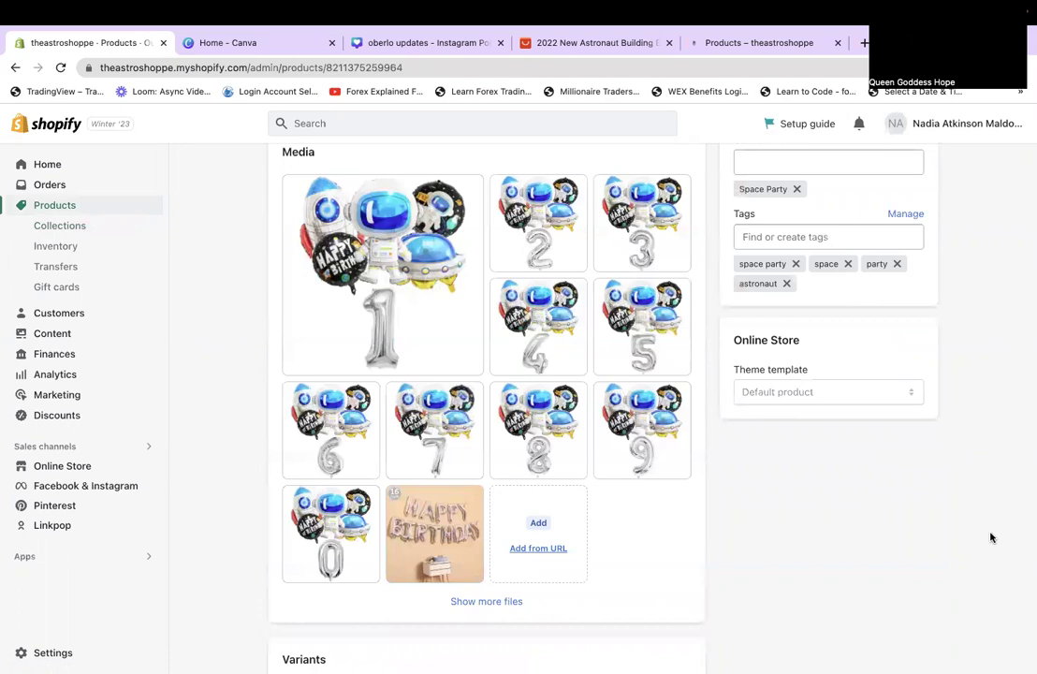
scroll(991, 537, "up", 1)
scroll(982, 542, "up", 1)
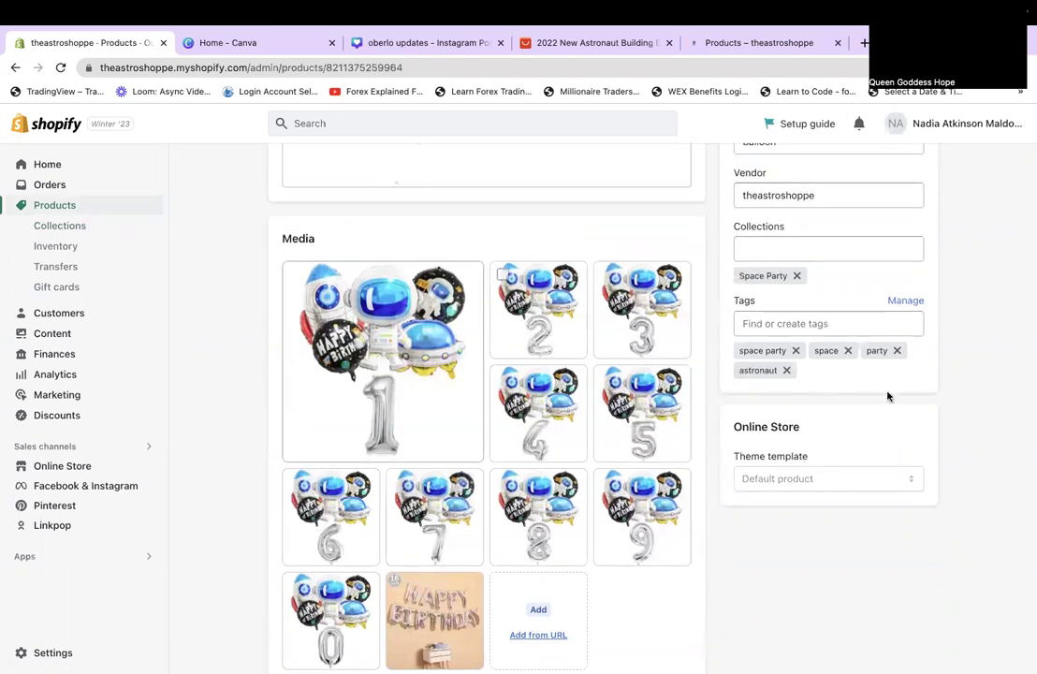
left_click(383, 362)
left_click(955, 129)
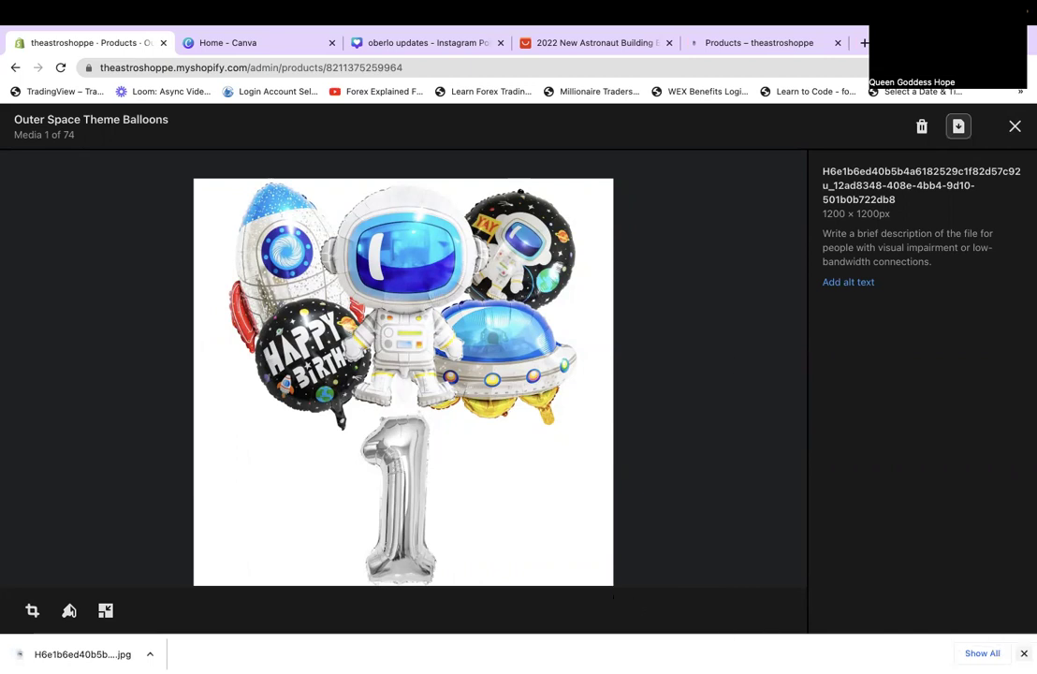
left_click(1009, 134)
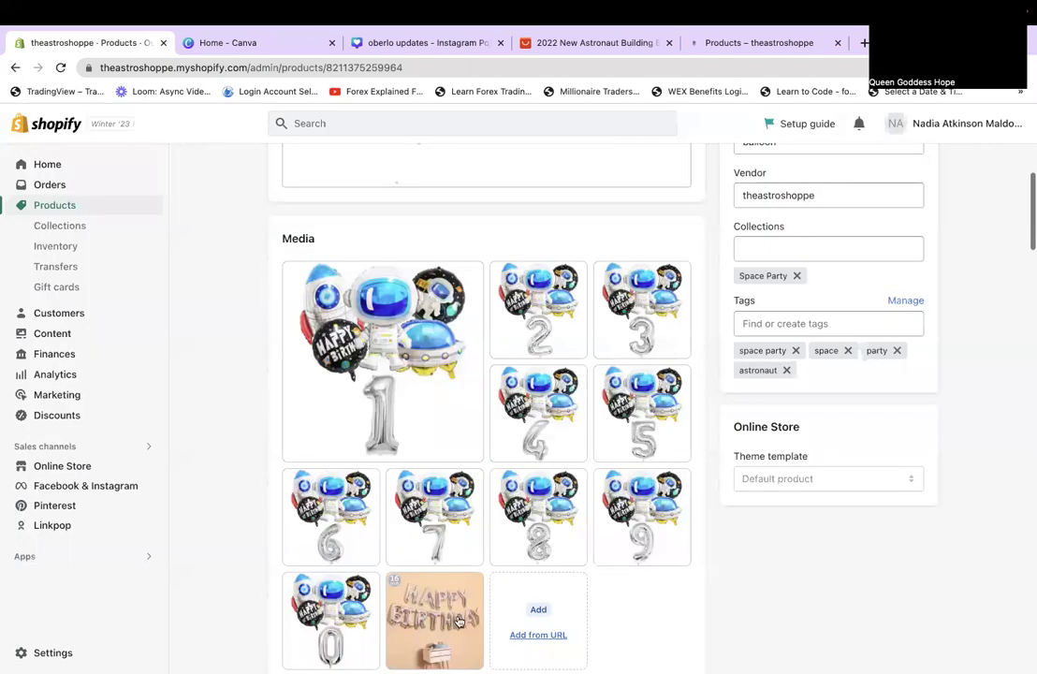
Download the Happy Birthday balloon image, then return to the Collections list.
left_click(472, 613)
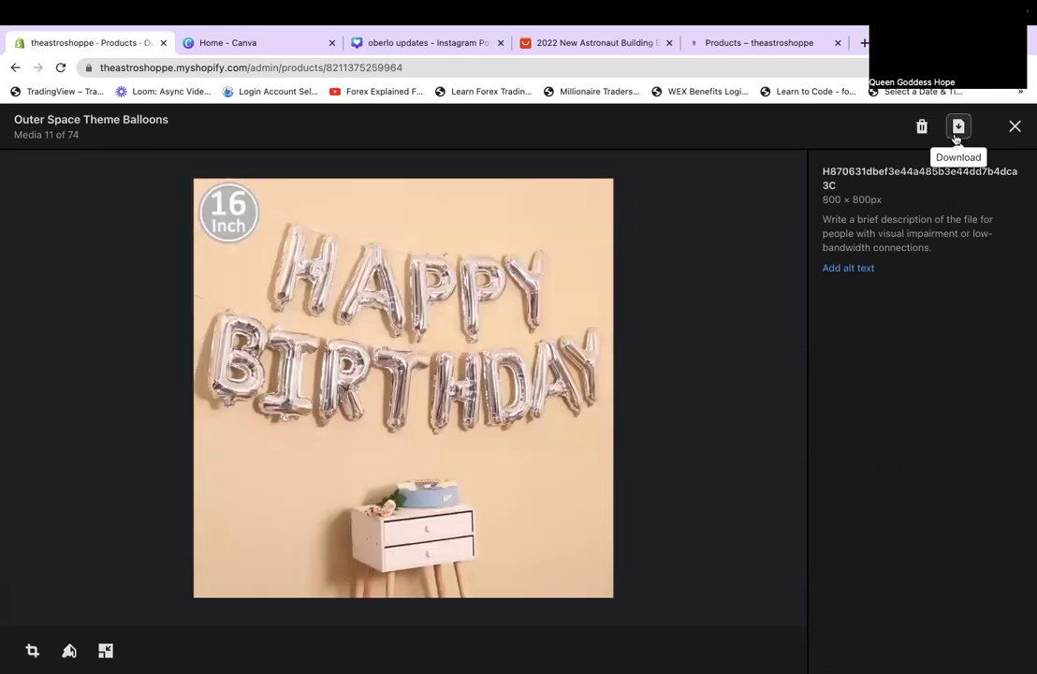
left_click(957, 130)
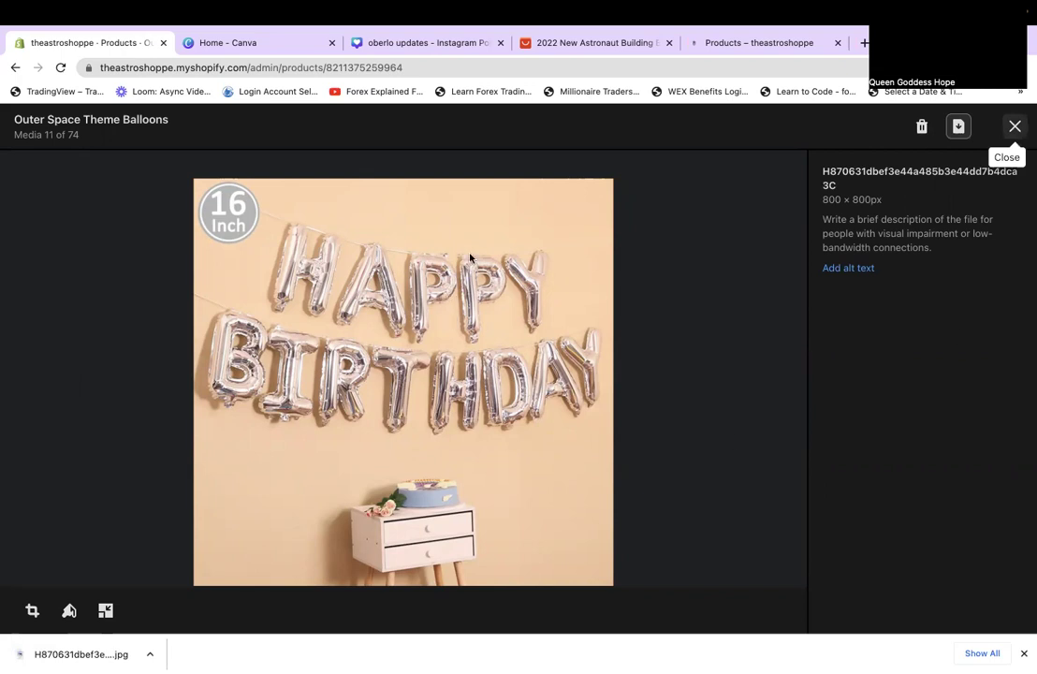
key("Escape")
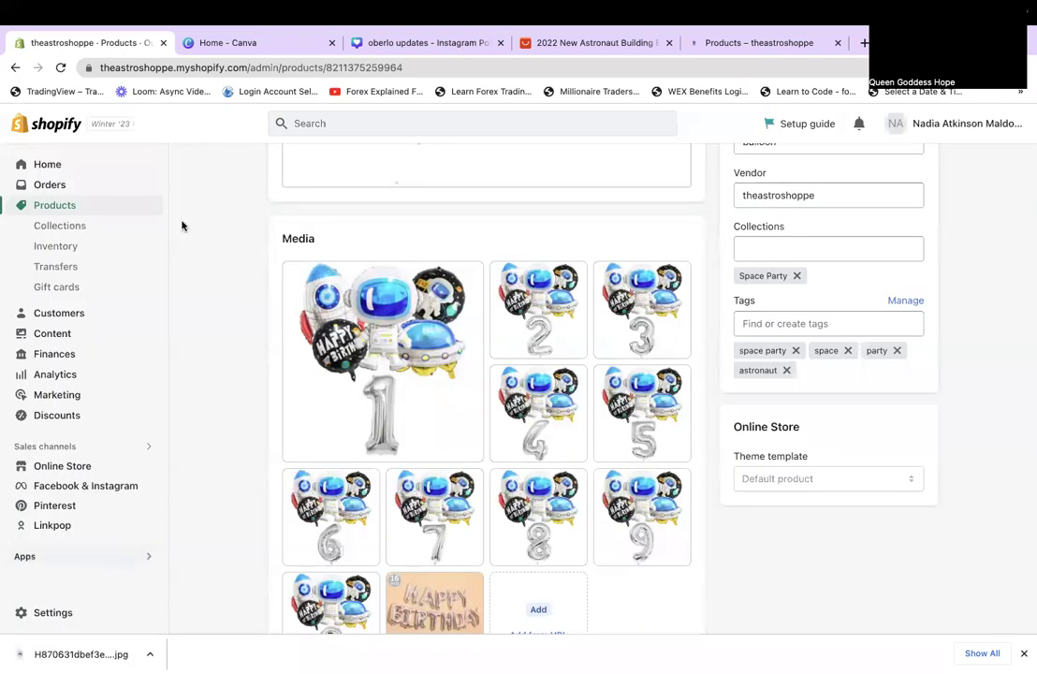
left_click(14, 72)
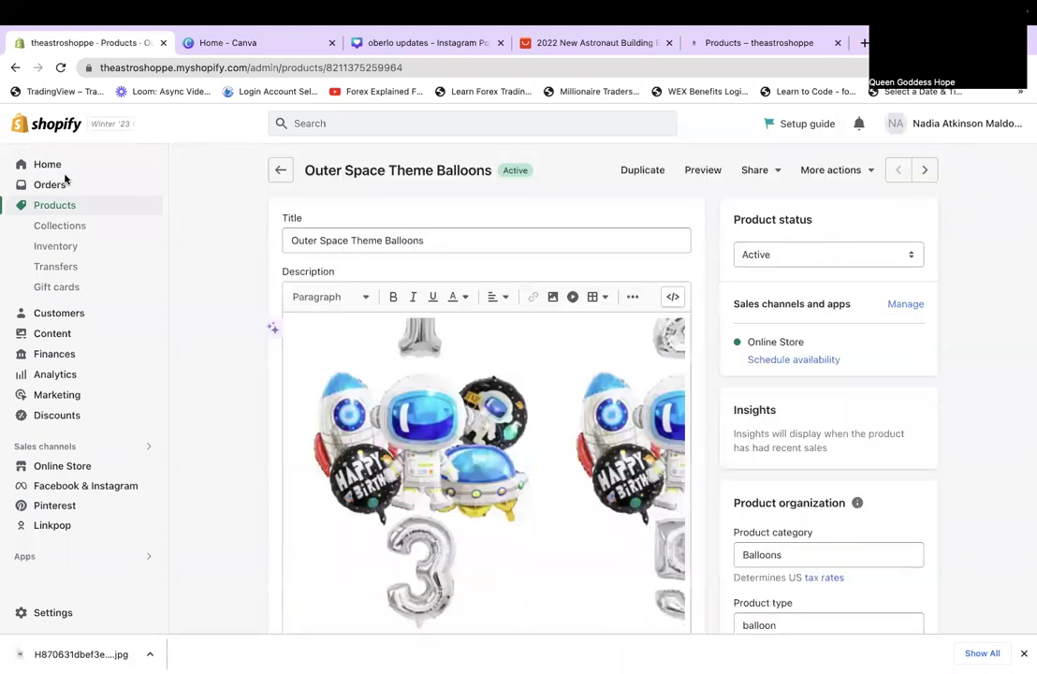
left_click(58, 230)
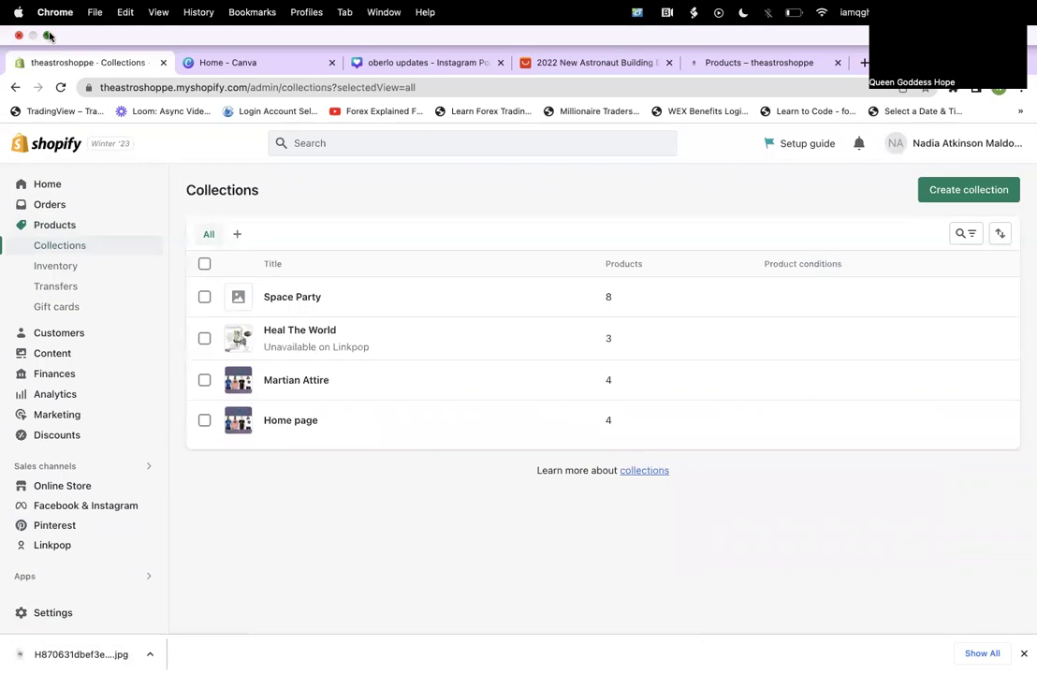
Upload the two downloaded balloon images from Finder into the oberlo updates design's Uploads.
left_click(48, 35)
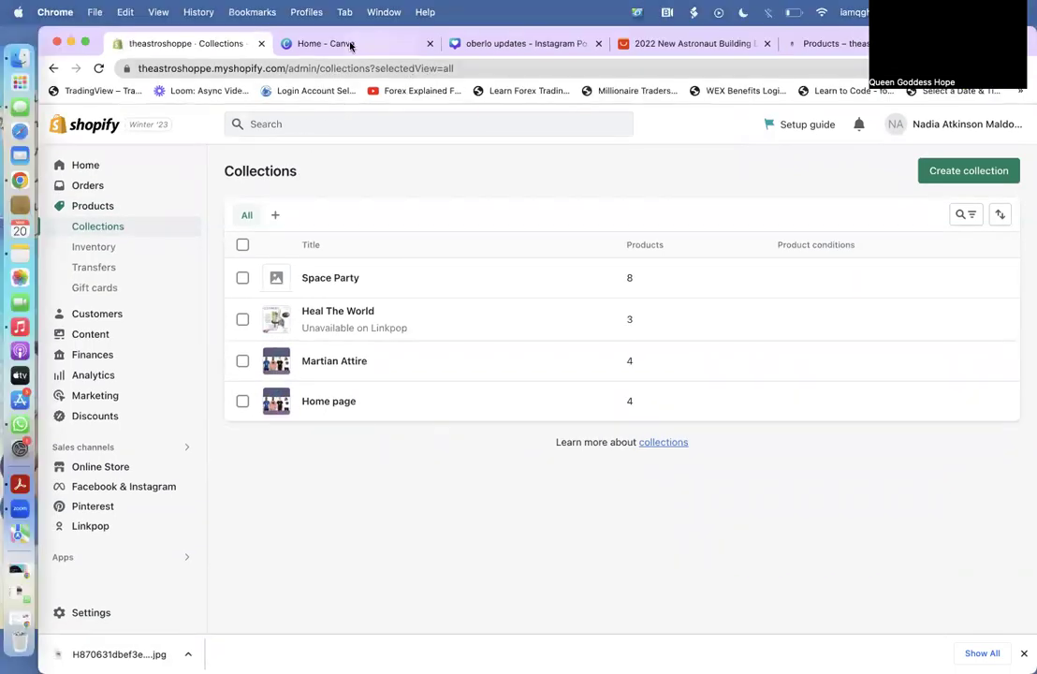
left_click(309, 44)
left_click(503, 41)
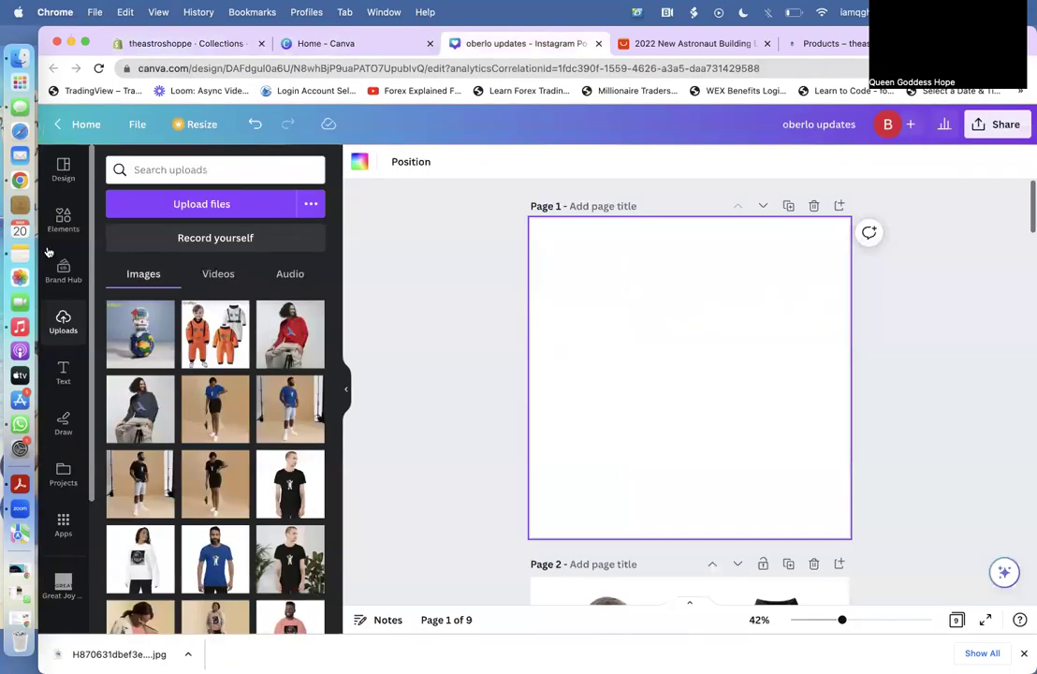
key("super+Tab")
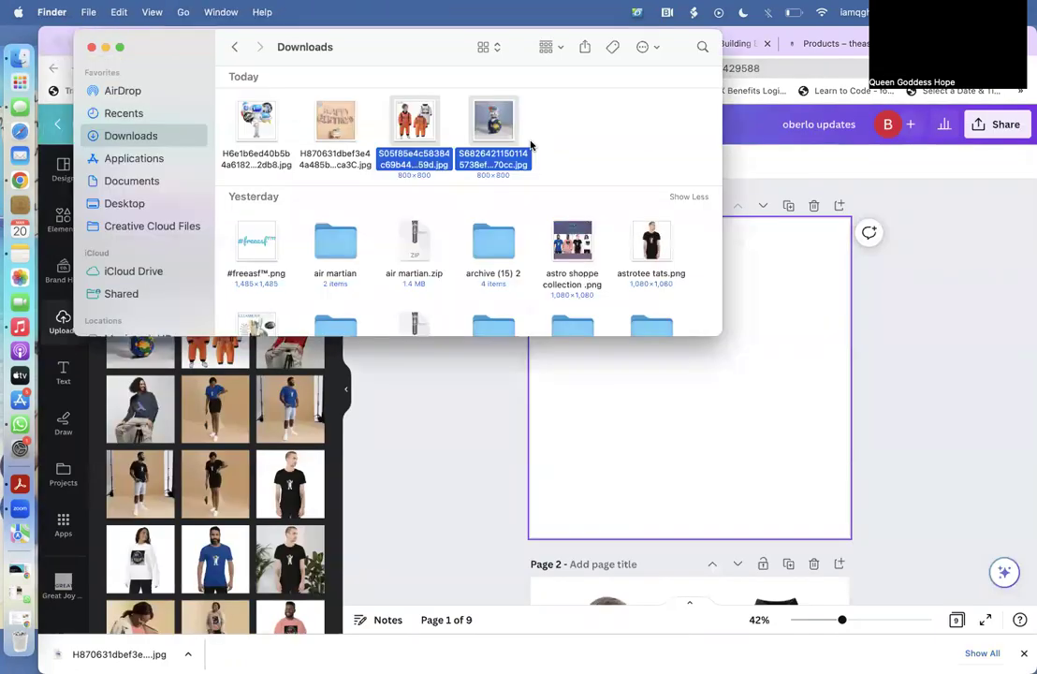
left_click(379, 111)
left_click_drag(224, 90, 198, 423)
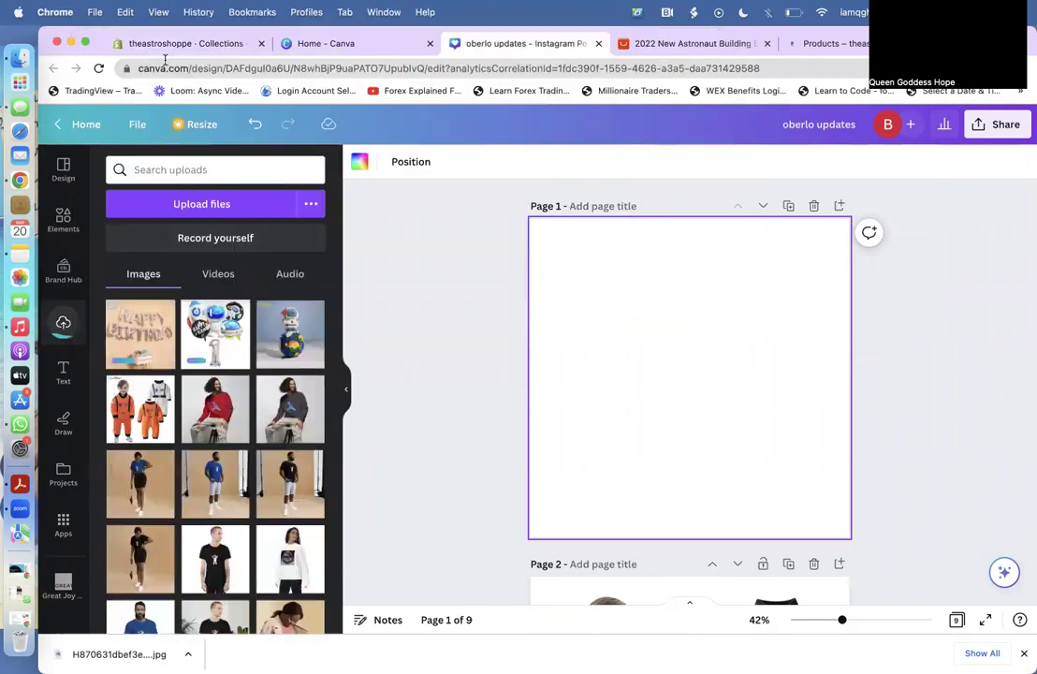
left_click(86, 44)
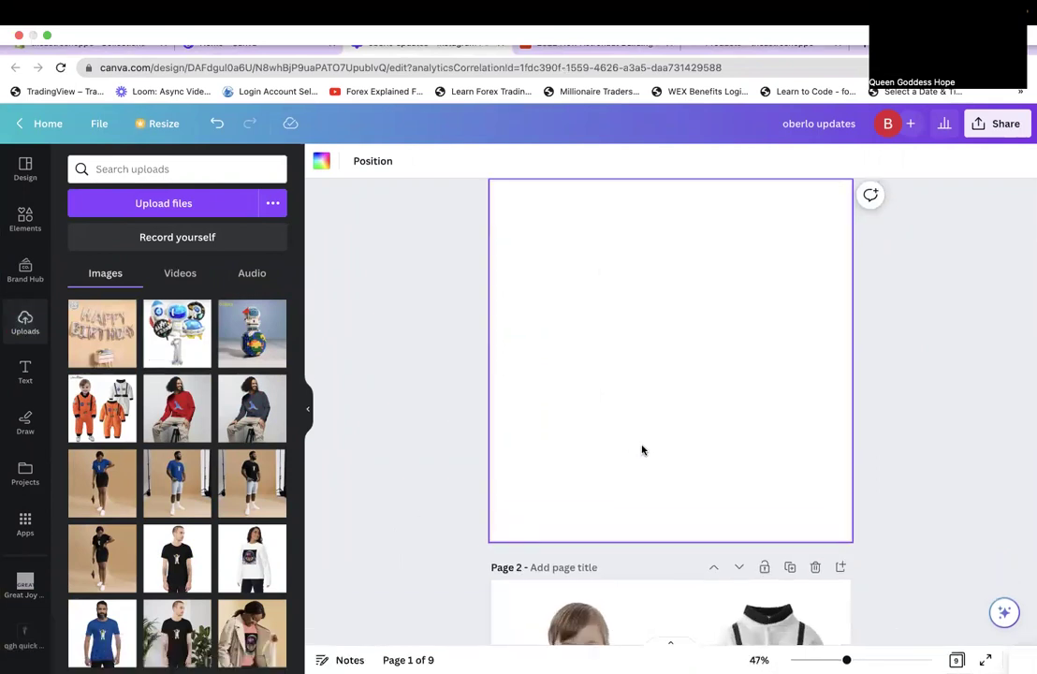
Add the astronaut balloon bouquet to Page 1 and nudge it lower.
scroll(655, 506, "up", 1)
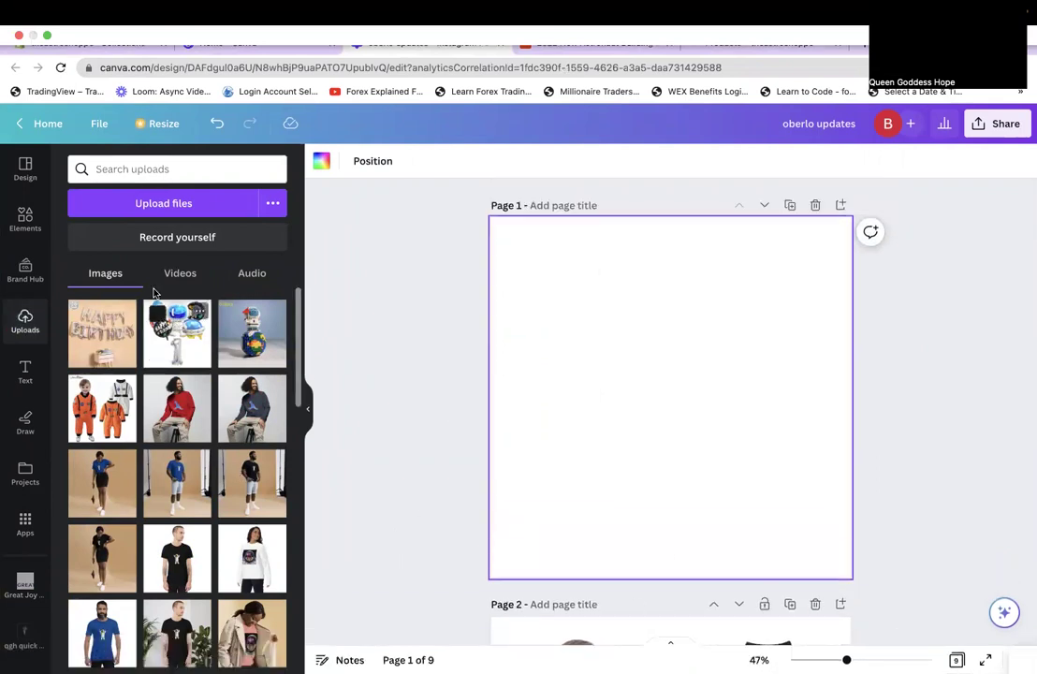
left_click(177, 333)
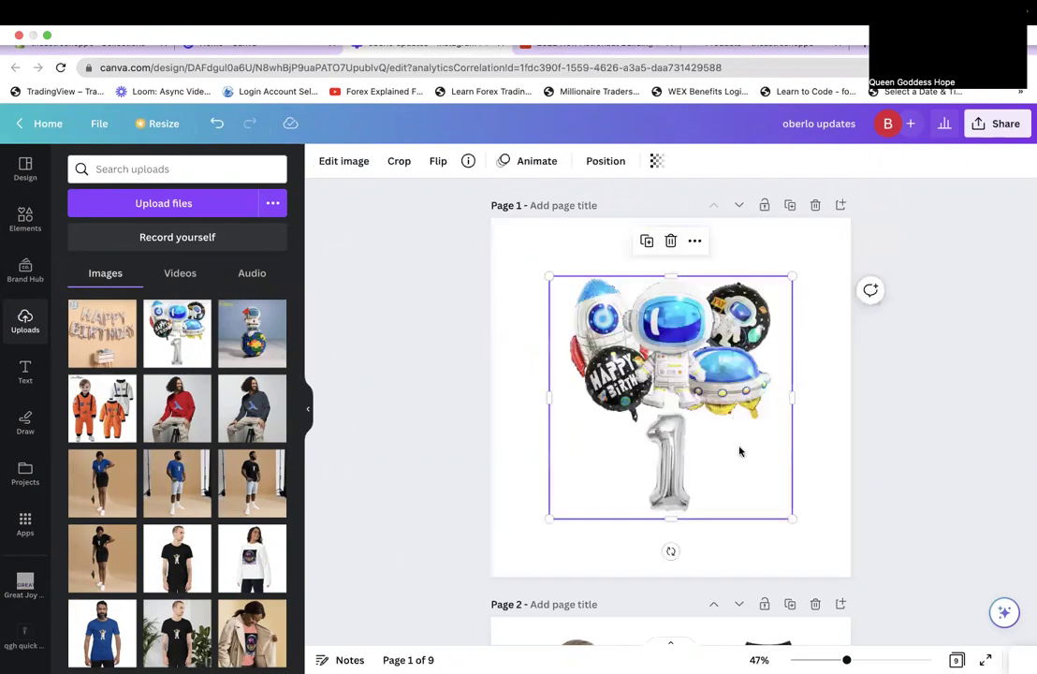
left_click_drag(714, 454, 713, 466)
Add the Happy Birthday image near the page top, remove its background and trim its bottom.
left_click(93, 323)
left_click_drag(695, 393, 695, 325)
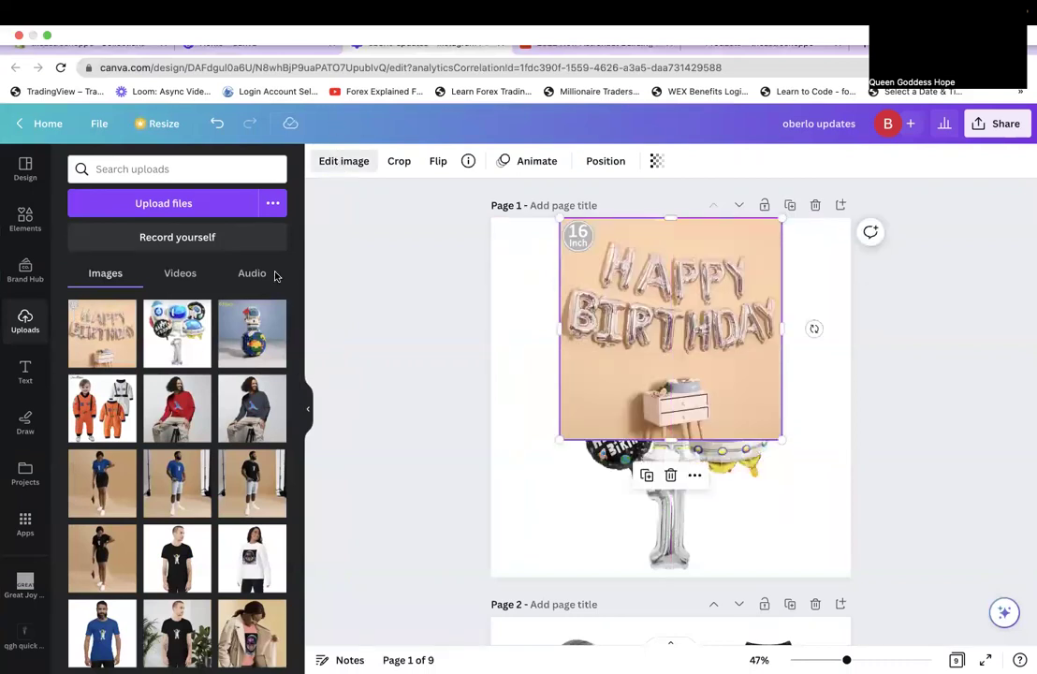
left_click(140, 398)
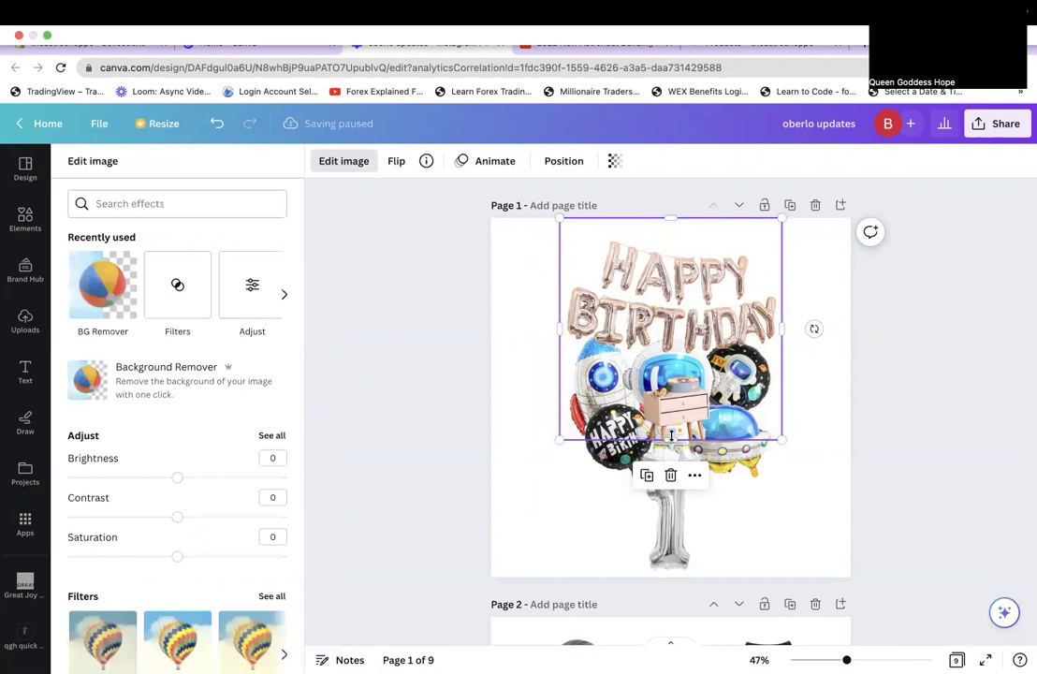
left_click_drag(670, 438, 663, 367)
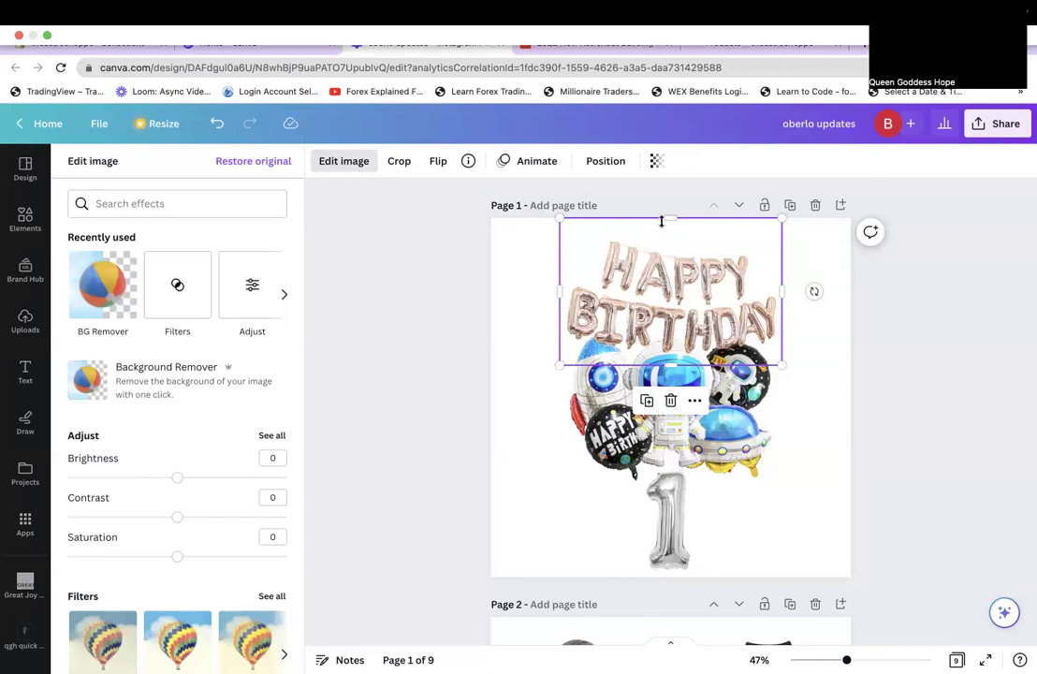
Widen the Happy Birthday letters across the top of Page 1 and centre them.
left_click_drag(664, 221, 669, 235)
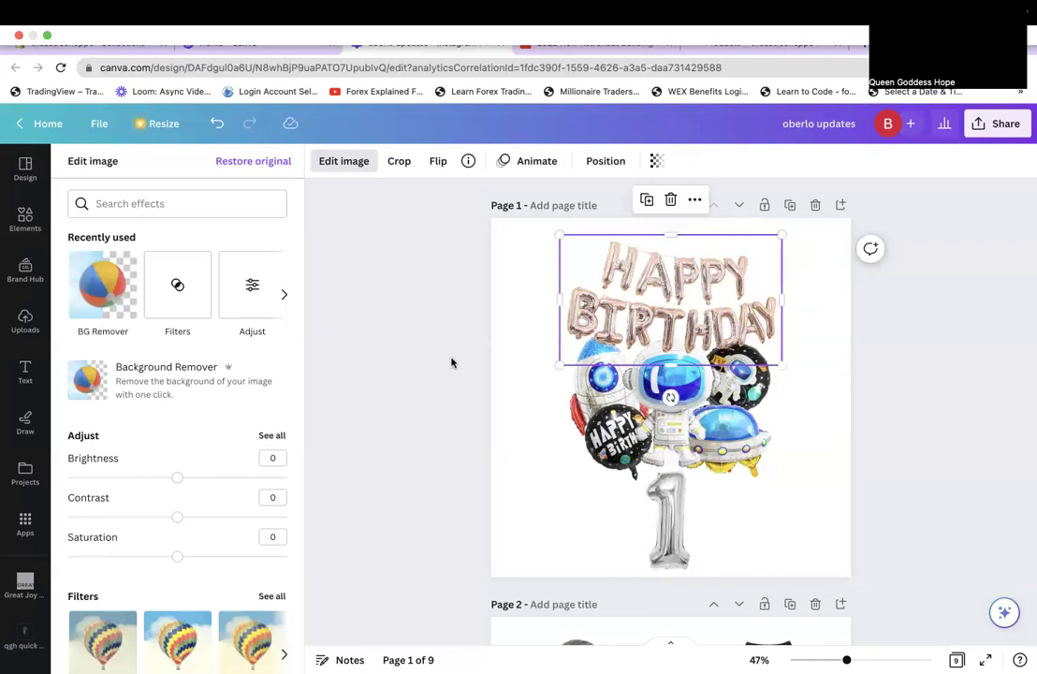
left_click(26, 227)
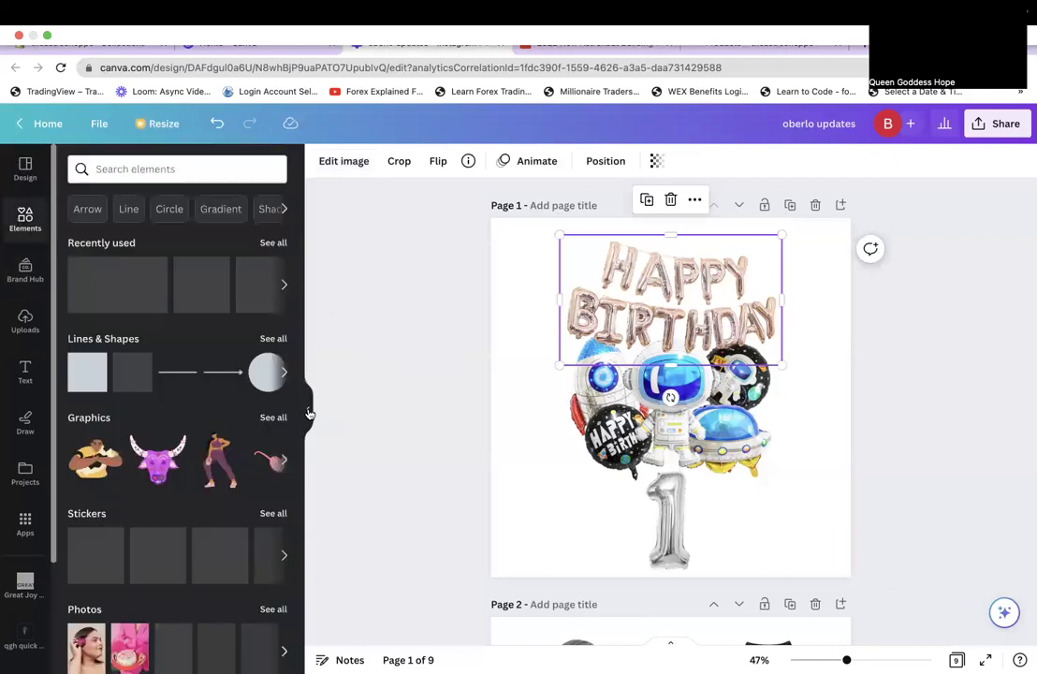
key("Escape")
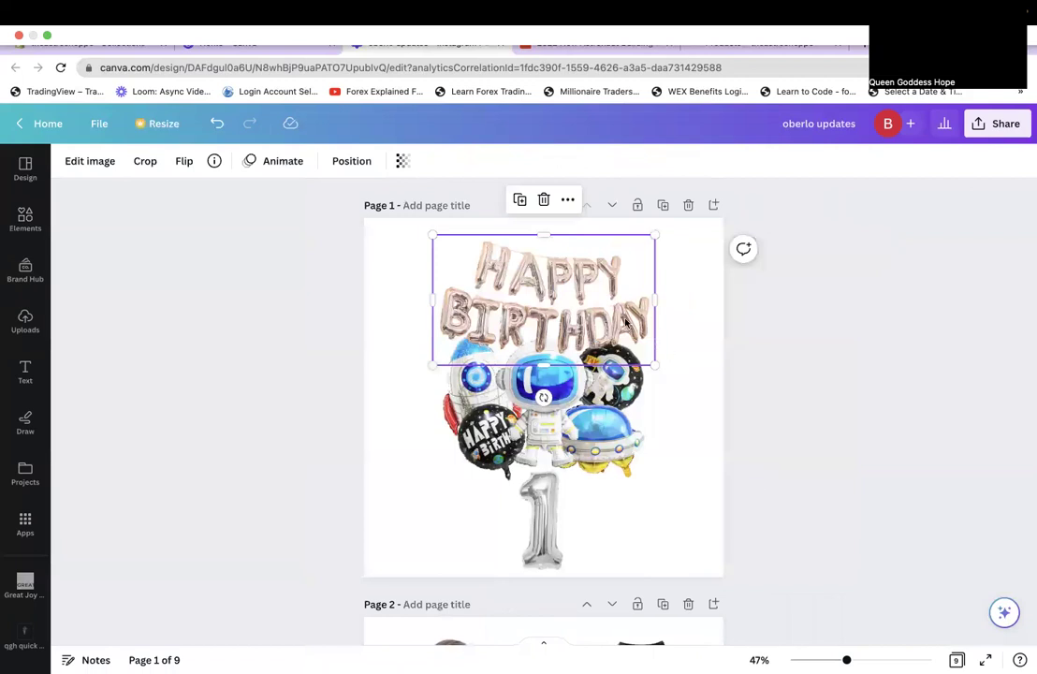
key("Escape")
left_click(651, 301)
left_click_drag(656, 300, 716, 306)
left_click_drag(435, 297, 422, 299)
left_click_drag(570, 236, 569, 215)
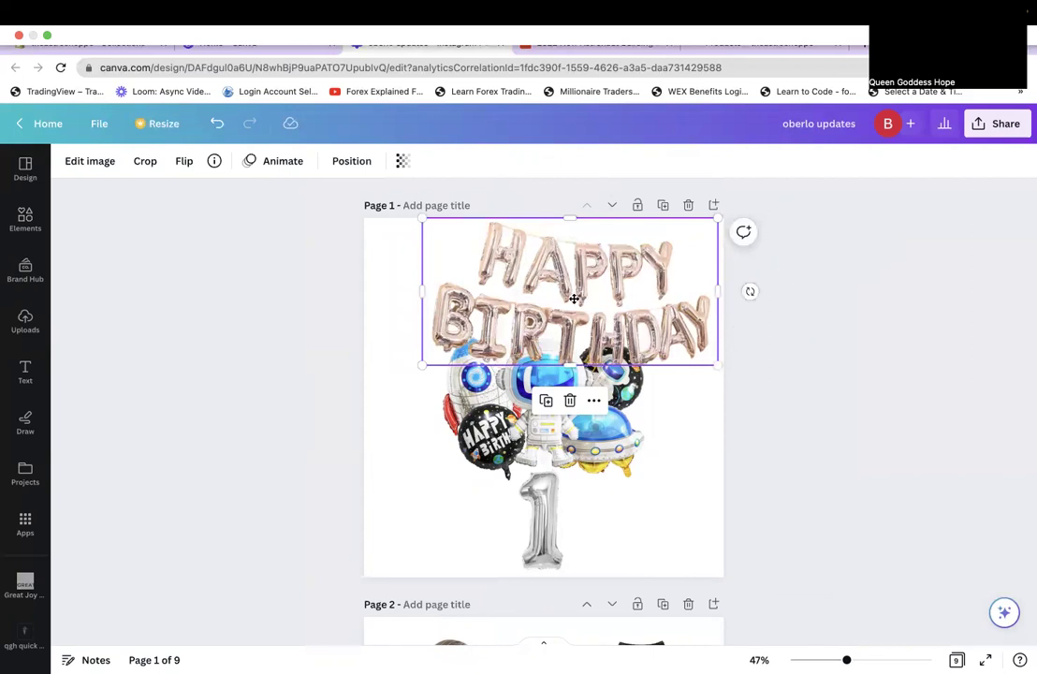
left_click_drag(595, 300, 572, 298)
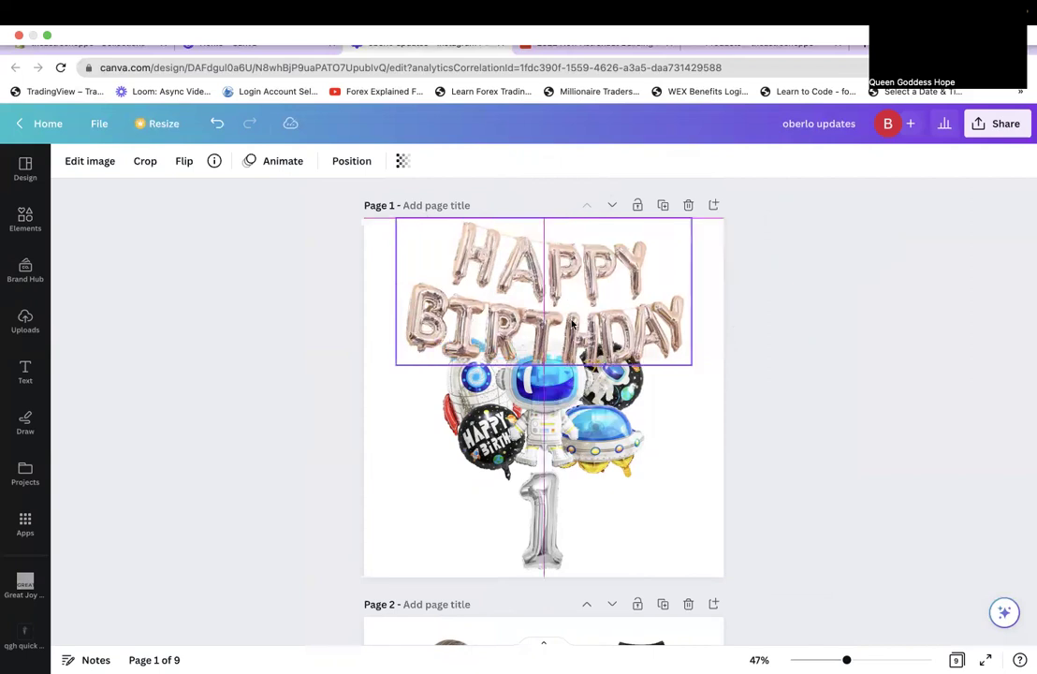
Trim the bottom edge of the astronaut balloon image.
left_click(514, 390)
left_click_drag(609, 580, 558, 499)
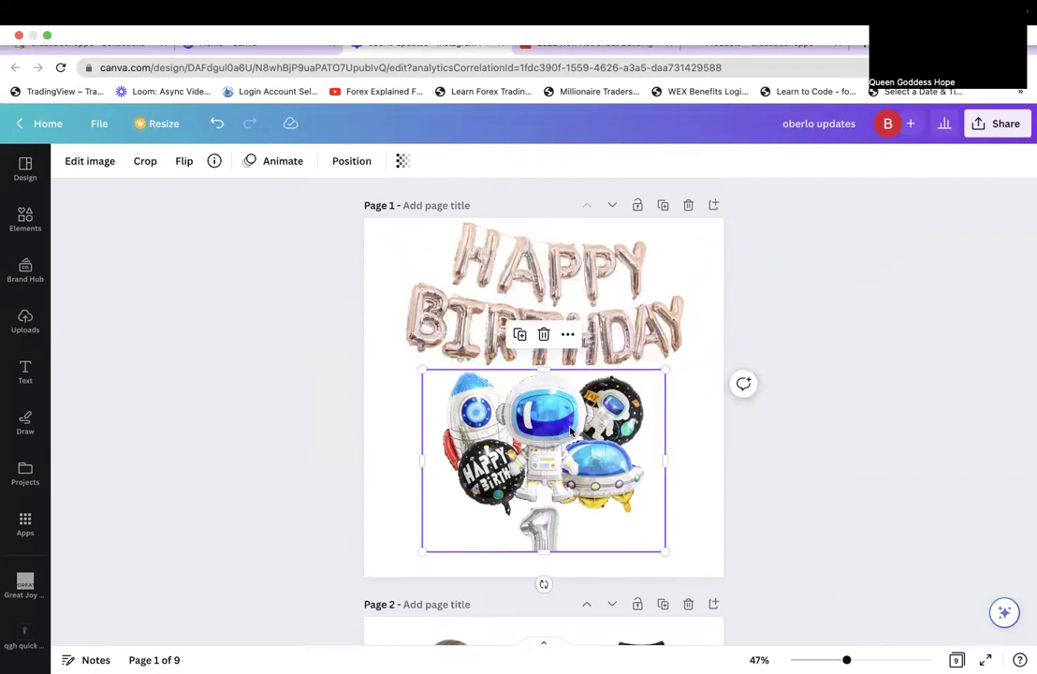
left_click_drag(549, 552, 543, 585)
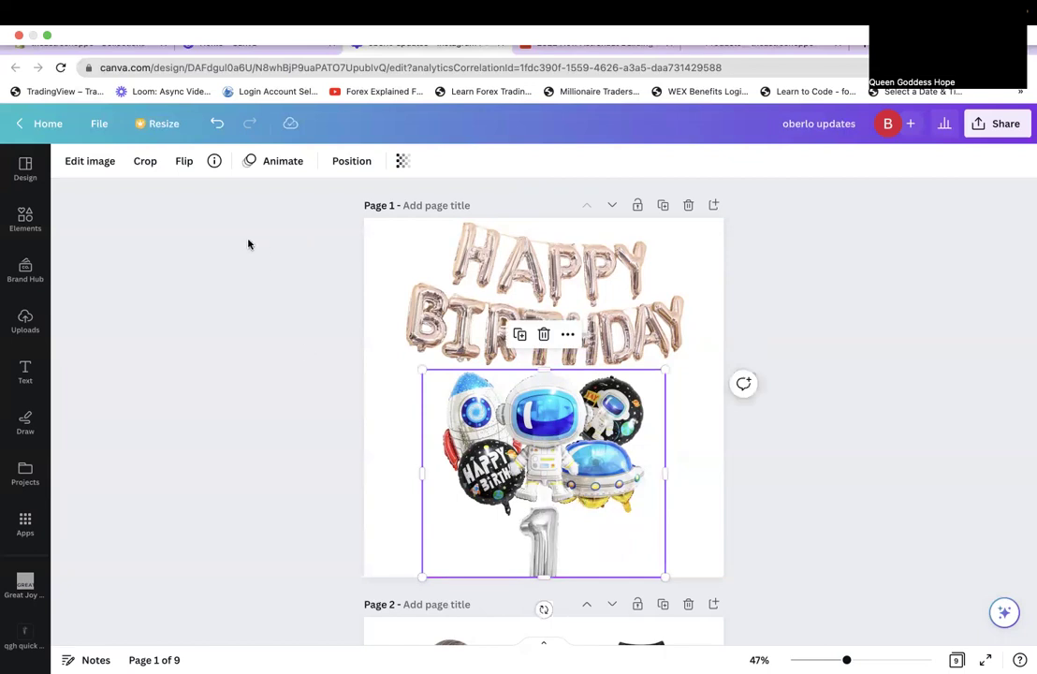
left_click(90, 161)
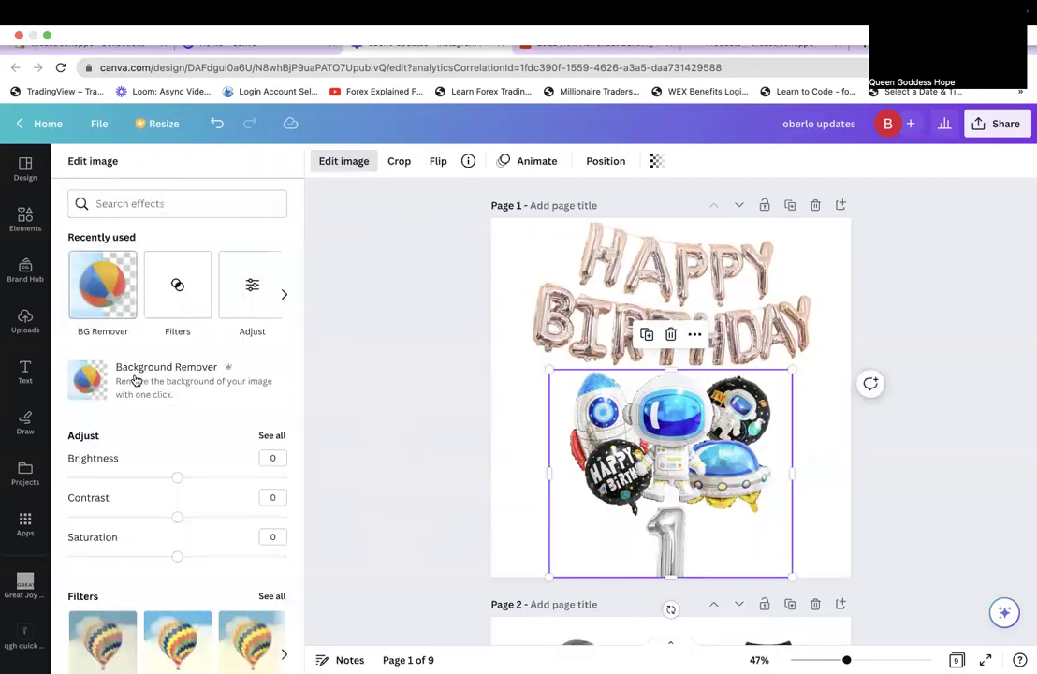
Remove the balloon image's background and erase the silver number 1 balloon.
left_click(136, 380)
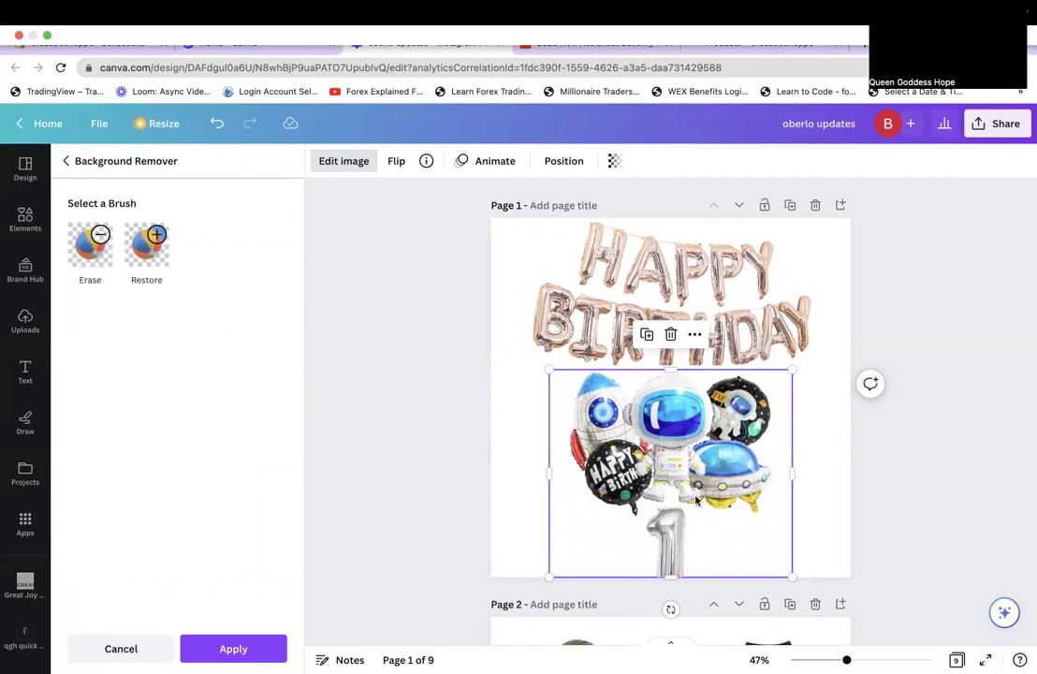
left_click(84, 230)
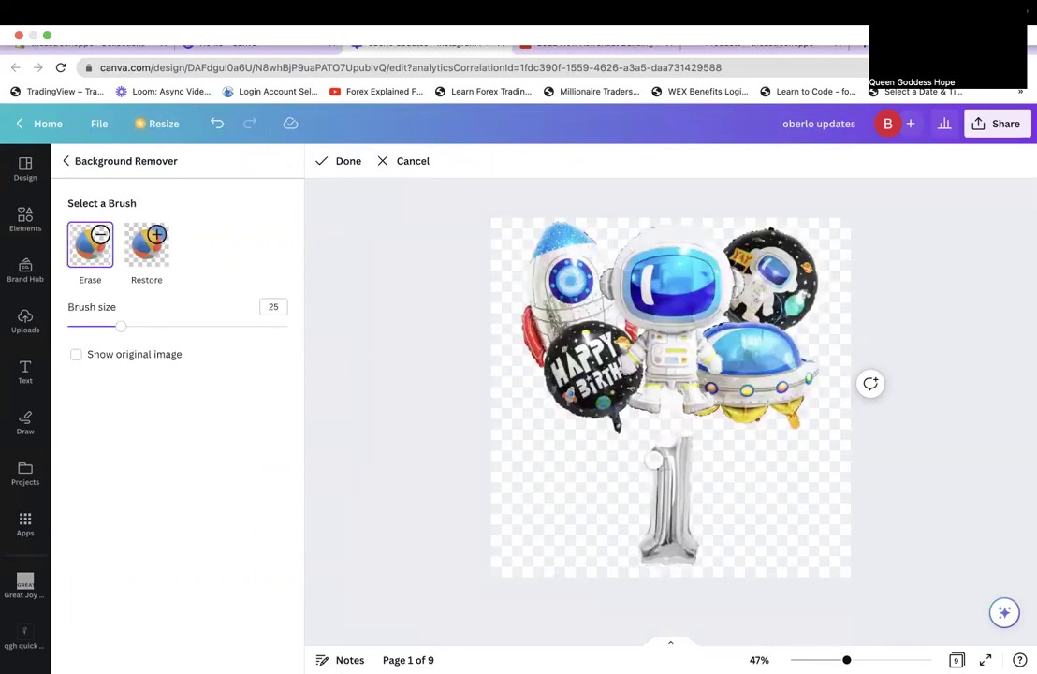
mouse_move(653, 458)
left_mouse_down()
mouse_move(692, 437)
mouse_move(697, 481)
mouse_move(653, 487)
mouse_move(676, 525)
mouse_move(635, 549)
mouse_move(663, 568)
left_mouse_up()
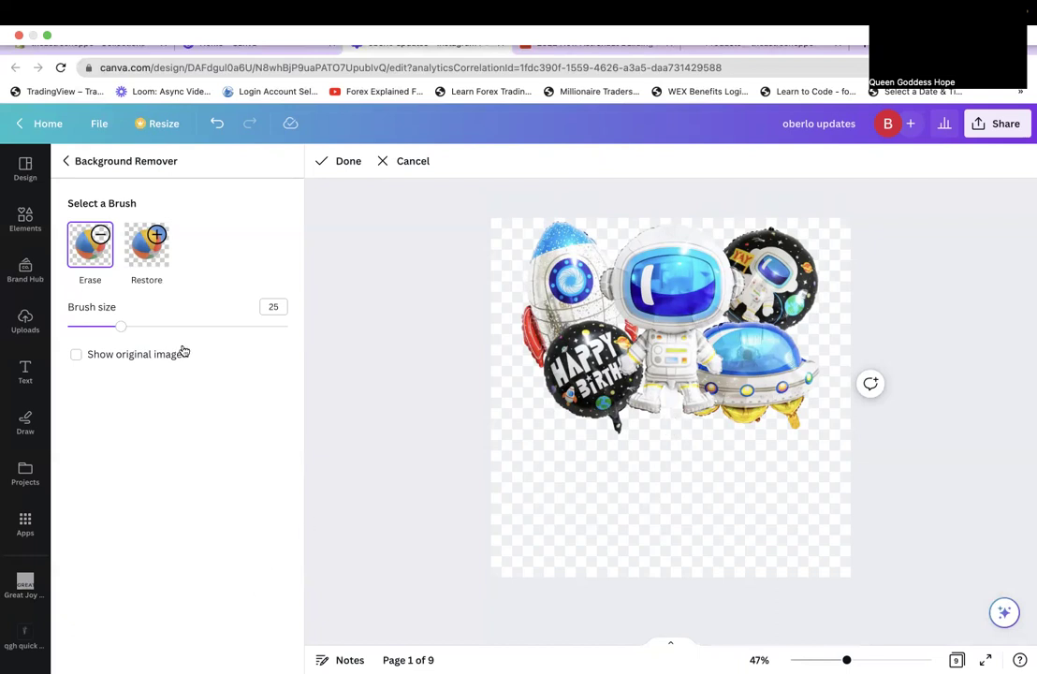
left_click(321, 161)
Crop the empty bottom off the bouquet, enlarge it and shift it beneath the letters.
left_click_drag(676, 579, 675, 535)
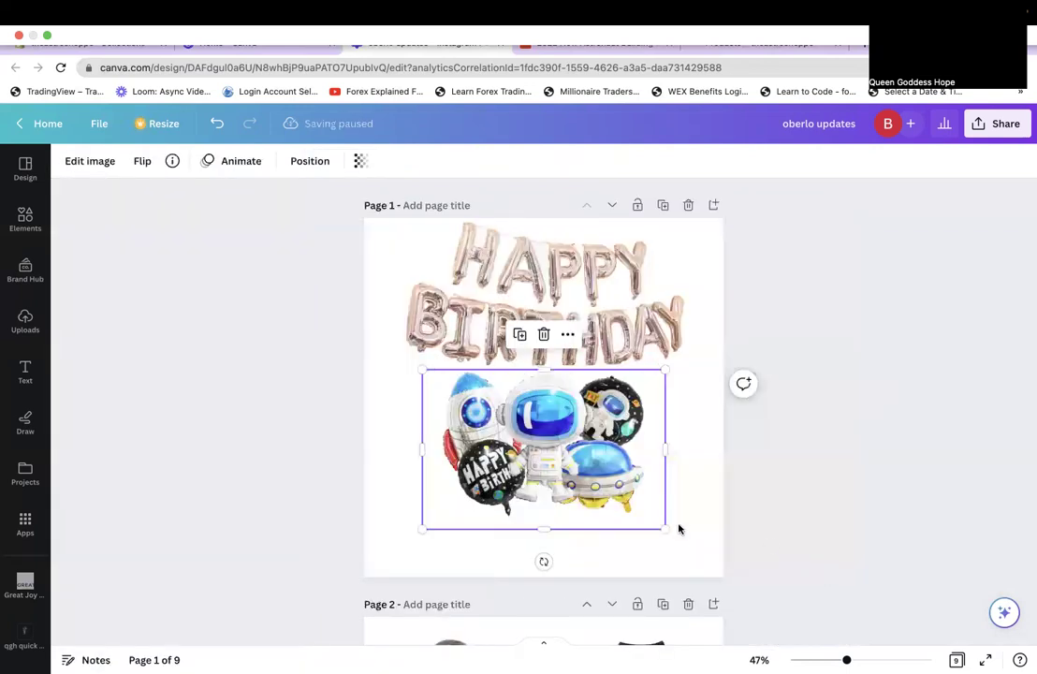
left_click_drag(672, 538, 712, 564)
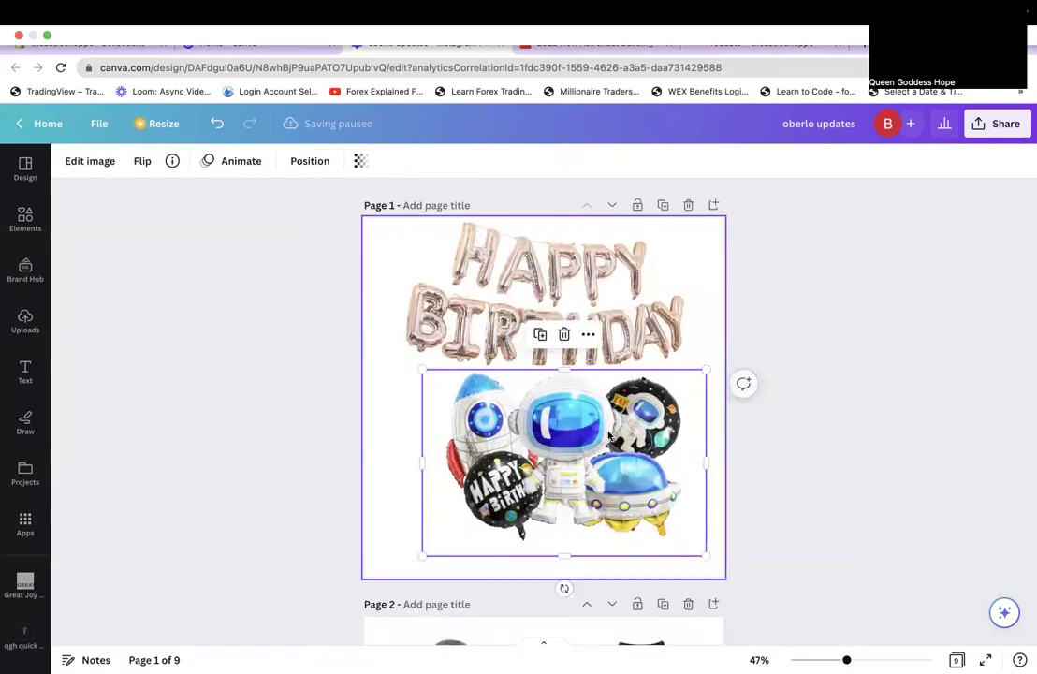
left_click_drag(616, 435, 598, 443)
left_click(539, 298)
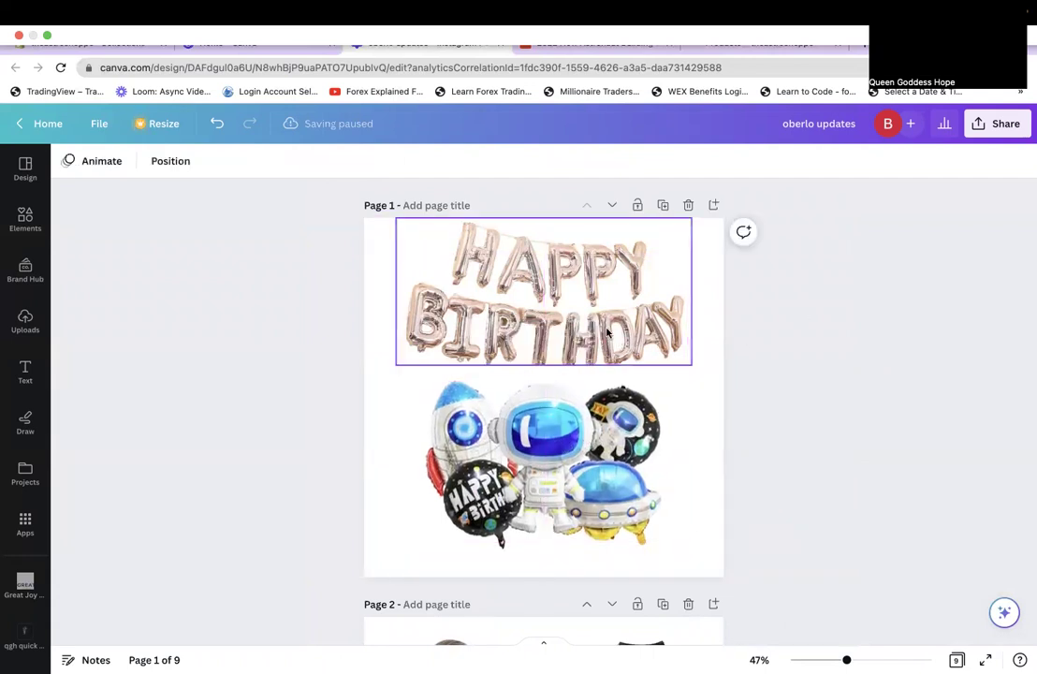
left_click_drag(602, 324, 602, 336)
left_click(53, 317)
left_click(25, 220)
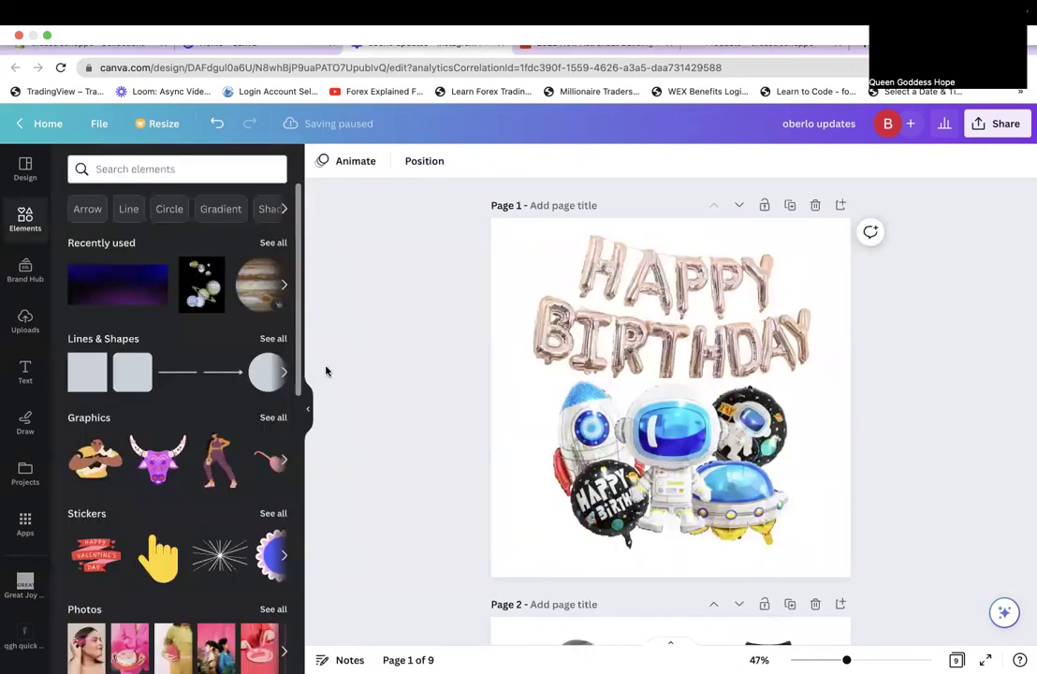
left_click(275, 243)
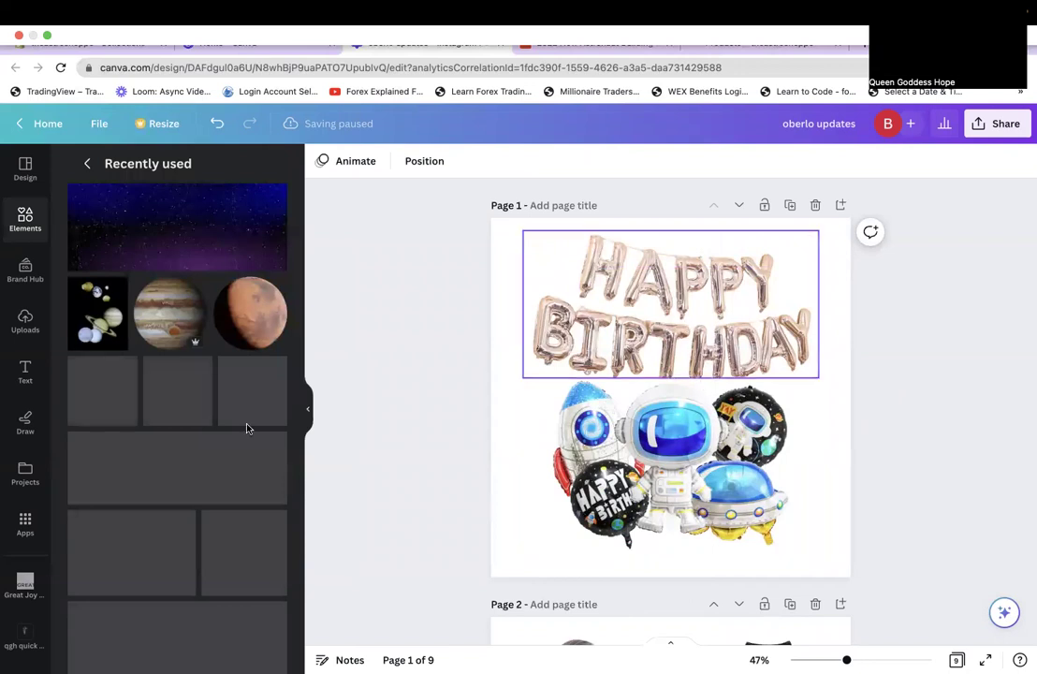
mouse_move(270, 337)
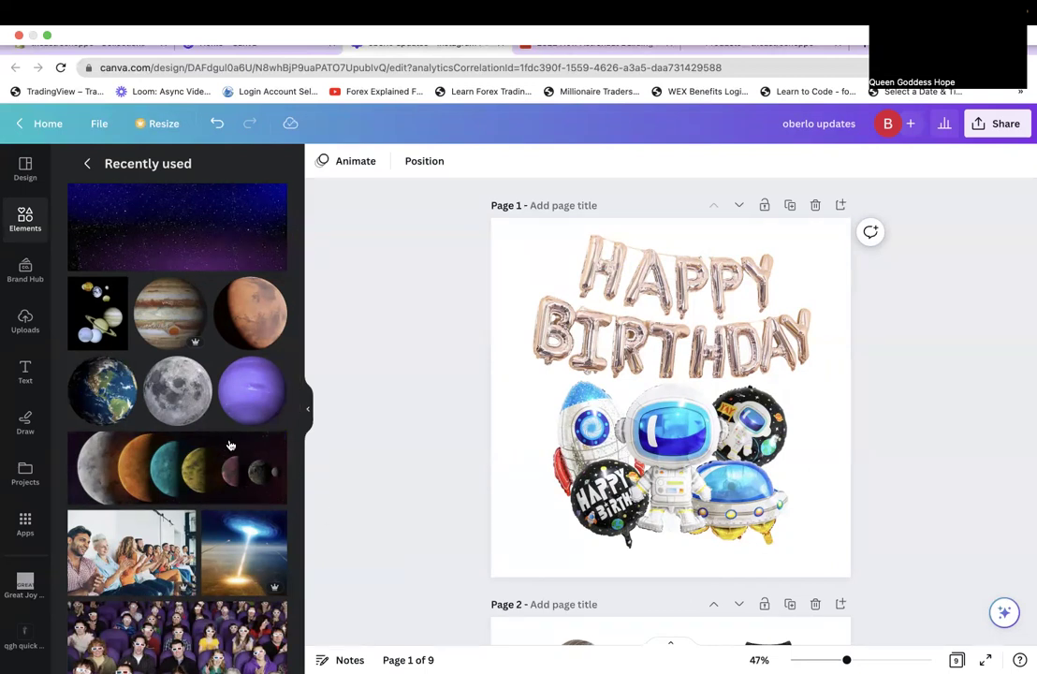
scroll(230, 444, "down", 5)
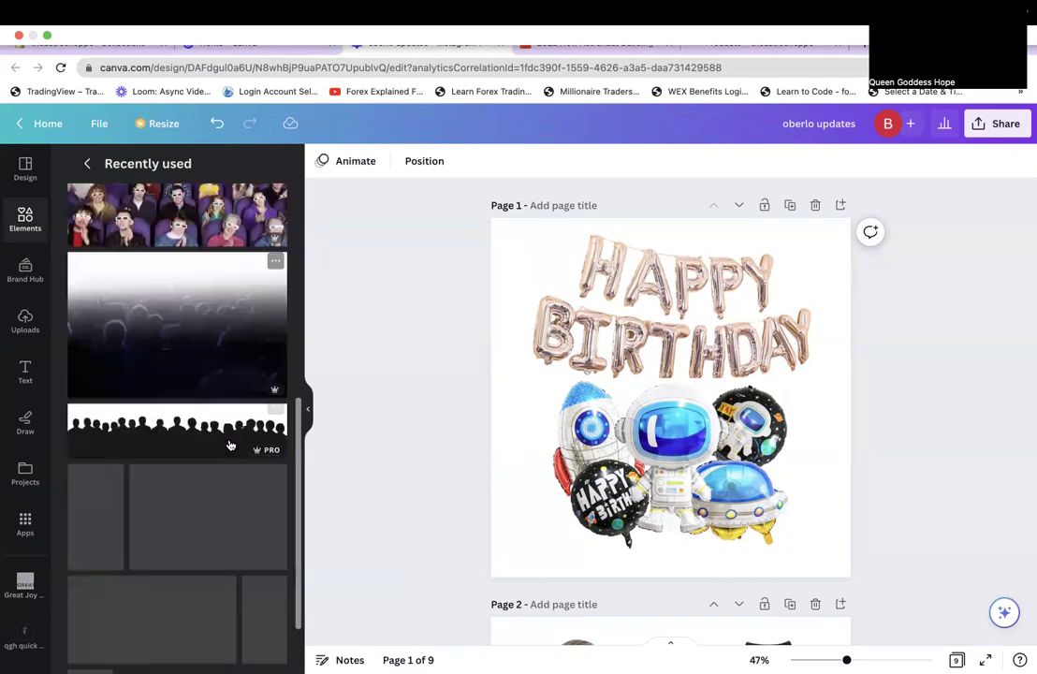
scroll(230, 443, "down", 1)
scroll(231, 444, "down", 5)
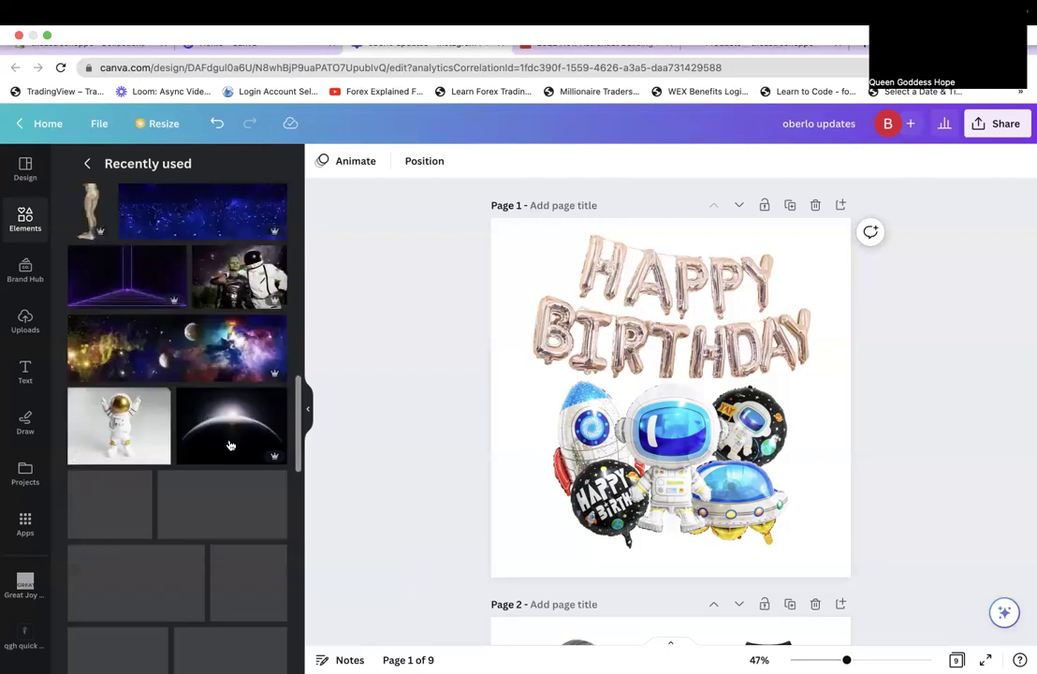
scroll(230, 443, "up", 1)
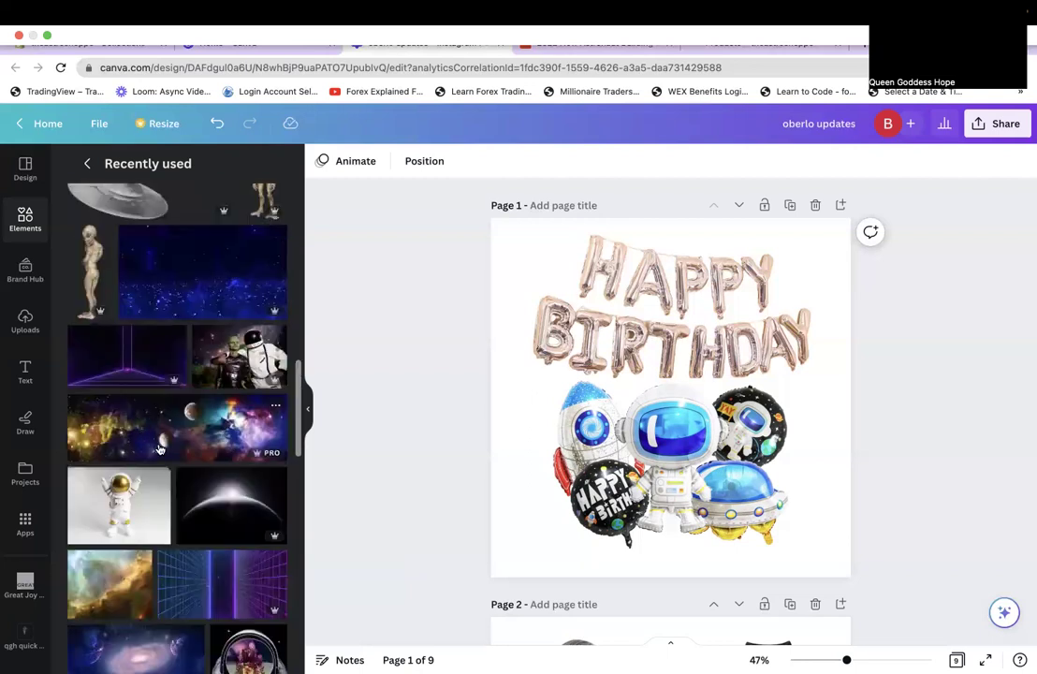
scroll(160, 449, "down", 1)
scroll(159, 450, "down", 2)
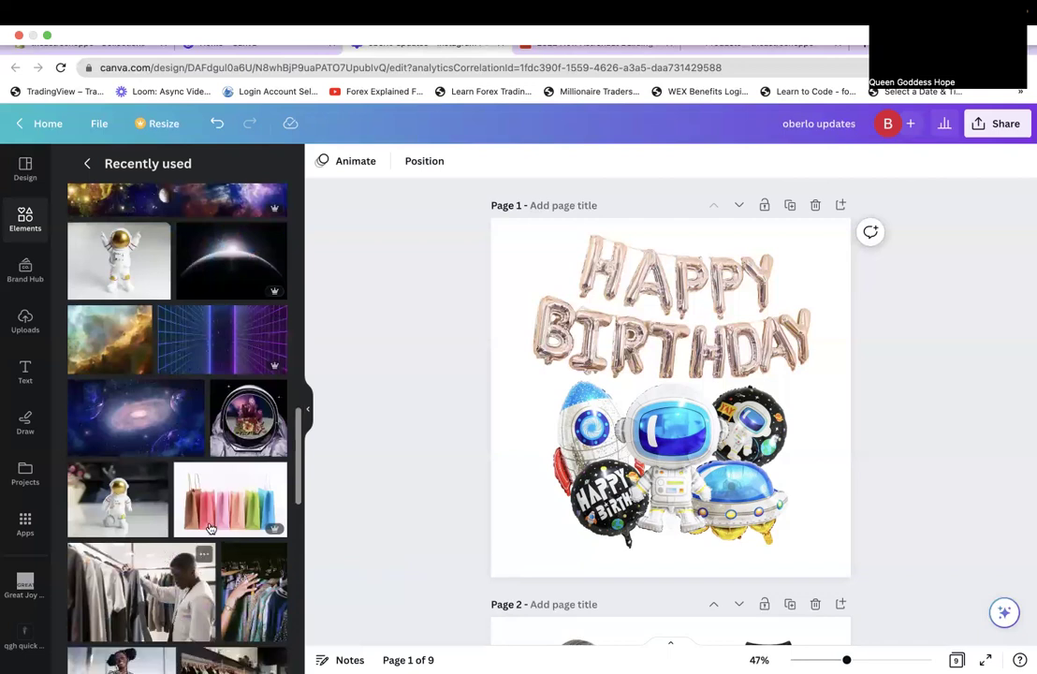
scroll(209, 528, "down", 5)
scroll(210, 528, "down", 1)
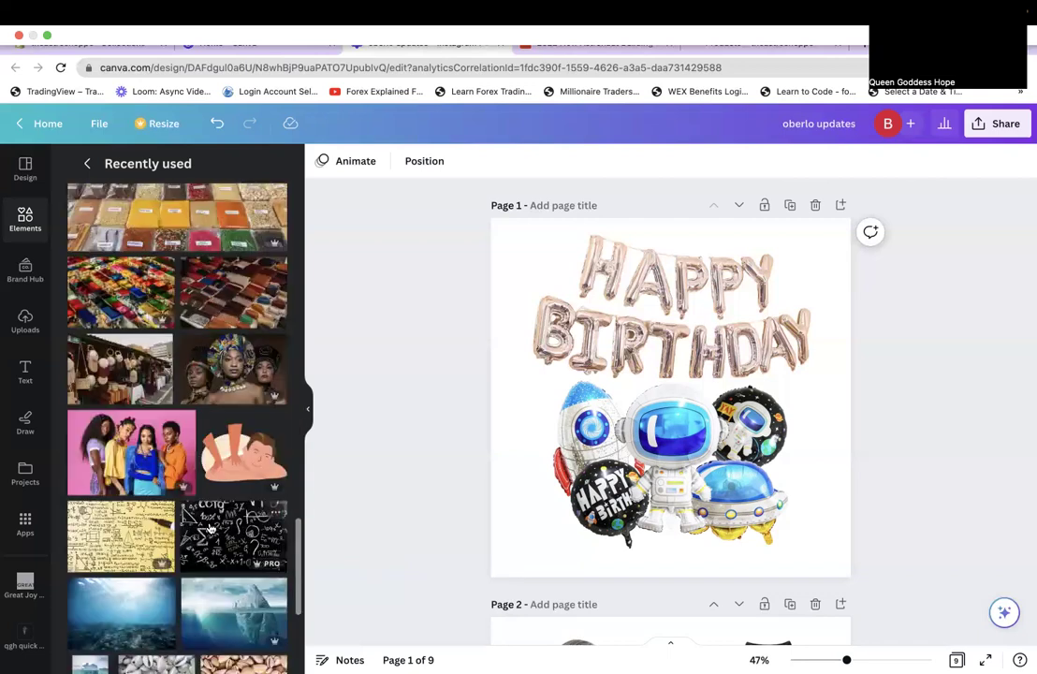
scroll(209, 528, "down", 3)
scroll(209, 528, "down", 4)
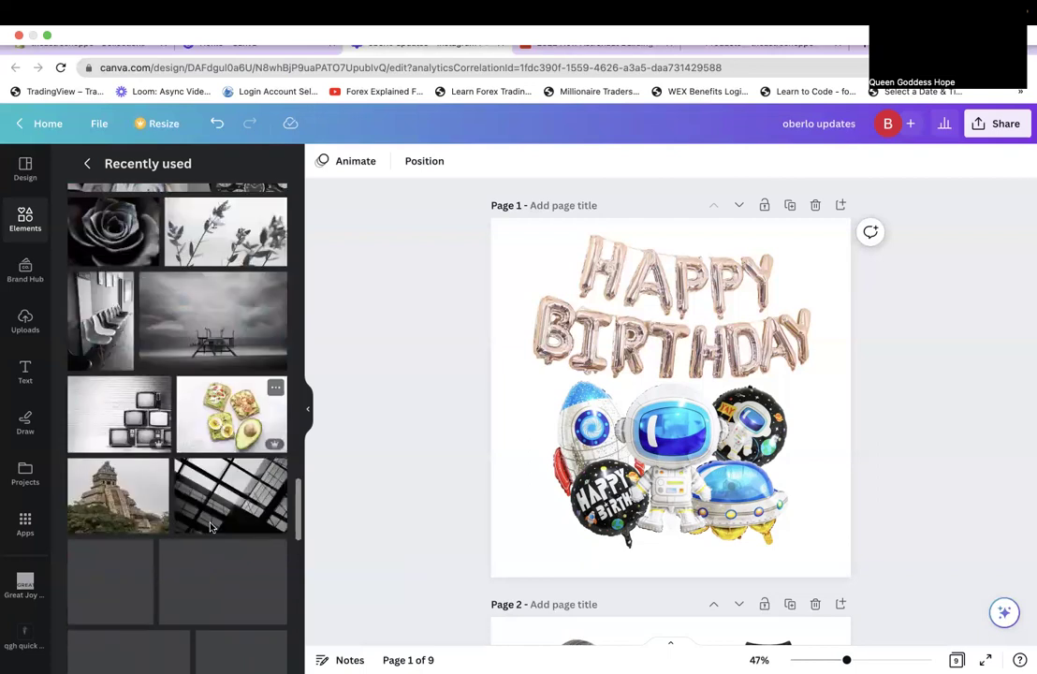
scroll(210, 528, "down", 3)
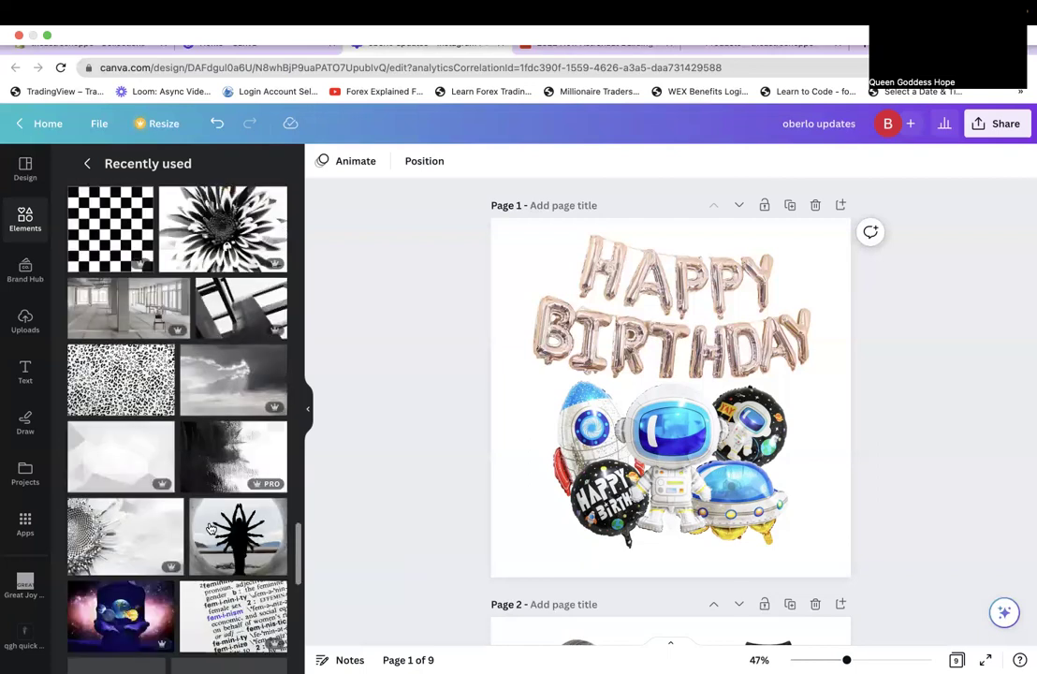
scroll(209, 526, "up", 5)
scroll(209, 526, "up", 2)
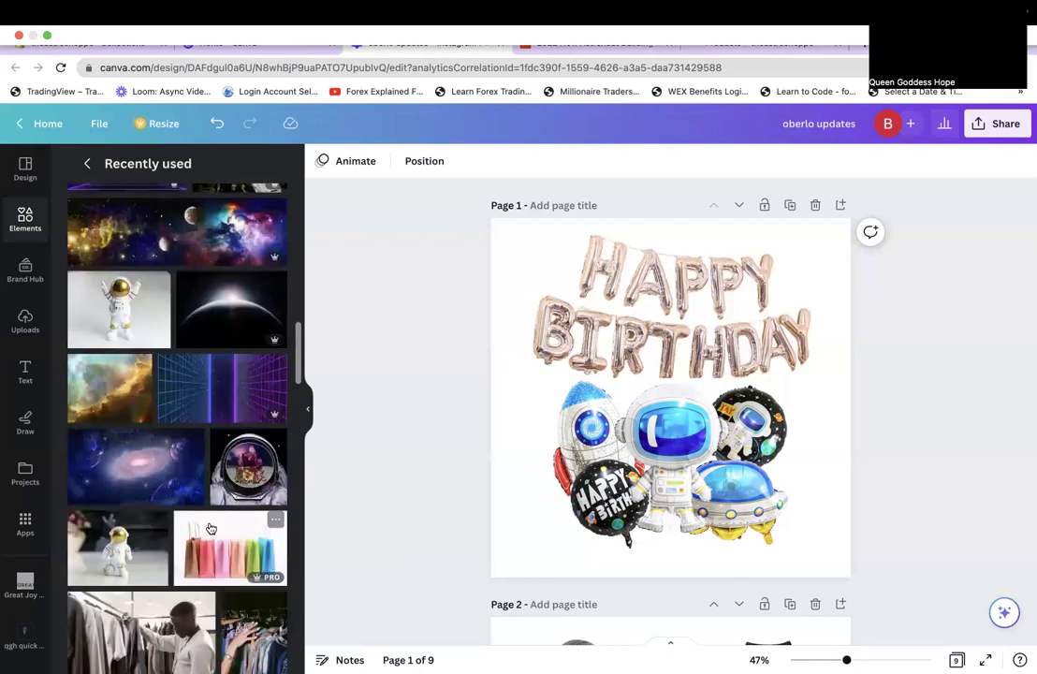
Place the starry galaxy image as Page 1's background and apply the Festive filter.
left_click_drag(178, 499, 505, 478)
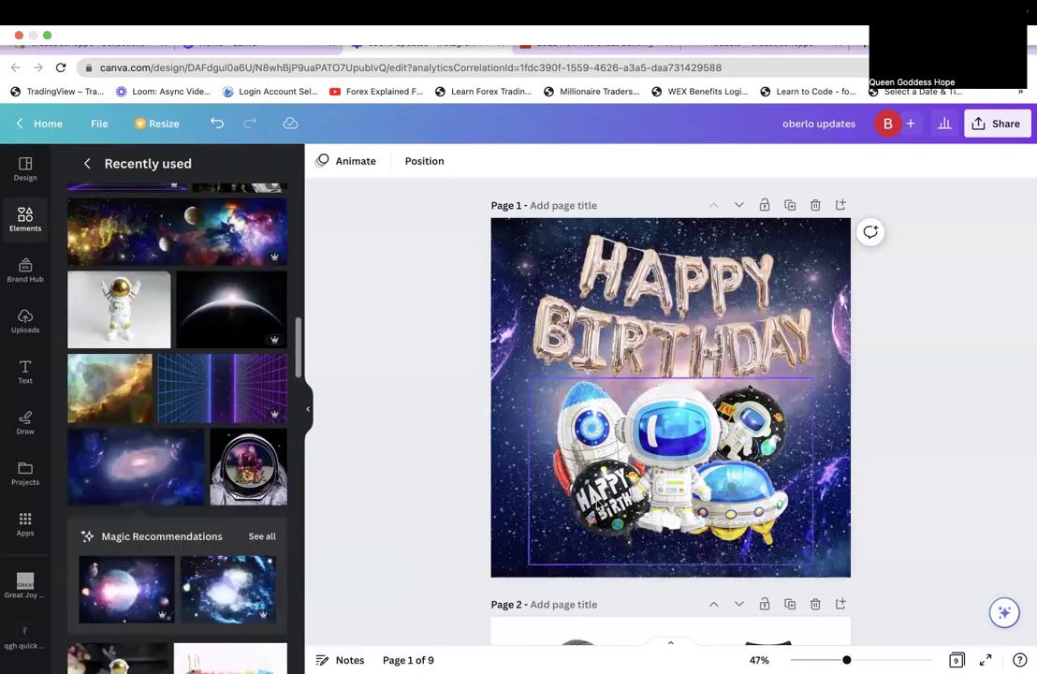
left_click(514, 568)
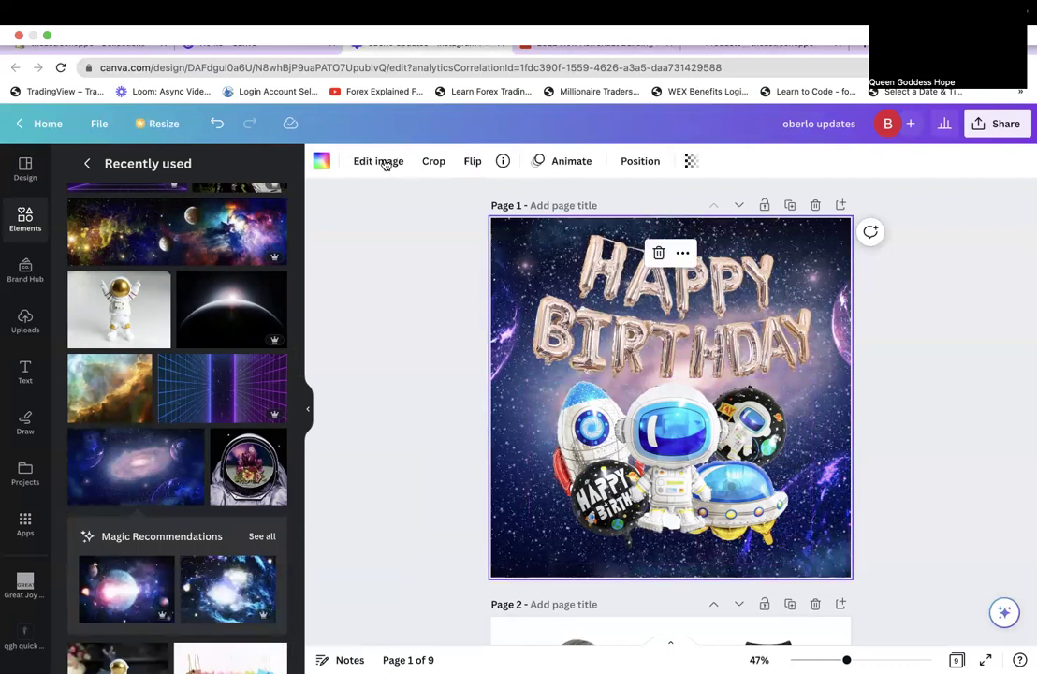
left_click(380, 162)
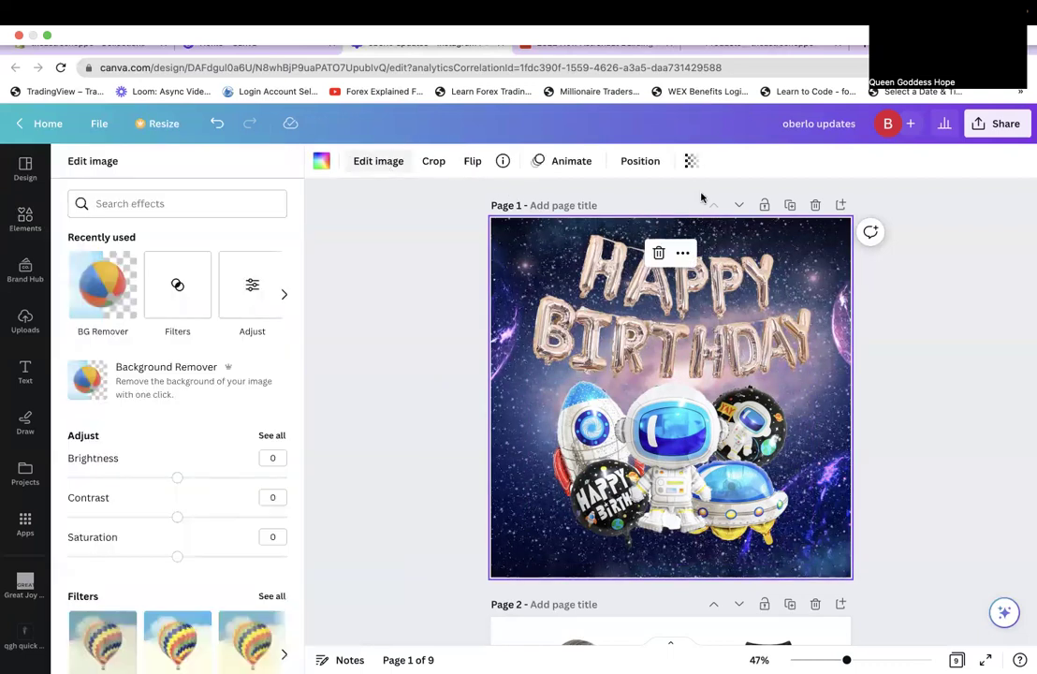
left_click(255, 249)
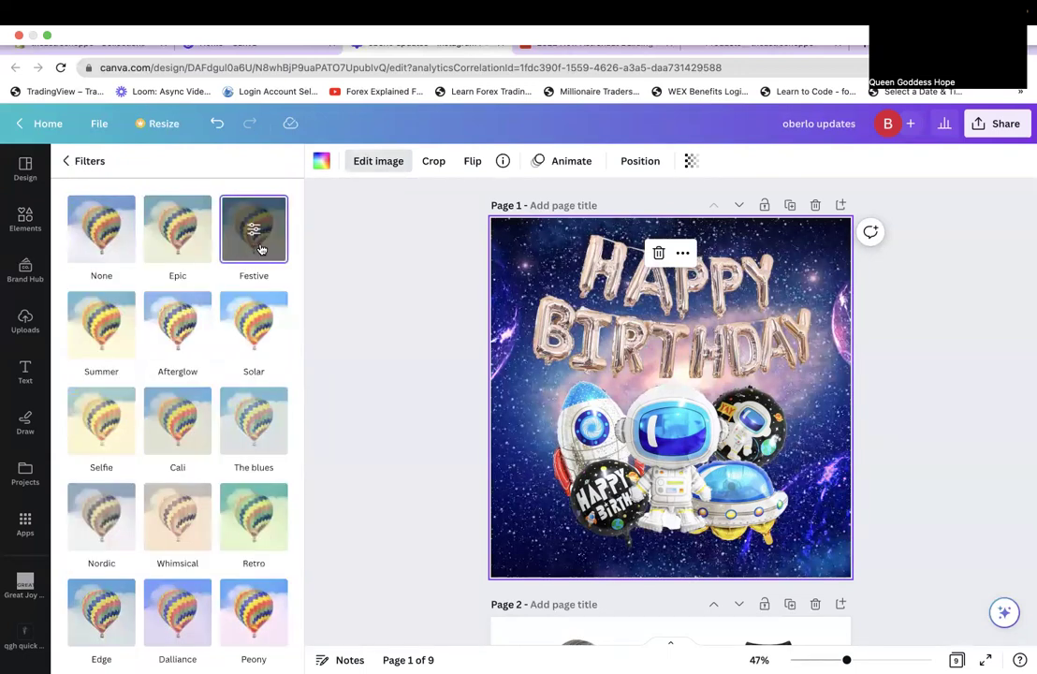
Leave the balloons unfiltered and raise their contrast to 13.
left_click(680, 431)
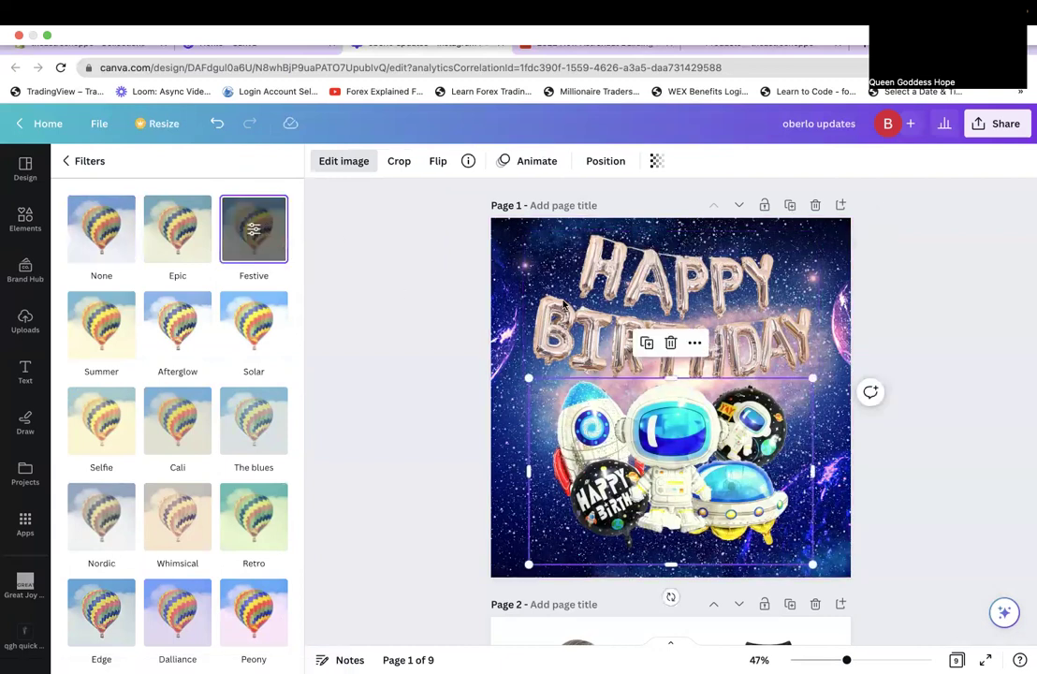
left_click(178, 221)
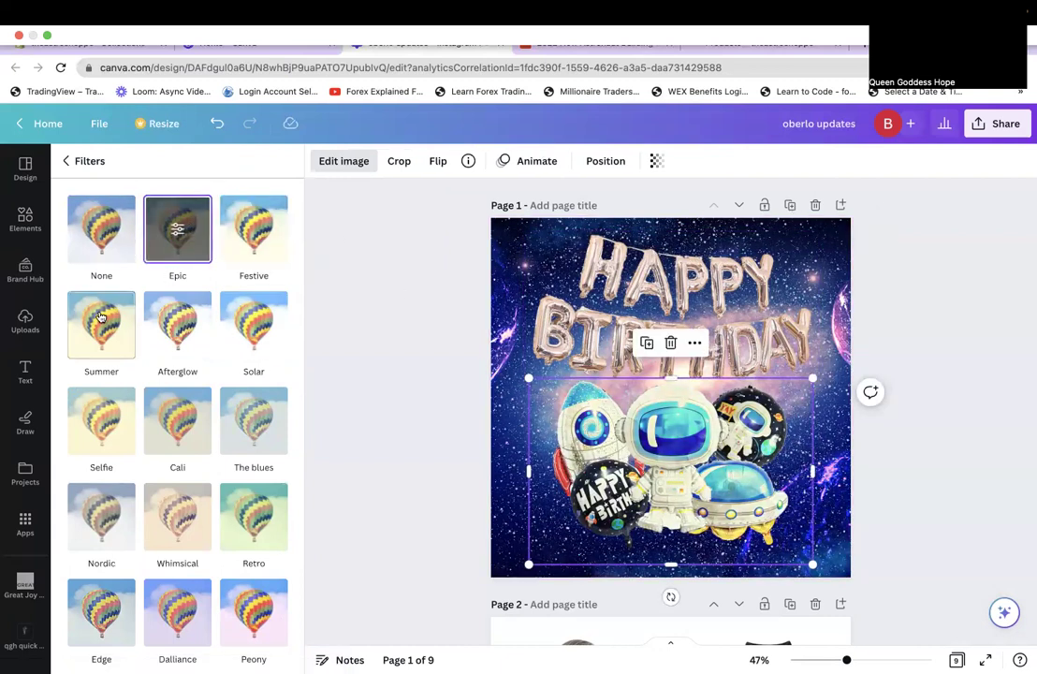
left_click(101, 318)
left_click(92, 227)
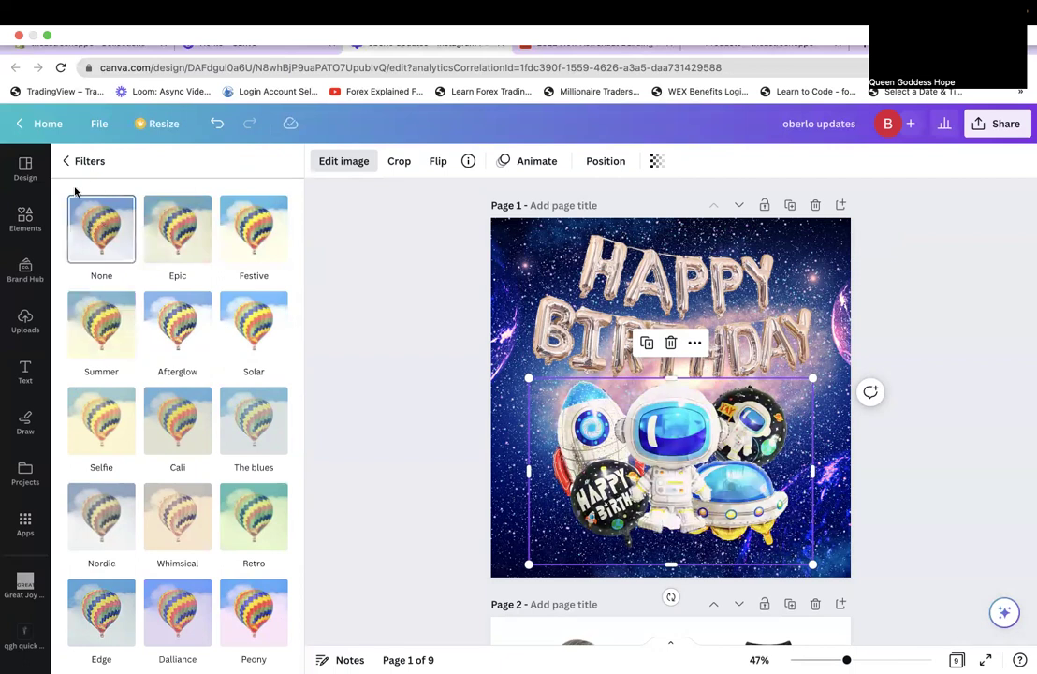
left_click(66, 161)
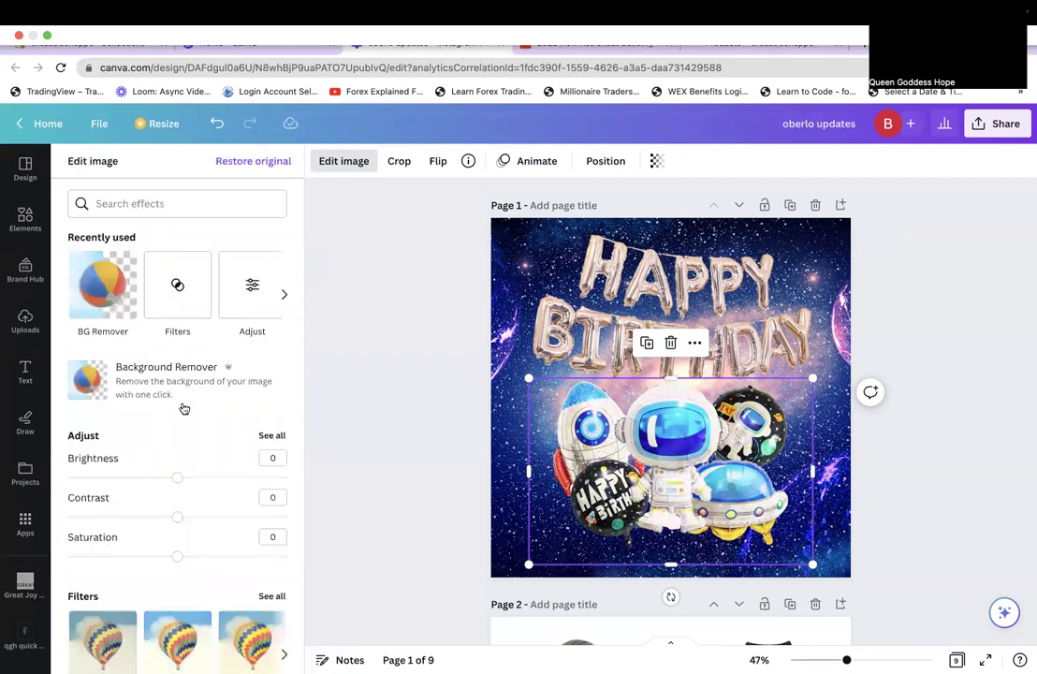
left_click(197, 518)
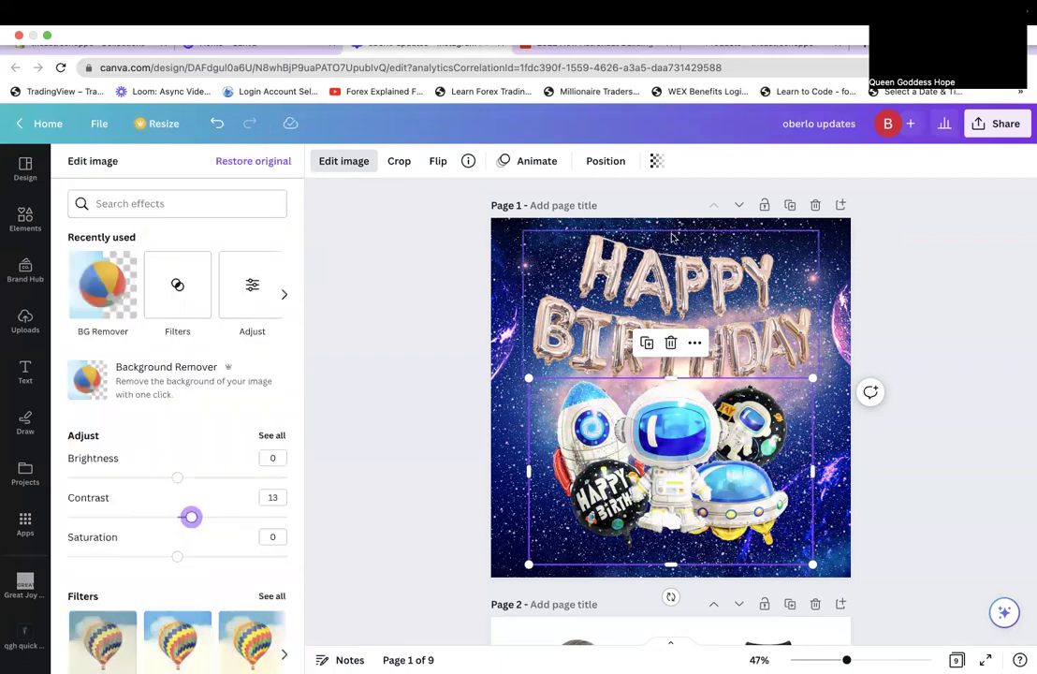
key("ctrl+z")
left_click(191, 520)
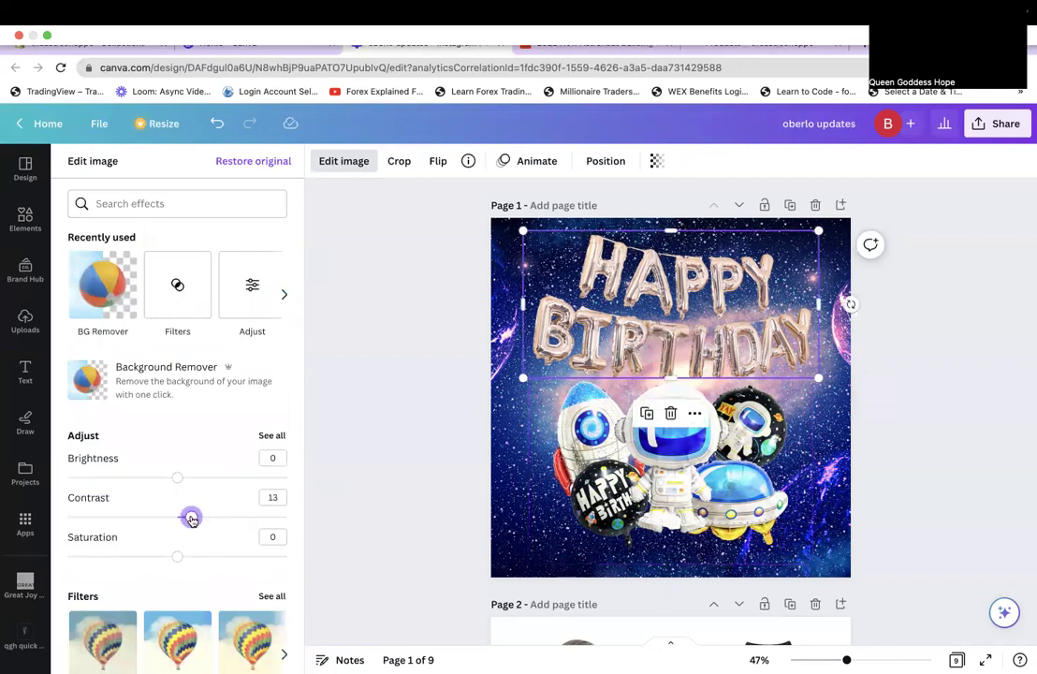
Set the galaxy background's transparency to 81.
left_click(447, 417)
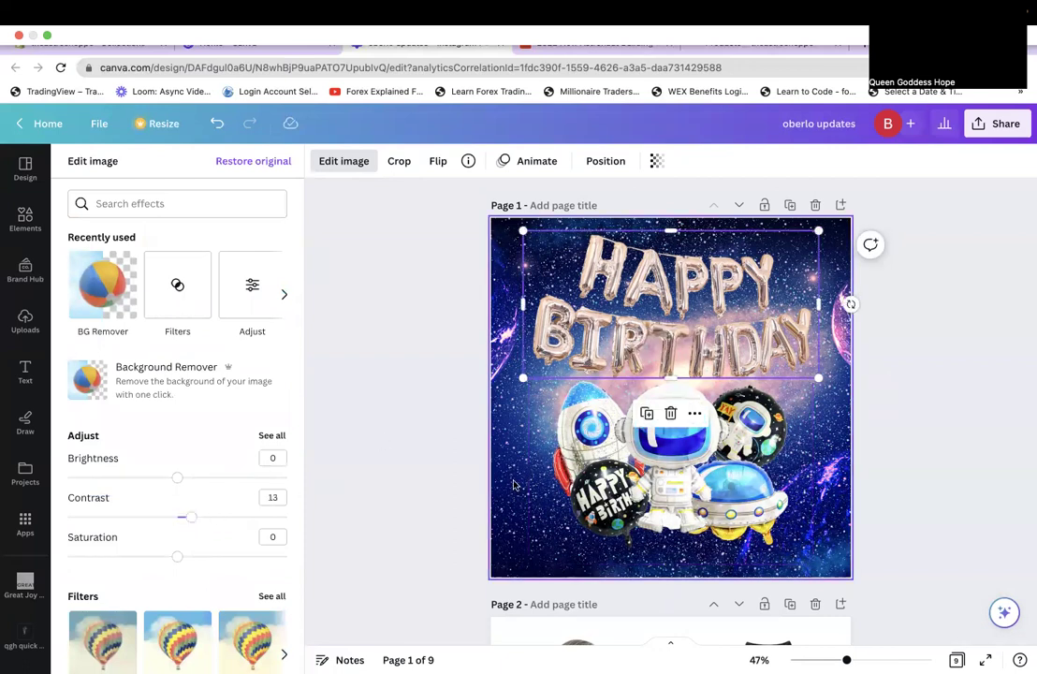
left_click(691, 161)
left_click_drag(691, 219, 665, 217)
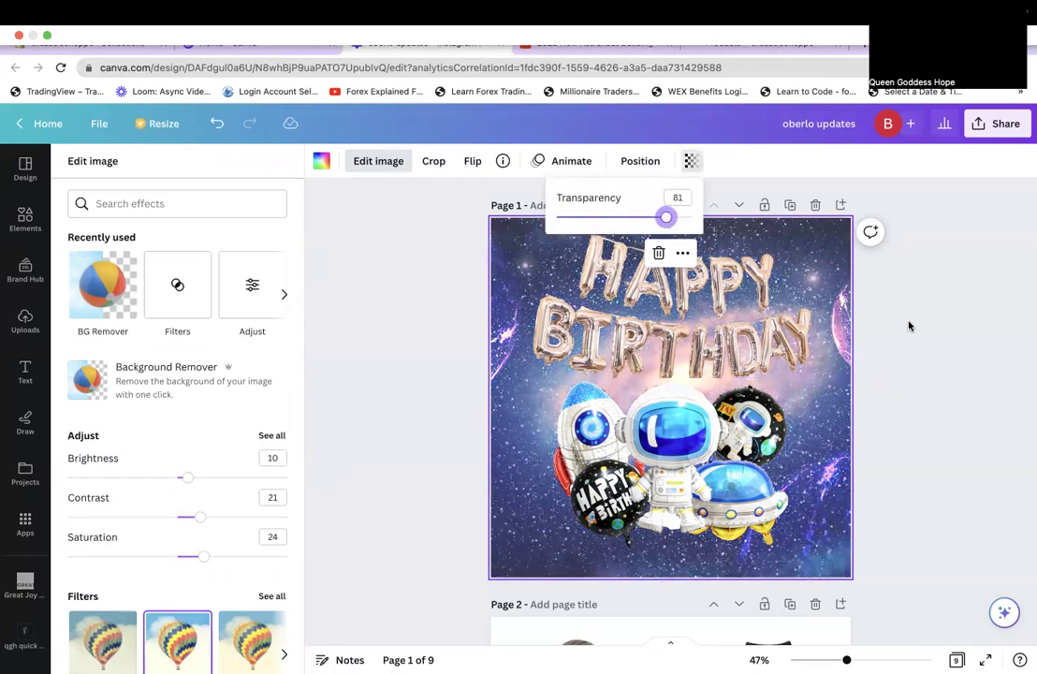
key("Escape")
Set the page 3 Lego astronaut image to contrast 25 and brightness 5.
scroll(907, 376, "down", 3)
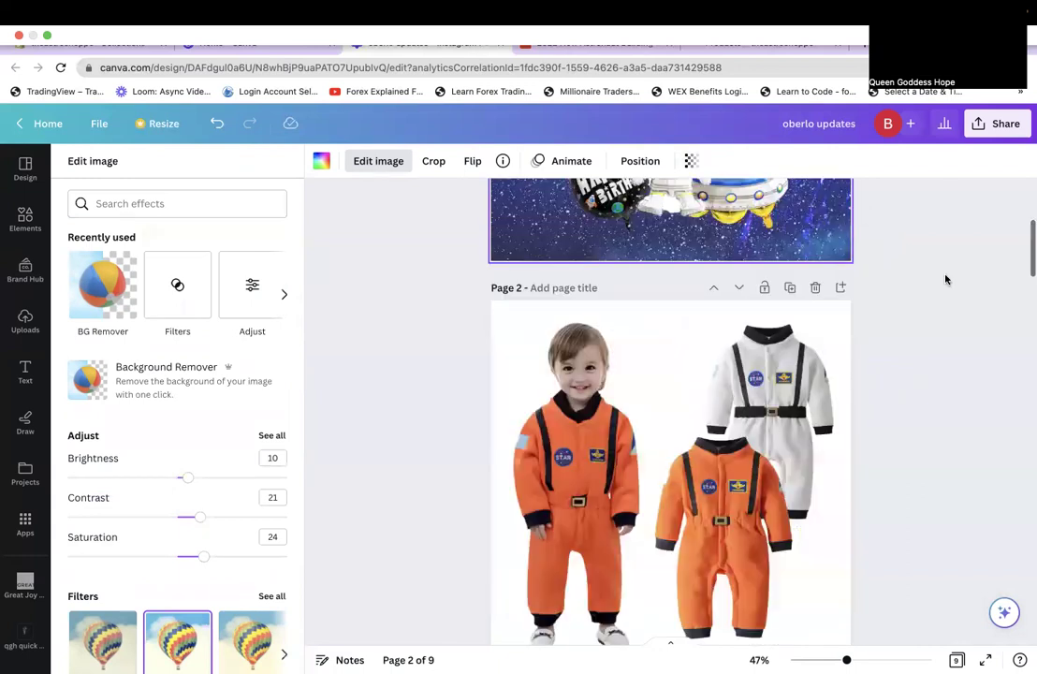
scroll(945, 279, "down", 4)
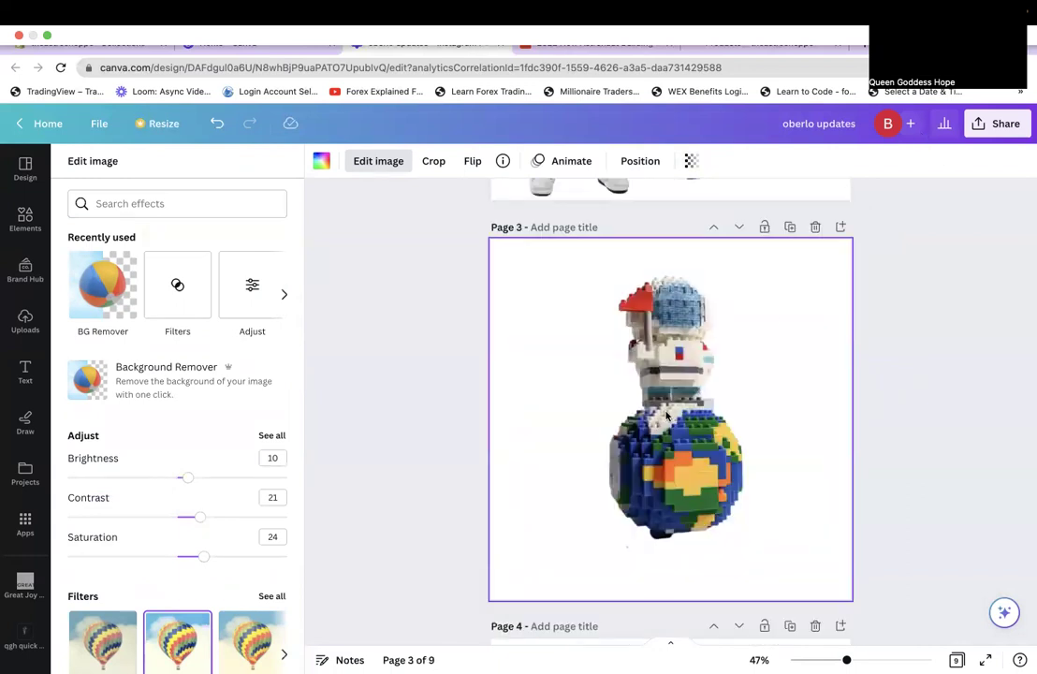
left_click(590, 401)
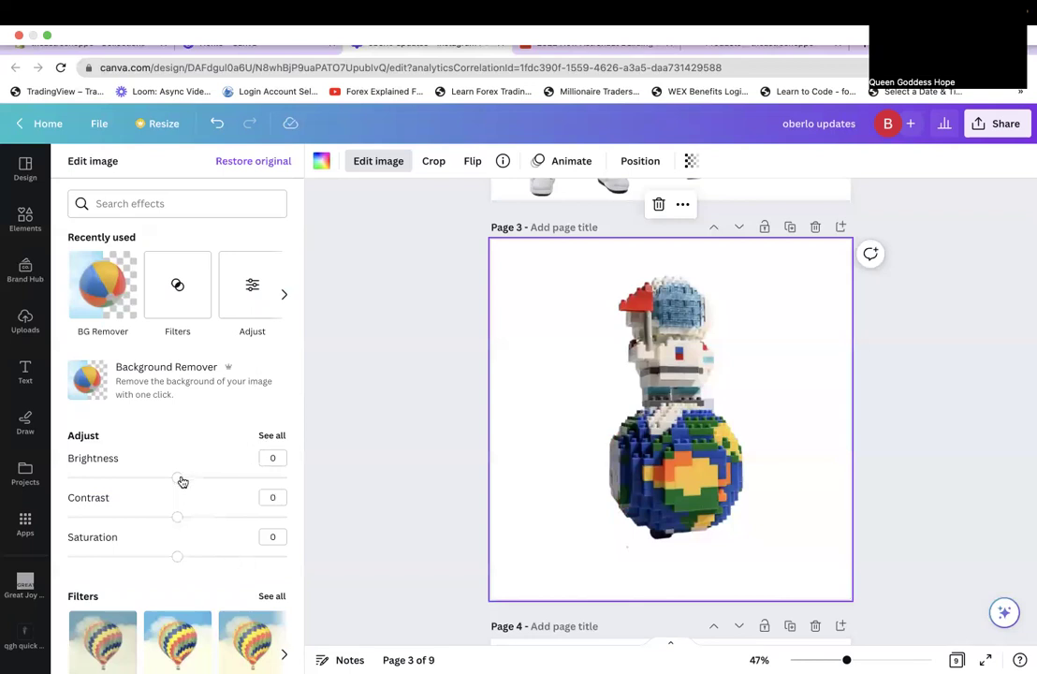
left_click(208, 524)
left_click_drag(210, 526, 182, 477)
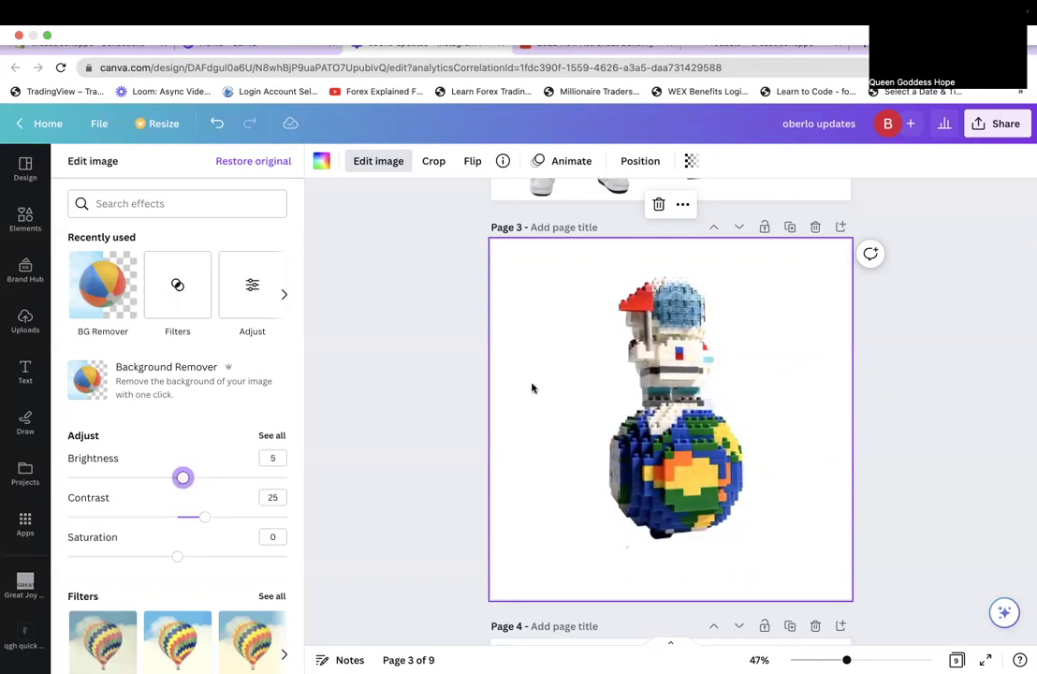
Set the page 2 astronaut suits image to contrast 17 and brightness 6.
scroll(533, 387, "up", 5)
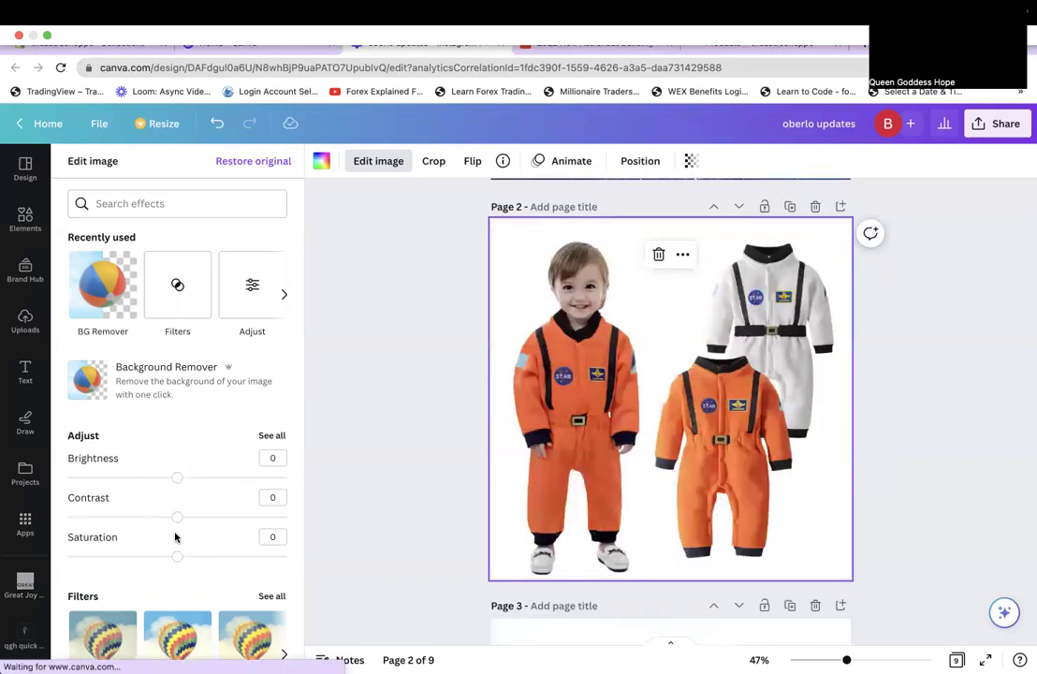
left_click_drag(181, 516, 195, 521)
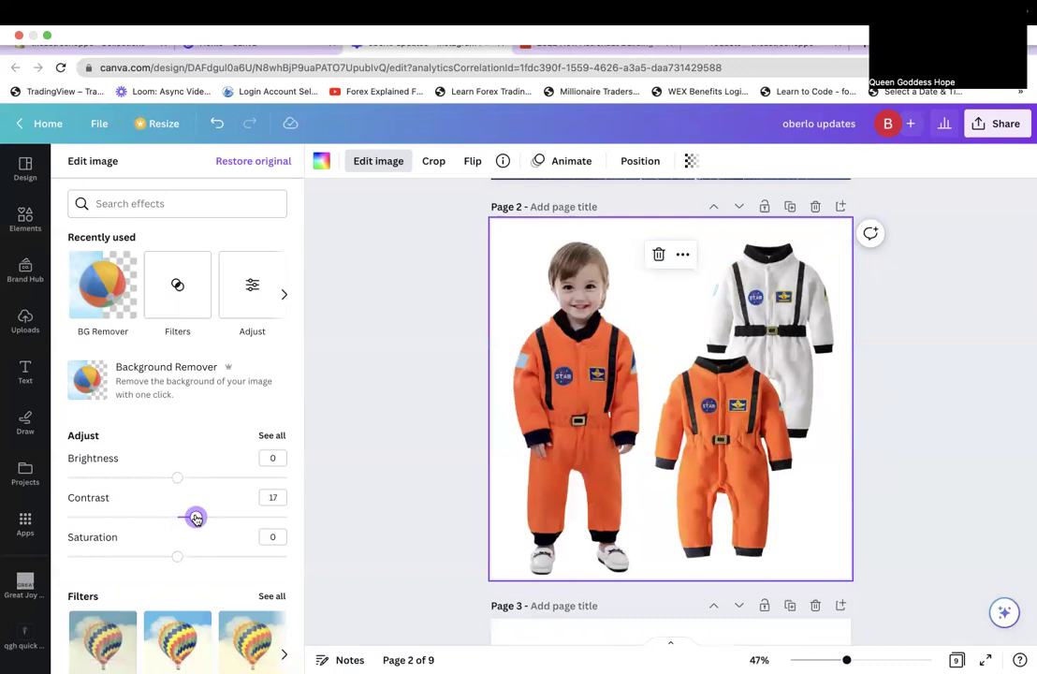
left_click_drag(179, 478, 184, 477)
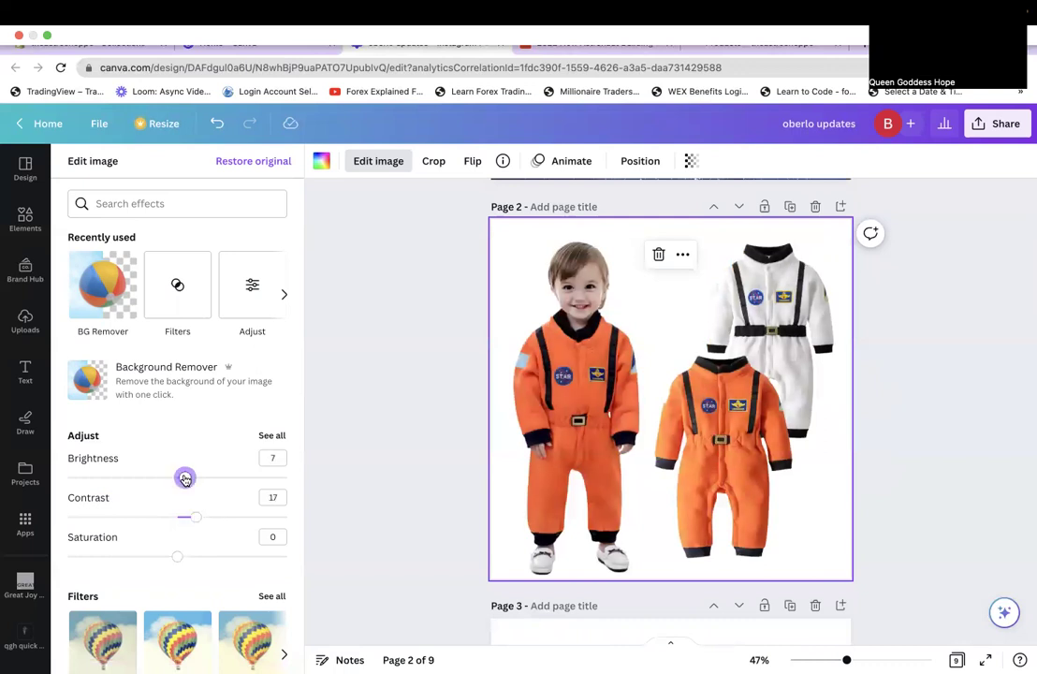
scroll(894, 292, "down", 4)
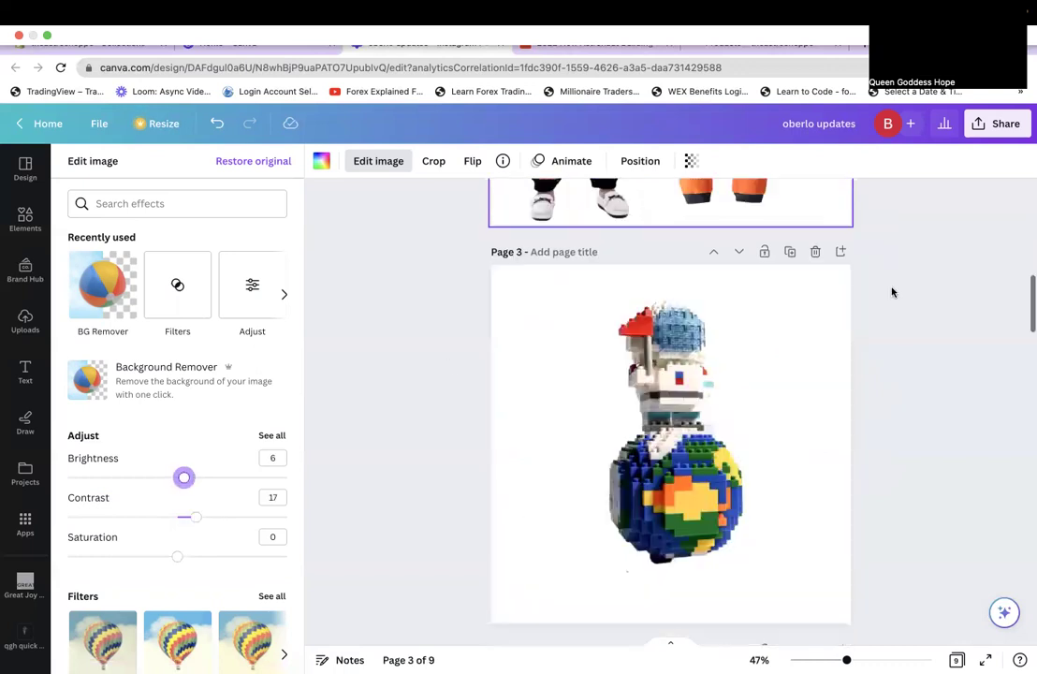
scroll(894, 262, "up", 8)
left_click(996, 123)
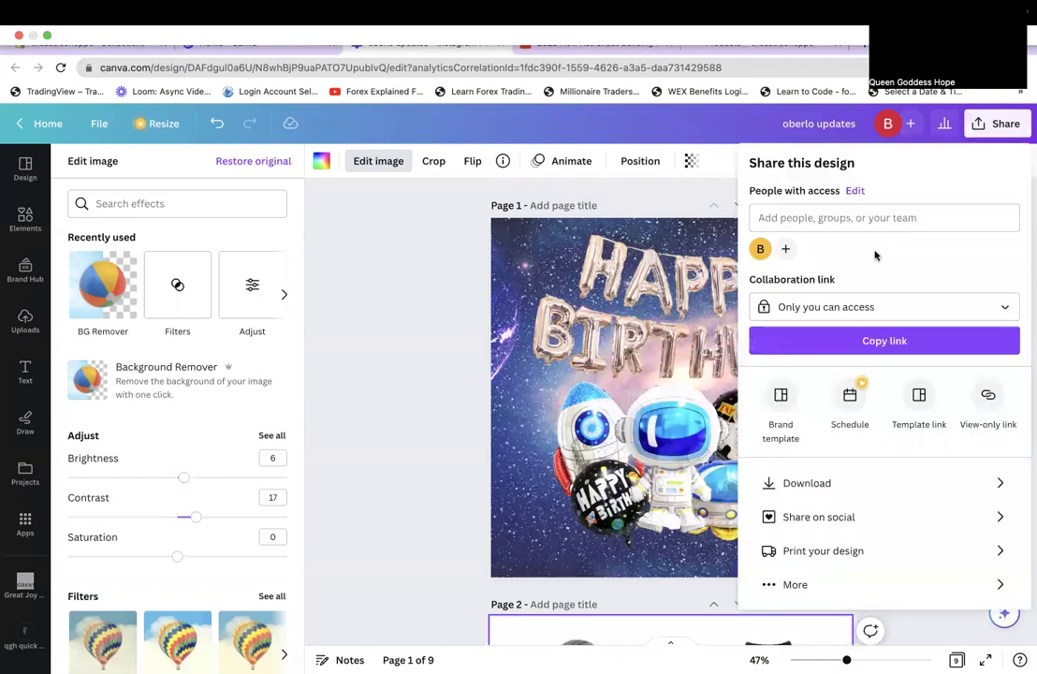
Download pages 1, 2 and 3 of the design as PNG images.
left_click(782, 483)
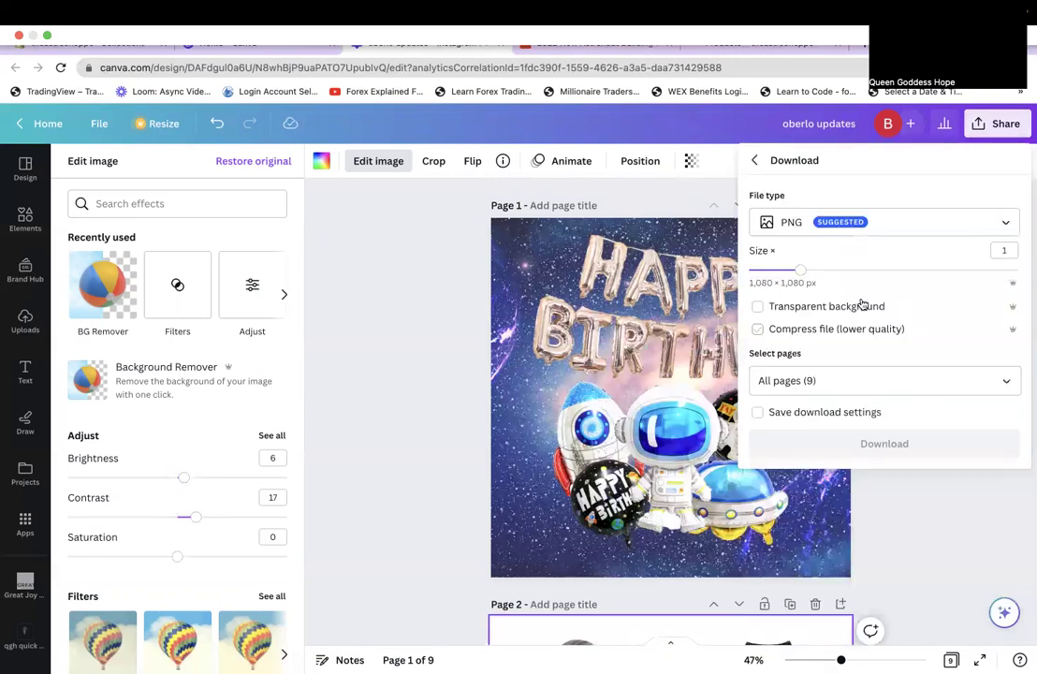
left_click(887, 381)
left_click(887, 428)
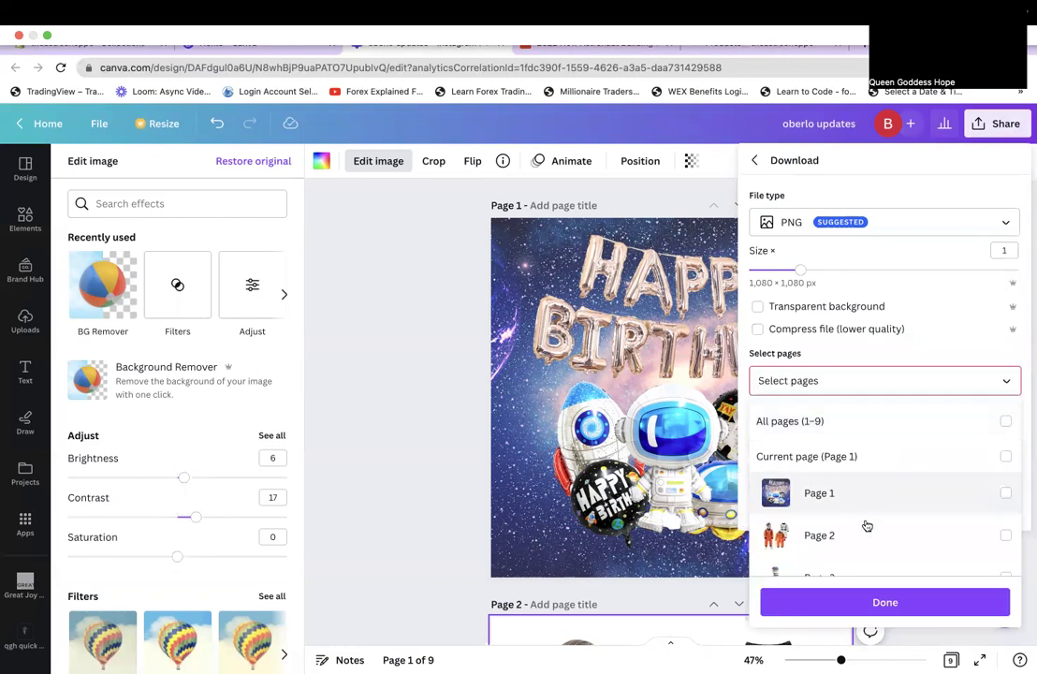
left_click(863, 493)
left_click(863, 524)
left_click(862, 534)
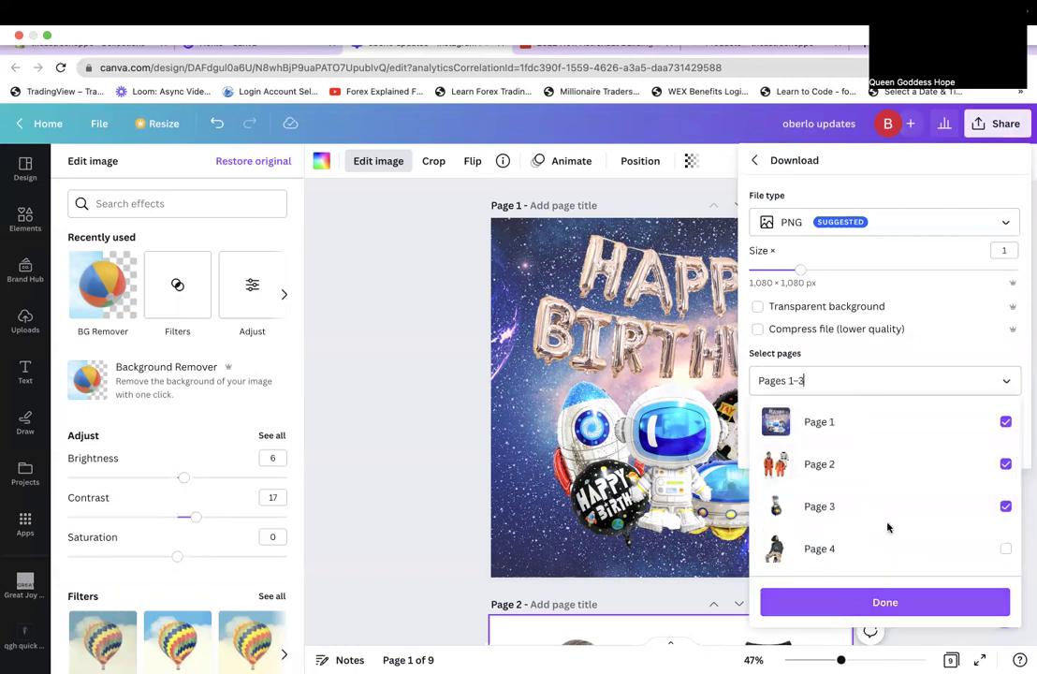
left_click(857, 604)
left_click(886, 455)
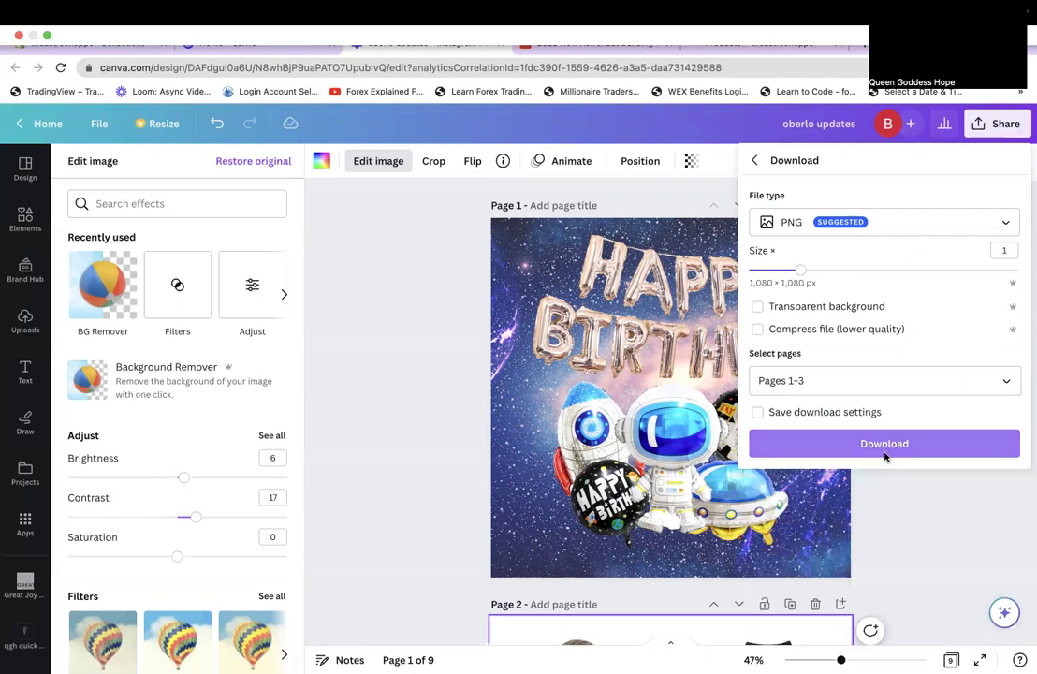
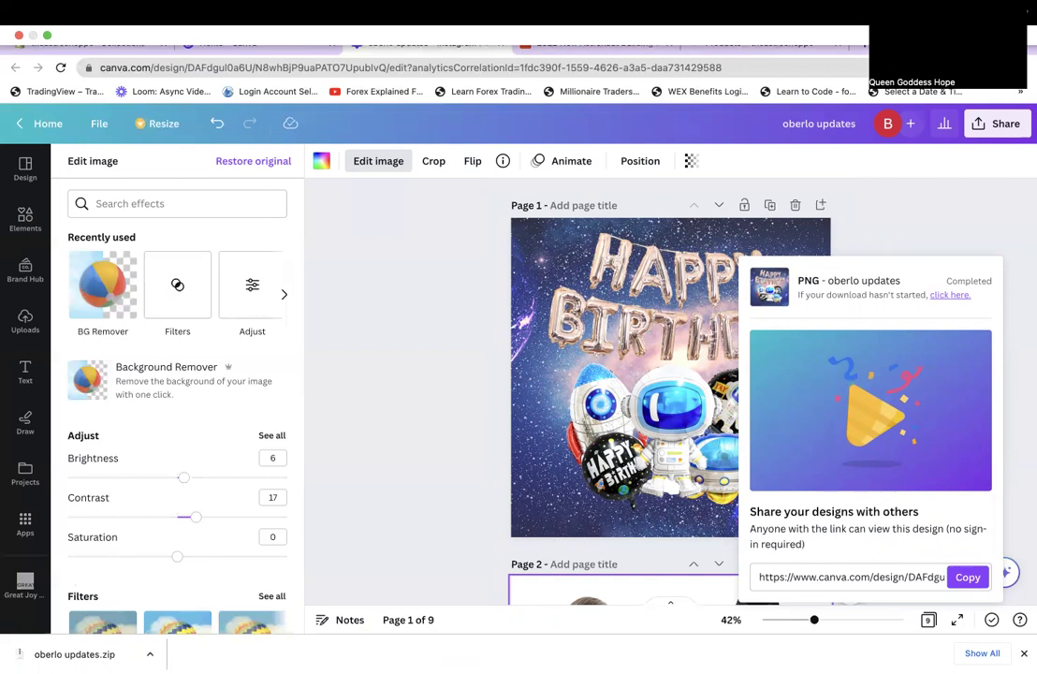
Unzip the downloaded oberlo updates.zip into the Downloads folder.
left_click(75, 654)
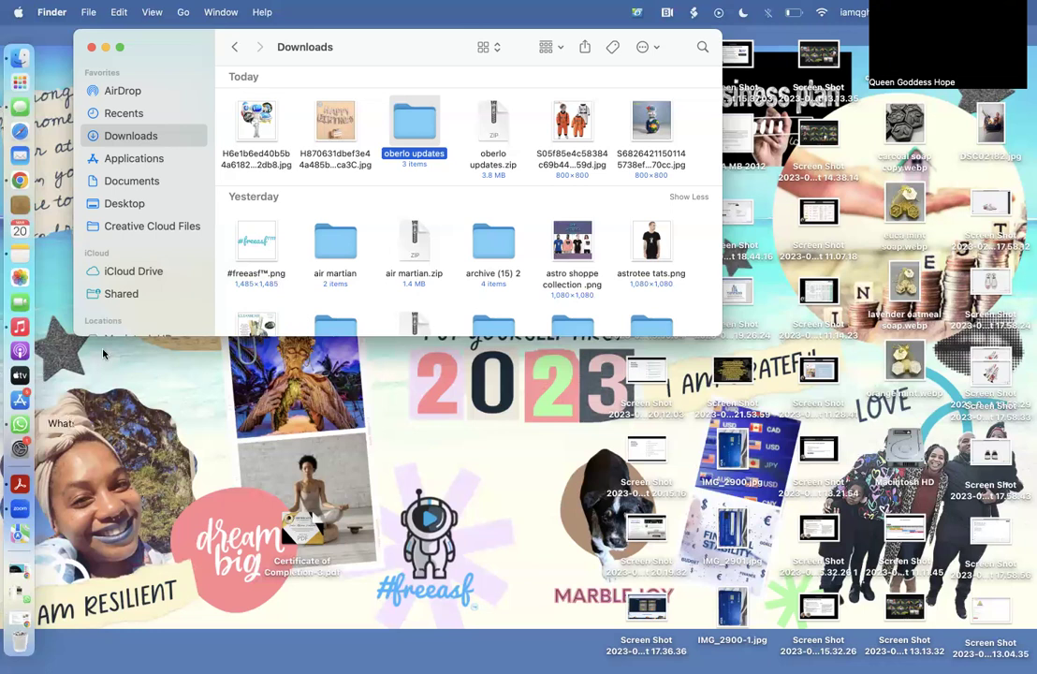
Select all three images in the oberlo updates folder and bring up Shopify's Collections list.
double_click(420, 120)
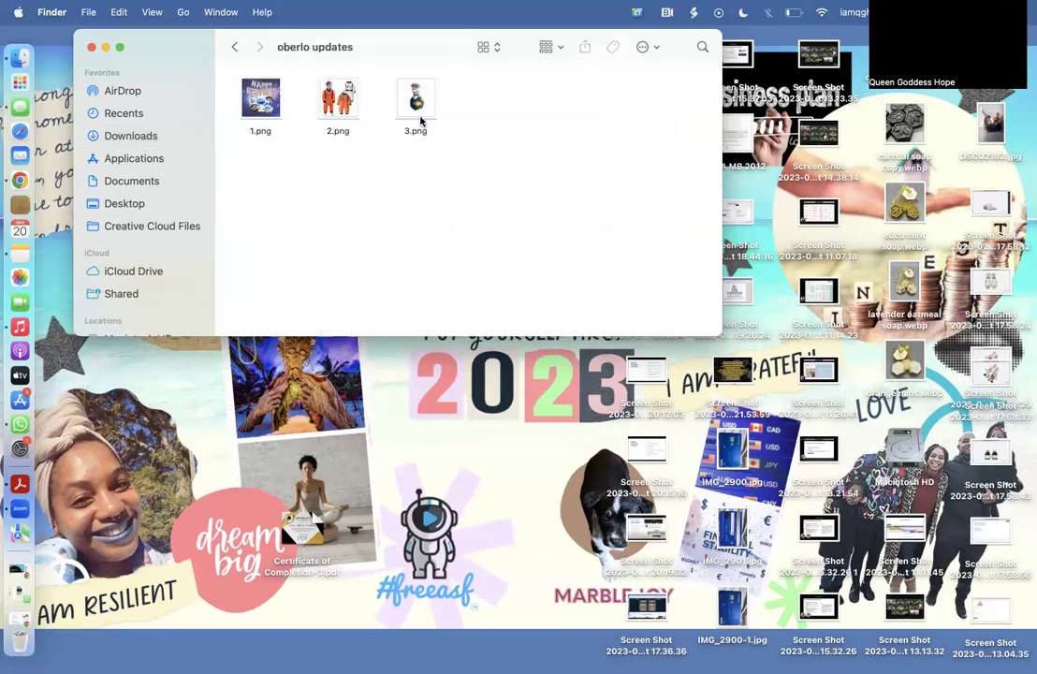
key("super+a")
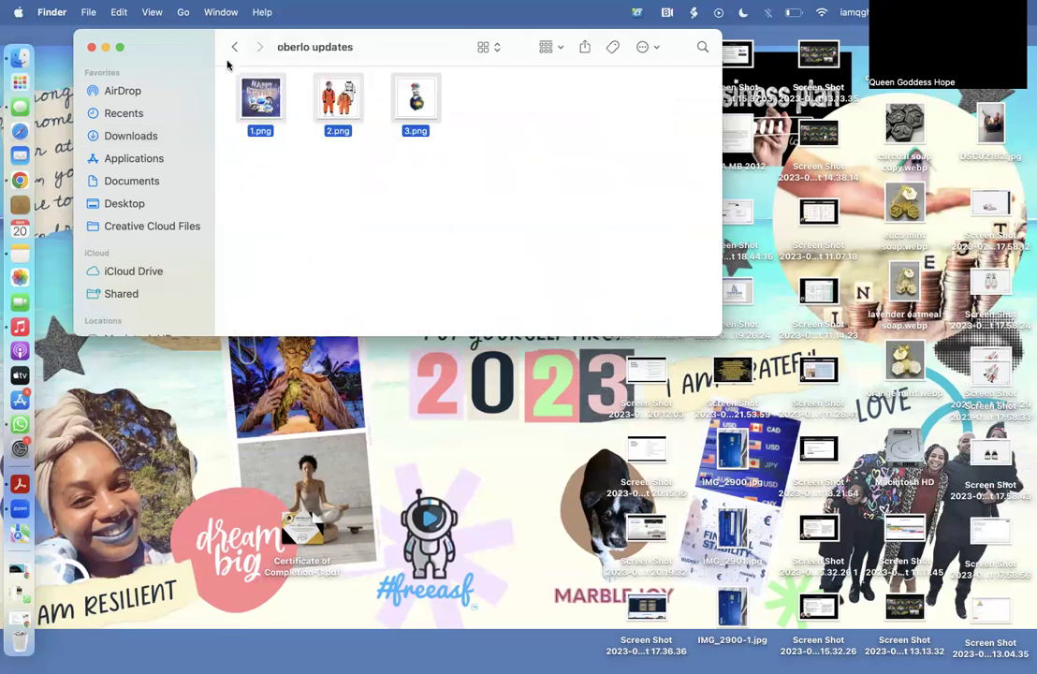
left_click(18, 185)
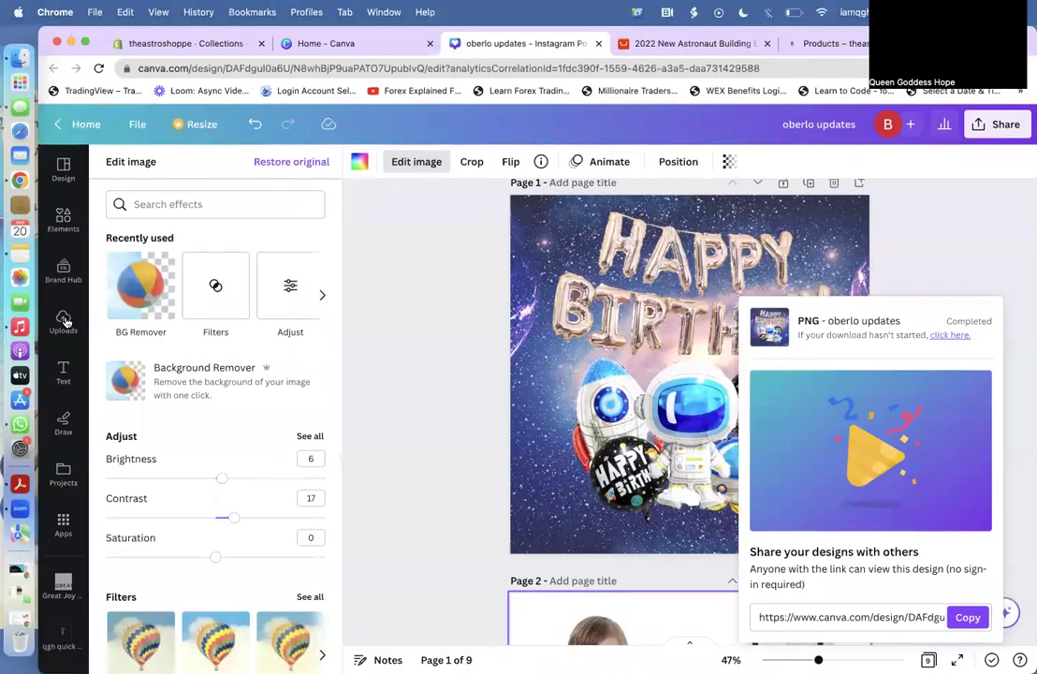
left_click(26, 321)
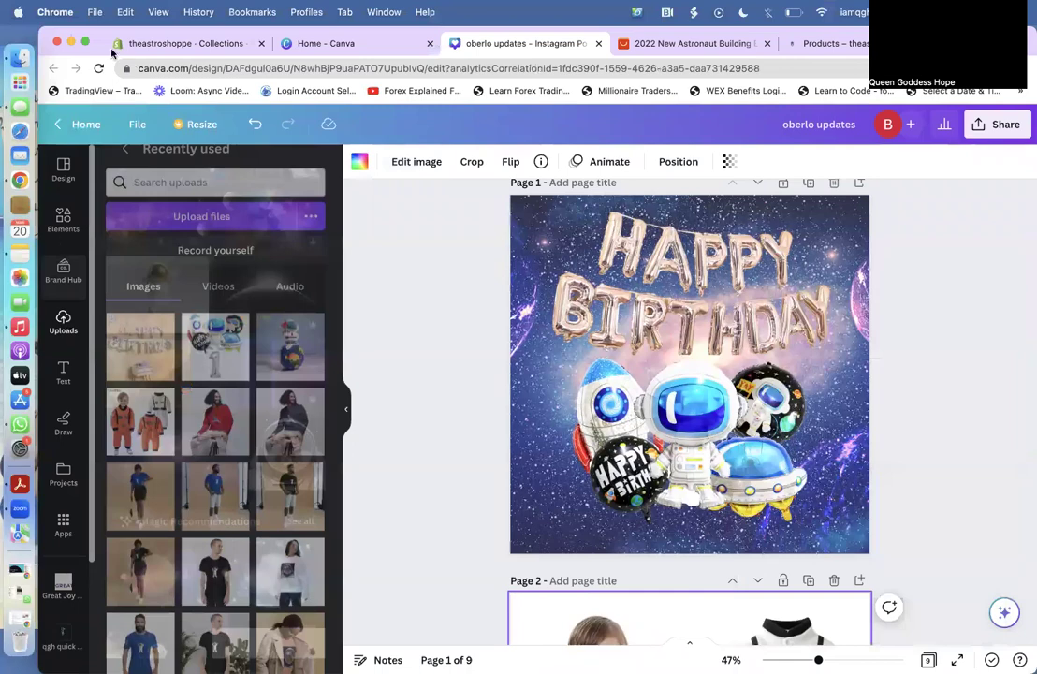
left_click(182, 44)
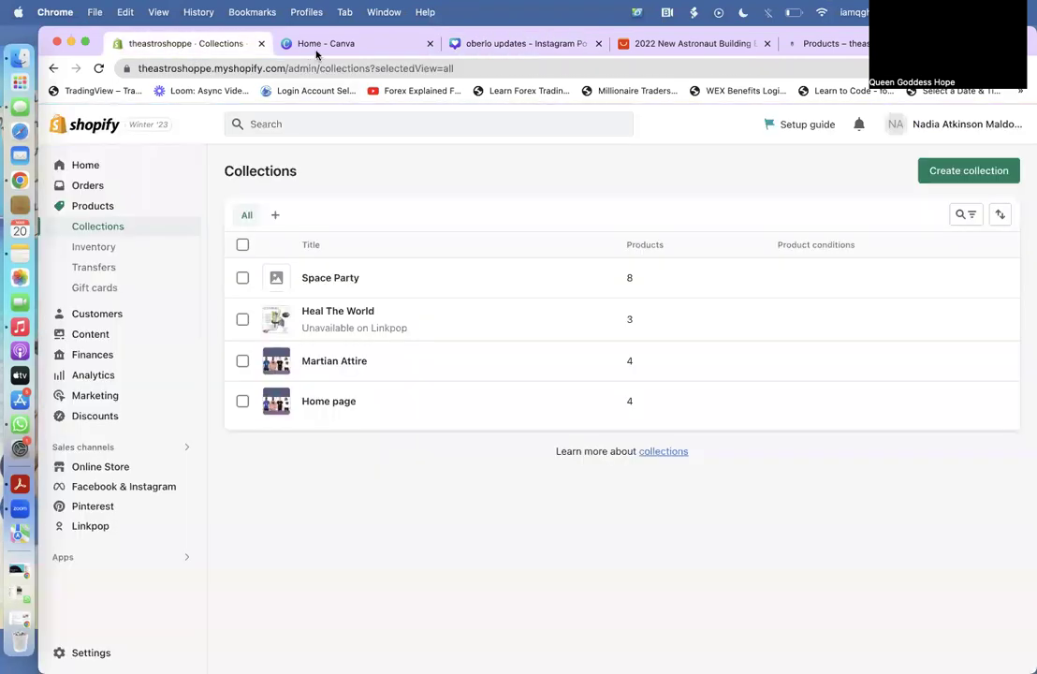
Open the Astronaut Building Blocks with Light product from the Space Party collection.
left_click(309, 45)
left_click(159, 45)
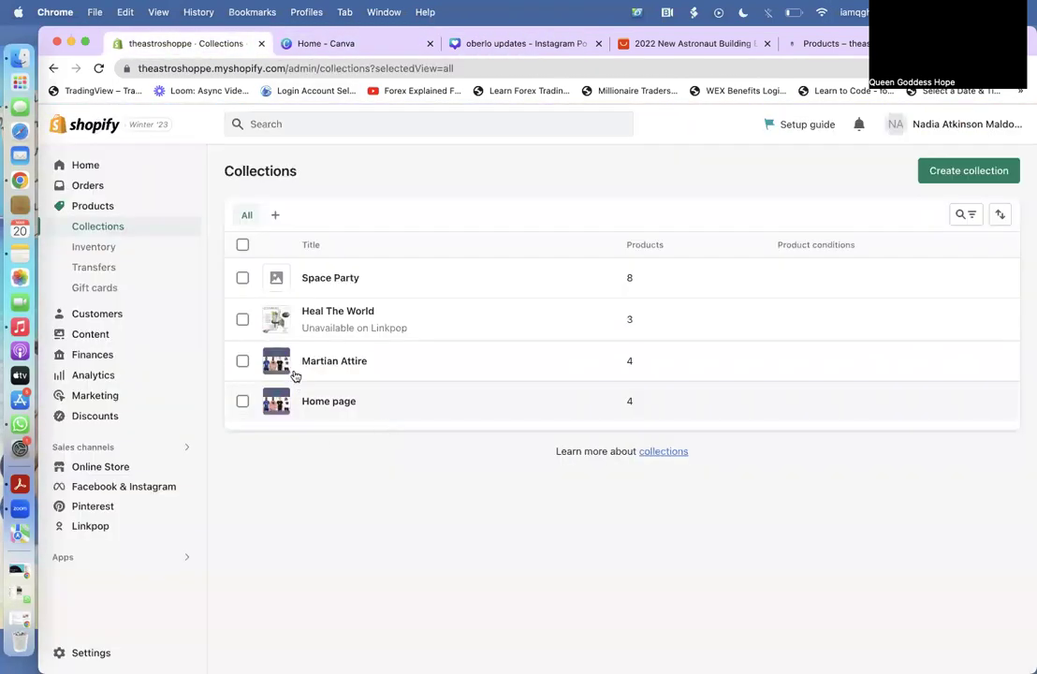
left_click(340, 281)
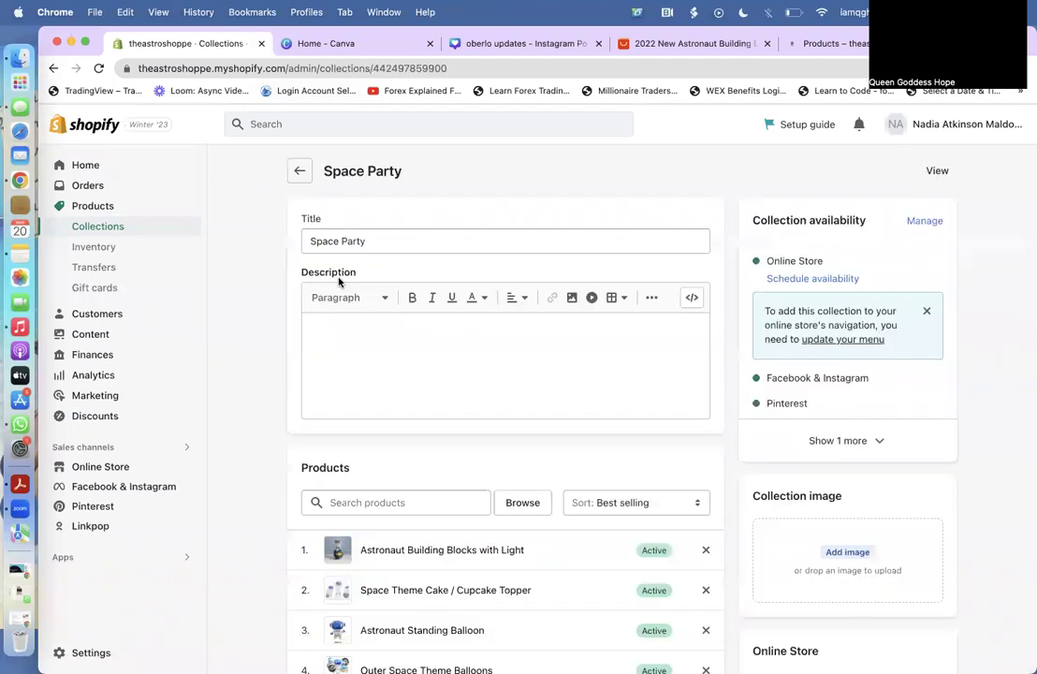
scroll(420, 396, "down", 3)
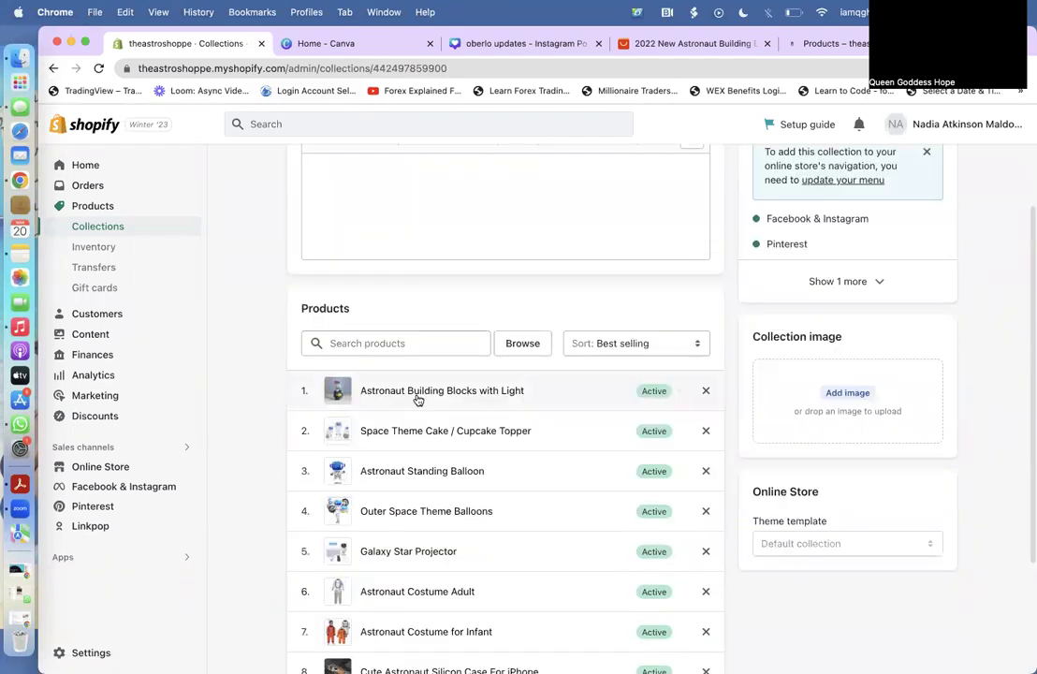
left_click(446, 520)
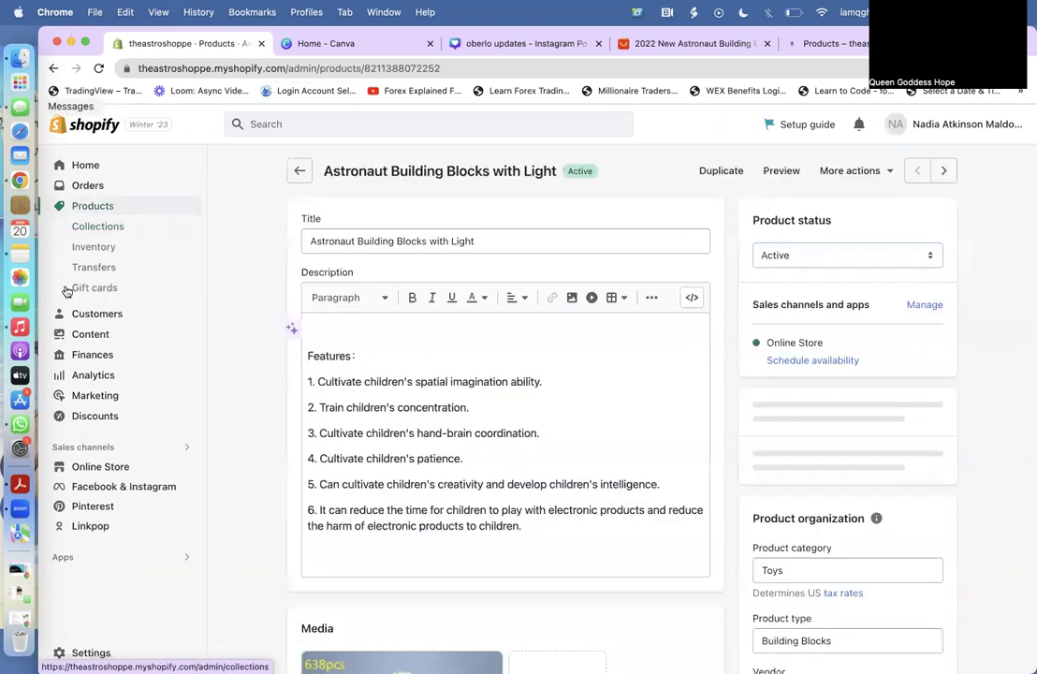
scroll(278, 396, "down", 5)
Upload the cleaned image to its media, move it to first position, and return to Products.
left_click(20, 56)
left_click_drag(405, 105, 430, 466)
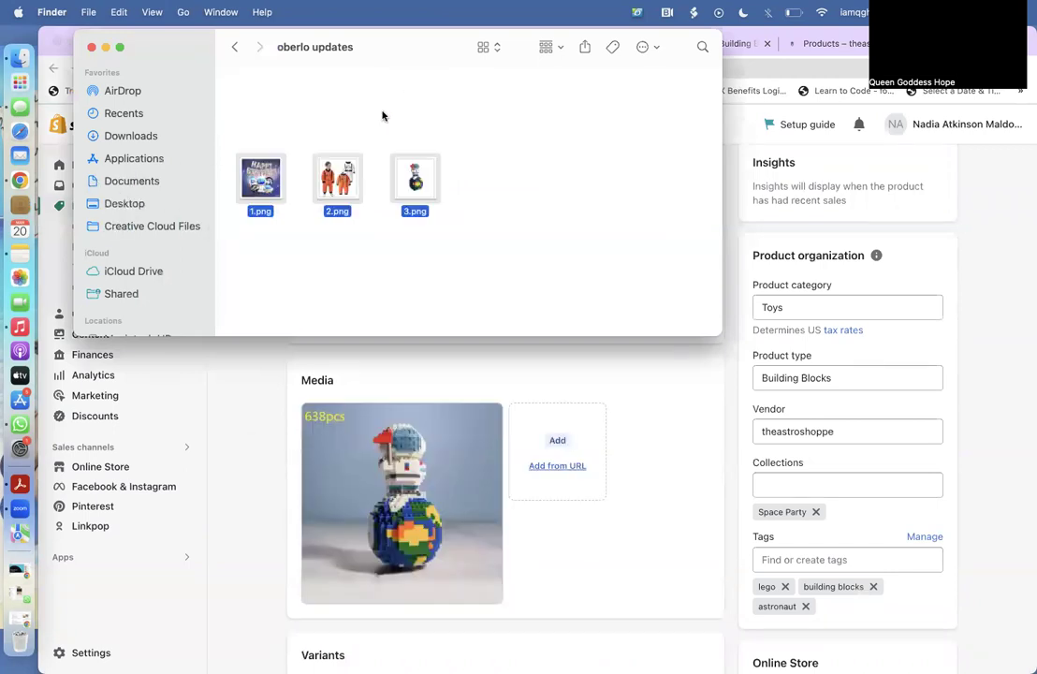
left_click(372, 442)
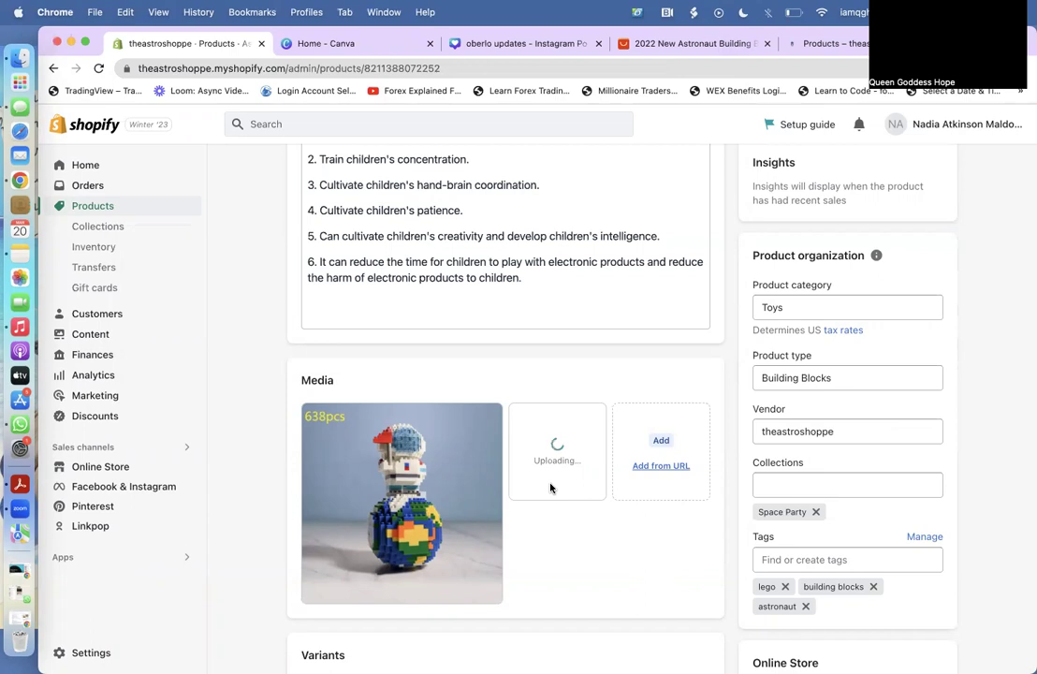
left_click_drag(552, 487, 375, 474)
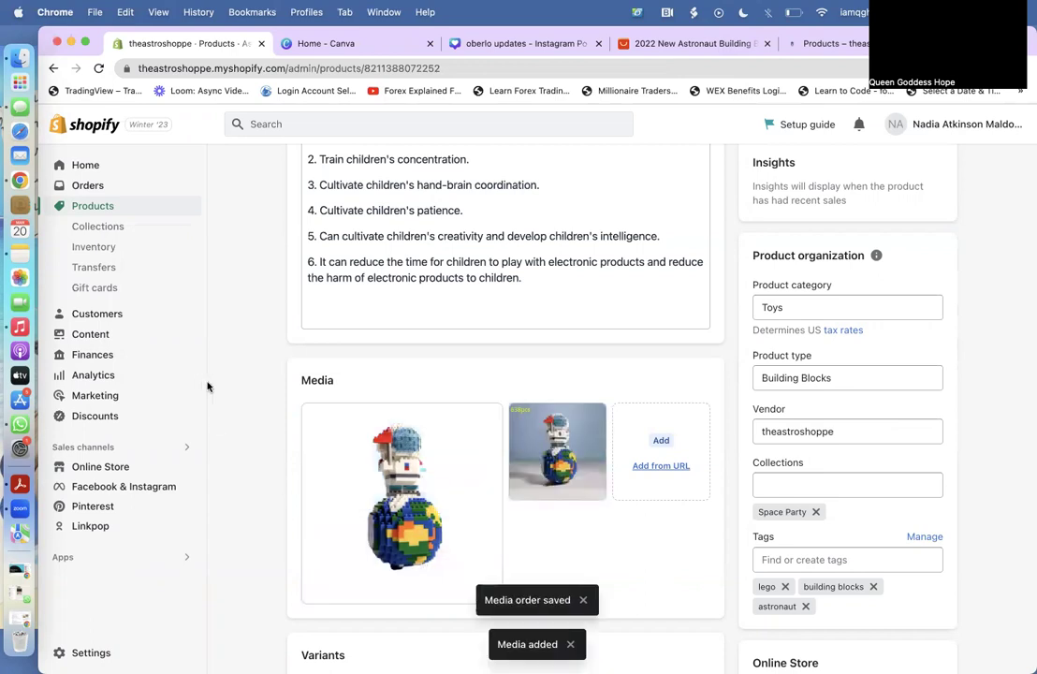
scroll(208, 387, "down", 10)
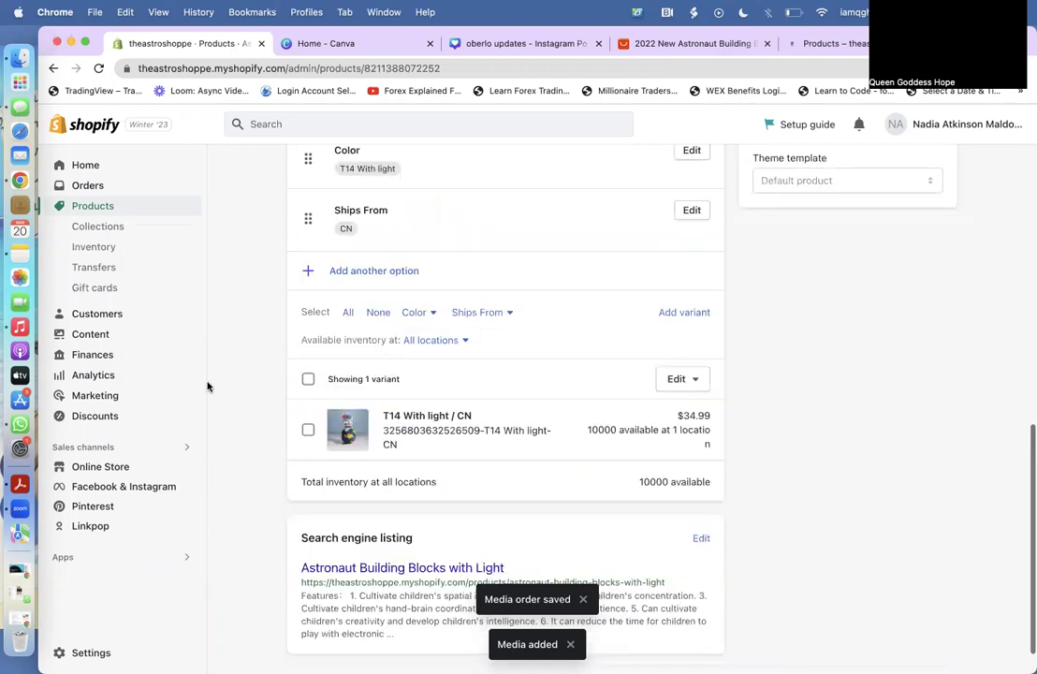
scroll(208, 387, "up", 10)
left_click(88, 208)
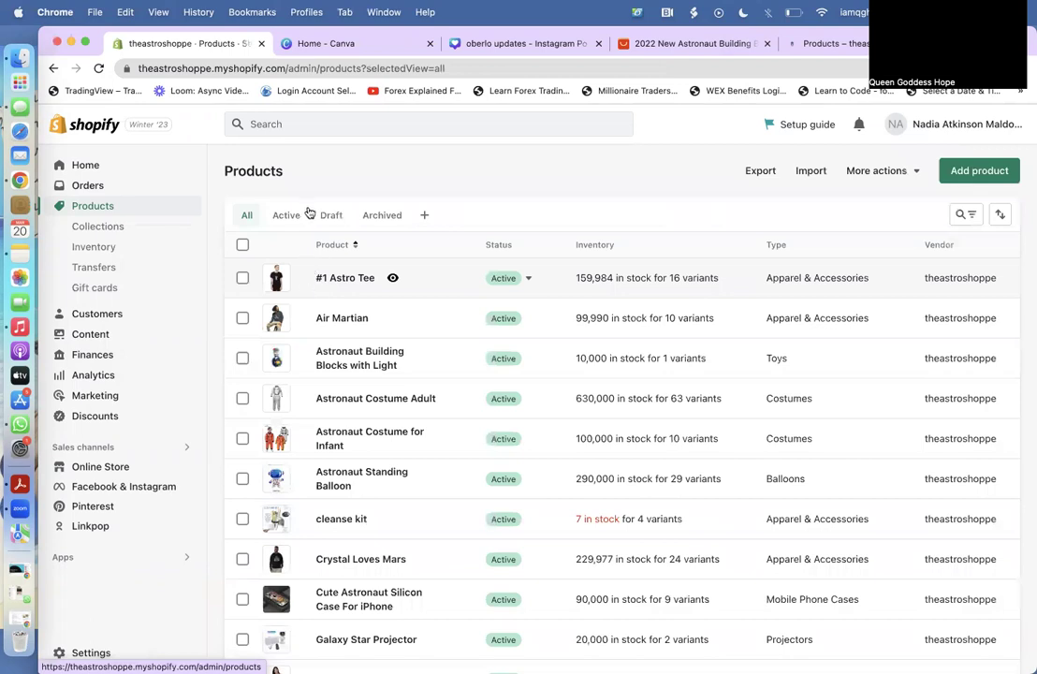
left_click(24, 63)
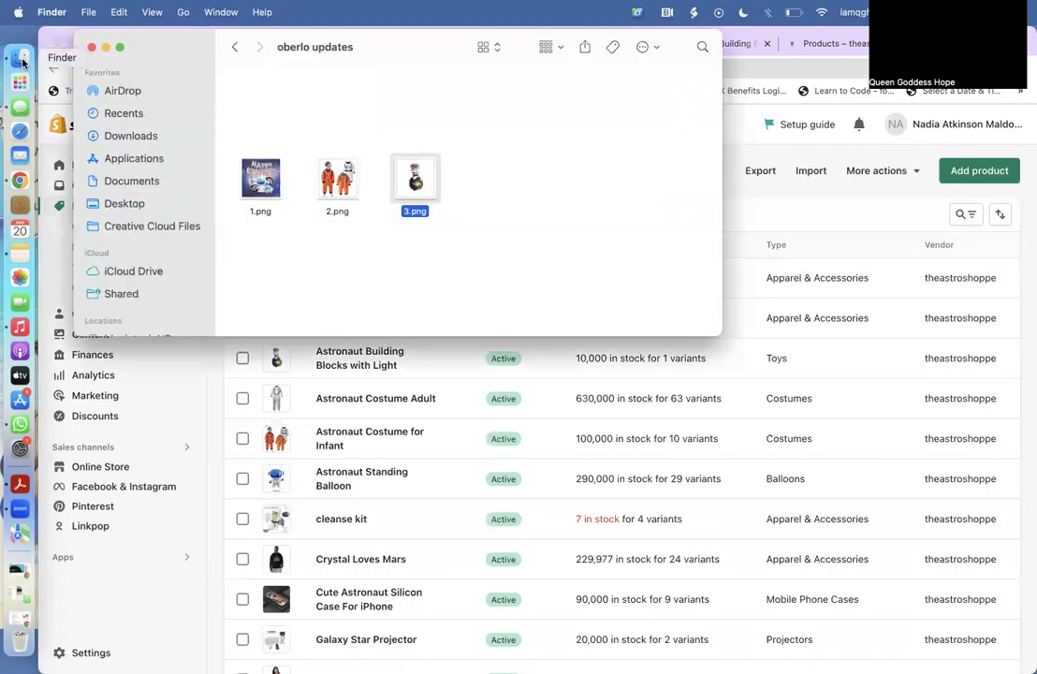
Upload the cleaned two-suit image into the Astronaut Costume for Infant product's media.
left_click(353, 436)
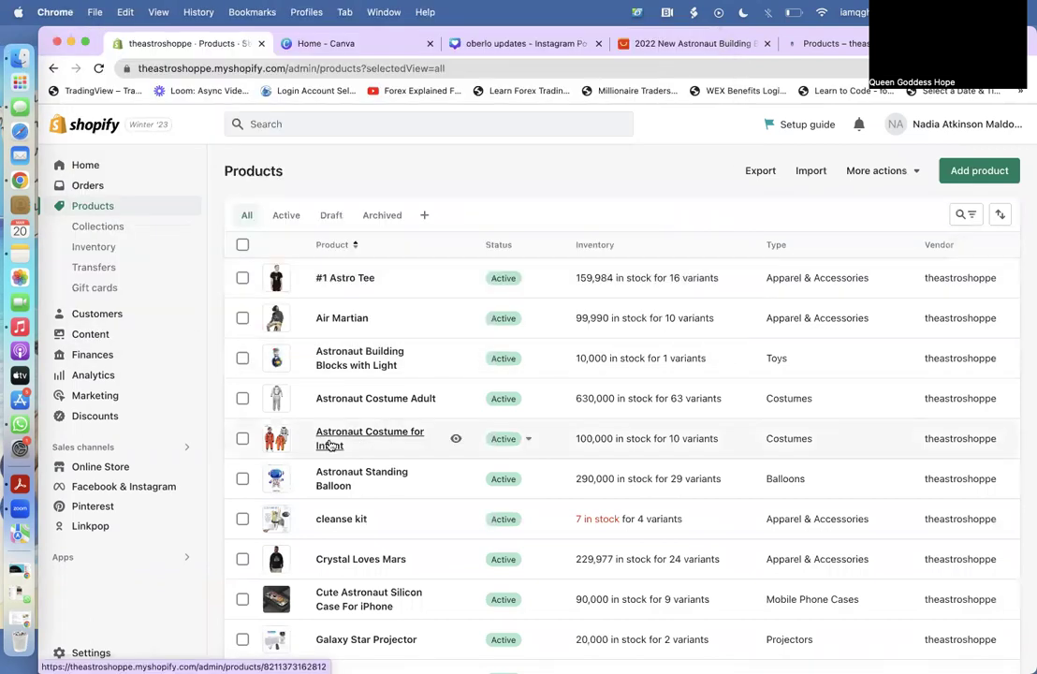
left_click(347, 447)
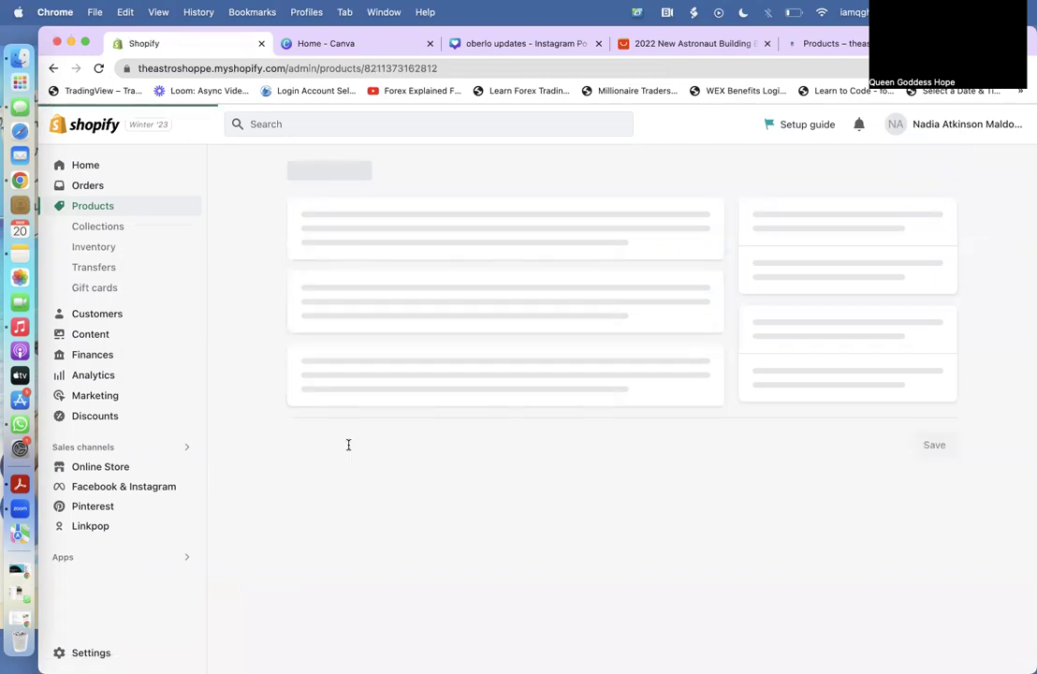
scroll(505, 504, "down", 3)
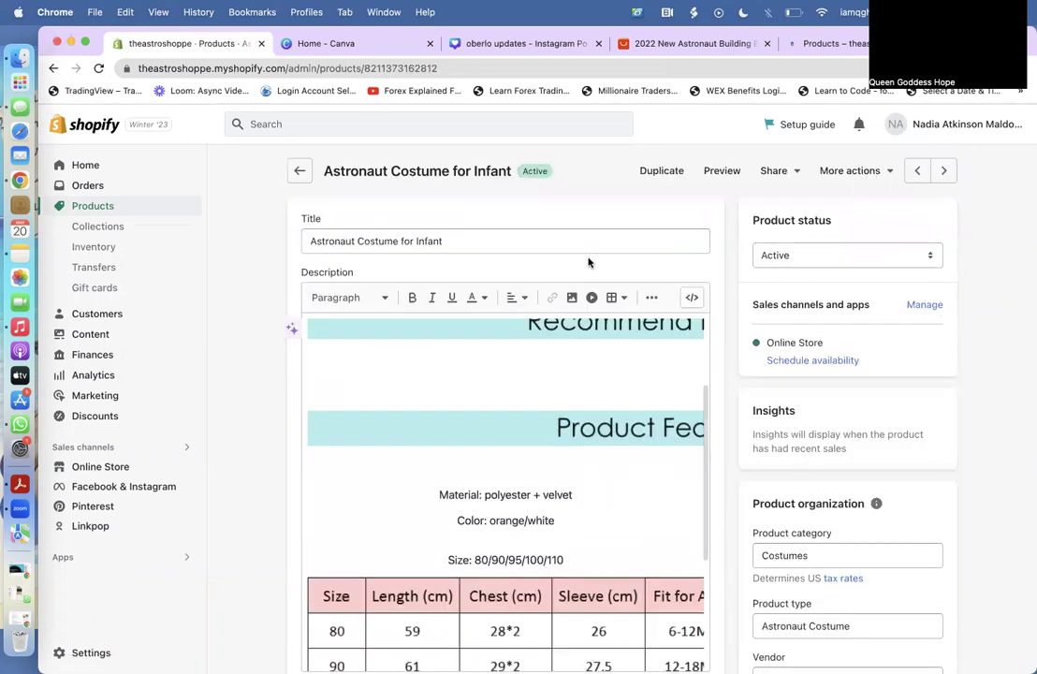
scroll(588, 262, "down", 10)
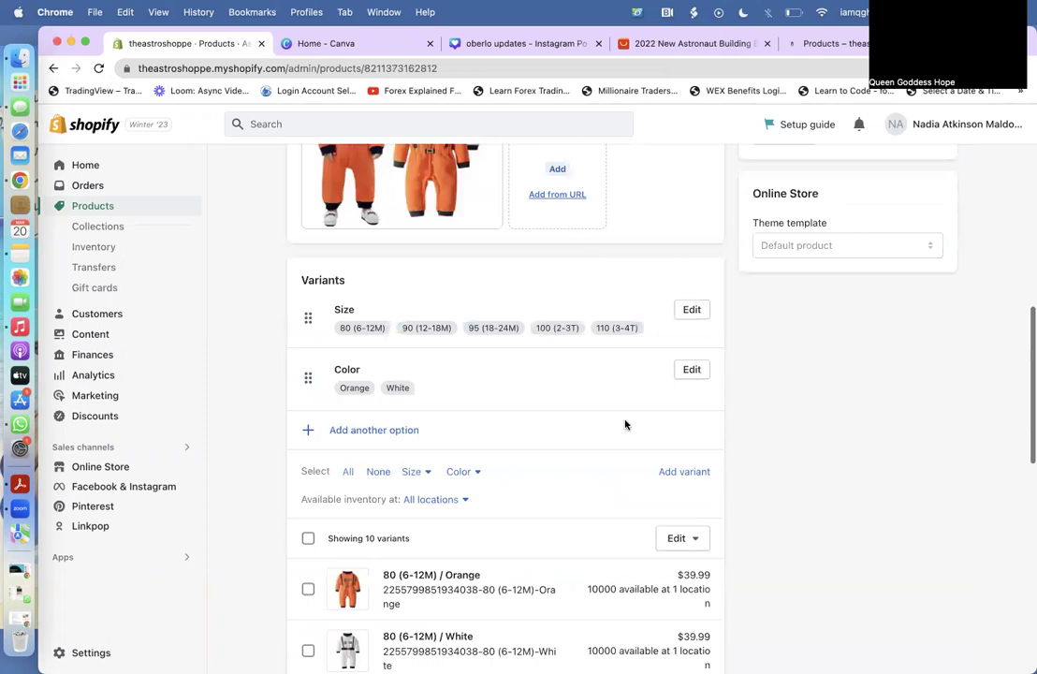
scroll(599, 281, "up", 4)
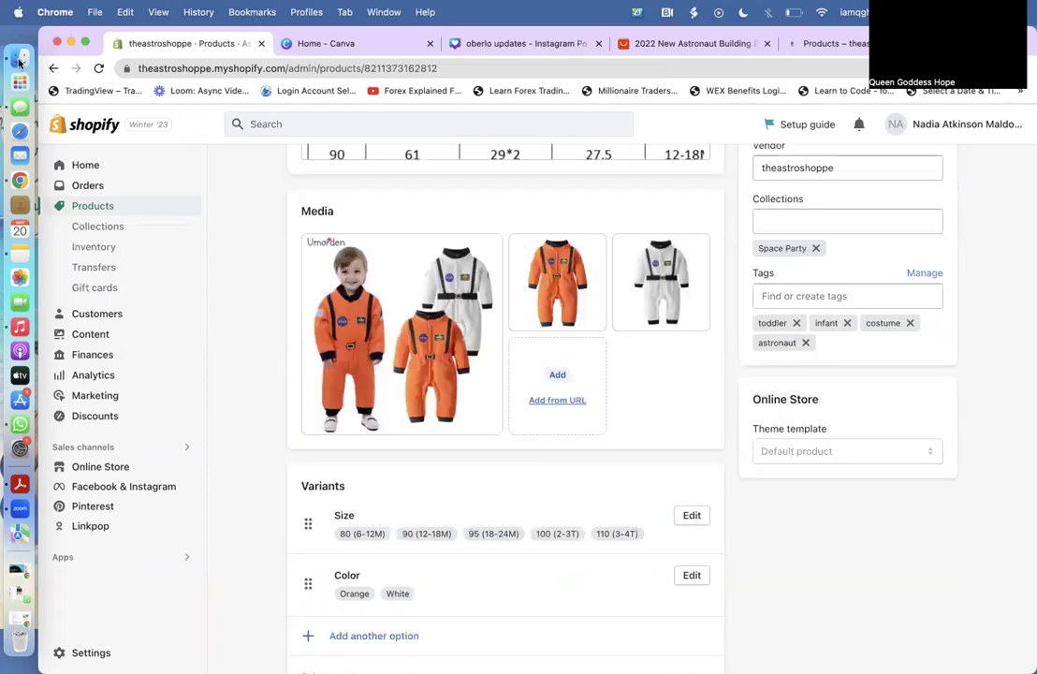
left_click(20, 57)
left_click_drag(415, 178, 373, 370)
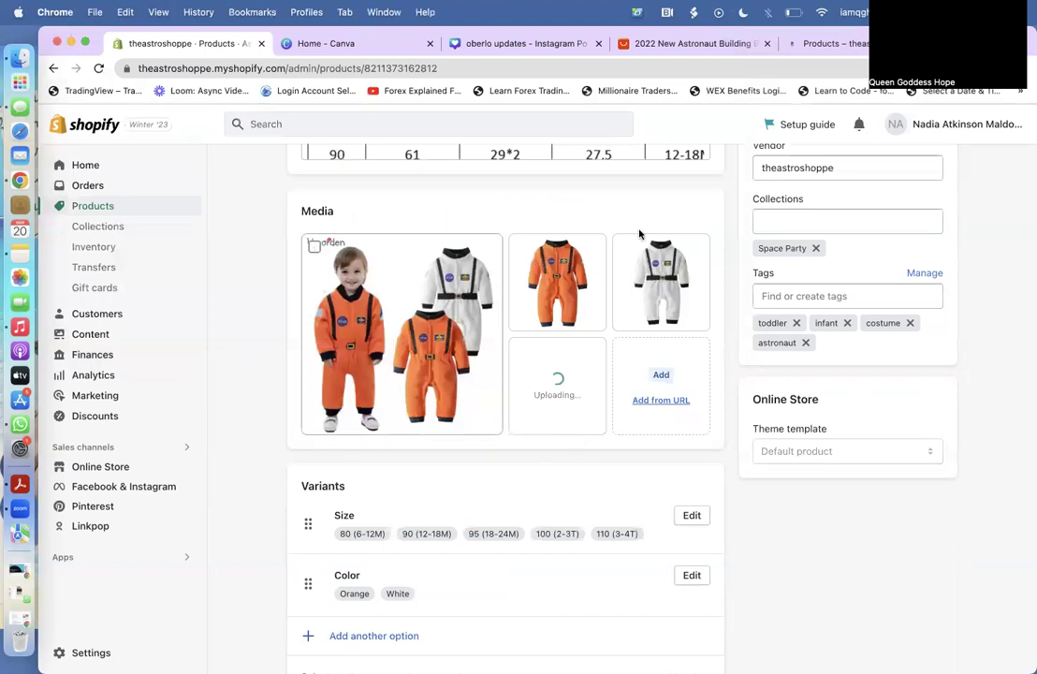
Delete the old first photo and move the new image into the main media position.
left_click(315, 246)
left_click(687, 210)
left_click(720, 434)
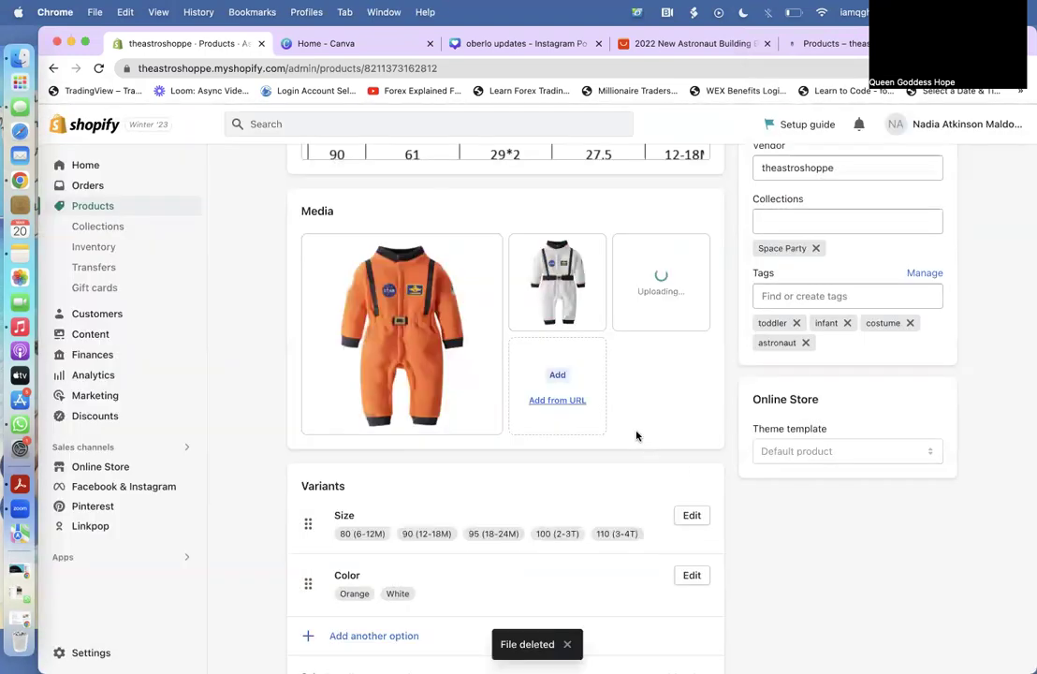
scroll(618, 425, "down", 2)
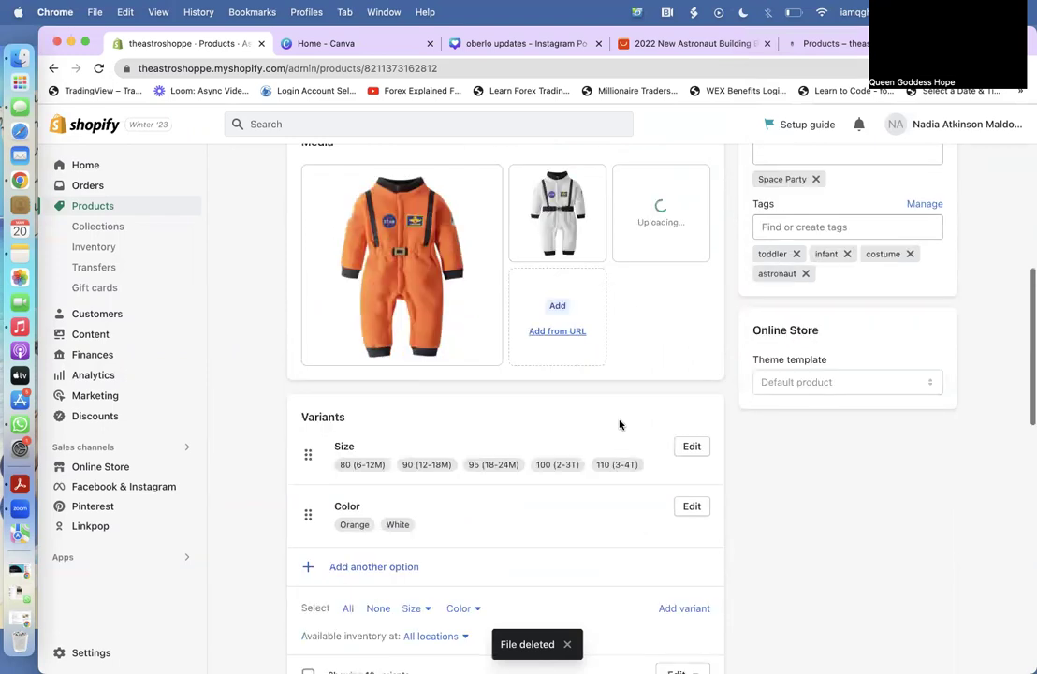
scroll(619, 425, "up", 2)
scroll(620, 426, "down", 15)
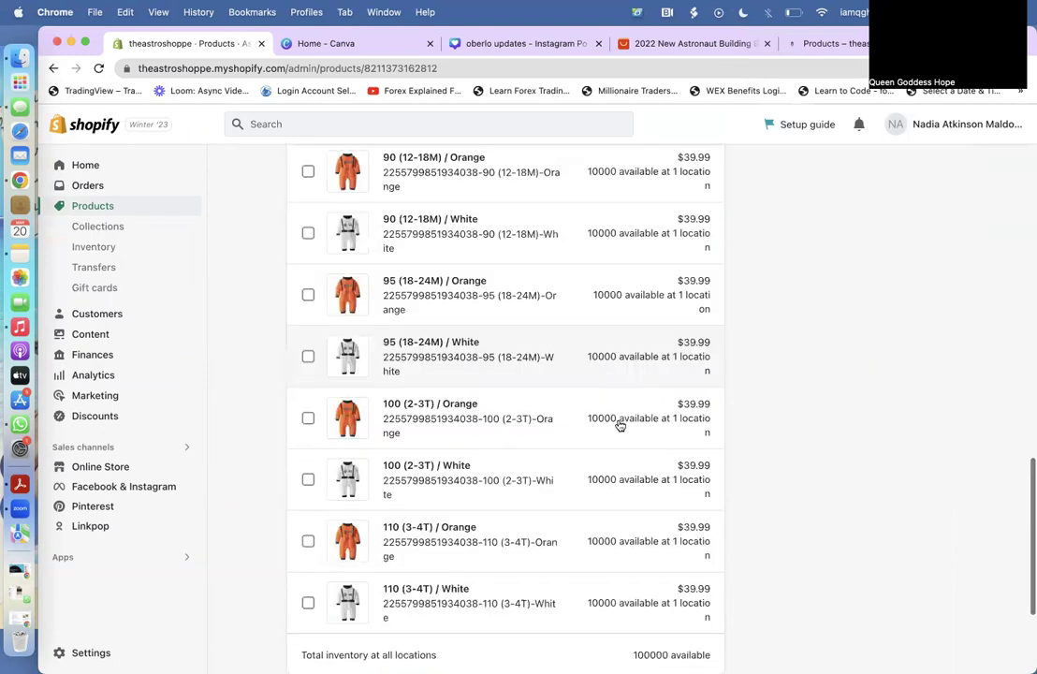
scroll(619, 421, "up", 20)
scroll(619, 419, "down", 1)
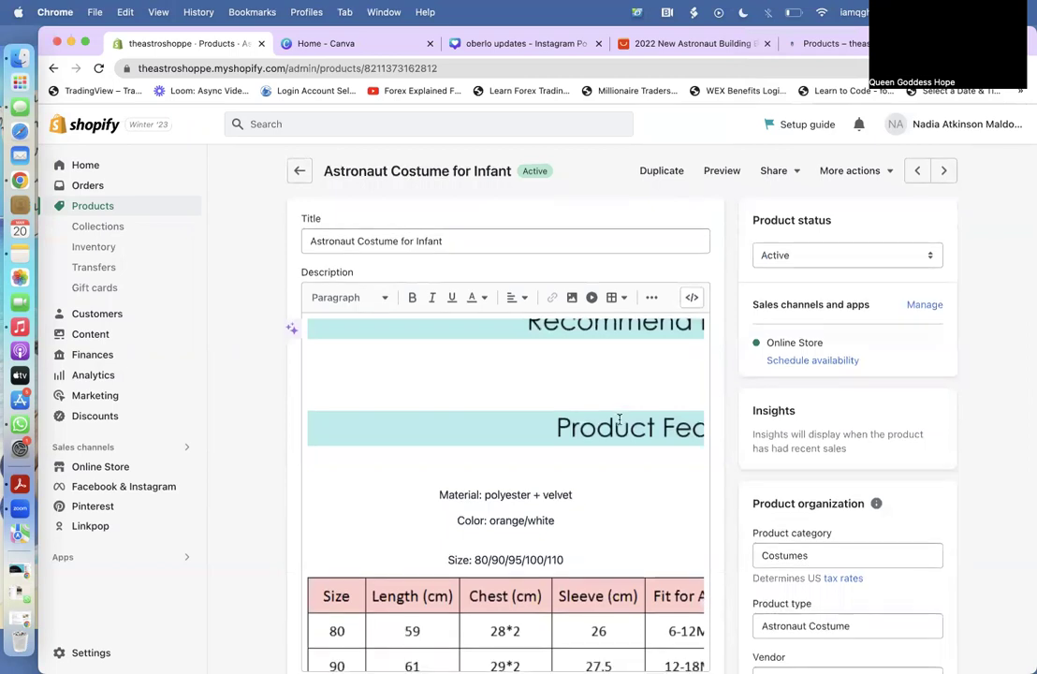
scroll(619, 420, "down", 3)
scroll(625, 354, "down", 4)
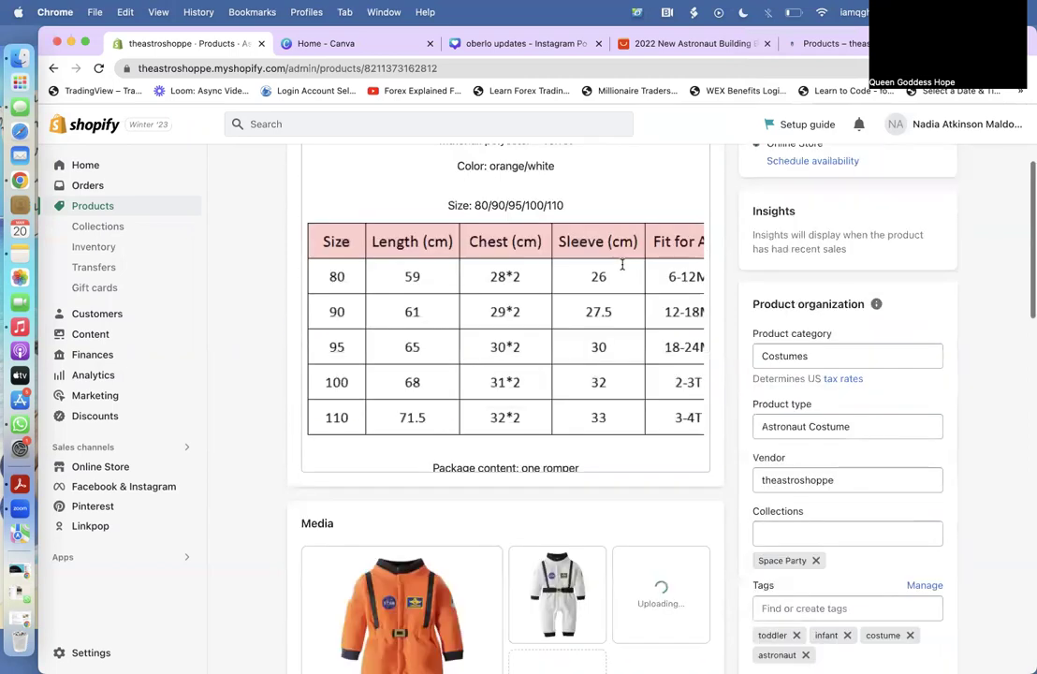
scroll(623, 270, "down", 10)
scroll(623, 270, "up", 5)
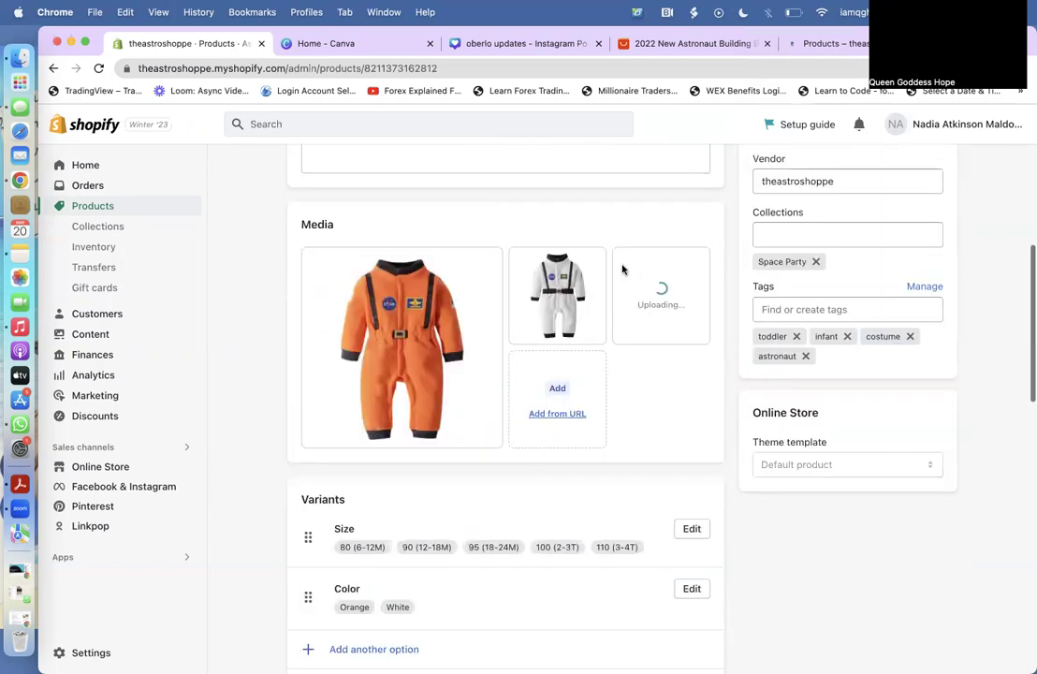
scroll(623, 270, "down", 1)
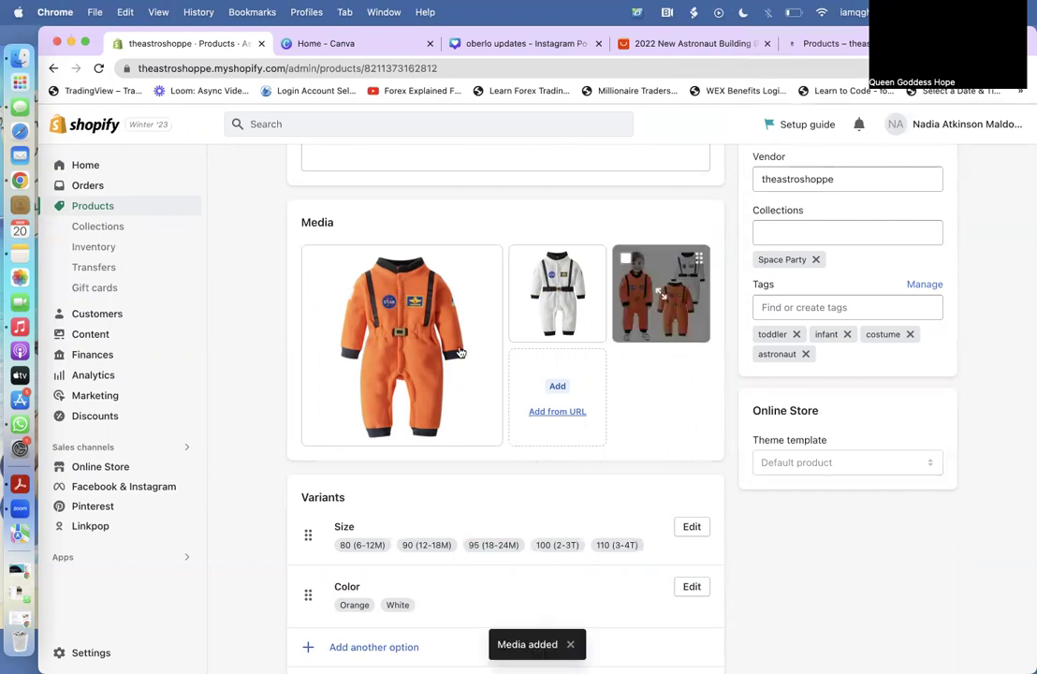
left_click_drag(408, 296, 343, 261)
Go back to the Shopify Collections list.
scroll(342, 260, "up", 10)
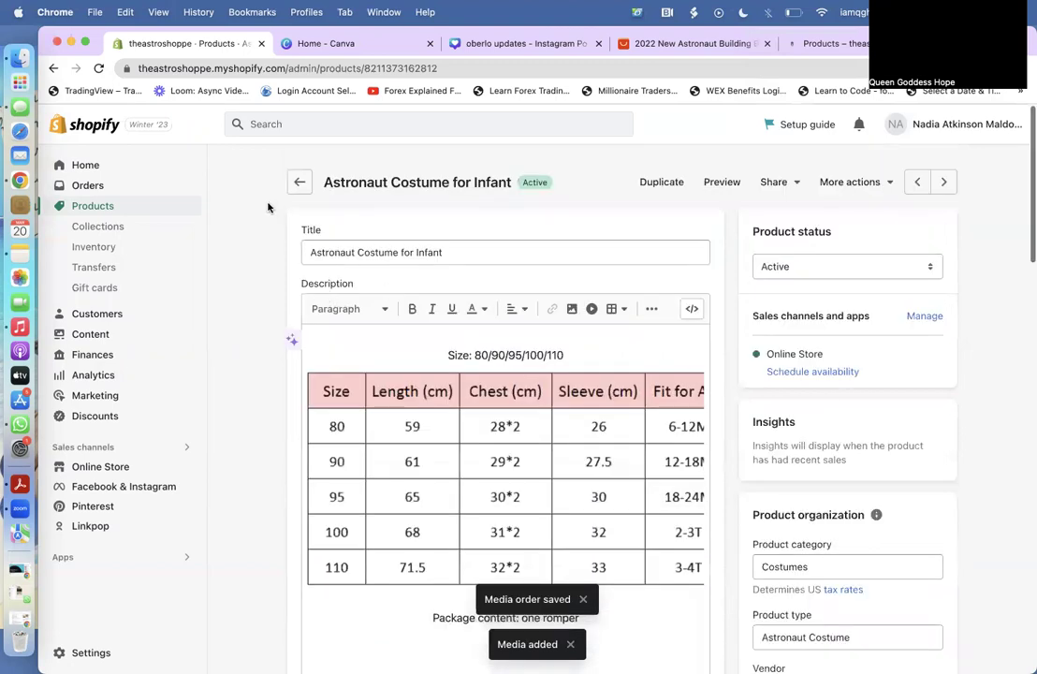
left_click(15, 61)
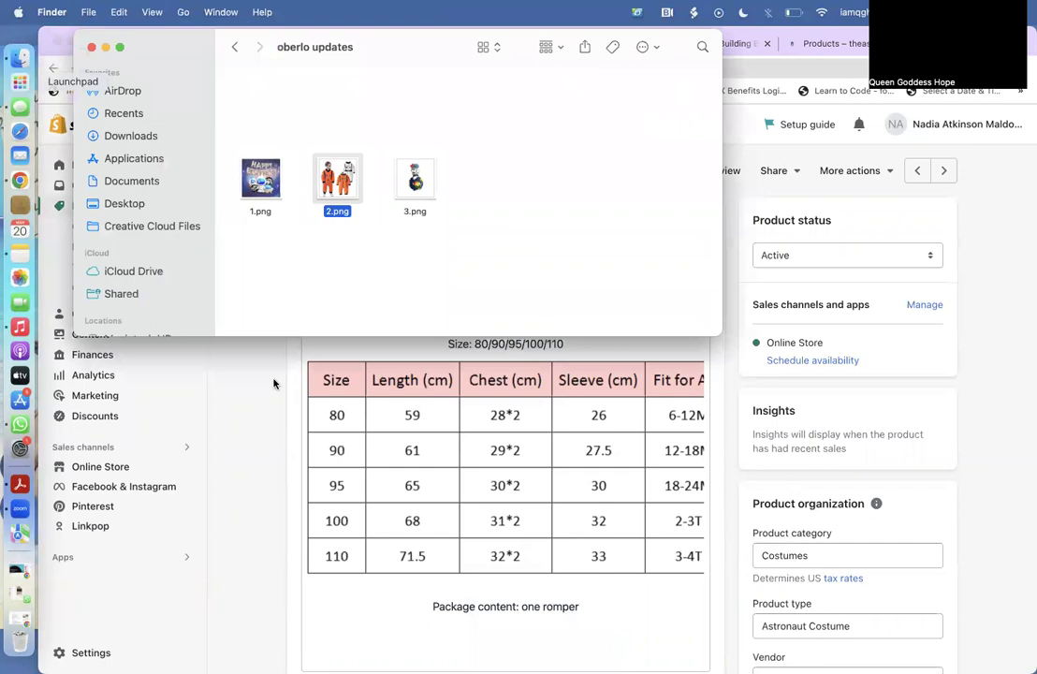
left_click(242, 345)
left_click(139, 229)
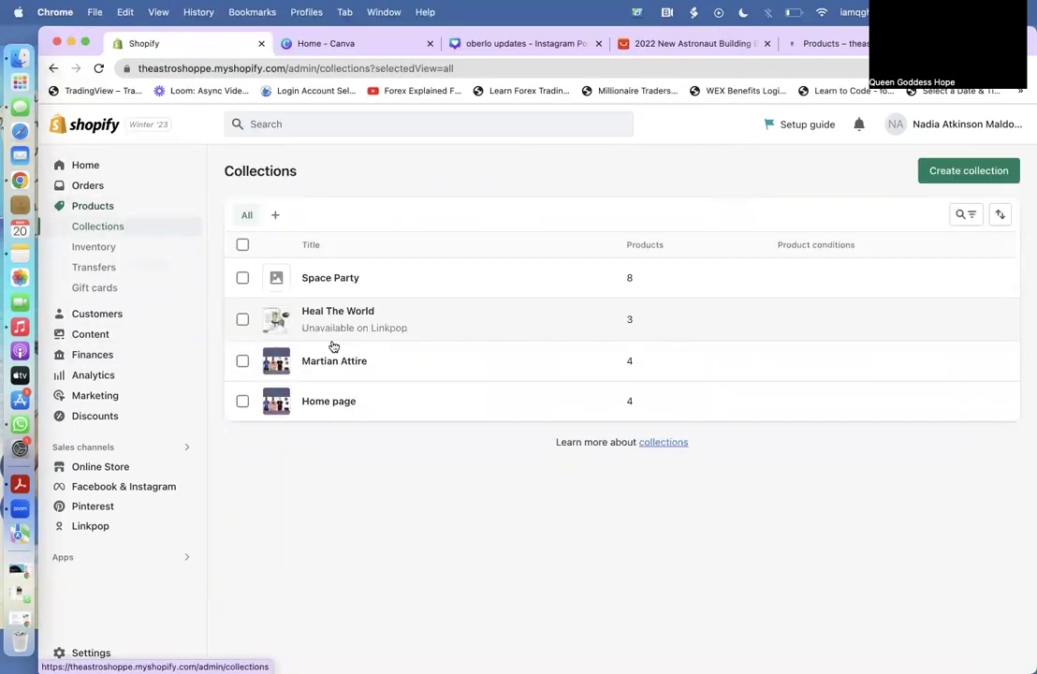
Set oberlo updates/1.png as the Space Party collection image.
left_click(330, 278)
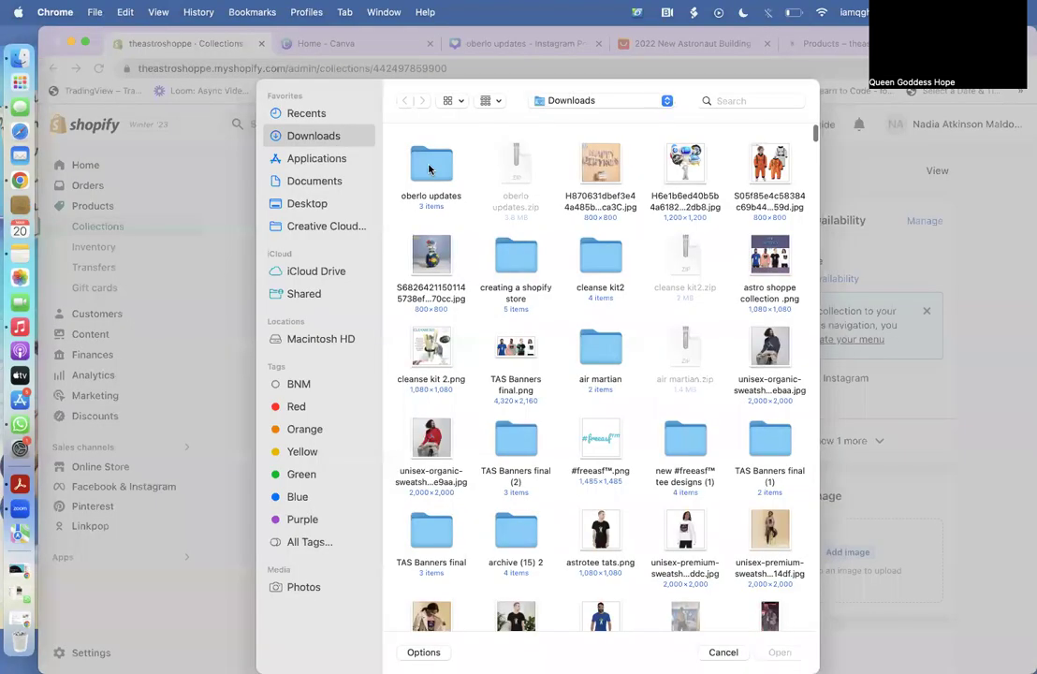
double_click(429, 169)
left_click(434, 172)
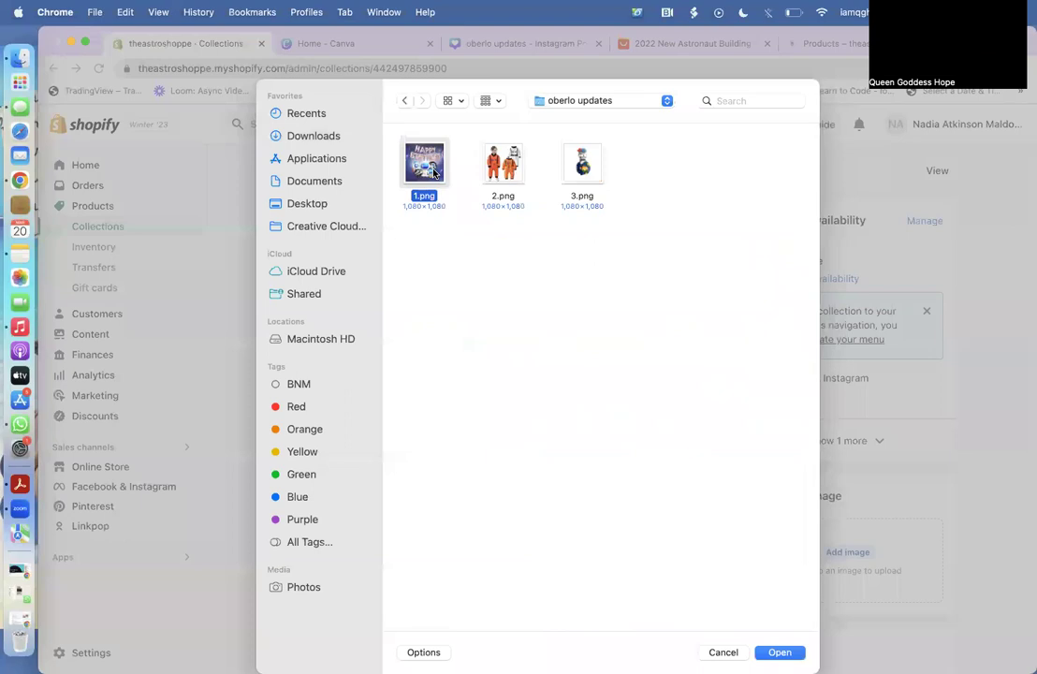
double_click(434, 172)
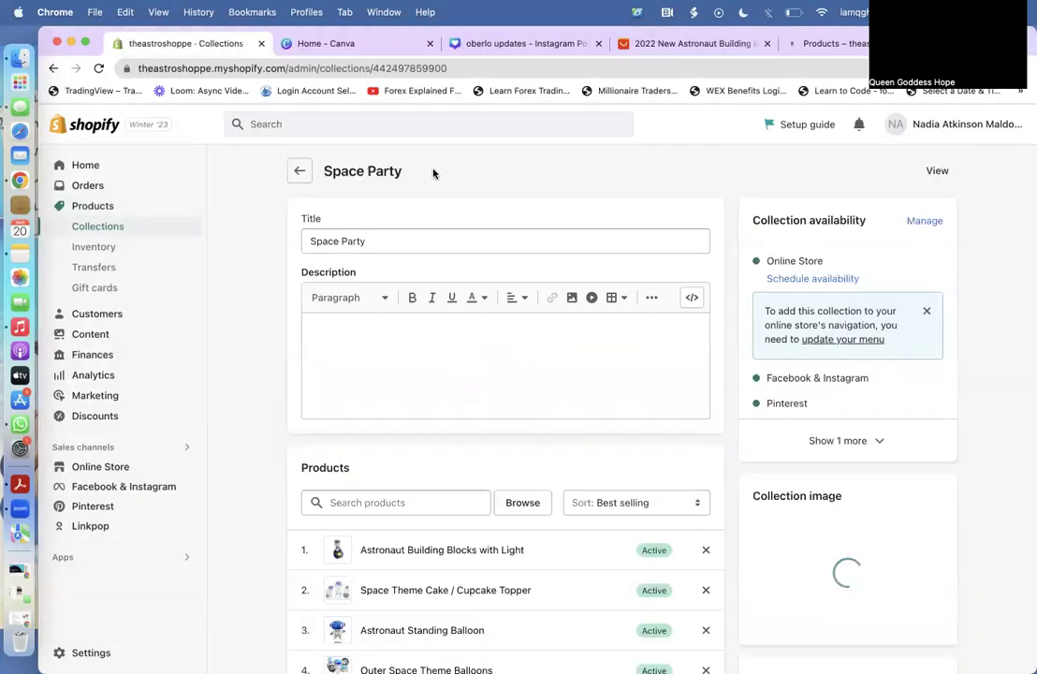
Download the main photo of the Cute Astronaut Silicon Case For iPhone product.
scroll(525, 449, "down", 2)
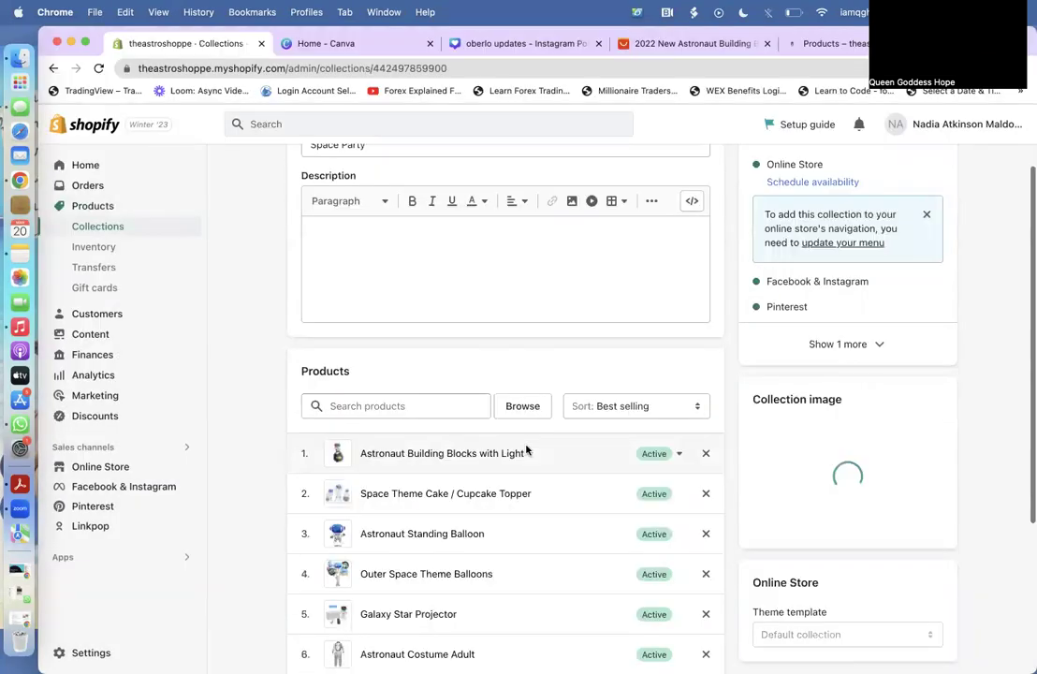
scroll(525, 450, "down", 4)
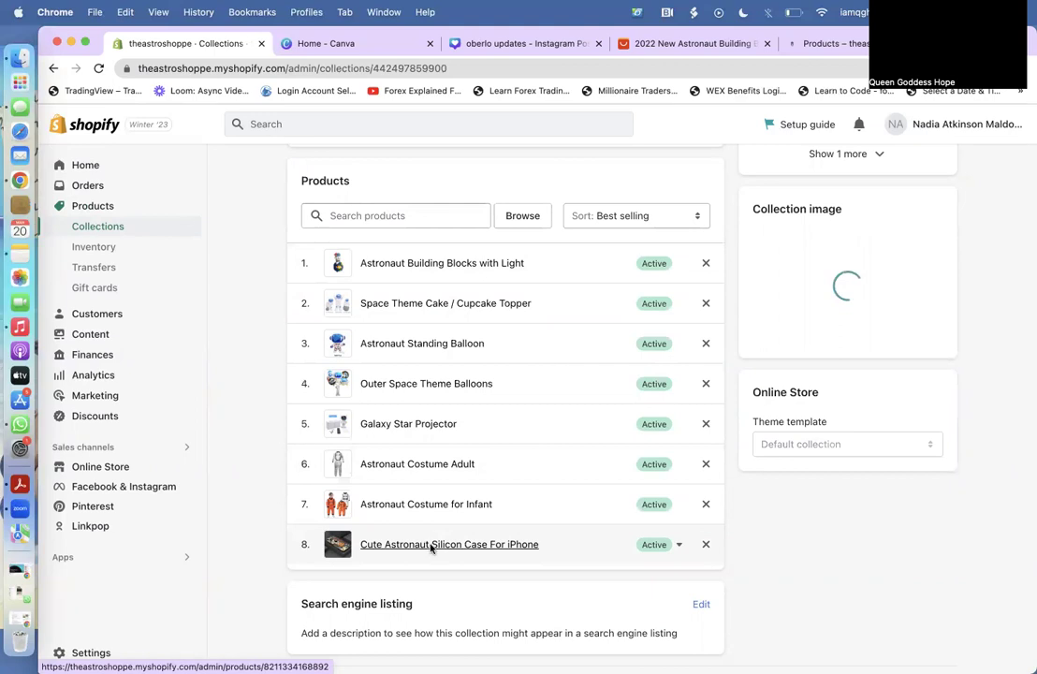
scroll(430, 547, "up", 3)
scroll(430, 549, "down", 3)
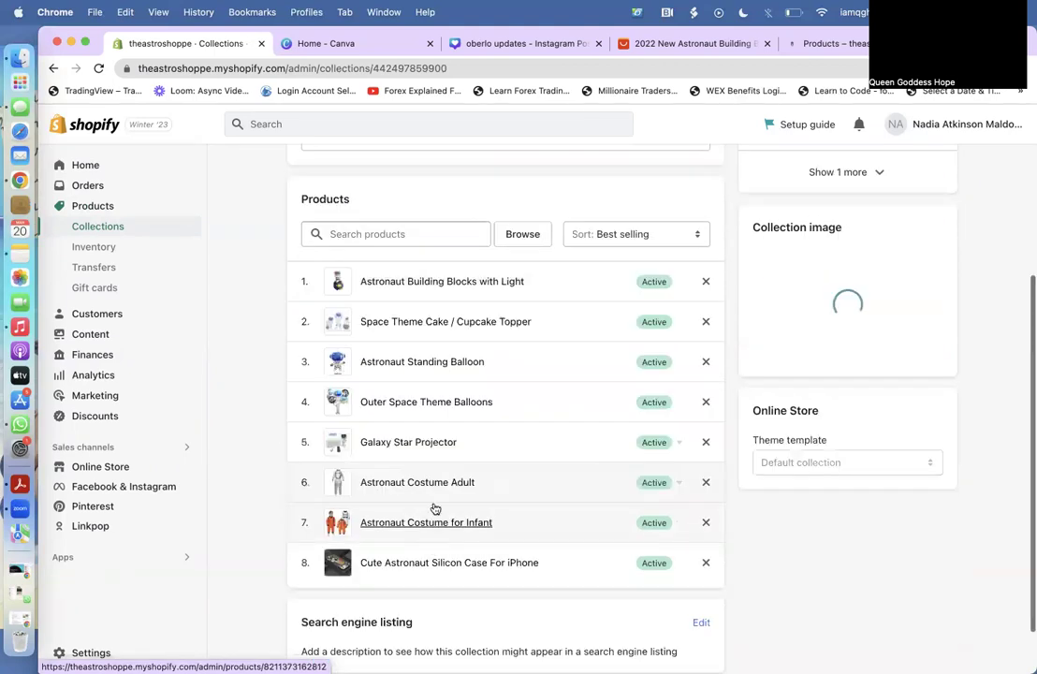
left_click(433, 510)
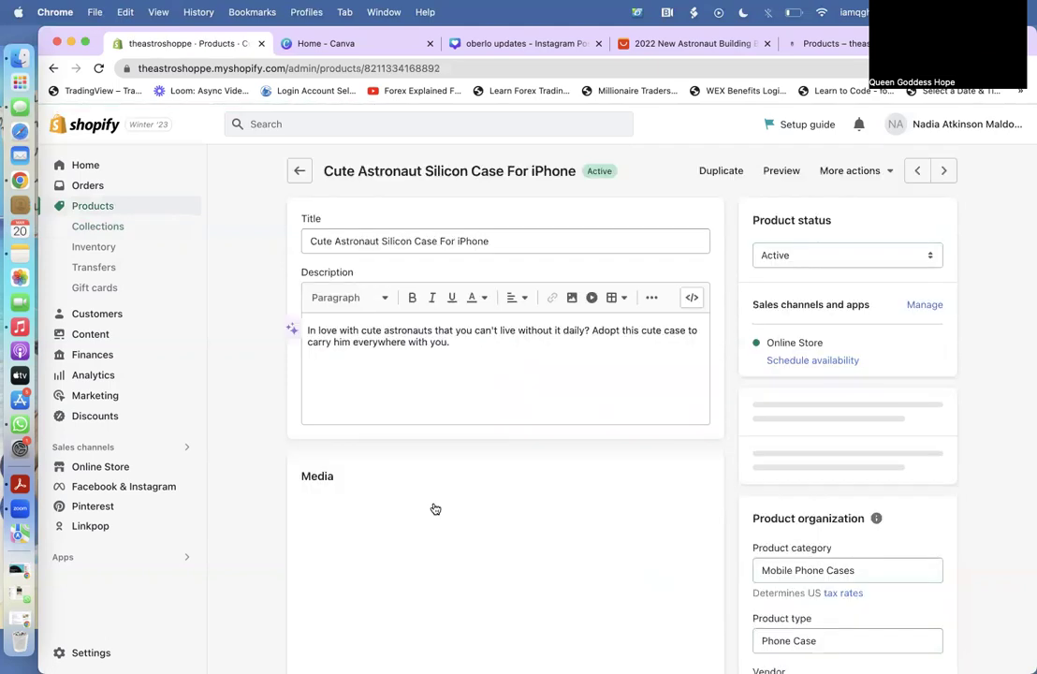
scroll(435, 508, "down", 3)
scroll(455, 540, "down", 3)
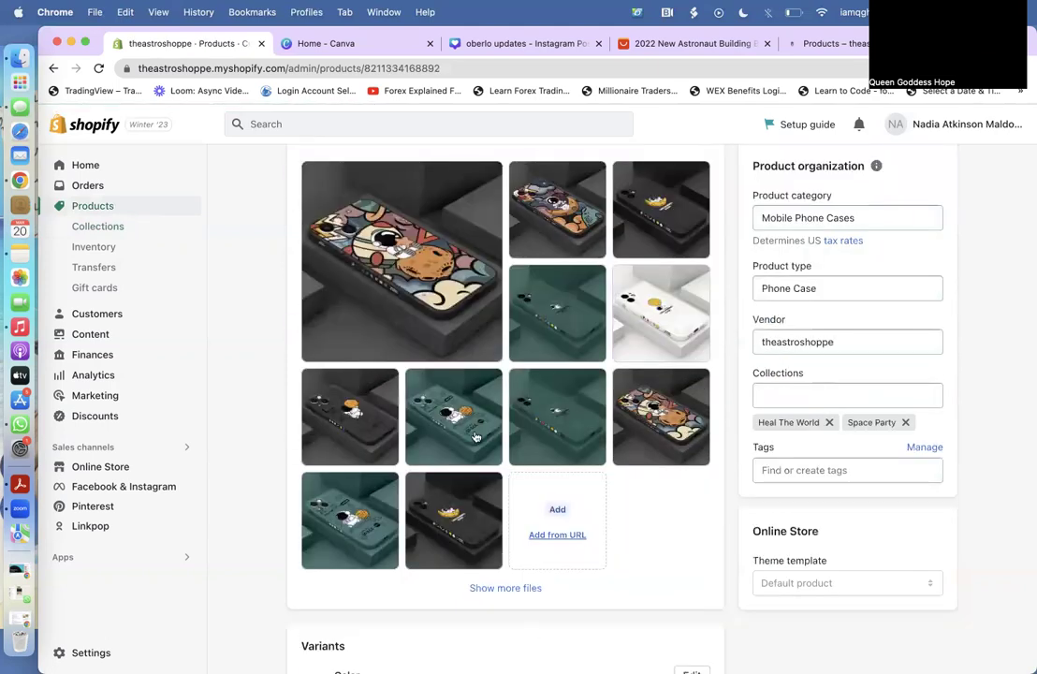
left_click(391, 272)
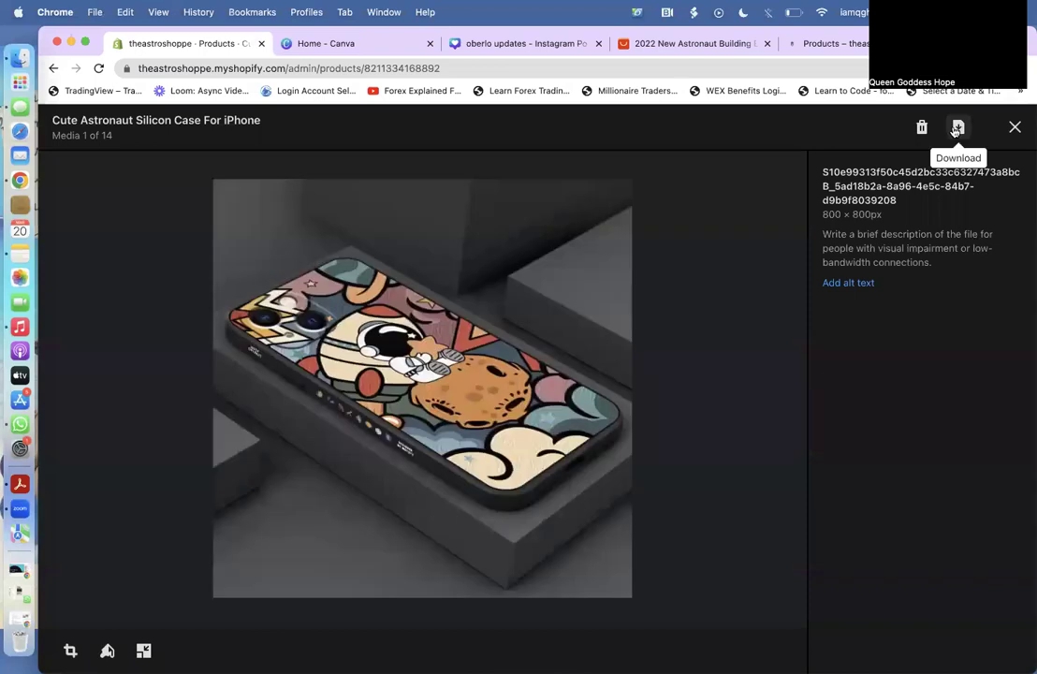
left_click(956, 130)
left_click(1014, 129)
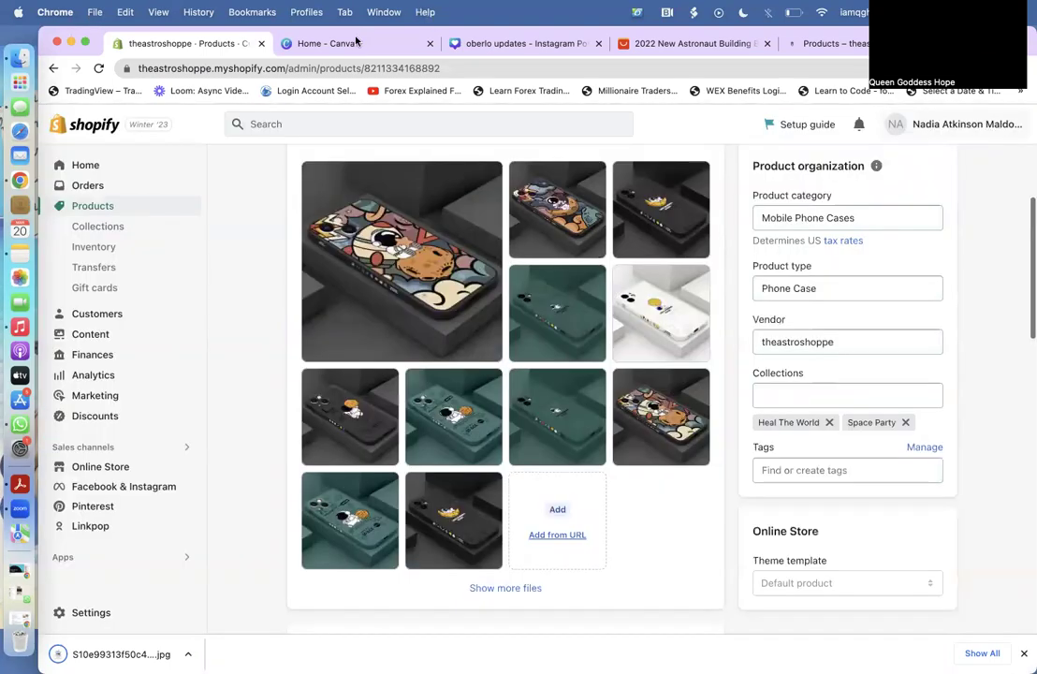
left_click(354, 42)
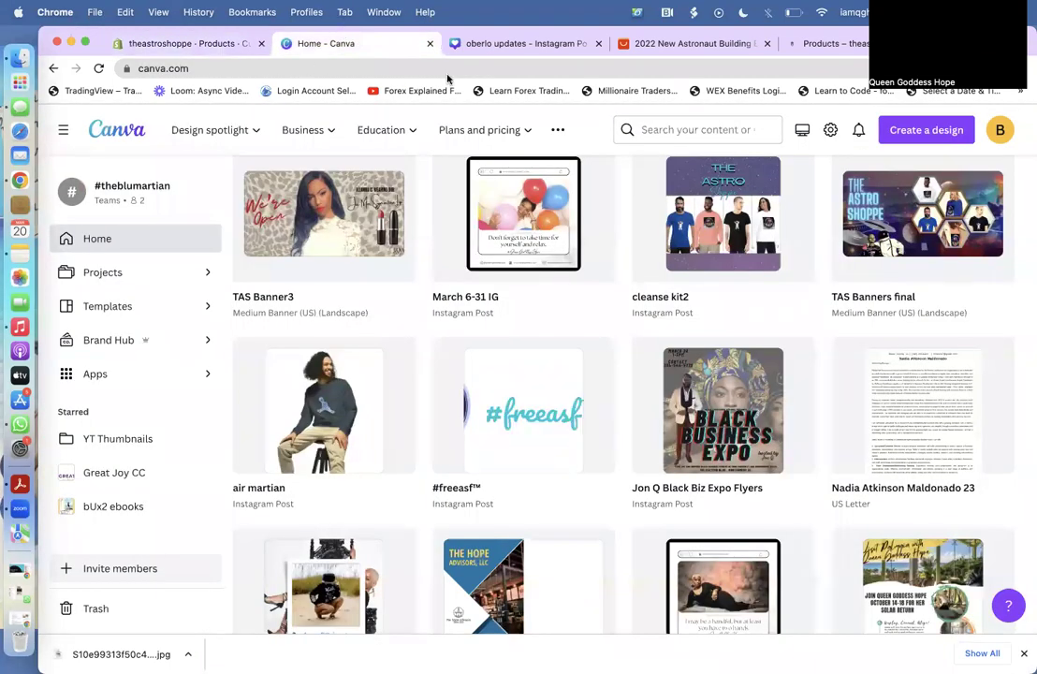
Add a blank page to the oberlo updates design and move it to page 1.
left_click_drag(91, 42, 62, 73)
left_click(56, 73)
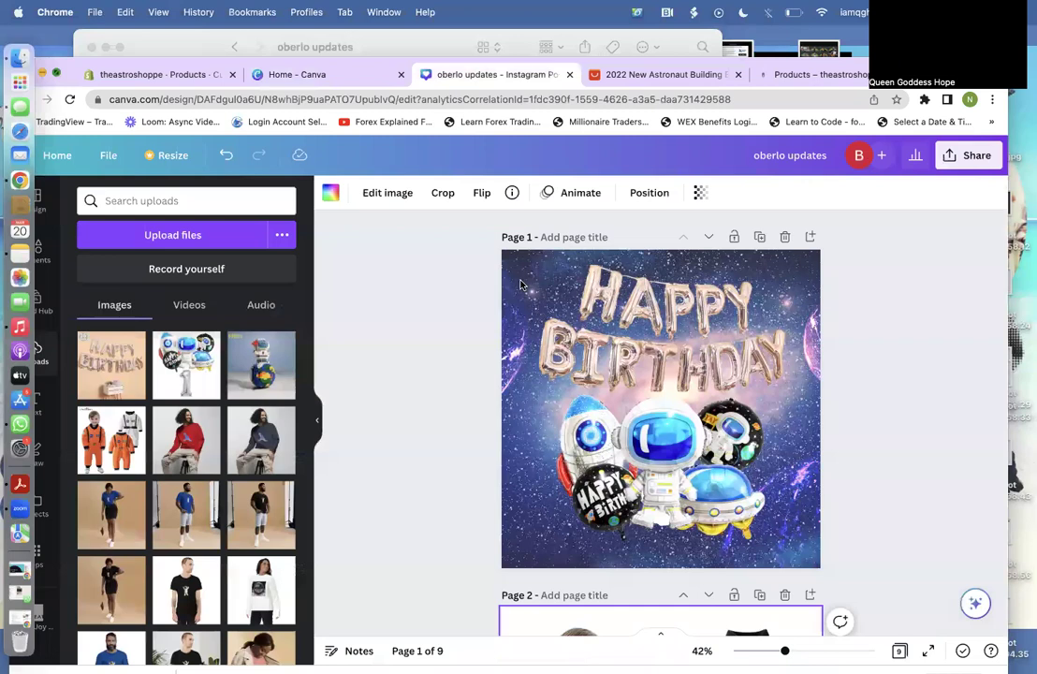
left_click(821, 204)
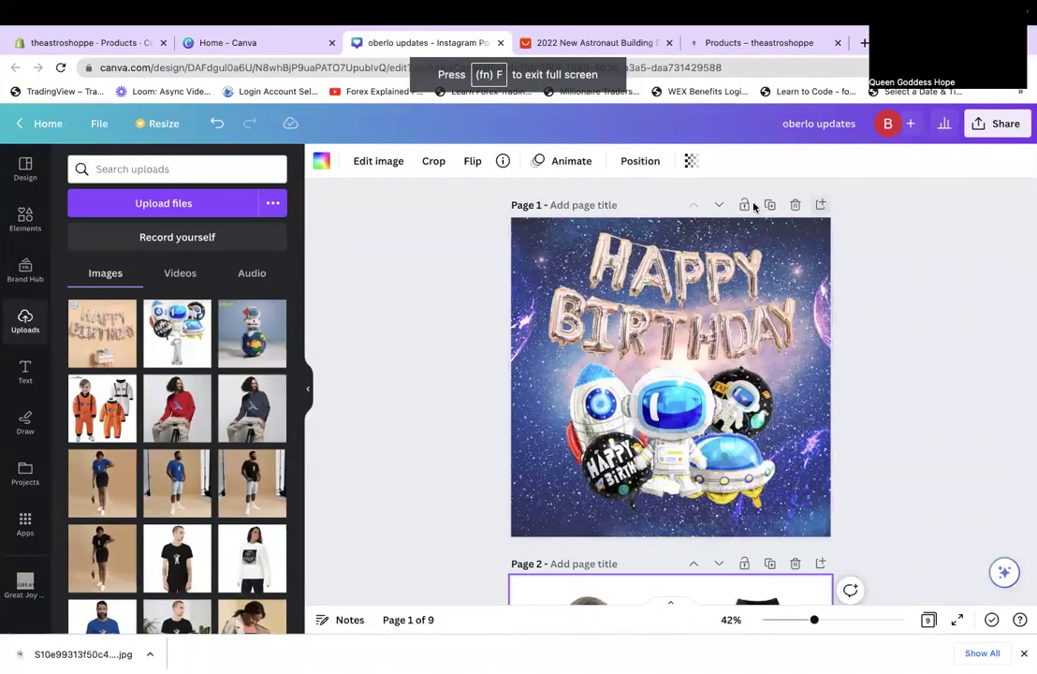
left_click(717, 205)
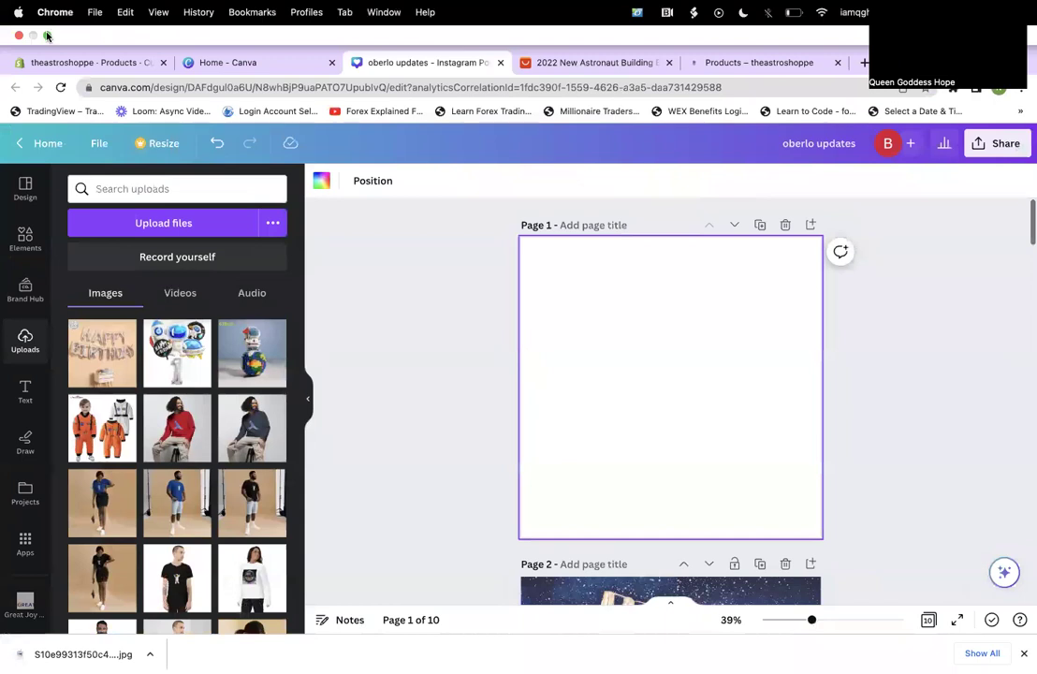
Upload the downloaded phone-case JPG from Finder's Downloads into the design's uploads.
left_click(46, 34)
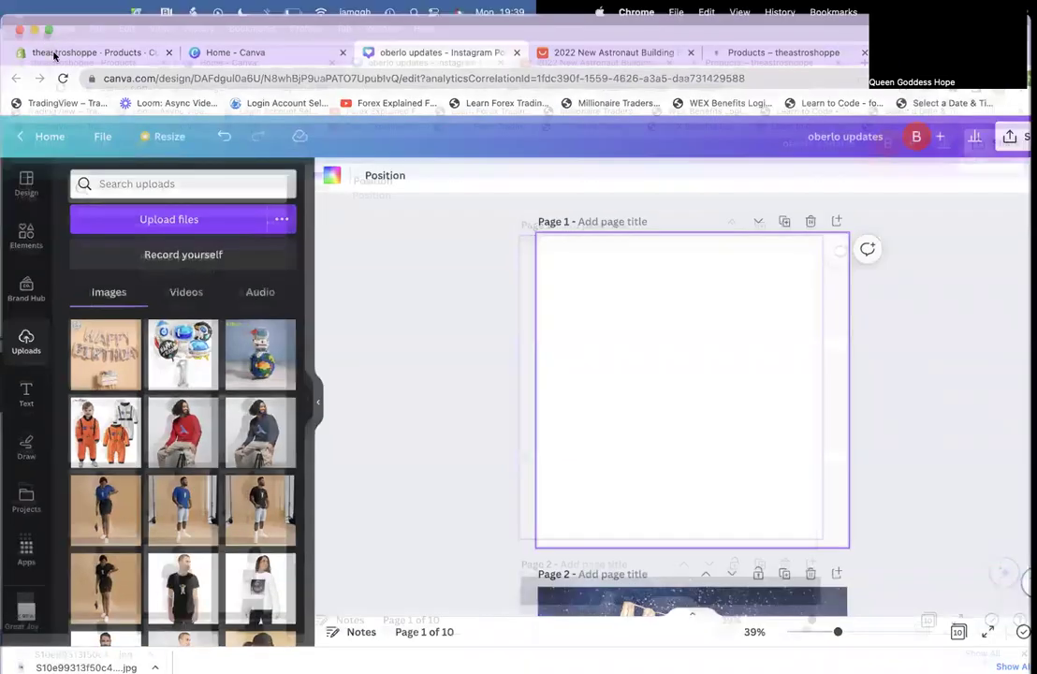
left_click(17, 64)
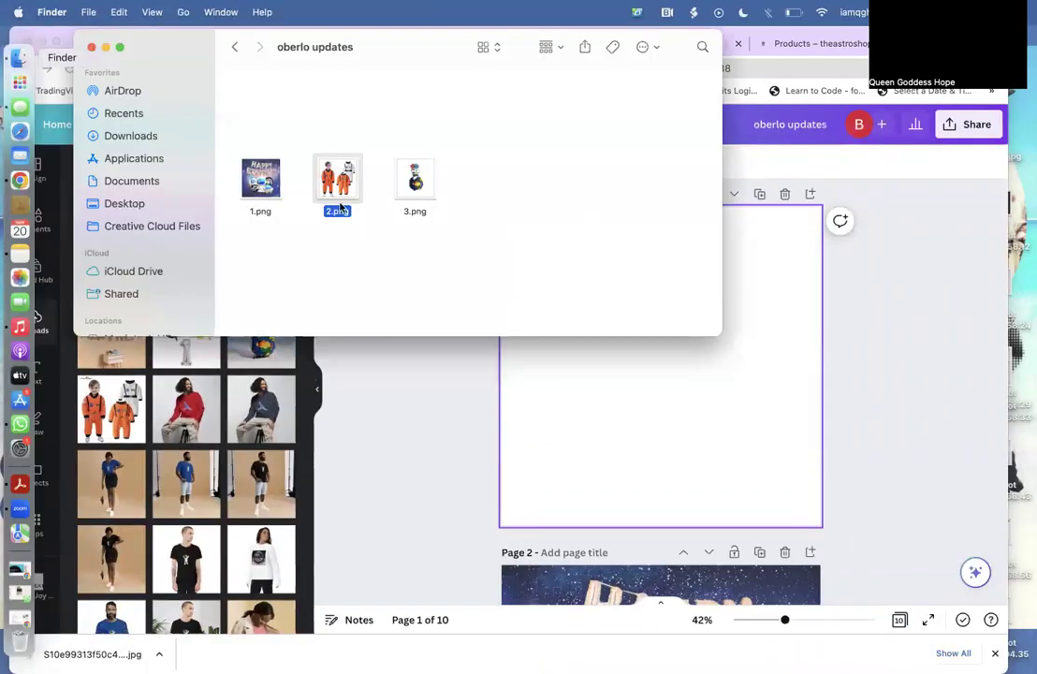
key("alt+super+l")
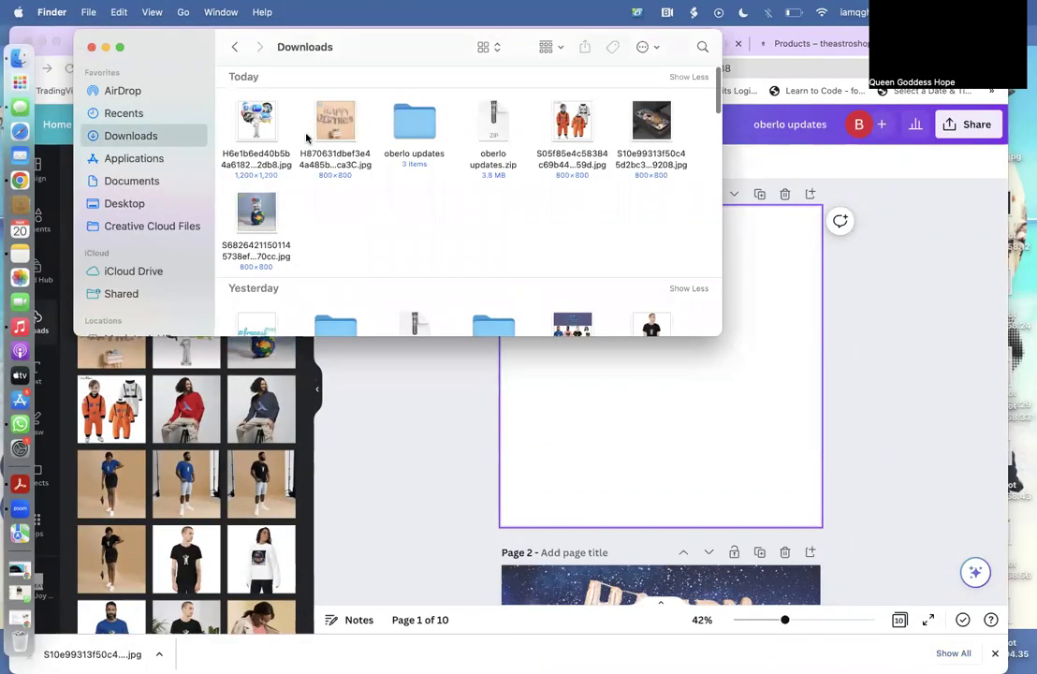
left_click(305, 453)
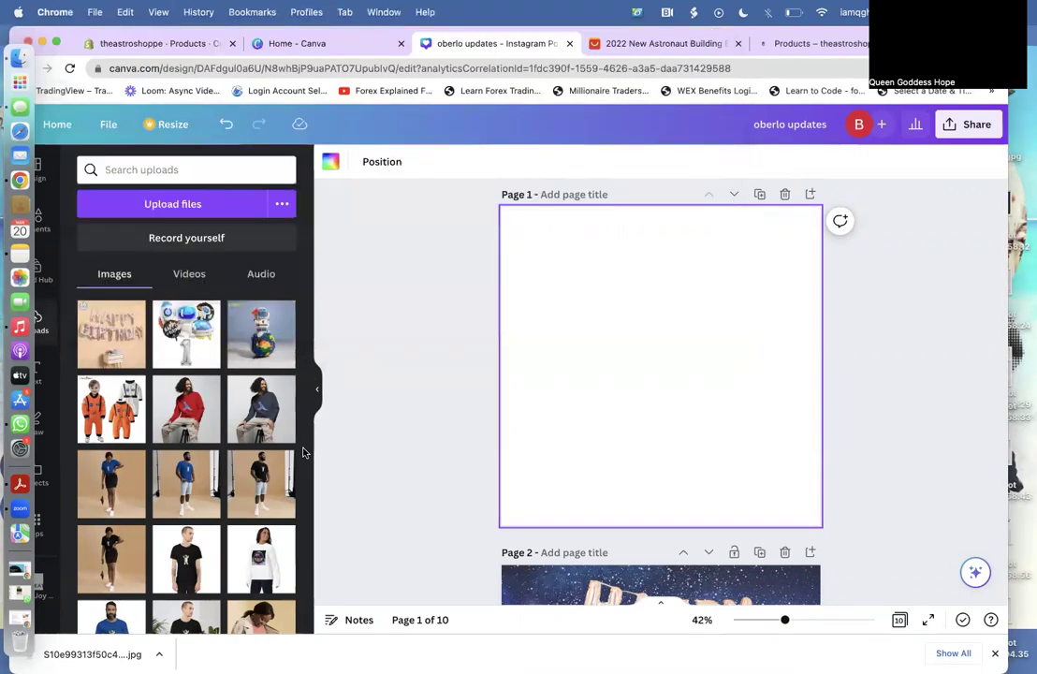
left_click(58, 43)
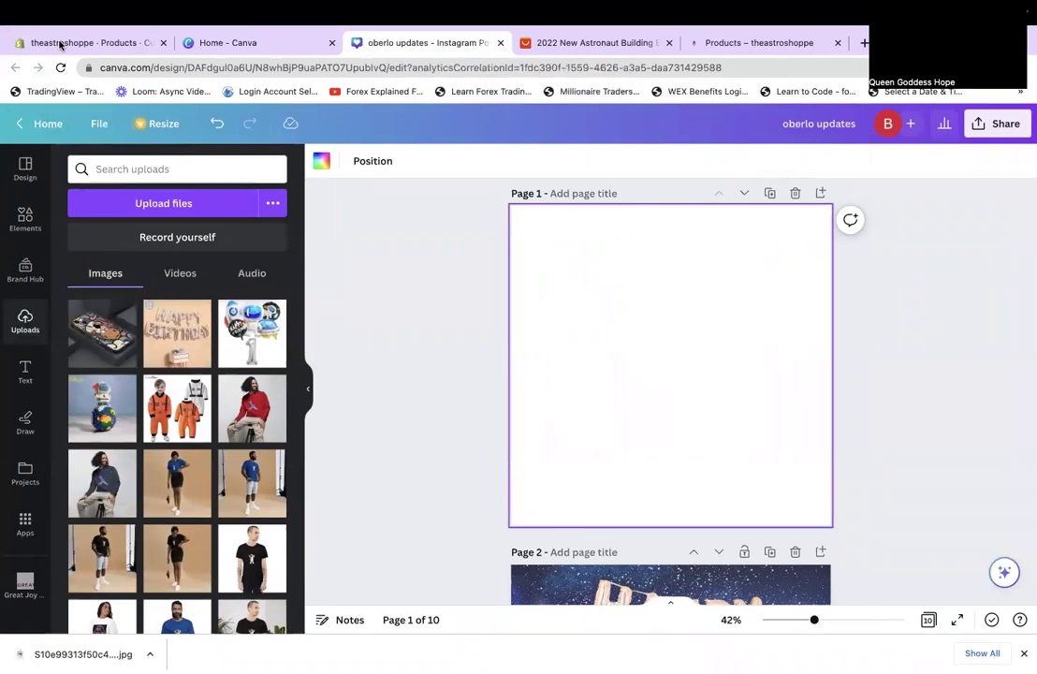
Run Background Remover on the phone-case photo and choose the Erase brush at 95% zoom.
left_click(590, 376)
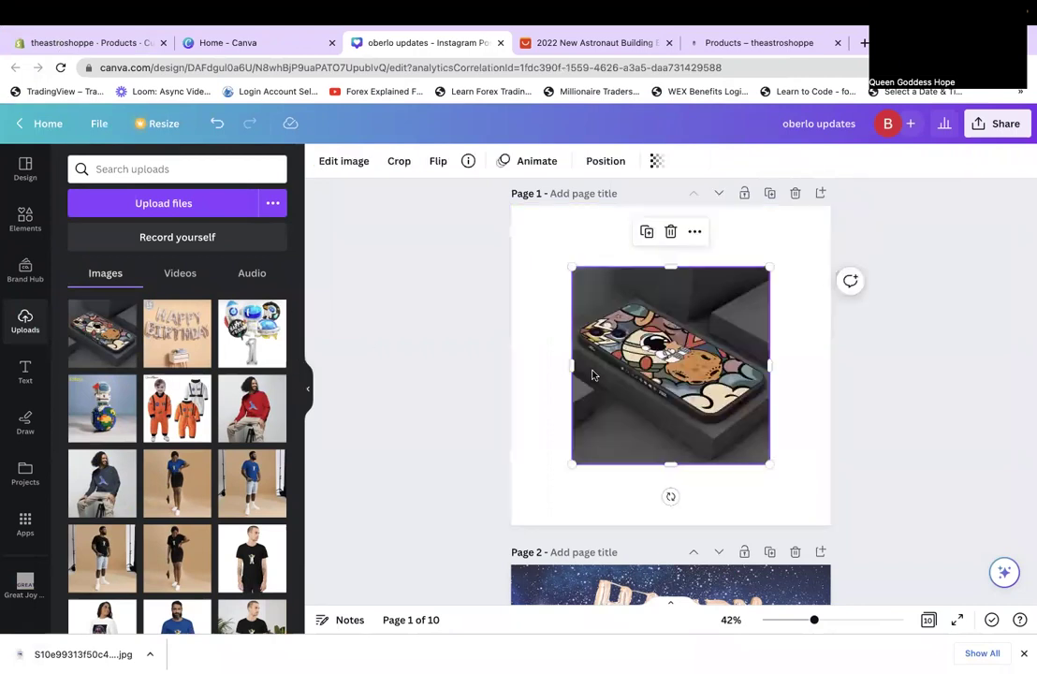
left_click(330, 163)
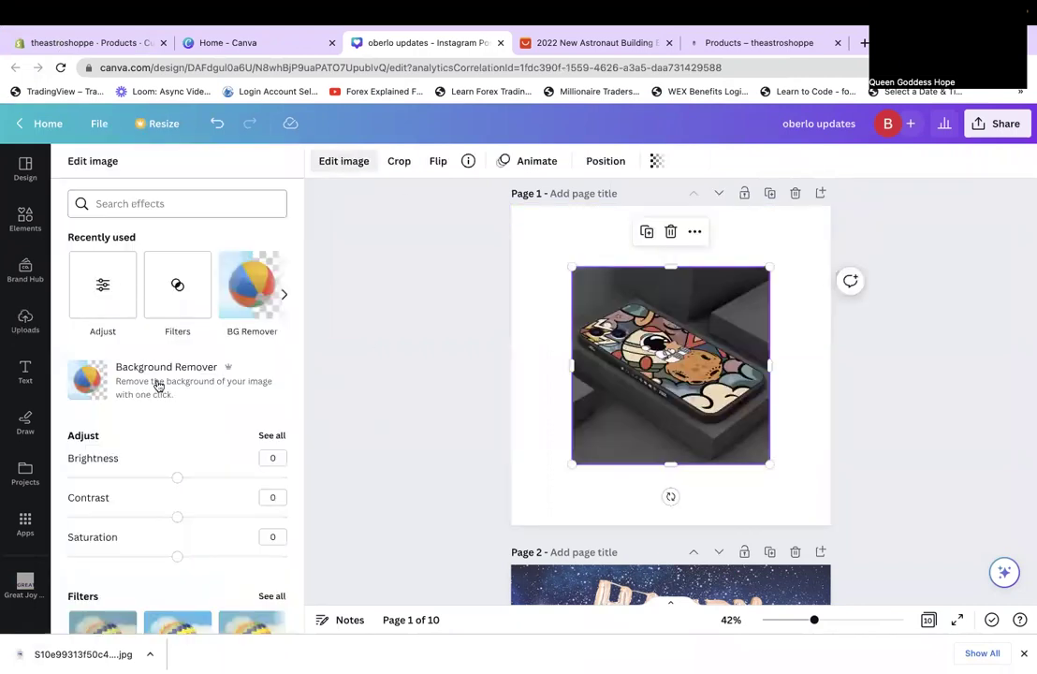
left_click(157, 385)
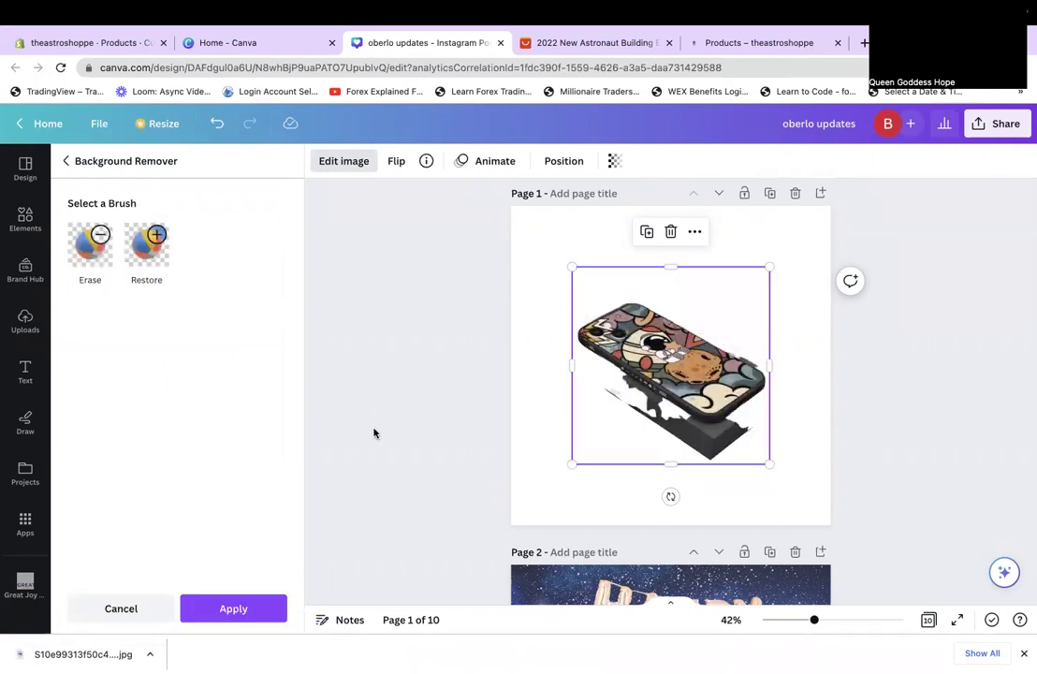
left_click(847, 621)
left_click_drag(848, 621, 843, 620)
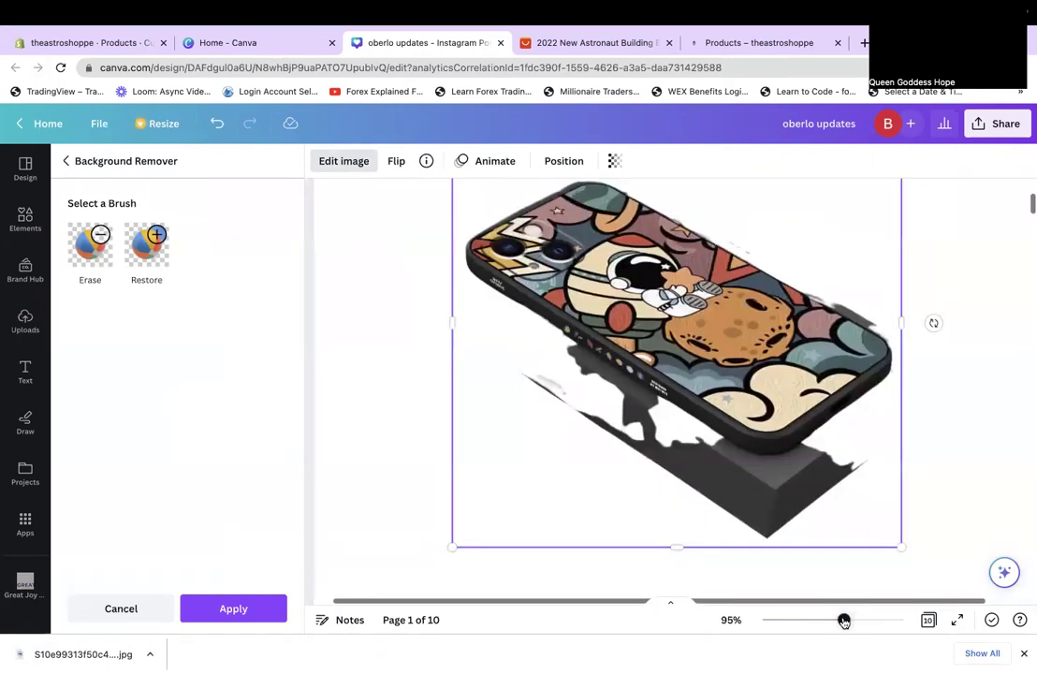
left_click(87, 269)
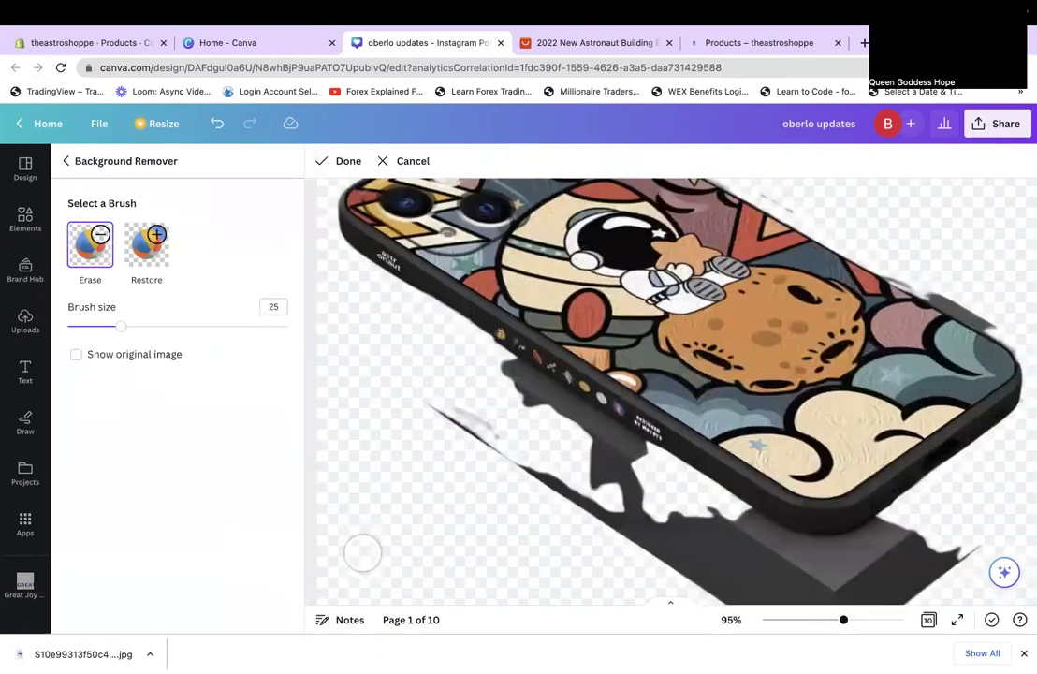
Erase the grey shadow beneath and along the phone case's edges.
mouse_move(431, 403)
left_mouse_down()
mouse_move(704, 575)
mouse_move(502, 396)
left_mouse_up()
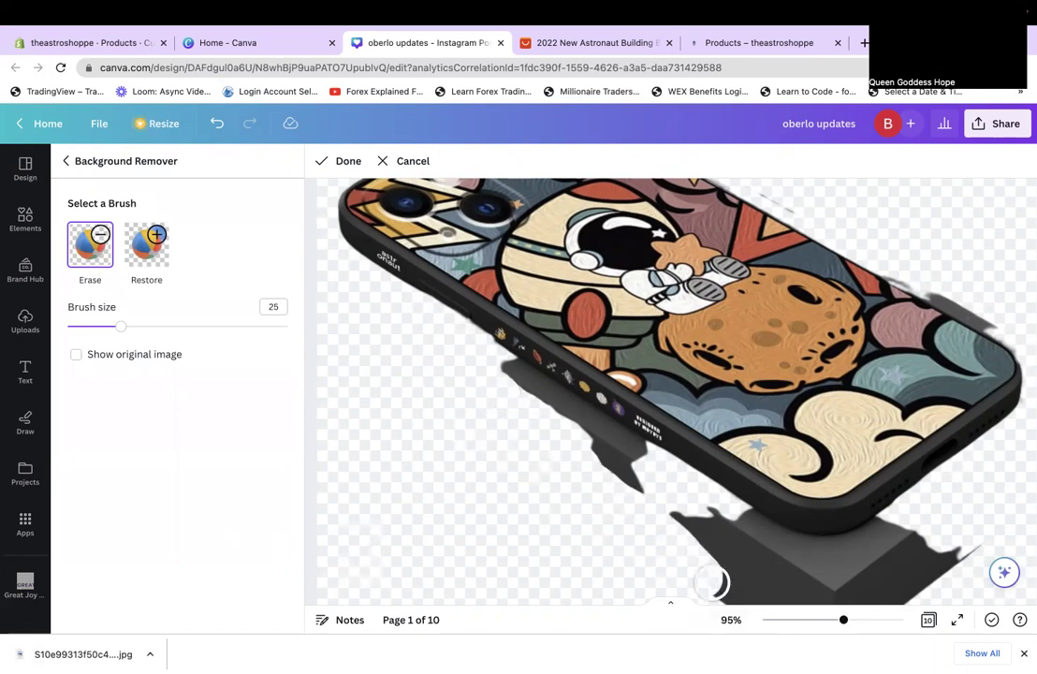
scroll(712, 582, "down", 2)
mouse_move(706, 484)
left_mouse_down()
mouse_move(667, 420)
mouse_move(870, 527)
left_mouse_up()
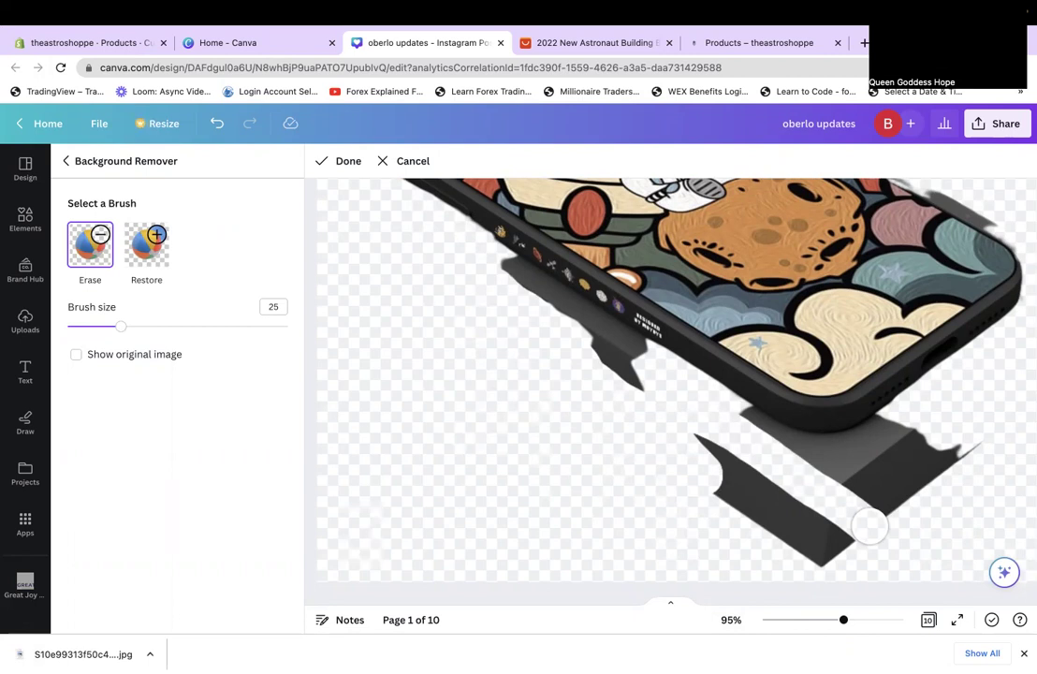
mouse_move(869, 527)
left_mouse_down()
mouse_move(990, 430)
mouse_move(927, 438)
mouse_move(812, 554)
mouse_move(691, 435)
mouse_move(827, 527)
left_mouse_up()
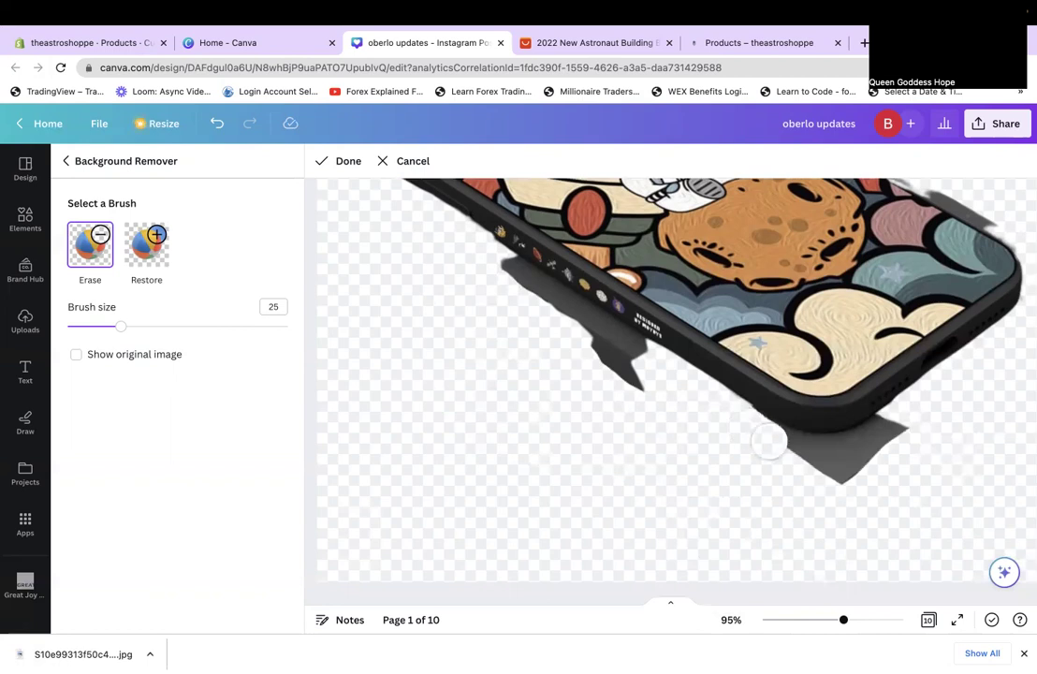
mouse_move(812, 468)
left_mouse_down()
mouse_move(866, 462)
mouse_move(907, 432)
left_mouse_up()
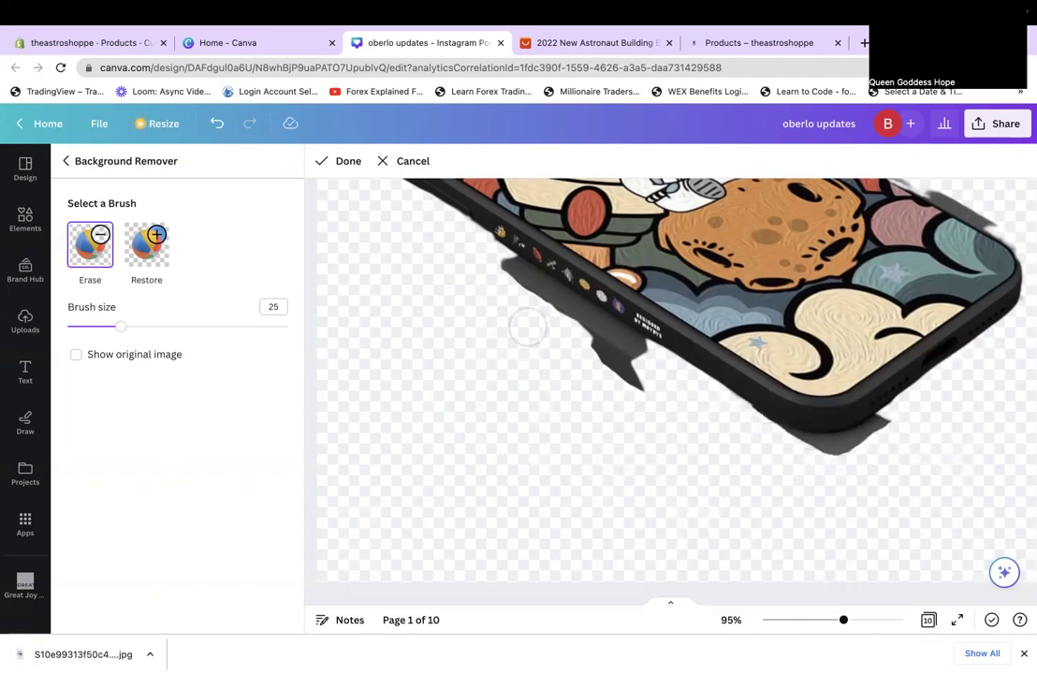
mouse_move(505, 275)
left_mouse_down()
mouse_move(615, 349)
mouse_move(618, 379)
left_mouse_up()
Shrink the Erase brush to size 3 and zoom in to about 279%.
scroll(618, 379, "up", 2)
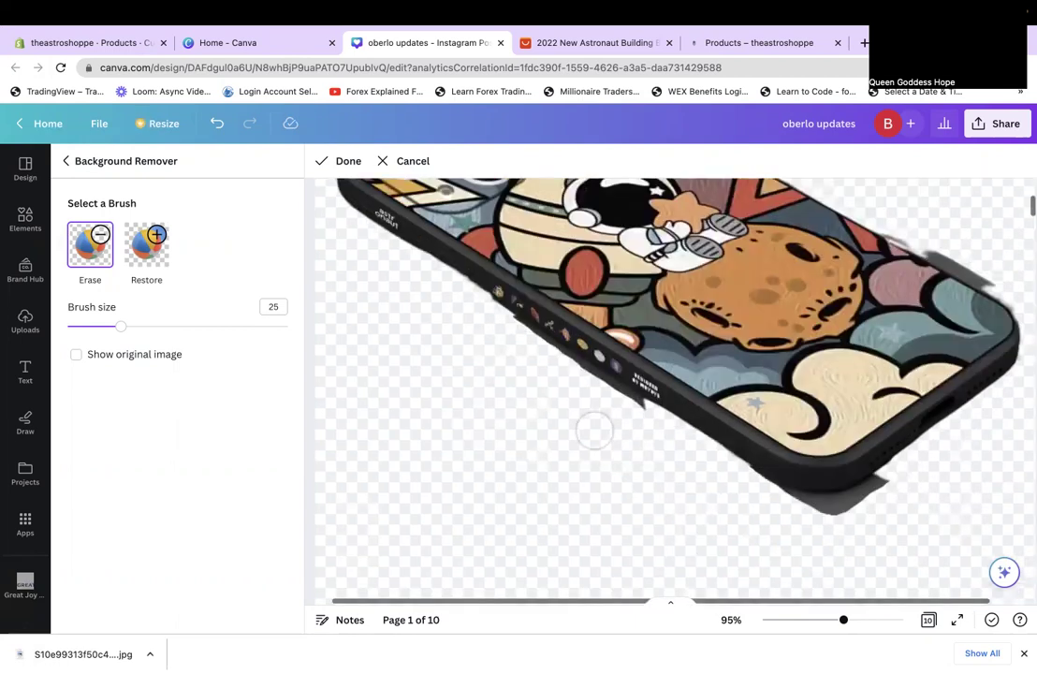
scroll(593, 431, "up", 5)
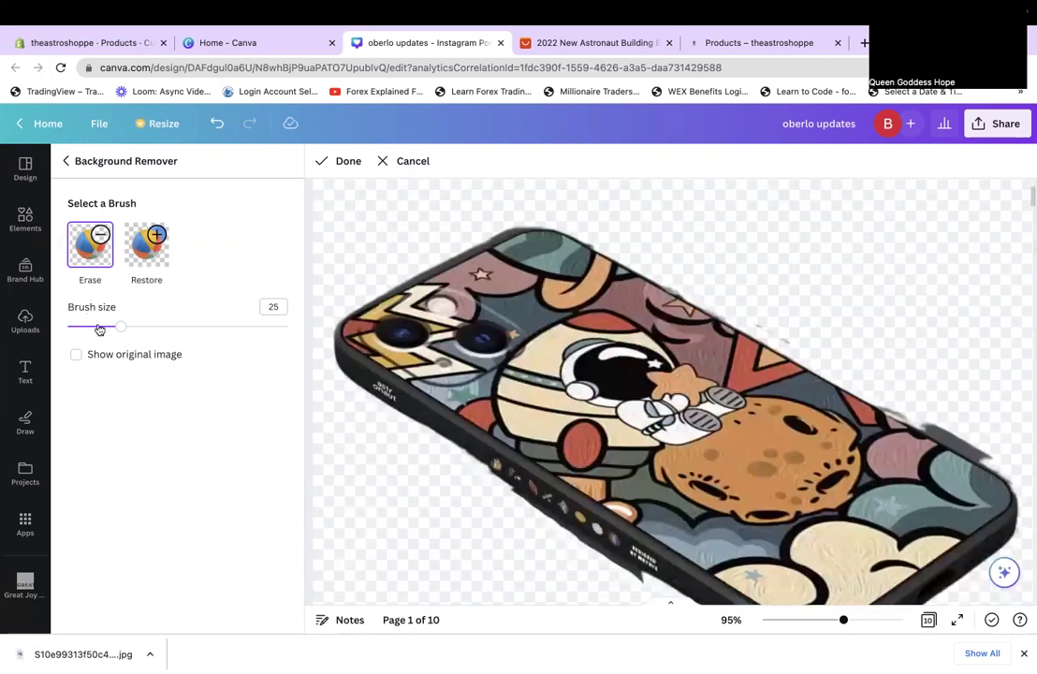
left_click(72, 326)
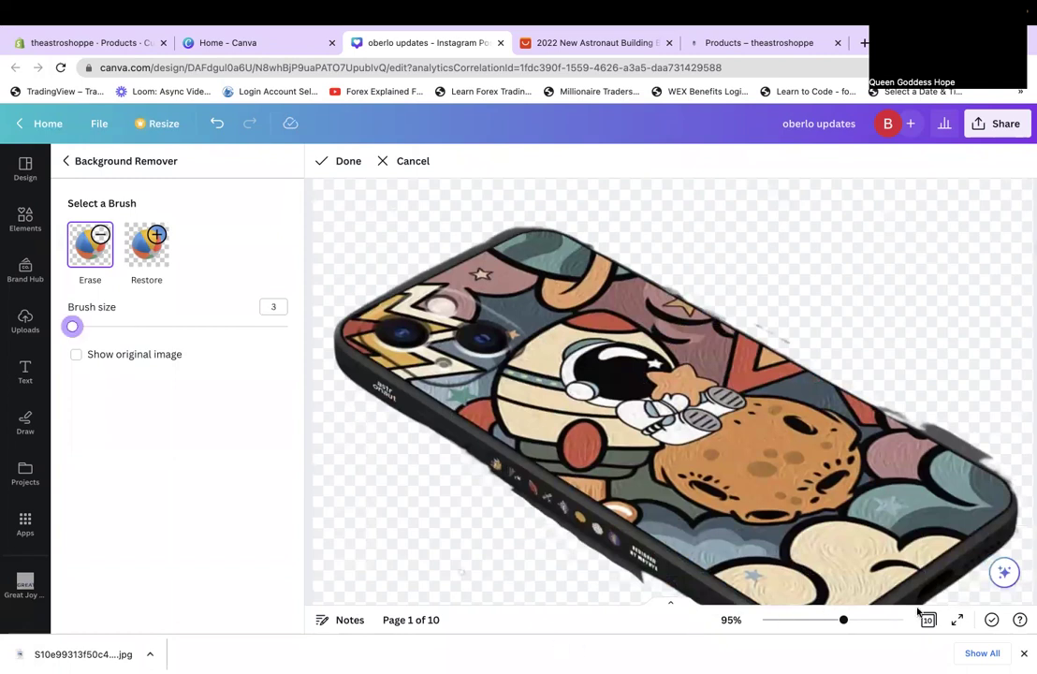
left_click(883, 622)
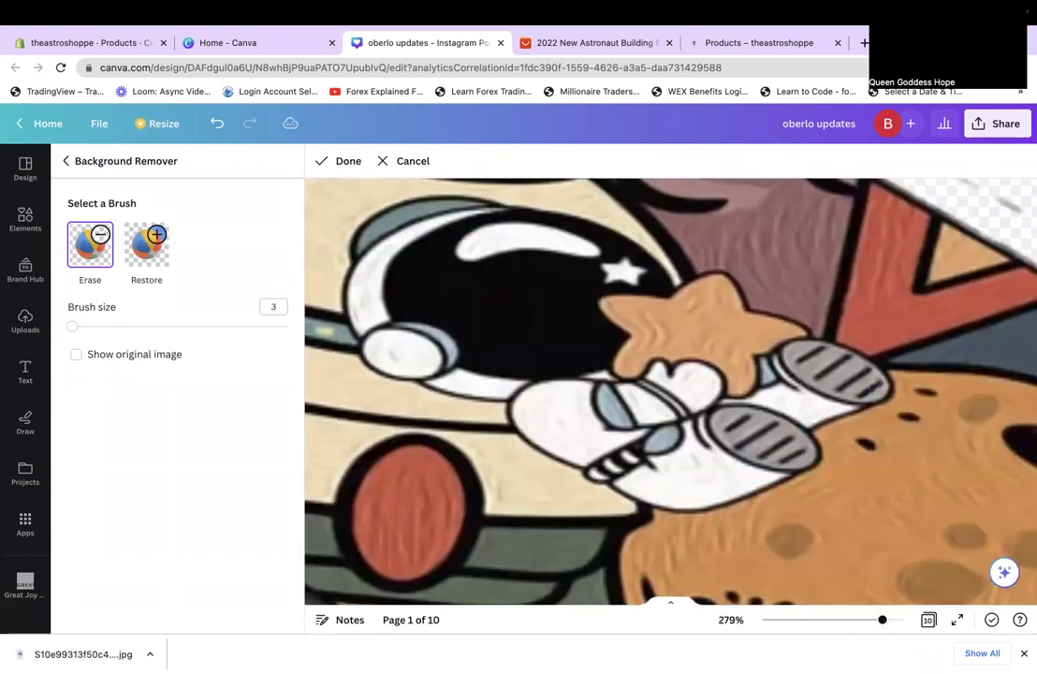
scroll(847, 550, "up", 2)
scroll(847, 551, "up", 5)
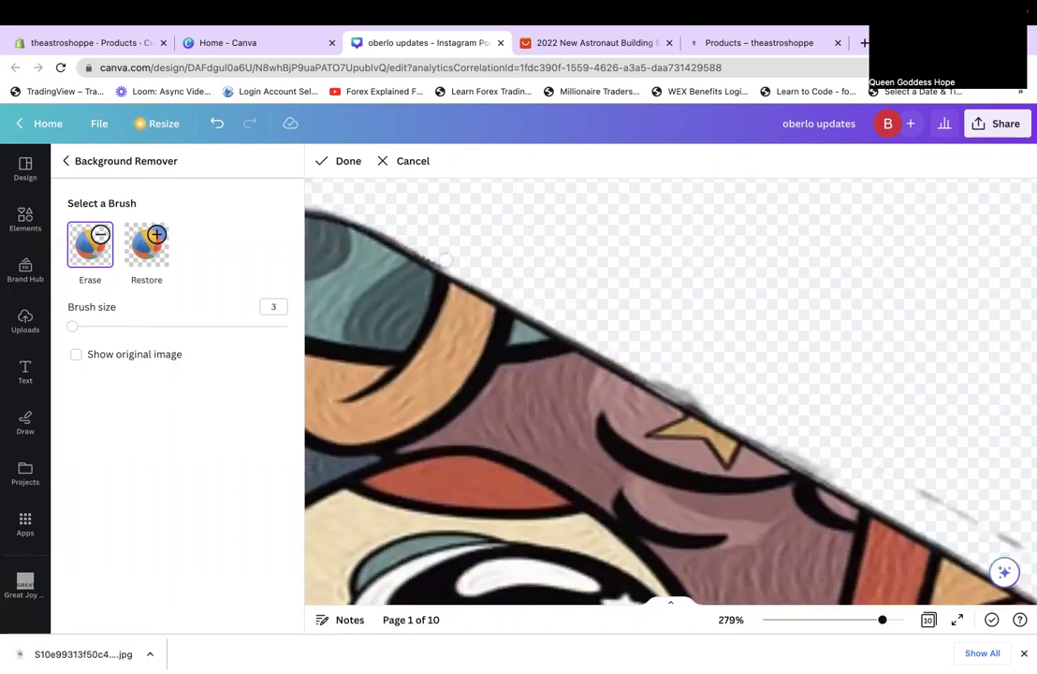
scroll(723, 345, "left", 3)
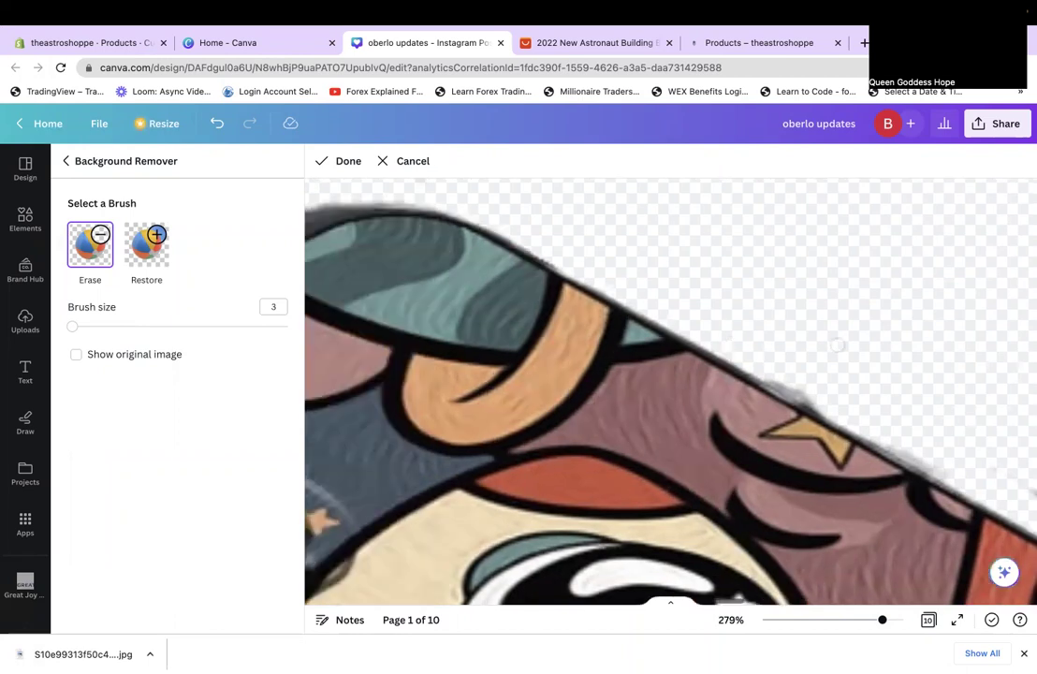
scroll(836, 346, "left", 5)
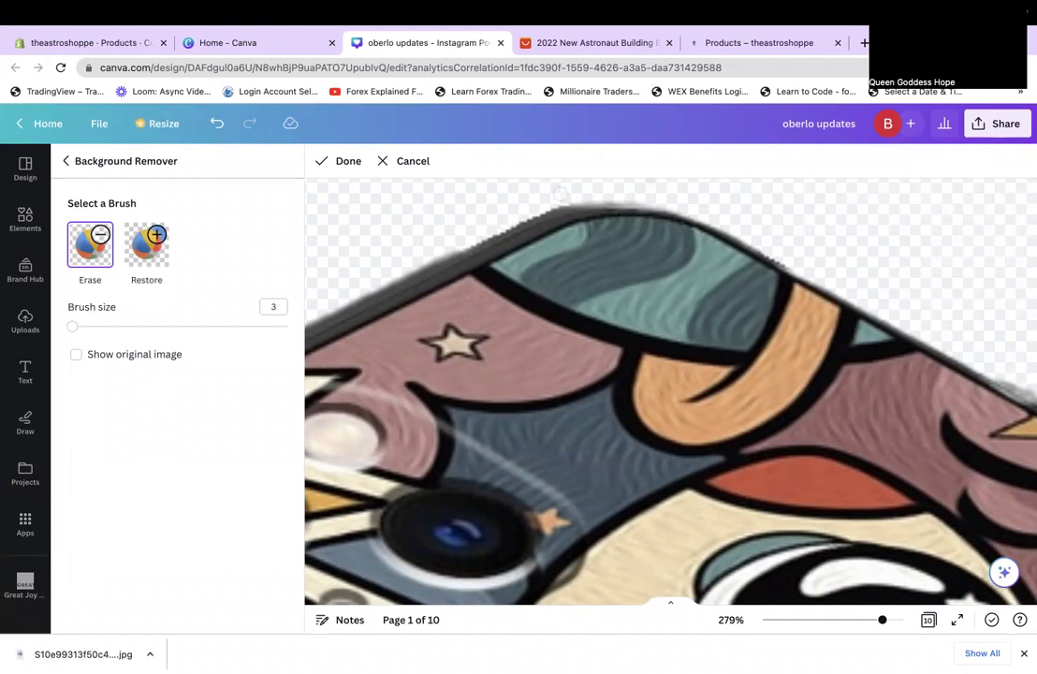
left_click_drag(397, 256, 690, 252)
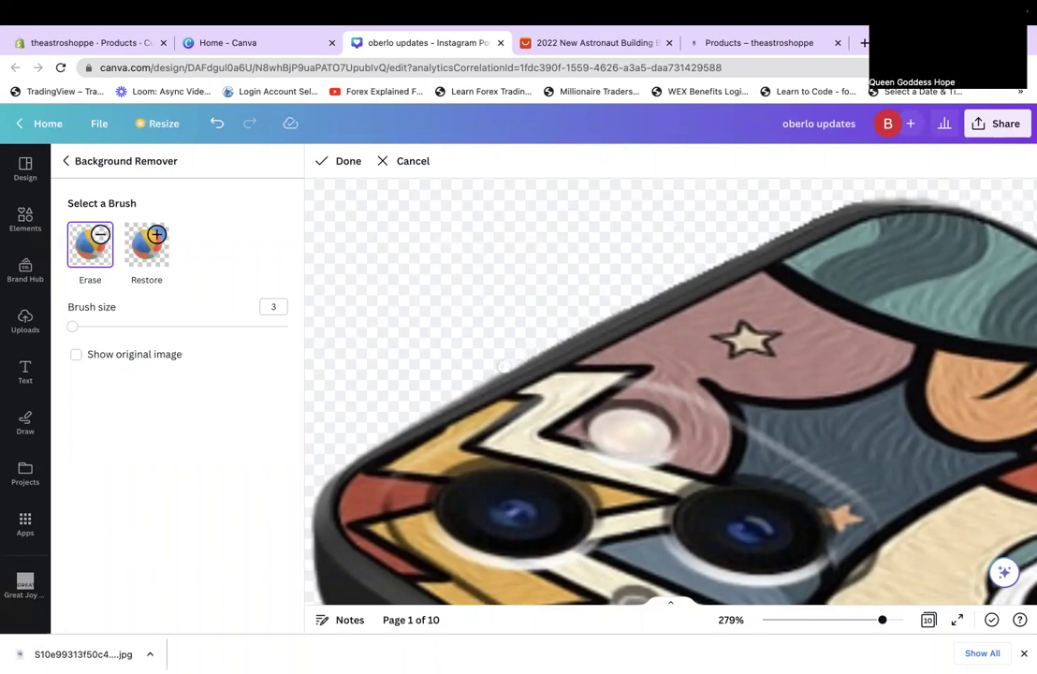
scroll(503, 366, "left", 2)
scroll(560, 365, "left", 1)
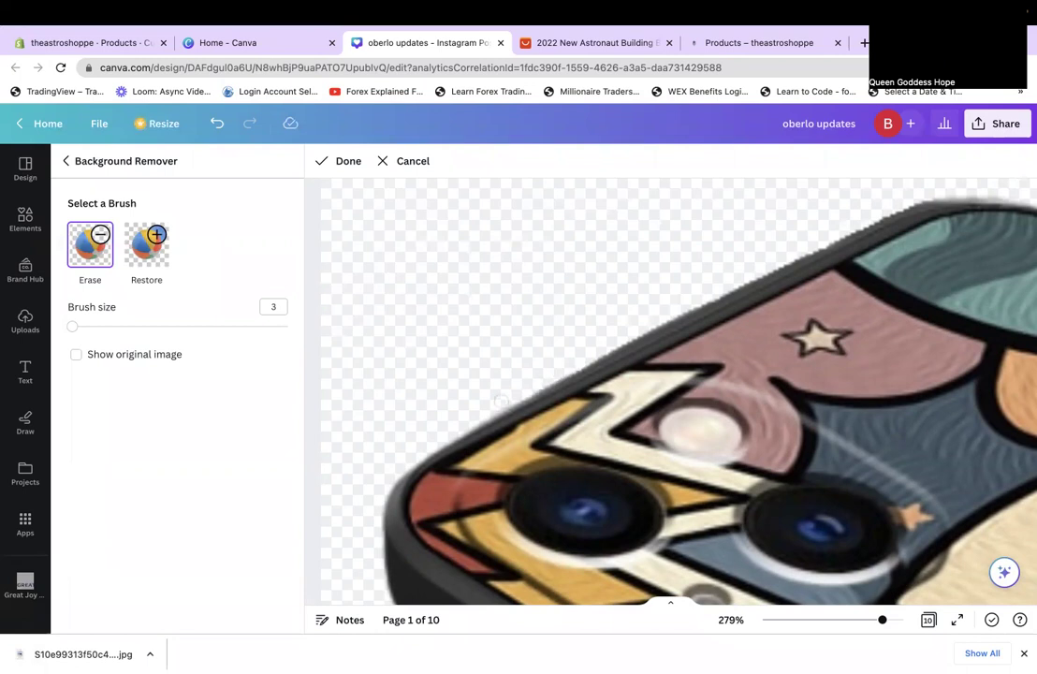
scroll(501, 401, "down", 2)
scroll(485, 323, "down", 5)
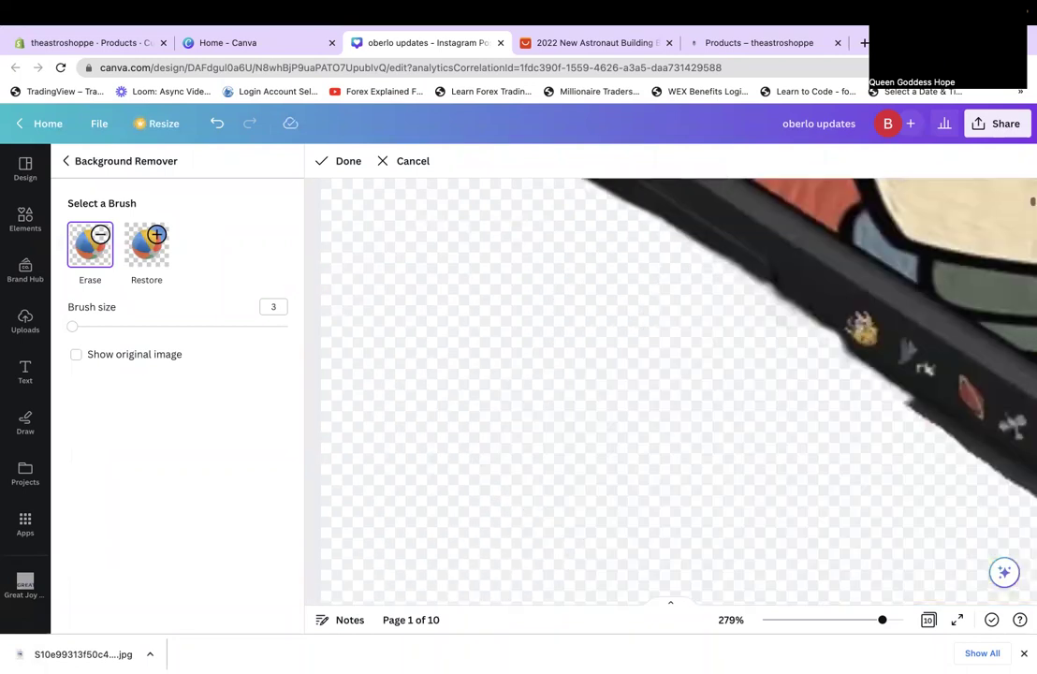
scroll(670, 390, "right", 3)
scroll(670, 390, "right", 3)
scroll(670, 391, "up", 2)
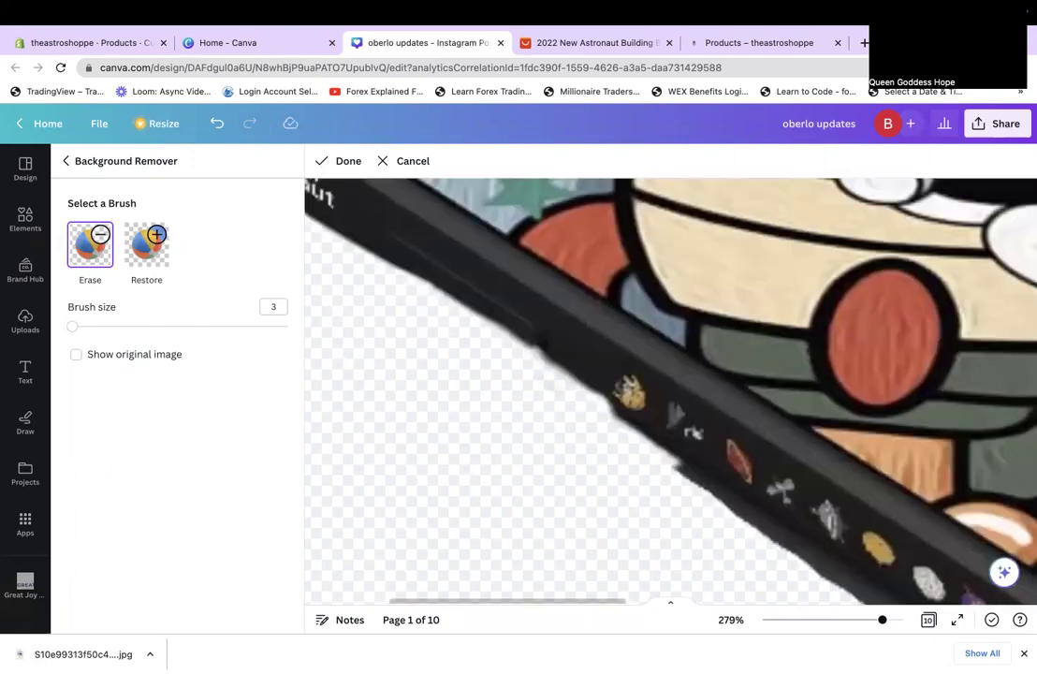
scroll(671, 390, "down", 1)
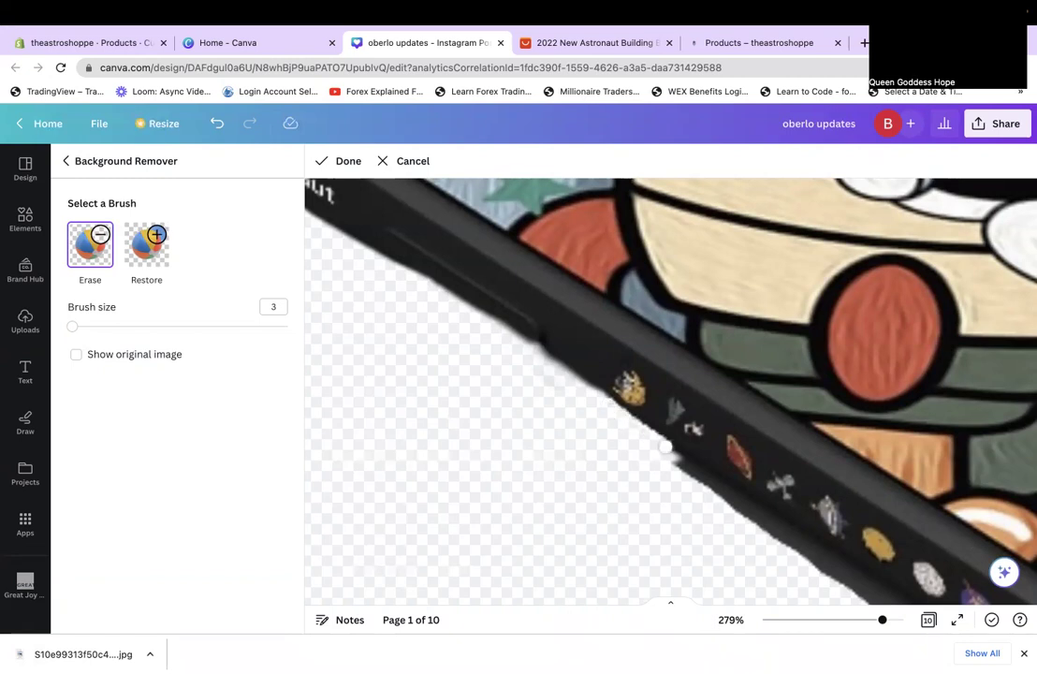
Paint out the shadow strip along the phone's lower edge with the size 3 Erase brush.
left_click_drag(684, 460, 719, 484)
scroll(719, 484, "down", 2)
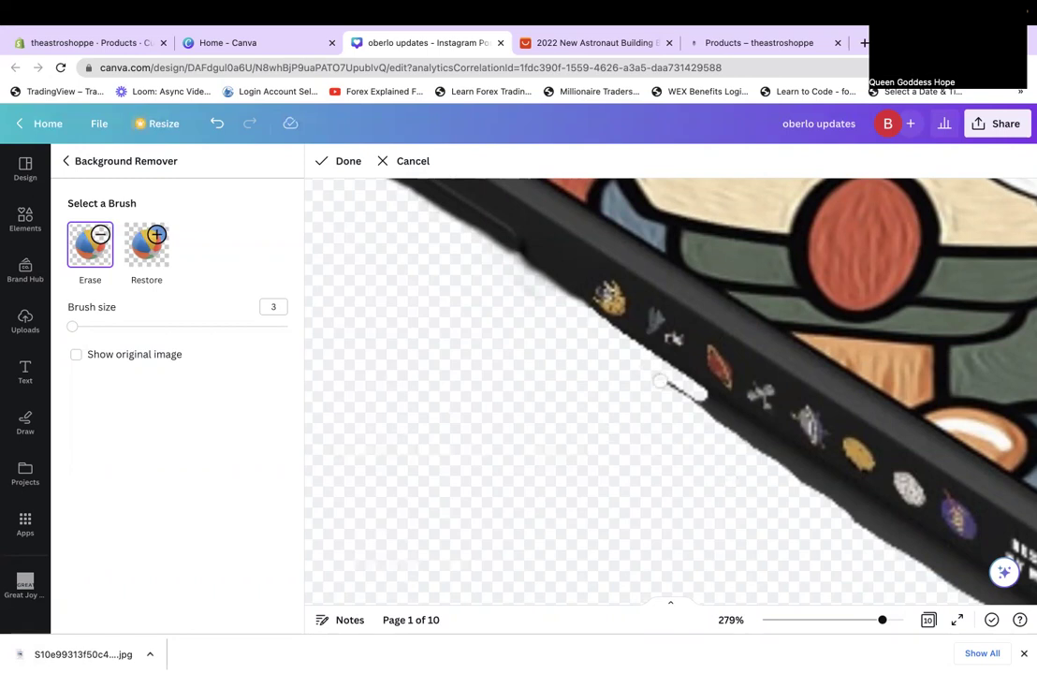
left_click_drag(660, 381, 718, 414)
left_click(717, 414)
left_click(704, 396)
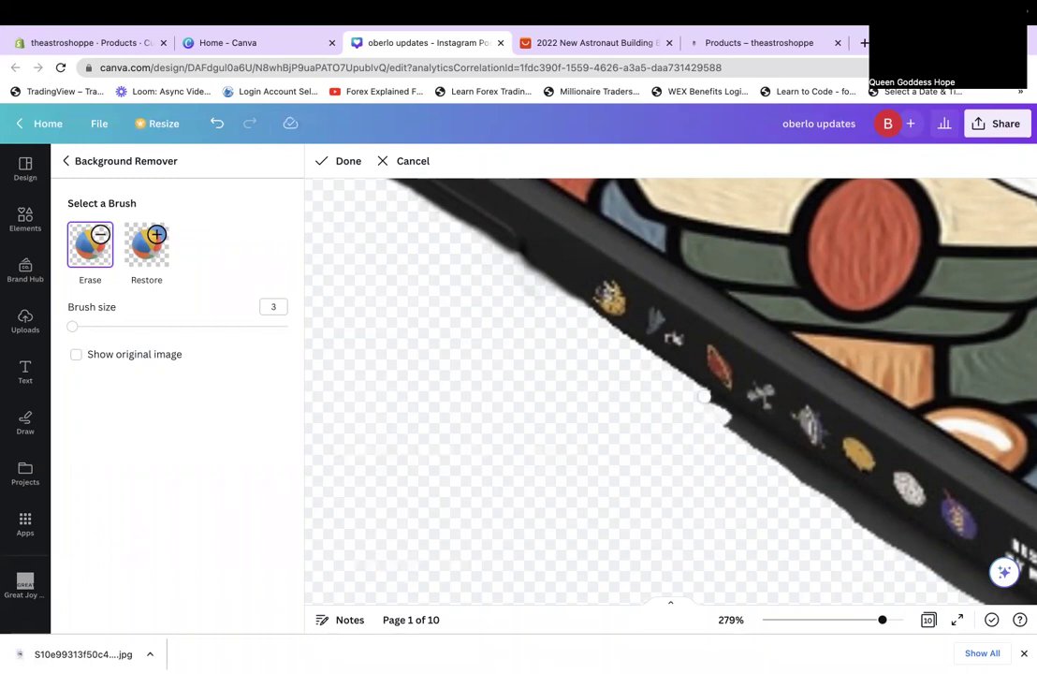
left_click_drag(713, 405, 870, 512)
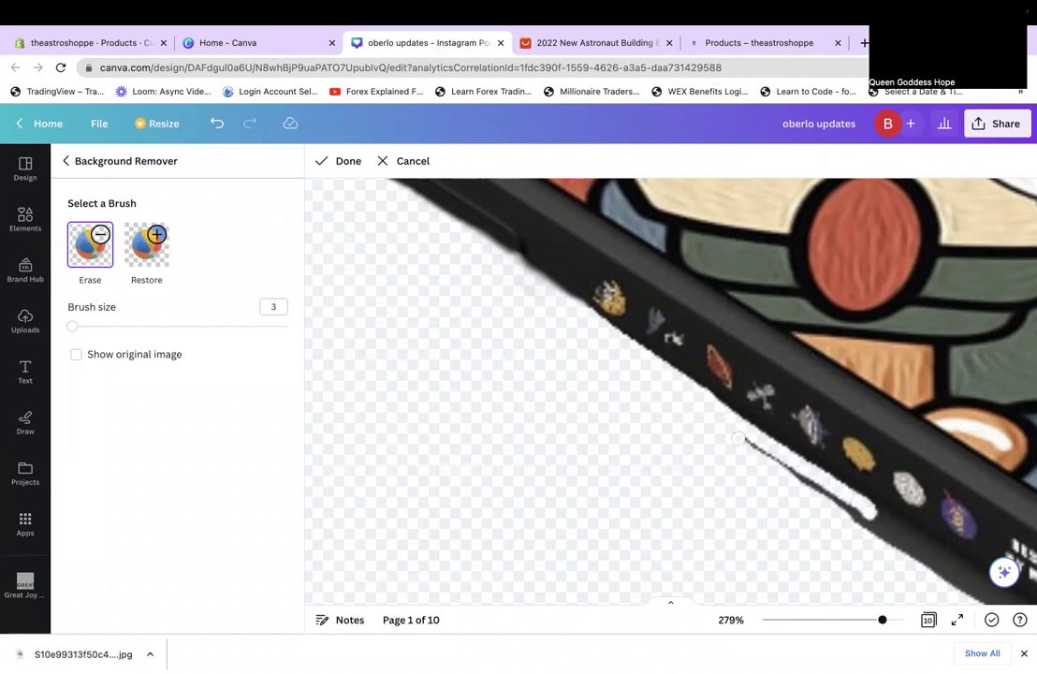
left_click_drag(739, 438, 807, 480)
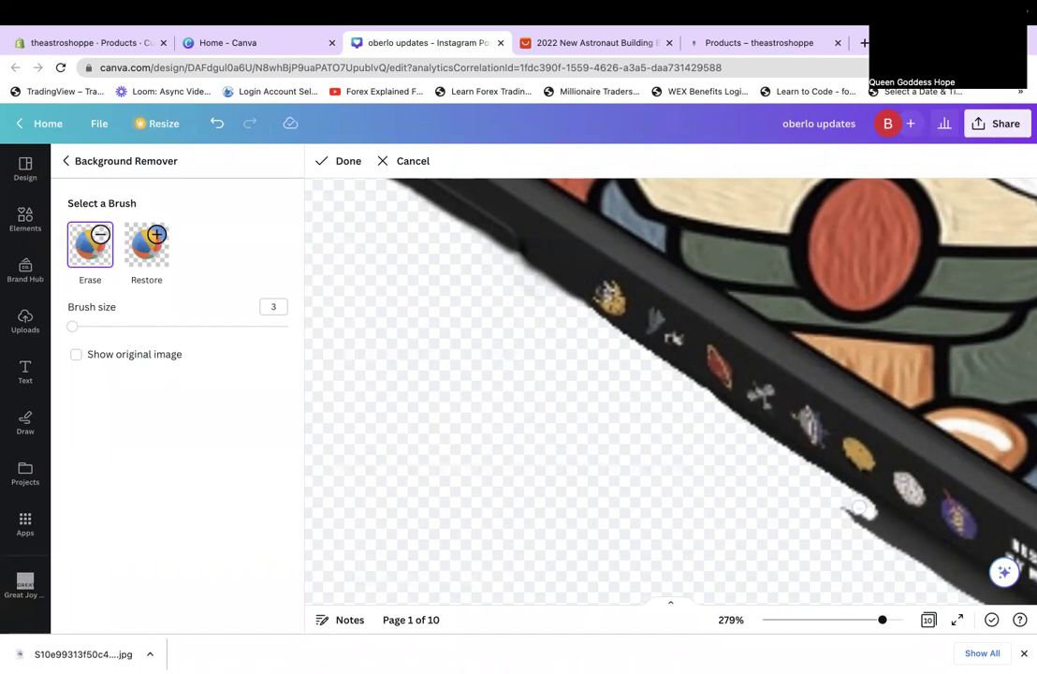
left_click_drag(860, 508, 843, 499)
scroll(670, 392, "right", 3)
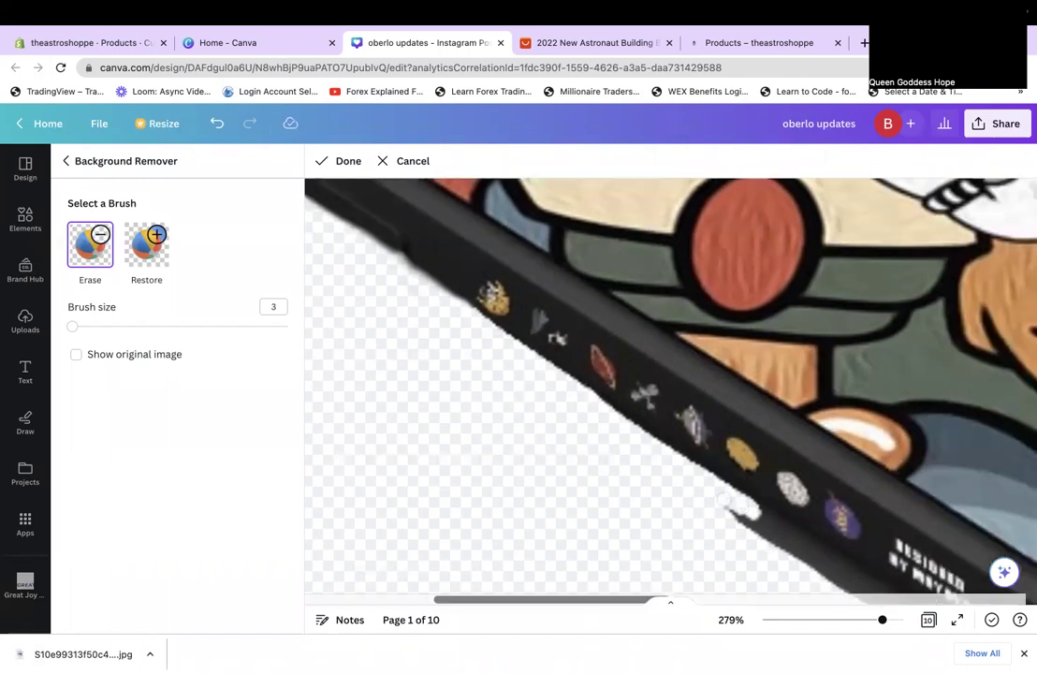
scroll(725, 497, "down", 3)
scroll(725, 497, "right", 3)
scroll(597, 370, "down", 1)
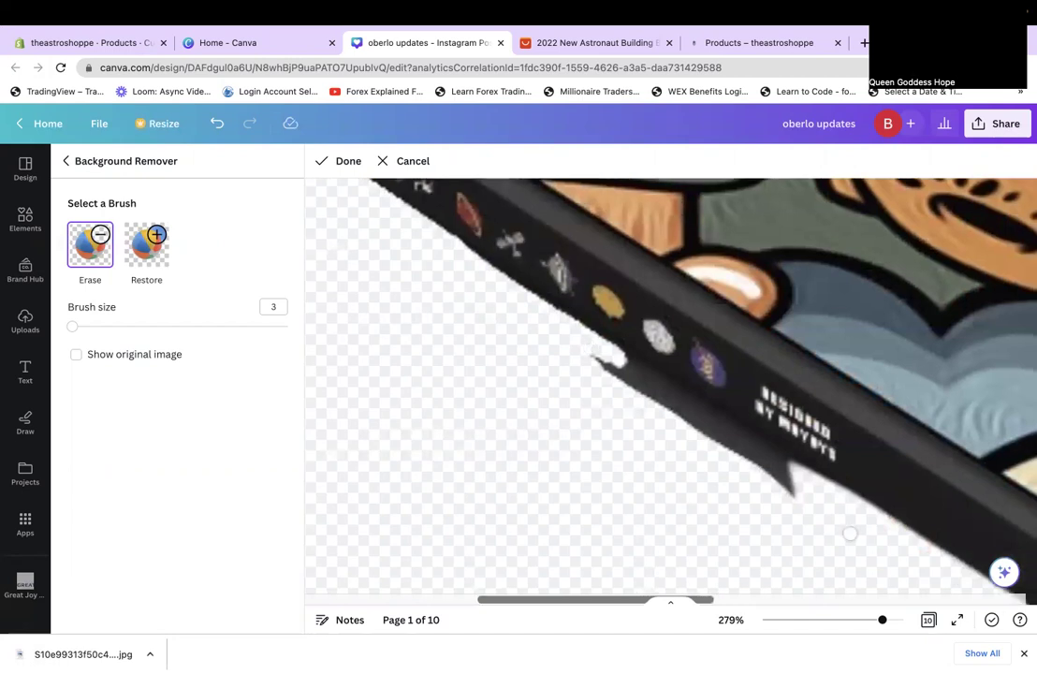
Erase the dark shadow smear running along the phone's spine edge.
left_click(614, 356)
left_click(636, 371)
left_click_drag(643, 373, 794, 479)
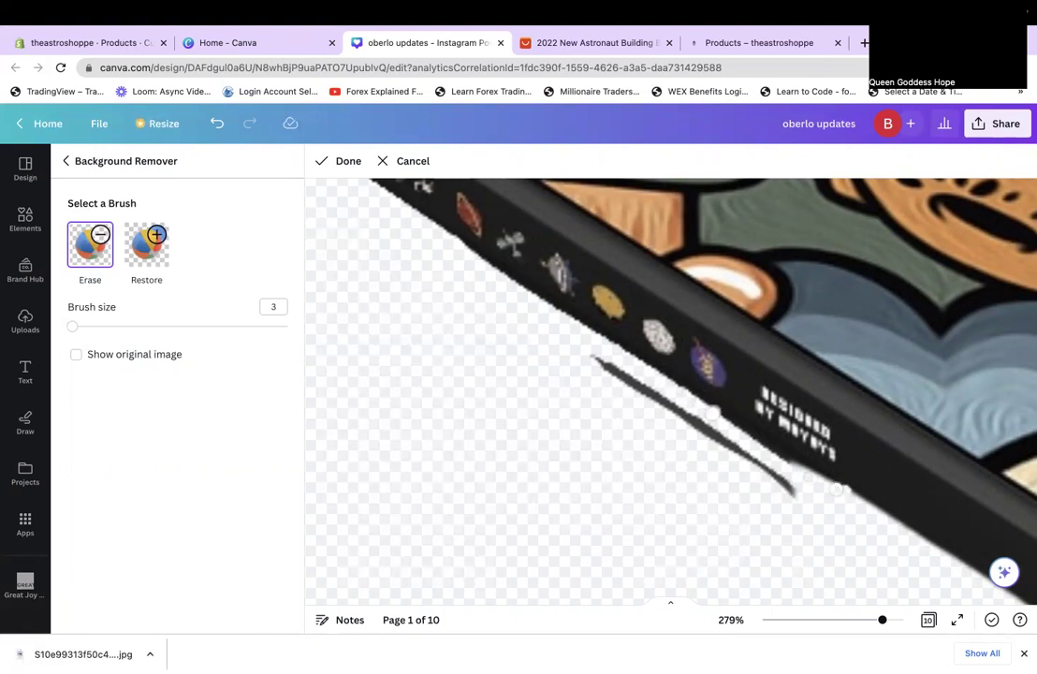
mouse_move(810, 476)
left_mouse_down()
mouse_move(671, 384)
mouse_move(797, 466)
left_mouse_up()
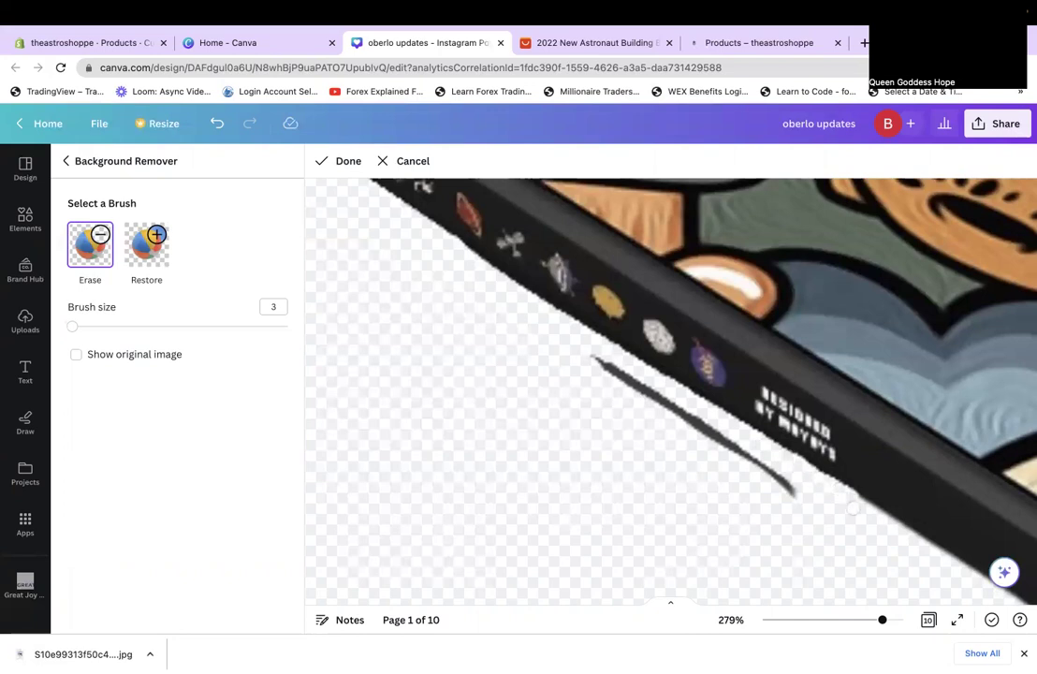
Raise the brush size to 8 and erase the smear's top end.
left_click(81, 327)
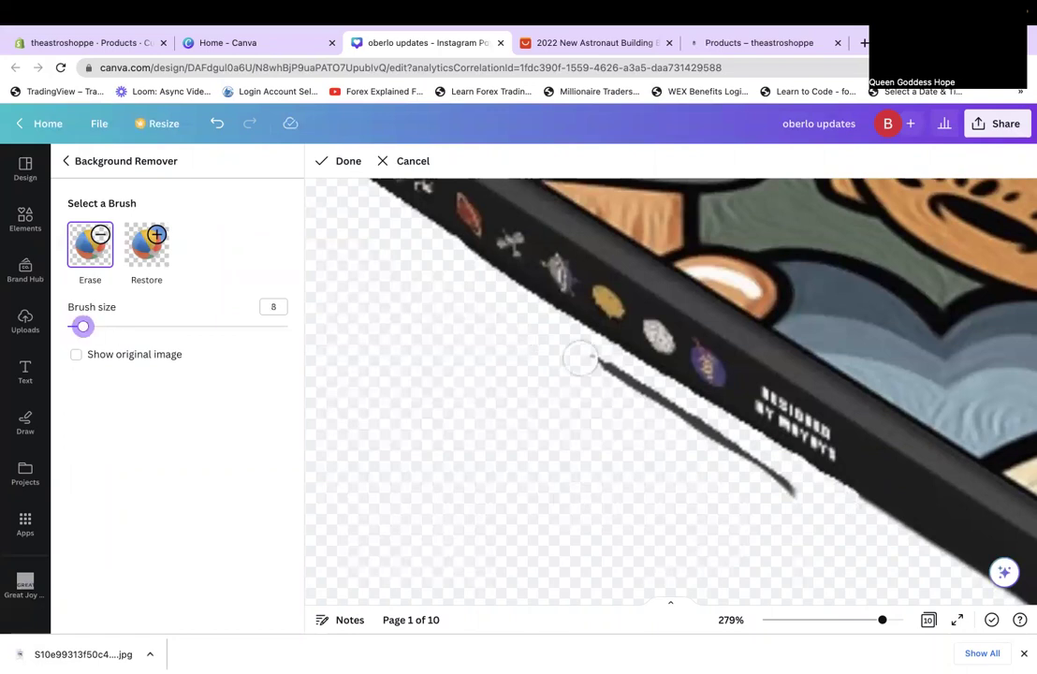
left_click_drag(581, 359, 769, 479)
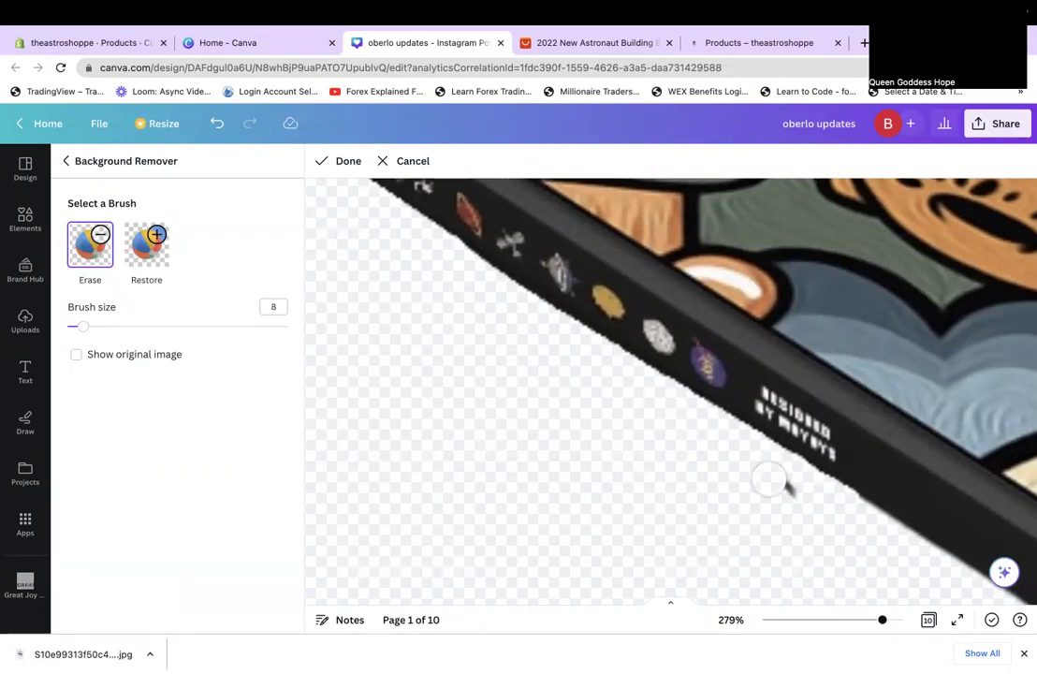
left_click(138, 260)
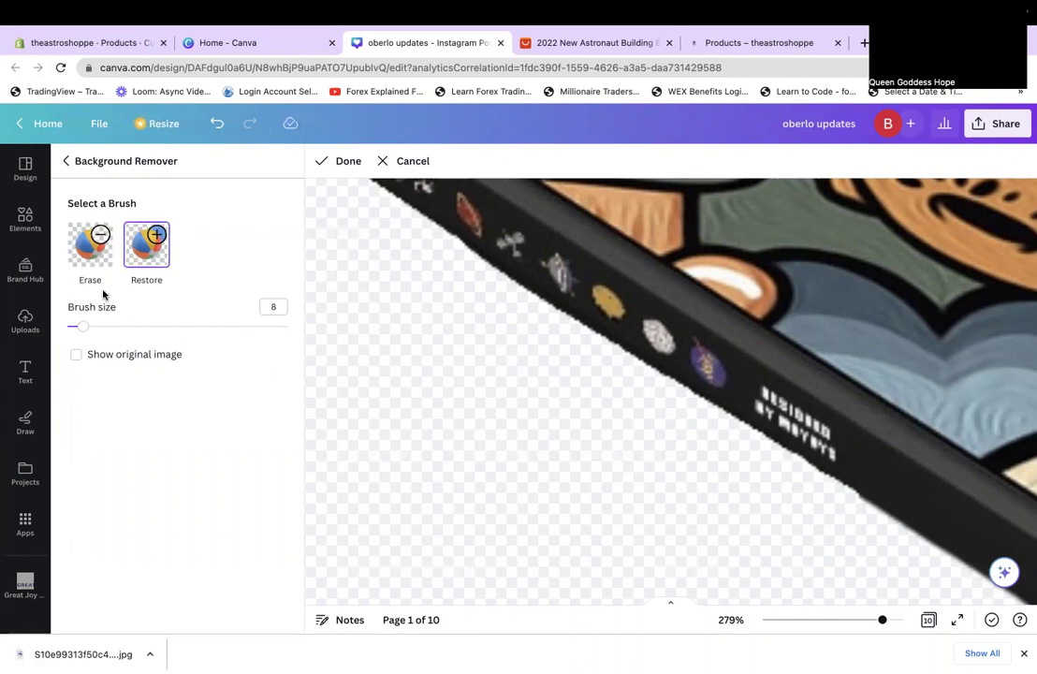
Reactivate the Erase brush on the phone-case cutout at brush size 10.
left_click_drag(79, 331, 67, 327)
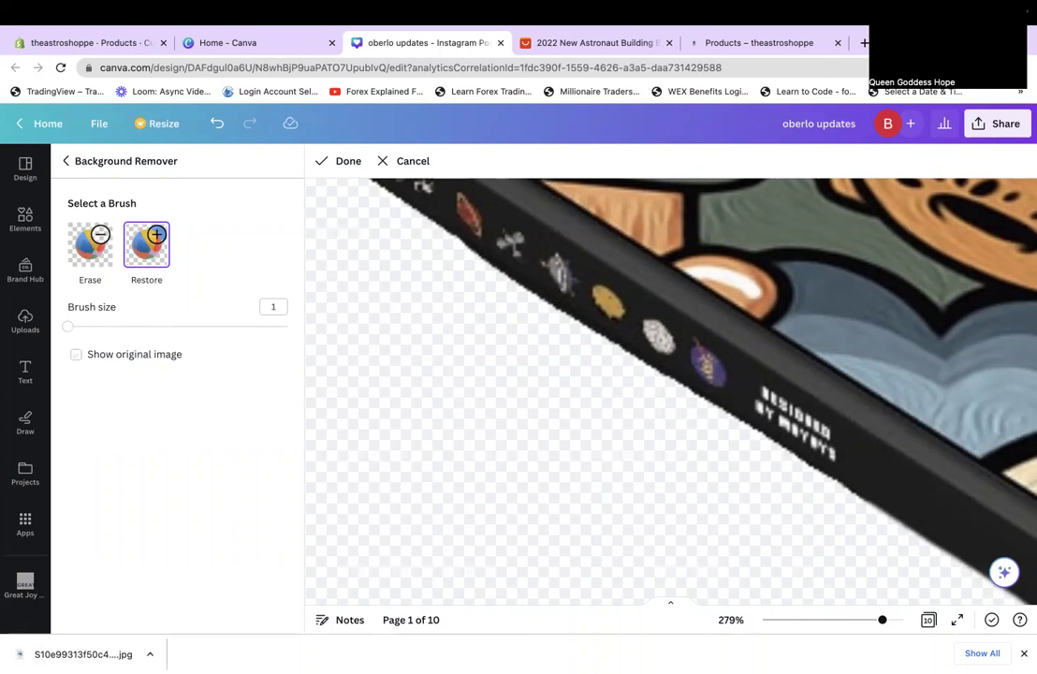
left_click(107, 248)
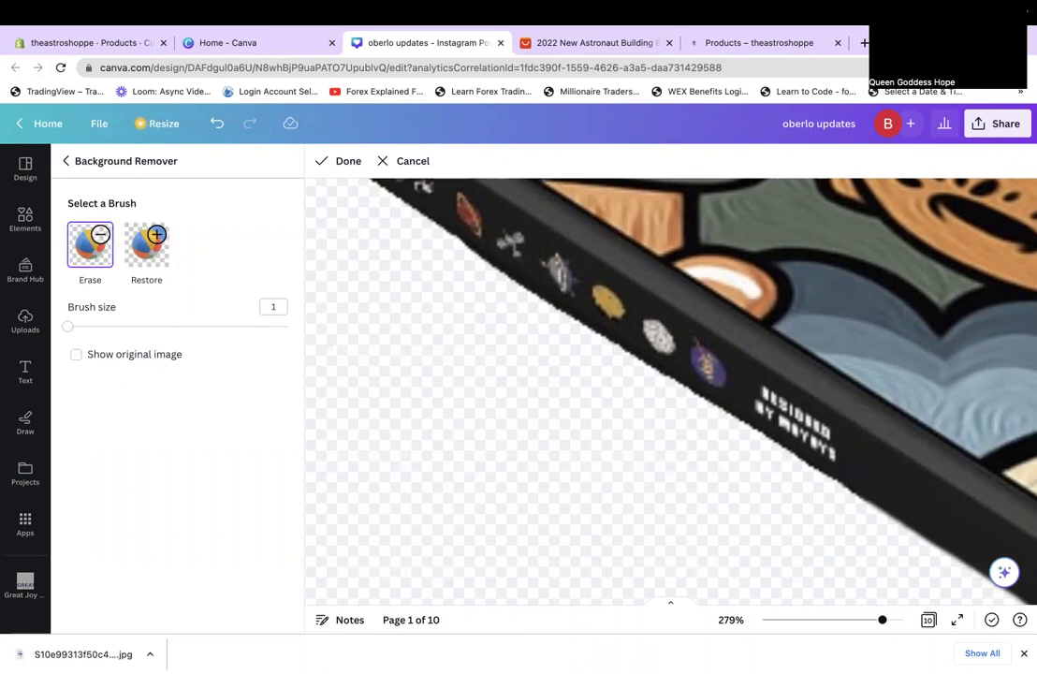
left_click(88, 326)
scroll(436, 410, "down", 2)
Erase the grey shadow under the case's lower corner and edge at eraser size 6.
scroll(435, 337, "right", 5)
scroll(435, 337, "down", 2)
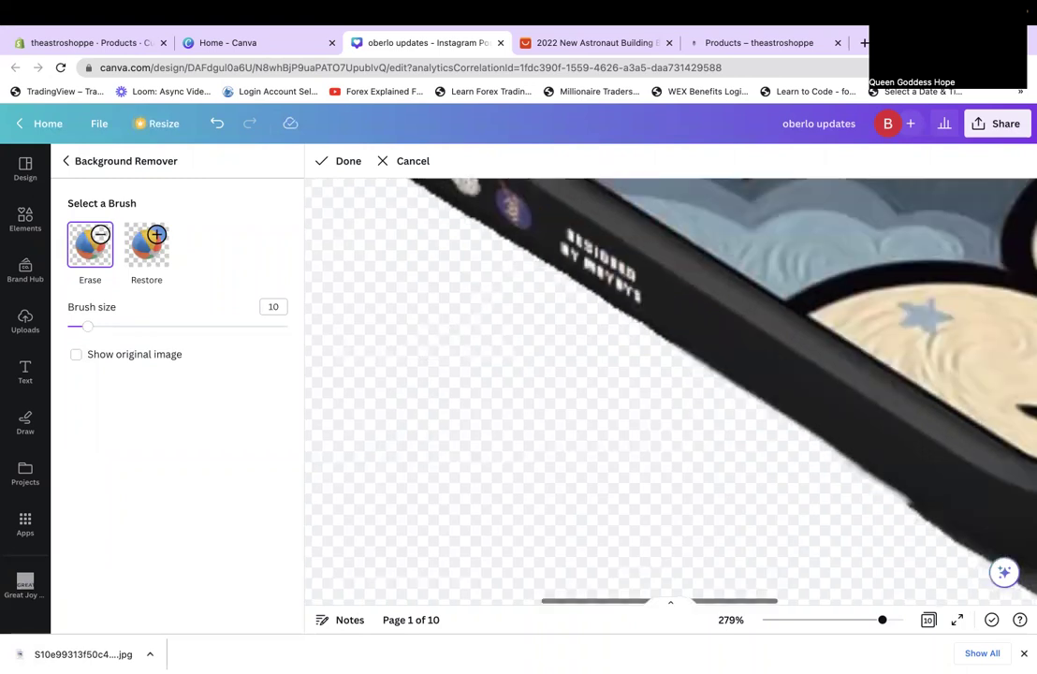
scroll(670, 389, "right", 6)
scroll(670, 390, "down", 1)
scroll(670, 389, "down", 2)
scroll(670, 390, "right", 2)
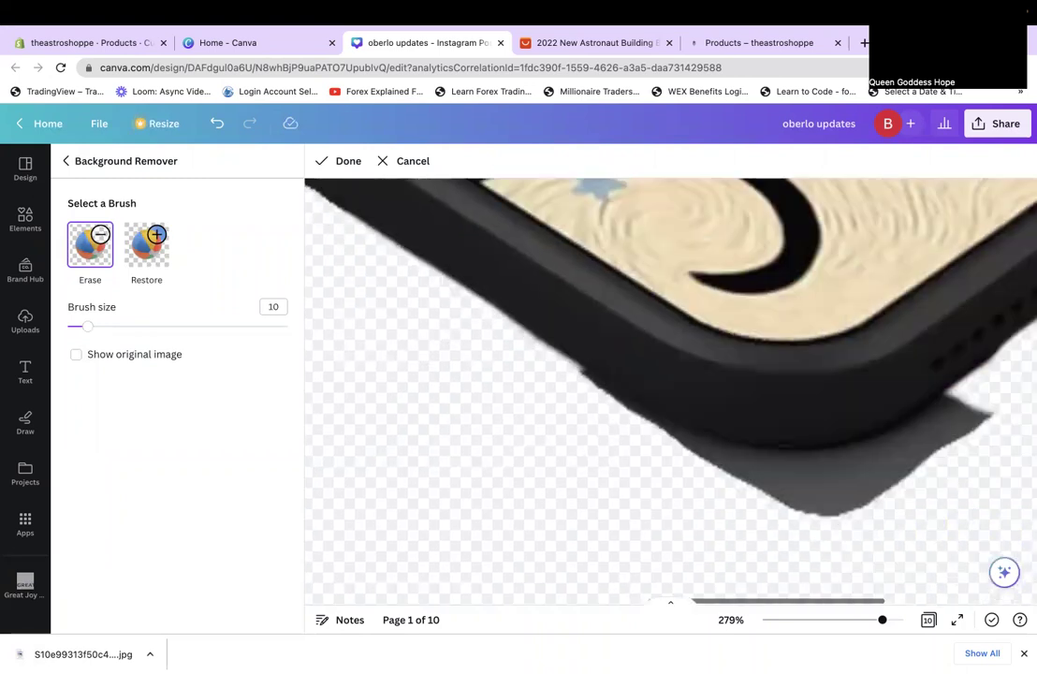
scroll(670, 390, "right", 2)
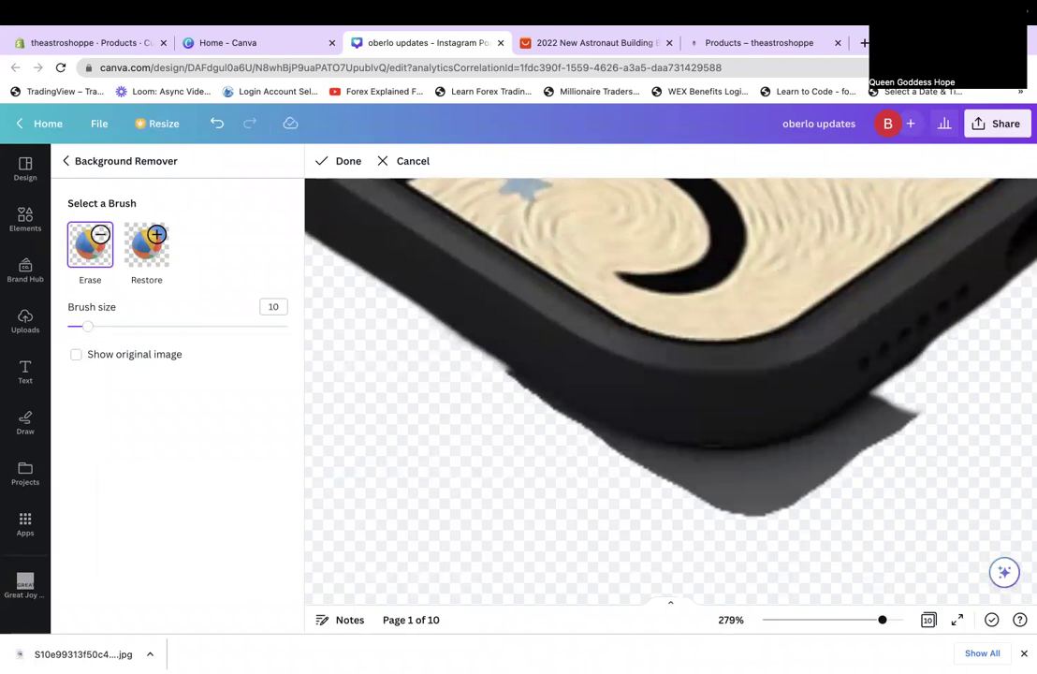
left_click_drag(79, 328, 79, 326)
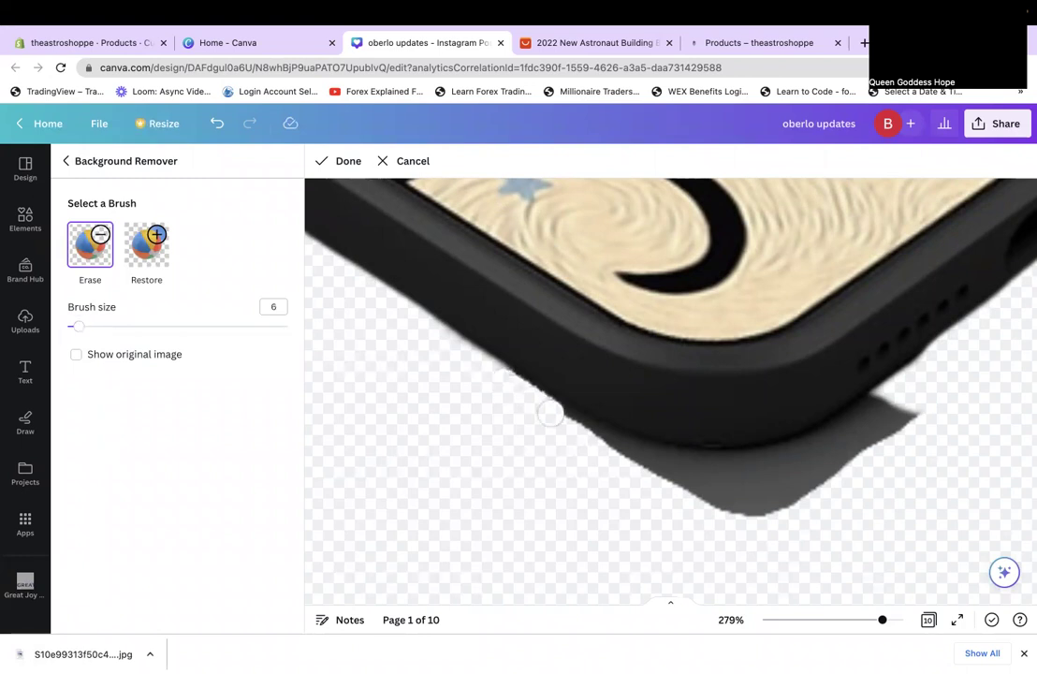
mouse_move(579, 429)
left_mouse_down()
mouse_move(629, 456)
mouse_move(719, 472)
mouse_move(807, 452)
mouse_move(880, 405)
mouse_move(907, 403)
mouse_move(878, 430)
mouse_move(767, 483)
mouse_move(664, 486)
left_mouse_up()
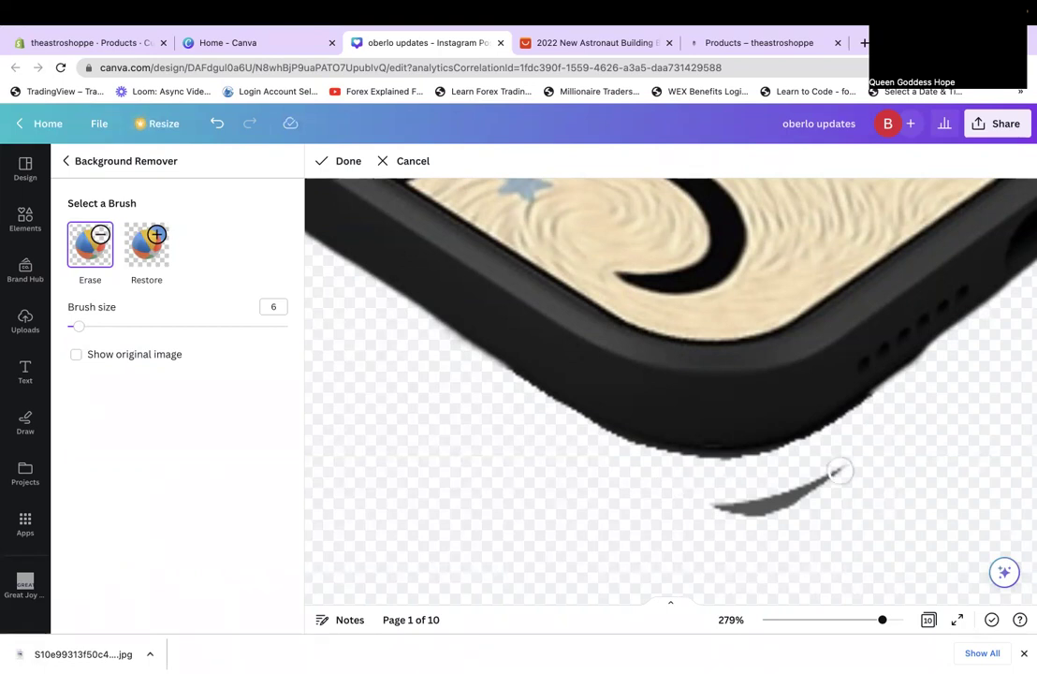
left_click_drag(839, 471, 699, 511)
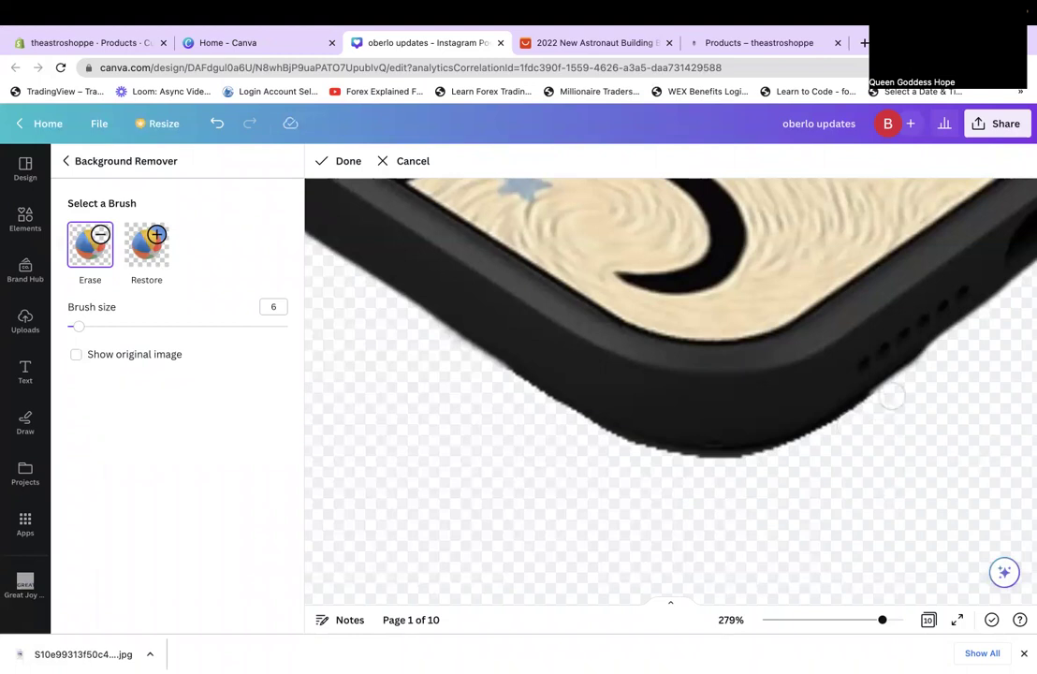
left_click(801, 620)
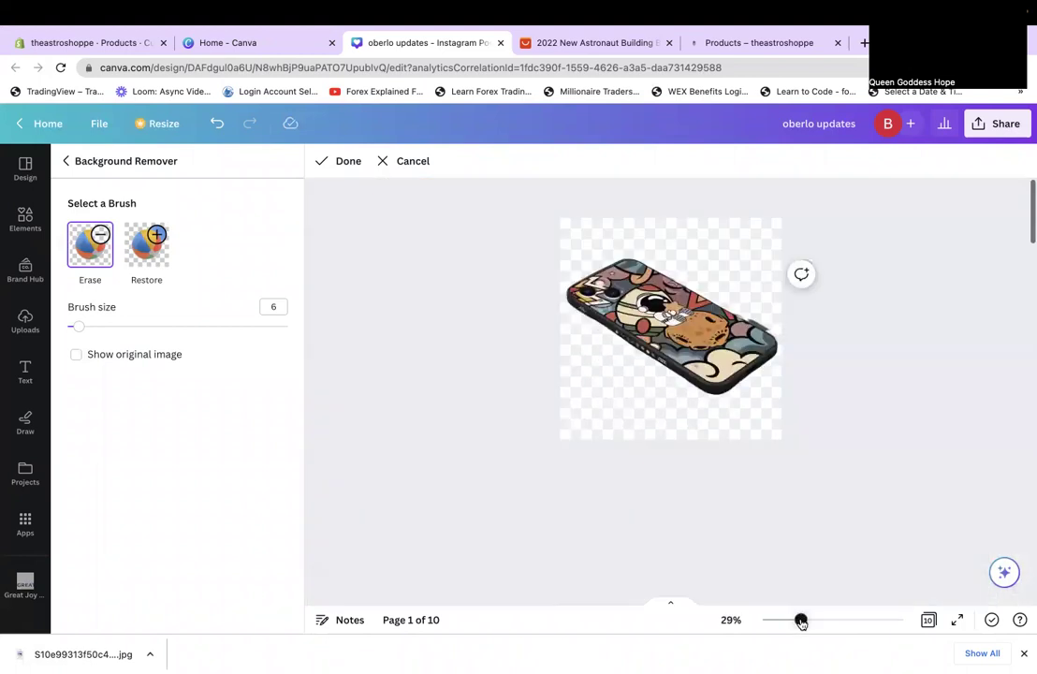
left_click(828, 616)
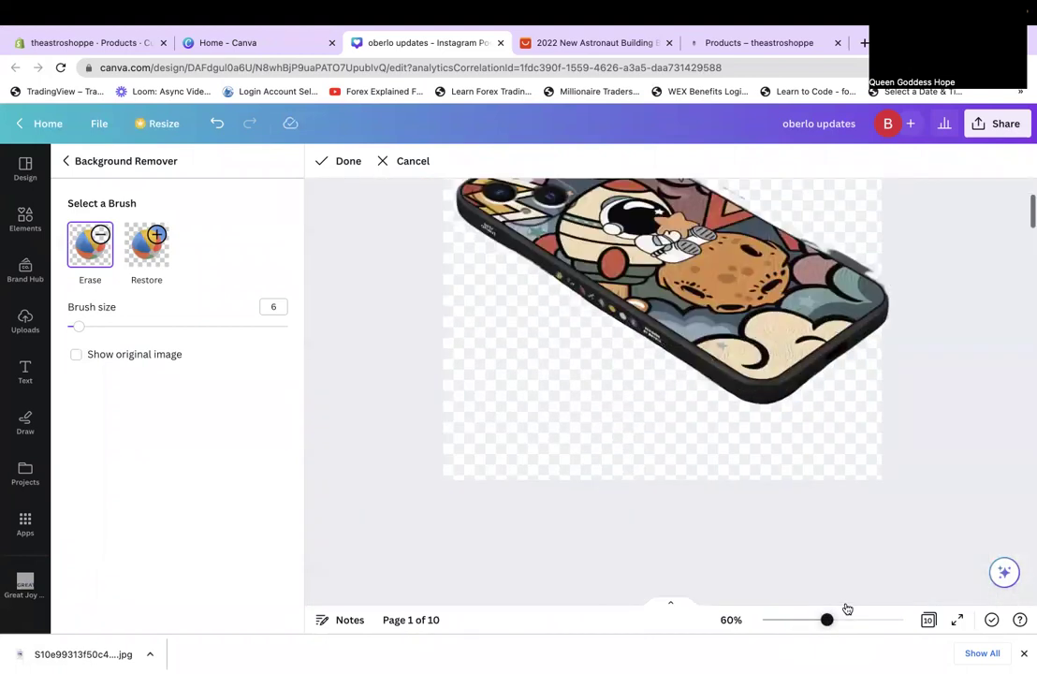
left_click(847, 610)
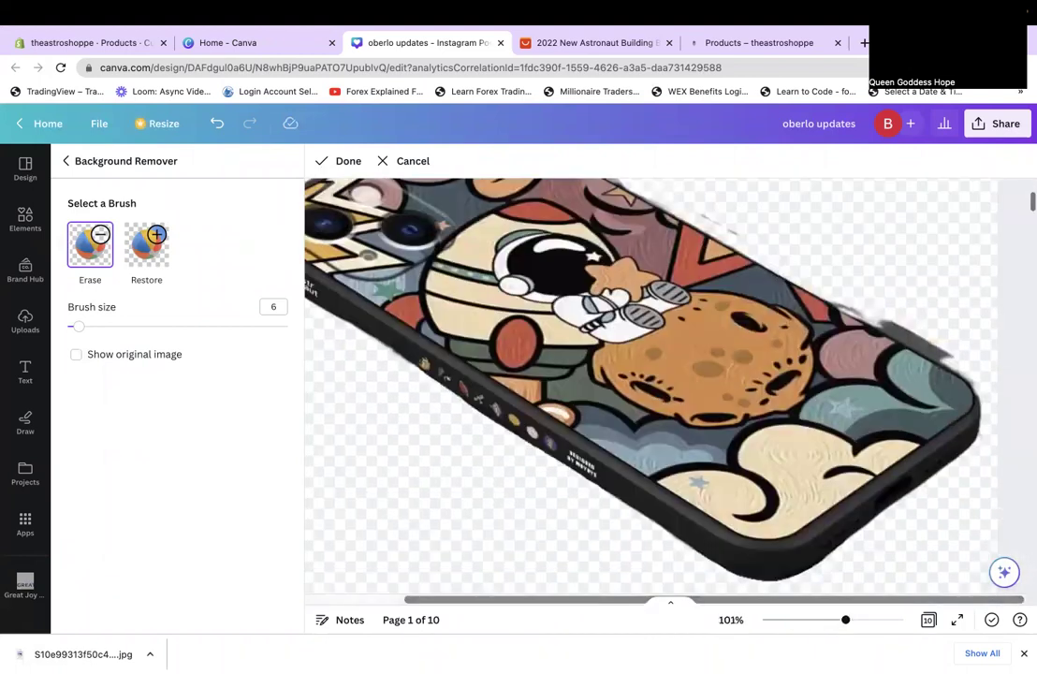
scroll(687, 239, "up", 2)
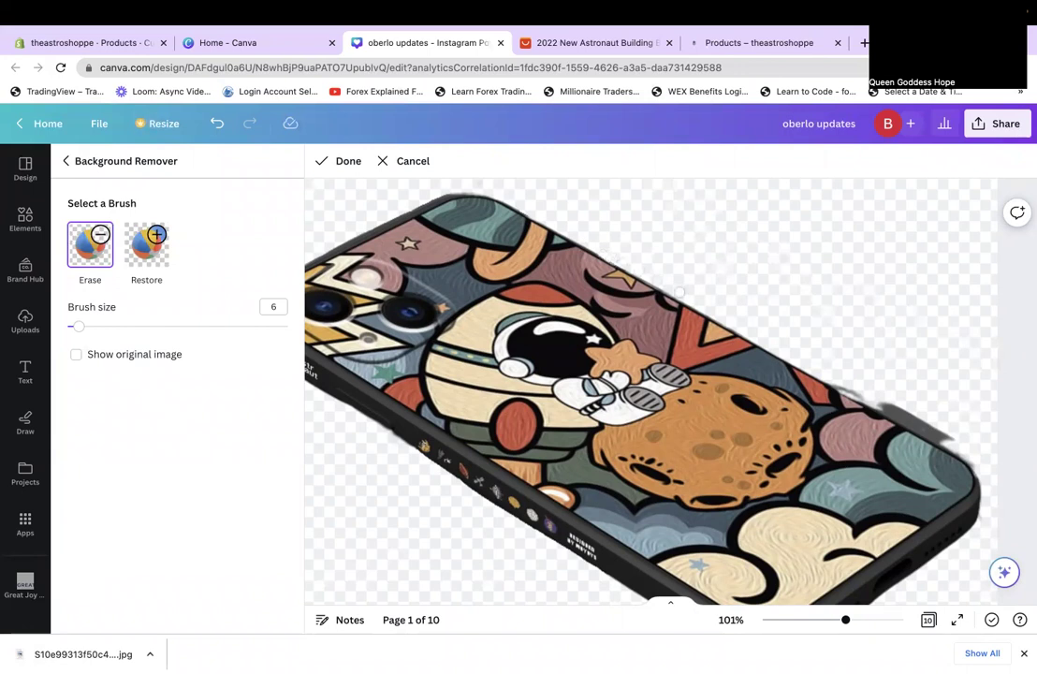
left_click(136, 234)
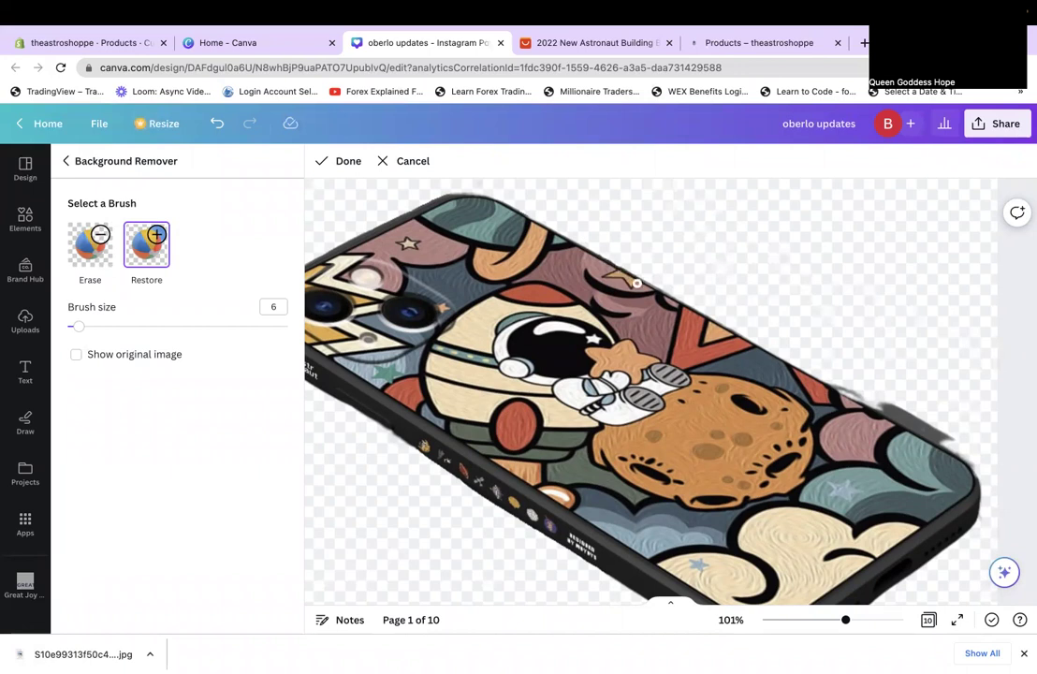
left_click(90, 244)
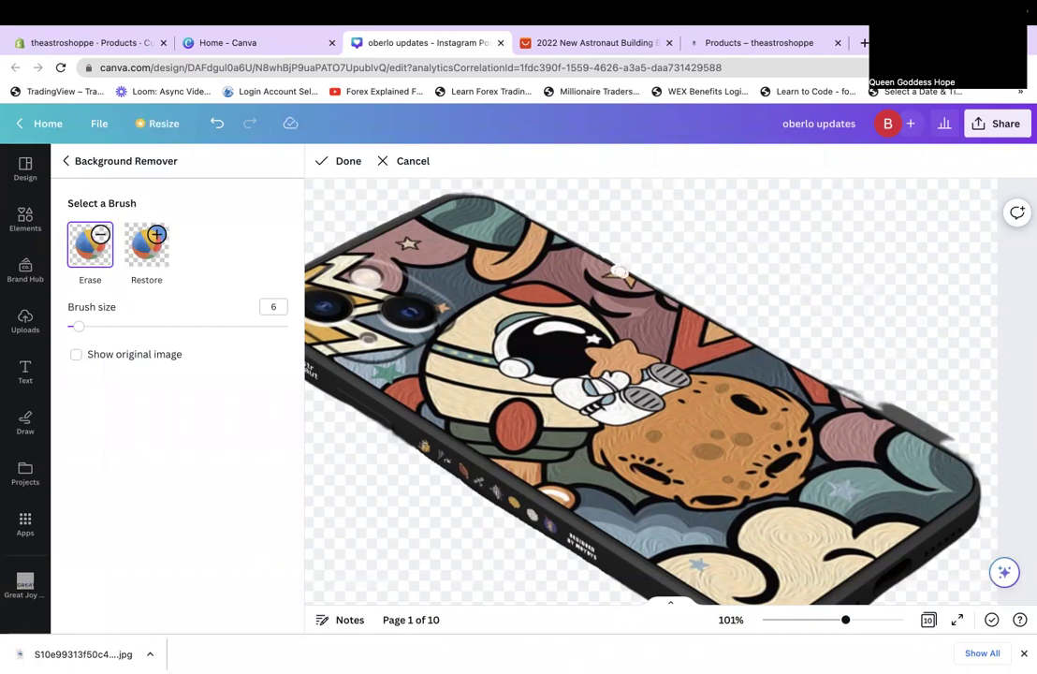
left_click(147, 244)
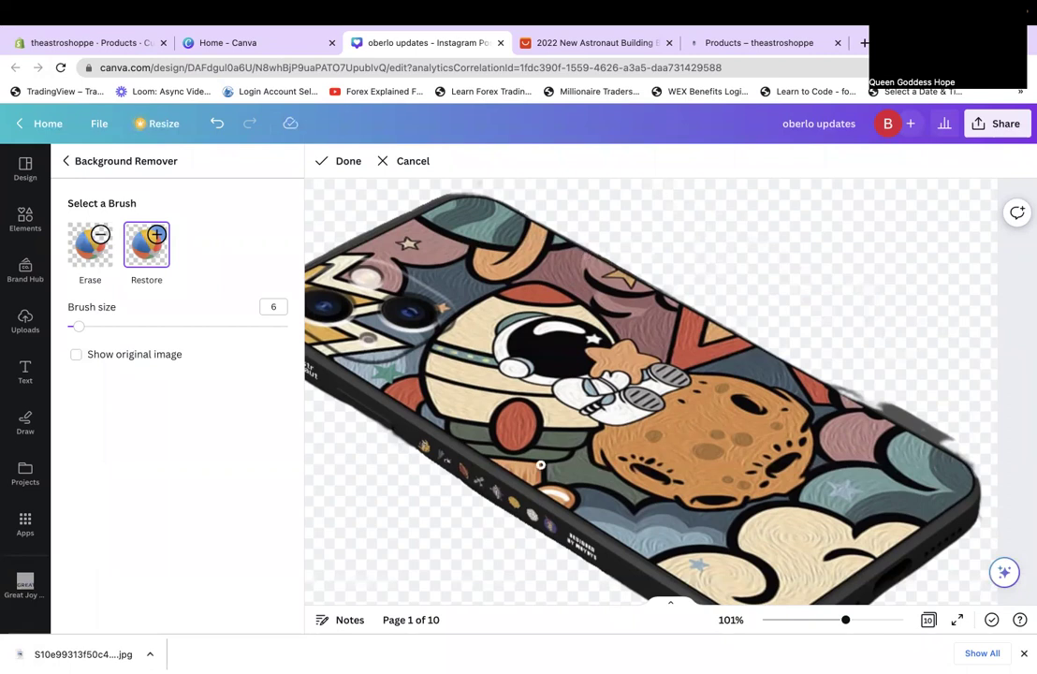
left_click(86, 232)
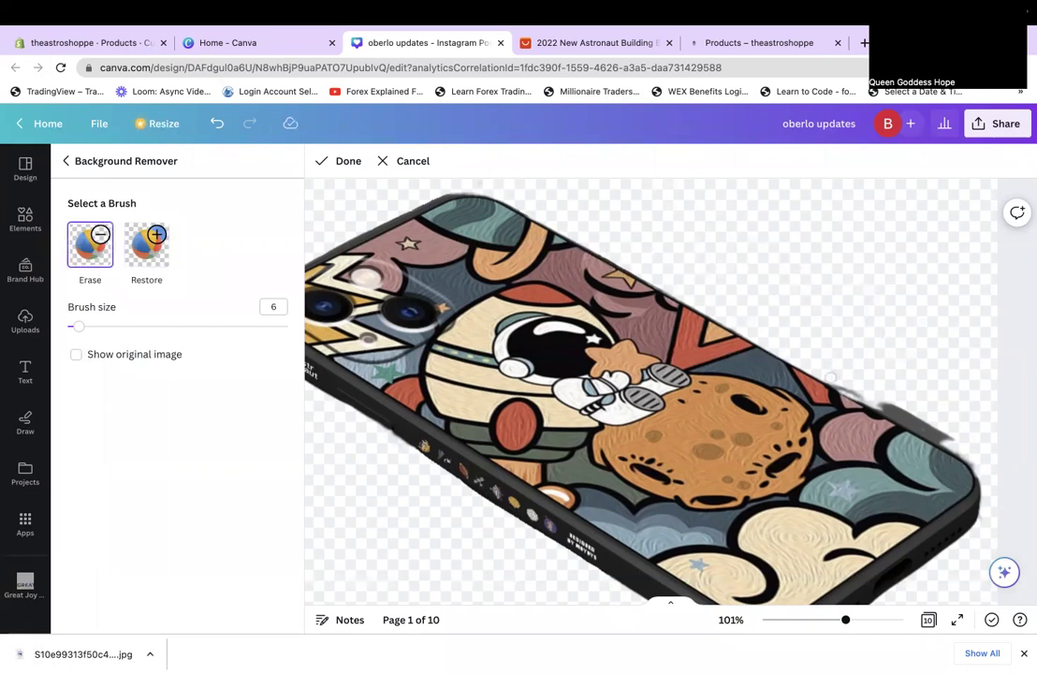
left_click(893, 619)
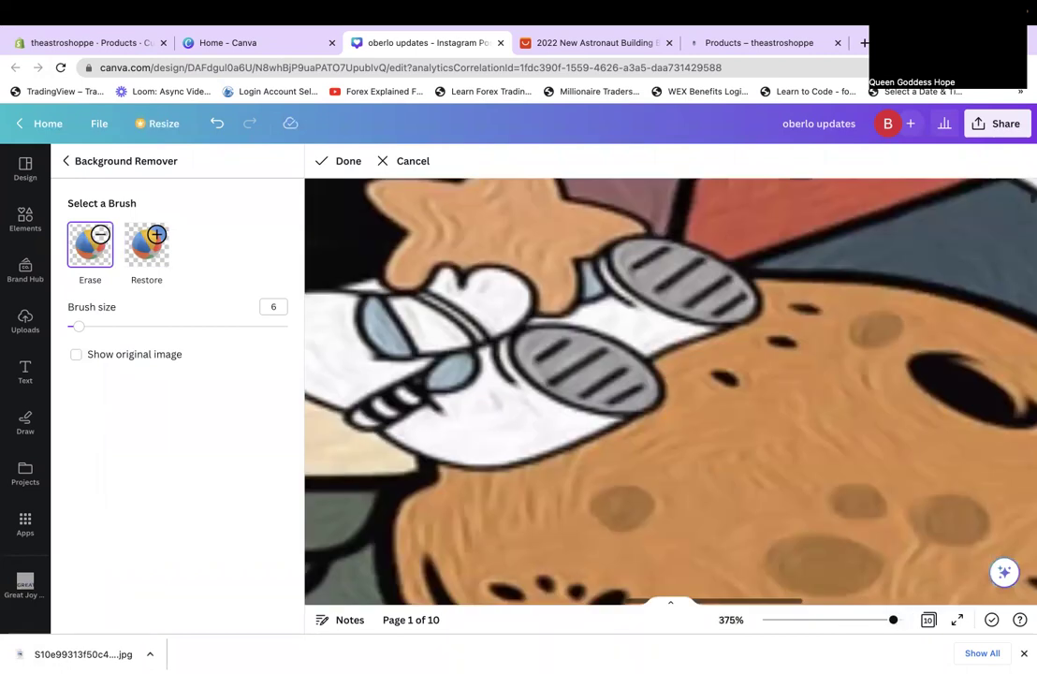
Erase the grey shadow streak beside the phone case's diagonal top edge at 375% zoom.
scroll(693, 370, "right", 5)
scroll(693, 370, "right", 5)
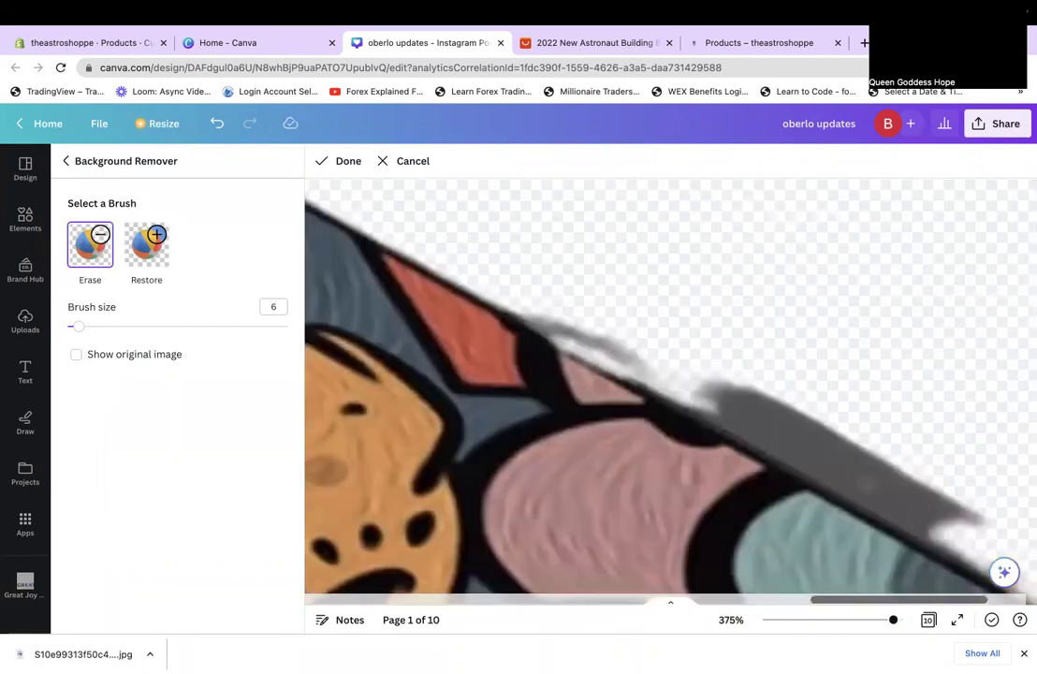
scroll(693, 370, "down", 2)
scroll(693, 370, "right", 2)
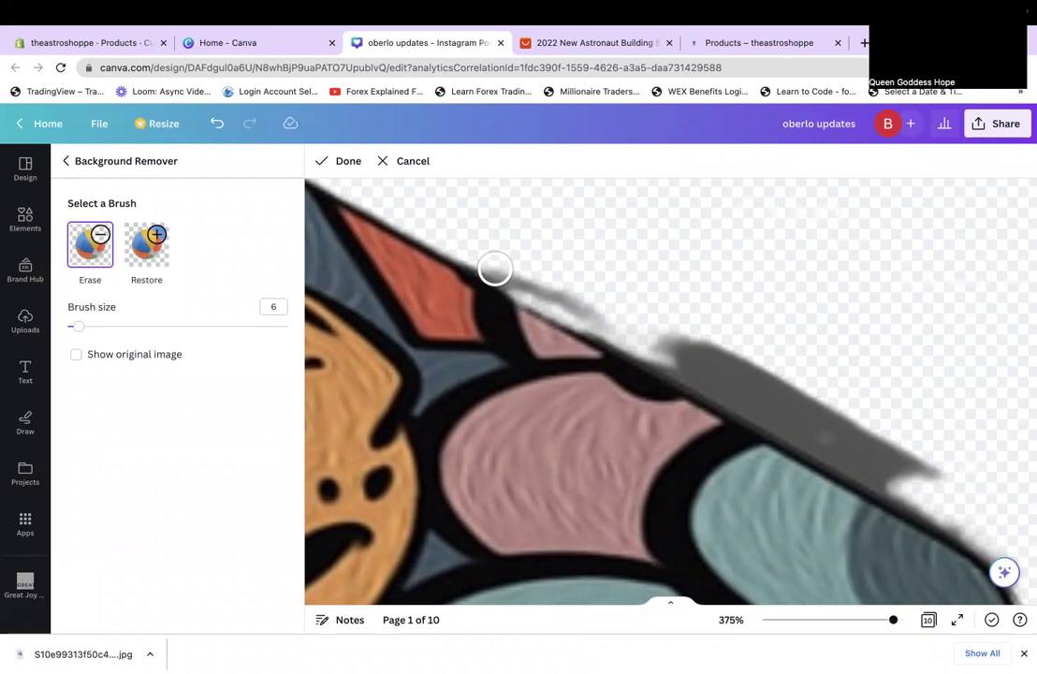
left_click_drag(495, 269, 517, 325)
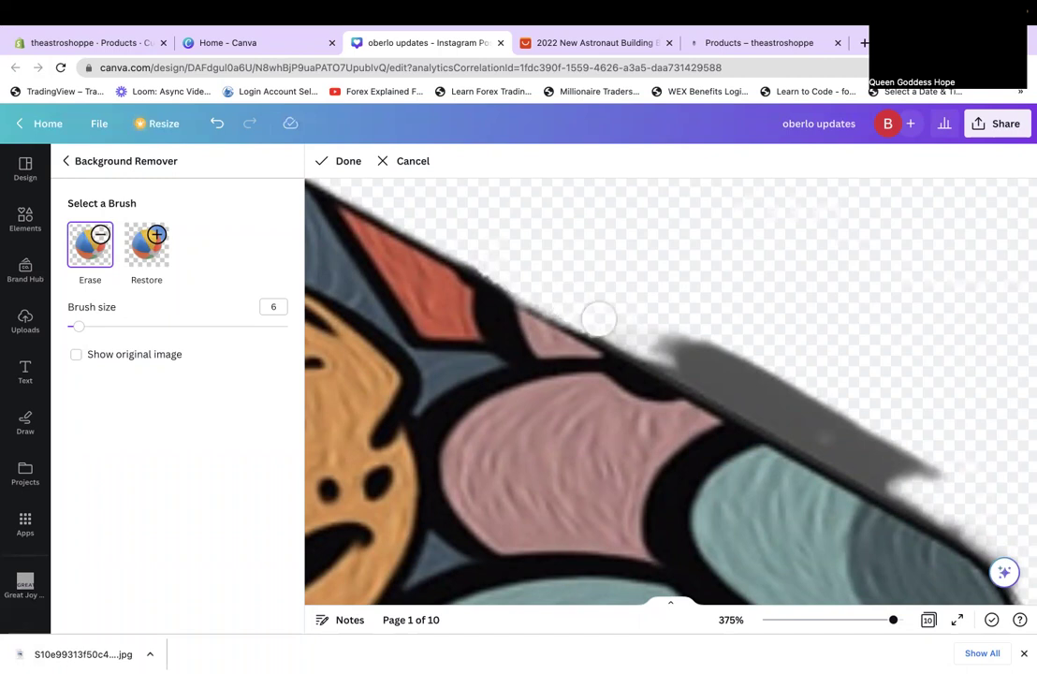
mouse_move(627, 332)
left_mouse_down()
mouse_move(978, 523)
mouse_move(905, 455)
mouse_move(694, 335)
left_mouse_up()
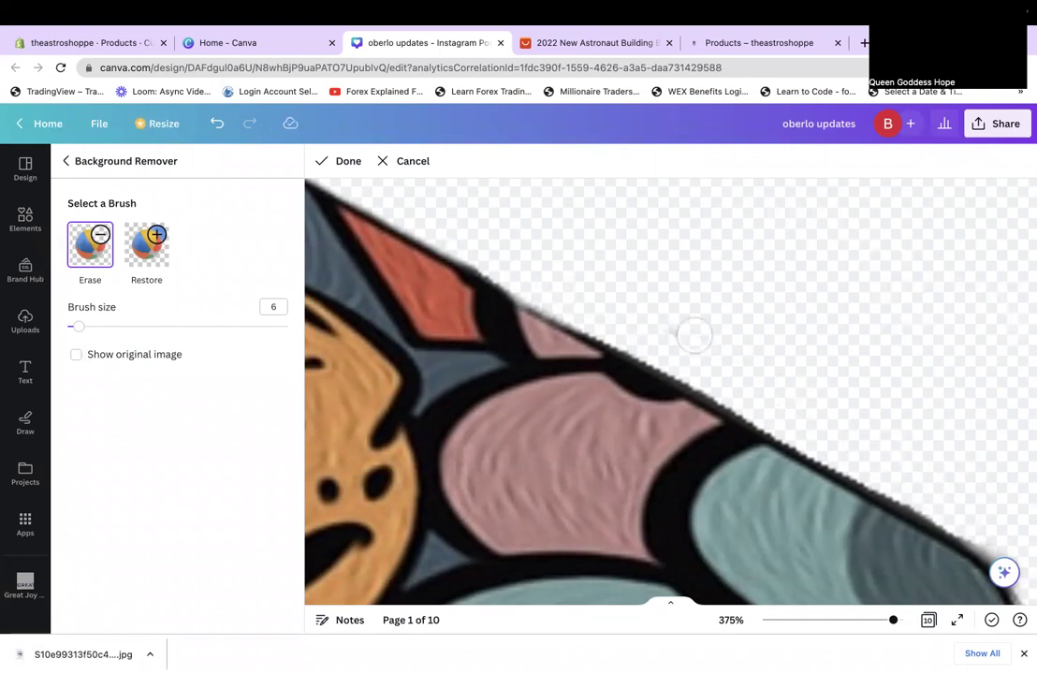
scroll(789, 386, "down", 2)
scroll(760, 324, "right", 2)
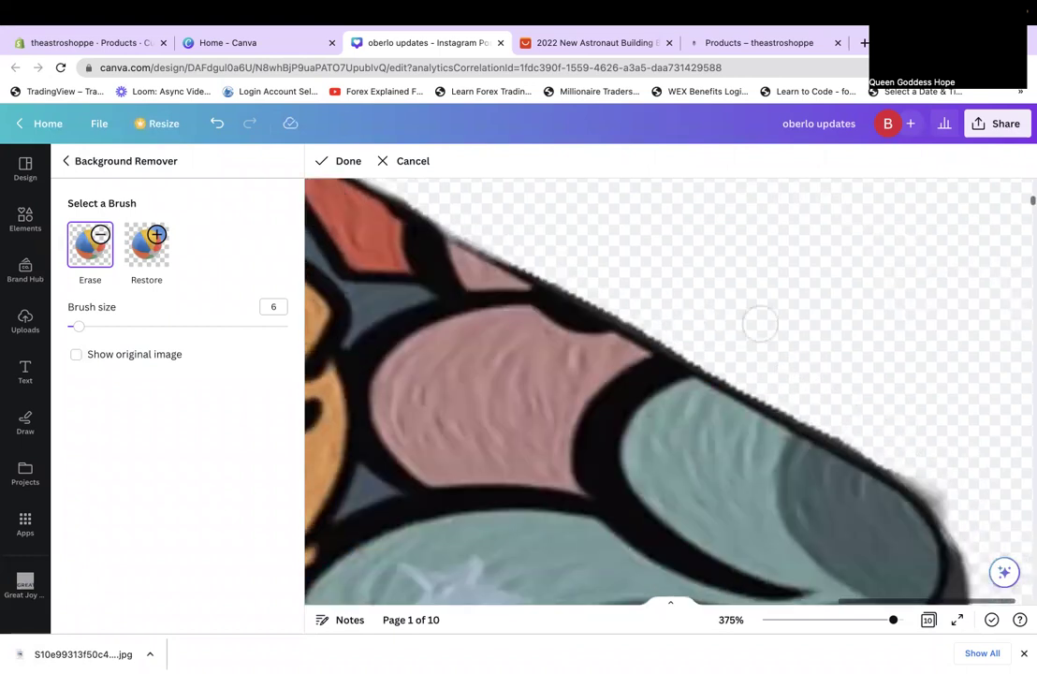
scroll(796, 356, "down", 2)
scroll(832, 392, "right", 1)
scroll(832, 392, "down", 3)
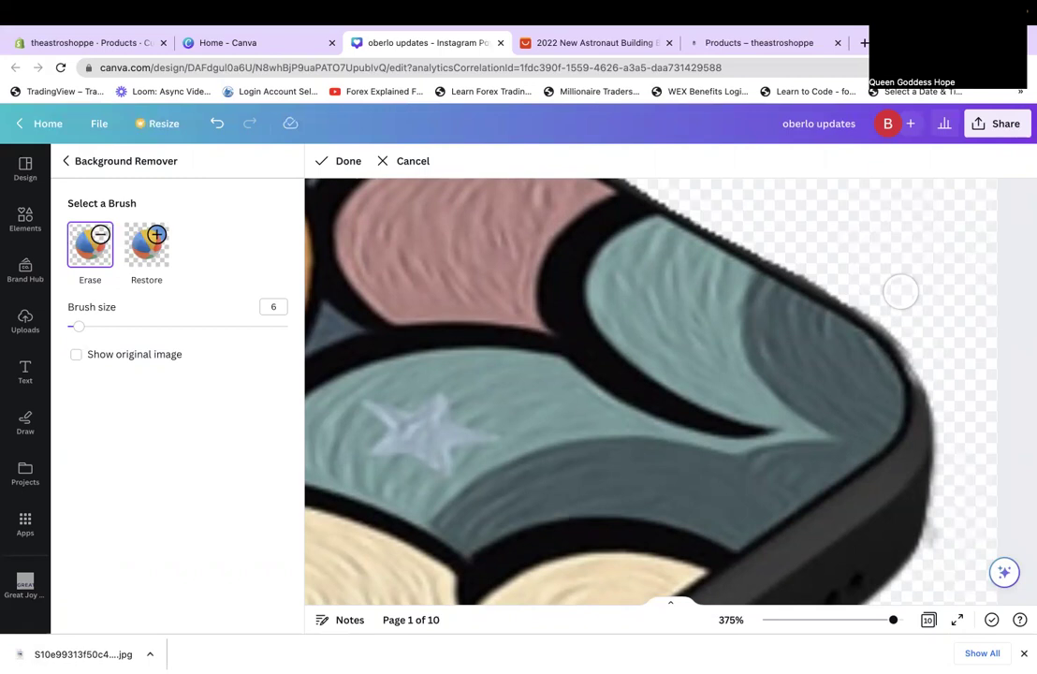
scroll(735, 553, "up", 3)
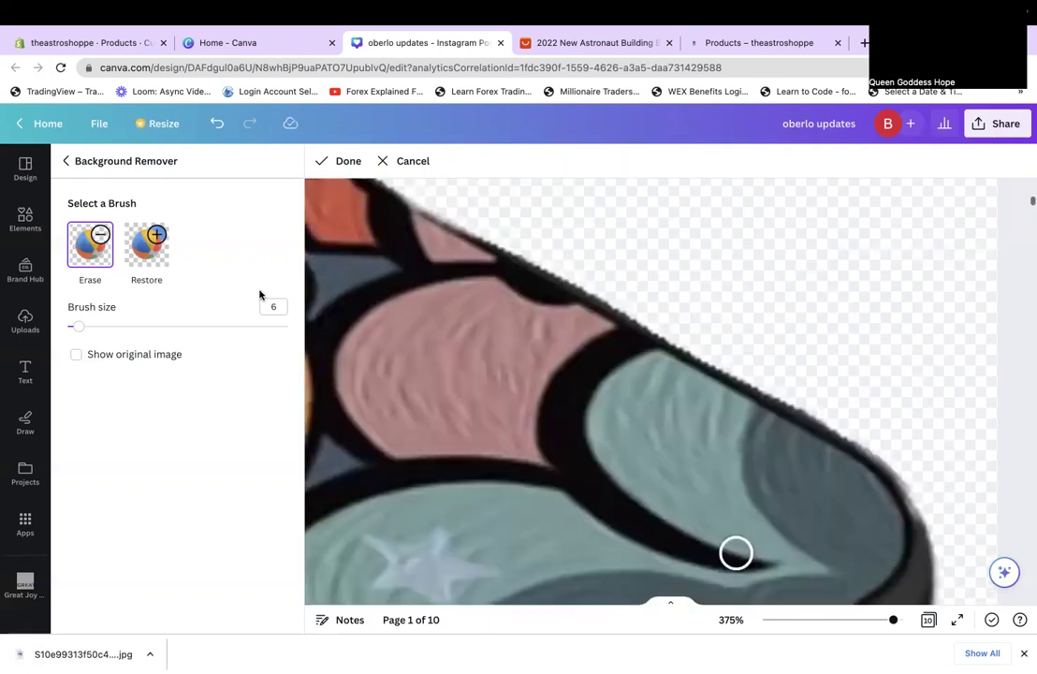
Switch to the Restore brush and restore the first part of the case's black outline.
left_click(136, 220)
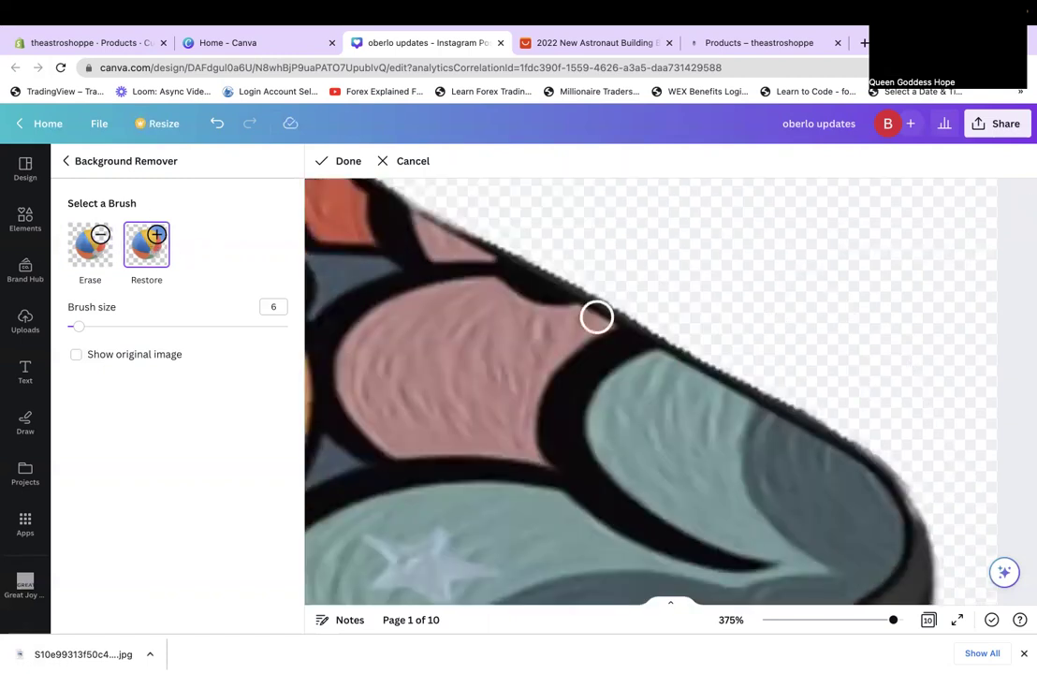
scroll(507, 267, "left", 2)
scroll(507, 268, "up", 2)
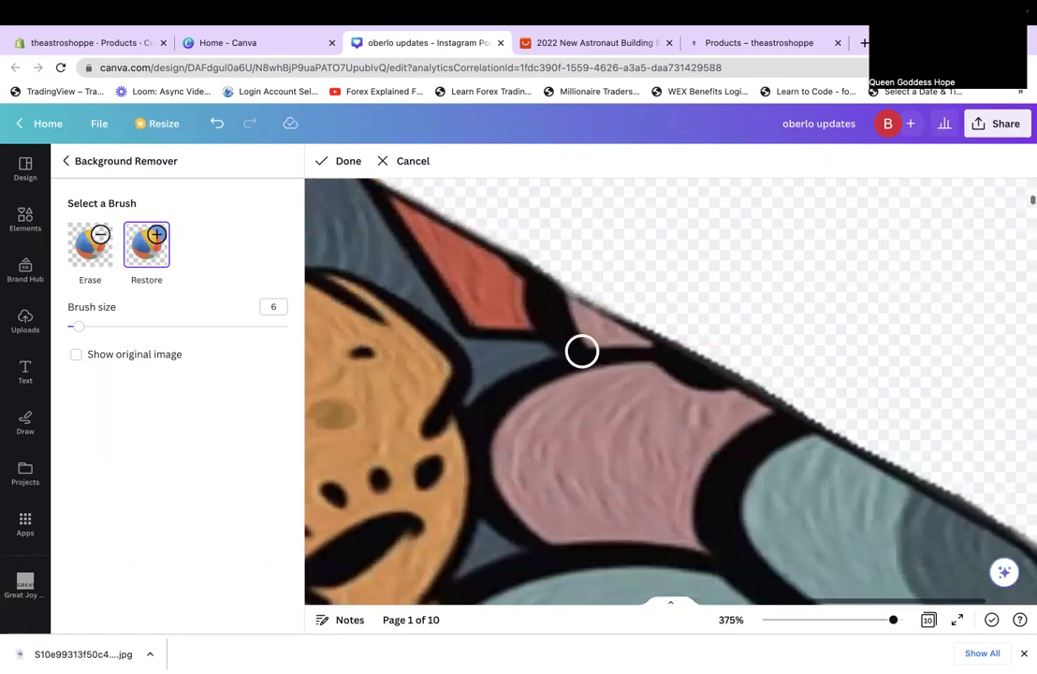
scroll(582, 351, "left", 1)
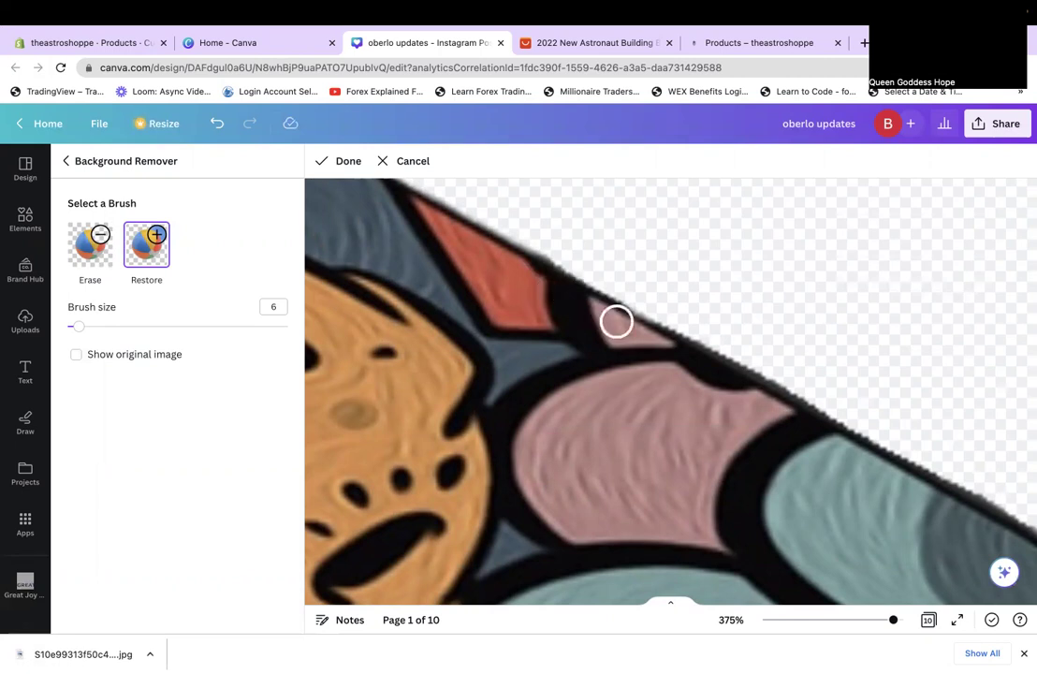
left_click_drag(617, 321, 643, 336)
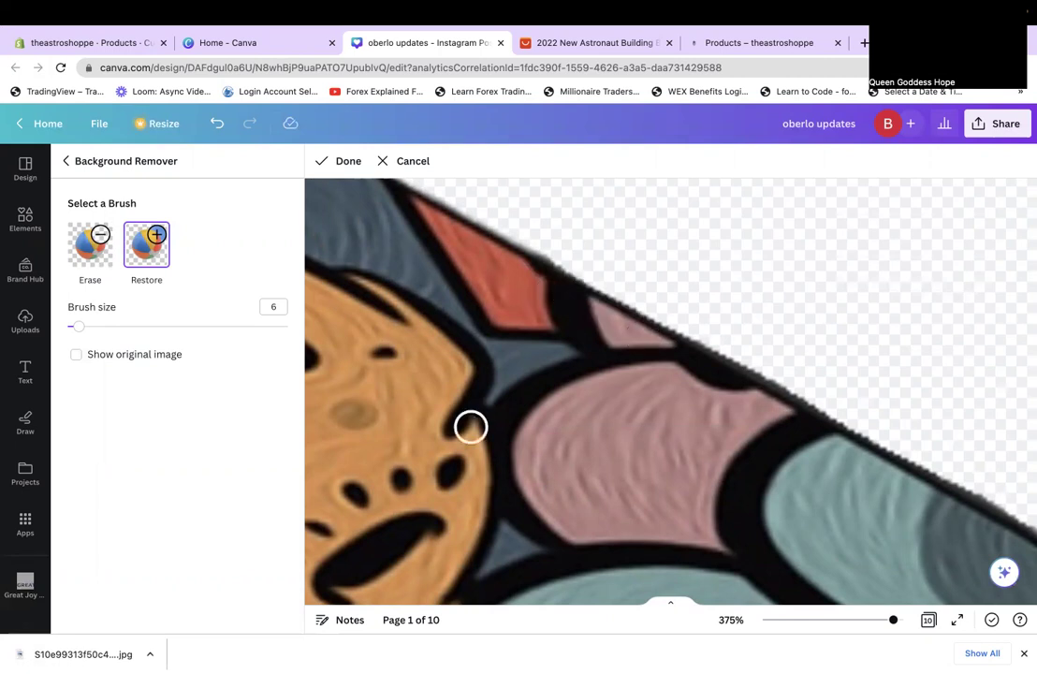
Restore the rest of the phone case's black top edge so the rim is solid.
scroll(471, 427, "right", 2)
scroll(471, 427, "down", 1)
scroll(440, 412, "down", 3)
scroll(474, 423, "right", 1)
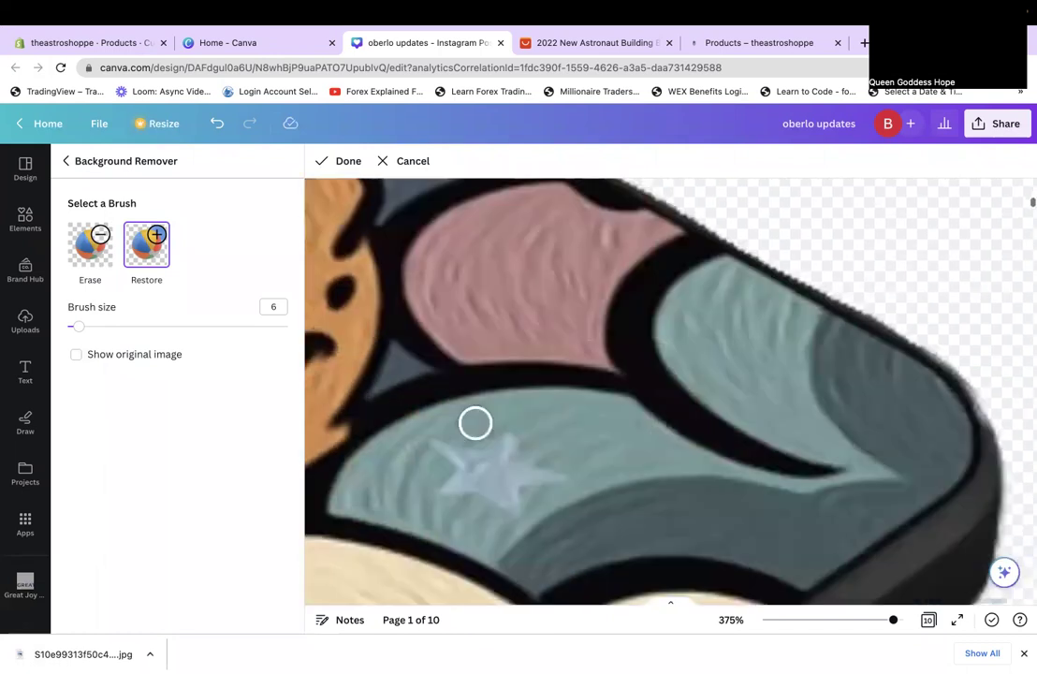
scroll(474, 423, "up", 2)
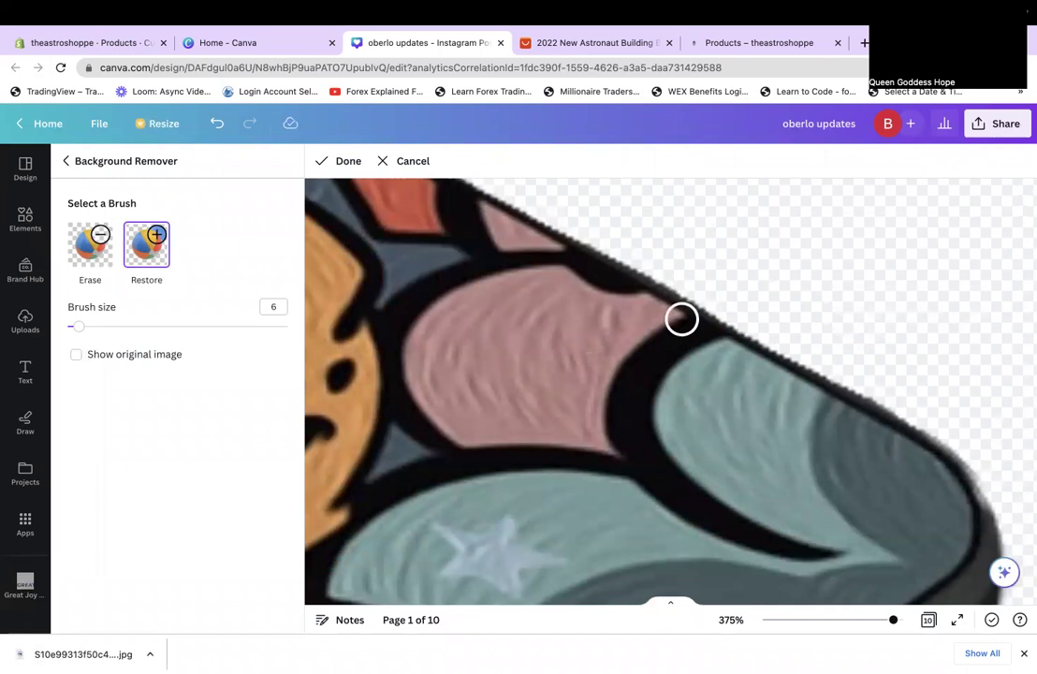
left_click_drag(711, 335, 810, 389)
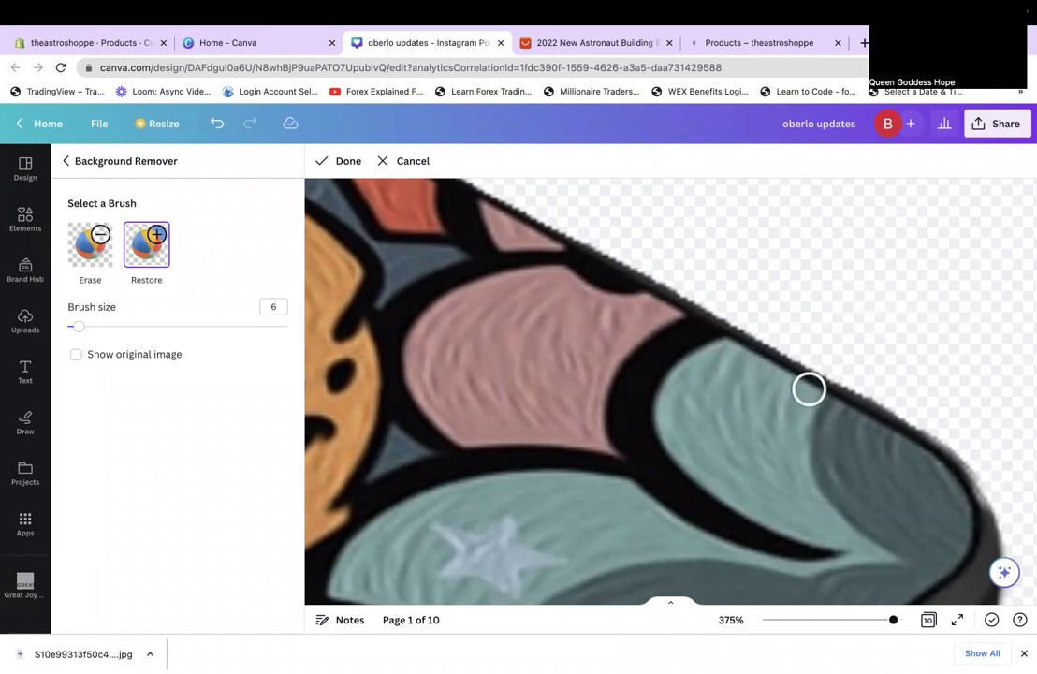
scroll(810, 390, "right", 3)
scroll(740, 389, "down", 3)
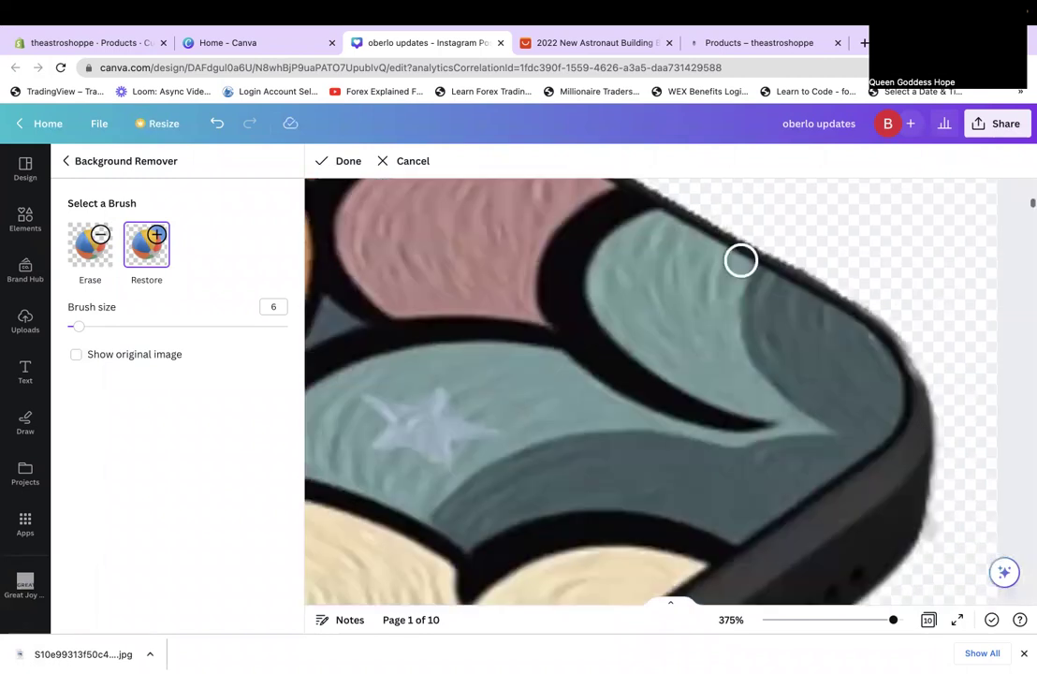
scroll(740, 260, "down", 1)
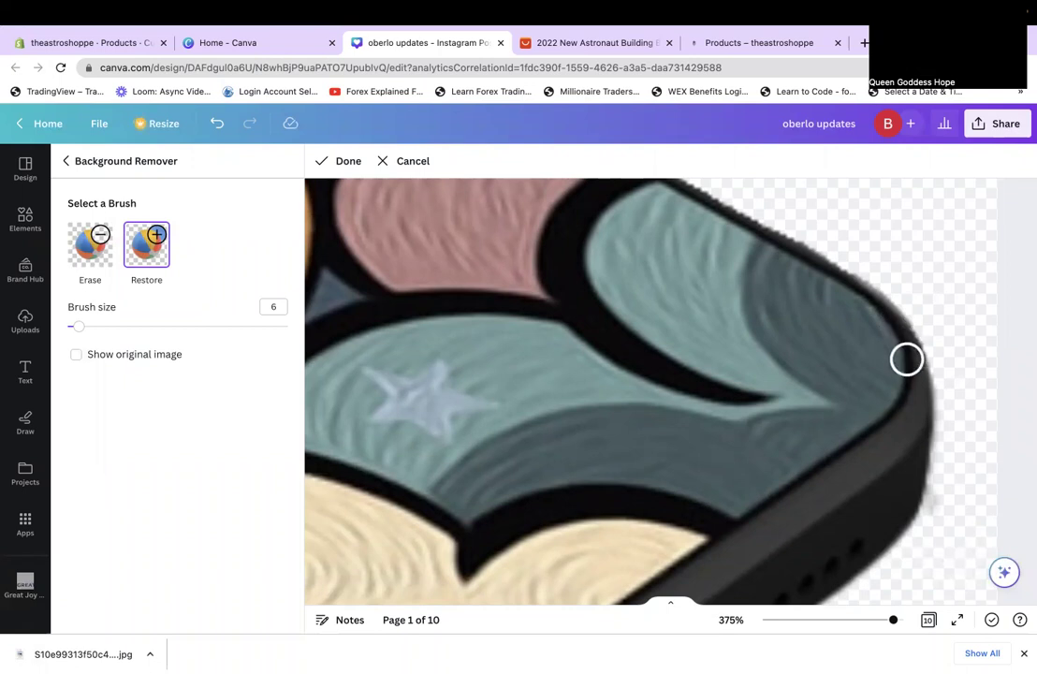
Zoom out to view the whole phone, then zoom in close on the case edge.
left_click(804, 621)
left_click(817, 620)
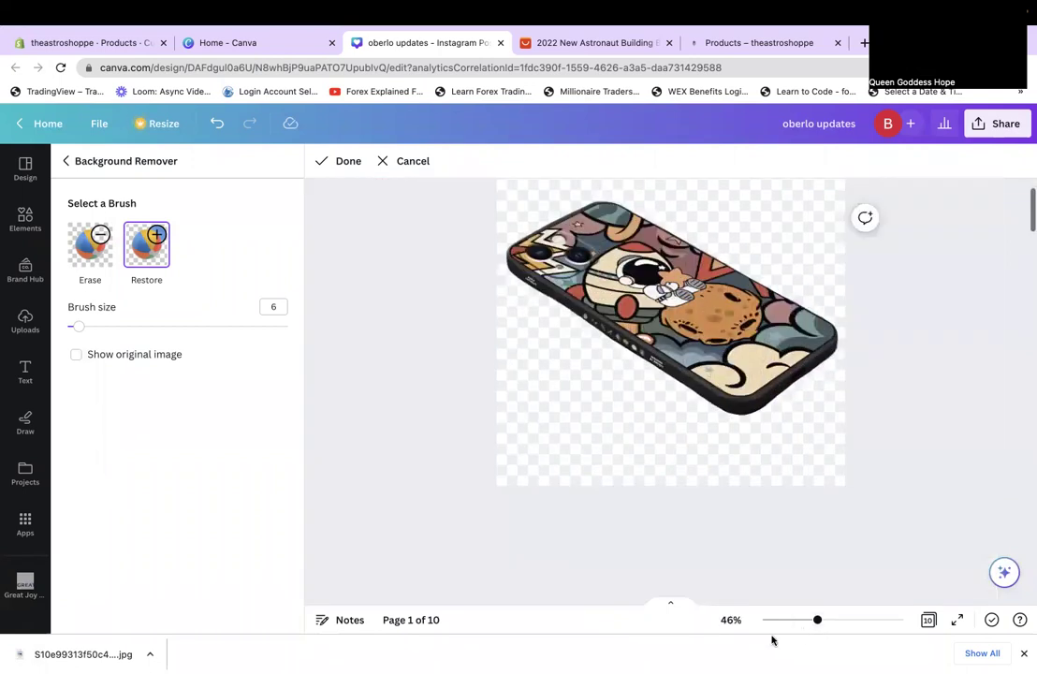
left_click(847, 621)
scroll(644, 386, "up", 2)
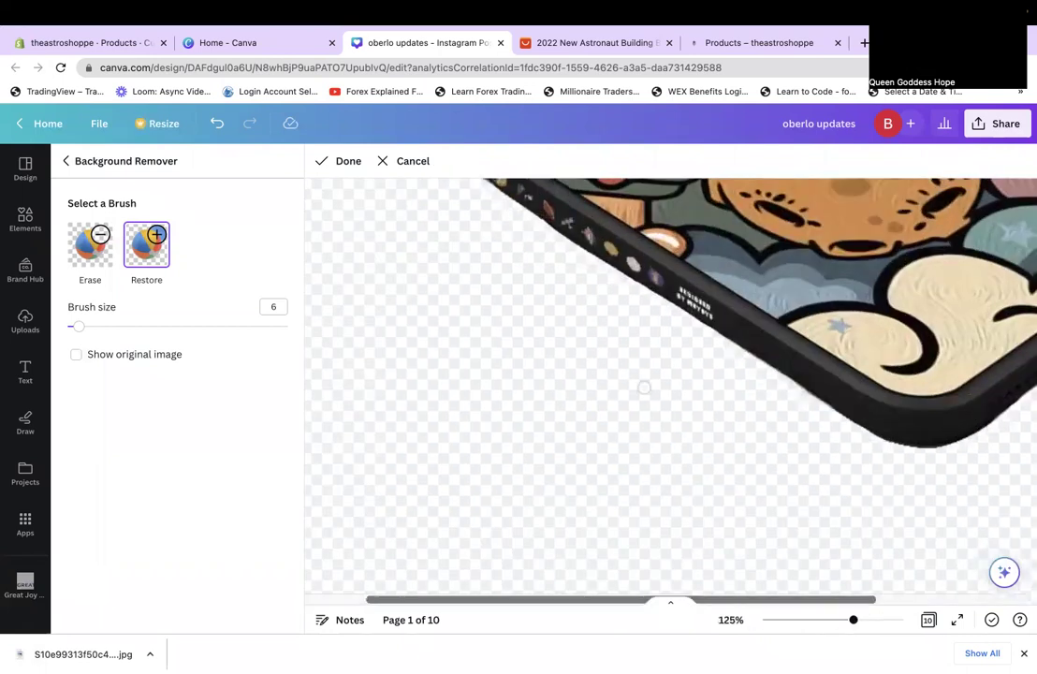
scroll(644, 386, "up", 4)
scroll(445, 250, "up", 1)
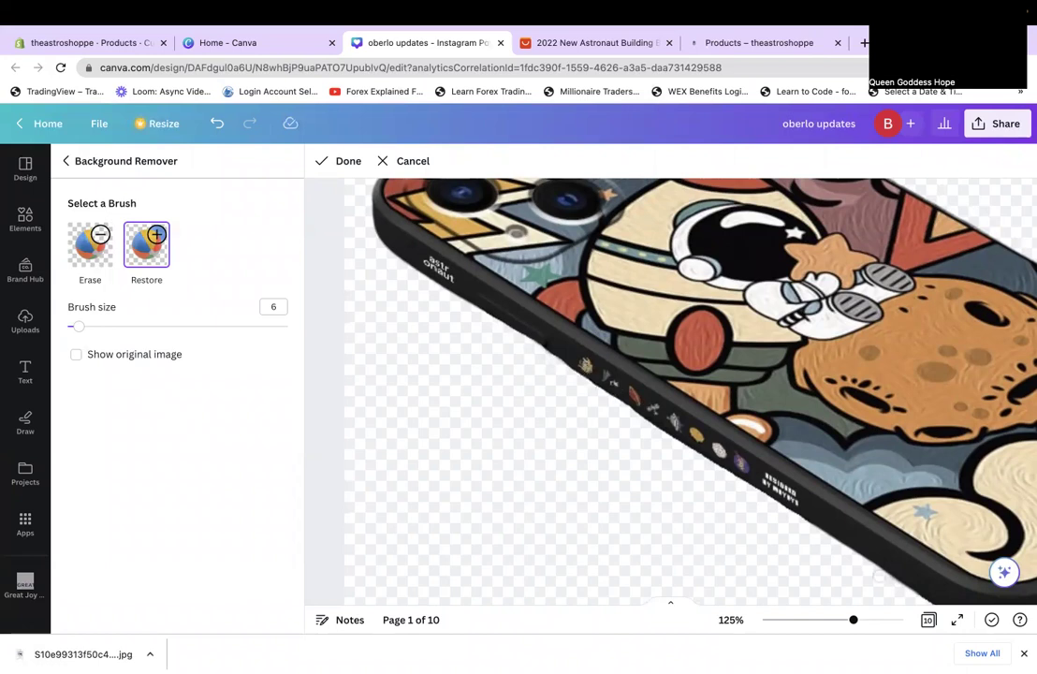
left_click(894, 620)
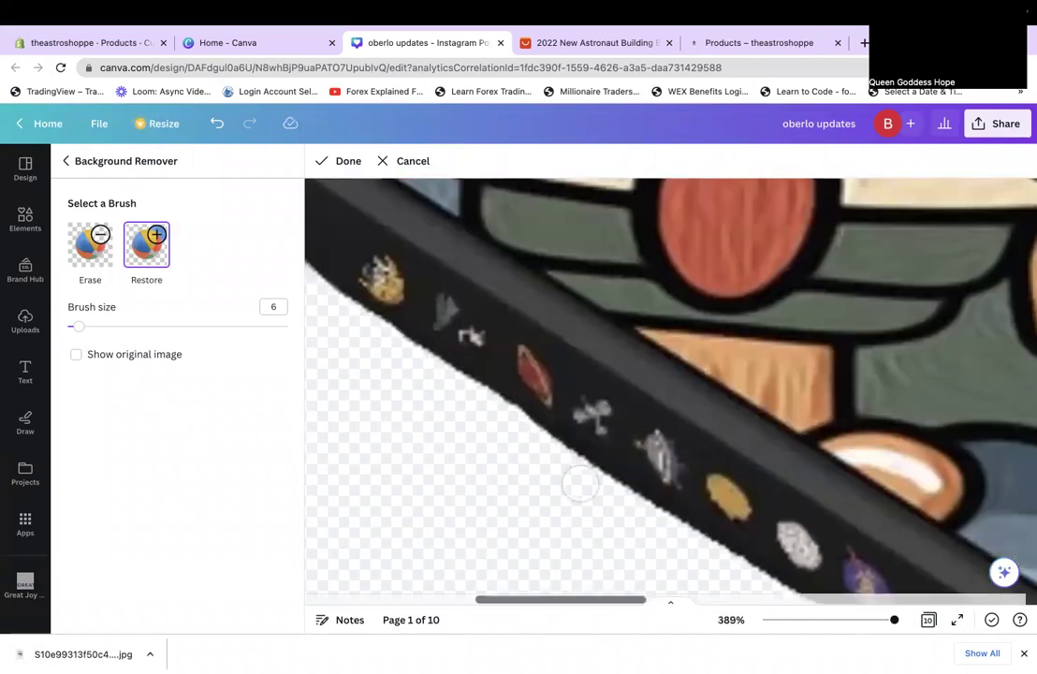
Restore the missing strip along the phone case's lower border.
scroll(590, 431, "left", 2)
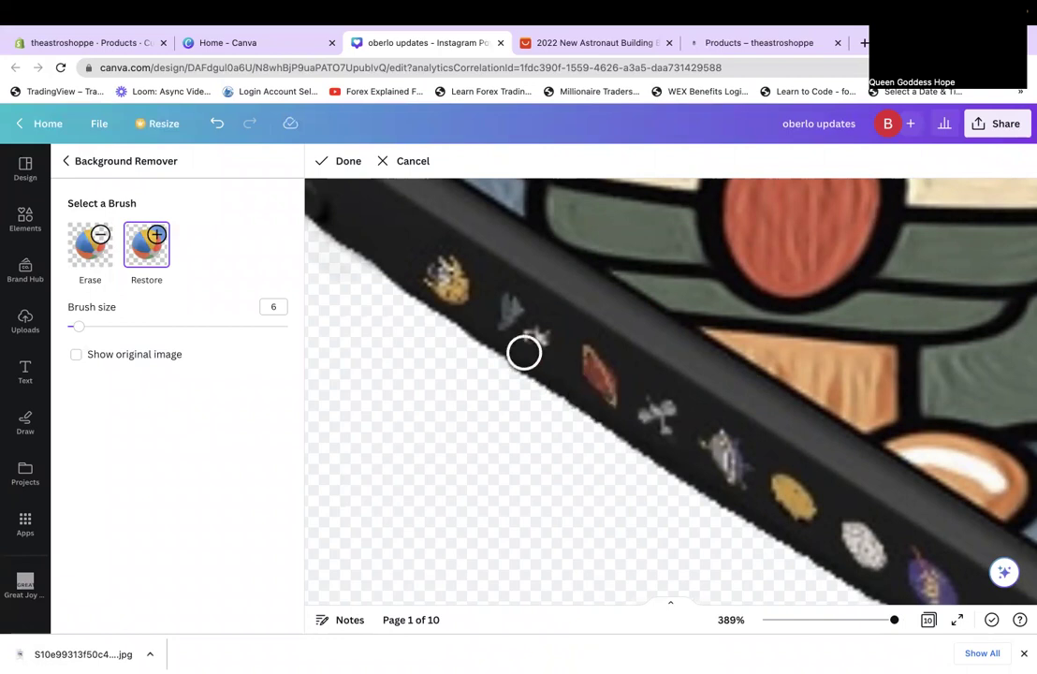
scroll(693, 470, "left", 5)
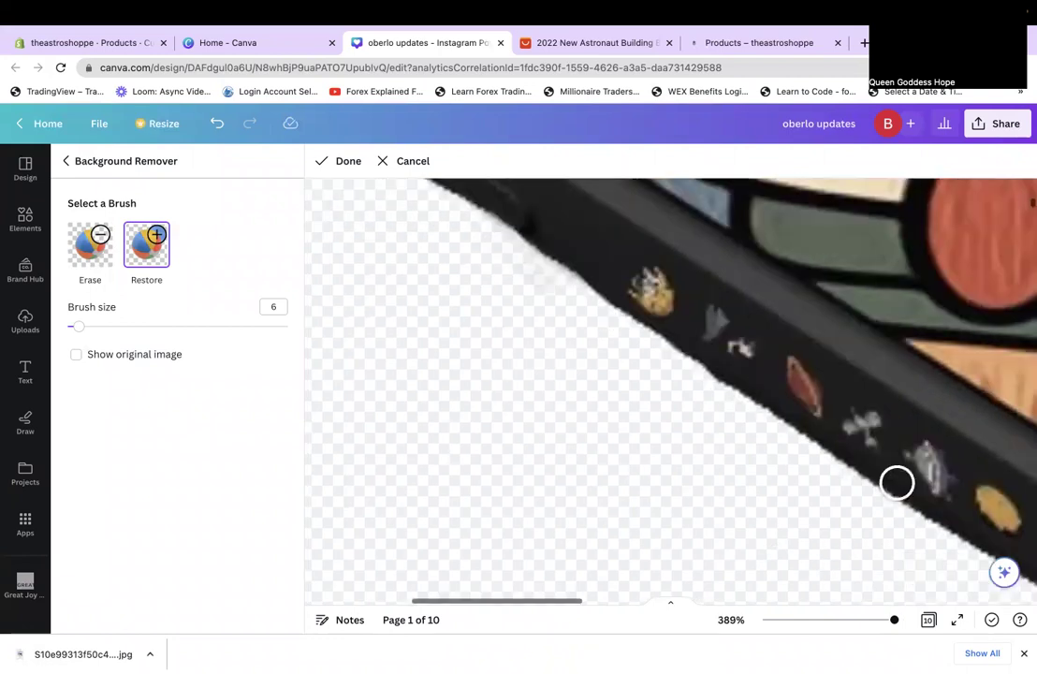
scroll(897, 482, "up", 3)
scroll(896, 482, "left", 1)
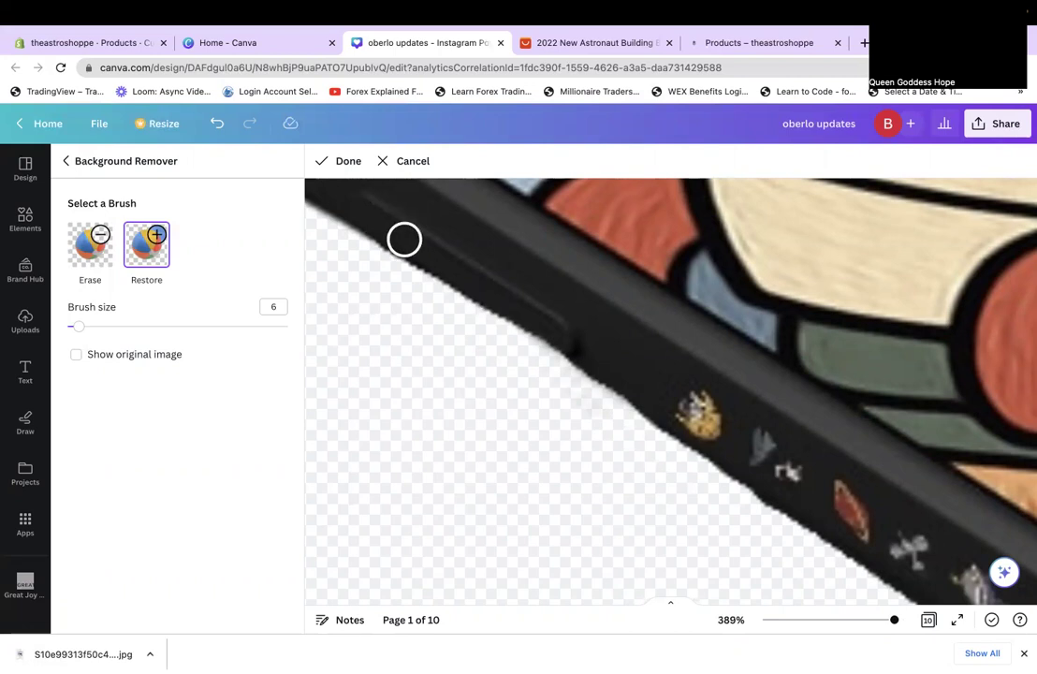
left_click_drag(425, 255, 802, 504)
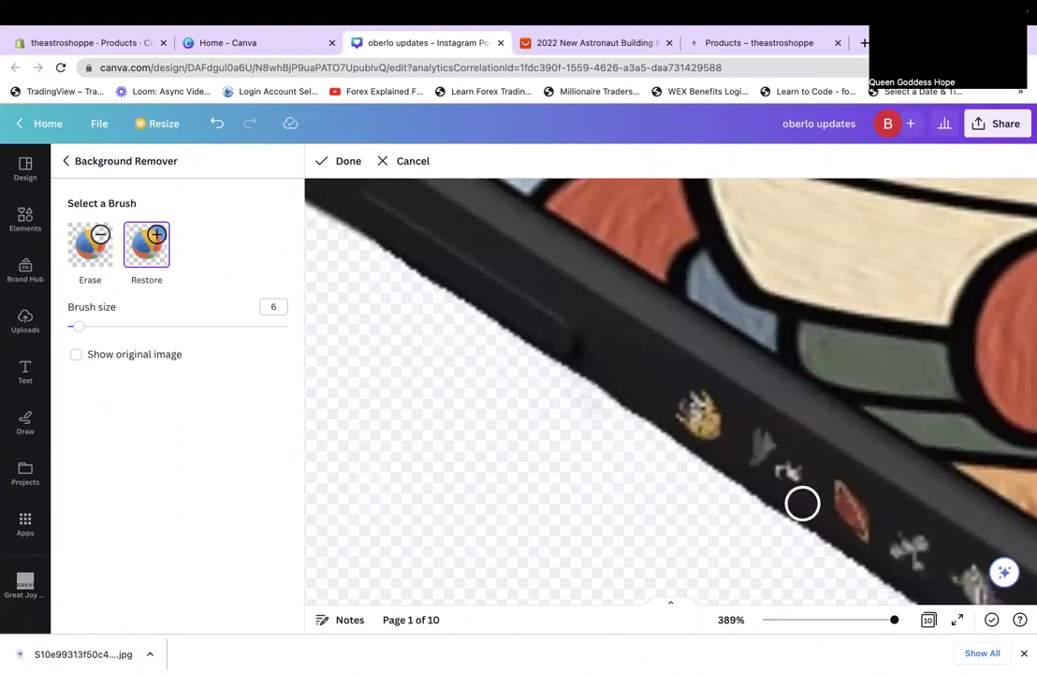
left_click(867, 623)
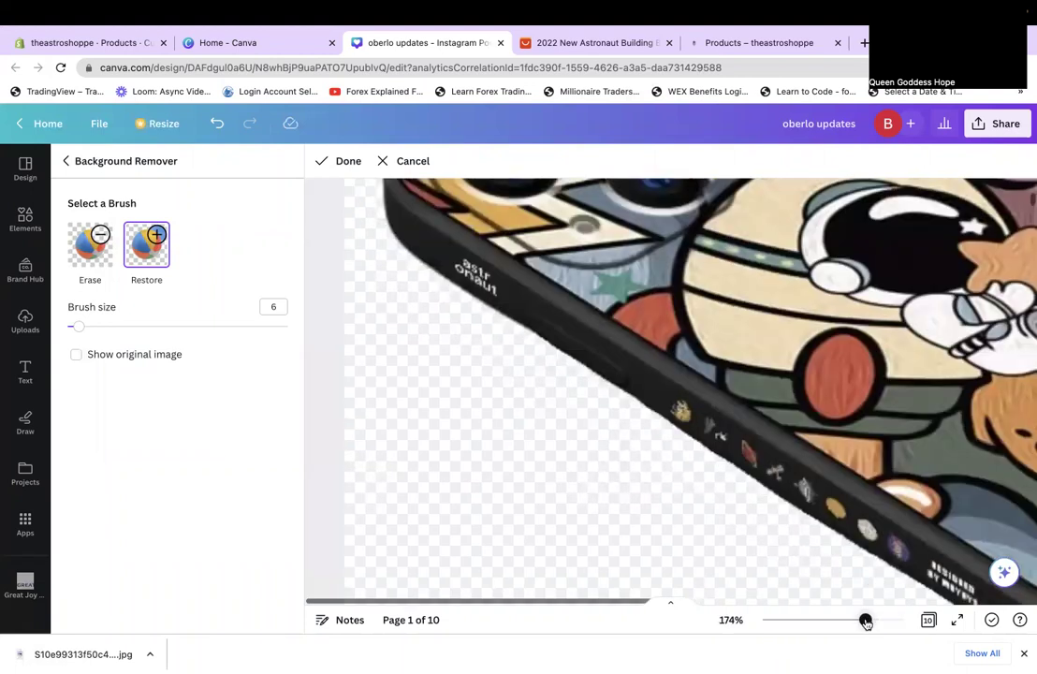
Touch up the case edge, alternating Erase and Restore brushes at closer zoom.
left_click(90, 245)
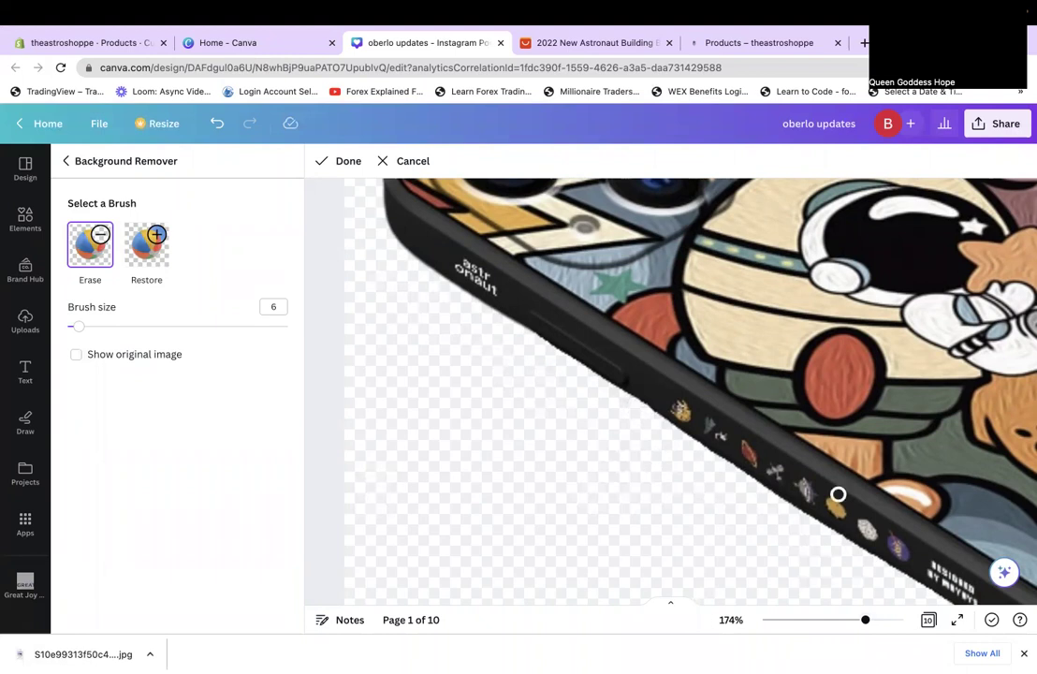
scroll(838, 494, "down", 3)
scroll(780, 431, "up", 2)
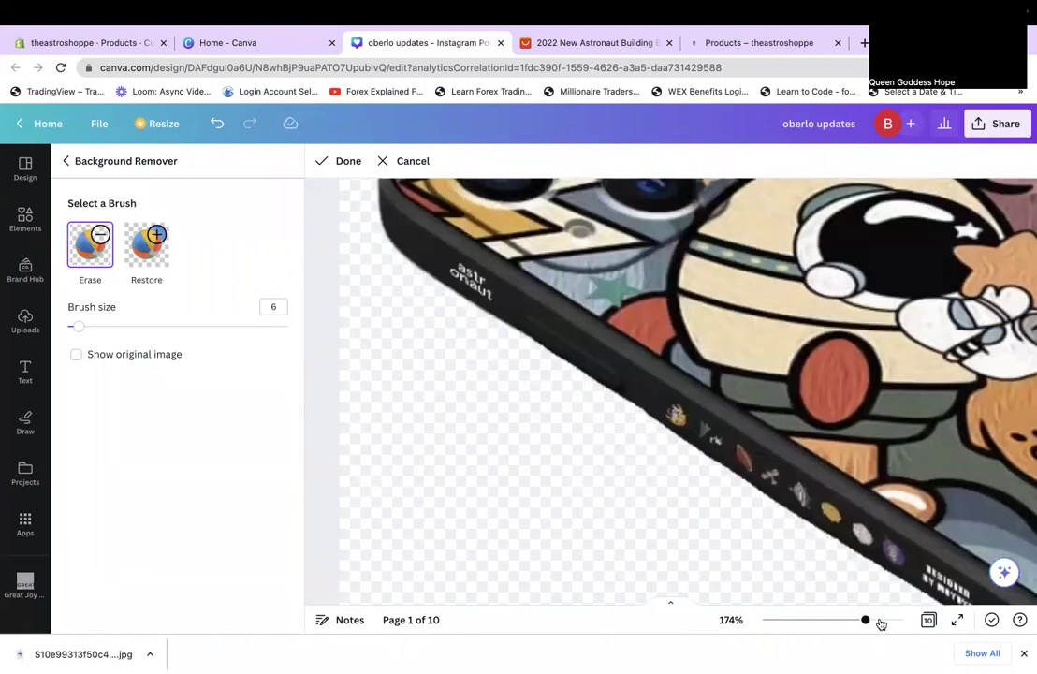
left_click(880, 619)
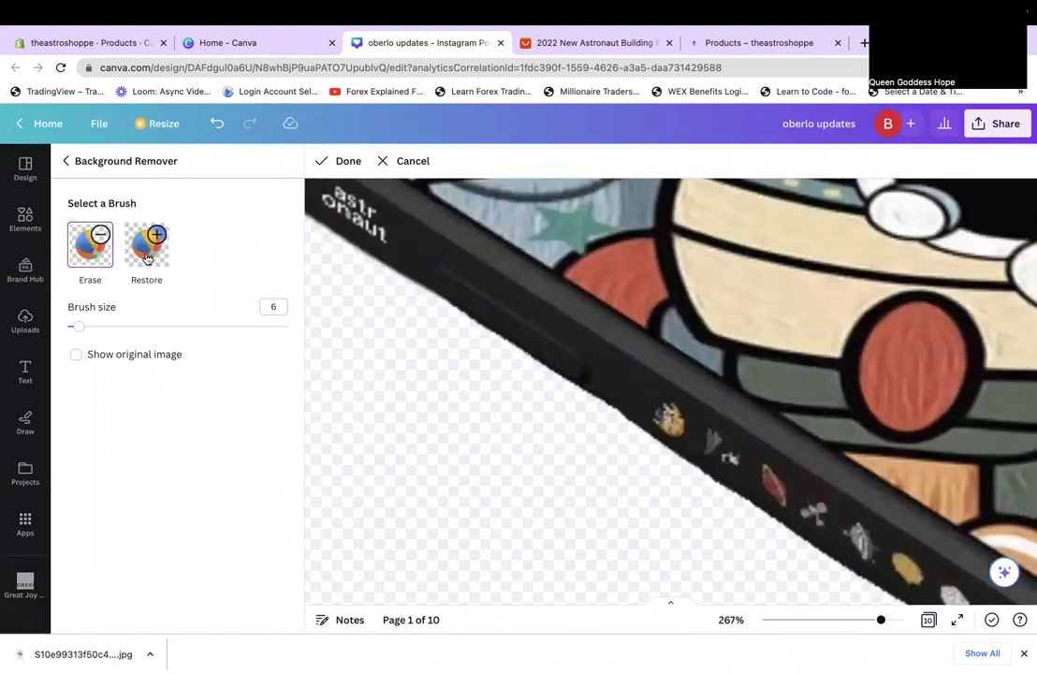
left_click(130, 230)
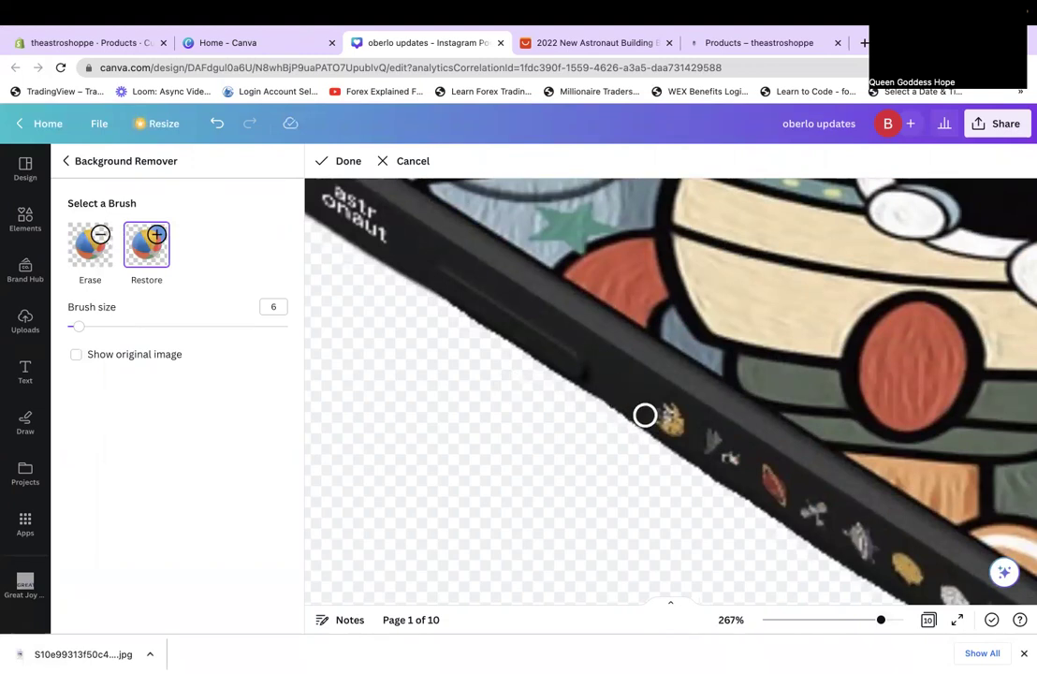
left_click(90, 229)
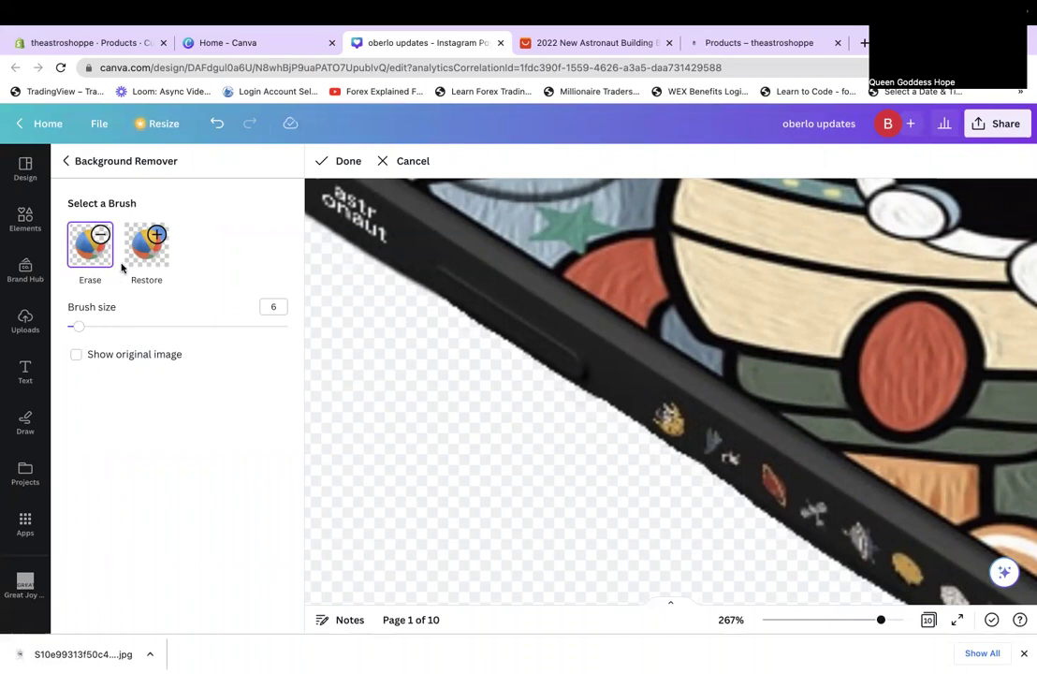
left_click(146, 241)
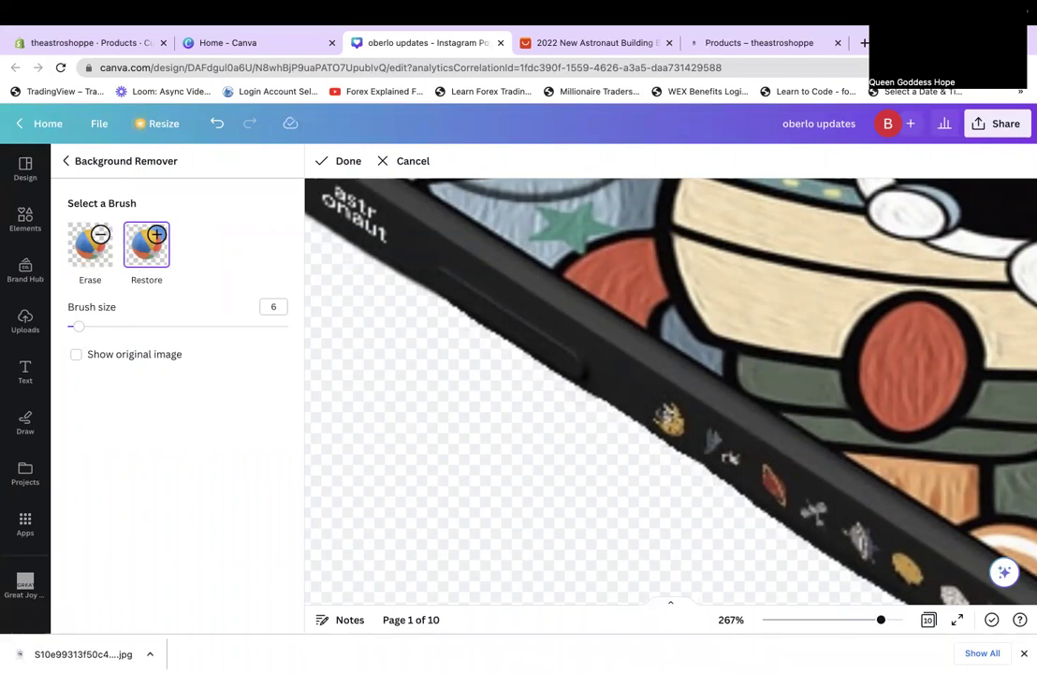
left_click(893, 619)
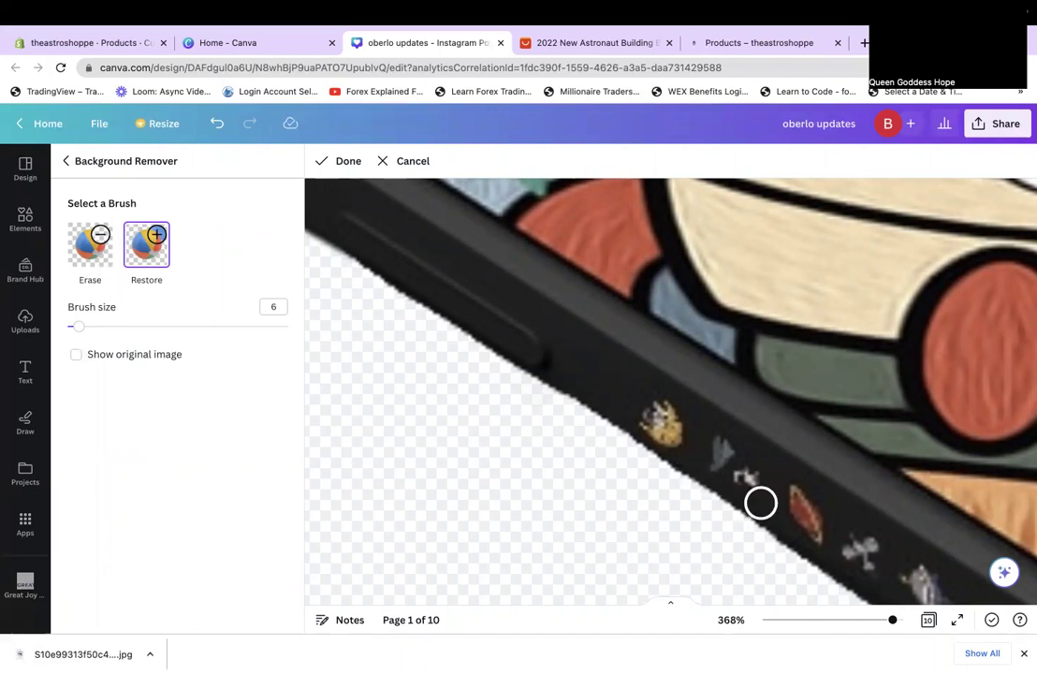
Close the manual erase-and-restore session with Done.
scroll(798, 529, "down", 3)
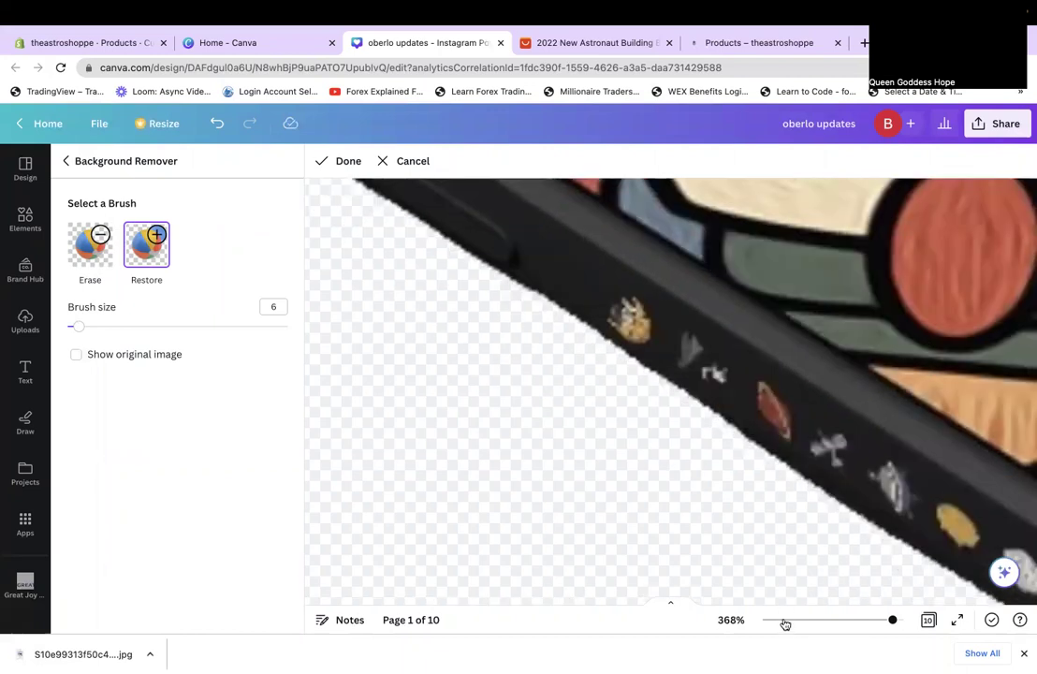
right_click(786, 439)
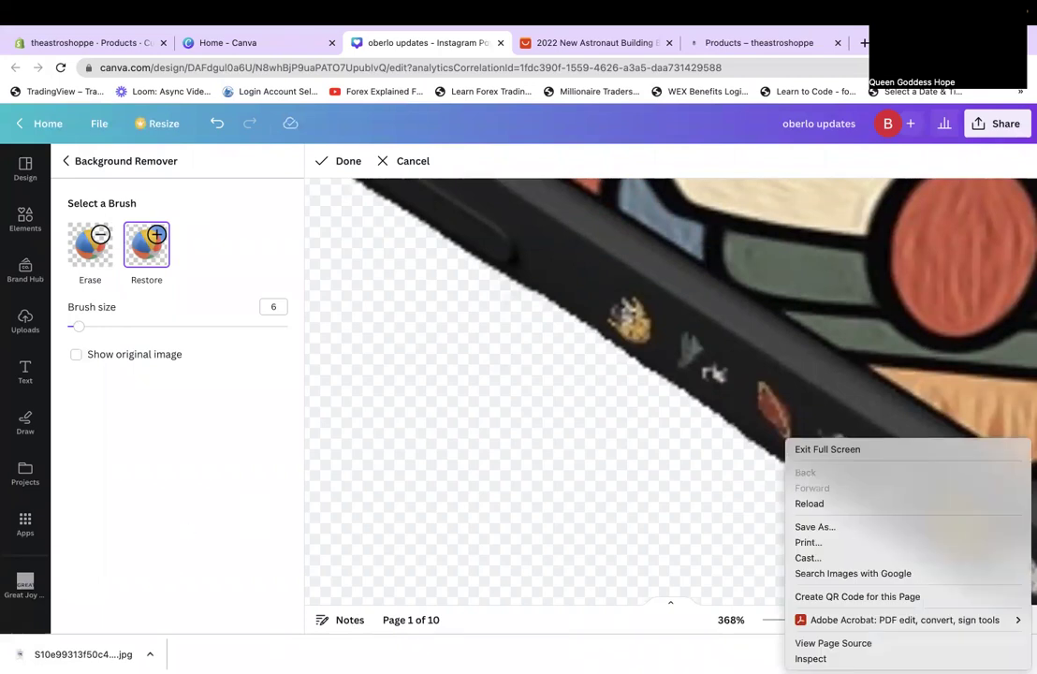
key("Escape")
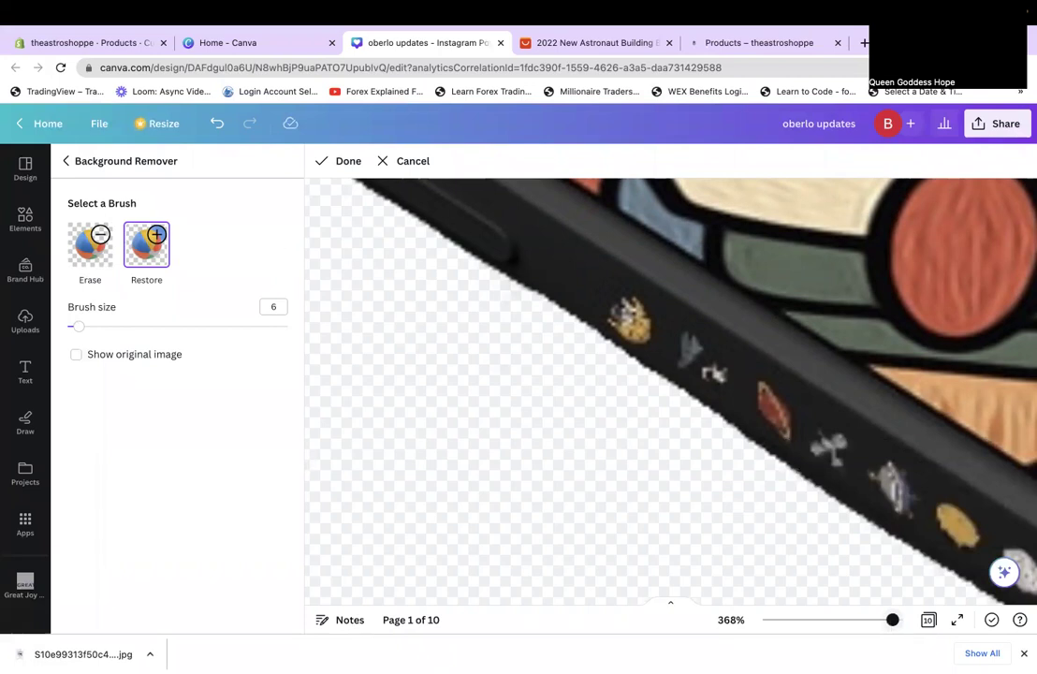
left_click(320, 164)
Apply the background removal and zoom out to fit the whole page.
left_click(217, 610)
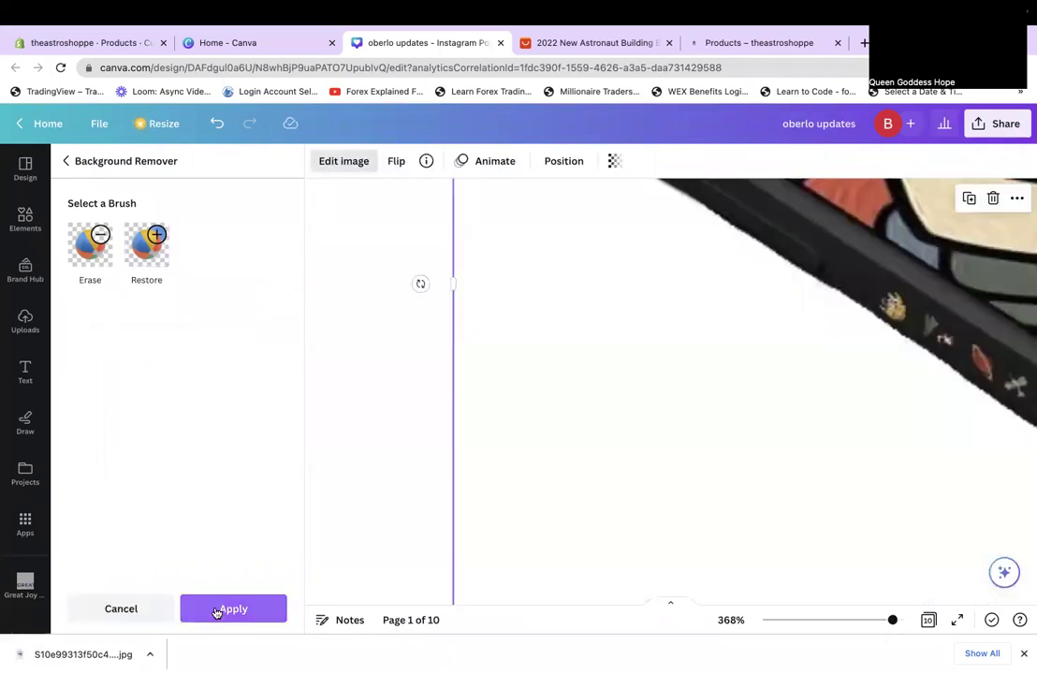
left_click(822, 622)
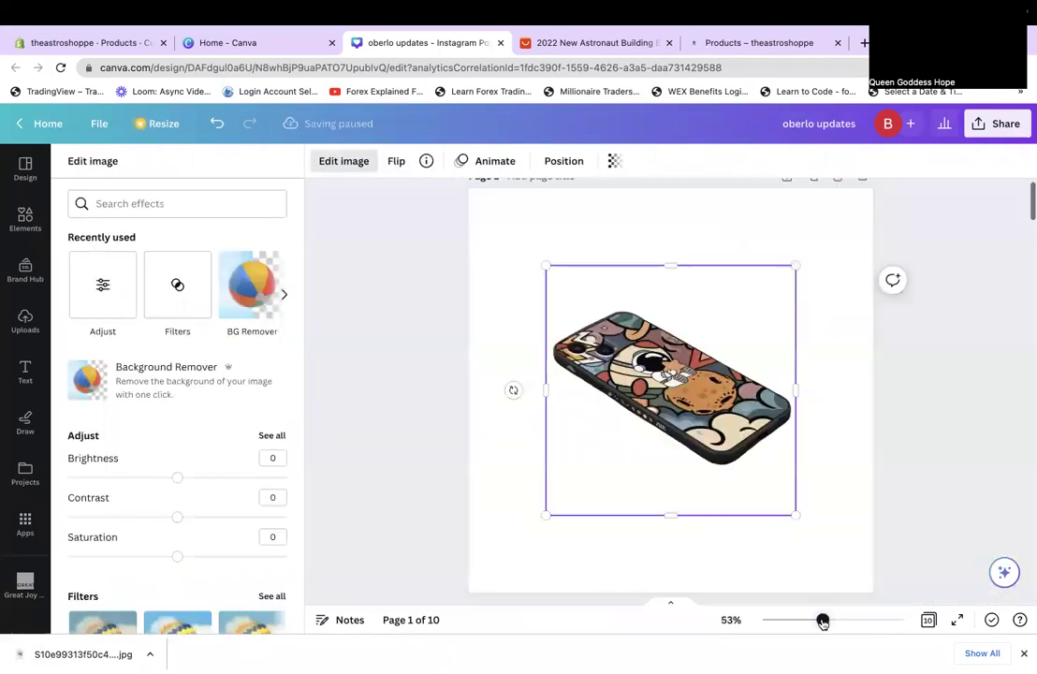
left_click_drag(823, 622, 818, 622)
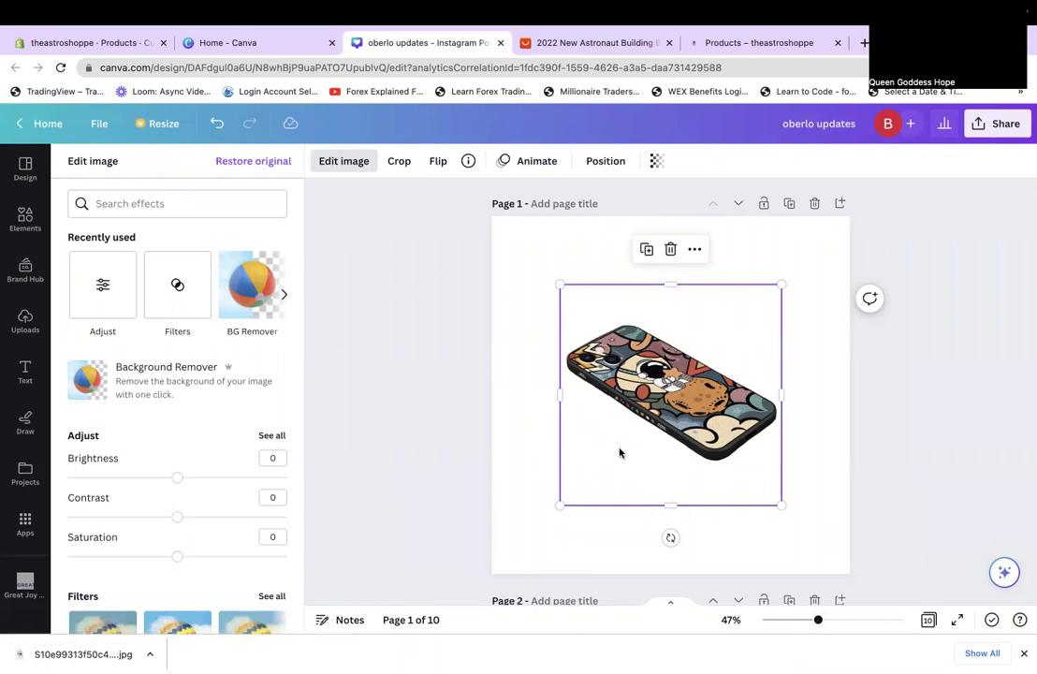
Enlarge the phone case image by its corners to span most of page 1.
left_click_drag(696, 505, 670, 475)
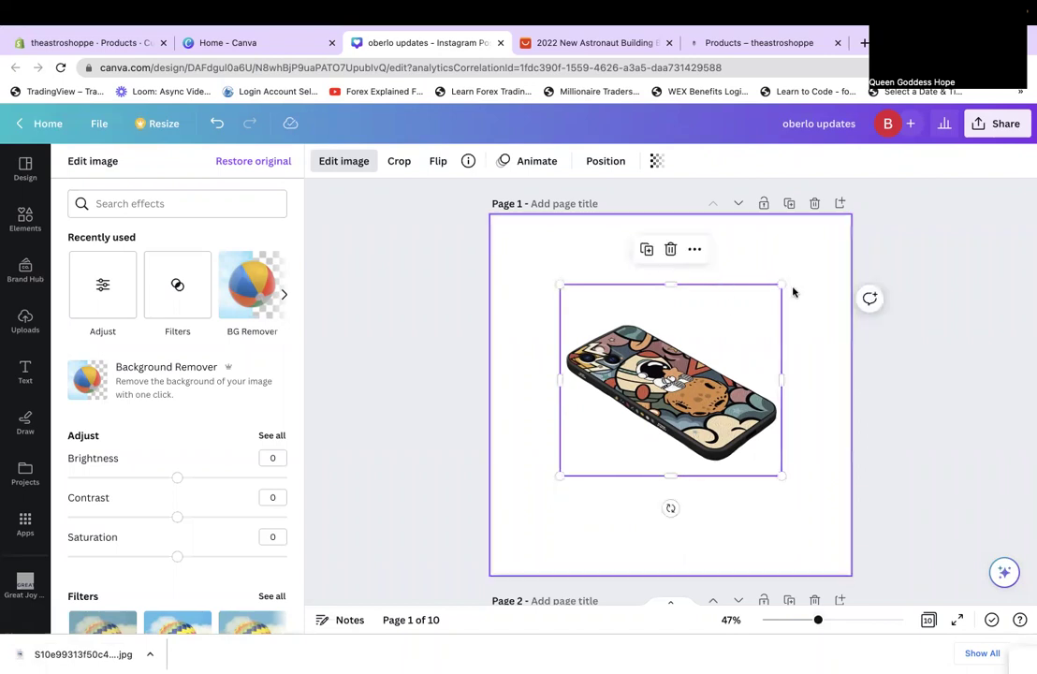
left_click_drag(838, 245, 835, 241)
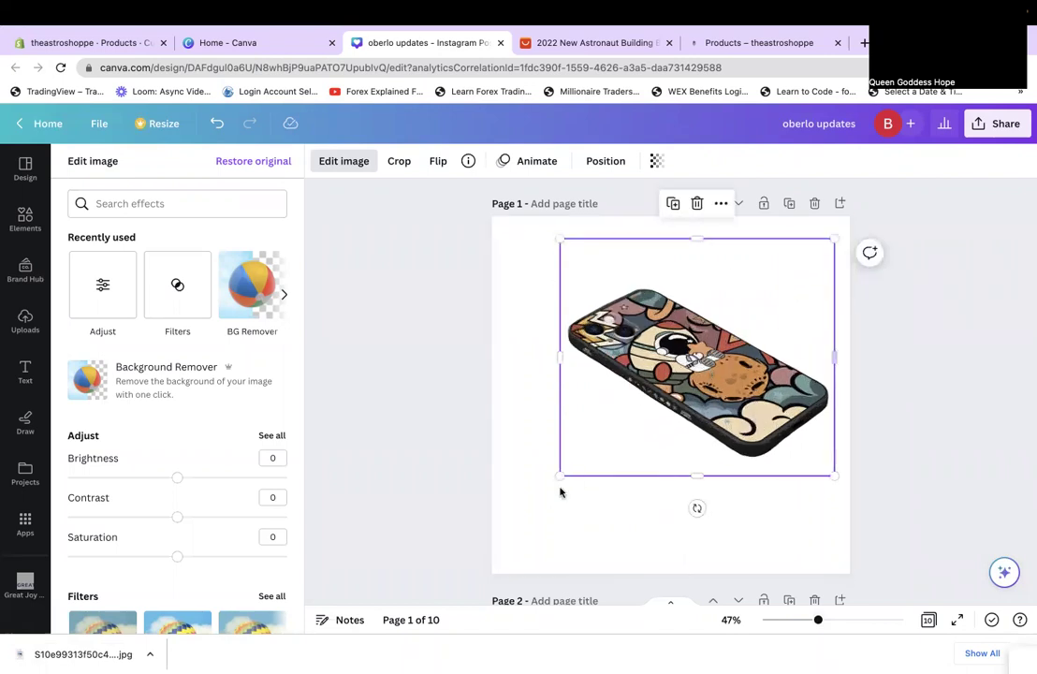
left_click_drag(560, 476, 508, 521)
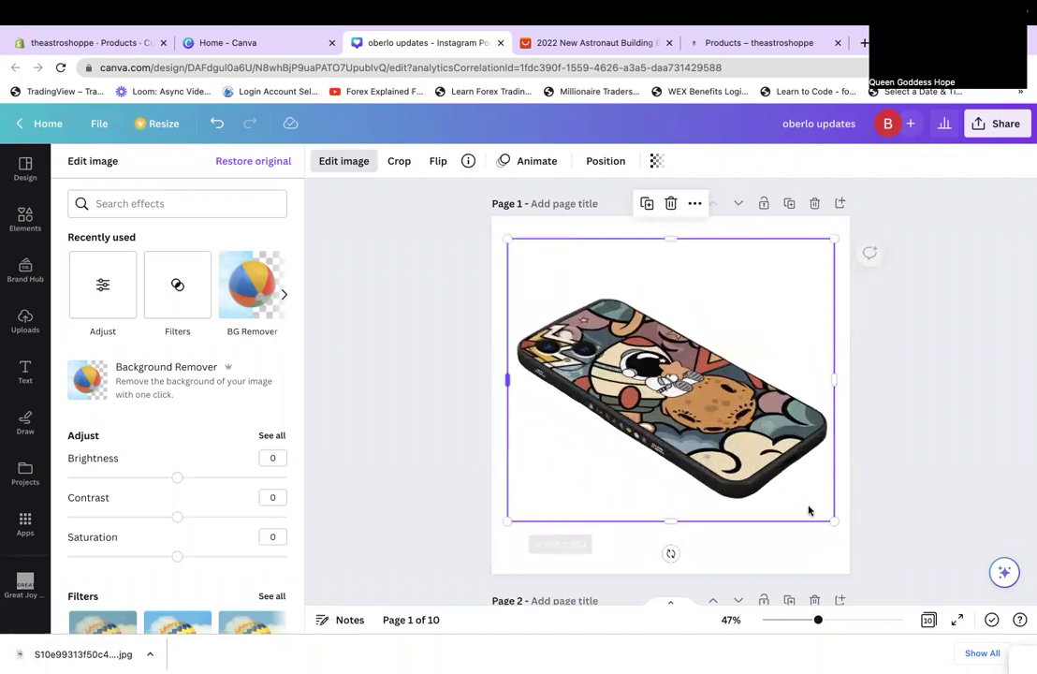
left_click(919, 552)
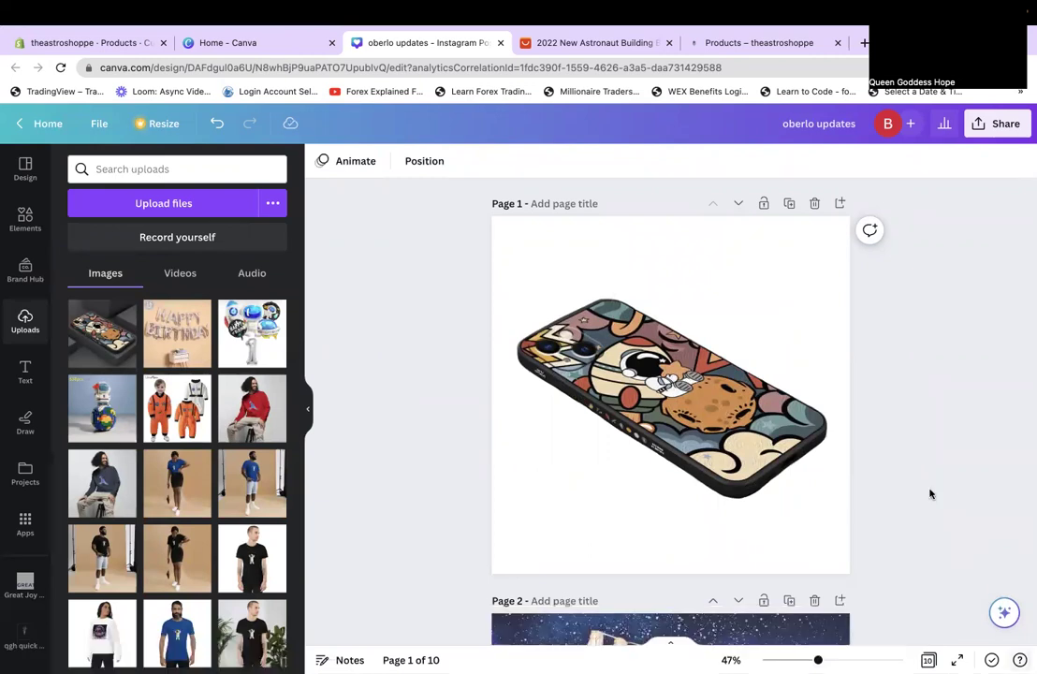
Download only Page 1 of the design as a 1,080 × 1,080 px PNG.
left_click(997, 123)
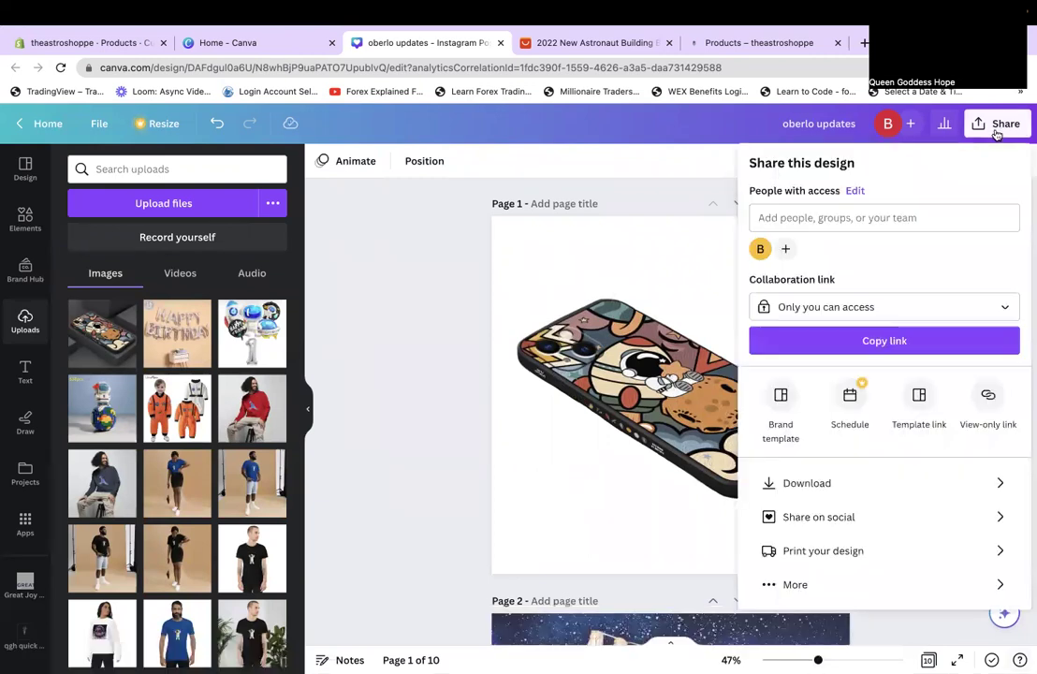
left_click(766, 483)
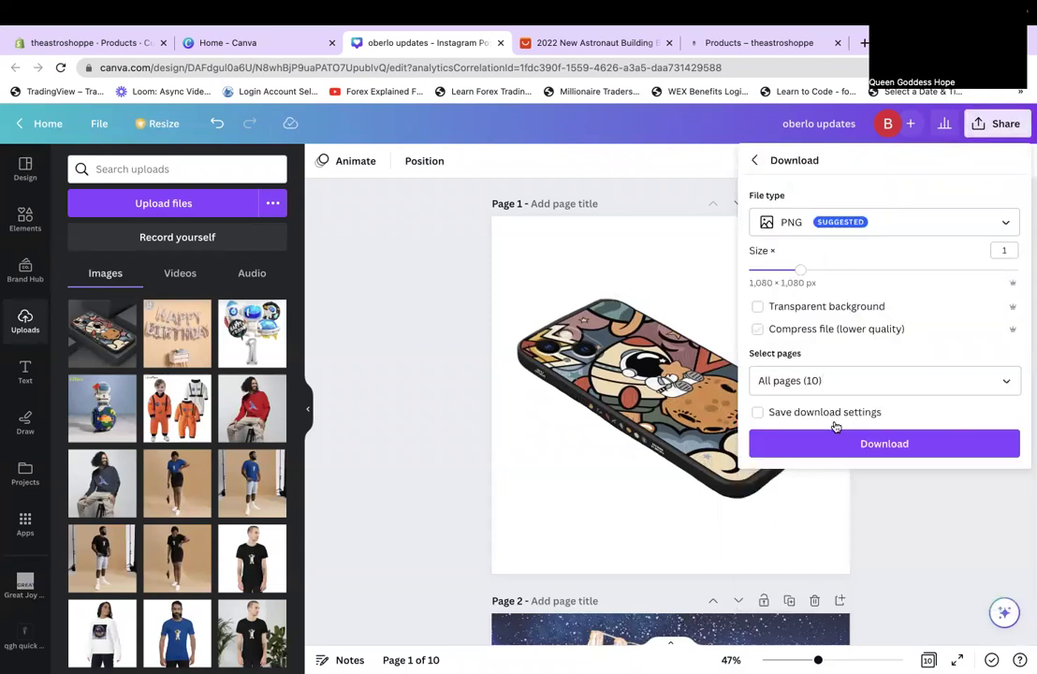
left_click(824, 380)
left_click(835, 456)
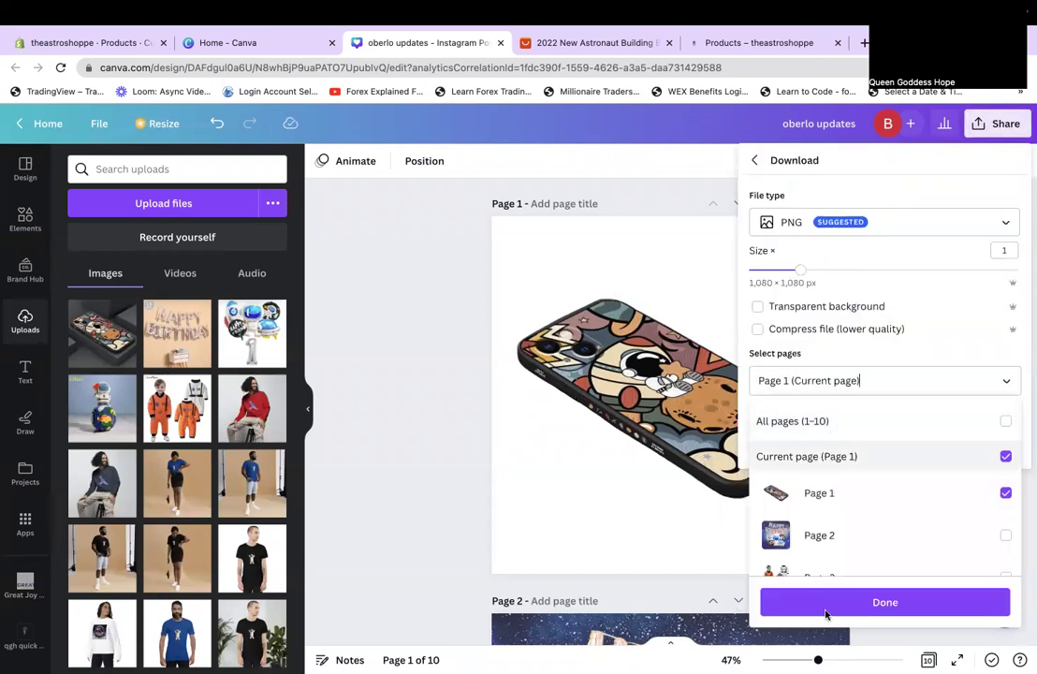
left_click(826, 604)
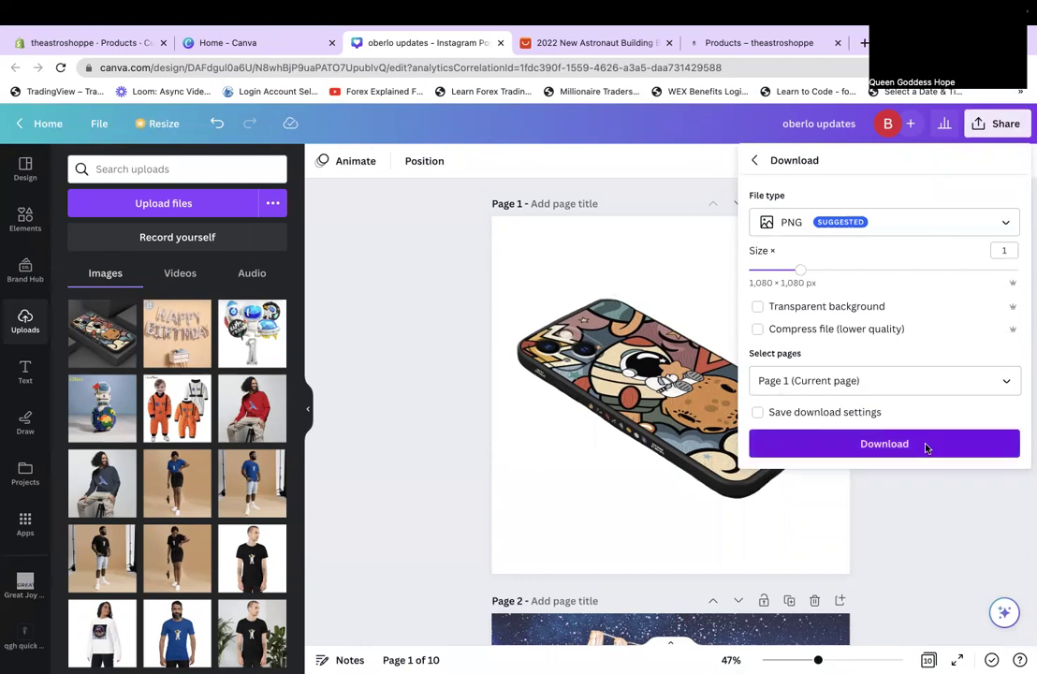
left_click(925, 447)
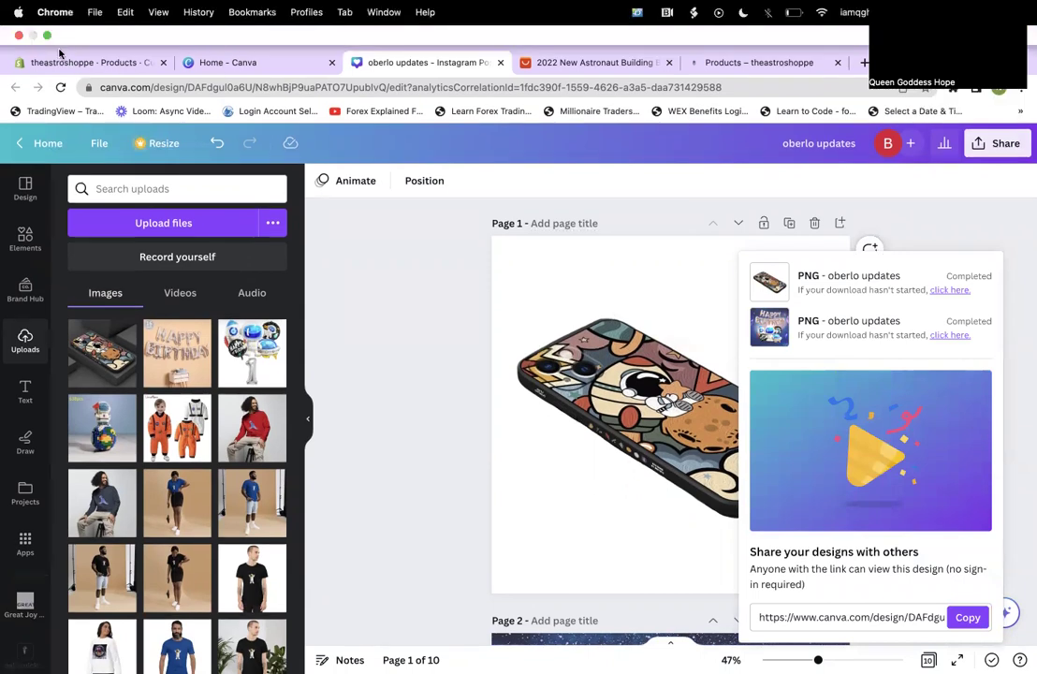
Upload the downloaded PNG to the phone case's media and move the dark photo down a row.
left_click(45, 36)
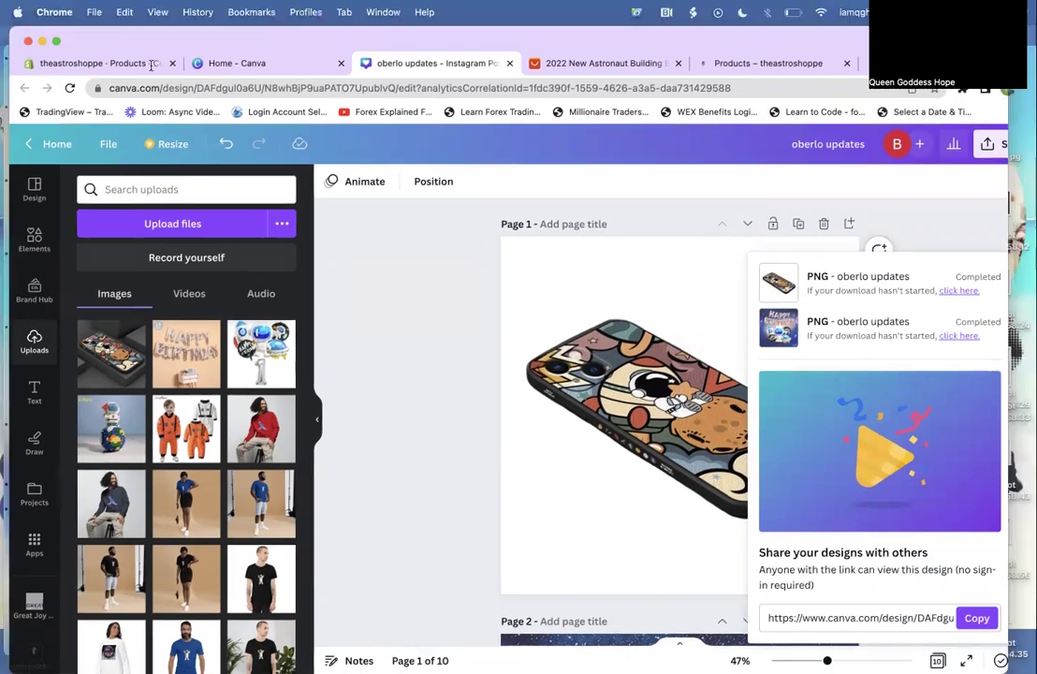
key("super+1")
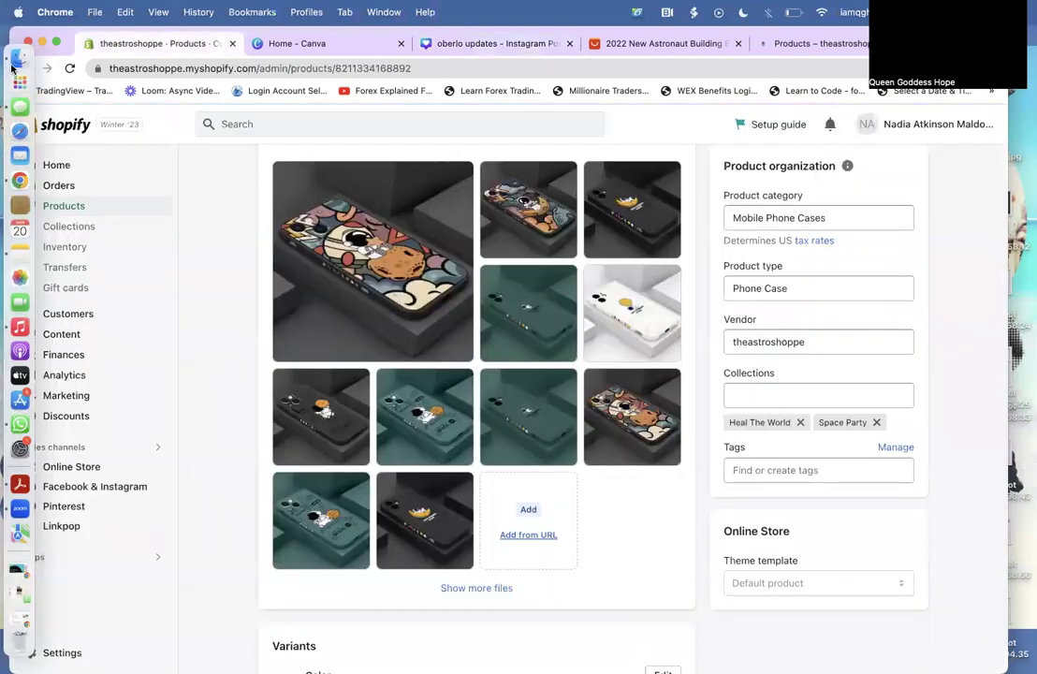
left_click(18, 57)
left_click_drag(493, 121, 537, 514)
left_click_drag(373, 612, 393, 438)
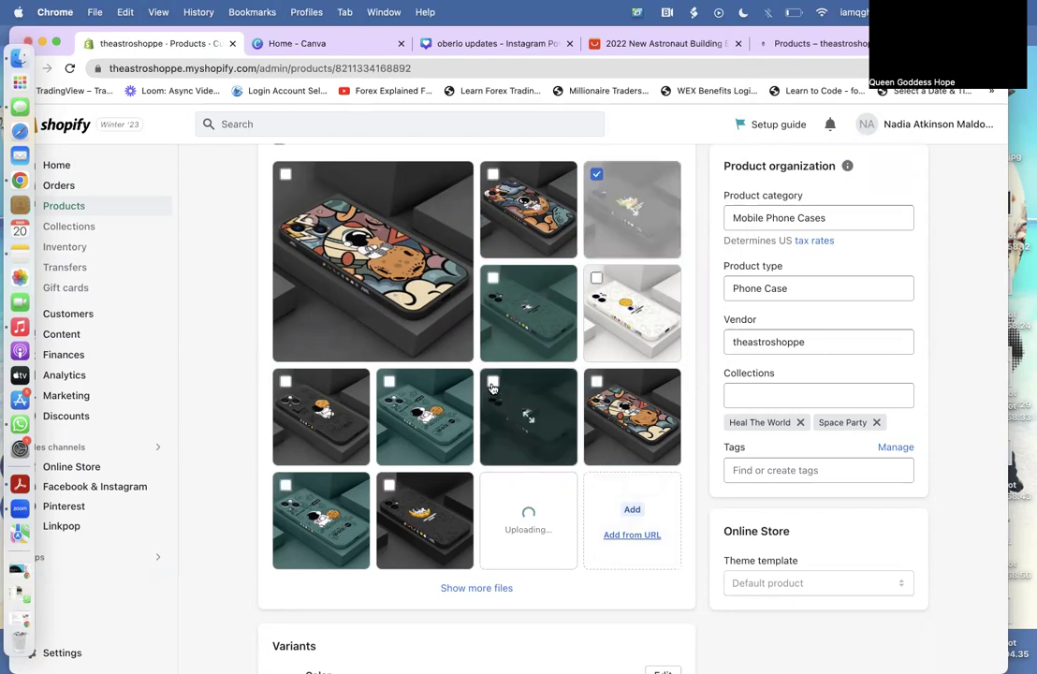
Tick the unwanted product images in the media gallery for deletion.
left_click(493, 383)
left_click(285, 487)
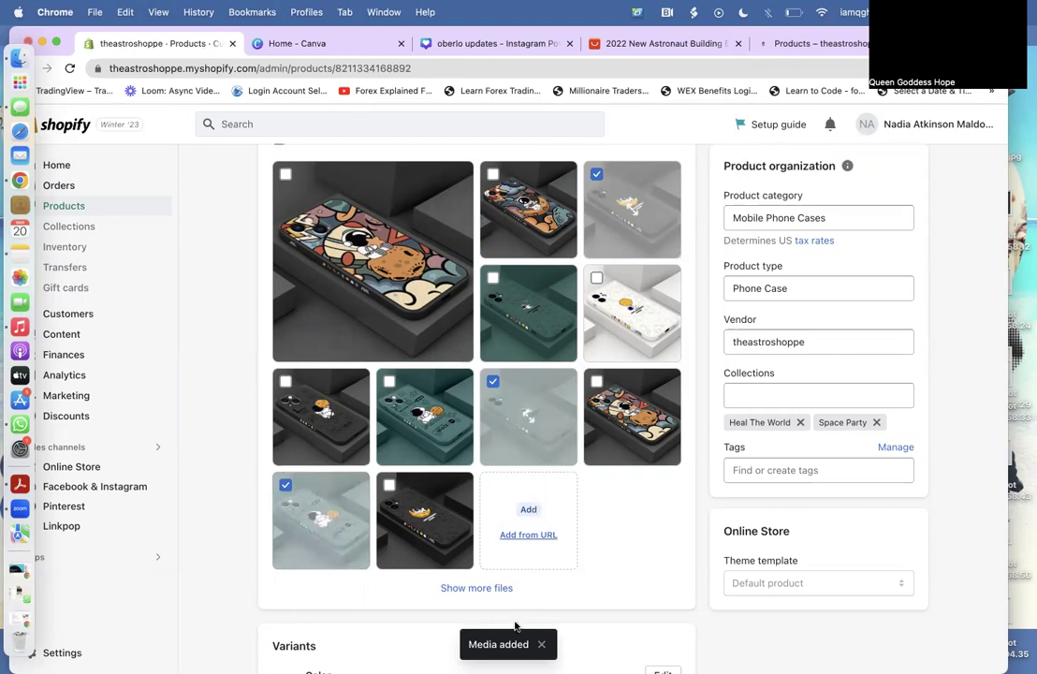
scroll(636, 298, "up", 3)
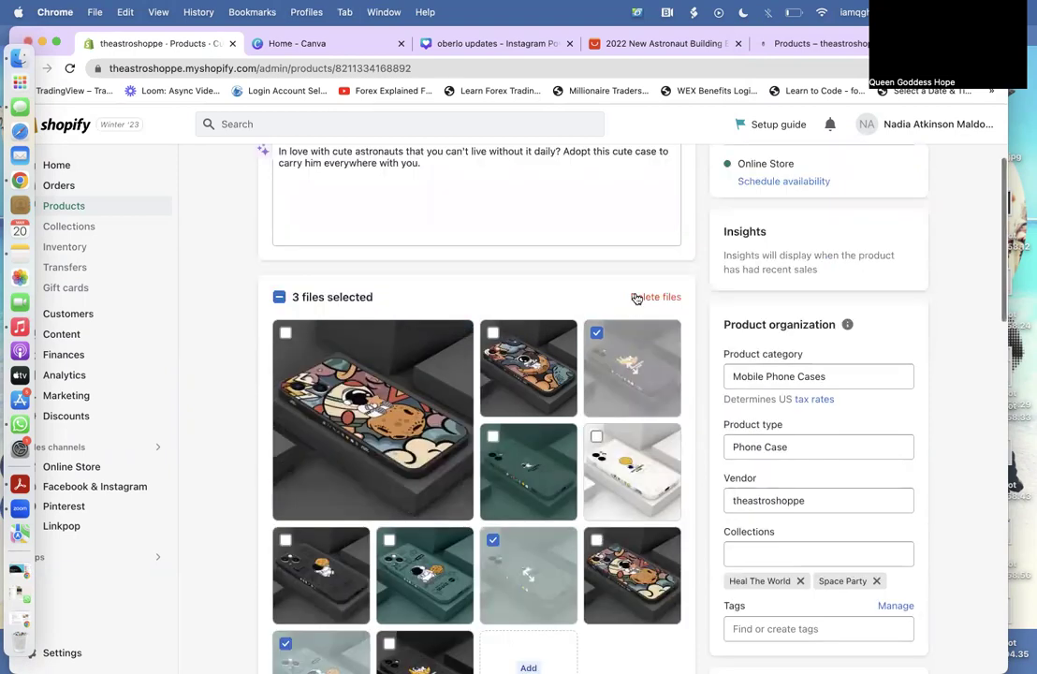
Delete the three marked images, then reveal more files and delete another.
left_click(636, 296)
left_click(688, 436)
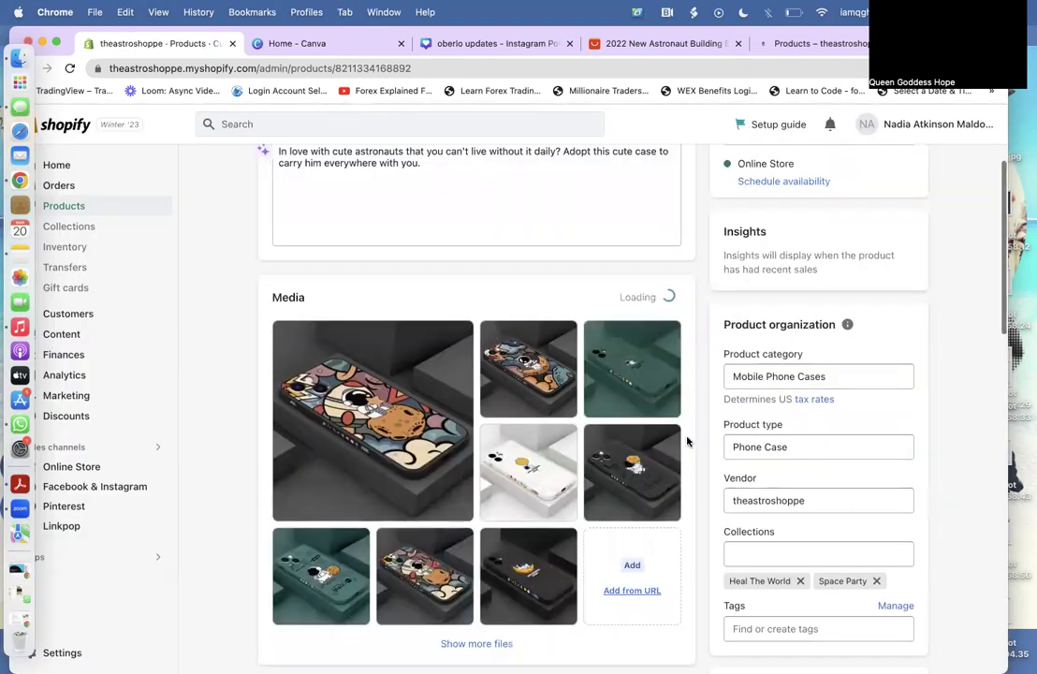
scroll(686, 440, "down", 2)
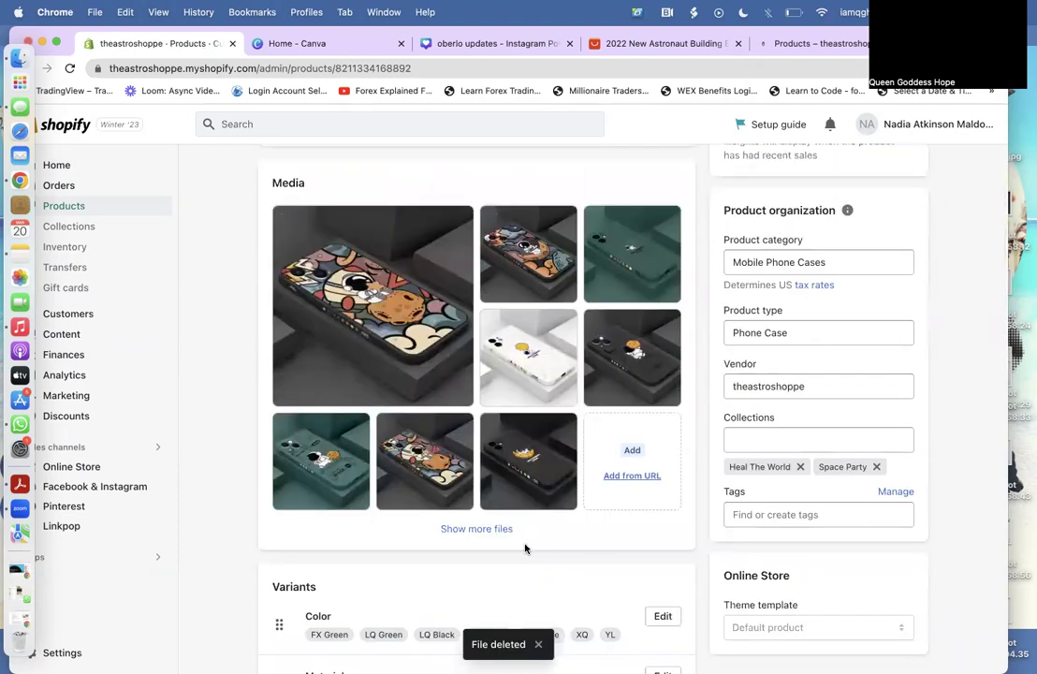
left_click(462, 531)
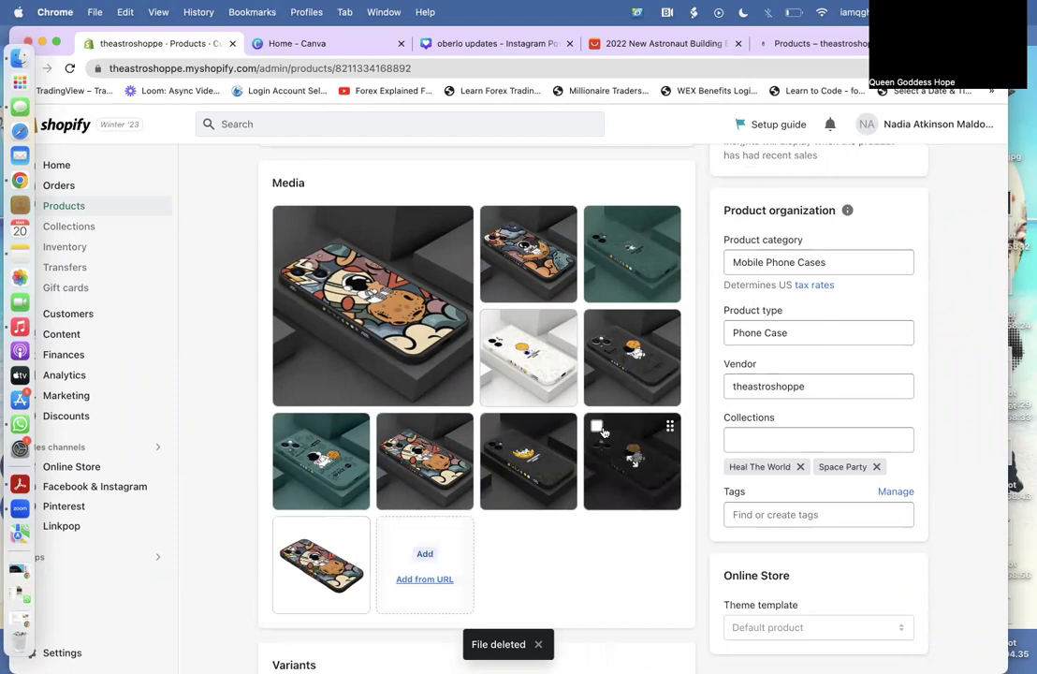
left_click(597, 426)
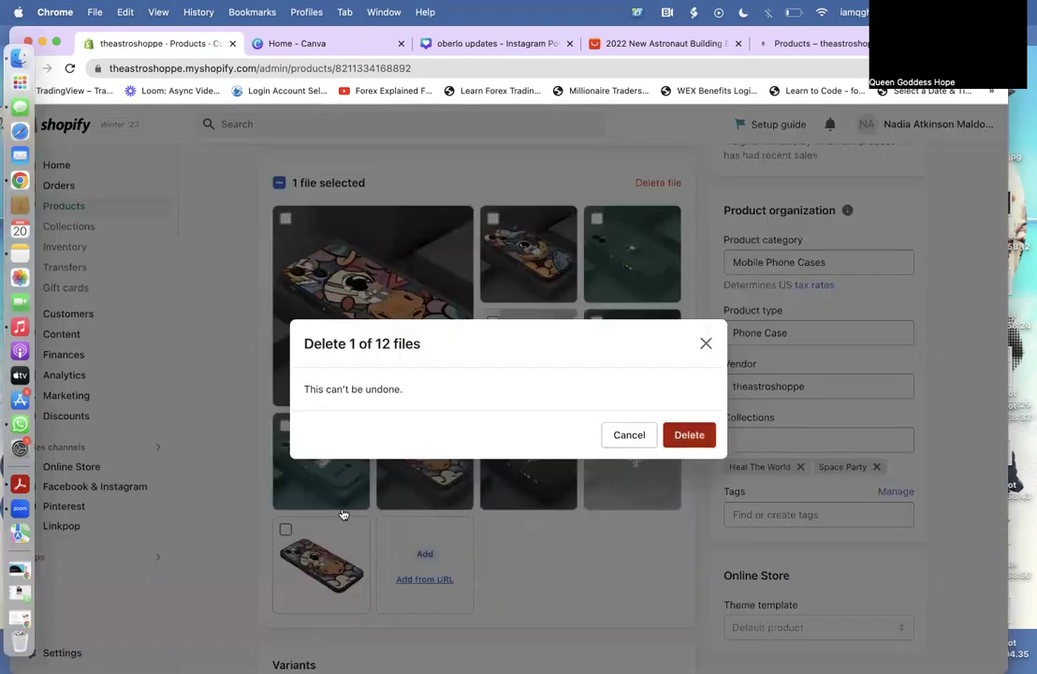
left_click(680, 434)
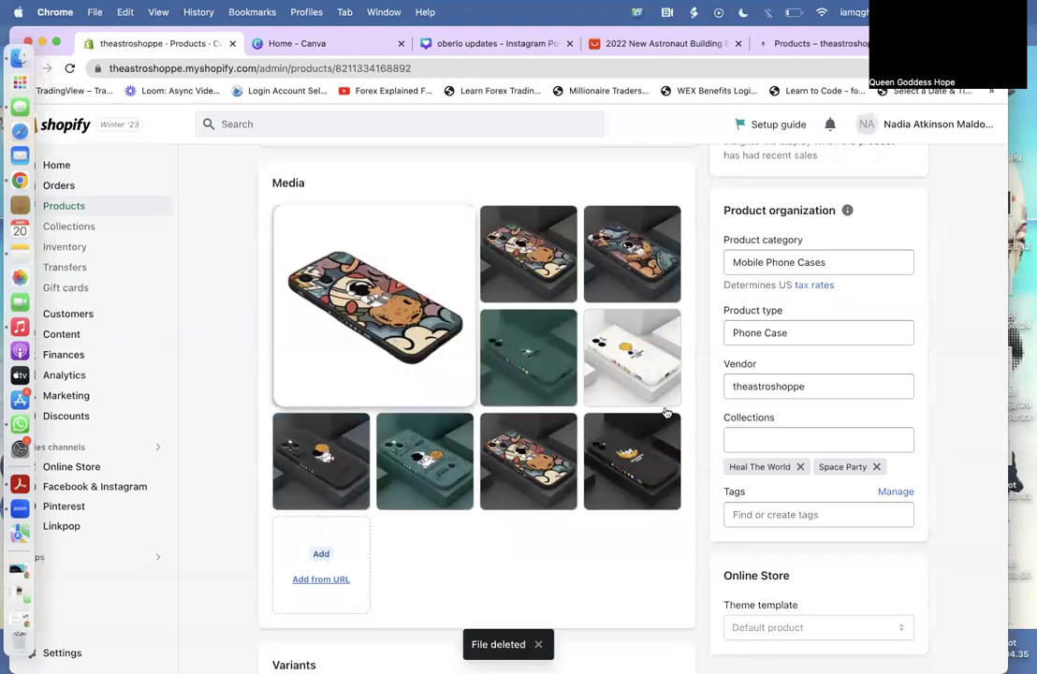
Reorder the top- and bottom-row photos and delete the bottom-right duplicate.
left_click_drag(585, 225, 559, 232)
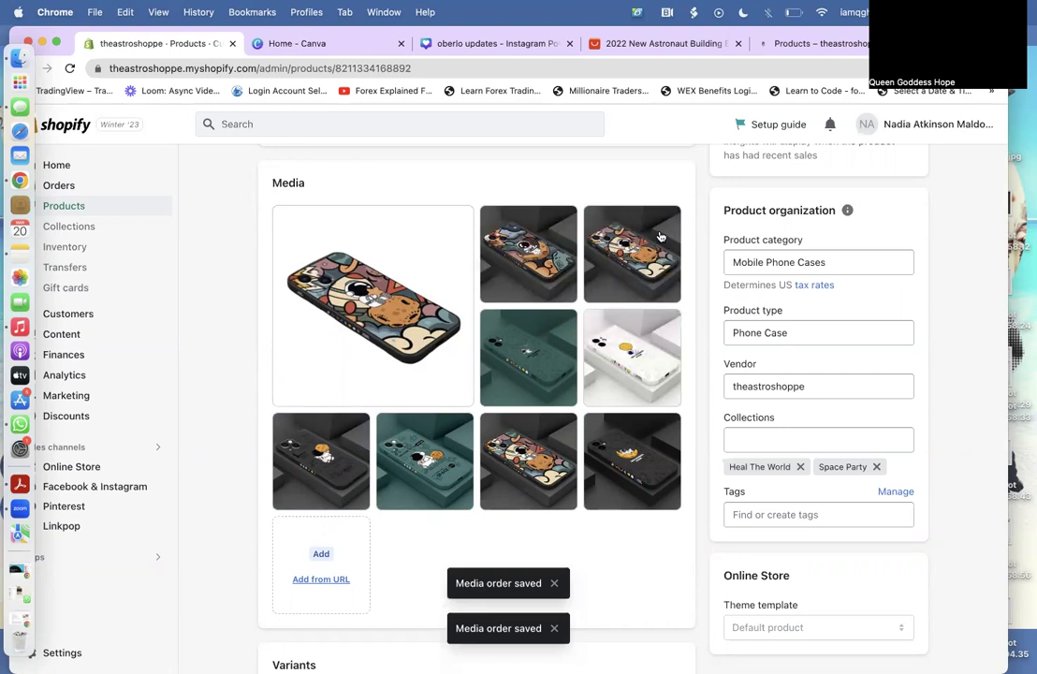
left_click_drag(674, 489, 552, 365)
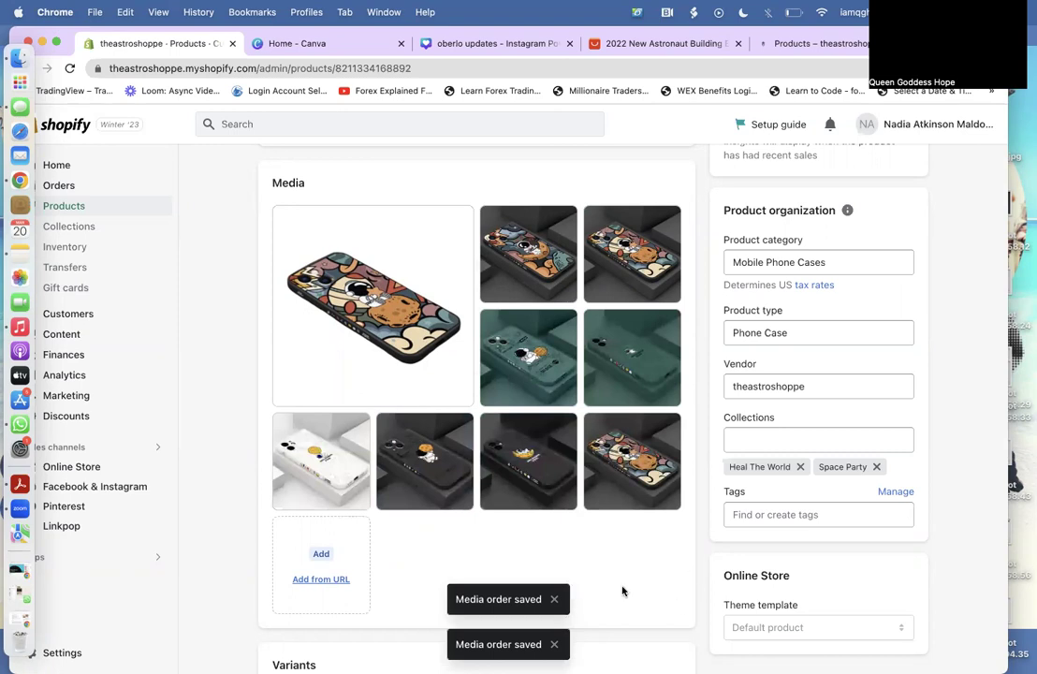
left_click(596, 426)
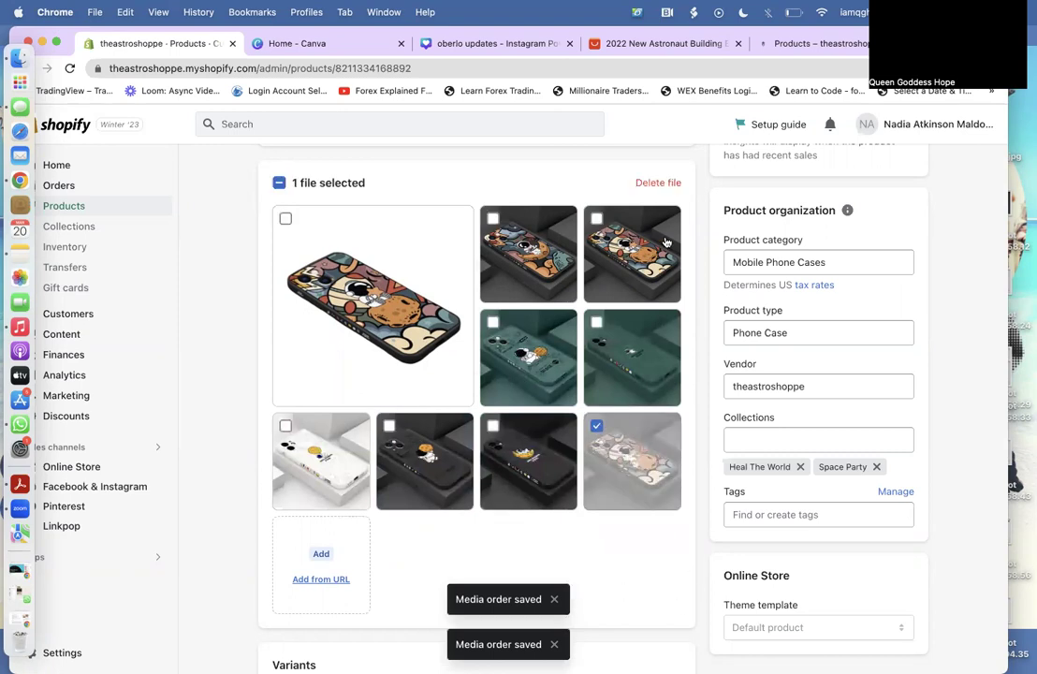
left_click(656, 182)
left_click(675, 435)
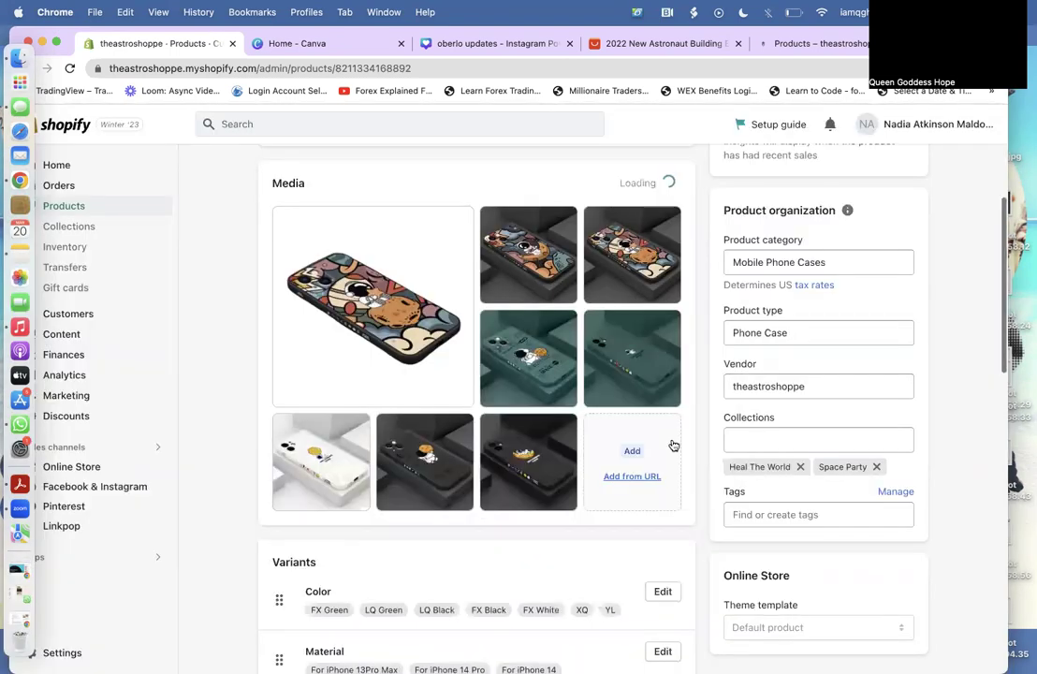
scroll(673, 446, "down", 6)
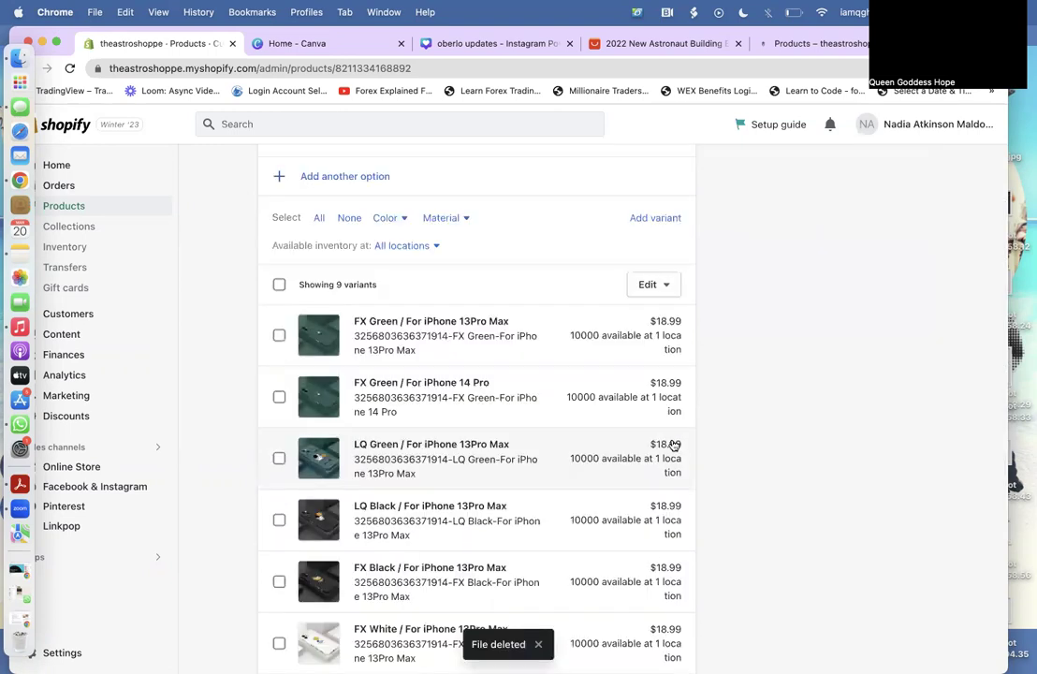
scroll(673, 446, "down", 3)
scroll(673, 445, "down", 3)
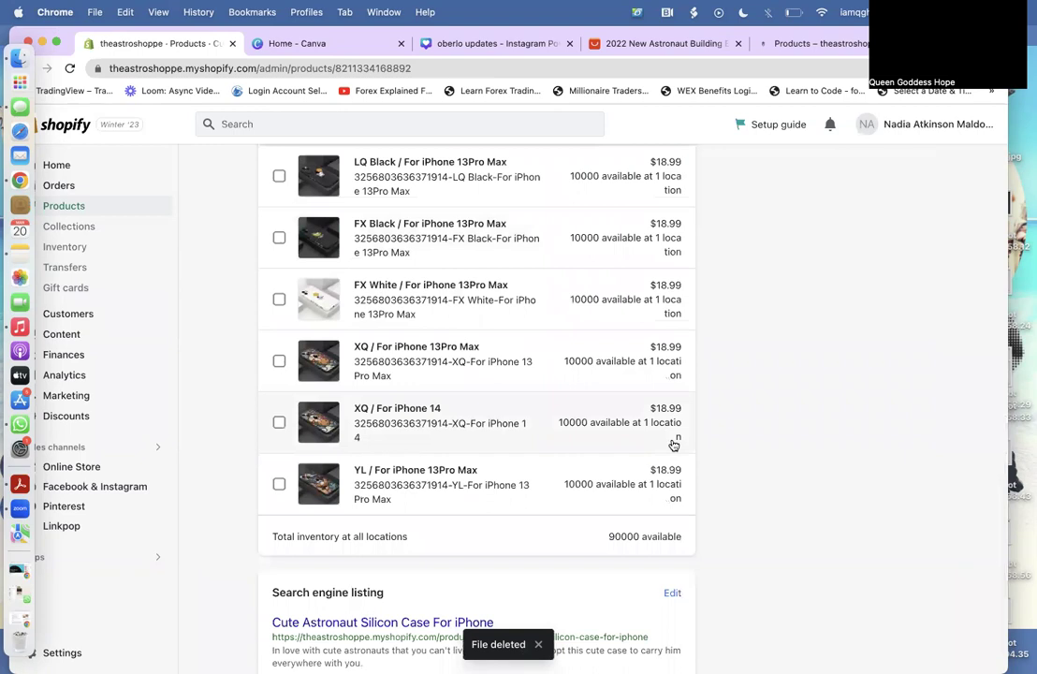
scroll(673, 445, "up", 3)
scroll(671, 445, "up", 10)
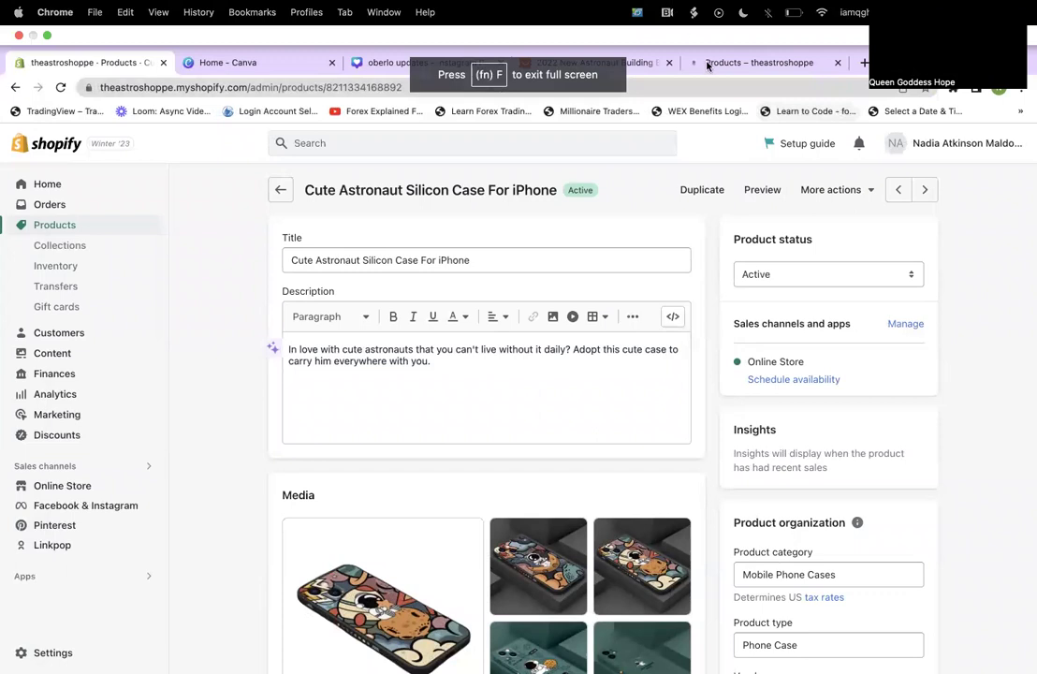
key("super+5")
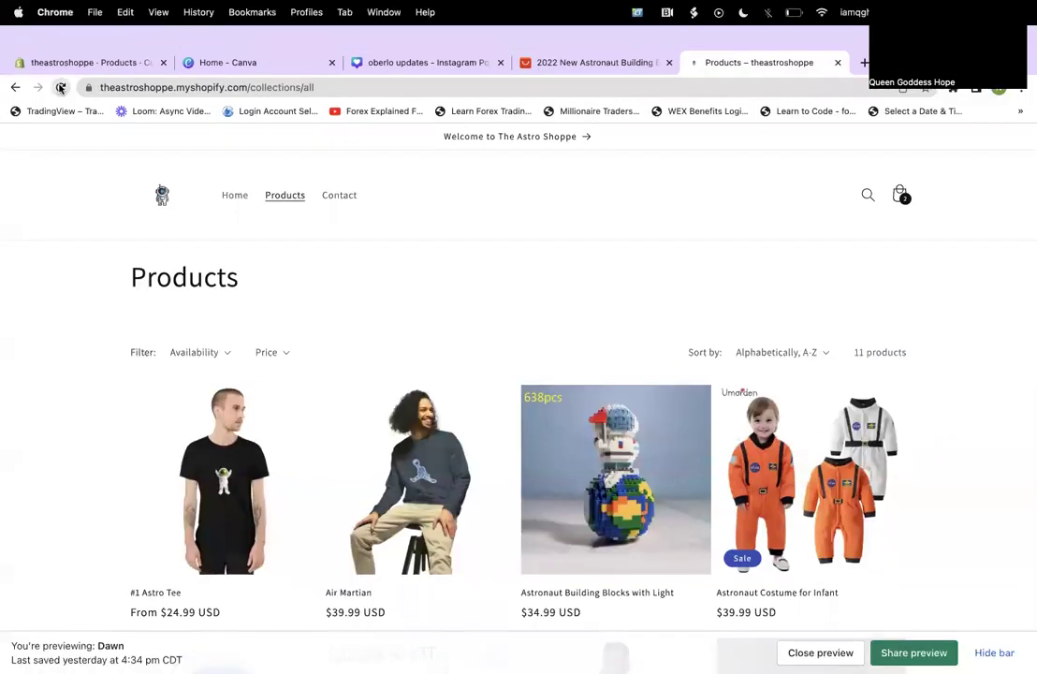
left_click(60, 87)
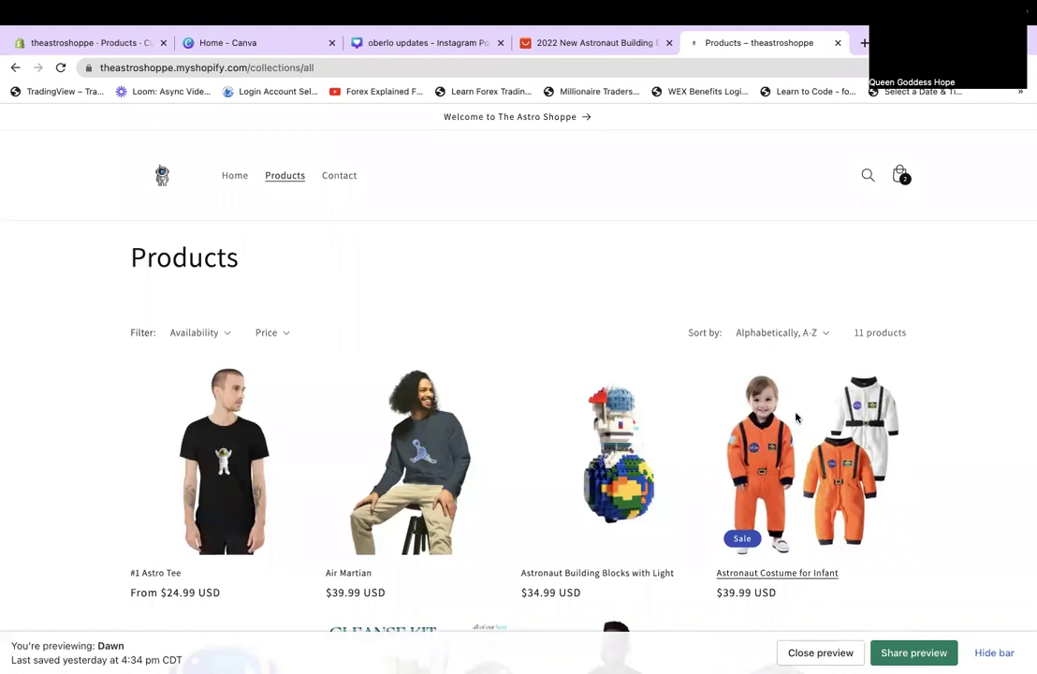
scroll(796, 417, "down", 2)
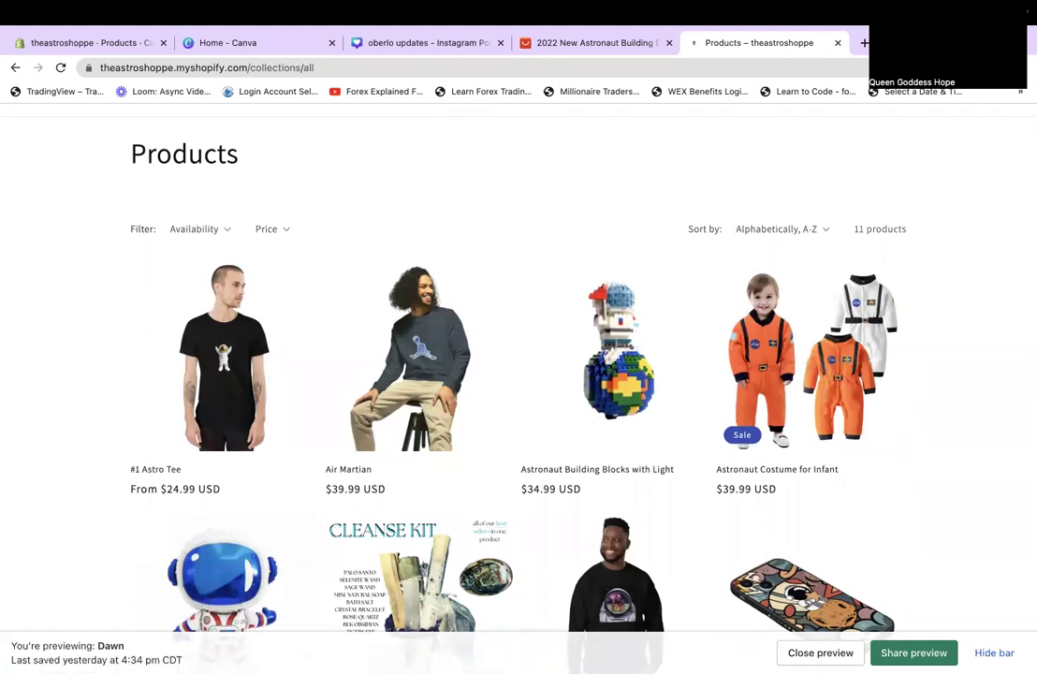
scroll(519, 374, "down", 4)
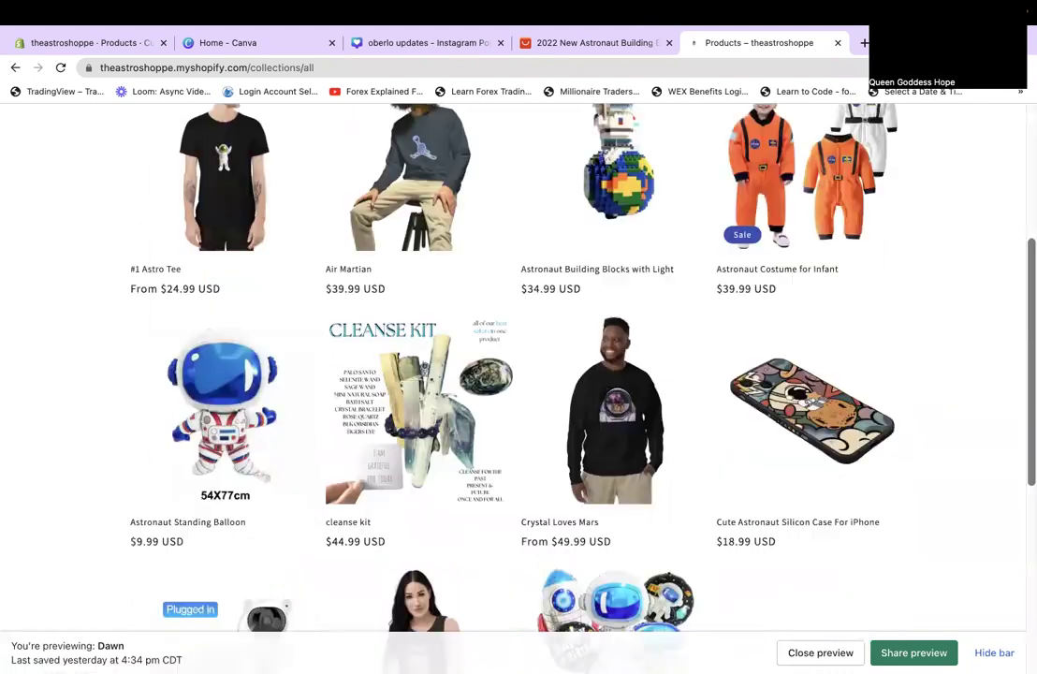
scroll(519, 375, "down", 3)
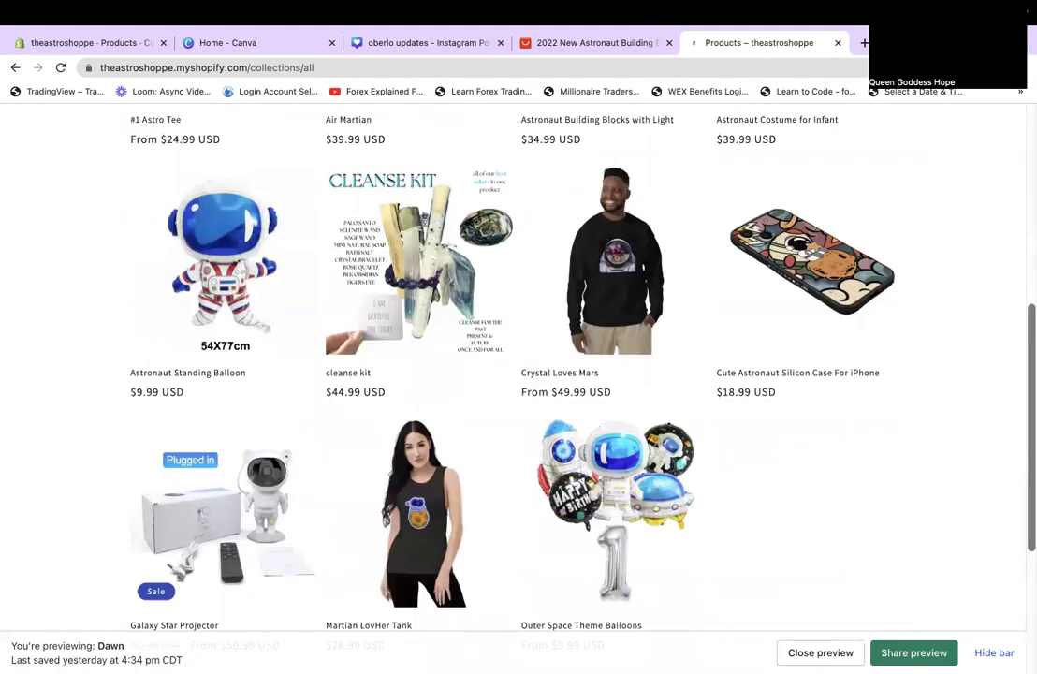
scroll(518, 375, "down", 2)
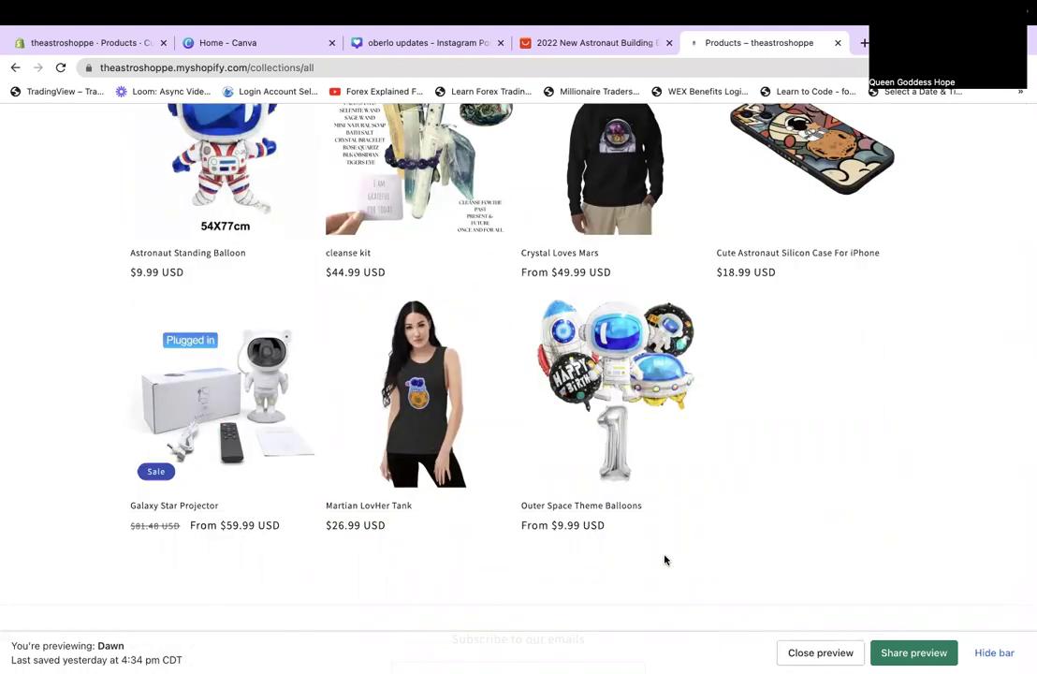
scroll(664, 559, "up", 10)
scroll(664, 559, "down", 5)
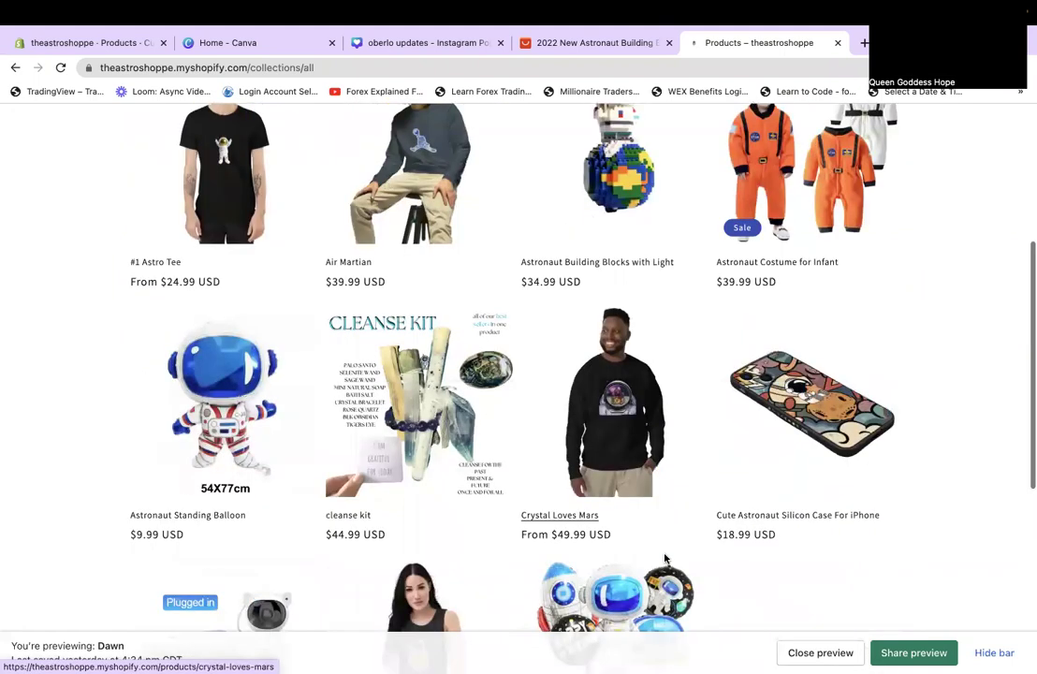
scroll(664, 559, "down", 4)
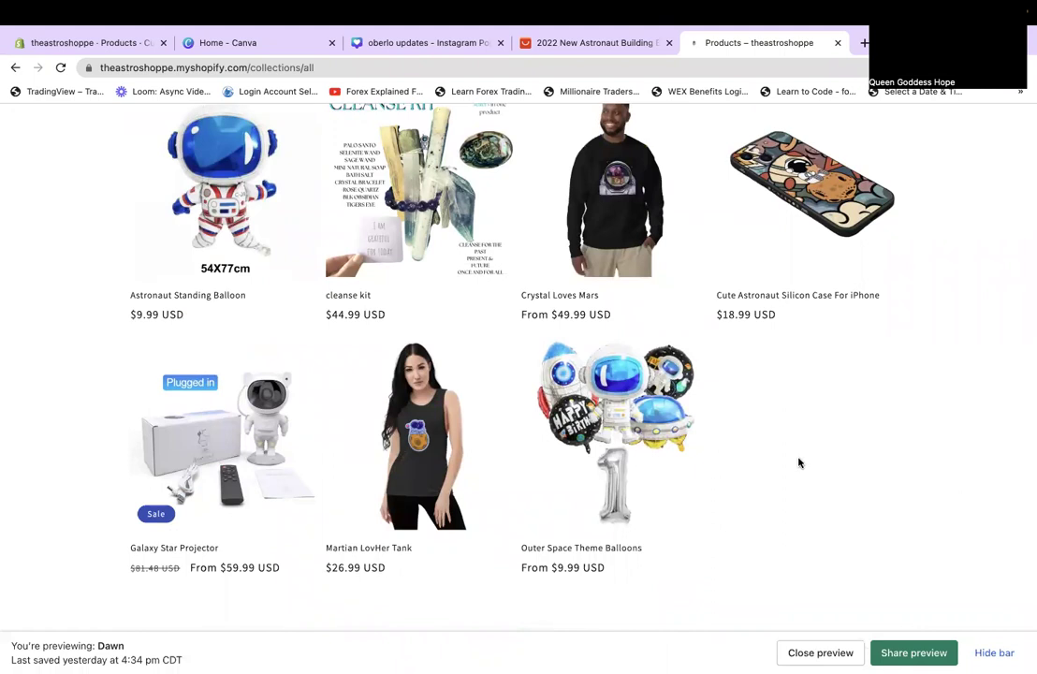
scroll(798, 462, "up", 7)
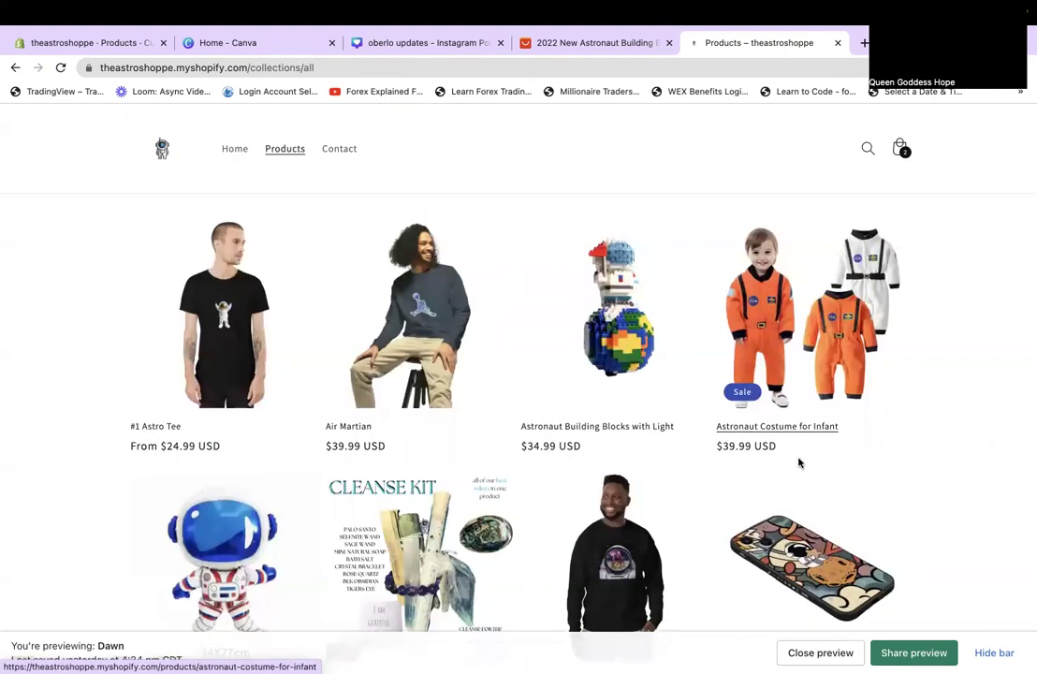
scroll(798, 463, "down", 3)
scroll(798, 462, "up", 3)
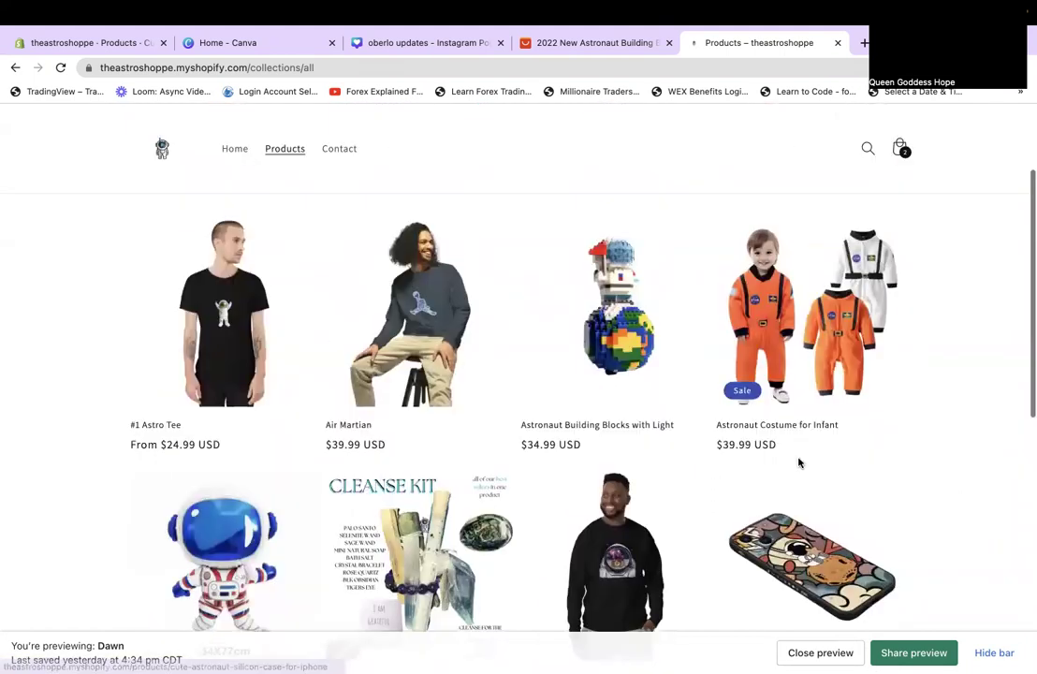
scroll(734, 338, "down", 1)
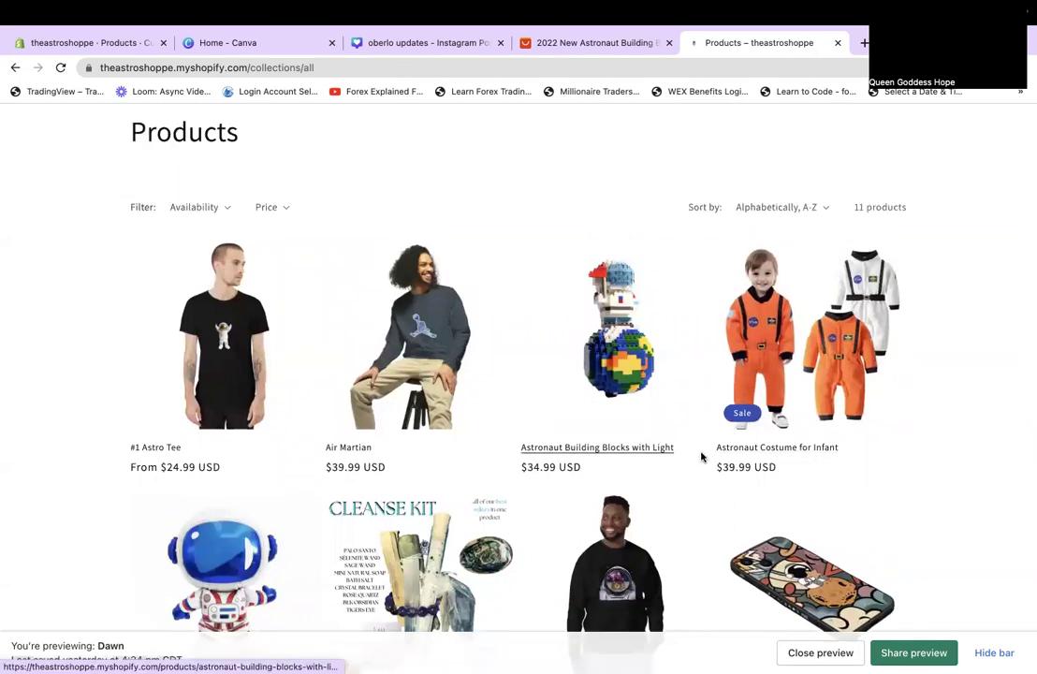
scroll(703, 457, "up", 1)
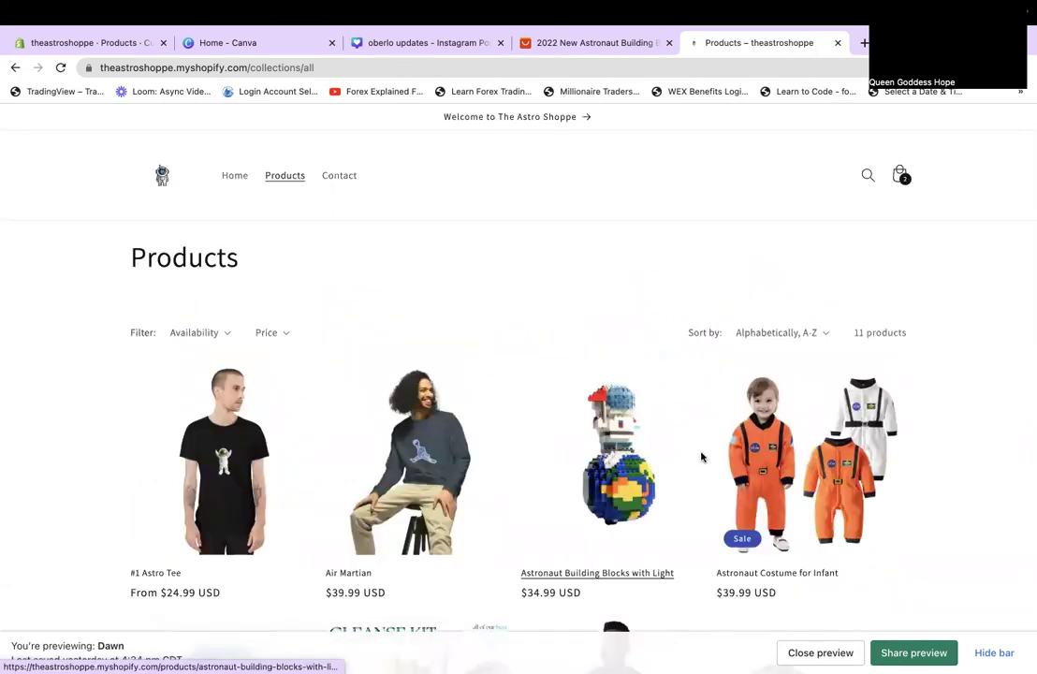
scroll(702, 457, "down", 3)
scroll(702, 457, "down", 4)
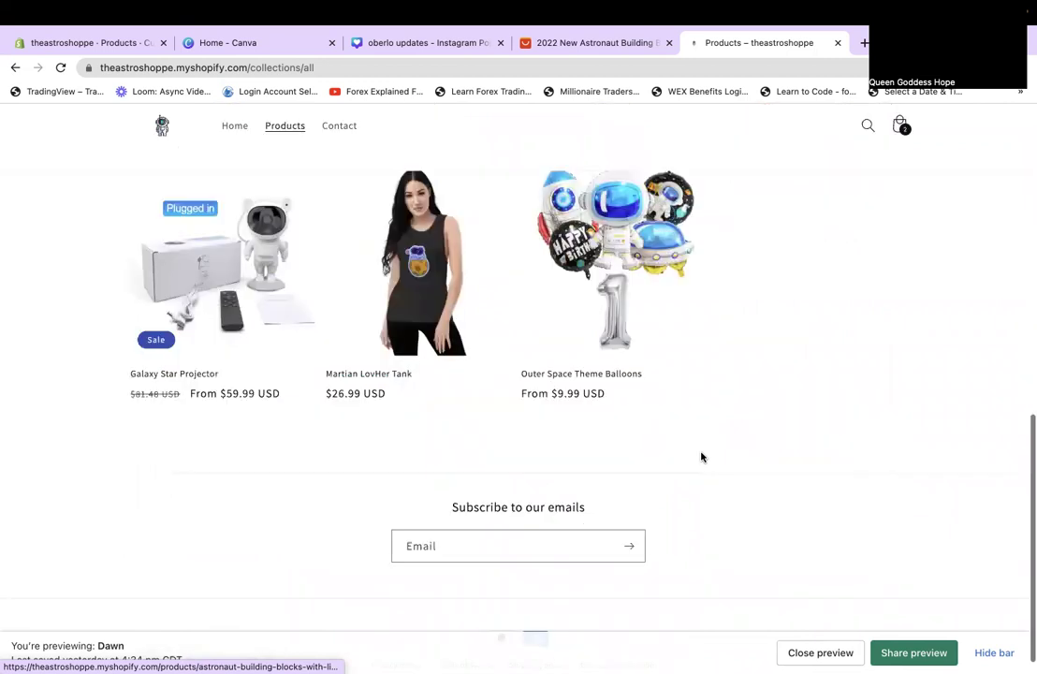
scroll(479, 412, "up", 10)
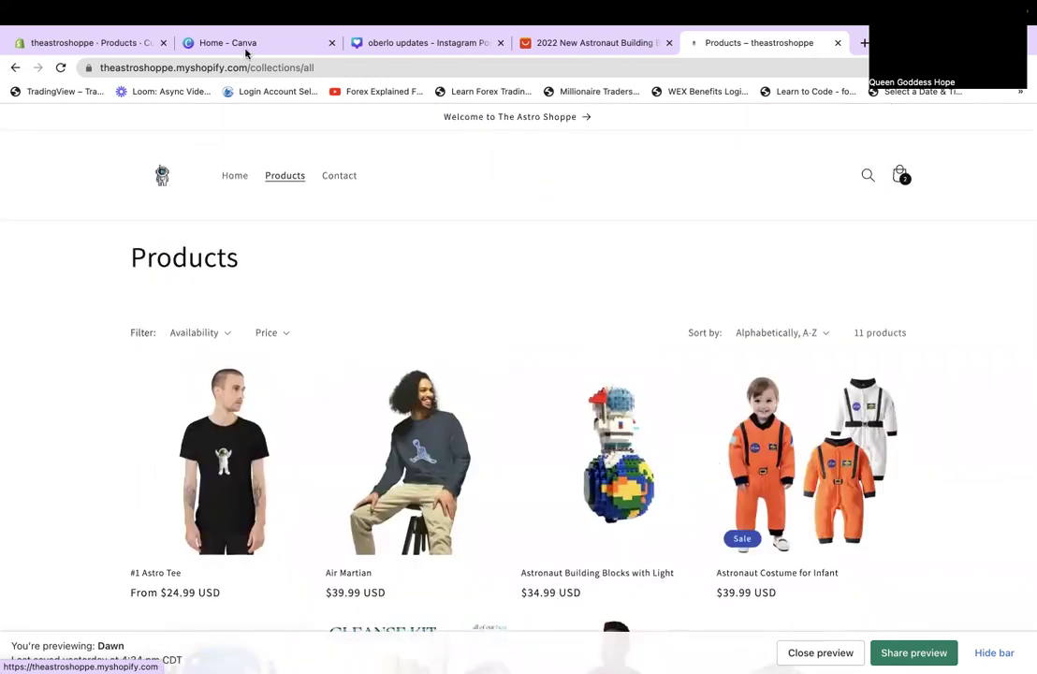
left_click(53, 42)
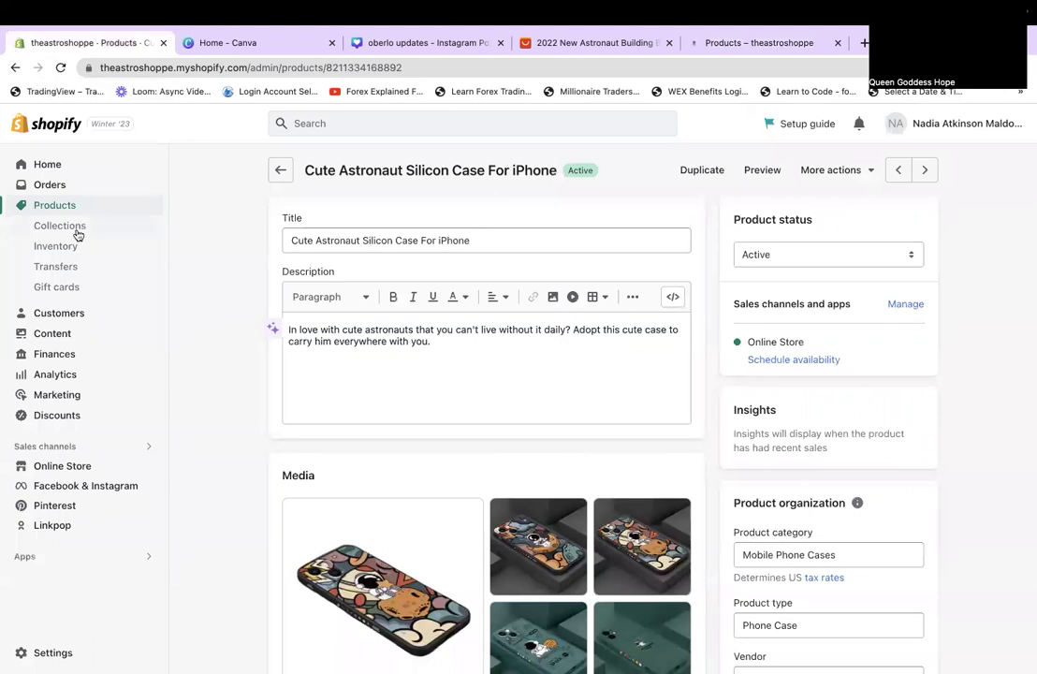
Open Astronaut Costume Adult from Products and add it to the Home page collection.
left_click(55, 205)
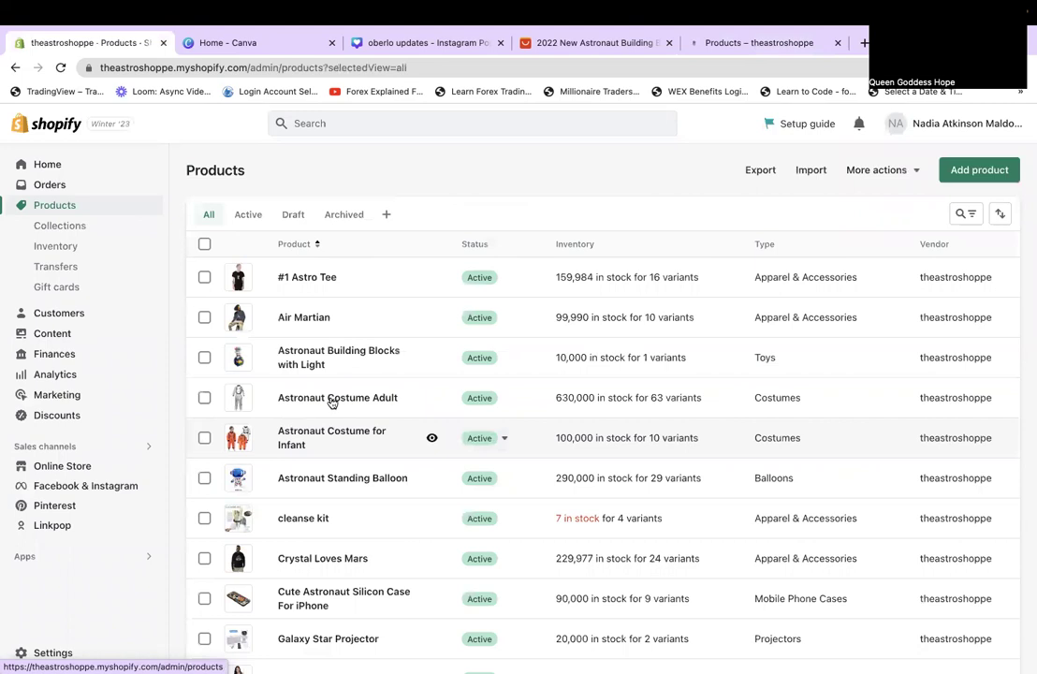
left_click(333, 399)
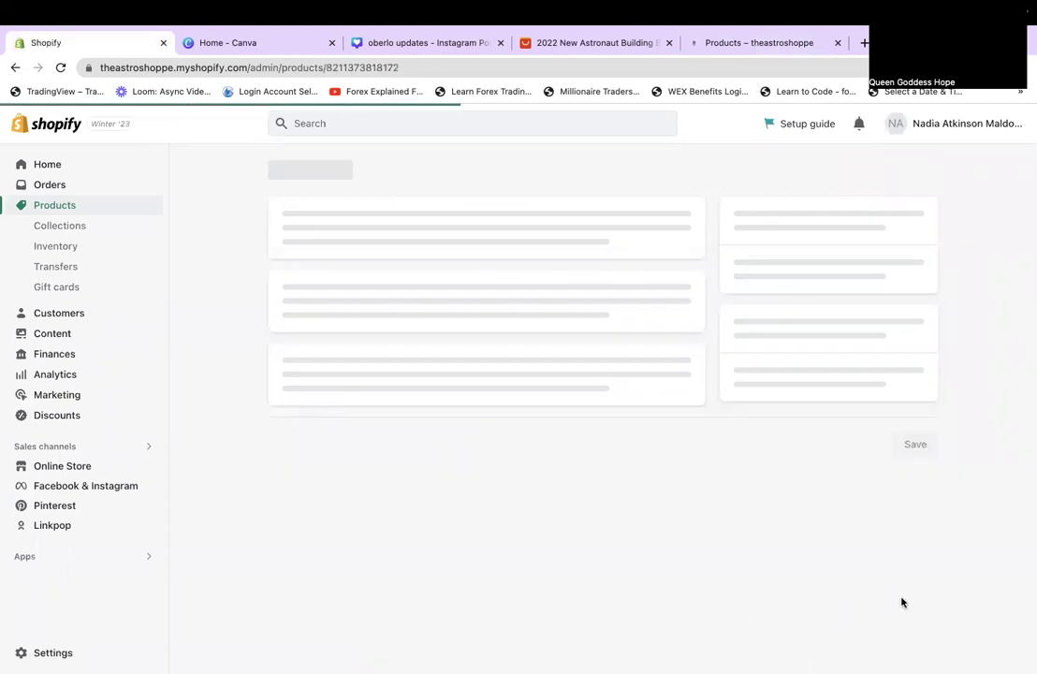
scroll(902, 601, "down", 5)
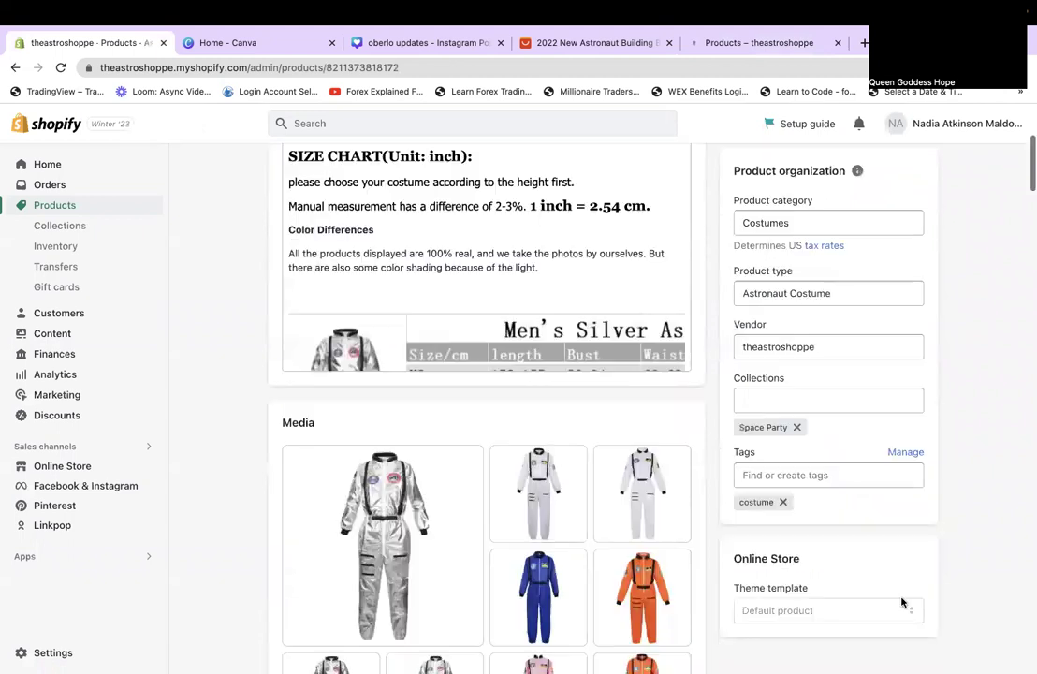
left_click(839, 403)
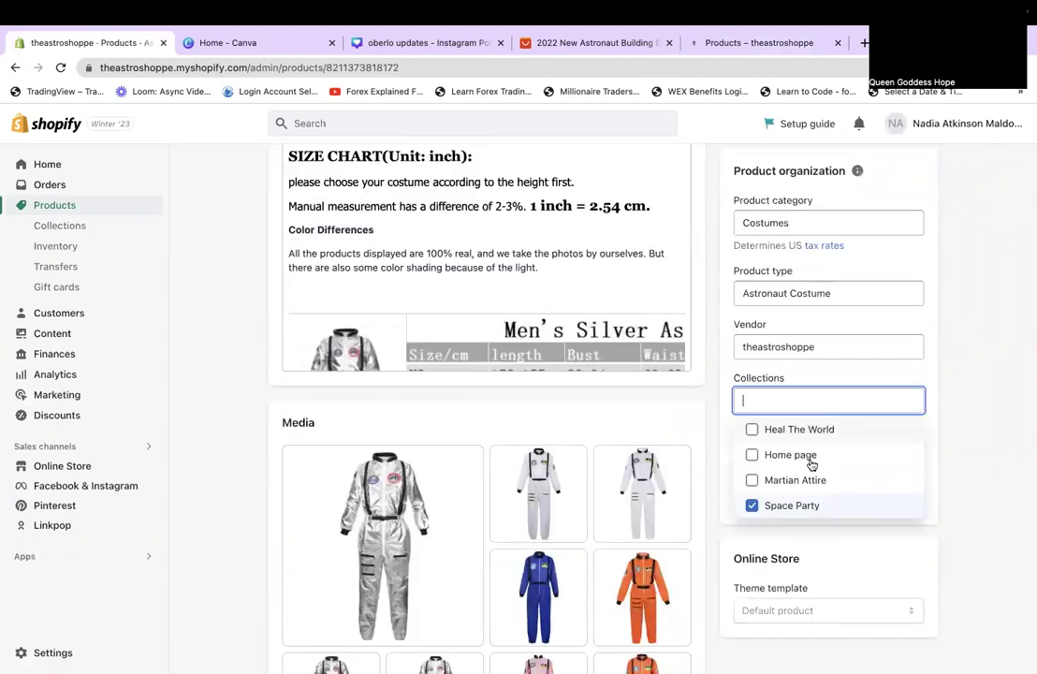
left_click(813, 457)
Save the product with Home page and Space Party collections, then view the storefront products page.
scroll(987, 474, "down", 2)
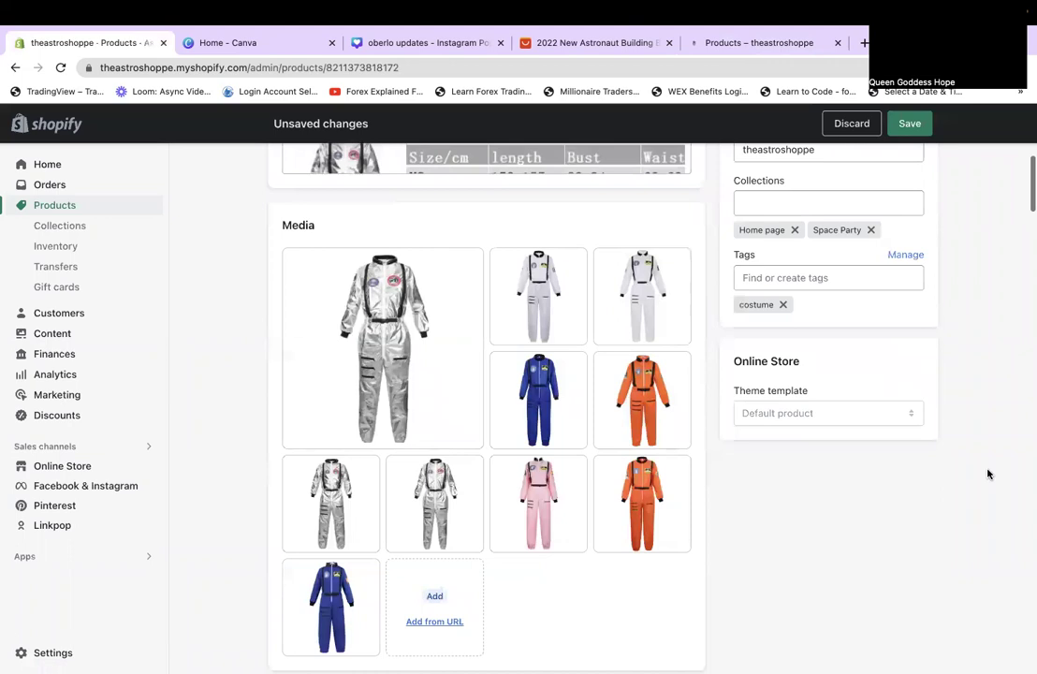
scroll(988, 474, "up", 1)
scroll(988, 474, "up", 5)
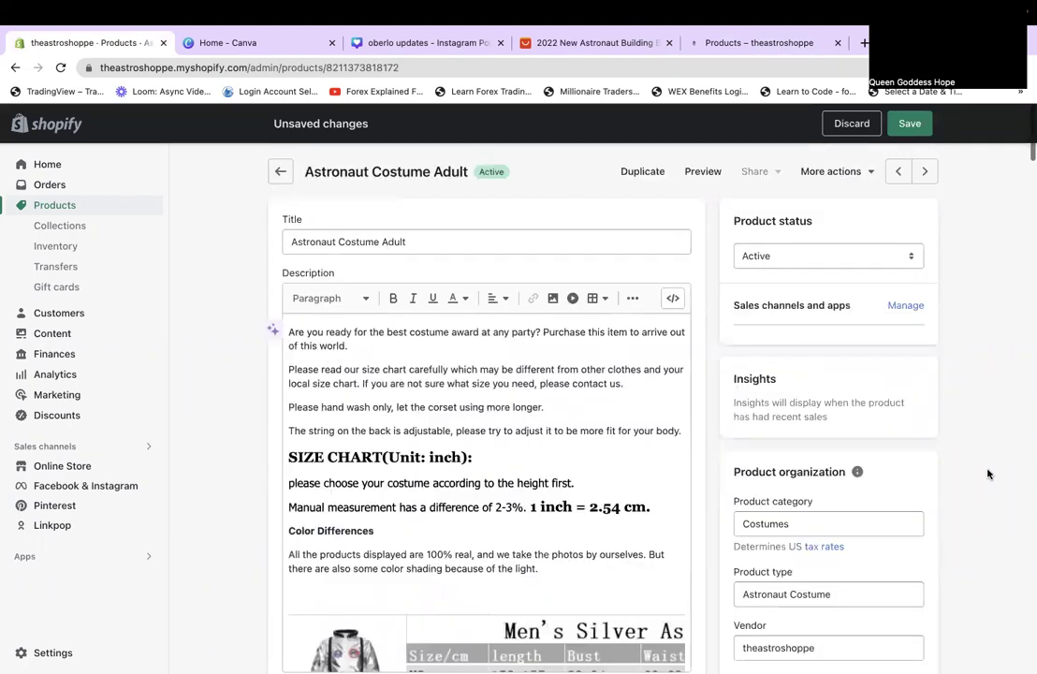
scroll(987, 474, "down", 5)
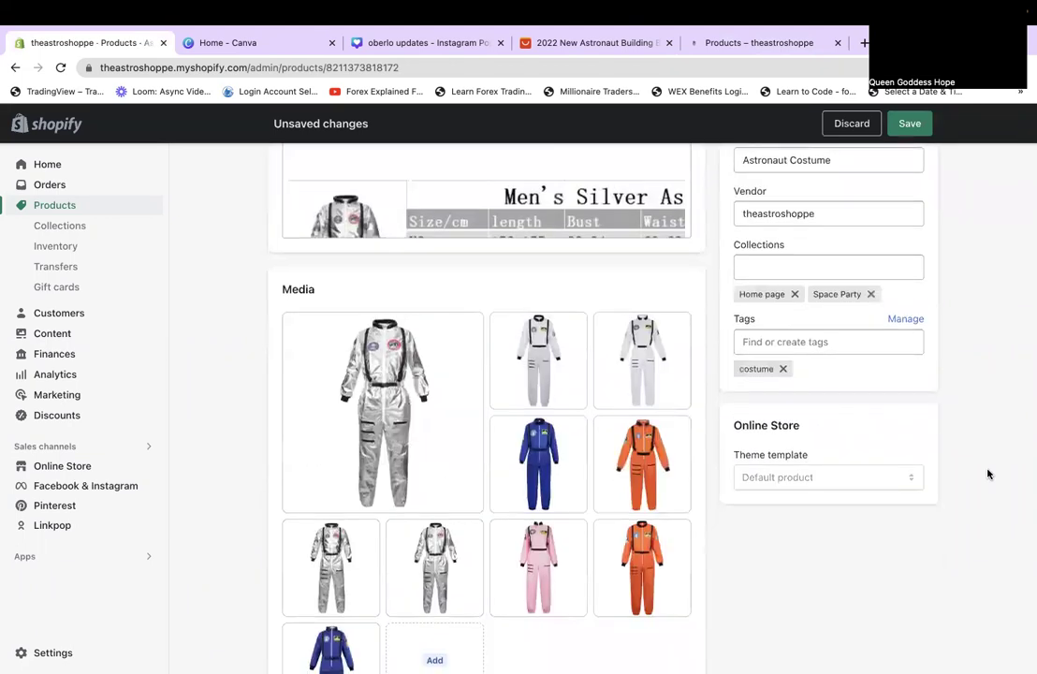
scroll(988, 474, "down", 6)
scroll(987, 474, "down", 3)
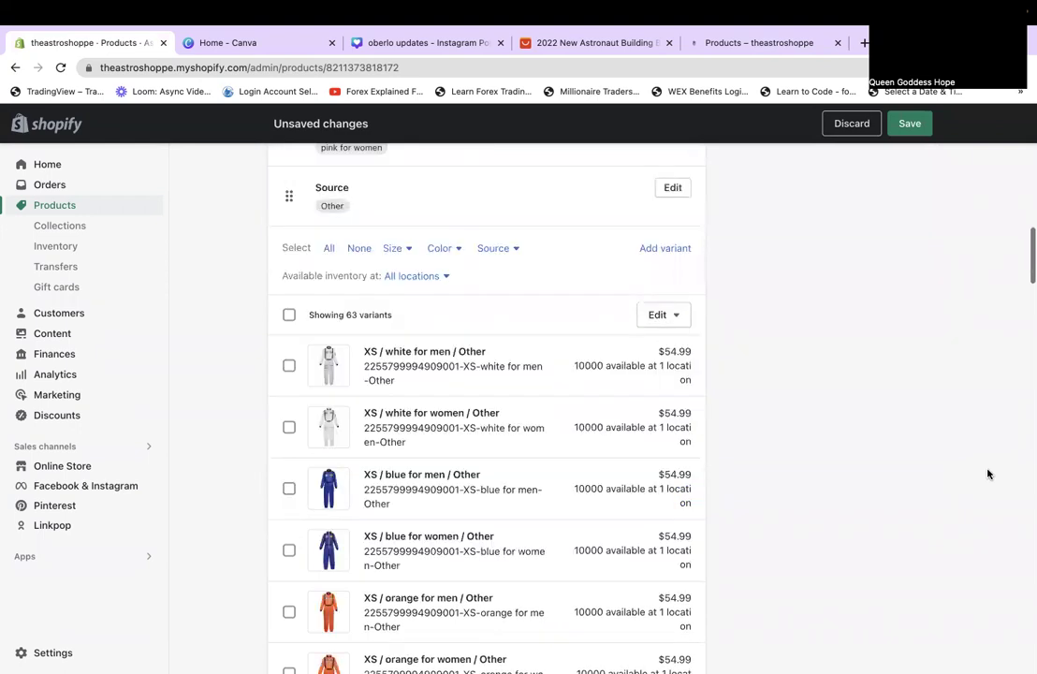
scroll(1001, 454, "up", 8)
scroll(910, 123, "up", 5)
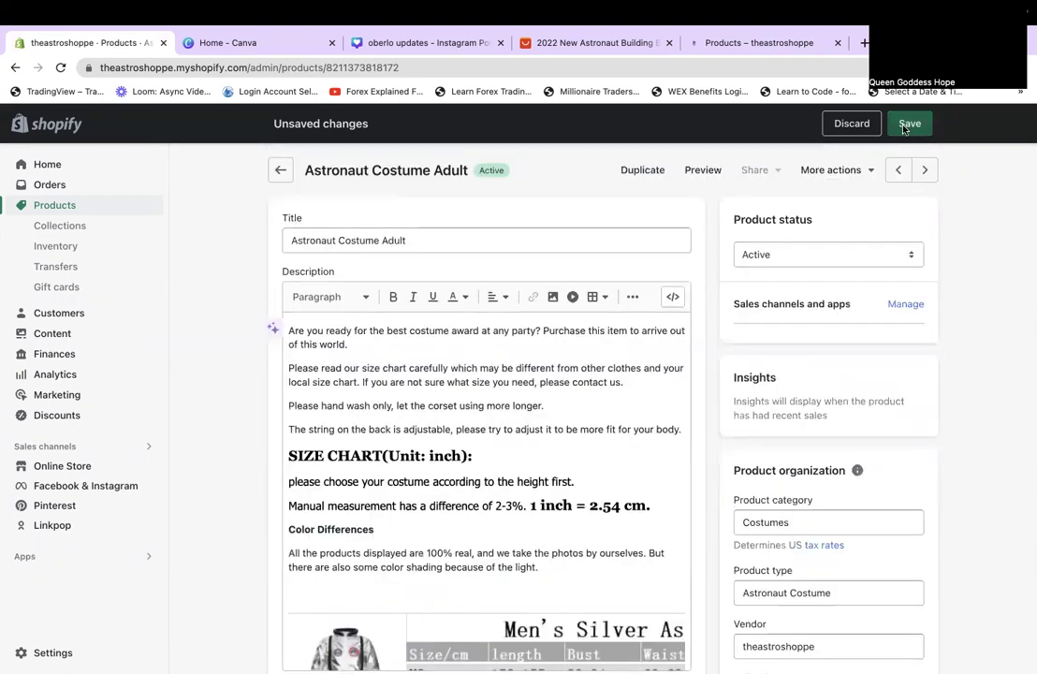
left_click(910, 124)
key("ctrl+shift+Tab")
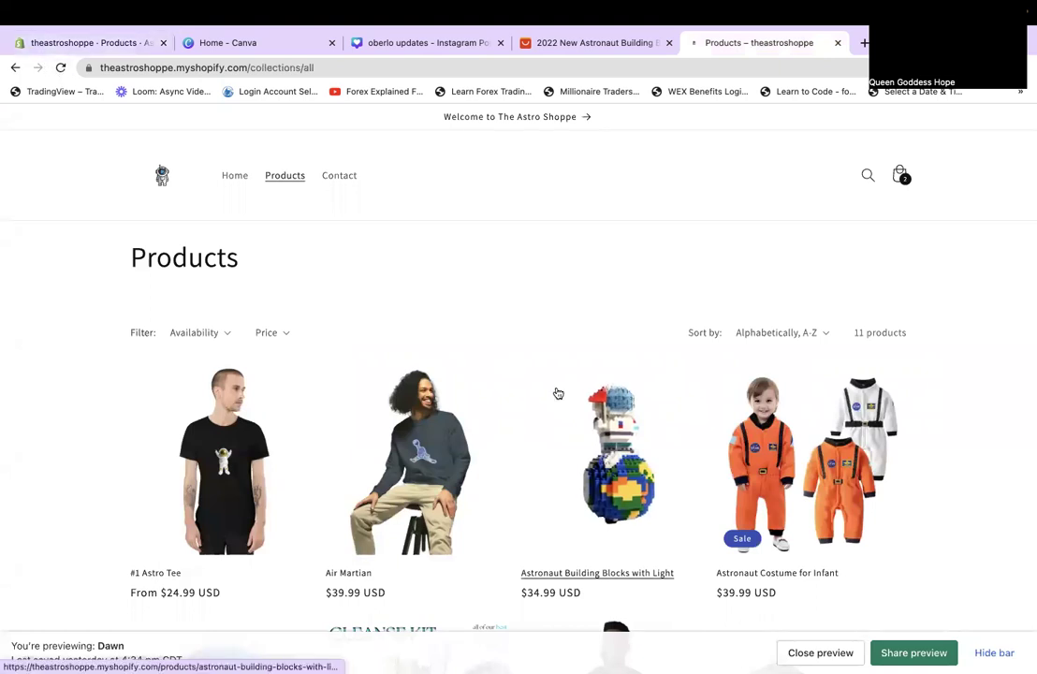
scroll(558, 393, "down", 4)
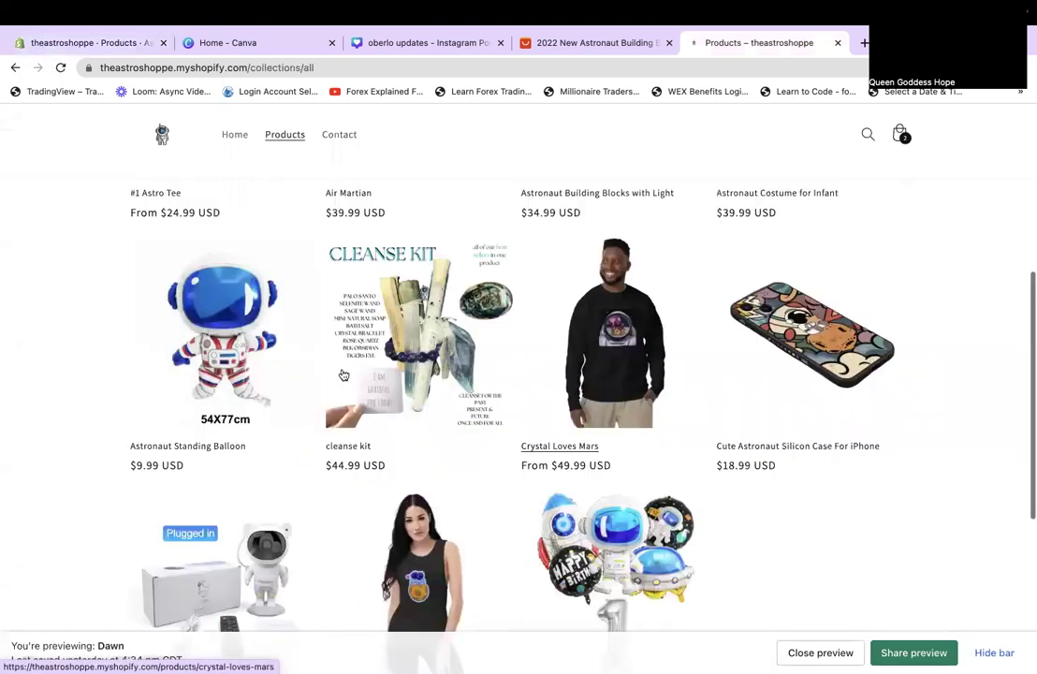
scroll(558, 393, "up", 4)
left_click(233, 178)
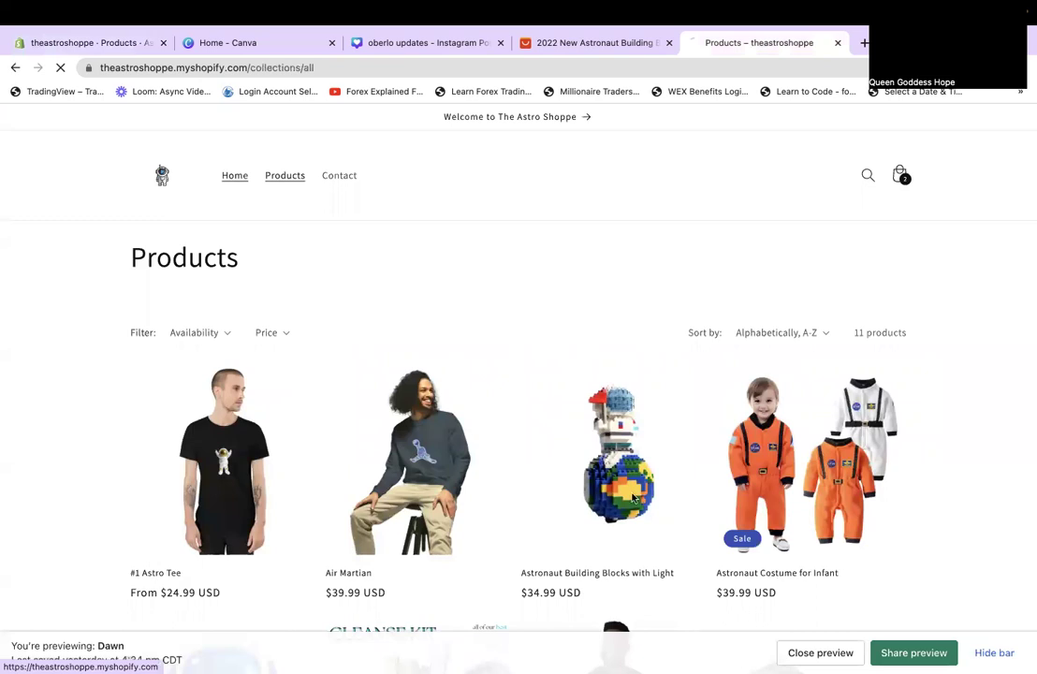
scroll(632, 498, "down", 10)
scroll(632, 496, "up", 1)
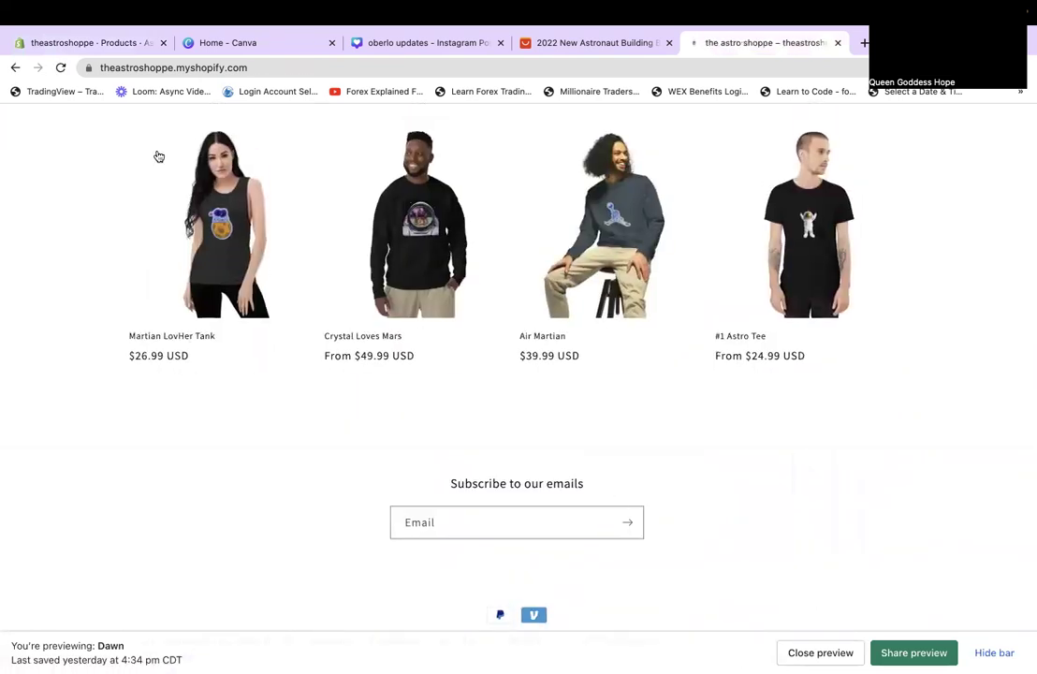
left_click(61, 69)
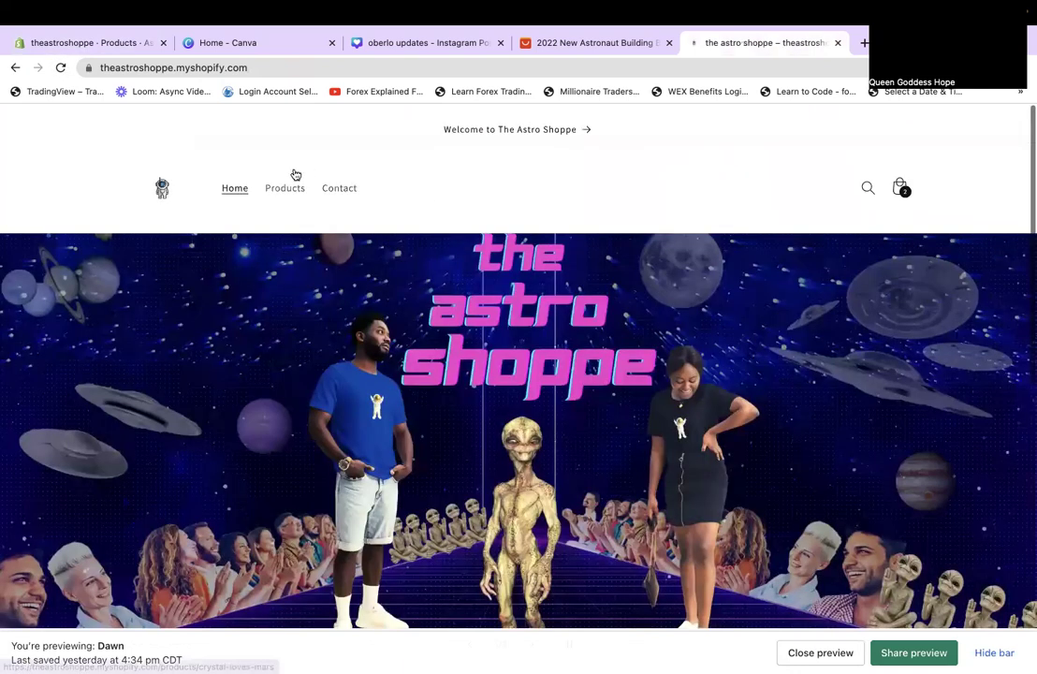
scroll(296, 173, "down", 1)
left_click(296, 175)
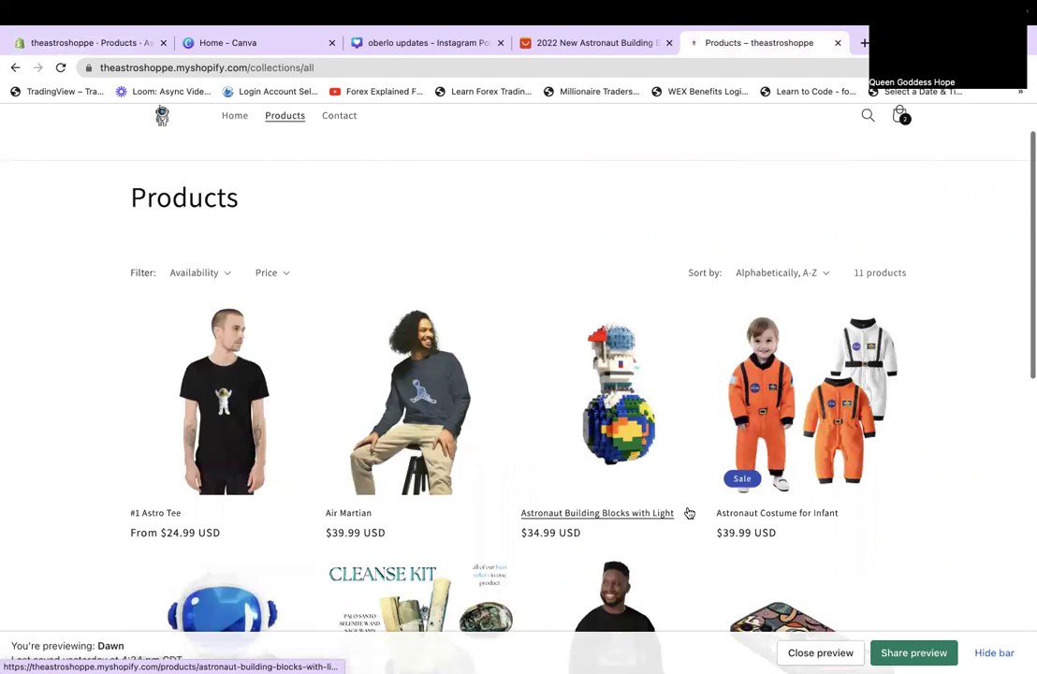
scroll(688, 512, "down", 3)
scroll(378, 239, "up", 4)
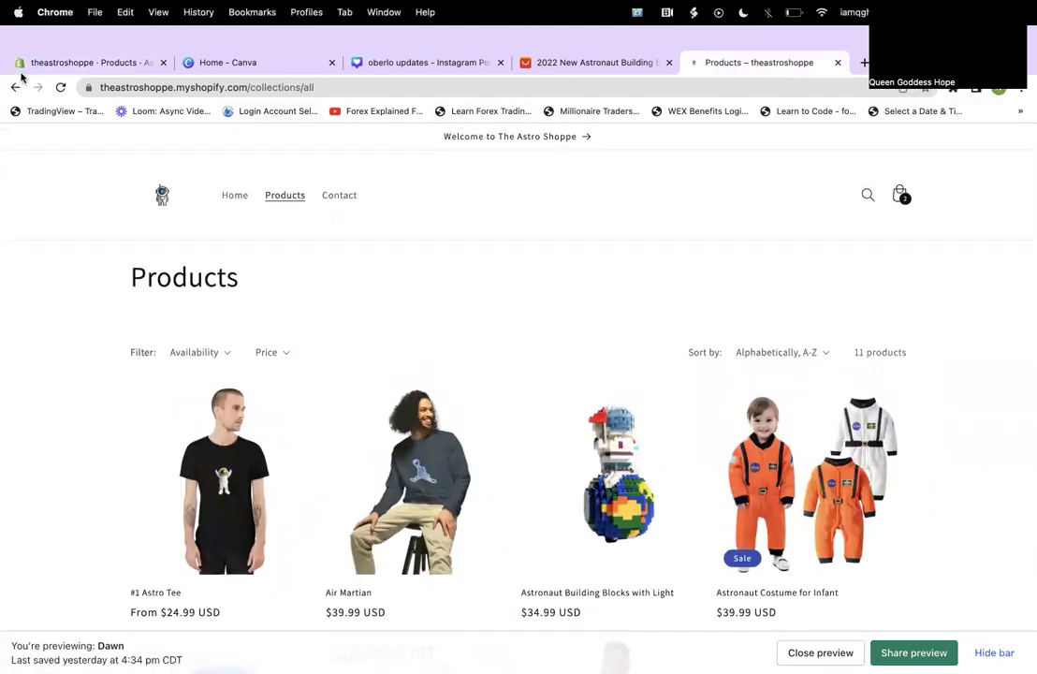
Remove the Home page collection tag from Astronaut Costume Adult in the admin editor.
left_click(30, 72)
scroll(475, 460, "down", 3)
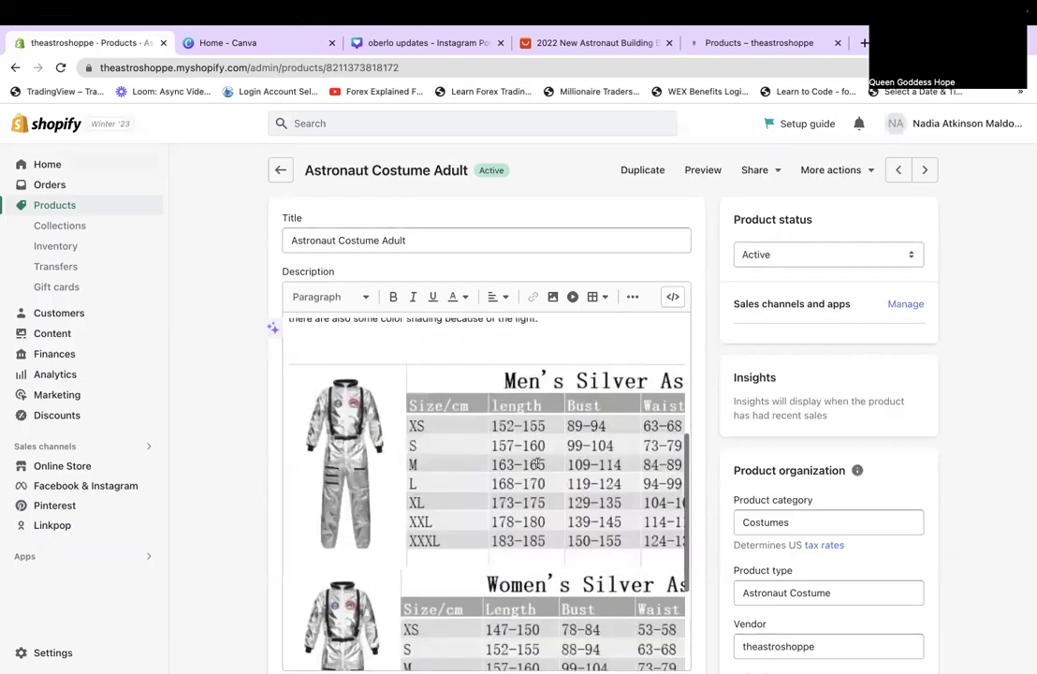
scroll(839, 530, "down", 2)
left_click(793, 545)
Save the product with only Space Party and show the Collections list.
scroll(994, 535, "down", 4)
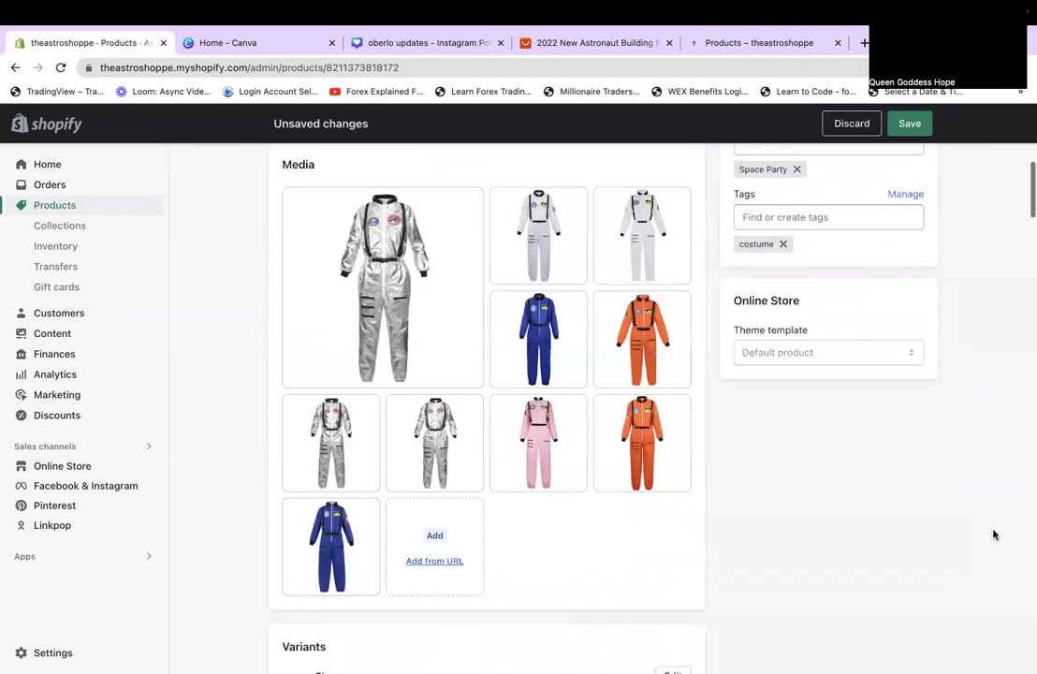
scroll(994, 535, "down", 3)
scroll(994, 534, "down", 3)
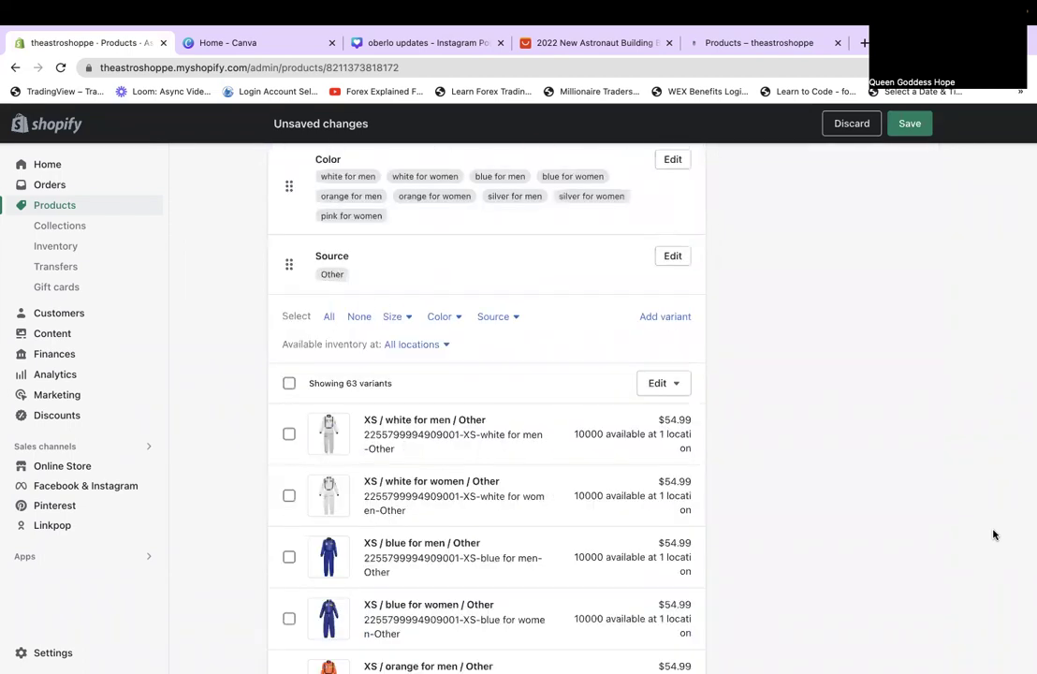
scroll(995, 535, "up", 10)
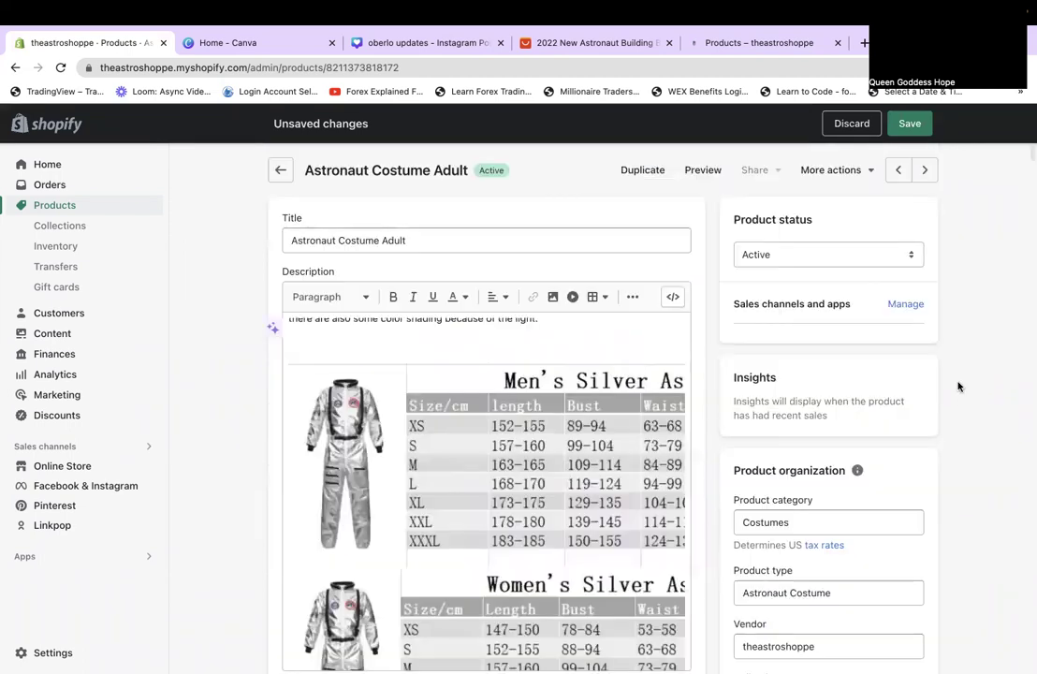
left_click(911, 125)
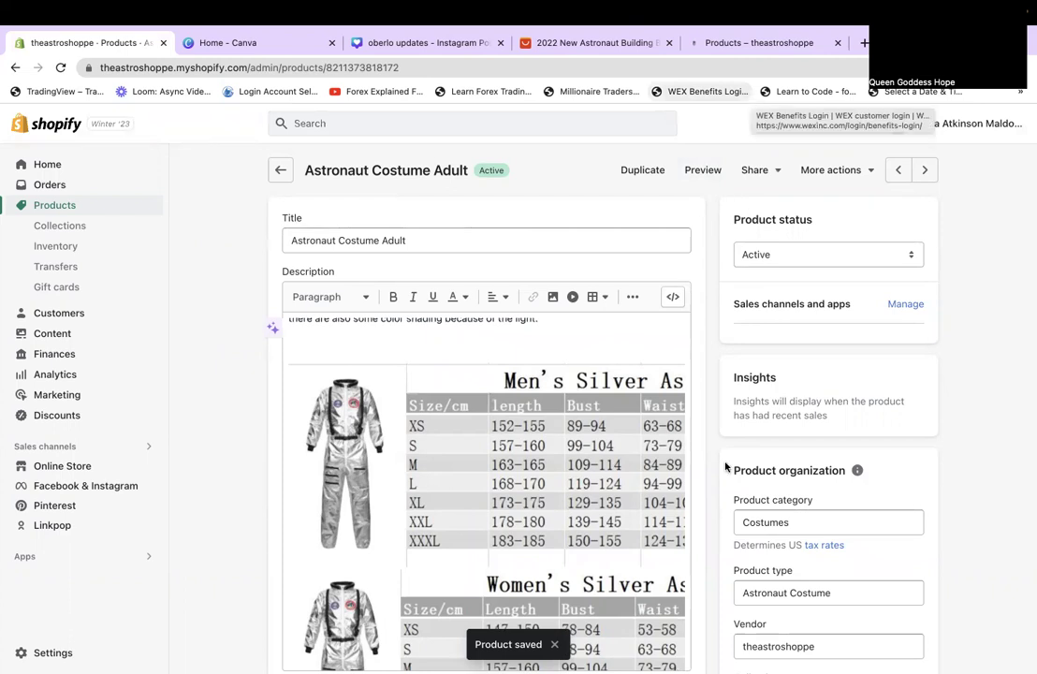
left_click(79, 229)
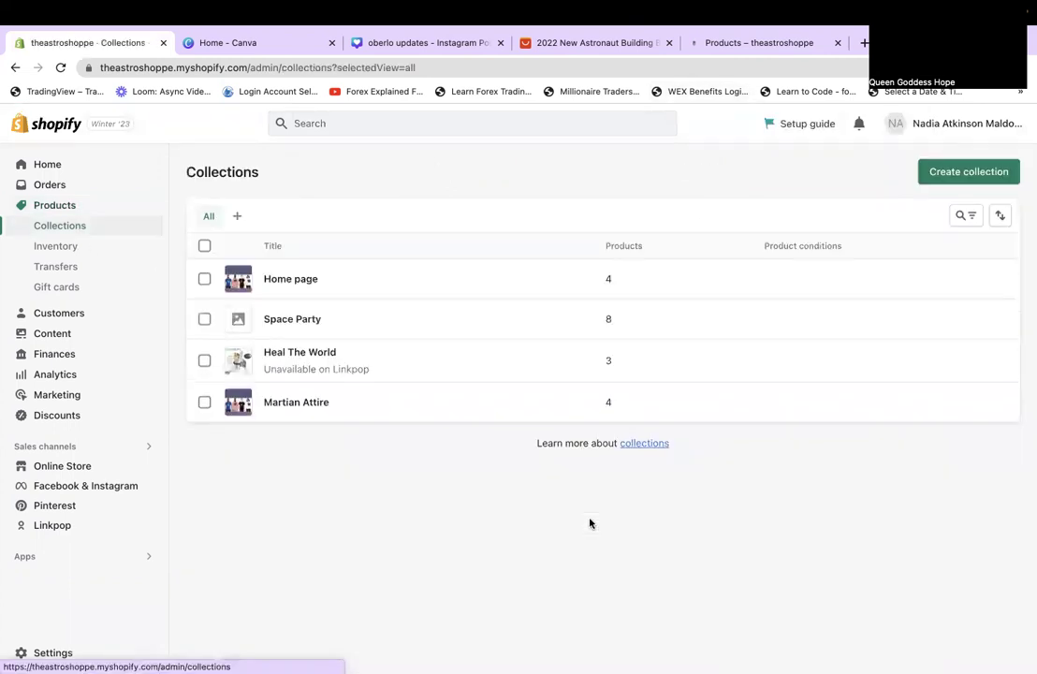
Open the Space Party collection and pick 1.png as its collection image.
left_click(241, 321)
left_click(829, 553)
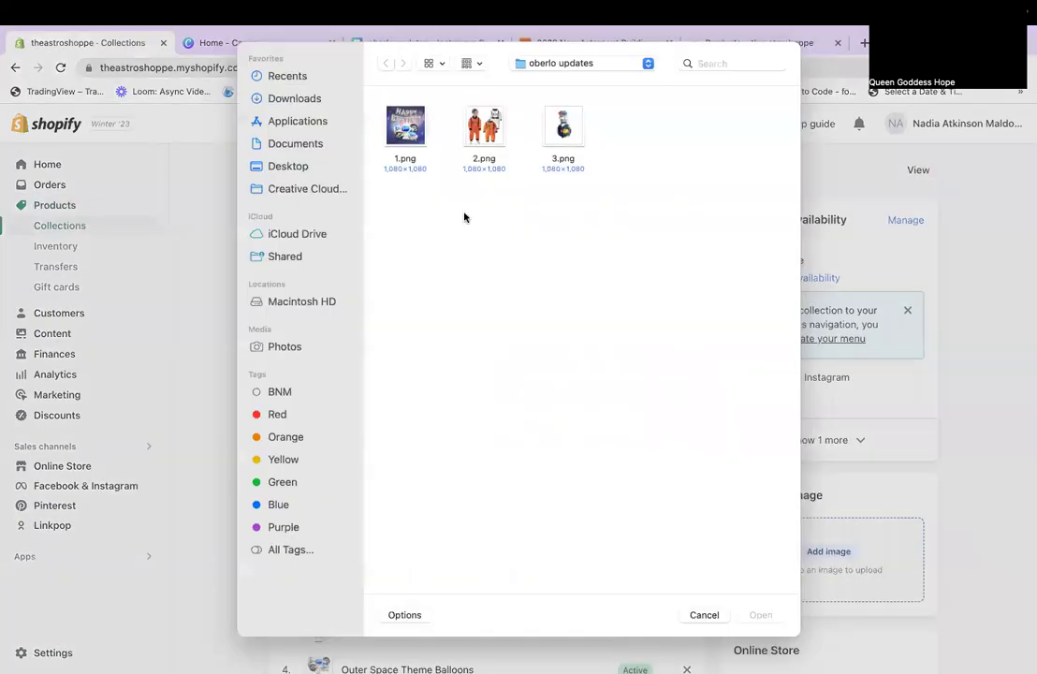
key("Return")
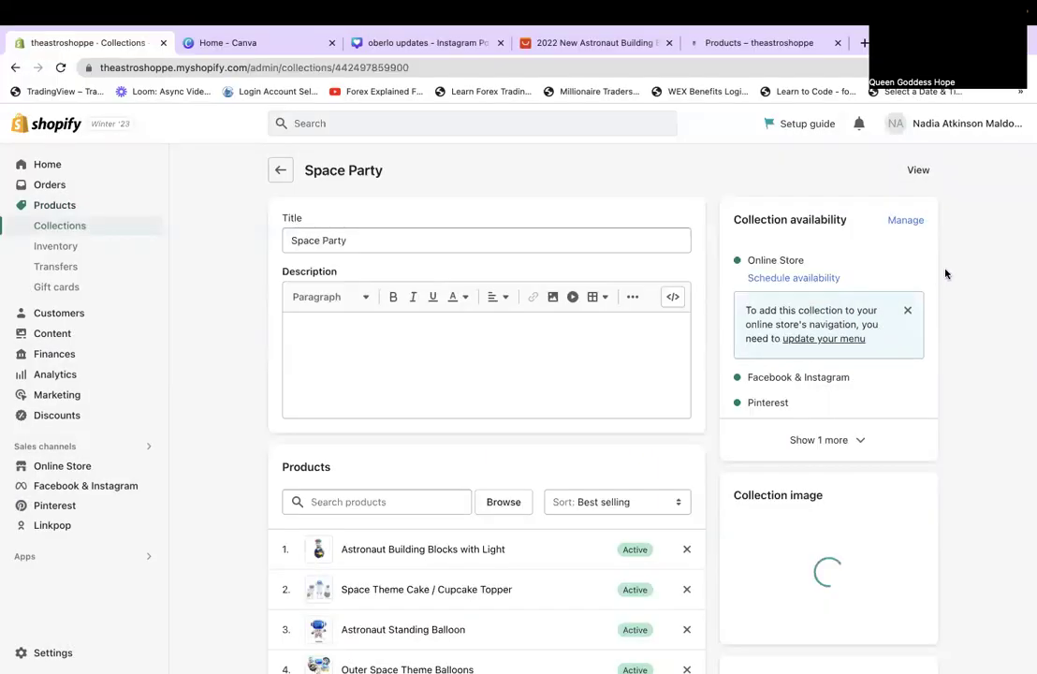
scroll(1000, 409, "down", 3)
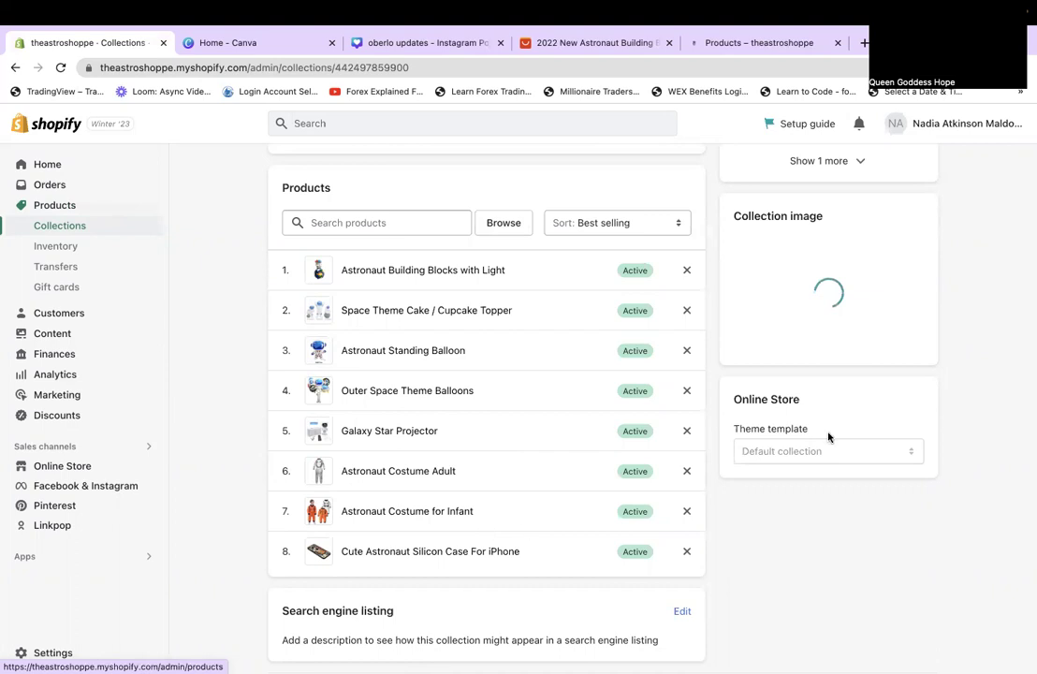
scroll(949, 368, "up", 2)
scroll(949, 368, "up", 2)
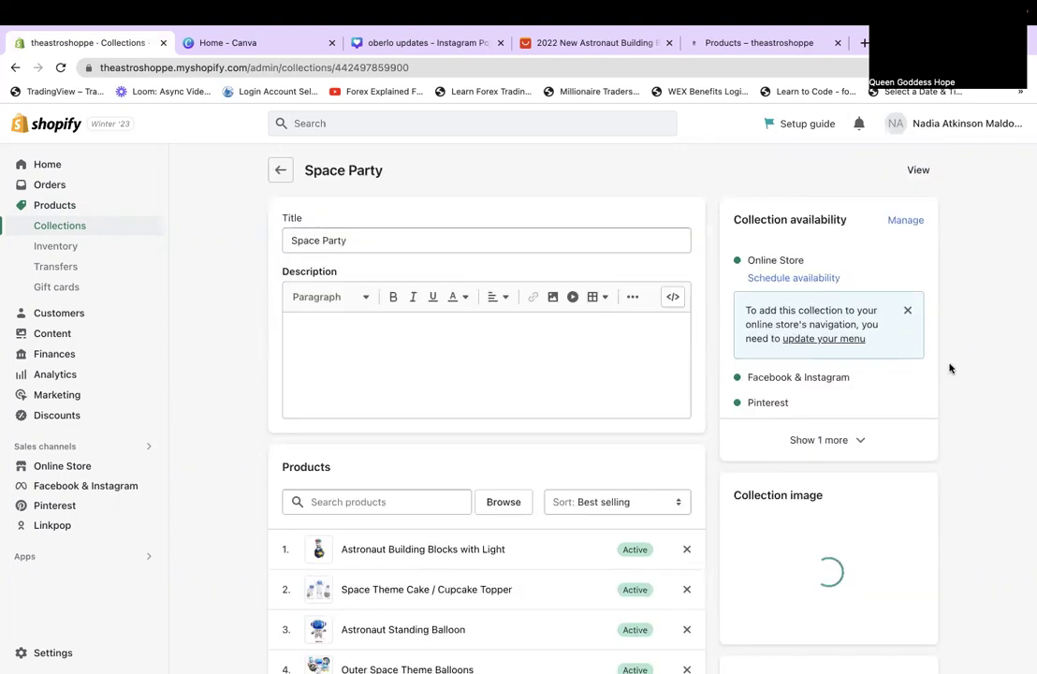
scroll(949, 368, "down", 4)
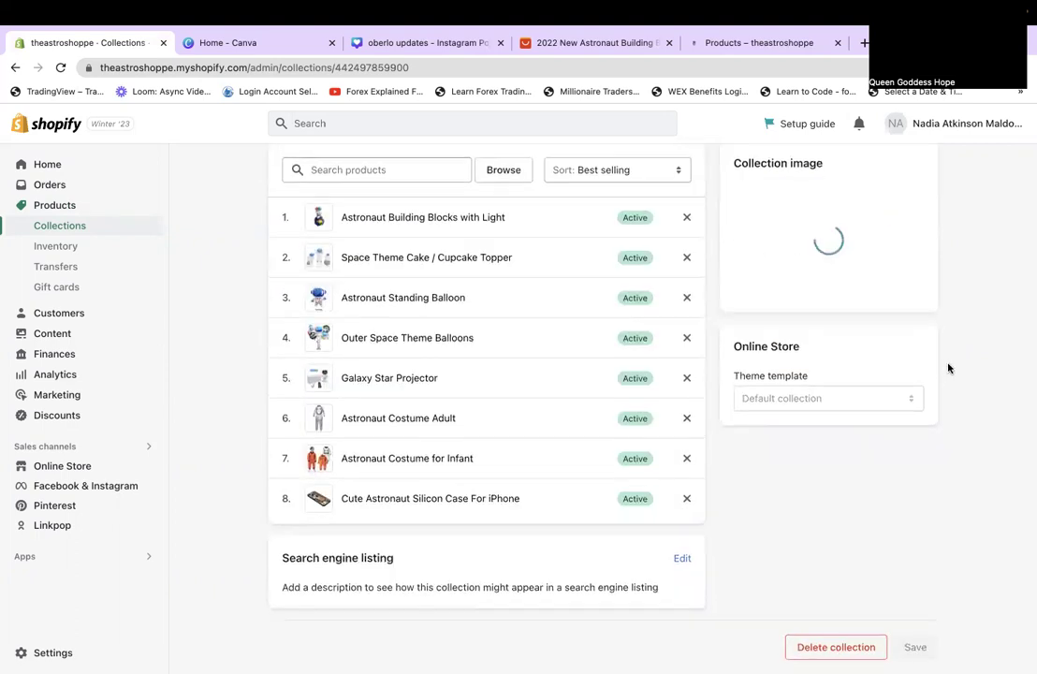